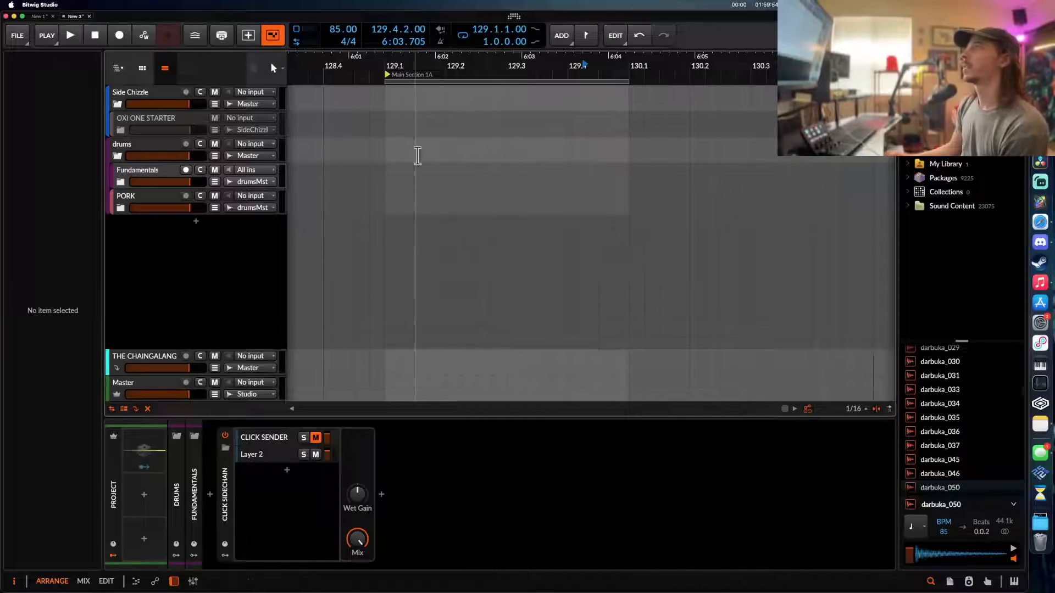
- Add an instrument track below the PORK group and load the Life synth on it
{"action": "left_click", "coordinate": [157, 205]}
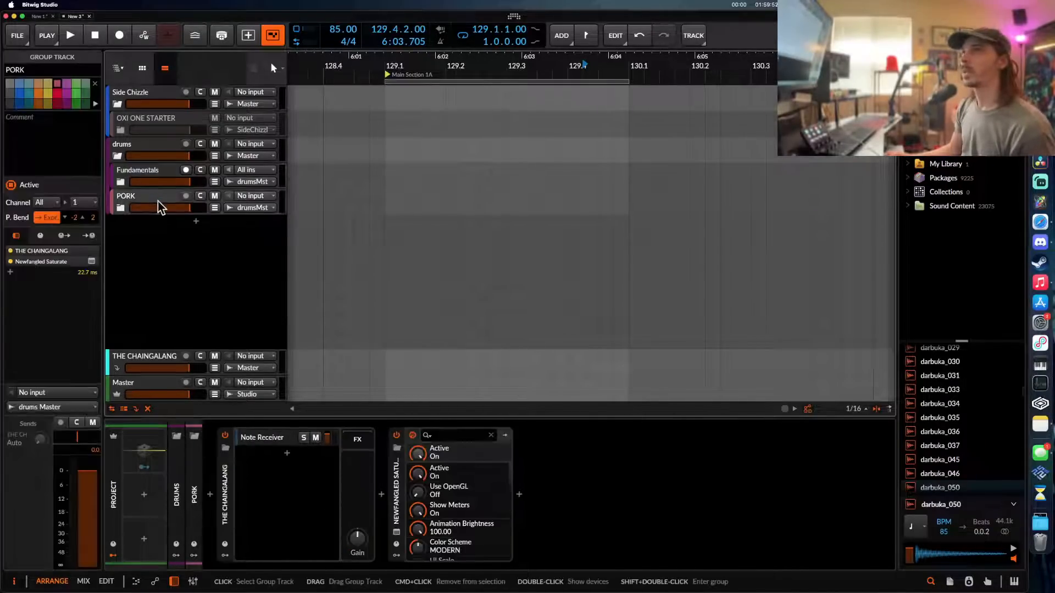
{"action": "double_click", "coordinate": [193, 224]}
{"action": "type", "text": "LIFE"}
{"action": "left_click", "coordinate": [403, 191]}
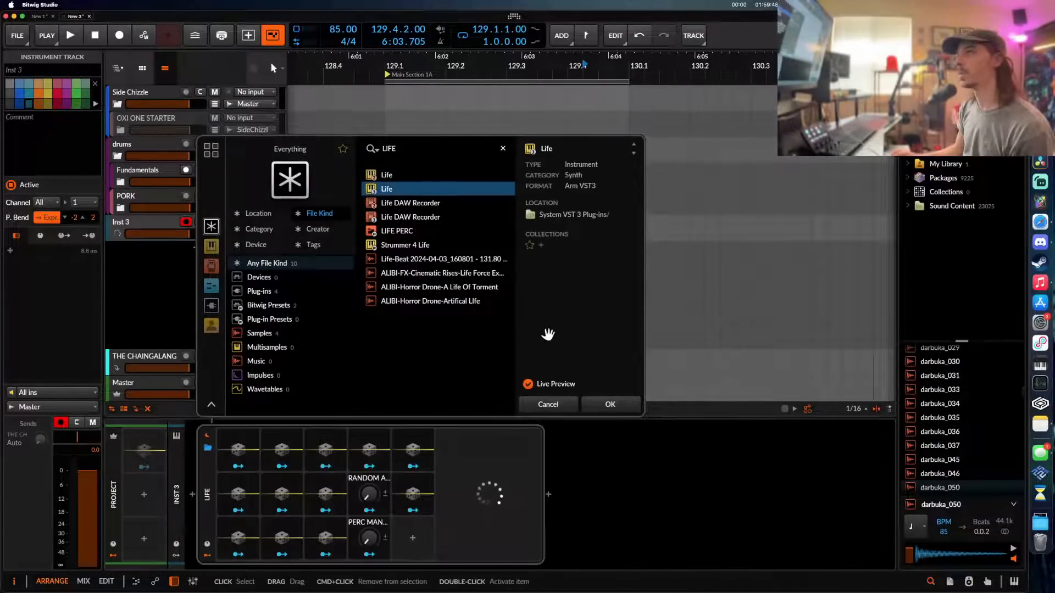
{"action": "left_click", "coordinate": [600, 407]}
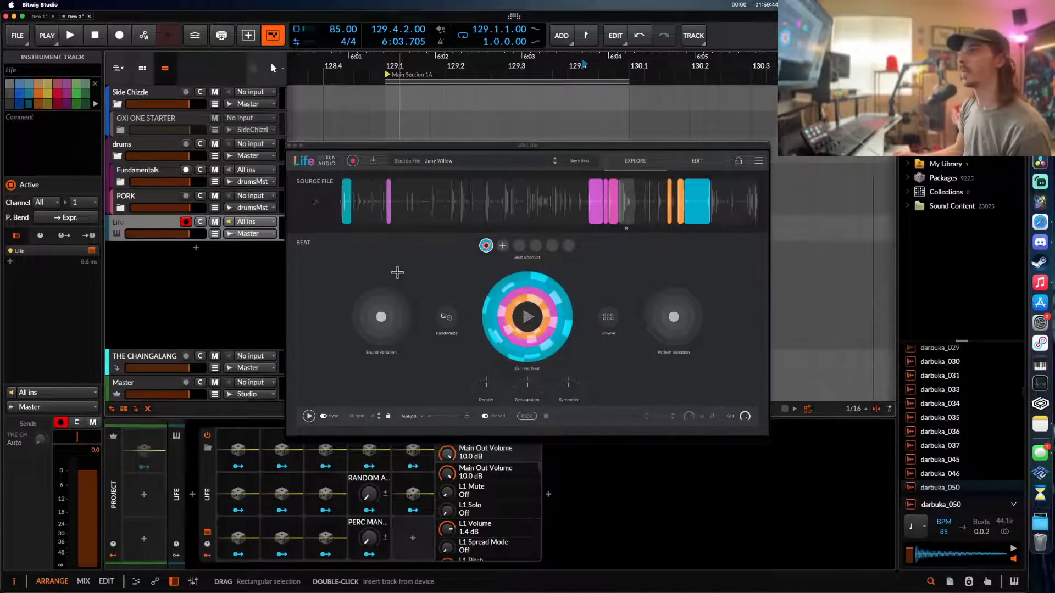
- Browse Life's source files and load "outdoors Crest" as the source for its beat
{"action": "left_click", "coordinate": [463, 160]}
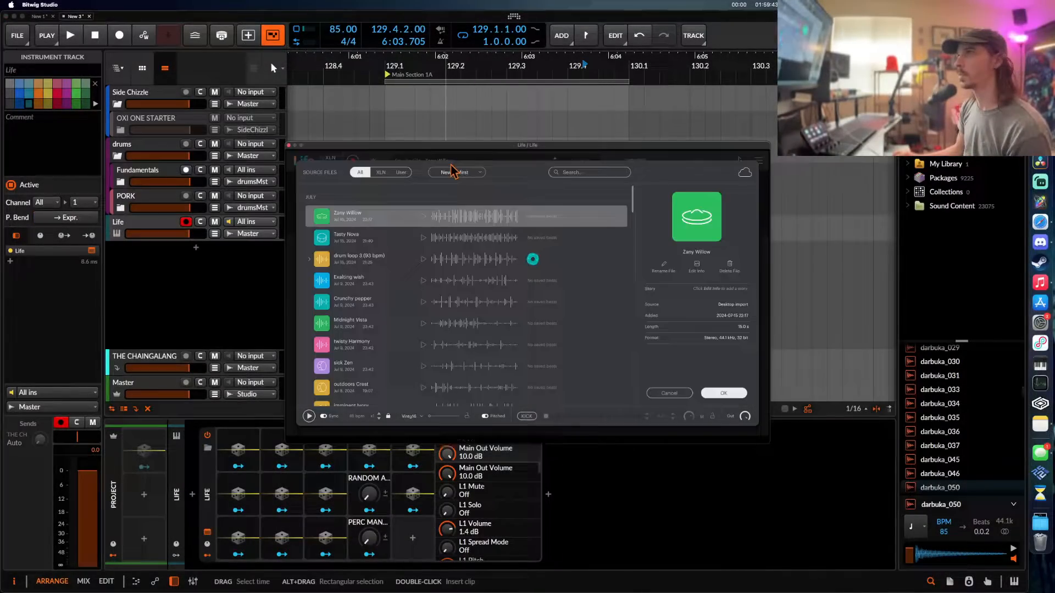
{"action": "left_click", "coordinate": [395, 287]}
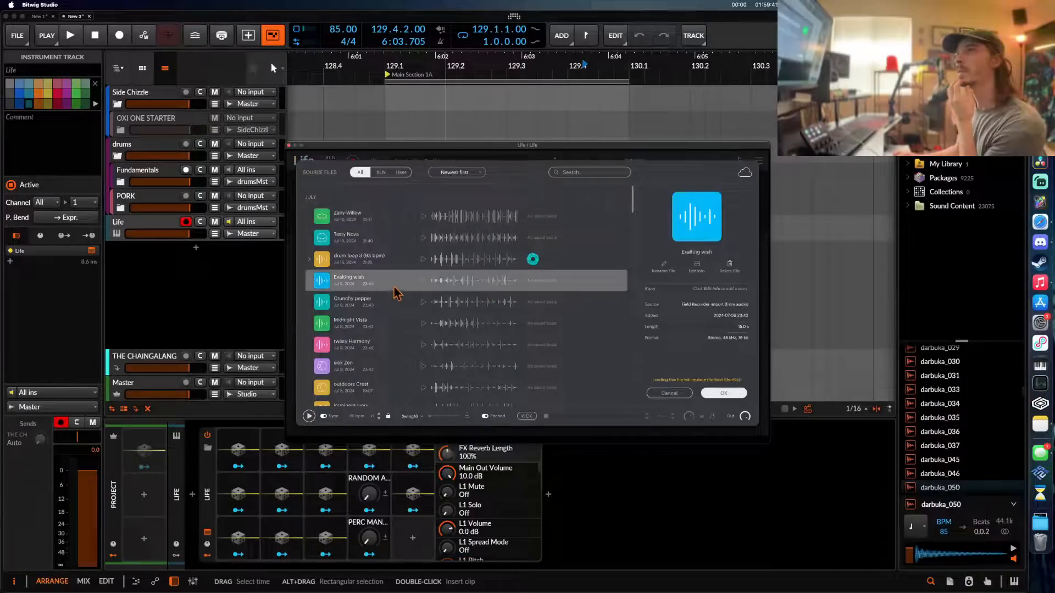
{"action": "left_click", "coordinate": [423, 266]}
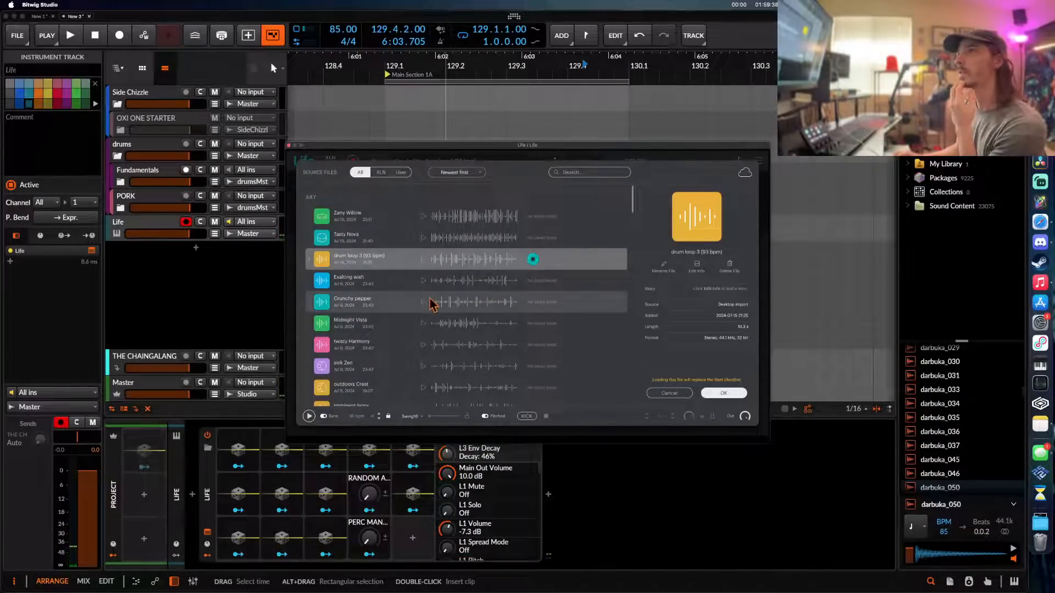
{"action": "left_click", "coordinate": [394, 394]}
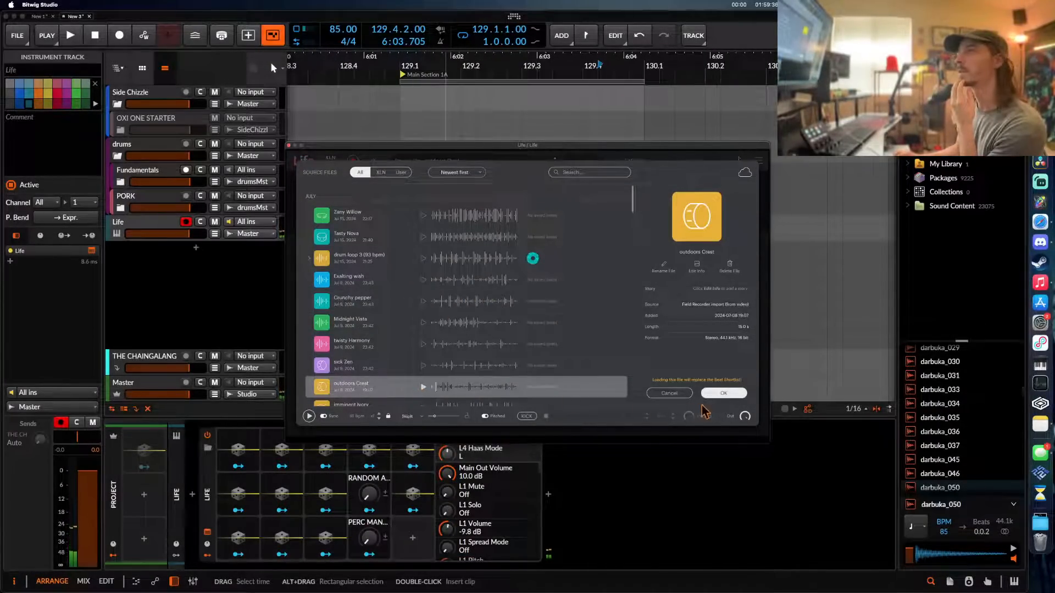
{"action": "left_click", "coordinate": [724, 393]}
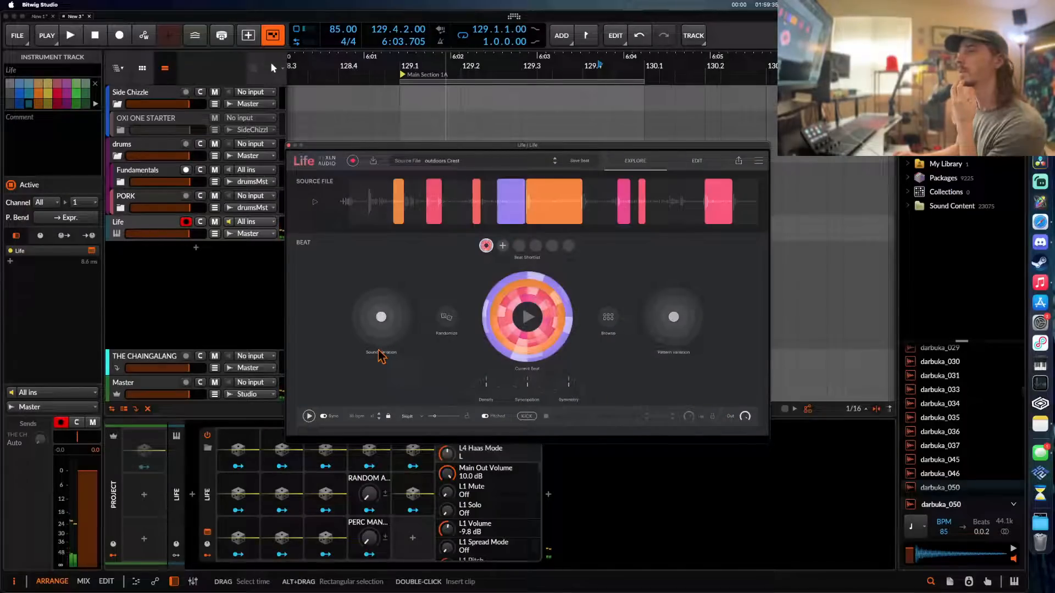
- Turn up Life's Random Amount and Perc Mangler macros, play the resulting beat, and close the plug-in window
{"action": "left_click", "coordinate": [375, 501]}
{"action": "key", "text": "space"}
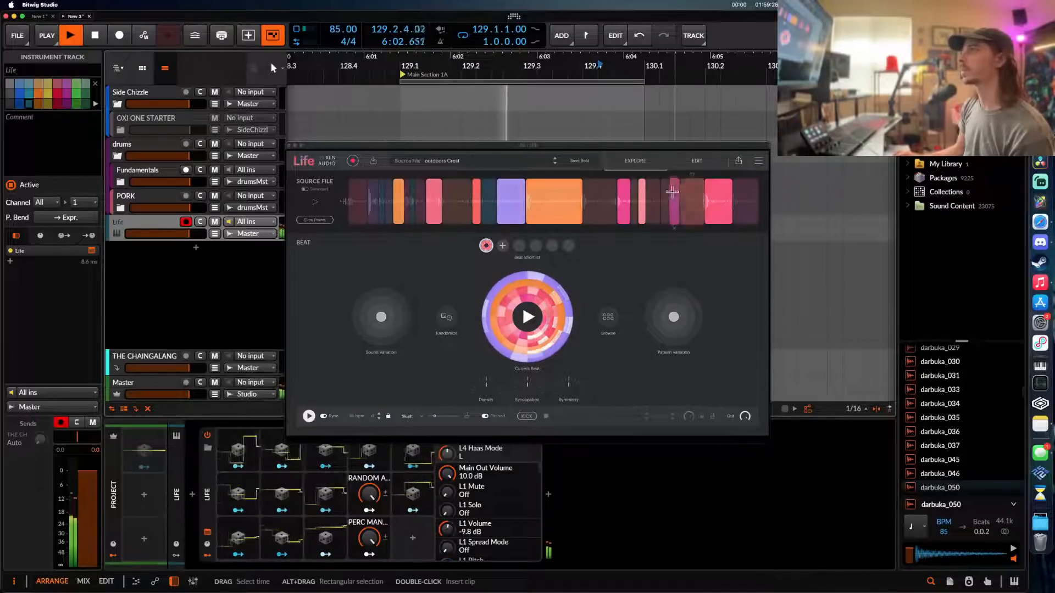
{"action": "left_click_drag", "start_coordinate": [650, 146], "coordinate": [422, 91]}
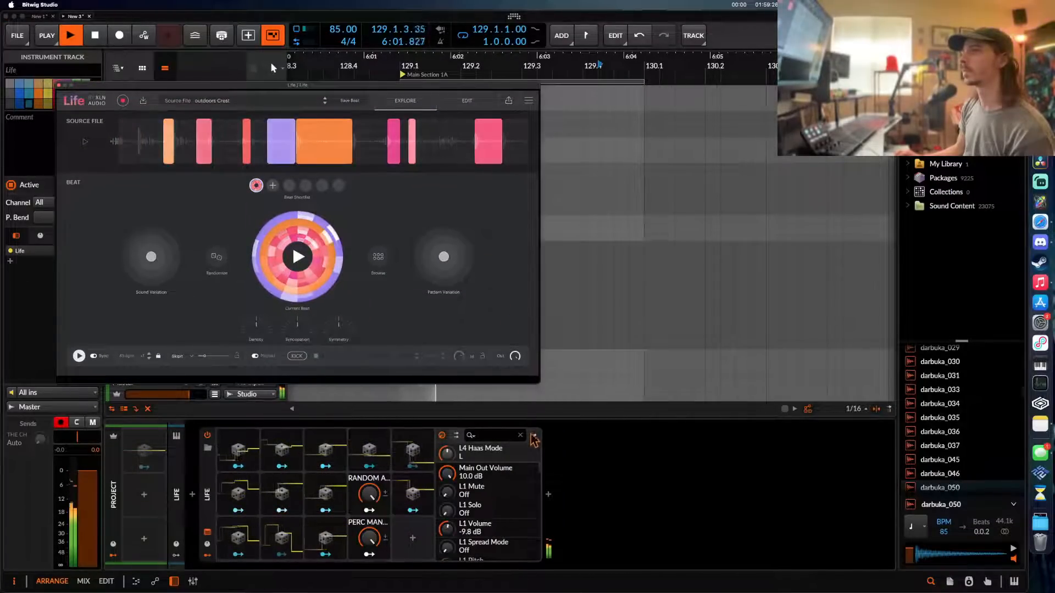
{"action": "mouse_move", "coordinate": [605, 463]}
{"action": "left_mouse_down"}
{"action": "mouse_move", "coordinate": [604, 431]}
{"action": "mouse_move", "coordinate": [599, 456]}
{"action": "left_mouse_up"}
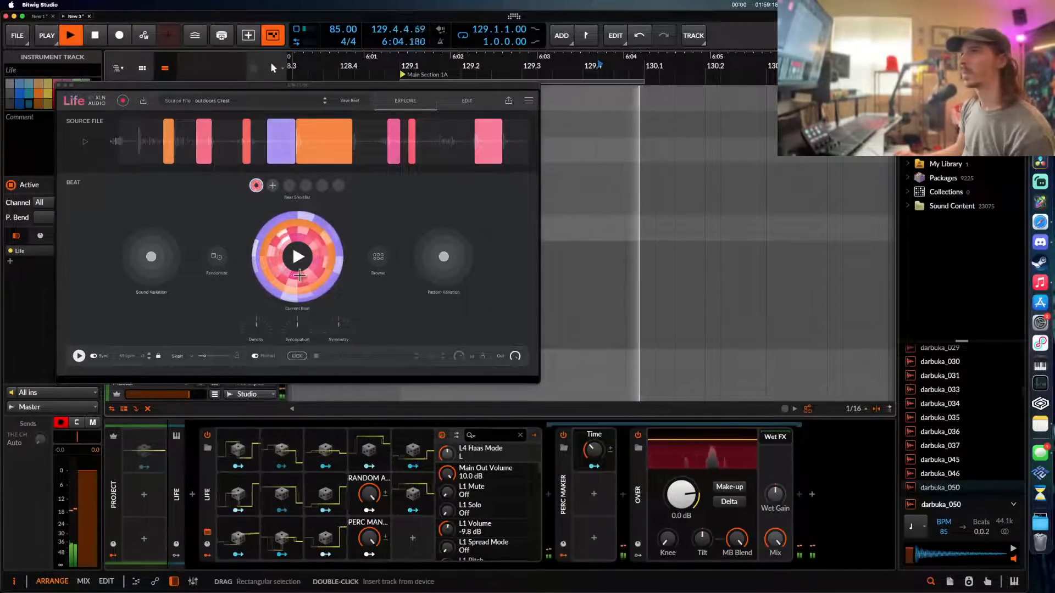
{"action": "key", "text": "space"}
{"action": "left_click", "coordinate": [60, 86]}
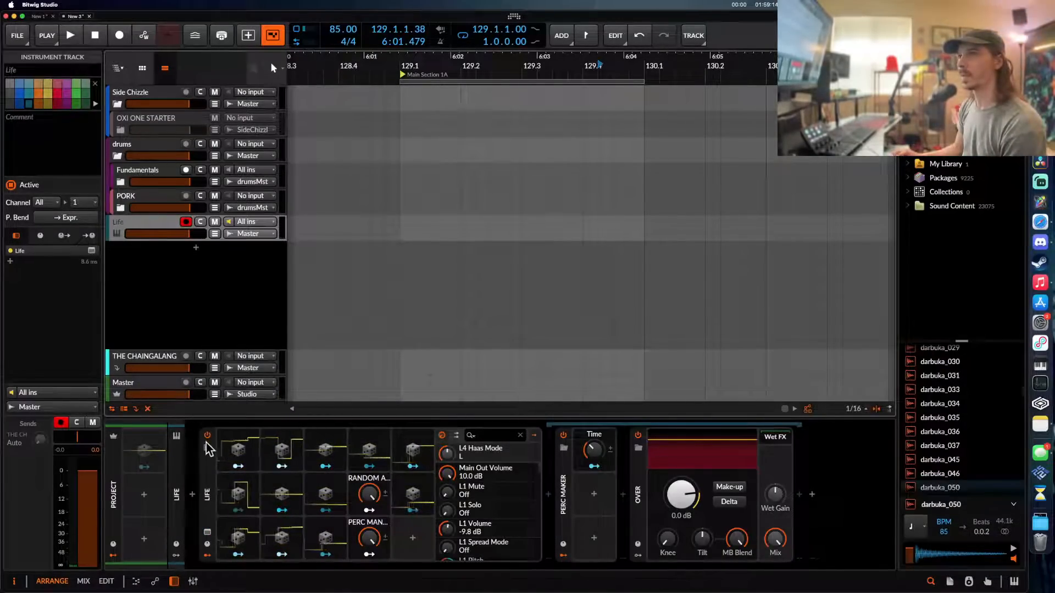
- Delete the Life track from the project
{"action": "left_click", "coordinate": [208, 500]}
{"action": "double_click", "coordinate": [208, 500]}
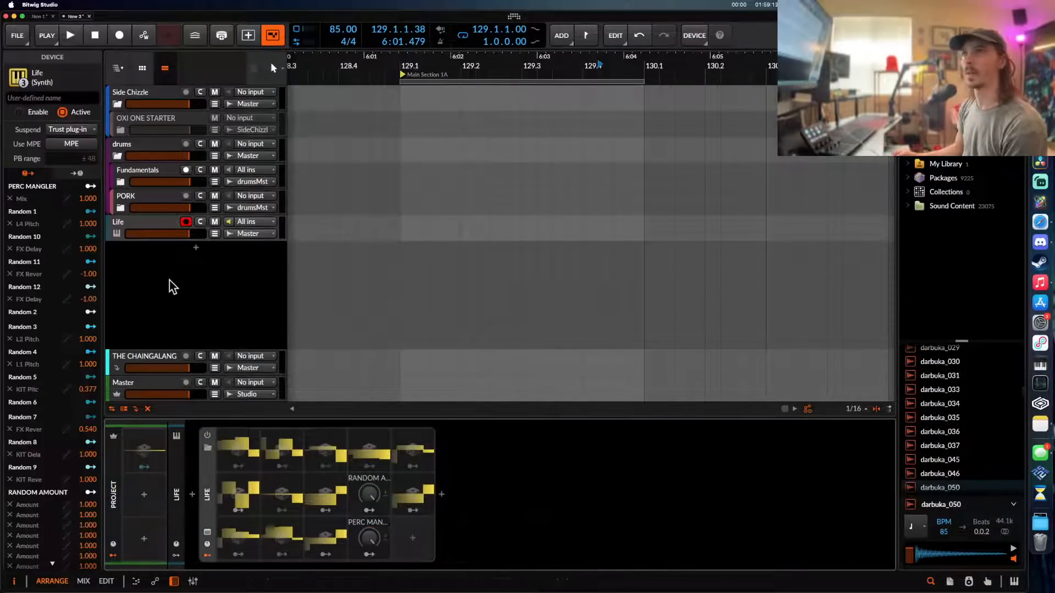
{"action": "left_click", "coordinate": [143, 227]}
{"action": "key", "text": "Delete"}
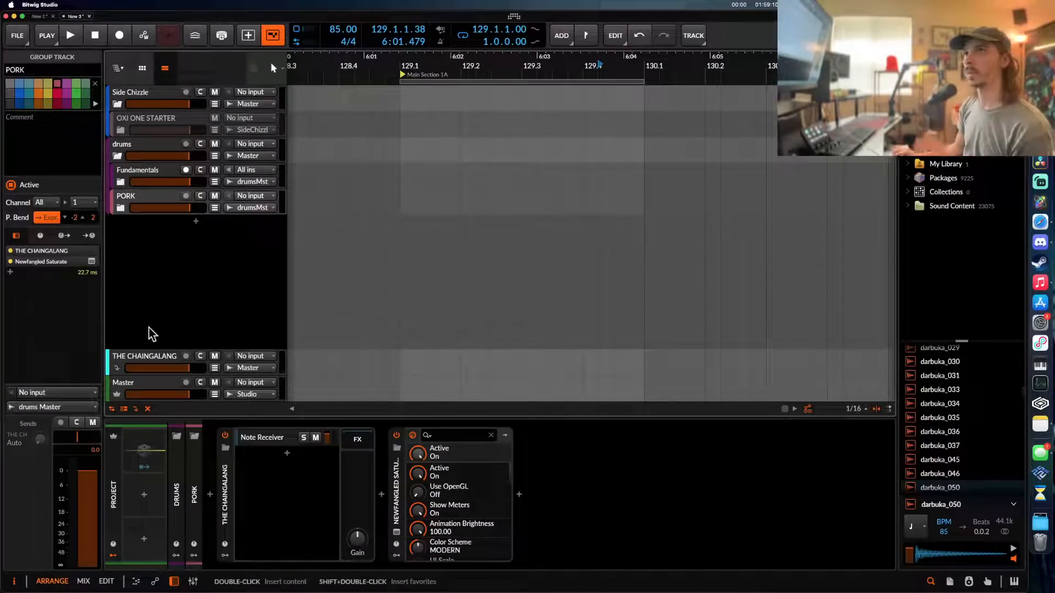
- Open Rolling Sampler on the Master track and place two captured audio ranges as clips on new tracks below PORK
{"action": "left_click", "coordinate": [144, 395]}
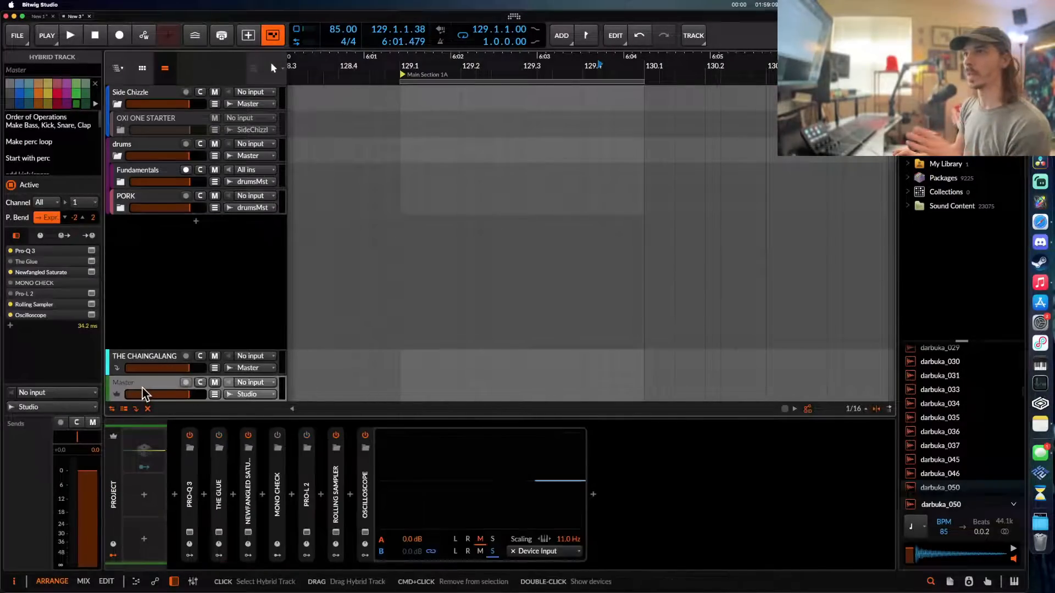
{"action": "left_click", "coordinate": [336, 532]}
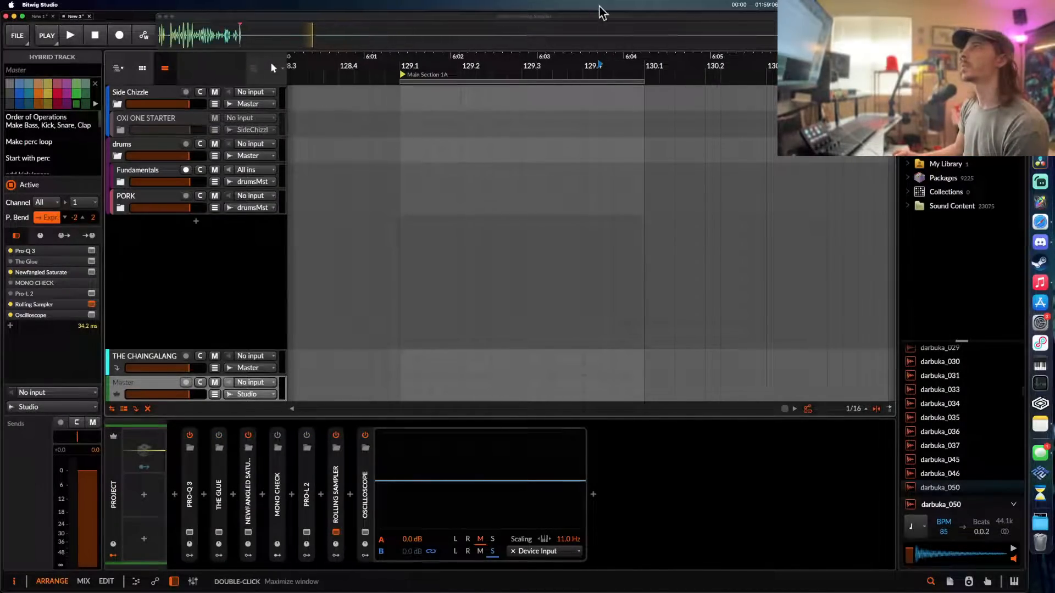
{"action": "left_click_drag", "start_coordinate": [396, 203], "coordinate": [329, 228]}
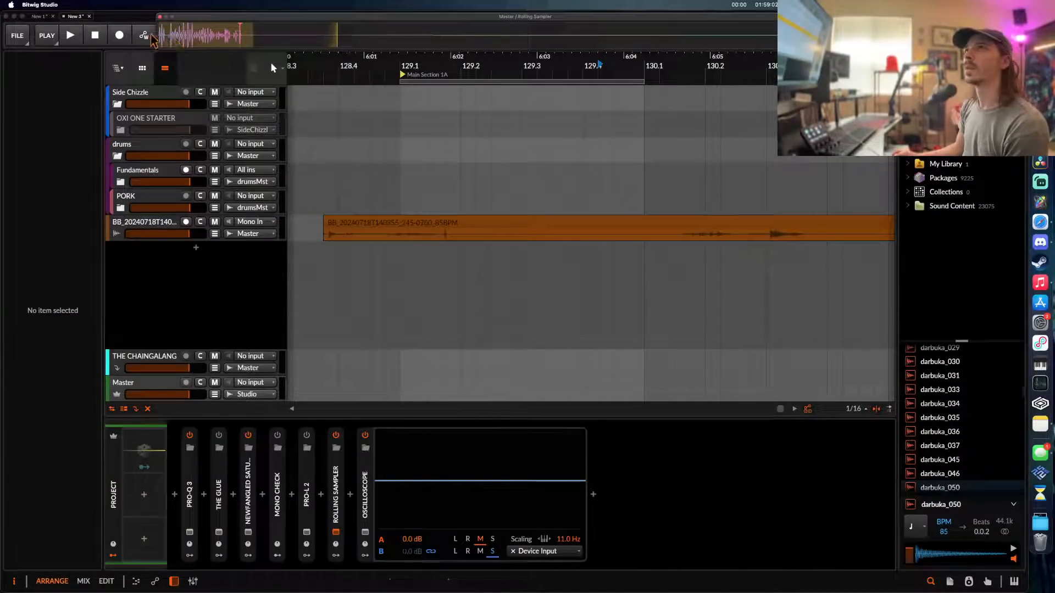
{"action": "left_click_drag", "start_coordinate": [213, 31], "coordinate": [495, 252]}
- Move both captured clips ahead of Main Section 1A, the orange one to 125.2.1.00 and the yellow one to bar 120
{"action": "scroll", "coordinate": [497, 253], "scroll_direction": "down", "scroll_amount": 5}
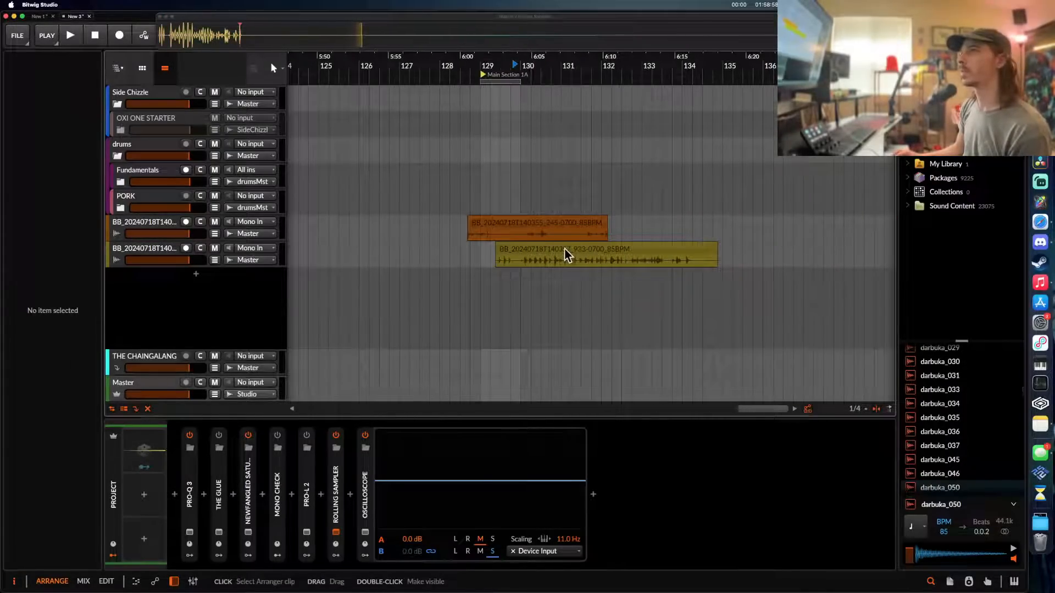
{"action": "scroll", "coordinate": [565, 248], "scroll_direction": "left", "scroll_amount": 3}
{"action": "left_click_drag", "start_coordinate": [655, 231], "coordinate": [526, 231]}
{"action": "left_click_drag", "start_coordinate": [667, 250], "coordinate": [378, 250]}
{"action": "scroll", "coordinate": [460, 245], "scroll_direction": "left", "scroll_amount": 3}
{"action": "left_click_drag", "start_coordinate": [452, 254], "coordinate": [376, 254]}
{"action": "left_click", "coordinate": [566, 223]}
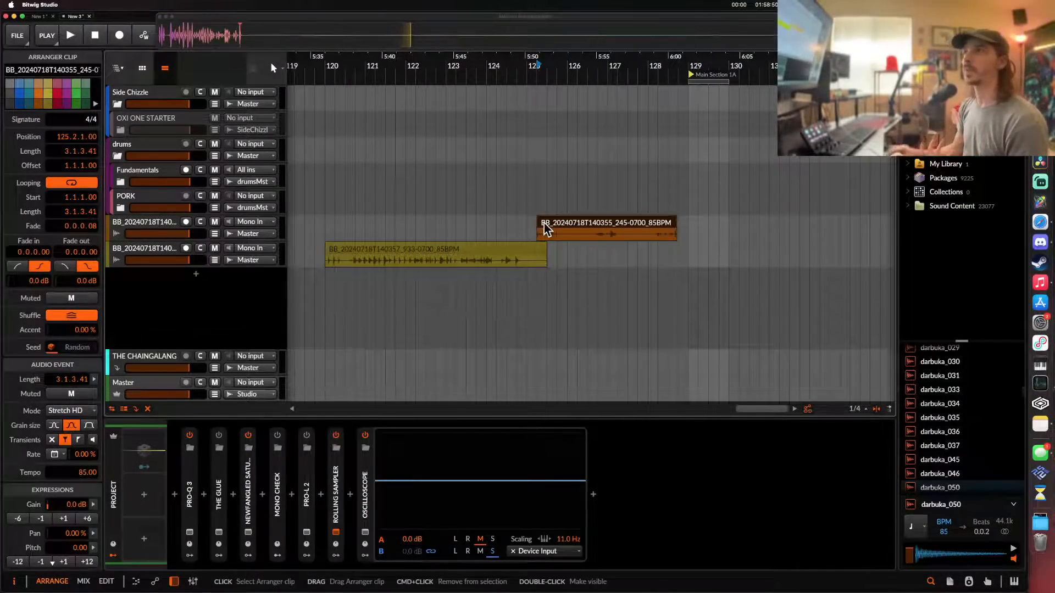
- Audition the yellow clip around beat 121.4 and cut out the short hit at 121.4.4.32 with a length of 0.0.1.17
{"action": "scroll", "coordinate": [400, 292], "scroll_direction": "up", "scroll_amount": 5}
{"action": "scroll", "coordinate": [497, 261], "scroll_direction": "up", "scroll_amount": 4}
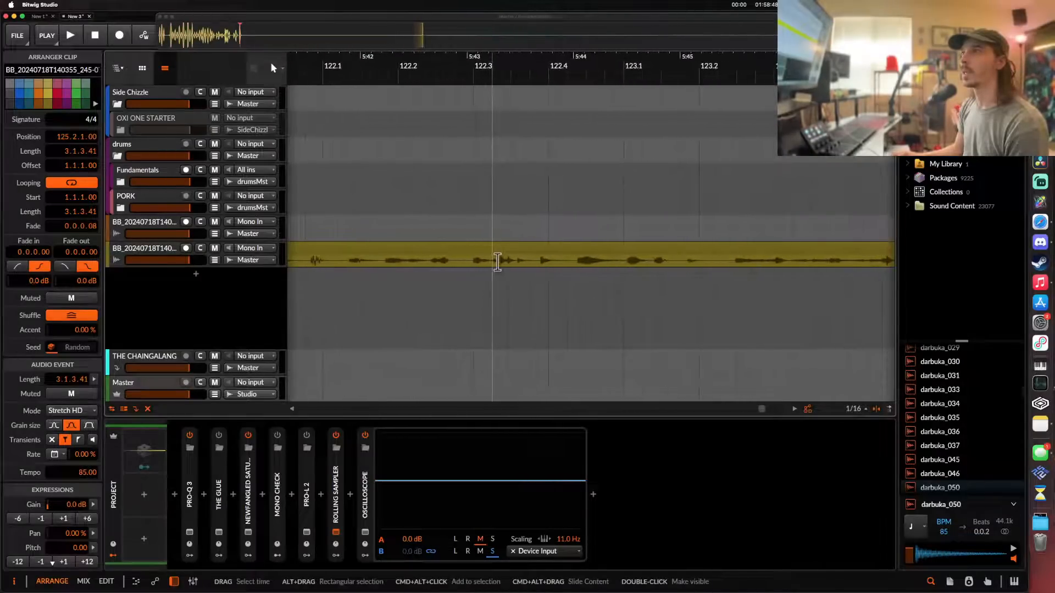
{"action": "scroll", "coordinate": [480, 262], "scroll_direction": "left", "scroll_amount": 5}
{"action": "scroll", "coordinate": [479, 262], "scroll_direction": "up", "scroll_amount": 2}
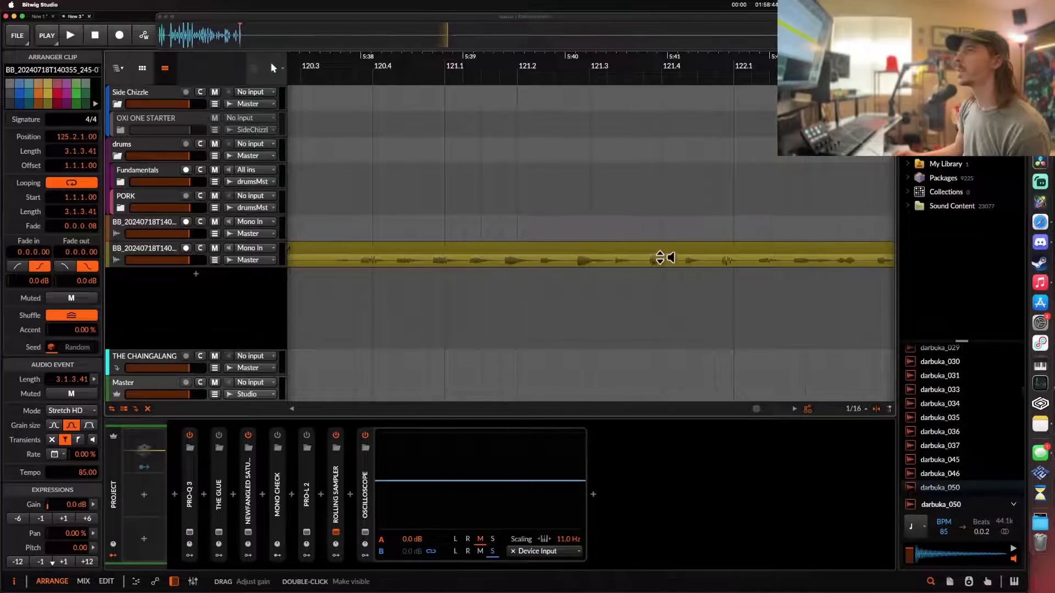
{"action": "left_click", "coordinate": [636, 265]}
{"action": "key", "text": "space"}
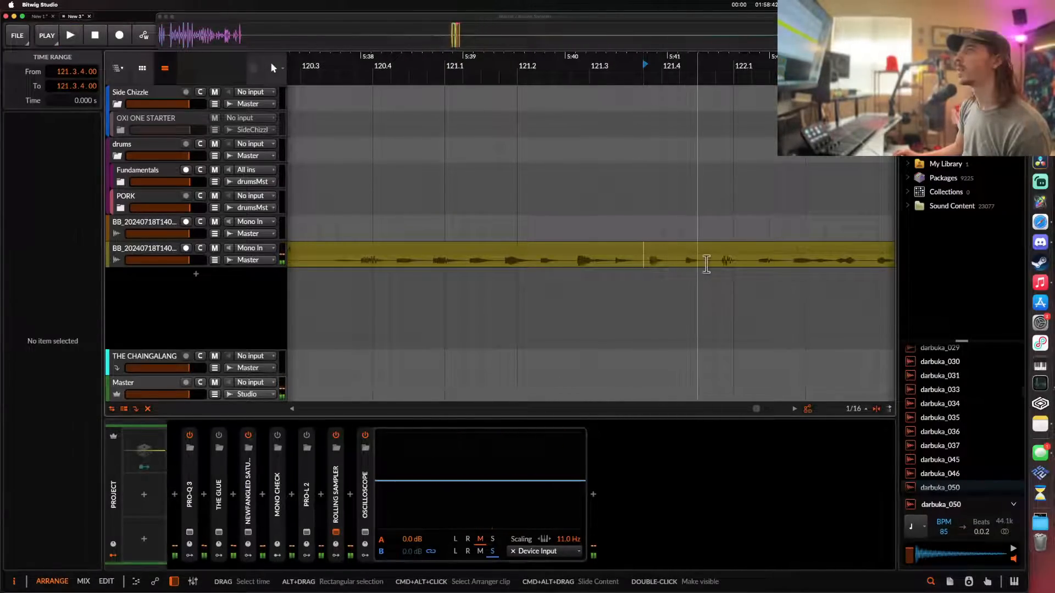
{"action": "scroll", "coordinate": [709, 263], "scroll_direction": "up", "scroll_amount": 3}
{"action": "key", "text": "space"}
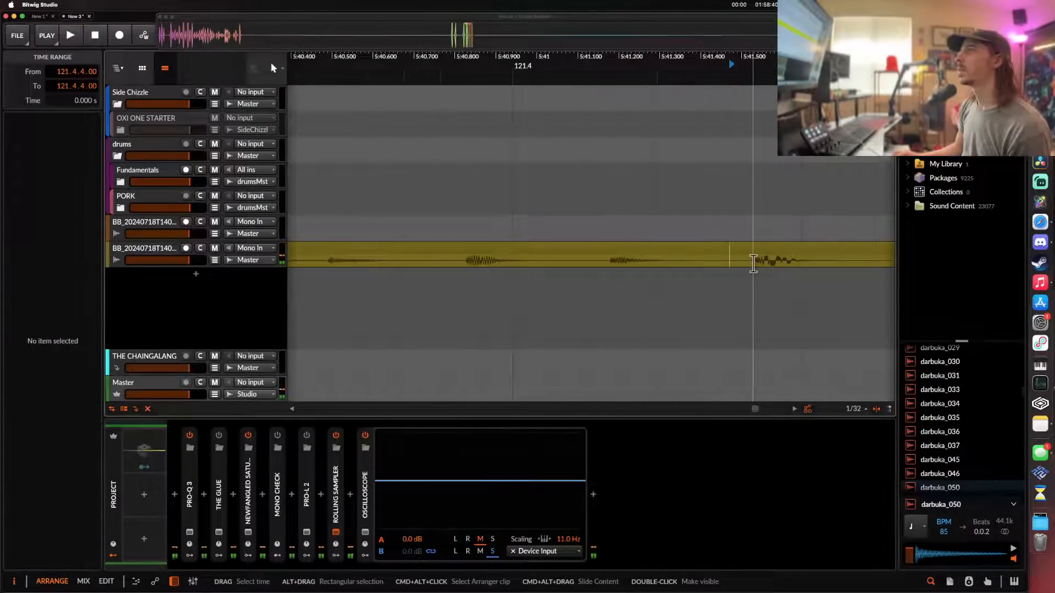
{"action": "left_click_drag", "start_coordinate": [753, 262], "coordinate": [803, 264]}
{"action": "key", "text": "ctrl+e"}
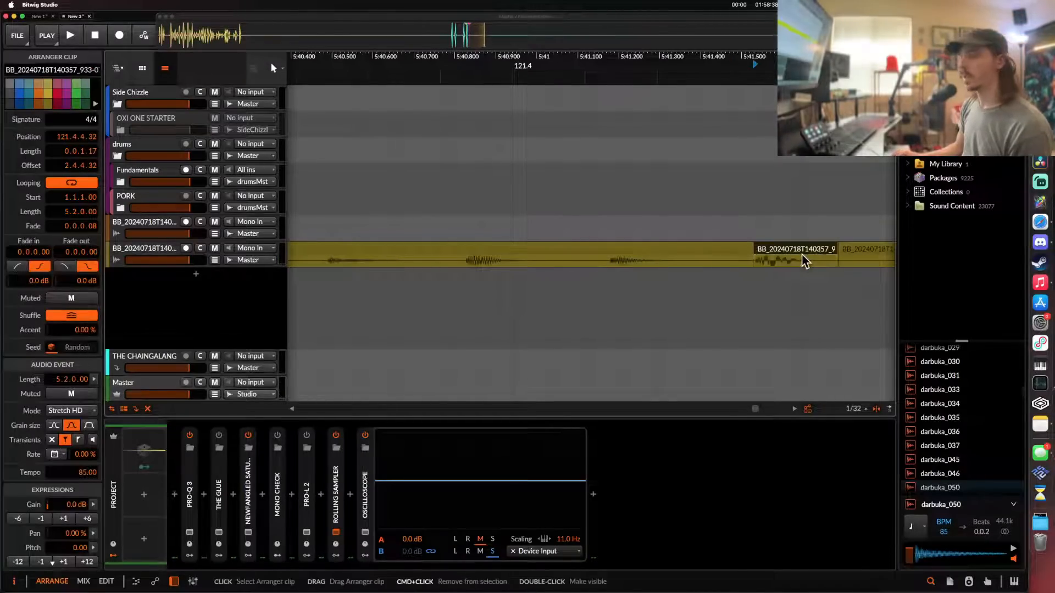
{"action": "key", "text": "Delete"}
- Create an audio track below the captured clips and paste the cut hit on it at 118.2.1.00
{"action": "scroll", "coordinate": [801, 253], "scroll_direction": "down", "scroll_amount": 3}
{"action": "left_click", "coordinate": [182, 254]}
{"action": "key", "text": "super+t"}
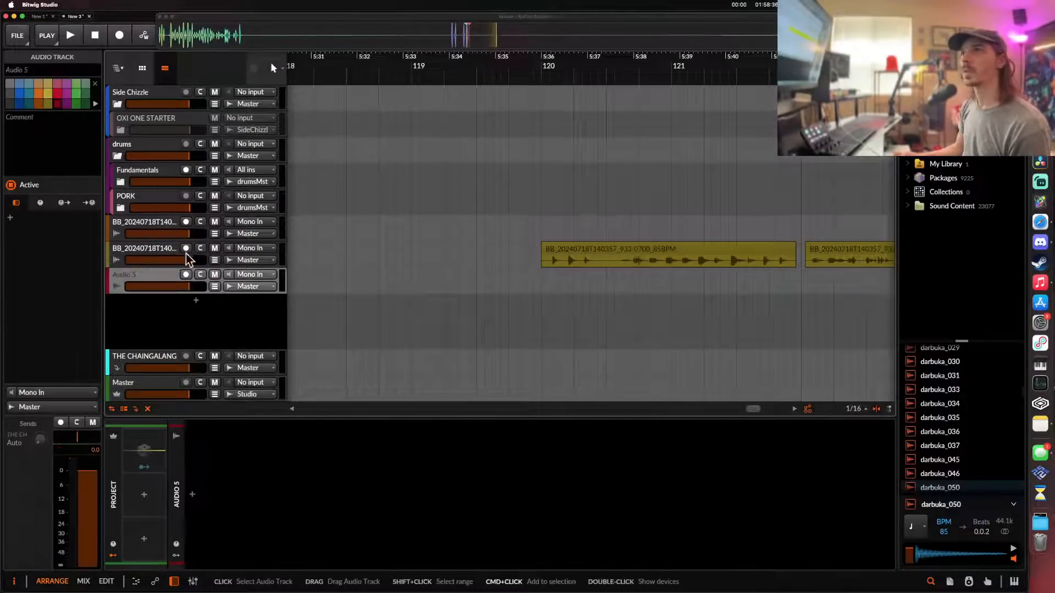
{"action": "left_click", "coordinate": [317, 287]}
{"action": "key", "text": "super+v"}
{"action": "scroll", "coordinate": [318, 286], "scroll_direction": "up", "scroll_amount": 5}
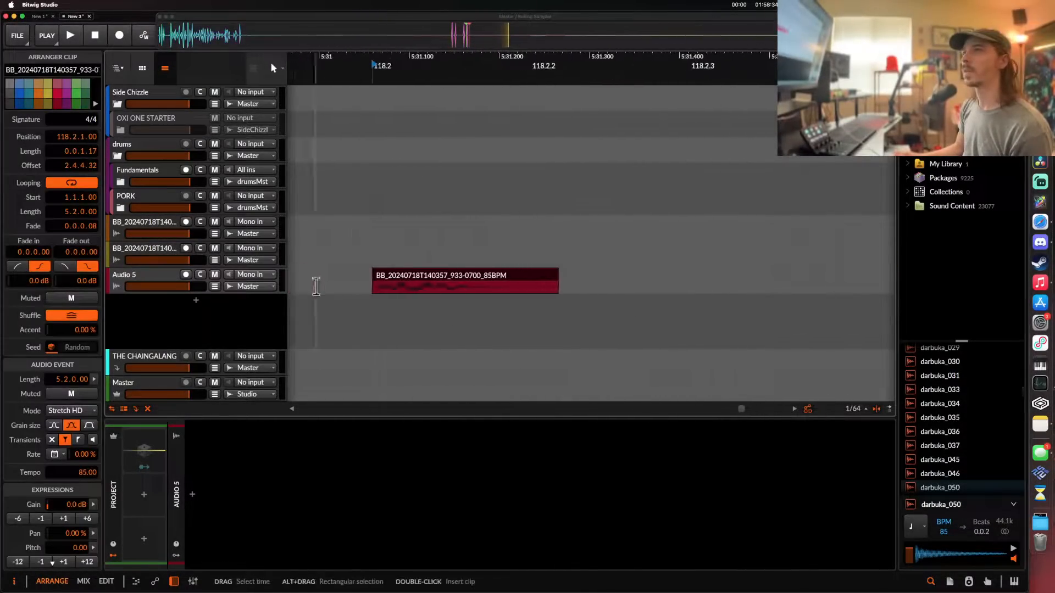
- Insert a Resonator Bank device on the new audio track holding the pasted hit
{"action": "double_click", "coordinate": [154, 282]}
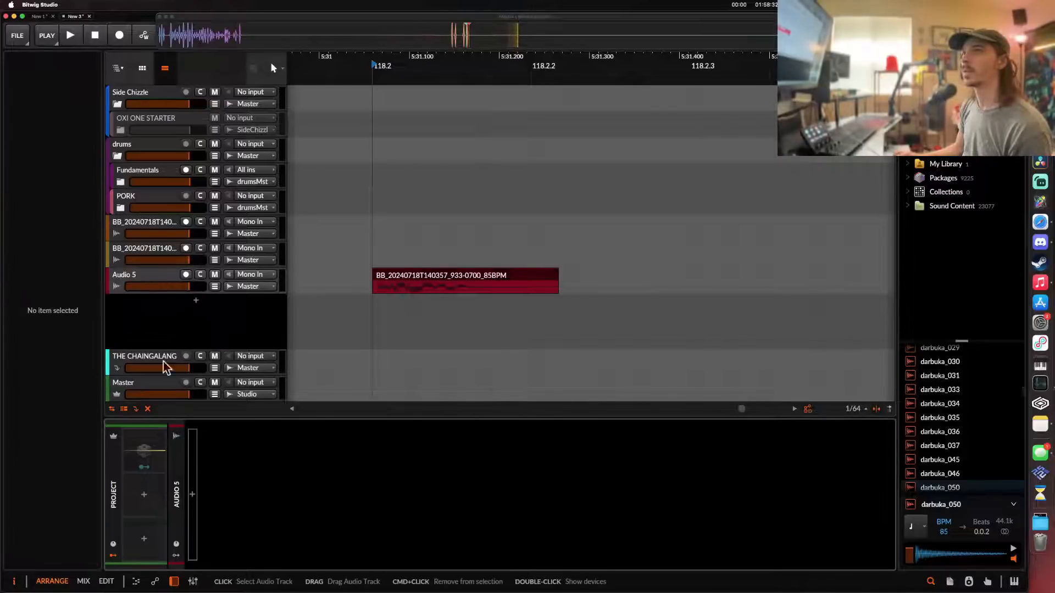
{"action": "left_click", "coordinate": [193, 495]}
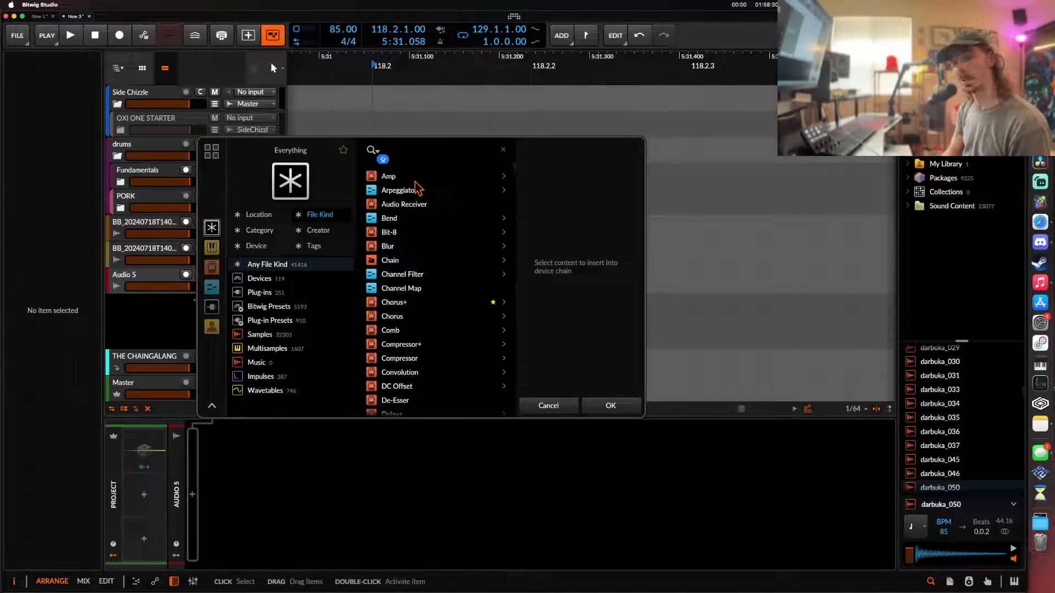
{"action": "type", "text": "resonat"}
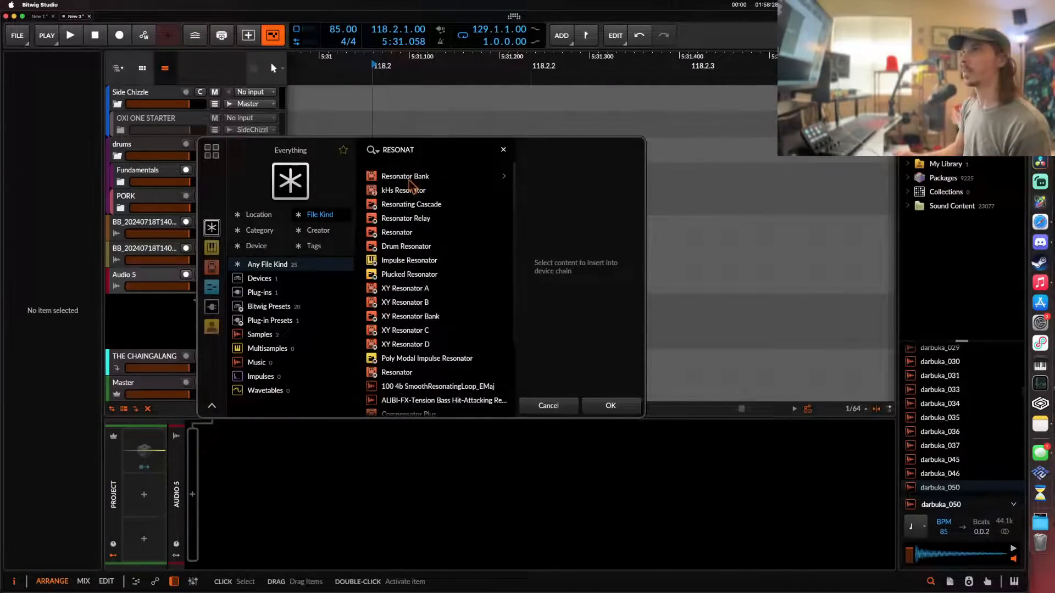
{"action": "left_click", "coordinate": [605, 409]}
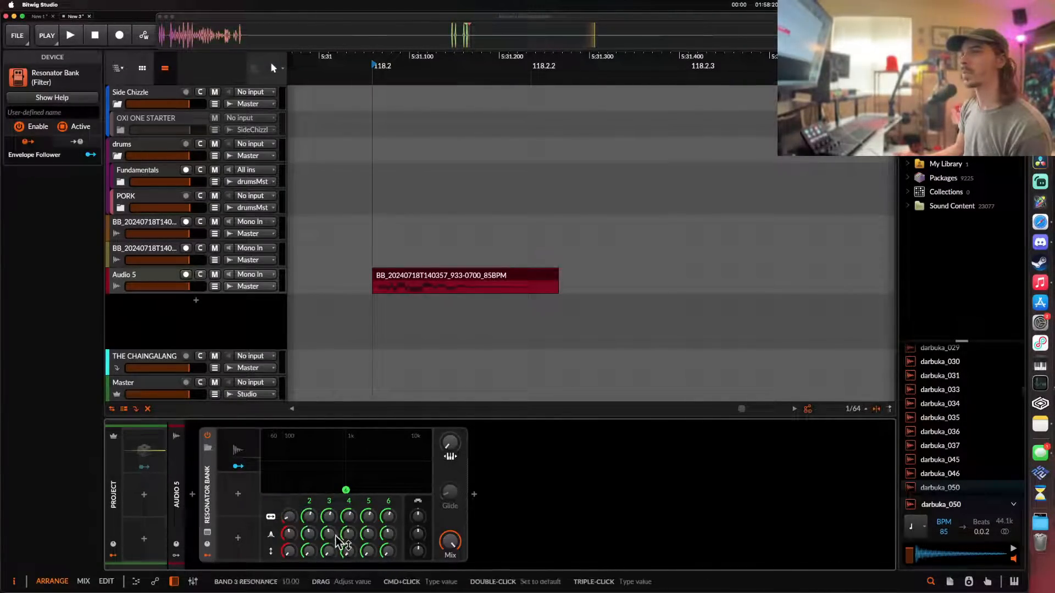
- Modulate the Resonator Bank's band 1 gain with the Envelope Follower at 0.827 and audition the pasted hit
{"action": "left_click_drag", "start_coordinate": [288, 551], "coordinate": [288, 550]}
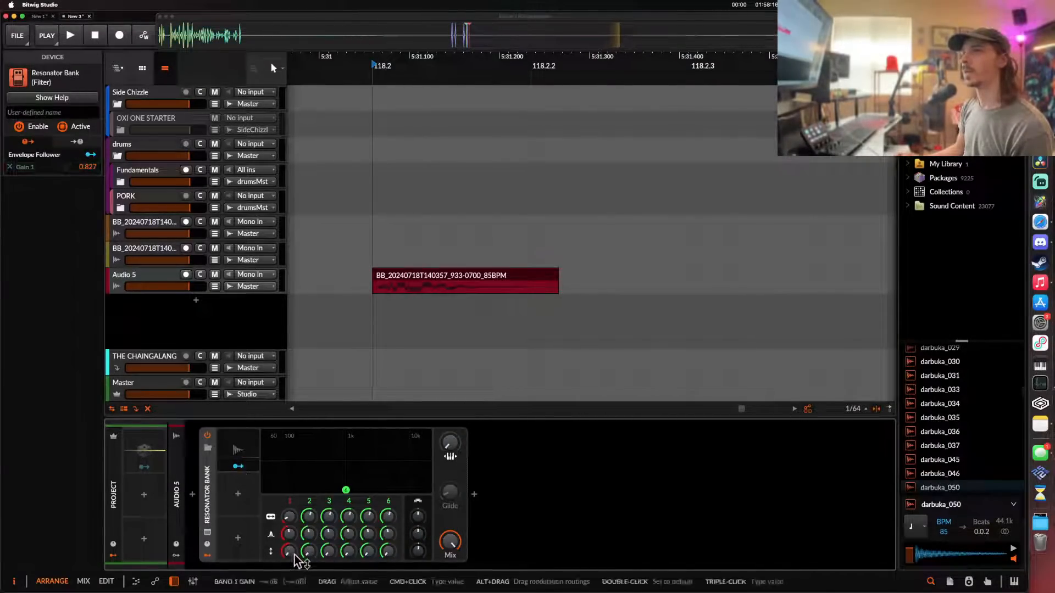
{"action": "left_click", "coordinate": [395, 287]}
{"action": "key", "text": "space"}
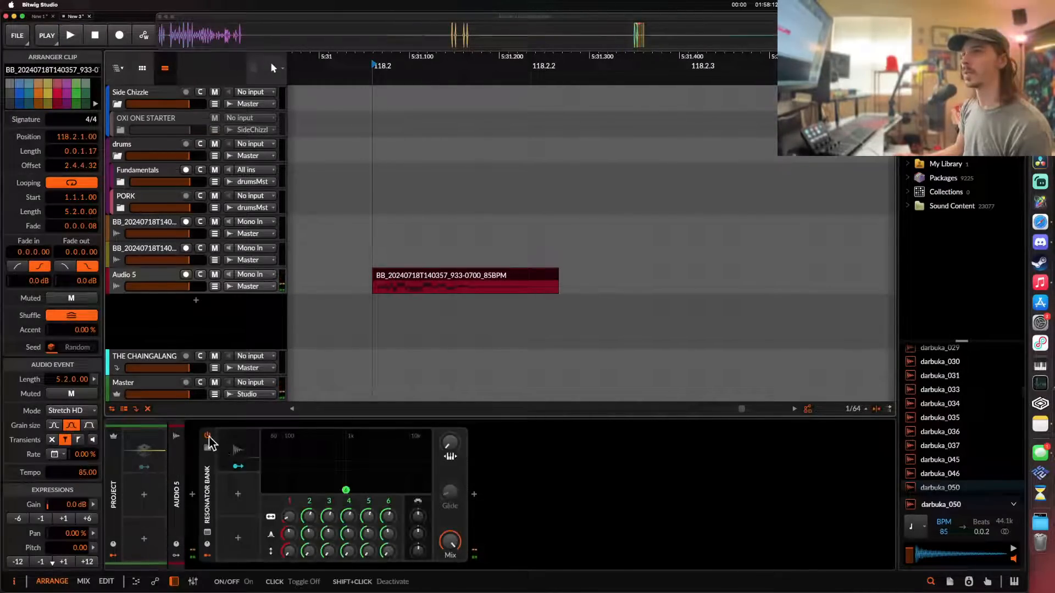
- Lower the Resonator Bank's band 1 gain to -32.0 dB while repeatedly auditioning the hit
{"action": "left_click_drag", "start_coordinate": [292, 549], "coordinate": [289, 567]}
{"action": "key", "text": "space"}
{"action": "key", "text": "space"}
{"action": "key", "text": "space"}
{"action": "key", "text": "space"}
{"action": "key", "text": "space"}
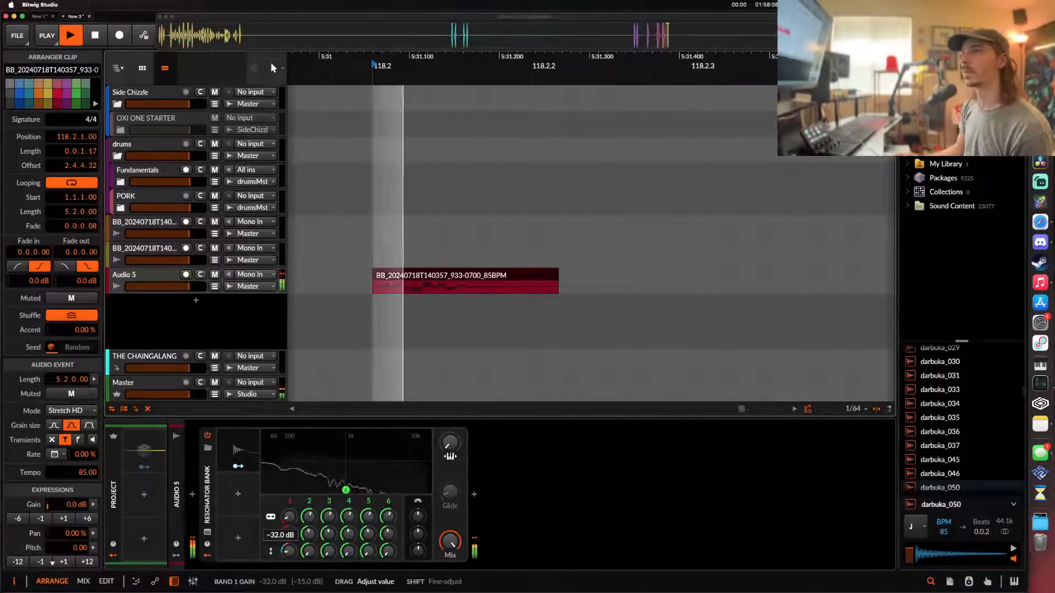
- Set the Resonator Bank's mix to 15.3 % and its band 2 to 196 Hz with -9.3 dB gain
{"action": "left_click_drag", "start_coordinate": [450, 543], "coordinate": [450, 566]}
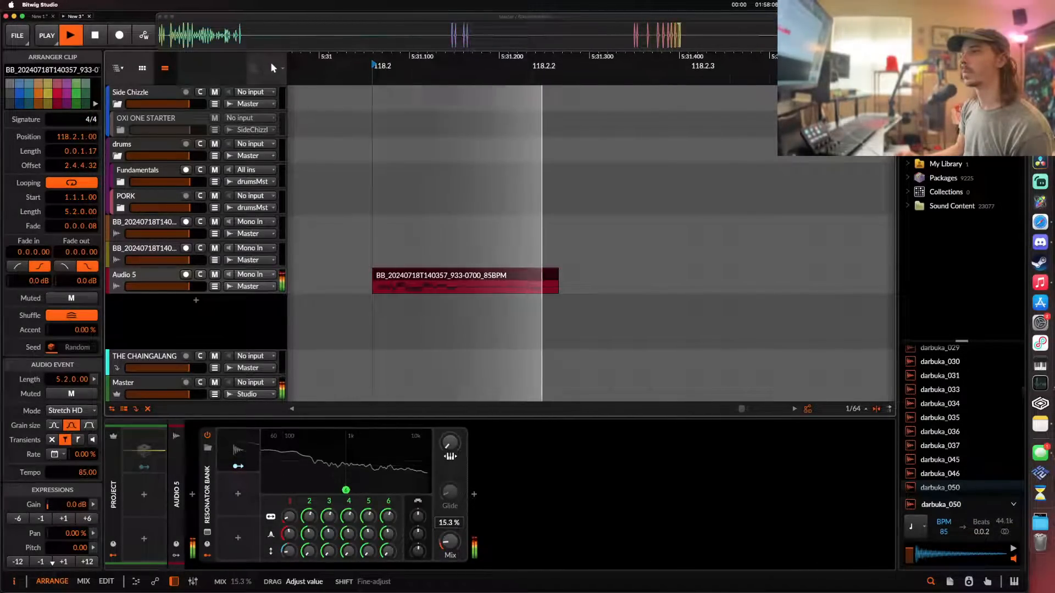
{"action": "key", "text": "space"}
{"action": "left_click_drag", "start_coordinate": [314, 490], "coordinate": [314, 508]}
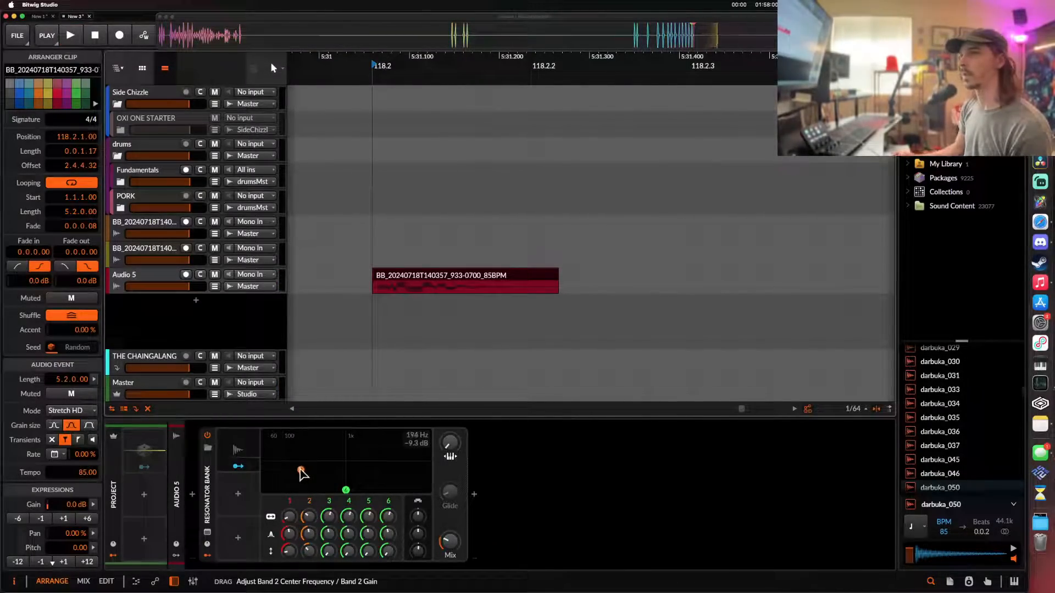
- Raise the Resonator Bank's band 2 peak slightly while repeatedly auditioning the hit
{"action": "key", "text": "space"}
{"action": "key", "text": "space"}
{"action": "key", "text": "space"}
{"action": "key", "text": "space"}
{"action": "key", "text": "space"}
{"action": "mouse_move", "coordinate": [300, 471]}
{"action": "left_mouse_down"}
{"action": "mouse_move", "coordinate": [310, 466]}
{"action": "mouse_move", "coordinate": [300, 470]}
{"action": "left_mouse_up"}
{"action": "key", "text": "space"}
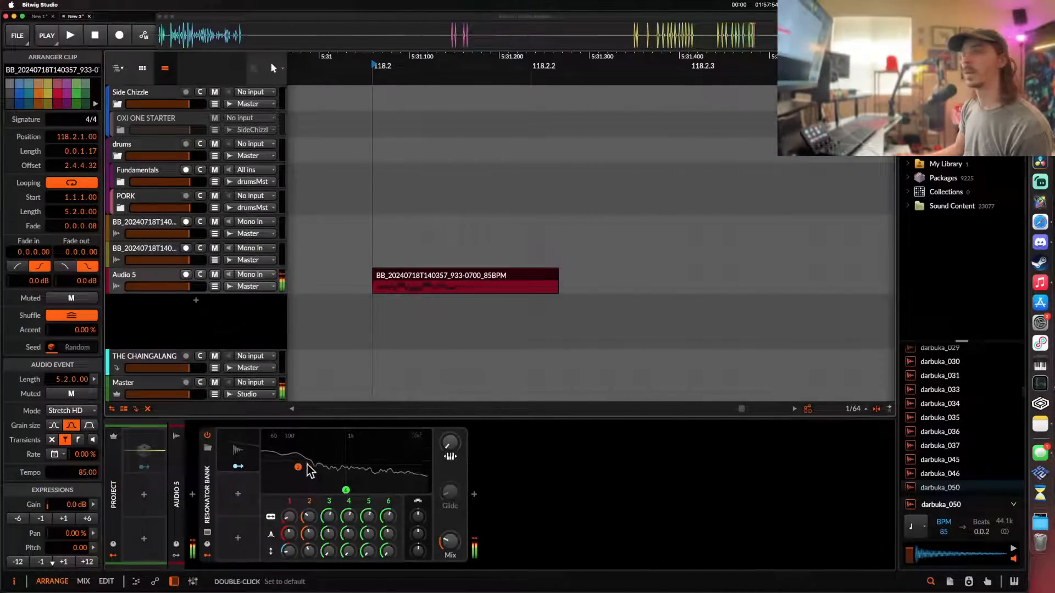
{"action": "key", "text": "space"}
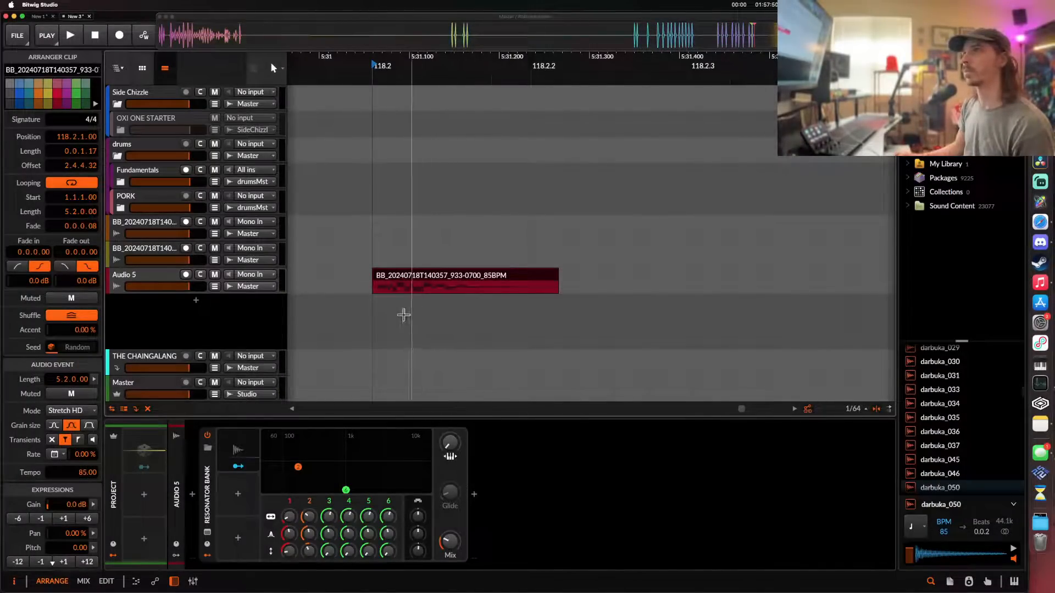
- Open the Audio 5 hit clip for detailed editing and consolidate it into a non-looped clip
{"action": "scroll", "coordinate": [400, 309], "scroll_direction": "up", "scroll_amount": 2}
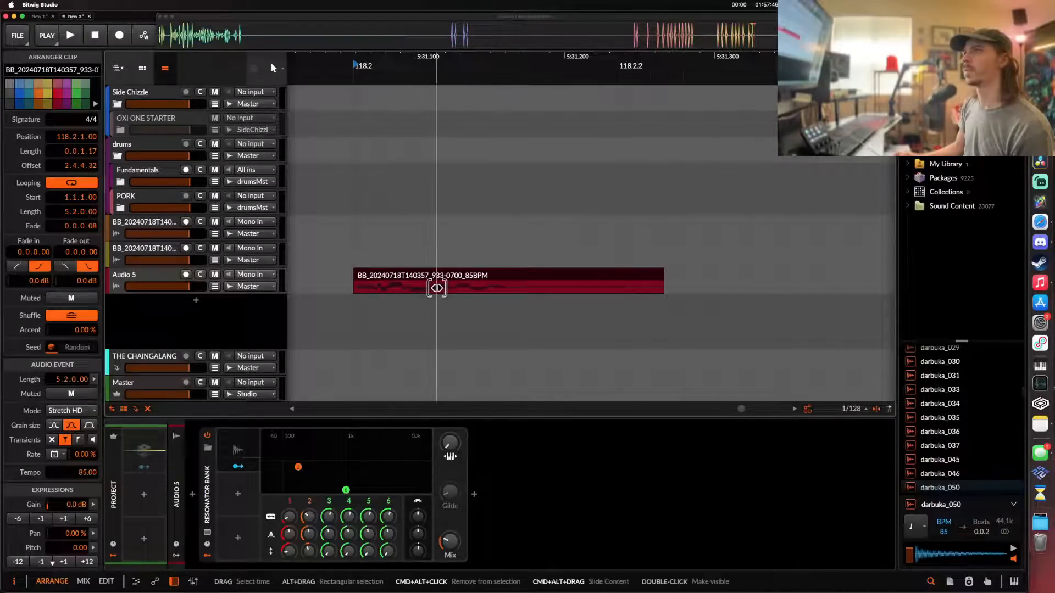
{"action": "key", "text": "space"}
{"action": "scroll", "coordinate": [421, 287], "scroll_direction": "down", "scroll_amount": 2}
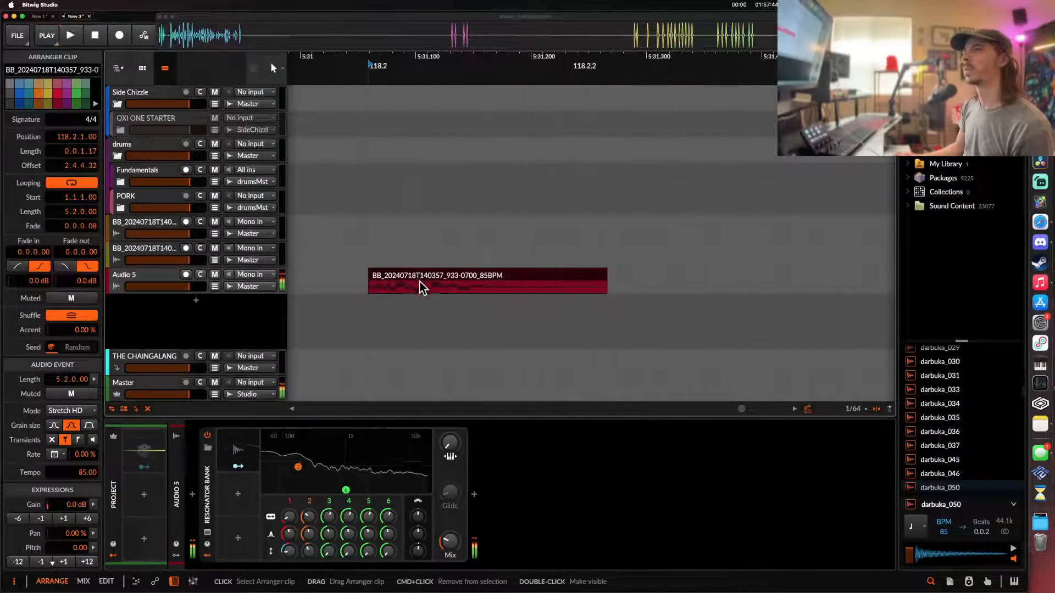
{"action": "double_click", "coordinate": [408, 277]}
{"action": "left_click", "coordinate": [430, 280]}
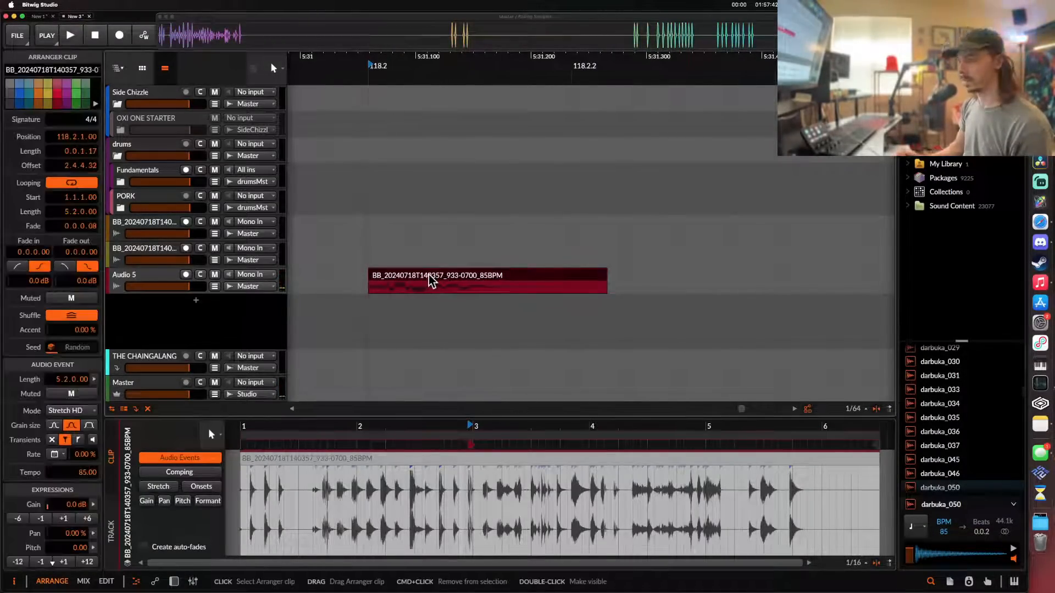
{"action": "key", "text": "super+j"}
{"action": "scroll", "coordinate": [256, 487], "scroll_direction": "up", "scroll_amount": 3}
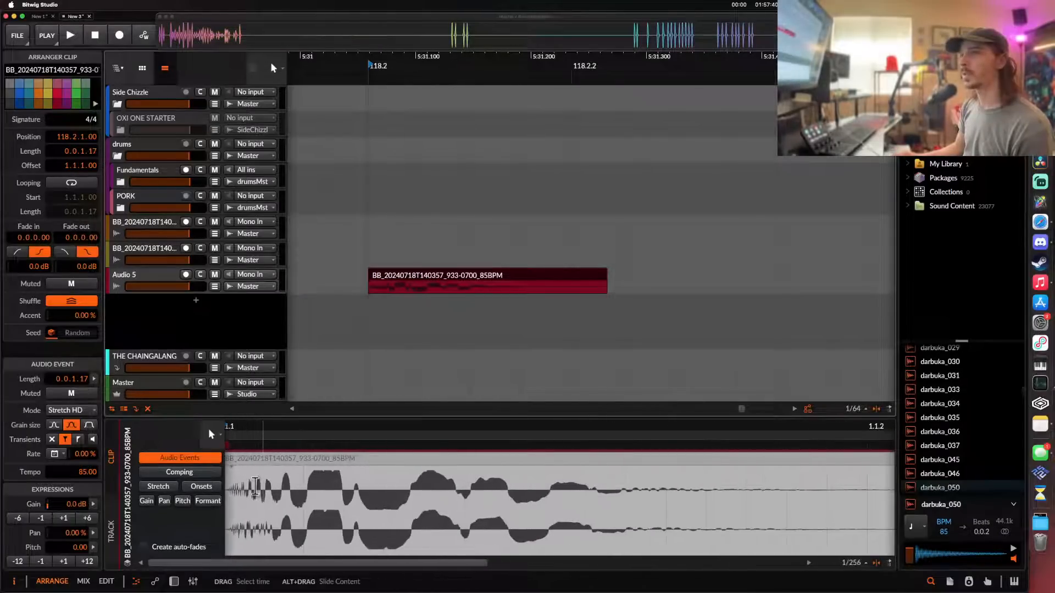
{"action": "scroll", "coordinate": [255, 486], "scroll_direction": "down", "scroll_amount": 3}
{"action": "scroll", "coordinate": [301, 490], "scroll_direction": "up", "scroll_amount": 4}
{"action": "scroll", "coordinate": [301, 491], "scroll_direction": "down", "scroll_amount": 1}
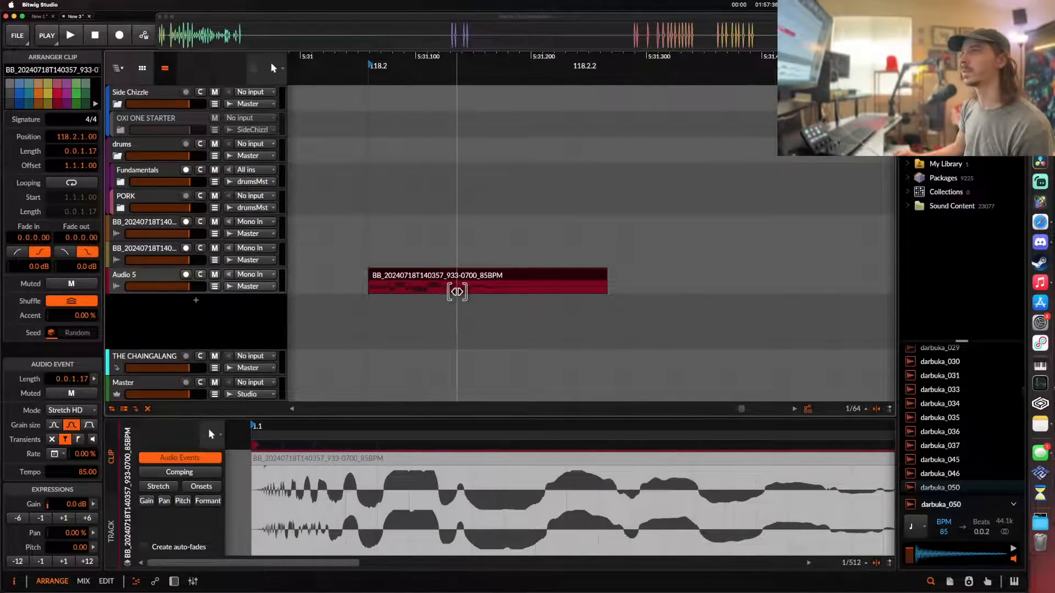
- Slide the audio content inside the hit clip earlier to cut off the initial noise, and audition it
{"action": "left_click_drag", "start_coordinate": [431, 292], "coordinate": [415, 283]}
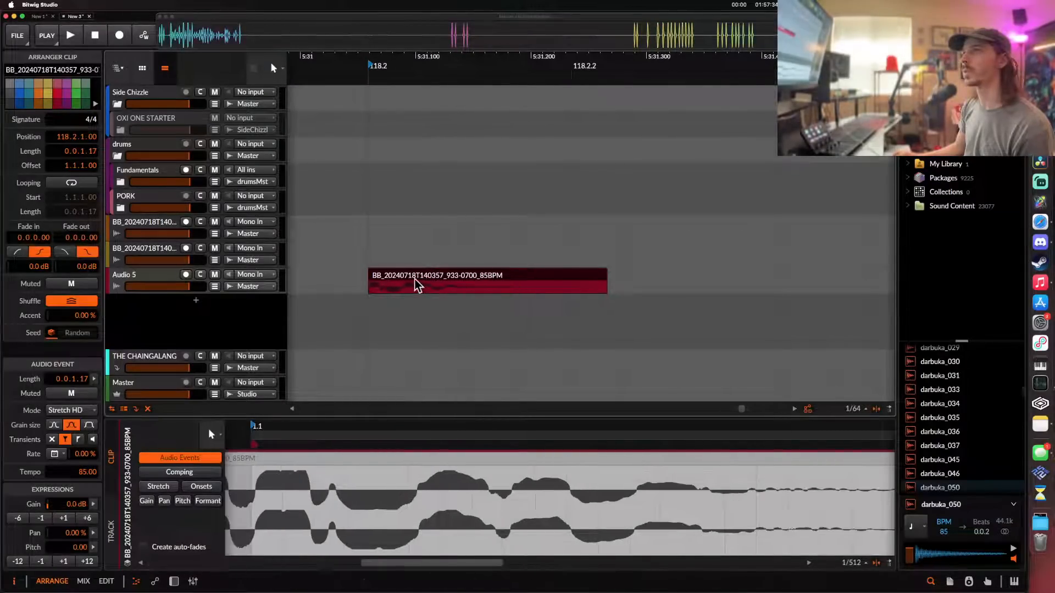
{"action": "key", "text": "space"}
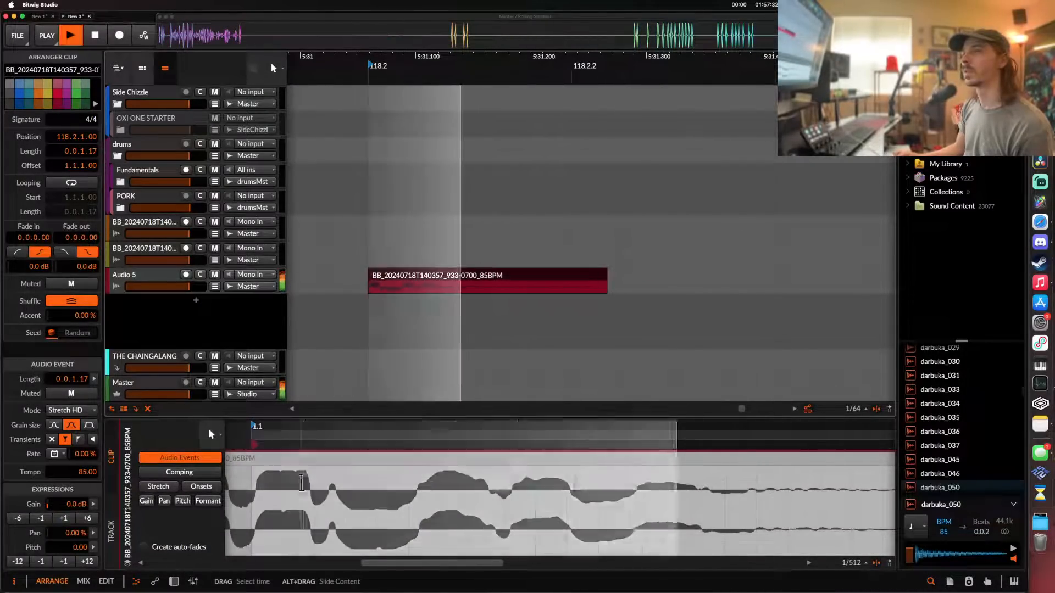
{"action": "key", "text": "space"}
- Draw a pitch envelope on the hit that falls from 12.00 at the clip start to zero shortly after
{"action": "left_click", "coordinate": [182, 500]}
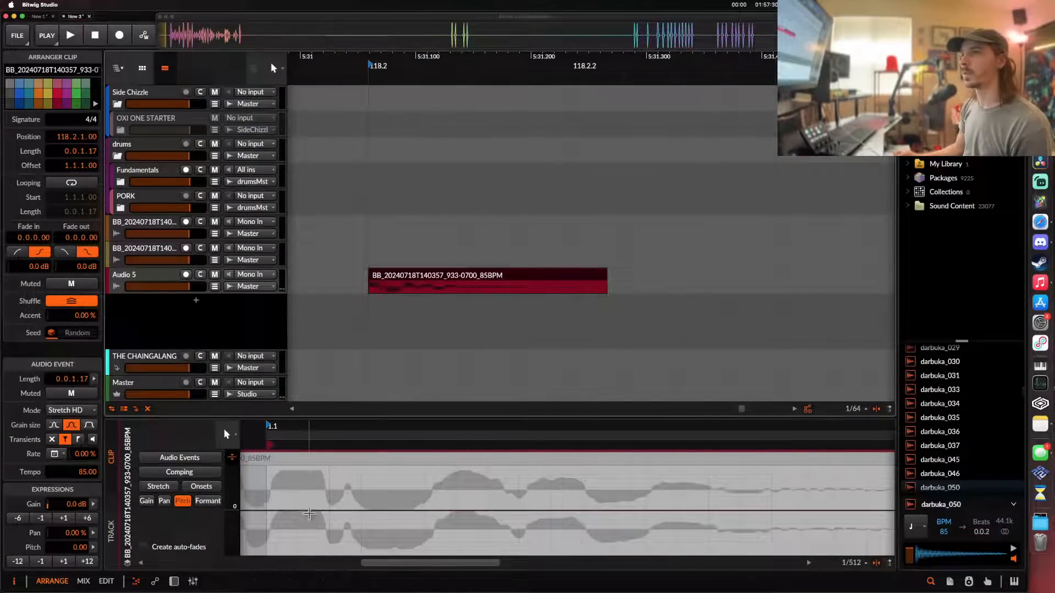
{"action": "left_click", "coordinate": [329, 511]}
{"action": "left_click_drag", "start_coordinate": [267, 511], "coordinate": [267, 457]}
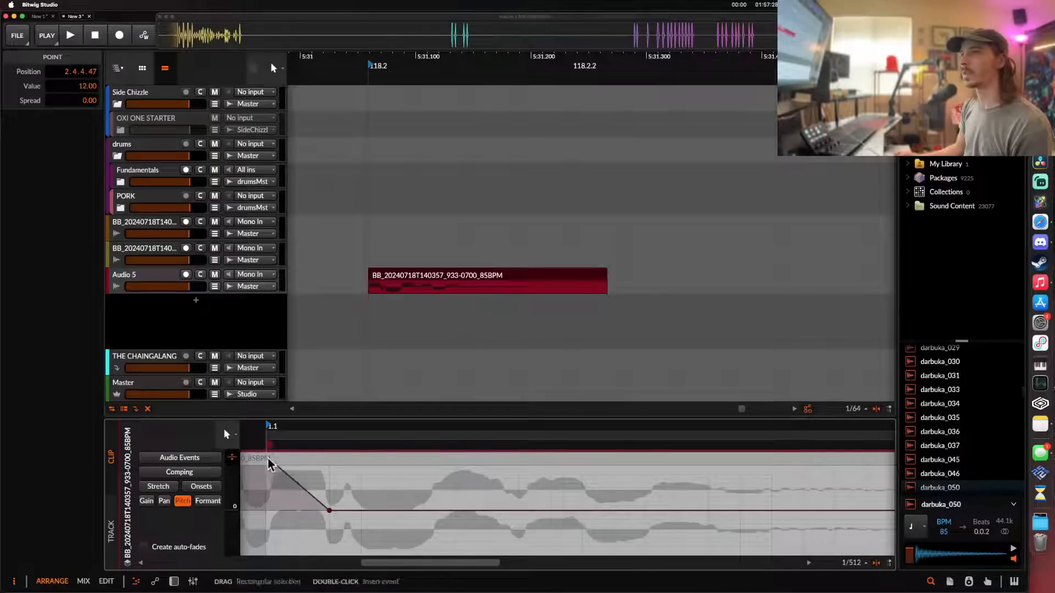
- Set the hit clip's stretch mode to Elastique Pro and audition it
{"action": "left_click", "coordinate": [402, 283]}
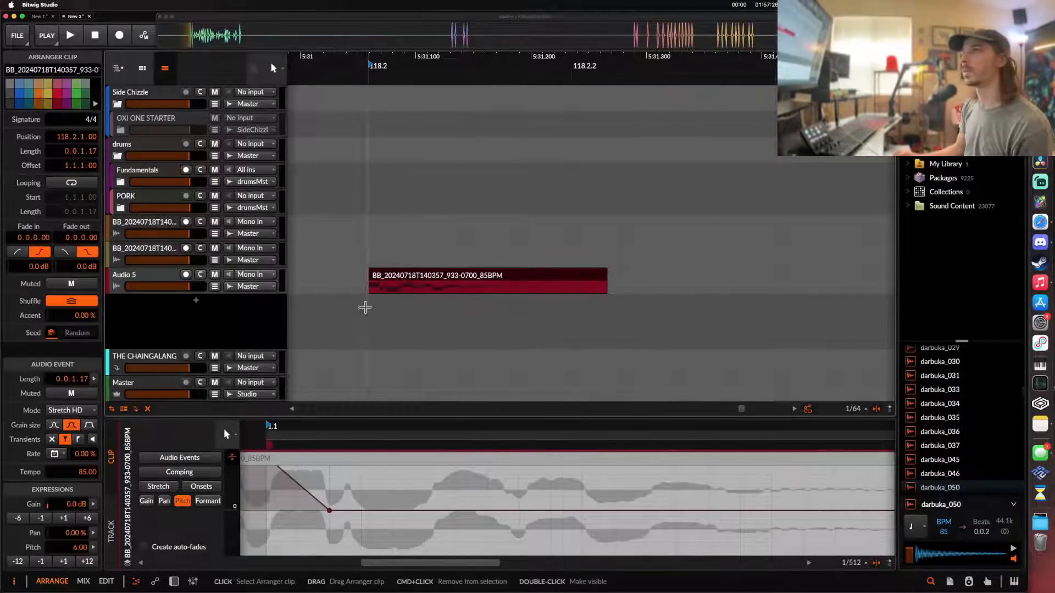
{"action": "left_click", "coordinate": [70, 410]}
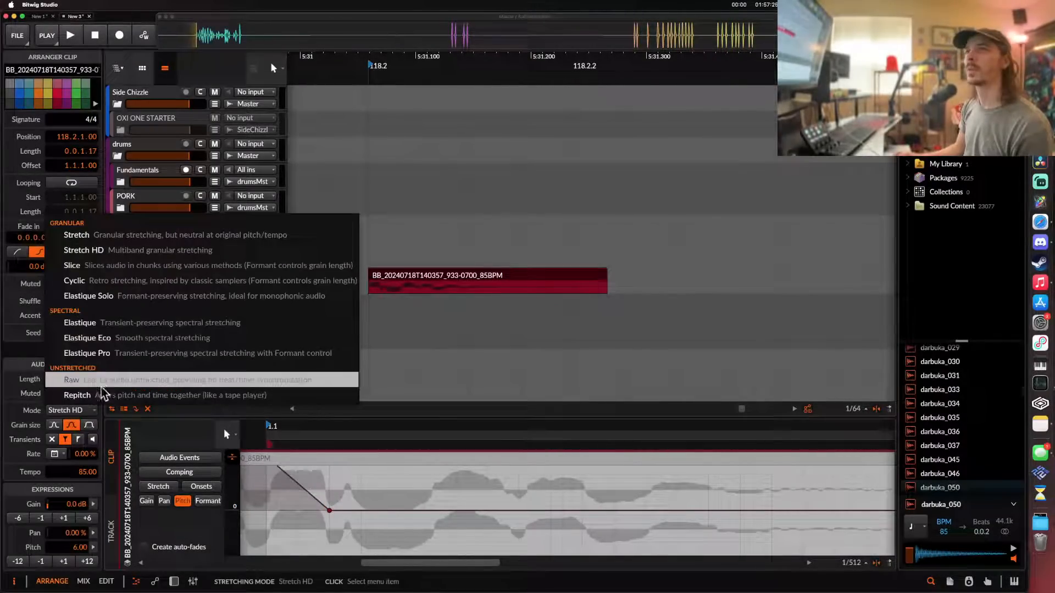
{"action": "left_click", "coordinate": [94, 354]}
{"action": "key", "text": "space"}
{"action": "scroll", "coordinate": [358, 481], "scroll_direction": "down", "scroll_amount": 5}
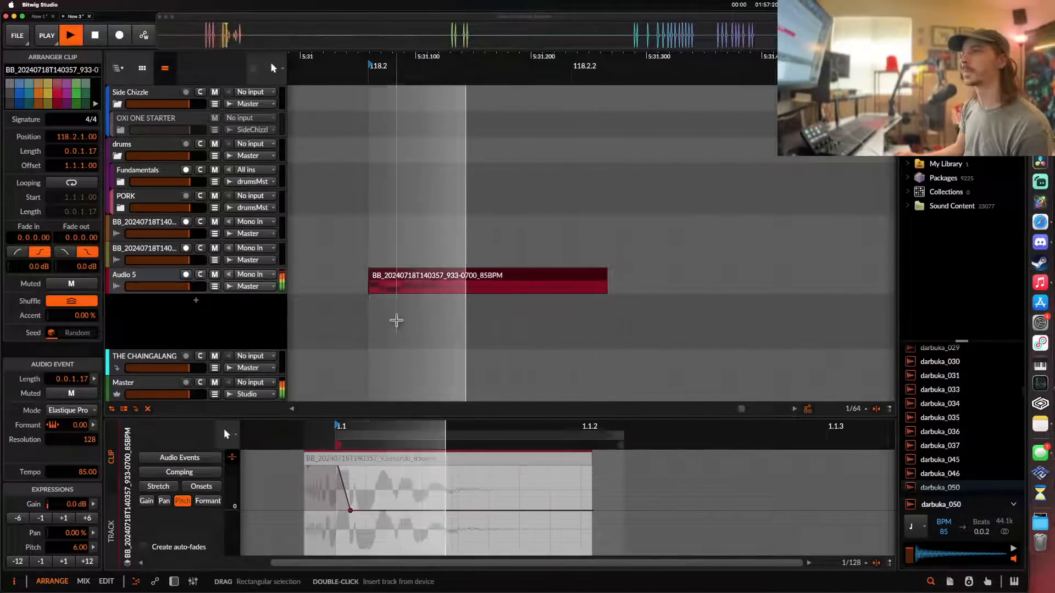
{"action": "key", "text": "space"}
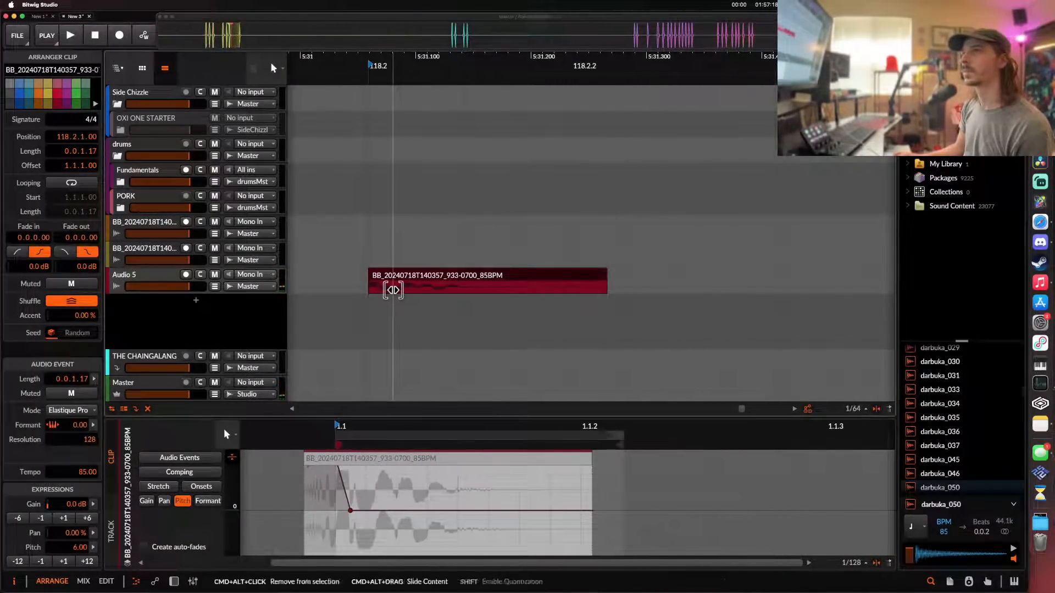
- Fine-tune the alignment of the hit clip's content and pitch envelope, auditioning after each adjustment
{"action": "left_click_drag", "start_coordinate": [394, 290], "coordinate": [415, 290]}
{"action": "key", "text": "space"}
{"action": "scroll", "coordinate": [384, 500], "scroll_direction": "up", "scroll_amount": 3}
{"action": "key", "text": "space"}
{"action": "left_click_drag", "start_coordinate": [377, 502], "coordinate": [352, 501]}
{"action": "key", "text": "space"}
{"action": "key", "text": "space"}
{"action": "scroll", "coordinate": [381, 518], "scroll_direction": "down", "scroll_amount": 2}
{"action": "key", "text": "space"}
{"action": "key", "text": "space"}
{"action": "left_click_drag", "start_coordinate": [410, 527], "coordinate": [391, 526]}
{"action": "key", "text": "space"}
{"action": "key", "text": "space"}
- Set the hit clip's formant to 15.00 while repeatedly auditioning it
{"action": "left_click", "coordinate": [451, 287]}
{"action": "key", "text": "space"}
{"action": "key", "text": "space"}
{"action": "key", "text": "space"}
{"action": "left_click_drag", "start_coordinate": [82, 426], "coordinate": [82, 385]}
{"action": "key", "text": "space"}
{"action": "key", "text": "space"}
{"action": "key", "text": "space"}
{"action": "key", "text": "space"}
{"action": "key", "text": "space"}
{"action": "key", "text": "space"}
{"action": "key", "text": "space"}
{"action": "key", "text": "space"}
{"action": "key", "text": "space"}
- Show Audio 5's device chain and fine-tune the Resonator Bank's mix while auditioning the hit
{"action": "double_click", "coordinate": [135, 279]}
{"action": "key", "text": "space"}
{"action": "key", "text": "space"}
{"action": "key", "text": "space"}
{"action": "key", "text": "space"}
{"action": "key", "text": "space"}
{"action": "key", "text": "space"}
{"action": "left_click_drag", "start_coordinate": [448, 544], "coordinate": [448, 544]}
{"action": "key", "text": "space"}
{"action": "key", "text": "space"}
{"action": "key", "text": "space"}
{"action": "key", "text": "space"}
{"action": "key", "text": "space"}
{"action": "key", "text": "space"}
- Trim the end of the hit clip to a length of 0.0.0.75 with a 0.0.0.38 fade-out, auditioning between changes
{"action": "left_click_drag", "start_coordinate": [605, 283], "coordinate": [516, 276]}
{"action": "key", "text": "space"}
{"action": "key", "text": "space"}
{"action": "key", "text": "space"}
{"action": "key", "text": "space"}
{"action": "key", "text": "space"}
{"action": "key", "text": "space"}
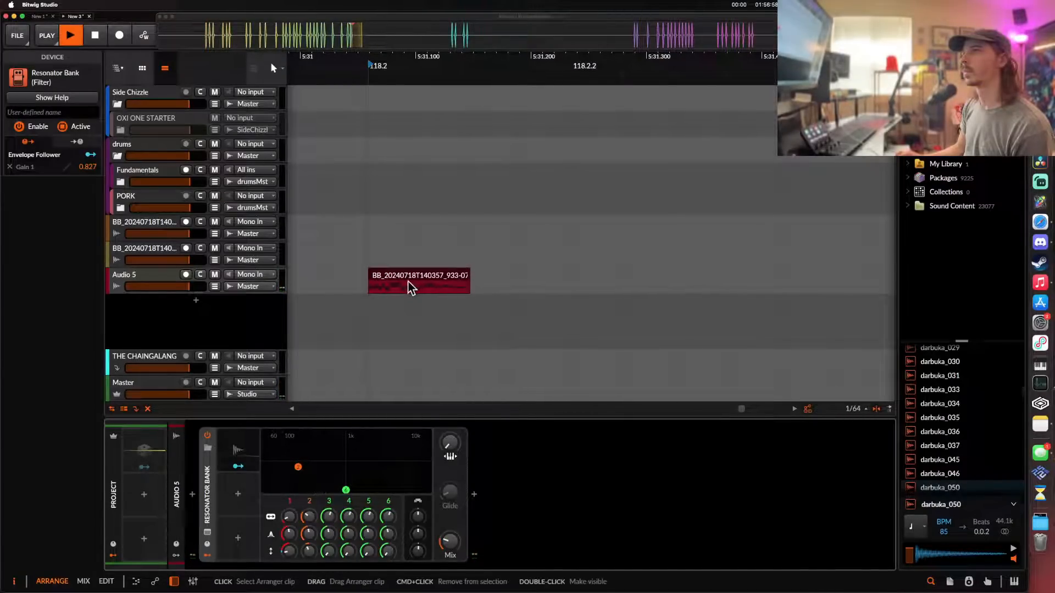
{"action": "key", "text": "space"}
{"action": "left_click_drag", "start_coordinate": [470, 278], "coordinate": [496, 276]}
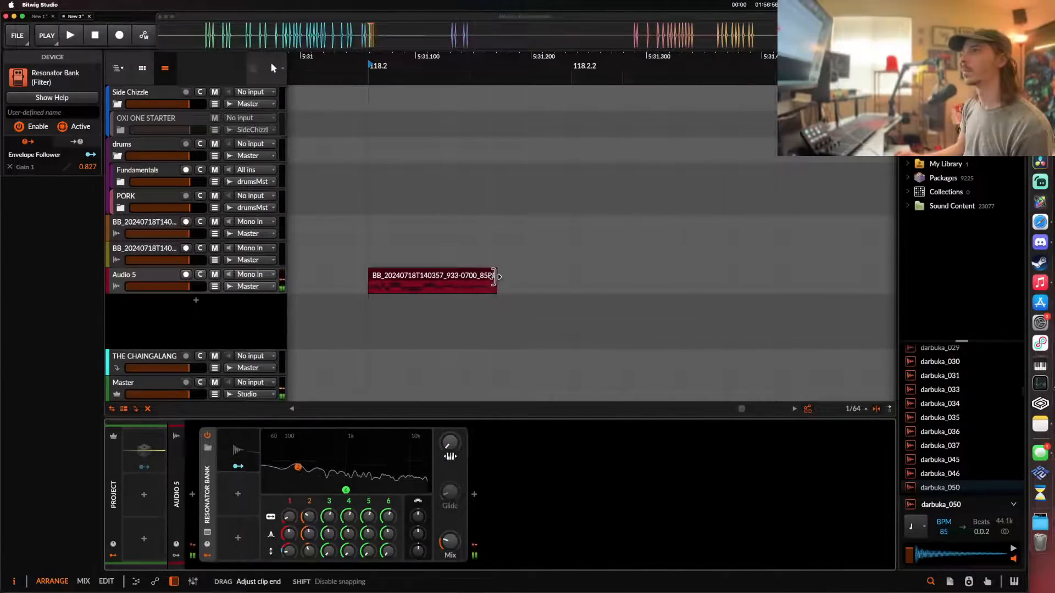
- Insert the Pro-Q 3 equalizer after the Resonator Bank and audition the hit through it
{"action": "left_click", "coordinate": [473, 495]}
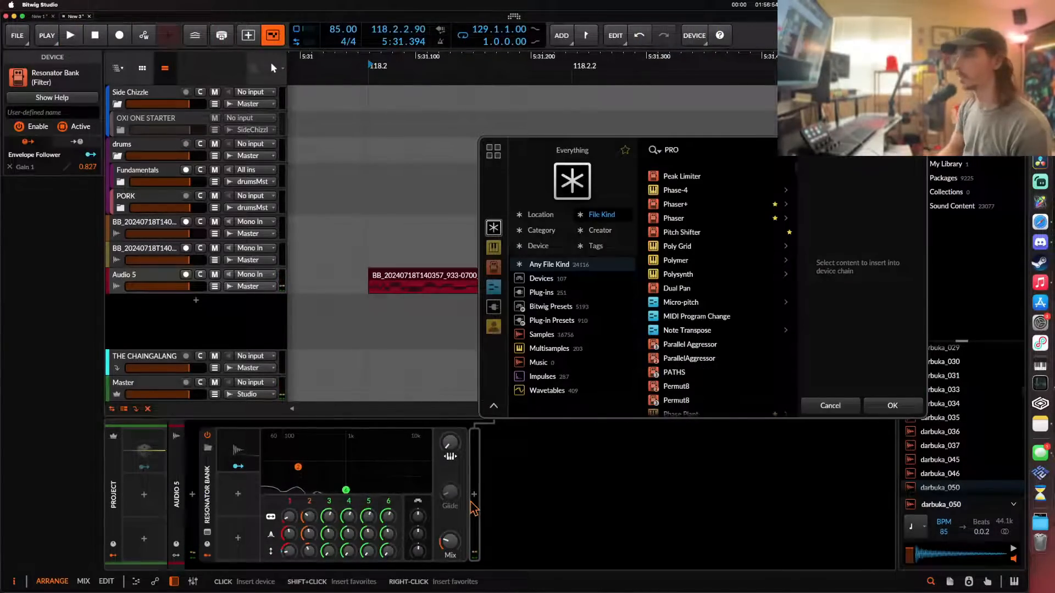
{"action": "left_click", "coordinate": [676, 218]}
{"action": "left_click", "coordinate": [892, 406]}
{"action": "key", "text": "space"}
{"action": "key", "text": "space"}
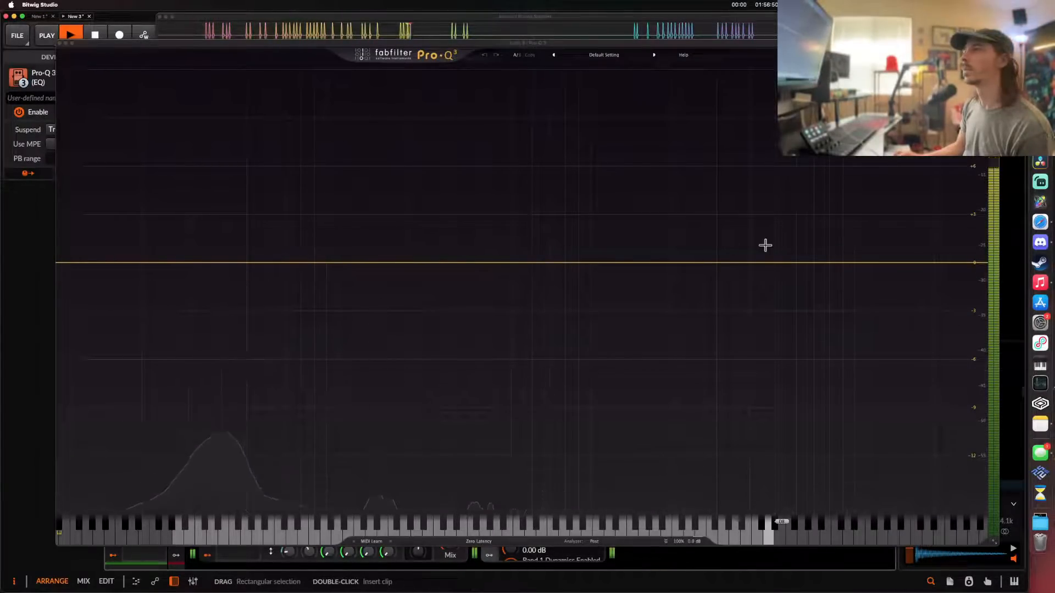
- Add a 12 dB/oct high-cut band at 645.11 Hz in Pro-Q 3 and close the plug-in window
{"action": "left_click", "coordinate": [946, 263]}
{"action": "key", "text": "space"}
{"action": "left_click_drag", "start_coordinate": [946, 264], "coordinate": [542, 279]}
{"action": "key", "text": "space"}
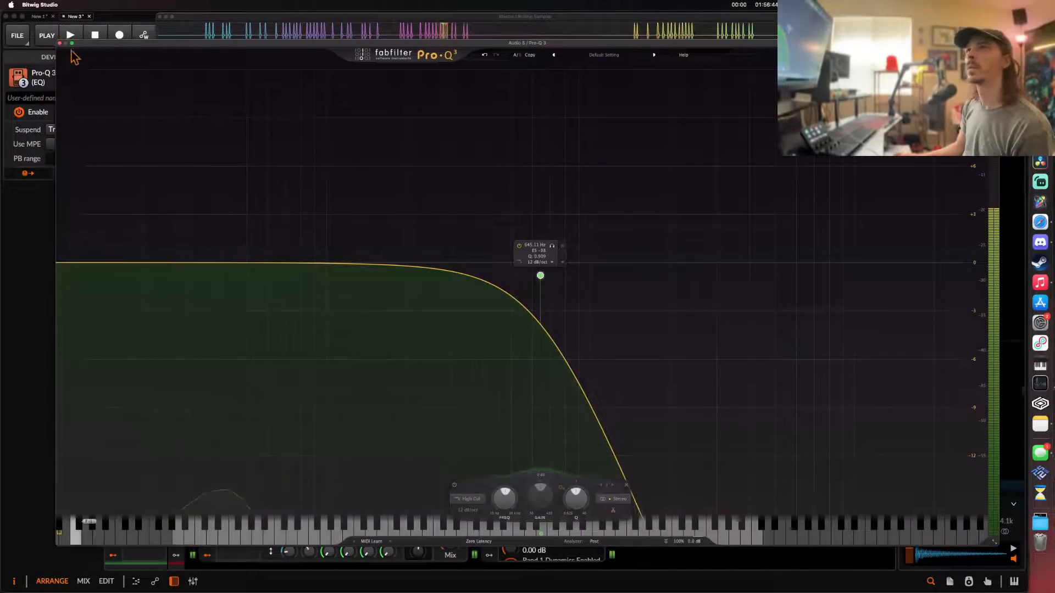
{"action": "left_click", "coordinate": [59, 42]}
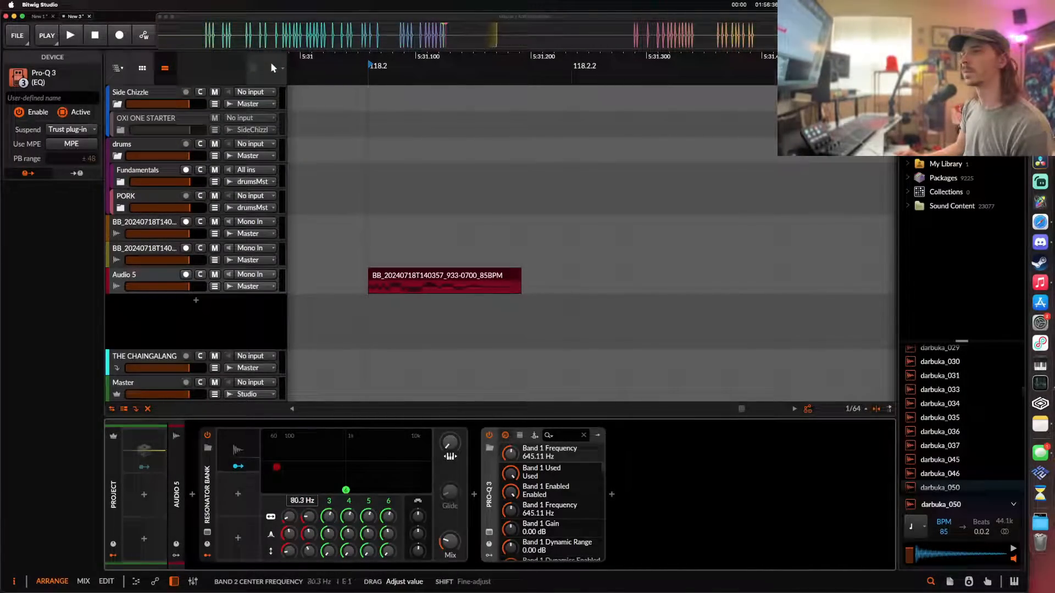
- Lower the Resonator Bank's band 2 center frequency to about 79 Hz and audition the hit
{"action": "left_click_drag", "start_coordinate": [312, 519], "coordinate": [318, 522]}
{"action": "key", "text": "space"}
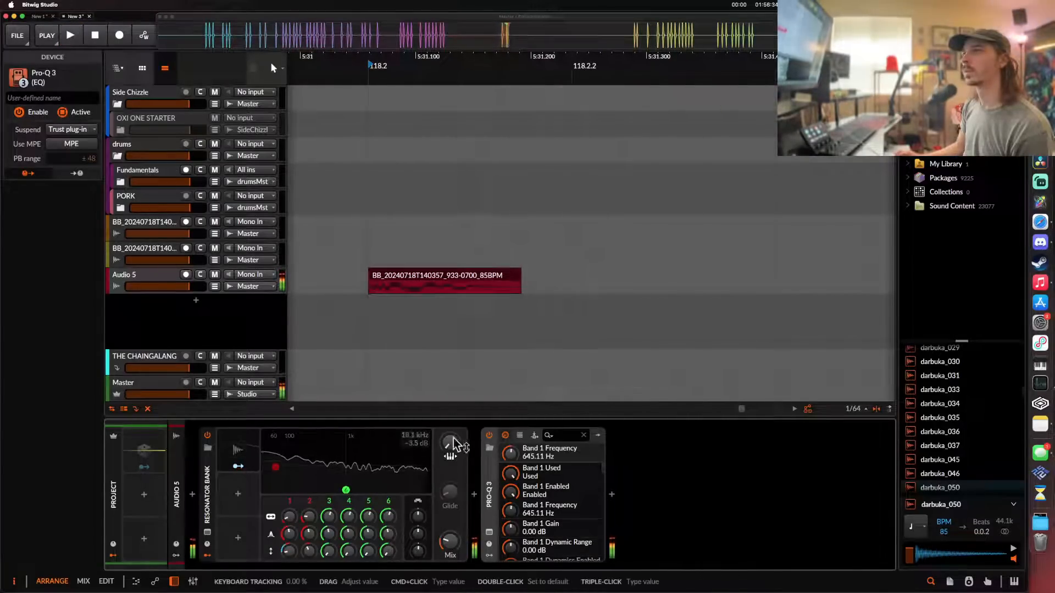
- Lower the hit clip's pitch to 3.00 semitones and audition it repeatedly
{"action": "left_click", "coordinate": [419, 281]}
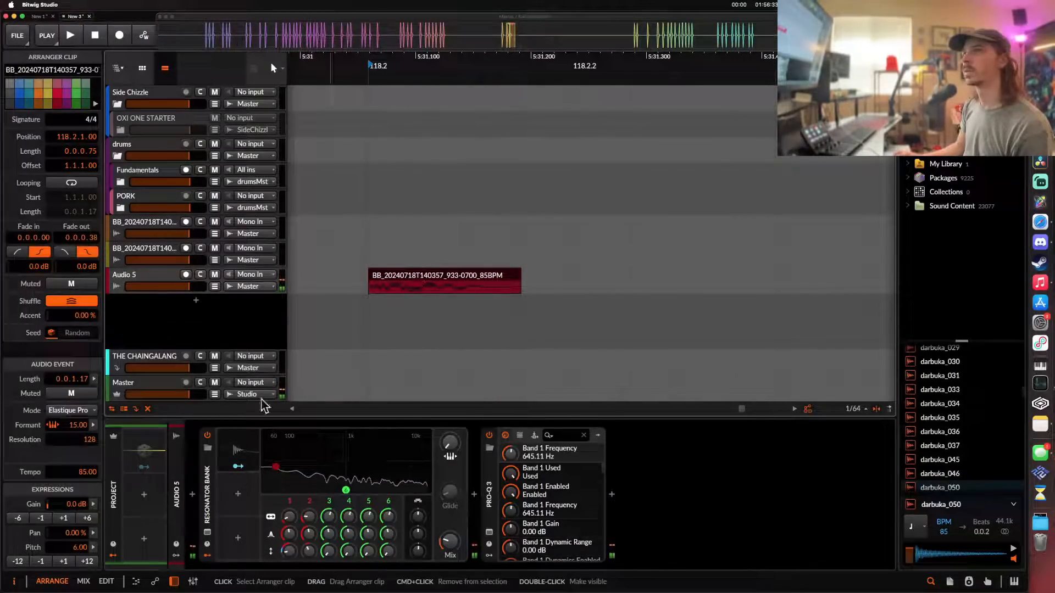
{"action": "double_click", "coordinate": [41, 562]}
{"action": "key", "text": "space"}
{"action": "key", "text": "space"}
{"action": "key", "text": "space"}
{"action": "key", "text": "space"}
{"action": "key", "text": "space"}
{"action": "key", "text": "space"}
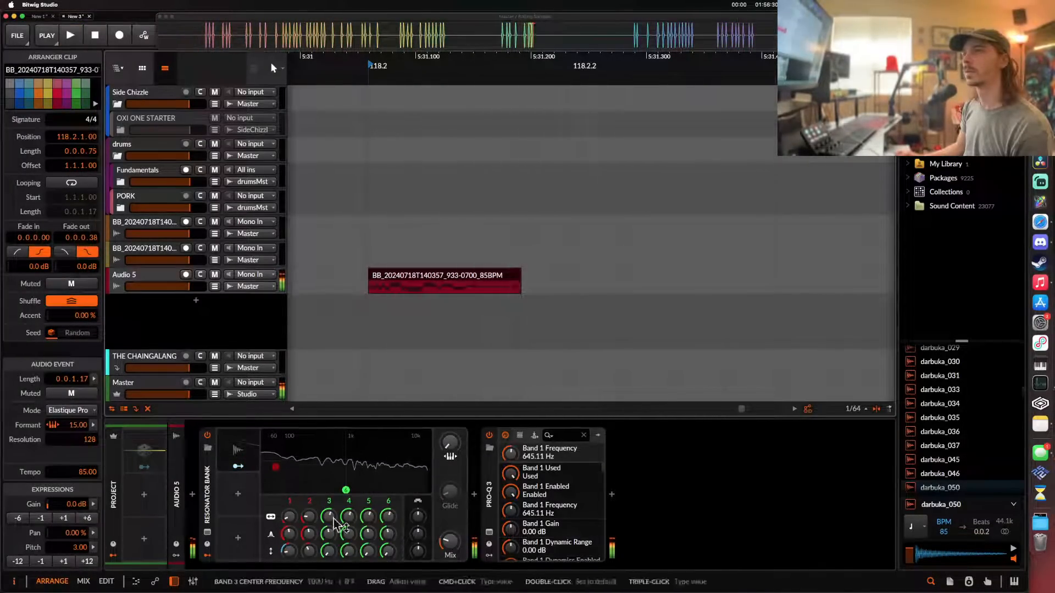
- Add a low-frequency bell boost of about 3.5 dB in Pro-Q 3 and move the high cut to 1102.5 Hz
{"action": "left_click", "coordinate": [490, 533]}
{"action": "key", "text": "space"}
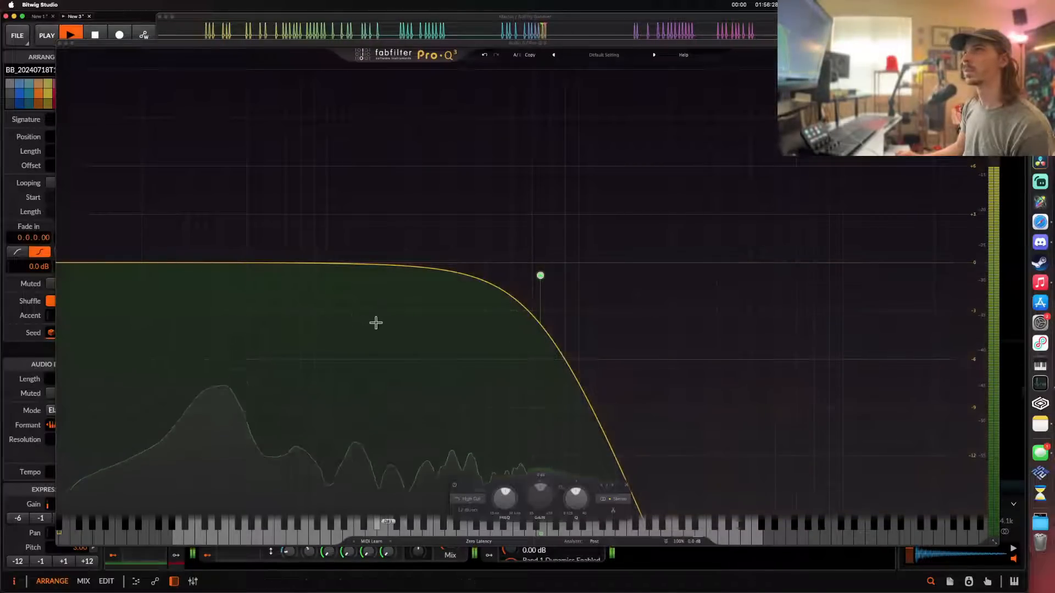
{"action": "left_click_drag", "start_coordinate": [298, 264], "coordinate": [310, 209]}
{"action": "left_click_drag", "start_coordinate": [540, 276], "coordinate": [602, 284]}
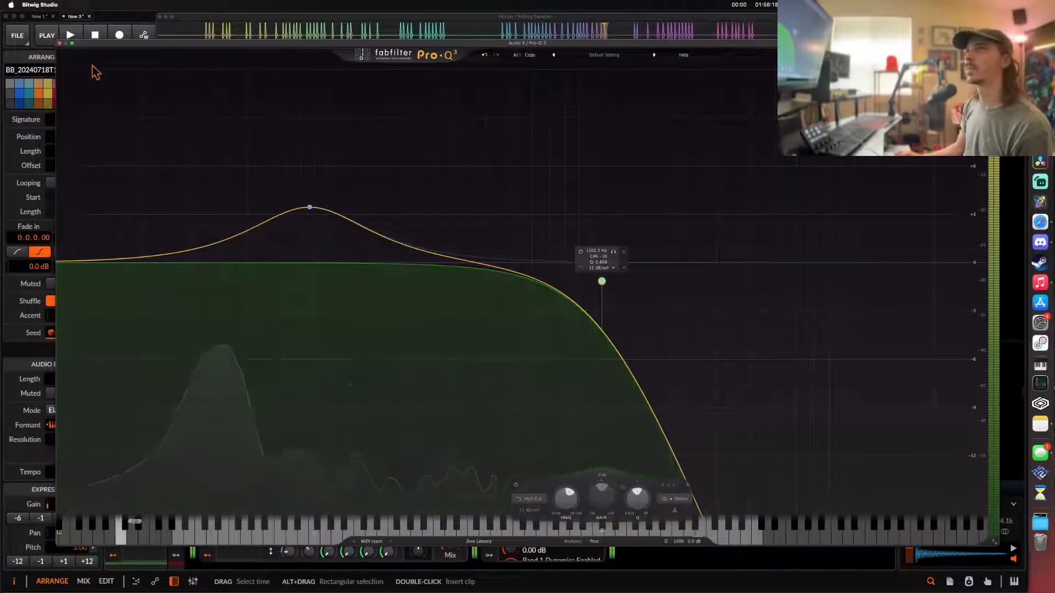
{"action": "left_click", "coordinate": [59, 44]}
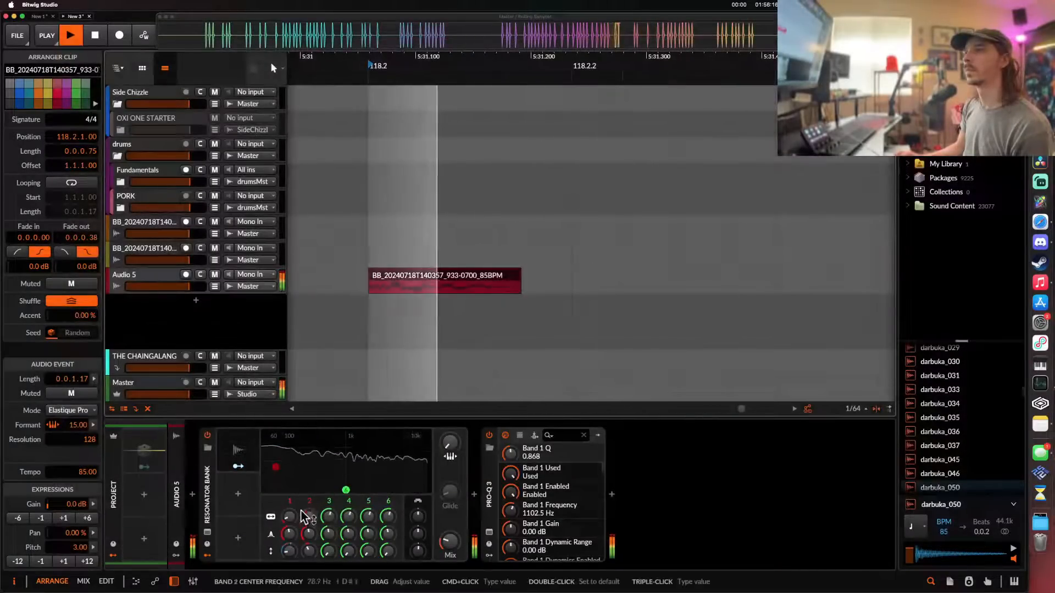
- Set the Resonator Bank's band 1 gain to -11.9 dB while auditioning the hit
{"action": "mouse_move", "coordinate": [290, 544]}
{"action": "left_mouse_down"}
{"action": "mouse_move", "coordinate": [290, 556]}
{"action": "mouse_move", "coordinate": [290, 545]}
{"action": "left_mouse_up"}
{"action": "key", "text": "space"}
{"action": "key", "text": "space"}
{"action": "key", "text": "space"}
{"action": "key", "text": "space"}
{"action": "key", "text": "space"}
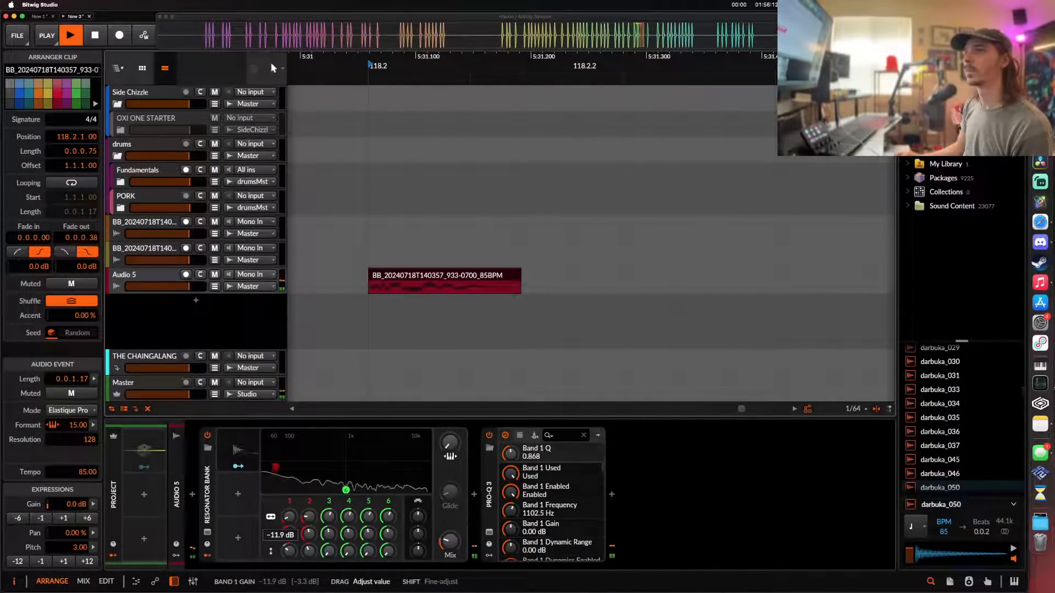
{"action": "key", "text": "space"}
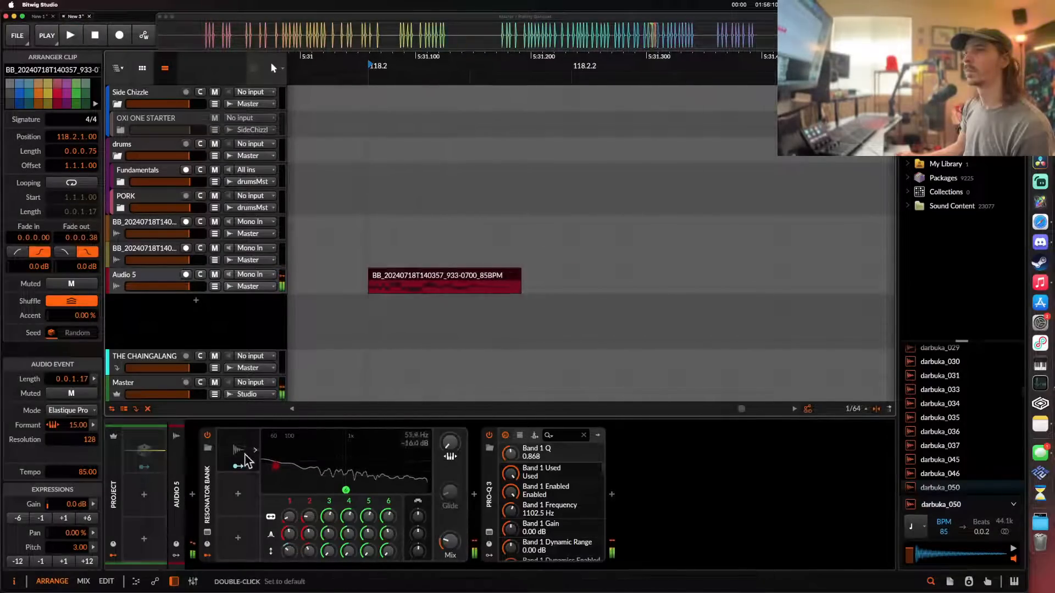
- Set the Envelope Follower's fall time to 127 ms and audition the hit
{"action": "left_click", "coordinate": [248, 461]}
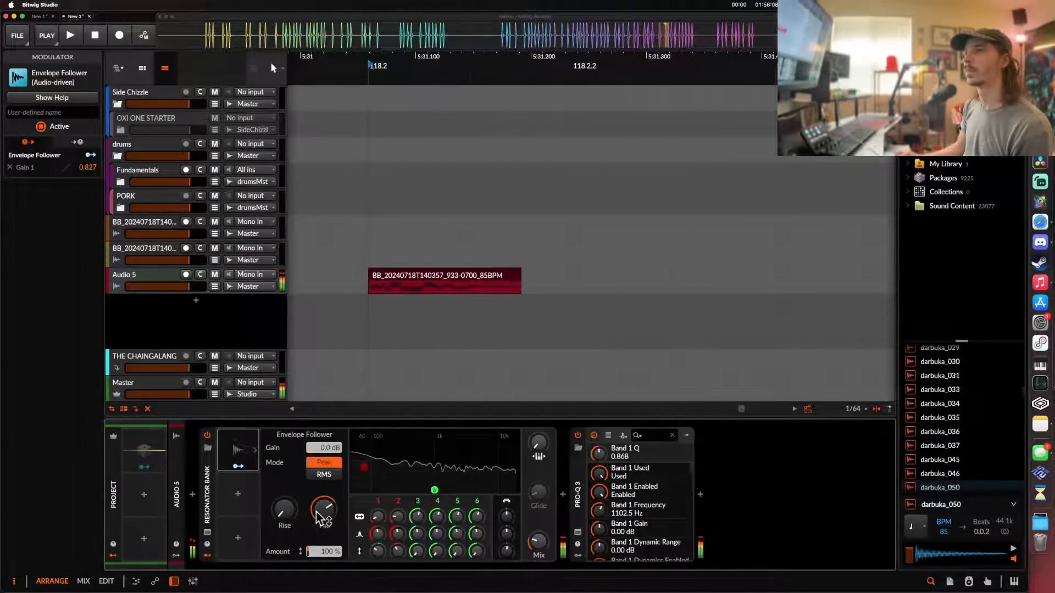
{"action": "left_click_drag", "start_coordinate": [324, 511], "coordinate": [324, 516]}
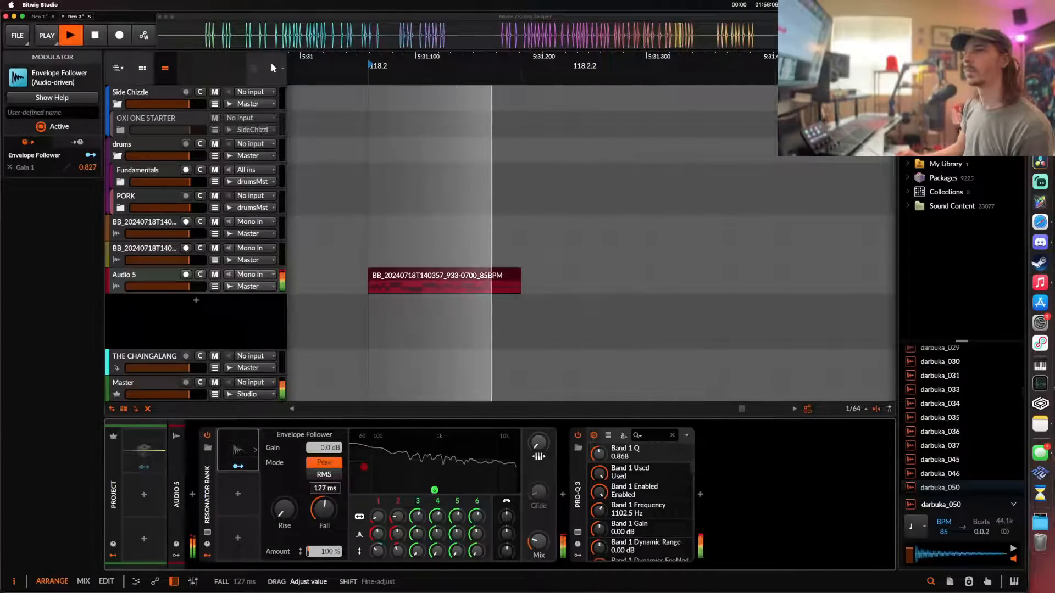
{"action": "key", "text": "space"}
{"action": "key", "text": "space"}
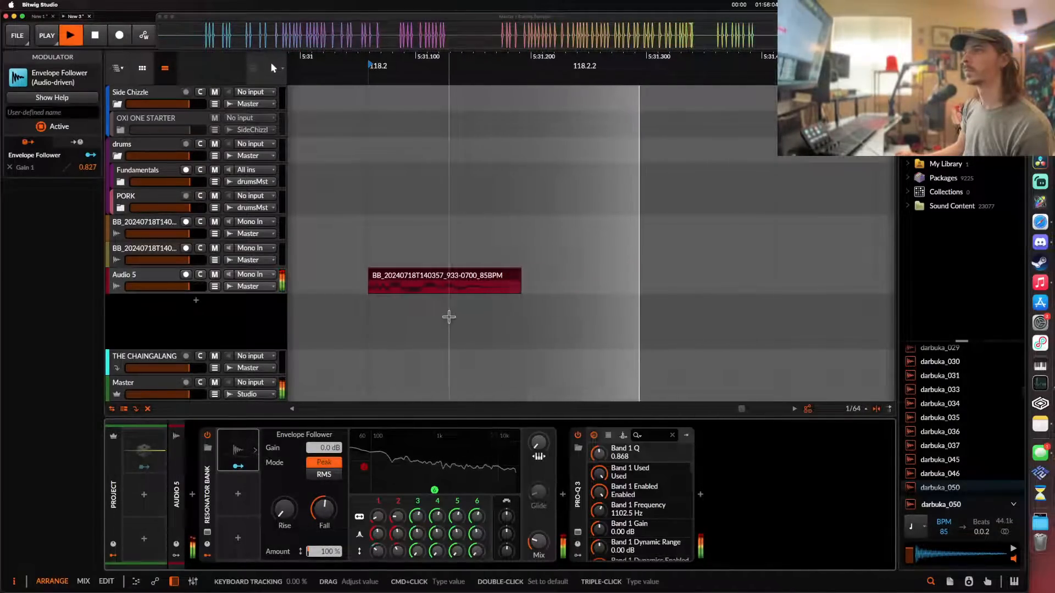
- Compare the hit with Pro-Q 3 switched off and back on
{"action": "left_click", "coordinate": [579, 437]}
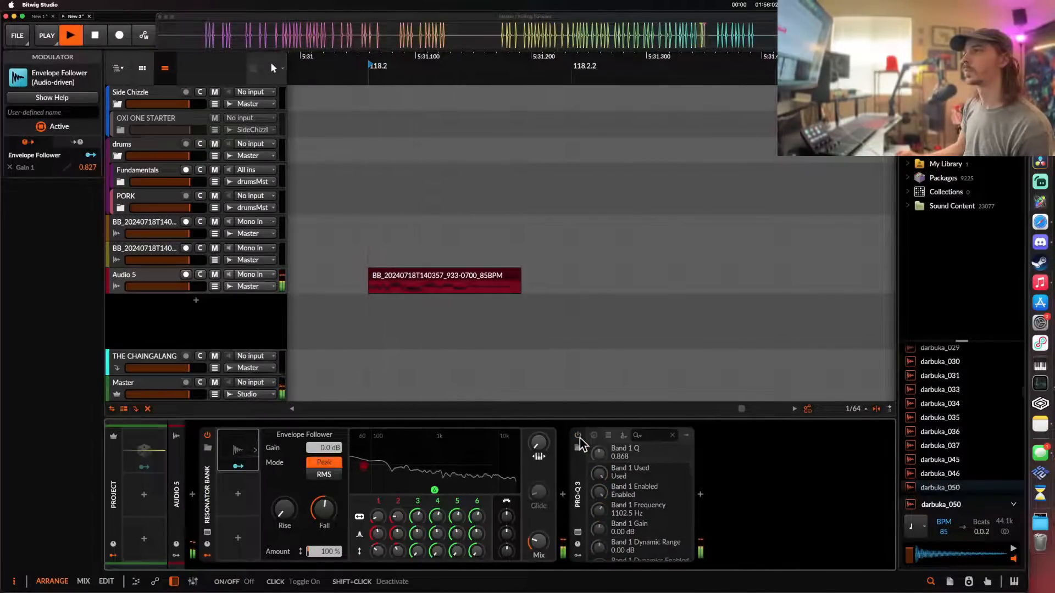
{"action": "key", "text": "space"}
{"action": "key", "text": "space"}
{"action": "key", "text": "space"}
{"action": "left_click", "coordinate": [579, 438]}
{"action": "key", "text": "space"}
- Collapse the Pro-Q 3 and Resonator Bank devices in the chain while auditioning the hit
{"action": "left_click", "coordinate": [581, 482]}
{"action": "key", "text": "space"}
{"action": "double_click", "coordinate": [581, 479]}
{"action": "key", "text": "space"}
{"action": "key", "text": "space"}
{"action": "double_click", "coordinate": [210, 484]}
- Insert the Saturn 2 distortion plug-in after Pro-Q 3
{"action": "left_click", "coordinate": [386, 495]}
{"action": "type", "text": "SAT"}
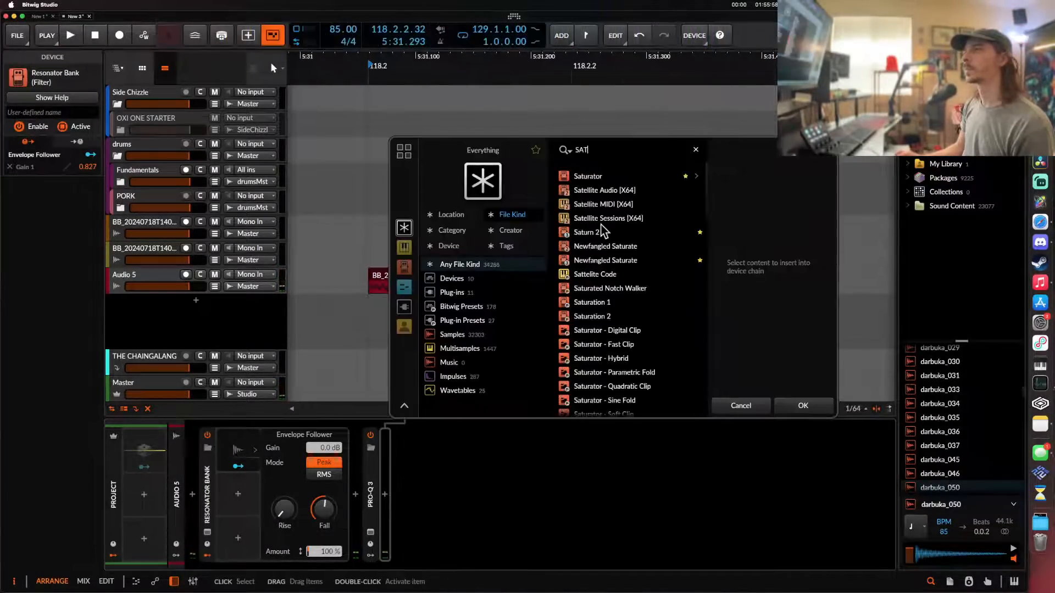
{"action": "left_click", "coordinate": [588, 232]}
{"action": "left_click", "coordinate": [803, 406]}
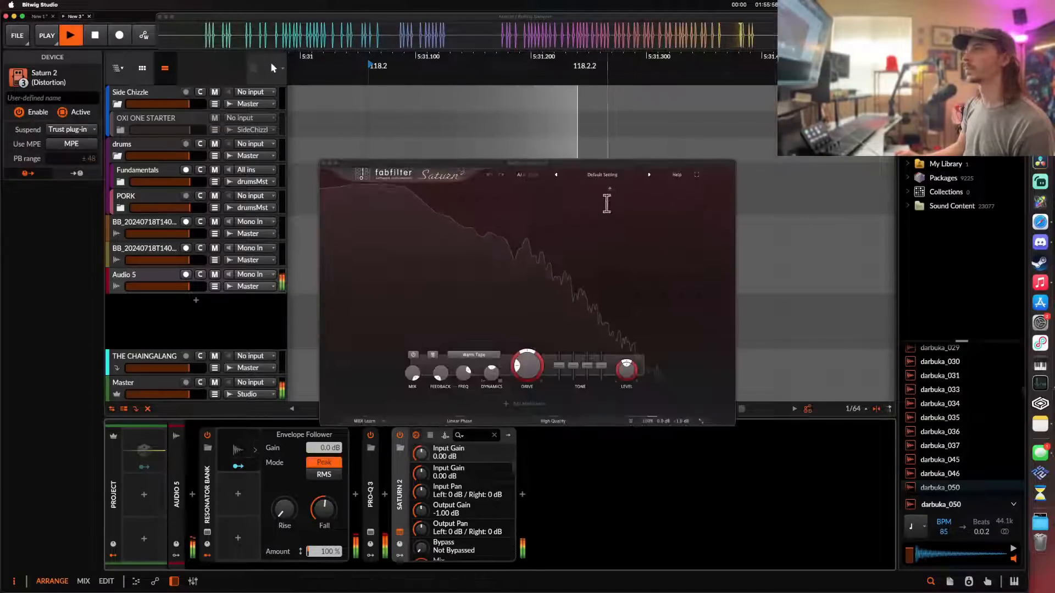
- Load the KICK SHAPER preset in Saturn 2 and raise the upper band's level while auditioning the hit
{"action": "left_click", "coordinate": [599, 175]}
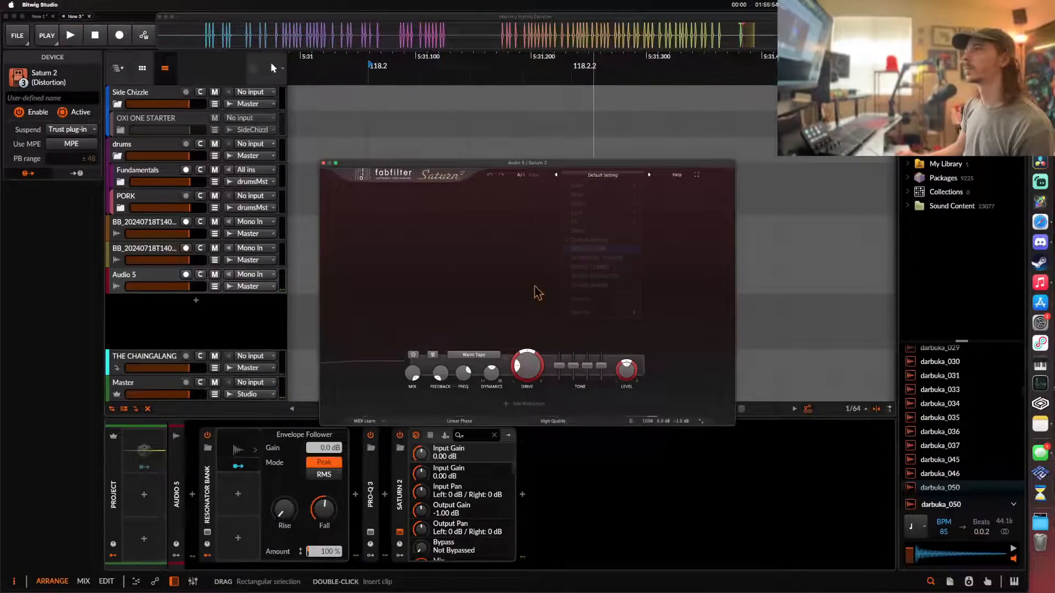
{"action": "left_click", "coordinate": [590, 285]}
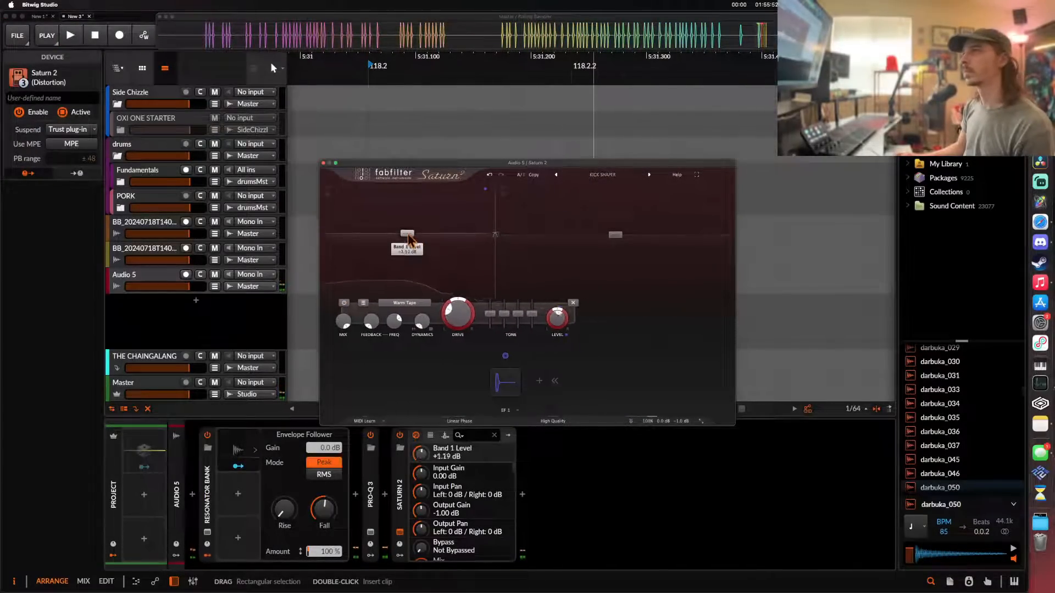
{"action": "key", "text": "space"}
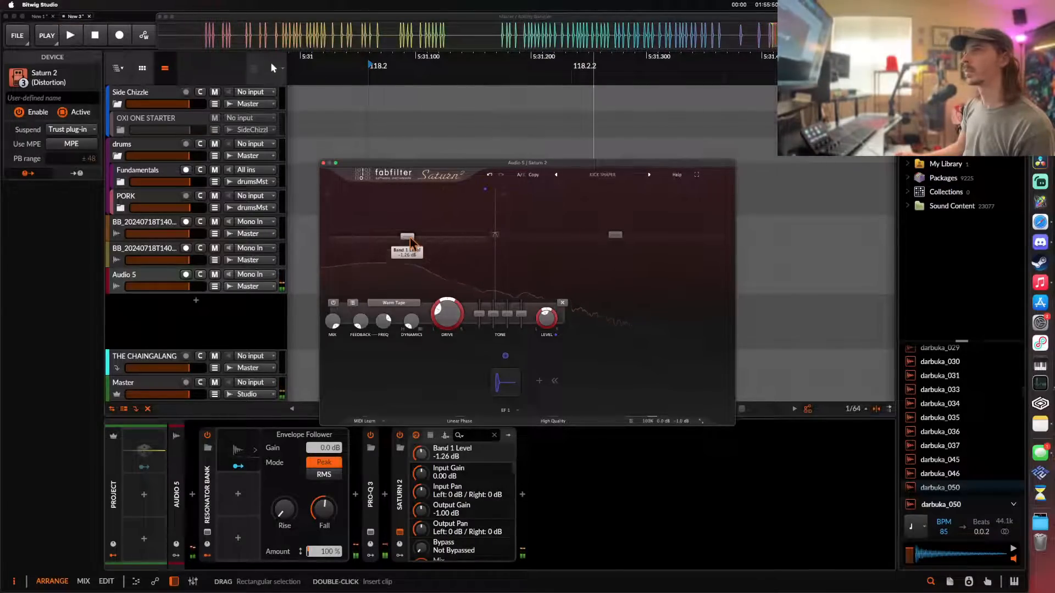
{"action": "key", "text": "space"}
{"action": "left_click_drag", "start_coordinate": [613, 227], "coordinate": [612, 229]}
{"action": "key", "text": "space"}
{"action": "key", "text": "space"}
{"action": "key", "text": "space"}
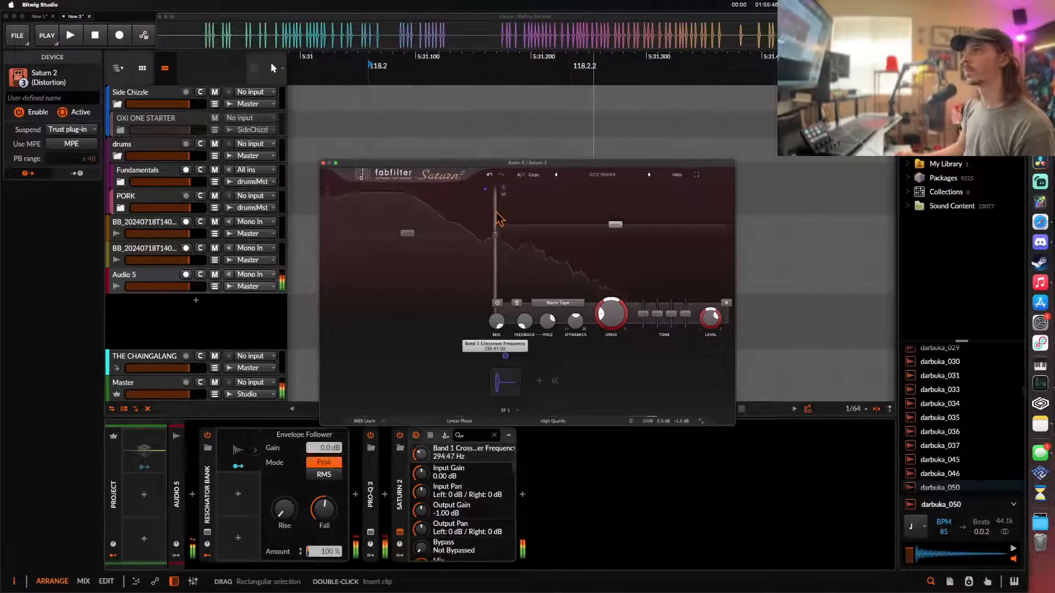
- Set Saturn 2's band 1 crossover frequency to 96.320 Hz by ear and close its window
{"action": "left_click_drag", "start_coordinate": [445, 219], "coordinate": [536, 223]}
{"action": "key", "text": "space"}
{"action": "key", "text": "space"}
{"action": "left_click_drag", "start_coordinate": [429, 214], "coordinate": [428, 214]}
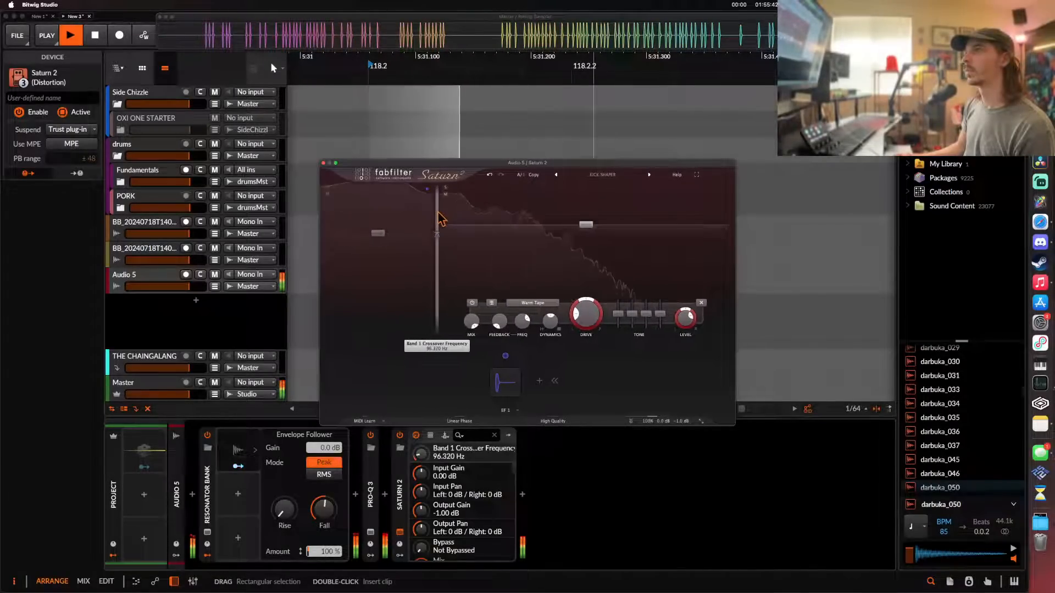
{"action": "left_click", "coordinate": [323, 163]}
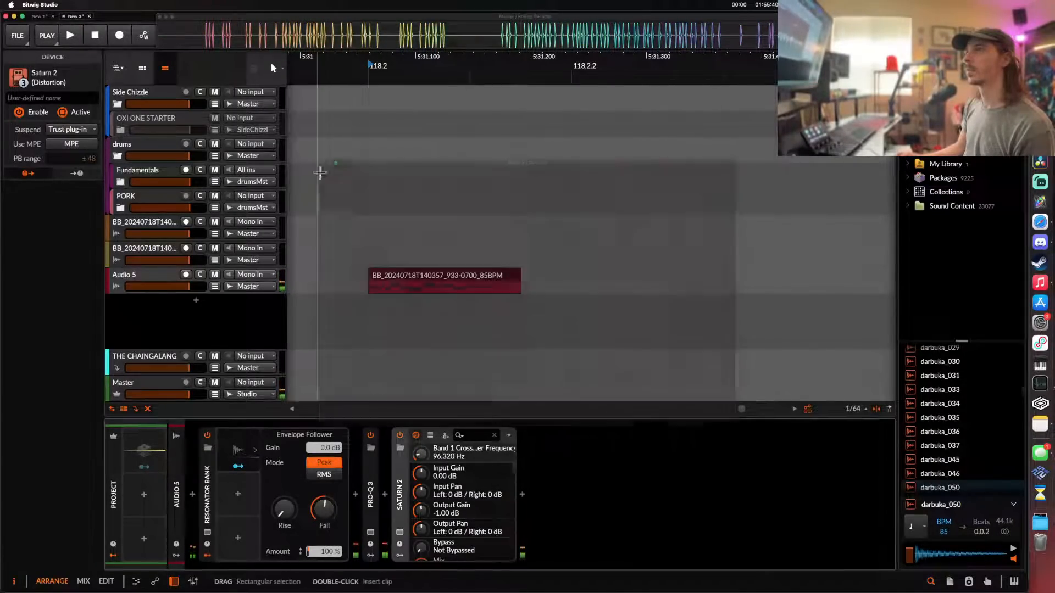
- Insert Fuse Compressor after Saturn 2 with a 158 ms attack and a release of about 800 ms
{"action": "left_click", "coordinate": [522, 495]}
{"action": "type", "text": "f"}
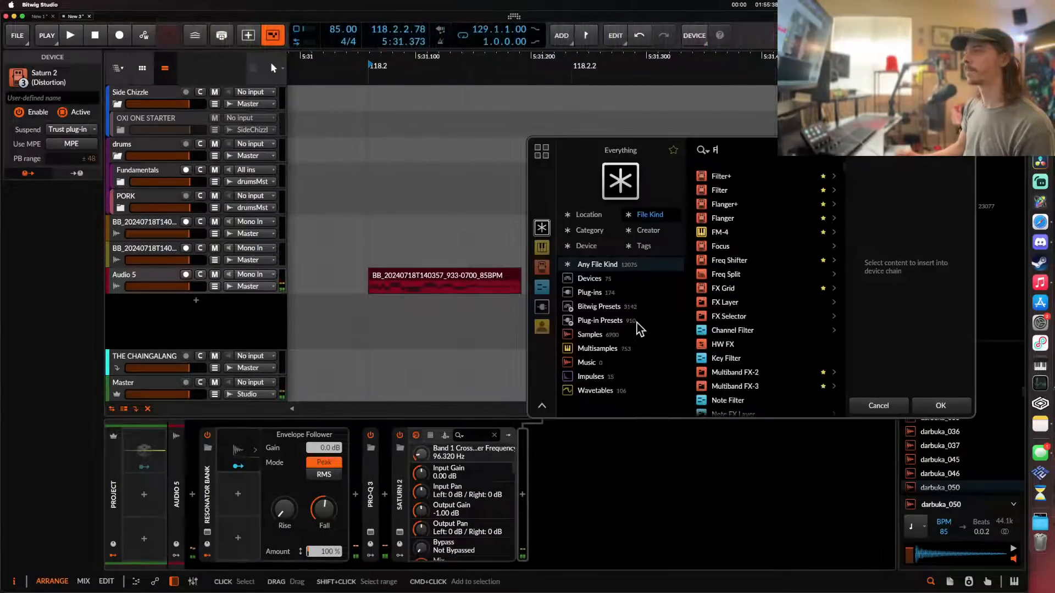
{"action": "double_click", "coordinate": [739, 176]}
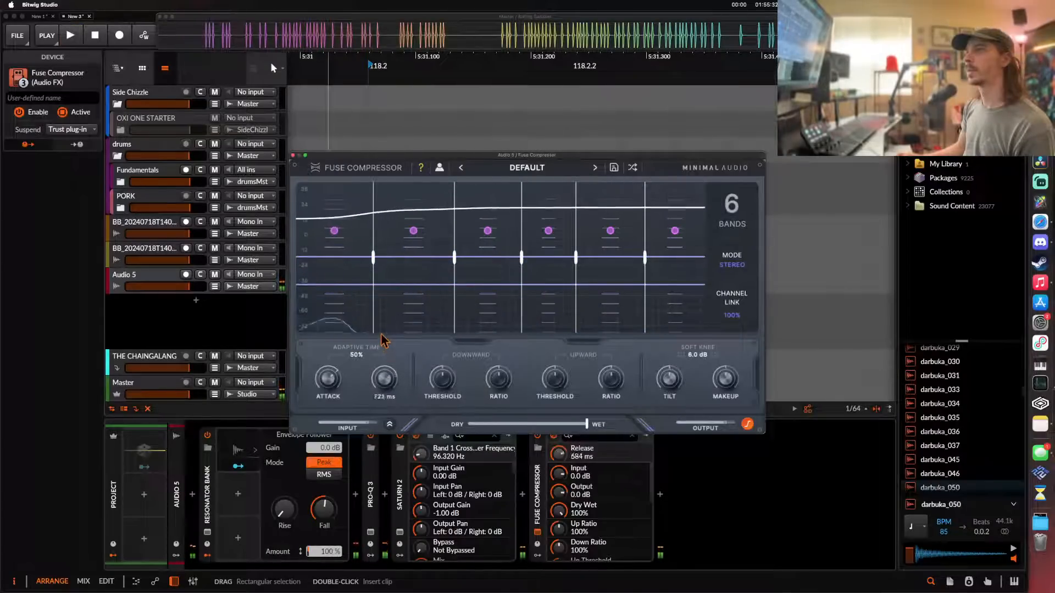
{"action": "left_click_drag", "start_coordinate": [328, 377], "coordinate": [332, 380]}
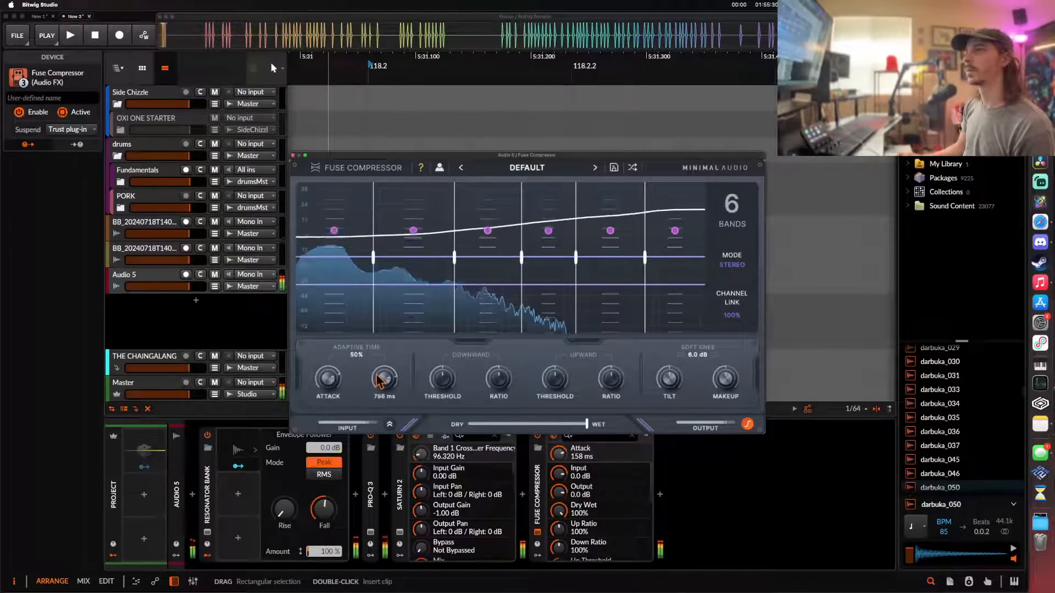
{"action": "left_click", "coordinate": [293, 156]}
- Insert Newfangled Saturate after Fuse Compressor and audition the hit with Clipper Shape at 100
{"action": "left_click", "coordinate": [660, 495]}
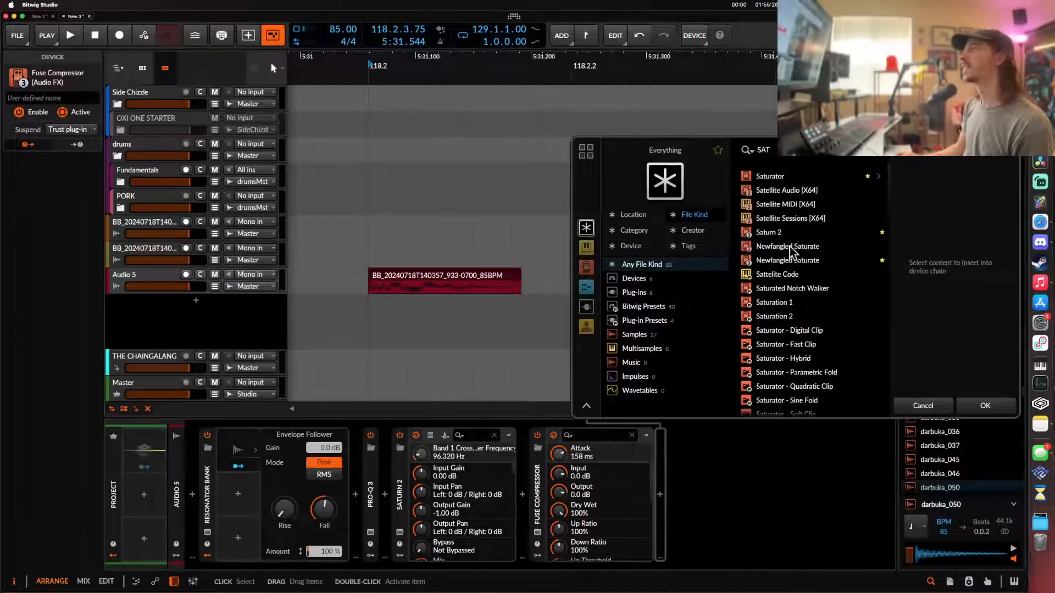
{"action": "left_click", "coordinate": [784, 260]}
{"action": "left_click", "coordinate": [984, 404]}
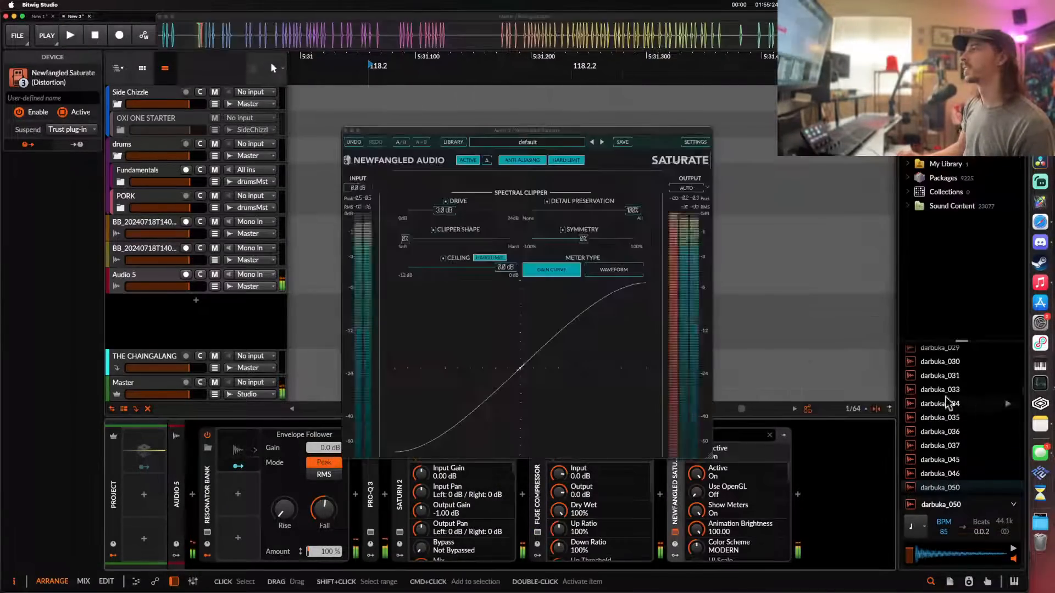
{"action": "key", "text": "space"}
{"action": "key", "text": "space"}
{"action": "key", "text": "space"}
{"action": "key", "text": "space"}
{"action": "left_click", "coordinate": [345, 130]}
{"action": "key", "text": "space"}
{"action": "key", "text": "space"}
{"action": "left_click", "coordinate": [394, 331]}
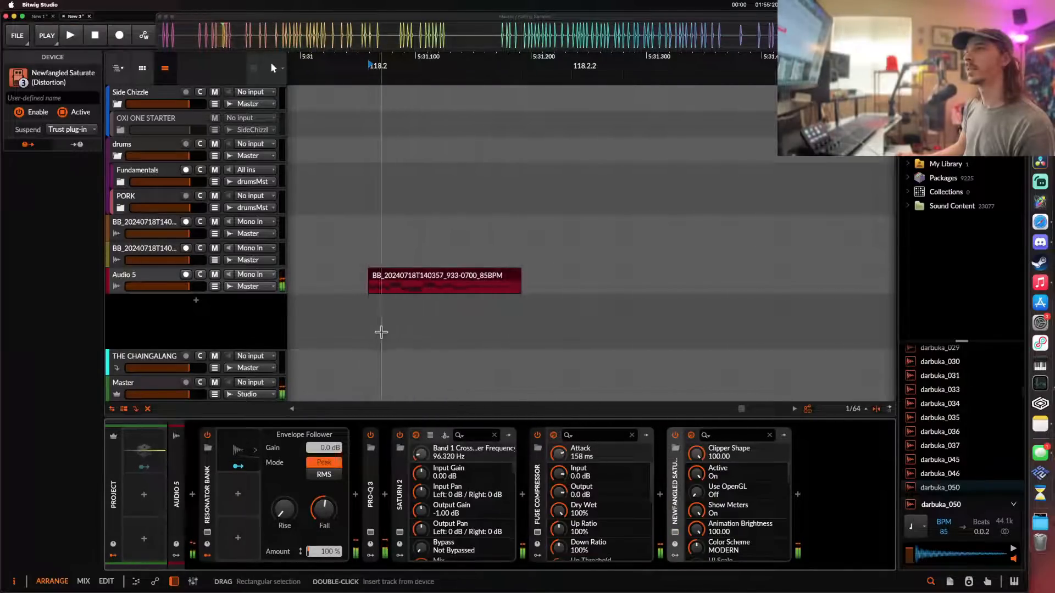
- Expand Resonator Bank and set band 2's center frequency to 243 Hz while auditioning the hit
{"action": "left_click", "coordinate": [207, 533]}
{"action": "key", "text": "space"}
{"action": "key", "text": "space"}
{"action": "left_click", "coordinate": [210, 533]}
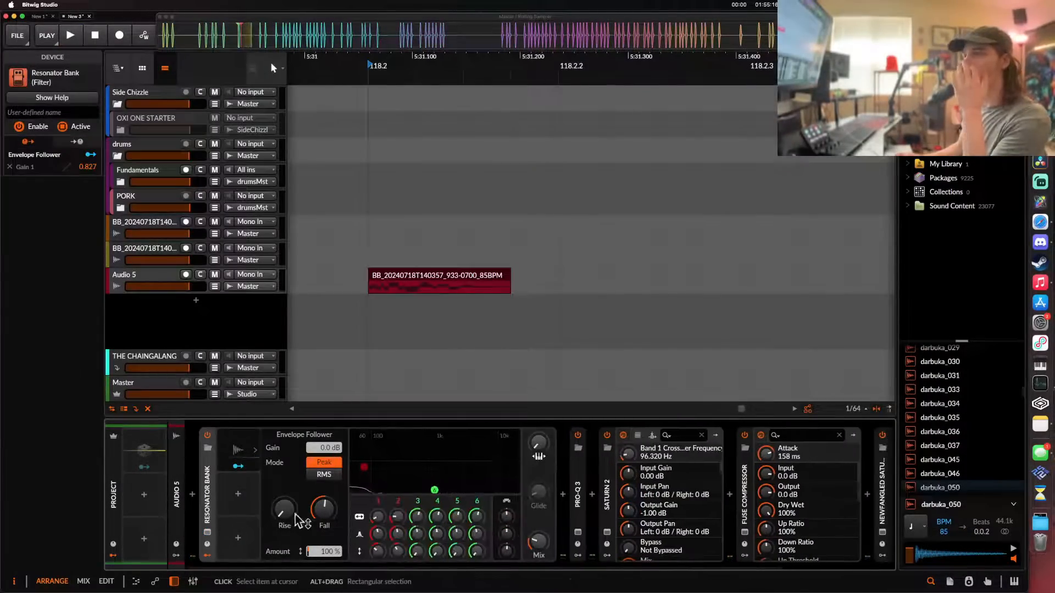
{"action": "key", "text": "space"}
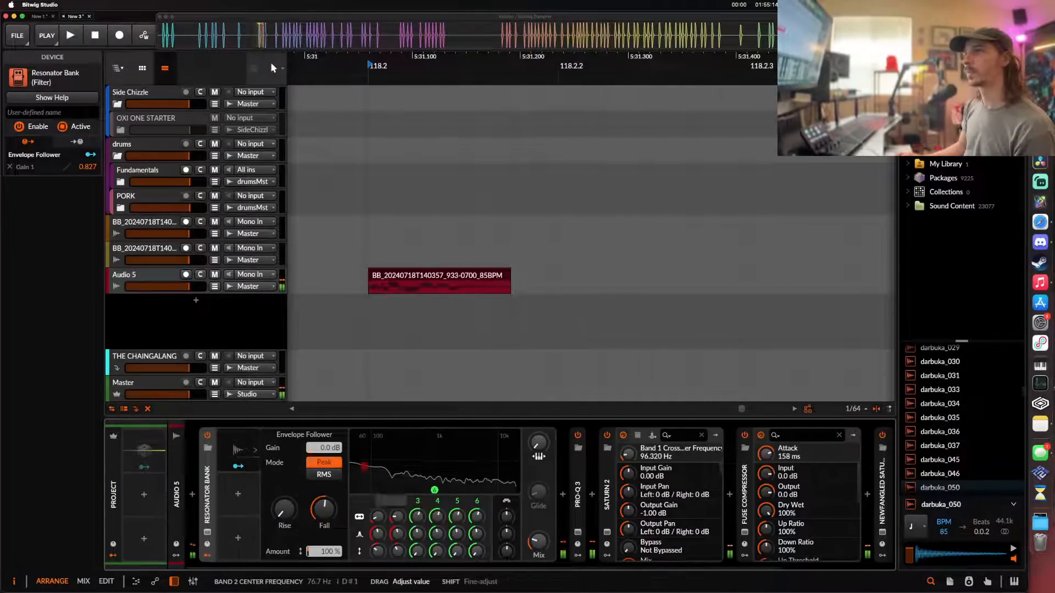
{"action": "key", "text": "space"}
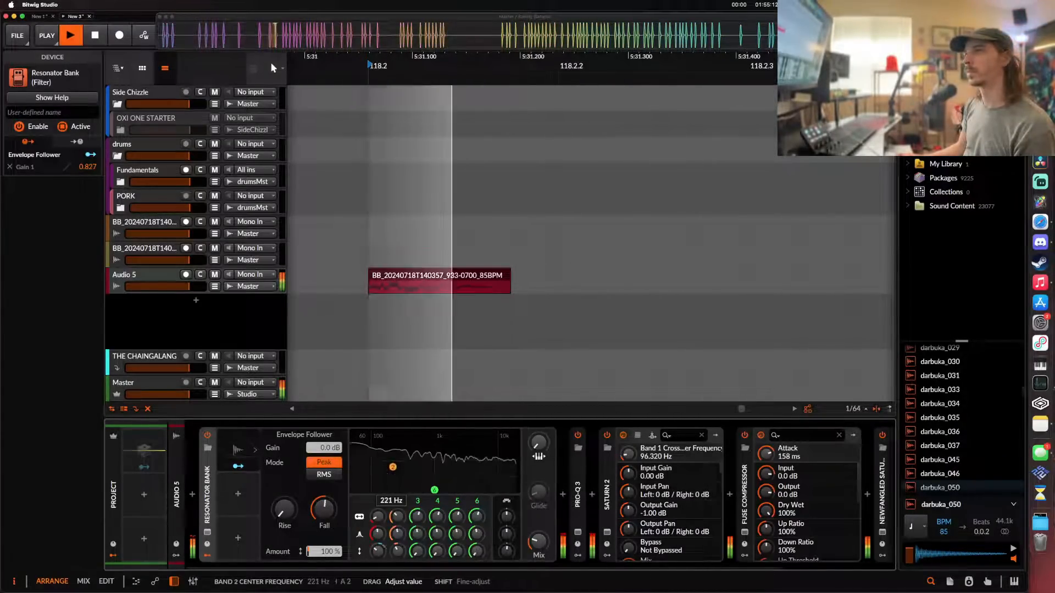
{"action": "key", "text": "space"}
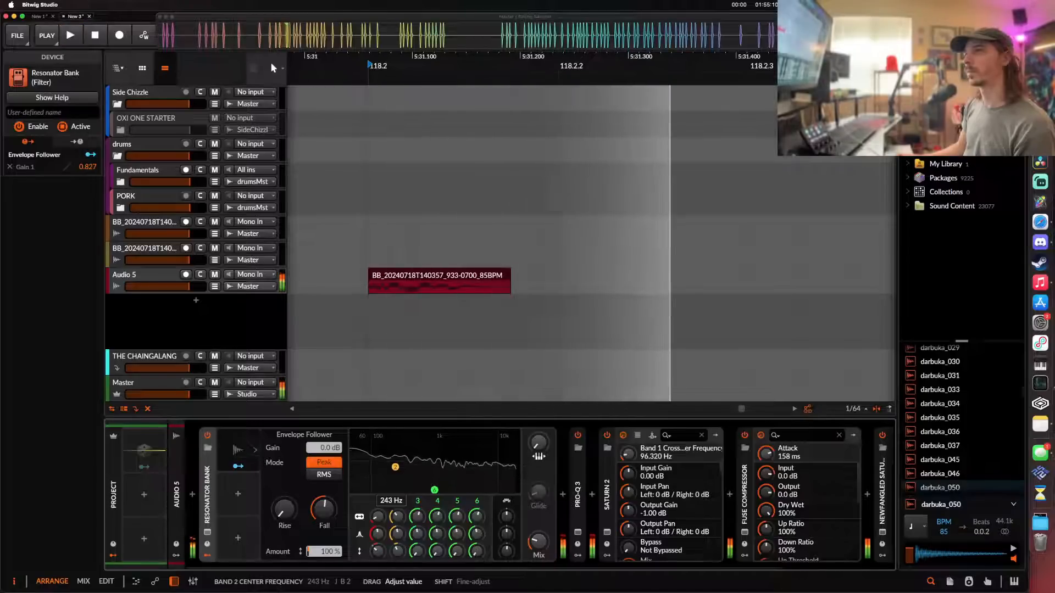
- Adjust Resonator Bank's band 2 gain and modulate it from the Envelope Follower with an amount of 0.367
{"action": "mouse_move", "coordinate": [400, 556]}
{"action": "left_mouse_down"}
{"action": "mouse_move", "coordinate": [399, 571]}
{"action": "mouse_move", "coordinate": [404, 556]}
{"action": "left_mouse_up"}
{"action": "key", "text": "space"}
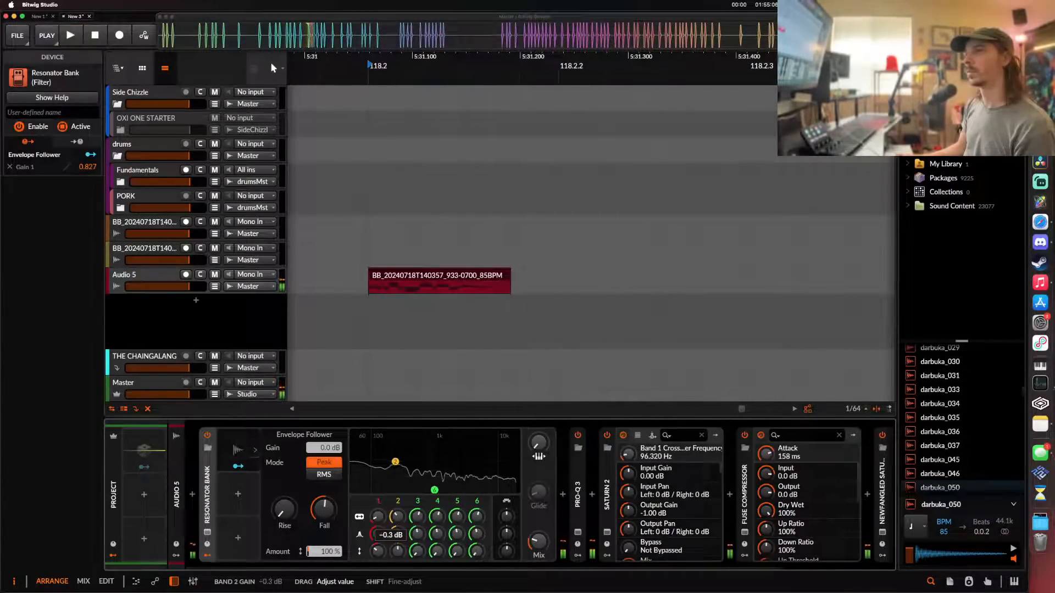
{"action": "key", "text": "space"}
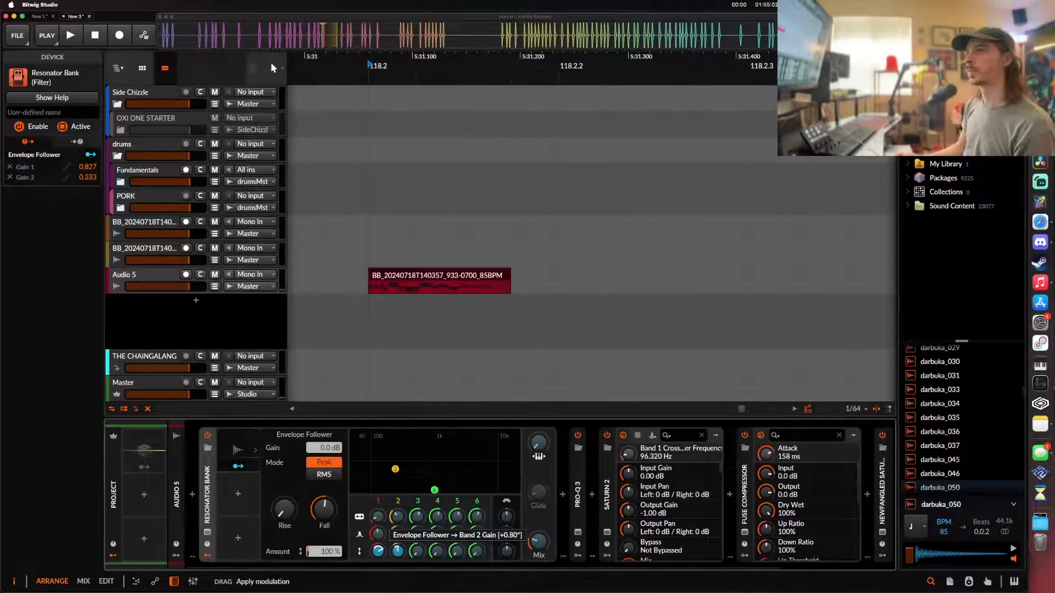
{"action": "key", "text": "space"}
{"action": "key", "text": "space"}
{"action": "key", "text": "space"}
{"action": "key", "text": "space"}
{"action": "key", "text": "space"}
{"action": "key", "text": "space"}
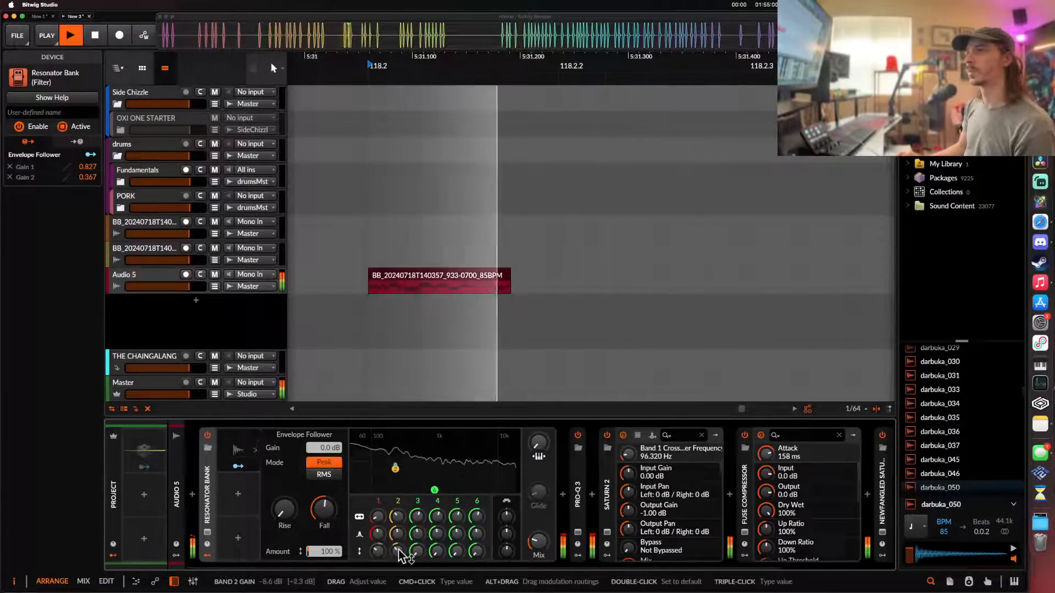
- Lower Resonator Bank band 2's gain to about -12.7 dB and set its center frequency to 197 Hz by ear
{"action": "left_click_drag", "start_coordinate": [401, 551], "coordinate": [401, 556]}
{"action": "key", "text": "space"}
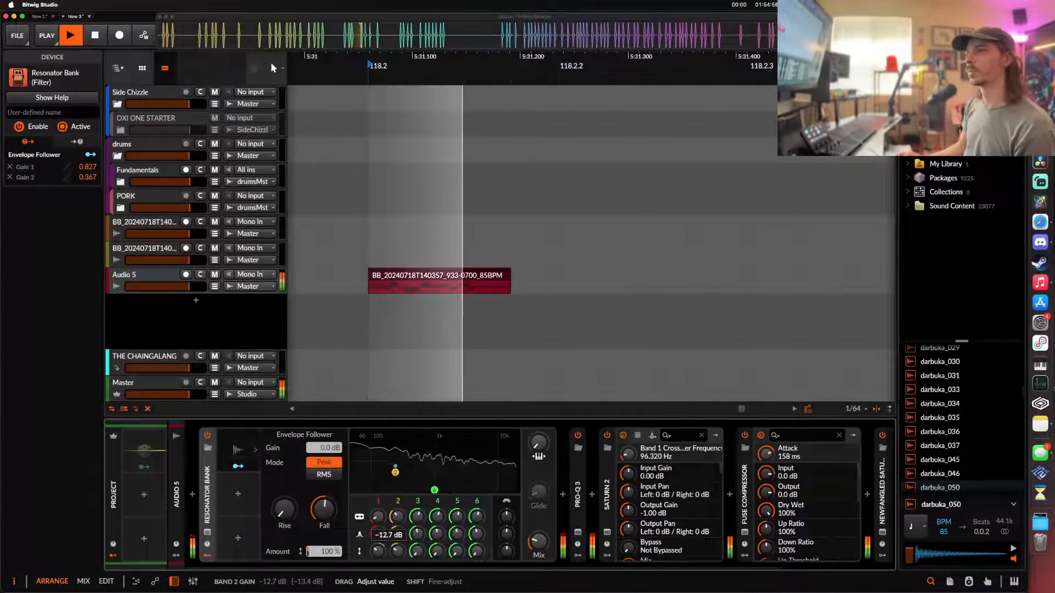
{"action": "left_click_drag", "start_coordinate": [397, 517], "coordinate": [397, 522]}
{"action": "key", "text": "space"}
{"action": "key", "text": "space"}
{"action": "key", "text": "space"}
{"action": "key", "text": "space"}
{"action": "key", "text": "space"}
{"action": "key", "text": "space"}
{"action": "key", "text": "space"}
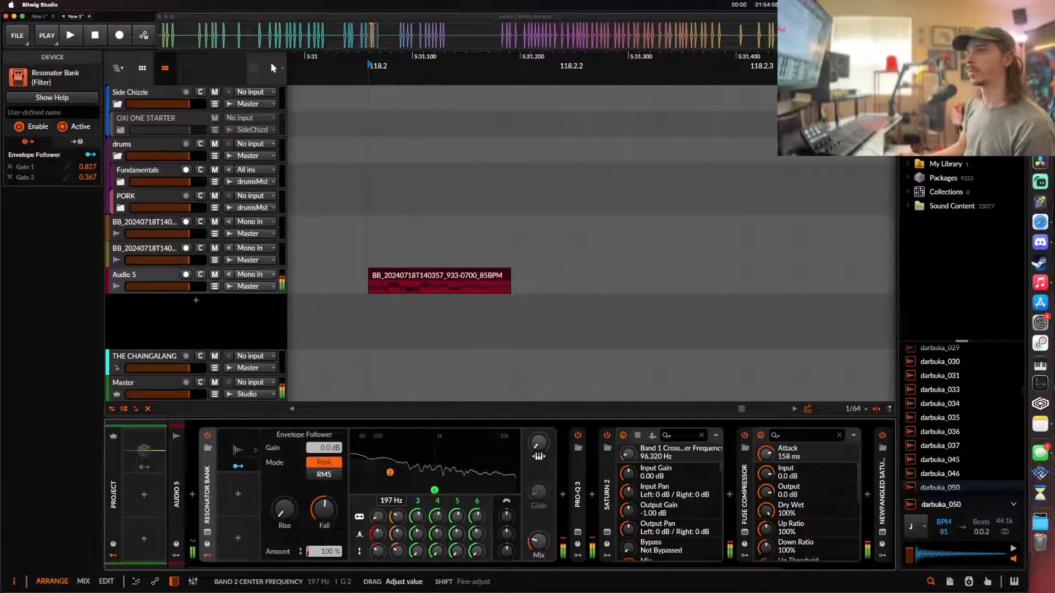
{"action": "key", "text": "space"}
{"action": "key", "text": "space"}
{"action": "key", "text": "space"}
{"action": "key", "text": "space"}
- In the clip's pitch envelope, move the second point later and add a point of -3.00 at 3.1.1.12
{"action": "double_click", "coordinate": [433, 278]}
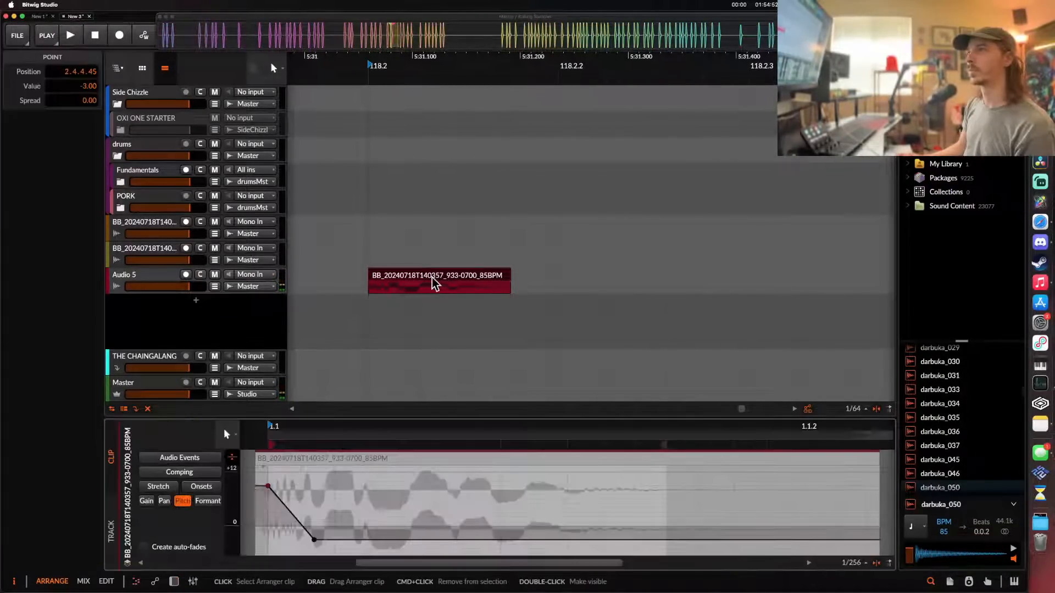
{"action": "scroll", "coordinate": [403, 495], "scroll_direction": "down", "scroll_amount": 3}
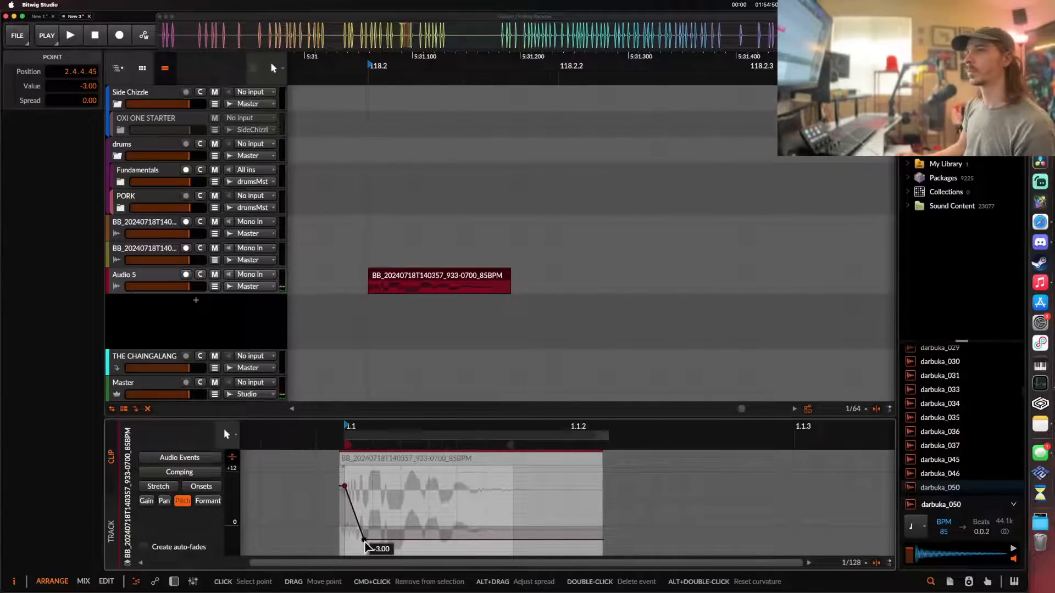
{"action": "mouse_move", "coordinate": [365, 544]}
{"action": "left_mouse_down"}
{"action": "mouse_move", "coordinate": [402, 545]}
{"action": "mouse_move", "coordinate": [375, 544]}
{"action": "left_mouse_up"}
{"action": "scroll", "coordinate": [472, 544], "scroll_direction": "down", "scroll_amount": 1}
{"action": "left_click_drag", "start_coordinate": [503, 543], "coordinate": [505, 568]}
{"action": "left_click", "coordinate": [424, 513]}
{"action": "key", "text": "space"}
{"action": "key", "text": "space"}
{"action": "key", "text": "space"}
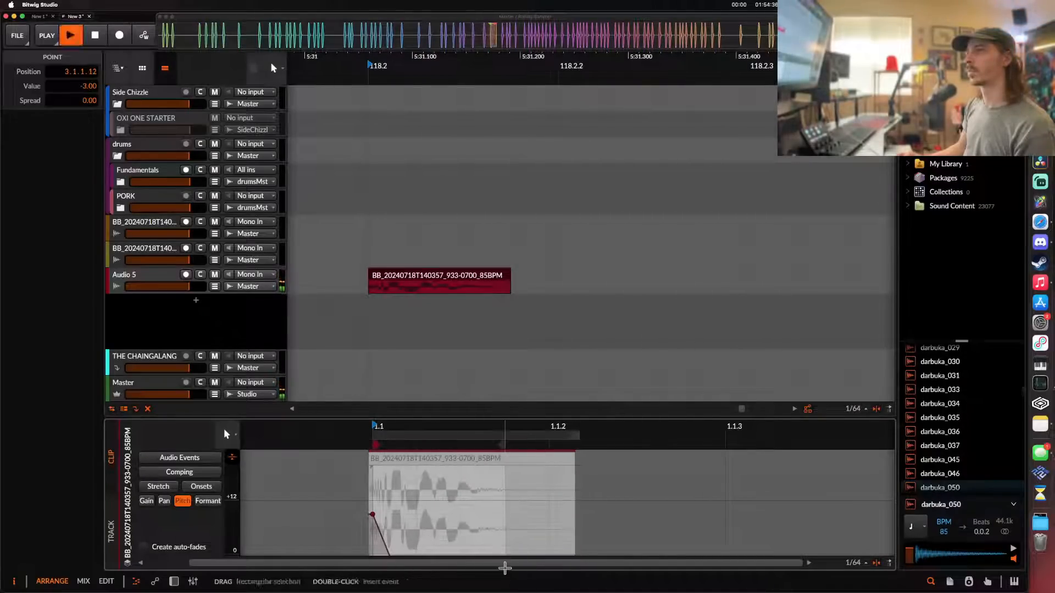
- Try moving the pitch envelope's end point, audition the hit, and undo the move
{"action": "key", "text": "space"}
{"action": "left_click_drag", "start_coordinate": [521, 480], "coordinate": [434, 493]}
{"action": "key", "text": "space"}
{"action": "key", "text": "space"}
{"action": "key", "text": "super+z"}
{"action": "key", "text": "super+z"}
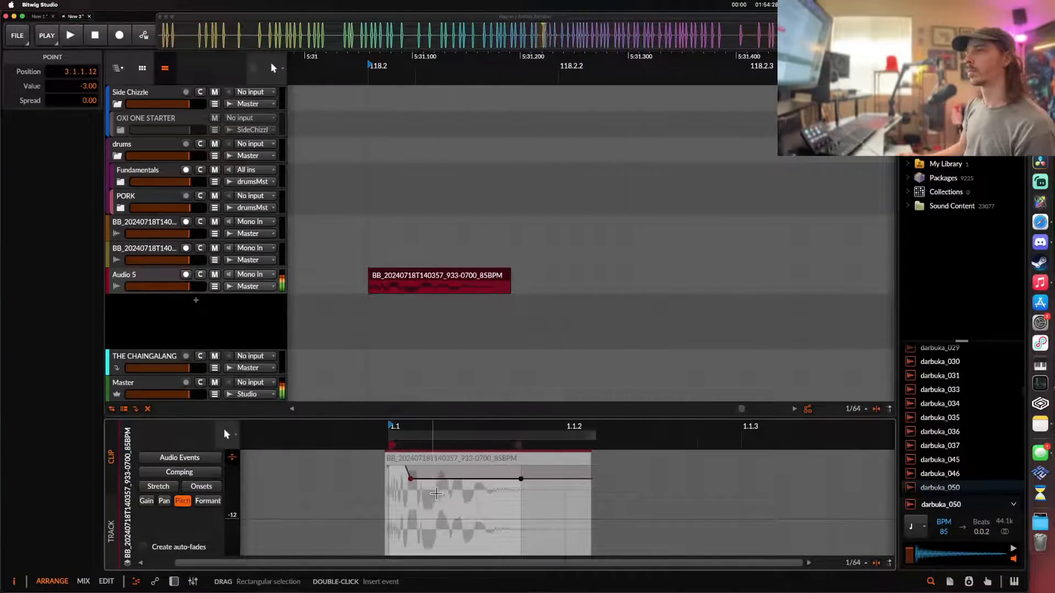
- Reopen the clip and move its second pitch point earlier to 2.4.4.46 at -3.00 while auditioning the hit
{"action": "left_click", "coordinate": [134, 282]}
{"action": "key", "text": "d"}
{"action": "key", "text": "space"}
{"action": "double_click", "coordinate": [378, 281]}
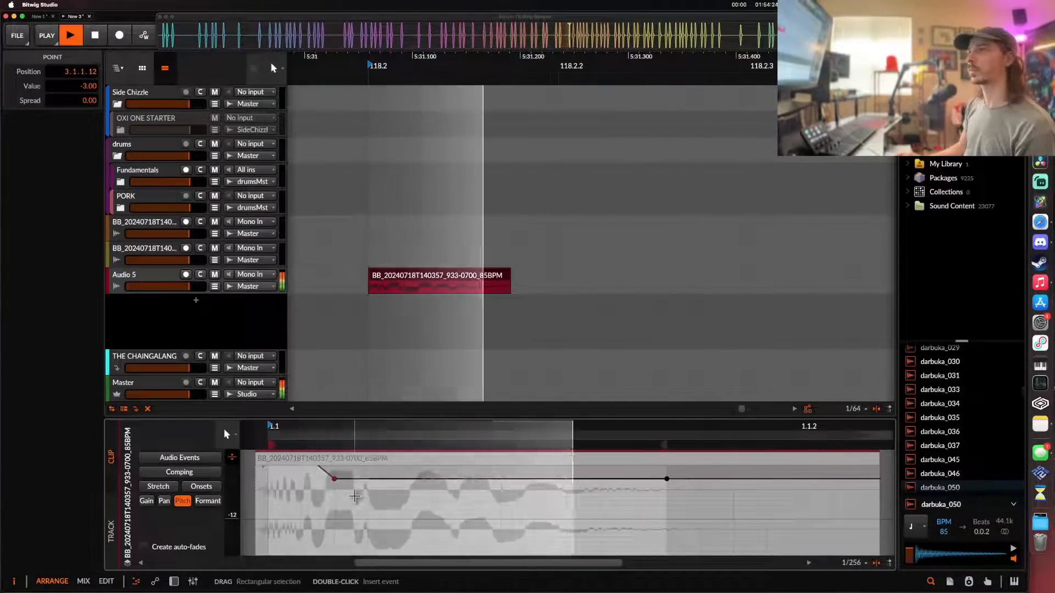
{"action": "key", "text": "space"}
{"action": "mouse_move", "coordinate": [363, 543]}
{"action": "left_mouse_down"}
{"action": "mouse_move", "coordinate": [396, 543]}
{"action": "mouse_move", "coordinate": [352, 542]}
{"action": "left_mouse_up"}
{"action": "key", "text": "space"}
{"action": "key", "text": "space"}
{"action": "key", "text": "space"}
{"action": "key", "text": "space"}
{"action": "key", "text": "space"}
{"action": "key", "text": "space"}
{"action": "key", "text": "space"}
{"action": "key", "text": "space"}
- Try raising the pitch envelope's first point, audition the hit, and undo the change
{"action": "left_click_drag", "start_coordinate": [328, 489], "coordinate": [328, 467]}
{"action": "key", "text": "space"}
{"action": "key", "text": "space"}
{"action": "key", "text": "space"}
{"action": "key", "text": "space"}
{"action": "key", "text": "super+z"}
{"action": "key", "text": "space"}
{"action": "key", "text": "space"}
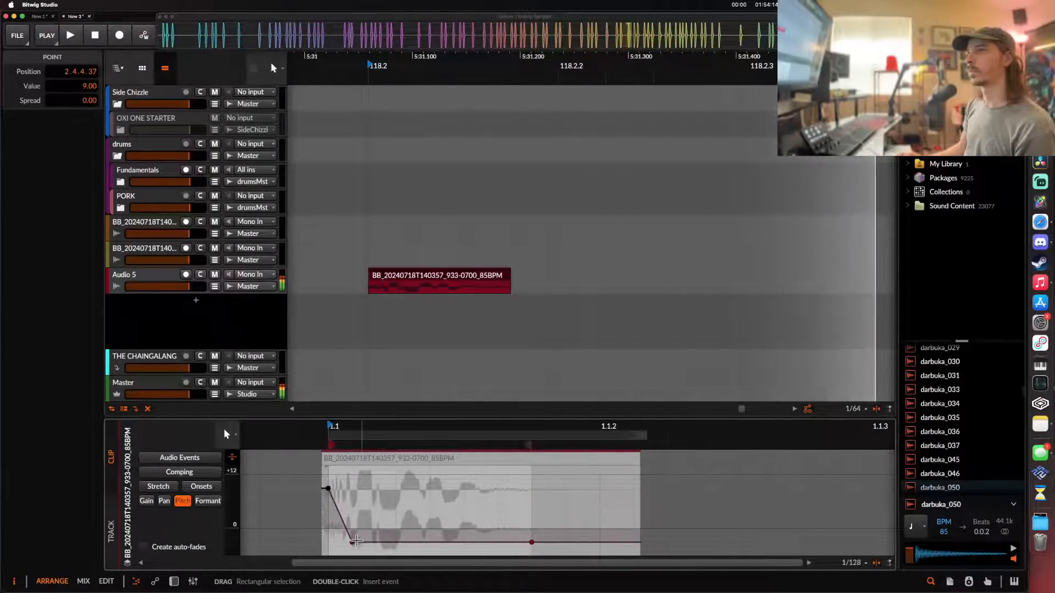
- Return to the Audio 5 track's device chain and collapse Resonator Bank while auditioning the hit
{"action": "key", "text": "space"}
{"action": "left_click", "coordinate": [354, 542]}
{"action": "key", "text": "space"}
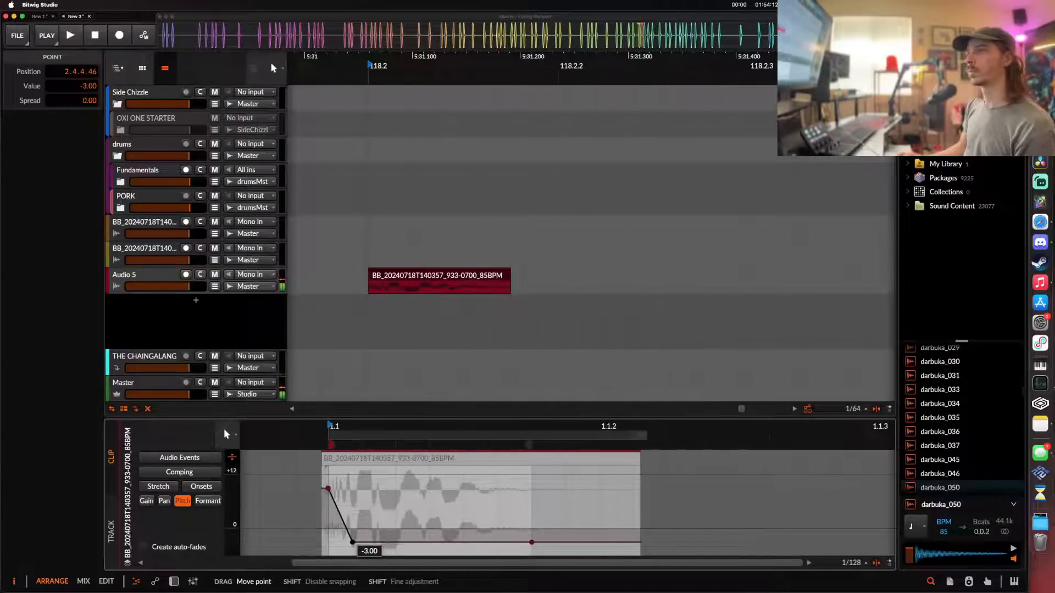
{"action": "double_click", "coordinate": [144, 282]}
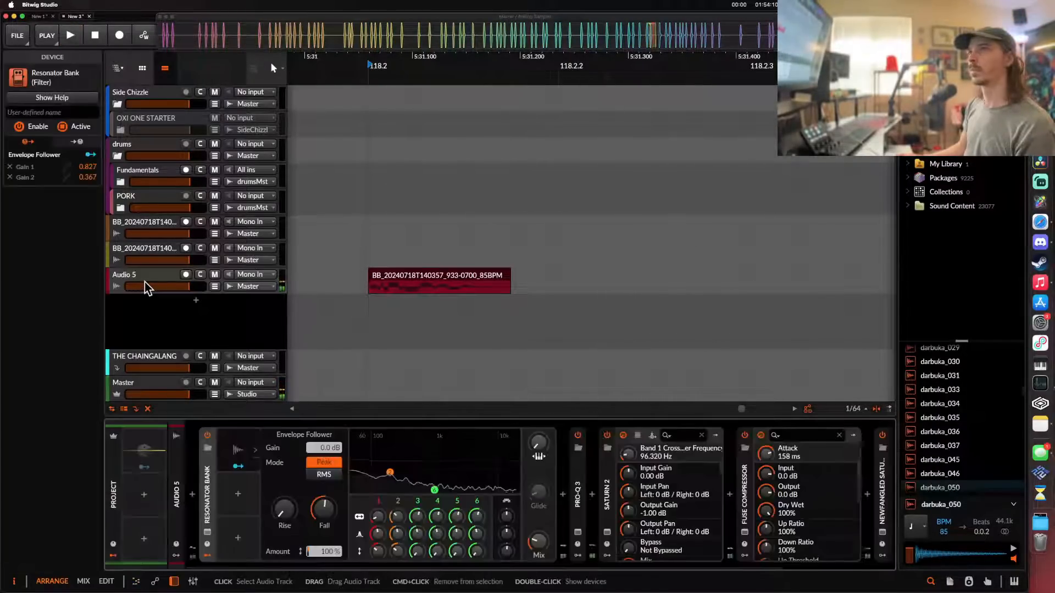
{"action": "key", "text": "space"}
{"action": "key", "text": "space"}
{"action": "double_click", "coordinate": [208, 505]}
{"action": "key", "text": "space"}
{"action": "key", "text": "space"}
{"action": "key", "text": "space"}
{"action": "key", "text": "space"}
- Insert Transient Control between Fuse Compressor and Newfangled Saturate
{"action": "left_click", "coordinate": [660, 496]}
{"action": "type", "text": "TR"}
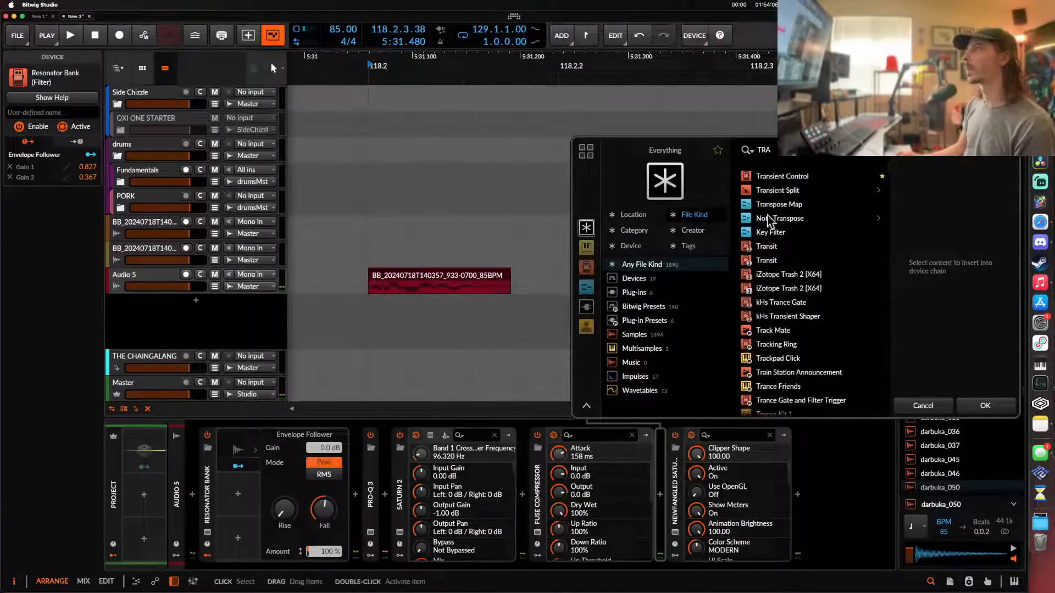
{"action": "type", "text": "A"}
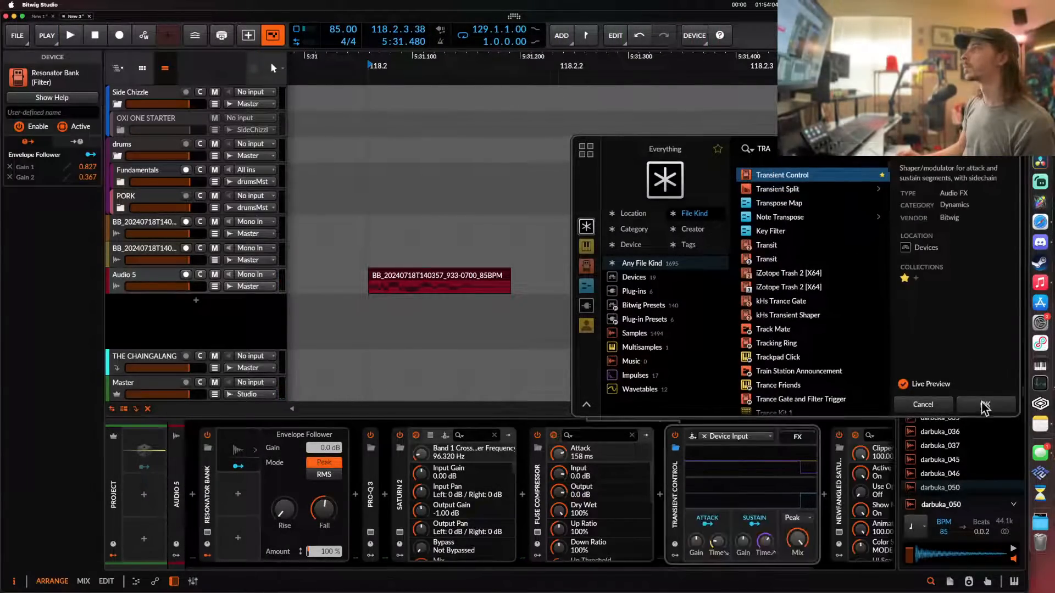
{"action": "left_click", "coordinate": [985, 405]}
- Audition the hit through Transient Control and collapse the device in the chain
{"action": "key", "text": "space"}
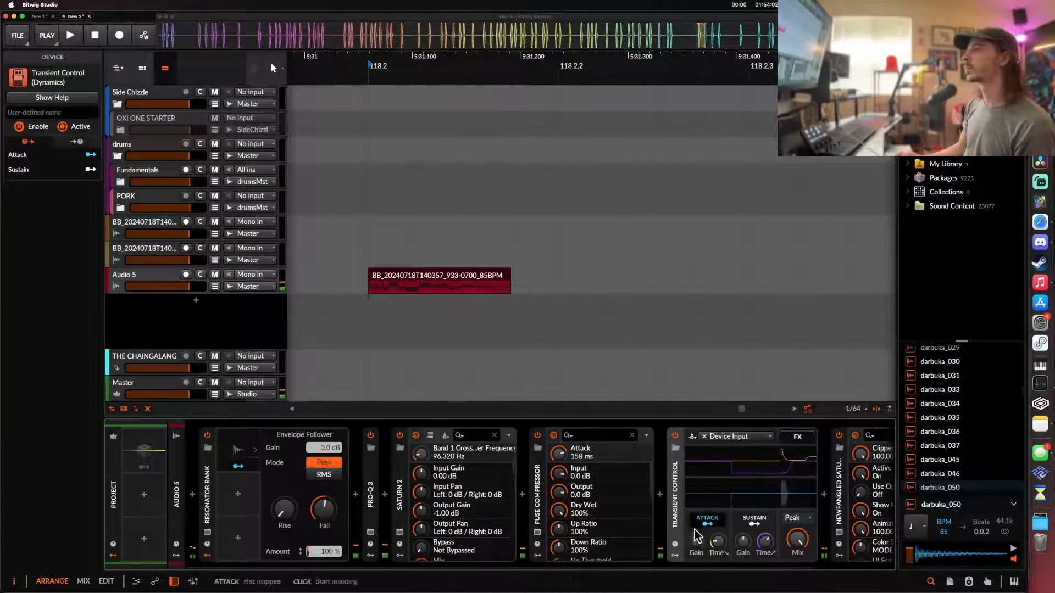
{"action": "scroll", "coordinate": [702, 550], "scroll_direction": "right", "scroll_amount": 2}
{"action": "key", "text": "space"}
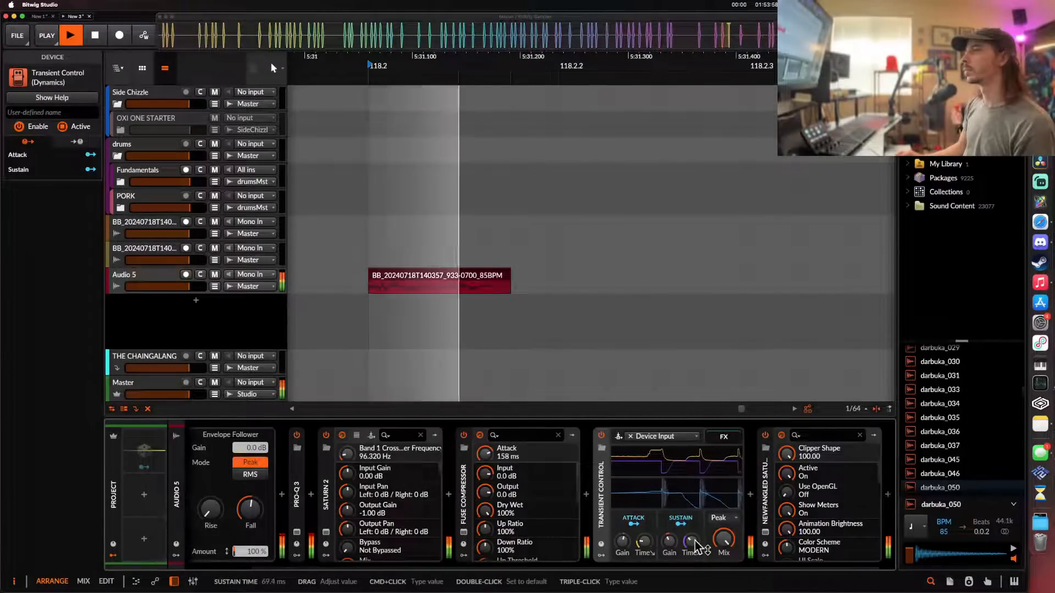
{"action": "key", "text": "space"}
{"action": "left_click", "coordinate": [605, 482]}
{"action": "key", "text": "space"}
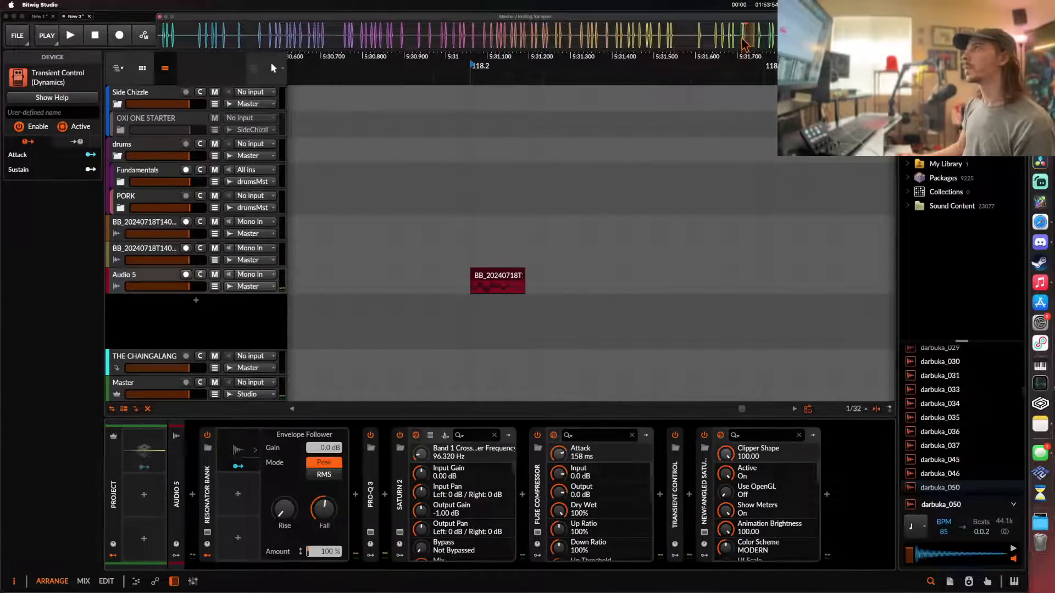
- Drop the Rolling Sampler recording of the processed hit onto a new audio track below Audio 5
{"action": "left_click_drag", "start_coordinate": [653, 270], "coordinate": [625, 315]}
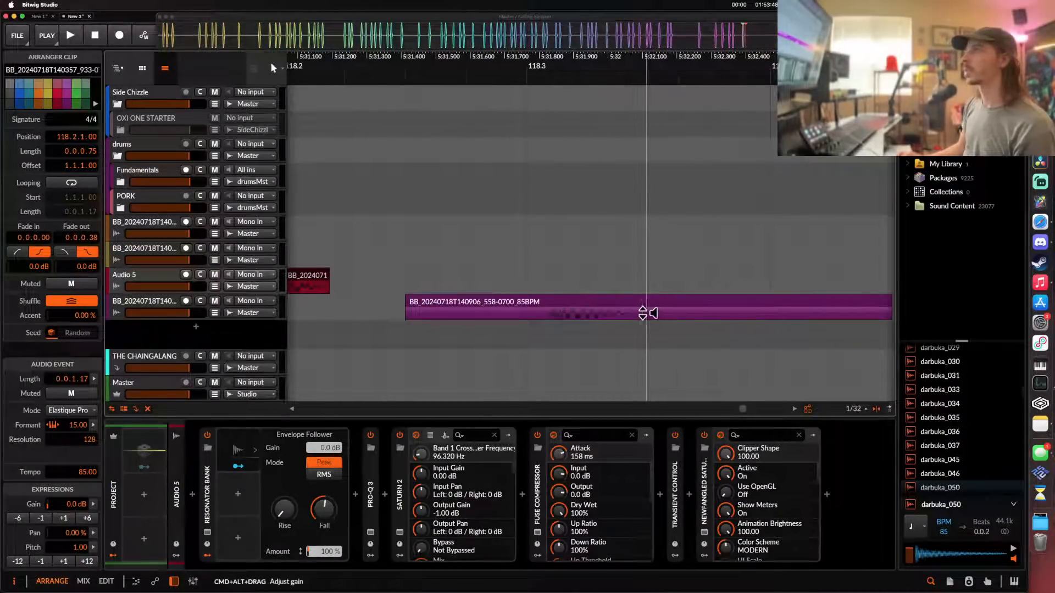
- Set the resampled clip's gain to -0.1 dB and trim it to 0.0.2.00 from position 118.2.3
{"action": "left_click", "coordinate": [646, 313], "text": "alt+super"}
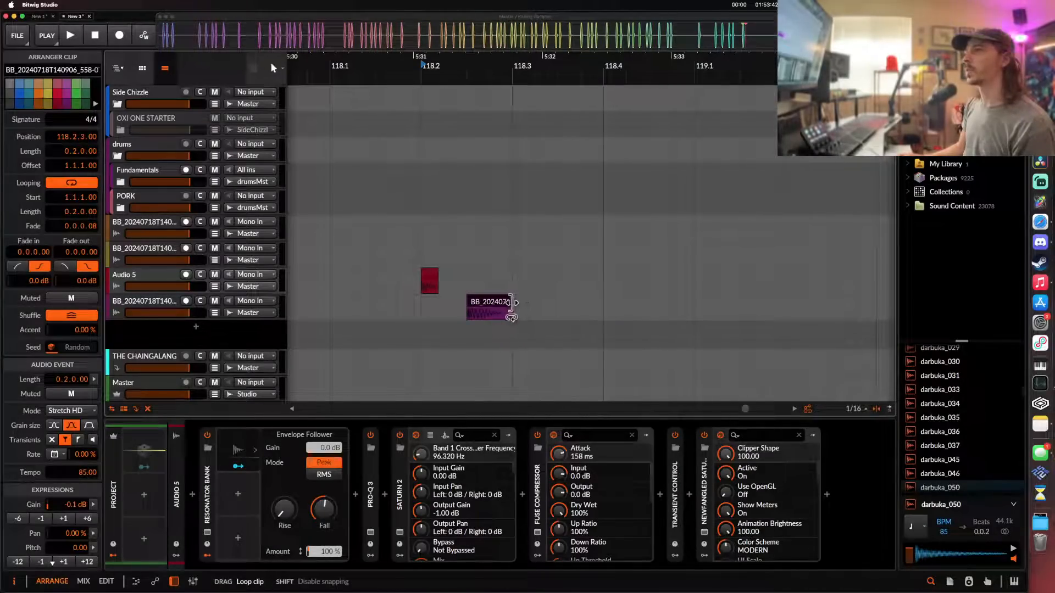
{"action": "left_click_drag", "start_coordinate": [512, 303], "coordinate": [512, 303]}
{"action": "scroll", "coordinate": [511, 303], "scroll_direction": "up", "scroll_amount": 3}
{"action": "right_click", "coordinate": [462, 309]}
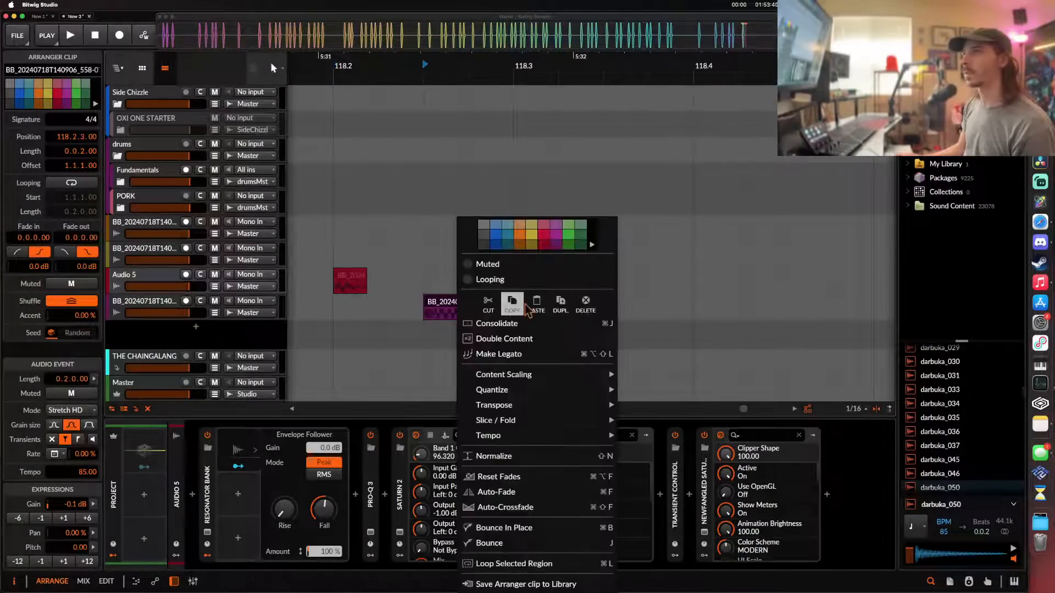
{"action": "left_click", "coordinate": [445, 316]}
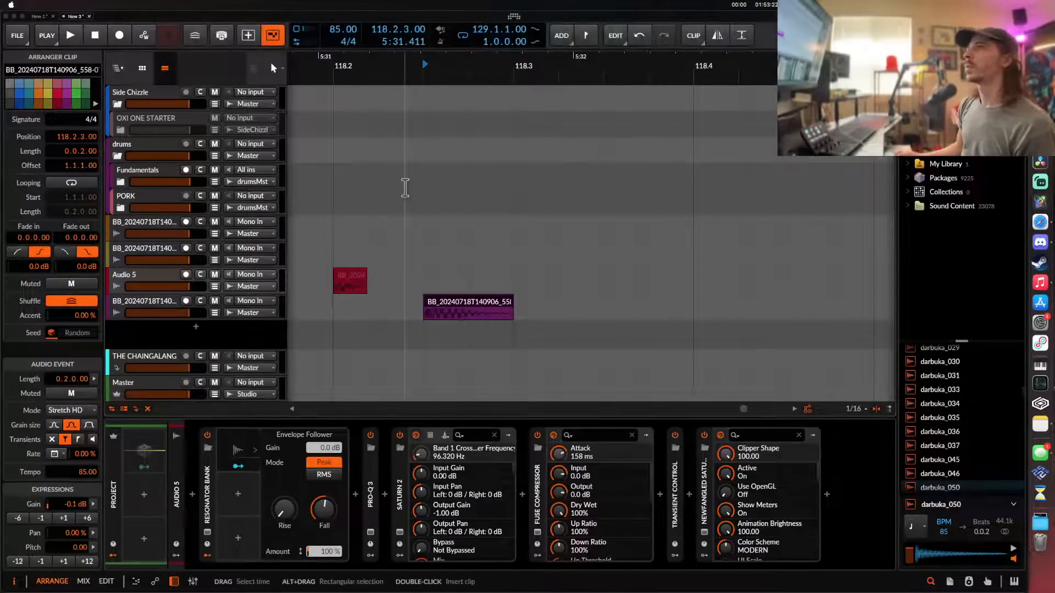
- Shorten the resampled clip to 0.0.1.11 with a 0.0.0.64 fade-out and move it to 118.3.1
{"action": "left_click", "coordinate": [559, 204]}
{"action": "left_click", "coordinate": [471, 307]}
{"action": "scroll", "coordinate": [470, 306], "scroll_direction": "up", "scroll_amount": 5}
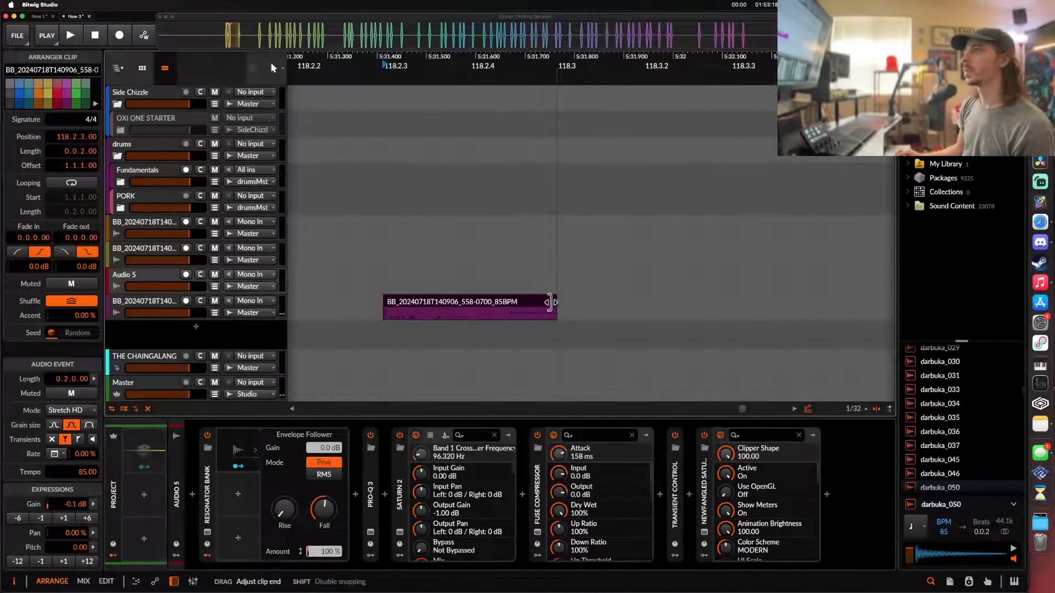
{"action": "scroll", "coordinate": [414, 306], "scroll_direction": "down", "scroll_amount": 5}
{"action": "key", "text": "space"}
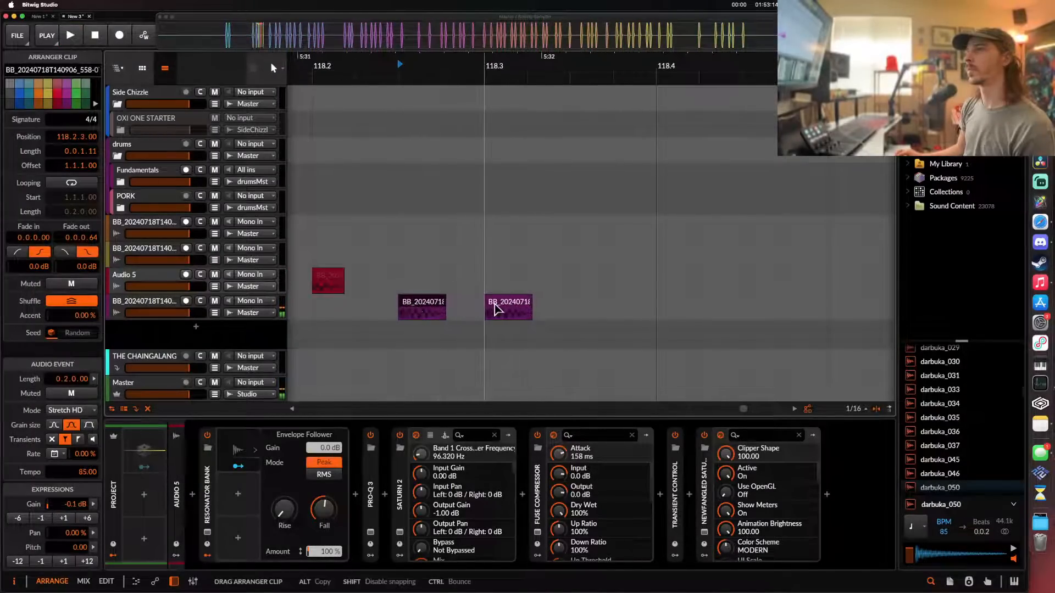
{"action": "left_click_drag", "start_coordinate": [494, 309], "coordinate": [494, 308]}
{"action": "scroll", "coordinate": [494, 303], "scroll_direction": "down", "scroll_amount": 2}
{"action": "key", "text": "space"}
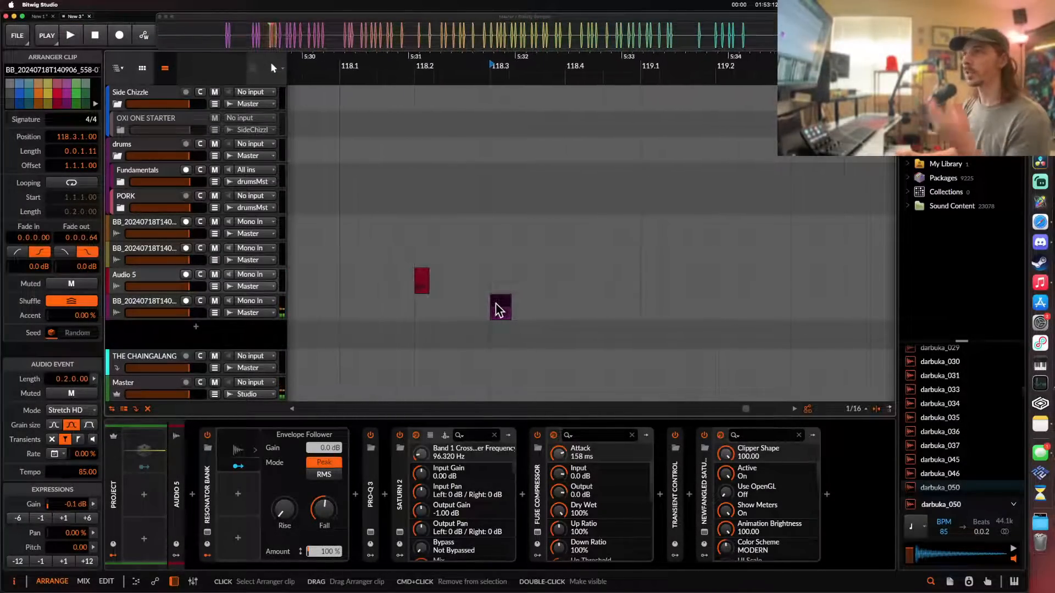
- Move the Audio 5 track below the resampled track, deactivate it, and select the resampled track
{"action": "left_click", "coordinate": [157, 280]}
{"action": "left_click_drag", "start_coordinate": [158, 281], "coordinate": [158, 329]}
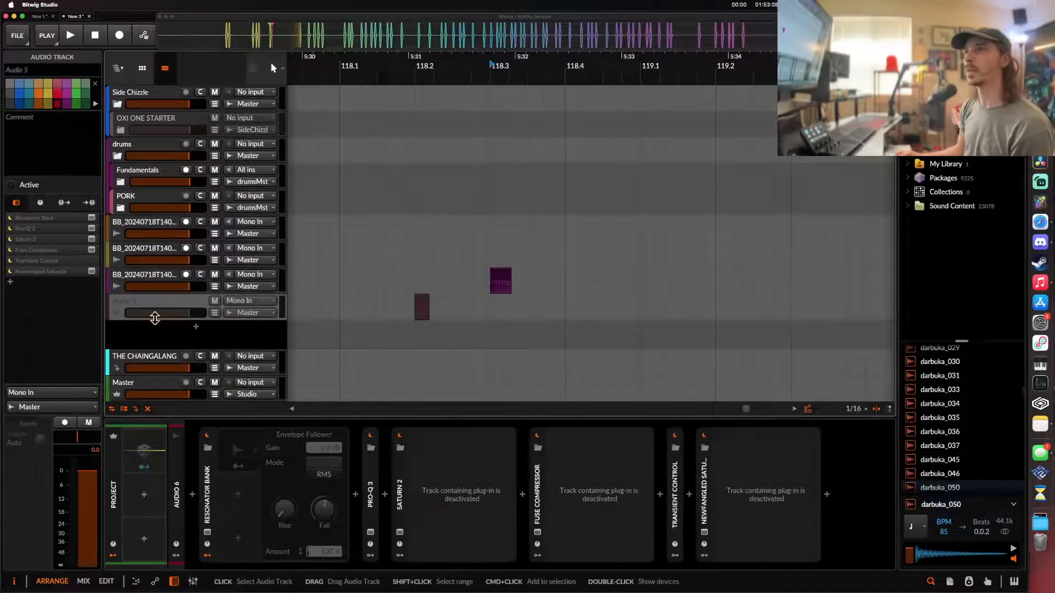
{"action": "left_click", "coordinate": [144, 280]}
- Audition the yellow track's recording across bars 122 and 123 and cut out a short hit just before 124.1
{"action": "scroll", "coordinate": [487, 235], "scroll_direction": "right", "scroll_amount": 10}
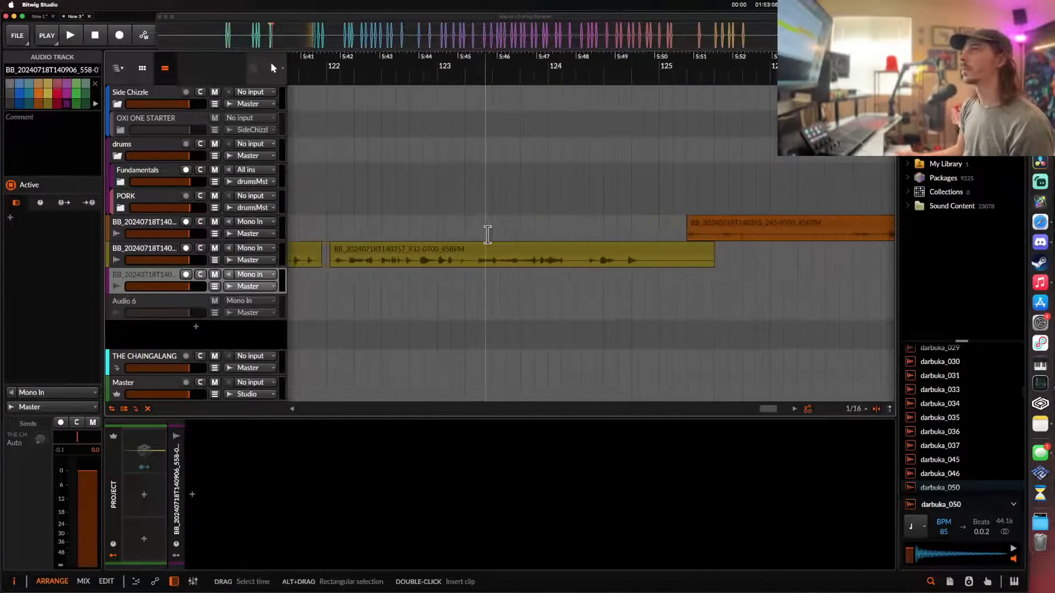
{"action": "left_click", "coordinate": [488, 259]}
{"action": "key", "text": "space"}
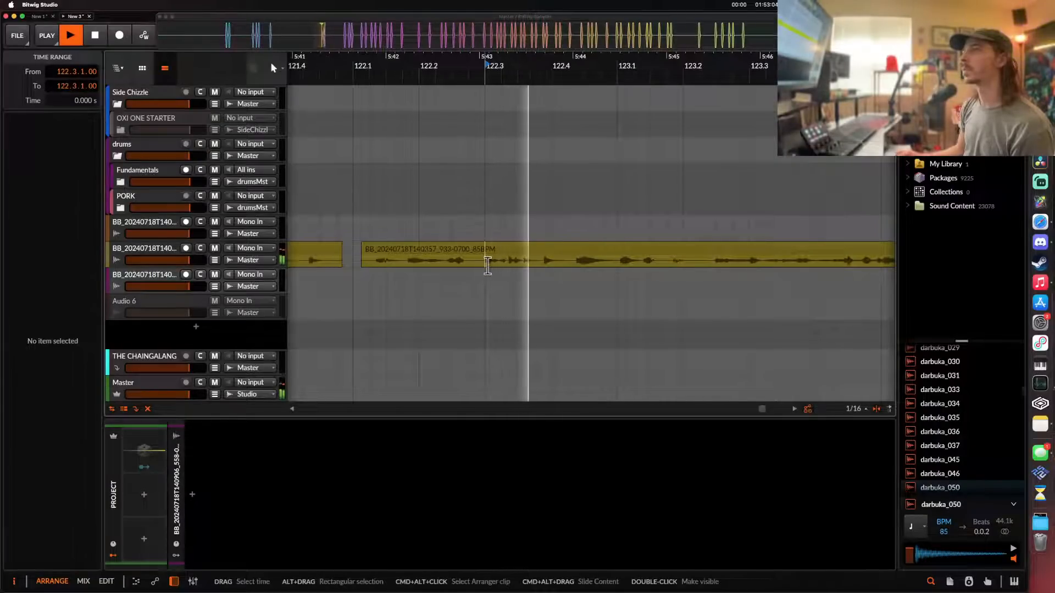
{"action": "scroll", "coordinate": [487, 265], "scroll_direction": "right", "scroll_amount": 5}
{"action": "left_click", "coordinate": [638, 263]}
{"action": "key", "text": "space"}
{"action": "scroll", "coordinate": [659, 261], "scroll_direction": "up", "scroll_amount": 3}
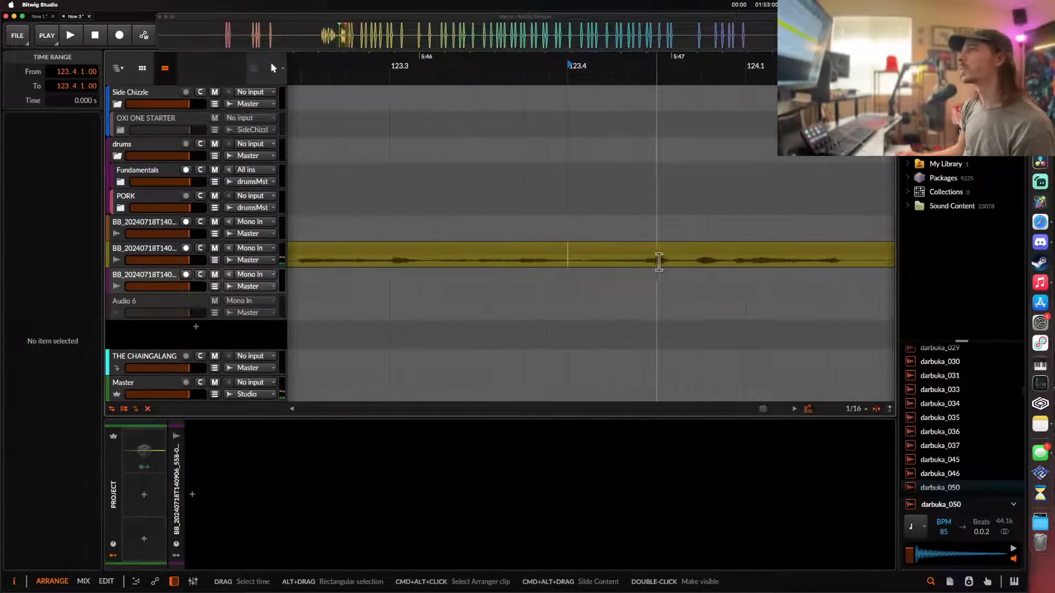
{"action": "left_click", "coordinate": [679, 251]}
{"action": "scroll", "coordinate": [679, 250], "scroll_direction": "down", "scroll_amount": 10}
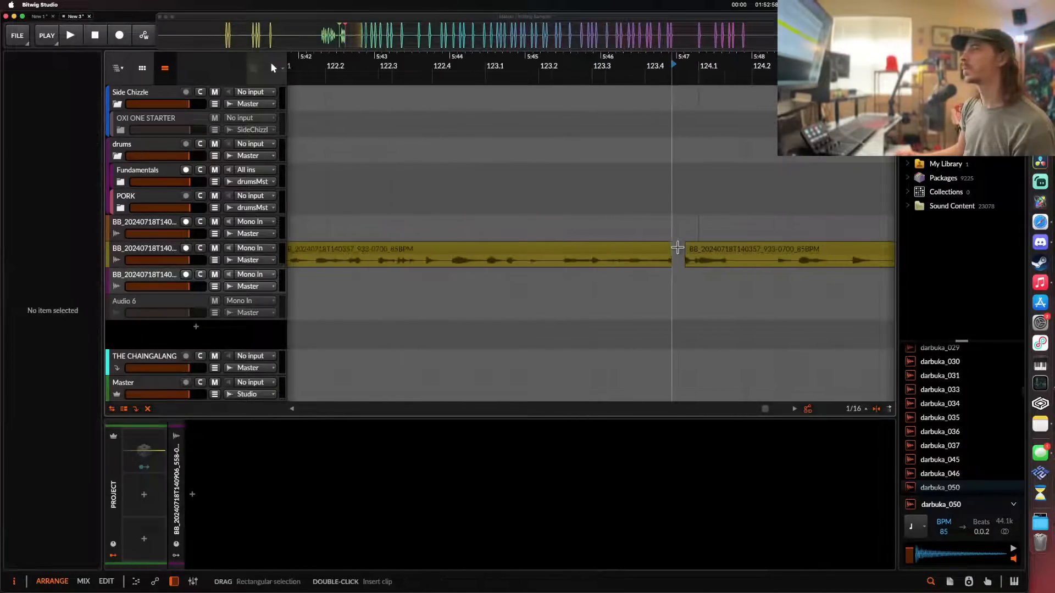
- Add a new audio track below the resampled track and paste the cut hit at 118.4.1
{"action": "scroll", "coordinate": [536, 310], "scroll_direction": "up", "scroll_amount": 8}
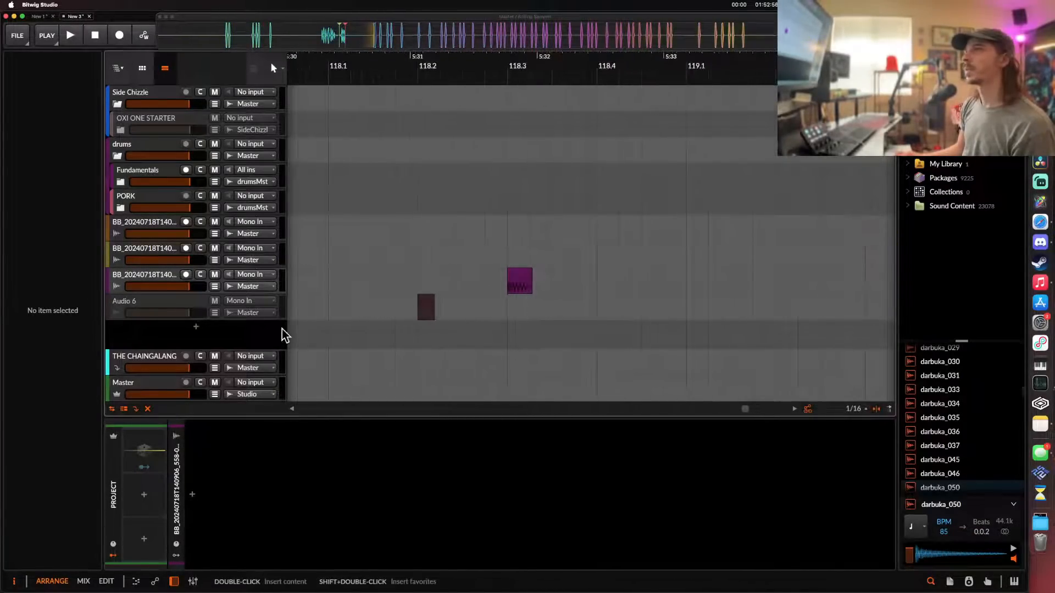
{"action": "left_click", "coordinate": [137, 301]}
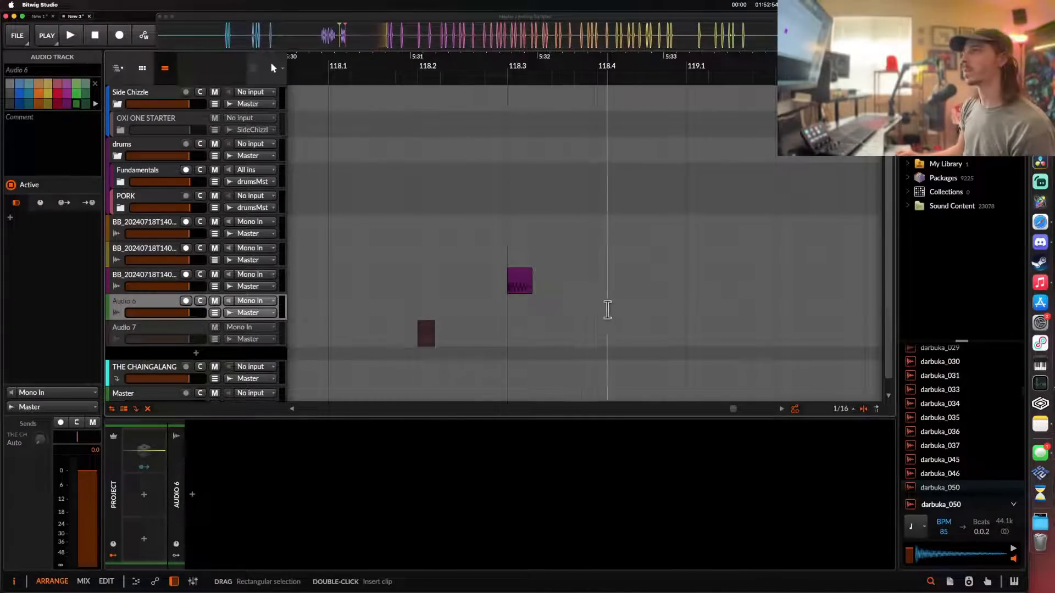
{"action": "key", "text": "ctrl+v"}
- Trim the pasted hit on Audio 6 to a length of 0.0.0.50 and play it back
{"action": "scroll", "coordinate": [608, 309], "scroll_direction": "up", "scroll_amount": 6}
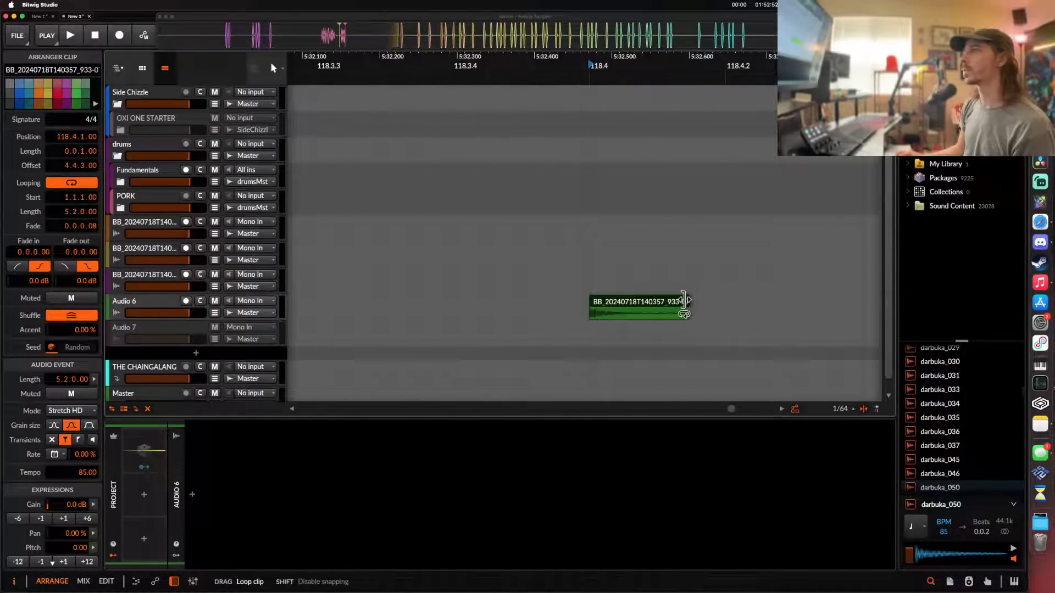
{"action": "left_click_drag", "start_coordinate": [687, 300], "coordinate": [655, 302]}
{"action": "key", "text": "space"}
{"action": "scroll", "coordinate": [641, 310], "scroll_direction": "up", "scroll_amount": 4}
{"action": "key", "text": "space"}
{"action": "key", "text": "space"}
{"action": "key", "text": "space"}
{"action": "scroll", "coordinate": [663, 304], "scroll_direction": "down", "scroll_amount": 4}
{"action": "key", "text": "space"}
{"action": "key", "text": "space"}
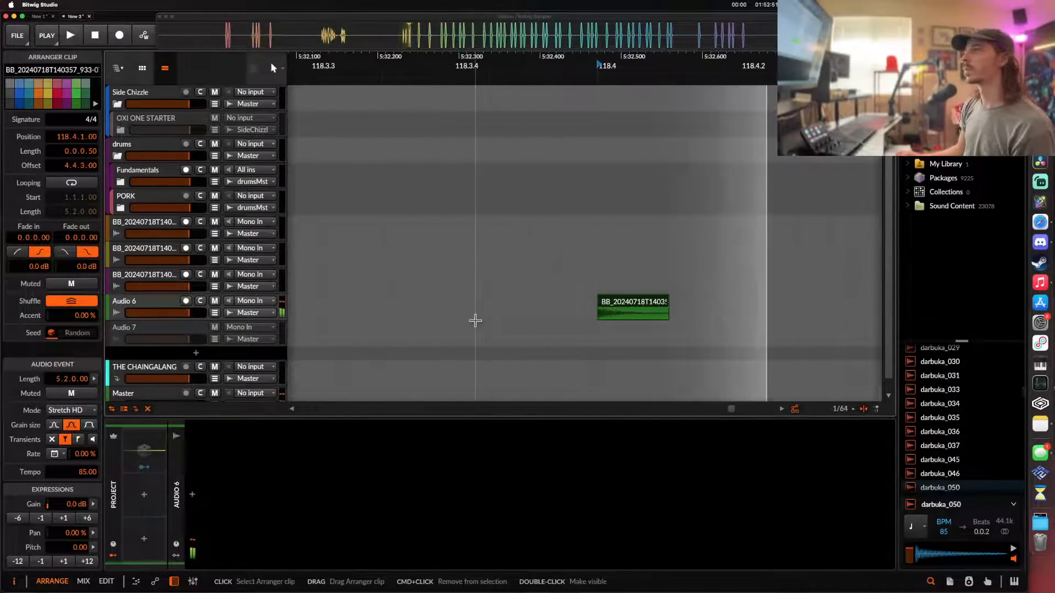
- Audition the trimmed hit on Audio 6 several times
{"action": "left_click", "coordinate": [148, 309]}
{"action": "key", "text": "space"}
{"action": "key", "text": "space"}
{"action": "left_click", "coordinate": [633, 314]}
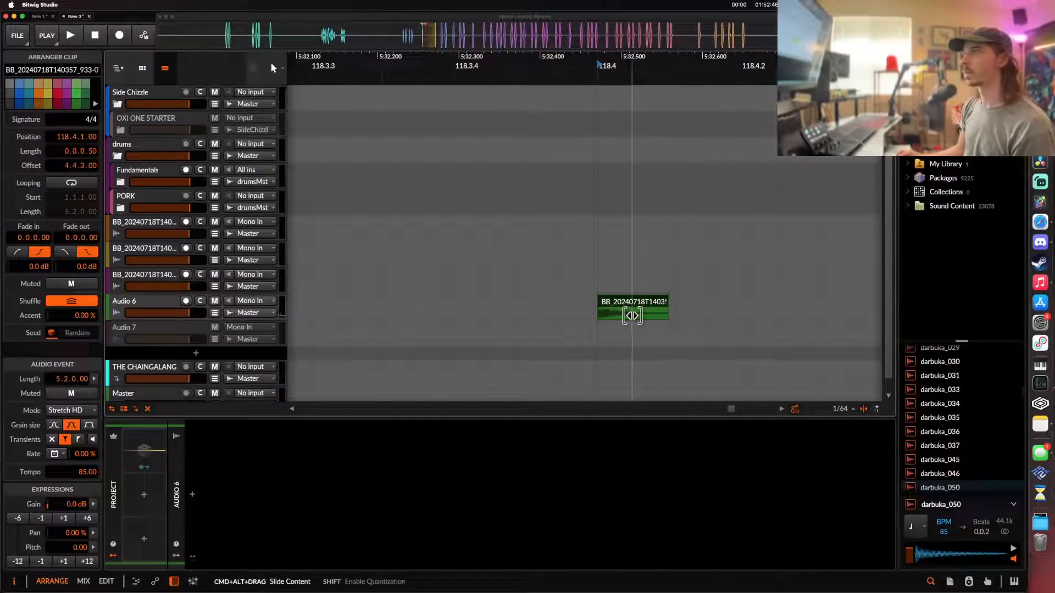
{"action": "key", "text": "space"}
{"action": "key", "text": "space"}
{"action": "key", "text": "space"}
{"action": "key", "text": "space"}
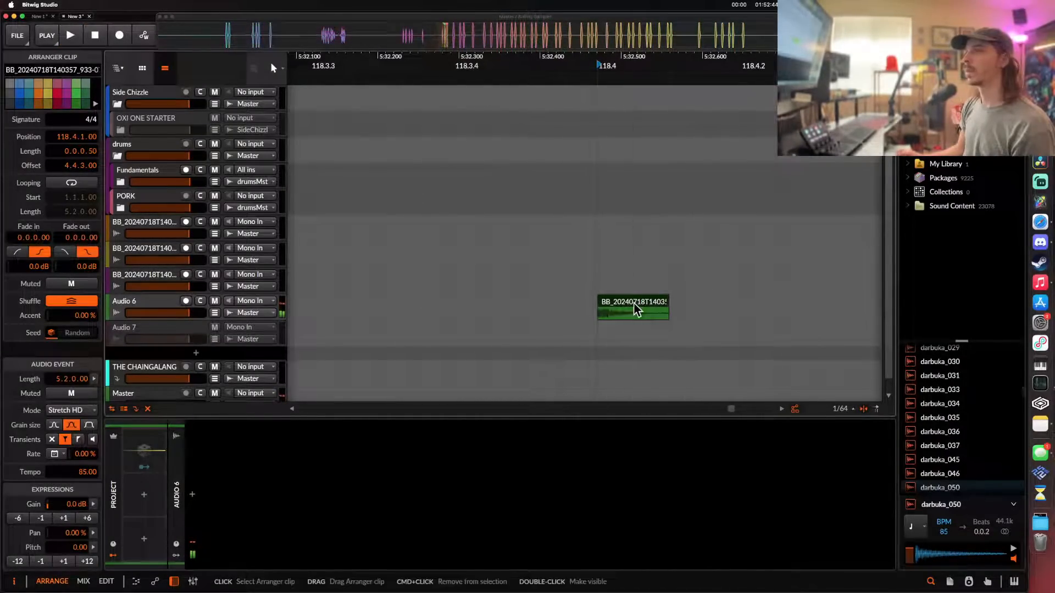
- Insert the Replacer device on the Audio 6 track
{"action": "left_click", "coordinate": [192, 494]}
{"action": "type", "text": "RE"}
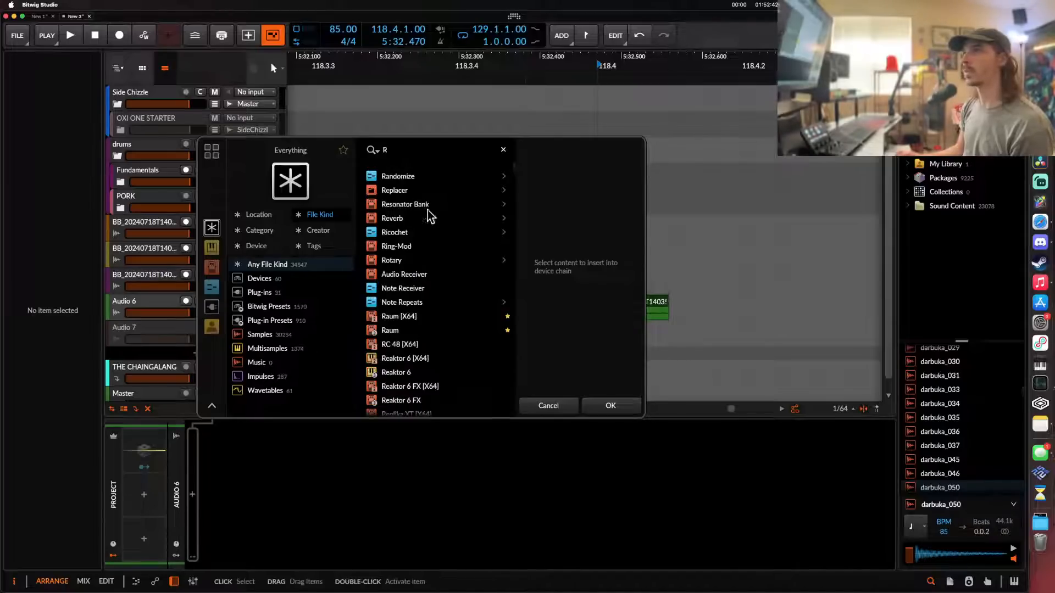
{"action": "left_click", "coordinate": [406, 176]}
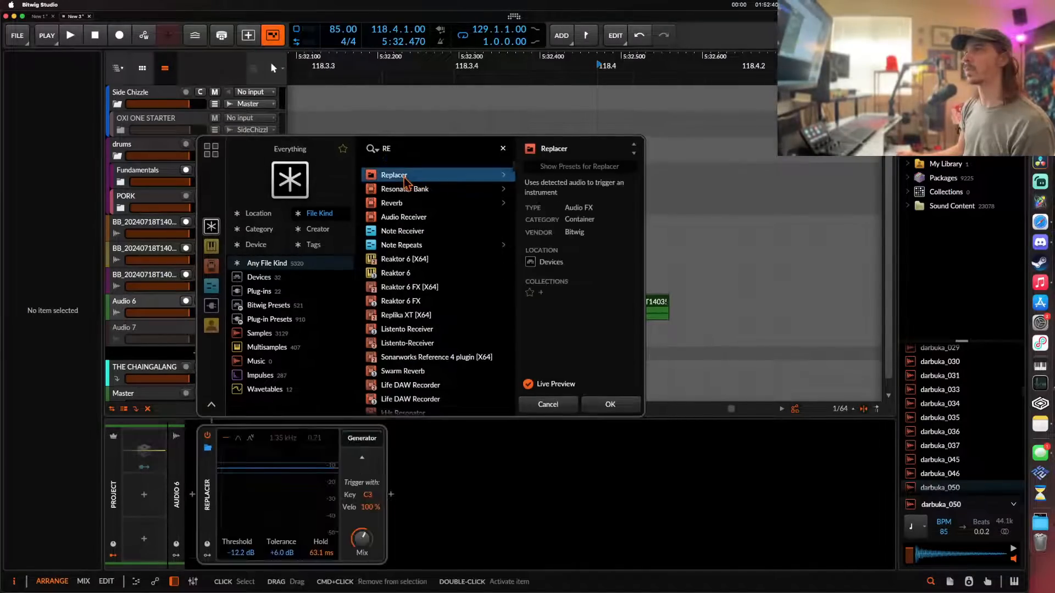
{"action": "left_click", "coordinate": [621, 412]}
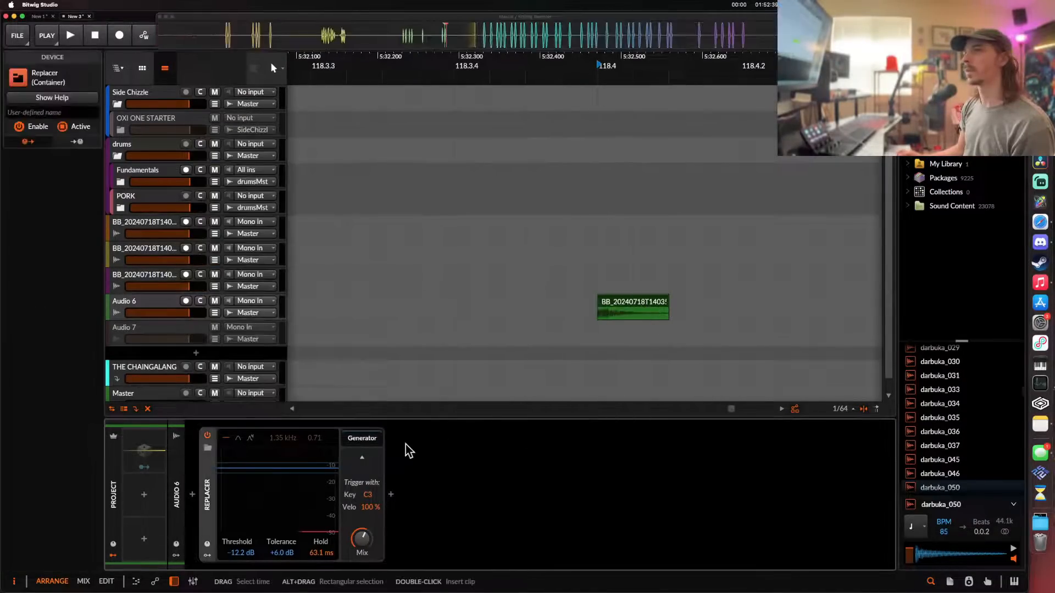
- Load the Polymer synth as the Replacer's generator instrument
{"action": "left_click", "coordinate": [391, 495]}
{"action": "type", "text": "POLYMER"}
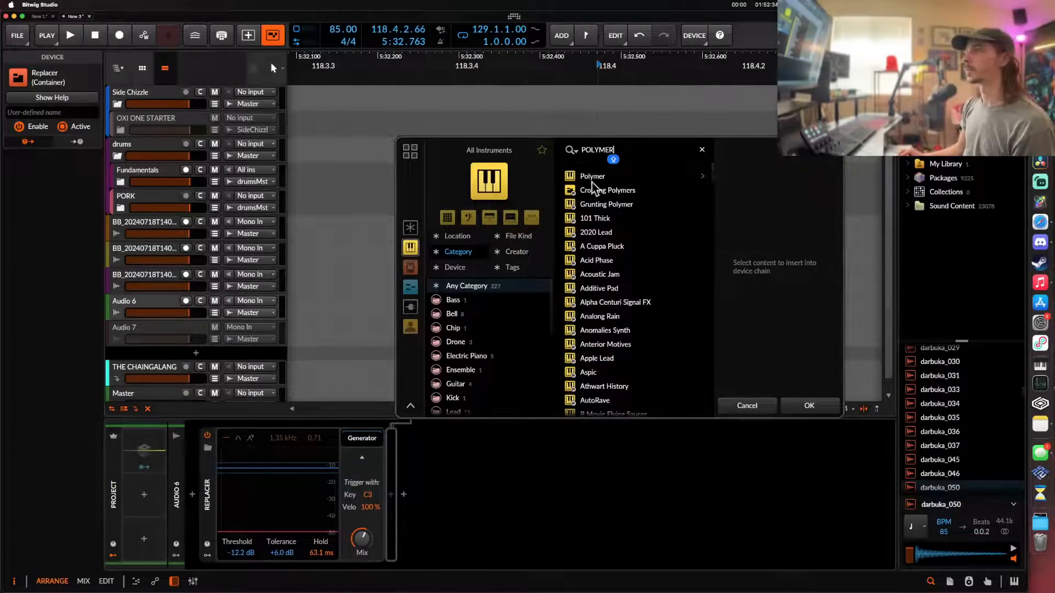
{"action": "left_click", "coordinate": [591, 181]}
{"action": "left_click", "coordinate": [827, 407]}
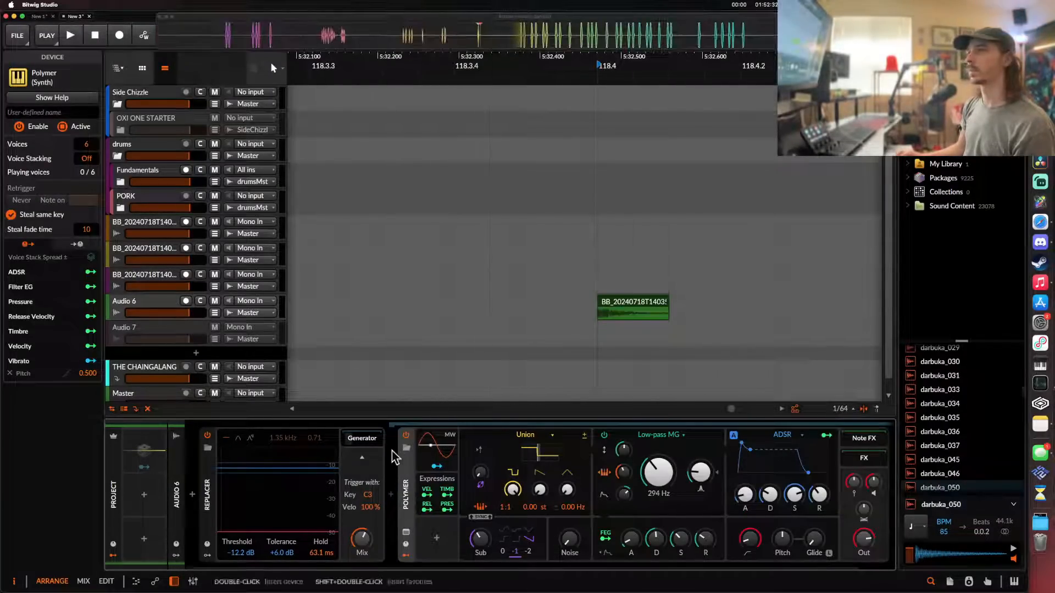
- Wrap Replacer in an FX Layer, add an empty second layer beside it, and return to the Replacer layer
{"action": "left_click", "coordinate": [210, 493]}
{"action": "key", "text": "super+g"}
{"action": "double_click", "coordinate": [274, 458]}
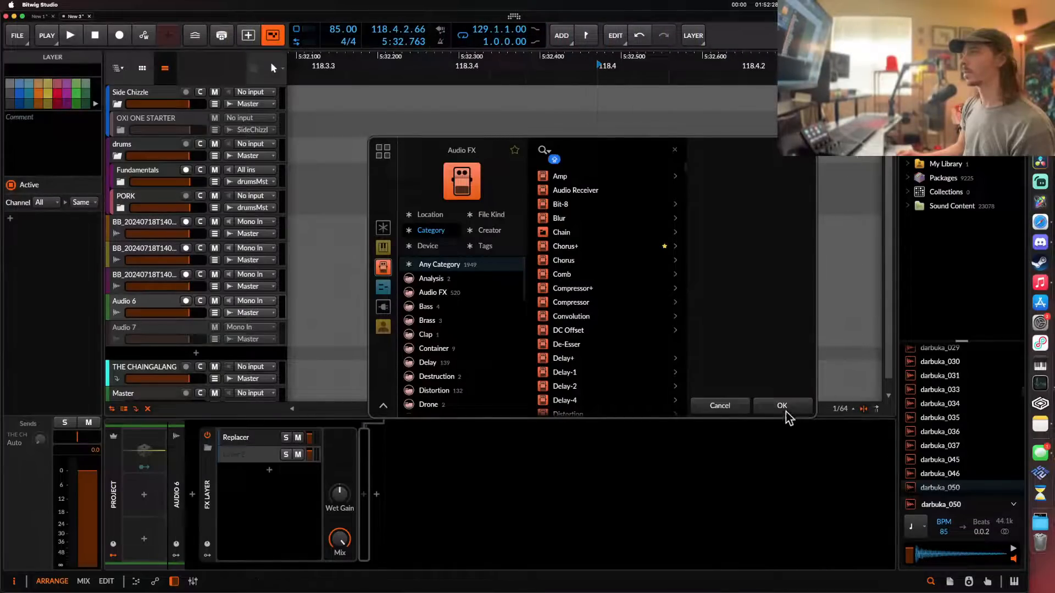
{"action": "left_click", "coordinate": [787, 414]}
{"action": "left_click", "coordinate": [256, 438]}
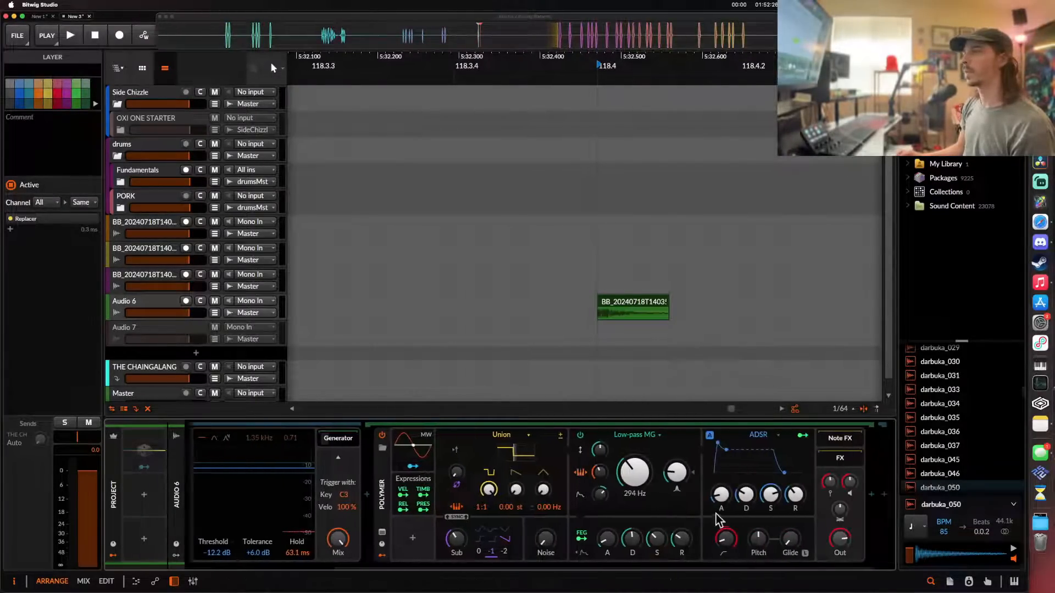
- Switch Polymer's amplitude envelope from ADSR to AD and set its decay to 33.5 ms while playing the hit
{"action": "left_click", "coordinate": [733, 438]}
{"action": "left_click", "coordinate": [745, 489]}
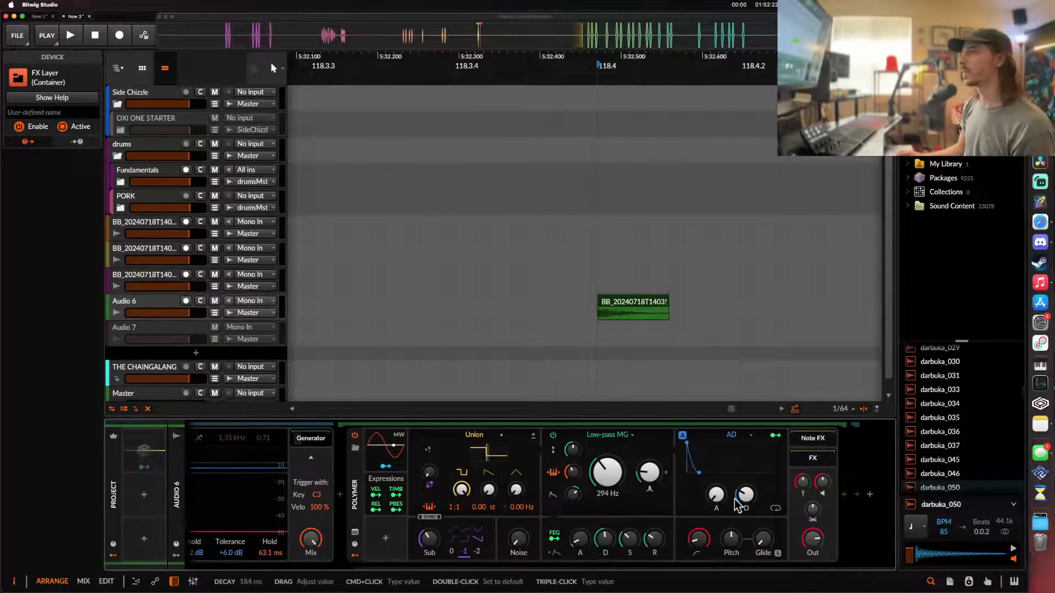
{"action": "left_click", "coordinate": [628, 316]}
{"action": "key", "text": "space"}
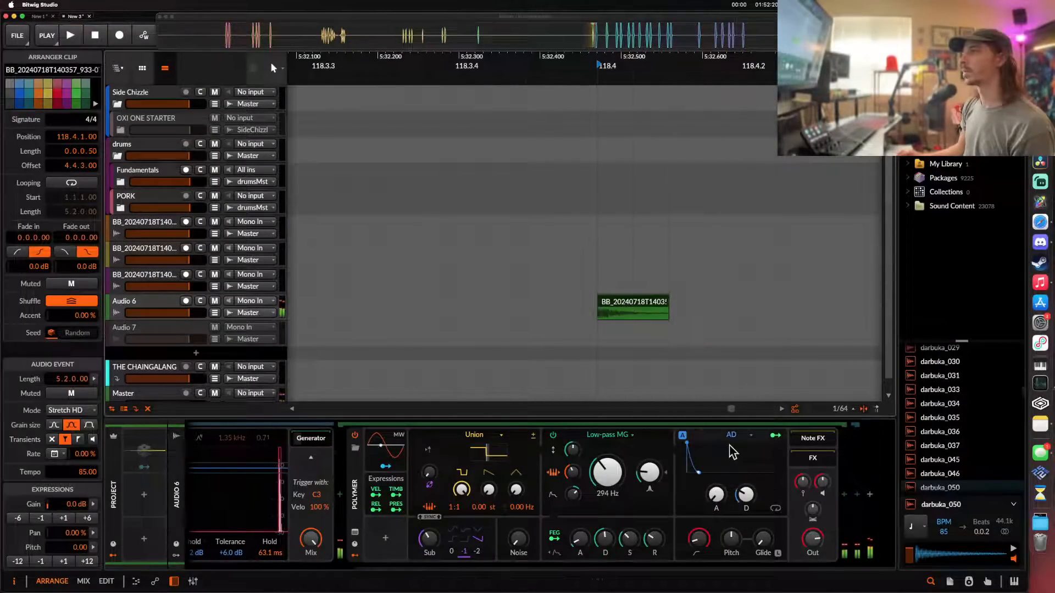
{"action": "mouse_move", "coordinate": [746, 494]}
{"action": "left_click_drag", "start_coordinate": [746, 495], "coordinate": [746, 498]}
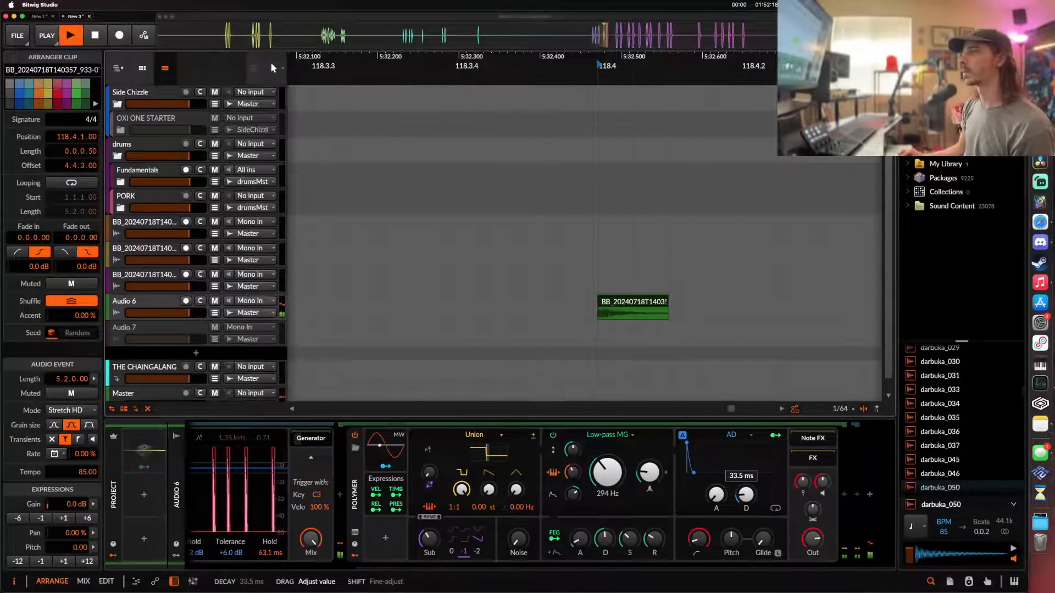
- Audition the layered hit repeatedly while reviewing the FX Layer, Replacer and Polymer settings
{"action": "scroll", "coordinate": [426, 471], "scroll_direction": "left", "scroll_amount": 5}
{"action": "key", "text": "space"}
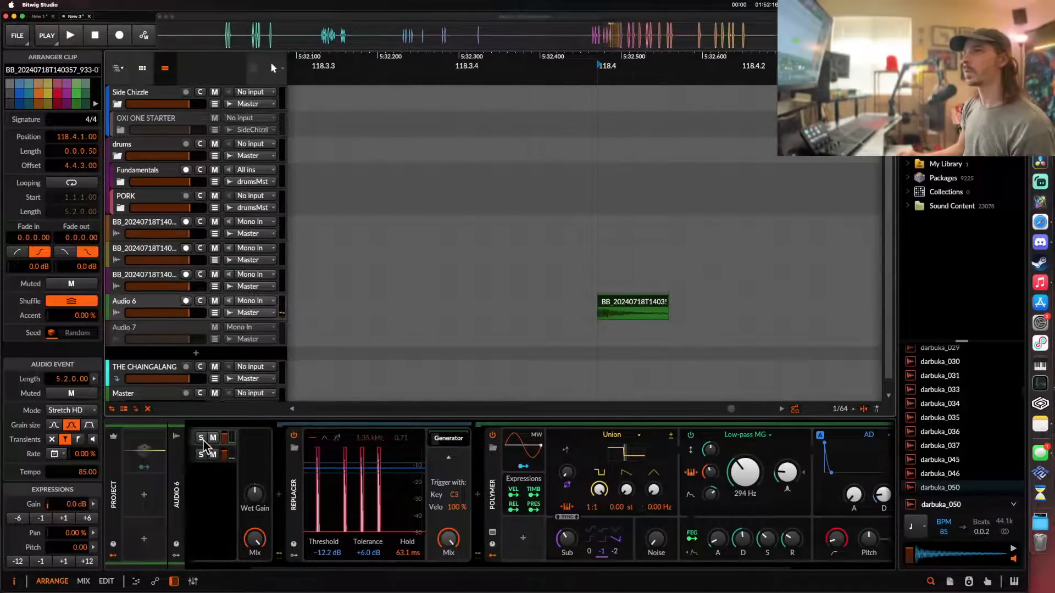
{"action": "key", "text": "space"}
{"action": "scroll", "coordinate": [748, 491], "scroll_direction": "right", "scroll_amount": 5}
{"action": "key", "text": "space"}
{"action": "key", "text": "space"}
{"action": "scroll", "coordinate": [678, 493], "scroll_direction": "left", "scroll_amount": 5}
{"action": "key", "text": "space"}
{"action": "key", "text": "space"}
{"action": "key", "text": "space"}
{"action": "key", "text": "space"}
{"action": "scroll", "coordinate": [739, 494], "scroll_direction": "right", "scroll_amount": 5}
{"action": "key", "text": "space"}
{"action": "key", "text": "space"}
{"action": "key", "text": "space"}
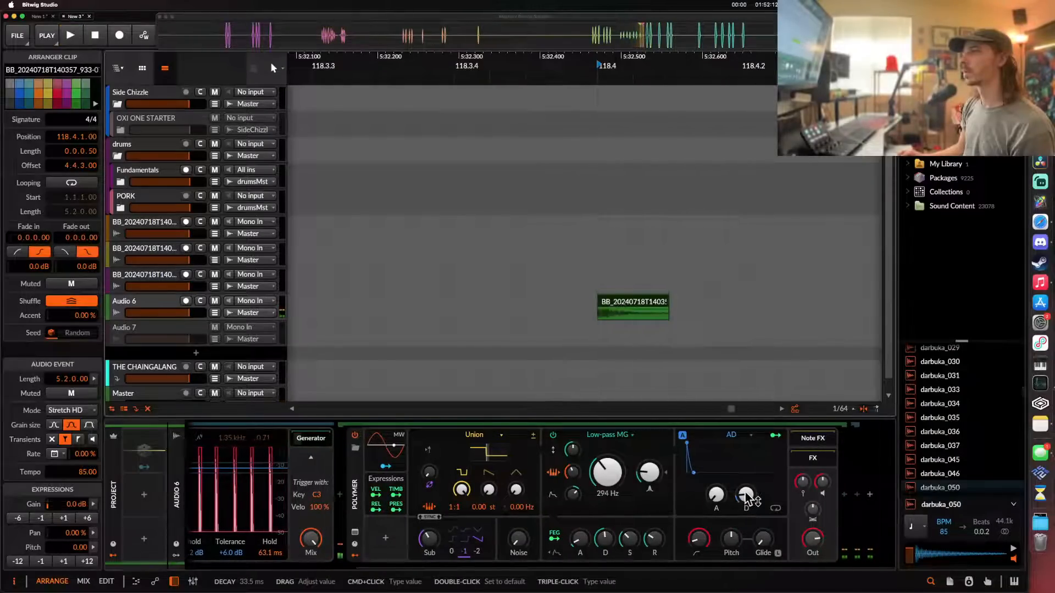
{"action": "key", "text": "space"}
{"action": "key", "text": "space"}
- Add a Segments modulator to Polymer
{"action": "left_click", "coordinate": [388, 541]}
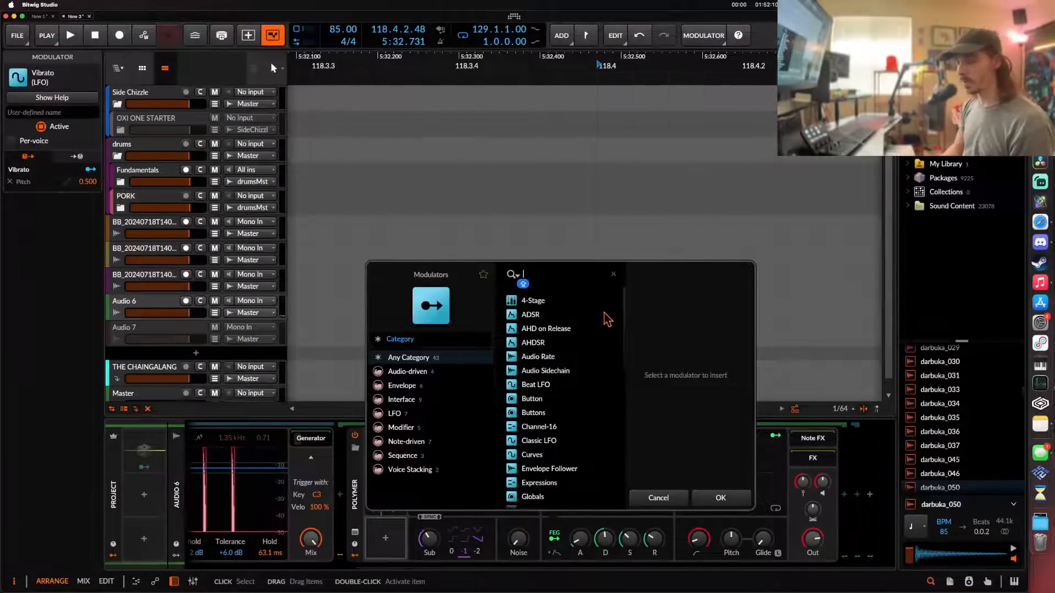
{"action": "type", "text": "SEG"}
{"action": "left_click", "coordinate": [544, 305]}
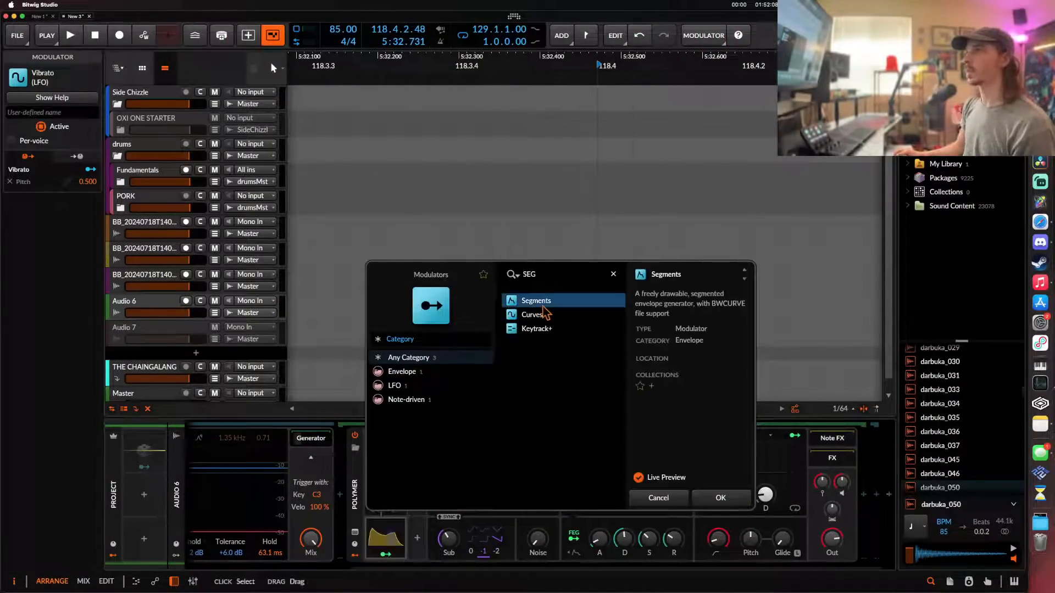
{"action": "left_click", "coordinate": [720, 498]}
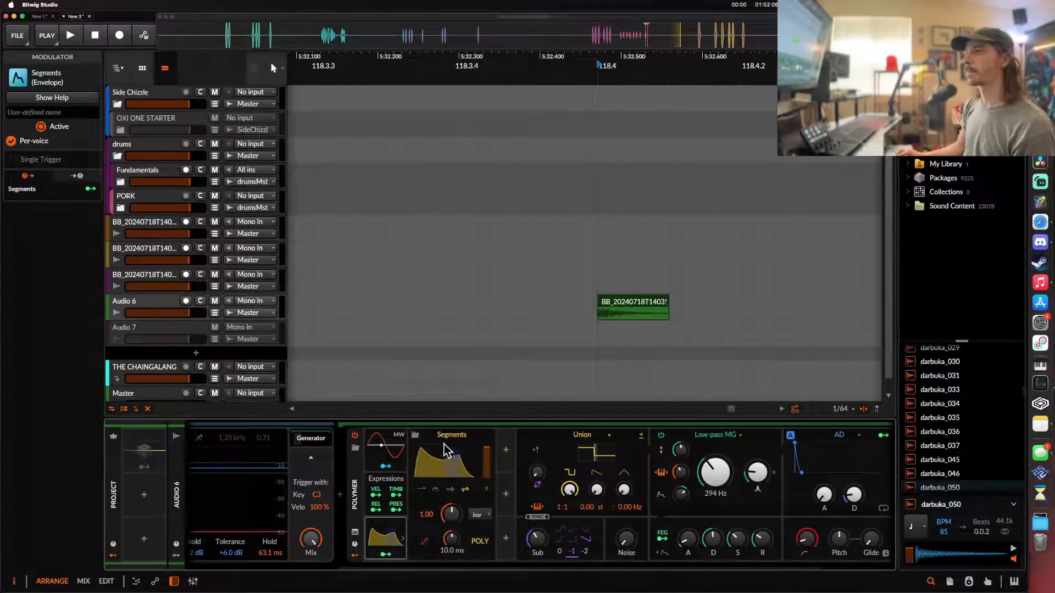
- Reshape Polymer's Segments envelope into a short decay from 100% to 0% and set its time unit to quarter note
{"action": "left_click", "coordinate": [428, 456]}
{"action": "left_click_drag", "start_coordinate": [392, 290], "coordinate": [332, 300]}
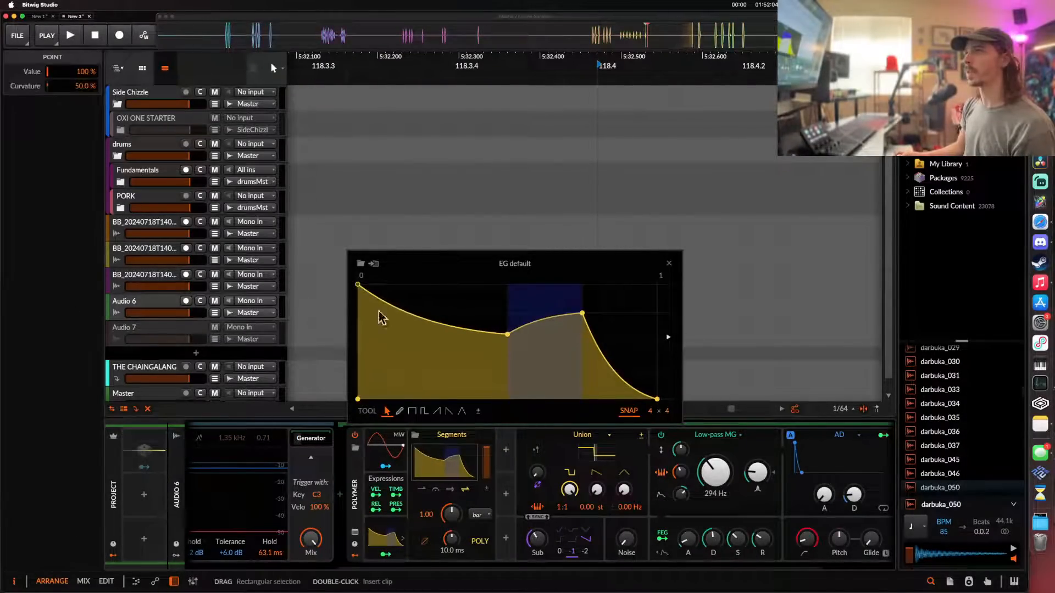
{"action": "left_click_drag", "start_coordinate": [583, 327], "coordinate": [566, 539]}
{"action": "left_click_drag", "start_coordinate": [508, 335], "coordinate": [432, 441]}
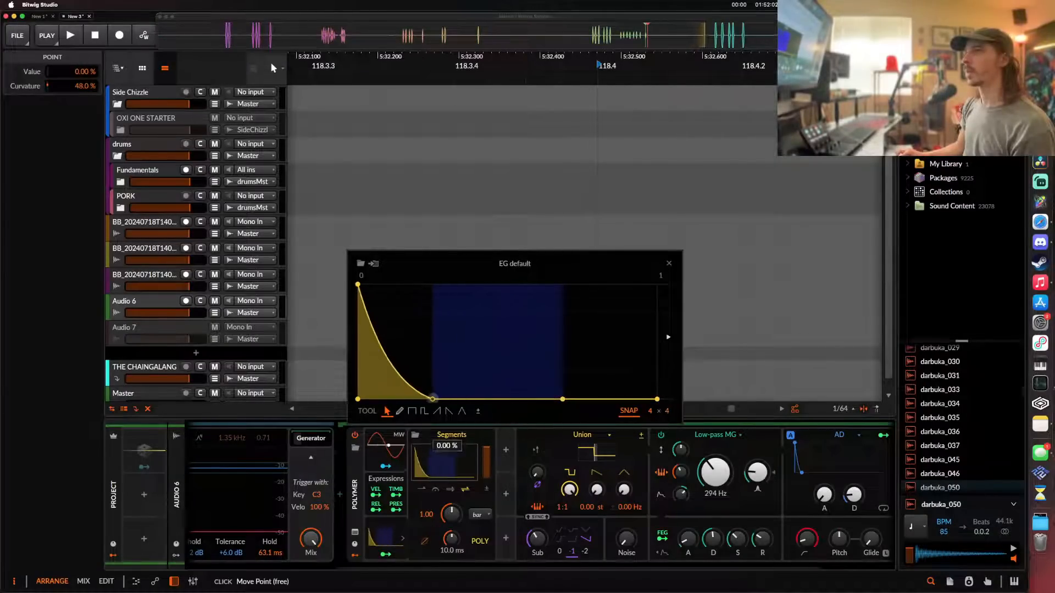
{"action": "left_click", "coordinate": [478, 515]}
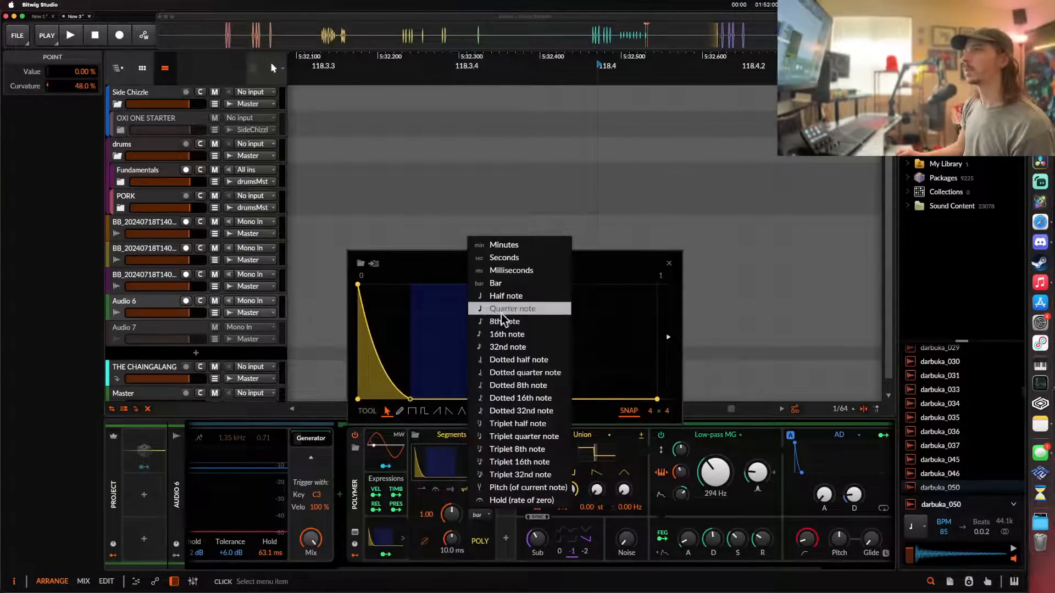
{"action": "left_click", "coordinate": [502, 309]}
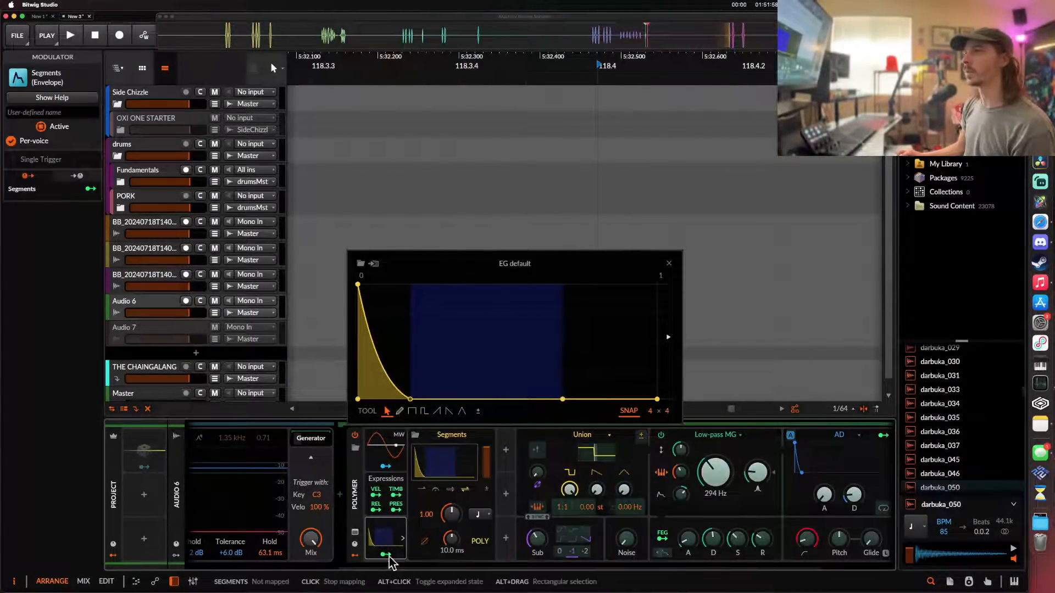
- Modulate Polymer's Pitch with Segments by 16.53 semitones, play the hit and close the envelope editor
{"action": "scroll", "coordinate": [572, 533], "scroll_direction": "right", "scroll_amount": 3}
{"action": "left_click_drag", "start_coordinate": [731, 540], "coordinate": [731, 522]}
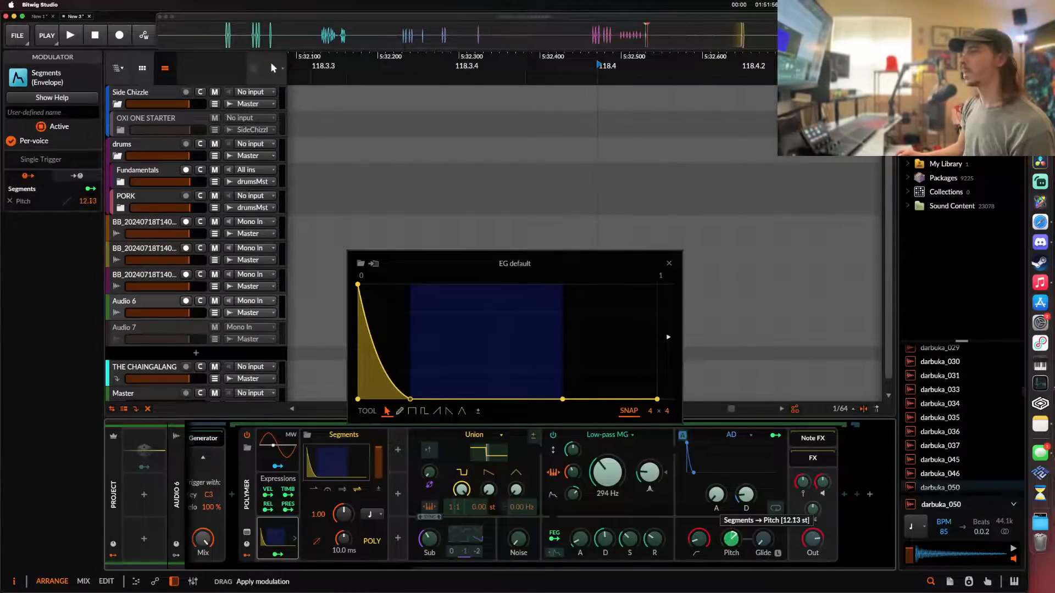
{"action": "left_click", "coordinate": [278, 555]}
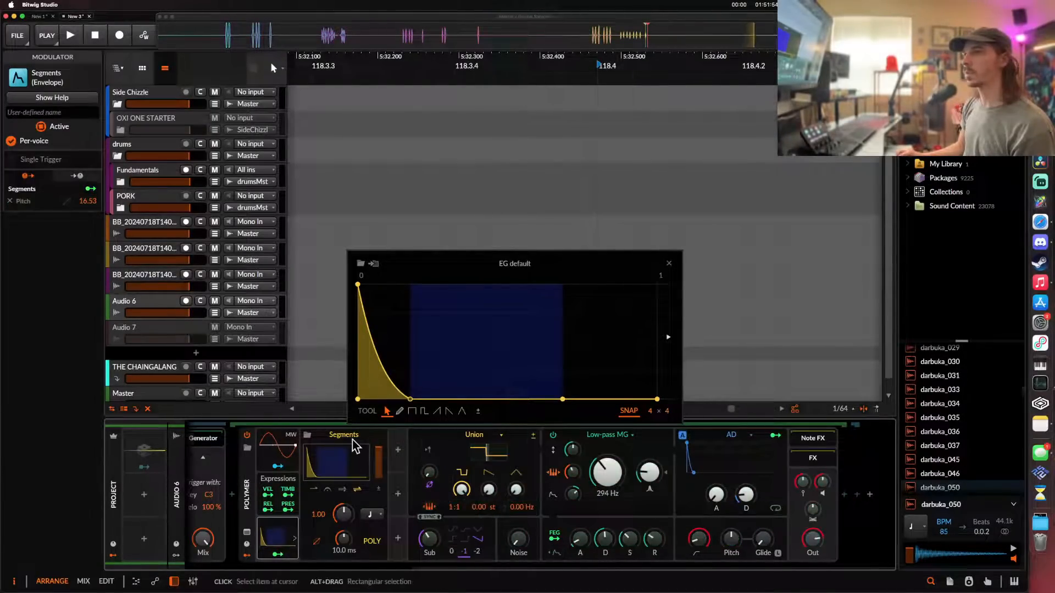
{"action": "key", "text": "space"}
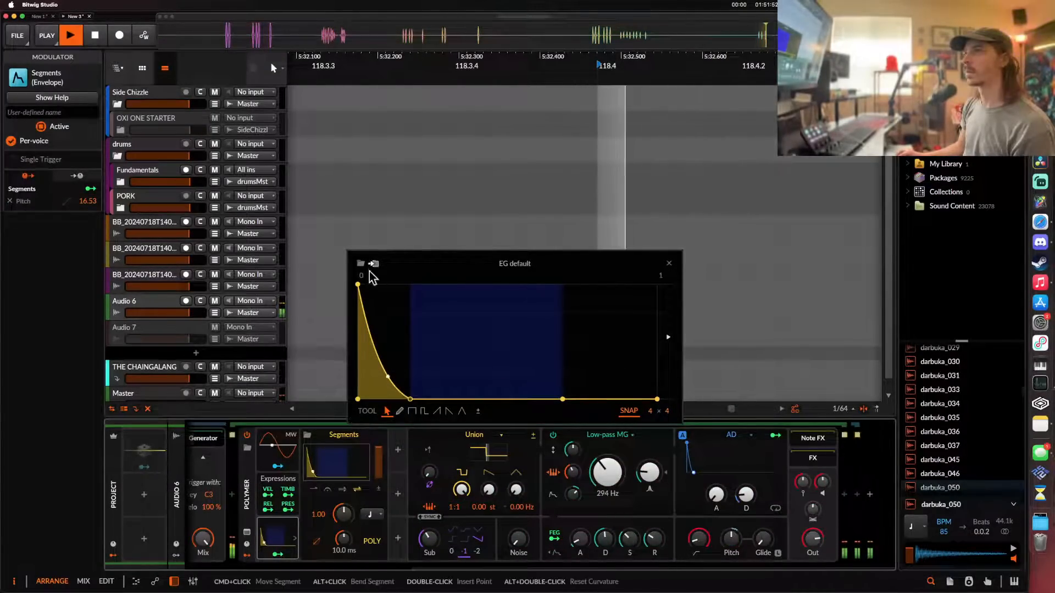
{"action": "key", "text": "space"}
{"action": "left_click", "coordinate": [669, 263]}
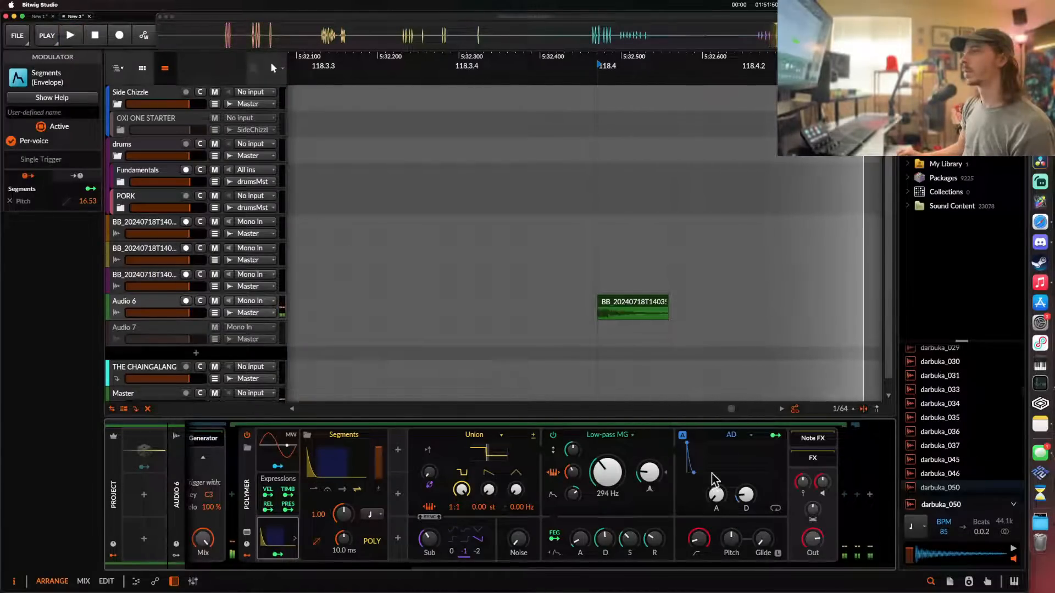
- Shorten the decay of Polymer's AD amplitude envelope to 15.4 ms while auditioning the hit
{"action": "key", "text": "space"}
{"action": "key", "text": "space"}
{"action": "key", "text": "space"}
{"action": "key", "text": "space"}
{"action": "left_click_drag", "start_coordinate": [746, 494], "coordinate": [745, 487]}
{"action": "key", "text": "space"}
{"action": "key", "text": "space"}
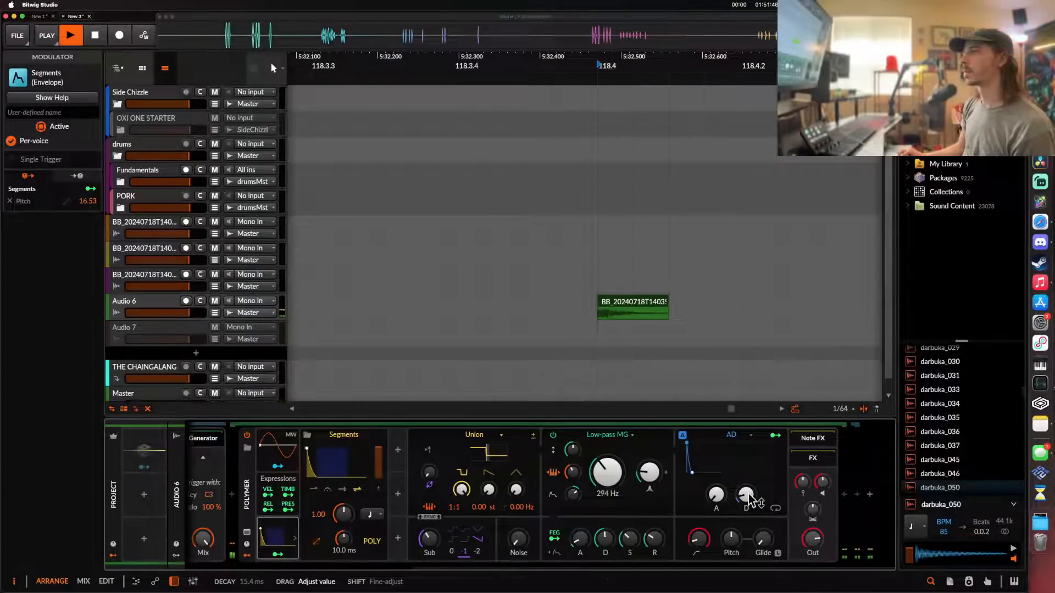
- Solo the Replacer layer in the FX Layer to check the Polymer sound, and return to the end of its chain
{"action": "scroll", "coordinate": [458, 503], "scroll_direction": "left", "scroll_amount": 6}
{"action": "key", "text": "space"}
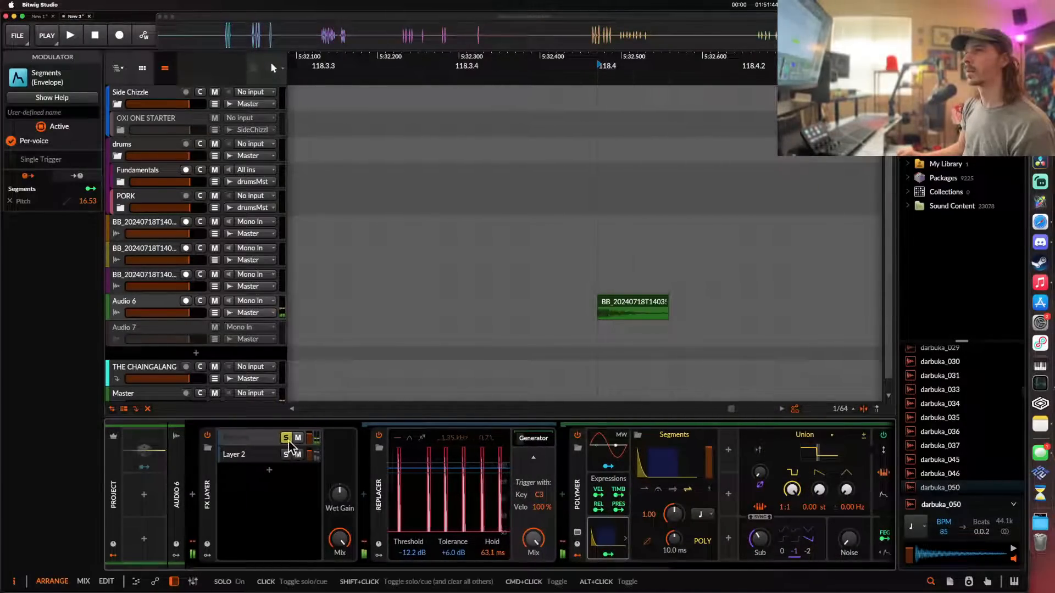
{"action": "scroll", "coordinate": [513, 506], "scroll_direction": "right", "scroll_amount": 5}
{"action": "scroll", "coordinate": [709, 514], "scroll_direction": "right", "scroll_amount": 2}
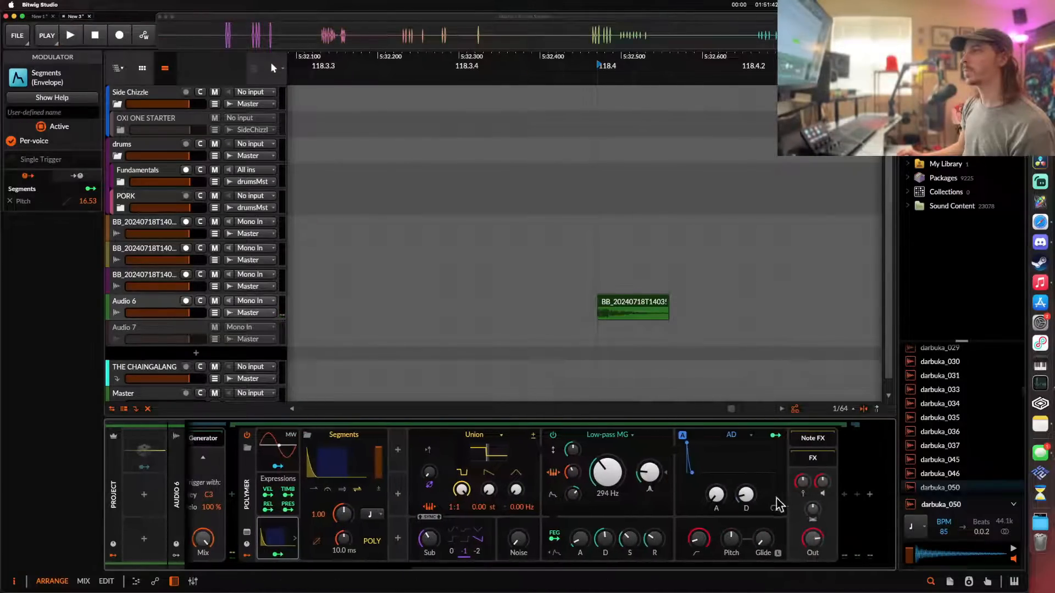
- Add a Filter+ device after Polymer and play the hit through it
{"action": "left_click", "coordinate": [846, 496]}
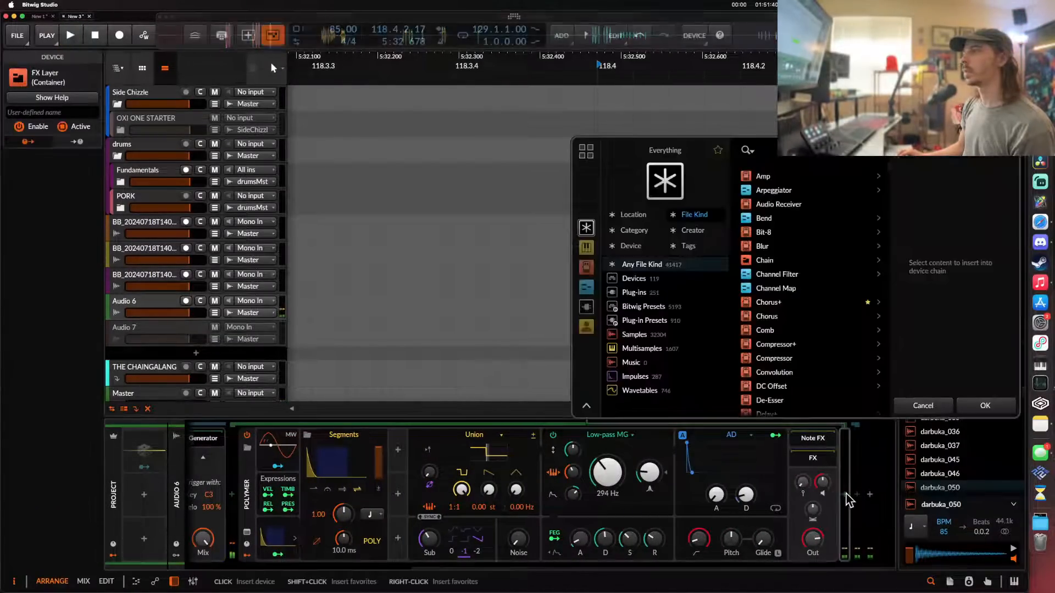
{"action": "type", "text": "Filter"}
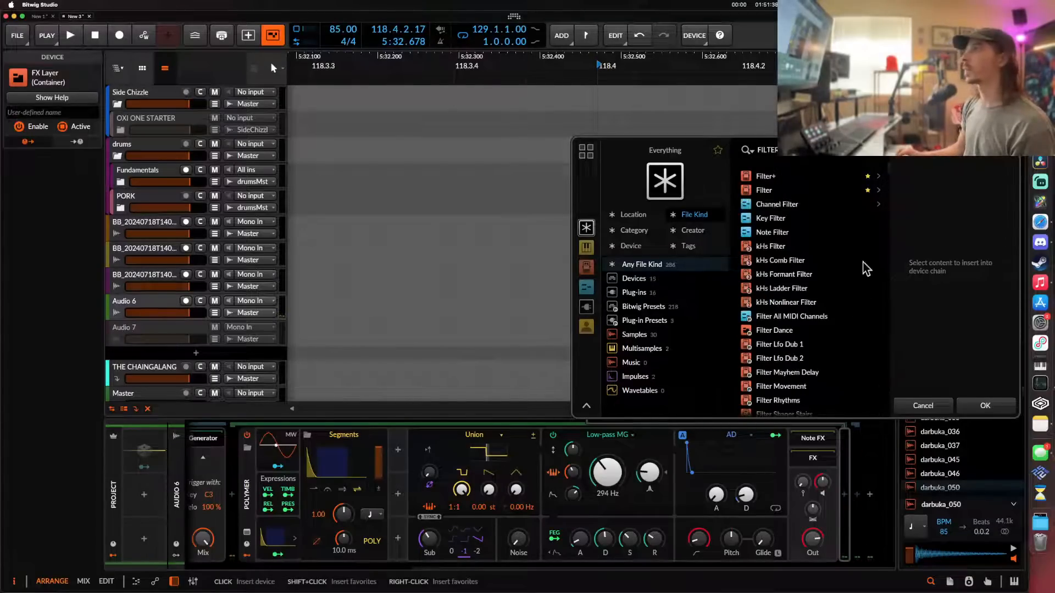
{"action": "left_click", "coordinate": [760, 179]}
{"action": "left_click", "coordinate": [985, 406]}
{"action": "key", "text": "space"}
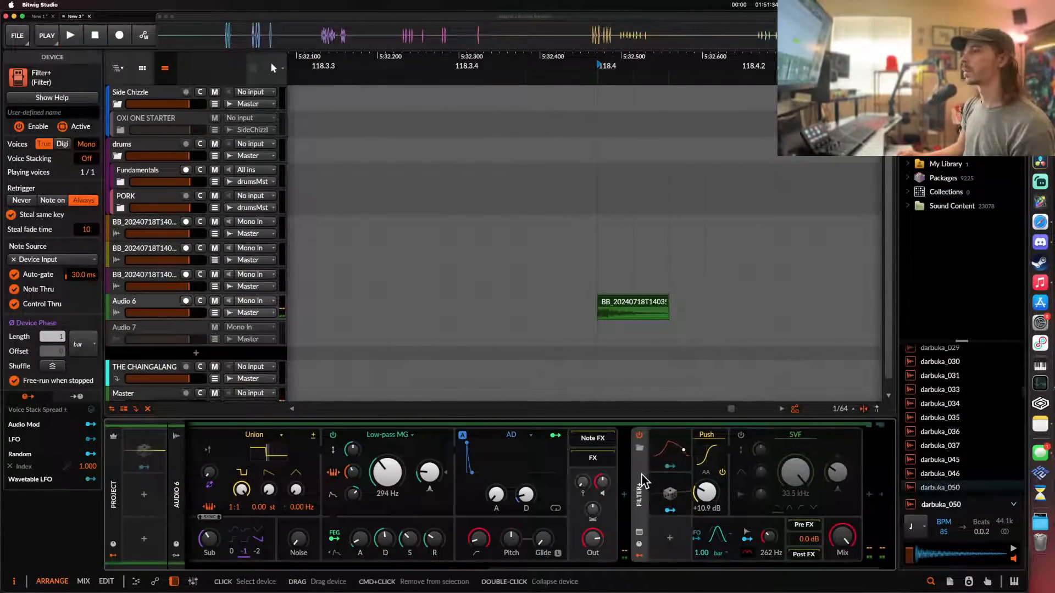
- Play both layers together and collapse the FX Layer device
{"action": "scroll", "coordinate": [641, 474], "scroll_direction": "left", "scroll_amount": 5}
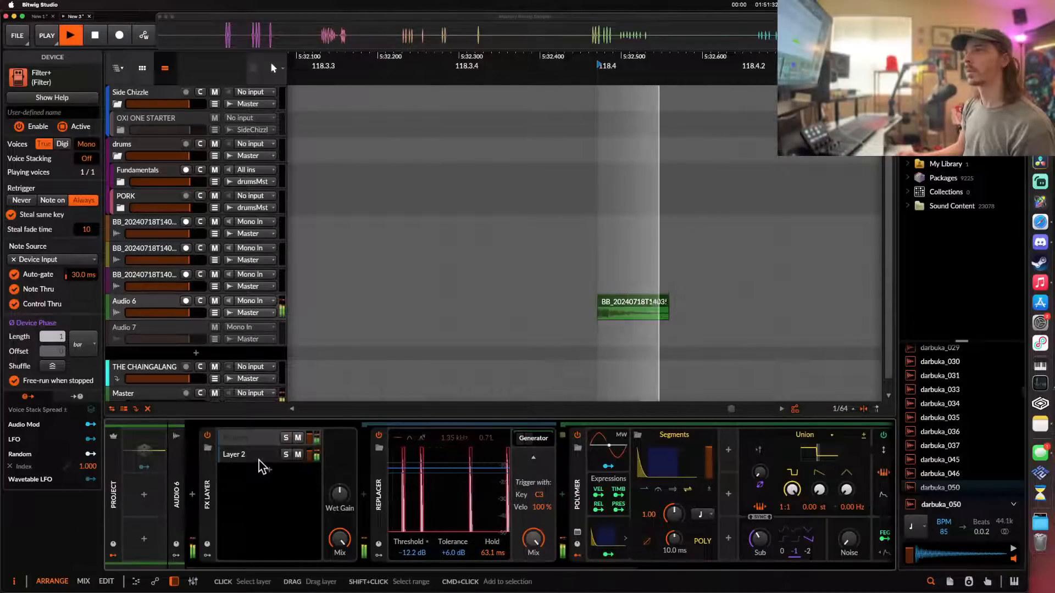
{"action": "left_click", "coordinate": [213, 484]}
{"action": "key", "text": "space"}
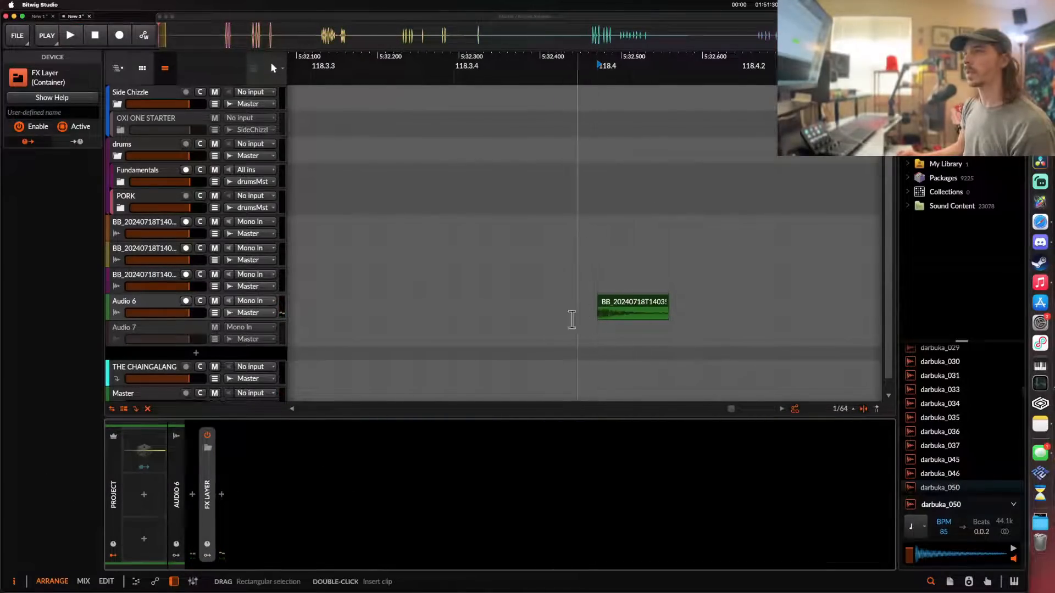
{"action": "key", "text": "space"}
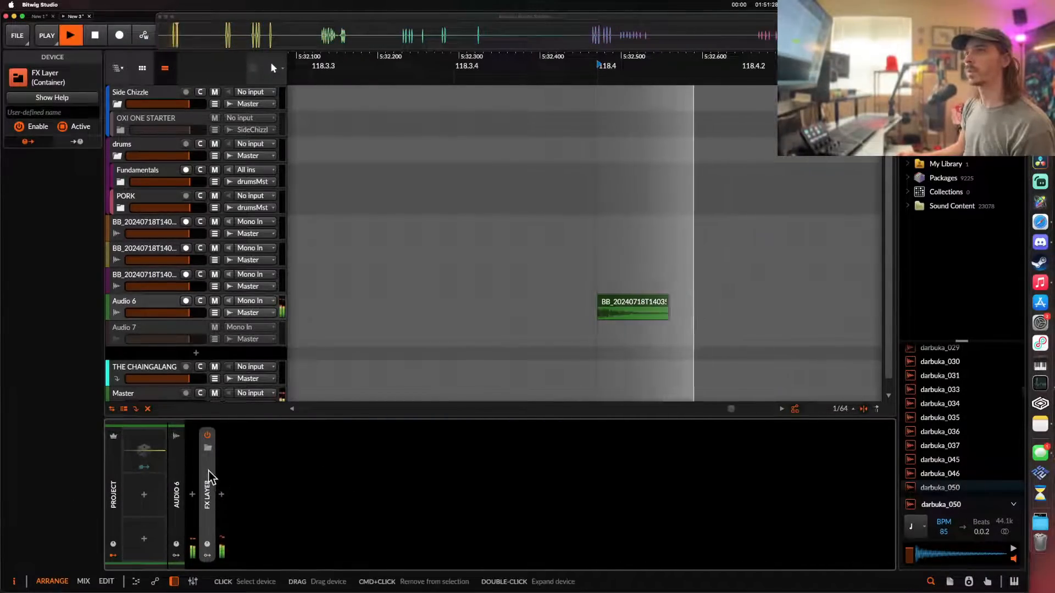
- Insert a Resonator Bank after the FX Layer
{"action": "left_click", "coordinate": [222, 495]}
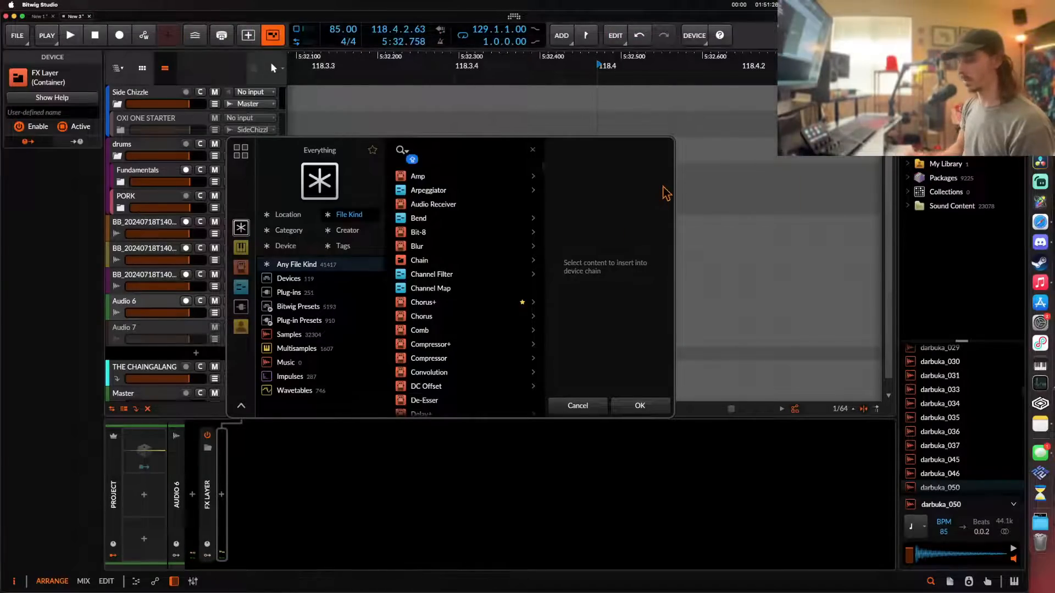
{"action": "type", "text": "RESON"}
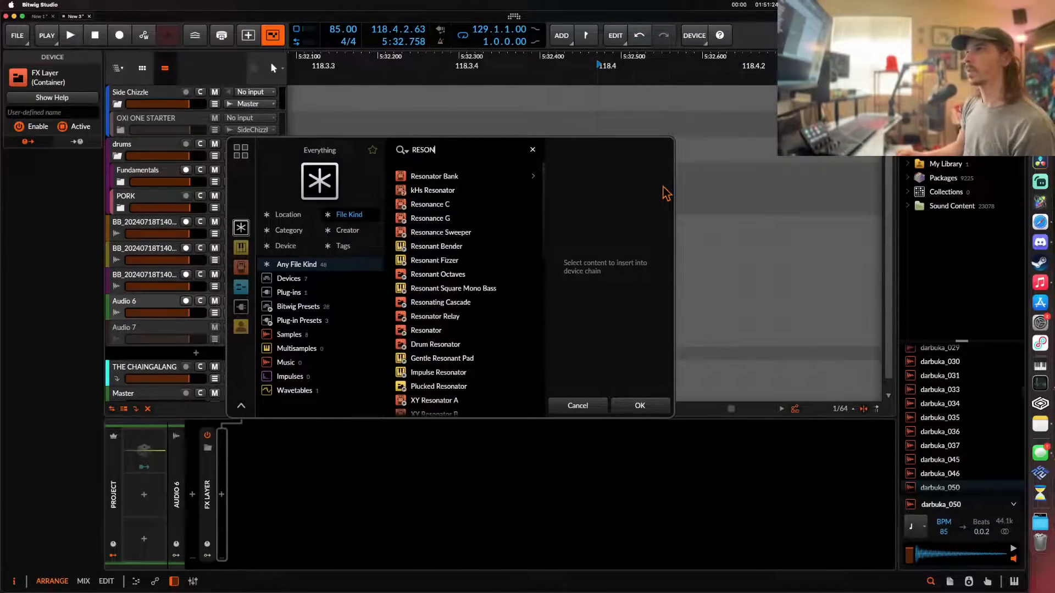
{"action": "key", "text": "Down"}
{"action": "left_click", "coordinate": [644, 407]}
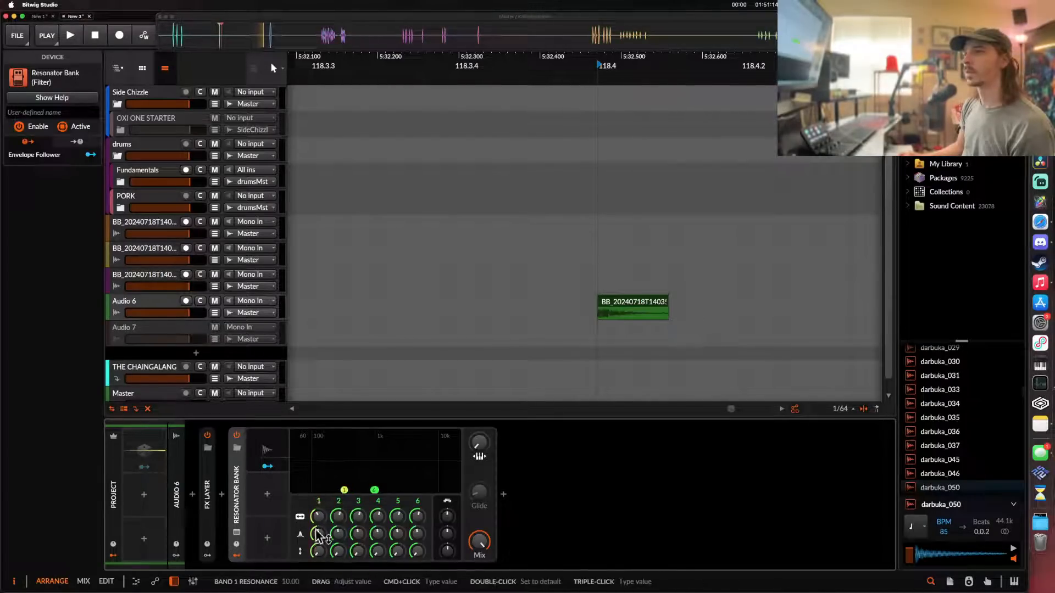
- Modulate the Resonator Bank's band 1 gain by 0.447 with the Envelope Follower and set that gain to about -6.1 dB
{"action": "key", "text": "space"}
{"action": "key", "text": "space"}
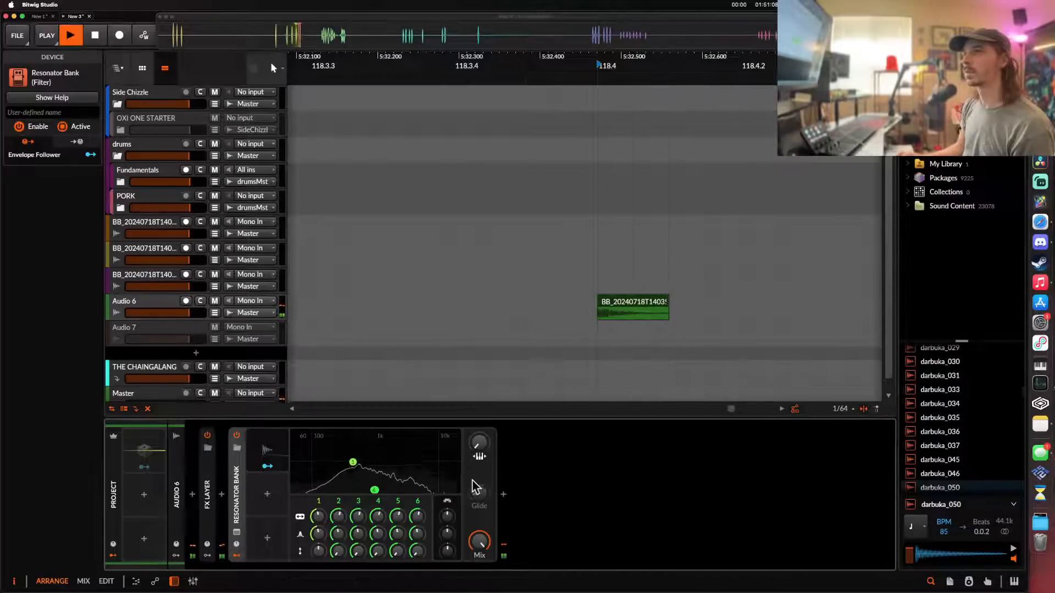
{"action": "key", "text": "space"}
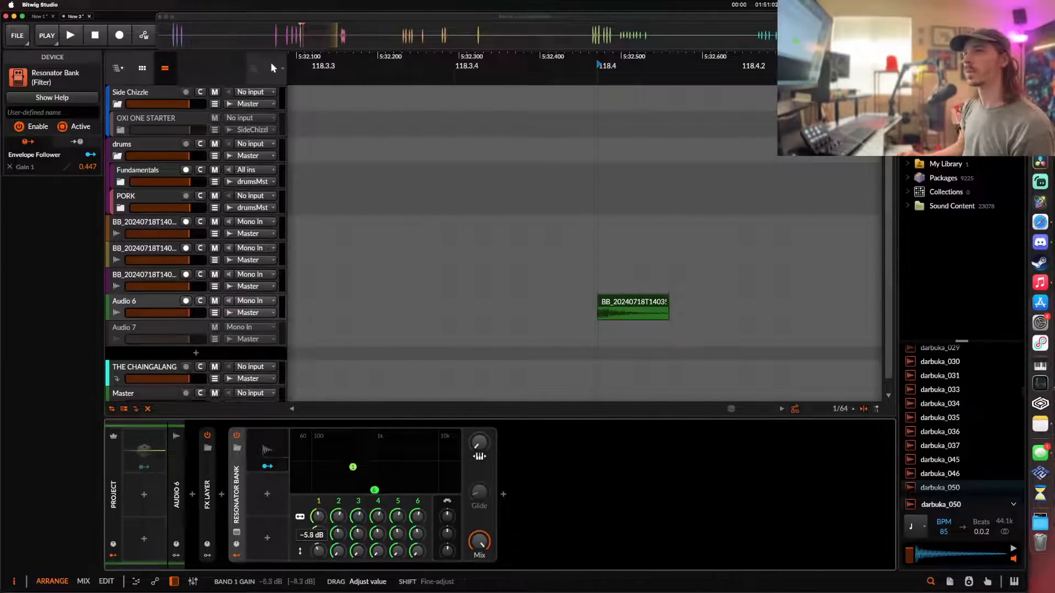
{"action": "key", "text": "space"}
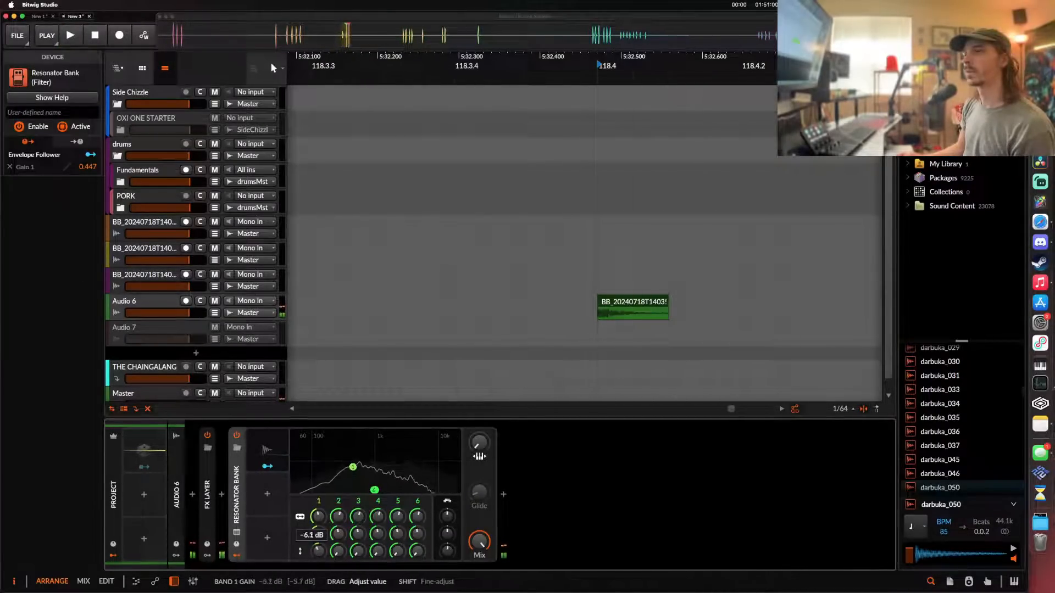
- Expand the Envelope Follower and turn its rise and fall down to the minimum while playing the hit
{"action": "left_click", "coordinate": [267, 451]}
{"action": "key", "text": "space"}
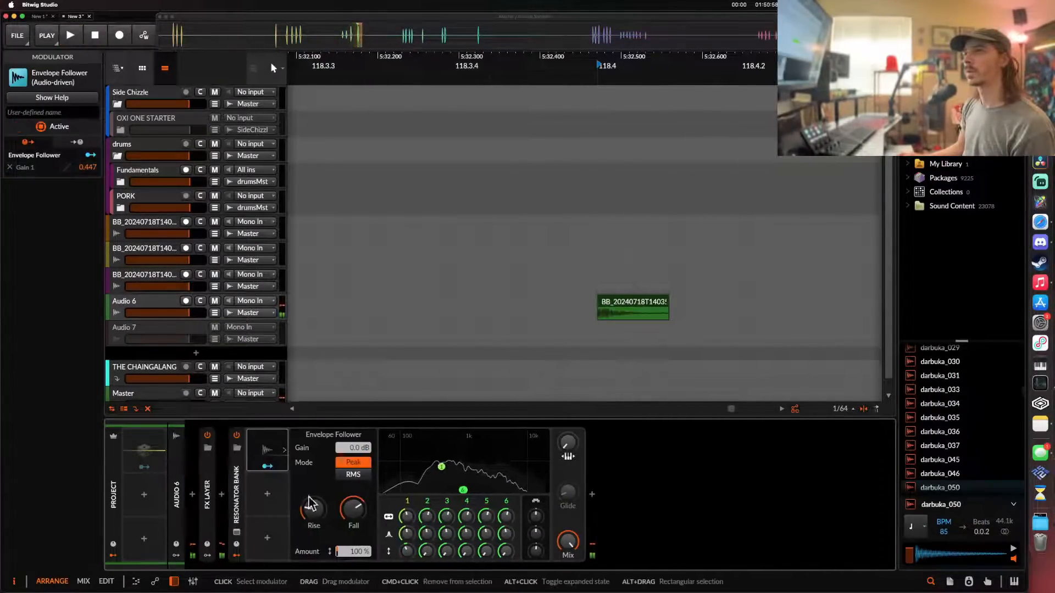
{"action": "key", "text": "space"}
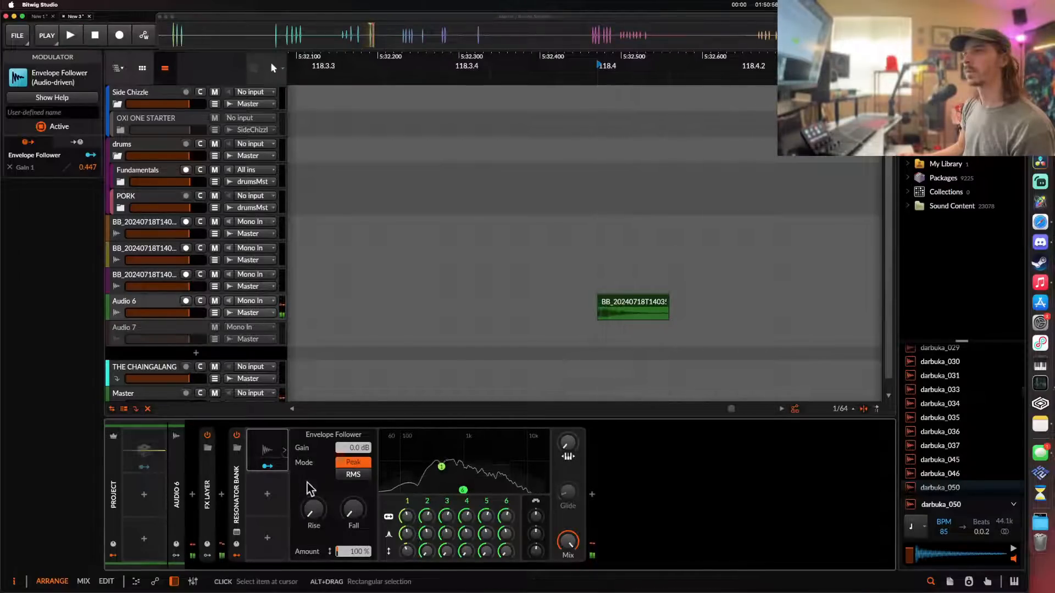
{"action": "key", "text": "space"}
- Lower the Resonator Bank's mix to 19% while retriggering the hit
{"action": "left_click_drag", "start_coordinate": [567, 542], "coordinate": [568, 582]}
{"action": "key", "text": "space"}
{"action": "key", "text": "space"}
{"action": "key", "text": "space"}
{"action": "key", "text": "space"}
{"action": "key", "text": "space"}
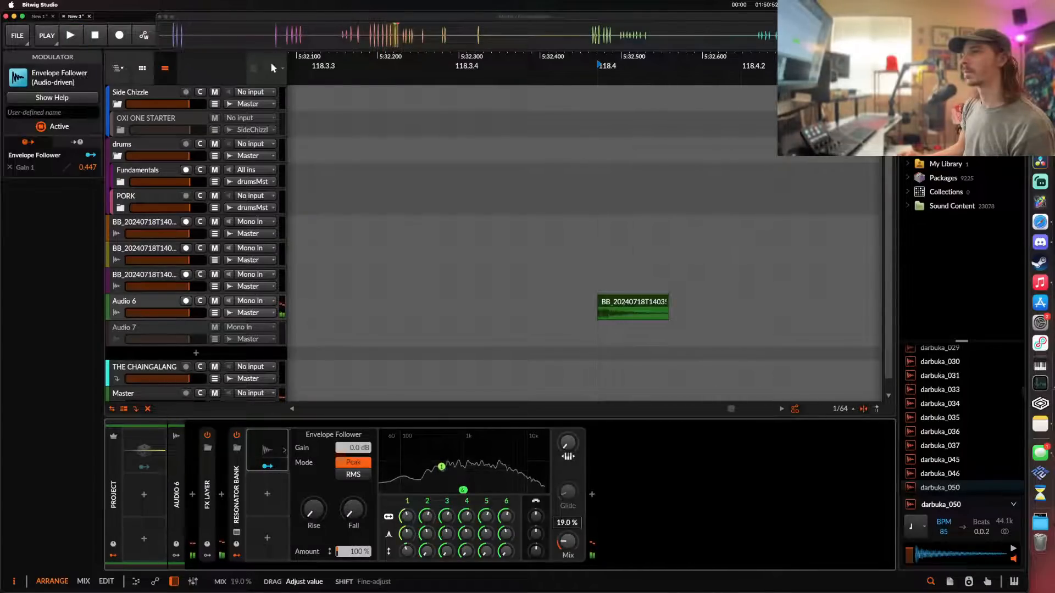
- Tune the Resonator Bank's band 1 center frequency to 546 Hz while repeatedly auditioning the hit
{"action": "key", "text": "space"}
{"action": "left_click_drag", "start_coordinate": [406, 516], "coordinate": [407, 513]}
{"action": "key", "text": "space"}
{"action": "key", "text": "space"}
{"action": "key", "text": "space"}
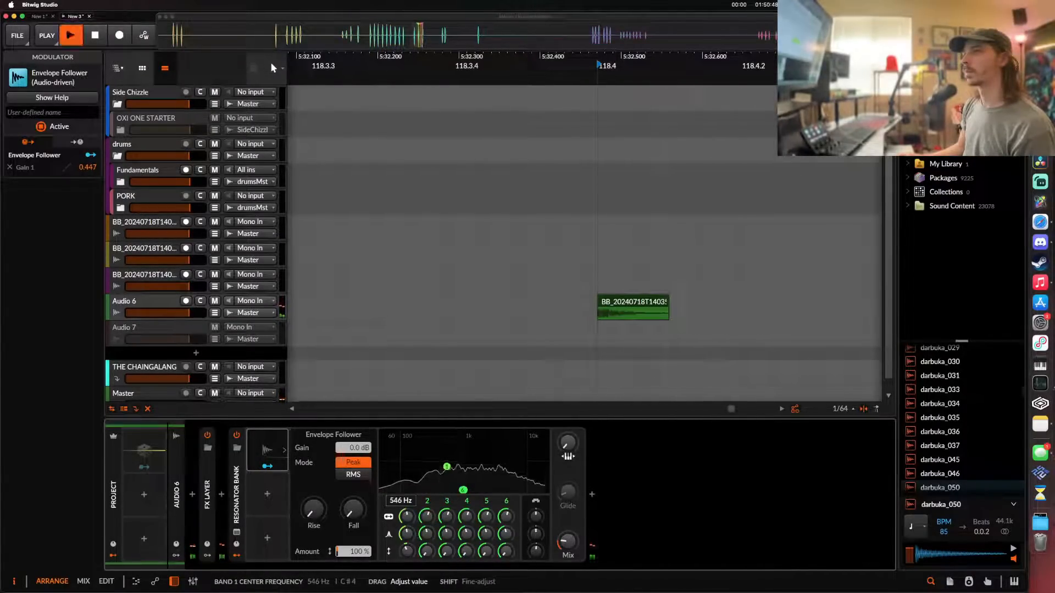
{"action": "key", "text": "space"}
{"action": "key", "text": "space"}
{"action": "key", "text": "space"}
{"action": "key", "text": "space"}
{"action": "key", "text": "space"}
{"action": "key", "text": "space"}
{"action": "key", "text": "space"}
- Reduce the Resonator Bank's mix slightly further while auditioning, and collapse the device
{"action": "left_click_drag", "start_coordinate": [567, 542], "coordinate": [566, 551]}
{"action": "key", "text": "space"}
{"action": "key", "text": "space"}
{"action": "key", "text": "space"}
{"action": "key", "text": "space"}
{"action": "double_click", "coordinate": [237, 487]}
{"action": "key", "text": "space"}
{"action": "key", "text": "space"}
- Insert the FabFilter Saturn 2 distortion plug-in after the Resonator Bank
{"action": "left_click", "coordinate": [384, 496]}
{"action": "type", "text": "SAT"}
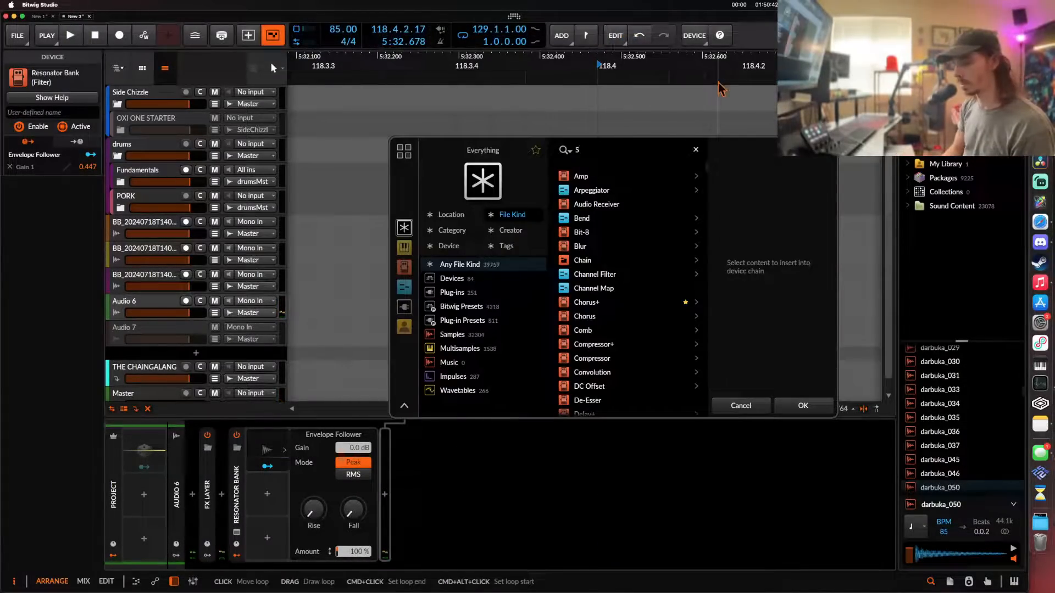
{"action": "left_click", "coordinate": [599, 233]}
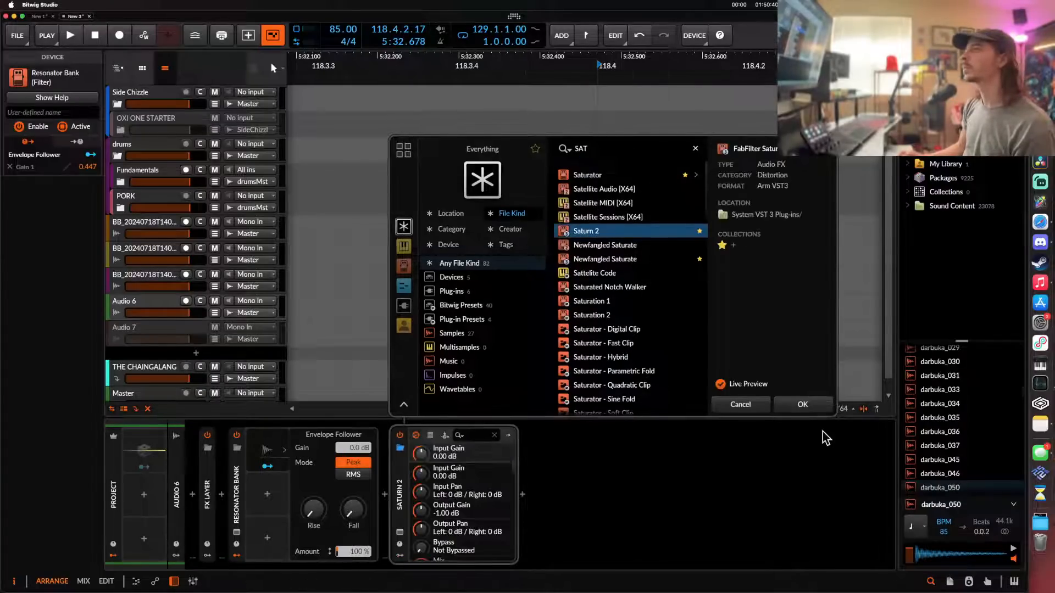
{"action": "left_click", "coordinate": [810, 407]}
- Play the hit through Saturn 2 and load its SNARE MAKER preset
{"action": "key", "text": "space"}
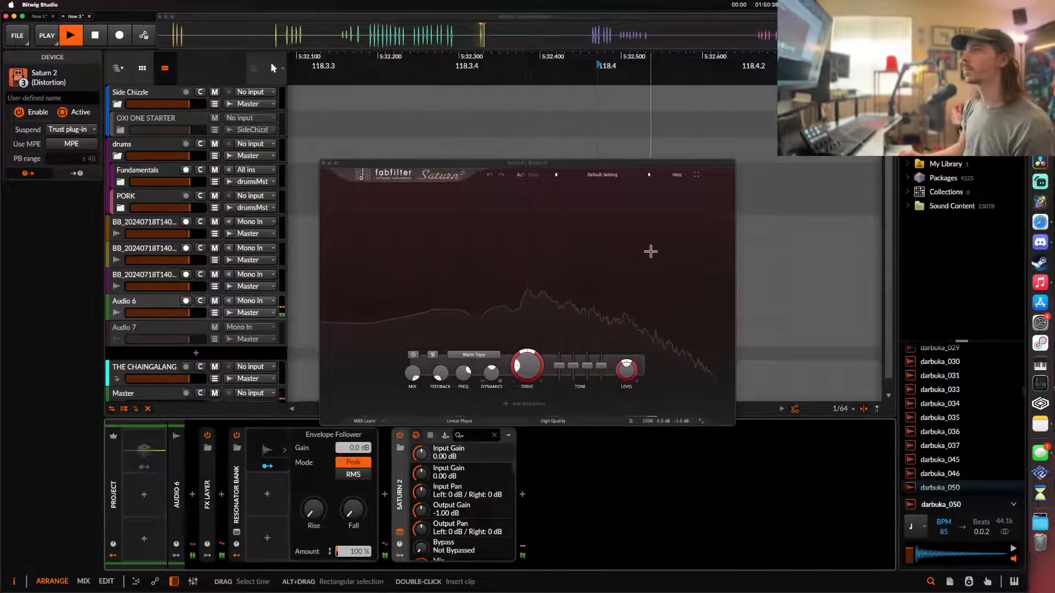
{"action": "key", "text": "space"}
{"action": "left_click", "coordinate": [604, 174]}
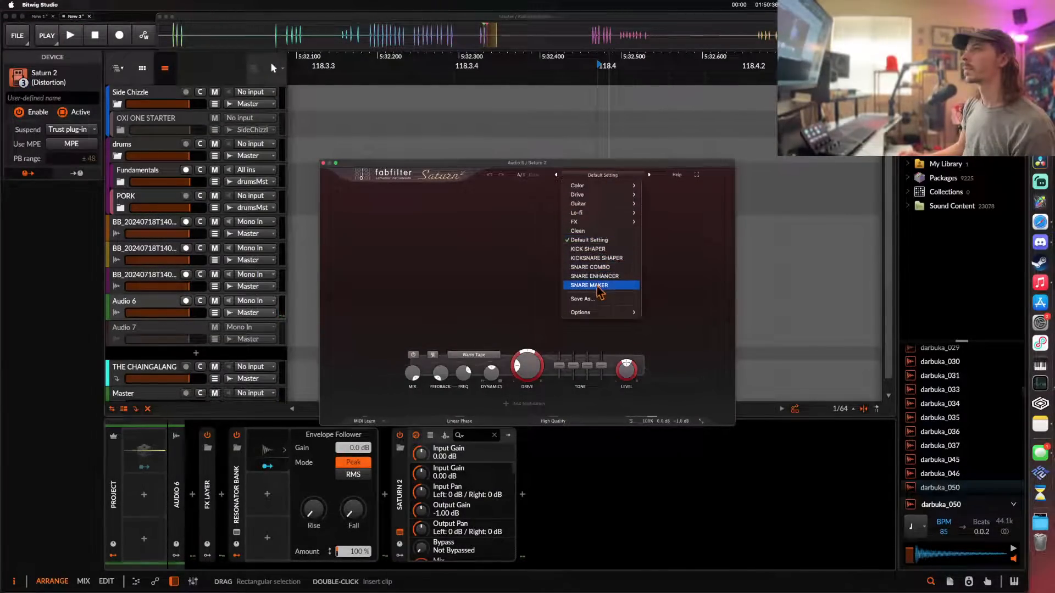
{"action": "left_click", "coordinate": [589, 286]}
- Raise Saturn 2's band 3 level to about +8 dB, move the first crossover to about 240 Hz, and close the plug-in window
{"action": "key", "text": "space"}
{"action": "left_click_drag", "start_coordinate": [666, 241], "coordinate": [668, 230]}
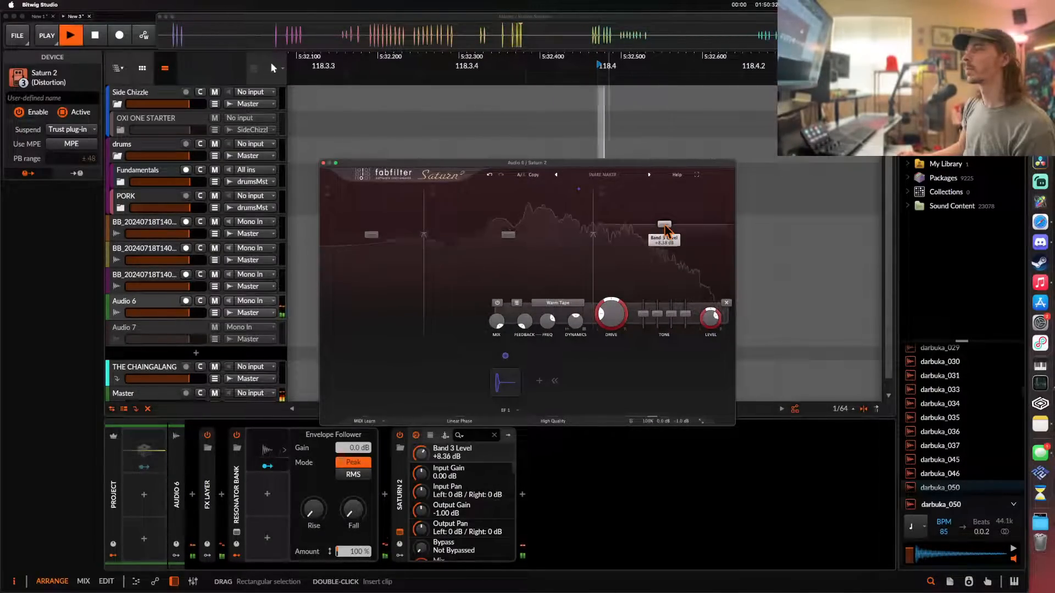
{"action": "left_click_drag", "start_coordinate": [424, 235], "coordinate": [486, 230]}
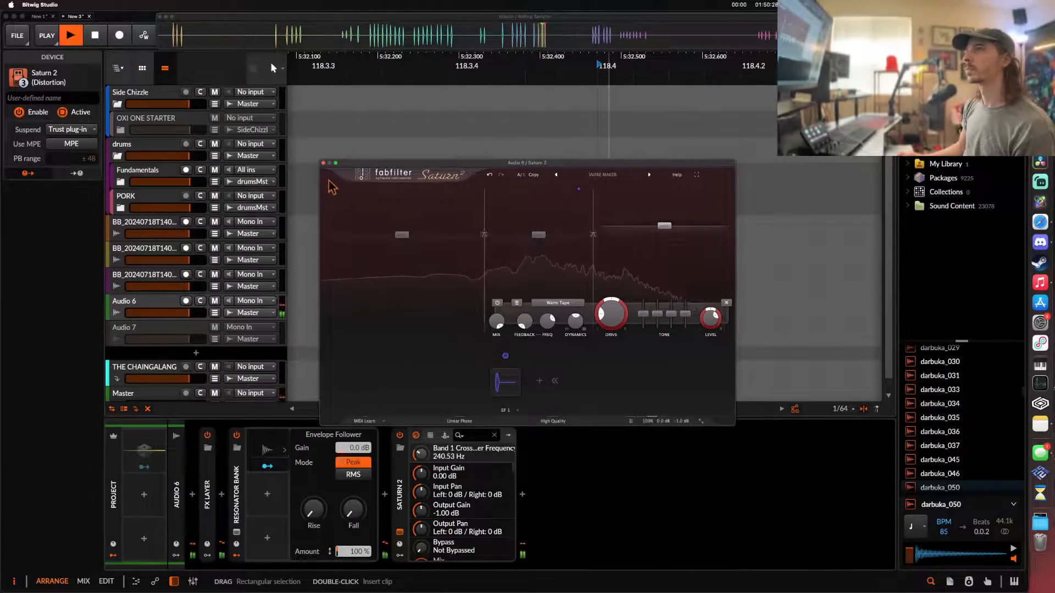
{"action": "left_click", "coordinate": [324, 164]}
- Collapse Saturn 2, expand the Resonator Bank and hide its modulators
{"action": "double_click", "coordinate": [400, 493]}
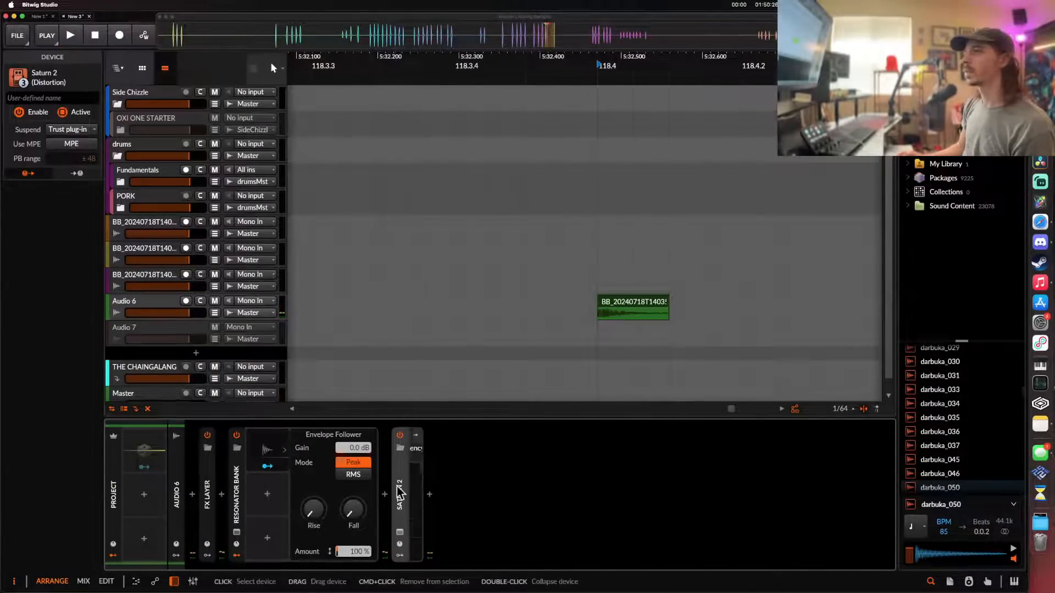
{"action": "double_click", "coordinate": [233, 489]}
{"action": "left_click", "coordinate": [243, 557]}
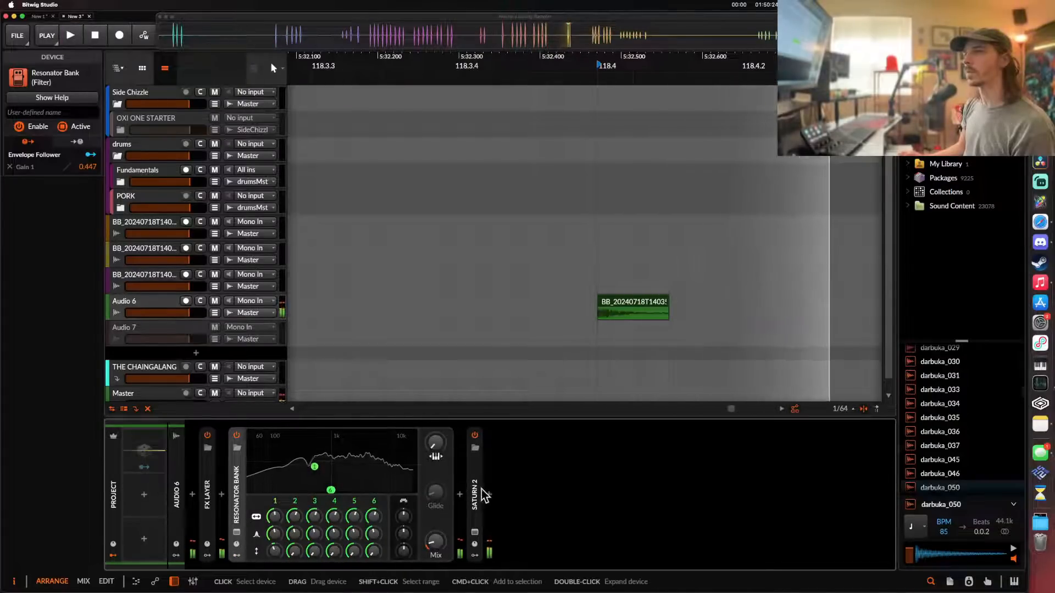
- Insert the Fuse Compressor plug-in after Saturn 2 in the Audio 6 device chain
{"action": "left_click", "coordinate": [489, 495]}
{"action": "type", "text": "FUSE"}
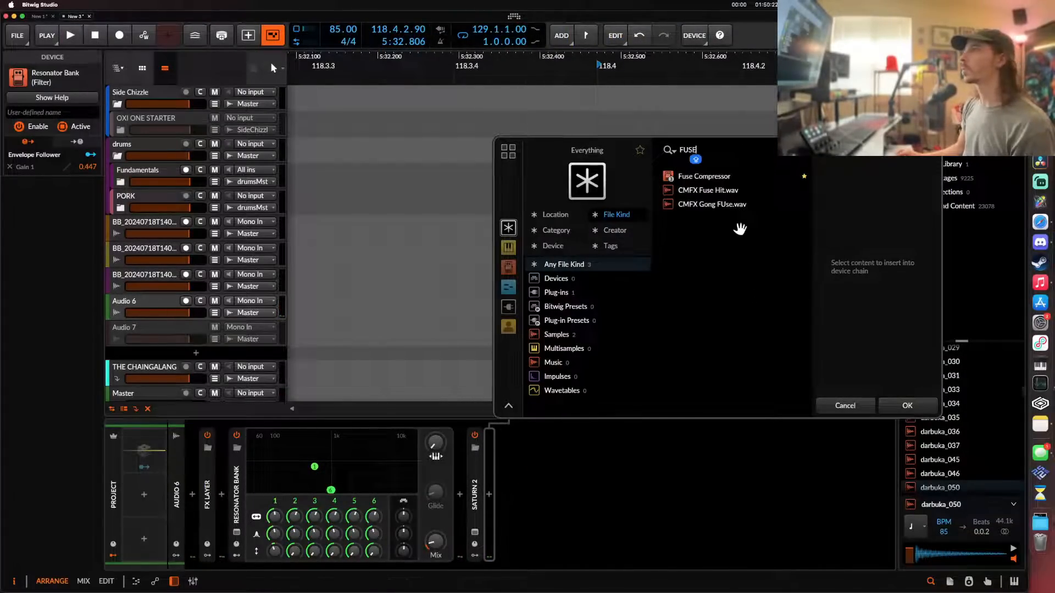
{"action": "left_click", "coordinate": [704, 176]}
{"action": "left_click", "coordinate": [907, 405]}
- While playing the hit, raise Fuse Compressor's downward threshold and set the downward ratio to about 139% and the dry/wet mix to about 36%
{"action": "key", "text": "space"}
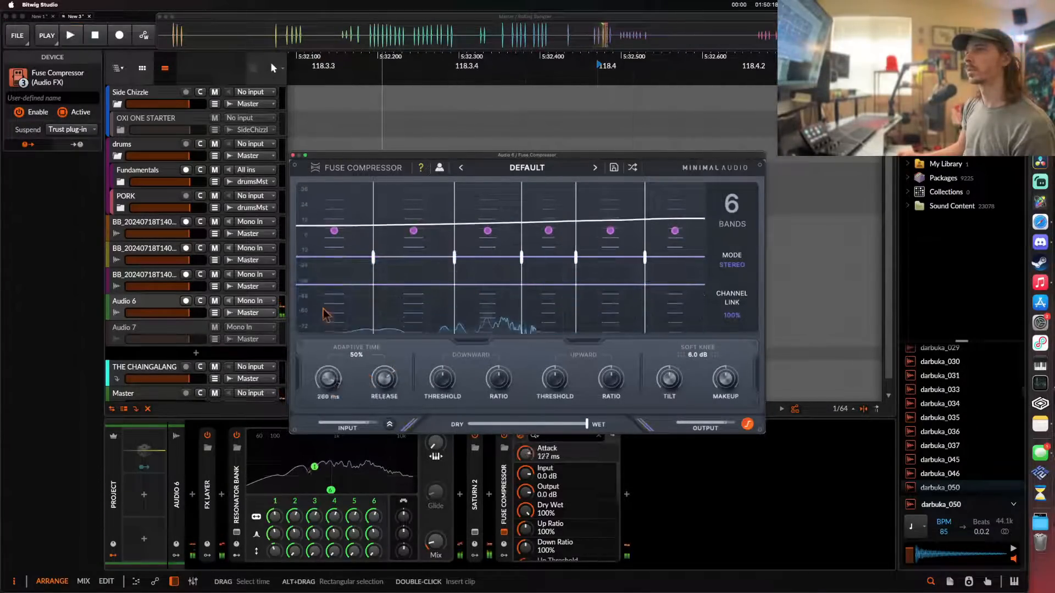
{"action": "left_click_drag", "start_coordinate": [442, 379], "coordinate": [446, 352]}
{"action": "left_click_drag", "start_coordinate": [494, 378], "coordinate": [492, 356]}
{"action": "left_click_drag", "start_coordinate": [587, 425], "coordinate": [511, 426]}
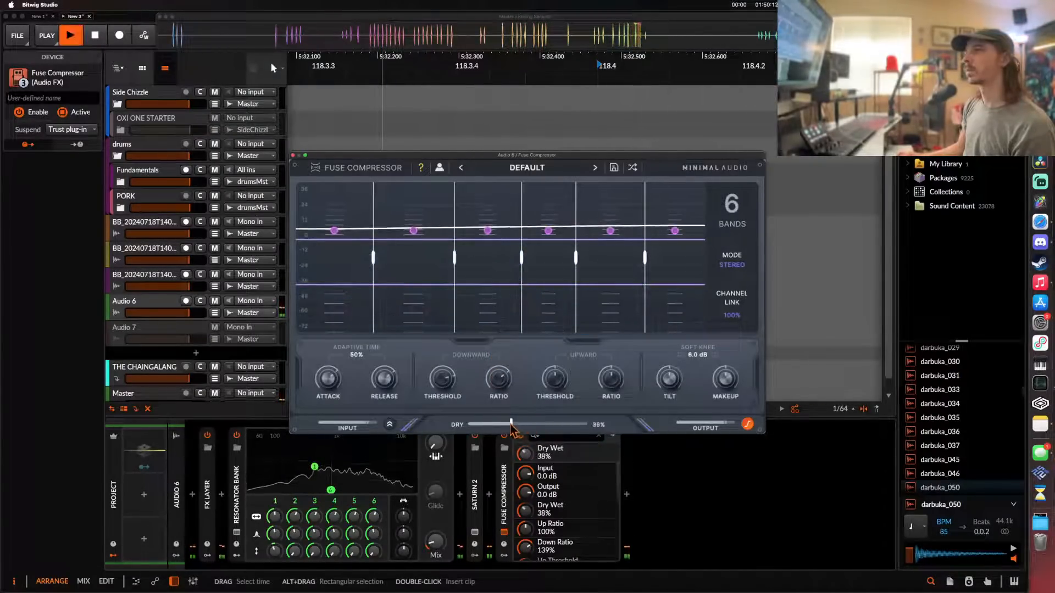
- Insert the Newfangled Saturate plug-in after Fuse Compressor
{"action": "left_click", "coordinate": [627, 494]}
{"action": "type", "text": "SAT"}
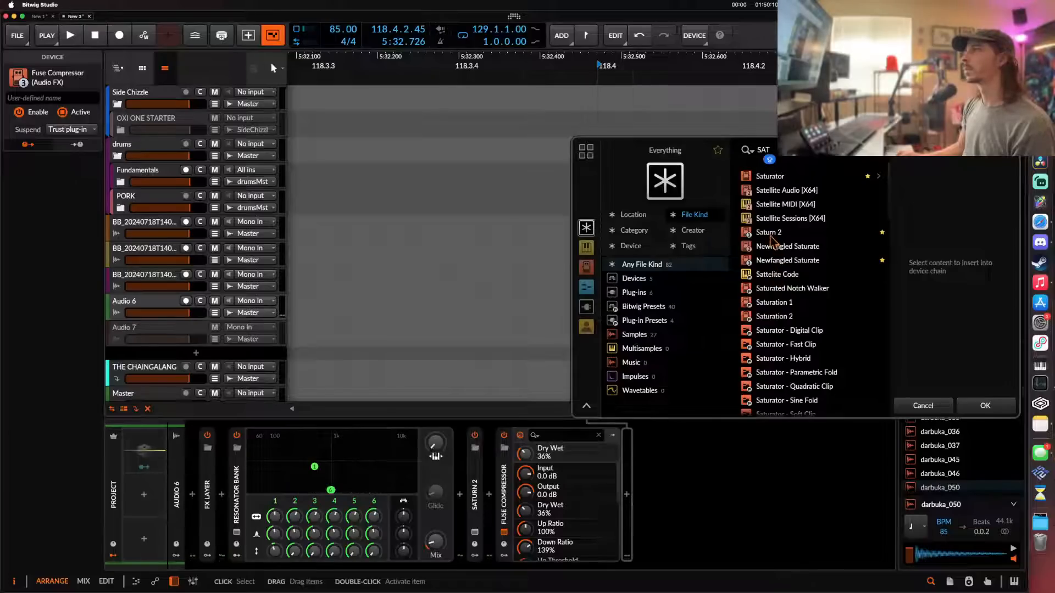
{"action": "left_click", "coordinate": [775, 260]}
{"action": "left_click", "coordinate": [962, 407]}
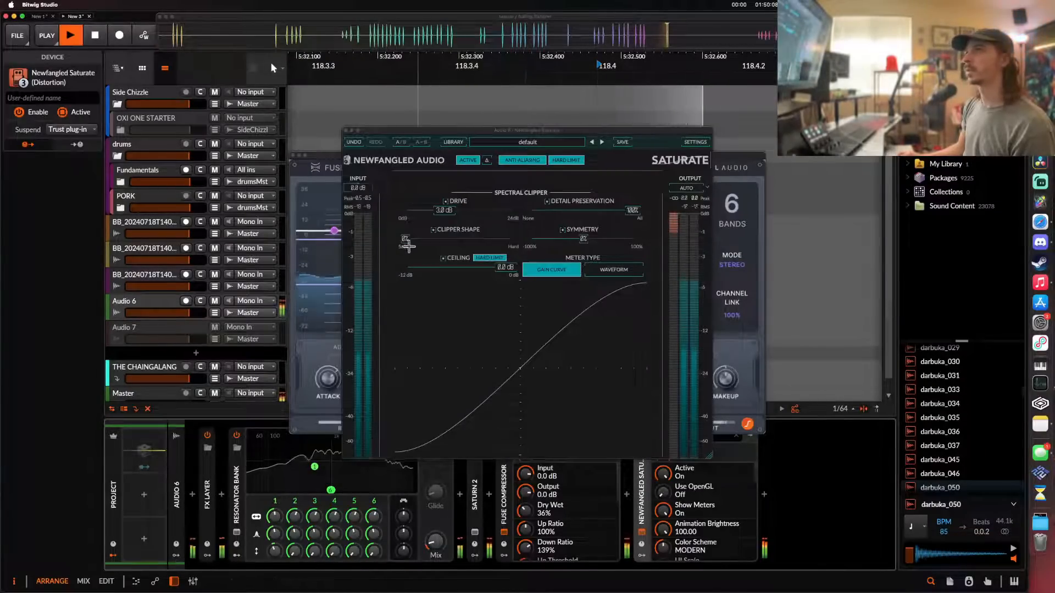
- Stop playback with Saturate's clipper shape at 100% and close the Saturate and Fuse Compressor windows
{"action": "key", "text": "space"}
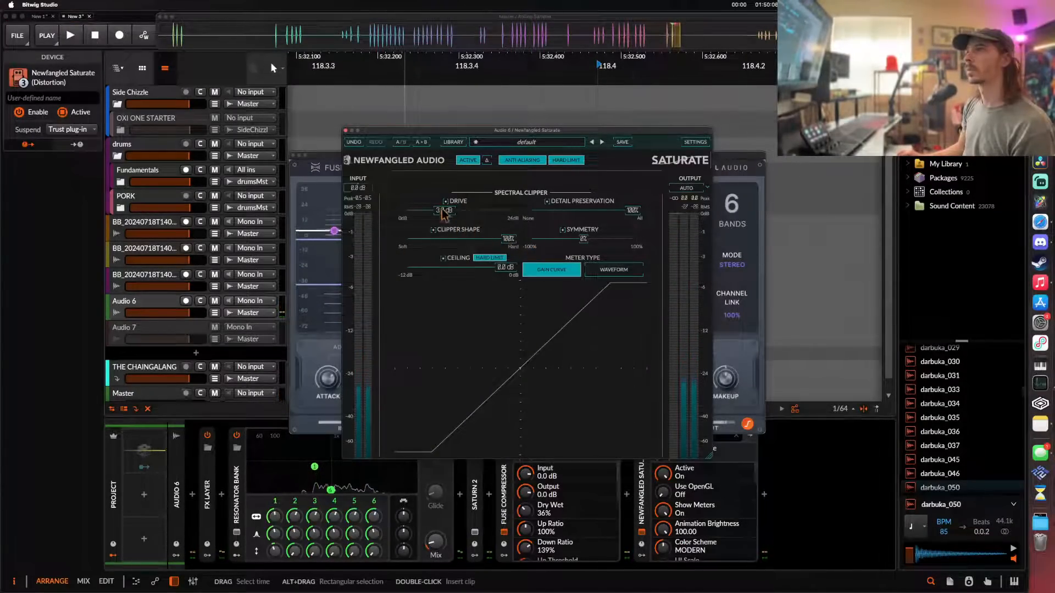
{"action": "left_click", "coordinate": [346, 131]}
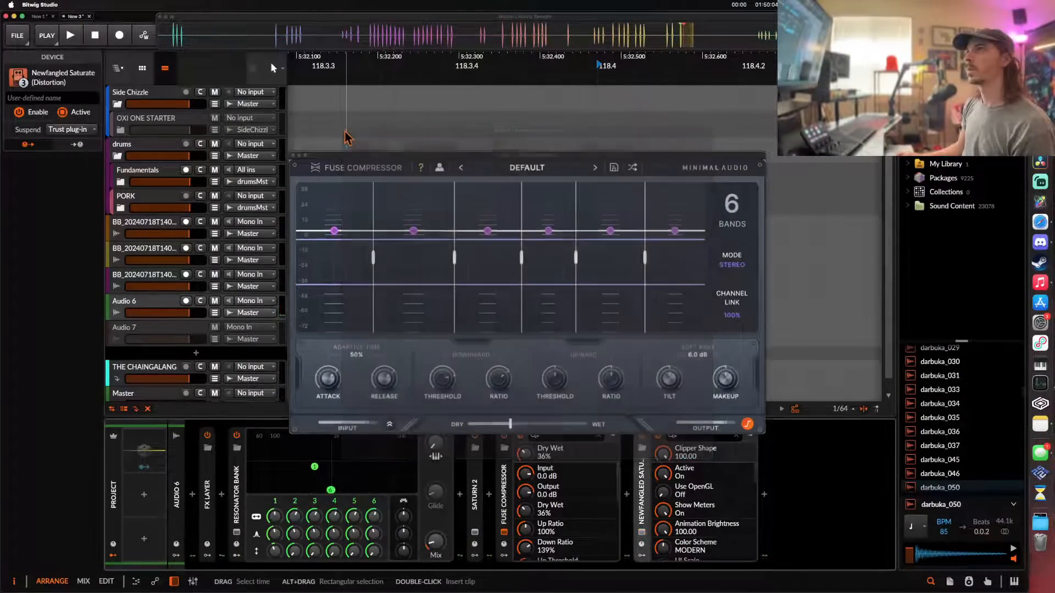
{"action": "left_click", "coordinate": [292, 156]}
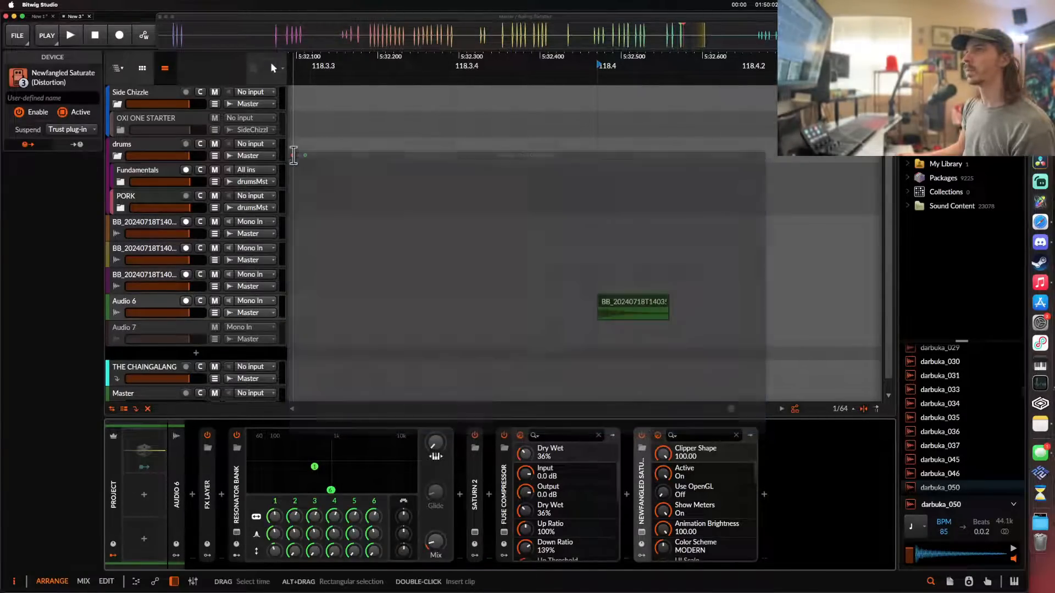
- Collapse the Resonator Bank and insert a Convolution reverb between Saturn 2 and Fuse Compressor
{"action": "double_click", "coordinate": [243, 481]}
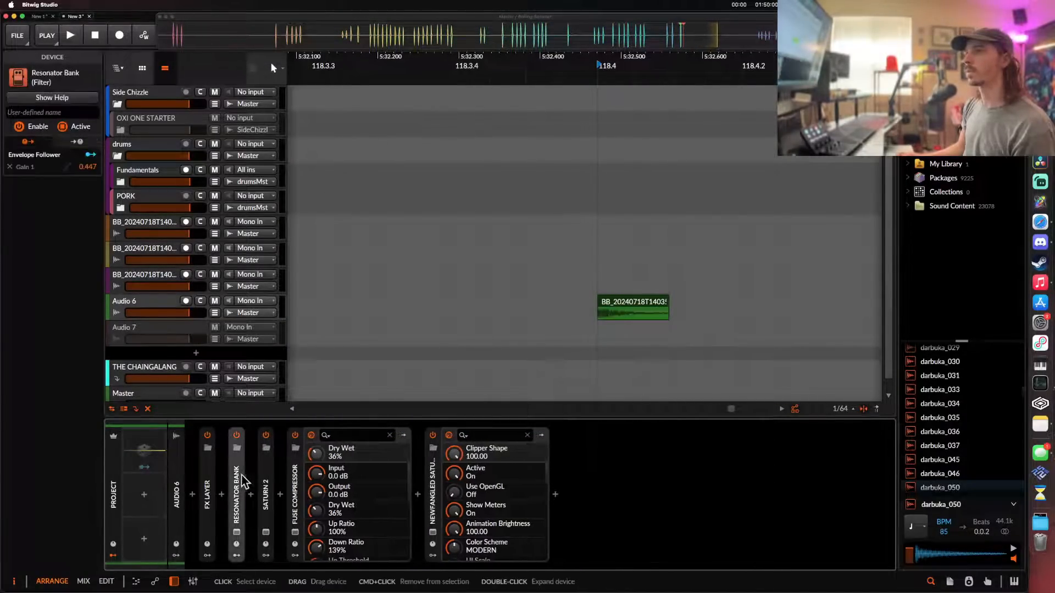
{"action": "left_click", "coordinate": [280, 494]}
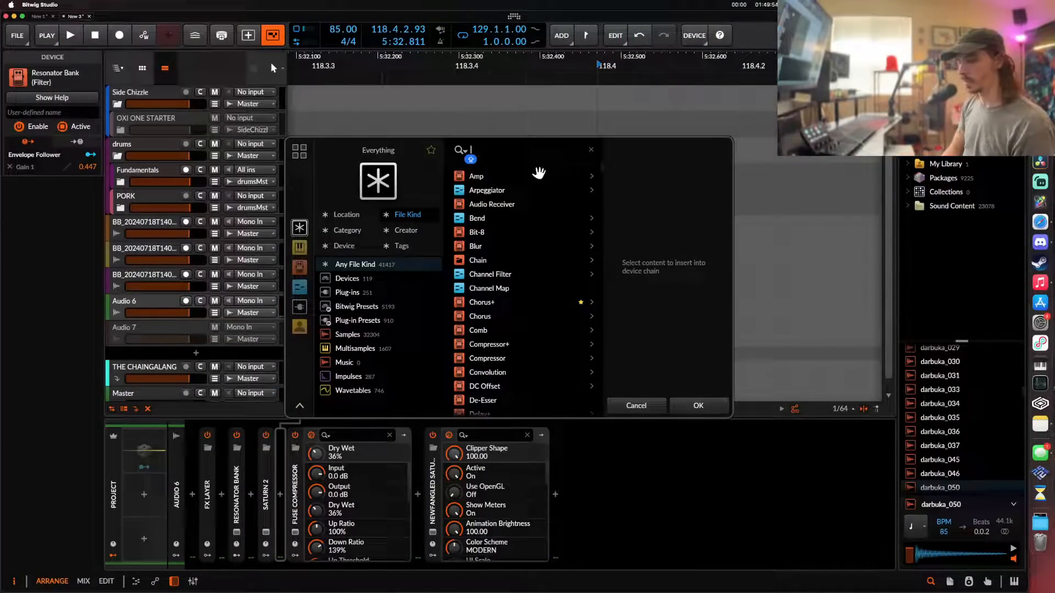
{"action": "type", "text": "conv"}
{"action": "left_click", "coordinate": [501, 181]}
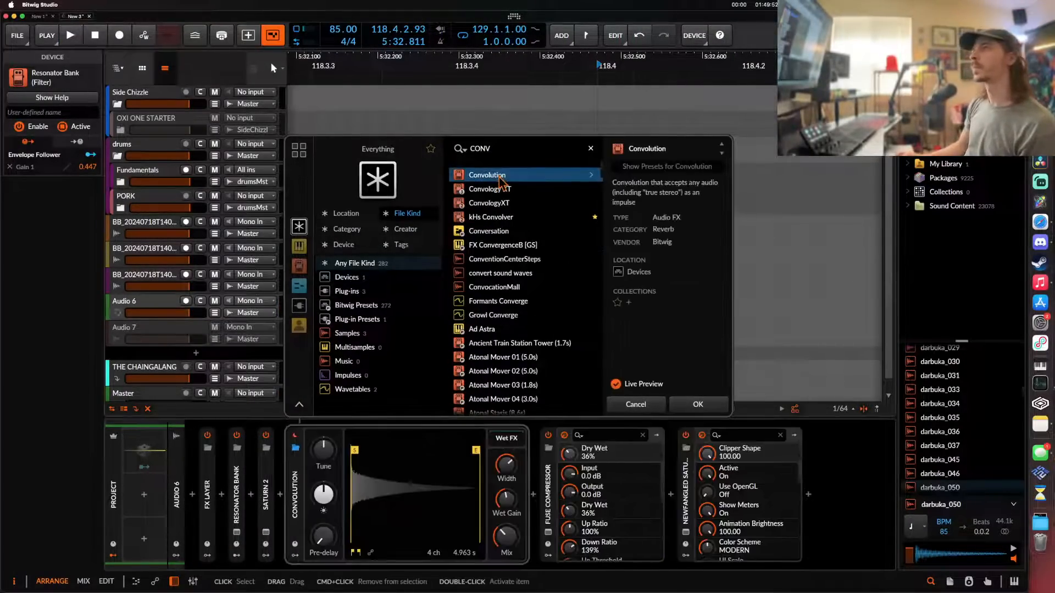
{"action": "left_click", "coordinate": [710, 403]}
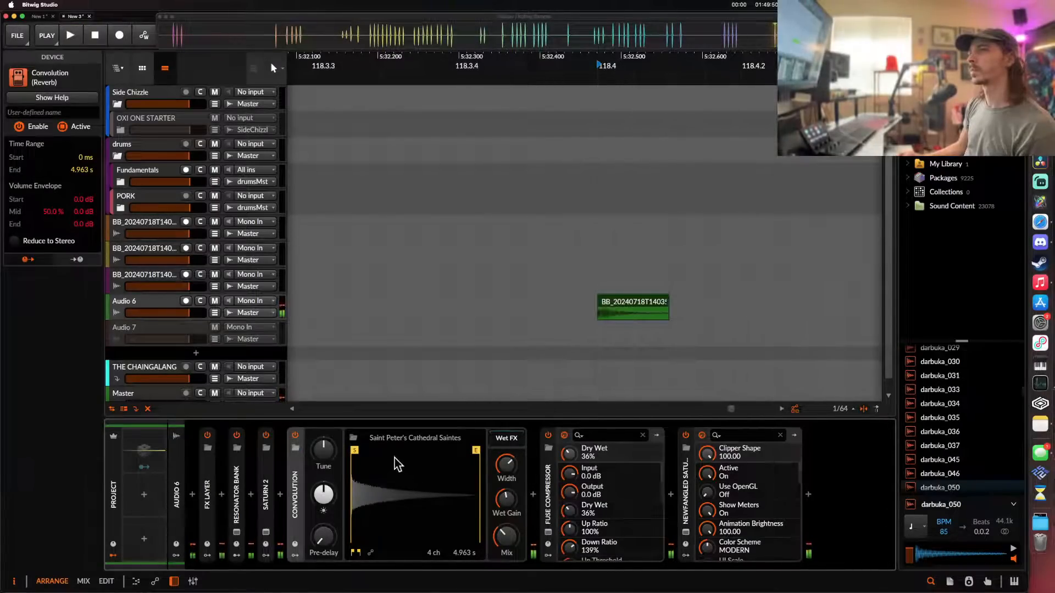
- Try the Rev60 - Large Plate 2 impulse from Studio Plates in the Convolution and raise its tuning
{"action": "left_click", "coordinate": [391, 439]}
{"action": "left_click", "coordinate": [406, 257]}
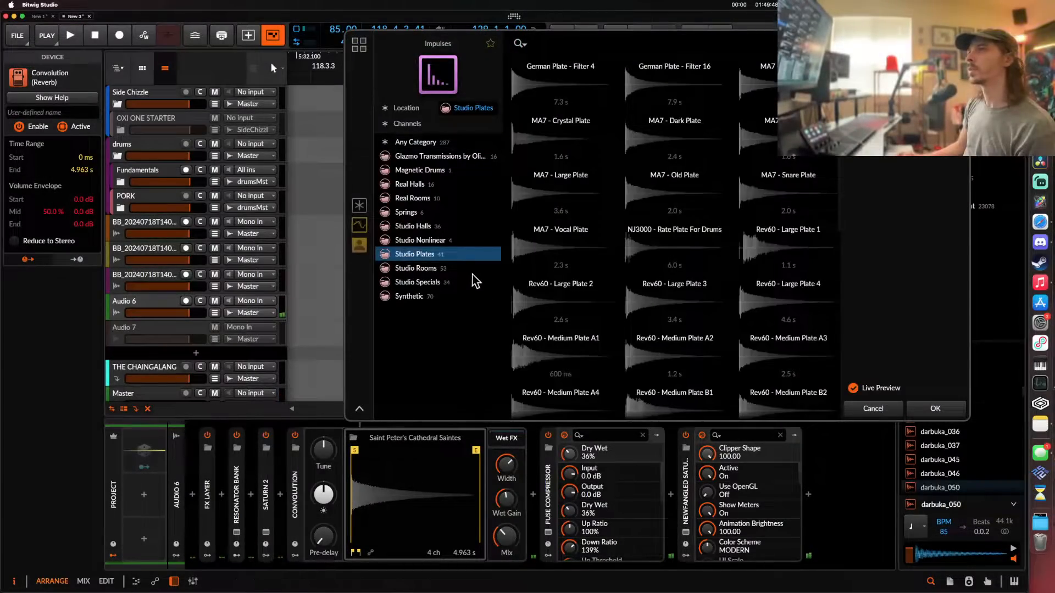
{"action": "left_click", "coordinate": [544, 300]}
{"action": "left_click", "coordinate": [936, 409]}
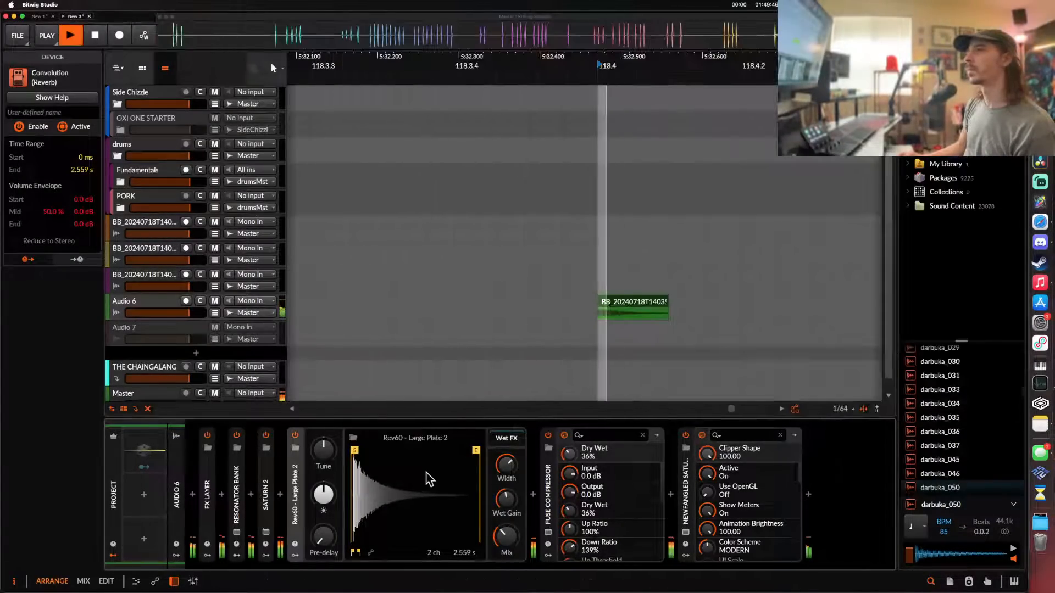
{"action": "left_click_drag", "start_coordinate": [329, 456], "coordinate": [328, 457]}
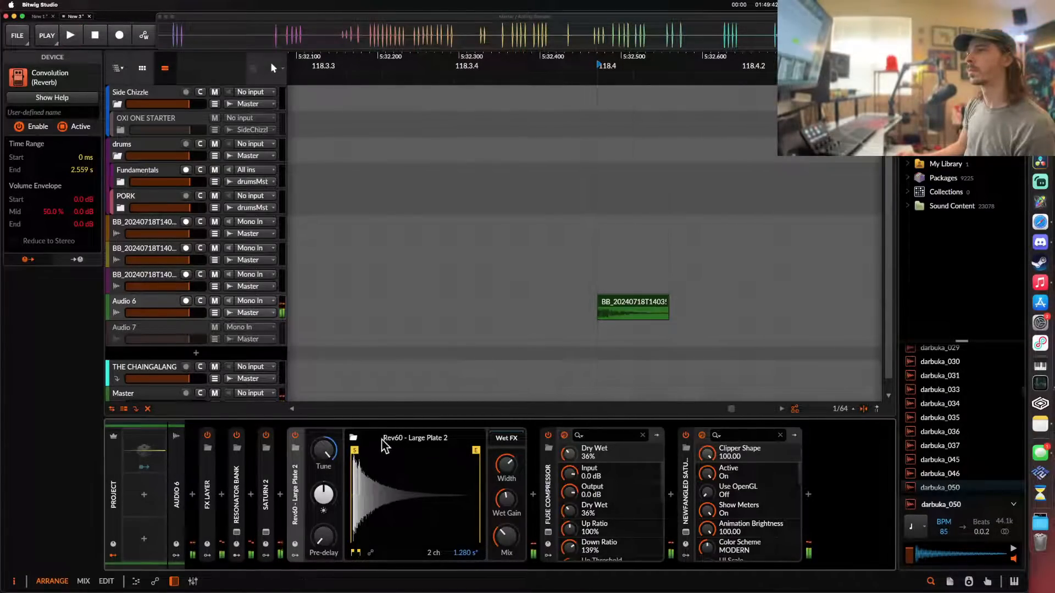
- Audition the Rev60 Medium Plate impulses, including A1, A2 and B1, in the Convolution
{"action": "left_click", "coordinate": [353, 438]}
{"action": "left_click", "coordinate": [561, 367]}
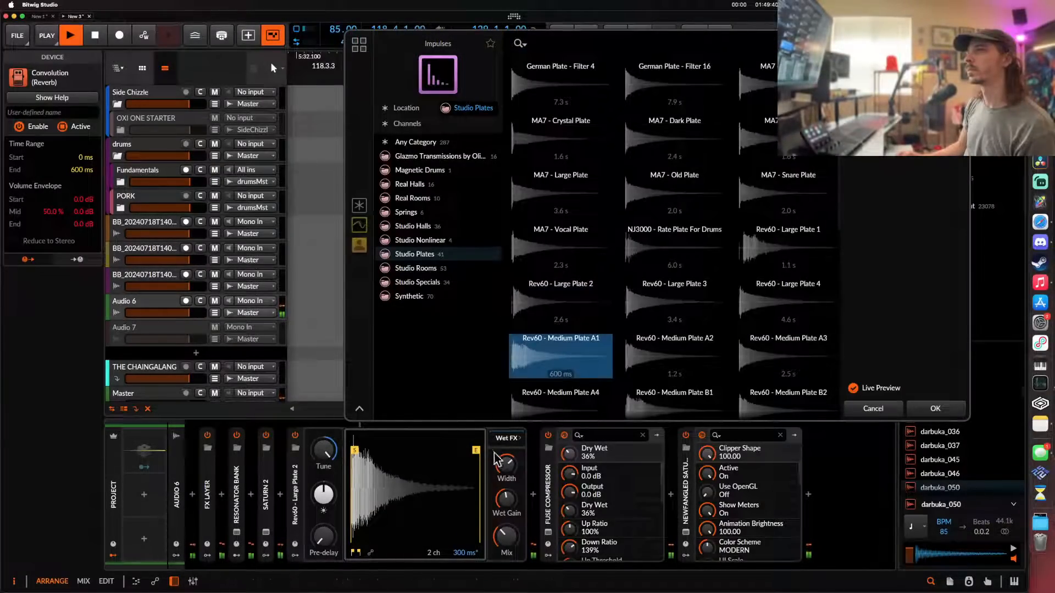
{"action": "left_click", "coordinate": [661, 357]}
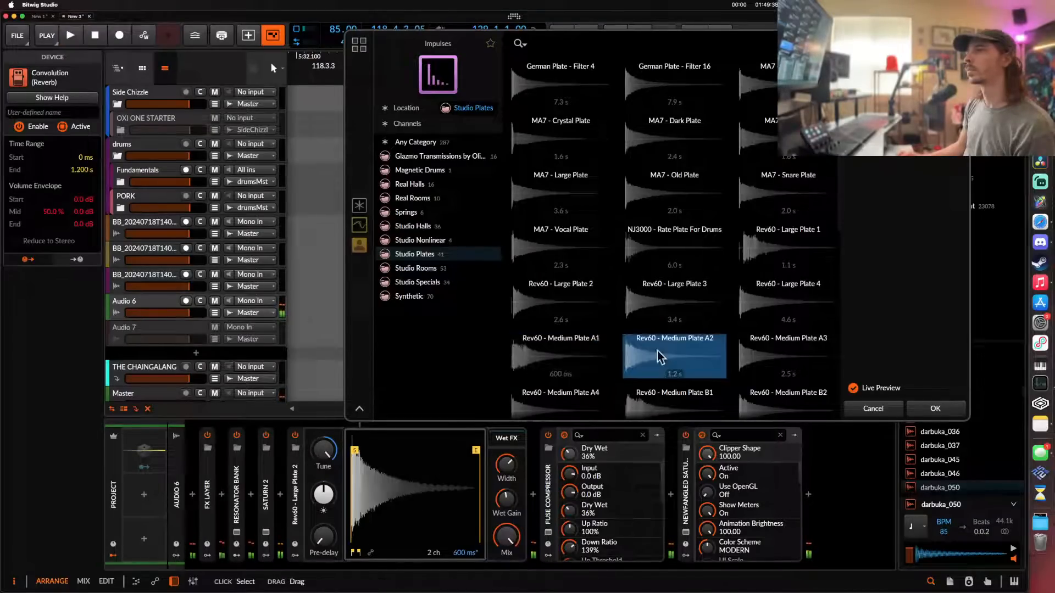
{"action": "left_click", "coordinate": [812, 357]}
{"action": "left_click", "coordinate": [757, 414]}
{"action": "left_click", "coordinate": [675, 392]}
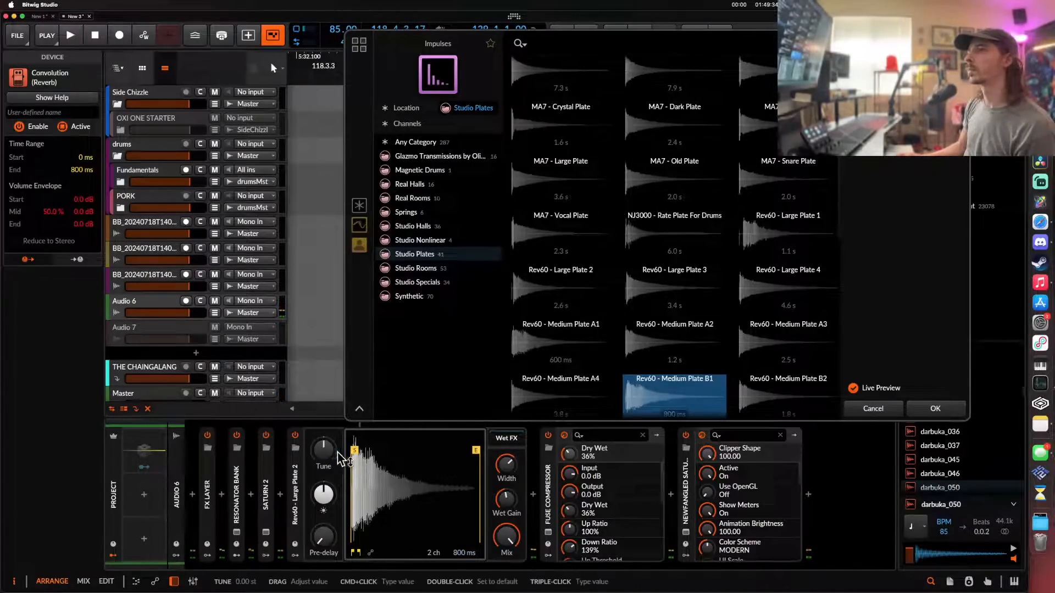
- Audition the MA7 and German Plate impulses and load MA7 - Large Plate into the Convolution
{"action": "left_click", "coordinate": [595, 242]}
{"action": "scroll", "coordinate": [670, 220], "scroll_direction": "up", "scroll_amount": 1}
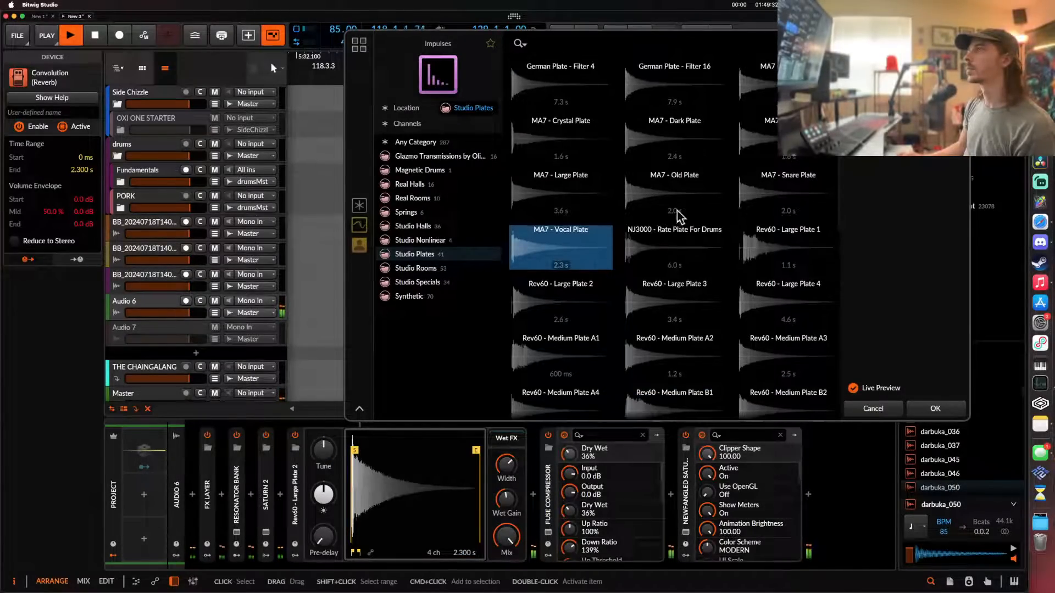
{"action": "left_click", "coordinate": [674, 181]}
{"action": "left_click", "coordinate": [784, 196]}
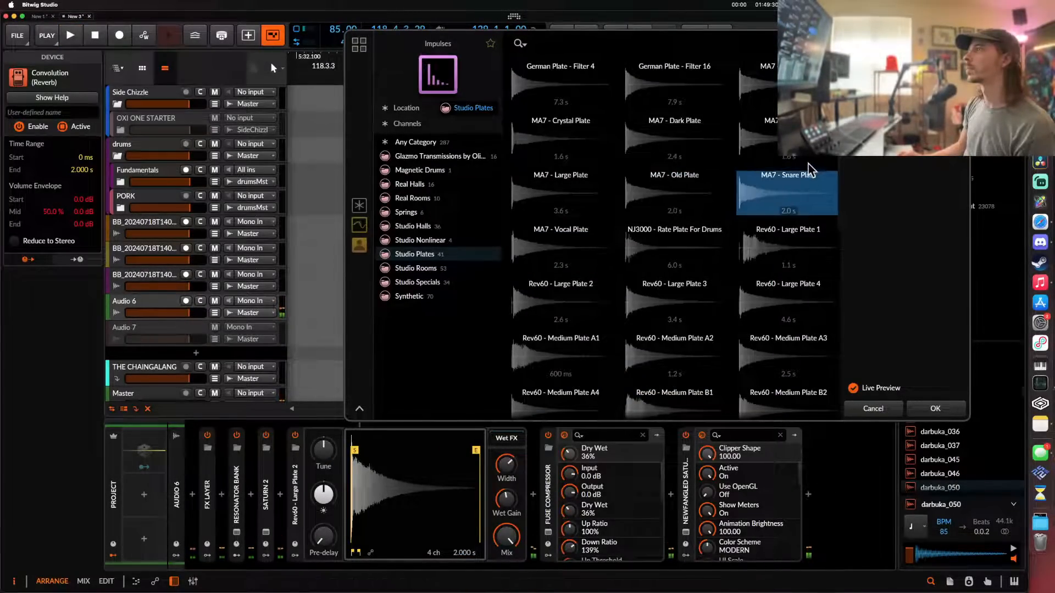
{"action": "left_click", "coordinate": [806, 158]}
{"action": "left_click", "coordinate": [698, 147]}
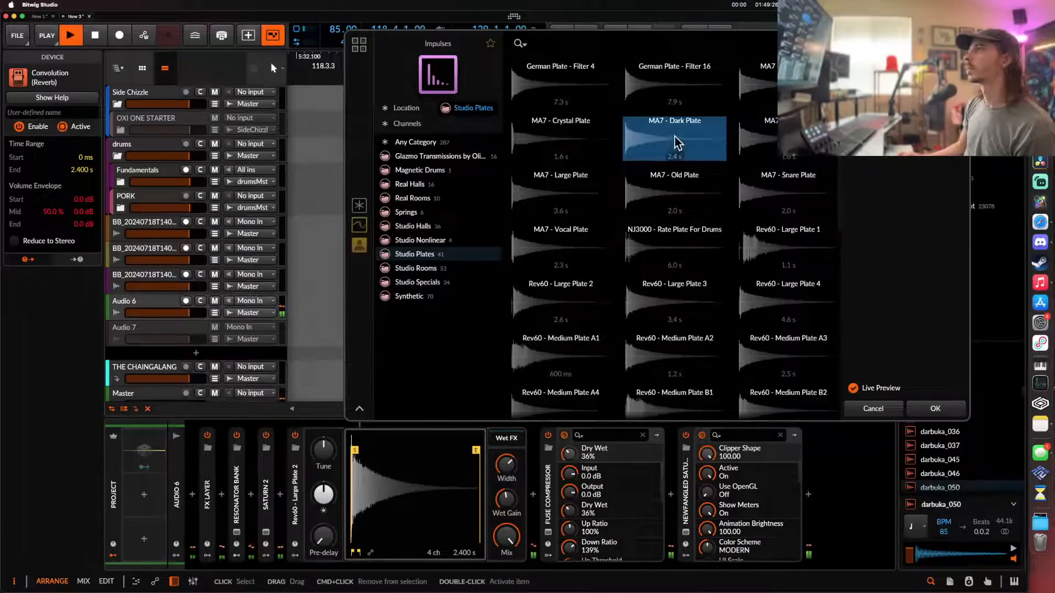
{"action": "left_click", "coordinate": [663, 93]}
{"action": "left_click", "coordinate": [560, 103]}
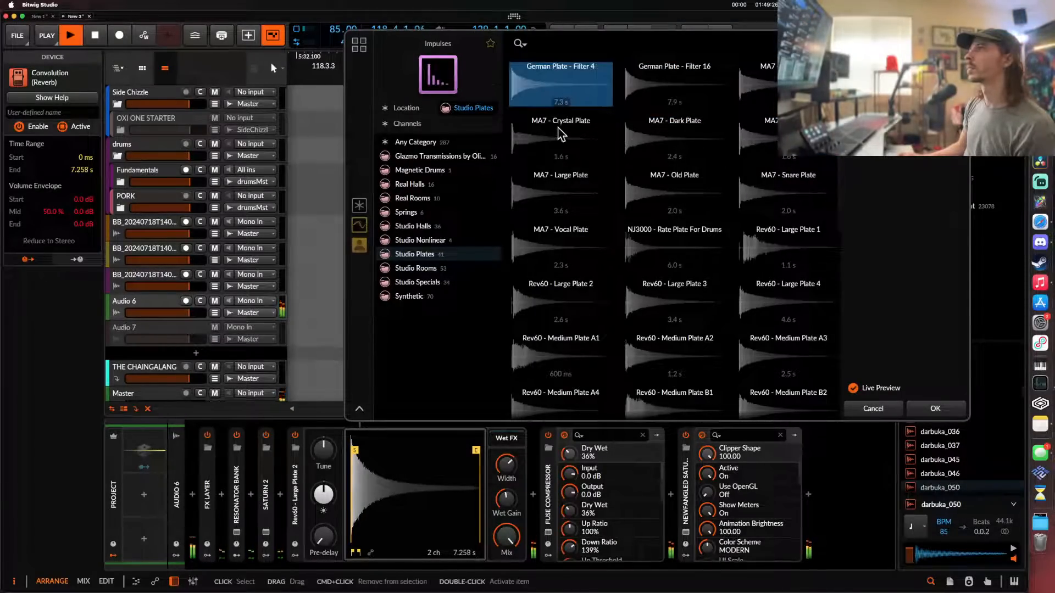
{"action": "left_click", "coordinate": [557, 146]}
{"action": "left_click", "coordinate": [574, 202]}
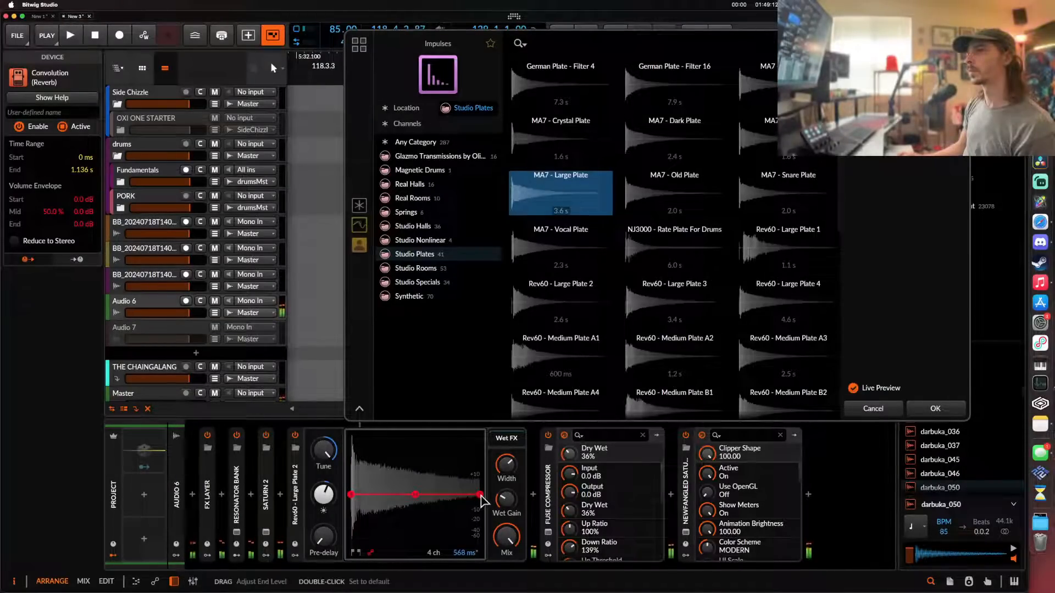
- Group the Convolution into an FX Layer and add an empty second layer for the dry signal
{"action": "key", "text": "space"}
{"action": "left_click", "coordinate": [297, 510]}
{"action": "key", "text": "super+g"}
{"action": "left_click", "coordinate": [358, 456]}
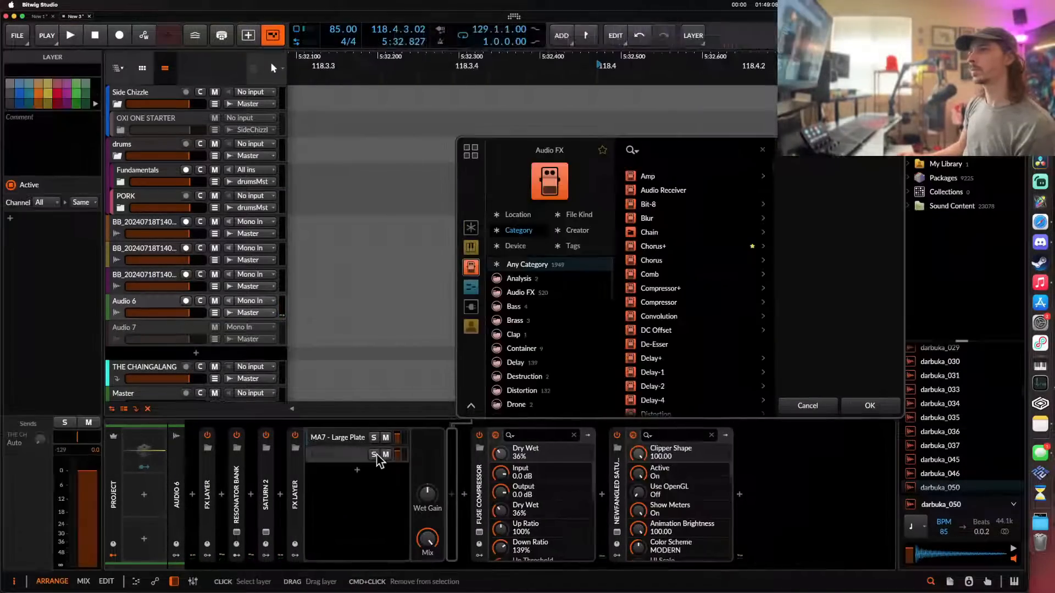
{"action": "left_click", "coordinate": [882, 408]}
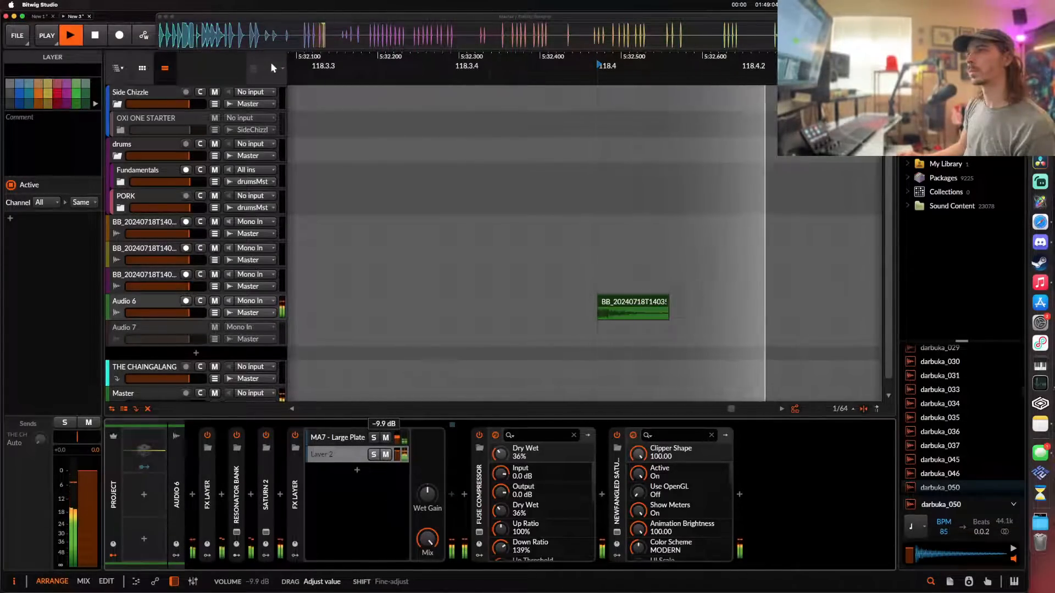
- Collapse the new FX Layer and play the hit through the full effects chain
{"action": "double_click", "coordinate": [298, 473]}
{"action": "key", "text": "space"}
{"action": "key", "text": "space"}
{"action": "key", "text": "space"}
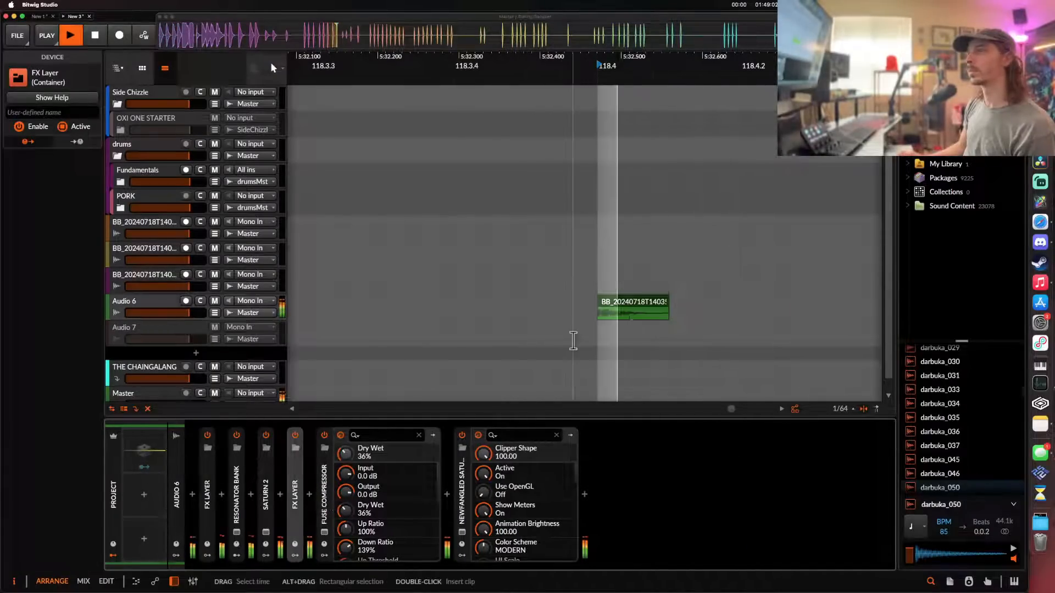
{"action": "key", "text": "space"}
- Open the Pro-L 2 limiter on the Master track and move its window clear of the clips
{"action": "scroll", "coordinate": [551, 329], "scroll_direction": "down", "scroll_amount": 5}
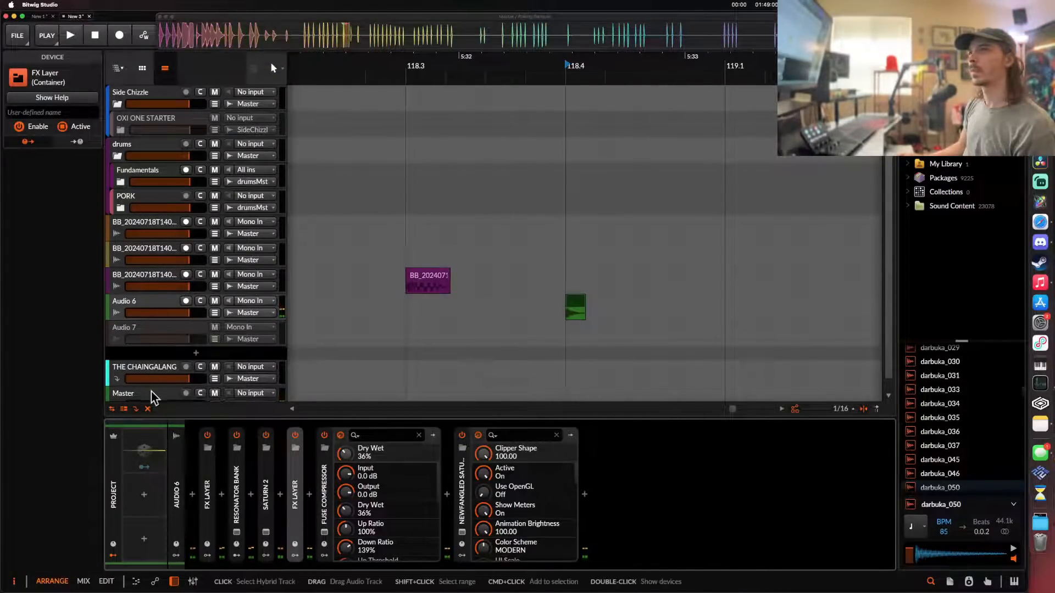
{"action": "scroll", "coordinate": [151, 391], "scroll_direction": "down", "scroll_amount": 1}
{"action": "left_click", "coordinate": [147, 387]}
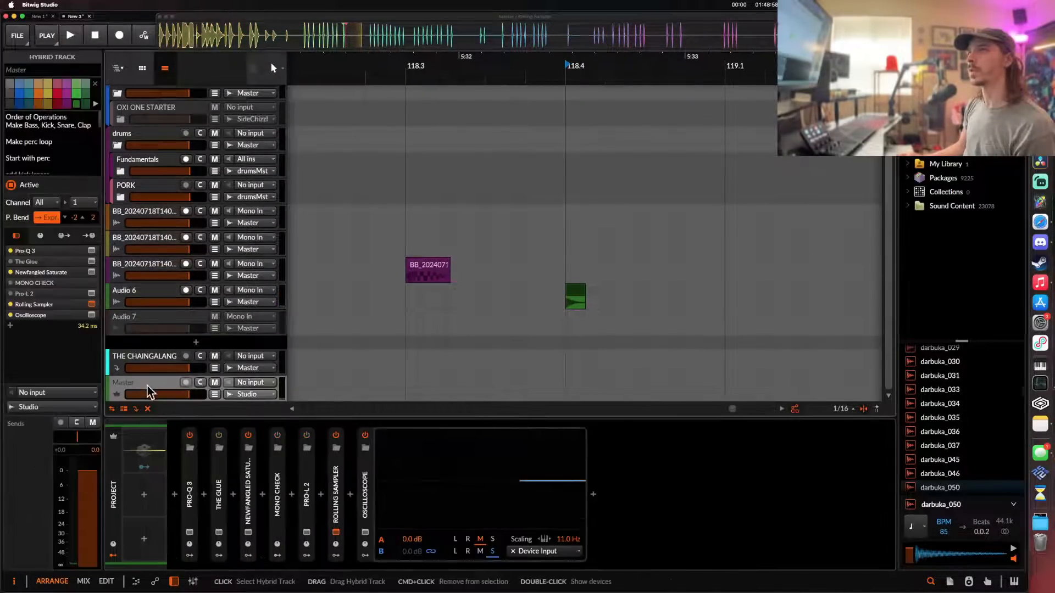
{"action": "left_click", "coordinate": [306, 533]}
{"action": "left_click_drag", "start_coordinate": [620, 216], "coordinate": [666, 133]}
- Play the purple clip at 118.3 and the green clip at 118.4 repeatedly to compare their levels in Pro-L 2
{"action": "left_click", "coordinate": [426, 270]}
{"action": "key", "text": "space"}
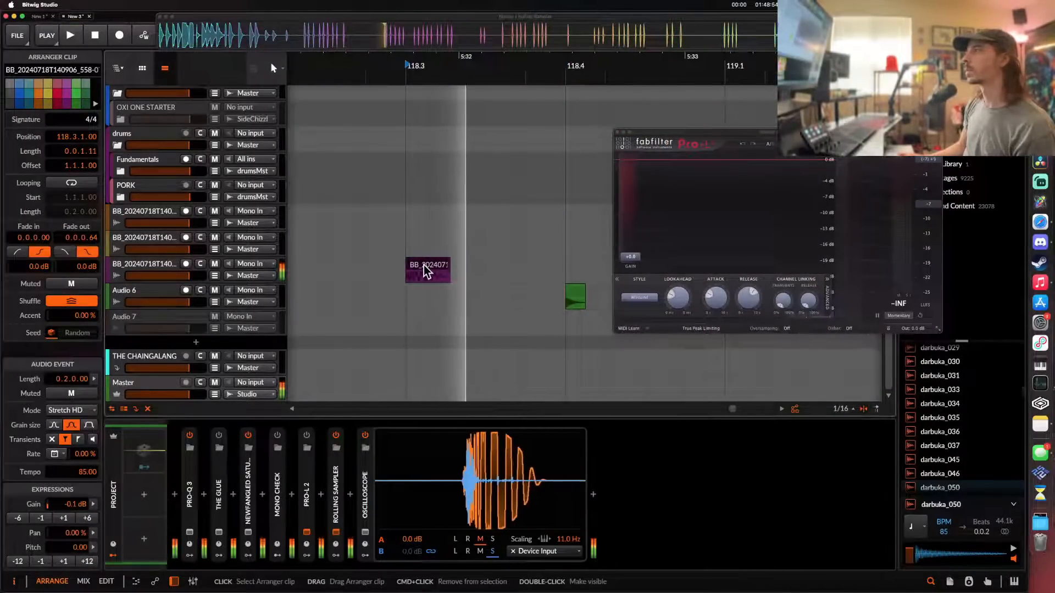
{"action": "key", "text": "space"}
{"action": "key", "text": "space"}
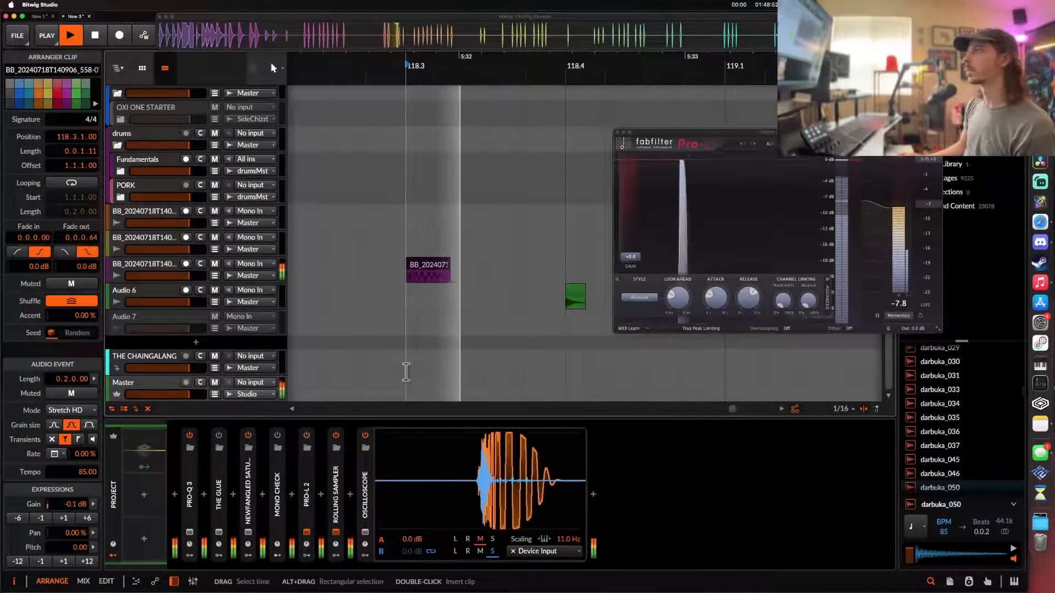
{"action": "key", "text": "space"}
{"action": "left_click", "coordinate": [577, 291]}
{"action": "key", "text": "space"}
{"action": "key", "text": "space"}
{"action": "key", "text": "space"}
{"action": "key", "text": "space"}
{"action": "key", "text": "space"}
{"action": "key", "text": "space"}
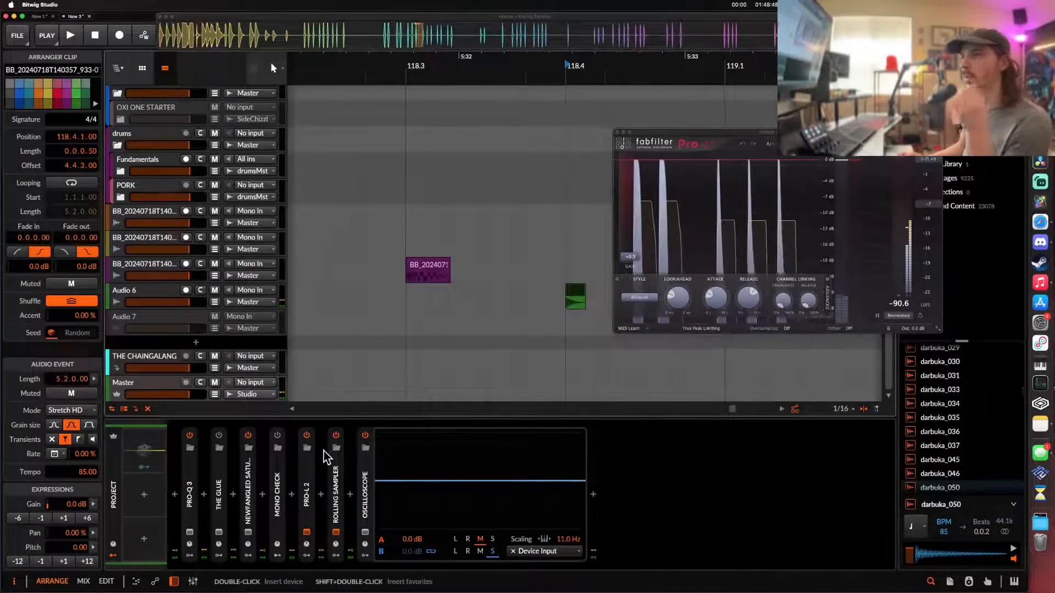
- Insert a Filter+ device between the second FX Layer and Fuse Compressor on Audio 6
{"action": "left_click", "coordinate": [309, 481]}
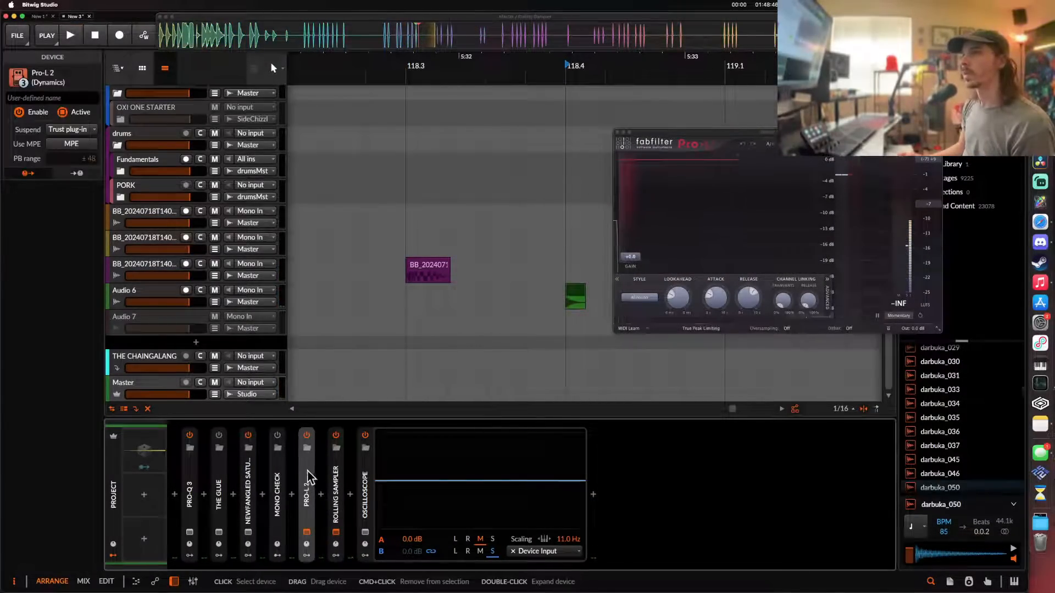
{"action": "left_click", "coordinate": [156, 301]}
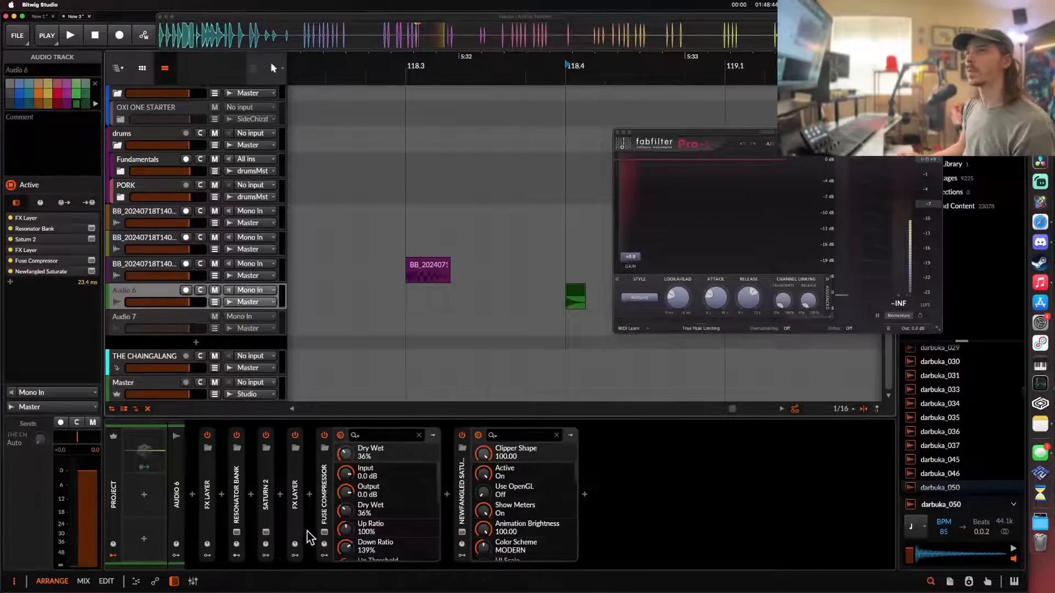
{"action": "left_click", "coordinate": [310, 495]}
{"action": "type", "text": "filter"}
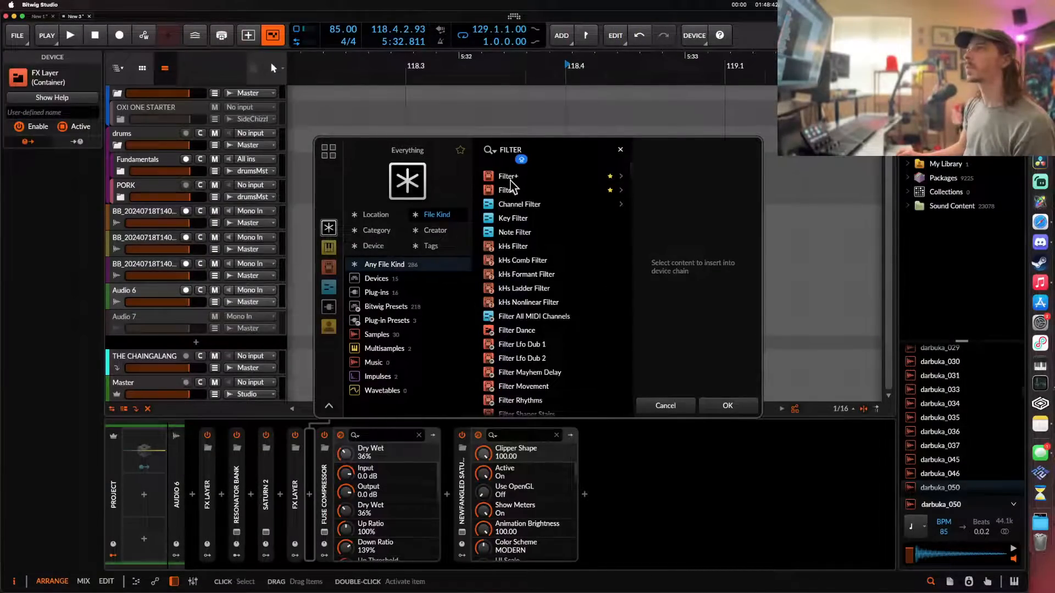
{"action": "left_click", "coordinate": [510, 182]}
{"action": "left_click", "coordinate": [727, 405]}
- Raise the Filter+ Push drive to about +6.8 dB and play the hit to check its level
{"action": "key", "text": "space"}
{"action": "left_click_drag", "start_coordinate": [399, 493], "coordinate": [399, 469]}
{"action": "key", "text": "space"}
{"action": "key", "text": "space"}
{"action": "key", "text": "space"}
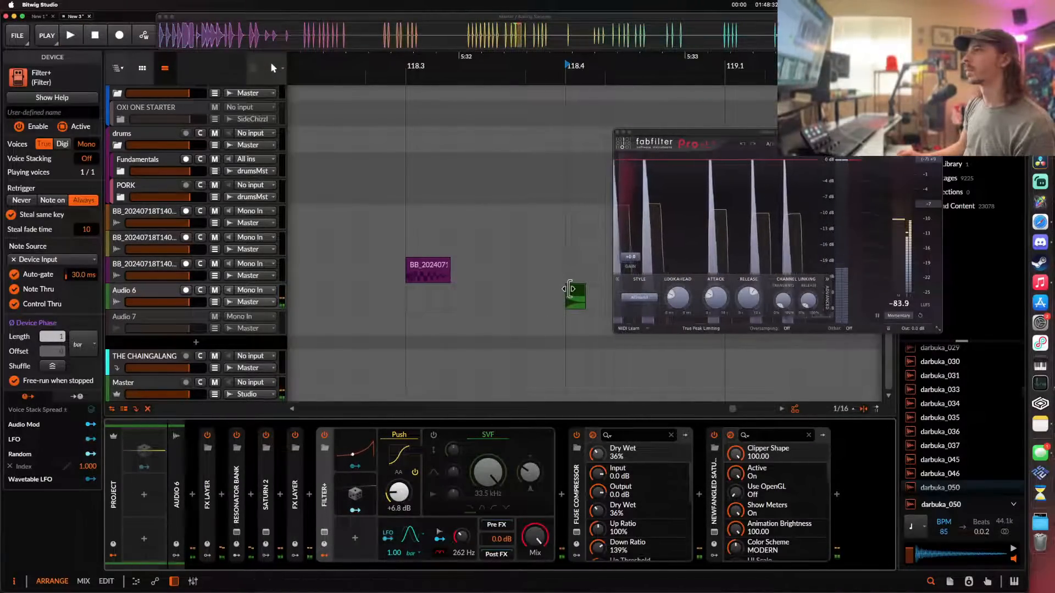
- Select the green clip at 118.4 and play it repeatedly to check its level in Pro-L 2
{"action": "left_click", "coordinate": [571, 296]}
{"action": "key", "text": "space"}
{"action": "key", "text": "space"}
{"action": "key", "text": "space"}
{"action": "key", "text": "space"}
{"action": "key", "text": "space"}
{"action": "key", "text": "space"}
{"action": "key", "text": "space"}
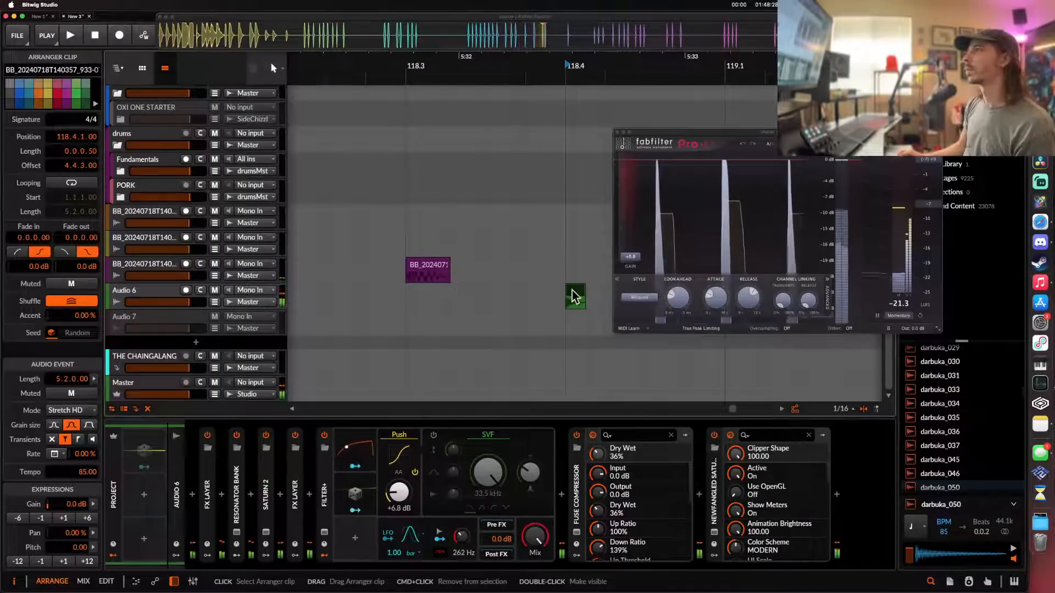
- Raise the input level of Newfangled Saturate on Audio 6 to about 4.57 while playing the hit, then close its window
{"action": "left_click", "coordinate": [715, 533]}
{"action": "key", "text": "space"}
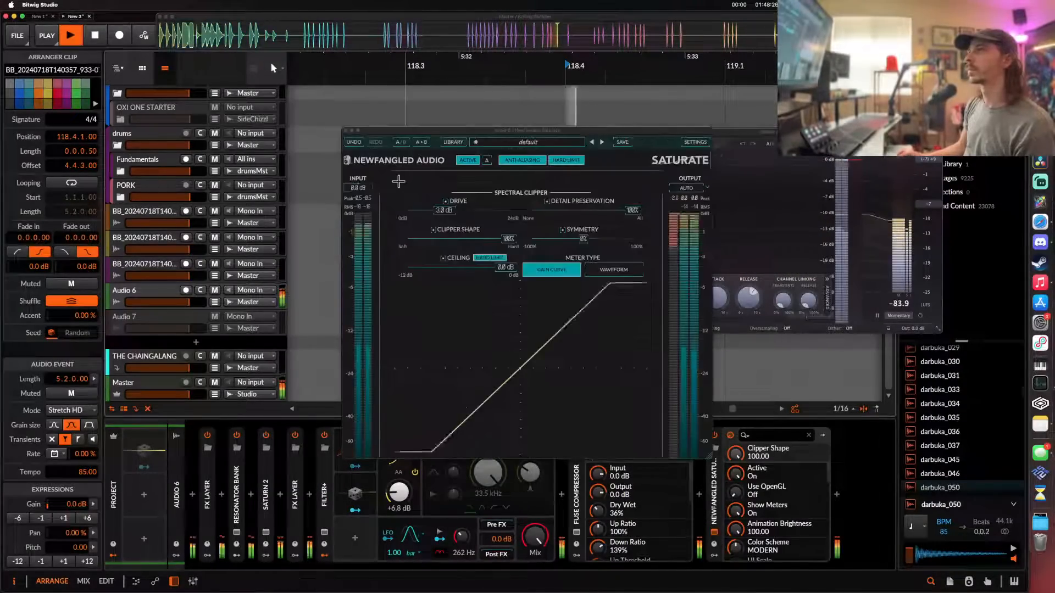
{"action": "left_click_drag", "start_coordinate": [360, 192], "coordinate": [360, 185]}
{"action": "key", "text": "space"}
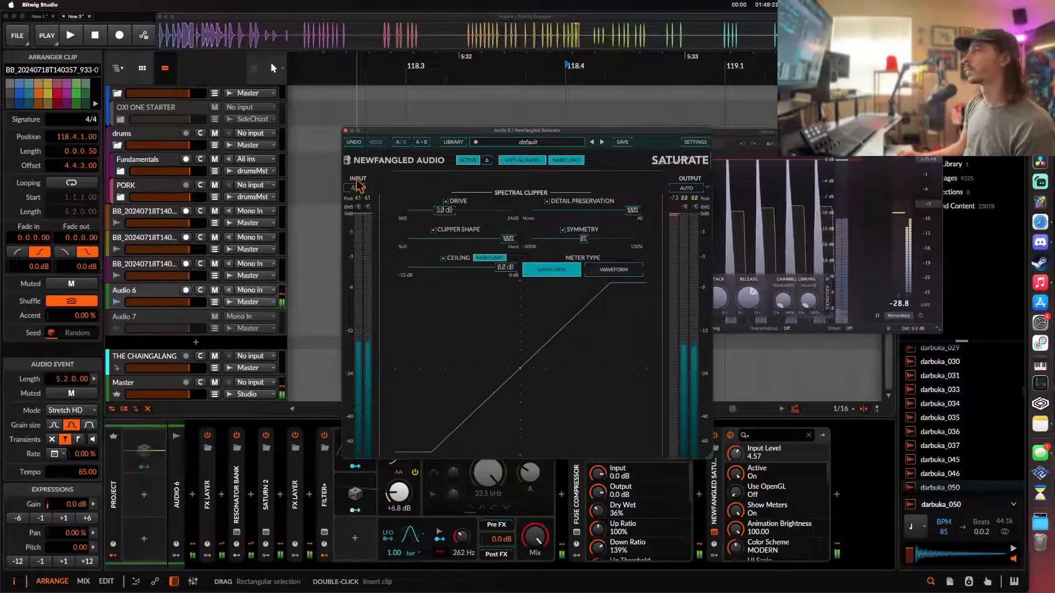
{"action": "left_click", "coordinate": [346, 132]}
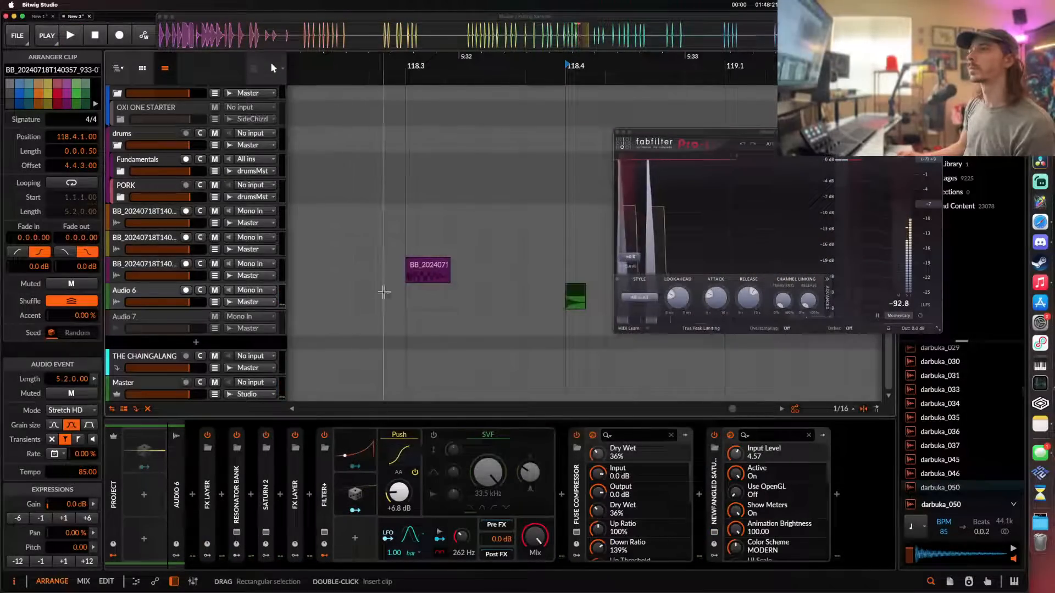
- Collapse the Filter+ device and insert a Pro-Q 3 between Resonator Bank and Saturn 2 on Audio 6
{"action": "left_click", "coordinate": [332, 492]}
{"action": "left_click", "coordinate": [251, 494]}
{"action": "type", "text": "PRO"}
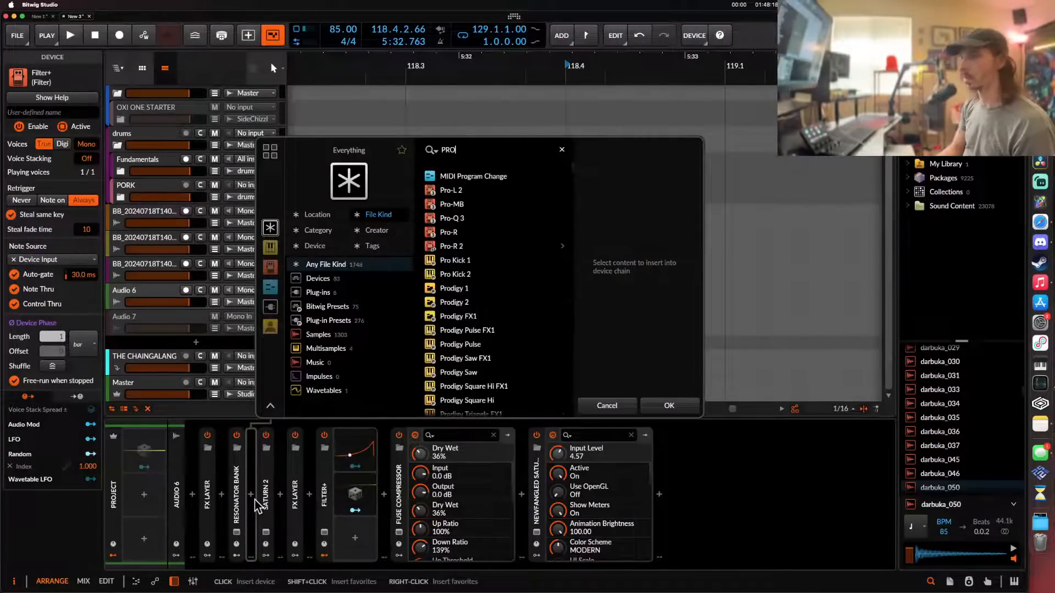
{"action": "left_click", "coordinate": [435, 219]}
{"action": "left_click", "coordinate": [668, 404]}
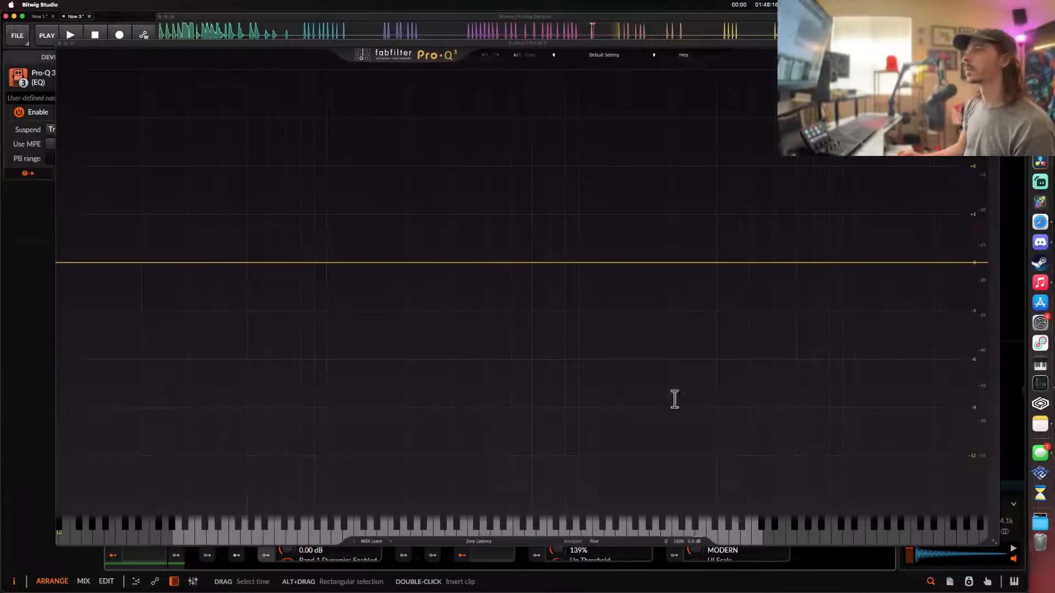
- Add a low-cut band in Pro-Q 3 and sweep it up to the midrange while playing the hit
{"action": "double_click", "coordinate": [92, 262]}
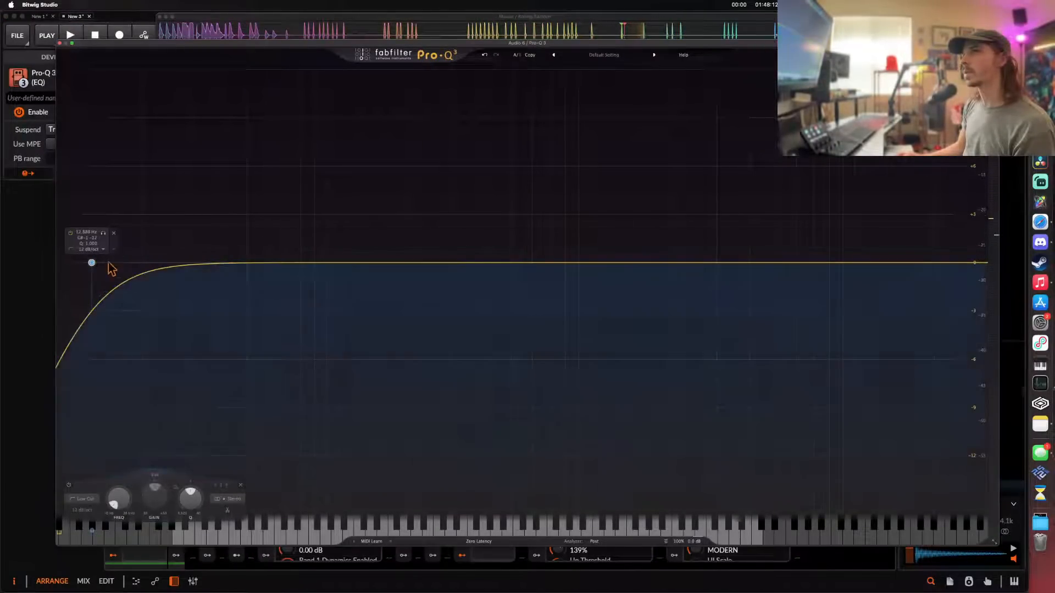
{"action": "key", "text": "space"}
{"action": "left_click_drag", "start_coordinate": [92, 262], "coordinate": [530, 259]}
{"action": "key", "text": "space"}
{"action": "key", "text": "space"}
- Shape Pro-Q 3's upper range with a boost of about +1.25 dB near 14.9 kHz, a slight upper-mid dip and a flat band near 7.1 kHz
{"action": "left_click_drag", "start_coordinate": [661, 266], "coordinate": [901, 217]}
{"action": "key", "text": "space"}
{"action": "left_click_drag", "start_coordinate": [667, 274], "coordinate": [823, 275]}
{"action": "key", "text": "space"}
{"action": "key", "text": "space"}
{"action": "key", "text": "space"}
{"action": "key", "text": "space"}
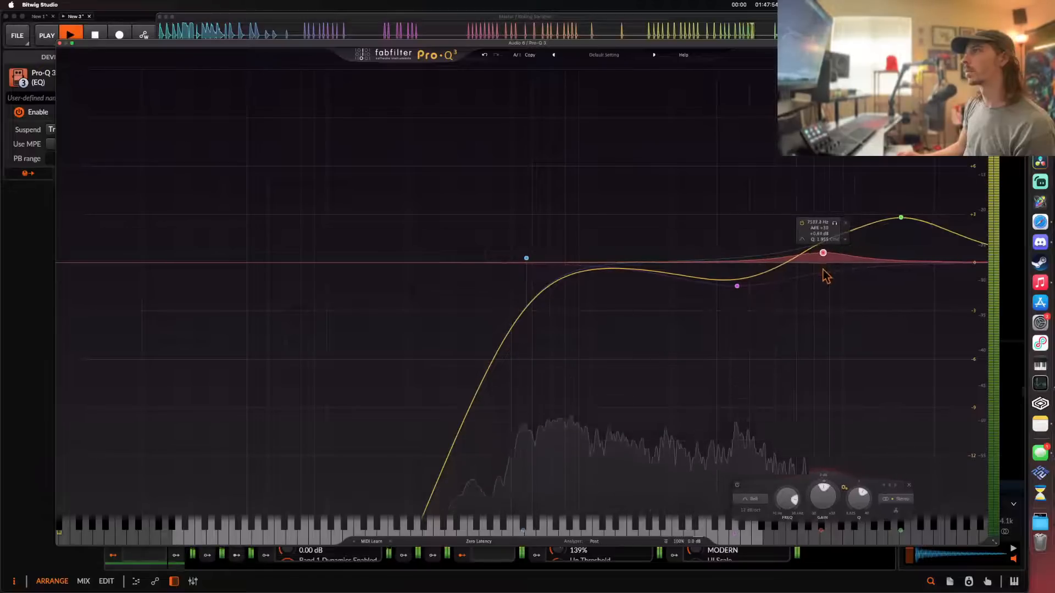
{"action": "left_click_drag", "start_coordinate": [899, 261], "coordinate": [900, 285]}
{"action": "key", "text": "space"}
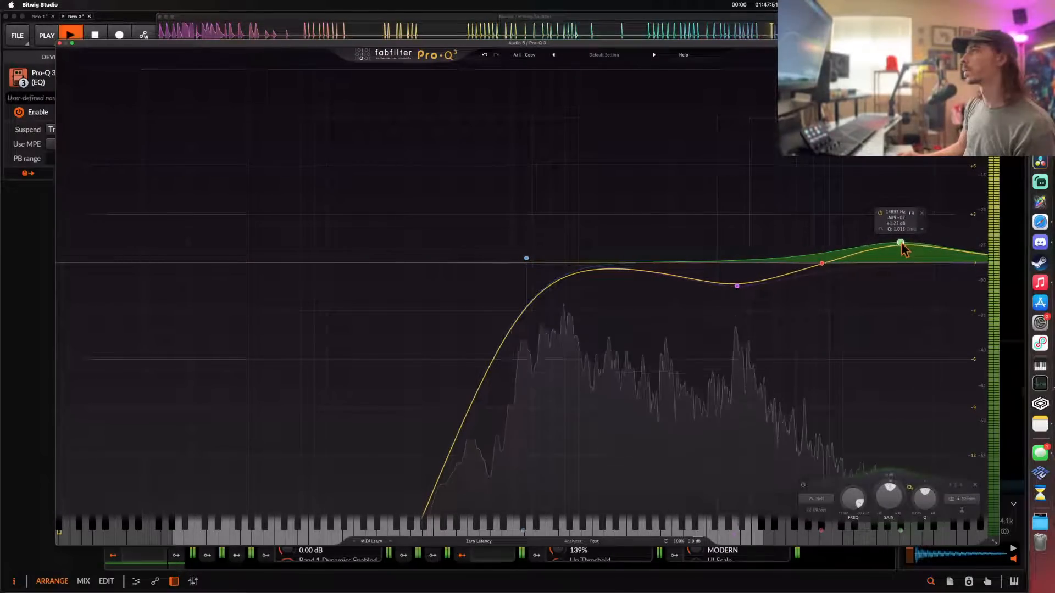
- Close the Pro-Q 3 window, give the green clip a 0.0.0.26 fade-out and play it
{"action": "left_click", "coordinate": [71, 42]}
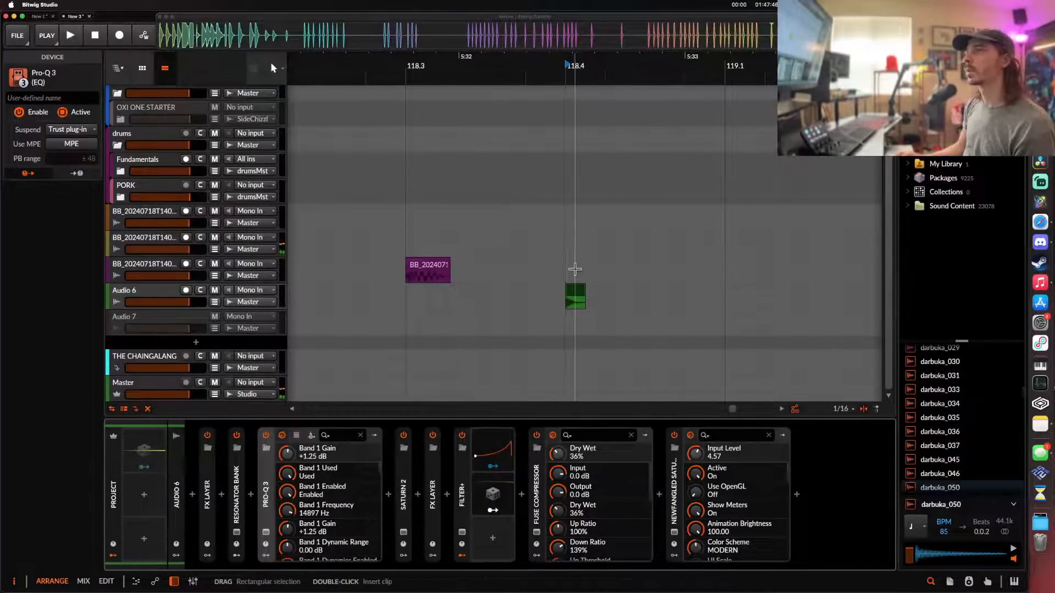
{"action": "left_click", "coordinate": [574, 295]}
{"action": "key", "text": "space"}
{"action": "scroll", "coordinate": [605, 302], "scroll_direction": "up", "scroll_amount": 3}
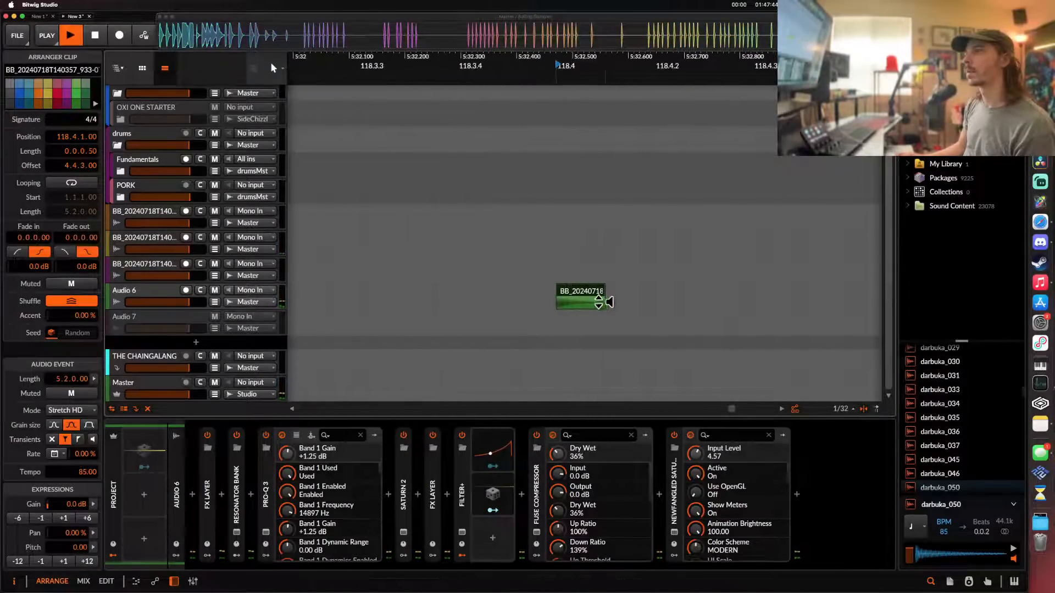
{"action": "key", "text": "space"}
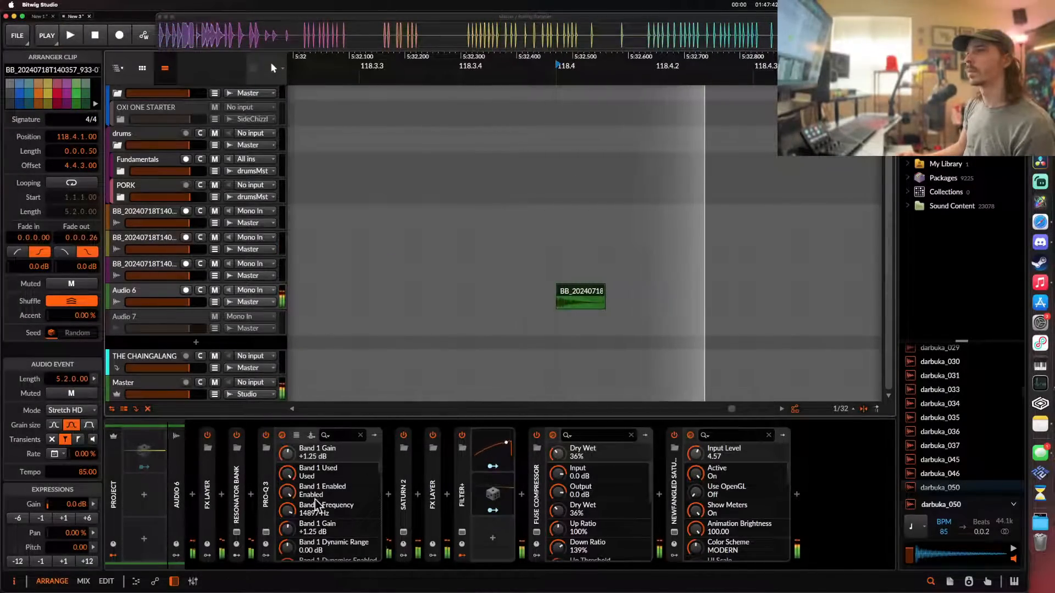
- Open the MA7 - Large Plate layer in the second FX Layer and shorten its reverb volume envelope during playback
{"action": "left_click", "coordinate": [433, 506]}
{"action": "left_click", "coordinate": [433, 506]}
{"action": "left_click", "coordinate": [473, 440]}
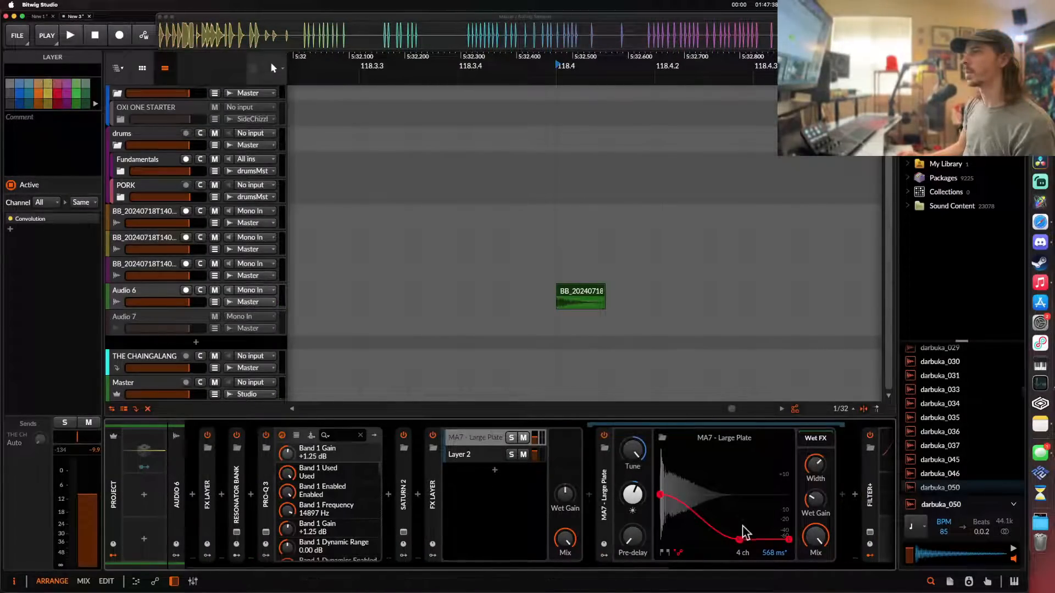
{"action": "key", "text": "space"}
{"action": "left_click_drag", "start_coordinate": [724, 549], "coordinate": [708, 550]}
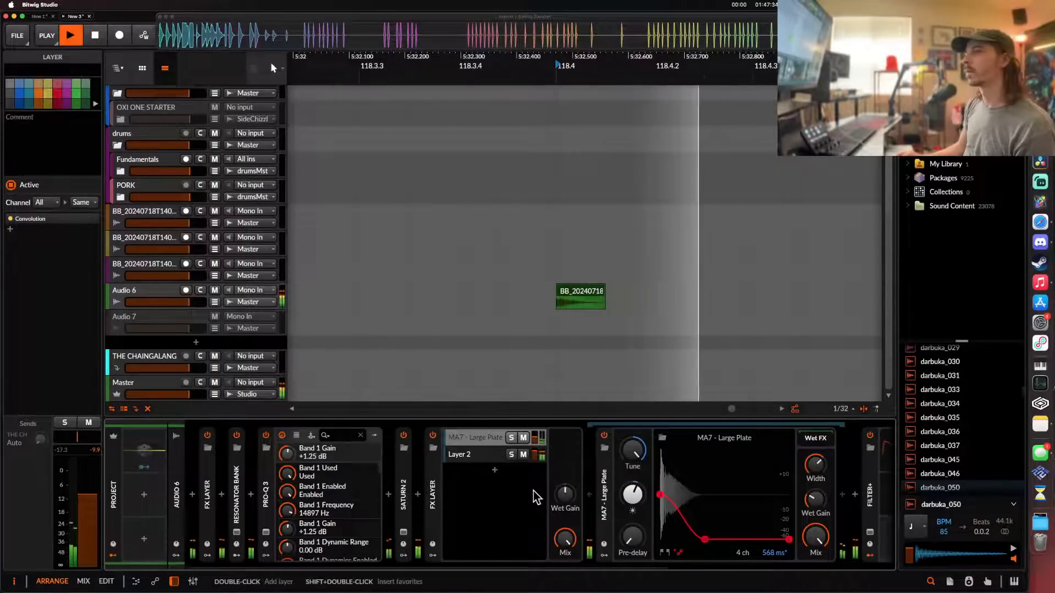
- Reopen the second FX Layer and solo its MA7 - Large Plate layer
{"action": "left_click", "coordinate": [434, 488]}
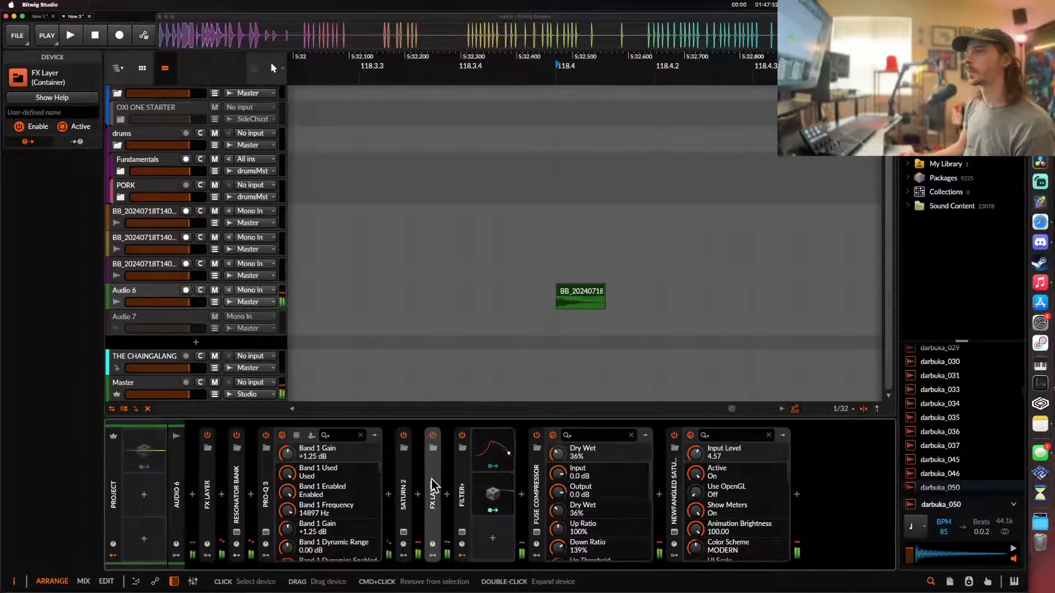
{"action": "left_click", "coordinate": [440, 499]}
{"action": "left_click", "coordinate": [482, 454]}
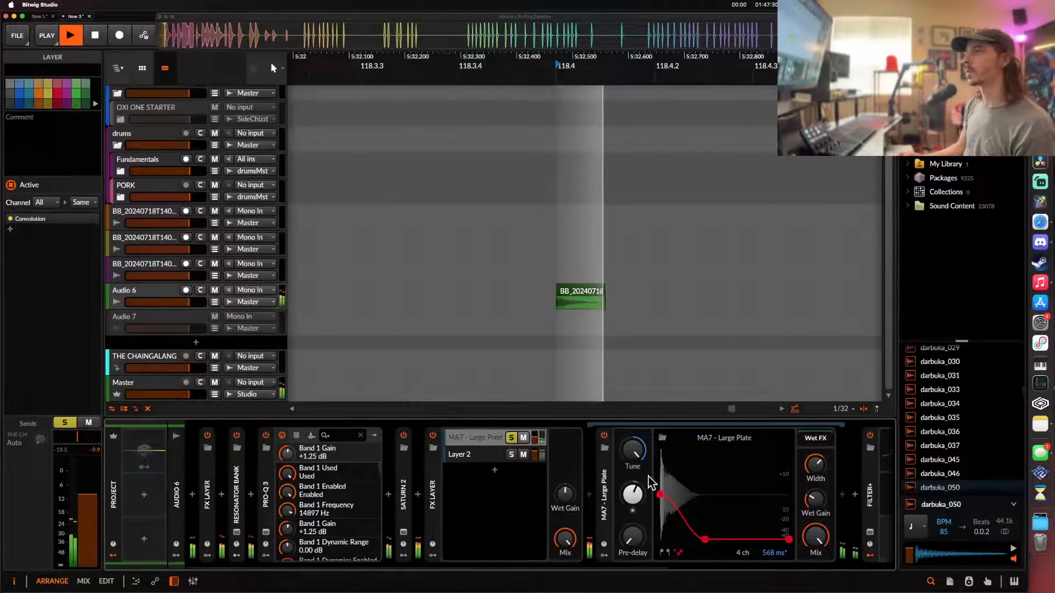
- Insert a Filter+ device after the MA7 - Large Plate convolution inside its layer
{"action": "left_click", "coordinate": [843, 495]}
{"action": "type", "text": "FILT"}
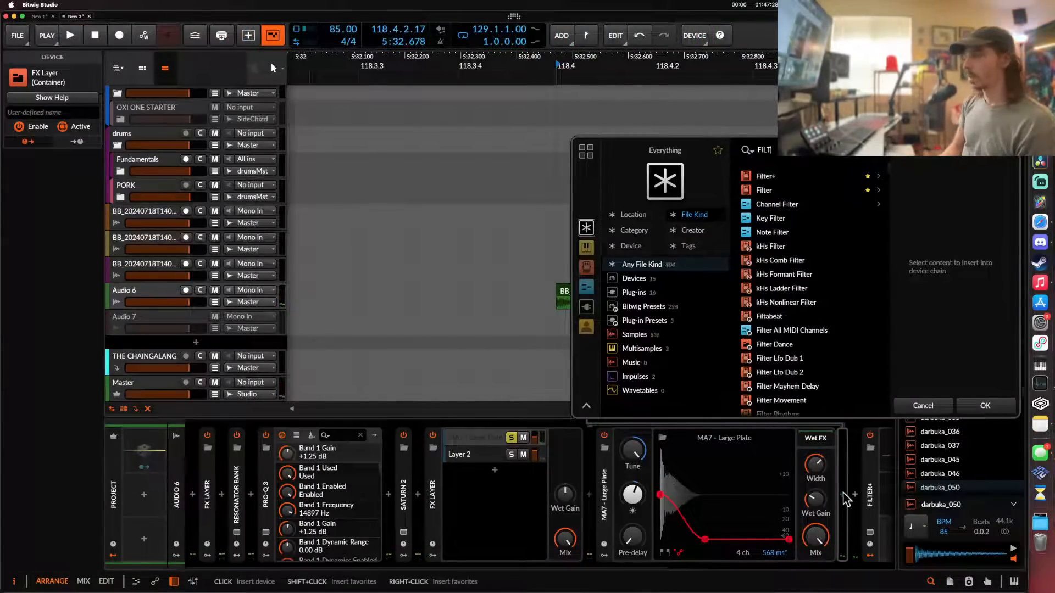
{"action": "left_click", "coordinate": [759, 177]}
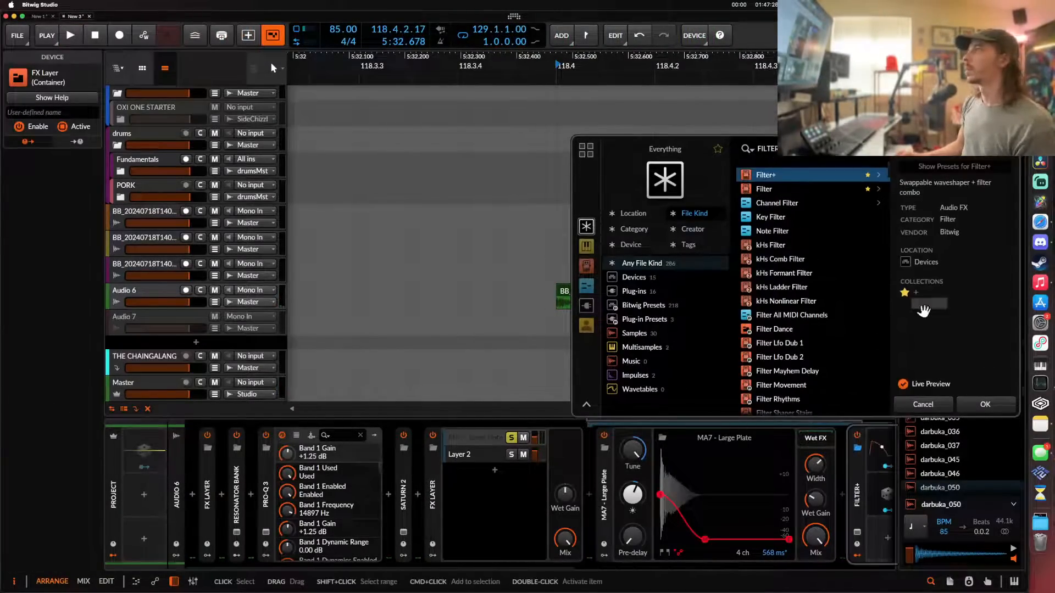
{"action": "left_click", "coordinate": [970, 407]}
- Switch the new Filter+ waveshaper to Howl with about +17.9 dB drive and audition the hit repeatedly
{"action": "left_click_drag", "start_coordinate": [653, 497], "coordinate": [653, 511]}
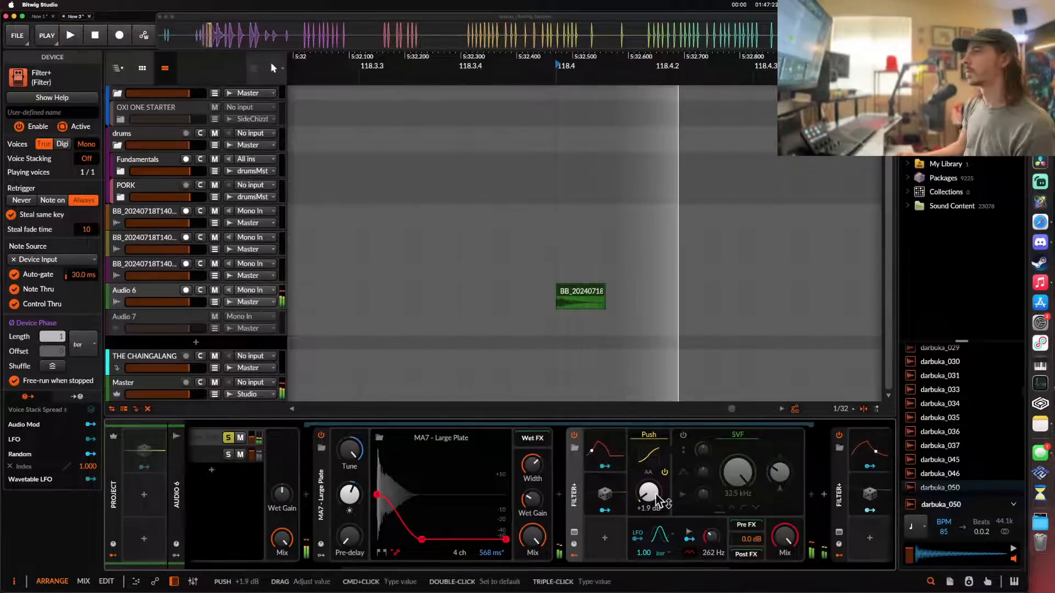
{"action": "left_click", "coordinate": [655, 462]}
{"action": "left_click", "coordinate": [659, 503]}
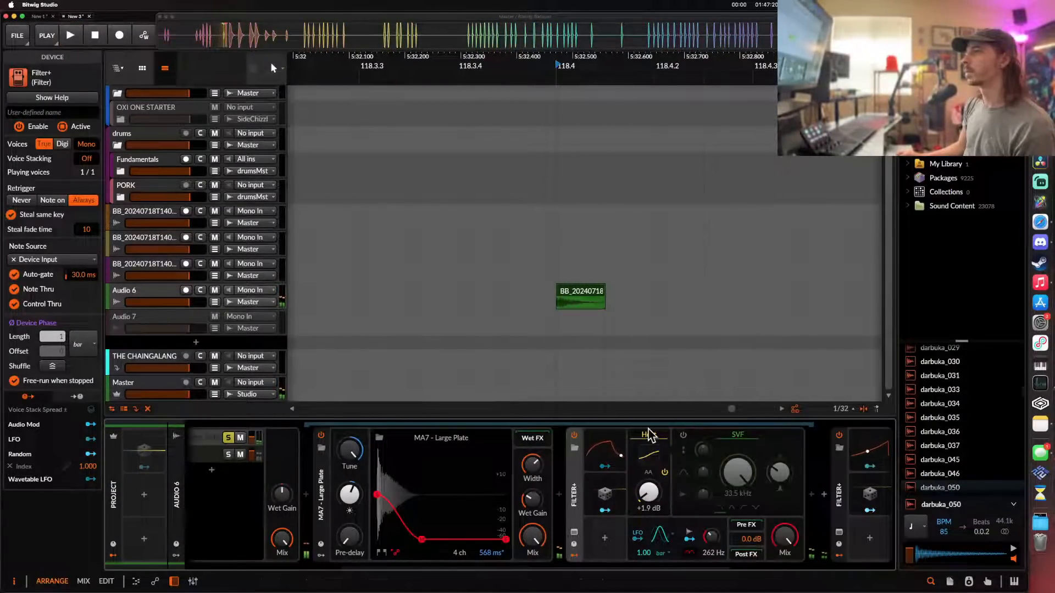
{"action": "left_click", "coordinate": [650, 435]}
{"action": "left_click", "coordinate": [666, 565]}
{"action": "left_click_drag", "start_coordinate": [649, 493], "coordinate": [649, 454]}
{"action": "key", "text": "space"}
{"action": "key", "text": "space"}
{"action": "key", "text": "space"}
{"action": "key", "text": "space"}
{"action": "key", "text": "space"}
{"action": "key", "text": "space"}
{"action": "key", "text": "space"}
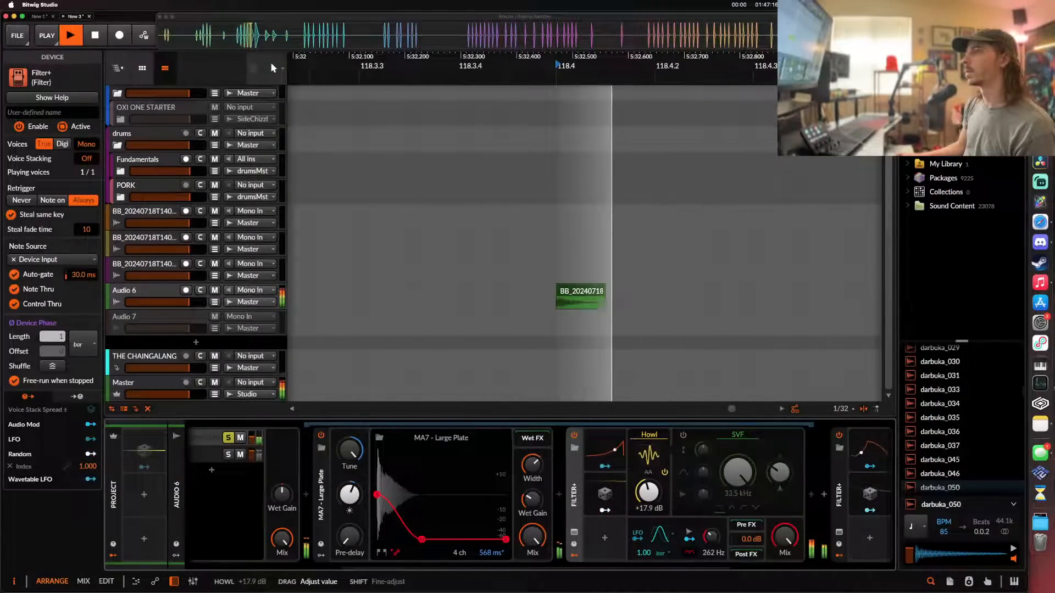
- Enable the SVF filter in the layer's Filter+, set its cutoff to about 3.14 kHz and its wet gain to about -6.9 dB
{"action": "key", "text": "space"}
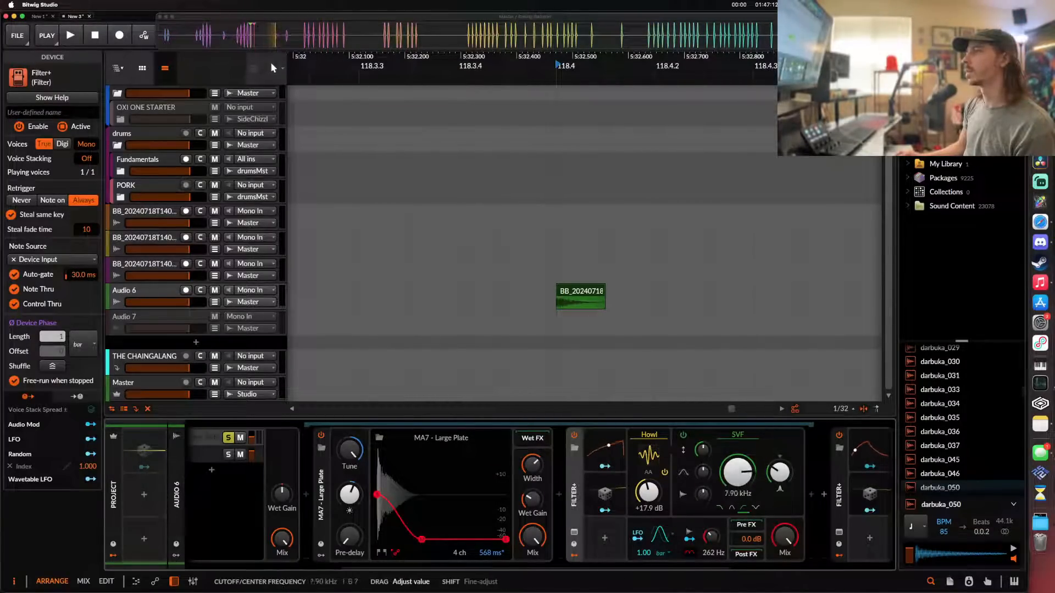
{"action": "key", "text": "space"}
{"action": "left_click_drag", "start_coordinate": [737, 473], "coordinate": [738, 494]}
{"action": "key", "text": "space"}
{"action": "key", "text": "space"}
{"action": "key", "text": "space"}
{"action": "key", "text": "space"}
{"action": "key", "text": "space"}
{"action": "key", "text": "space"}
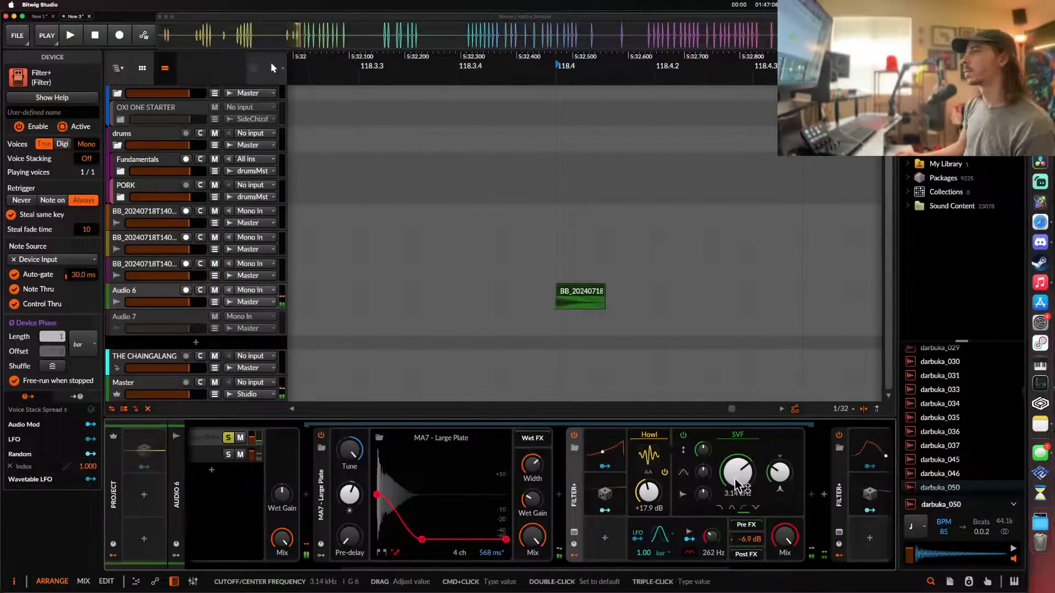
- Raise the layer Filter+'s wet gain to -1.0 dB and its SVF cutoff to about 4.19 kHz while playing the hit
{"action": "left_click_drag", "start_coordinate": [749, 541], "coordinate": [748, 522]}
{"action": "key", "text": "space"}
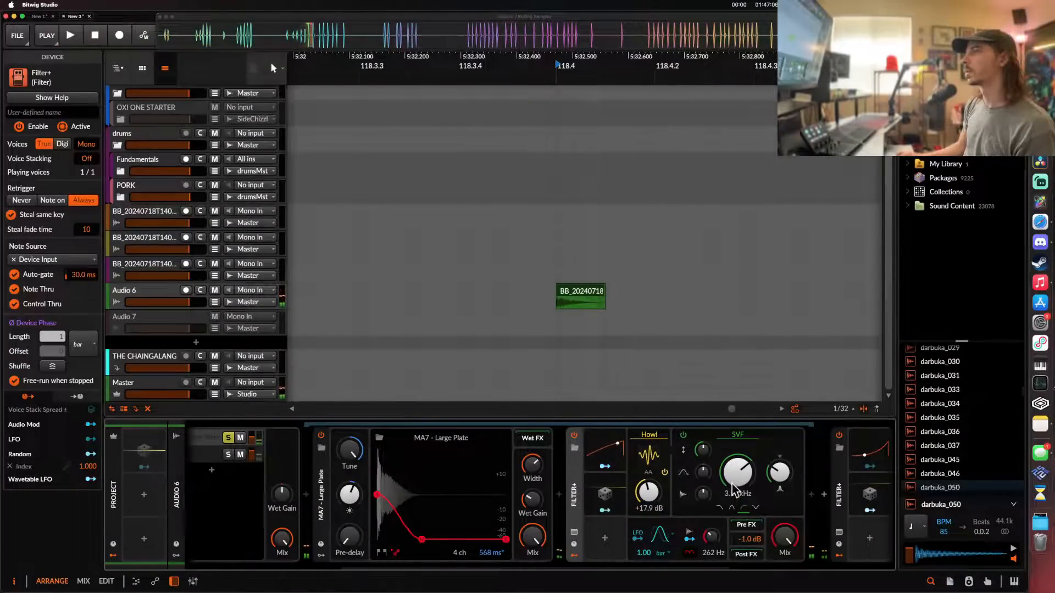
{"action": "key", "text": "space"}
{"action": "key", "text": "space"}
{"action": "left_click_drag", "start_coordinate": [779, 472], "coordinate": [779, 485]}
{"action": "key", "text": "space"}
{"action": "key", "text": "space"}
{"action": "key", "text": "space"}
- Narrow the Width of the Large Plate reverb and audition the hit
{"action": "left_click_drag", "start_coordinate": [543, 476], "coordinate": [543, 503]}
{"action": "key", "text": "space"}
{"action": "key", "text": "space"}
{"action": "key", "text": "space"}
{"action": "key", "text": "space"}
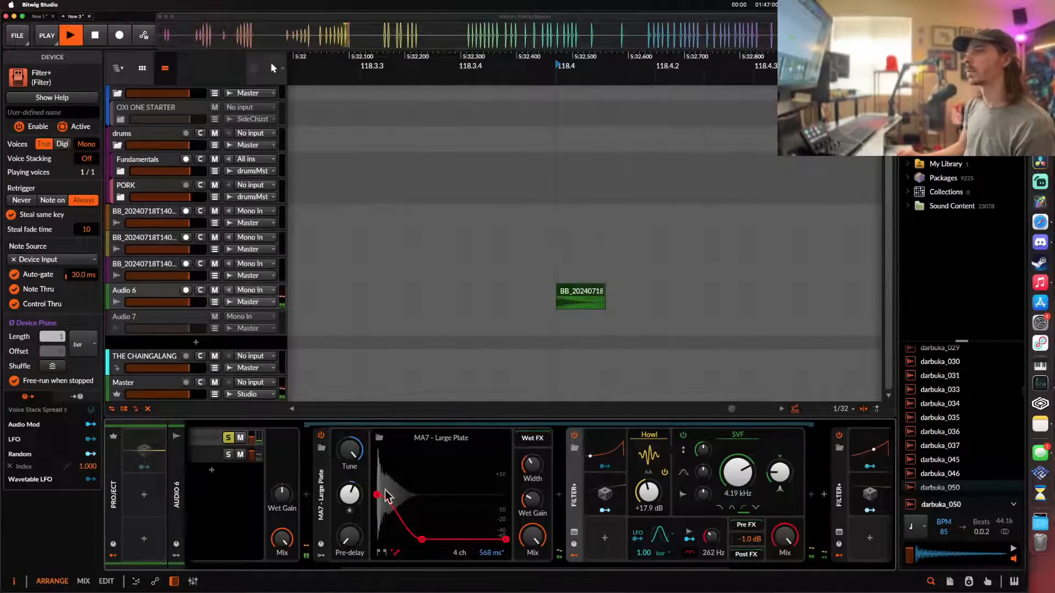
- Reset the Large Plate reverb's Brightness to 0.0 dB and play the hit
{"action": "double_click", "coordinate": [352, 500]}
{"action": "key", "text": "space"}
{"action": "key", "text": "space"}
{"action": "key", "text": "space"}
{"action": "key", "text": "space"}
- Try raising the Large Plate reverb's Tune to about +6 st while repeatedly auditioning the hit
{"action": "mouse_move", "coordinate": [352, 471]}
{"action": "left_mouse_down"}
{"action": "mouse_move", "coordinate": [353, 507]}
{"action": "mouse_move", "coordinate": [348, 455]}
{"action": "left_mouse_up"}
{"action": "key", "text": "space"}
{"action": "key", "text": "space"}
{"action": "key", "text": "space"}
{"action": "key", "text": "space"}
{"action": "key", "text": "space"}
{"action": "key", "text": "space"}
{"action": "key", "text": "space"}
{"action": "key", "text": "space"}
{"action": "key", "text": "space"}
{"action": "key", "text": "space"}
{"action": "key", "text": "space"}
{"action": "key", "text": "space"}
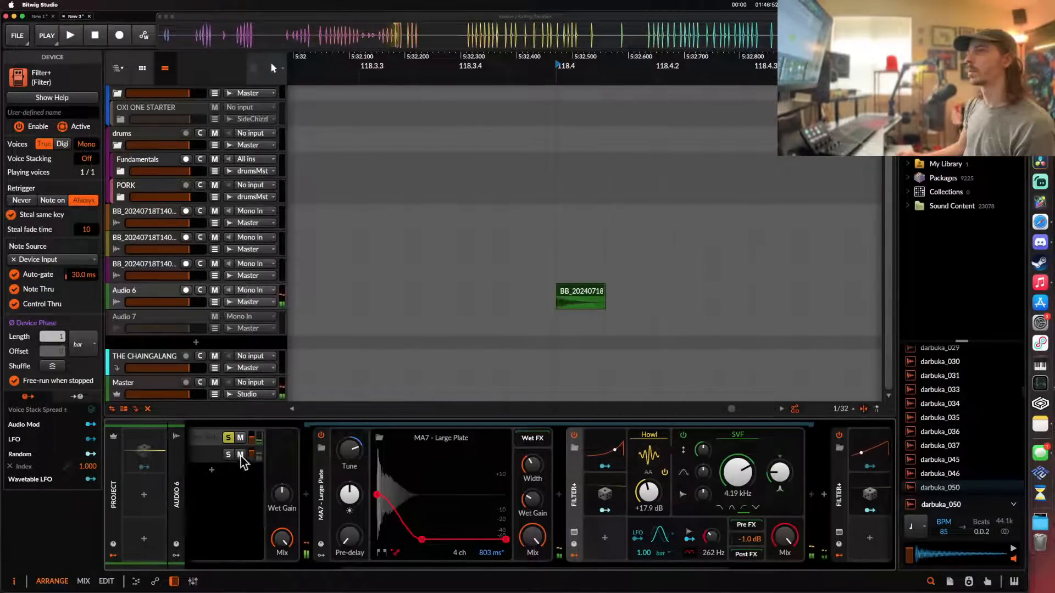
- Unsolo the Large Plate layer and lower its reverb Tune until the impulse length reads 577 ms
{"action": "key", "text": "space"}
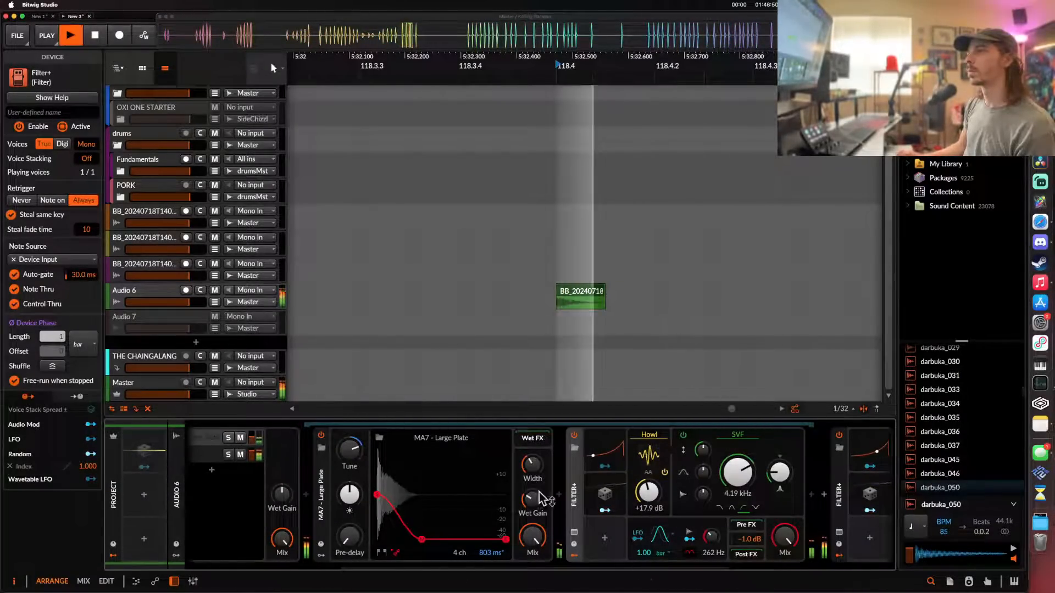
{"action": "key", "text": "space"}
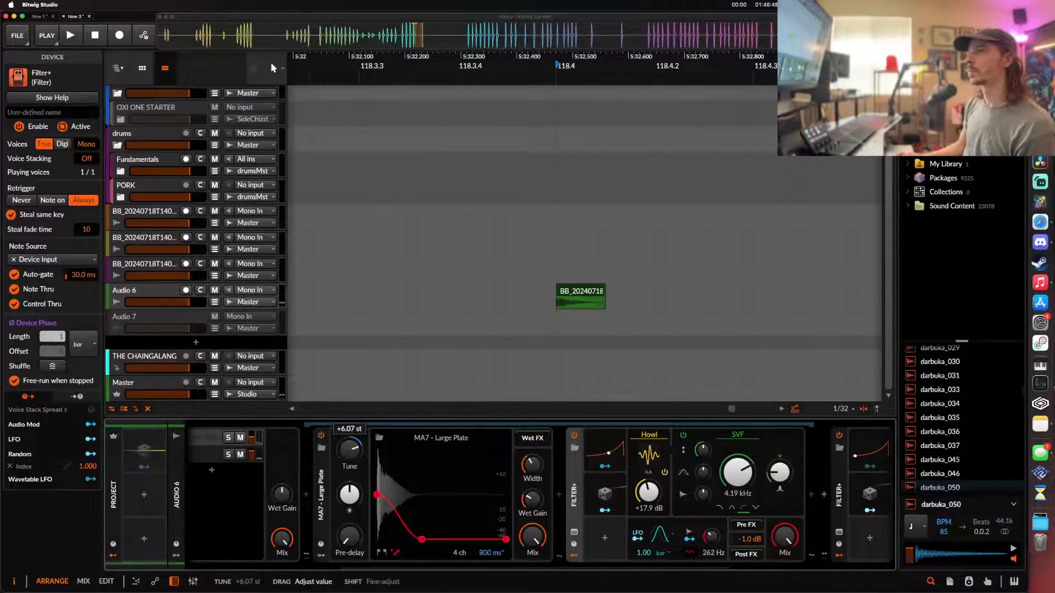
{"action": "key", "text": "space"}
{"action": "key", "text": "space"}
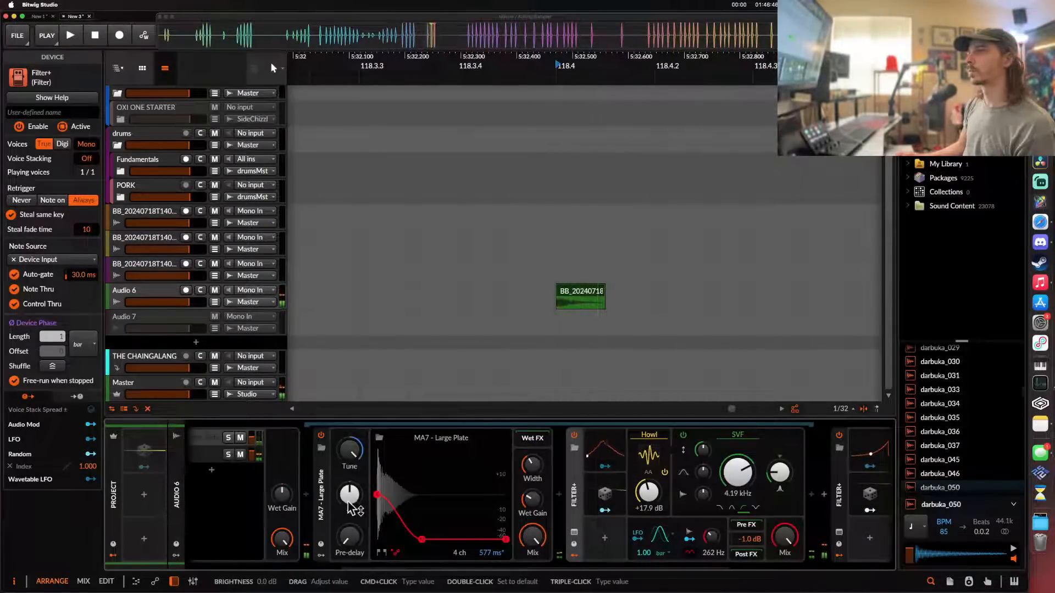
- Lower the layer Filter+'s SVF cutoff to about 2.59 kHz and audition the hit
{"action": "left_click_drag", "start_coordinate": [738, 473], "coordinate": [738, 483]}
{"action": "key", "text": "space"}
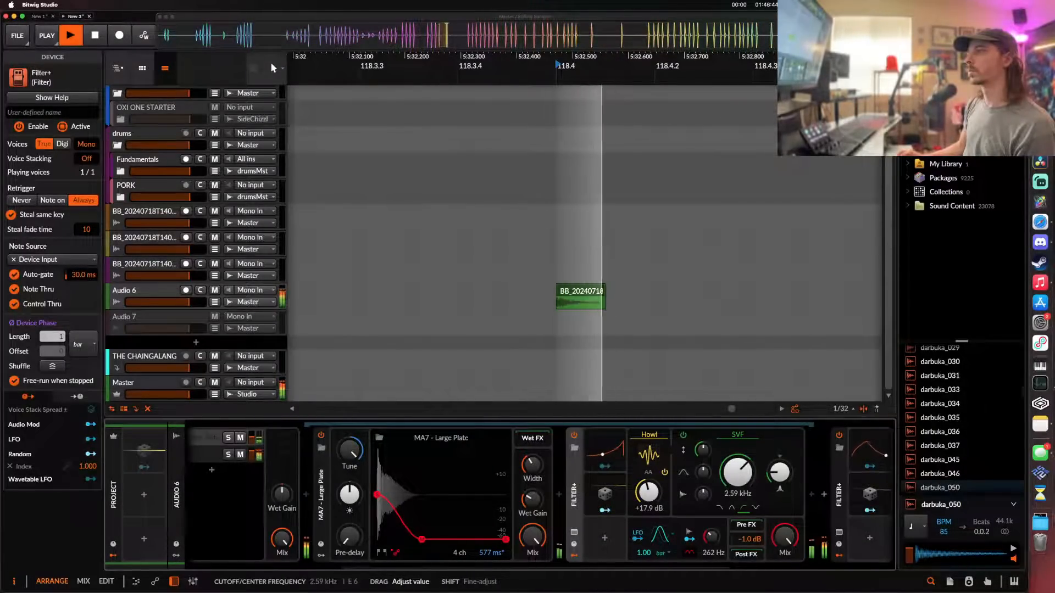
{"action": "key", "text": "space"}
{"action": "key", "text": "space"}
{"action": "key", "text": "space"}
{"action": "key", "text": "space"}
{"action": "key", "text": "space"}
- Lower the layer Filter+'s wet gain to about -9.1 dB and audition the hit
{"action": "left_click_drag", "start_coordinate": [749, 539], "coordinate": [746, 557]}
{"action": "key", "text": "space"}
{"action": "key", "text": "space"}
{"action": "key", "text": "space"}
{"action": "key", "text": "space"}
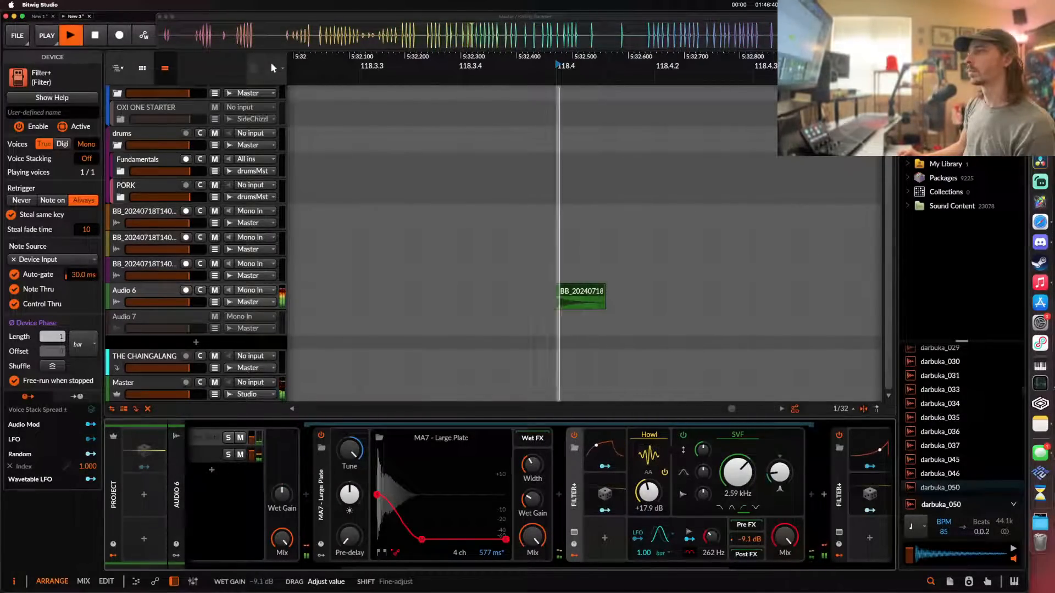
{"action": "key", "text": "space"}
- Play the hit and collapse the layer's Filter+, the Large Plate convolution and the second FX Layer
{"action": "double_click", "coordinate": [581, 494]}
{"action": "double_click", "coordinate": [328, 489]}
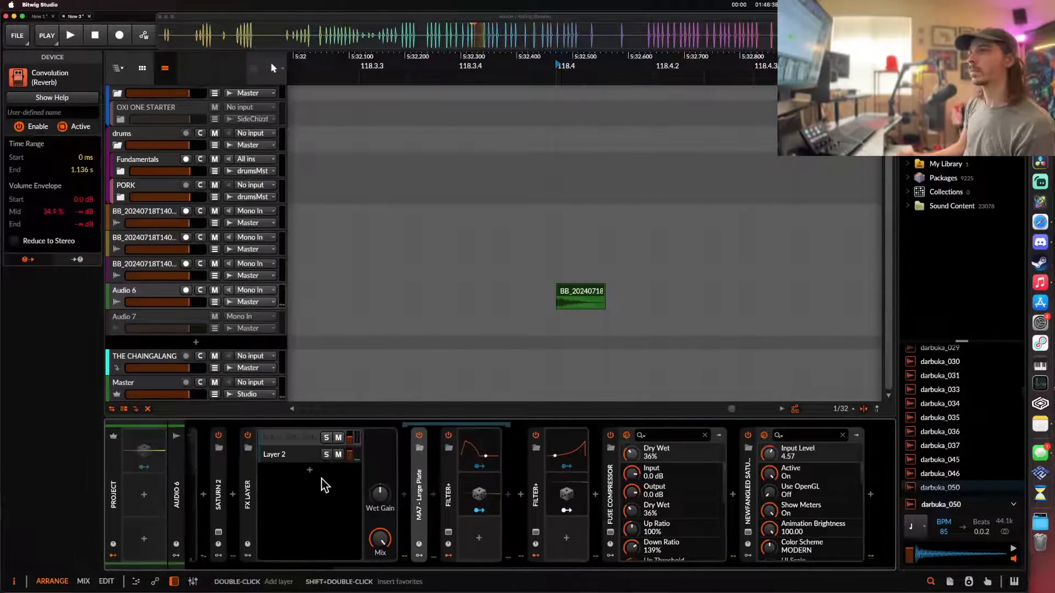
{"action": "key", "text": "space"}
{"action": "key", "text": "space"}
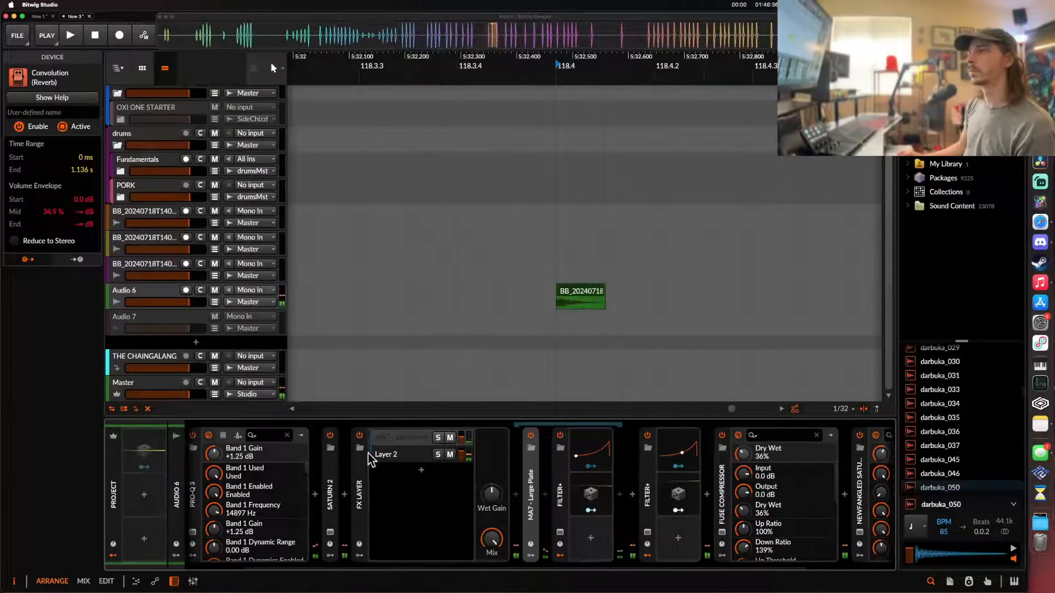
{"action": "double_click", "coordinate": [363, 485]}
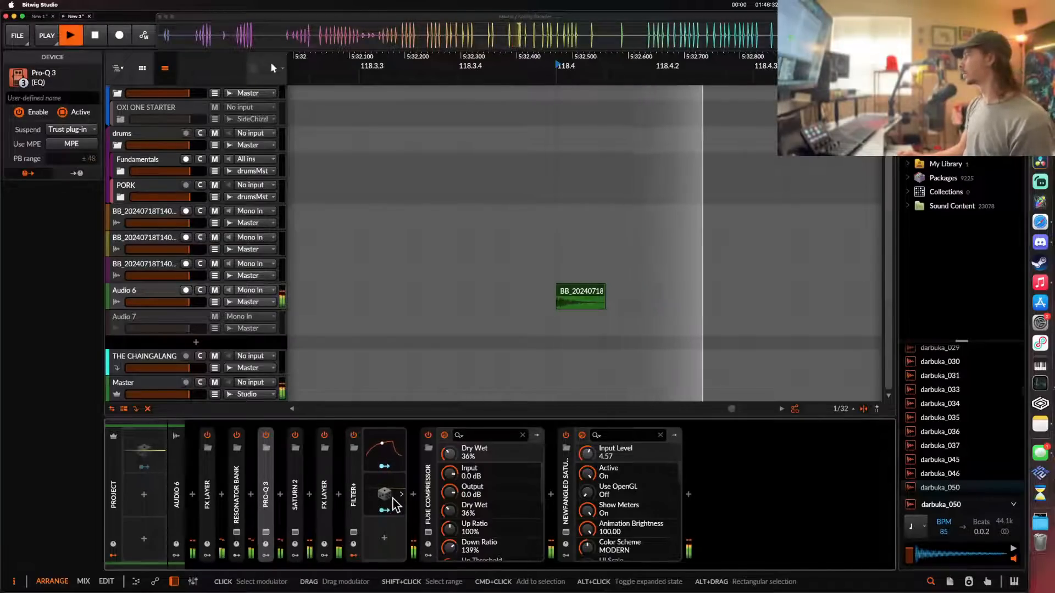
- Set the green clip's pitch to -2.00 semitones
{"action": "left_click", "coordinate": [579, 295]}
{"action": "left_click", "coordinate": [41, 561]}
{"action": "left_click", "coordinate": [64, 561]}
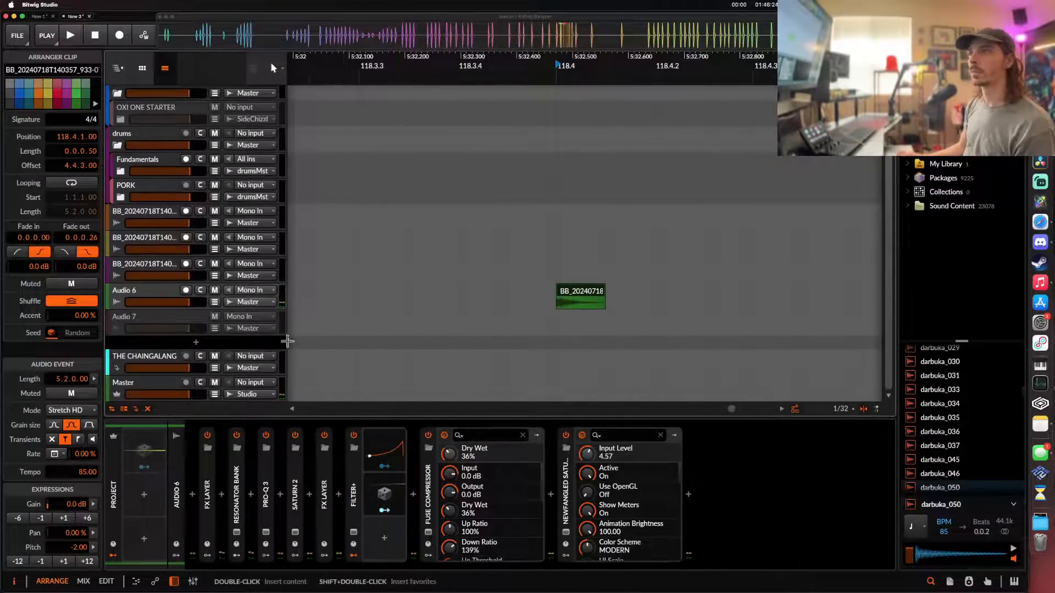
- Audition from the purple clip and inspect the settings in the Fuse Compressor's plug-in window
{"action": "scroll", "coordinate": [380, 316], "scroll_direction": "left", "scroll_amount": 5}
{"action": "scroll", "coordinate": [384, 315], "scroll_direction": "down", "scroll_amount": 3}
{"action": "left_click", "coordinate": [421, 272]}
{"action": "key", "text": "space"}
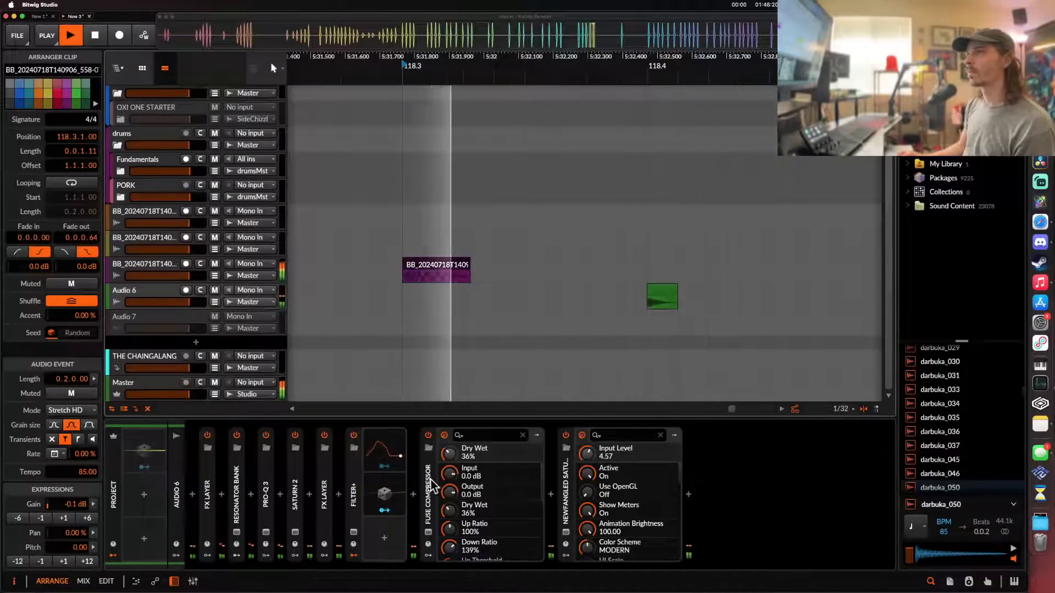
{"action": "left_click", "coordinate": [428, 531]}
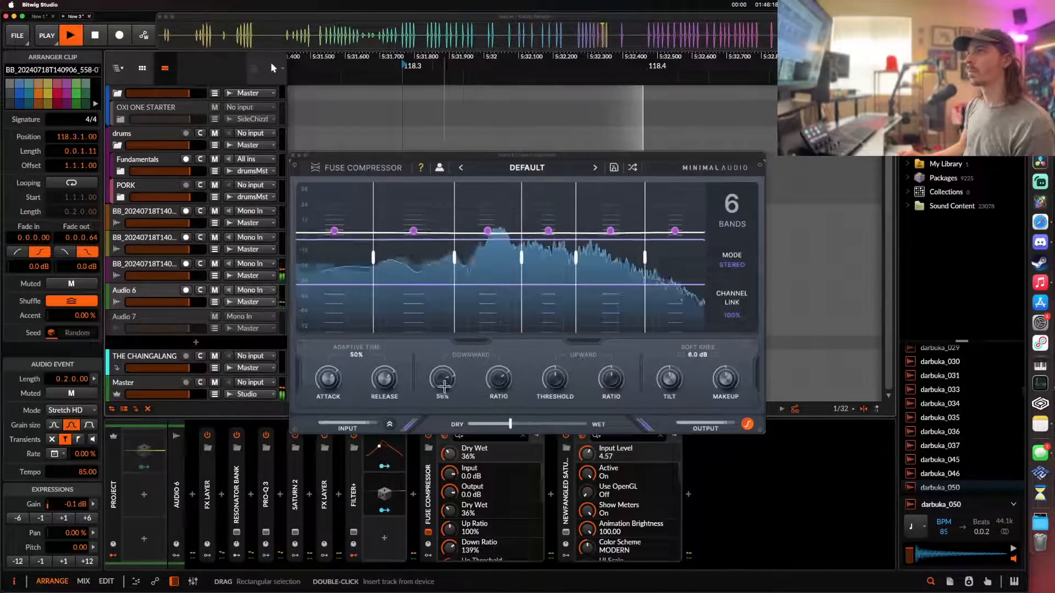
{"action": "key", "text": "space"}
{"action": "left_click", "coordinate": [295, 156]}
{"action": "key", "text": "space"}
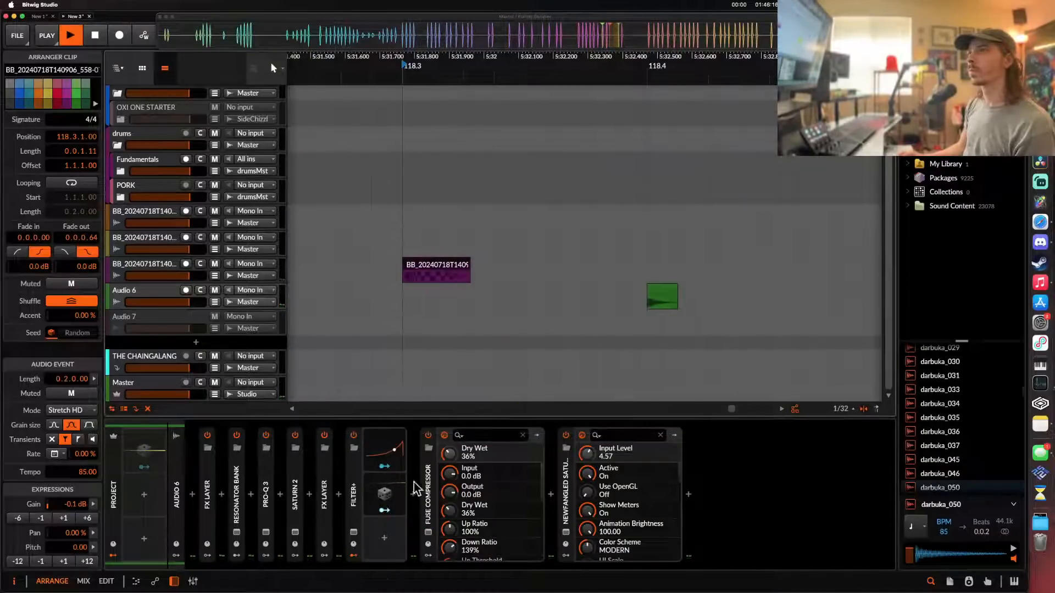
- Raise the Push drive of the main-chain Filter+ on Audio 6 to +7.3 dB and audition the hit
{"action": "double_click", "coordinate": [354, 499]}
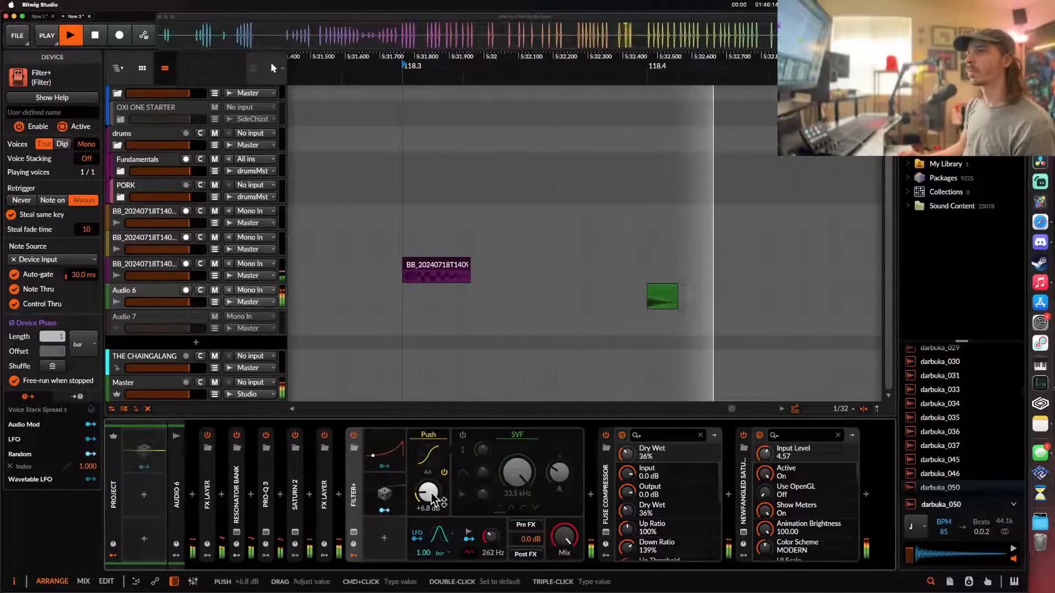
{"action": "key", "text": "space"}
{"action": "left_click_drag", "start_coordinate": [446, 492], "coordinate": [446, 484]}
{"action": "key", "text": "space"}
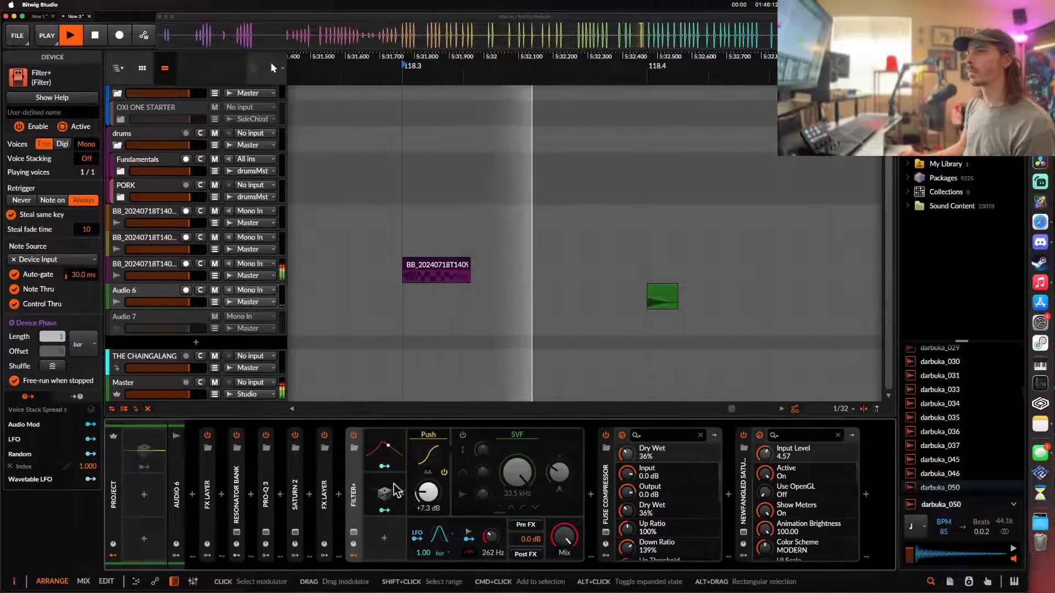
{"action": "key", "text": "space"}
- Raise the Large Plate convolution's brightness to +12.2 dB in the second FX Layer, audition it, and collapse the devices
{"action": "double_click", "coordinate": [325, 484]}
{"action": "left_click", "coordinate": [367, 443]}
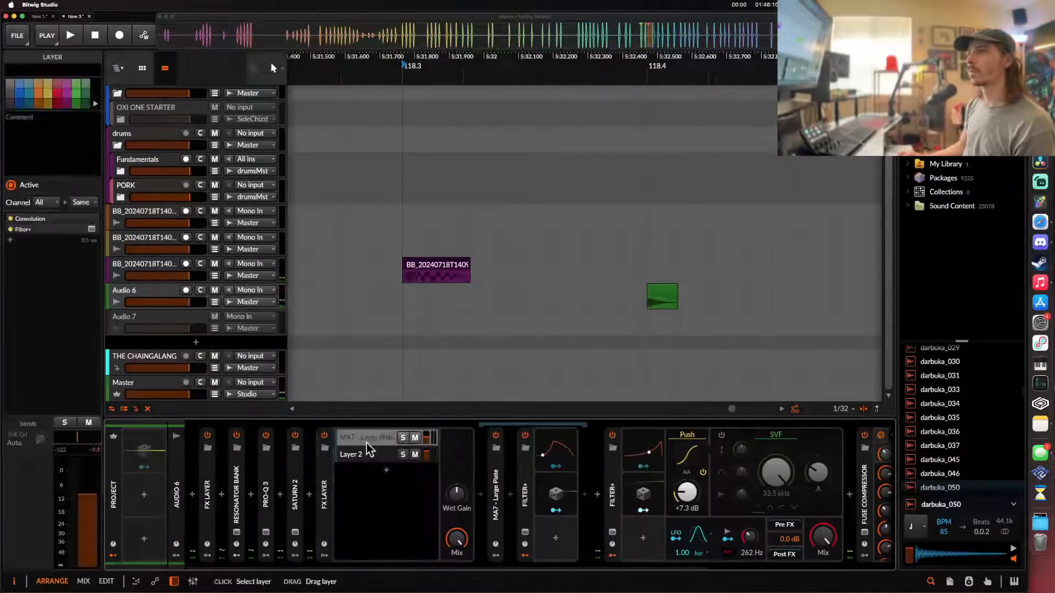
{"action": "double_click", "coordinate": [497, 483]}
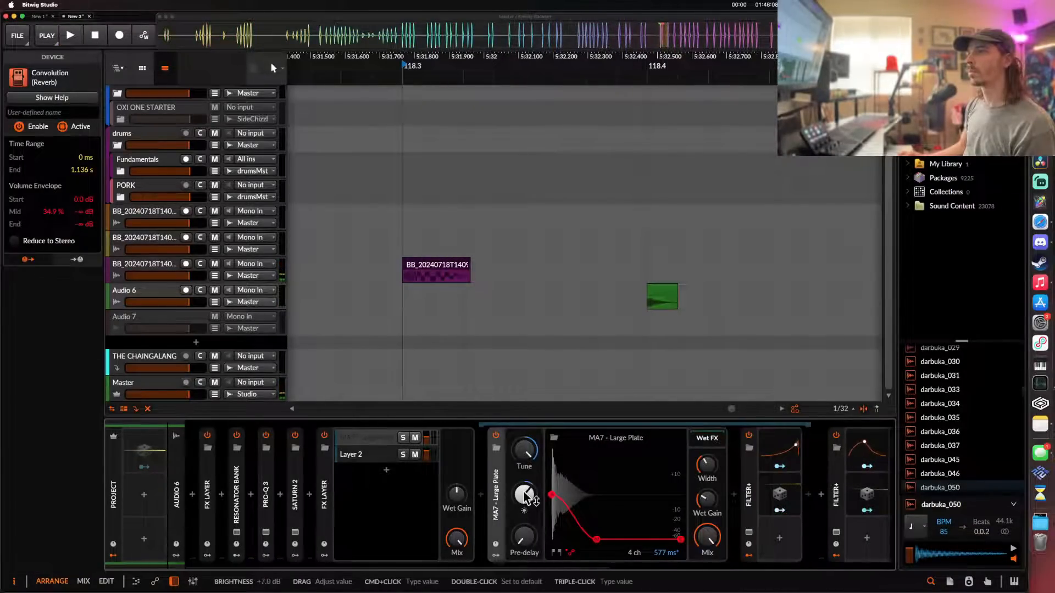
{"action": "key", "text": "space"}
{"action": "key", "text": "space"}
{"action": "left_click_drag", "start_coordinate": [524, 496], "coordinate": [525, 478]}
{"action": "key", "text": "space"}
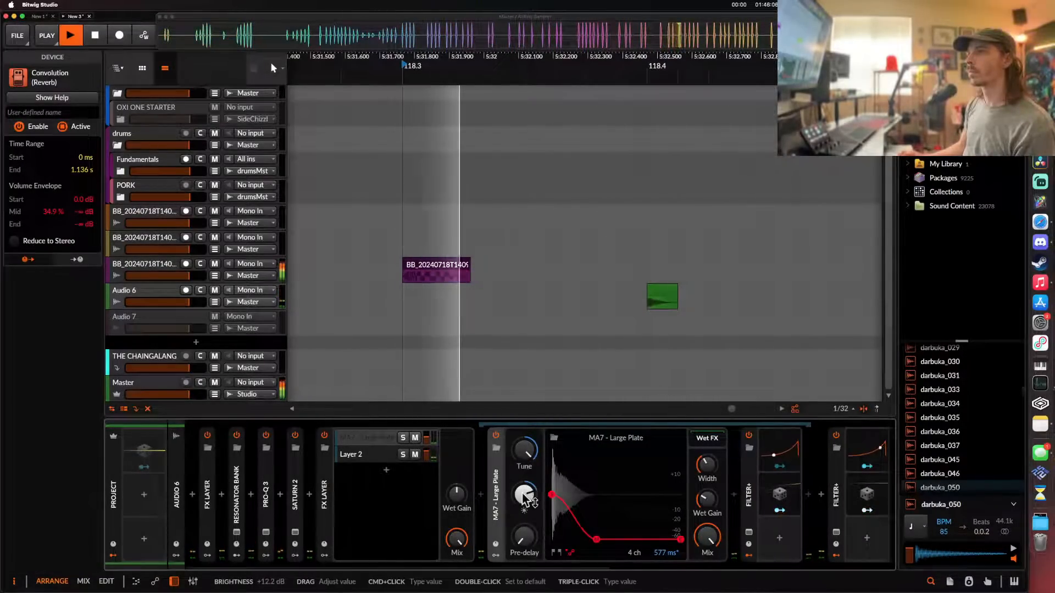
{"action": "key", "text": "space"}
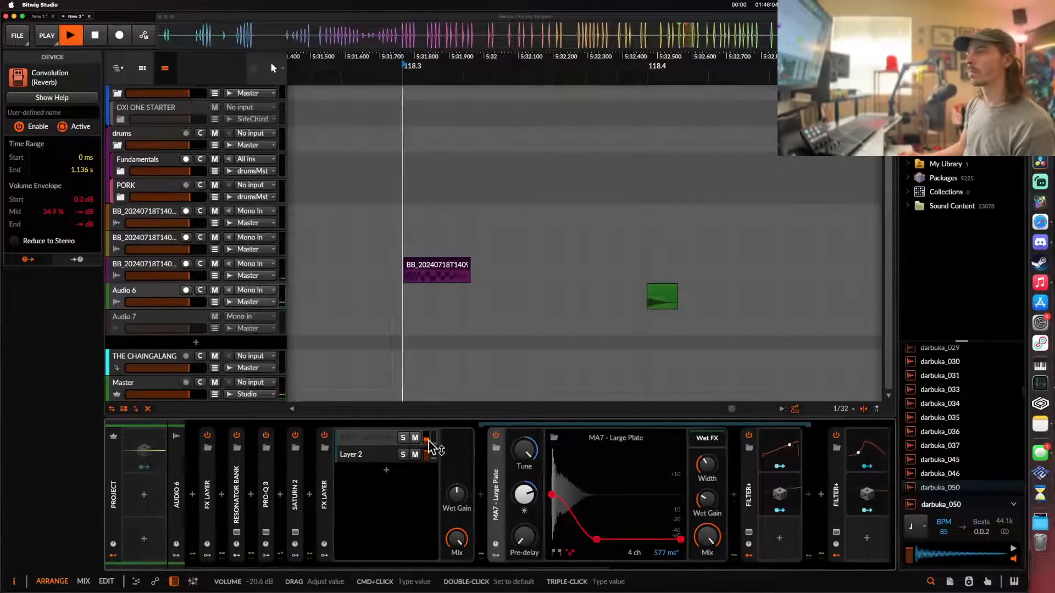
{"action": "key", "text": "space"}
{"action": "key", "text": "space"}
{"action": "double_click", "coordinate": [498, 484]}
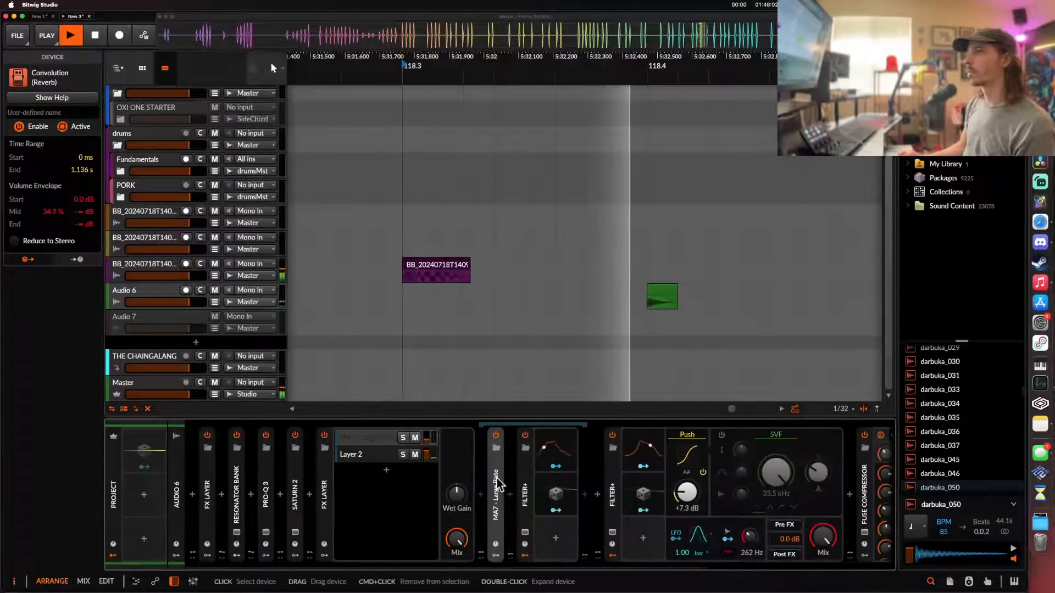
{"action": "key", "text": "space"}
{"action": "key", "text": "Delete"}
- Audition the purple and green hits in sequence from 118.3
{"action": "left_click", "coordinate": [444, 270]}
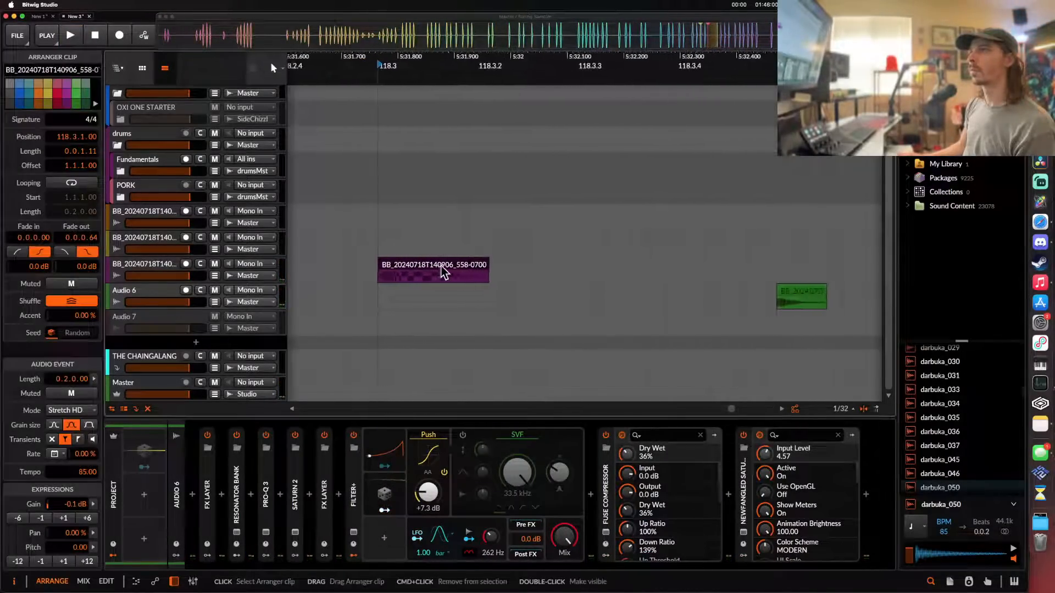
{"action": "scroll", "coordinate": [444, 271], "scroll_direction": "down", "scroll_amount": 3}
{"action": "key", "text": "space"}
{"action": "scroll", "coordinate": [444, 270], "scroll_direction": "up", "scroll_amount": 1}
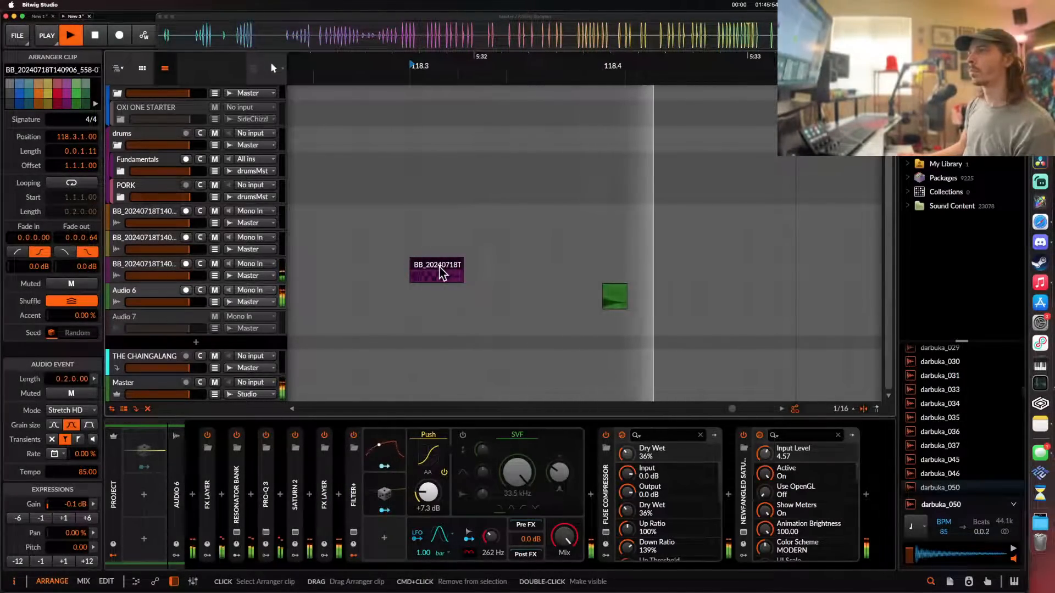
{"action": "scroll", "coordinate": [444, 270], "scroll_direction": "down", "scroll_amount": 1}
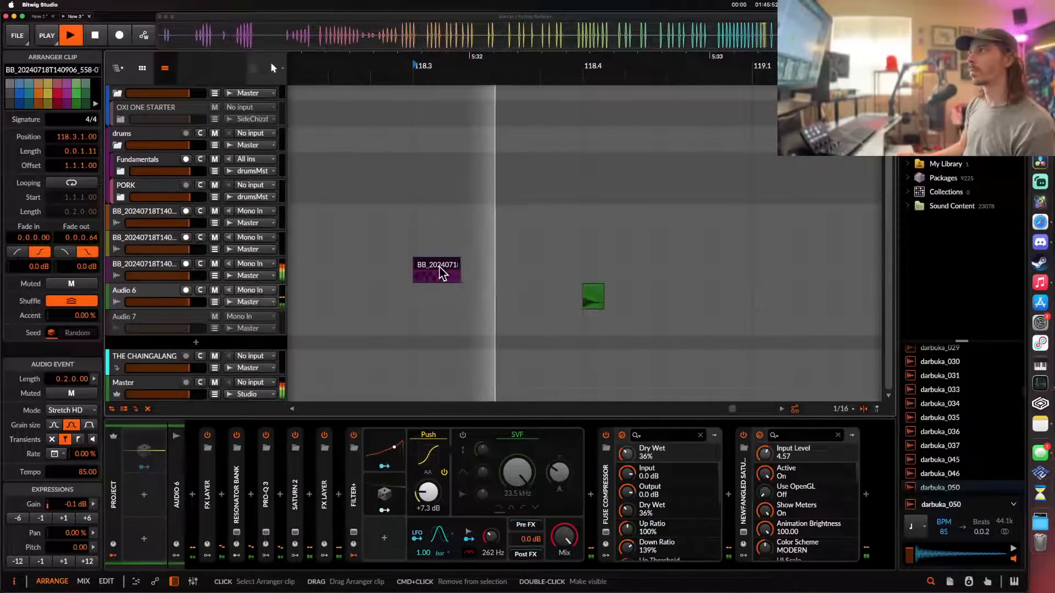
{"action": "key", "text": "space"}
- Listen through the second and third yellow recordings from 122.3.2 and 124.2.3 for another usable sound
{"action": "scroll", "coordinate": [440, 269], "scroll_direction": "down", "scroll_amount": 4}
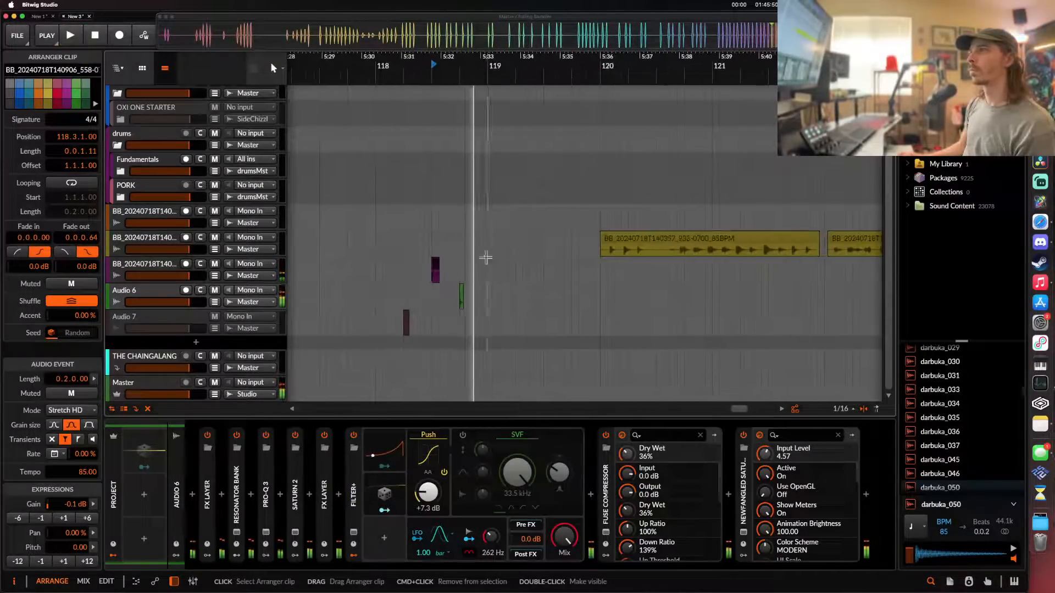
{"action": "scroll", "coordinate": [565, 252], "scroll_direction": "up", "scroll_amount": 5}
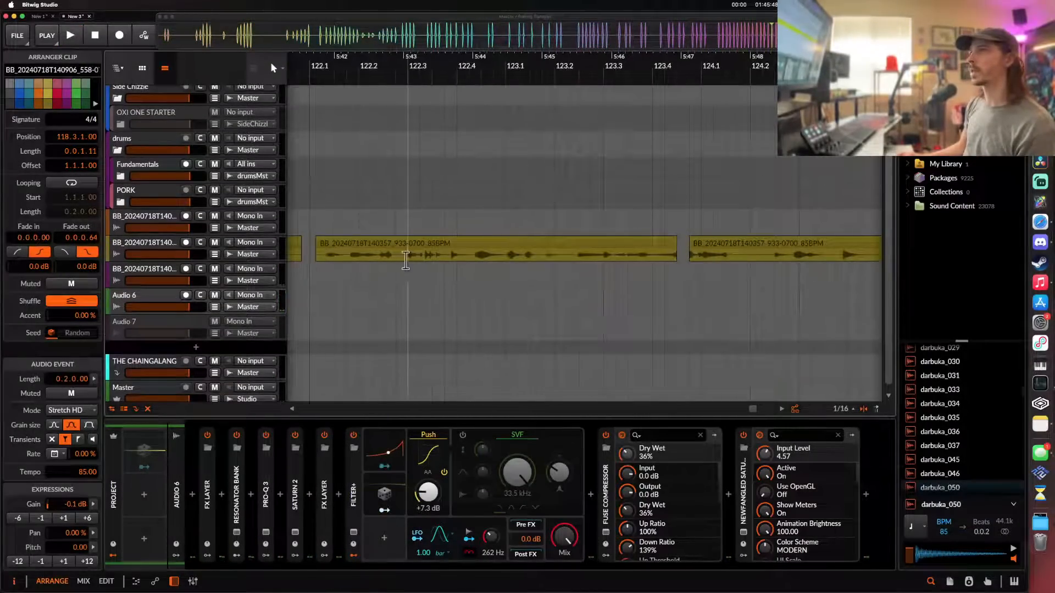
{"action": "left_click", "coordinate": [406, 261]}
{"action": "key", "text": "space"}
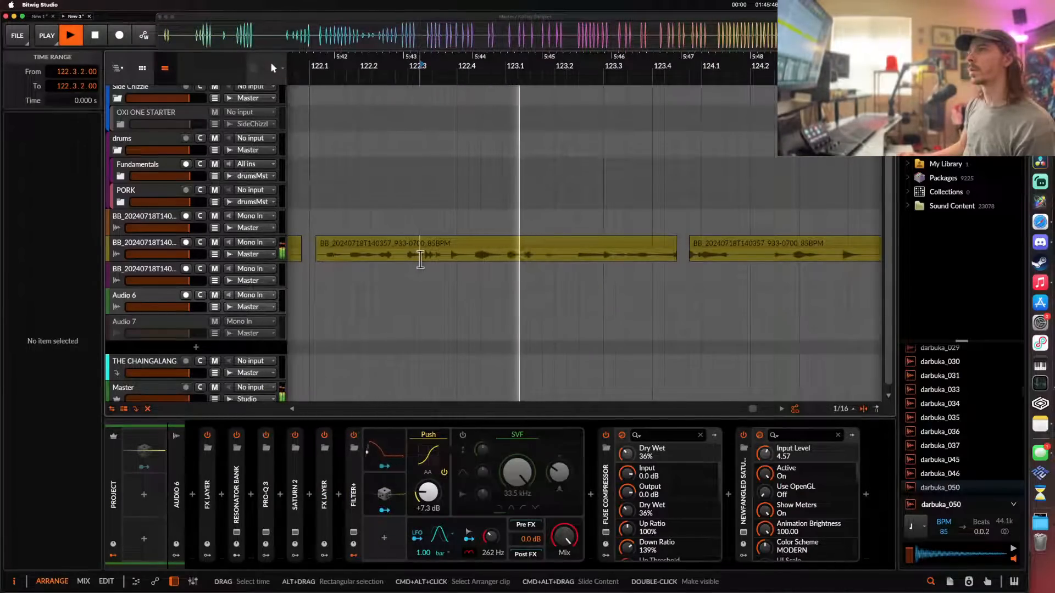
{"action": "key", "text": "space"}
{"action": "key", "text": "space"}
{"action": "left_click", "coordinate": [430, 259]}
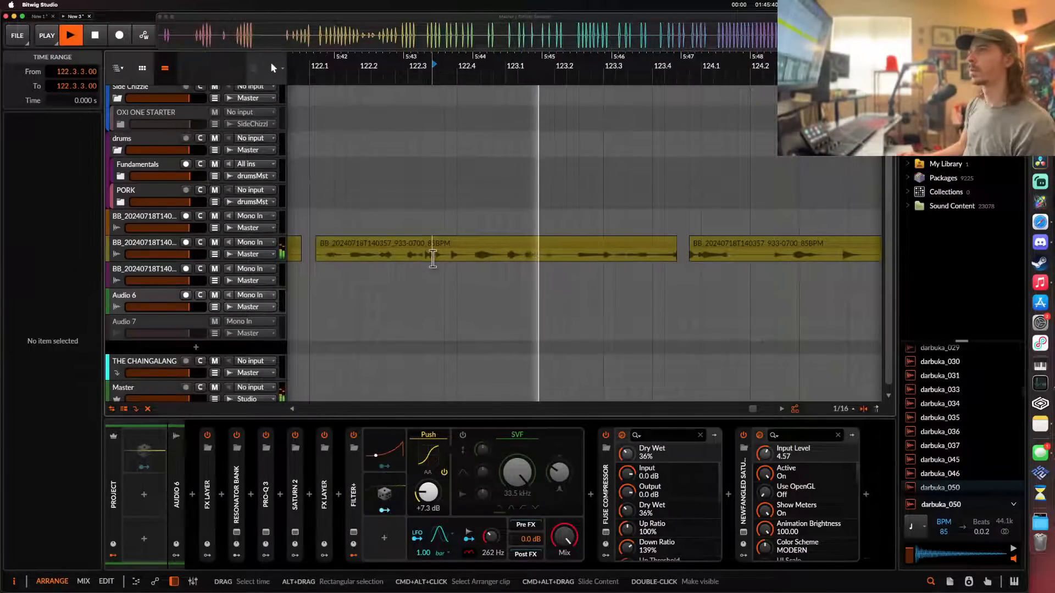
{"action": "scroll", "coordinate": [601, 257], "scroll_direction": "right", "scroll_amount": 5}
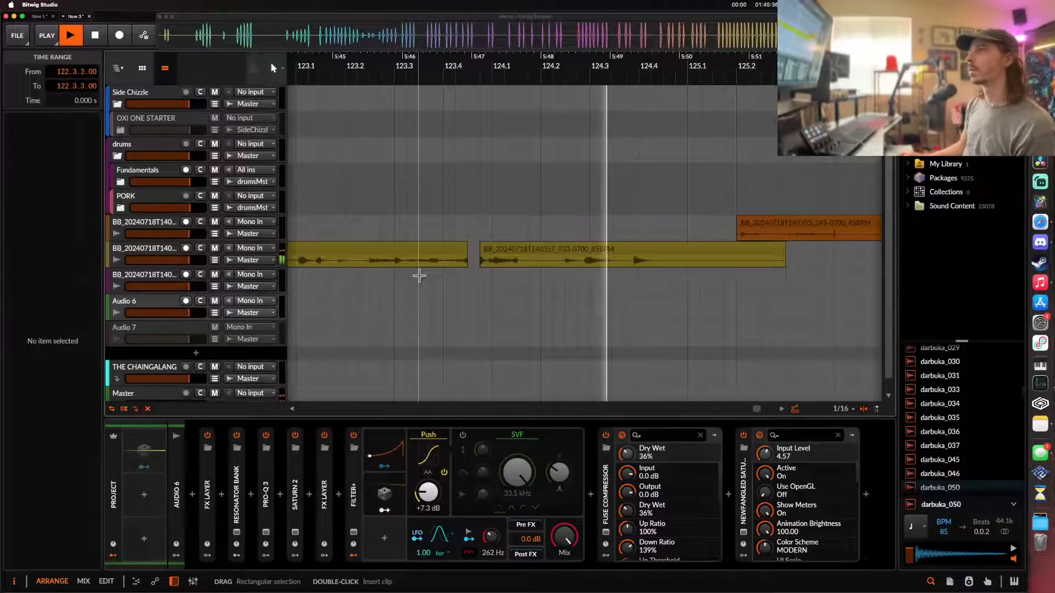
{"action": "scroll", "coordinate": [560, 264], "scroll_direction": "up", "scroll_amount": 5}
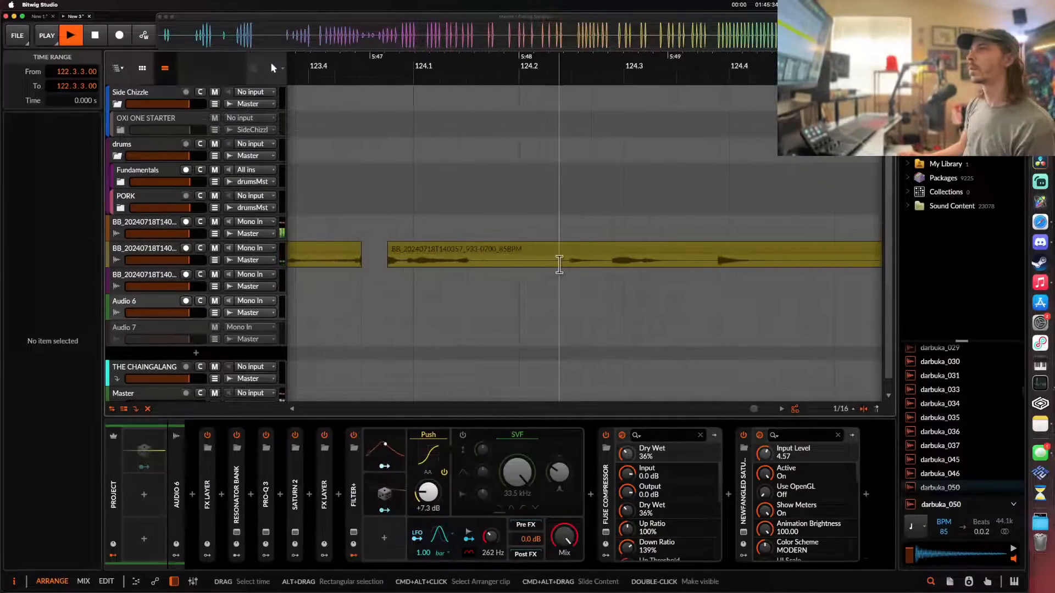
{"action": "scroll", "coordinate": [574, 264], "scroll_direction": "down", "scroll_amount": 8}
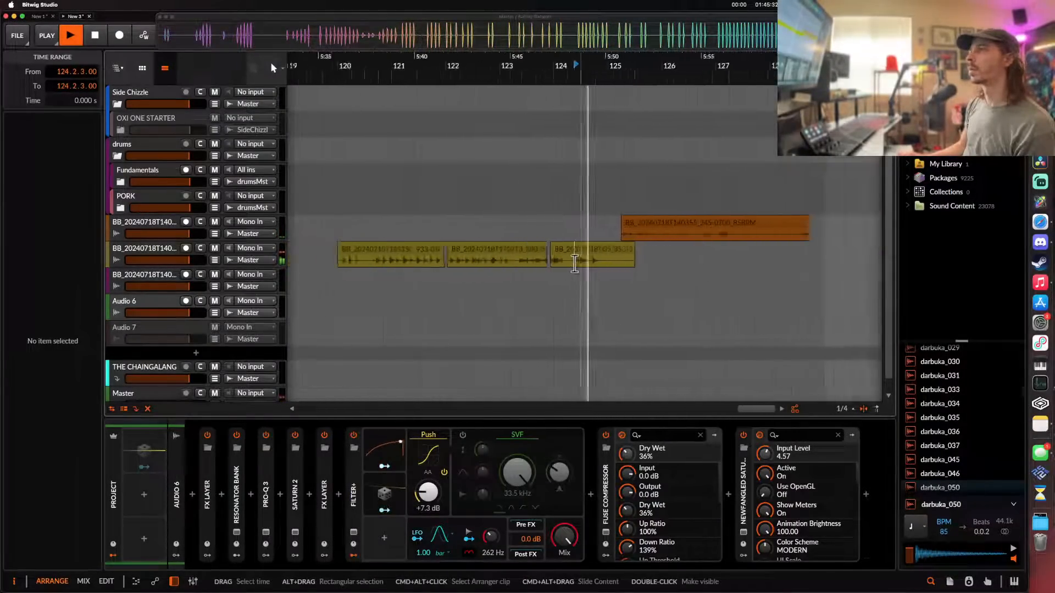
{"action": "scroll", "coordinate": [481, 268], "scroll_direction": "up", "scroll_amount": 6}
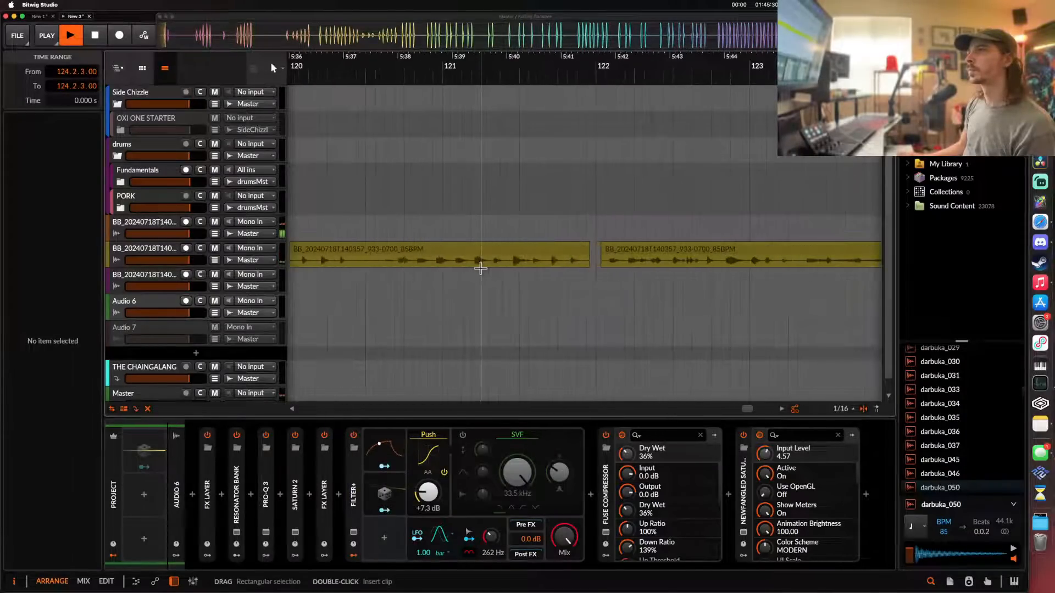
- Audition the first yellow recording from 120.1.2 and the second from 122.2.1 for a usable passage
{"action": "scroll", "coordinate": [432, 263], "scroll_direction": "left", "scroll_amount": 4}
{"action": "left_click", "coordinate": [412, 260]}
{"action": "key", "text": "space"}
{"action": "left_click", "coordinate": [405, 262]}
{"action": "key", "text": "space"}
{"action": "key", "text": "space"}
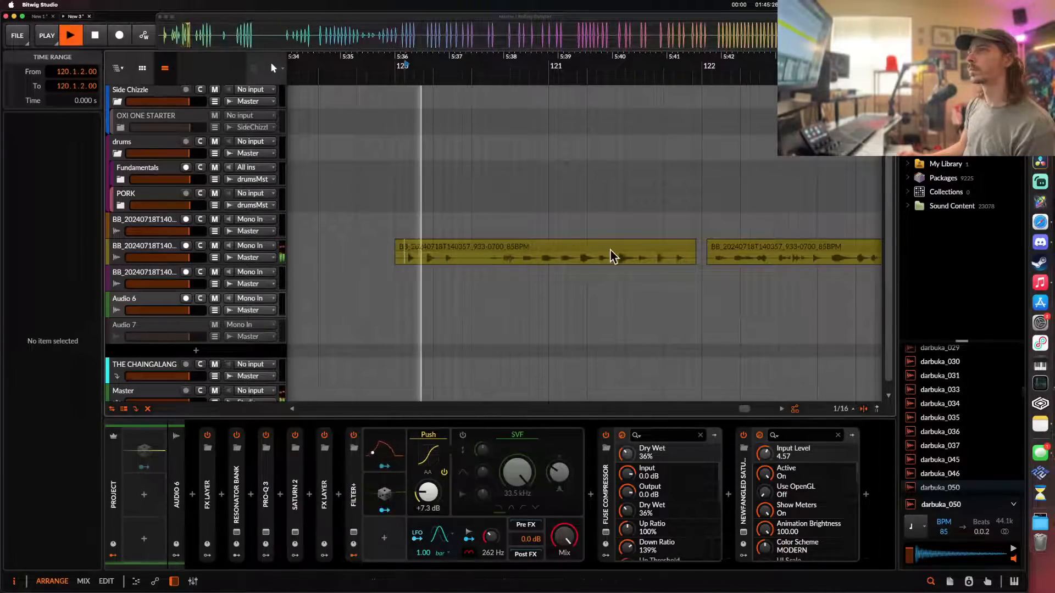
{"action": "left_click", "coordinate": [741, 262]}
{"action": "key", "text": "space"}
{"action": "key", "text": "space"}
{"action": "scroll", "coordinate": [741, 262], "scroll_direction": "up", "scroll_amount": 3}
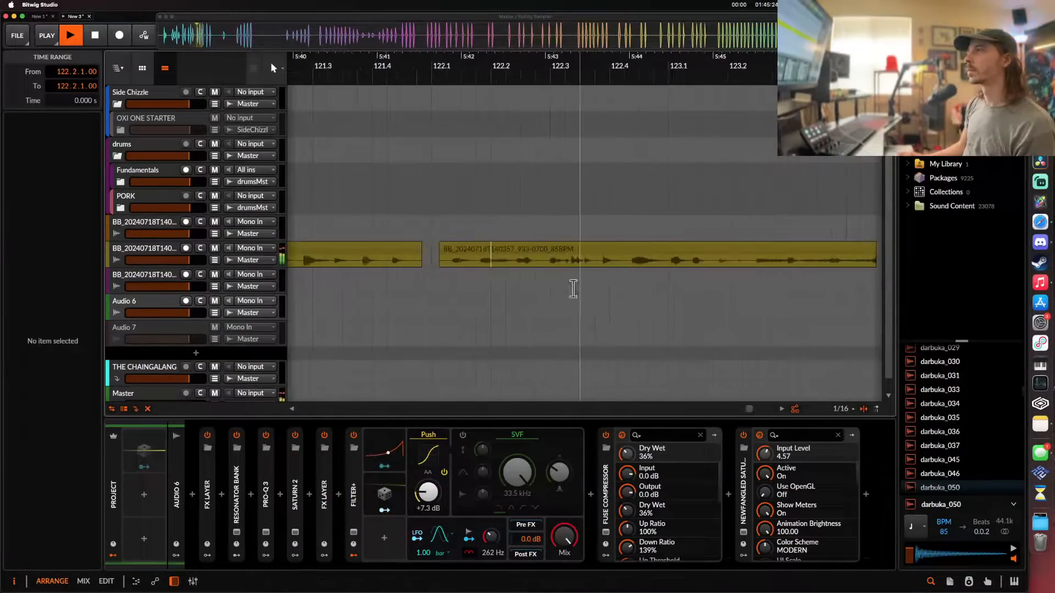
- Isolate a 0.1.0.00-long slice of the second yellow recording at 122.3.2 and cut it out
{"action": "scroll", "coordinate": [550, 264], "scroll_direction": "up", "scroll_amount": 3}
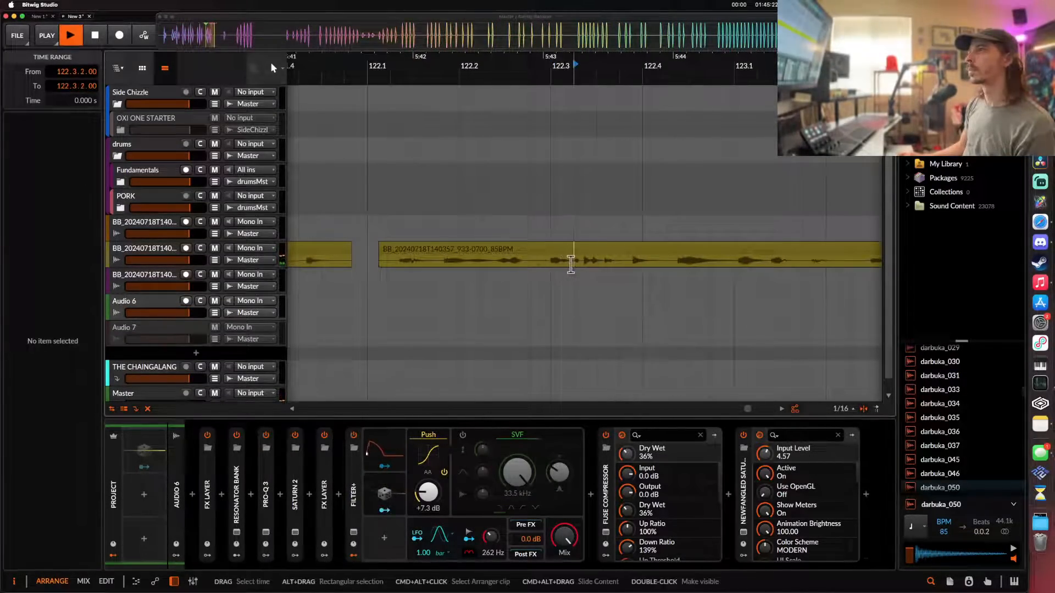
{"action": "left_click", "coordinate": [646, 256]}
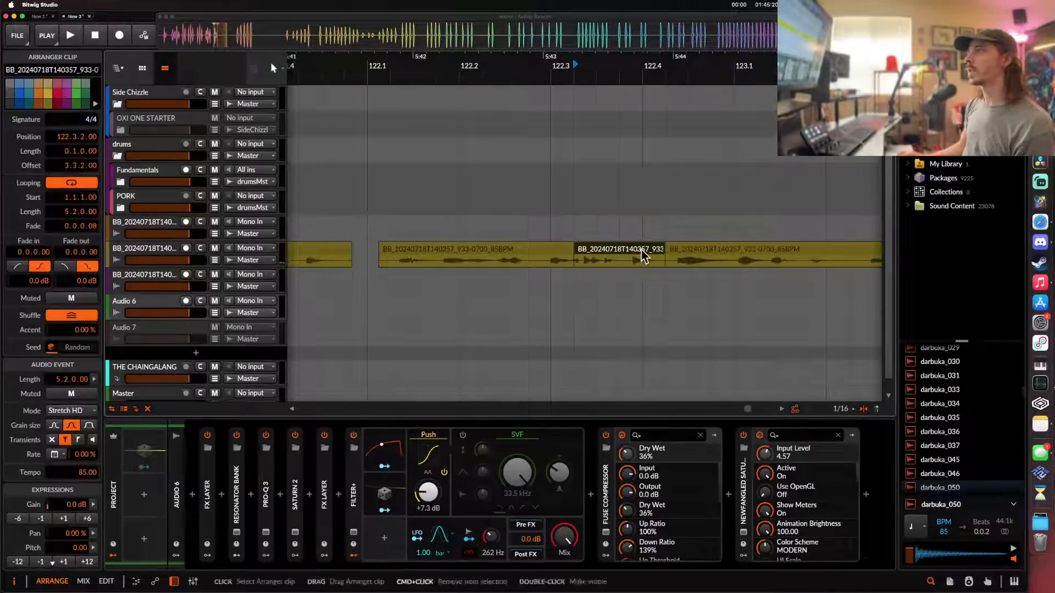
{"action": "key", "text": "Delete"}
- Add an audio track below the yellow recordings and paste the cut slice there at 129.1, the start of Main Section 1A
{"action": "scroll", "coordinate": [639, 248], "scroll_direction": "down", "scroll_amount": 10}
{"action": "scroll", "coordinate": [641, 249], "scroll_direction": "left", "scroll_amount": 2}
{"action": "scroll", "coordinate": [640, 248], "scroll_direction": "up", "scroll_amount": 6}
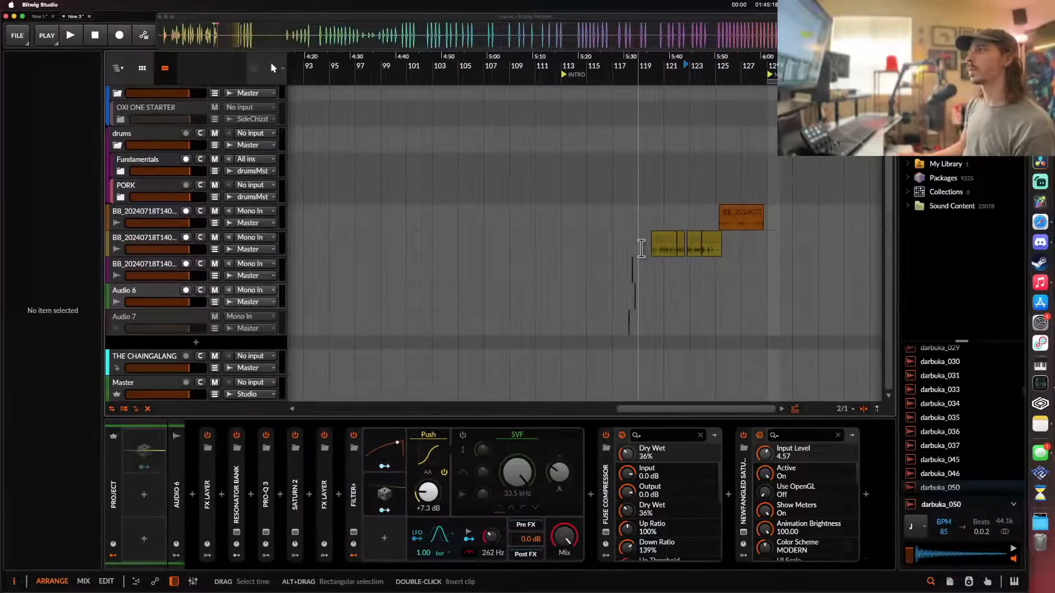
{"action": "double_click", "coordinate": [153, 256]}
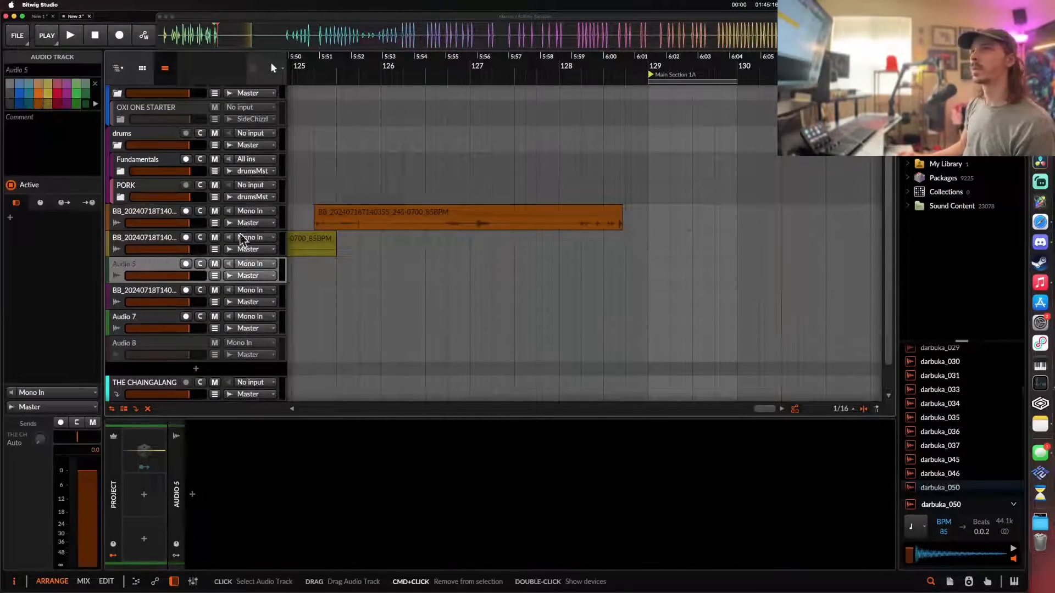
{"action": "left_click", "coordinate": [648, 275]}
{"action": "scroll", "coordinate": [648, 275], "scroll_direction": "up", "scroll_amount": 5}
{"action": "key", "text": "super+v"}
{"action": "scroll", "coordinate": [648, 277], "scroll_direction": "right", "scroll_amount": 3}
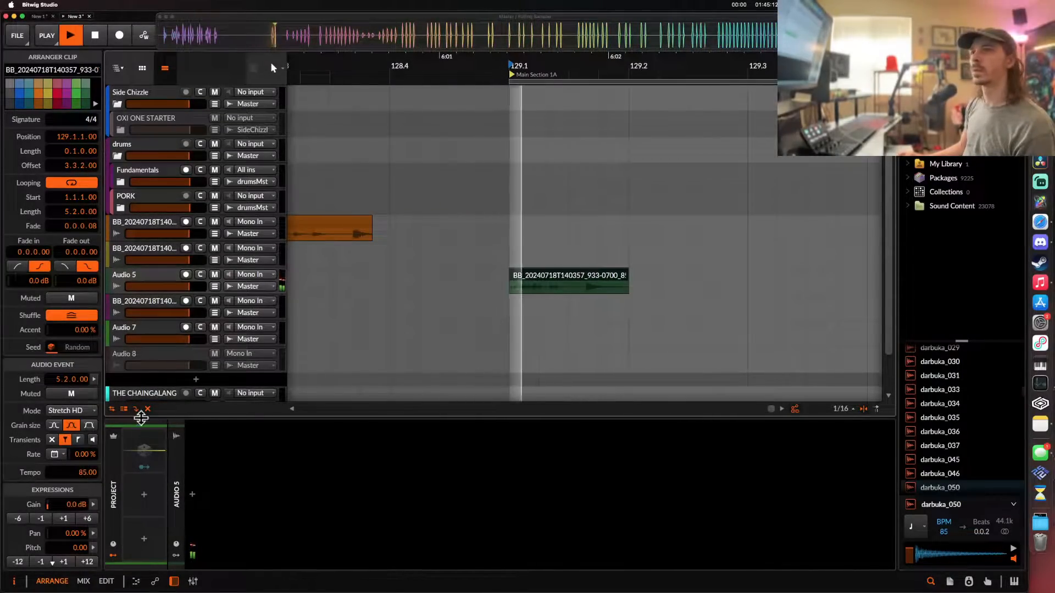
- Switch the pasted clip's stretch mode to Repitch, stretch it to a length of 0.2.0.00, and play it
{"action": "left_click", "coordinate": [87, 412]}
{"action": "left_click", "coordinate": [82, 396]}
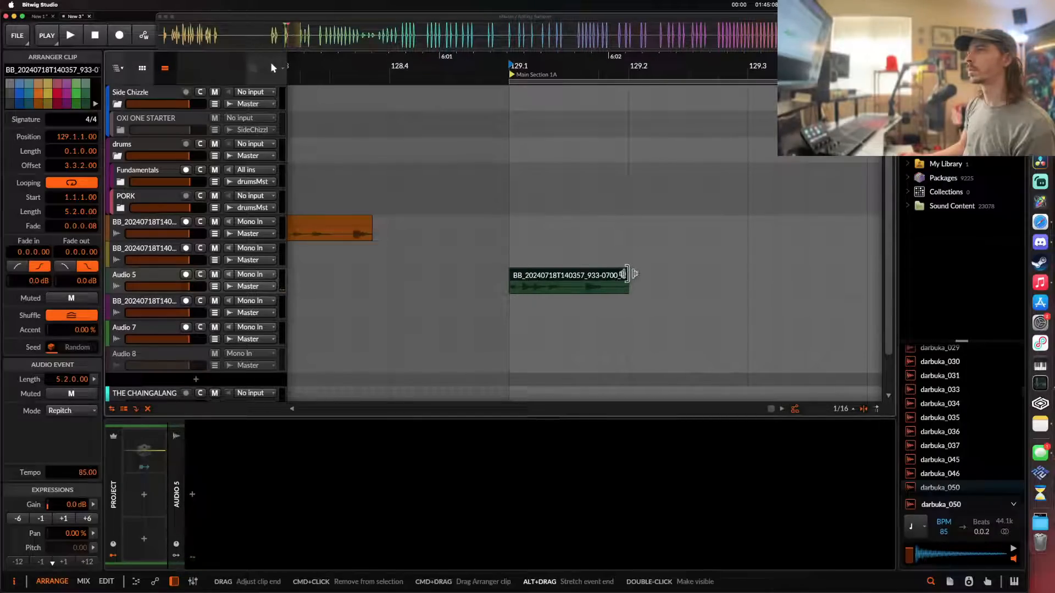
{"action": "key", "text": "space"}
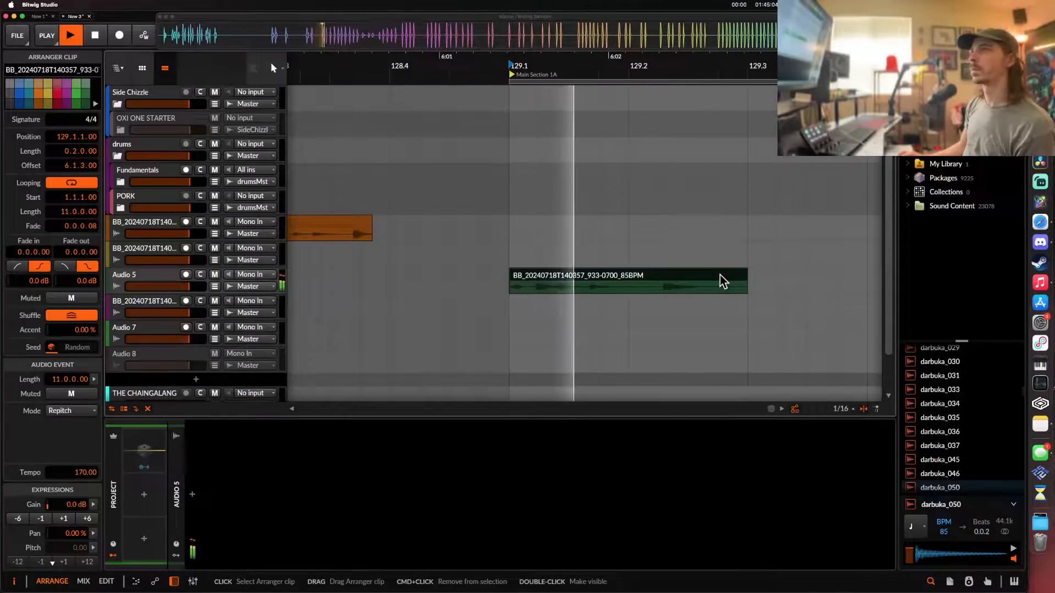
- Split the stretched clip 0.0.1.65 after its start, and place the second part at 129.2.1 with a length of 0.1.0.00
{"action": "left_click_drag", "start_coordinate": [559, 292], "coordinate": [623, 278]}
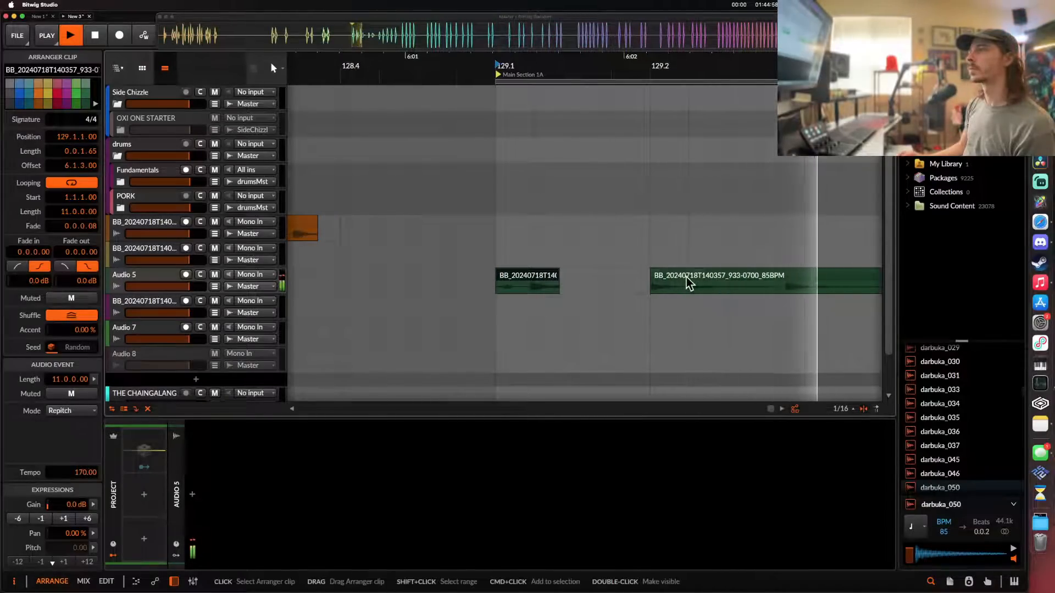
{"action": "key", "text": "space"}
{"action": "scroll", "coordinate": [745, 274], "scroll_direction": "down", "scroll_amount": 2}
{"action": "scroll", "coordinate": [745, 273], "scroll_direction": "down", "scroll_amount": 2}
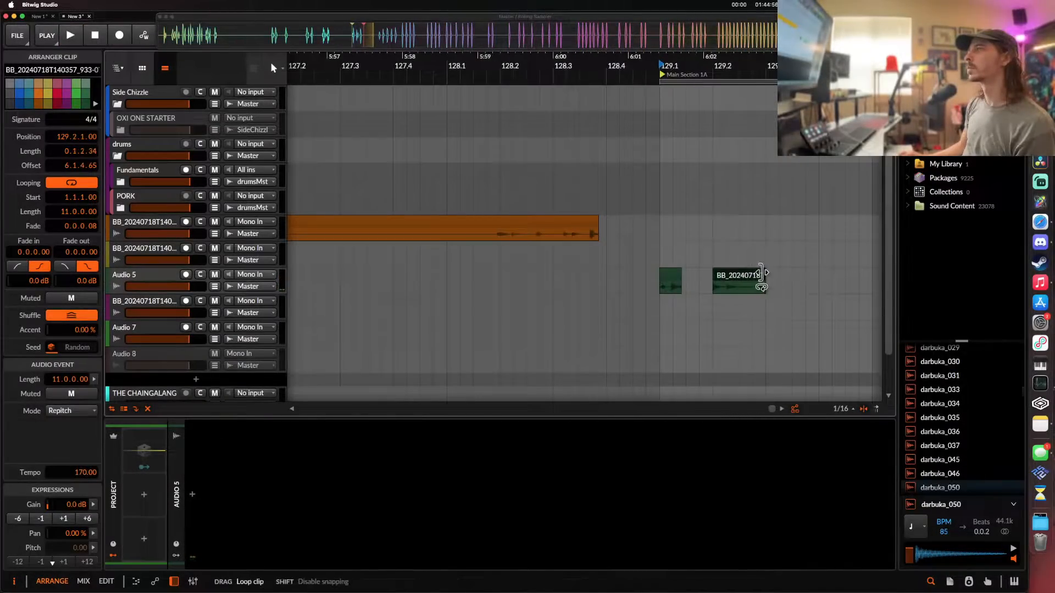
{"action": "left_click_drag", "start_coordinate": [762, 273], "coordinate": [761, 273]}
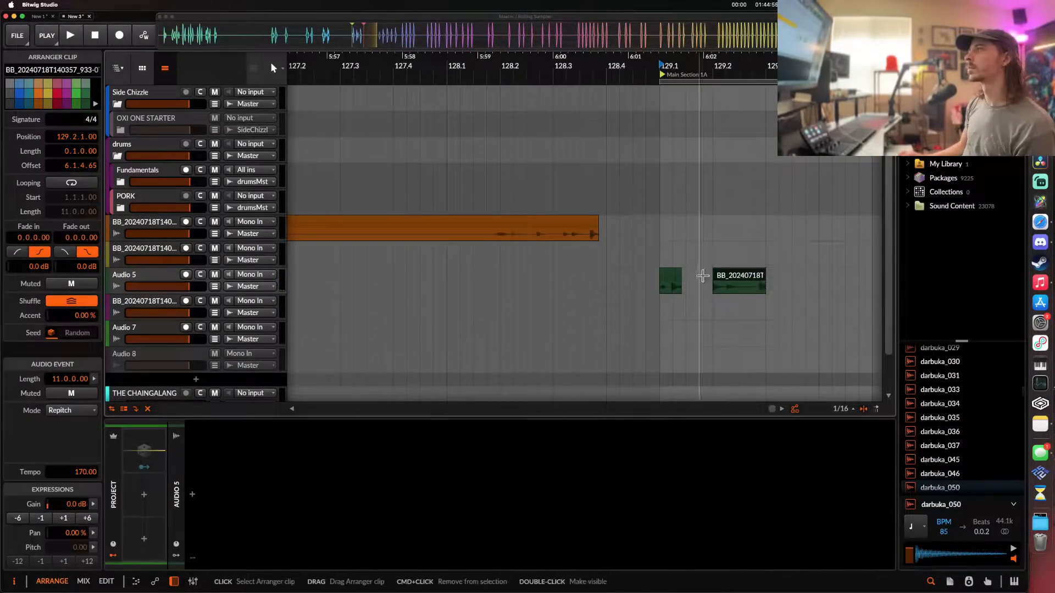
- Audition the first part at 129.1 and stretch it to a length of 0.0.3.00
{"action": "left_click", "coordinate": [666, 288]}
{"action": "key", "text": "space"}
{"action": "scroll", "coordinate": [662, 283], "scroll_direction": "up", "scroll_amount": 5}
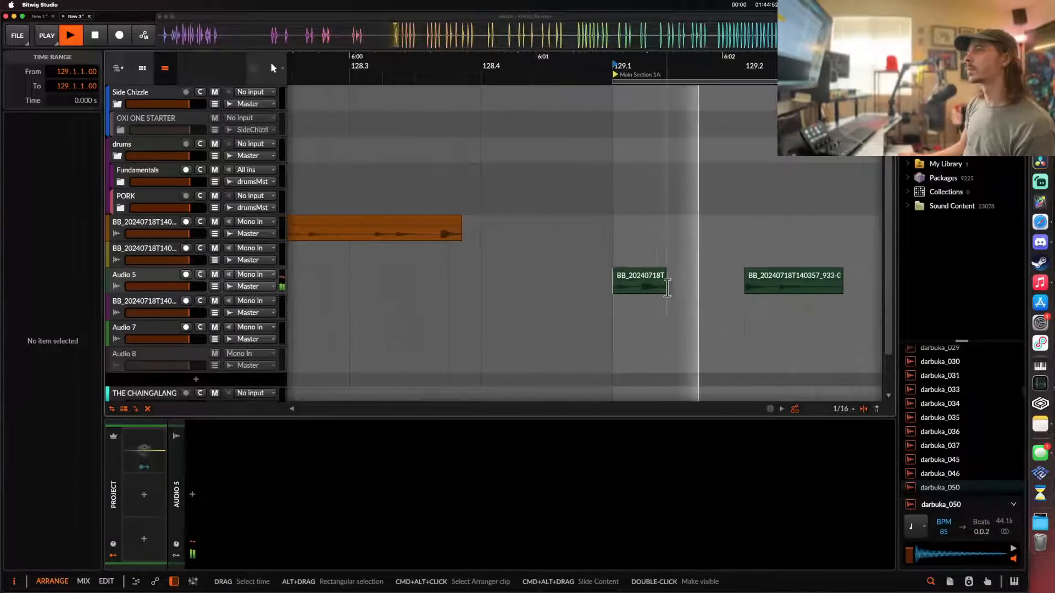
{"action": "key", "text": "space"}
{"action": "left_click_drag", "start_coordinate": [648, 276], "coordinate": [667, 276]}
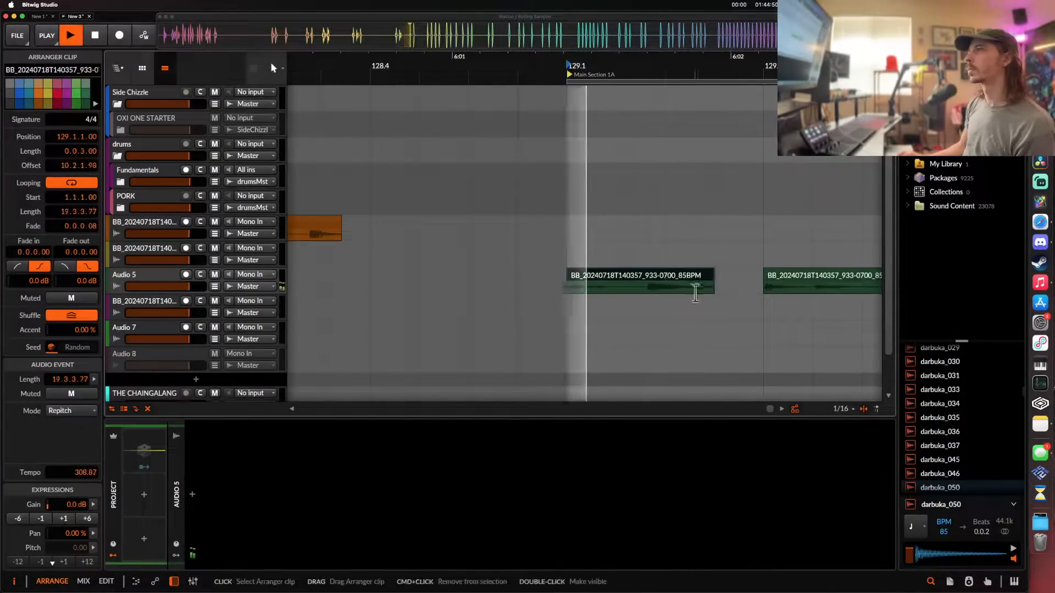
- Play the two repitched clips and stretch the one at 129.2 to a length of 0.1.0.00
{"action": "key", "text": "space"}
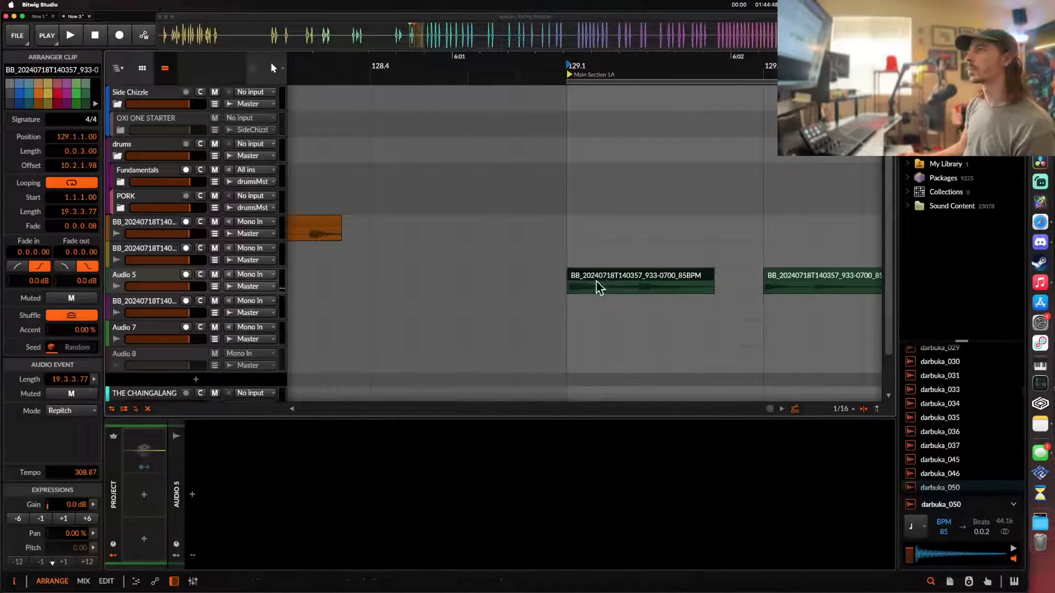
{"action": "key", "text": "space"}
{"action": "scroll", "coordinate": [595, 278], "scroll_direction": "down", "scroll_amount": 5}
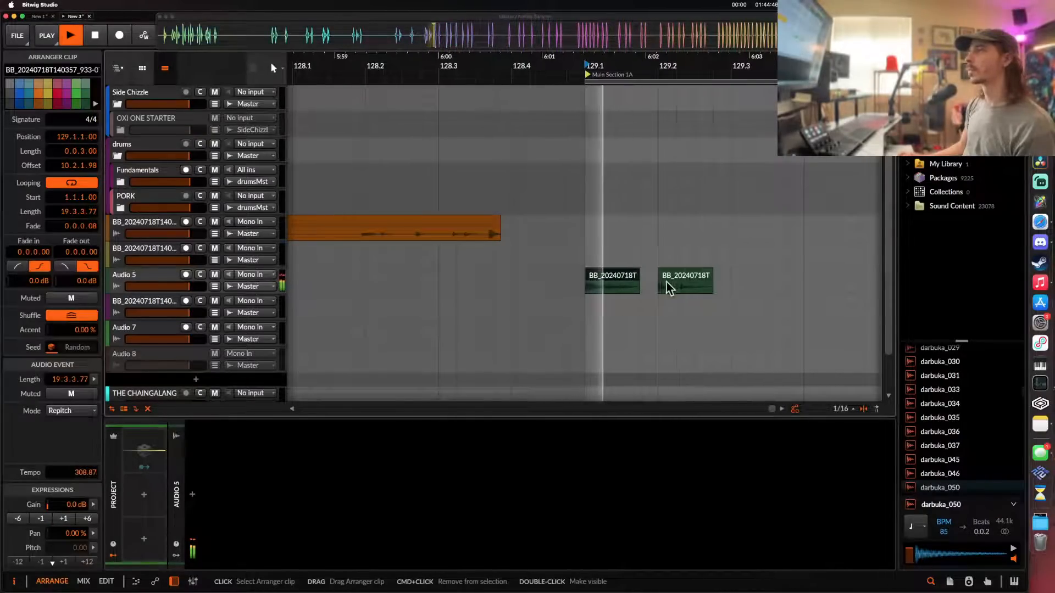
{"action": "left_click_drag", "start_coordinate": [713, 282], "coordinate": [732, 283]}
{"action": "key", "text": "space"}
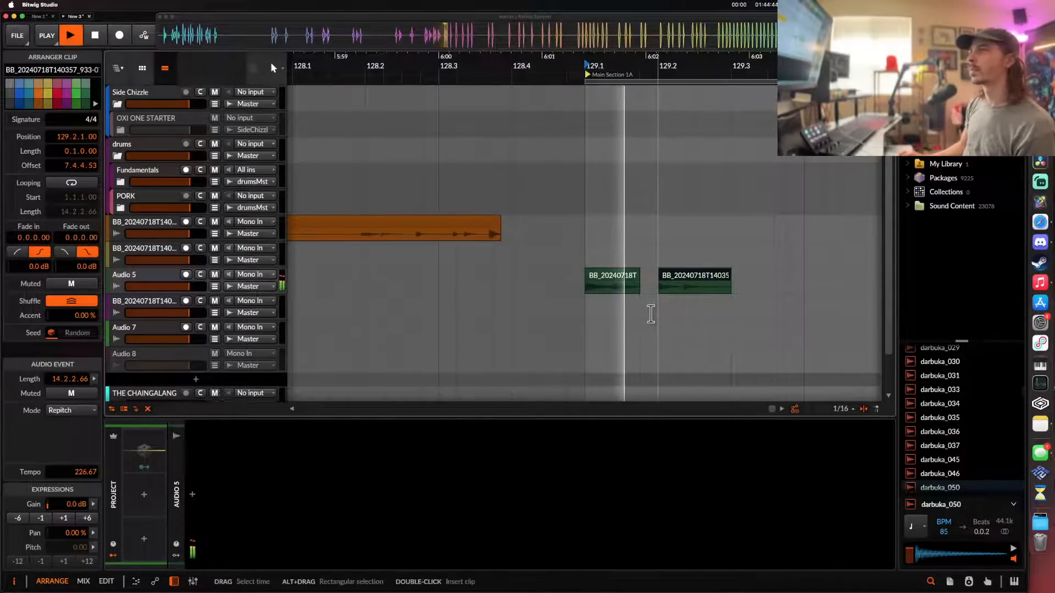
- Split the clip at 129.2 one sixteenth after its start, place the remainder at 129.2.3.00, and play it
{"action": "scroll", "coordinate": [714, 281], "scroll_direction": "up", "scroll_amount": 3}
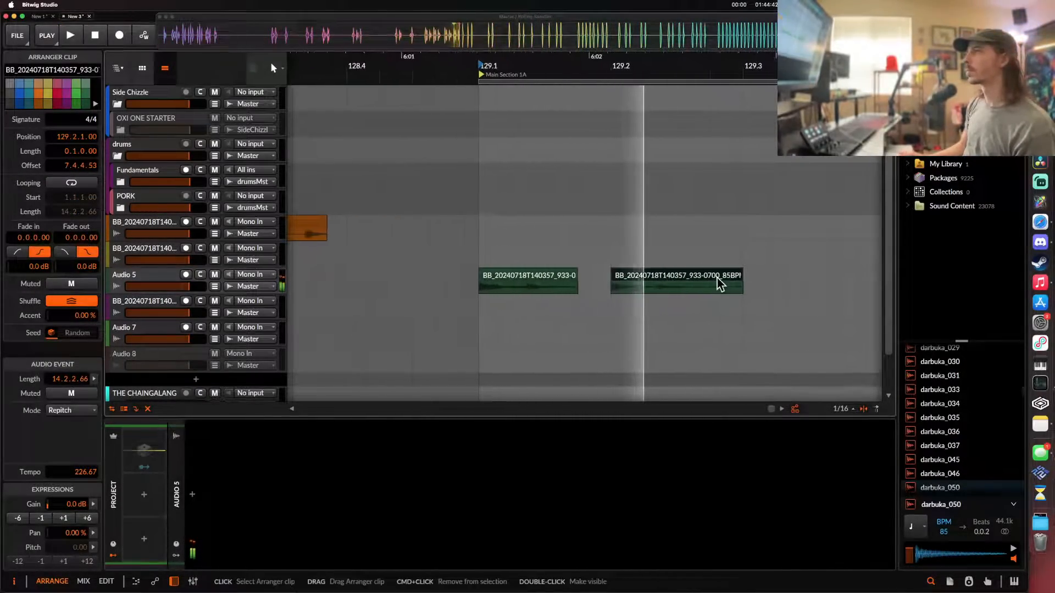
{"action": "left_click", "coordinate": [648, 299], "text": "alt"}
{"action": "left_click", "coordinate": [676, 278]}
{"action": "key", "text": "space"}
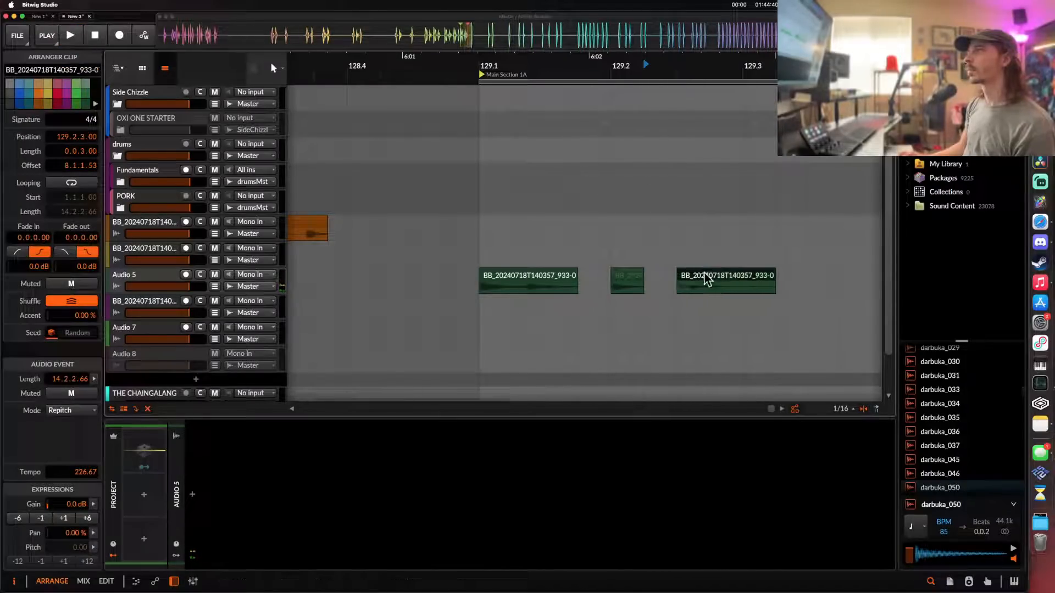
- Play from 129.1, move the last clip to 129.2.4.00, and stretch it to a length of 0.0.1.53
{"action": "left_click", "coordinate": [542, 281]}
{"action": "key", "text": "space"}
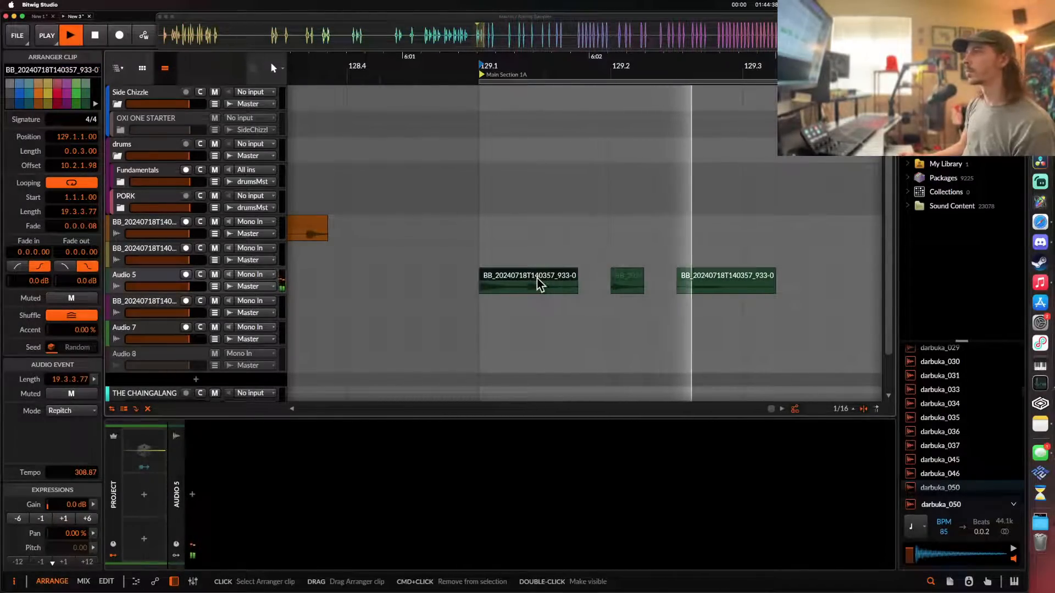
{"action": "key", "text": "space"}
{"action": "left_click_drag", "start_coordinate": [690, 282], "coordinate": [712, 281]}
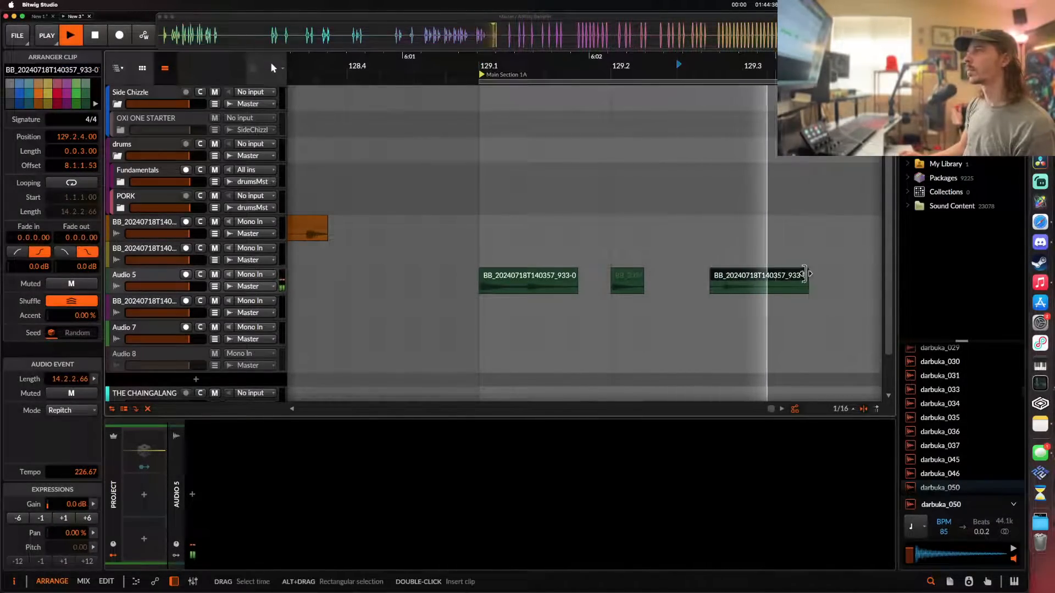
{"action": "left_click", "coordinate": [849, 280]}
{"action": "left_click_drag", "start_coordinate": [809, 279], "coordinate": [759, 277]}
{"action": "key", "text": "space"}
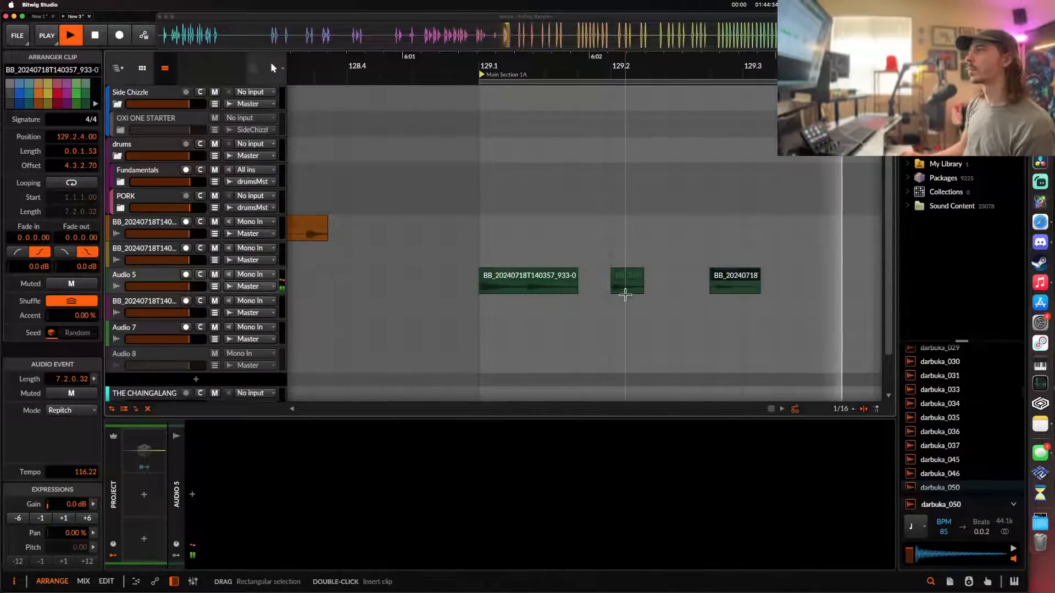
- Audition the clip at 129.1 at different stretch lengths and set its length to 0.0.2.33
{"action": "left_click", "coordinate": [516, 283]}
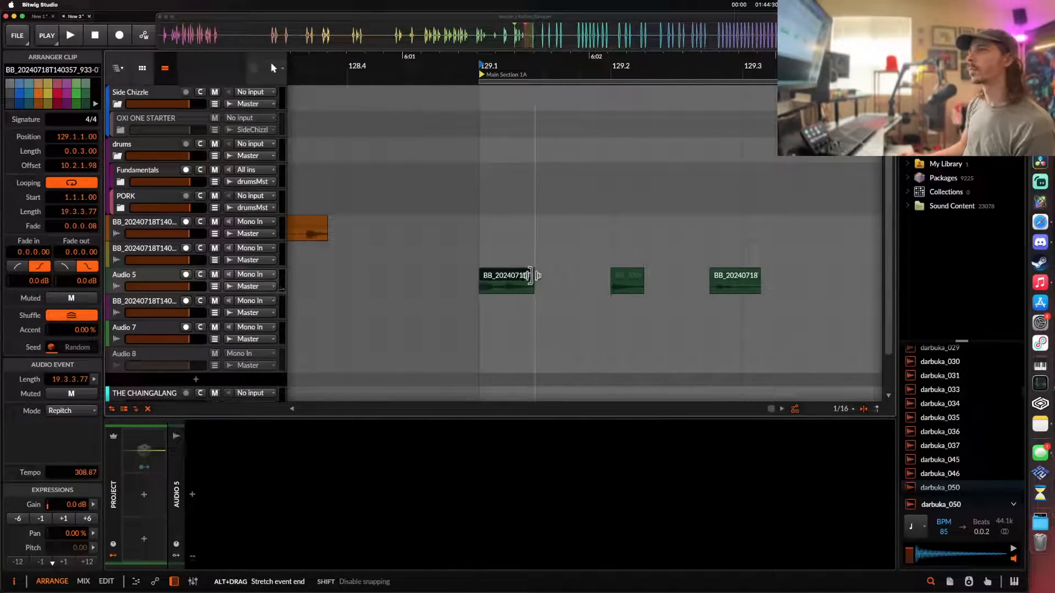
{"action": "key", "text": "space"}
{"action": "key", "text": "space"}
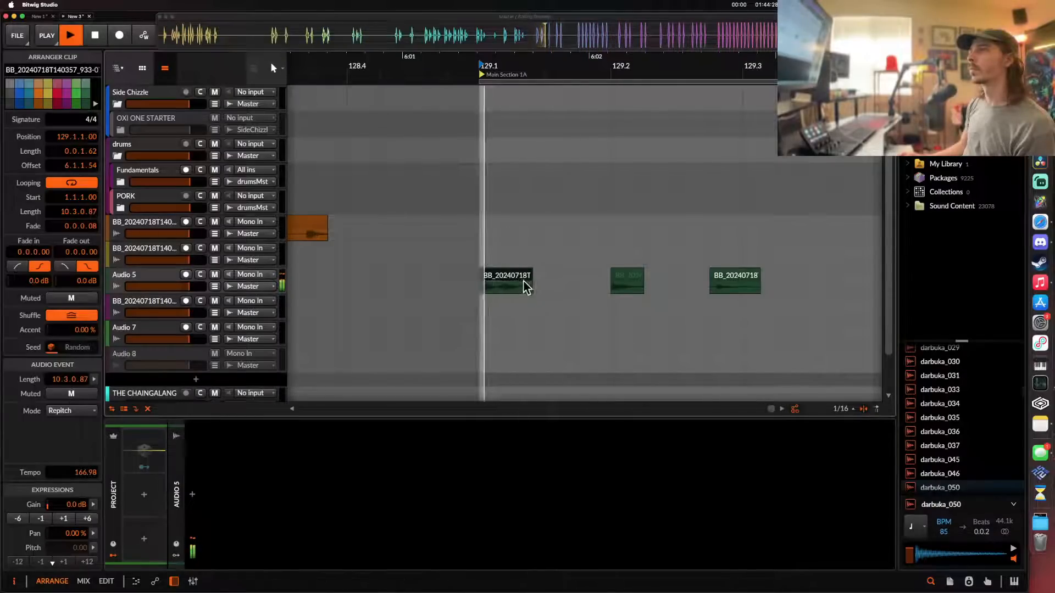
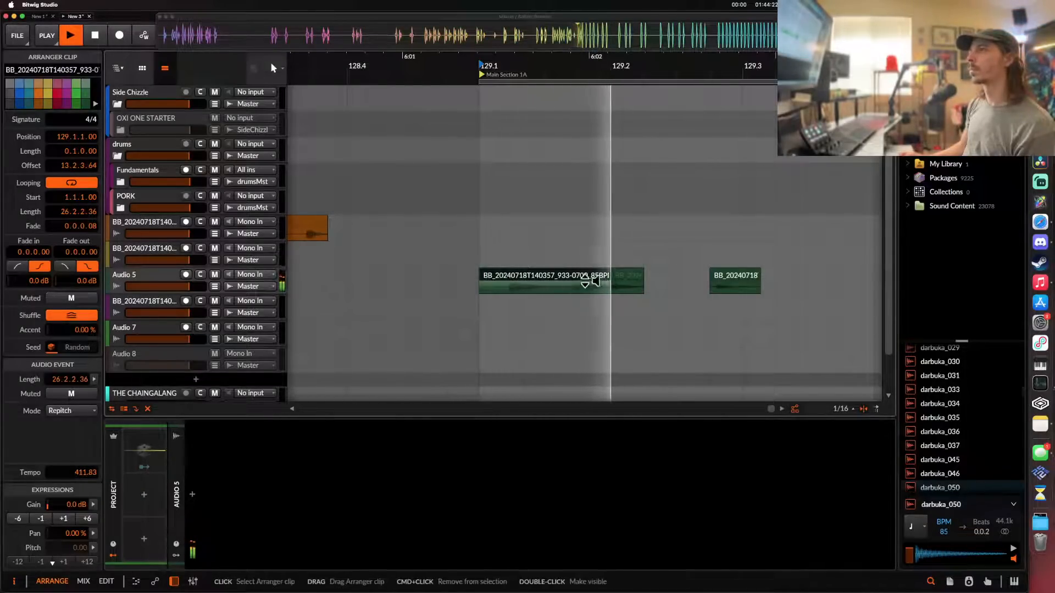
{"action": "left_click_drag", "start_coordinate": [605, 280], "coordinate": [555, 285]}
{"action": "key", "text": "space"}
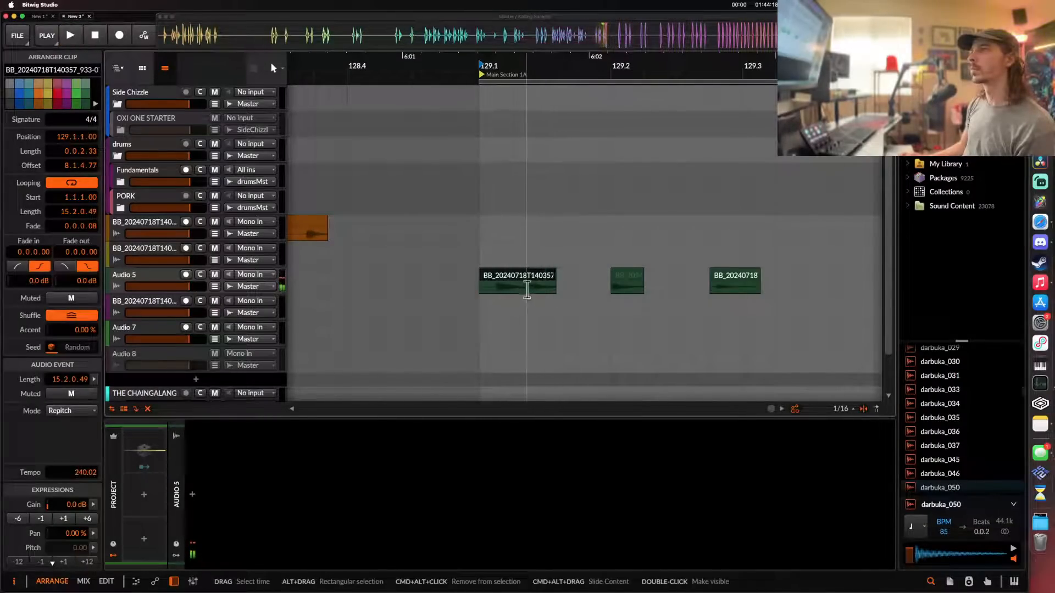
- Split off the end of the clip at 129.1, place that piece at 129.1.1.32, and play the result
{"action": "left_click", "coordinate": [532, 288]}
{"action": "key", "text": "super+e"}
{"action": "left_click", "coordinate": [546, 280]}
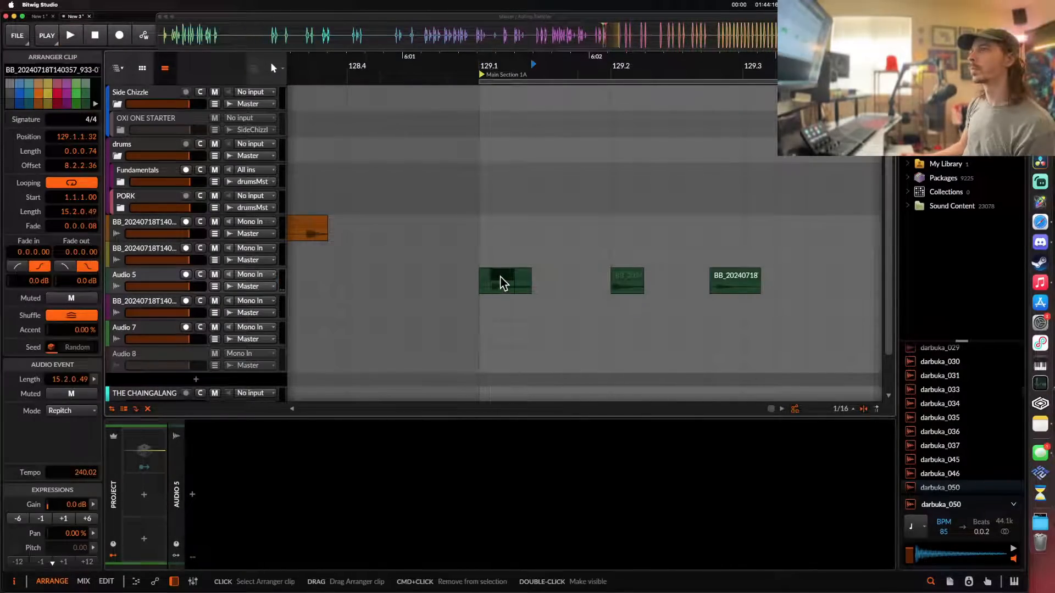
{"action": "double_click", "coordinate": [500, 278]}
{"action": "key", "text": "space"}
{"action": "key", "text": "space"}
- Duplicate the first three sixteenths of the Audio 5 clips from 129.1 and play the pattern
{"action": "left_click_drag", "start_coordinate": [480, 288], "coordinate": [577, 286]}
{"action": "key", "text": "super+d"}
{"action": "left_click", "coordinate": [480, 288]}
{"action": "key", "text": "space"}
{"action": "key", "text": "space"}
- Duplicate the one-beat range starting at 129.1 into 129.2.1.00 to 129.3.1.00 and play it
{"action": "left_click_drag", "start_coordinate": [479, 288], "coordinate": [610, 287]}
{"action": "key", "text": "super+d"}
{"action": "key", "text": "space"}
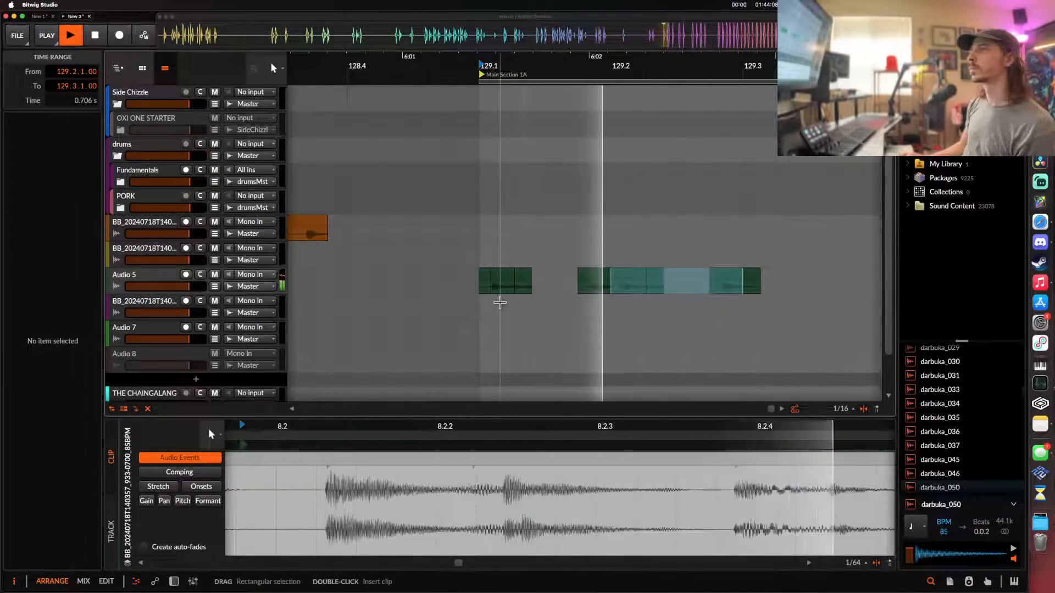
{"action": "key", "text": "space"}
- Shift the second slice after 129.2 forward by about one sixteenth note and play the pattern
{"action": "left_click", "coordinate": [619, 284]}
{"action": "left_click_drag", "start_coordinate": [630, 278], "coordinate": [669, 276]}
{"action": "left_click", "coordinate": [503, 275]}
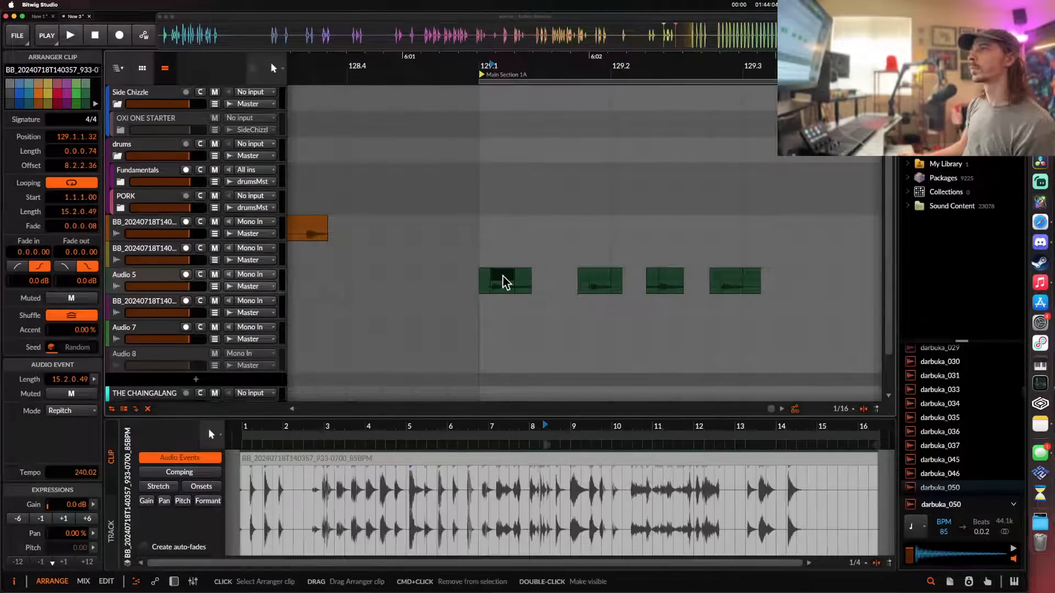
{"action": "key", "text": "space"}
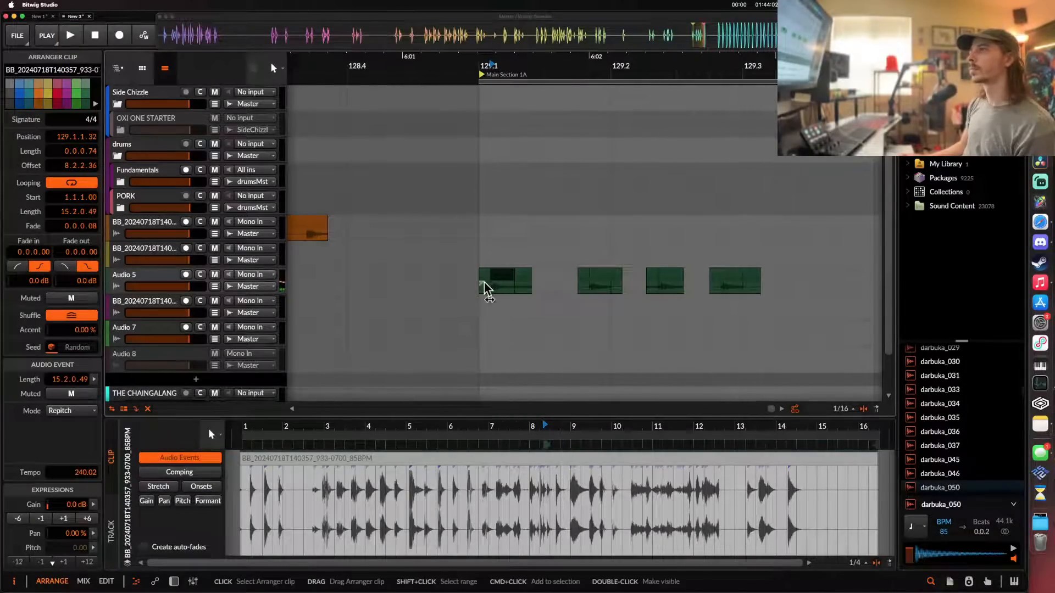
- Duplicate the two-beat pattern starting at 129.1 into 129.3.1.00 to 130.1.1.00 and play it
{"action": "left_click_drag", "start_coordinate": [483, 285], "coordinate": [740, 281]}
{"action": "scroll", "coordinate": [740, 281], "scroll_direction": "down", "scroll_amount": 3}
{"action": "key", "text": "super+d"}
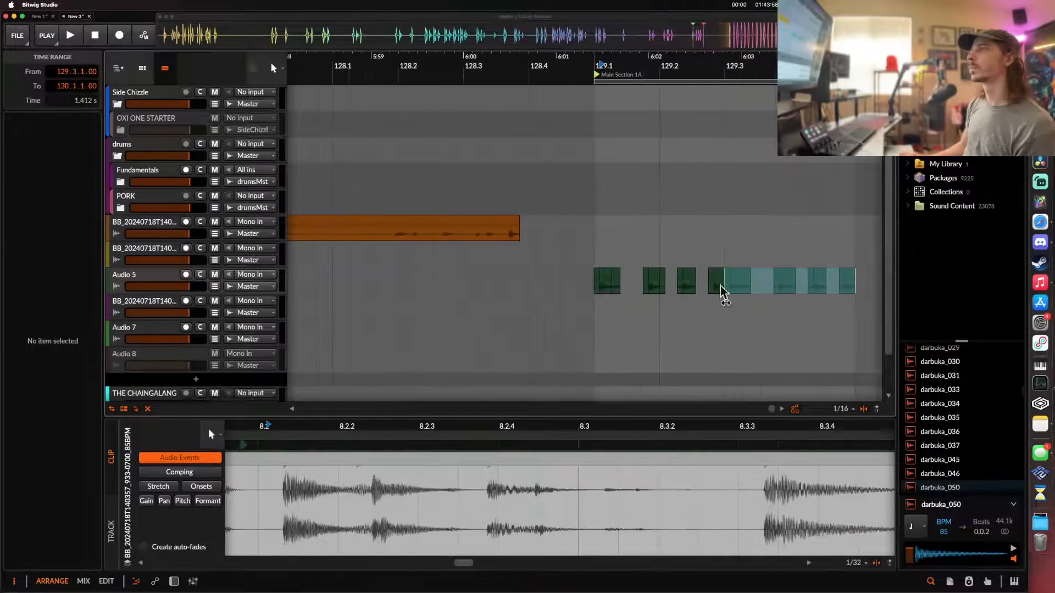
{"action": "left_click", "coordinate": [602, 283]}
{"action": "key", "text": "space"}
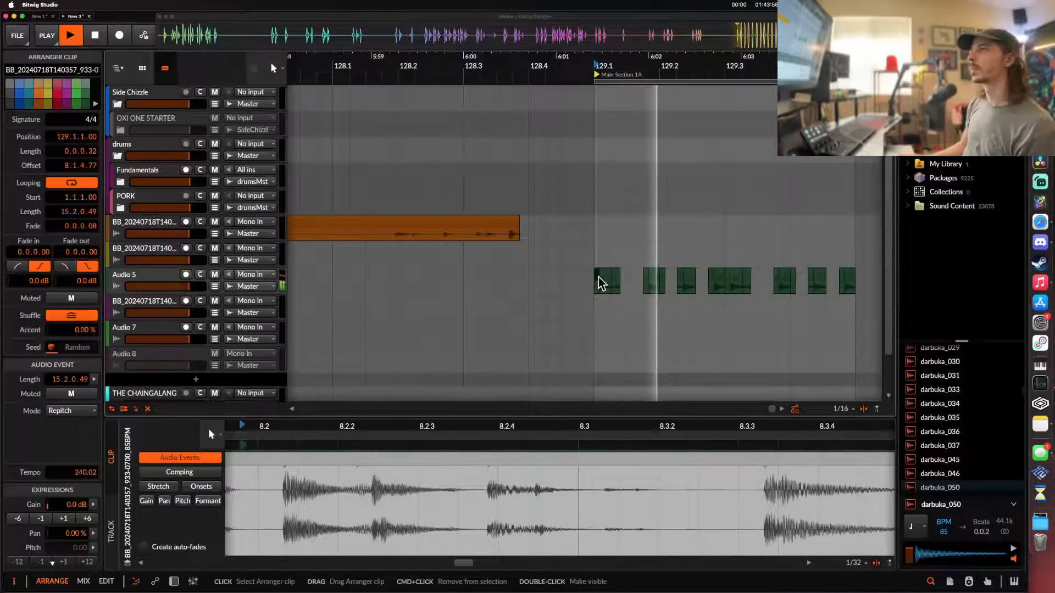
- Insert a Time Shift device on the Audio 5 track and set it to 20.9 ms
{"action": "scroll", "coordinate": [598, 278], "scroll_direction": "right", "scroll_amount": 3}
{"action": "scroll", "coordinate": [598, 276], "scroll_direction": "up", "scroll_amount": 2}
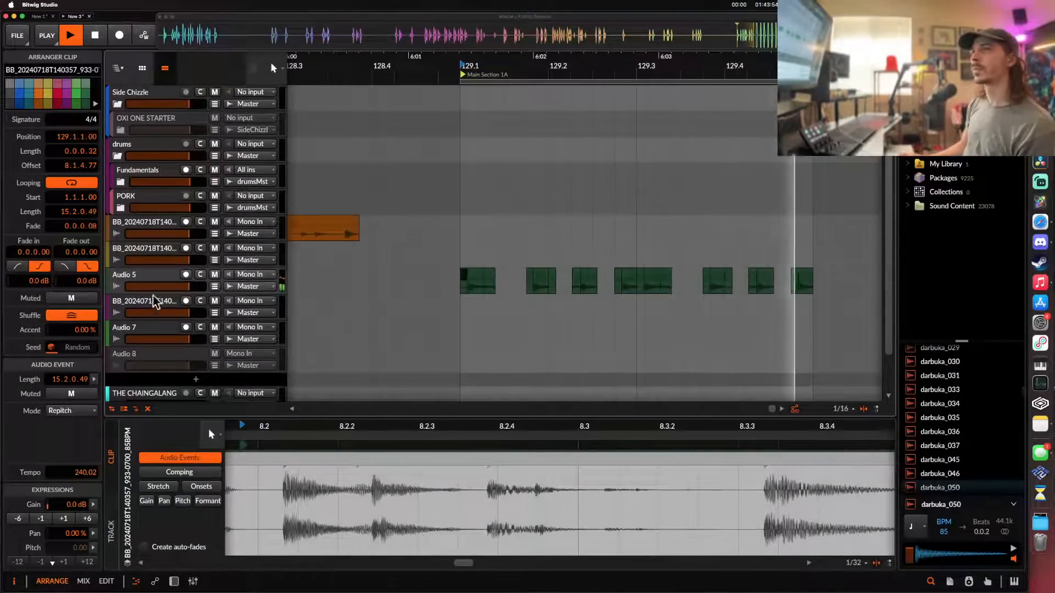
{"action": "double_click", "coordinate": [142, 282]}
{"action": "left_click", "coordinate": [192, 496]}
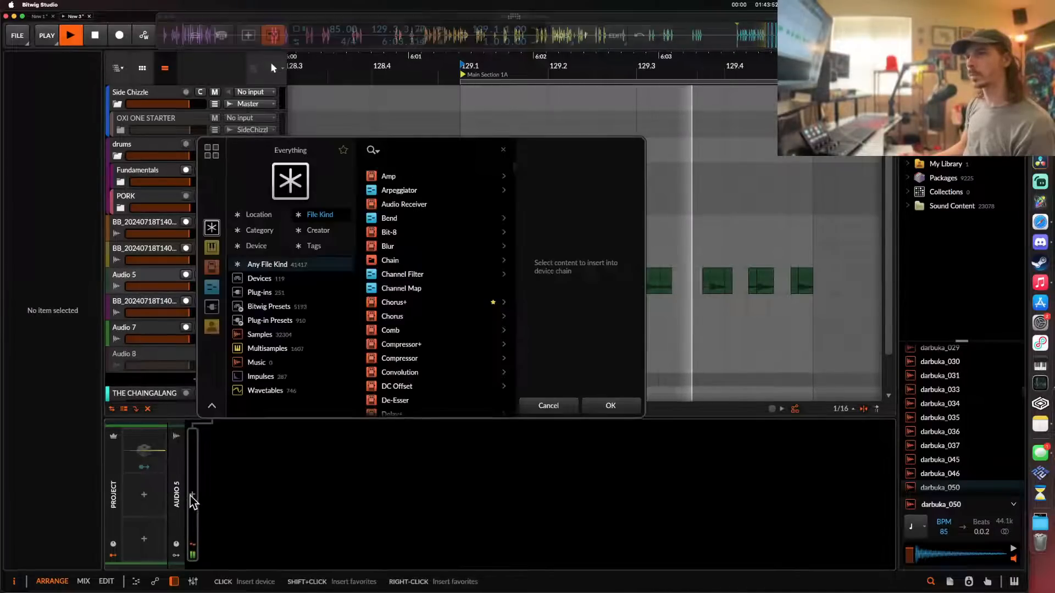
{"action": "type", "text": "TIME"}
{"action": "left_click", "coordinate": [388, 181]}
{"action": "left_click", "coordinate": [601, 404]}
{"action": "left_click_drag", "start_coordinate": [238, 496], "coordinate": [238, 488]}
- Insert kHs Frequency Shifter before Time Shift and set its shift to 160 Hz
{"action": "left_click", "coordinate": [193, 498]}
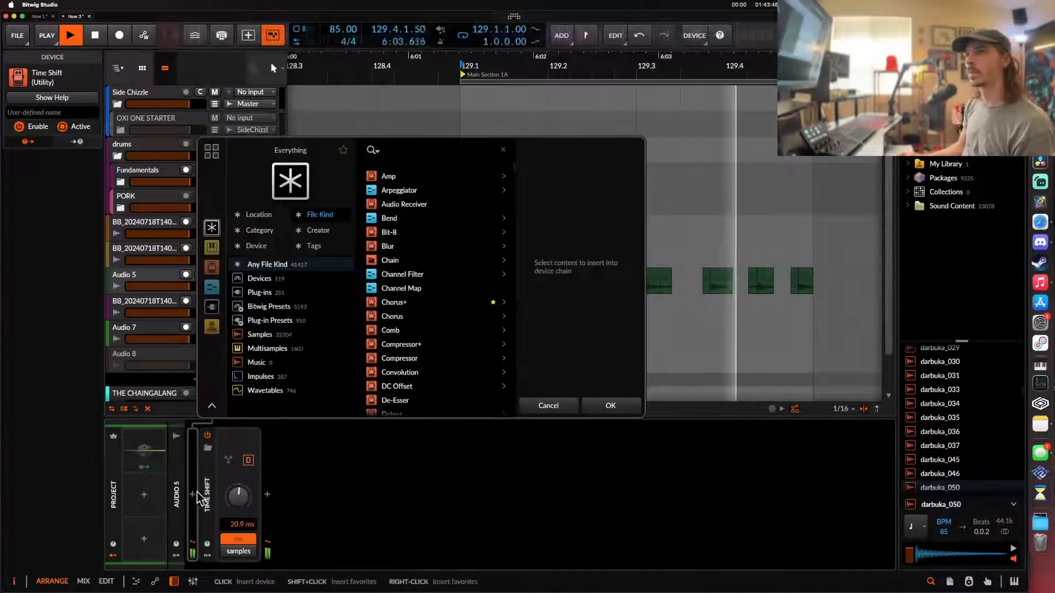
{"action": "type", "text": "FRE"}
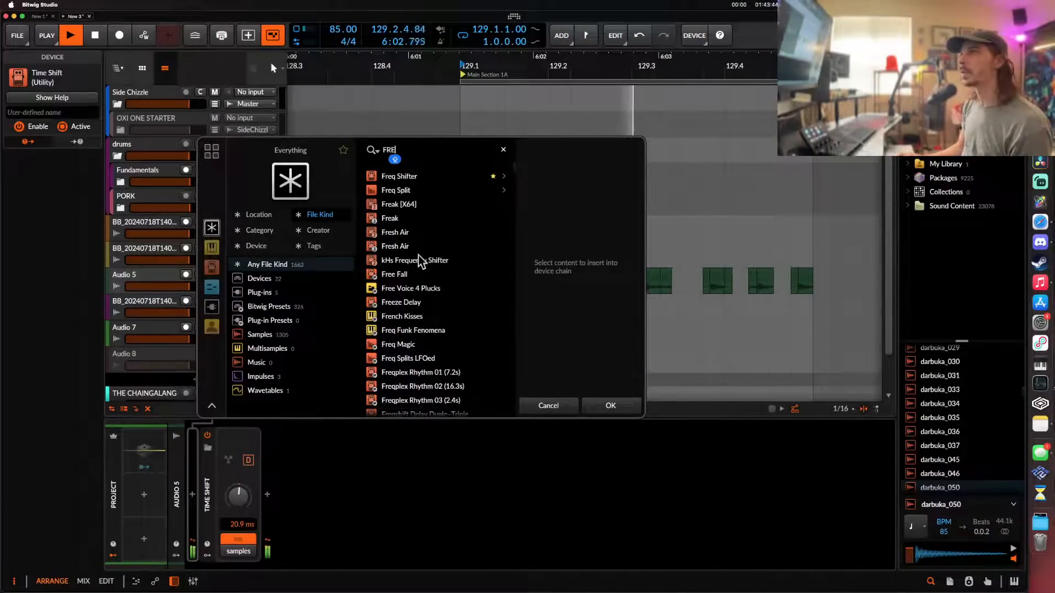
{"action": "left_click", "coordinate": [419, 256]}
{"action": "left_click", "coordinate": [603, 403]}
{"action": "left_click_drag", "start_coordinate": [508, 296], "coordinate": [506, 301]}
- Insert Pro-Q 3 before Time Shift and cut a narrow bell at 1245 Hz by 6.85 dB
{"action": "left_click", "coordinate": [267, 494]}
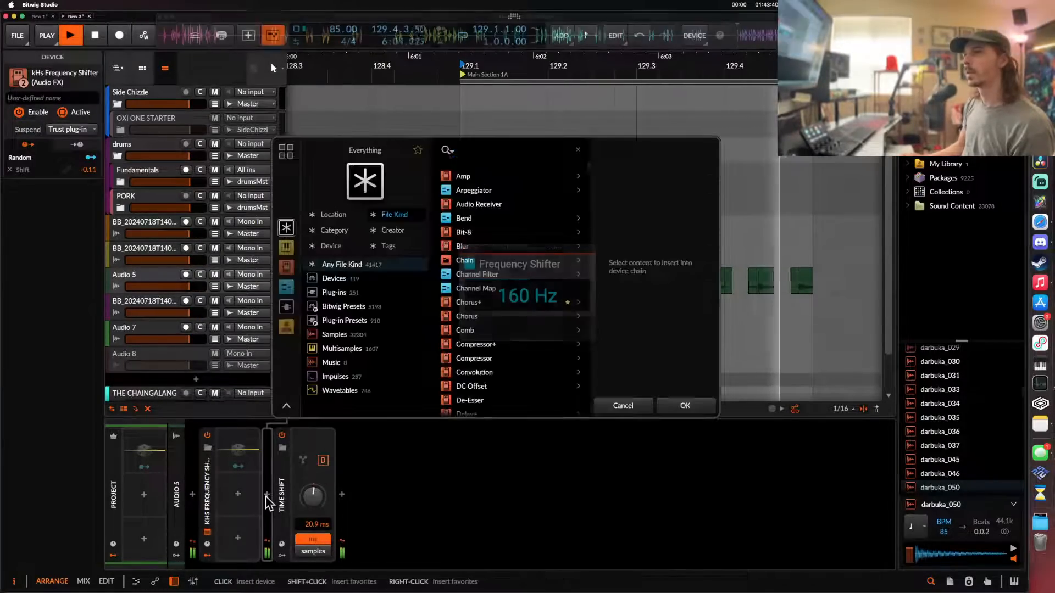
{"action": "type", "text": "PRO"}
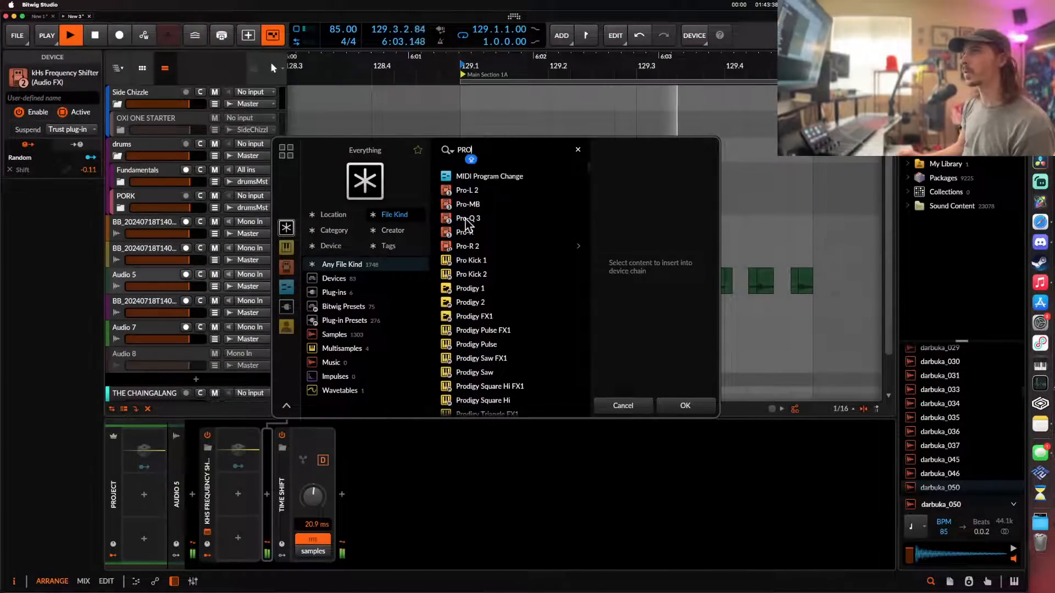
{"action": "left_click", "coordinate": [465, 219]}
{"action": "left_click", "coordinate": [686, 405]}
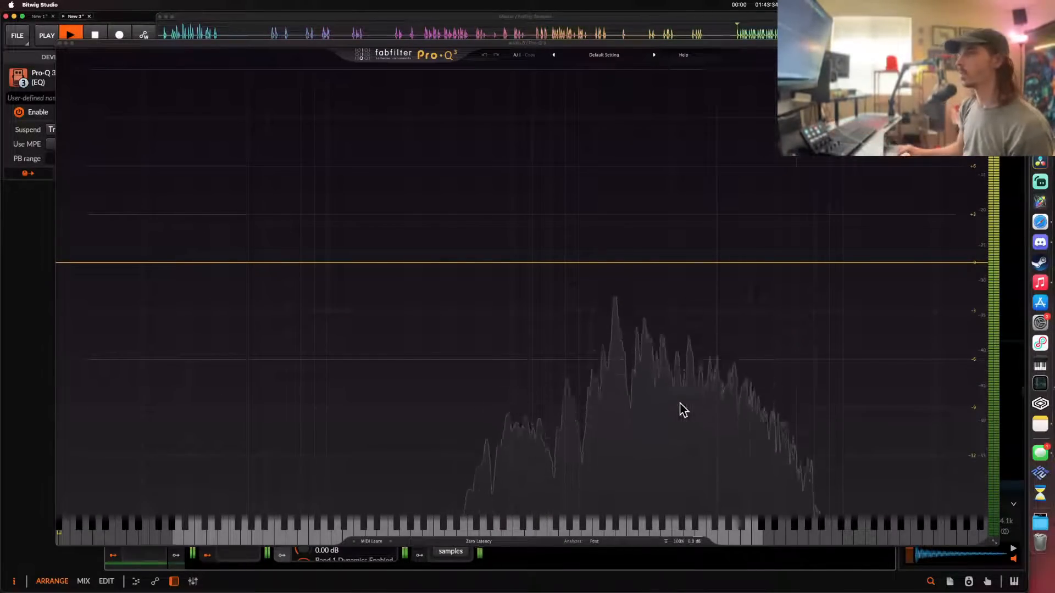
{"action": "left_click_drag", "start_coordinate": [617, 262], "coordinate": [617, 372]}
{"action": "scroll", "coordinate": [619, 340], "scroll_direction": "up", "scroll_amount": 5}
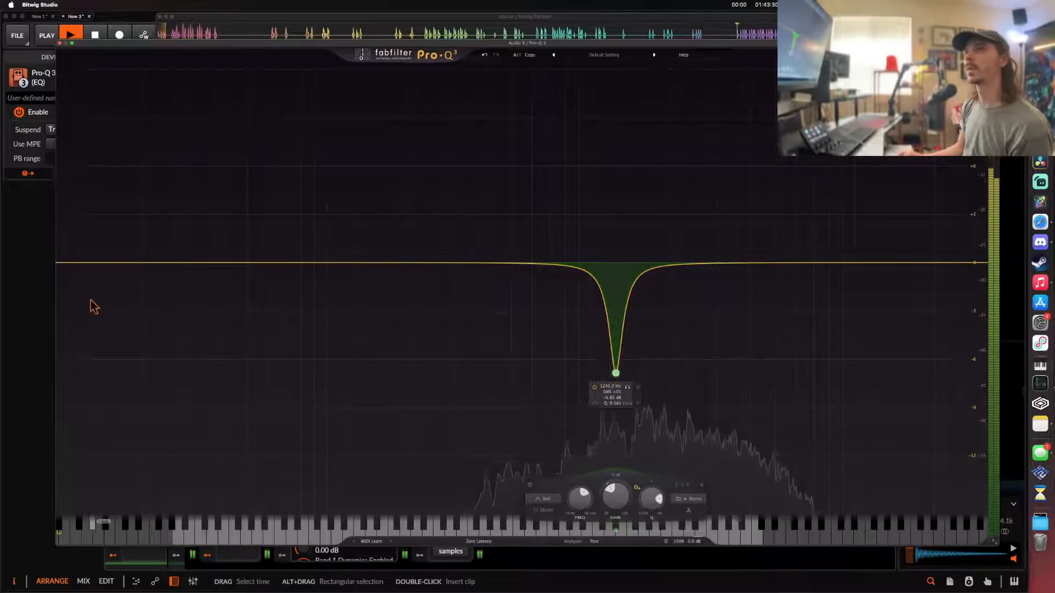
- Add a 24 dB/oct low cut at about 1041 Hz in Pro-Q 3 and close its window
{"action": "left_click", "coordinate": [72, 264]}
{"action": "left_click_drag", "start_coordinate": [73, 266], "coordinate": [597, 304]}
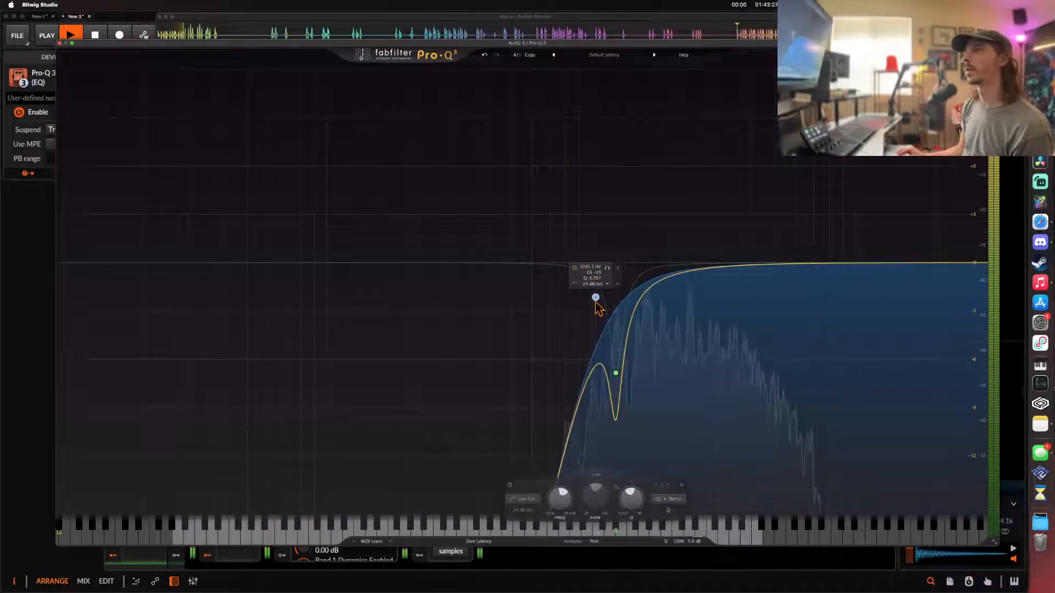
{"action": "left_click", "coordinate": [59, 43]}
- Insert Fuse Compressor between Pro-Q 3 and Time Shift
{"action": "left_click", "coordinate": [405, 498]}
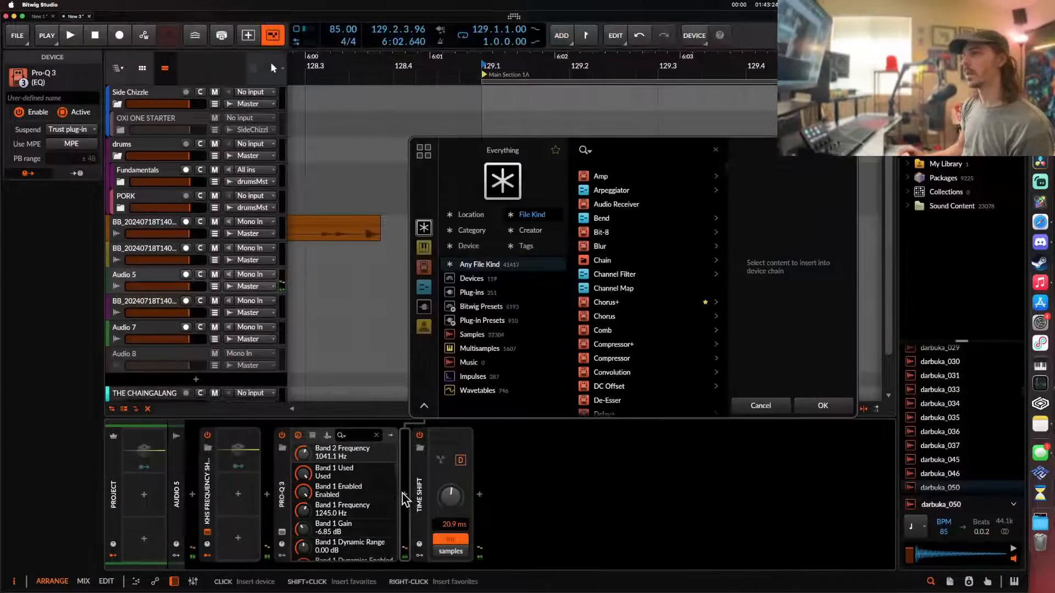
{"action": "left_click", "coordinate": [680, 175]}
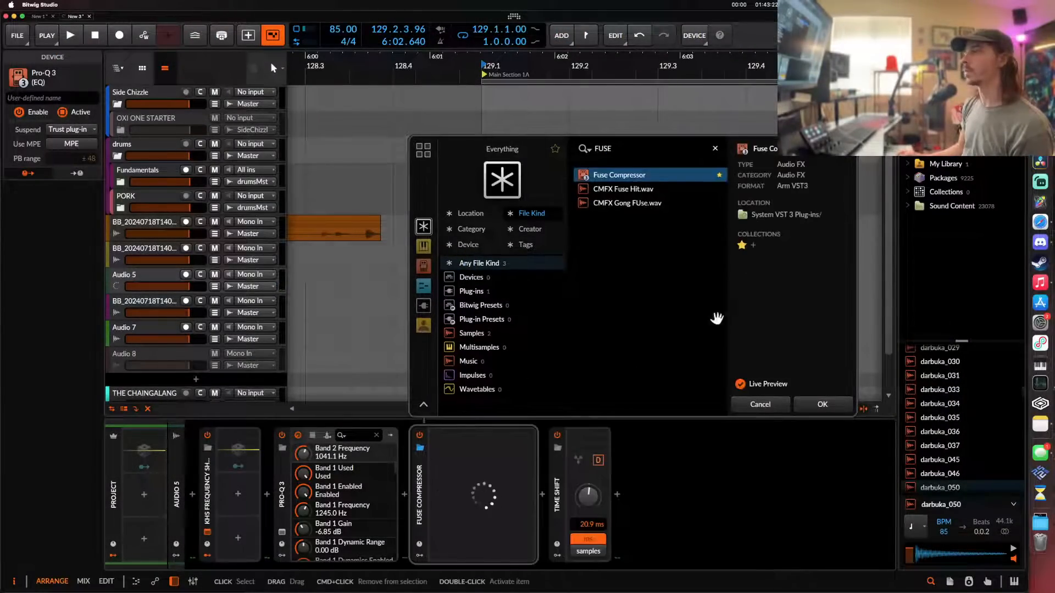
{"action": "left_click", "coordinate": [808, 405]}
- Set Fuse Compressor's release to 1.18 sec, downward threshold to 42%, downward ratio to 151% and upward ratio to 195%, and adjust its upward threshold
{"action": "left_click", "coordinate": [383, 379]}
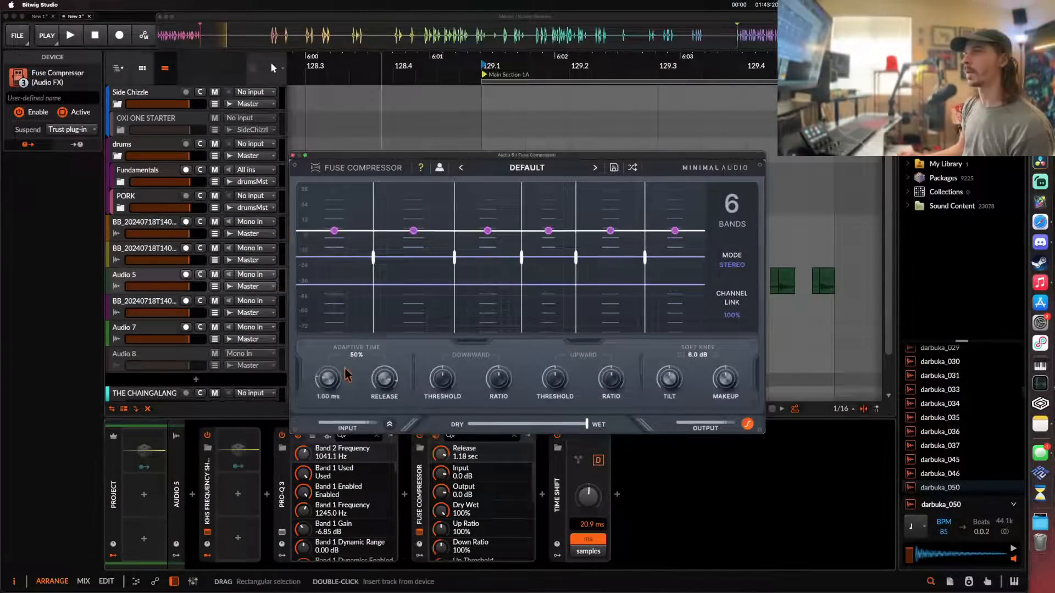
{"action": "left_click_drag", "start_coordinate": [450, 389], "coordinate": [456, 364]}
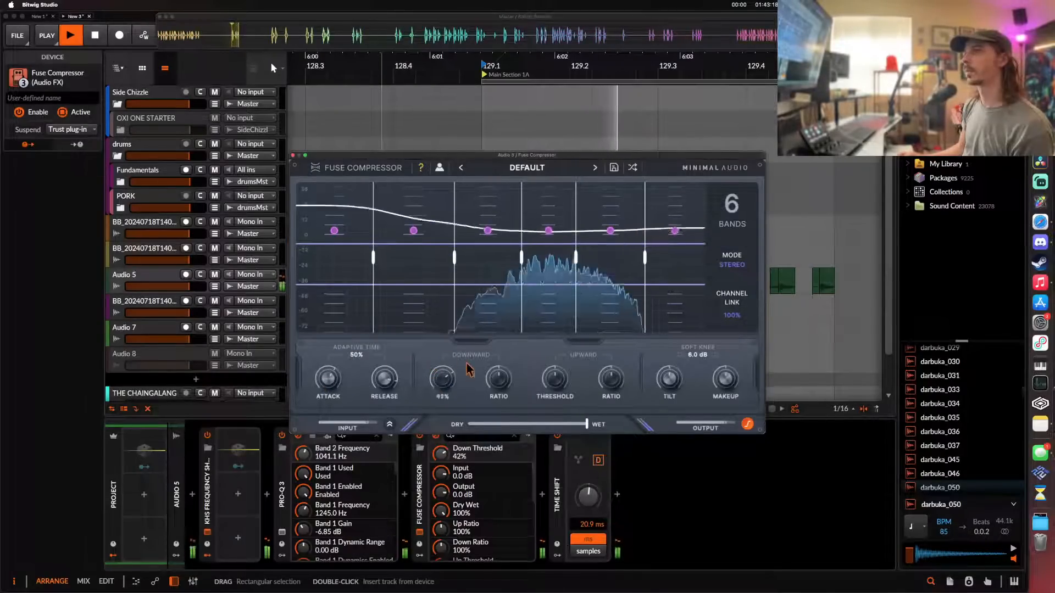
{"action": "left_click_drag", "start_coordinate": [557, 380], "coordinate": [559, 358]}
{"action": "left_click_drag", "start_coordinate": [612, 382], "coordinate": [596, 332]}
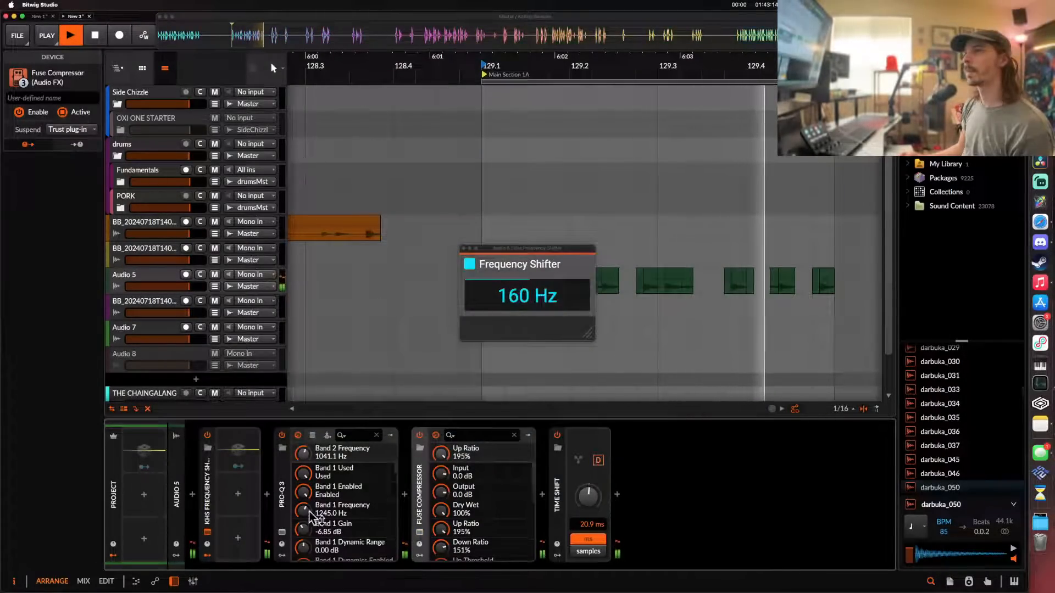
- Boost a wide bell in the highs by 7.86 dB in Pro-Q 3 and close its window
{"action": "left_click", "coordinate": [282, 533]}
{"action": "left_click_drag", "start_coordinate": [717, 271], "coordinate": [813, 154]}
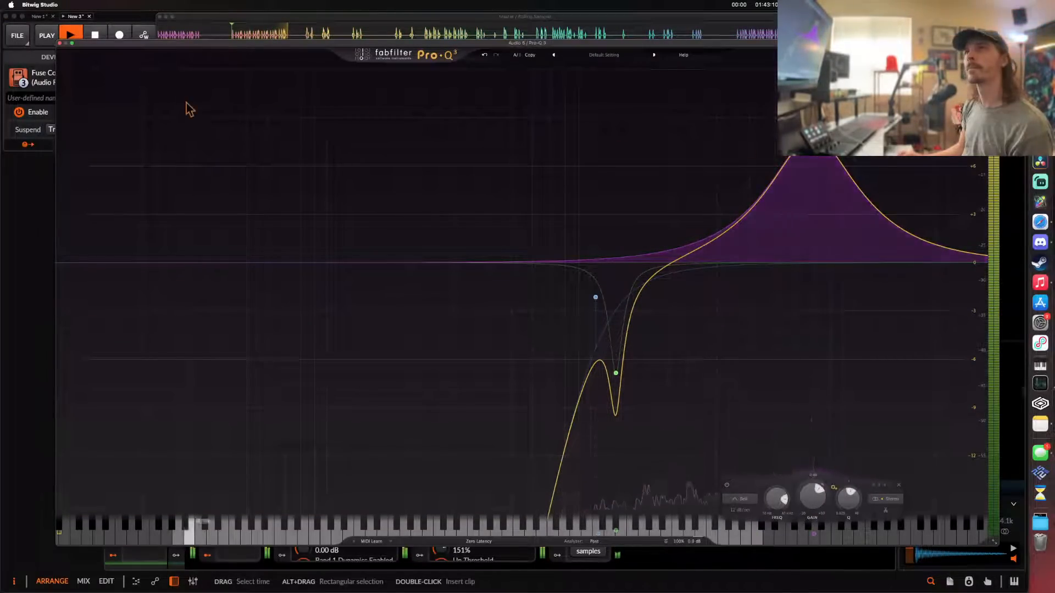
{"action": "left_click", "coordinate": [60, 44]}
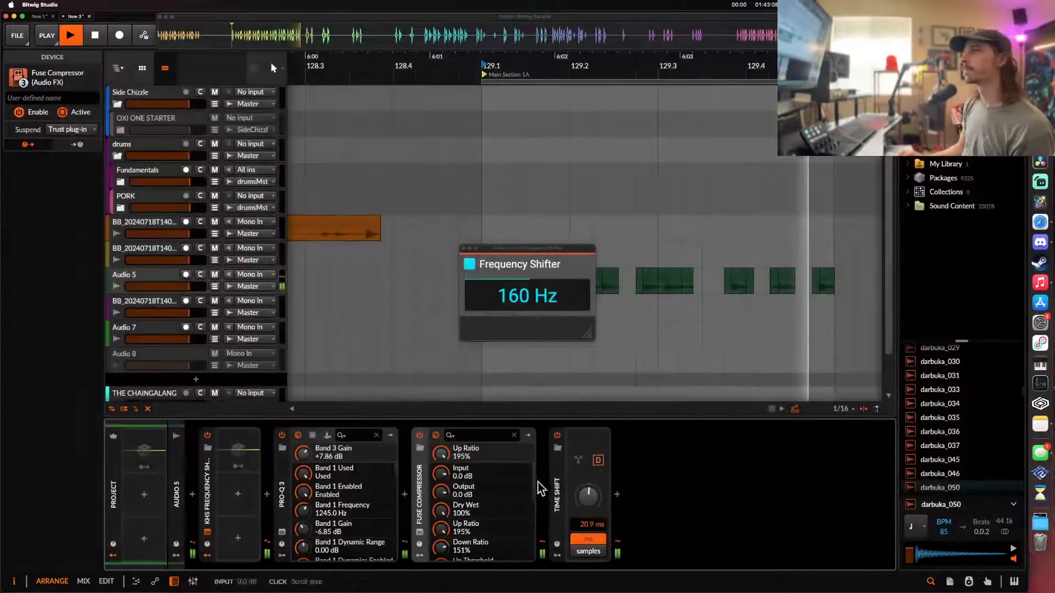
- Insert Filter+ between Fuse Compressor and Time Shift, set its Push drive to +3.2 dB, and close the Frequency Shifter window
{"action": "left_click", "coordinate": [542, 494]}
{"action": "type", "text": "FILTER"}
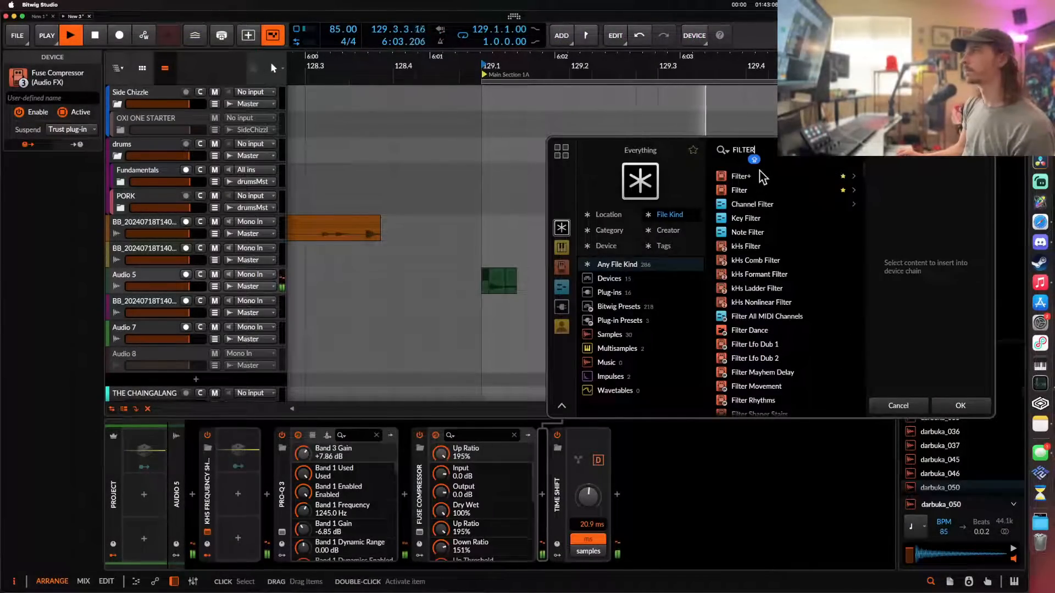
{"action": "left_click", "coordinate": [753, 175]}
{"action": "left_click", "coordinate": [958, 406]}
{"action": "left_click_drag", "start_coordinate": [635, 494], "coordinate": [635, 483]}
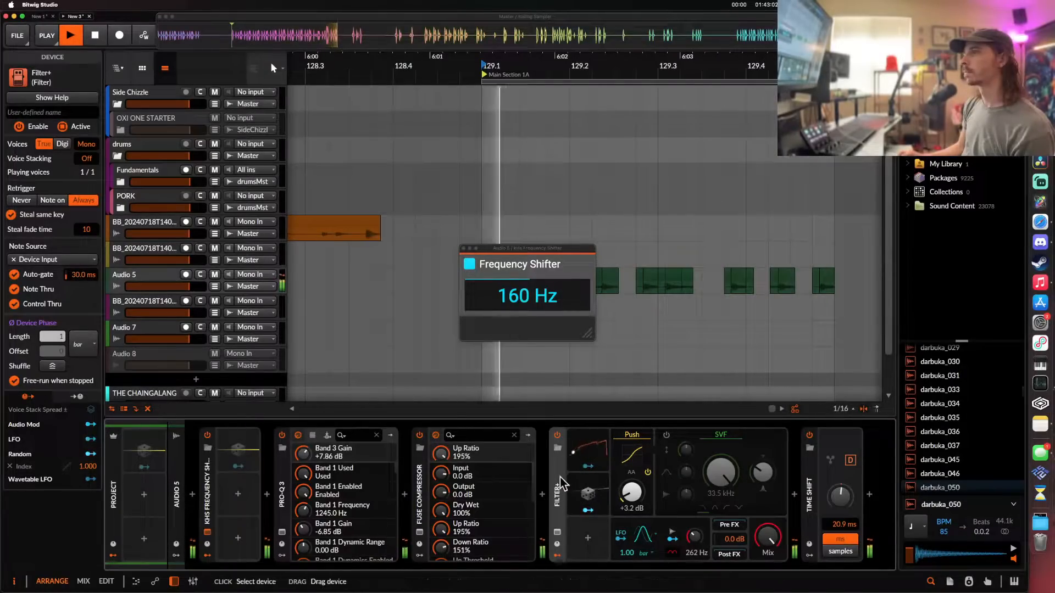
{"action": "left_click", "coordinate": [463, 248]}
{"action": "key", "text": "space"}
- Delete the excess slices around the first four hits of bar 129 on Audio 5, keeping only each hit's core slice
{"action": "scroll", "coordinate": [548, 264], "scroll_direction": "up", "scroll_amount": 3}
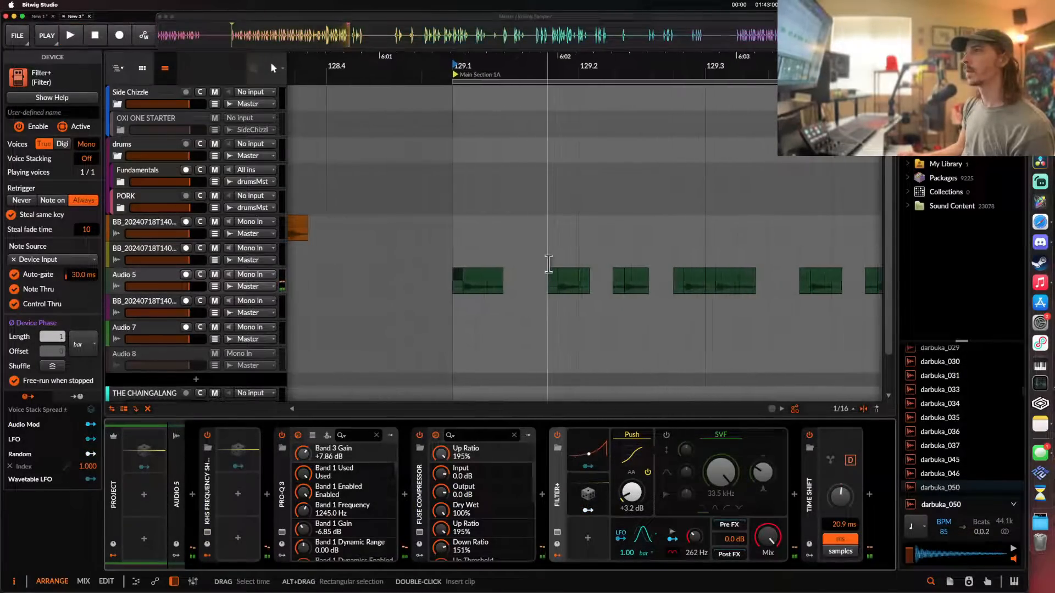
{"action": "left_click", "coordinate": [495, 280]}
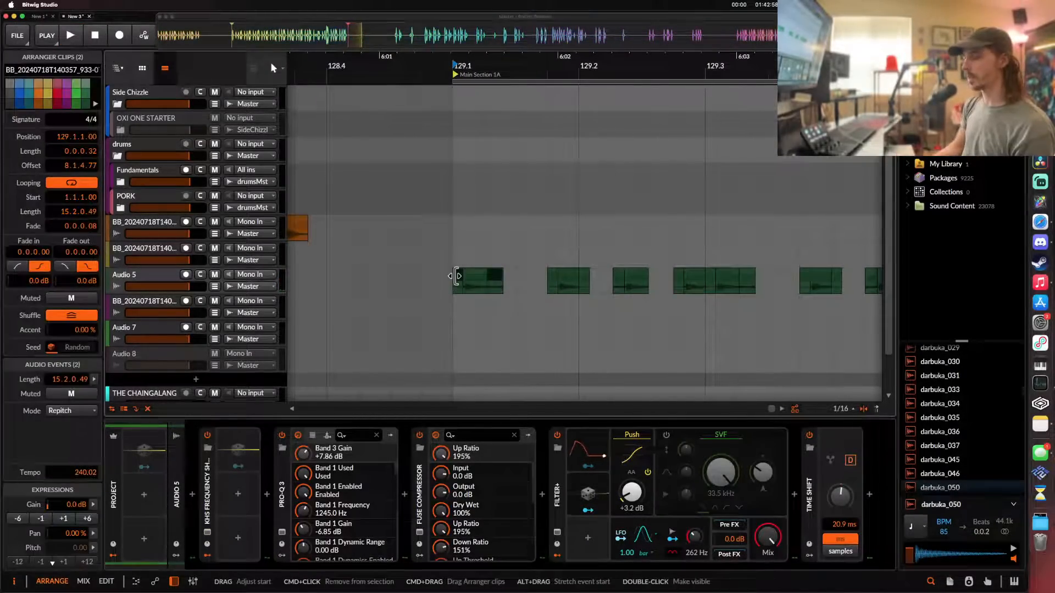
{"action": "key", "text": "Delete"}
{"action": "left_click", "coordinate": [553, 281]}
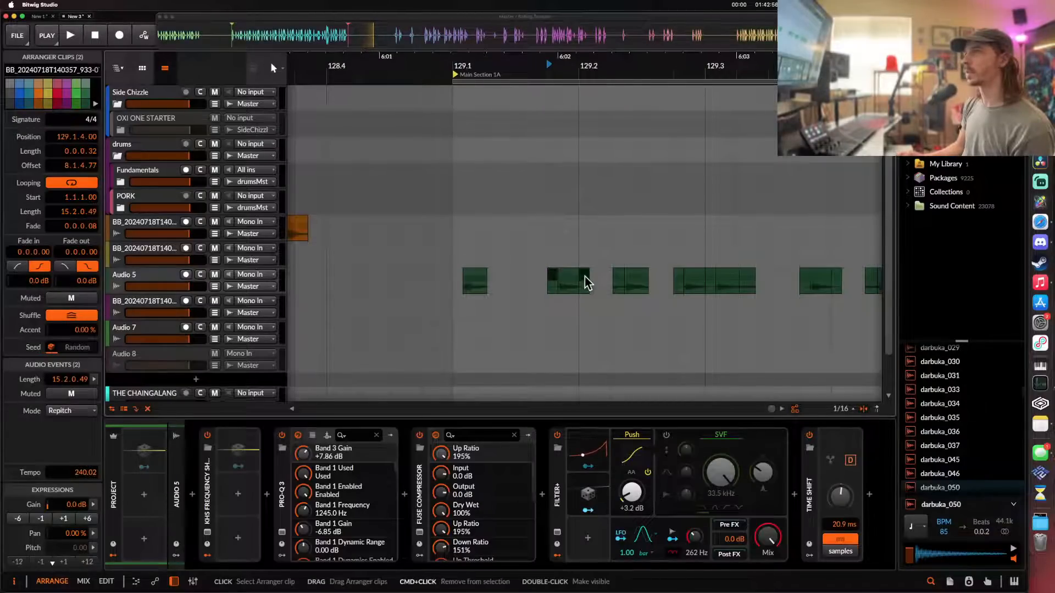
{"action": "key", "text": "Delete"}
{"action": "left_click", "coordinate": [619, 285]}
{"action": "key", "text": "Delete"}
{"action": "left_click", "coordinate": [676, 279]}
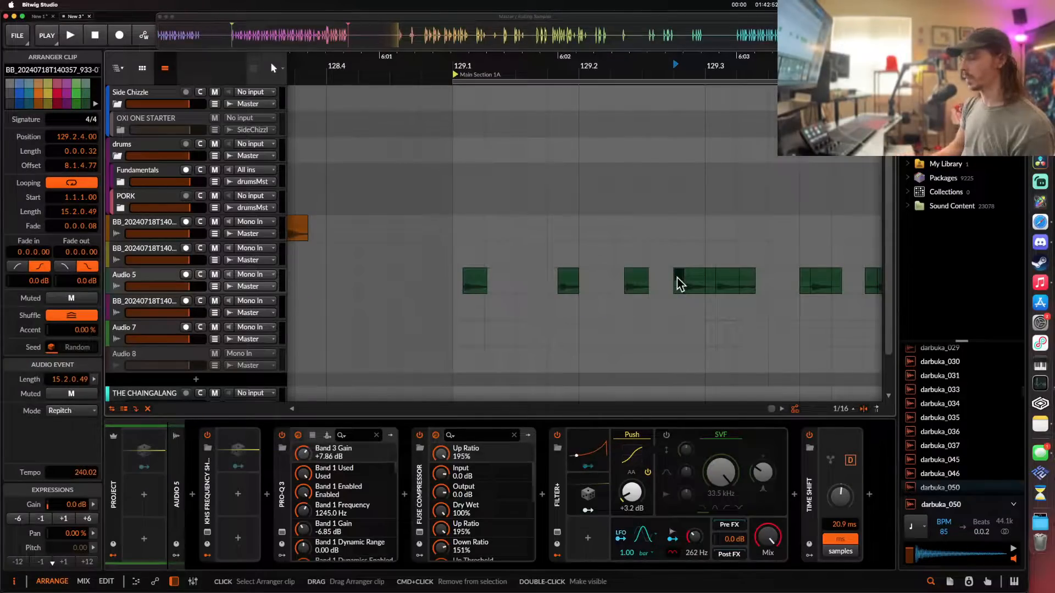
{"action": "key", "text": "Delete"}
- Duplicate the cleaned-up first half of bar 129 on Audio 5 over the bar's second half
{"action": "left_click_drag", "start_coordinate": [452, 288], "coordinate": [666, 287]}
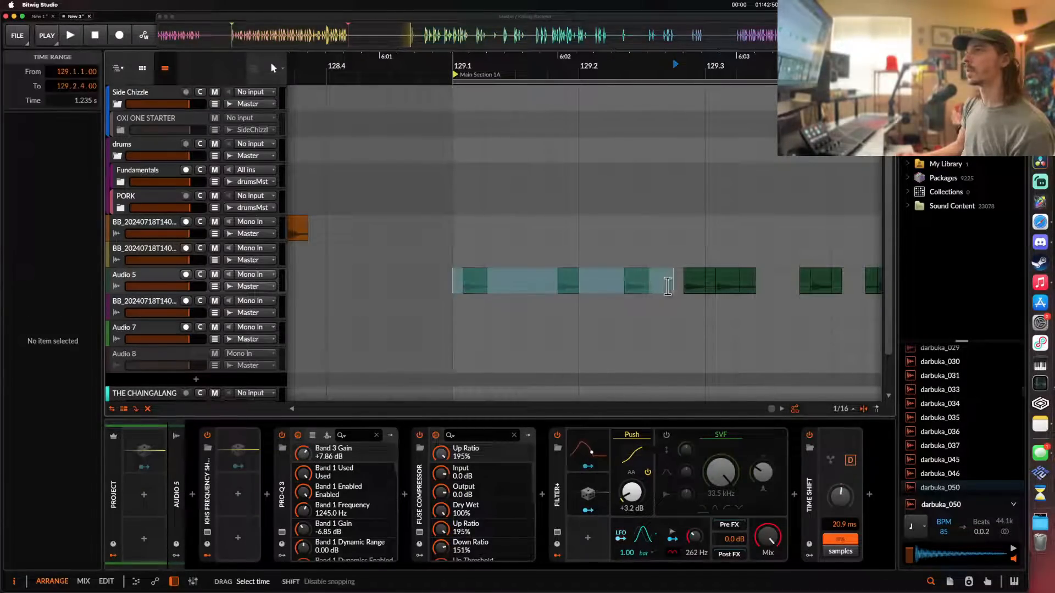
{"action": "scroll", "coordinate": [701, 289], "scroll_direction": "down", "scroll_amount": 3}
{"action": "scroll", "coordinate": [691, 293], "scroll_direction": "right", "scroll_amount": 2}
{"action": "key", "text": "super+d"}
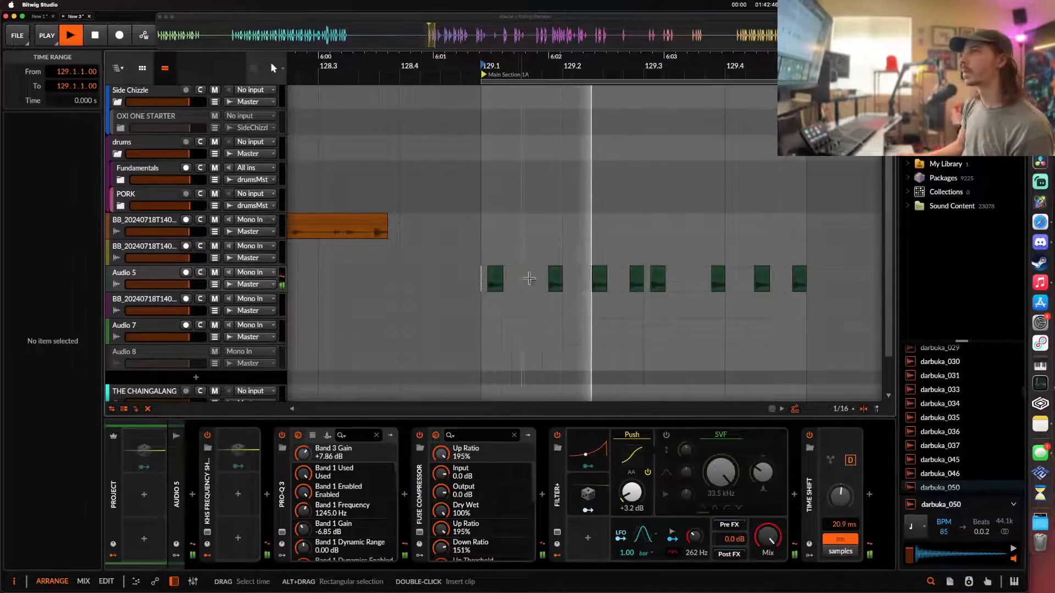
- Trim the starts of all eight Audio 5 clips together so the first one begins at 129.1.1.37
{"action": "left_click", "coordinate": [799, 280]}
{"action": "left_click", "coordinate": [497, 279], "text": "shift"}
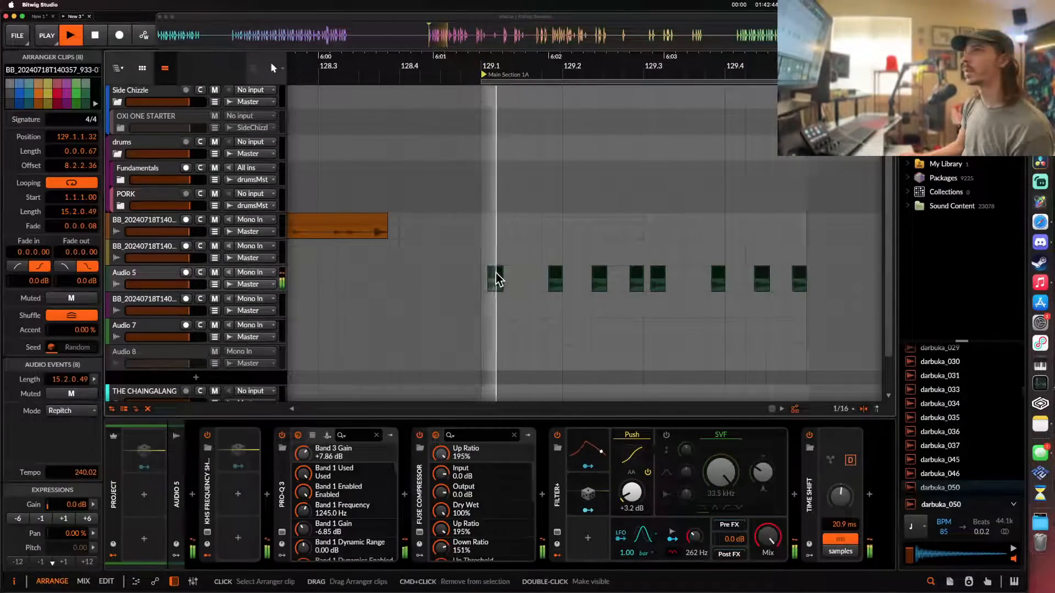
{"action": "scroll", "coordinate": [497, 279], "scroll_direction": "up", "scroll_amount": 8}
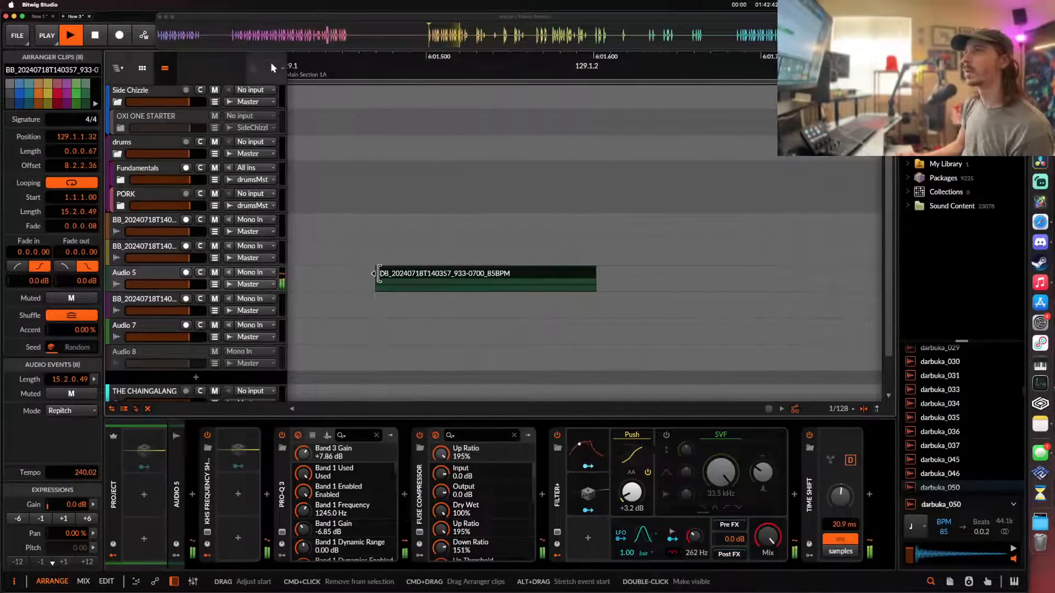
{"action": "left_click_drag", "start_coordinate": [388, 273], "coordinate": [394, 282]}
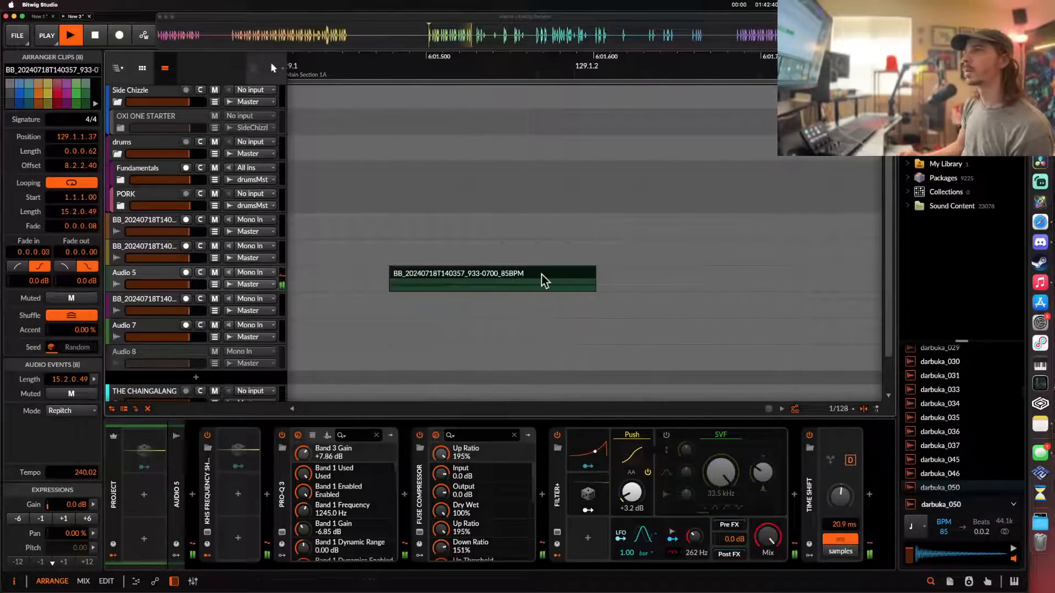
{"action": "left_click", "coordinate": [596, 279]}
{"action": "left_click", "coordinate": [585, 278]}
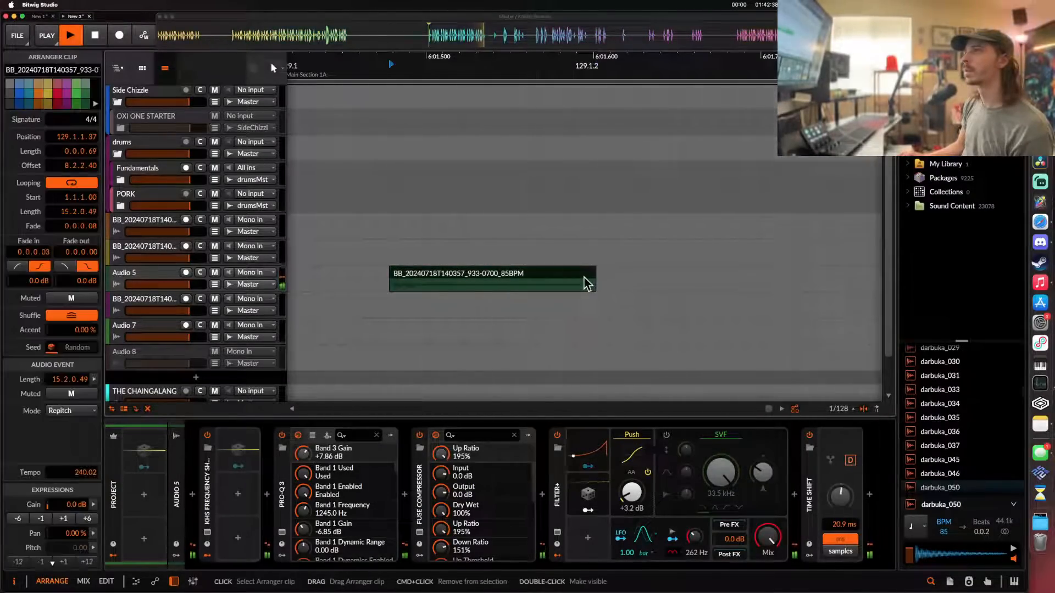
{"action": "scroll", "coordinate": [584, 278], "scroll_direction": "down", "scroll_amount": 8}
{"action": "scroll", "coordinate": [588, 276], "scroll_direction": "right", "scroll_amount": 6}
- Give all eight Audio 5 clips a fade-out of 0.0.0.32 and play the pattern
{"action": "key", "text": "space"}
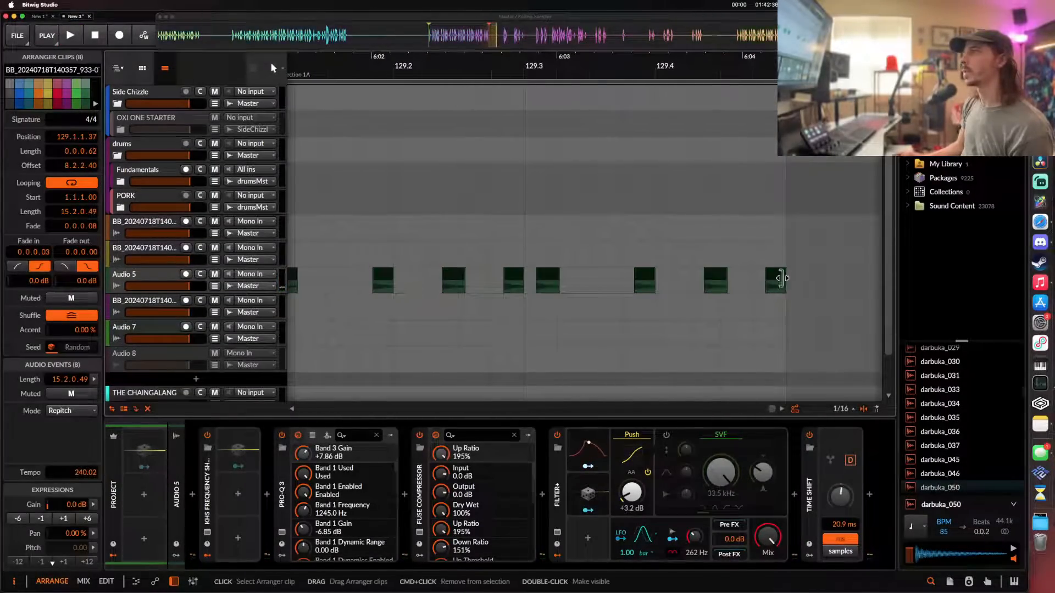
{"action": "scroll", "coordinate": [783, 284], "scroll_direction": "up", "scroll_amount": 5}
{"action": "left_click_drag", "start_coordinate": [780, 285], "coordinate": [757, 285]}
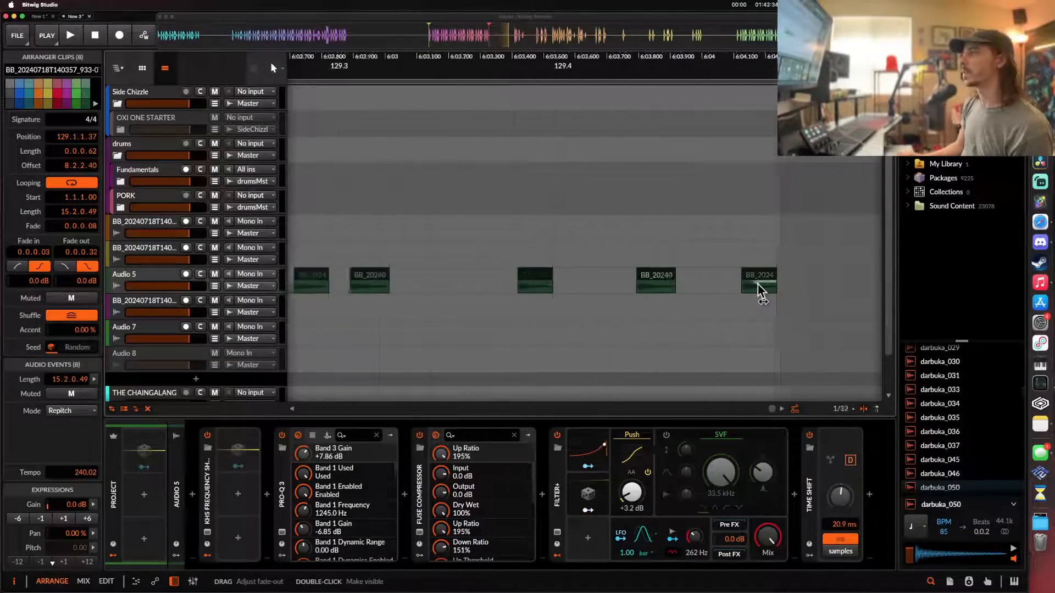
{"action": "scroll", "coordinate": [757, 284], "scroll_direction": "down", "scroll_amount": 5}
{"action": "key", "text": "space"}
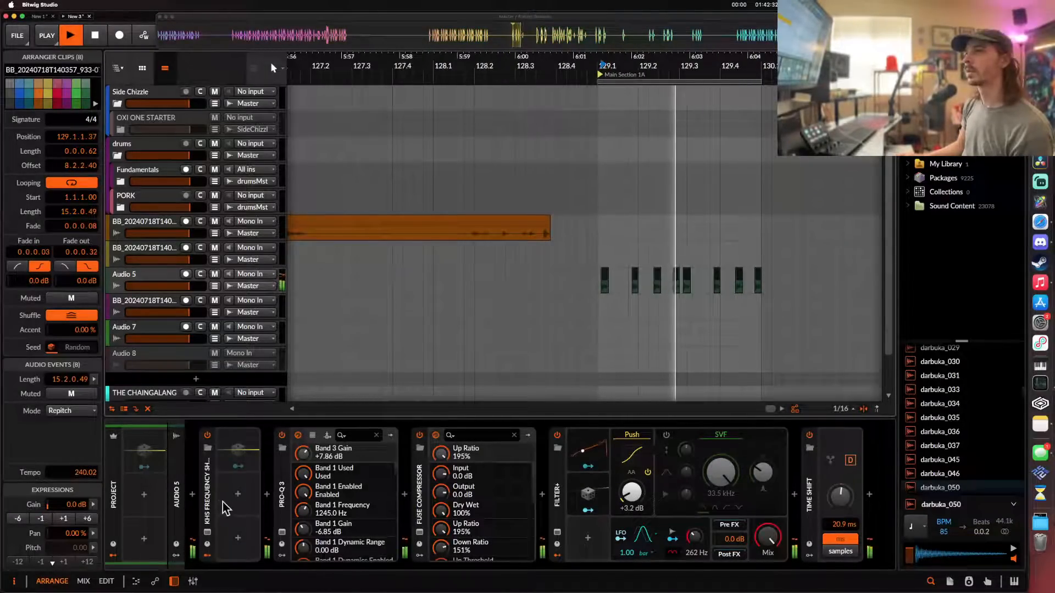
- Try Frequency Shifter after Pro-Q 3, lower its shift to about -635 Hz, and place Pro-Q 3 behind it again
{"action": "left_click_drag", "start_coordinate": [207, 506], "coordinate": [407, 511]}
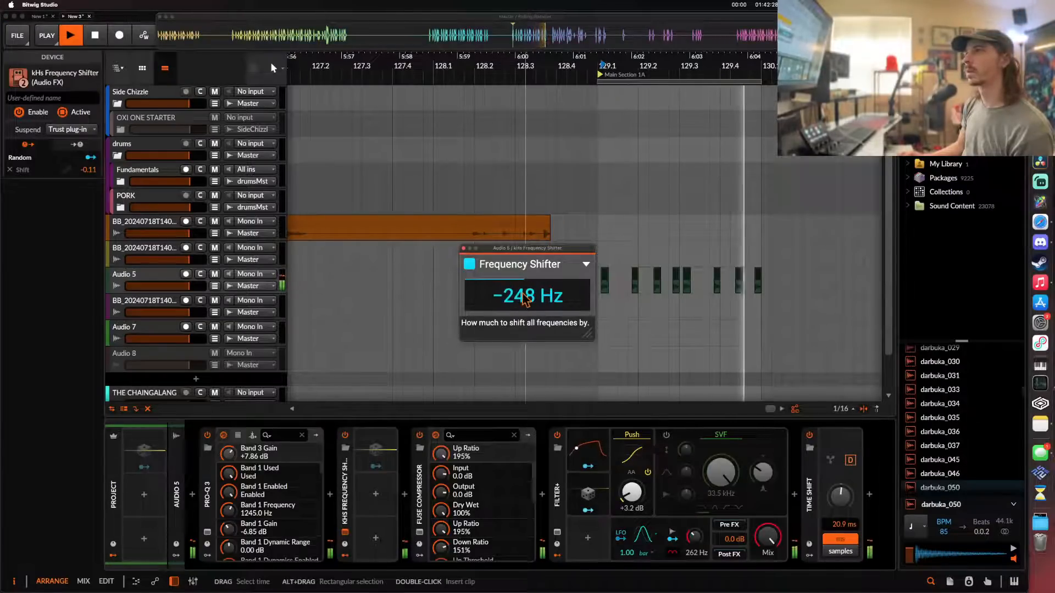
{"action": "left_click_drag", "start_coordinate": [526, 295], "coordinate": [526, 295]}
{"action": "left_click_drag", "start_coordinate": [207, 498], "coordinate": [363, 504]}
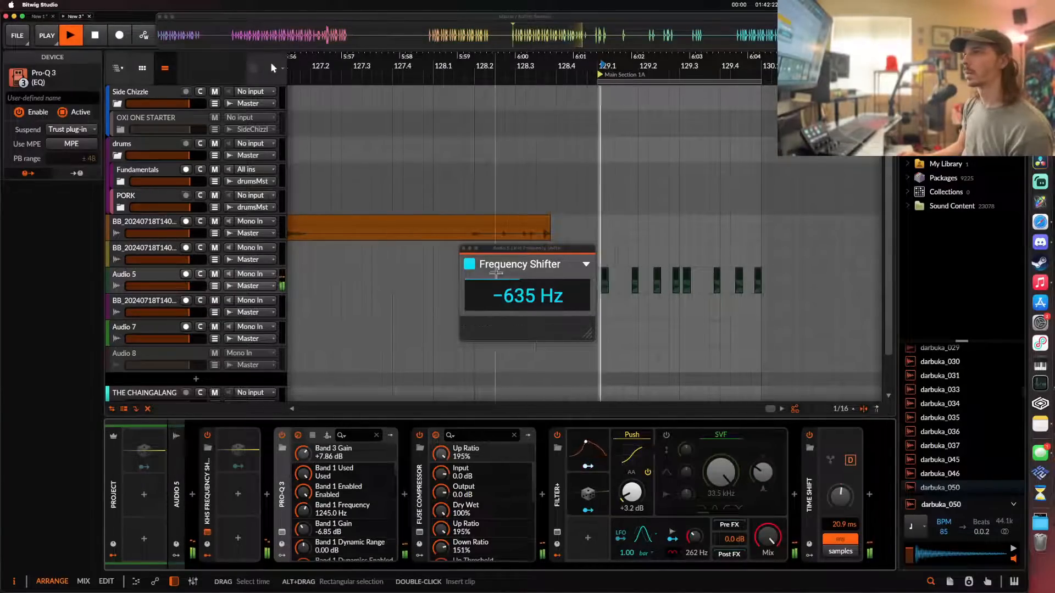
- Audition the purple and green hits in bar 118 and inspect Audio 7's device chain
{"action": "scroll", "coordinate": [428, 262], "scroll_direction": "down", "scroll_amount": 5}
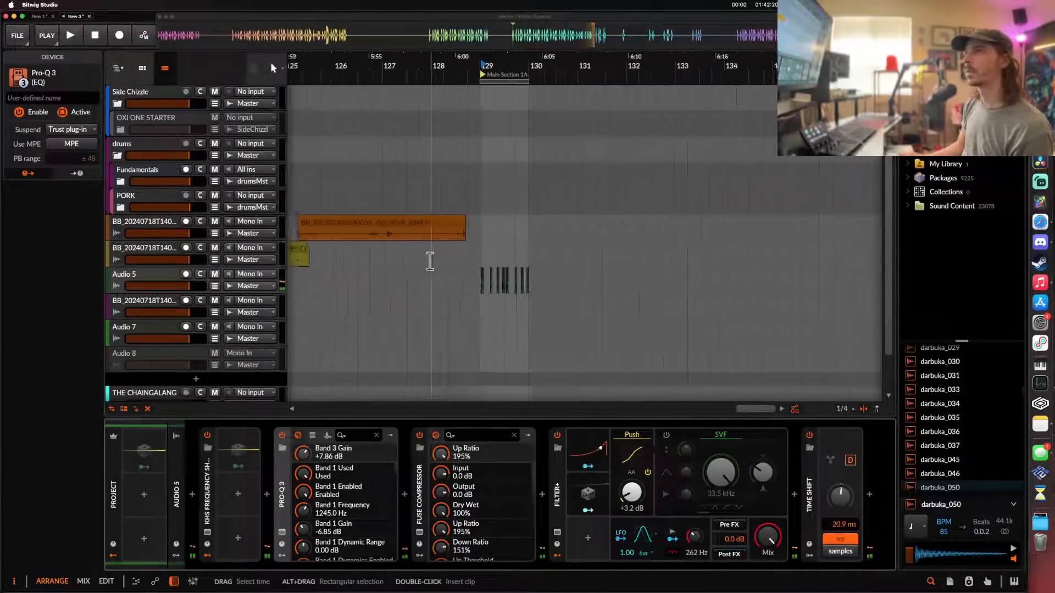
{"action": "scroll", "coordinate": [415, 261], "scroll_direction": "left", "scroll_amount": 6}
{"action": "scroll", "coordinate": [415, 261], "scroll_direction": "down", "scroll_amount": 3}
{"action": "key", "text": "space"}
{"action": "scroll", "coordinate": [490, 264], "scroll_direction": "up", "scroll_amount": 6}
{"action": "left_click", "coordinate": [427, 269]}
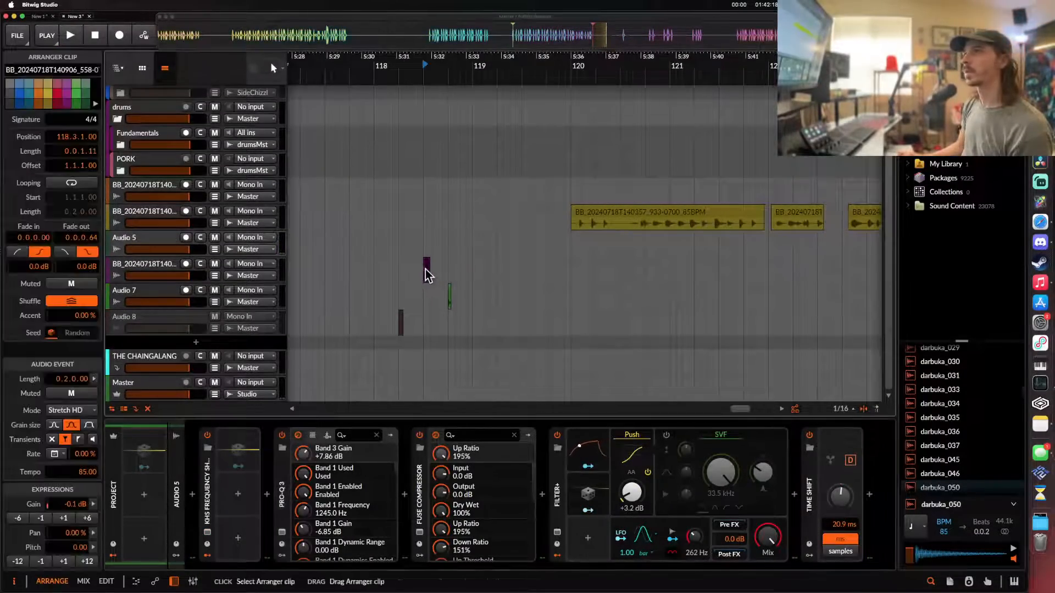
{"action": "left_click", "coordinate": [450, 292], "text": "shift"}
{"action": "scroll", "coordinate": [448, 278], "scroll_direction": "down", "scroll_amount": 5}
{"action": "scroll", "coordinate": [445, 277], "scroll_direction": "up", "scroll_amount": 6}
{"action": "scroll", "coordinate": [445, 278], "scroll_direction": "up", "scroll_amount": 6}
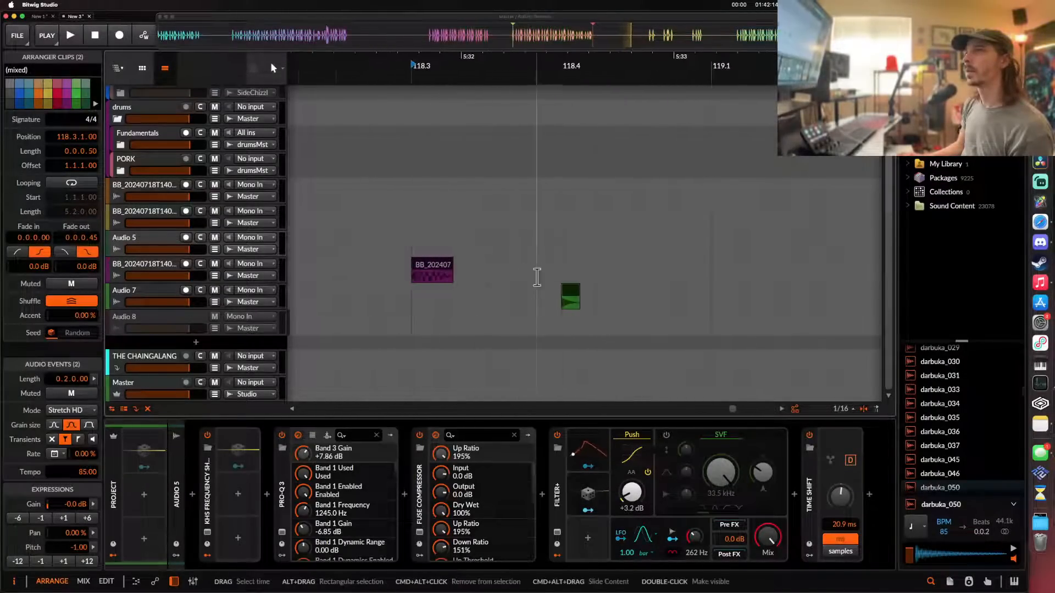
{"action": "scroll", "coordinate": [574, 296], "scroll_direction": "down", "scroll_amount": 2}
{"action": "key", "text": "space"}
{"action": "left_click", "coordinate": [160, 301]}
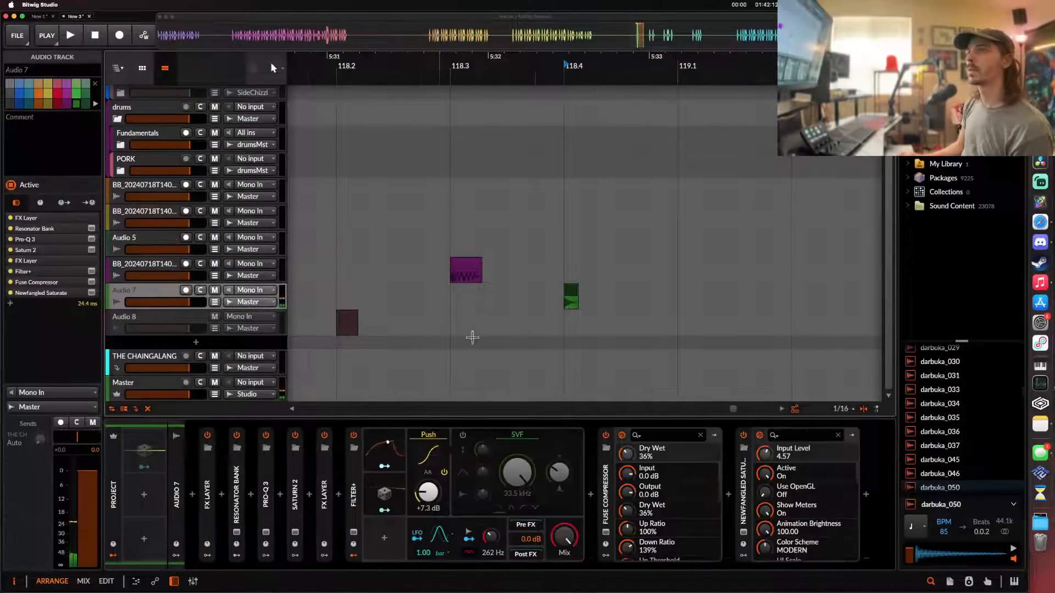
{"action": "key", "text": "space"}
- Place the captured audio from Rolling Sampler on the purple track at 118.3.3 and shorten it to end at beat 118.4
{"action": "left_click_drag", "start_coordinate": [641, 41], "coordinate": [514, 272]}
{"action": "left_click", "coordinate": [572, 278]}
{"action": "scroll", "coordinate": [528, 280], "scroll_direction": "down", "scroll_amount": 5}
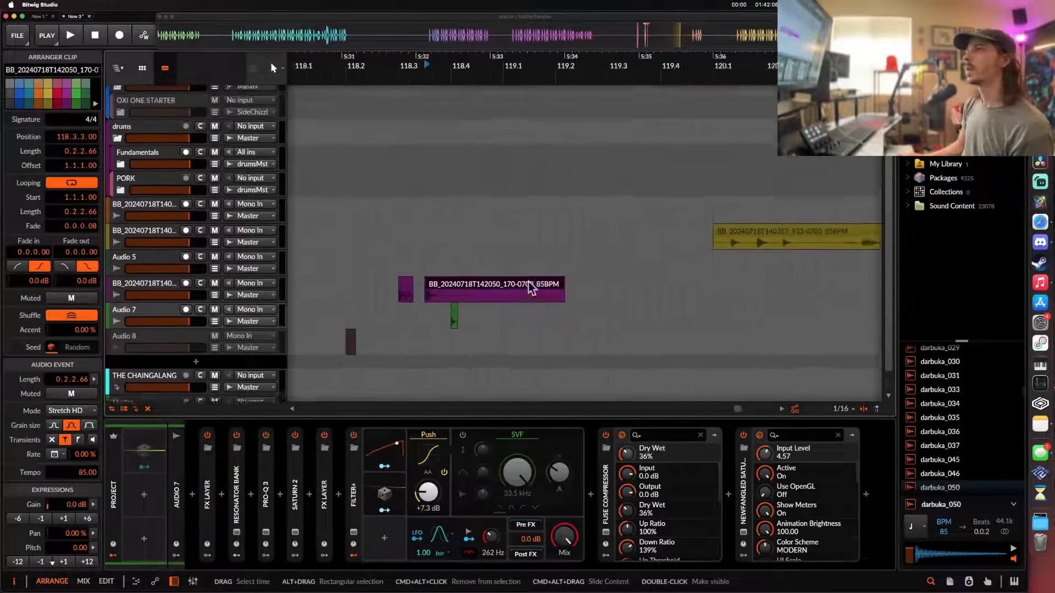
{"action": "left_click_drag", "start_coordinate": [463, 283], "coordinate": [372, 286]}
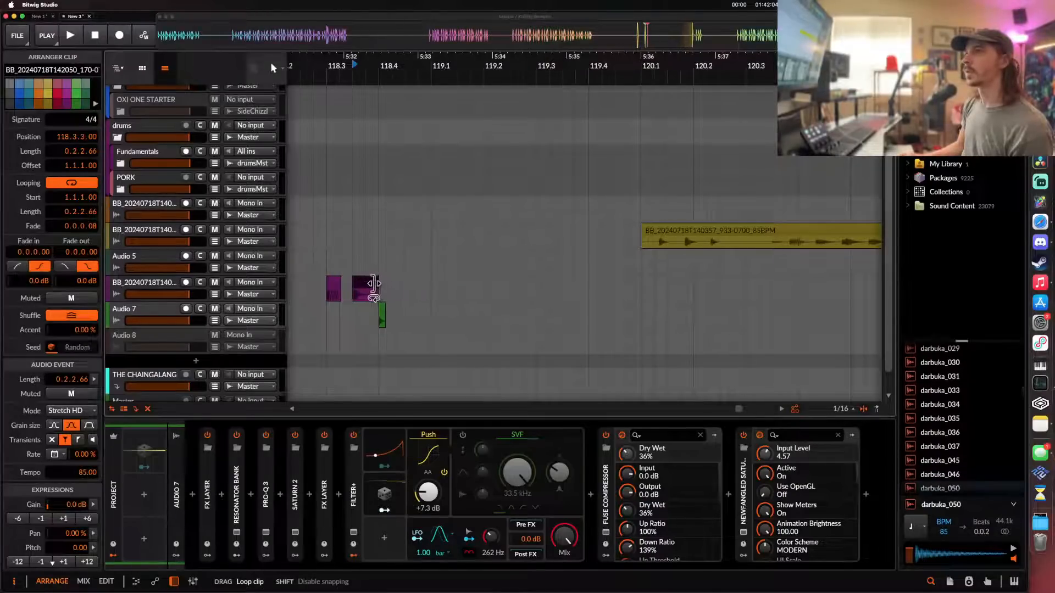
- Audition the yellow recordings from bar 120 to bar 123 for another usable hit
{"action": "scroll", "coordinate": [579, 275], "scroll_direction": "right", "scroll_amount": 4}
{"action": "scroll", "coordinate": [579, 275], "scroll_direction": "up", "scroll_amount": 3}
{"action": "left_click", "coordinate": [544, 258]}
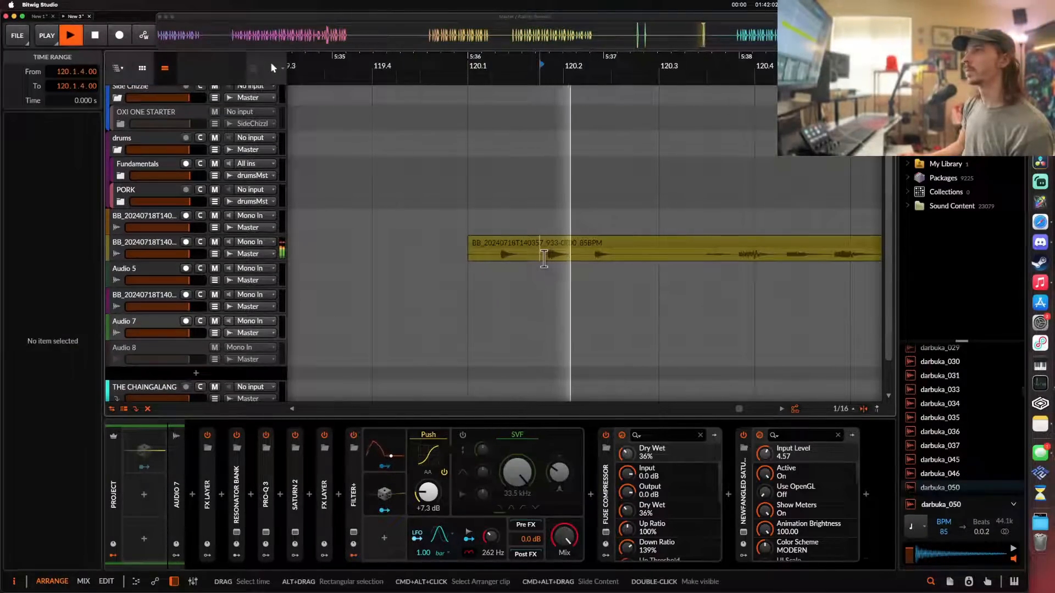
{"action": "scroll", "coordinate": [628, 255], "scroll_direction": "down", "scroll_amount": 3}
{"action": "left_click", "coordinate": [636, 258]}
{"action": "key", "text": "space"}
{"action": "key", "text": "space"}
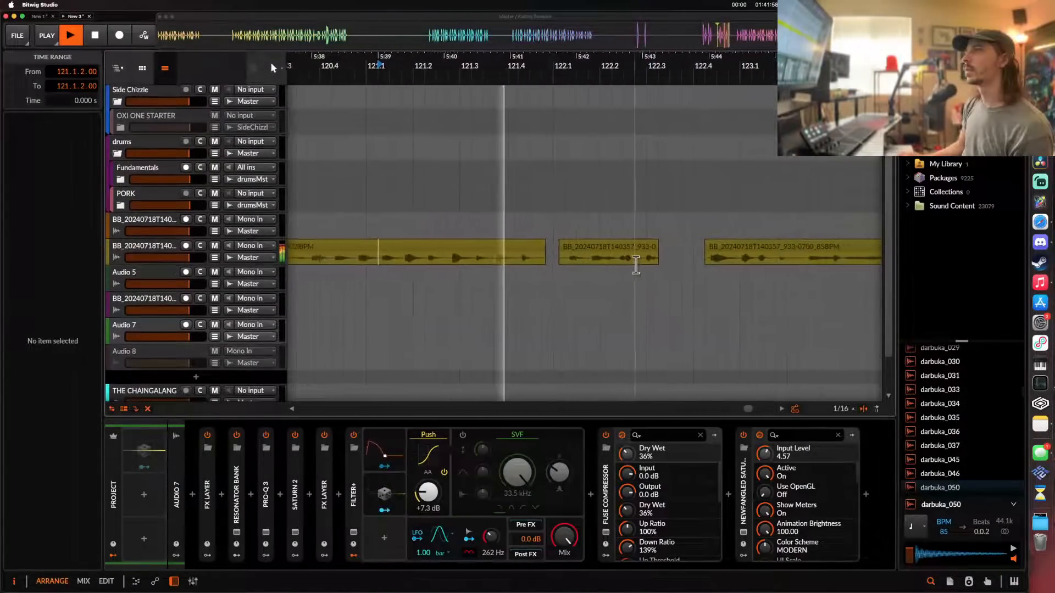
{"action": "left_click", "coordinate": [171, 256]}
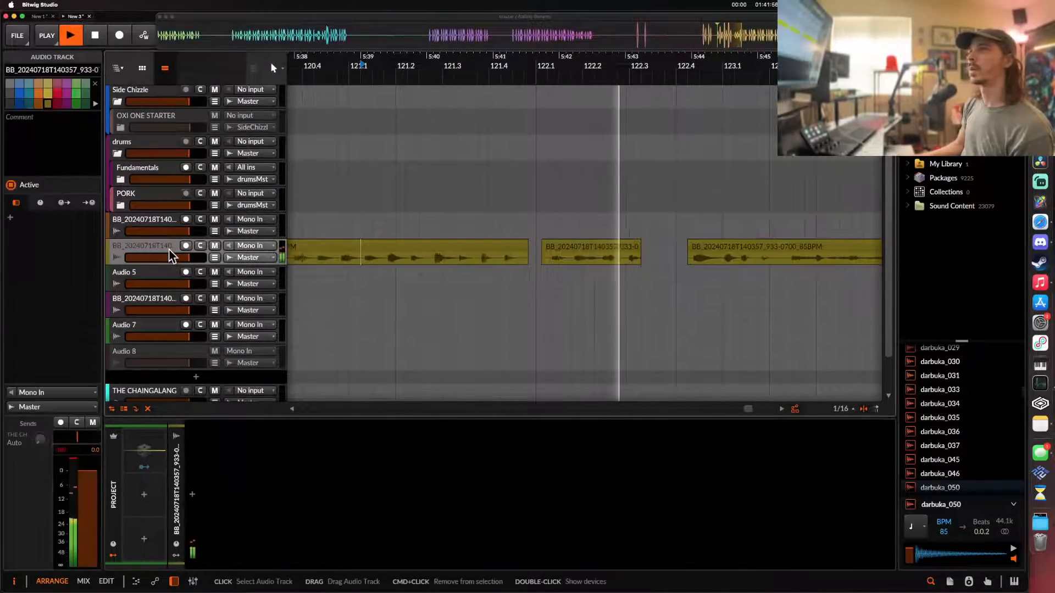
{"action": "scroll", "coordinate": [643, 264], "scroll_direction": "down", "scroll_amount": 1}
{"action": "scroll", "coordinate": [706, 251], "scroll_direction": "right", "scroll_amount": 2}
{"action": "key", "text": "space"}
- Move the short slice at 123.3.1 of the yellow recording to 122.3.2 on the purple track and audition it
{"action": "left_click_drag", "start_coordinate": [529, 256], "coordinate": [390, 314]}
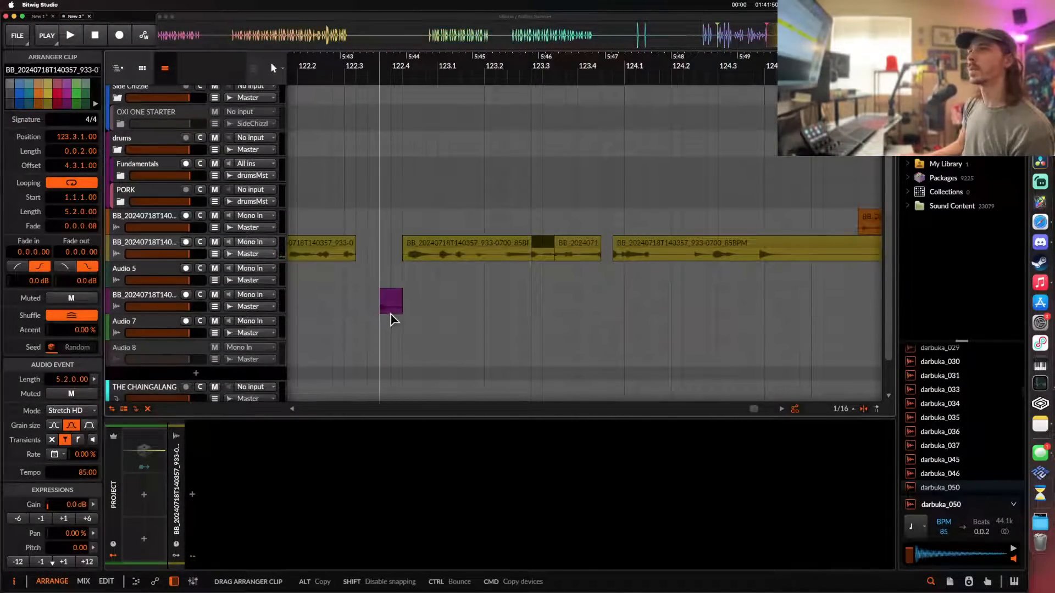
{"action": "scroll", "coordinate": [367, 300], "scroll_direction": "up", "scroll_amount": 3}
{"action": "key", "text": "space"}
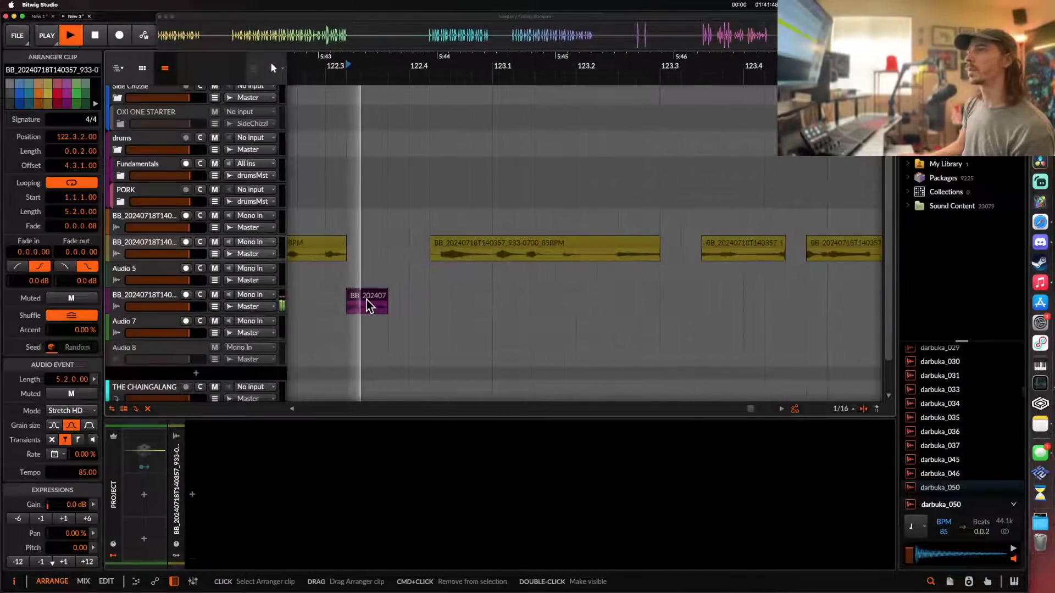
{"action": "key", "text": "space"}
- Place the slice on Audio 7 at 122.3.2, shorten it to 0.0.1.00, and play it
{"action": "scroll", "coordinate": [365, 330], "scroll_direction": "up", "scroll_amount": 4}
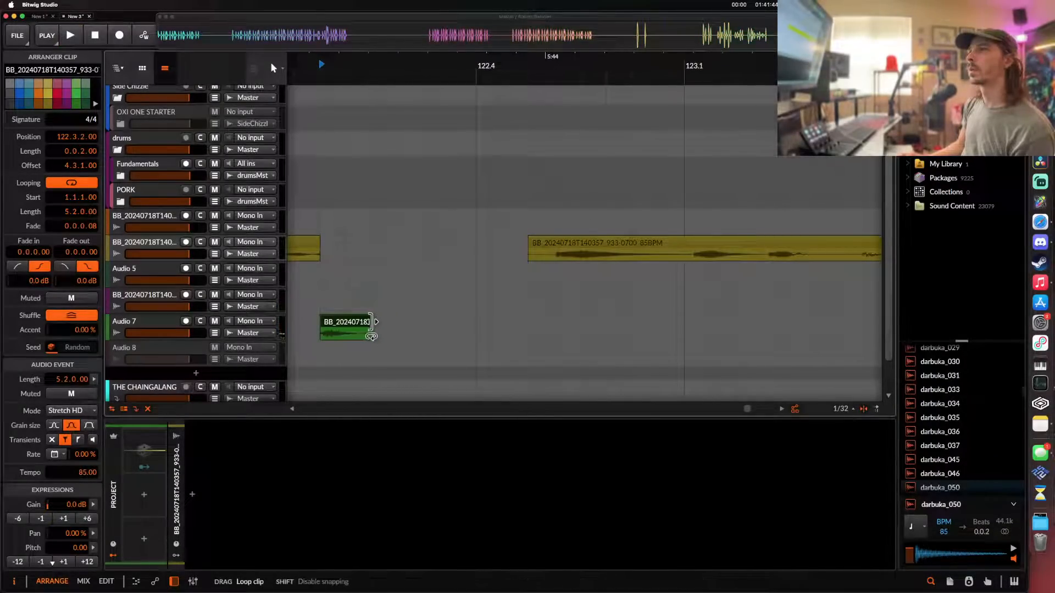
{"action": "left_click_drag", "start_coordinate": [373, 328], "coordinate": [373, 328]}
{"action": "key", "text": "space"}
{"action": "key", "text": "space"}
{"action": "scroll", "coordinate": [344, 325], "scroll_direction": "up", "scroll_amount": 1}
- Switch the Audio 7 slice to Repitch mode, compress it to a length of 0.0.0.50, and audition it
{"action": "left_click", "coordinate": [66, 412]}
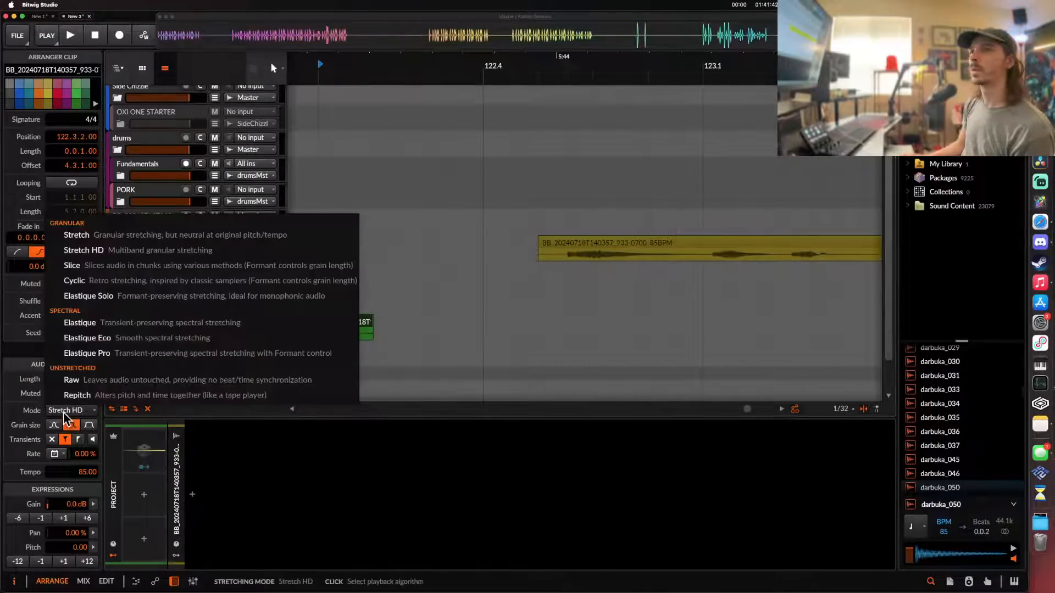
{"action": "left_click", "coordinate": [77, 395]}
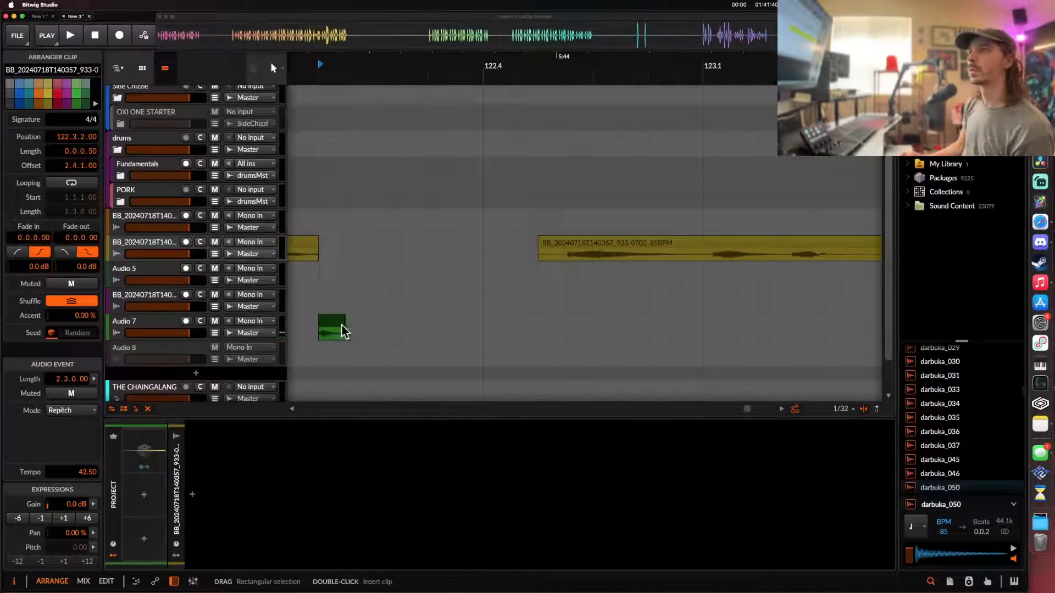
{"action": "key", "text": "space"}
{"action": "scroll", "coordinate": [336, 330], "scroll_direction": "up", "scroll_amount": 3}
{"action": "key", "text": "space"}
{"action": "key", "text": "space"}
{"action": "scroll", "coordinate": [334, 329], "scroll_direction": "down", "scroll_amount": 3}
{"action": "key", "text": "space"}
{"action": "key", "text": "space"}
{"action": "key", "text": "space"}
- Place the captured hit from Rolling Sampler on Audio 5 at 122.3.3
{"action": "left_click", "coordinate": [787, 37]}
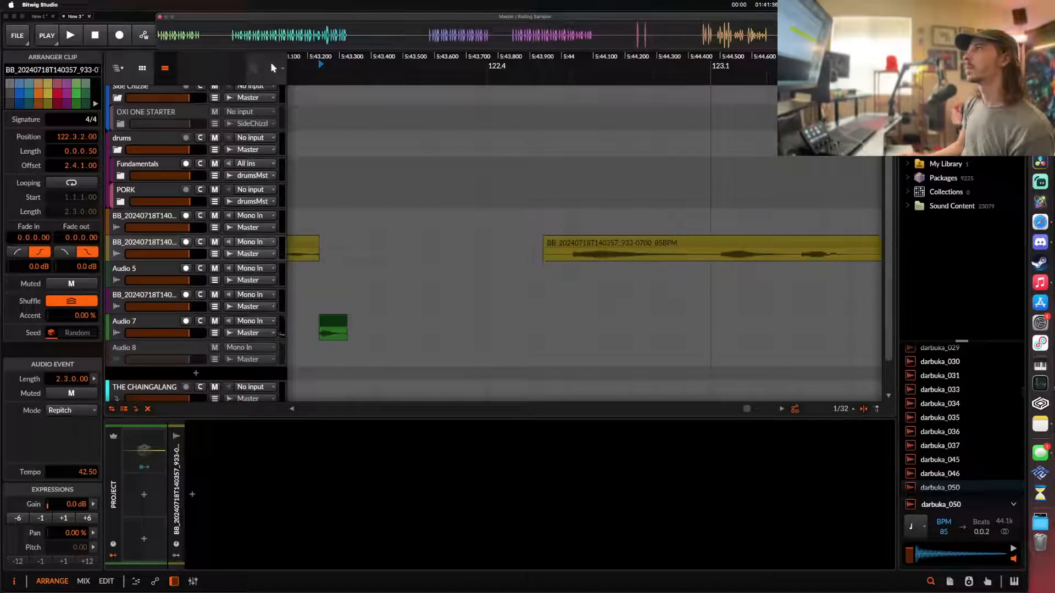
{"action": "left_click_drag", "start_coordinate": [786, 37], "coordinate": [378, 272]}
{"action": "scroll", "coordinate": [358, 292], "scroll_direction": "down", "scroll_amount": 5}
{"action": "key", "text": "space"}
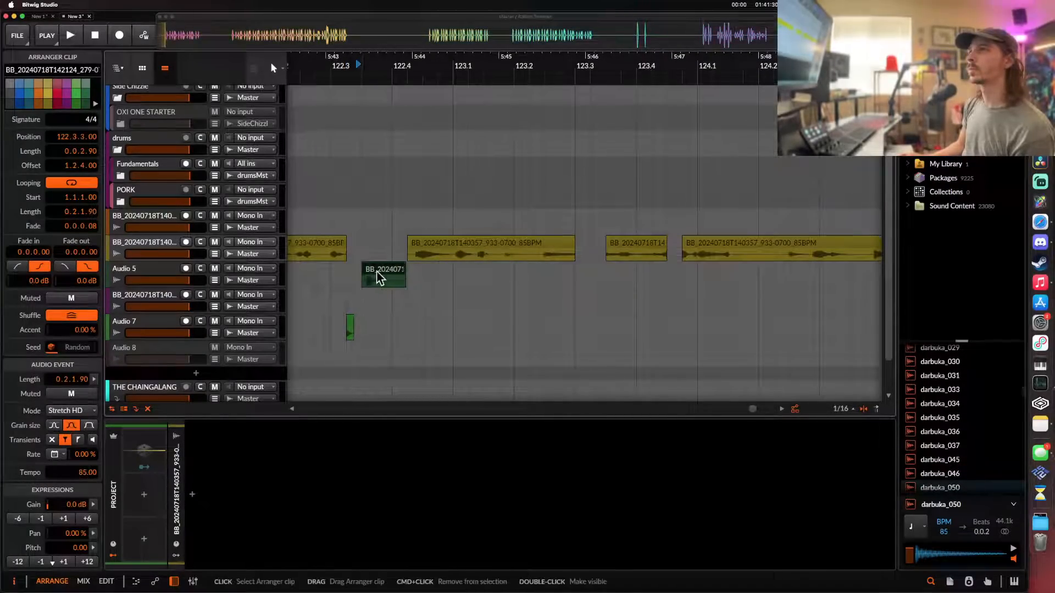
- Add an audio track below Audio 5 and move the captured hit onto it at 122.3.3
{"action": "left_click", "coordinate": [150, 269]}
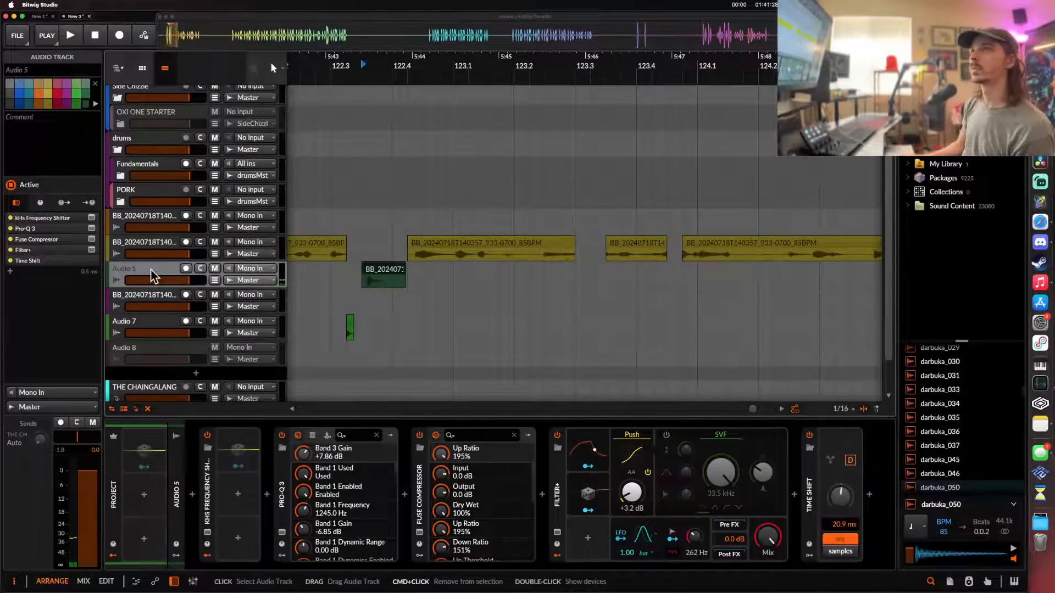
{"action": "key", "text": "super+t"}
{"action": "left_click", "coordinate": [381, 278]}
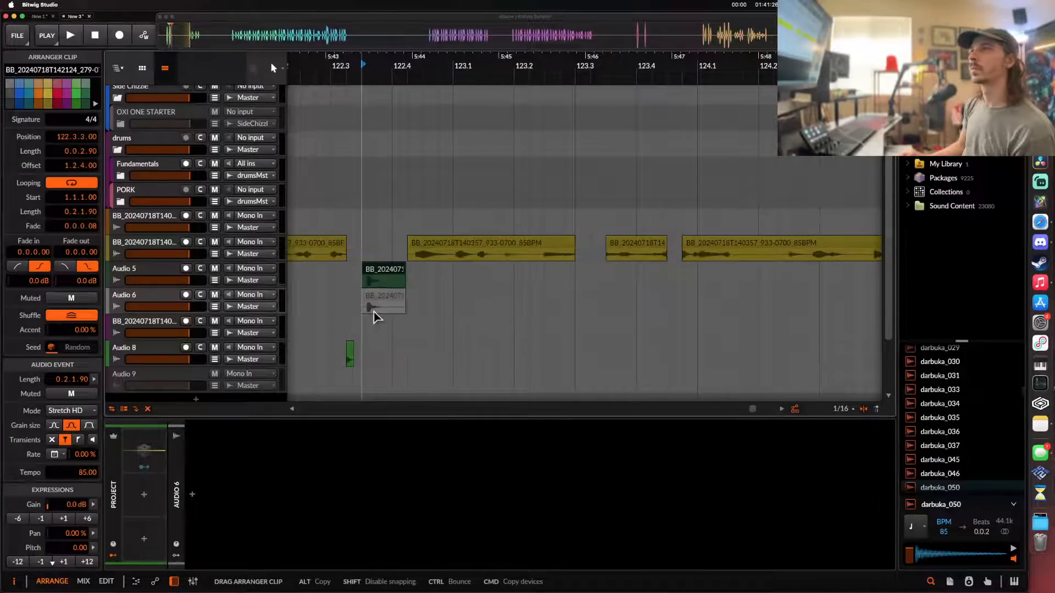
{"action": "left_click_drag", "start_coordinate": [376, 316], "coordinate": [376, 314]}
- Play the yellow recording, split it at 123.4.2, and move the one-sixteenth slice to Audio 6 near 123.3.3
{"action": "left_click", "coordinate": [491, 253]}
{"action": "key", "text": "space"}
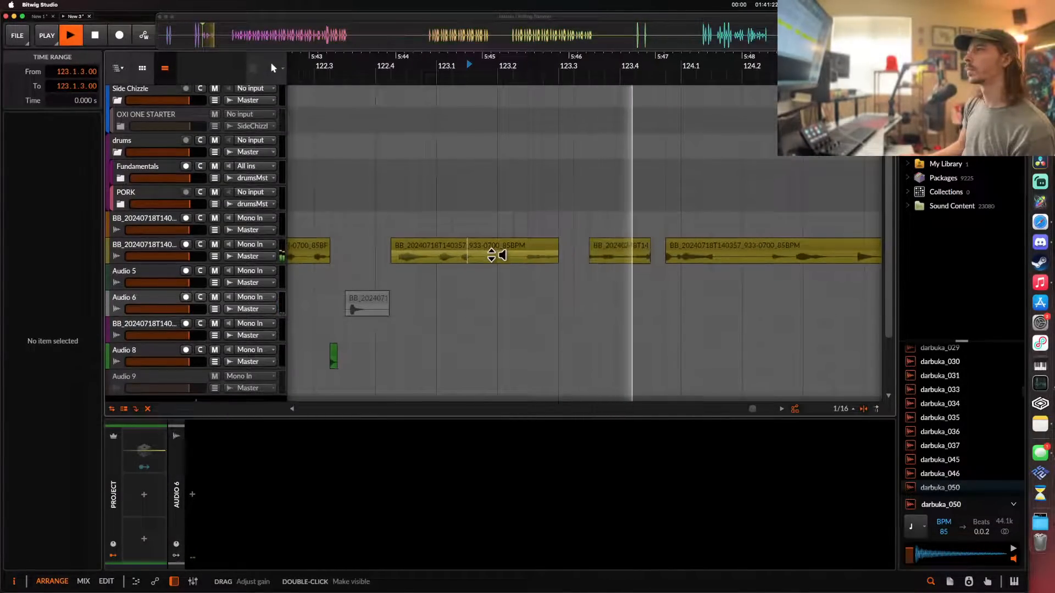
{"action": "key", "text": "space"}
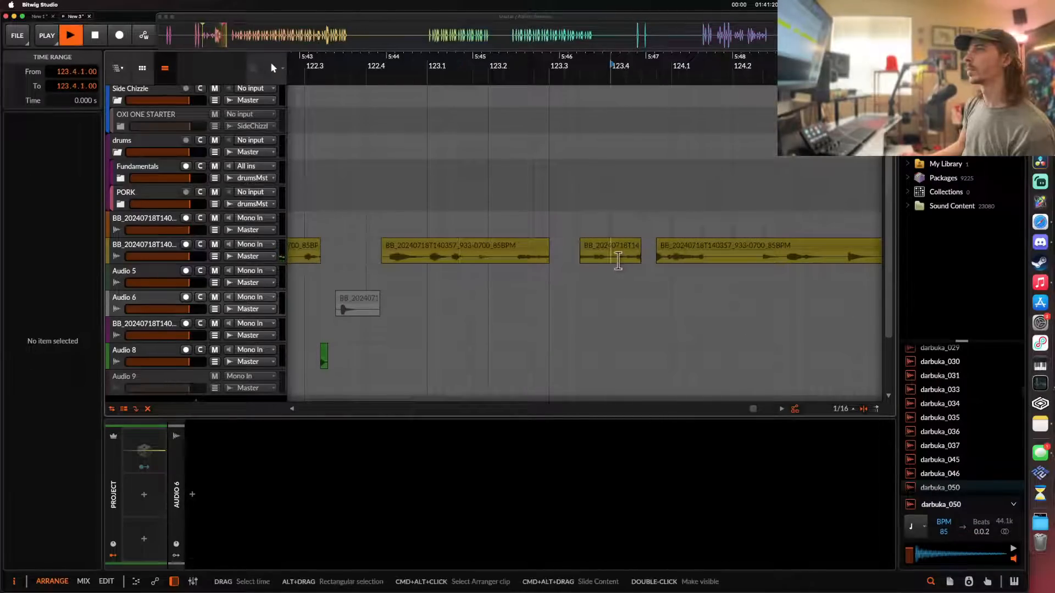
{"action": "scroll", "coordinate": [618, 261], "scroll_direction": "up", "scroll_amount": 3}
{"action": "key", "text": "space"}
{"action": "left_click", "coordinate": [647, 260]}
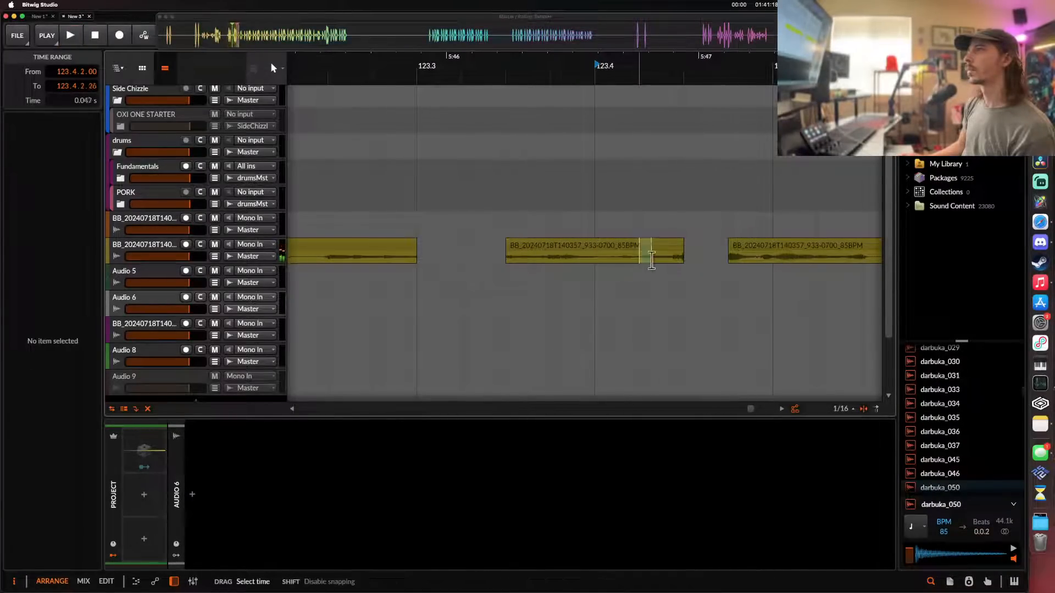
{"action": "key", "text": "super+e"}
{"action": "left_click_drag", "start_coordinate": [558, 302], "coordinate": [528, 309]}
- Audition the yellow recording around 124.3, cut out a 0.0.2.00 slice, and place it on the purple track at 123.4.2
{"action": "scroll", "coordinate": [528, 310], "scroll_direction": "down", "scroll_amount": 3}
{"action": "scroll", "coordinate": [528, 309], "scroll_direction": "right", "scroll_amount": 5}
{"action": "left_click", "coordinate": [548, 254]}
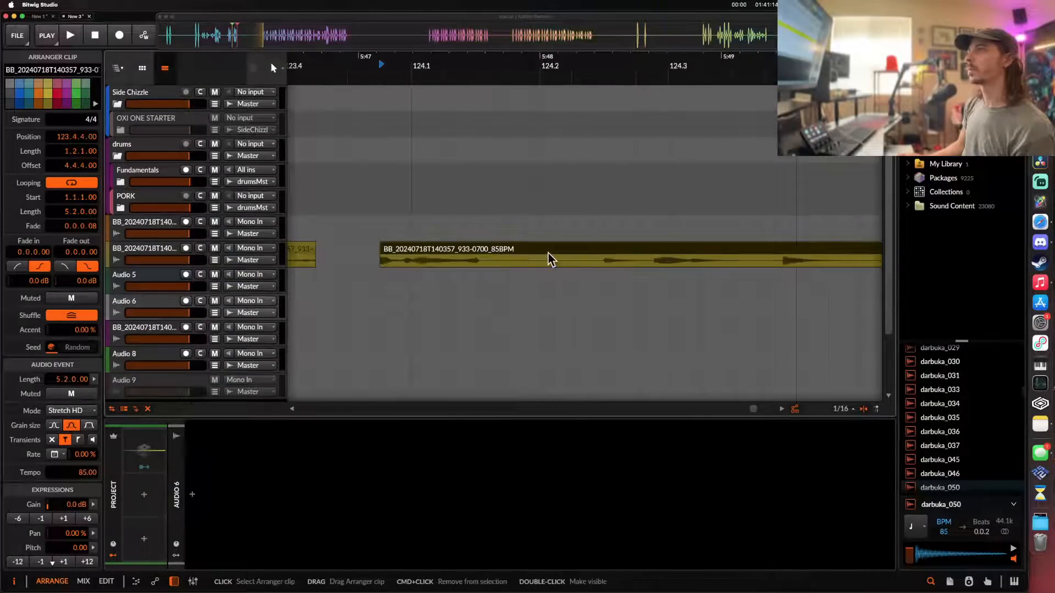
{"action": "key", "text": "space"}
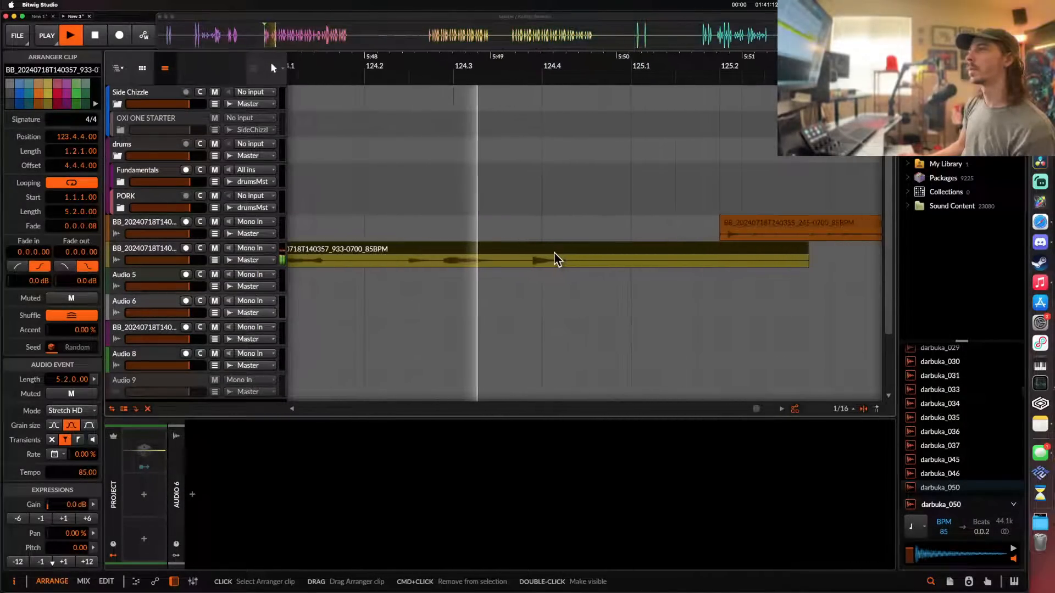
{"action": "key", "text": "space"}
{"action": "left_click_drag", "start_coordinate": [520, 258], "coordinate": [454, 287]}
{"action": "key", "text": "super+e"}
{"action": "scroll", "coordinate": [453, 289], "scroll_direction": "down", "scroll_amount": 3}
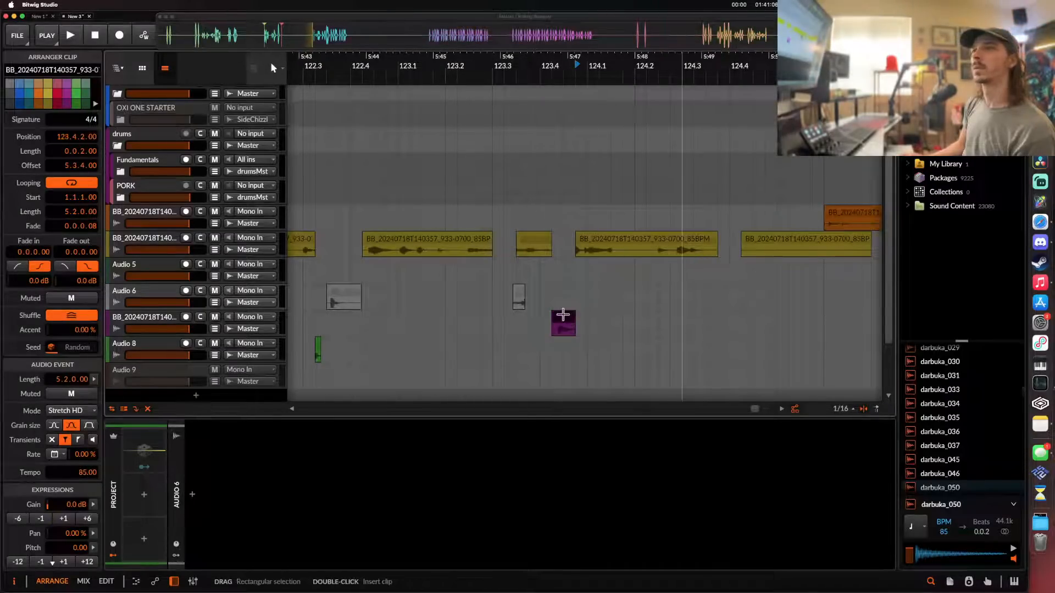
- Try the purple slice on Audio 5 at 123.4.2 and audition it repeatedly through that track's effects
{"action": "left_click", "coordinate": [155, 324]}
{"action": "left_click", "coordinate": [145, 273]}
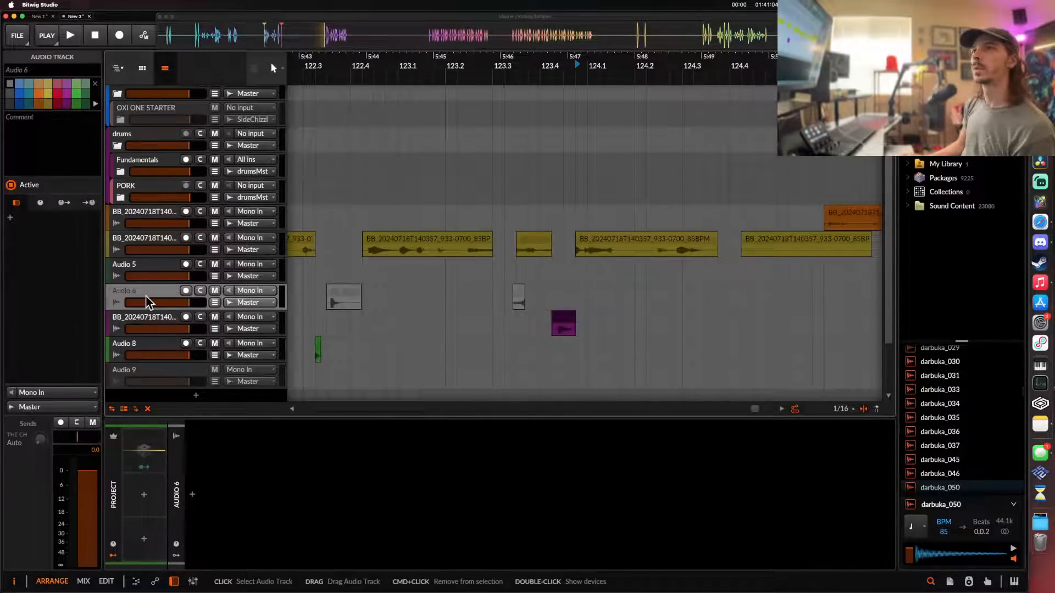
{"action": "left_click_drag", "start_coordinate": [566, 313], "coordinate": [566, 281]}
{"action": "scroll", "coordinate": [566, 280], "scroll_direction": "up", "scroll_amount": 3}
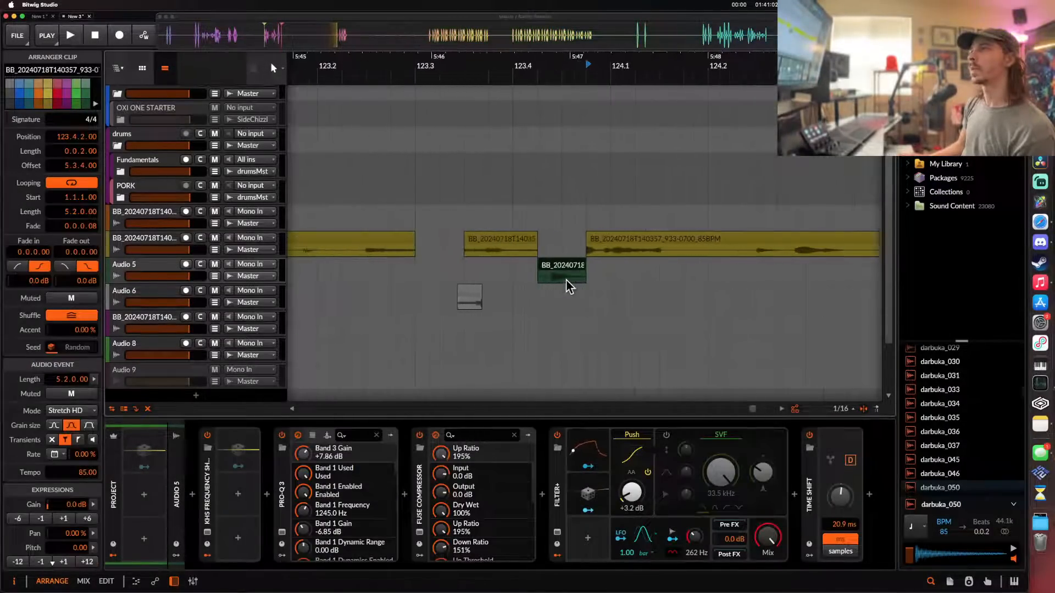
{"action": "key", "text": "space"}
{"action": "key", "text": "space"}
{"action": "key", "text": "alt+space"}
{"action": "key", "text": "space"}
{"action": "key", "text": "space"}
{"action": "key", "text": "space"}
{"action": "scroll", "coordinate": [559, 268], "scroll_direction": "down", "scroll_amount": 2}
{"action": "scroll", "coordinate": [559, 268], "scroll_direction": "up", "scroll_amount": 4}
{"action": "key", "text": "space"}
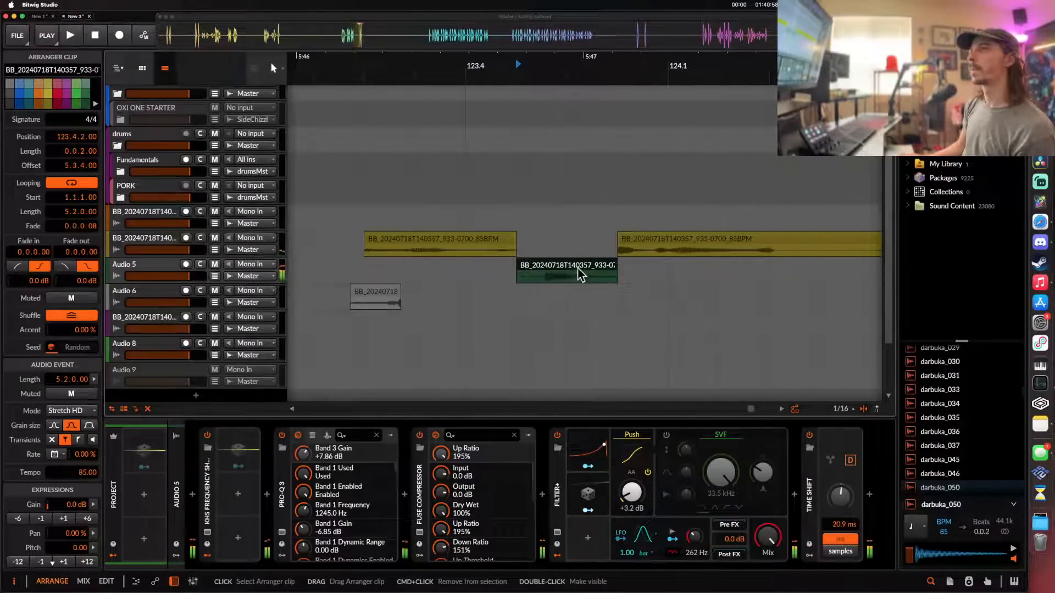
{"action": "key", "text": "space"}
{"action": "key", "text": "space"}
{"action": "key", "text": "space"}
- Pitch the slice on Audio 5 down to -12 semitones and audition it
{"action": "left_click", "coordinate": [18, 563]}
{"action": "key", "text": "space"}
{"action": "key", "text": "space"}
{"action": "key", "text": "space"}
{"action": "key", "text": "space"}
{"action": "left_click", "coordinate": [138, 267]}
{"action": "key", "text": "space"}
{"action": "key", "text": "space"}
{"action": "key", "text": "space"}
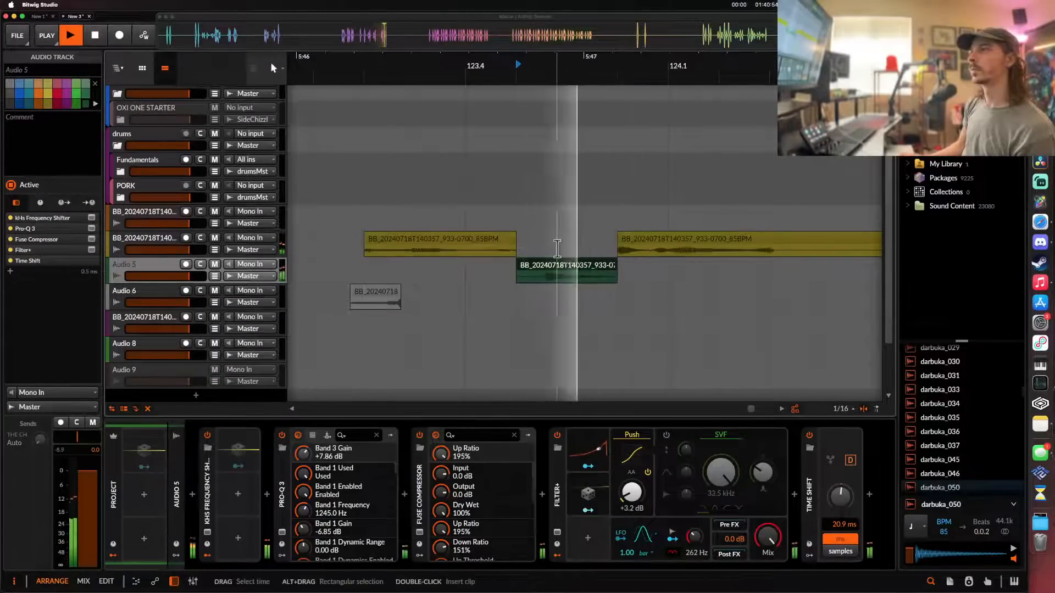
{"action": "key", "text": "space"}
- Move the slice to Audio 8 at 123.4.2 and compress it to a length of 0.0.1.00
{"action": "scroll", "coordinate": [558, 275], "scroll_direction": "down", "scroll_amount": 2}
{"action": "left_click", "coordinate": [560, 276]}
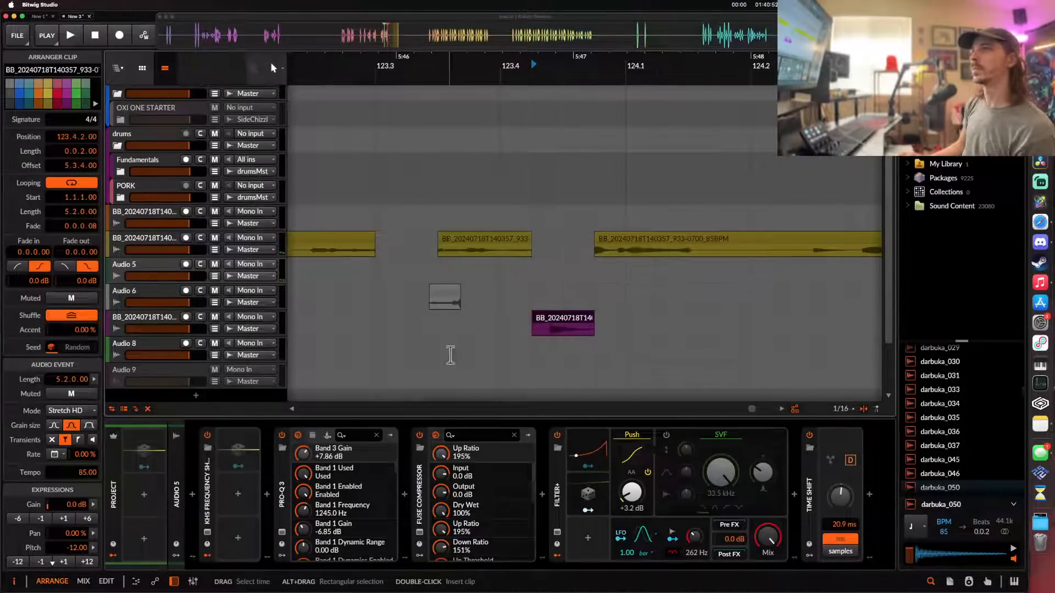
{"action": "left_click", "coordinate": [156, 352]}
{"action": "left_click_drag", "start_coordinate": [564, 328], "coordinate": [555, 349]}
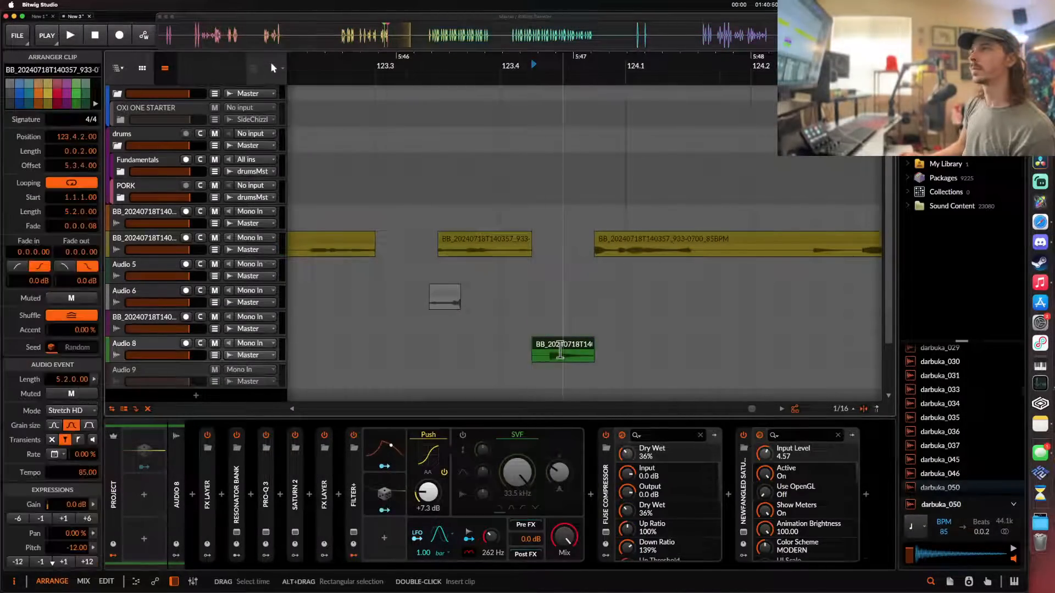
{"action": "scroll", "coordinate": [555, 349], "scroll_direction": "up", "scroll_amount": 2}
{"action": "scroll", "coordinate": [555, 350], "scroll_direction": "down", "scroll_amount": 1}
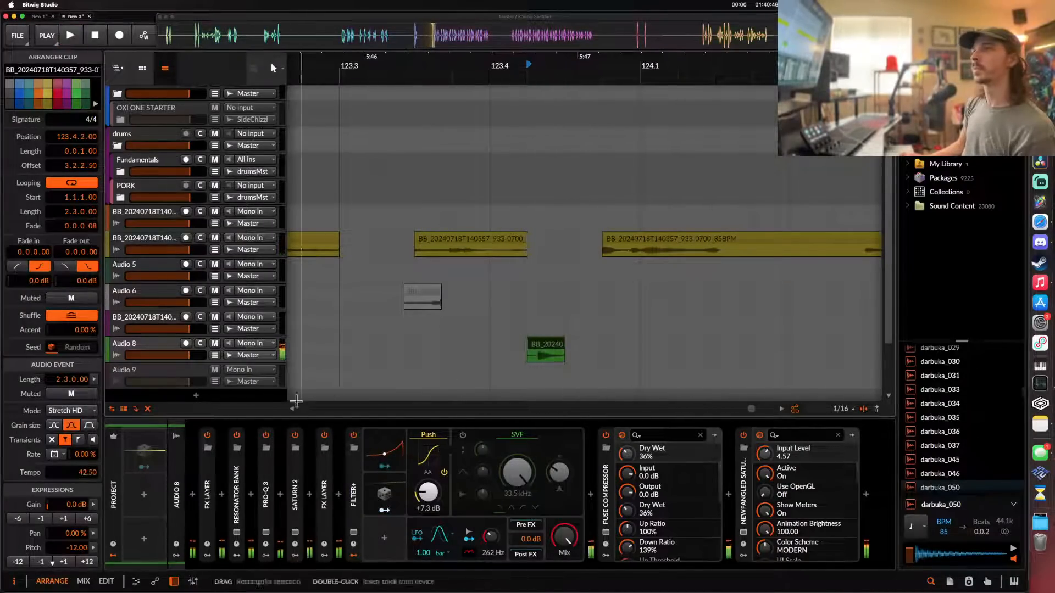
- Switch the Audio 8 slice to Repitch mode and stretch it to a length of 0.0.1.39 at 123.4.2
{"action": "left_click", "coordinate": [62, 411]}
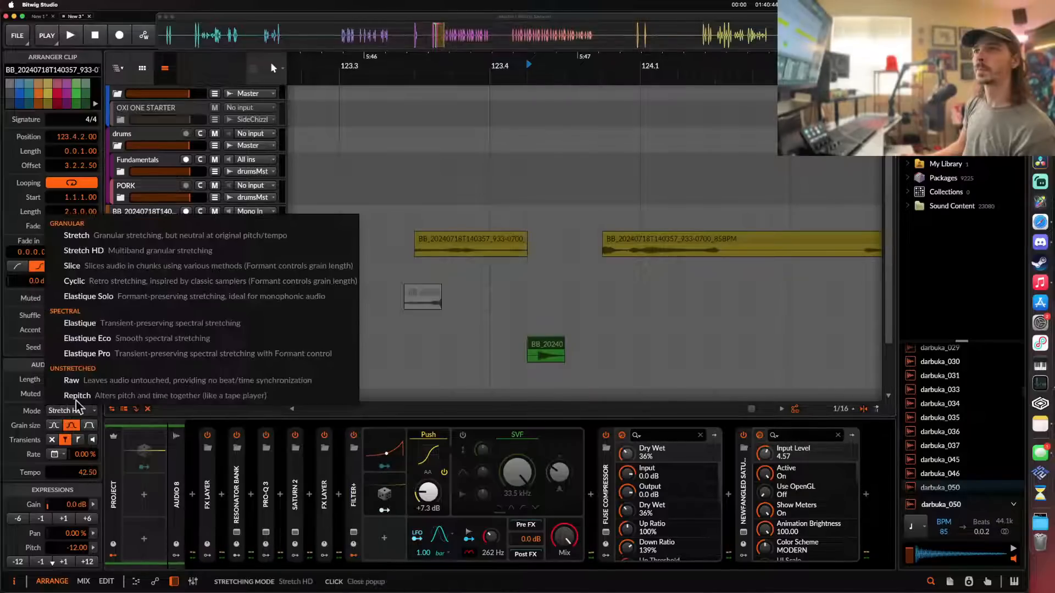
{"action": "left_click", "coordinate": [85, 357]}
{"action": "left_click_drag", "start_coordinate": [644, 342], "coordinate": [561, 349]}
{"action": "left_click", "coordinate": [71, 411]}
{"action": "left_click", "coordinate": [82, 400]}
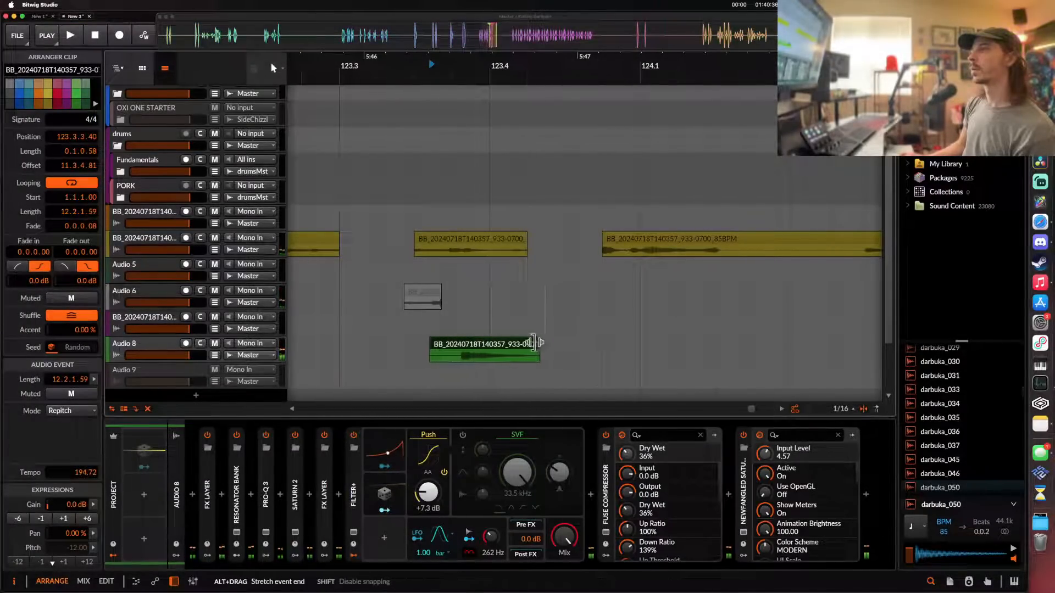
{"action": "left_click_drag", "start_coordinate": [562, 348], "coordinate": [598, 347]}
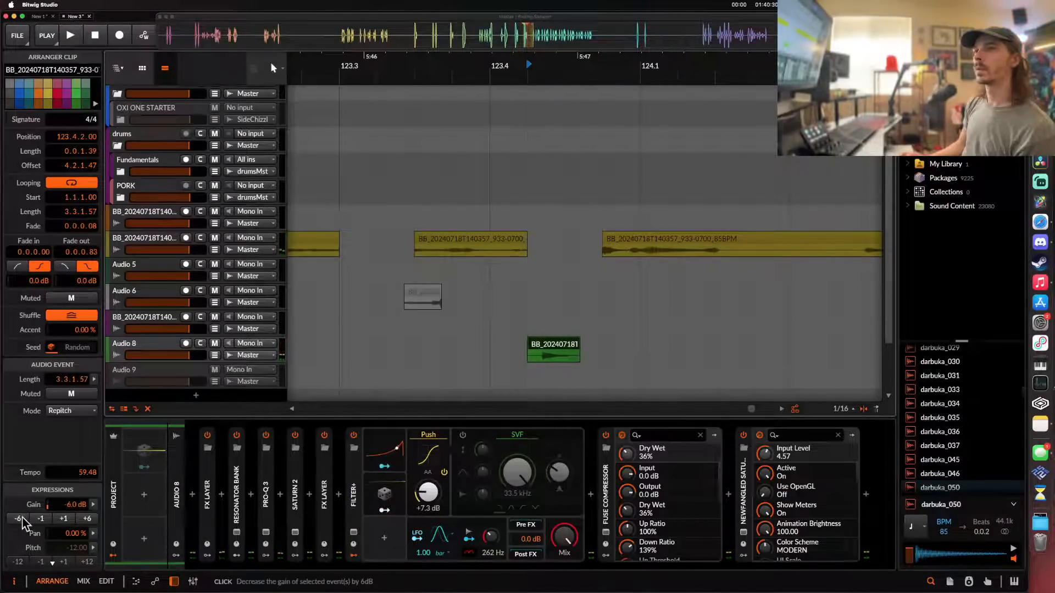
- Lower the slice's gain to -12 dB, play it, and place the hit captured by Rolling Sampler on Audio 5 near 123.4
{"action": "key", "text": "space"}
{"action": "key", "text": "space"}
{"action": "left_click_drag", "start_coordinate": [550, 39], "coordinate": [448, 281]}
{"action": "scroll", "coordinate": [448, 283], "scroll_direction": "down", "scroll_amount": 10}
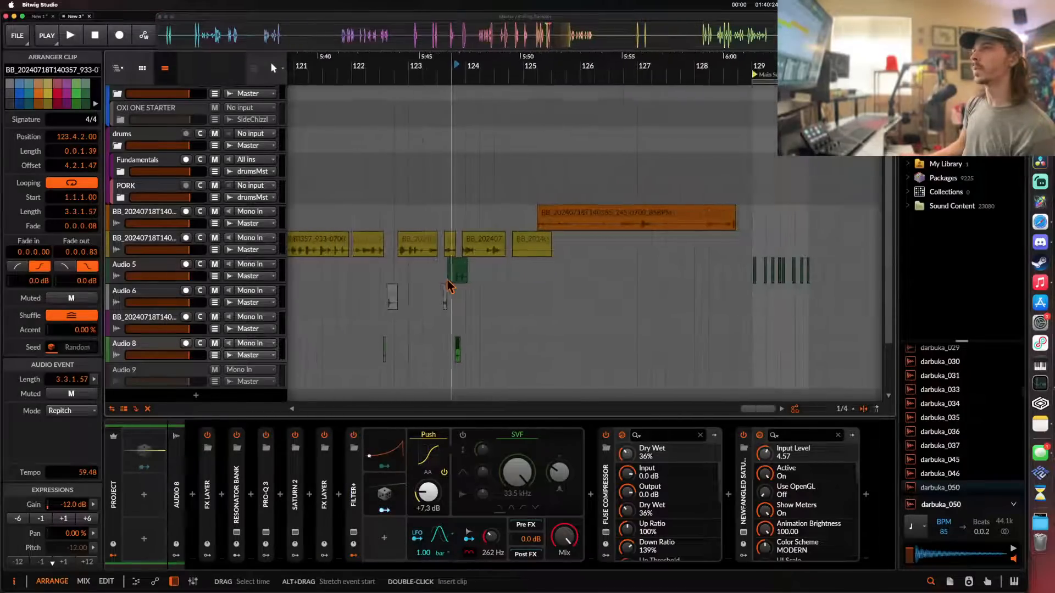
- Transfer the processed hits from the range 118.1.2 to 119.2.2 to the area just before Main Section 1A
{"action": "scroll", "coordinate": [473, 271], "scroll_direction": "left", "scroll_amount": 5}
{"action": "scroll", "coordinate": [502, 248], "scroll_direction": "up", "scroll_amount": 5}
{"action": "left_click_drag", "start_coordinate": [453, 270], "coordinate": [570, 401]}
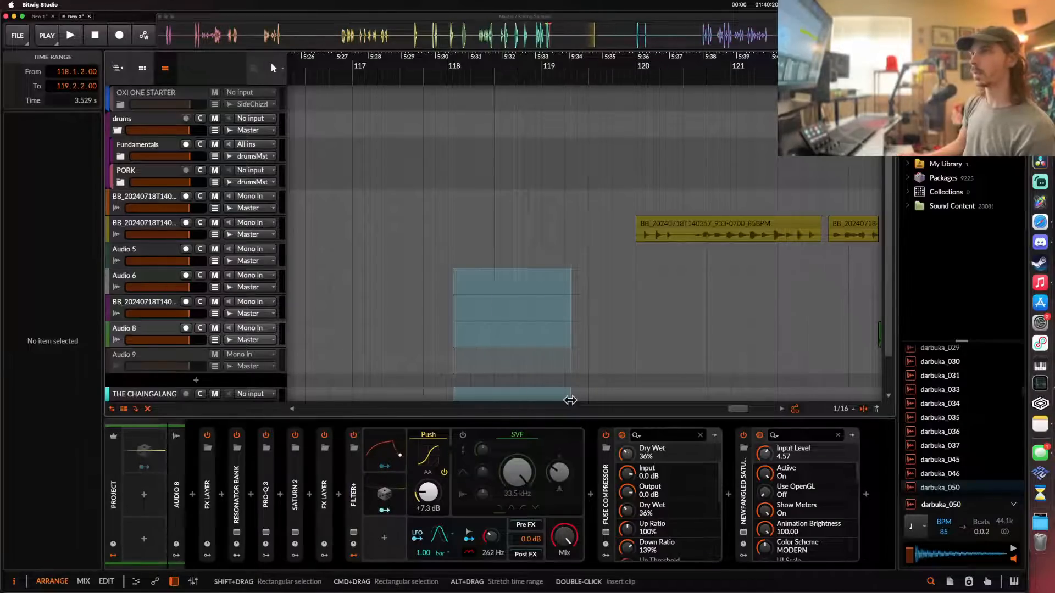
{"action": "scroll", "coordinate": [556, 330], "scroll_direction": "right", "scroll_amount": 10}
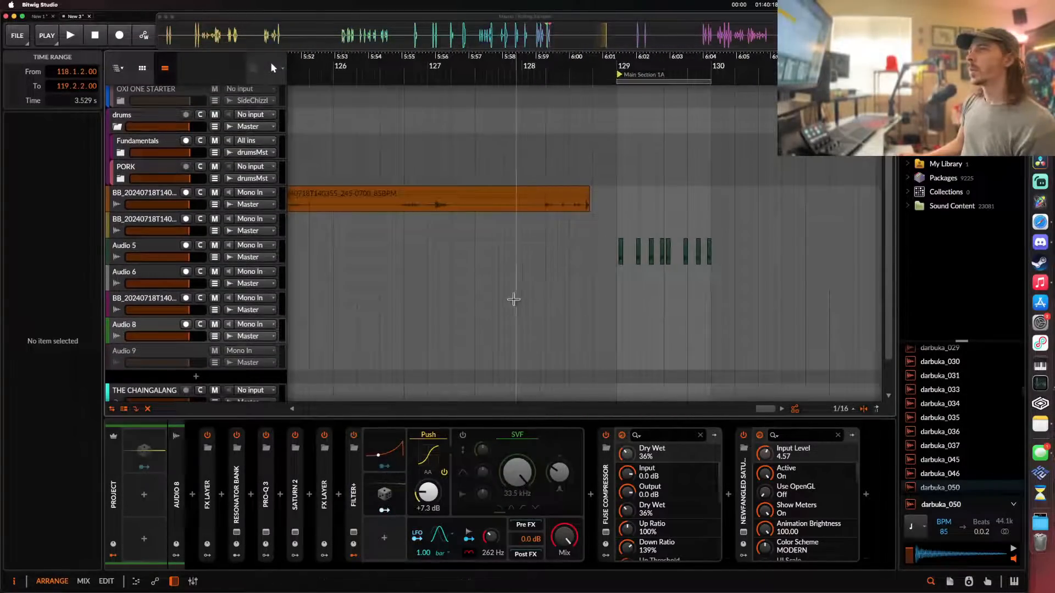
{"action": "key", "text": "super+v"}
- Move the first pasted purple hit onto Audio 6 at 129.1.1
{"action": "left_click", "coordinate": [542, 291]}
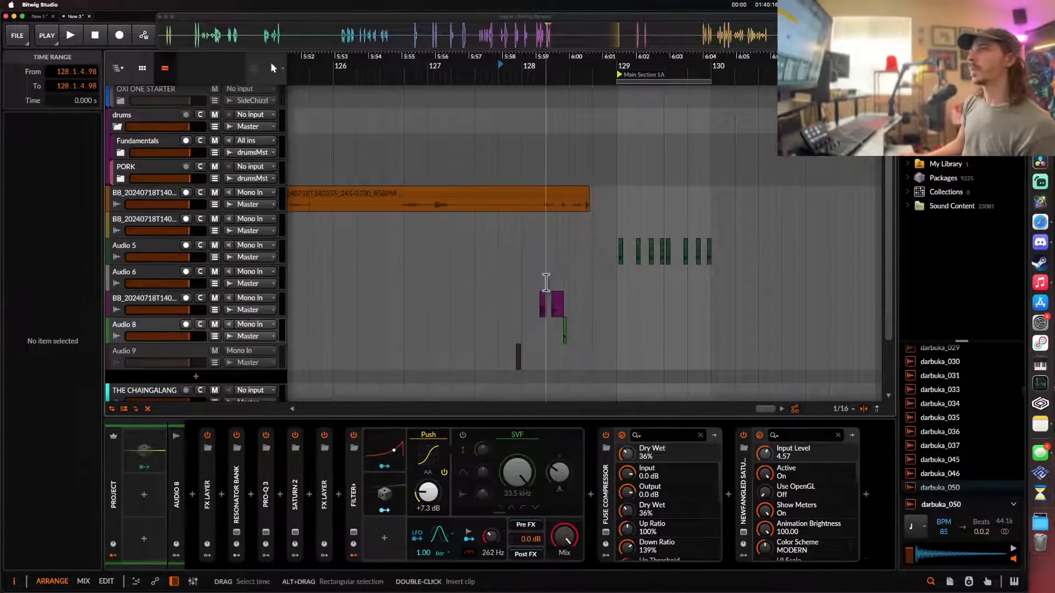
{"action": "scroll", "coordinate": [538, 305], "scroll_direction": "up", "scroll_amount": 3}
{"action": "left_click", "coordinate": [538, 303]}
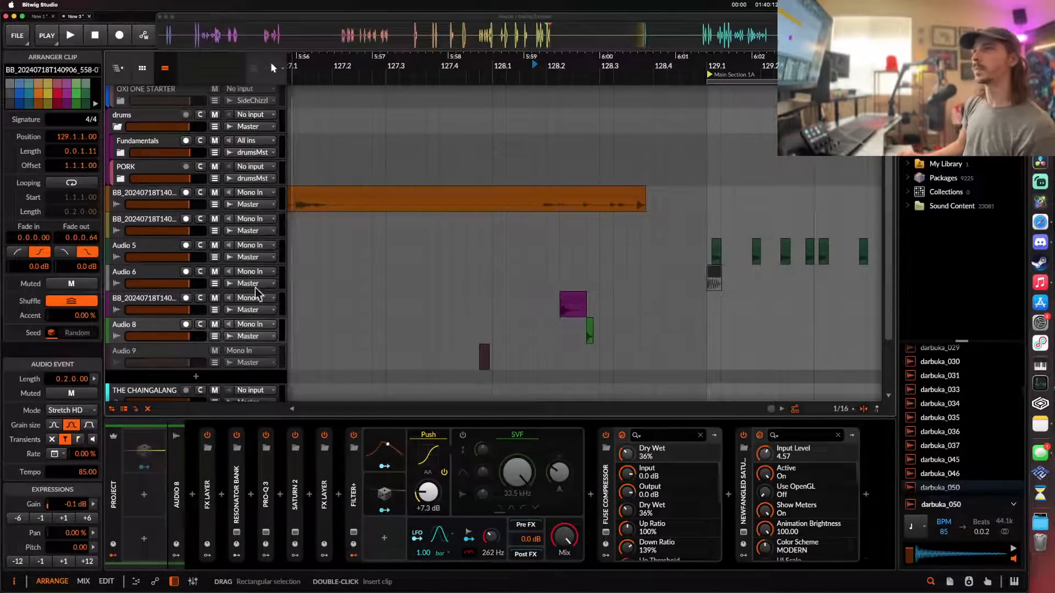
- Add an audio track below Audio 6 and move the remaining purple hit to 129.2.2
{"action": "left_click", "coordinate": [146, 274]}
{"action": "key", "text": "super+t"}
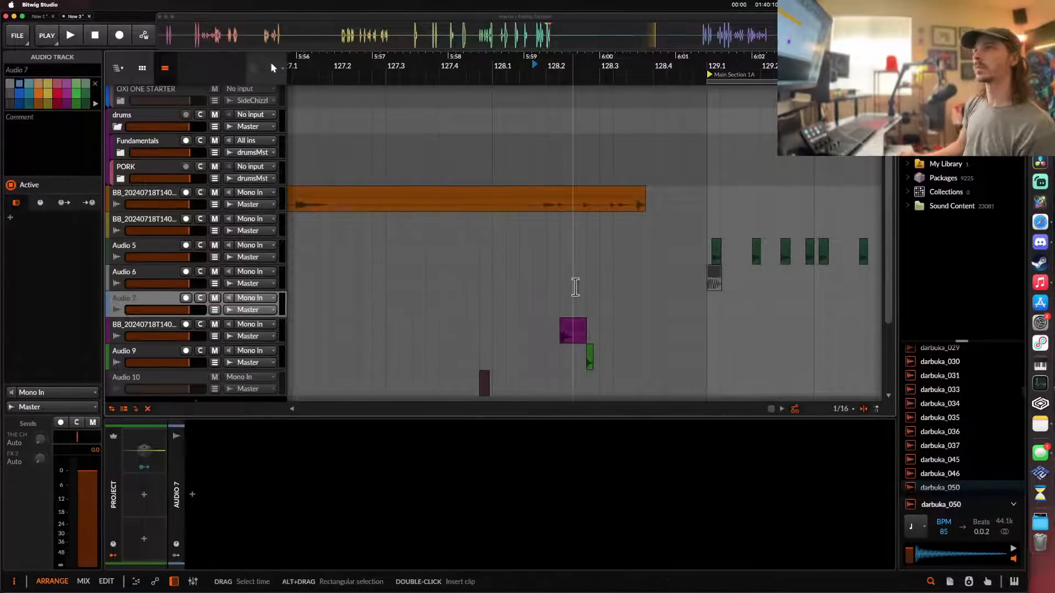
{"action": "left_click_drag", "start_coordinate": [573, 334], "coordinate": [728, 334]}
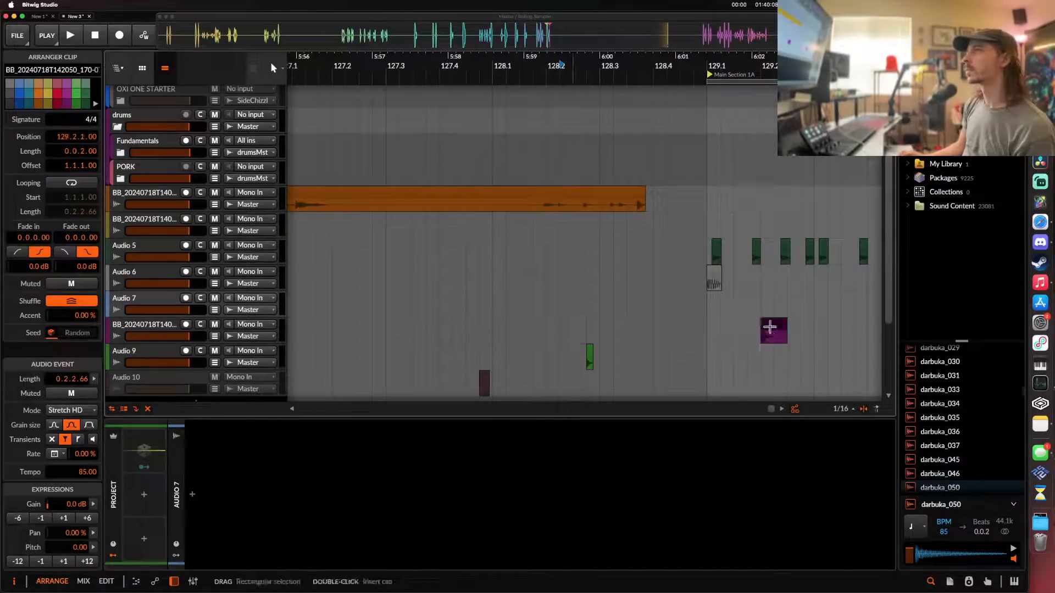
- Play back the pattern and duplicate the purple clip at 129.2 onto beat 129.4 of the same track
{"action": "scroll", "coordinate": [588, 351], "scroll_direction": "right", "scroll_amount": 5}
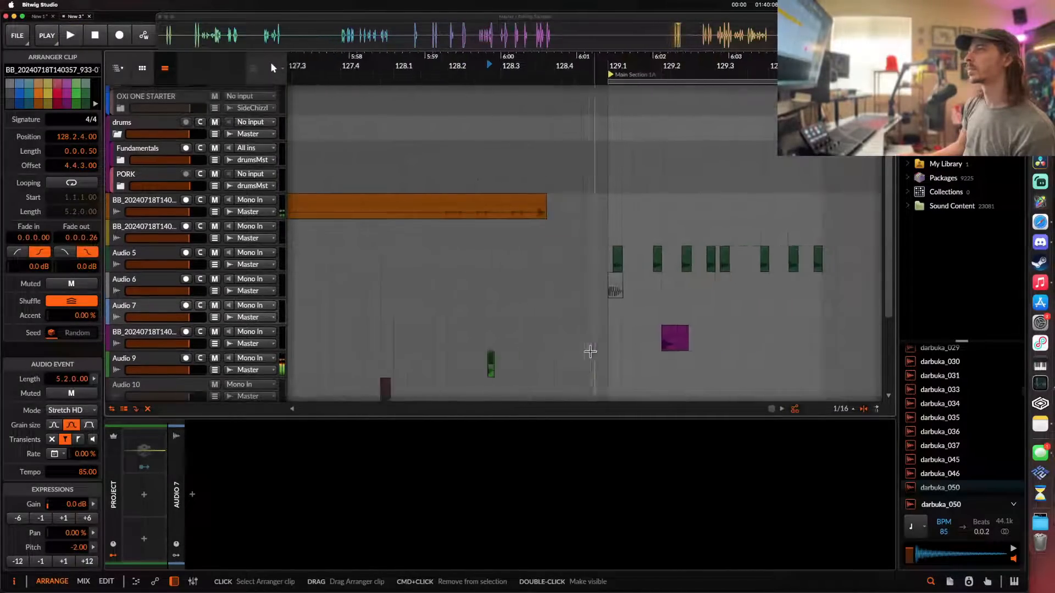
{"action": "key", "text": "space"}
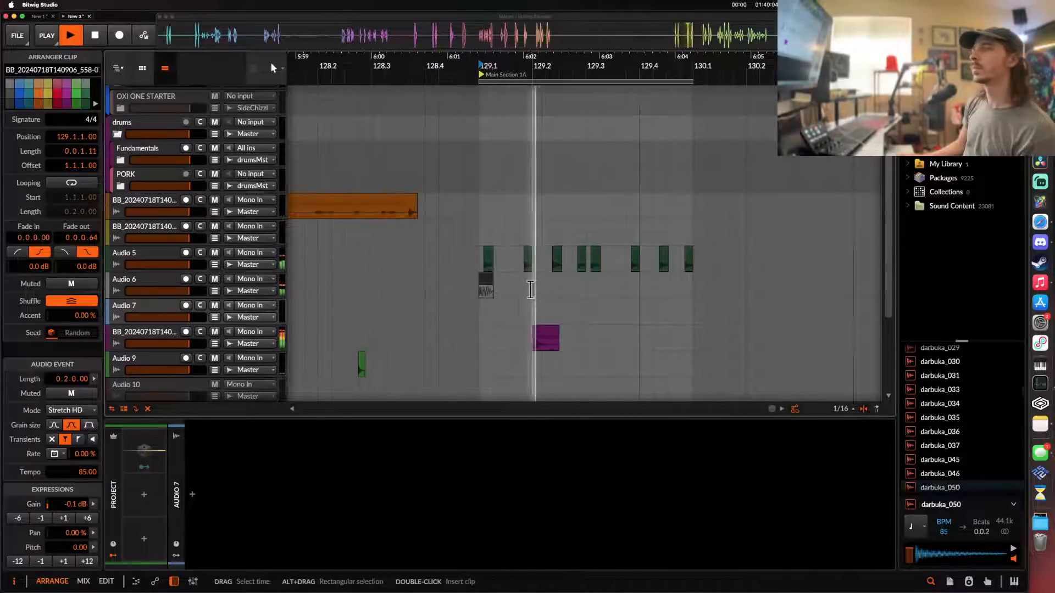
{"action": "scroll", "coordinate": [503, 290], "scroll_direction": "up", "scroll_amount": 2}
{"action": "key", "text": "space"}
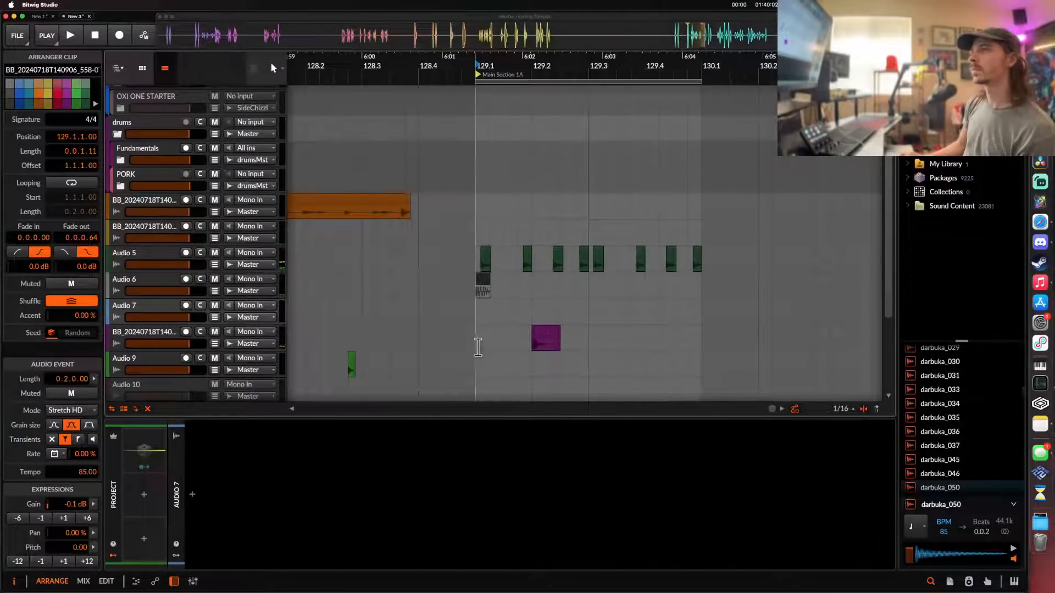
{"action": "left_click_drag", "start_coordinate": [478, 347], "coordinate": [559, 347]}
{"action": "key", "text": "super+d"}
- Play the pattern from 129.1 to check how the two purple hits sit with the other clips
{"action": "left_click", "coordinate": [481, 278]}
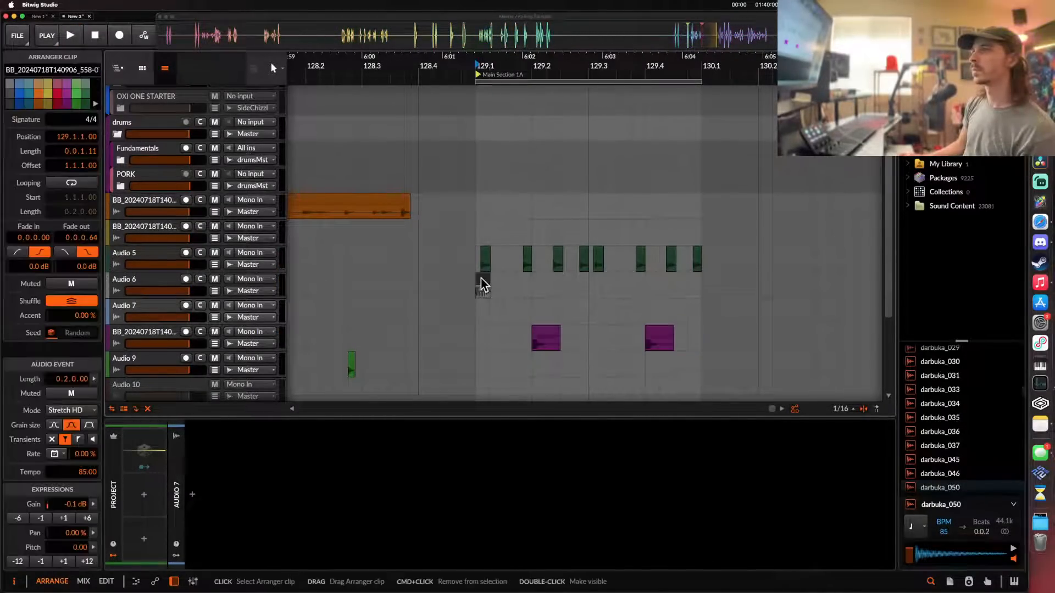
{"action": "key", "text": "space"}
{"action": "scroll", "coordinate": [481, 278], "scroll_direction": "up", "scroll_amount": 3}
{"action": "scroll", "coordinate": [480, 278], "scroll_direction": "right", "scroll_amount": 5}
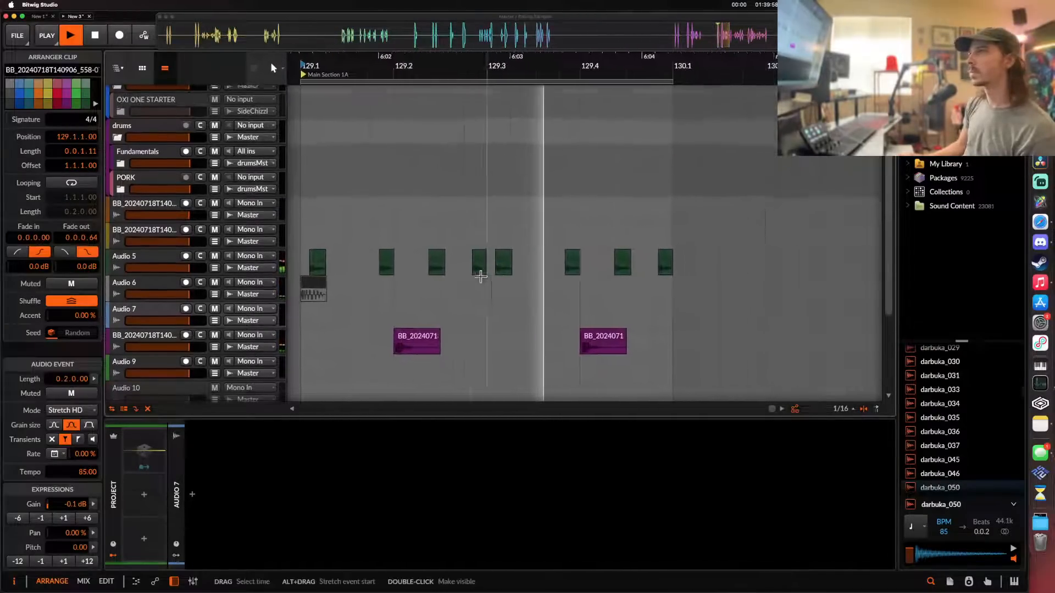
{"action": "scroll", "coordinate": [481, 278], "scroll_direction": "up", "scroll_amount": 5}
{"action": "key", "text": "space"}
{"action": "scroll", "coordinate": [601, 269], "scroll_direction": "up", "scroll_amount": 3}
{"action": "left_click", "coordinate": [661, 256]}
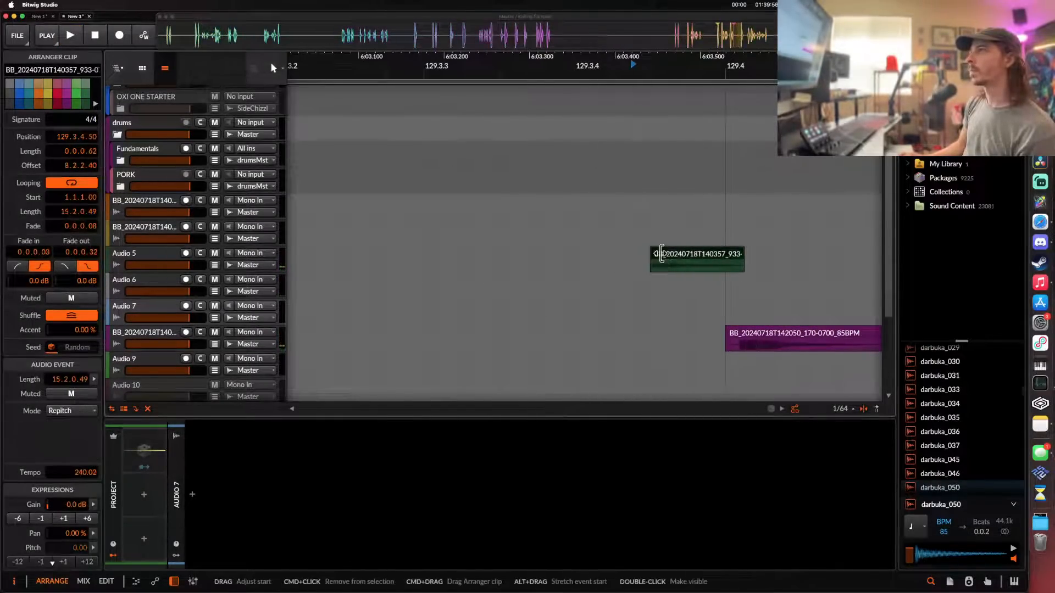
{"action": "key", "text": "super+z"}
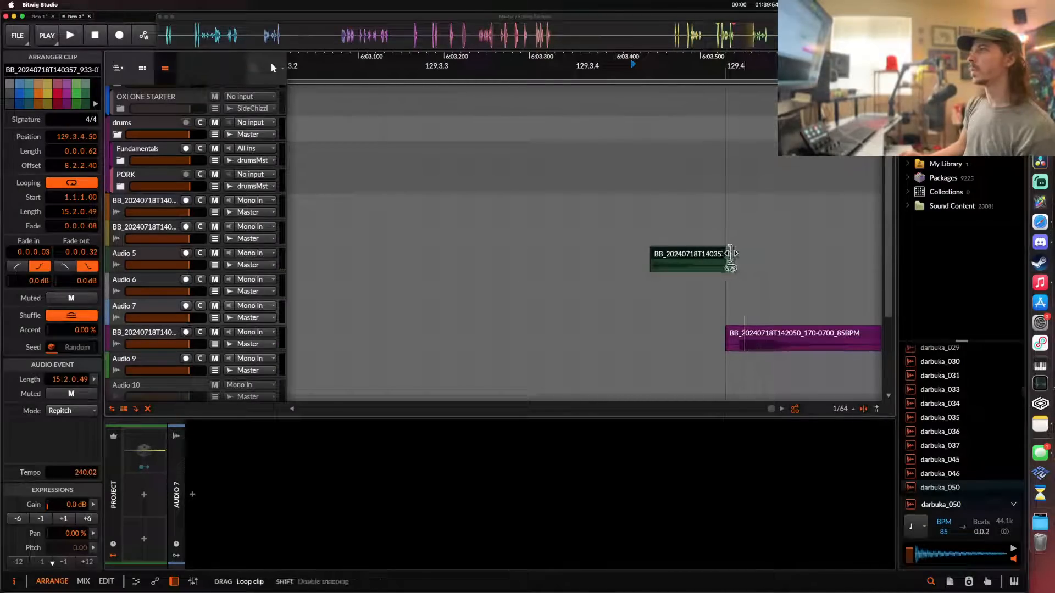
- Shorten the Audio 5 clip just before beat 129.2 to a length of 0.0.0.34
{"action": "scroll", "coordinate": [732, 260], "scroll_direction": "left", "scroll_amount": 10}
{"action": "scroll", "coordinate": [725, 254], "scroll_direction": "left", "scroll_amount": 5}
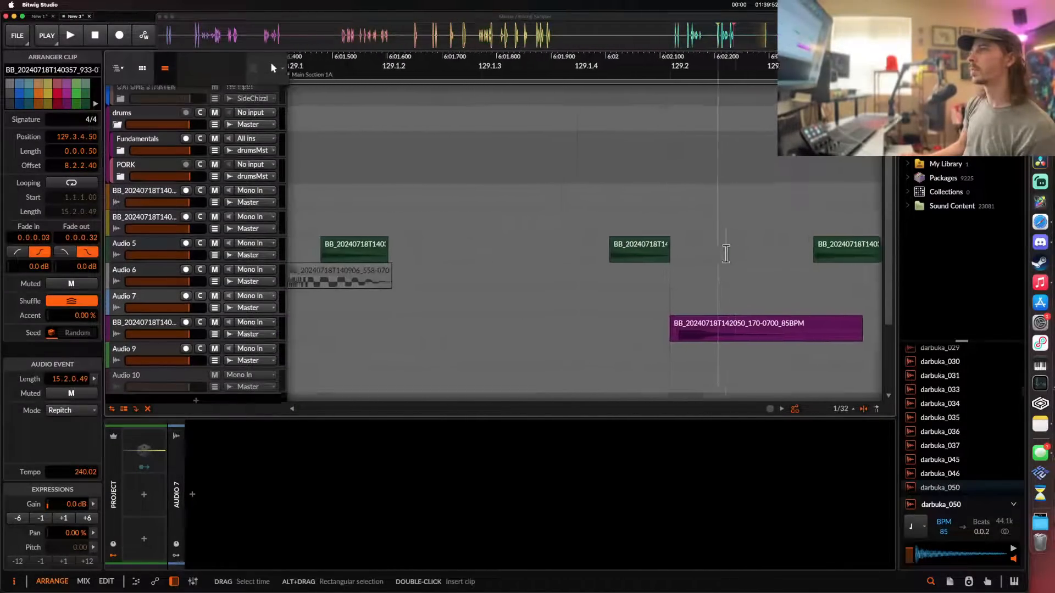
{"action": "key", "text": "super+shift+z"}
{"action": "left_click_drag", "start_coordinate": [687, 255], "coordinate": [662, 254]}
- Shorten the Audio 5 clip just before beat 129.4 to a length of 0.0.0.35
{"action": "scroll", "coordinate": [664, 257], "scroll_direction": "right", "scroll_amount": 10}
{"action": "scroll", "coordinate": [661, 251], "scroll_direction": "down", "scroll_amount": 4}
{"action": "scroll", "coordinate": [661, 254], "scroll_direction": "right", "scroll_amount": 4}
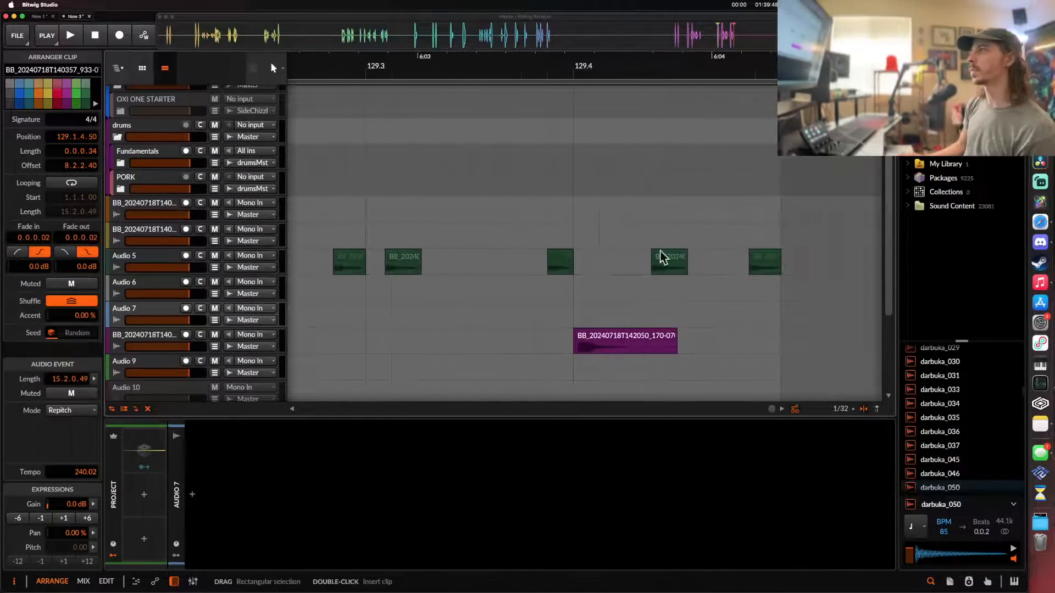
{"action": "scroll", "coordinate": [584, 261], "scroll_direction": "up", "scroll_amount": 5}
{"action": "left_click_drag", "start_coordinate": [558, 261], "coordinate": [536, 261]}
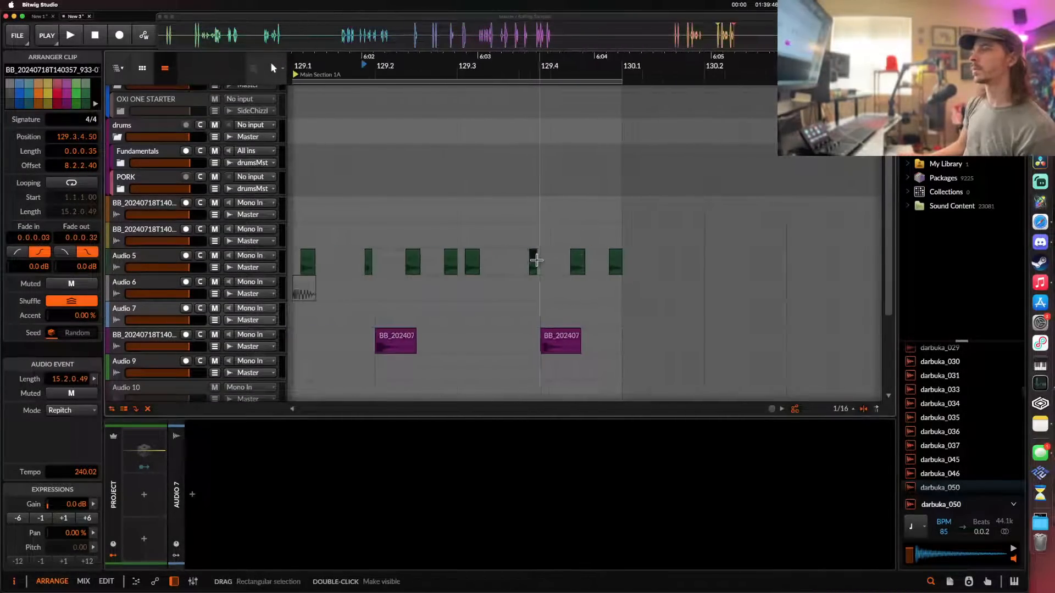
- With the loop playing, copy the Audio 6 clip at 129.1 to position 129.3.3.17
{"action": "scroll", "coordinate": [395, 283], "scroll_direction": "left", "scroll_amount": 3}
{"action": "key", "text": "space"}
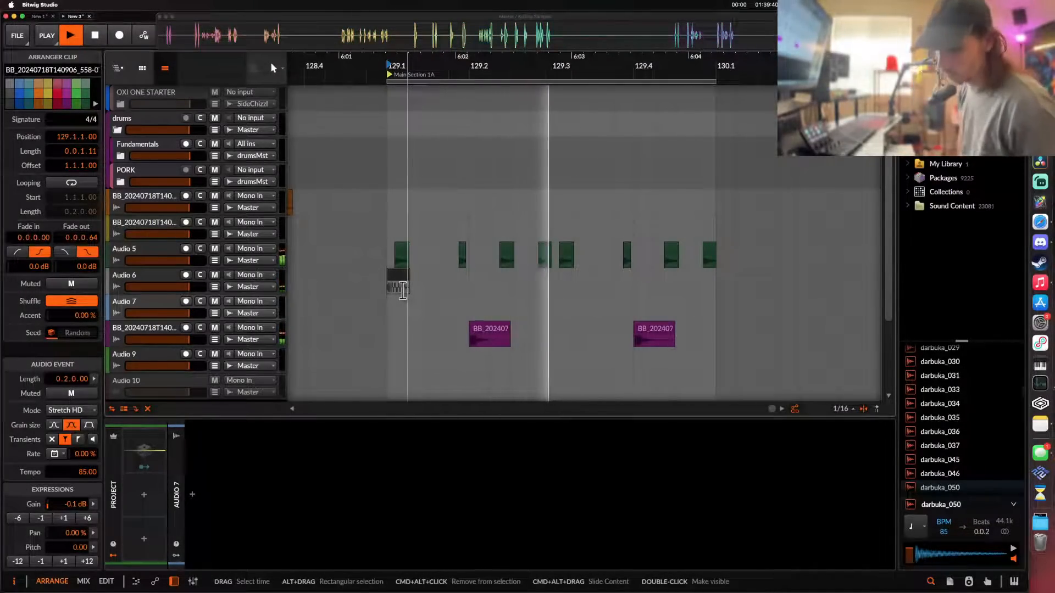
{"action": "left_click_drag", "start_coordinate": [393, 282], "coordinate": [599, 294]}
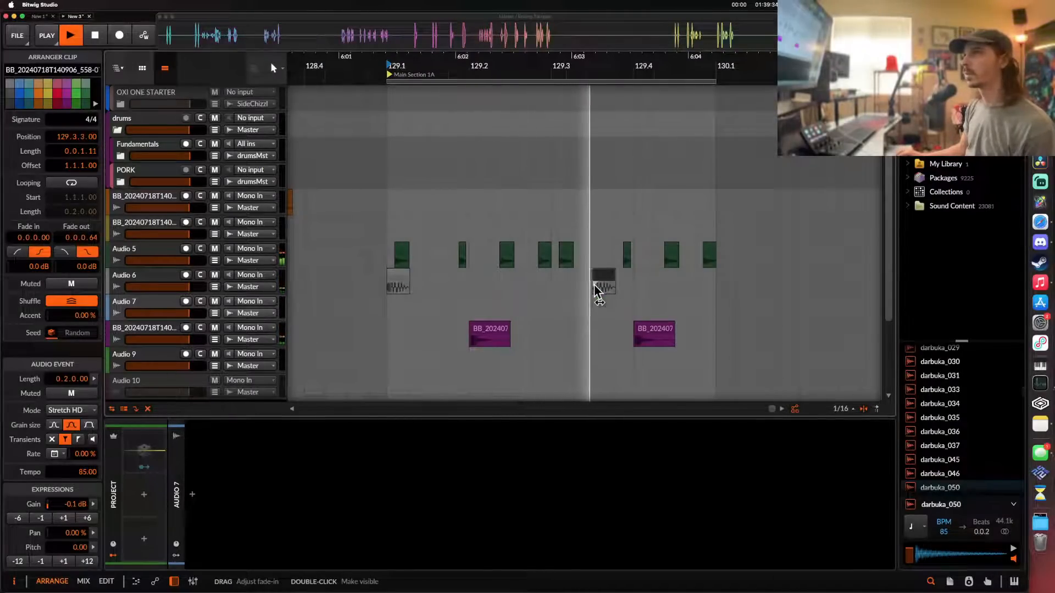
{"action": "scroll", "coordinate": [602, 286], "scroll_direction": "up", "scroll_amount": 10}
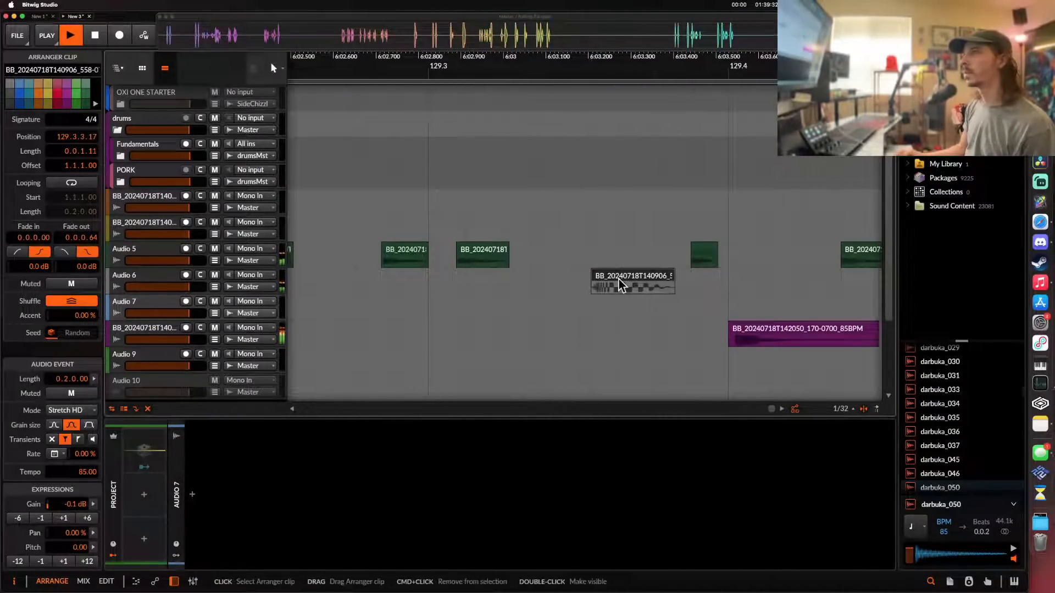
{"action": "scroll", "coordinate": [610, 283], "scroll_direction": "down", "scroll_amount": 8}
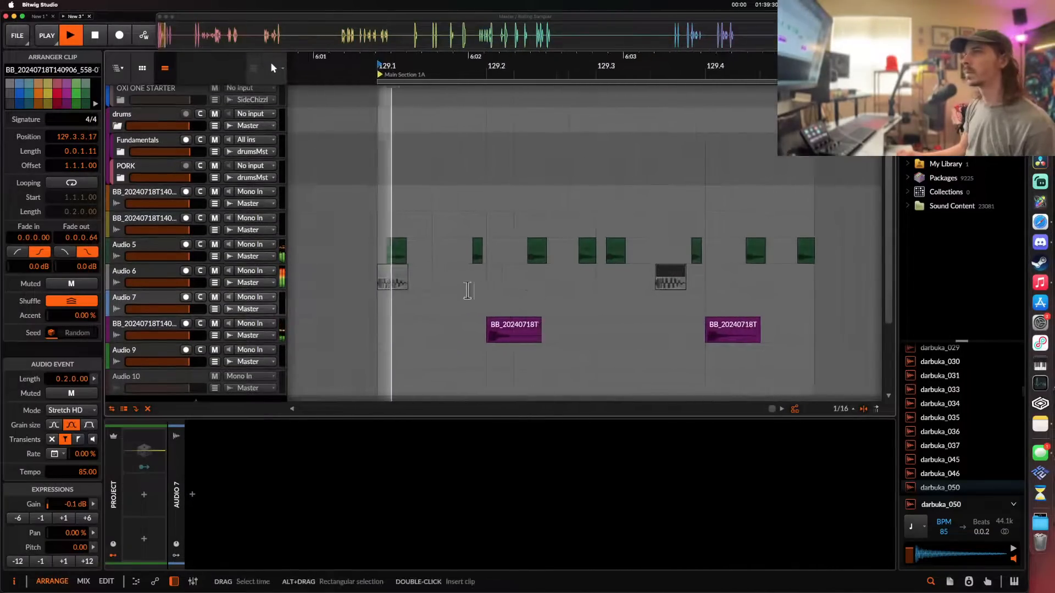
- Place another copy of the first Audio 6 clip between beats 129.2 and 129.3 and play the loop from 129.1
{"action": "key", "text": "space"}
{"action": "left_click_drag", "start_coordinate": [398, 280], "coordinate": [547, 282]}
{"action": "left_click", "coordinate": [386, 279]}
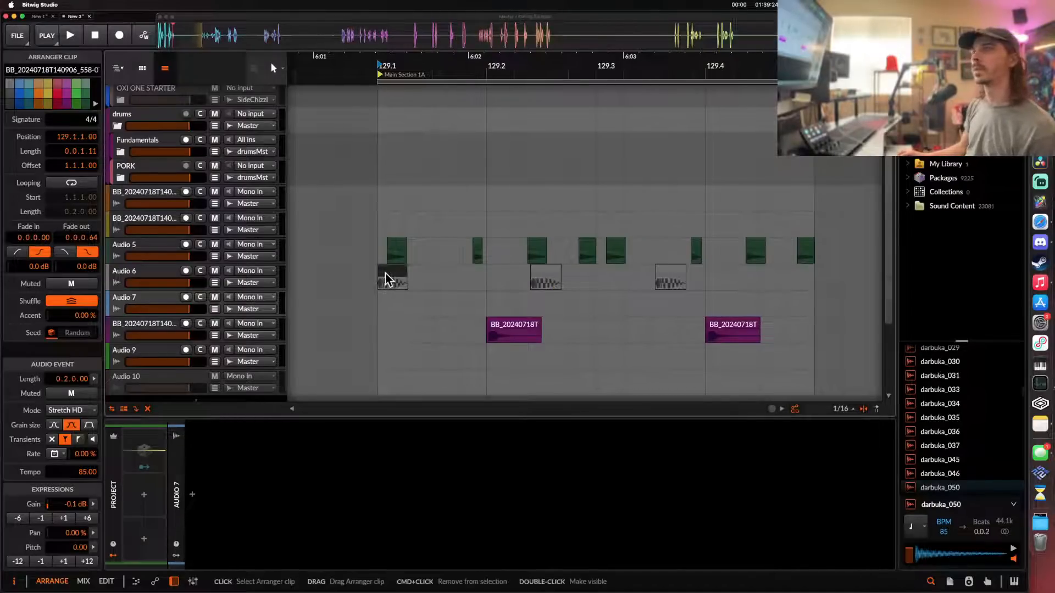
{"action": "key", "text": "space"}
{"action": "scroll", "coordinate": [384, 274], "scroll_direction": "up", "scroll_amount": 1}
{"action": "scroll", "coordinate": [384, 275], "scroll_direction": "right", "scroll_amount": 2}
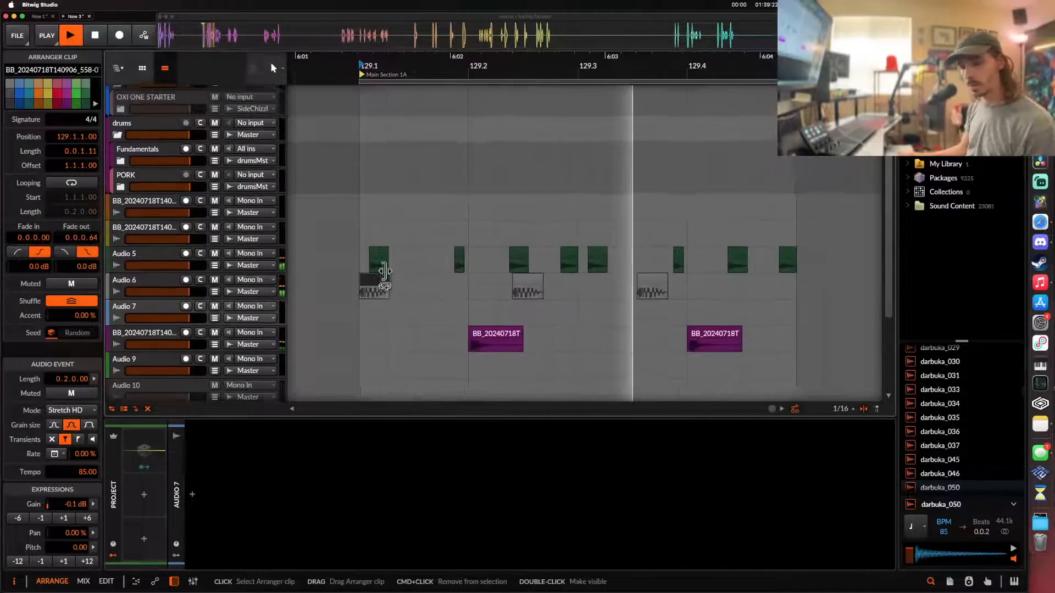
{"action": "scroll", "coordinate": [422, 271], "scroll_direction": "up", "scroll_amount": 4}
{"action": "scroll", "coordinate": [458, 258], "scroll_direction": "down", "scroll_amount": 6}
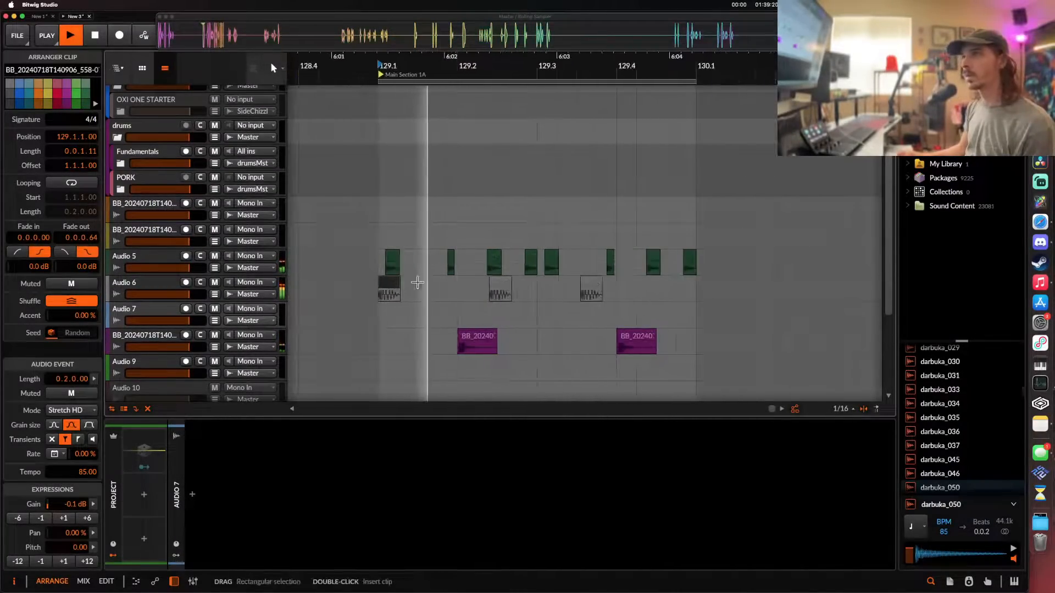
- Move the middle Audio 6 clip to position 129.2.4.39, just before beat 129.3
{"action": "left_click", "coordinate": [141, 291]}
{"action": "left_click", "coordinate": [499, 289]}
{"action": "left_click_drag", "start_coordinate": [499, 289], "coordinate": [531, 286]}
{"action": "scroll", "coordinate": [485, 286], "scroll_direction": "up", "scroll_amount": 2}
{"action": "left_click", "coordinate": [333, 287]}
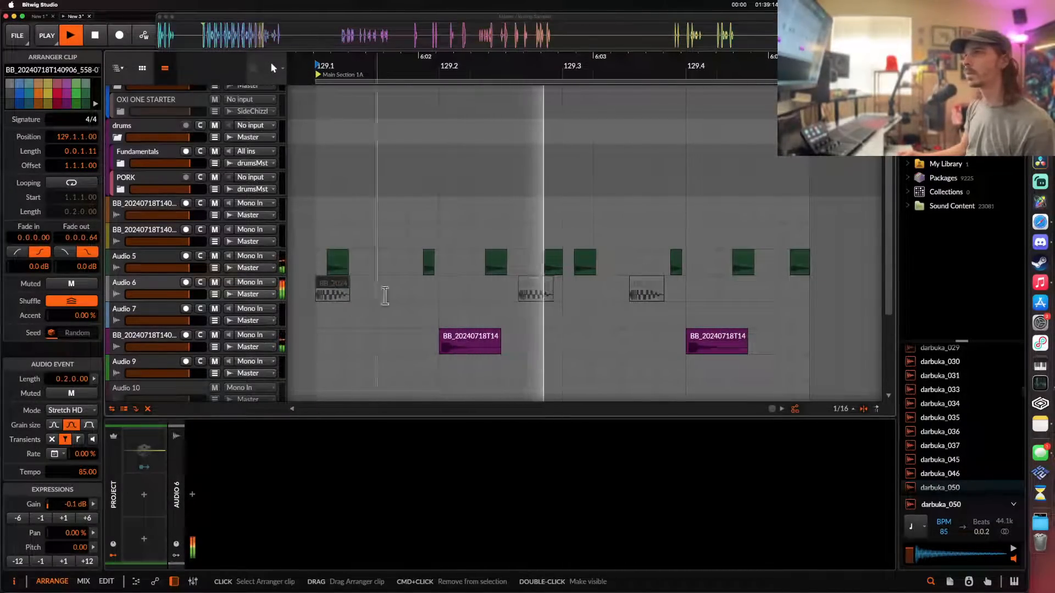
{"action": "scroll", "coordinate": [537, 293], "scroll_direction": "up", "scroll_amount": 2}
{"action": "scroll", "coordinate": [537, 293], "scroll_direction": "down", "scroll_amount": 2}
{"action": "left_click", "coordinate": [551, 289]}
{"action": "scroll", "coordinate": [575, 292], "scroll_direction": "down", "scroll_amount": 3}
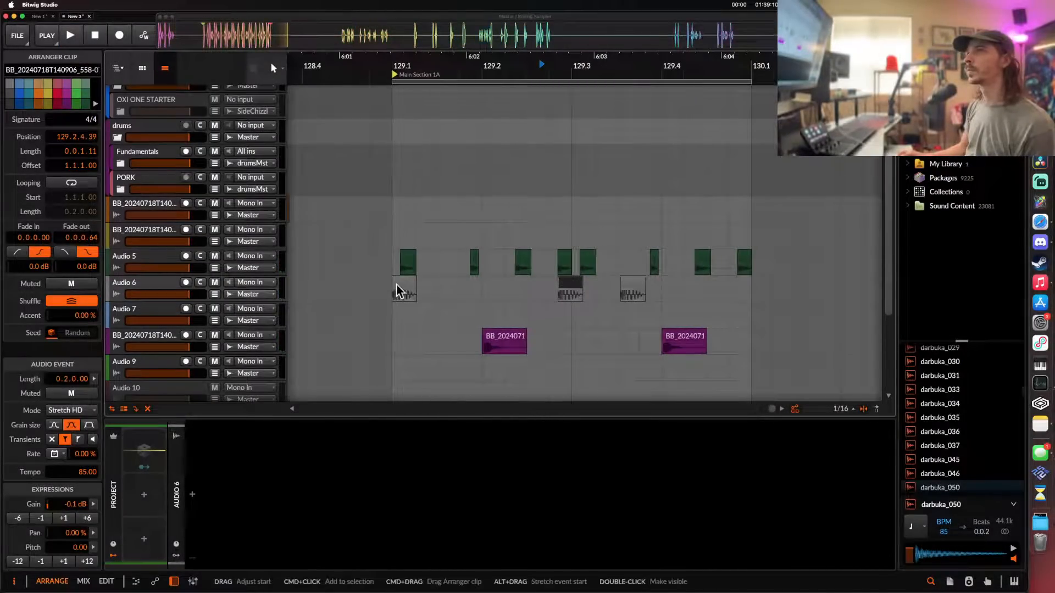
- Play the drum loop from 129.1 to check the timing of the middle Audio 6 hit
{"action": "left_click", "coordinate": [398, 286]}
{"action": "key", "text": "space"}
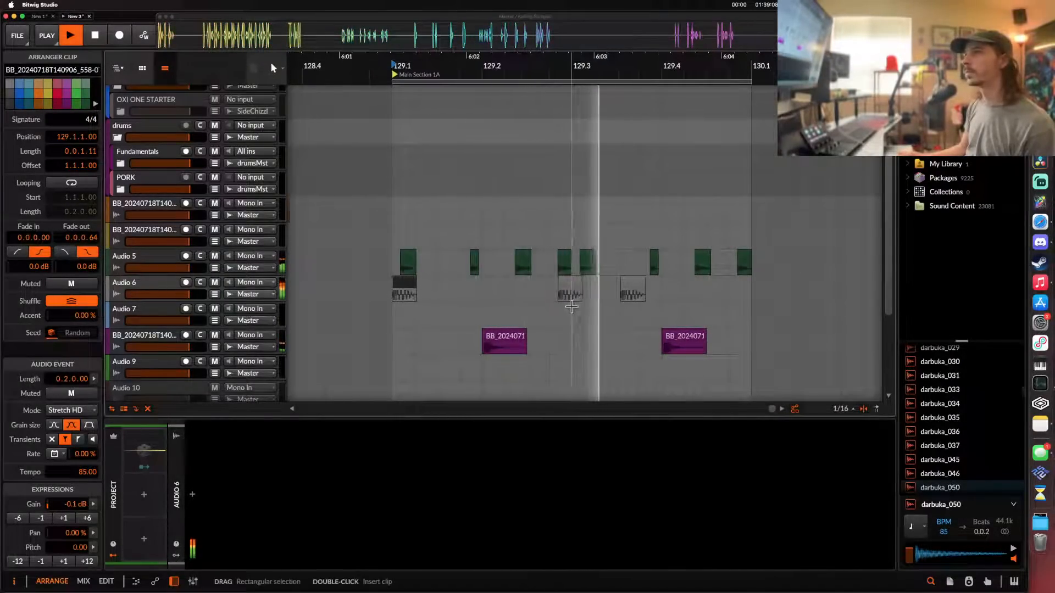
{"action": "scroll", "coordinate": [572, 290], "scroll_direction": "up", "scroll_amount": 2}
{"action": "scroll", "coordinate": [568, 288], "scroll_direction": "down", "scroll_amount": 1}
{"action": "scroll", "coordinate": [568, 289], "scroll_direction": "down", "scroll_amount": 3}
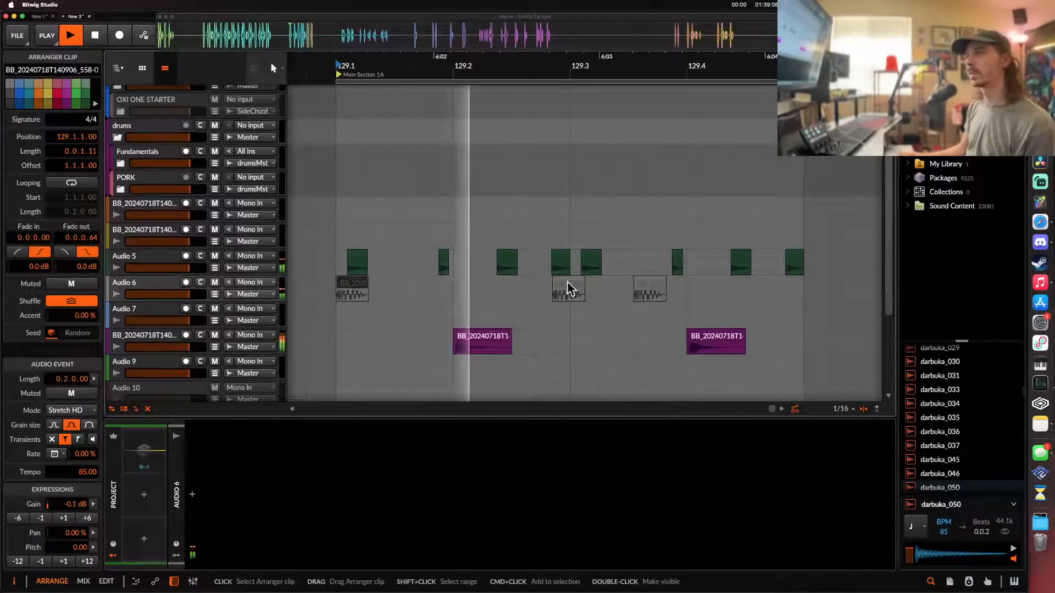
{"action": "scroll", "coordinate": [568, 289], "scroll_direction": "up", "scroll_amount": 2}
{"action": "scroll", "coordinate": [568, 289], "scroll_direction": "down", "scroll_amount": 2}
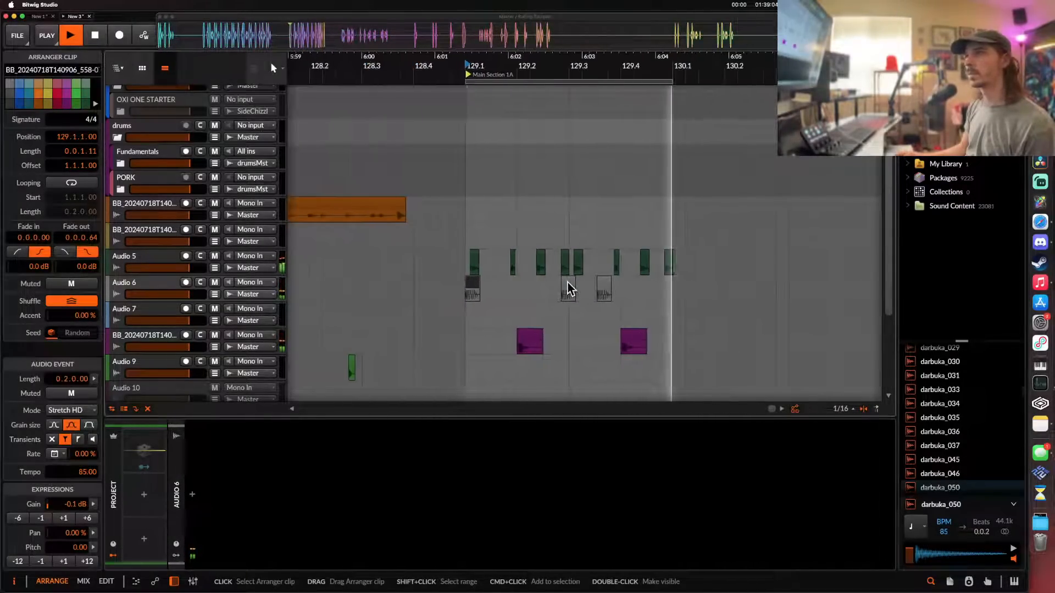
- Move the Audio 6 track and the purple BB_ track into the Fundamentals group, and Audio 5 into the PORK group
{"action": "left_click", "coordinate": [162, 296]}
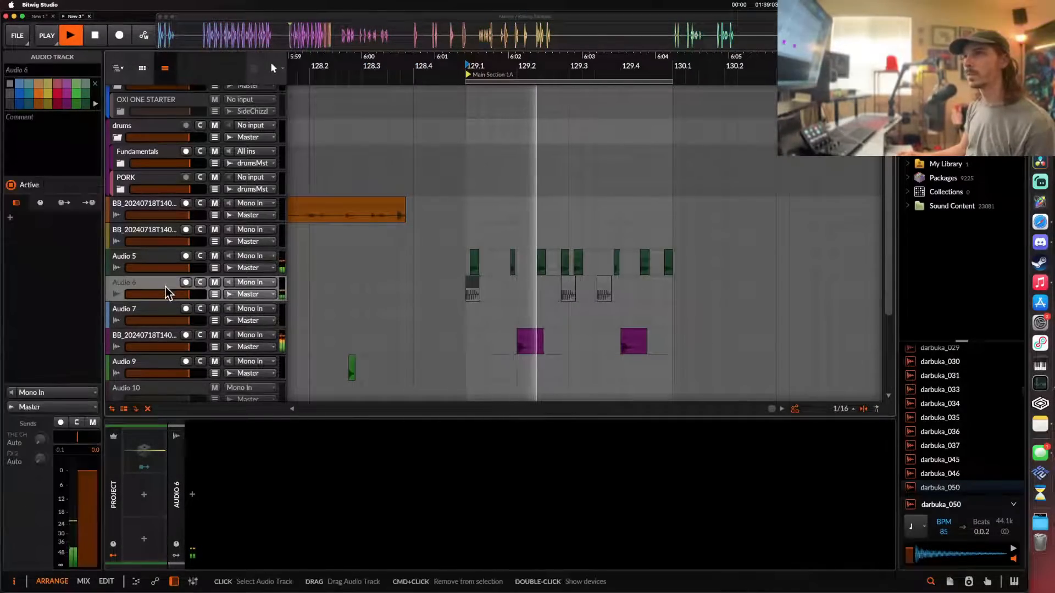
{"action": "left_click", "coordinate": [162, 338]}
{"action": "left_click_drag", "start_coordinate": [162, 337], "coordinate": [161, 309]}
{"action": "left_click", "coordinate": [160, 291], "text": "shift"}
{"action": "scroll", "coordinate": [159, 291], "scroll_direction": "up", "scroll_amount": 1}
{"action": "left_click_drag", "start_coordinate": [152, 293], "coordinate": [156, 188]}
{"action": "left_click_drag", "start_coordinate": [165, 333], "coordinate": [156, 254]}
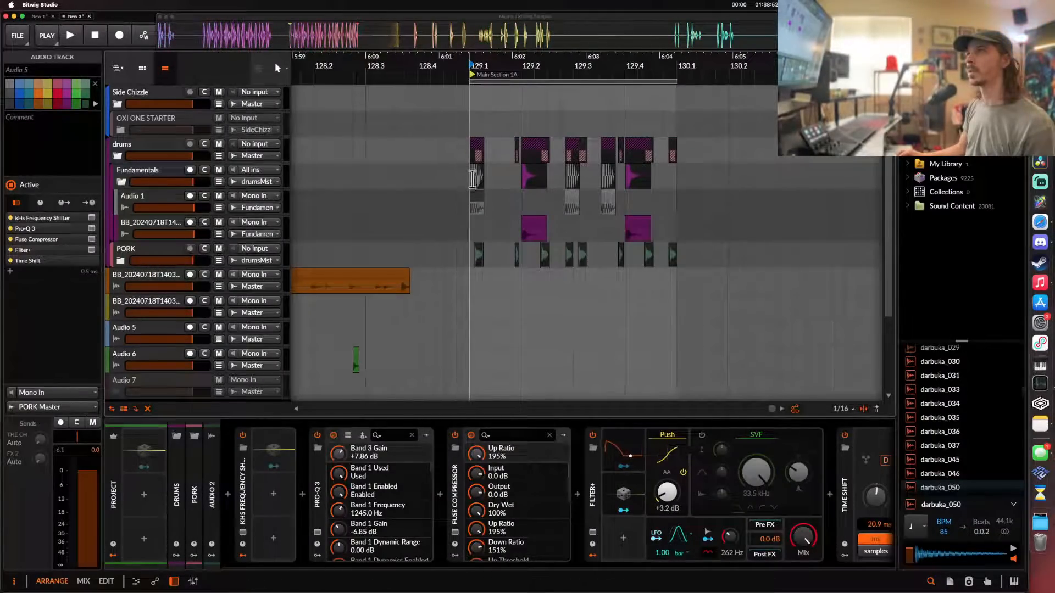
- Play the loop from 129.1 to hear the clips through the Fundamentals and PORK group processing
{"action": "left_click", "coordinate": [467, 158]}
{"action": "scroll", "coordinate": [468, 158], "scroll_direction": "up", "scroll_amount": 3}
{"action": "key", "text": "space"}
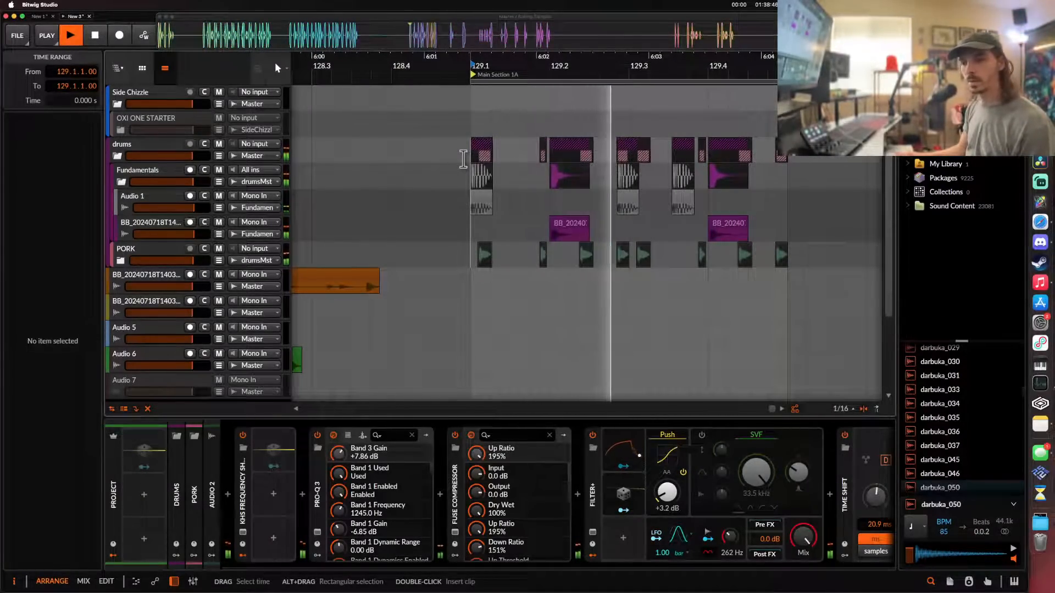
{"action": "scroll", "coordinate": [463, 159], "scroll_direction": "up", "scroll_amount": 1}
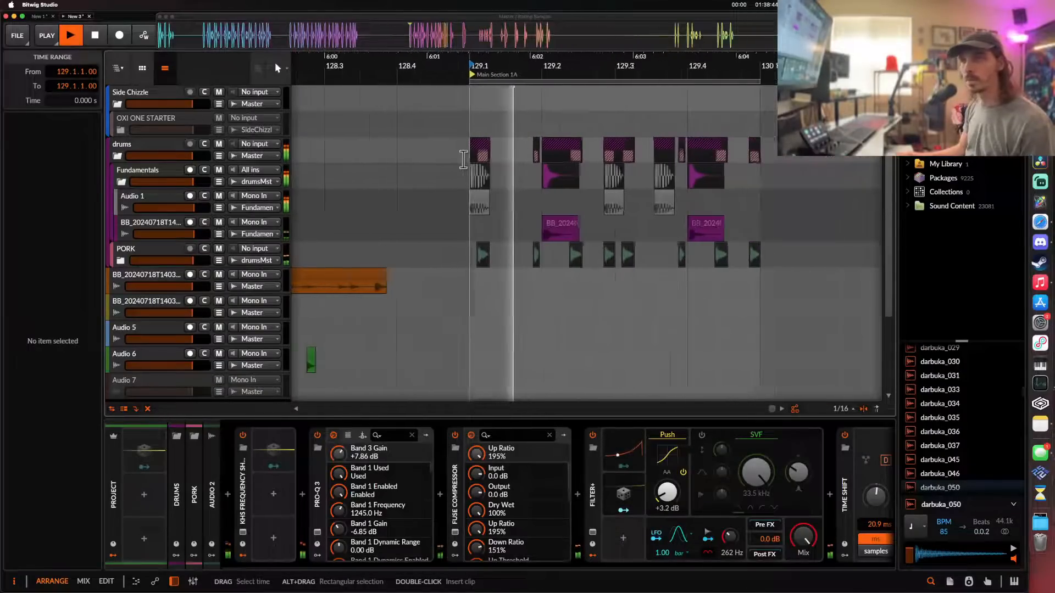
{"action": "scroll", "coordinate": [414, 170], "scroll_direction": "down", "scroll_amount": 3}
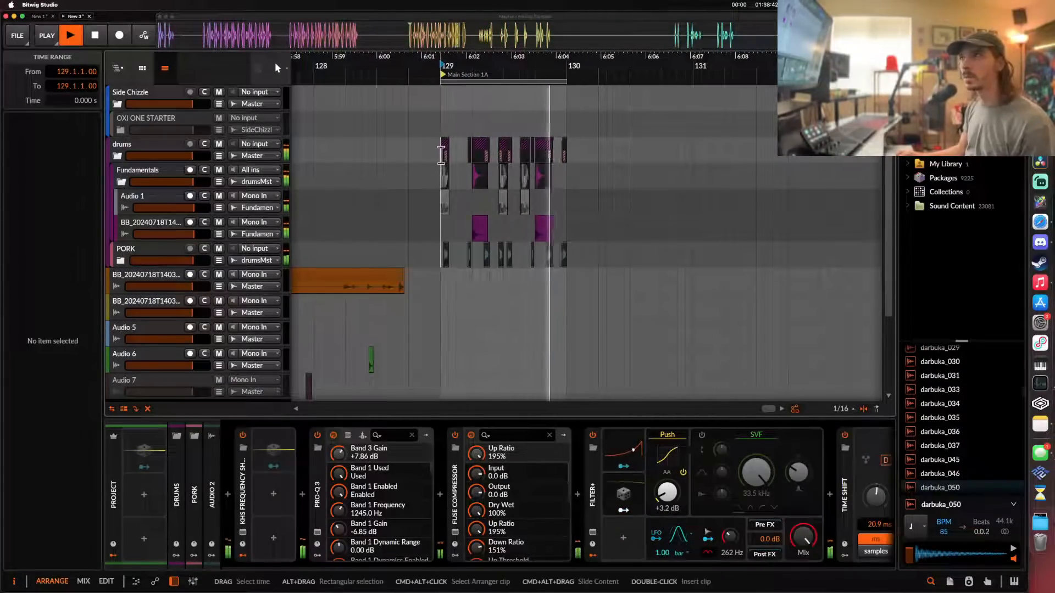
{"action": "scroll", "coordinate": [440, 177], "scroll_direction": "up", "scroll_amount": 2}
{"action": "scroll", "coordinate": [441, 156], "scroll_direction": "down", "scroll_amount": 1}
{"action": "scroll", "coordinate": [438, 153], "scroll_direction": "down", "scroll_amount": 5}
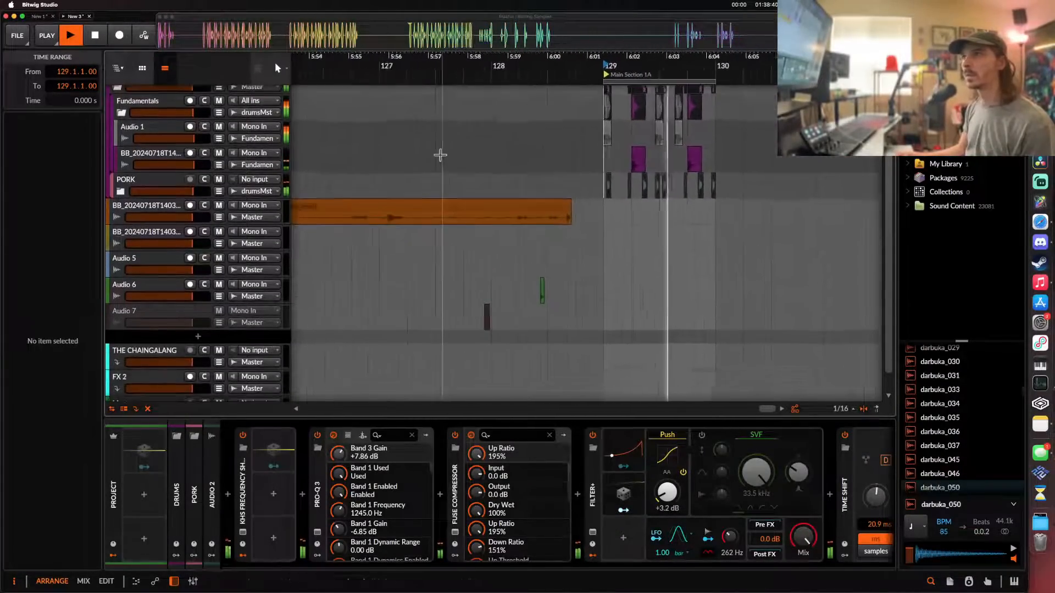
{"action": "scroll", "coordinate": [176, 203], "scroll_direction": "up", "scroll_amount": 1}
{"action": "key", "text": "space"}
{"action": "scroll", "coordinate": [176, 204], "scroll_direction": "up", "scroll_amount": 3}
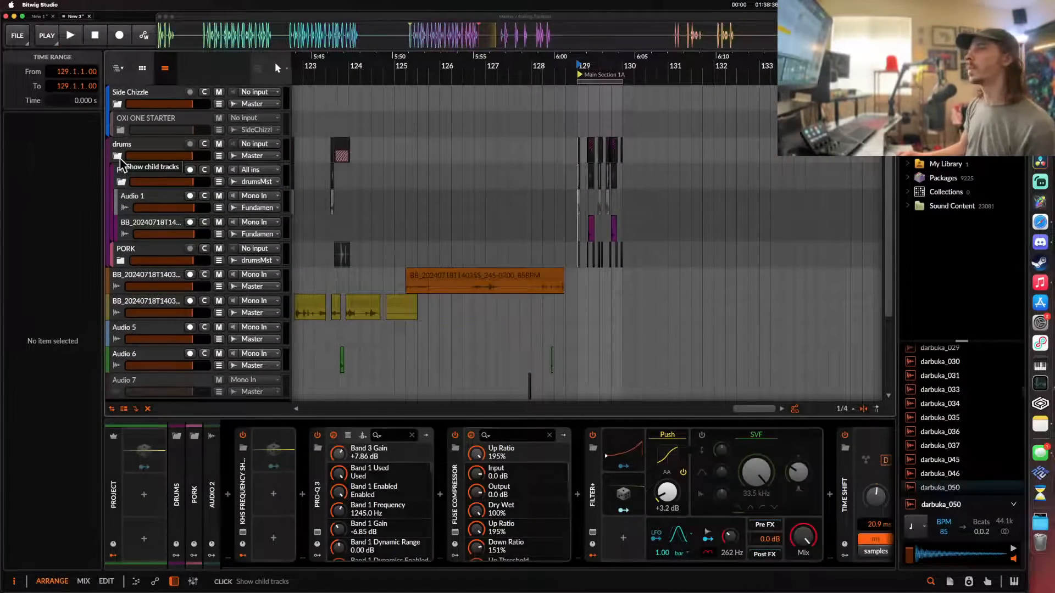
- Collapse the drums group and add an instrument track inside the Side Chizzle group
{"action": "left_click", "coordinate": [117, 157]}
{"action": "left_click", "coordinate": [134, 121]}
{"action": "key", "text": "super+t"}
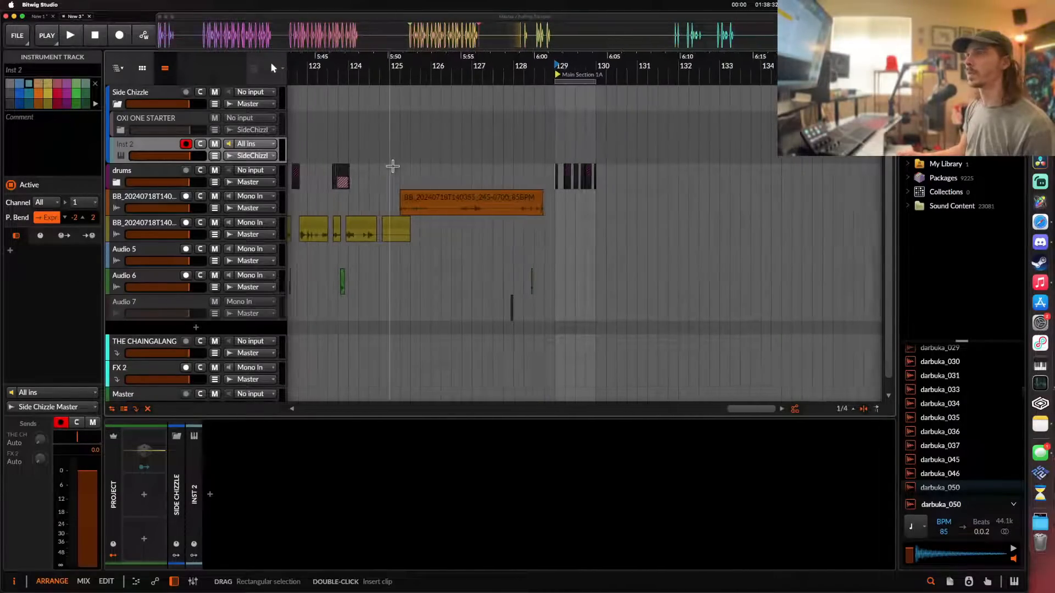
- Find Phase Plant in the device browser and load it on the new instrument track
{"action": "left_click", "coordinate": [210, 494]}
{"action": "type", "text": "PHASE"}
{"action": "left_click", "coordinate": [429, 218]}
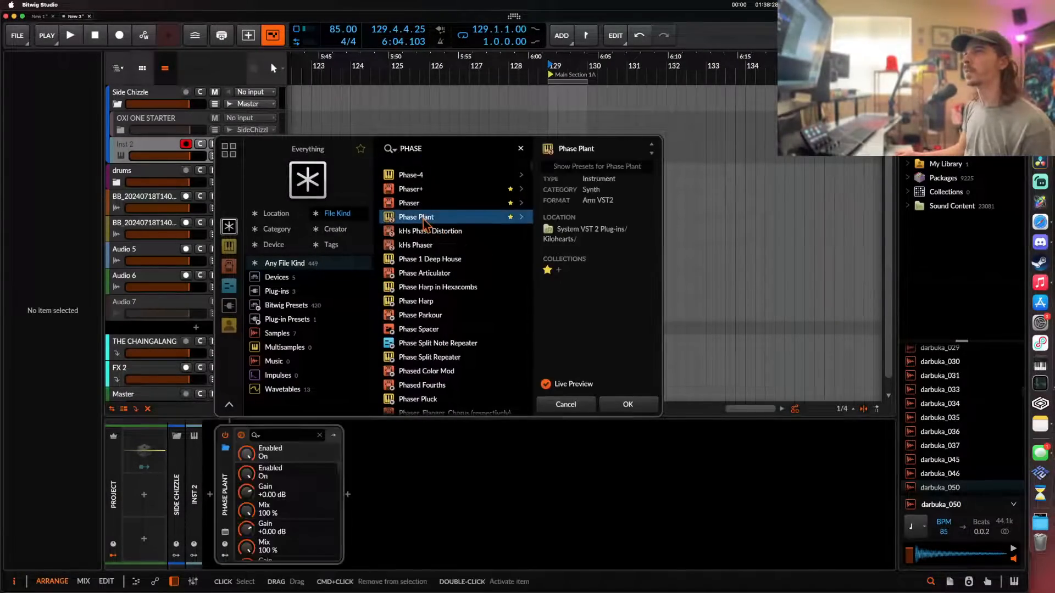
{"action": "left_click", "coordinate": [628, 406]}
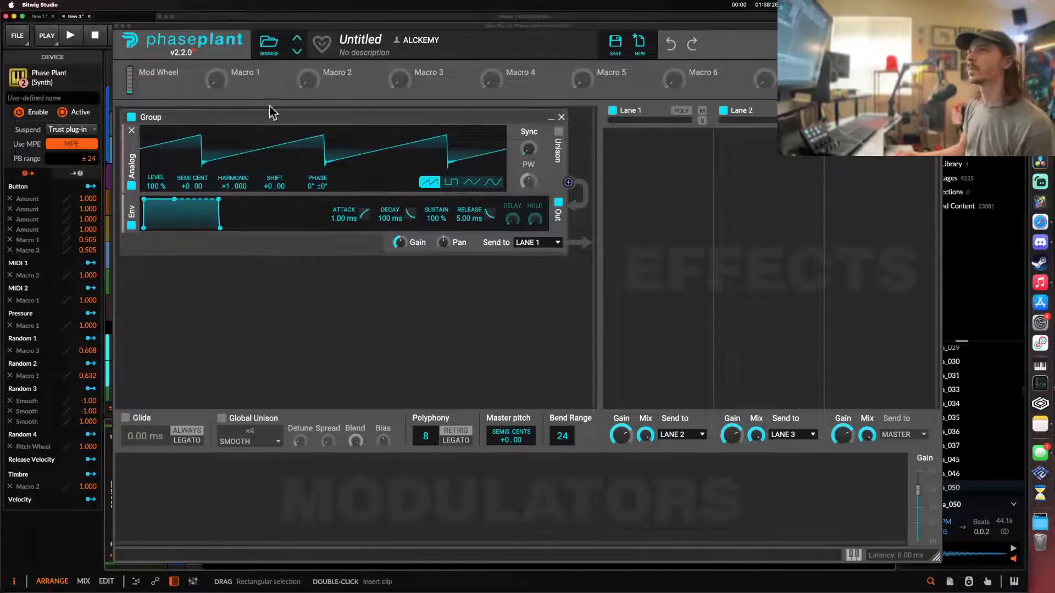
- Add a Limiter effect to the third effects lane of Phase Plant
{"action": "left_click", "coordinate": [117, 28]}
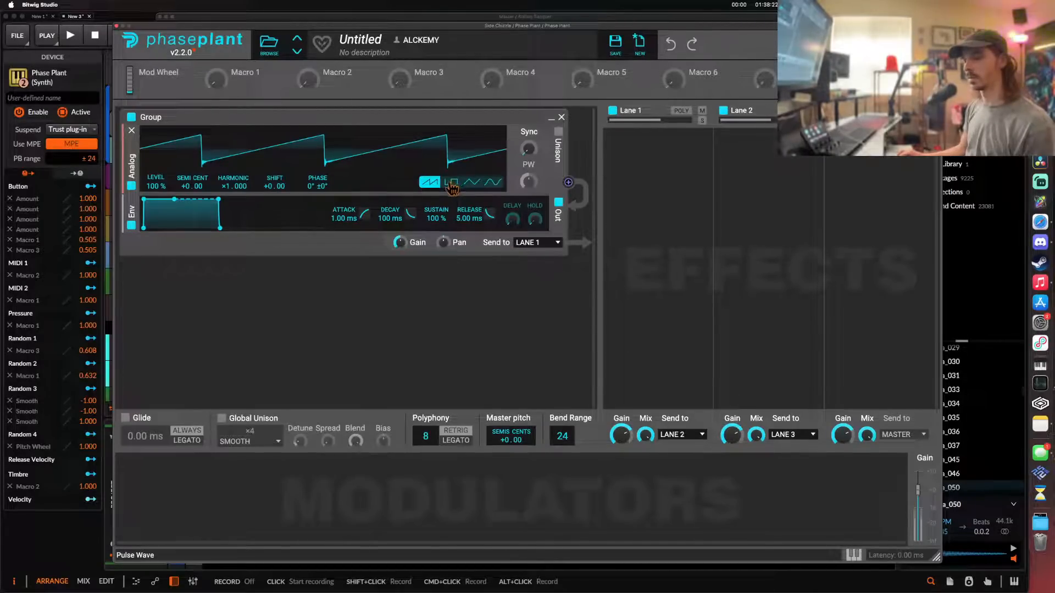
{"action": "left_click", "coordinate": [863, 172]}
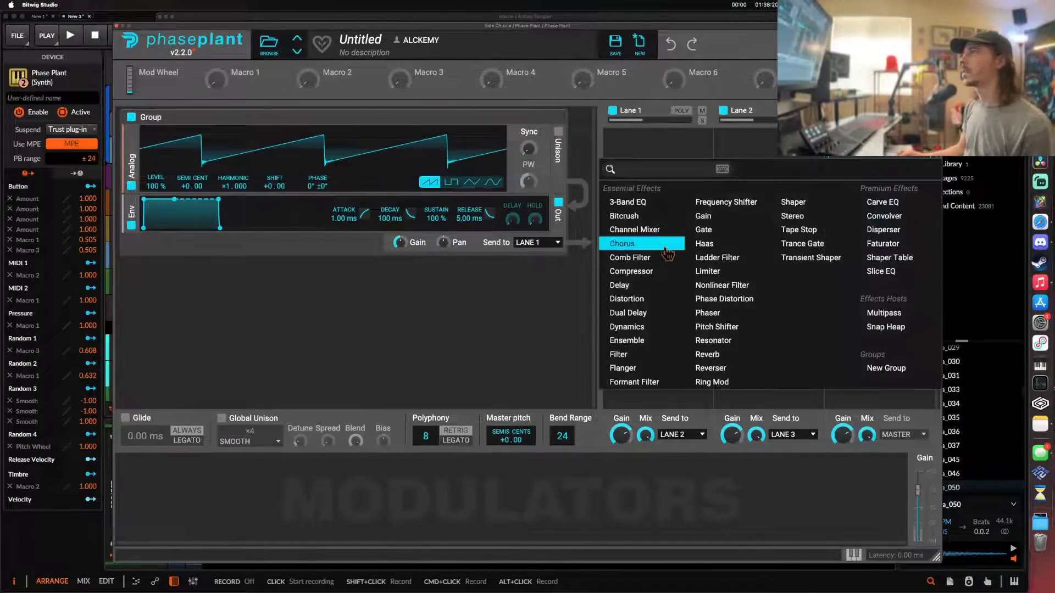
{"action": "left_click", "coordinate": [709, 271]}
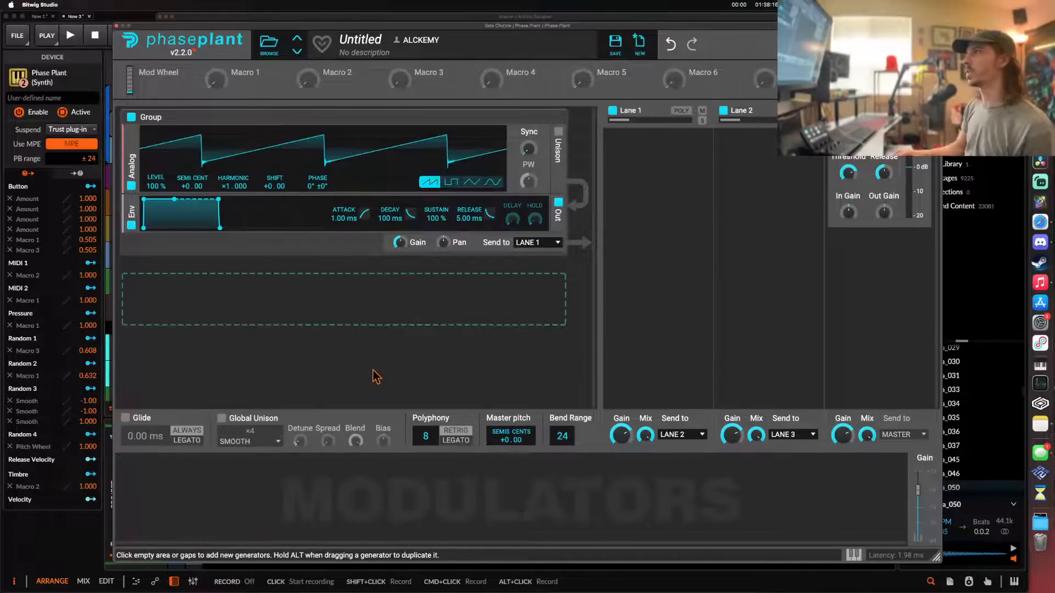
- Enable unison on the Analog oscillator and set it to 2 voices
{"action": "left_click", "coordinate": [558, 146]}
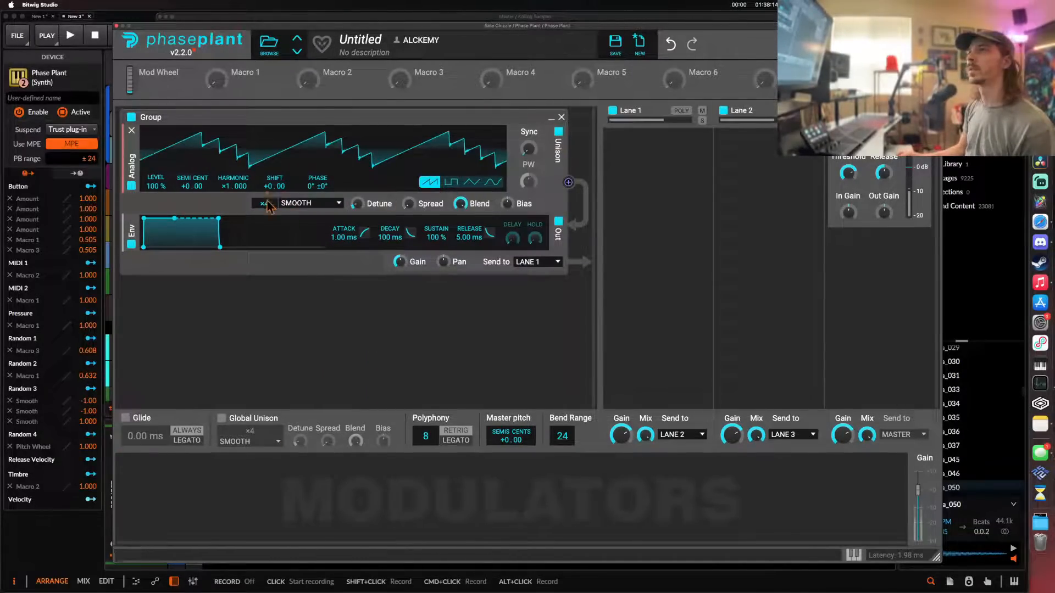
{"action": "left_click_drag", "start_coordinate": [265, 204], "coordinate": [266, 220]}
{"action": "left_click", "coordinate": [232, 282]}
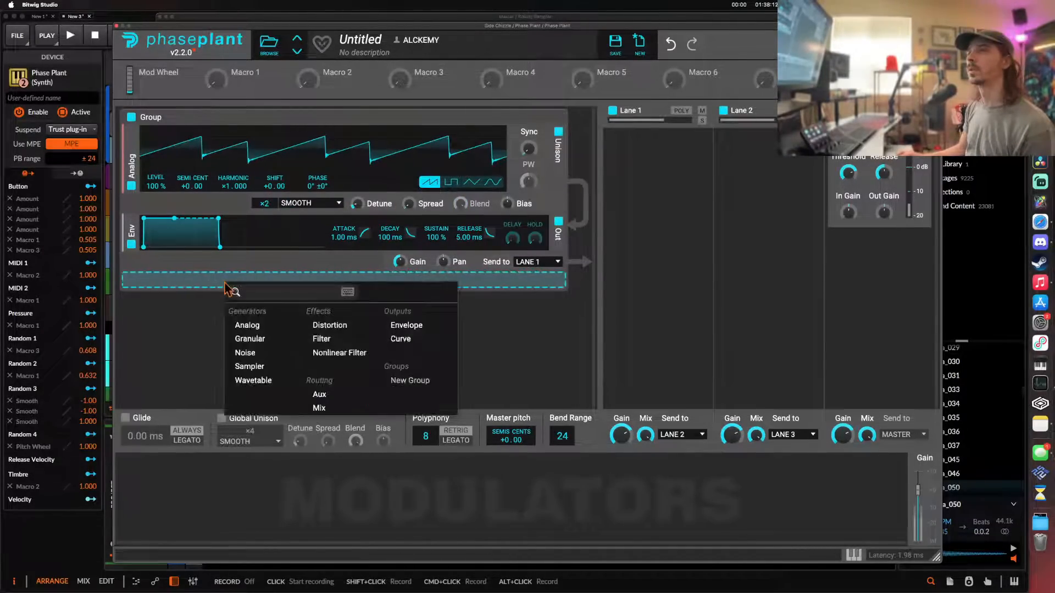
{"action": "left_click", "coordinate": [245, 324]}
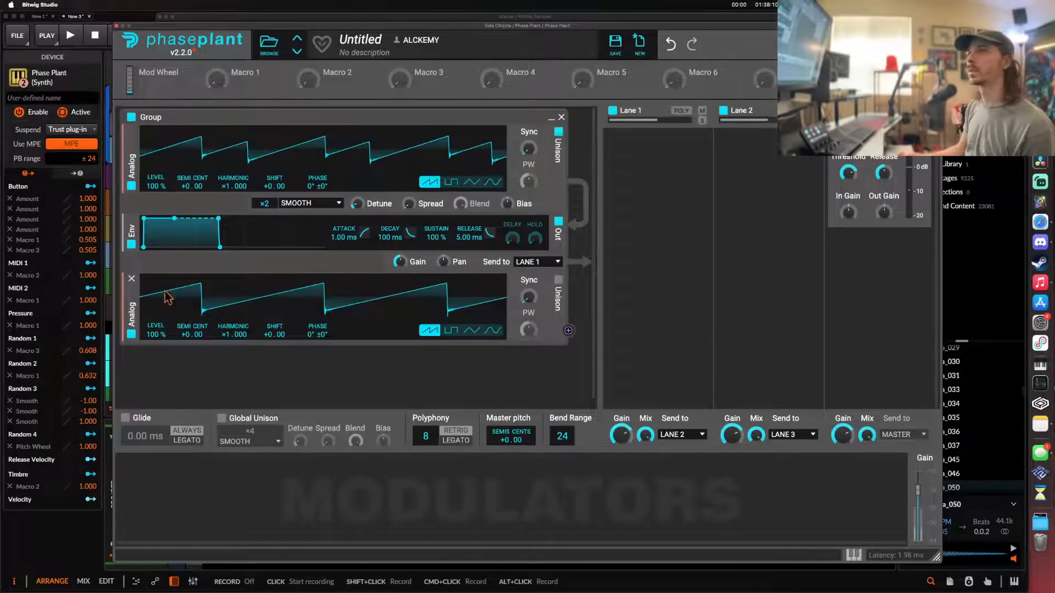
{"action": "left_click", "coordinate": [132, 279]}
- Add a Wavetable generator below the envelope output and use it to modulate the Analog oscillator's phase
{"action": "left_click", "coordinate": [140, 281]}
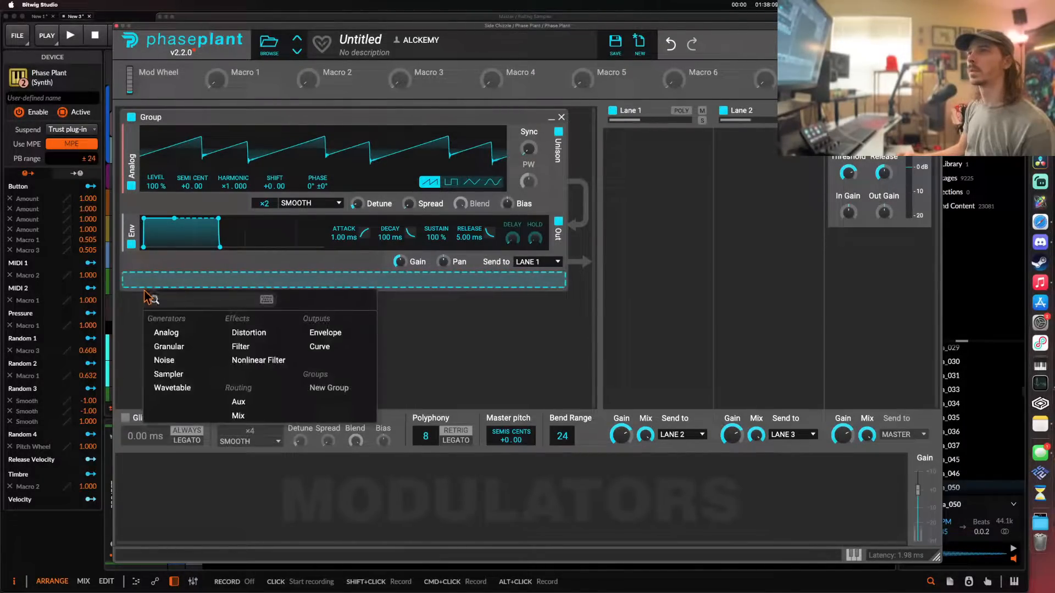
{"action": "left_click", "coordinate": [172, 388]}
{"action": "left_click_drag", "start_coordinate": [317, 195], "coordinate": [318, 179]}
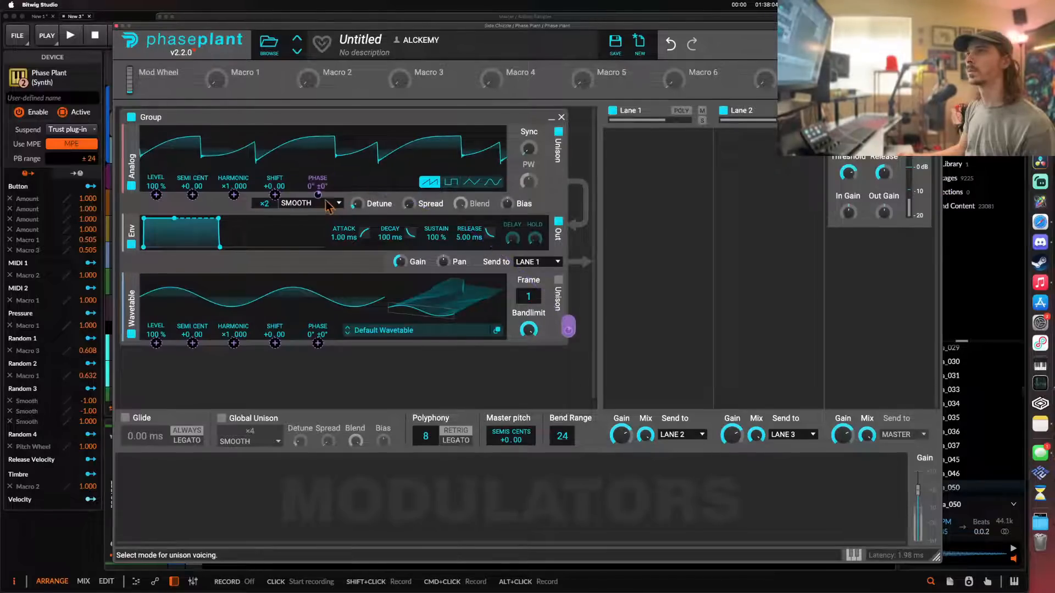
- Add a Distortion effect to Lane 1 and replace the third lane's Limiter with a Transient Shaper that has Clip enabled
{"action": "left_click", "coordinate": [654, 165]}
{"action": "left_click", "coordinate": [632, 278]}
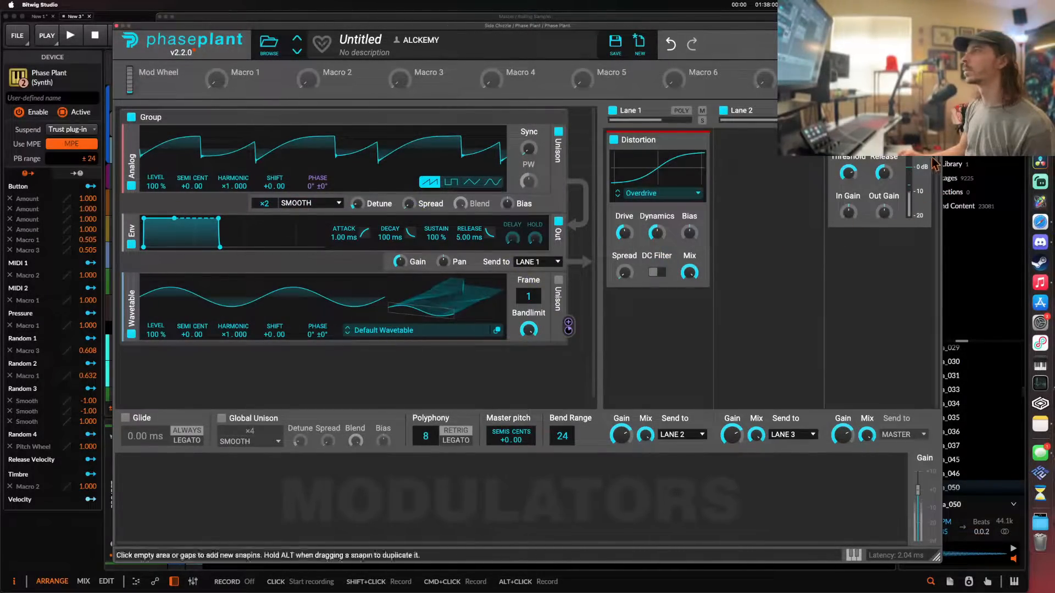
{"action": "left_click", "coordinate": [775, 242]}
{"action": "left_click", "coordinate": [803, 257]}
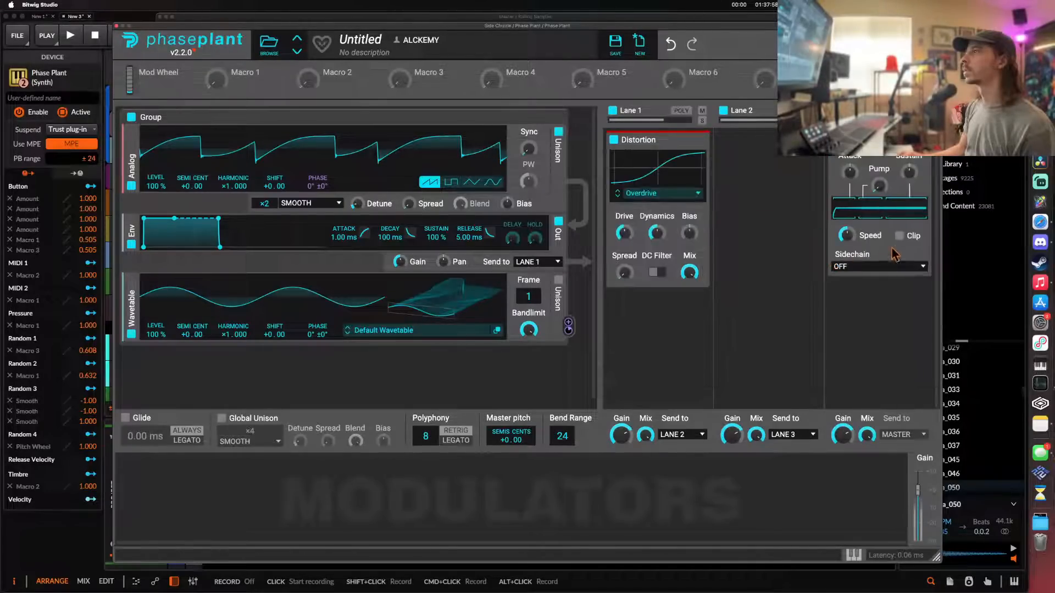
{"action": "left_click", "coordinate": [899, 237]}
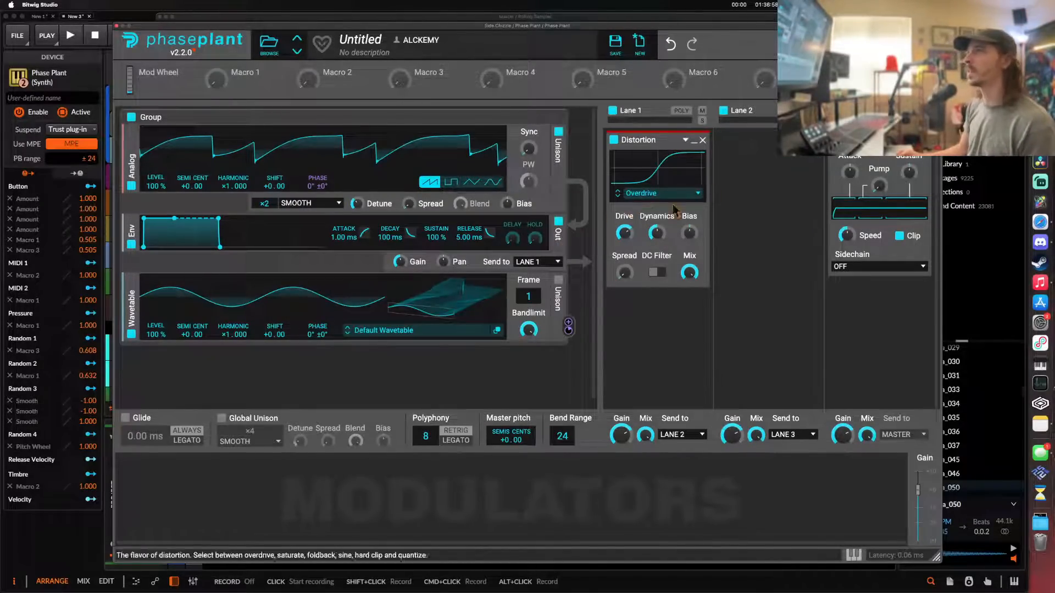
- Collapse the Distortion and add a Shaper Table effect beneath it in Lane 1
{"action": "left_click", "coordinate": [695, 142]}
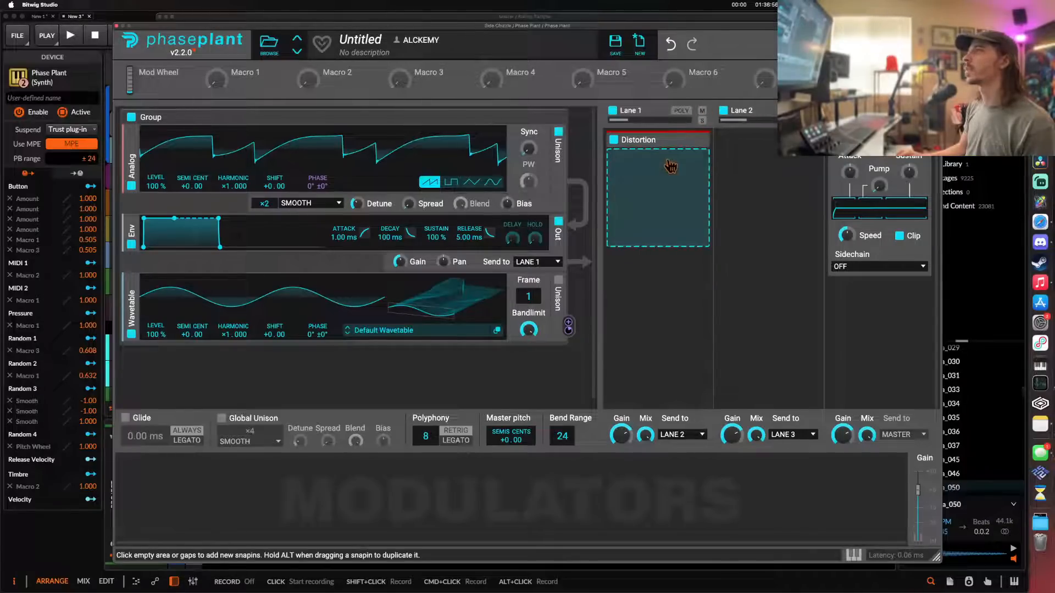
{"action": "left_click", "coordinate": [671, 168]}
{"action": "left_click", "coordinate": [894, 268]}
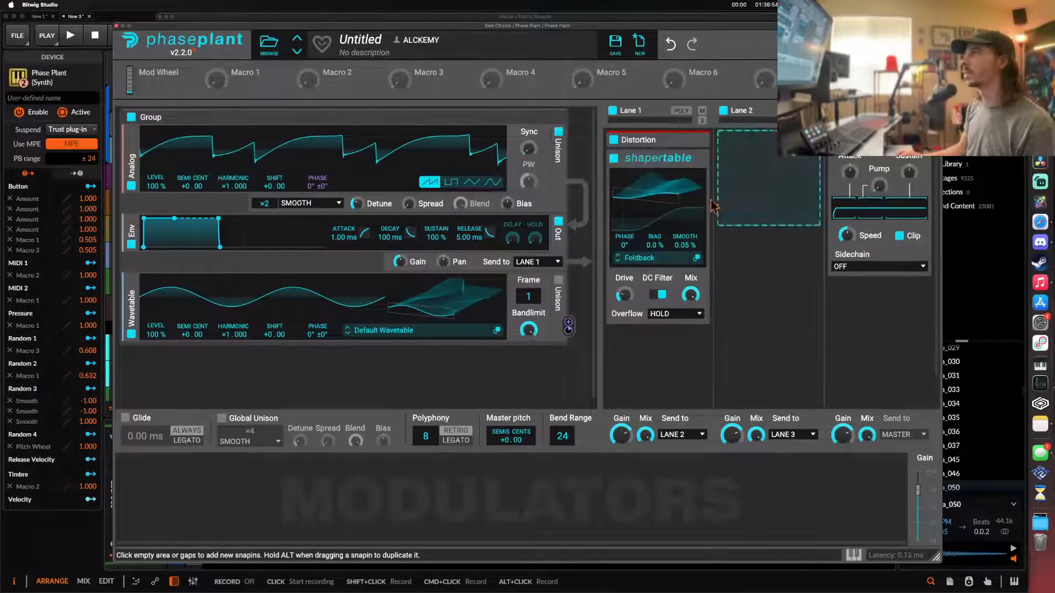
- Turn off the DC Filter on the Shaper Table in Lane 1
{"action": "left_click", "coordinate": [764, 202]}
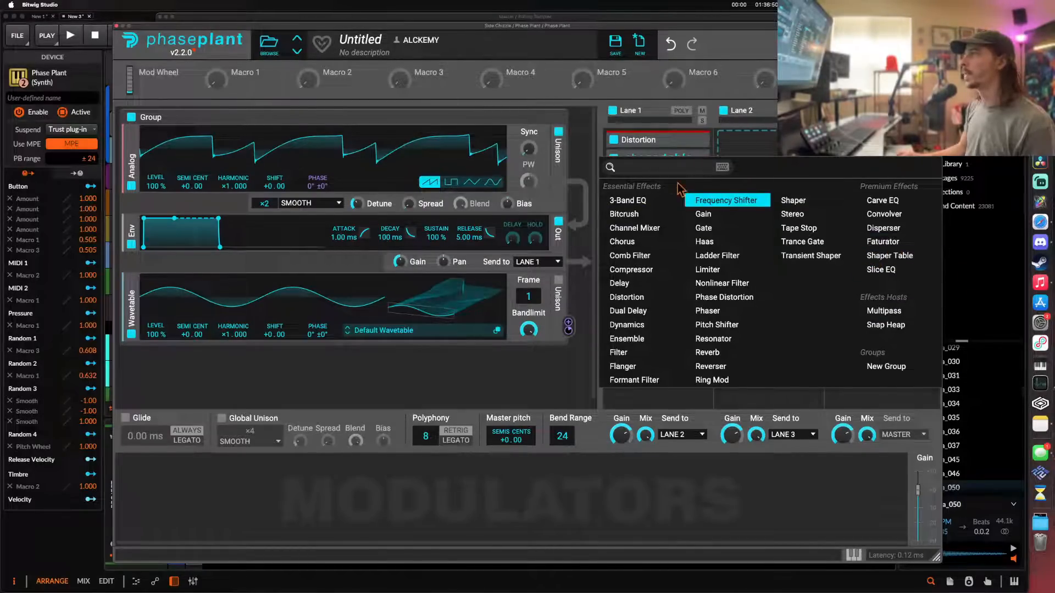
{"action": "left_click", "coordinate": [649, 154]}
{"action": "left_click", "coordinate": [720, 195]}
{"action": "left_click", "coordinate": [659, 141]}
{"action": "left_click", "coordinate": [665, 297]}
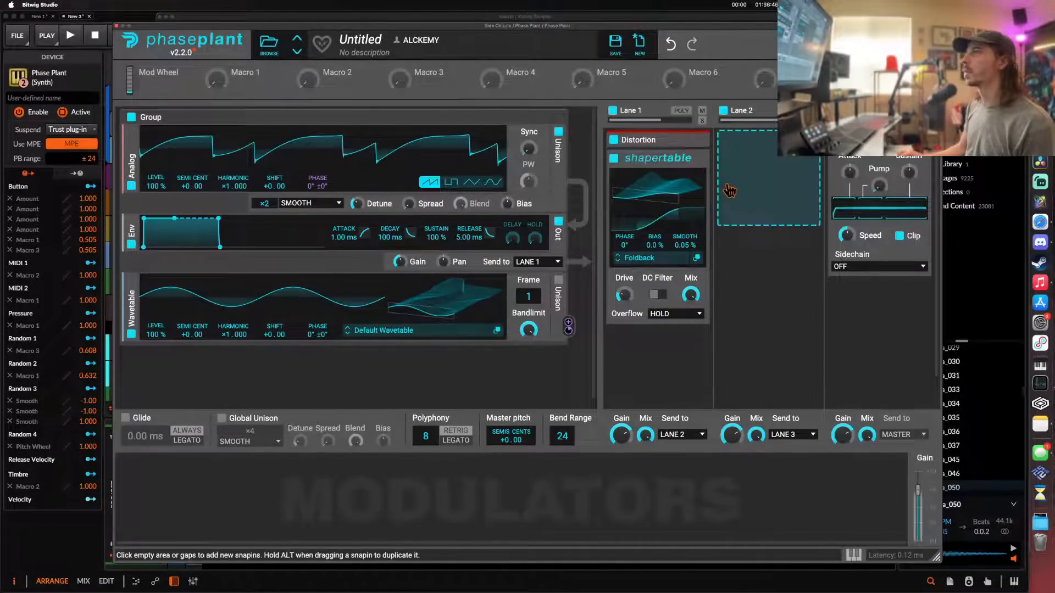
- Add a Slice EQ to Lane 2 and another one beneath the Shaper Table in Lane 1
{"action": "left_click", "coordinate": [736, 181]}
{"action": "left_click", "coordinate": [891, 288]}
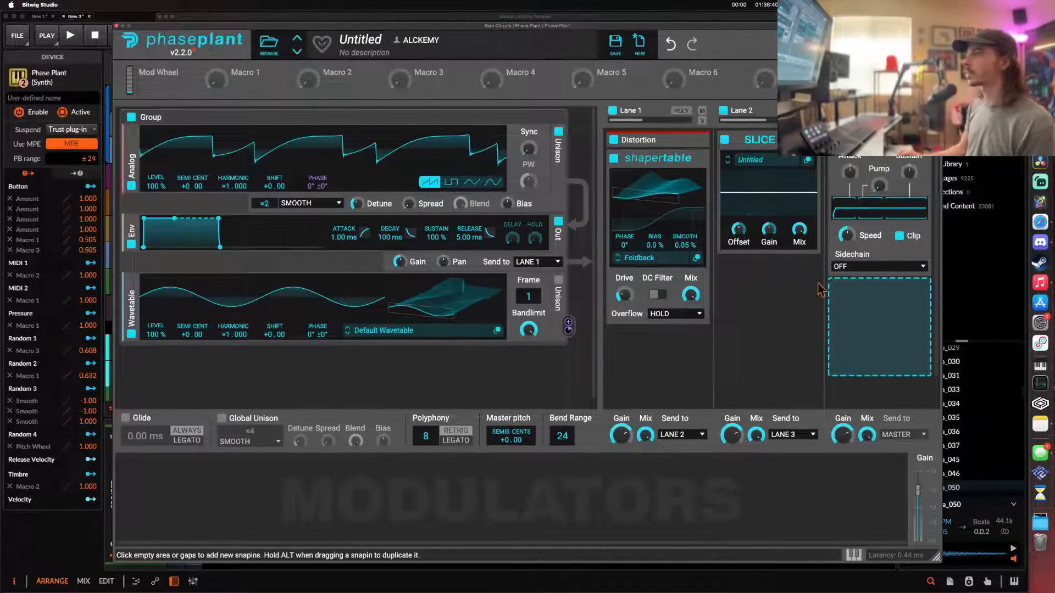
{"action": "left_click", "coordinate": [657, 357]}
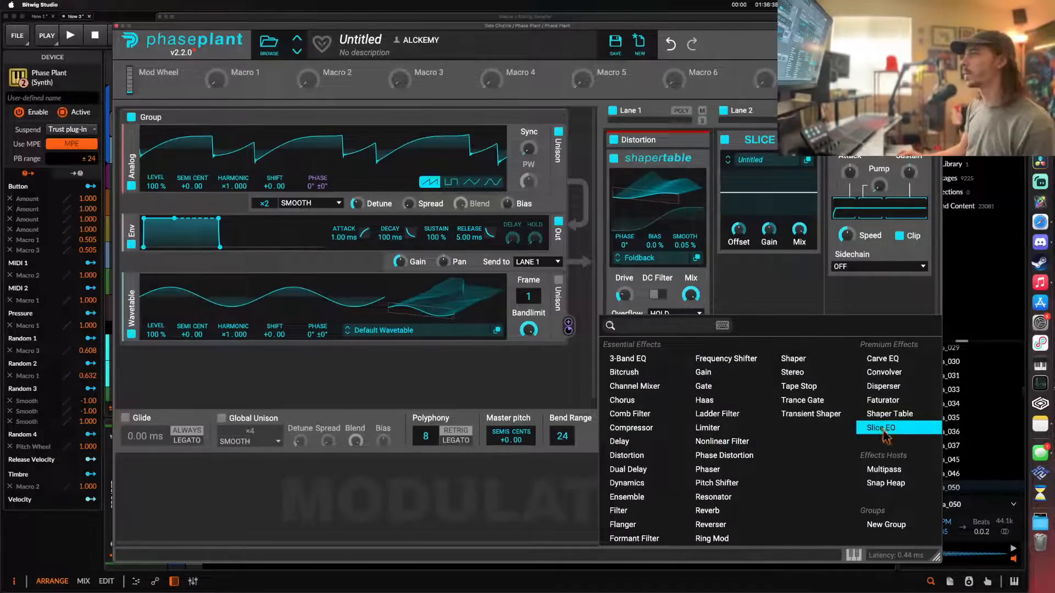
{"action": "left_click", "coordinate": [881, 428]}
- Open the Lane 1 Slice EQ and shape a series of boosts and deep cuts between about 45 Hz and 900 Hz
{"action": "left_click", "coordinate": [695, 368]}
{"action": "double_click", "coordinate": [694, 367]}
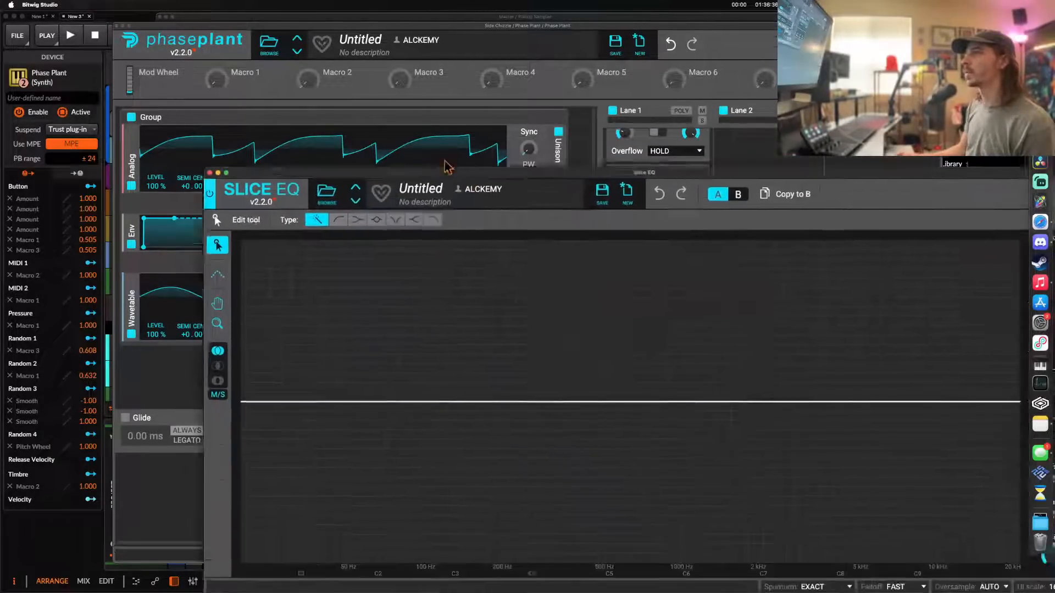
{"action": "left_click_drag", "start_coordinate": [497, 364], "coordinate": [363, 471]}
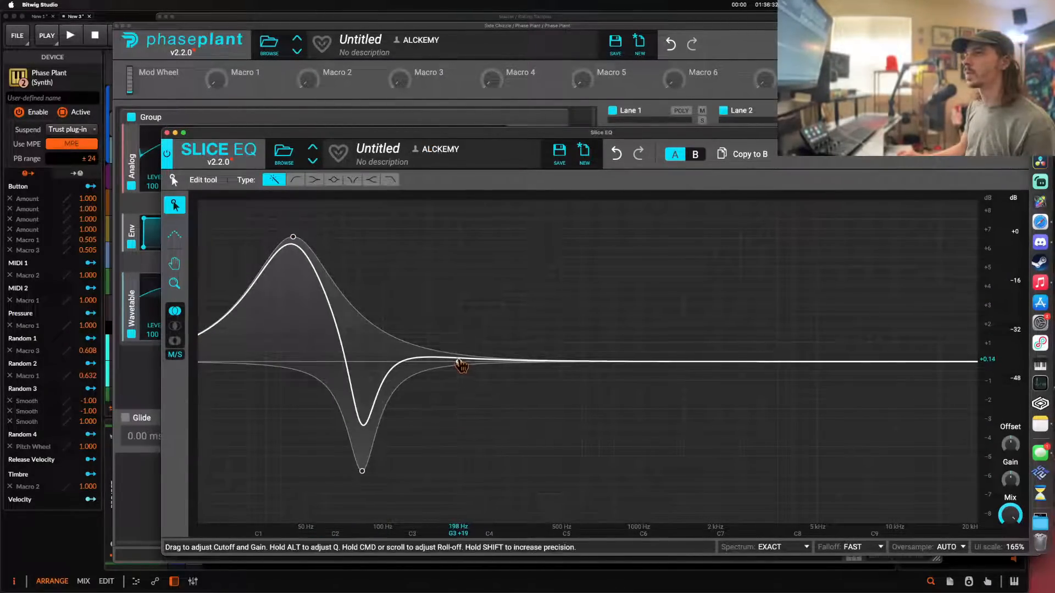
{"action": "left_click_drag", "start_coordinate": [460, 366], "coordinate": [417, 306]}
{"action": "left_click_drag", "start_coordinate": [528, 361], "coordinate": [426, 519]}
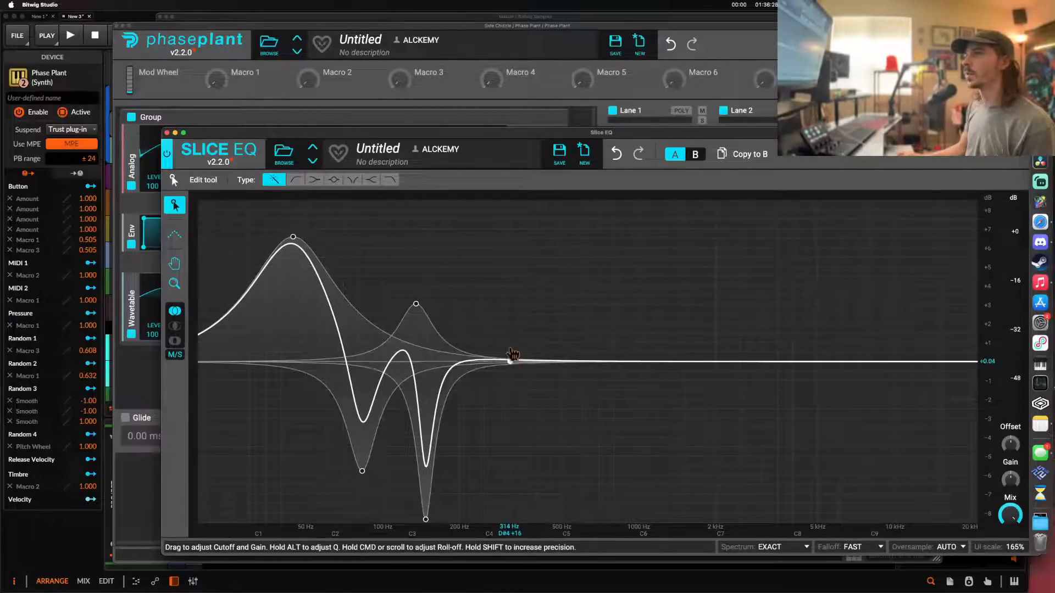
{"action": "left_click_drag", "start_coordinate": [513, 365], "coordinate": [504, 309]}
{"action": "left_click_drag", "start_coordinate": [586, 363], "coordinate": [561, 295]}
{"action": "left_click_drag", "start_coordinate": [681, 362], "coordinate": [629, 519]}
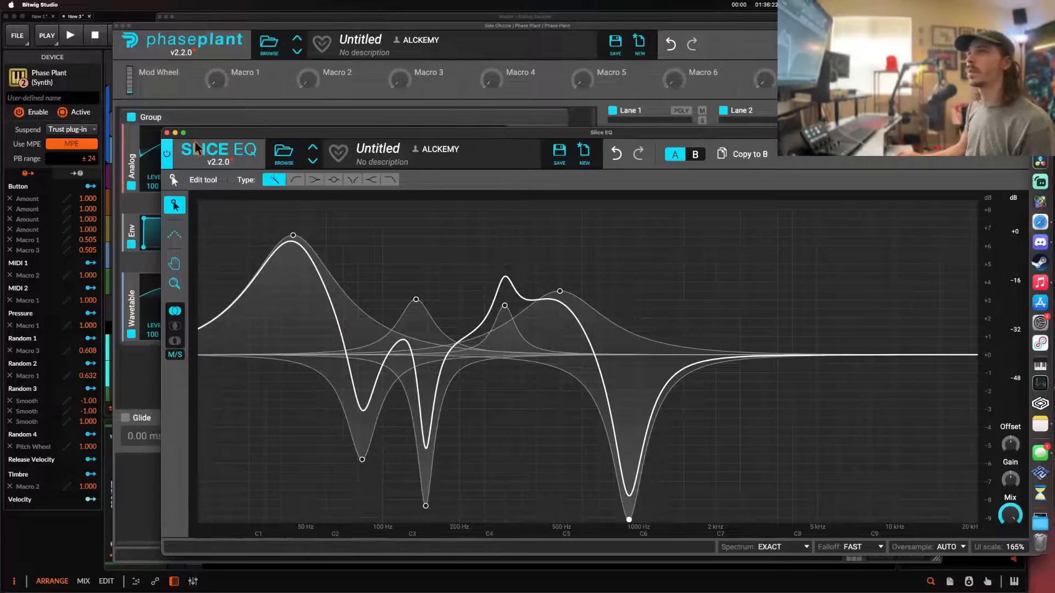
{"action": "left_click", "coordinate": [165, 132]}
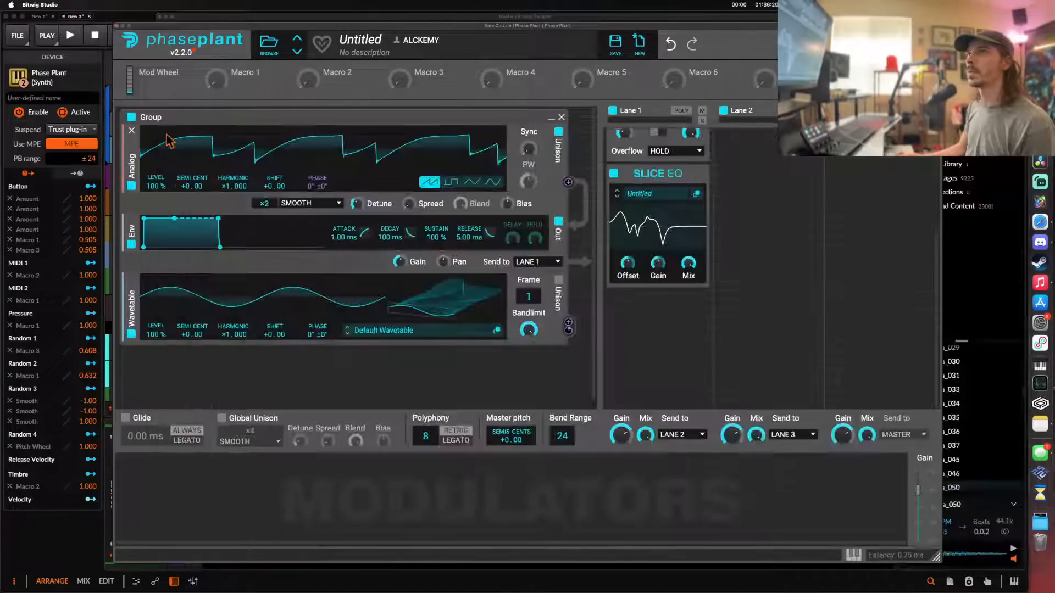
- Add an LFO Table modulator and assign it to the Offset of the Lane 1 Slice EQ
{"action": "left_click", "coordinate": [180, 507]}
{"action": "left_click", "coordinate": [206, 459]}
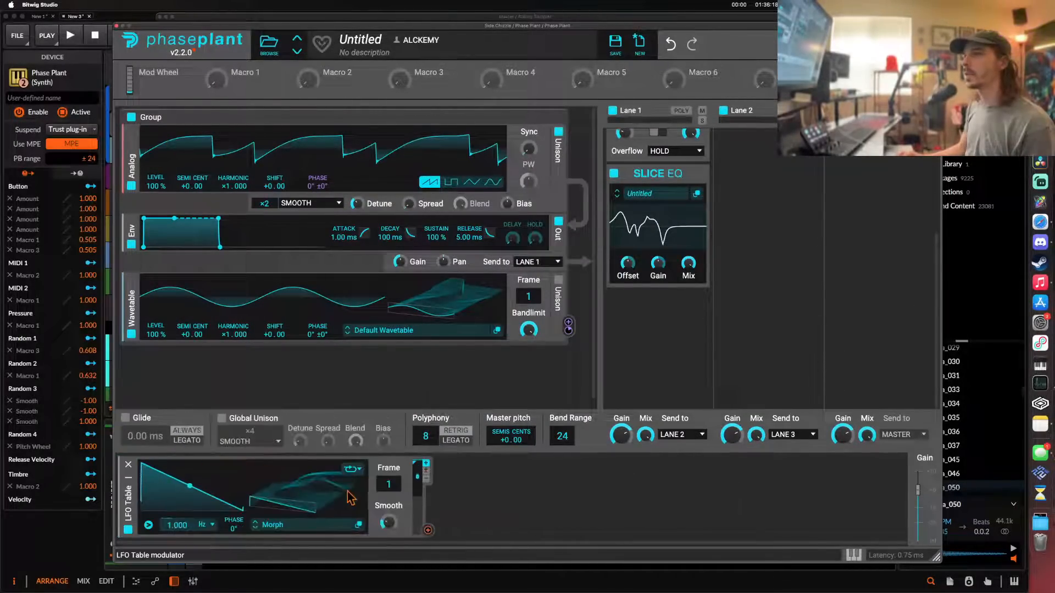
{"action": "left_click_drag", "start_coordinate": [425, 533], "coordinate": [632, 272]}
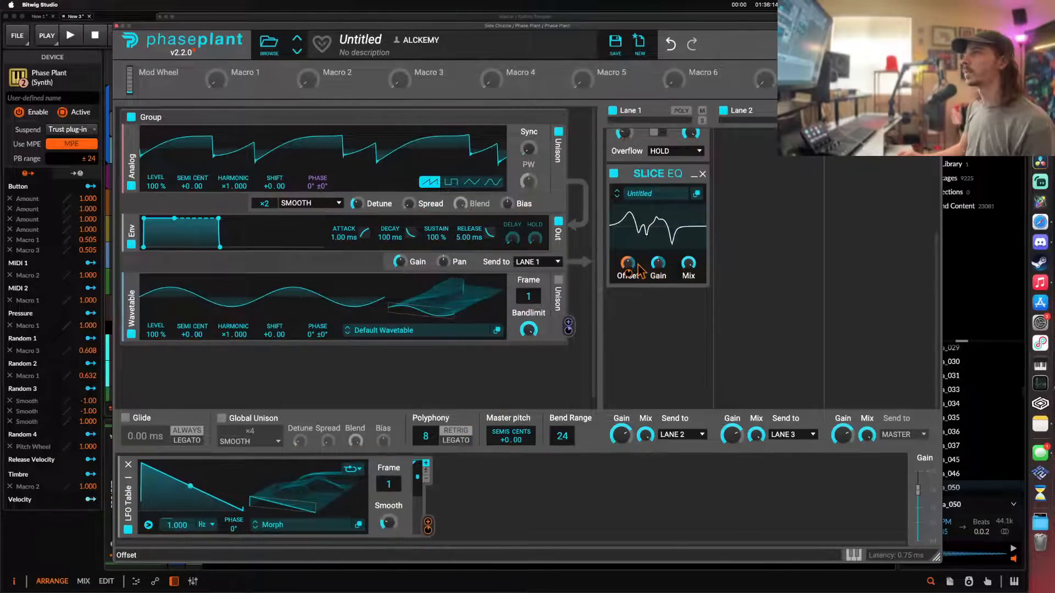
- Add a Notch Filter with slope 2 after the Lane 1 Slice EQ, modulate its Cutoff with the LFO Table, and collapse both effects
{"action": "left_click", "coordinate": [636, 349]}
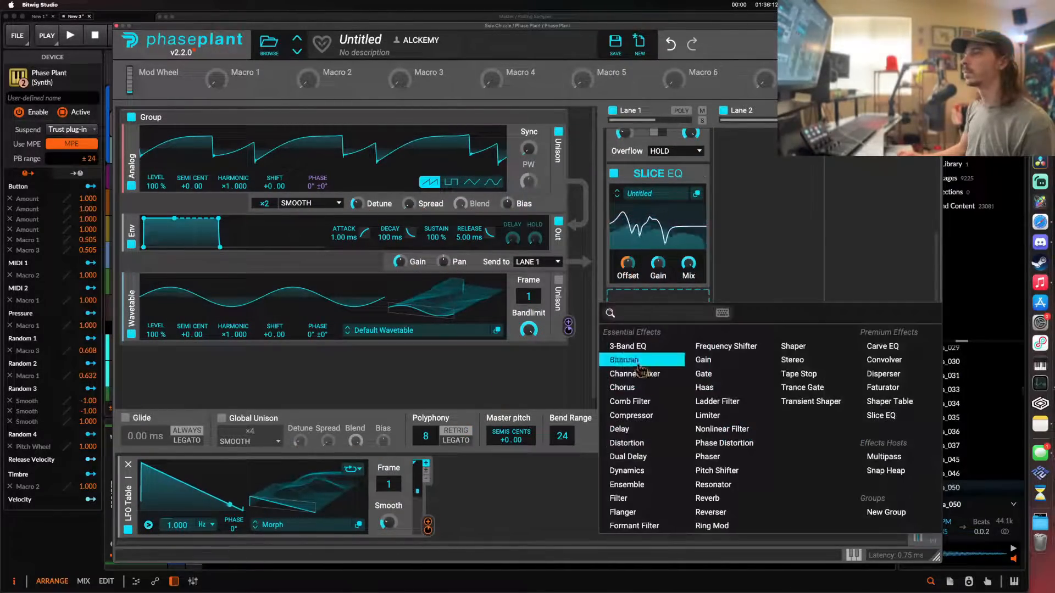
{"action": "left_click", "coordinate": [624, 498]}
{"action": "left_click", "coordinate": [658, 365]}
{"action": "scroll", "coordinate": [661, 373], "scroll_direction": "down", "scroll_amount": 2}
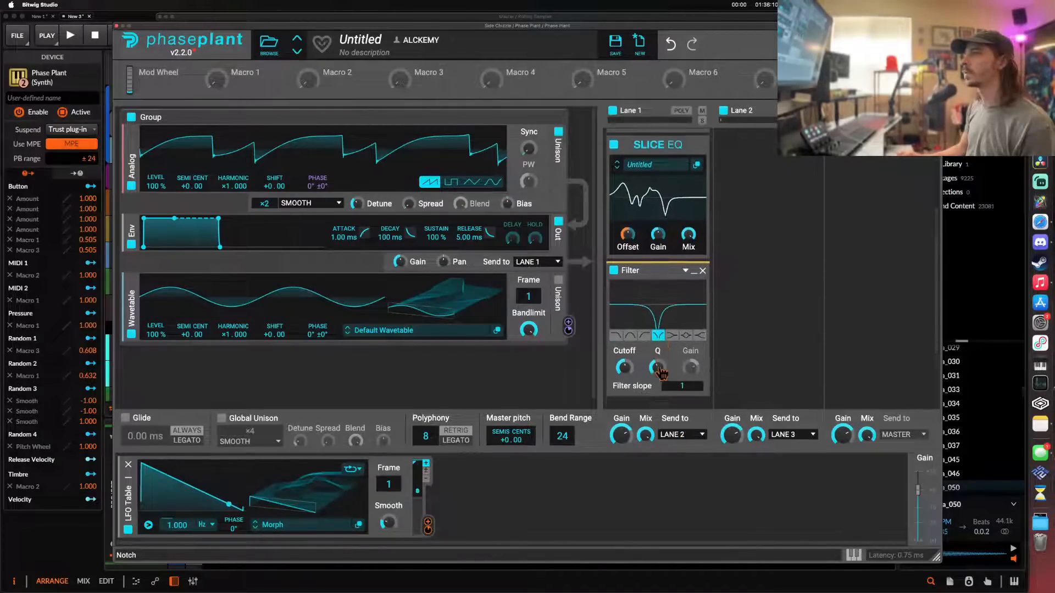
{"action": "left_click_drag", "start_coordinate": [428, 526], "coordinate": [639, 324]}
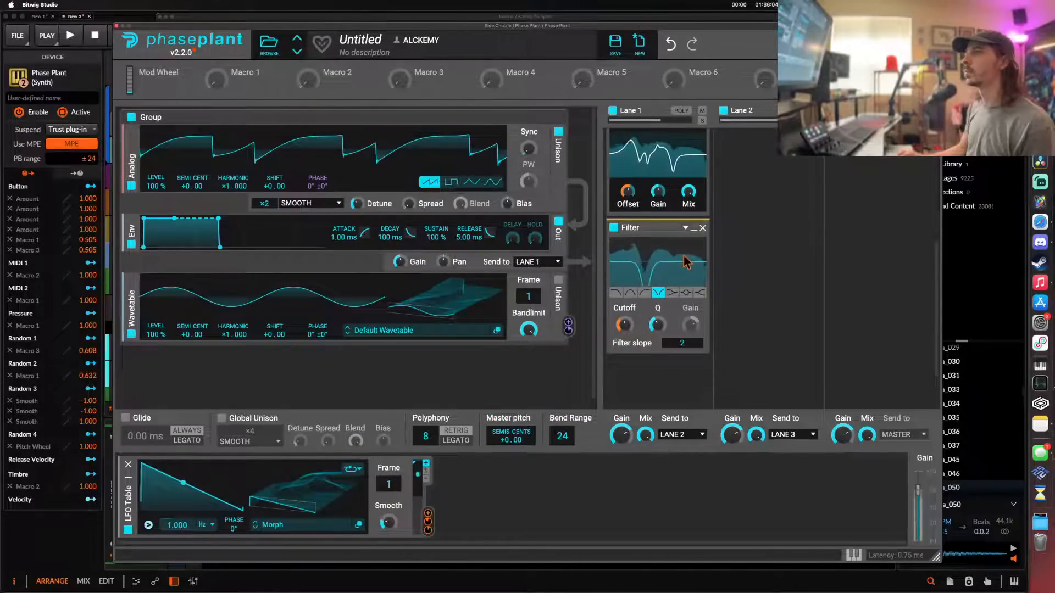
{"action": "left_click", "coordinate": [694, 228]}
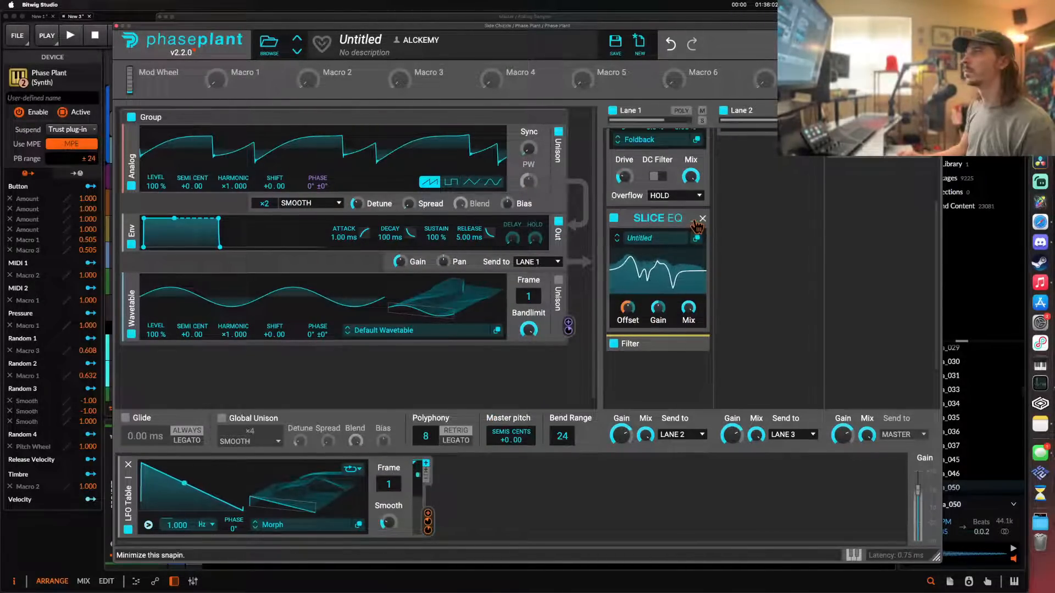
{"action": "left_click", "coordinate": [695, 218]}
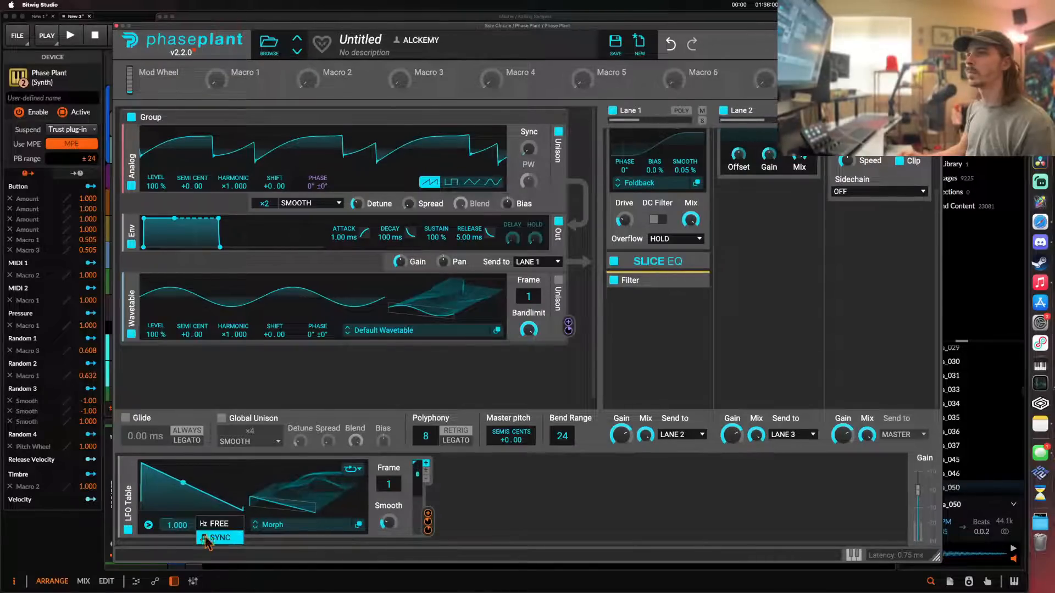
- Sync the LFO Table to tempo at 8/16 and set its frame to 130
{"action": "left_click", "coordinate": [208, 536]}
{"action": "left_click_drag", "start_coordinate": [307, 513], "coordinate": [307, 472]}
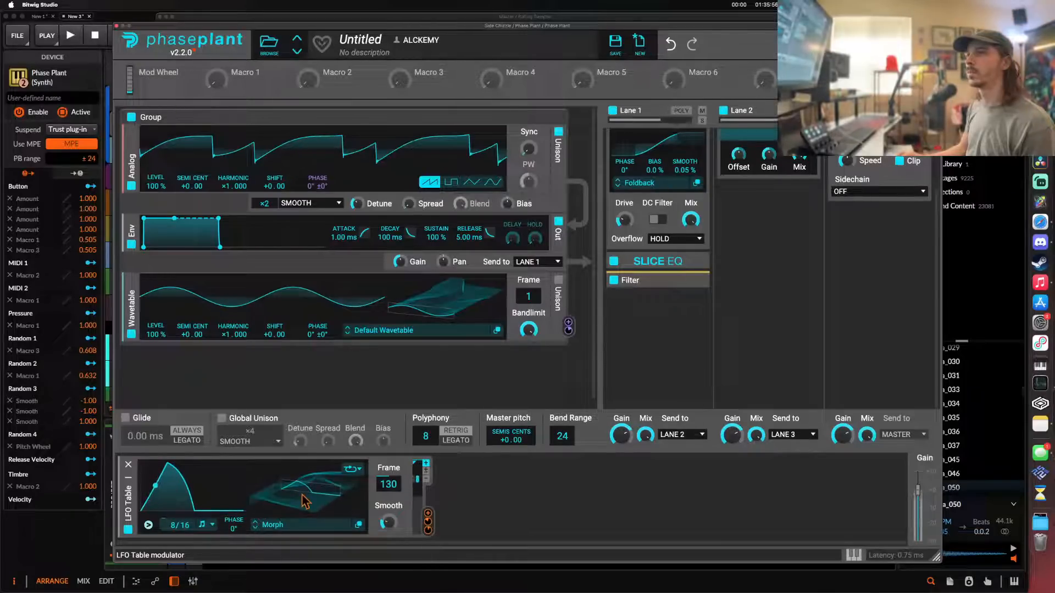
- Show Phase Plant's on-screen keyboard and bend the pitch wheel down to audition the sound
{"action": "left_click", "coordinate": [853, 555]}
{"action": "left_click_drag", "start_coordinate": [131, 532], "coordinate": [120, 559]}
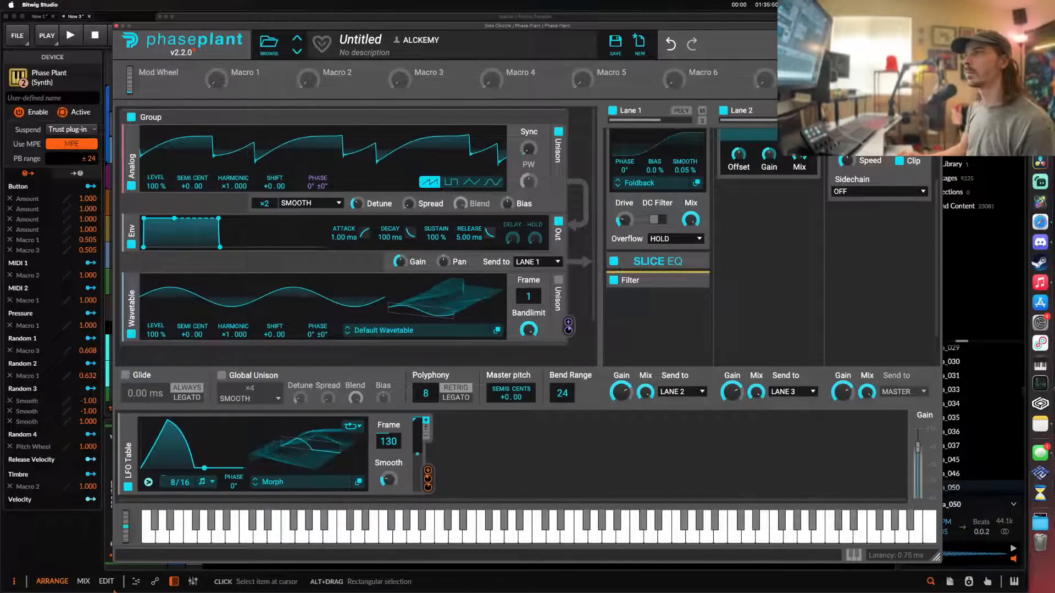
- Collapse the Shaper Table and move it below the notch Filter at the end of Lane 1
{"action": "scroll", "coordinate": [650, 275], "scroll_direction": "up", "scroll_amount": 3}
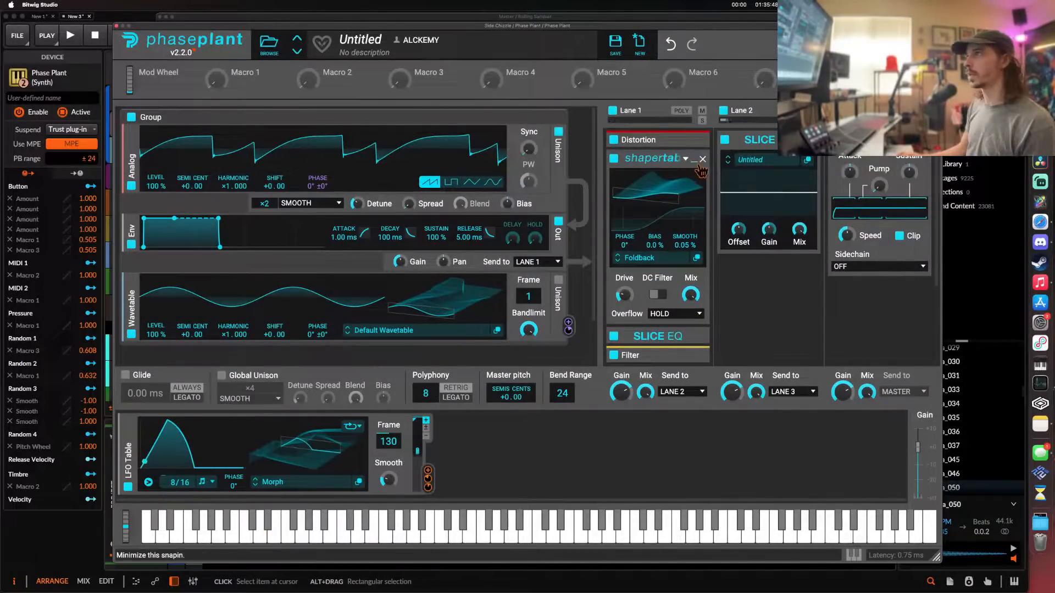
{"action": "left_click", "coordinate": [697, 162]}
{"action": "left_click_drag", "start_coordinate": [659, 159], "coordinate": [668, 236]}
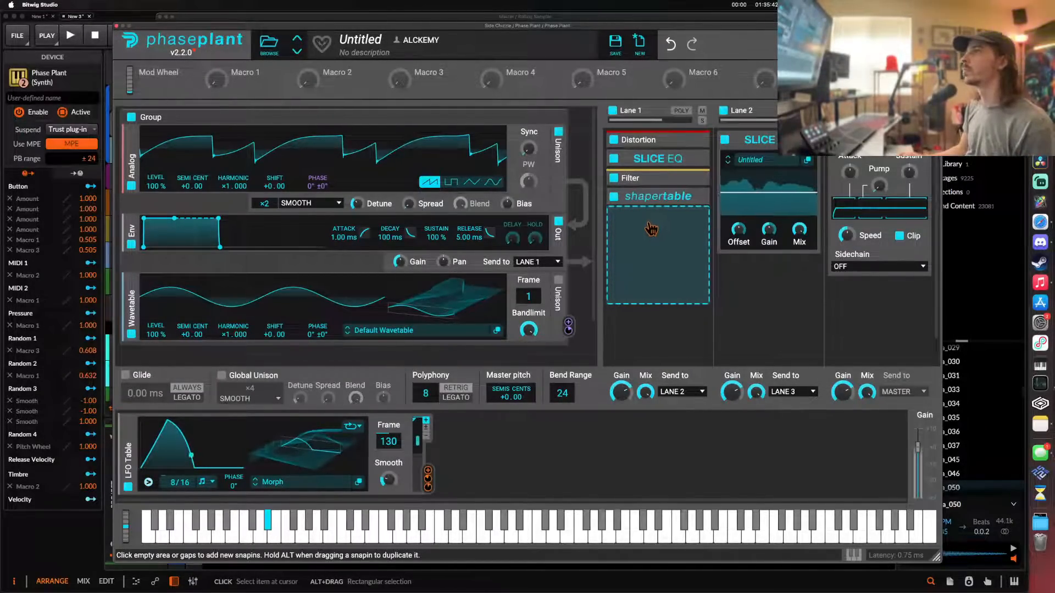
- Add a low-pass Filter after the Shaper Table in Lane 1
{"action": "left_click", "coordinate": [651, 230]}
{"action": "left_click", "coordinate": [640, 426]}
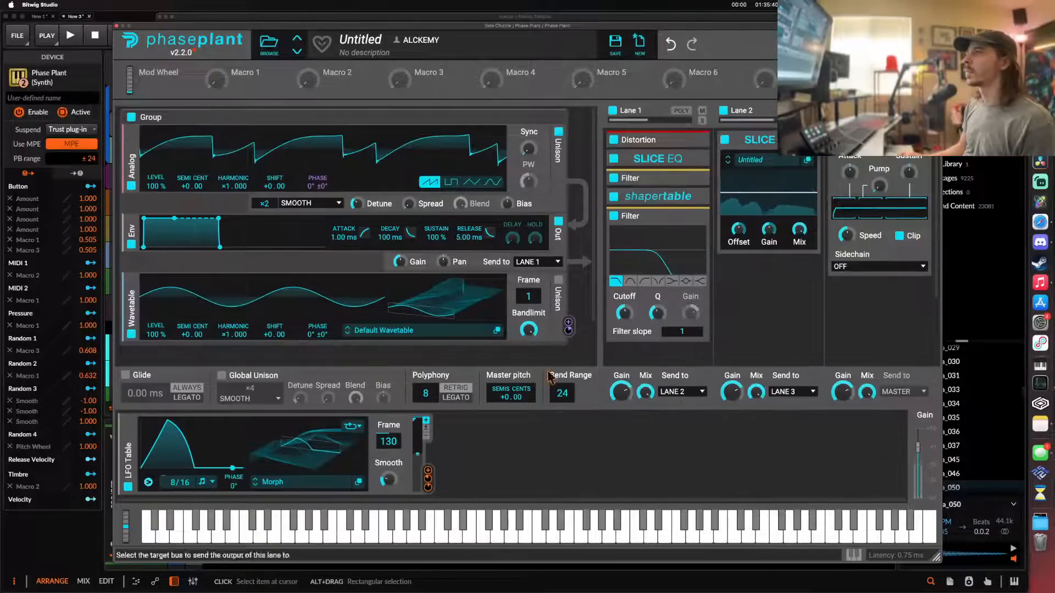
- Duplicate the LFO Table and assign the first one to the low-pass Filter's Cutoff with a negative amount
{"action": "key", "text": "super+d"}
{"action": "left_click_drag", "start_coordinate": [430, 488], "coordinate": [626, 275]}
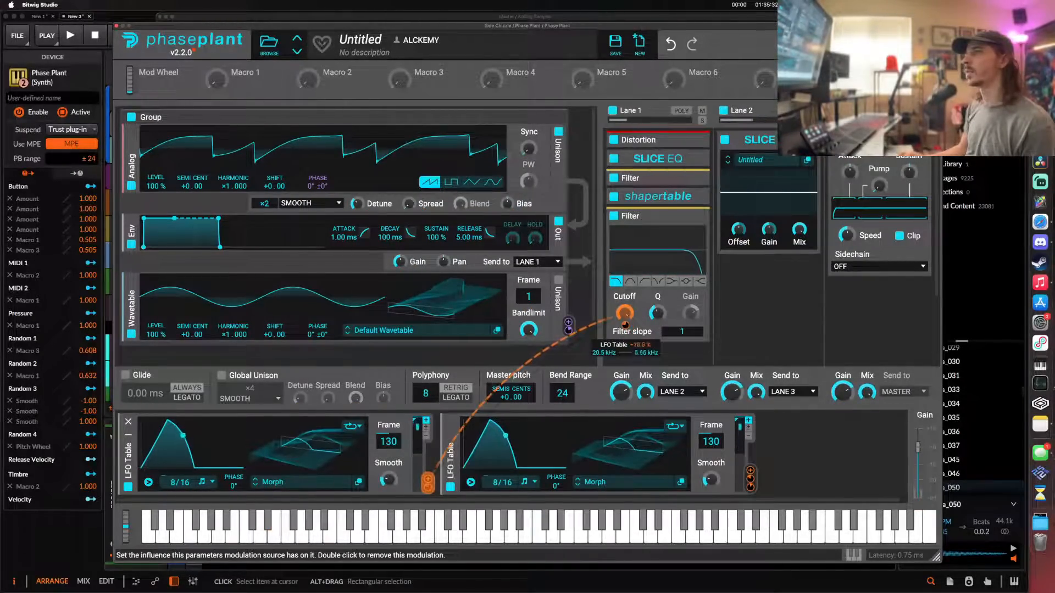
{"action": "left_click_drag", "start_coordinate": [626, 325], "coordinate": [625, 329]}
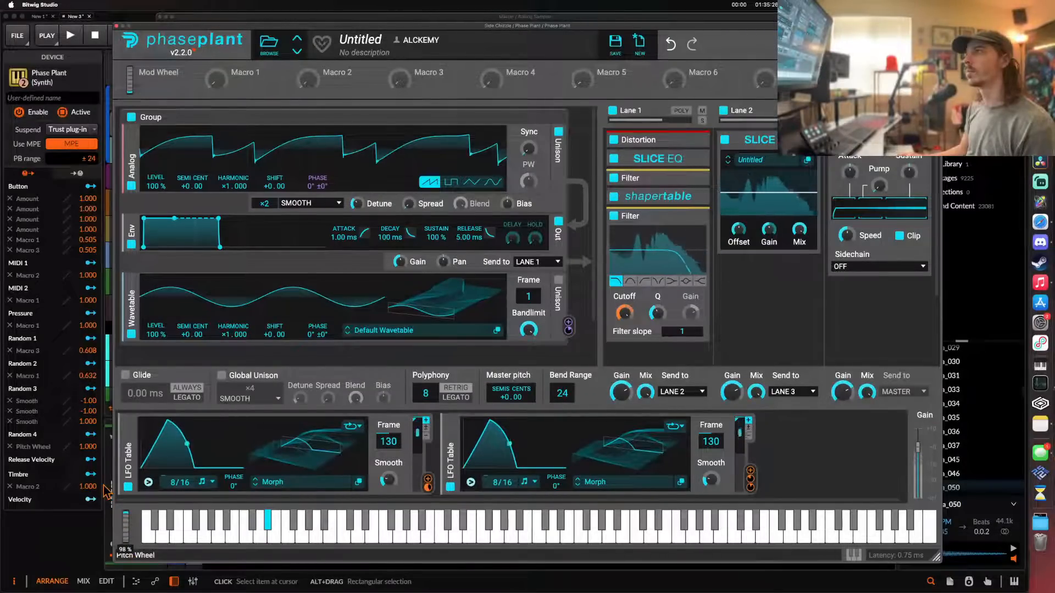
- Collapse the low-pass Filter and move it above the Shaper Table in Lane 1
{"action": "left_click", "coordinate": [687, 216]}
{"action": "left_click_drag", "start_coordinate": [674, 217], "coordinate": [666, 195]}
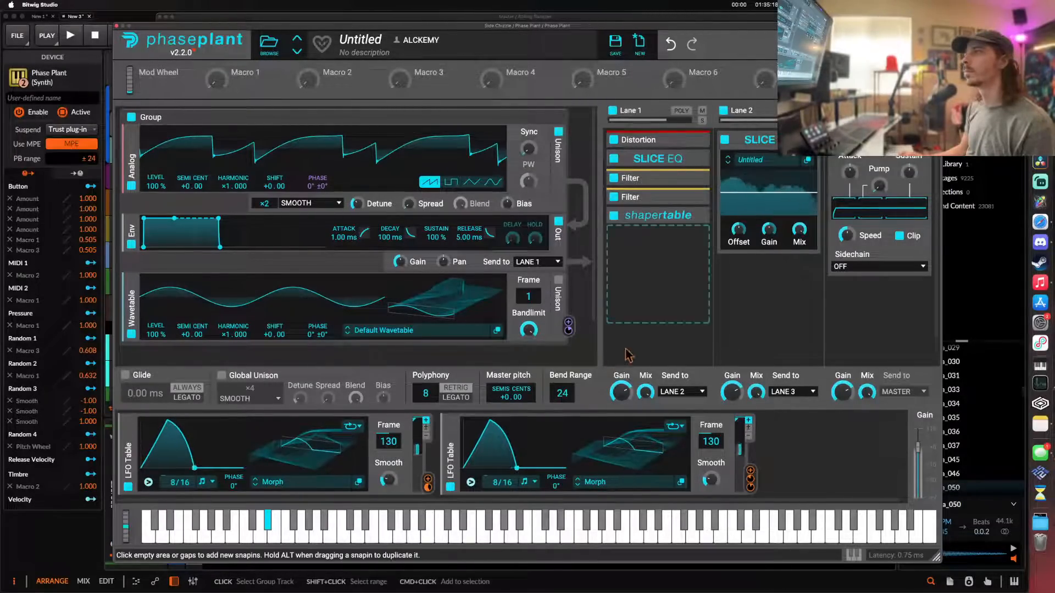
- Add a Multipass effect at the end of Lane 1, after the Shaper Table
{"action": "left_click", "coordinate": [658, 234]}
{"action": "left_click", "coordinate": [890, 398]}
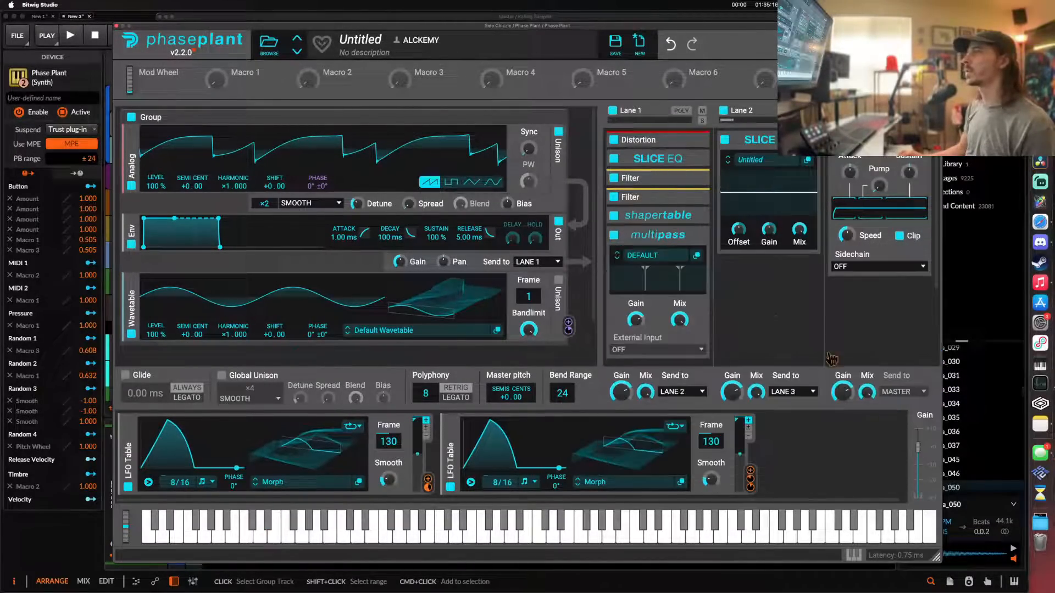
- Move the Multipass above the Shaper Table in Lane 1 and open its editor
{"action": "left_click_drag", "start_coordinate": [659, 241], "coordinate": [662, 212]}
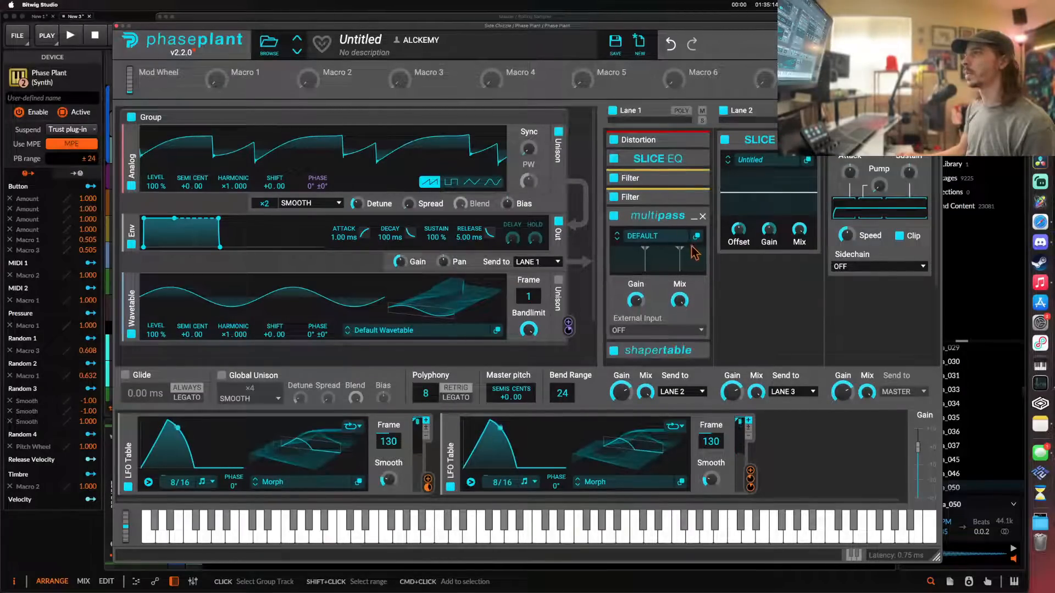
{"action": "left_click", "coordinate": [696, 252]}
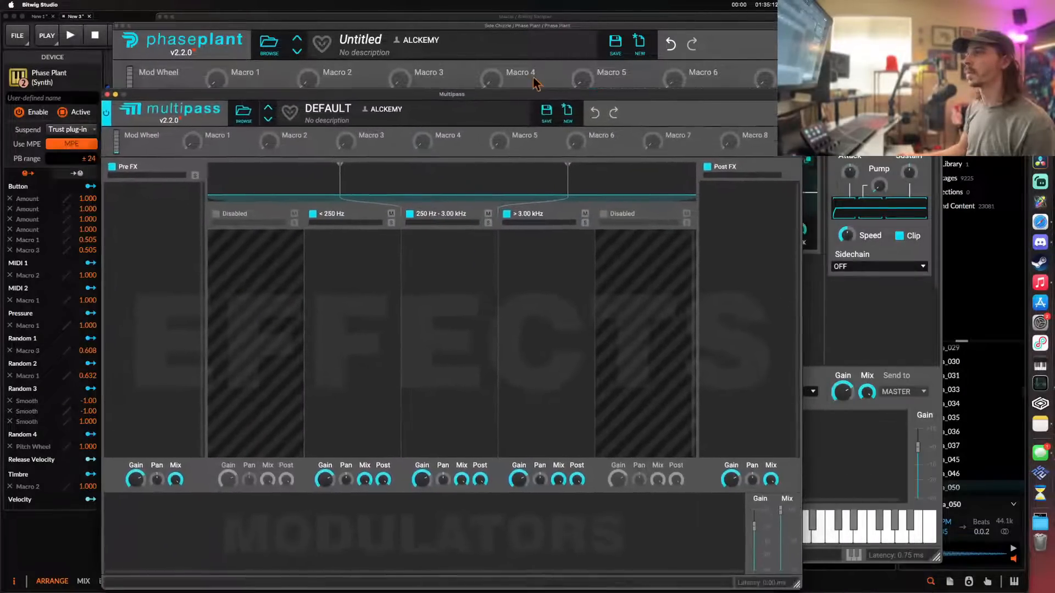
- Add a Chorus with 3 taps to the 250 Hz - 3.00 kHz band and set a low Mix
{"action": "left_click", "coordinate": [436, 236]}
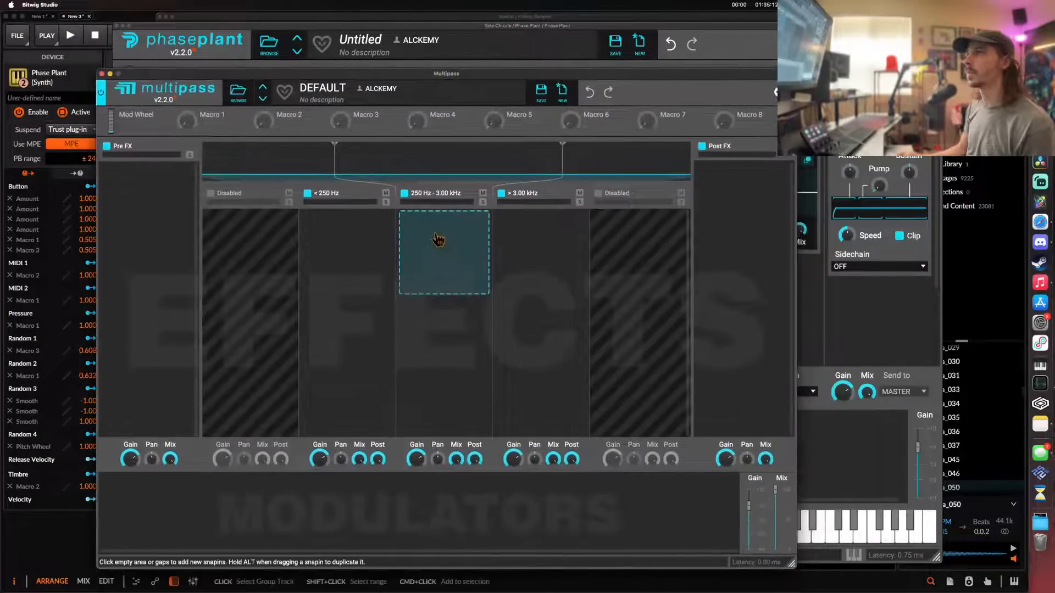
{"action": "left_click", "coordinate": [465, 306]}
{"action": "left_click", "coordinate": [415, 285]}
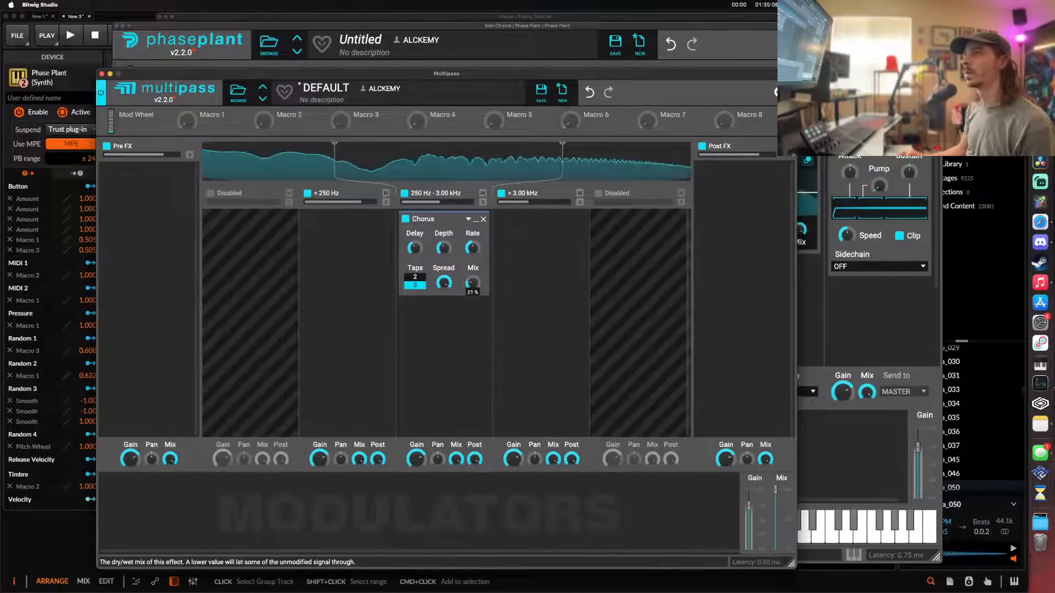
{"action": "left_click", "coordinate": [440, 306]}
{"action": "left_click", "coordinate": [442, 281]}
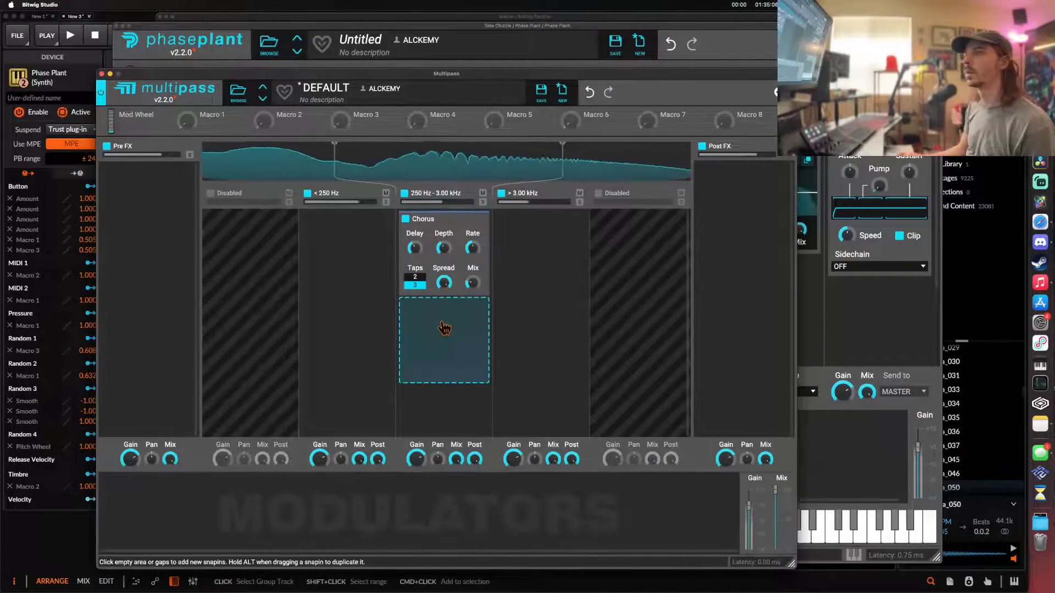
{"action": "left_click", "coordinate": [440, 329]}
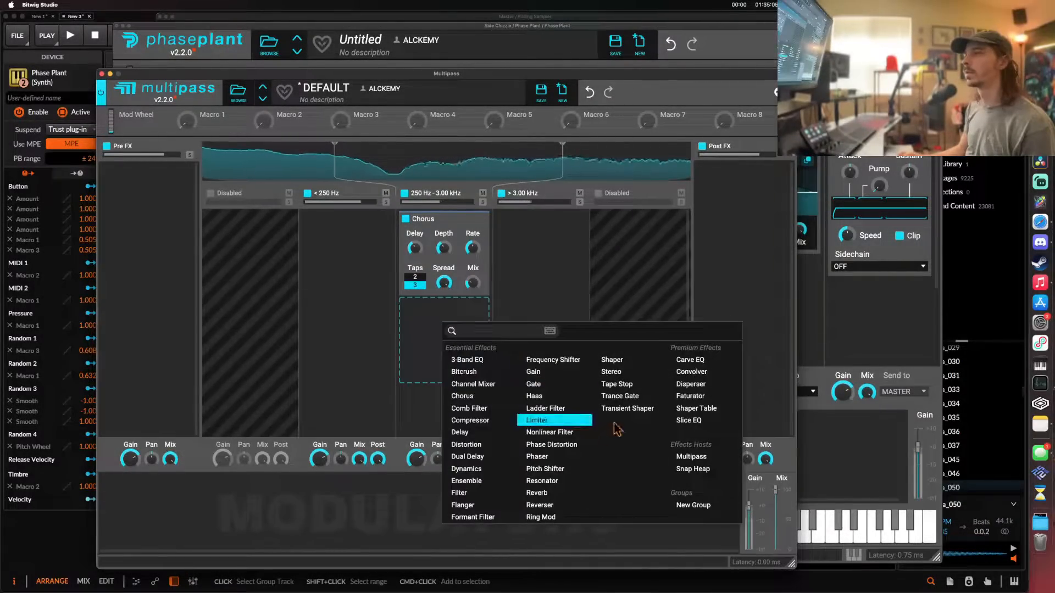
{"action": "left_click", "coordinate": [486, 445]}
{"action": "left_click", "coordinate": [482, 304]}
- Add a Dual Delay with a 37.8 ms delay below the Chorus and modulate its delay time with a new Random modulator
{"action": "left_click", "coordinate": [448, 325]}
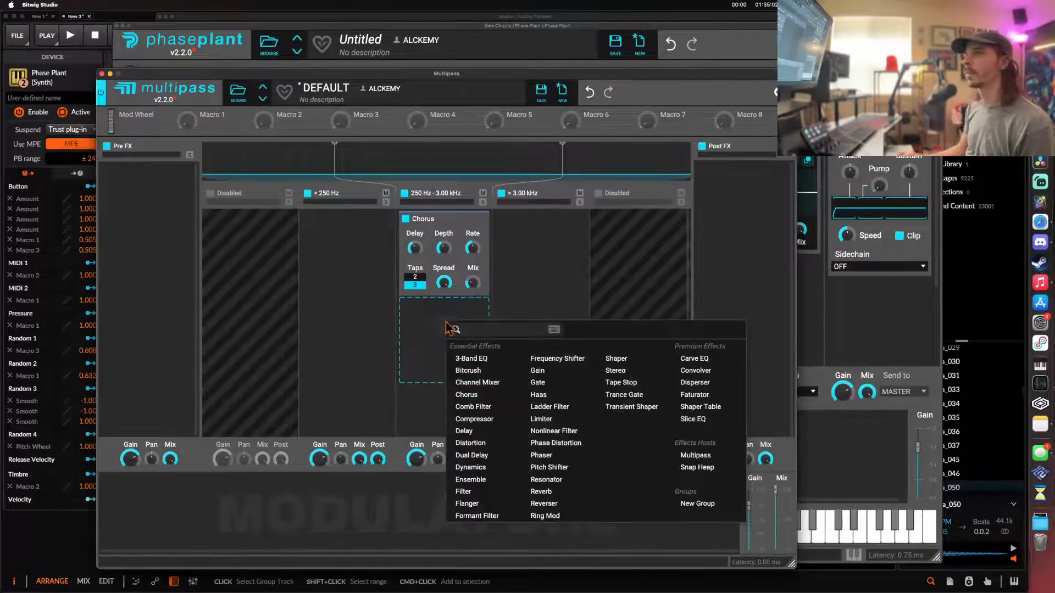
{"action": "left_click", "coordinate": [470, 457]}
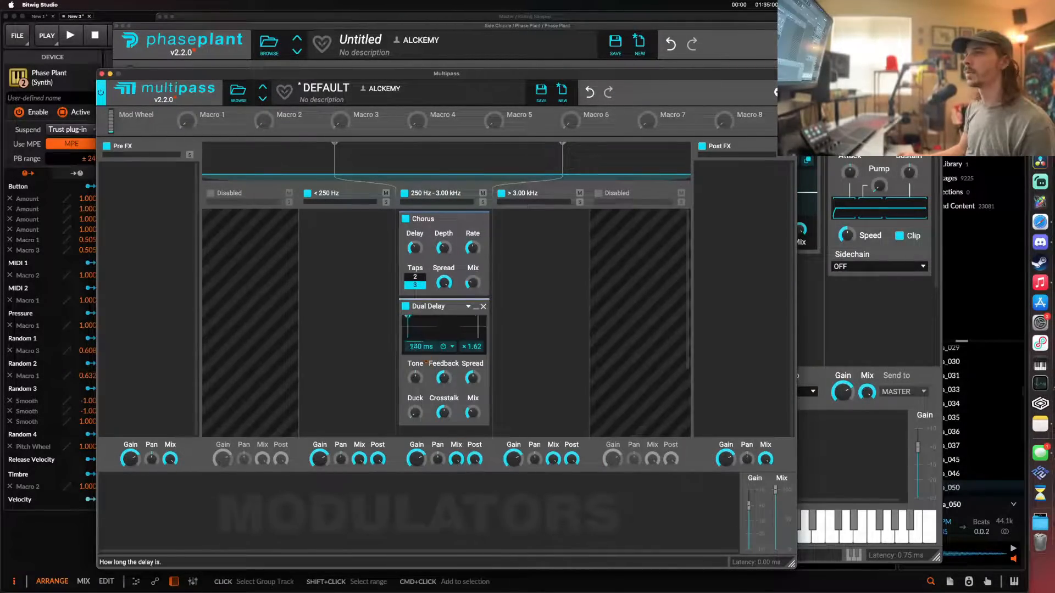
{"action": "left_click", "coordinate": [144, 511]}
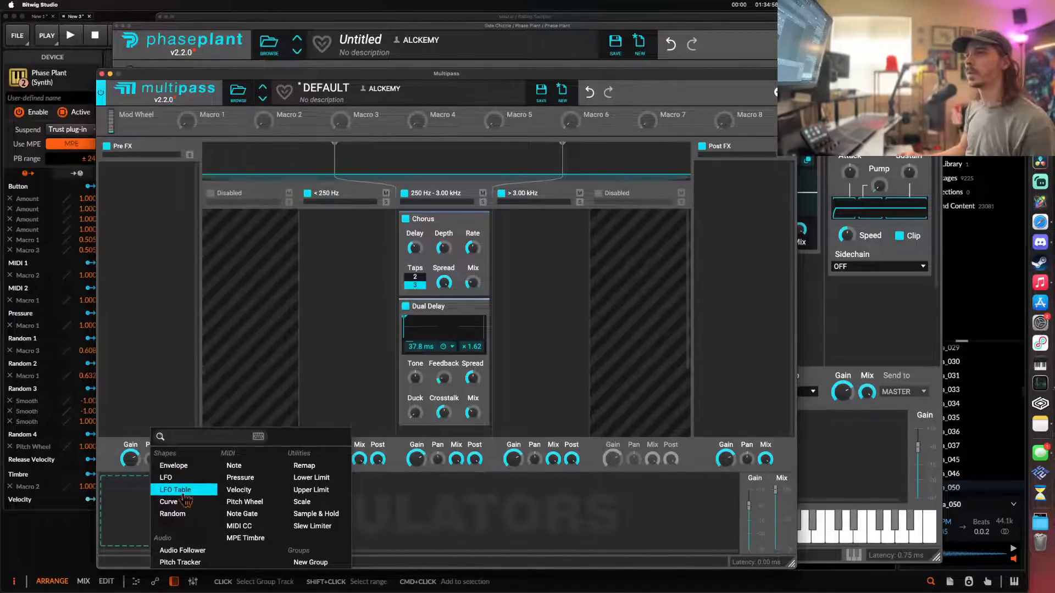
{"action": "left_click", "coordinate": [179, 514]}
{"action": "left_click_drag", "start_coordinate": [284, 543], "coordinate": [447, 385]}
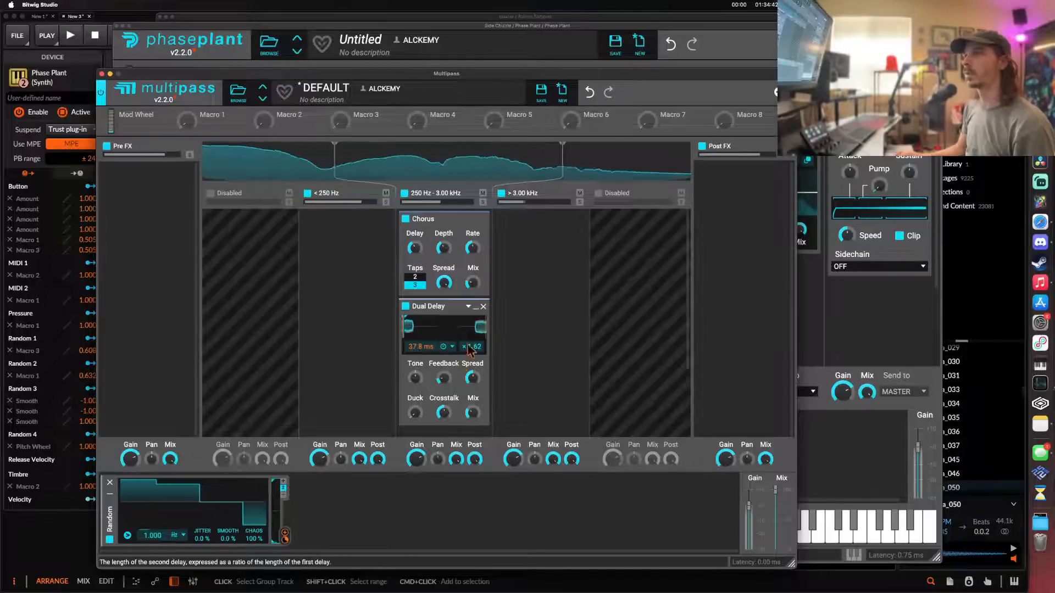
{"action": "left_click", "coordinate": [475, 307]}
- Add a Flanger with Scroll enabled and adjusted Feedback to the middle band, and place it collapsed above the Chorus
{"action": "left_click", "coordinate": [437, 341]}
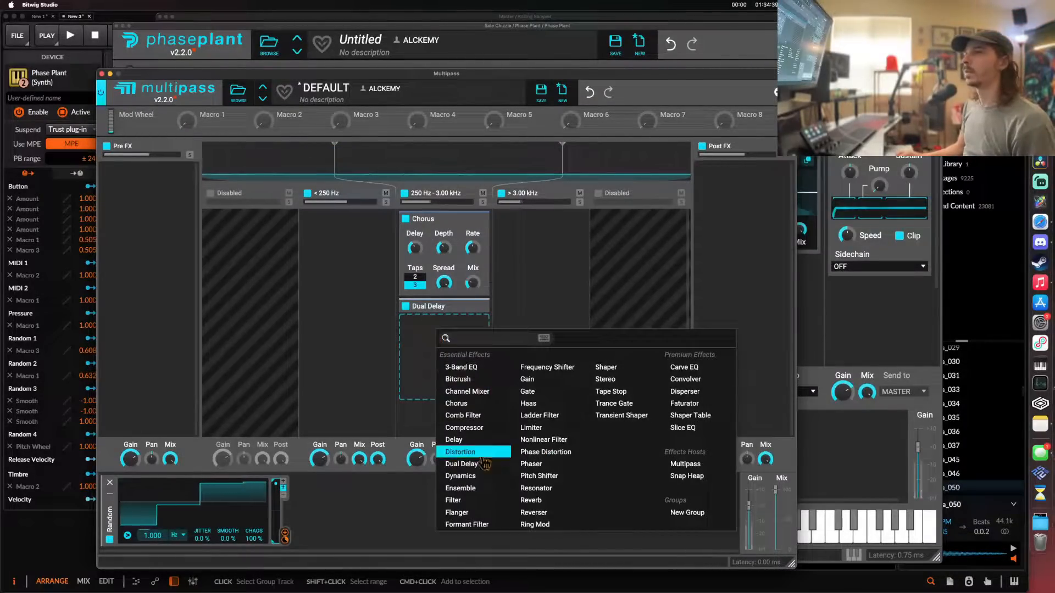
{"action": "left_click", "coordinate": [462, 512]}
{"action": "scroll", "coordinate": [417, 395], "scroll_direction": "down", "scroll_amount": 1}
{"action": "left_click", "coordinate": [412, 398]}
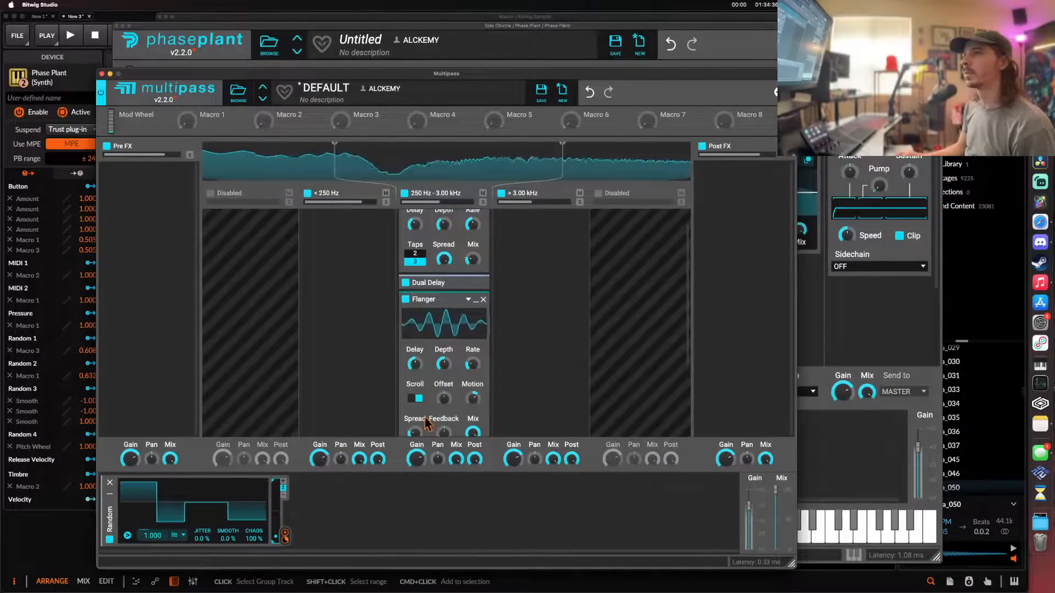
{"action": "scroll", "coordinate": [418, 399], "scroll_direction": "down", "scroll_amount": 1}
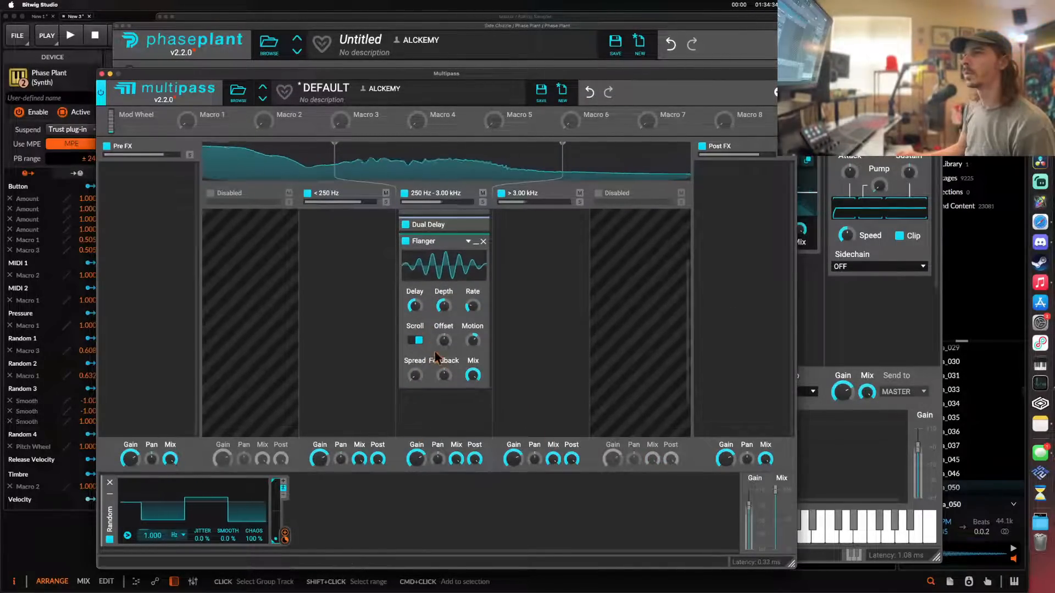
{"action": "left_click_drag", "start_coordinate": [444, 375], "coordinate": [443, 401]}
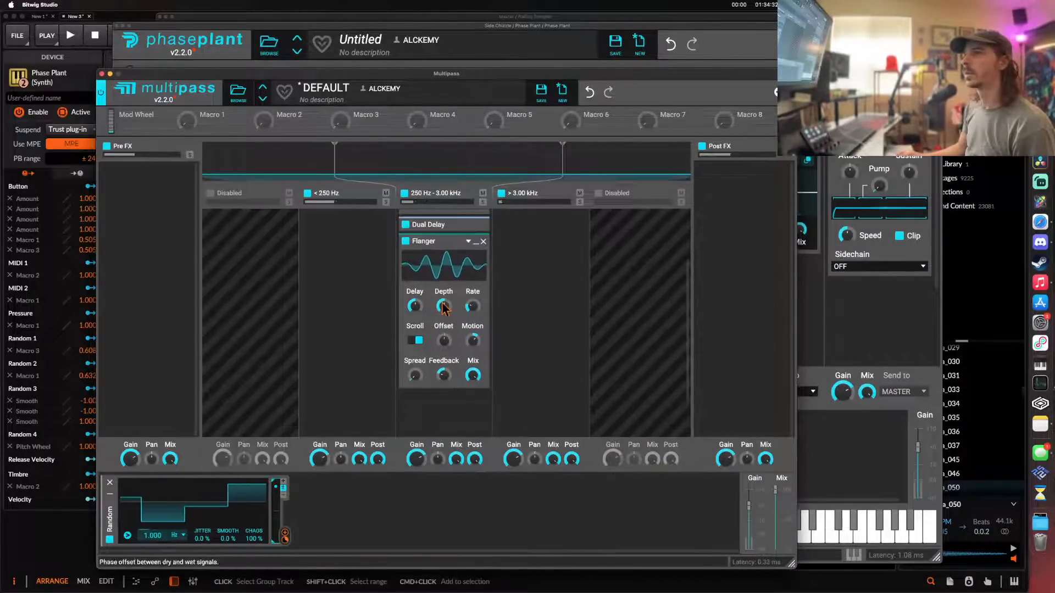
{"action": "scroll", "coordinate": [477, 329], "scroll_direction": "up", "scroll_amount": 1}
{"action": "left_click_drag", "start_coordinate": [478, 328], "coordinate": [443, 220]}
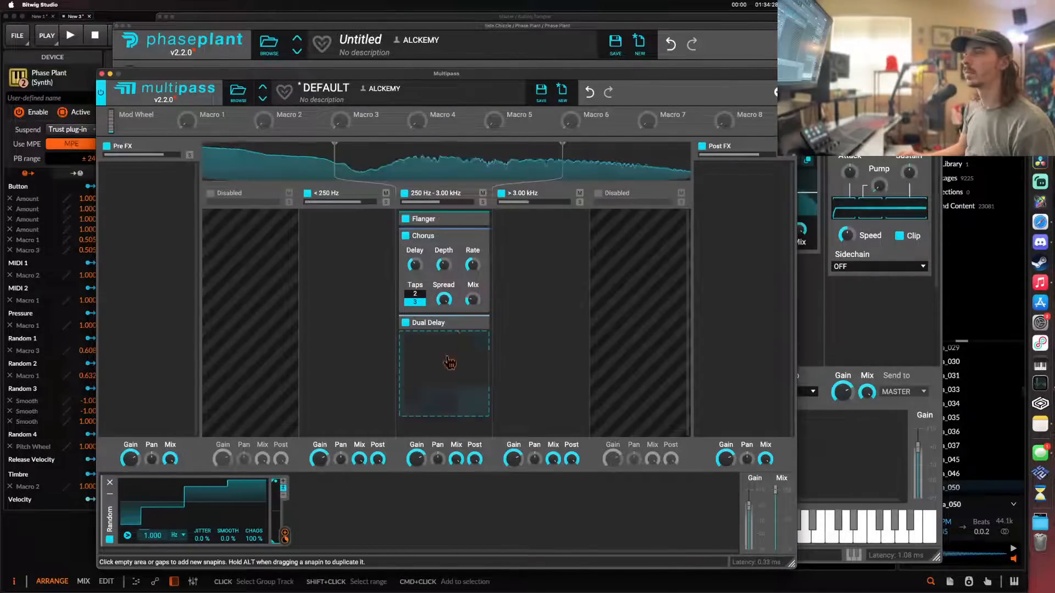
- Add an Overdrive Distortion after the Dual Delay in the 250 Hz - 3.00 kHz band
{"action": "left_click", "coordinate": [439, 352]}
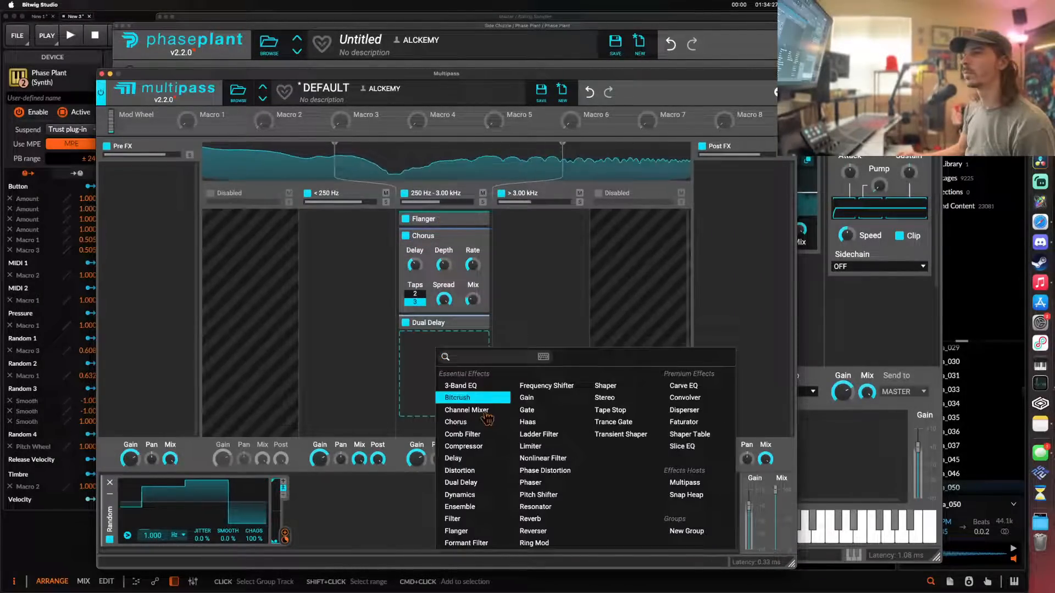
{"action": "left_click", "coordinate": [471, 474]}
{"action": "scroll", "coordinate": [437, 380], "scroll_direction": "down", "scroll_amount": 1}
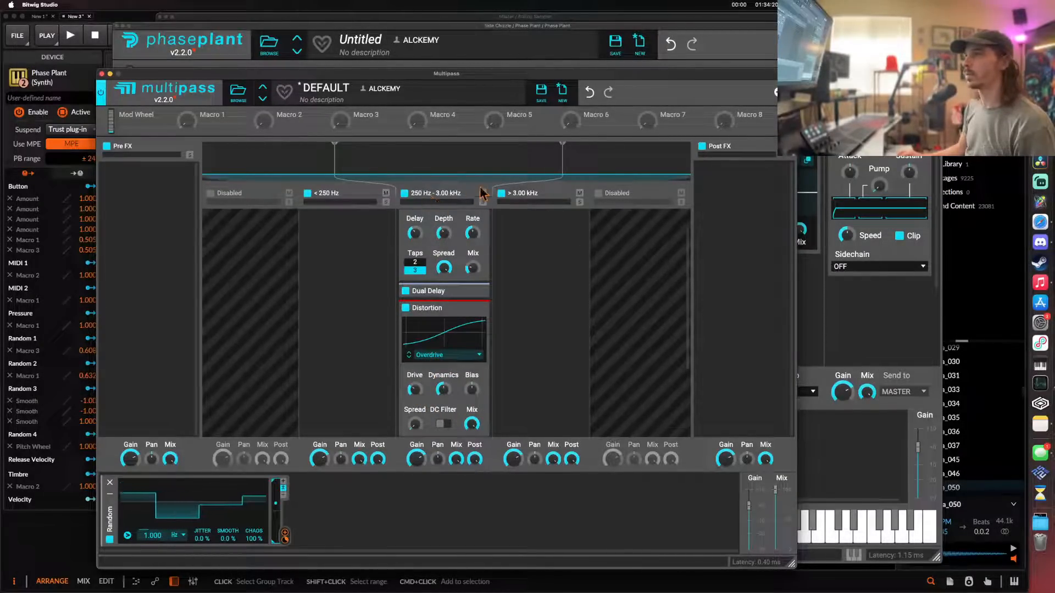
- Add a Faturator to the band above 3.00 kHz, and collapse both it and the middle band's Distortion
{"action": "left_click", "coordinate": [538, 220]}
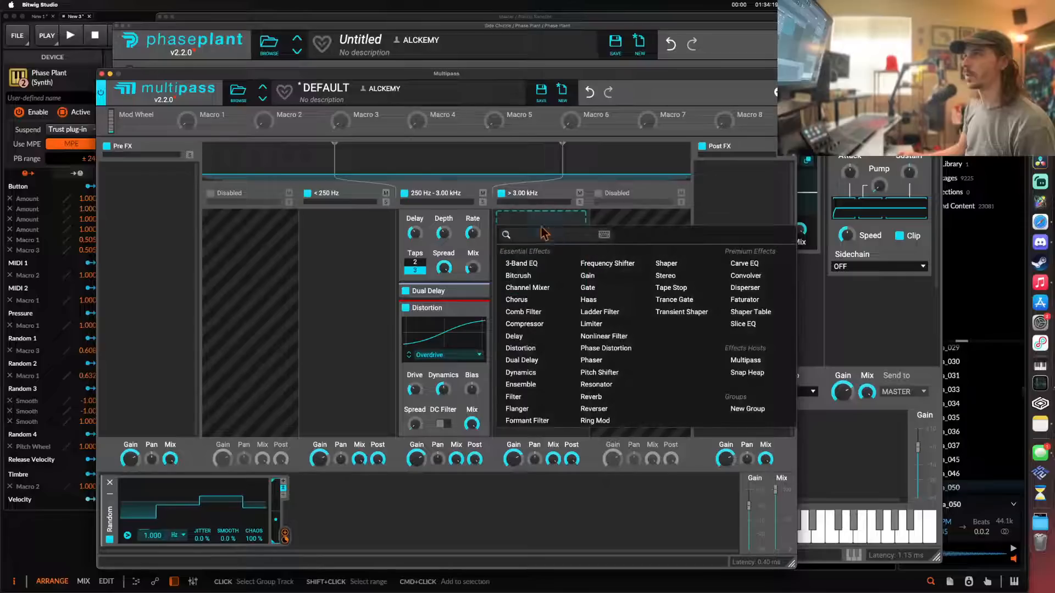
{"action": "left_click", "coordinate": [745, 300]}
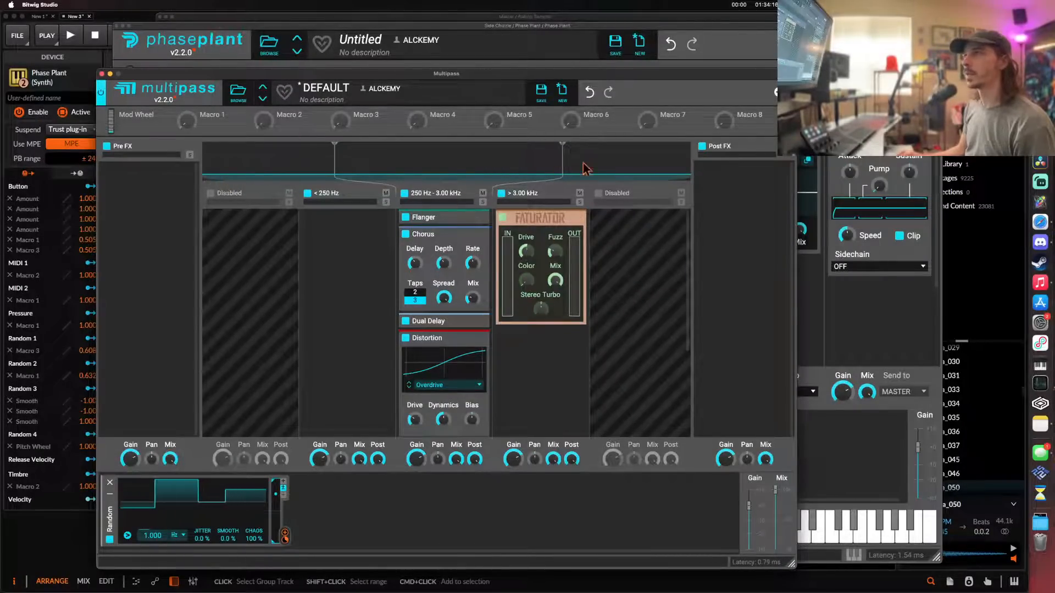
{"action": "left_click", "coordinate": [574, 223]}
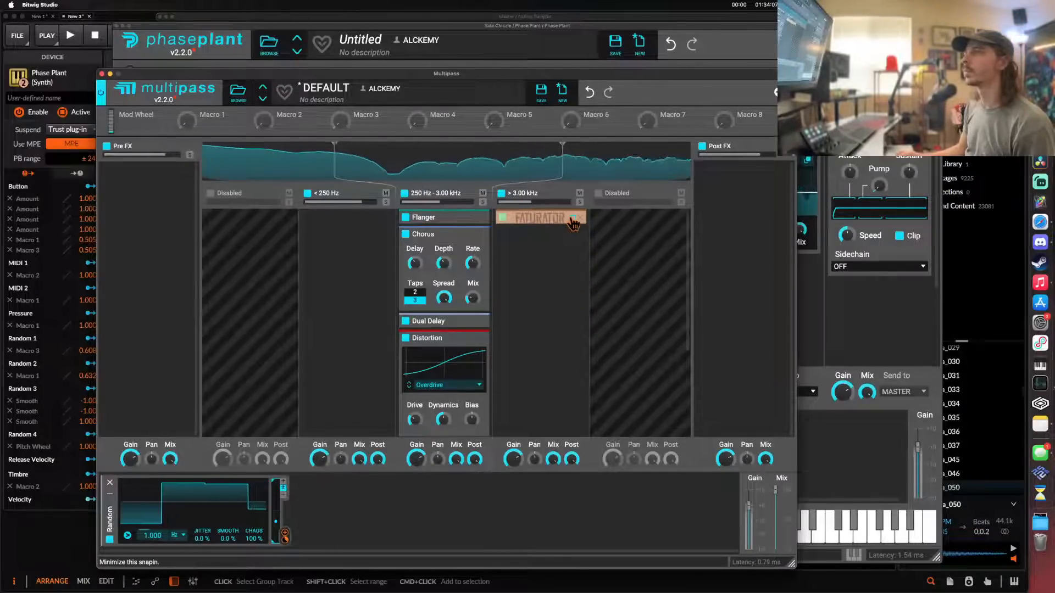
{"action": "left_click", "coordinate": [476, 340]}
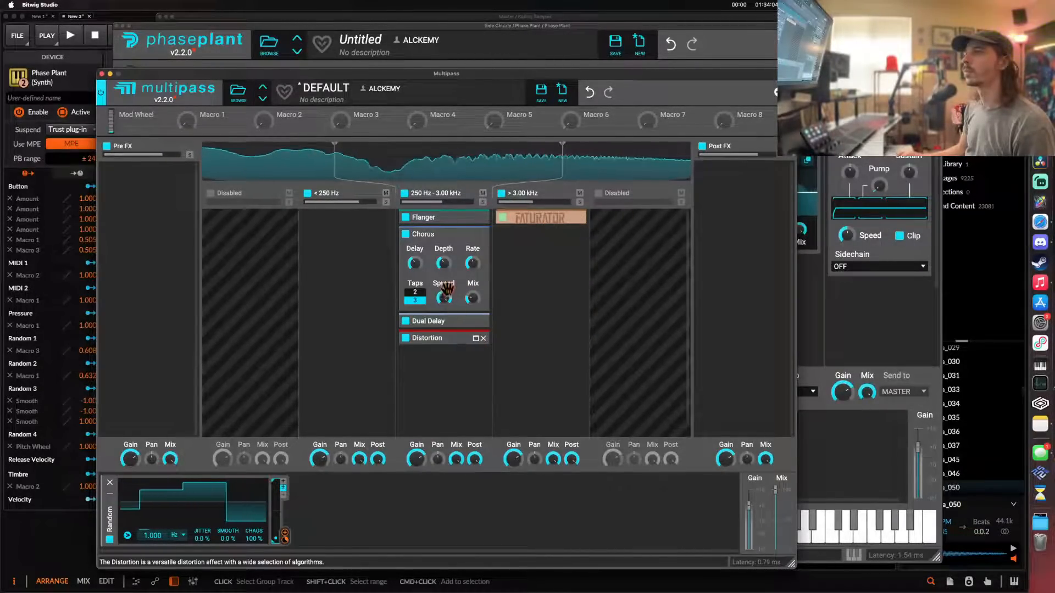
- Add a Transient Shaper to the Post FX section and review the Dual Delay's settings
{"action": "left_click", "coordinate": [725, 189]}
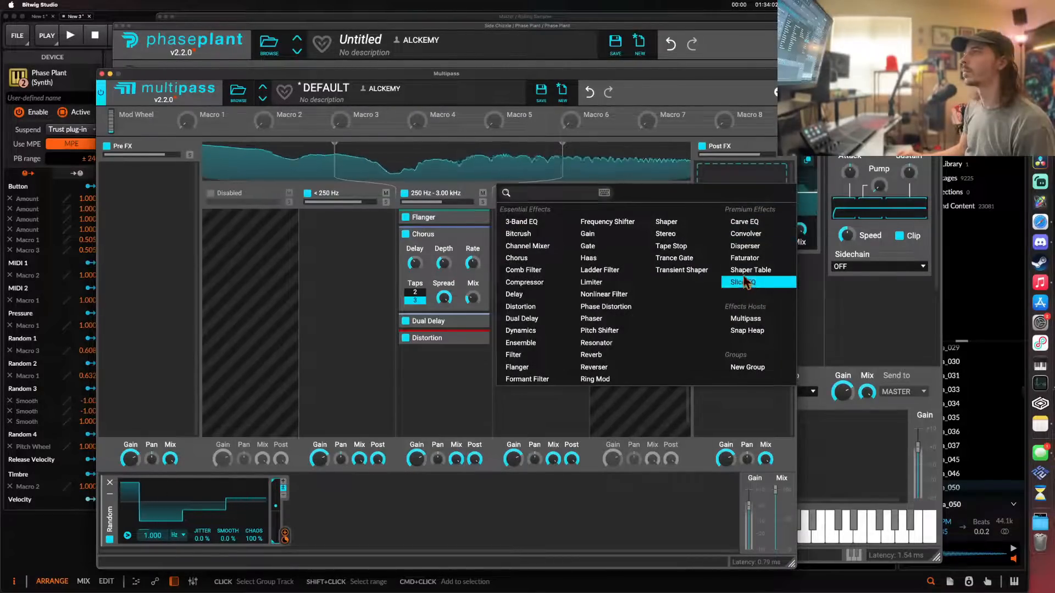
{"action": "left_click", "coordinate": [681, 270]}
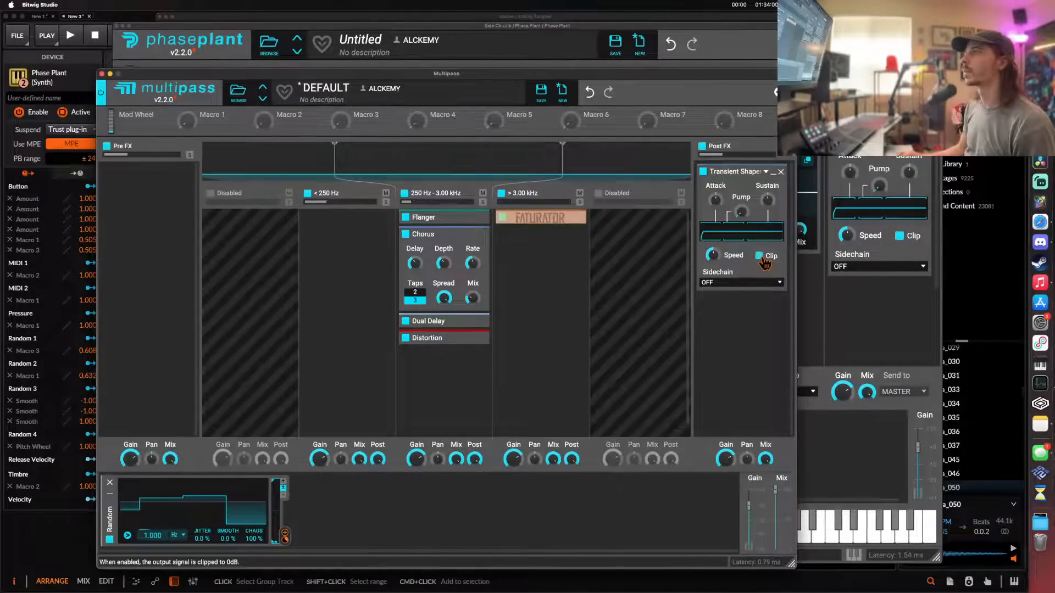
{"action": "left_click", "coordinate": [476, 321]}
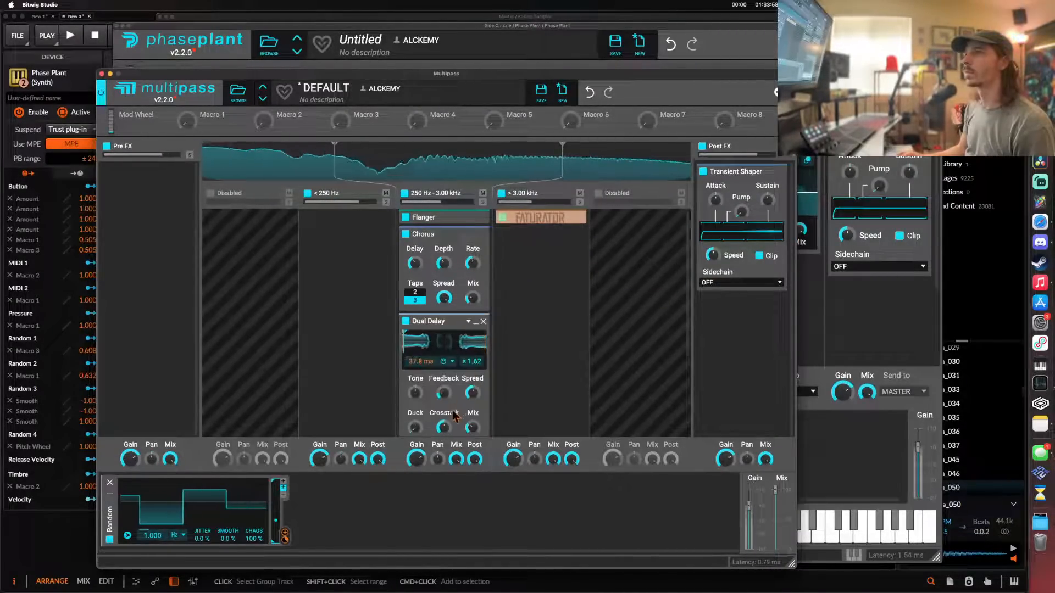
{"action": "left_click", "coordinate": [475, 322]}
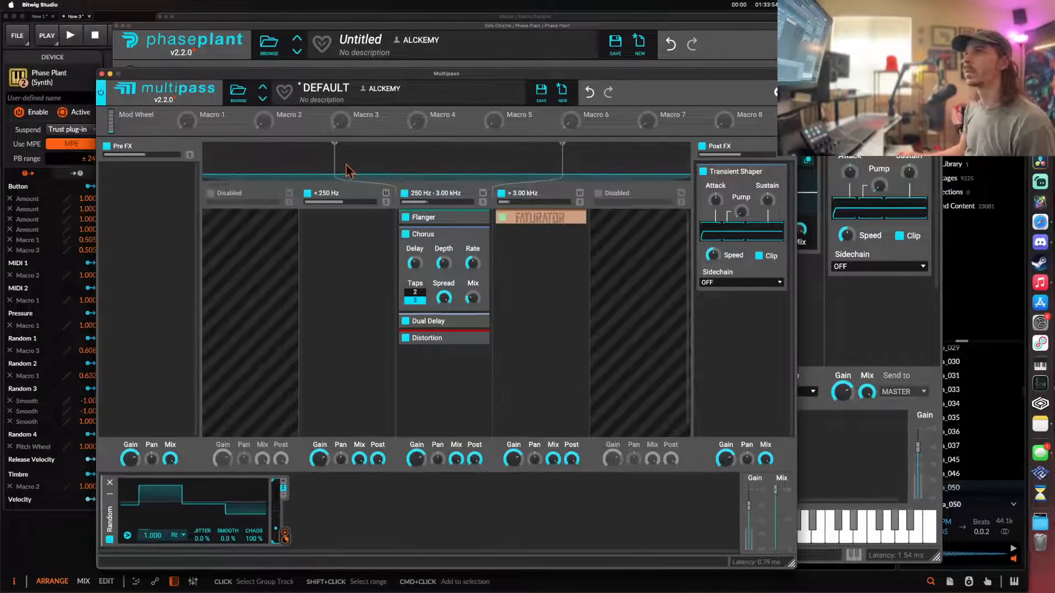
- Lower the crossover between the low and middle bands to 158 Hz and close the Multipass editor
{"action": "left_click_drag", "start_coordinate": [298, 167], "coordinate": [293, 166]}
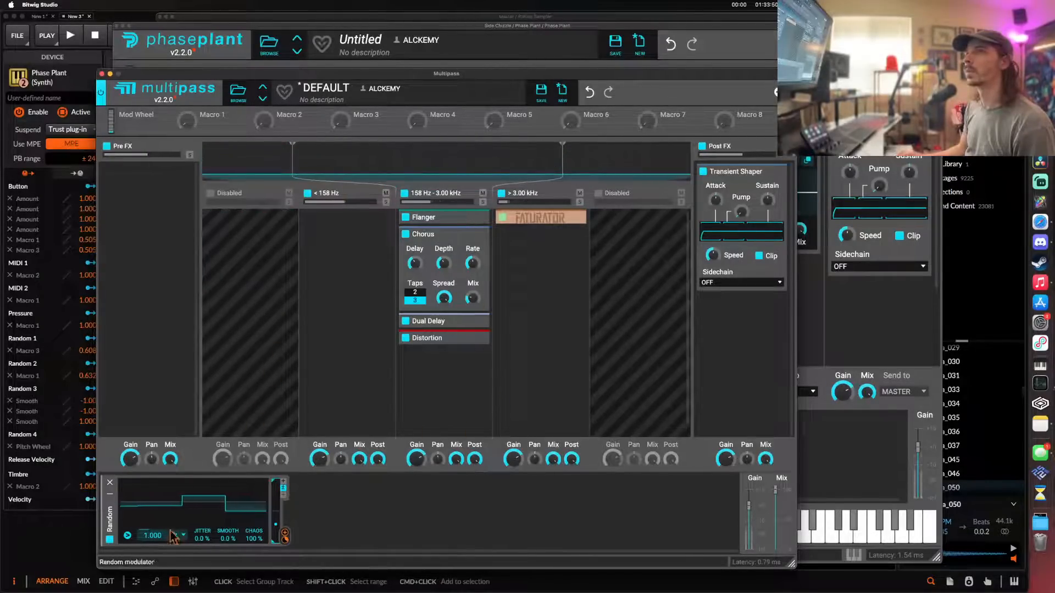
{"action": "left_click", "coordinate": [102, 73]}
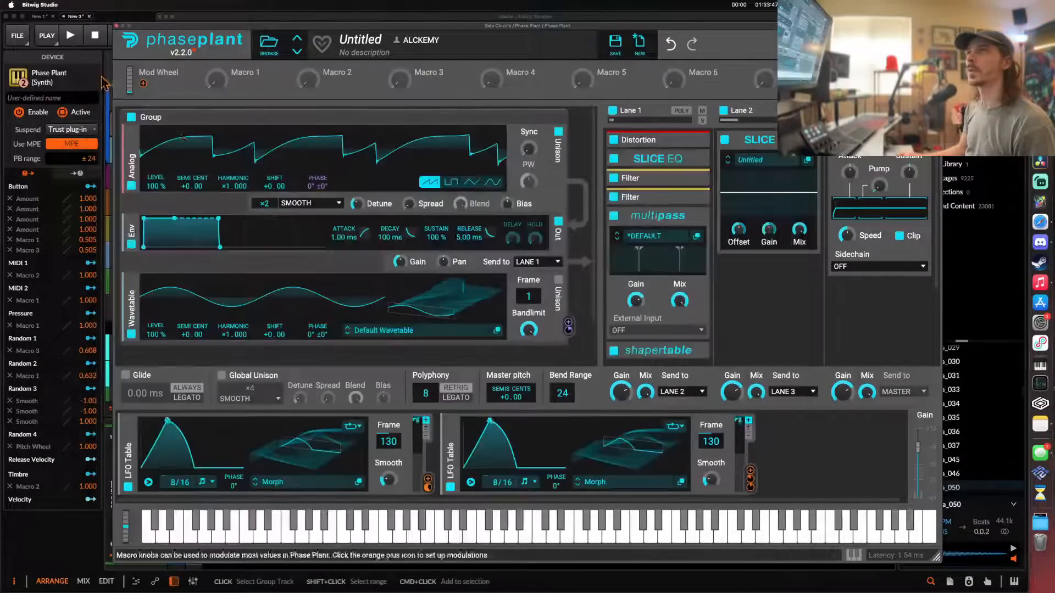
- Collapse the Multipass, move it above both Filters in Lane 1, and audition the sound with a pitch bend
{"action": "left_click", "coordinate": [684, 214]}
{"action": "left_click_drag", "start_coordinate": [661, 213], "coordinate": [666, 165]}
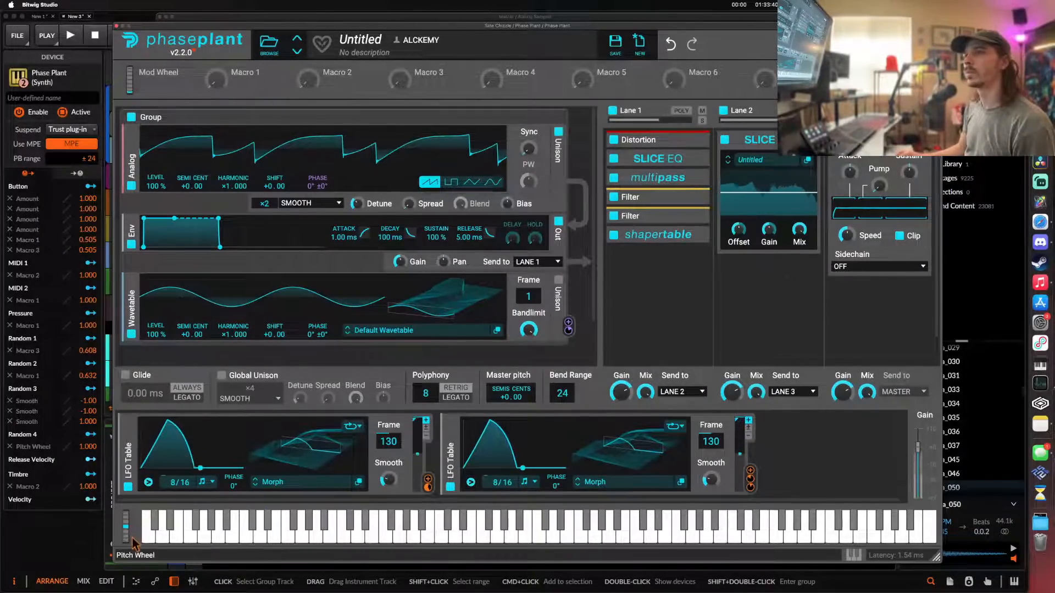
{"action": "left_click_drag", "start_coordinate": [126, 532], "coordinate": [104, 514]}
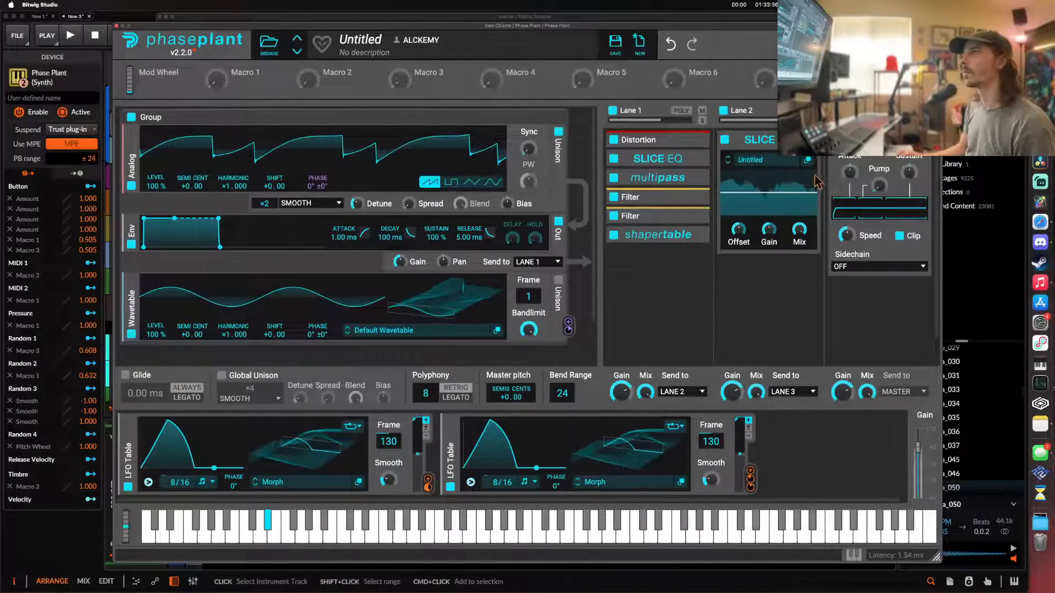
- Reopen the Multipass editor, move the Dual Delay above the Chorus in the middle band, and collapse the Chorus
{"action": "left_click", "coordinate": [690, 179]}
{"action": "left_click", "coordinate": [696, 199]}
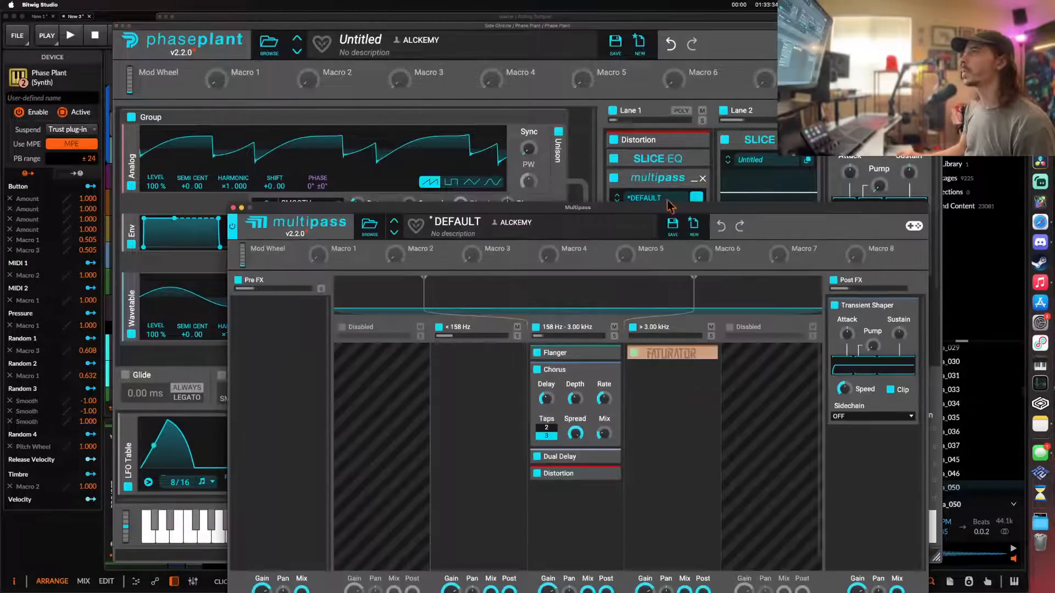
{"action": "left_click_drag", "start_coordinate": [580, 210], "coordinate": [511, 129]}
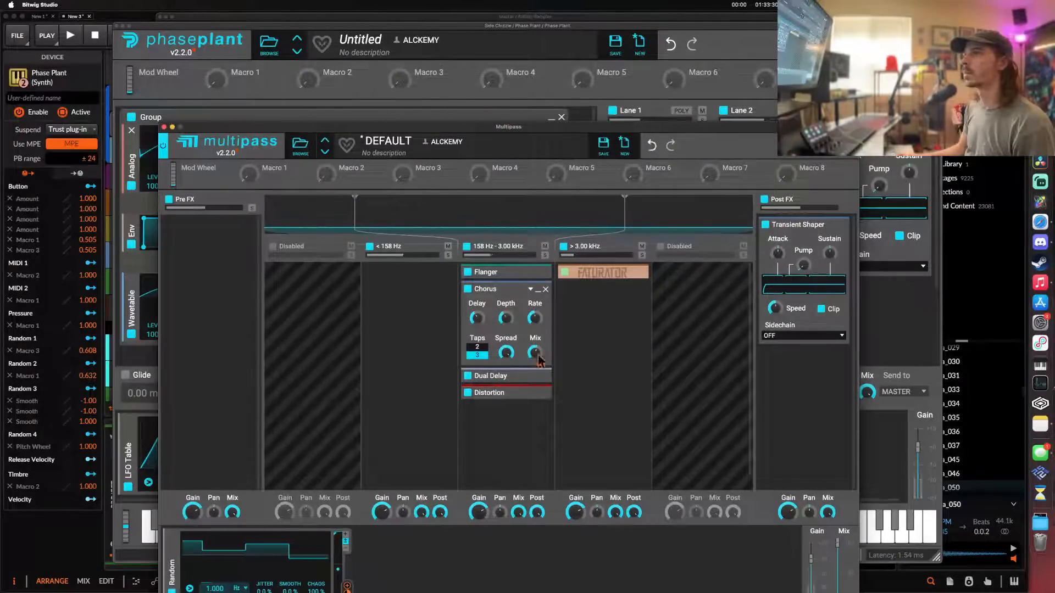
{"action": "left_click_drag", "start_coordinate": [527, 376], "coordinate": [509, 288]}
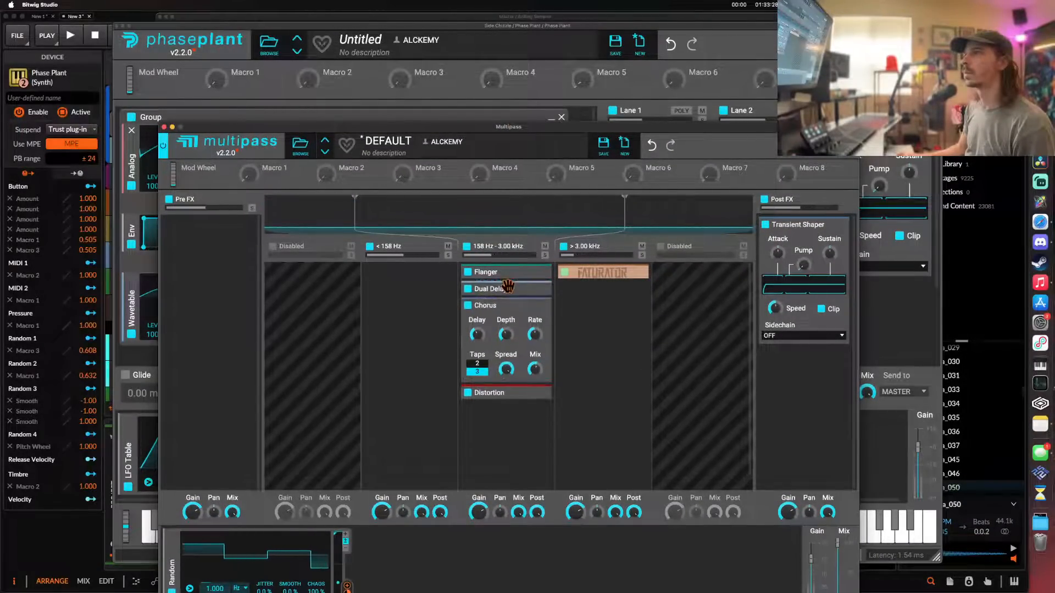
{"action": "left_click", "coordinate": [534, 307]}
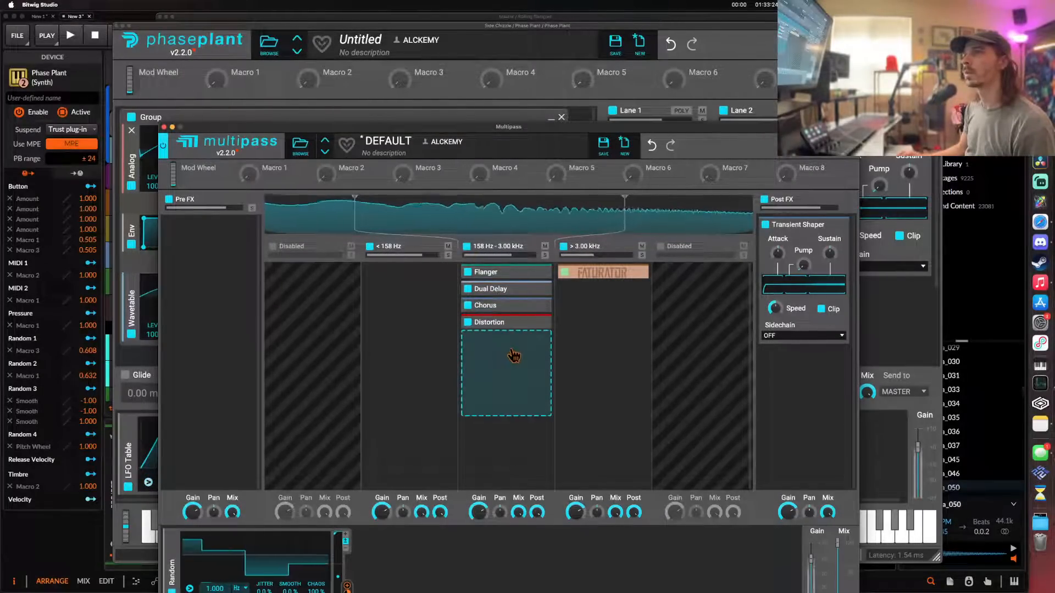
- Add a notch Filter with a slope of 3 after the Distortion in the middle band
{"action": "left_click", "coordinate": [504, 348]}
{"action": "left_click", "coordinate": [517, 511]}
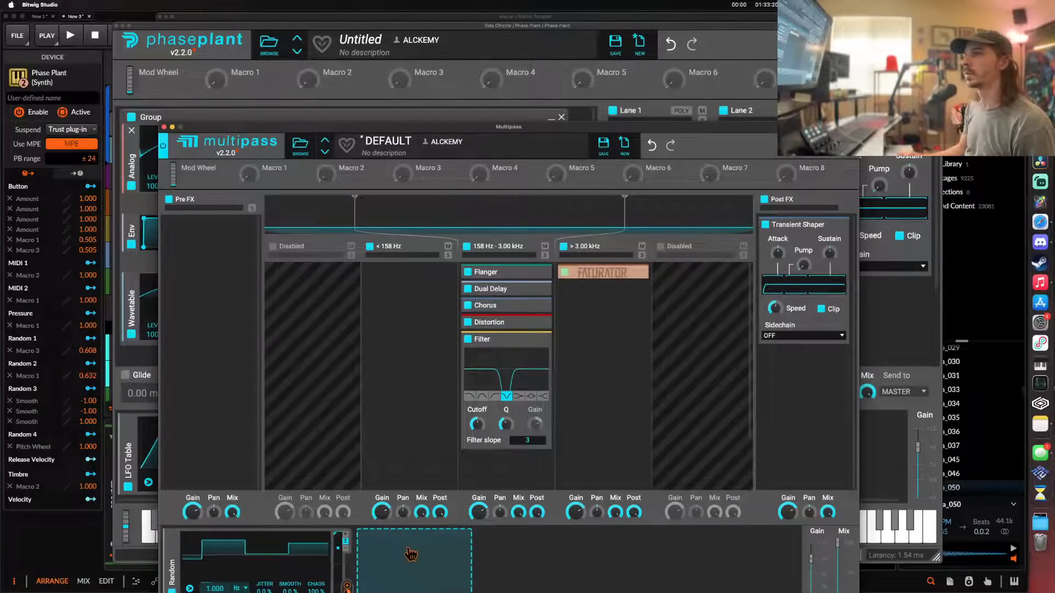
- Add a Random modulator at 5/16 with 100% smooth, route it to the notch Filter's cutoff, and raise the Filter's Q
{"action": "left_click_drag", "start_coordinate": [370, 127], "coordinate": [297, 41]}
{"action": "left_click", "coordinate": [313, 478]}
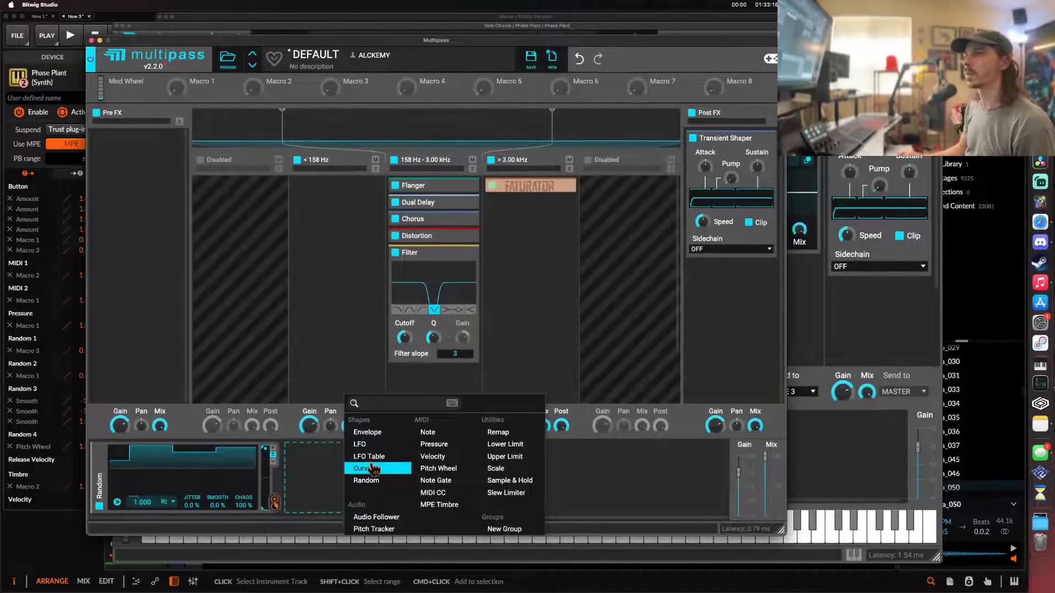
{"action": "left_click_drag", "start_coordinate": [470, 508], "coordinate": [405, 347]}
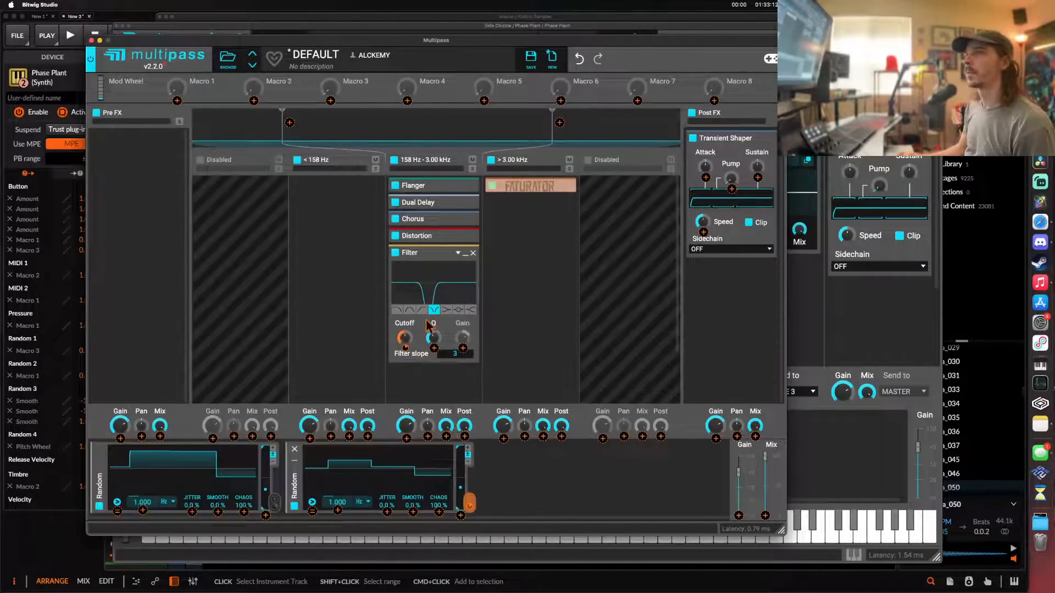
{"action": "left_click_drag", "start_coordinate": [412, 511], "coordinate": [412, 492]}
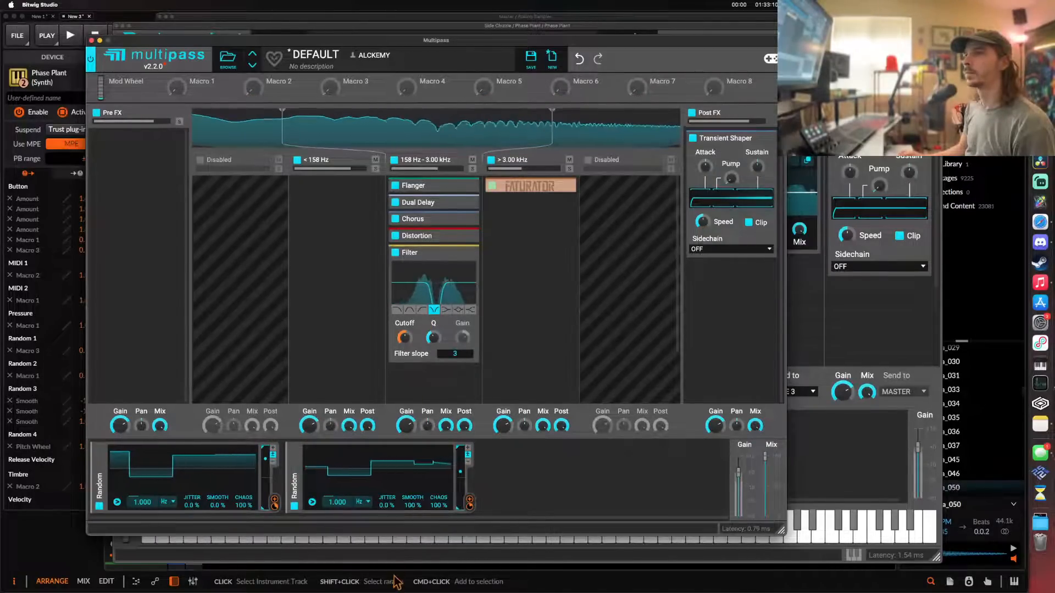
{"action": "left_click", "coordinate": [359, 502]}
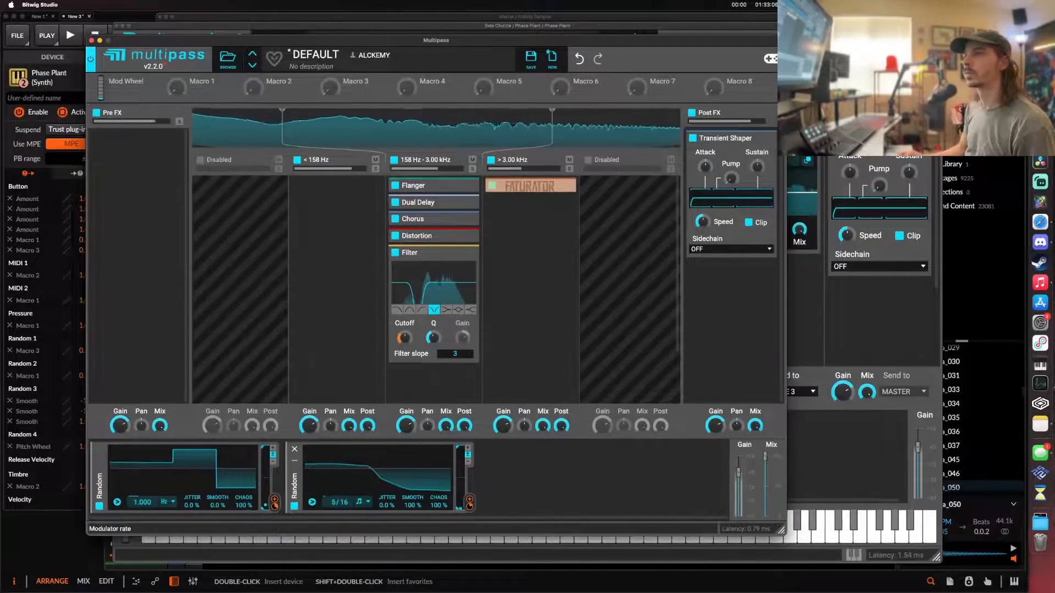
{"action": "left_click_drag", "start_coordinate": [433, 339], "coordinate": [433, 275]}
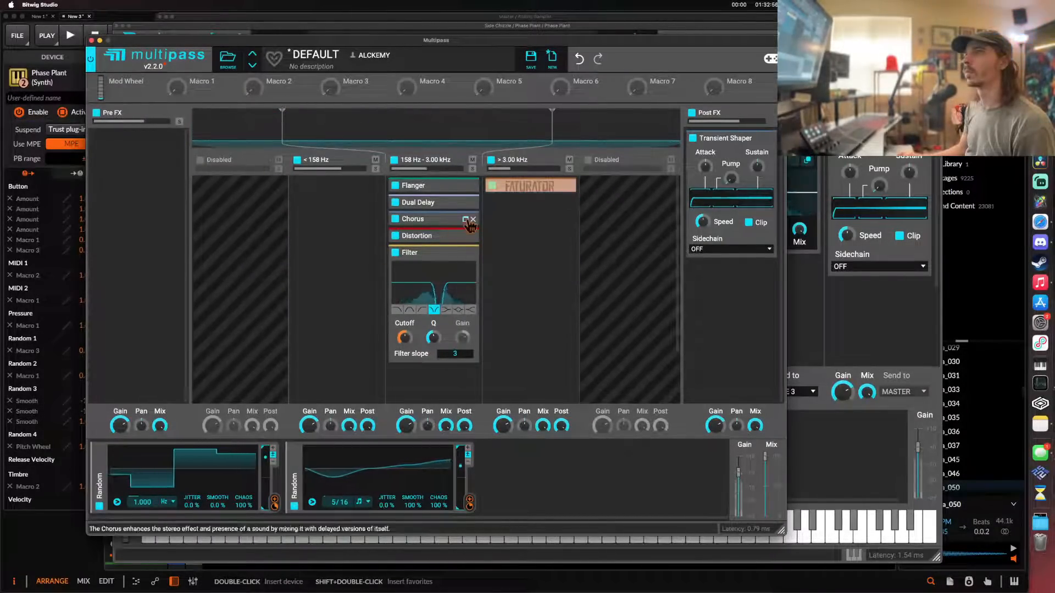
{"action": "left_click", "coordinate": [91, 40]}
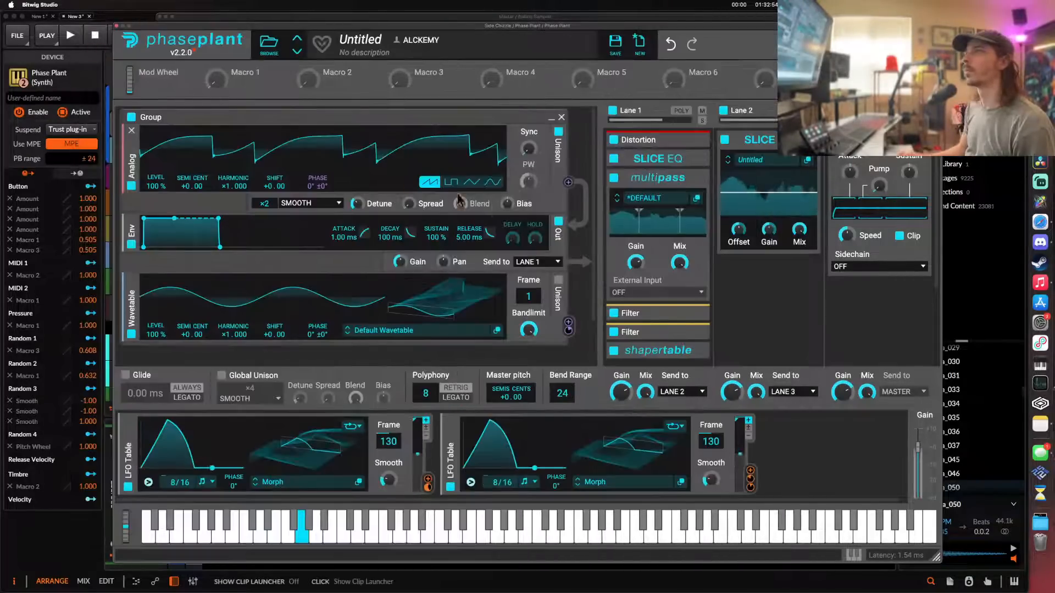
- Add a Ring Mod with low-pass noise and a reduced mix to the Multipass Pre FX, and audition it with pitch bends
{"action": "left_click", "coordinate": [695, 198]}
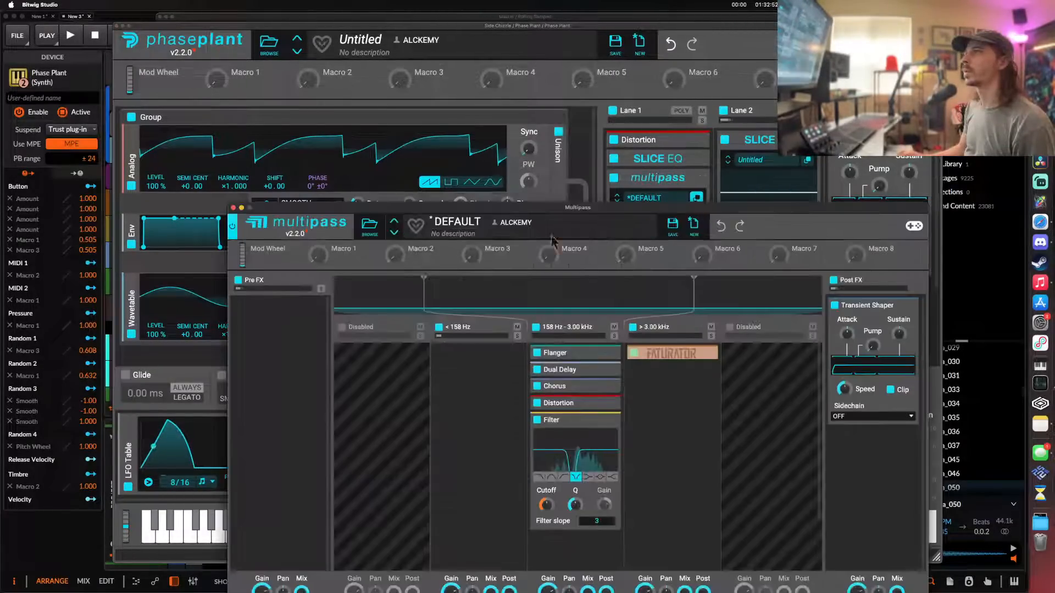
{"action": "left_click", "coordinate": [278, 335]}
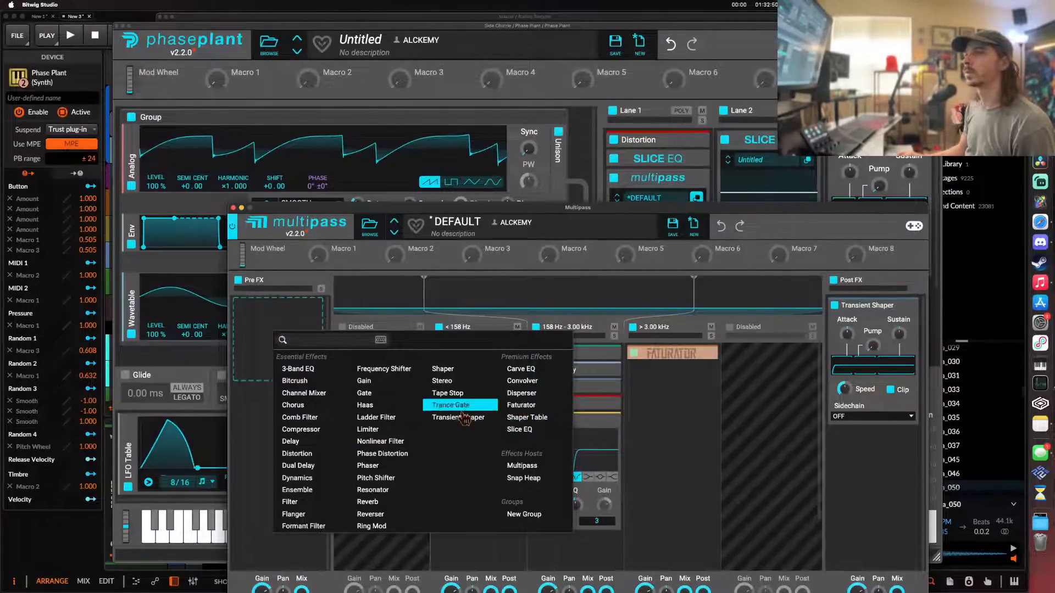
{"action": "left_click", "coordinate": [371, 526]}
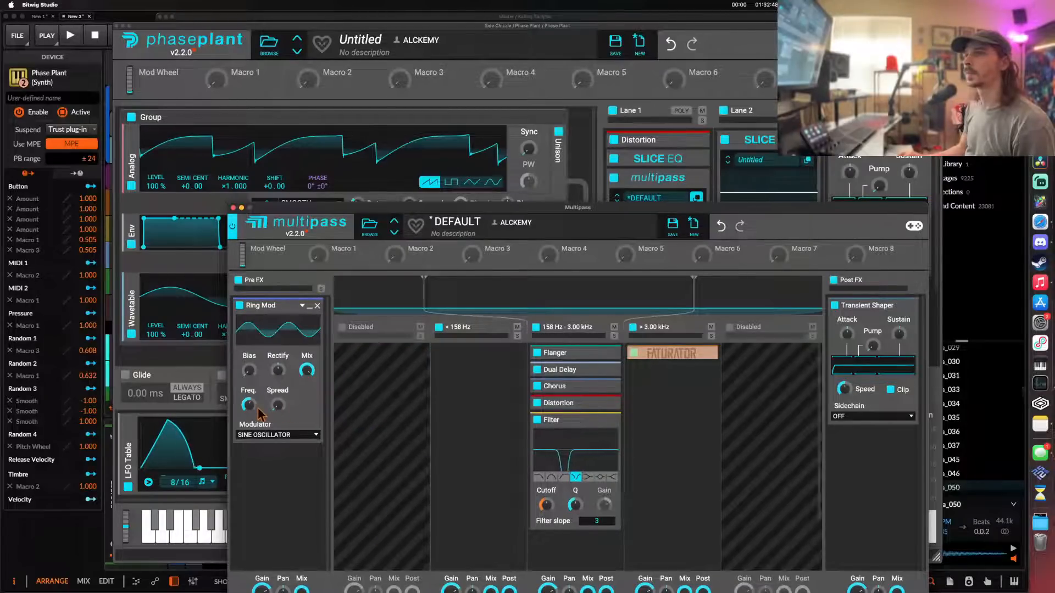
{"action": "left_click", "coordinate": [255, 436]}
{"action": "left_click", "coordinate": [267, 446]}
{"action": "left_click_drag", "start_coordinate": [306, 371], "coordinate": [307, 378]}
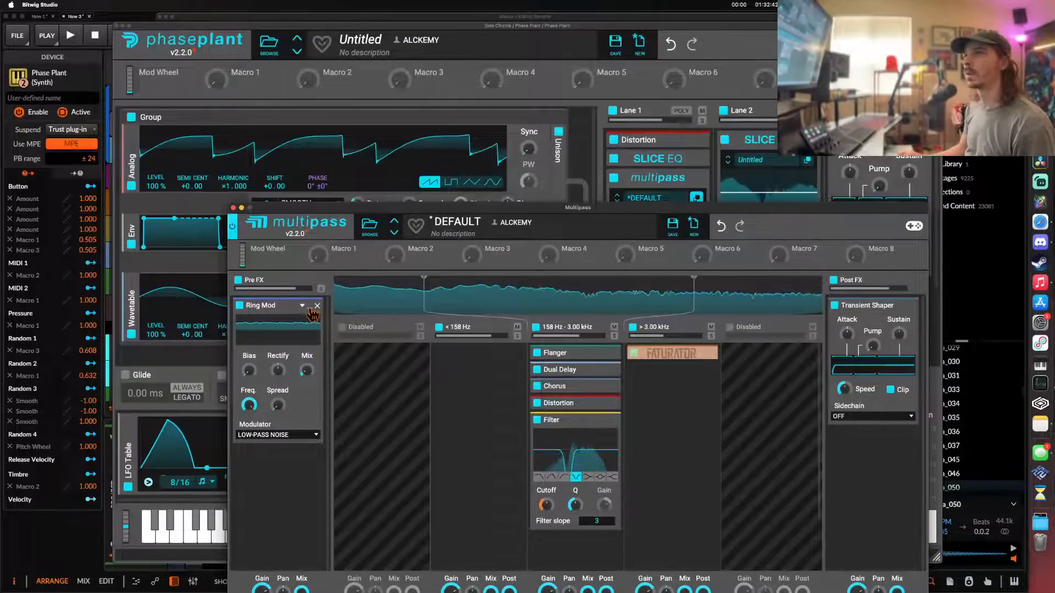
{"action": "left_click", "coordinate": [186, 442]}
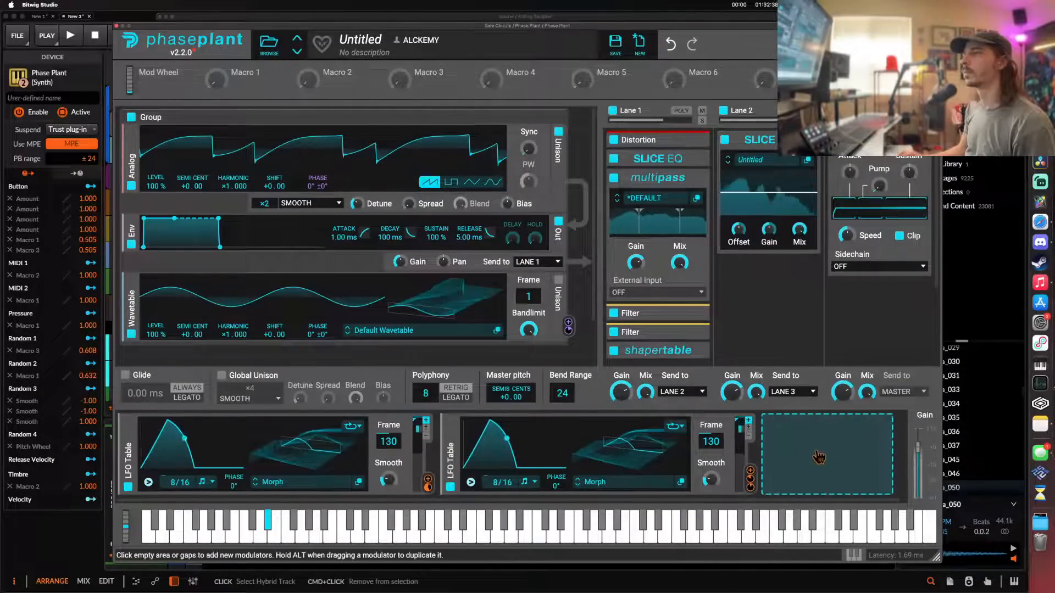
{"action": "left_click_drag", "start_coordinate": [126, 534], "coordinate": [108, 534]}
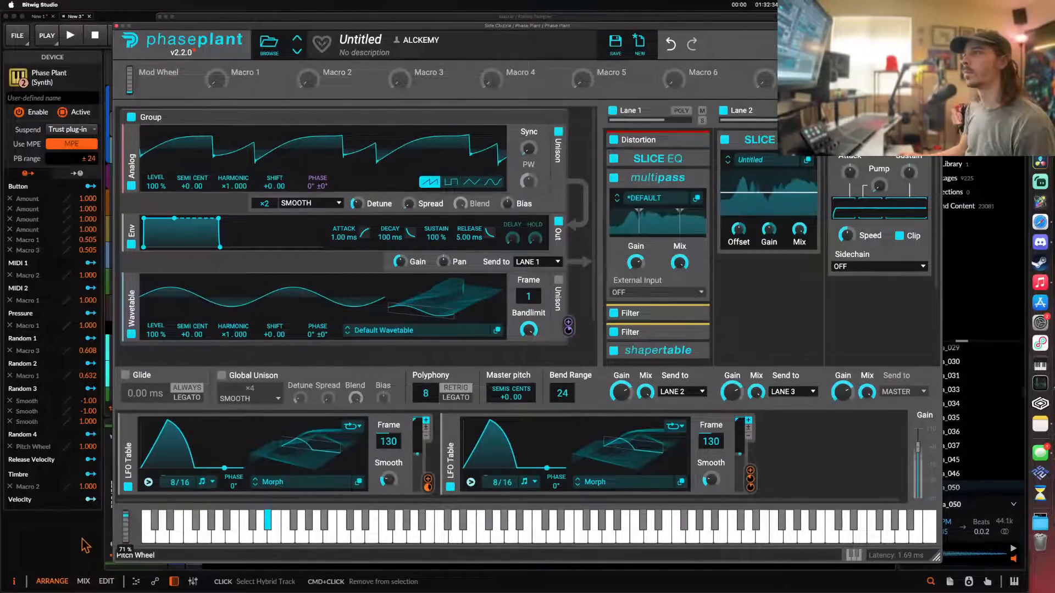
{"action": "left_click_drag", "start_coordinate": [64, 552], "coordinate": [32, 538]}
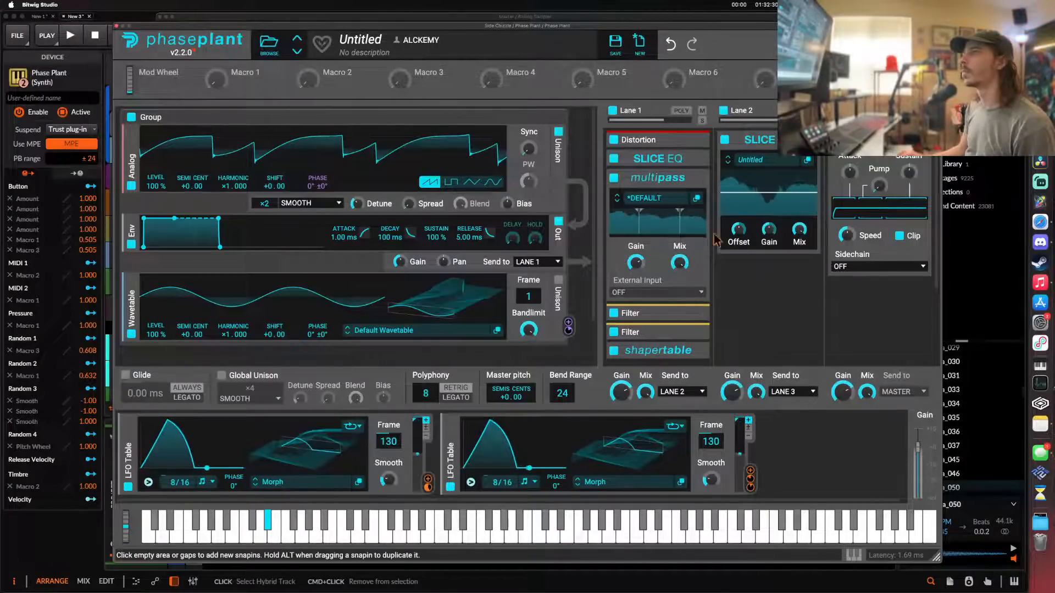
- Reopen the Multipass editor and add an Overdrive Distortion to the band below 158 Hz
{"action": "left_click", "coordinate": [697, 199]}
{"action": "left_click_drag", "start_coordinate": [588, 208], "coordinate": [489, 105]}
{"action": "left_click", "coordinate": [364, 292]}
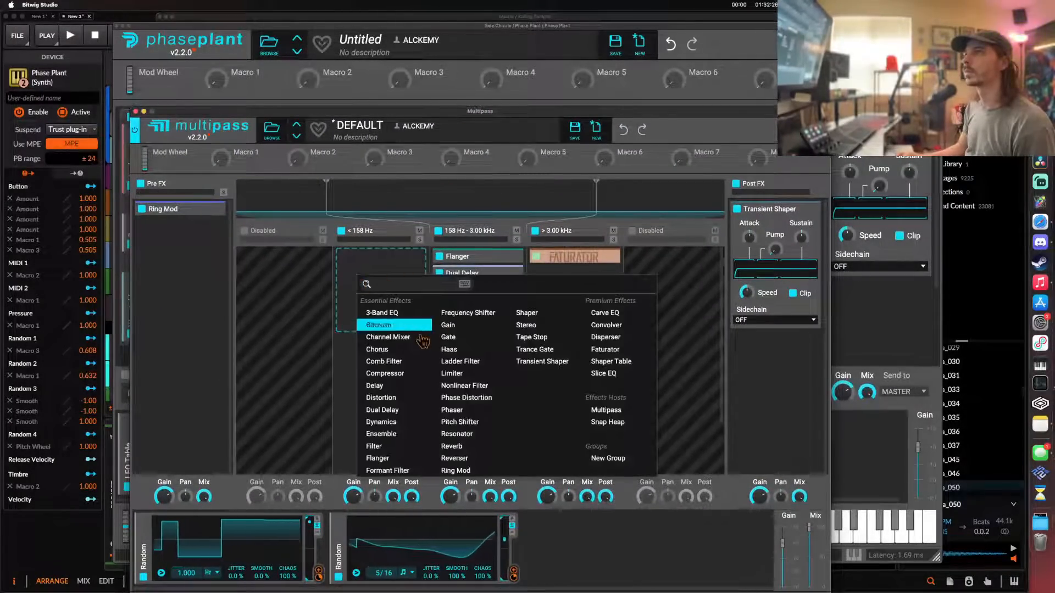
{"action": "left_click", "coordinate": [402, 399]}
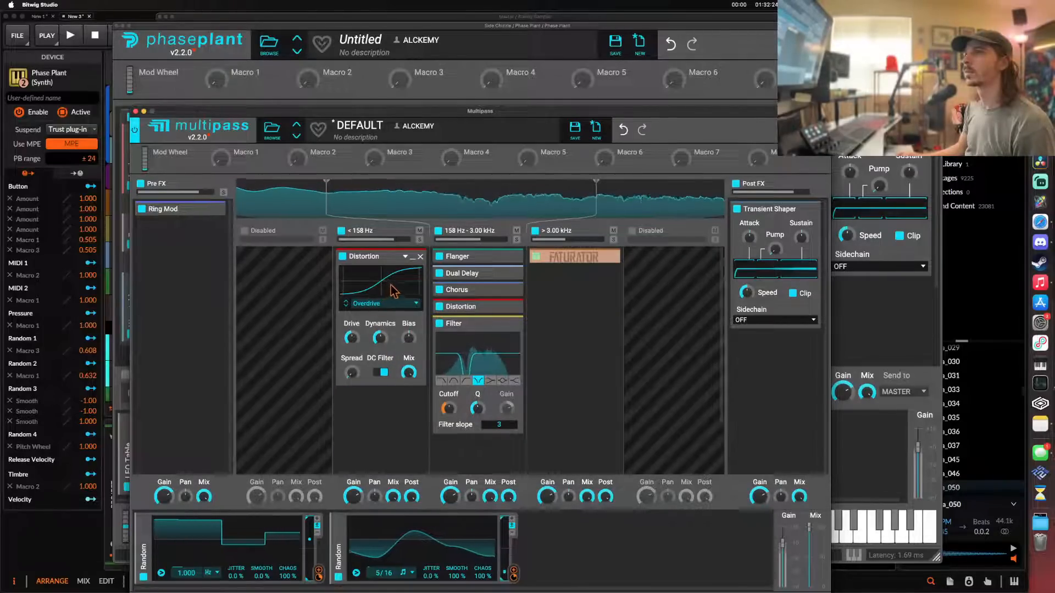
- Set the middle band's Flanger rate to 0.20 Hz, collapse the Flanger, and close the Multipass editor
{"action": "left_click", "coordinate": [508, 259]}
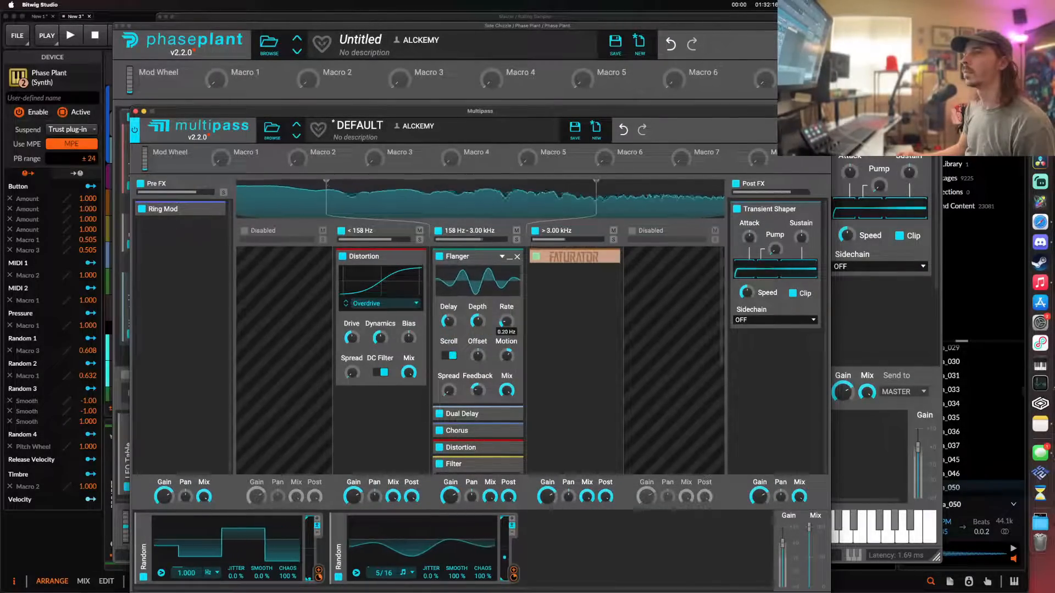
{"action": "left_click", "coordinate": [509, 260]}
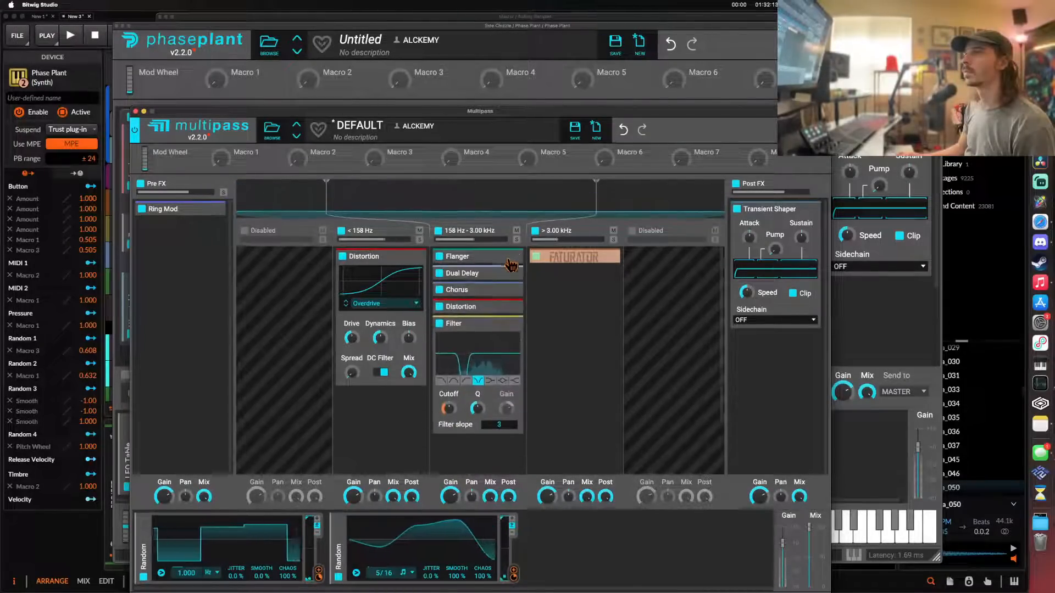
{"action": "left_click", "coordinate": [136, 112]}
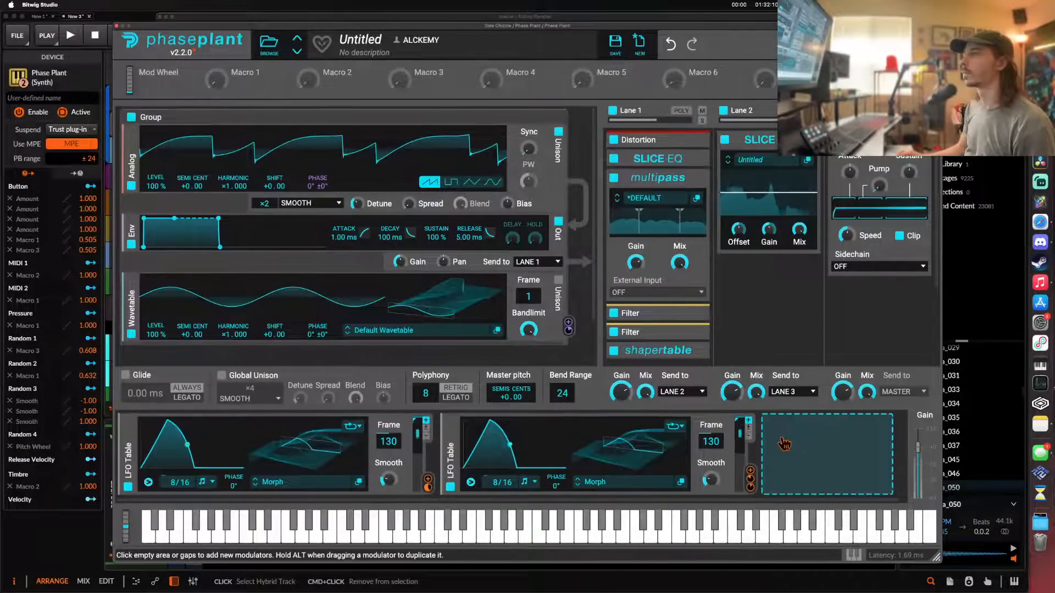
- Set both LFO Tables to 4/16 and route a new Random modulator, at 16/16 with 100% jitter and smooth, to their frames
{"action": "left_click", "coordinate": [808, 439]}
{"action": "left_click", "coordinate": [491, 483]}
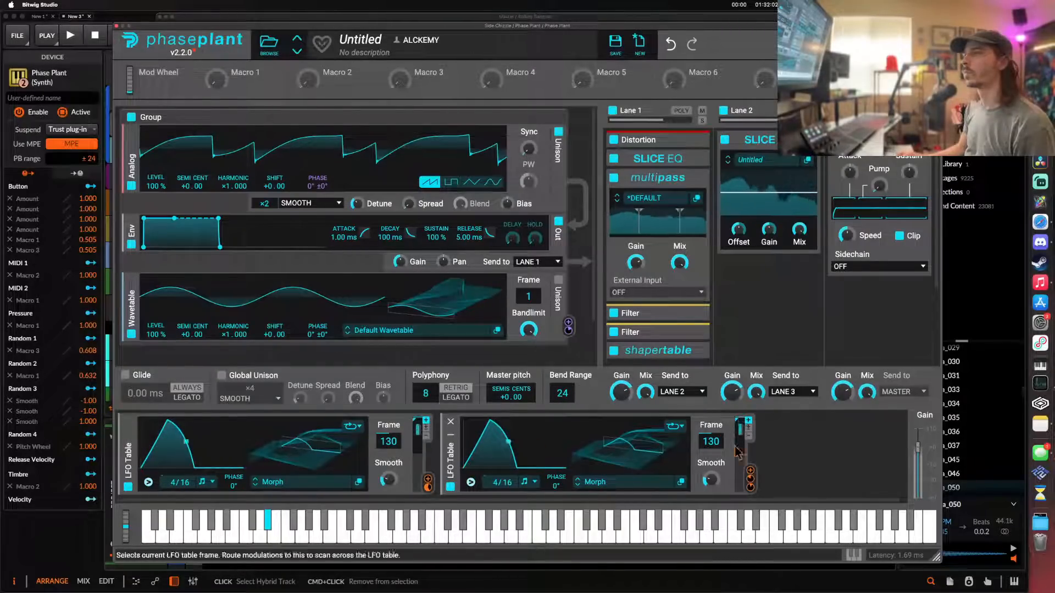
{"action": "left_click", "coordinate": [780, 453]}
{"action": "left_click", "coordinate": [760, 485]}
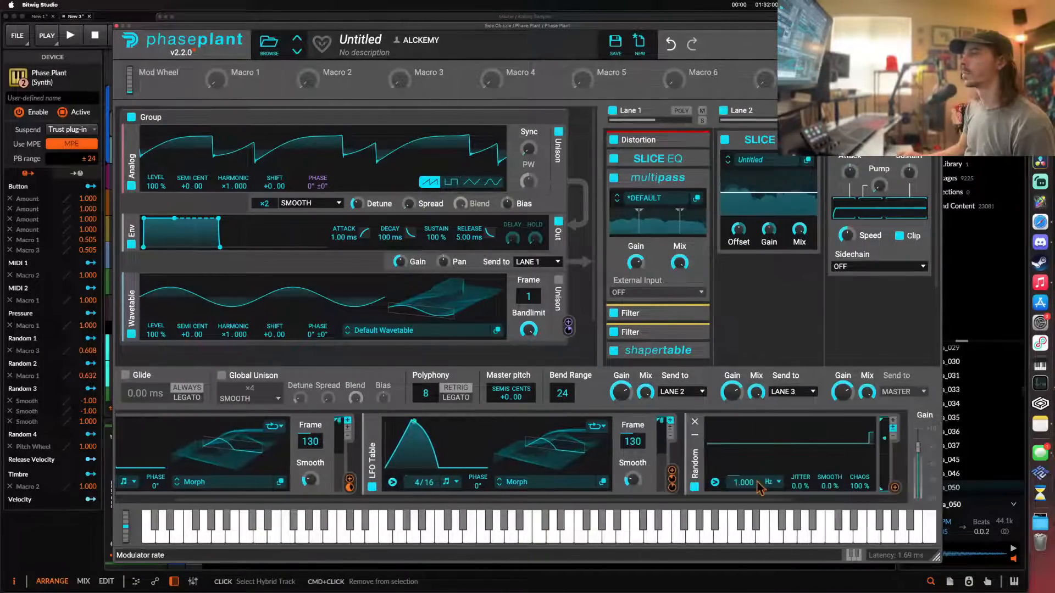
{"action": "left_click_drag", "start_coordinate": [896, 494], "coordinate": [633, 464]}
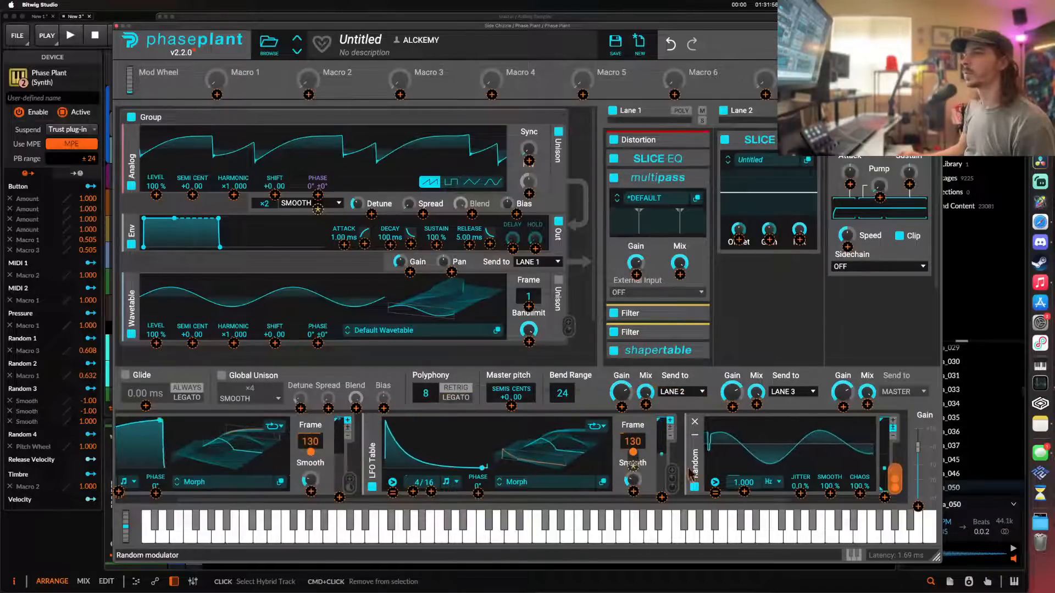
{"action": "left_click", "coordinate": [780, 495]}
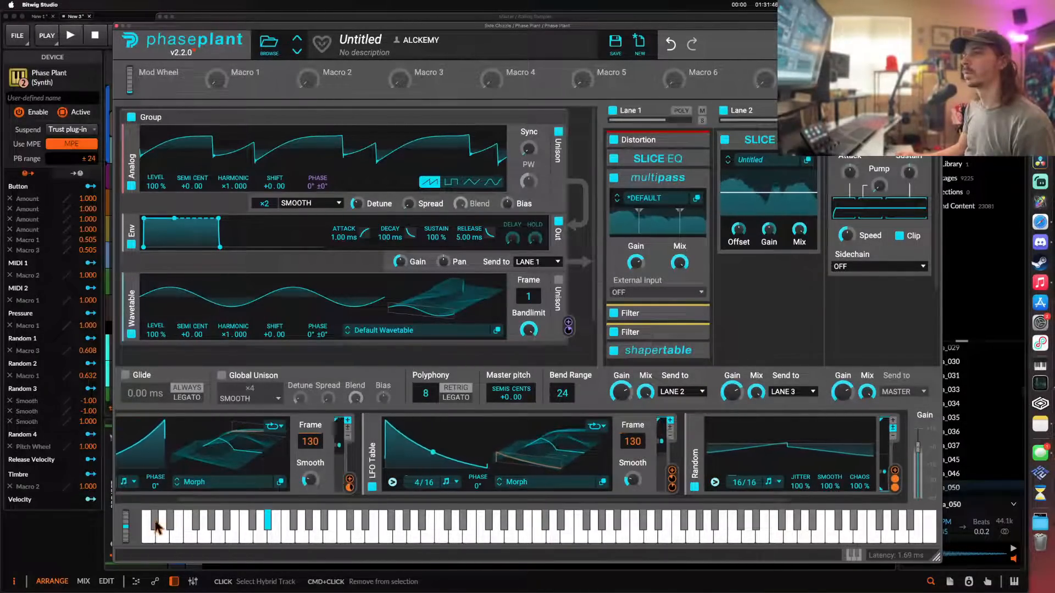
- Set the Wavetable oscillator's harmonic to ×2.000 and audition the sound with pitch bends
{"action": "left_click_drag", "start_coordinate": [125, 532], "coordinate": [126, 549]}
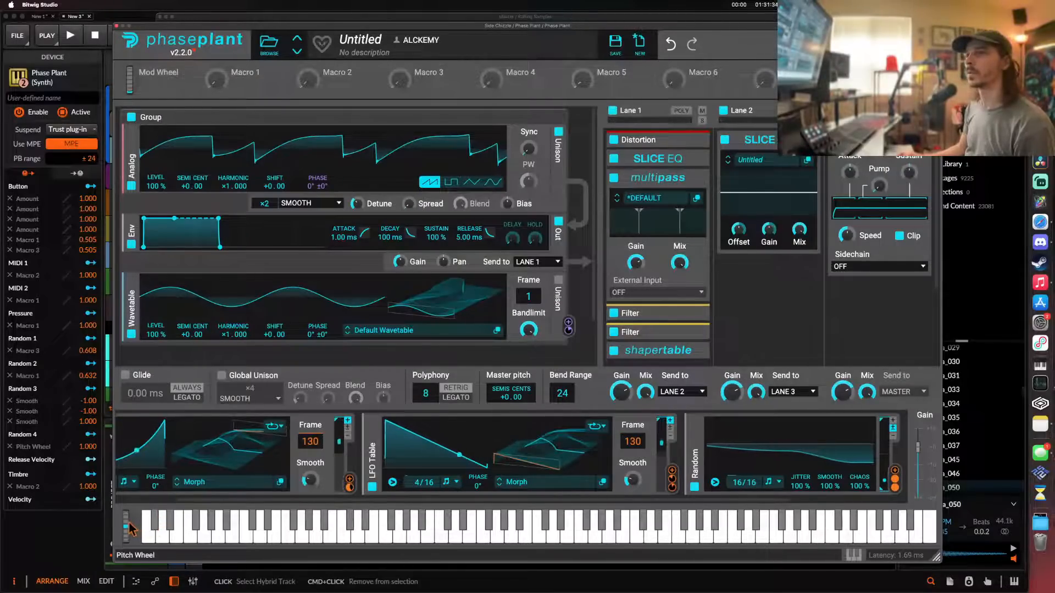
{"action": "left_click_drag", "start_coordinate": [132, 531], "coordinate": [130, 571]}
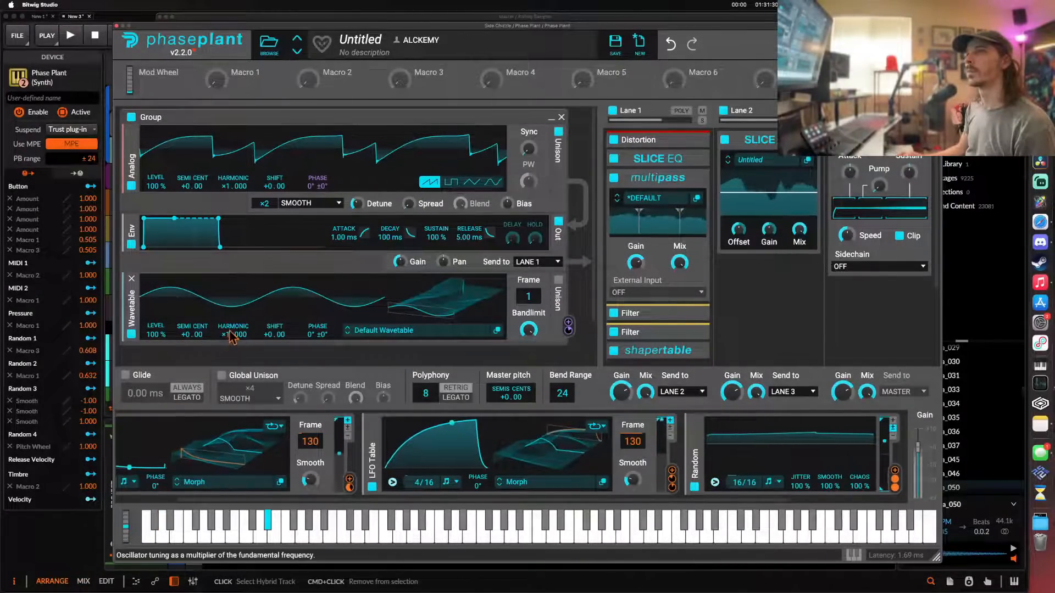
{"action": "left_click_drag", "start_coordinate": [228, 333], "coordinate": [227, 326]}
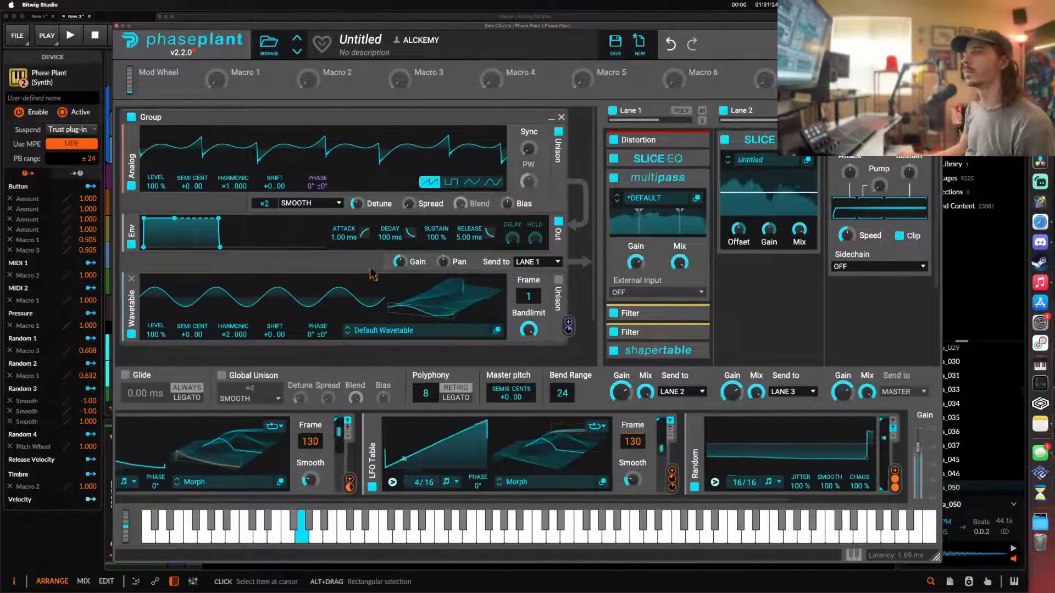
{"action": "left_click_drag", "start_coordinate": [127, 531], "coordinate": [113, 559]}
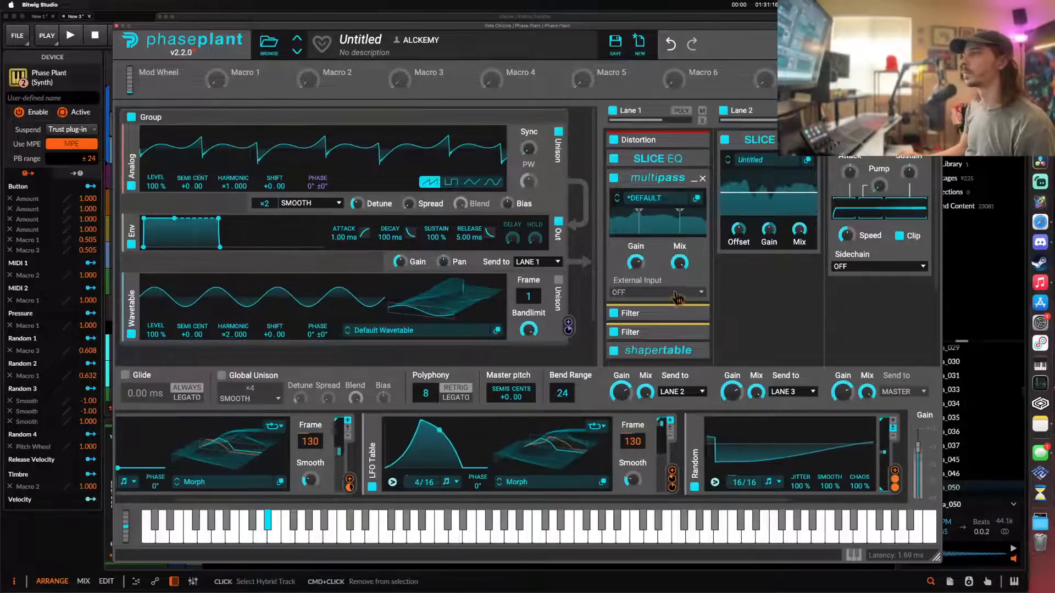
- Reopen the Multipass editor and add a Slice EQ after the notch Filter in the middle band
{"action": "left_click", "coordinate": [695, 179]}
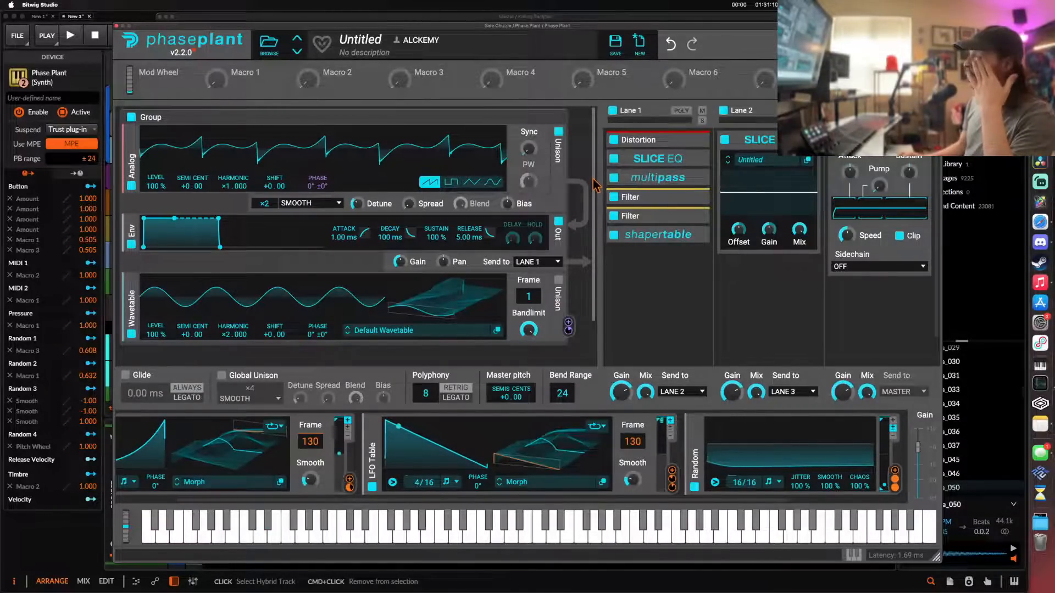
{"action": "left_click", "coordinate": [689, 178]}
{"action": "left_click", "coordinate": [695, 197]}
{"action": "left_click_drag", "start_coordinate": [652, 220], "coordinate": [477, 83]}
{"action": "scroll", "coordinate": [404, 428], "scroll_direction": "down", "scroll_amount": 2}
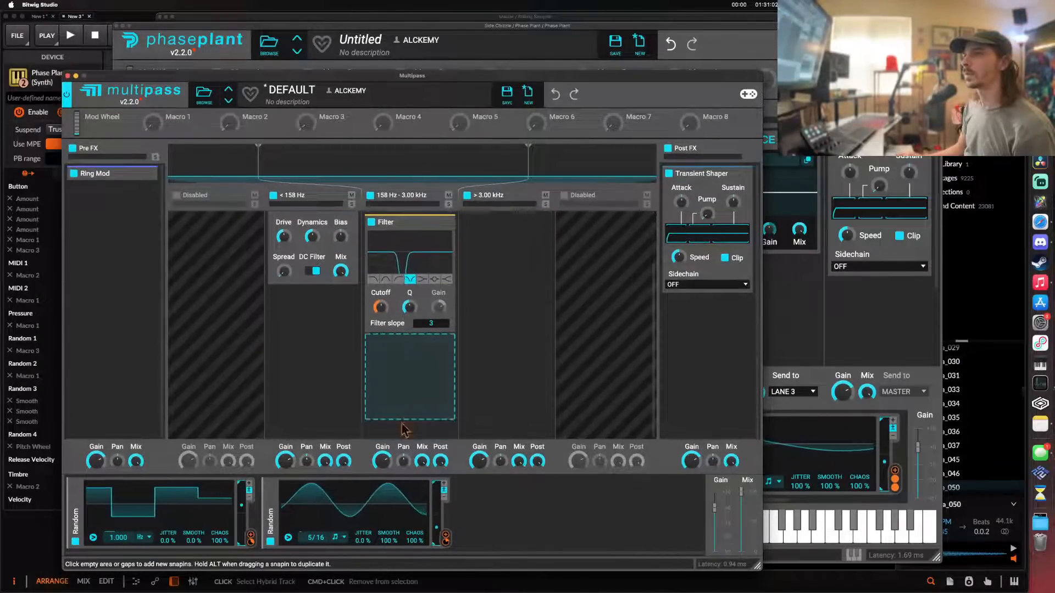
{"action": "left_click", "coordinate": [405, 415]}
{"action": "left_click", "coordinate": [580, 418]}
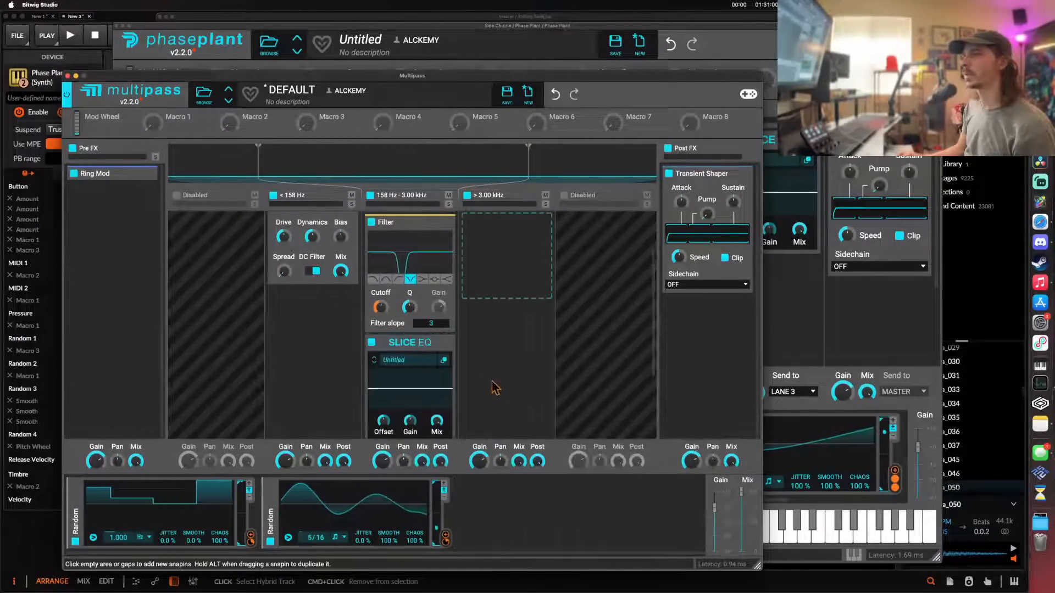
- Shape the middle band's Slice EQ with boosts near 60, 230 and 622 Hz and cuts near 105 and 343 Hz, and close its editor
{"action": "left_click", "coordinate": [443, 360]}
{"action": "left_click_drag", "start_coordinate": [460, 369], "coordinate": [319, 208]}
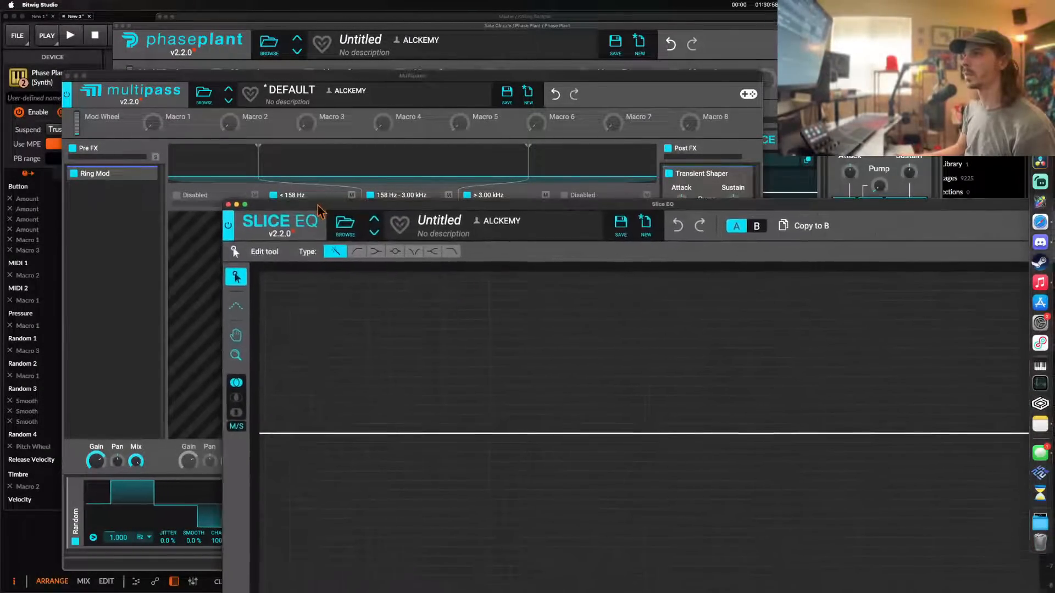
{"action": "left_click_drag", "start_coordinate": [456, 208], "coordinate": [326, 154]}
{"action": "left_click_drag", "start_coordinate": [454, 375], "coordinate": [259, 241]}
{"action": "left_click_drag", "start_coordinate": [469, 374], "coordinate": [319, 496]}
{"action": "left_click_drag", "start_coordinate": [448, 376], "coordinate": [410, 309]}
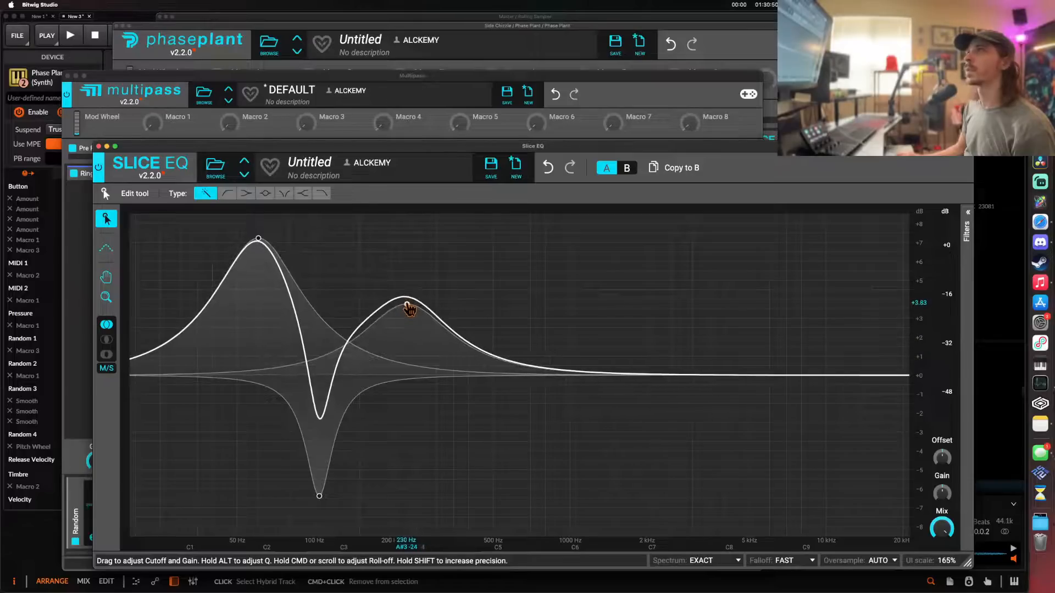
{"action": "left_click_drag", "start_coordinate": [559, 375], "coordinate": [451, 511]}
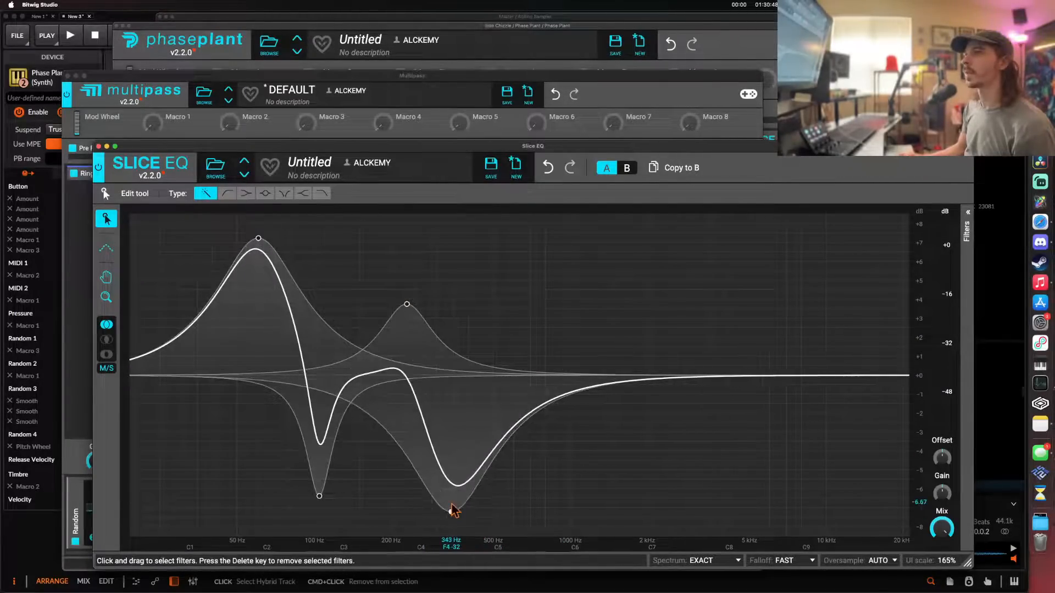
{"action": "left_click", "coordinate": [543, 376]}
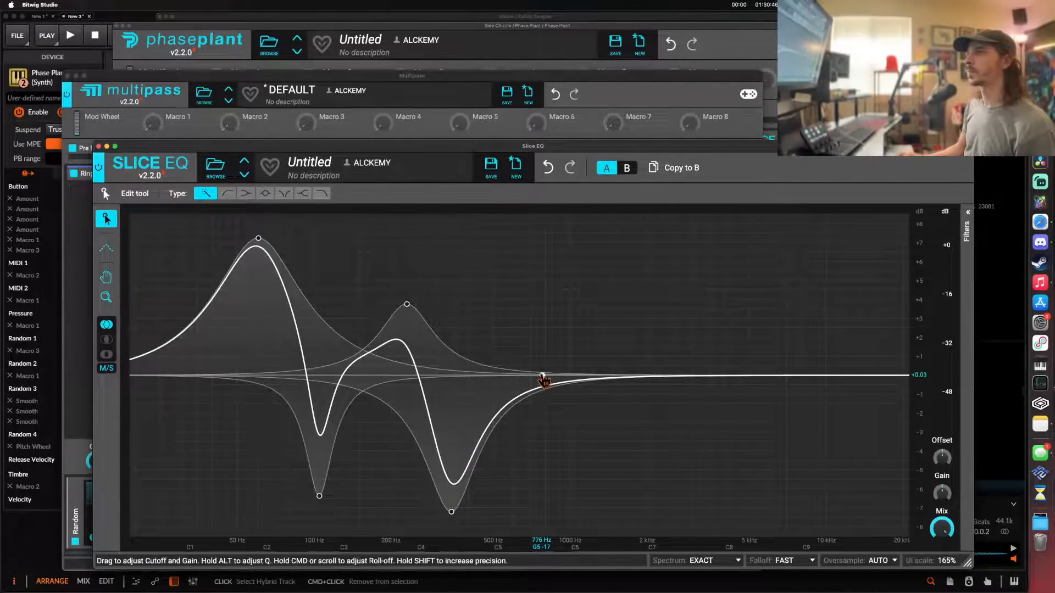
{"action": "left_click_drag", "start_coordinate": [544, 379], "coordinate": [518, 343]}
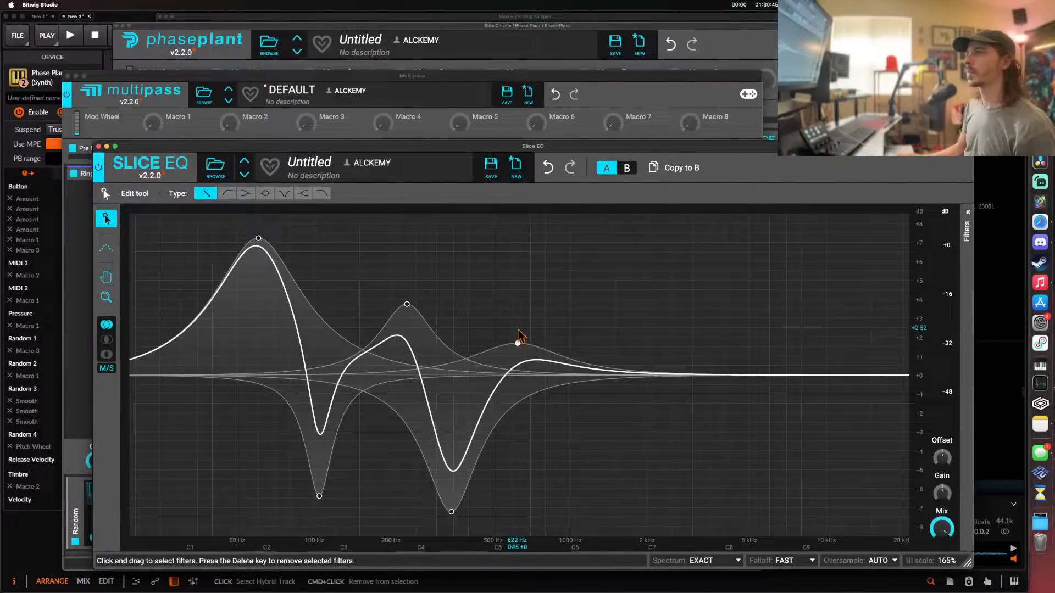
{"action": "left_click", "coordinate": [99, 146]}
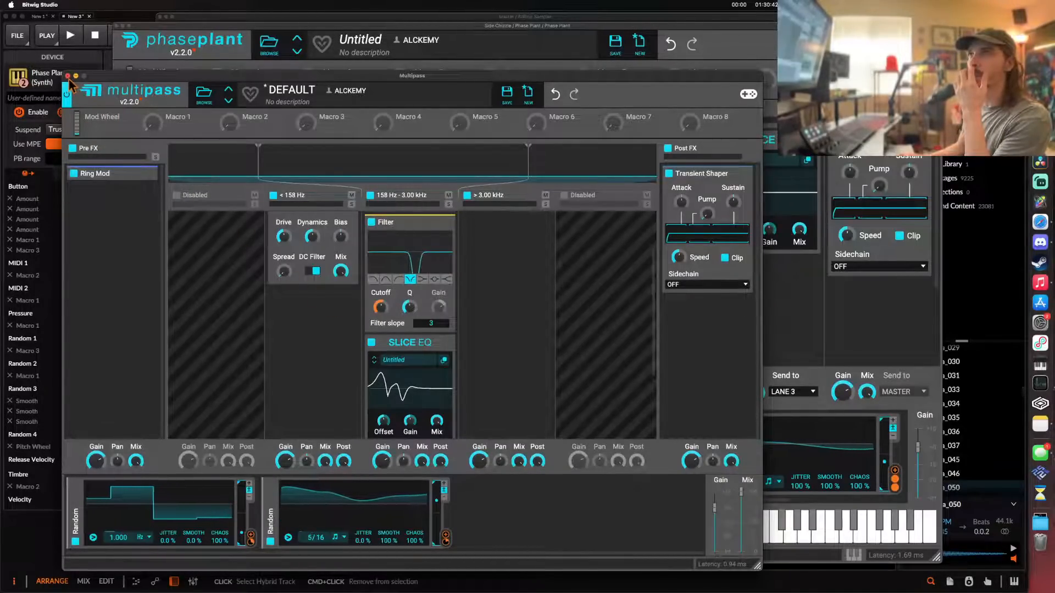
- Close the Multipass editor and add a new Multipass after the Slice EQ in Lane 2
{"action": "left_click", "coordinate": [67, 77]}
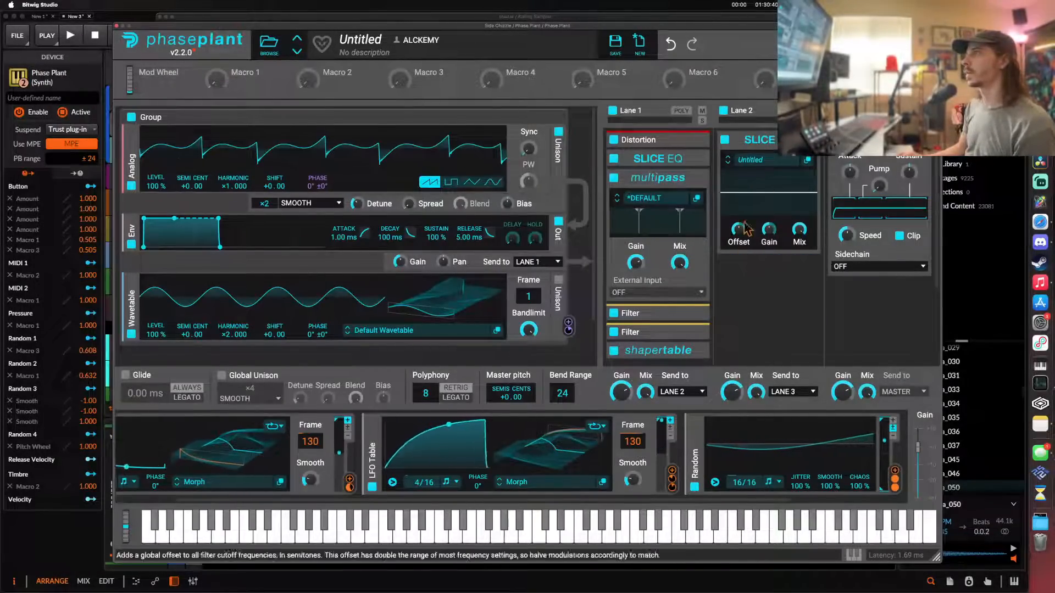
{"action": "left_click", "coordinate": [769, 286]}
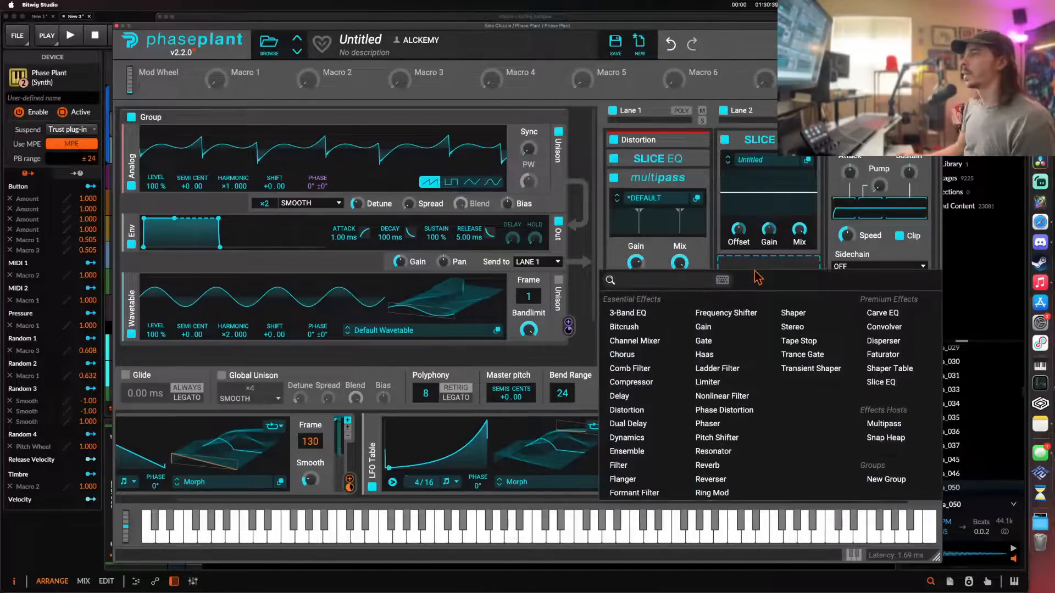
{"action": "left_click", "coordinate": [884, 424]}
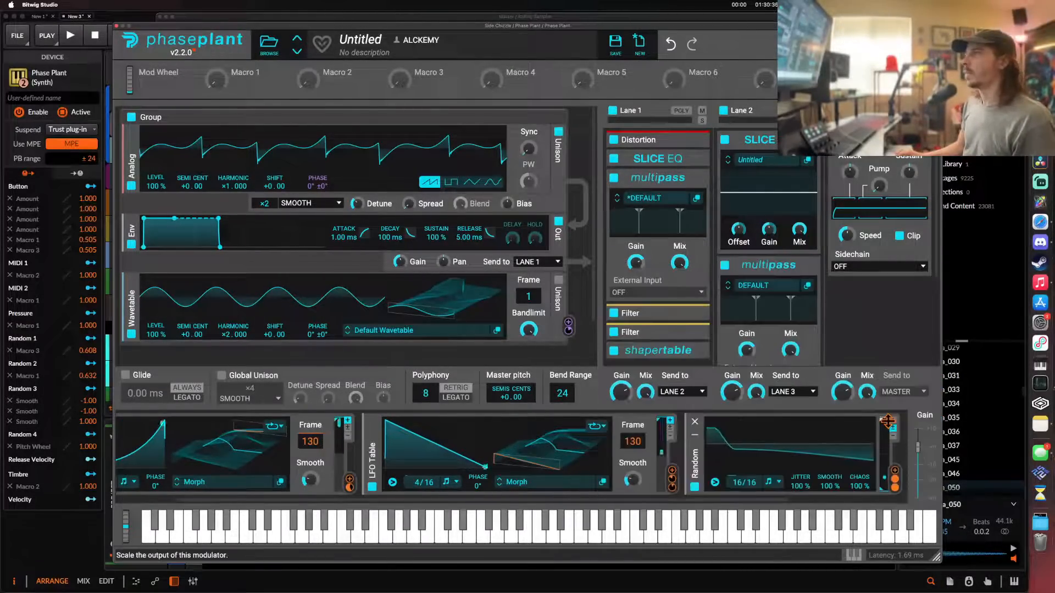
- Try the favorite preset OCARINA TO TIME in the Lane 2 Multipass
{"action": "left_click", "coordinate": [751, 286]}
{"action": "left_click", "coordinate": [566, 311]}
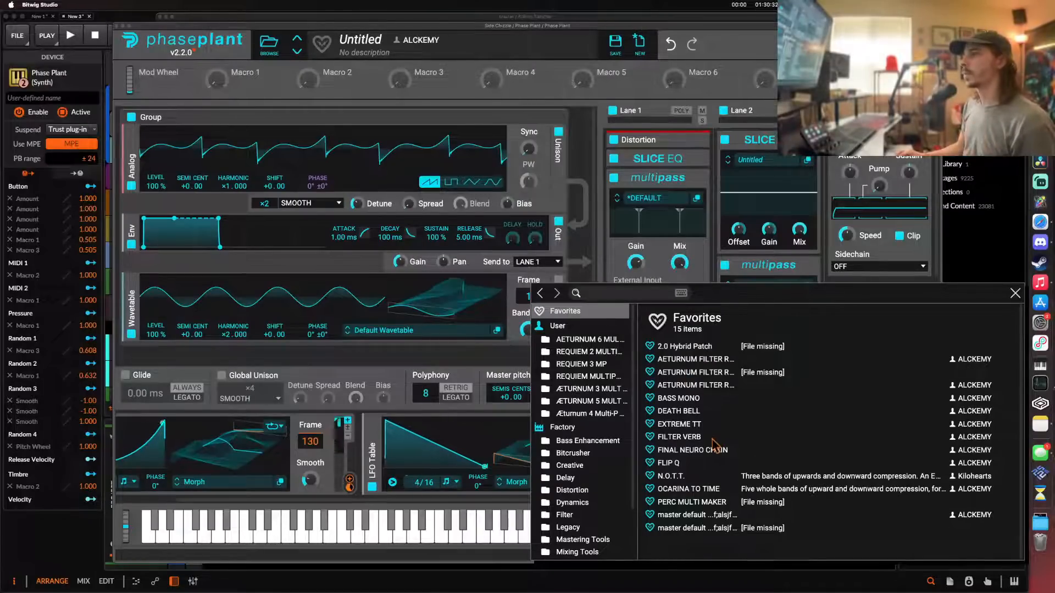
{"action": "left_click", "coordinate": [695, 489]}
{"action": "left_click", "coordinate": [1015, 293]}
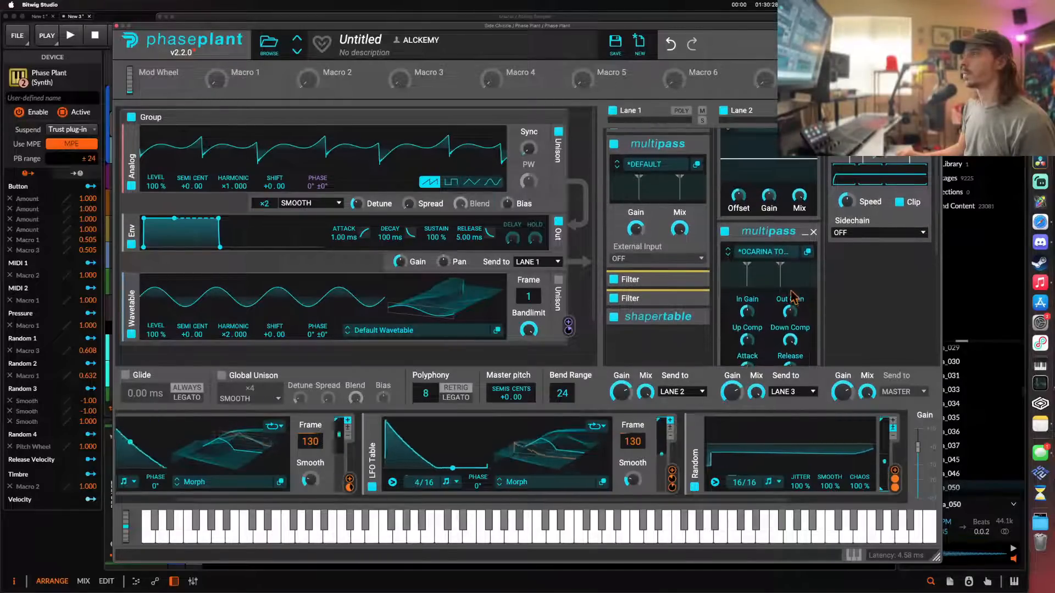
- Load the favorite preset FINAL NEURO CHAIN in the Lane 2 Multipass and collapse the Slice EQ above it
{"action": "left_click", "coordinate": [764, 252]}
{"action": "left_click", "coordinate": [684, 421]}
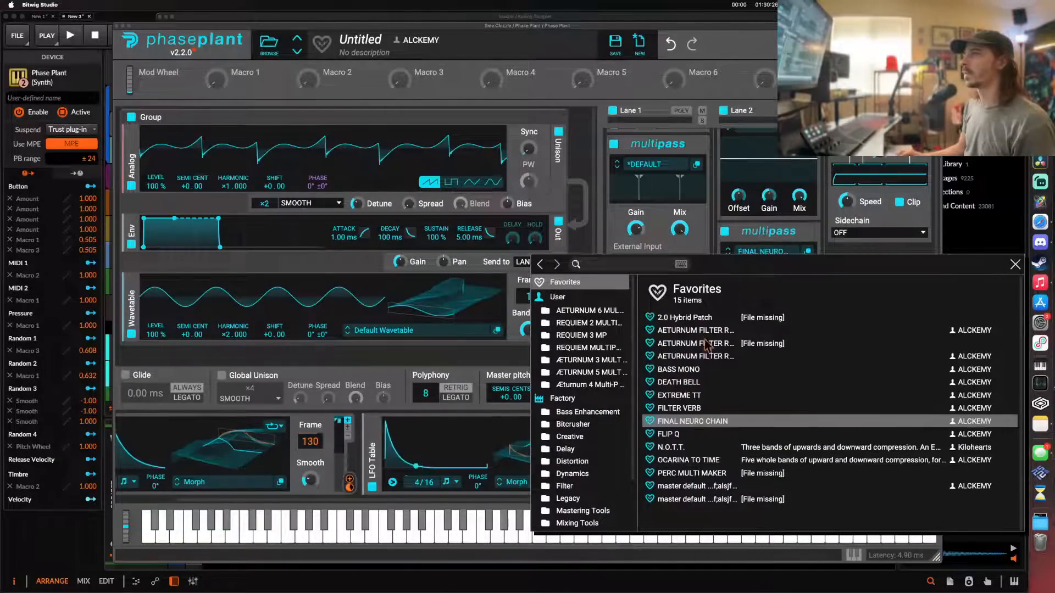
{"action": "left_click", "coordinate": [1013, 265]}
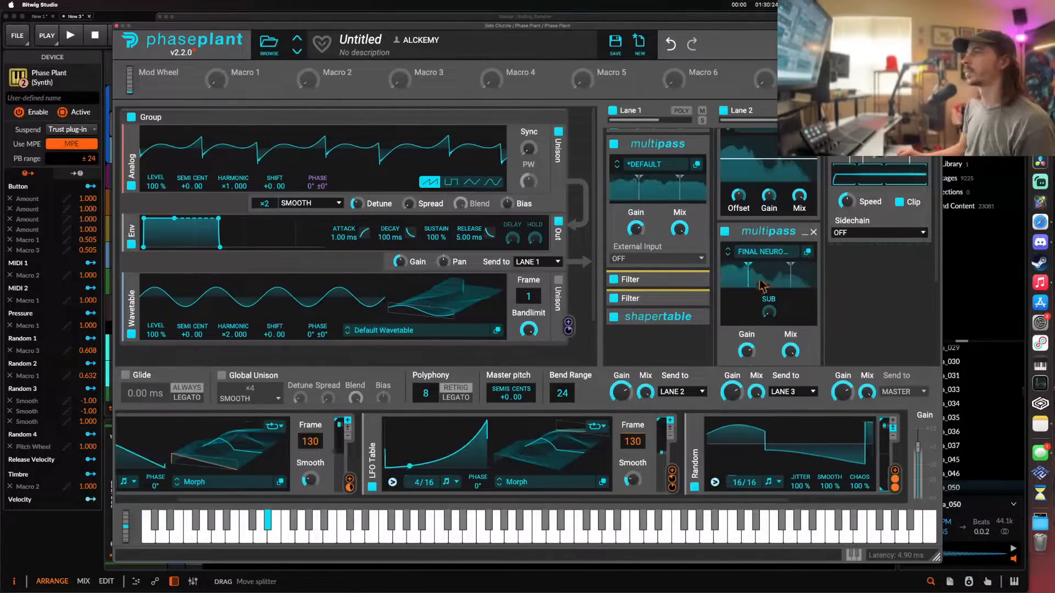
{"action": "scroll", "coordinate": [763, 228], "scroll_direction": "up", "scroll_amount": 2}
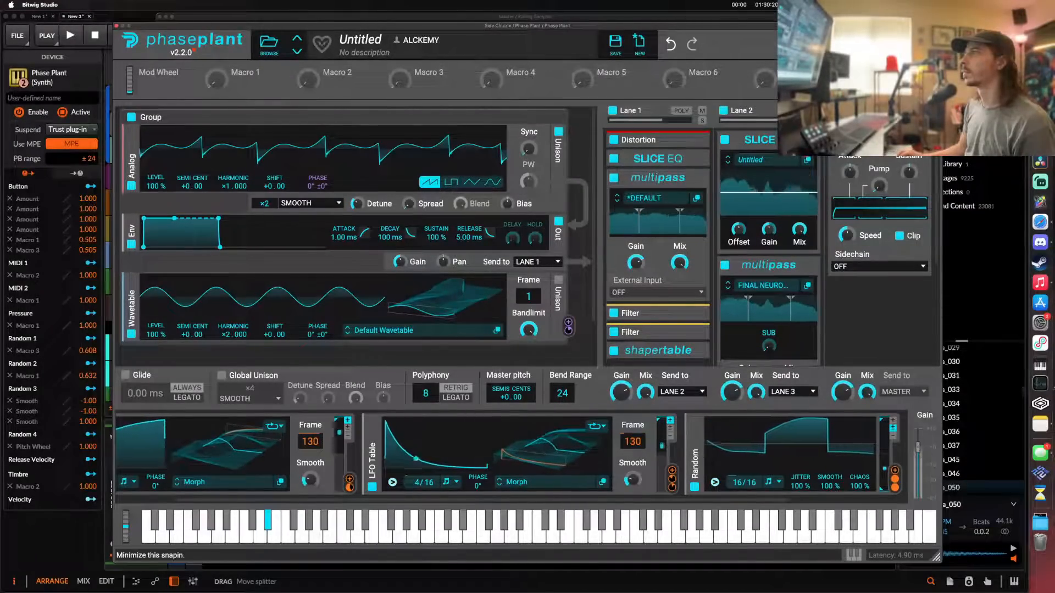
{"action": "left_click", "coordinate": [806, 139]}
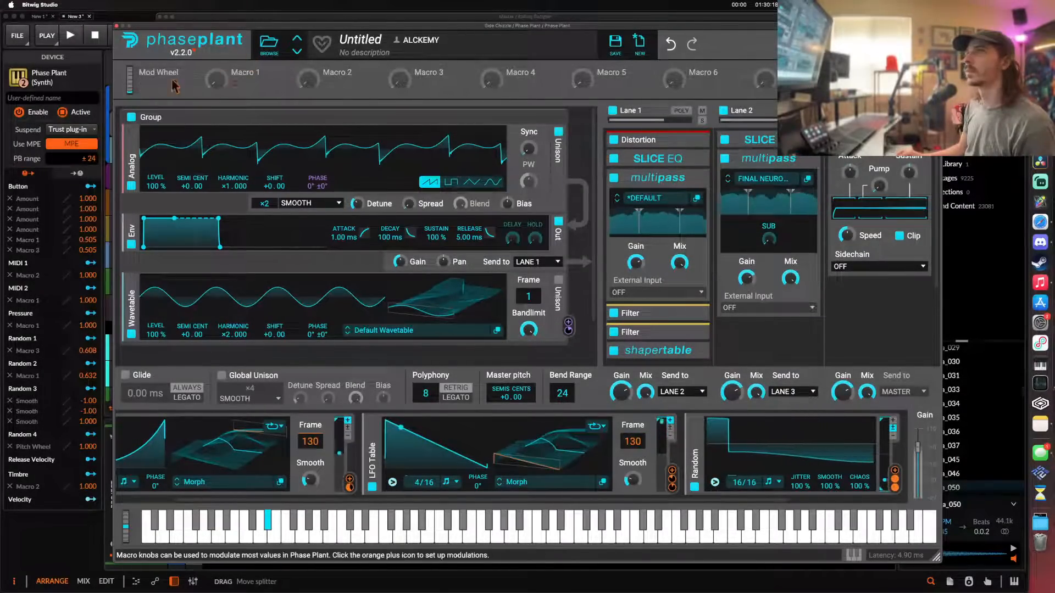
- Close Phase Plant's window, insert a three-bar clip from bar 2 on its track and open the clip's note editor
{"action": "left_click", "coordinate": [117, 26]}
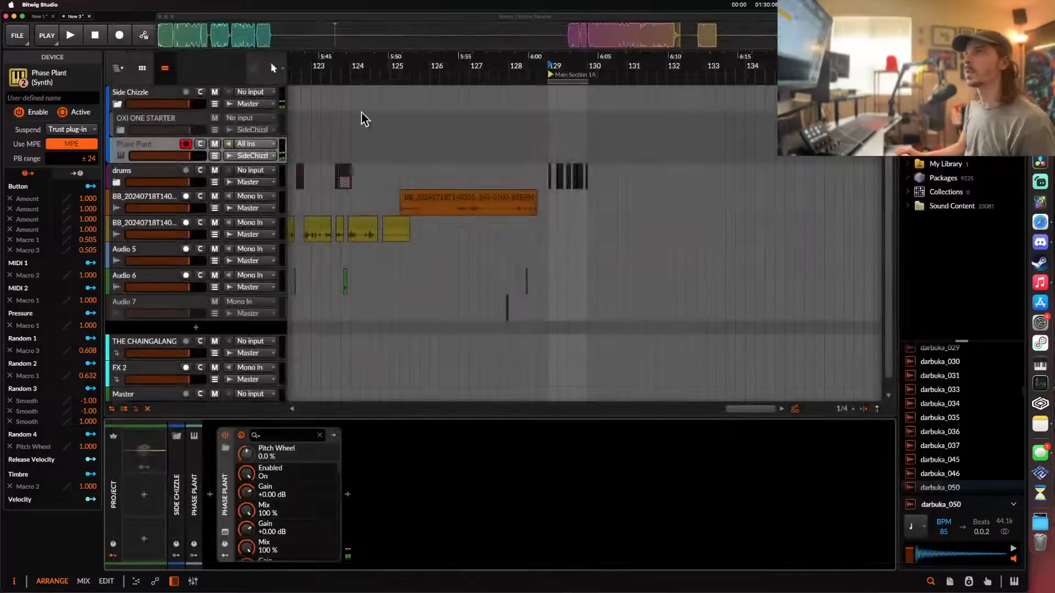
{"action": "scroll", "coordinate": [361, 111], "scroll_direction": "left", "scroll_amount": 10}
{"action": "scroll", "coordinate": [354, 111], "scroll_direction": "down", "scroll_amount": 5}
{"action": "scroll", "coordinate": [352, 112], "scroll_direction": "left", "scroll_amount": 8}
{"action": "scroll", "coordinate": [352, 112], "scroll_direction": "down", "scroll_amount": 4}
{"action": "scroll", "coordinate": [353, 112], "scroll_direction": "left", "scroll_amount": 6}
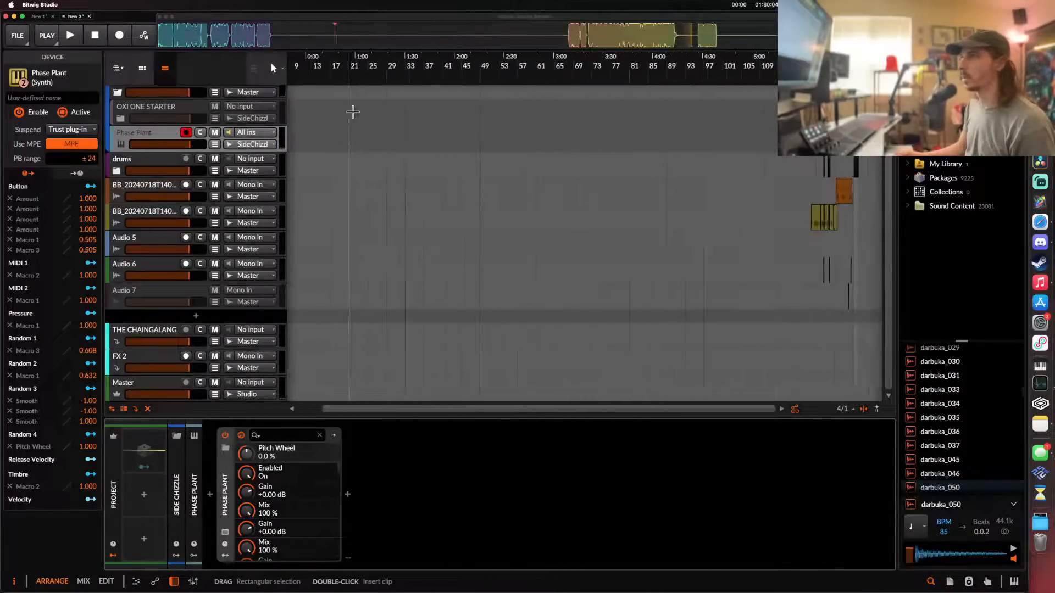
{"action": "left_click", "coordinate": [308, 145]}
{"action": "double_click", "coordinate": [308, 145]}
{"action": "scroll", "coordinate": [310, 143], "scroll_direction": "up", "scroll_amount": 10}
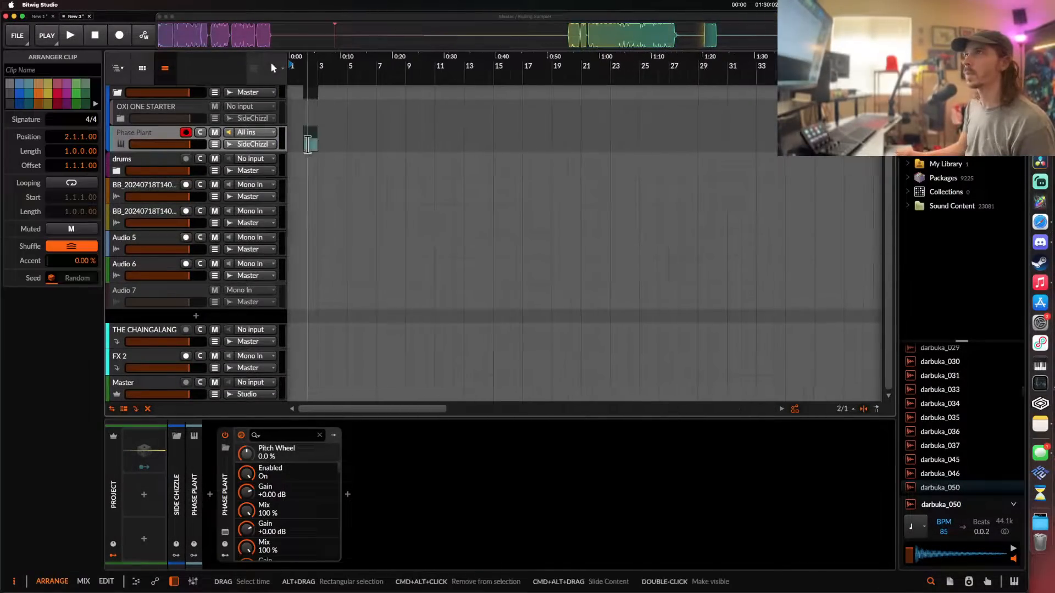
{"action": "left_click_drag", "start_coordinate": [328, 140], "coordinate": [379, 140]}
{"action": "double_click", "coordinate": [379, 140]}
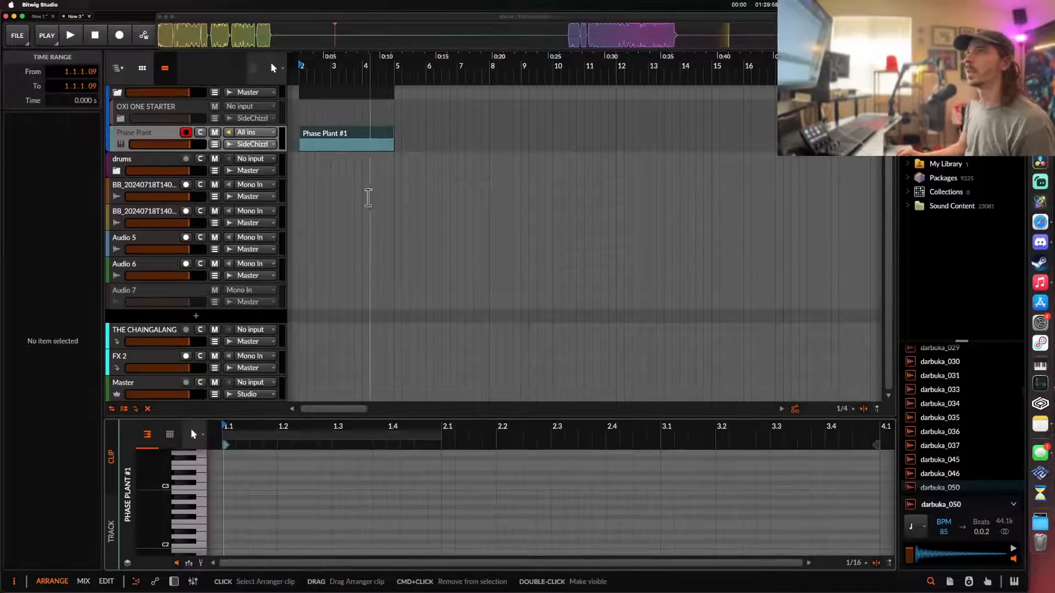
- Draw a two-bar D#0 note at the clip's start and a two-bar D#1 note starting at 3.1.2
{"action": "scroll", "coordinate": [239, 517], "scroll_direction": "down", "scroll_amount": 5}
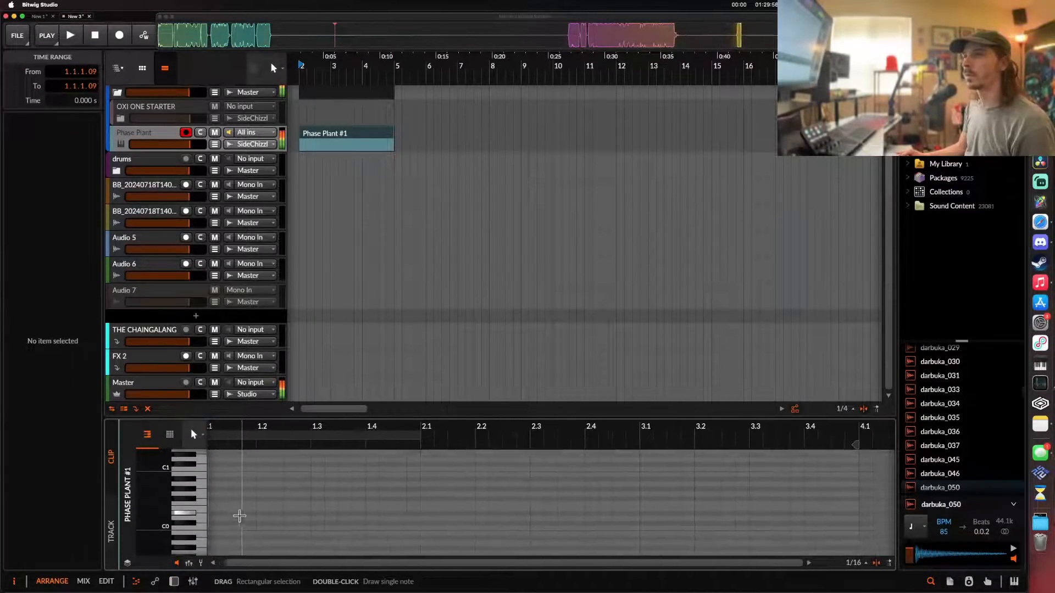
{"action": "scroll", "coordinate": [233, 489], "scroll_direction": "left", "scroll_amount": 2}
{"action": "double_click", "coordinate": [266, 479]}
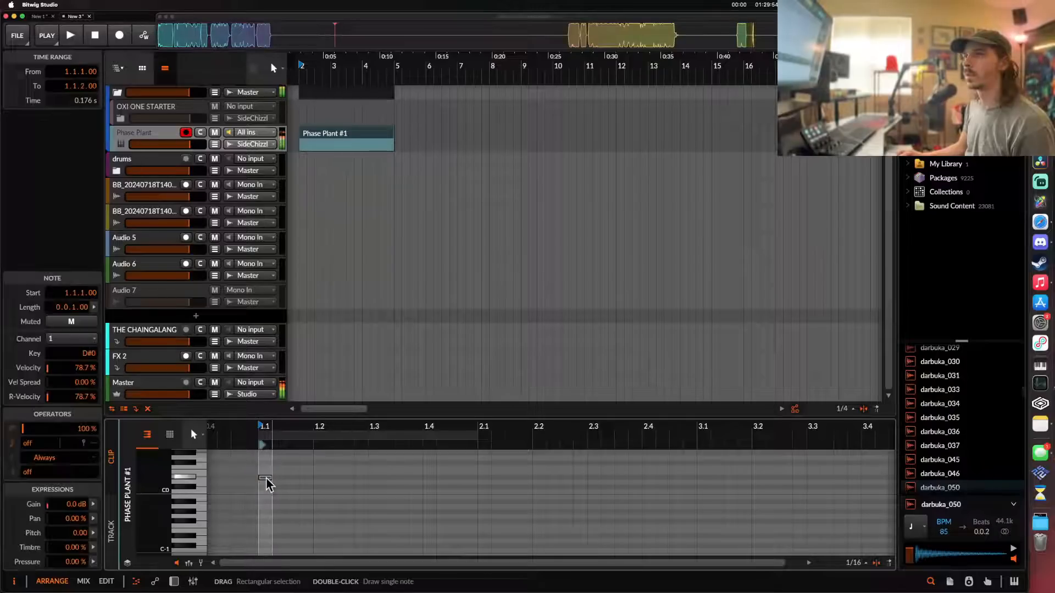
{"action": "mouse_move", "coordinate": [272, 478]}
{"action": "left_mouse_down"}
{"action": "mouse_move", "coordinate": [595, 478]}
{"action": "mouse_move", "coordinate": [545, 481]}
{"action": "left_mouse_up"}
{"action": "scroll", "coordinate": [476, 477], "scroll_direction": "down", "scroll_amount": 5}
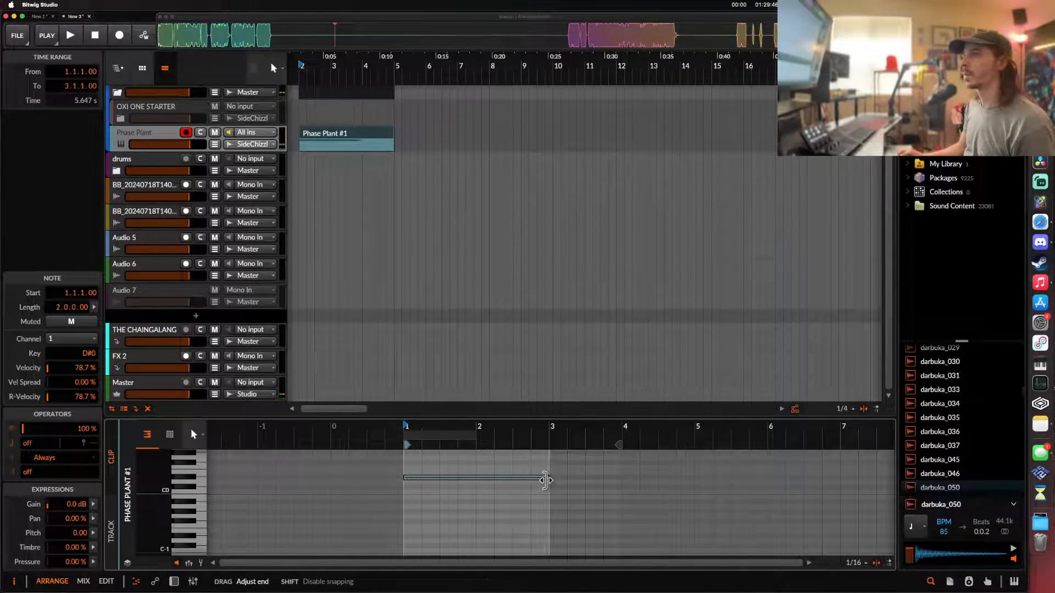
{"action": "double_click", "coordinate": [555, 480]}
{"action": "key", "text": "shift+Up"}
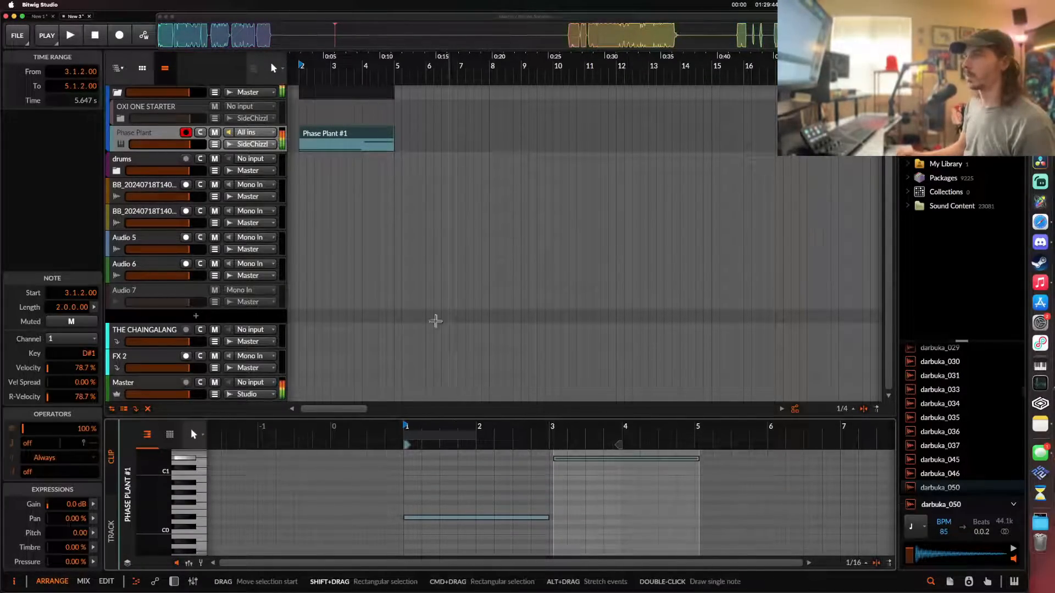
- Move the Phase Plant clip so it starts at bar 1
{"action": "left_click", "coordinate": [335, 138]}
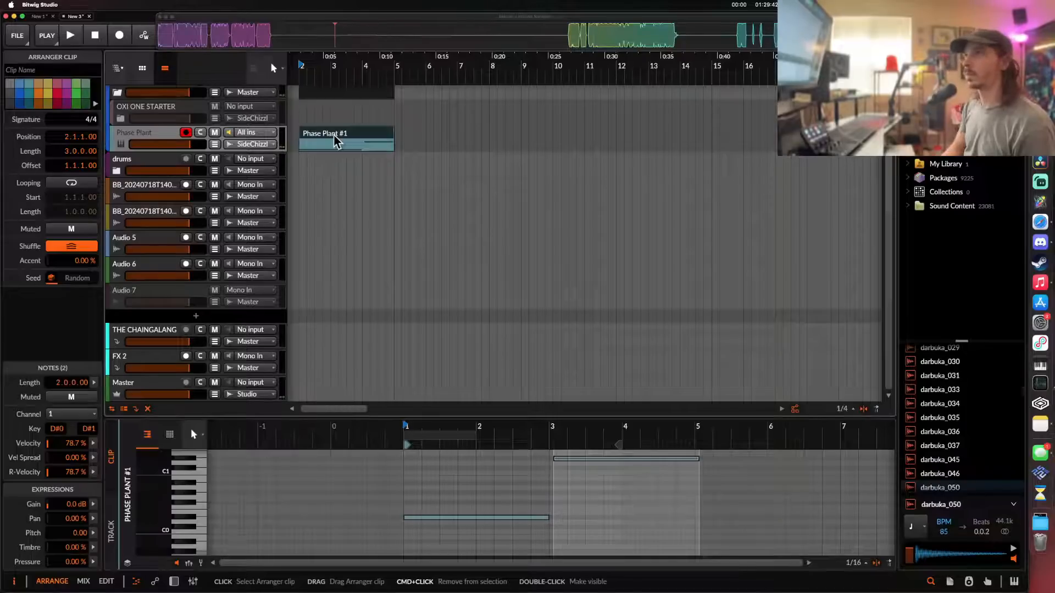
{"action": "scroll", "coordinate": [352, 136], "scroll_direction": "left", "scroll_amount": 2}
{"action": "left_click_drag", "start_coordinate": [363, 136], "coordinate": [330, 136]}
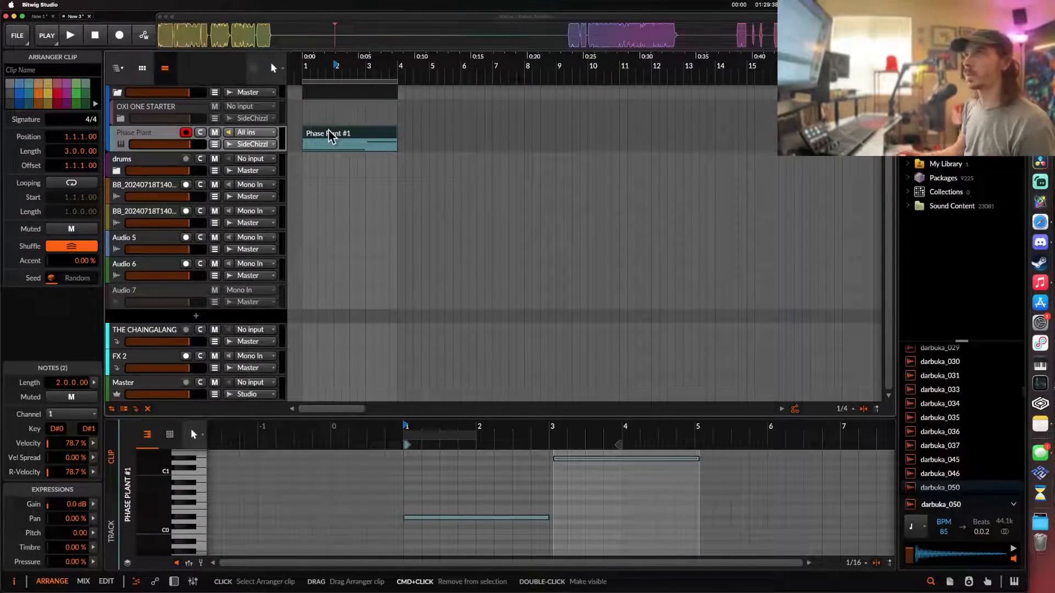
- Reopen Phase Plant's window and set the existing Wavetable oscillator's frame to 136 during playback
{"action": "left_click", "coordinate": [122, 138]}
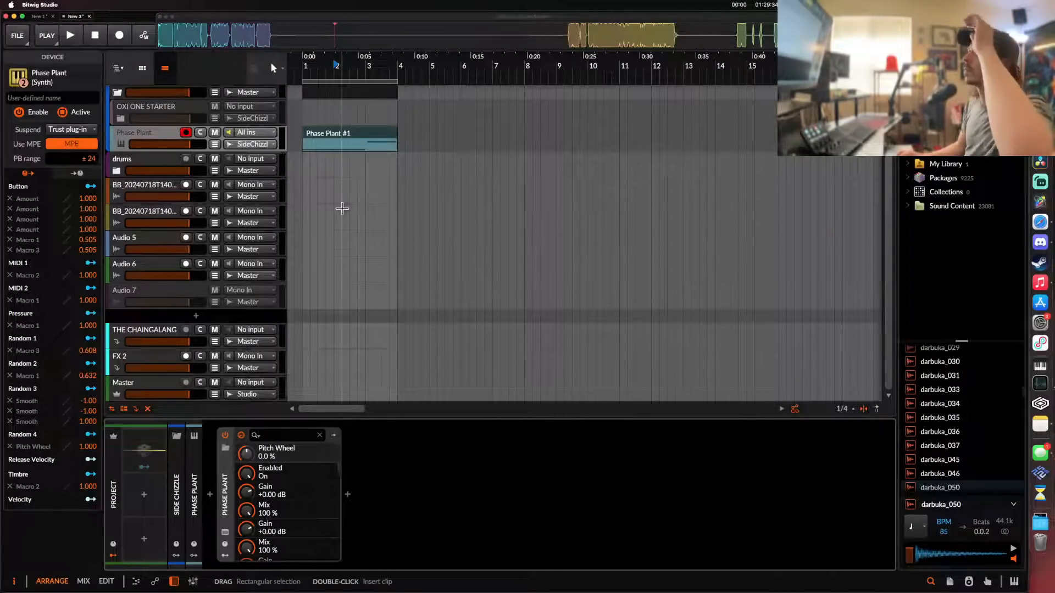
{"action": "left_click", "coordinate": [160, 142]}
{"action": "double_click", "coordinate": [158, 143]}
{"action": "left_click", "coordinate": [225, 533]}
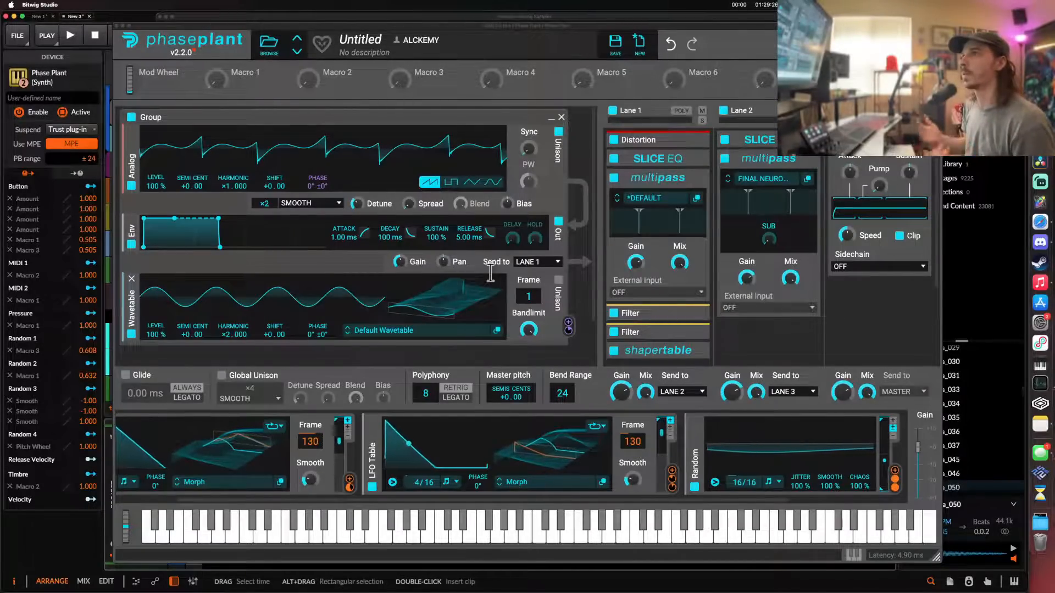
{"action": "key", "text": "space"}
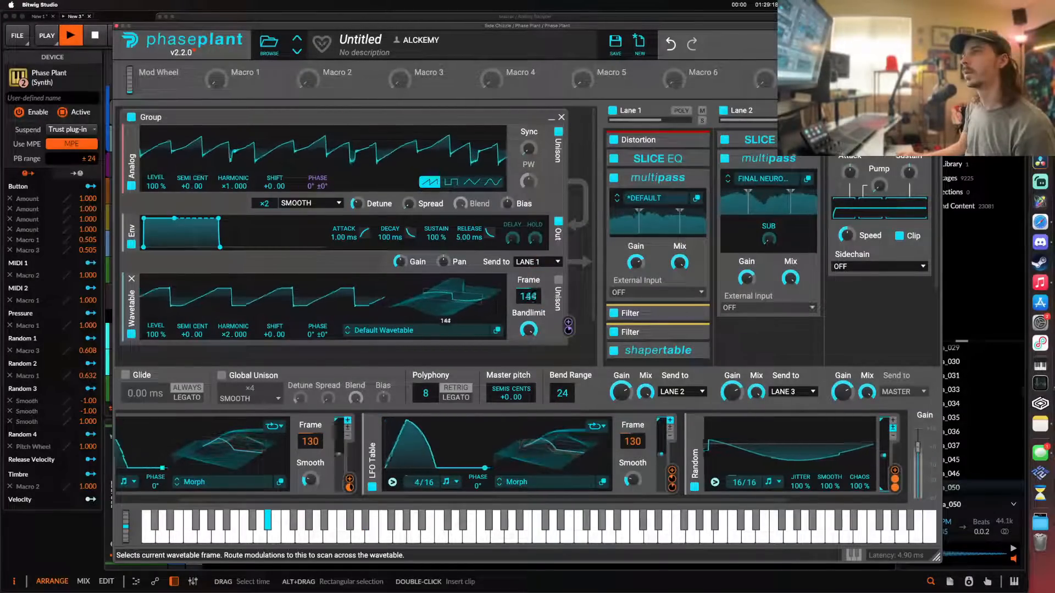
- Add a Wavetable oscillator between the Analog oscillator and the Envelope, with harmonic ×7.000 and level 30%
{"action": "left_click", "coordinate": [171, 213]}
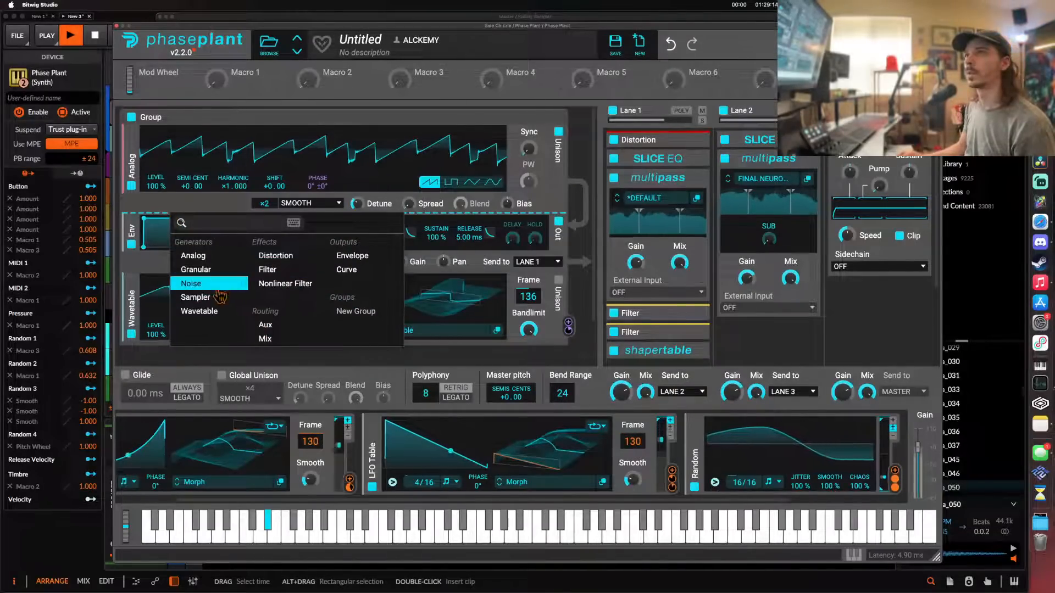
{"action": "left_click", "coordinate": [205, 312]}
{"action": "left_click_drag", "start_coordinate": [231, 277], "coordinate": [231, 254]}
{"action": "left_click_drag", "start_coordinate": [156, 275], "coordinate": [155, 307]}
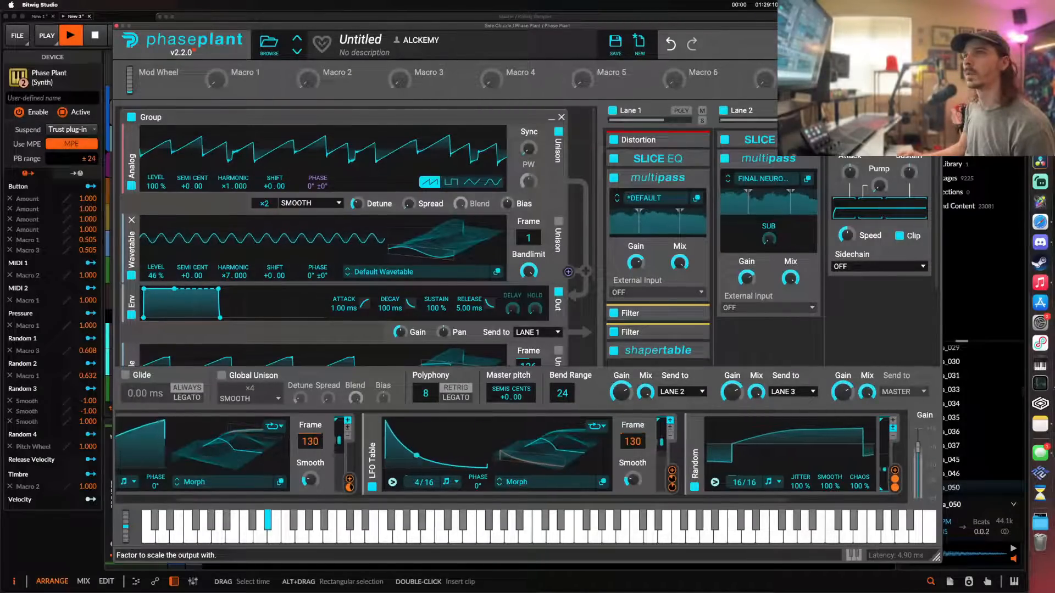
{"action": "mouse_move", "coordinate": [524, 154]}
{"action": "left_mouse_down"}
{"action": "mouse_move", "coordinate": [523, 124]}
{"action": "mouse_move", "coordinate": [522, 155]}
{"action": "left_mouse_up"}
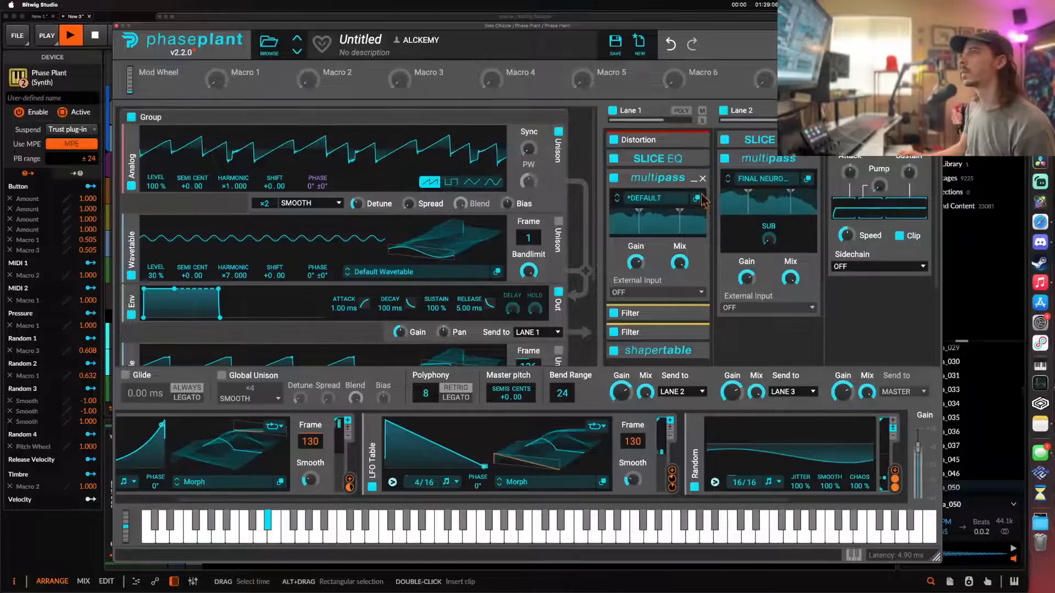
- Try a low-pass Filter after the Shaper Table in Lane 1 and remove it
{"action": "left_click", "coordinate": [695, 178]}
{"action": "left_click", "coordinate": [676, 277]}
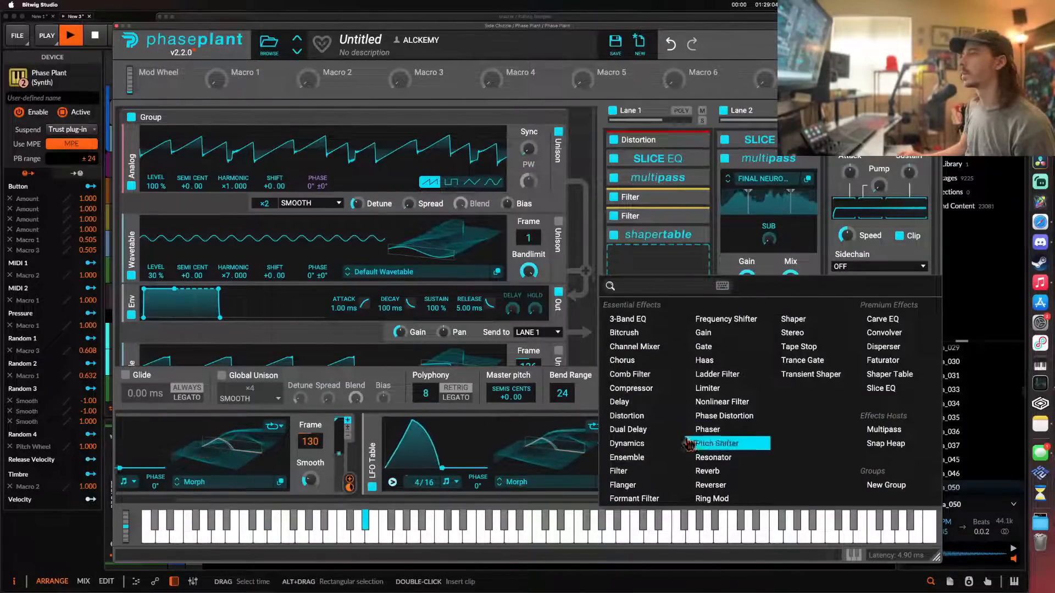
{"action": "left_click", "coordinate": [620, 471]}
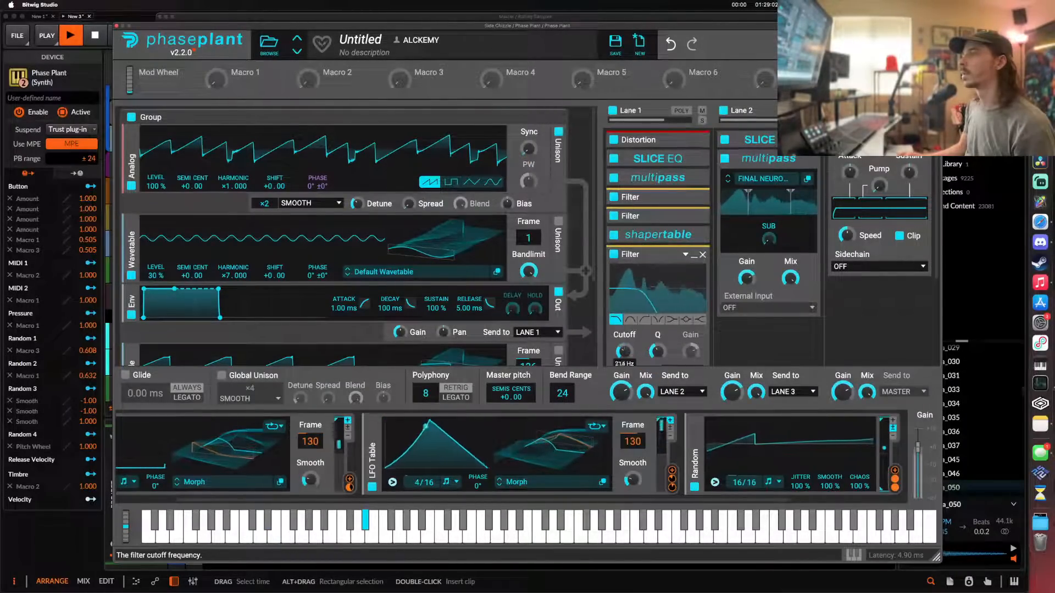
{"action": "left_click", "coordinate": [703, 255]}
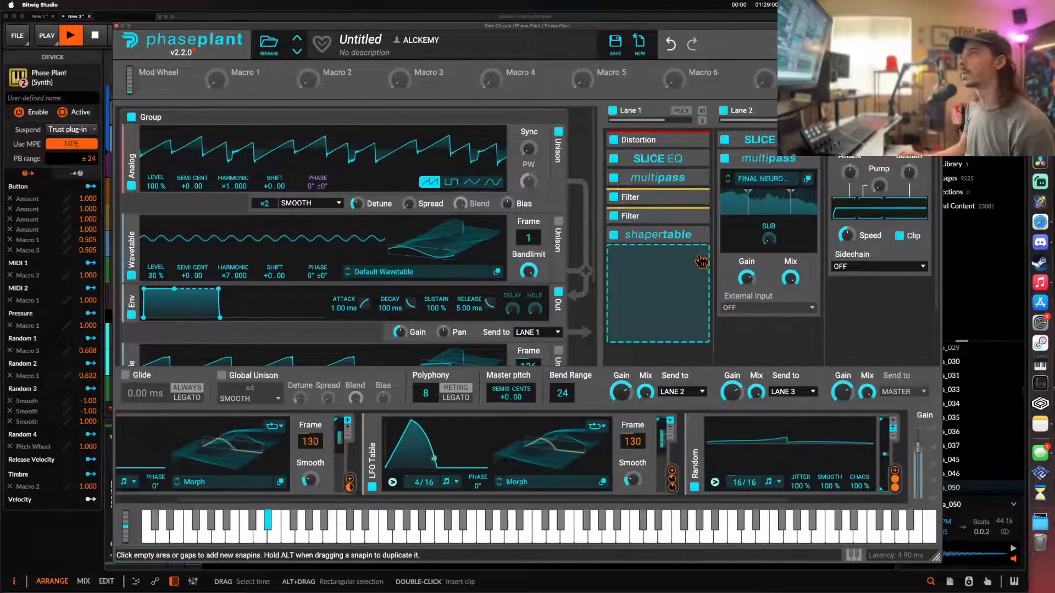
{"action": "left_click", "coordinate": [694, 179]}
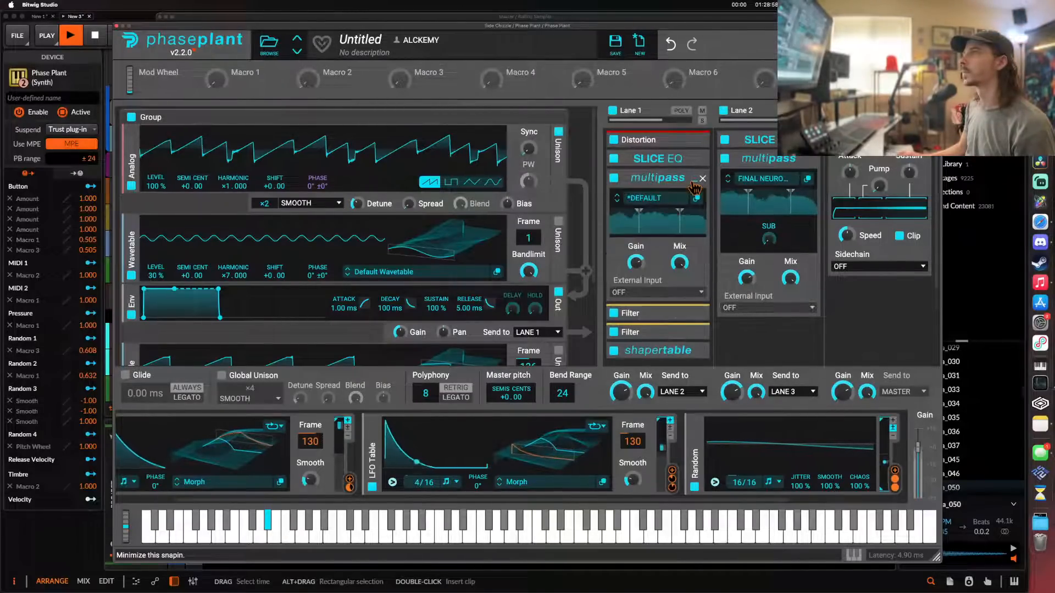
- Open Lane 1's Multipass editor, route the 5/16 Random modulator to the middle band's Slice EQ Offset, and collapse the Slice EQ
{"action": "left_click", "coordinate": [696, 198]}
{"action": "left_click_drag", "start_coordinate": [640, 211], "coordinate": [525, 74]}
{"action": "scroll", "coordinate": [477, 364], "scroll_direction": "down", "scroll_amount": 5}
{"action": "scroll", "coordinate": [473, 390], "scroll_direction": "down", "scroll_amount": 1}
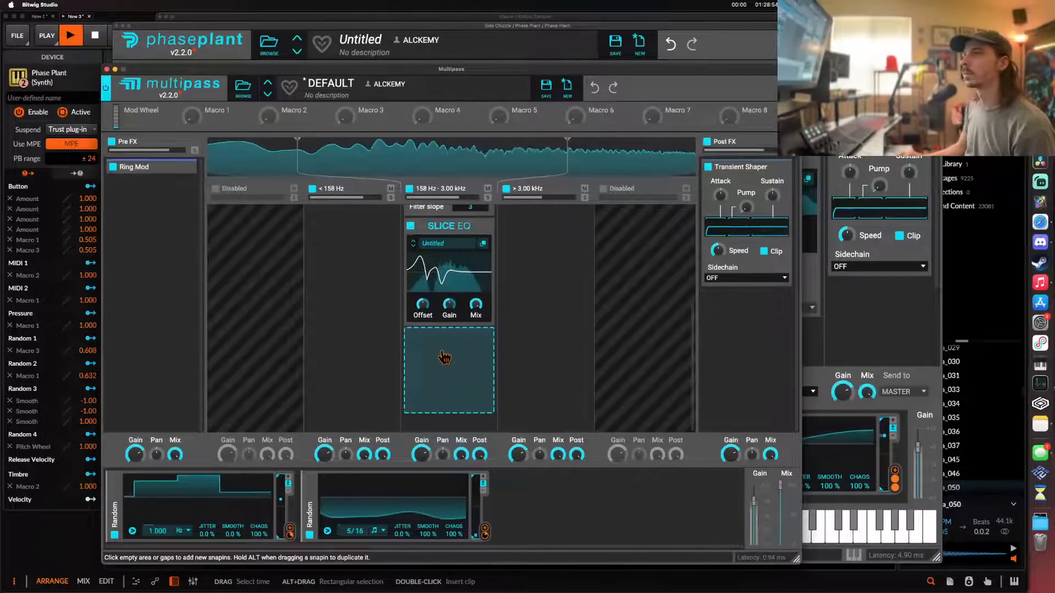
{"action": "left_click", "coordinate": [445, 358]}
{"action": "left_click", "coordinate": [440, 348]}
{"action": "left_click_drag", "start_coordinate": [484, 532], "coordinate": [423, 308]}
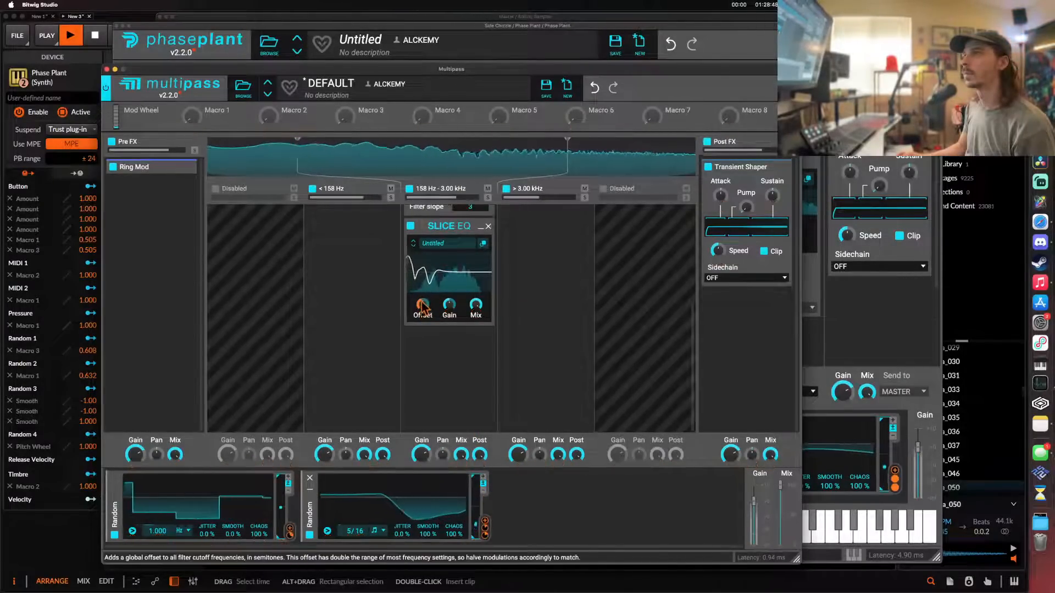
{"action": "left_click", "coordinate": [482, 225]}
- Try a saturated band-pass Nonlinear Filter after the Slice EQ in the middle band and remove it
{"action": "left_click", "coordinate": [450, 347]}
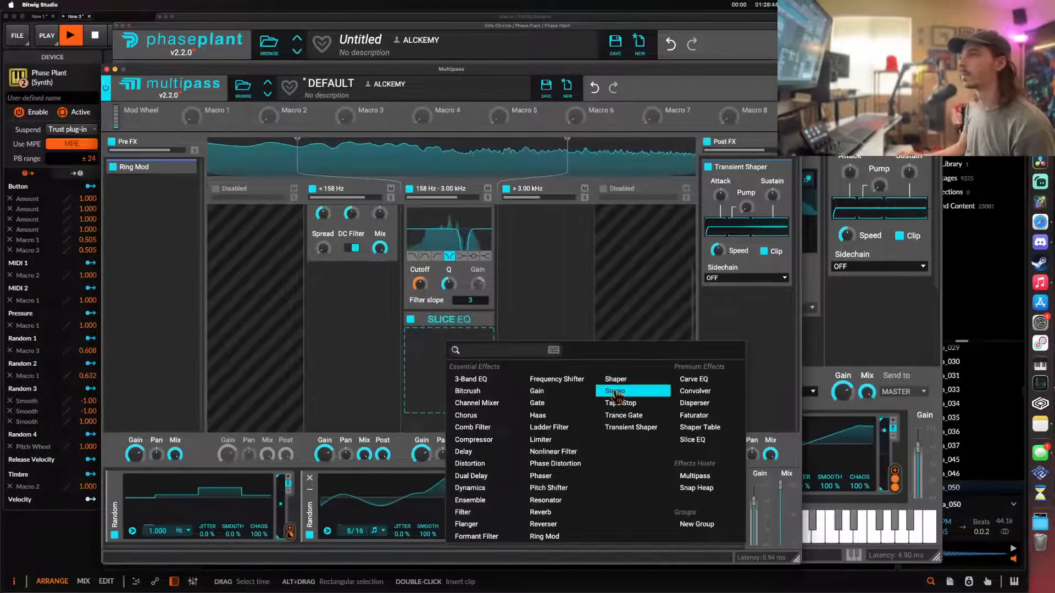
{"action": "left_click", "coordinate": [545, 455]}
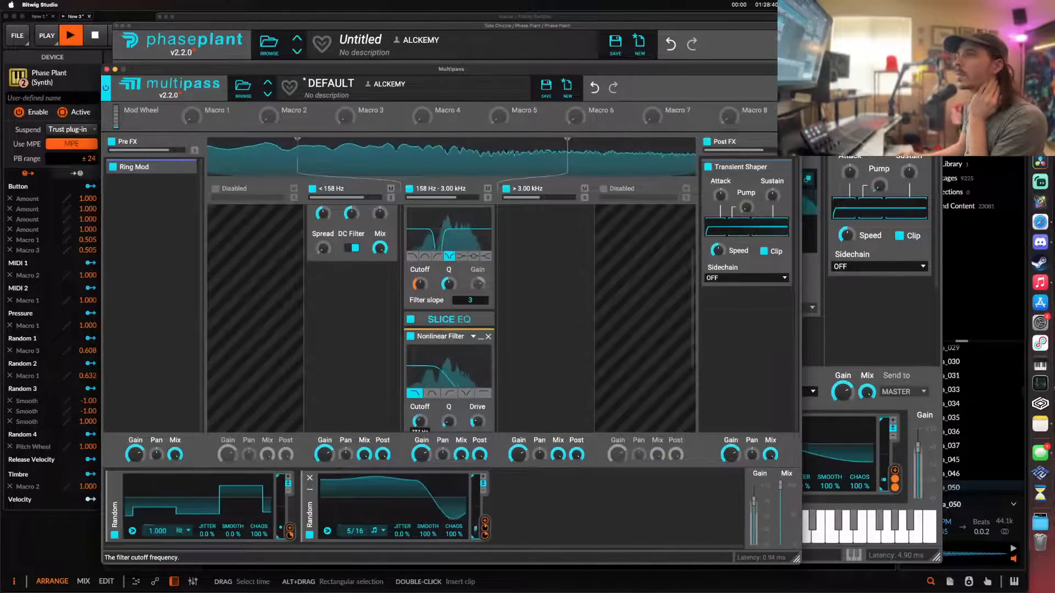
{"action": "scroll", "coordinate": [426, 379], "scroll_direction": "down", "scroll_amount": 3}
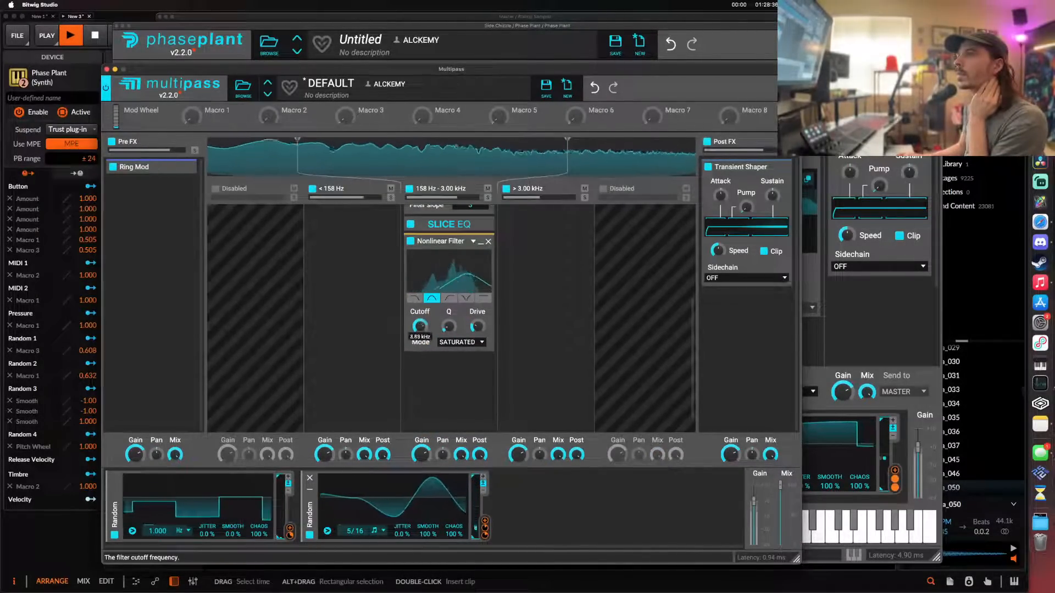
{"action": "left_click", "coordinate": [488, 242]}
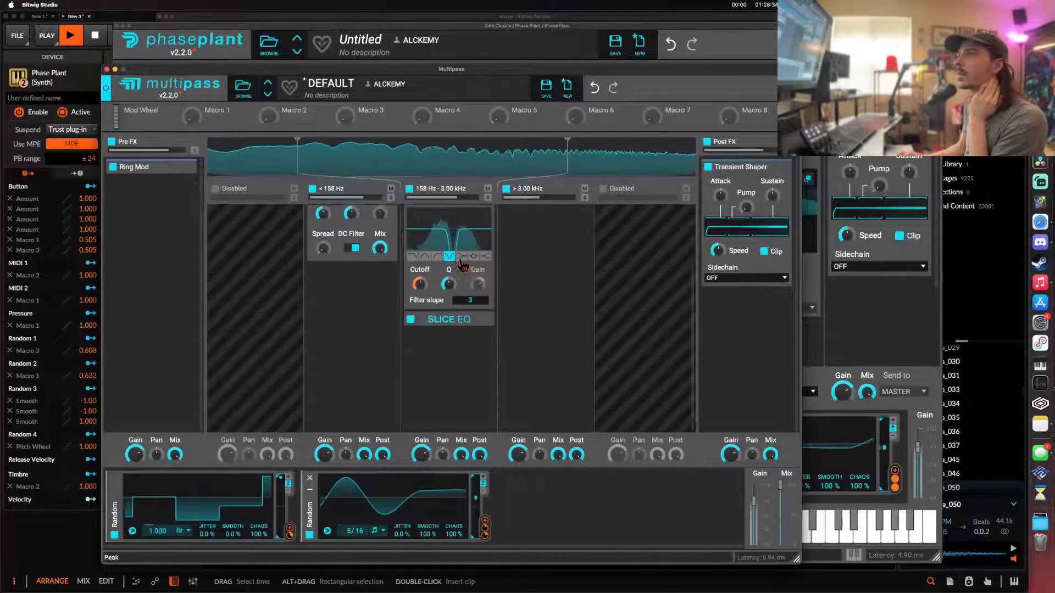
- Add an Ensemble after the Slice EQ in the middle band and a Filter after the Transient Shaper in Post FX
{"action": "left_click", "coordinate": [444, 353]}
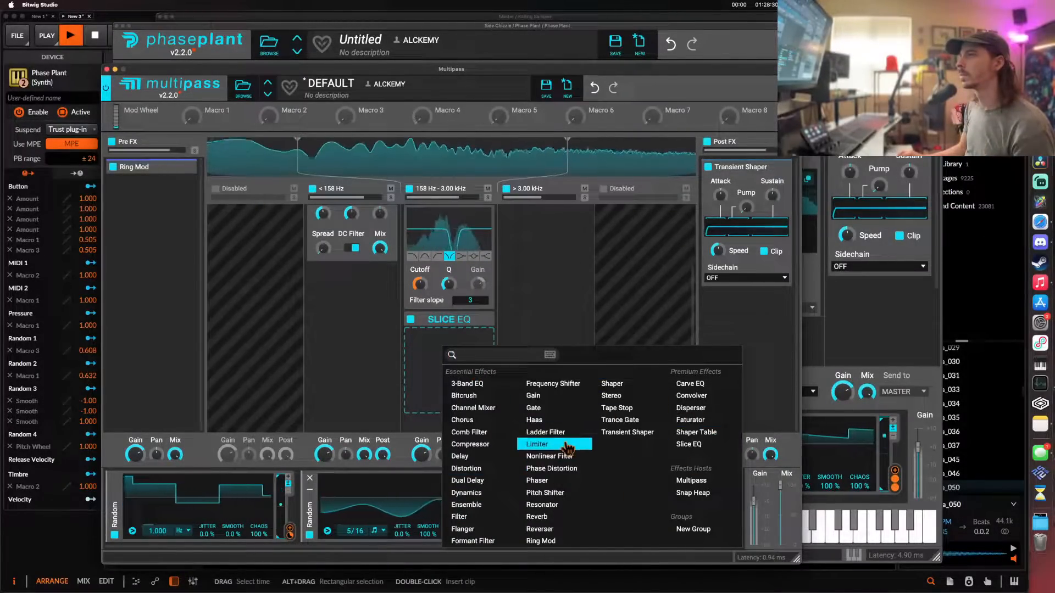
{"action": "left_click", "coordinate": [480, 509]}
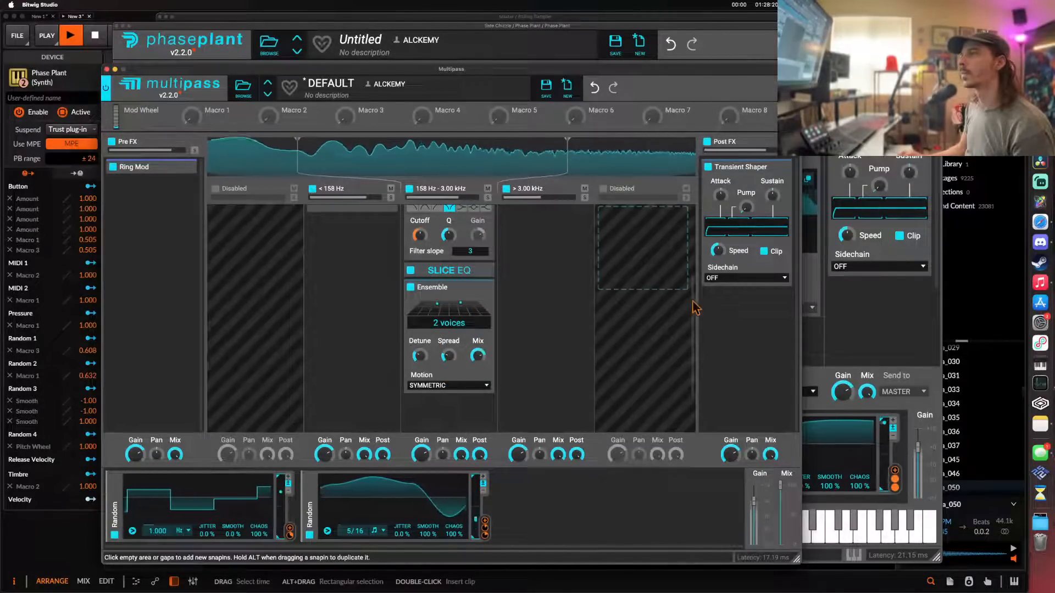
{"action": "left_click", "coordinate": [746, 298]}
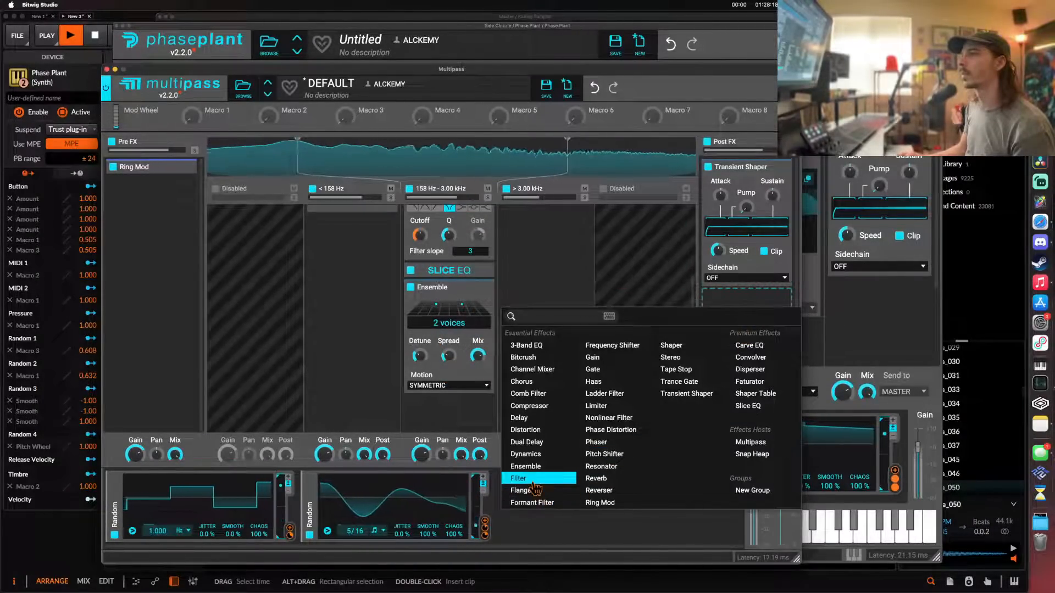
{"action": "left_click", "coordinate": [550, 478]}
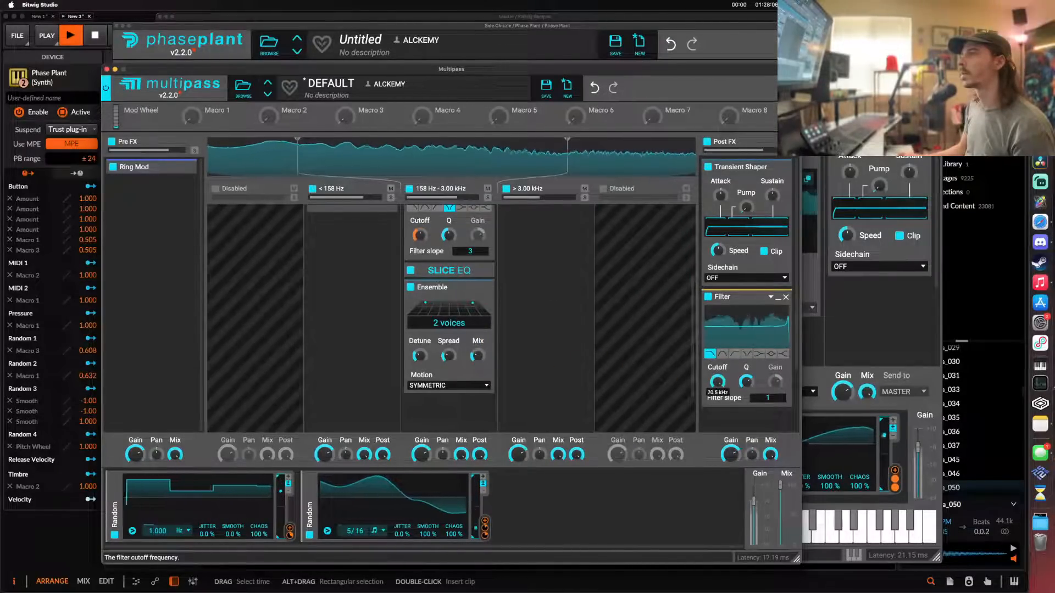
- Adjust the Post FX low-pass Filter's cutoff, lower its Q, and bypass the Filter
{"action": "left_click_drag", "start_coordinate": [717, 381], "coordinate": [718, 360]}
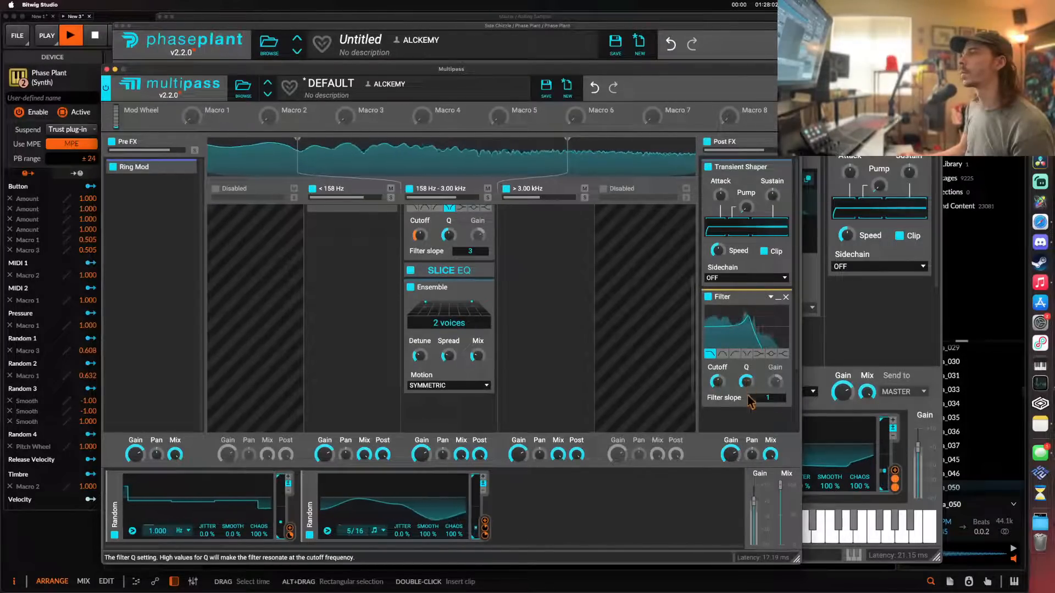
{"action": "left_click_drag", "start_coordinate": [746, 383], "coordinate": [746, 418]}
{"action": "left_click", "coordinate": [708, 297]}
{"action": "scroll", "coordinate": [569, 349], "scroll_direction": "up", "scroll_amount": 5}
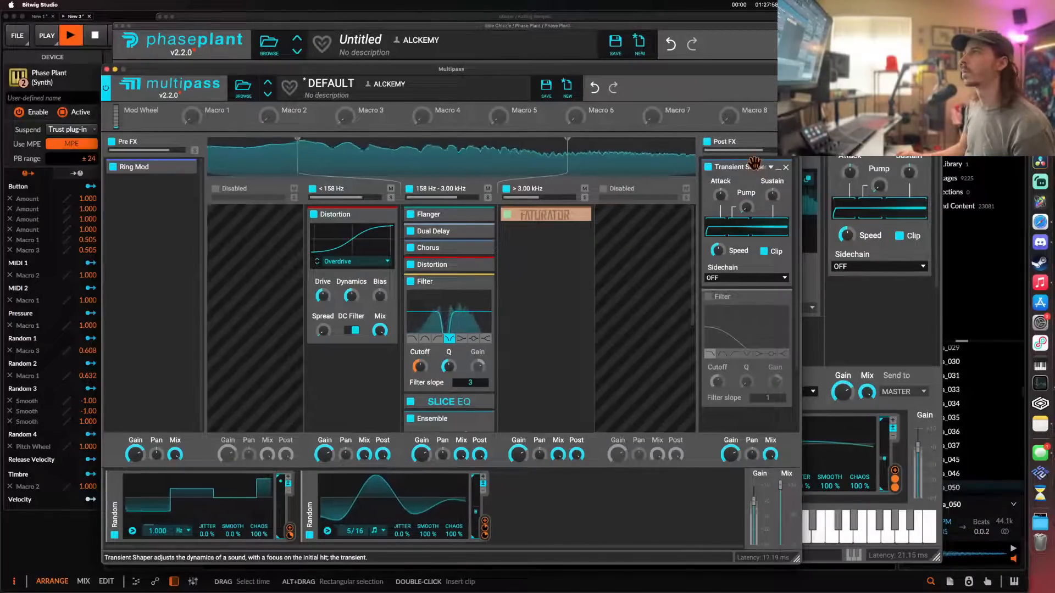
- Close the Multipass and Phase Plant editors and stop playback
{"action": "left_click", "coordinate": [108, 69]}
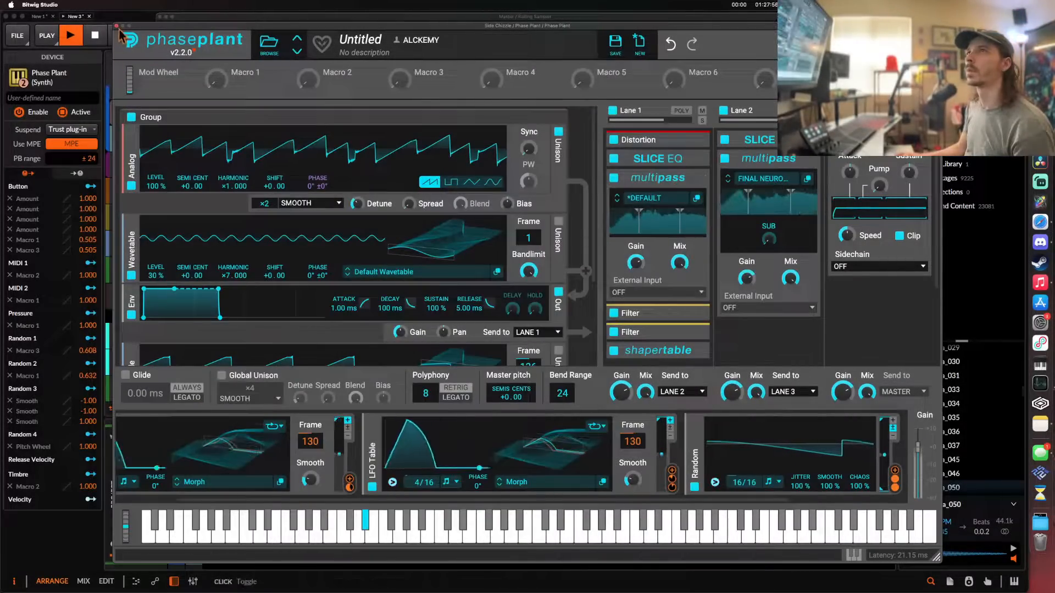
{"action": "left_click", "coordinate": [117, 25]}
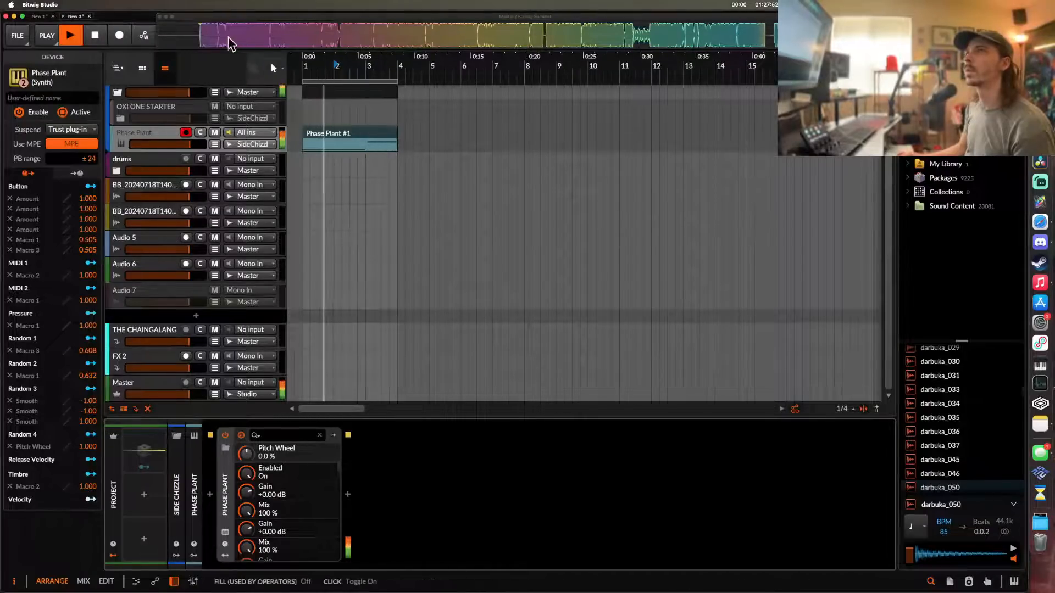
{"action": "key", "text": "space"}
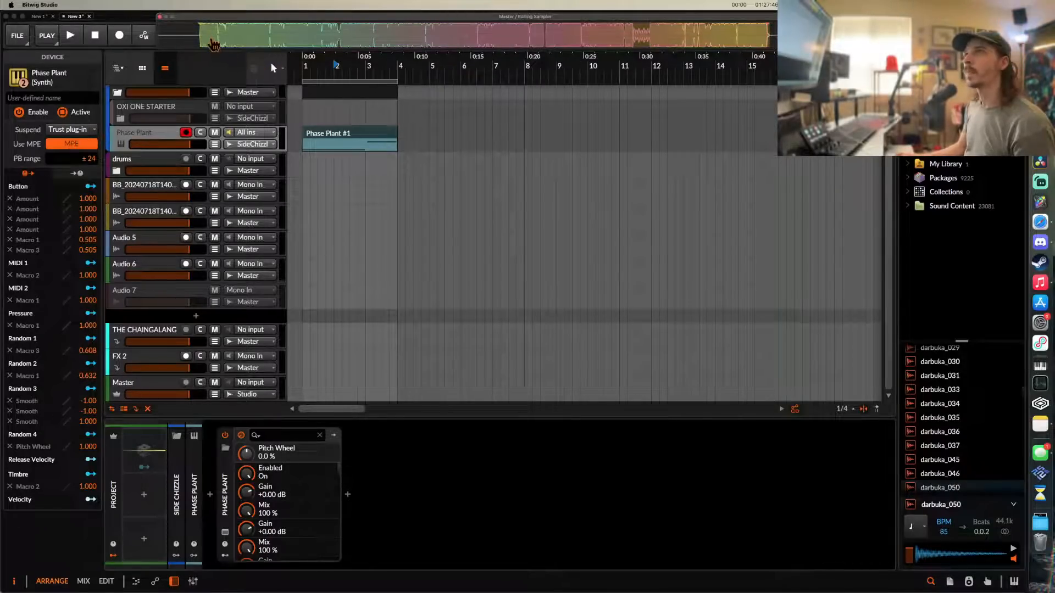
- Place the Rolling Sampler recording on a new audio track below Audio 7, starting at bar 4
{"action": "left_click_drag", "start_coordinate": [411, 175], "coordinate": [401, 325]}
{"action": "scroll", "coordinate": [402, 324], "scroll_direction": "down", "scroll_amount": 6}
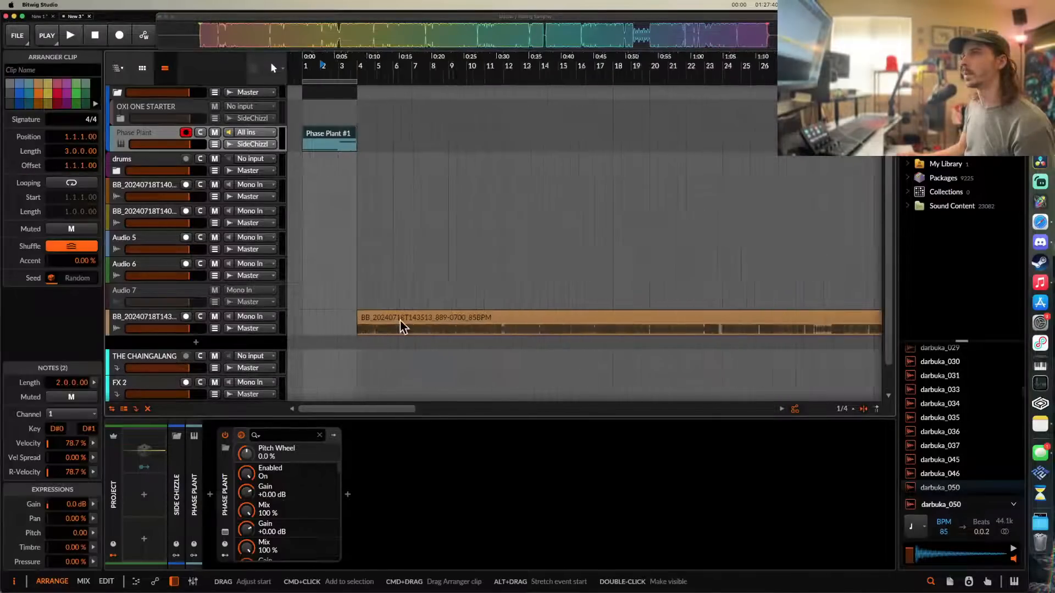
{"action": "scroll", "coordinate": [404, 322], "scroll_direction": "up", "scroll_amount": 3}
{"action": "scroll", "coordinate": [403, 322], "scroll_direction": "down", "scroll_amount": 4}
{"action": "scroll", "coordinate": [347, 243], "scroll_direction": "up", "scroll_amount": 2}
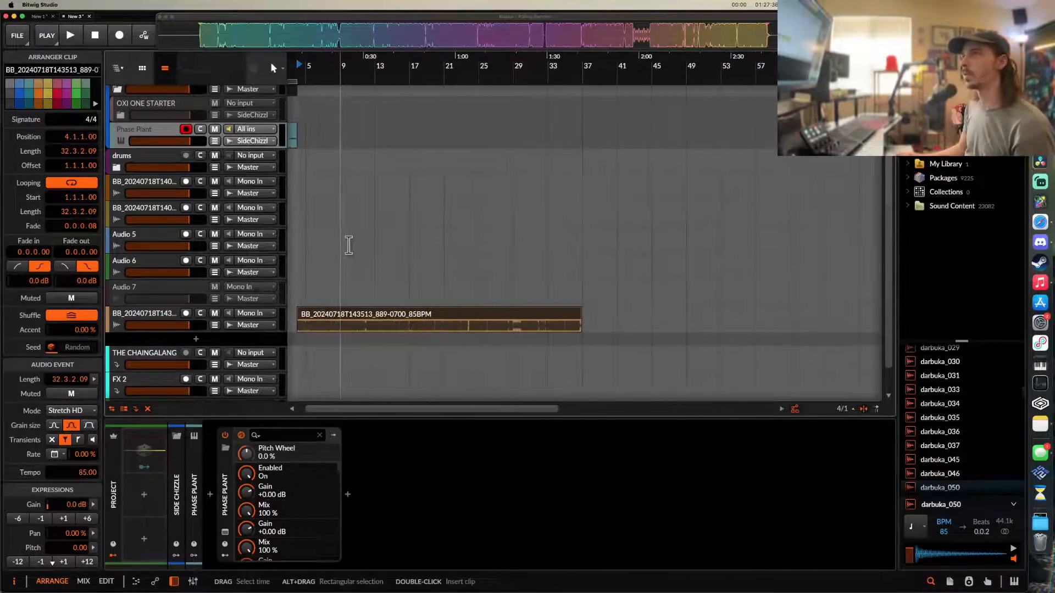
{"action": "scroll", "coordinate": [472, 291], "scroll_direction": "up", "scroll_amount": 1}
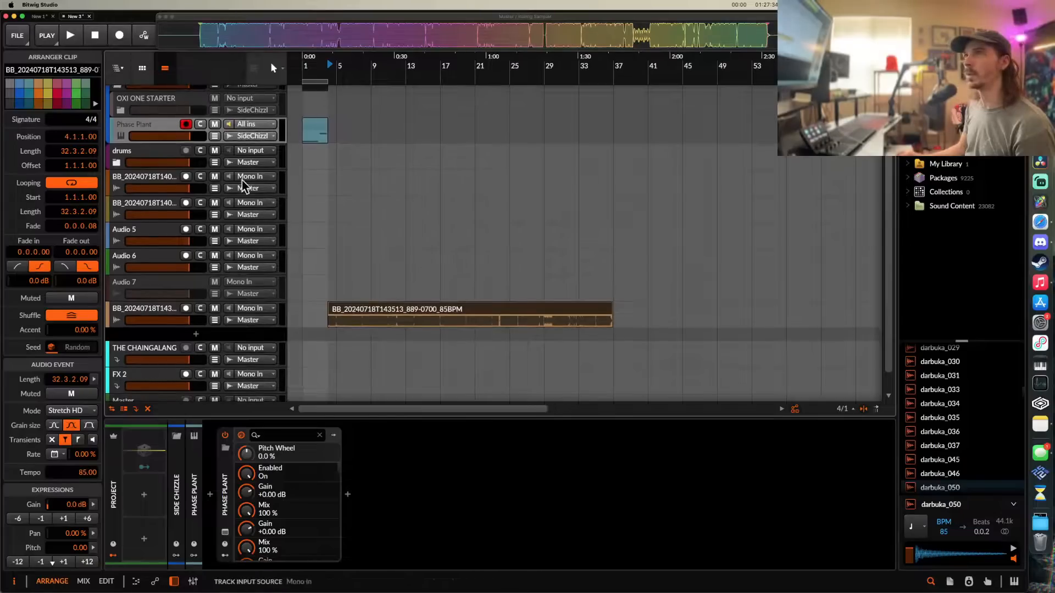
- Reopen Phase Plant, collapse the Multipasses in Lanes 1 and 2, and move Lane 2's into Lane 3 ahead of the Transient Shaper
{"action": "left_click", "coordinate": [163, 132]}
{"action": "left_click", "coordinate": [225, 532]}
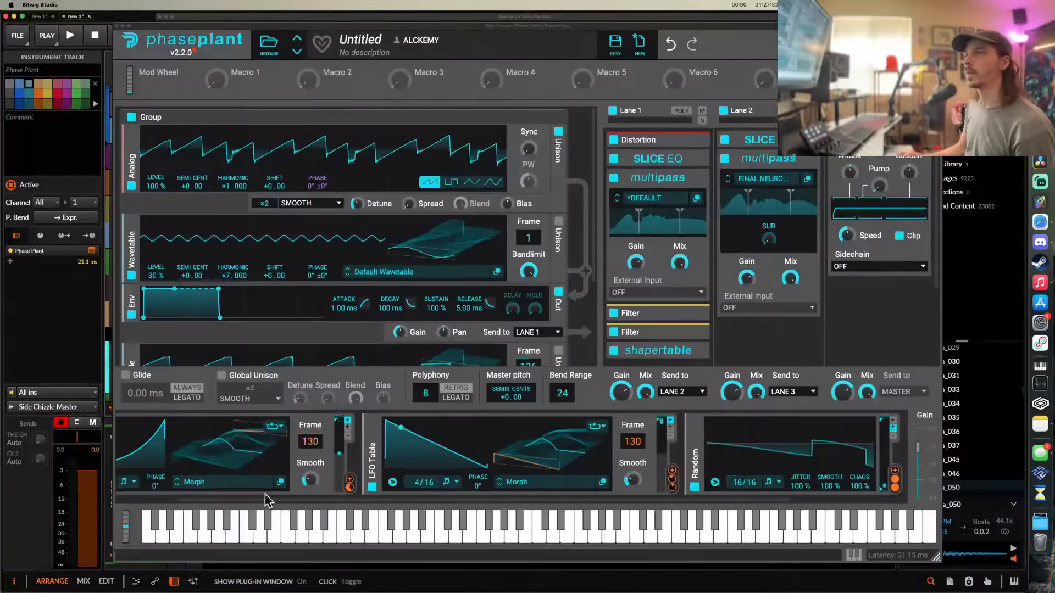
{"action": "left_click", "coordinate": [694, 178]}
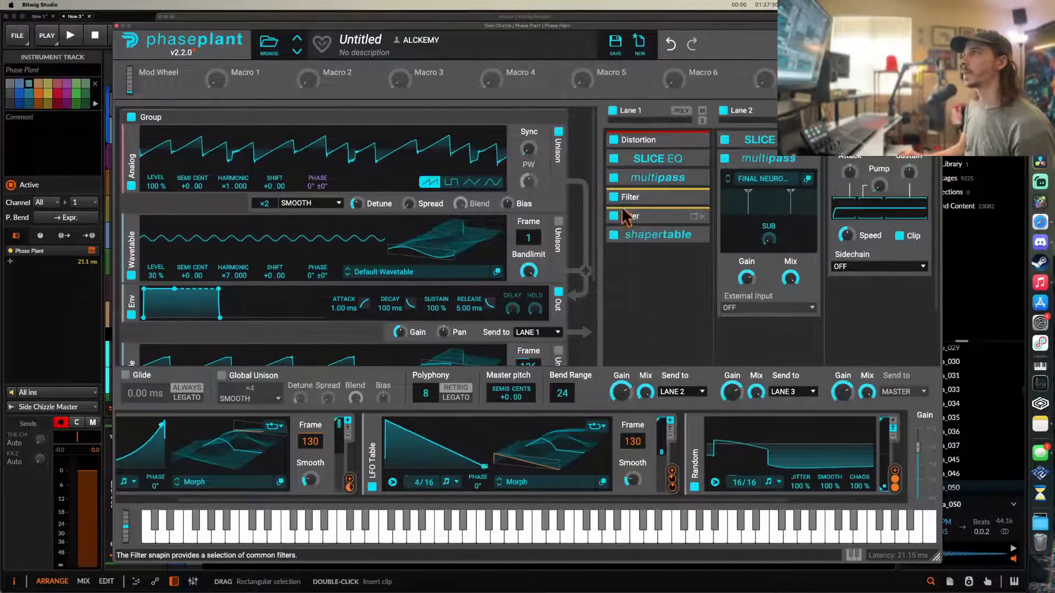
{"action": "left_click", "coordinate": [806, 160]}
{"action": "left_click_drag", "start_coordinate": [767, 160], "coordinate": [836, 164]}
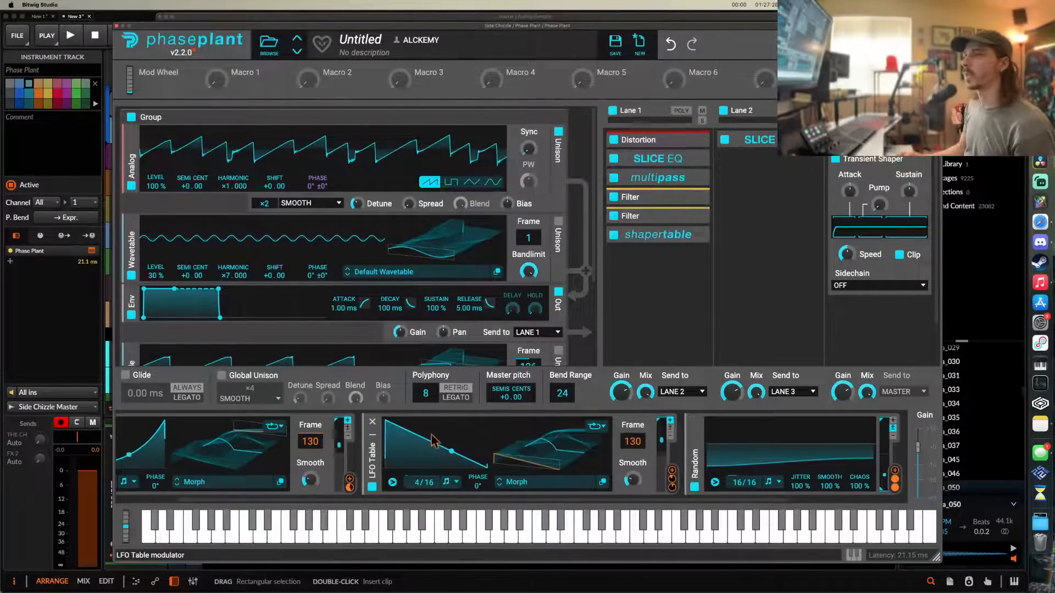
- Collapse the two existing LFO Table modulators
{"action": "left_click", "coordinate": [377, 442]}
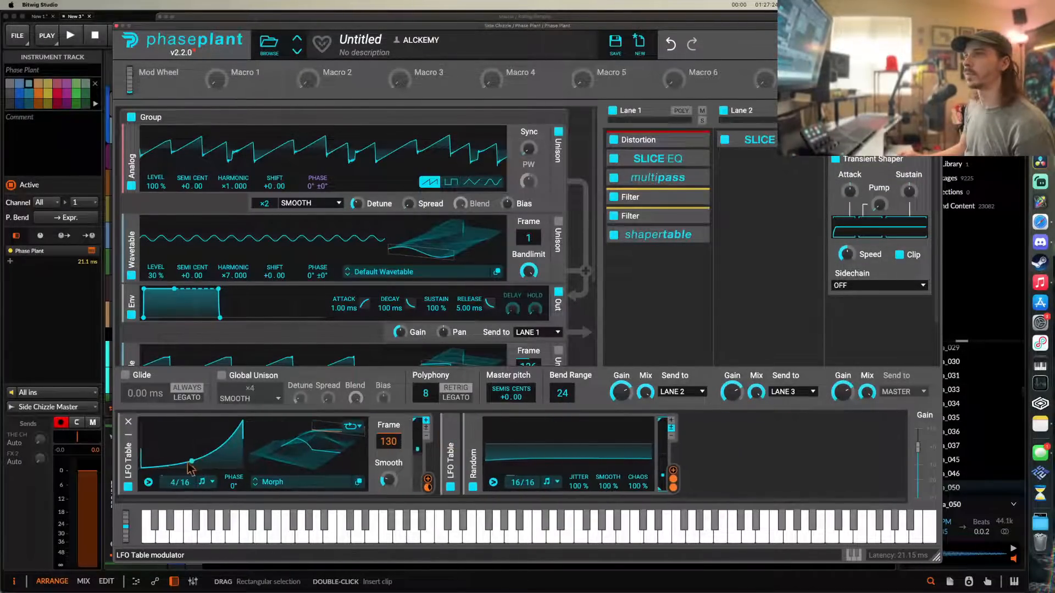
{"action": "left_click", "coordinate": [129, 444]}
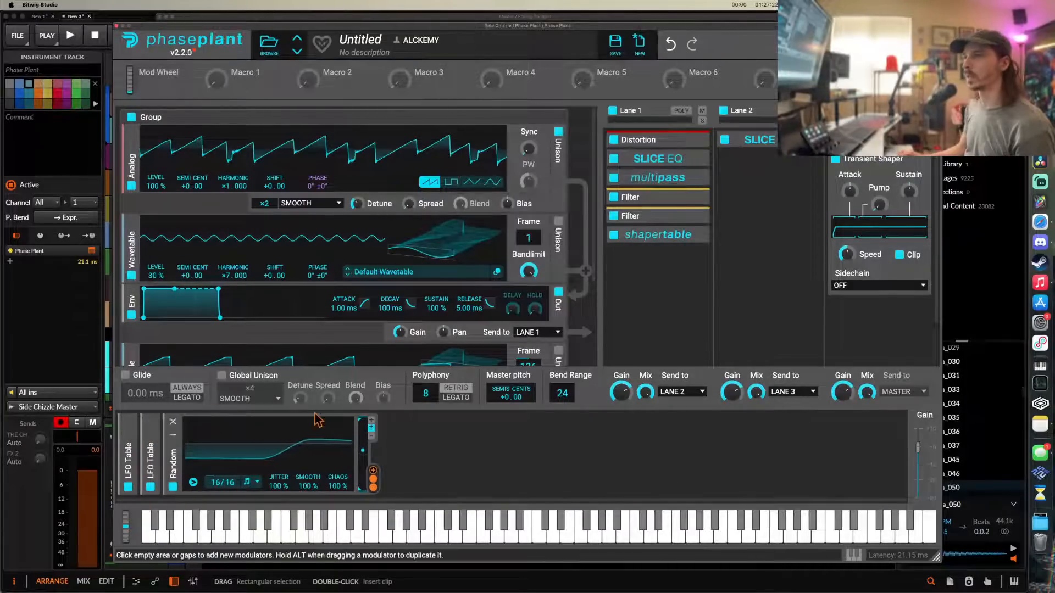
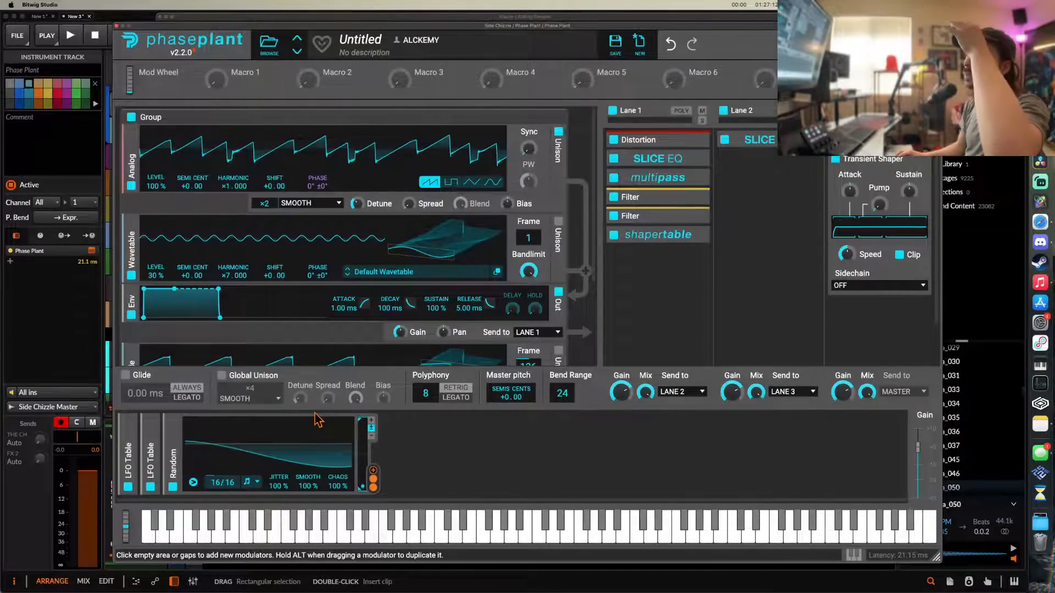
{"action": "left_click", "coordinate": [460, 422]}
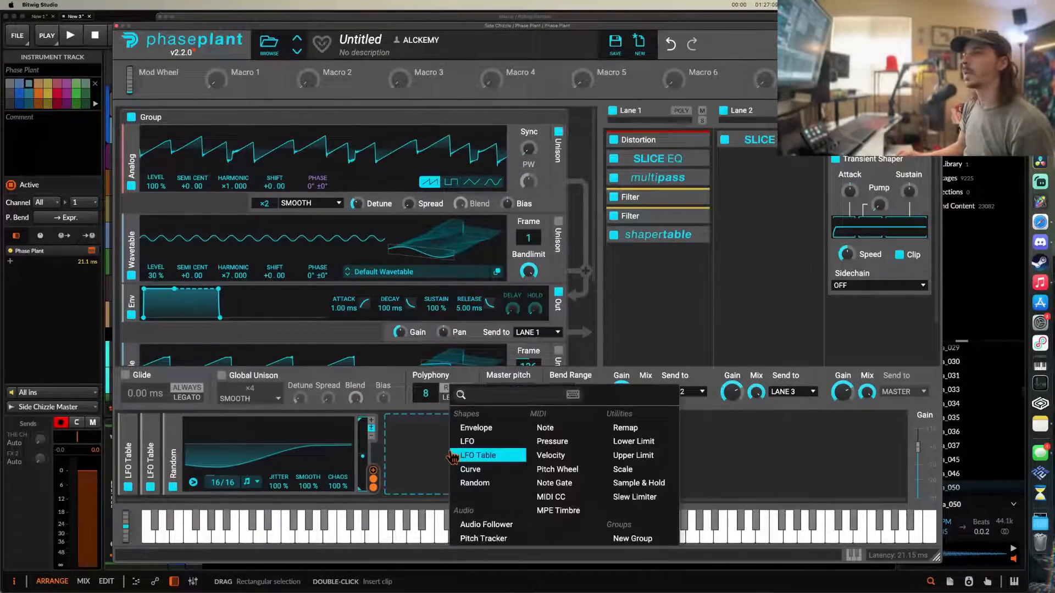
{"action": "left_click", "coordinate": [471, 483]}
{"action": "left_click", "coordinate": [396, 422]}
- Add a new LFO Table after the Random modulator and route it to the Master pitch
{"action": "left_click", "coordinate": [412, 444]}
{"action": "left_click", "coordinate": [452, 456]}
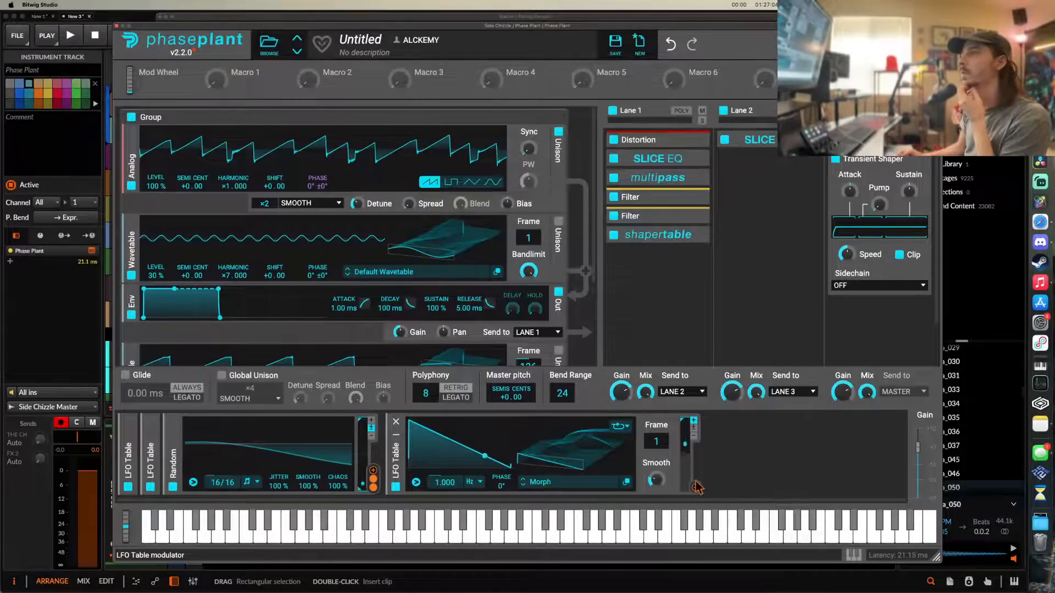
{"action": "left_click_drag", "start_coordinate": [696, 487], "coordinate": [687, 492]}
{"action": "mouse_move", "coordinate": [511, 423]}
{"action": "left_mouse_down"}
{"action": "mouse_move", "coordinate": [511, 396]}
{"action": "mouse_move", "coordinate": [511, 405]}
{"action": "left_mouse_up"}
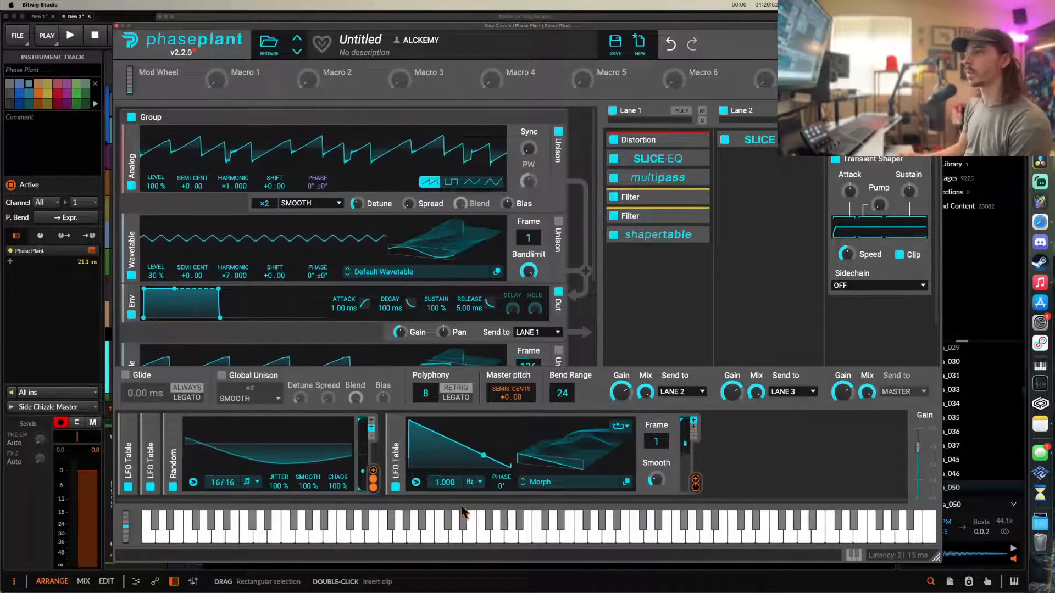
- Sync the new LFO Table's rate to tempo at 4/16 and set its Morph wavetable frame to 124
{"action": "left_click", "coordinate": [480, 482]}
{"action": "left_click", "coordinate": [488, 500]}
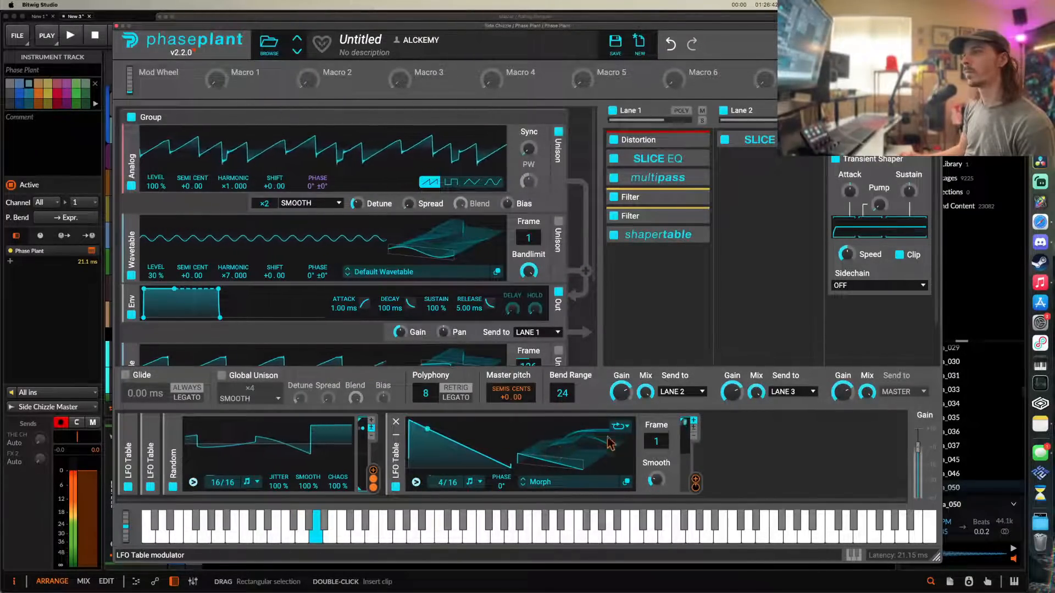
{"action": "left_click_drag", "start_coordinate": [603, 445], "coordinate": [604, 360]}
{"action": "left_click_drag", "start_coordinate": [657, 441], "coordinate": [656, 450]}
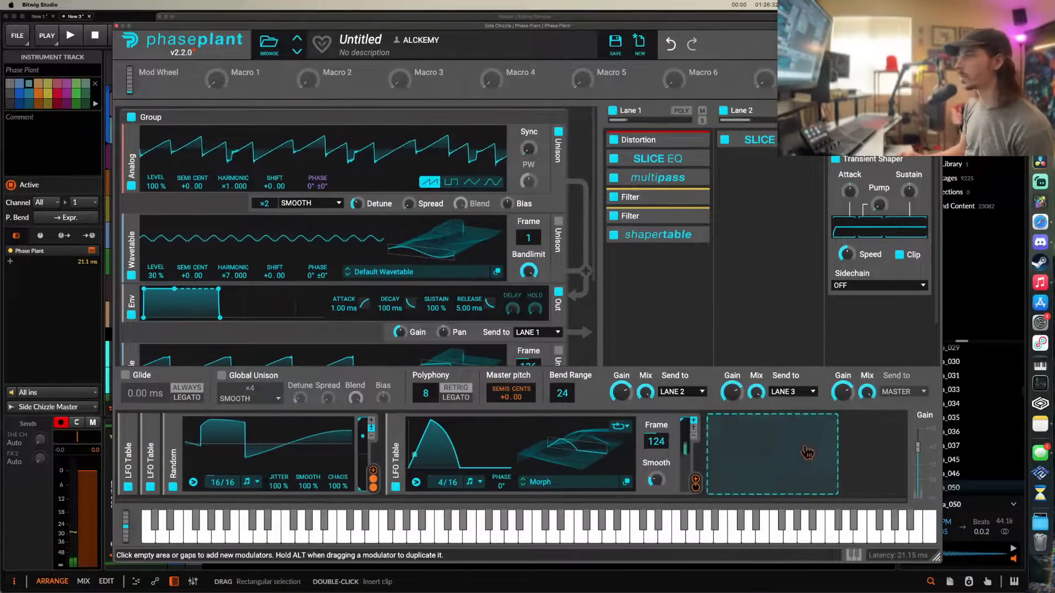
- Add an LFO after the new LFO Table and reshape its Pyramid curve into a square, high for the first half
{"action": "left_click", "coordinate": [714, 443]}
{"action": "left_click", "coordinate": [731, 443]}
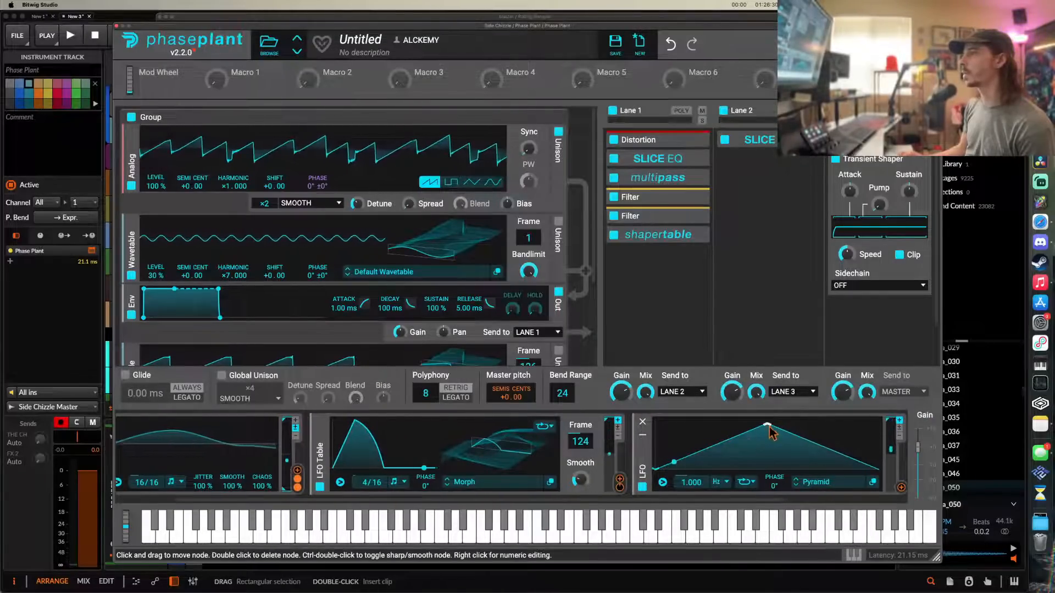
{"action": "left_click_drag", "start_coordinate": [767, 424], "coordinate": [657, 423]}
{"action": "left_click_drag", "start_coordinate": [743, 441], "coordinate": [762, 424]}
{"action": "double_click", "coordinate": [816, 445]}
{"action": "left_click_drag", "start_coordinate": [816, 445], "coordinate": [763, 494]}
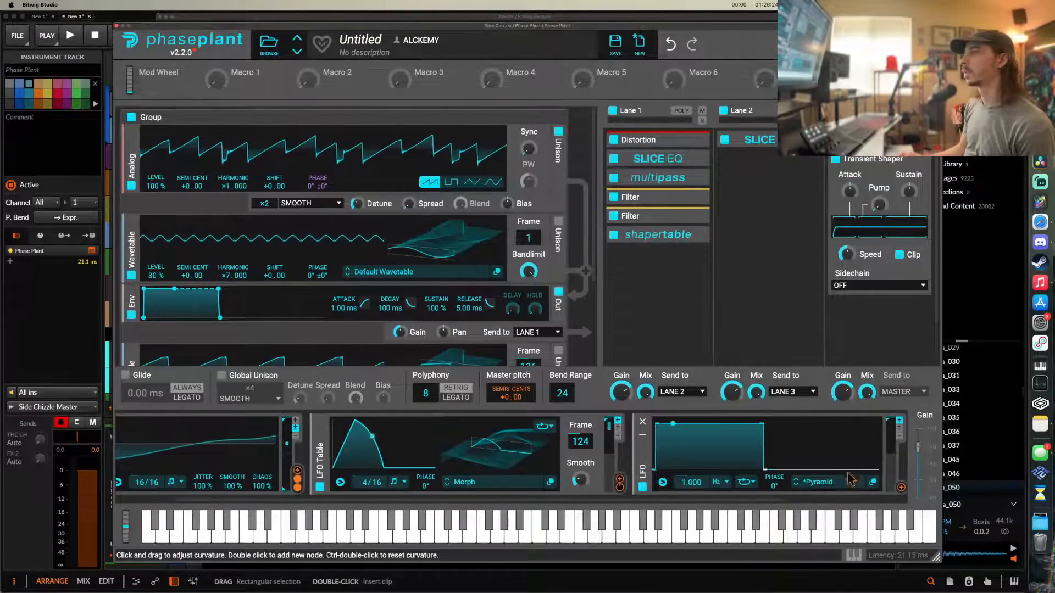
- Sync the square LFO's rate to tempo at 4/4
{"action": "scroll", "coordinate": [681, 489], "scroll_direction": "left", "scroll_amount": 1}
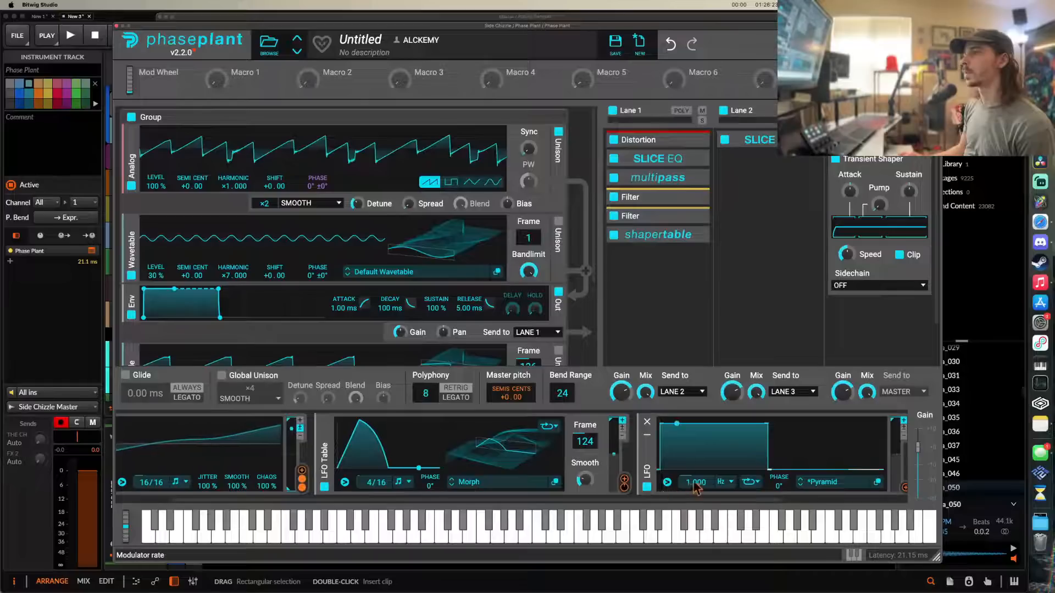
{"action": "left_click", "coordinate": [725, 482]}
{"action": "left_click", "coordinate": [730, 495]}
{"action": "scroll", "coordinate": [714, 458], "scroll_direction": "right", "scroll_amount": 2}
{"action": "scroll", "coordinate": [713, 454], "scroll_direction": "right", "scroll_amount": 6}
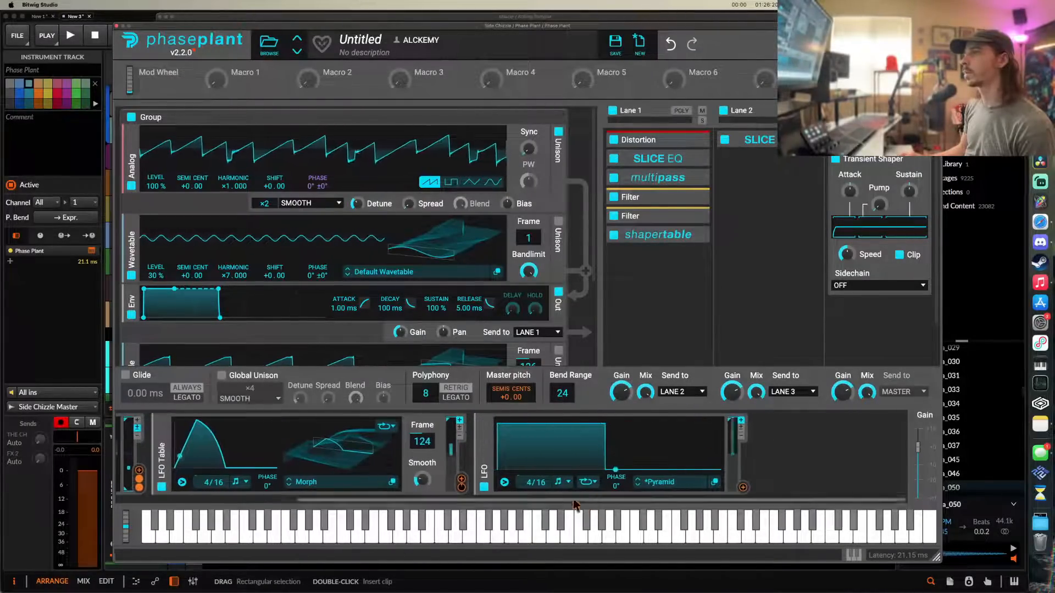
- Add a Random modulator synced at 4/8 after the square LFO and route it to the LFO's phase
{"action": "left_click", "coordinate": [742, 487]}
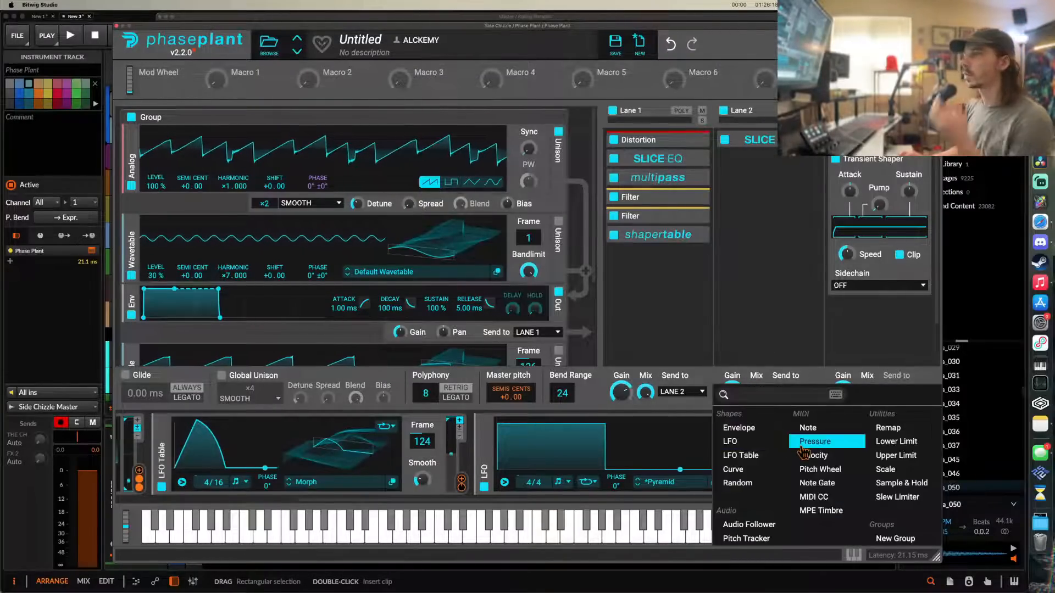
{"action": "left_click", "coordinate": [738, 483]}
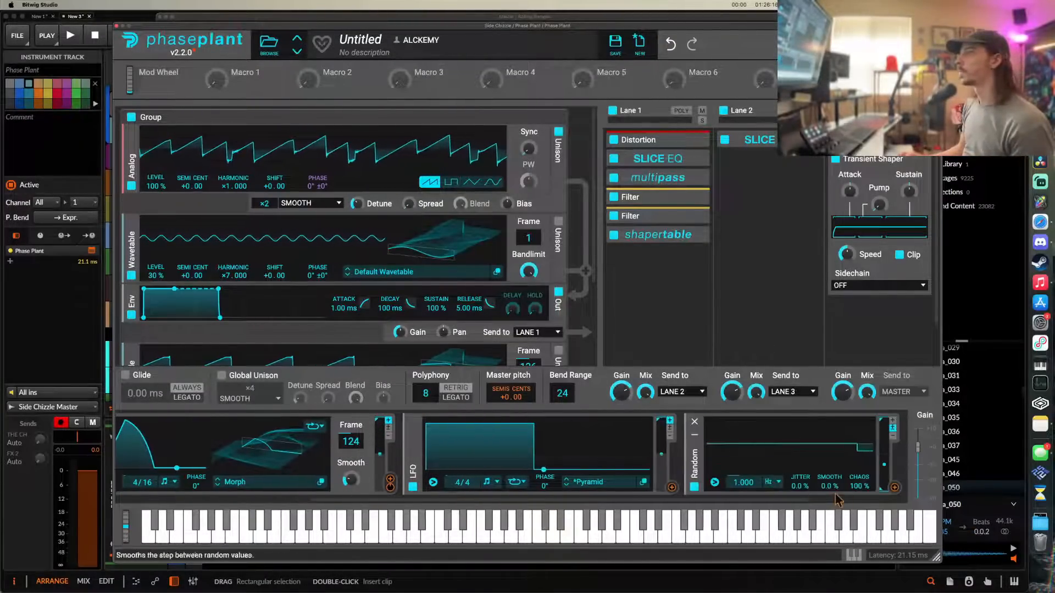
{"action": "left_click_drag", "start_coordinate": [545, 493], "coordinate": [545, 464]}
{"action": "left_click", "coordinate": [775, 482]}
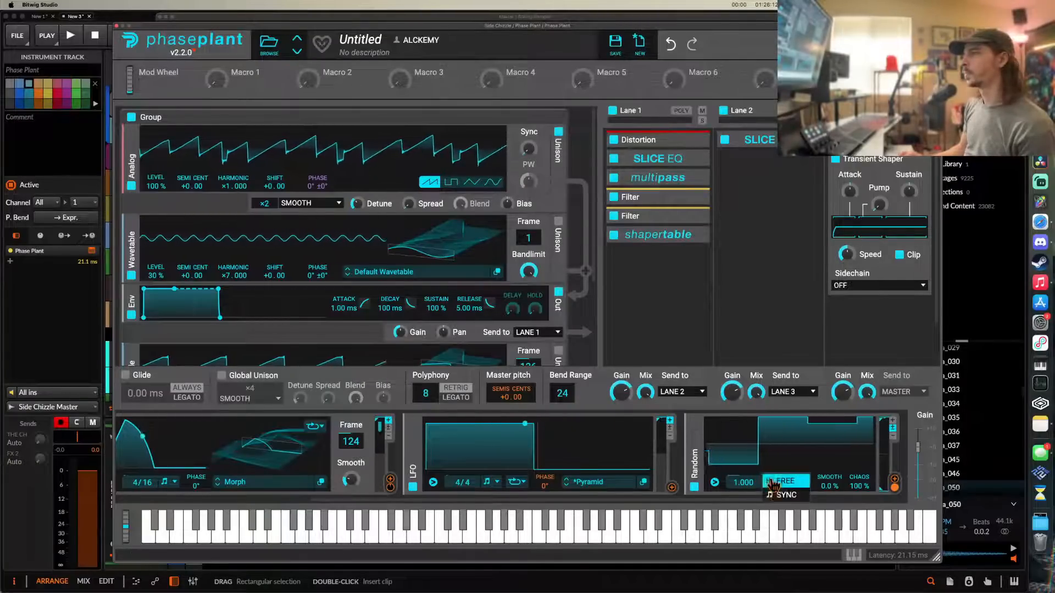
{"action": "left_click", "coordinate": [766, 496]}
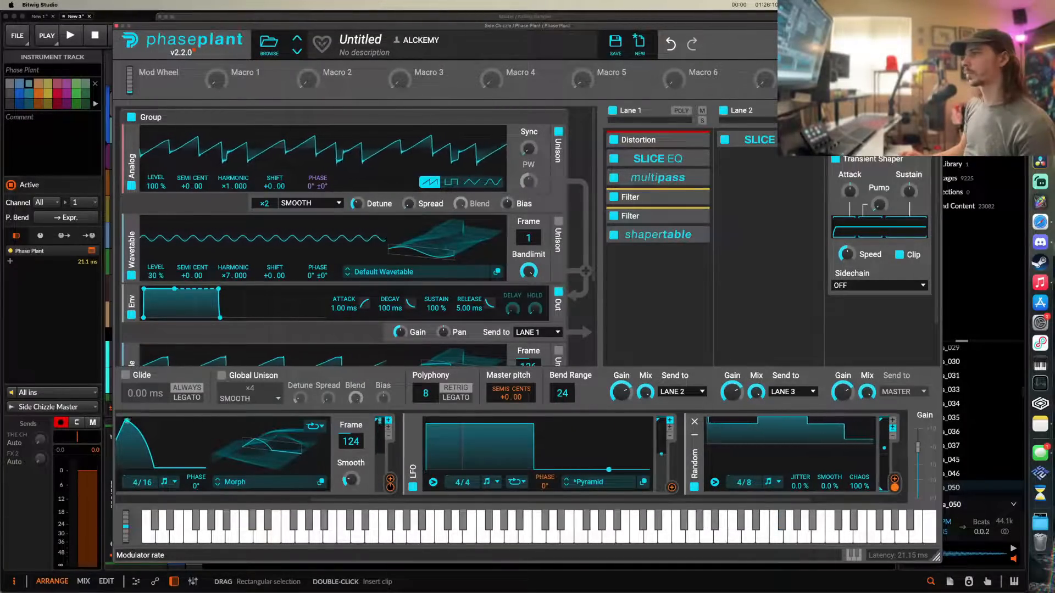
- Collapse both Random modulators, the square LFO and the newest LFO Table
{"action": "left_click", "coordinate": [695, 435]}
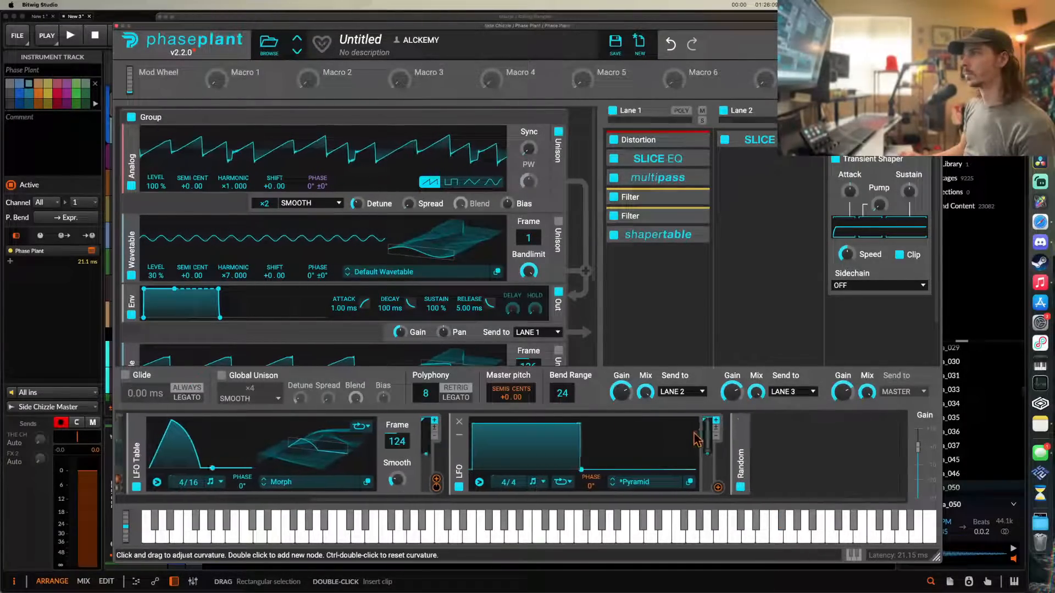
{"action": "left_click", "coordinate": [463, 436]}
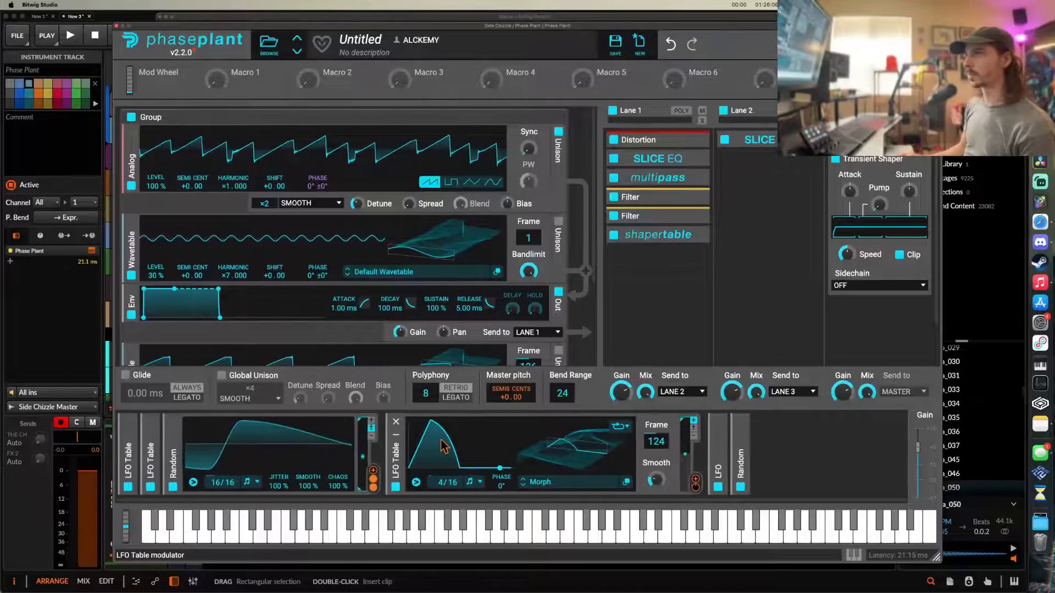
{"action": "left_click", "coordinate": [396, 435]}
{"action": "left_click", "coordinate": [173, 442]}
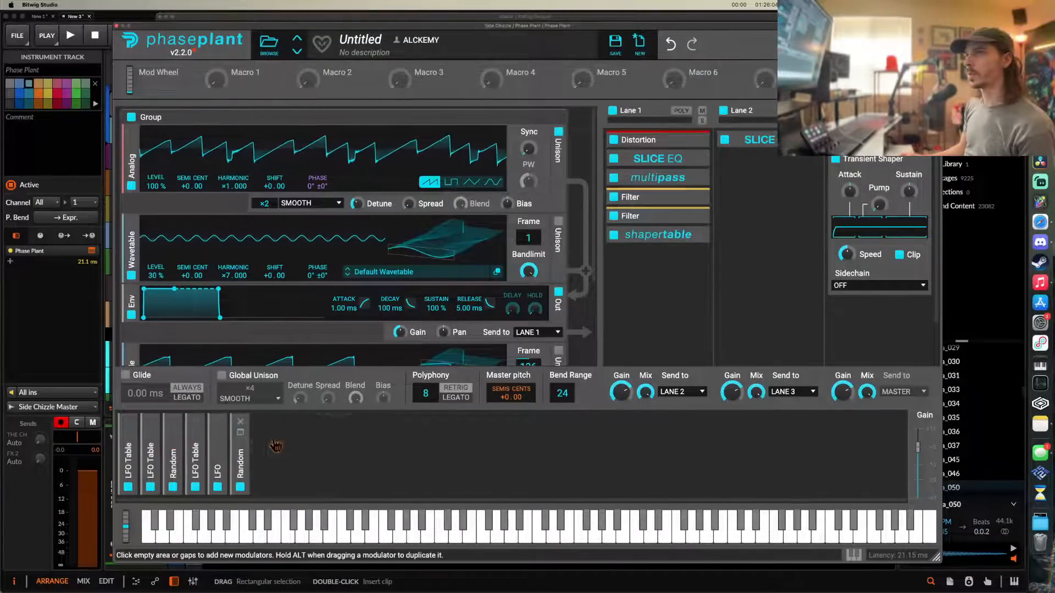
- Add another Random modulator followed by a Remap modulator, and route the Remap to Master pitch with a depth of 24 semitones
{"action": "left_click", "coordinate": [283, 447]}
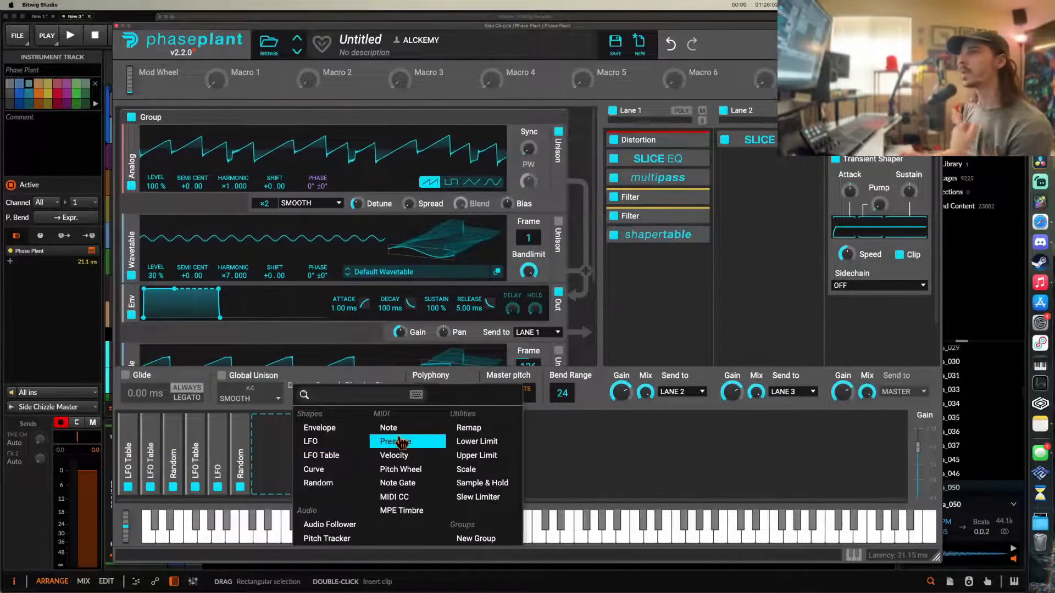
{"action": "left_click", "coordinate": [332, 487]}
{"action": "left_click", "coordinate": [486, 448]}
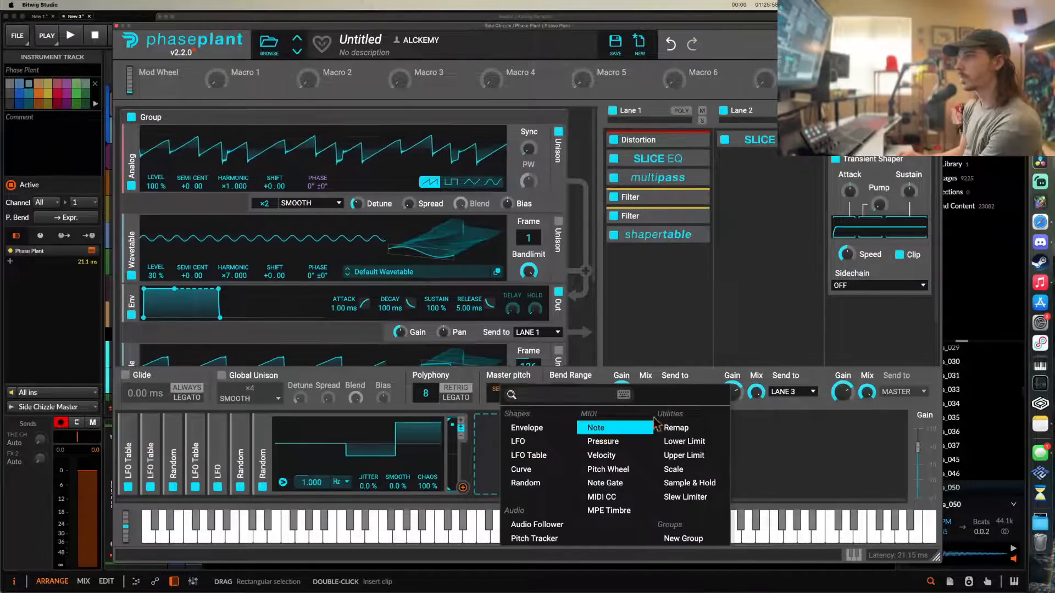
{"action": "left_click", "coordinate": [676, 427]}
{"action": "left_click_drag", "start_coordinate": [614, 490], "coordinate": [511, 397]}
{"action": "right_click", "coordinate": [512, 408]}
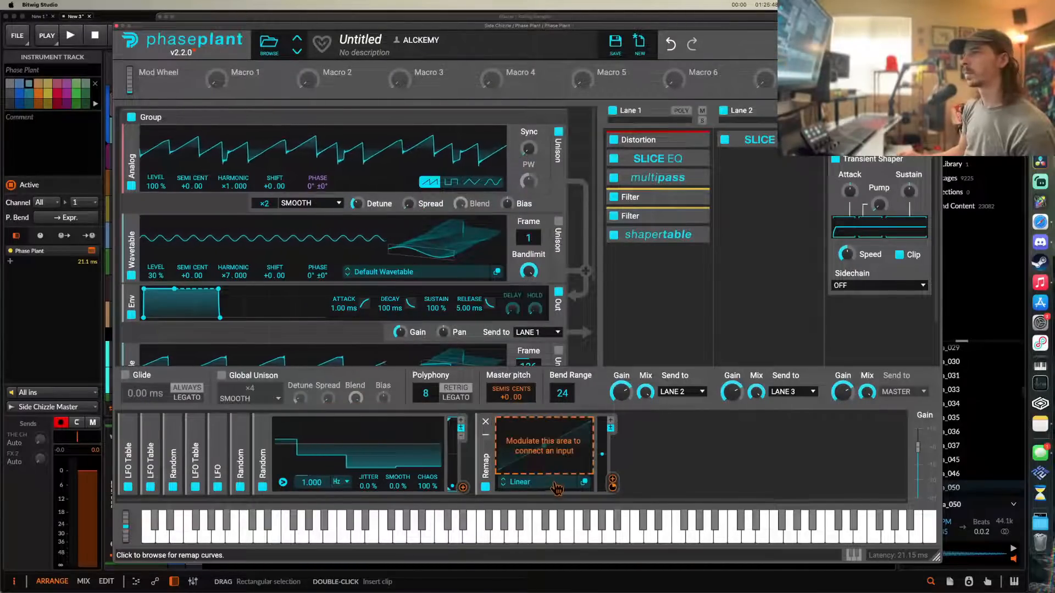
- Load the Greg. Phrygian curve from the factory Scales (24 semis) folder into the Remap modulator
{"action": "left_click", "coordinate": [557, 487]}
{"action": "left_click", "coordinate": [515, 462]}
{"action": "left_click", "coordinate": [570, 483]}
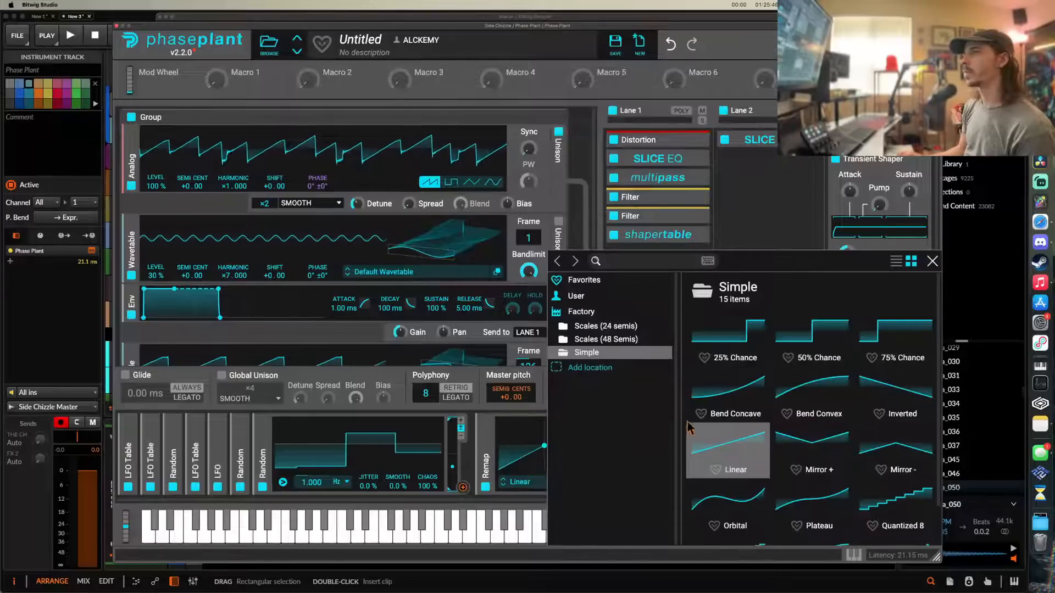
{"action": "left_click", "coordinate": [595, 327]}
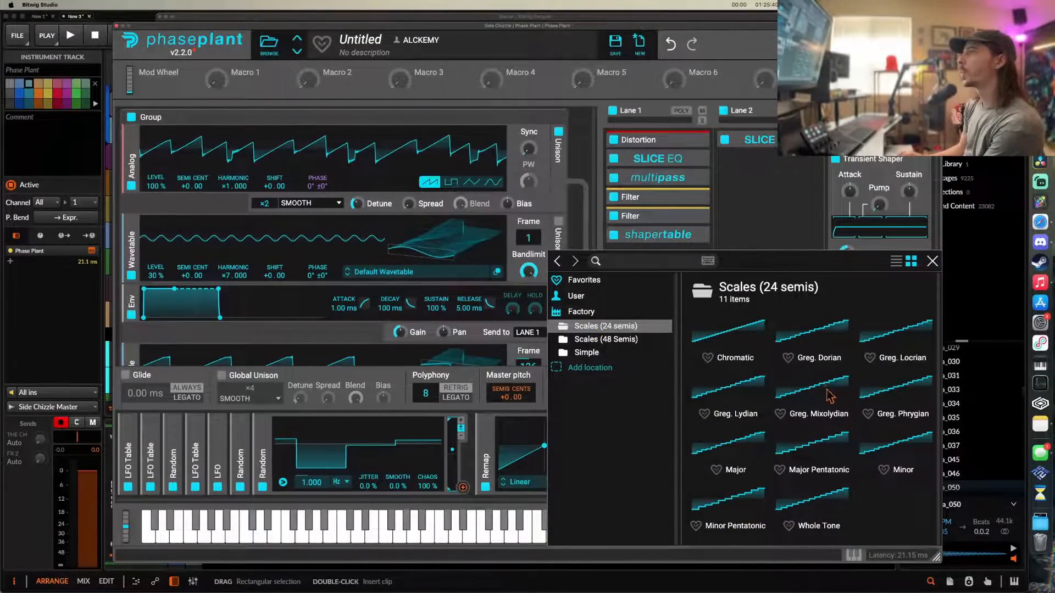
{"action": "left_click", "coordinate": [896, 440]}
{"action": "left_click", "coordinate": [900, 389]}
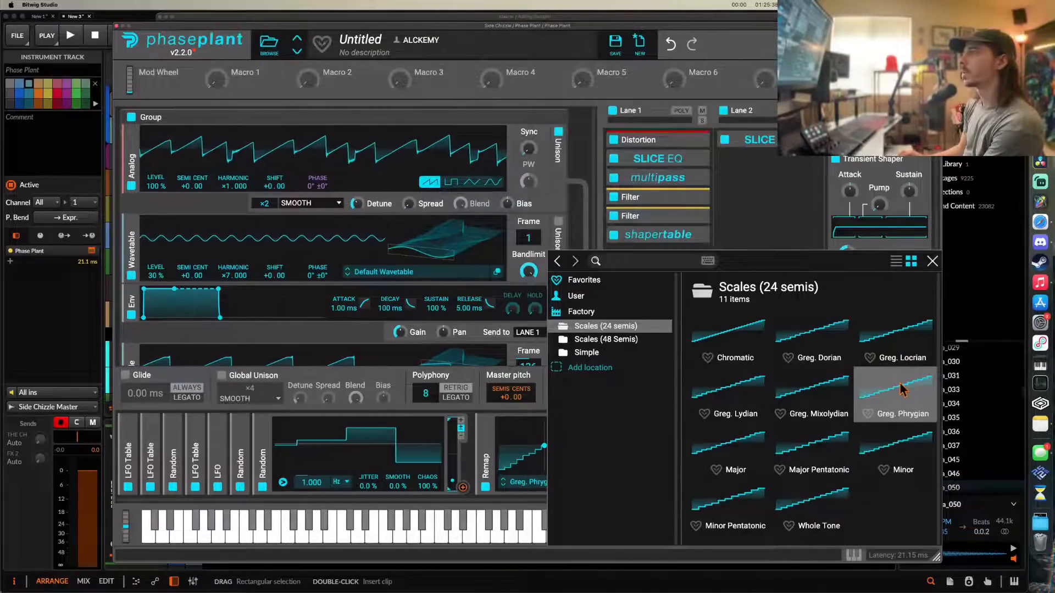
{"action": "left_click", "coordinate": [933, 263]}
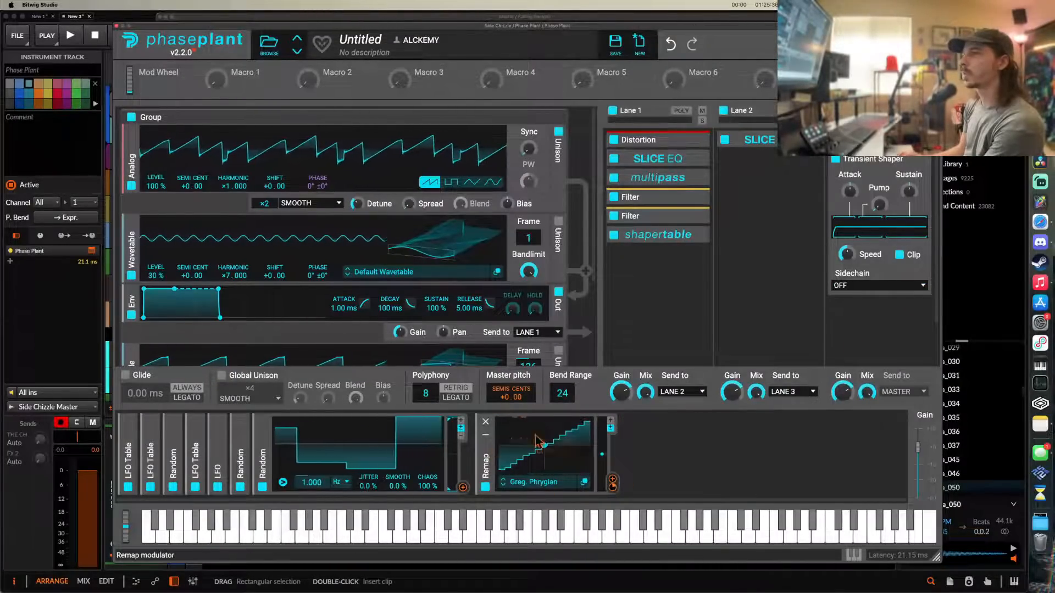
- Route the newest Random modulator into the Remap's input, sync its rate to 4/16 and play the result
{"action": "left_click", "coordinate": [463, 488]}
{"action": "left_click", "coordinate": [545, 479]}
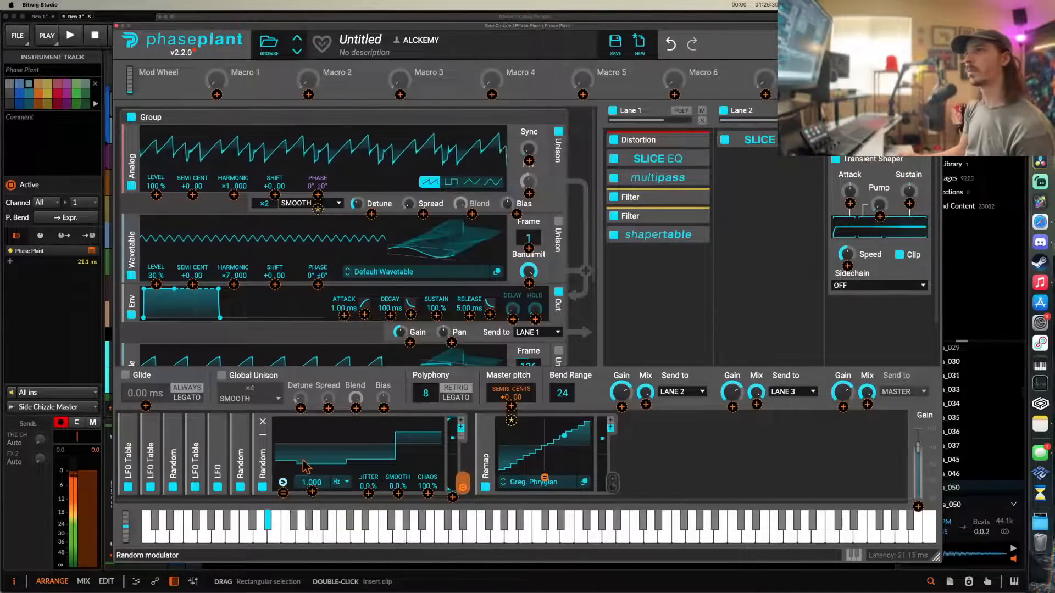
{"action": "left_click", "coordinate": [265, 437]}
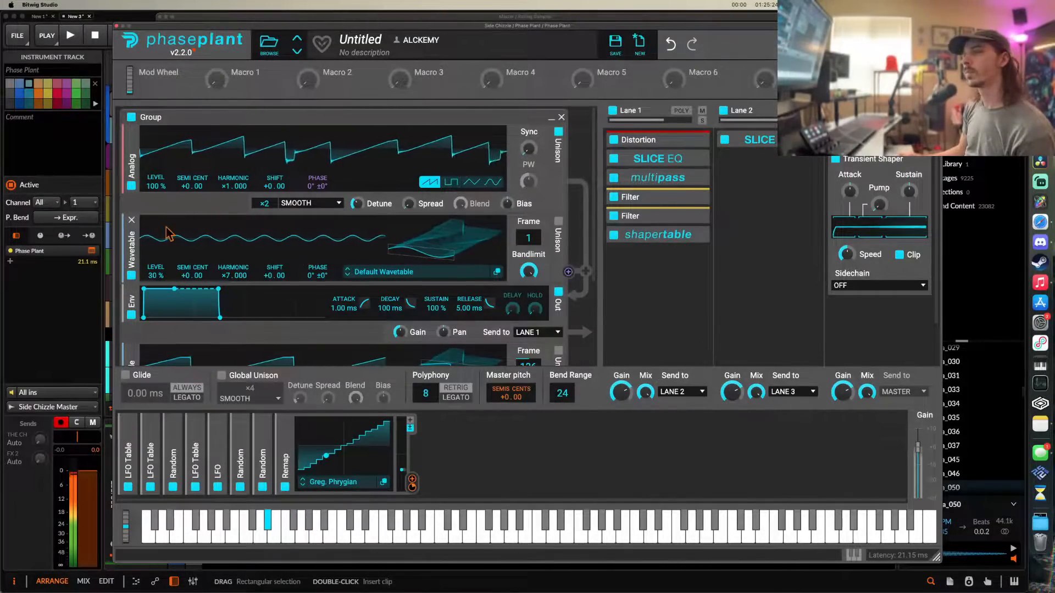
{"action": "key", "text": "space"}
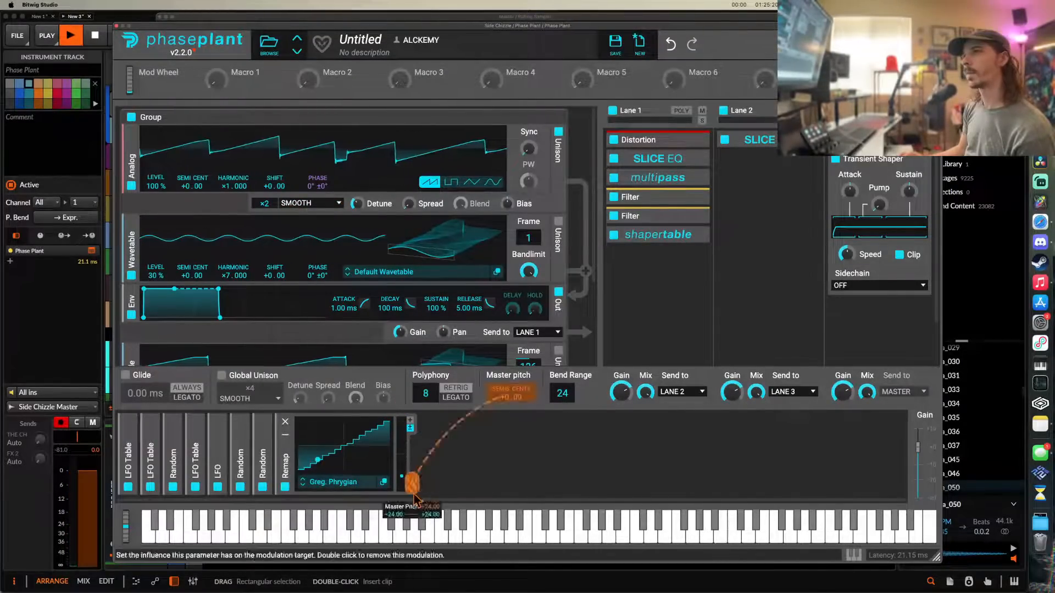
{"action": "left_click", "coordinate": [263, 434]}
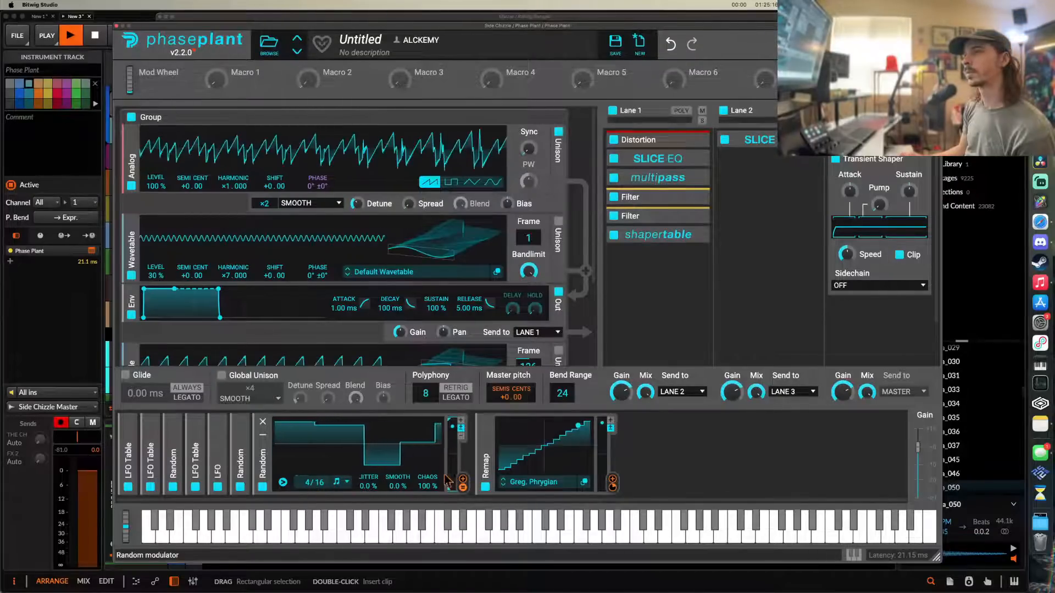
{"action": "left_click_drag", "start_coordinate": [463, 484], "coordinate": [496, 482]}
{"action": "mouse_move", "coordinate": [612, 488]}
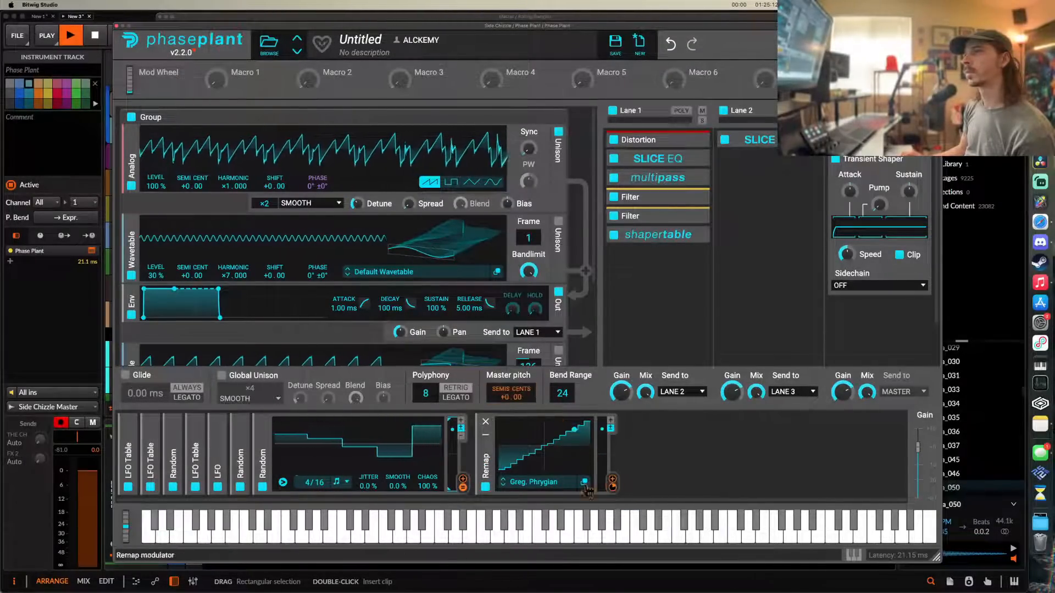
- Play the Phase Plant clip from the start of the arrangement and reopen the Phase Plant window
{"action": "left_click", "coordinate": [118, 27]}
{"action": "left_click", "coordinate": [310, 135]}
{"action": "scroll", "coordinate": [310, 130], "scroll_direction": "up", "scroll_amount": 5}
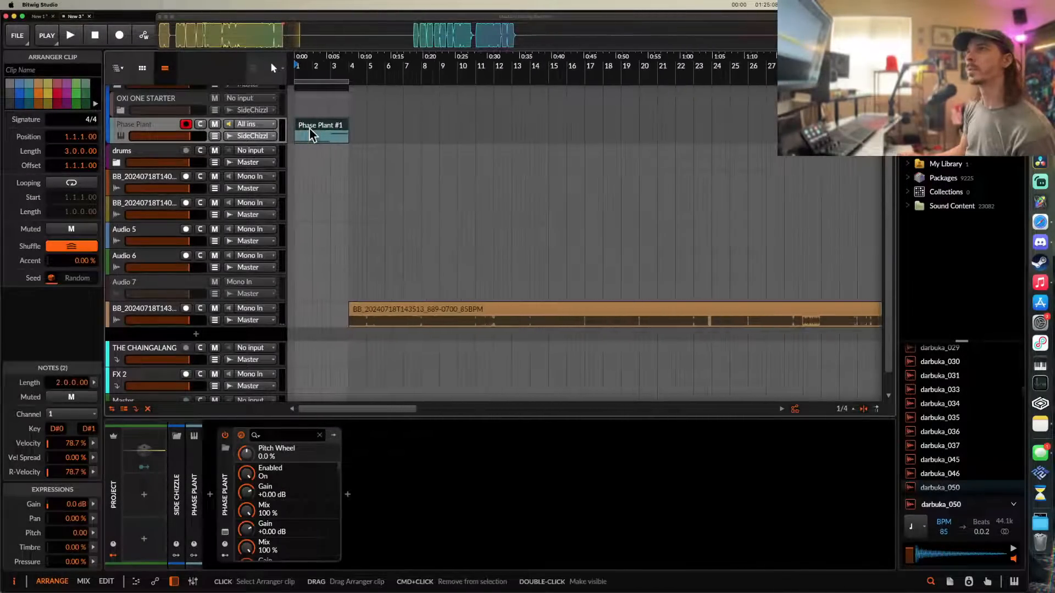
{"action": "key", "text": "space"}
{"action": "left_click", "coordinate": [136, 130]}
{"action": "left_click", "coordinate": [136, 133]}
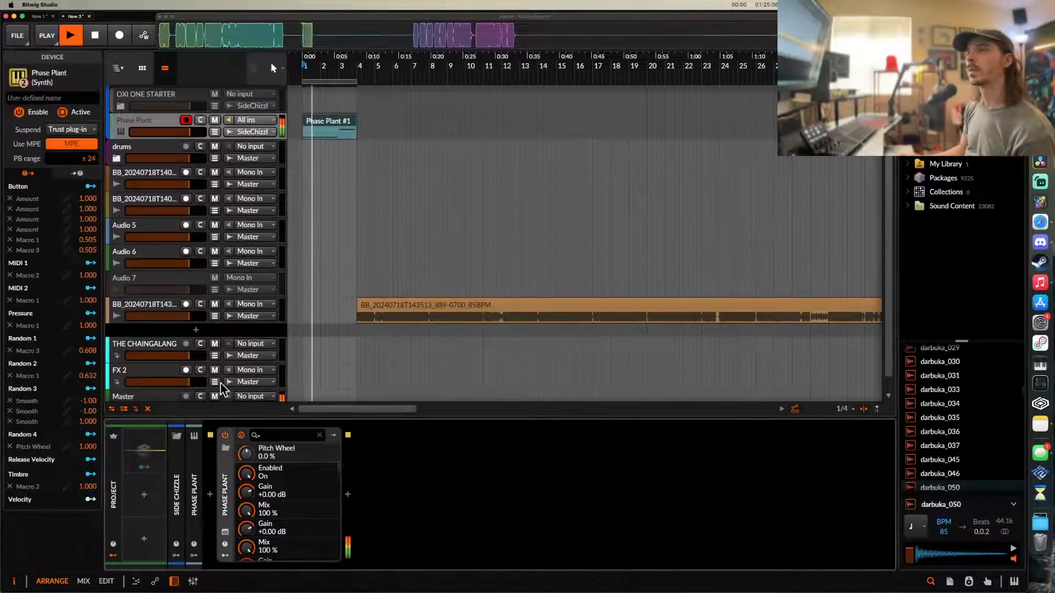
{"action": "left_click", "coordinate": [226, 533]}
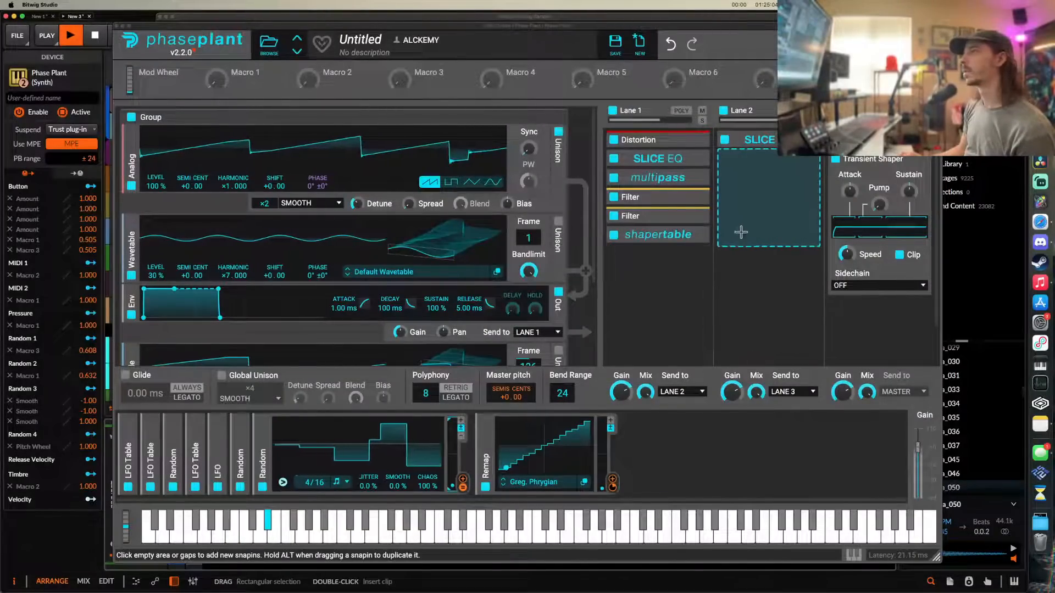
- Add a Dual Delay after the Shaper Table in Lane 1, collapse it and bypass it
{"action": "left_click", "coordinate": [666, 258]}
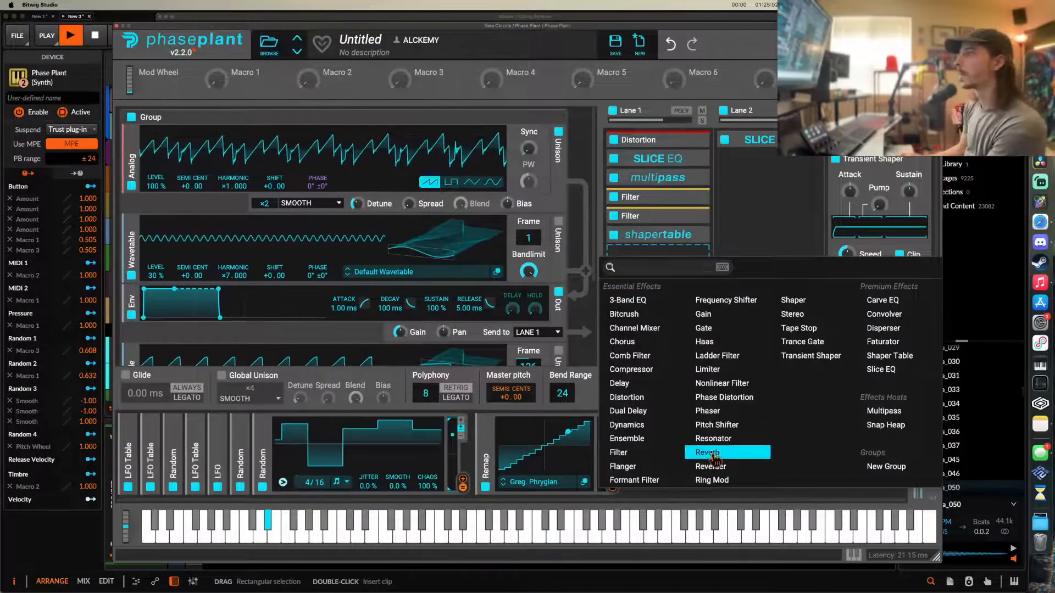
{"action": "left_click", "coordinate": [626, 411]}
{"action": "mouse_move", "coordinate": [657, 336]}
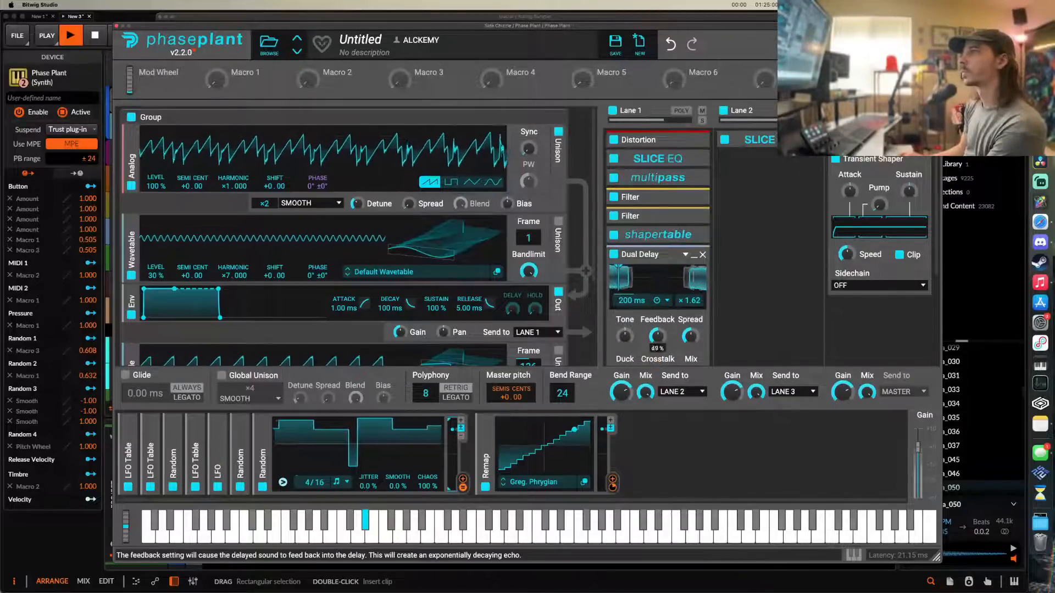
{"action": "left_click", "coordinate": [694, 255]}
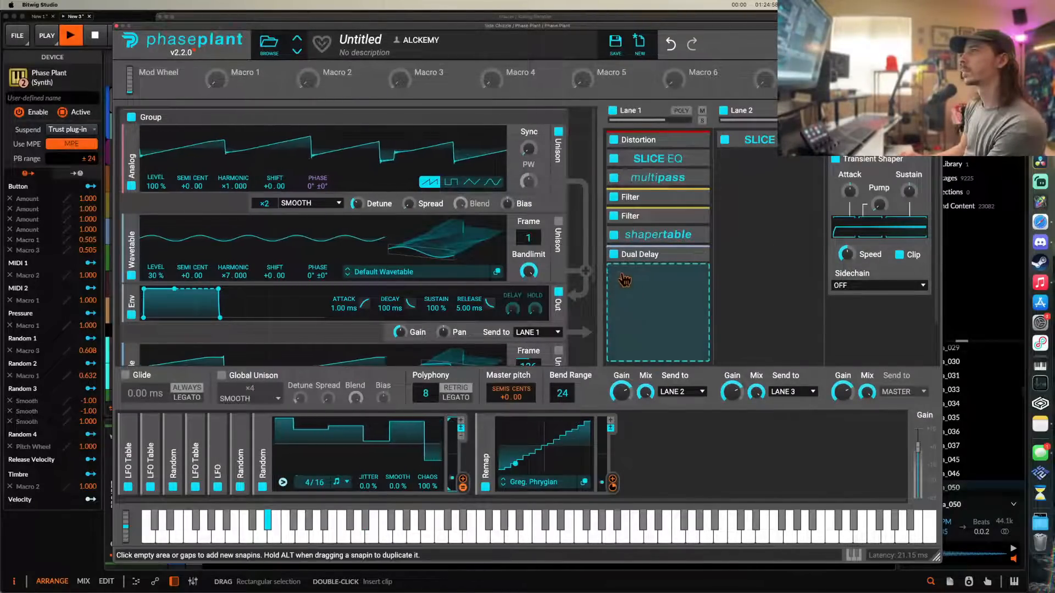
{"action": "left_click", "coordinate": [618, 259]}
- Try an Ensemble effect after the bypassed Dual Delay in Lane 1 and remove it again
{"action": "left_click", "coordinate": [641, 280]}
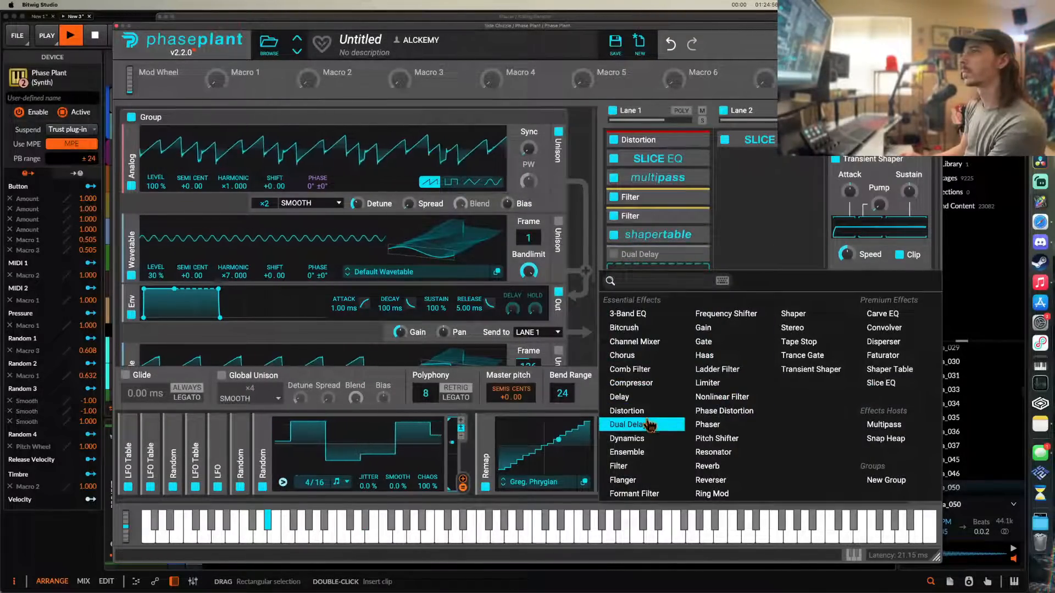
{"action": "left_click", "coordinate": [626, 452]}
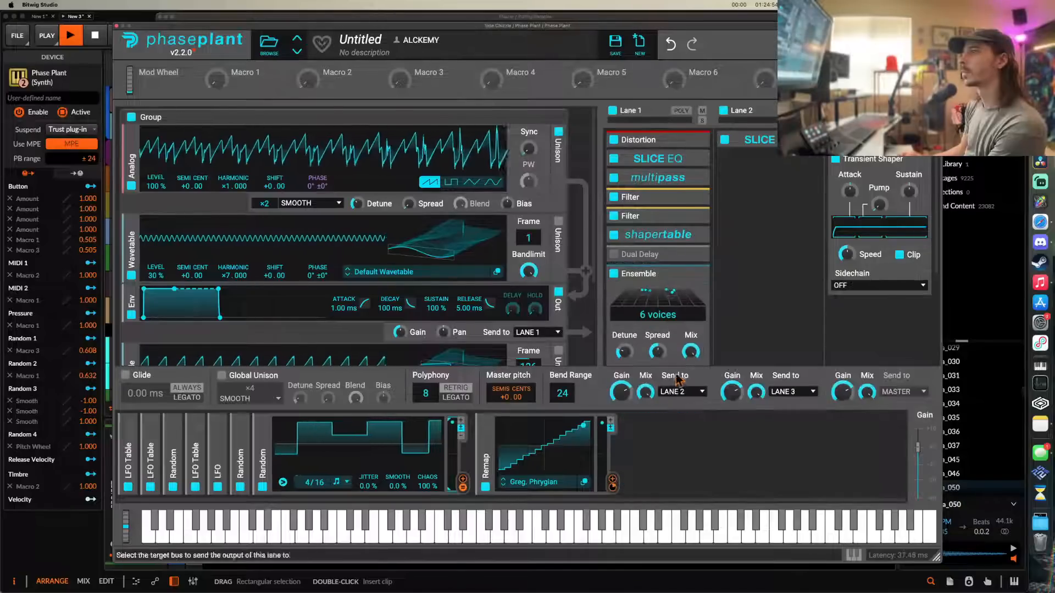
{"action": "scroll", "coordinate": [659, 274], "scroll_direction": "down", "scroll_amount": 5}
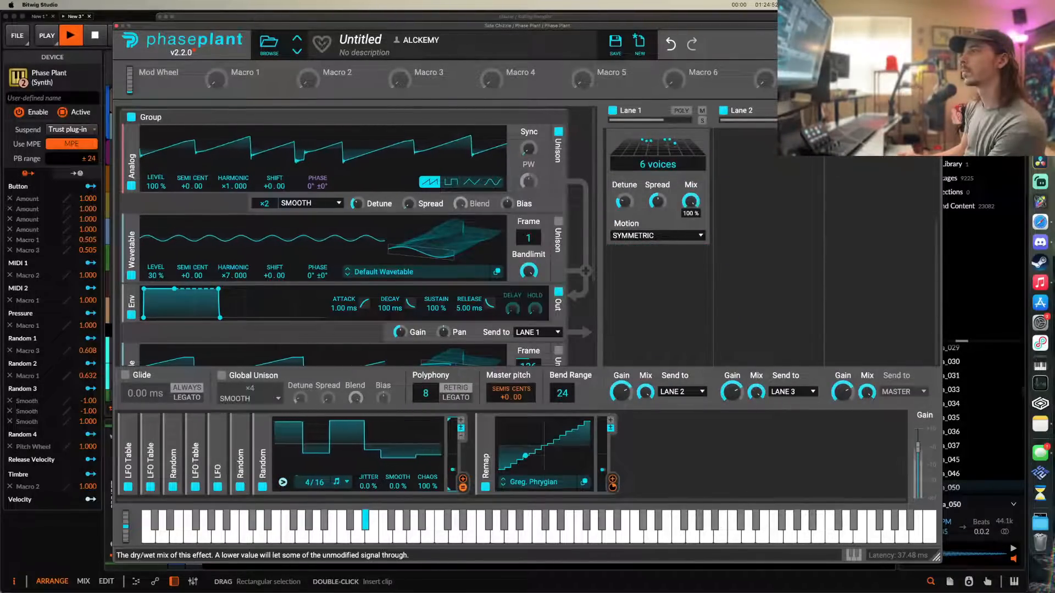
{"action": "scroll", "coordinate": [691, 206], "scroll_direction": "up", "scroll_amount": 5}
{"action": "scroll", "coordinate": [691, 206], "scroll_direction": "down", "scroll_amount": 2}
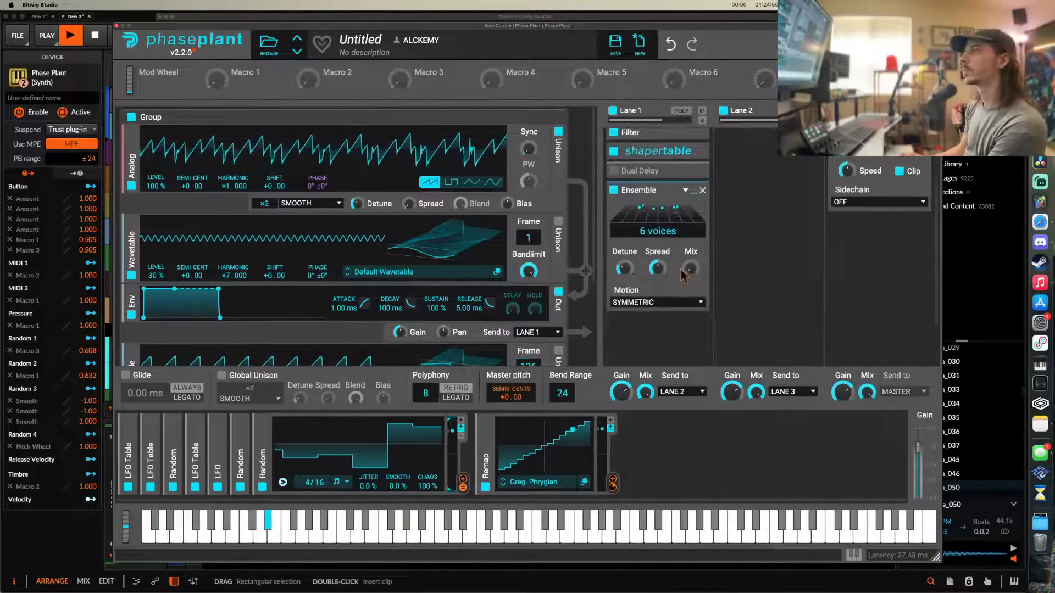
{"action": "left_click", "coordinate": [702, 190]}
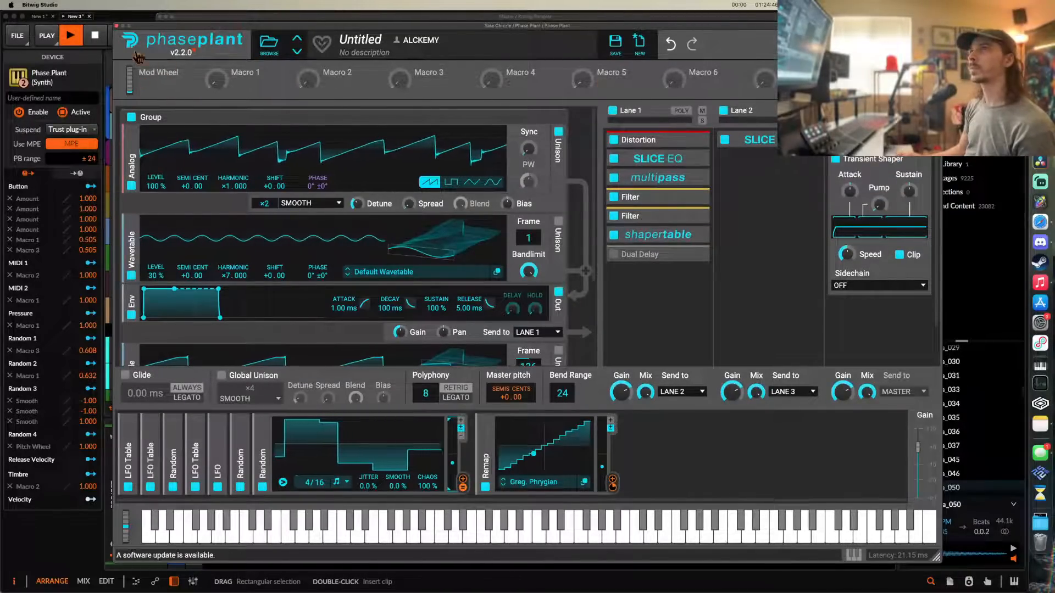
- Stop playback and place the newly captured master recording on a new audio track below the last one, at about bar 41
{"action": "left_click", "coordinate": [117, 26]}
{"action": "key", "text": "space"}
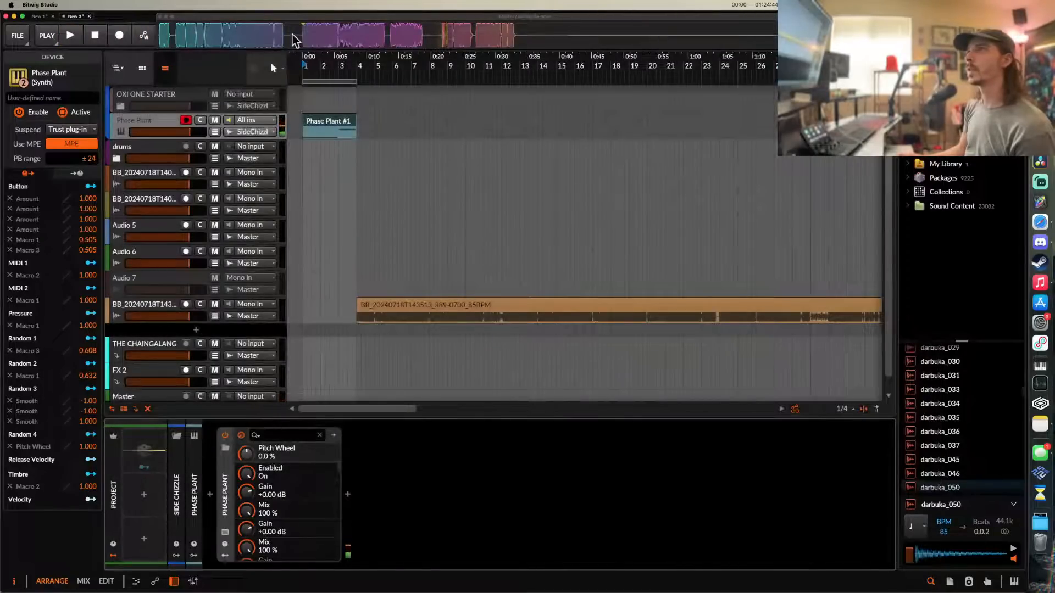
{"action": "left_click_drag", "start_coordinate": [428, 37], "coordinate": [547, 340]}
{"action": "scroll", "coordinate": [361, 228], "scroll_direction": "down", "scroll_amount": 3}
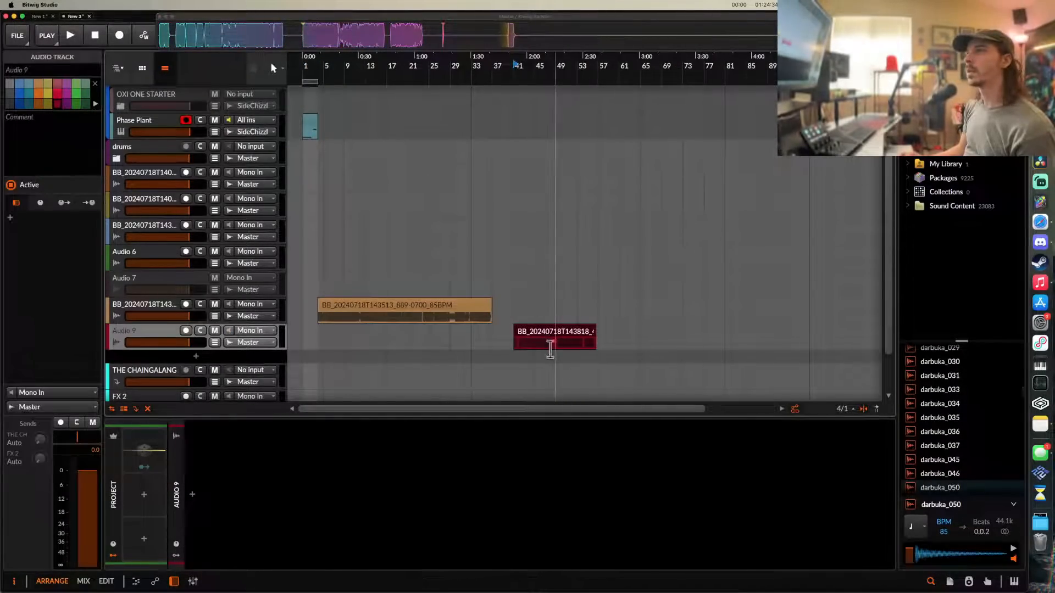
- Select the Phase Plant clip at the arrangement start and reopen the Phase Plant window from its track
{"action": "left_click", "coordinate": [306, 131]}
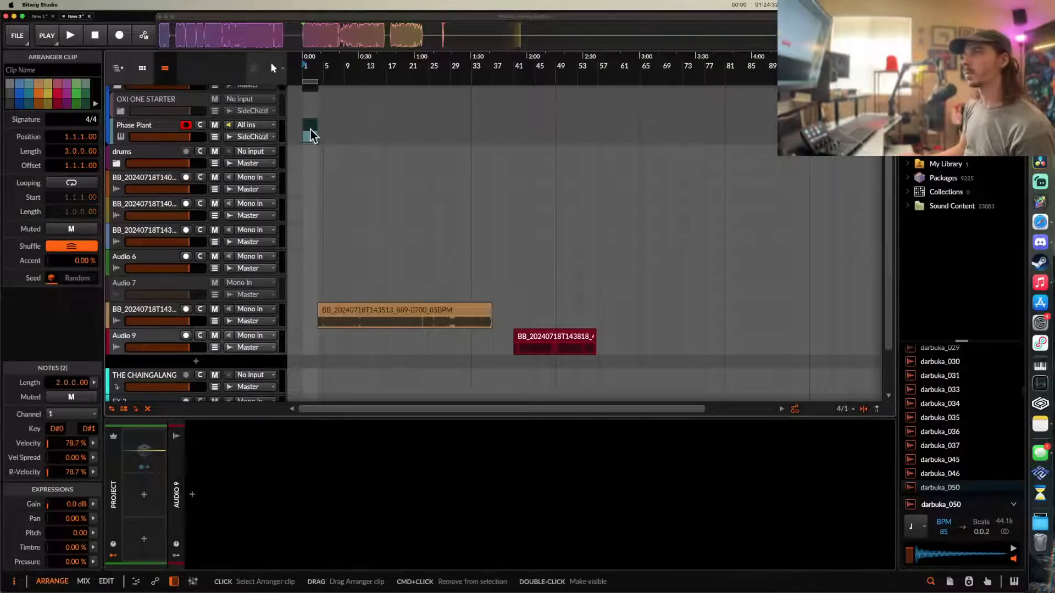
{"action": "scroll", "coordinate": [310, 138], "scroll_direction": "up", "scroll_amount": 2}
{"action": "scroll", "coordinate": [307, 138], "scroll_direction": "up", "scroll_amount": 3}
{"action": "left_click", "coordinate": [141, 132]}
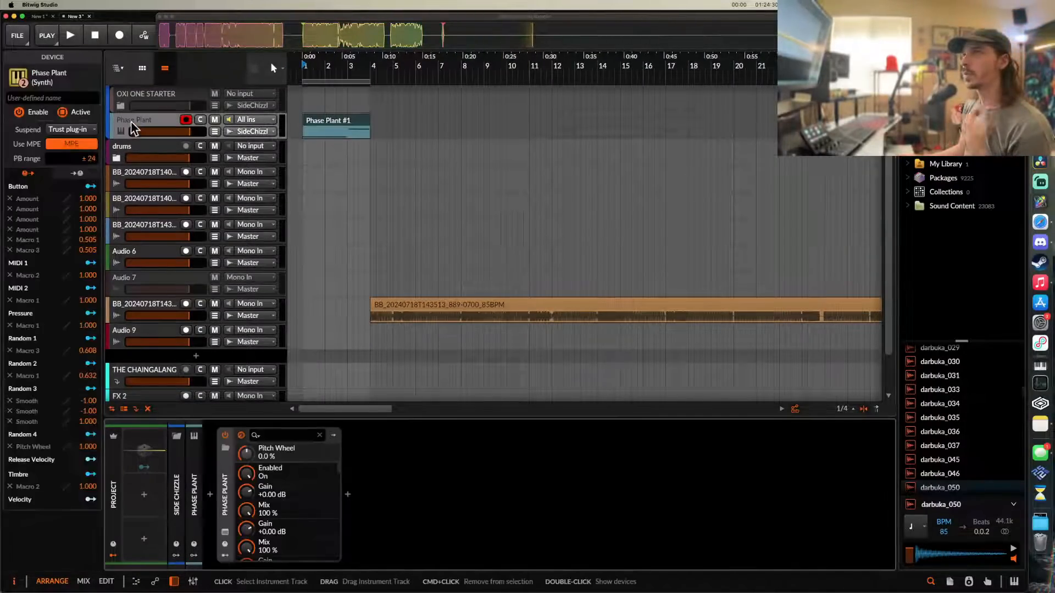
{"action": "left_click", "coordinate": [225, 532]}
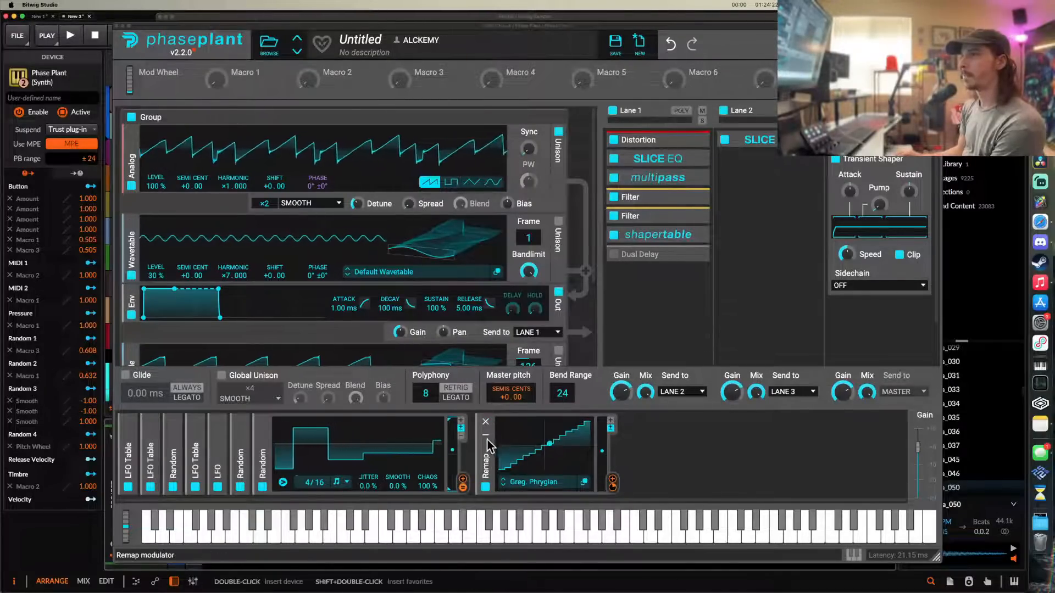
- Collapse the newest Random modulator and the Remap modulator
{"action": "left_click", "coordinate": [485, 434]}
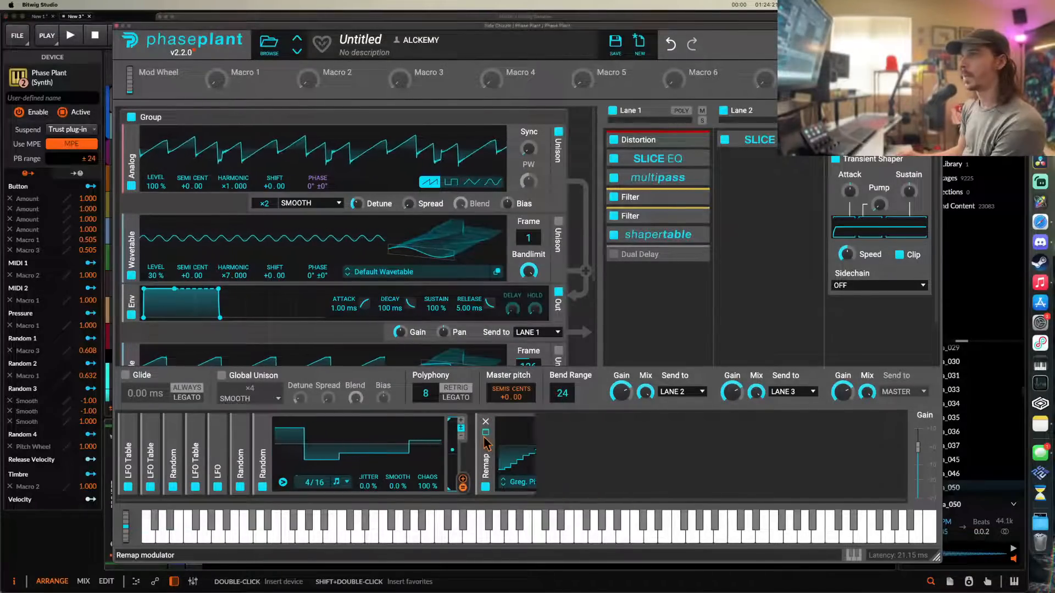
{"action": "left_click", "coordinate": [263, 437]}
{"action": "left_click", "coordinate": [285, 433]}
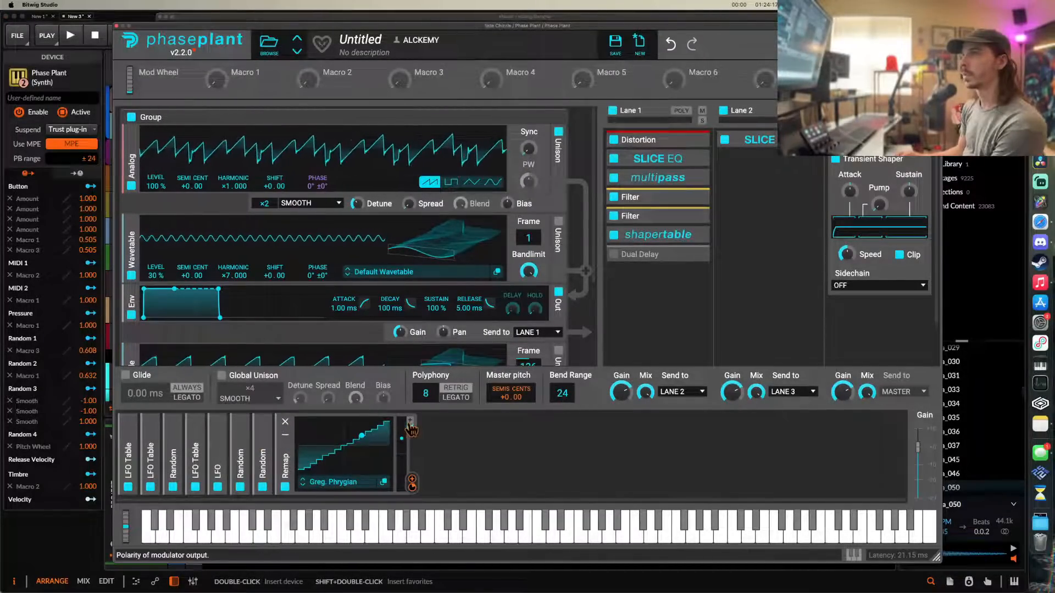
{"action": "left_click", "coordinate": [285, 435]}
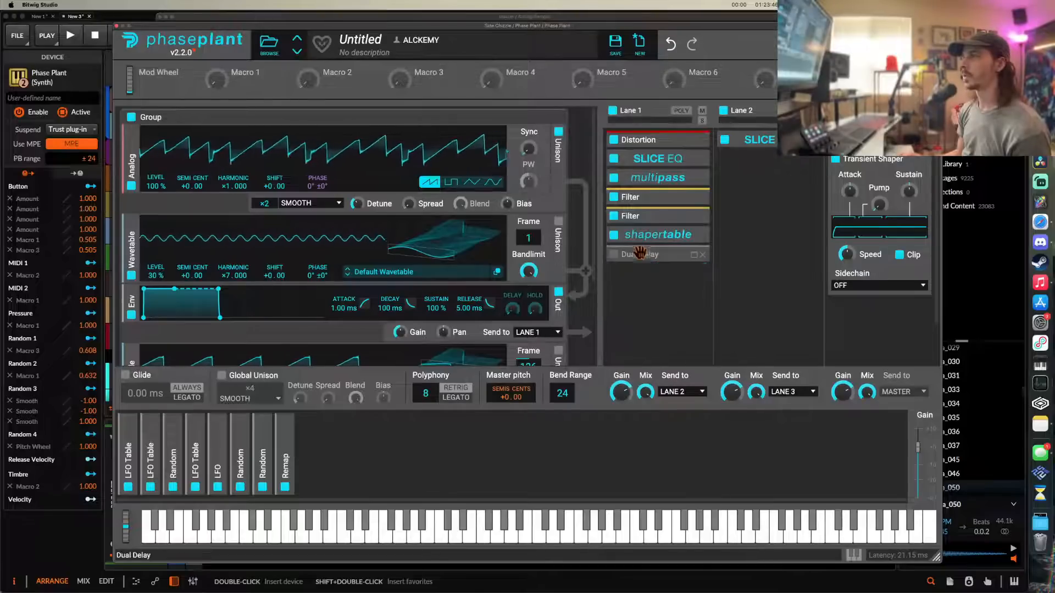
- Start playback and try a Limiter after the bypassed Dual Delay in Lane 1
{"action": "key", "text": "space"}
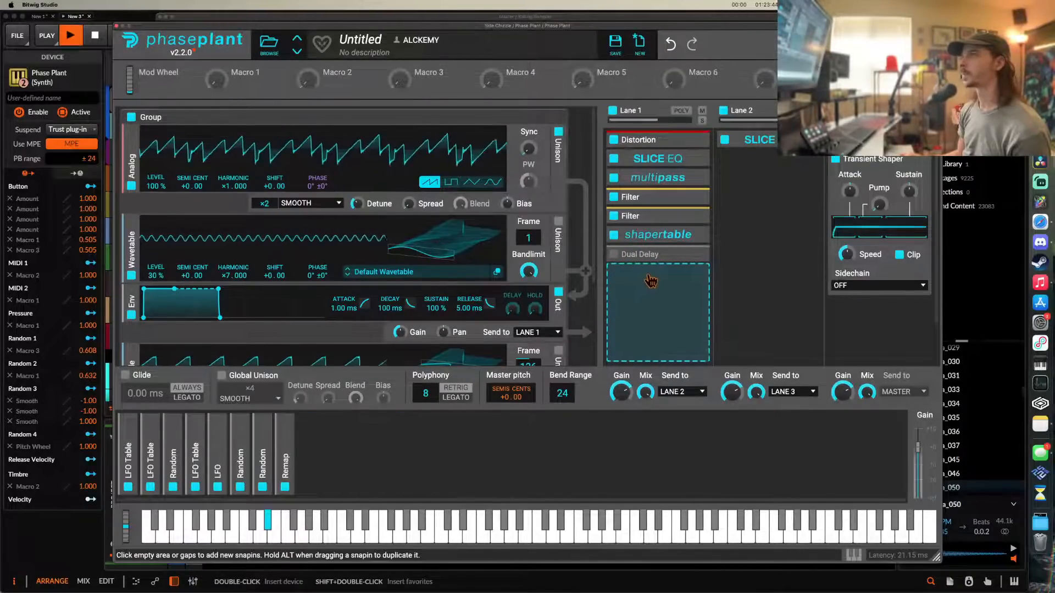
{"action": "left_click", "coordinate": [642, 284]}
{"action": "left_click", "coordinate": [730, 394]}
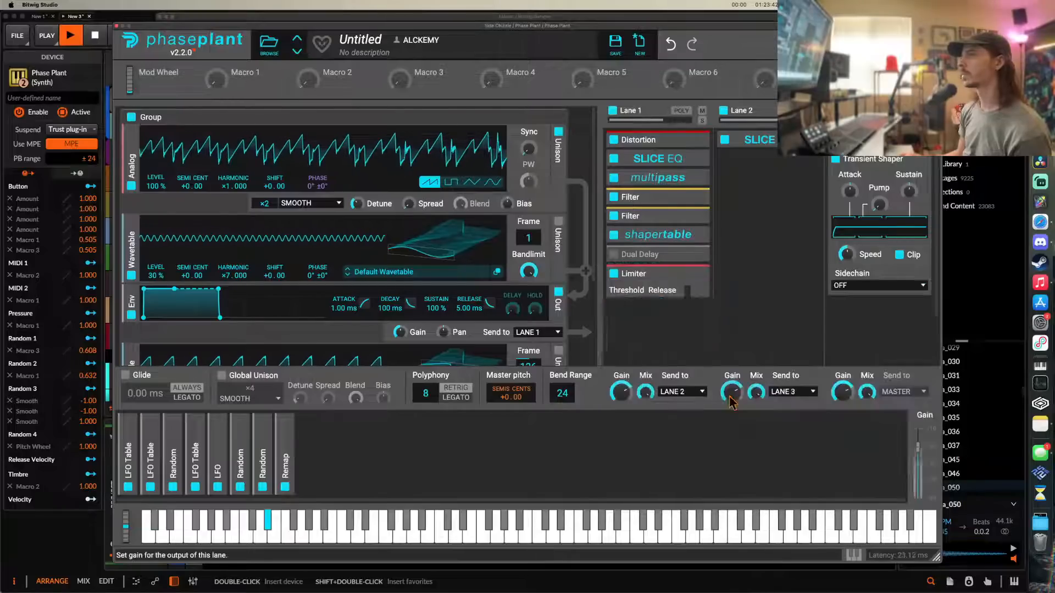
- Add a Snap Heap effects host after the bypassed Dual Delay in Lane 1
{"action": "left_click", "coordinate": [660, 281]}
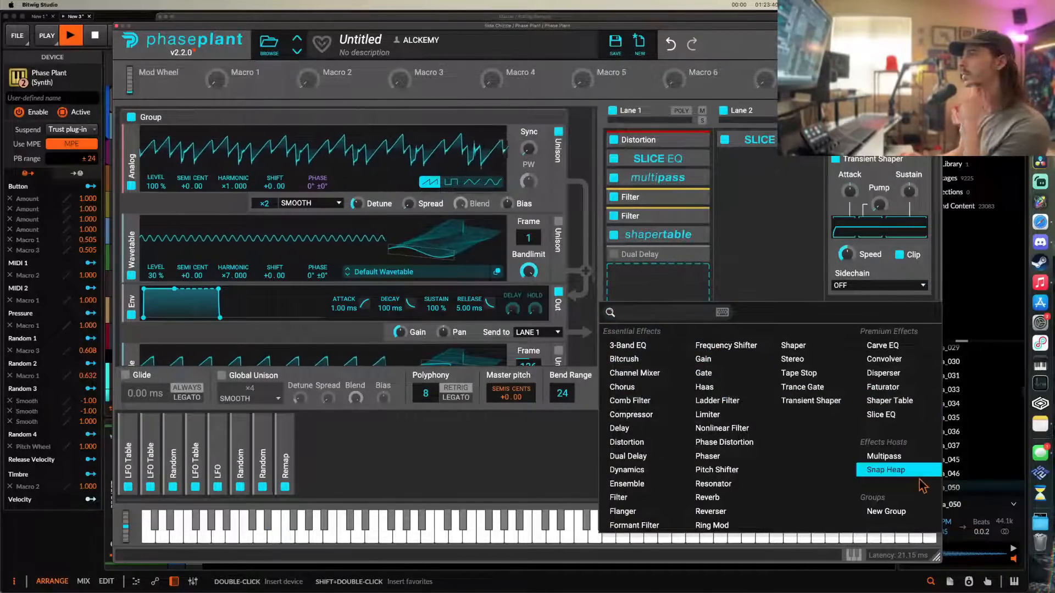
{"action": "left_click", "coordinate": [907, 474]}
{"action": "key", "text": "space"}
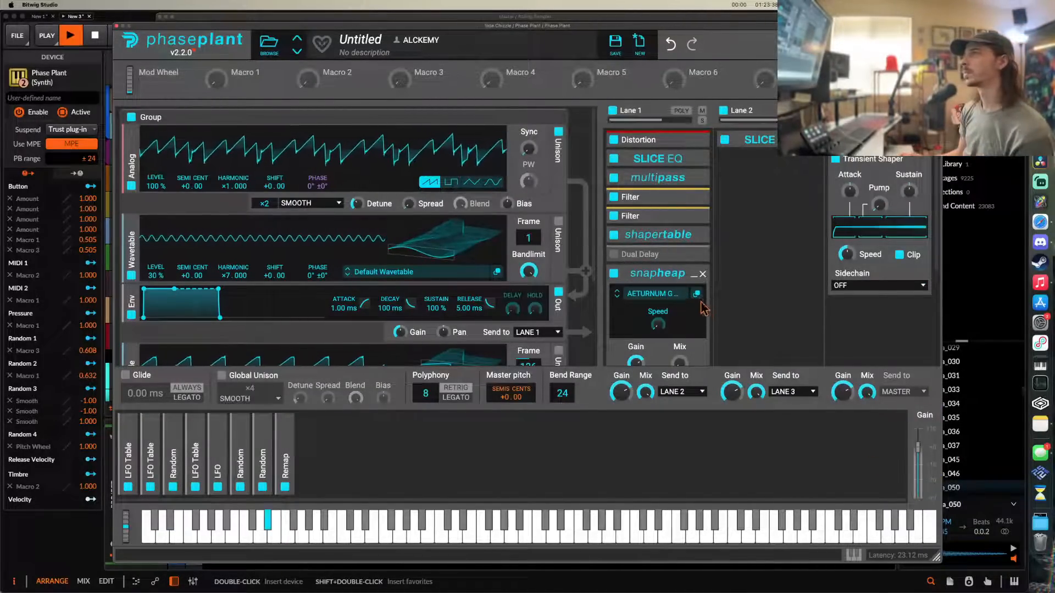
- Open the Snap Heap editor and add a Delay modulated by FX 1 to Serial Bus 1
{"action": "left_click", "coordinate": [696, 293]}
{"action": "left_click_drag", "start_coordinate": [593, 319], "coordinate": [572, 134]}
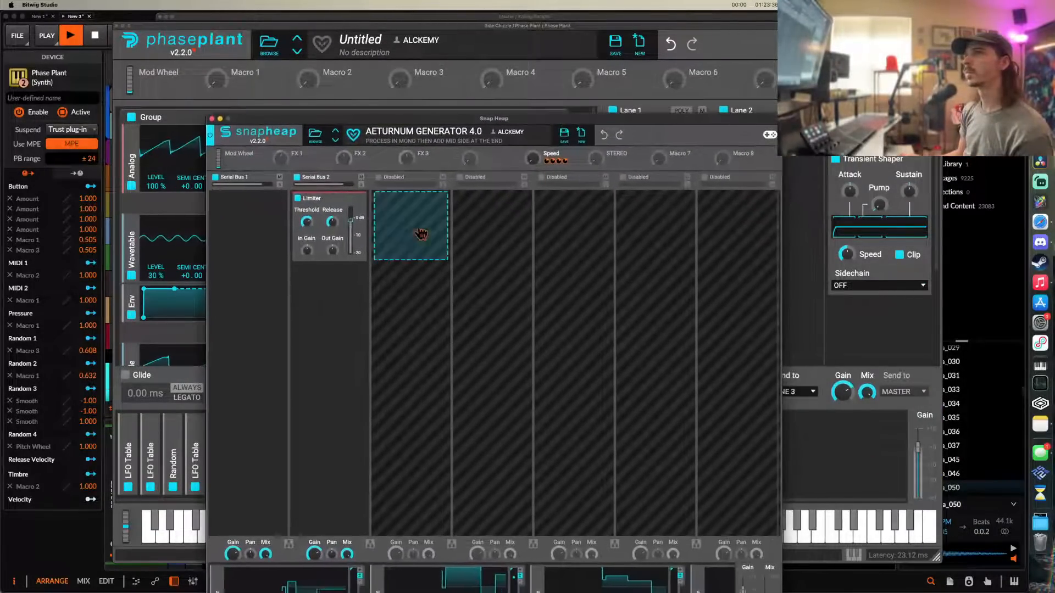
{"action": "left_click", "coordinate": [273, 234]}
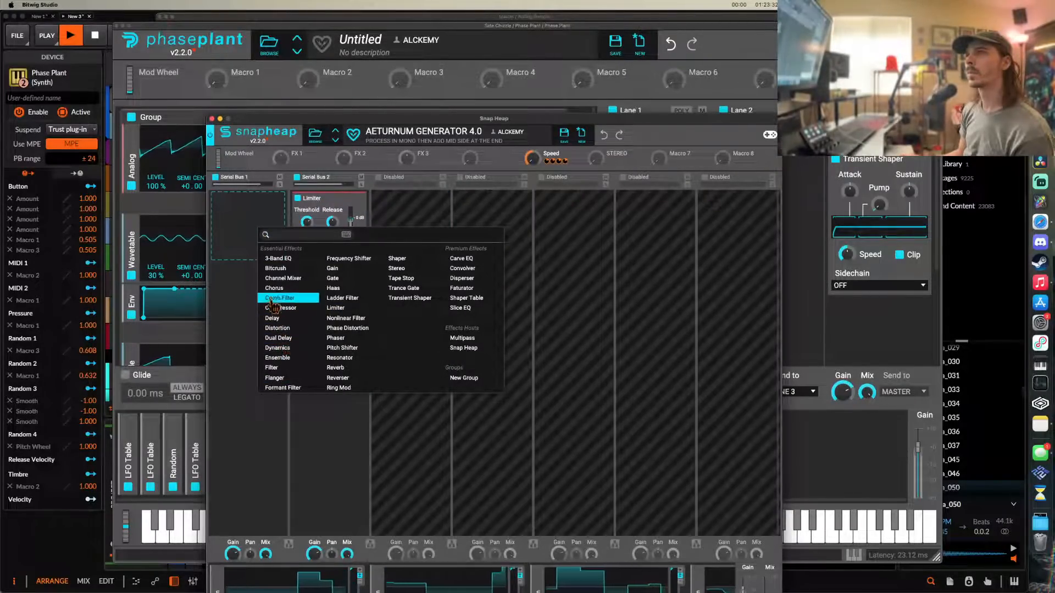
{"action": "left_click", "coordinate": [280, 319]}
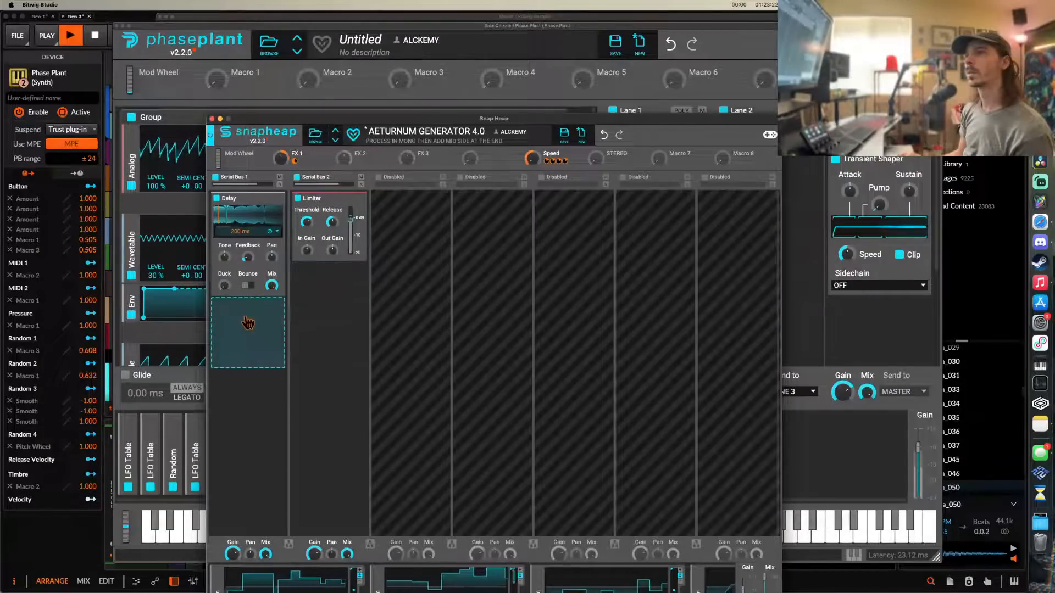
- Add a Disperser below the Delay with its Amount modulated by FX 2, followed by a Phaser
{"action": "left_click", "coordinate": [247, 324]}
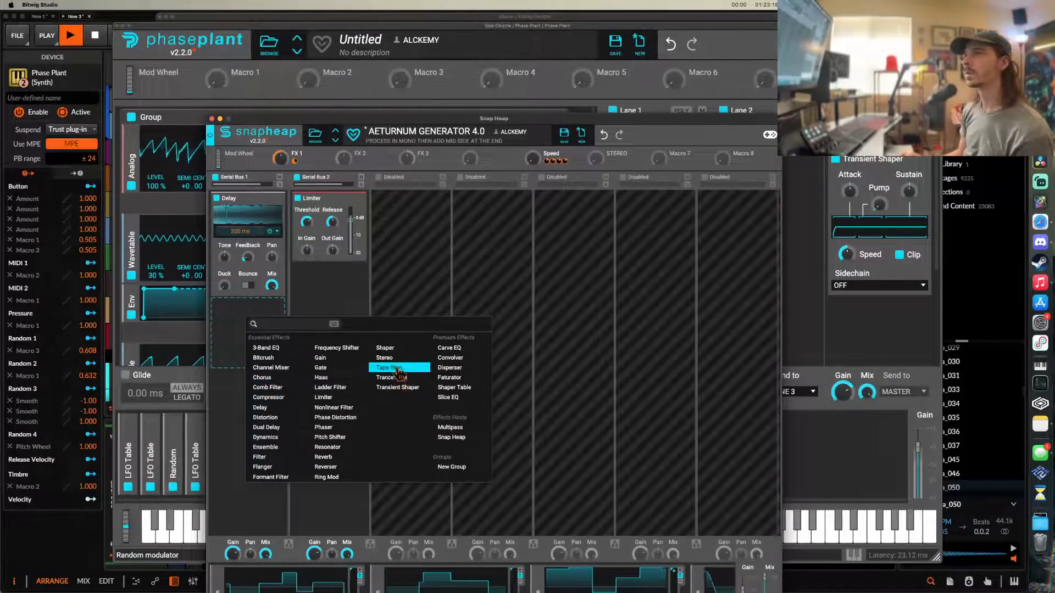
{"action": "left_click", "coordinate": [450, 368]}
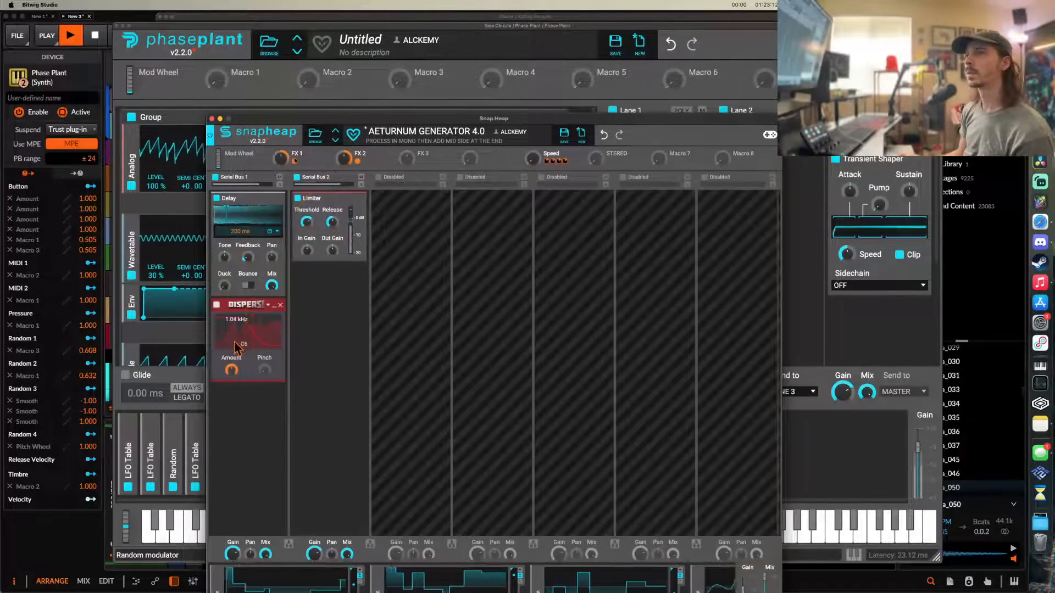
{"action": "left_click", "coordinate": [254, 402]}
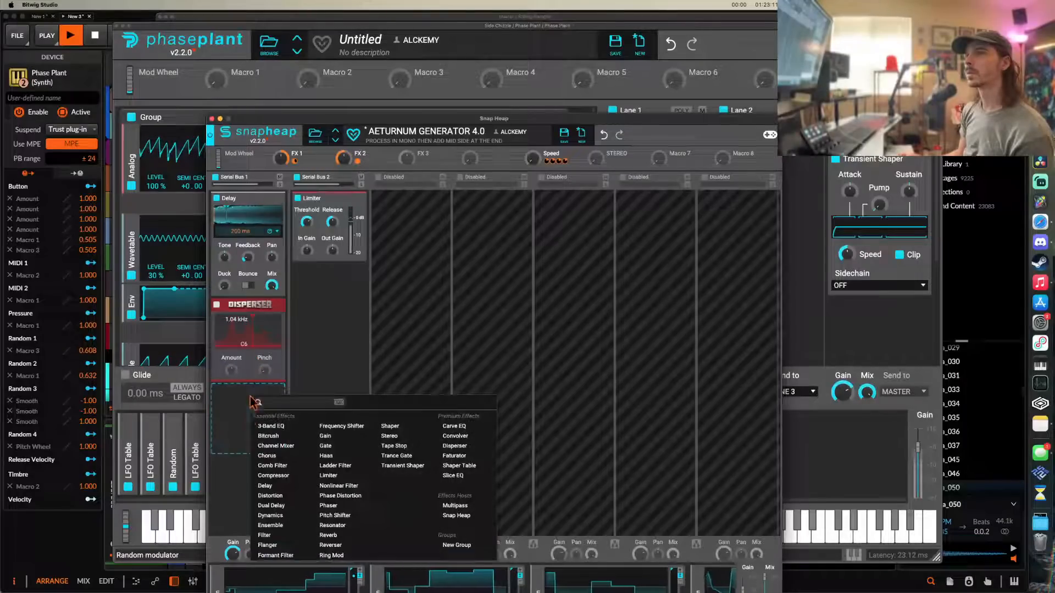
{"action": "left_click", "coordinate": [335, 506]}
- Modulate the Phaser's Cutoff and Spread with FX 3 and its Mix with FX 1
{"action": "left_click", "coordinate": [420, 163]}
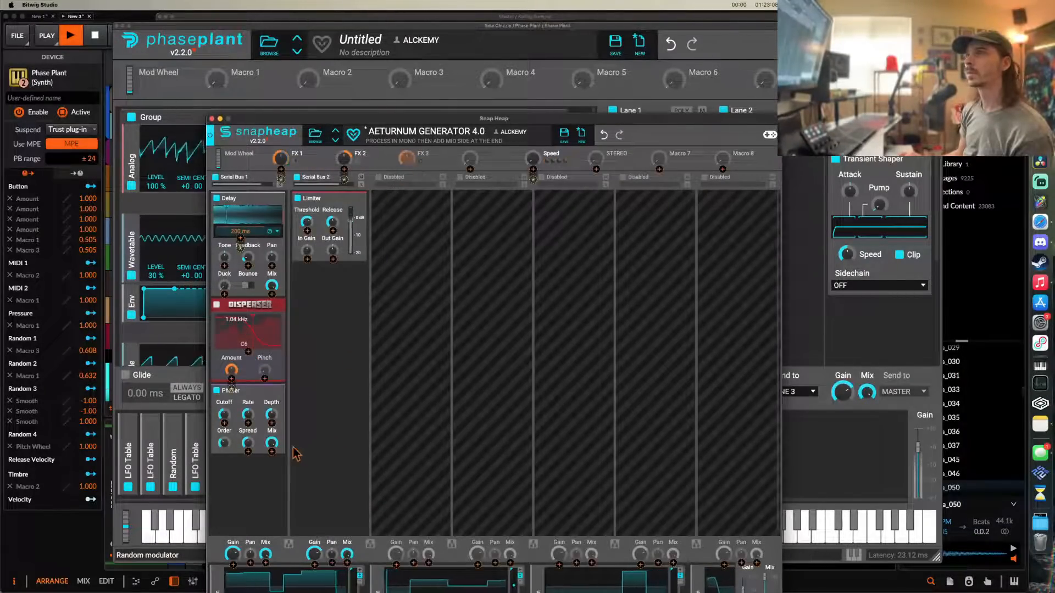
{"action": "left_click_drag", "start_coordinate": [225, 430], "coordinate": [225, 429]}
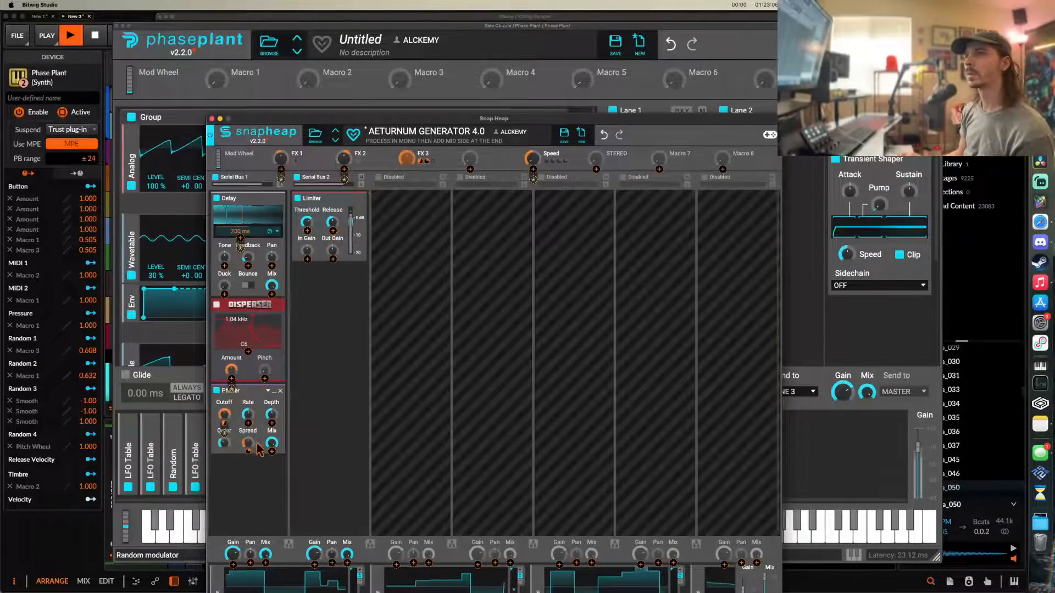
{"action": "left_click", "coordinate": [292, 170]}
{"action": "left_click", "coordinate": [304, 163]}
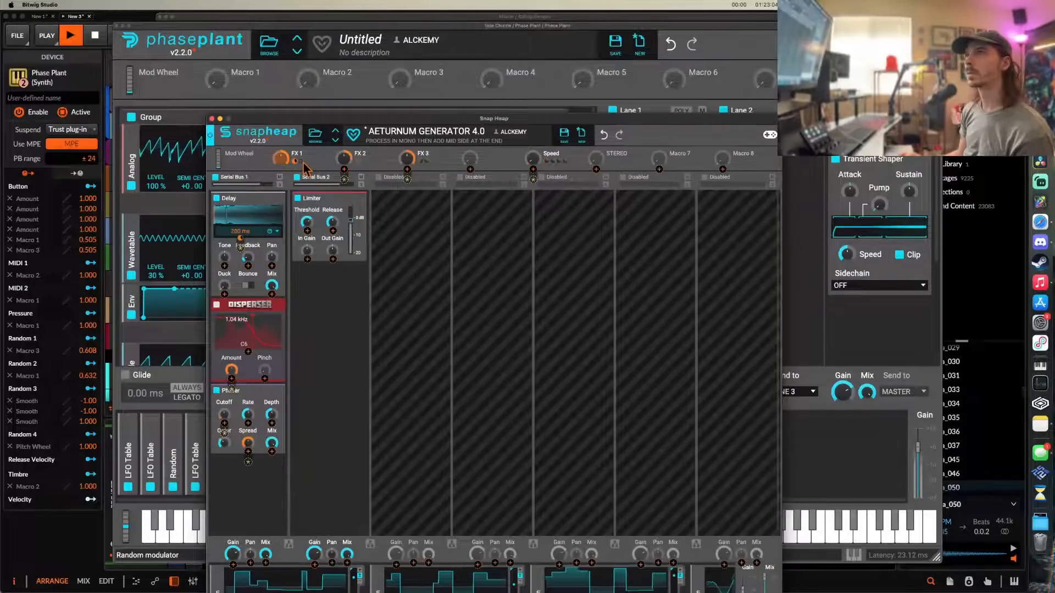
{"action": "left_click", "coordinate": [269, 405]}
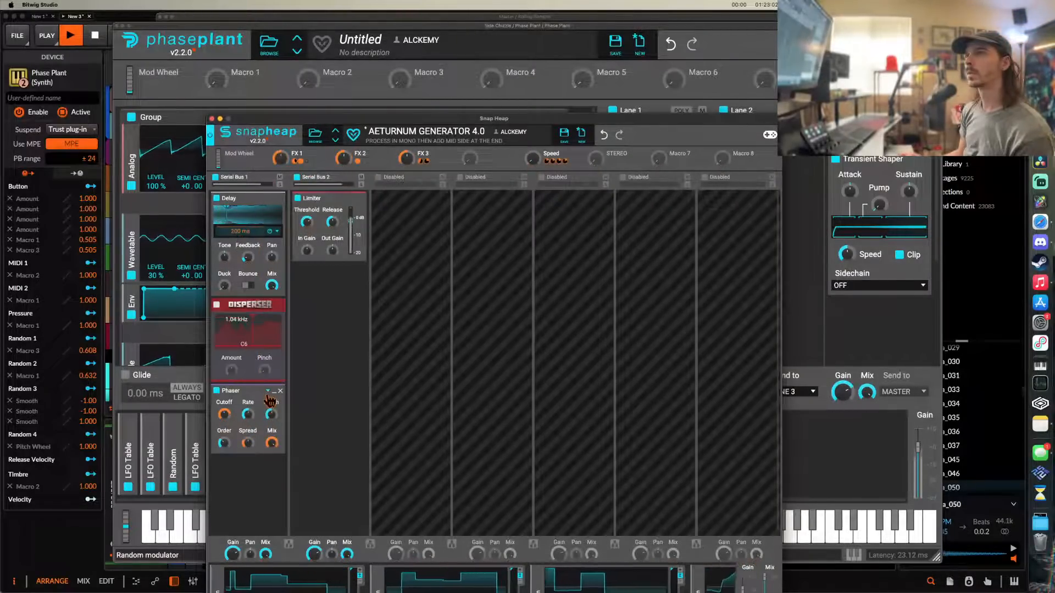
- Collapse the Phaser, add a Slice EQ below it and open the Slice EQ editor
{"action": "left_click", "coordinate": [274, 392]}
{"action": "left_click", "coordinate": [257, 408]}
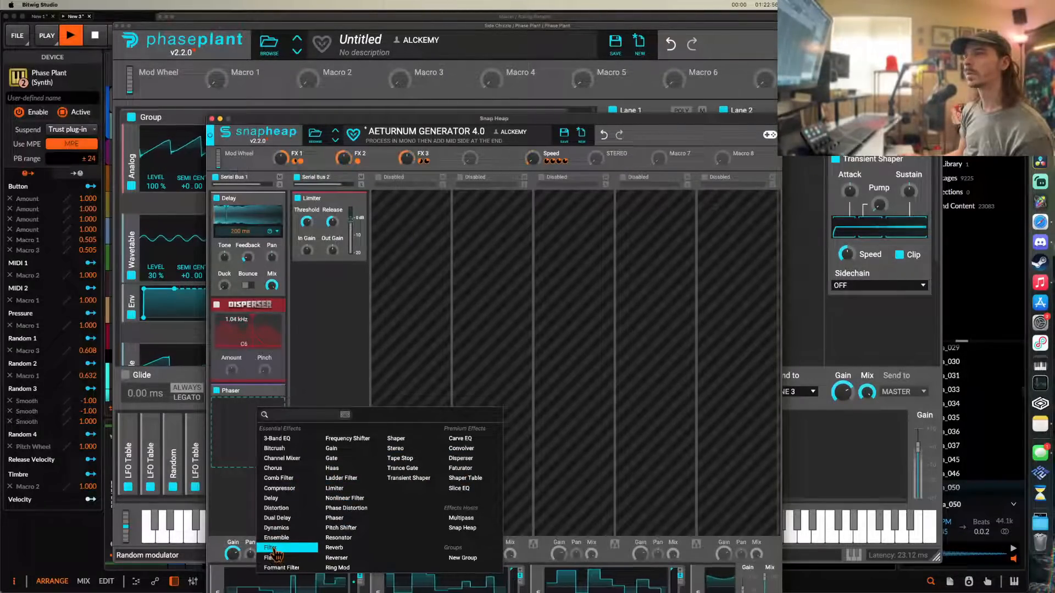
{"action": "left_click", "coordinate": [457, 489]}
{"action": "left_click", "coordinate": [276, 419]}
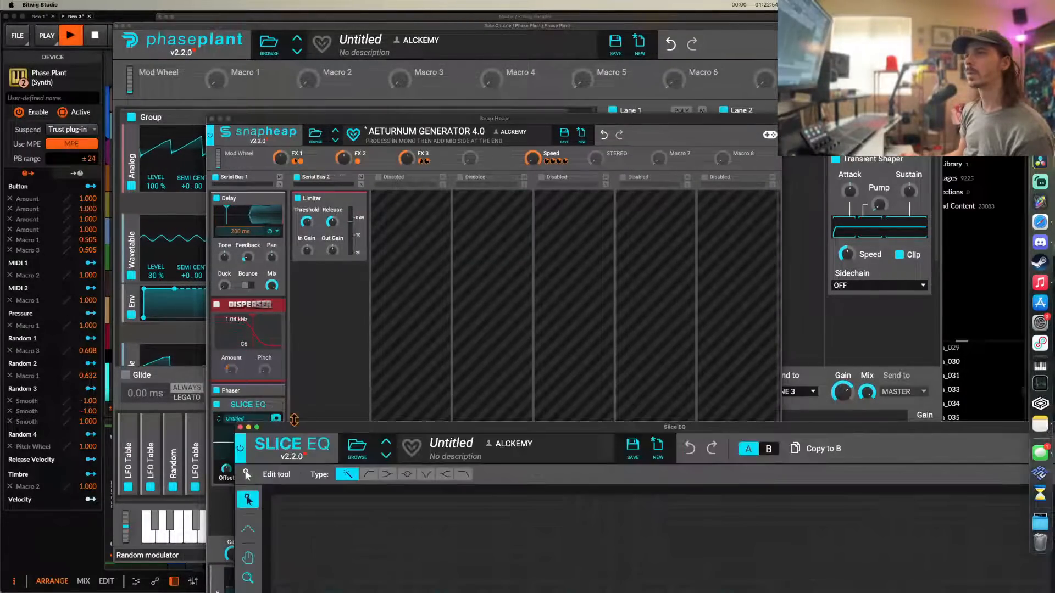
{"action": "left_click_drag", "start_coordinate": [329, 434], "coordinate": [193, 119]}
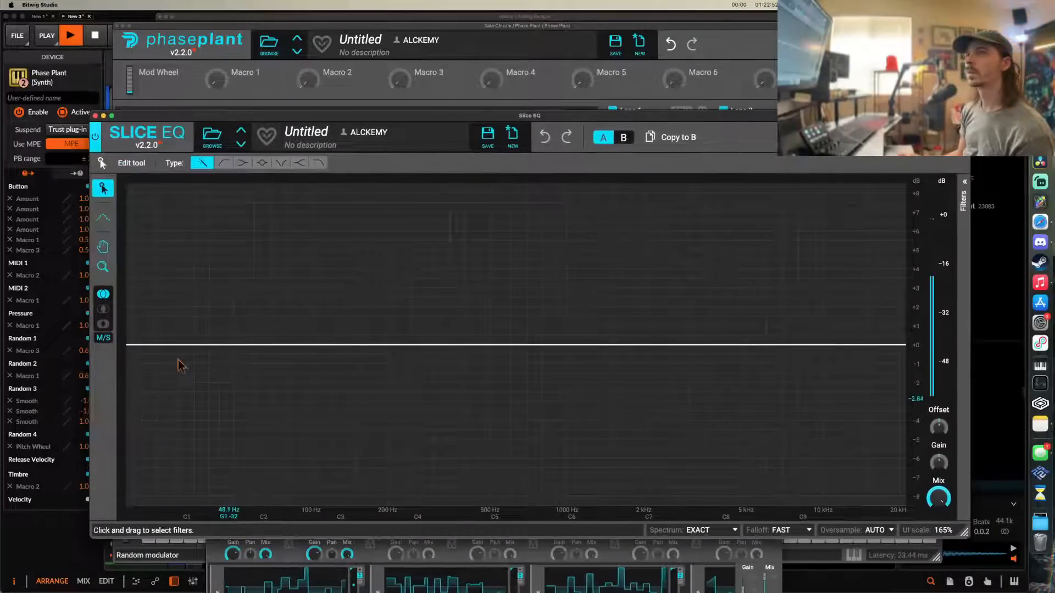
- Shape the Slice EQ curve with a resonant low cut at about 65 Hz and a high cut at about 497 Hz
{"action": "left_click", "coordinate": [224, 162]}
{"action": "left_click_drag", "start_coordinate": [149, 388], "coordinate": [266, 324]}
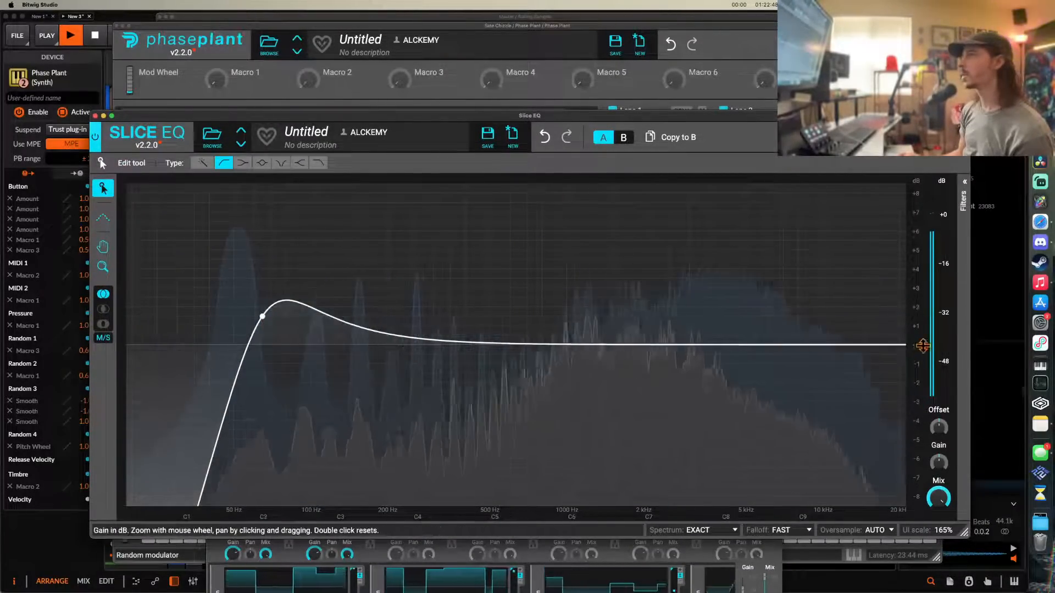
{"action": "left_click_drag", "start_coordinate": [903, 346], "coordinate": [901, 402]}
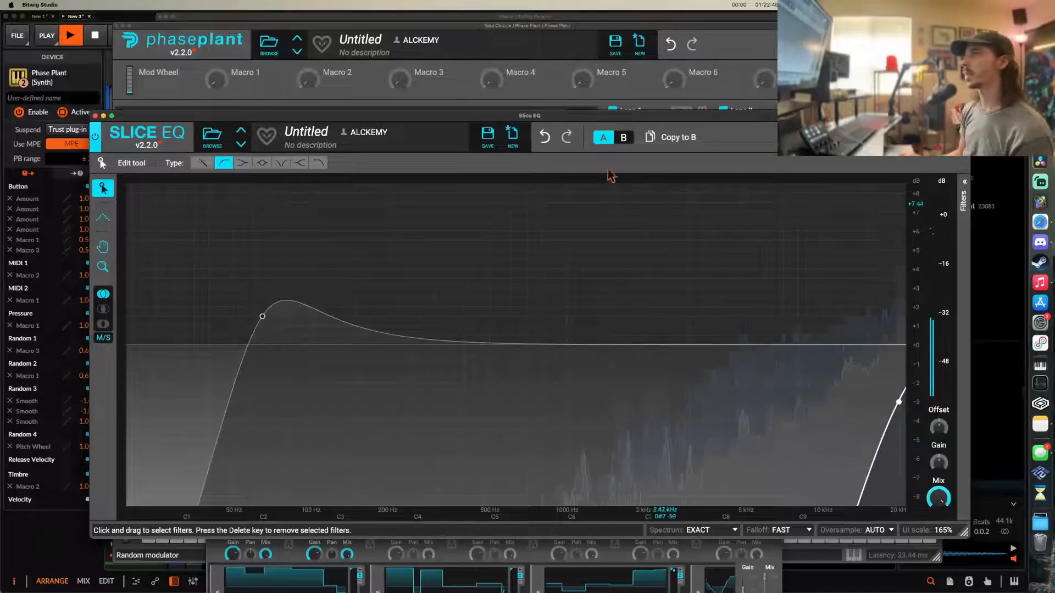
{"action": "left_click", "coordinate": [545, 137]}
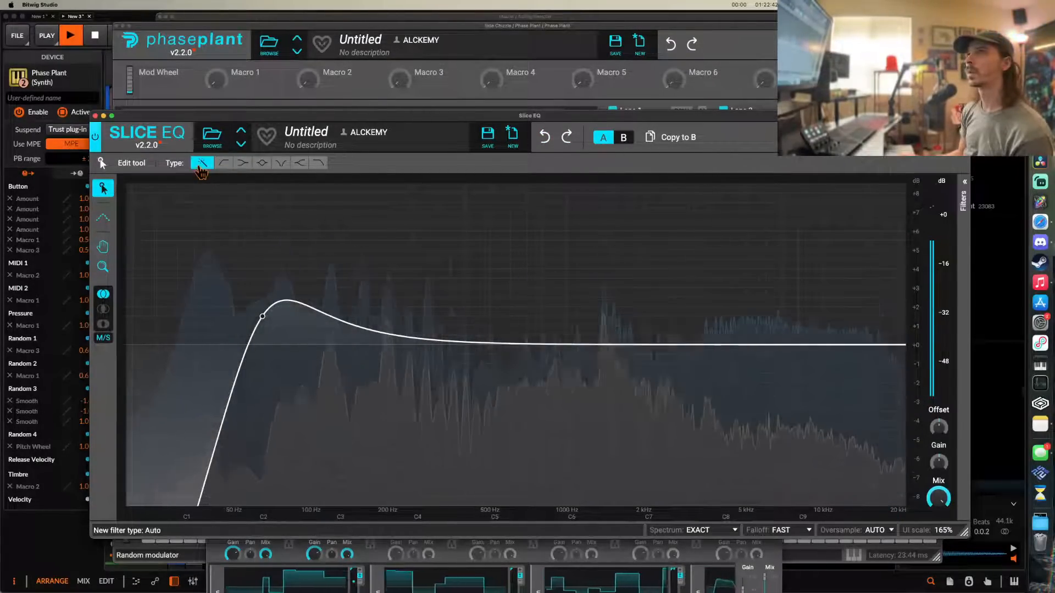
{"action": "left_click", "coordinate": [890, 350]}
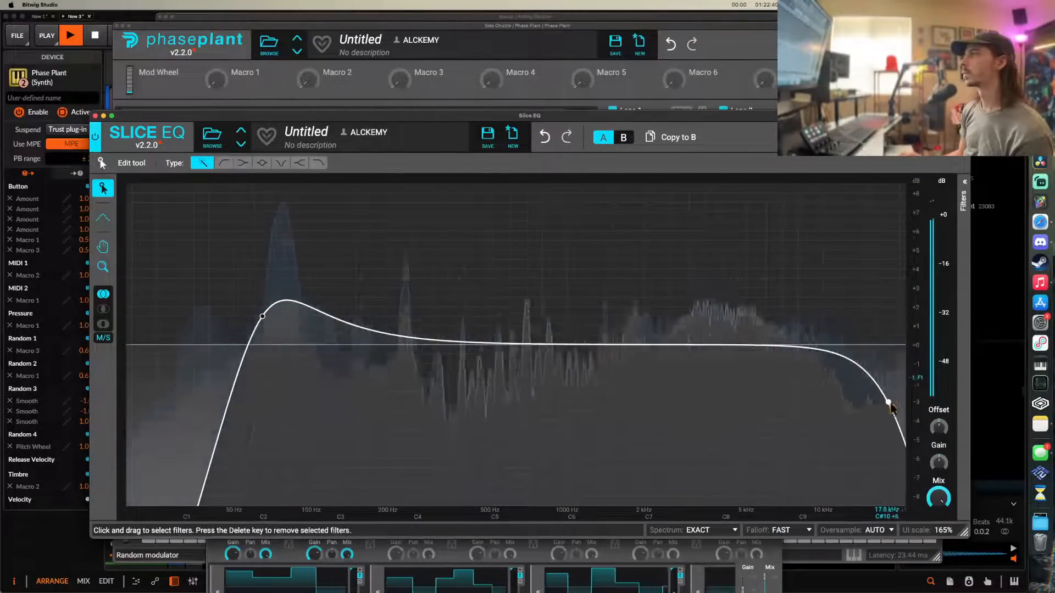
{"action": "left_click_drag", "start_coordinate": [891, 404], "coordinate": [489, 383]}
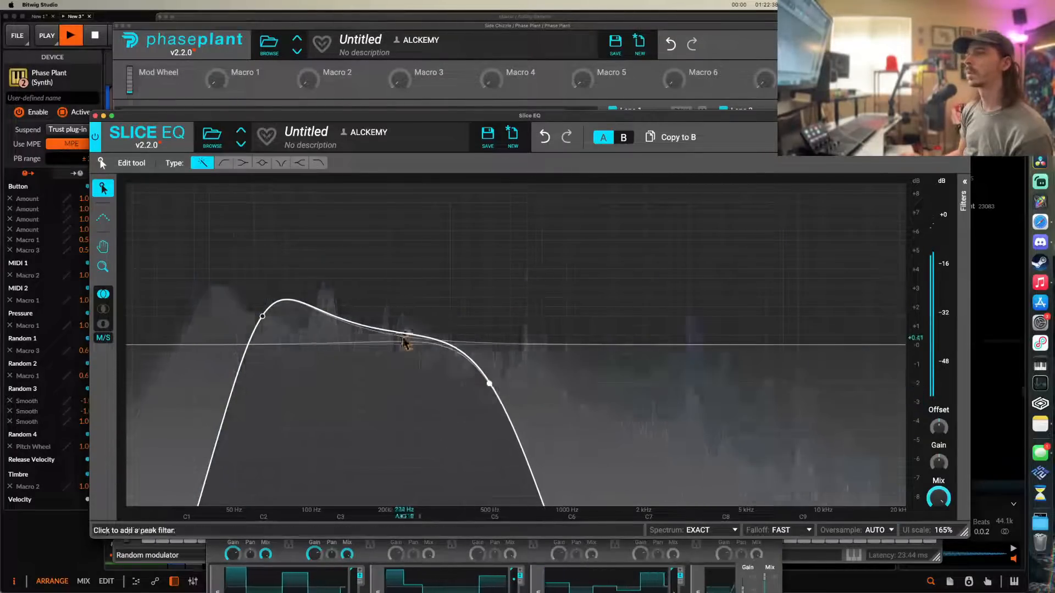
- Add narrow boosts at about 100, 152 and 279 Hz and a dip at about 205 Hz to the EQ curve
{"action": "left_click_drag", "start_coordinate": [393, 351], "coordinate": [314, 275]}
{"action": "scroll", "coordinate": [313, 273], "scroll_direction": "up", "scroll_amount": 5}
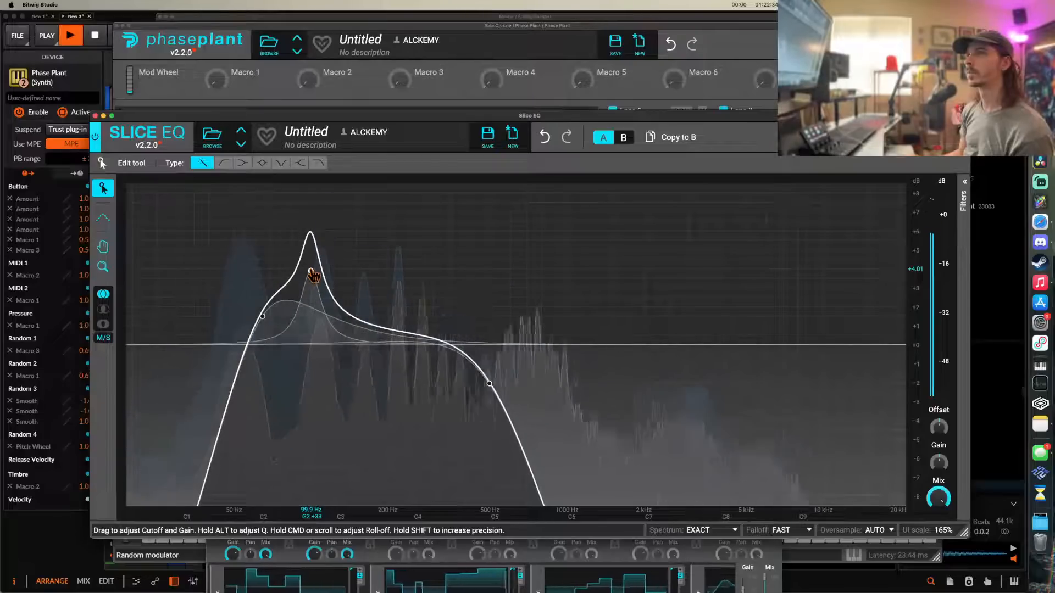
{"action": "left_click_drag", "start_coordinate": [392, 349], "coordinate": [396, 400]}
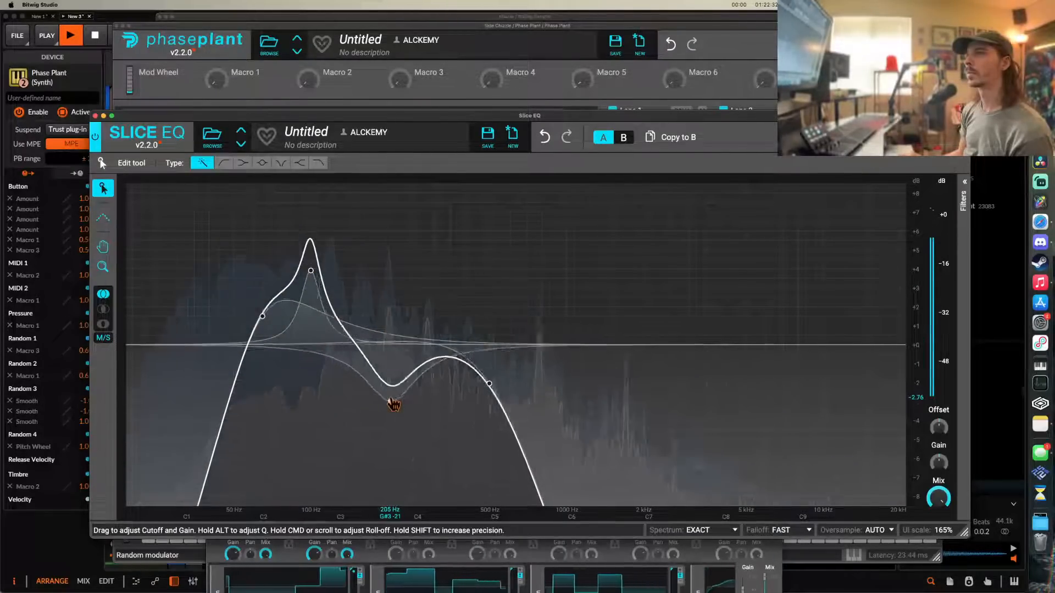
{"action": "scroll", "coordinate": [396, 407], "scroll_direction": "up", "scroll_amount": 3}
{"action": "left_click_drag", "start_coordinate": [361, 349], "coordinate": [358, 299]}
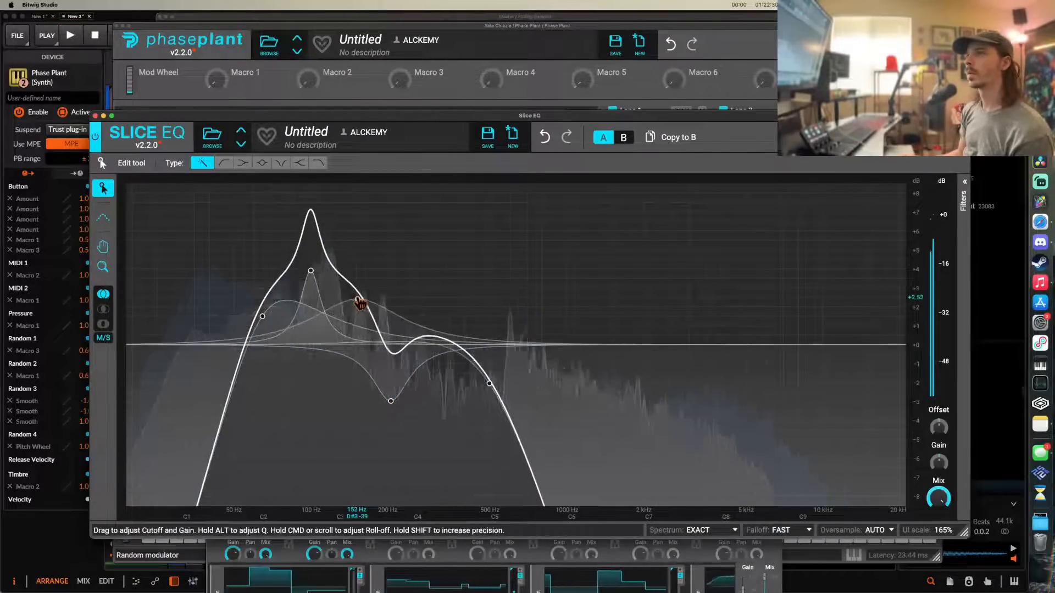
{"action": "left_click_drag", "start_coordinate": [438, 360], "coordinate": [428, 321]}
{"action": "scroll", "coordinate": [427, 321], "scroll_direction": "up", "scroll_amount": 3}
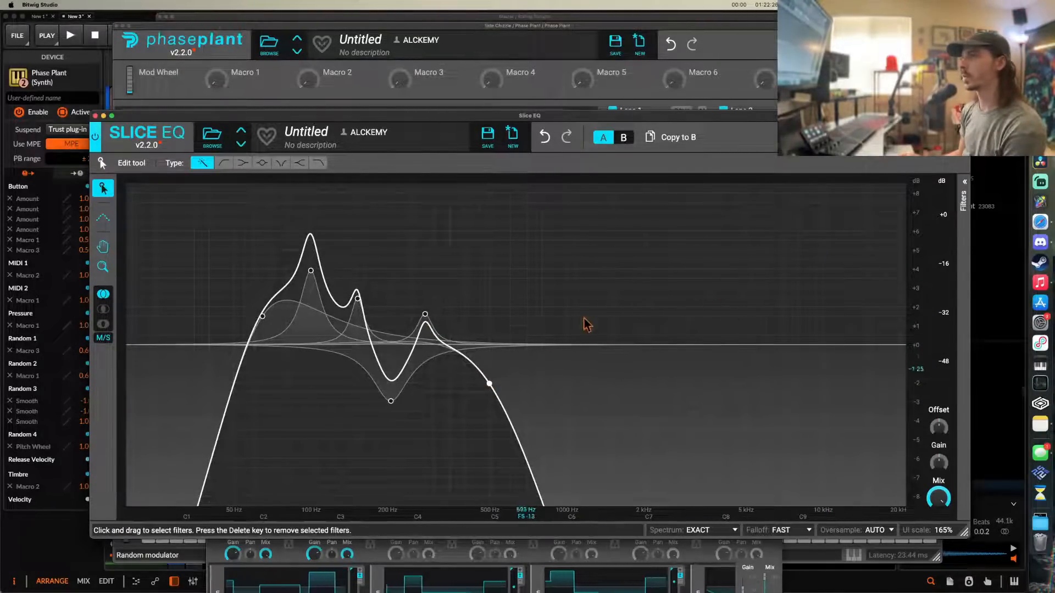
- Show the Slice EQ filter list and remove the 497 Hz and 64.7 Hz cut filters
{"action": "left_click", "coordinate": [965, 182]}
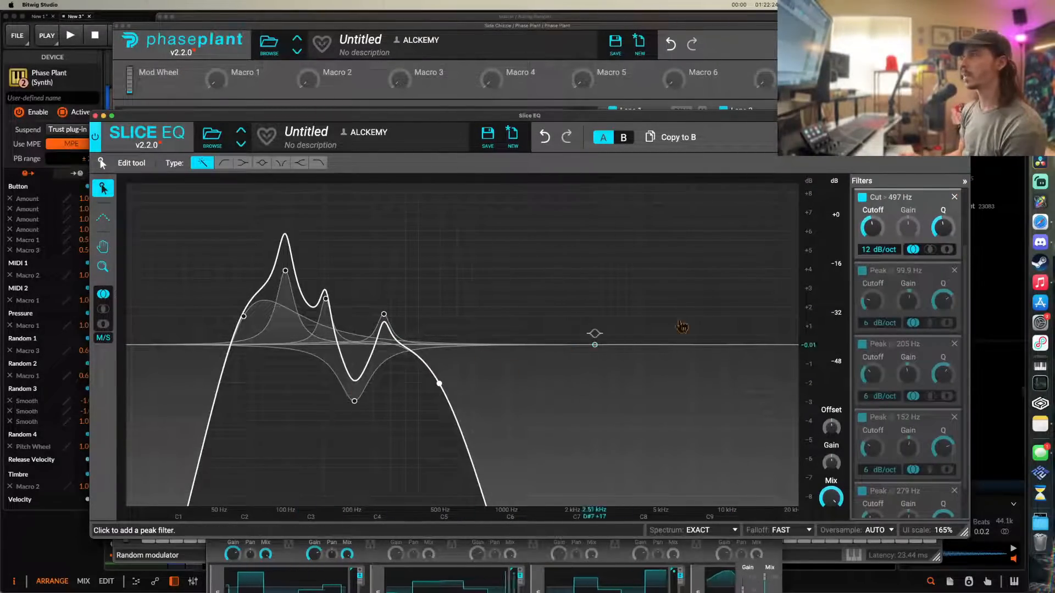
{"action": "left_click", "coordinate": [955, 197]}
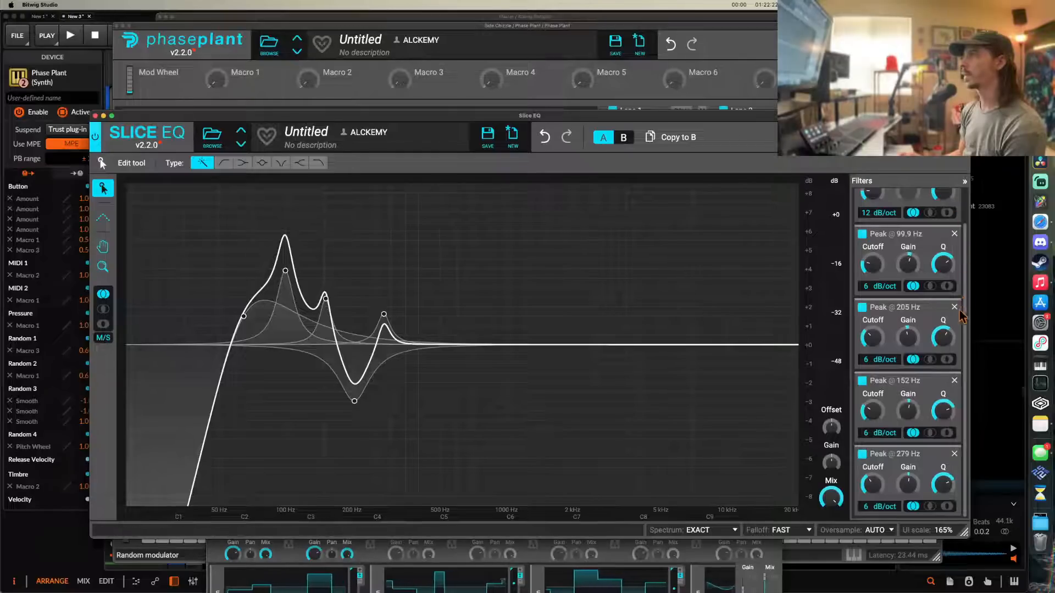
{"action": "scroll", "coordinate": [935, 228], "scroll_direction": "up", "scroll_amount": 2}
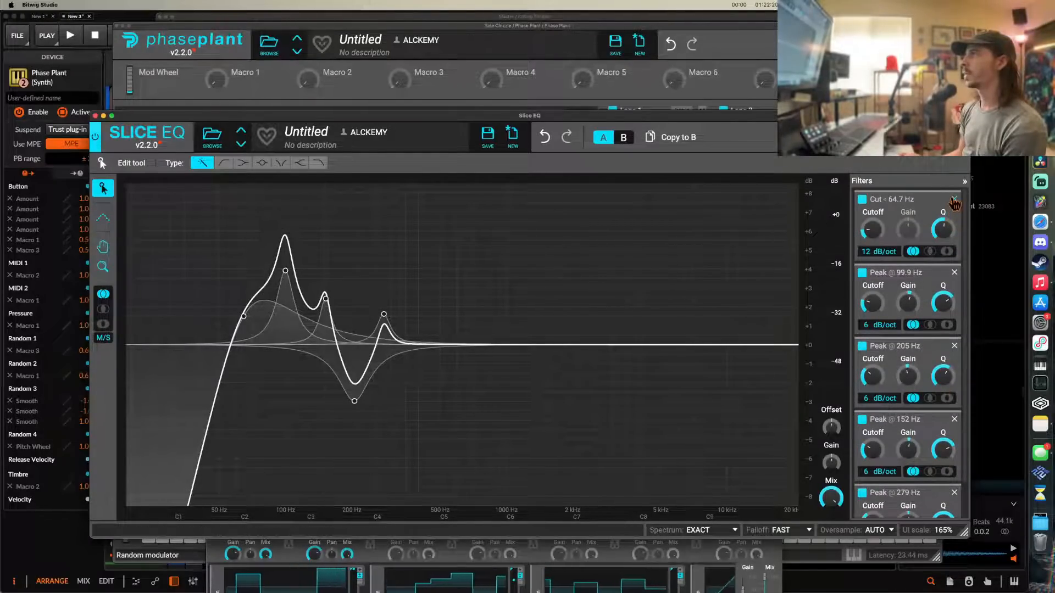
{"action": "left_click", "coordinate": [955, 199]}
- Roll off both ends of the EQ curve with attenuating shelves at about 8.61 kHz and 43.4 Hz
{"action": "left_click_drag", "start_coordinate": [714, 349], "coordinate": [716, 574]}
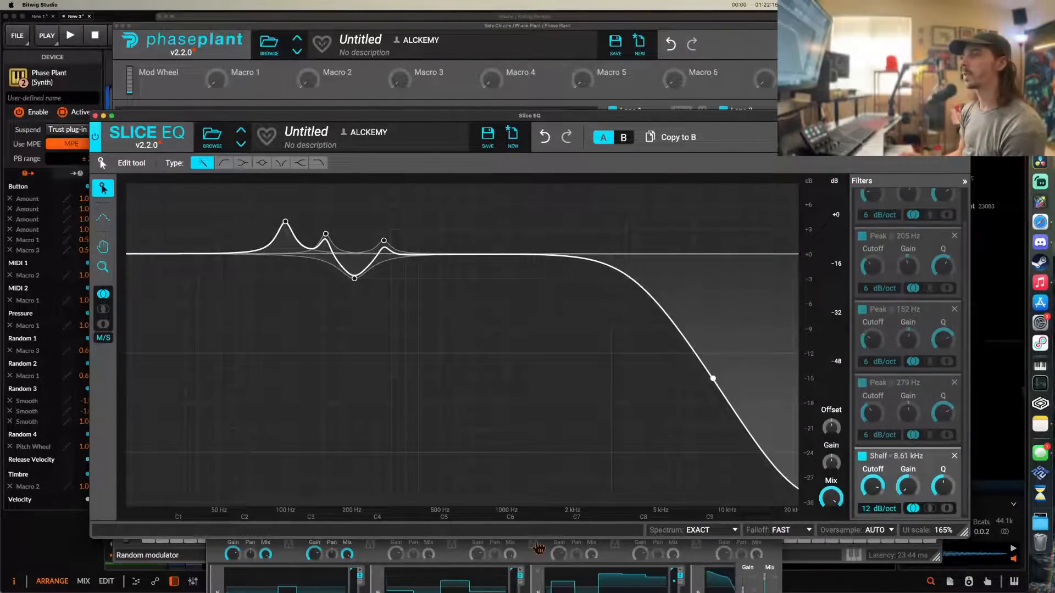
{"action": "left_click", "coordinate": [151, 281]}
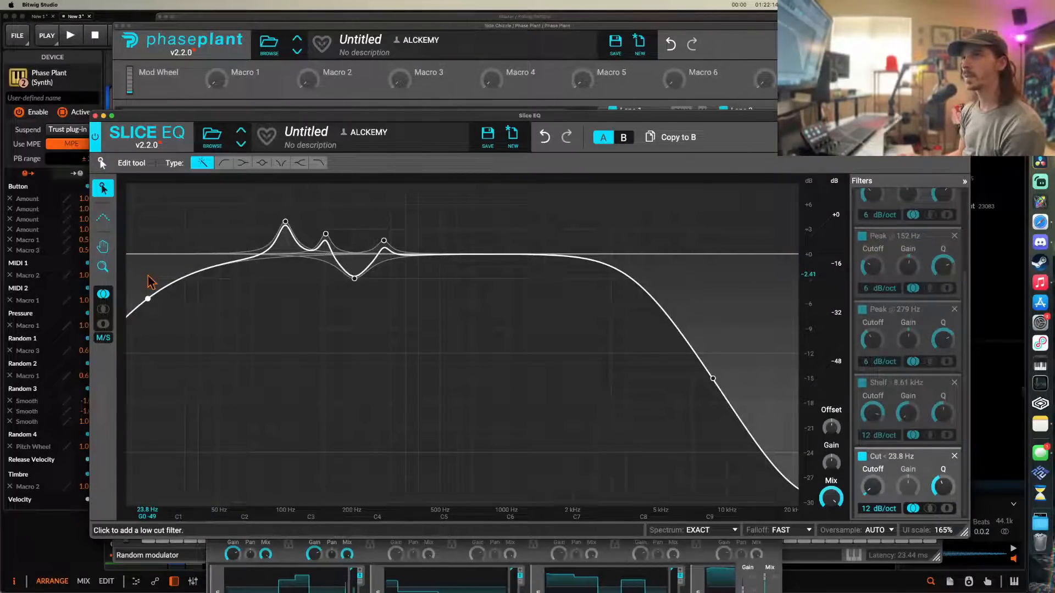
{"action": "left_click", "coordinate": [545, 137]}
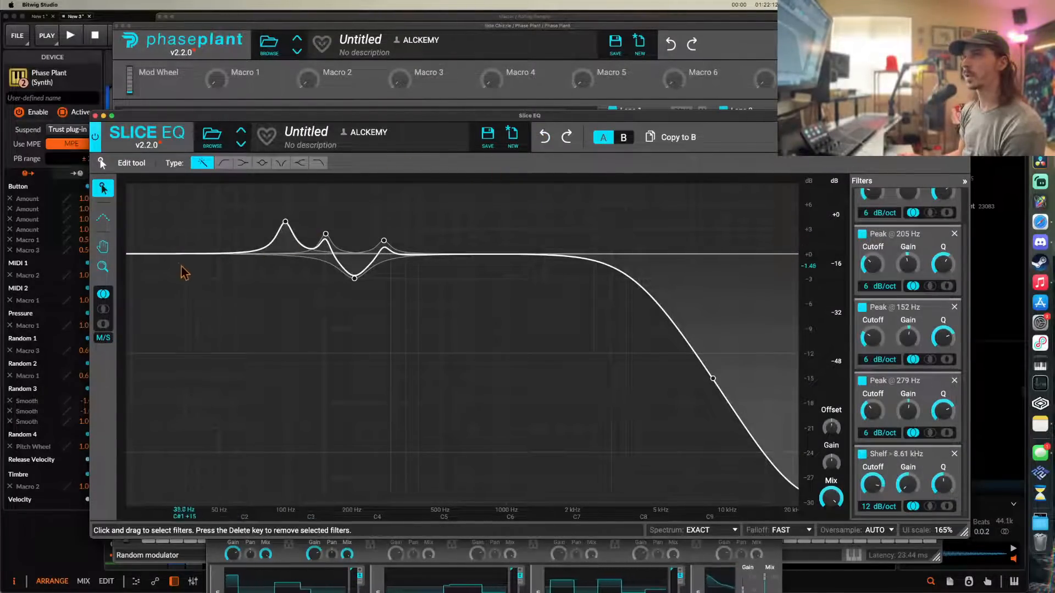
{"action": "left_click_drag", "start_coordinate": [205, 254], "coordinate": [208, 551]}
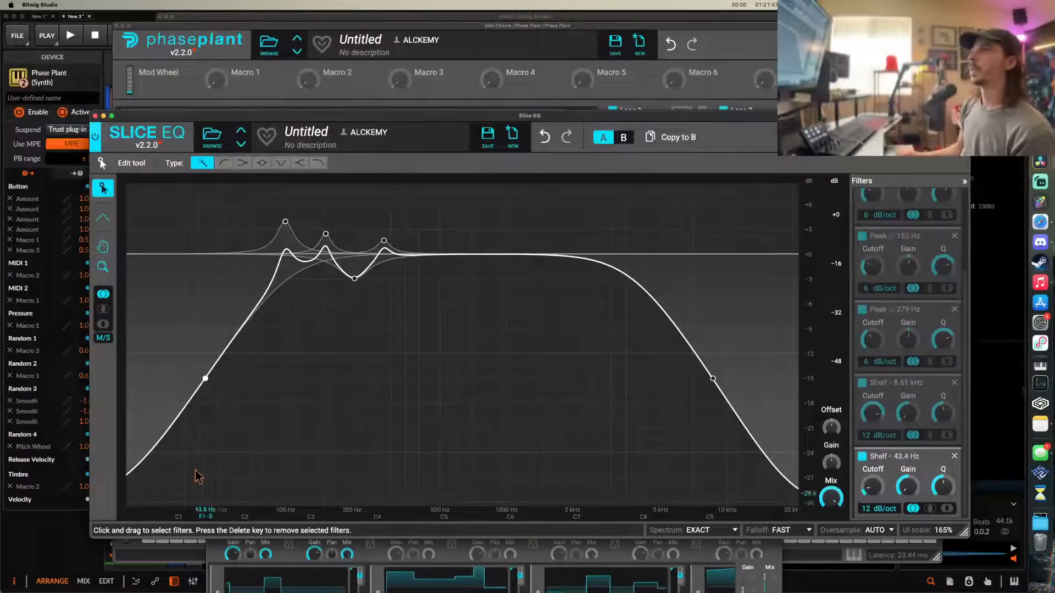
- Start playback, add a peak boost at about 400 Hz and cut a dip just above it
{"action": "key", "text": "space"}
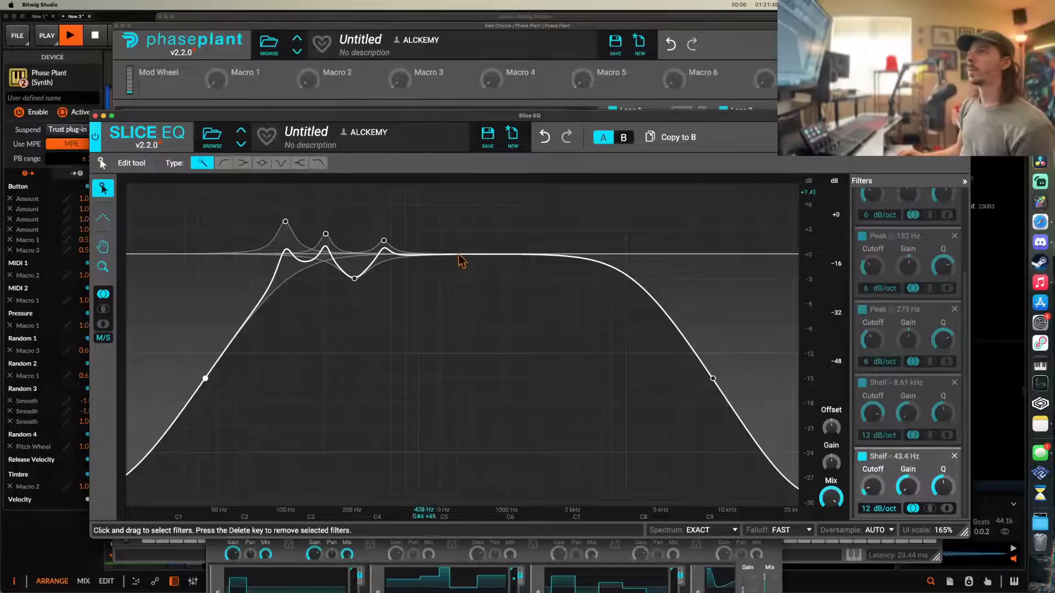
{"action": "double_click", "coordinate": [439, 247]}
{"action": "left_click_drag", "start_coordinate": [441, 253], "coordinate": [420, 224]}
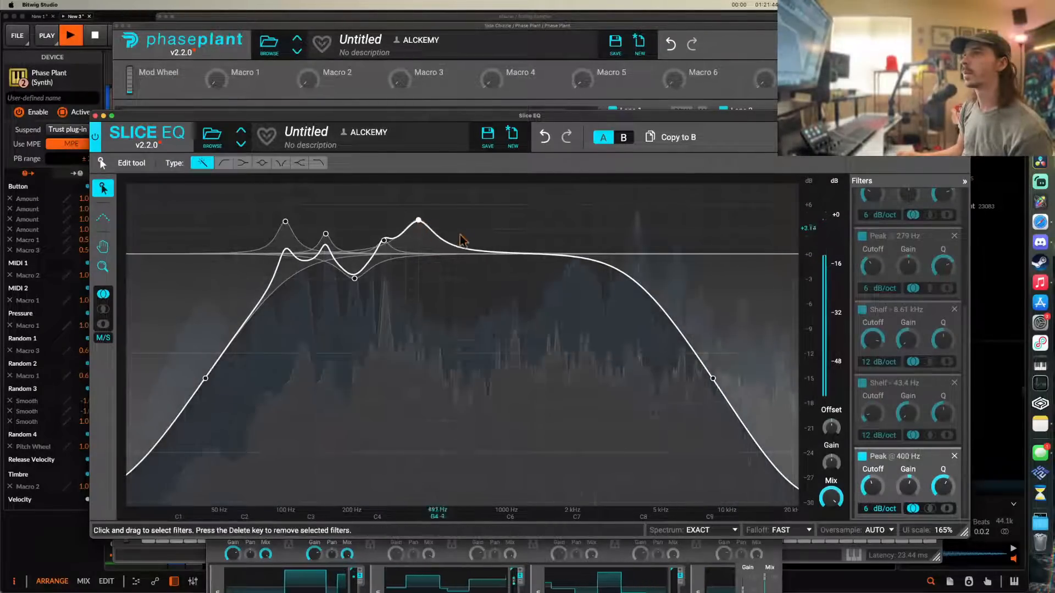
{"action": "left_click_drag", "start_coordinate": [492, 245], "coordinate": [429, 427]}
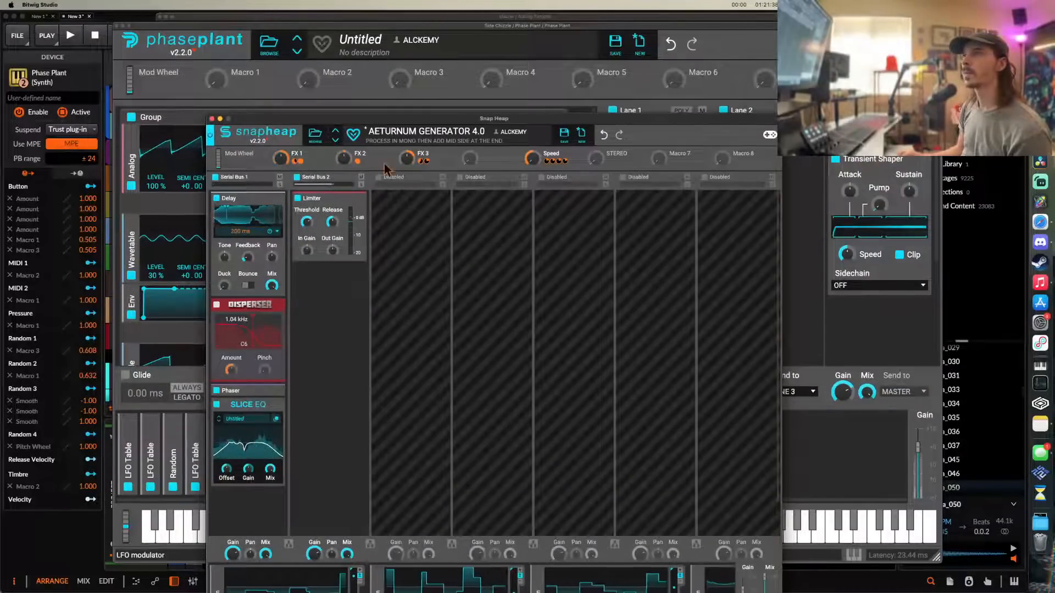
- Modulate the Slice EQ's Offset with FX 2 and its Mix with FX 1
{"action": "left_click_drag", "start_coordinate": [364, 161], "coordinate": [363, 181]}
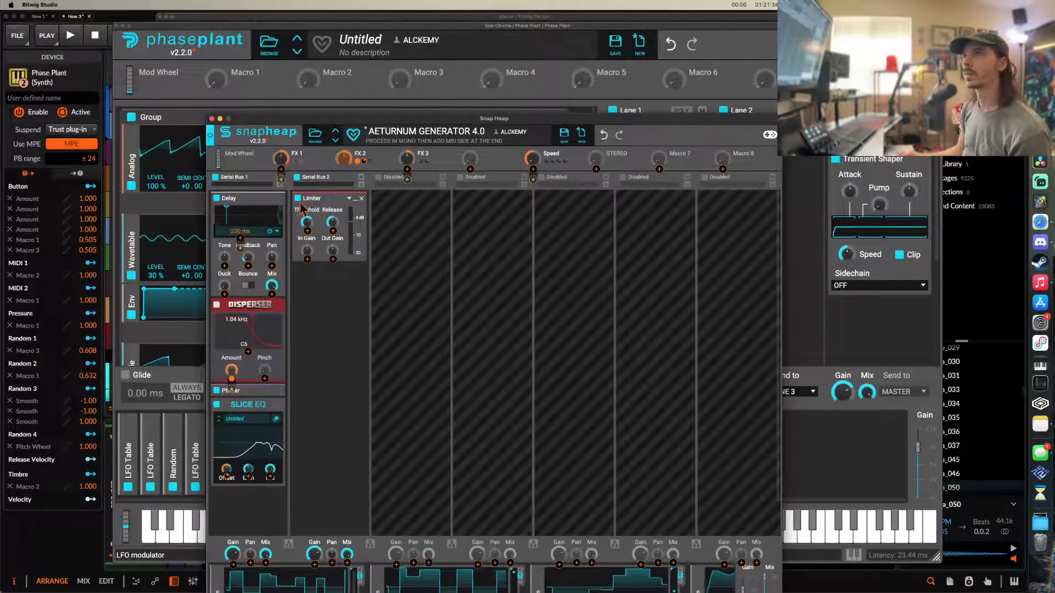
{"action": "left_click", "coordinate": [310, 168]}
{"action": "left_click", "coordinate": [305, 163]}
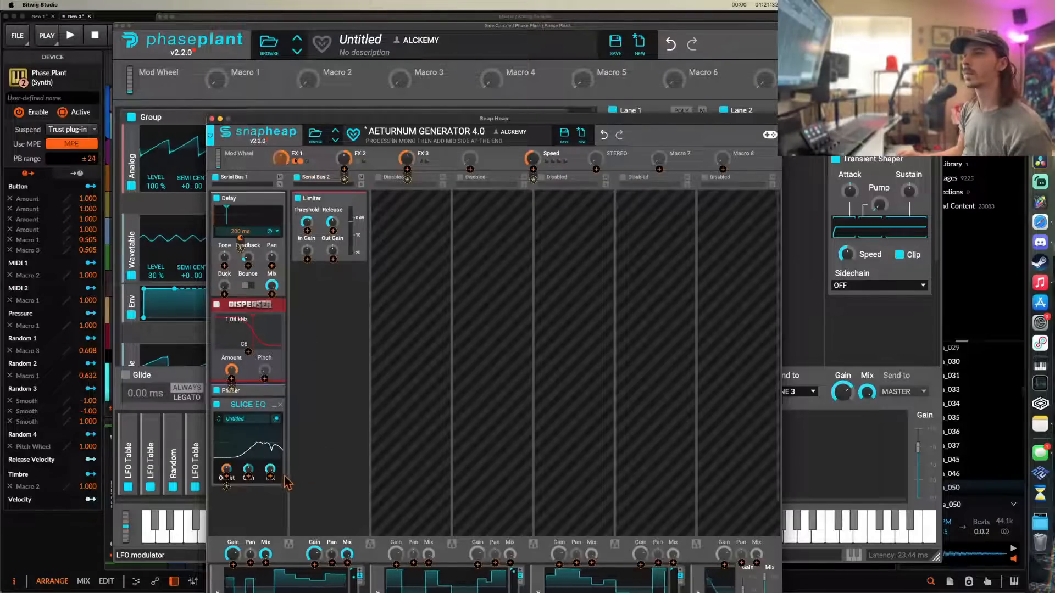
{"action": "left_click", "coordinate": [245, 443]}
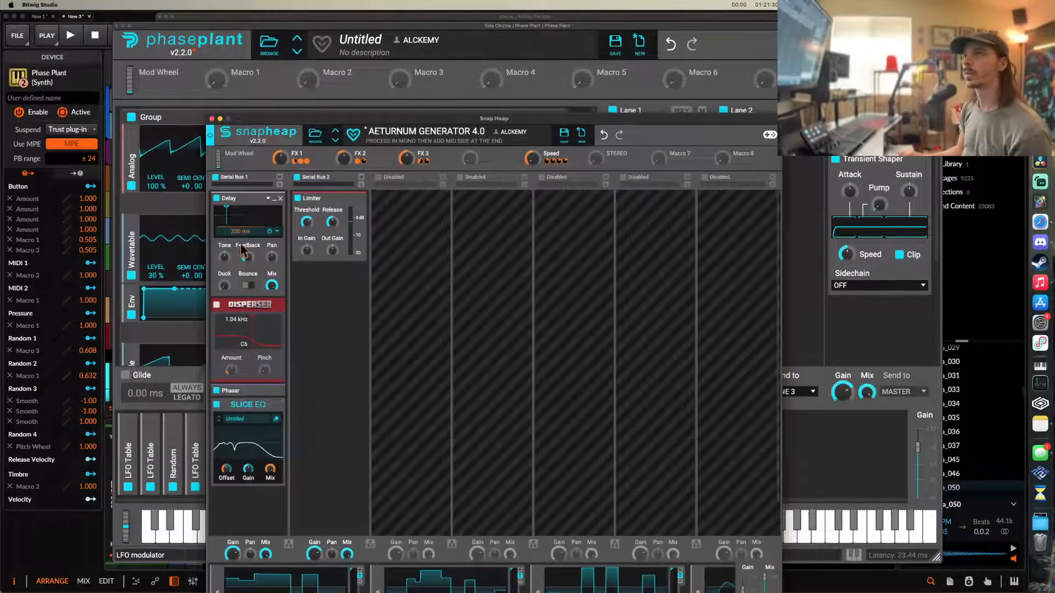
- Start playback and collapse the Delay and Slice EQ effects in the first serial bus
{"action": "key", "text": "space"}
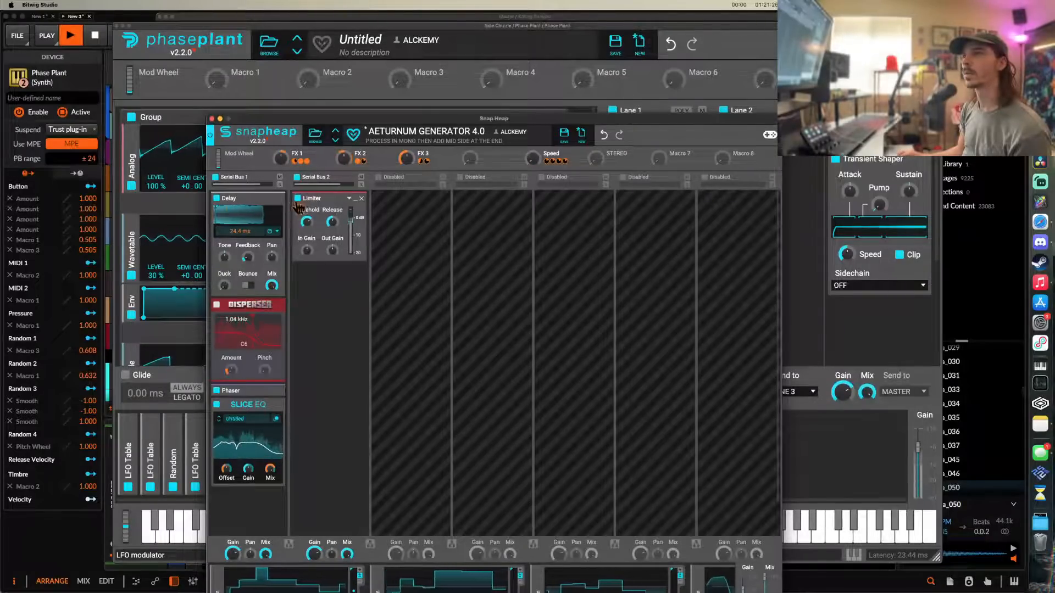
{"action": "left_click", "coordinate": [274, 200]}
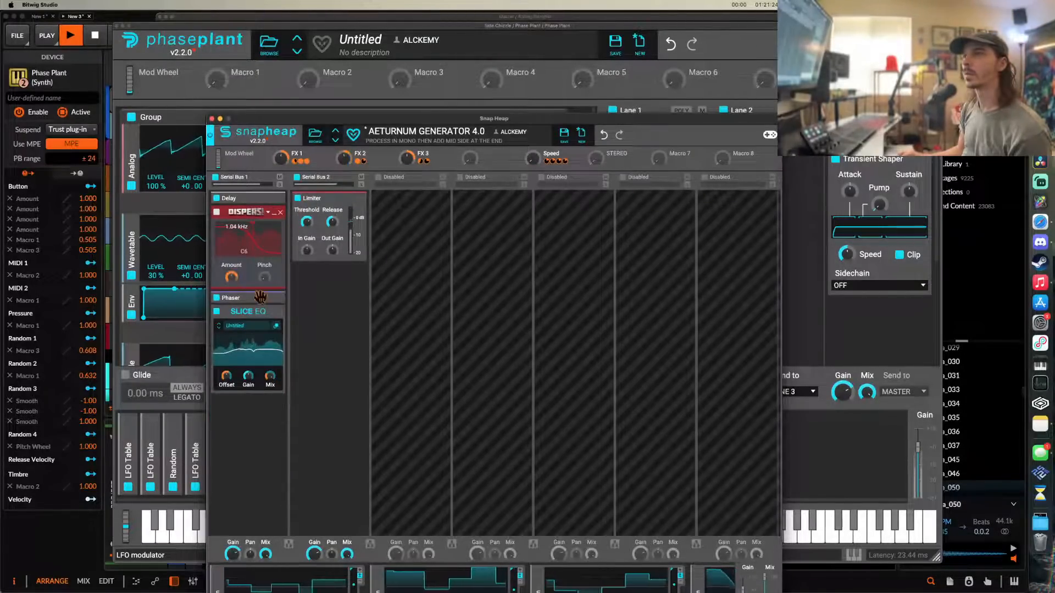
{"action": "left_click", "coordinate": [277, 314]}
- Add a Shaper Table after the Slice EQ and modulate it with FX 3
{"action": "left_click", "coordinate": [265, 338]}
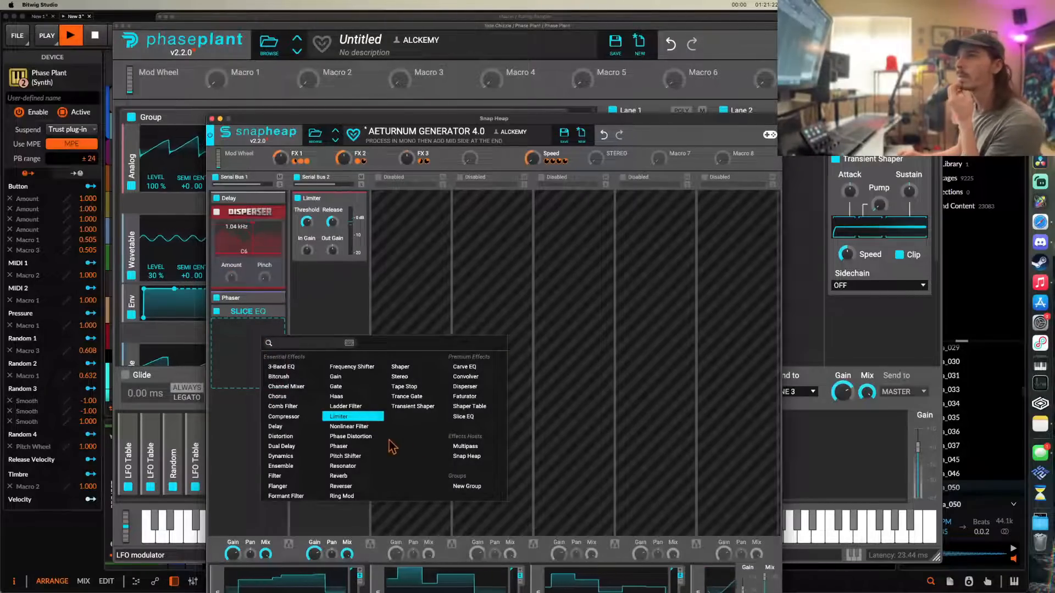
{"action": "left_click", "coordinate": [471, 407]}
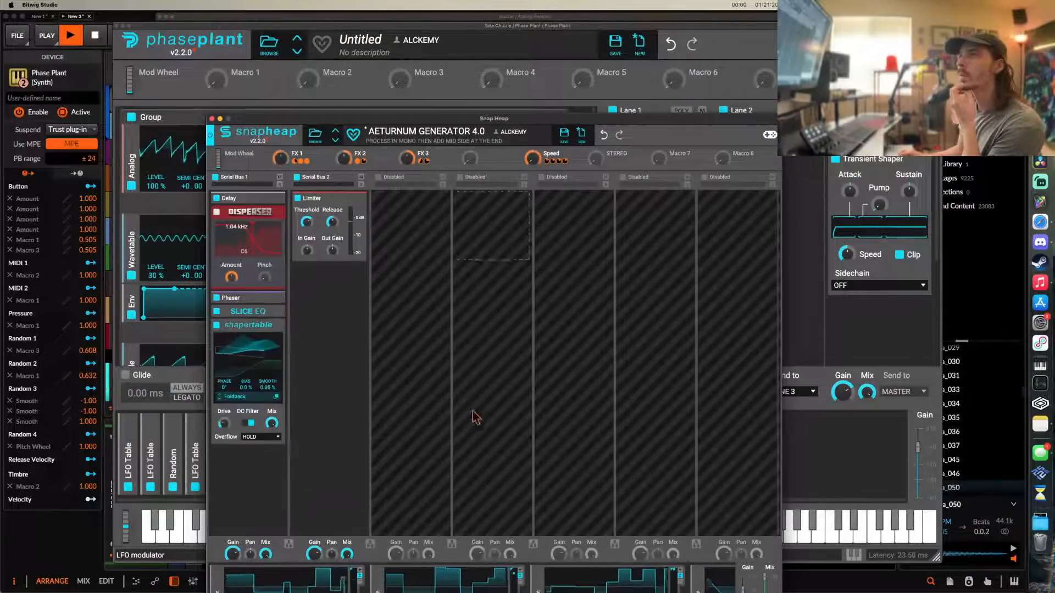
{"action": "left_click", "coordinate": [424, 161]}
{"action": "left_click_drag", "start_coordinate": [252, 394], "coordinate": [237, 371]}
- Add a Filter after the Shaper Table, modulate its Cutoff with FX 2 and collapse it
{"action": "left_click", "coordinate": [237, 371]}
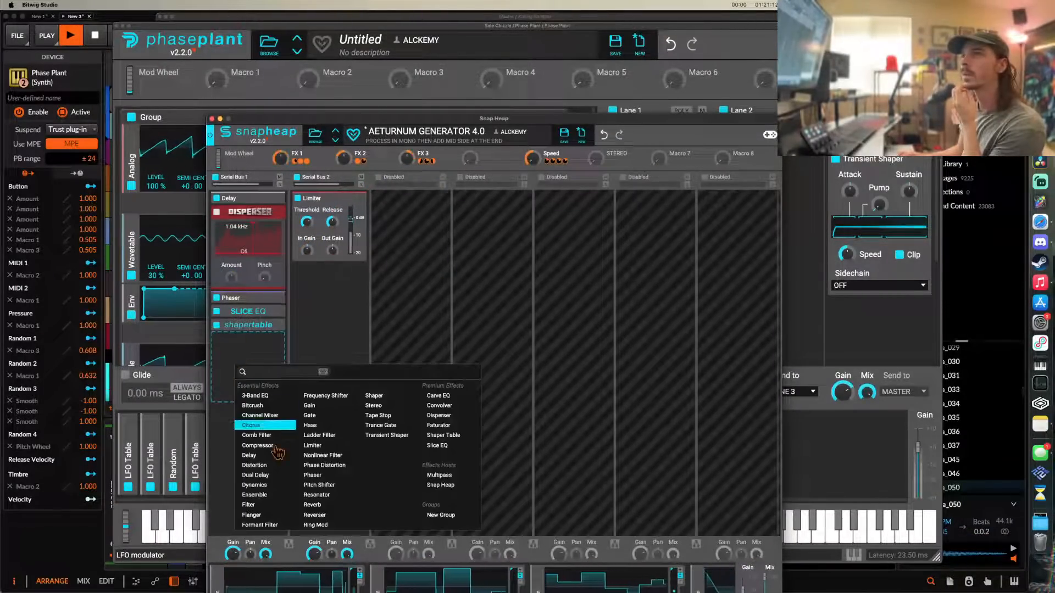
{"action": "left_click", "coordinate": [258, 503]}
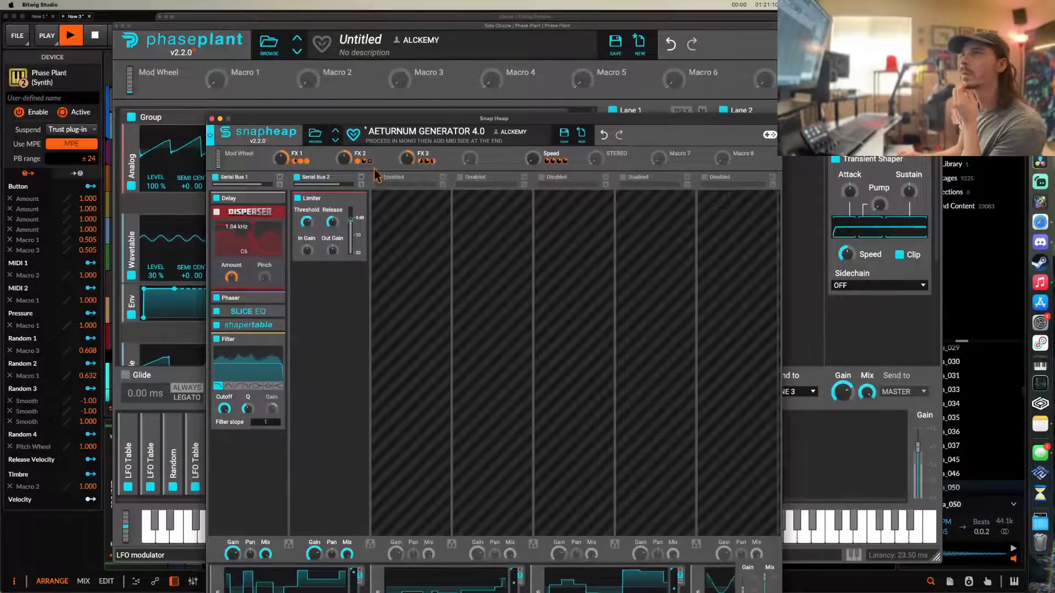
{"action": "left_click_drag", "start_coordinate": [373, 168], "coordinate": [284, 374]}
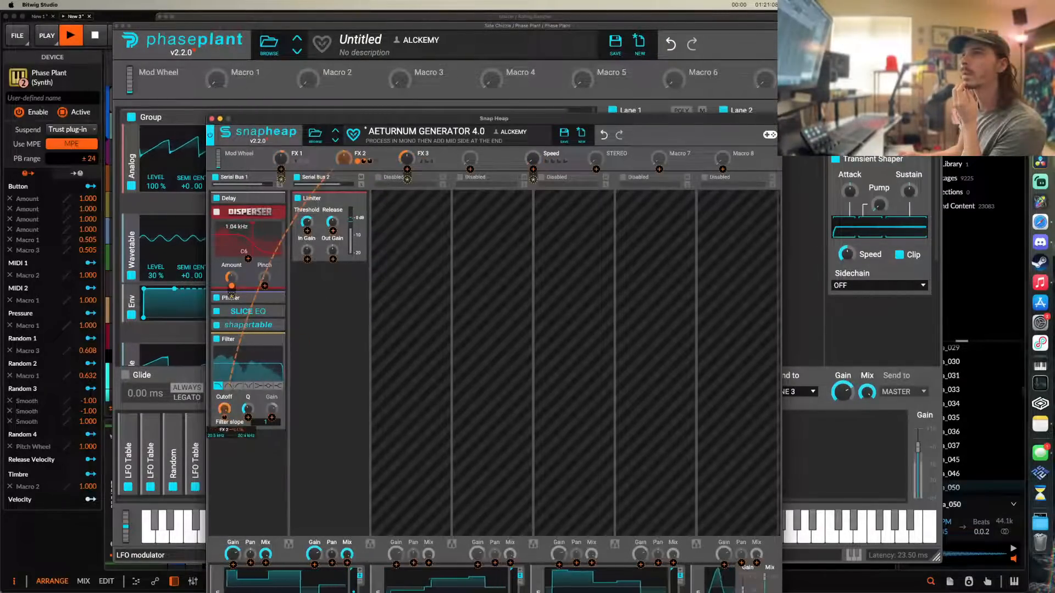
{"action": "left_click_drag", "start_coordinate": [225, 426], "coordinate": [225, 419]}
{"action": "left_click", "coordinate": [275, 340]}
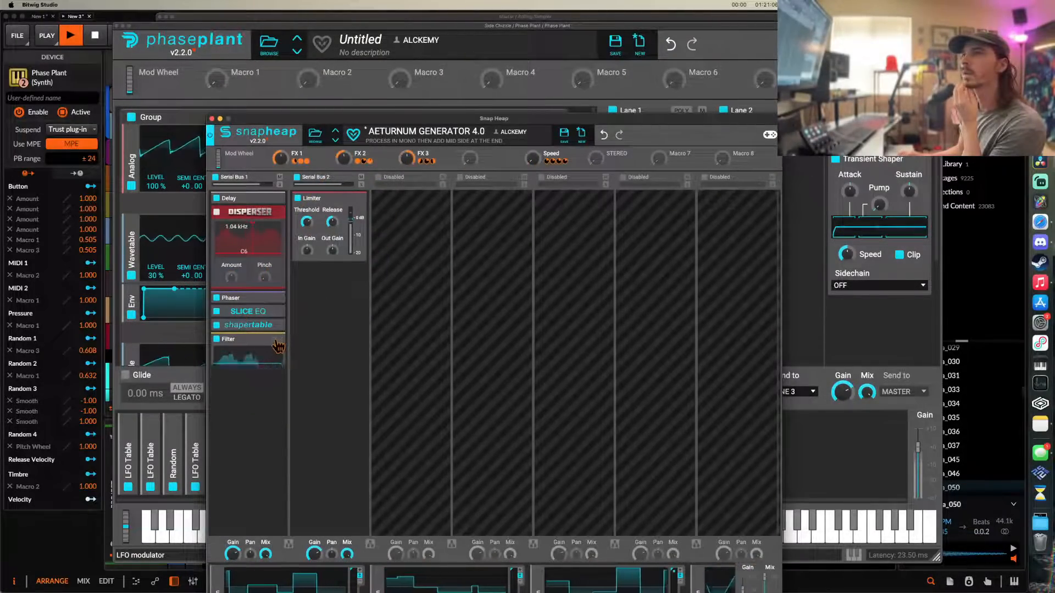
- Add a Reverb below the Filter and modulate its Mix with FX 3
{"action": "left_click", "coordinate": [242, 360]}
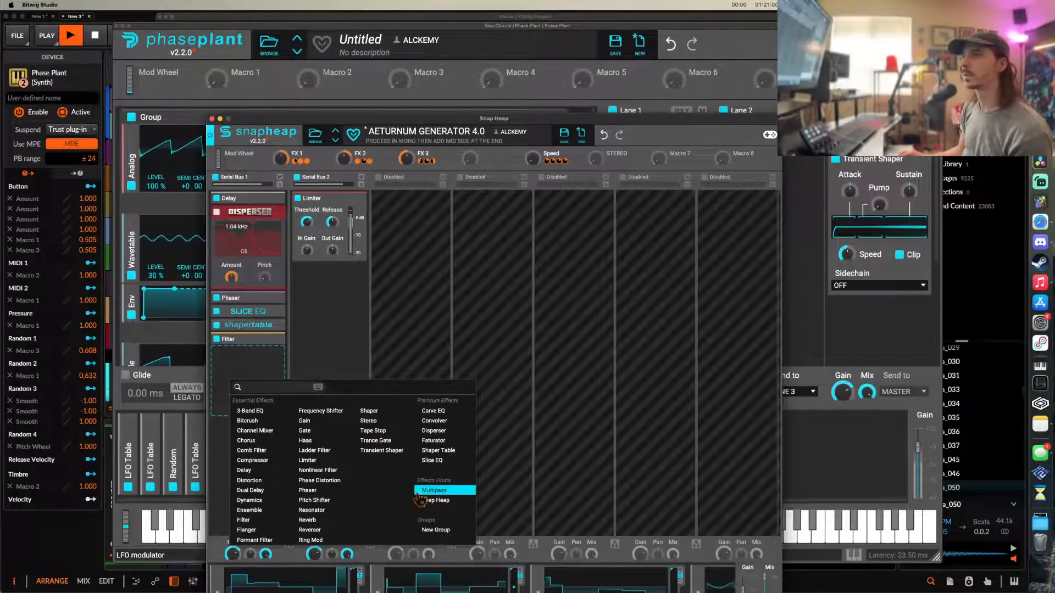
{"action": "left_click", "coordinate": [323, 522]}
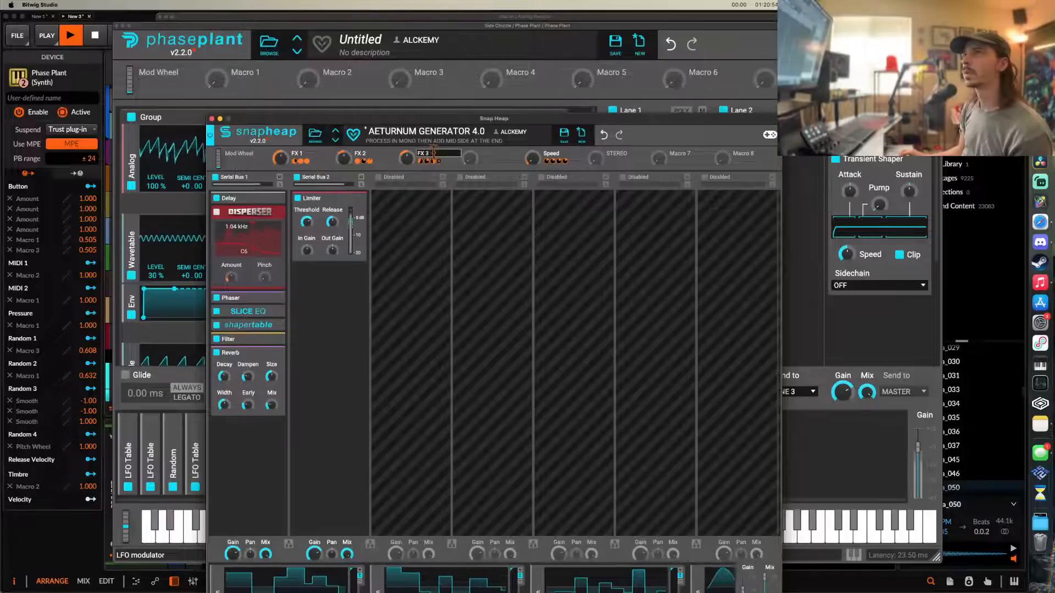
{"action": "left_click_drag", "start_coordinate": [439, 163], "coordinate": [272, 405]}
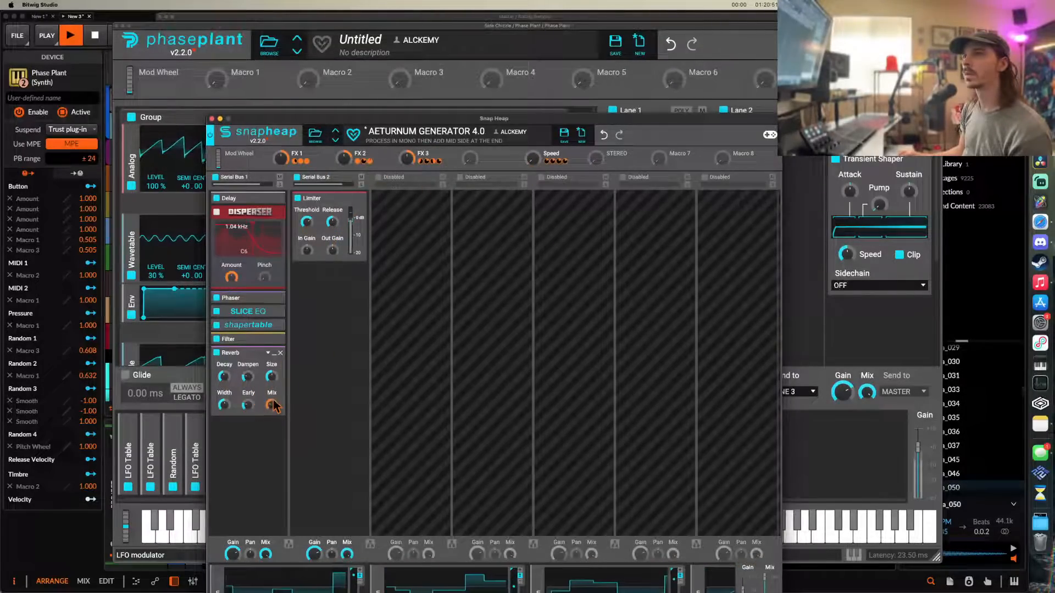
- Close the plug-in windows, stop playback and place the Rolling Sampler recording on the Audio 9 track after its existing clip
{"action": "left_click", "coordinate": [213, 117]}
{"action": "left_click", "coordinate": [117, 26]}
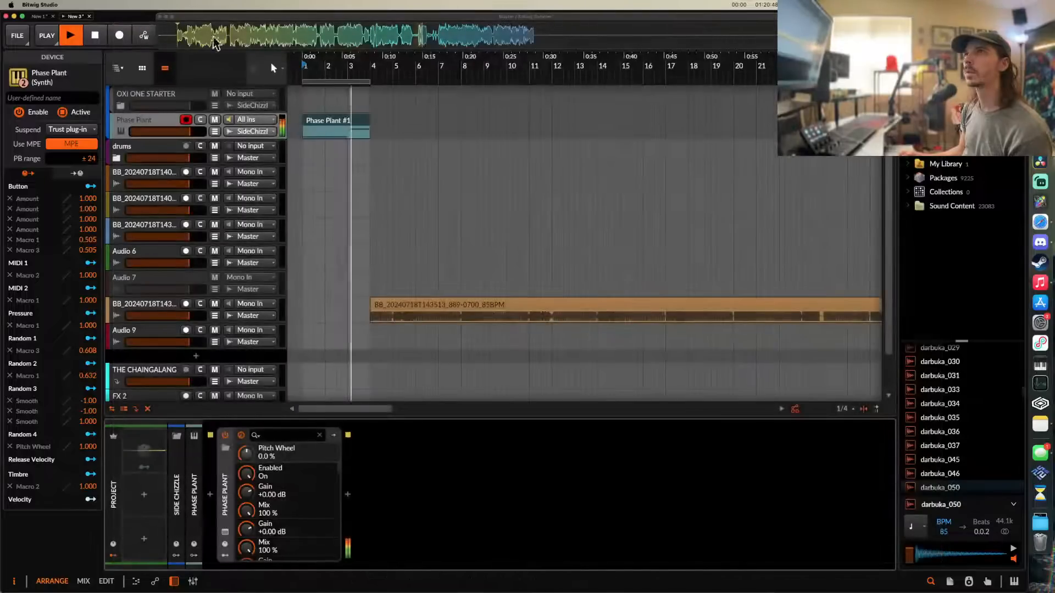
{"action": "key", "text": "space"}
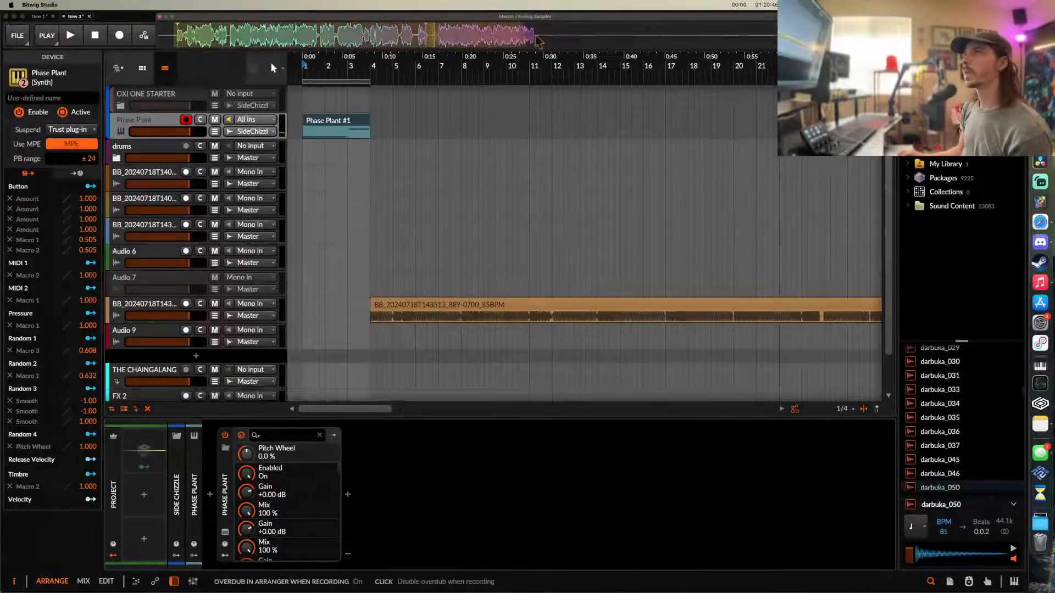
{"action": "scroll", "coordinate": [394, 235], "scroll_direction": "right", "scroll_amount": 15}
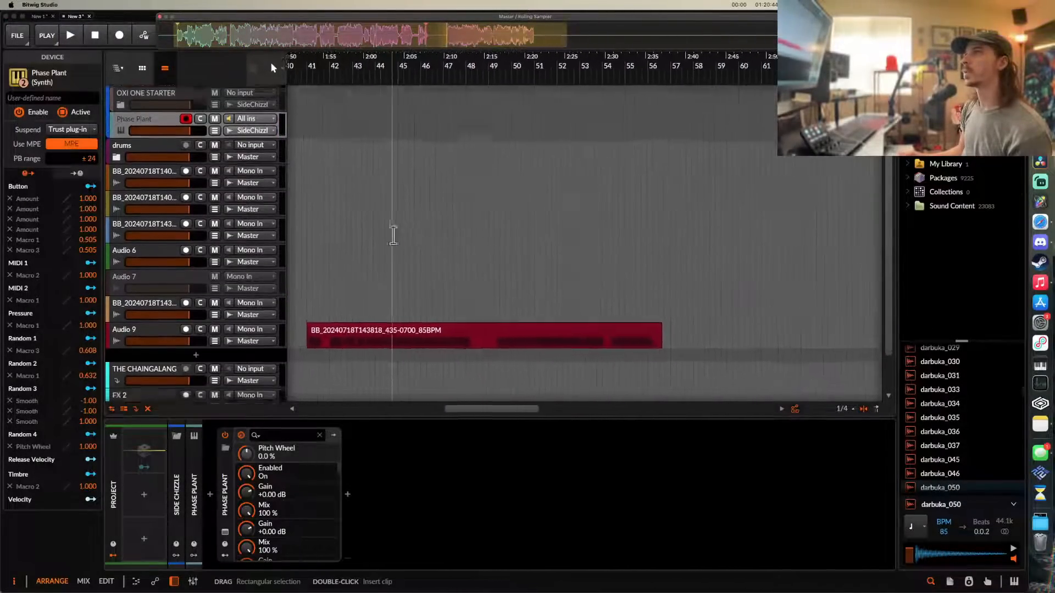
{"action": "scroll", "coordinate": [394, 235], "scroll_direction": "right", "scroll_amount": 1}
{"action": "scroll", "coordinate": [393, 235], "scroll_direction": "down", "scroll_amount": 2}
{"action": "left_click_drag", "start_coordinate": [205, 37], "coordinate": [640, 306]}
{"action": "scroll", "coordinate": [499, 258], "scroll_direction": "left", "scroll_amount": 7}
{"action": "scroll", "coordinate": [499, 258], "scroll_direction": "up", "scroll_amount": 1}
{"action": "scroll", "coordinate": [499, 258], "scroll_direction": "left", "scroll_amount": 10}
- Restart playback and reopen the Snap Heap editor from the Phase Plant track's Lane 1
{"action": "key", "text": "space"}
{"action": "left_click", "coordinate": [143, 104]}
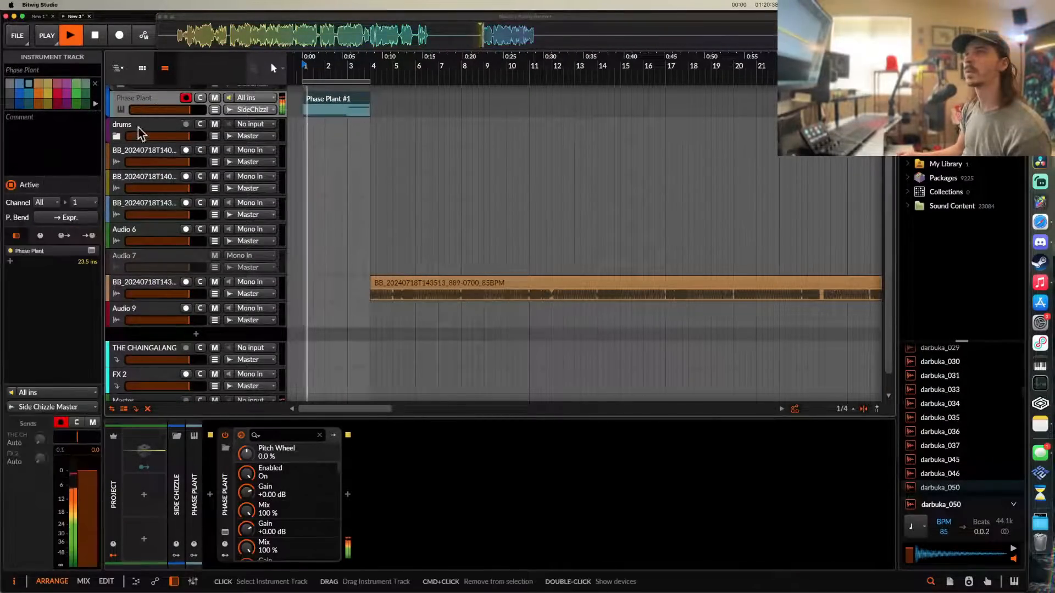
{"action": "left_click", "coordinate": [224, 533]}
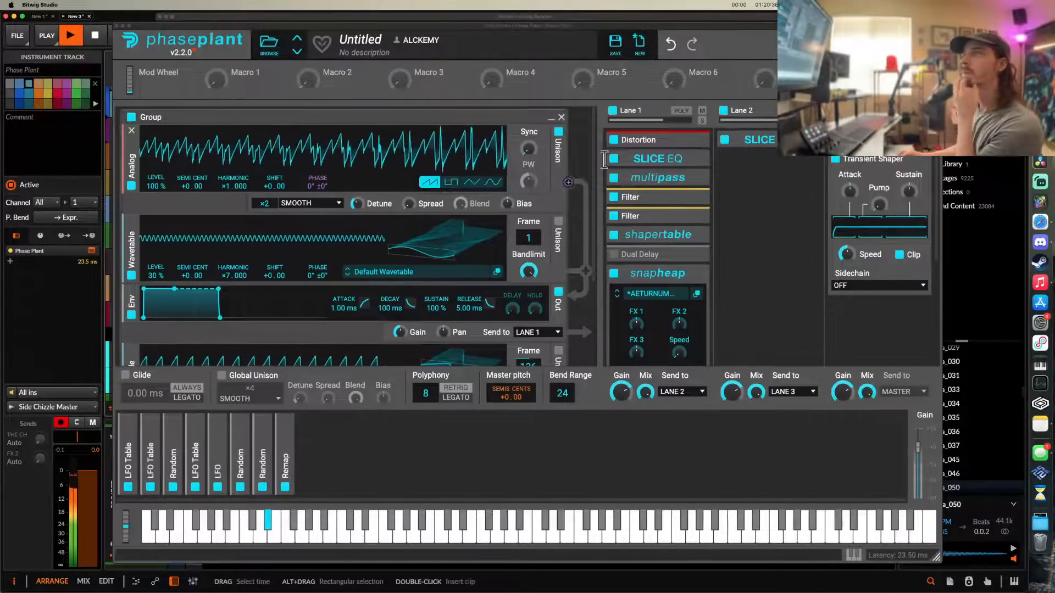
{"action": "left_click", "coordinate": [682, 274]}
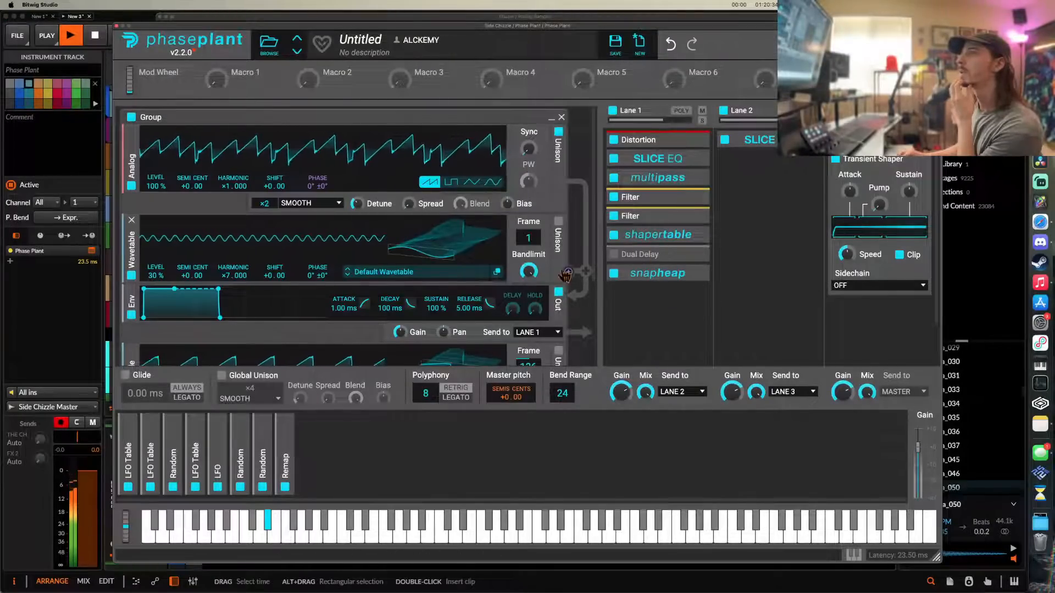
{"action": "left_click", "coordinate": [694, 276]}
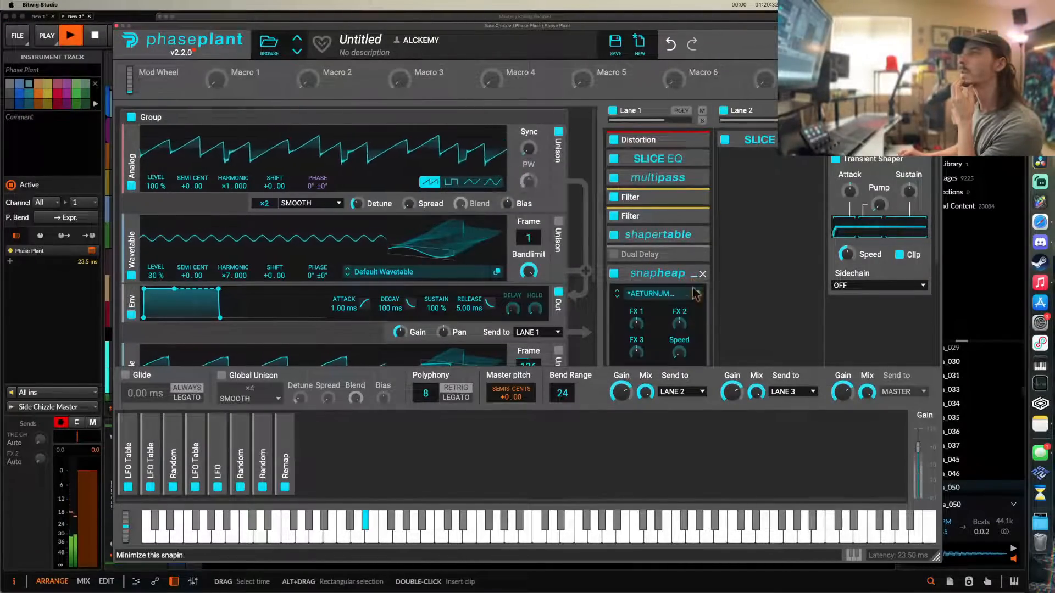
{"action": "left_click", "coordinate": [697, 294]}
{"action": "left_click_drag", "start_coordinate": [423, 303], "coordinate": [422, 100]}
- Add a Flanger after the Reverb and modulate its Mix with FX 2
{"action": "left_click", "coordinate": [273, 459]}
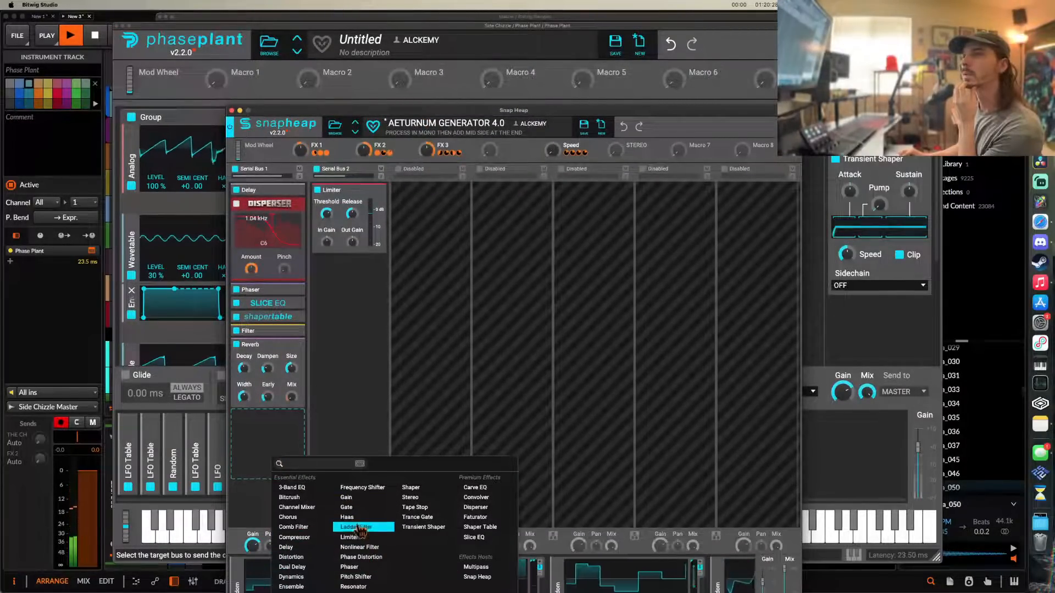
{"action": "left_click_drag", "start_coordinate": [271, 109], "coordinate": [216, 26]}
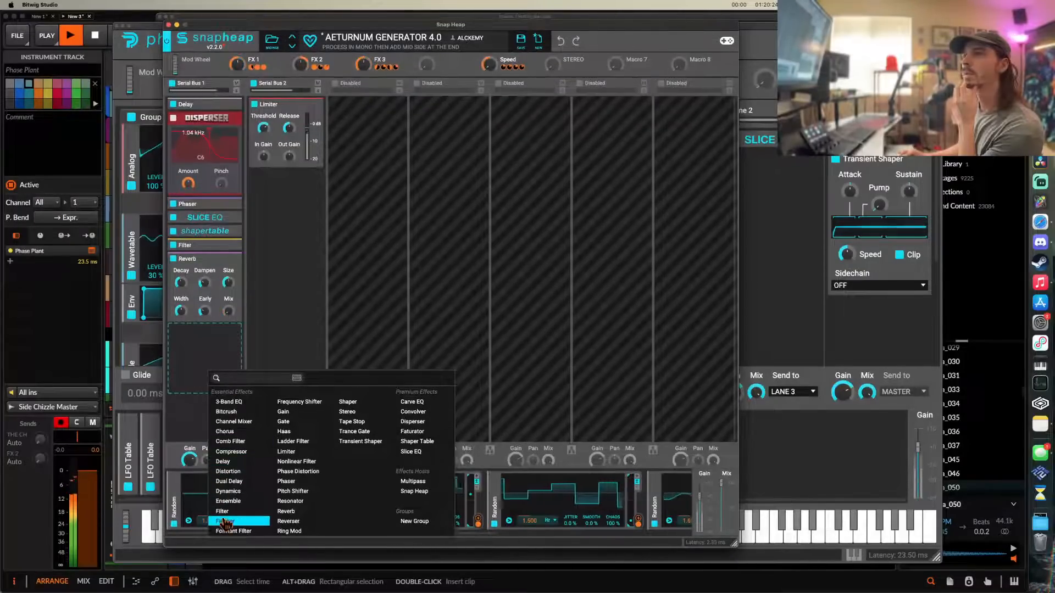
{"action": "left_click", "coordinate": [224, 521]}
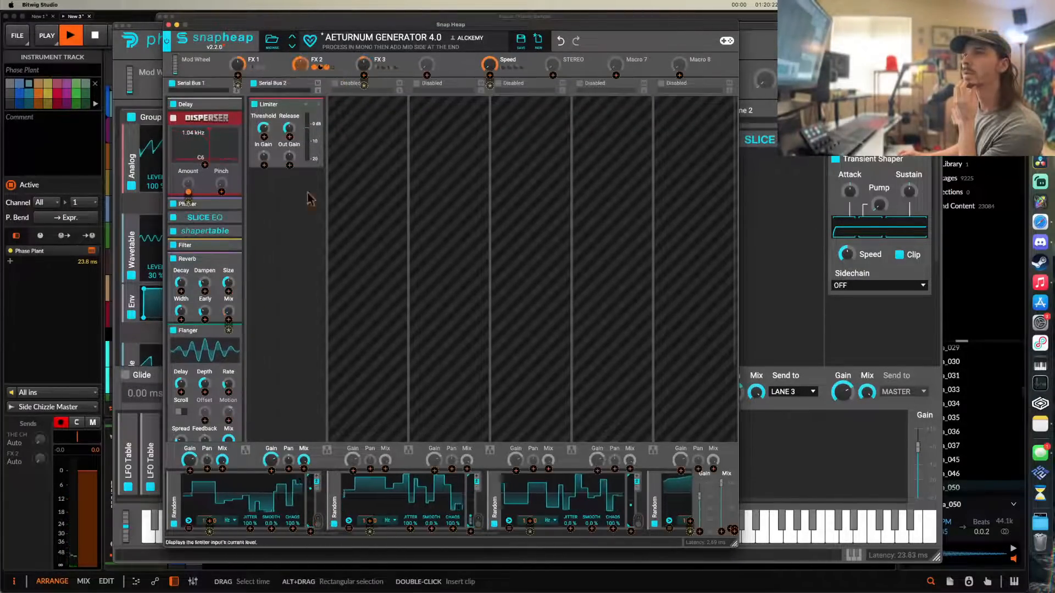
{"action": "scroll", "coordinate": [245, 387], "scroll_direction": "down", "scroll_amount": 2}
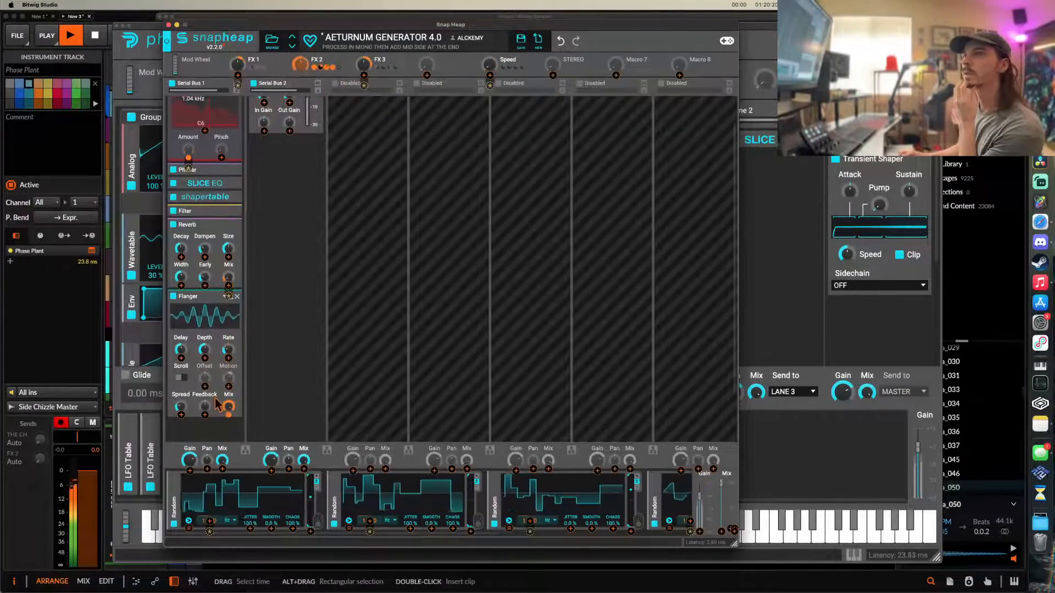
{"action": "left_click_drag", "start_coordinate": [217, 405], "coordinate": [227, 406]}
- Modulate the Flanger's Feedback with FX 1, enable Scroll and collapse the effect
{"action": "left_click", "coordinate": [270, 69]}
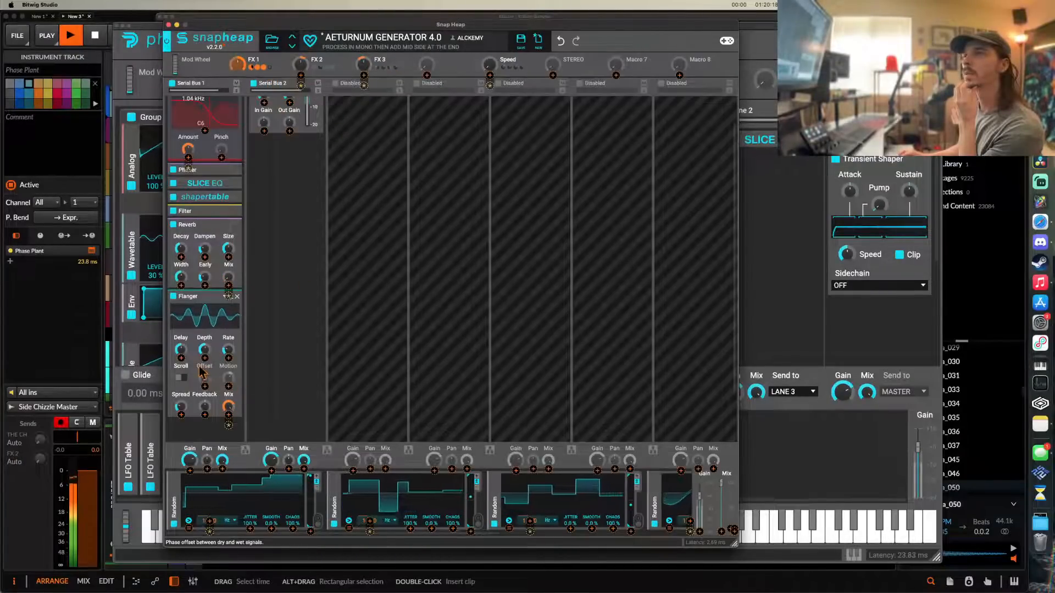
{"action": "left_click_drag", "start_coordinate": [206, 422], "coordinate": [193, 408]}
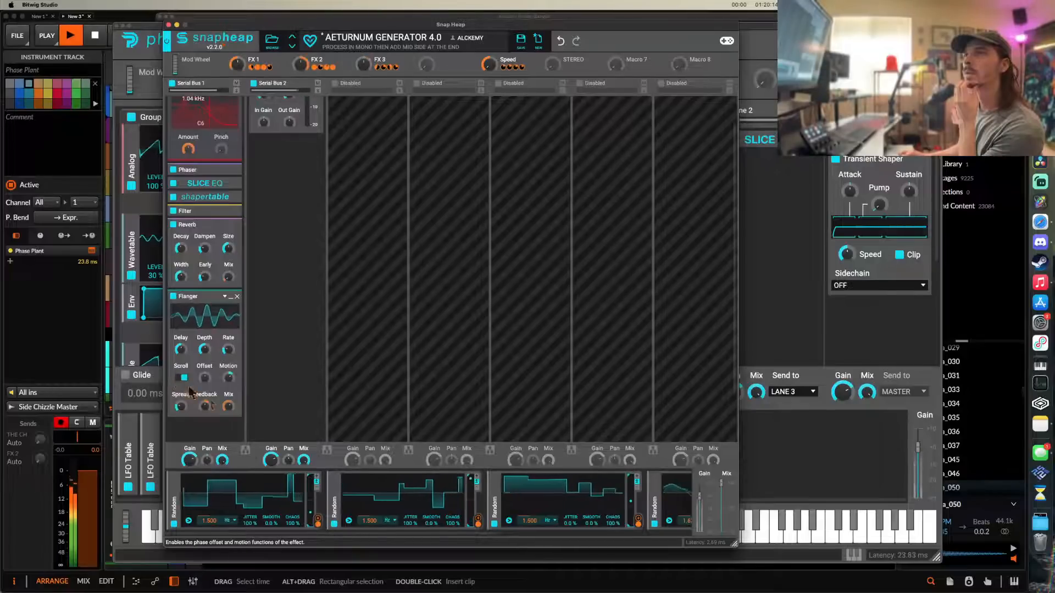
{"action": "left_click", "coordinate": [228, 298]}
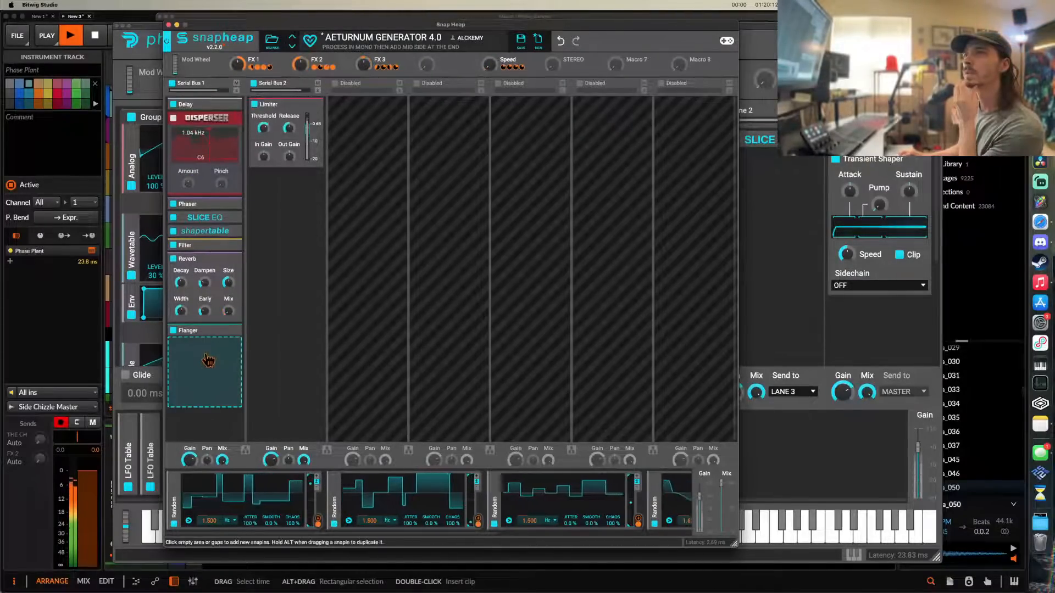
- Turn off the Shaper Table's DC filter and collapse the effect again
{"action": "left_click", "coordinate": [207, 355]}
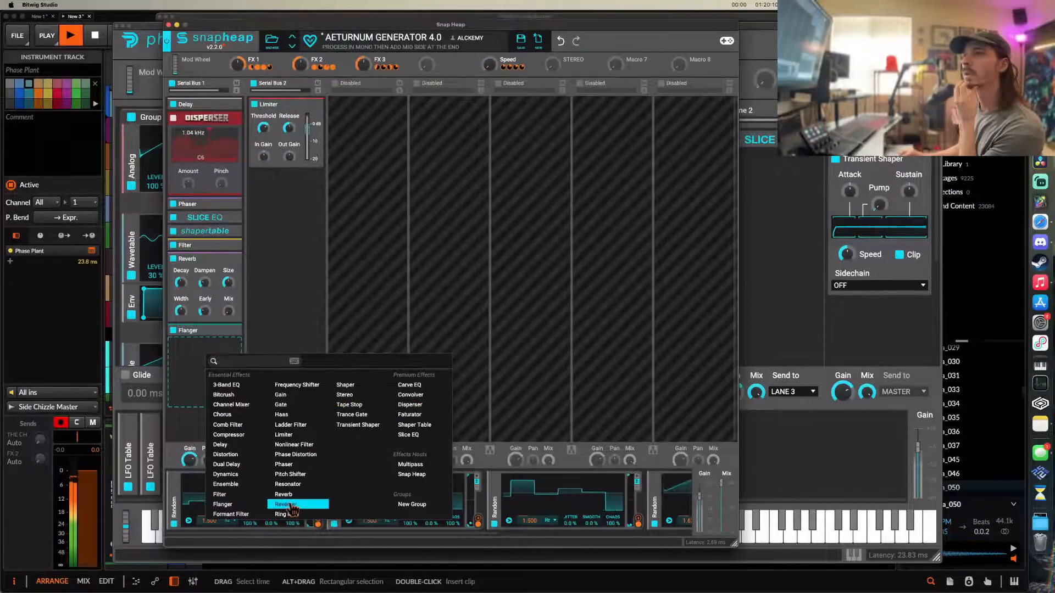
{"action": "left_click", "coordinate": [167, 331]}
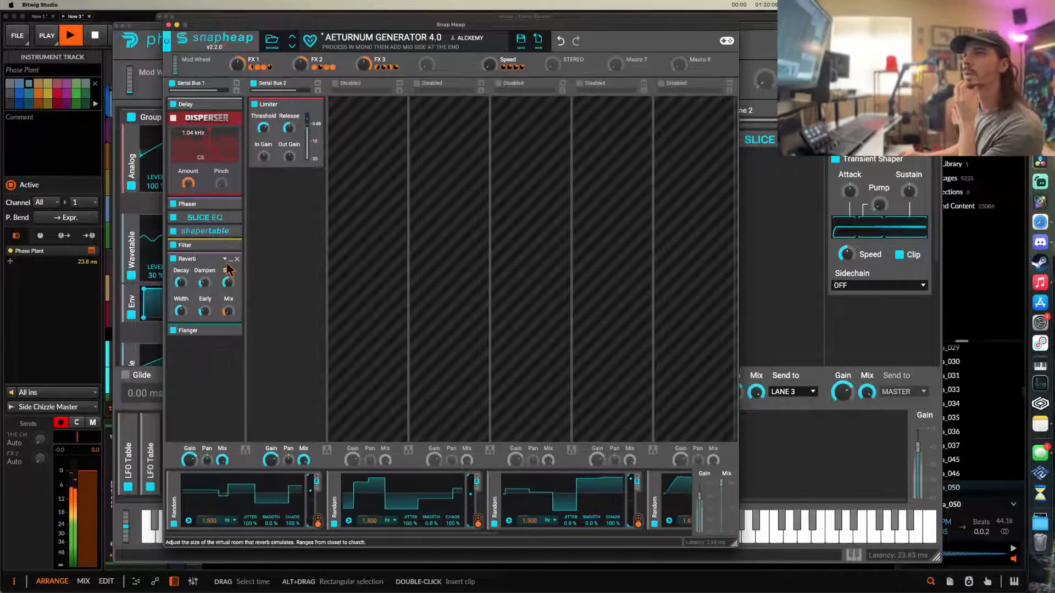
{"action": "left_click", "coordinate": [227, 230]}
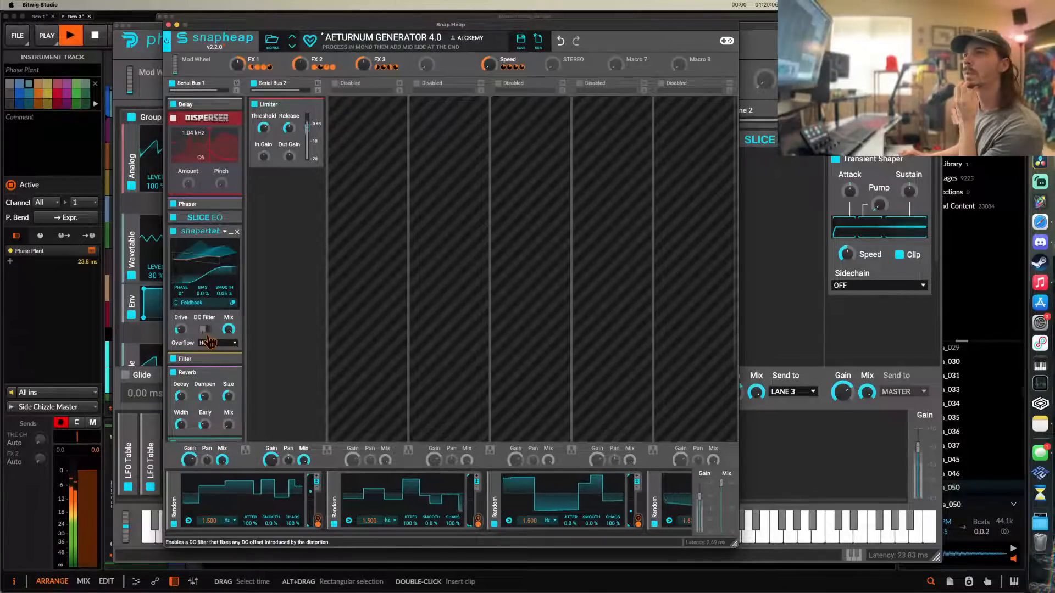
{"action": "left_click", "coordinate": [234, 235]}
- Add a notch Filter with slope 3 after the Flanger, modulate its Cutoff with FX 2 and collapse it
{"action": "left_click", "coordinate": [195, 374]}
{"action": "left_click", "coordinate": [236, 510]}
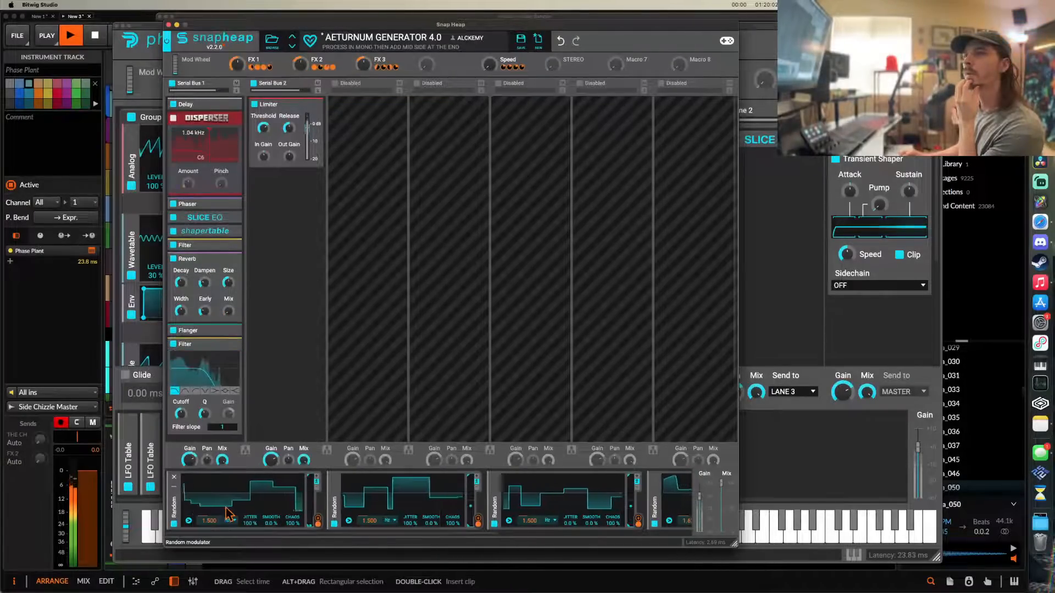
{"action": "left_click_drag", "start_coordinate": [341, 74], "coordinate": [181, 418]}
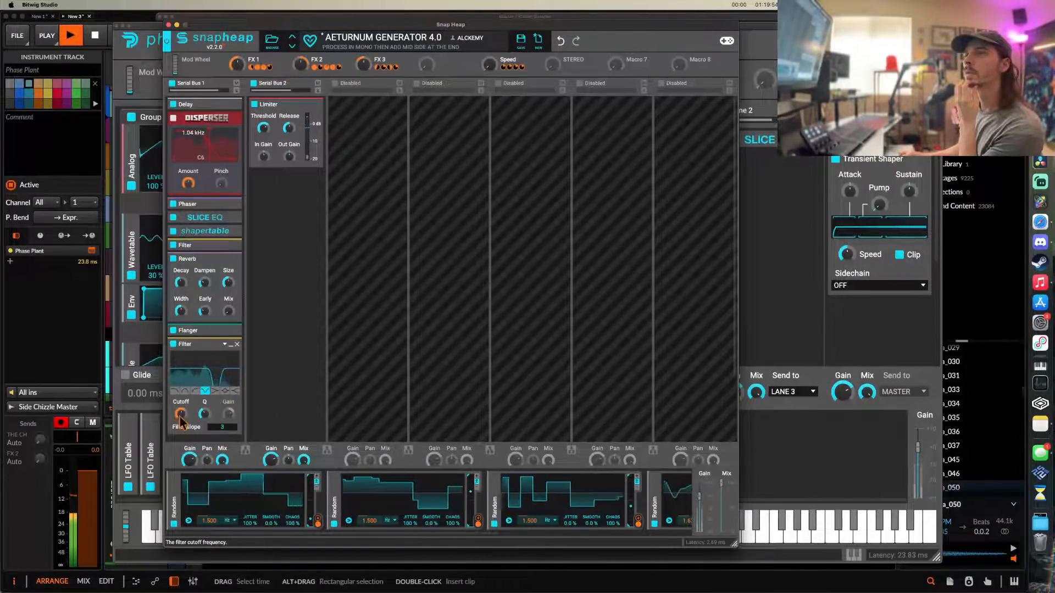
{"action": "left_click", "coordinate": [233, 348]}
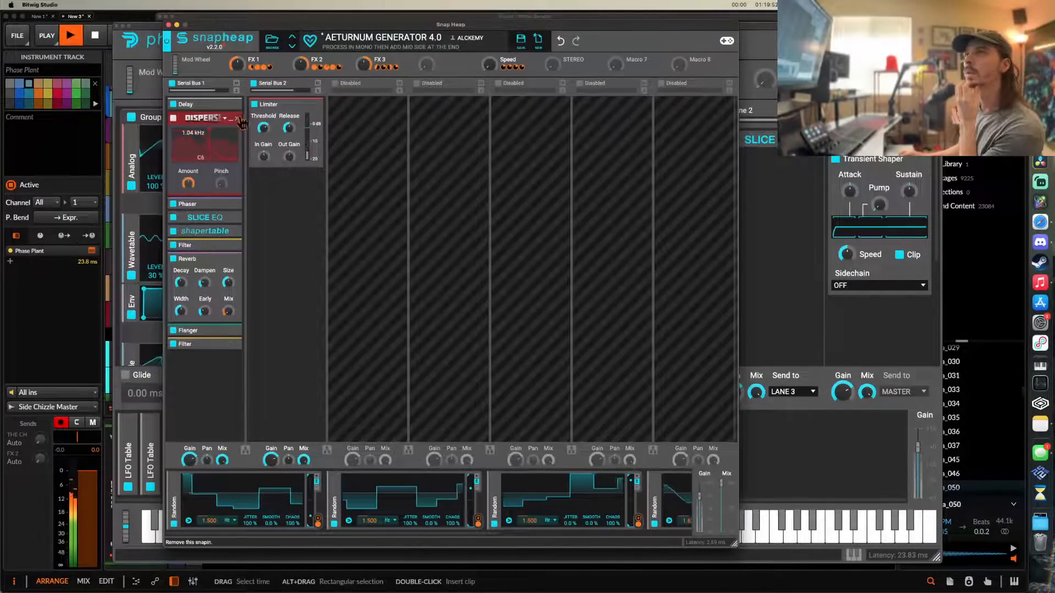
- Add a second Shaper Table at the chain's end with FX 1 modulating its frame and the DC filter off
{"action": "left_click", "coordinate": [196, 383]}
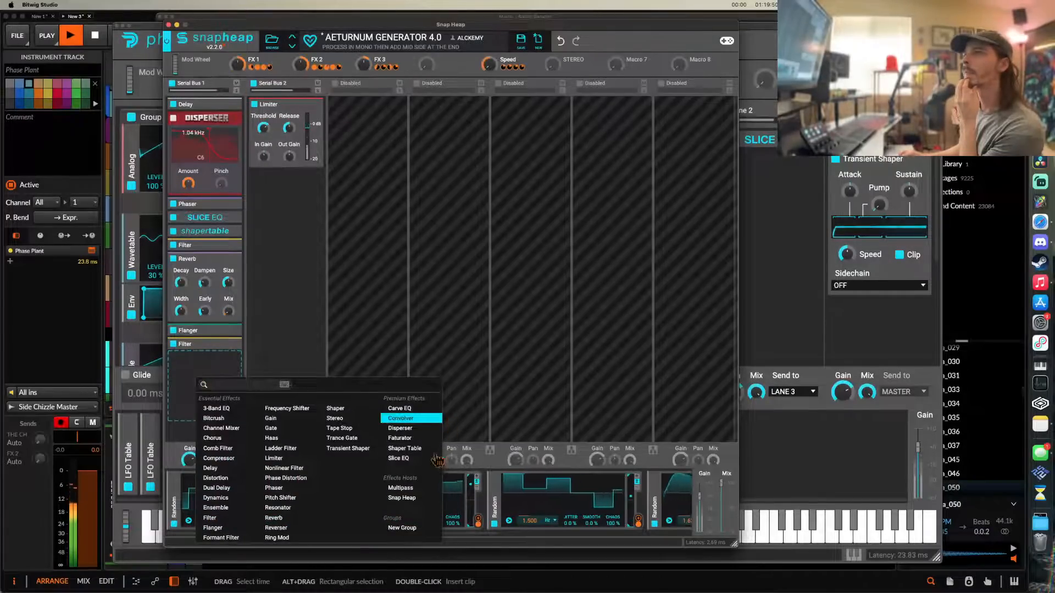
{"action": "left_click", "coordinate": [406, 448]}
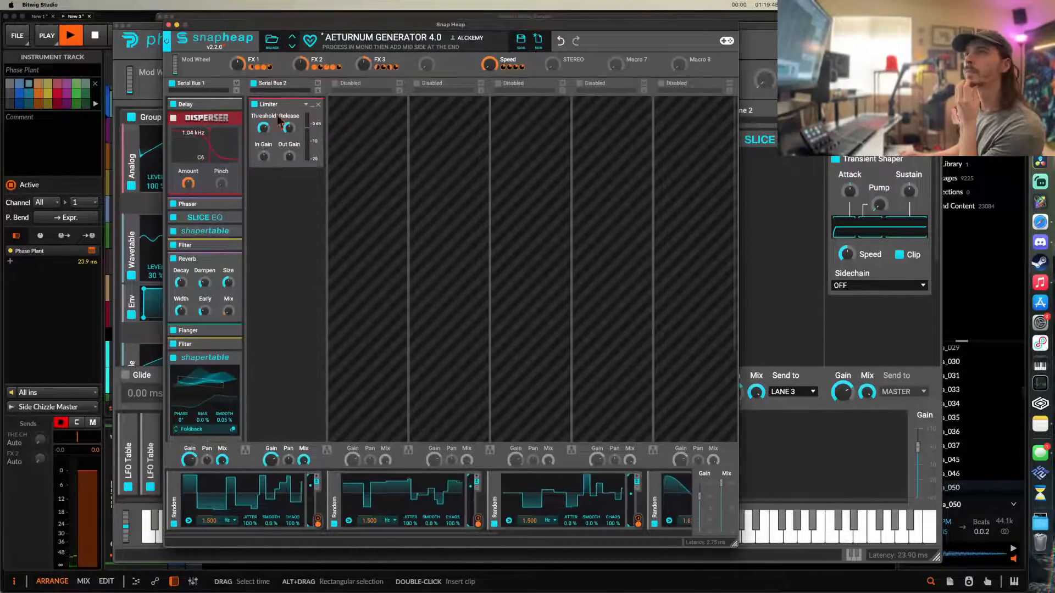
{"action": "left_click", "coordinate": [276, 68]}
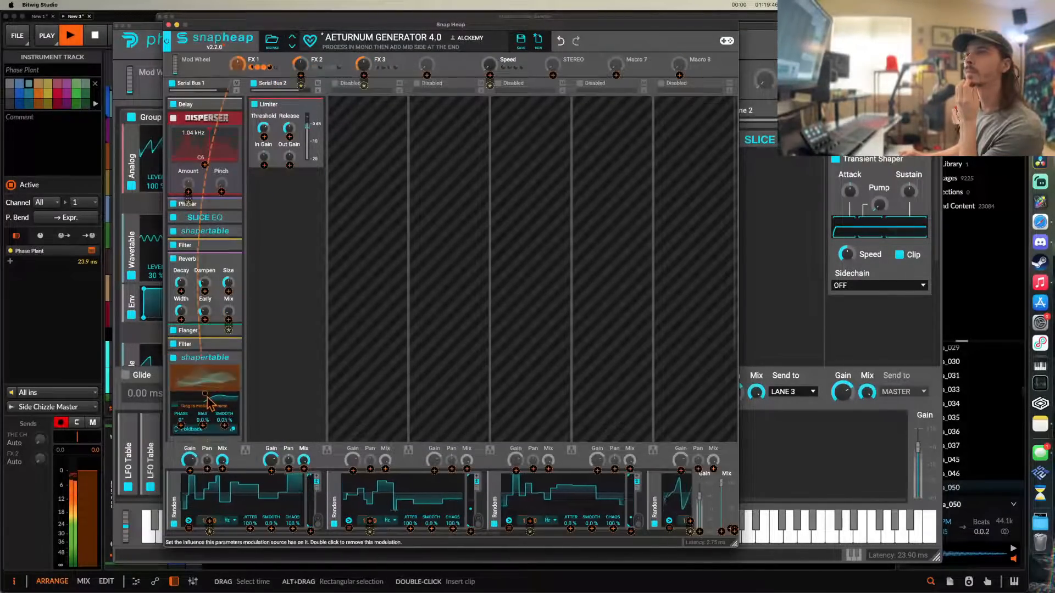
{"action": "scroll", "coordinate": [206, 397], "scroll_direction": "down", "scroll_amount": 3}
{"action": "left_click", "coordinate": [208, 333]}
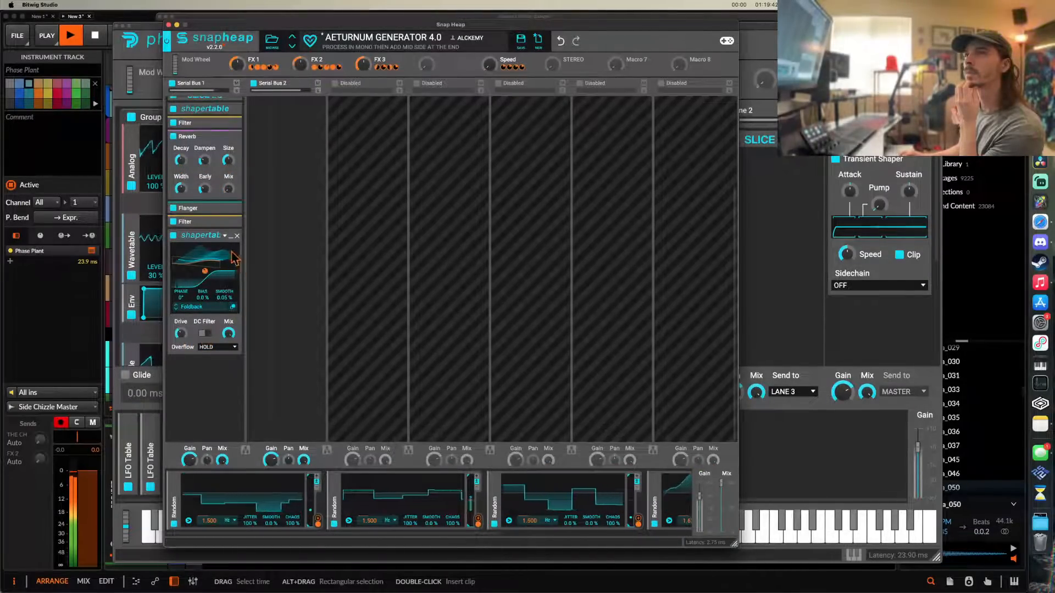
{"action": "left_click", "coordinate": [231, 242]}
{"action": "left_click", "coordinate": [192, 384]}
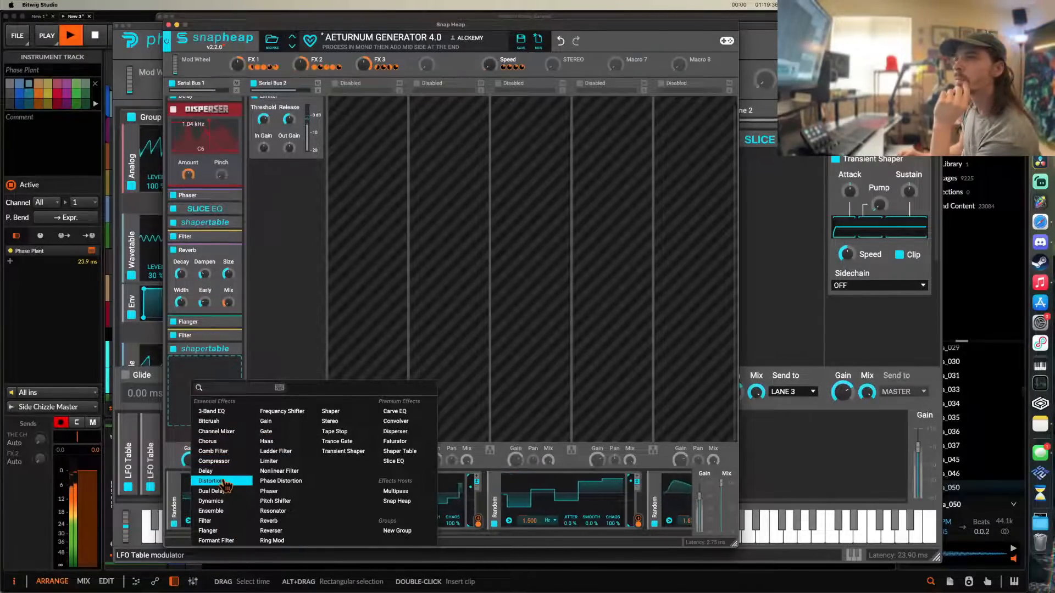
{"action": "left_click", "coordinate": [188, 337]}
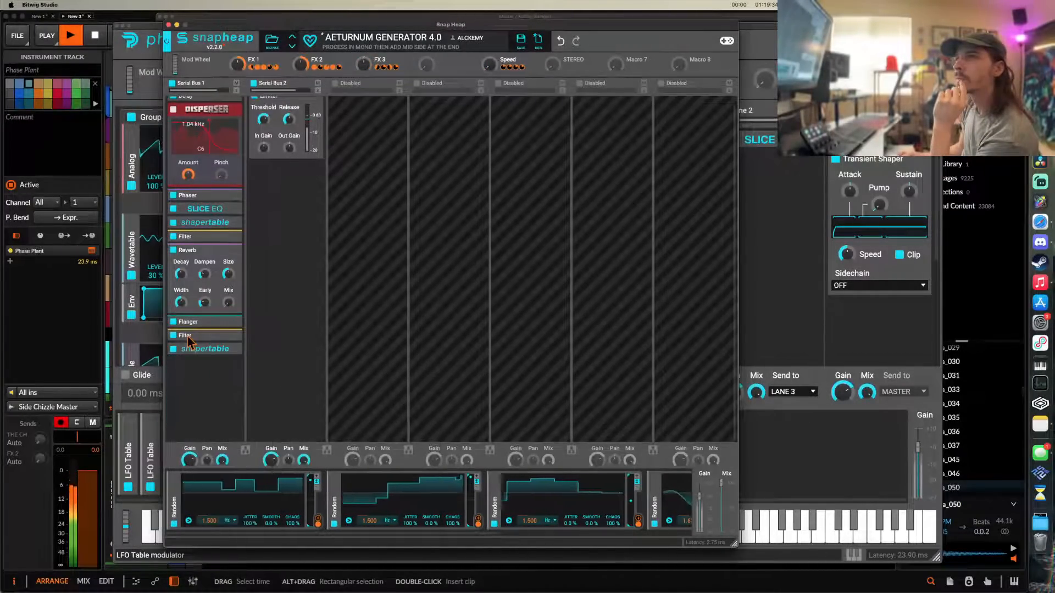
- Expand the last Shaper Table and modulate its Mix with FX 3
{"action": "left_click", "coordinate": [231, 350]}
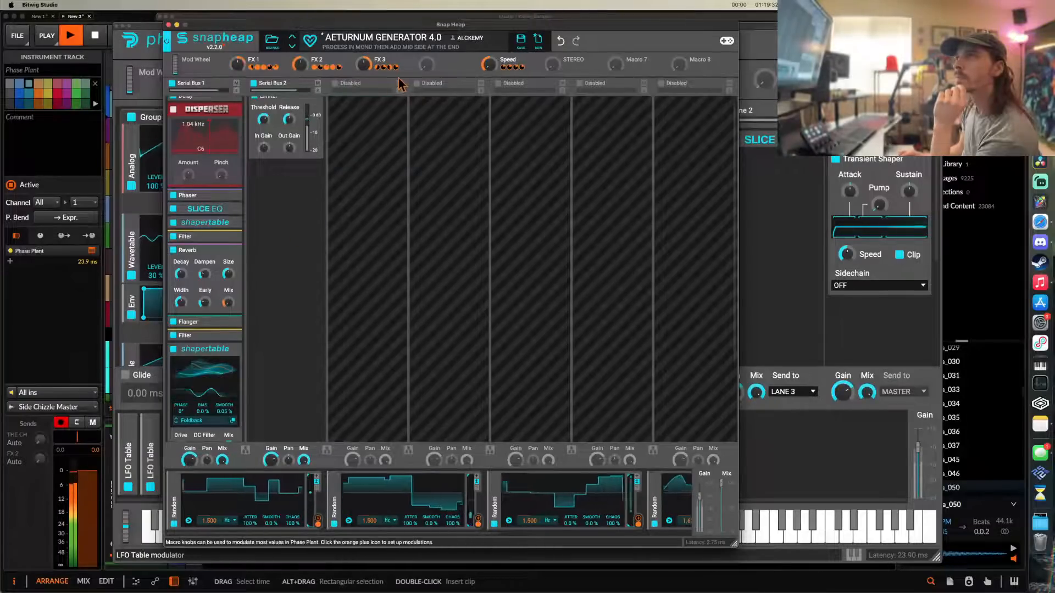
{"action": "scroll", "coordinate": [191, 377], "scroll_direction": "down", "scroll_amount": 3}
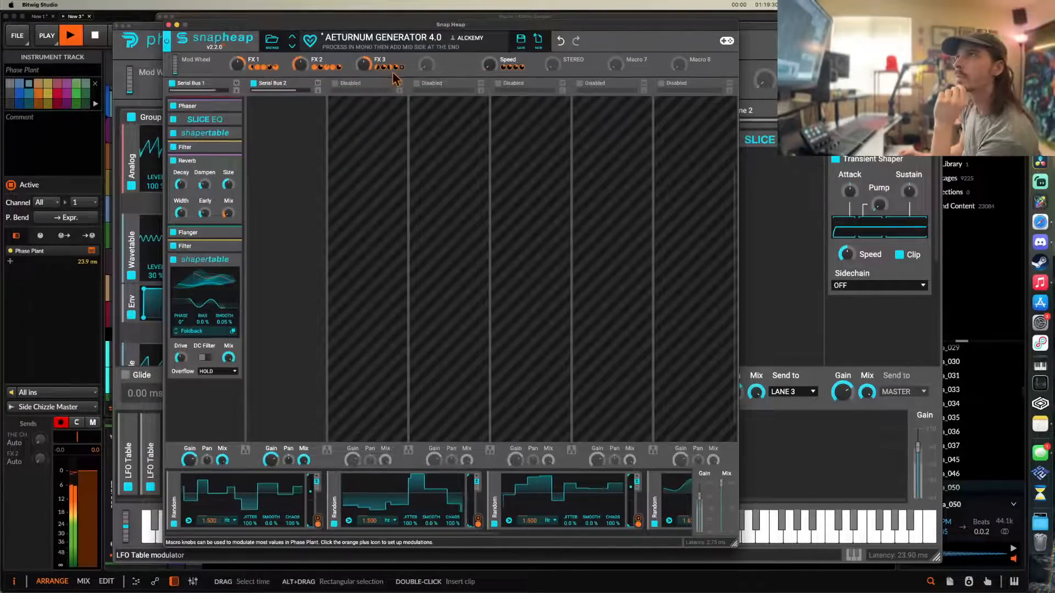
{"action": "left_click_drag", "start_coordinate": [402, 68], "coordinate": [227, 362]}
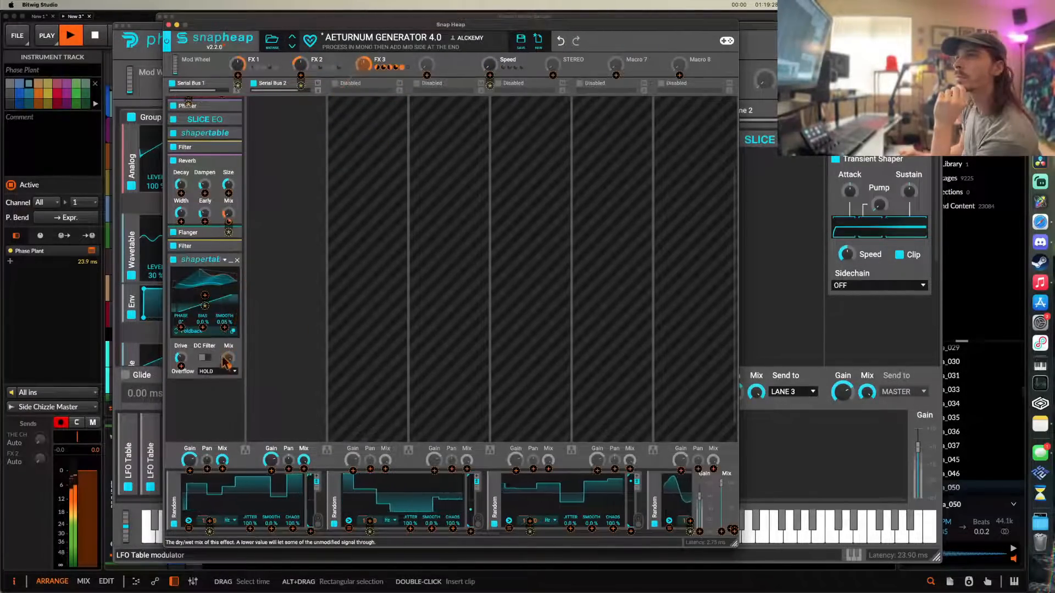
- Load the Saw to Sine morph in the last Shaper Table, then advance through the neighbouring presets to Saw to Triangle
{"action": "left_click", "coordinate": [205, 333]}
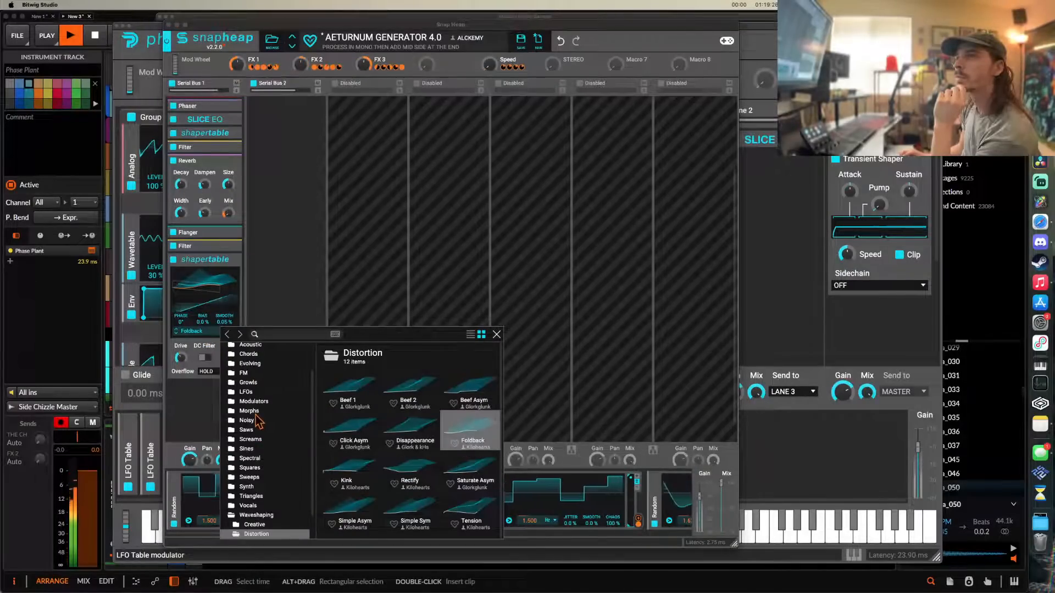
{"action": "left_click", "coordinate": [252, 412]}
{"action": "left_click", "coordinate": [400, 394]}
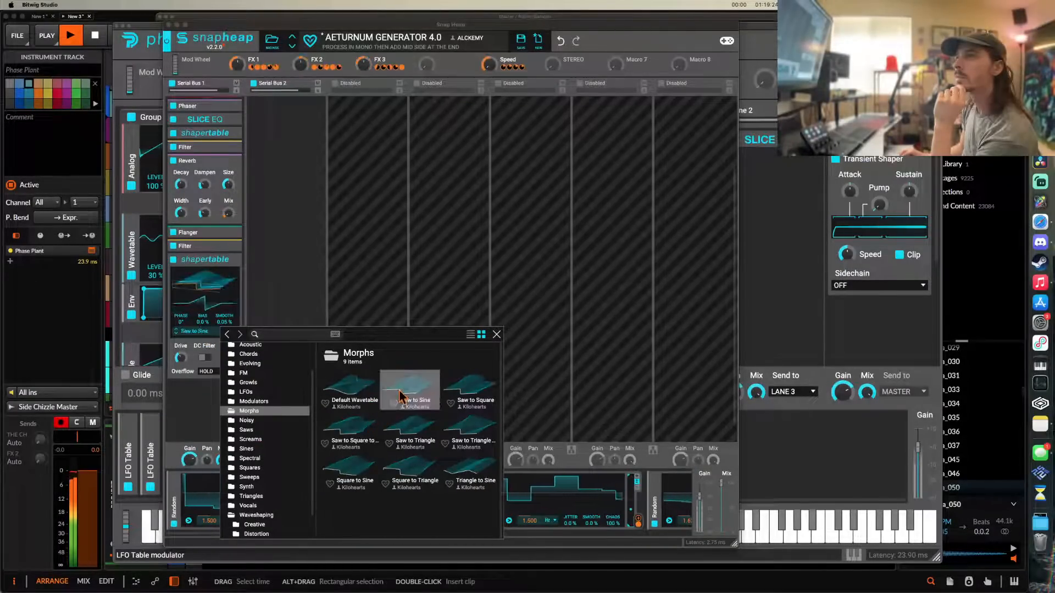
{"action": "left_click", "coordinate": [209, 297]}
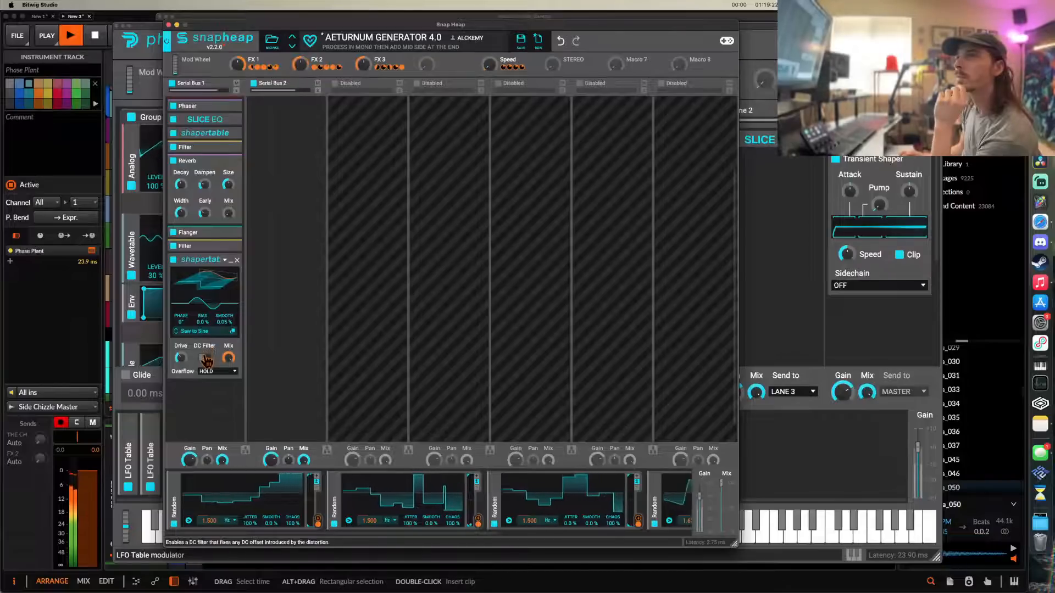
{"action": "left_click", "coordinate": [176, 333]}
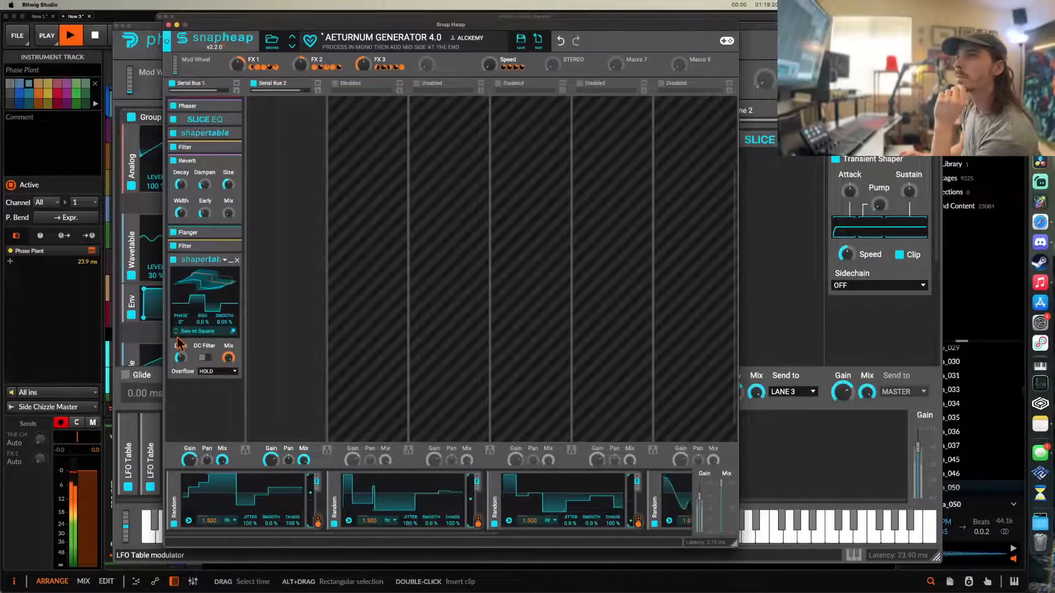
{"action": "left_click", "coordinate": [176, 332]}
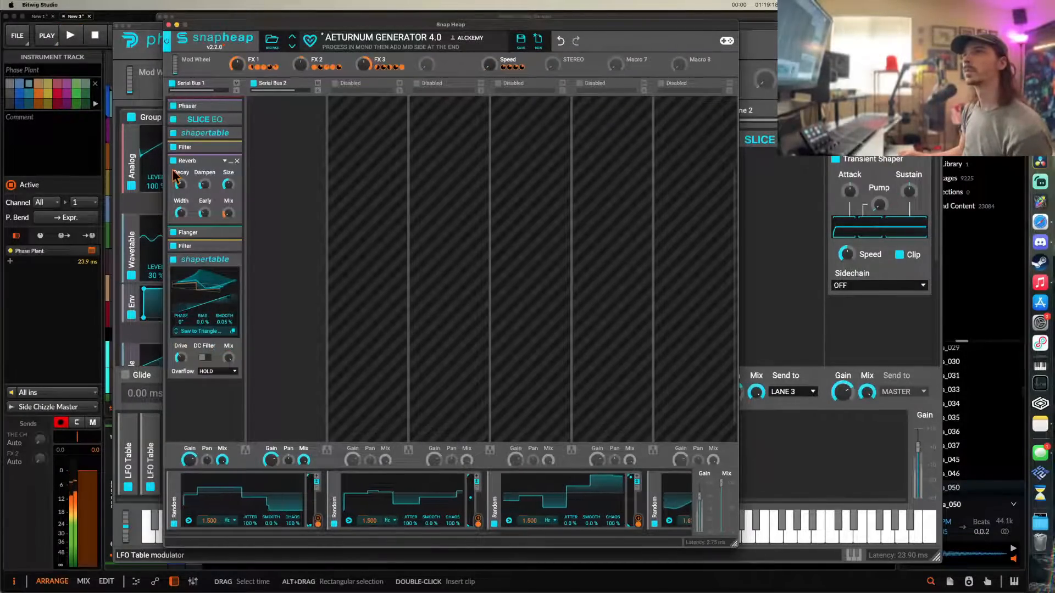
- Close the Snap Heap and Phase Plant windows and look over the recorded audio clips along the arrangement timeline
{"action": "left_click", "coordinate": [169, 25]}
{"action": "left_click", "coordinate": [117, 26]}
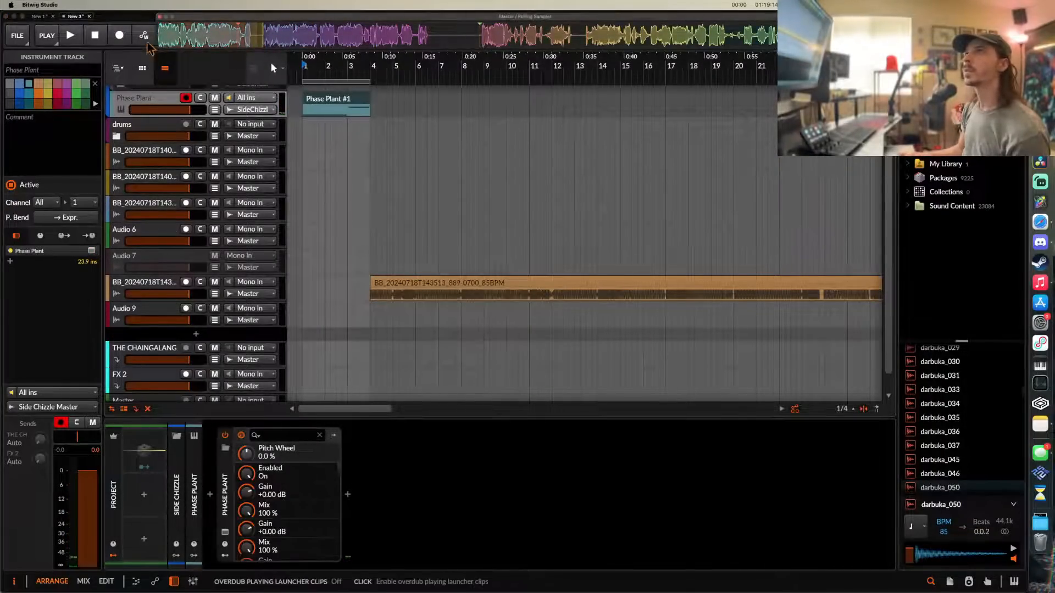
{"action": "scroll", "coordinate": [487, 217], "scroll_direction": "right", "scroll_amount": 15}
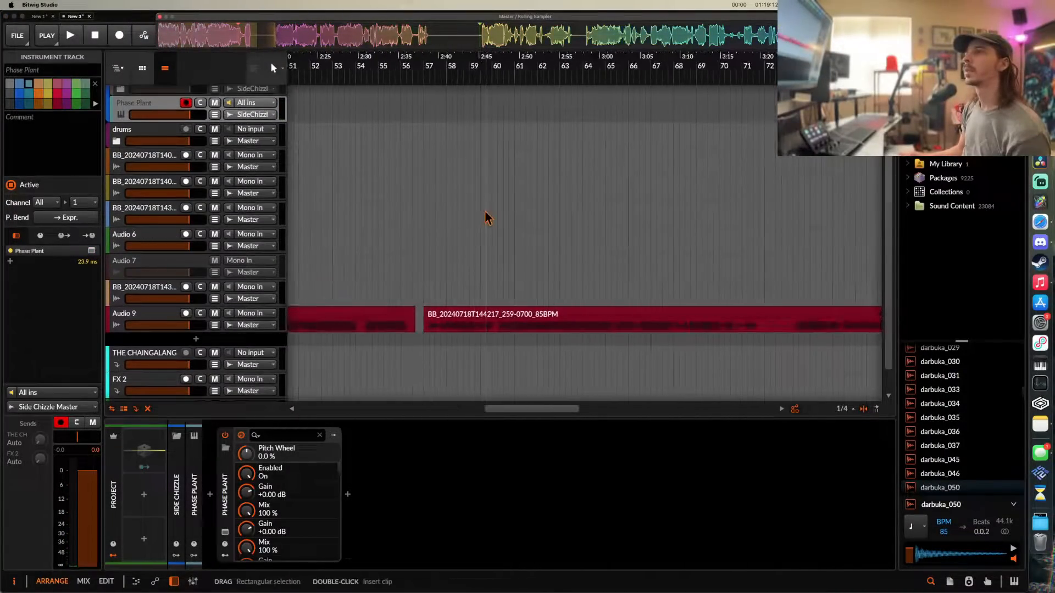
{"action": "scroll", "coordinate": [487, 217], "scroll_direction": "right", "scroll_amount": 7}
{"action": "left_click_drag", "start_coordinate": [437, 321], "coordinate": [414, 321]}
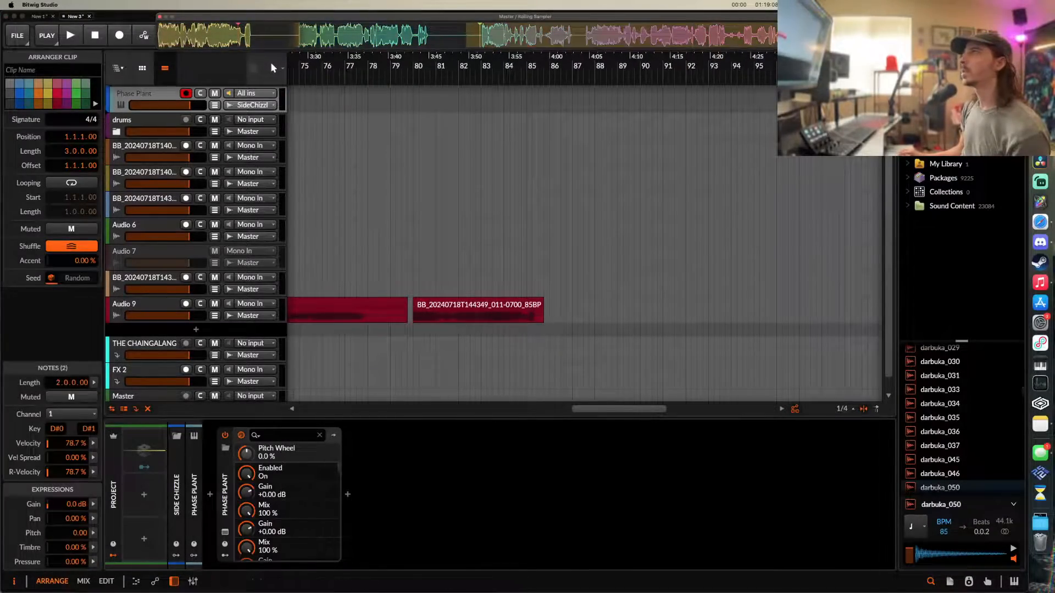
{"action": "left_click_drag", "start_coordinate": [508, 44], "coordinate": [539, 313]}
{"action": "scroll", "coordinate": [538, 312], "scroll_direction": "down", "scroll_amount": 1}
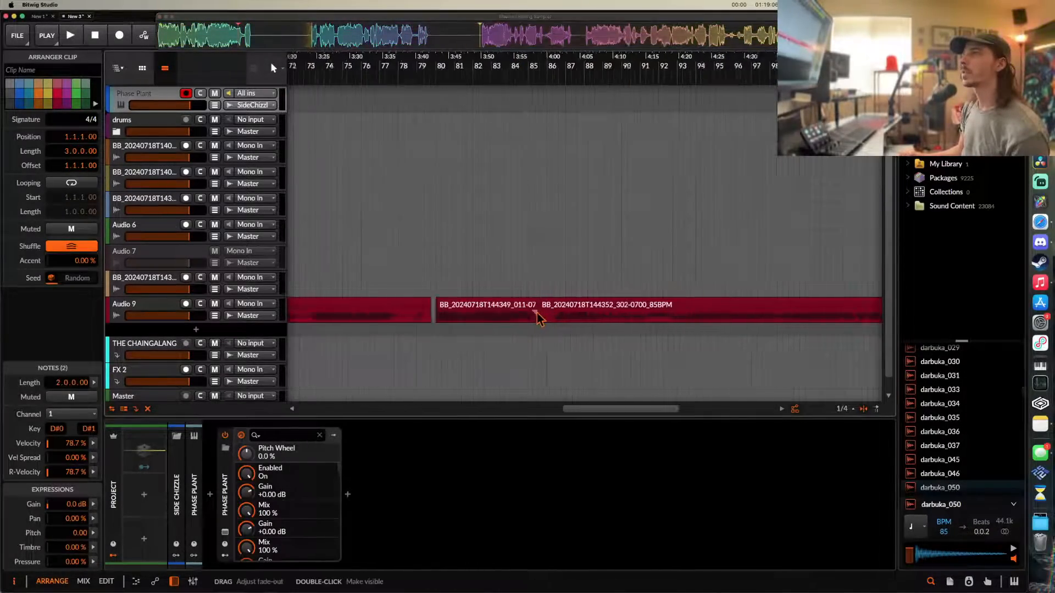
{"action": "scroll", "coordinate": [538, 317], "scroll_direction": "down", "scroll_amount": 10}
{"action": "scroll", "coordinate": [305, 76], "scroll_direction": "up", "scroll_amount": 5}
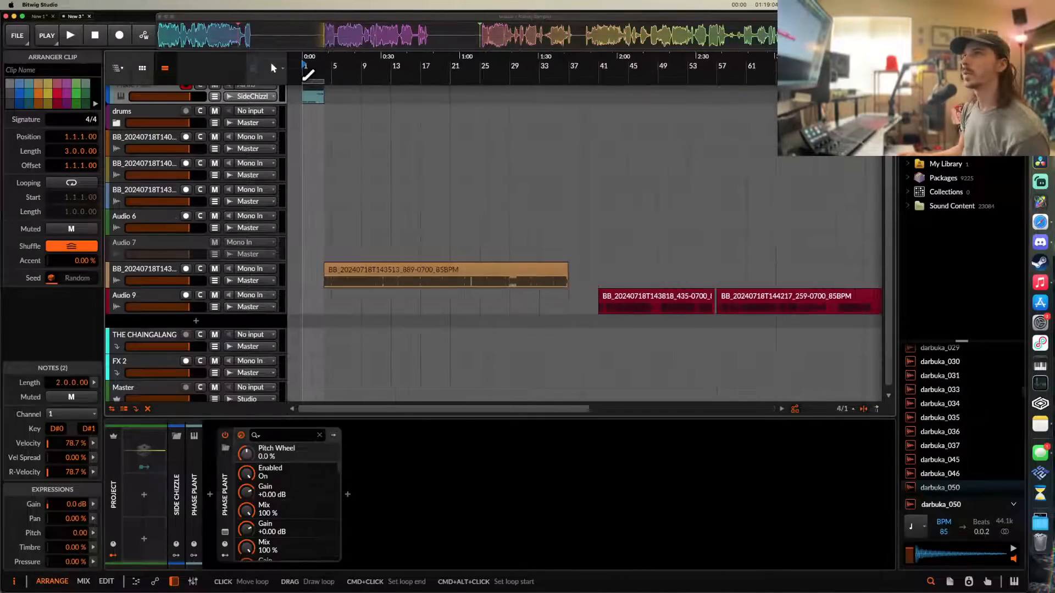
{"action": "scroll", "coordinate": [301, 228], "scroll_direction": "up", "scroll_amount": 3}
{"action": "scroll", "coordinate": [301, 228], "scroll_direction": "up", "scroll_amount": 3}
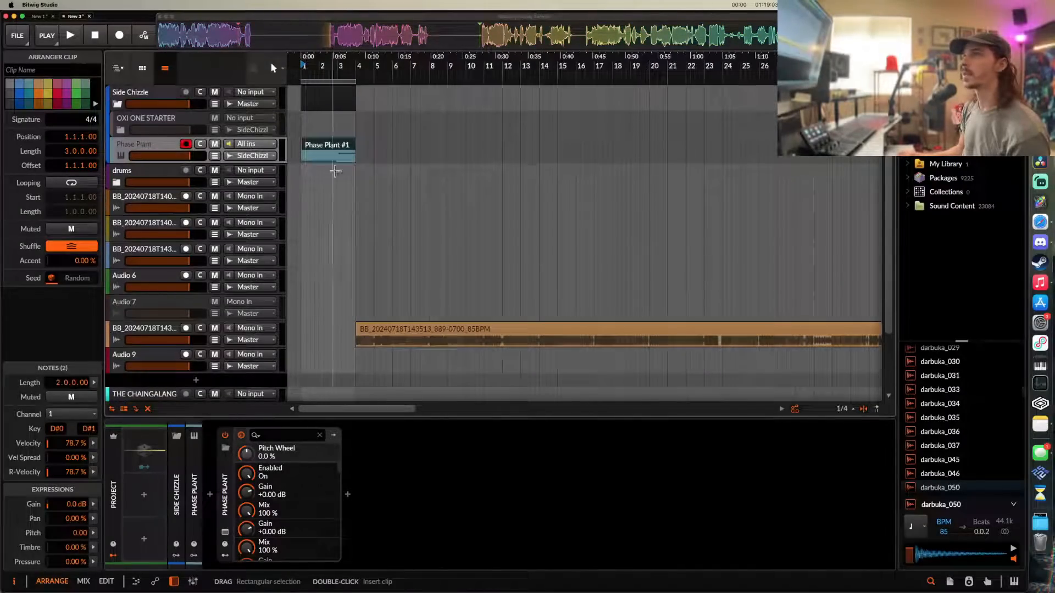
- Reopen the Phase Plant track's Snap Heap and load the 16 Patterns wavetable from the Complex LFOs in its last Shaper Table
{"action": "left_click", "coordinate": [143, 149]}
{"action": "left_click", "coordinate": [225, 532]}
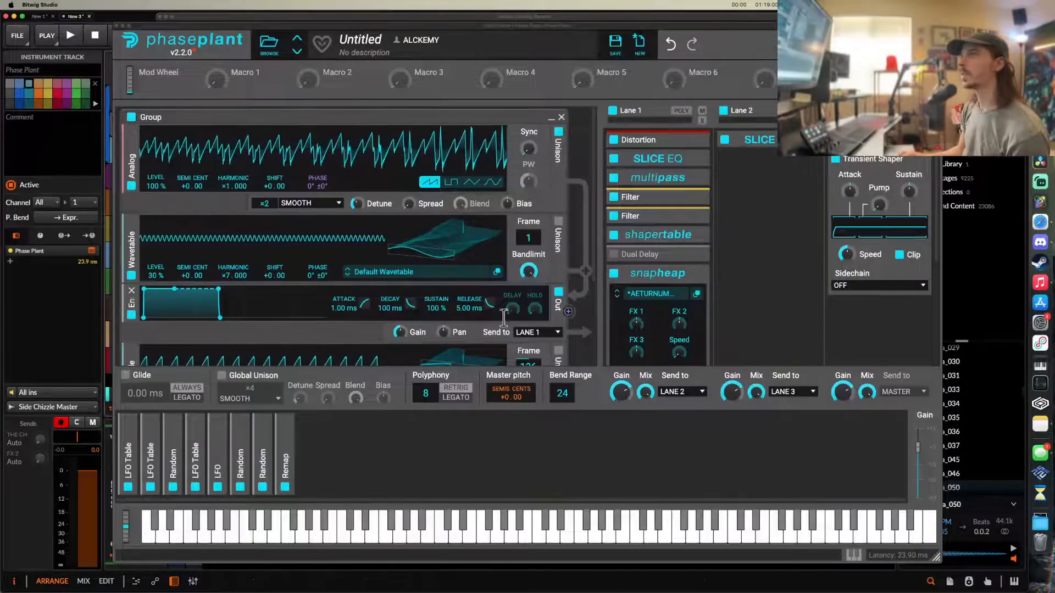
{"action": "scroll", "coordinate": [682, 236], "scroll_direction": "down", "scroll_amount": 3}
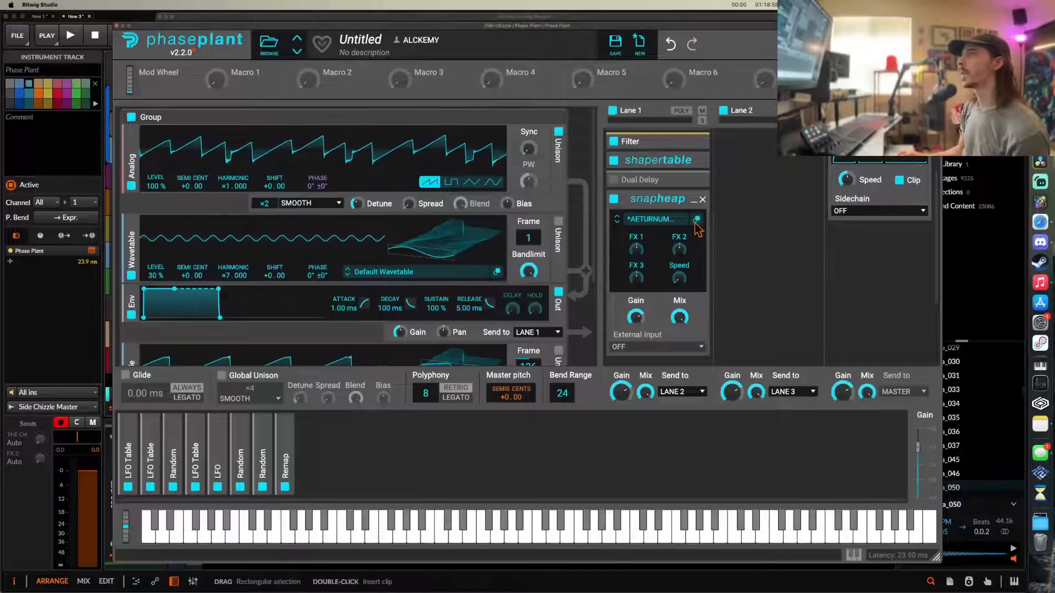
{"action": "left_click", "coordinate": [696, 219]}
{"action": "scroll", "coordinate": [269, 494], "scroll_direction": "down", "scroll_amount": 3}
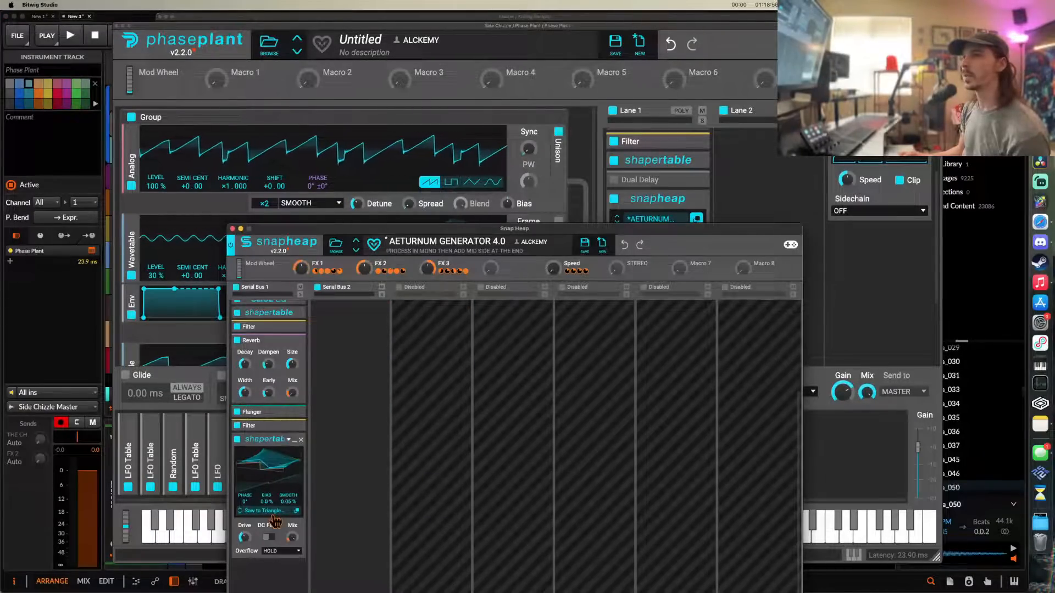
{"action": "left_click", "coordinate": [269, 511]}
{"action": "left_click", "coordinate": [310, 445]}
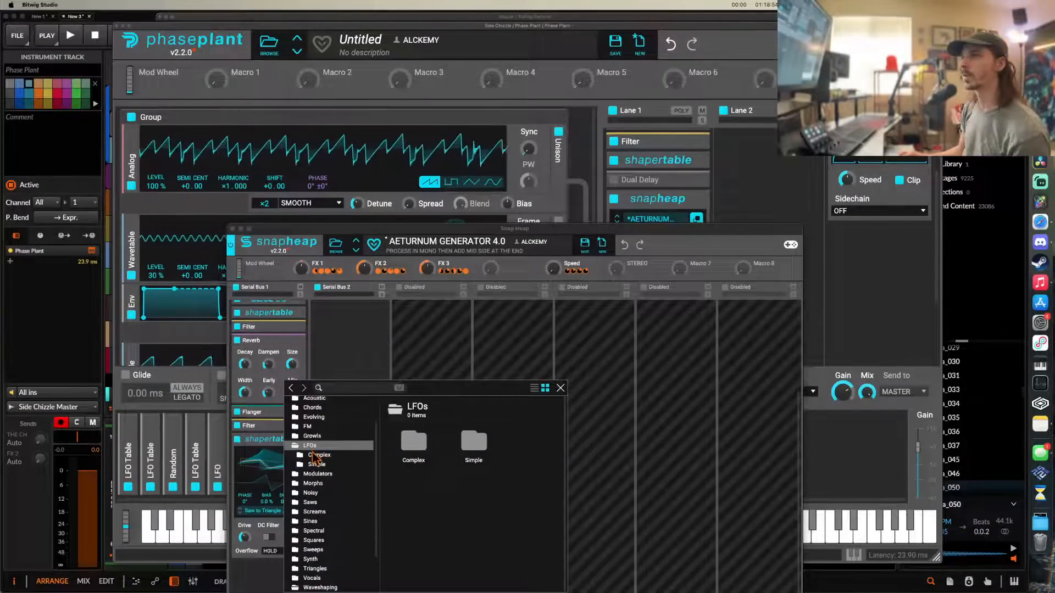
{"action": "left_click", "coordinate": [316, 455]}
{"action": "left_click", "coordinate": [413, 443]}
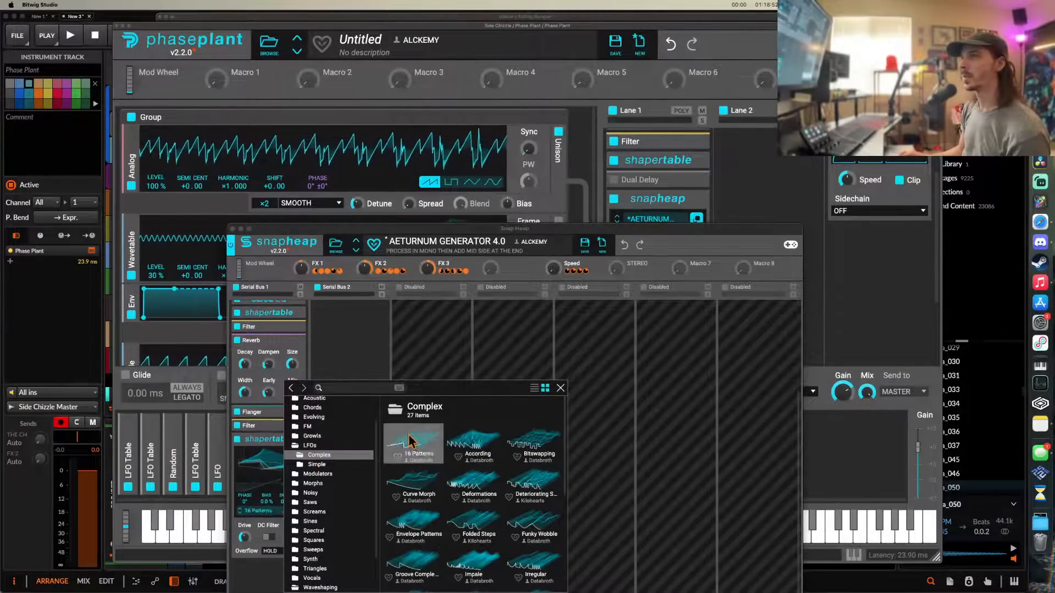
{"action": "left_click", "coordinate": [263, 478]}
{"action": "left_click_drag", "start_coordinate": [268, 231], "coordinate": [203, 85]}
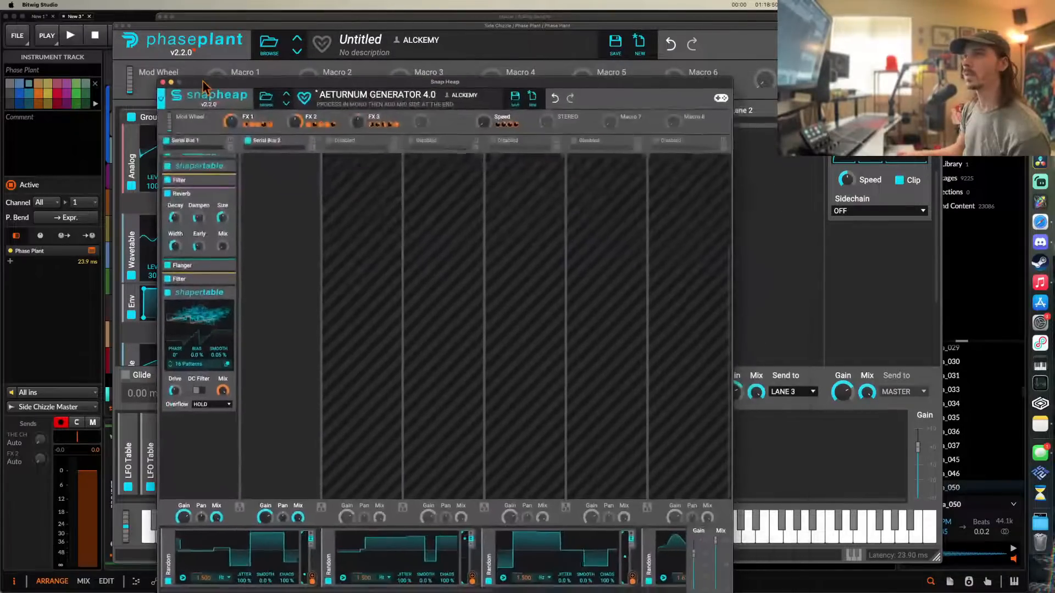
{"action": "left_click", "coordinate": [190, 364]}
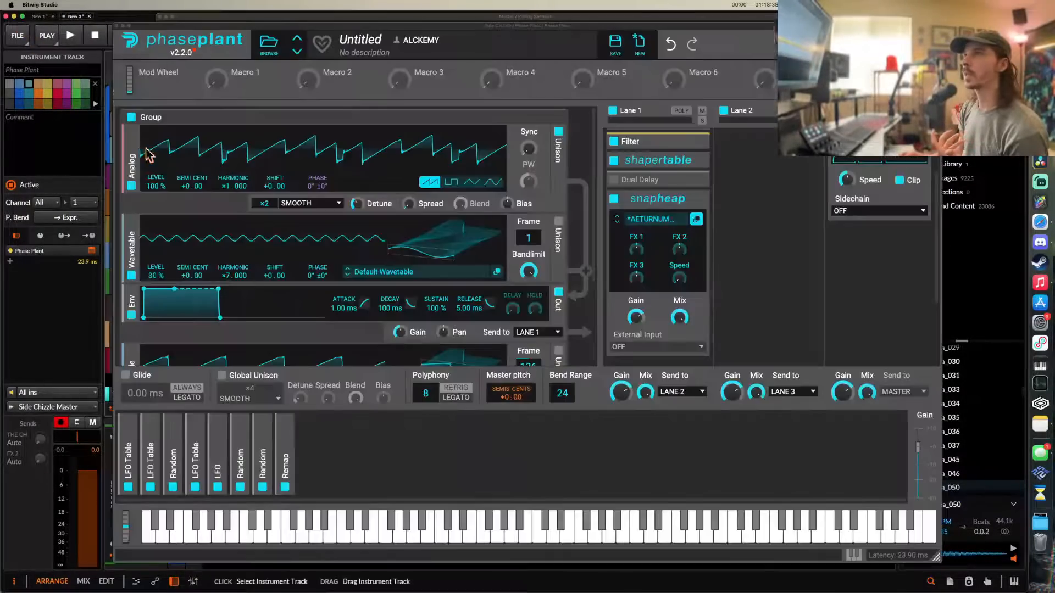
- Reopen Snap Heap, load the Curve Morph wavetable in the last Shaper Table, start playback and collapse the effect
{"action": "left_click", "coordinate": [698, 220]}
{"action": "left_click_drag", "start_coordinate": [479, 233], "coordinate": [412, 118]}
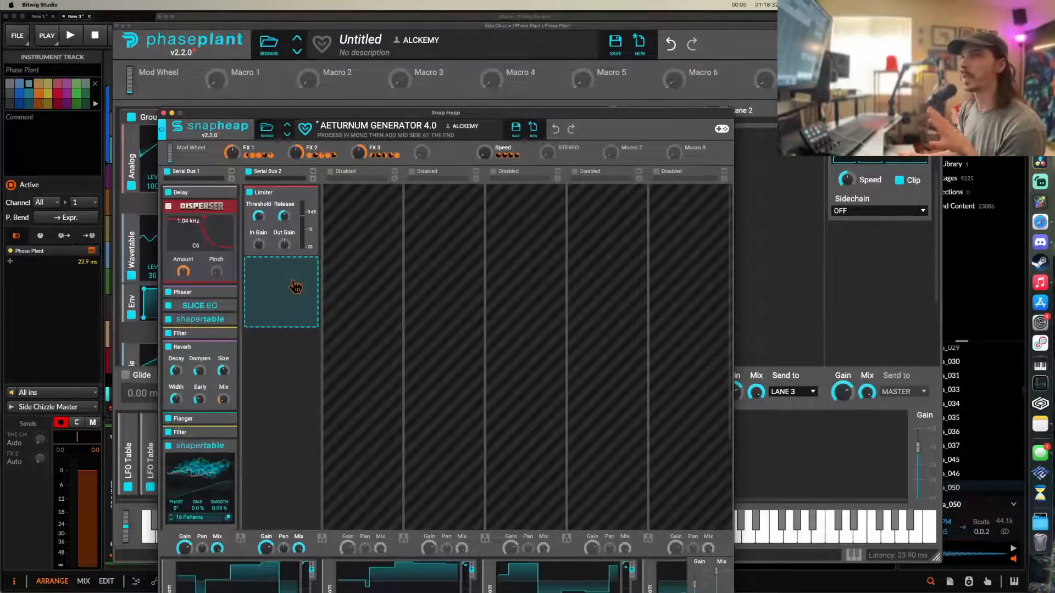
{"action": "scroll", "coordinate": [227, 256], "scroll_direction": "down", "scroll_amount": 2}
{"action": "scroll", "coordinate": [227, 264], "scroll_direction": "down", "scroll_amount": 4}
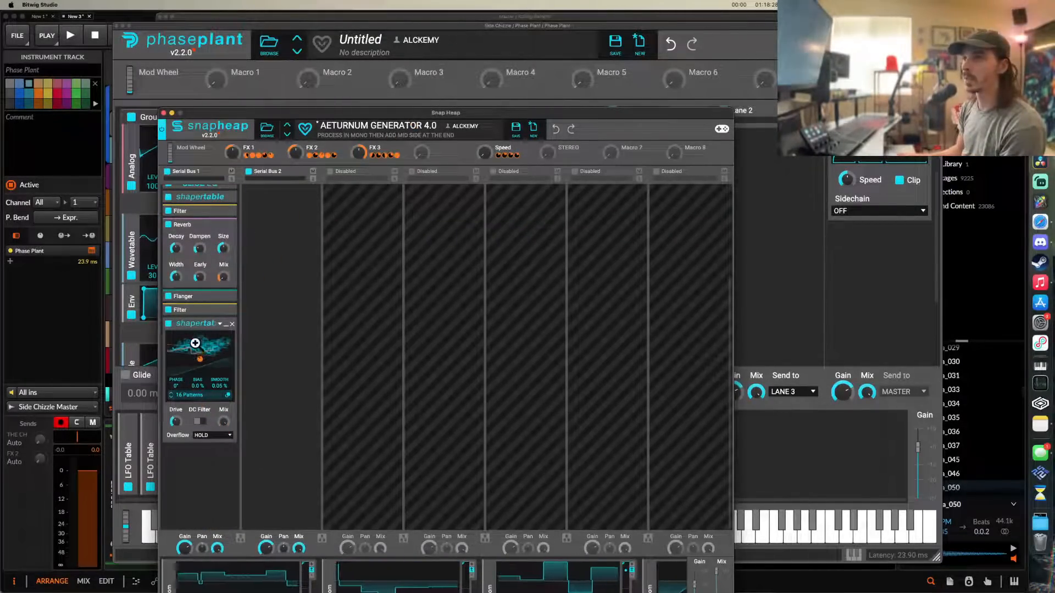
{"action": "left_click", "coordinate": [211, 399]}
{"action": "scroll", "coordinate": [257, 445], "scroll_direction": "up", "scroll_amount": 2}
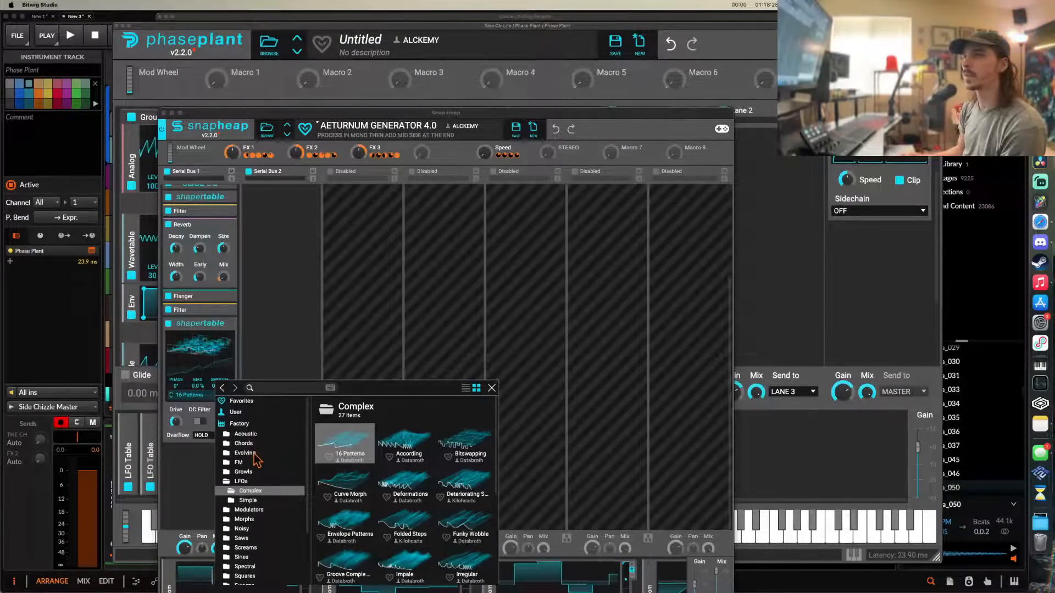
{"action": "left_click", "coordinate": [242, 482]}
{"action": "double_click", "coordinate": [345, 444]}
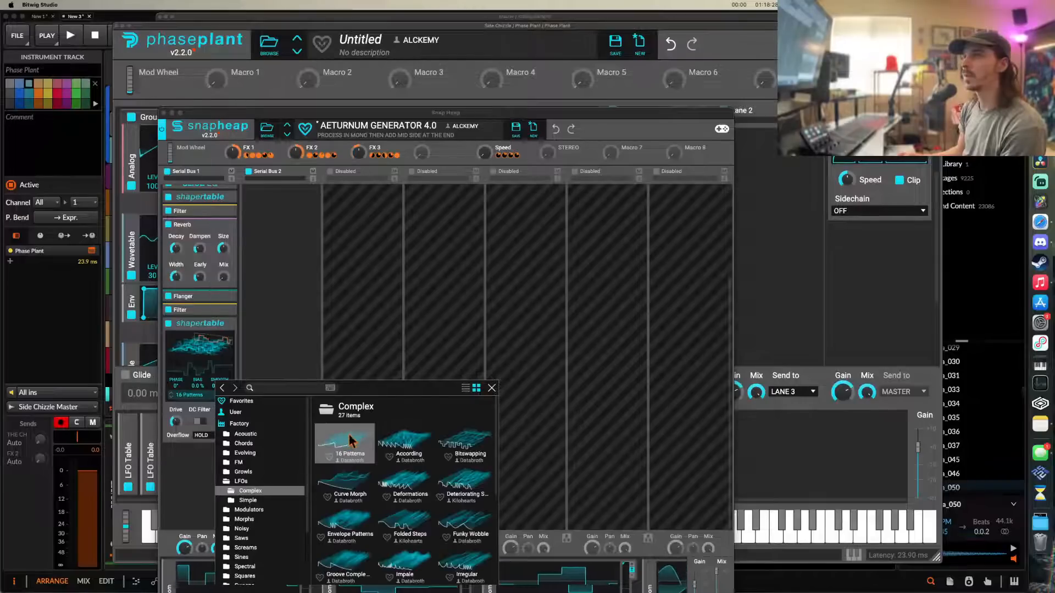
{"action": "left_click", "coordinate": [352, 471]}
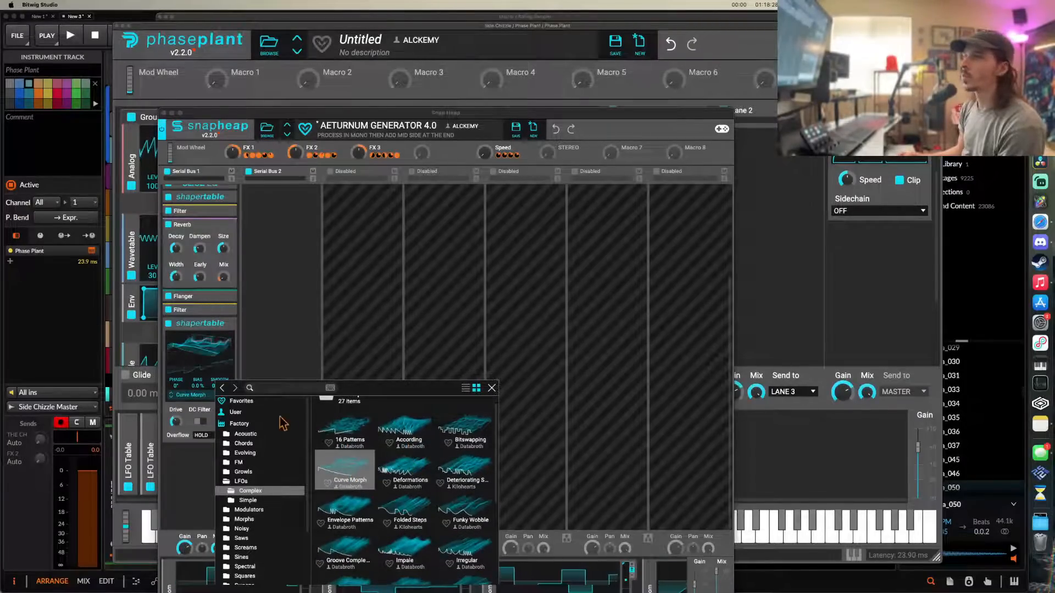
{"action": "left_click", "coordinate": [207, 357]}
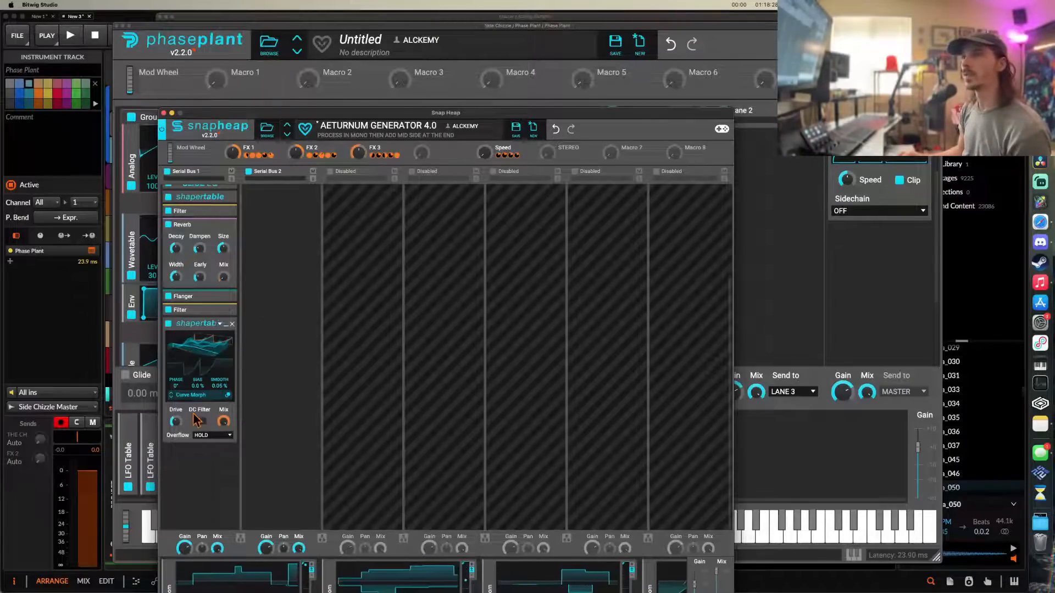
{"action": "key", "text": "space"}
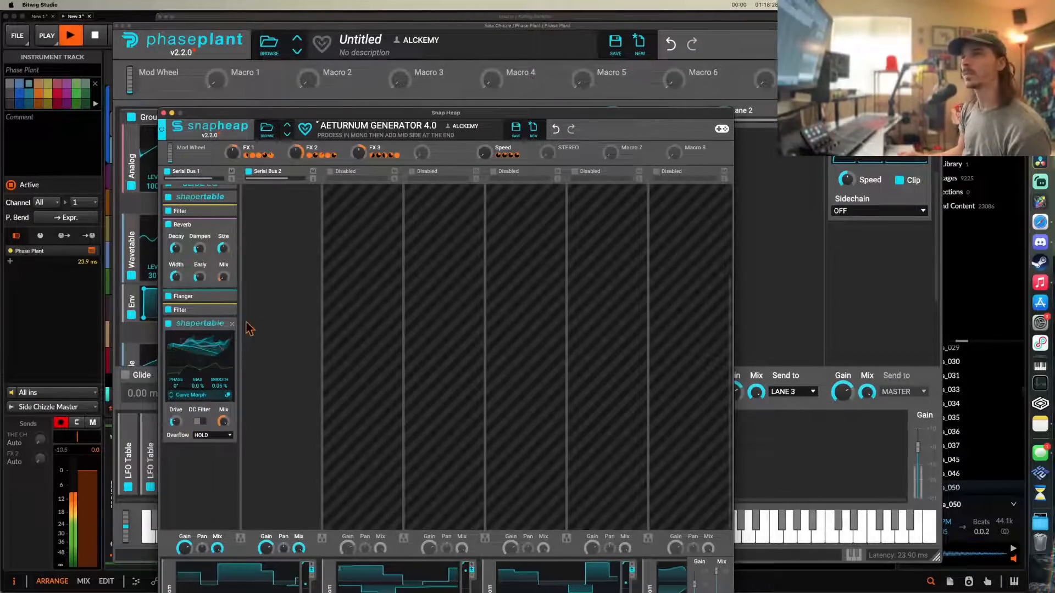
{"action": "left_click", "coordinate": [226, 324]}
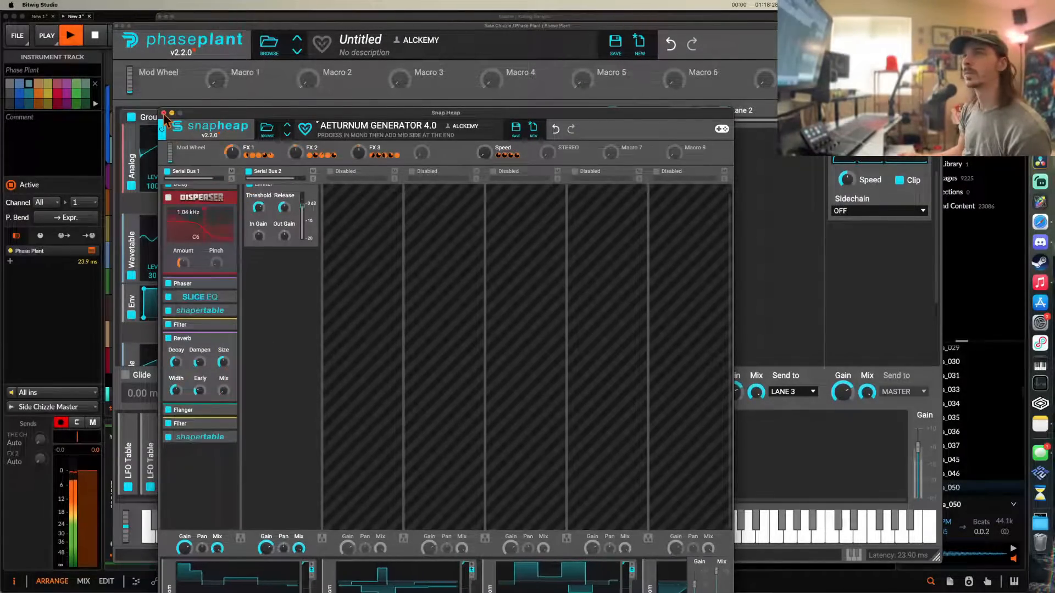
- Close the Snap Heap window, collapse its effect in Phase Plant and move it to the start of Lane 1
{"action": "left_click", "coordinate": [145, 114]}
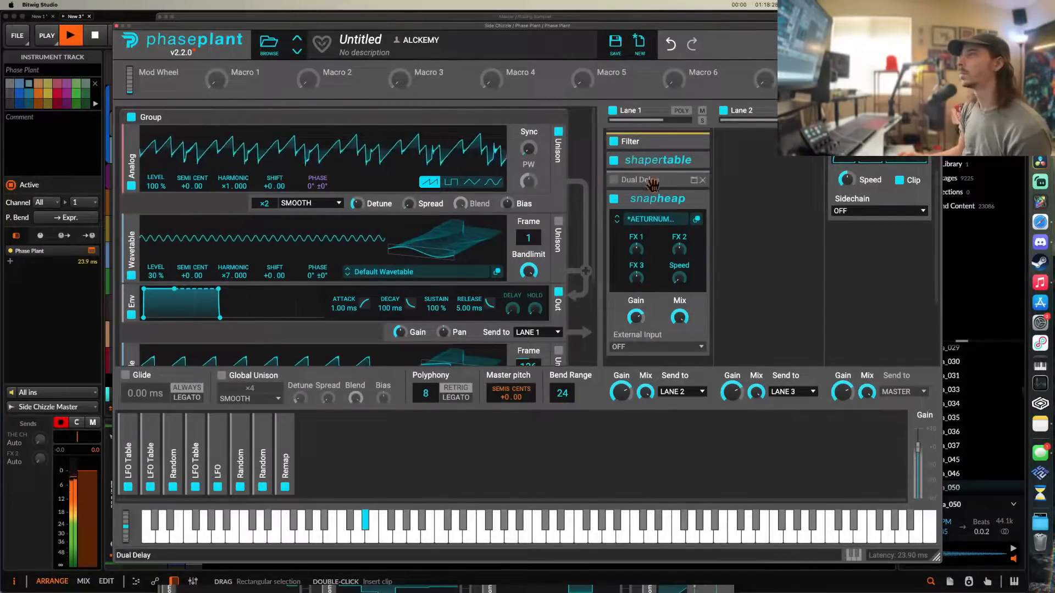
{"action": "left_click", "coordinate": [696, 202]}
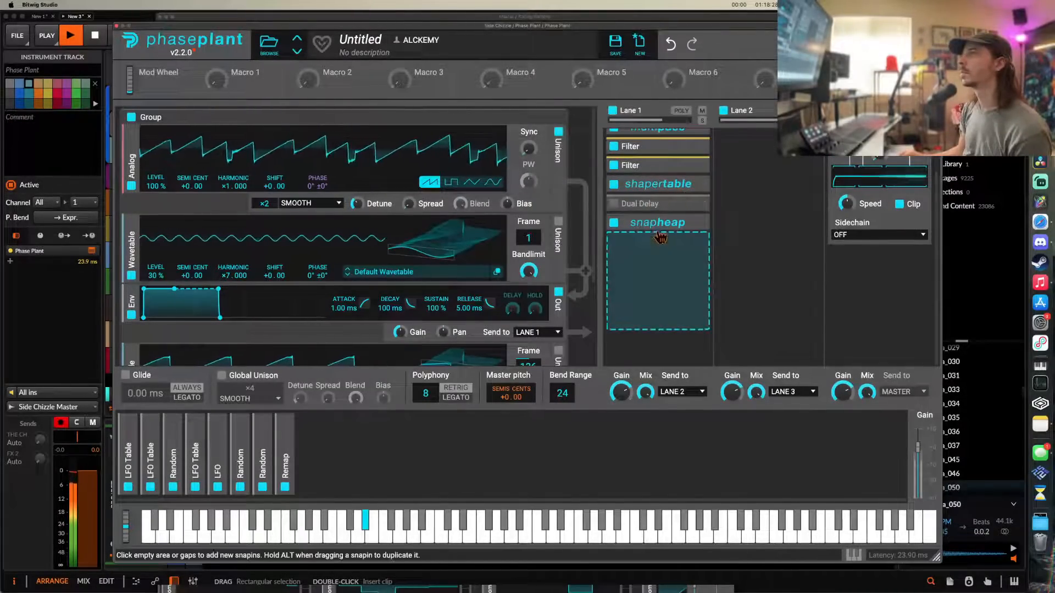
{"action": "scroll", "coordinate": [659, 275], "scroll_direction": "up", "scroll_amount": 3}
{"action": "left_click_drag", "start_coordinate": [659, 273], "coordinate": [650, 132]}
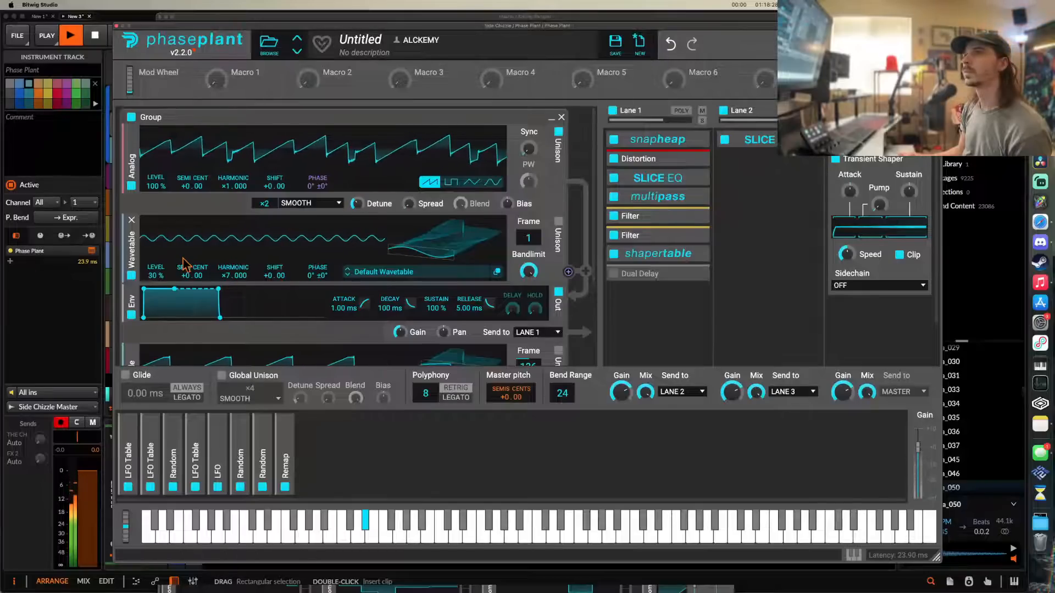
{"action": "scroll", "coordinate": [185, 265], "scroll_direction": "down", "scroll_amount": 3}
{"action": "scroll", "coordinate": [485, 186], "scroll_direction": "up", "scroll_amount": 3}
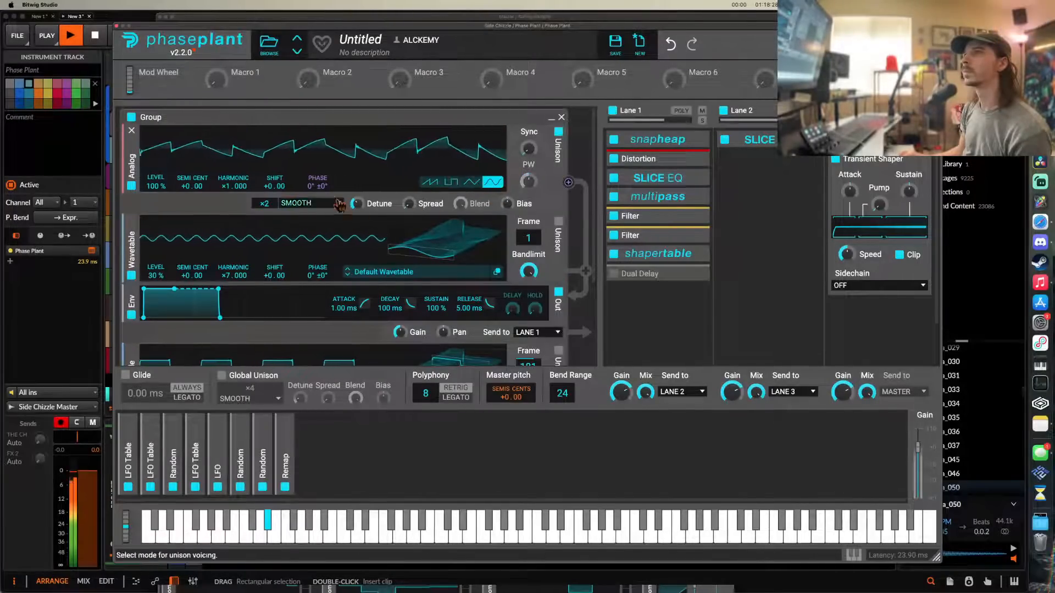
- Set the bottom wavetable generator's frame to 1 and the Analog oscillator's waveform to sawtooth, and close the Phase Plant window
{"action": "mouse_move", "coordinate": [318, 195]}
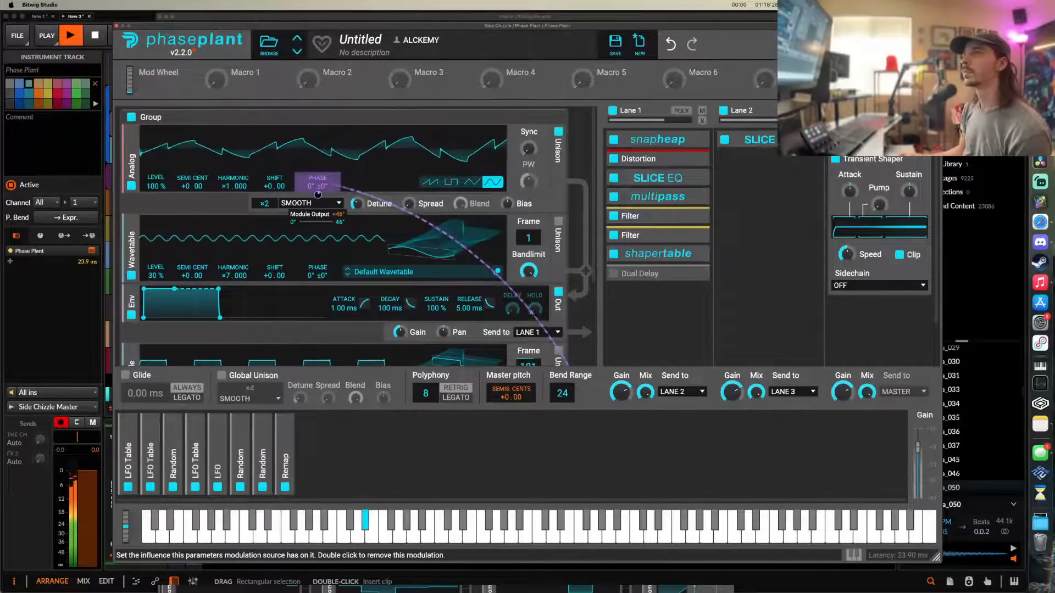
{"action": "scroll", "coordinate": [358, 208], "scroll_direction": "down", "scroll_amount": 3}
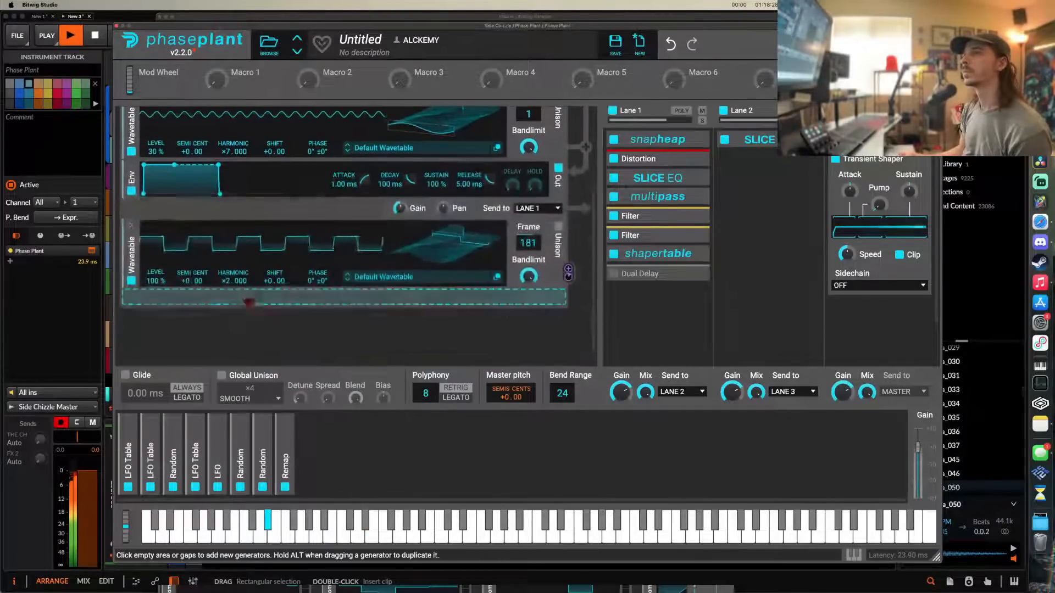
{"action": "scroll", "coordinate": [300, 271], "scroll_direction": "up", "scroll_amount": 3}
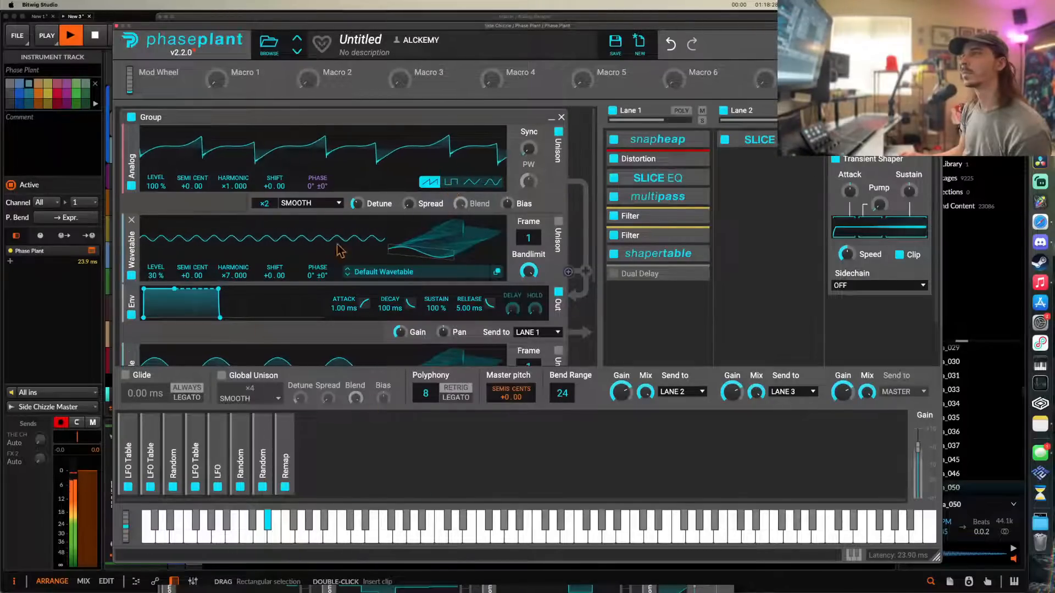
{"action": "left_click", "coordinate": [117, 26]}
- Select the Phase Plant clip, stop playback and look over the recorded audio clips across the whole arrangement
{"action": "left_click", "coordinate": [324, 147]}
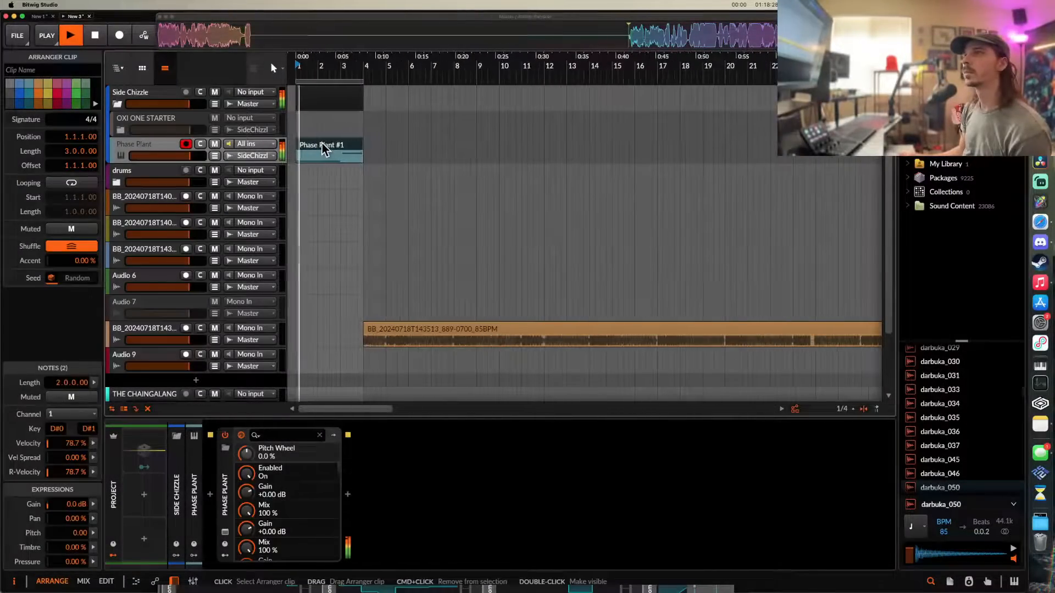
{"action": "scroll", "coordinate": [327, 154], "scroll_direction": "down", "scroll_amount": 5}
{"action": "key", "text": "space"}
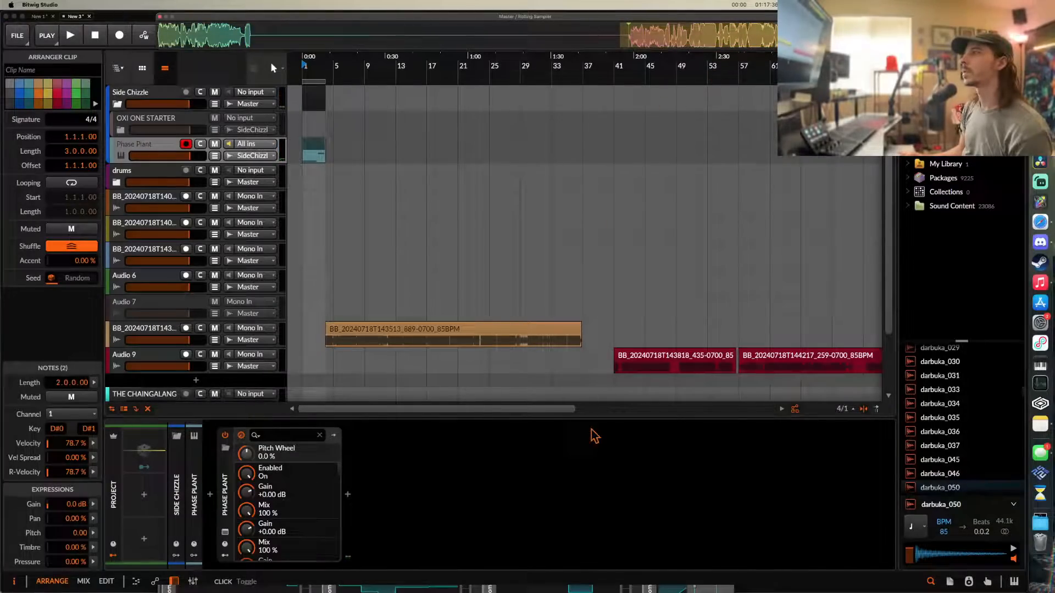
{"action": "scroll", "coordinate": [580, 368], "scroll_direction": "right", "scroll_amount": 10}
{"action": "left_click_drag", "start_coordinate": [653, 43], "coordinate": [551, 361]}
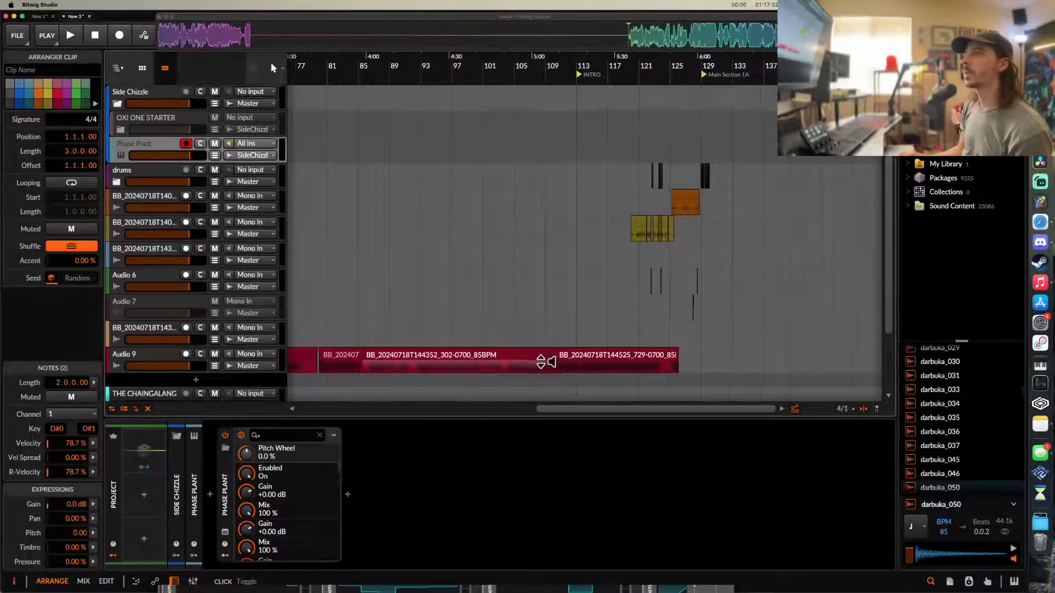
{"action": "scroll", "coordinate": [541, 362], "scroll_direction": "down", "scroll_amount": 2}
{"action": "scroll", "coordinate": [542, 361], "scroll_direction": "left", "scroll_amount": 10}
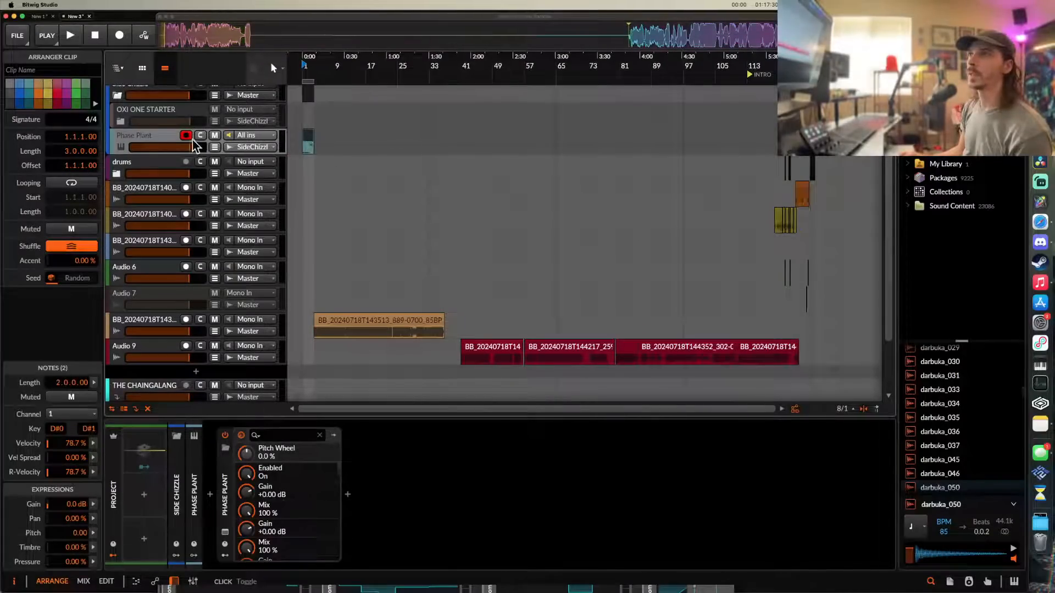
- Collapse the Phase Plant device in its track's chain, and open and cancel the browser for adding a device after it
{"action": "left_click", "coordinate": [167, 141]}
{"action": "double_click", "coordinate": [230, 464]}
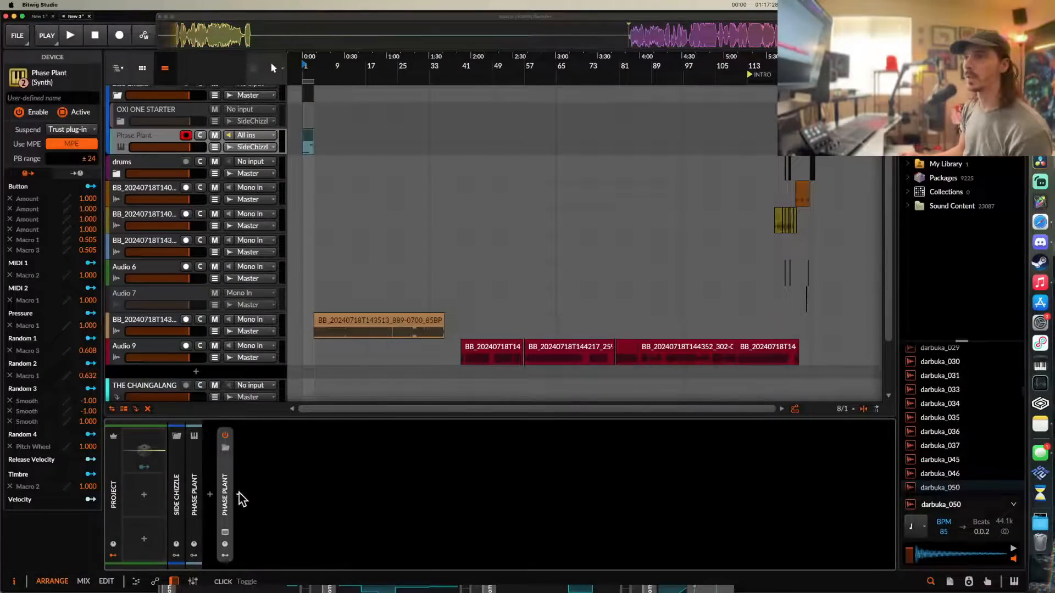
{"action": "left_click", "coordinate": [239, 495]}
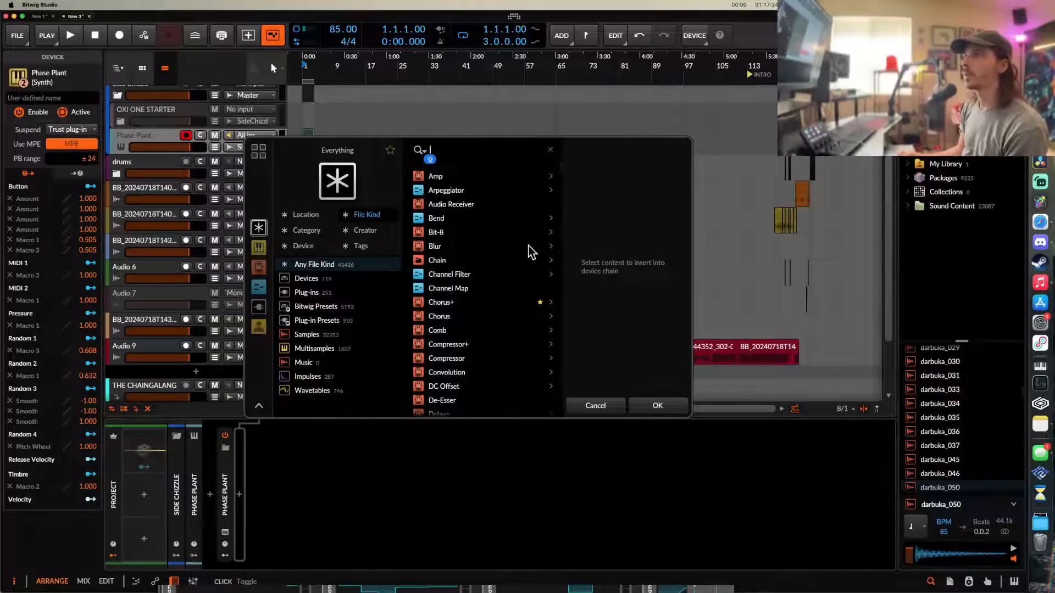
{"action": "left_click", "coordinate": [595, 407]}
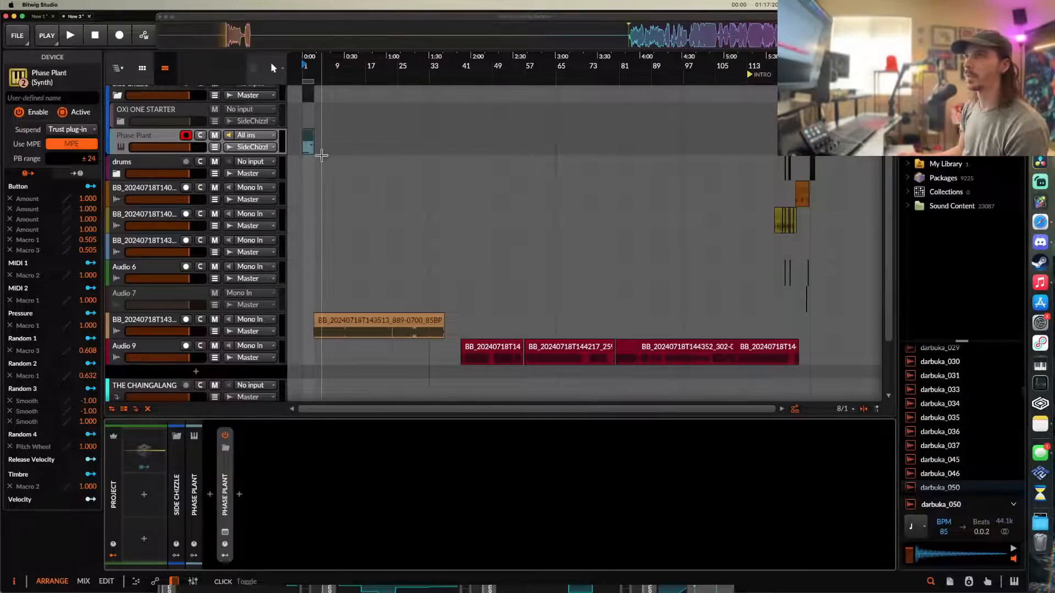
- Examine the timeline around the Phase Plant clip and select the audio track holding the orange recorded clip
{"action": "scroll", "coordinate": [294, 147], "scroll_direction": "up", "scroll_amount": 3}
{"action": "scroll", "coordinate": [294, 147], "scroll_direction": "down", "scroll_amount": 5}
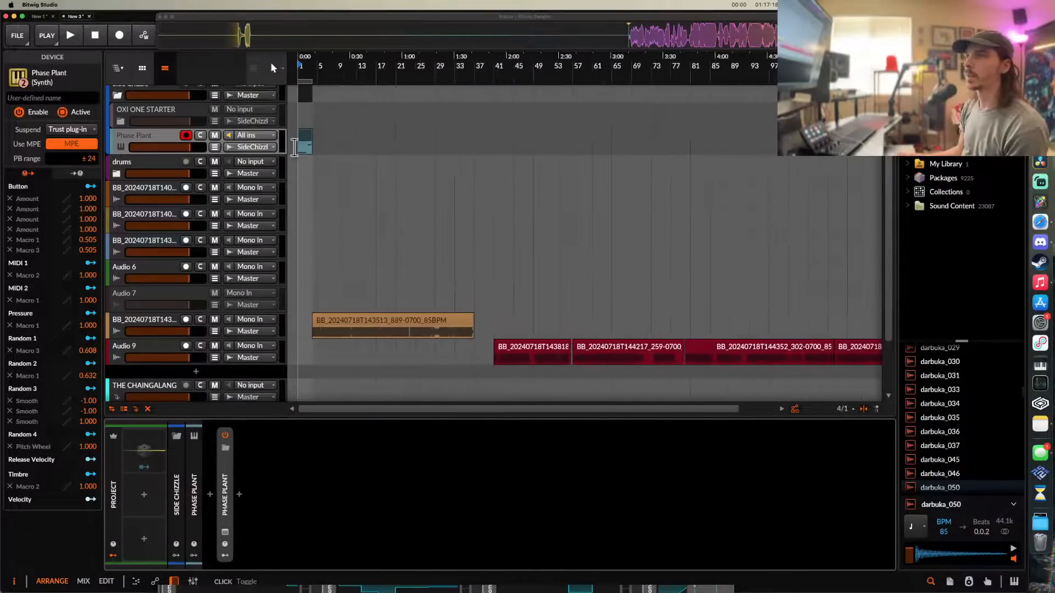
{"action": "left_click", "coordinate": [160, 318]}
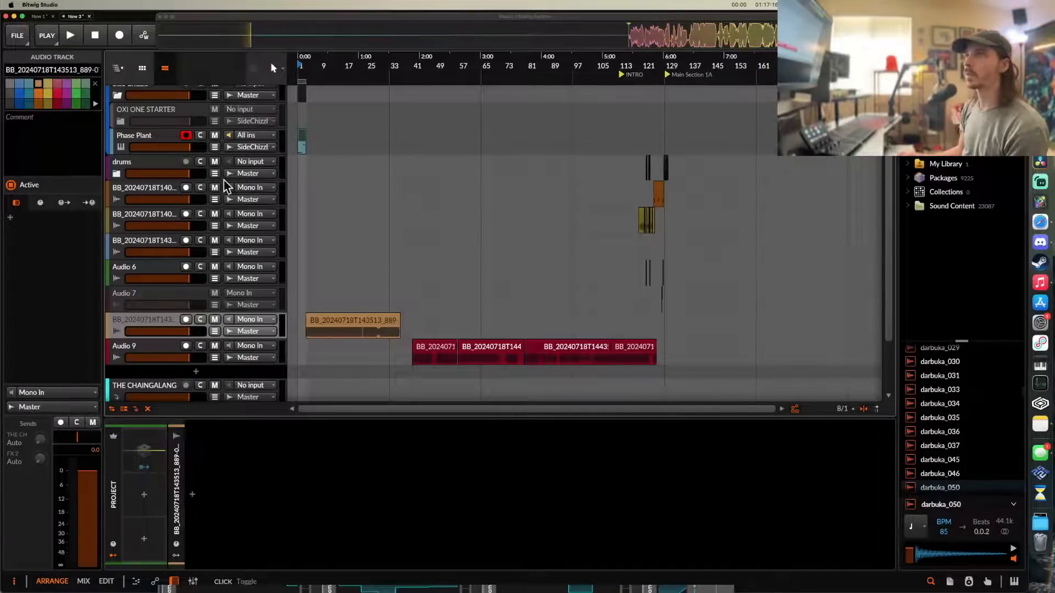
- Reopen the Phase Plant track's synth window and disable effect Lanes 1 and 2
{"action": "left_click", "coordinate": [160, 143]}
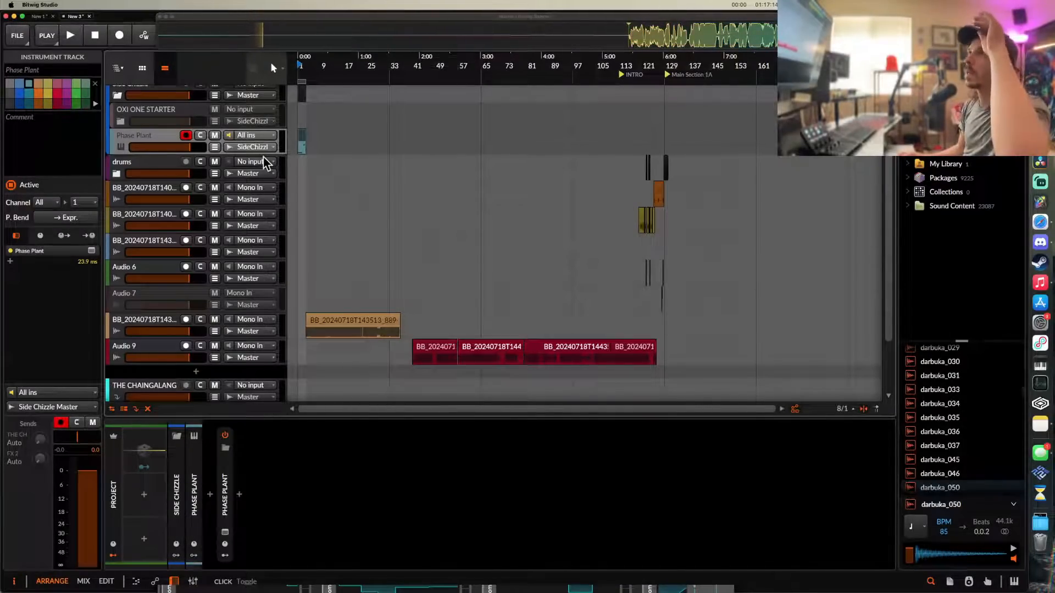
{"action": "left_click", "coordinate": [160, 142]}
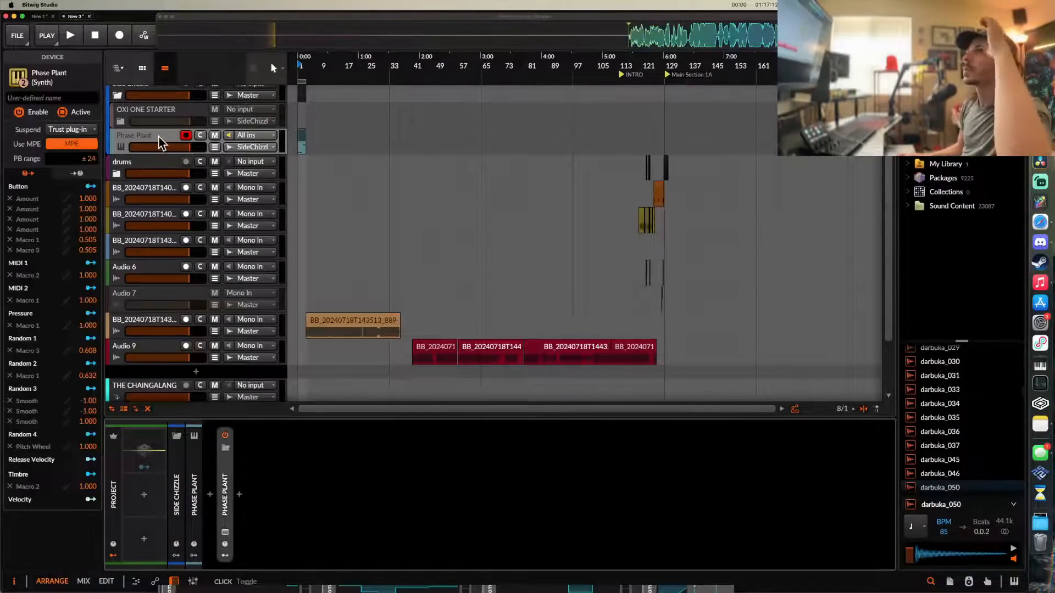
{"action": "left_click", "coordinate": [225, 532]}
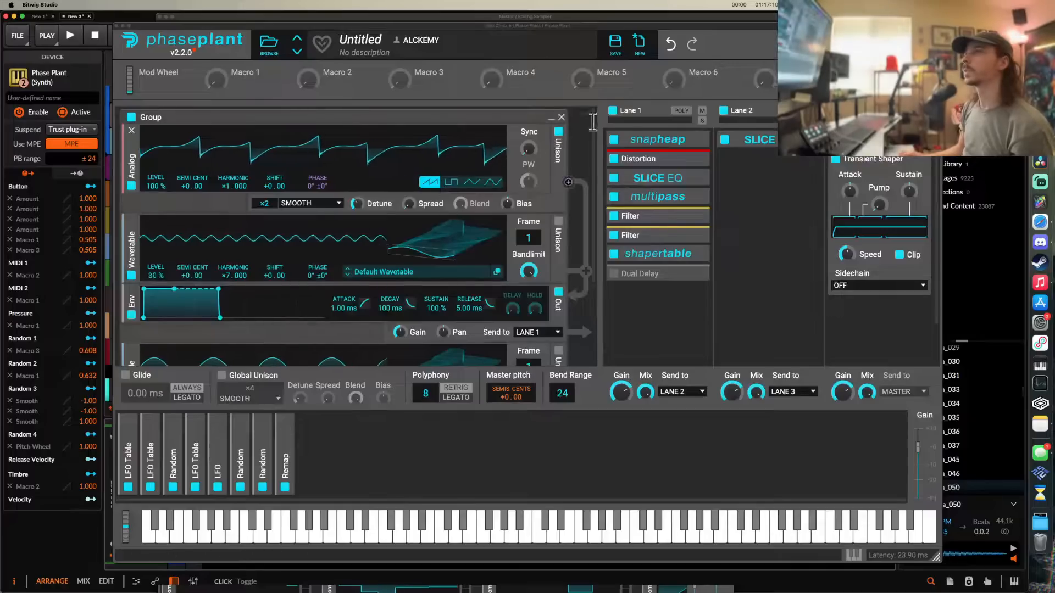
{"action": "left_click", "coordinate": [643, 138]}
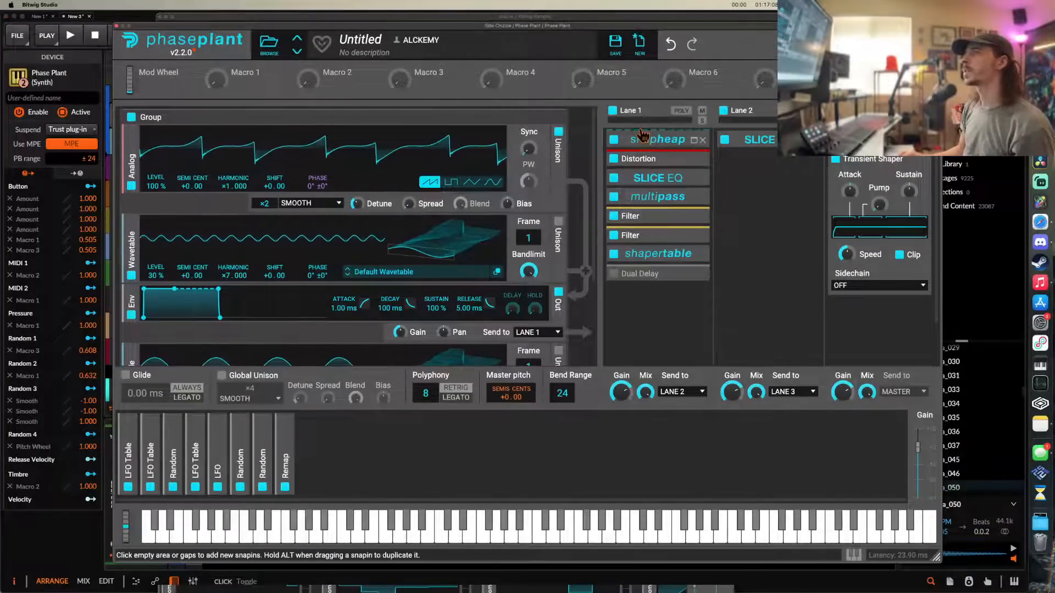
{"action": "left_click", "coordinate": [612, 110]}
{"action": "left_click", "coordinate": [723, 111]}
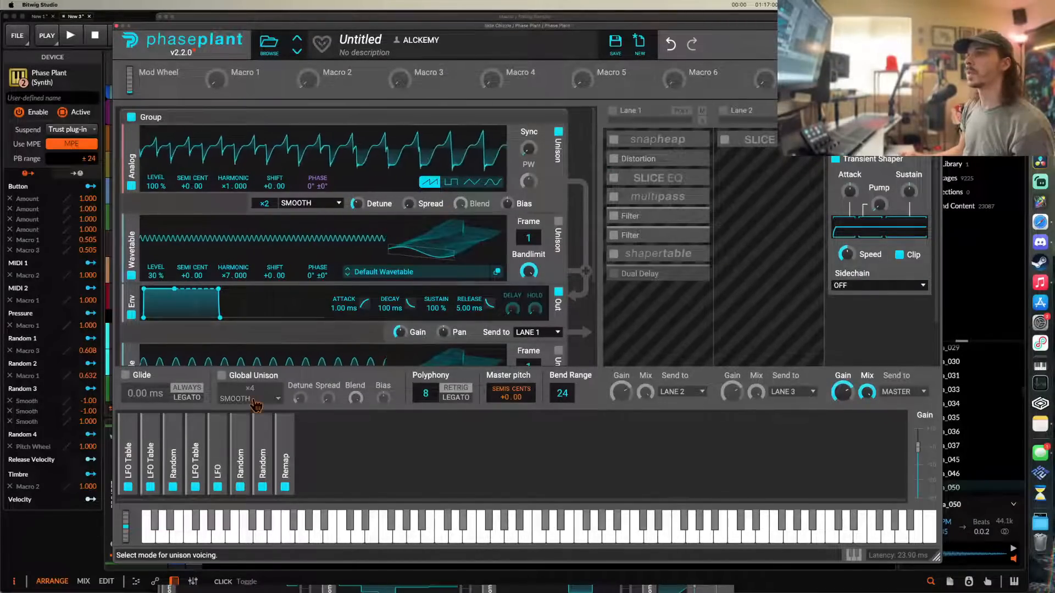
- Disable all eight Phase Plant modulators, including the LFO Tables, LFO, Randoms and Remap
{"action": "scroll", "coordinate": [289, 306], "scroll_direction": "down", "scroll_amount": 5}
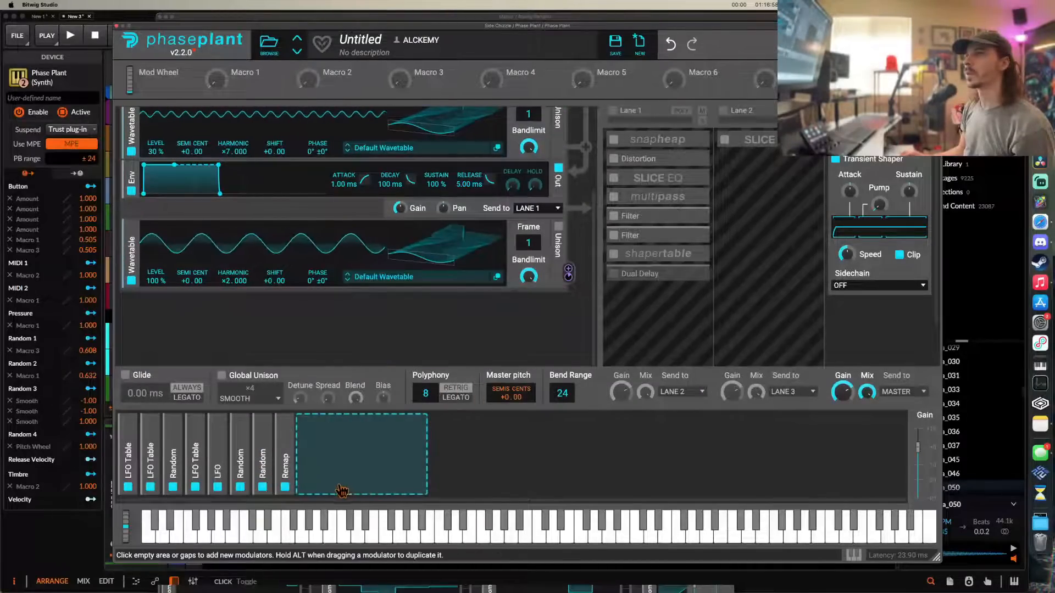
{"action": "left_click", "coordinate": [284, 487]}
{"action": "left_click", "coordinate": [263, 487]}
{"action": "left_click", "coordinate": [240, 487]}
{"action": "left_click", "coordinate": [217, 487]}
{"action": "left_click", "coordinate": [195, 487]}
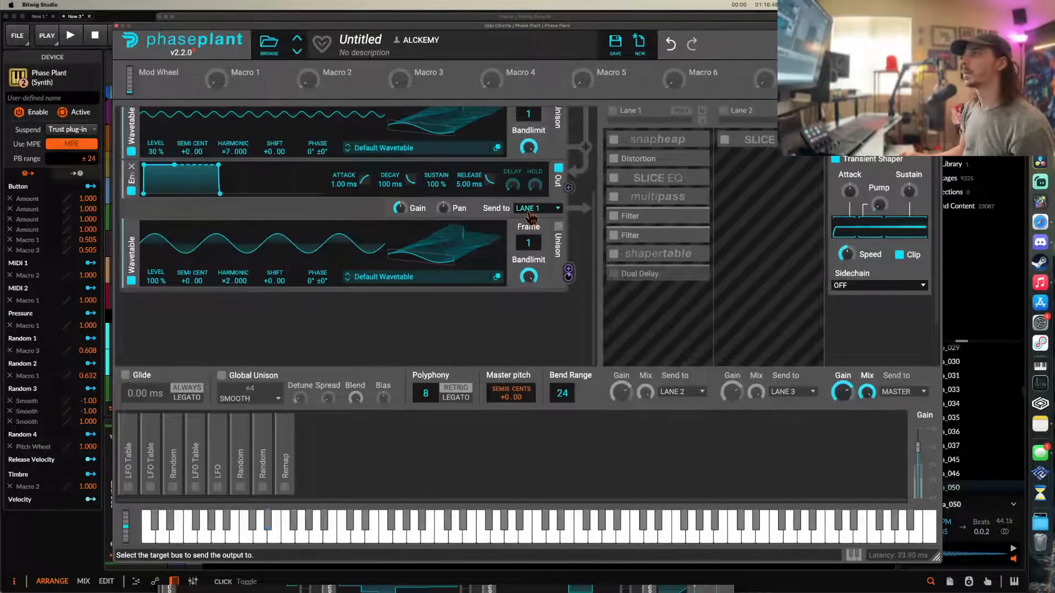
- Move the bottom wavetable generator's frame to about 85
{"action": "scroll", "coordinate": [393, 165], "scroll_direction": "up", "scroll_amount": 3}
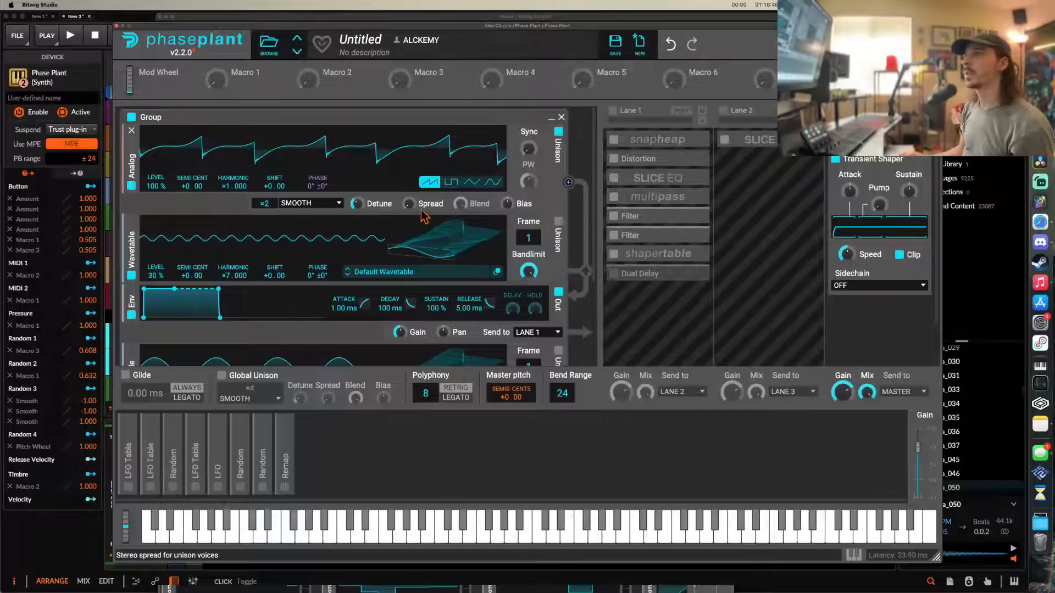
{"action": "scroll", "coordinate": [434, 255], "scroll_direction": "down", "scroll_amount": 2}
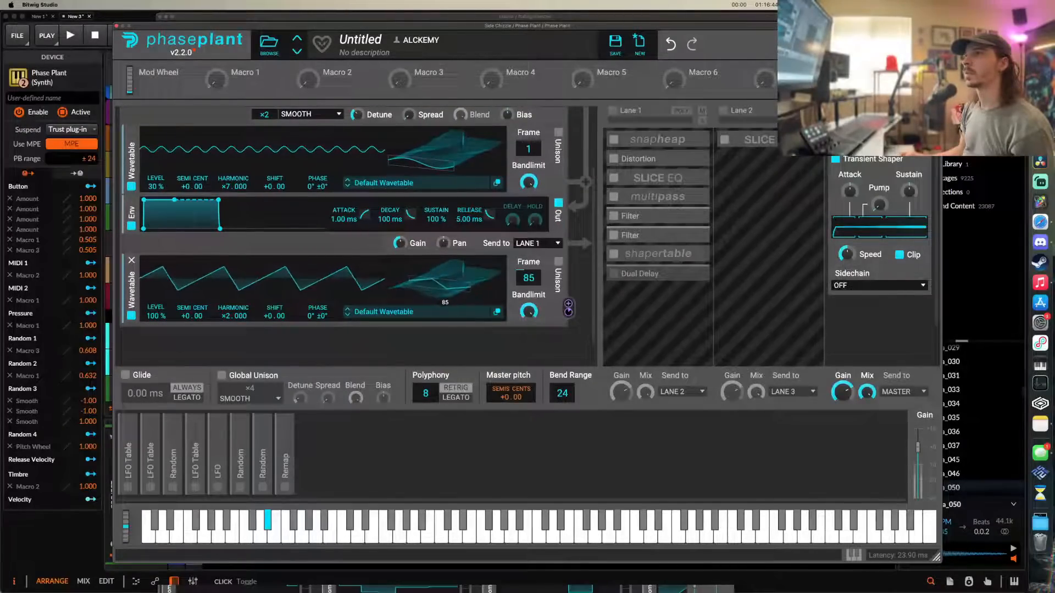
- Add a Distortion effect set to Saturate ahead of the Transient Shaper in Lane 3, and collapse it
{"action": "scroll", "coordinate": [417, 250], "scroll_direction": "up", "scroll_amount": 2}
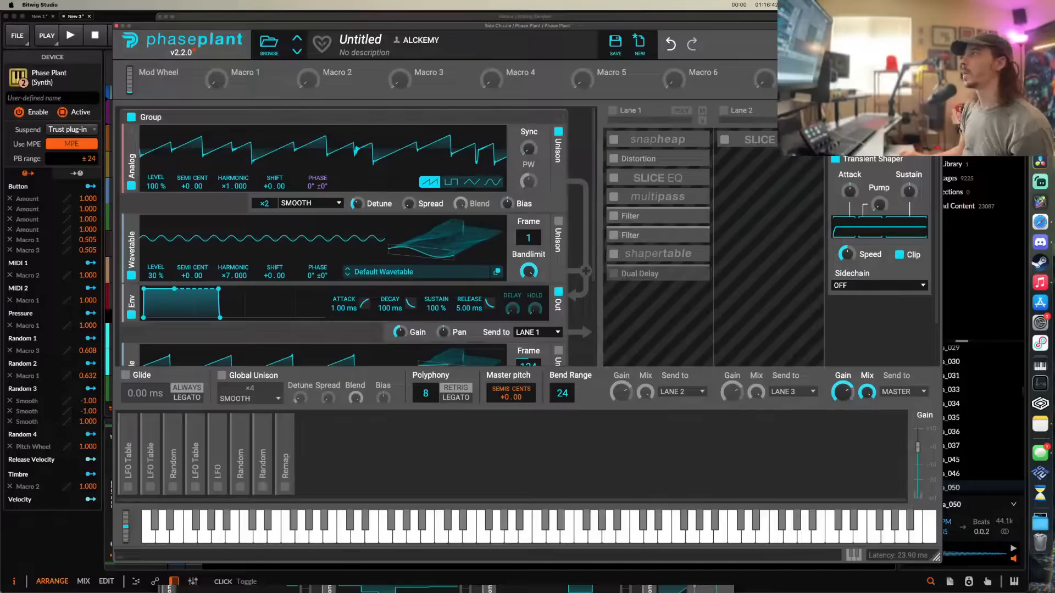
{"action": "left_click", "coordinate": [871, 150]}
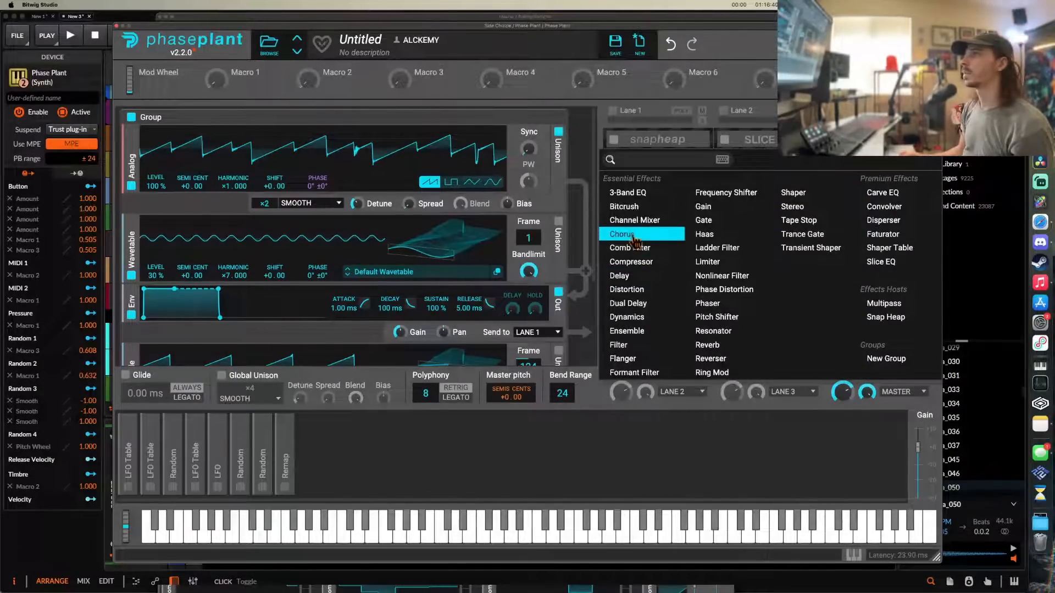
{"action": "left_click", "coordinate": [627, 290]}
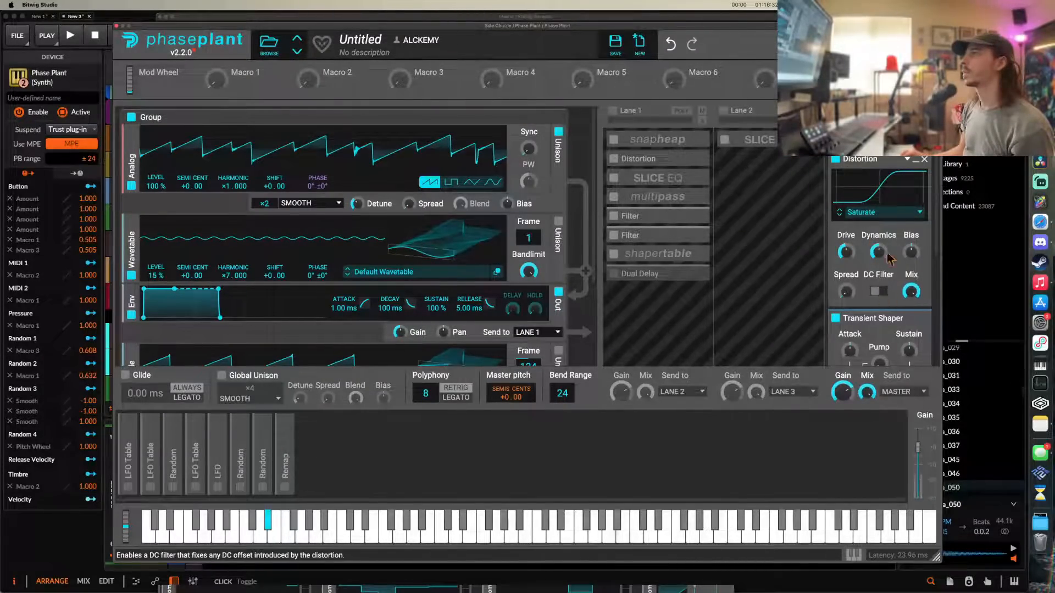
{"action": "left_click", "coordinate": [916, 159]}
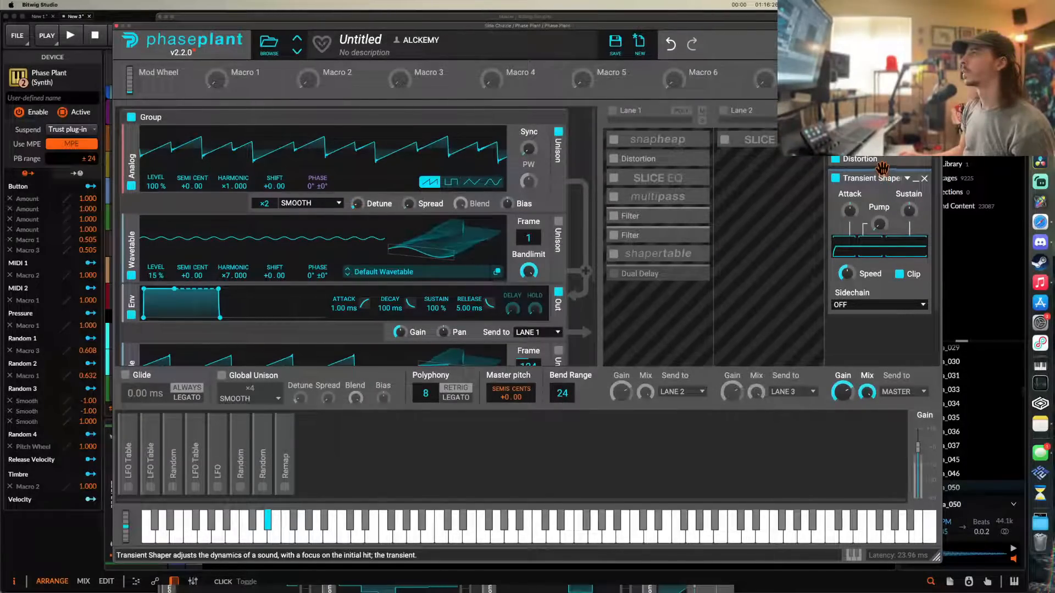
- Insert a Multipass between Distortion and Transient Shaper, open its editor, and disable the band above 3.00 kHz
{"action": "left_click", "coordinate": [882, 167]}
{"action": "left_click", "coordinate": [904, 208]}
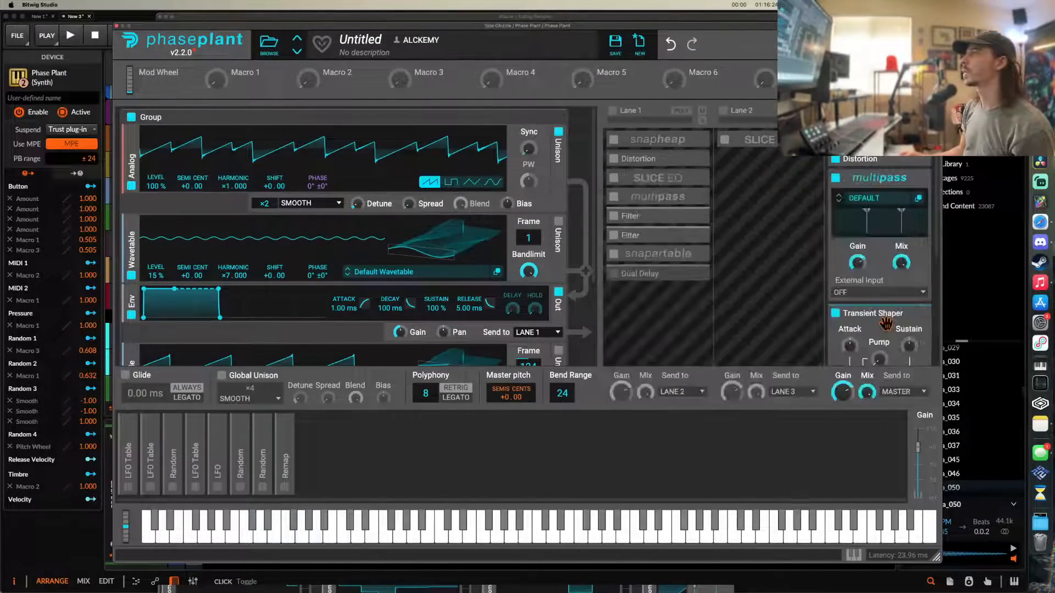
{"action": "left_click", "coordinate": [917, 200]}
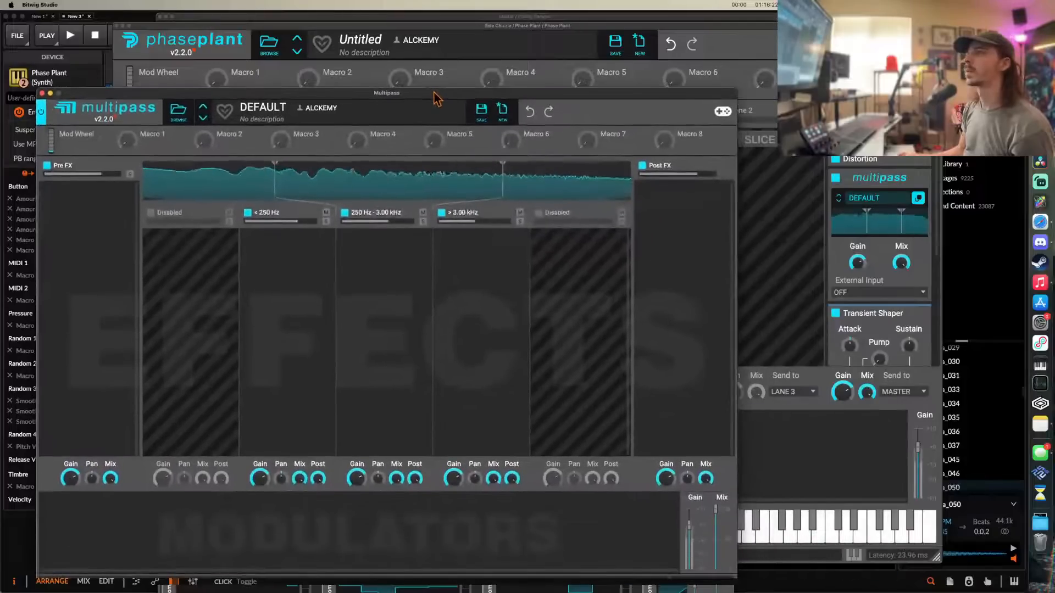
{"action": "left_click", "coordinate": [442, 213]}
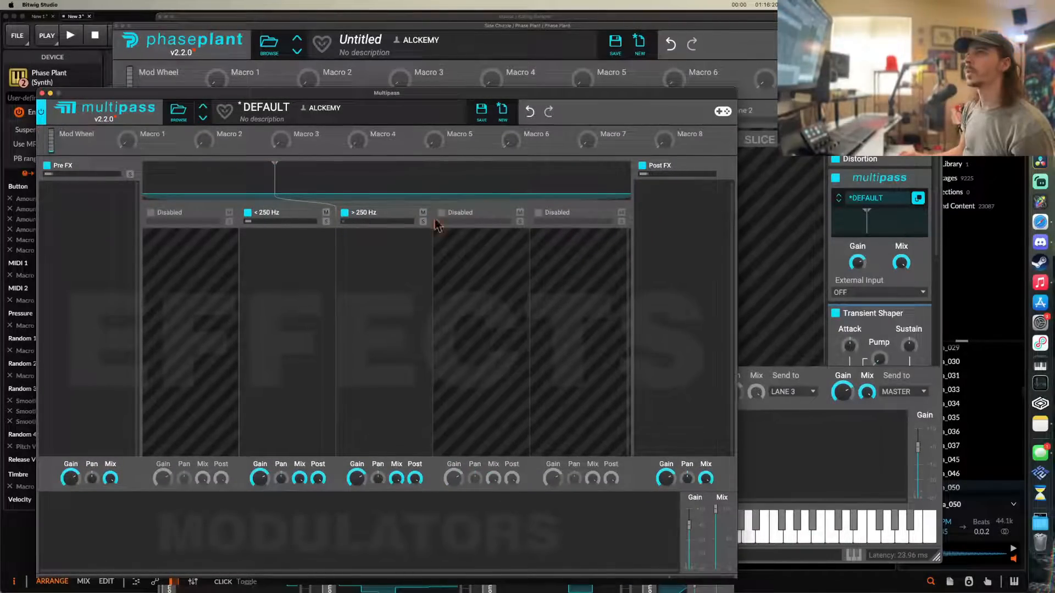
- Add Haas with about 0.70 ms delay and Faturator to the band above 250 Hz, then collapse Haas
{"action": "left_click", "coordinate": [388, 245]}
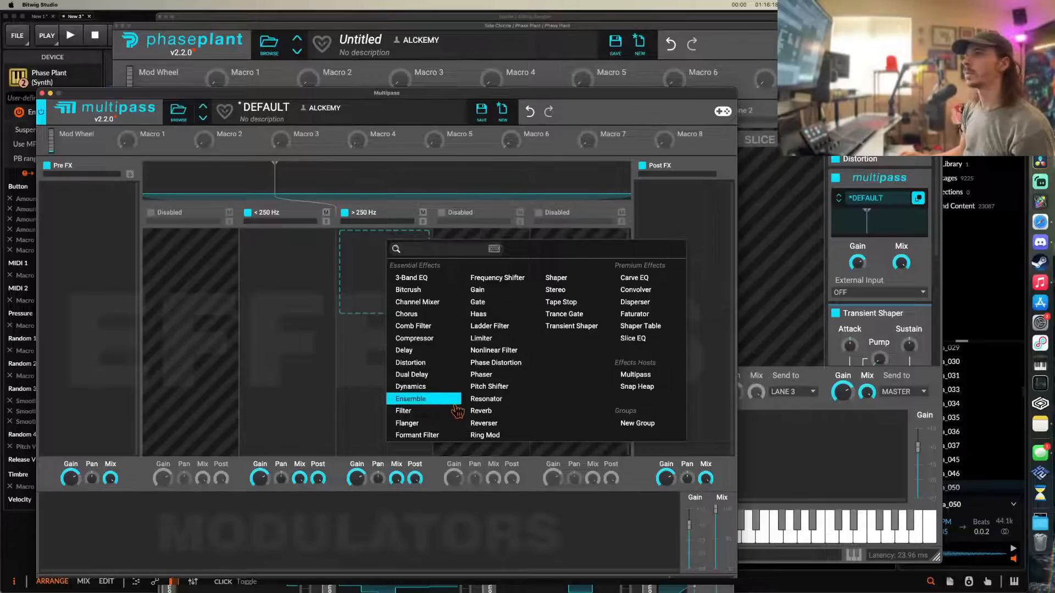
{"action": "left_click", "coordinate": [477, 313]}
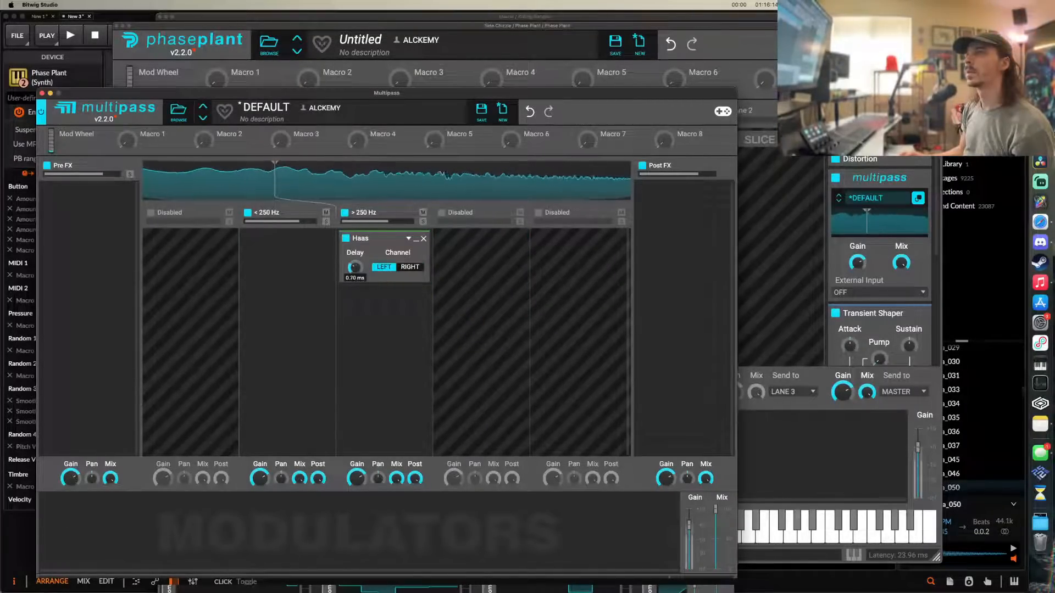
{"action": "left_click", "coordinate": [356, 311]}
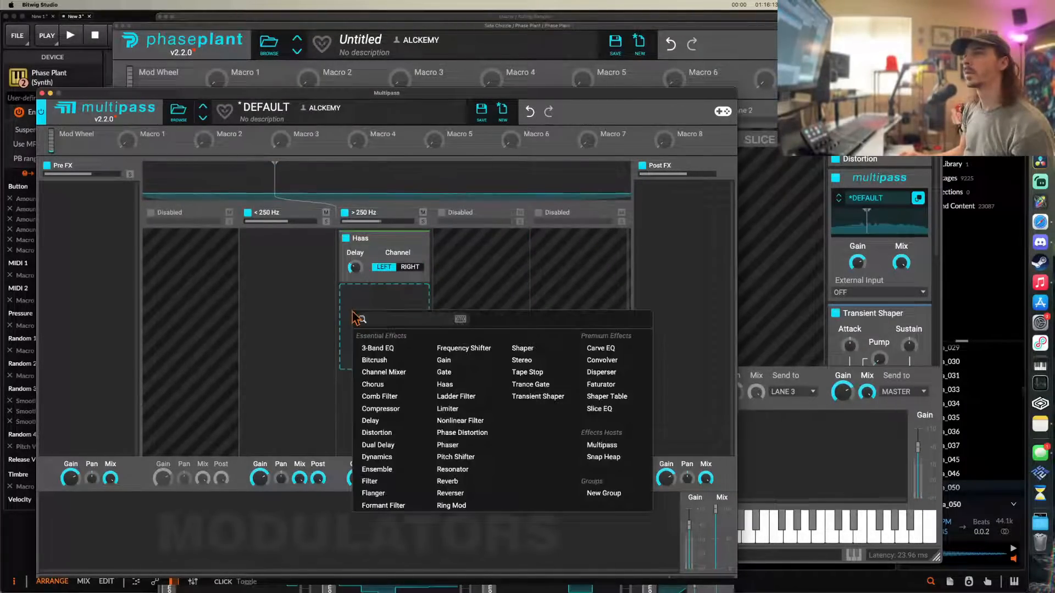
{"action": "left_click", "coordinate": [594, 385]}
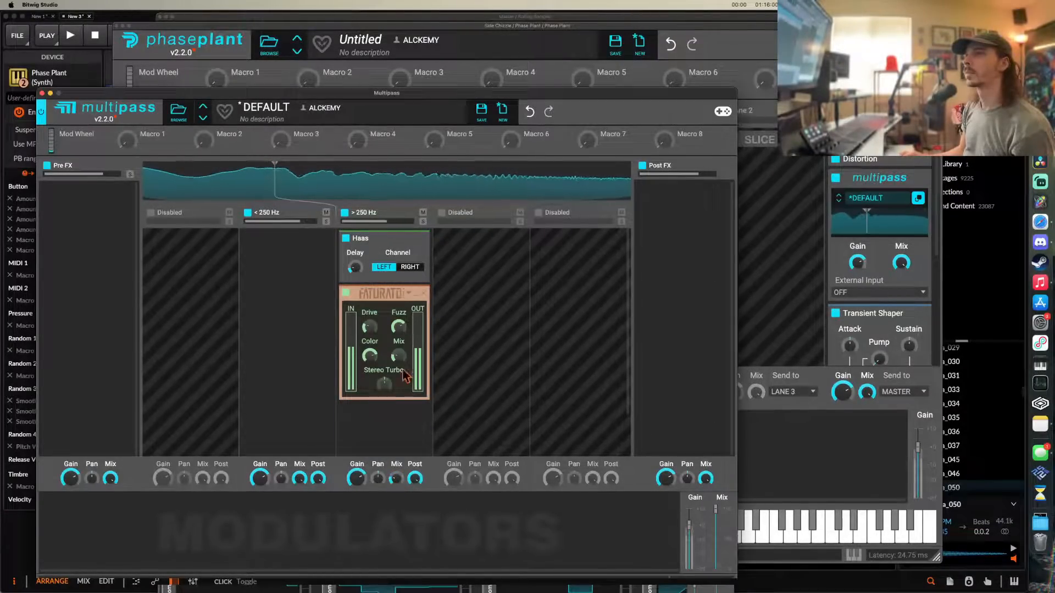
{"action": "double_click", "coordinate": [416, 240]}
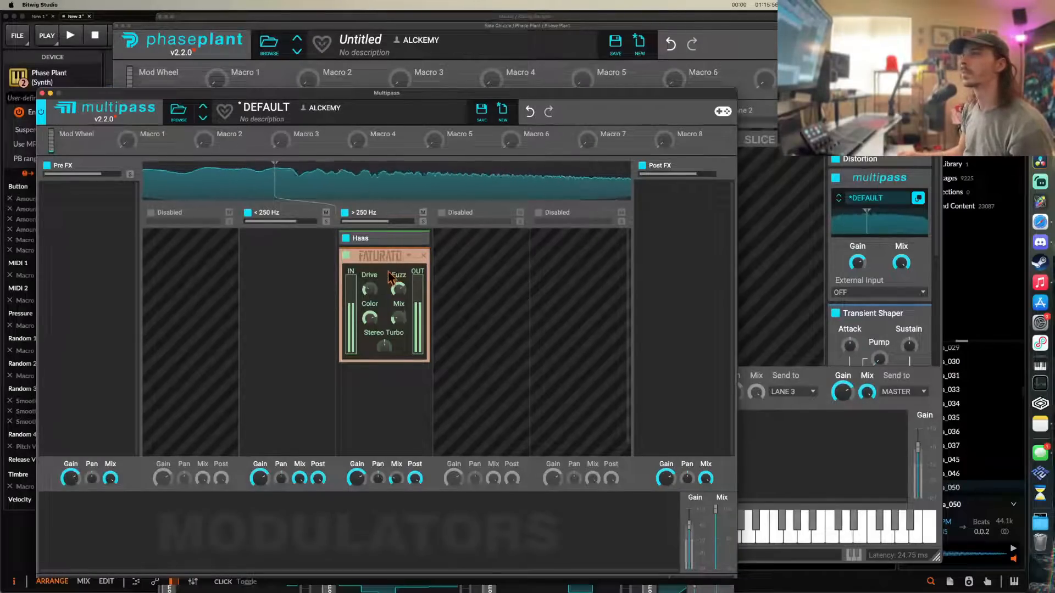
- Lower the crossover to 201 Hz and add a collapsed Overdrive Distortion to the low band with its DC filter off
{"action": "mouse_move", "coordinate": [275, 195]}
{"action": "left_mouse_down"}
{"action": "mouse_move", "coordinate": [230, 195]}
{"action": "mouse_move", "coordinate": [526, 186]}
{"action": "mouse_move", "coordinate": [256, 196]}
{"action": "left_mouse_up"}
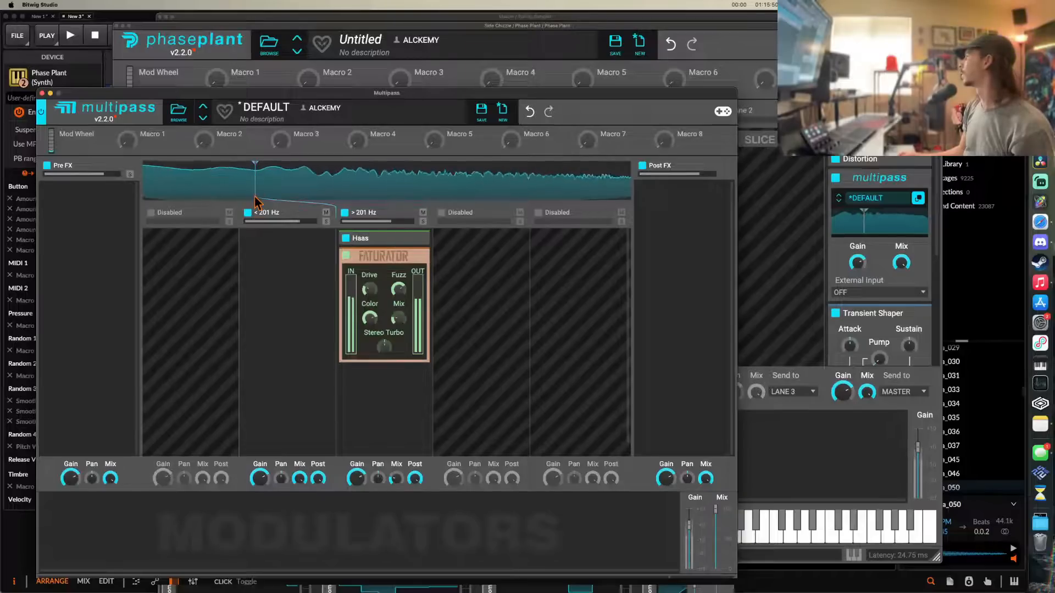
{"action": "left_click", "coordinate": [283, 261]}
{"action": "left_click", "coordinate": [308, 365]}
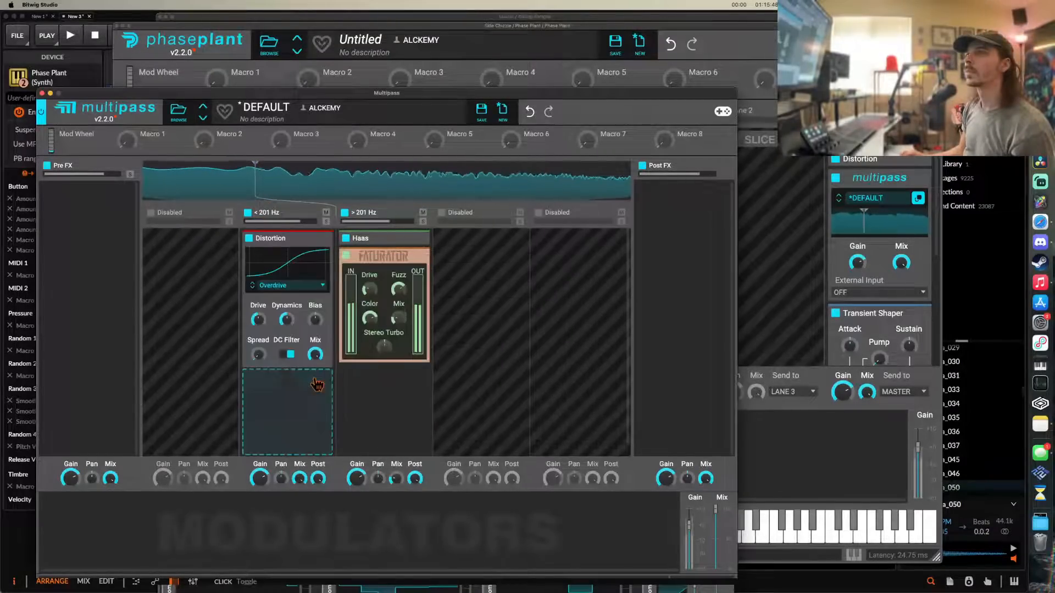
{"action": "left_click", "coordinate": [289, 355]}
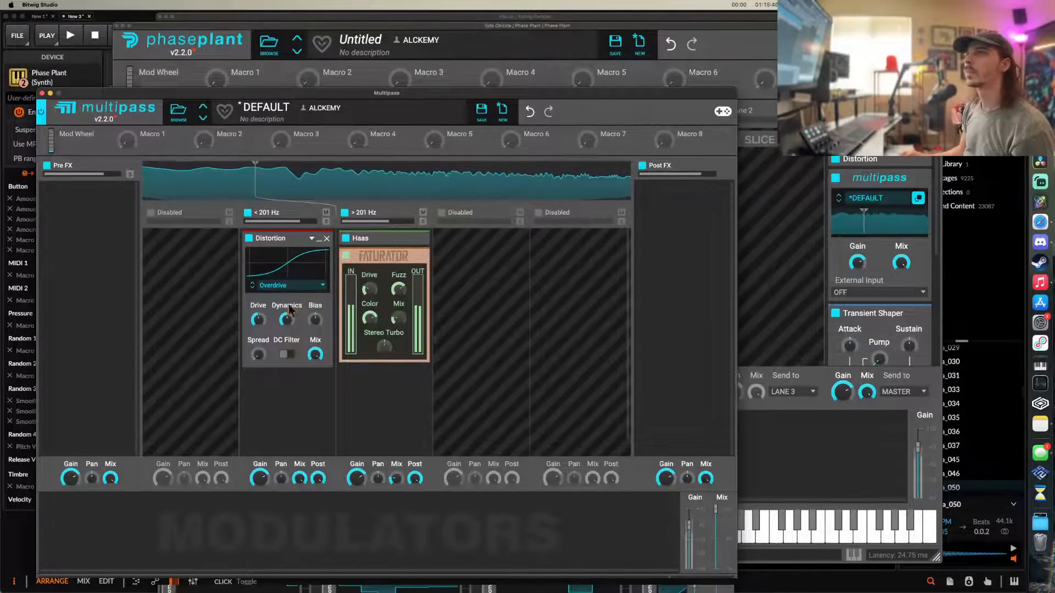
{"action": "left_click", "coordinate": [320, 240]}
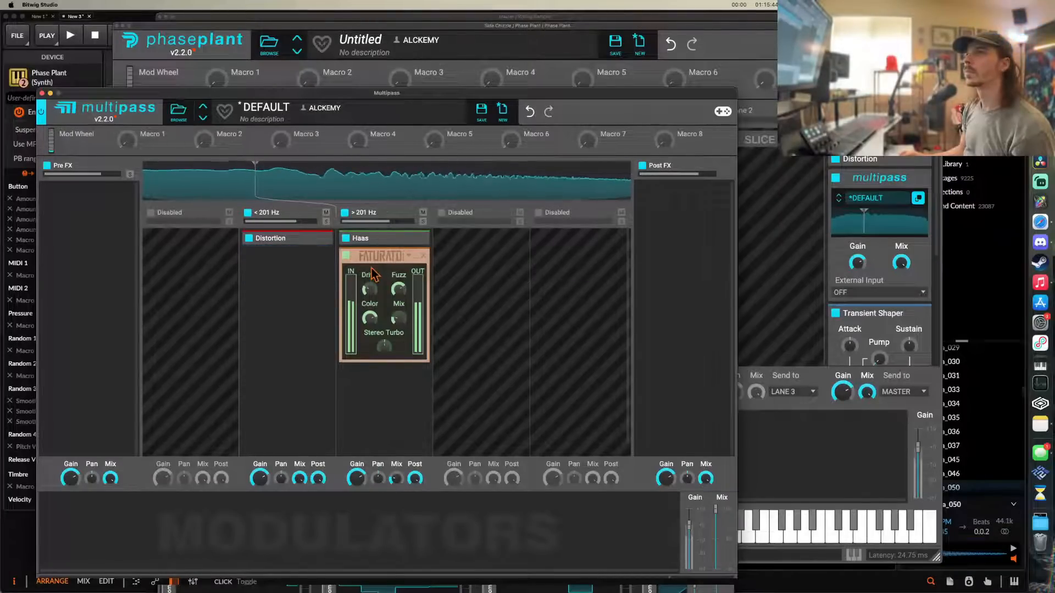
- Add a small, heavily dampened Reverb with about 24% Mix after Faturator in the upper band, and collapse it
{"action": "left_click", "coordinate": [380, 371]}
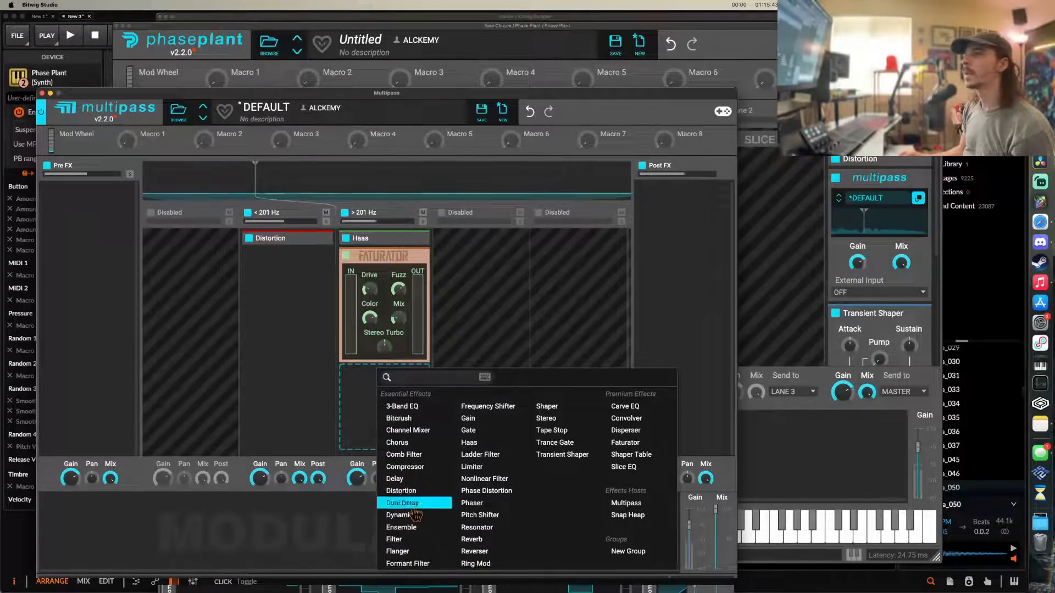
{"action": "left_click", "coordinate": [472, 539]}
{"action": "mouse_move", "coordinate": [356, 402]}
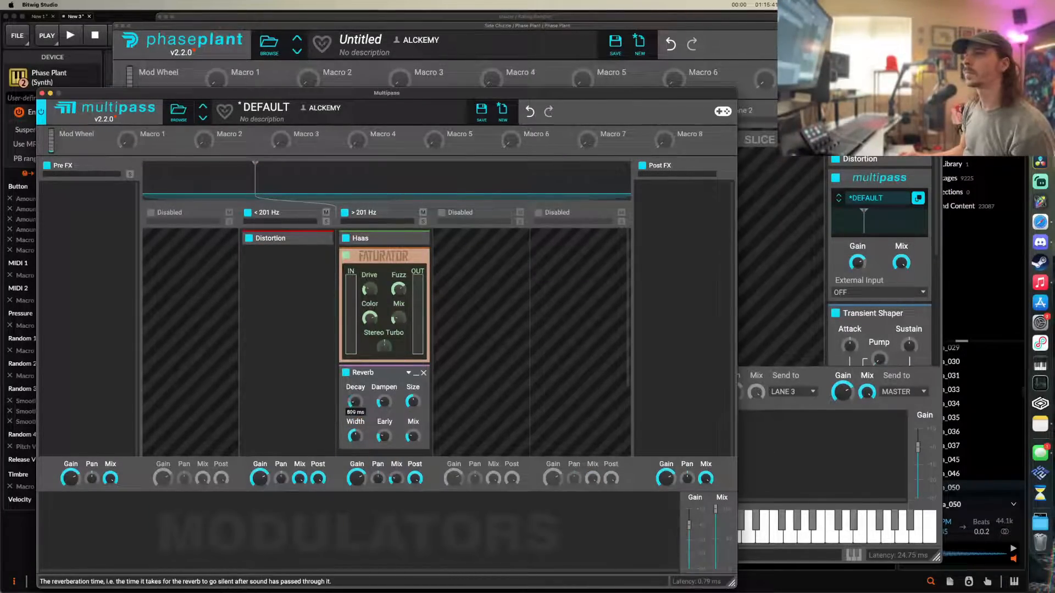
{"action": "mouse_move", "coordinate": [379, 436]}
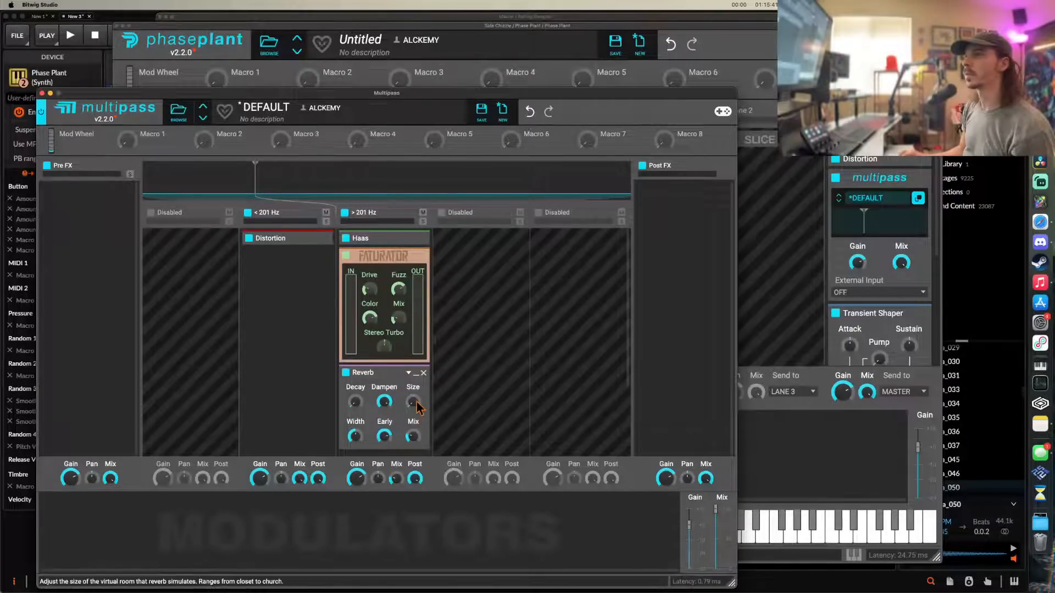
{"action": "left_click_drag", "start_coordinate": [416, 437], "coordinate": [416, 443]}
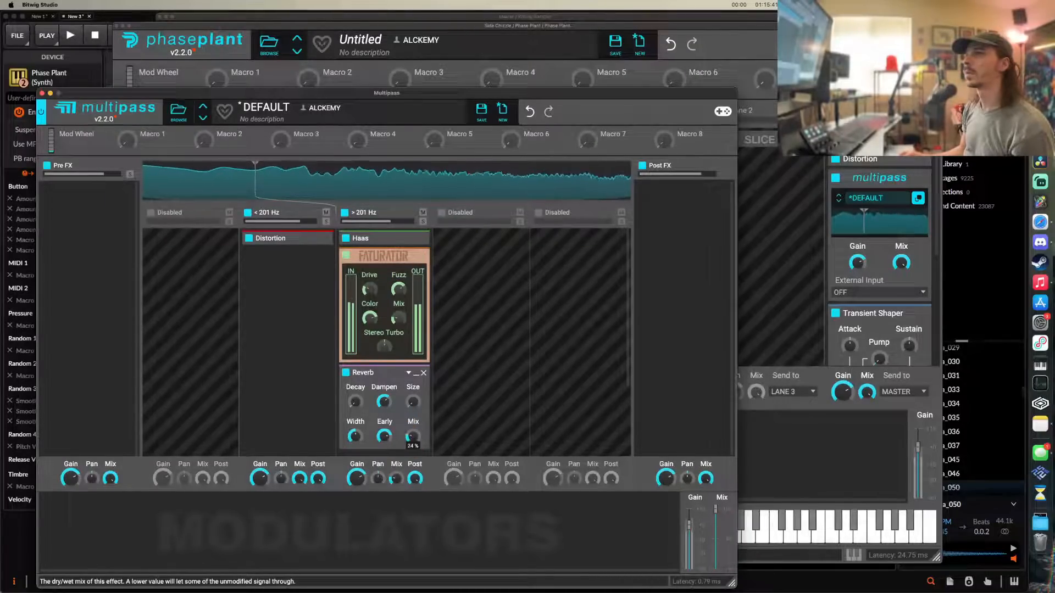
{"action": "left_click", "coordinate": [416, 373]}
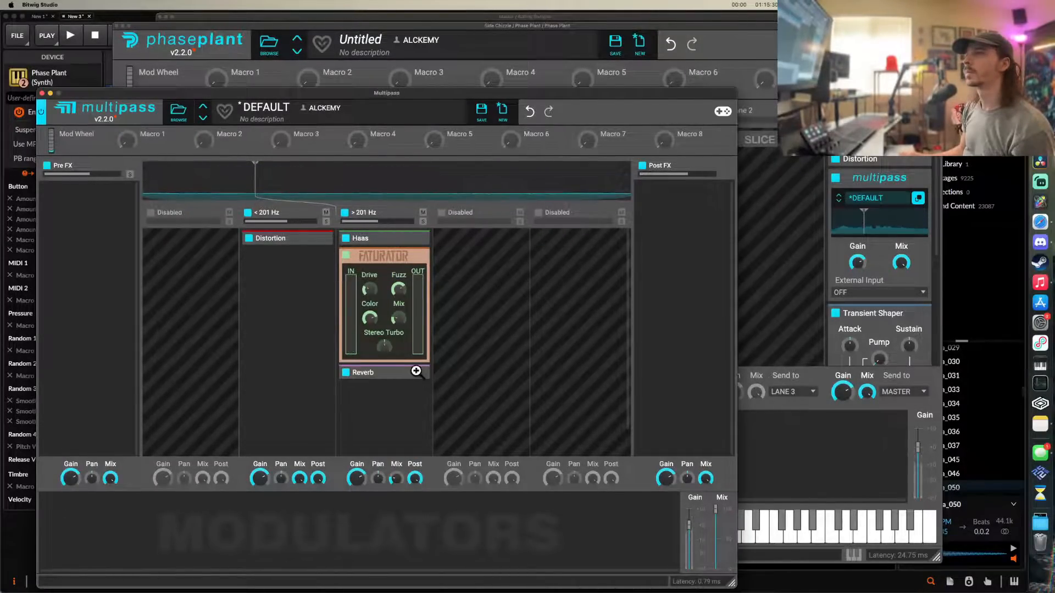
- Try placing Faturator after the Reverb in the upper band, and restore the original order
{"action": "left_click_drag", "start_coordinate": [385, 256], "coordinate": [393, 278]}
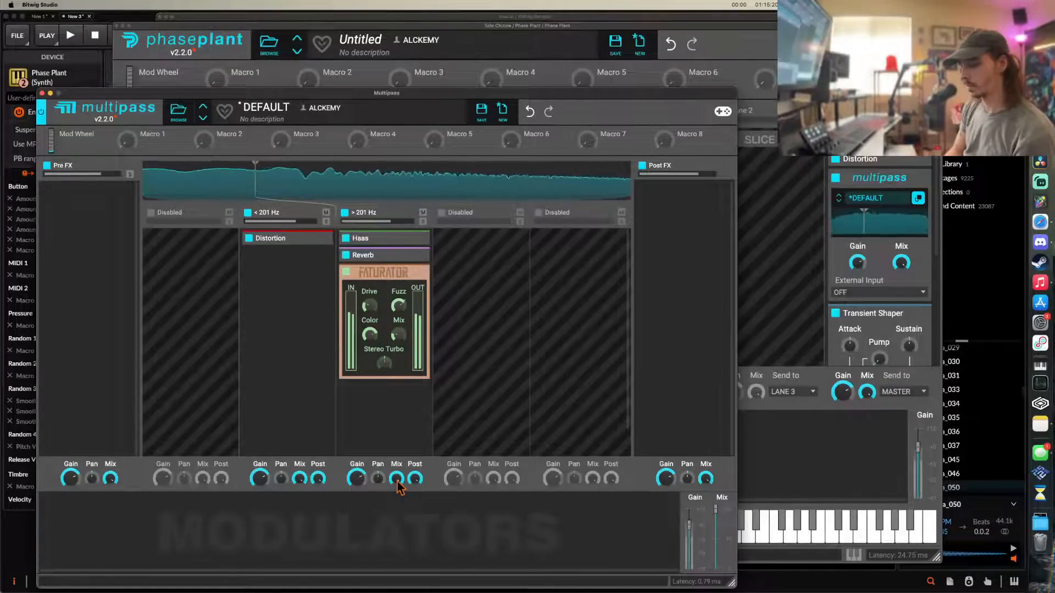
{"action": "left_click_drag", "start_coordinate": [406, 254], "coordinate": [395, 360]}
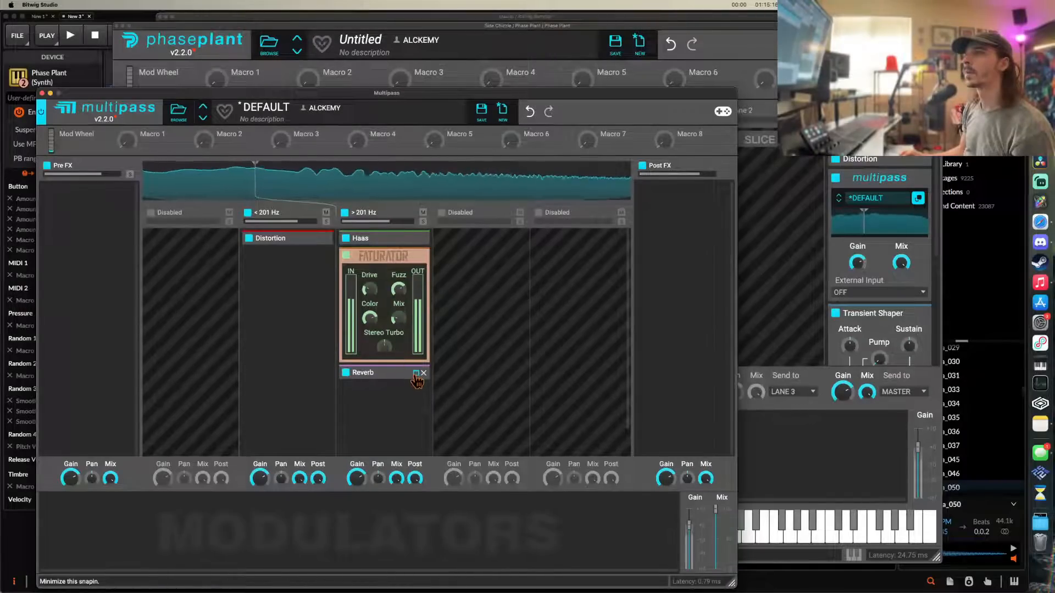
- Expand the Reverb, fine-tune its Mix and lengthen its Decay slightly
{"action": "left_click", "coordinate": [384, 373]}
{"action": "left_click_drag", "start_coordinate": [412, 437], "coordinate": [412, 439]}
{"action": "left_click_drag", "start_coordinate": [355, 402], "coordinate": [355, 401]}
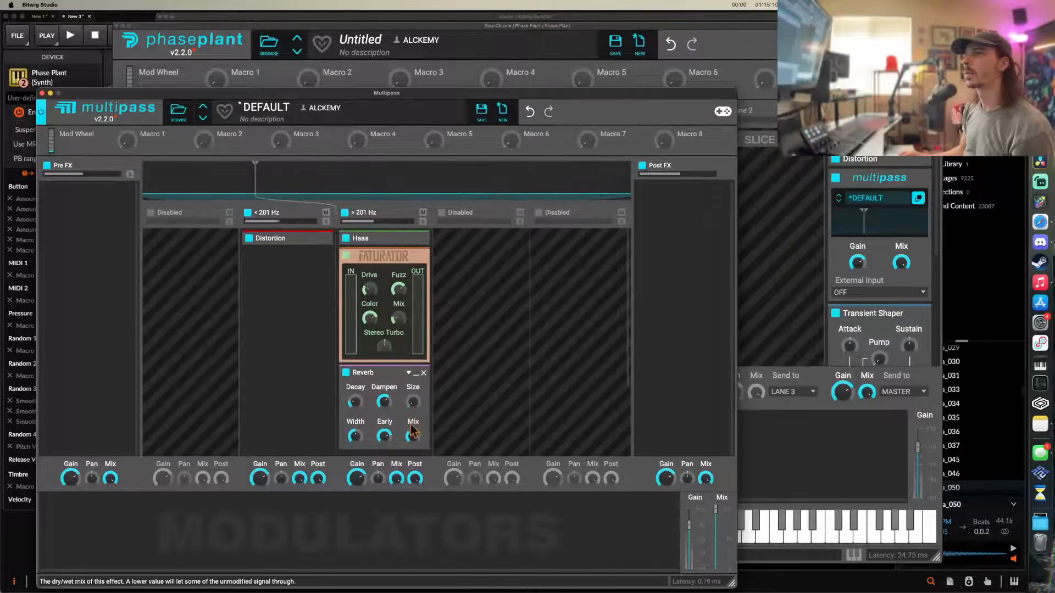
- Add an Audio Follower modulator to Multipass and assign it to the Reverb's Mix
{"action": "left_click", "coordinate": [167, 530]}
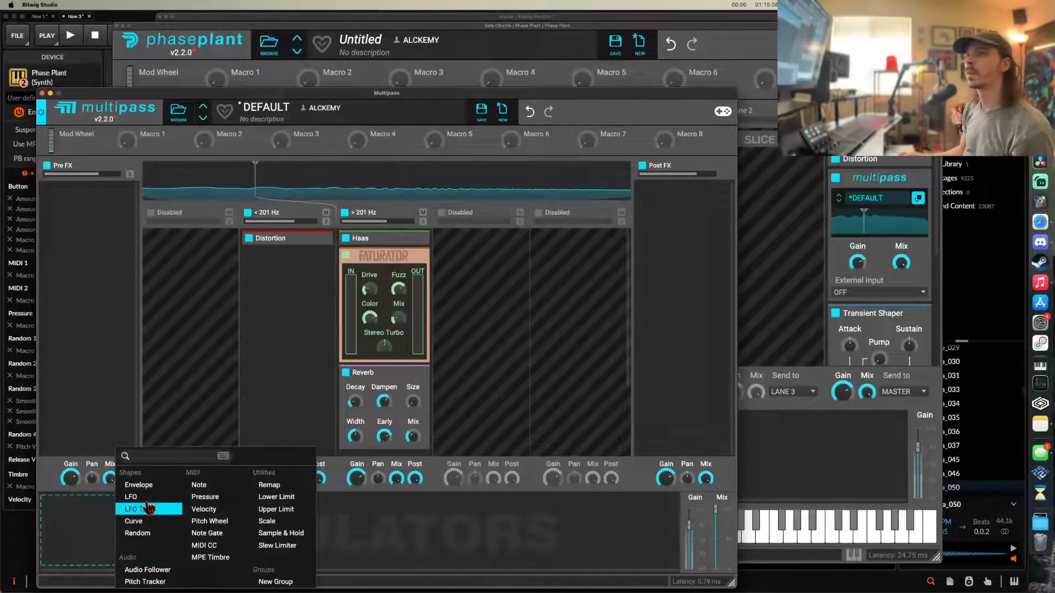
{"action": "left_click", "coordinate": [146, 567]}
{"action": "left_click_drag", "start_coordinate": [178, 557], "coordinate": [412, 437]}
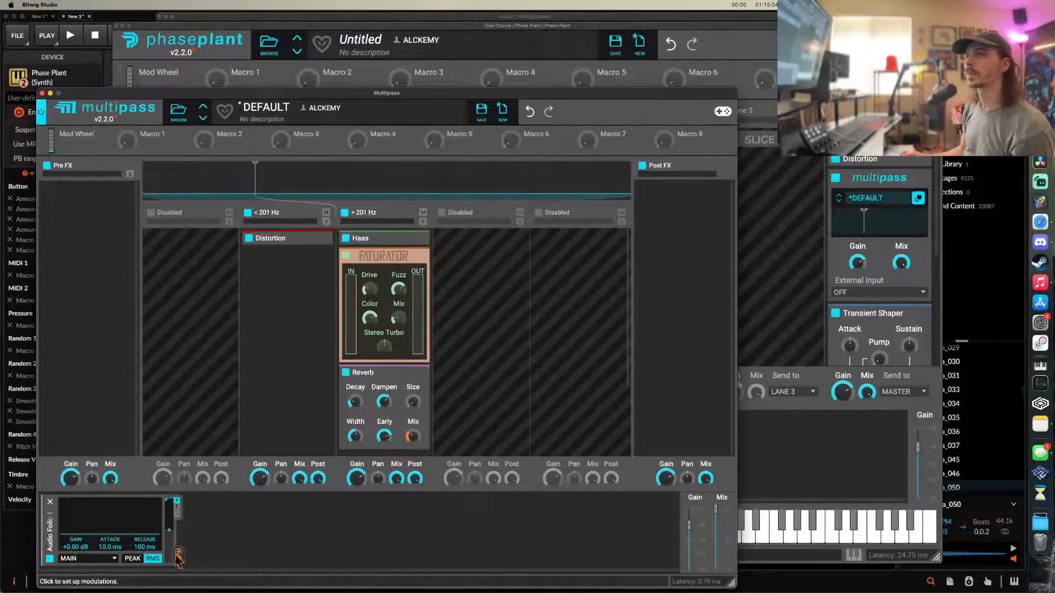
- Set the Audio Follower's gain to +20.84 dB and release to 32.8 ms, and close the Multipass editor
{"action": "left_click_drag", "start_coordinate": [76, 546], "coordinate": [75, 528]}
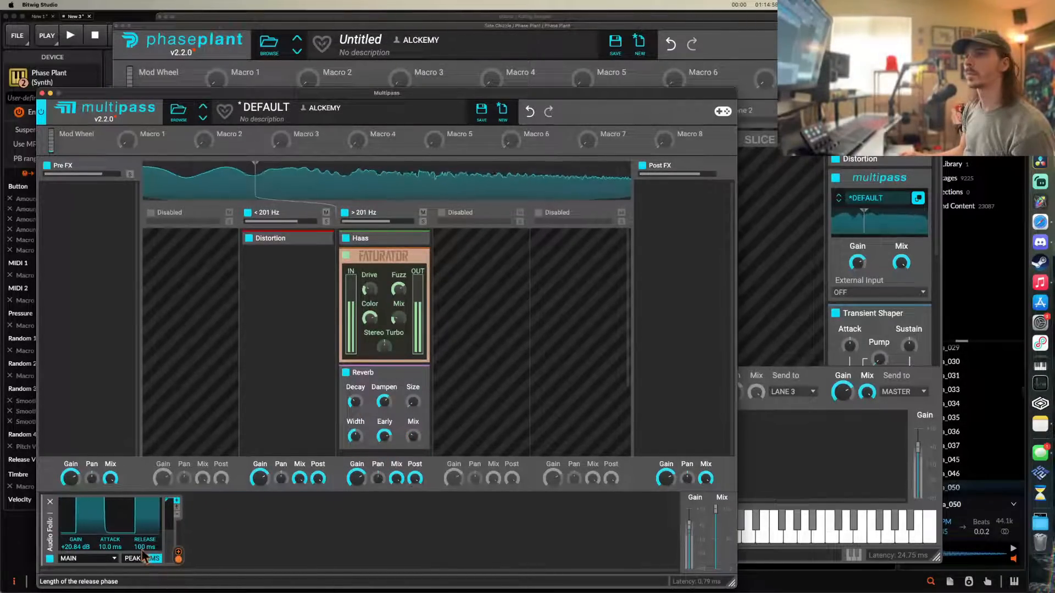
{"action": "mouse_move", "coordinate": [156, 548]}
{"action": "left_mouse_down"}
{"action": "mouse_move", "coordinate": [138, 569]}
{"action": "mouse_move", "coordinate": [138, 556]}
{"action": "left_mouse_up"}
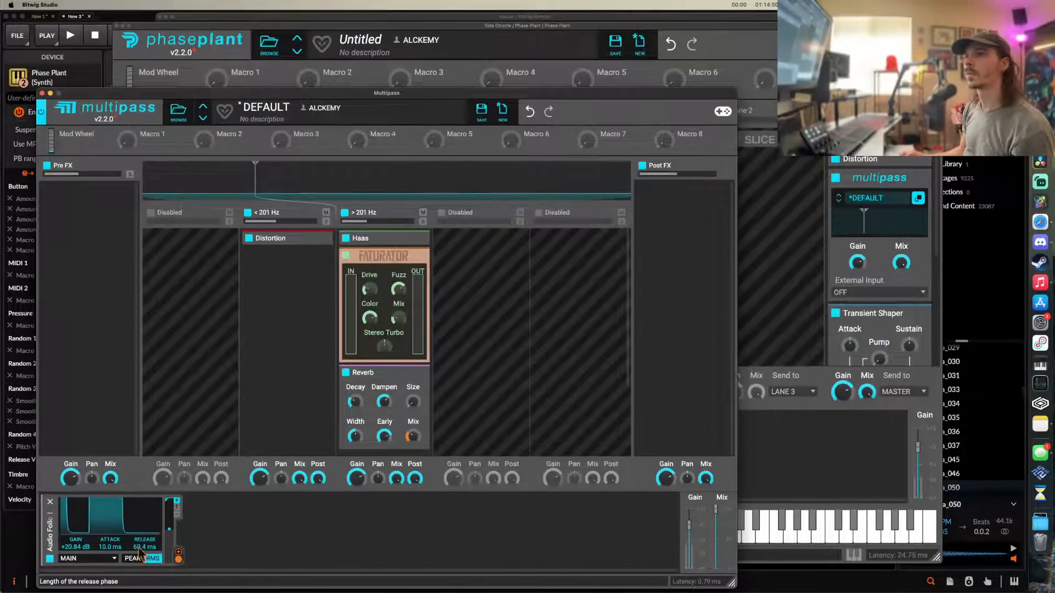
{"action": "left_click_drag", "start_coordinate": [147, 549], "coordinate": [147, 551]}
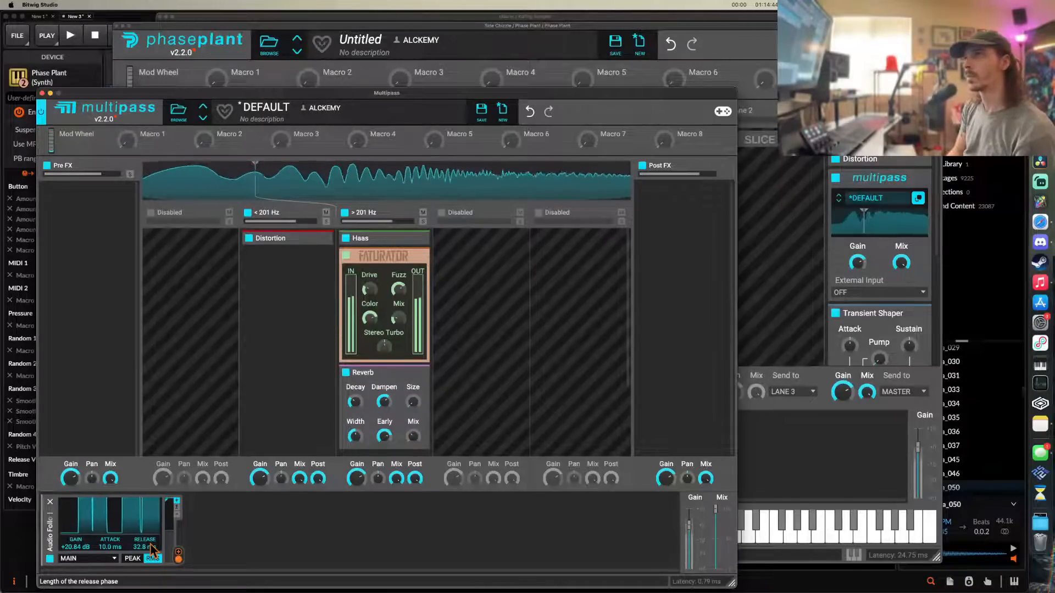
{"action": "left_click", "coordinate": [42, 94]}
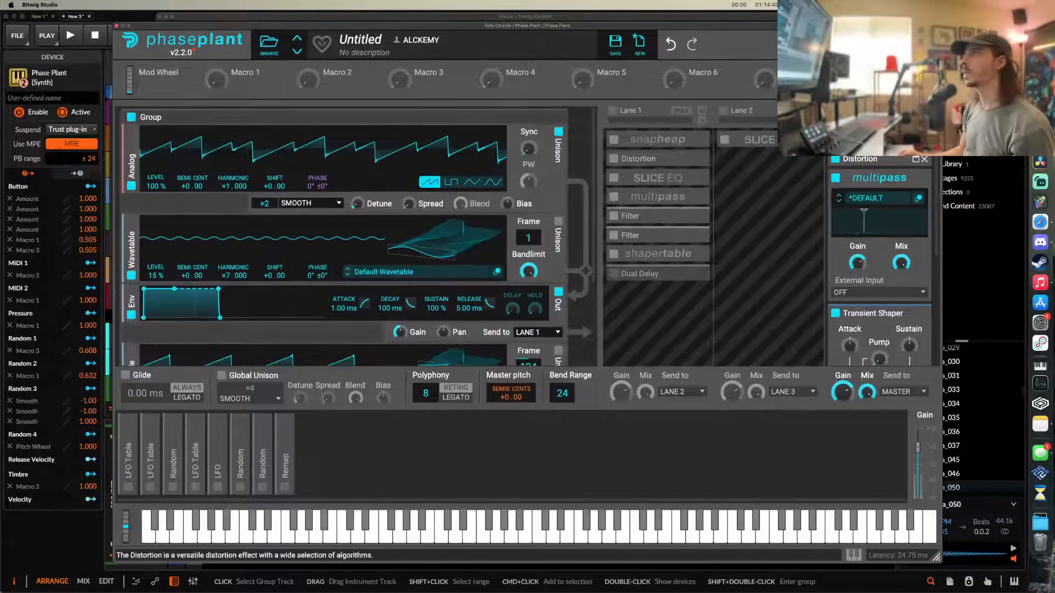
- Add a Foldback Shaper Table ahead of Distortion in Lane 3, lower its Drive, and turn its DC filter off
{"action": "left_click", "coordinate": [857, 149]}
{"action": "left_click", "coordinate": [883, 253]}
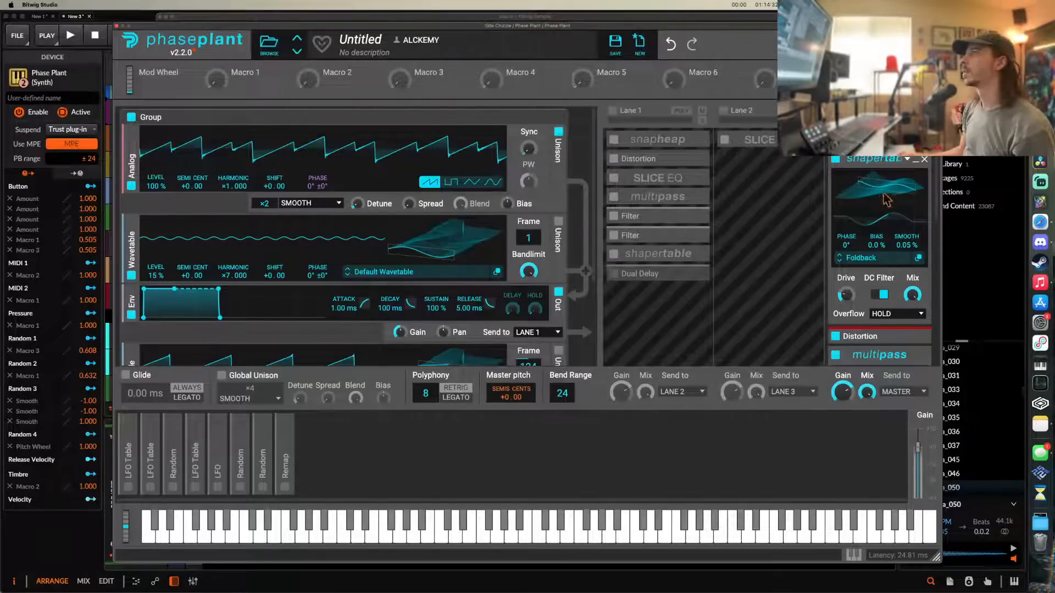
{"action": "left_click_drag", "start_coordinate": [846, 294], "coordinate": [846, 301]}
{"action": "left_click", "coordinate": [880, 294]}
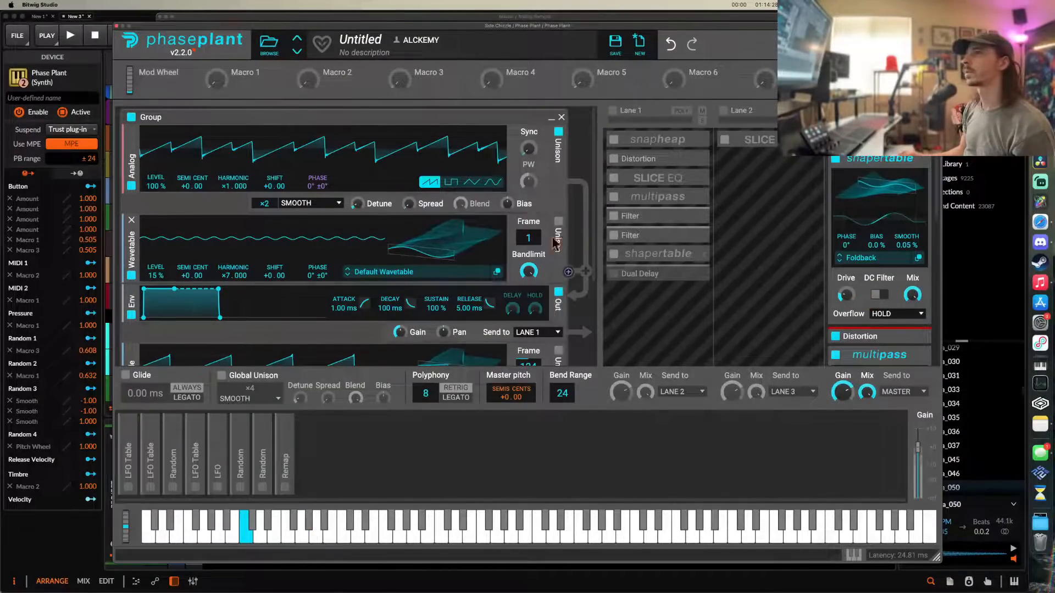
- Insert a high-pass Filter below the group's Analog oscillator and a second Analog oscillator below that filter
{"action": "left_click", "coordinate": [348, 213]}
{"action": "left_click", "coordinate": [438, 269]}
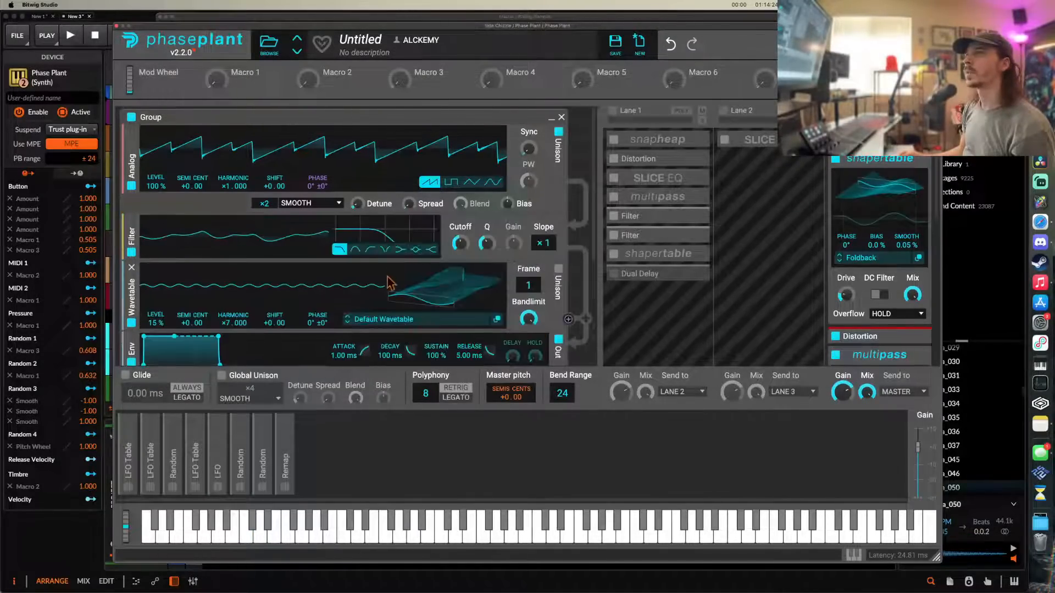
{"action": "left_click", "coordinate": [370, 250]}
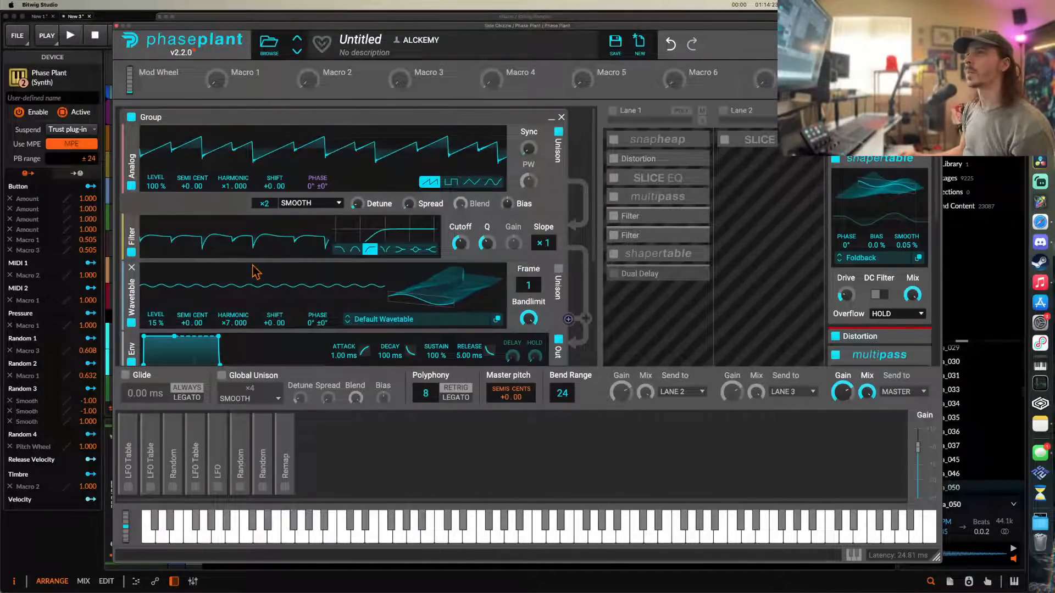
{"action": "left_click", "coordinate": [194, 263]}
{"action": "left_click", "coordinate": [226, 305]}
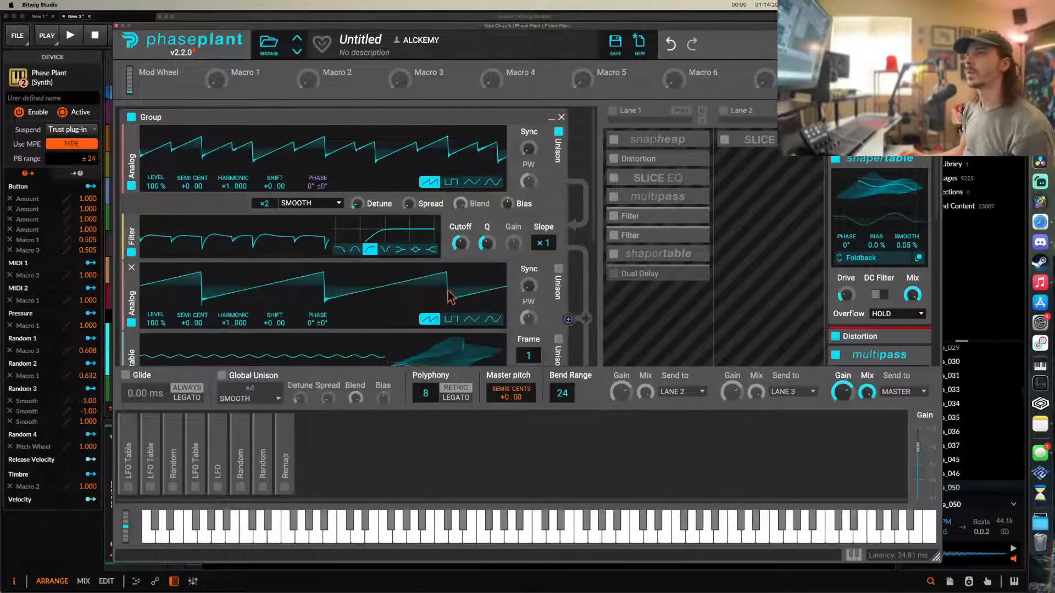
- Set the second Analog oscillator to a sine wave and collapse the Shaper Table in Lane 3
{"action": "left_click", "coordinate": [492, 320]}
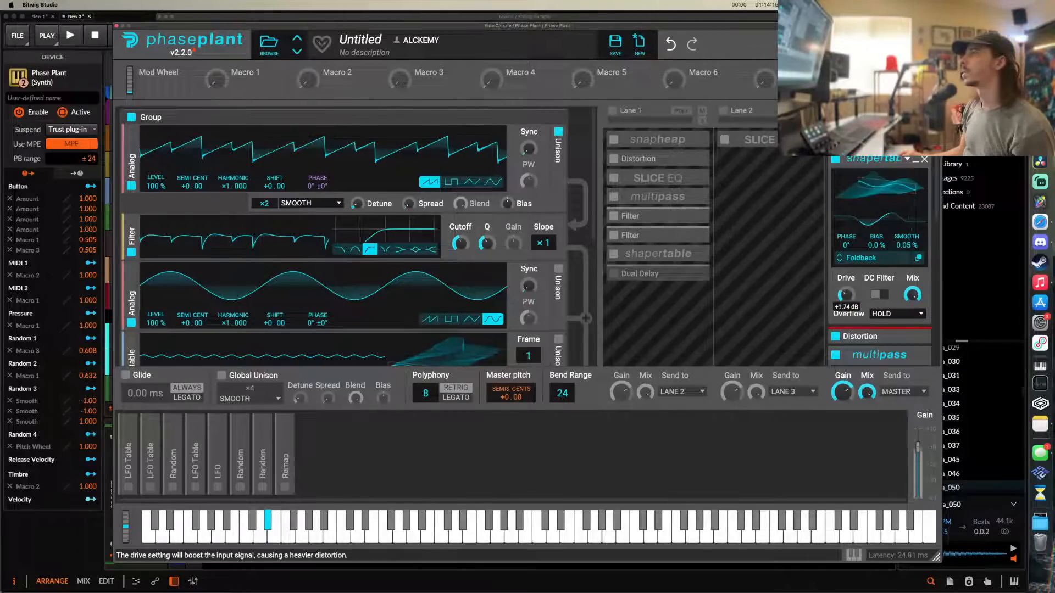
{"action": "left_click", "coordinate": [916, 162]}
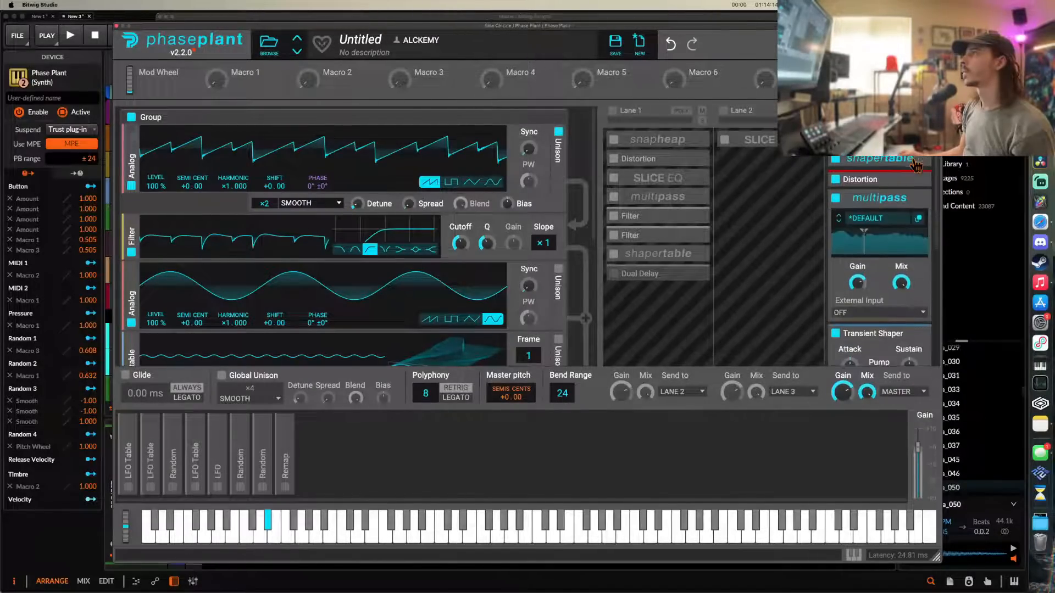
{"action": "left_click", "coordinate": [860, 324]}
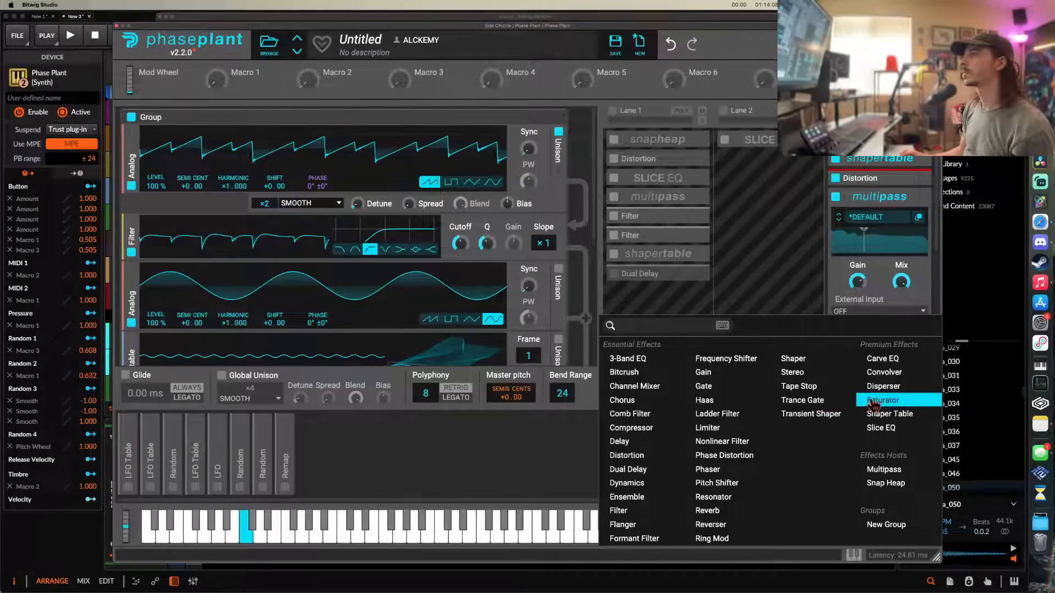
{"action": "left_click", "coordinate": [890, 415]}
{"action": "scroll", "coordinate": [877, 299], "scroll_direction": "down", "scroll_amount": 3}
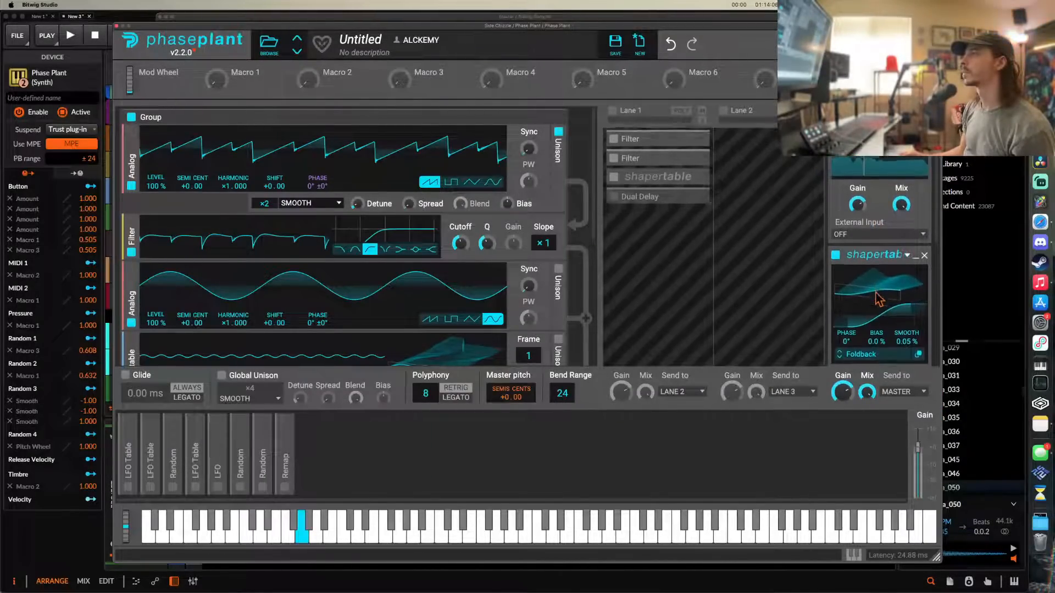
{"action": "left_click_drag", "start_coordinate": [846, 345], "coordinate": [846, 340]}
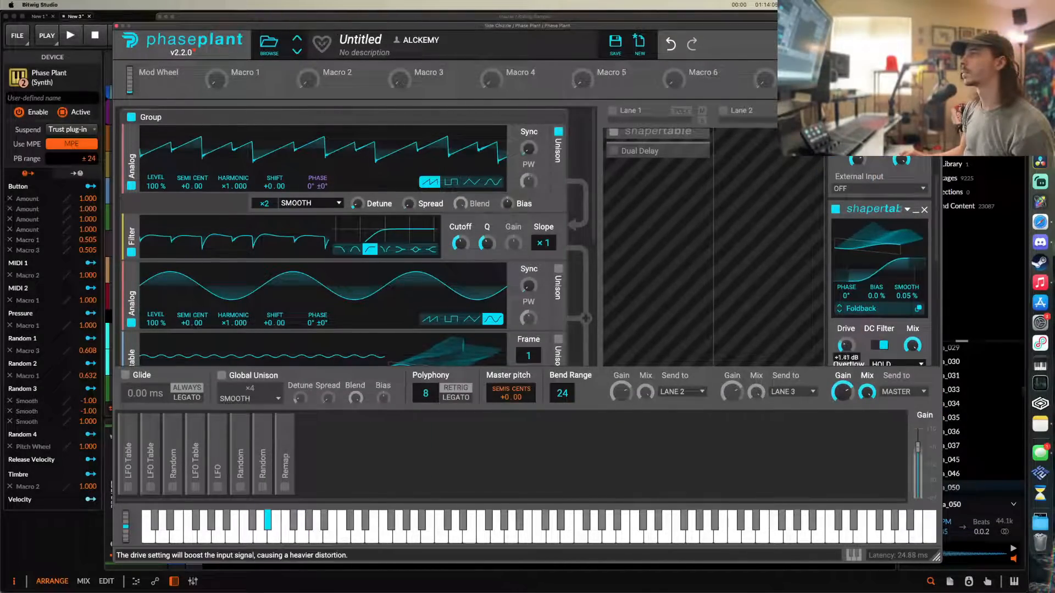
{"action": "left_click", "coordinate": [924, 210]}
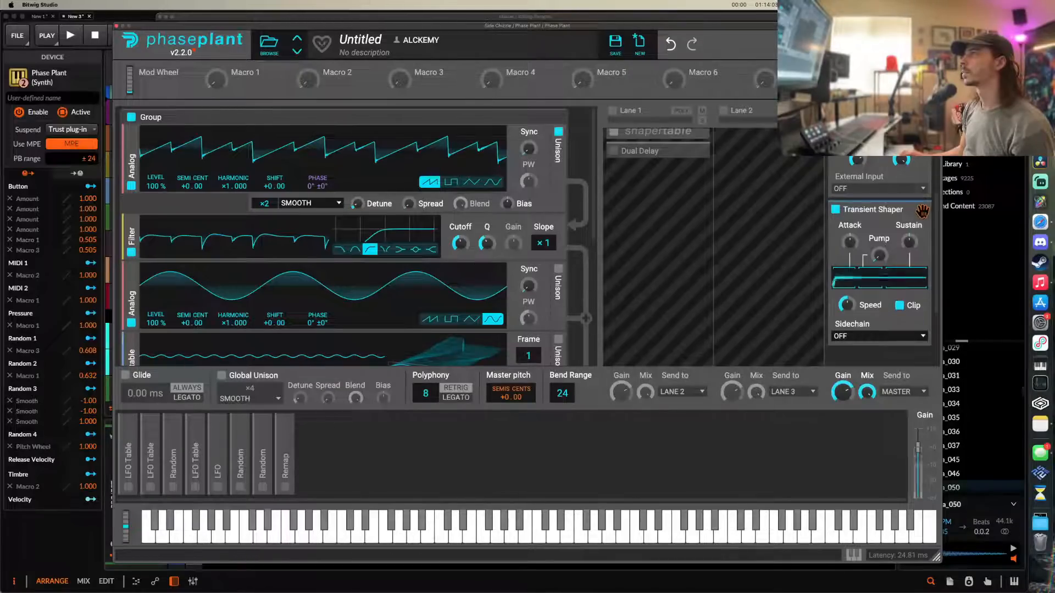
- Insert a Slice EQ between Multipass and Transient Shaper in Lane 3, and adjust the first Analog oscillator's unison Detune
{"action": "left_click", "coordinate": [883, 199]}
{"action": "left_click", "coordinate": [896, 290]}
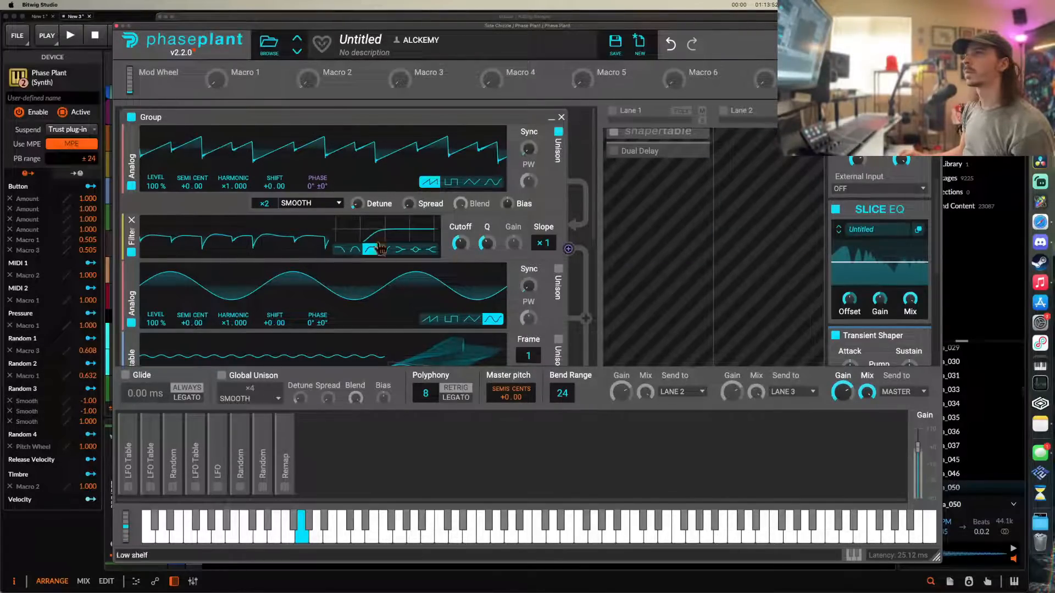
{"action": "left_click_drag", "start_coordinate": [357, 214], "coordinate": [358, 203]}
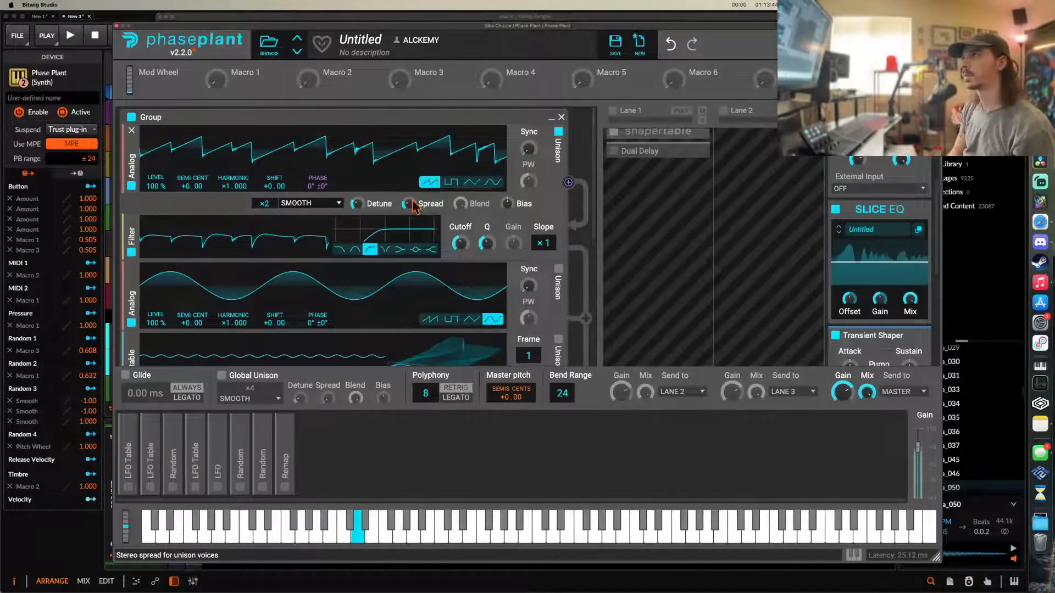
- Collapse Multipass and move it ahead of the Shaper Table in Lane 3
{"action": "scroll", "coordinate": [901, 214], "scroll_direction": "up", "scroll_amount": 3}
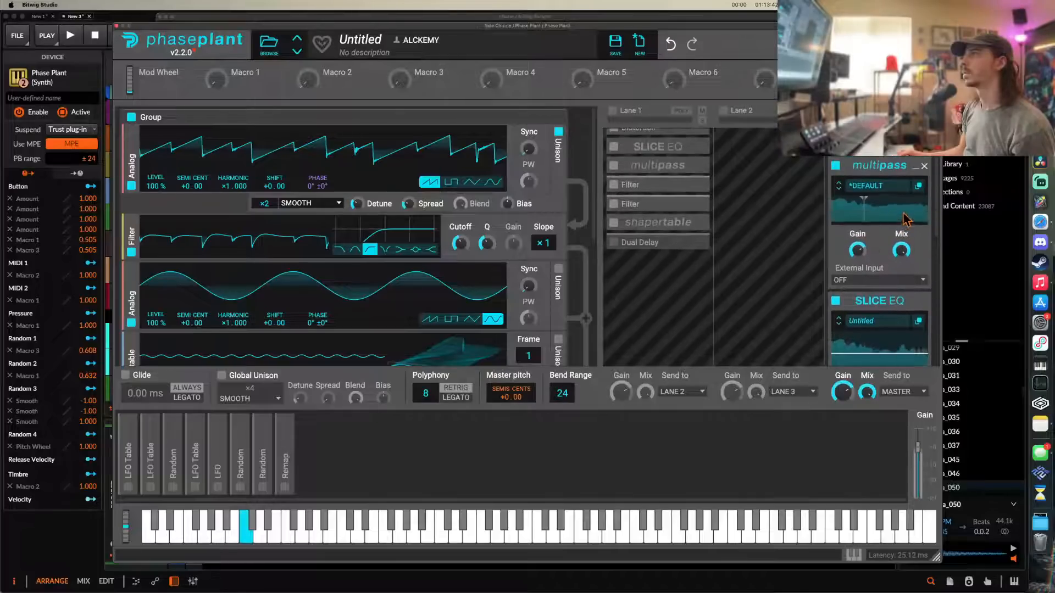
{"action": "left_click", "coordinate": [915, 167]}
{"action": "scroll", "coordinate": [915, 169], "scroll_direction": "up", "scroll_amount": 1}
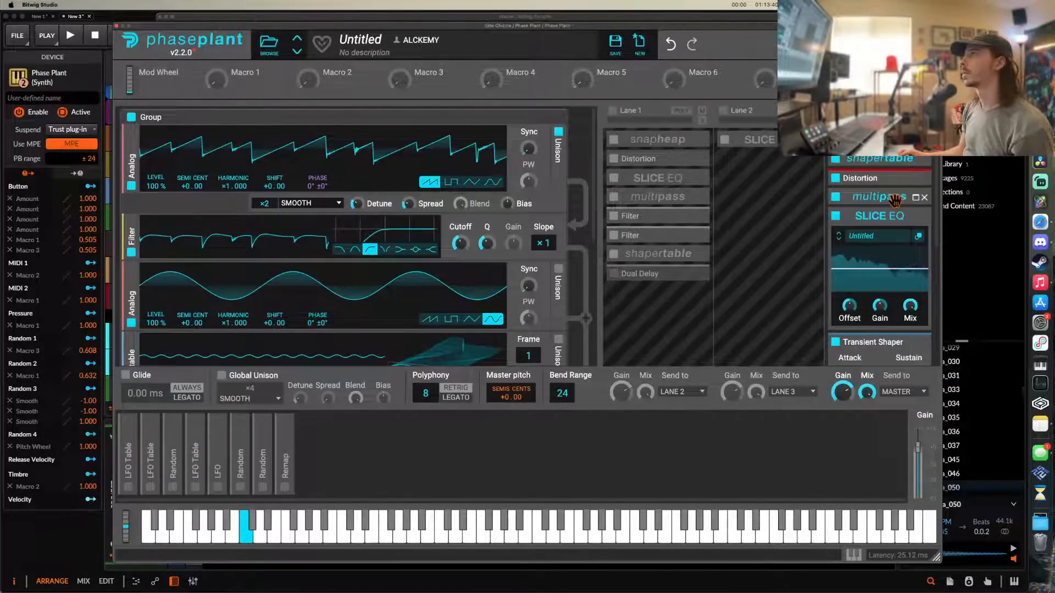
{"action": "left_click_drag", "start_coordinate": [892, 197], "coordinate": [883, 158]}
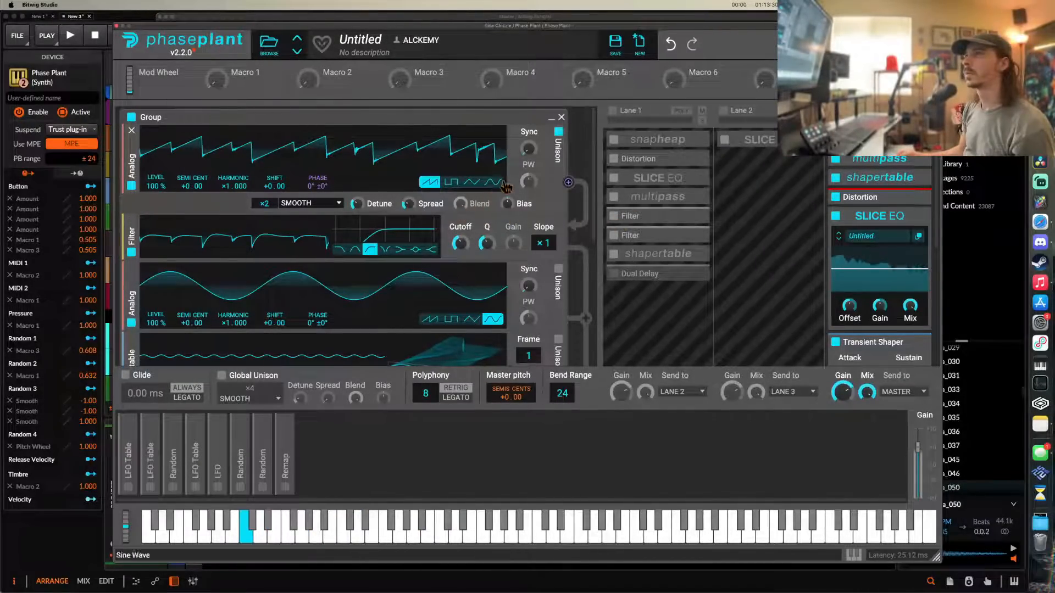
- Add an Envelope modulating the first Analog oscillator's Sync, with 3.08 ms attack, 1.10 s decay and 0.1 % sustain
{"action": "left_click", "coordinate": [388, 436]}
{"action": "left_click", "coordinate": [377, 430]}
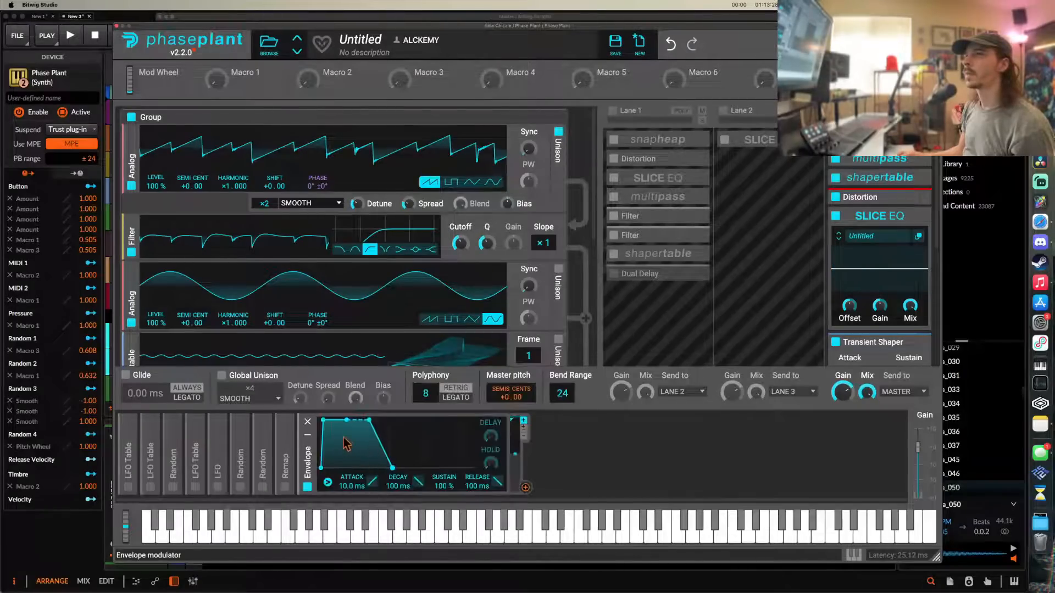
{"action": "left_click_drag", "start_coordinate": [343, 422], "coordinate": [377, 456]}
{"action": "left_click_drag", "start_coordinate": [525, 487], "coordinate": [528, 161]}
{"action": "left_click_drag", "start_coordinate": [349, 468], "coordinate": [408, 468]}
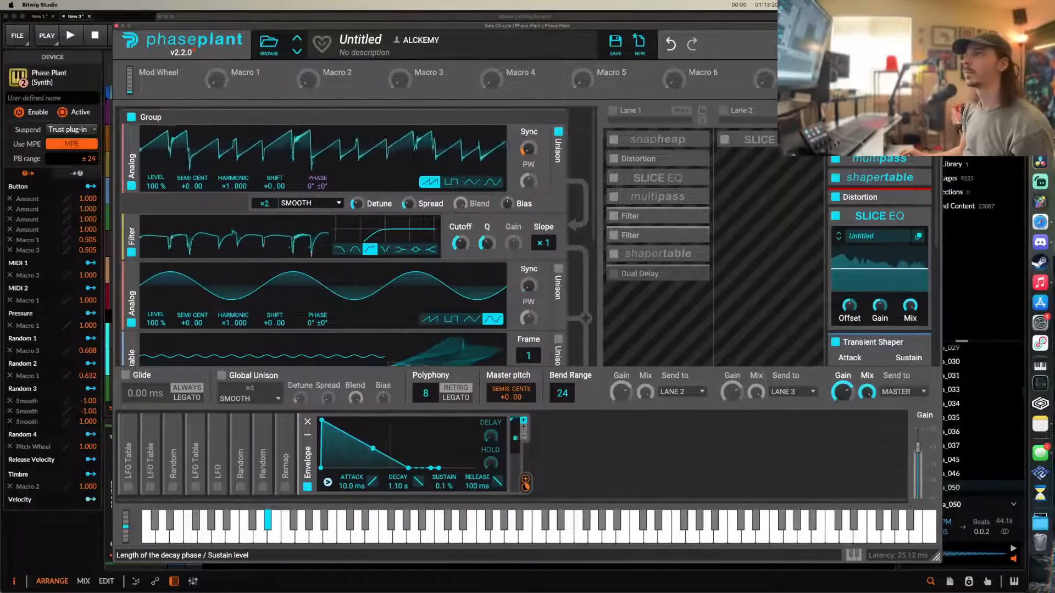
{"action": "left_click_drag", "start_coordinate": [323, 421], "coordinate": [321, 421]}
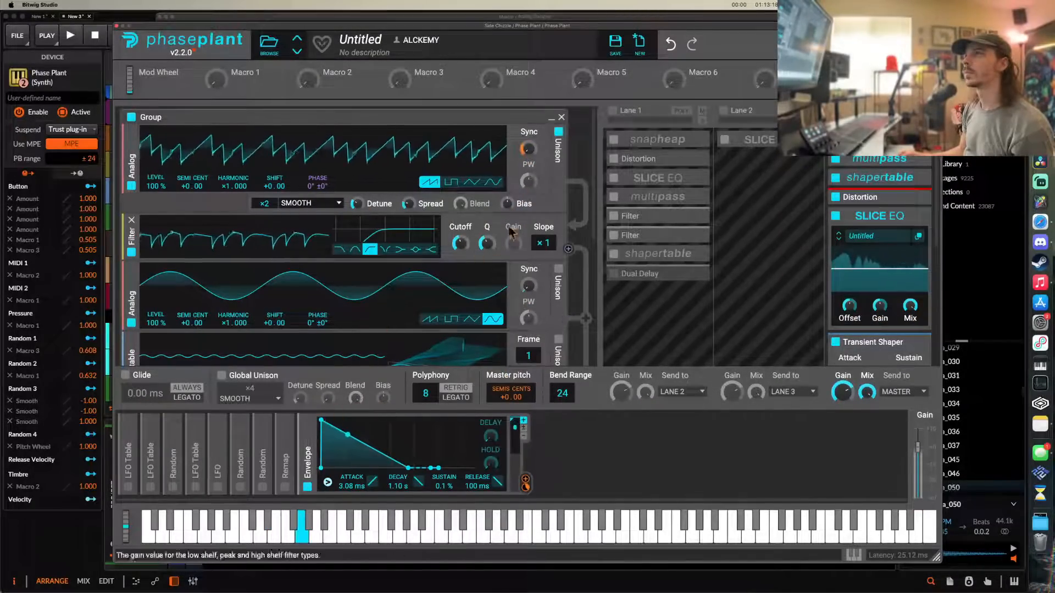
- Adjust the first Analog oscillator's Sync, set its Harmonic to ×2.000 and lower its Level to 54 %
{"action": "left_click_drag", "start_coordinate": [528, 149], "coordinate": [528, 131]}
{"action": "left_click_drag", "start_coordinate": [529, 149], "coordinate": [528, 168]}
{"action": "left_click_drag", "start_coordinate": [233, 187], "coordinate": [233, 177]}
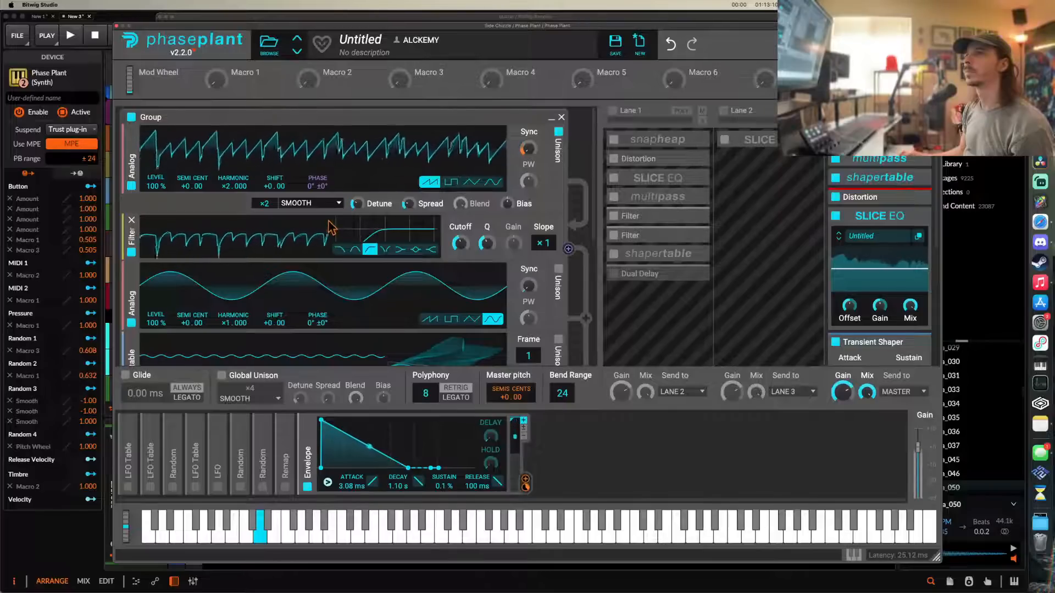
{"action": "left_click_drag", "start_coordinate": [156, 186], "coordinate": [156, 202]}
- Lower the Wavetable oscillator's Level to 7.3 % and return the first Analog oscillator's Harmonic to ×1.000
{"action": "scroll", "coordinate": [205, 271], "scroll_direction": "down", "scroll_amount": 3}
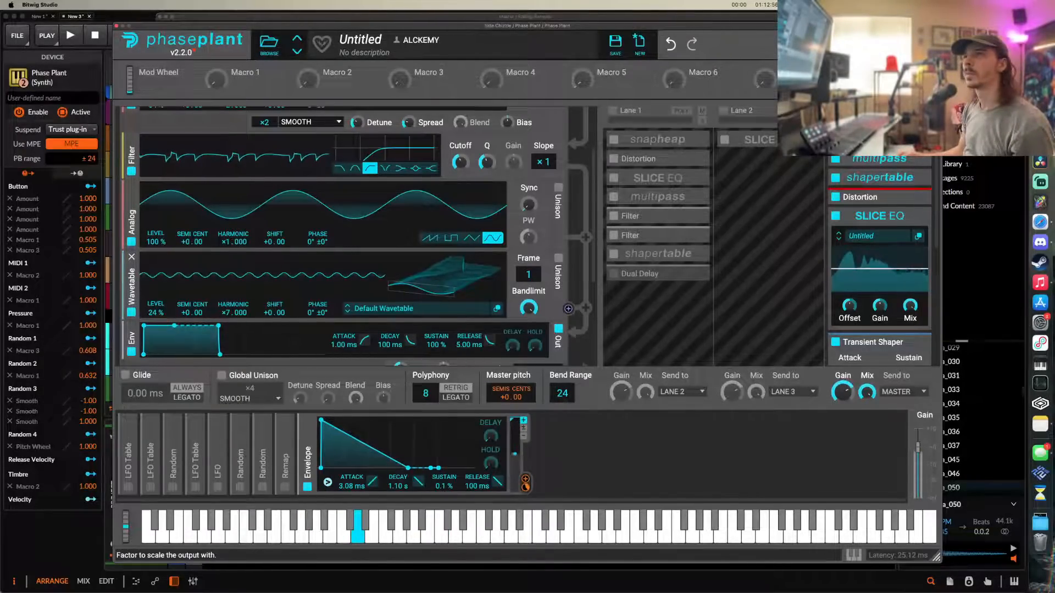
{"action": "scroll", "coordinate": [264, 203], "scroll_direction": "up", "scroll_amount": 3}
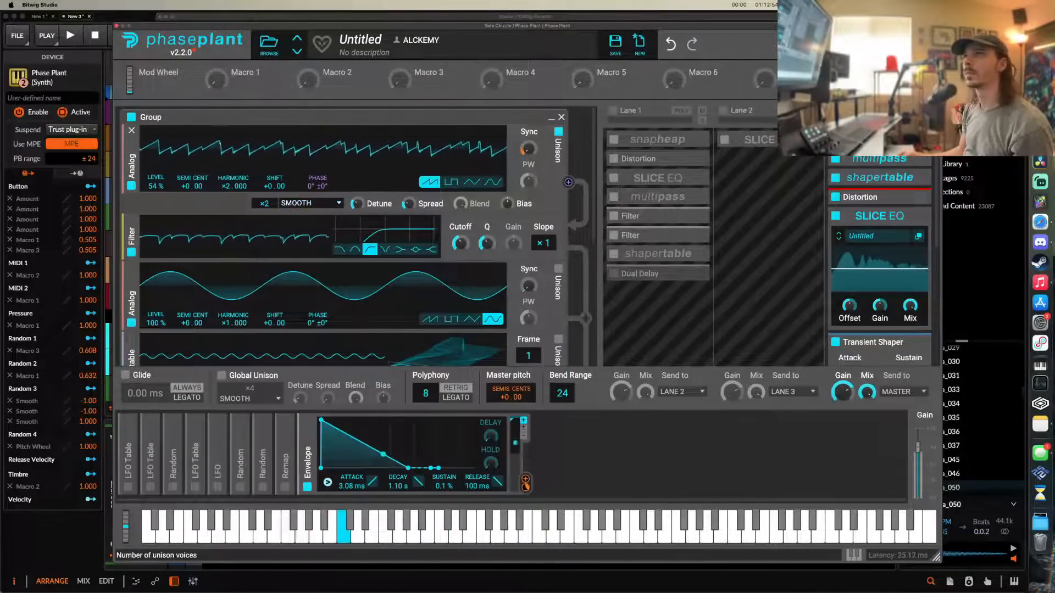
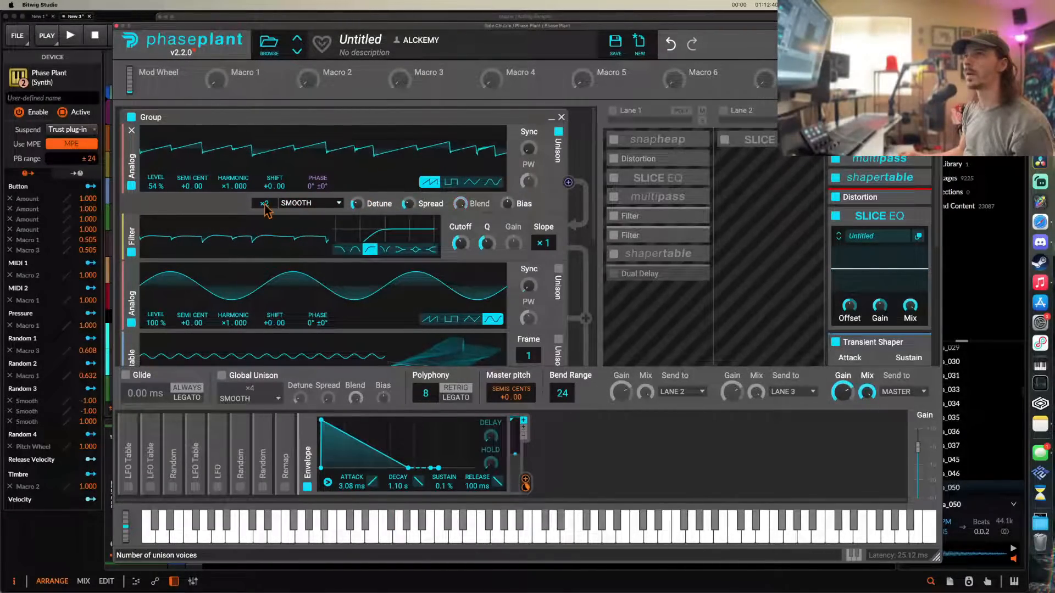
{"action": "scroll", "coordinate": [210, 296], "scroll_direction": "down", "scroll_amount": 3}
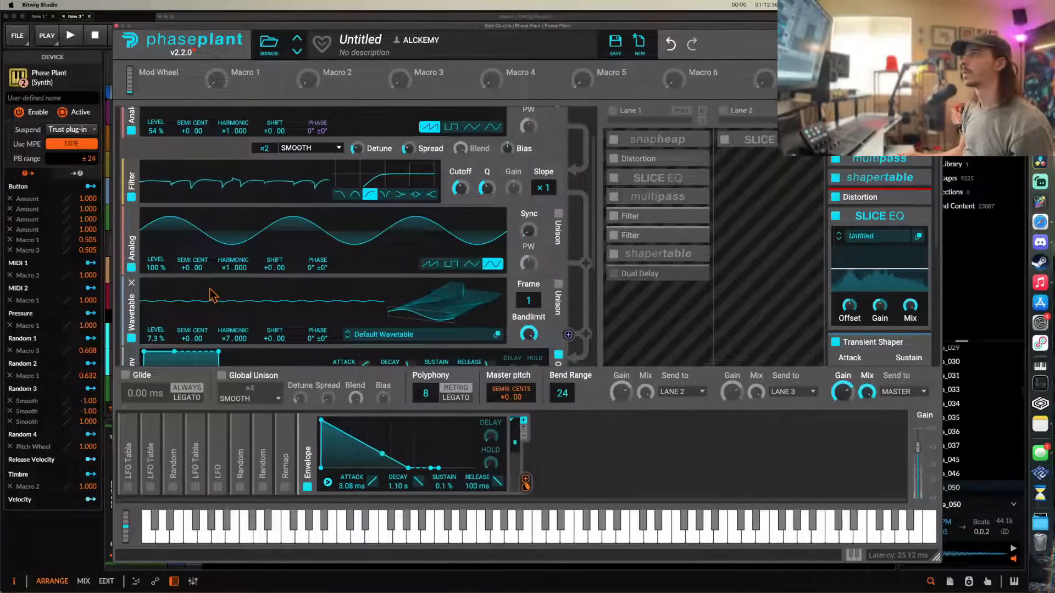
{"action": "scroll", "coordinate": [214, 296], "scroll_direction": "up", "scroll_amount": 3}
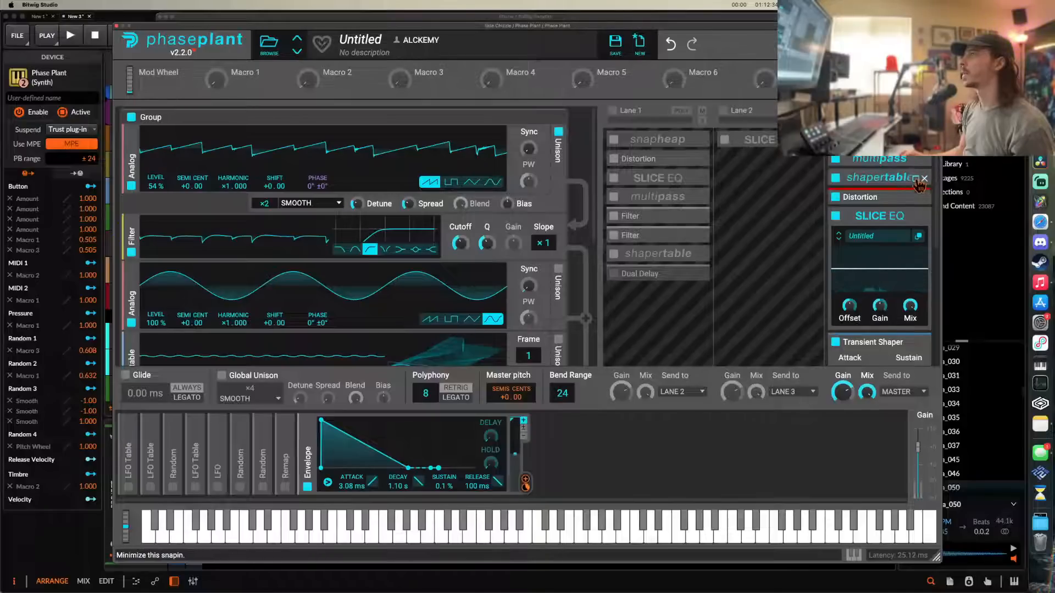
- Expand the Foldback Shaper Table in Lane 3 and raise its Drive to about +6.11 dB
{"action": "left_click", "coordinate": [917, 179]}
{"action": "scroll", "coordinate": [901, 236], "scroll_direction": "down", "scroll_amount": 2}
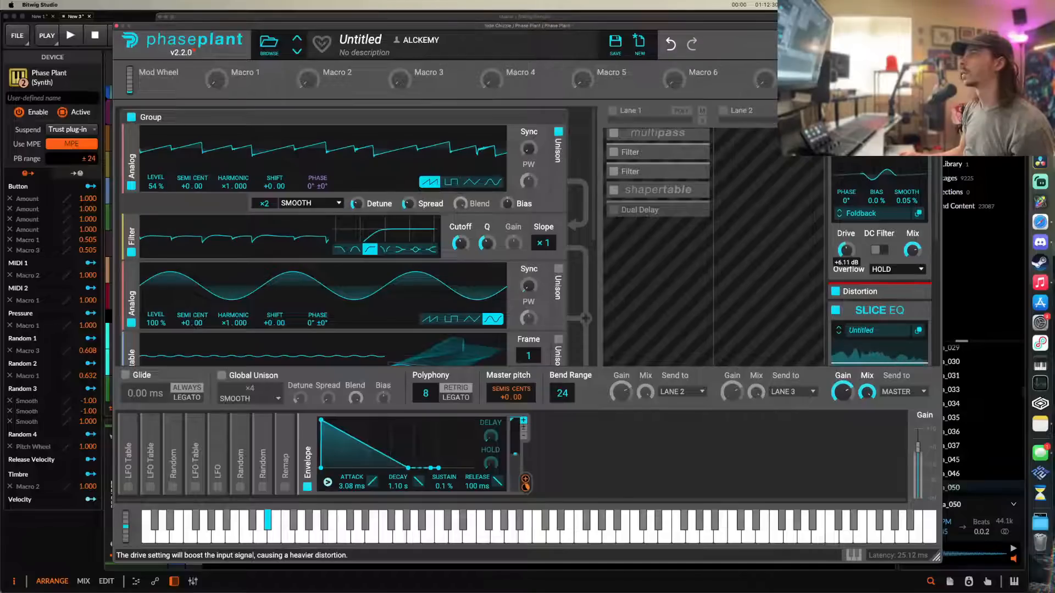
{"action": "scroll", "coordinate": [855, 258], "scroll_direction": "down", "scroll_amount": 1}
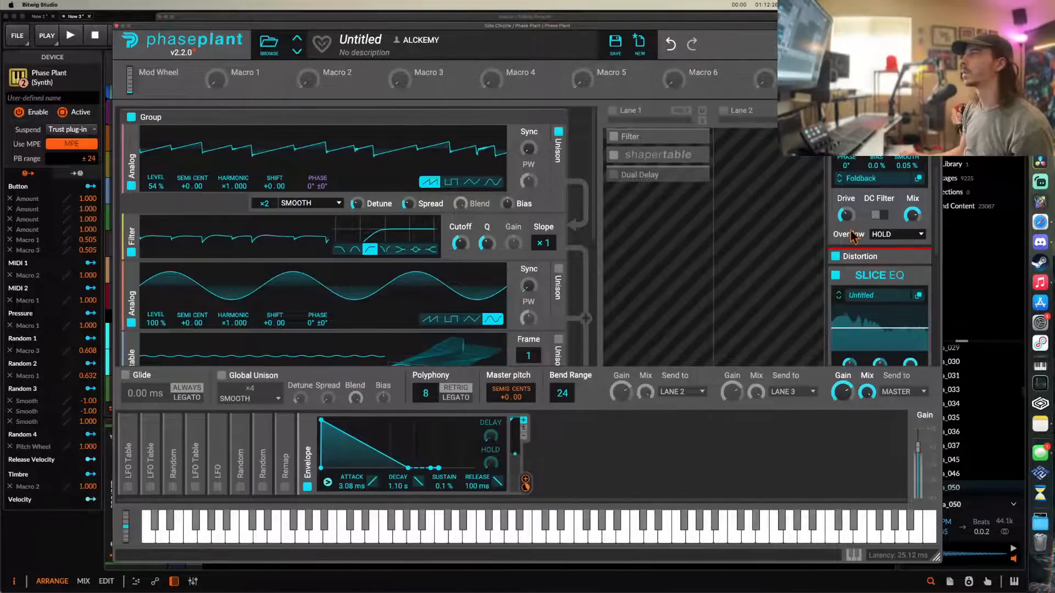
- Cut about 4.3 dB near 575 Hz and about 3.5 dB near 135 Hz in Slice EQ, and close its editor
{"action": "scroll", "coordinate": [879, 247], "scroll_direction": "down", "scroll_amount": 3}
{"action": "left_click", "coordinate": [918, 199]}
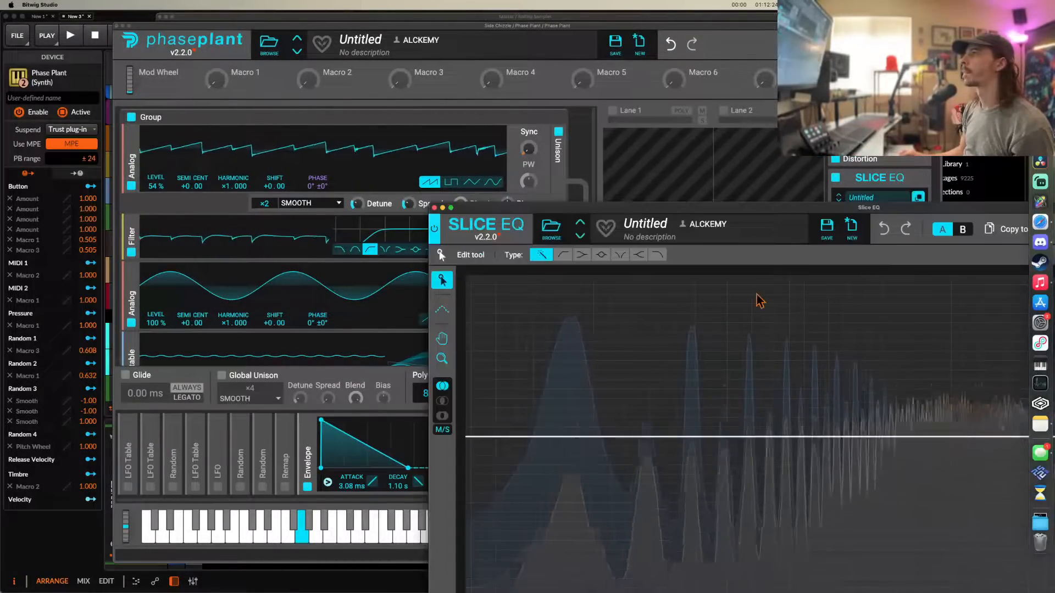
{"action": "left_click_drag", "start_coordinate": [725, 204], "coordinate": [403, 152]}
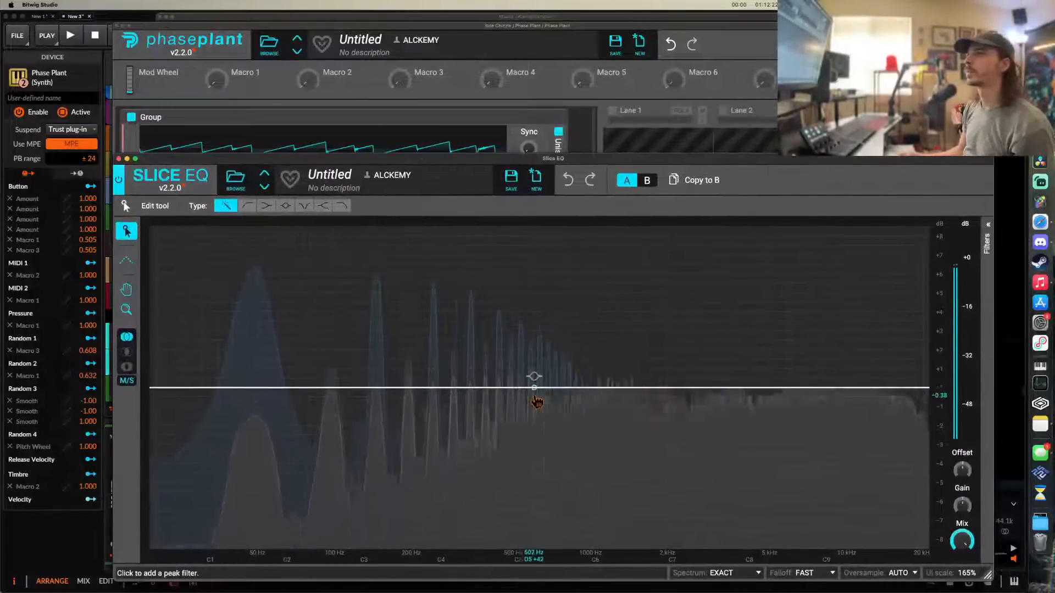
{"action": "left_click_drag", "start_coordinate": [513, 388], "coordinate": [529, 471]}
{"action": "left_click_drag", "start_coordinate": [391, 390], "coordinate": [368, 458]}
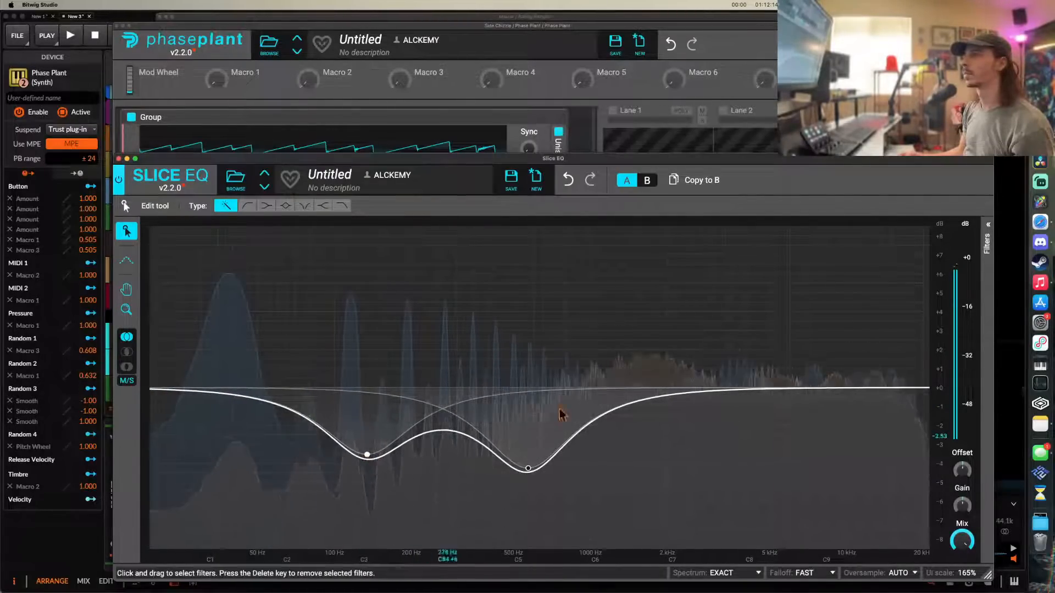
{"action": "left_click", "coordinate": [119, 159]}
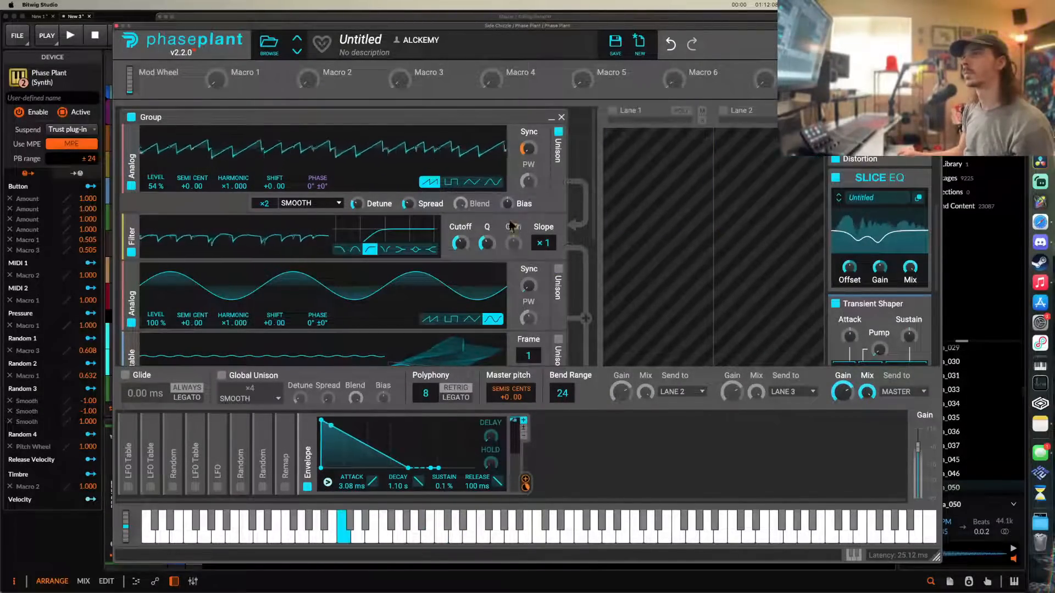
- Try a square wave on the first Analog oscillator and return it to sawtooth
{"action": "left_click", "coordinate": [445, 183]}
{"action": "left_click", "coordinate": [430, 183]}
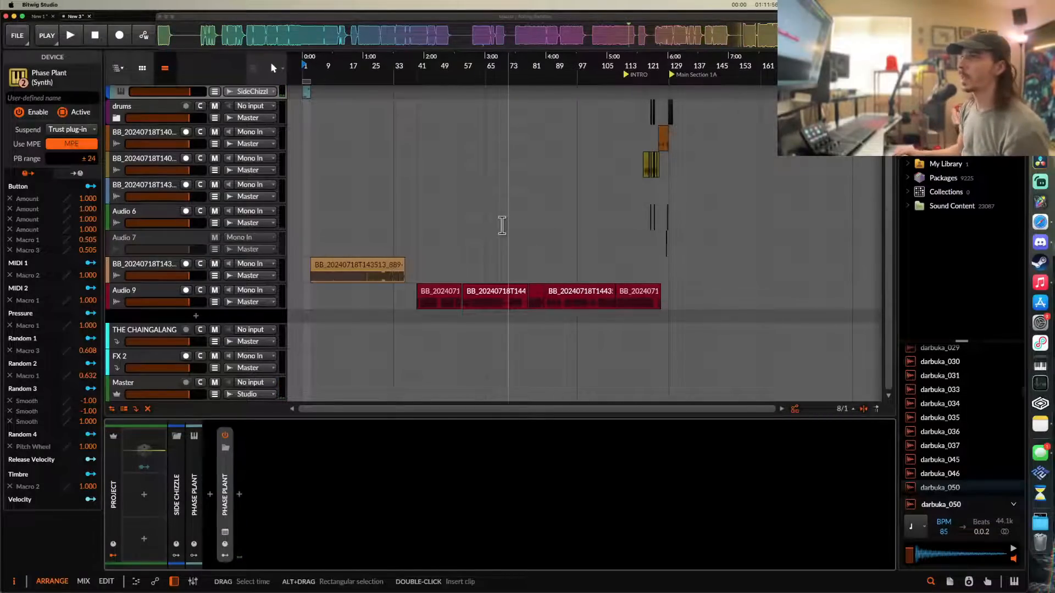
- Delete the range 48.2.1.00 to 49.2.1.00 on Audio 9 and move the preceding clip to 42.1.1.00 to close the gap
{"action": "left_click", "coordinate": [134, 273]}
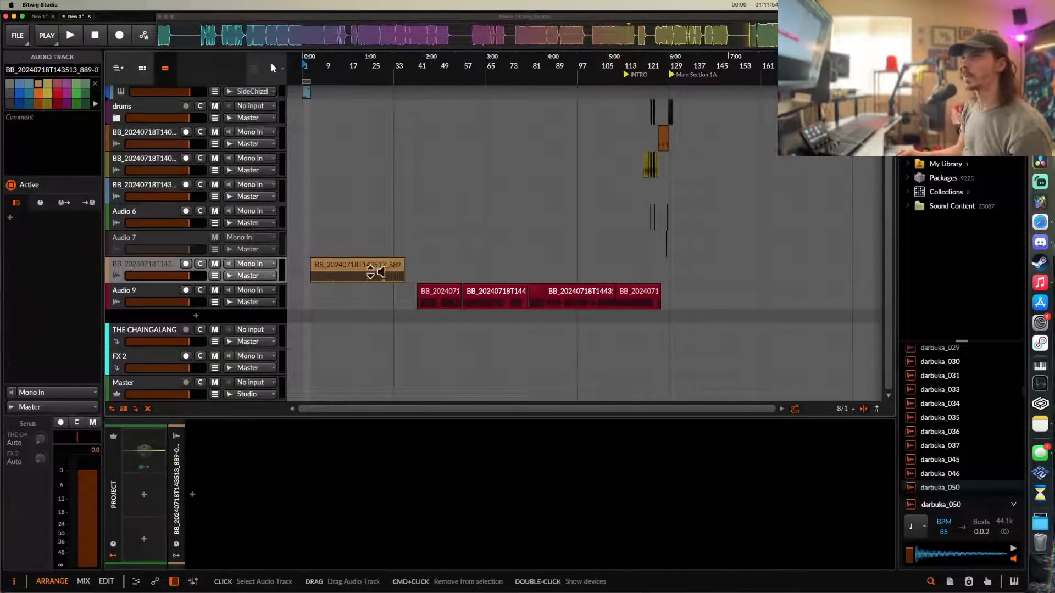
{"action": "left_click", "coordinate": [427, 290]}
{"action": "scroll", "coordinate": [427, 290], "scroll_direction": "up", "scroll_amount": 5}
{"action": "scroll", "coordinate": [428, 292], "scroll_direction": "up", "scroll_amount": 8}
{"action": "left_click_drag", "start_coordinate": [484, 306], "coordinate": [525, 306]}
{"action": "key", "text": "Delete"}
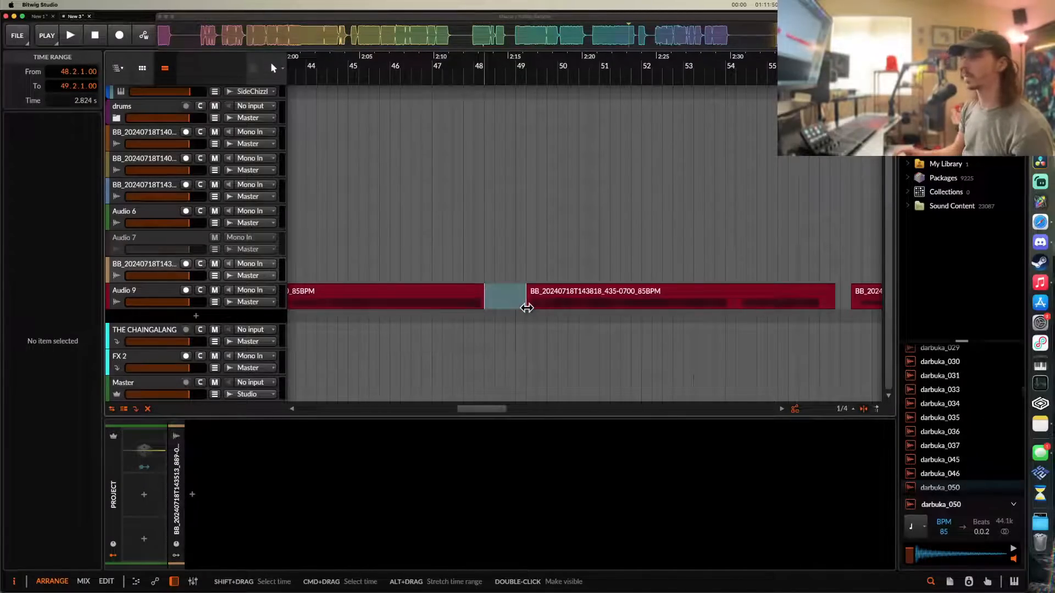
{"action": "left_click_drag", "start_coordinate": [453, 291], "coordinate": [489, 295]}
- Cut a short passage around bar 54 out of the BB_20240718T143818 clip on Audio 9
{"action": "scroll", "coordinate": [489, 296], "scroll_direction": "down", "scroll_amount": 2}
{"action": "scroll", "coordinate": [489, 297], "scroll_direction": "down", "scroll_amount": 3}
{"action": "scroll", "coordinate": [490, 293], "scroll_direction": "up", "scroll_amount": 3}
{"action": "scroll", "coordinate": [490, 302], "scroll_direction": "right", "scroll_amount": 4}
{"action": "scroll", "coordinate": [489, 302], "scroll_direction": "up", "scroll_amount": 4}
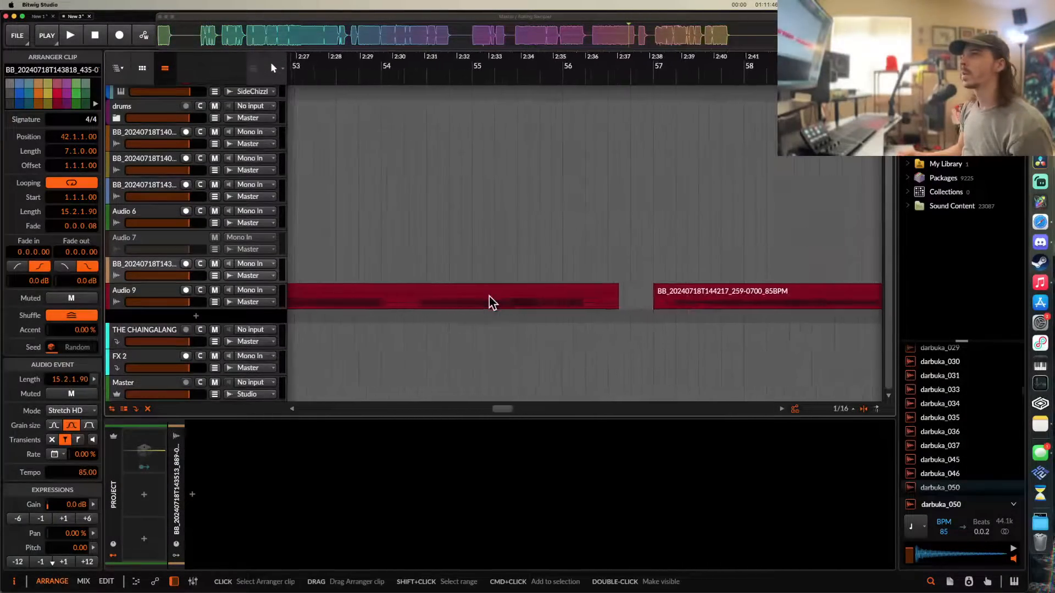
{"action": "scroll", "coordinate": [488, 302], "scroll_direction": "left", "scroll_amount": 2}
{"action": "left_click_drag", "start_coordinate": [445, 302], "coordinate": [415, 296]}
{"action": "key", "text": "Delete"}
- Close the gaps on Audio 9 by shifting the clips earlier, with the BB_20240718T144217 clip starting at 56.1.1.00
{"action": "scroll", "coordinate": [495, 297], "scroll_direction": "down", "scroll_amount": 2}
{"action": "scroll", "coordinate": [487, 298], "scroll_direction": "up", "scroll_amount": 4}
{"action": "scroll", "coordinate": [414, 296], "scroll_direction": "down", "scroll_amount": 3}
{"action": "left_click_drag", "start_coordinate": [632, 297], "coordinate": [544, 304]}
{"action": "left_click", "coordinate": [529, 303]}
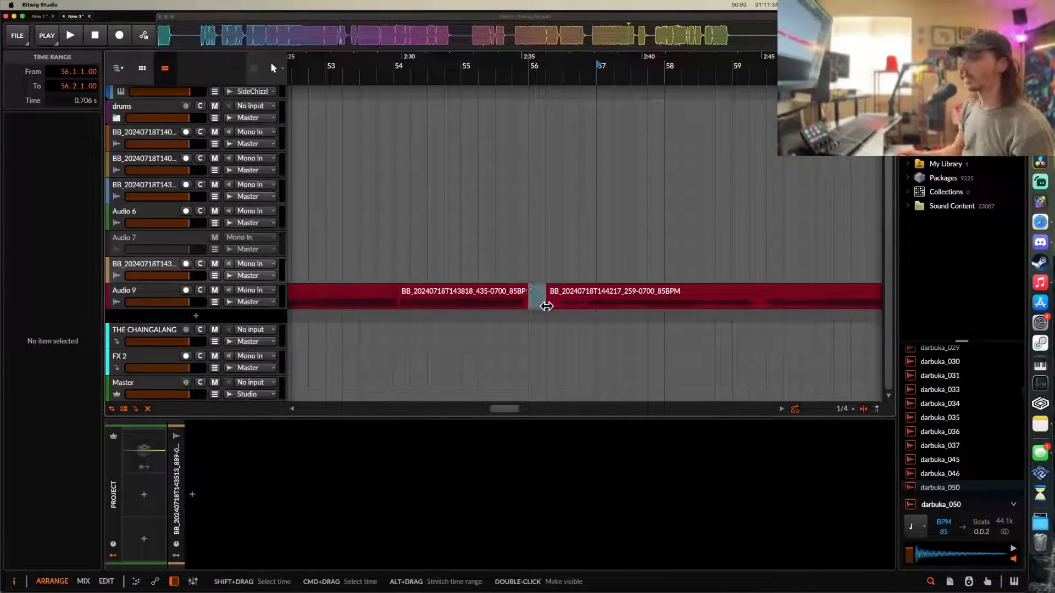
{"action": "left_click", "coordinate": [575, 297]}
- Delete the range 59.1.1.63 to 59.2.1.52 from the BB_20240718T144217 clip on Audio 9
{"action": "scroll", "coordinate": [569, 298], "scroll_direction": "up", "scroll_amount": 5}
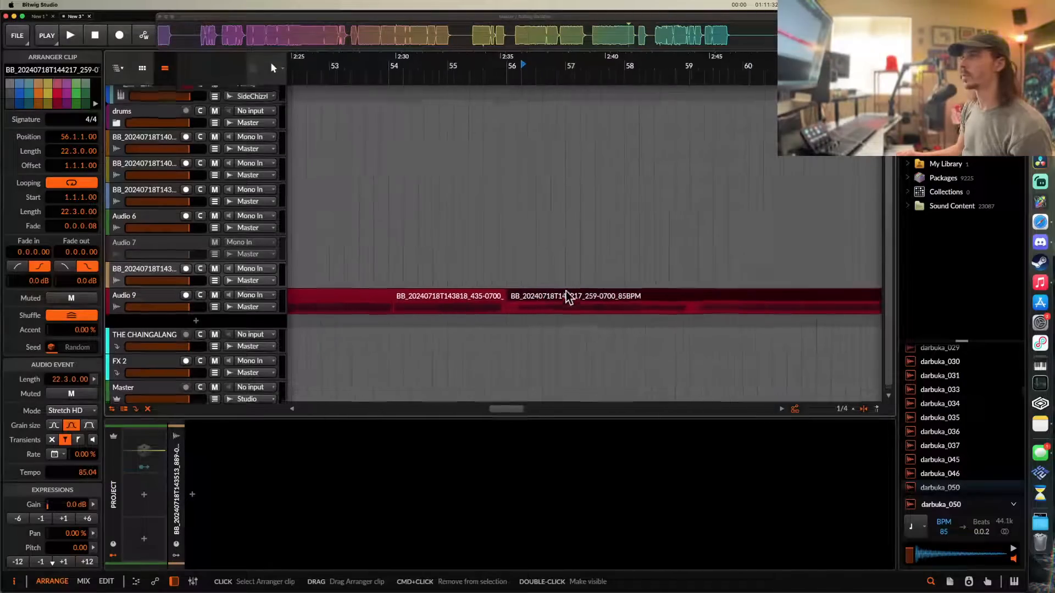
{"action": "scroll", "coordinate": [433, 318], "scroll_direction": "up", "scroll_amount": 5}
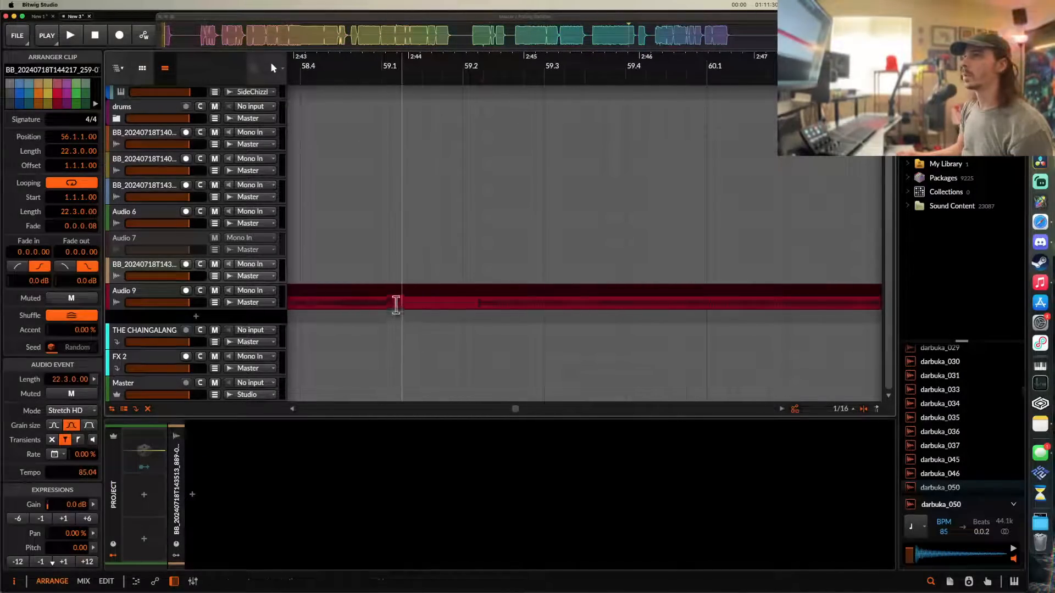
{"action": "left_click_drag", "start_coordinate": [395, 303], "coordinate": [524, 304]}
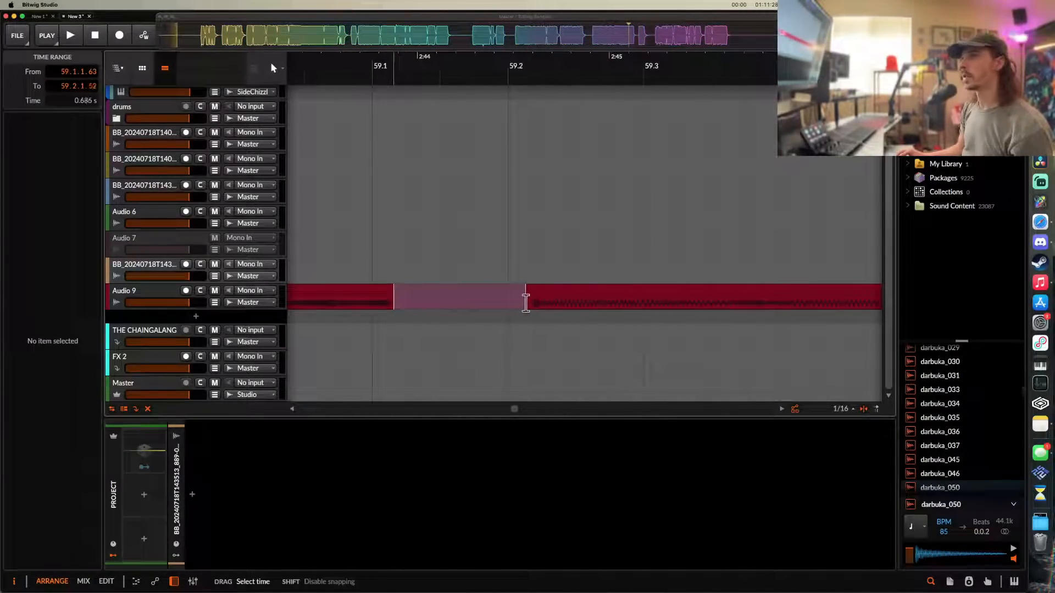
{"action": "key", "text": "Delete"}
{"action": "scroll", "coordinate": [524, 303], "scroll_direction": "down", "scroll_amount": 8}
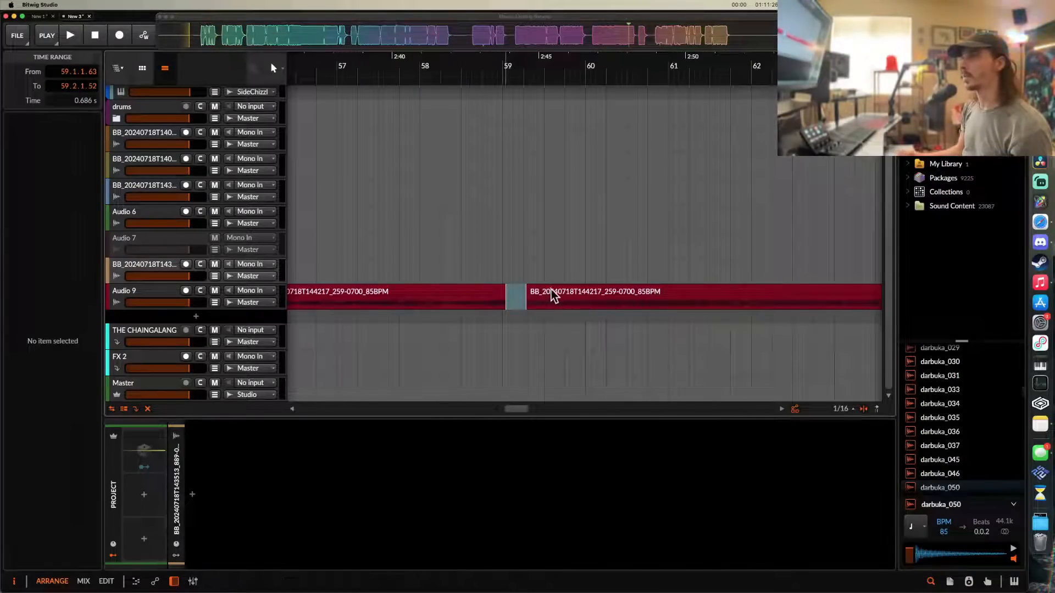
- Close the gap on Audio 9 by moving the BB_20240718T144217 clip after it to 59.1.2.00
{"action": "left_click", "coordinate": [539, 299]}
{"action": "left_click_drag", "start_coordinate": [534, 293], "coordinate": [533, 294]}
- Cut a short passage around bar 70 out of the BB_20240718T144217 clip and move the remainder to 70.3.1.00
{"action": "scroll", "coordinate": [533, 294], "scroll_direction": "down", "scroll_amount": 6}
{"action": "scroll", "coordinate": [661, 312], "scroll_direction": "right", "scroll_amount": 4}
{"action": "scroll", "coordinate": [662, 319], "scroll_direction": "up", "scroll_amount": 4}
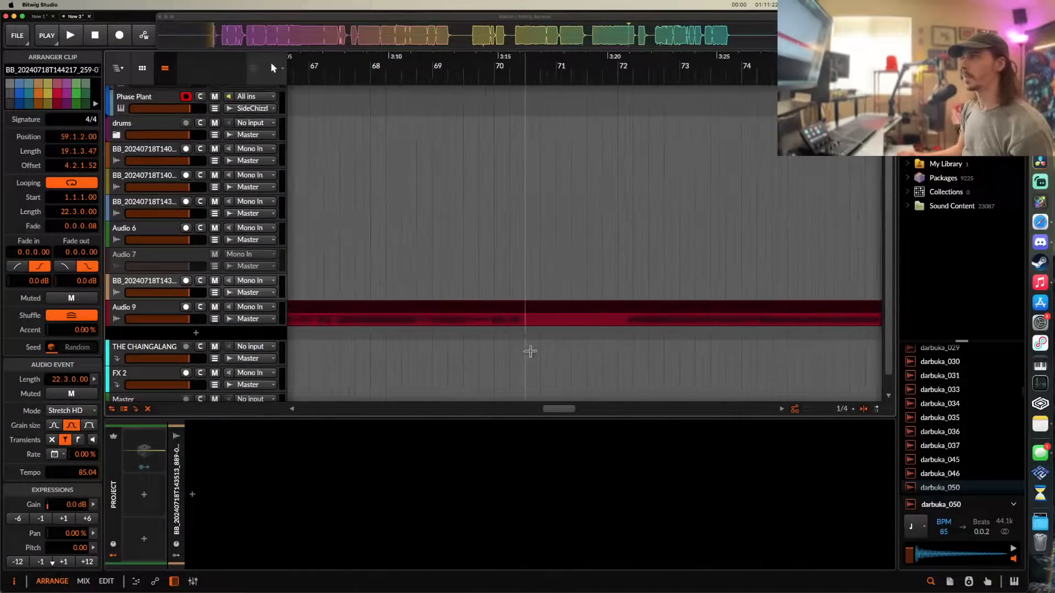
{"action": "left_click_drag", "start_coordinate": [523, 318], "coordinate": [561, 305]}
{"action": "key", "text": "Delete"}
- Split the BB_20240718T144217 clip at 75.2.1.00, delete its tail, and shift the following BB_20240718T144349 clip earlier to close the gap
{"action": "scroll", "coordinate": [561, 305], "scroll_direction": "right", "scroll_amount": 5}
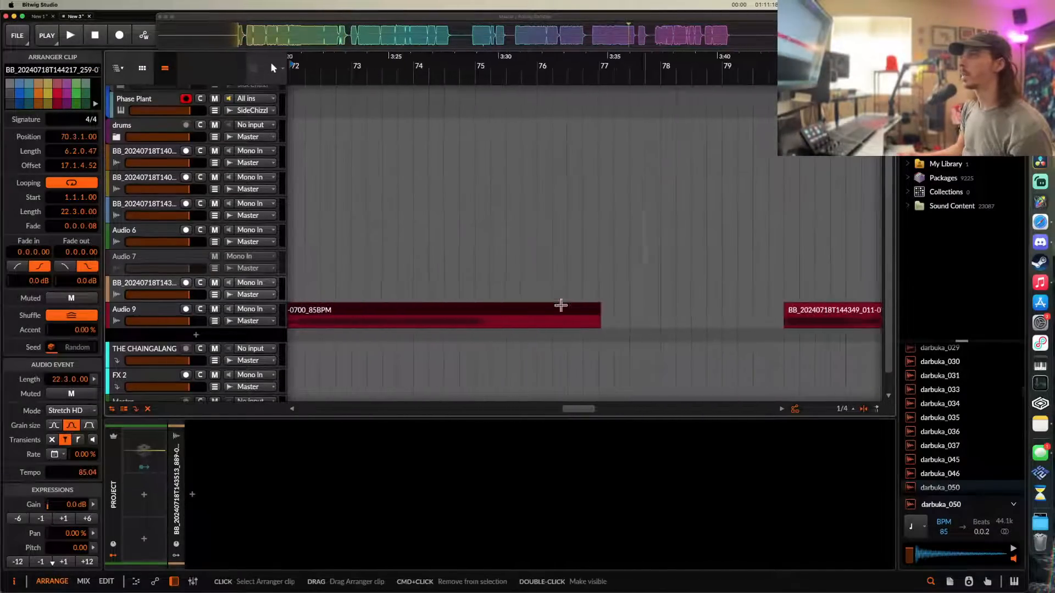
{"action": "left_click", "coordinate": [490, 321]}
{"action": "key", "text": "super+e"}
{"action": "left_click", "coordinate": [511, 316]}
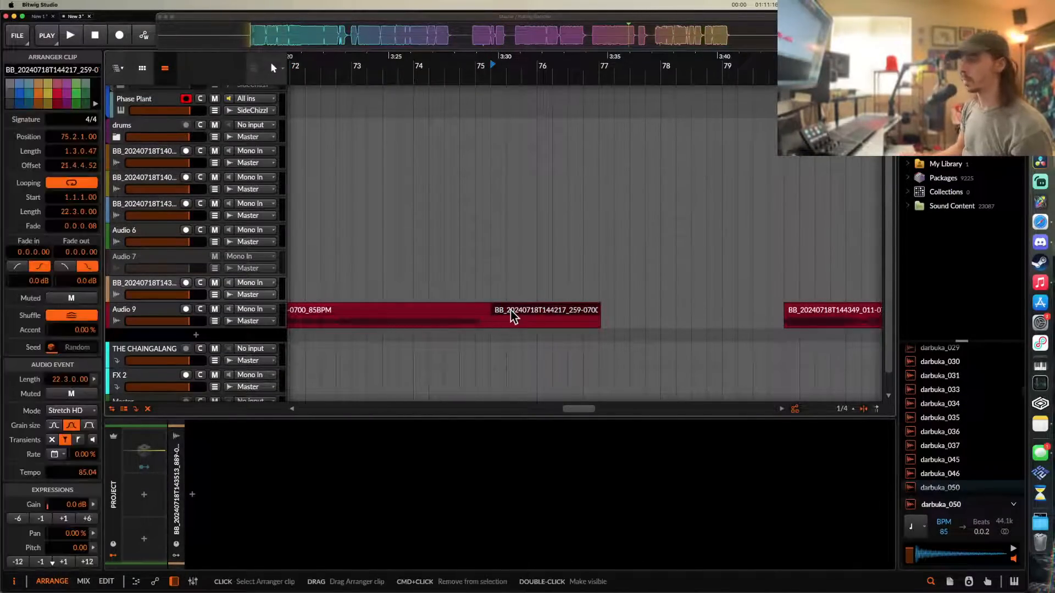
{"action": "key", "text": "Delete"}
{"action": "scroll", "coordinate": [511, 310], "scroll_direction": "down", "scroll_amount": 4}
{"action": "left_click", "coordinate": [629, 312]}
{"action": "left_click_drag", "start_coordinate": [629, 312], "coordinate": [513, 313]}
- Remove the opening of the BB_20240718T144352 clip on Audio 9 and move the clip to 80.3.3.00
{"action": "left_click_drag", "start_coordinate": [736, 313], "coordinate": [571, 323]}
{"action": "scroll", "coordinate": [651, 319], "scroll_direction": "up", "scroll_amount": 3}
{"action": "key", "text": "Delete"}
{"action": "left_click_drag", "start_coordinate": [709, 313], "coordinate": [577, 316]}
{"action": "scroll", "coordinate": [544, 325], "scroll_direction": "up", "scroll_amount": 3}
{"action": "mouse_move", "coordinate": [454, 312]}
{"action": "left_mouse_down"}
{"action": "mouse_move", "coordinate": [497, 313]}
{"action": "mouse_move", "coordinate": [445, 317]}
{"action": "left_mouse_up"}
{"action": "scroll", "coordinate": [445, 316], "scroll_direction": "down", "scroll_amount": 3}
- Delete the range 85.4.2.00 to 86.3.2.00 on Audio 9 and move the remaining BB_20240718T144352 clip to 85.4.1.00
{"action": "scroll", "coordinate": [444, 310], "scroll_direction": "right", "scroll_amount": 8}
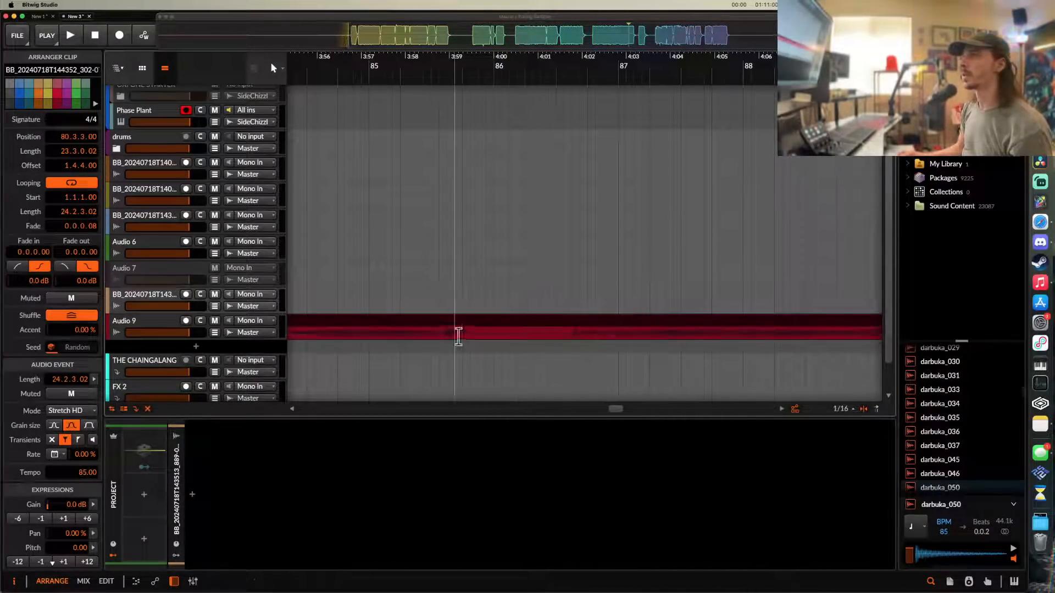
{"action": "left_click_drag", "start_coordinate": [471, 333], "coordinate": [563, 334]}
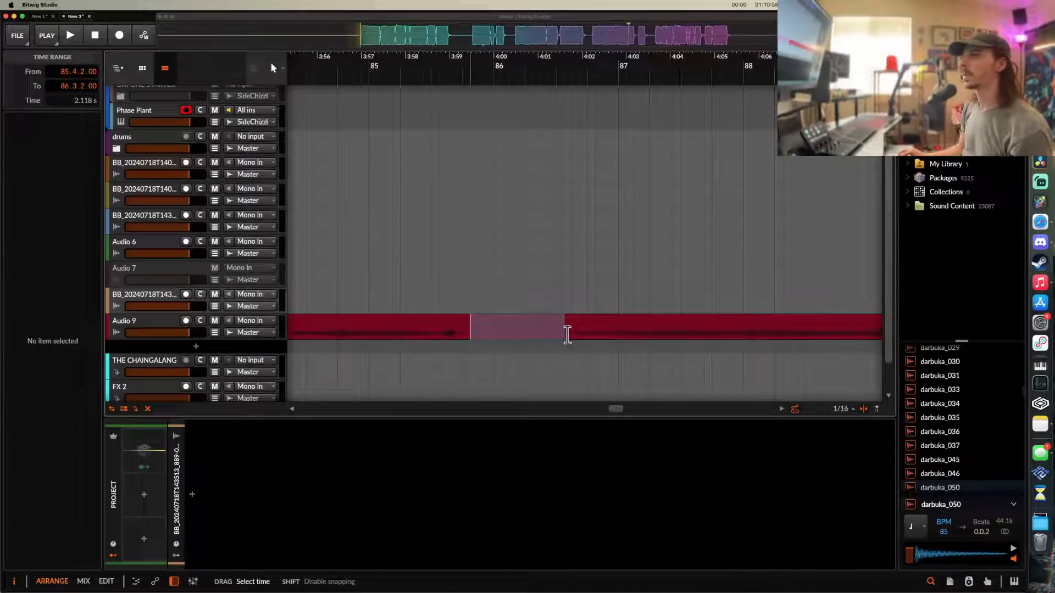
{"action": "key", "text": "super+e"}
{"action": "key", "text": "Delete"}
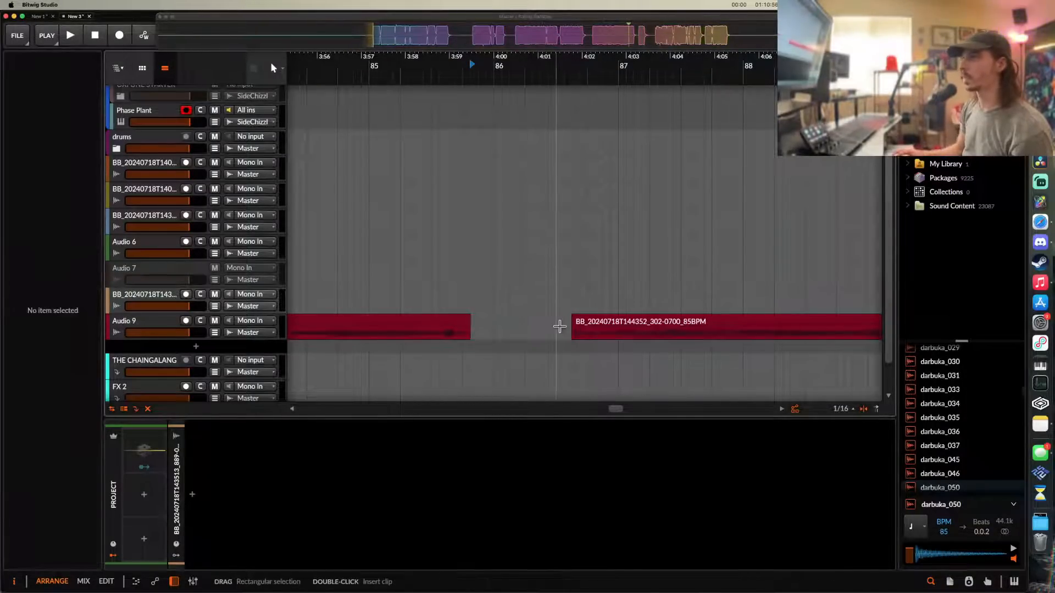
{"action": "scroll", "coordinate": [566, 330], "scroll_direction": "down", "scroll_amount": 3}
{"action": "left_click_drag", "start_coordinate": [626, 330], "coordinate": [580, 329]}
- Consolidate the nine adjoining Audio 9 clips from 42.1.1.00 through the last BB_20240718T144352 clip into a single clip
{"action": "scroll", "coordinate": [581, 330], "scroll_direction": "down", "scroll_amount": 5}
{"action": "scroll", "coordinate": [581, 330], "scroll_direction": "left", "scroll_amount": 4}
{"action": "scroll", "coordinate": [581, 329], "scroll_direction": "down", "scroll_amount": 3}
{"action": "scroll", "coordinate": [444, 341], "scroll_direction": "down", "scroll_amount": 1}
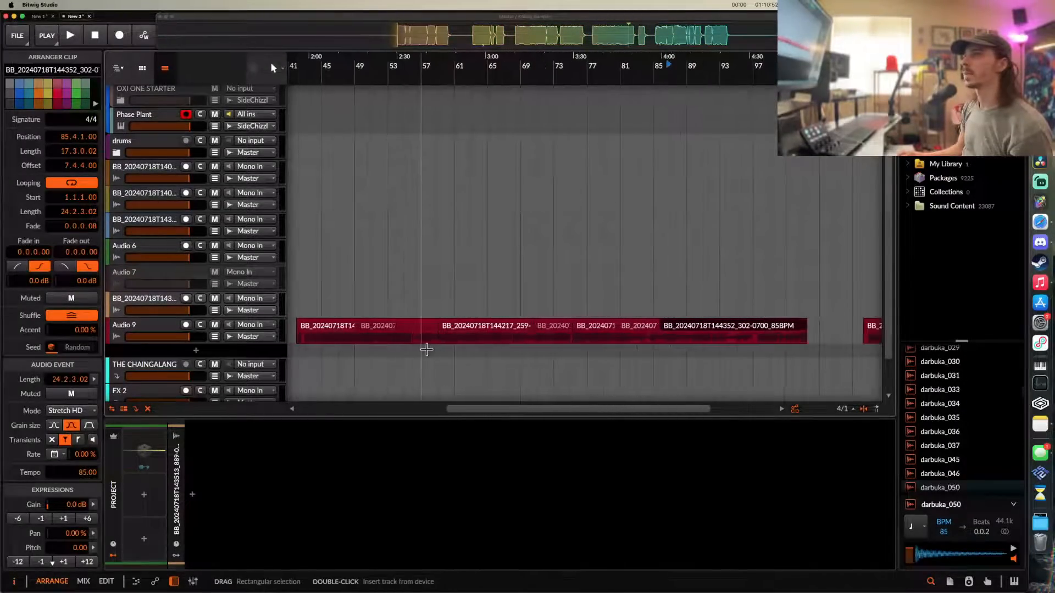
{"action": "key", "text": "e"}
{"action": "left_click", "coordinate": [334, 328]}
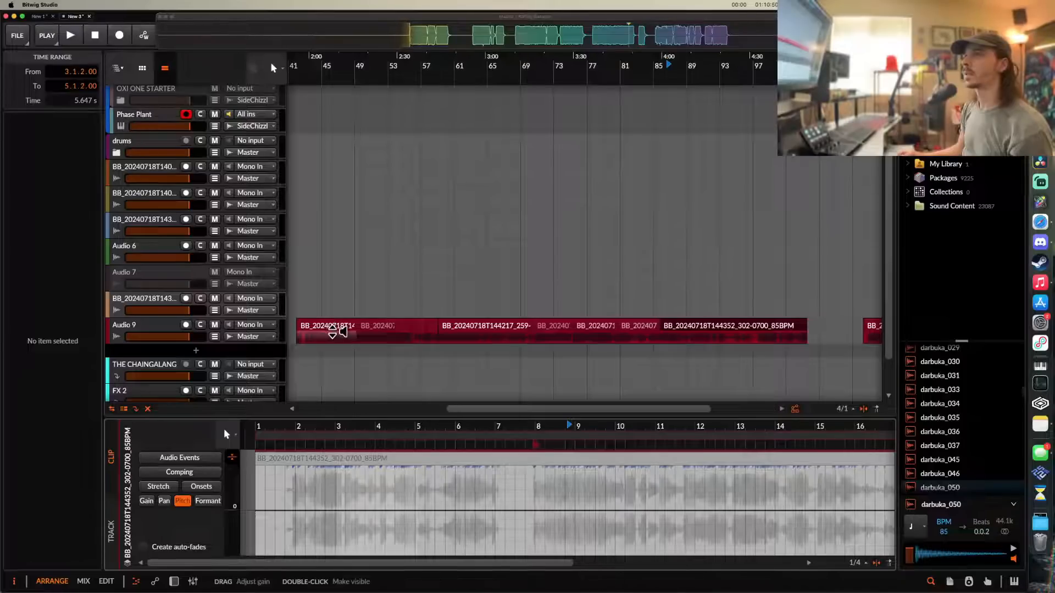
{"action": "left_click", "coordinate": [677, 328], "text": "shift"}
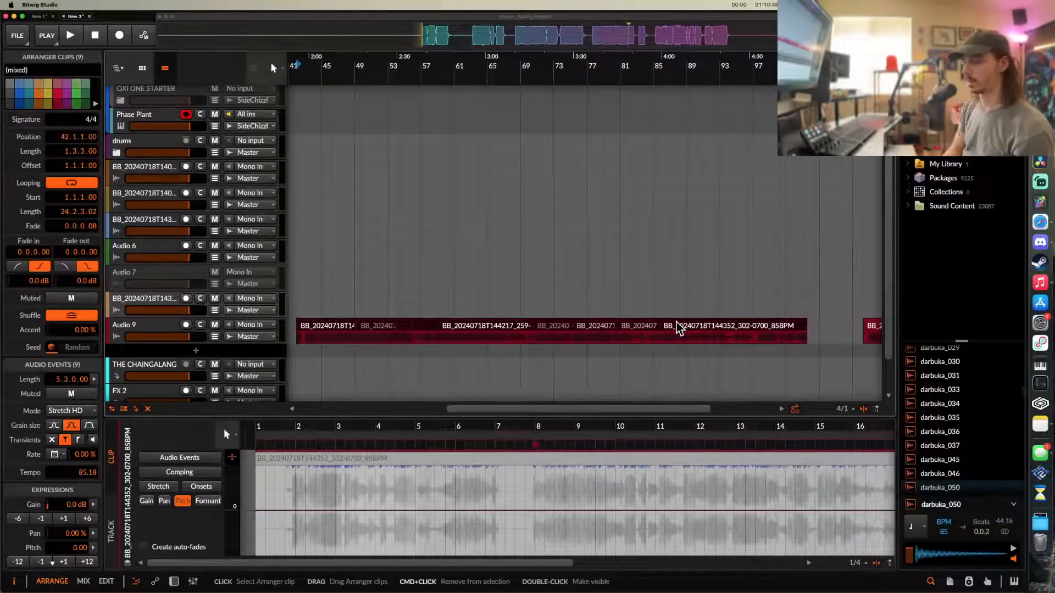
{"action": "key", "text": "super+j"}
- Add an instrument track below the BB_20240718T143513 audio track and load that track's clip into it as a Sampler
{"action": "left_click", "coordinate": [158, 332]}
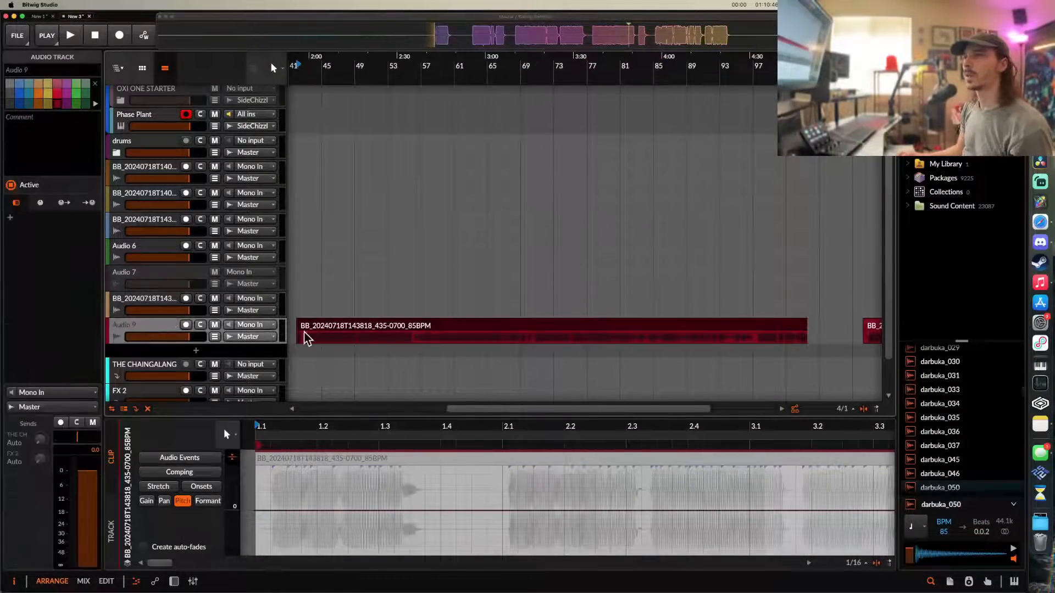
{"action": "scroll", "coordinate": [303, 333], "scroll_direction": "left", "scroll_amount": 8}
{"action": "scroll", "coordinate": [302, 332], "scroll_direction": "down", "scroll_amount": 3}
{"action": "left_click", "coordinate": [175, 292]}
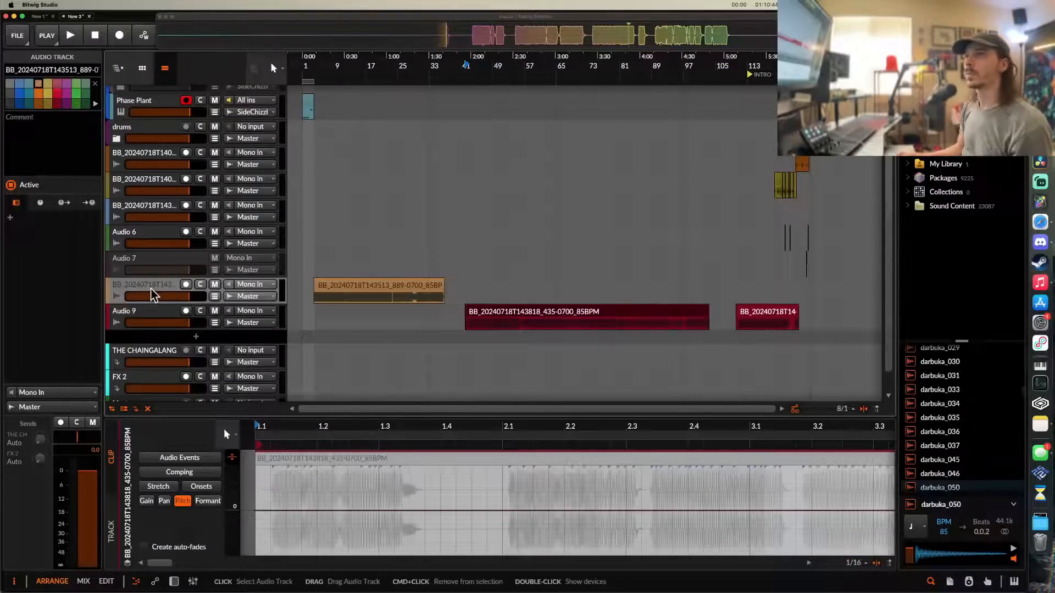
{"action": "key", "text": "super+t"}
{"action": "left_click_drag", "start_coordinate": [338, 287], "coordinate": [159, 322]}
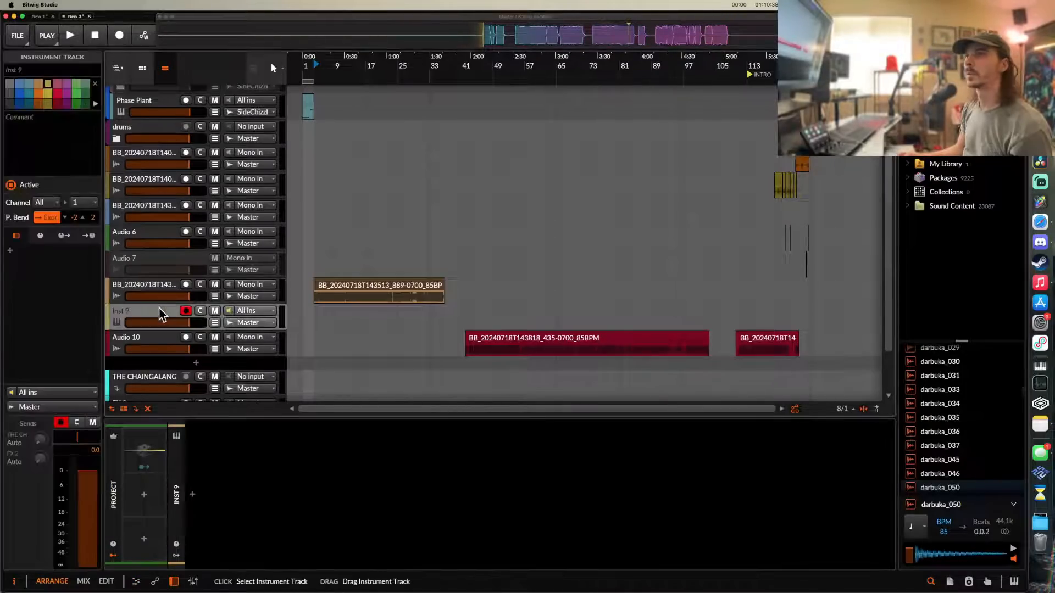
{"action": "left_click", "coordinate": [357, 294]}
{"action": "left_click_drag", "start_coordinate": [355, 288], "coordinate": [287, 457]}
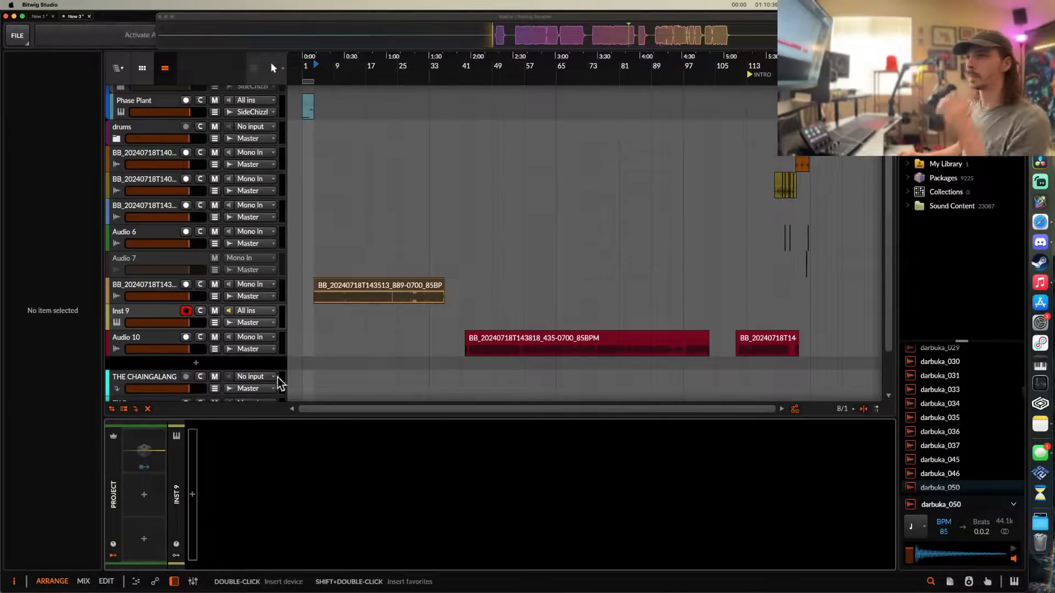
- Load the consolidated BB_20240718T143818 clip into a Sampler and move that Sampler onto a new instrument track below Audio 10
{"action": "left_click", "coordinate": [154, 342]}
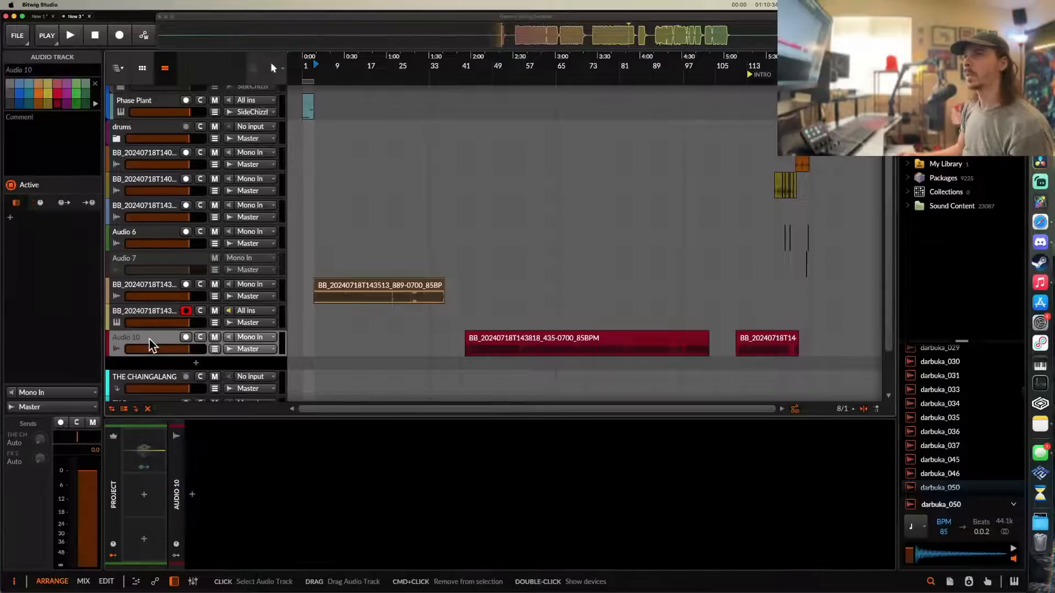
{"action": "left_click_drag", "start_coordinate": [476, 338], "coordinate": [221, 405]}
{"action": "left_click_drag", "start_coordinate": [317, 478], "coordinate": [316, 478]}
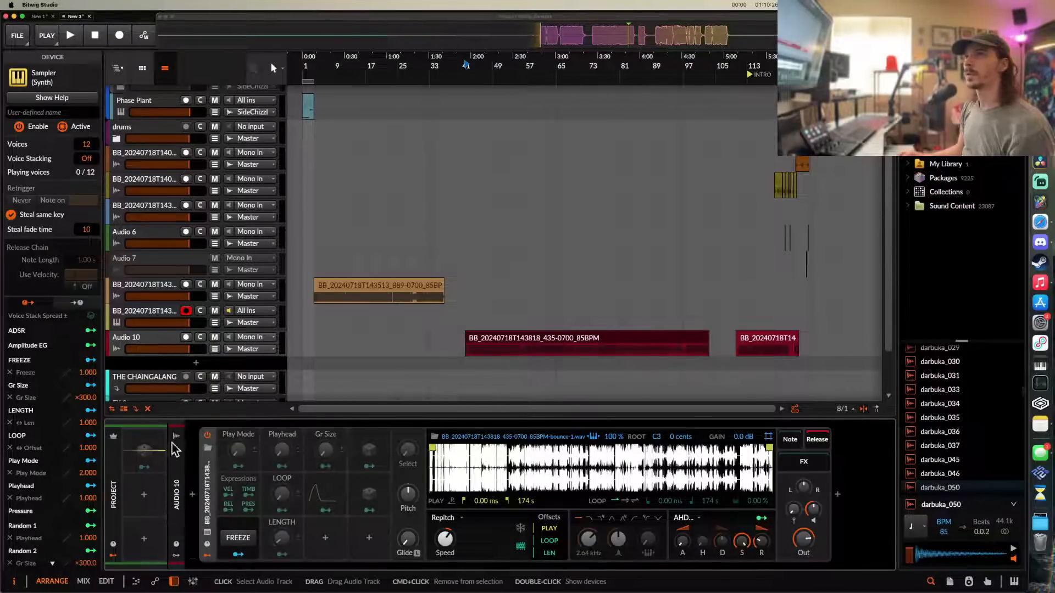
{"action": "left_click_drag", "start_coordinate": [208, 485], "coordinate": [171, 372]}
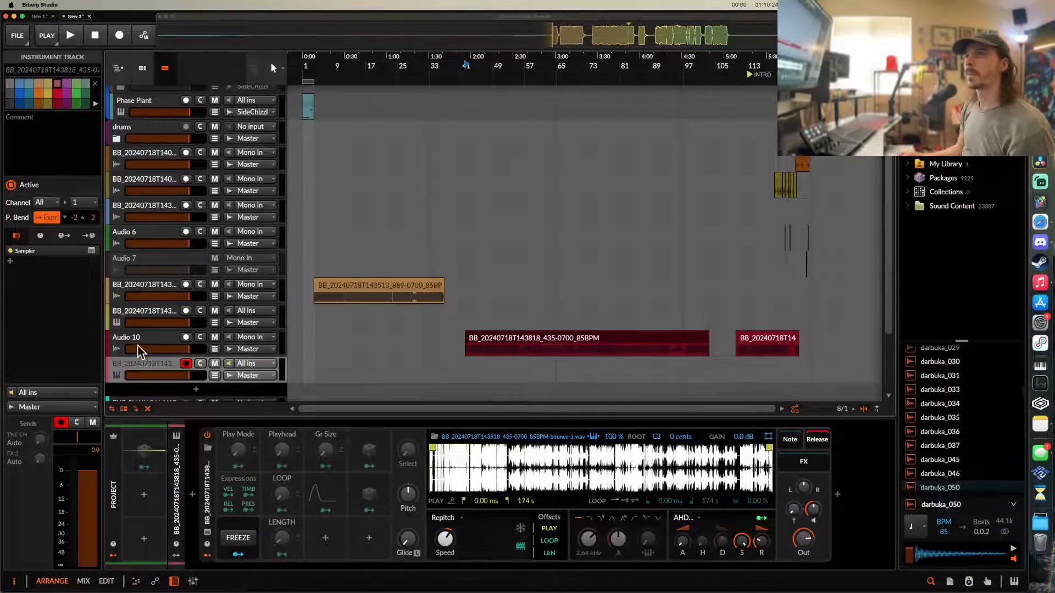
- Move the BB_20240718T143513 audio track below Audio 9 and deactivate both source audio tracks
{"action": "left_click", "coordinate": [141, 351]}
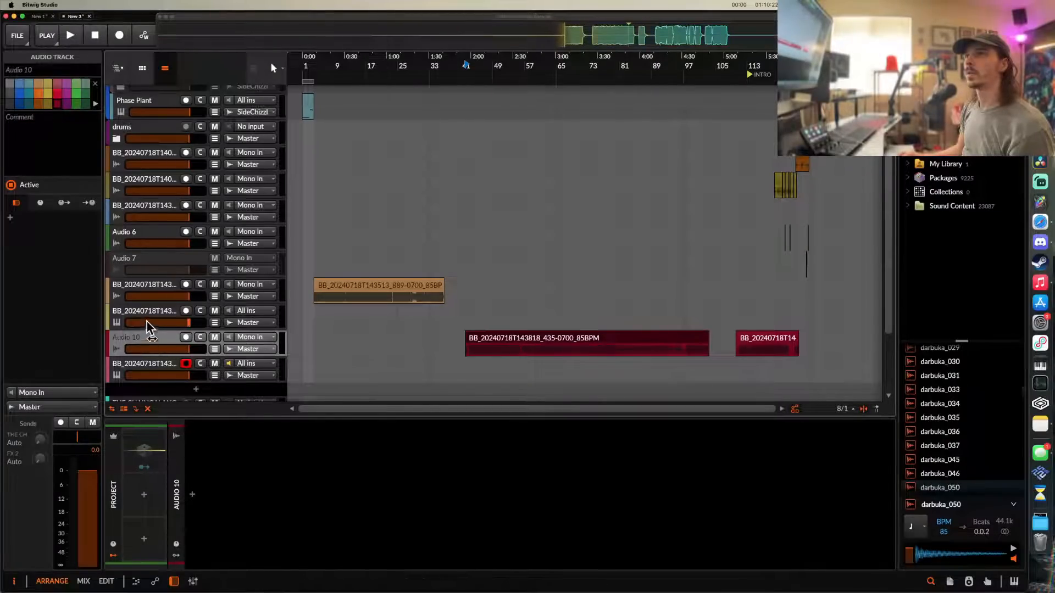
{"action": "left_click", "coordinate": [146, 321]}
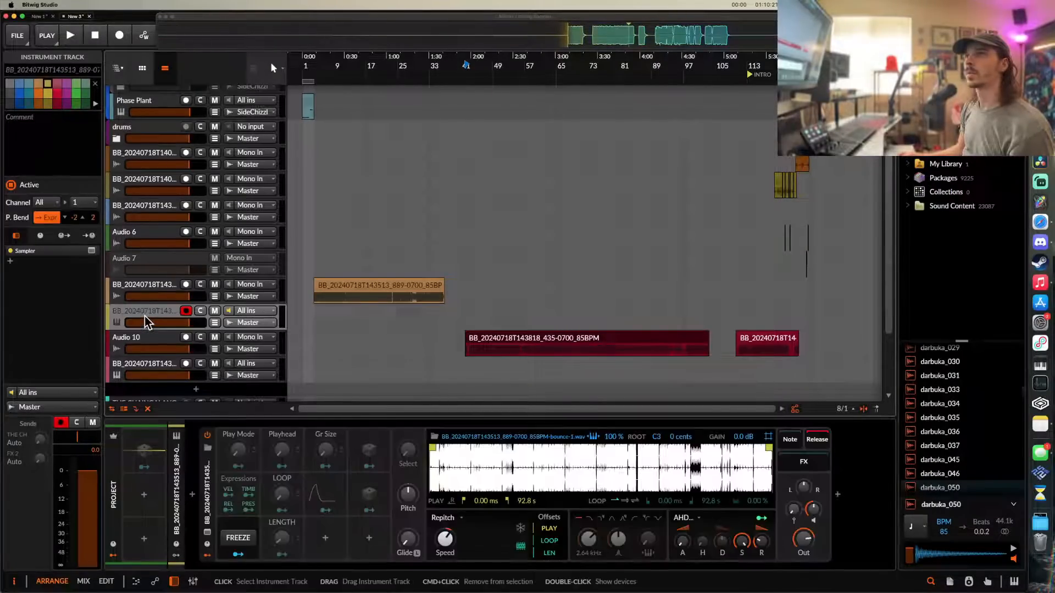
{"action": "left_click", "coordinate": [152, 375]}
{"action": "left_click", "coordinate": [143, 320]}
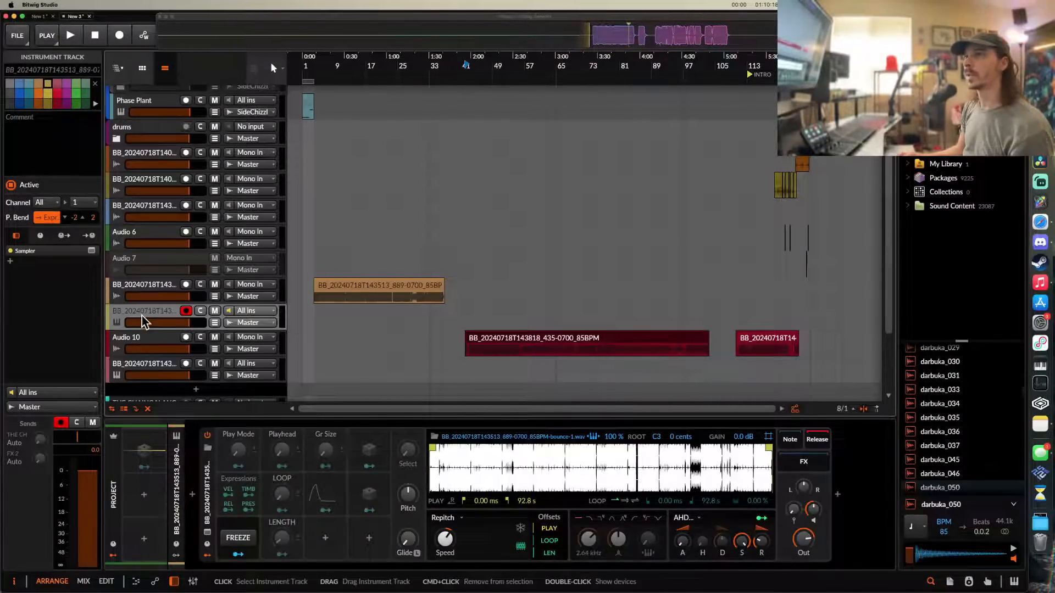
{"action": "left_click_drag", "start_coordinate": [144, 286], "coordinate": [142, 361]}
{"action": "left_click", "coordinate": [144, 320], "text": "super"}
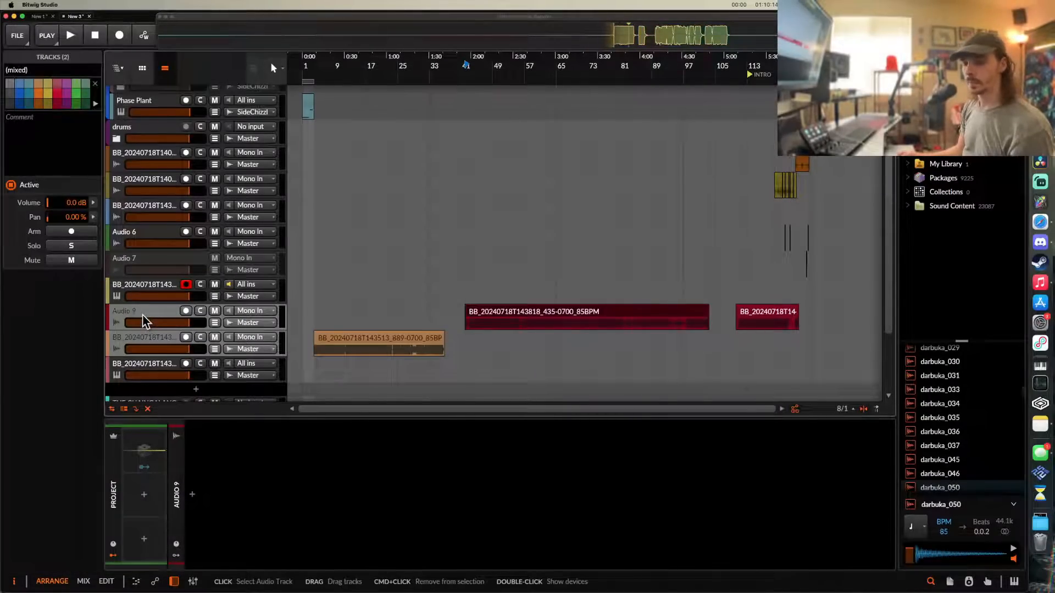
{"action": "key", "text": "alt+a"}
- Move the BB_20240718T143818 Sampler track above the BB_20240718T143513 Sampler track and place the play position at bar 129, Main Section 1A
{"action": "left_click_drag", "start_coordinate": [157, 365], "coordinate": [144, 285]}
{"action": "scroll", "coordinate": [340, 281], "scroll_direction": "down", "scroll_amount": 1}
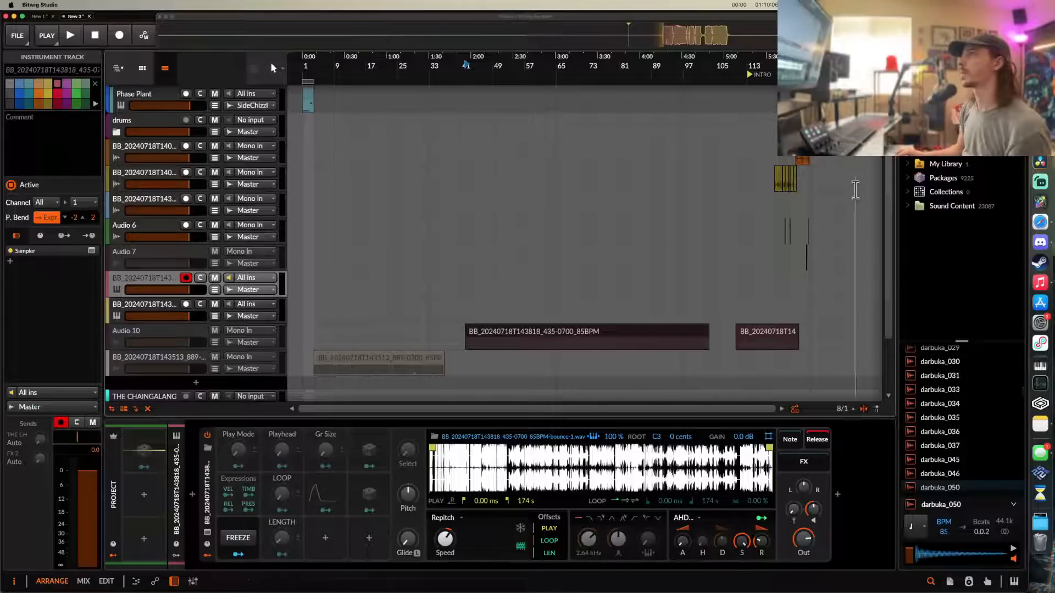
{"action": "scroll", "coordinate": [792, 191], "scroll_direction": "right", "scroll_amount": 10}
{"action": "scroll", "coordinate": [792, 191], "scroll_direction": "up", "scroll_amount": 3}
{"action": "scroll", "coordinate": [617, 208], "scroll_direction": "left", "scroll_amount": 2}
{"action": "scroll", "coordinate": [588, 208], "scroll_direction": "up", "scroll_amount": 8}
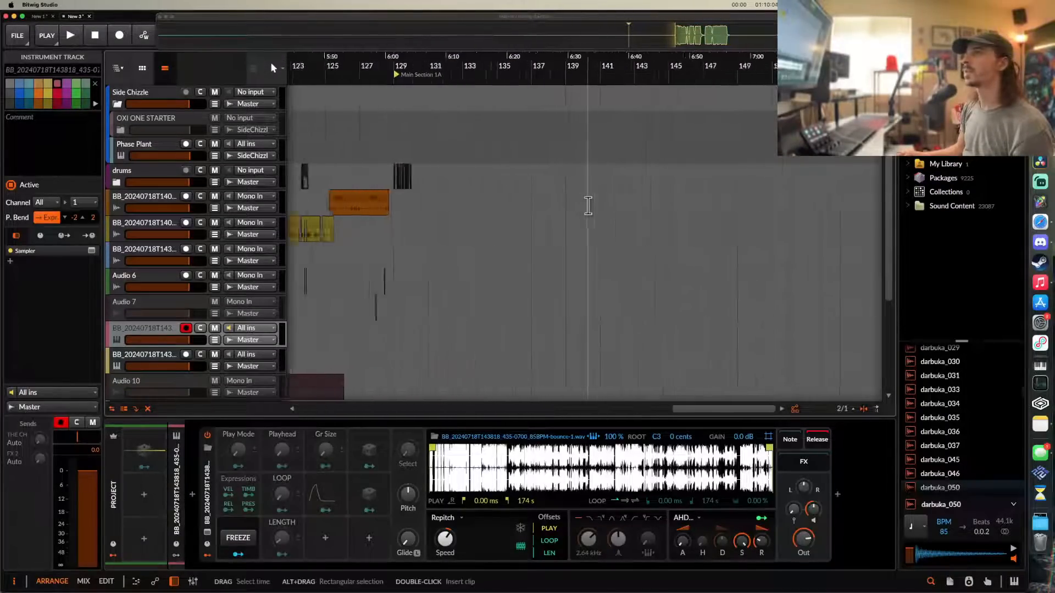
{"action": "scroll", "coordinate": [372, 257], "scroll_direction": "left", "scroll_amount": 3}
{"action": "scroll", "coordinate": [372, 256], "scroll_direction": "up", "scroll_amount": 10}
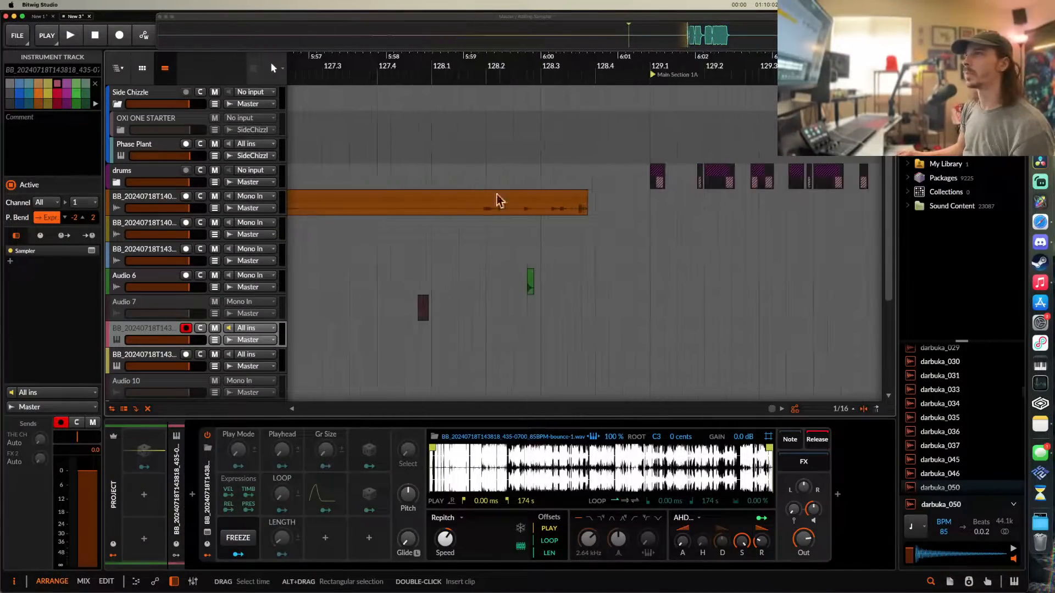
{"action": "left_click", "coordinate": [647, 184]}
- Move both Sampler tracks into the Side Chizzle group, above OXI ONE STARTER
{"action": "left_click", "coordinate": [171, 330]}
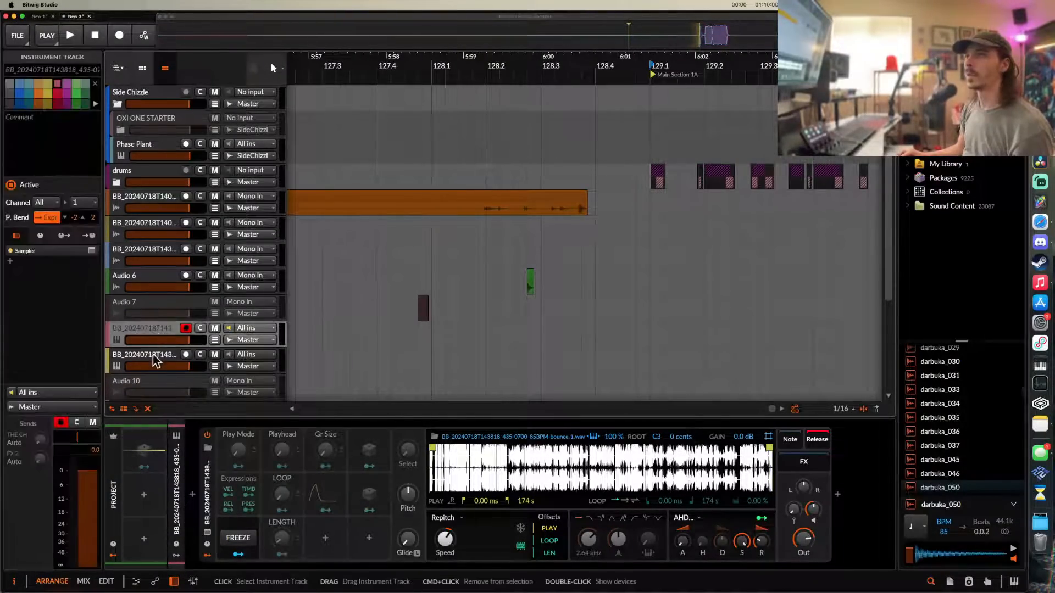
{"action": "left_click", "coordinate": [154, 355], "text": "shift"}
{"action": "left_click_drag", "start_coordinate": [144, 334], "coordinate": [144, 115]}
- Select the time range 129.1.1.00 to 130.1.1.00 on both Sampler tracks and move the Phase Plant track above OXI ONE STARTER
{"action": "scroll", "coordinate": [564, 101], "scroll_direction": "down", "scroll_amount": 5}
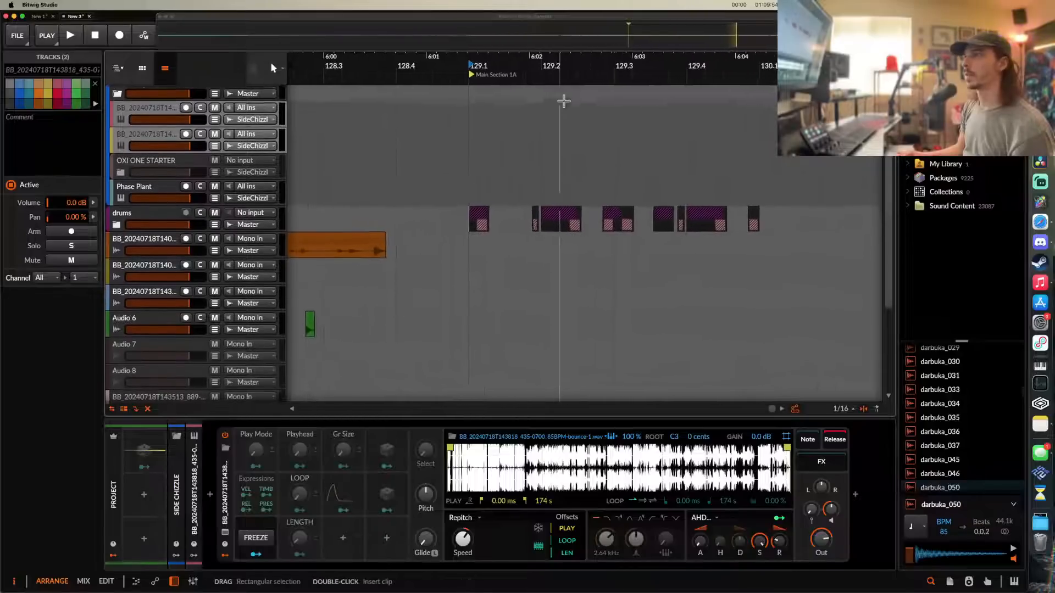
{"action": "mouse_move", "coordinate": [394, 133]}
{"action": "left_mouse_down"}
{"action": "mouse_move", "coordinate": [464, 125]}
{"action": "mouse_move", "coordinate": [615, 146]}
{"action": "left_mouse_up"}
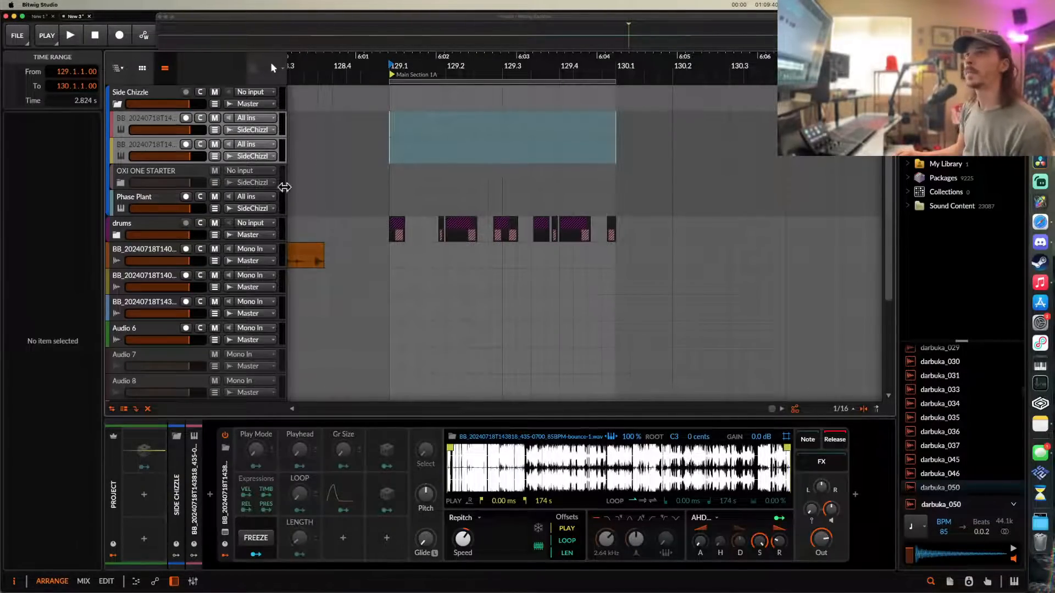
{"action": "left_click_drag", "start_coordinate": [160, 209], "coordinate": [159, 171]}
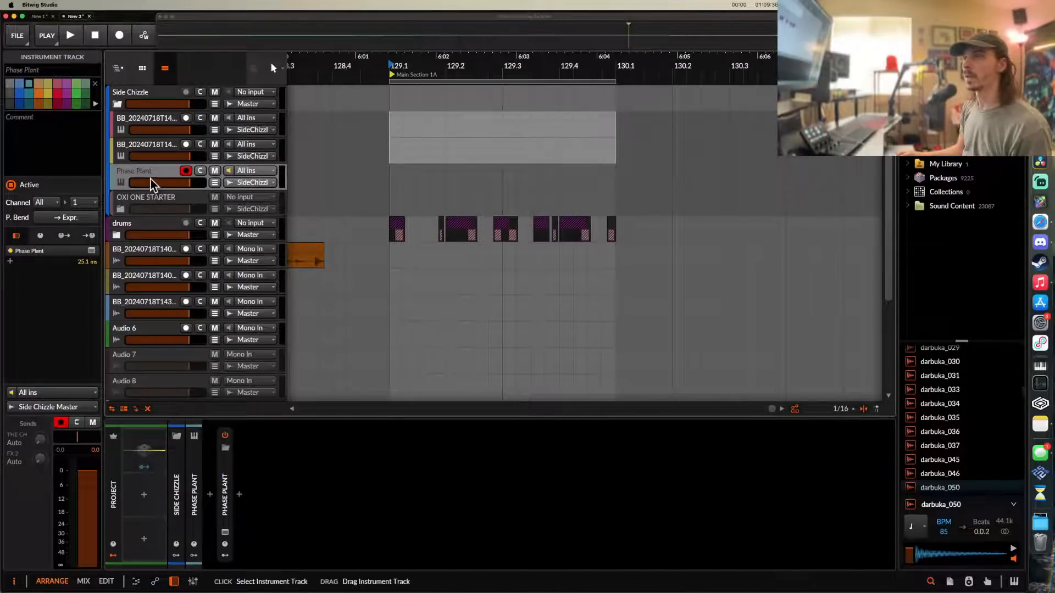
- Set the sample root key to D#0 in the BB_20240718T143513 and BB_20240718T143818 Samplers
{"action": "left_click", "coordinate": [143, 147]}
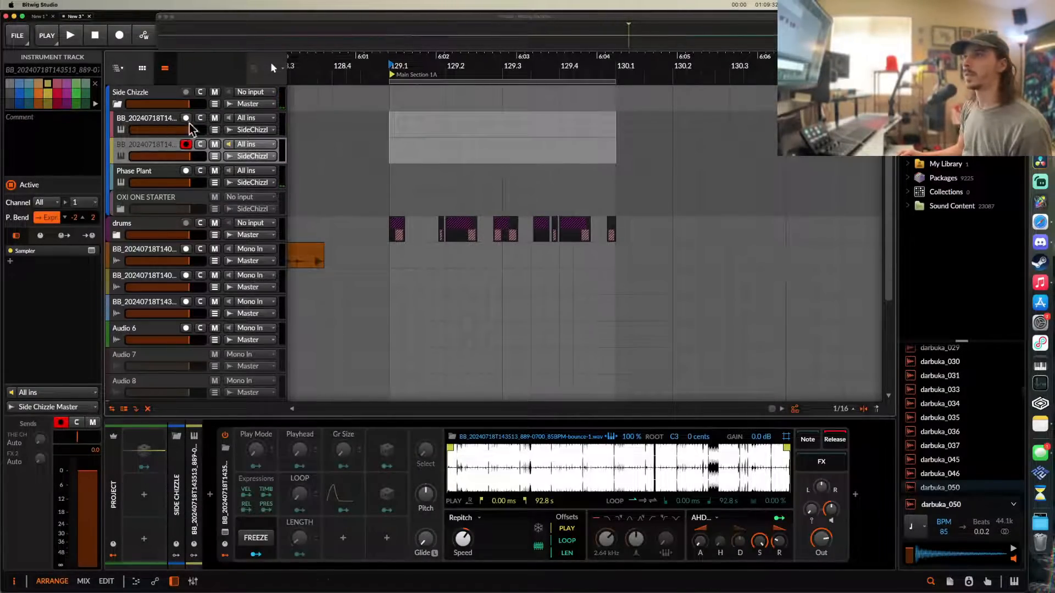
{"action": "left_click_drag", "start_coordinate": [676, 444], "coordinate": [675, 456]}
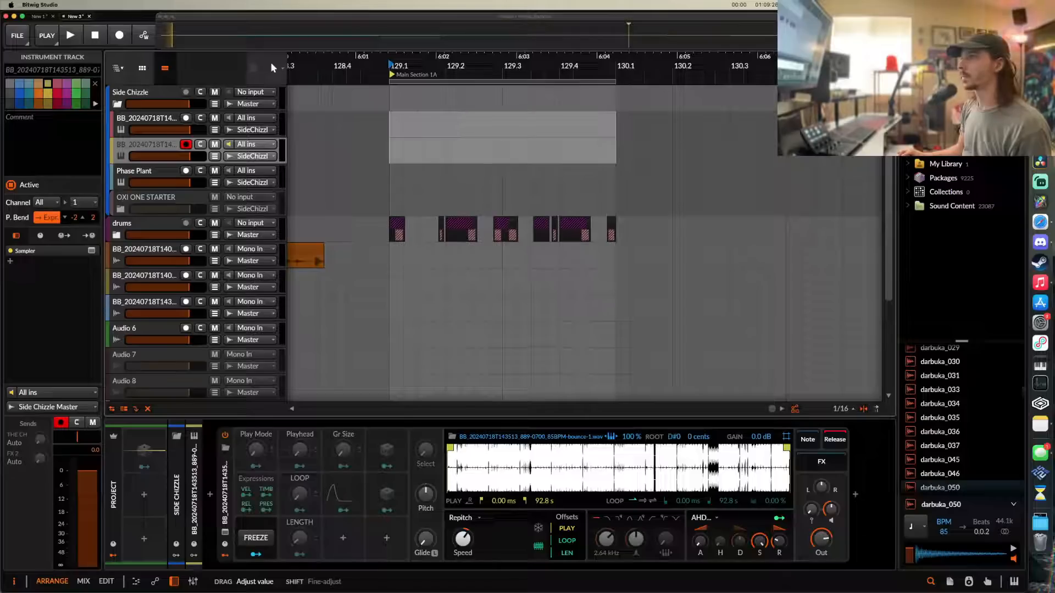
{"action": "key", "text": "Up"}
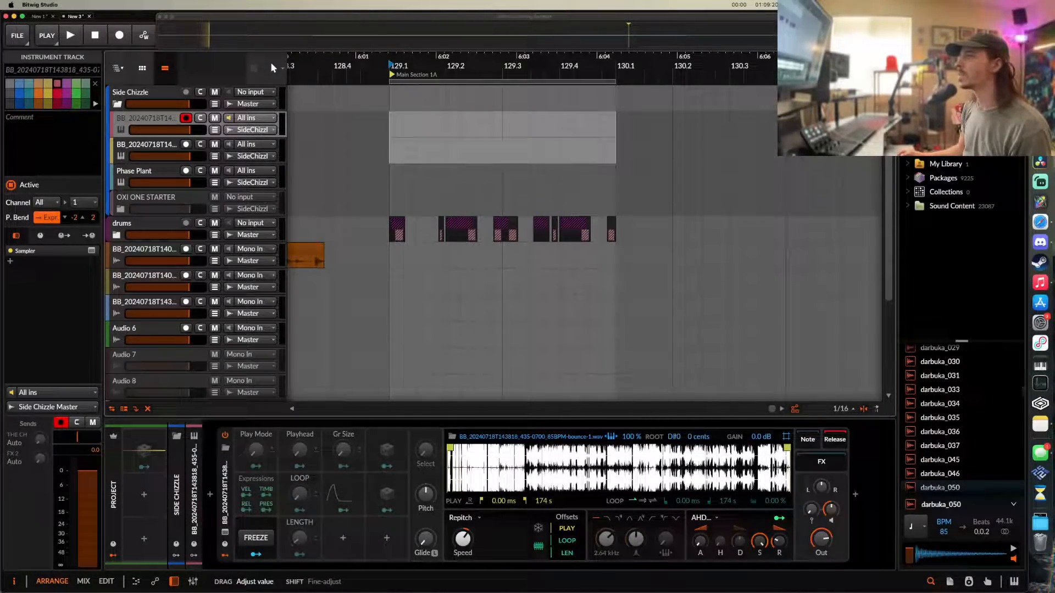
{"action": "key", "text": "Down"}
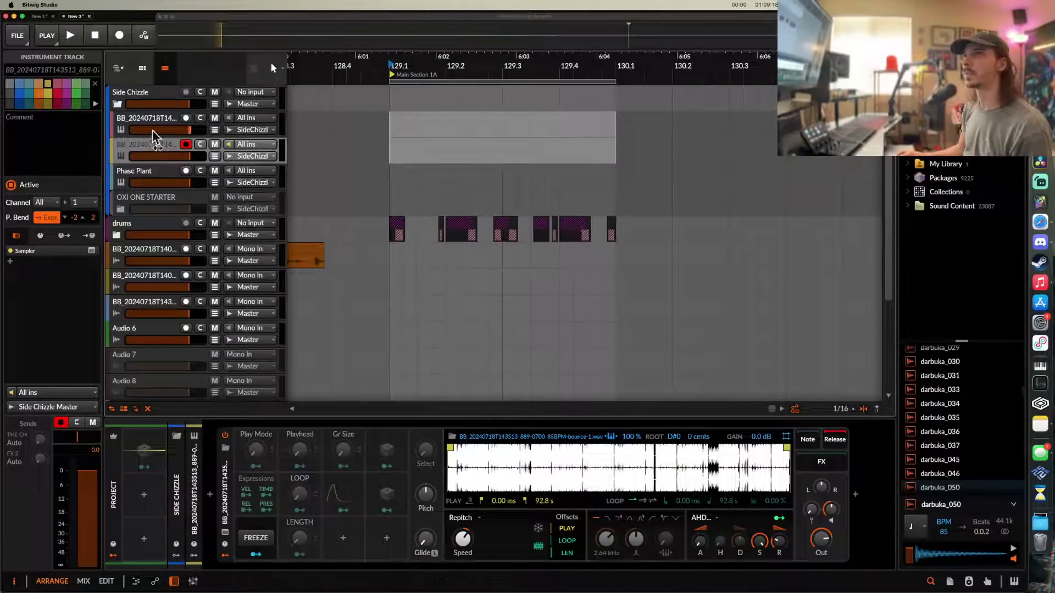
{"action": "key", "text": "Up"}
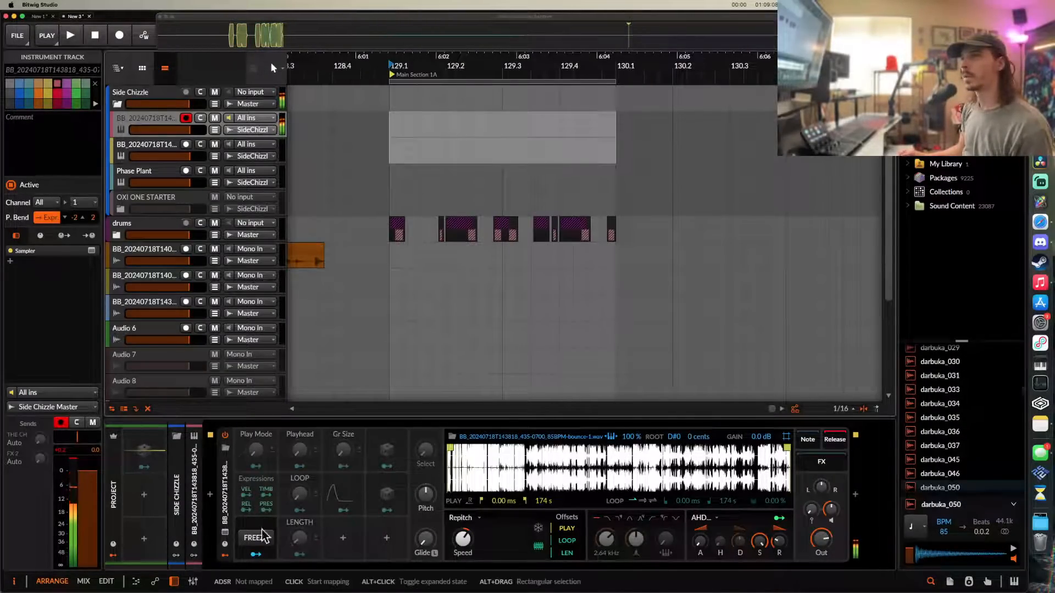
- Try out a play position offset in the BB_20240718T143818 Sampler and clear the one-bar time selection on the Sampler tracks
{"action": "left_click", "coordinate": [252, 480]}
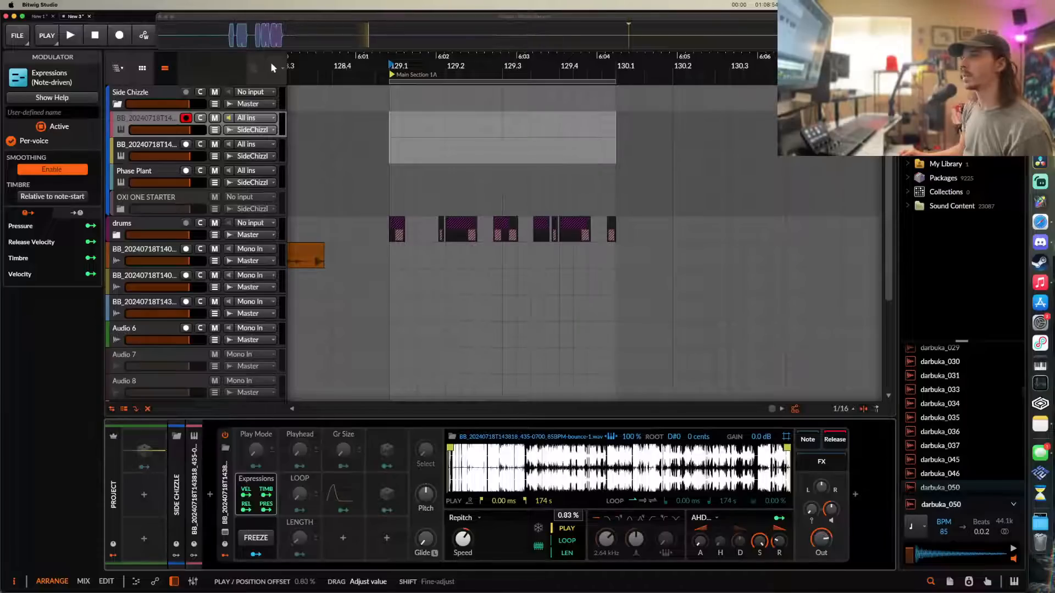
{"action": "scroll", "coordinate": [388, 146], "scroll_direction": "up", "scroll_amount": 3}
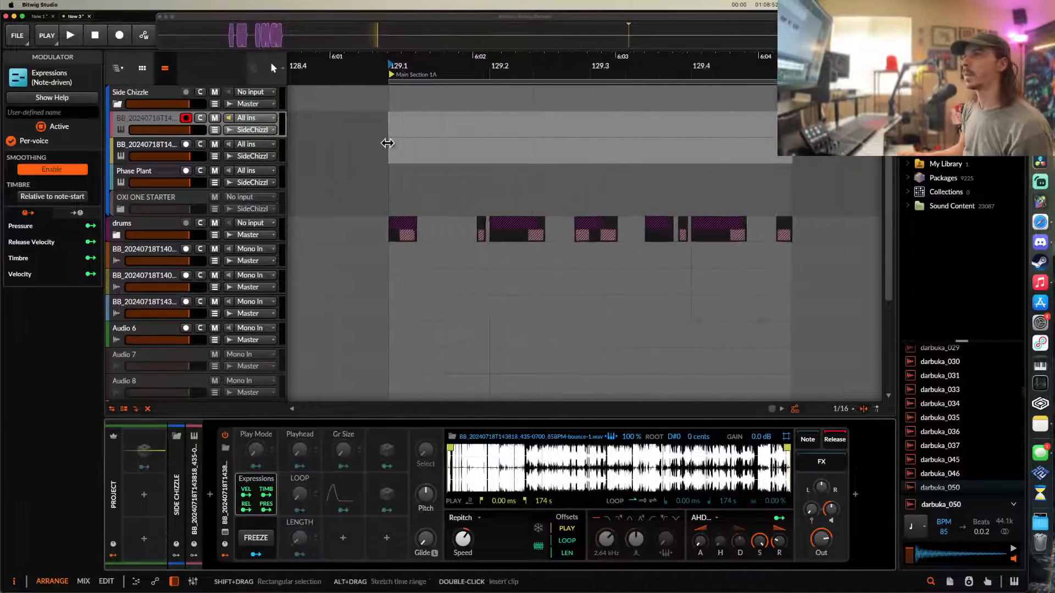
{"action": "left_click", "coordinate": [417, 133]}
{"action": "scroll", "coordinate": [415, 132], "scroll_direction": "down", "scroll_amount": 2}
{"action": "left_click", "coordinate": [411, 129]}
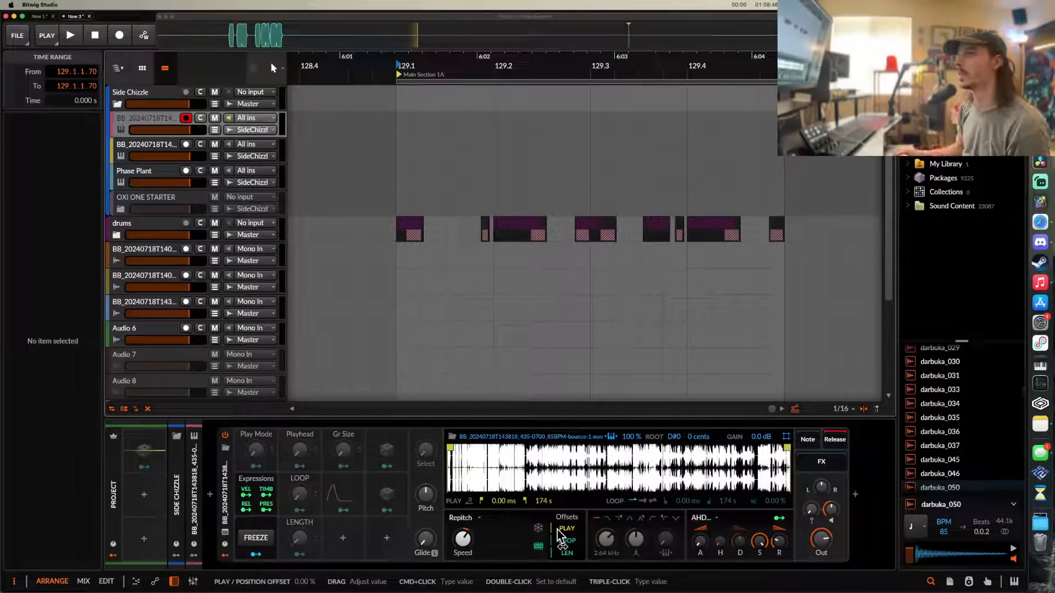
- Insert an empty clip at 129.1.1.00 on the BB_20240718T143818 Sampler track and shorten it to 0.0.2.00
{"action": "mouse_move", "coordinate": [556, 536]}
{"action": "left_mouse_down"}
{"action": "mouse_move", "coordinate": [556, 517]}
{"action": "mouse_move", "coordinate": [556, 535]}
{"action": "left_mouse_up"}
{"action": "scroll", "coordinate": [406, 170], "scroll_direction": "up", "scroll_amount": 2}
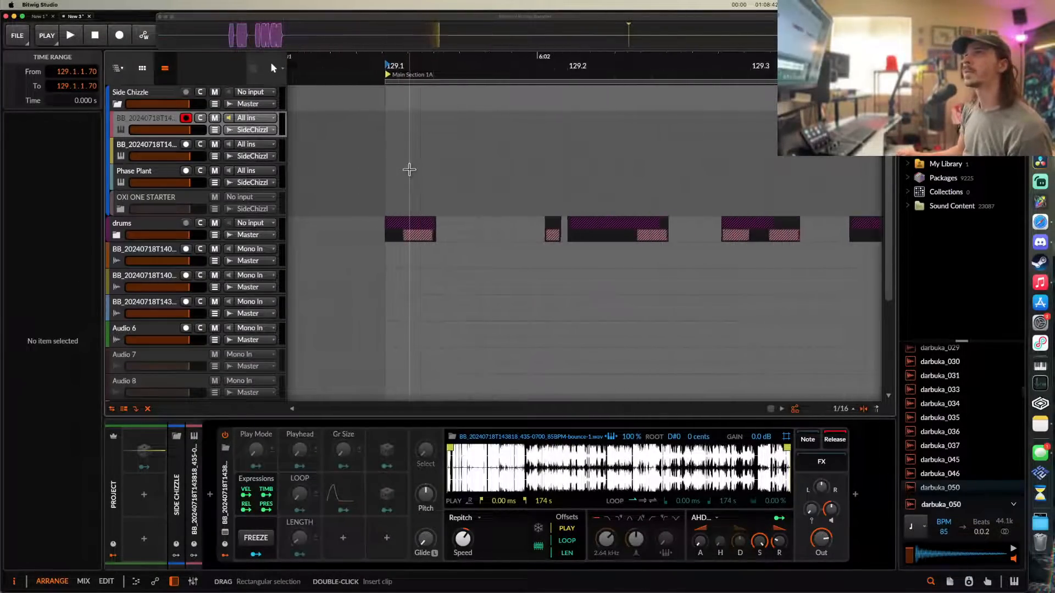
{"action": "double_click", "coordinate": [390, 126]}
{"action": "scroll", "coordinate": [393, 127], "scroll_direction": "down", "scroll_amount": 3}
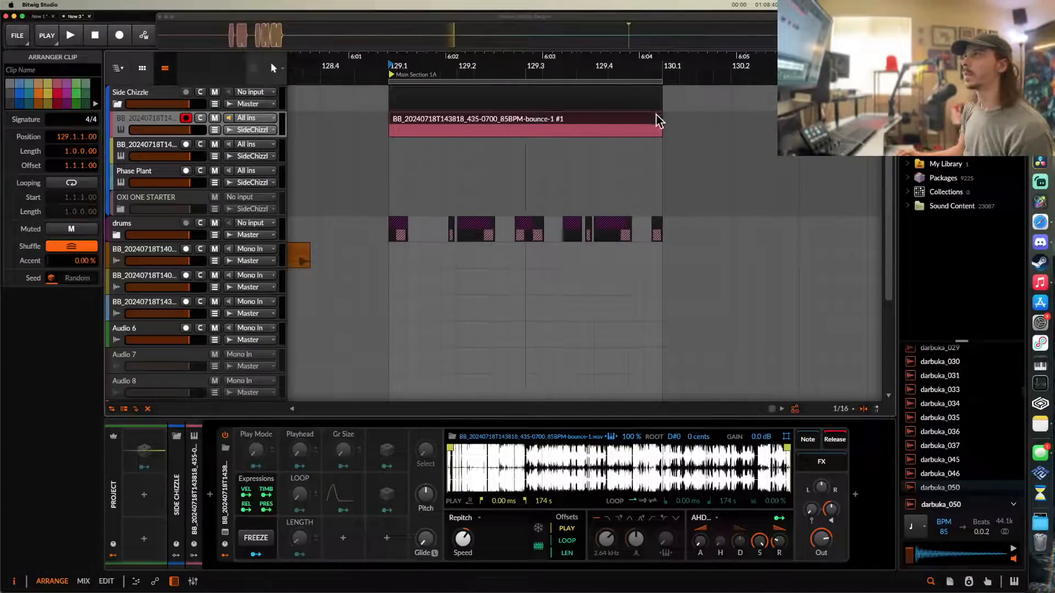
{"action": "left_click_drag", "start_coordinate": [655, 118], "coordinate": [425, 127]}
{"action": "scroll", "coordinate": [422, 127], "scroll_direction": "up", "scroll_amount": 2}
- Add a D#0 note to the new clip, starting at 1.1 and filling its 0.0.2.00 length
{"action": "double_click", "coordinate": [401, 124]}
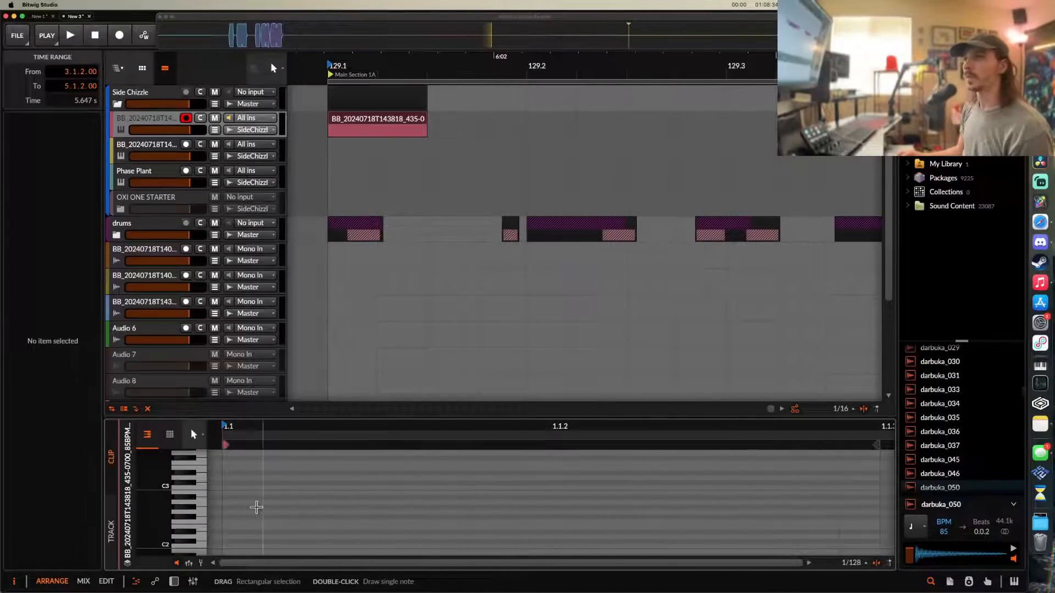
{"action": "scroll", "coordinate": [257, 507], "scroll_direction": "down", "scroll_amount": 4}
{"action": "scroll", "coordinate": [257, 507], "scroll_direction": "left", "scroll_amount": 1}
{"action": "scroll", "coordinate": [256, 506], "scroll_direction": "down", "scroll_amount": 3}
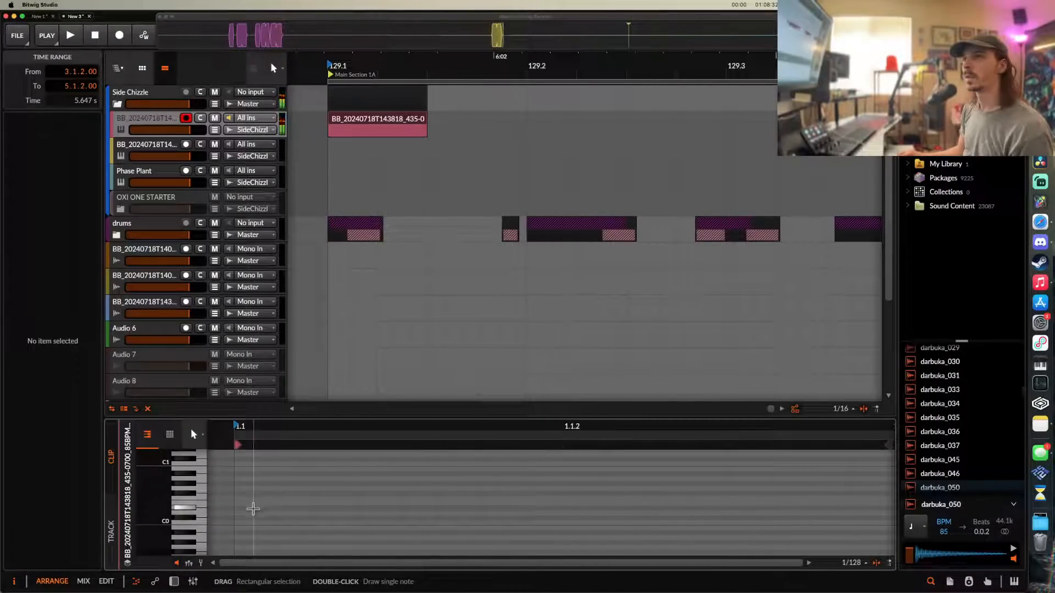
{"action": "double_click", "coordinate": [252, 508]}
{"action": "left_click_drag", "start_coordinate": [252, 511], "coordinate": [534, 493]}
- Move the note clip to the BB_20240718T143513 Sampler track at 129.1.1.00 and show that track's Sampler
{"action": "left_click", "coordinate": [146, 144]}
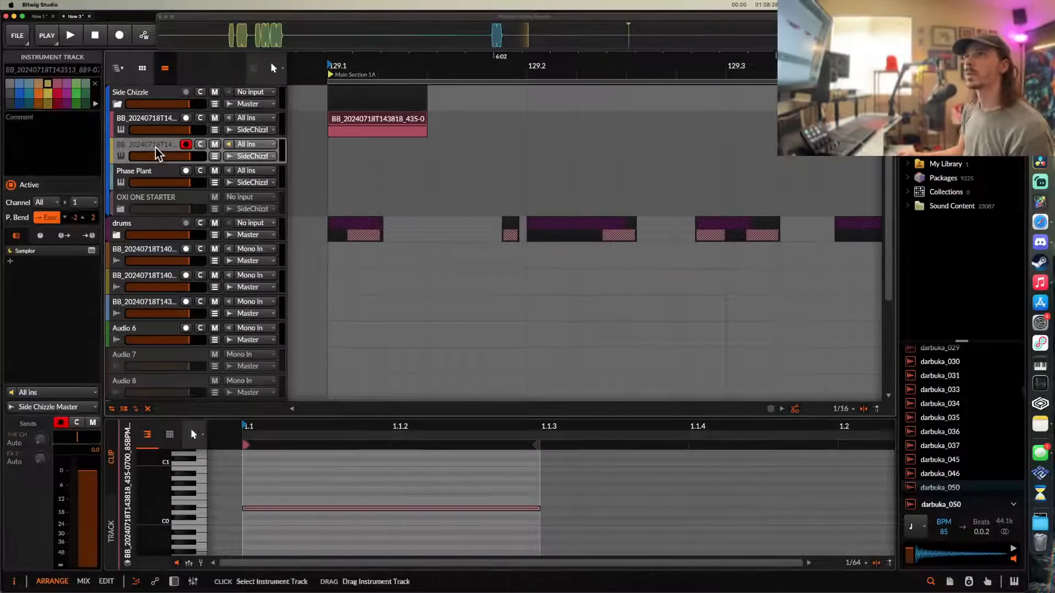
{"action": "left_click", "coordinate": [343, 126]}
{"action": "left_click_drag", "start_coordinate": [343, 125], "coordinate": [343, 152]}
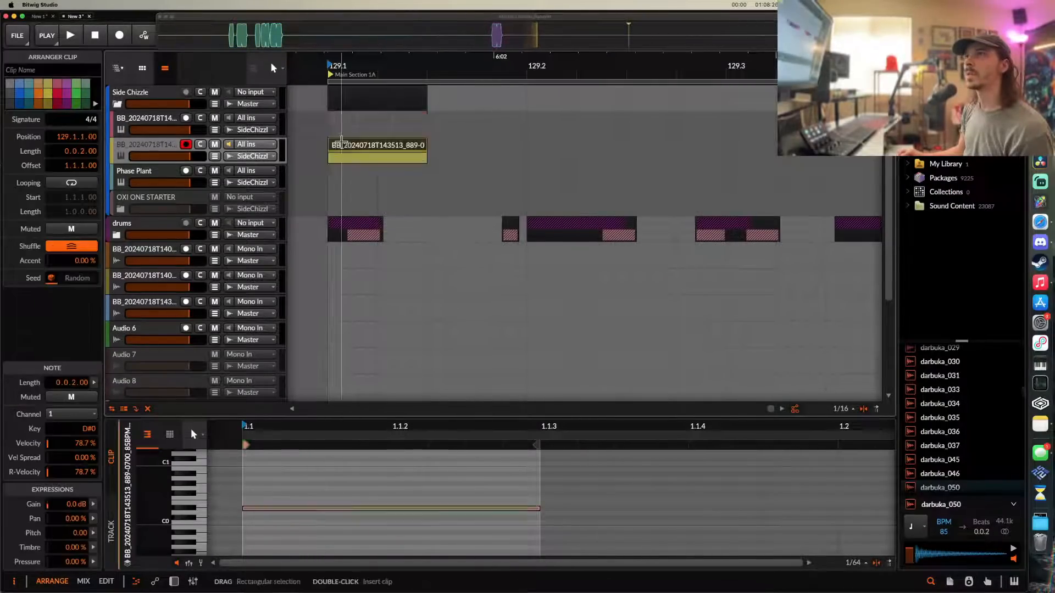
{"action": "double_click", "coordinate": [168, 154]}
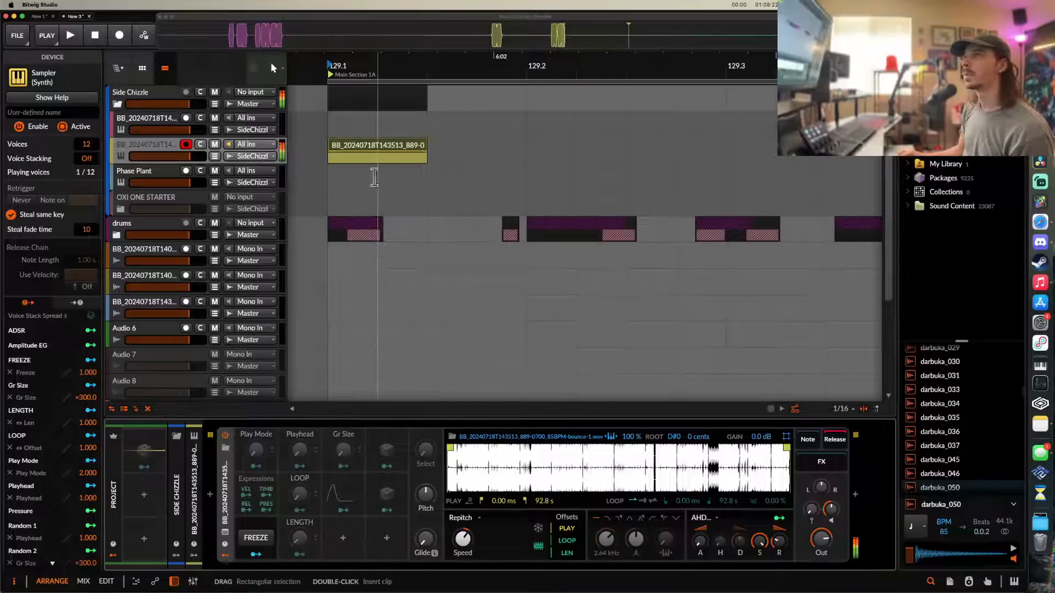
- Lengthen the clip on the BB_20240718T143513 track to one beat (0.1.0.00) and play it back
{"action": "mouse_move", "coordinate": [426, 144]}
{"action": "left_mouse_down"}
{"action": "mouse_move", "coordinate": [518, 144]}
{"action": "mouse_move", "coordinate": [427, 144]}
{"action": "left_mouse_up"}
{"action": "left_click", "coordinate": [391, 148]}
{"action": "key", "text": "space"}
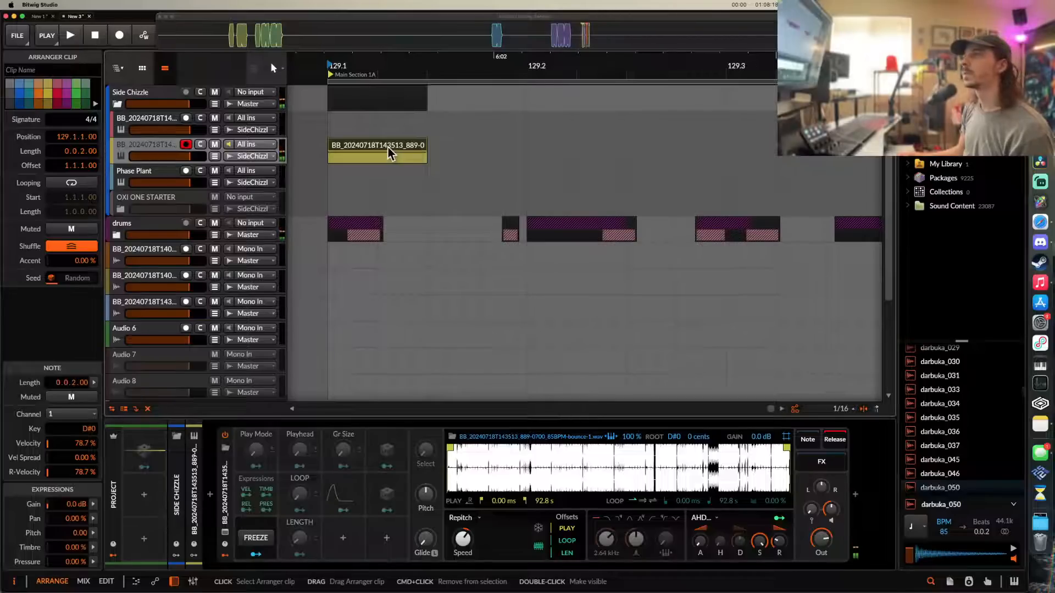
{"action": "key", "text": "space"}
{"action": "scroll", "coordinate": [385, 147], "scroll_direction": "down", "scroll_amount": 1}
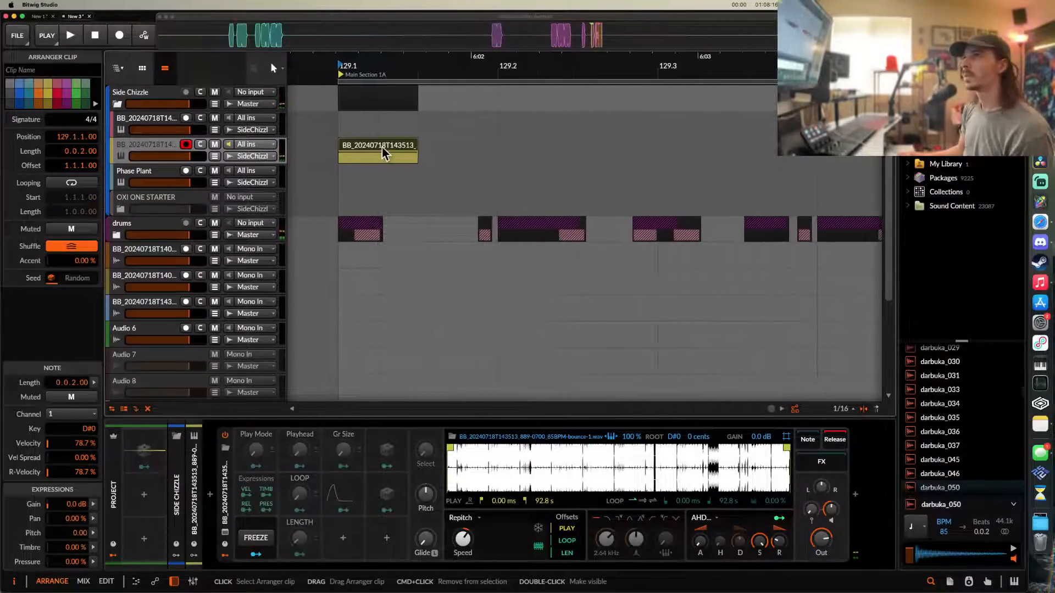
{"action": "scroll", "coordinate": [384, 146], "scroll_direction": "down", "scroll_amount": 1}
{"action": "left_click_drag", "start_coordinate": [411, 149], "coordinate": [468, 148]}
{"action": "key", "text": "space"}
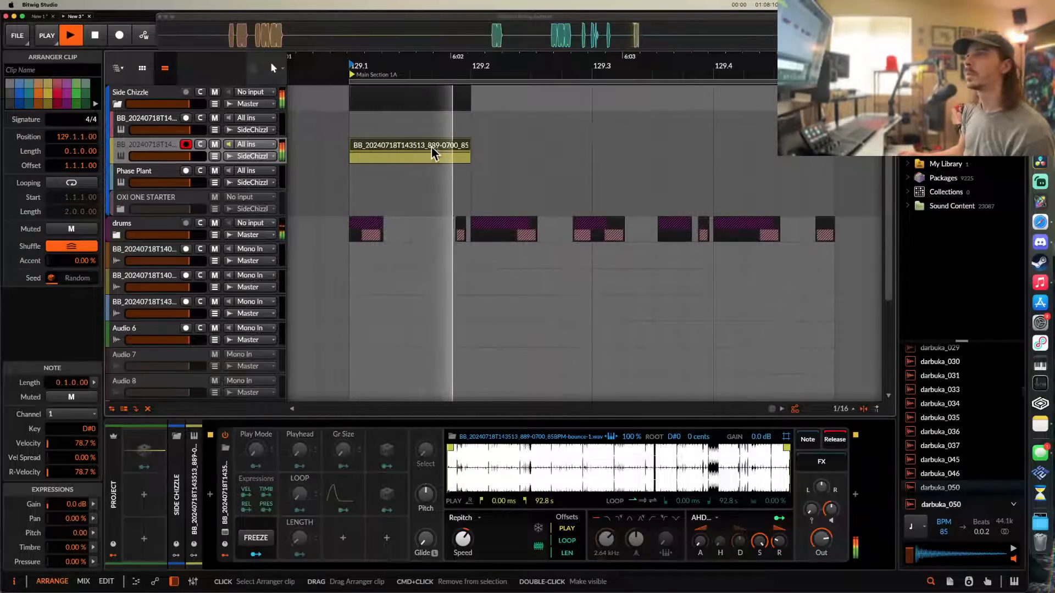
- Duplicate the one-beat clip to 129.2.1.00 and play the copy
{"action": "key", "text": "space"}
{"action": "key", "text": "super+d"}
{"action": "key", "text": "space"}
{"action": "key", "text": "space"}
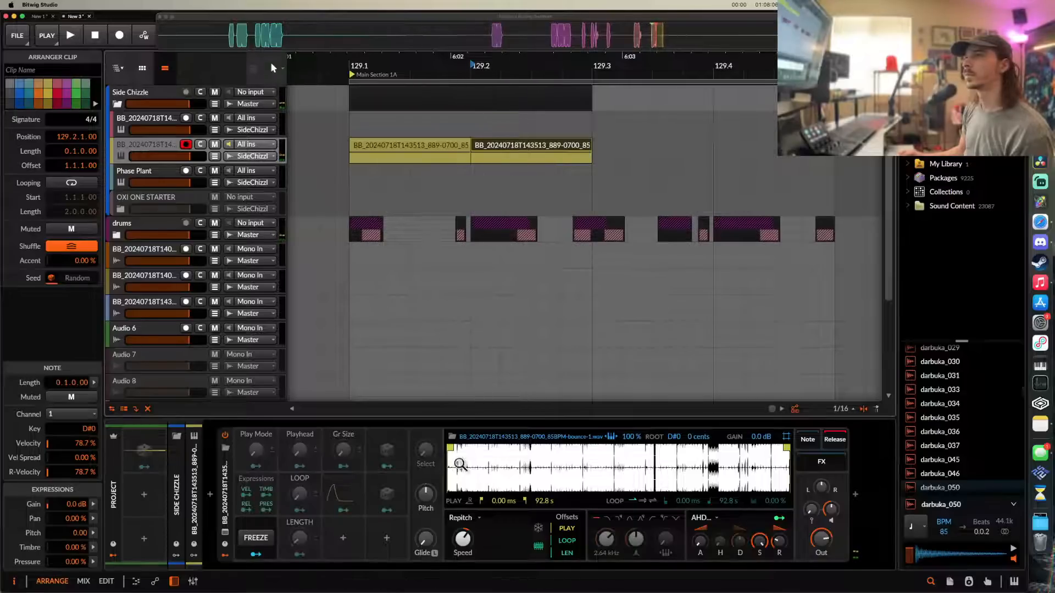
- Transpose the note in the clip at 129.2 up one semitone to E0
{"action": "double_click", "coordinate": [483, 152]}
{"action": "key", "text": "space"}
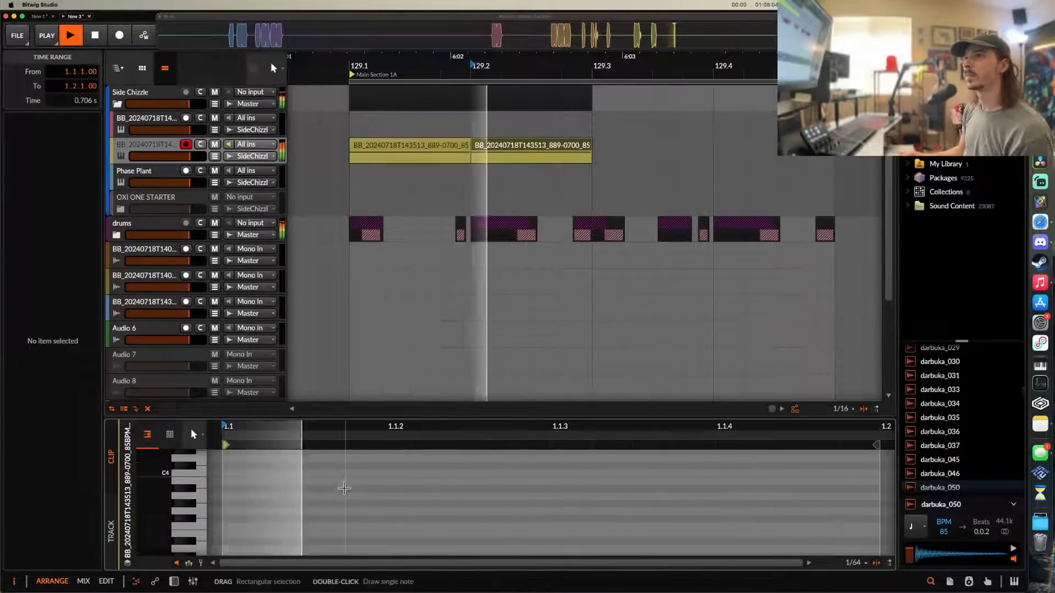
{"action": "key", "text": "space"}
{"action": "double_click", "coordinate": [344, 489]}
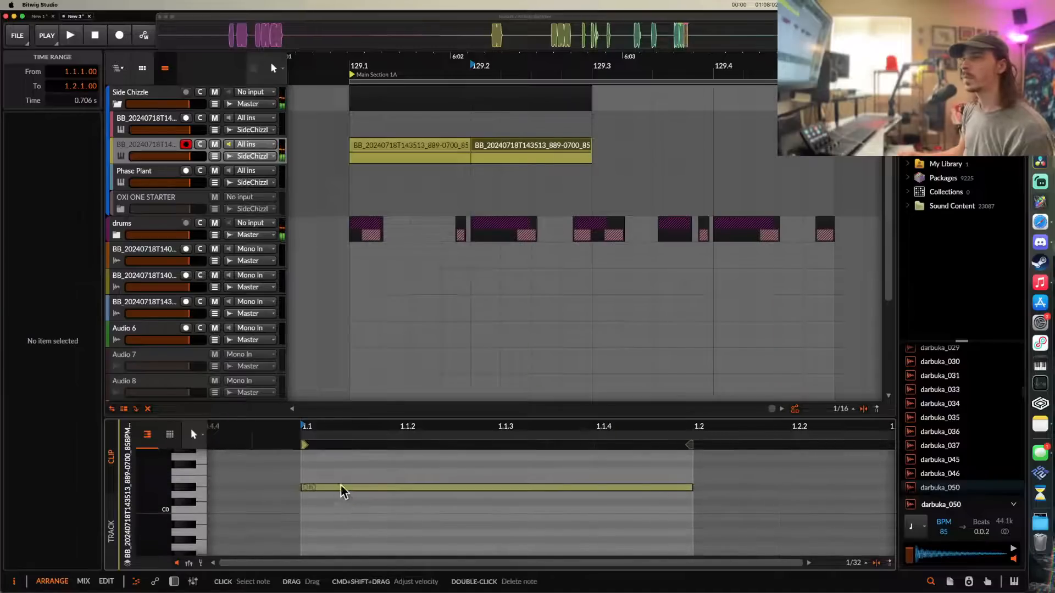
{"action": "key", "text": "Up"}
{"action": "double_click", "coordinate": [483, 153]}
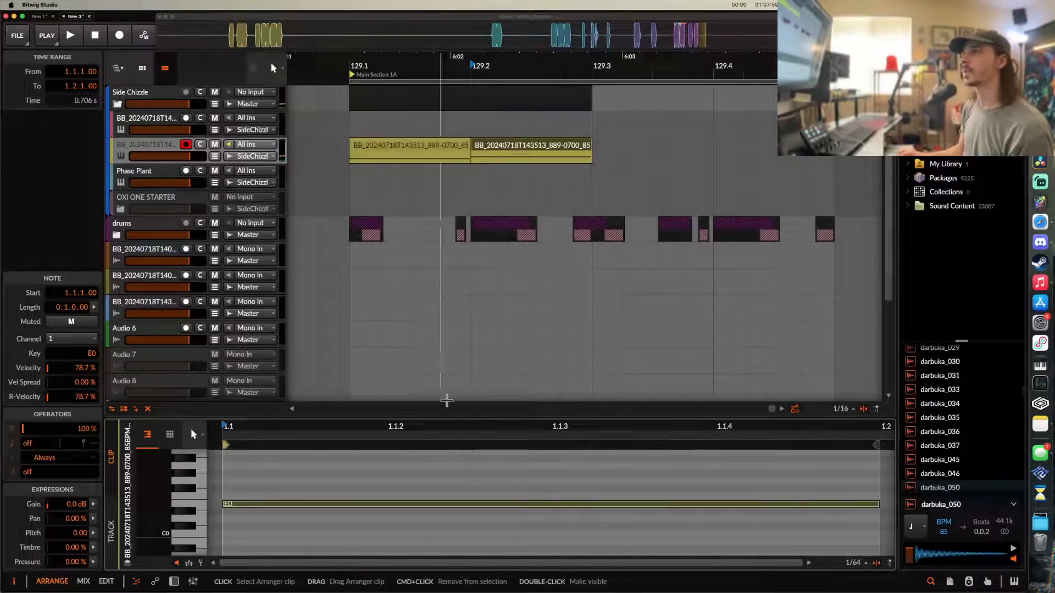
- Play the clip at 129.2 and show the Sampler's play position offset automation lane beneath the track
{"action": "double_click", "coordinate": [154, 157]}
{"action": "key", "text": "space"}
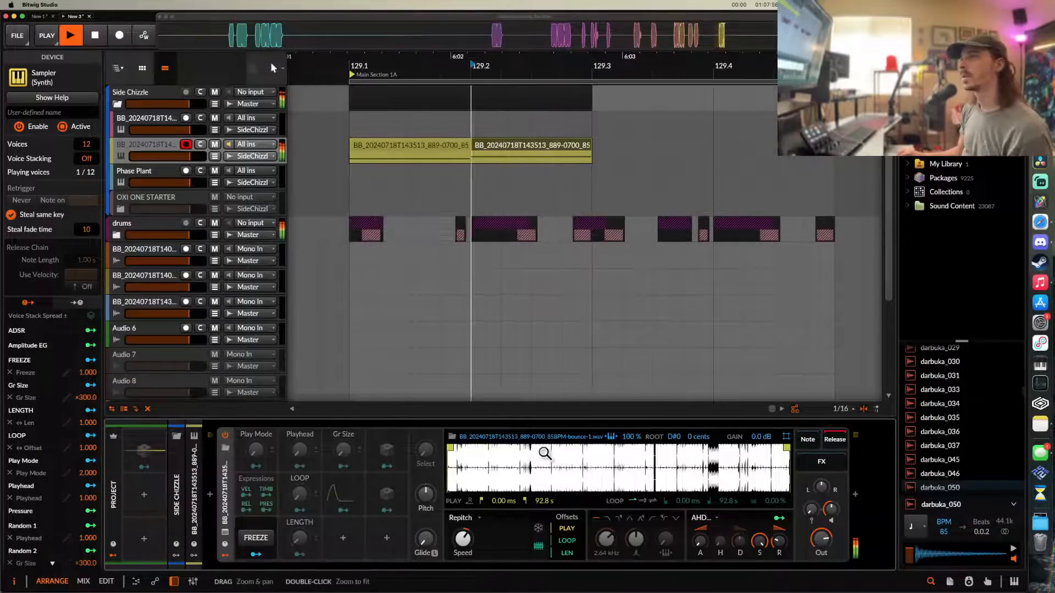
{"action": "left_click", "coordinate": [214, 158]}
{"action": "left_click", "coordinate": [568, 529]}
{"action": "scroll", "coordinate": [465, 220], "scroll_direction": "up", "scroll_amount": 10}
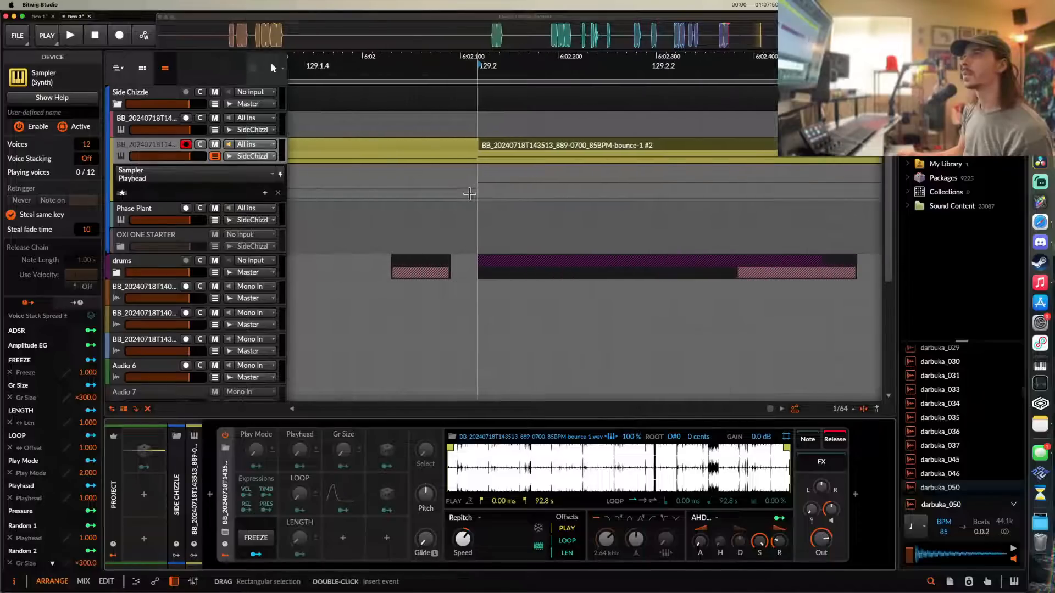
- Create a stepped change in the Sampler Playhead automation at 129.2.1.00, rising to 57.0 %, and play it
{"action": "left_click", "coordinate": [493, 199]}
{"action": "left_click_drag", "start_coordinate": [493, 200], "coordinate": [479, 192]}
{"action": "scroll", "coordinate": [480, 192], "scroll_direction": "down", "scroll_amount": 2}
{"action": "left_click", "coordinate": [463, 153]}
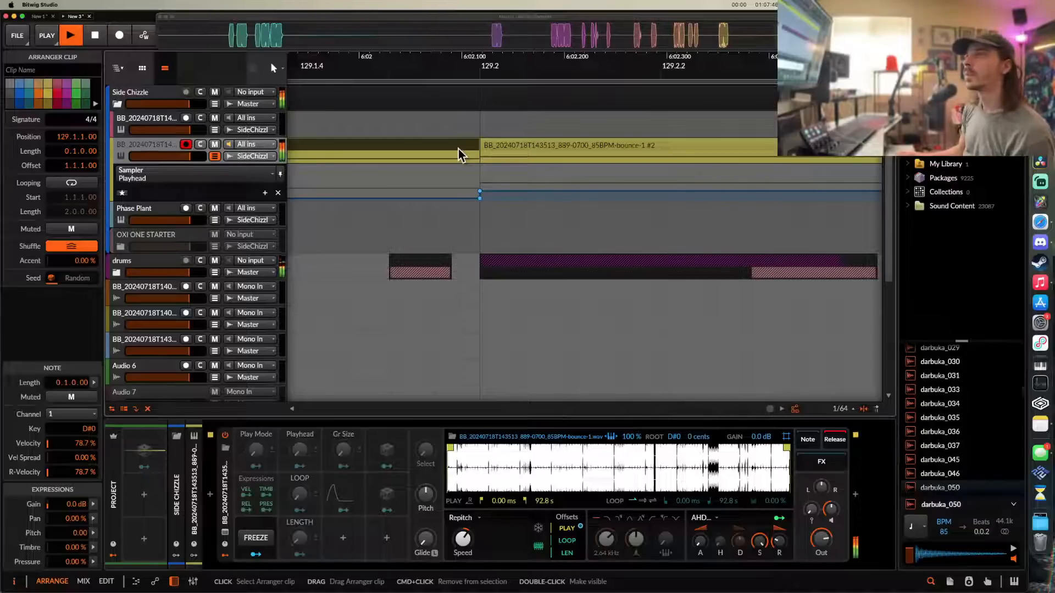
{"action": "left_click_drag", "start_coordinate": [482, 191], "coordinate": [481, 181]}
{"action": "key", "text": "space"}
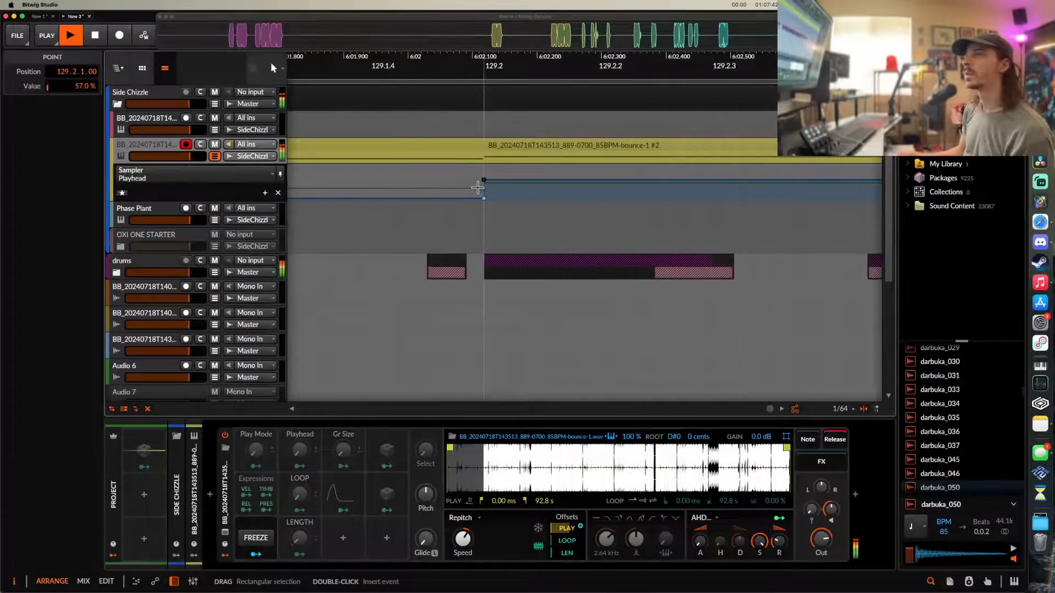
- Shorten the clip at 129.2 to 0.0.2.00 and play both clips from 129.1
{"action": "scroll", "coordinate": [479, 181], "scroll_direction": "down", "scroll_amount": 3}
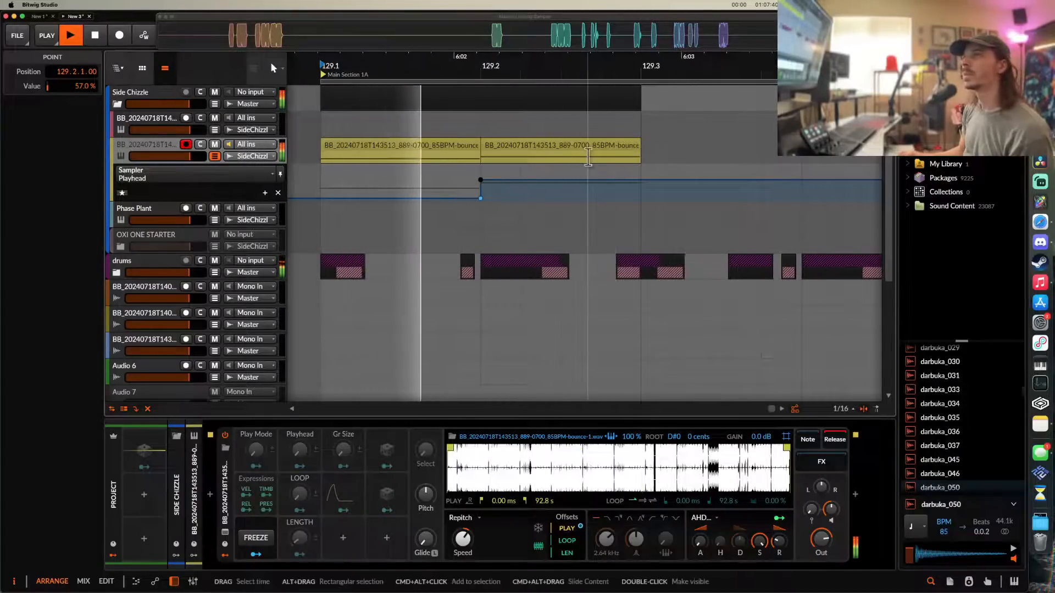
{"action": "scroll", "coordinate": [593, 181], "scroll_direction": "down", "scroll_amount": 2}
{"action": "key", "text": "space"}
{"action": "left_click_drag", "start_coordinate": [626, 146], "coordinate": [569, 147]}
{"action": "key", "text": "space"}
{"action": "key", "text": "space"}
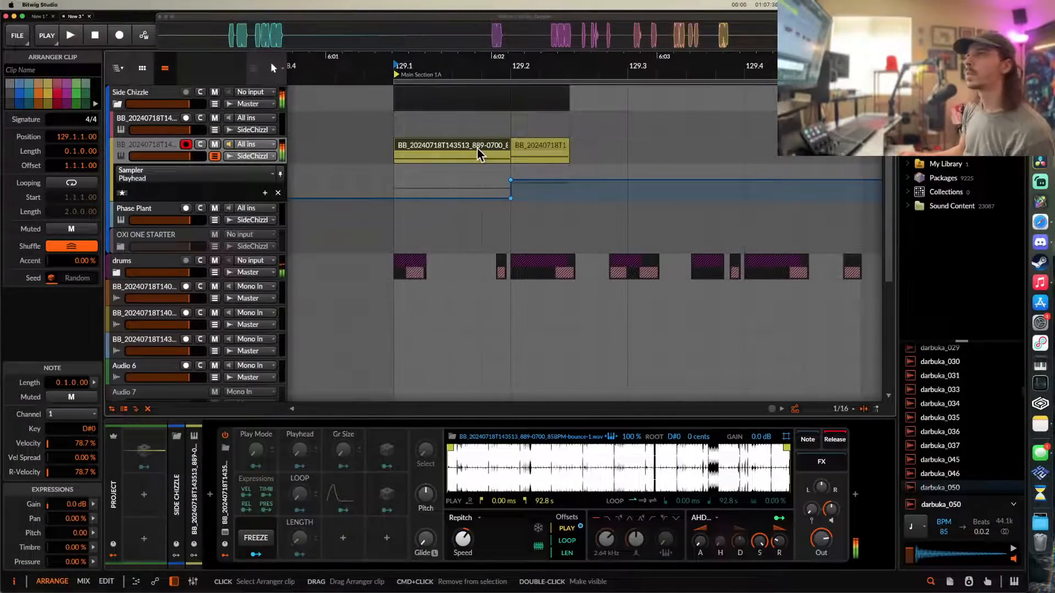
- Shorten the clip at 129.1 to 0.0.3.00 and listen to the two clips together
{"action": "scroll", "coordinate": [478, 148], "scroll_direction": "up", "scroll_amount": 2}
{"action": "left_click_drag", "start_coordinate": [515, 146], "coordinate": [483, 147]}
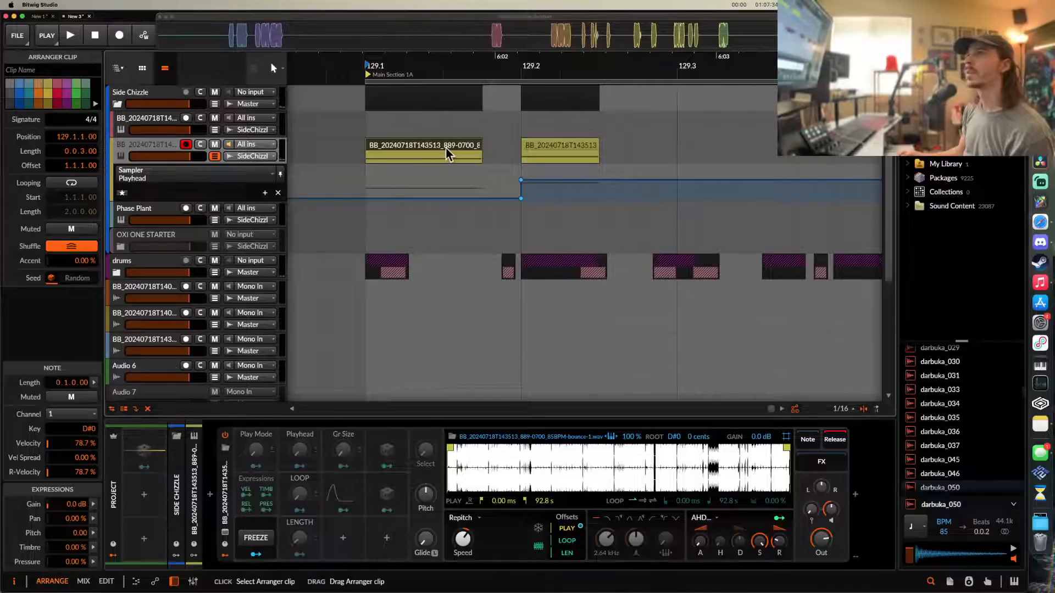
{"action": "key", "text": "space"}
{"action": "scroll", "coordinate": [446, 147], "scroll_direction": "right", "scroll_amount": 2}
{"action": "key", "text": "space"}
{"action": "key", "text": "space"}
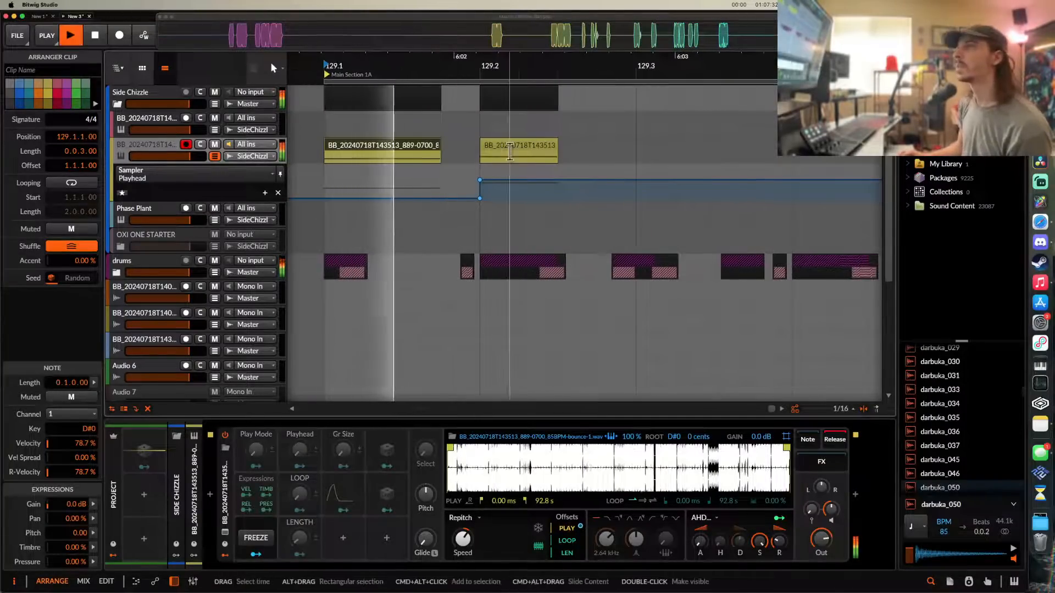
- Try the Playhead automation point at 129.2.1.00 at 73.3 % and listen from each clip
{"action": "key", "text": "space"}
{"action": "left_click_drag", "start_coordinate": [484, 185], "coordinate": [484, 182]}
{"action": "key", "text": "space"}
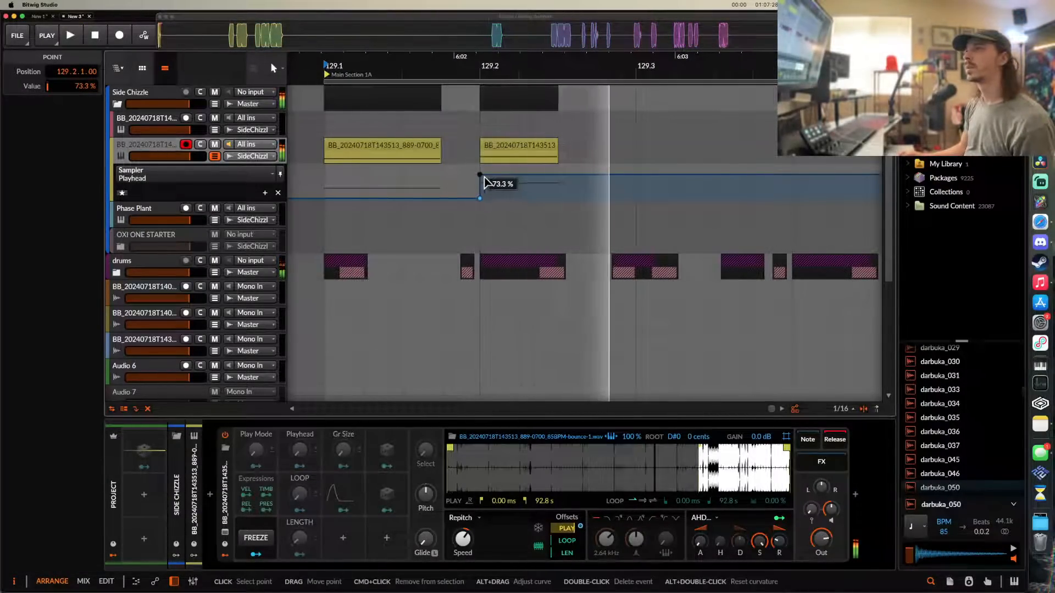
{"action": "left_click", "coordinate": [531, 148]}
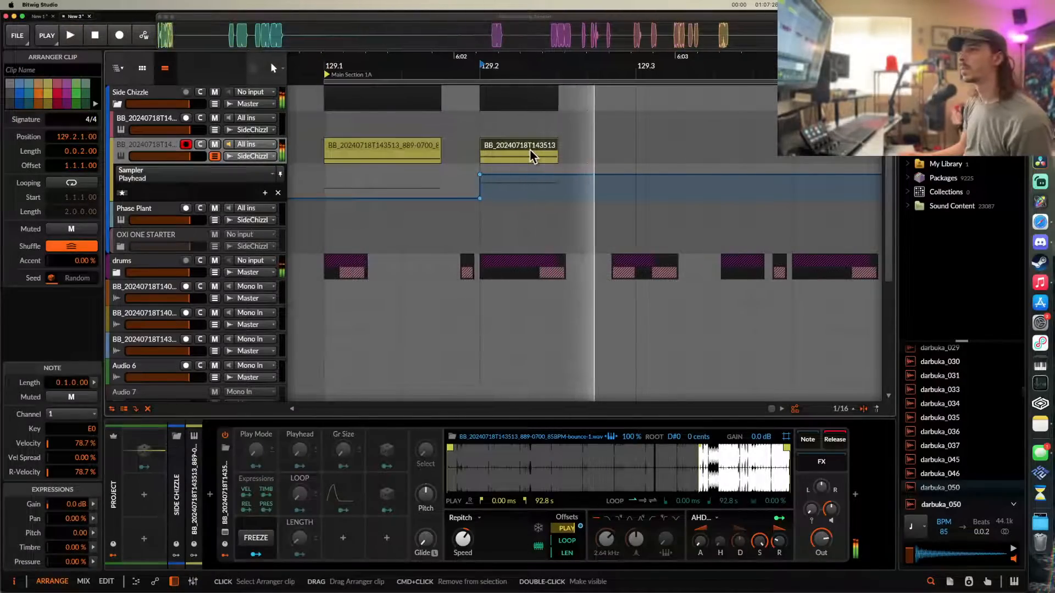
{"action": "left_click", "coordinate": [408, 150]}
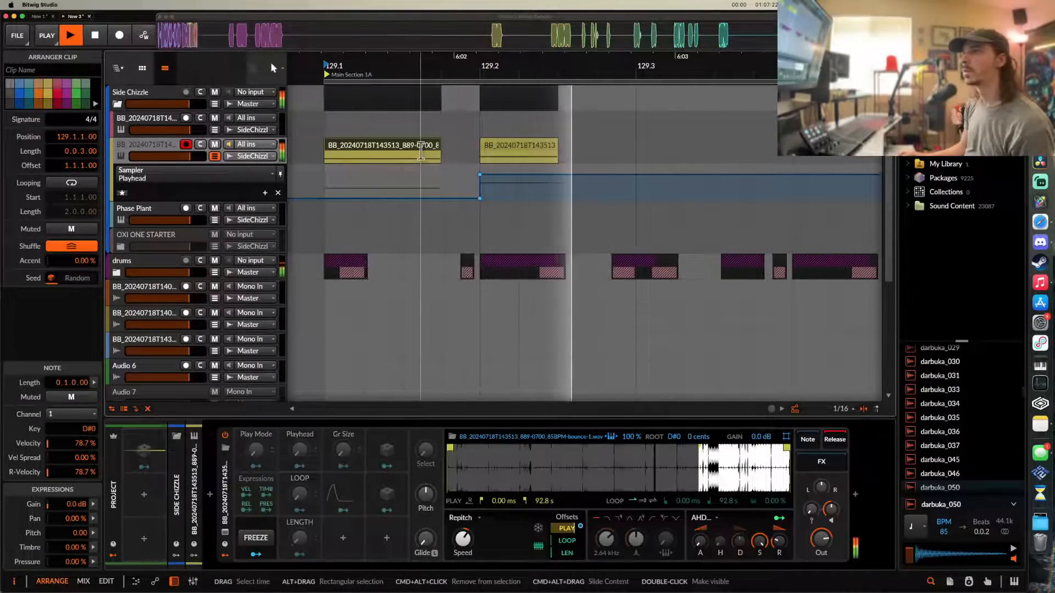
- Add a Playhead automation point at 129.1.1.00 with a value of 0.00 % and play from that clip
{"action": "key", "text": "space"}
{"action": "scroll", "coordinate": [391, 193], "scroll_direction": "left", "scroll_amount": 2}
{"action": "scroll", "coordinate": [374, 196], "scroll_direction": "up", "scroll_amount": 5}
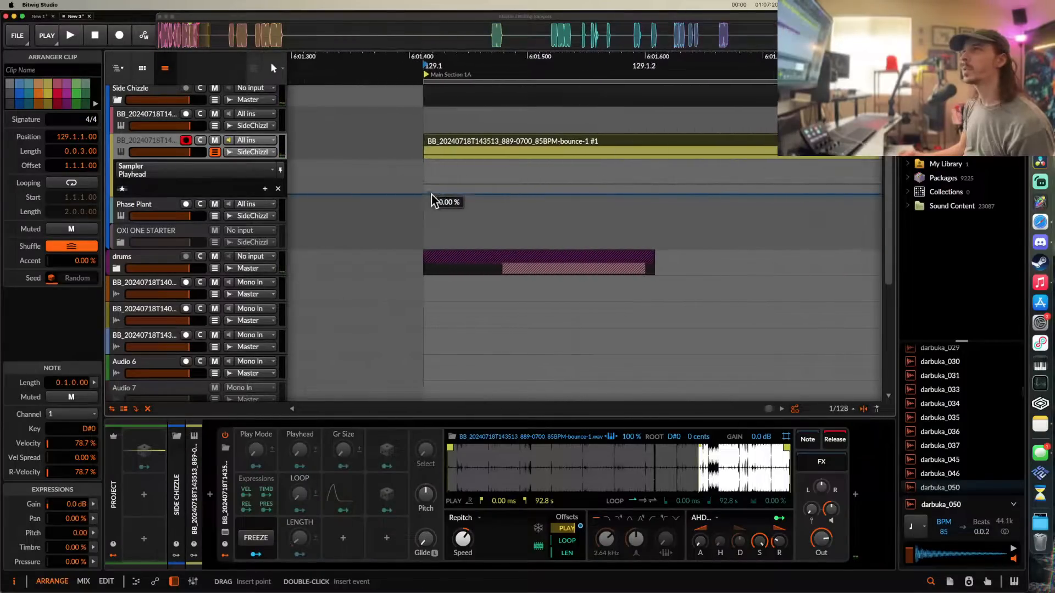
{"action": "double_click", "coordinate": [424, 197]}
{"action": "scroll", "coordinate": [424, 197], "scroll_direction": "up", "scroll_amount": 3}
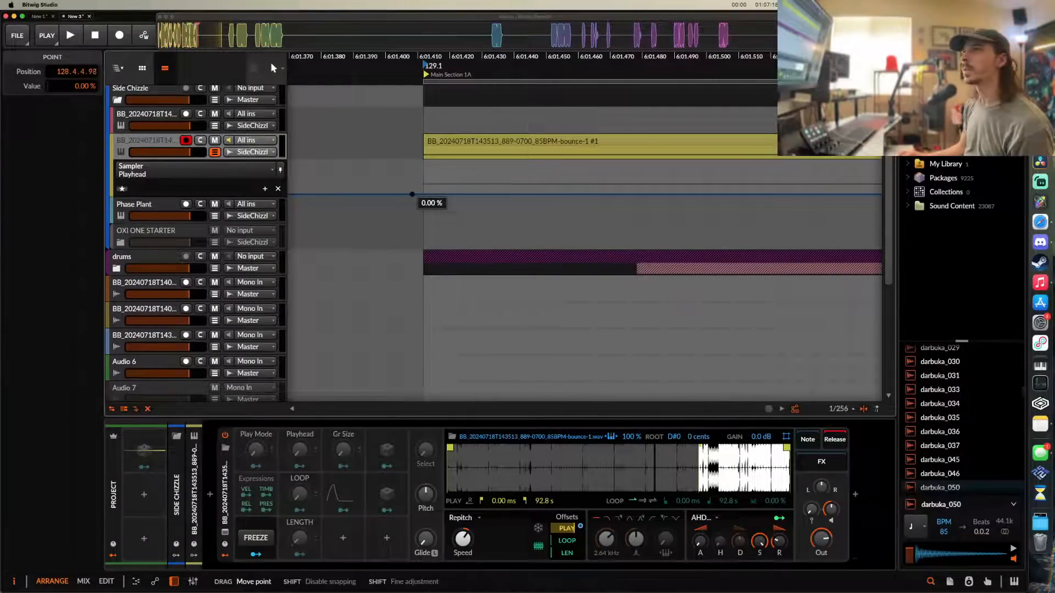
{"action": "scroll", "coordinate": [424, 200], "scroll_direction": "down", "scroll_amount": 8}
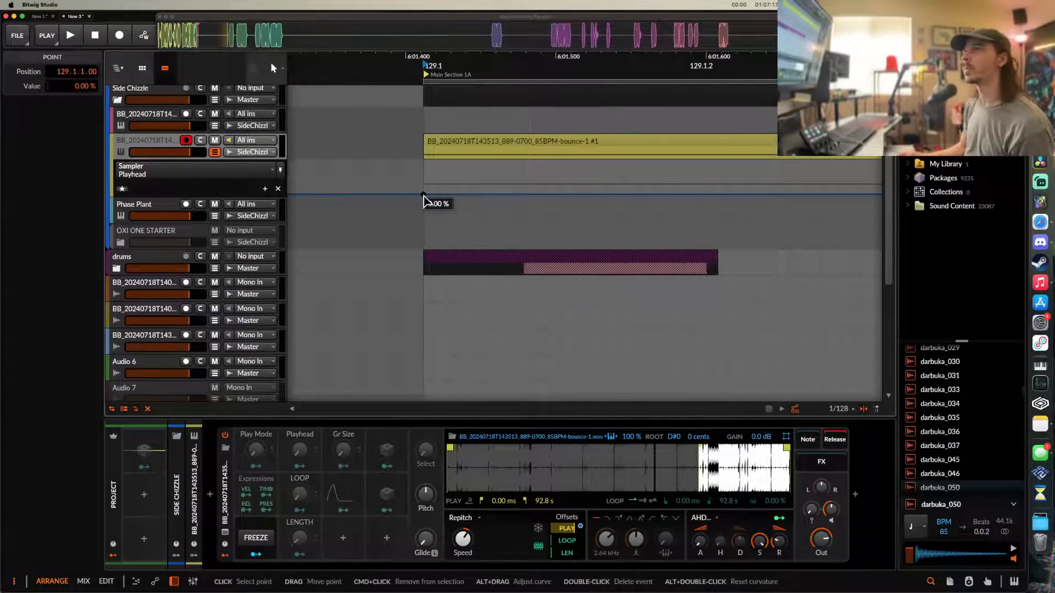
{"action": "left_click", "coordinate": [533, 148]}
{"action": "key", "text": "space"}
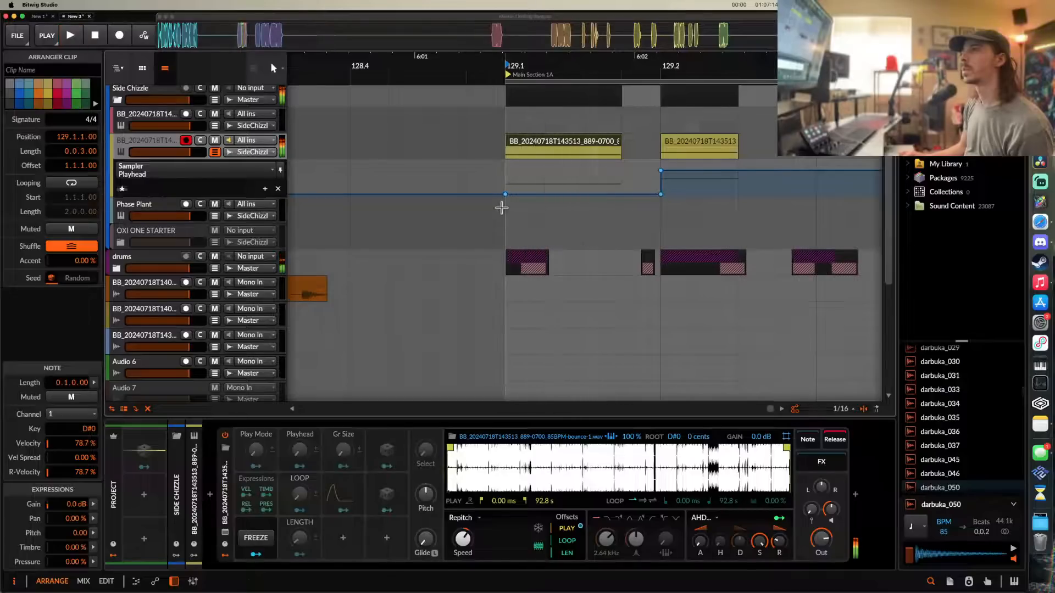
{"action": "scroll", "coordinate": [501, 207], "scroll_direction": "right", "scroll_amount": 5}
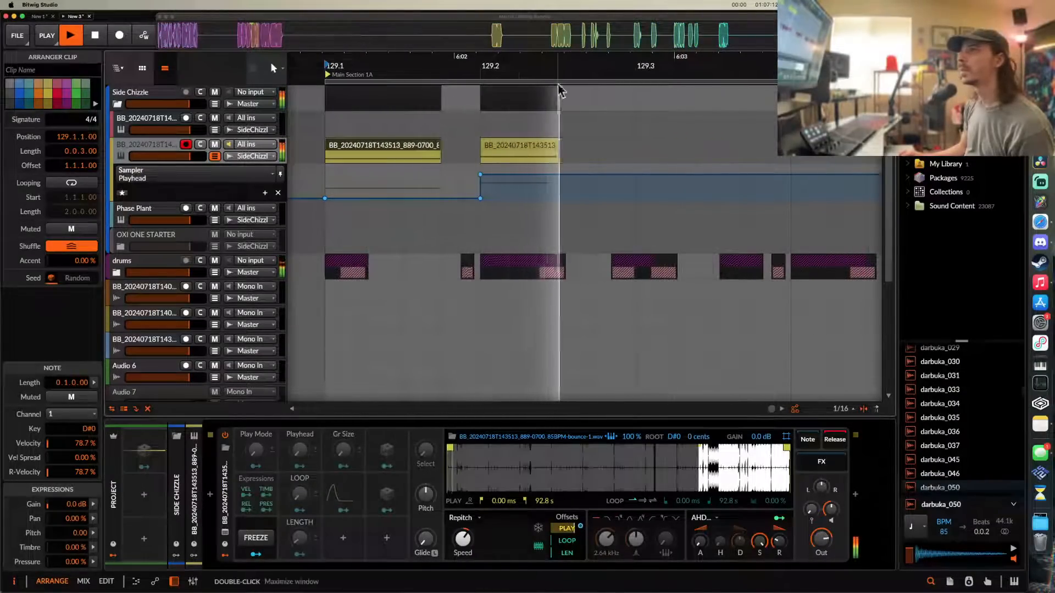
- Try the Playhead automation point at 129.2.1.00 at 32.3 % and replay the passage repeatedly
{"action": "key", "text": "space"}
{"action": "left_click_drag", "start_coordinate": [480, 184], "coordinate": [481, 189]}
{"action": "key", "text": "space"}
{"action": "key", "text": "space"}
{"action": "key", "text": "space"}
{"action": "key", "text": "space"}
{"action": "key", "text": "space"}
{"action": "key", "text": "space"}
{"action": "key", "text": "space"}
{"action": "key", "text": "space"}
{"action": "key", "text": "space"}
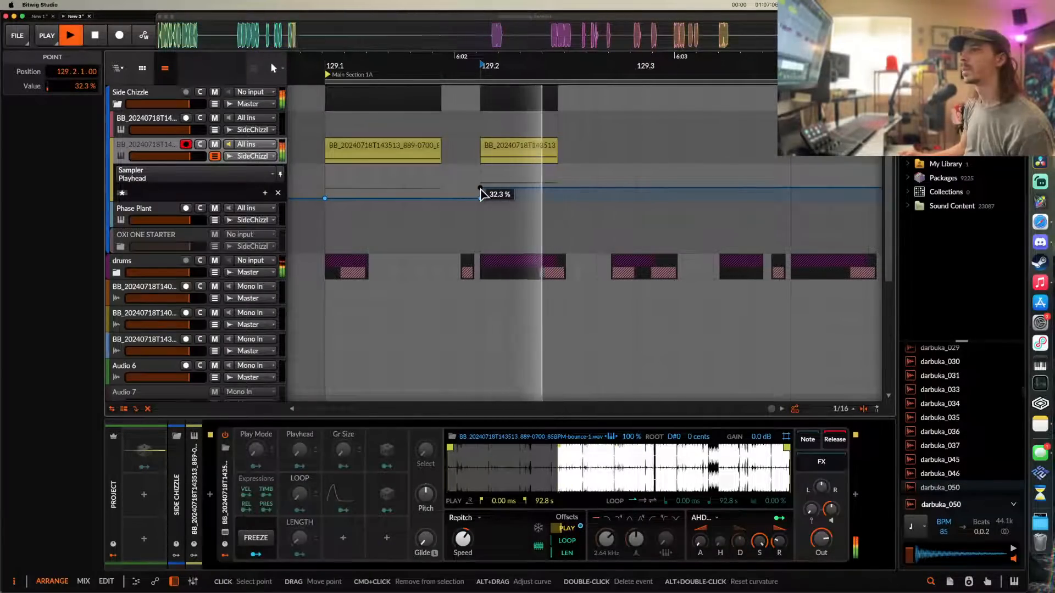
{"action": "key", "text": "space"}
{"action": "key", "text": "space"}
{"action": "scroll", "coordinate": [500, 184], "scroll_direction": "down", "scroll_amount": 5}
{"action": "key", "text": "space"}
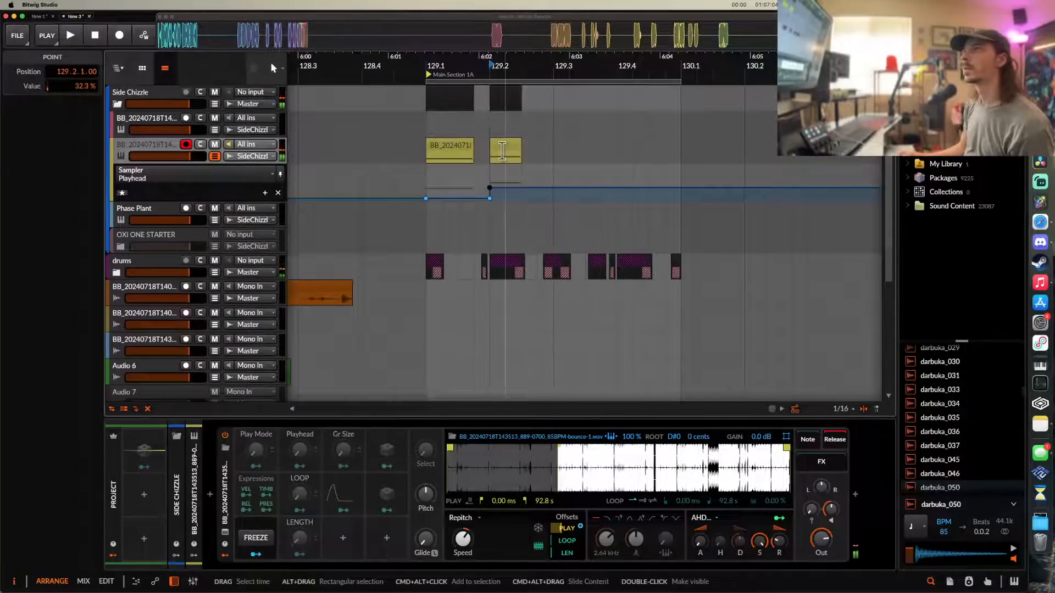
- Set the Playhead automation point at 129.2.1.00 to 38.7 % and play the track soloed from 129.1
{"action": "left_click_drag", "start_coordinate": [501, 195], "coordinate": [501, 192]}
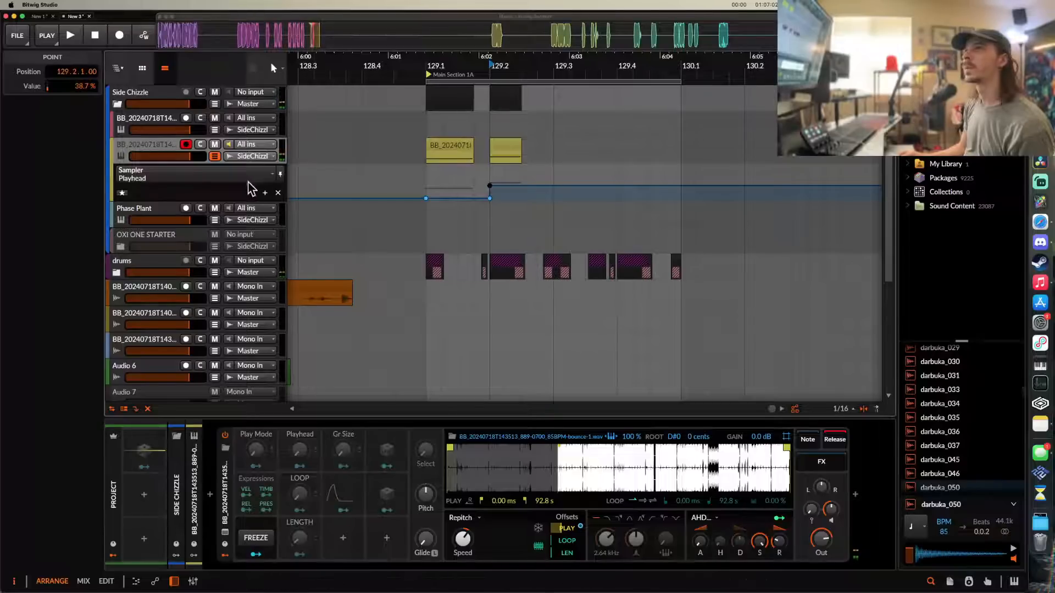
{"action": "left_click", "coordinate": [456, 144]}
{"action": "key", "text": "space"}
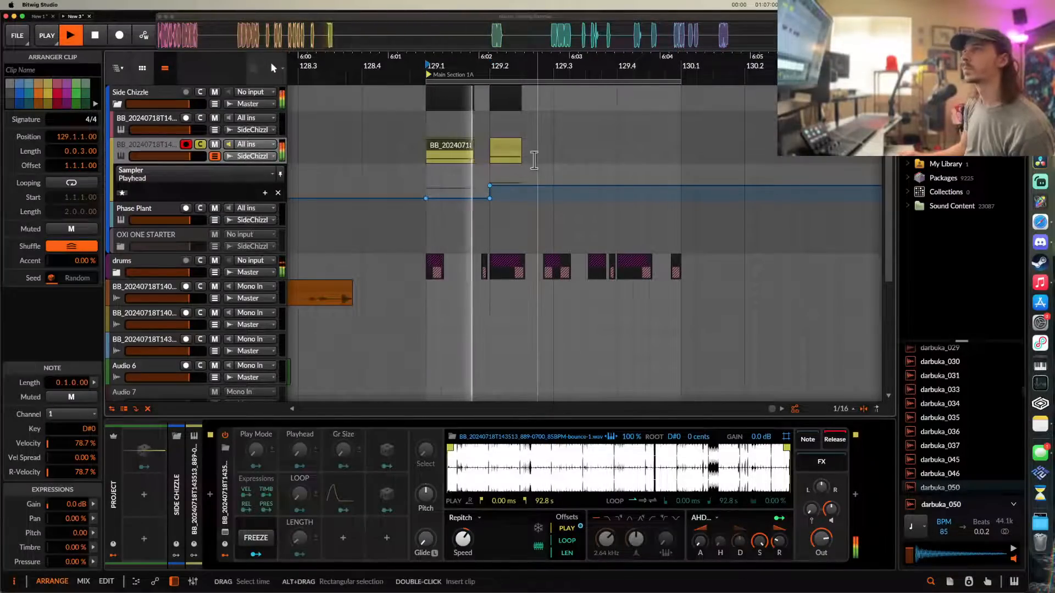
{"action": "key", "text": "z"}
{"action": "scroll", "coordinate": [503, 161], "scroll_direction": "down", "scroll_amount": 6}
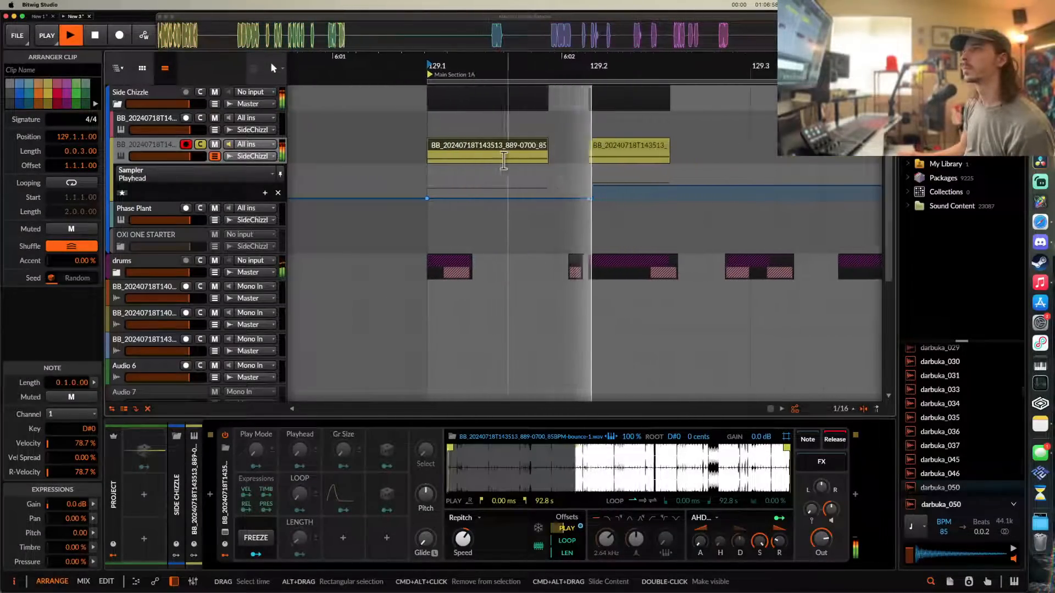
- Try the Playhead automation point at 129.2.1.00 at 57.3 % and replay the passage
{"action": "key", "text": "space"}
{"action": "key", "text": "space"}
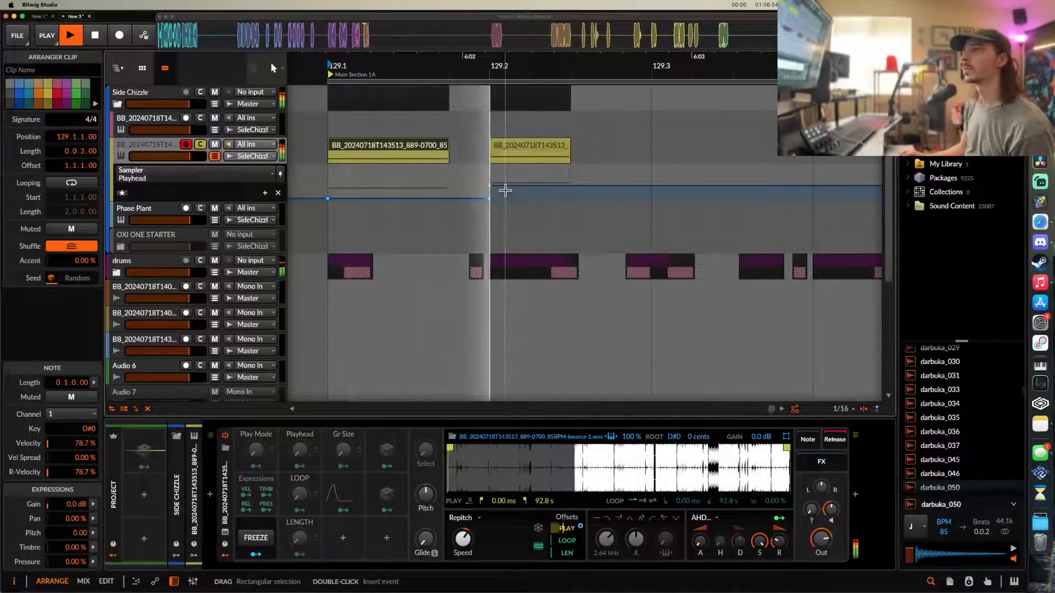
{"action": "left_click_drag", "start_coordinate": [494, 194], "coordinate": [490, 185]}
{"action": "key", "text": "space"}
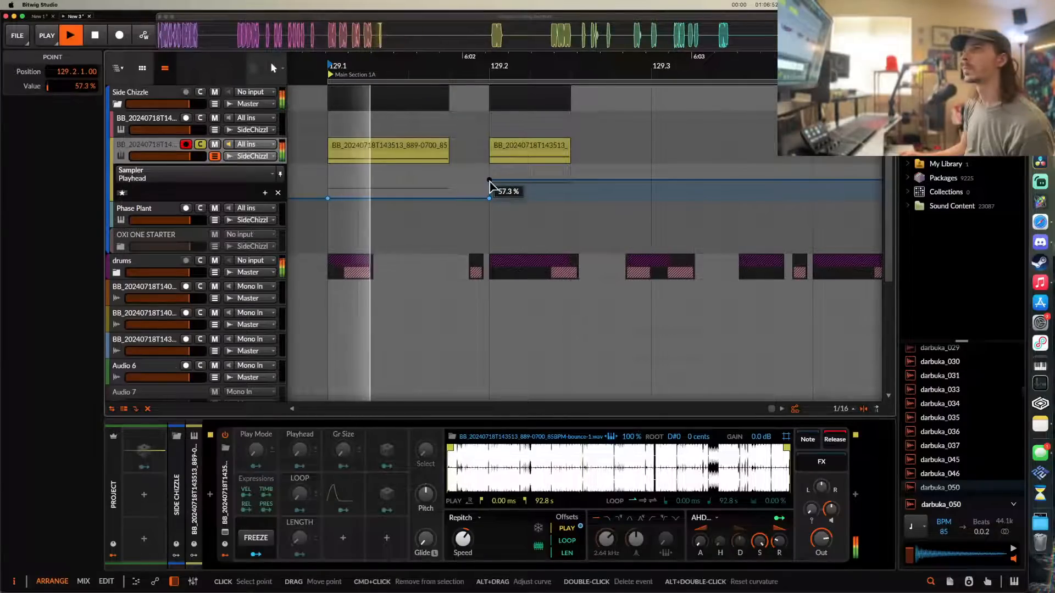
- Open the second clip in the note editor, examine its D#0 note and play from each of the two clips
{"action": "double_click", "coordinate": [509, 153]}
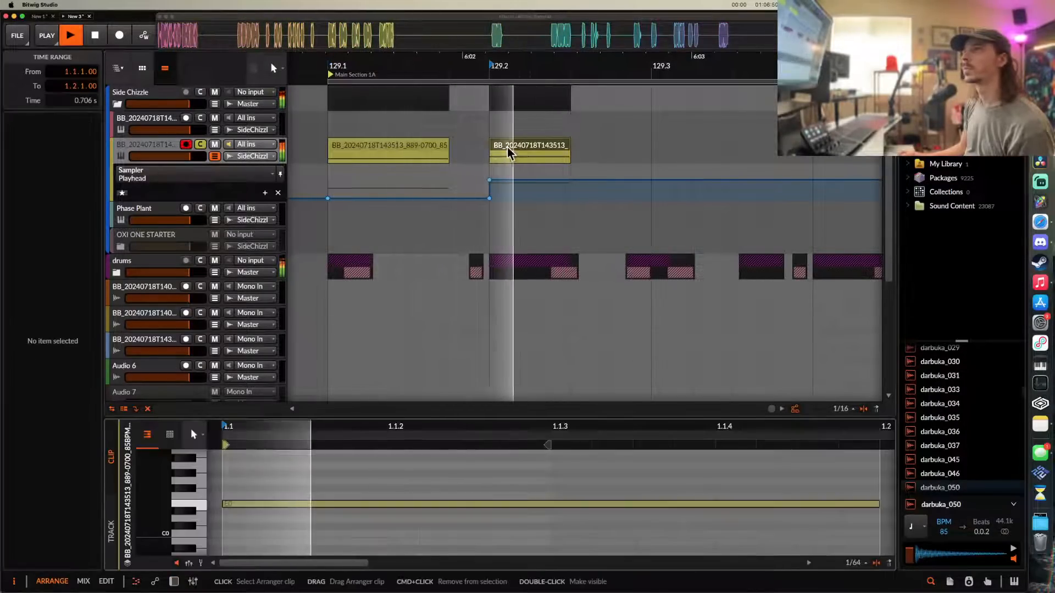
{"action": "key", "text": "space"}
{"action": "left_click", "coordinate": [338, 511]}
{"action": "left_click_drag", "start_coordinate": [337, 511], "coordinate": [338, 517]}
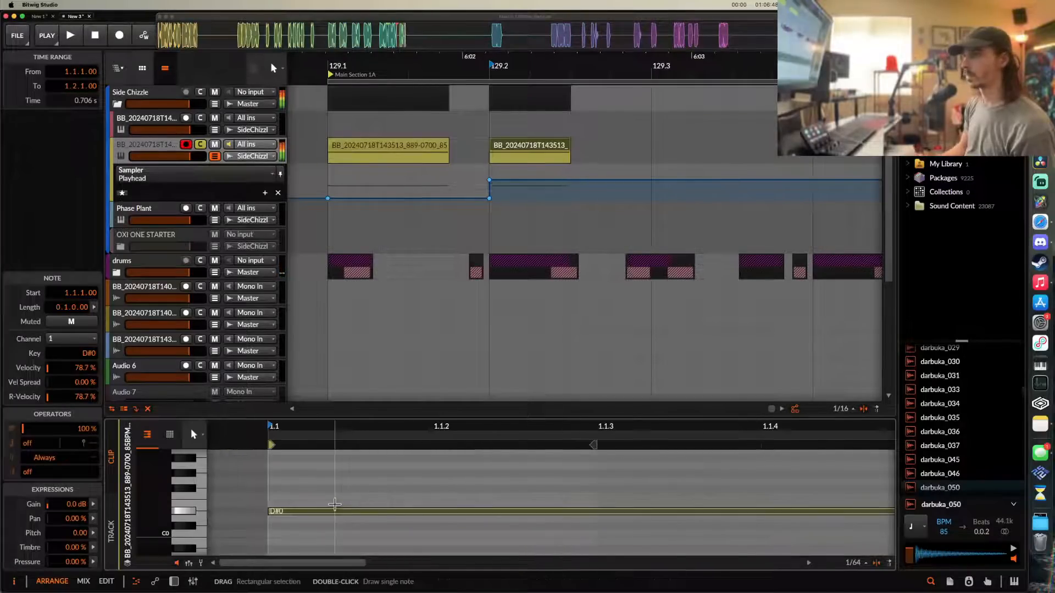
{"action": "left_click", "coordinate": [394, 151]}
{"action": "key", "text": "space"}
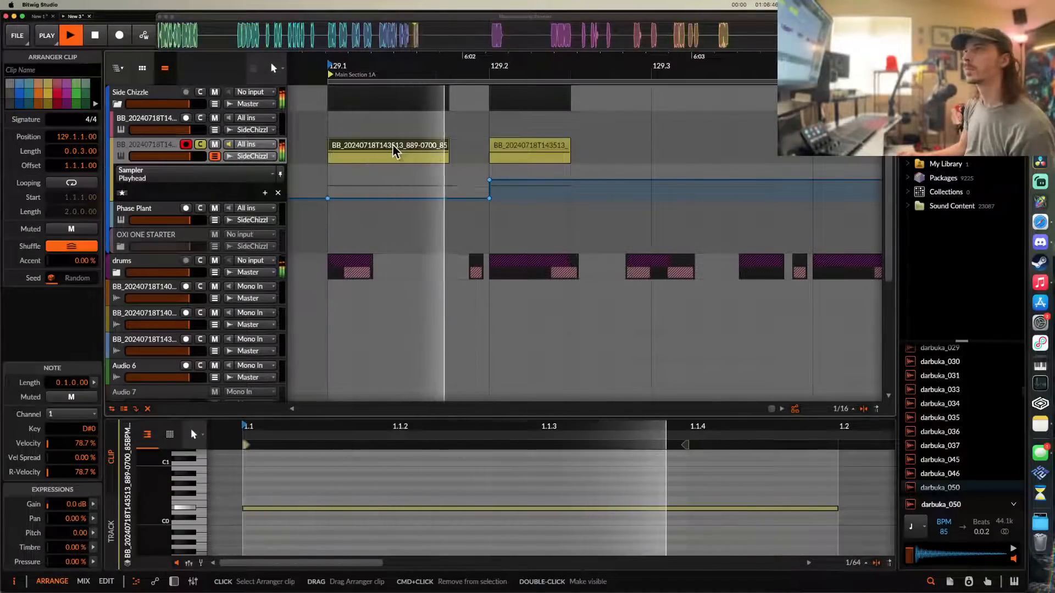
{"action": "left_click", "coordinate": [505, 151]}
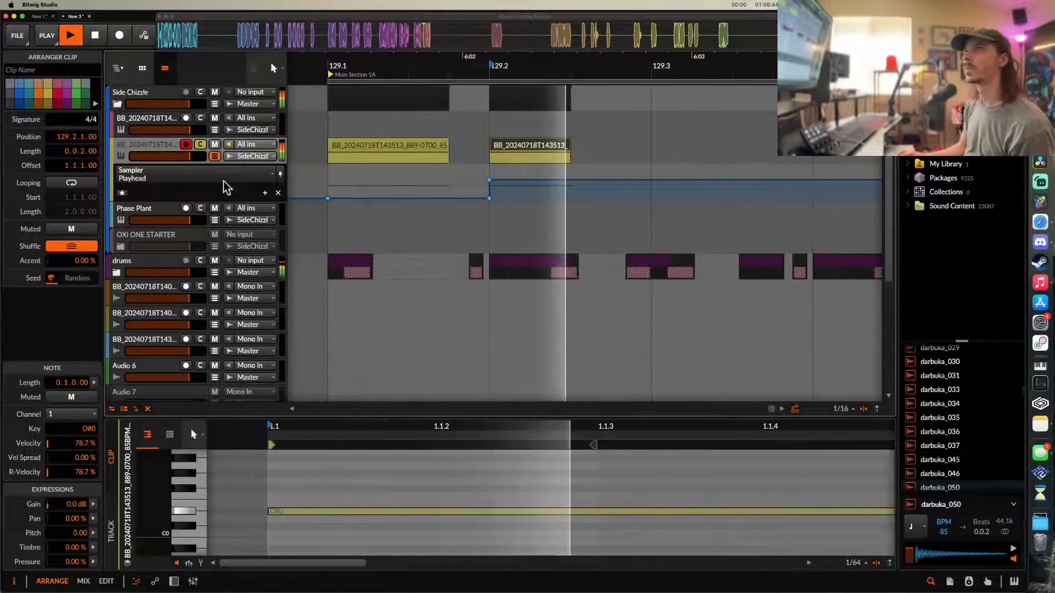
- Raise the Playhead point at 129.2.1.00, add one at 129.2.3.00 with a value of 2.00 % and replay the passage repeatedly
{"action": "left_click", "coordinate": [168, 152]}
{"action": "key", "text": "space"}
{"action": "key", "text": "space"}
{"action": "left_click_drag", "start_coordinate": [490, 181], "coordinate": [490, 176]}
{"action": "key", "text": "space"}
{"action": "key", "text": "space"}
{"action": "key", "text": "space"}
{"action": "key", "text": "space"}
{"action": "key", "text": "space"}
{"action": "key", "text": "space"}
{"action": "key", "text": "space"}
{"action": "key", "text": "space"}
{"action": "key", "text": "space"}
{"action": "key", "text": "space"}
{"action": "key", "text": "space"}
{"action": "key", "text": "space"}
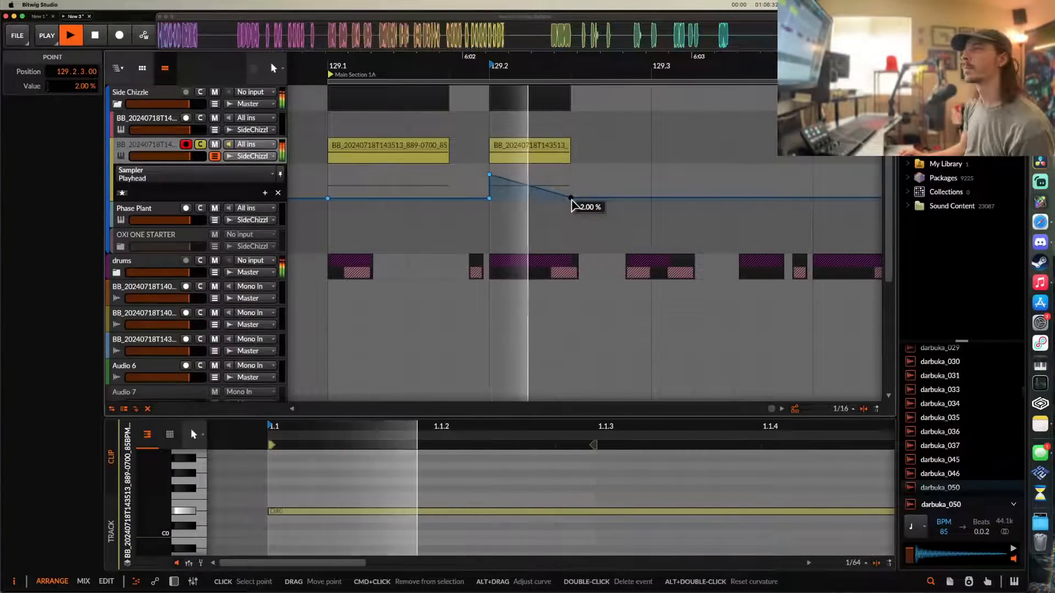
- Set the Playhead automation point at 129.2.1.00 to 100 % and play from the first clip
{"action": "key", "text": "space"}
{"action": "key", "text": "space"}
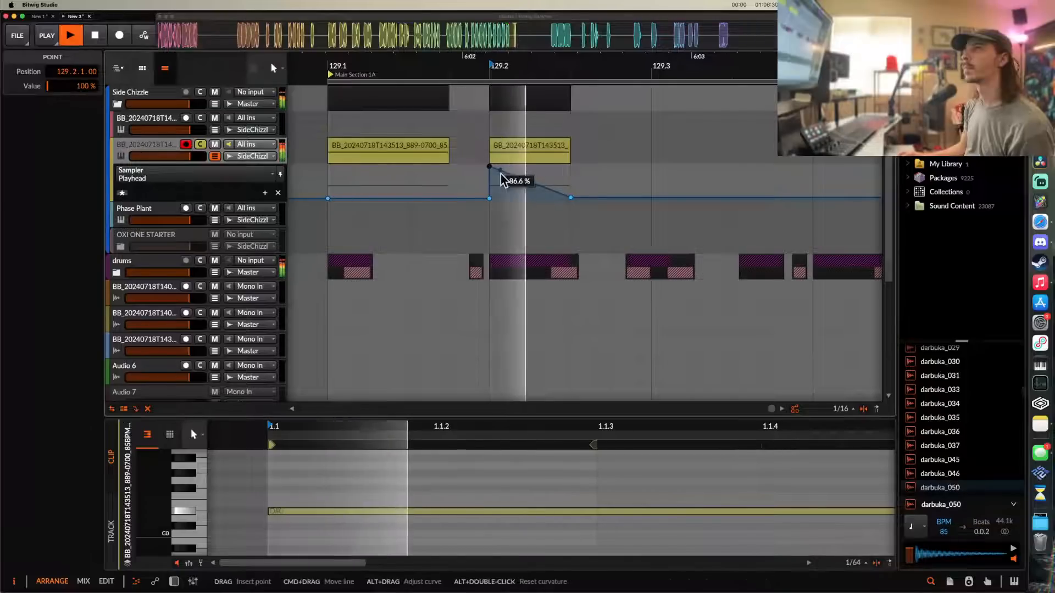
{"action": "left_click", "coordinate": [412, 149]}
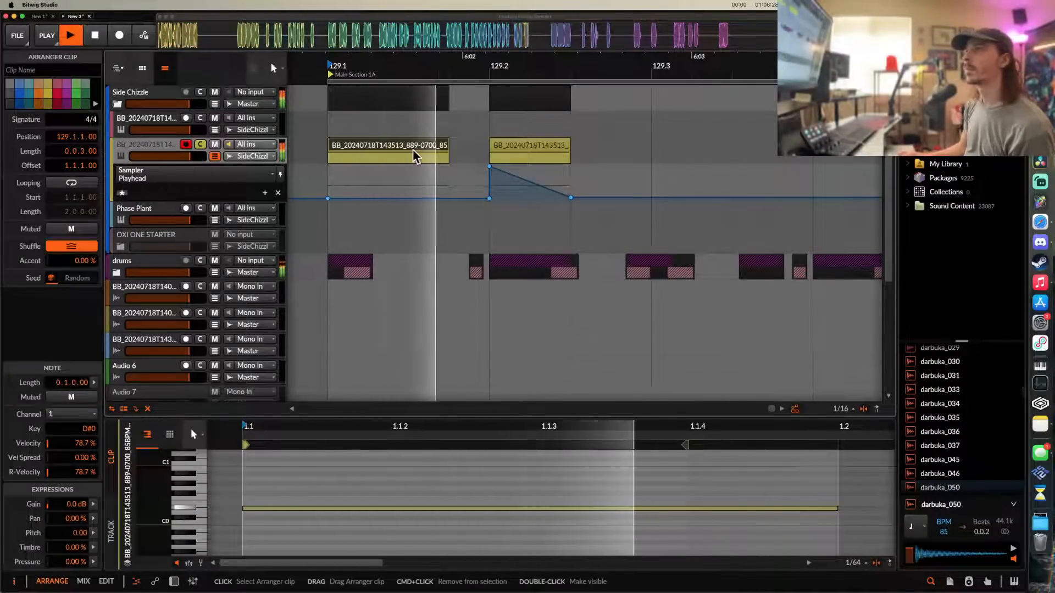
- Copy the second clip with its Playhead automation to one sixteenth before 129.3 and play from the second clip
{"action": "scroll", "coordinate": [539, 151], "scroll_direction": "down", "scroll_amount": 3}
{"action": "key", "text": "space"}
{"action": "left_click_drag", "start_coordinate": [536, 150], "coordinate": [591, 151]}
{"action": "left_click", "coordinate": [535, 148]}
{"action": "key", "text": "space"}
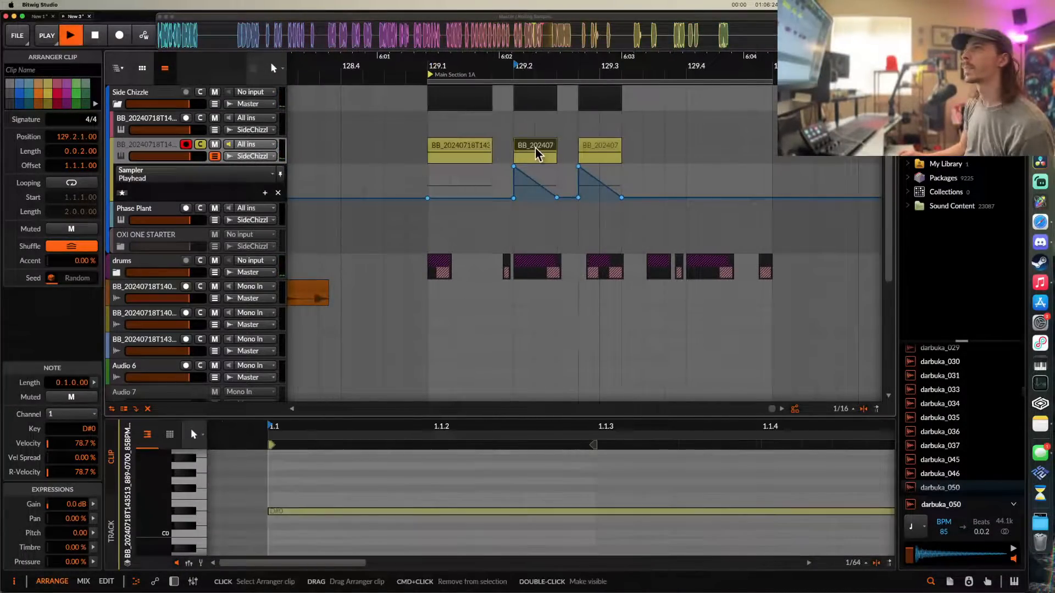
- Lower the start of the third clip's Playhead ramp and set the automation point at 129.3.2.00 to 100 %
{"action": "scroll", "coordinate": [535, 148], "scroll_direction": "right", "scroll_amount": 2}
{"action": "scroll", "coordinate": [535, 149], "scroll_direction": "up", "scroll_amount": 3}
{"action": "key", "text": "space"}
{"action": "left_click", "coordinate": [542, 178]}
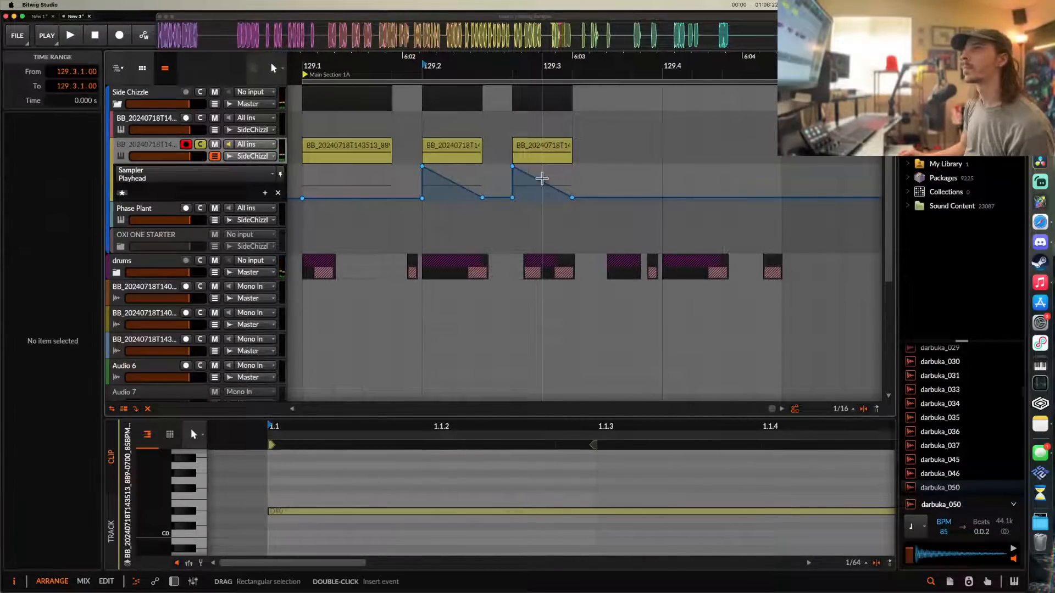
{"action": "left_click_drag", "start_coordinate": [512, 181], "coordinate": [512, 182]}
{"action": "key", "text": "space"}
{"action": "left_click_drag", "start_coordinate": [575, 198], "coordinate": [572, 166]}
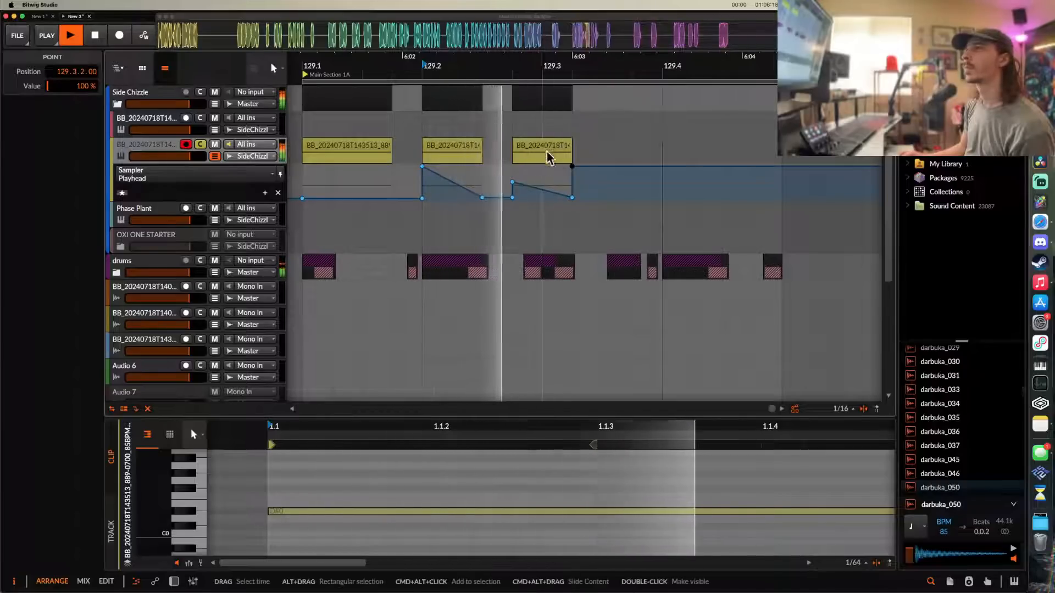
- Play the three-clip sequence from the first clip at 129.1.1.00
{"action": "scroll", "coordinate": [539, 145], "scroll_direction": "down", "scroll_amount": 3}
{"action": "left_click", "coordinate": [434, 148]}
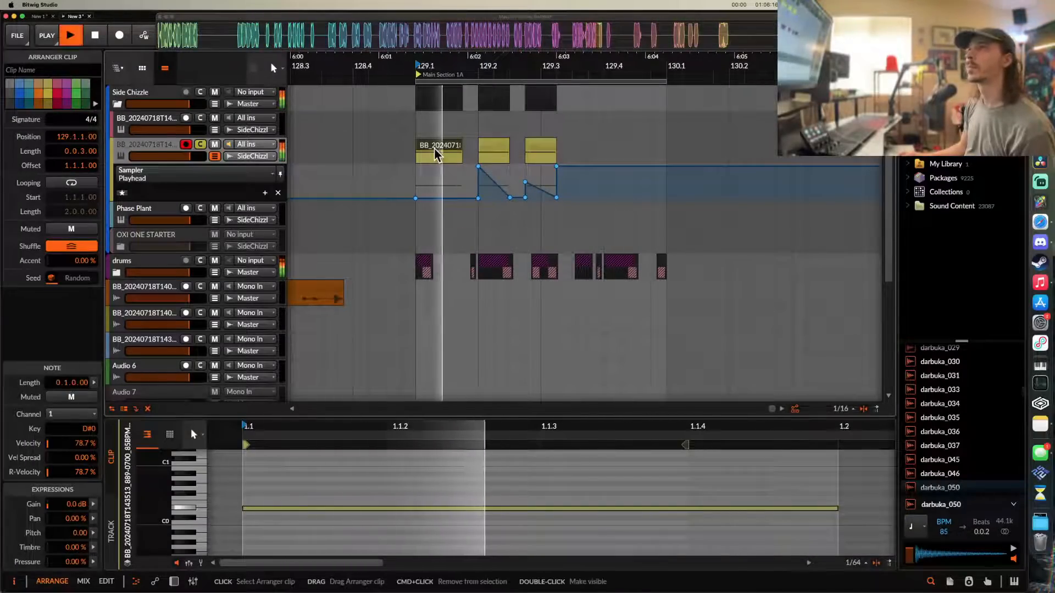
{"action": "scroll", "coordinate": [504, 134], "scroll_direction": "up", "scroll_amount": 5}
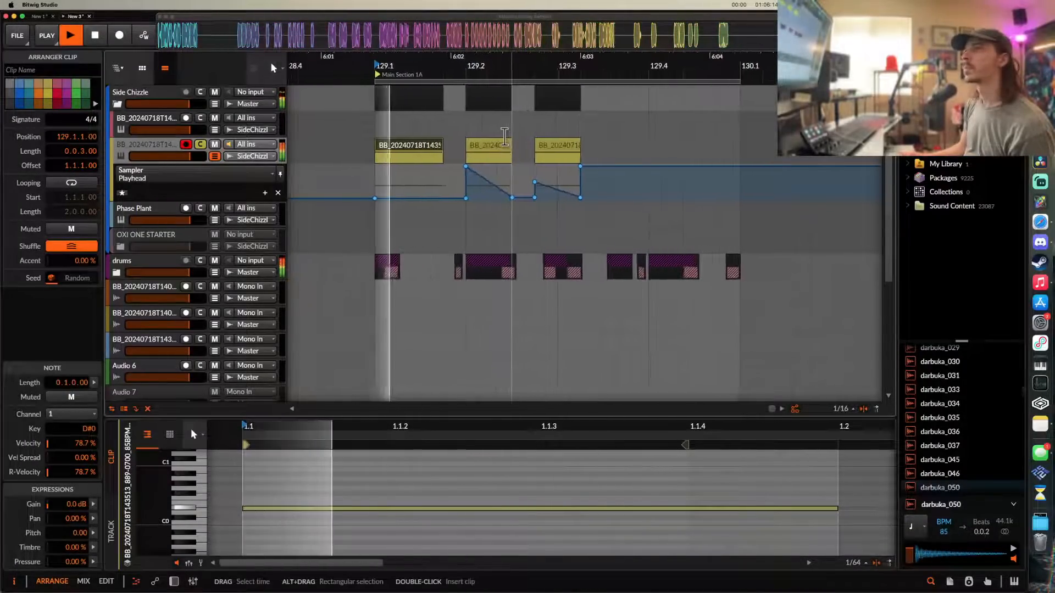
{"action": "scroll", "coordinate": [650, 147], "scroll_direction": "down", "scroll_amount": 1}
{"action": "scroll", "coordinate": [648, 143], "scroll_direction": "down", "scroll_amount": 3}
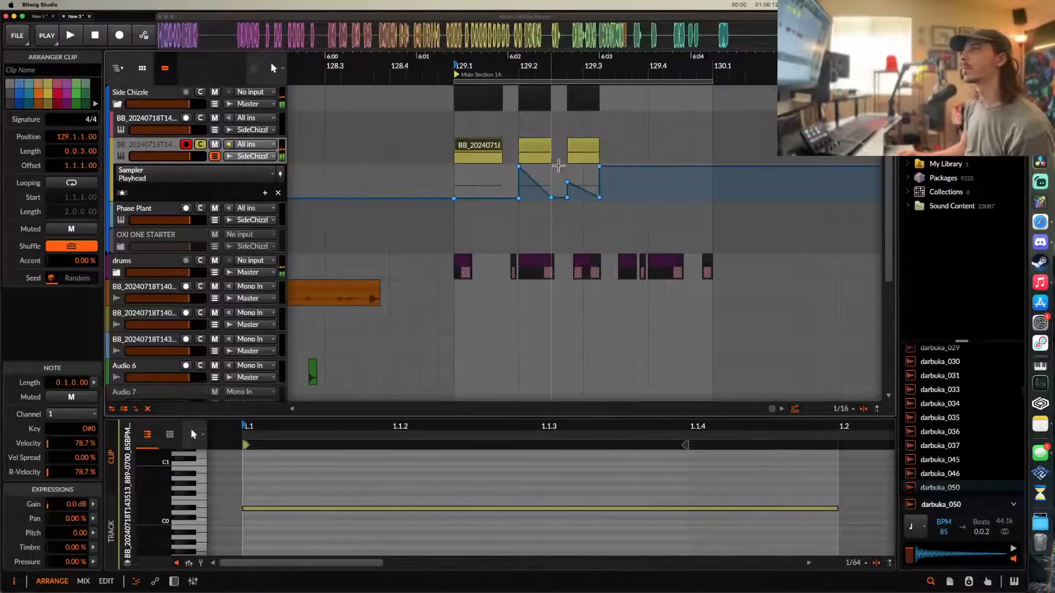
- Duplicate the third clip to 129.3.2.00 and set its Playhead ramp from 52.7 % to 62.8 % at 129.3.4.00
{"action": "left_click_drag", "start_coordinate": [533, 148], "coordinate": [602, 183]}
{"action": "key", "text": "space"}
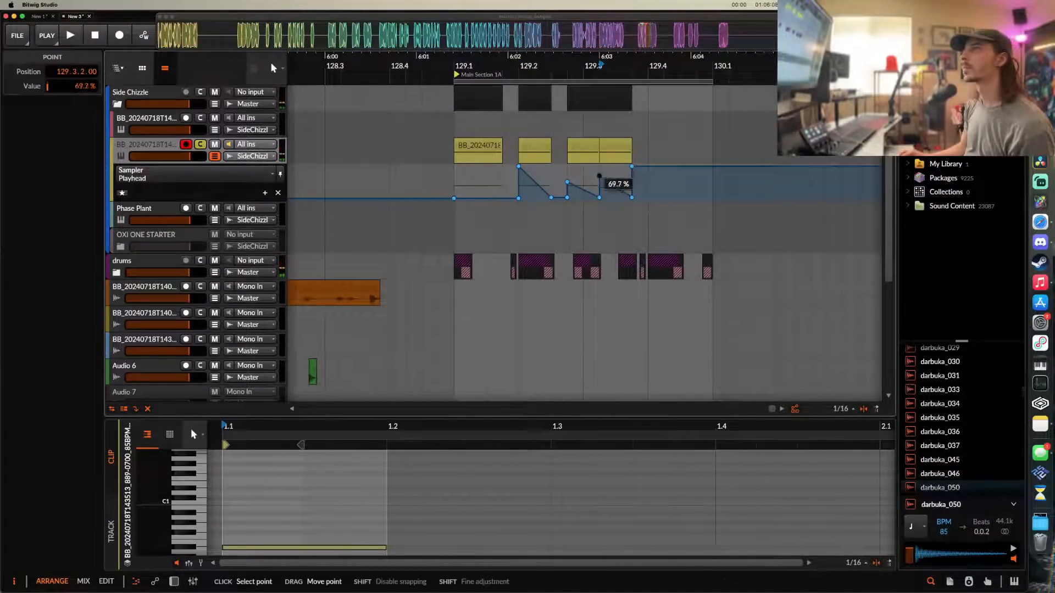
{"action": "key", "text": "space"}
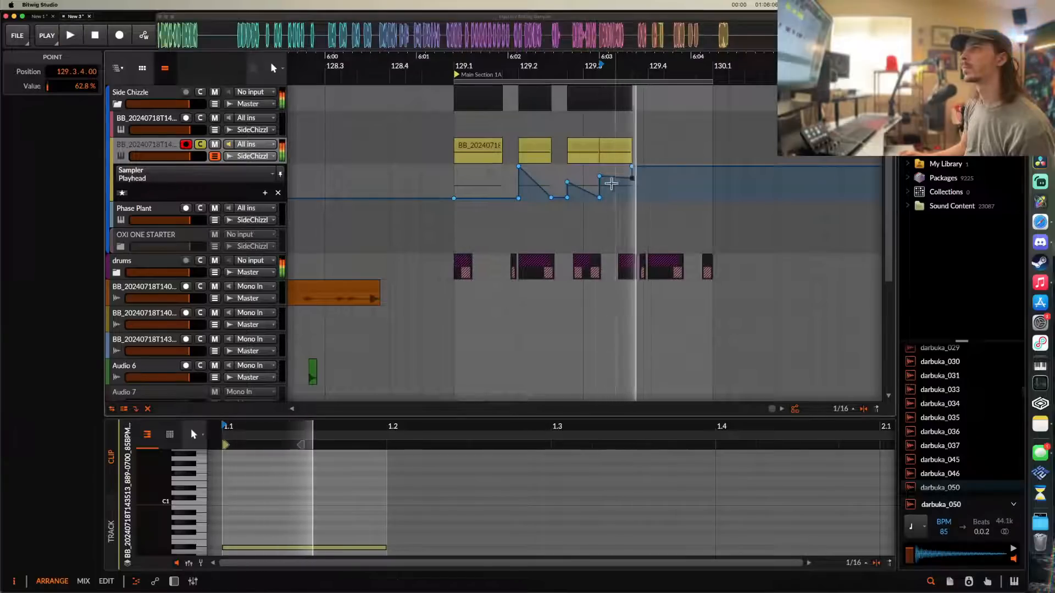
{"action": "key", "text": "space"}
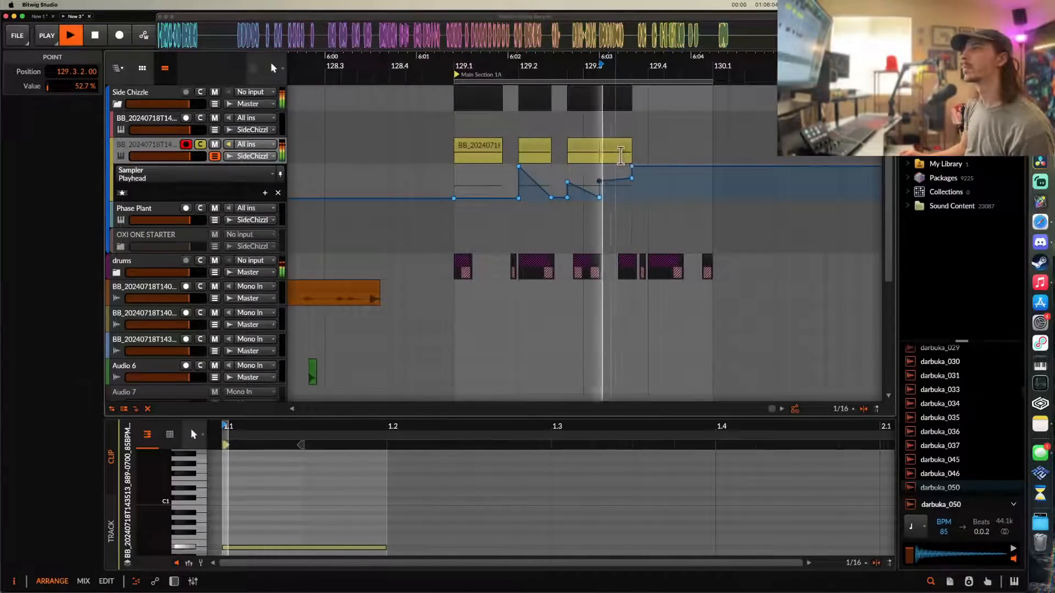
{"action": "left_click", "coordinate": [481, 150]}
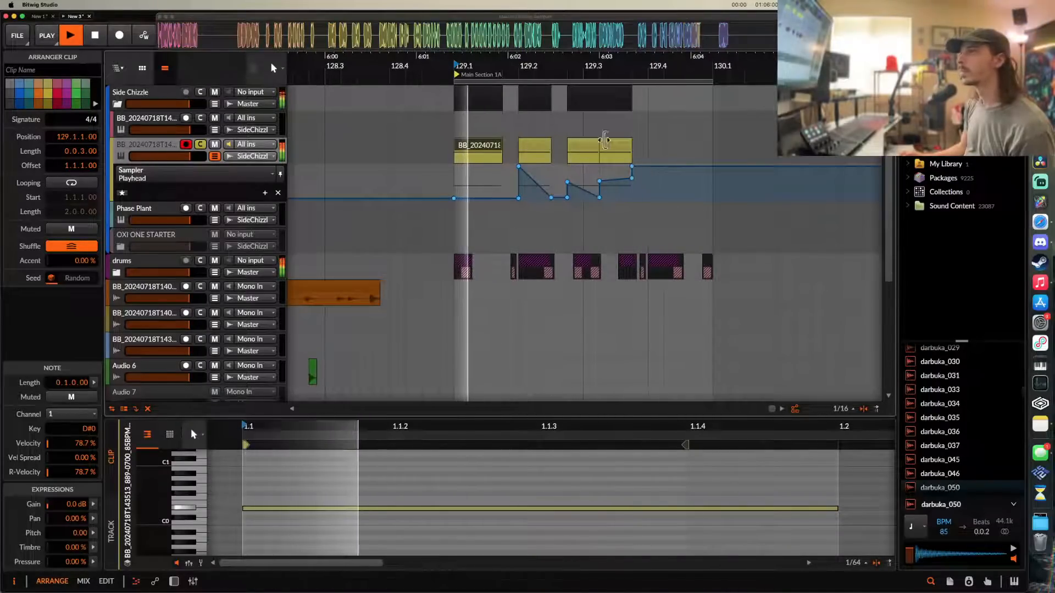
{"action": "scroll", "coordinate": [626, 140], "scroll_direction": "up", "scroll_amount": 3}
{"action": "key", "text": "space"}
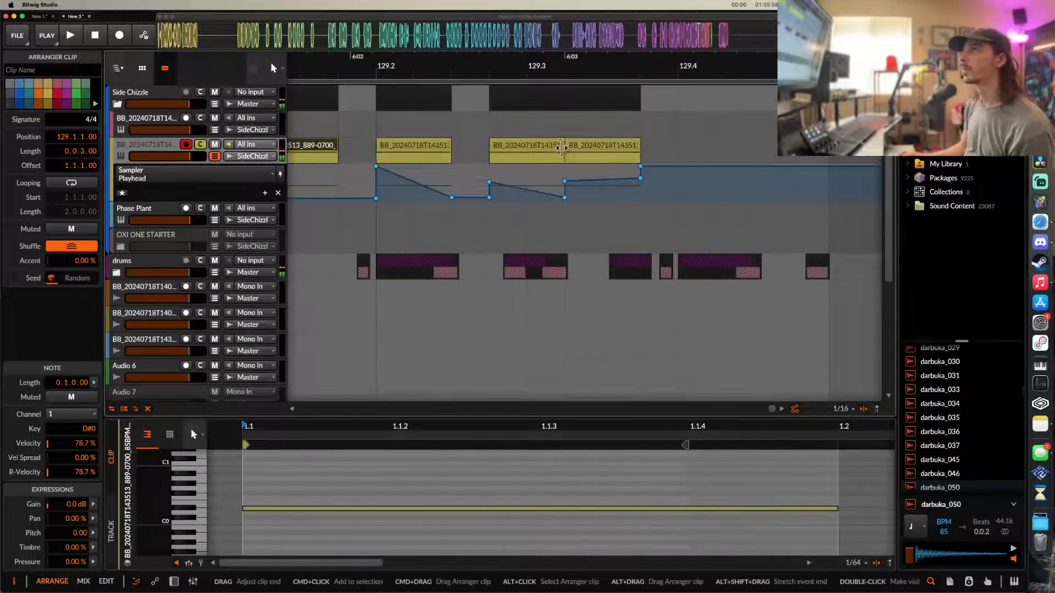
- Shift the fourth clip to start at 129.3.3.25 and play the sequence from the first clip
{"action": "left_click", "coordinate": [592, 154]}
{"action": "scroll", "coordinate": [621, 148], "scroll_direction": "up", "scroll_amount": 5}
{"action": "left_click_drag", "start_coordinate": [621, 148], "coordinate": [635, 149]}
{"action": "scroll", "coordinate": [635, 150], "scroll_direction": "down", "scroll_amount": 5}
{"action": "scroll", "coordinate": [635, 150], "scroll_direction": "down", "scroll_amount": 1}
{"action": "left_click", "coordinate": [405, 151]}
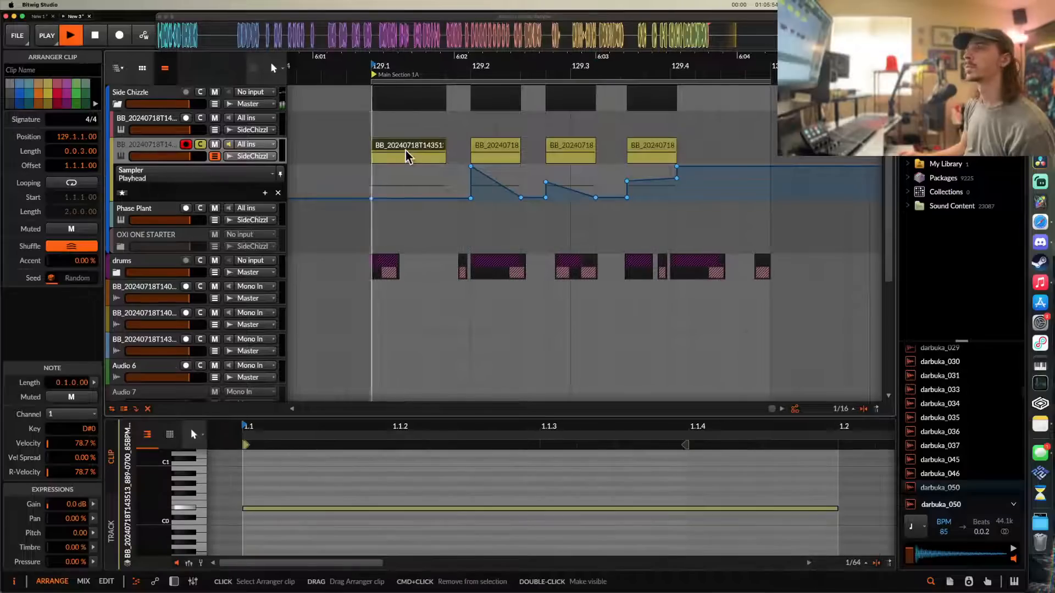
{"action": "key", "text": "space"}
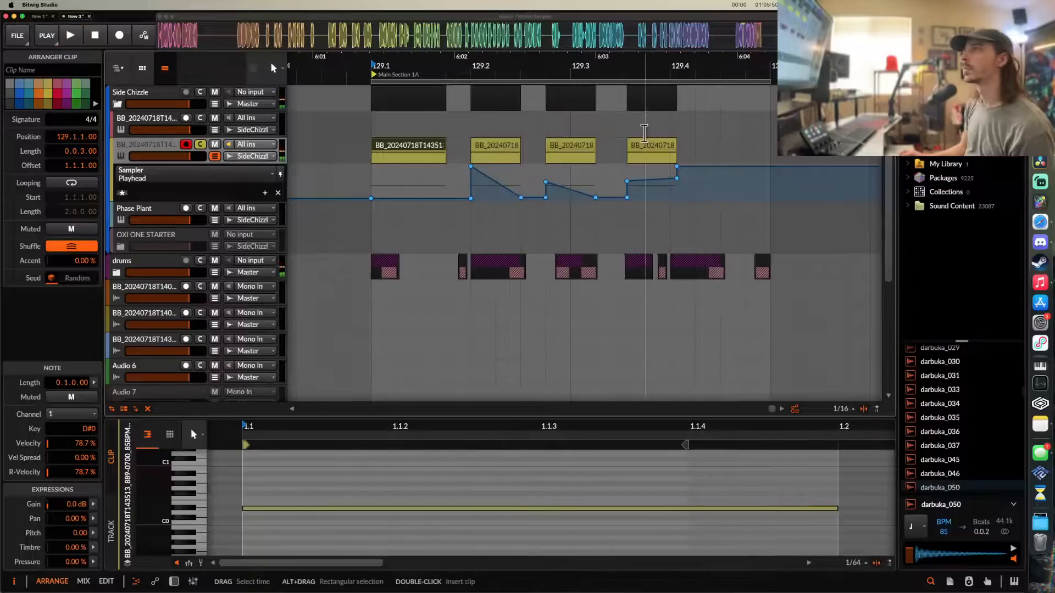
- Shorten the fourth clip to a length of 0.0.1.75 and copy the third clip with its automation to 129.4.3.00
{"action": "left_click_drag", "start_coordinate": [672, 144], "coordinate": [665, 145]}
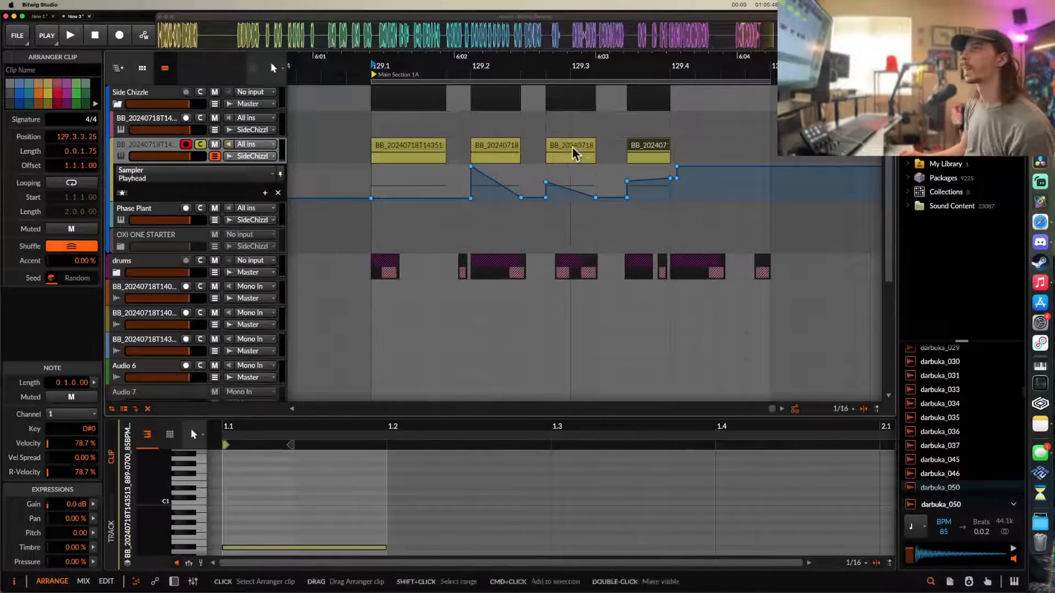
{"action": "left_click_drag", "start_coordinate": [745, 140], "coordinate": [745, 145]}
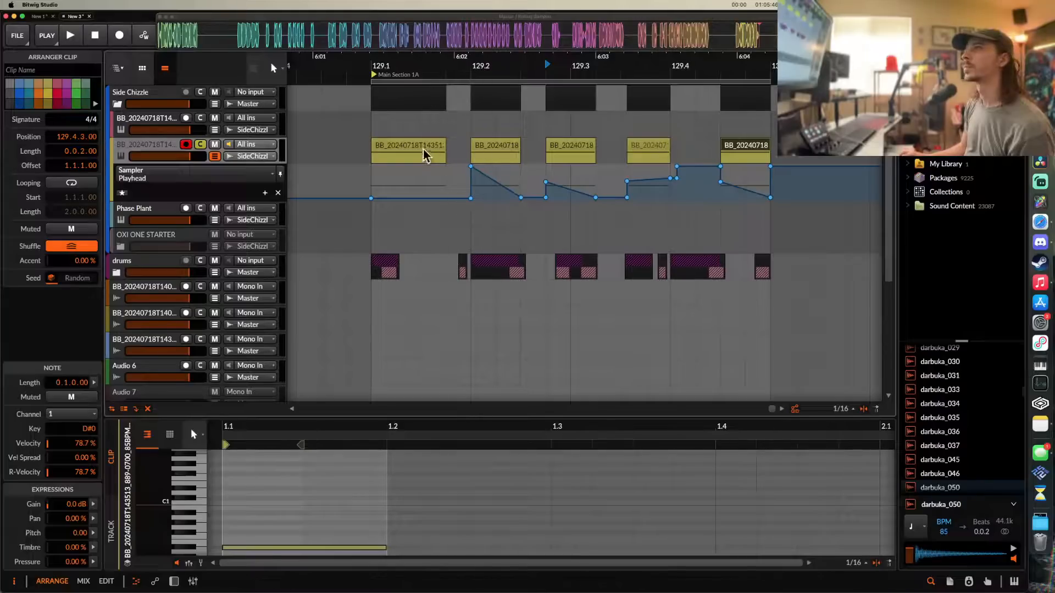
{"action": "left_click", "coordinate": [423, 150]}
{"action": "key", "text": "space"}
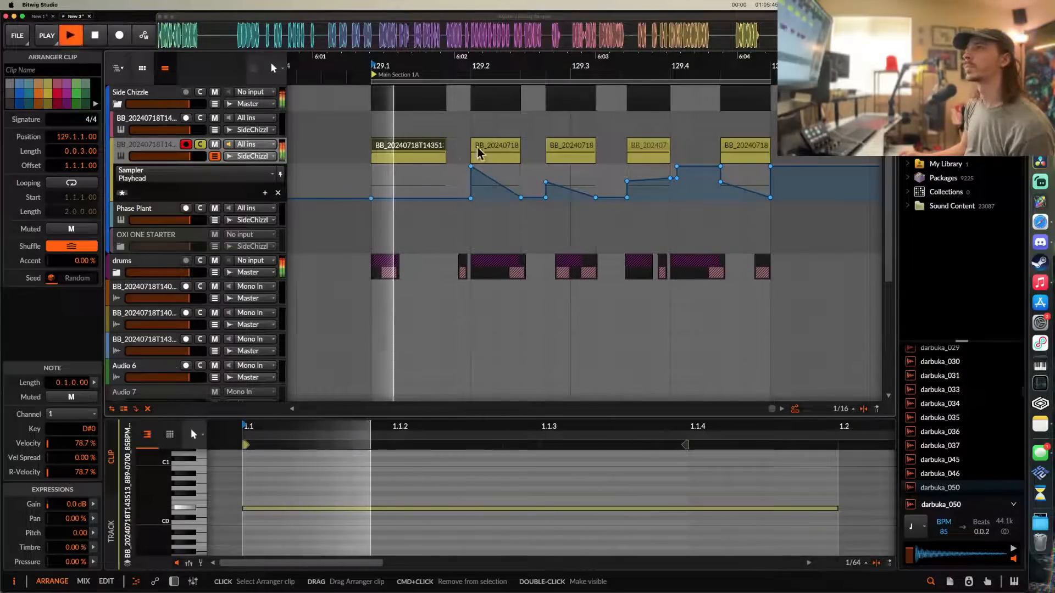
- Set the last clip's Playhead automation to 16.3 % at 129.4.3.00 and 66.1 % at 130.1.1.00
{"action": "left_click", "coordinate": [667, 144]}
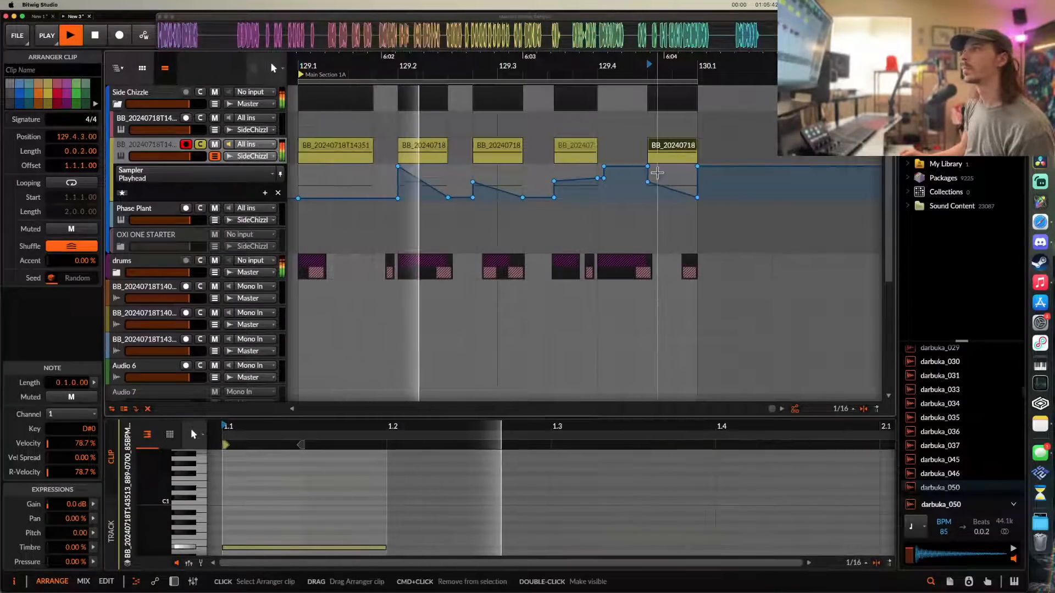
{"action": "left_click_drag", "start_coordinate": [652, 188], "coordinate": [699, 176]}
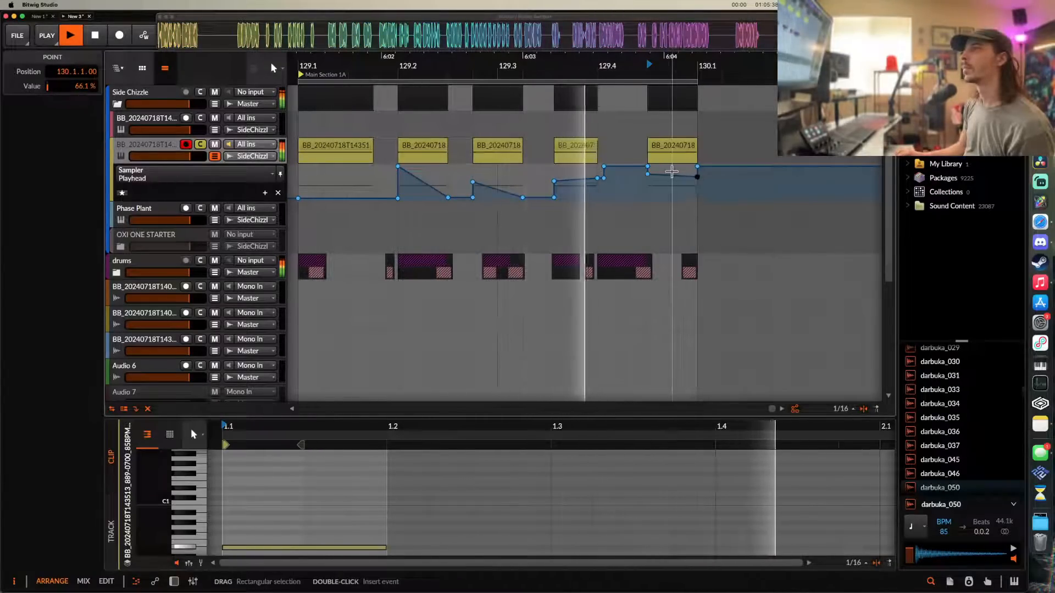
{"action": "scroll", "coordinate": [659, 174], "scroll_direction": "up", "scroll_amount": 5}
{"action": "left_click_drag", "start_coordinate": [629, 175], "coordinate": [629, 193]}
{"action": "scroll", "coordinate": [549, 186], "scroll_direction": "down", "scroll_amount": 5}
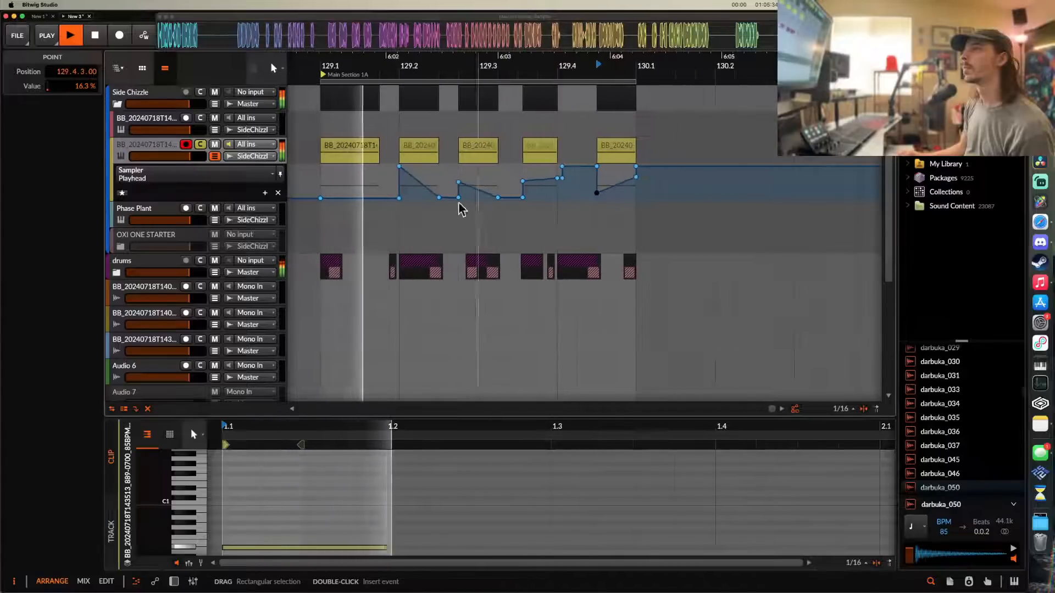
- Display the track's Sampler, bring up its Attack parameter and turn off the track's solo
{"action": "left_click", "coordinate": [187, 176]}
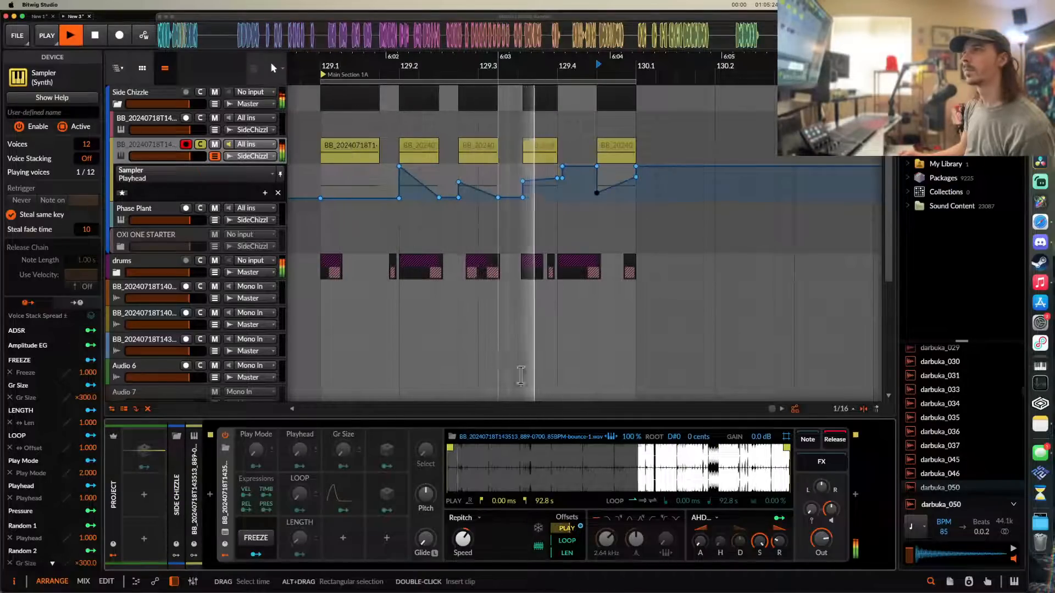
{"action": "left_click", "coordinate": [702, 544]}
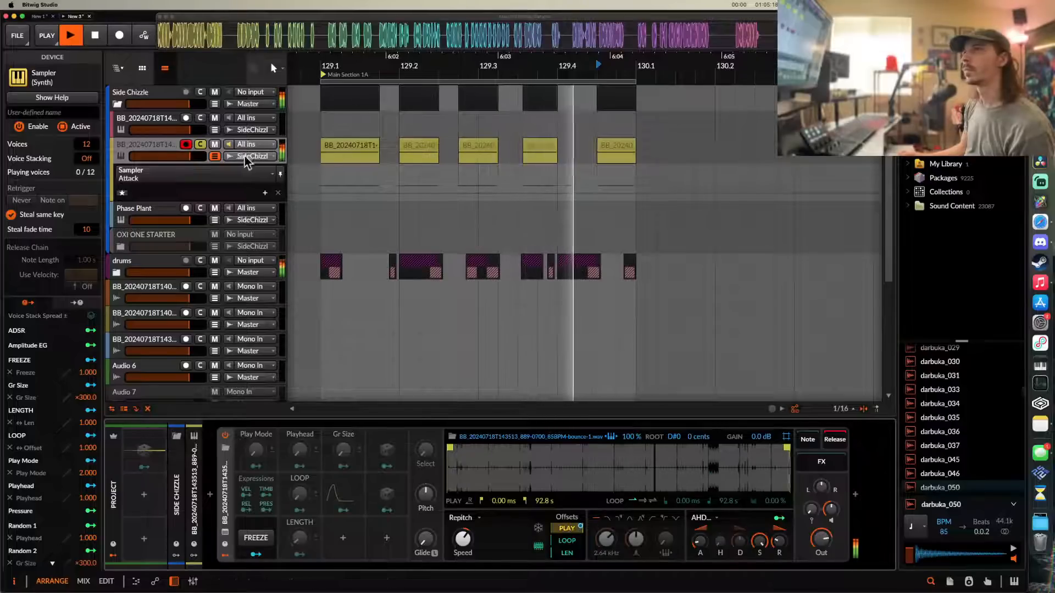
{"action": "left_click", "coordinate": [153, 147]}
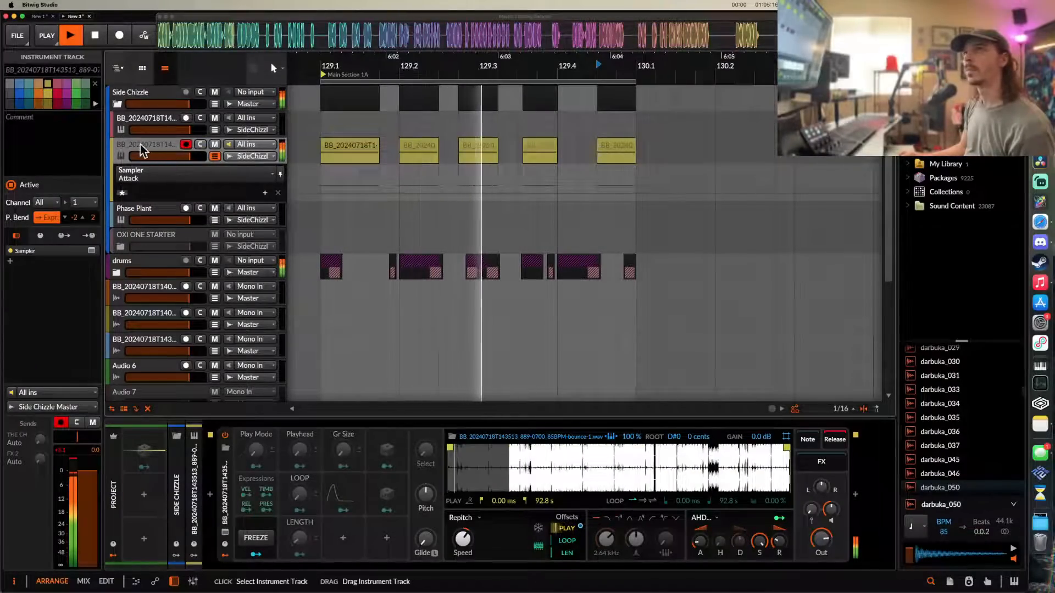
- Play the five-clip sequence with the full mix from the first clip at 129.1.1.00
{"action": "scroll", "coordinate": [405, 200], "scroll_direction": "up", "scroll_amount": 3}
{"action": "left_click", "coordinate": [359, 148]}
{"action": "scroll", "coordinate": [351, 146], "scroll_direction": "down", "scroll_amount": 2}
{"action": "scroll", "coordinate": [412, 132], "scroll_direction": "down", "scroll_amount": 2}
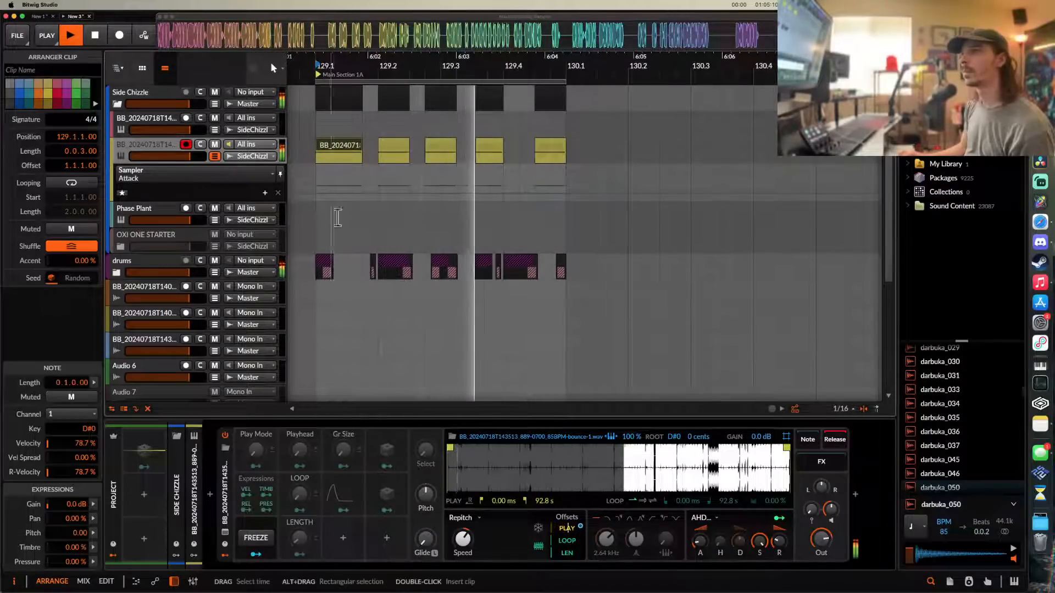
{"action": "scroll", "coordinate": [346, 183], "scroll_direction": "down", "scroll_amount": 2}
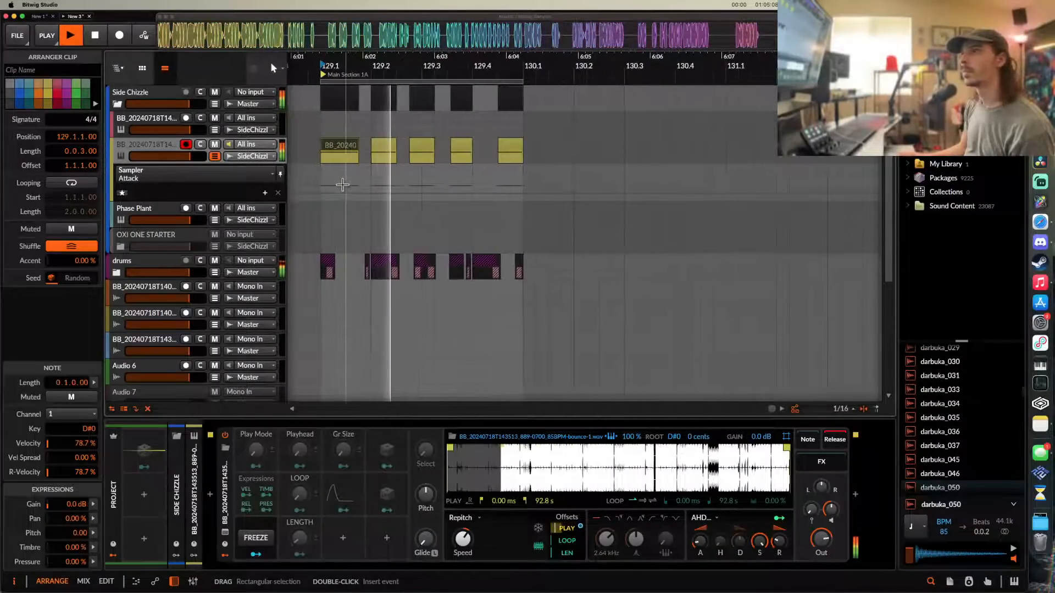
- Copy clips onto the upper BB_20240718T143818 Sampler track at 129.1.3.00 and 129.2.2.00, each with a length of 0.0.2.00
{"action": "left_click", "coordinate": [159, 132]}
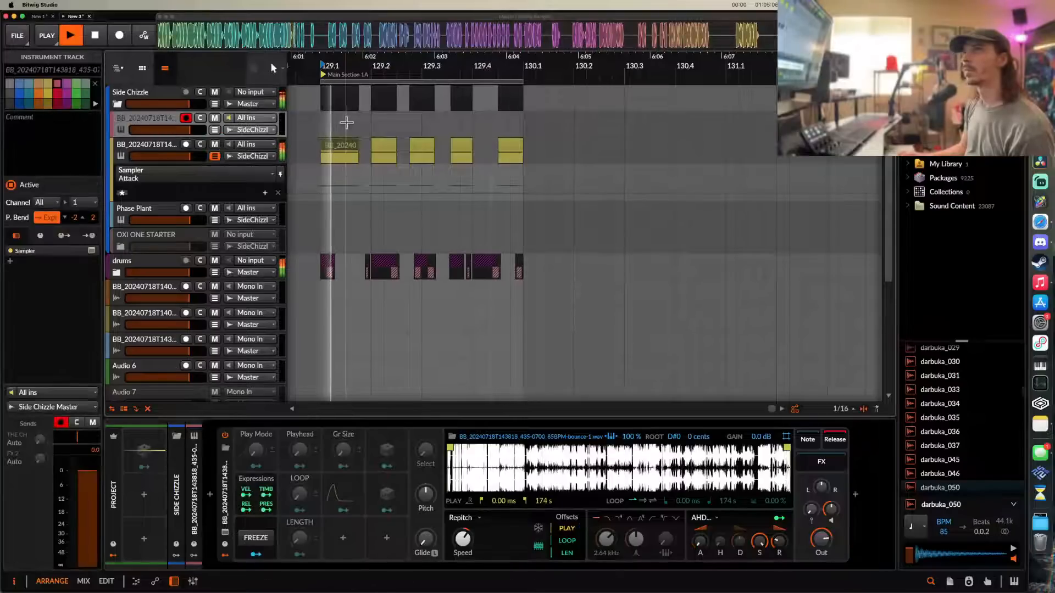
{"action": "scroll", "coordinate": [352, 112], "scroll_direction": "up", "scroll_amount": 4}
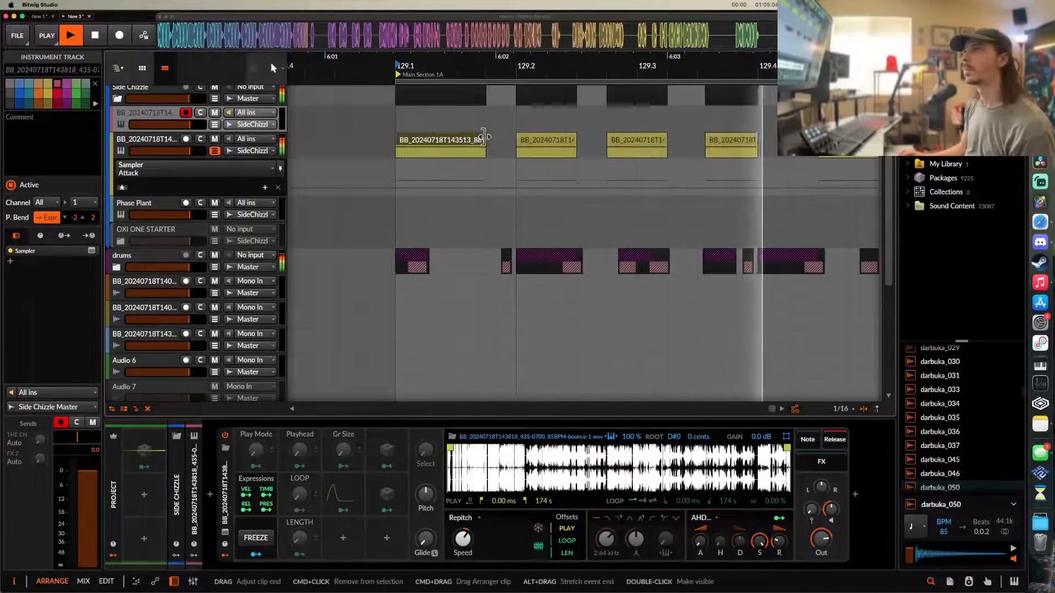
{"action": "left_click_drag", "start_coordinate": [420, 137], "coordinate": [484, 118]}
{"action": "scroll", "coordinate": [461, 113], "scroll_direction": "down", "scroll_amount": 1}
{"action": "scroll", "coordinate": [469, 113], "scroll_direction": "down", "scroll_amount": 1}
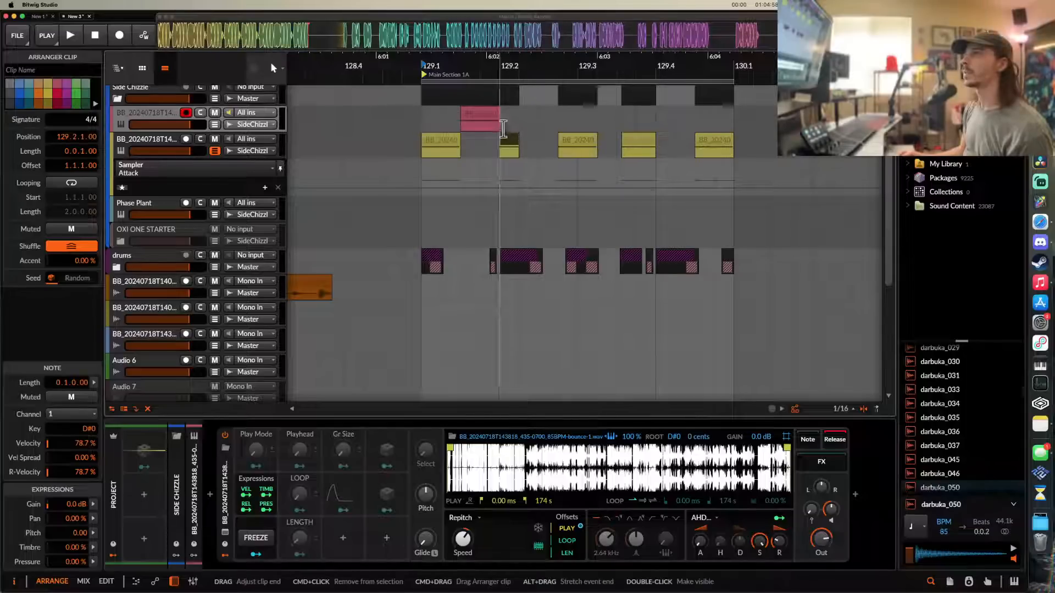
{"action": "left_click", "coordinate": [422, 124]}
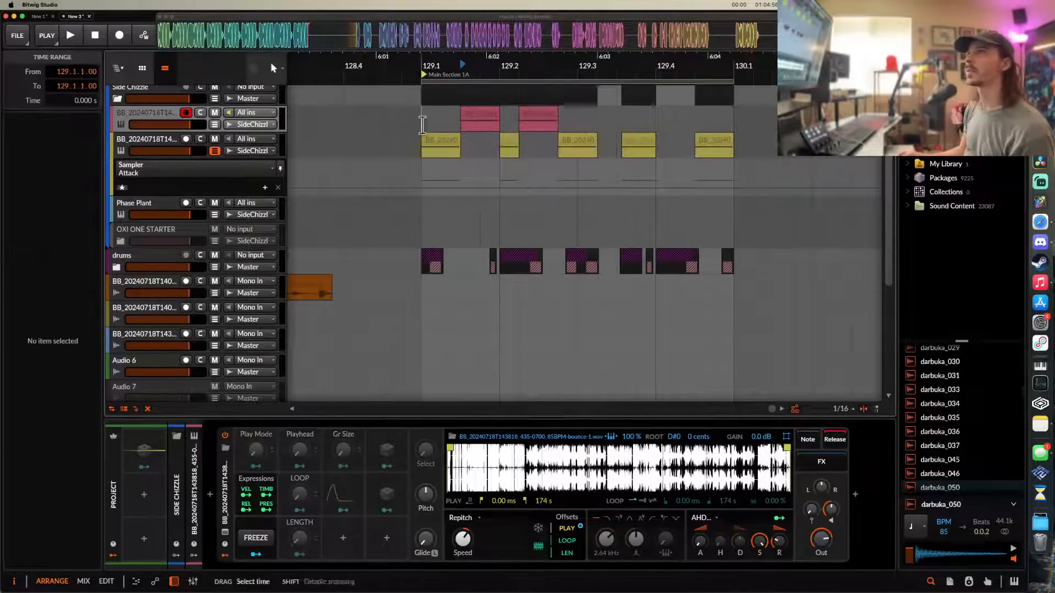
{"action": "left_click", "coordinate": [473, 114]}
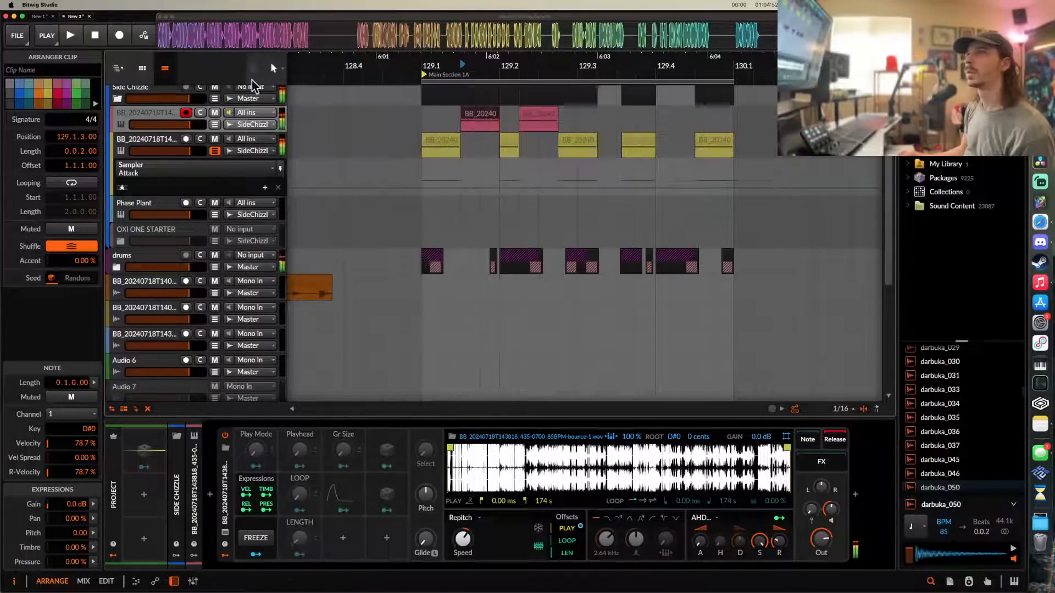
- Display the upper Sampler track's Playhead automation and add raised points at 129.1.3.00 and, at 57.3 %, at 129.2.2.04
{"action": "left_click", "coordinate": [160, 118]}
{"action": "key", "text": "space"}
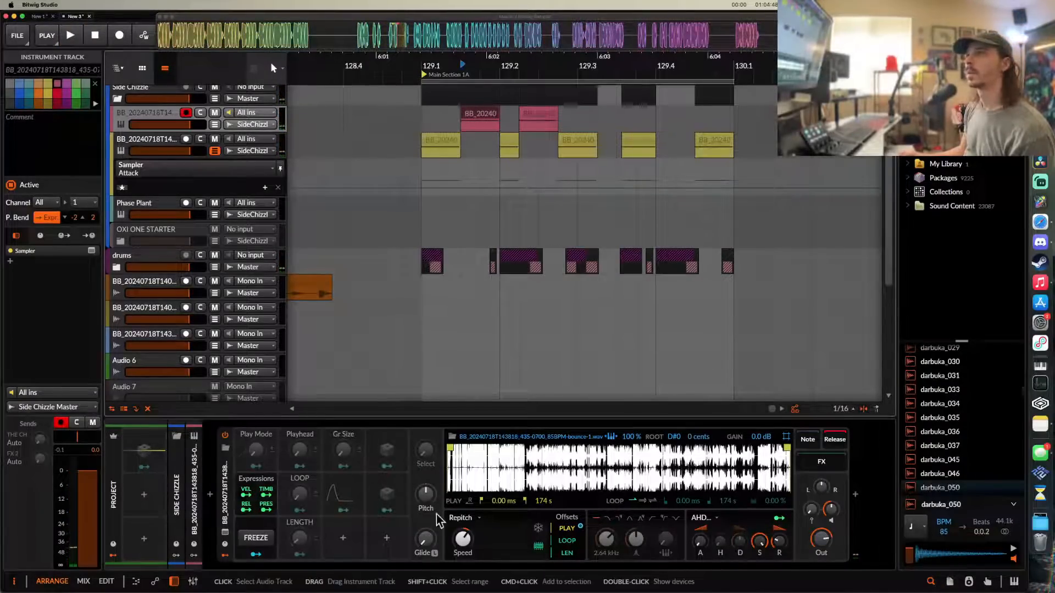
{"action": "left_click", "coordinate": [215, 125]}
{"action": "left_click_drag", "start_coordinate": [476, 167], "coordinate": [476, 158]}
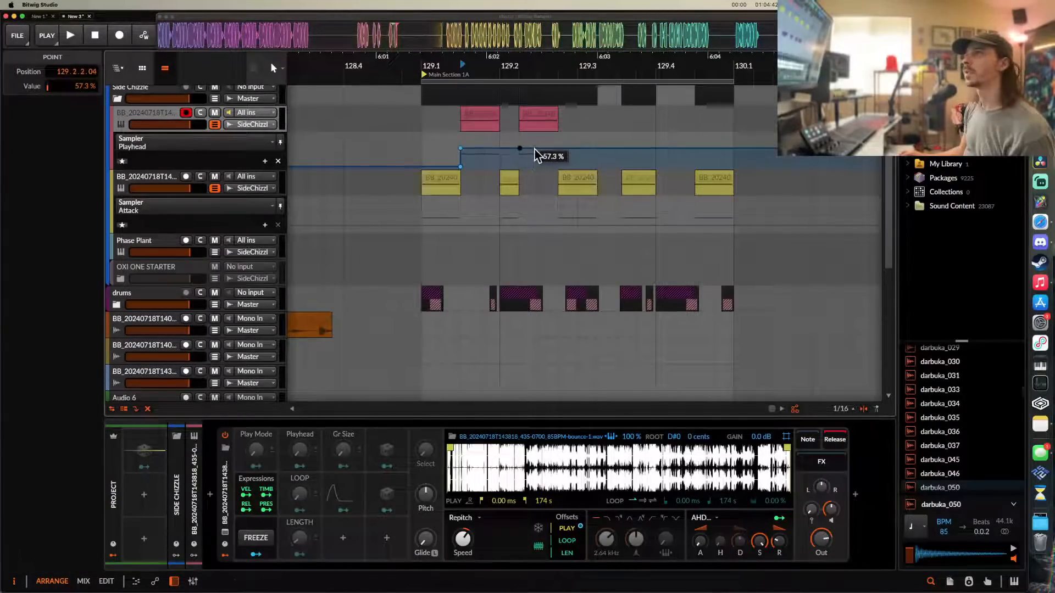
- Play the first pink clip and reshape its Playhead automation, lowering the start at 129.1.3.00 to about 23 %
{"action": "left_click", "coordinate": [483, 116]}
{"action": "key", "text": "space"}
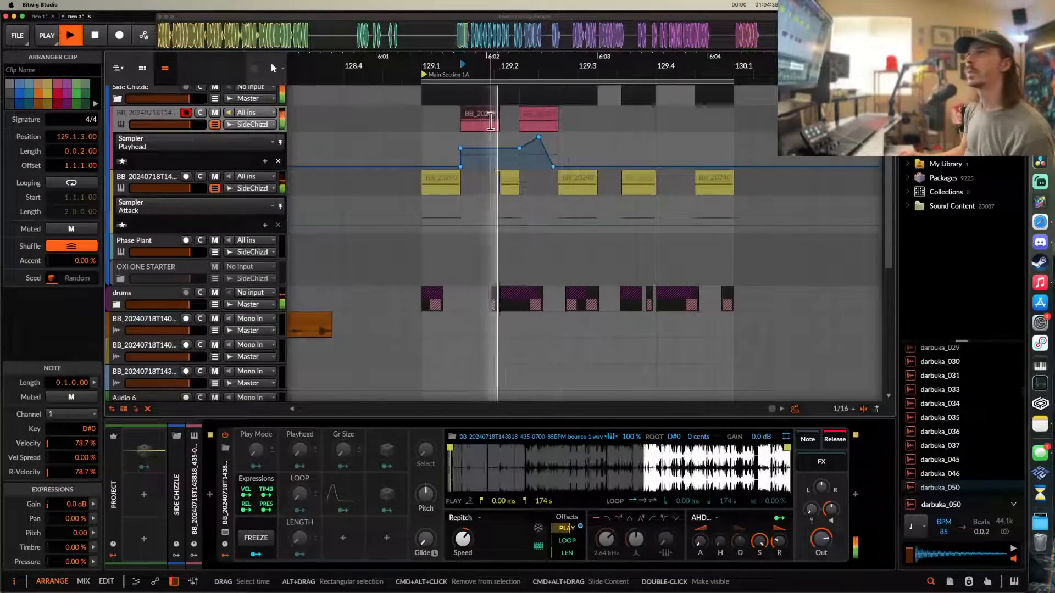
{"action": "left_click_drag", "start_coordinate": [484, 145], "coordinate": [484, 152]}
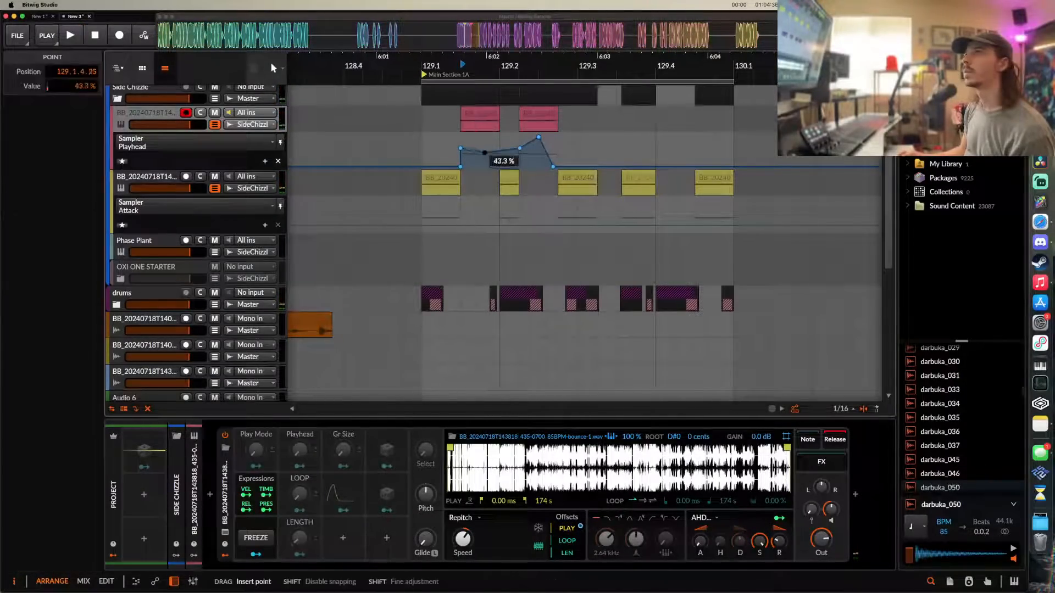
{"action": "key", "text": "space"}
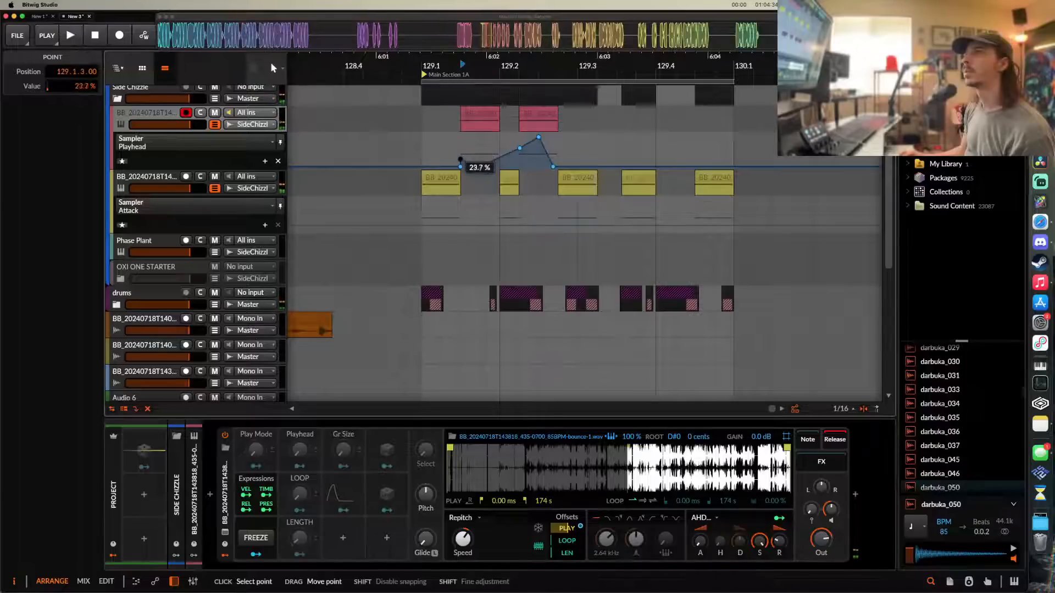
- Play from 129.1.1.00 and add a Playhead point at 75.1 % at the end of the first pink clip, 129.1.4.97
{"action": "left_click", "coordinate": [432, 177]}
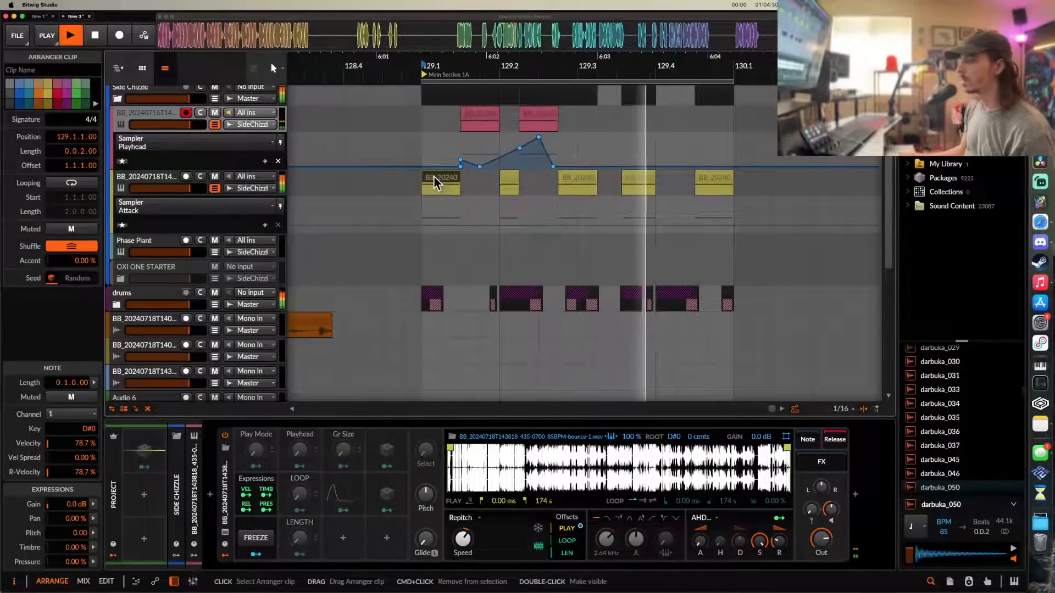
{"action": "scroll", "coordinate": [434, 177], "scroll_direction": "up", "scroll_amount": 4}
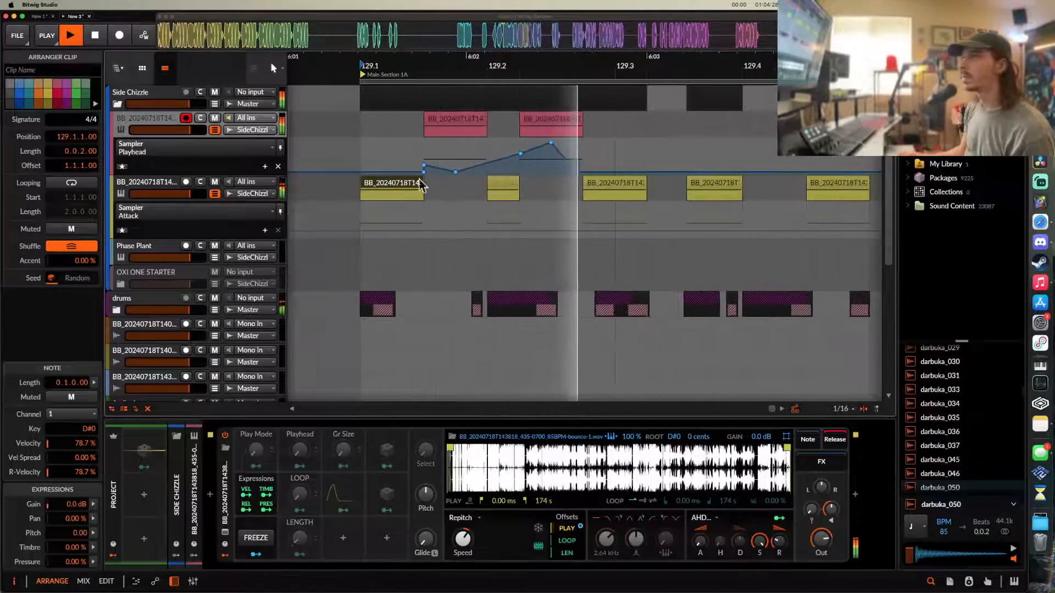
{"action": "left_click", "coordinate": [424, 165]}
{"action": "key", "text": "space"}
{"action": "left_click_drag", "start_coordinate": [482, 166], "coordinate": [487, 160]}
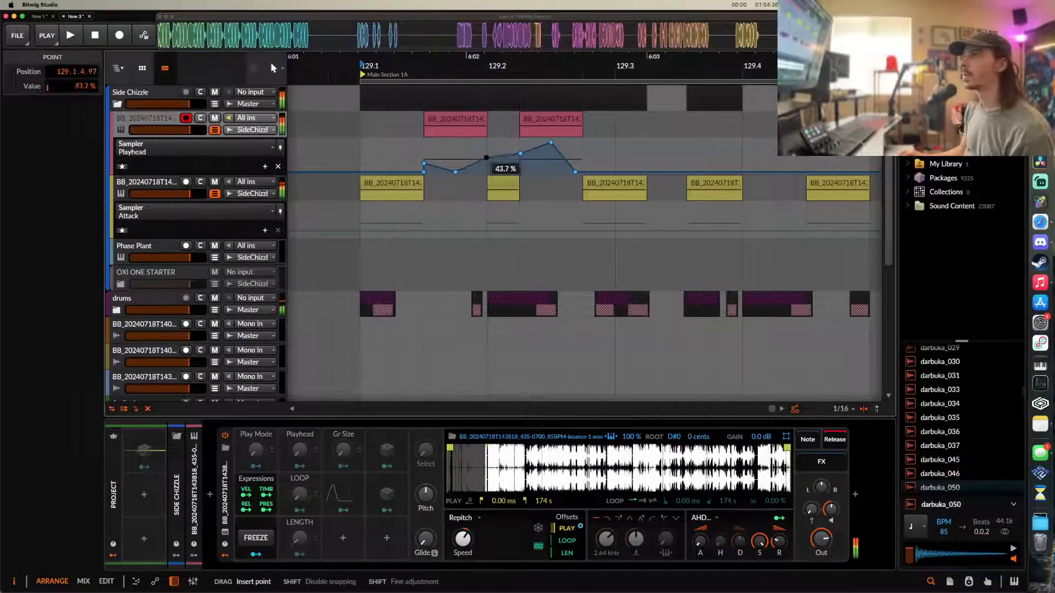
{"action": "key", "text": "space"}
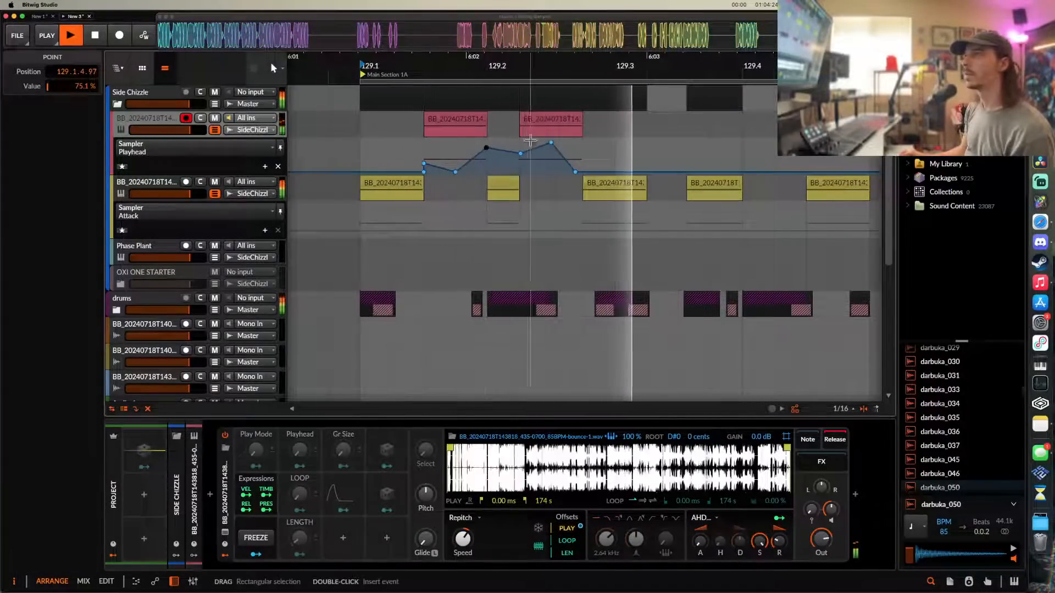
- Copy the second pink clip with its automation to 129.4.1.00 and set the copy's Playhead automation to 63.0 % at 129.4.1.04
{"action": "key", "text": "space"}
{"action": "left_click", "coordinate": [556, 122]}
{"action": "scroll", "coordinate": [555, 120], "scroll_direction": "down", "scroll_amount": 4}
{"action": "left_click_drag", "start_coordinate": [547, 123], "coordinate": [597, 123]}
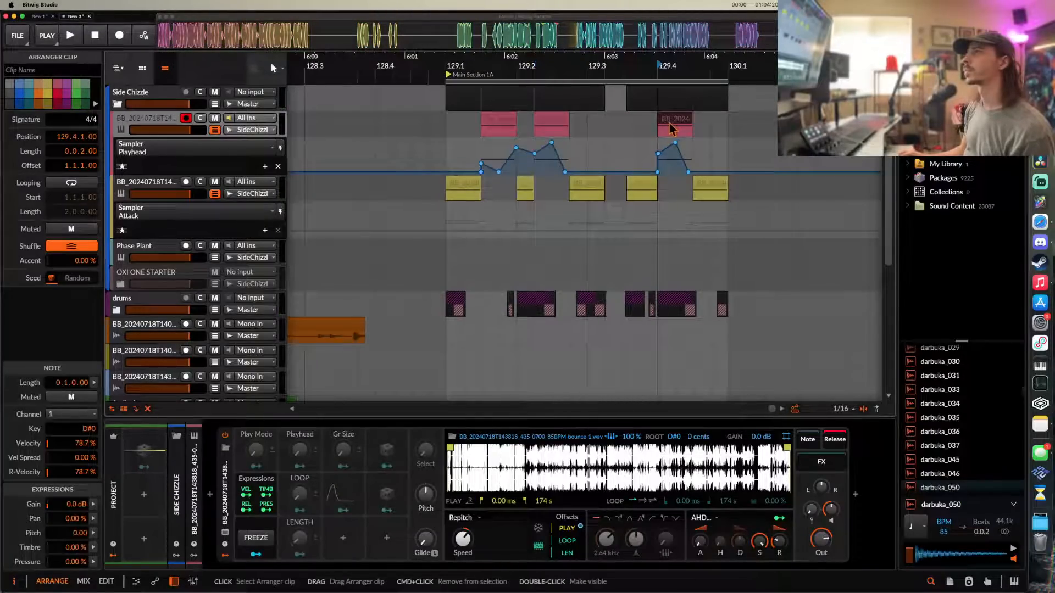
{"action": "left_click", "coordinate": [658, 154]}
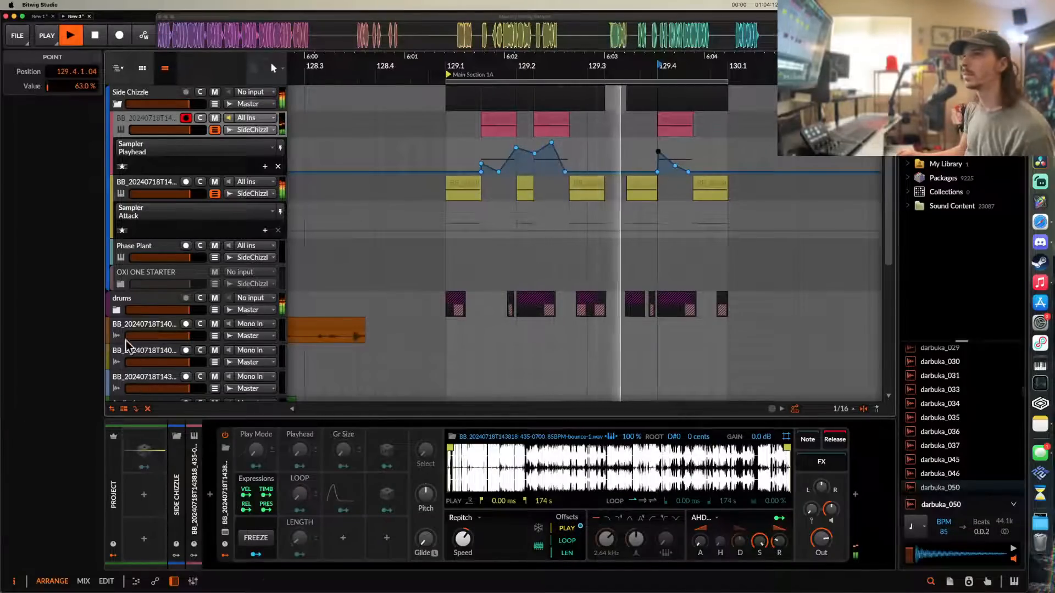
- Reshape the second pink clip's Playhead automation from 65.0 % at its start to 38.0 % at 129.2.3.75, auditioning the changes
{"action": "scroll", "coordinate": [510, 210], "scroll_direction": "down", "scroll_amount": 2}
{"action": "scroll", "coordinate": [510, 209], "scroll_direction": "up", "scroll_amount": 3}
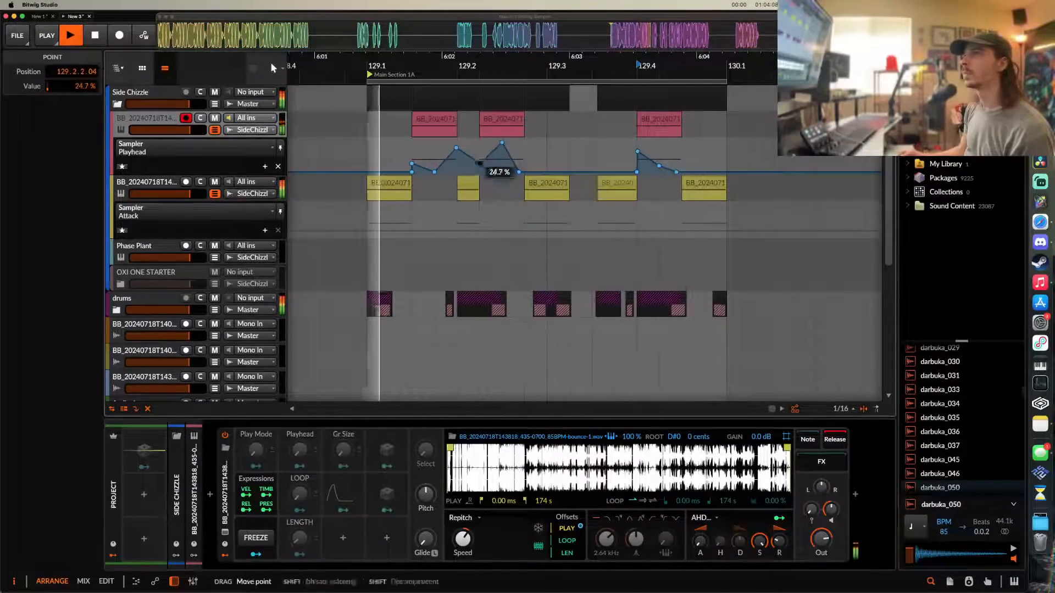
{"action": "key", "text": "space"}
{"action": "left_click_drag", "start_coordinate": [480, 164], "coordinate": [480, 147]}
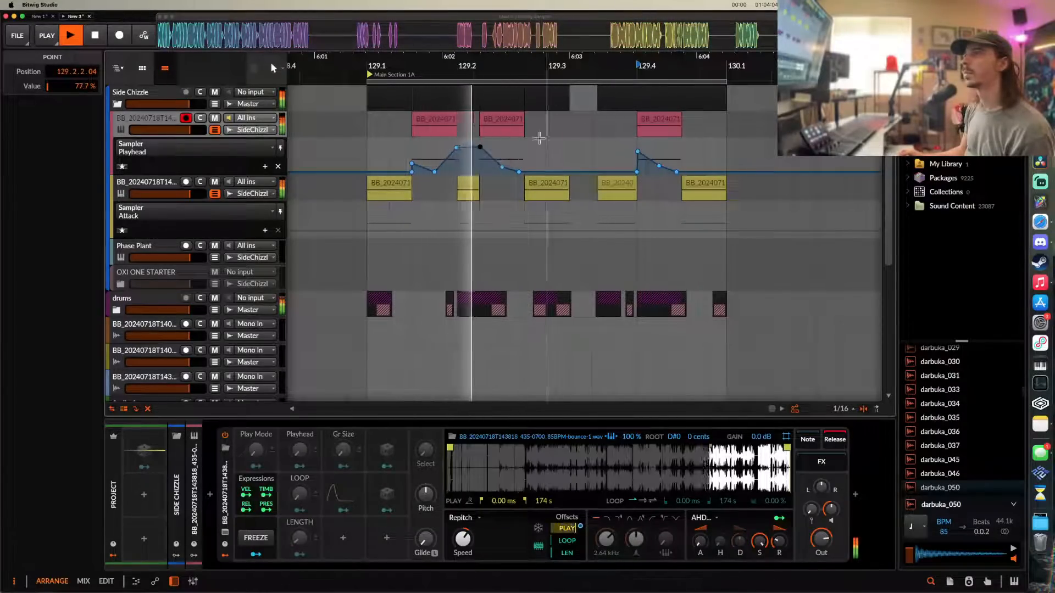
{"action": "key", "text": "space"}
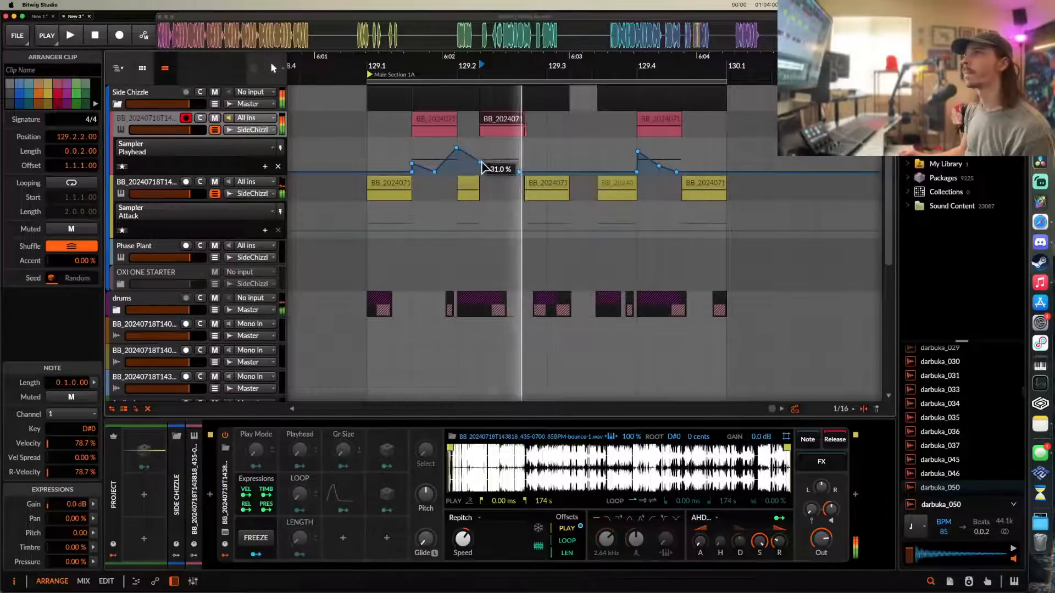
{"action": "left_click_drag", "start_coordinate": [480, 161], "coordinate": [480, 150]}
{"action": "key", "text": "space"}
{"action": "key", "text": "space"}
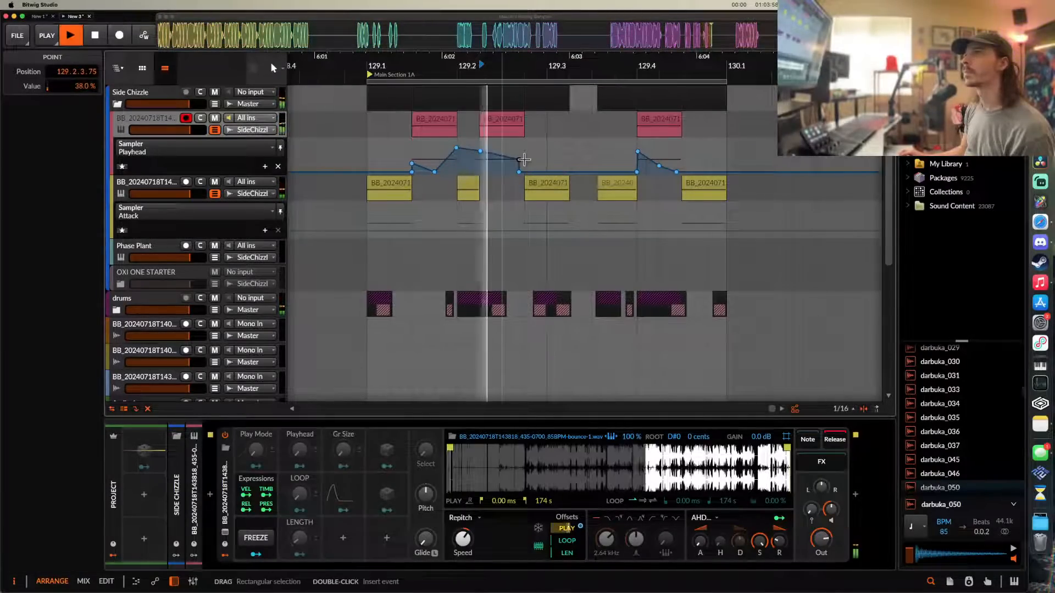
{"action": "key", "text": "space"}
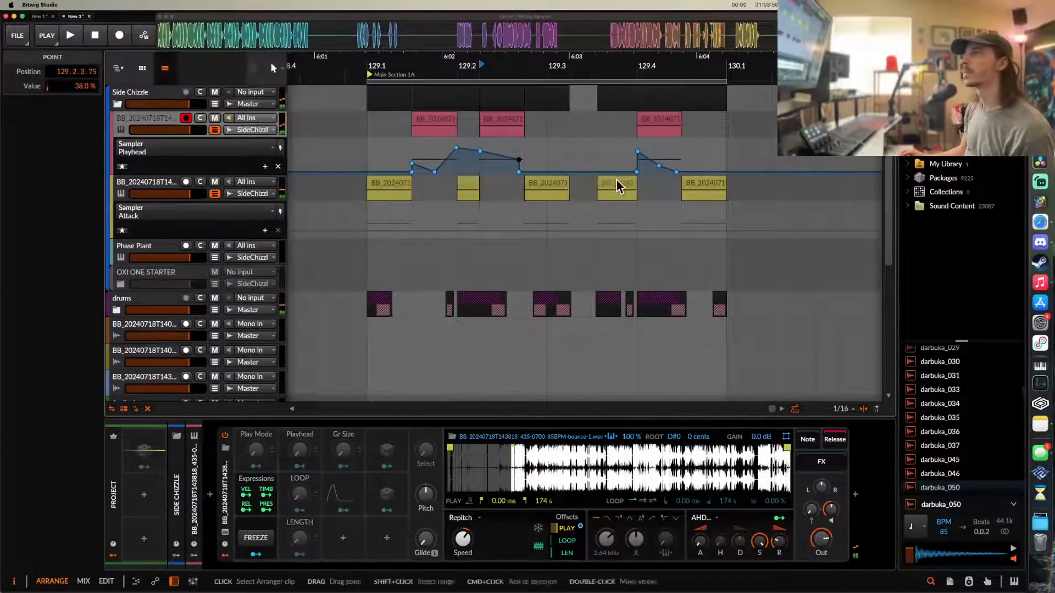
- Transpose the note in the fourth yellow clip to G#0 and play the clip to check the pitch
{"action": "double_click", "coordinate": [604, 188]}
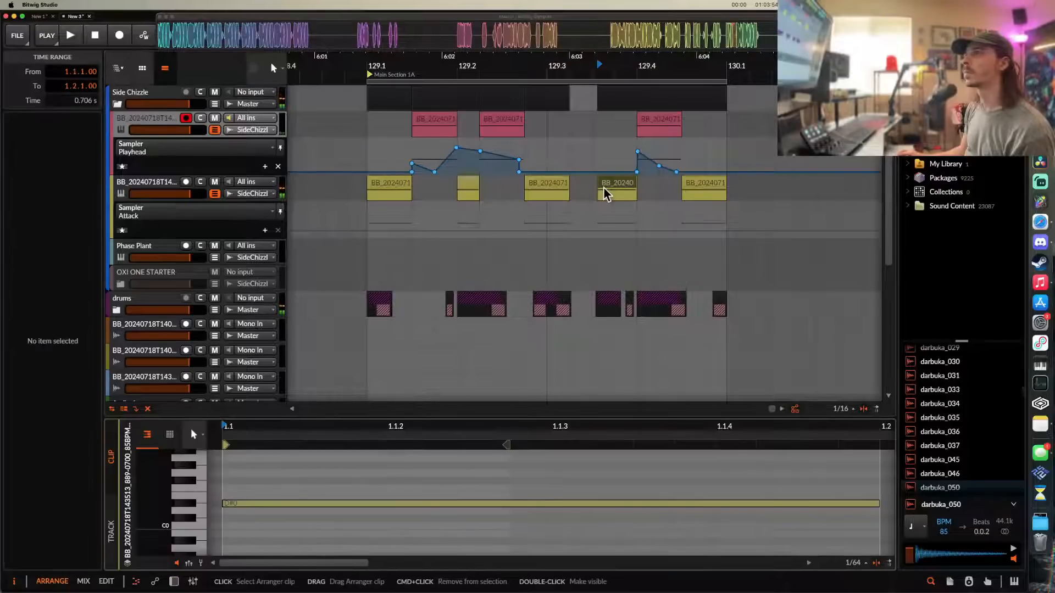
{"action": "left_click", "coordinate": [342, 501]}
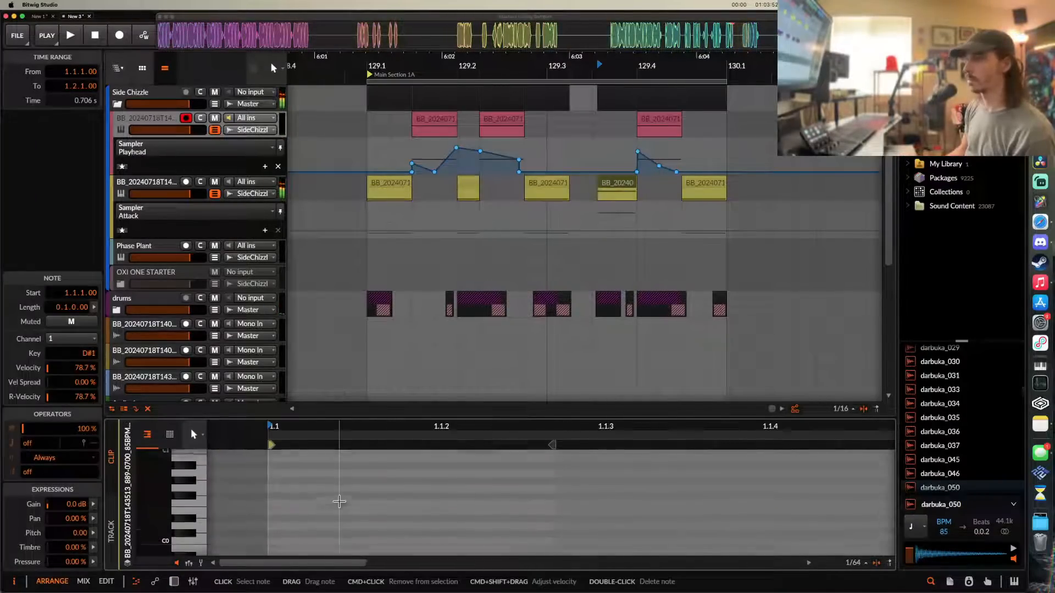
{"action": "key", "text": "Down"}
{"action": "key", "text": "Down"}
{"action": "key", "text": "Down"}
{"action": "key", "text": "Down"}
{"action": "key", "text": "Down"}
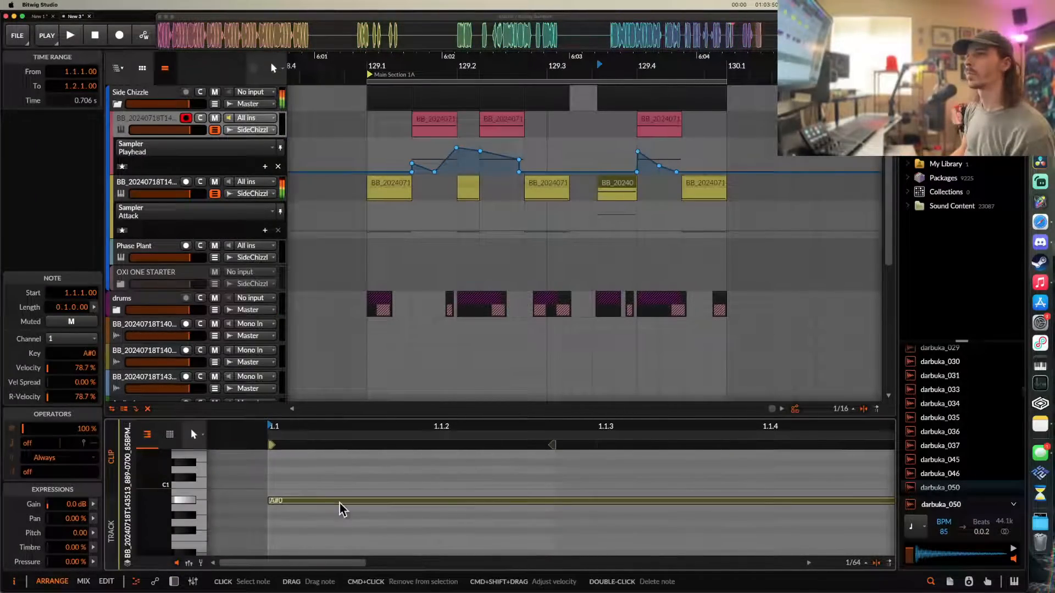
{"action": "key", "text": "space"}
{"action": "key", "text": "Down"}
{"action": "key", "text": "Down"}
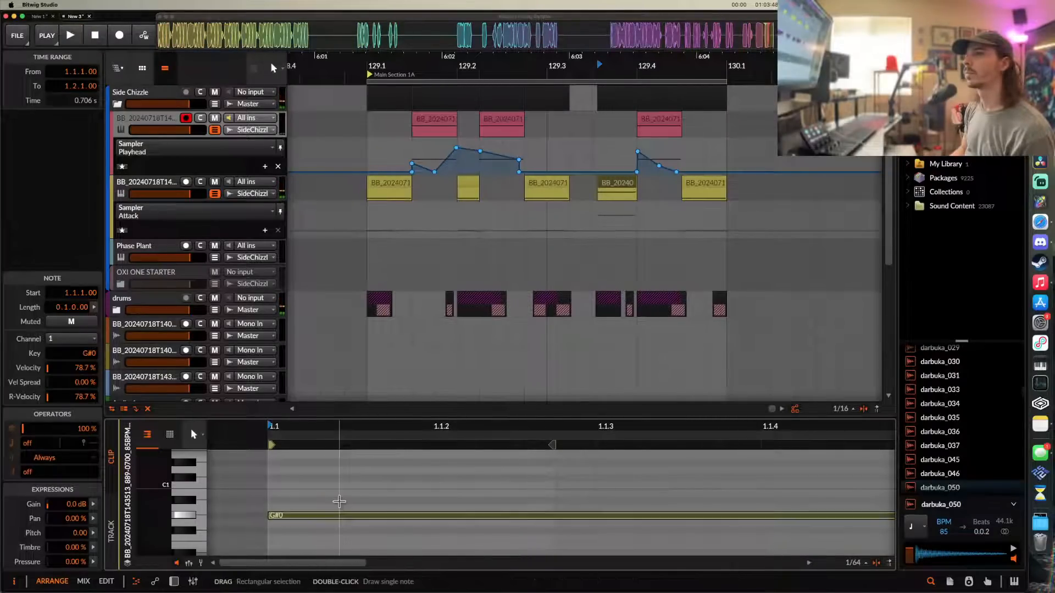
{"action": "key", "text": "space"}
{"action": "key", "text": "space"}
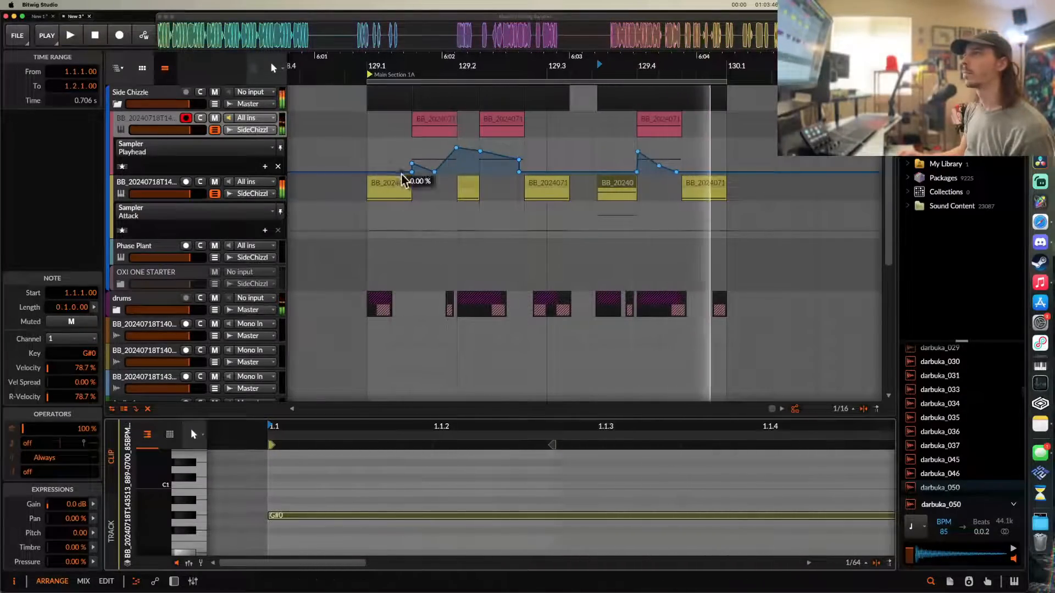
- Raise the note in the yellow clip at 129.2.1.00 slightly and play the sequence from 129.1.1.00
{"action": "left_click", "coordinate": [398, 186]}
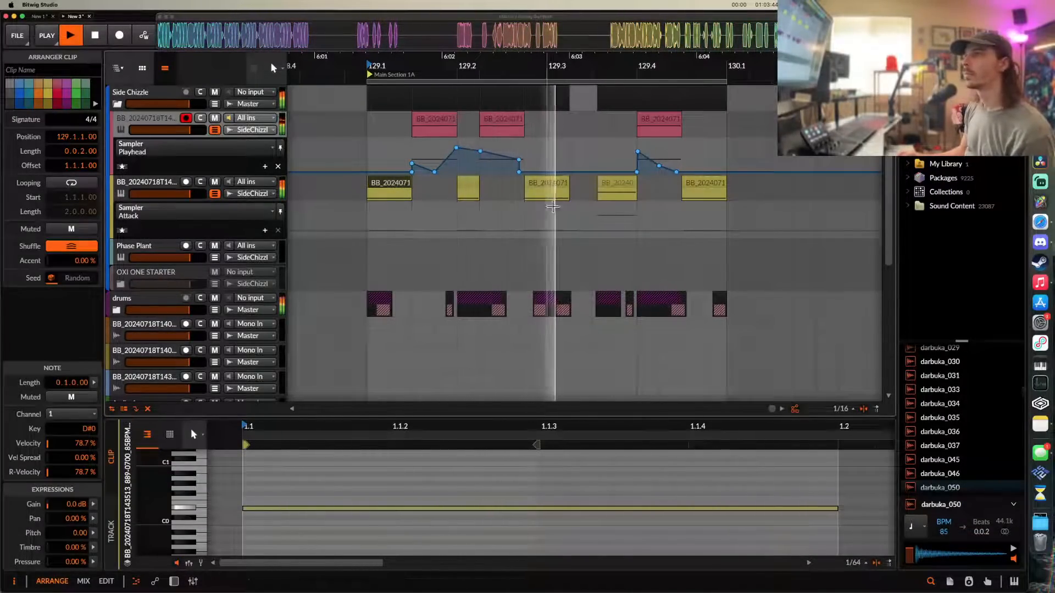
{"action": "scroll", "coordinate": [539, 166], "scroll_direction": "down", "scroll_amount": 1}
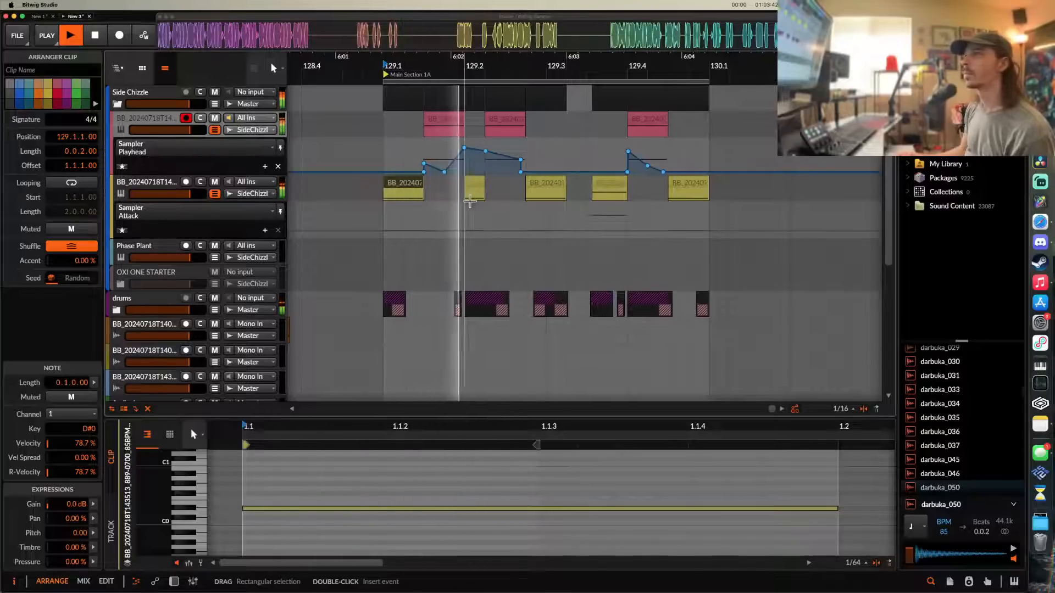
{"action": "scroll", "coordinate": [473, 195], "scroll_direction": "up", "scroll_amount": 5}
{"action": "scroll", "coordinate": [628, 194], "scroll_direction": "right", "scroll_amount": 1}
{"action": "left_click", "coordinate": [476, 185]}
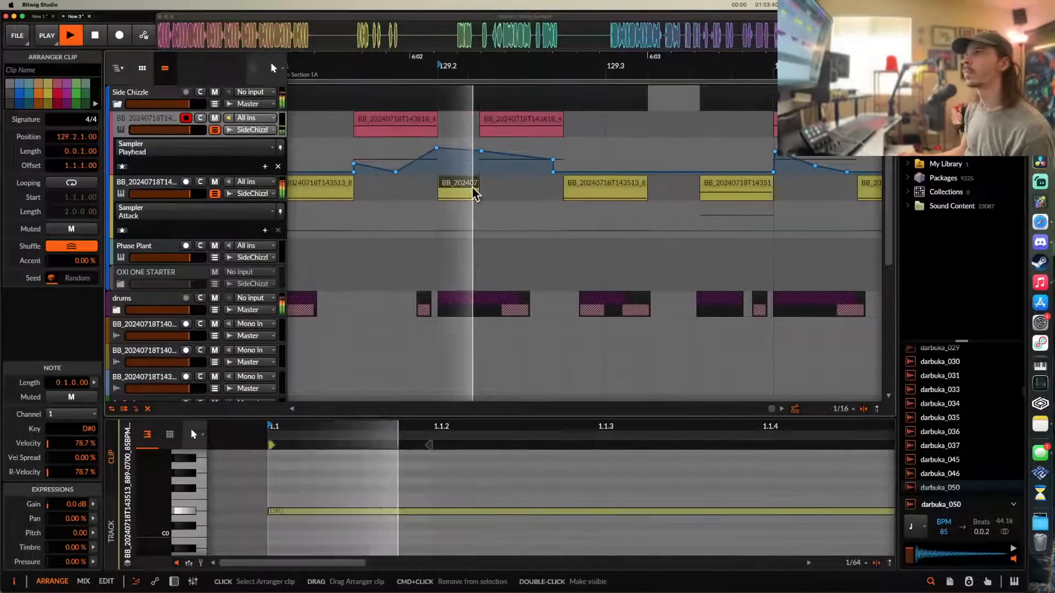
{"action": "left_click_drag", "start_coordinate": [336, 510], "coordinate": [335, 505]}
{"action": "left_click", "coordinate": [332, 184]}
{"action": "key", "text": "space"}
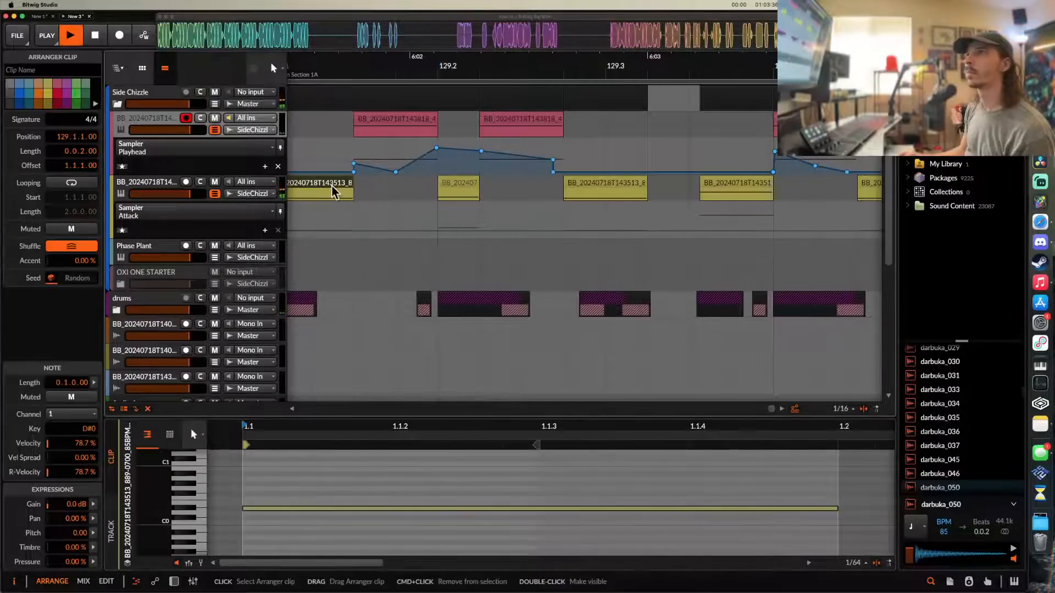
- Set the second pink clip's Playhead automation to 38.3 % at 129.2.2.00 and return to the first yellow clip at 129.1.1.00
{"action": "scroll", "coordinate": [438, 165], "scroll_direction": "down", "scroll_amount": 5}
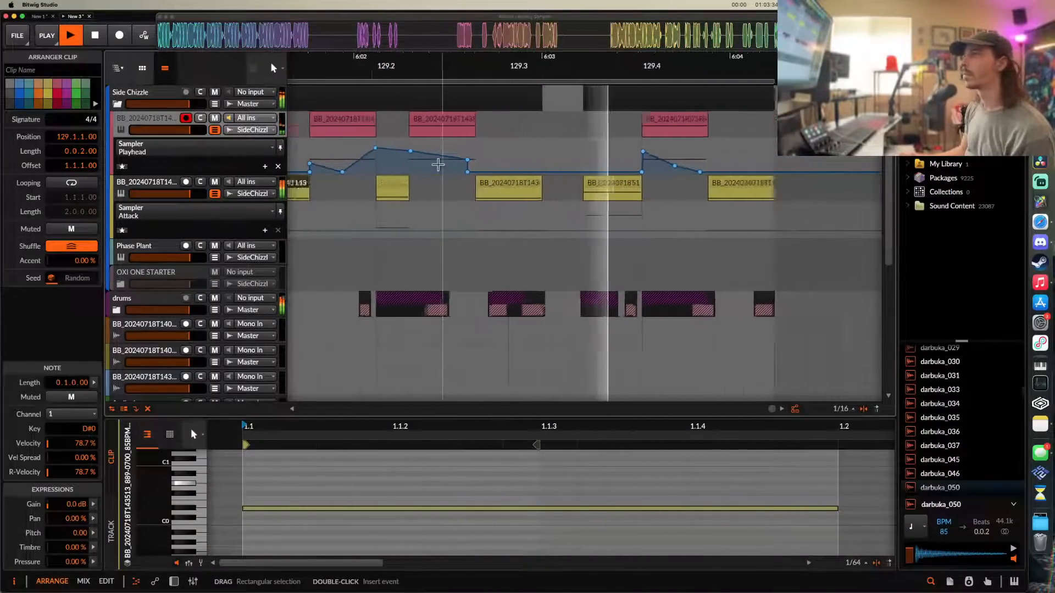
{"action": "scroll", "coordinate": [439, 171], "scroll_direction": "up", "scroll_amount": 5}
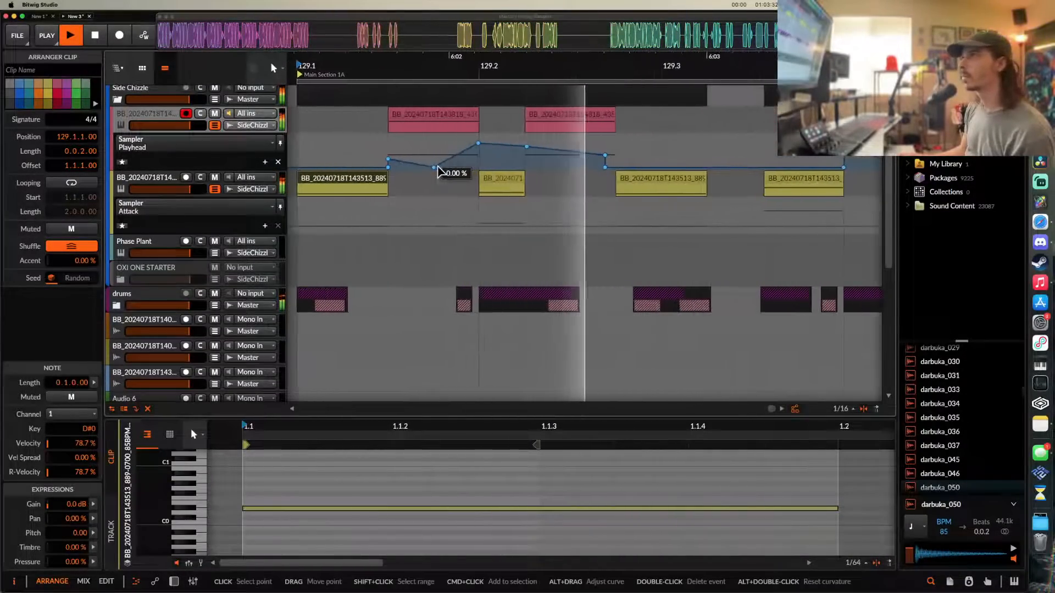
{"action": "key", "text": "space"}
{"action": "left_click", "coordinate": [547, 121]}
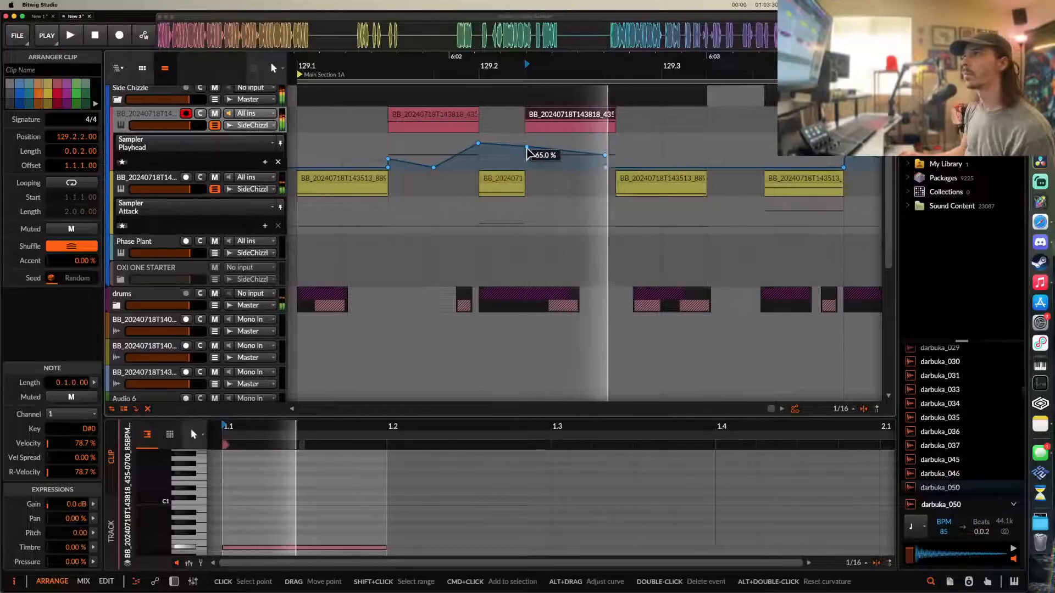
{"action": "left_click", "coordinate": [525, 148]}
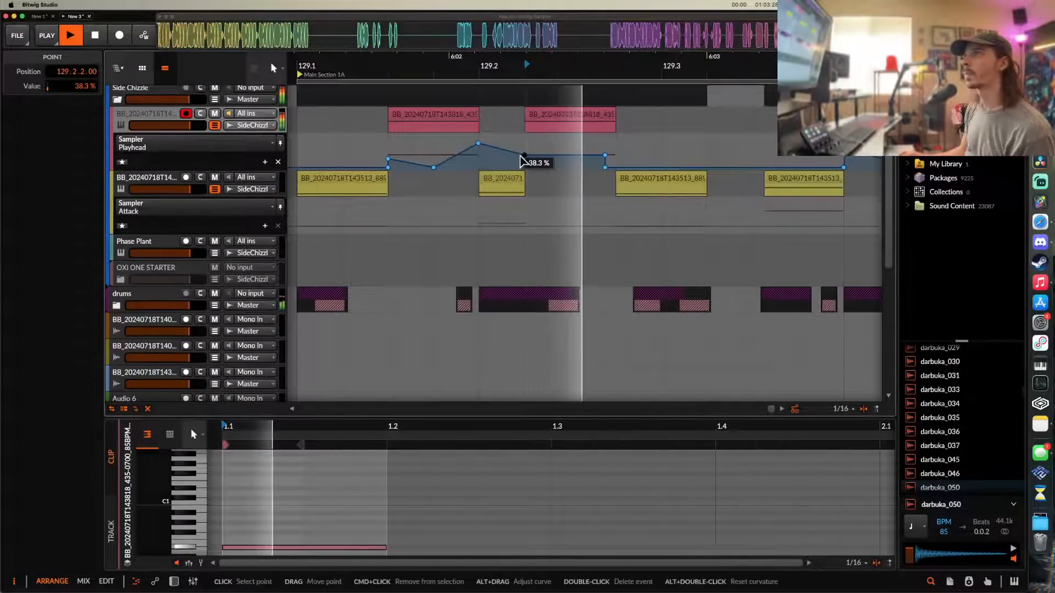
{"action": "left_click", "coordinate": [356, 181]}
{"action": "scroll", "coordinate": [349, 172], "scroll_direction": "left", "scroll_amount": 5}
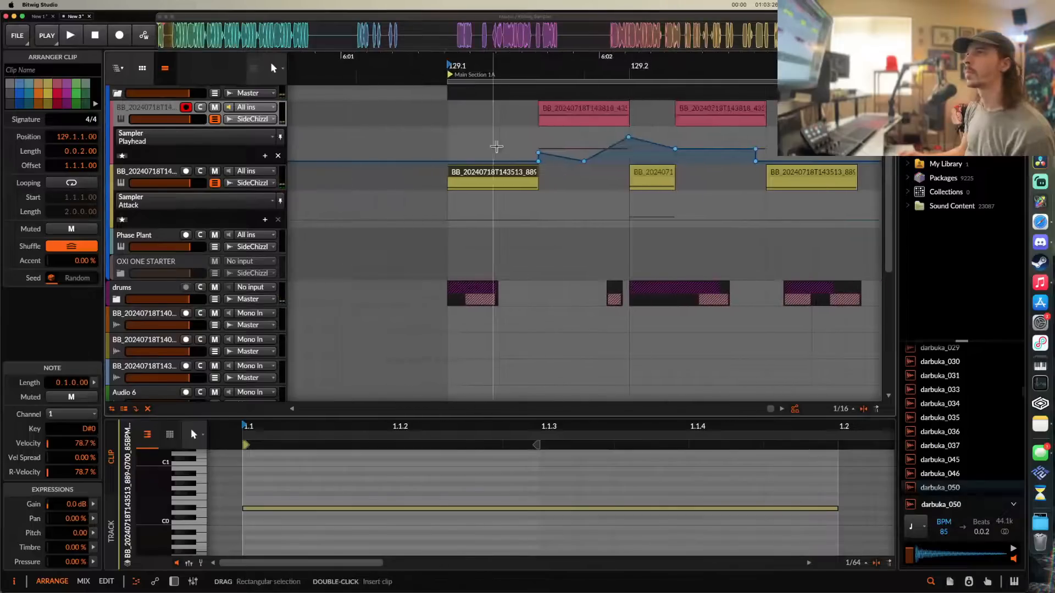
- Play the sequence from 129.1.1.00 and examine the last pink clip at 129.4.1.00
{"action": "key", "text": "space"}
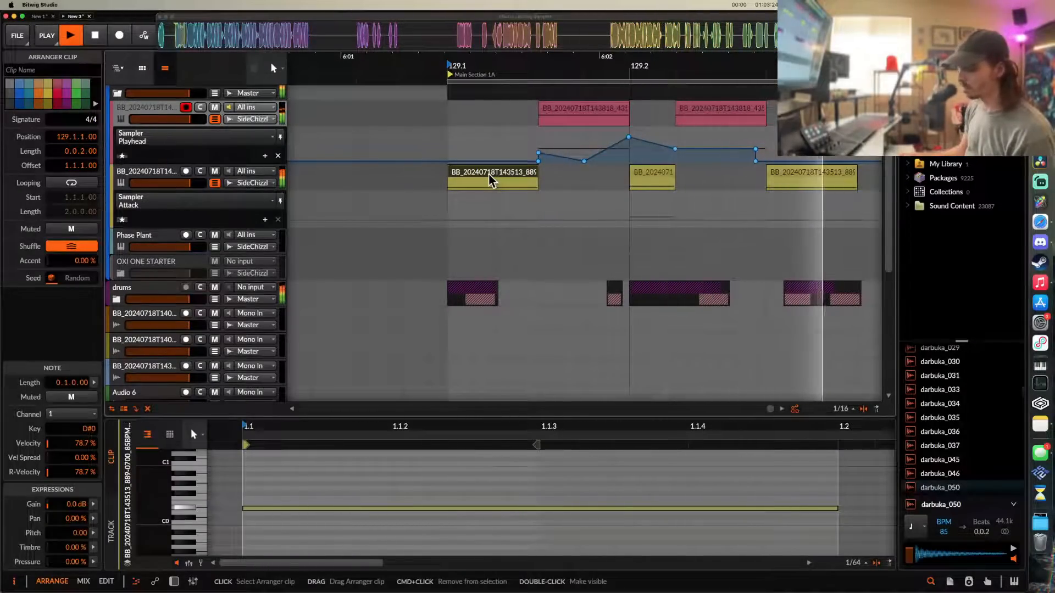
{"action": "scroll", "coordinate": [490, 174], "scroll_direction": "right", "scroll_amount": 5}
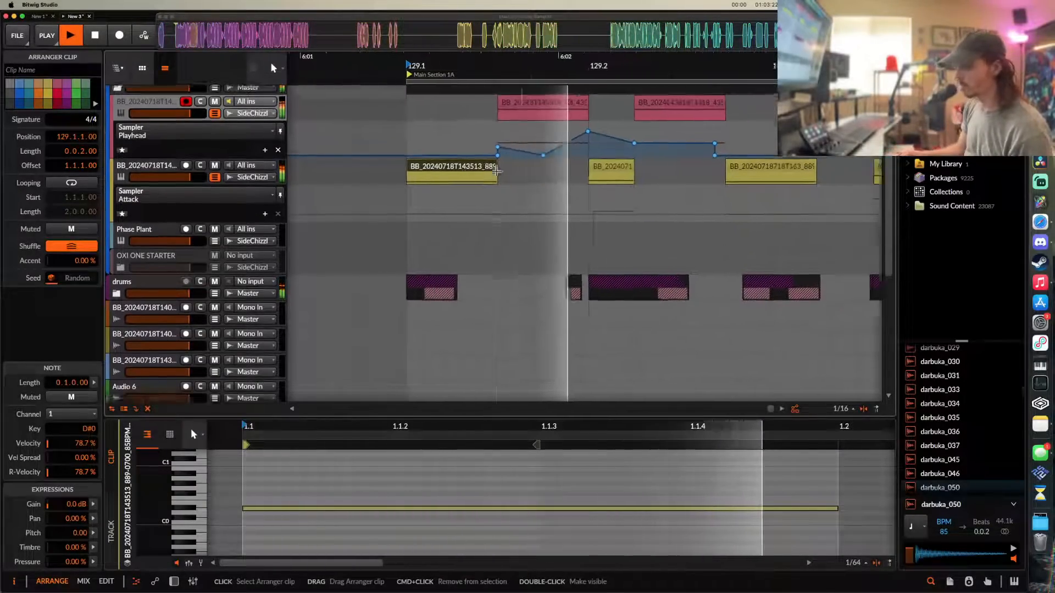
{"action": "scroll", "coordinate": [497, 173], "scroll_direction": "right", "scroll_amount": 5}
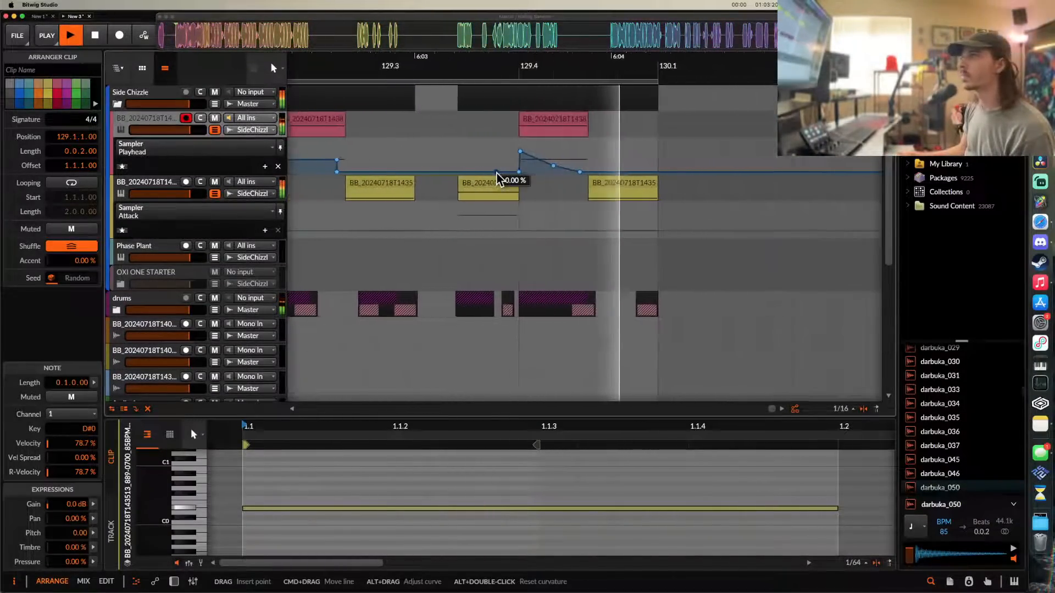
{"action": "scroll", "coordinate": [588, 158], "scroll_direction": "up", "scroll_amount": 2}
{"action": "scroll", "coordinate": [587, 157], "scroll_direction": "down", "scroll_amount": 1}
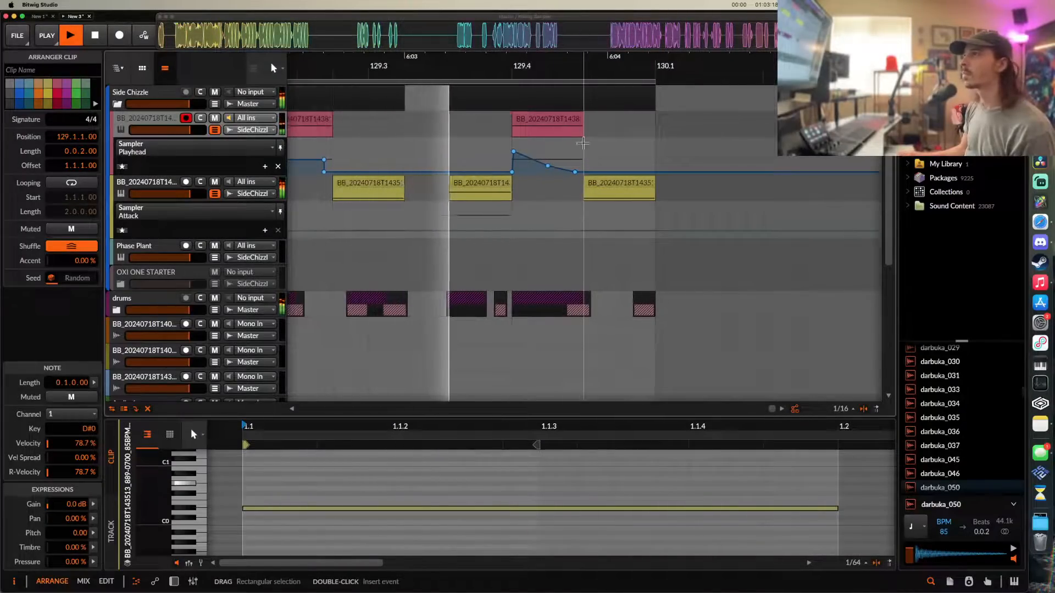
{"action": "left_click", "coordinate": [552, 123]}
{"action": "scroll", "coordinate": [551, 126], "scroll_direction": "down", "scroll_amount": 3}
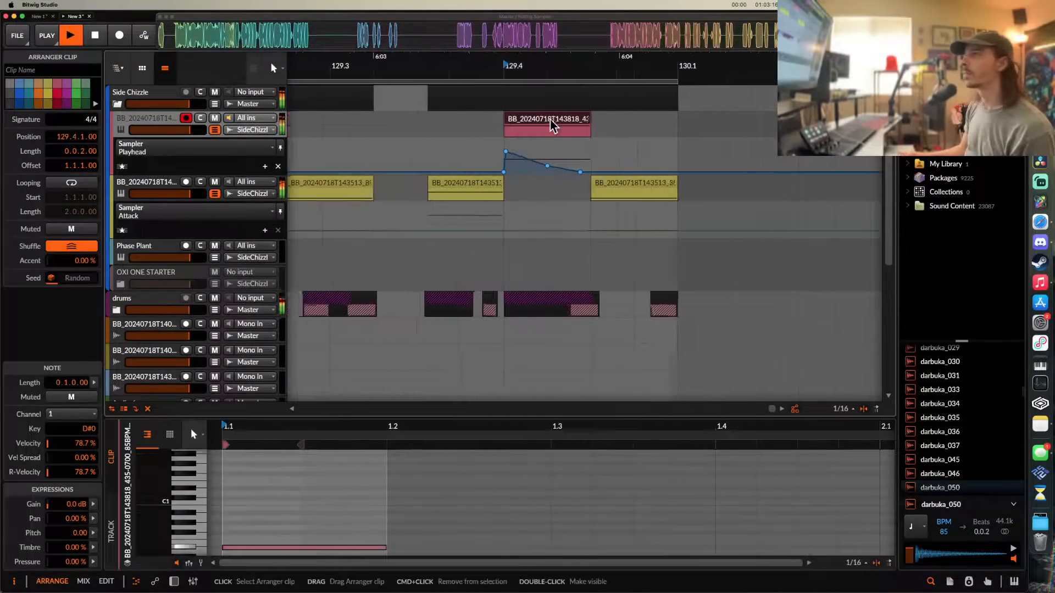
{"action": "scroll", "coordinate": [550, 120], "scroll_direction": "left", "scroll_amount": 2}
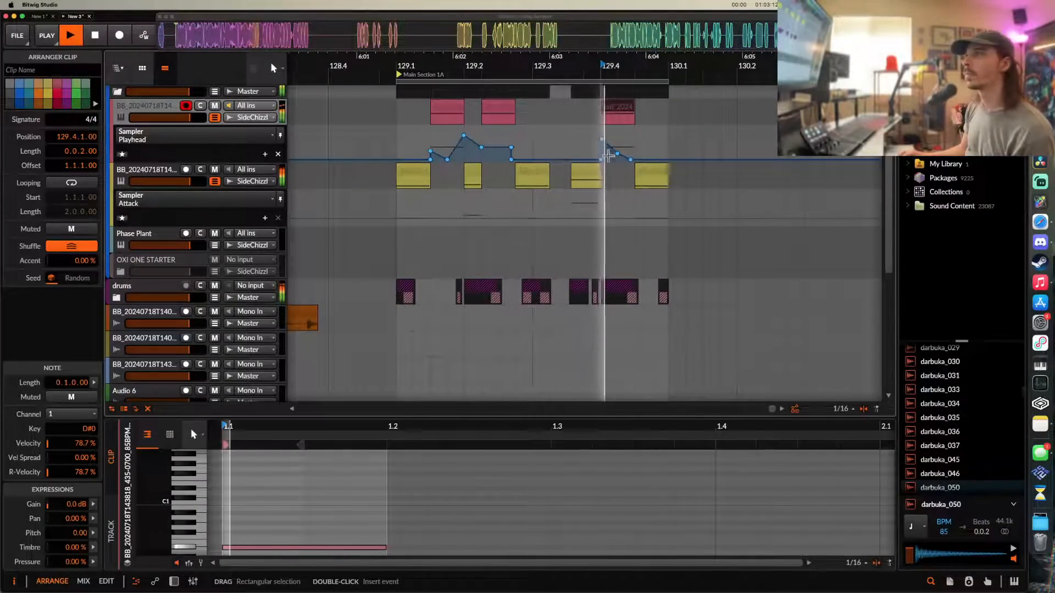
- Add Playhead automation points at 0.00 % at both ends of the section and raise the point at 129.4.1.04 to 79.0 %
{"action": "left_click", "coordinate": [396, 160]}
{"action": "key", "text": "space"}
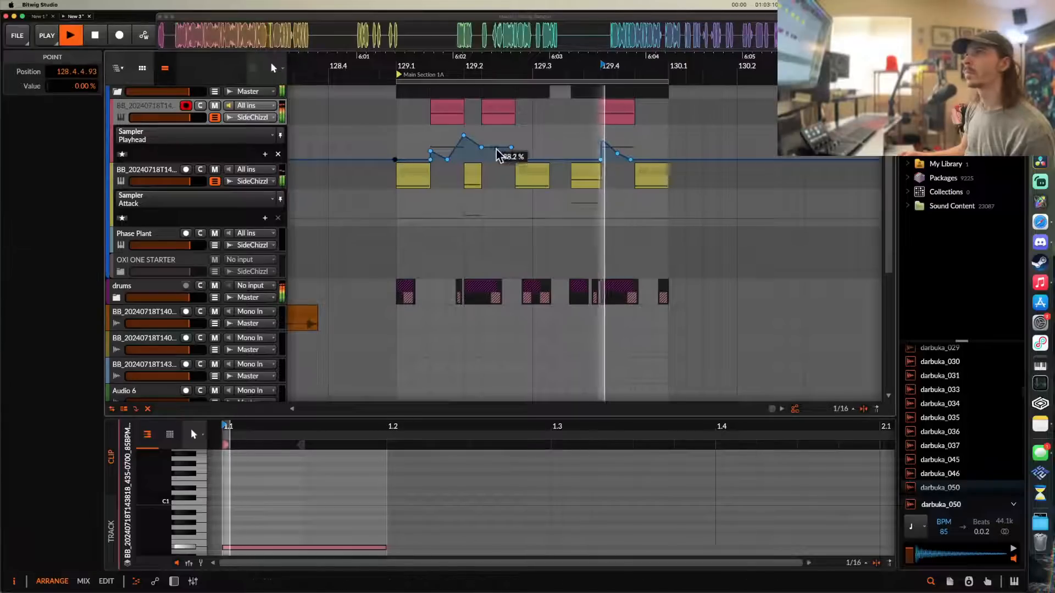
{"action": "left_click", "coordinate": [670, 160]}
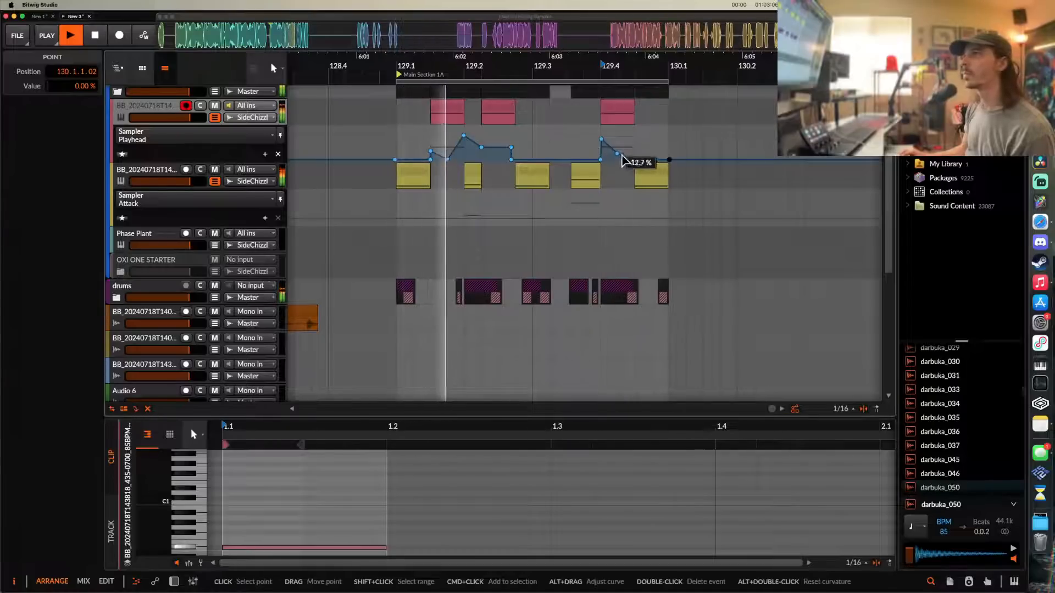
{"action": "key", "text": "space"}
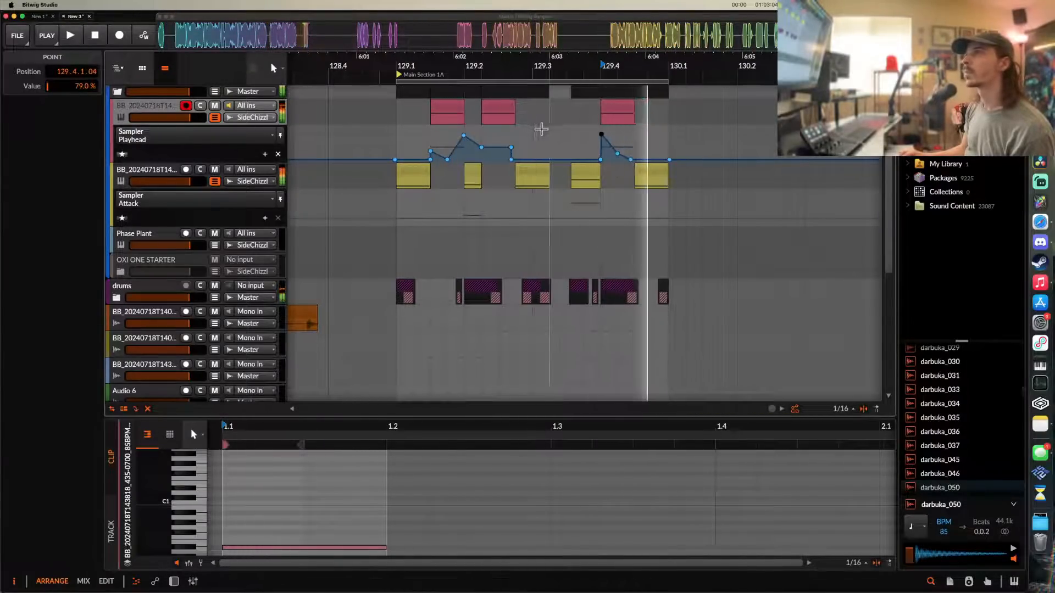
{"action": "key", "text": "space"}
{"action": "key", "text": "space"}
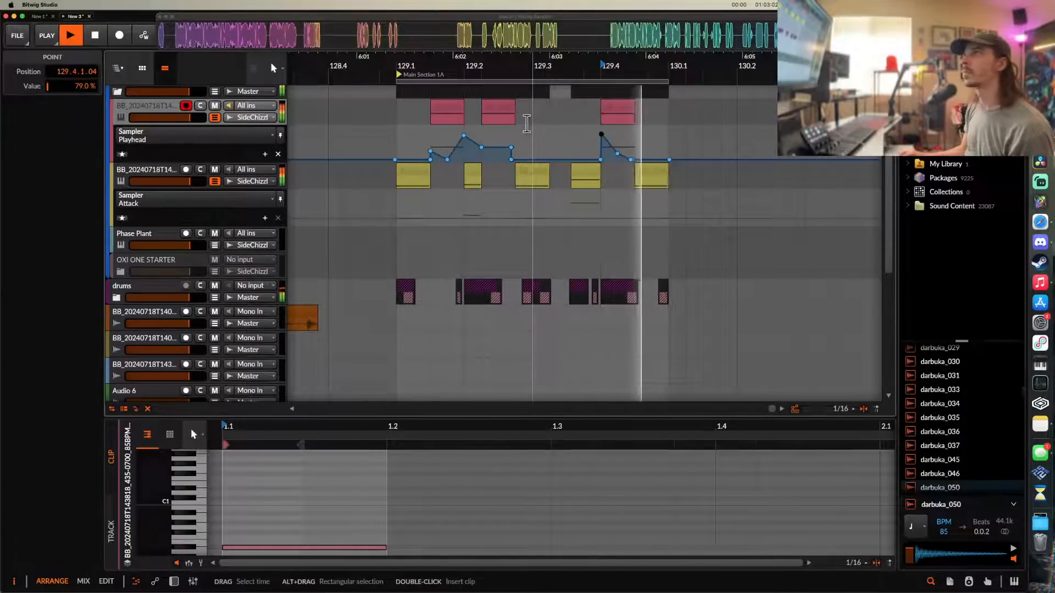
- Set the Playhead automation point at 129.2.2.00 to 64.3 % and play the sequence to check it
{"action": "scroll", "coordinate": [511, 116], "scroll_direction": "up", "scroll_amount": 2}
{"action": "key", "text": "space"}
{"action": "left_click_drag", "start_coordinate": [473, 147], "coordinate": [475, 139]}
{"action": "key", "text": "space"}
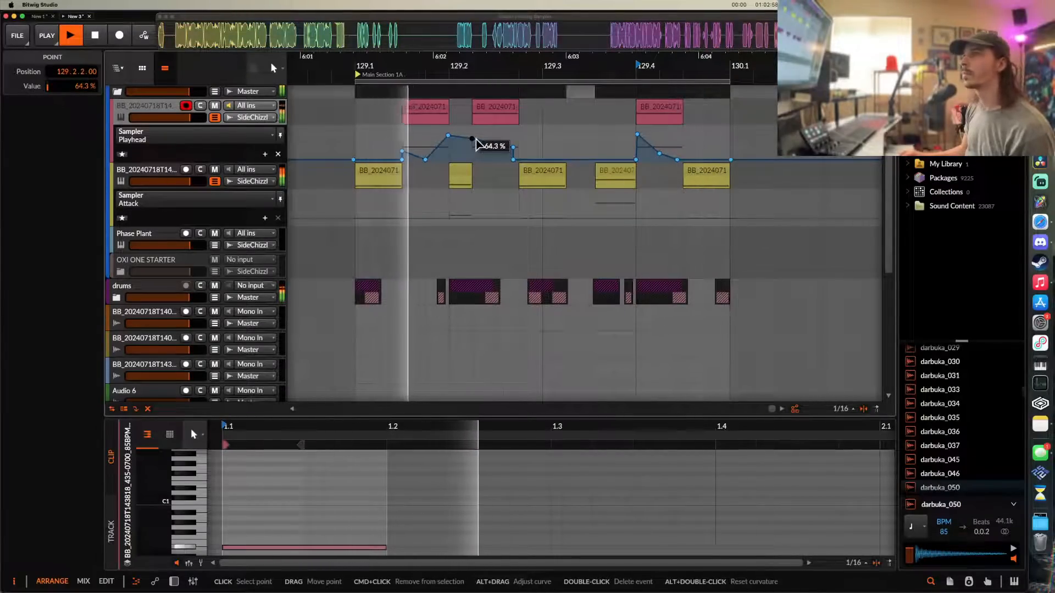
{"action": "scroll", "coordinate": [494, 121], "scroll_direction": "up", "scroll_amount": 2}
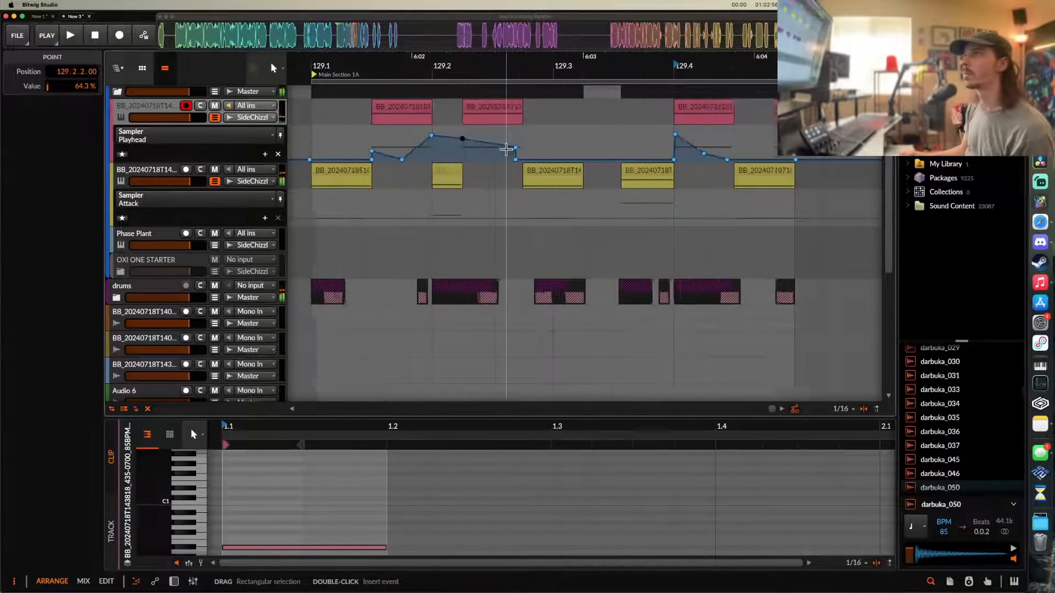
{"action": "key", "text": "space"}
- Transpose the note in the second pink clip to G#0 and audition the sequence from 129.1.1.00
{"action": "left_click", "coordinate": [498, 110]}
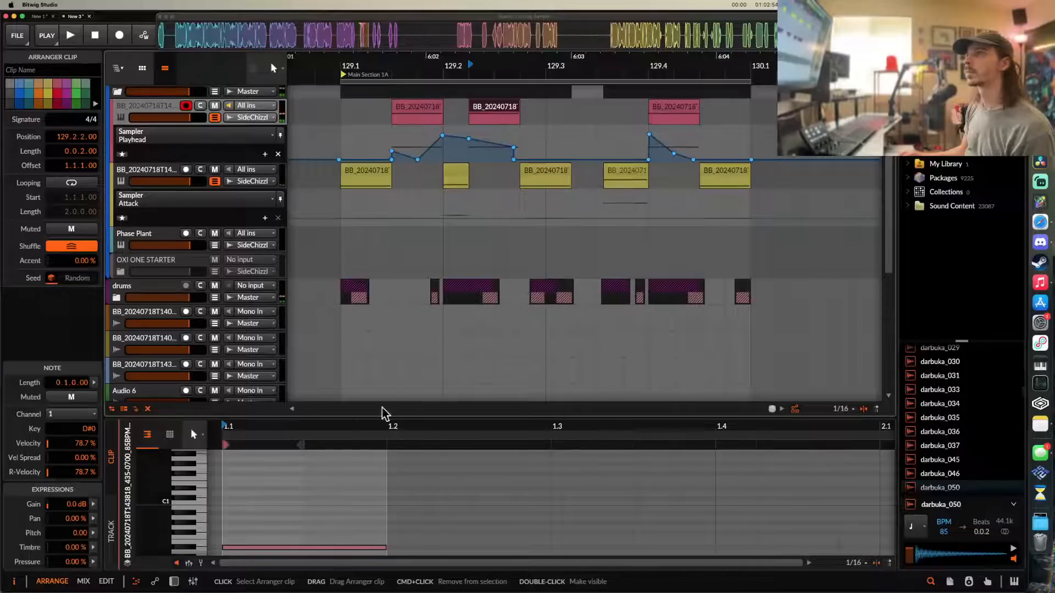
{"action": "left_click", "coordinate": [265, 547]}
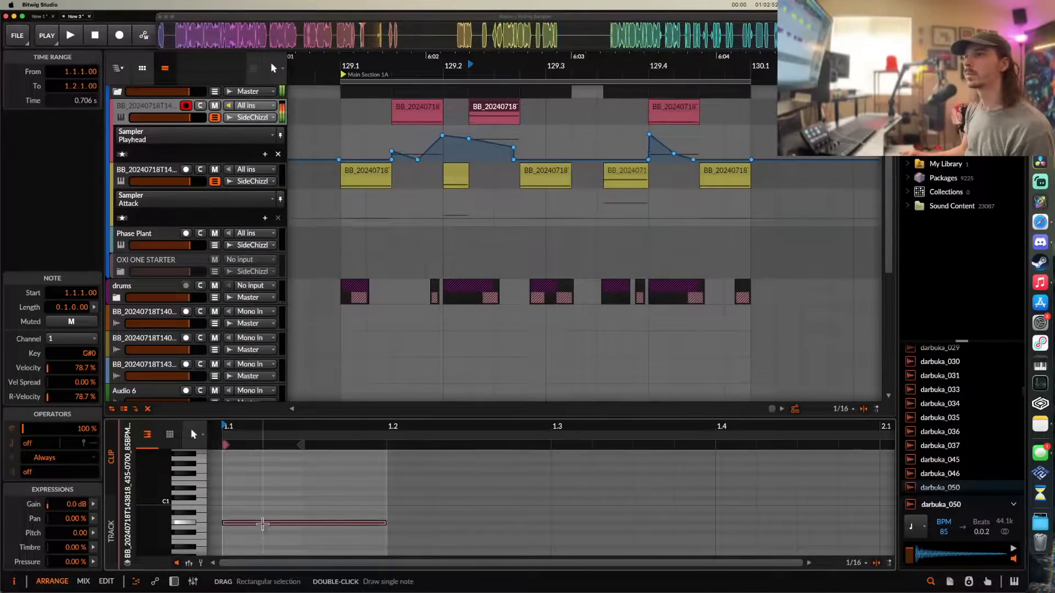
{"action": "key", "text": "space"}
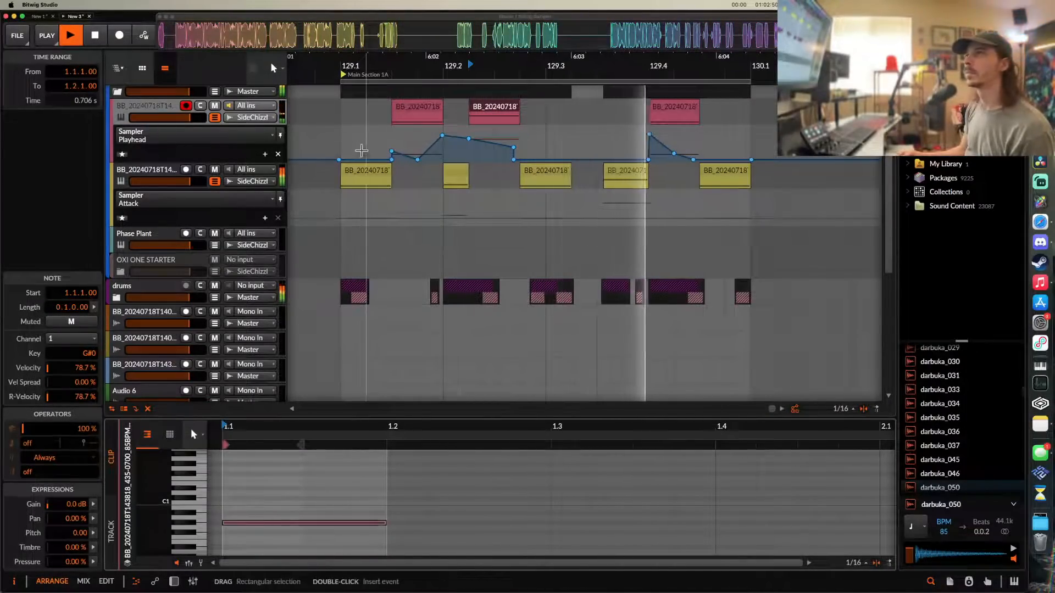
{"action": "key", "text": "space"}
{"action": "left_click", "coordinate": [361, 172]}
{"action": "key", "text": "space"}
{"action": "scroll", "coordinate": [494, 151], "scroll_direction": "up", "scroll_amount": 1}
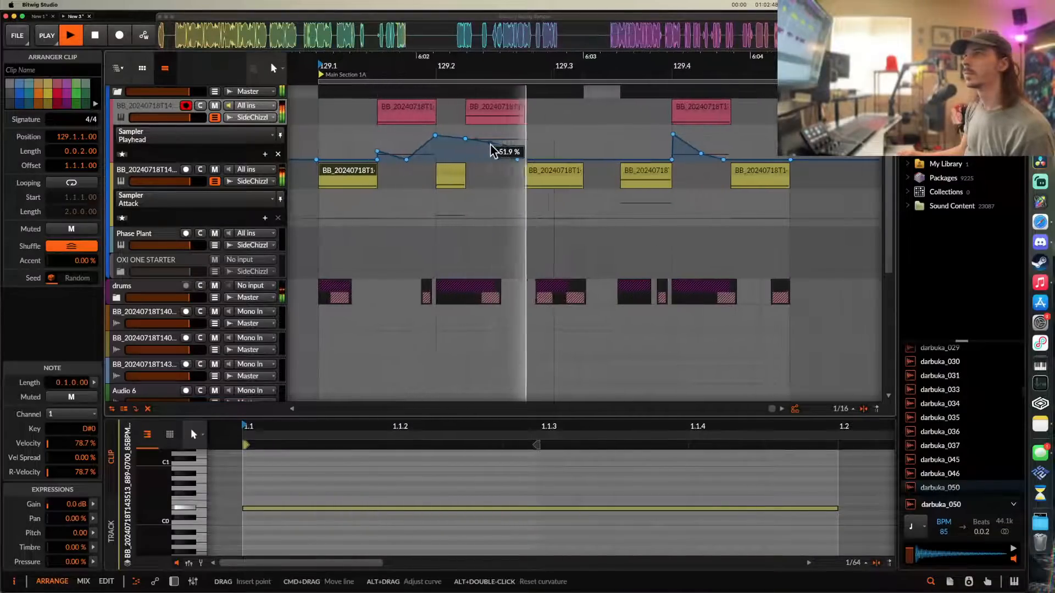
{"action": "key", "text": "space"}
- Shorten the first pink clip to 0.0.1.00 and place it with its automation at 129.1.4.00
{"action": "left_click", "coordinate": [434, 115]}
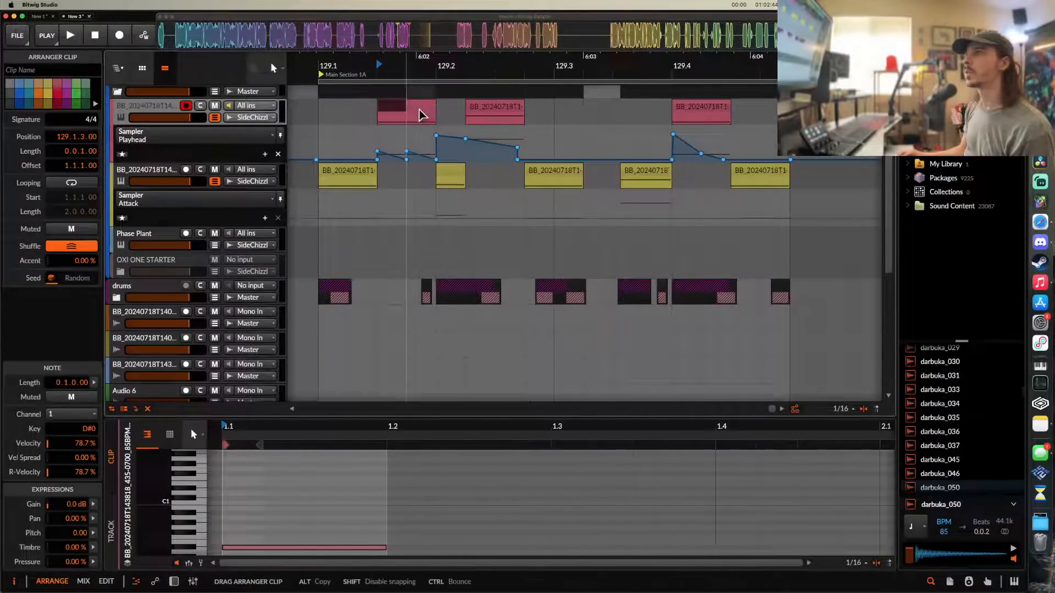
{"action": "scroll", "coordinate": [409, 126], "scroll_direction": "up", "scroll_amount": 3}
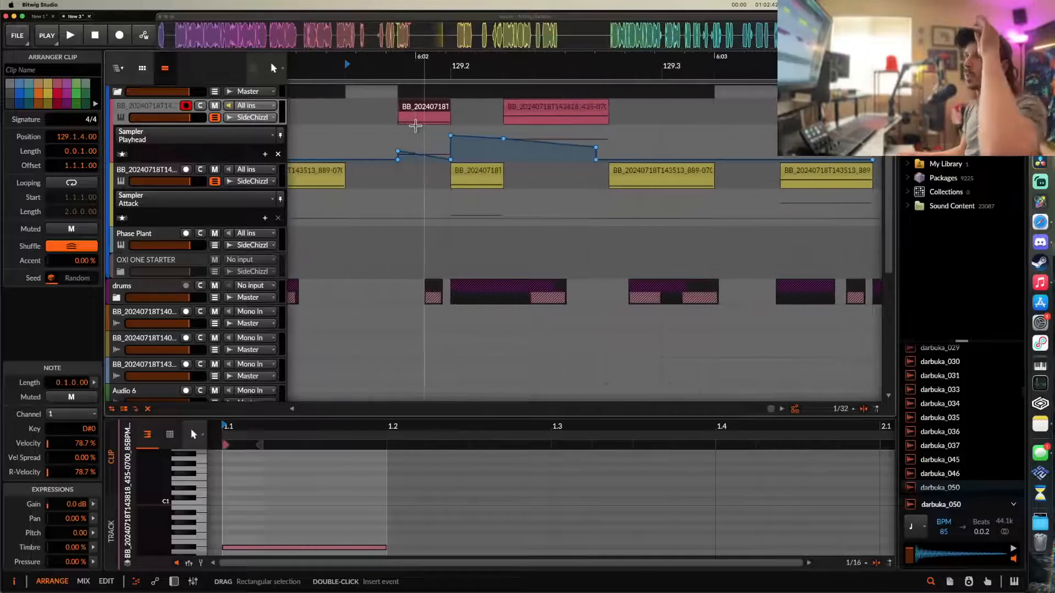
{"action": "scroll", "coordinate": [410, 132], "scroll_direction": "down", "scroll_amount": 1}
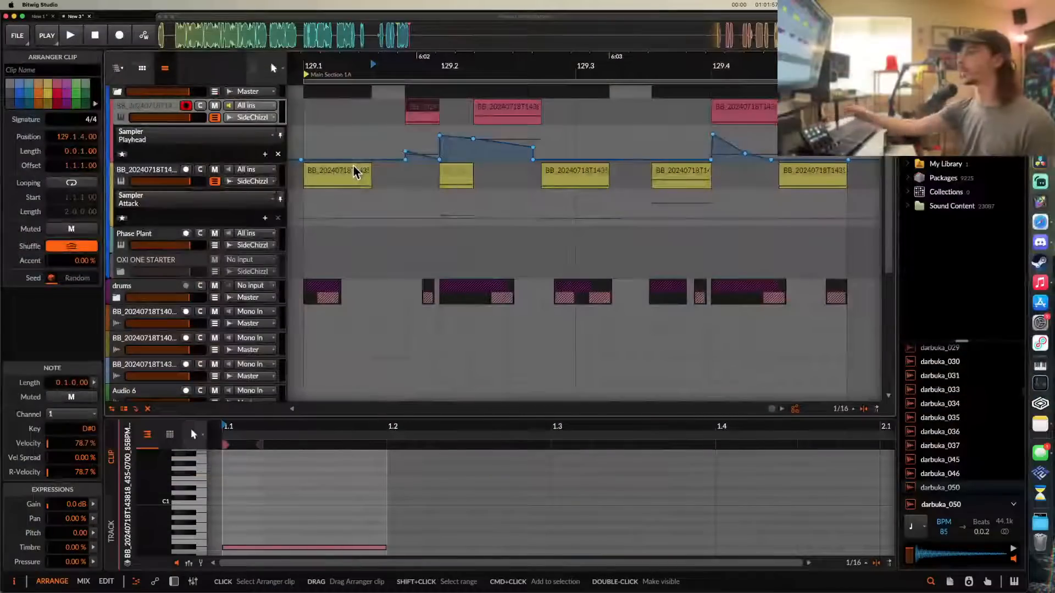
- Play the revised sequence from 129.1.1.00 and review the Side Chizzle group and its tracks
{"action": "key", "text": "space"}
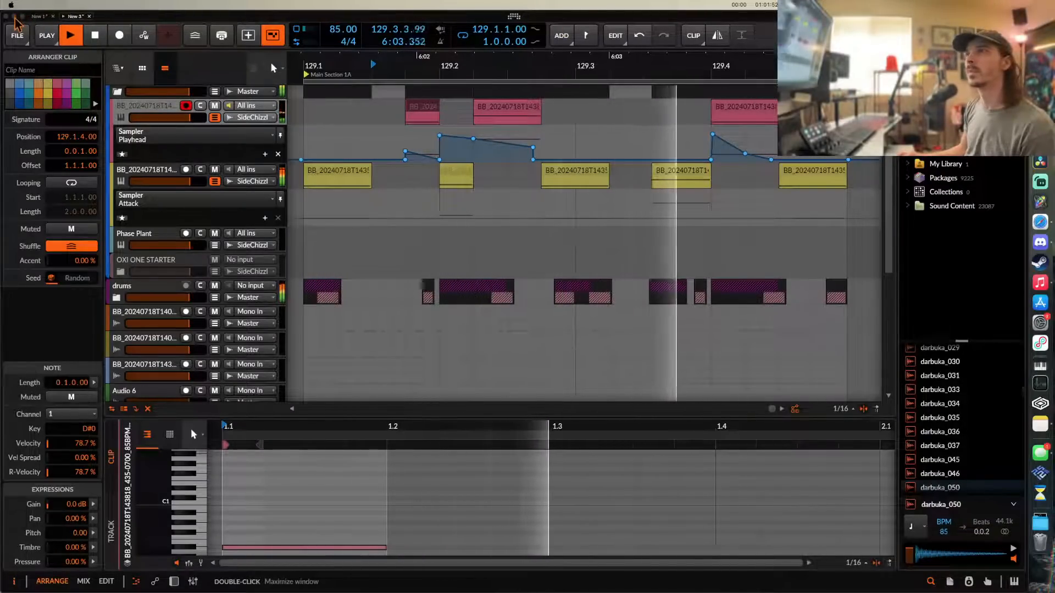
{"action": "left_click", "coordinate": [132, 179]}
{"action": "scroll", "coordinate": [489, 195], "scroll_direction": "down", "scroll_amount": 3}
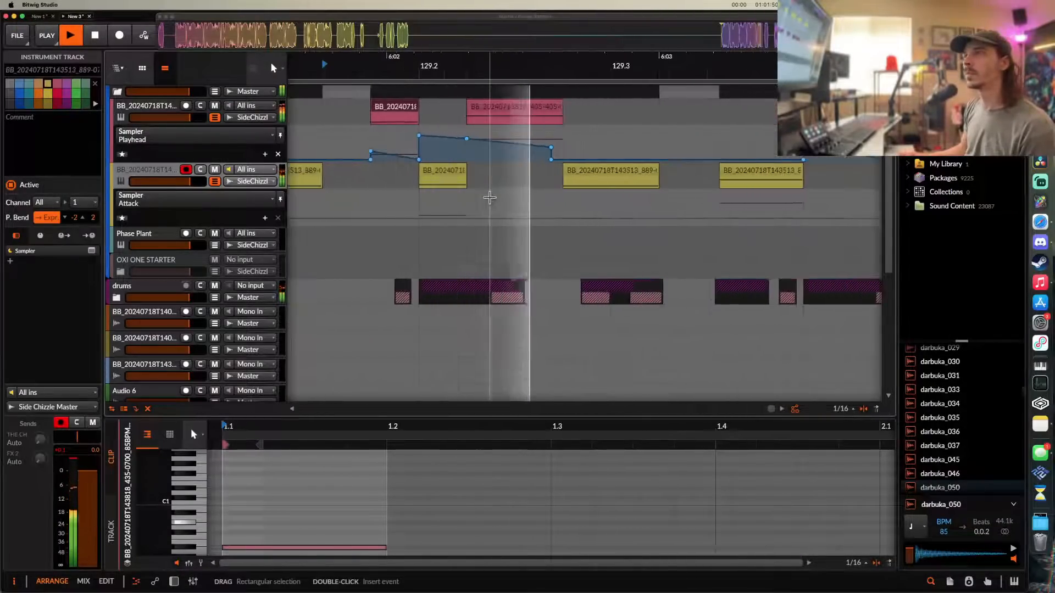
{"action": "left_click", "coordinate": [400, 175]}
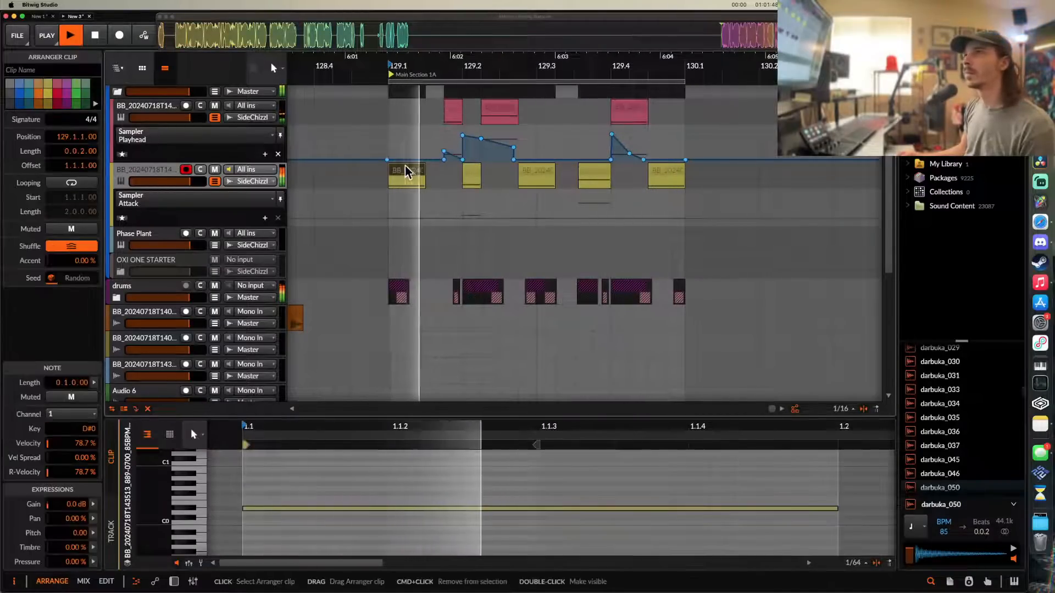
{"action": "scroll", "coordinate": [394, 162], "scroll_direction": "down", "scroll_amount": 2}
{"action": "scroll", "coordinate": [395, 117], "scroll_direction": "up", "scroll_amount": 1}
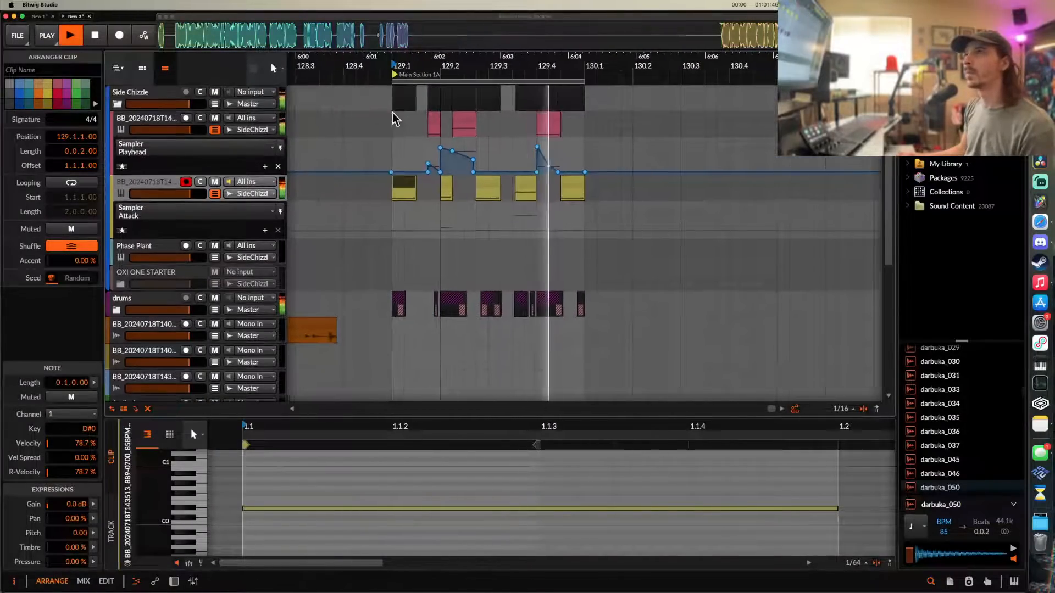
{"action": "scroll", "coordinate": [394, 113], "scroll_direction": "up", "scroll_amount": 3}
{"action": "left_click", "coordinate": [392, 107]}
{"action": "left_click", "coordinate": [144, 113]}
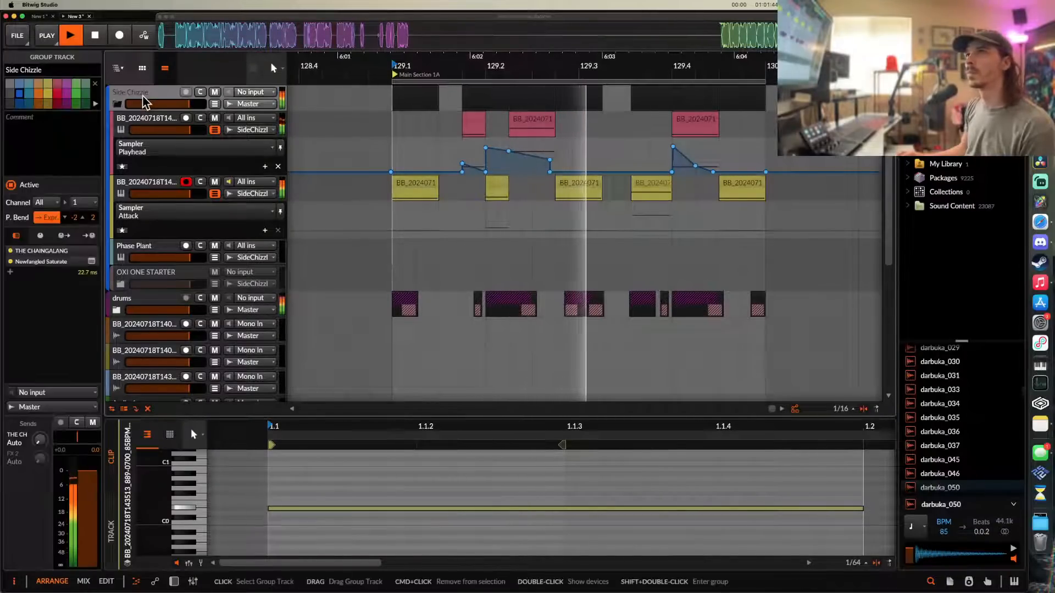
- Hide the pink track's Playhead automation lane and duplicate bar 129 of the Side Chizzle and drums groups to 130.1.1.00
{"action": "left_click", "coordinate": [215, 131]}
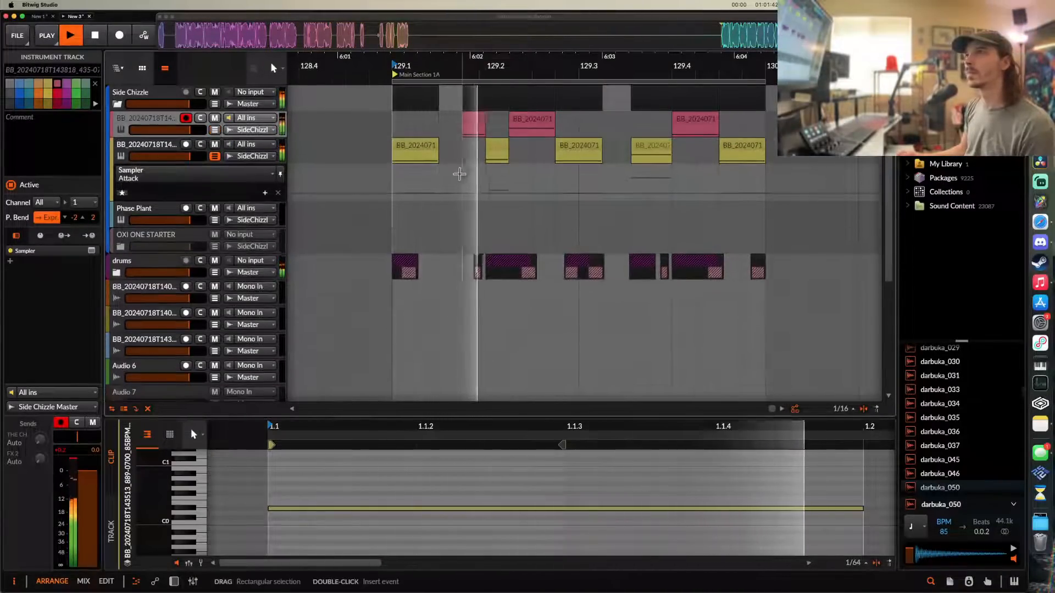
{"action": "scroll", "coordinate": [460, 174], "scroll_direction": "down", "scroll_amount": 3}
{"action": "left_click_drag", "start_coordinate": [445, 103], "coordinate": [563, 269]}
{"action": "key", "text": "super+d"}
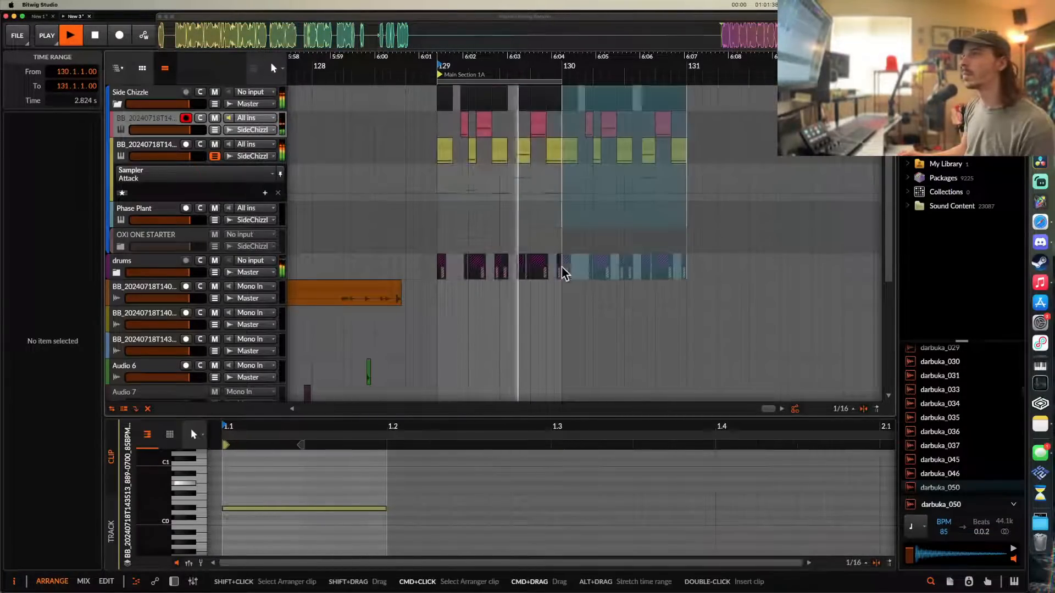
{"action": "scroll", "coordinate": [501, 200], "scroll_direction": "up", "scroll_amount": 2}
{"action": "key", "text": "space"}
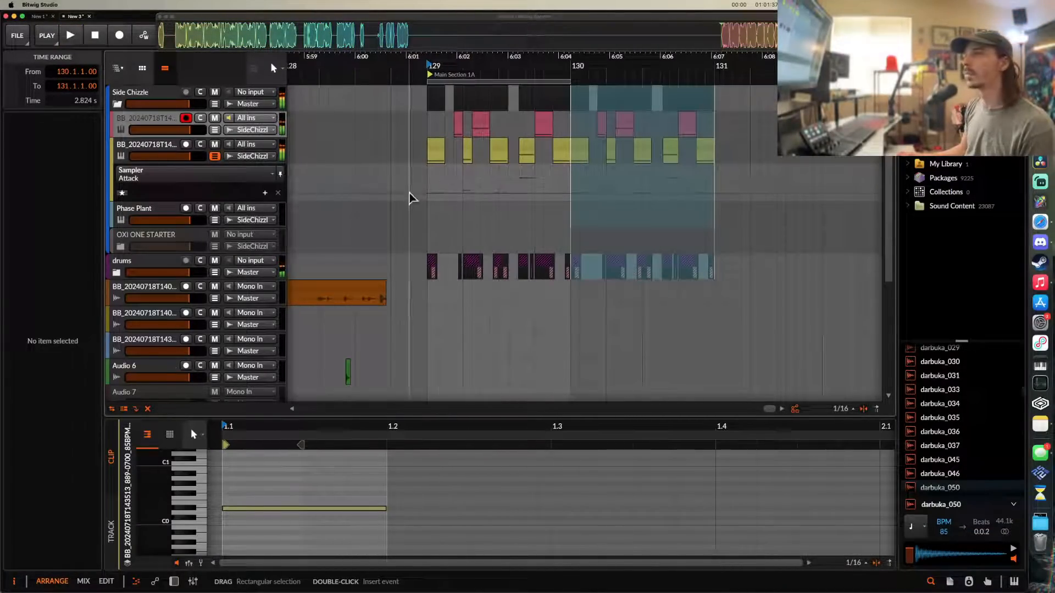
- Unfold the drums group and select the second yellow clip at 129.2.1.00 to compare it with the drum clips
{"action": "left_click", "coordinate": [117, 273]}
{"action": "scroll", "coordinate": [440, 328], "scroll_direction": "up", "scroll_amount": 5}
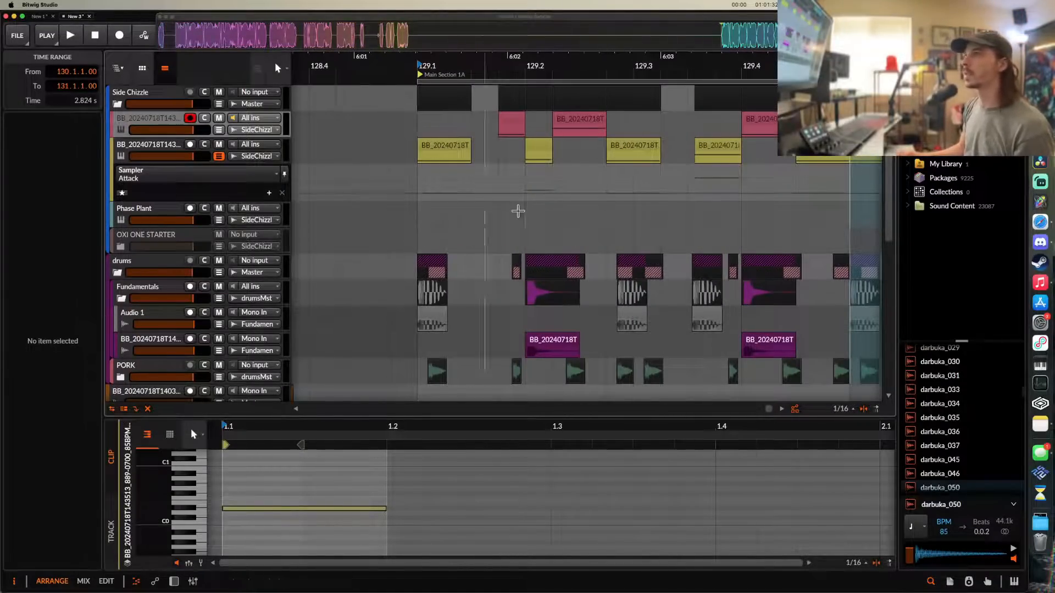
{"action": "scroll", "coordinate": [519, 211], "scroll_direction": "down", "scroll_amount": 2}
{"action": "left_click", "coordinate": [468, 143]}
{"action": "scroll", "coordinate": [565, 150], "scroll_direction": "up", "scroll_amount": 3}
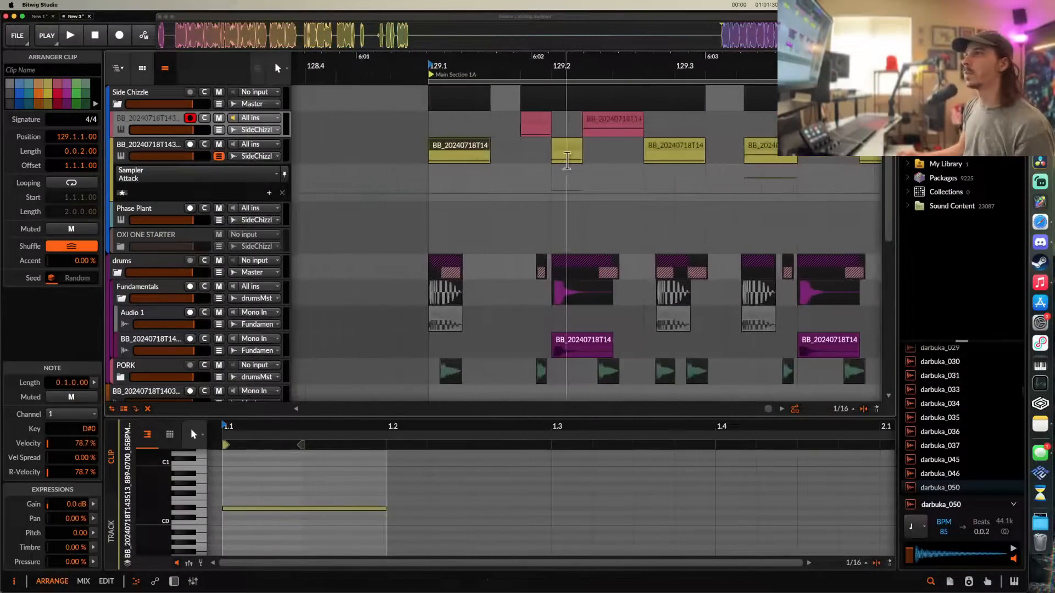
{"action": "left_click", "coordinate": [564, 149]}
{"action": "scroll", "coordinate": [565, 149], "scroll_direction": "up", "scroll_amount": 2}
{"action": "scroll", "coordinate": [430, 301], "scroll_direction": "right", "scroll_amount": 3}
{"action": "scroll", "coordinate": [430, 301], "scroll_direction": "down", "scroll_amount": 1}
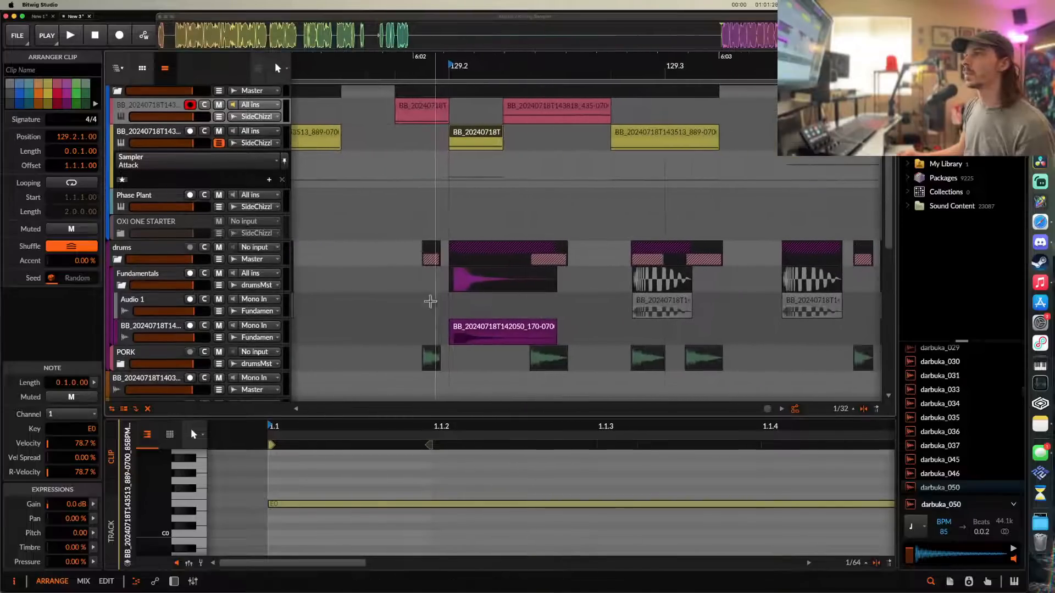
- Slide the audio content of the purple drum clip at 129.2.1.00 earlier so its hit starts at the clip's beginning
{"action": "left_click", "coordinate": [452, 326]}
{"action": "scroll", "coordinate": [459, 332], "scroll_direction": "up", "scroll_amount": 4}
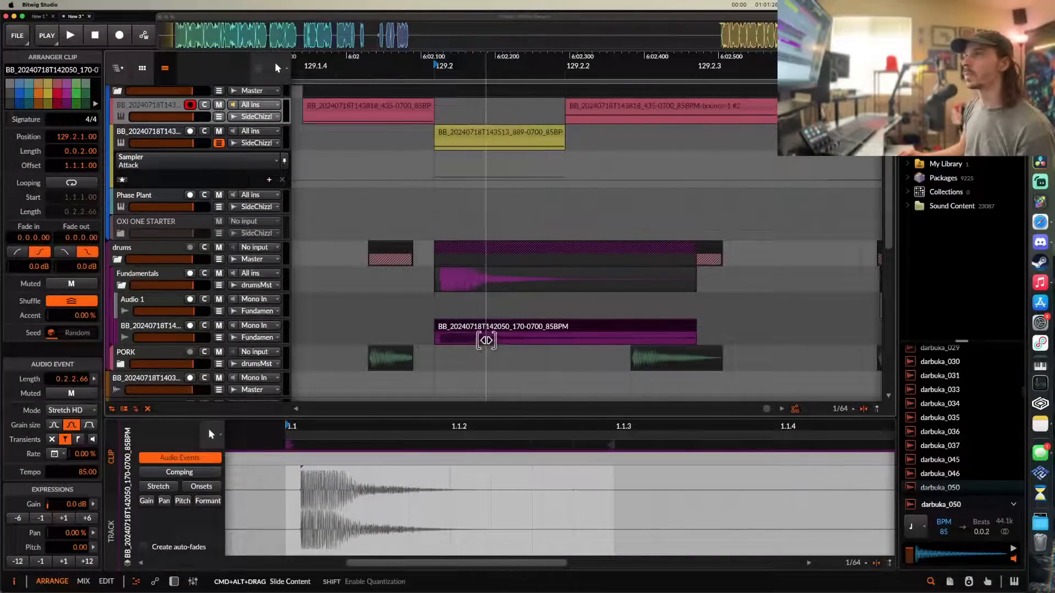
{"action": "left_click_drag", "start_coordinate": [481, 338], "coordinate": [480, 337]}
- Slide the audio content of the purple drum clip at 129.4.1.00 earlier so its hit starts at the clip's beginning
{"action": "scroll", "coordinate": [481, 335], "scroll_direction": "down", "scroll_amount": 4}
{"action": "scroll", "coordinate": [480, 335], "scroll_direction": "right", "scroll_amount": 5}
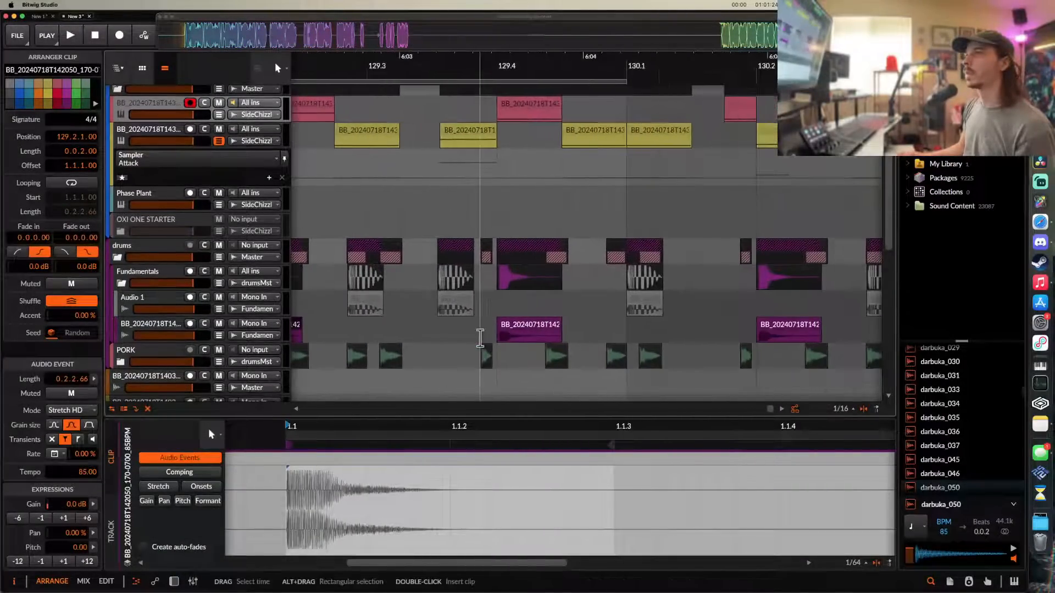
{"action": "scroll", "coordinate": [512, 331], "scroll_direction": "up", "scroll_amount": 5}
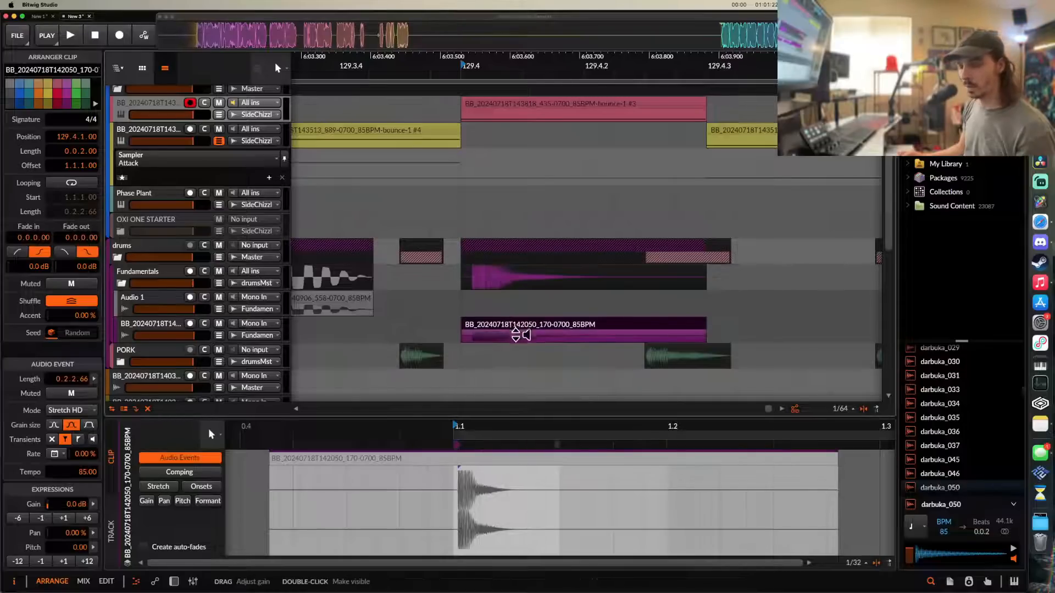
{"action": "scroll", "coordinate": [509, 336], "scroll_direction": "down", "scroll_amount": 3}
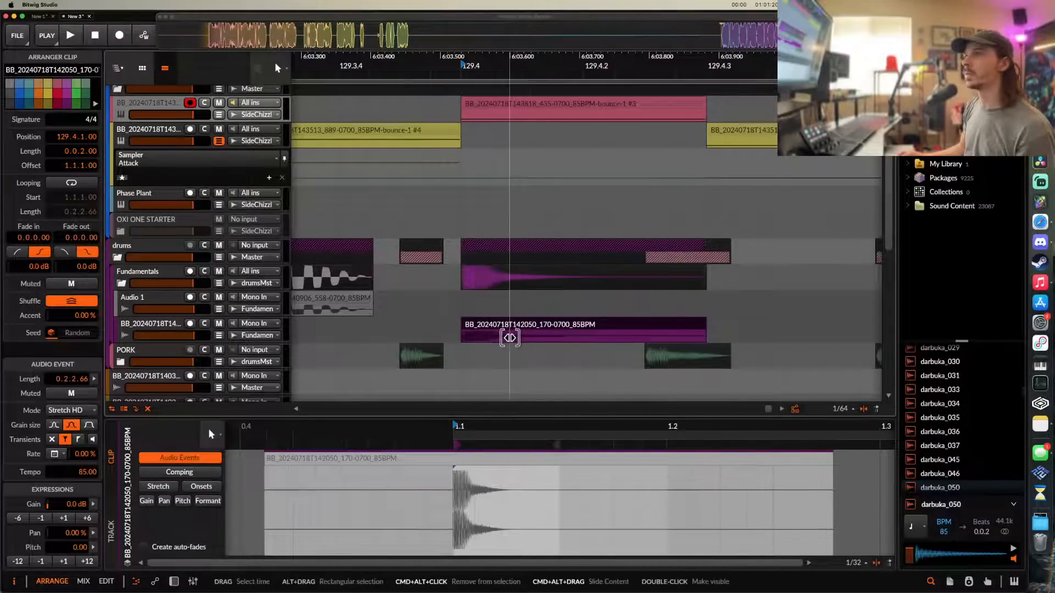
{"action": "scroll", "coordinate": [510, 336], "scroll_direction": "down", "scroll_amount": 4}
{"action": "scroll", "coordinate": [495, 338], "scroll_direction": "up", "scroll_amount": 1}
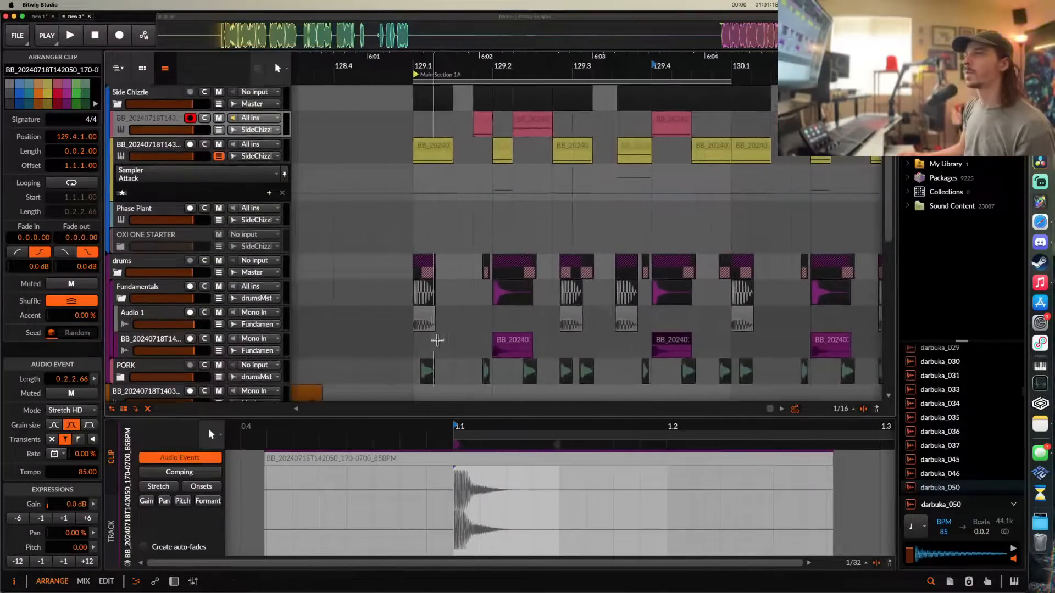
- Repeat the purple drum track's content from 129.1.1.00 to 129.3.1.00 up to 131.1.1.00 and select its four clips
{"action": "left_click_drag", "start_coordinate": [412, 351], "coordinate": [433, 351]}
{"action": "left_click_drag", "start_coordinate": [541, 359], "coordinate": [571, 353]}
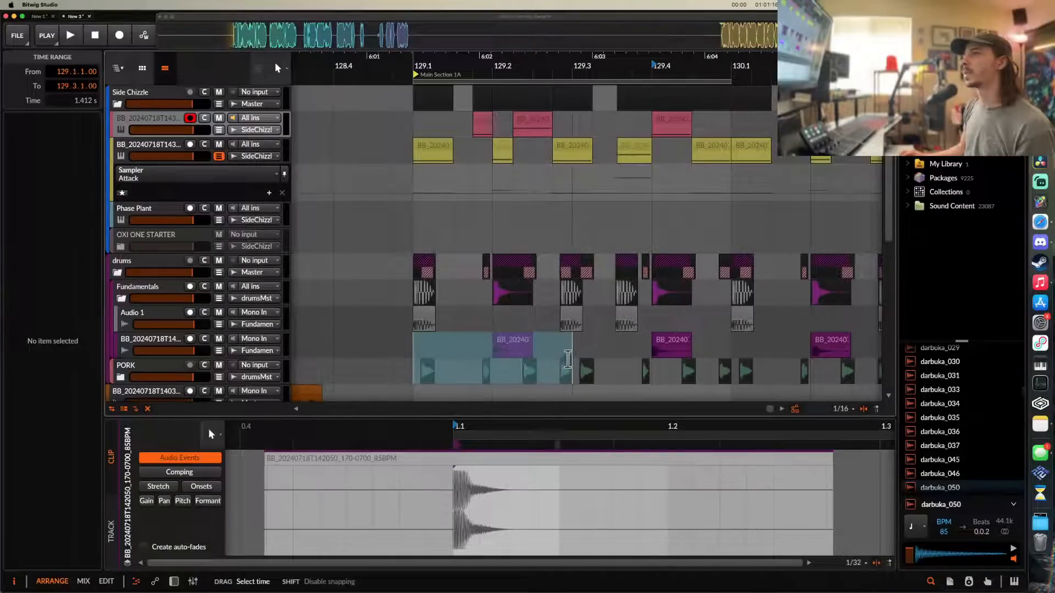
{"action": "scroll", "coordinate": [571, 353], "scroll_direction": "down", "scroll_amount": 3}
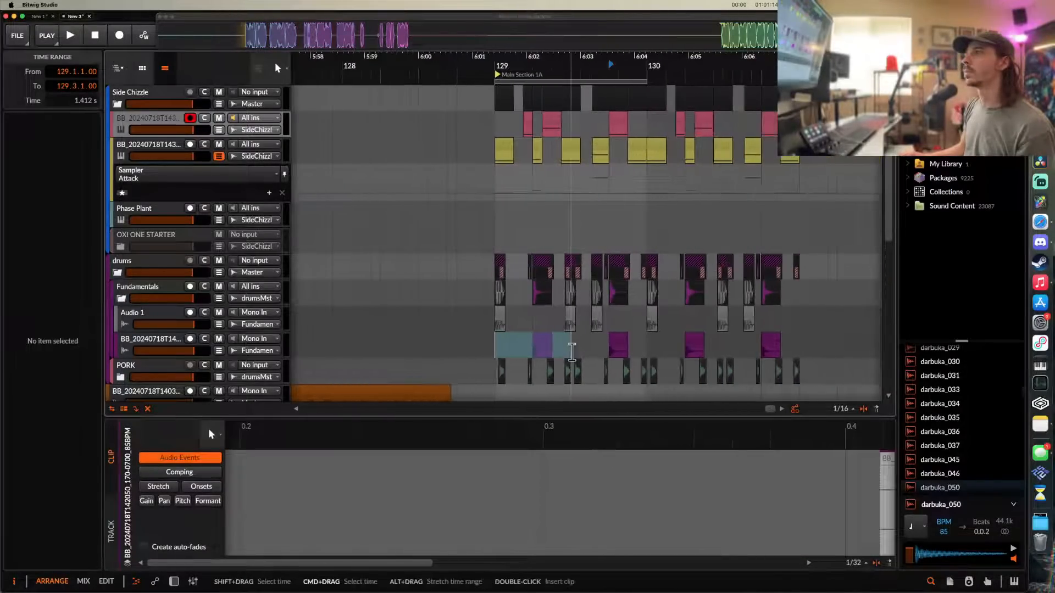
{"action": "key", "text": "super+d"}
{"action": "scroll", "coordinate": [544, 348], "scroll_direction": "up", "scroll_amount": 5}
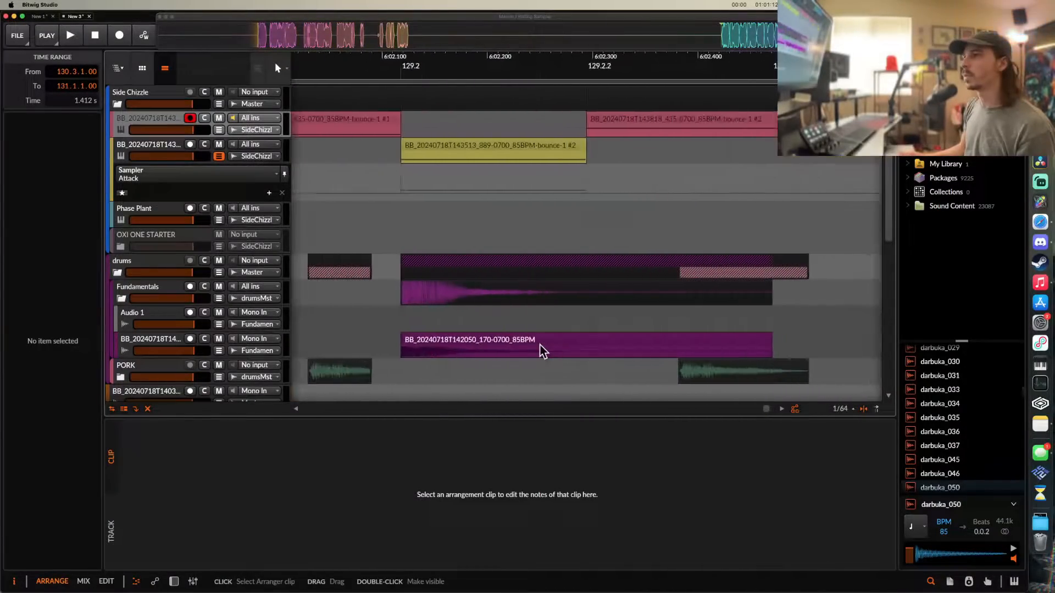
{"action": "left_click", "coordinate": [470, 344]}
{"action": "scroll", "coordinate": [470, 343], "scroll_direction": "down", "scroll_amount": 2}
{"action": "scroll", "coordinate": [471, 345], "scroll_direction": "down", "scroll_amount": 3}
{"action": "key", "text": "super+d"}
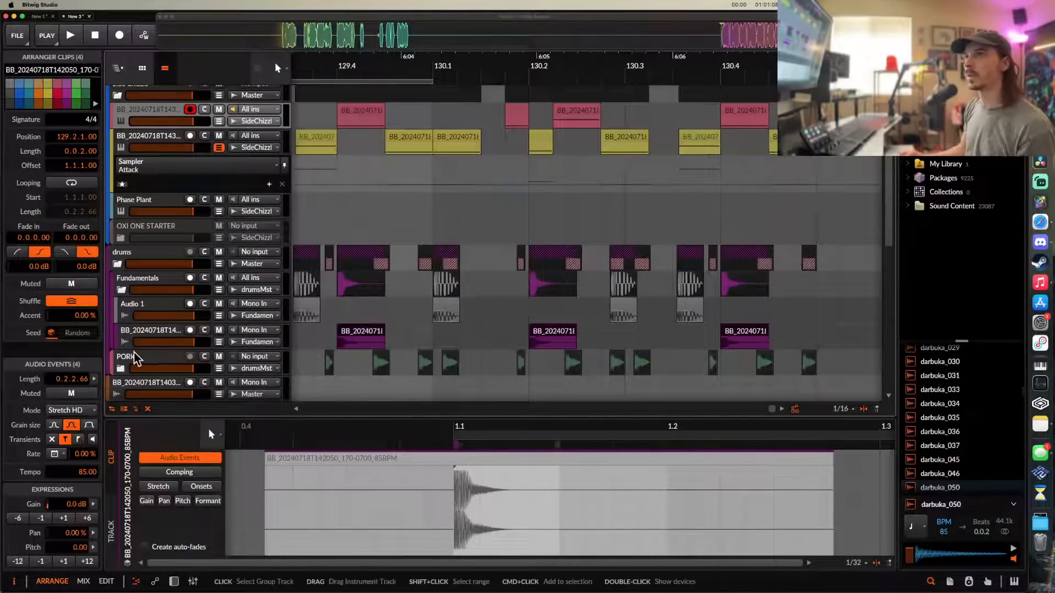
- Insert a Time Shift device on the purple drum track and set its shift to -15.8 ms
{"action": "double_click", "coordinate": [130, 334]}
{"action": "left_click", "coordinate": [228, 495]}
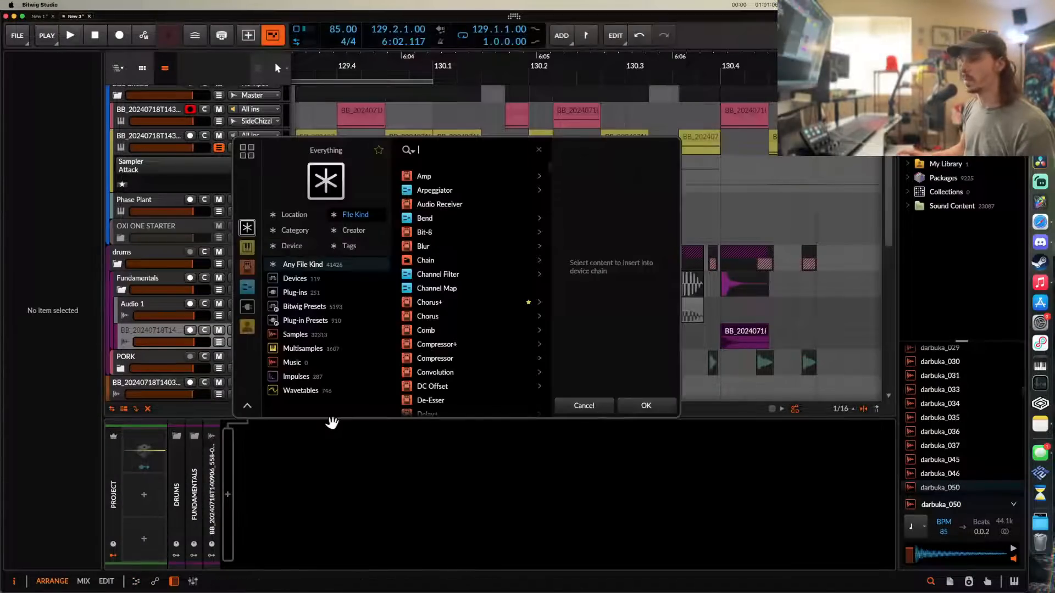
{"action": "left_click", "coordinate": [438, 179]}
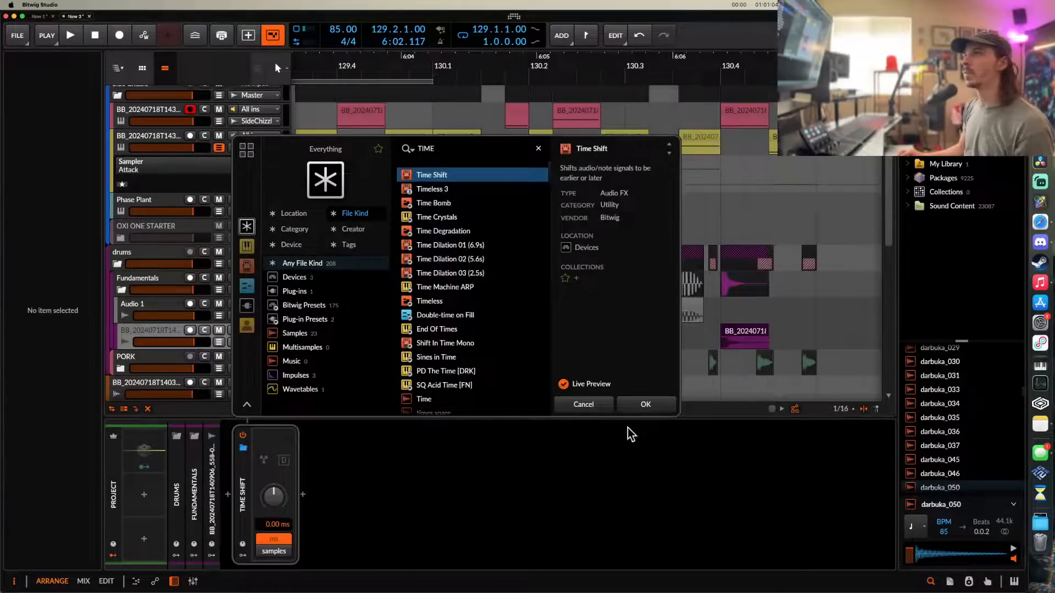
{"action": "left_click", "coordinate": [634, 404]}
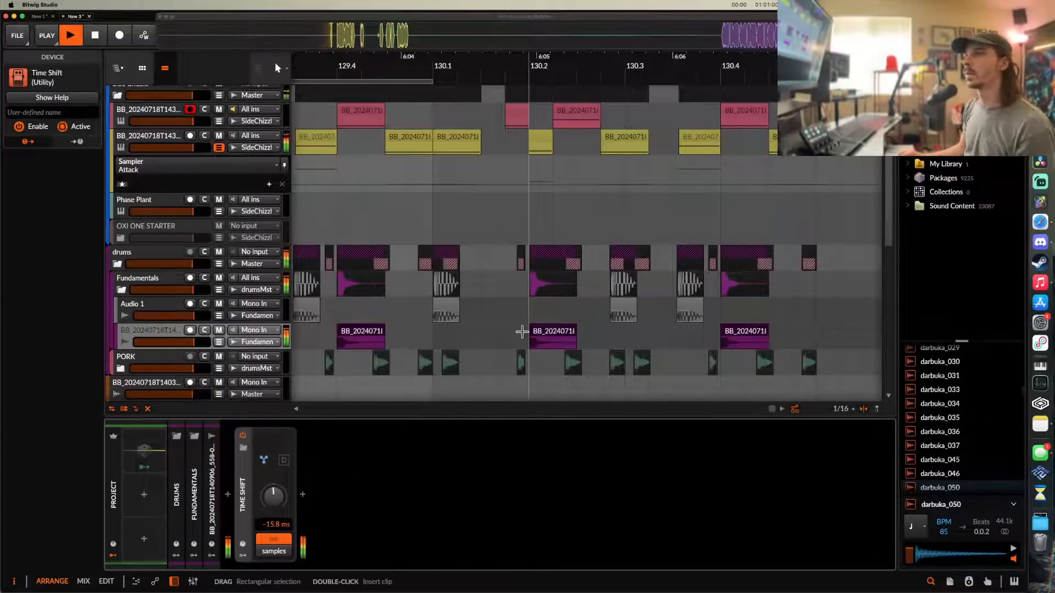
- Play Main Section 1A from the yellow clip at 129.1.1.00 to check the shifted drum timing
{"action": "scroll", "coordinate": [522, 332], "scroll_direction": "left", "scroll_amount": 10}
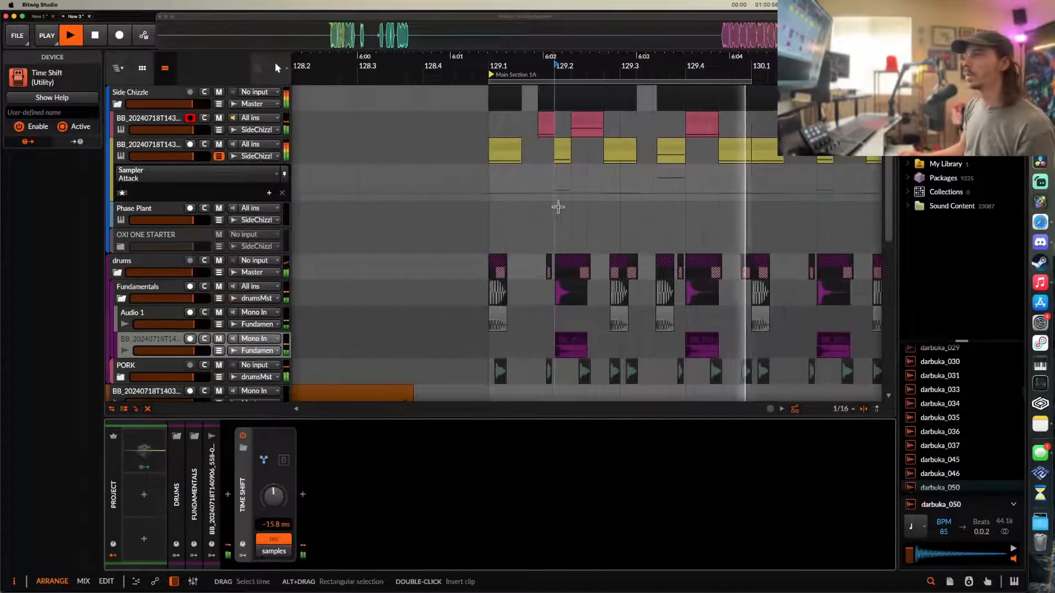
{"action": "left_click", "coordinate": [516, 149]}
{"action": "scroll", "coordinate": [515, 148], "scroll_direction": "up", "scroll_amount": 4}
{"action": "scroll", "coordinate": [515, 148], "scroll_direction": "right", "scroll_amount": 5}
{"action": "key", "text": "space"}
{"action": "key", "text": "space"}
{"action": "key", "text": "space"}
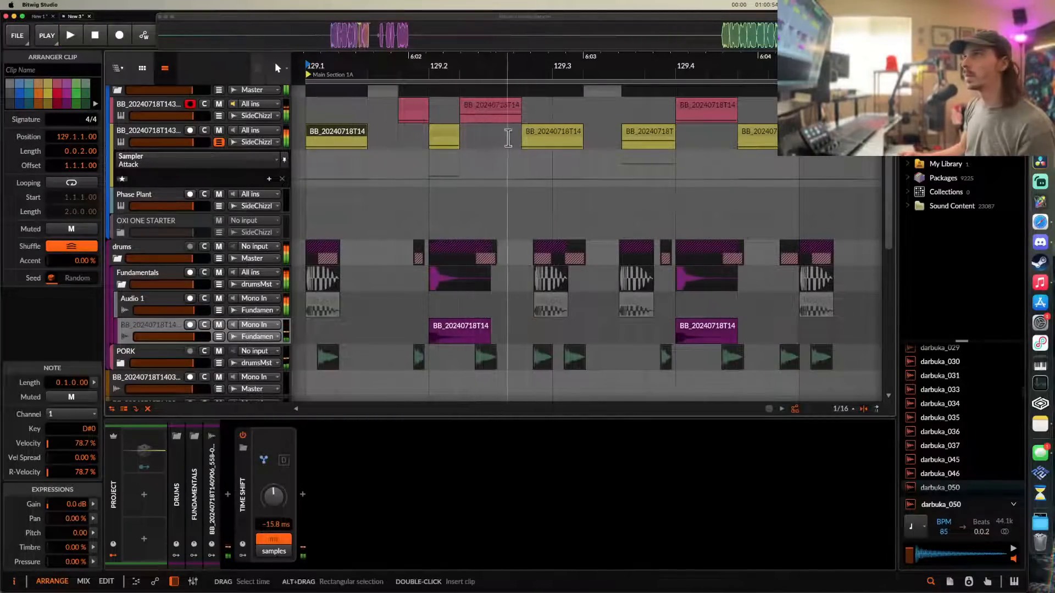
- Move the Audio 1 clip just before 129.3 earlier to 129.2.4.00, aligned with the yellow clip, and play from 129.1.1.00
{"action": "scroll", "coordinate": [524, 305], "scroll_direction": "up", "scroll_amount": 4}
{"action": "left_click_drag", "start_coordinate": [581, 305], "coordinate": [555, 305]}
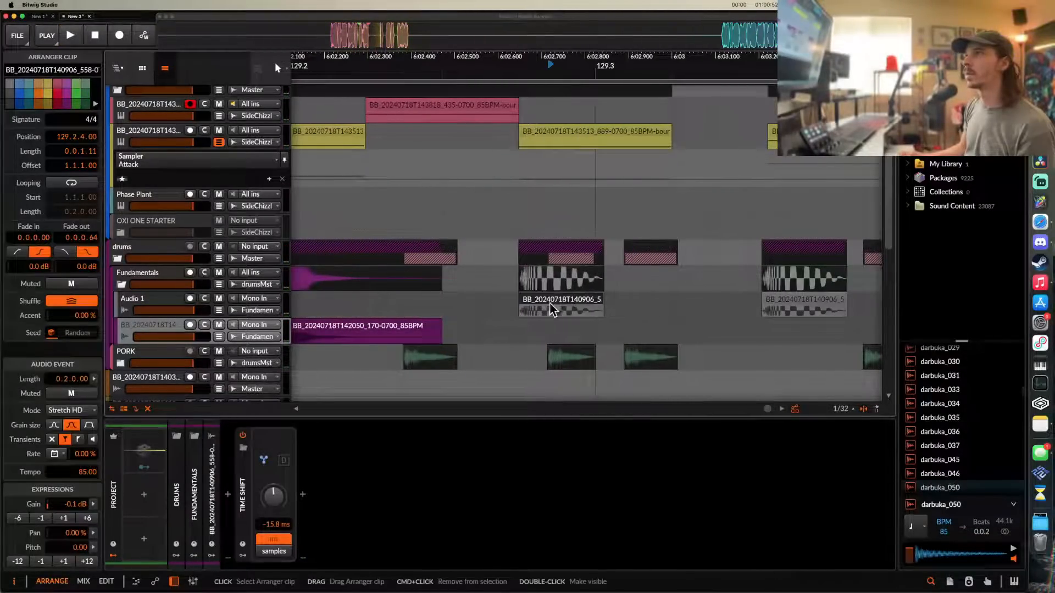
{"action": "scroll", "coordinate": [551, 304], "scroll_direction": "down", "scroll_amount": 2}
{"action": "scroll", "coordinate": [494, 293], "scroll_direction": "left", "scroll_amount": 4}
{"action": "scroll", "coordinate": [473, 291], "scroll_direction": "down", "scroll_amount": 2}
{"action": "left_click", "coordinate": [396, 156]}
{"action": "key", "text": "space"}
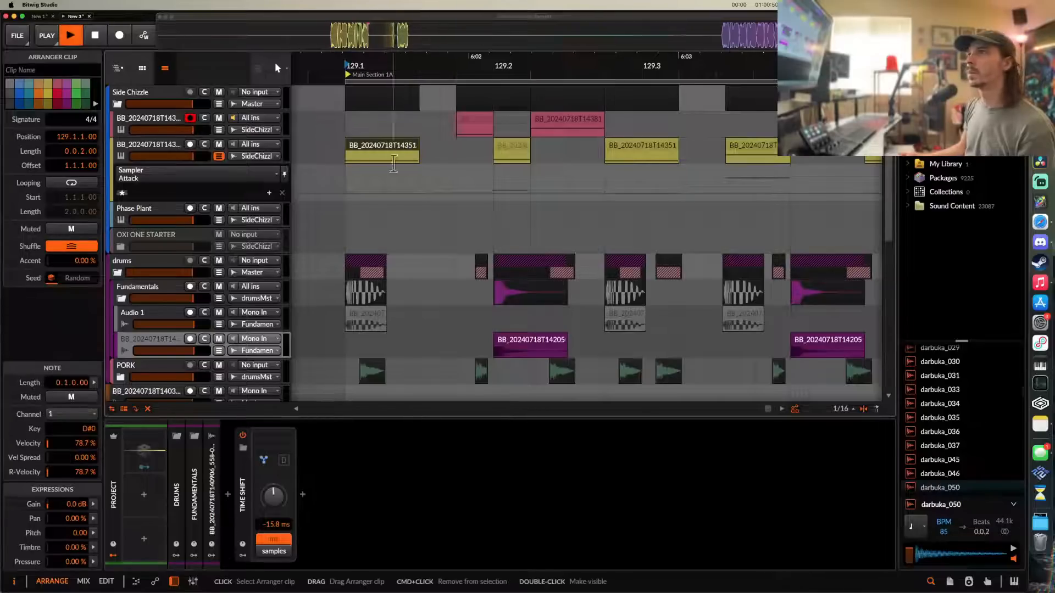
{"action": "scroll", "coordinate": [500, 170], "scroll_direction": "right", "scroll_amount": 5}
{"action": "scroll", "coordinate": [500, 171], "scroll_direction": "down", "scroll_amount": 1}
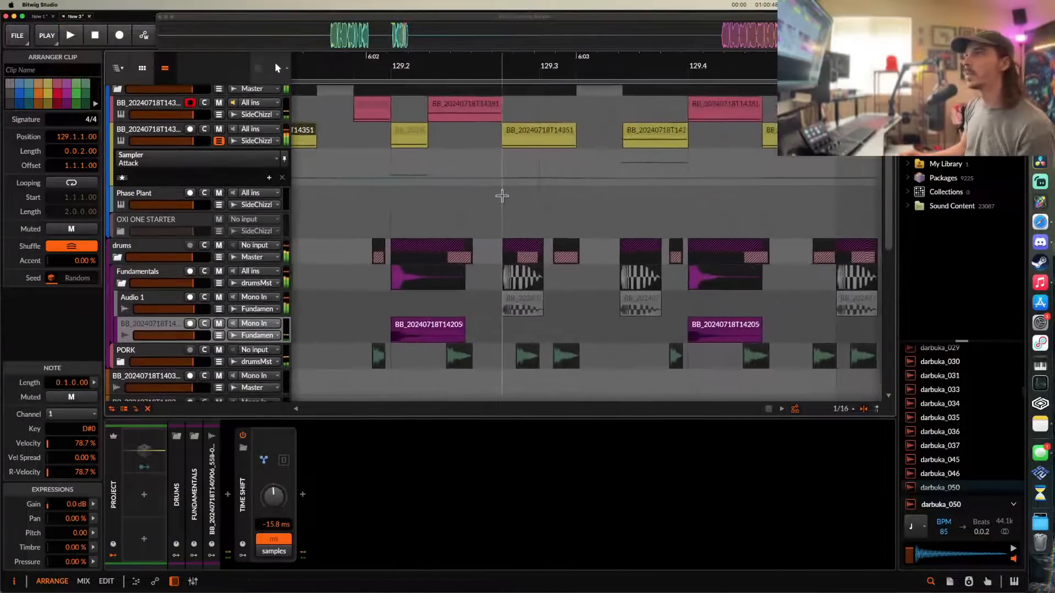
- Create a yellow clip at 129.3.2.00 with length 0.0.1.25 and insert a C3 note at its start
{"action": "left_click", "coordinate": [483, 144]}
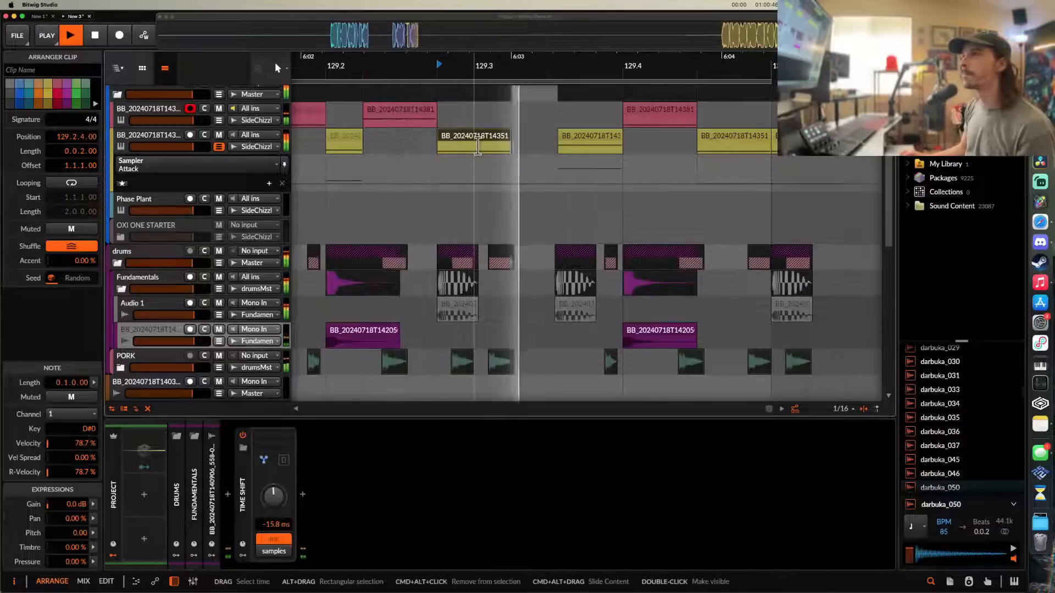
{"action": "key", "text": "space"}
{"action": "double_click", "coordinate": [513, 143]}
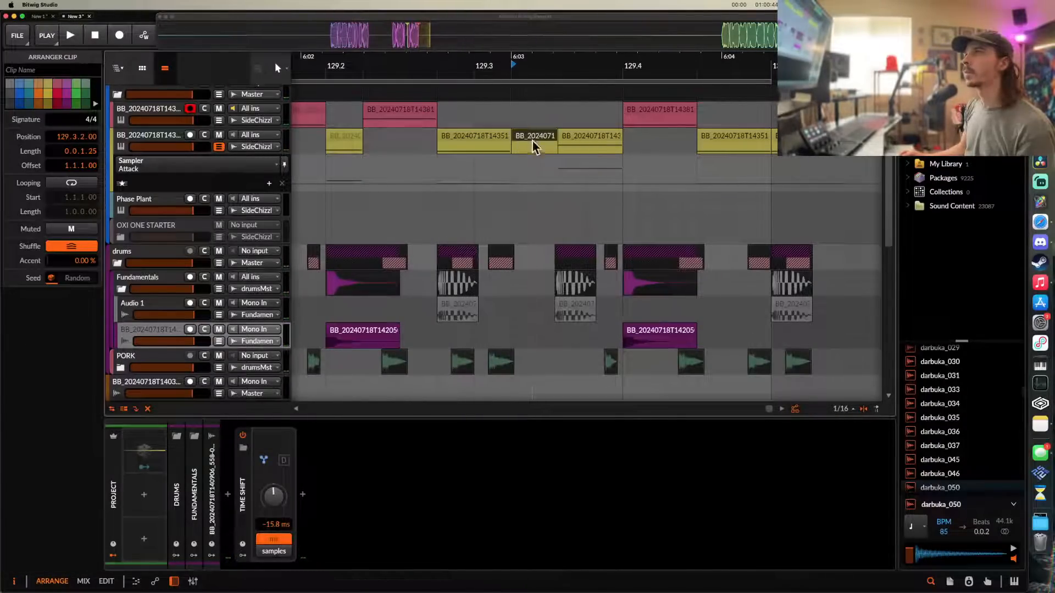
{"action": "double_click", "coordinate": [533, 143]}
{"action": "double_click", "coordinate": [234, 488]}
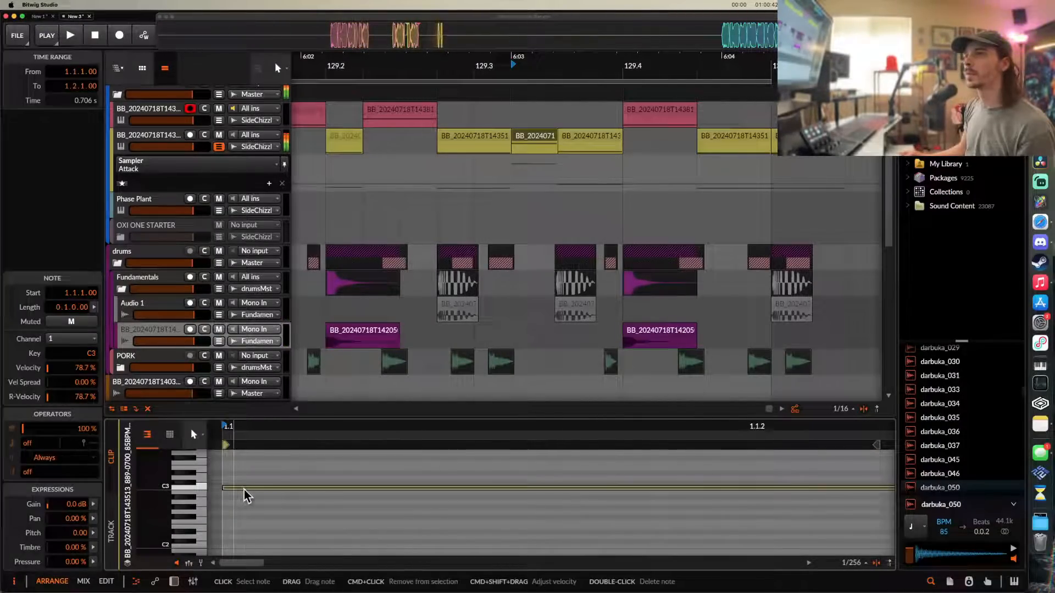
- Transpose the note in the yellow clip at 129.3.2.00 down to E2
{"action": "key", "text": "shift+Down"}
{"action": "key", "text": "Up"}
{"action": "key", "text": "Up"}
{"action": "key", "text": "Up"}
{"action": "key", "text": "Up"}
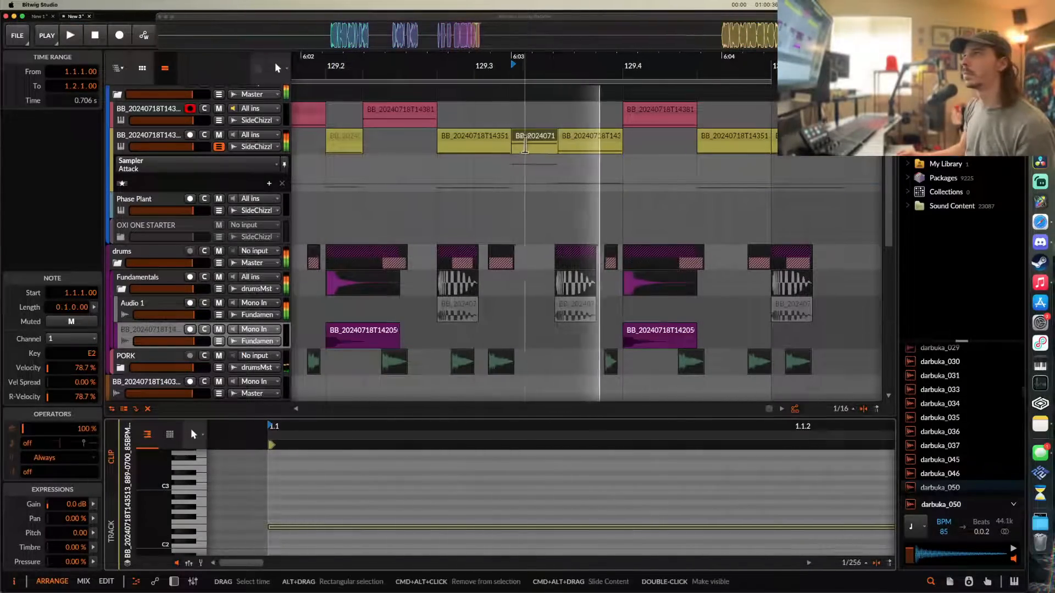
- Play the section with the yellow Sampler track selected to hear the clip at 129.3.2.00 in context
{"action": "key", "text": "space"}
{"action": "left_click", "coordinate": [218, 147]}
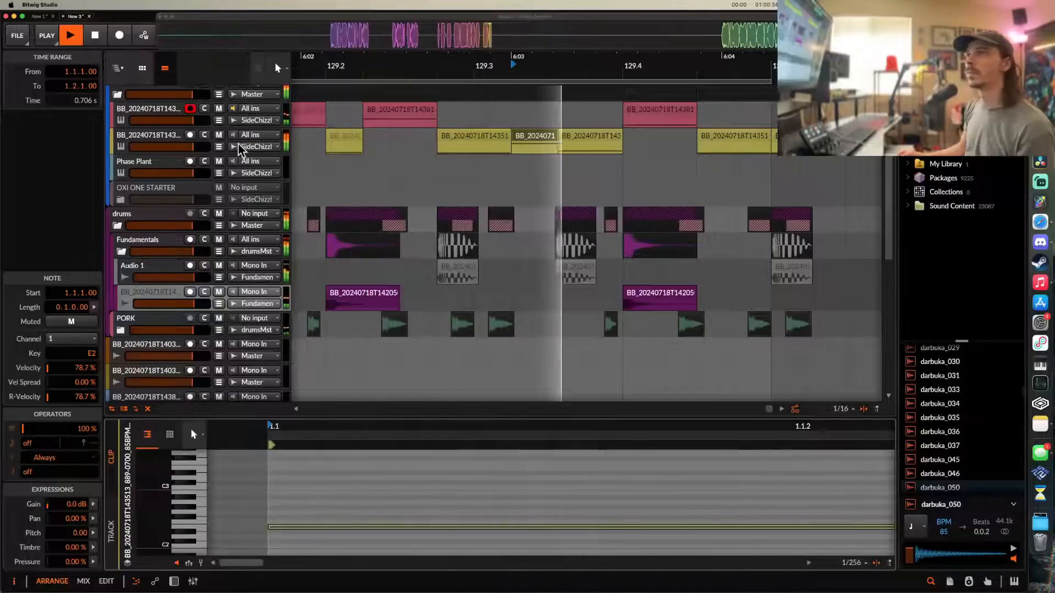
{"action": "left_click", "coordinate": [218, 146]}
{"action": "left_click", "coordinate": [168, 134]}
{"action": "scroll", "coordinate": [526, 228], "scroll_direction": "down", "scroll_amount": 2}
{"action": "scroll", "coordinate": [547, 221], "scroll_direction": "up", "scroll_amount": 2}
{"action": "scroll", "coordinate": [547, 221], "scroll_direction": "down", "scroll_amount": 3}
{"action": "scroll", "coordinate": [652, 187], "scroll_direction": "down", "scroll_amount": 3}
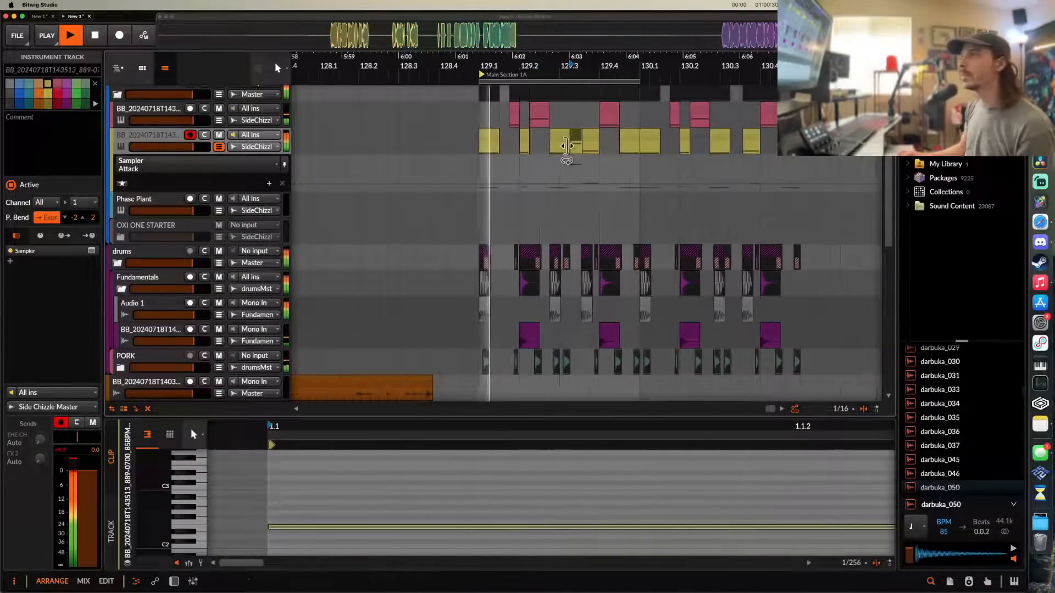
{"action": "scroll", "coordinate": [566, 147], "scroll_direction": "down", "scroll_amount": 2}
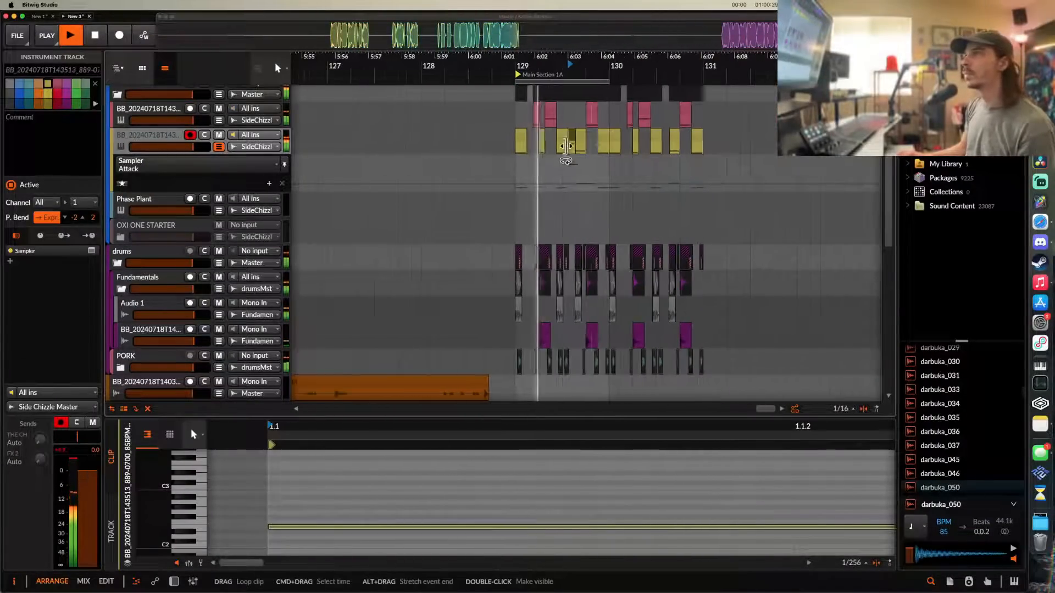
{"action": "scroll", "coordinate": [517, 104], "scroll_direction": "down", "scroll_amount": 2}
- Duplicate bar 129 of the Side Chizzle group to 130.1.1.00 and extend the loop region to 2.0.0.00
{"action": "left_click", "coordinate": [511, 102]}
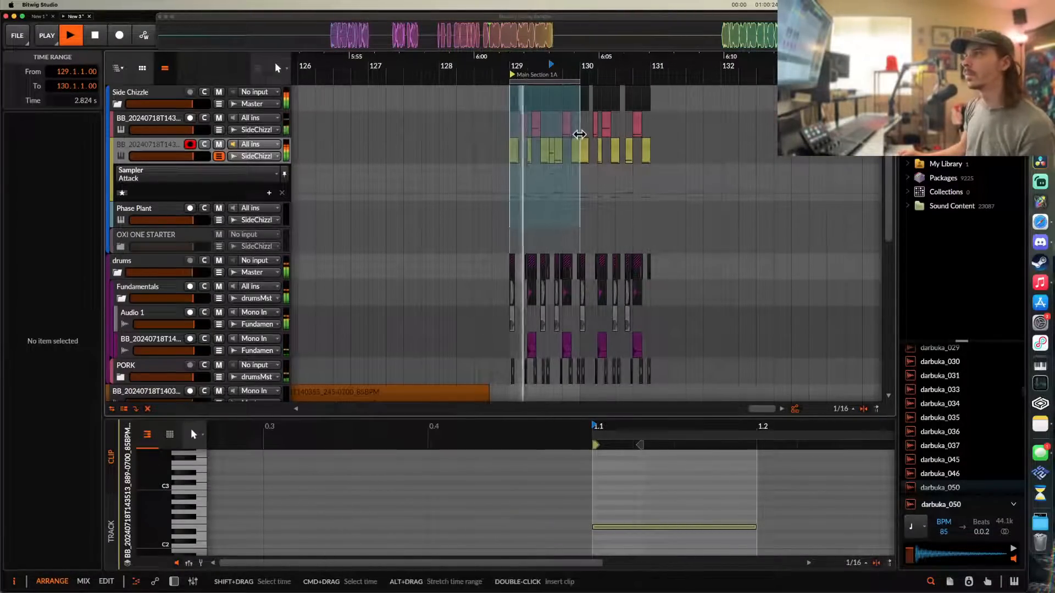
{"action": "left_click", "coordinate": [580, 135]}
{"action": "left_click", "coordinate": [568, 82]}
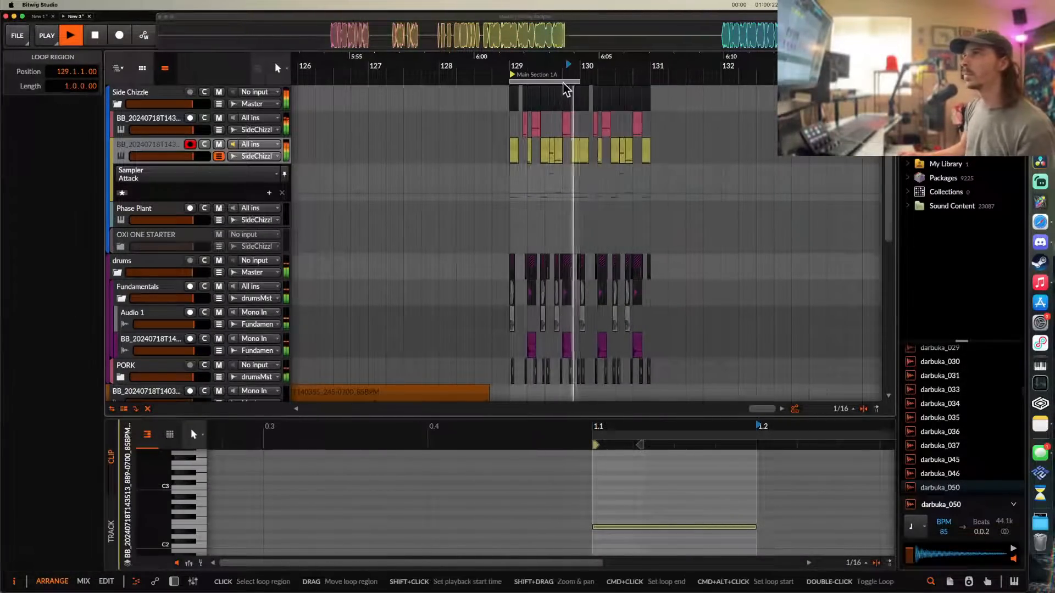
{"action": "scroll", "coordinate": [565, 83], "scroll_direction": "up", "scroll_amount": 2}
{"action": "left_click_drag", "start_coordinate": [589, 82], "coordinate": [683, 105]}
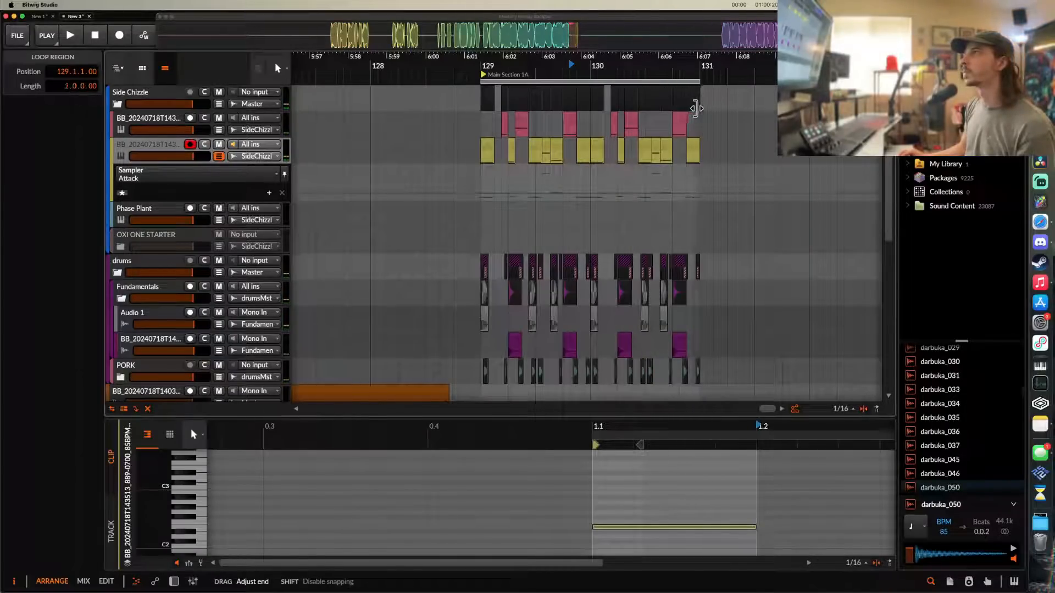
- Play the two-bar loop from 129.1.1.00 to review the Side Chizzle clips against the drums
{"action": "left_click", "coordinate": [476, 130]}
{"action": "scroll", "coordinate": [494, 130], "scroll_direction": "up", "scroll_amount": 3}
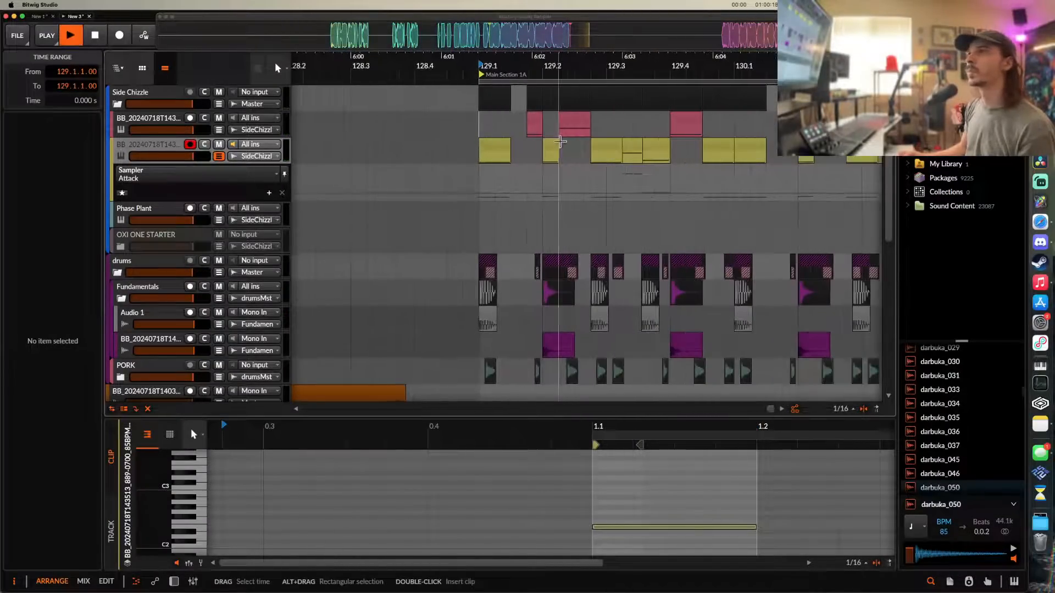
{"action": "left_click", "coordinate": [537, 124]}
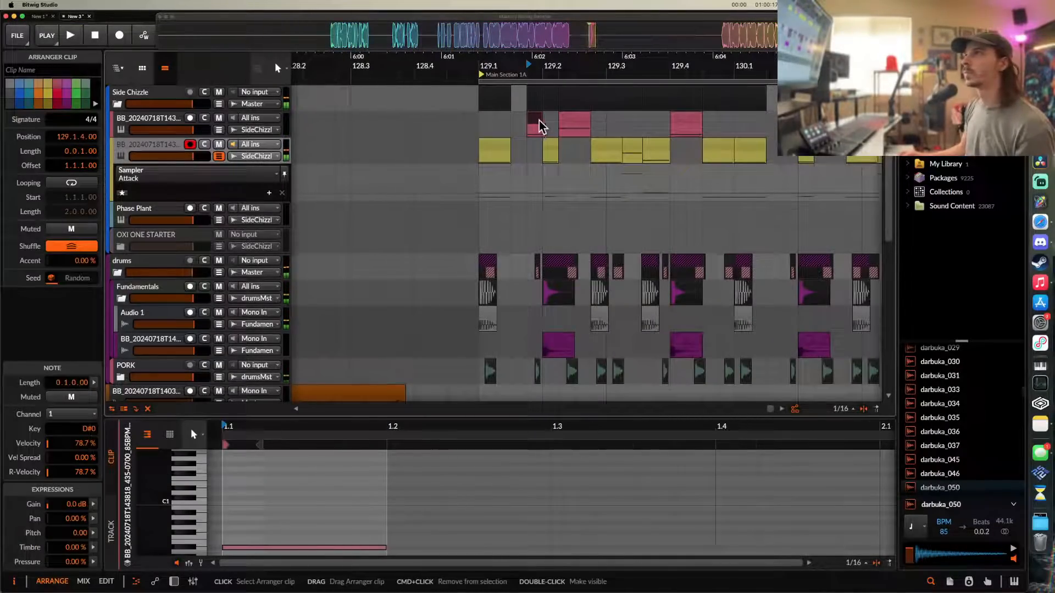
{"action": "left_click", "coordinate": [495, 144]}
{"action": "scroll", "coordinate": [494, 144], "scroll_direction": "down", "scroll_amount": 2}
{"action": "key", "text": "space"}
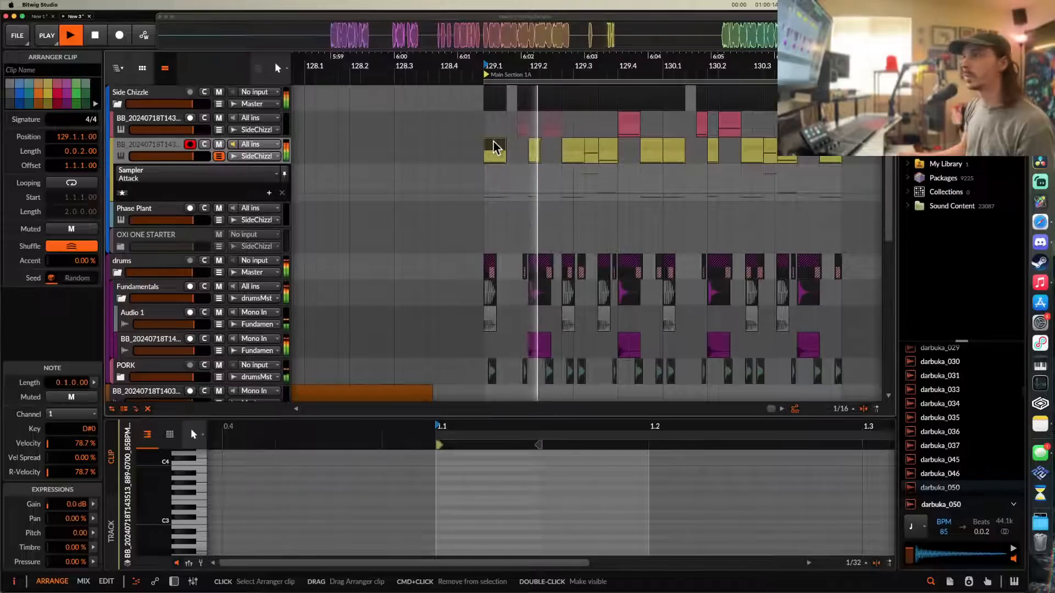
{"action": "scroll", "coordinate": [549, 146], "scroll_direction": "down", "scroll_amount": 1}
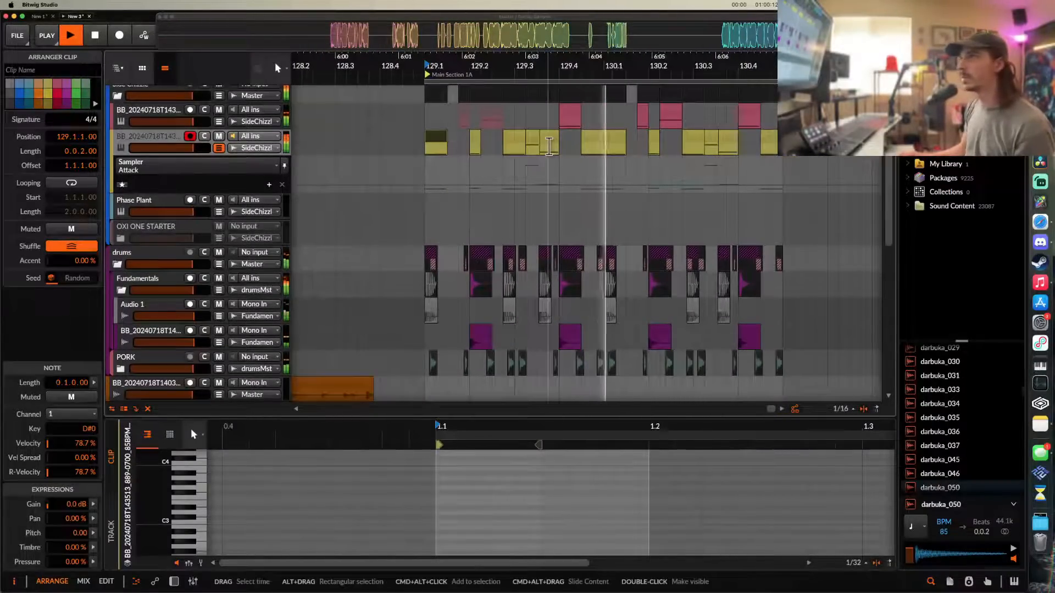
{"action": "scroll", "coordinate": [549, 146], "scroll_direction": "up", "scroll_amount": 2}
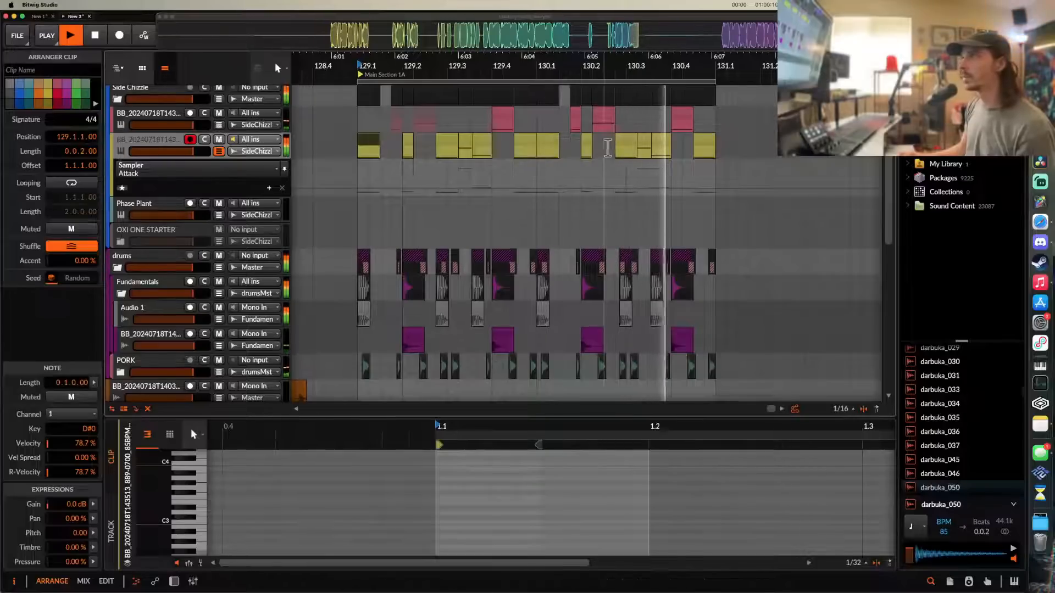
{"action": "scroll", "coordinate": [615, 138], "scroll_direction": "down", "scroll_amount": 2}
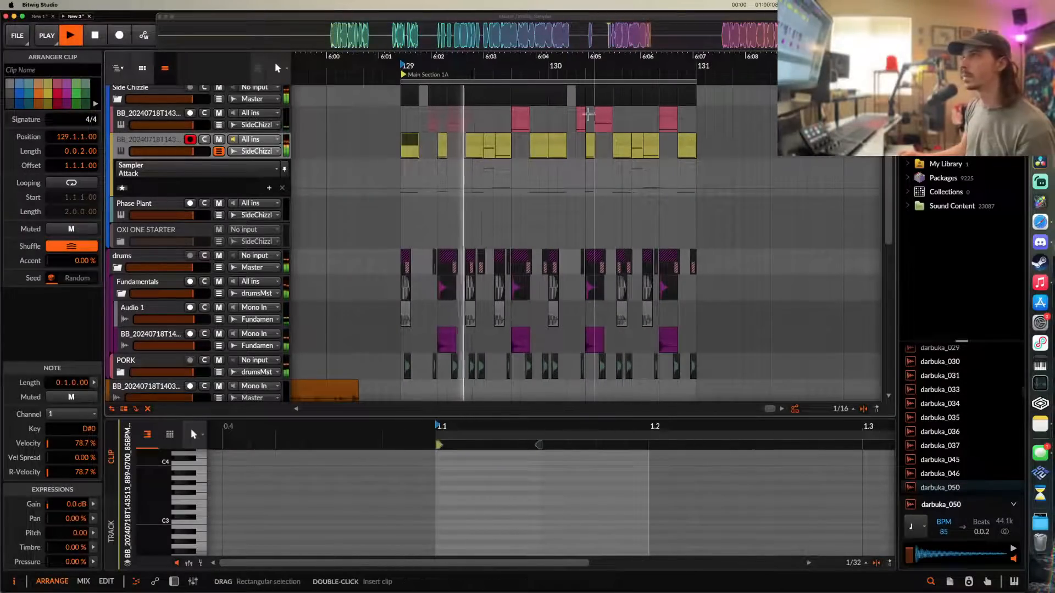
- Set the note in the yellow clip at 129.3.2.00 to E0 and play it back
{"action": "left_click", "coordinate": [490, 140]}
{"action": "scroll", "coordinate": [489, 140], "scroll_direction": "up", "scroll_amount": 3}
{"action": "double_click", "coordinate": [489, 140]}
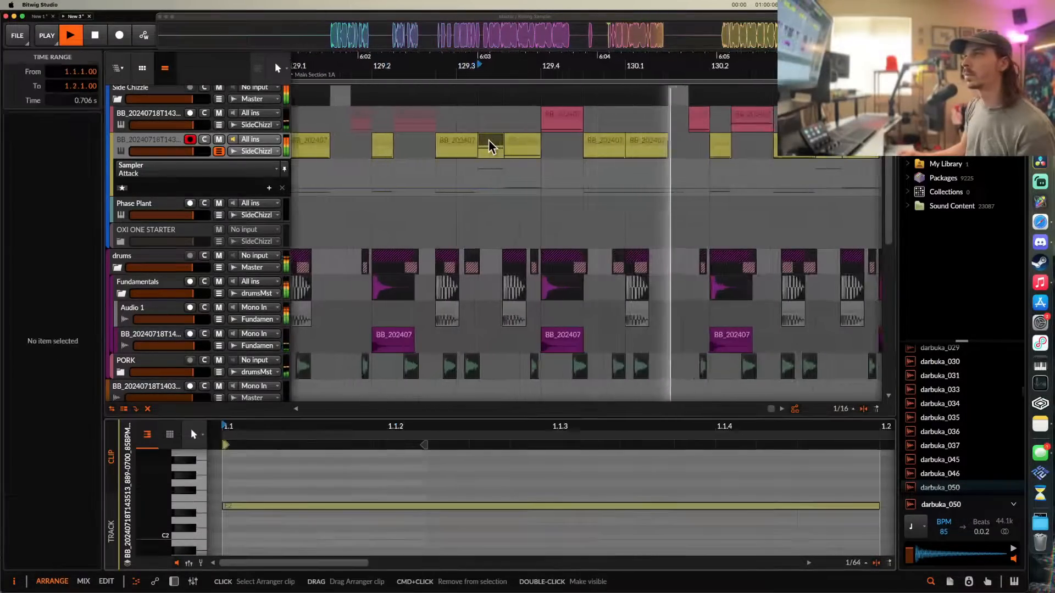
{"action": "key", "text": "space"}
{"action": "left_click", "coordinate": [271, 505]}
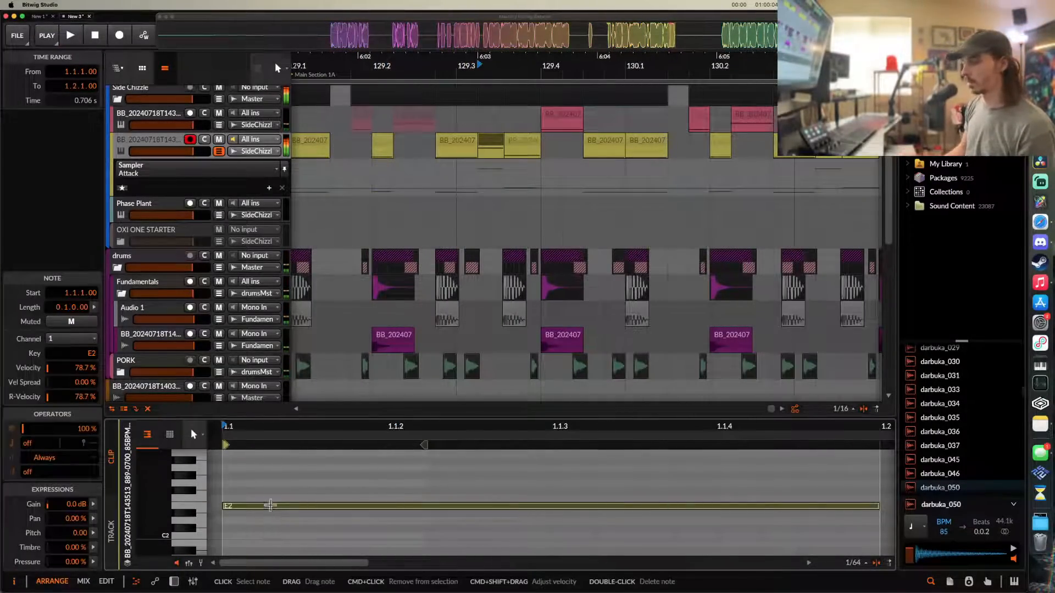
{"action": "key", "text": "space"}
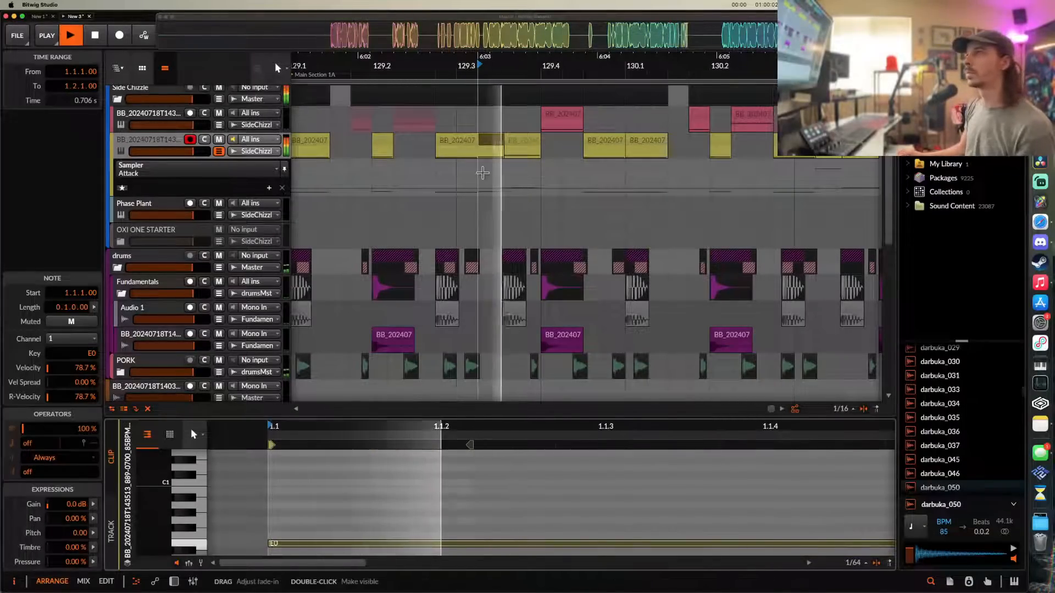
- Show the yellow track's Sampler device and select the yellow clip at 130.3.2.00
{"action": "scroll", "coordinate": [482, 176], "scroll_direction": "down", "scroll_amount": 5}
{"action": "scroll", "coordinate": [481, 170], "scroll_direction": "up", "scroll_amount": 5}
{"action": "key", "text": "space"}
{"action": "key", "text": "space"}
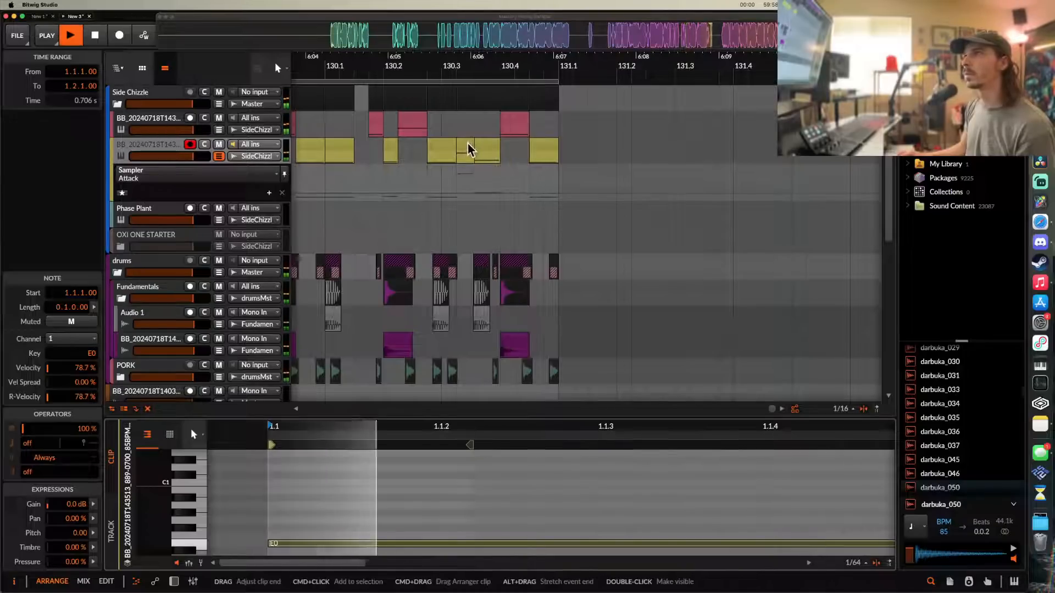
{"action": "left_click", "coordinate": [467, 147]}
{"action": "left_click", "coordinate": [144, 146]}
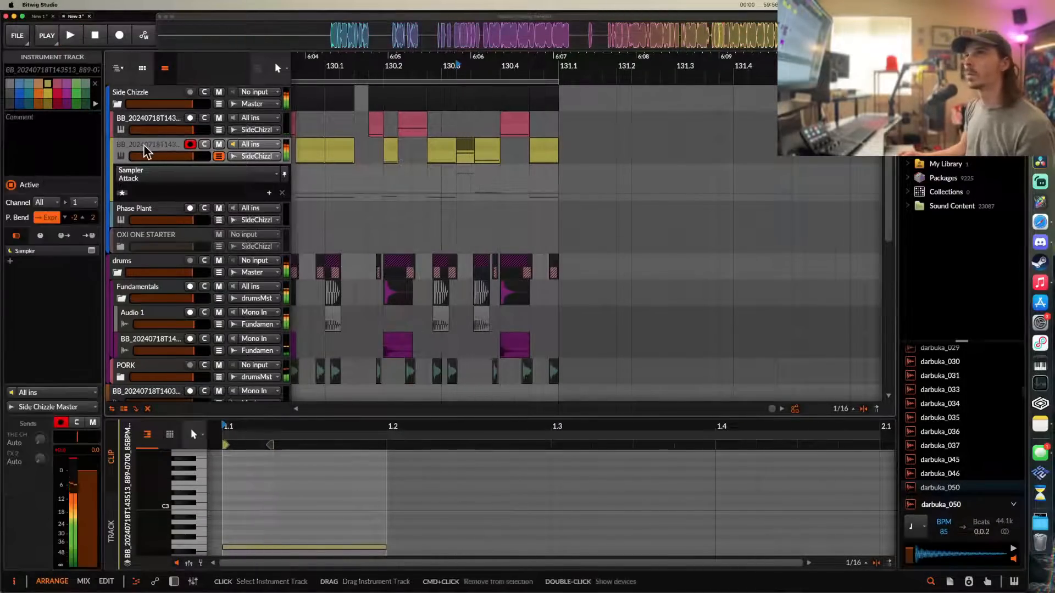
{"action": "key", "text": "d"}
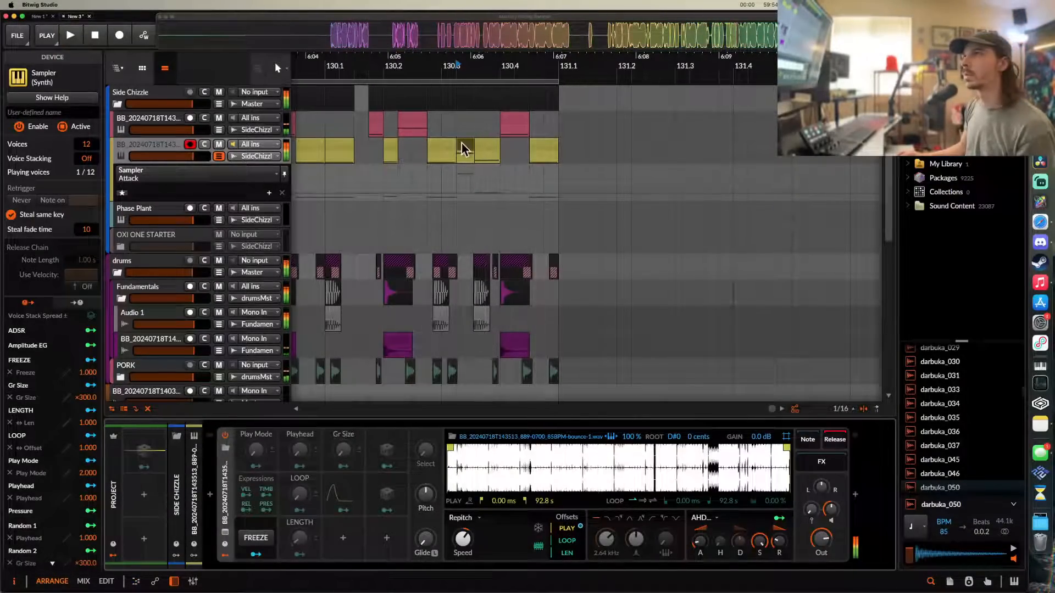
{"action": "left_click", "coordinate": [463, 144]}
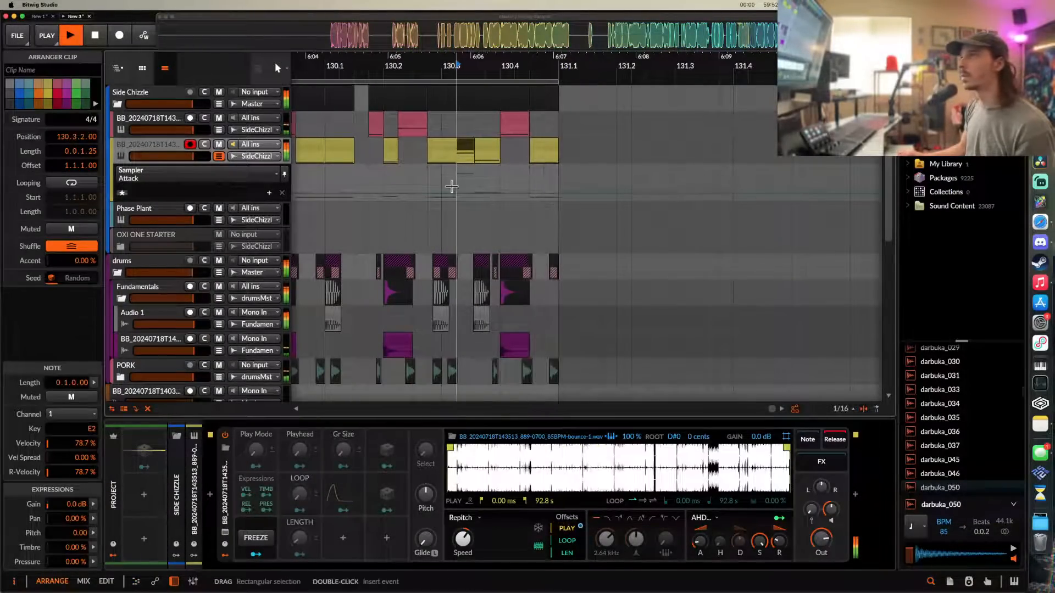
- Review the two-bar loop of Main Section 1A by stopping, resuming and restarting playback from 129.1.1.00
{"action": "scroll", "coordinate": [467, 148], "scroll_direction": "up", "scroll_amount": 5}
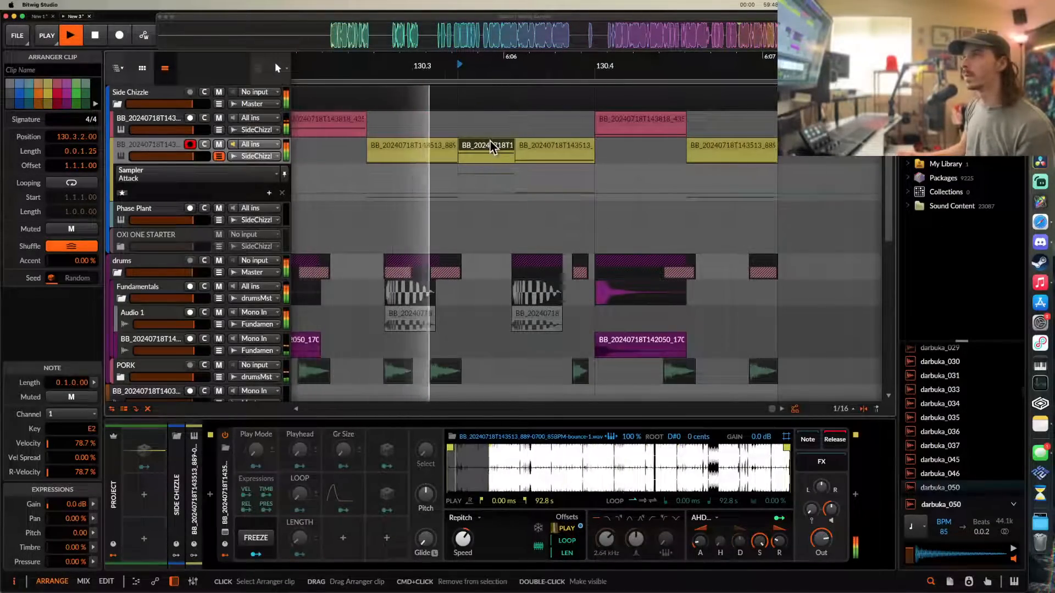
{"action": "key", "text": "space"}
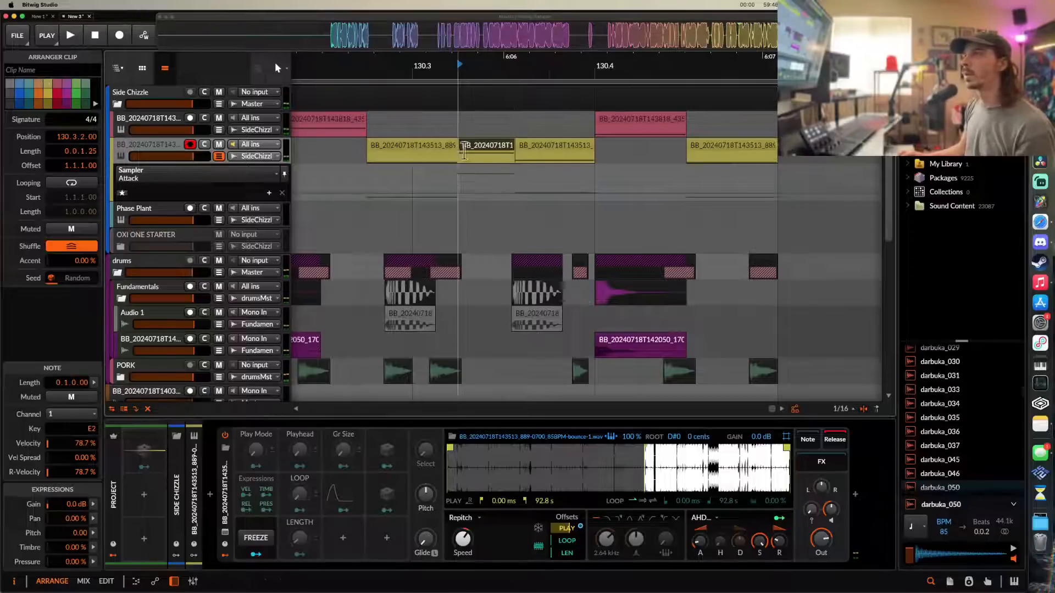
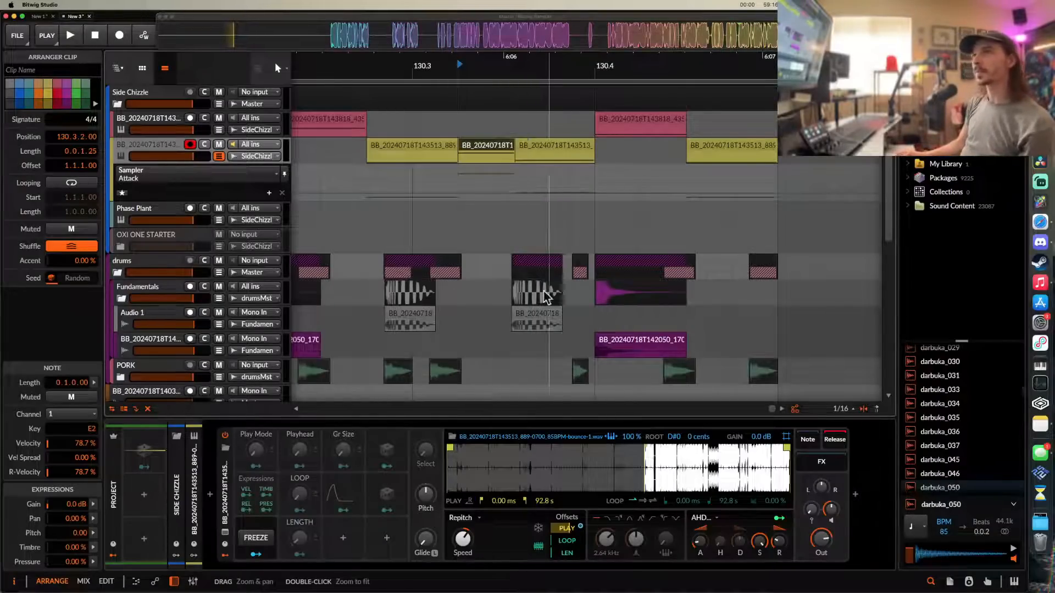
{"action": "key", "text": "space"}
{"action": "scroll", "coordinate": [494, 168], "scroll_direction": "down", "scroll_amount": 2}
{"action": "scroll", "coordinate": [463, 139], "scroll_direction": "down", "scroll_amount": 3}
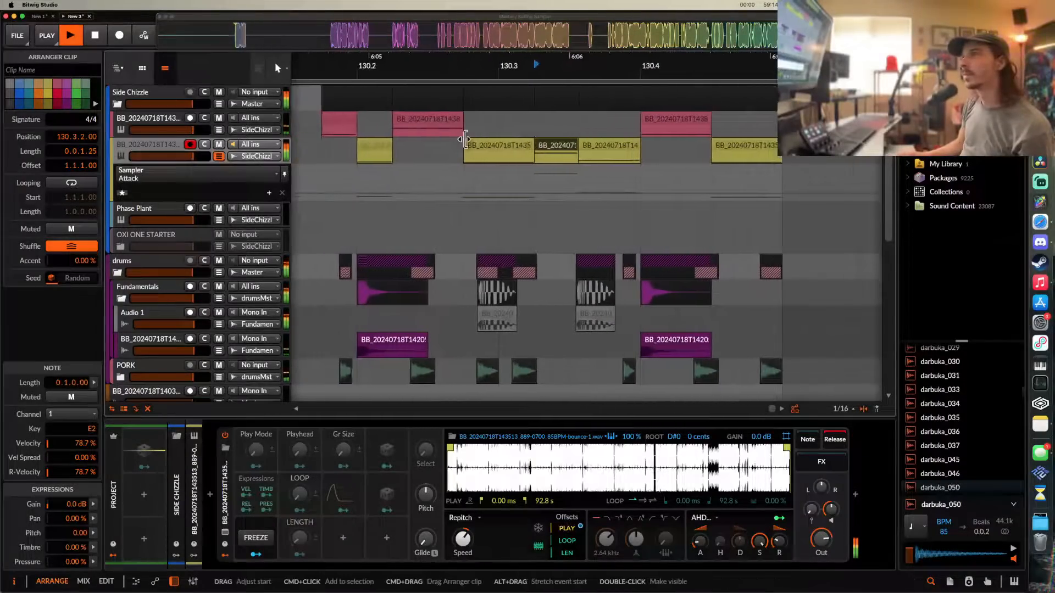
{"action": "scroll", "coordinate": [571, 126], "scroll_direction": "left", "scroll_amount": 5}
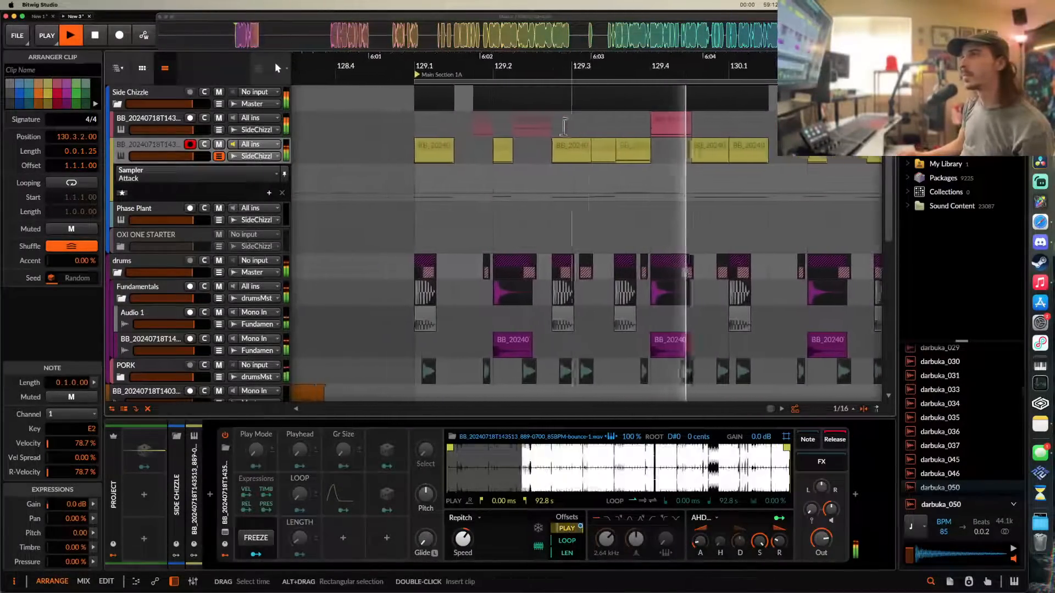
{"action": "scroll", "coordinate": [539, 122], "scroll_direction": "right", "scroll_amount": 6}
{"action": "scroll", "coordinate": [577, 119], "scroll_direction": "down", "scroll_amount": 4}
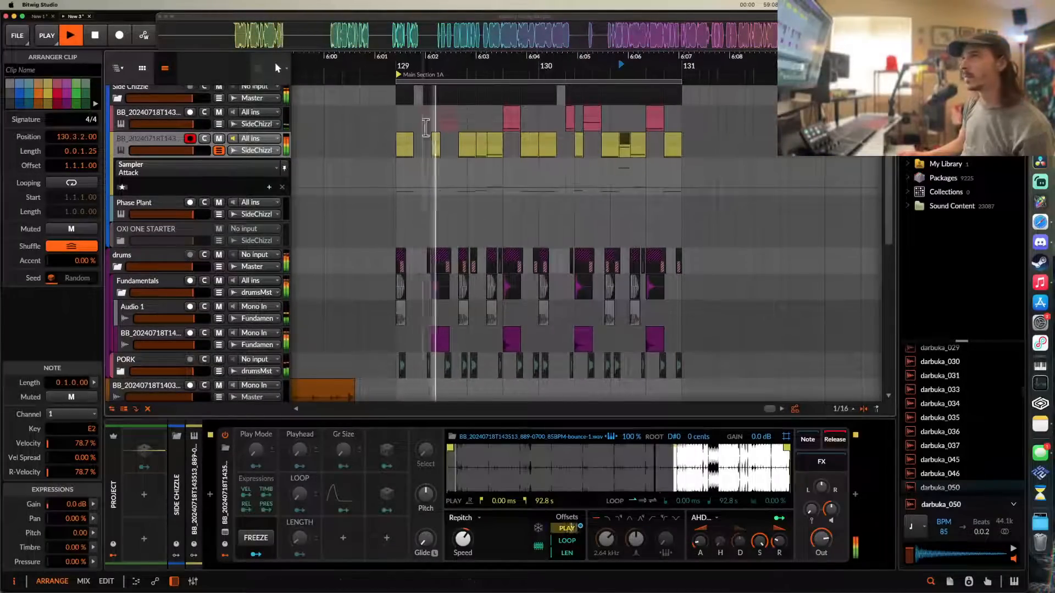
{"action": "scroll", "coordinate": [413, 124], "scroll_direction": "down", "scroll_amount": 2}
{"action": "left_click", "coordinate": [402, 100]}
{"action": "scroll", "coordinate": [527, 112], "scroll_direction": "up", "scroll_amount": 2}
{"action": "scroll", "coordinate": [536, 119], "scroll_direction": "down", "scroll_amount": 6}
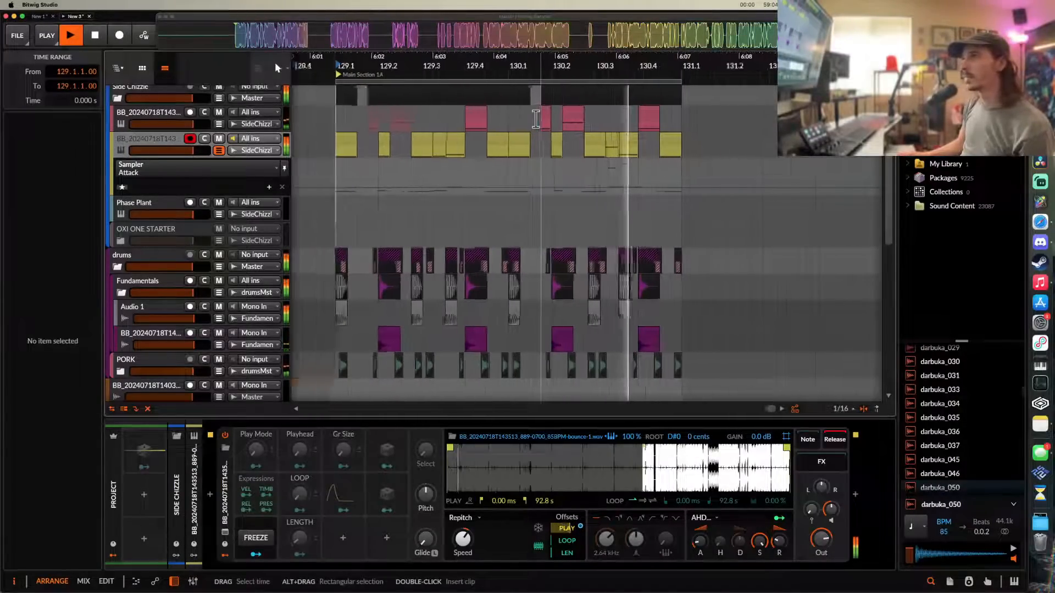
- Hide the yellow Sampler track's Attack automation lane, then keep listening to the two-bar loop and stop playback
{"action": "left_click_drag", "start_coordinate": [177, 146], "coordinate": [148, 118]}
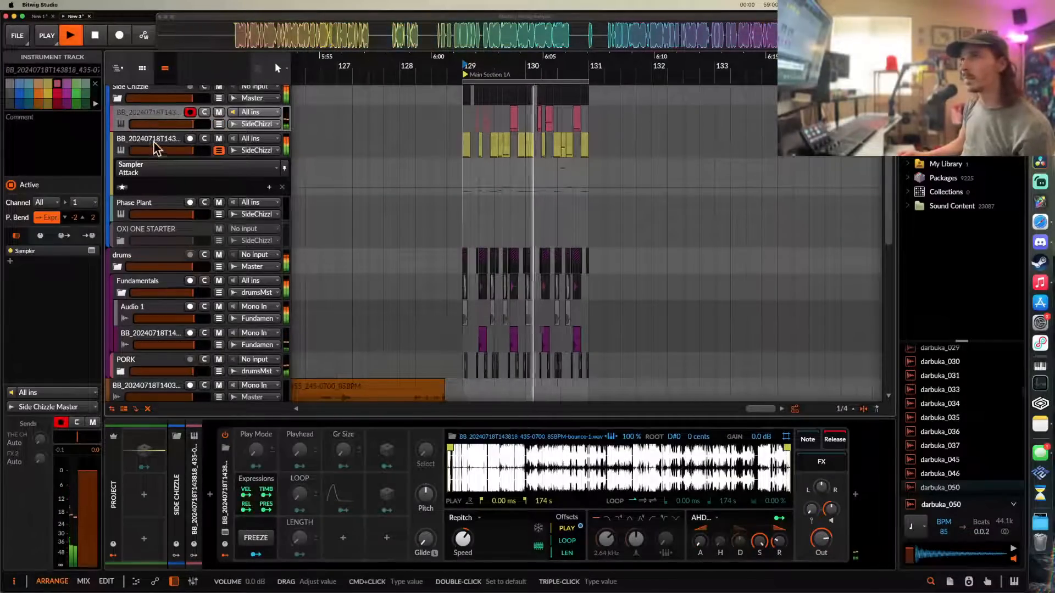
{"action": "left_click", "coordinate": [158, 147]}
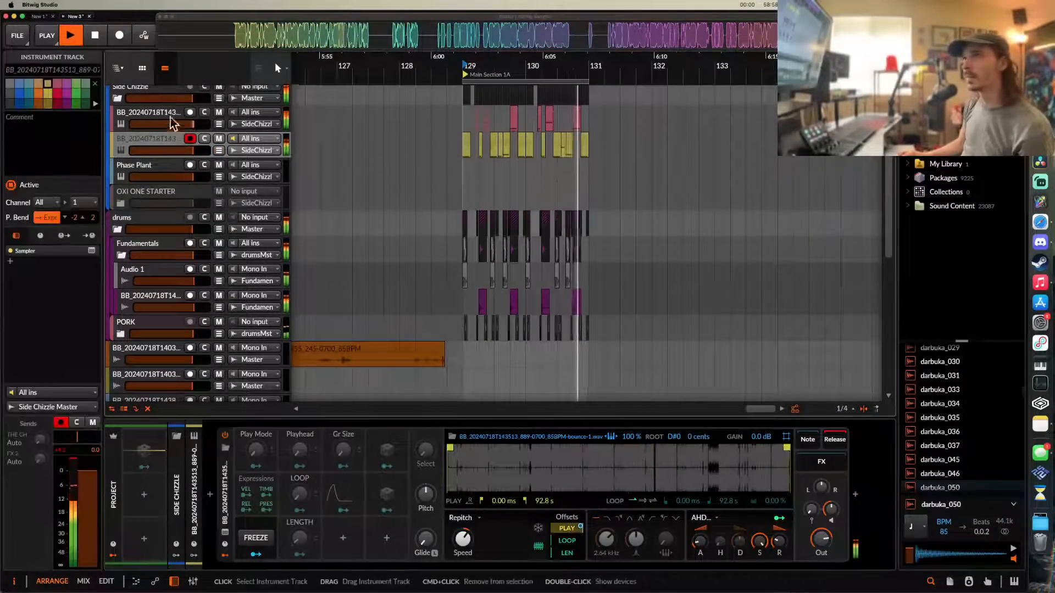
{"action": "scroll", "coordinate": [479, 175], "scroll_direction": "down", "scroll_amount": 3}
{"action": "scroll", "coordinate": [480, 183], "scroll_direction": "up", "scroll_amount": 8}
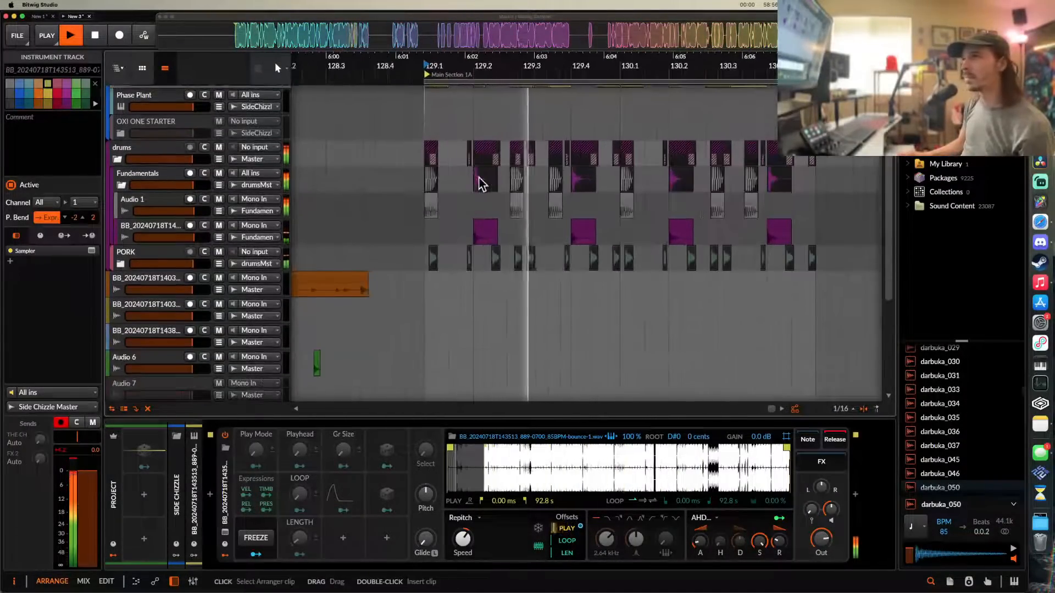
{"action": "scroll", "coordinate": [480, 179], "scroll_direction": "up", "scroll_amount": 3}
{"action": "scroll", "coordinate": [474, 132], "scroll_direction": "down", "scroll_amount": 4}
{"action": "scroll", "coordinate": [468, 110], "scroll_direction": "down", "scroll_amount": 3}
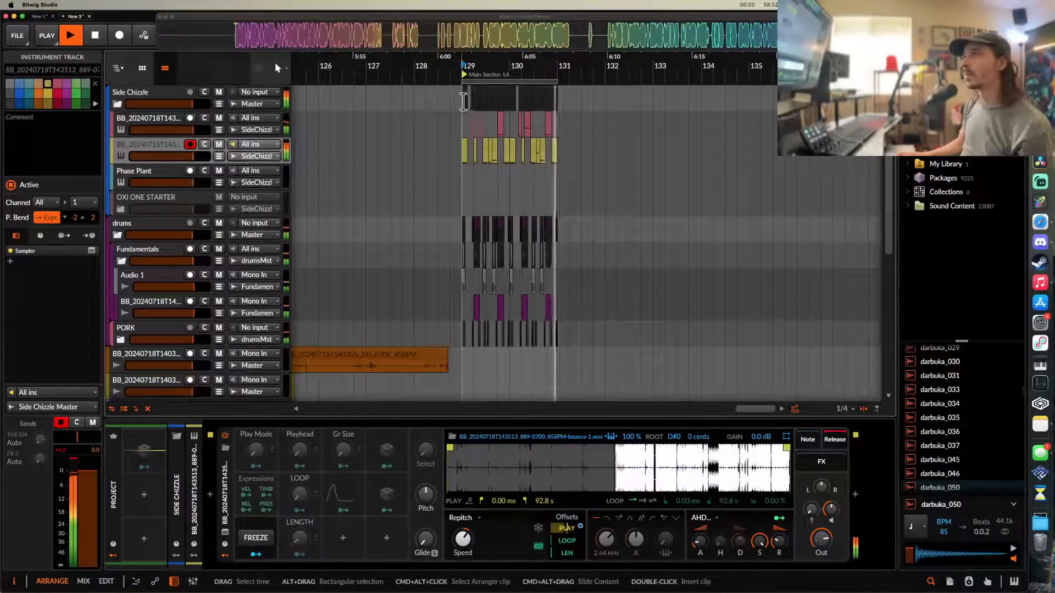
{"action": "scroll", "coordinate": [497, 154], "scroll_direction": "up", "scroll_amount": 4}
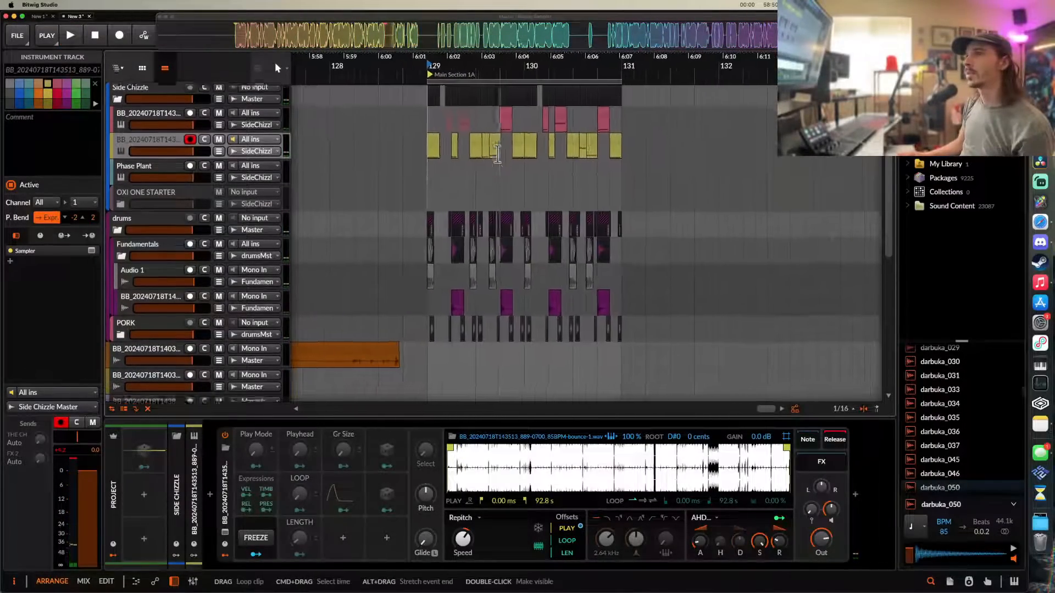
- Unfold the PORK group to show its Audio 1 and Audio 2 tracks
{"action": "scroll", "coordinate": [479, 171], "scroll_direction": "down", "scroll_amount": 3}
{"action": "left_click", "coordinate": [121, 253]}
{"action": "scroll", "coordinate": [318, 247], "scroll_direction": "up", "scroll_amount": 4}
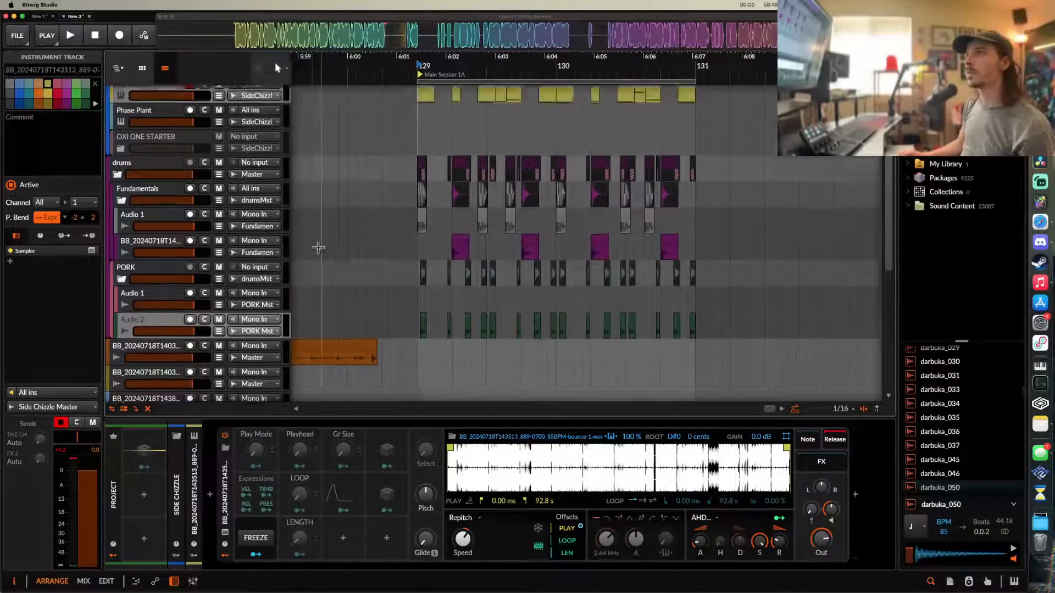
- Duplicate bars 129 and 130 of the Side Chizzle and drum tracks to 131.1.1.00 and move the loop region there
{"action": "scroll", "coordinate": [318, 245], "scroll_direction": "down", "scroll_amount": 3}
{"action": "scroll", "coordinate": [452, 204], "scroll_direction": "down", "scroll_amount": 2}
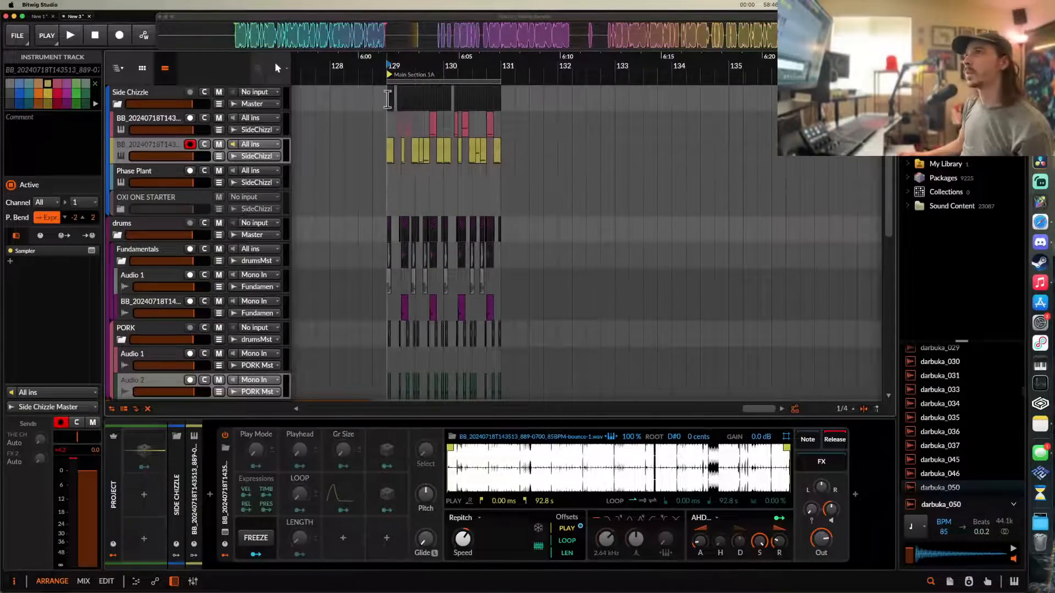
{"action": "left_click_drag", "start_coordinate": [387, 97], "coordinate": [434, 263]}
{"action": "key", "text": "super+d"}
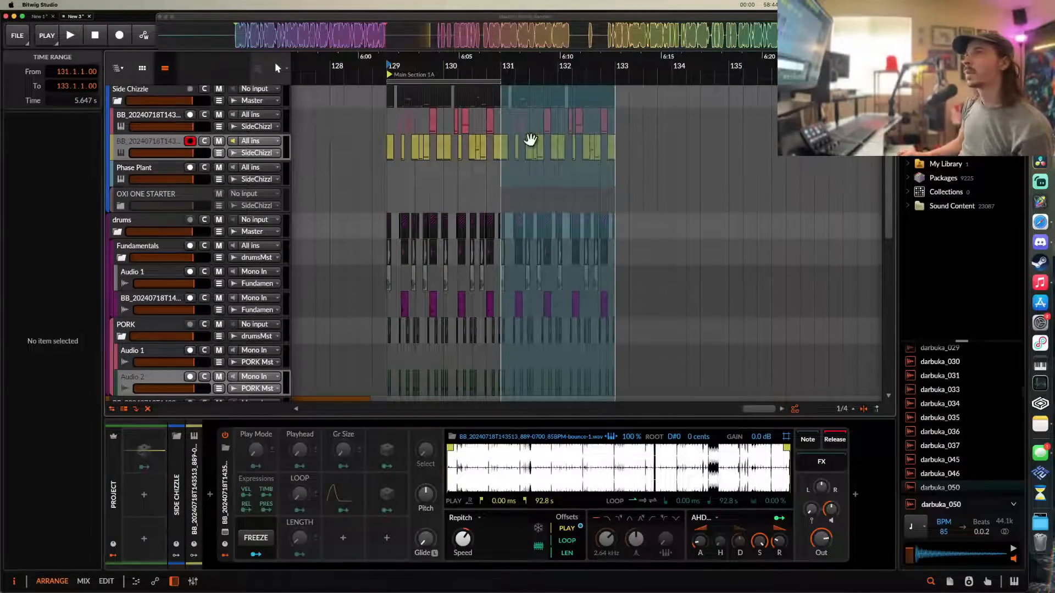
{"action": "left_click_drag", "start_coordinate": [466, 81], "coordinate": [579, 109]}
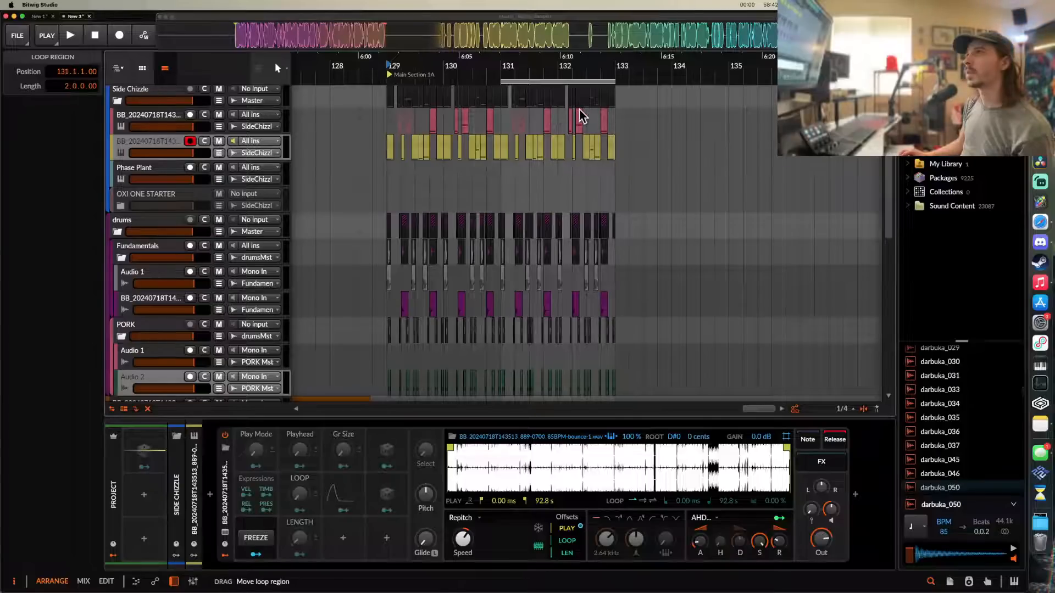
- Select the yellow clip at 131.1.1.00 and play the start of the duplicated section from there
{"action": "scroll", "coordinate": [496, 184], "scroll_direction": "down", "scroll_amount": 3}
{"action": "scroll", "coordinate": [496, 184], "scroll_direction": "up", "scroll_amount": 3}
{"action": "scroll", "coordinate": [497, 185], "scroll_direction": "up", "scroll_amount": 5}
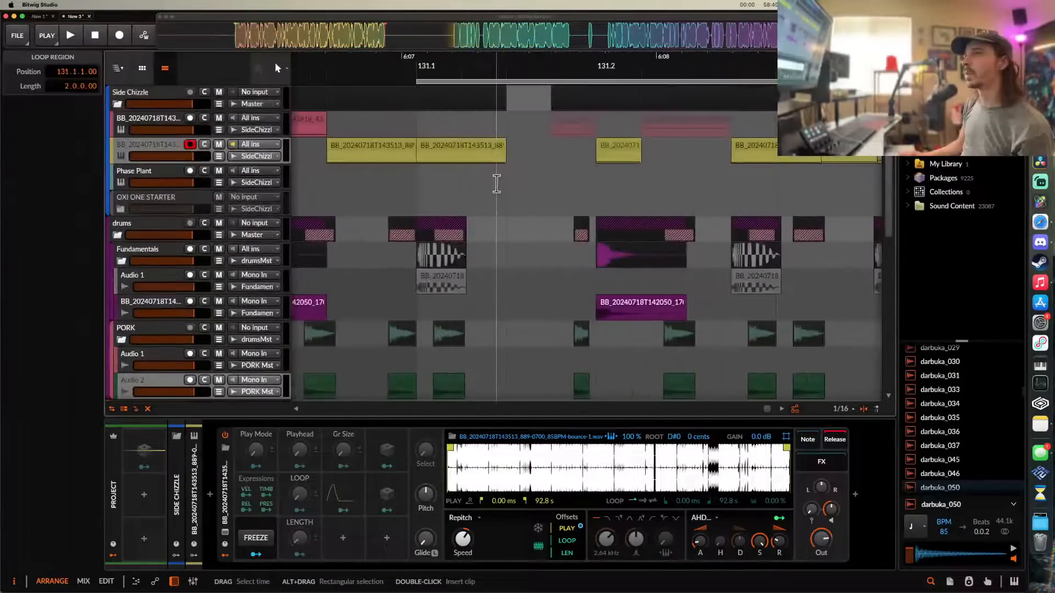
{"action": "left_click", "coordinate": [480, 147]}
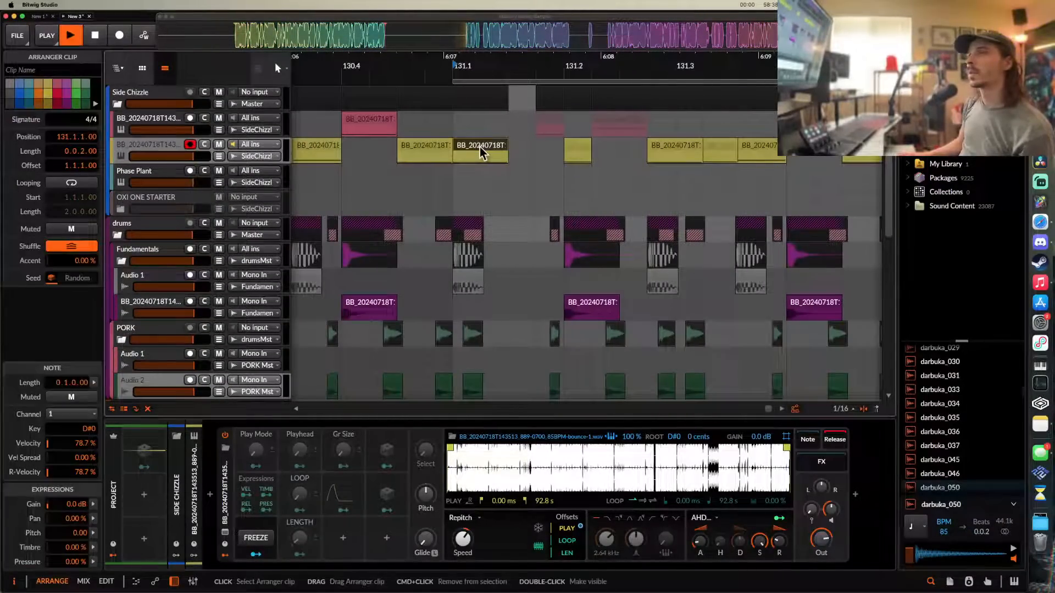
{"action": "scroll", "coordinate": [480, 147], "scroll_direction": "up", "scroll_amount": 2}
{"action": "key", "text": "space"}
{"action": "key", "text": "space"}
{"action": "scroll", "coordinate": [480, 147], "scroll_direction": "right", "scroll_amount": 2}
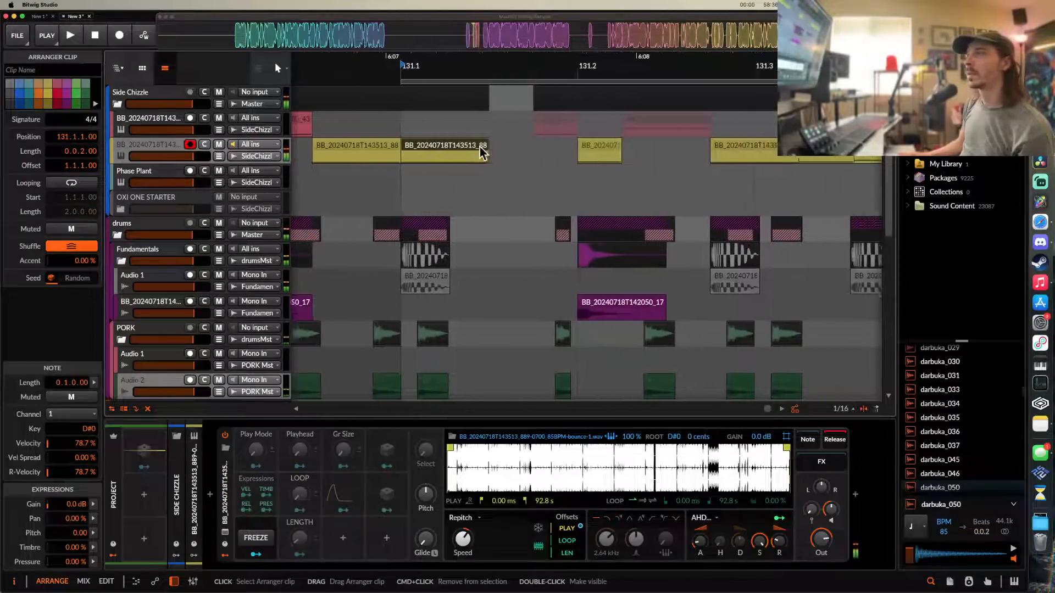
{"action": "key", "text": "space"}
{"action": "key", "text": "space"}
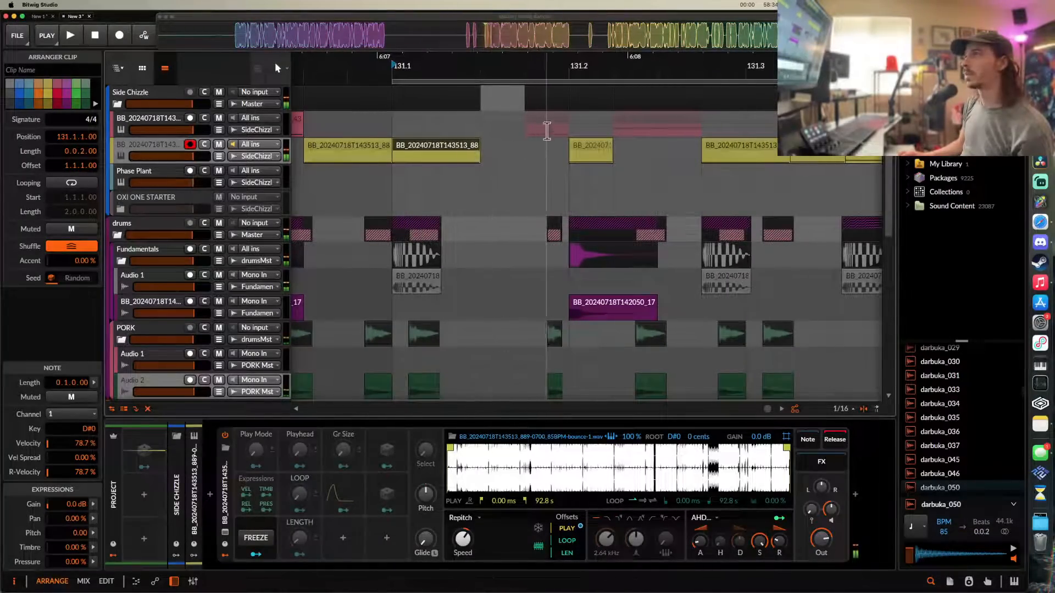
- Delete the yellow clip at 131.2.1.00, then select the red clip at 131.1.4.00 and play from it
{"action": "left_click", "coordinate": [587, 152]}
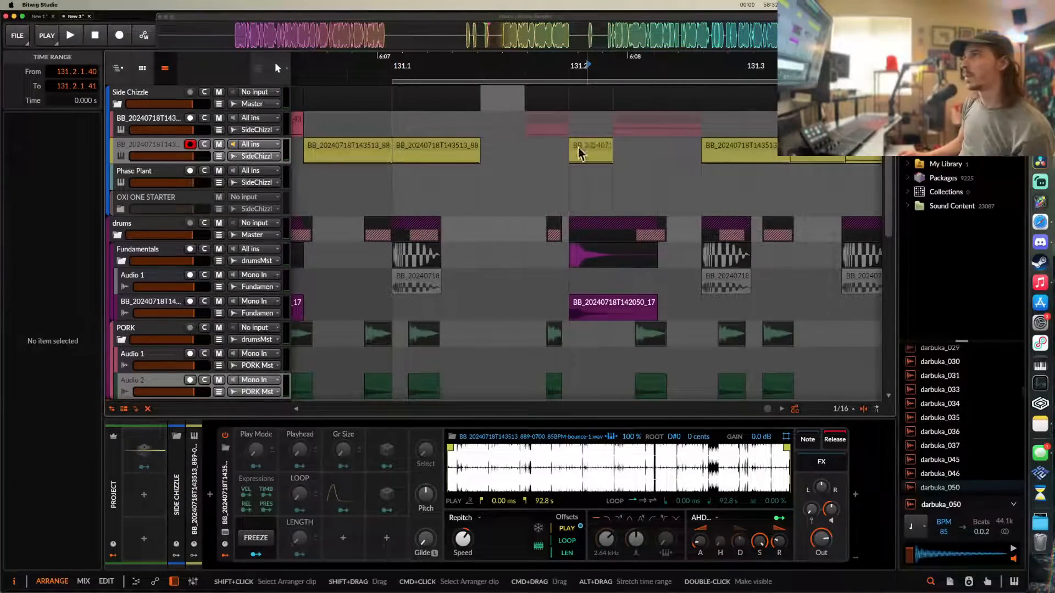
{"action": "key", "text": "Delete"}
{"action": "left_click", "coordinate": [559, 127]}
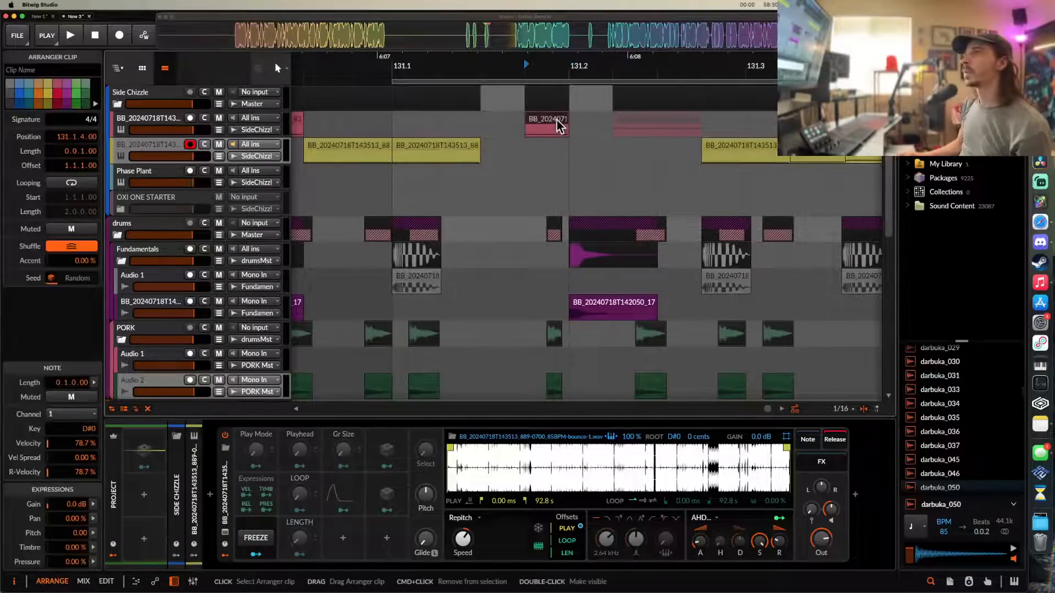
{"action": "scroll", "coordinate": [560, 126], "scroll_direction": "up", "scroll_amount": 3}
{"action": "key", "text": "space"}
{"action": "key", "text": "space"}
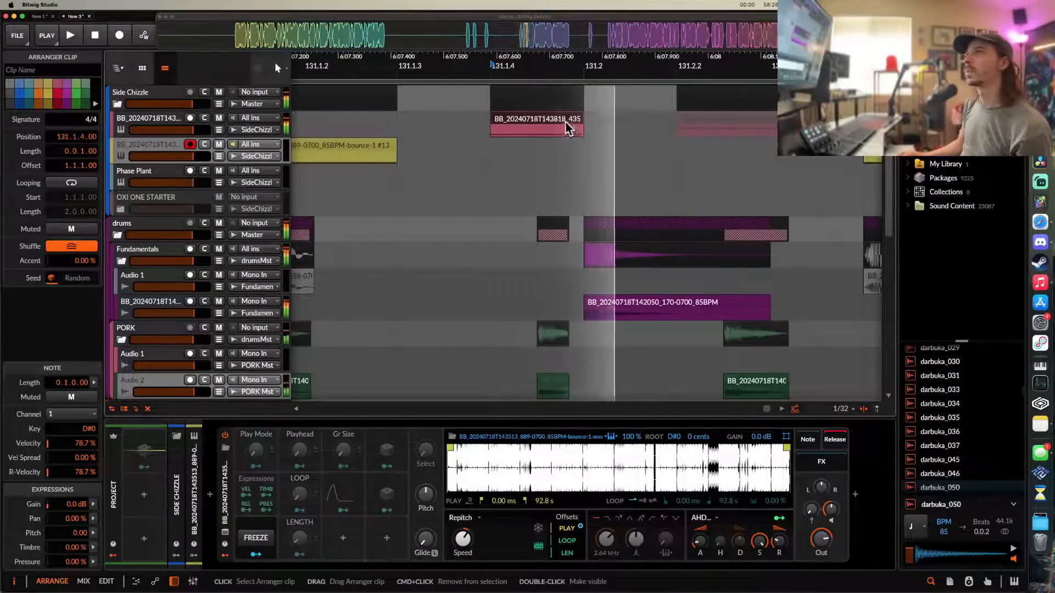
- Set the note in the red clip at 131.1.4.00 to D#1 and play it back with the red track selected
{"action": "double_click", "coordinate": [564, 127]}
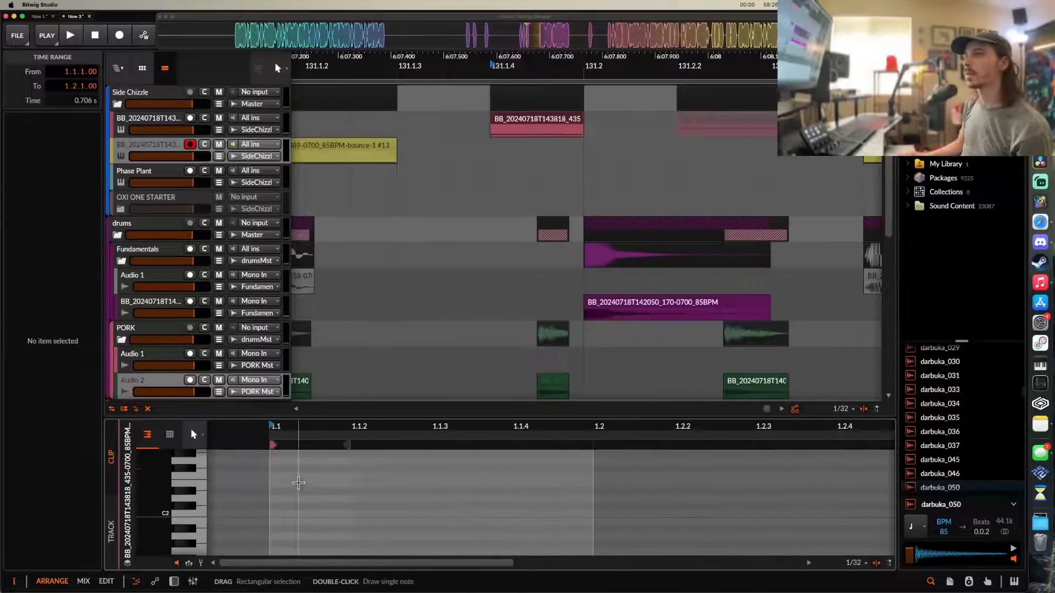
{"action": "double_click", "coordinate": [299, 487]}
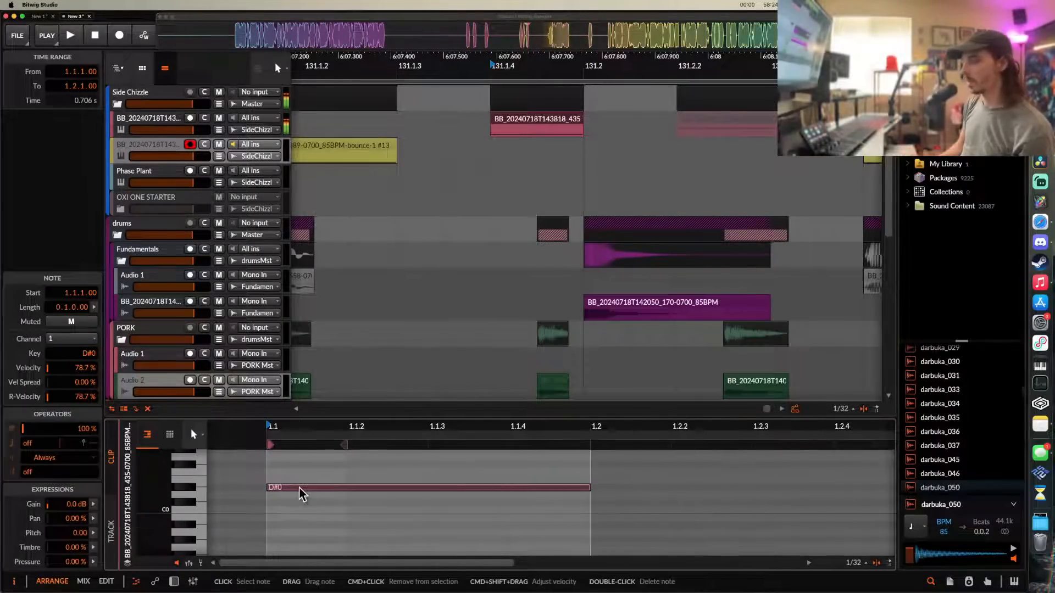
{"action": "key", "text": "shift+Up"}
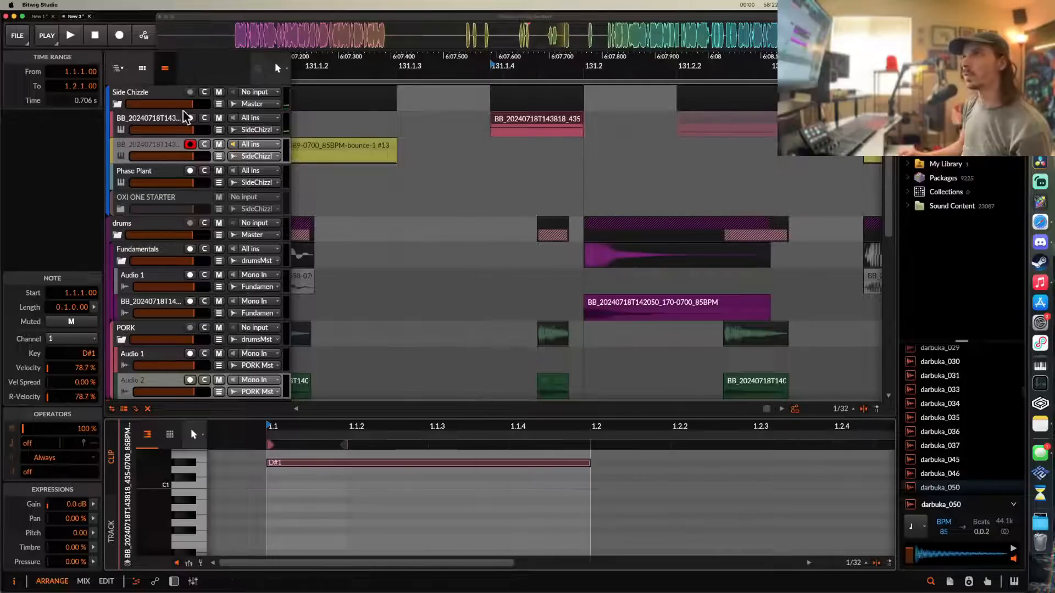
{"action": "left_click", "coordinate": [151, 122]}
{"action": "key", "text": "space"}
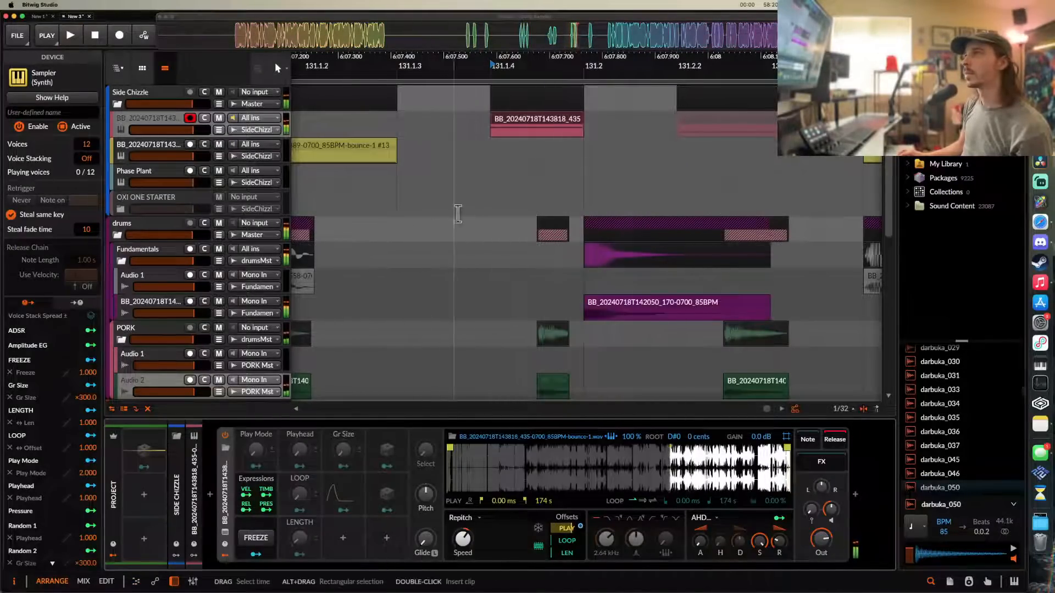
{"action": "key", "text": "space"}
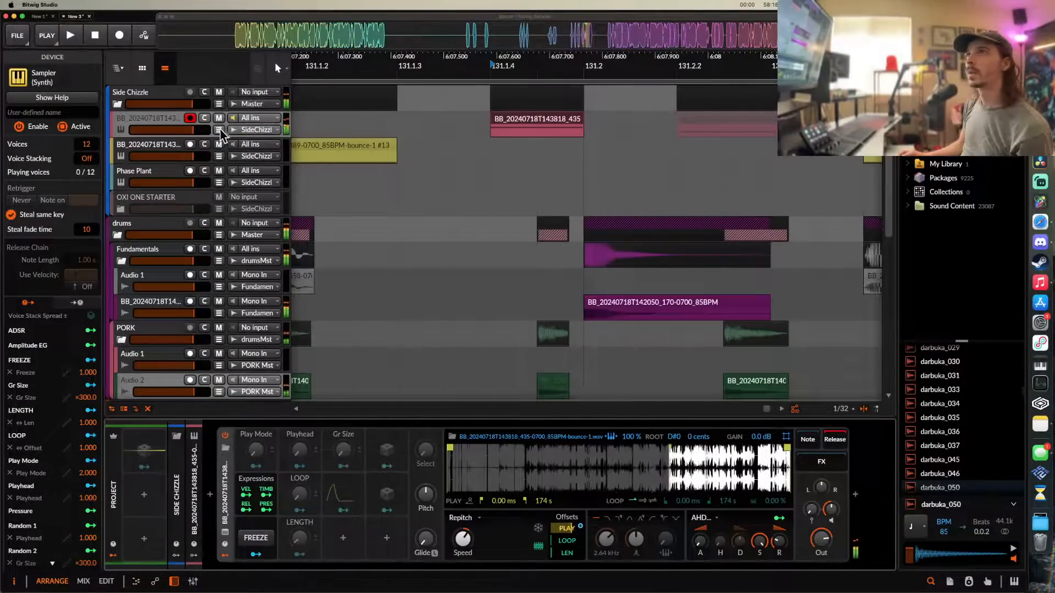
- Show the red track's Playhead automation and reshape it under the clip at 131.1.4.00, dropping to 0.00 % at 131.2.1.00, then play it
{"action": "scroll", "coordinate": [513, 176], "scroll_direction": "up", "scroll_amount": 2}
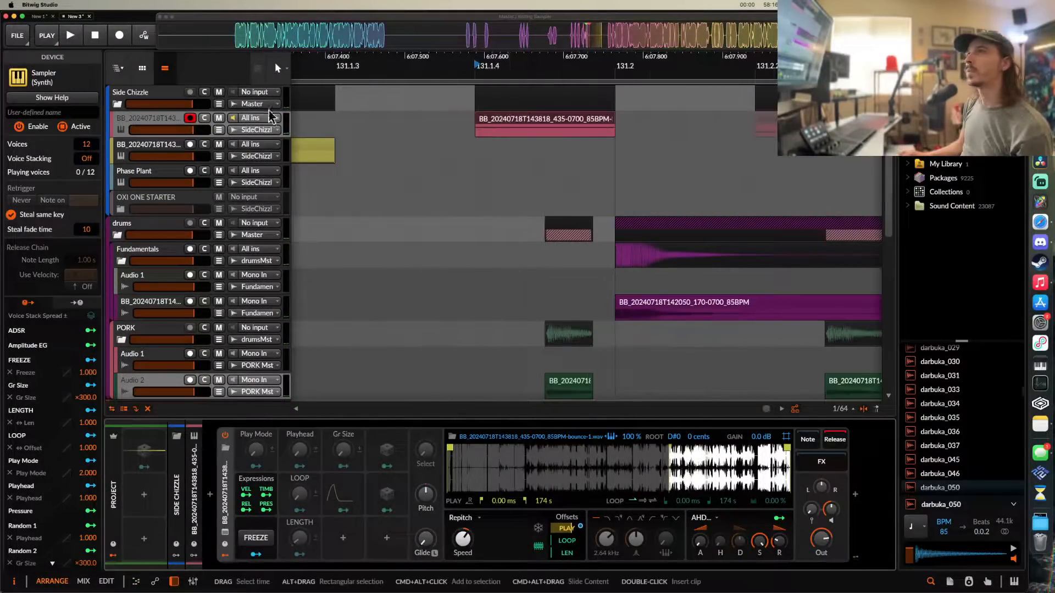
{"action": "left_click", "coordinate": [220, 131]}
{"action": "scroll", "coordinate": [485, 167], "scroll_direction": "up", "scroll_amount": 2}
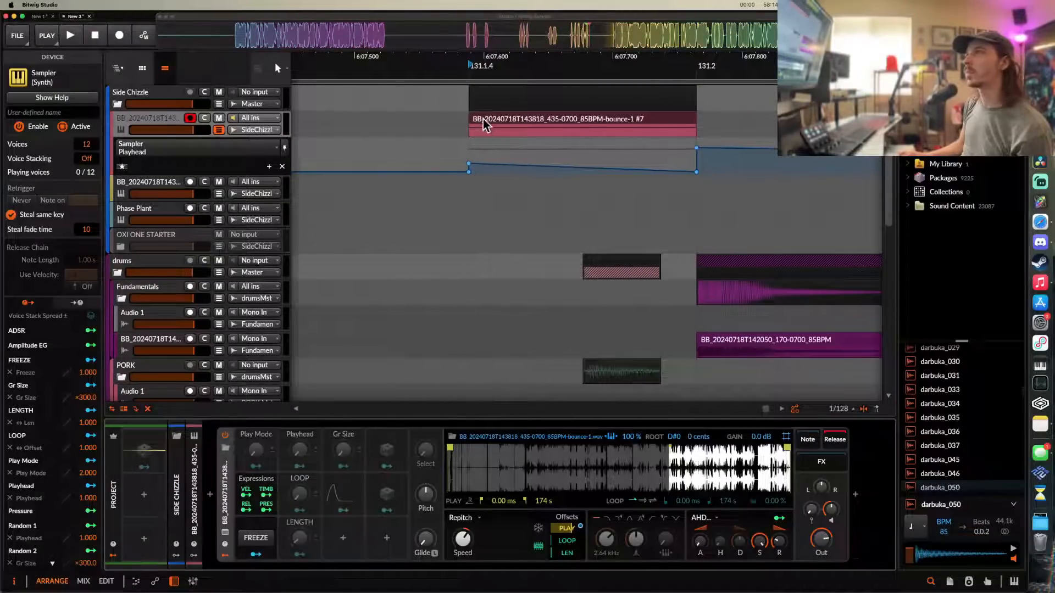
{"action": "left_click", "coordinate": [469, 166]}
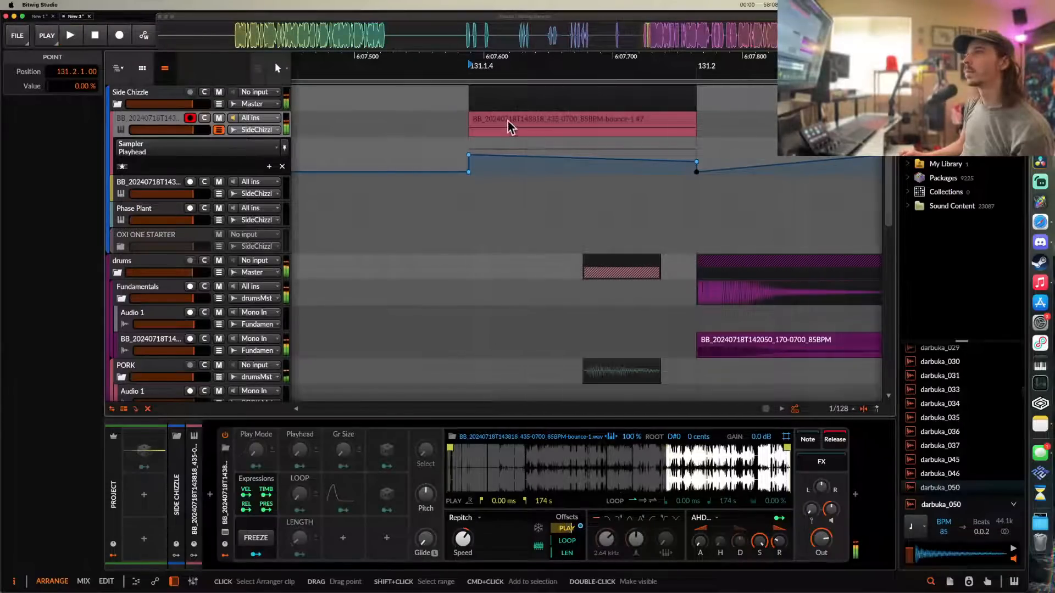
{"action": "key", "text": "space"}
- Try the Playhead automation point at 131.1.4.00 at 23.3 % and play the clip
{"action": "mouse_move", "coordinate": [472, 163]}
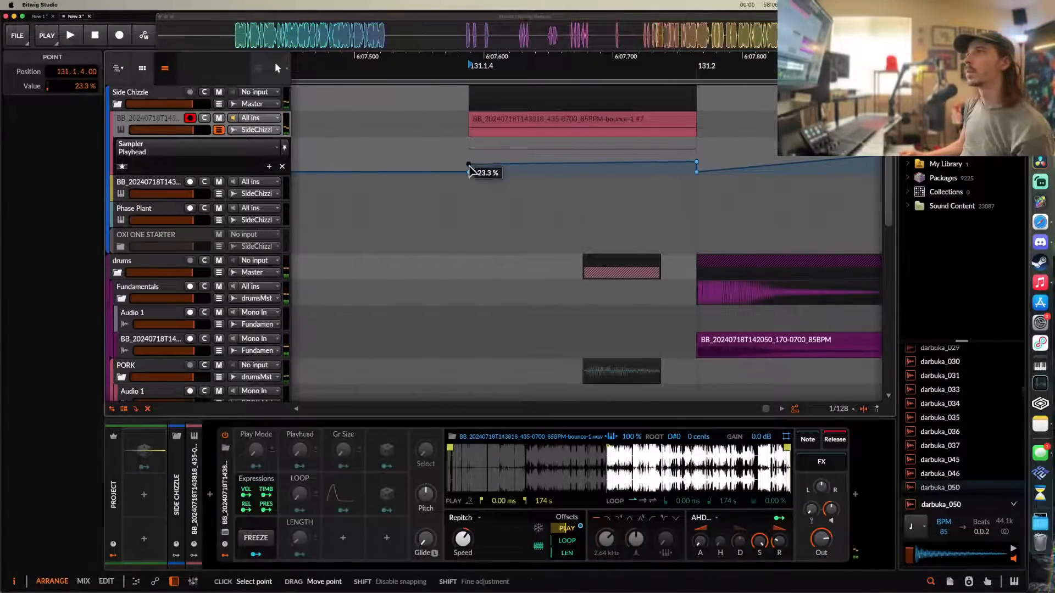
{"action": "key", "text": "space"}
{"action": "key", "text": "space"}
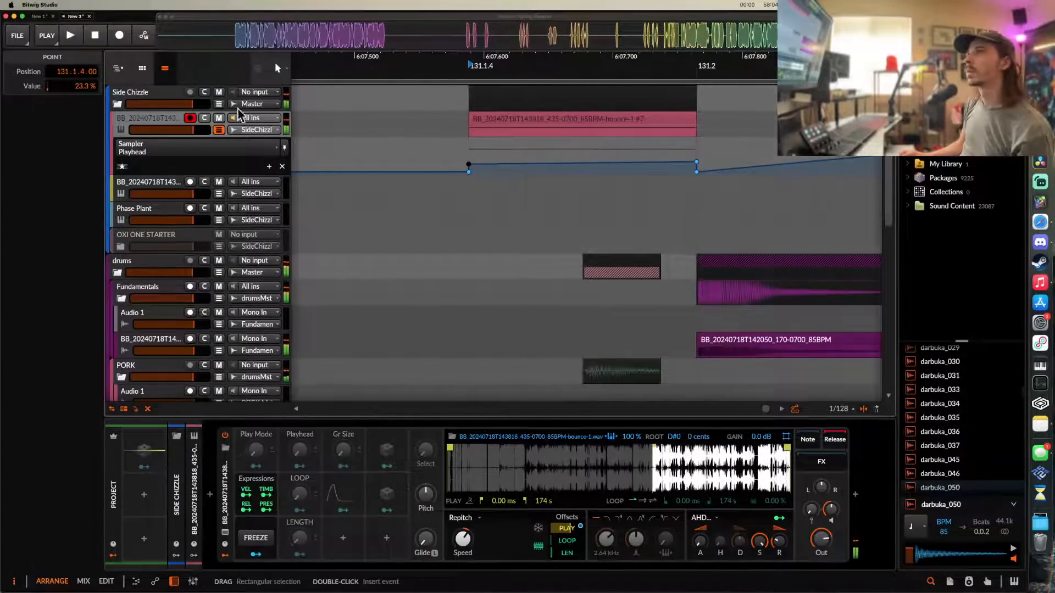
- Set the Playhead point at 131.1.4.00 to 76.7 % with a curved descent to the clip's end, and play it with the red track soloed
{"action": "key", "text": "space"}
{"action": "left_click_drag", "start_coordinate": [469, 165], "coordinate": [469, 147]}
{"action": "key", "text": "space"}
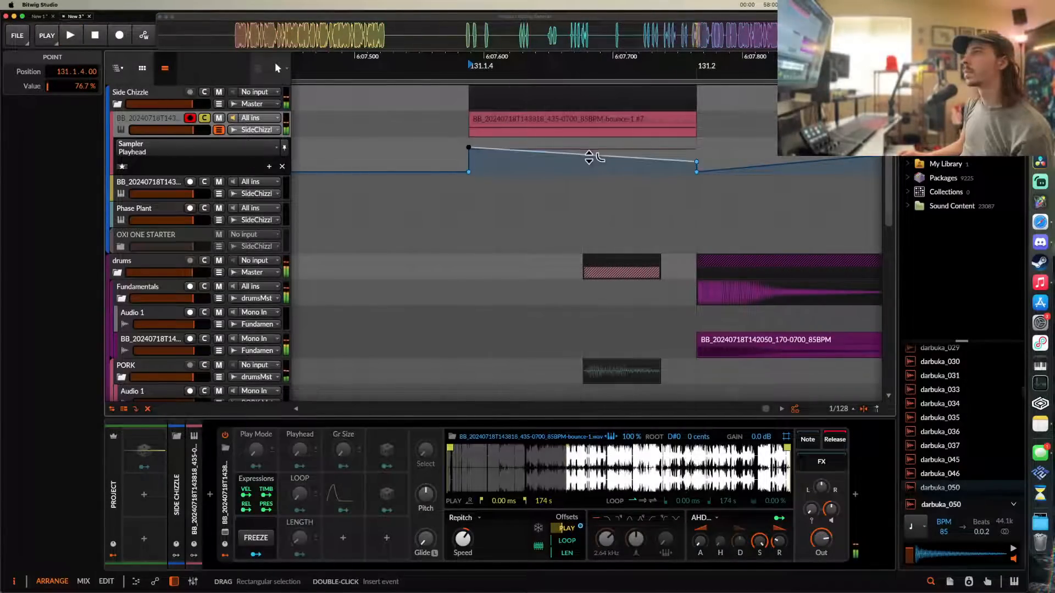
{"action": "key", "text": "space"}
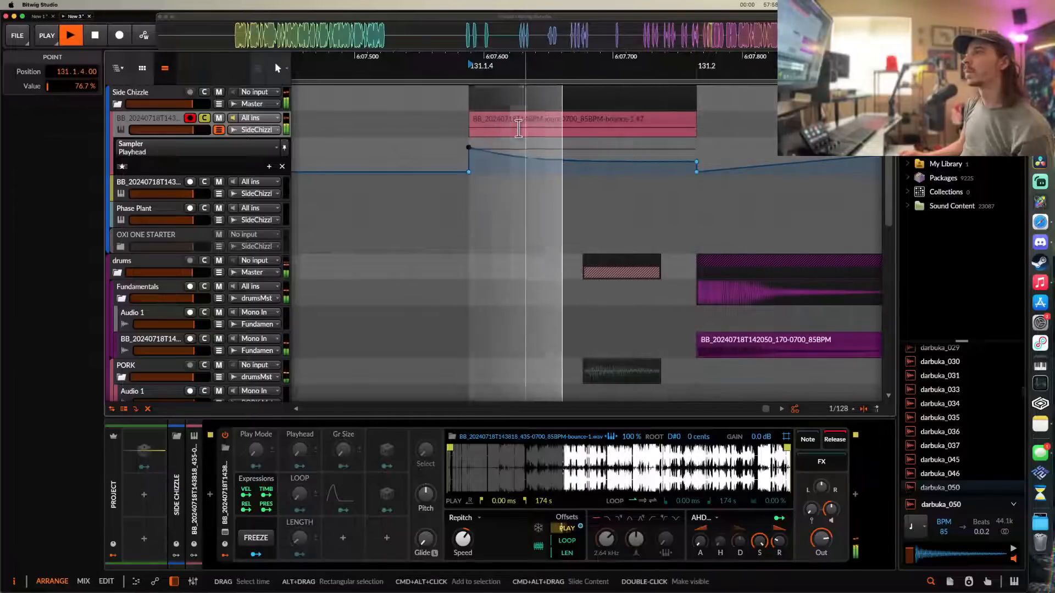
- Take the red track out of solo and play the arrangement from the yellow clip at 131.1.1.00
{"action": "scroll", "coordinate": [518, 128], "scroll_direction": "down", "scroll_amount": 3}
{"action": "scroll", "coordinate": [518, 128], "scroll_direction": "down", "scroll_amount": 4}
{"action": "left_click", "coordinate": [463, 189]}
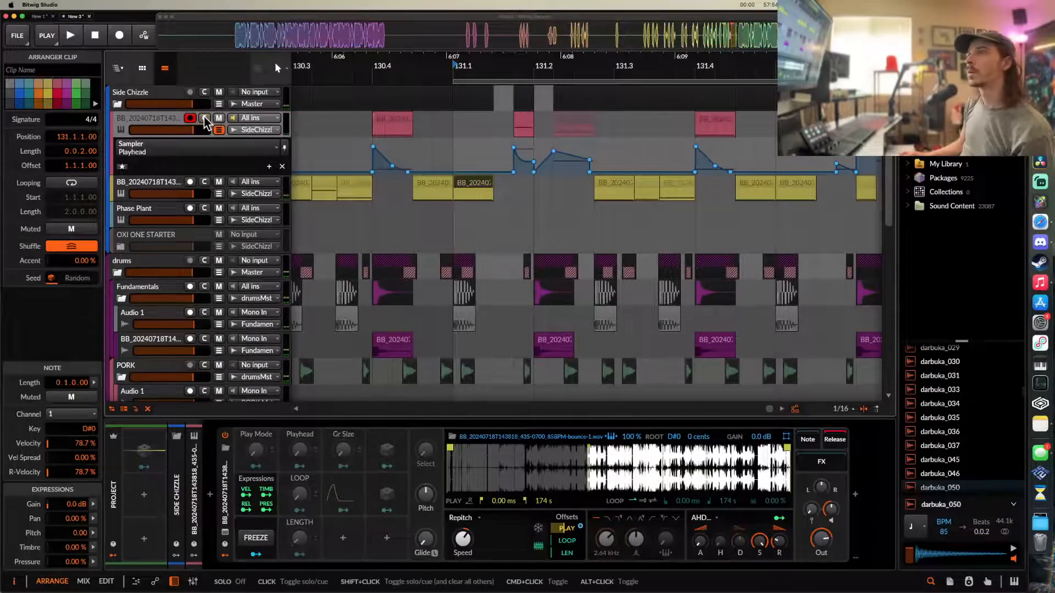
{"action": "key", "text": "space"}
{"action": "scroll", "coordinate": [554, 141], "scroll_direction": "up", "scroll_amount": 1}
{"action": "key", "text": "space"}
- Unmute the red clip at 131.2.2.00 and play from the red clip at 131.1.4.00
{"action": "left_click", "coordinate": [580, 125]}
{"action": "key", "text": "alt+m"}
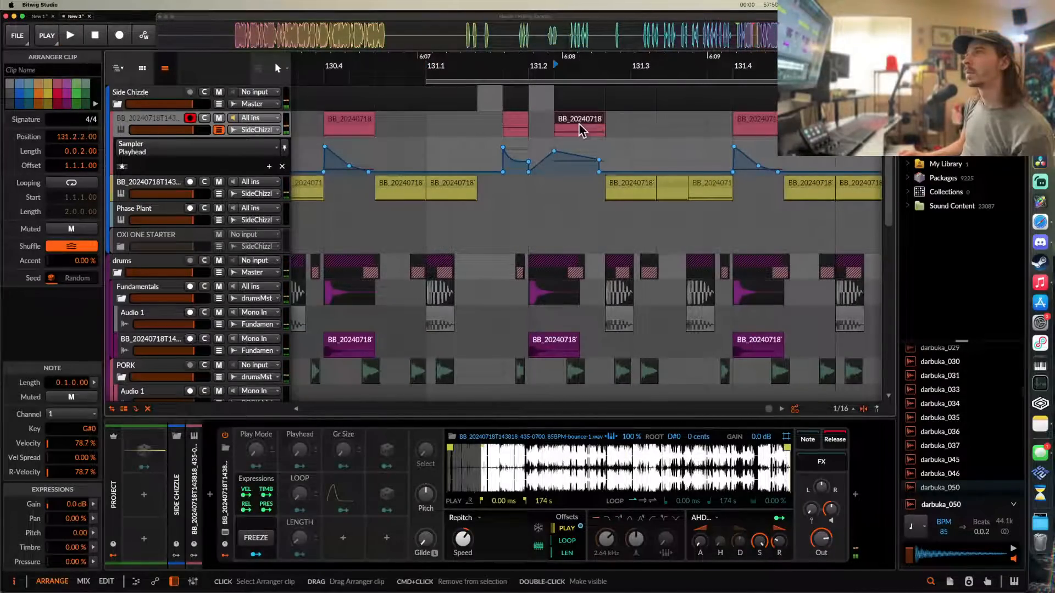
{"action": "left_click", "coordinate": [517, 124]}
{"action": "key", "text": "space"}
{"action": "key", "text": "space"}
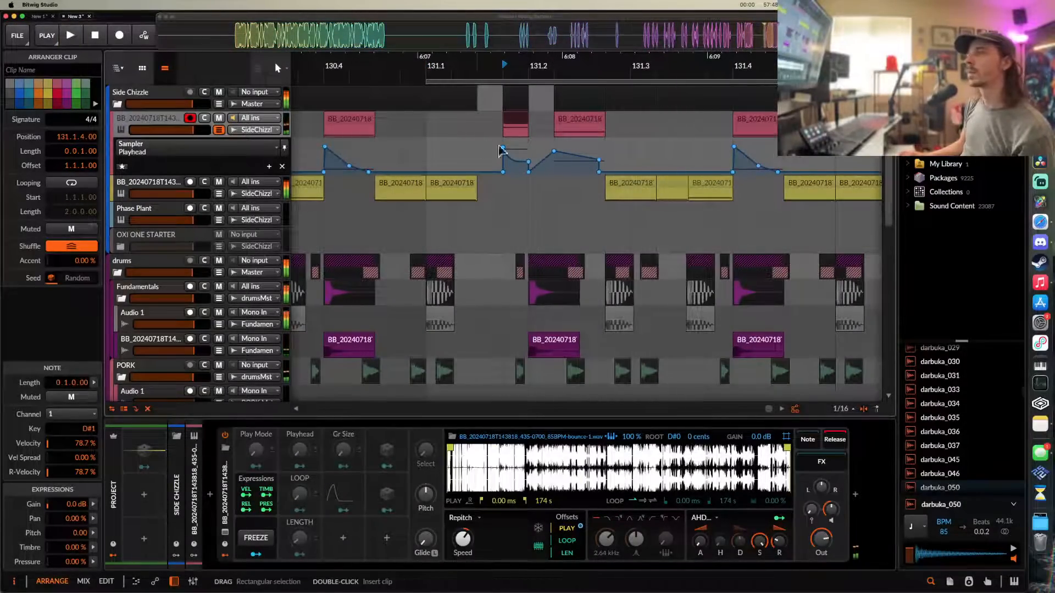
- Play the pattern from the yellow clip at 131.1.1.00 through bar 132
{"action": "left_click", "coordinate": [440, 180]}
{"action": "key", "text": "space"}
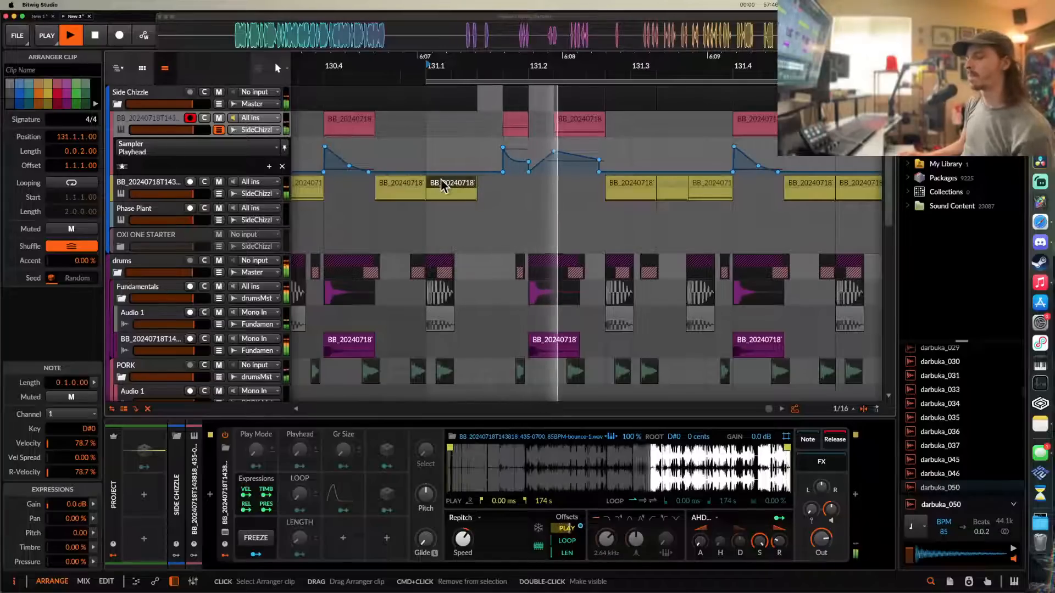
{"action": "scroll", "coordinate": [441, 179], "scroll_direction": "down", "scroll_amount": 1}
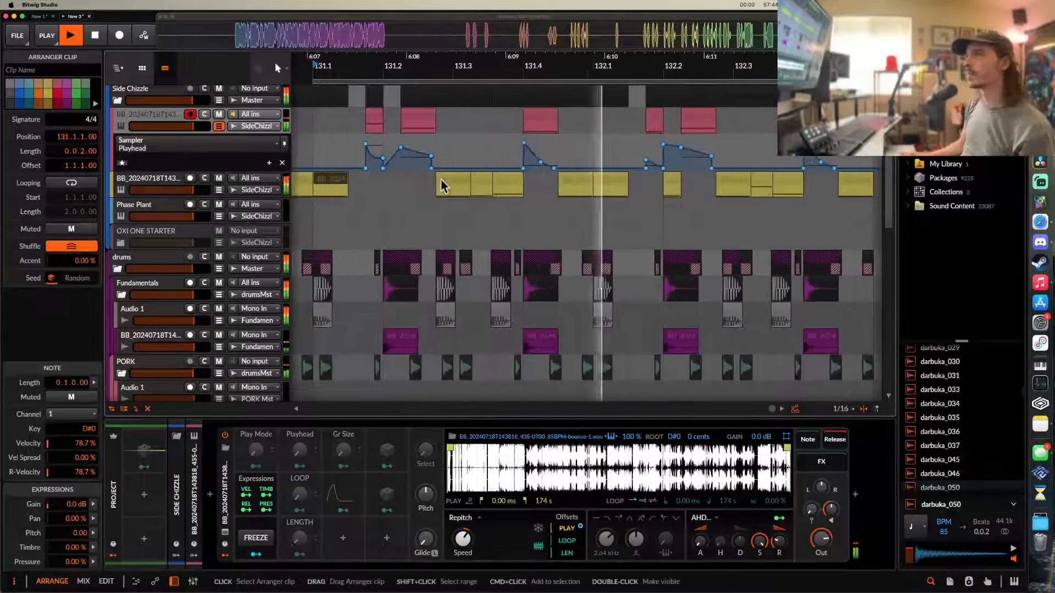
{"action": "scroll", "coordinate": [441, 183], "scroll_direction": "down", "scroll_amount": 1}
{"action": "scroll", "coordinate": [446, 173], "scroll_direction": "right", "scroll_amount": 2}
{"action": "scroll", "coordinate": [484, 181], "scroll_direction": "down", "scroll_amount": 1}
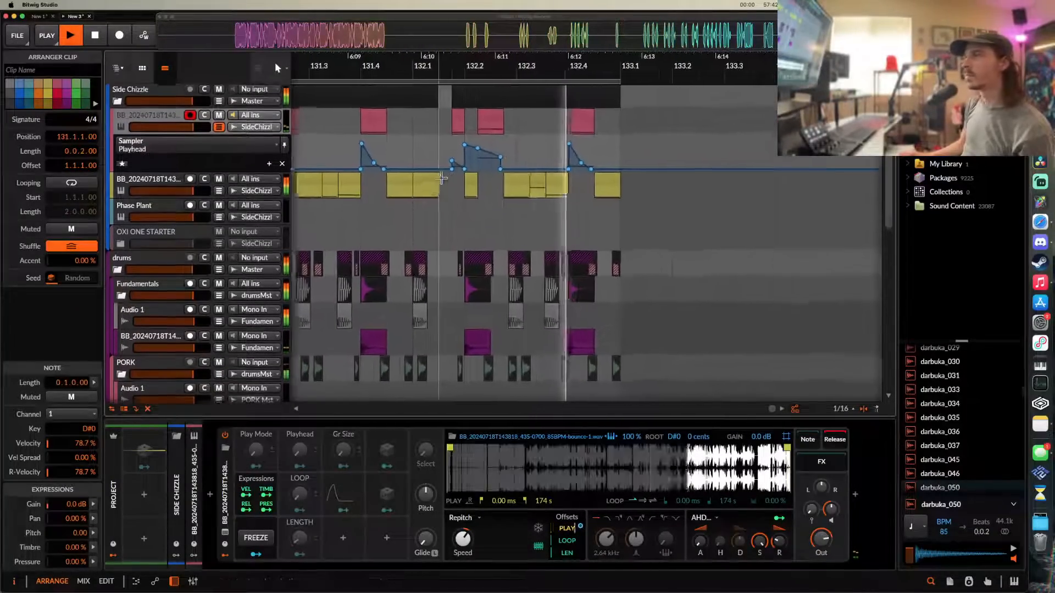
- Show the yellow track's automation lane, select that track, and play from its clip at 132.3.2.00
{"action": "key", "text": "space"}
{"action": "key", "text": "space"}
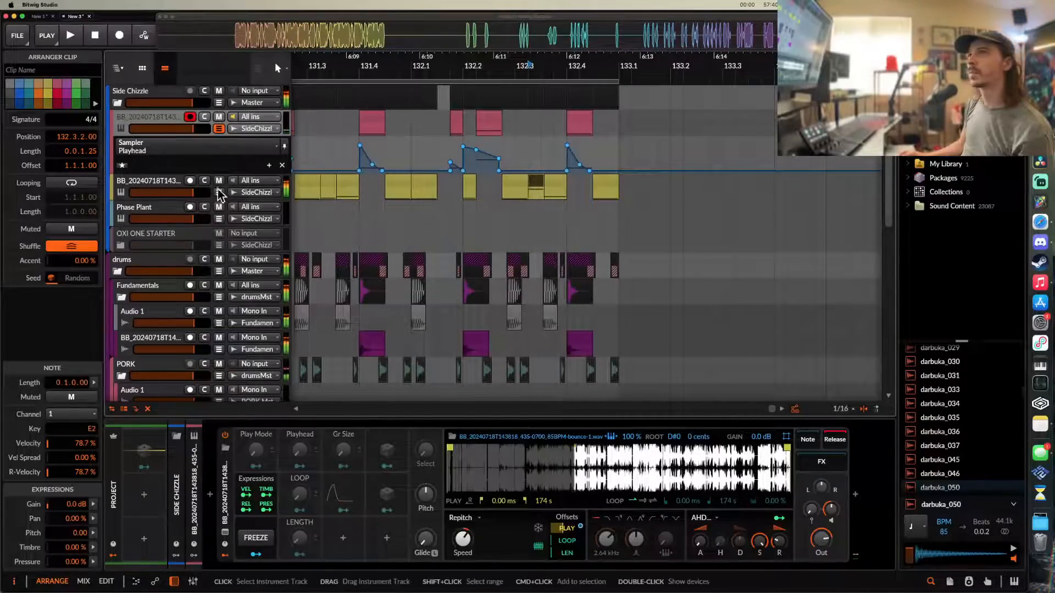
{"action": "left_click", "coordinate": [220, 193]}
{"action": "key", "text": "space"}
{"action": "key", "text": "space"}
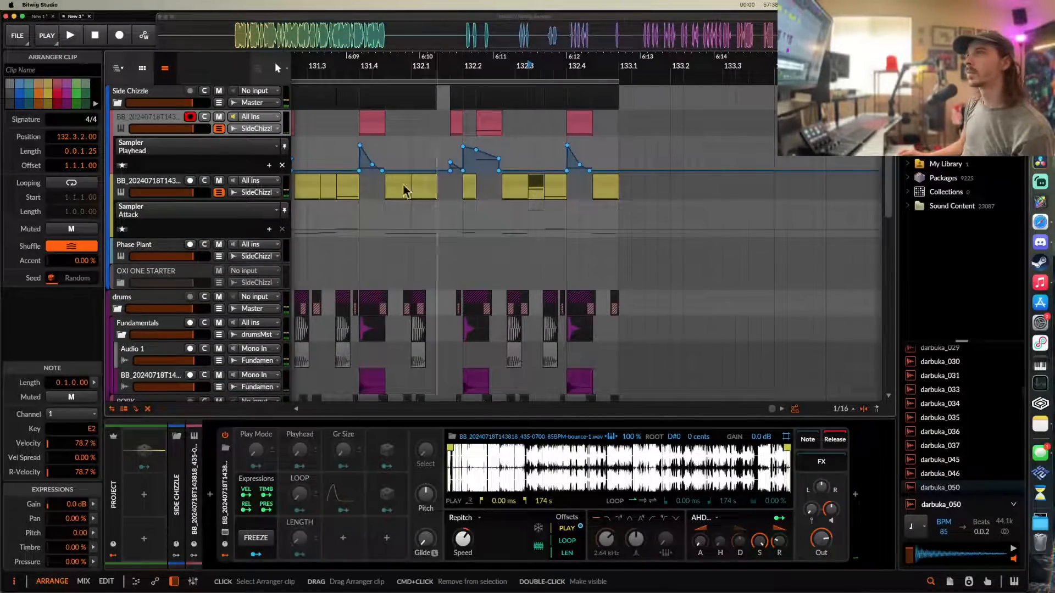
{"action": "left_click", "coordinate": [173, 189]}
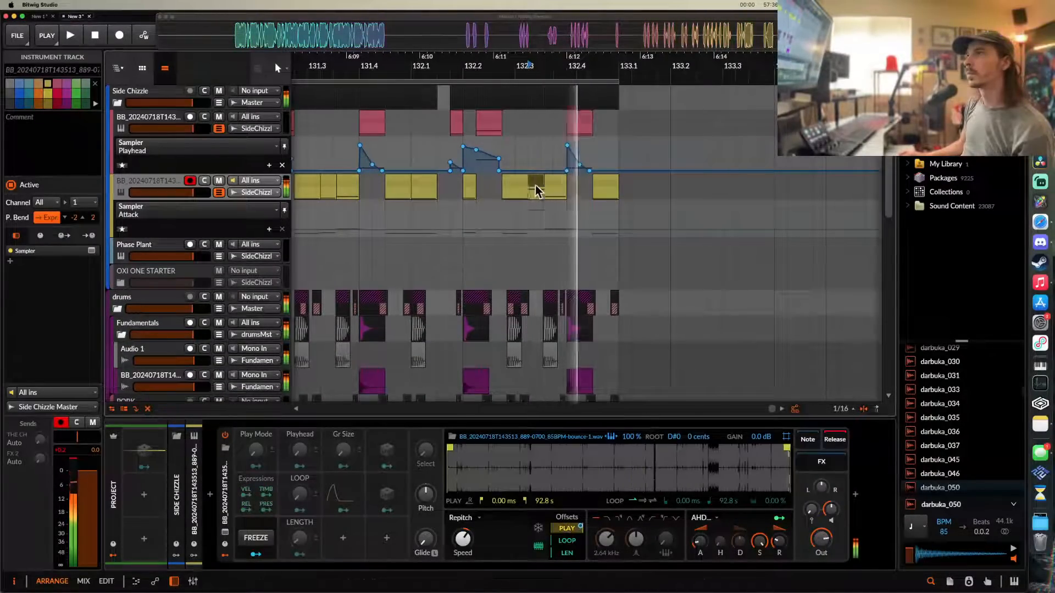
{"action": "key", "text": "space"}
{"action": "scroll", "coordinate": [533, 183], "scroll_direction": "up", "scroll_amount": 2}
{"action": "key", "text": "space"}
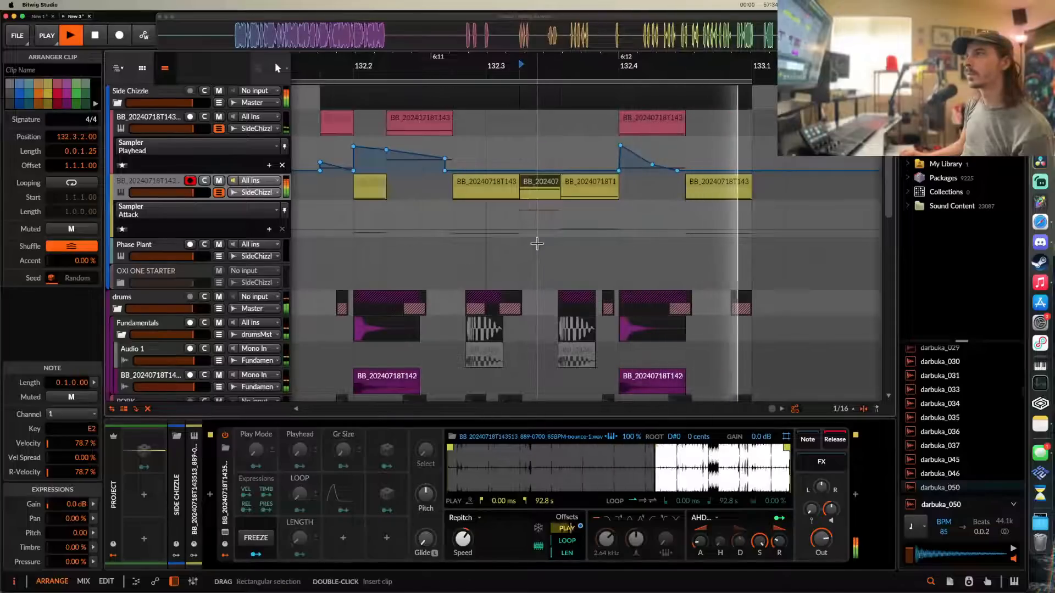
{"action": "scroll", "coordinate": [537, 238], "scroll_direction": "down", "scroll_amount": 1}
{"action": "scroll", "coordinate": [537, 238], "scroll_direction": "up", "scroll_amount": 2}
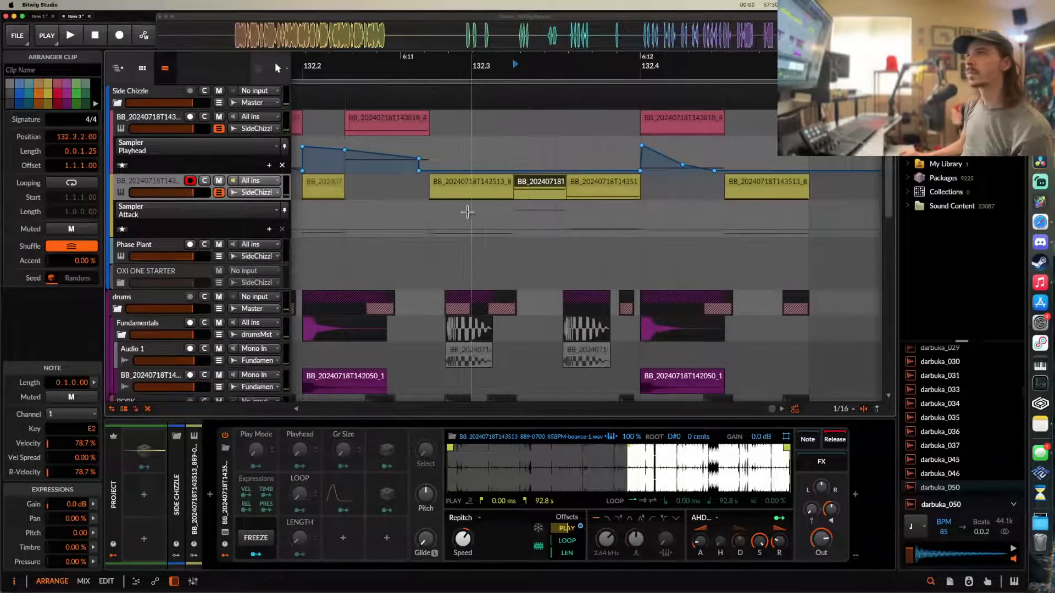
- Show the yellow track's Playhead automation, set the point at 132.3.3.25 to 83.0 %, and play it
{"action": "left_click", "coordinate": [566, 531]}
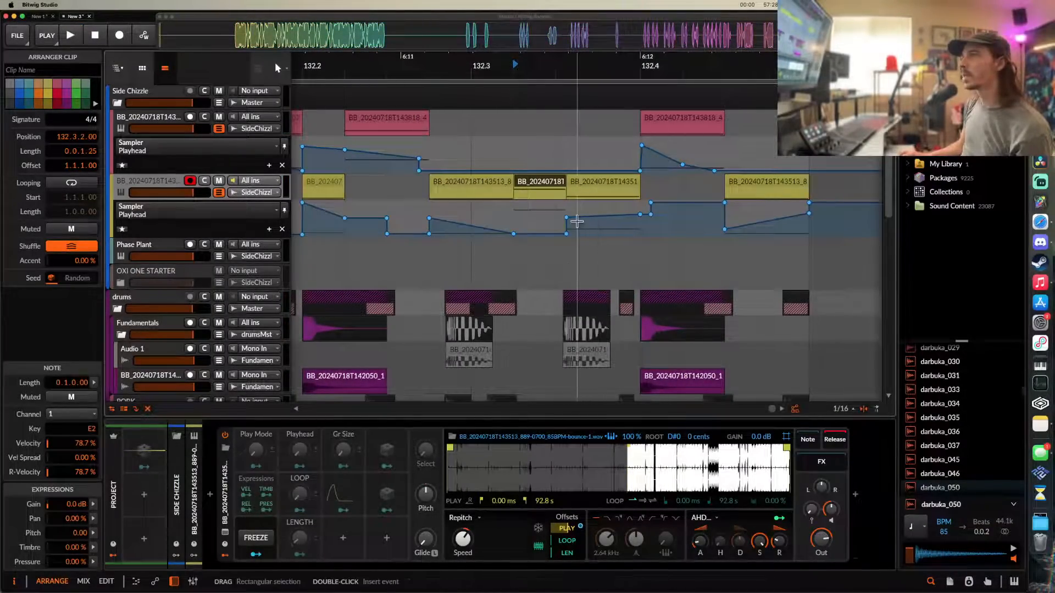
{"action": "scroll", "coordinate": [577, 222], "scroll_direction": "up", "scroll_amount": 1}
{"action": "left_click", "coordinate": [548, 220]}
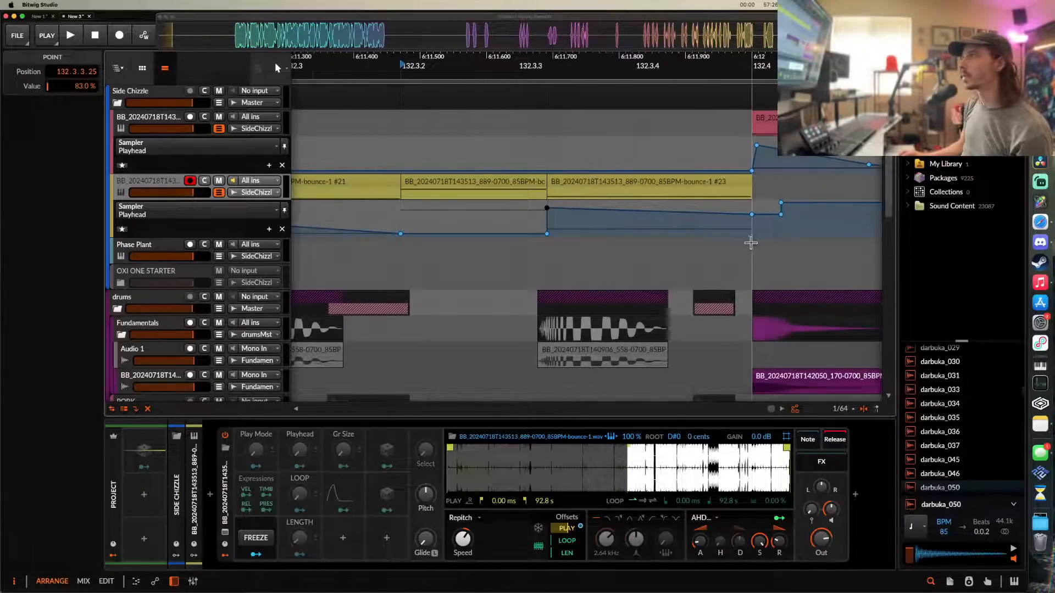
{"action": "scroll", "coordinate": [750, 243], "scroll_direction": "down", "scroll_amount": 3}
{"action": "key", "text": "space"}
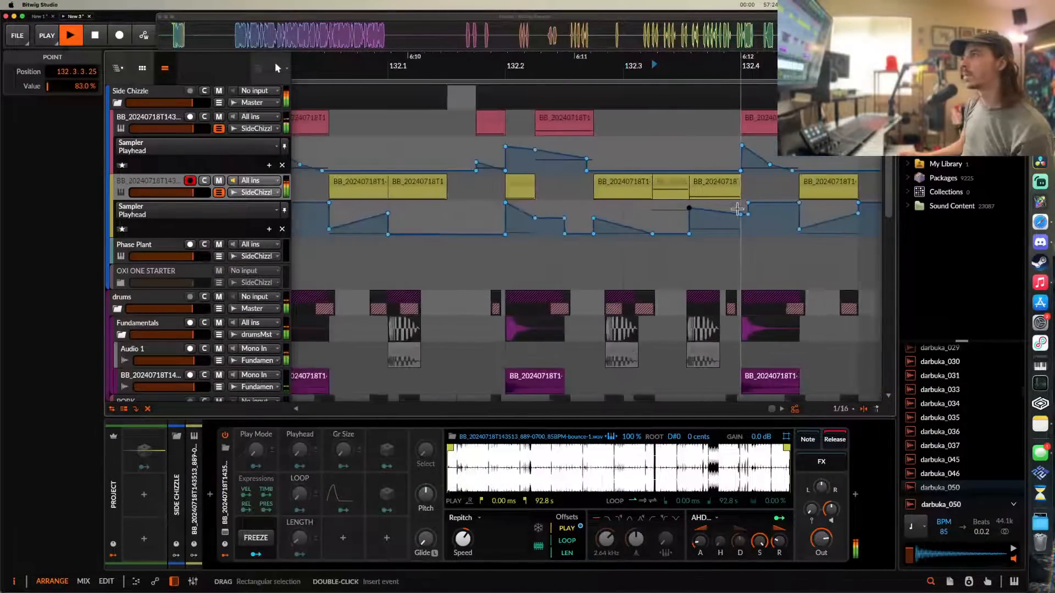
- Extend the loop region to start at 129.1.1.00 with a length of 4.0.0.00 and listen through it
{"action": "scroll", "coordinate": [738, 209], "scroll_direction": "down", "scroll_amount": 5}
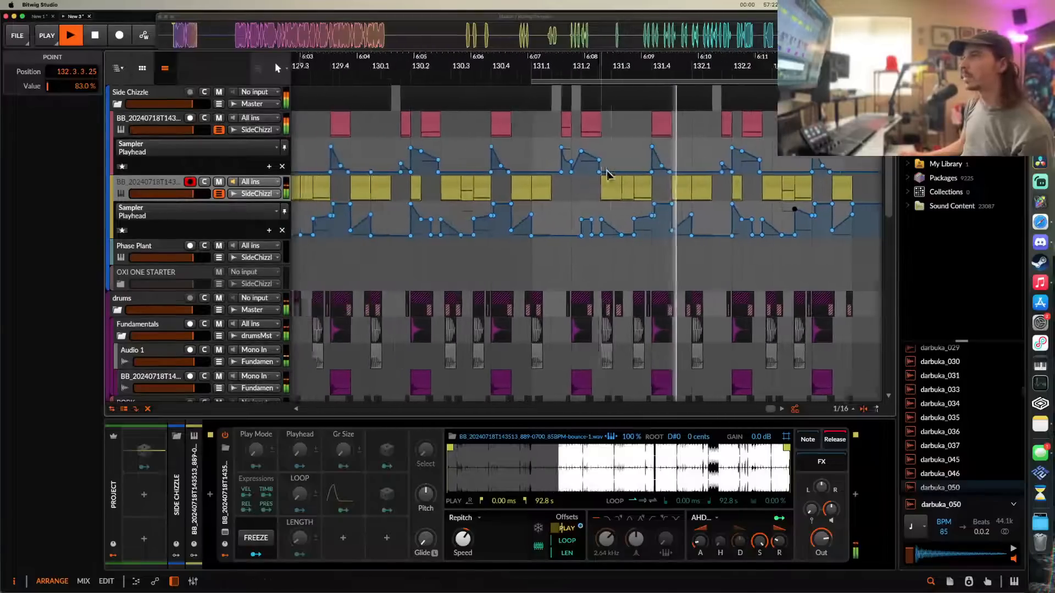
{"action": "scroll", "coordinate": [620, 175], "scroll_direction": "down", "scroll_amount": 3}
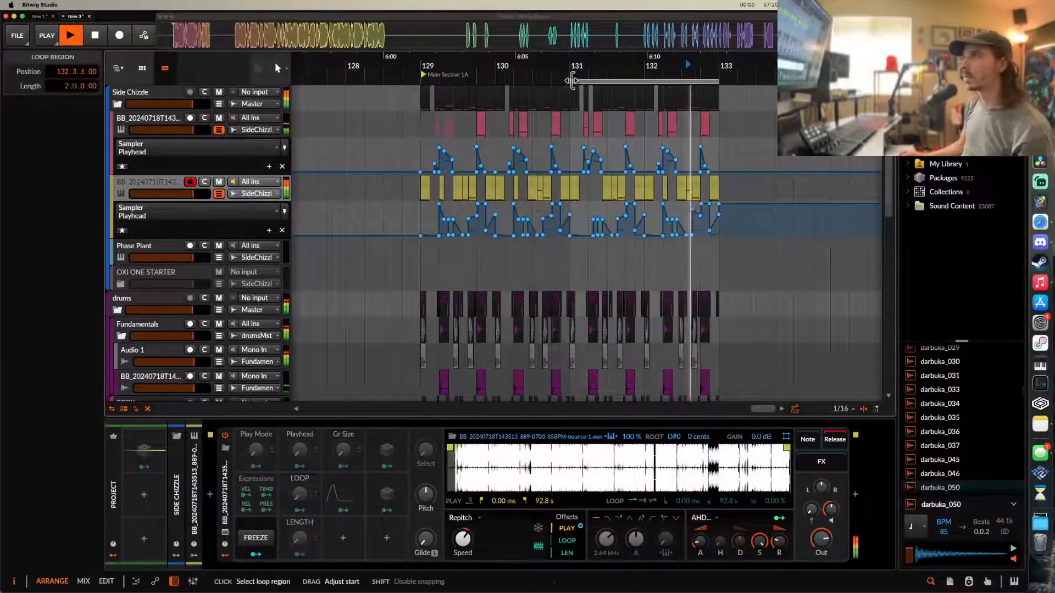
{"action": "left_click_drag", "start_coordinate": [573, 80], "coordinate": [423, 81]}
{"action": "scroll", "coordinate": [426, 100], "scroll_direction": "up", "scroll_amount": 3}
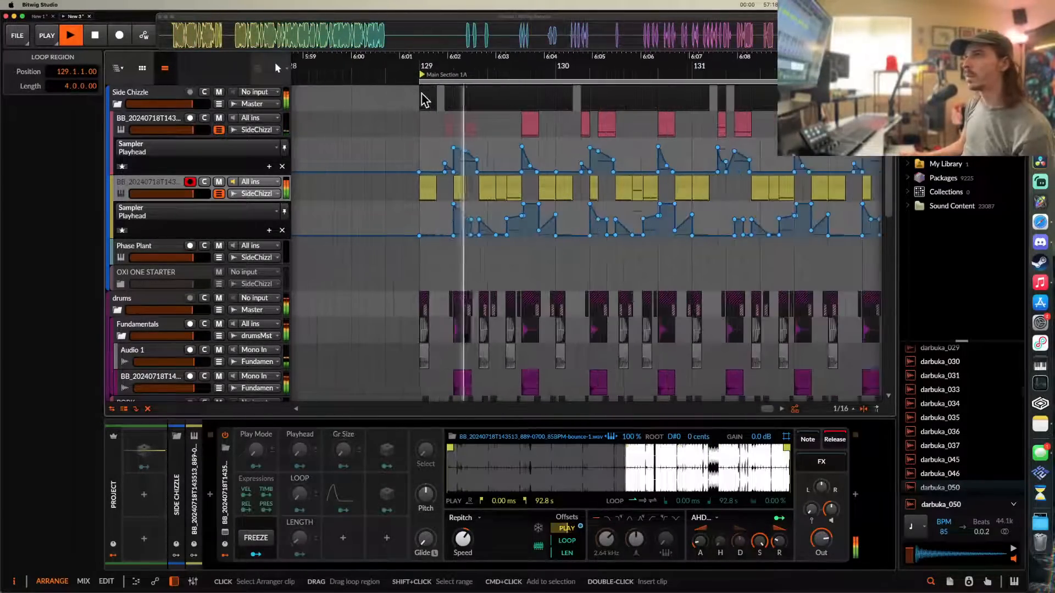
{"action": "scroll", "coordinate": [426, 110], "scroll_direction": "down", "scroll_amount": 1}
{"action": "scroll", "coordinate": [426, 131], "scroll_direction": "up", "scroll_amount": 3}
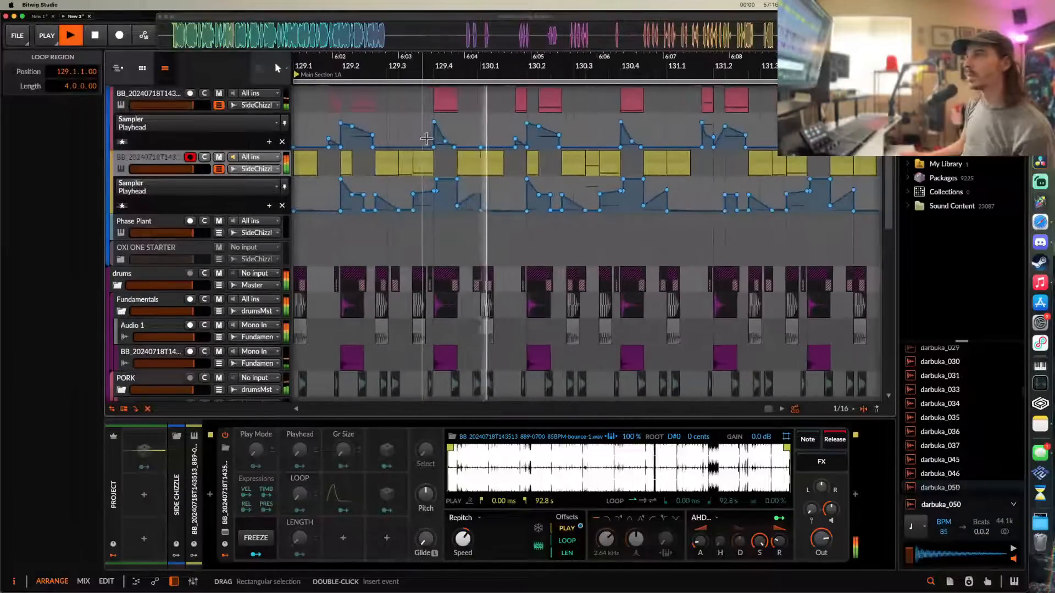
{"action": "scroll", "coordinate": [426, 138], "scroll_direction": "down", "scroll_amount": 3}
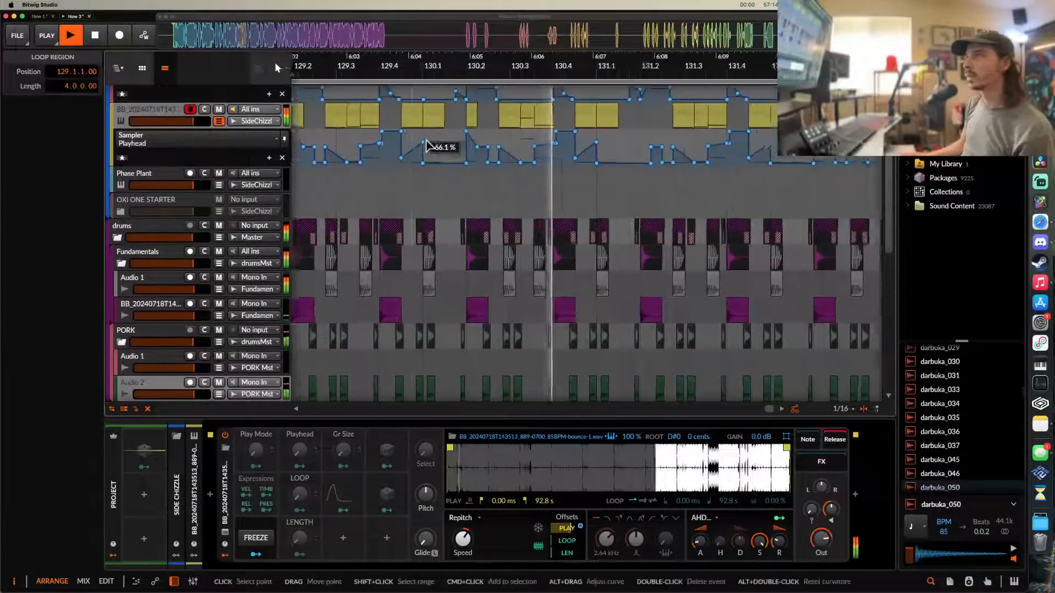
{"action": "scroll", "coordinate": [426, 144], "scroll_direction": "up", "scroll_amount": 1}
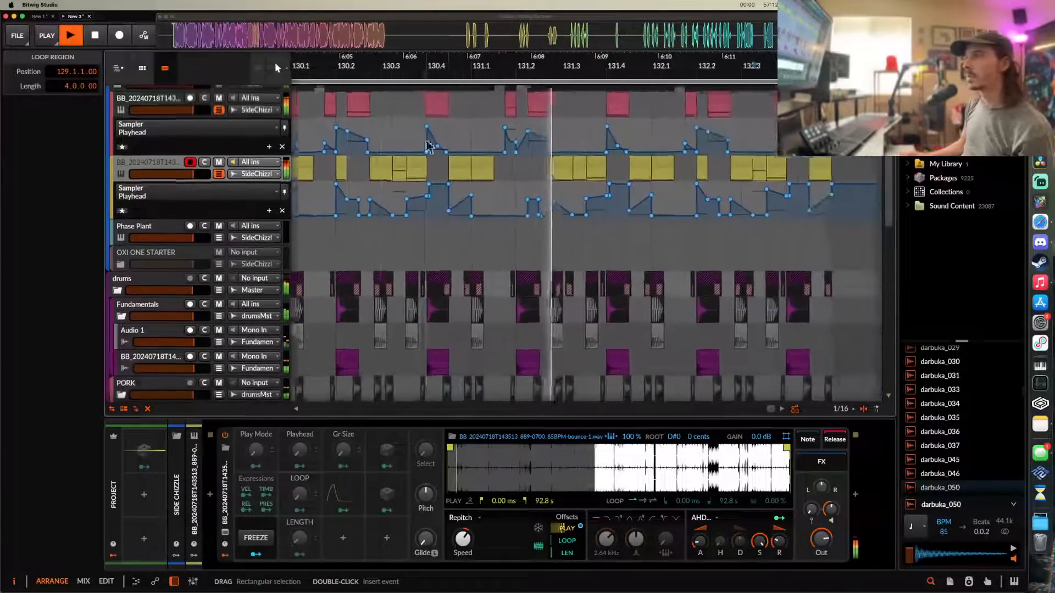
{"action": "scroll", "coordinate": [426, 139], "scroll_direction": "right", "scroll_amount": 4}
{"action": "scroll", "coordinate": [426, 138], "scroll_direction": "up", "scroll_amount": 3}
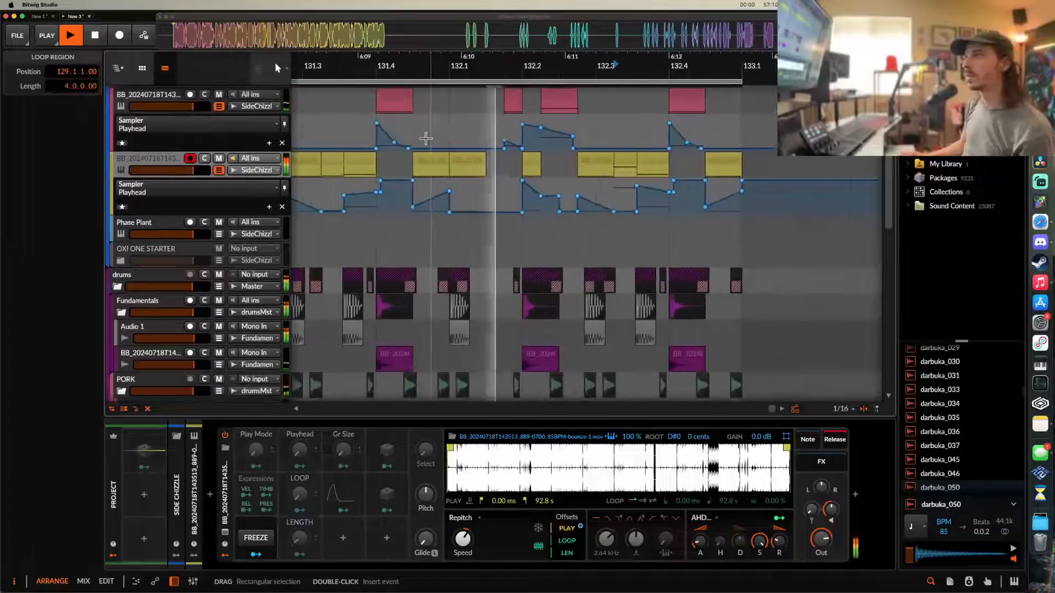
- Reshape the red track's Playhead automation with a point at 132.2.2.00 set to 22.3 %, and play from the clip at 132.1.4.00
{"action": "scroll", "coordinate": [530, 128], "scroll_direction": "up", "scroll_amount": 3}
{"action": "left_click", "coordinate": [539, 123]}
{"action": "key", "text": "space"}
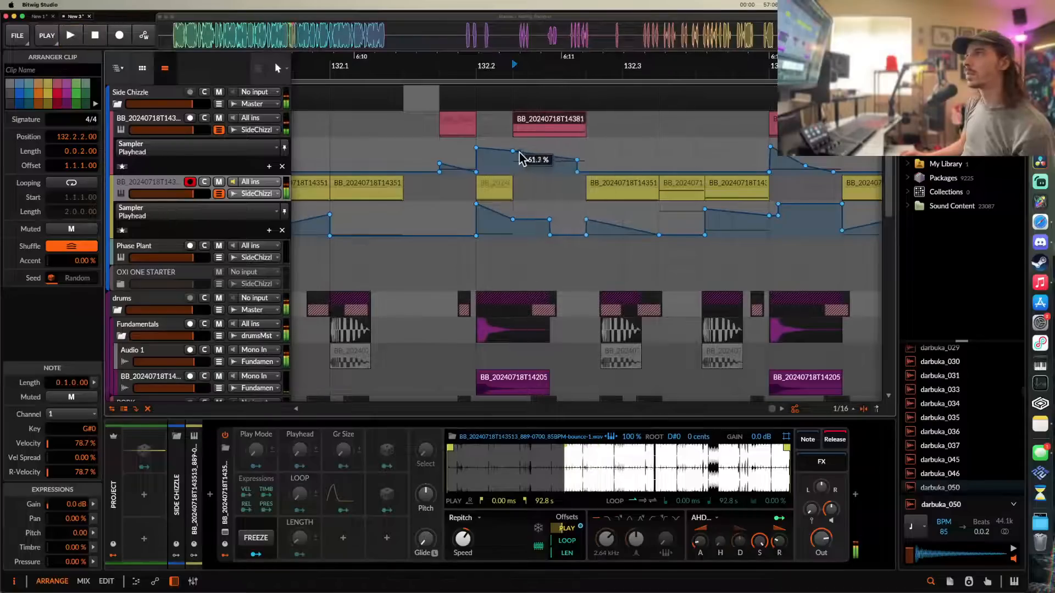
{"action": "left_click", "coordinate": [506, 153]}
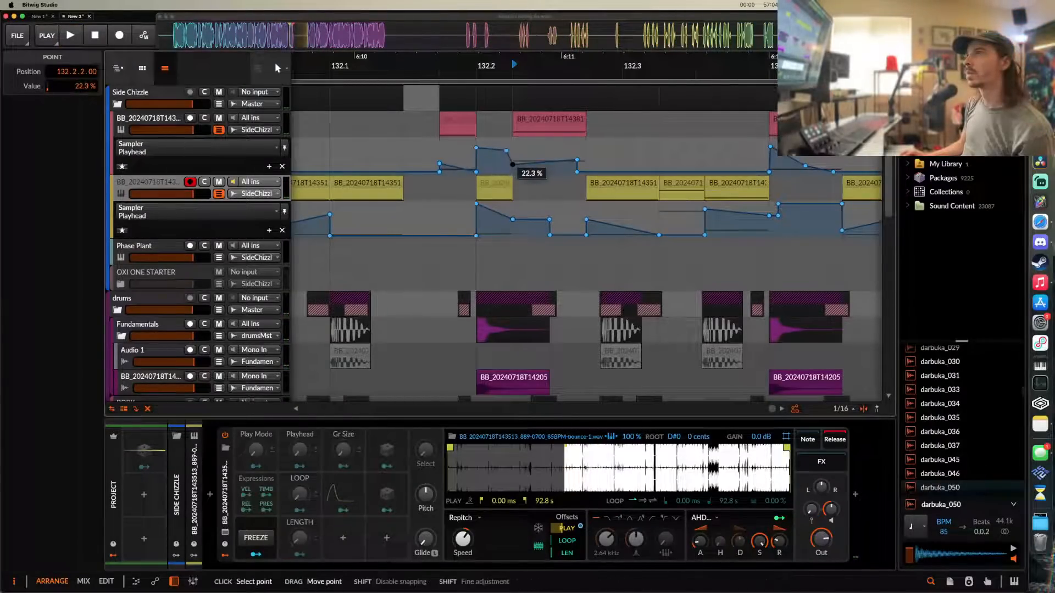
{"action": "key", "text": "space"}
{"action": "left_click", "coordinate": [535, 123]}
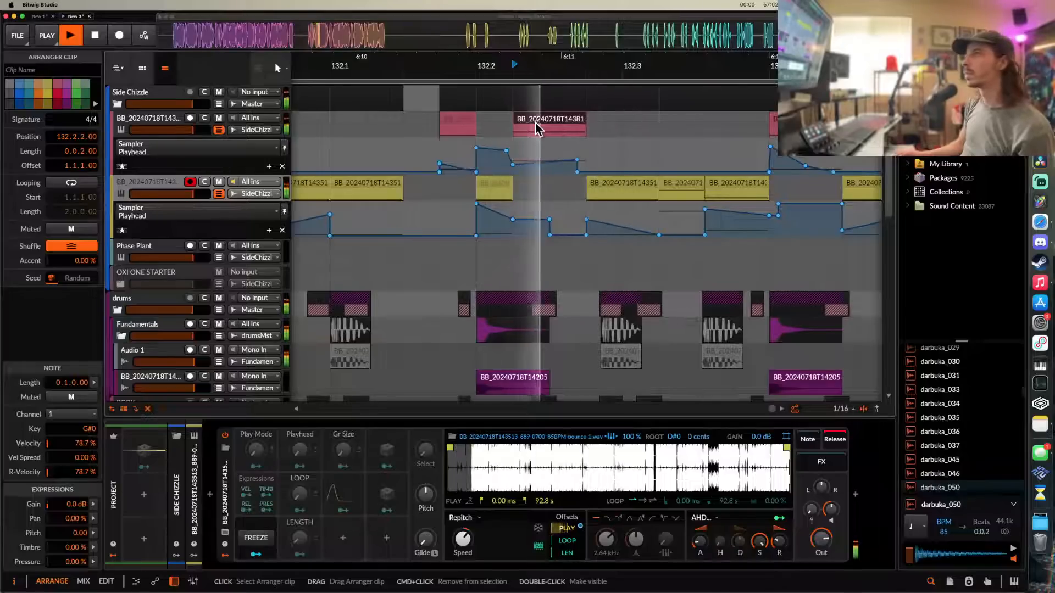
{"action": "left_click", "coordinate": [465, 124]}
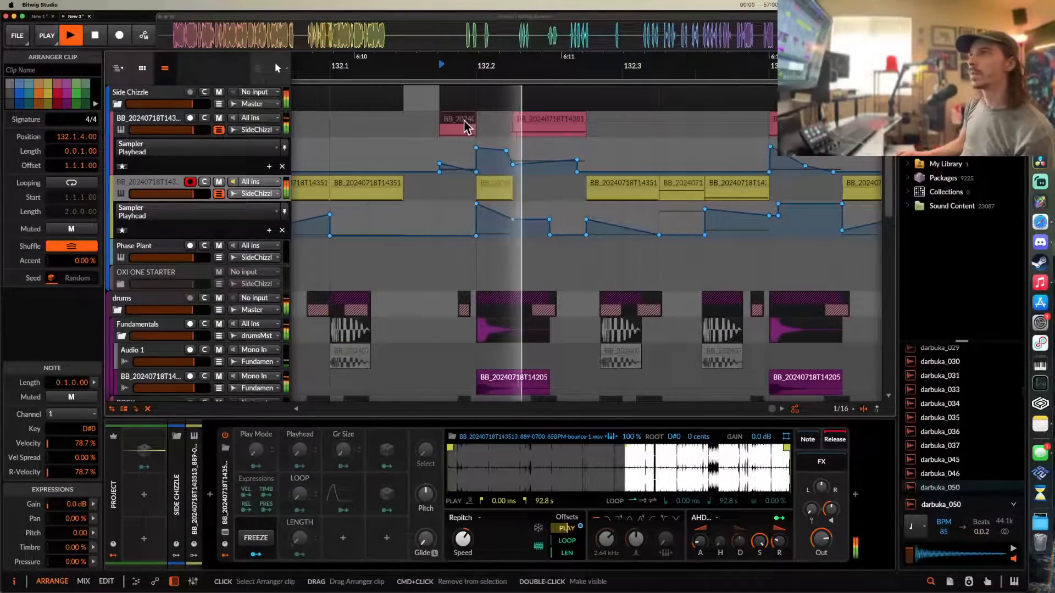
- Hide the automation lanes of the red and yellow Side Chizzle tracks and group the two tracks
{"action": "scroll", "coordinate": [536, 132], "scroll_direction": "down", "scroll_amount": 8}
{"action": "scroll", "coordinate": [535, 133], "scroll_direction": "down", "scroll_amount": 2}
{"action": "left_click", "coordinate": [219, 130]}
{"action": "left_click", "coordinate": [161, 125]}
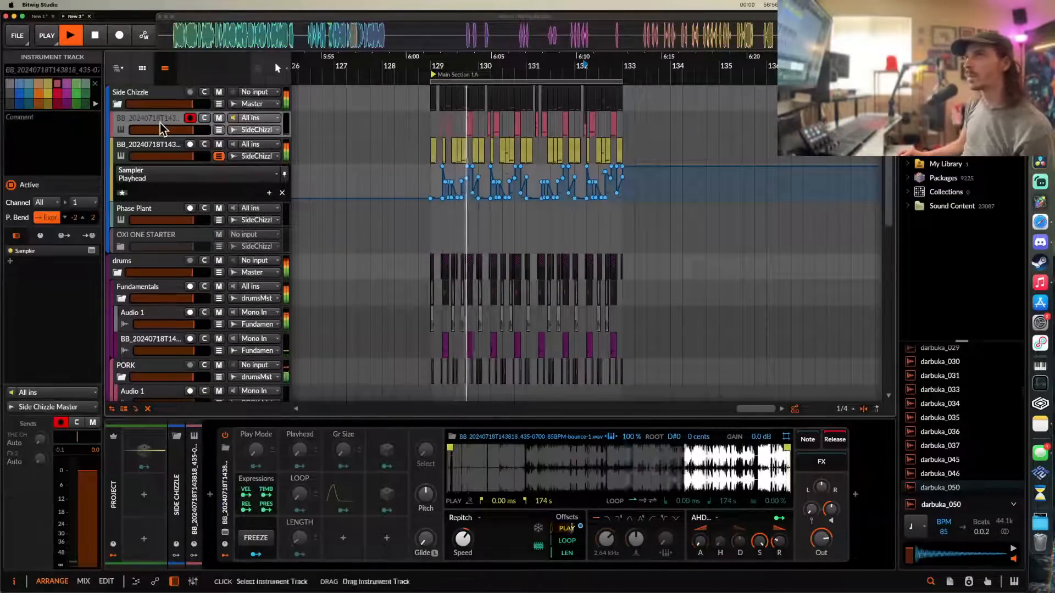
{"action": "left_click", "coordinate": [219, 156]}
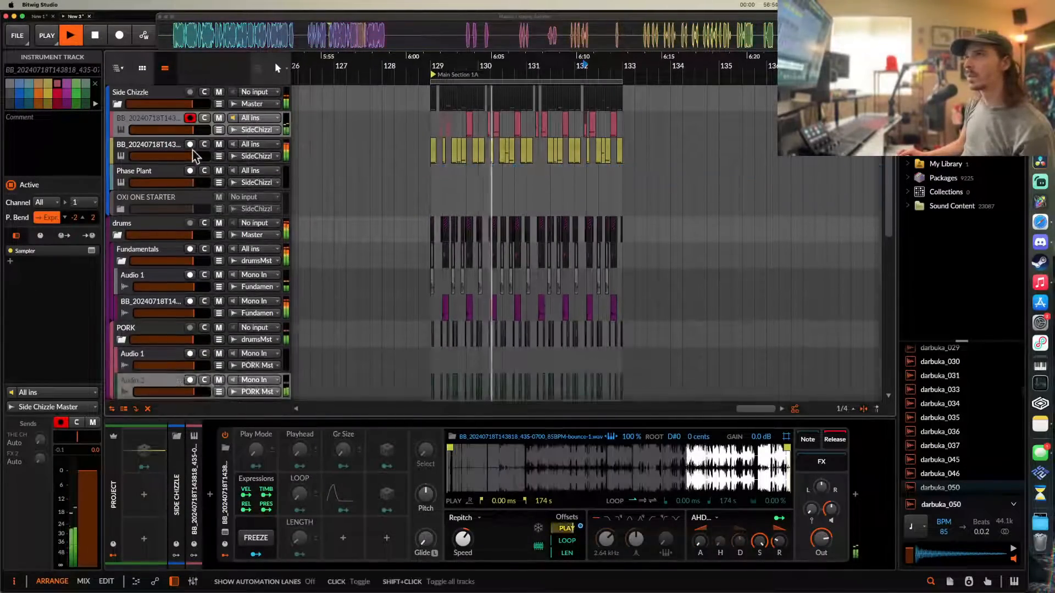
{"action": "left_click", "coordinate": [165, 147], "text": "shift"}
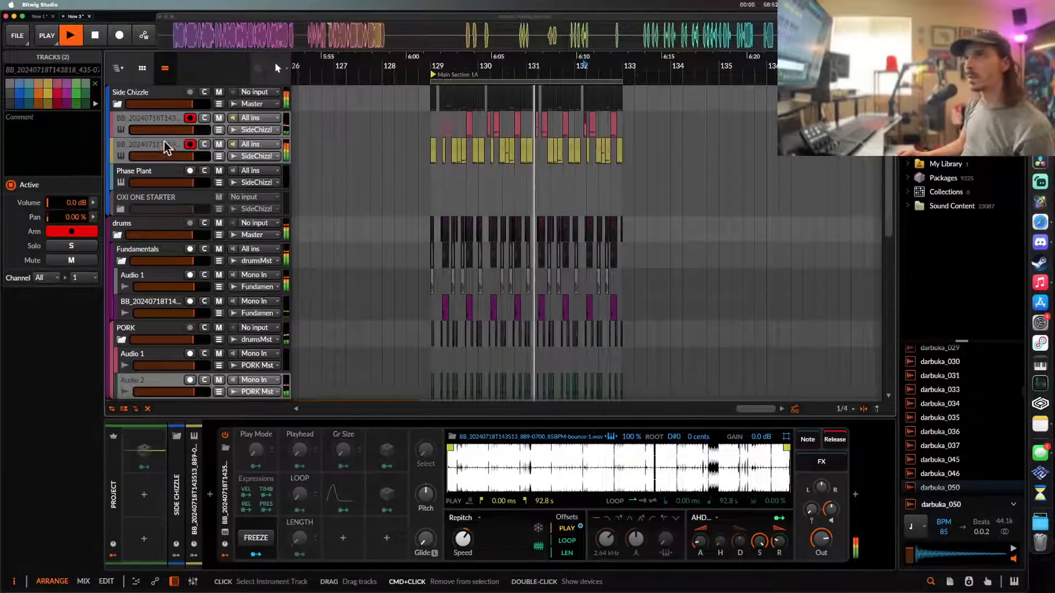
{"action": "key", "text": "super+g"}
- Search for "FUSE" and insert Fuse Compressor on the new group track
{"action": "left_click", "coordinate": [210, 493]}
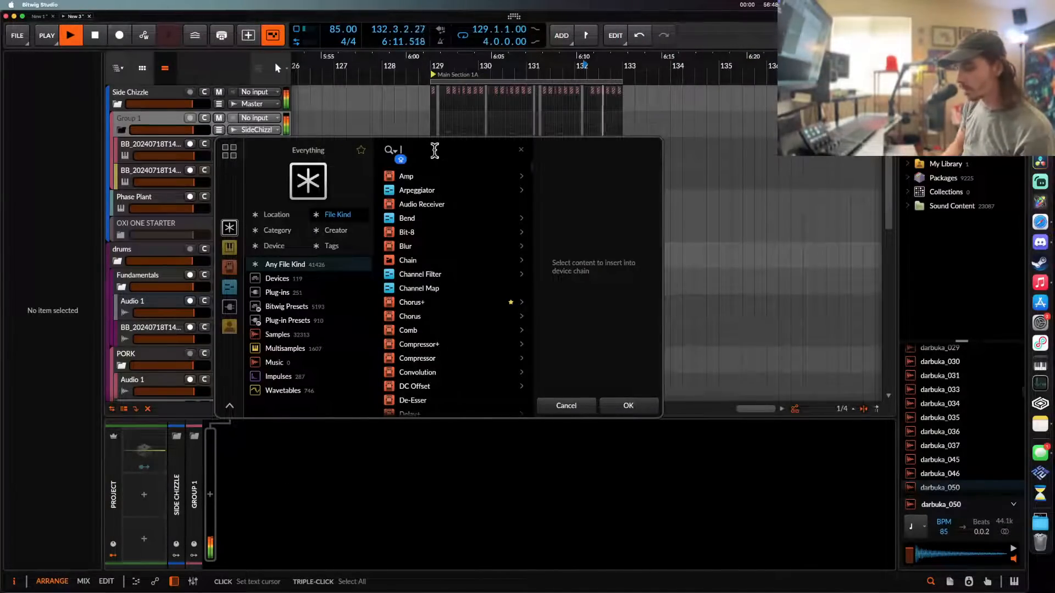
{"action": "type", "text": "FUSE"}
{"action": "left_click", "coordinate": [423, 179]}
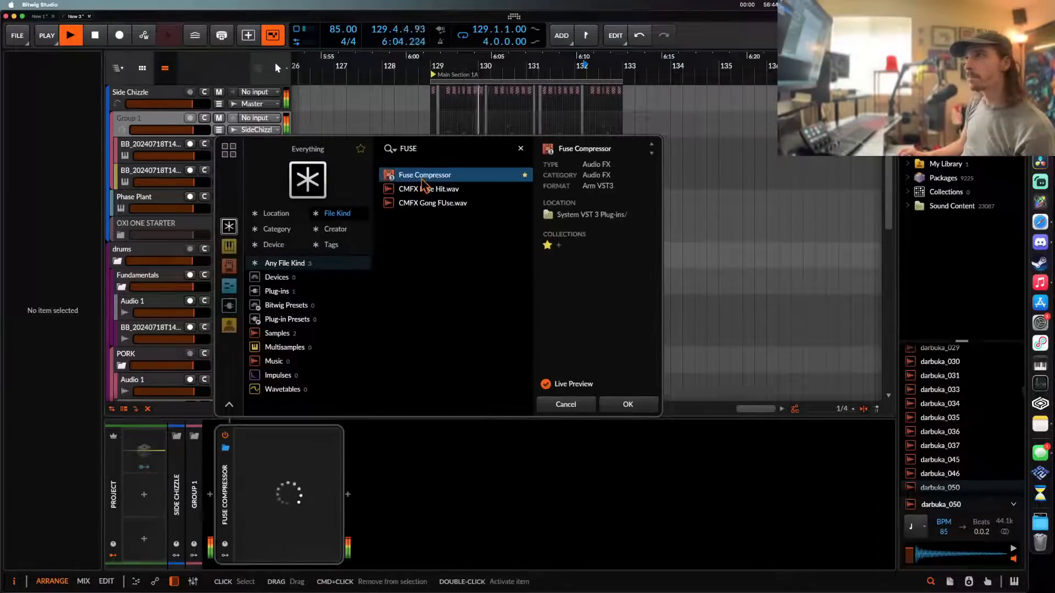
{"action": "left_click", "coordinate": [628, 405]}
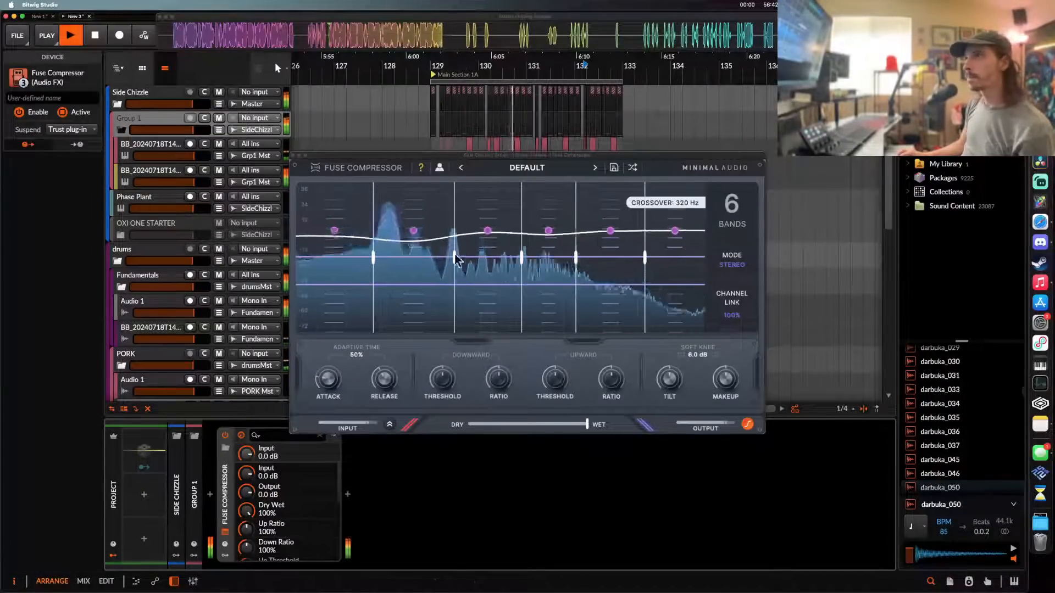
- Set Fuse Compressor's release to 1.00 ms, raise the thresholds, and set the downward ratio to 129% and the upward ratio to 151%
{"action": "left_click", "coordinate": [374, 386]}
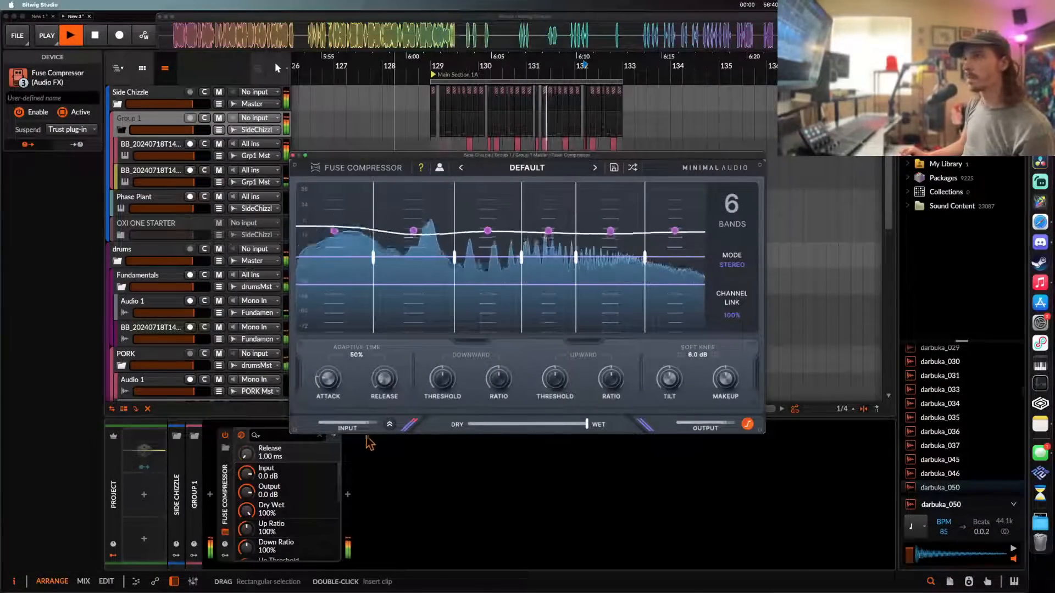
{"action": "left_click_drag", "start_coordinate": [447, 389], "coordinate": [449, 369]}
{"action": "left_click_drag", "start_coordinate": [509, 395], "coordinate": [511, 380]}
{"action": "left_click_drag", "start_coordinate": [610, 382], "coordinate": [605, 363]}
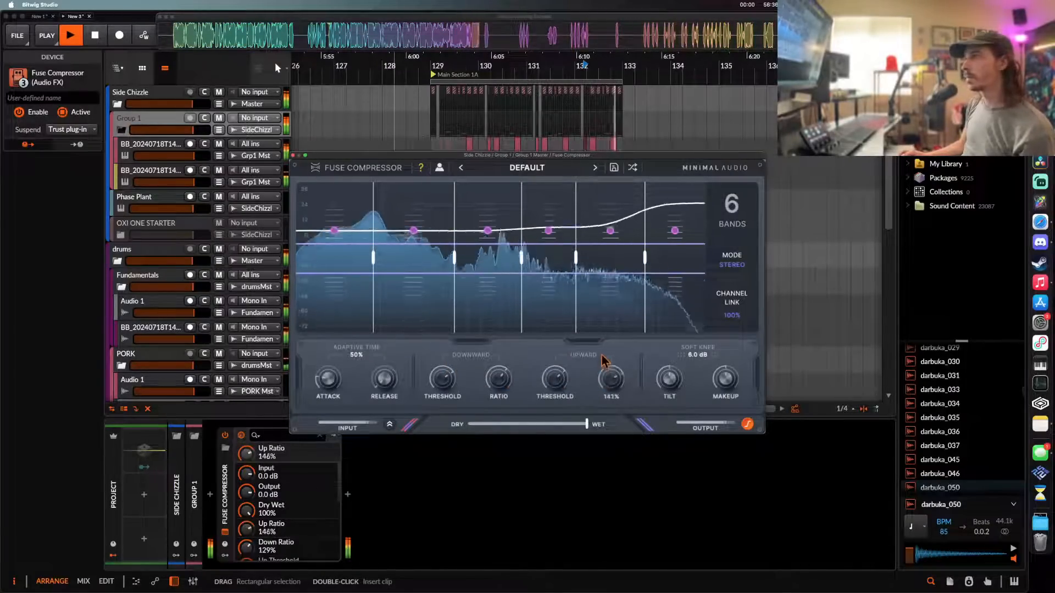
{"action": "left_click", "coordinate": [294, 156]}
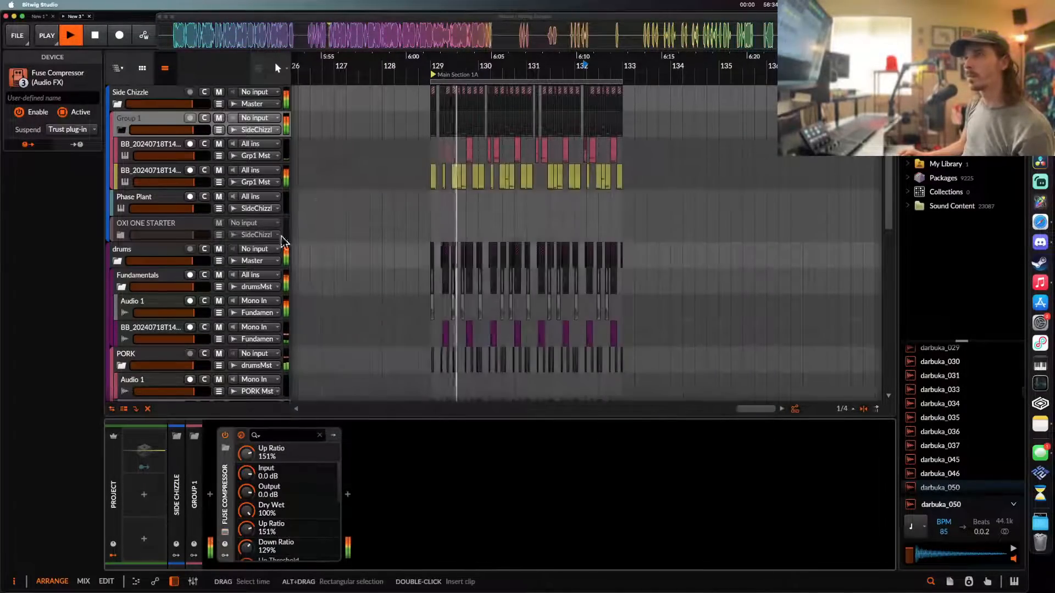
{"action": "left_click", "coordinate": [174, 125]}
{"action": "scroll", "coordinate": [433, 132], "scroll_direction": "up", "scroll_amount": 3}
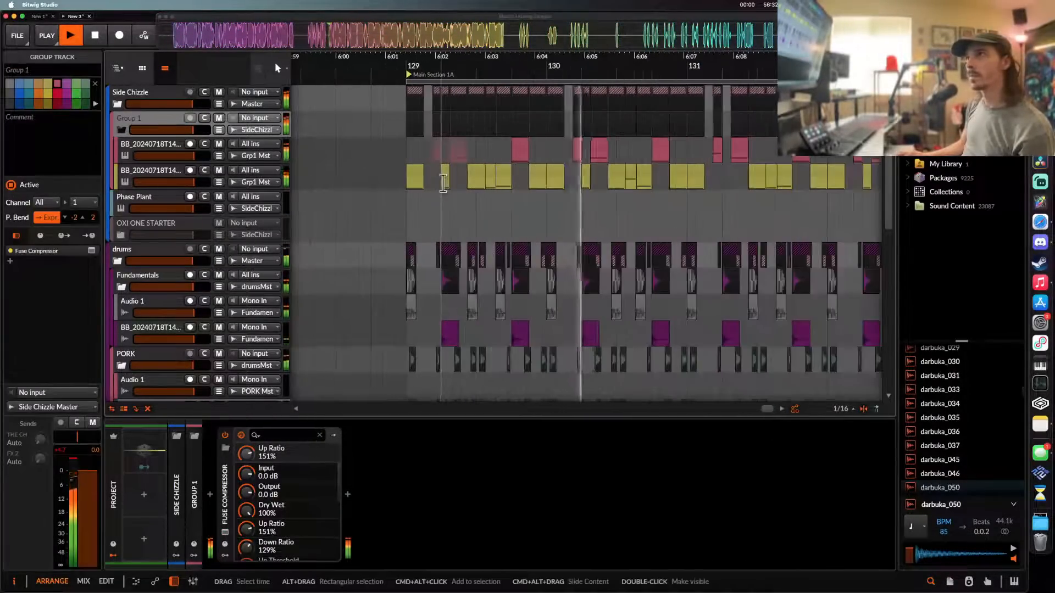
- Play Main Section 1A from 129.1.1.00 and review the arrangement of the grouped clips across its four bars
{"action": "scroll", "coordinate": [423, 127], "scroll_direction": "up", "scroll_amount": 1}
{"action": "left_click", "coordinate": [420, 113]}
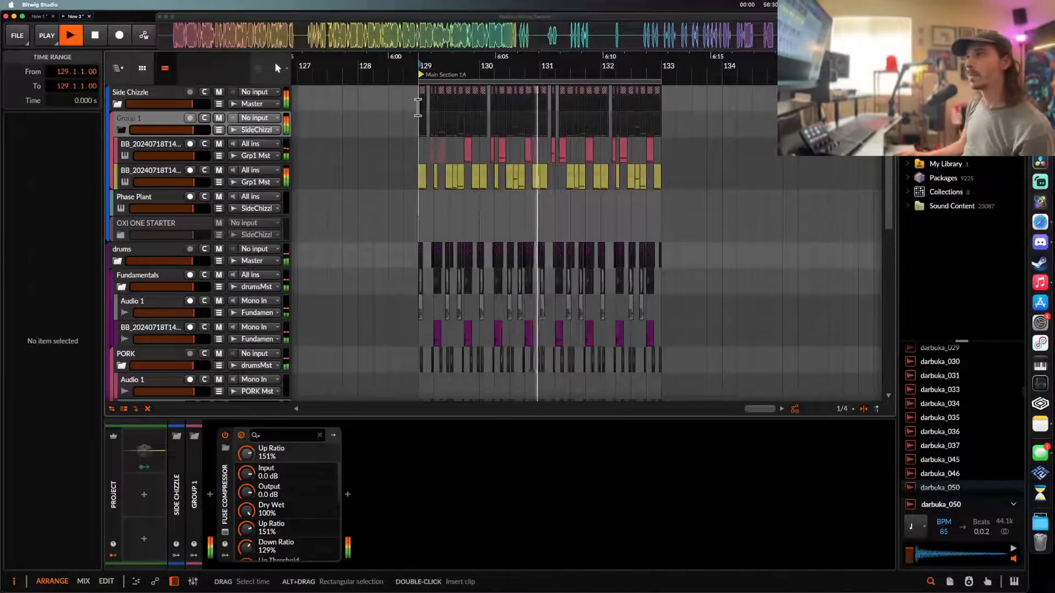
{"action": "scroll", "coordinate": [419, 110], "scroll_direction": "down", "scroll_amount": 3}
{"action": "scroll", "coordinate": [418, 113], "scroll_direction": "right", "scroll_amount": 3}
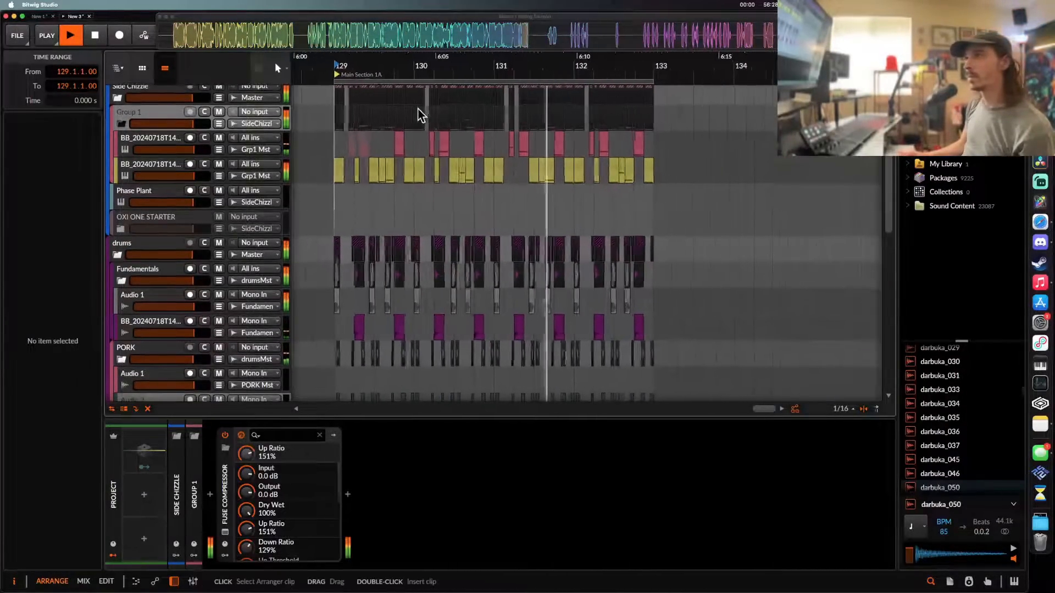
{"action": "scroll", "coordinate": [419, 110], "scroll_direction": "up", "scroll_amount": 3}
{"action": "scroll", "coordinate": [418, 111], "scroll_direction": "down", "scroll_amount": 2}
{"action": "scroll", "coordinate": [419, 126], "scroll_direction": "up", "scroll_amount": 2}
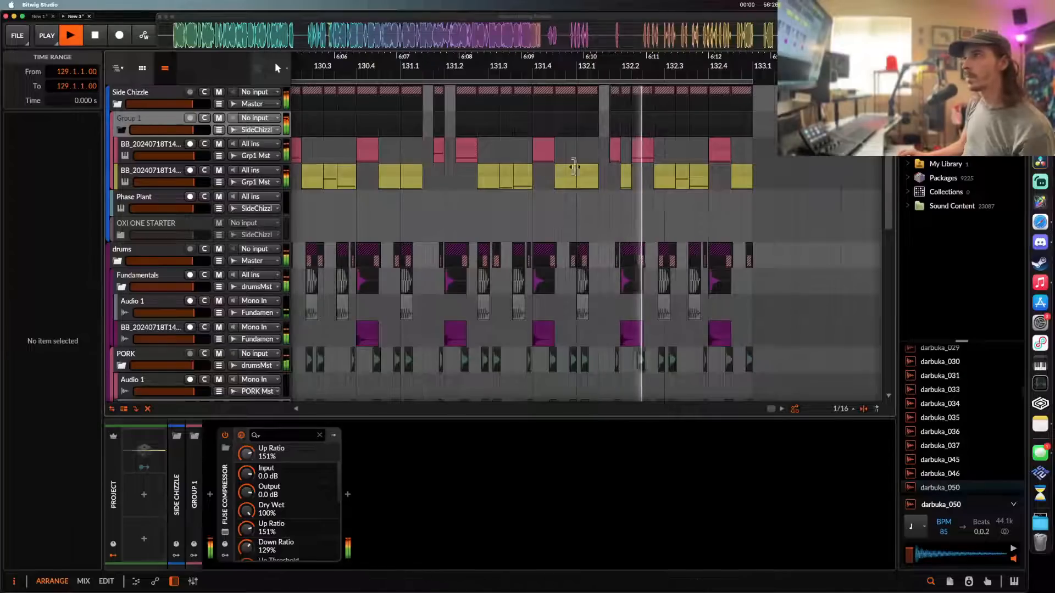
- Audition the yellow clip at 132.1.1.00 and the red clip at 132.1.4.00
{"action": "scroll", "coordinate": [591, 174], "scroll_direction": "up", "scroll_amount": 3}
{"action": "scroll", "coordinate": [591, 173], "scroll_direction": "down", "scroll_amount": 2}
{"action": "scroll", "coordinate": [590, 170], "scroll_direction": "right", "scroll_amount": 2}
{"action": "key", "text": "space"}
{"action": "left_click", "coordinate": [542, 168]}
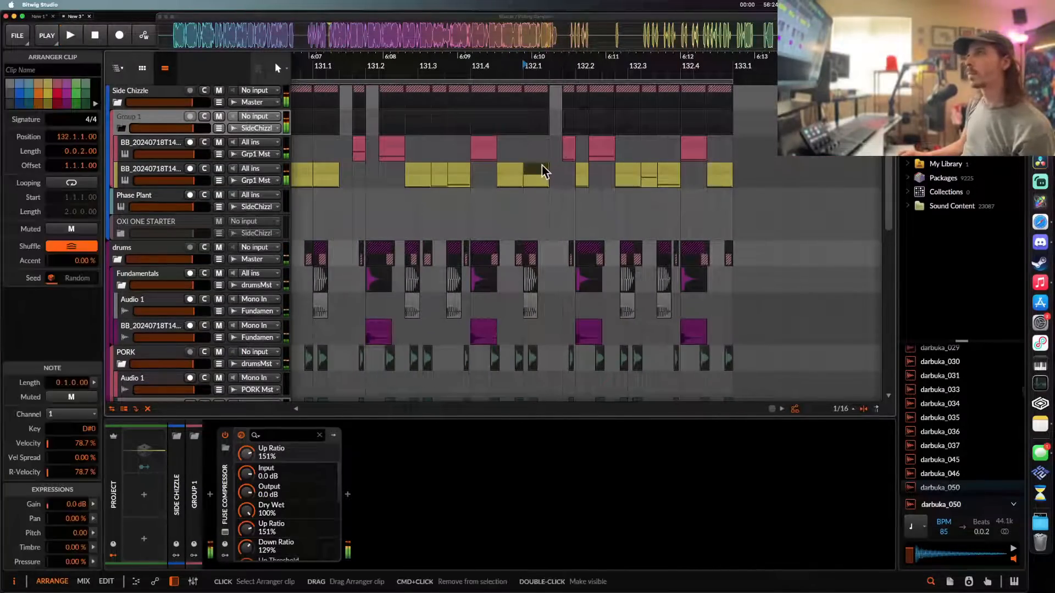
{"action": "scroll", "coordinate": [544, 168], "scroll_direction": "up", "scroll_amount": 3}
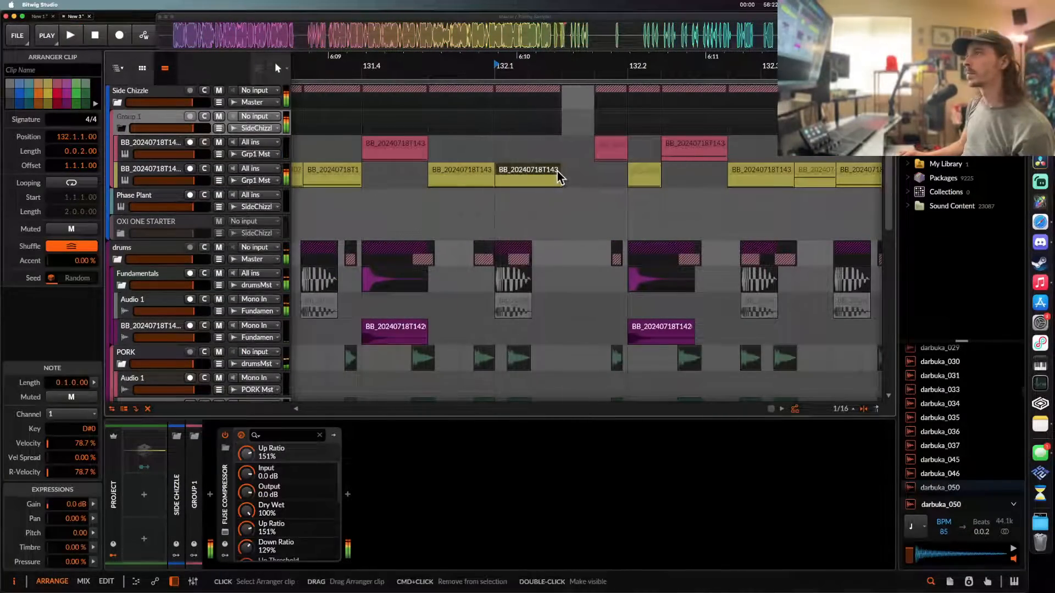
{"action": "key", "text": "space"}
{"action": "scroll", "coordinate": [544, 170], "scroll_direction": "right", "scroll_amount": 3}
{"action": "scroll", "coordinate": [457, 139], "scroll_direction": "down", "scroll_amount": 5}
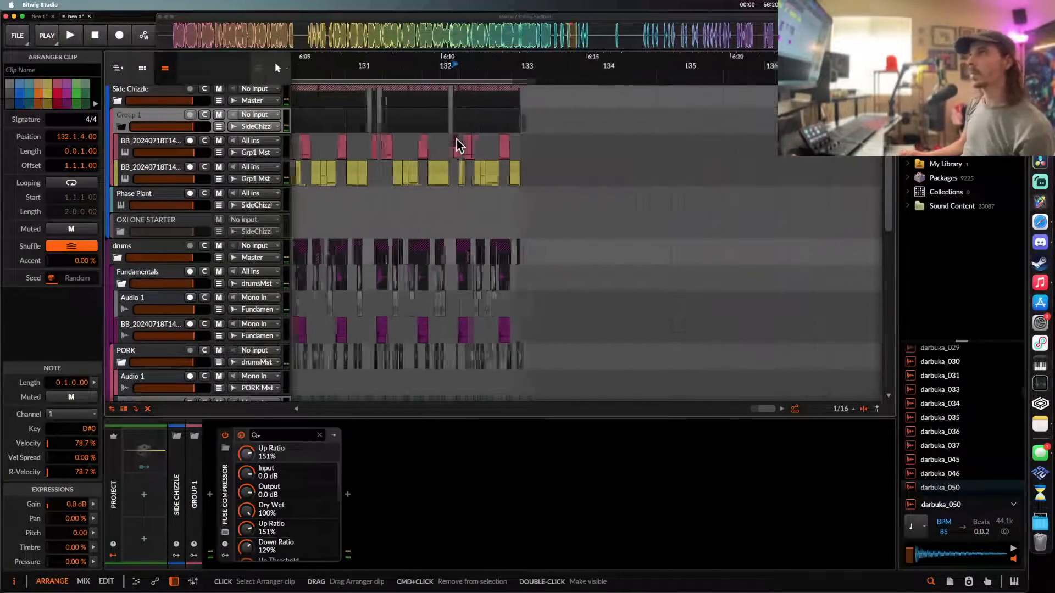
- Extend the red clip at 131.4.1.00 to a length of 0.1.0.00, delete the yellow clip at 131.4.3.00, and play from the extended clip
{"action": "scroll", "coordinate": [462, 138], "scroll_direction": "up", "scroll_amount": 6}
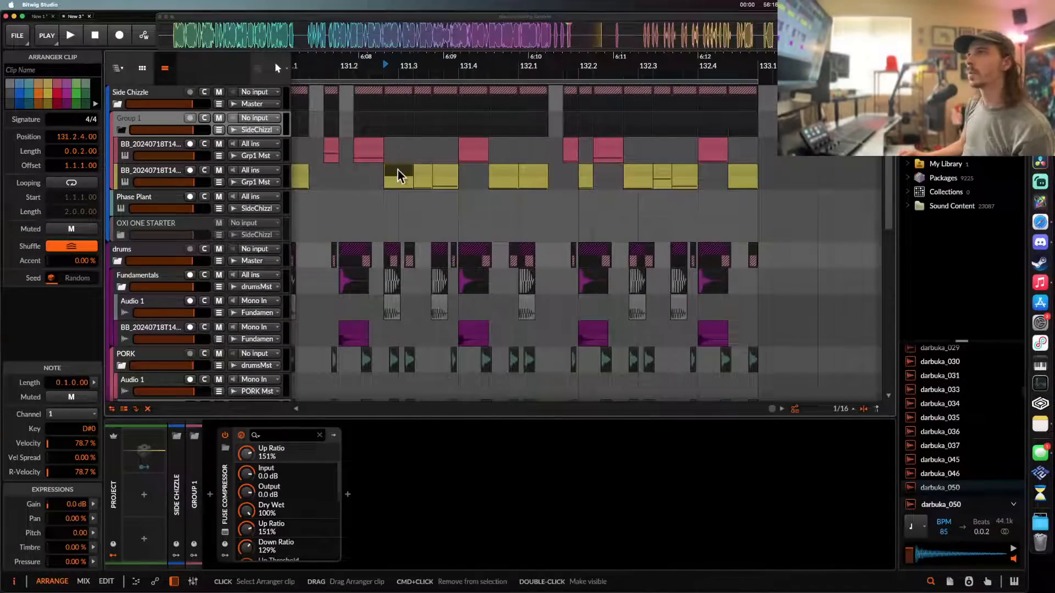
{"action": "scroll", "coordinate": [397, 176], "scroll_direction": "up", "scroll_amount": 4}
{"action": "key", "text": "space"}
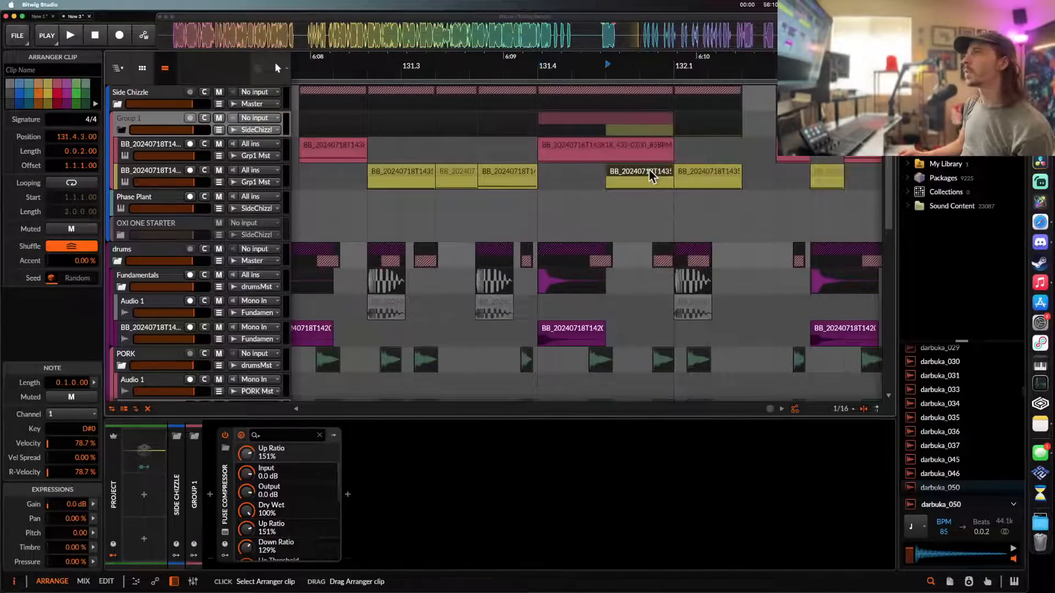
{"action": "key", "text": "Delete"}
{"action": "left_click", "coordinate": [617, 147]}
{"action": "key", "text": "space"}
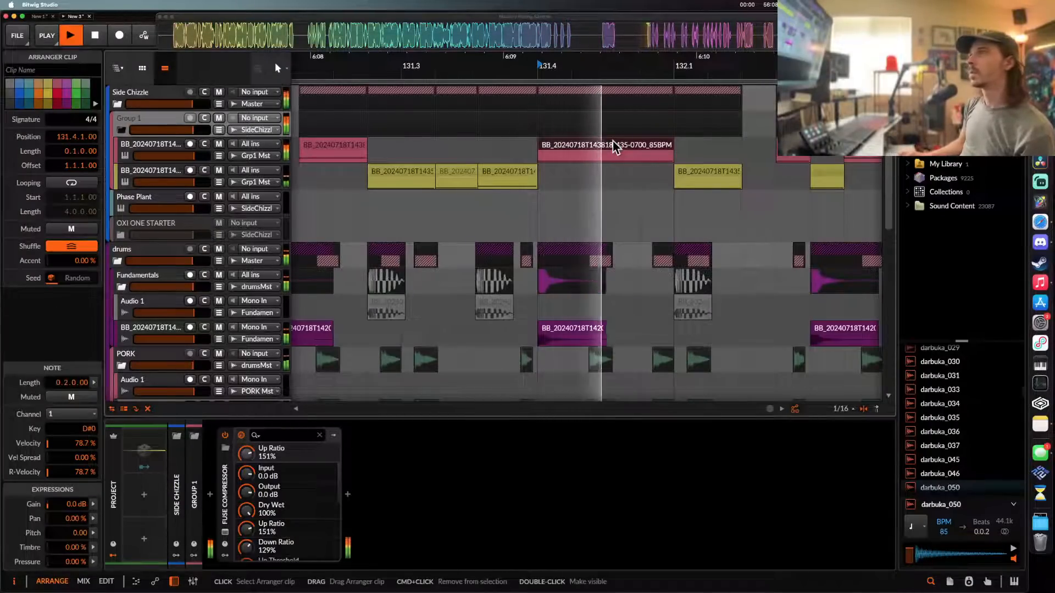
- Open the extended red clip for editing and show the red track's Playhead automation lane
{"action": "double_click", "coordinate": [585, 149]}
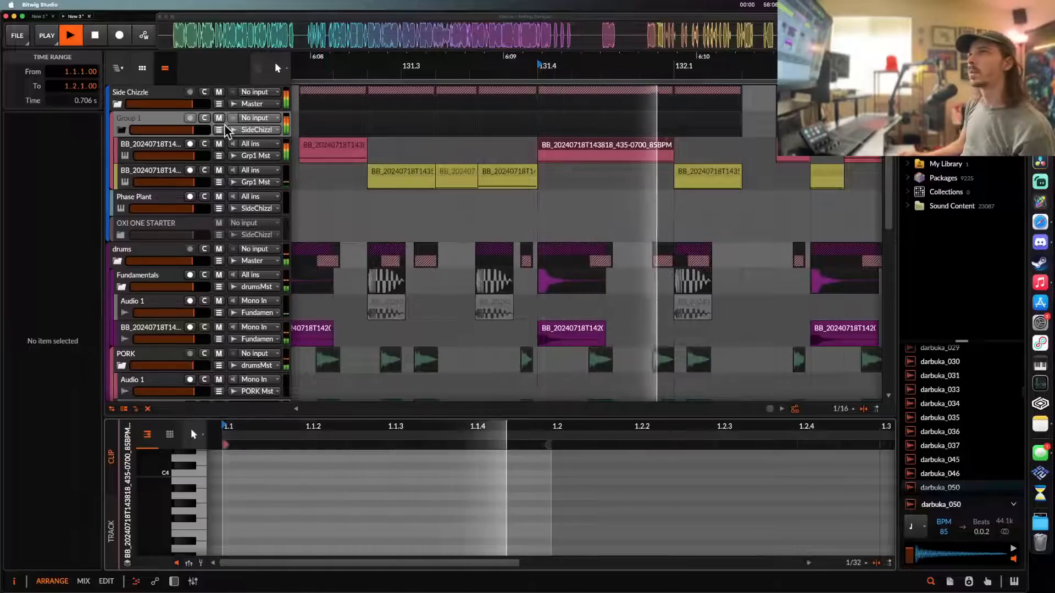
{"action": "left_click", "coordinate": [218, 130]}
{"action": "key", "text": "space"}
{"action": "left_click", "coordinate": [219, 129]}
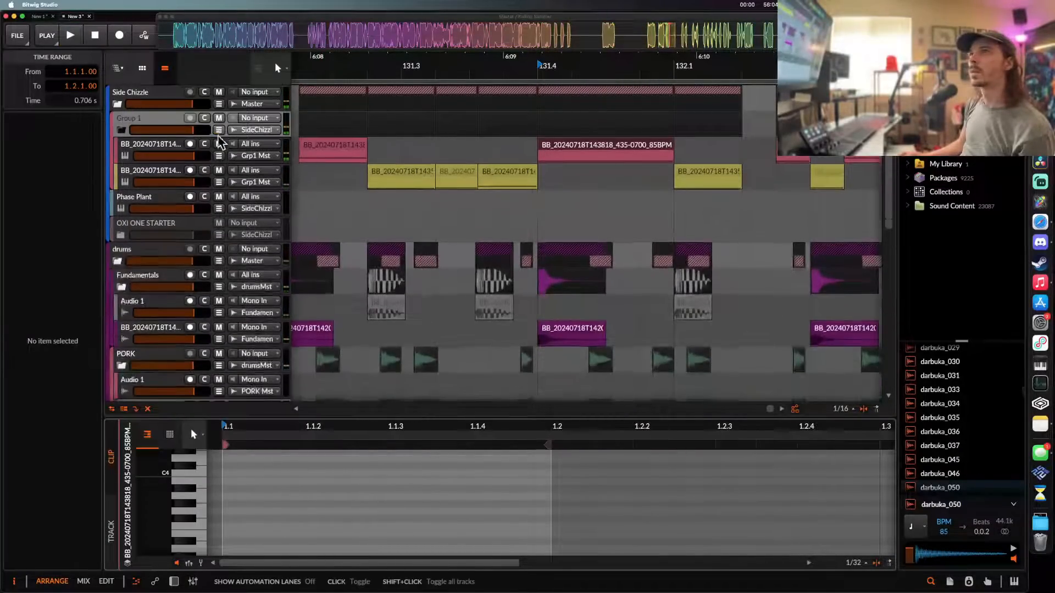
{"action": "left_click", "coordinate": [218, 156]}
{"action": "left_click", "coordinate": [540, 175]}
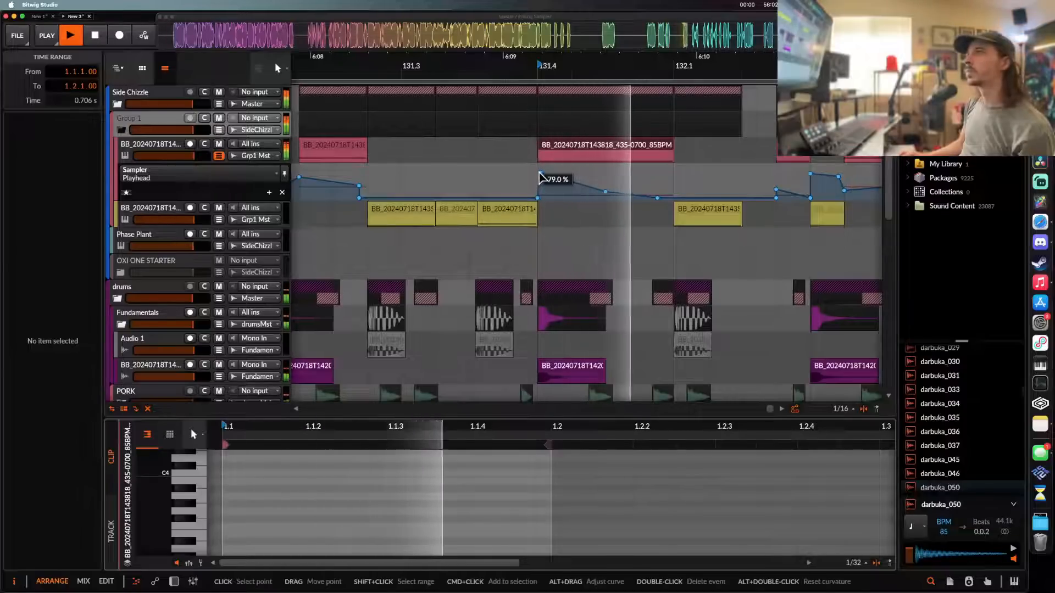
- Play from 131.3.3.00, try the Playhead point at 131.4.3.00 at 76.0 %, and audition the red clip at 131.4.1.00
{"action": "left_click", "coordinate": [504, 175]}
{"action": "key", "text": "space"}
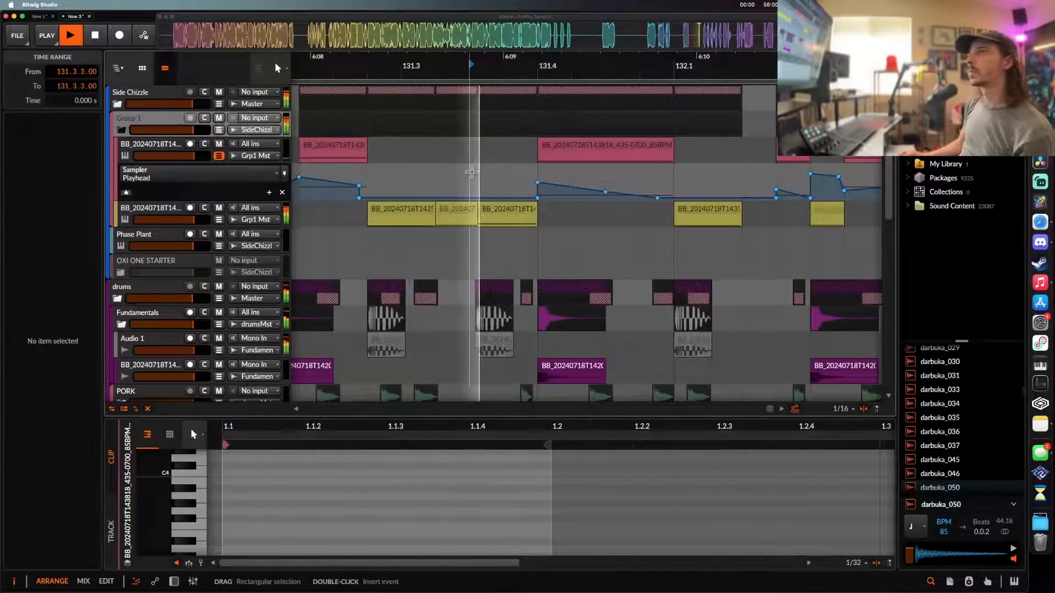
{"action": "key", "text": "space"}
{"action": "key", "text": "space"}
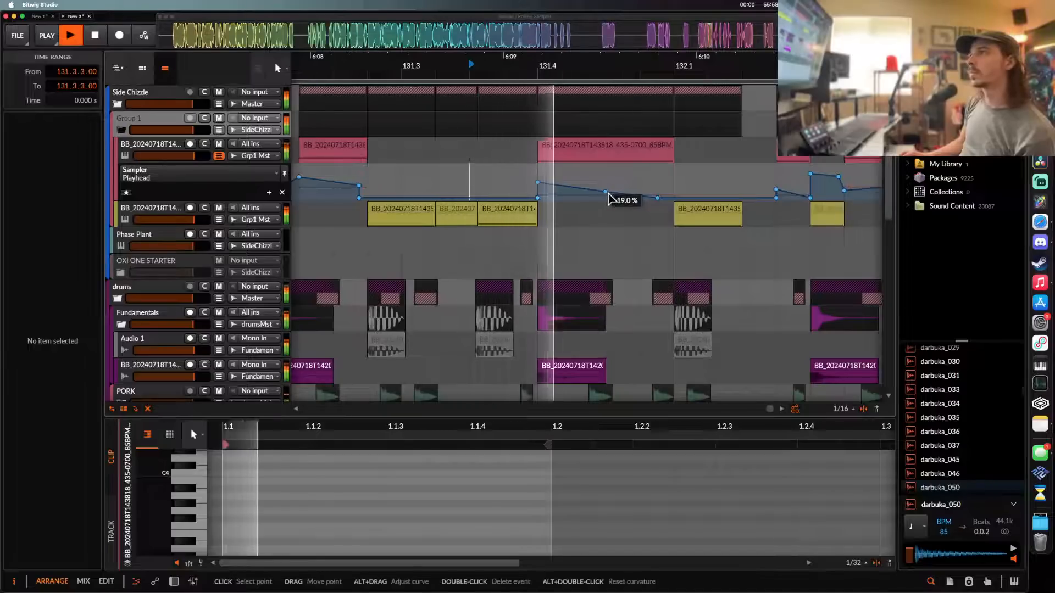
{"action": "key", "text": "space"}
{"action": "left_click", "coordinate": [606, 192]}
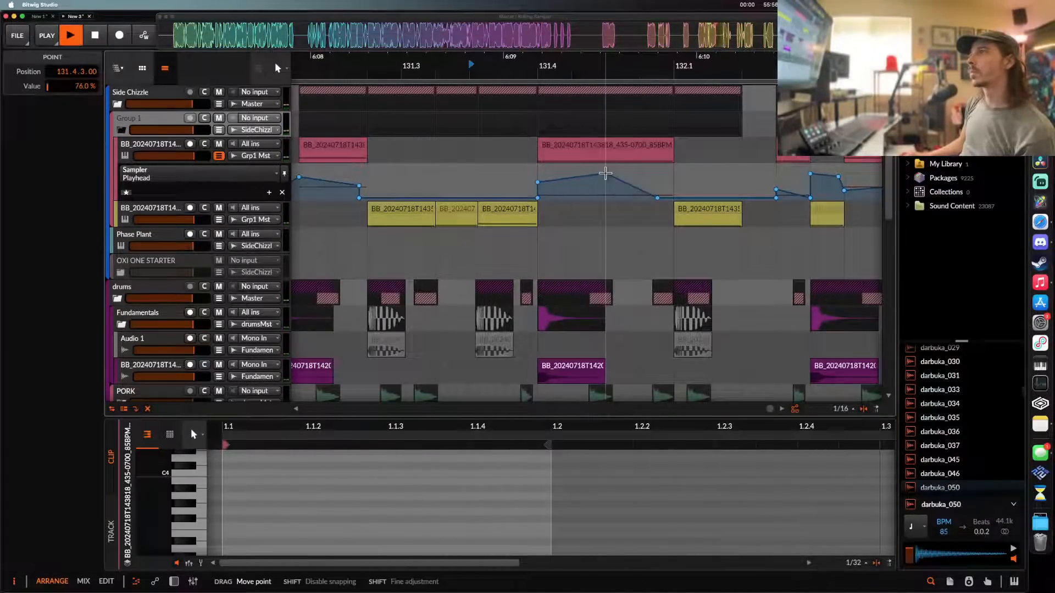
{"action": "left_click", "coordinate": [591, 153]}
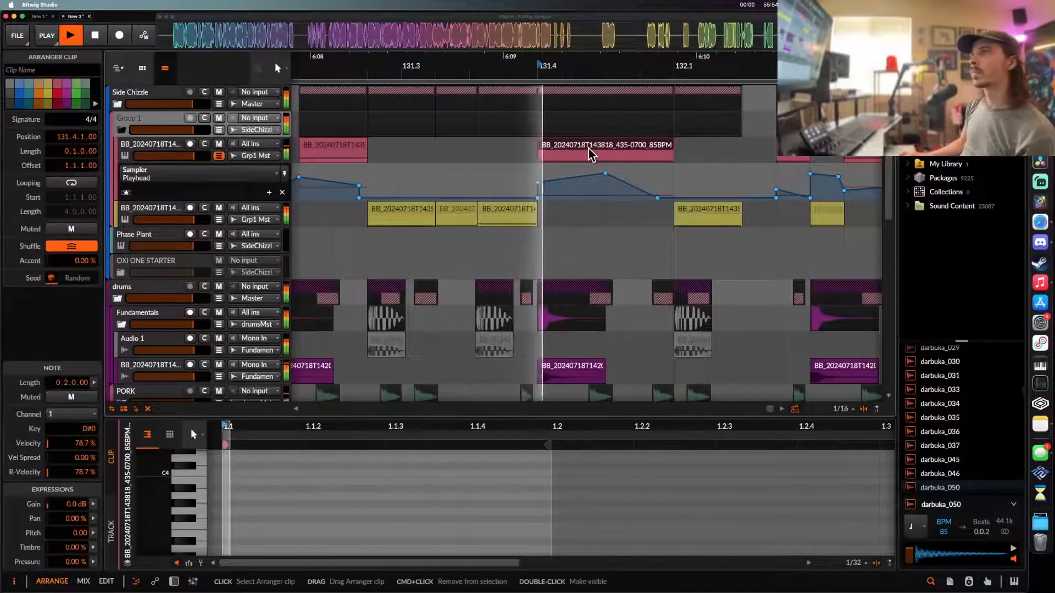
{"action": "key", "text": "space"}
- Move the closing Playhead point to 132.1.1.00 at 0.00 %, bend the descending segment into a curve, and play it
{"action": "left_click", "coordinate": [674, 198]}
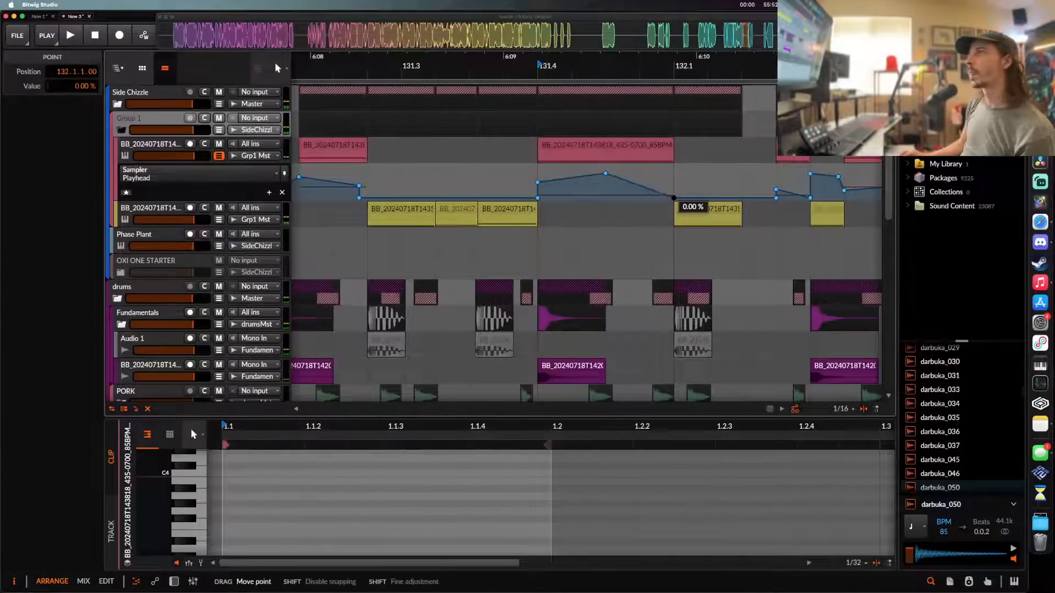
{"action": "left_click_drag", "start_coordinate": [648, 190], "coordinate": [638, 196]}
{"action": "key", "text": "space"}
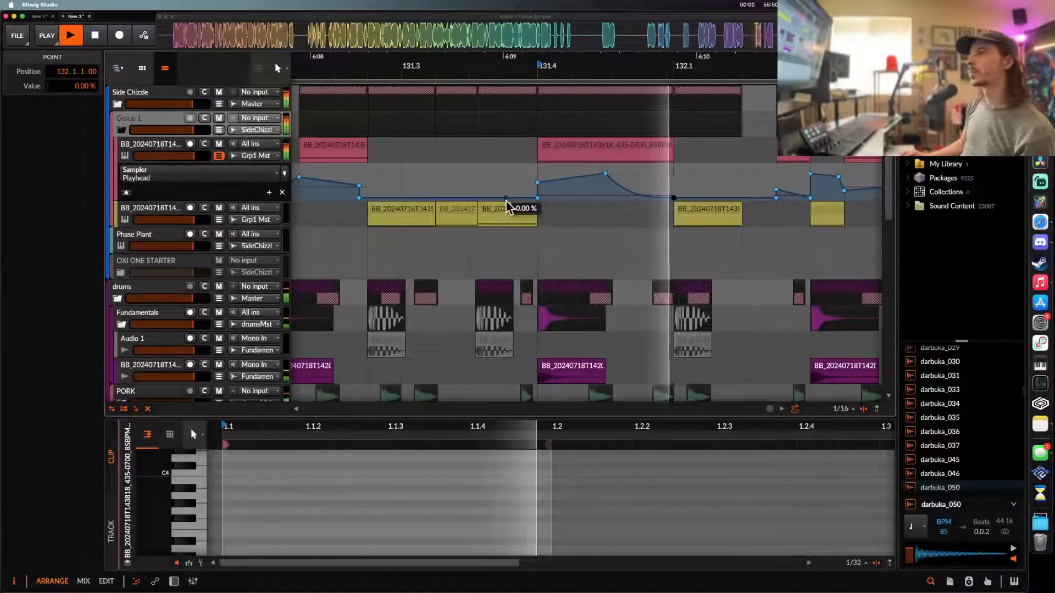
- Set the red track's Playhead points to 71.7 % at 131.4.1.00 and 44.0 % at 131.4.3.00, playing from the yellow clip at 131.2.4.00
{"action": "left_click", "coordinate": [417, 212]}
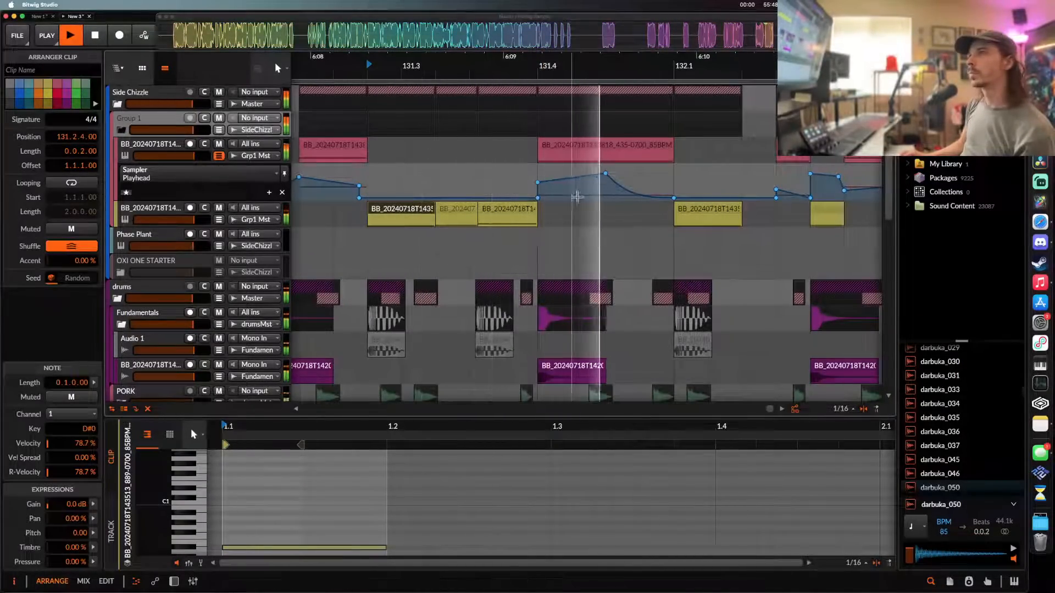
{"action": "left_click_drag", "start_coordinate": [537, 182], "coordinate": [537, 175]}
{"action": "left_click_drag", "start_coordinate": [606, 173], "coordinate": [606, 185]}
{"action": "key", "text": "space"}
{"action": "key", "text": "space"}
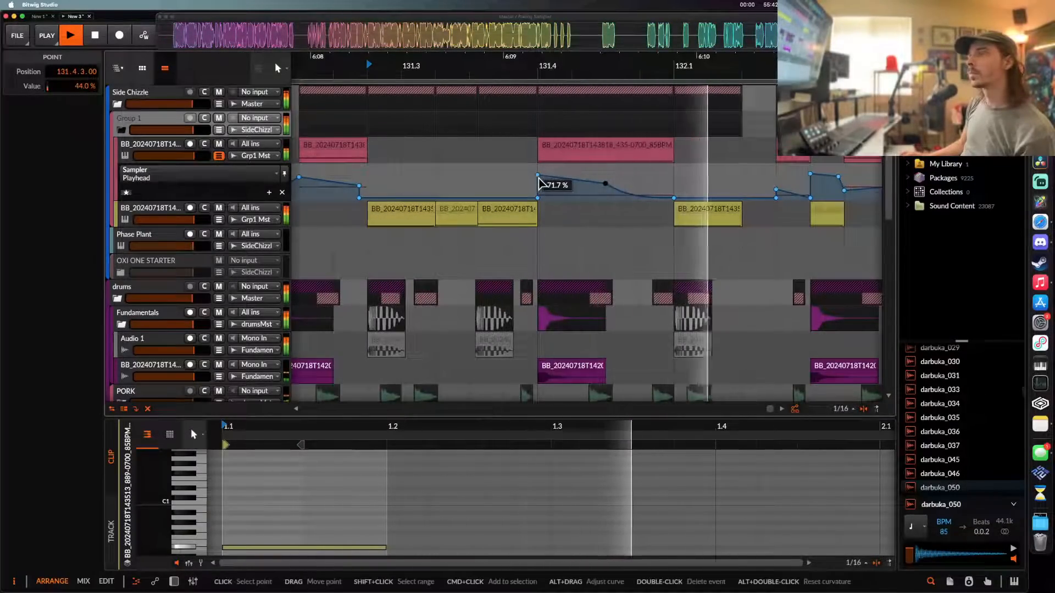
{"action": "scroll", "coordinate": [538, 183], "scroll_direction": "down", "scroll_amount": 1}
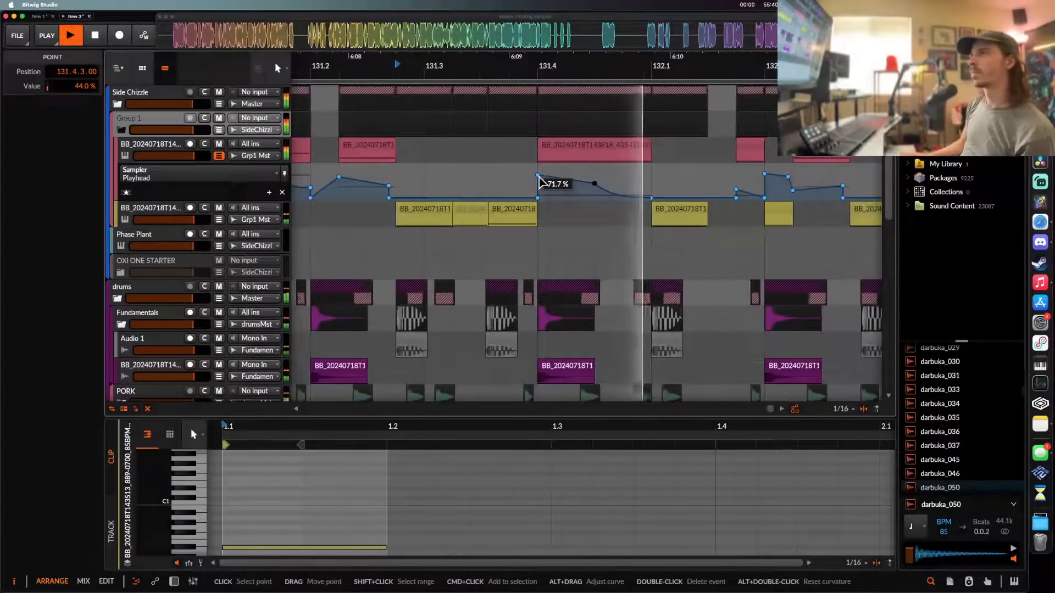
{"action": "key", "text": "space"}
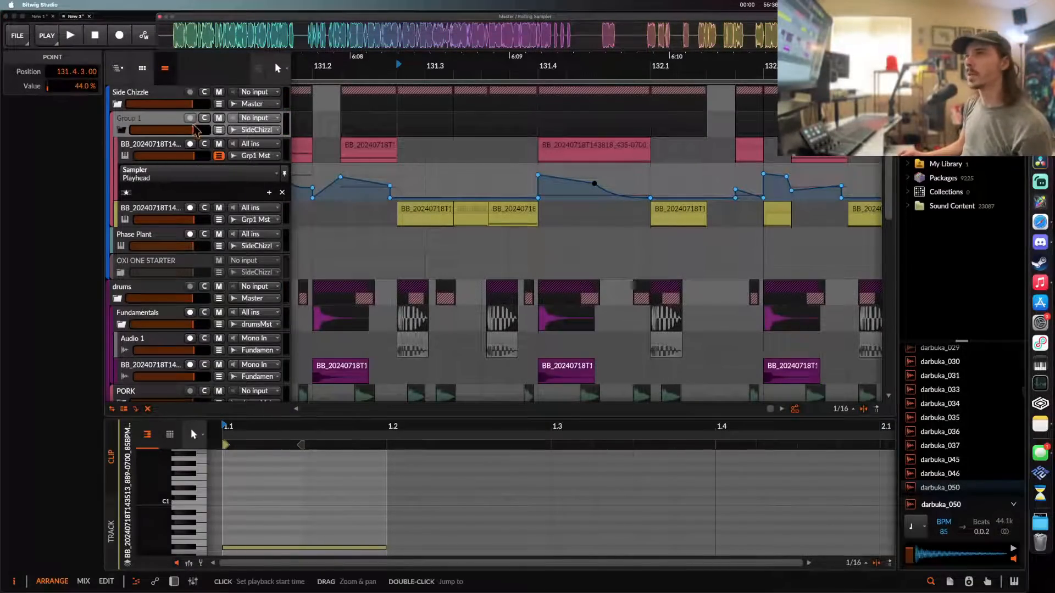
- Add a new audio track directly below the first sampler track in Group 1
{"action": "left_click", "coordinate": [148, 145]}
{"action": "key", "text": "super+shift+t"}
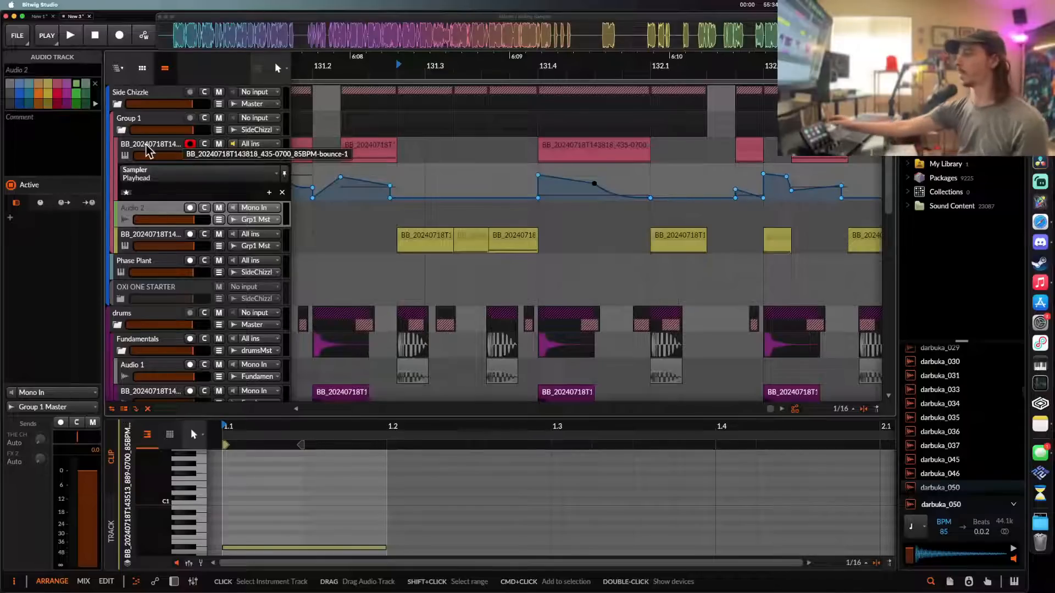
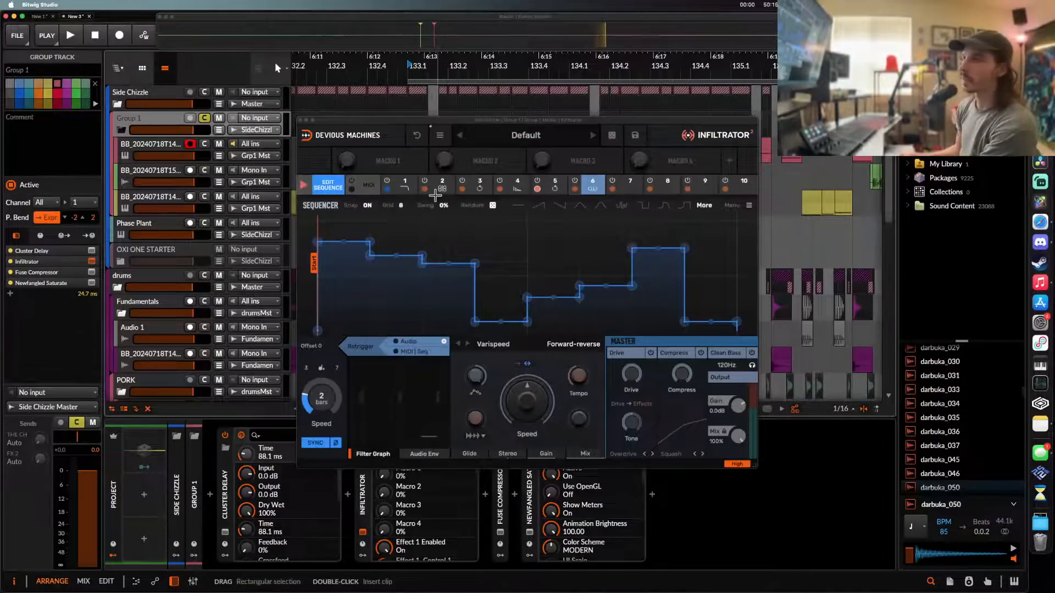
- Randomise Infiltrator's effect 1 envelope and enable effect 1, Ladder LP, on the first and third steps of the sequence
{"action": "left_click", "coordinate": [405, 184]}
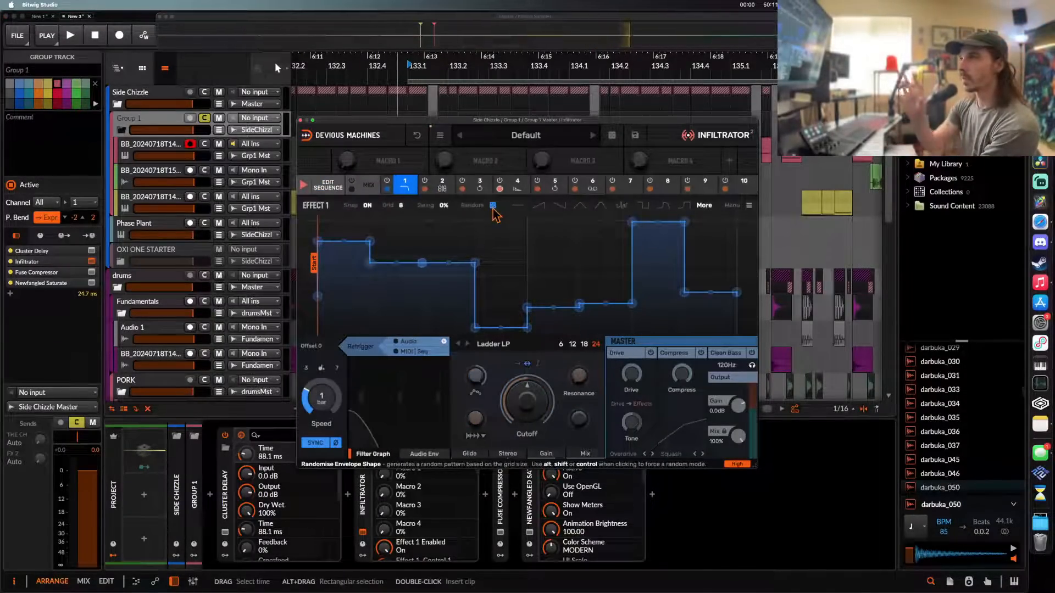
{"action": "left_click", "coordinate": [325, 185]}
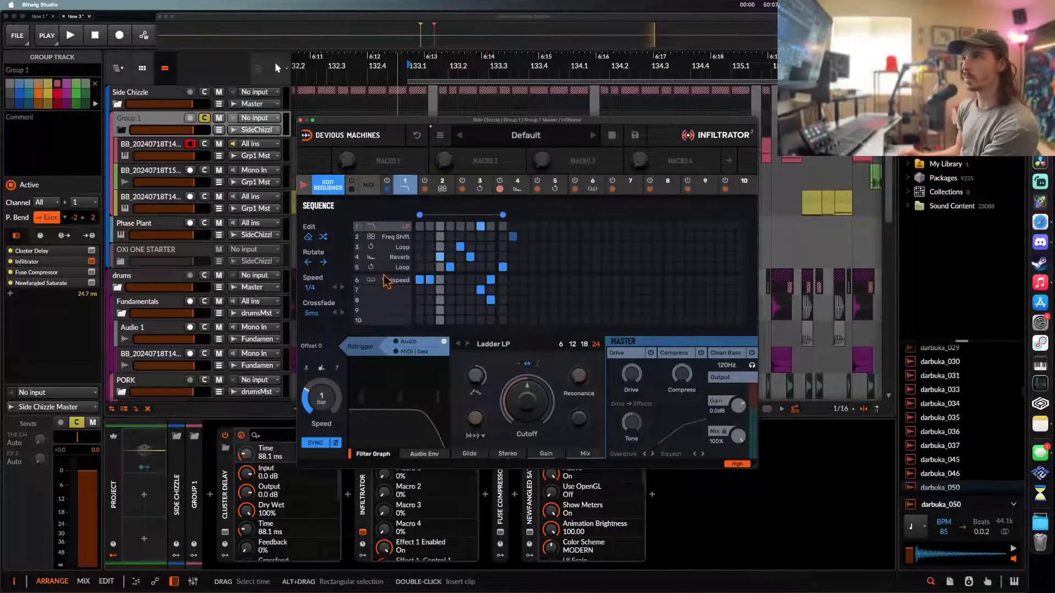
{"action": "left_click", "coordinate": [420, 226]}
{"action": "left_click", "coordinate": [439, 226]}
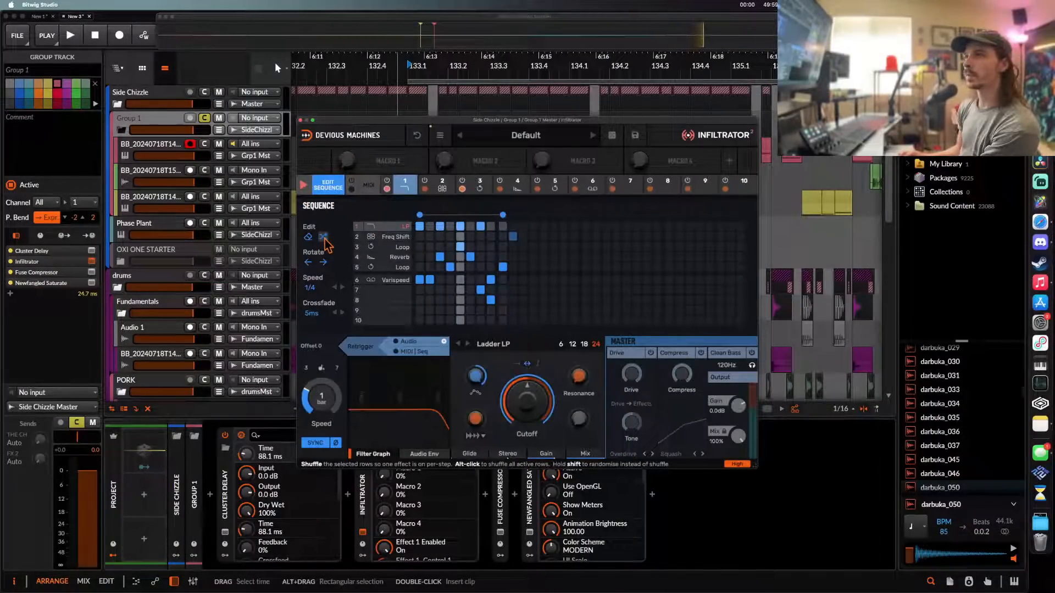
- Shuffle the Ladder LP row of the Infiltrator sequence twice and close the plug-in window
{"action": "left_click_drag", "start_coordinate": [337, 130], "coordinate": [623, 108]}
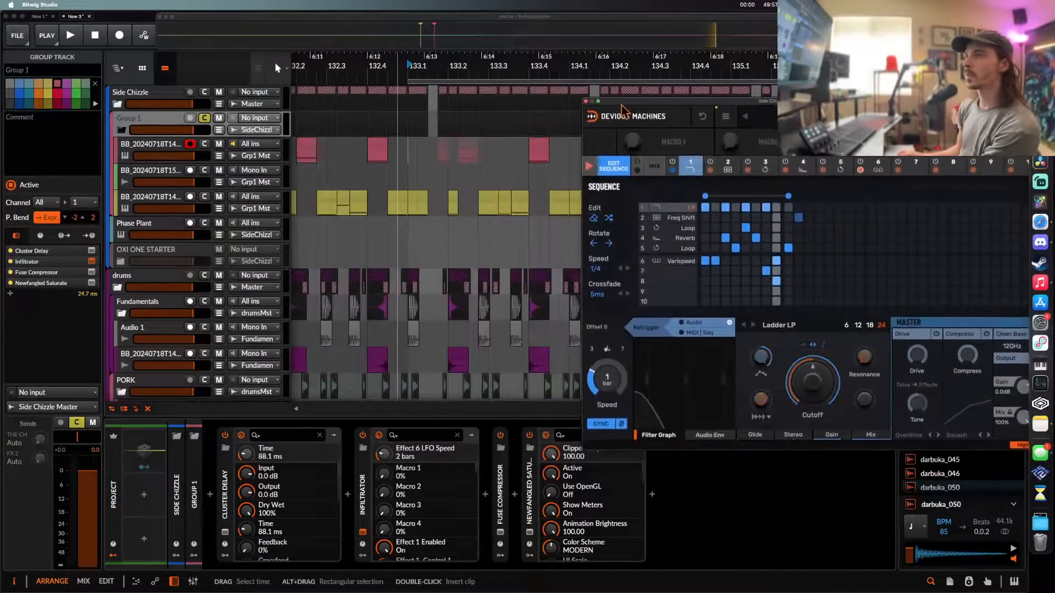
{"action": "left_click", "coordinate": [609, 219]}
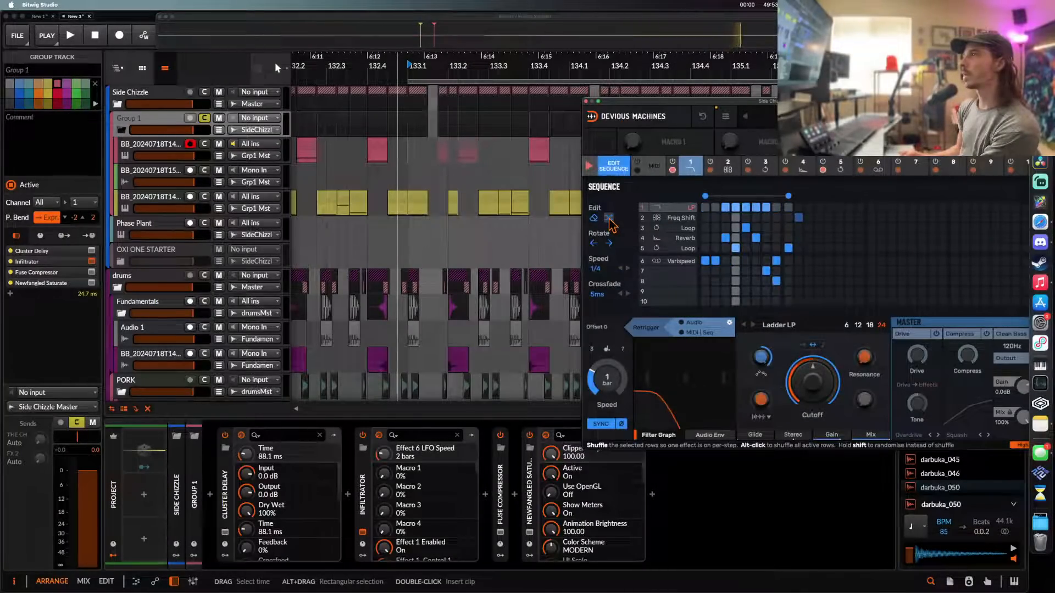
{"action": "left_click", "coordinate": [609, 219]}
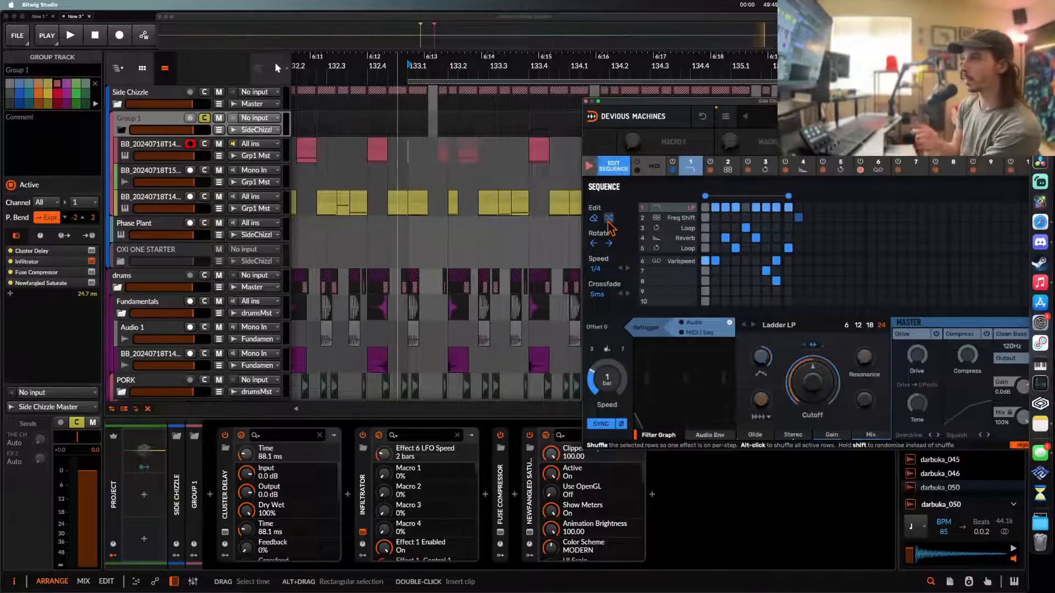
{"action": "left_click", "coordinate": [586, 101]}
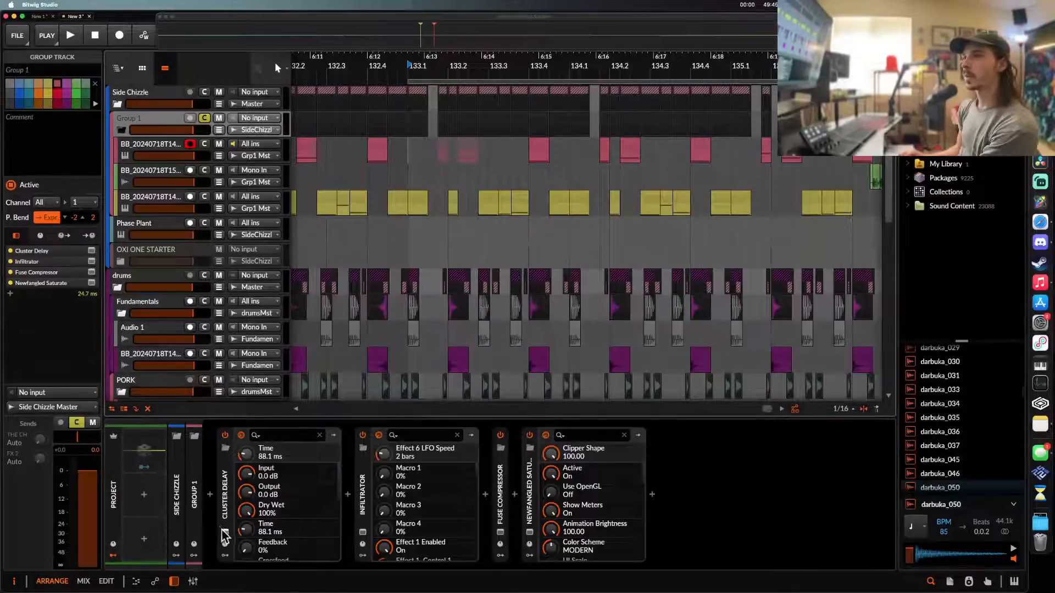
- Move Infiltrator ahead of Cluster Delay in Group 1's device chain and briefly check the Cluster Delay interface
{"action": "left_click", "coordinate": [362, 510]}
{"action": "left_click_drag", "start_coordinate": [249, 503], "coordinate": [306, 532]}
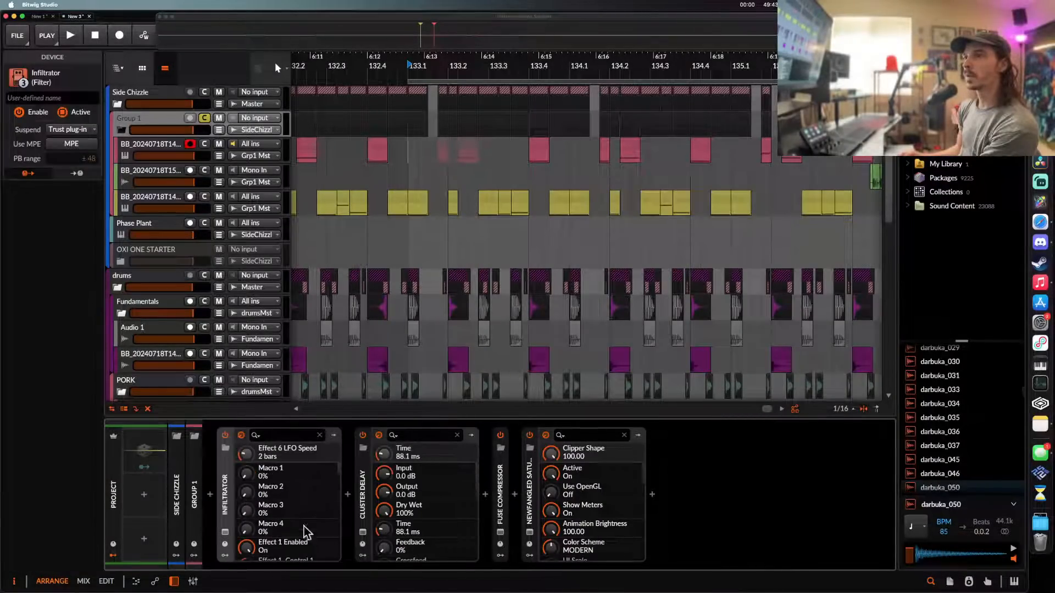
{"action": "left_click", "coordinate": [363, 532]}
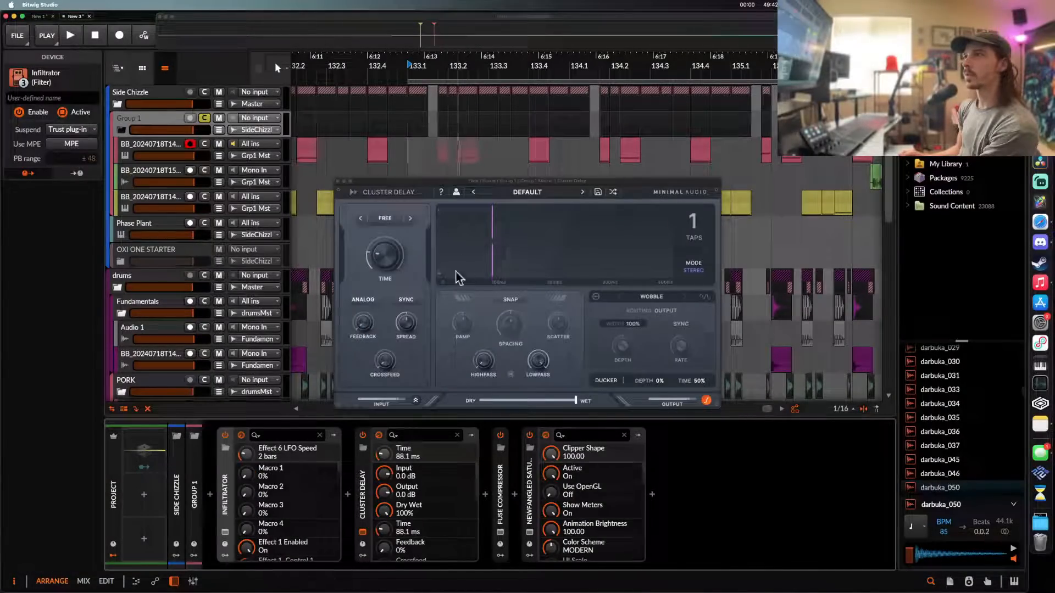
{"action": "left_click", "coordinate": [339, 181]}
- Insert the BEAM plug-in between Cluster Delay and Fuse Compressor in Group 1's device chain
{"action": "left_click", "coordinate": [486, 495]}
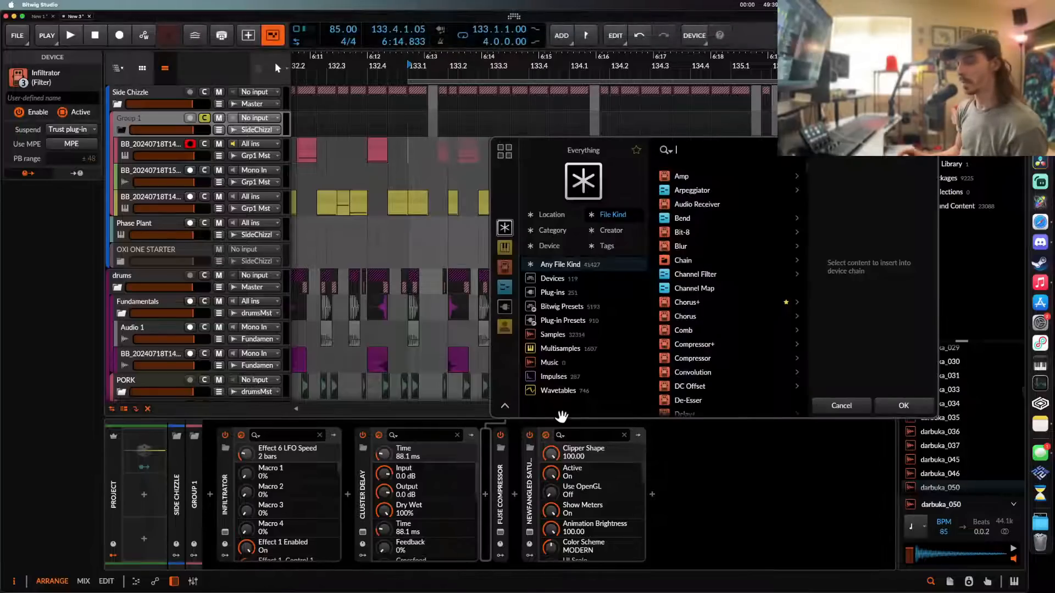
{"action": "type", "text": "beam"}
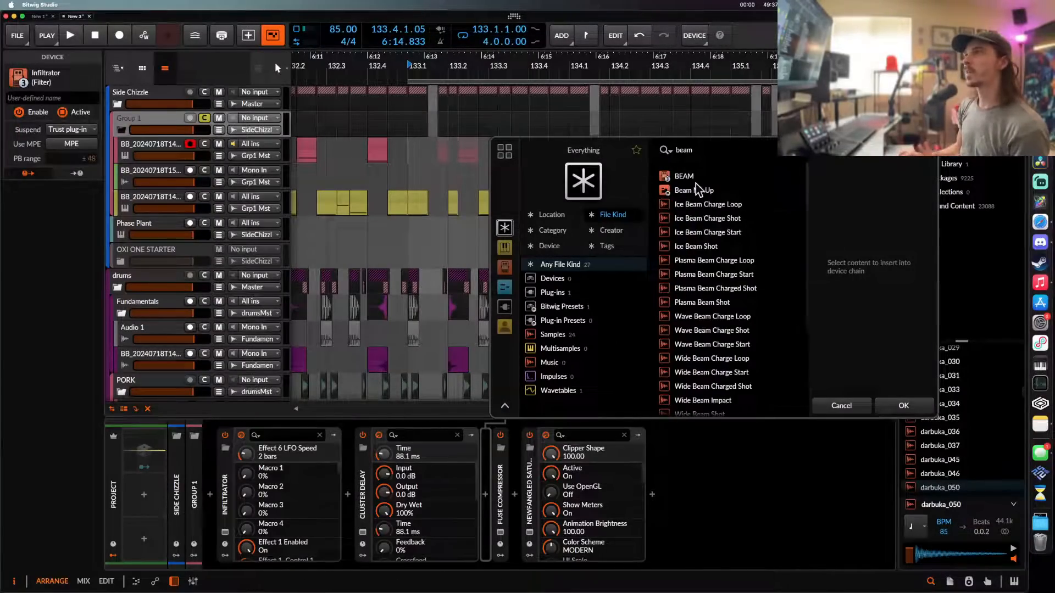
{"action": "left_click", "coordinate": [684, 176]}
{"action": "left_click", "coordinate": [903, 406]}
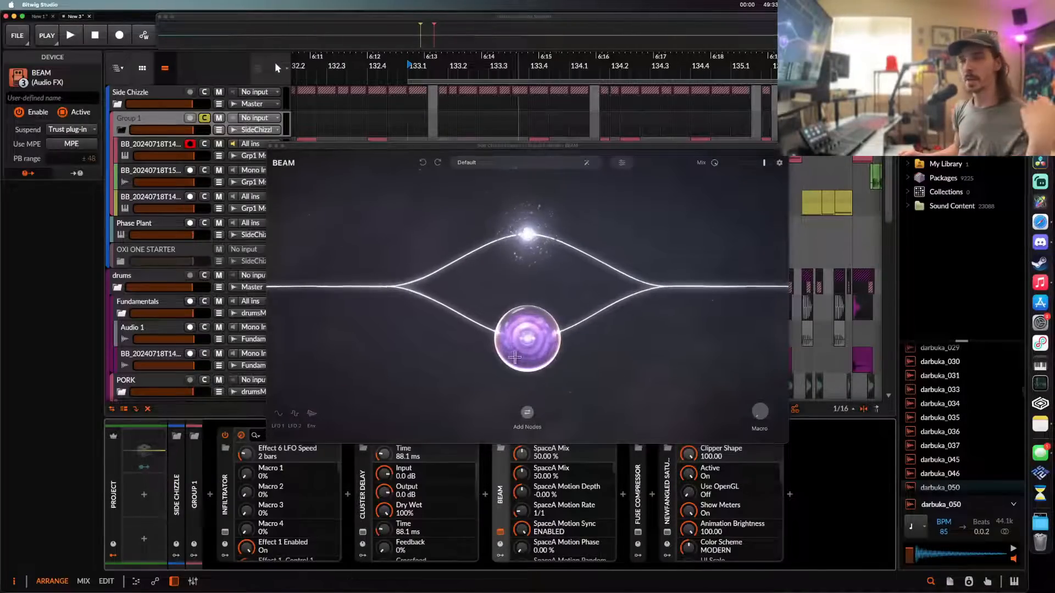
- Load the user preset Dreamscape in BEAM and close the preset browser
{"action": "left_click", "coordinate": [533, 172]}
{"action": "left_click", "coordinate": [511, 164]}
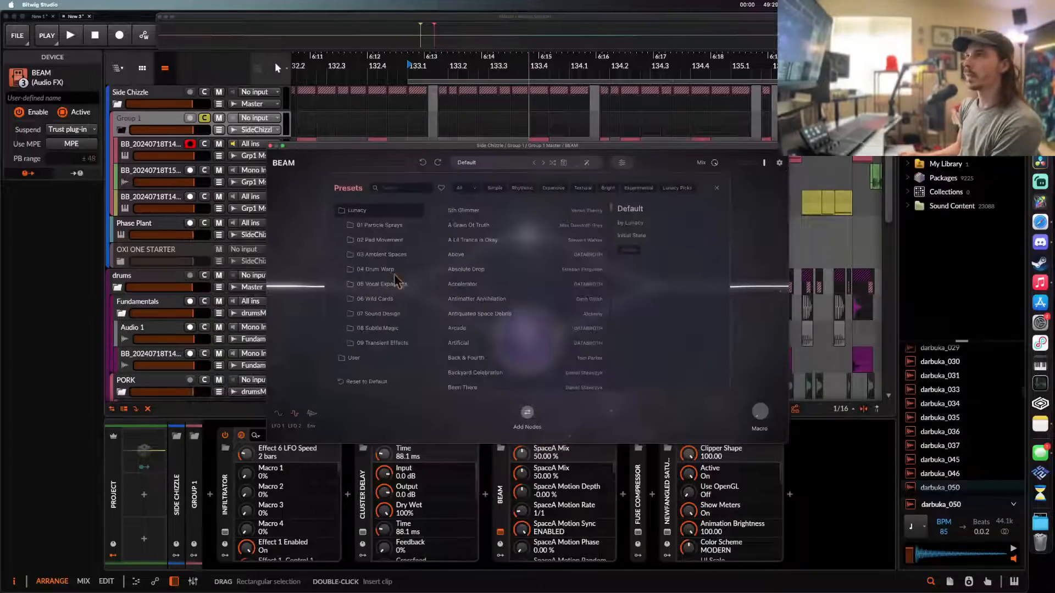
{"action": "left_click", "coordinate": [368, 358]}
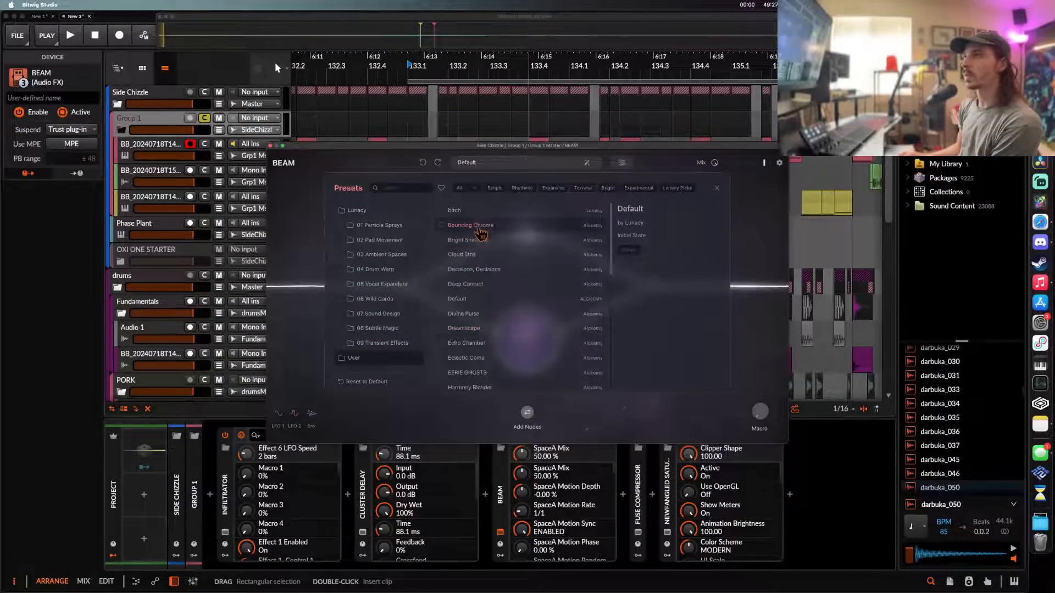
{"action": "scroll", "coordinate": [495, 258], "scroll_direction": "down", "scroll_amount": 4}
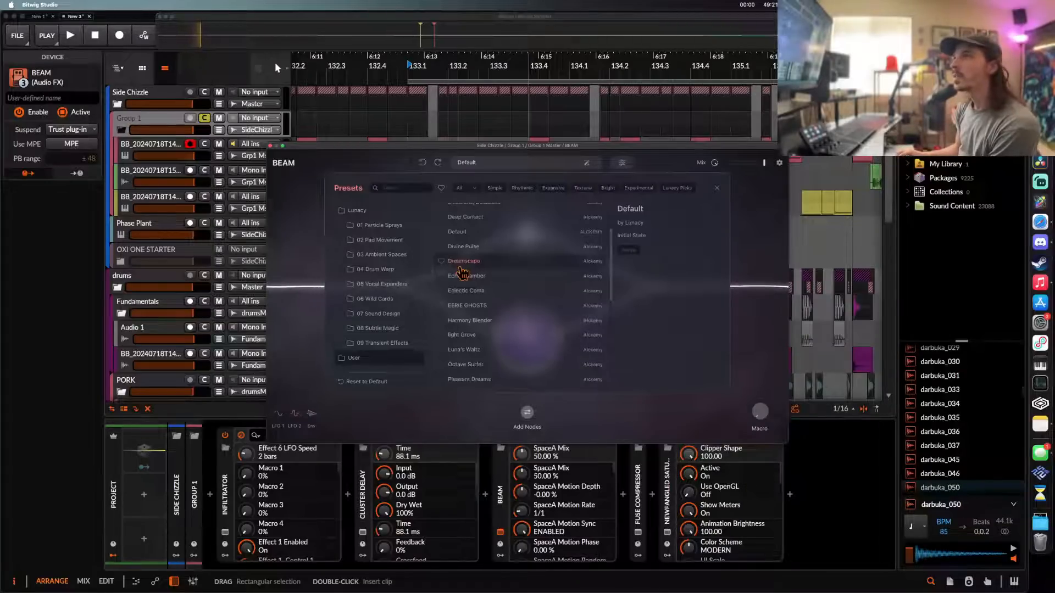
{"action": "left_click", "coordinate": [468, 267]}
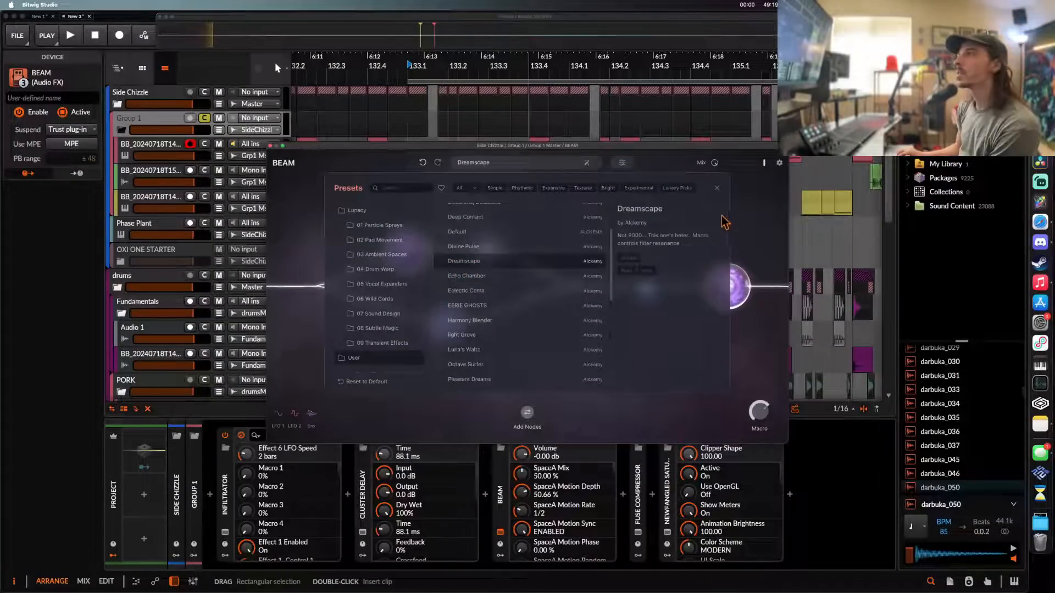
{"action": "left_click", "coordinate": [717, 188]}
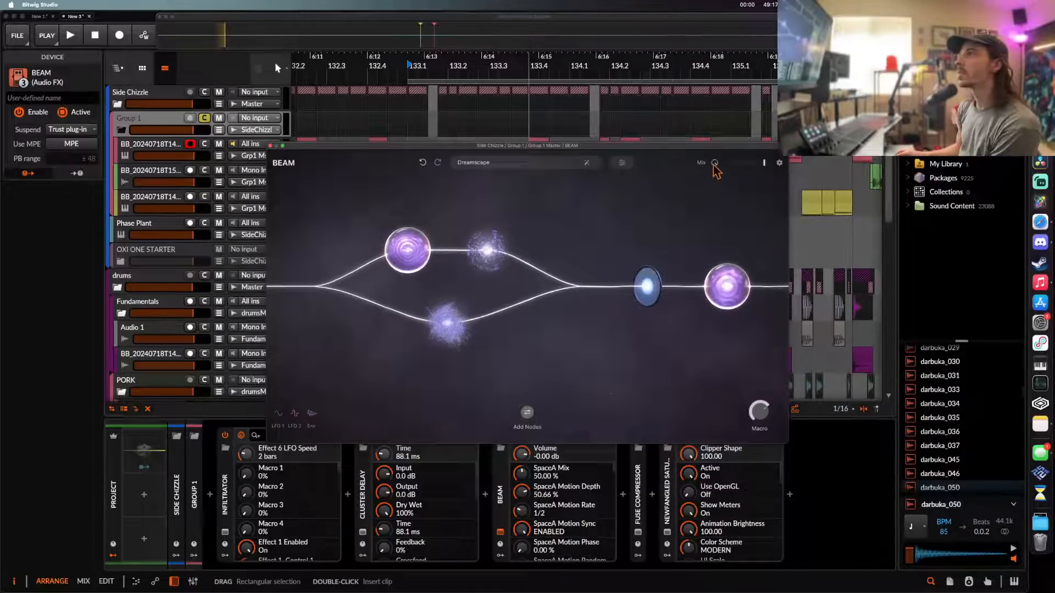
- Close the BEAM window and add a Random modulator to the BEAM device
{"action": "left_click", "coordinate": [500, 556]}
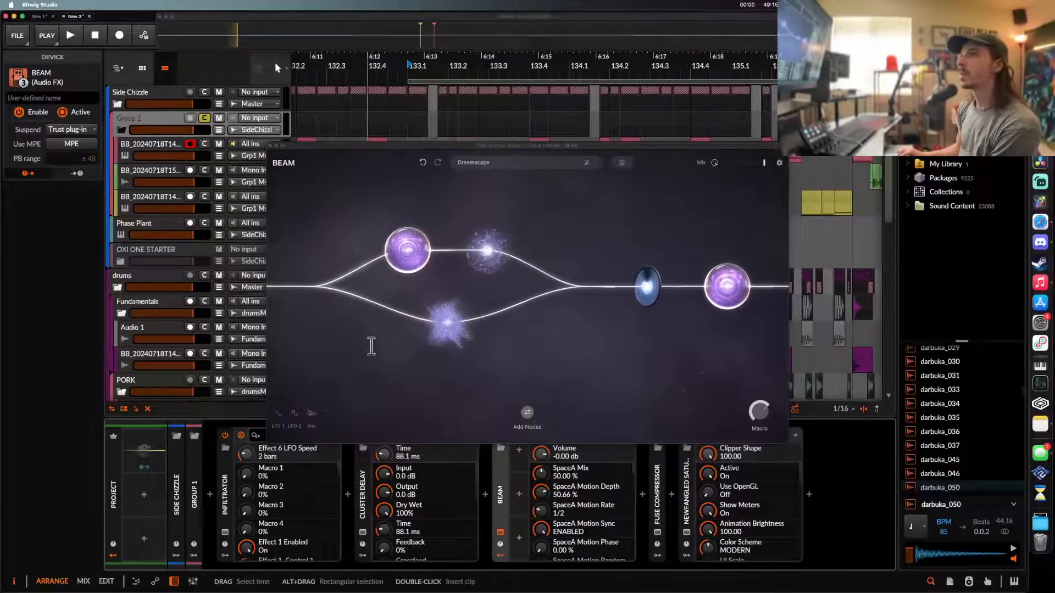
{"action": "left_click", "coordinate": [270, 146]}
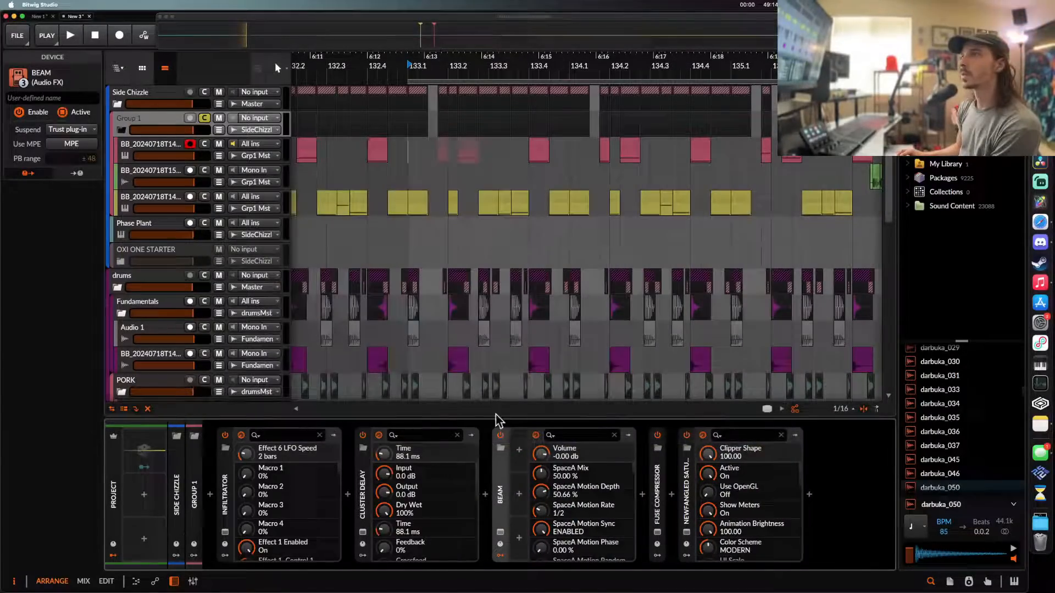
{"action": "left_click", "coordinate": [519, 451]}
{"action": "type", "text": "random"}
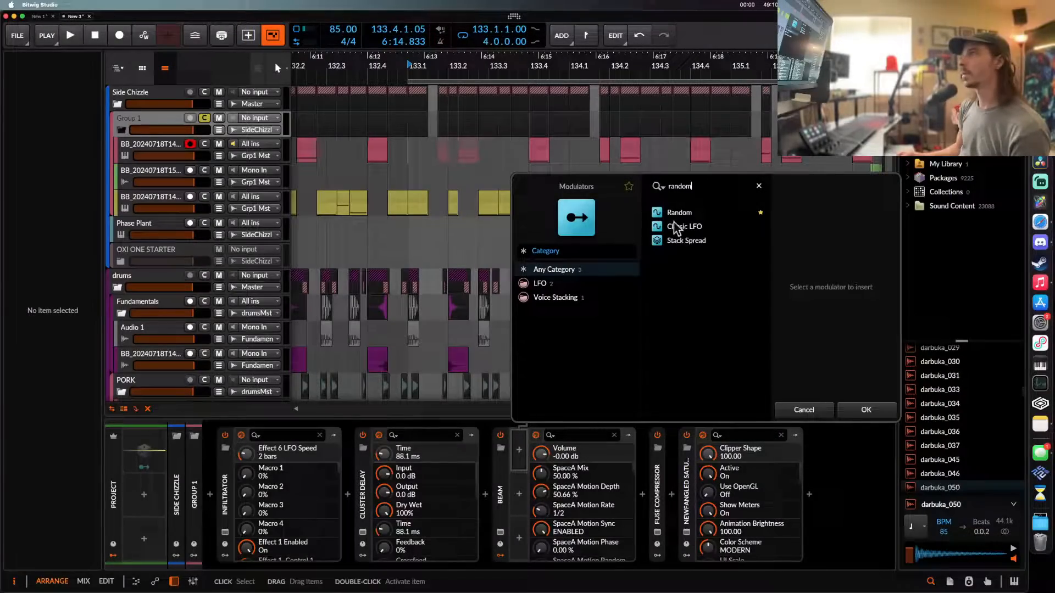
{"action": "left_click", "coordinate": [677, 214]}
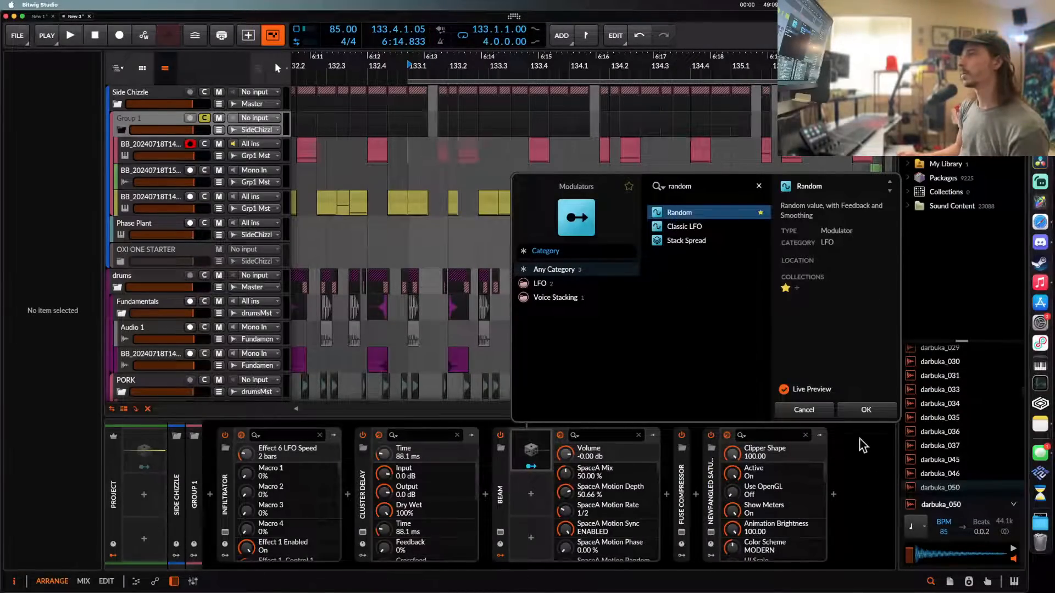
{"action": "left_click", "coordinate": [855, 412]}
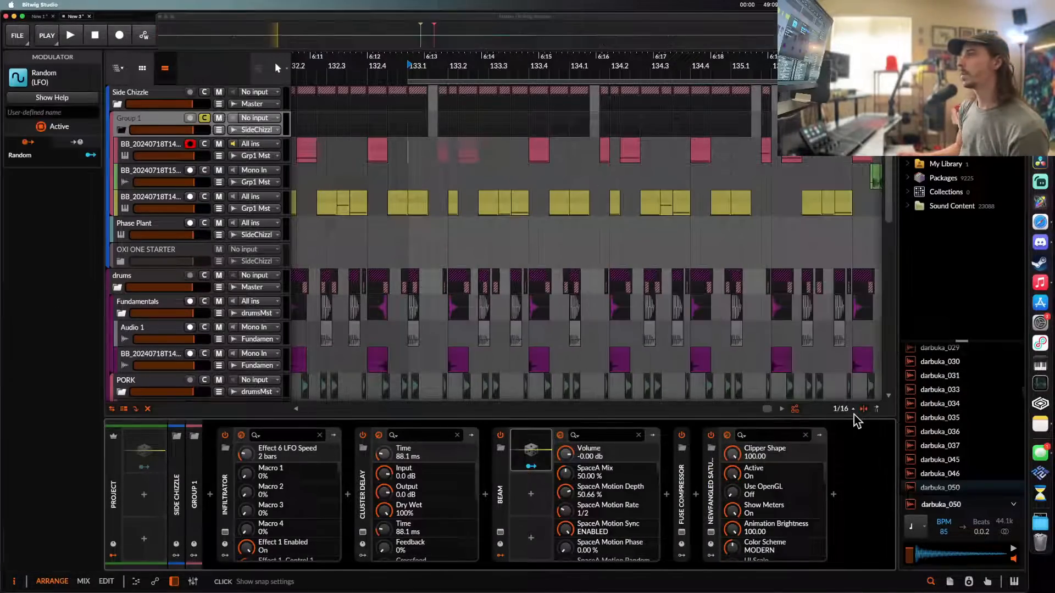
- Modulate BEAM's overall Mix from 0% with the Random modulator at an amount of 1.000, and set the modulator's timebase to Half note
{"action": "left_click", "coordinate": [594, 434]}
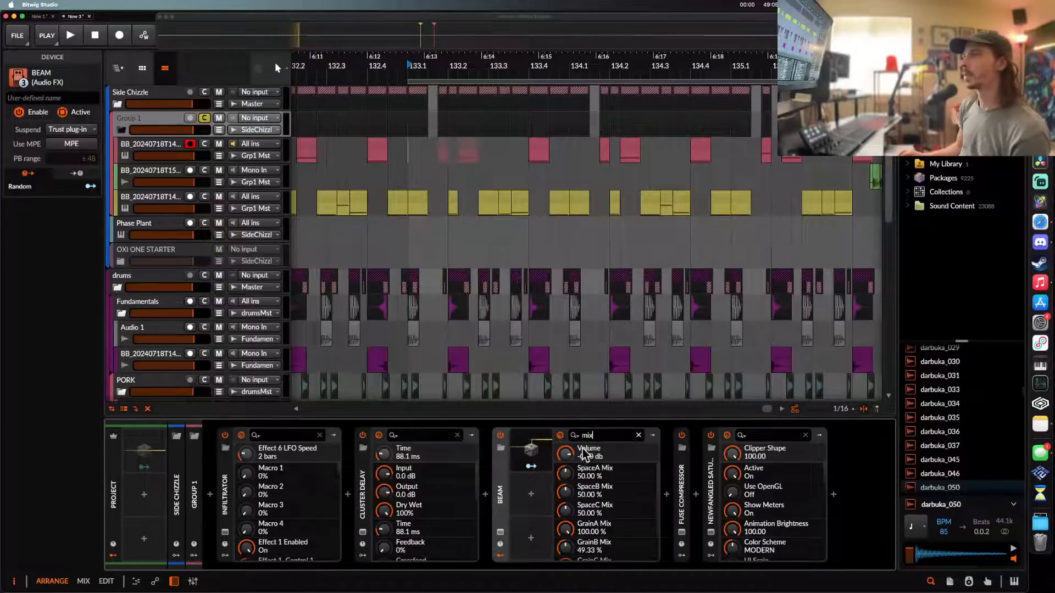
{"action": "scroll", "coordinate": [567, 498], "scroll_direction": "down", "scroll_amount": 2}
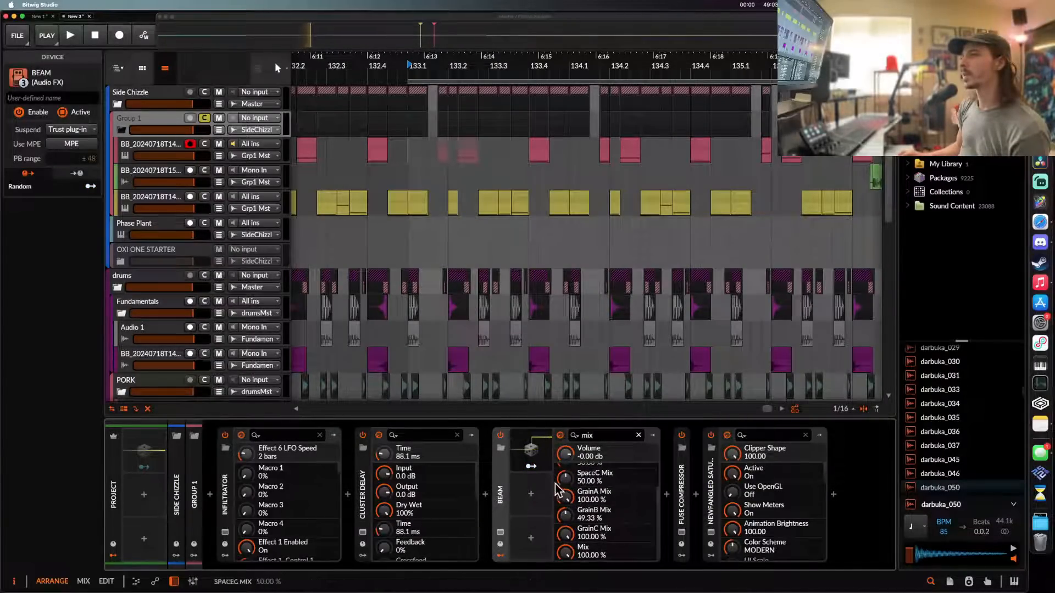
{"action": "left_click_drag", "start_coordinate": [566, 557], "coordinate": [567, 562]}
{"action": "left_click", "coordinate": [532, 468]}
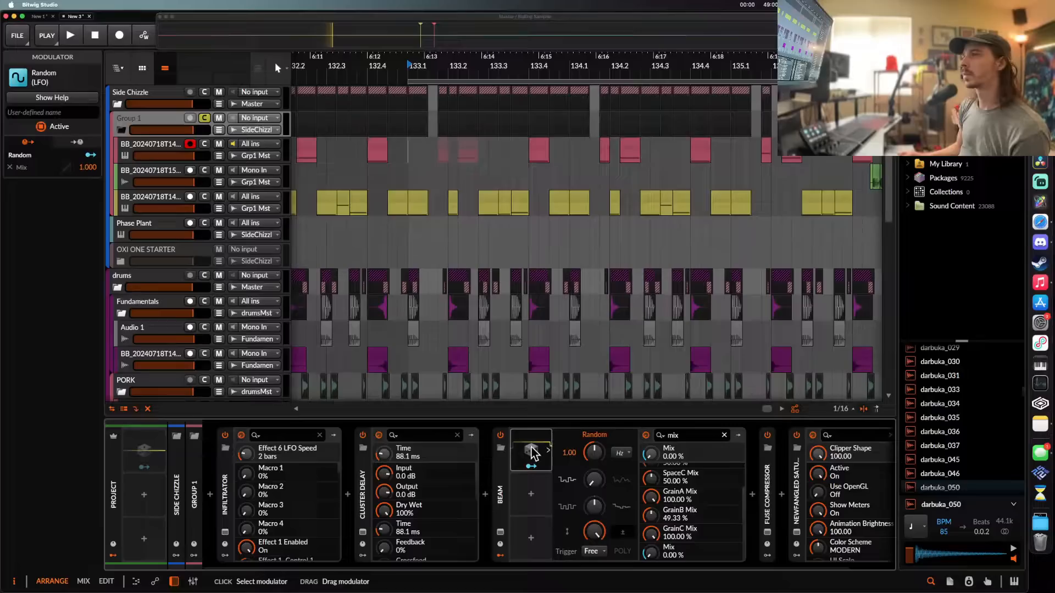
{"action": "left_click", "coordinate": [624, 453]}
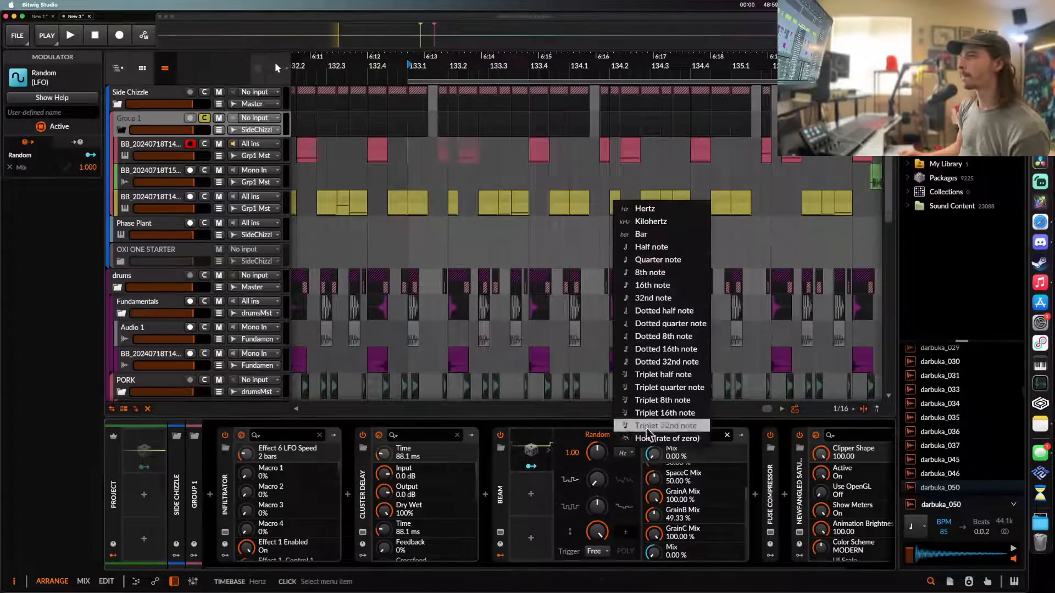
{"action": "left_click", "coordinate": [665, 250]}
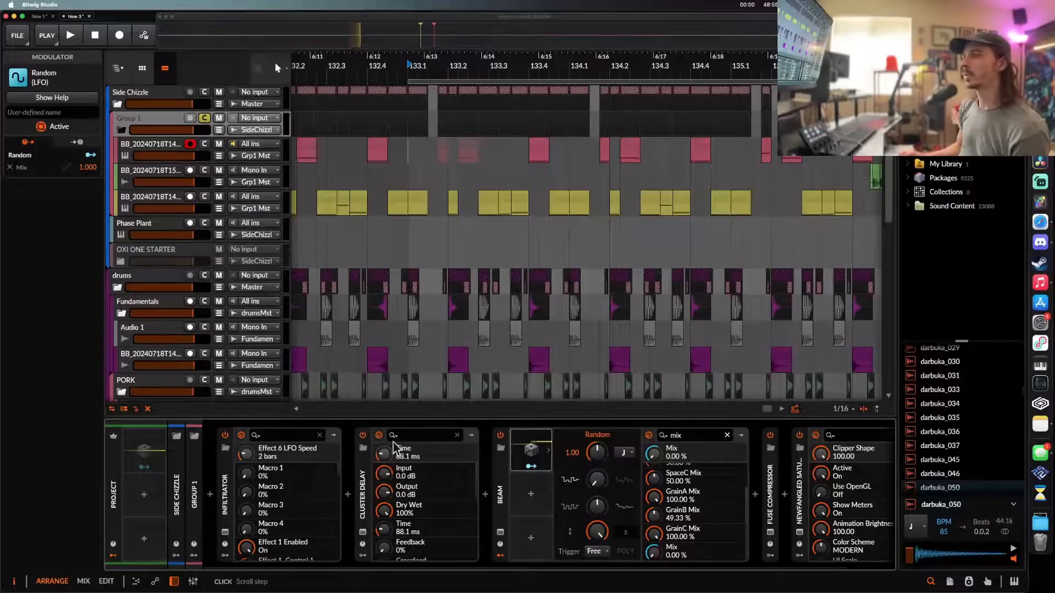
- Start playback and adjust Cluster Delay's Time to about 135 ms
{"action": "left_click", "coordinate": [363, 533]}
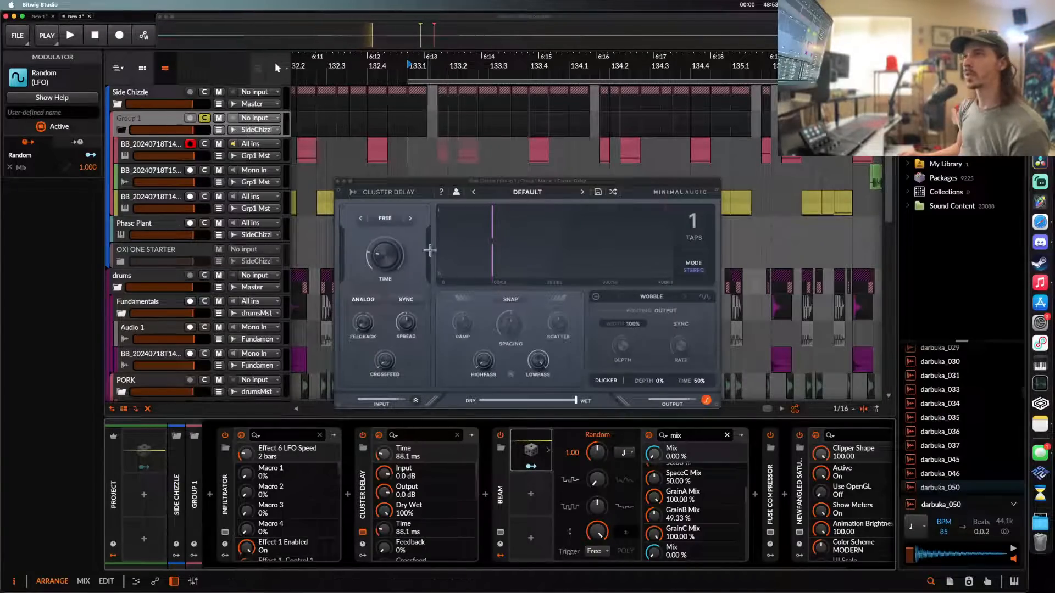
{"action": "mouse_move", "coordinate": [393, 238]}
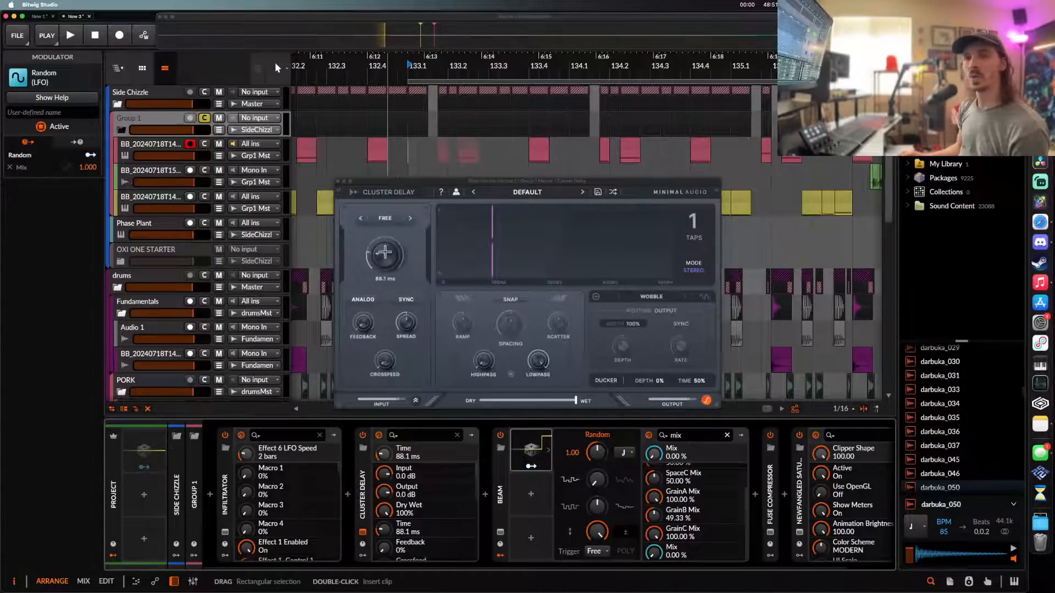
{"action": "key", "text": "space"}
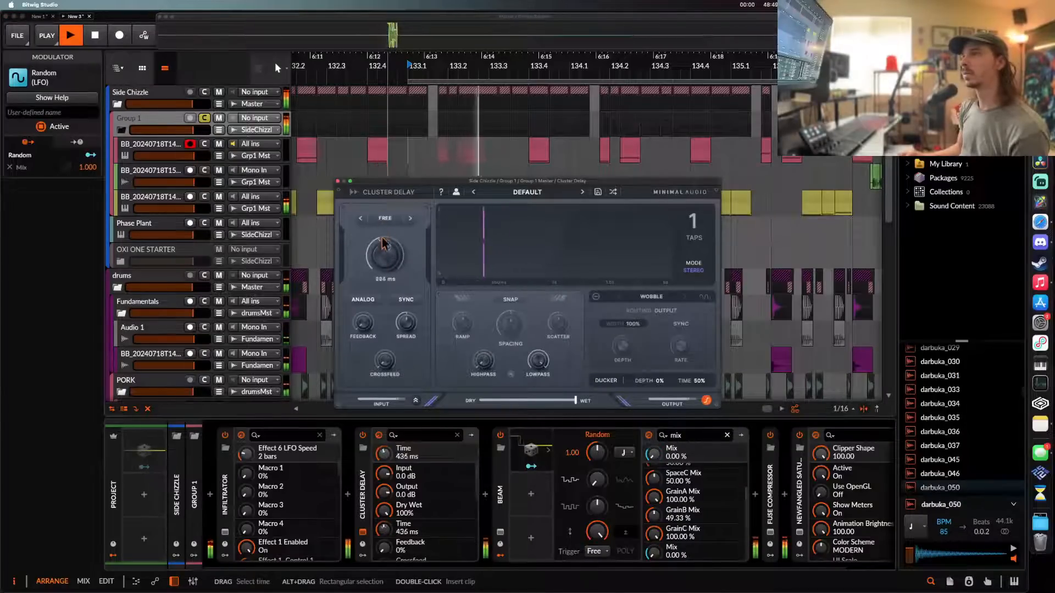
{"action": "mouse_move", "coordinate": [384, 253]}
{"action": "left_mouse_down"}
{"action": "mouse_move", "coordinate": [383, 271]}
{"action": "mouse_move", "coordinate": [384, 247]}
{"action": "left_mouse_up"}
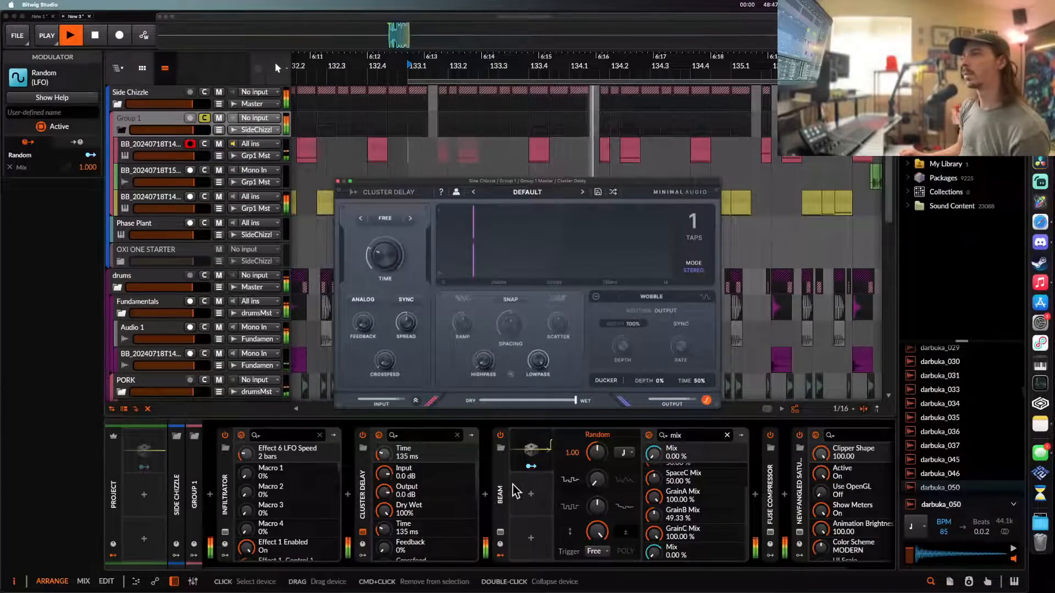
- Generate a new preset in BEAM and sweep Cluster Delay's Time down to about 31.1 ms during playback
{"action": "left_click", "coordinate": [500, 533]}
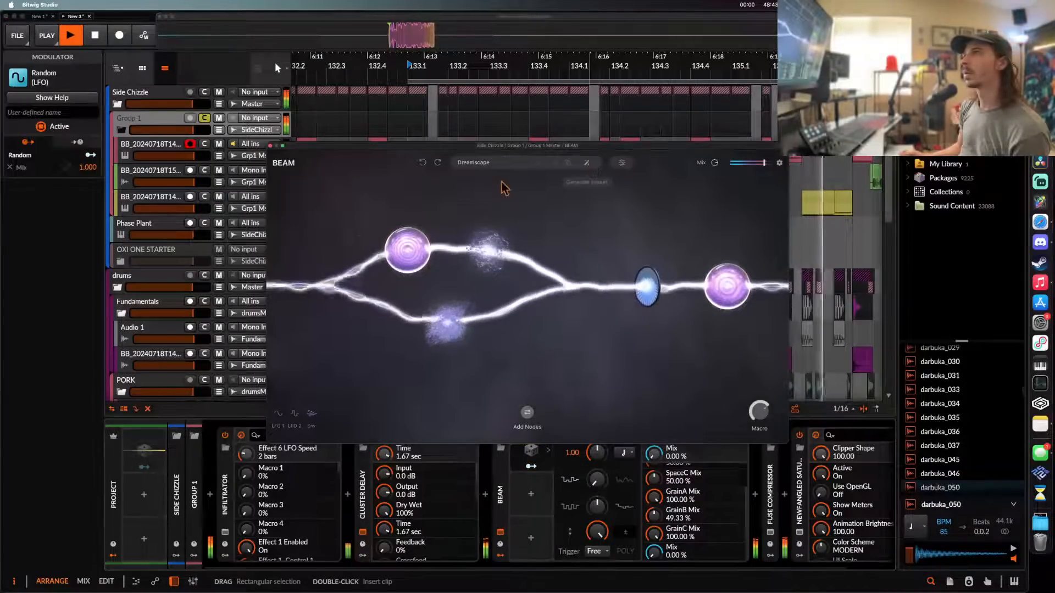
{"action": "left_click_drag", "start_coordinate": [429, 155], "coordinate": [427, 107]}
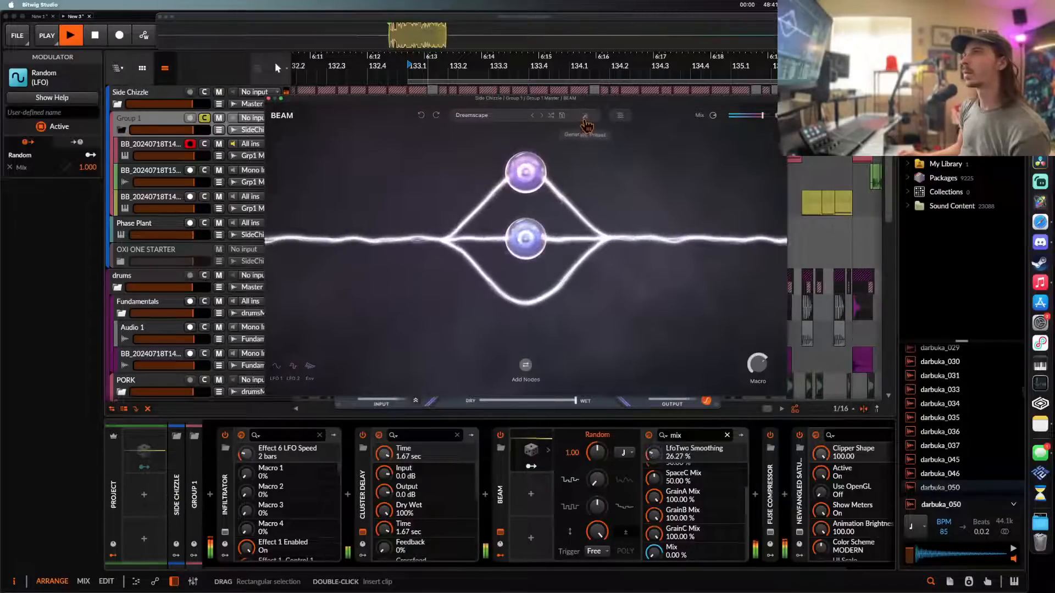
{"action": "left_click", "coordinate": [363, 532]}
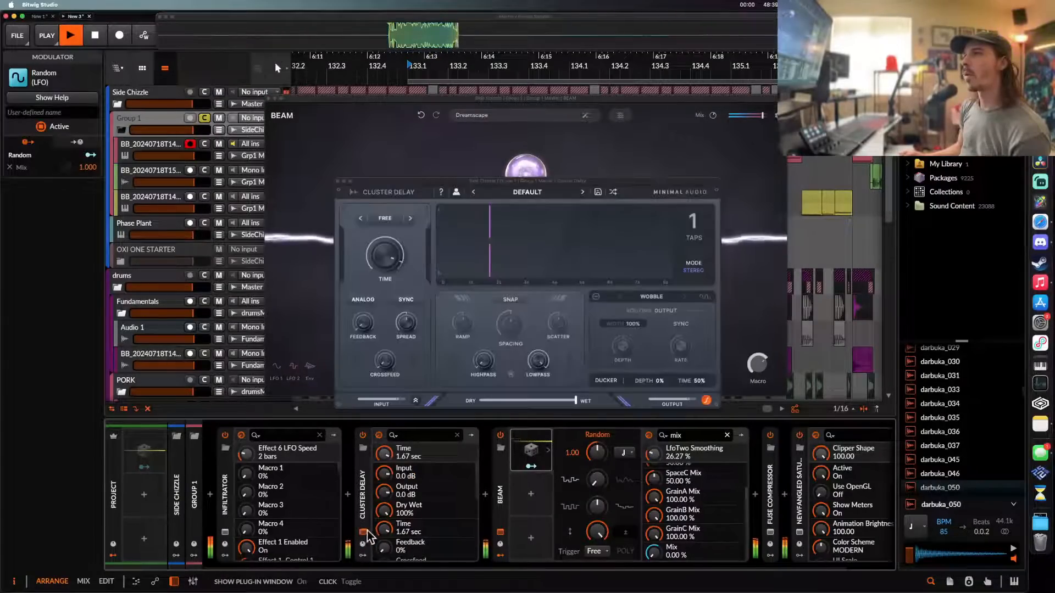
{"action": "left_click_drag", "start_coordinate": [400, 252], "coordinate": [389, 315]}
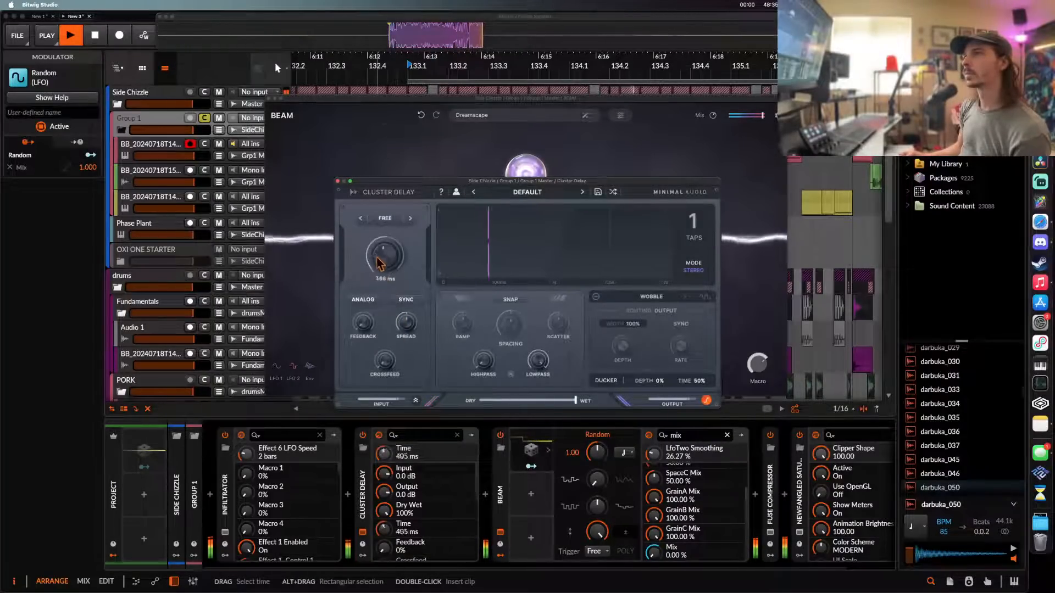
{"action": "left_click_drag", "start_coordinate": [372, 247], "coordinate": [379, 288]}
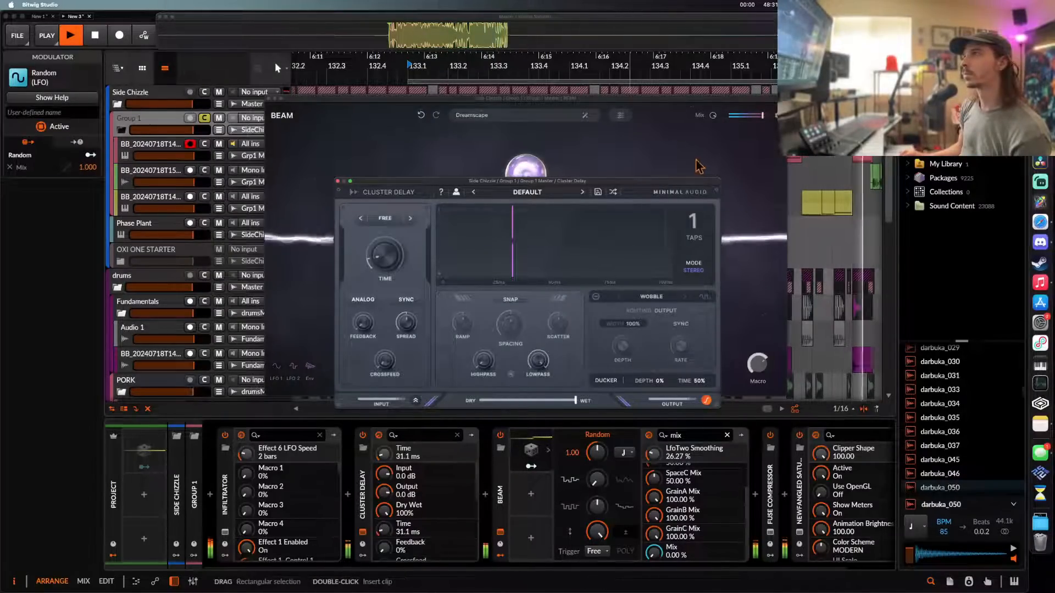
- Arrange the Cluster Delay and BEAM windows side by side and sweep the delay Time to about 388 ms
{"action": "left_click_drag", "start_coordinate": [628, 188], "coordinate": [320, 179]}
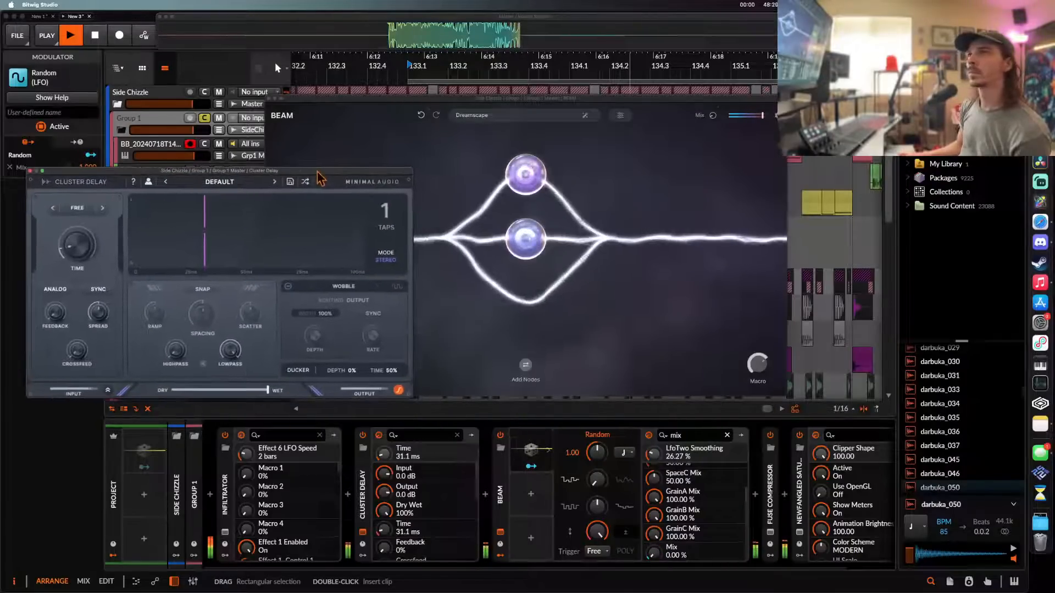
{"action": "left_click_drag", "start_coordinate": [539, 100], "coordinate": [693, 102]}
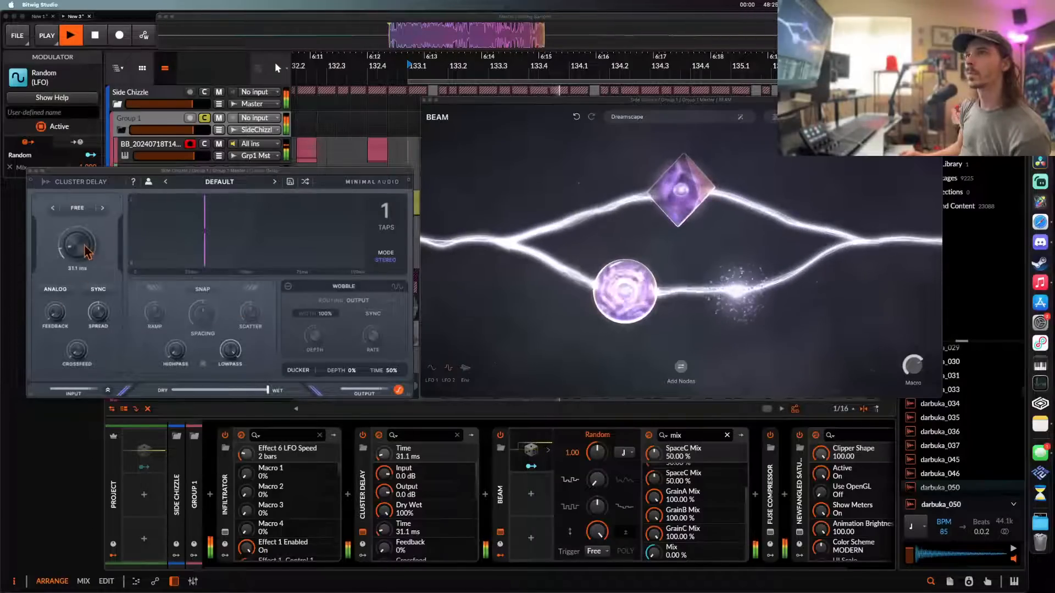
{"action": "left_click_drag", "start_coordinate": [86, 253], "coordinate": [77, 208]}
{"action": "left_click_drag", "start_coordinate": [76, 248], "coordinate": [76, 298]}
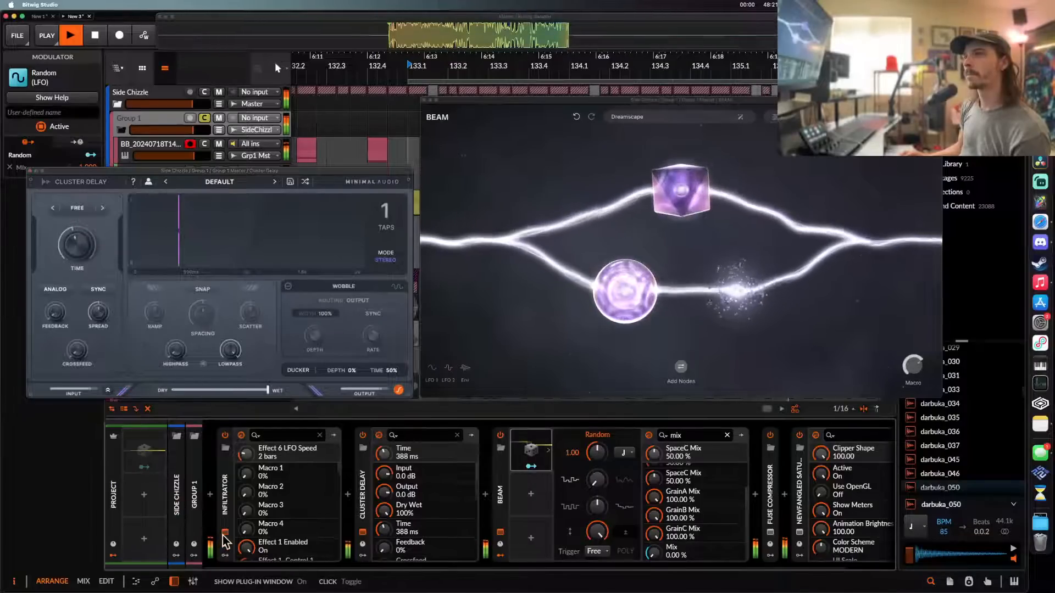
- Place the Infiltrator window below the other plug-ins, then generate a new BEAM preset while sweeping Cluster Delay's Time
{"action": "left_click_drag", "start_coordinate": [735, 106], "coordinate": [338, 407]}
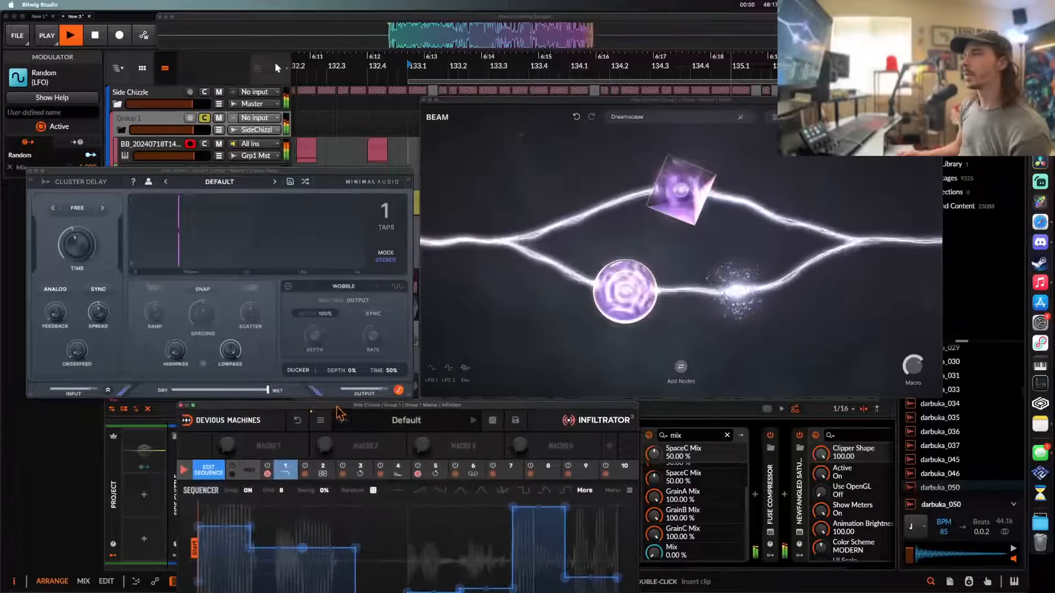
{"action": "left_click", "coordinate": [741, 122]}
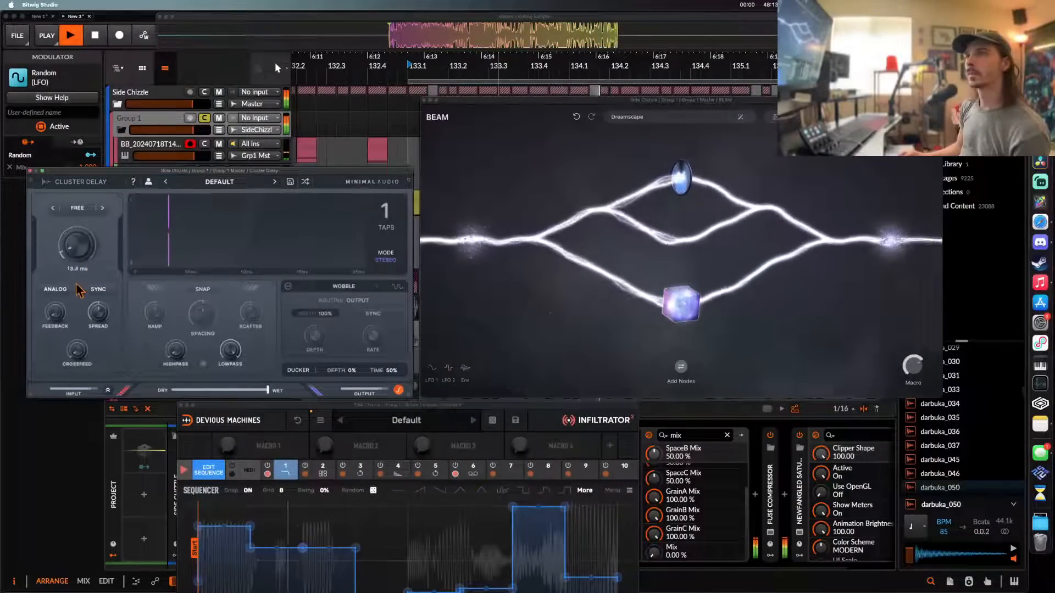
{"action": "left_click_drag", "start_coordinate": [76, 284], "coordinate": [65, 237]}
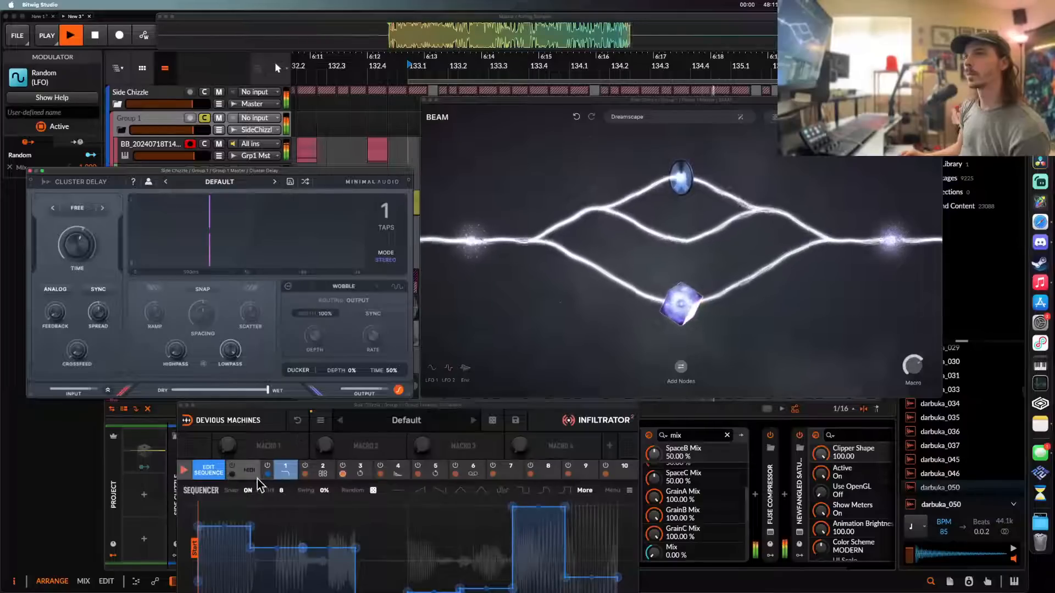
- Show Infiltrator's sequence grid and randomize its step pattern
{"action": "left_click", "coordinate": [208, 472]}
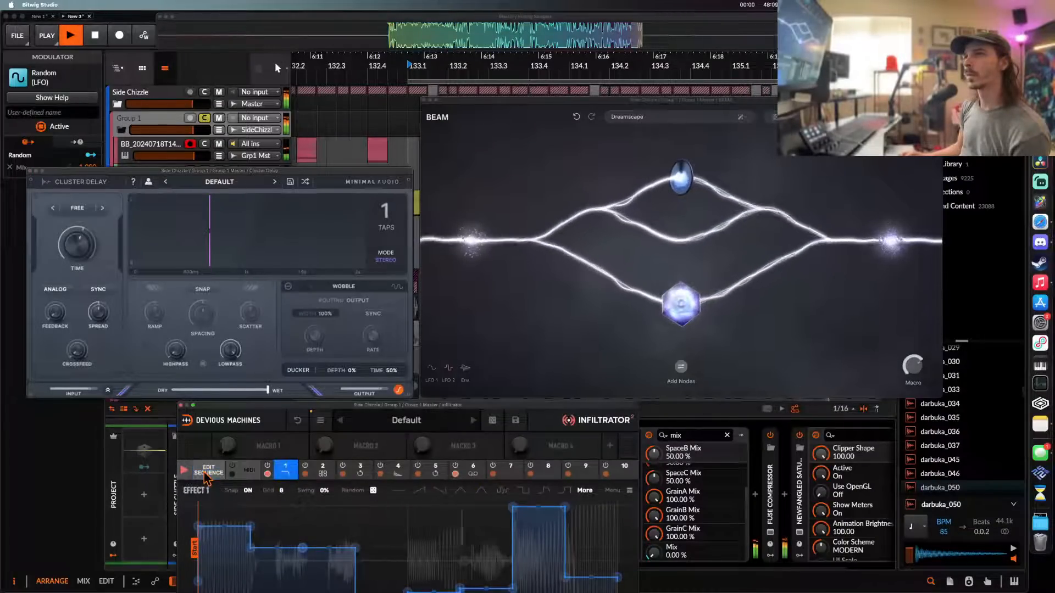
{"action": "left_click", "coordinate": [208, 472]}
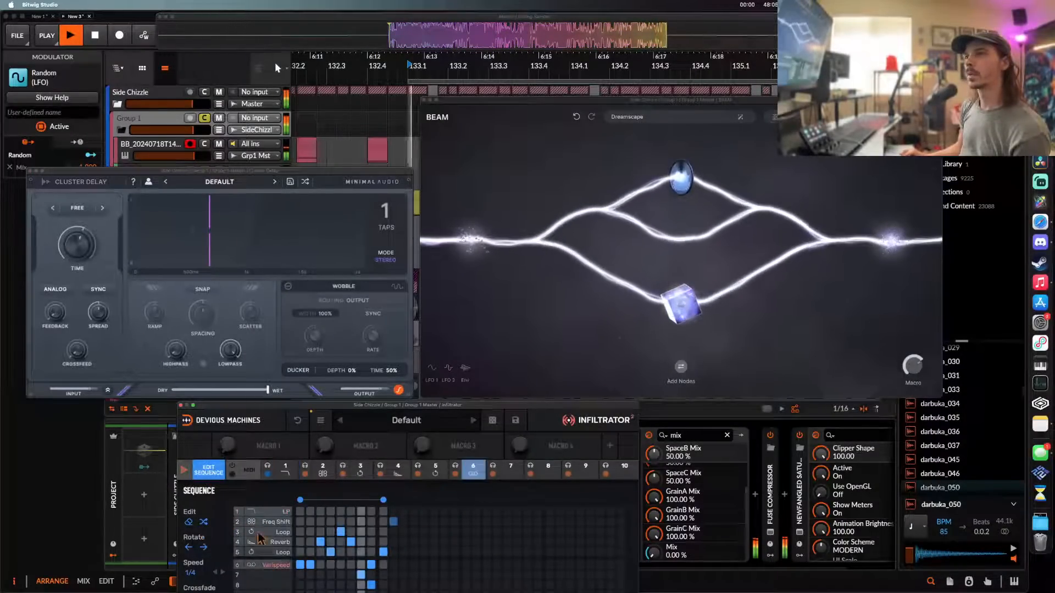
{"action": "left_click", "coordinate": [204, 521]}
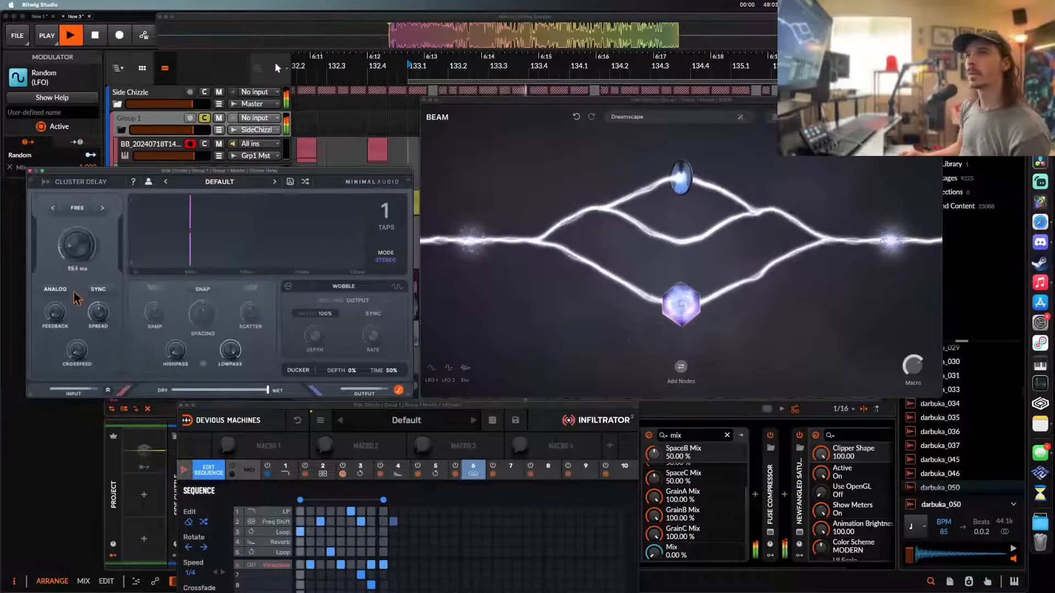
- Generate two more BEAM presets in turn, sweeping Cluster Delay's Time before and after each one
{"action": "left_click_drag", "start_coordinate": [71, 276], "coordinate": [72, 242]}
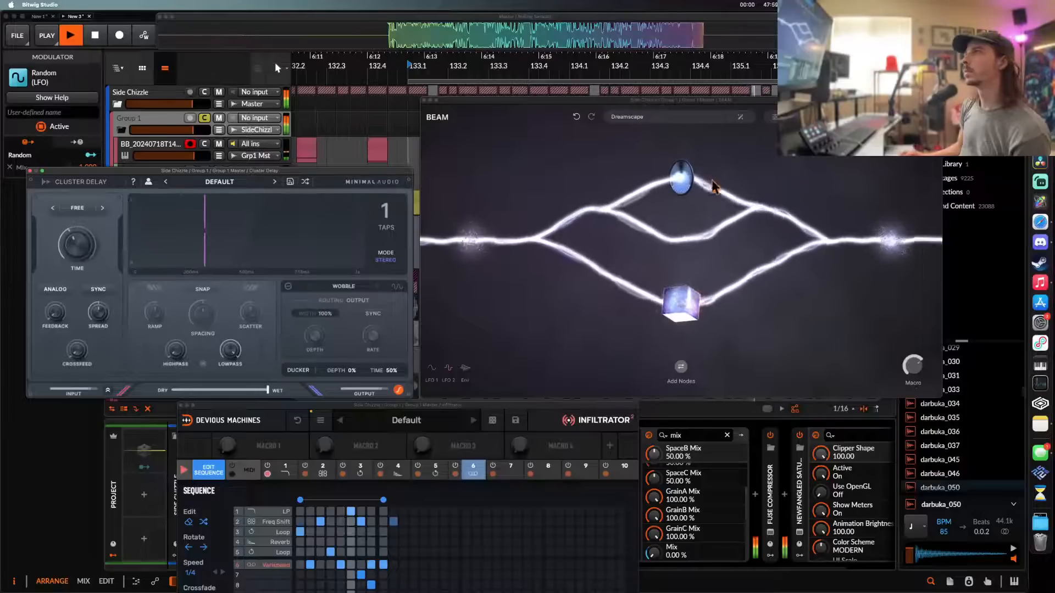
{"action": "left_click", "coordinate": [743, 118]}
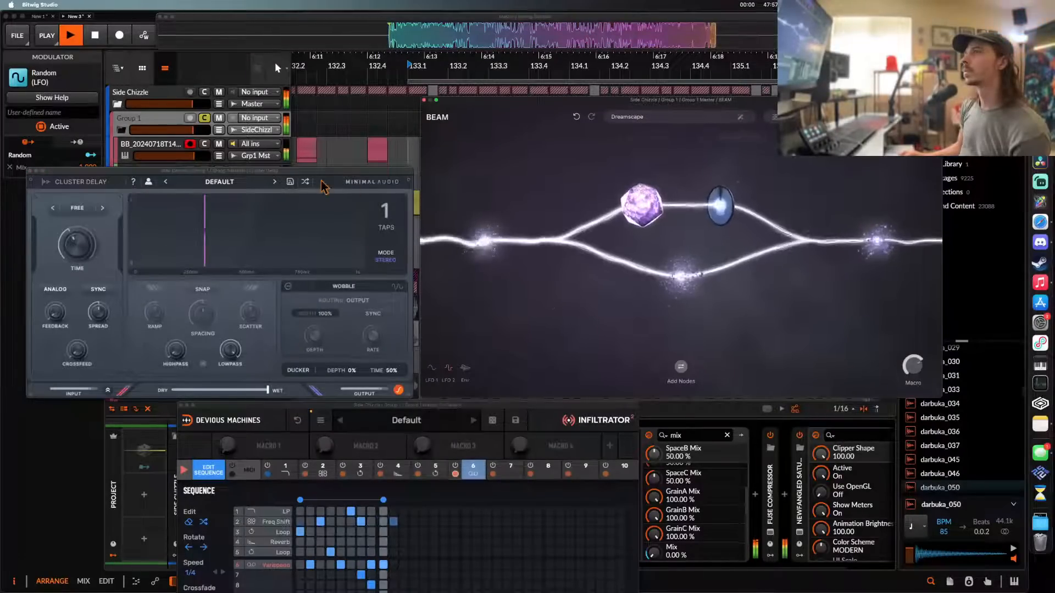
{"action": "mouse_move", "coordinate": [69, 239]}
{"action": "left_mouse_down"}
{"action": "mouse_move", "coordinate": [72, 281]}
{"action": "mouse_move", "coordinate": [72, 228]}
{"action": "left_mouse_up"}
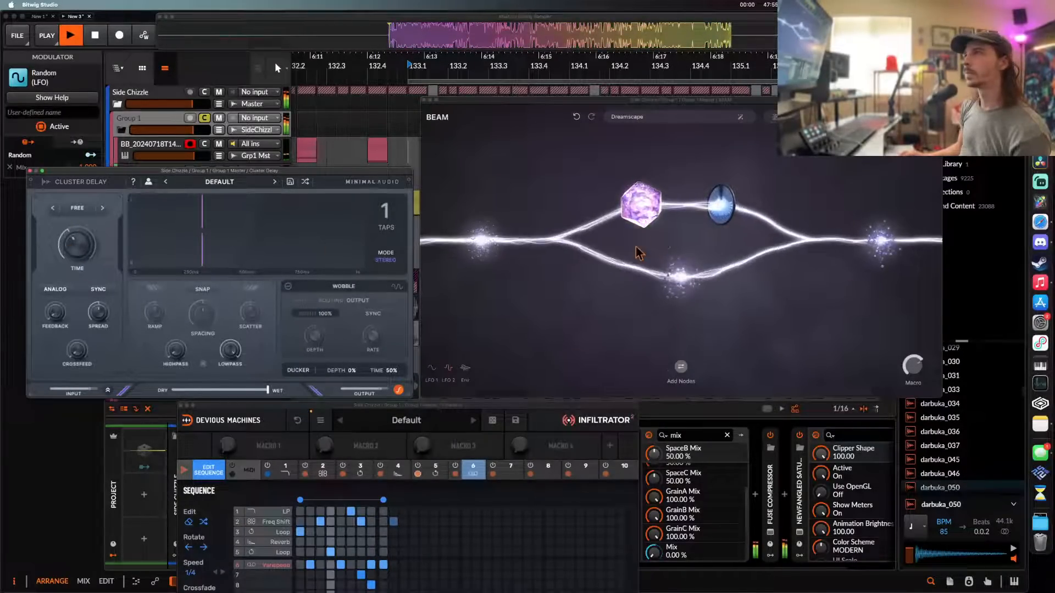
{"action": "left_click", "coordinate": [741, 118]}
{"action": "left_click_drag", "start_coordinate": [81, 244], "coordinate": [80, 269]}
- Randomize Infiltrator's sequence and generate another BEAM preset, sweeping Cluster Delay's Time to about 244 ms
{"action": "left_click", "coordinate": [203, 523]}
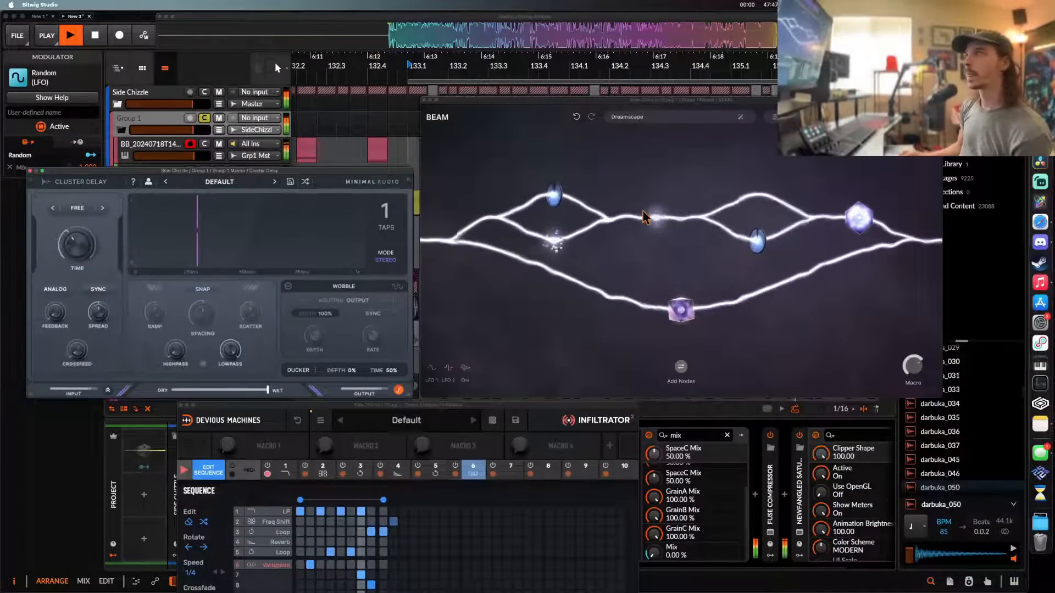
{"action": "left_click", "coordinate": [741, 117]}
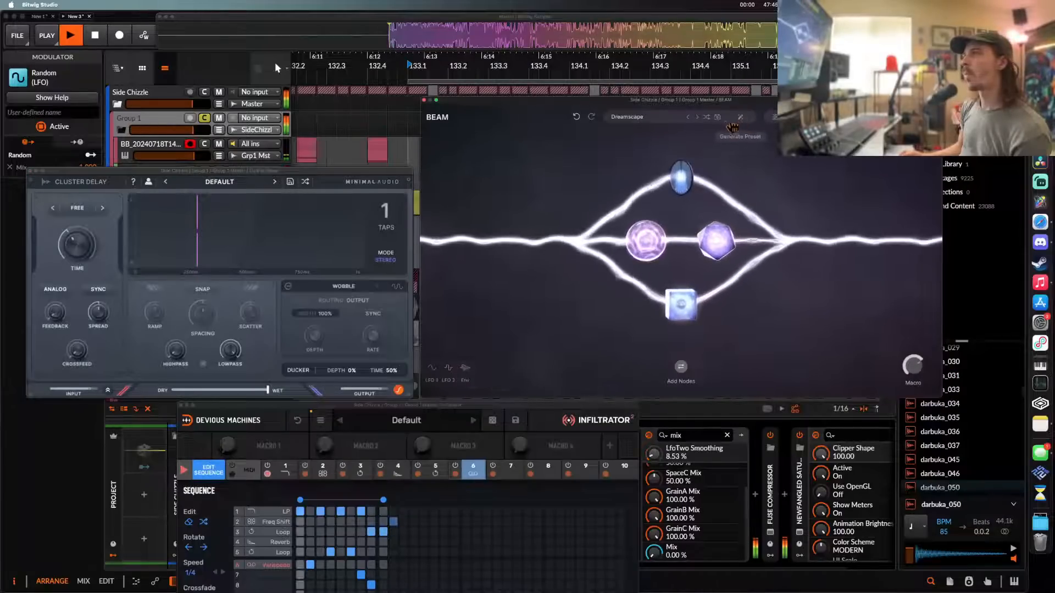
{"action": "left_click_drag", "start_coordinate": [75, 246], "coordinate": [67, 213]}
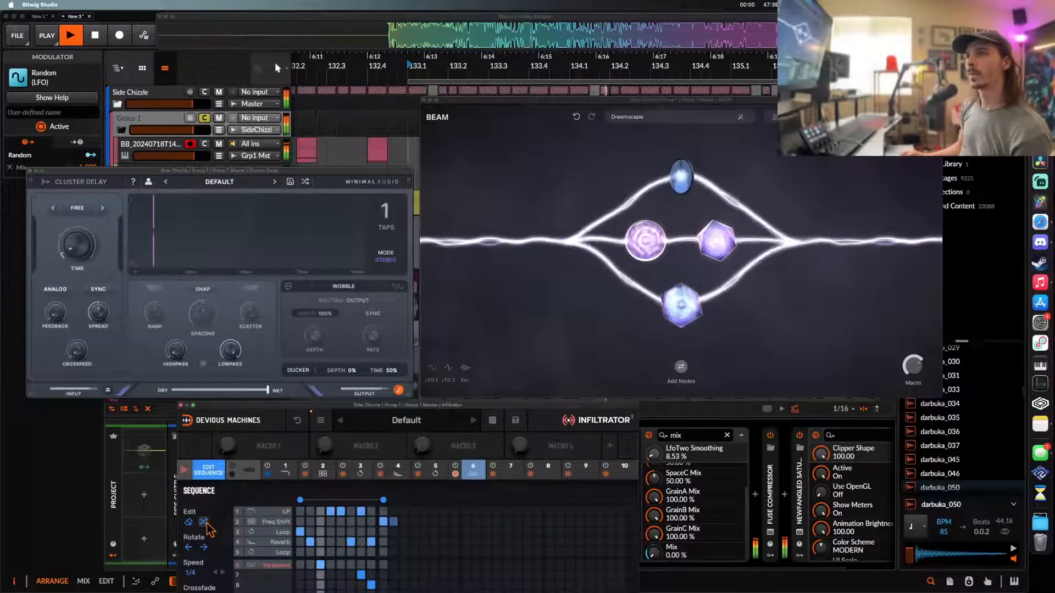
{"action": "left_click", "coordinate": [63, 238]}
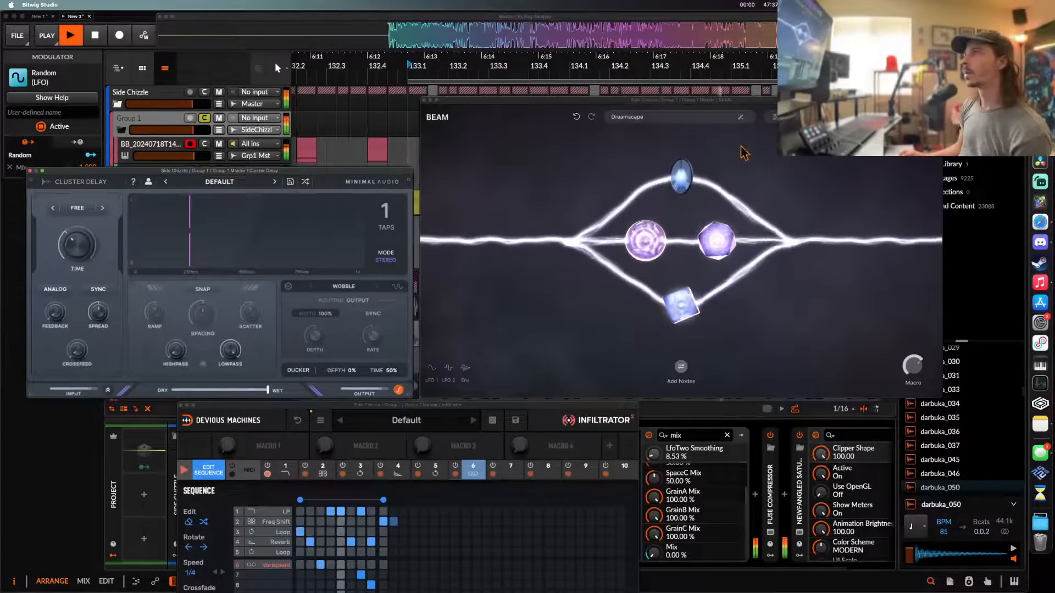
- Close the Cluster Delay and Infiltrator windows and move BEAM ahead of Infiltrator in the Group 1 device chain
{"action": "left_click", "coordinate": [31, 172]}
{"action": "left_click", "coordinate": [182, 406]}
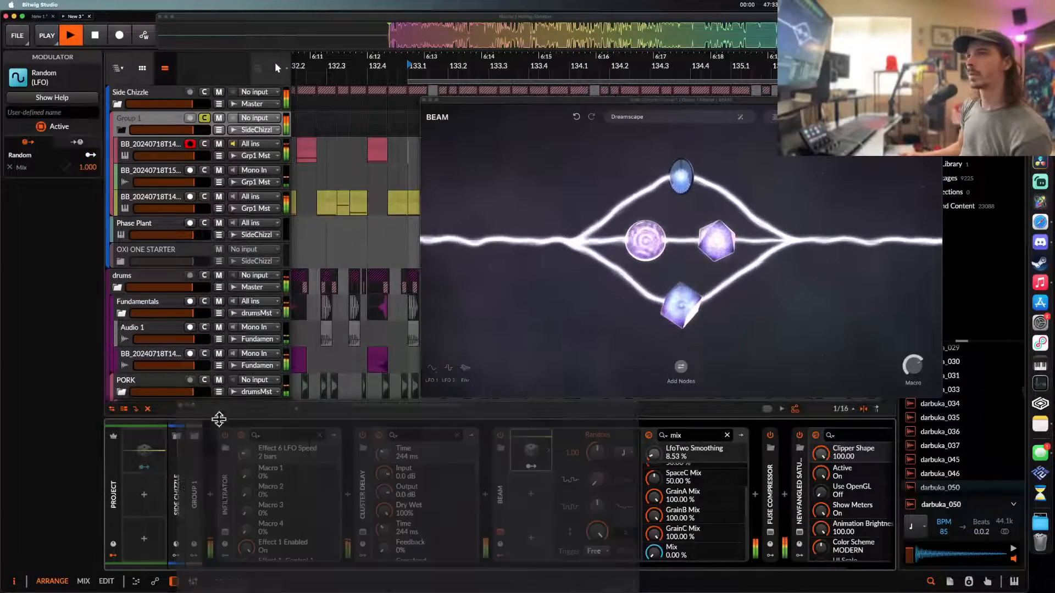
{"action": "left_click_drag", "start_coordinate": [501, 504], "coordinate": [237, 503]}
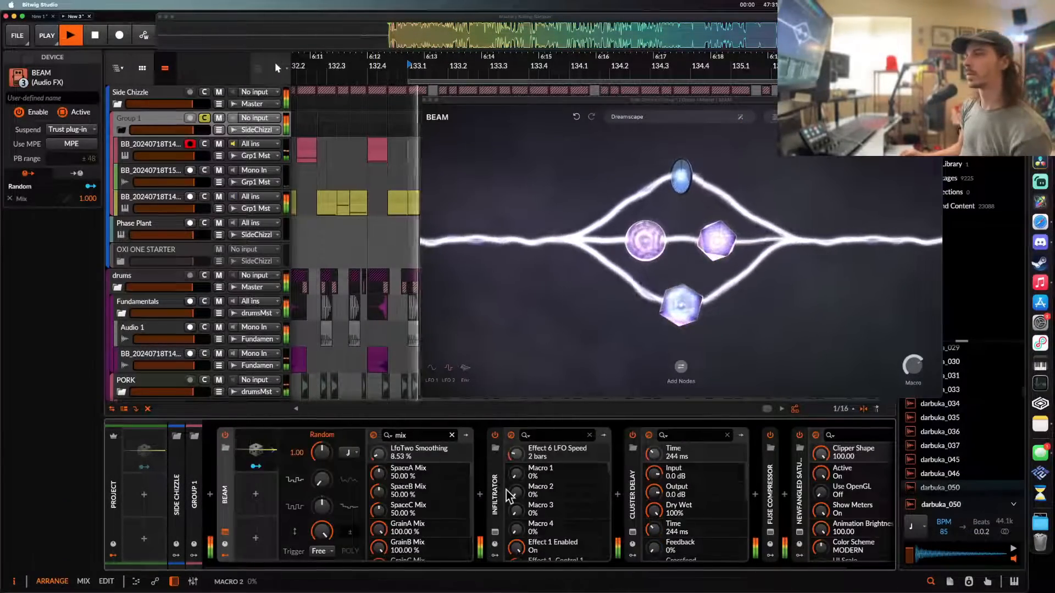
- Set Cluster Delay's Time to about 164 ms, close the plug-in windows and stop playback
{"action": "left_click", "coordinate": [633, 533]}
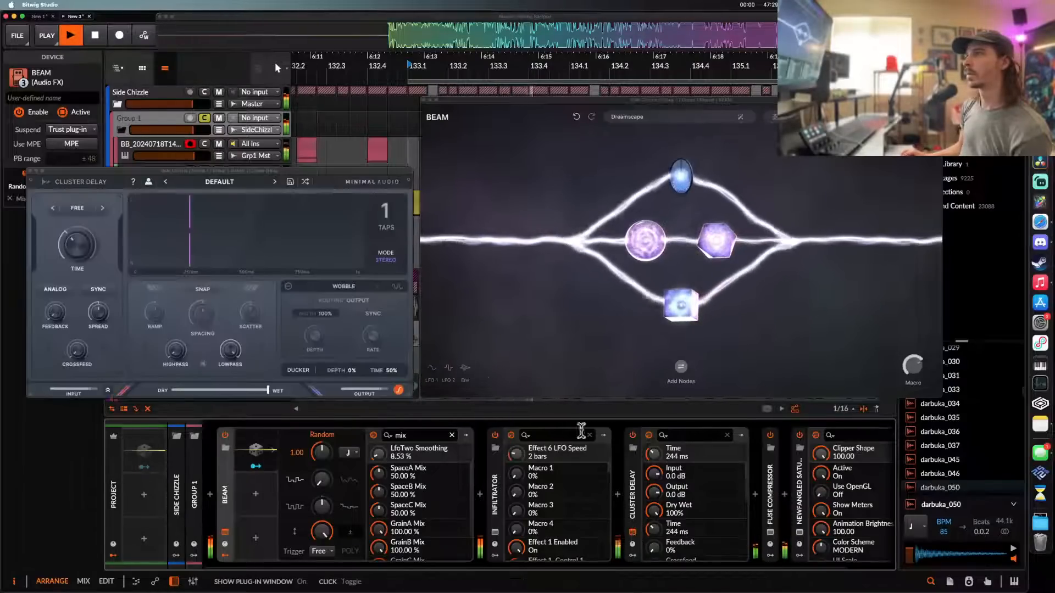
{"action": "left_click_drag", "start_coordinate": [86, 252], "coordinate": [86, 250]}
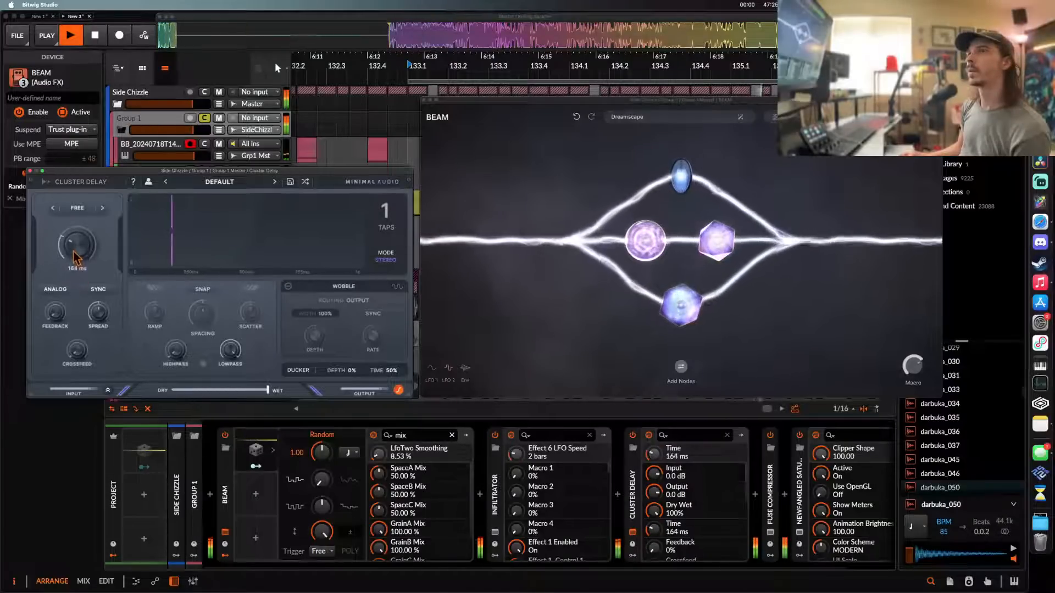
{"action": "left_click", "coordinate": [26, 172]}
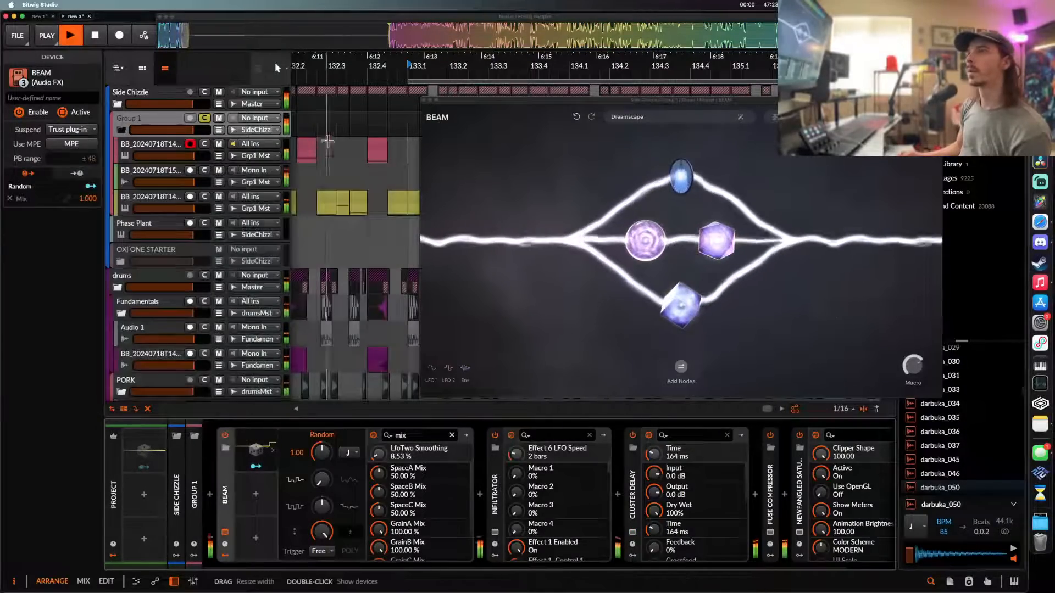
{"action": "left_click", "coordinate": [424, 100]}
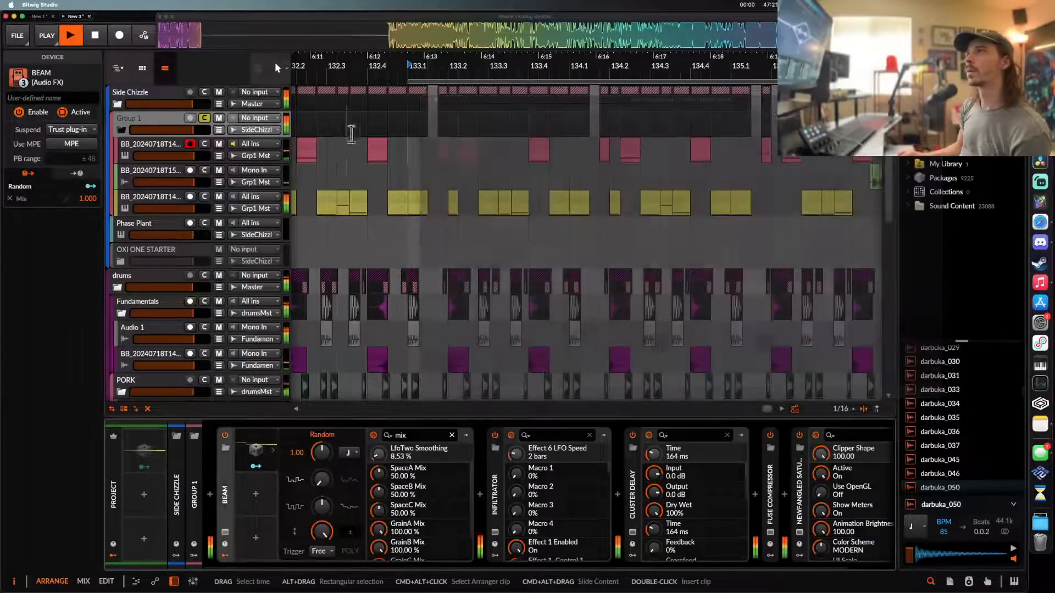
{"action": "key", "text": "space"}
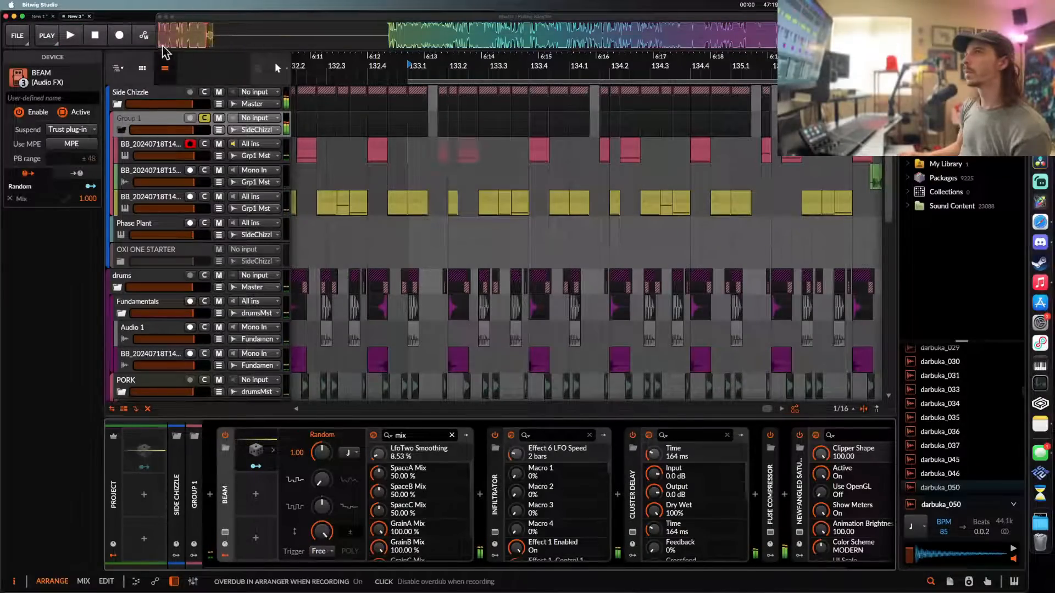
- Add a new audio track below the yellow clip track in Group 1
{"action": "scroll", "coordinate": [362, 133], "scroll_direction": "down", "scroll_amount": 10}
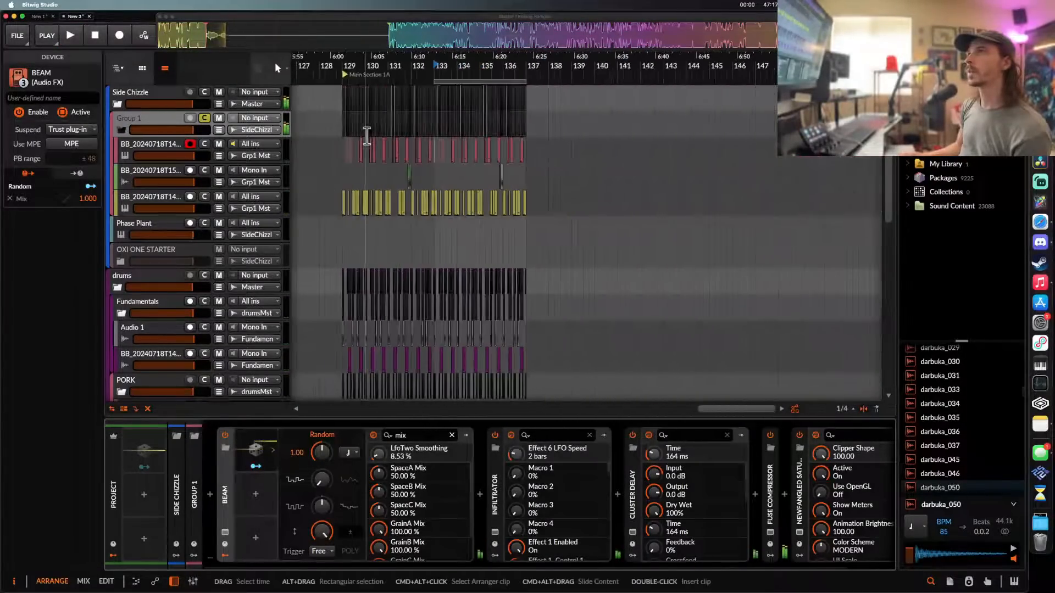
{"action": "scroll", "coordinate": [366, 133], "scroll_direction": "left", "scroll_amount": 2}
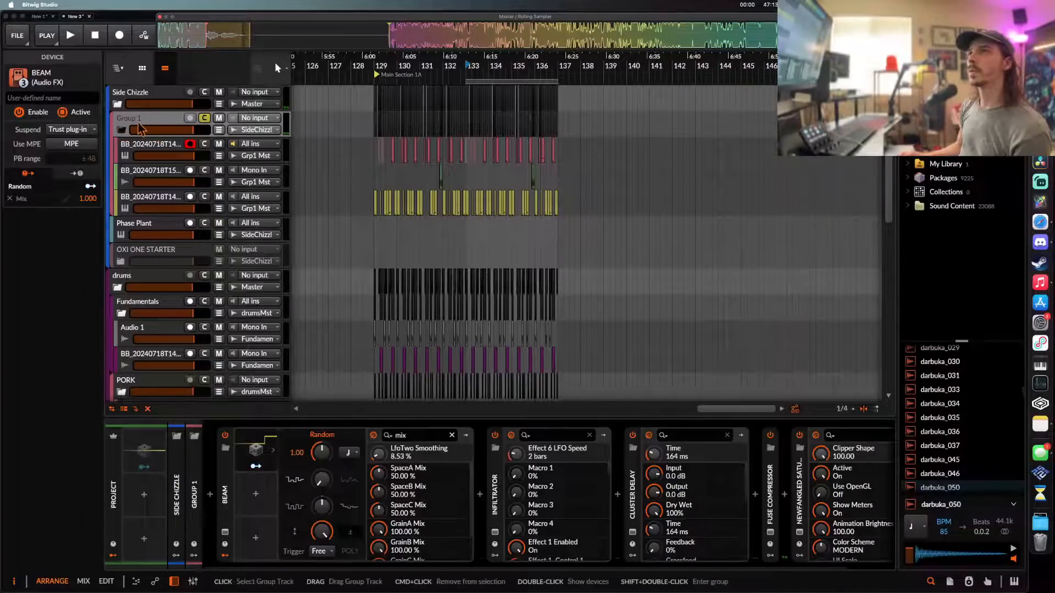
{"action": "left_click", "coordinate": [142, 199]}
{"action": "key", "text": "super+t"}
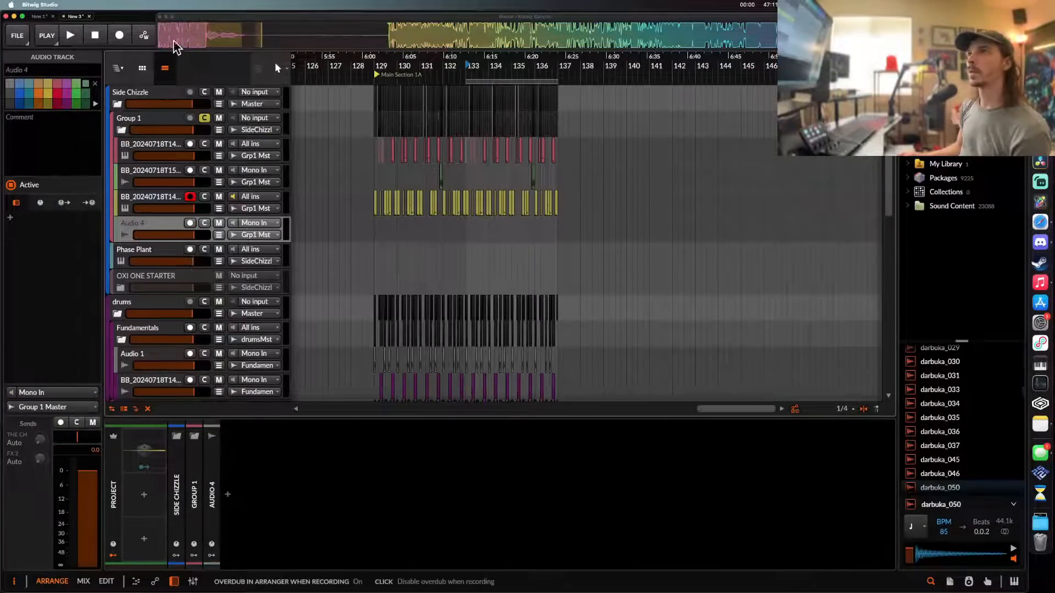
- Place two Rolling Sampler captures on the new audio track, the short one at 121.3.1.00 and the long one just before it
{"action": "left_click_drag", "start_coordinate": [174, 41], "coordinate": [393, 229]}
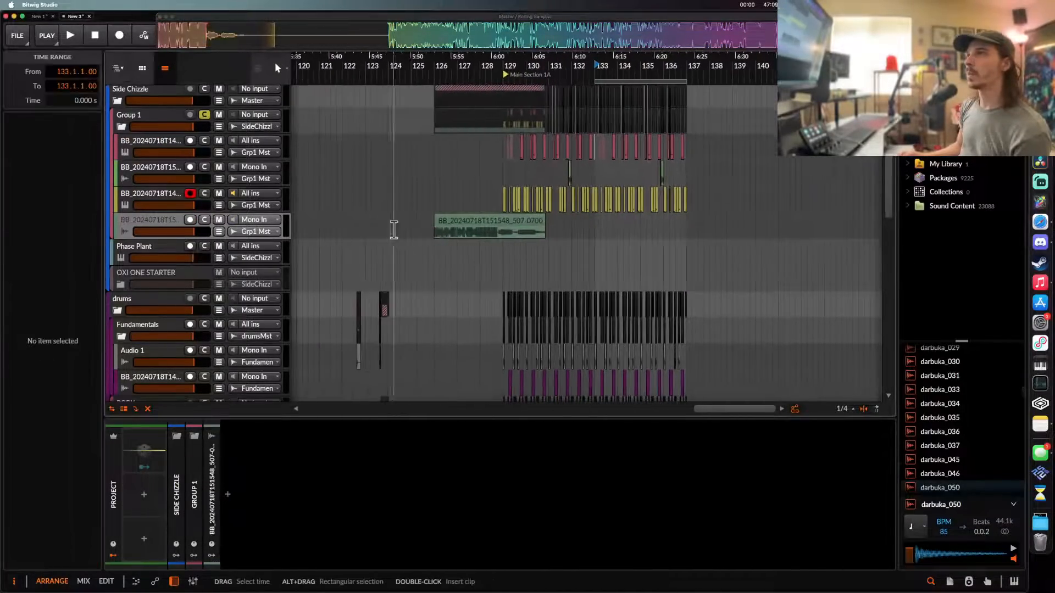
{"action": "left_click_drag", "start_coordinate": [459, 223], "coordinate": [355, 222]}
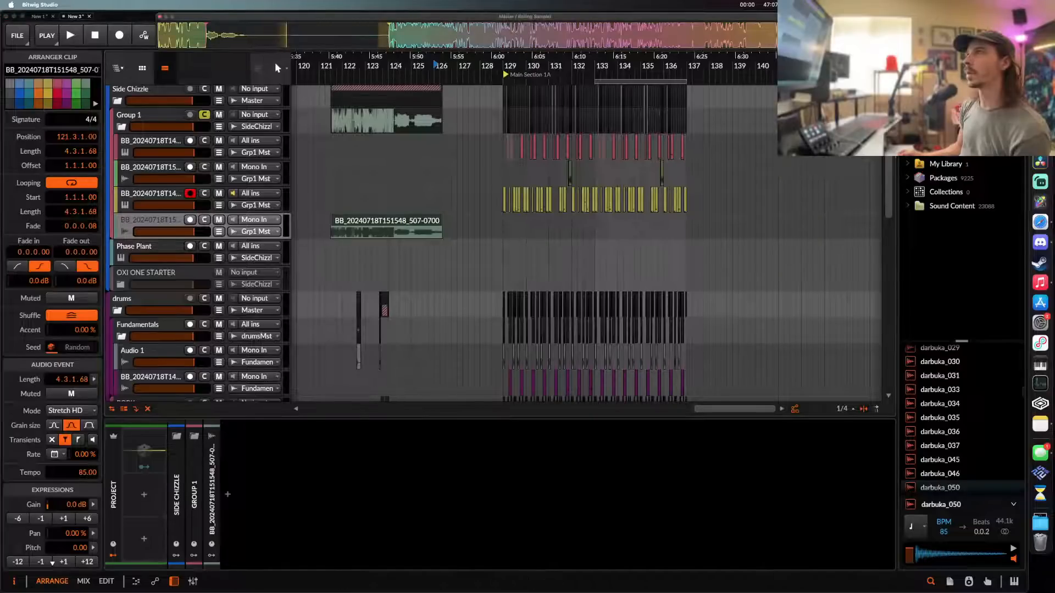
{"action": "left_click_drag", "start_coordinate": [813, 38], "coordinate": [690, 230]}
{"action": "scroll", "coordinate": [687, 229], "scroll_direction": "down", "scroll_amount": 5}
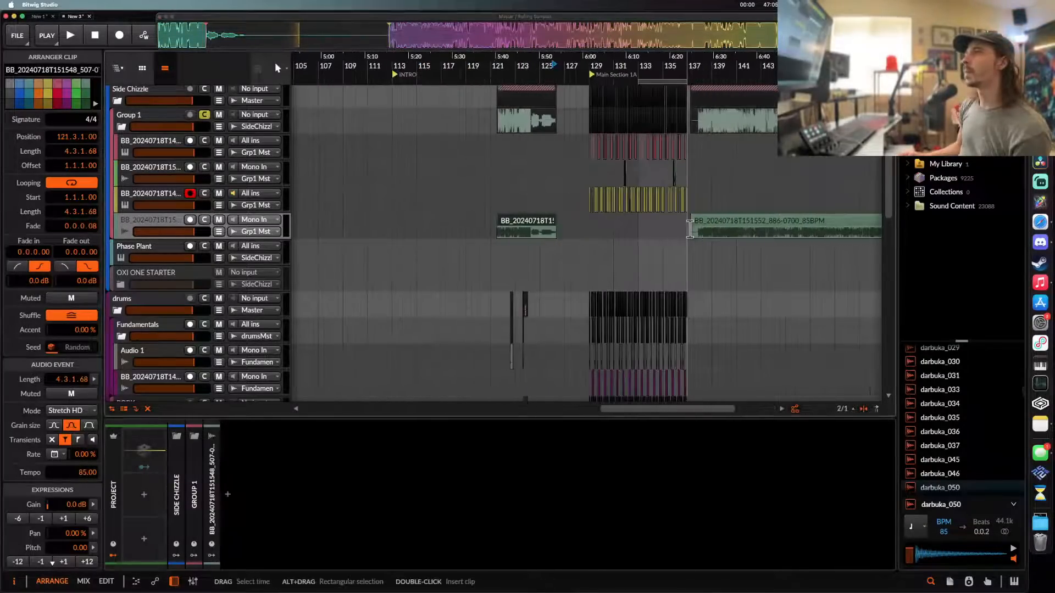
{"action": "left_click_drag", "start_coordinate": [356, 229], "coordinate": [323, 231]}
{"action": "left_click", "coordinate": [547, 226]}
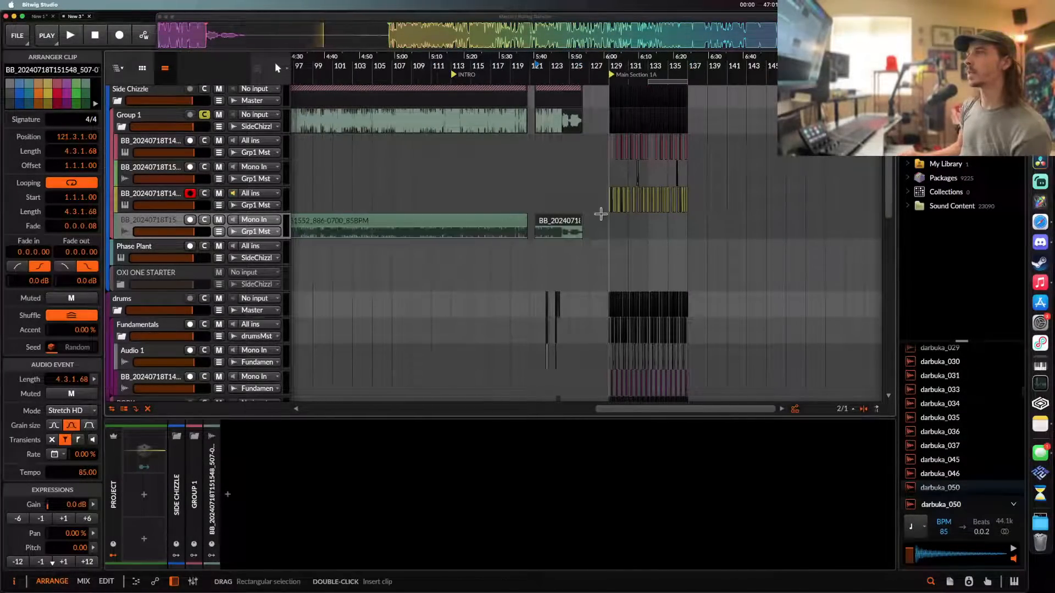
- Move the short Rolling Sampler capture on the new audio track to bar 124
{"action": "scroll", "coordinate": [601, 214], "scroll_direction": "up", "scroll_amount": 5}
{"action": "left_click_drag", "start_coordinate": [521, 217], "coordinate": [655, 218]}
- Collapse BEAM, Infiltrator and Cluster Delay in the Group 1 device chain and disable all three
{"action": "left_click", "coordinate": [151, 120]}
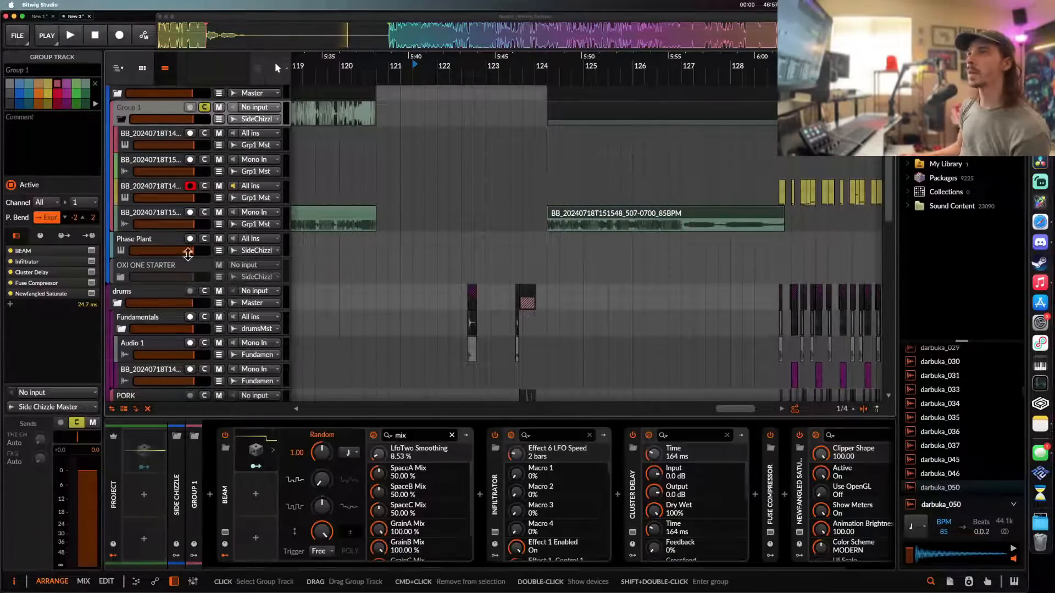
{"action": "left_click", "coordinate": [232, 476]}
{"action": "double_click", "coordinate": [226, 475]}
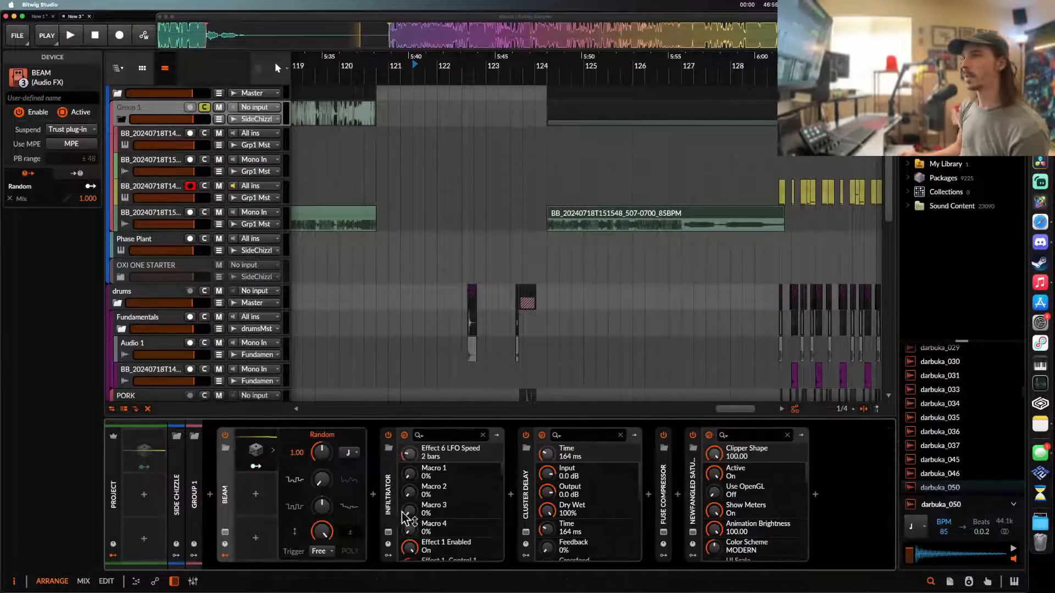
{"action": "left_click", "coordinate": [388, 501]}
{"action": "double_click", "coordinate": [390, 508]}
{"action": "double_click", "coordinate": [417, 495]}
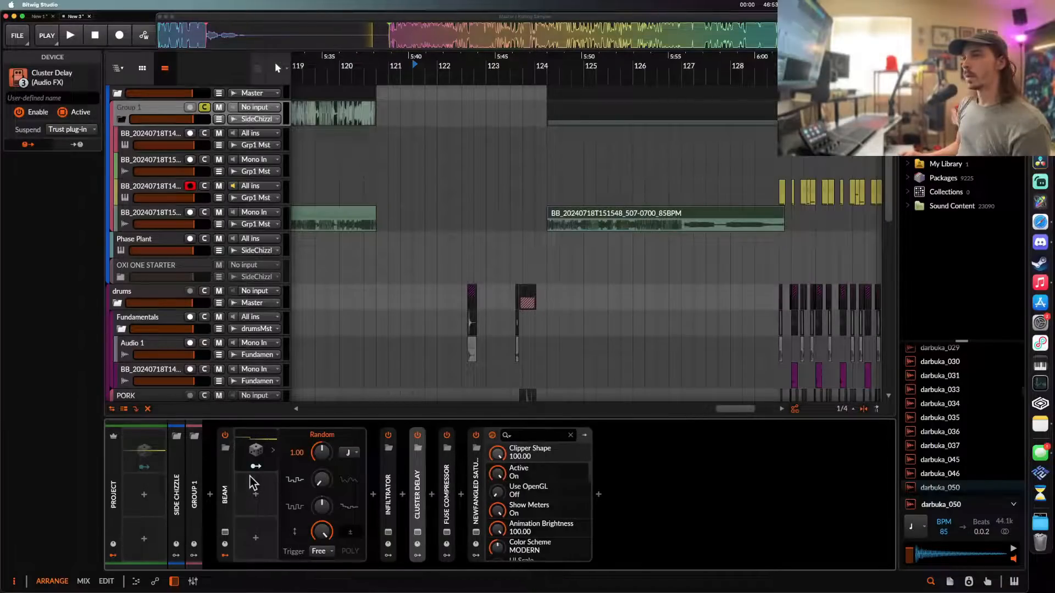
{"action": "left_click", "coordinate": [226, 484], "text": "shift"}
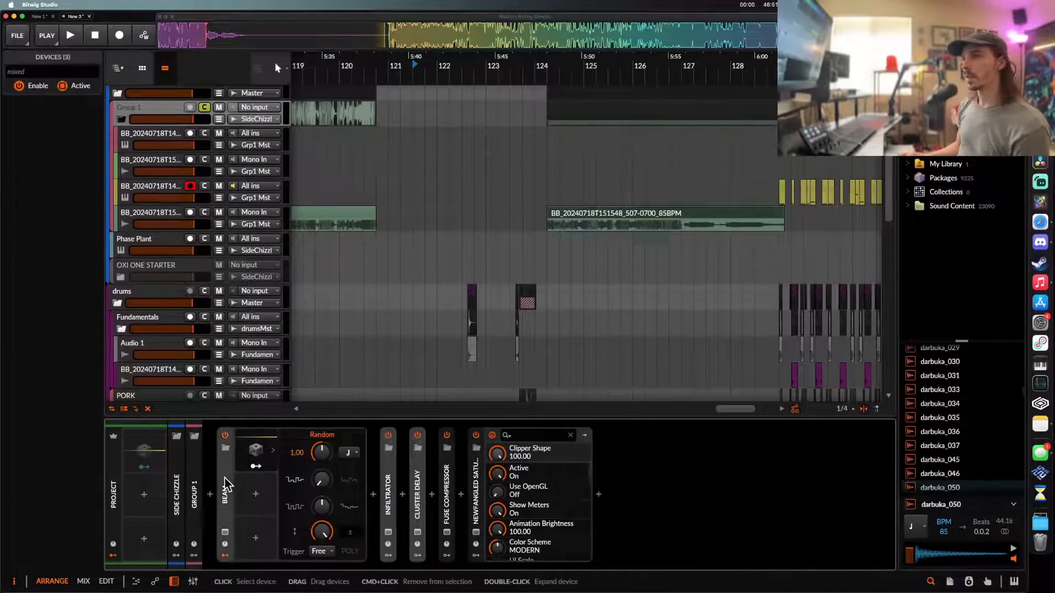
{"action": "key", "text": "y"}
- Hide BEAM's modulators and group BEAM, Infiltrator and Cluster Delay into an FX Layer
{"action": "double_click", "coordinate": [226, 485]}
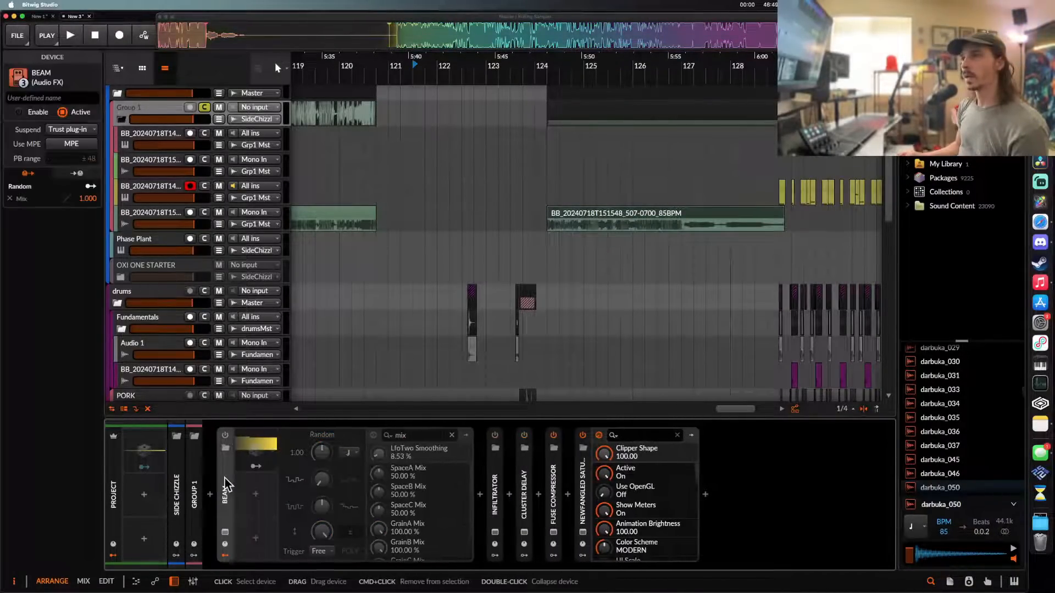
{"action": "left_click", "coordinate": [224, 557]}
{"action": "left_click", "coordinate": [390, 500], "text": "shift"}
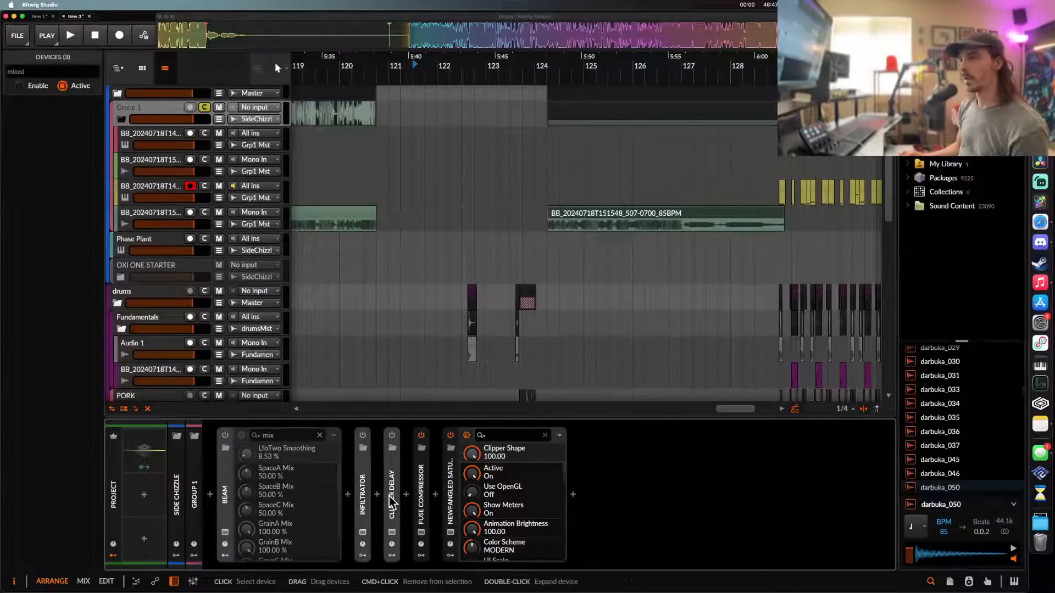
{"action": "key", "text": "super+g"}
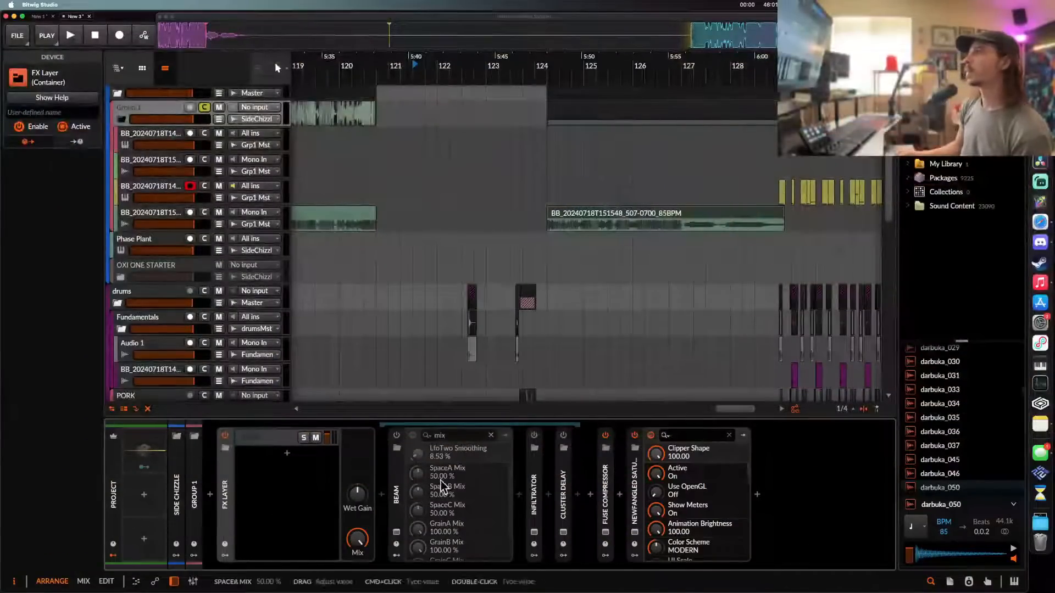
- Move the short Rolling Sampler capture on the new audio track to 123.4.1.00
{"action": "left_click", "coordinate": [675, 219]}
{"action": "scroll", "coordinate": [649, 218], "scroll_direction": "up", "scroll_amount": 5}
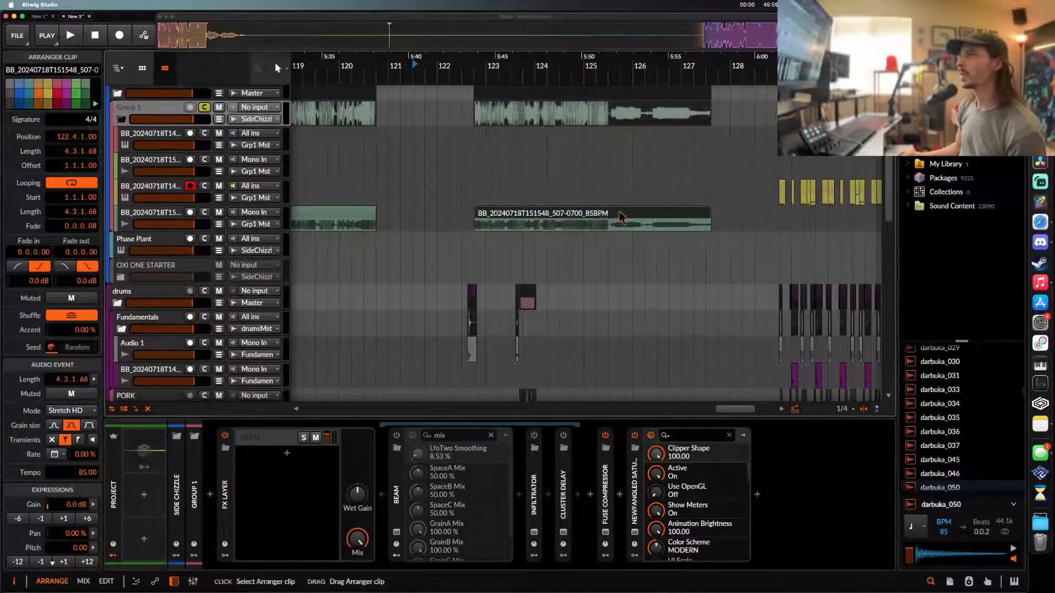
{"action": "left_click", "coordinate": [467, 229]}
{"action": "scroll", "coordinate": [468, 229], "scroll_direction": "up", "scroll_amount": 3}
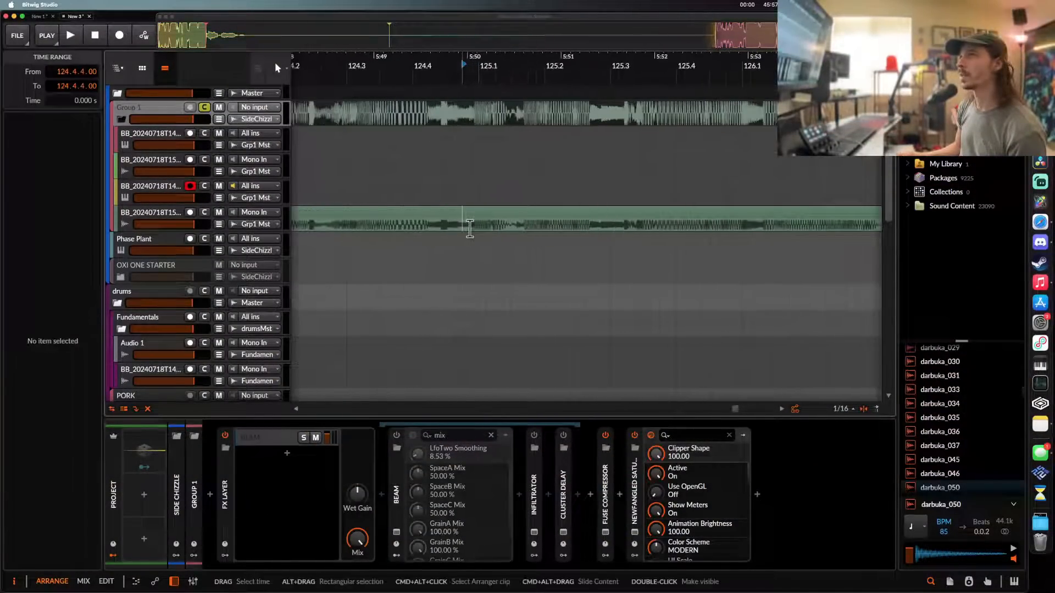
- Solo the new audio track and play the short capture from its start at 123.4.1.00
{"action": "key", "text": "space"}
{"action": "scroll", "coordinate": [470, 228], "scroll_direction": "down", "scroll_amount": 1}
{"action": "key", "text": "space"}
{"action": "left_click", "coordinate": [140, 214]}
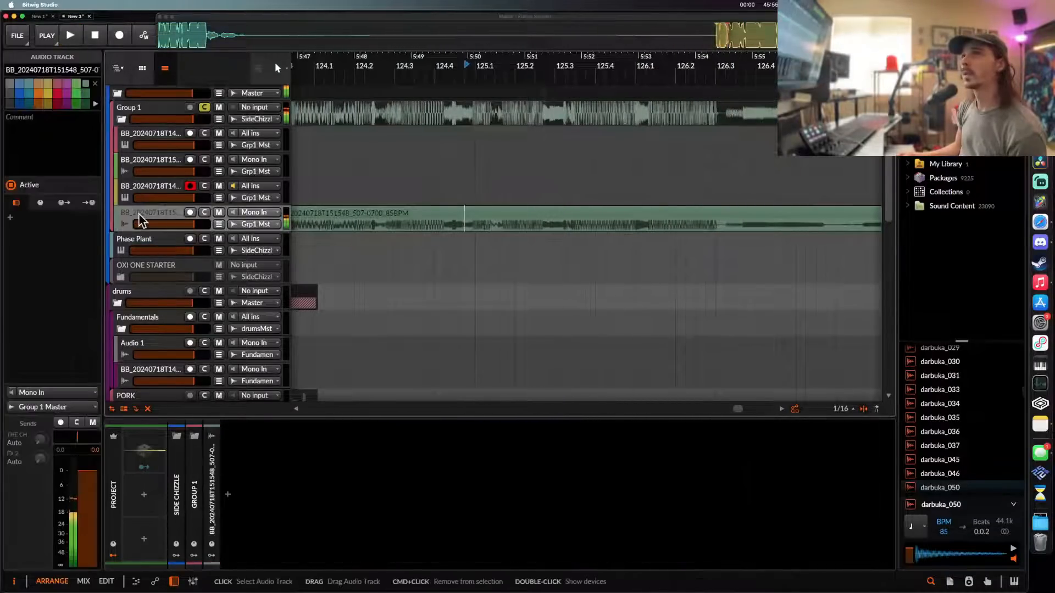
{"action": "left_click", "coordinate": [480, 215]}
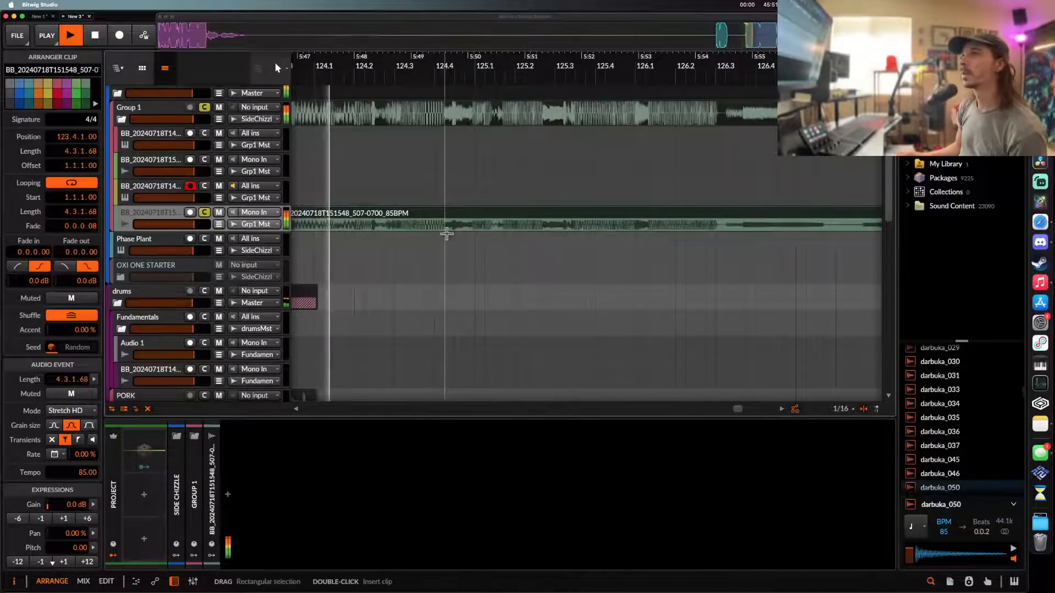
{"action": "scroll", "coordinate": [447, 230], "scroll_direction": "left", "scroll_amount": 3}
{"action": "key", "text": "space"}
{"action": "key", "text": "space"}
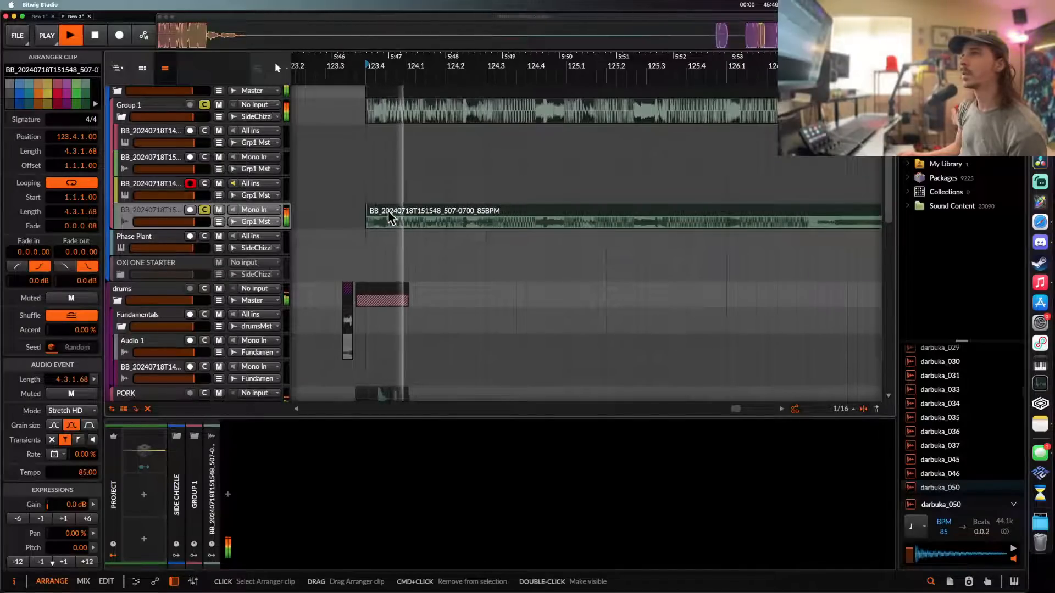
- Stop playback and delete the section from 125.2.3.00 to 125.3.3.00 out of the short capture
{"action": "scroll", "coordinate": [385, 214], "scroll_direction": "right", "scroll_amount": 3}
{"action": "scroll", "coordinate": [385, 215], "scroll_direction": "down", "scroll_amount": 1}
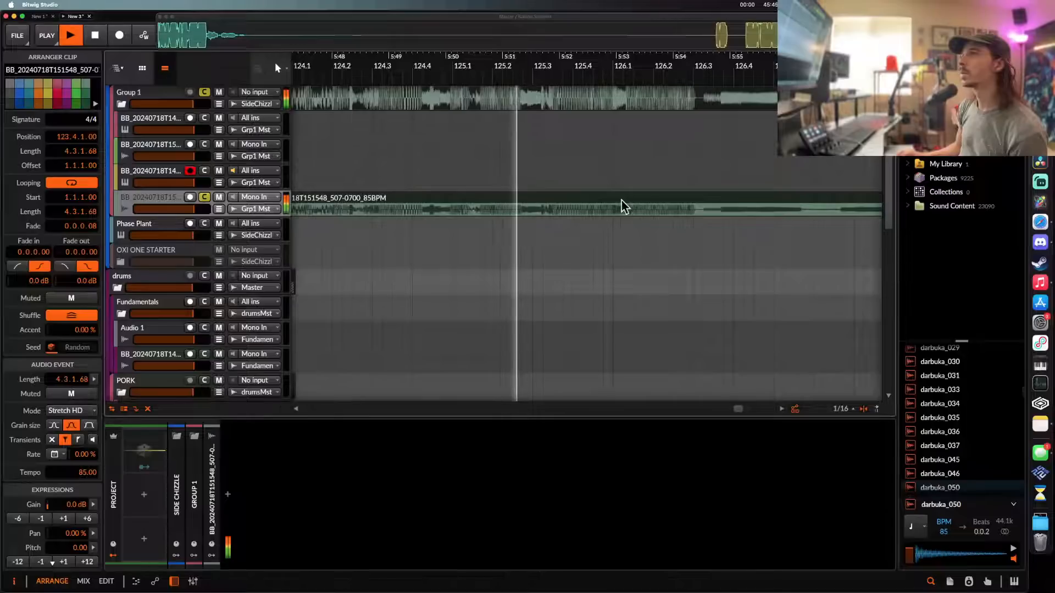
{"action": "key", "text": "space"}
{"action": "left_click_drag", "start_coordinate": [514, 208], "coordinate": [549, 215]}
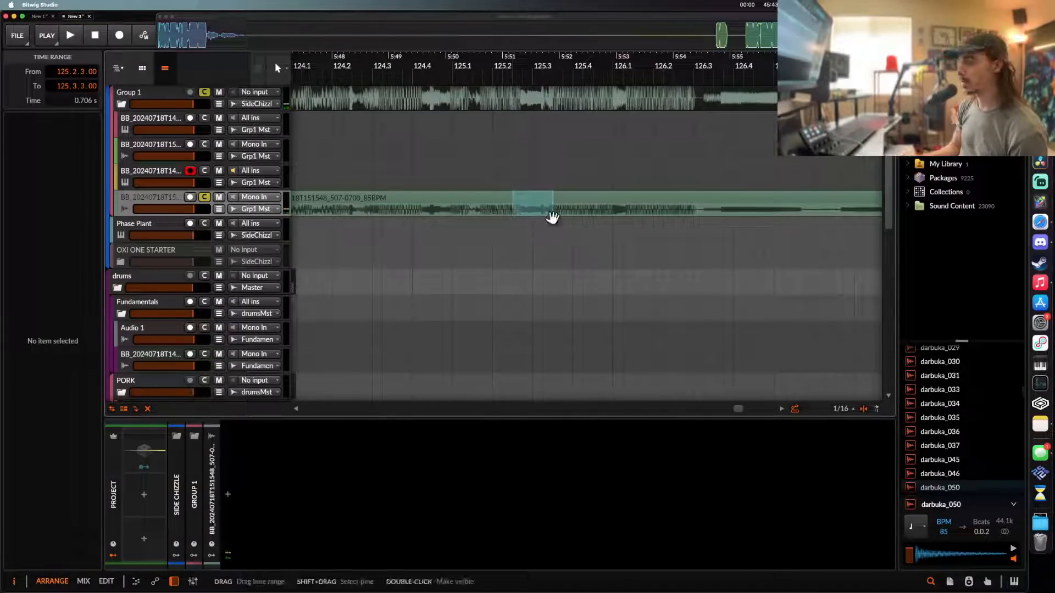
{"action": "key", "text": "Delete"}
- Listen to the capture's second piece from 125.3.3.00
{"action": "key", "text": "space"}
{"action": "scroll", "coordinate": [574, 198], "scroll_direction": "right", "scroll_amount": 3}
{"action": "scroll", "coordinate": [575, 198], "scroll_direction": "down", "scroll_amount": 1}
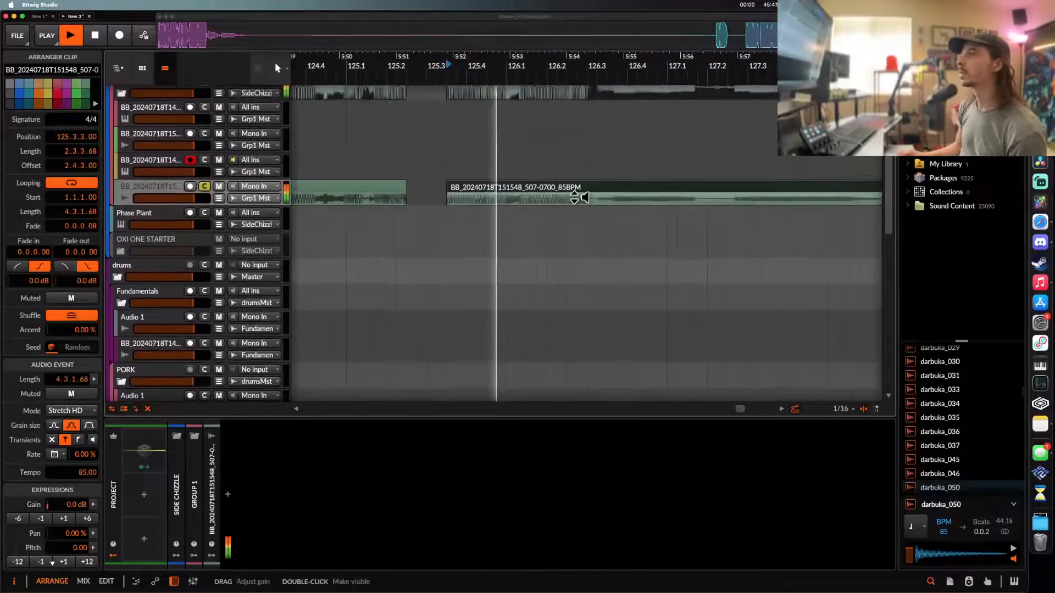
{"action": "scroll", "coordinate": [577, 198], "scroll_direction": "right", "scroll_amount": 3}
{"action": "scroll", "coordinate": [577, 198], "scroll_direction": "up", "scroll_amount": 1}
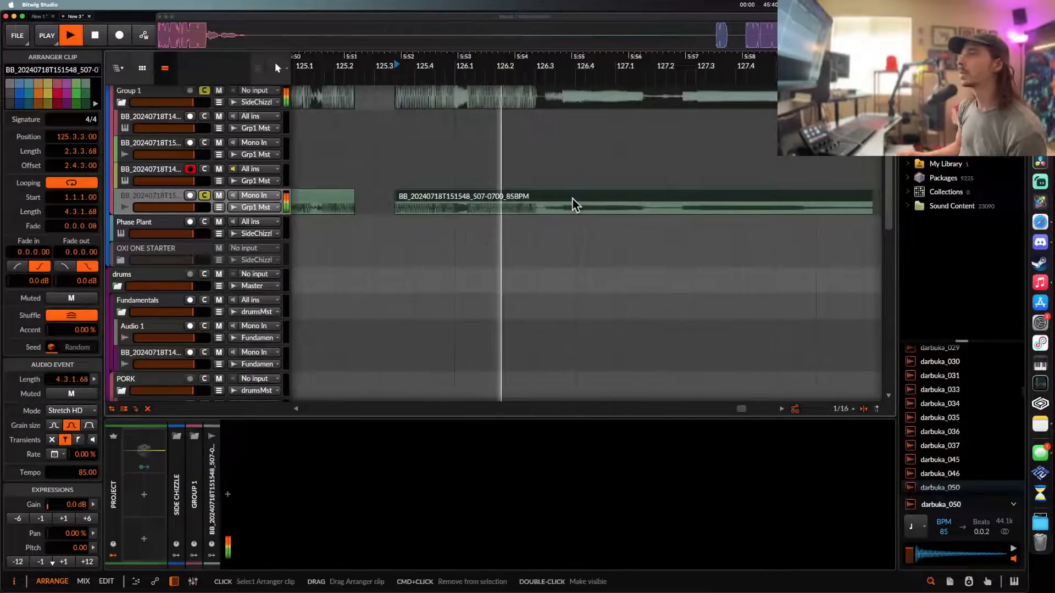
- Switch off Newfangled Saturate in the Group 1 device chain and replay the capture from 125.3.3.00
{"action": "left_click", "coordinate": [164, 94]}
{"action": "key", "text": "space"}
{"action": "key", "text": "space"}
{"action": "key", "text": "space"}
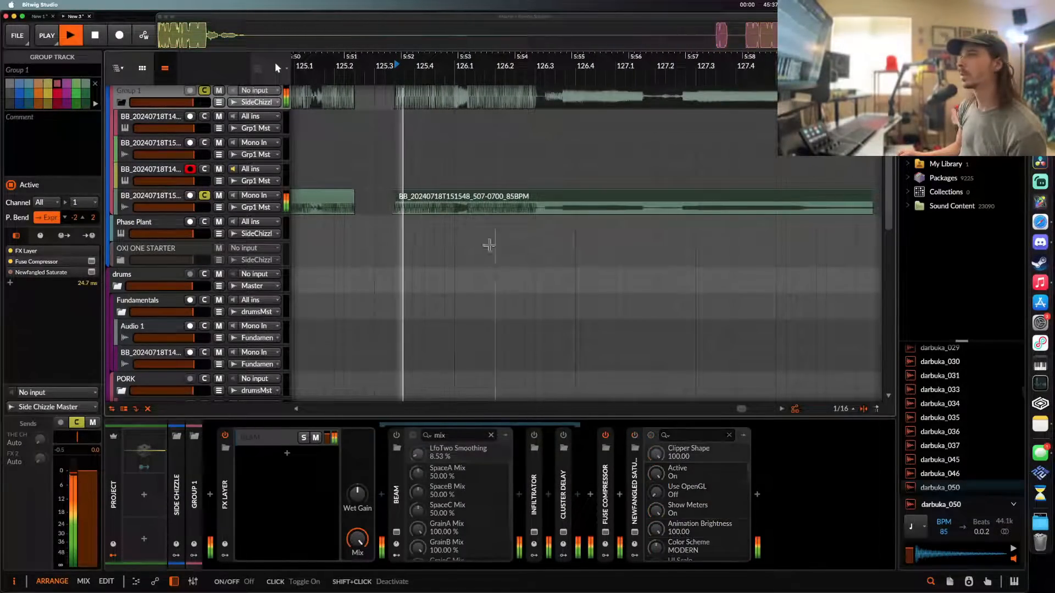
{"action": "scroll", "coordinate": [440, 211], "scroll_direction": "down", "scroll_amount": 2}
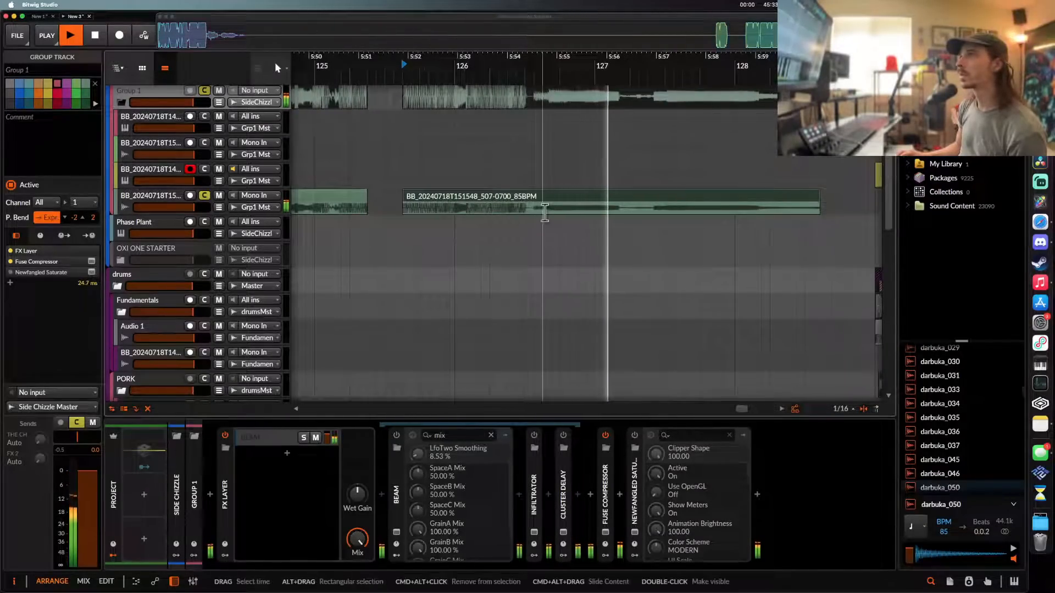
{"action": "scroll", "coordinate": [640, 212], "scroll_direction": "down", "scroll_amount": 2}
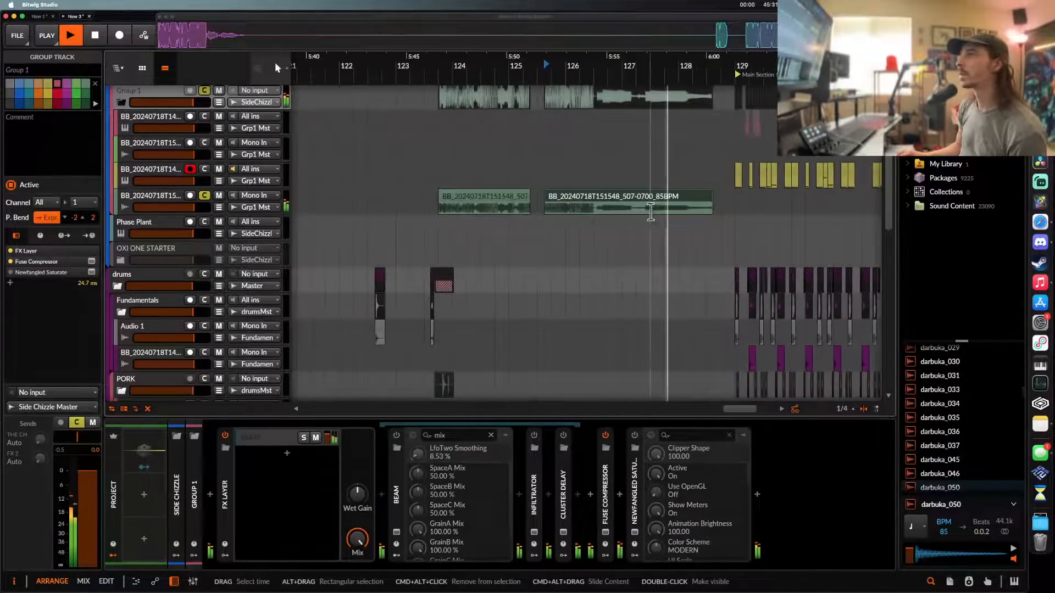
- Split a 0.2.2.00 slice off the capture's tonal tail at 127.2.3.00 and collapse the FX Layer in Group 1
{"action": "scroll", "coordinate": [651, 212], "scroll_direction": "up", "scroll_amount": 3}
{"action": "left_click_drag", "start_coordinate": [621, 207], "coordinate": [705, 212]}
{"action": "left_click", "coordinate": [663, 204]}
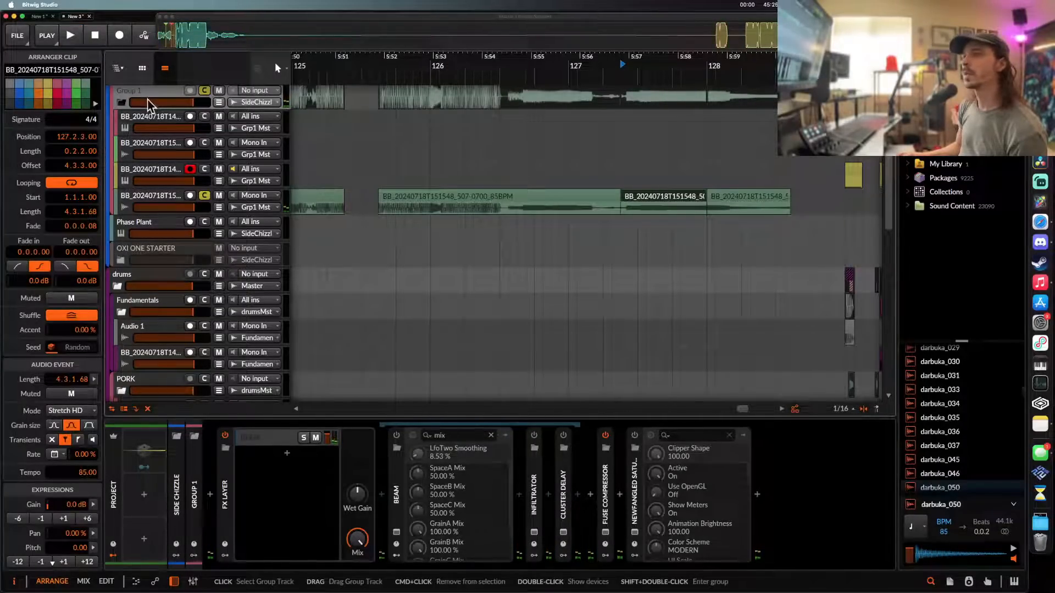
{"action": "double_click", "coordinate": [225, 468]}
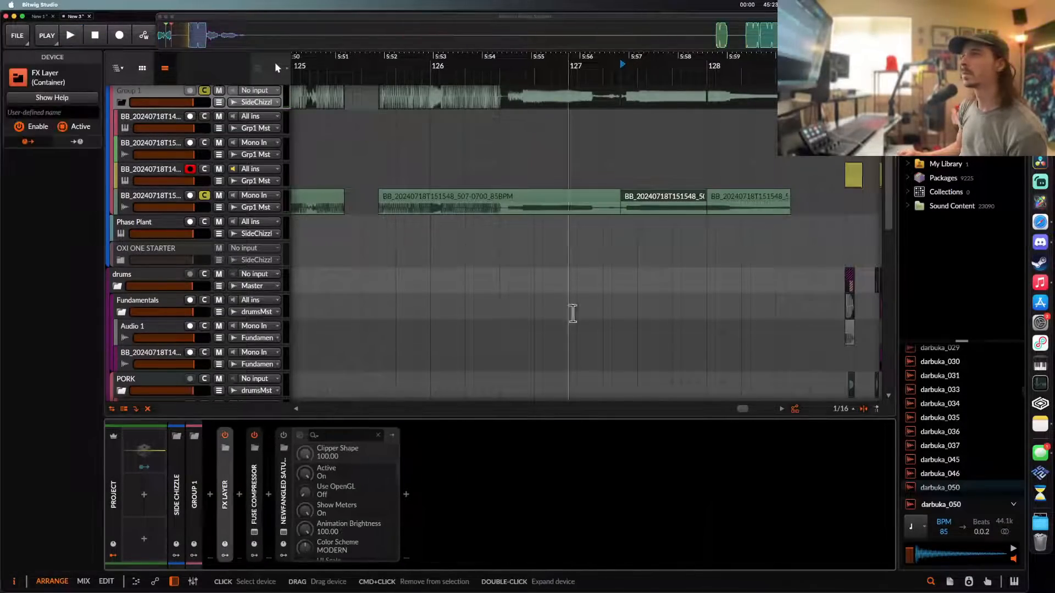
- Shorten the slice at 127.2.3.00 to 0.1.2.00 and duplicate it at 127.4.1.00 with Pitch set to -1.00
{"action": "left_click", "coordinate": [672, 206]}
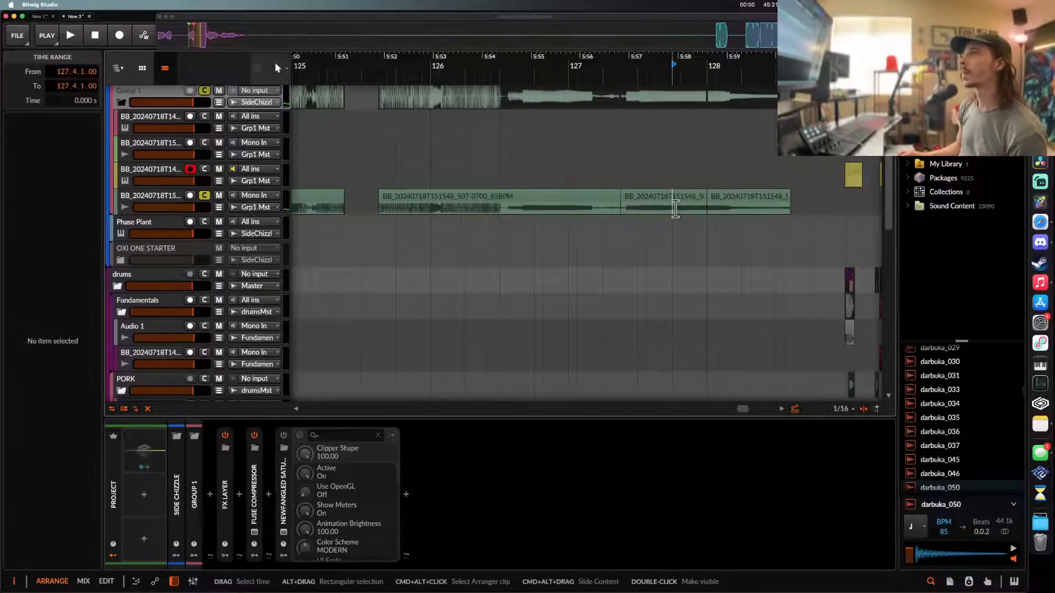
{"action": "left_click_drag", "start_coordinate": [672, 208], "coordinate": [638, 204]}
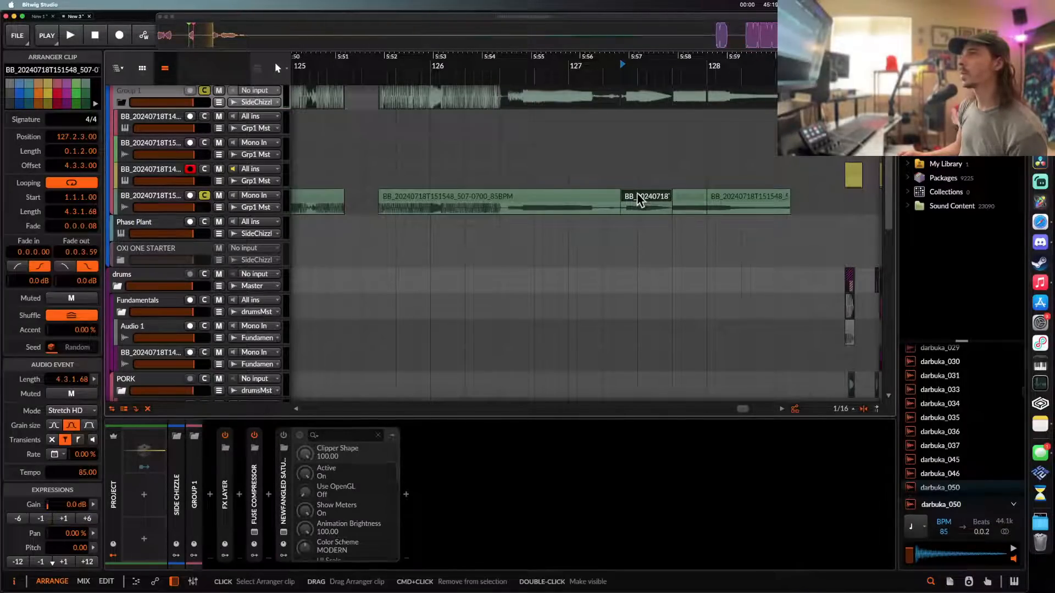
{"action": "left_click", "coordinate": [694, 207]}
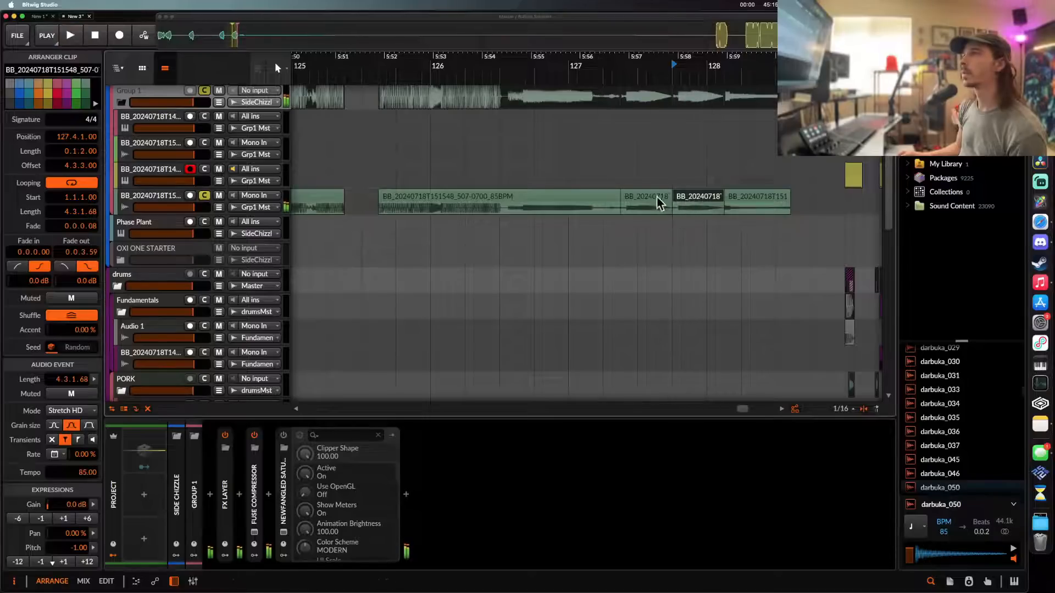
- Cut both tonal slices and paste them at 133.1.1.00 on a new audio track below the capture track in Group 1
{"action": "left_click", "coordinate": [691, 199]}
{"action": "left_click", "coordinate": [667, 199]}
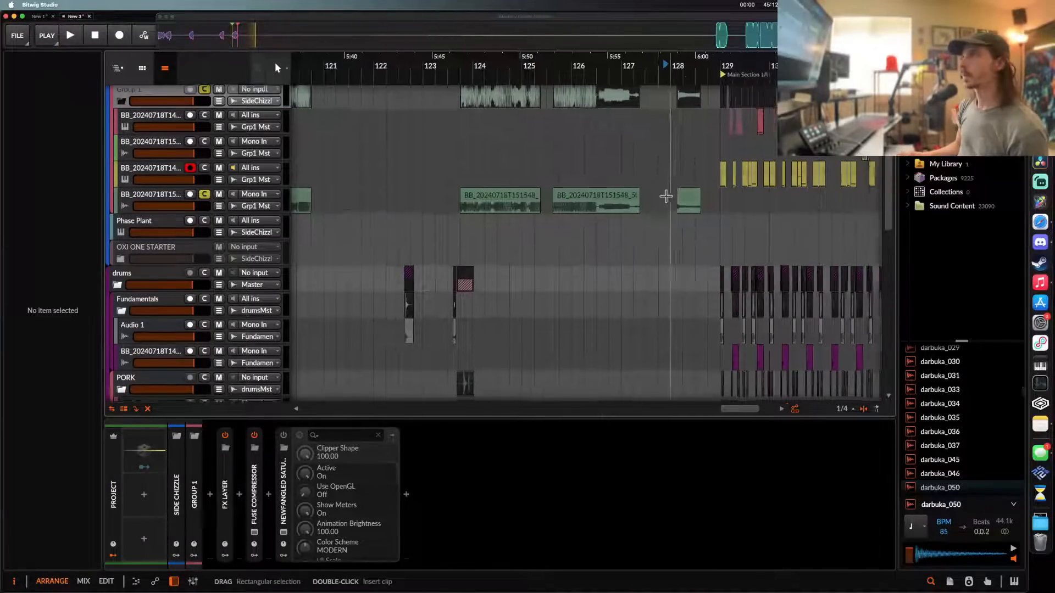
{"action": "scroll", "coordinate": [568, 223], "scroll_direction": "down", "scroll_amount": 3}
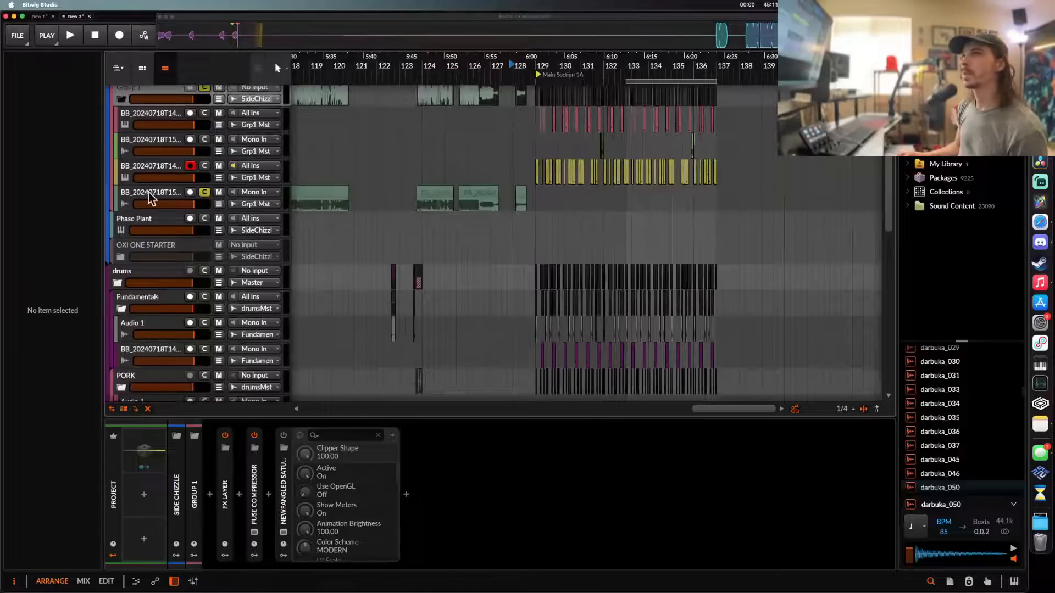
{"action": "key", "text": "super+t"}
{"action": "scroll", "coordinate": [631, 205], "scroll_direction": "up", "scroll_amount": 3}
{"action": "left_click", "coordinate": [624, 228]}
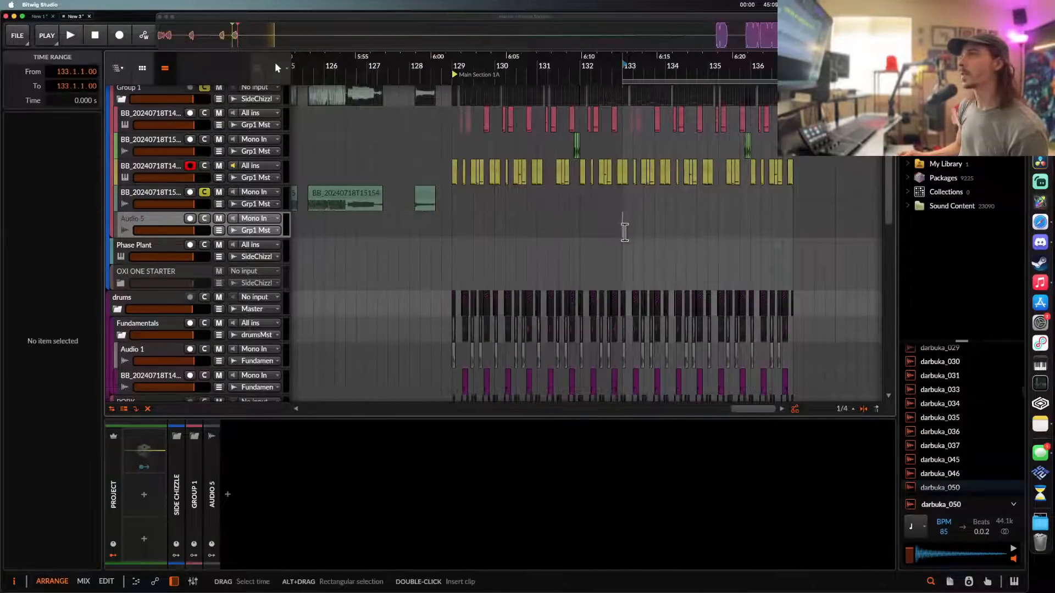
{"action": "key", "text": "super+v"}
{"action": "scroll", "coordinate": [637, 230], "scroll_direction": "up", "scroll_amount": 3}
{"action": "left_click", "coordinate": [620, 226]}
- Add the Cluster Delay plug-in to the Audio 5 track
{"action": "left_click", "coordinate": [153, 219]}
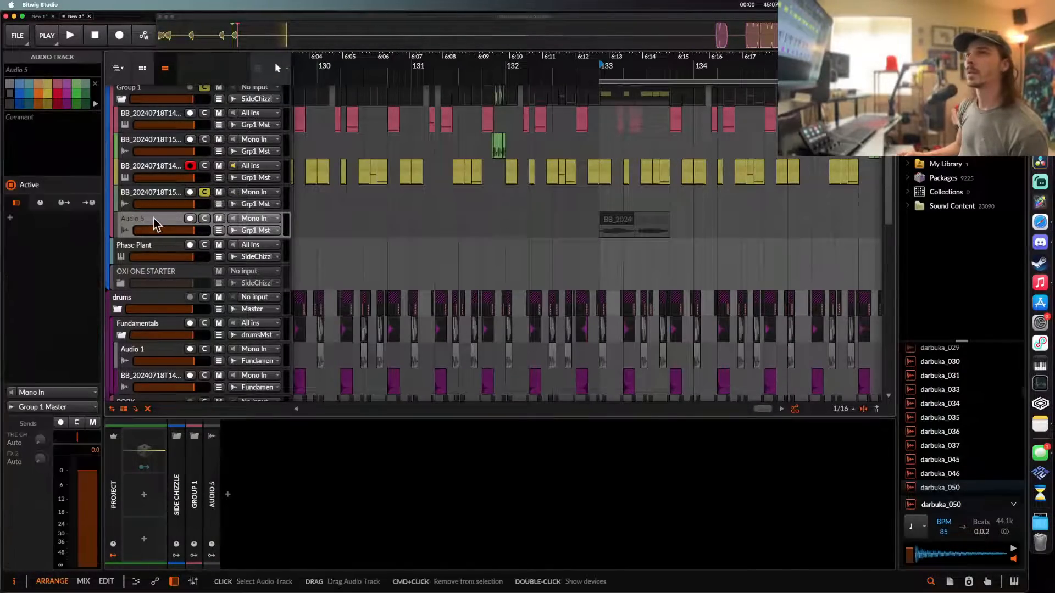
{"action": "left_click", "coordinate": [227, 495]}
{"action": "type", "text": "de"}
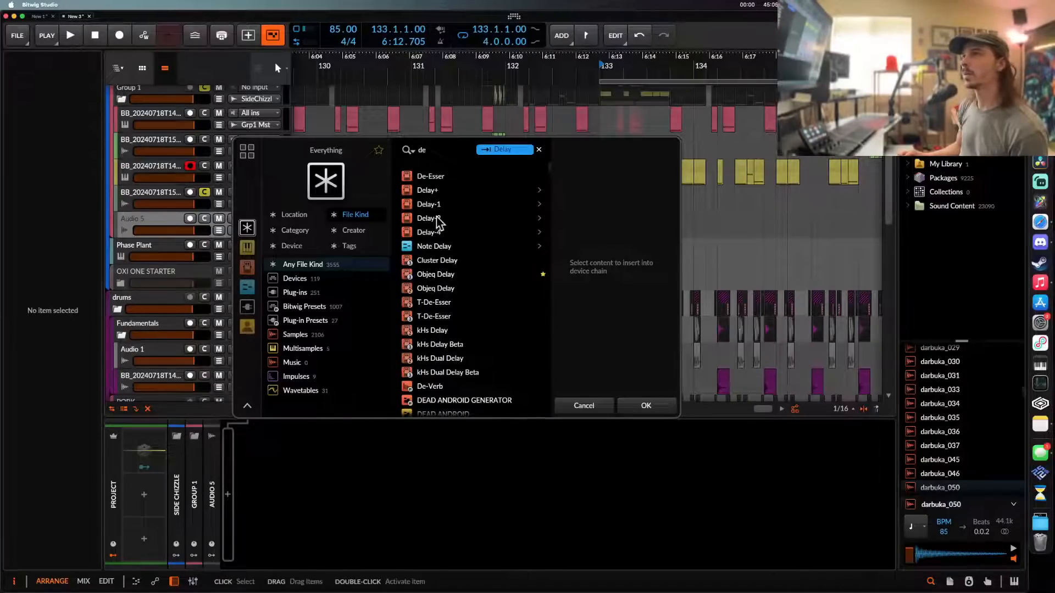
{"action": "left_click", "coordinate": [438, 262]}
{"action": "left_click", "coordinate": [638, 405]}
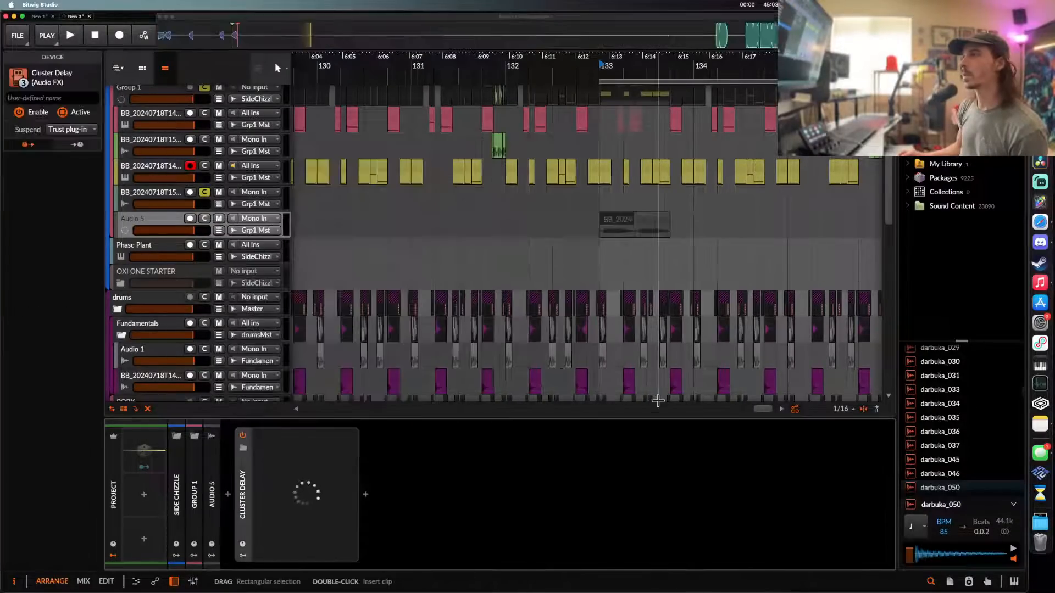
- Load Cluster Delay's Rhythmic preset Moon Gazing, close the plug-in window and audition the slices from 133.1.1.00
{"action": "left_click", "coordinate": [509, 195]}
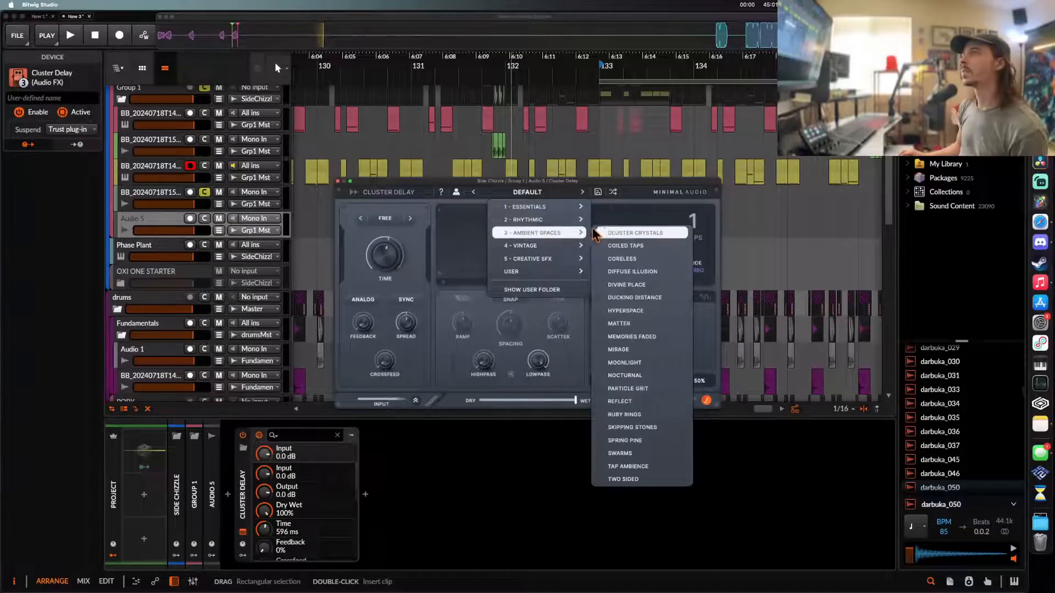
{"action": "mouse_move", "coordinate": [566, 223]}
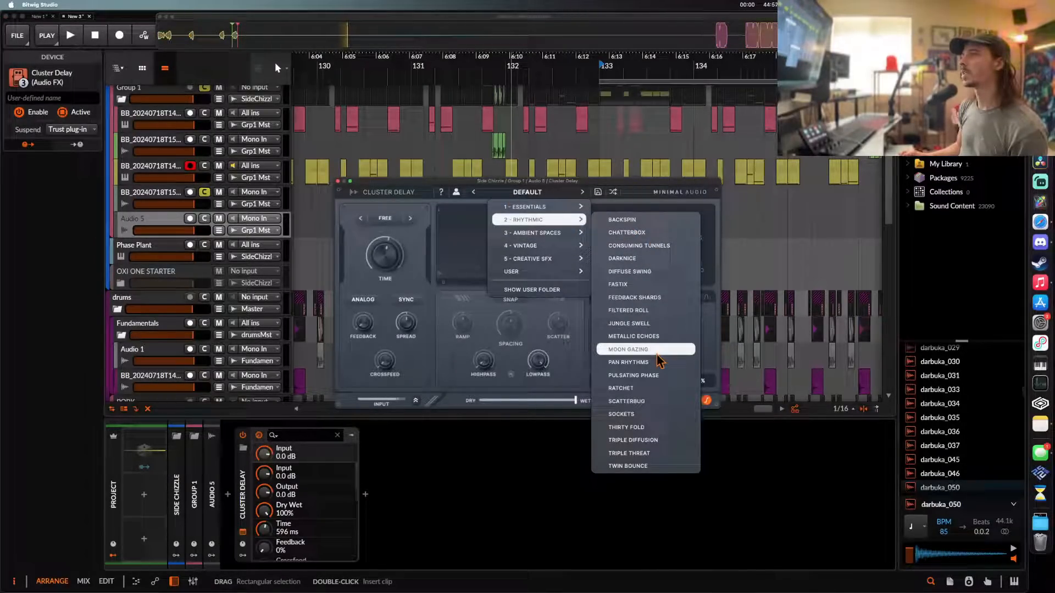
{"action": "left_click", "coordinate": [637, 350]}
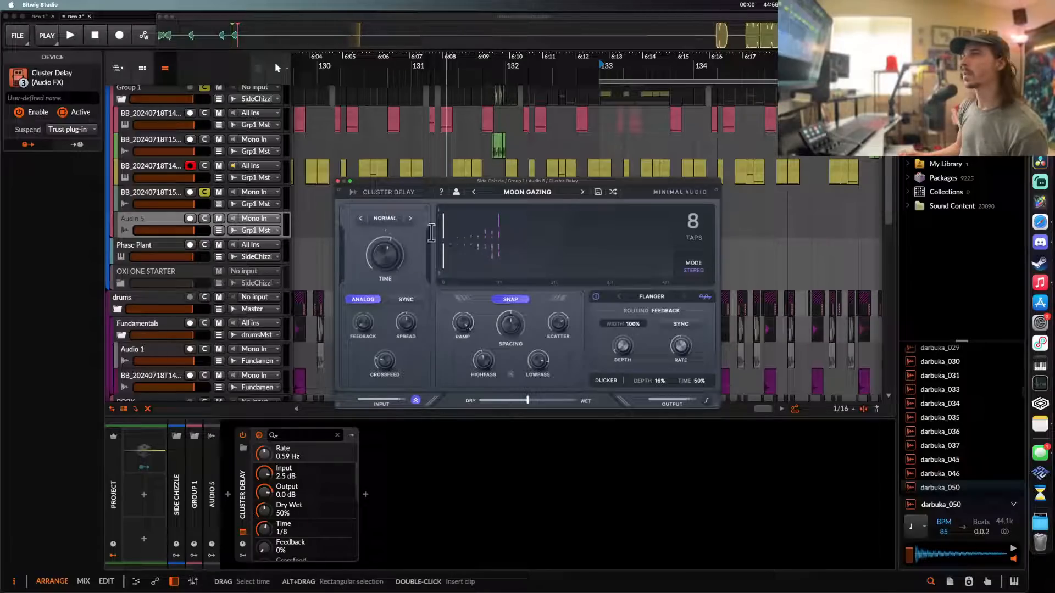
{"action": "left_click", "coordinate": [338, 182]}
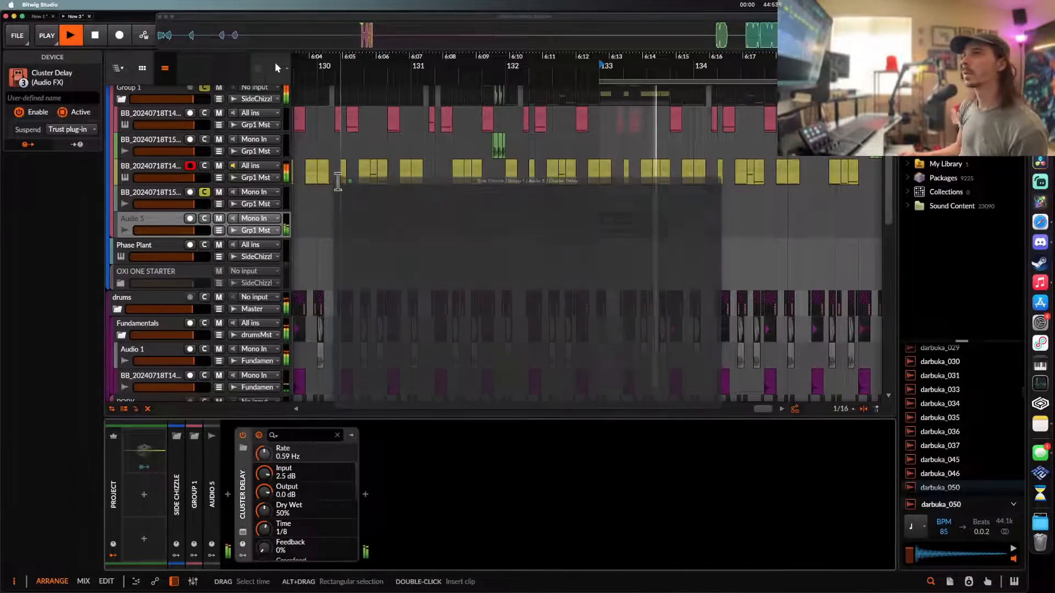
{"action": "left_click", "coordinate": [599, 230]}
{"action": "scroll", "coordinate": [599, 229], "scroll_direction": "down", "scroll_amount": 3}
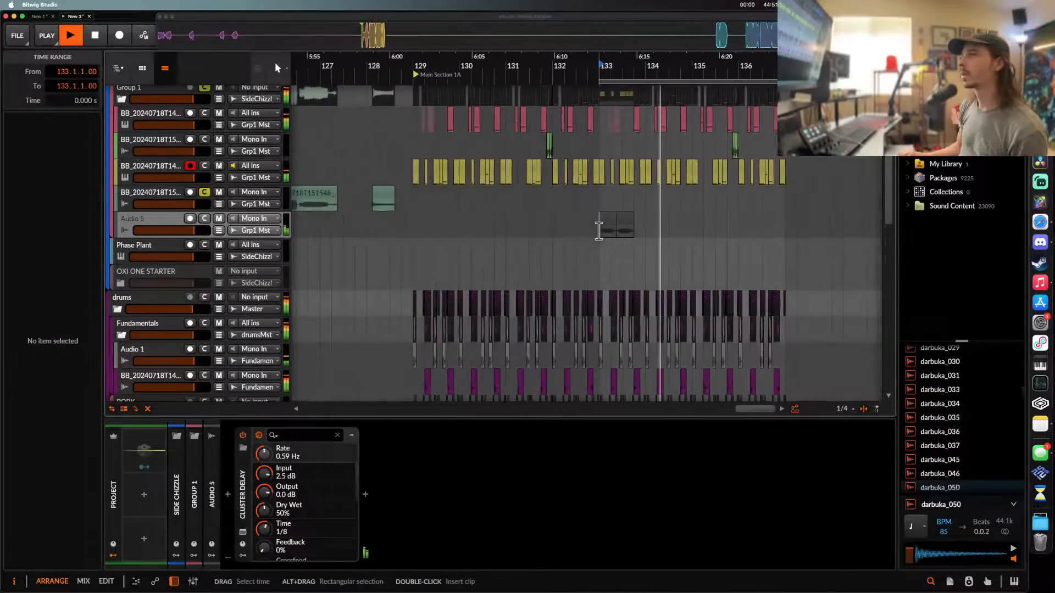
- Audition the two slices at 133.1.1.00 on Audio 5, selecting the range to 135.1.1.00 and both clips
{"action": "left_click_drag", "start_coordinate": [599, 230], "coordinate": [659, 230]}
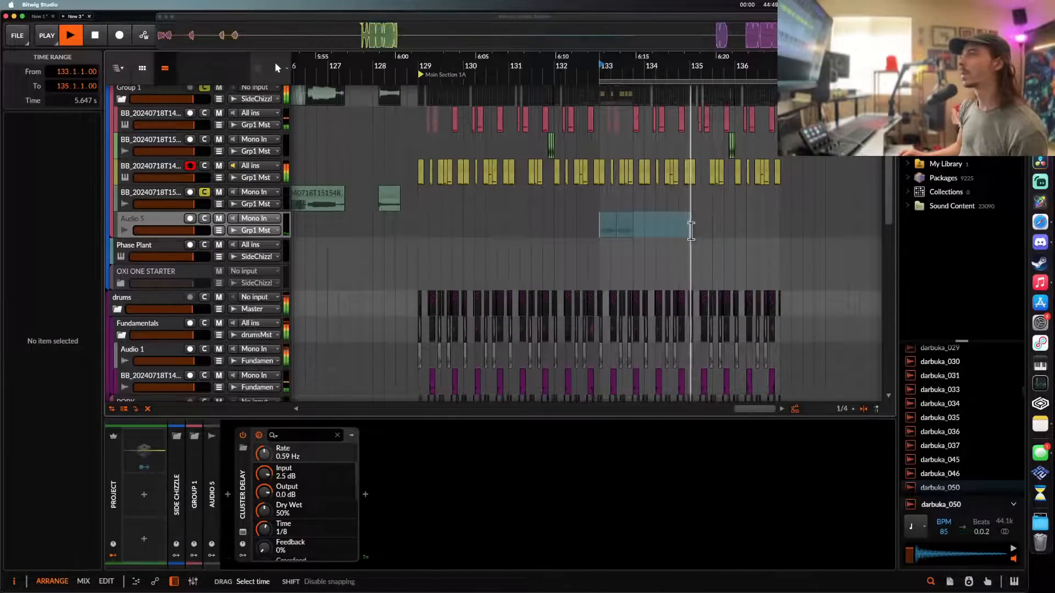
{"action": "scroll", "coordinate": [688, 229], "scroll_direction": "down", "scroll_amount": 1}
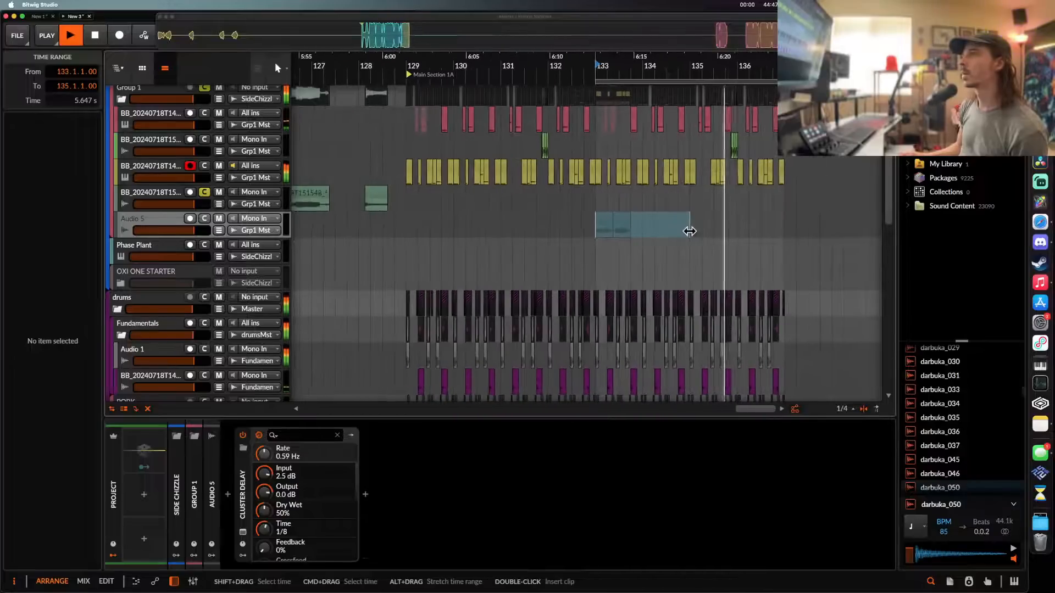
{"action": "left_click", "coordinate": [607, 224]}
{"action": "left_click", "coordinate": [621, 223], "text": "shift"}
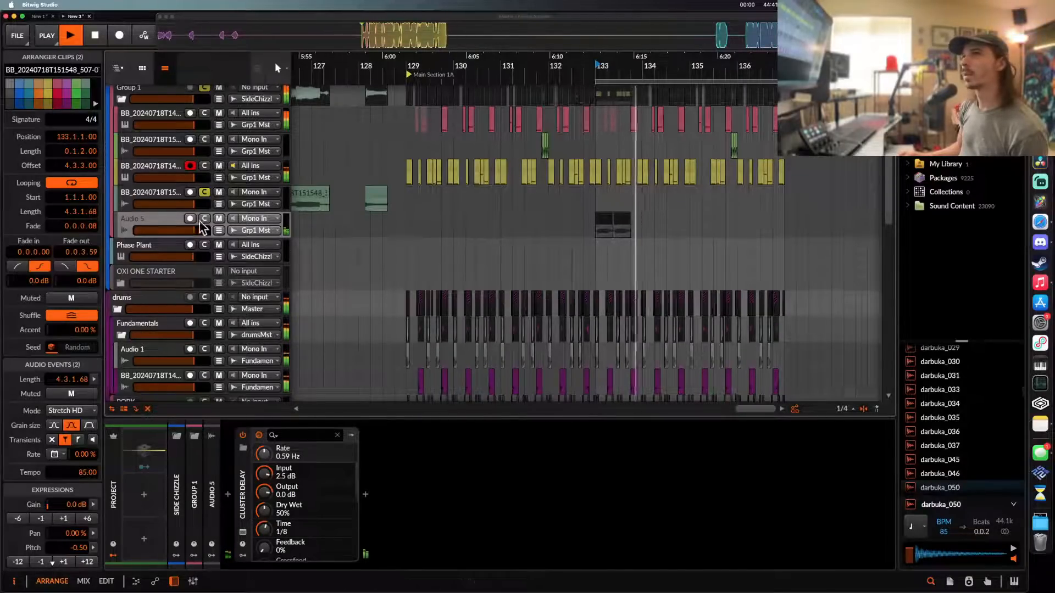
{"action": "left_click", "coordinate": [254, 225]}
- Audition the captures on the fourth Group 1 track from 124.3.1.00 and from 112.3.1.00 for usable glitch material
{"action": "scroll", "coordinate": [394, 239], "scroll_direction": "left", "scroll_amount": 3}
{"action": "scroll", "coordinate": [394, 239], "scroll_direction": "down", "scroll_amount": 2}
{"action": "scroll", "coordinate": [394, 238], "scroll_direction": "left", "scroll_amount": 4}
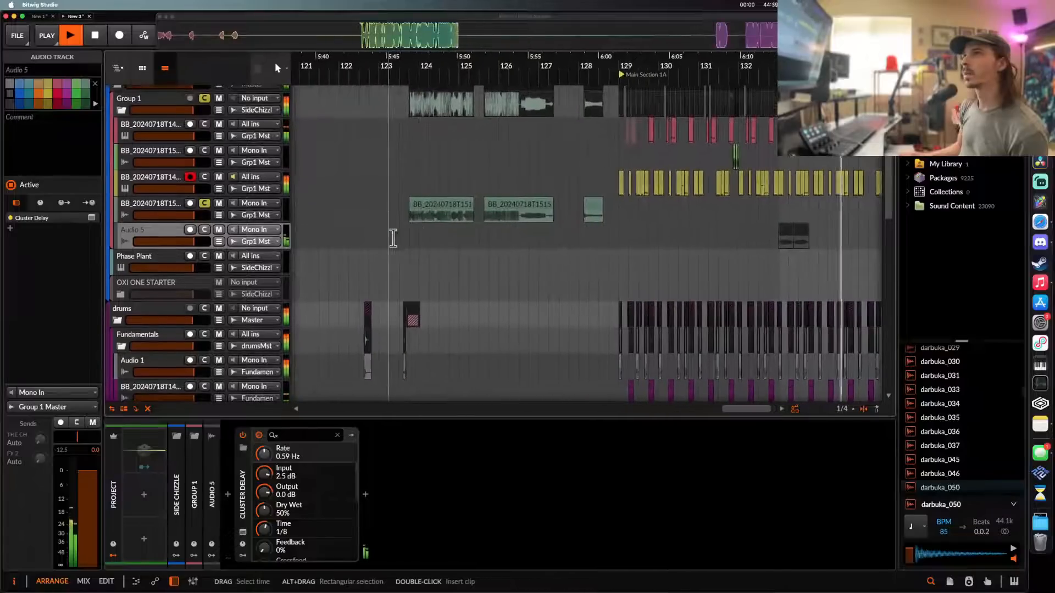
{"action": "scroll", "coordinate": [394, 238], "scroll_direction": "up", "scroll_amount": 5}
{"action": "scroll", "coordinate": [489, 235], "scroll_direction": "up", "scroll_amount": 3}
{"action": "key", "text": "space"}
{"action": "left_click", "coordinate": [522, 220]}
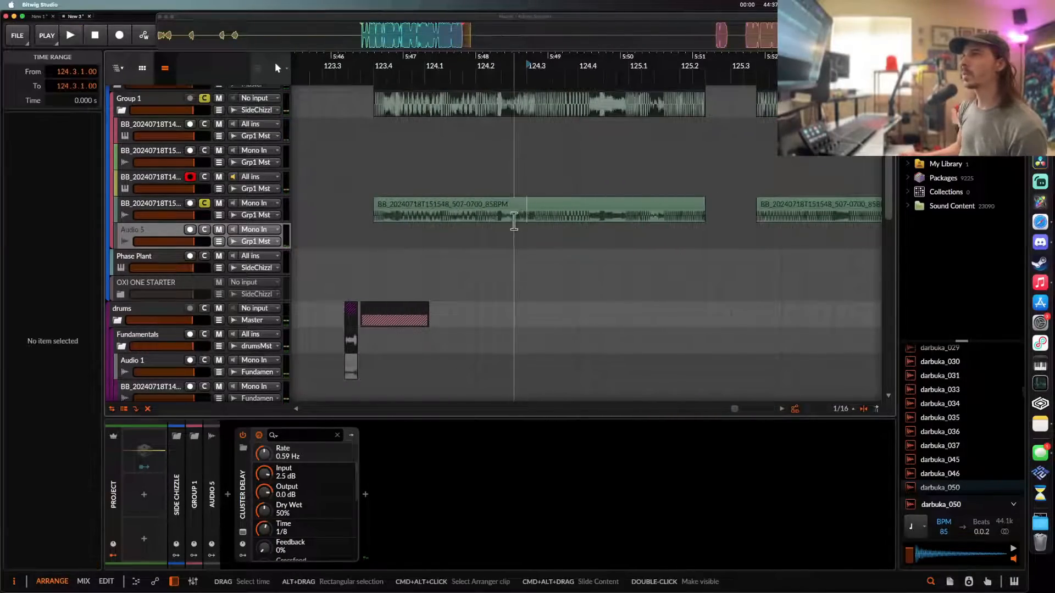
{"action": "key", "text": "space"}
{"action": "scroll", "coordinate": [455, 229], "scroll_direction": "down", "scroll_amount": 4}
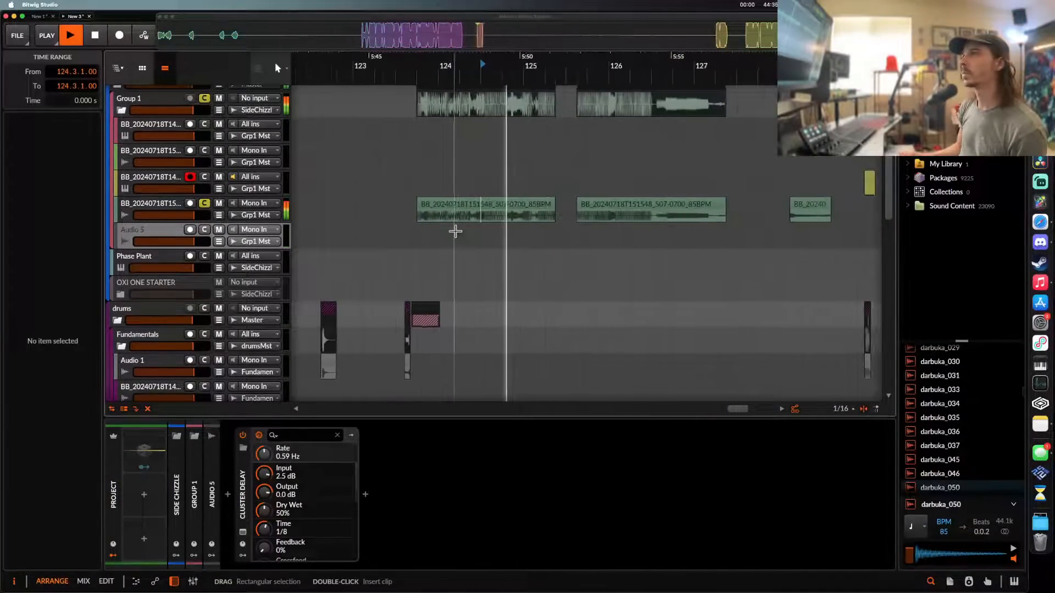
{"action": "scroll", "coordinate": [455, 230], "scroll_direction": "left", "scroll_amount": 6}
{"action": "left_click", "coordinate": [495, 228]}
{"action": "right_click", "coordinate": [497, 225]}
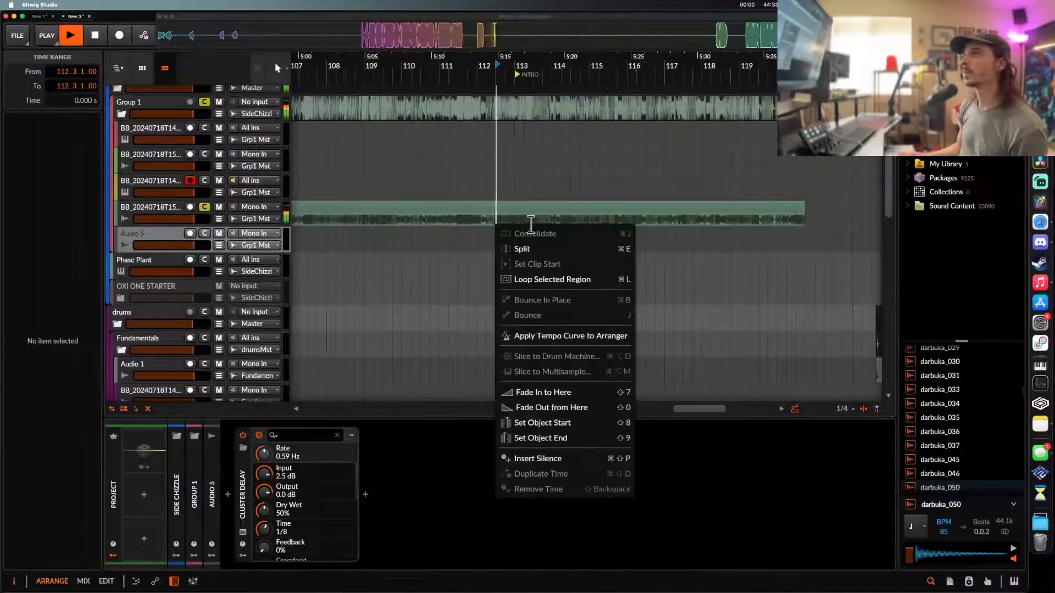
{"action": "left_click", "coordinate": [705, 222]}
{"action": "scroll", "coordinate": [650, 217], "scroll_direction": "up", "scroll_amount": 5}
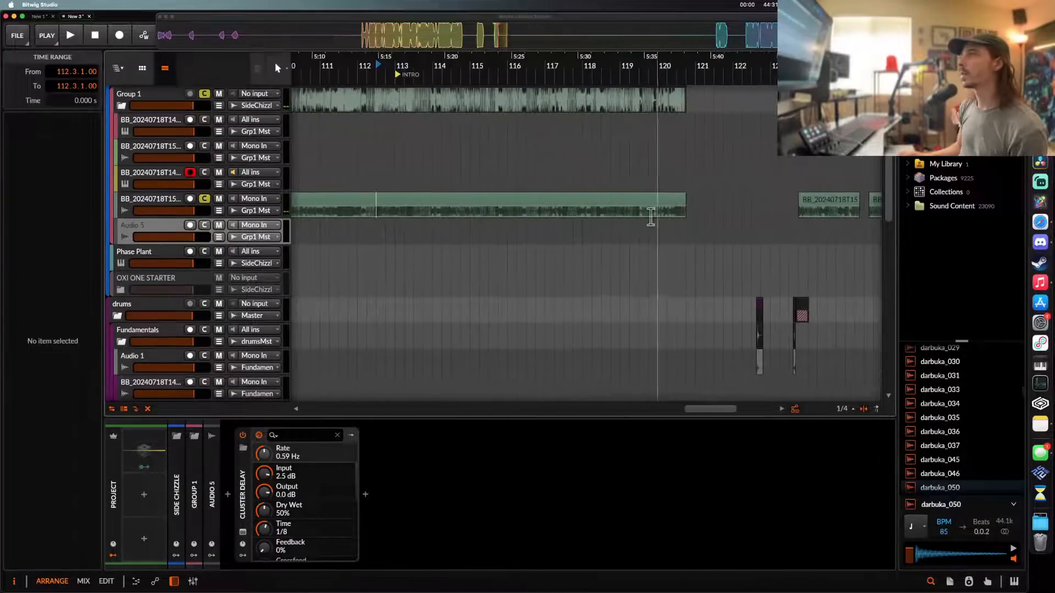
- Audition the long capture from 118.2.3.00 and cut out its range from 118.2.4.00 to 118.3.3.00
{"action": "left_click", "coordinate": [557, 214]}
{"action": "key", "text": "space"}
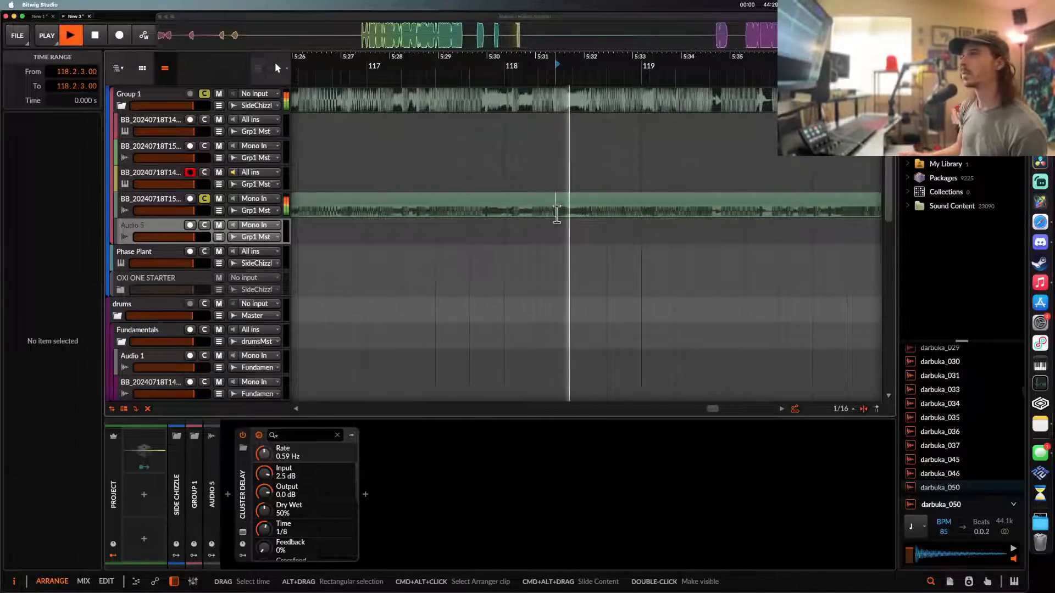
{"action": "left_click", "coordinate": [564, 214]}
{"action": "left_click_drag", "start_coordinate": [568, 214], "coordinate": [588, 213]}
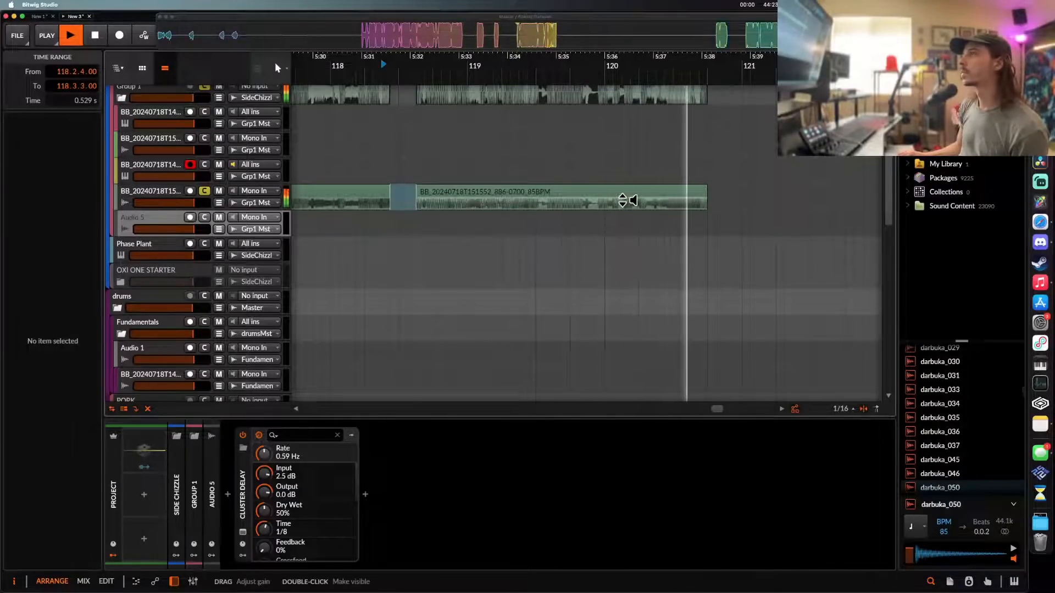
- Audition the long capture around the INTRO marker, starting playback from 114.4.2.00 and from 112.2.1.00
{"action": "left_click", "coordinate": [601, 204]}
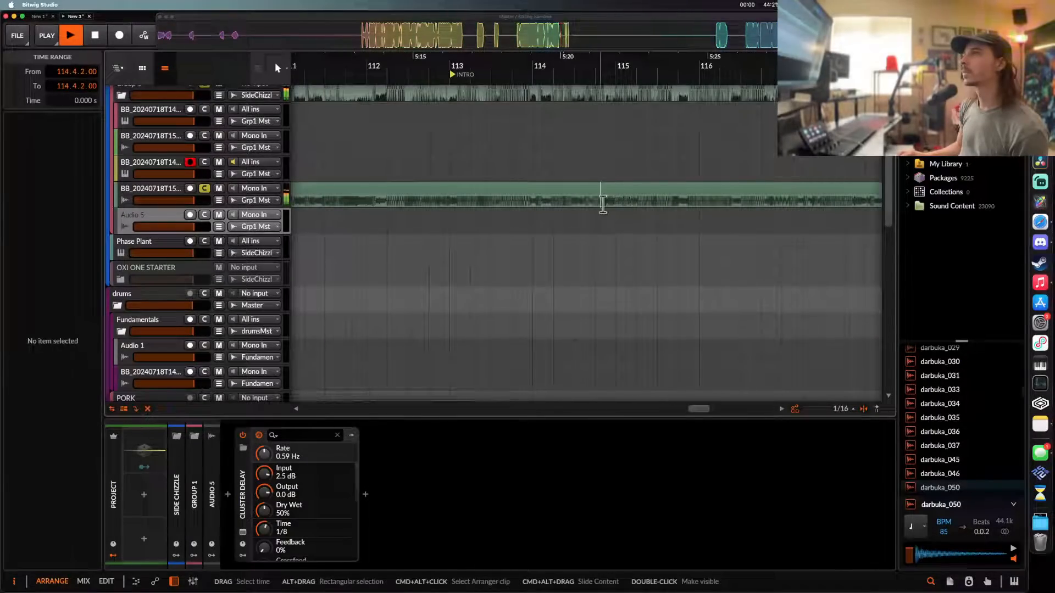
{"action": "key", "text": "space"}
{"action": "scroll", "coordinate": [454, 209], "scroll_direction": "down", "scroll_amount": 3}
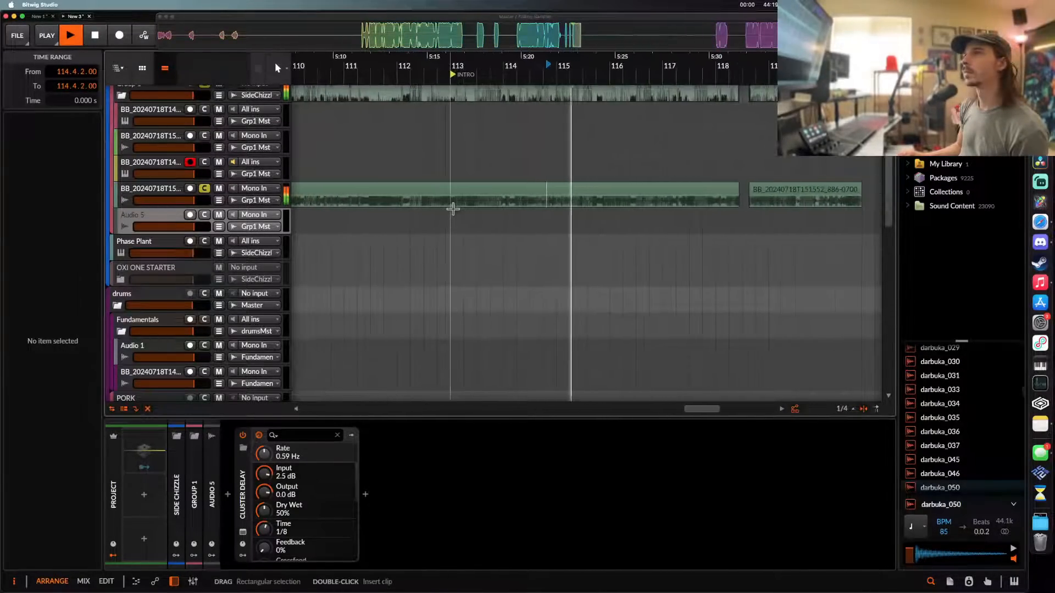
{"action": "scroll", "coordinate": [455, 209], "scroll_direction": "left", "scroll_amount": 1}
{"action": "scroll", "coordinate": [455, 209], "scroll_direction": "up", "scroll_amount": 1}
{"action": "left_click", "coordinate": [442, 217]}
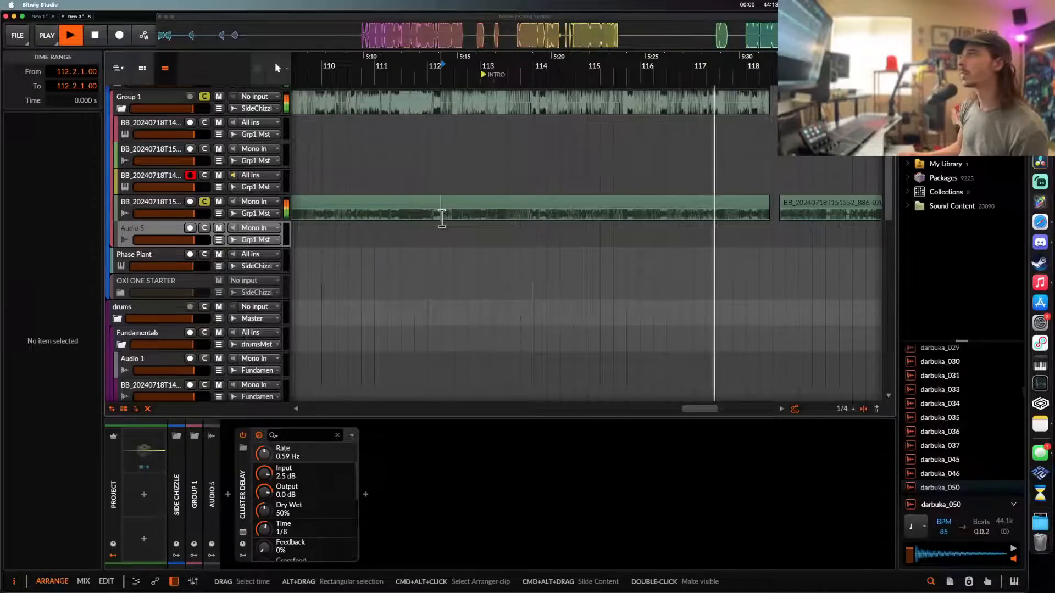
{"action": "scroll", "coordinate": [441, 217], "scroll_direction": "down", "scroll_amount": 5}
{"action": "scroll", "coordinate": [443, 220], "scroll_direction": "up", "scroll_amount": 6}
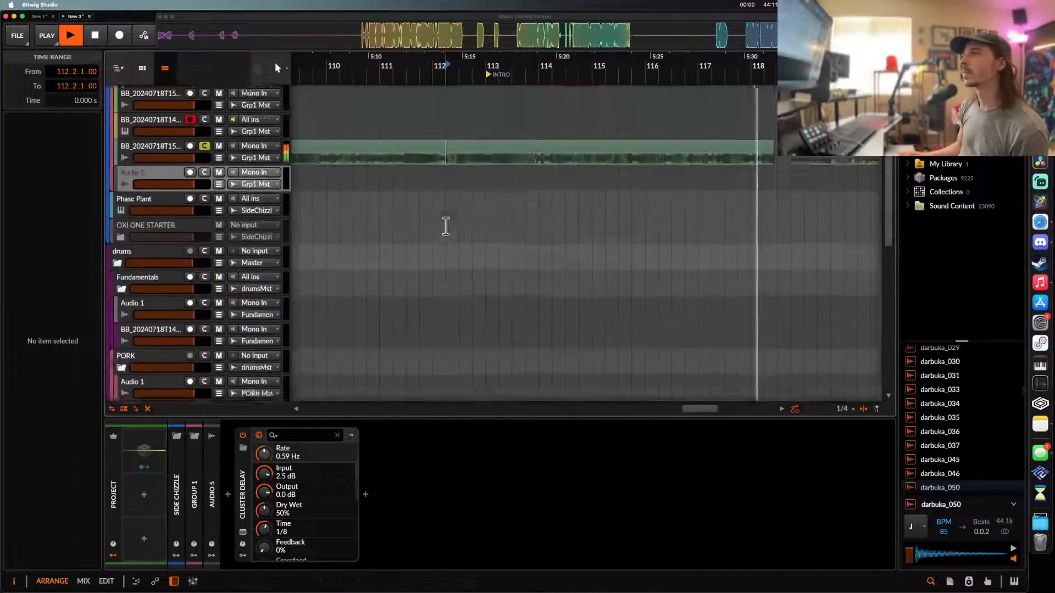
{"action": "scroll", "coordinate": [445, 225], "scroll_direction": "down", "scroll_amount": 4}
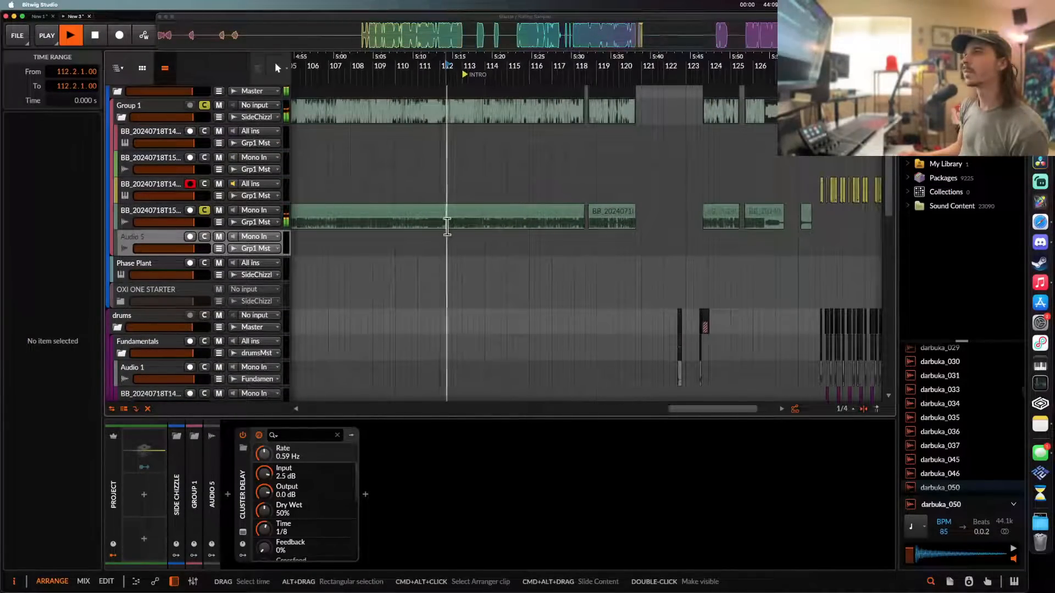
{"action": "scroll", "coordinate": [447, 226], "scroll_direction": "left", "scroll_amount": 4}
{"action": "scroll", "coordinate": [448, 227], "scroll_direction": "up", "scroll_amount": 1}
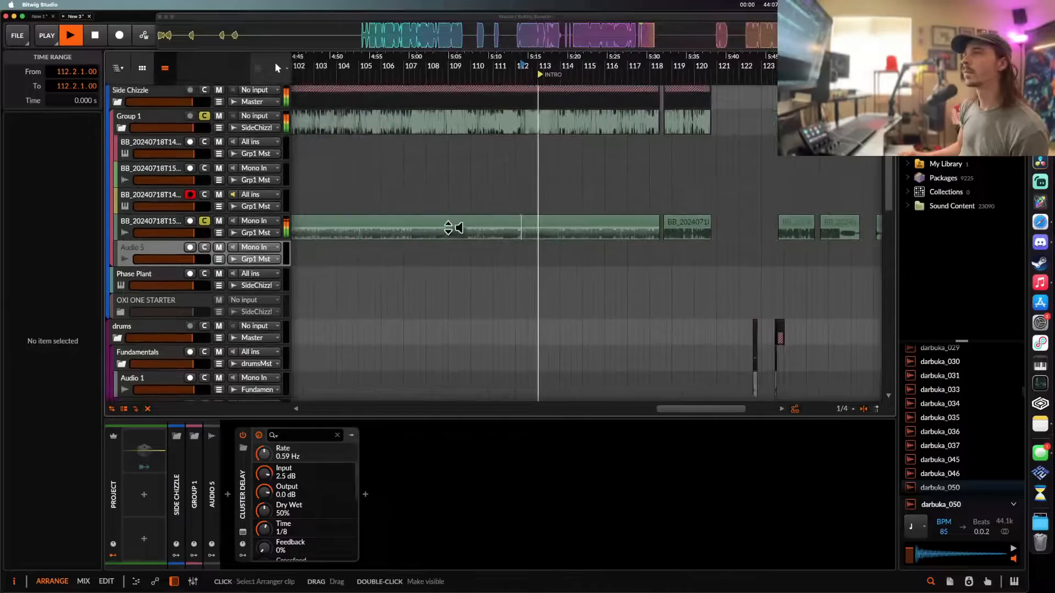
- Audition progressively earlier parts of the long capture, starting from 109.1.1.00, 105.2.1.00, 97.1.1.00 and 93.2.1.00
{"action": "left_click", "coordinate": [448, 236]}
{"action": "key", "text": "space"}
{"action": "scroll", "coordinate": [444, 238], "scroll_direction": "left", "scroll_amount": 4}
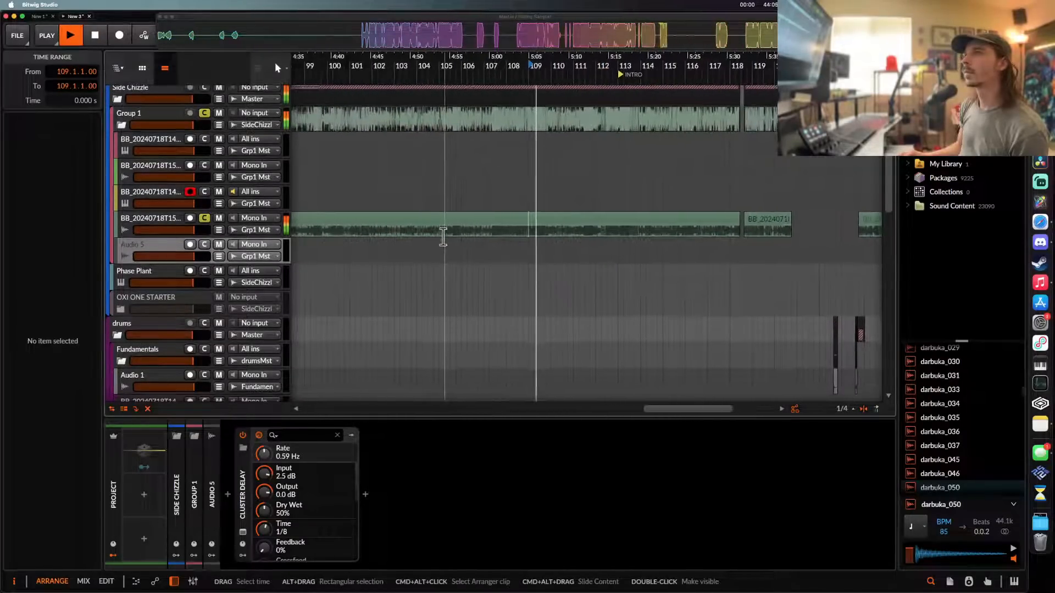
{"action": "scroll", "coordinate": [444, 236], "scroll_direction": "left", "scroll_amount": 6}
{"action": "scroll", "coordinate": [444, 236], "scroll_direction": "up", "scroll_amount": 1}
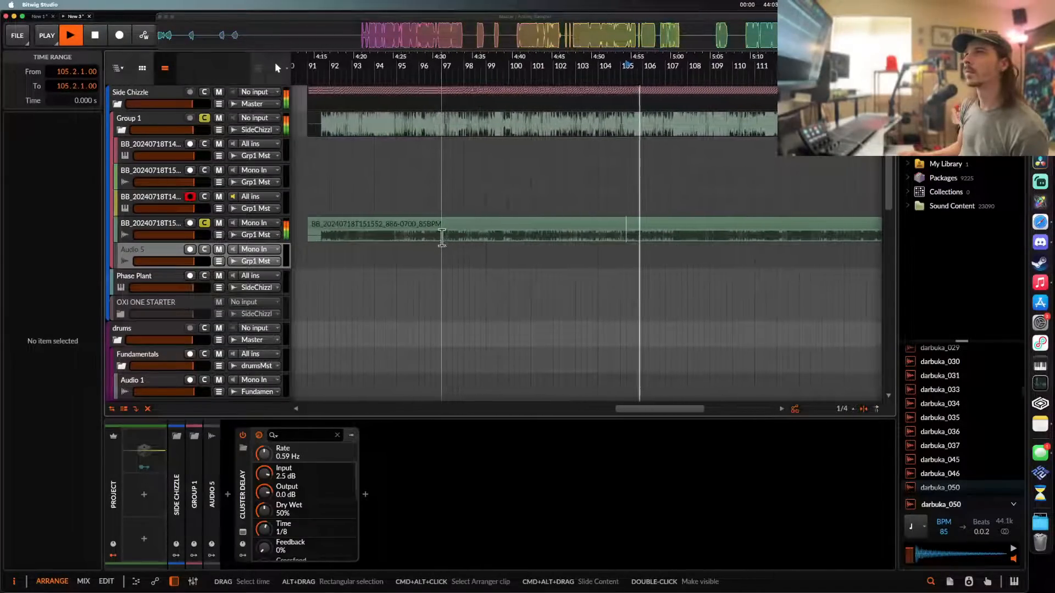
{"action": "left_click", "coordinate": [441, 240]}
{"action": "scroll", "coordinate": [441, 240], "scroll_direction": "left", "scroll_amount": 2}
{"action": "scroll", "coordinate": [440, 240], "scroll_direction": "right", "scroll_amount": 2}
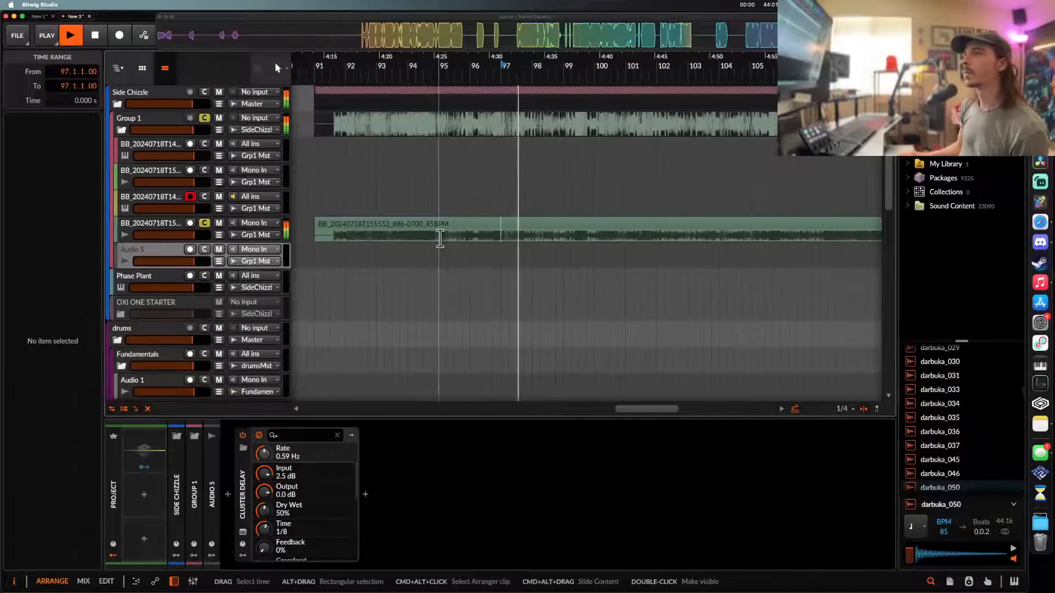
{"action": "scroll", "coordinate": [440, 240], "scroll_direction": "left", "scroll_amount": 3}
{"action": "scroll", "coordinate": [440, 240], "scroll_direction": "up", "scroll_amount": 1}
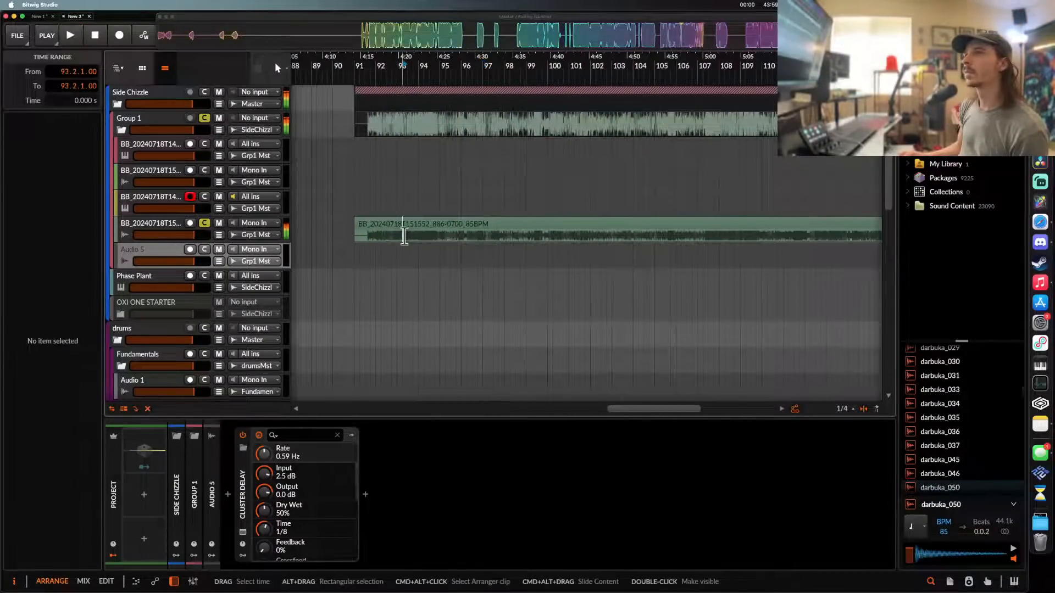
- Listen to the opening of the long capture from 93.2.1.00 and 91.4.1.00, stopping playback at the end
{"action": "key", "text": "space"}
{"action": "scroll", "coordinate": [404, 236], "scroll_direction": "up", "scroll_amount": 2}
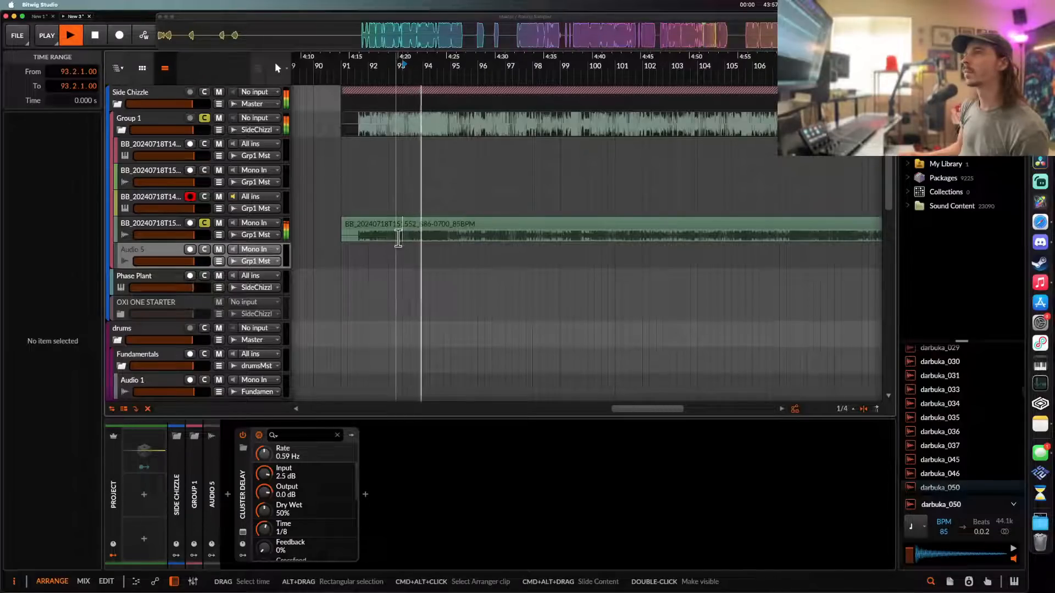
{"action": "scroll", "coordinate": [397, 237], "scroll_direction": "down", "scroll_amount": 2}
{"action": "scroll", "coordinate": [373, 240], "scroll_direction": "up", "scroll_amount": 5}
{"action": "key", "text": "space"}
{"action": "left_click", "coordinate": [368, 240]}
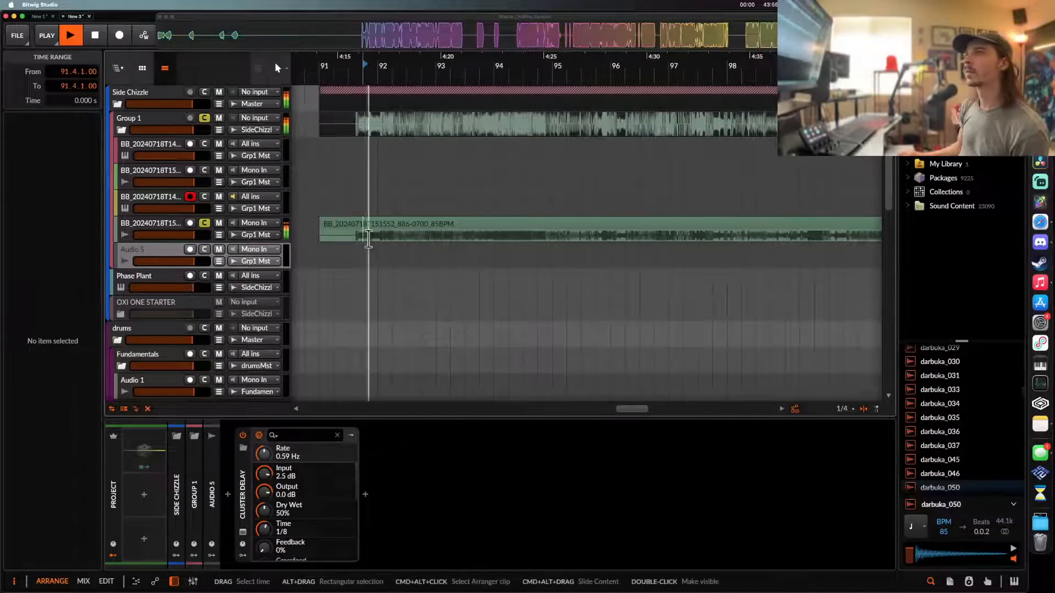
{"action": "key", "text": "space"}
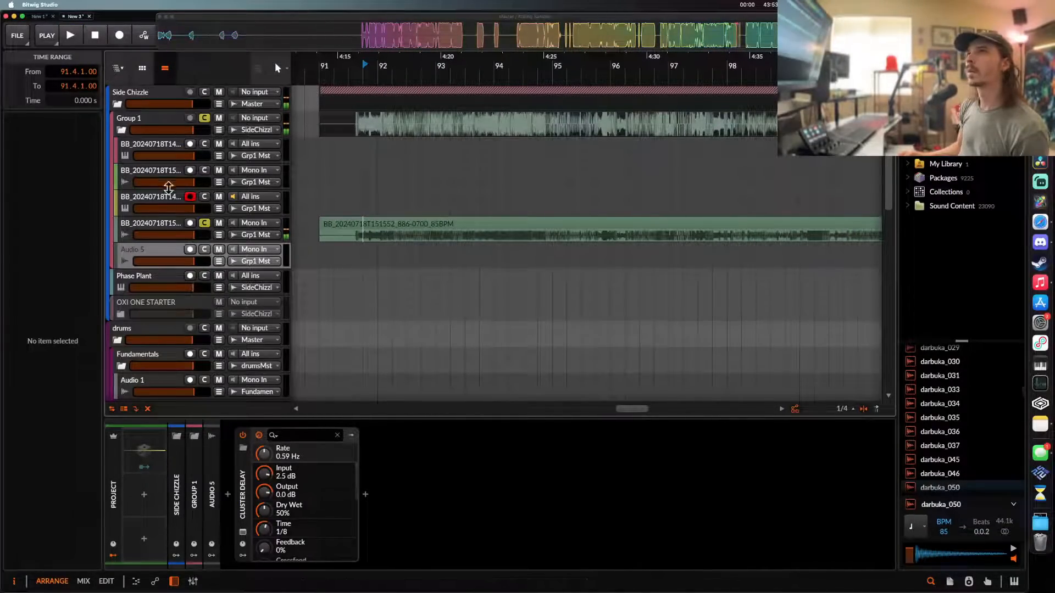
- Select the capture track and audition its long clip from 95.1.1.00 and from 113.3.4.78
{"action": "left_click", "coordinate": [159, 223]}
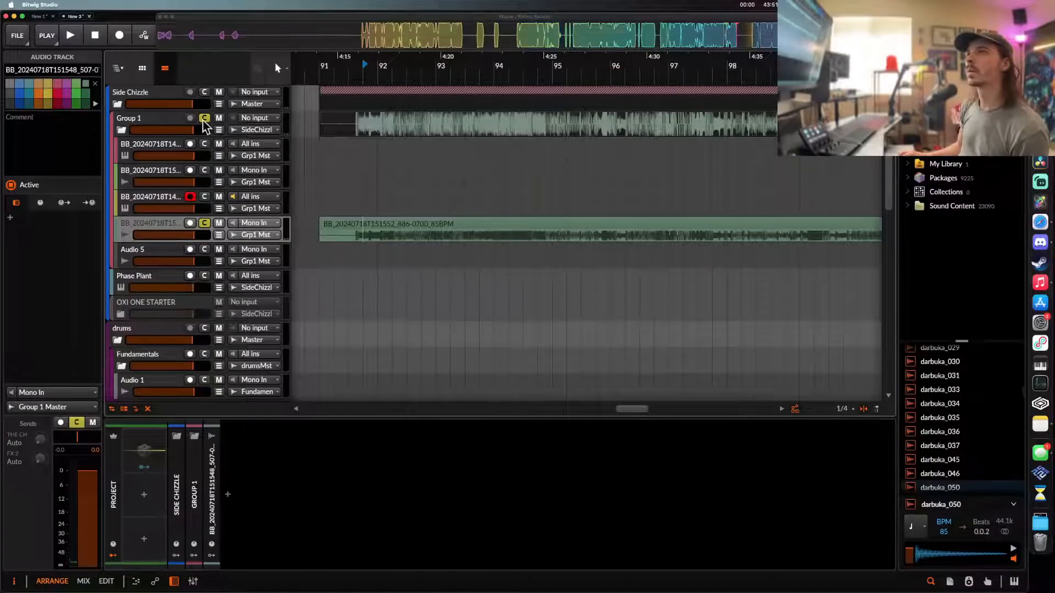
{"action": "left_click", "coordinate": [552, 236]}
{"action": "key", "text": "space"}
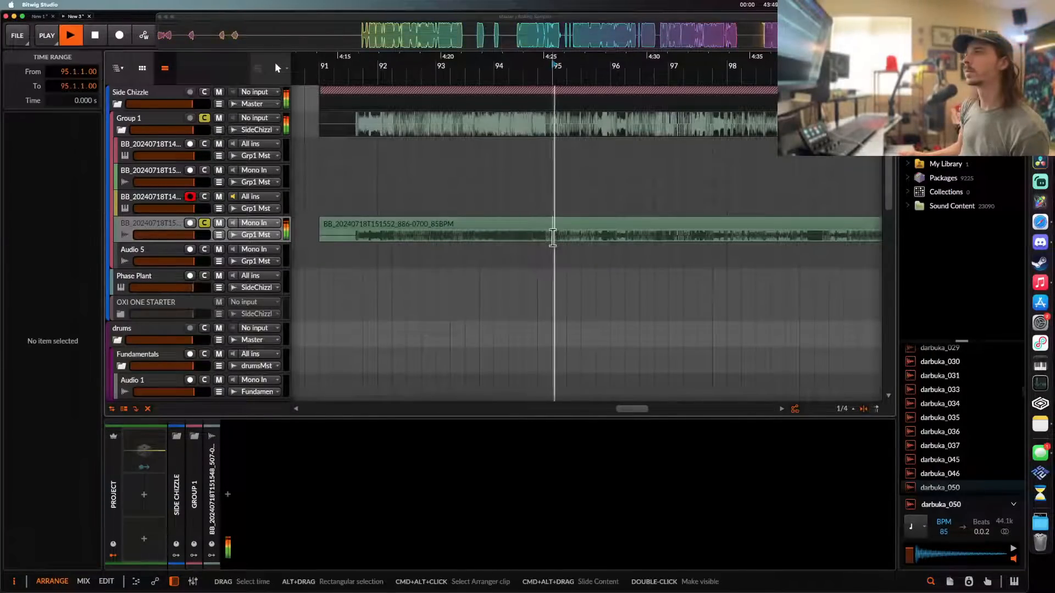
{"action": "scroll", "coordinate": [553, 237], "scroll_direction": "down", "scroll_amount": 5}
{"action": "scroll", "coordinate": [553, 238], "scroll_direction": "right", "scroll_amount": 5}
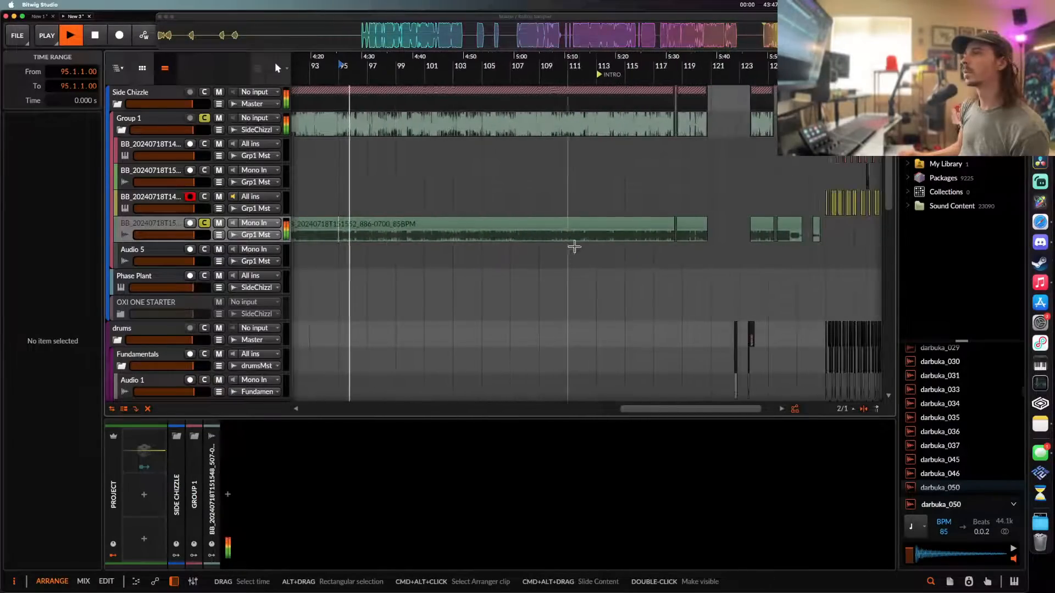
{"action": "scroll", "coordinate": [607, 237], "scroll_direction": "up", "scroll_amount": 3}
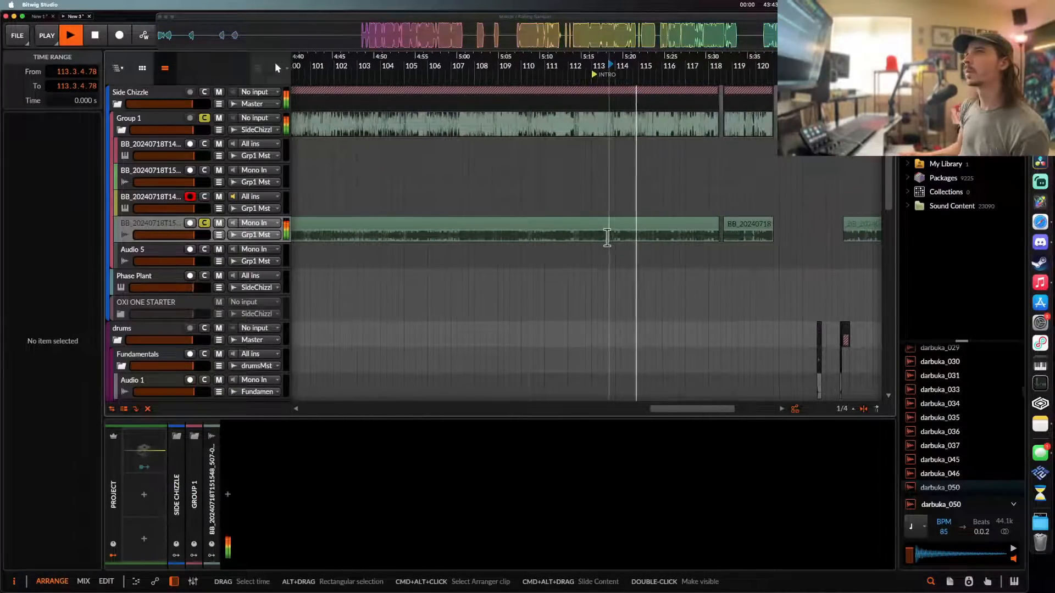
{"action": "scroll", "coordinate": [608, 238], "scroll_direction": "up", "scroll_amount": 3}
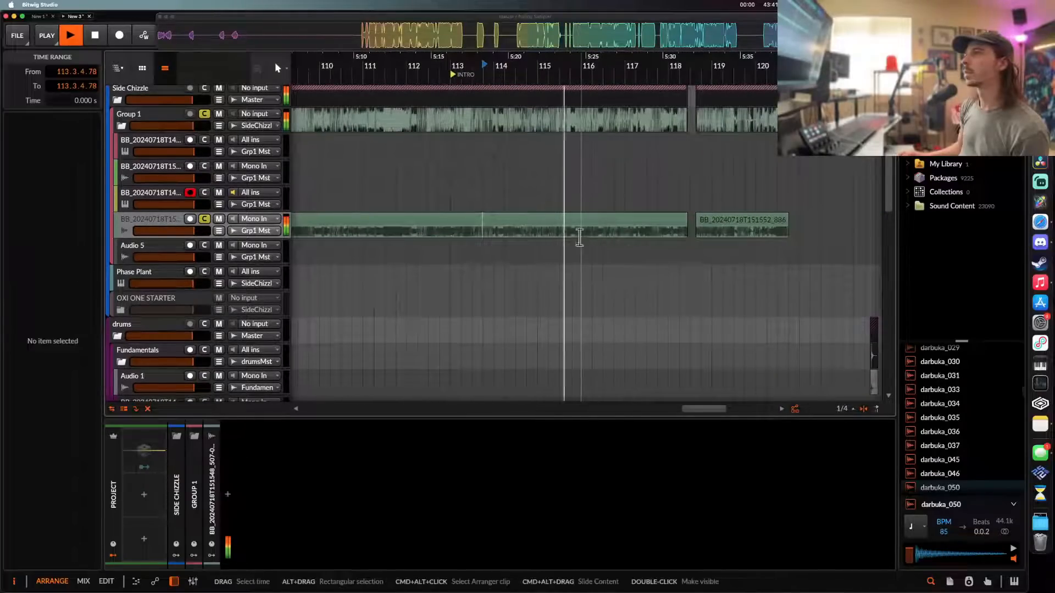
{"action": "scroll", "coordinate": [579, 238], "scroll_direction": "up", "scroll_amount": 2}
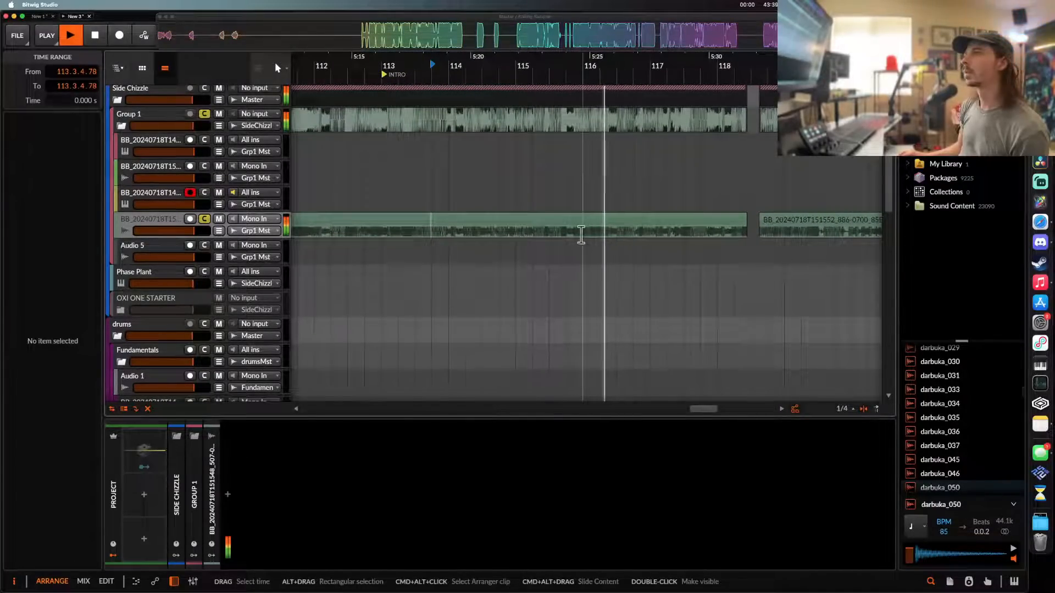
{"action": "scroll", "coordinate": [581, 235], "scroll_direction": "down", "scroll_amount": 5}
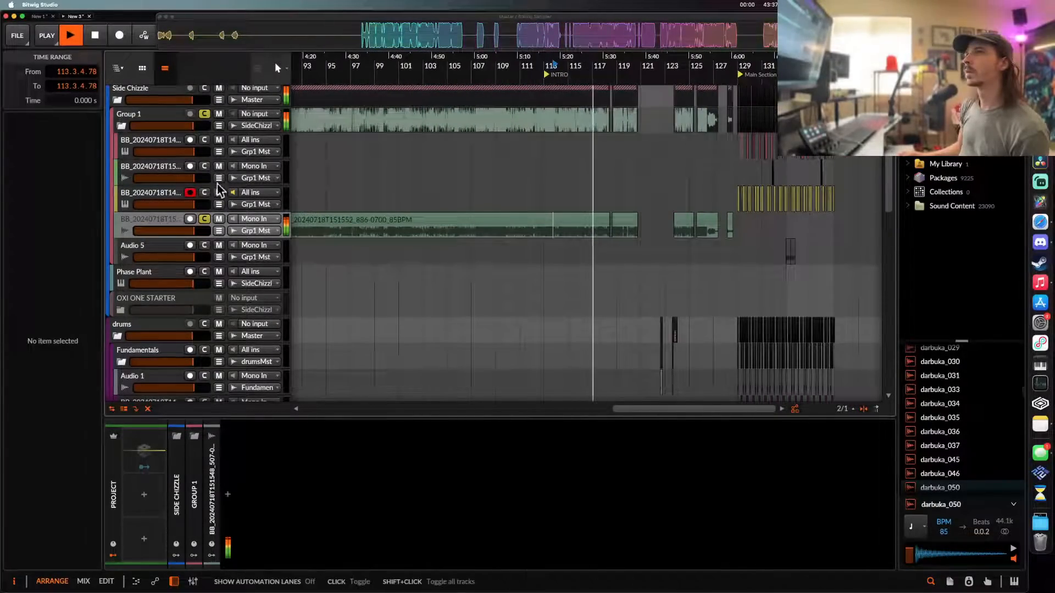
- Select the Side Chizzle group track, stop playback and look over the lower tracks of the arrangement
{"action": "scroll", "coordinate": [216, 185], "scroll_direction": "up", "scroll_amount": 1}
{"action": "left_click", "coordinate": [166, 95]}
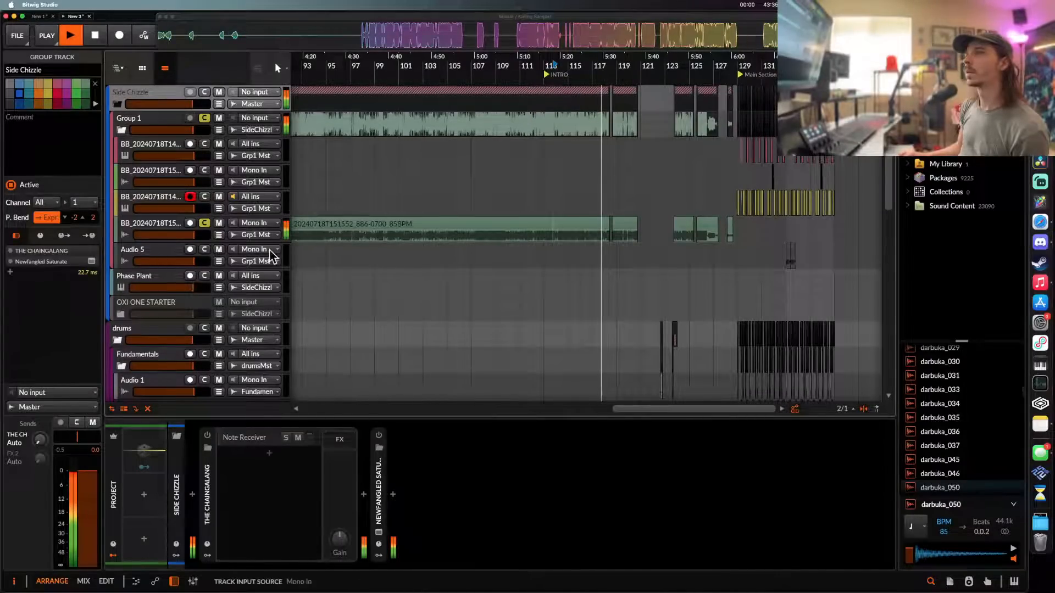
{"action": "key", "text": "space"}
{"action": "key", "text": "space"}
{"action": "scroll", "coordinate": [371, 237], "scroll_direction": "down", "scroll_amount": 10}
{"action": "key", "text": "space"}
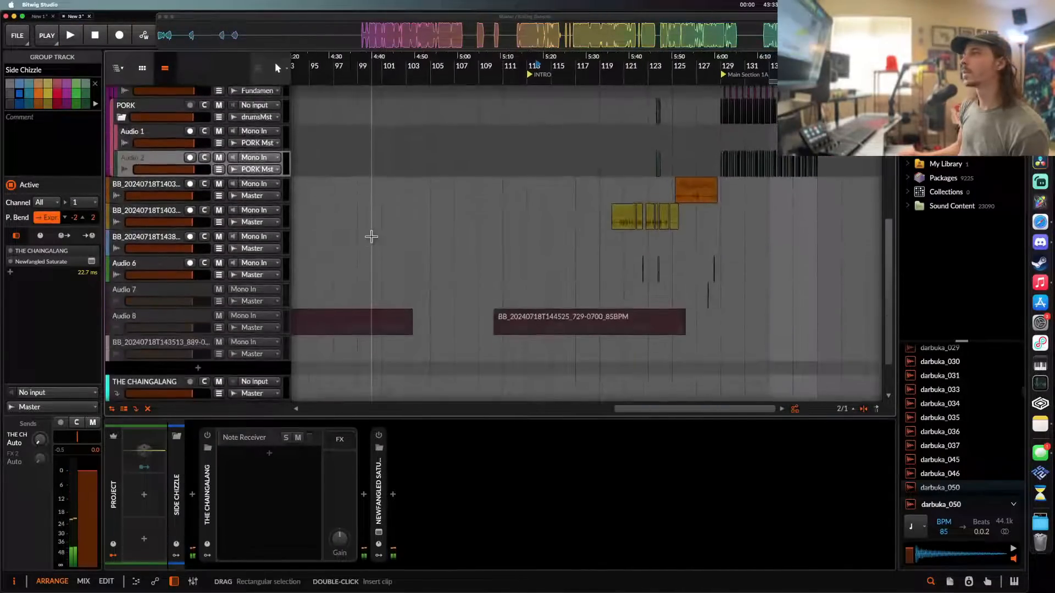
{"action": "scroll", "coordinate": [372, 237], "scroll_direction": "up", "scroll_amount": 10}
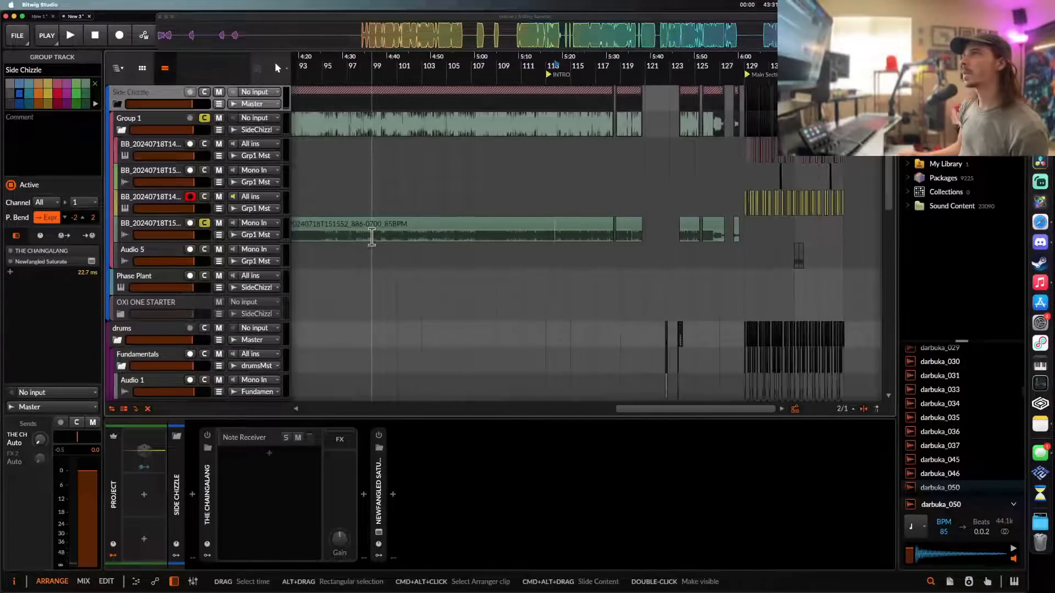
- Delete all remaining capture clips before Main Section 1A from the fourth track in Group 1
{"action": "scroll", "coordinate": [372, 237], "scroll_direction": "right", "scroll_amount": 5}
{"action": "scroll", "coordinate": [371, 237], "scroll_direction": "down", "scroll_amount": 3}
{"action": "scroll", "coordinate": [372, 237], "scroll_direction": "left", "scroll_amount": 5}
{"action": "left_click", "coordinate": [414, 225]}
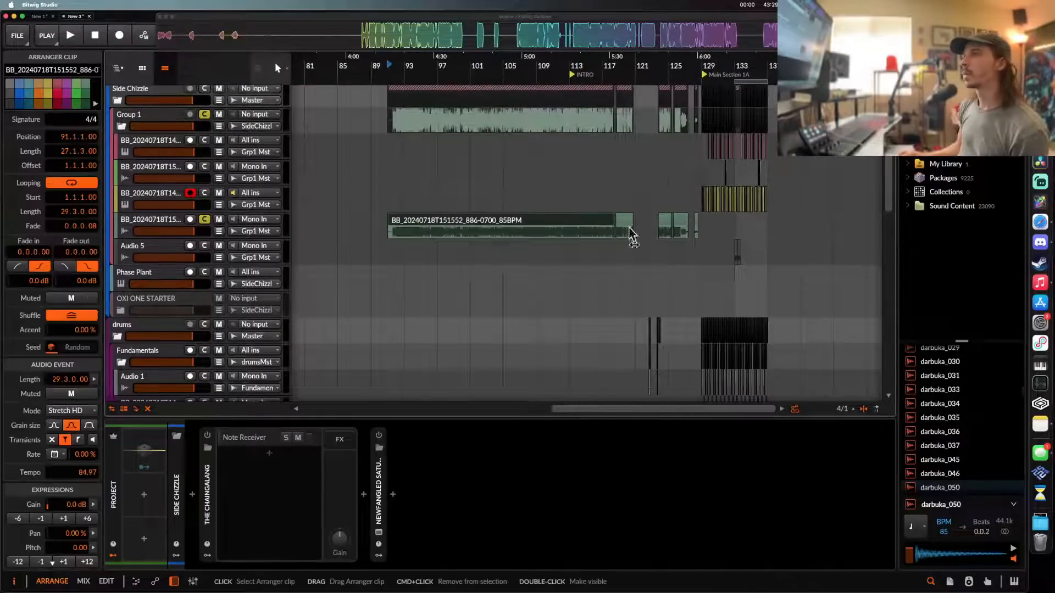
{"action": "left_click", "coordinate": [696, 225]}
{"action": "key", "text": "Delete"}
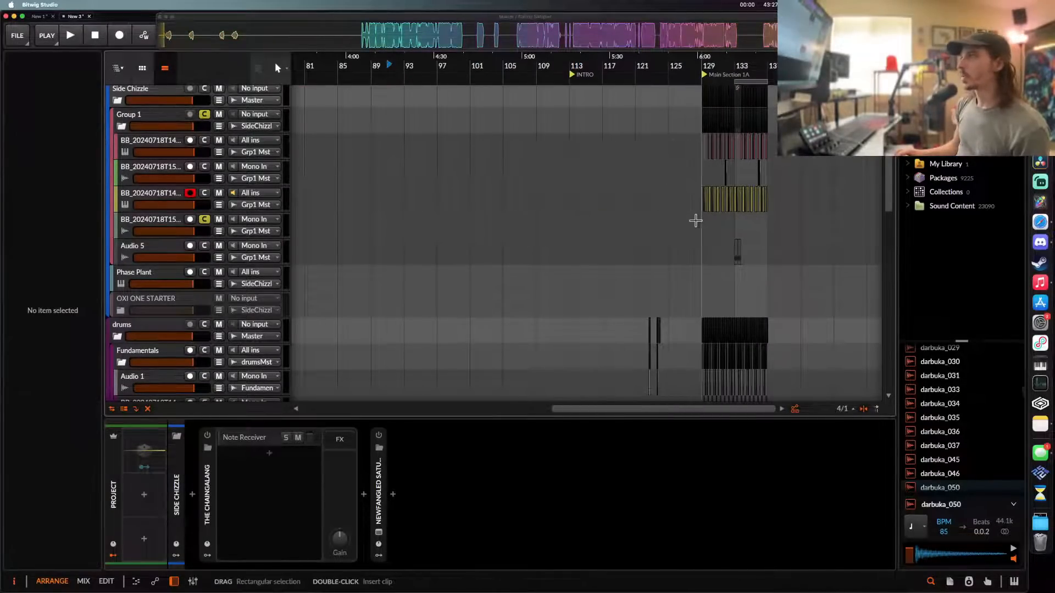
- Select Group 1 and audition the start of Main Section 1A, then stop playback
{"action": "scroll", "coordinate": [711, 203], "scroll_direction": "up", "scroll_amount": 5}
{"action": "scroll", "coordinate": [711, 203], "scroll_direction": "right", "scroll_amount": 5}
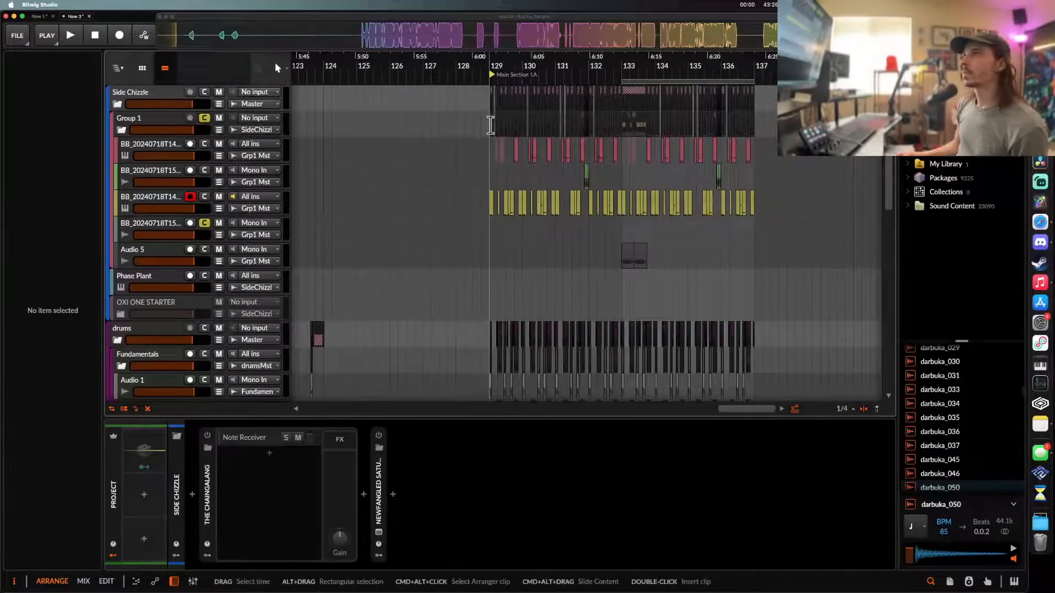
{"action": "left_click", "coordinate": [491, 125]}
{"action": "left_click", "coordinate": [137, 124]}
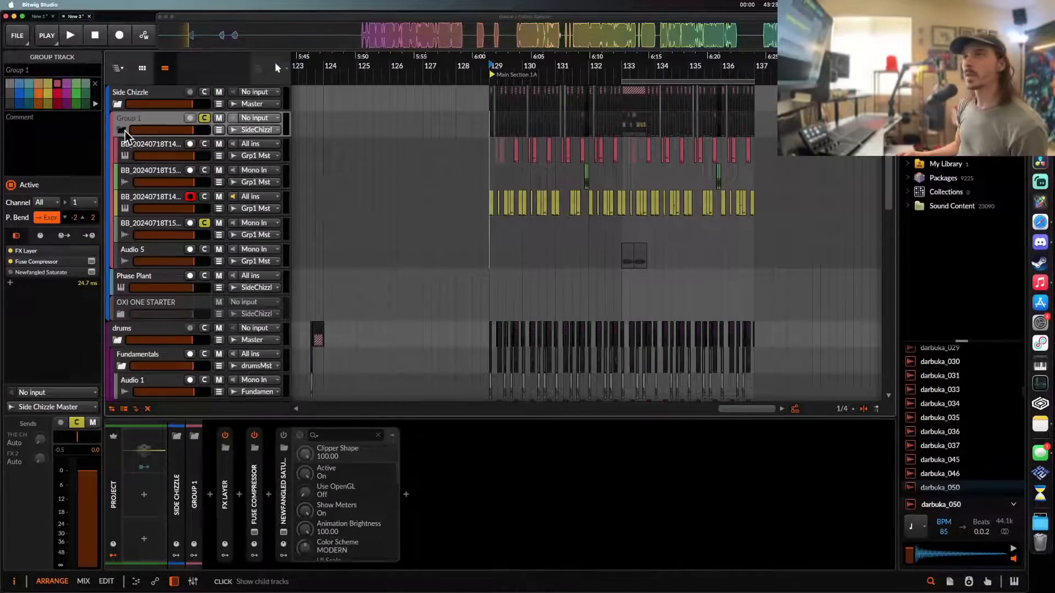
{"action": "key", "text": "space"}
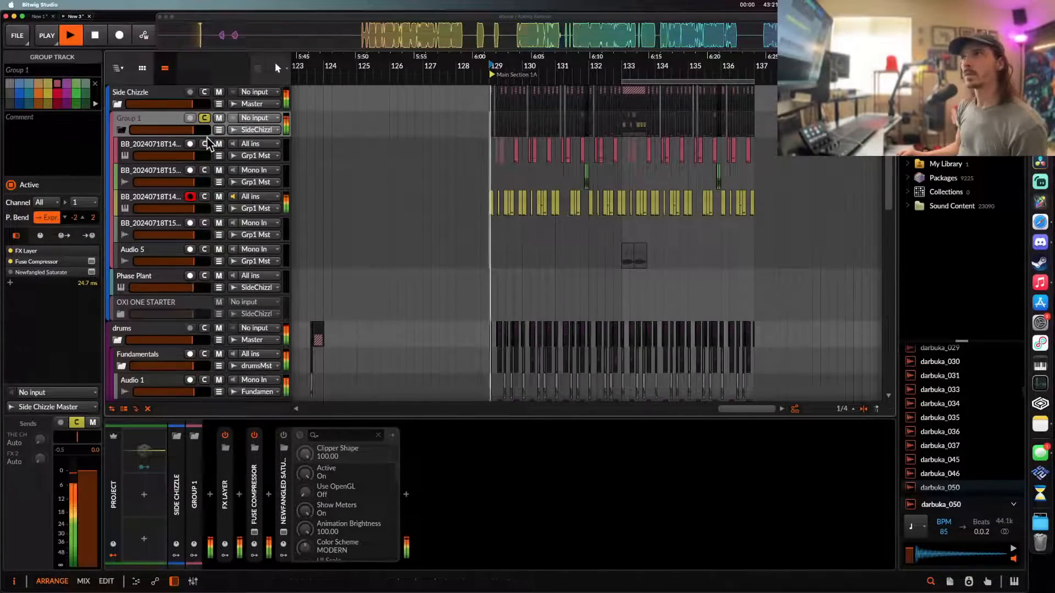
{"action": "key", "text": "space"}
- Expand Group 1's FX Layer and select its devices from Beam through Cluster Delay
{"action": "double_click", "coordinate": [231, 486]}
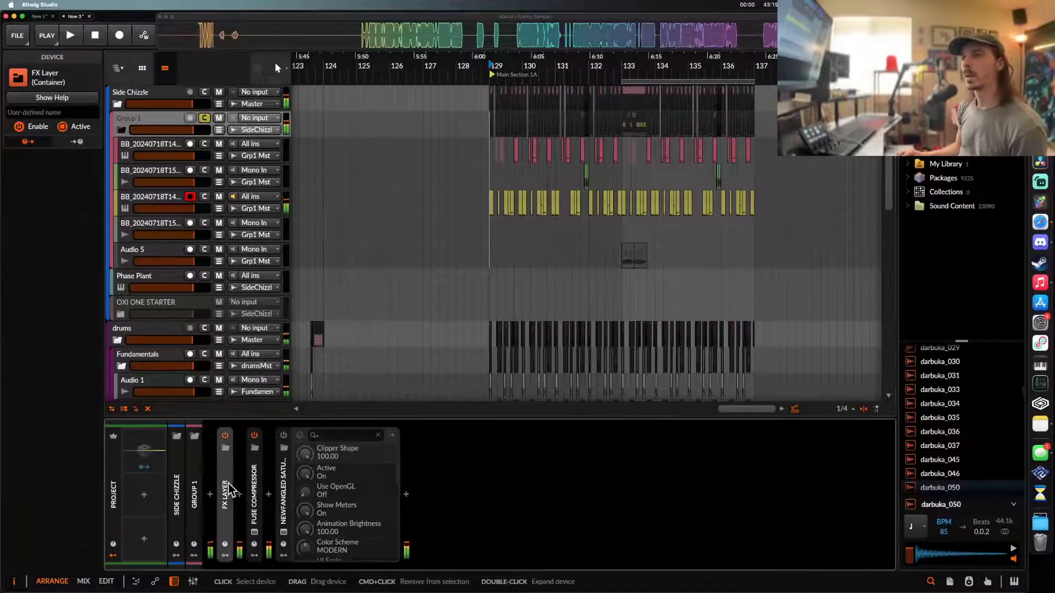
{"action": "left_click", "coordinate": [394, 493]}
{"action": "left_click", "coordinate": [566, 476], "text": "shift"}
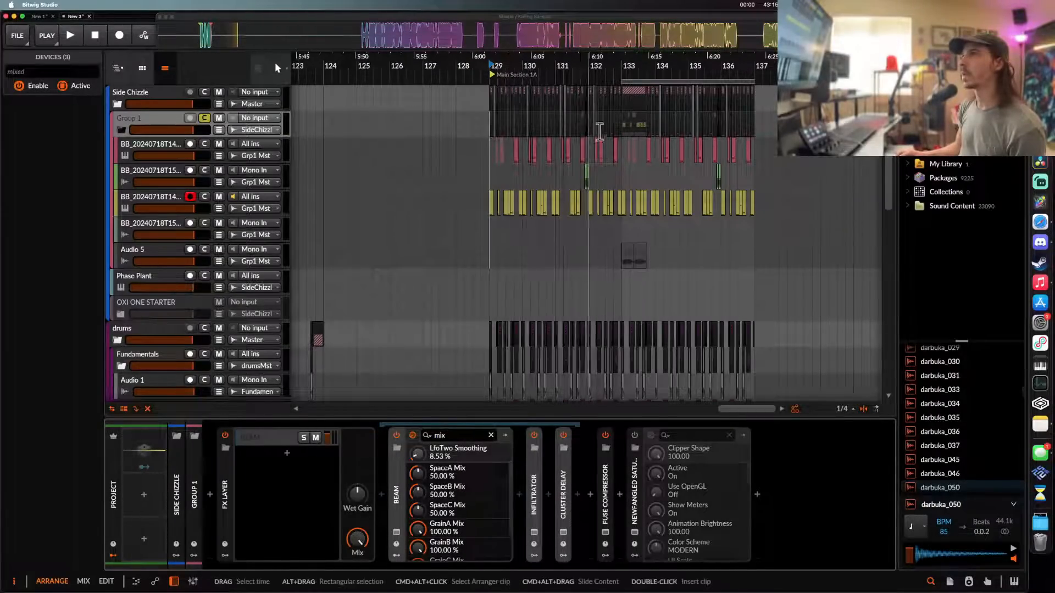
- Play Group 1 through its effects from 133.1.1.00, checking the Beam plugin window and closing it again
{"action": "left_click", "coordinate": [621, 135]}
{"action": "scroll", "coordinate": [621, 135], "scroll_direction": "down", "scroll_amount": 2}
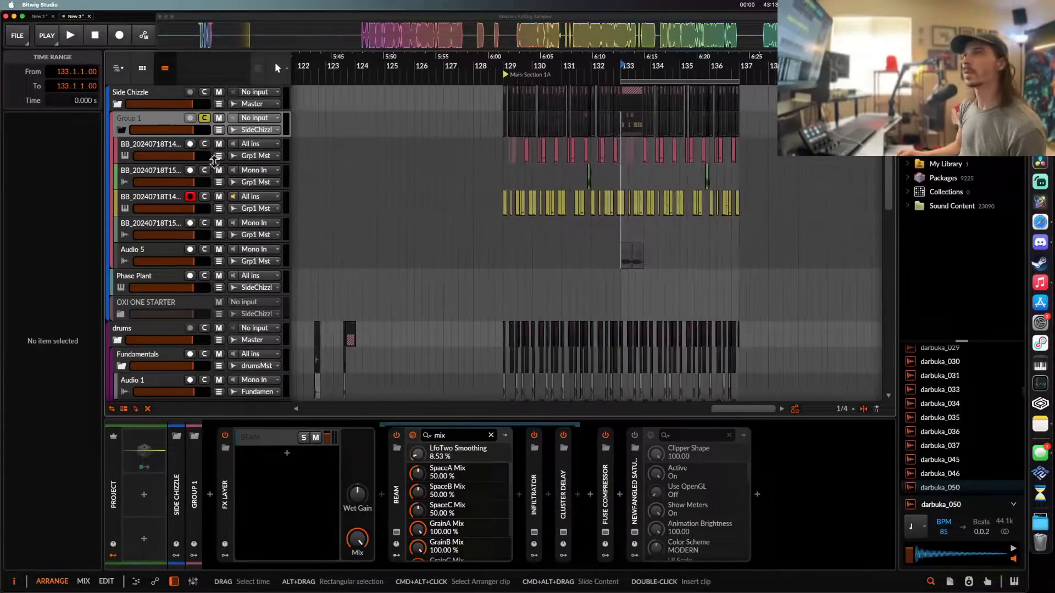
{"action": "left_click", "coordinate": [130, 93]}
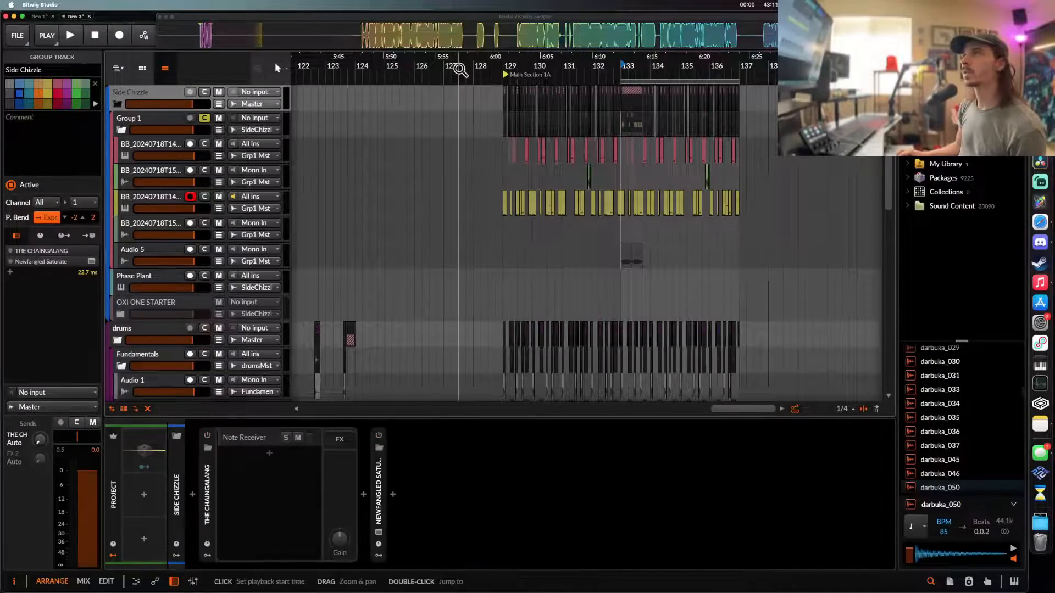
{"action": "key", "text": "space"}
{"action": "left_click", "coordinate": [140, 126]}
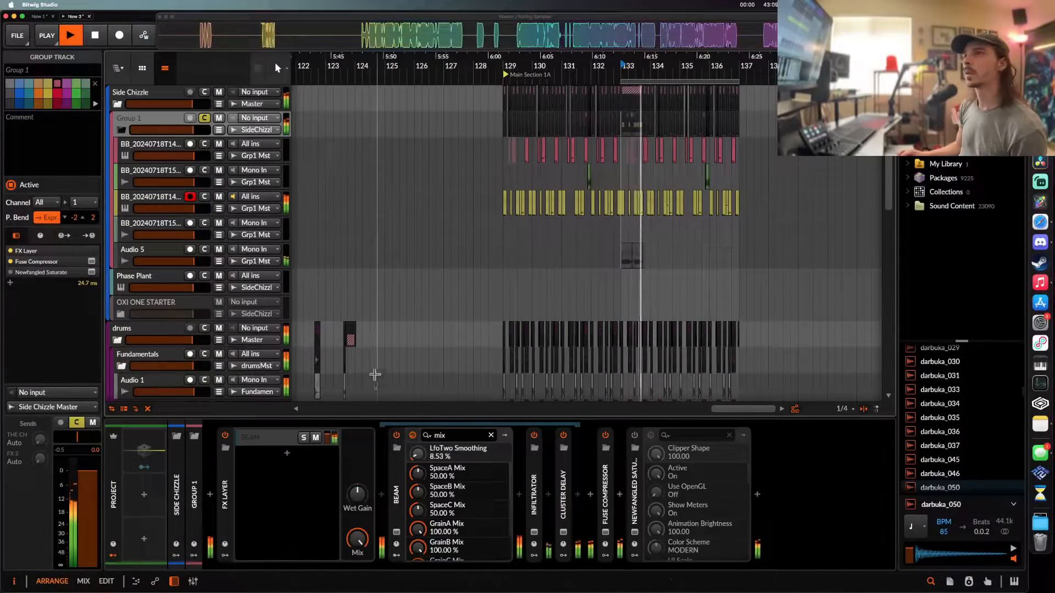
{"action": "left_click", "coordinate": [396, 532]}
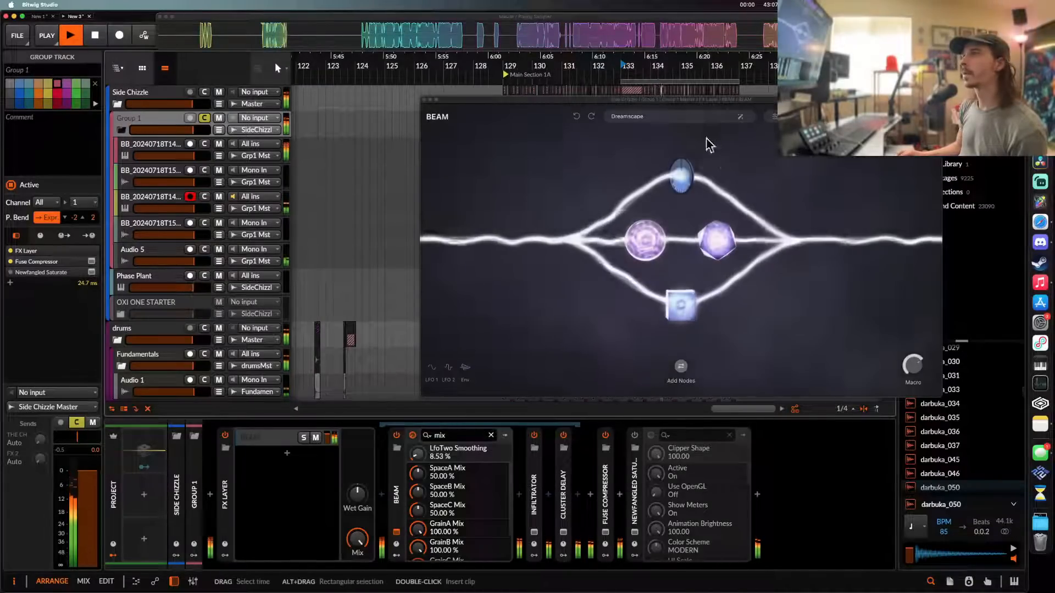
{"action": "left_click", "coordinate": [424, 100]}
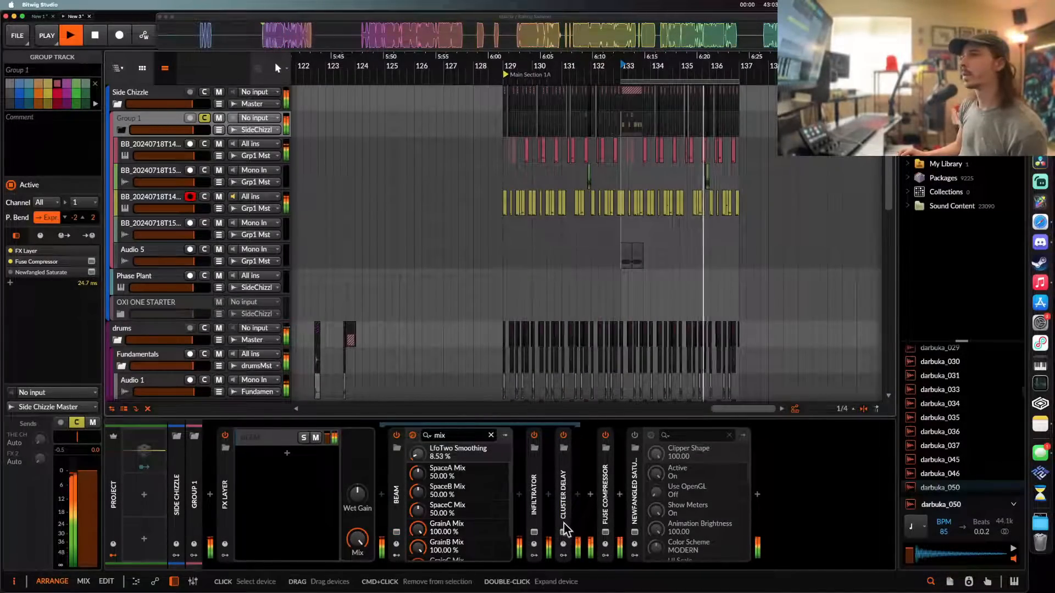
- Open Cluster Delay and sweep its delay time down and up during playback, dropping to 1.00 ms along the way
{"action": "left_click", "coordinate": [563, 531]}
{"action": "left_click_drag", "start_coordinate": [85, 259], "coordinate": [82, 330]}
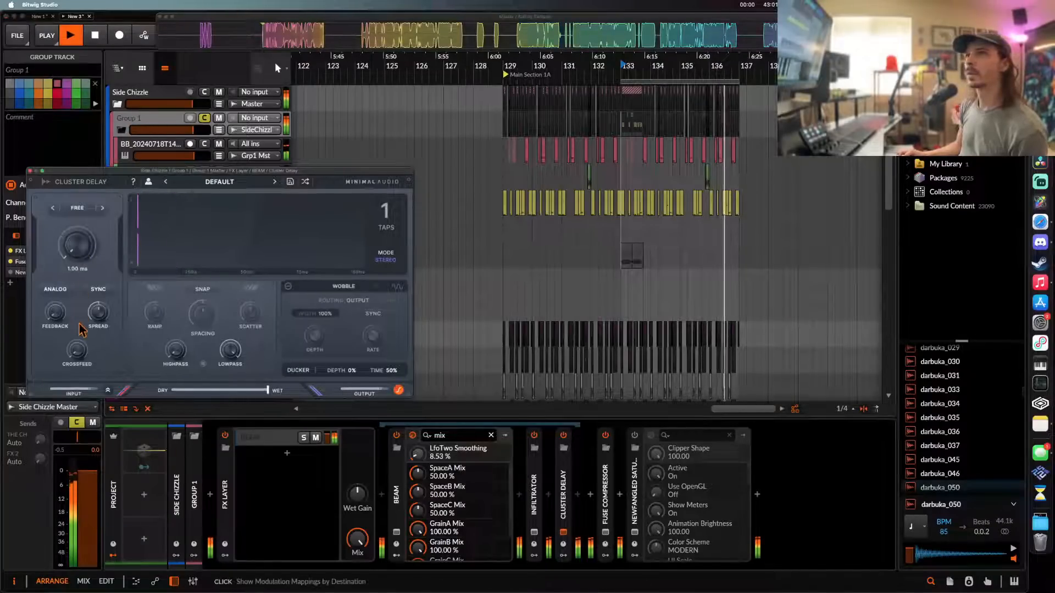
{"action": "left_click_drag", "start_coordinate": [66, 248], "coordinate": [67, 286]}
{"action": "left_click", "coordinate": [565, 508]}
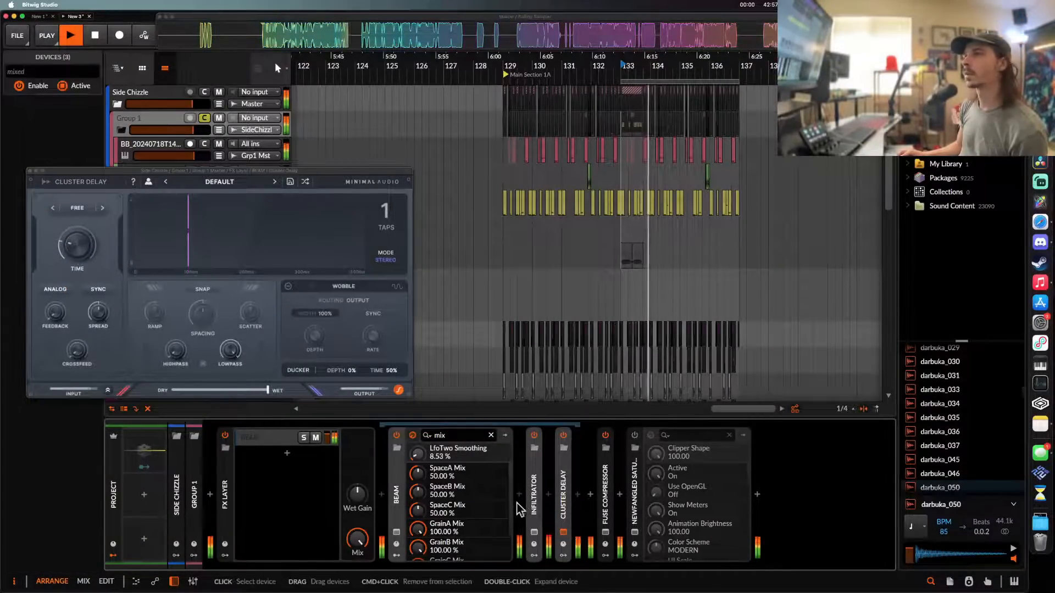
- Sweep Cluster Delay's time with the device moved before Infiltrator, then return it after Infiltrator and raise the time
{"action": "left_click_drag", "start_coordinate": [564, 492], "coordinate": [533, 493]}
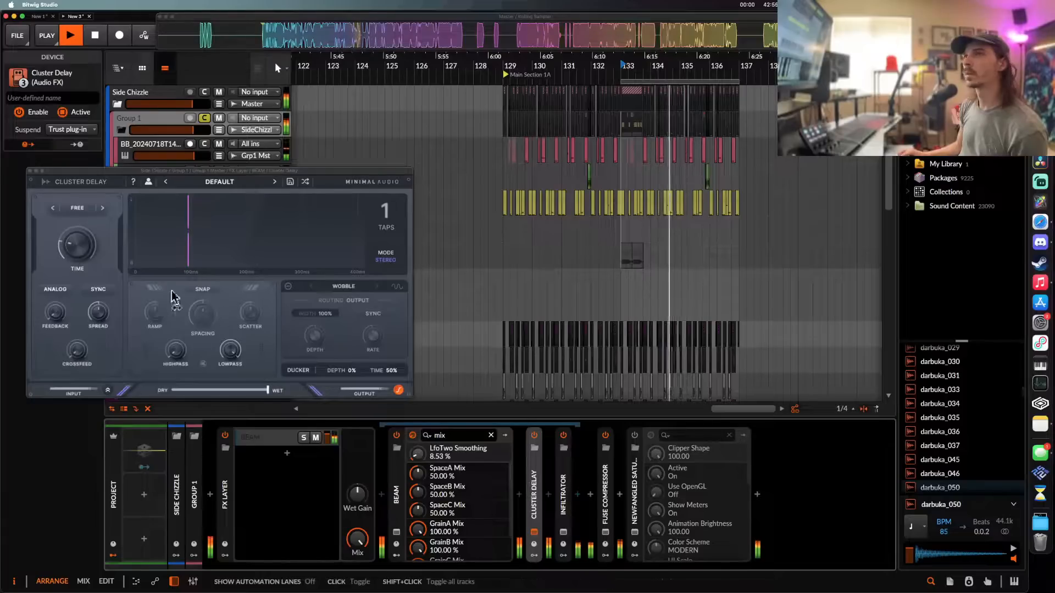
{"action": "left_click_drag", "start_coordinate": [81, 210], "coordinate": [92, 260]}
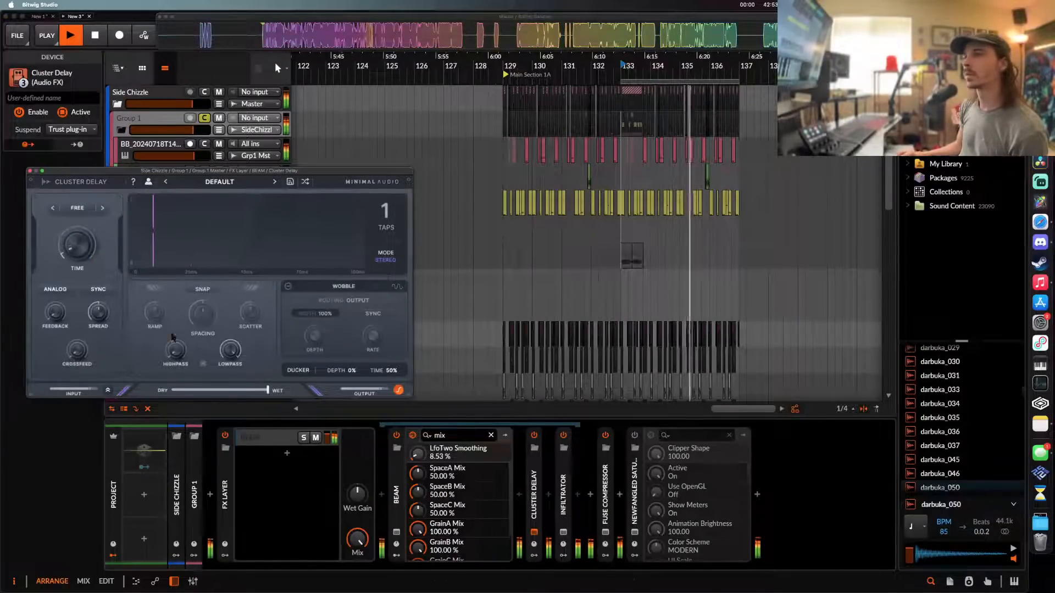
{"action": "left_click_drag", "start_coordinate": [536, 511], "coordinate": [566, 497]}
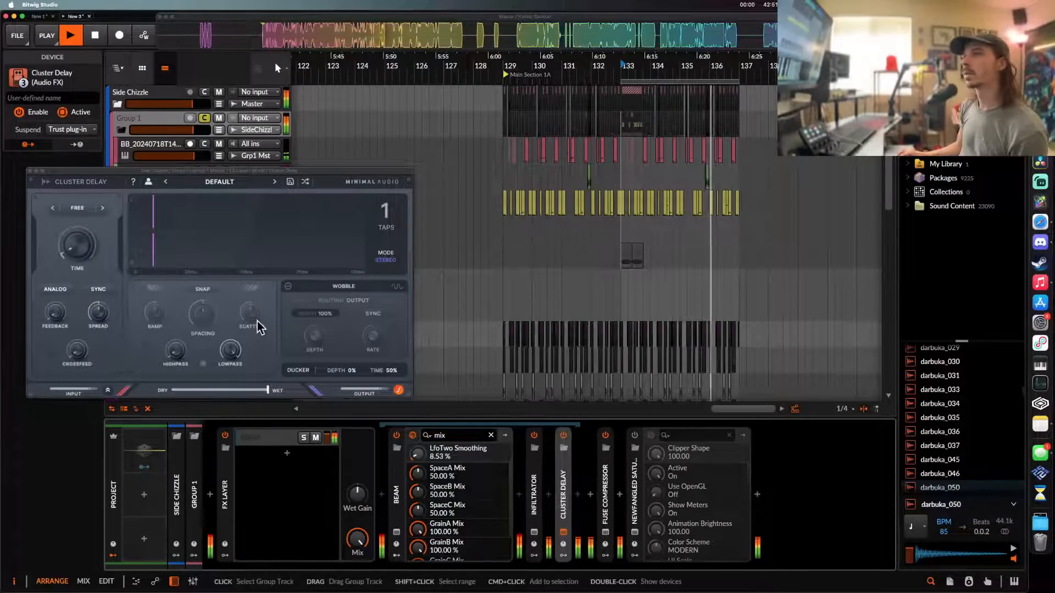
{"action": "left_click_drag", "start_coordinate": [82, 247], "coordinate": [83, 208]}
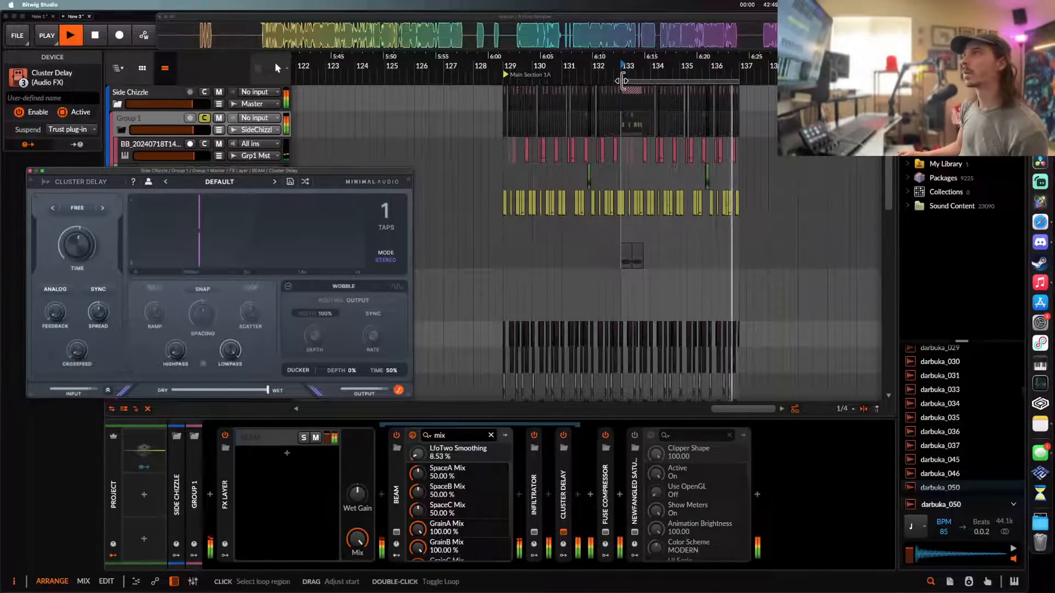
- Extend the loop to 8 bars from 129.1.1.00, sweep Cluster Delay's time to 235 ms and enable Newfangled Saturate, closing the delay window
{"action": "left_click_drag", "start_coordinate": [622, 81], "coordinate": [507, 83]}
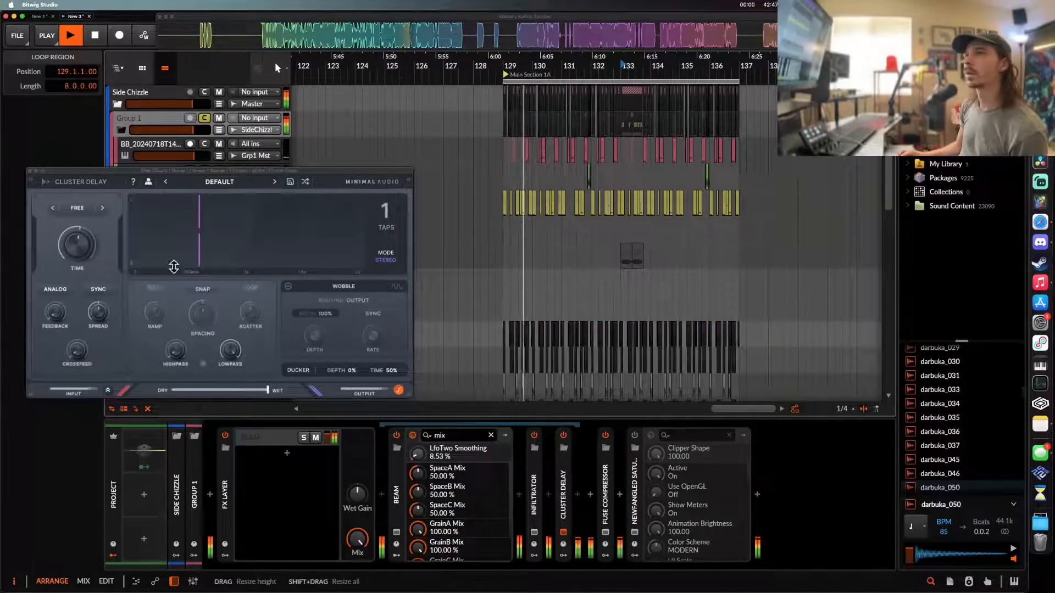
{"action": "left_click_drag", "start_coordinate": [77, 240], "coordinate": [89, 261]}
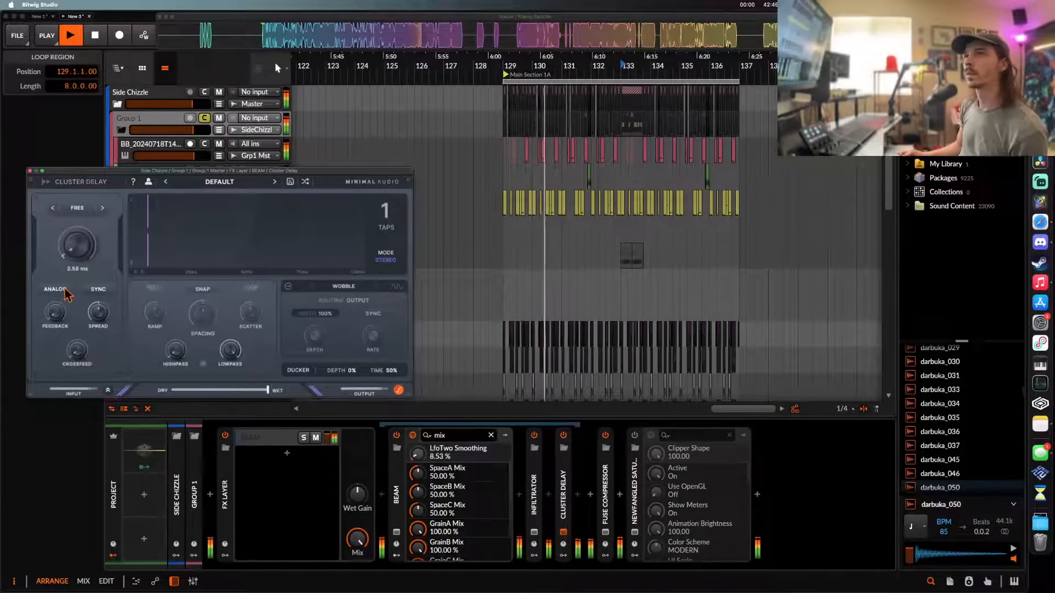
{"action": "left_click_drag", "start_coordinate": [66, 295], "coordinate": [62, 245]}
{"action": "left_click", "coordinate": [650, 436]}
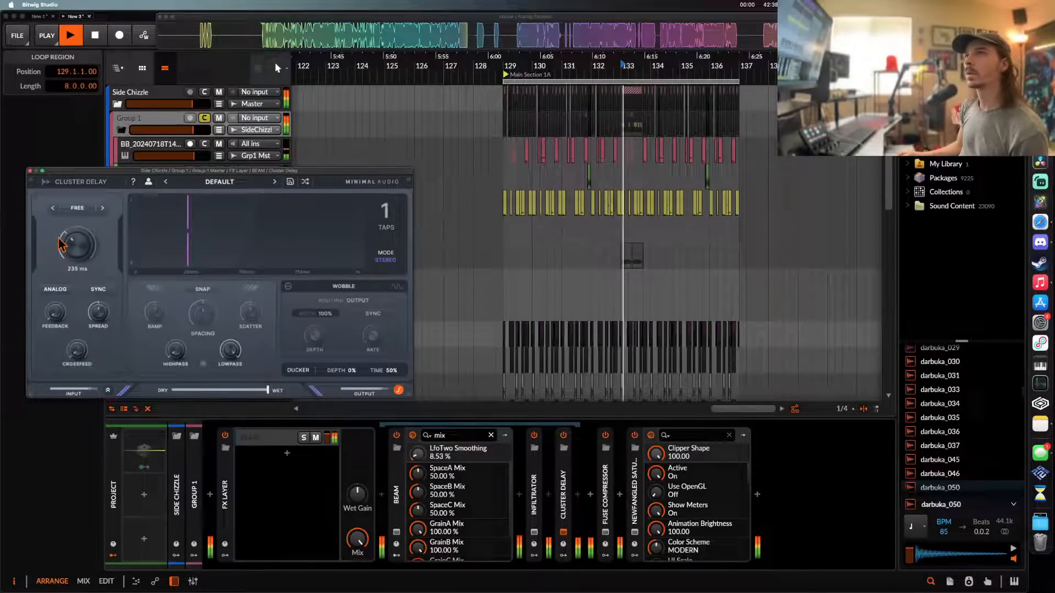
{"action": "left_click", "coordinate": [29, 171]}
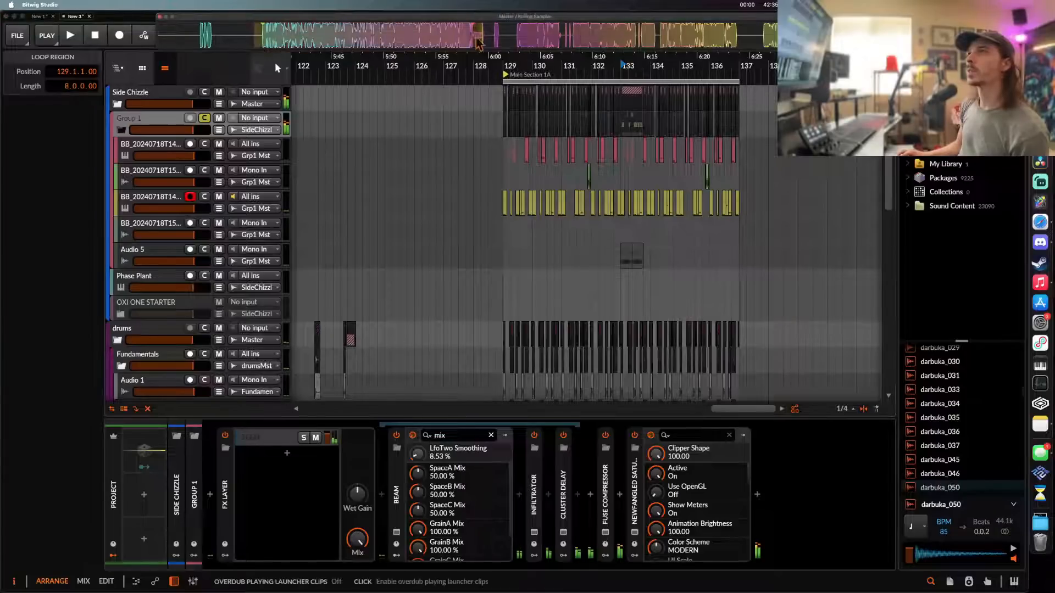
- Disable and collapse Group 1's FX Layer, and fold away the group's child tracks
{"action": "left_click", "coordinate": [225, 436]}
{"action": "double_click", "coordinate": [225, 466]}
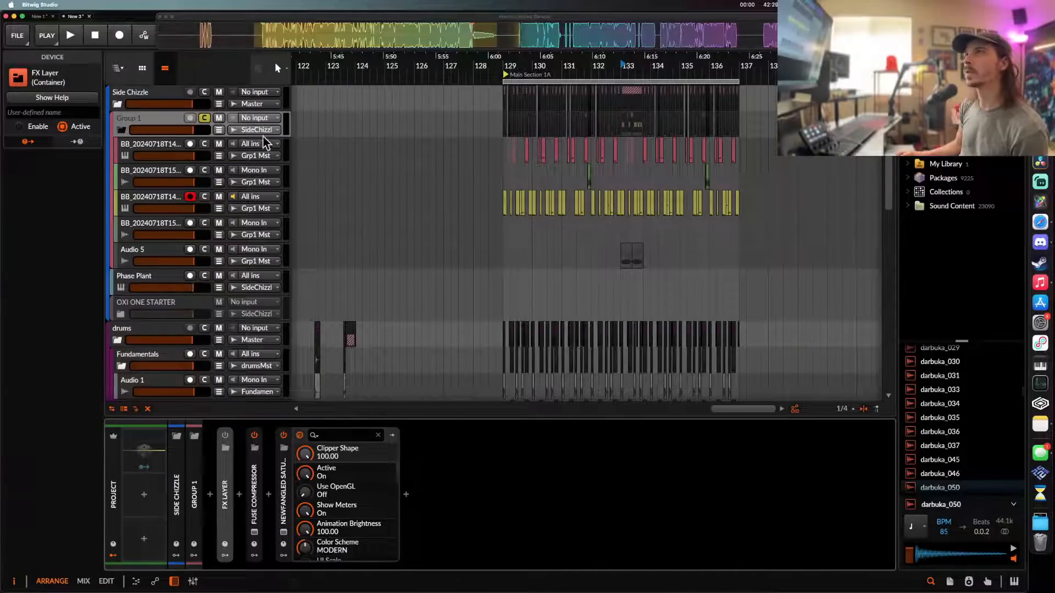
{"action": "left_click", "coordinate": [121, 131]}
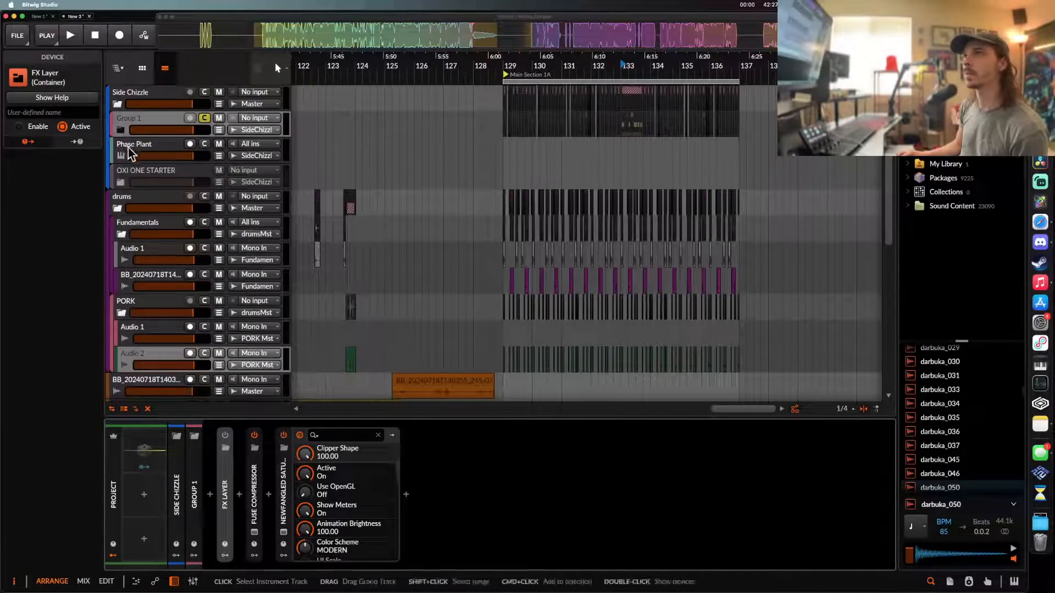
- Add an audio track below Phase Plant and place the Rolling Sampler capture on it at 109.1.1.00
{"action": "left_click", "coordinate": [128, 147]}
{"action": "key", "text": "super+t"}
{"action": "left_click_drag", "start_coordinate": [403, 36], "coordinate": [404, 87]}
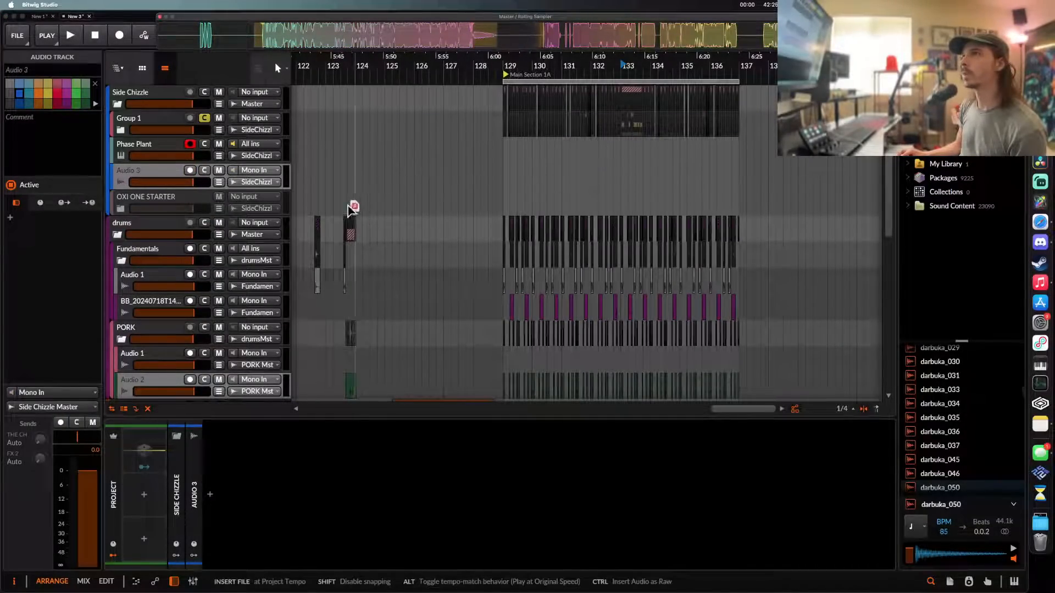
{"action": "left_click_drag", "start_coordinate": [348, 205], "coordinate": [325, 173]}
{"action": "scroll", "coordinate": [325, 173], "scroll_direction": "down", "scroll_amount": 5}
{"action": "scroll", "coordinate": [325, 173], "scroll_direction": "left", "scroll_amount": 4}
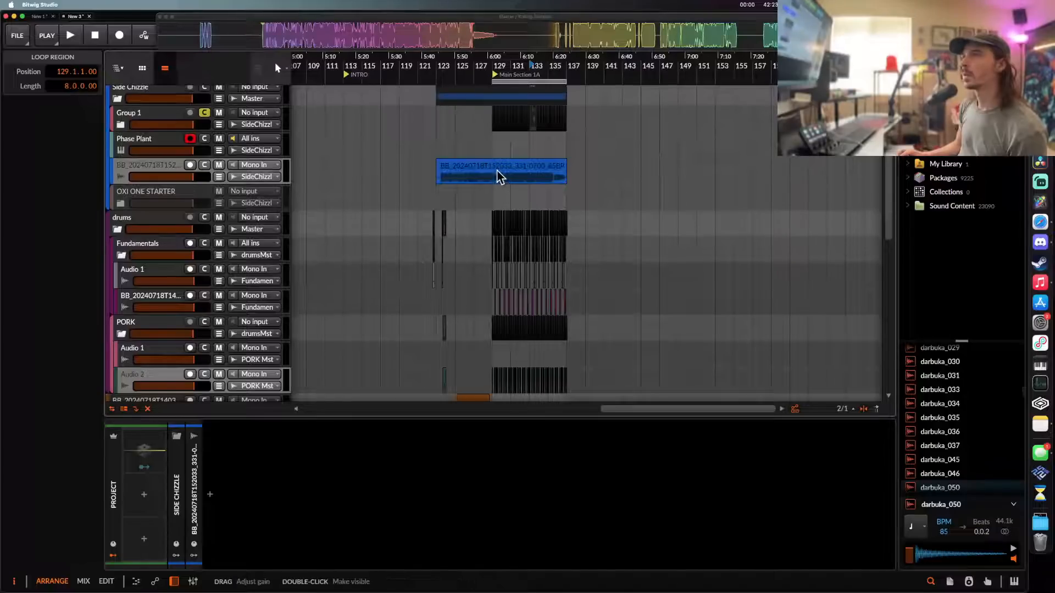
{"action": "left_click_drag", "start_coordinate": [498, 176], "coordinate": [368, 176]}
- Solo the new capture track and audition its clip from 110.3.1.00, stopping playback at the end
{"action": "scroll", "coordinate": [365, 171], "scroll_direction": "up", "scroll_amount": 5}
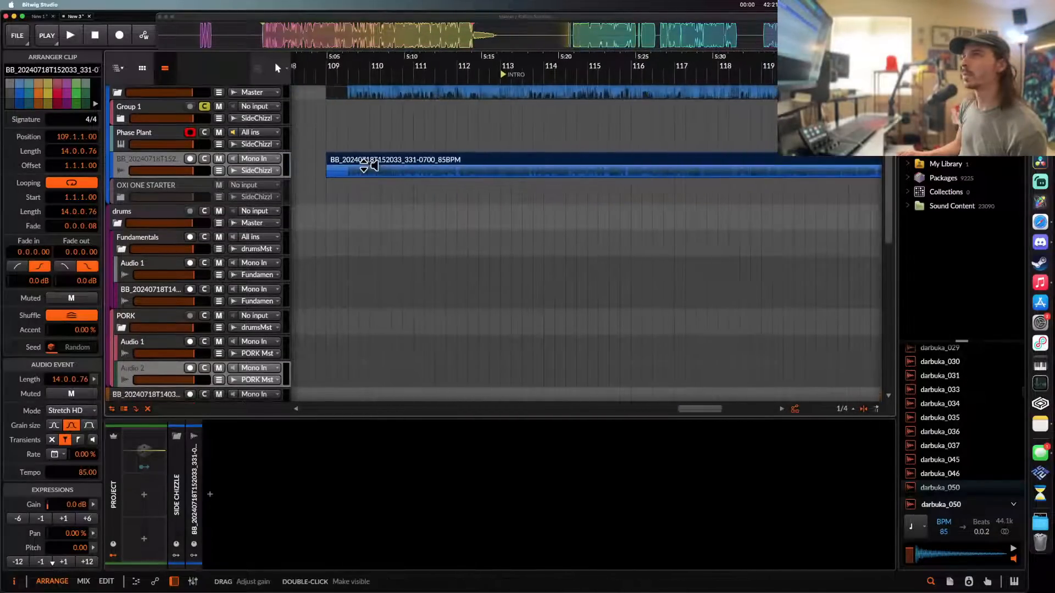
{"action": "left_click", "coordinate": [390, 174]}
{"action": "key", "text": "space"}
{"action": "key", "text": "space"}
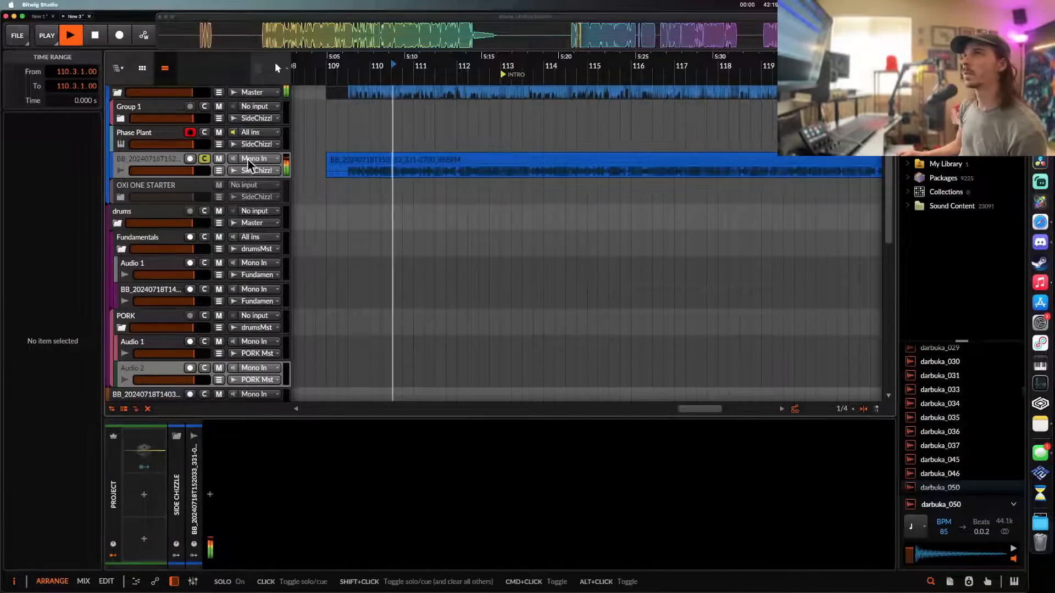
{"action": "key", "text": "space"}
- Copy the 8 bars of Group 1 clips in Main Section 1A to 145.1.1.00
{"action": "left_click", "coordinate": [364, 160]}
{"action": "scroll", "coordinate": [364, 160], "scroll_direction": "down", "scroll_amount": 5}
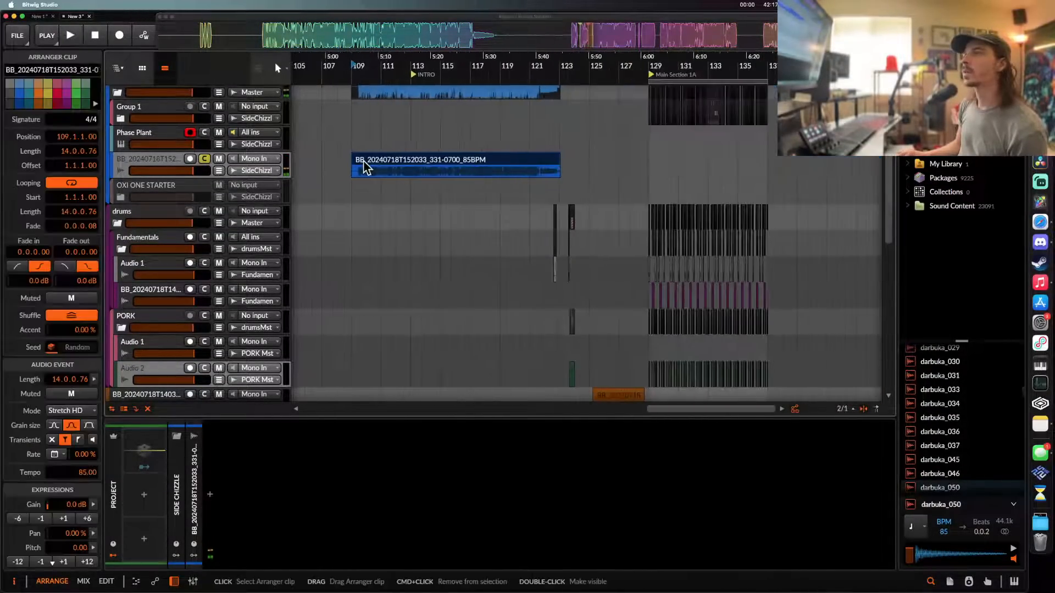
{"action": "scroll", "coordinate": [364, 160], "scroll_direction": "down", "scroll_amount": 3}
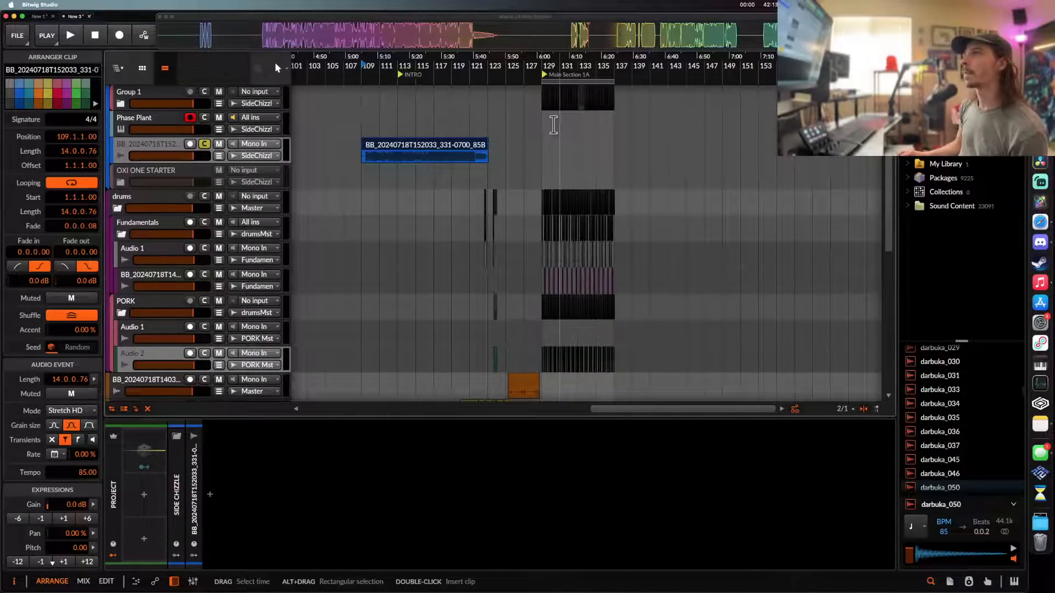
{"action": "scroll", "coordinate": [542, 109], "scroll_direction": "up", "scroll_amount": 1}
{"action": "left_click_drag", "start_coordinate": [542, 108], "coordinate": [720, 130]}
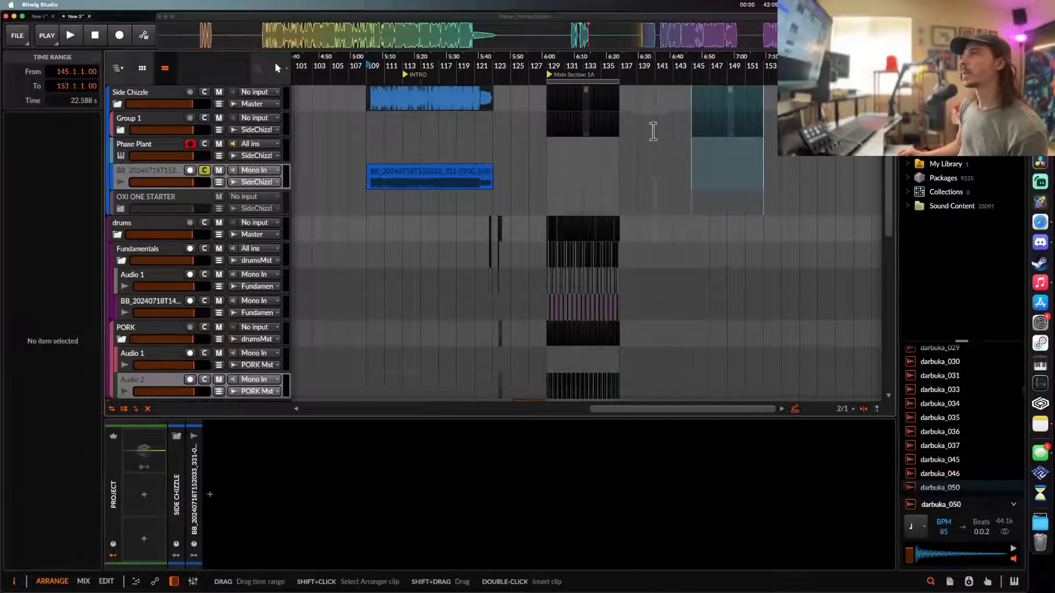
- Delete the Rolling Sampler capture clip from the audio track below Phase Plant
{"action": "left_click", "coordinate": [417, 174]}
{"action": "key", "text": "Delete"}
{"action": "scroll", "coordinate": [414, 173], "scroll_direction": "right", "scroll_amount": 5}
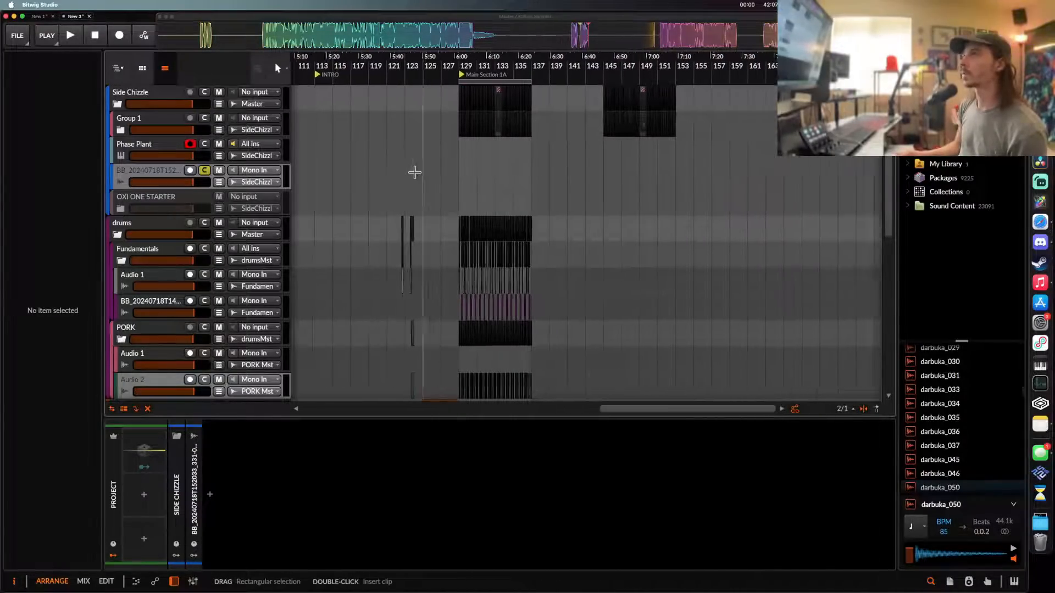
{"action": "scroll", "coordinate": [414, 173], "scroll_direction": "left", "scroll_amount": 5}
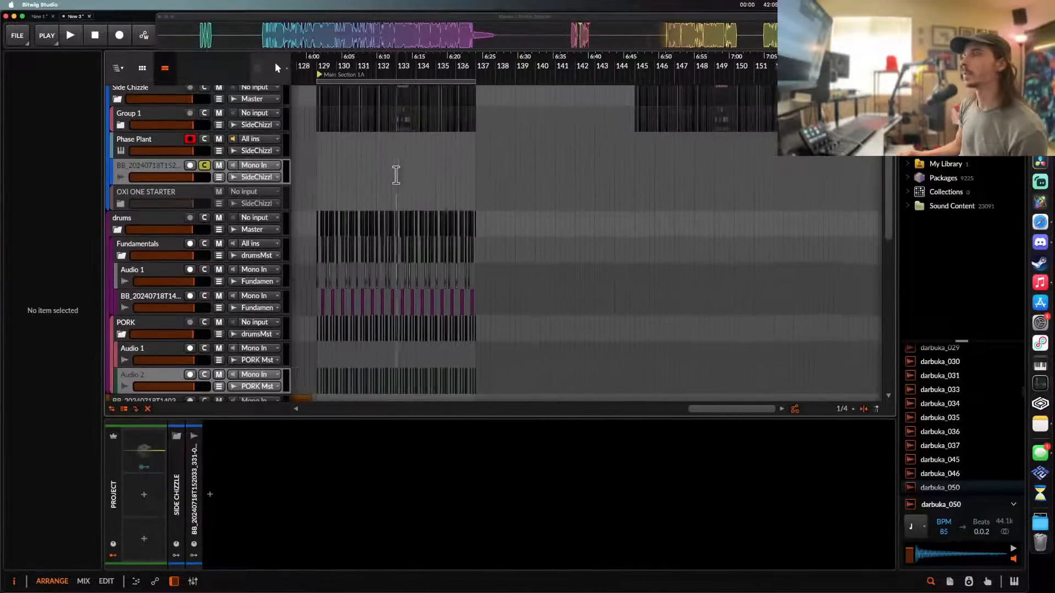
{"action": "scroll", "coordinate": [355, 202], "scroll_direction": "down", "scroll_amount": 5}
{"action": "scroll", "coordinate": [353, 199], "scroll_direction": "up", "scroll_amount": 5}
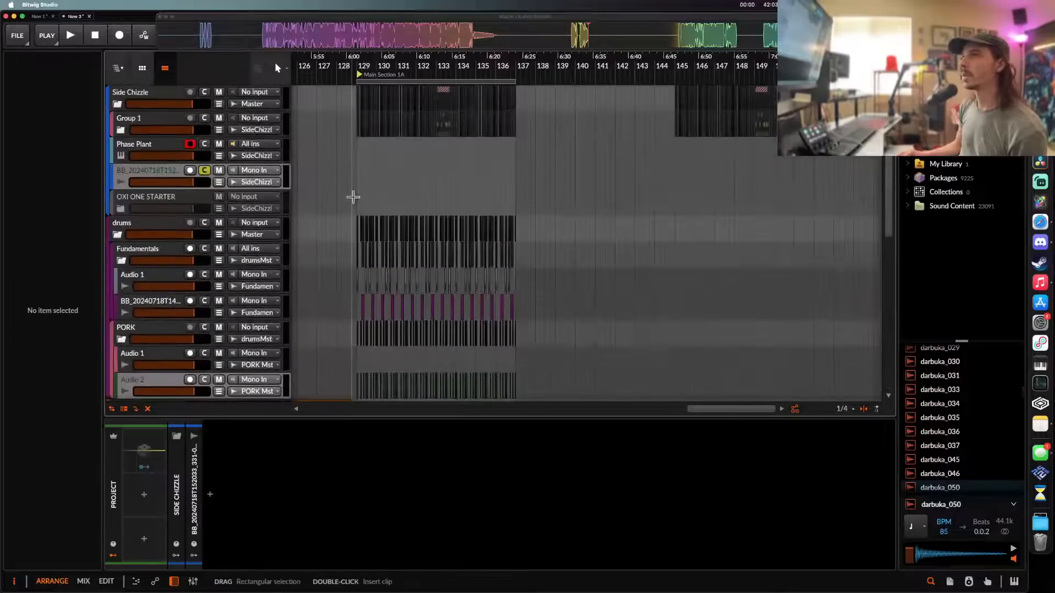
- Fold away the PORK group's child tracks and select the Group 1 track
{"action": "scroll", "coordinate": [273, 222], "scroll_direction": "down", "scroll_amount": 3}
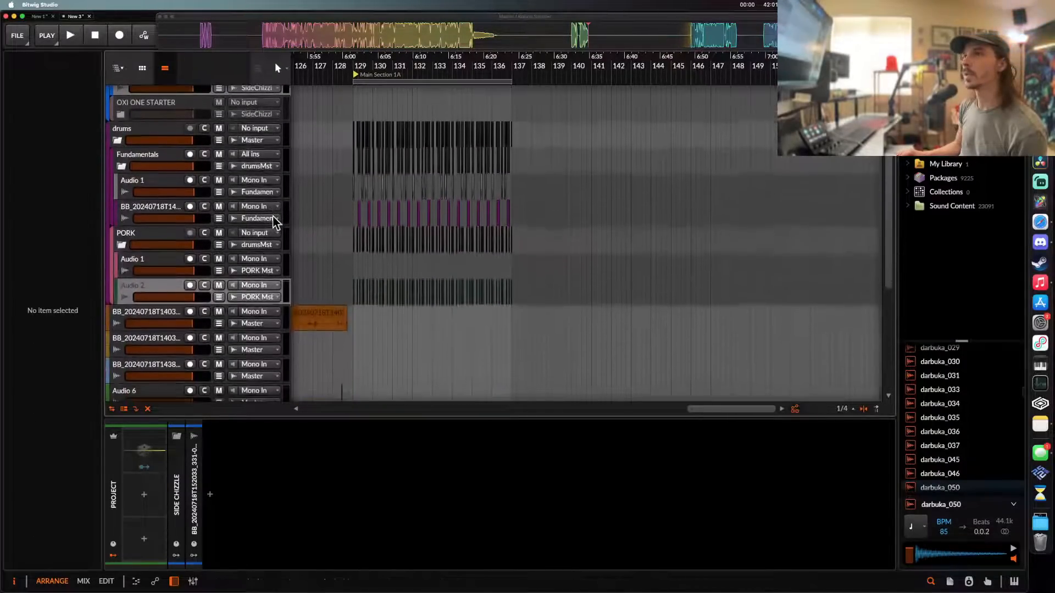
{"action": "left_click", "coordinate": [122, 245]}
{"action": "scroll", "coordinate": [125, 252], "scroll_direction": "down", "scroll_amount": 4}
{"action": "scroll", "coordinate": [125, 252], "scroll_direction": "up", "scroll_amount": 7}
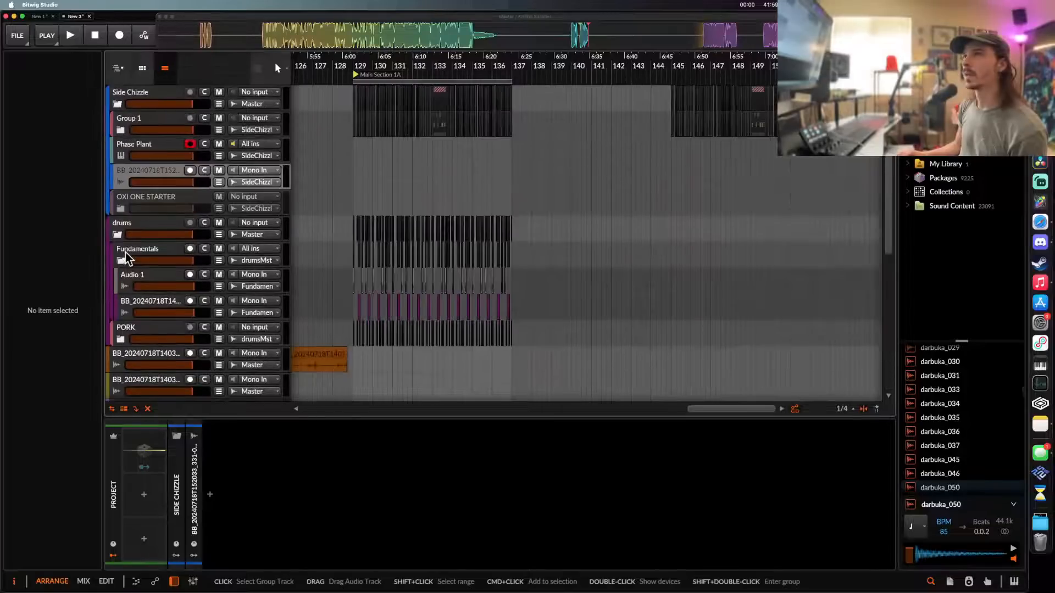
{"action": "left_click", "coordinate": [137, 128]}
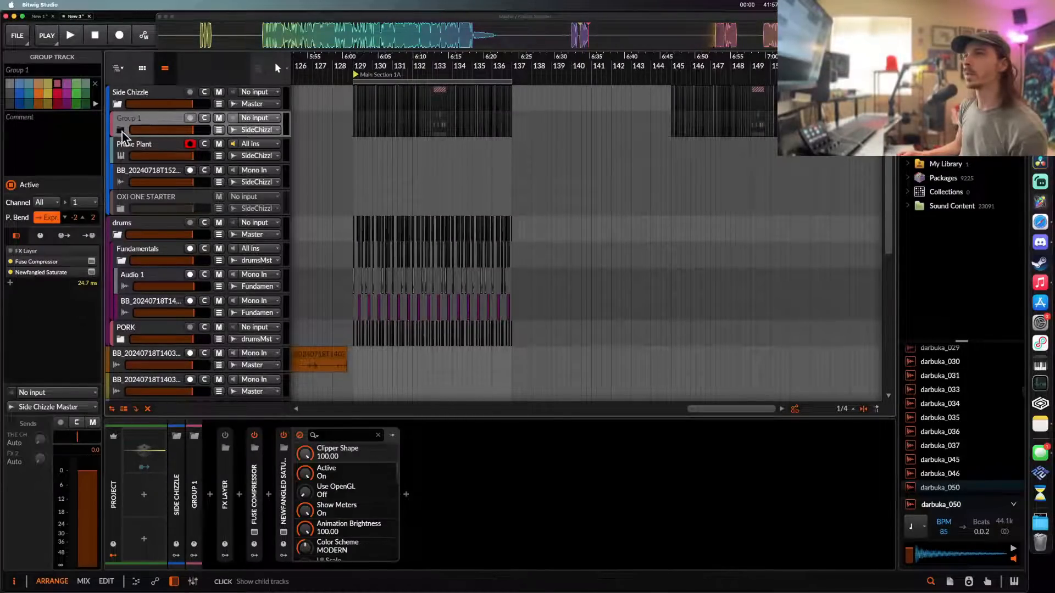
- Start playback from 145.1.1.00 and loop the eight bars of copied Group 1 clips up to 153.1.1.00
{"action": "left_click", "coordinate": [669, 125]}
{"action": "scroll", "coordinate": [669, 125], "scroll_direction": "up", "scroll_amount": 4}
{"action": "scroll", "coordinate": [669, 125], "scroll_direction": "right", "scroll_amount": 3}
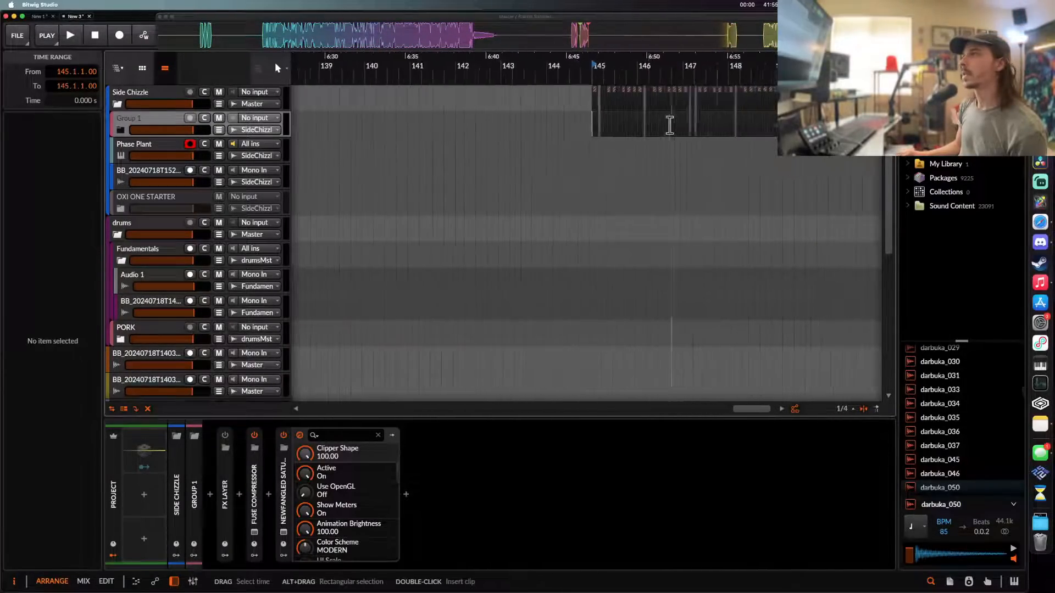
{"action": "scroll", "coordinate": [668, 125], "scroll_direction": "down", "scroll_amount": 2}
{"action": "key", "text": "space"}
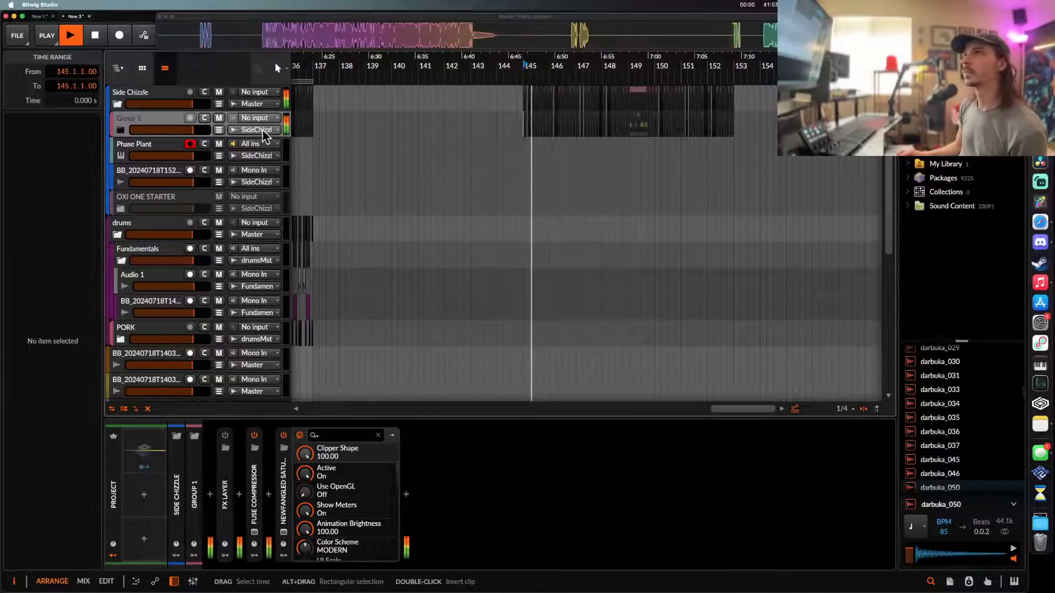
{"action": "left_click_drag", "start_coordinate": [522, 129], "coordinate": [734, 133]}
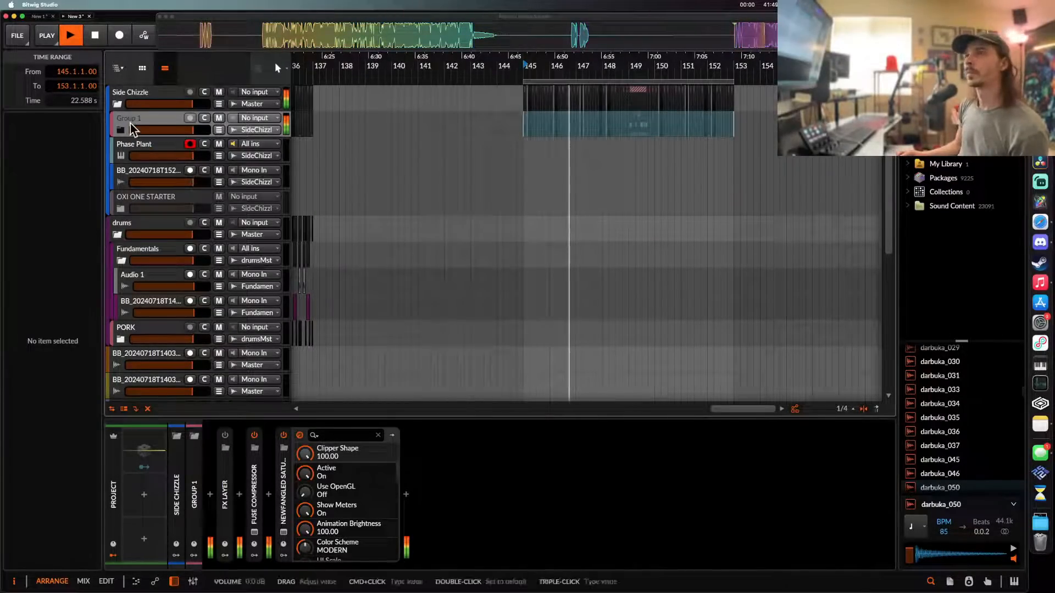
- Sweep Cluster Delay's time in Group 1's FX Layer, and place the Rolling Sampler capture on the Phase Plant track at 153.1.1.00
{"action": "left_click", "coordinate": [134, 121]}
{"action": "left_click", "coordinate": [228, 438]}
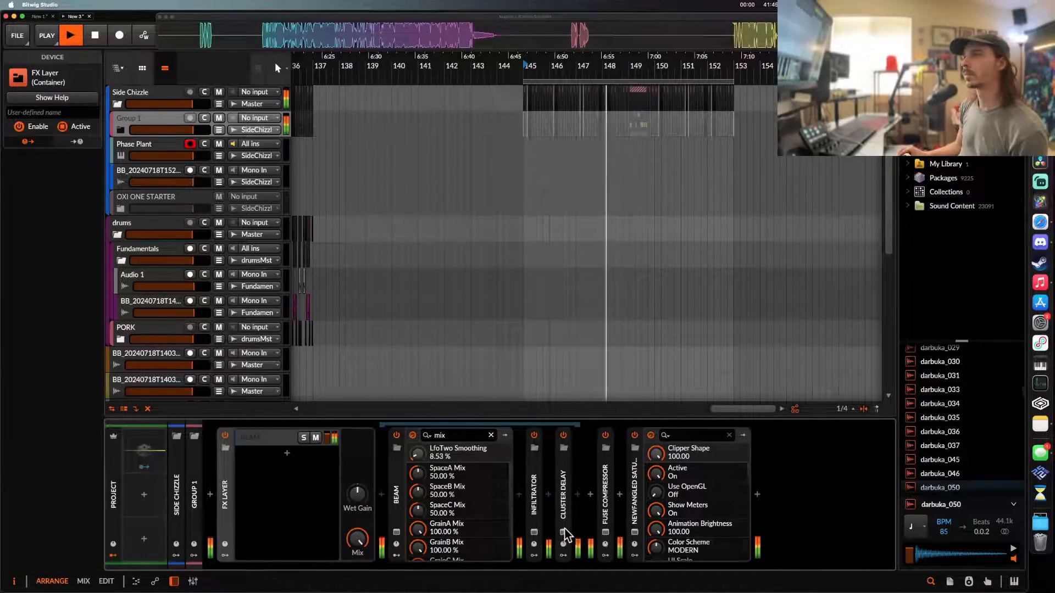
{"action": "left_click", "coordinate": [563, 532]}
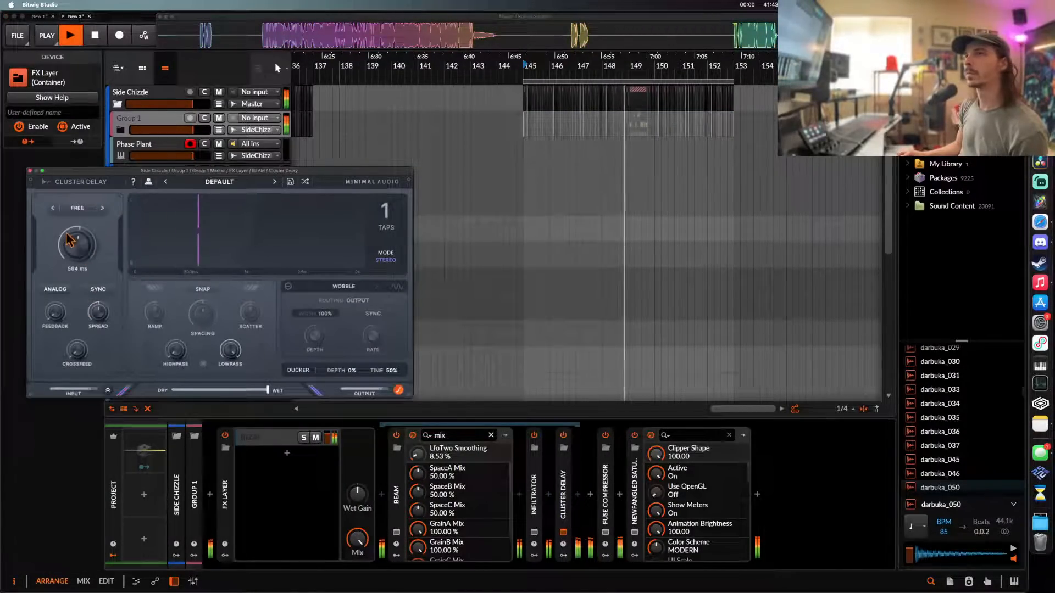
{"action": "left_click", "coordinate": [30, 172]}
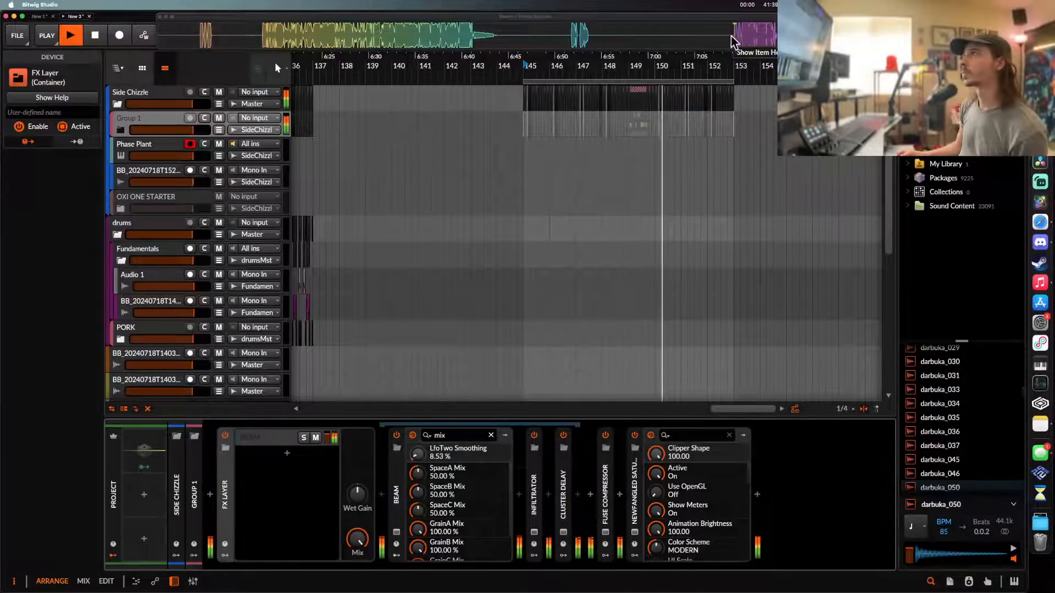
{"action": "left_click_drag", "start_coordinate": [775, 113], "coordinate": [735, 160]}
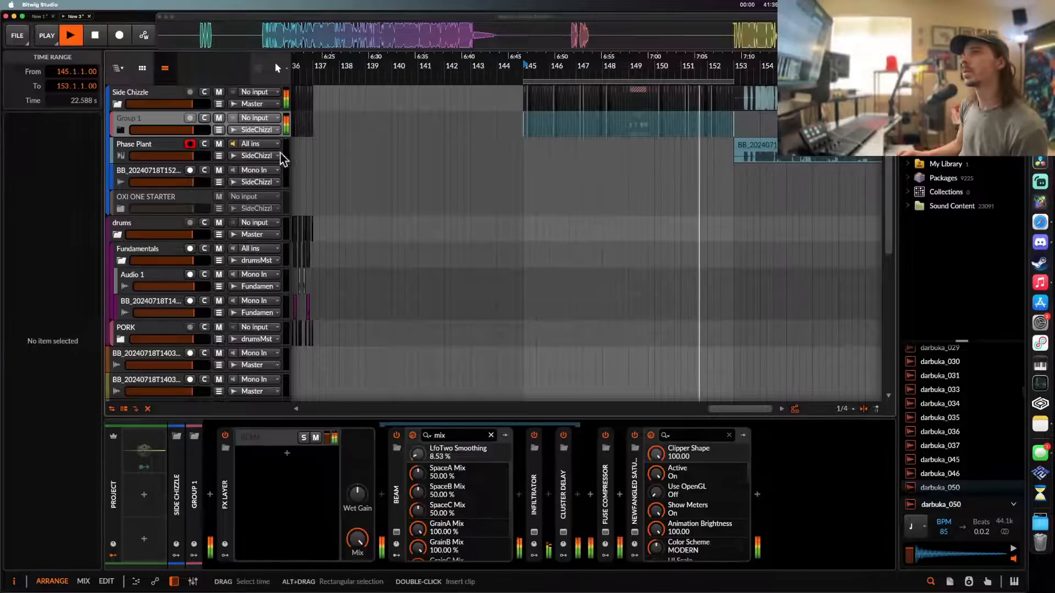
- Randomise the BEAM effect's node patch in Group 1's FX Layer while the loop plays, and close its window
{"action": "left_click", "coordinate": [396, 532]}
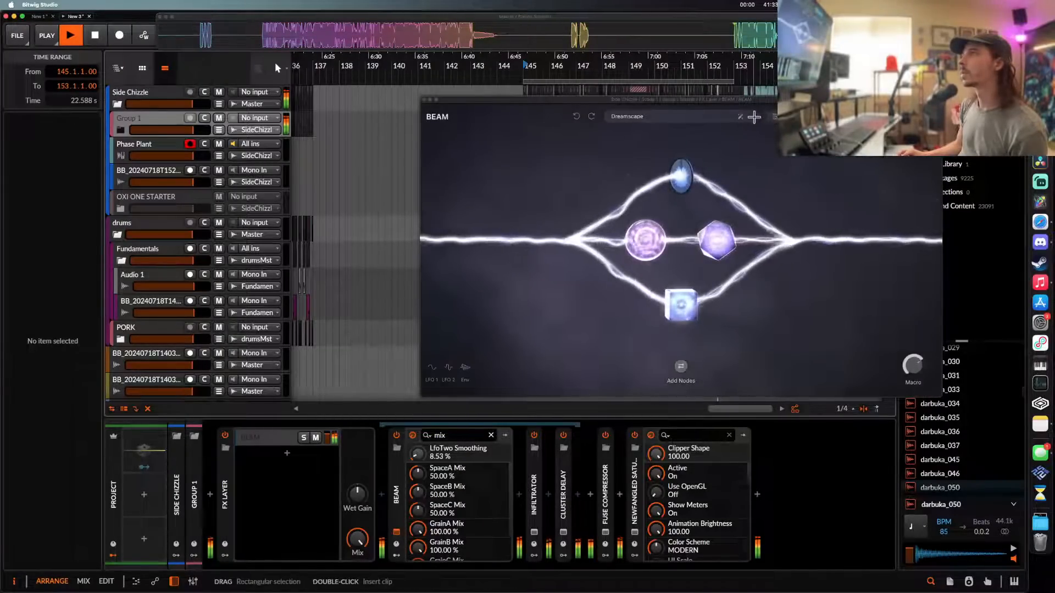
{"action": "left_click", "coordinate": [738, 119]}
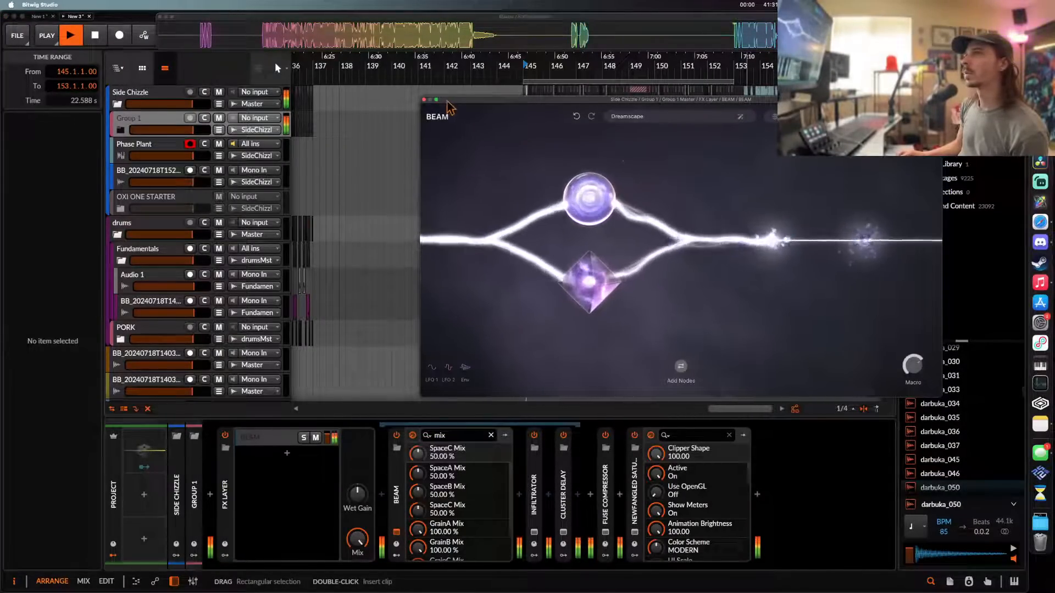
{"action": "left_click", "coordinate": [424, 100]}
- Shuffle Infiltrator's step sequence, first for the Varispeed row and again across rows 1 to 6
{"action": "left_click", "coordinate": [534, 532]}
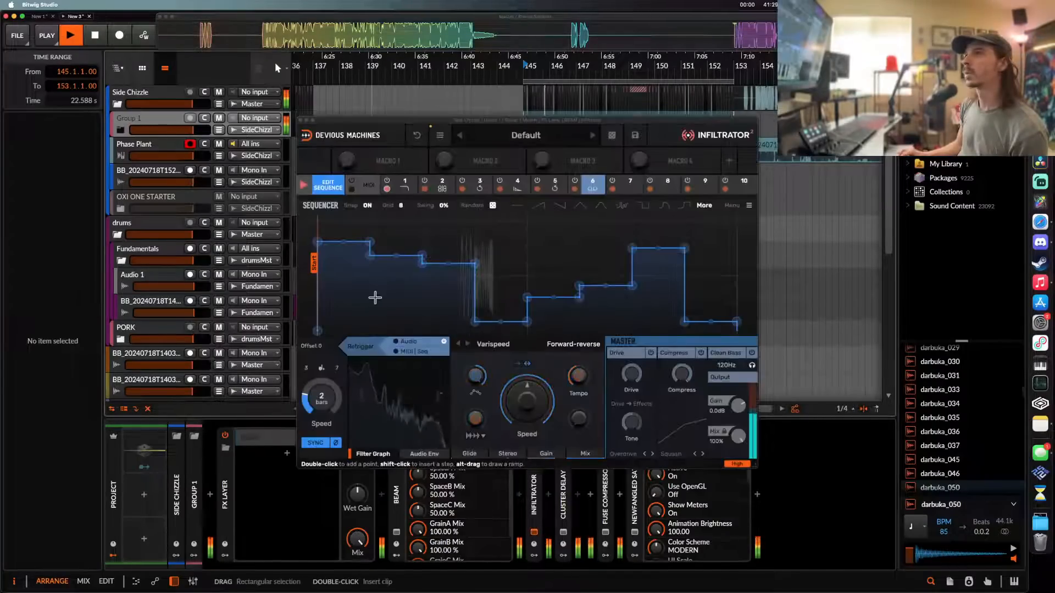
{"action": "left_click", "coordinate": [323, 186]}
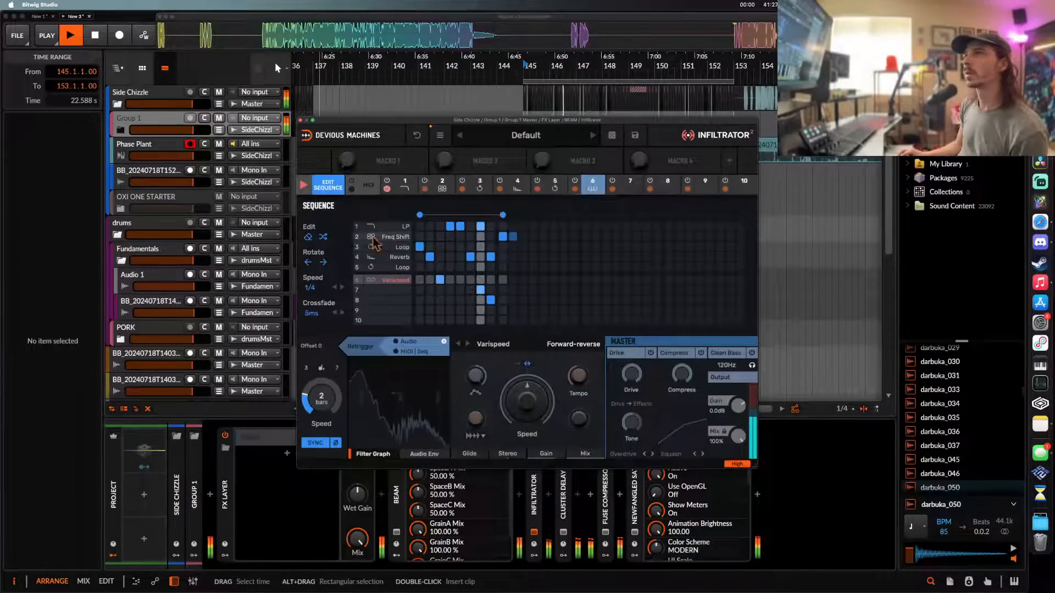
{"action": "left_click", "coordinate": [322, 237]}
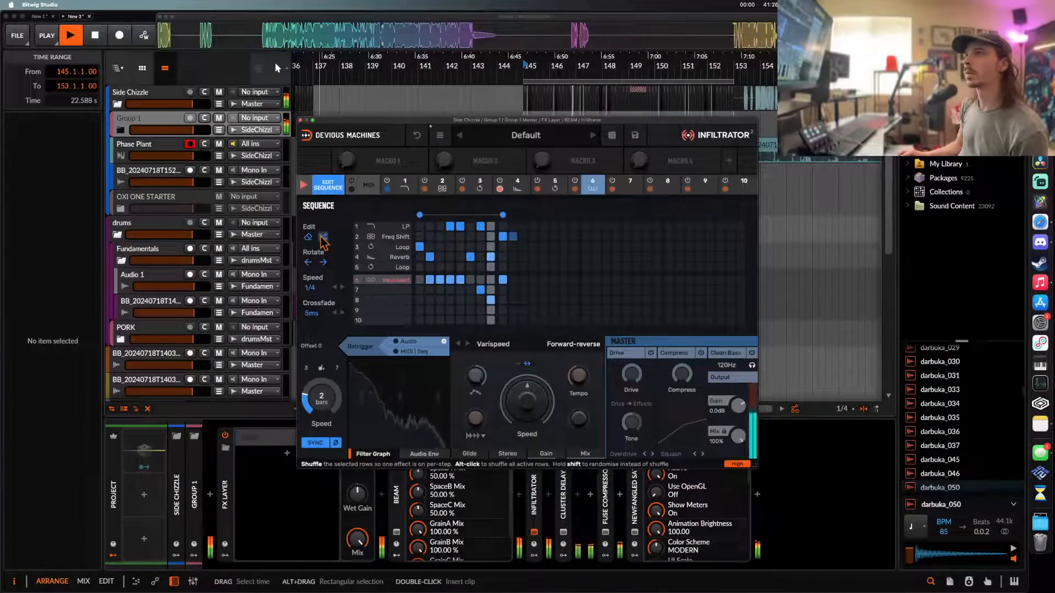
{"action": "left_click", "coordinate": [379, 226]}
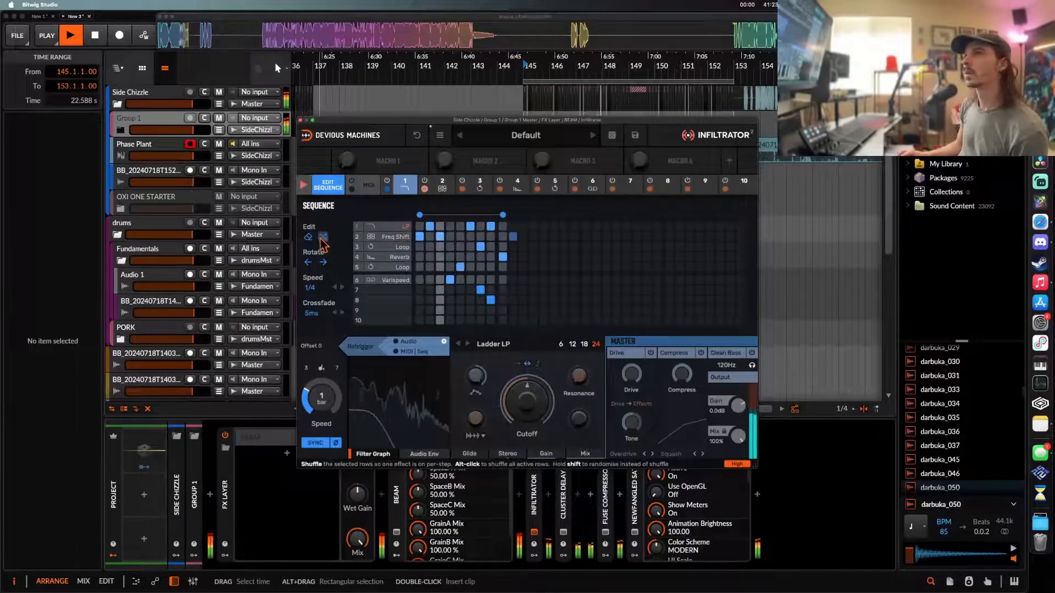
{"action": "left_click", "coordinate": [301, 120]}
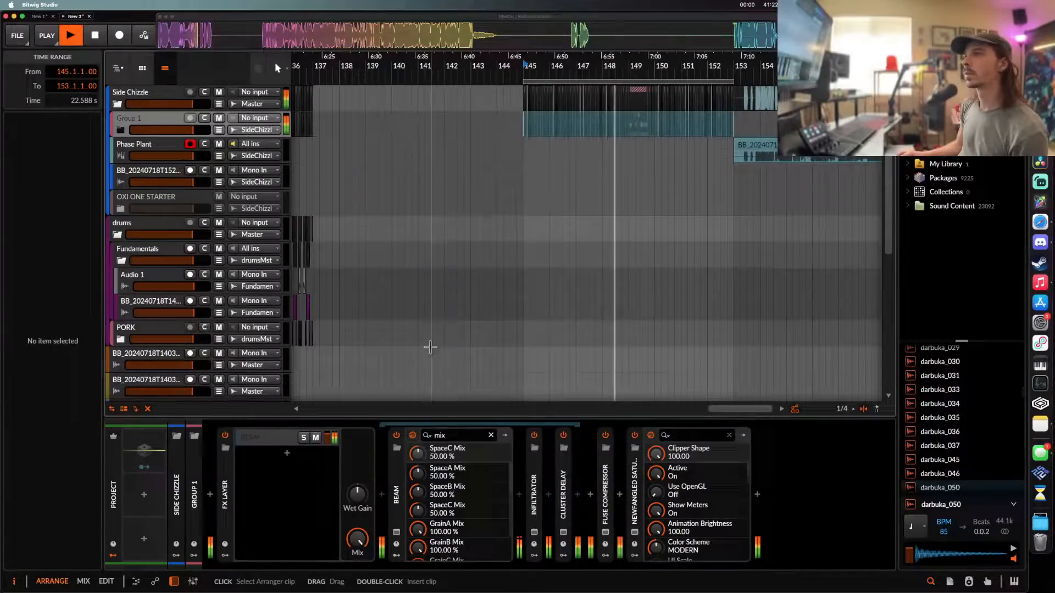
- Sweep Cluster Delay's time up and down during playback, and move the device ahead of Infiltrator in the FX chain
{"action": "left_click", "coordinate": [563, 532]}
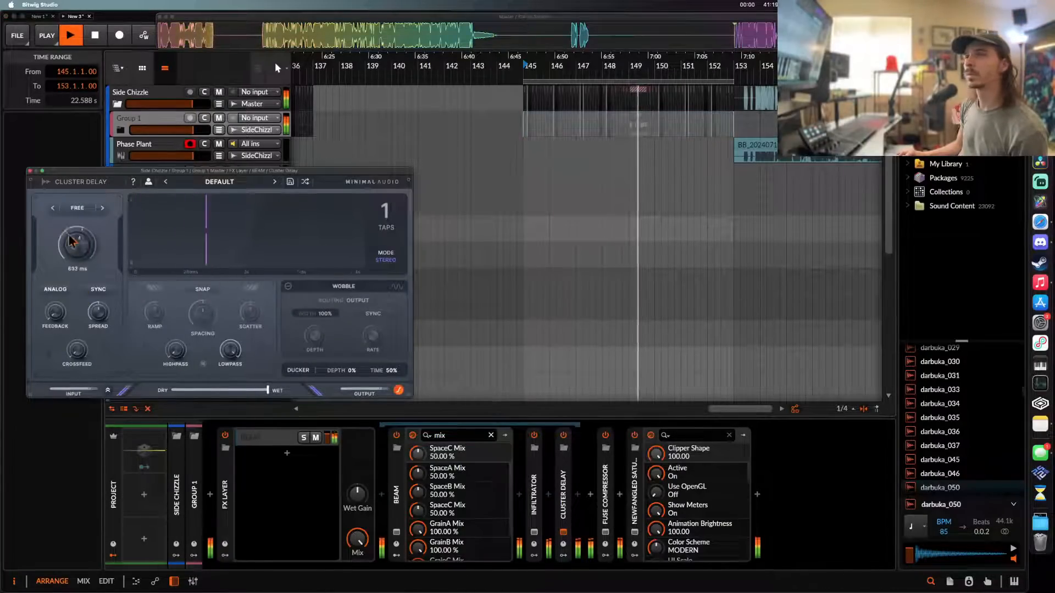
{"action": "left_click_drag", "start_coordinate": [62, 222], "coordinate": [72, 243]}
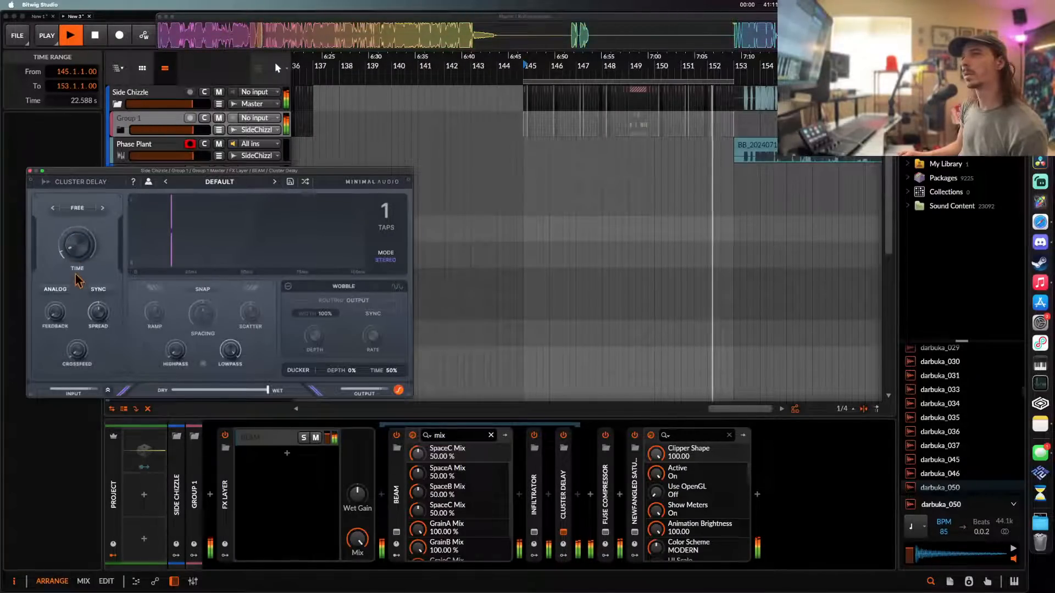
{"action": "left_click_drag", "start_coordinate": [78, 281], "coordinate": [77, 236]}
{"action": "left_click", "coordinate": [30, 171]}
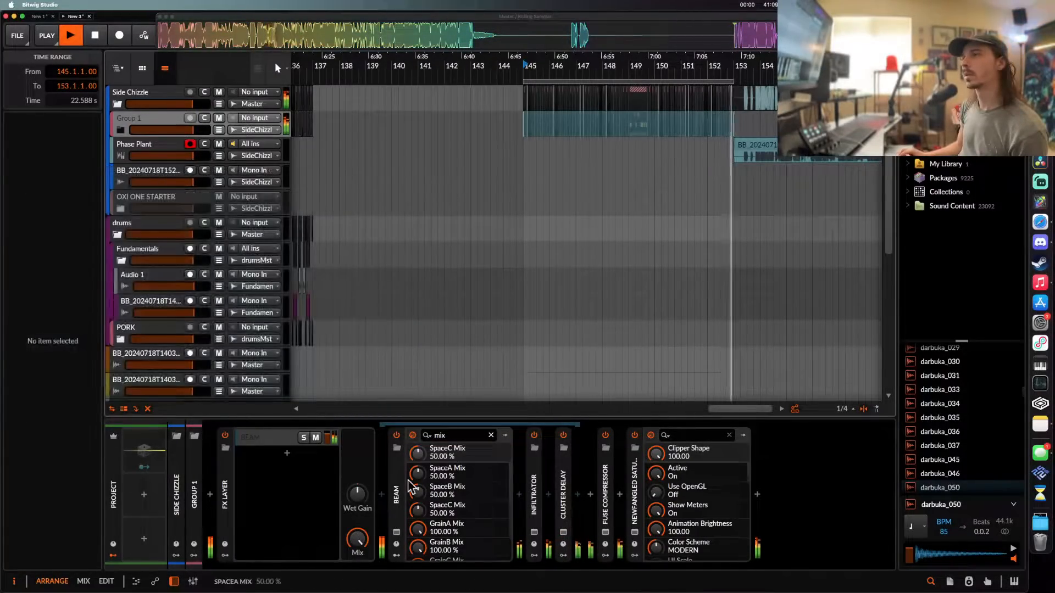
{"action": "left_click", "coordinate": [562, 497]}
{"action": "left_click_drag", "start_coordinate": [547, 500], "coordinate": [528, 500]}
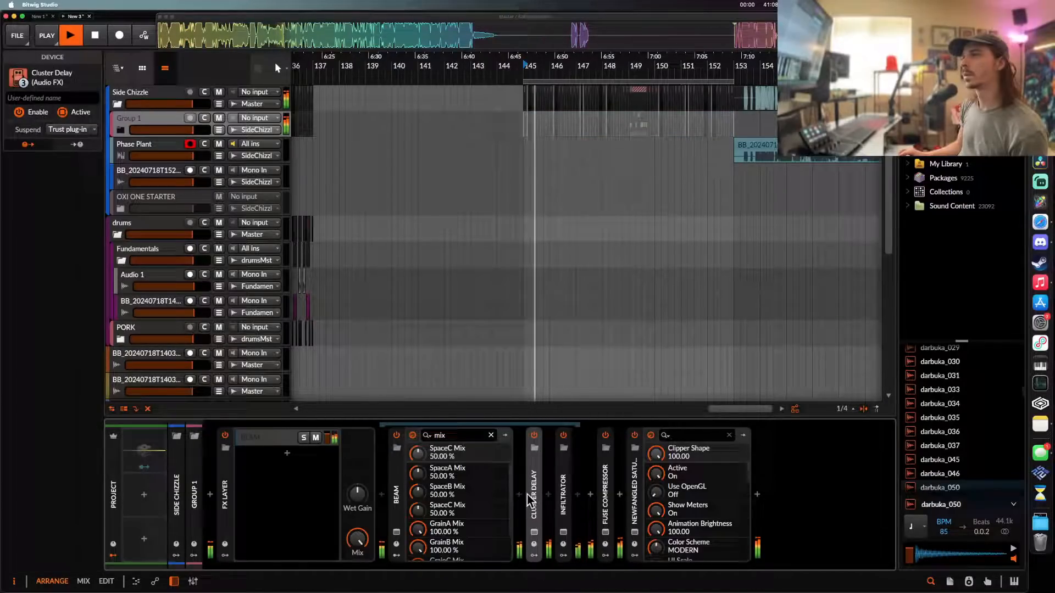
- Check the BEAM patch briefly and reshuffle the LP row of Infiltrator's sequence
{"action": "left_click", "coordinate": [398, 532]}
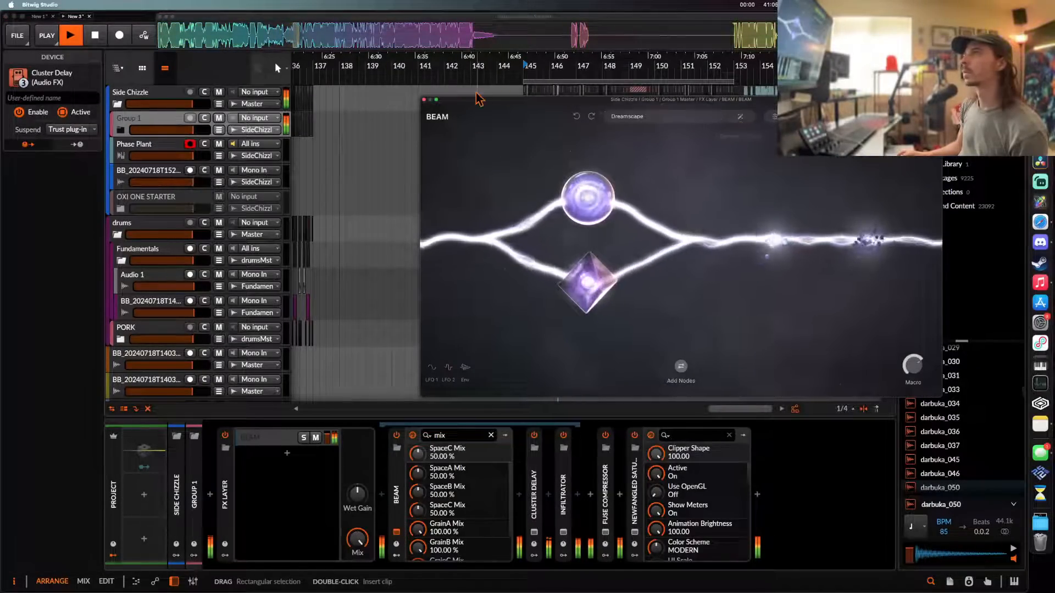
{"action": "left_click", "coordinate": [424, 100]}
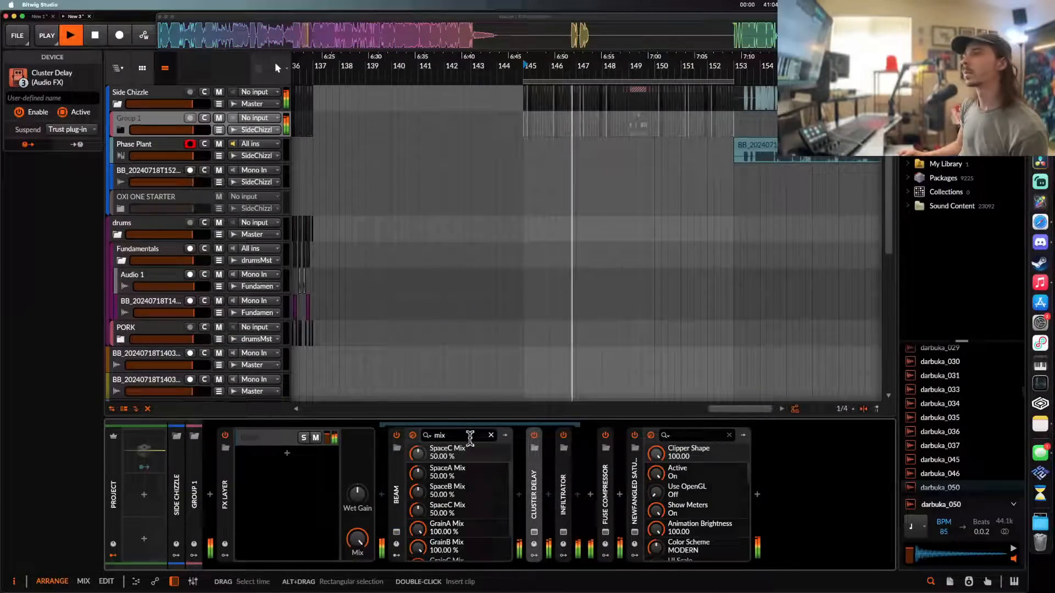
{"action": "left_click", "coordinate": [562, 532]}
{"action": "left_click", "coordinate": [325, 188]}
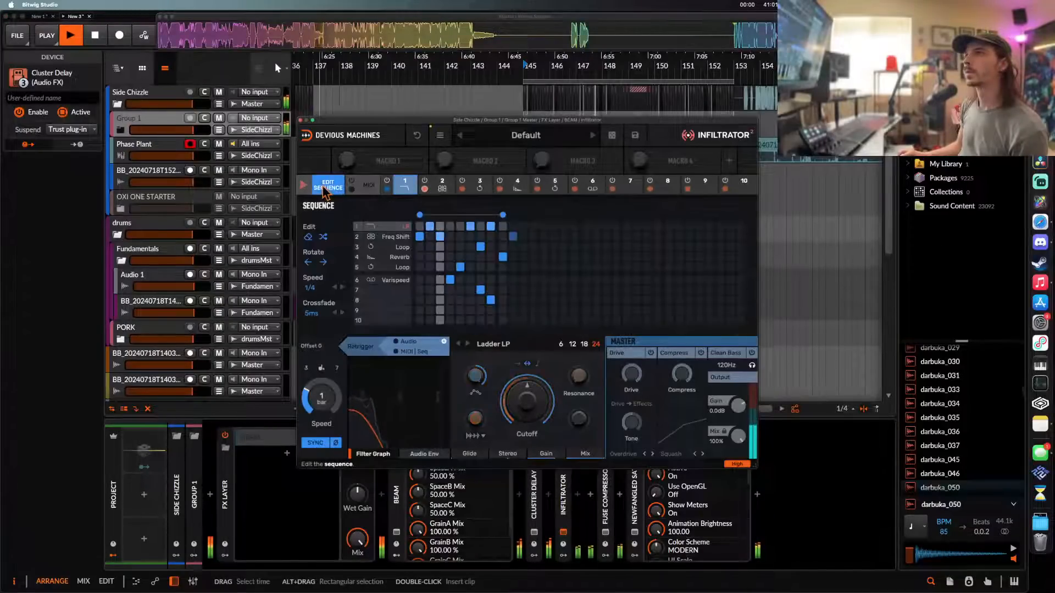
{"action": "left_click", "coordinate": [324, 237]}
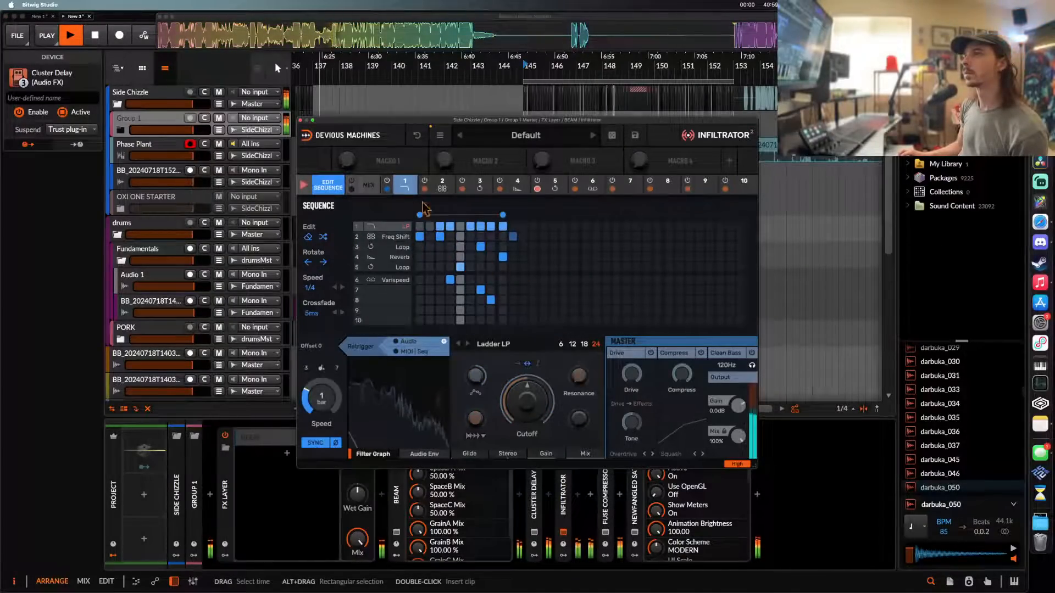
{"action": "left_click", "coordinate": [300, 120]}
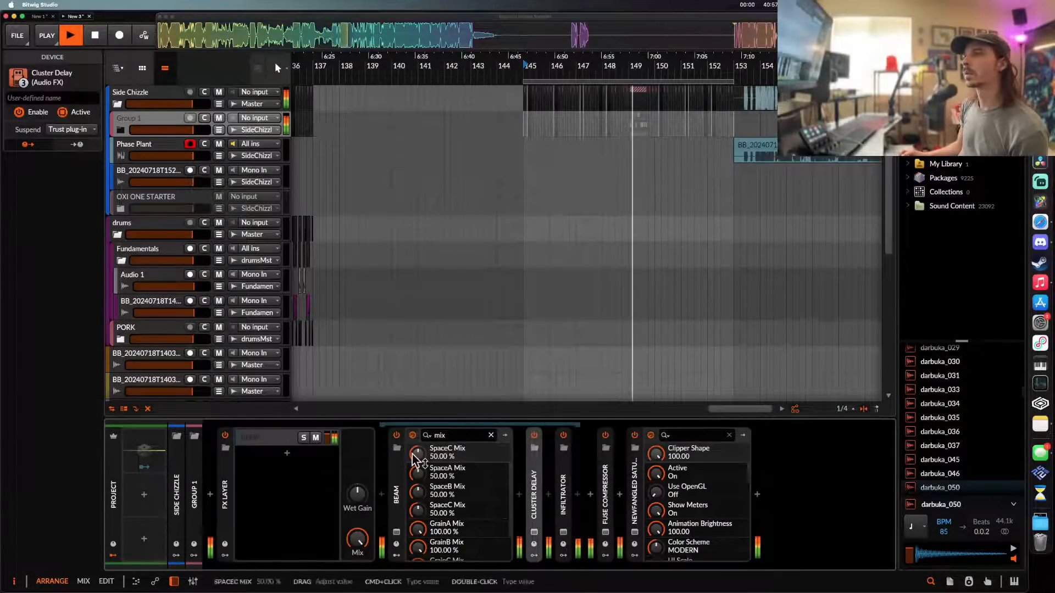
- Stop playback and place the new Rolling Sampler capture on the Phase Plant track at 161.1.1.00
{"action": "scroll", "coordinate": [666, 146], "scroll_direction": "down", "scroll_amount": 3}
{"action": "left_click", "coordinate": [645, 150]}
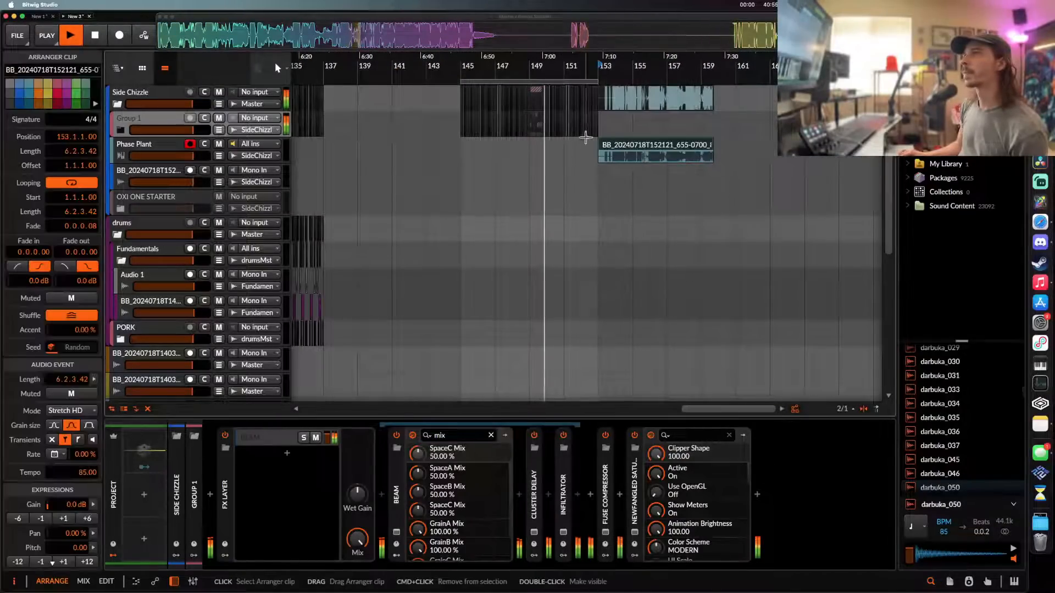
{"action": "key", "text": "space"}
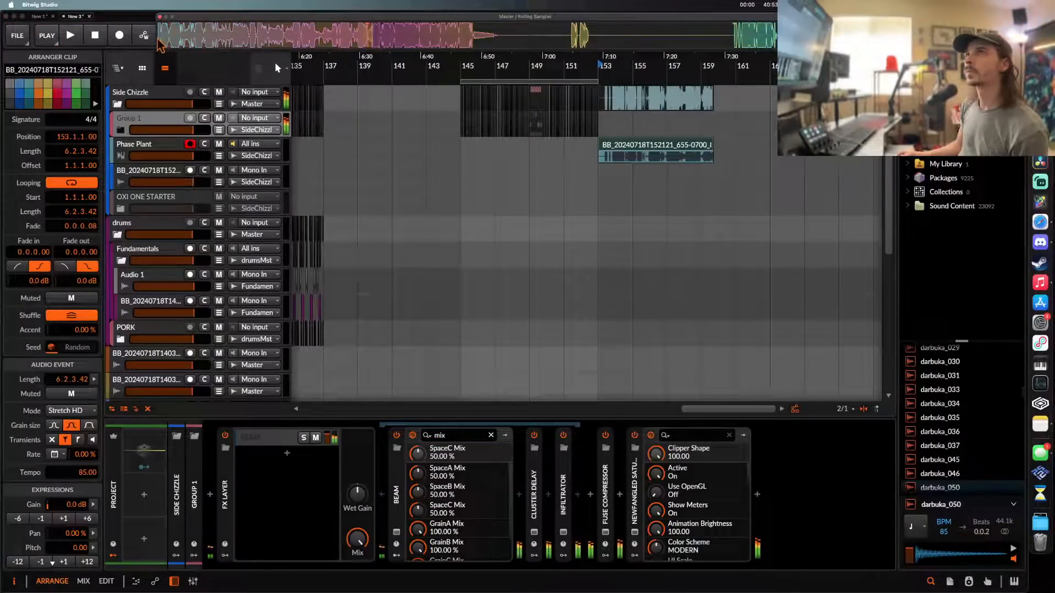
{"action": "left_click_drag", "start_coordinate": [711, 126], "coordinate": [726, 155]}
- While playing again from 145.1.1.00, move BEAM behind Infiltrator in the FX chain and randomise its node patch
{"action": "left_click", "coordinate": [424, 155]}
{"action": "left_click", "coordinate": [426, 344]}
{"action": "key", "text": "space"}
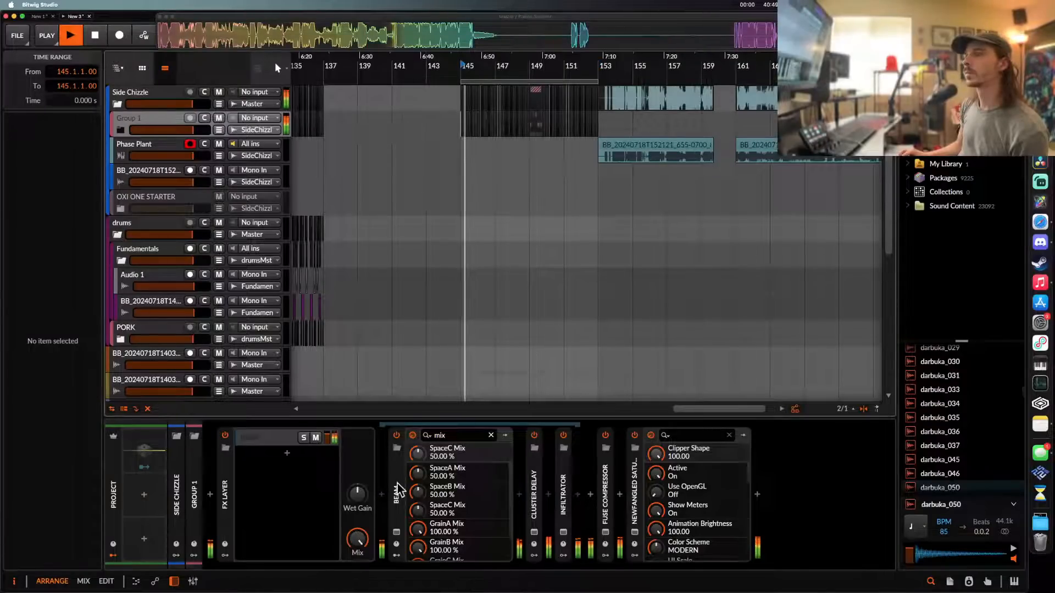
{"action": "left_click_drag", "start_coordinate": [410, 508], "coordinate": [510, 529]}
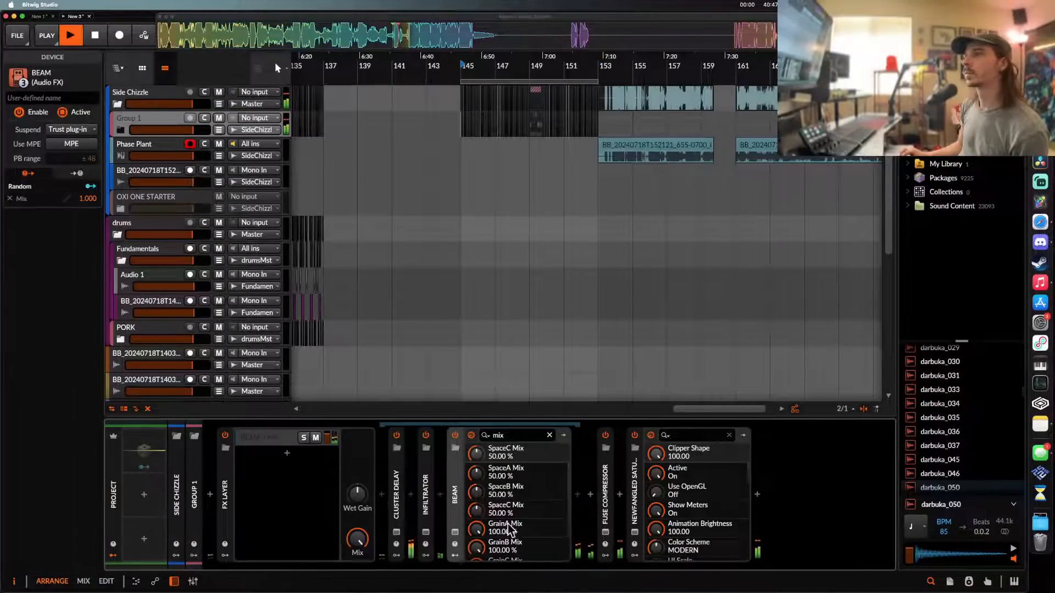
{"action": "left_click", "coordinate": [455, 533]}
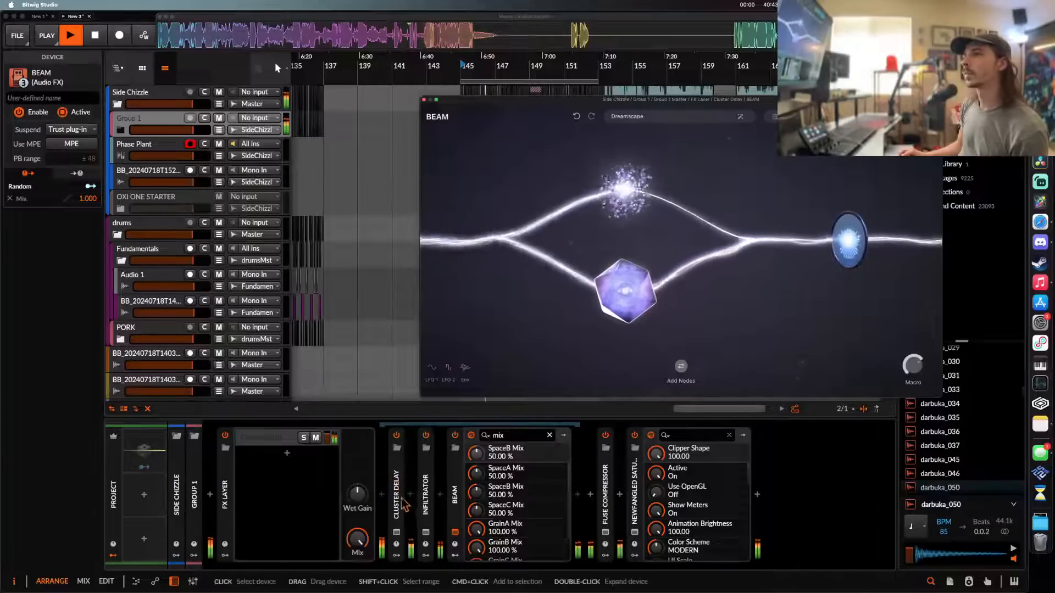
- Move Cluster Delay to the end of the FX chain and sweep its time repeatedly during playback, closing the Cluster Delay and Infiltrator windows
{"action": "left_click_drag", "start_coordinate": [396, 494], "coordinate": [579, 499]}
{"action": "left_click", "coordinate": [564, 533]}
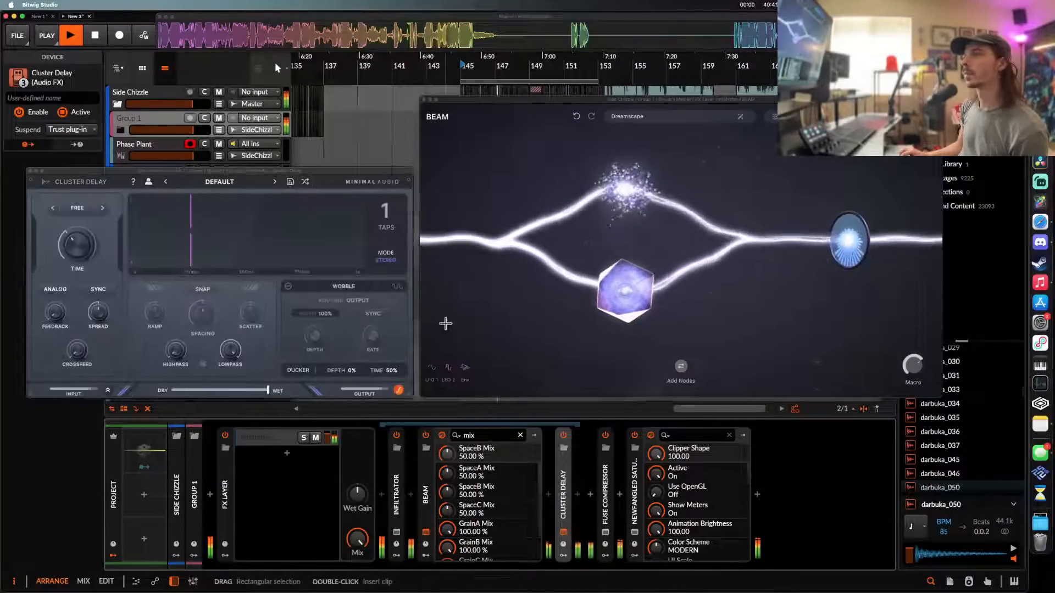
{"action": "left_click_drag", "start_coordinate": [75, 247], "coordinate": [70, 272]}
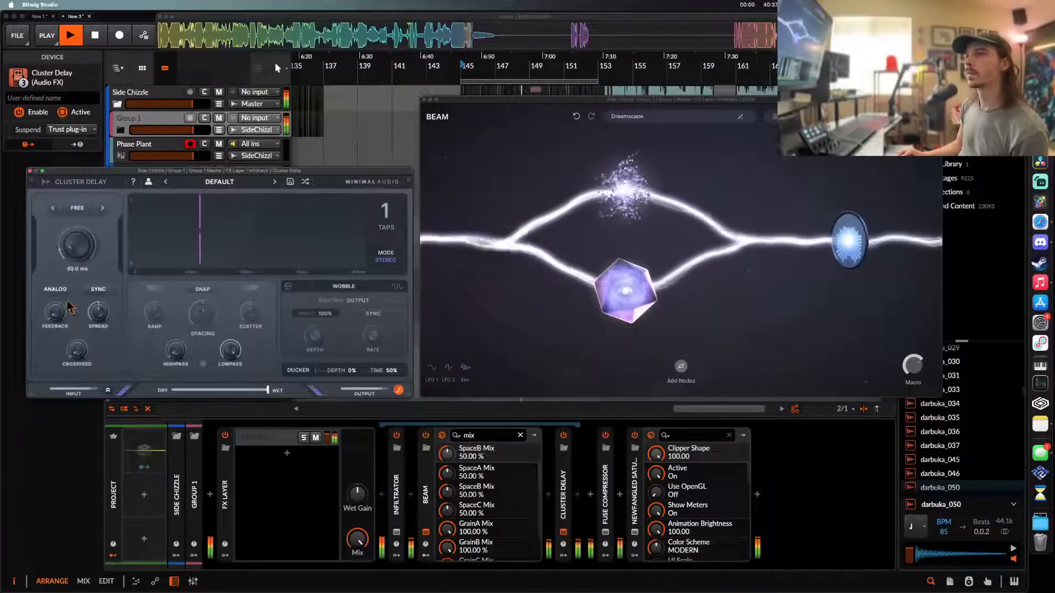
{"action": "left_click", "coordinate": [396, 532]}
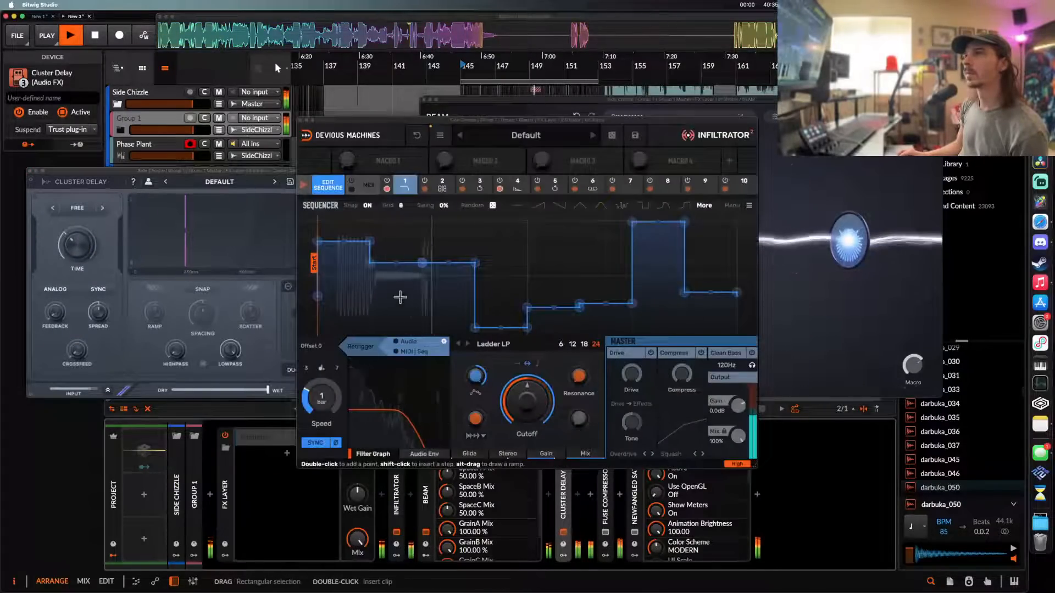
{"action": "left_click", "coordinate": [64, 260]}
{"action": "left_click_drag", "start_coordinate": [65, 260], "coordinate": [72, 270]}
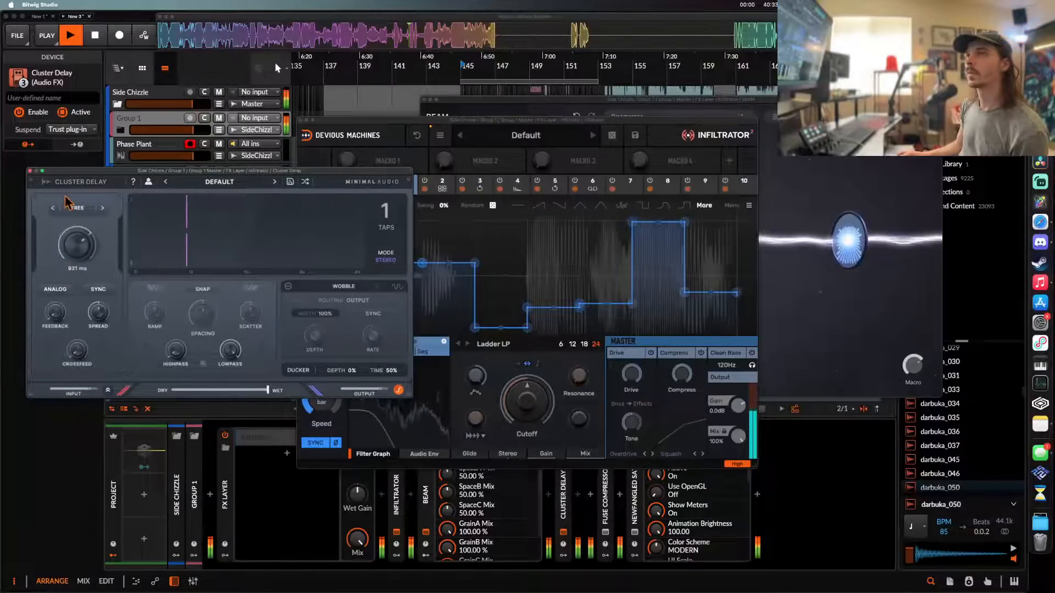
{"action": "left_click_drag", "start_coordinate": [66, 202], "coordinate": [66, 208]}
{"action": "left_click_drag", "start_coordinate": [72, 277], "coordinate": [64, 245]}
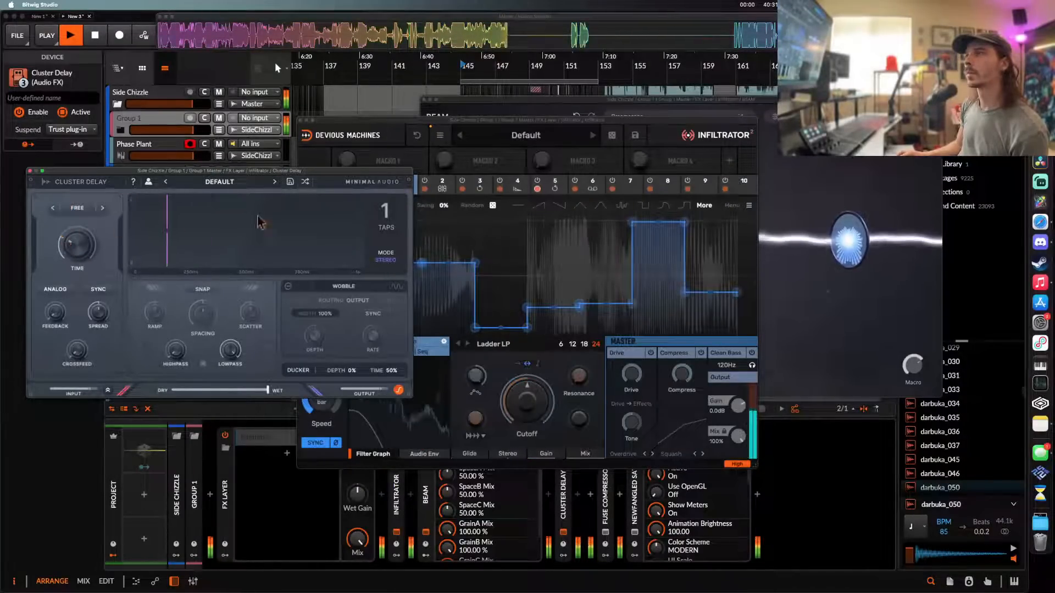
{"action": "left_click", "coordinate": [30, 171]}
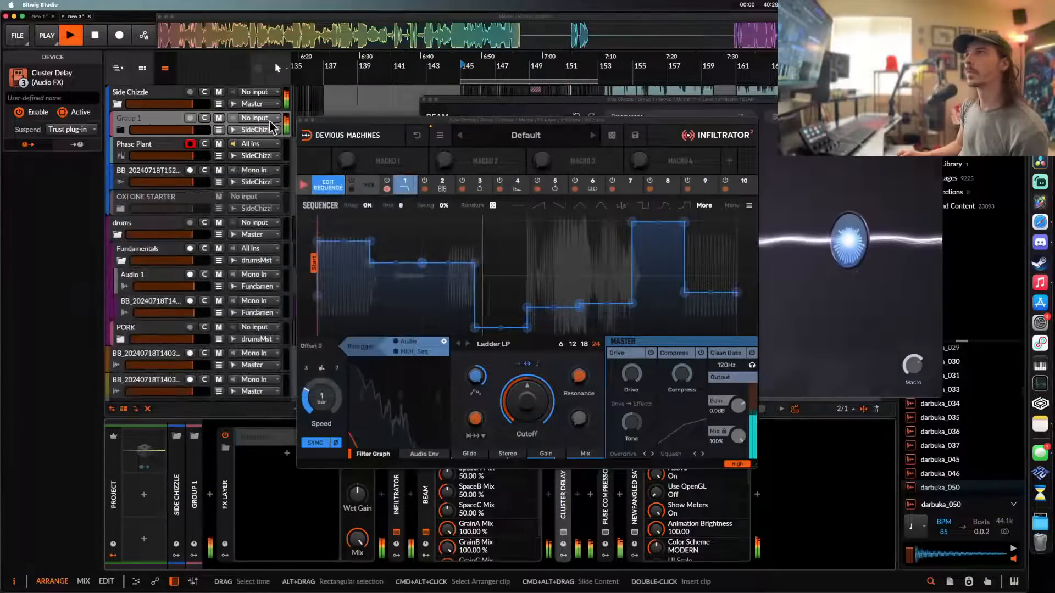
{"action": "left_click", "coordinate": [299, 120]}
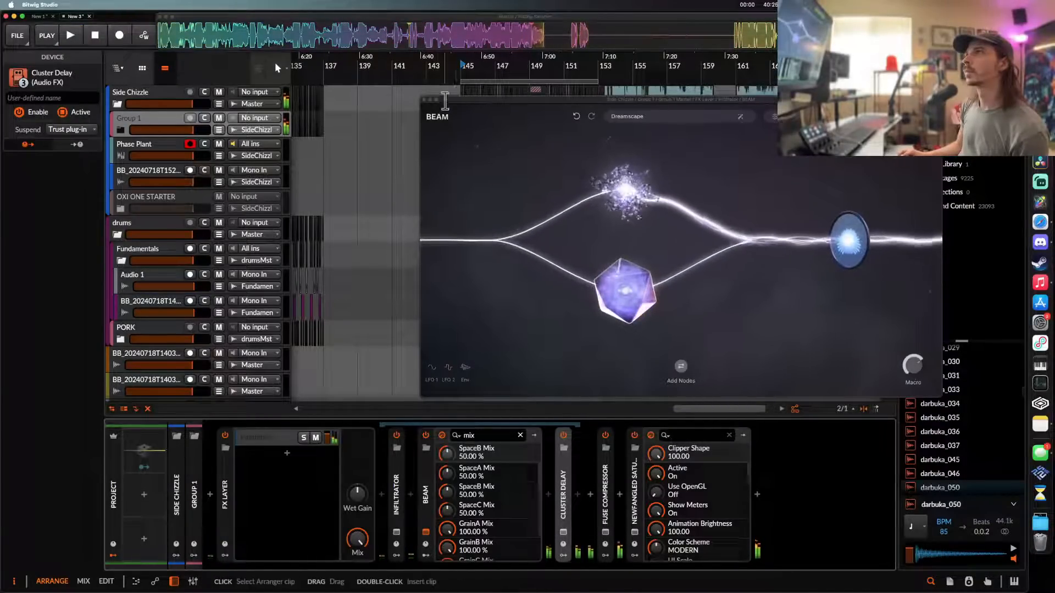
- Close the BEAM window and place the latest Rolling Sampler capture on the Phase Plant track just after bar 173
{"action": "left_click", "coordinate": [424, 100]}
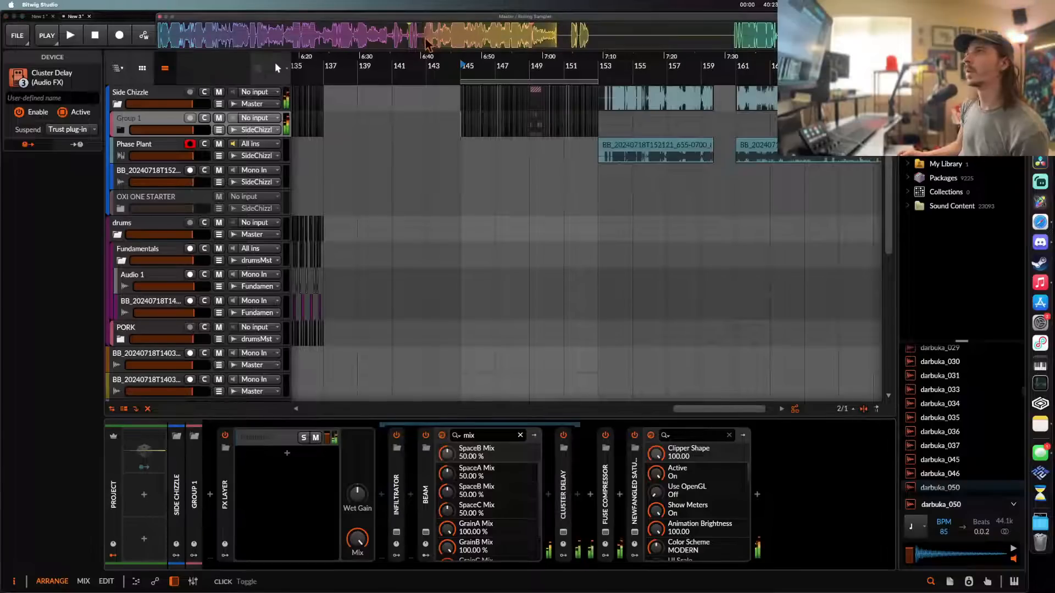
{"action": "scroll", "coordinate": [428, 126], "scroll_direction": "right", "scroll_amount": 5}
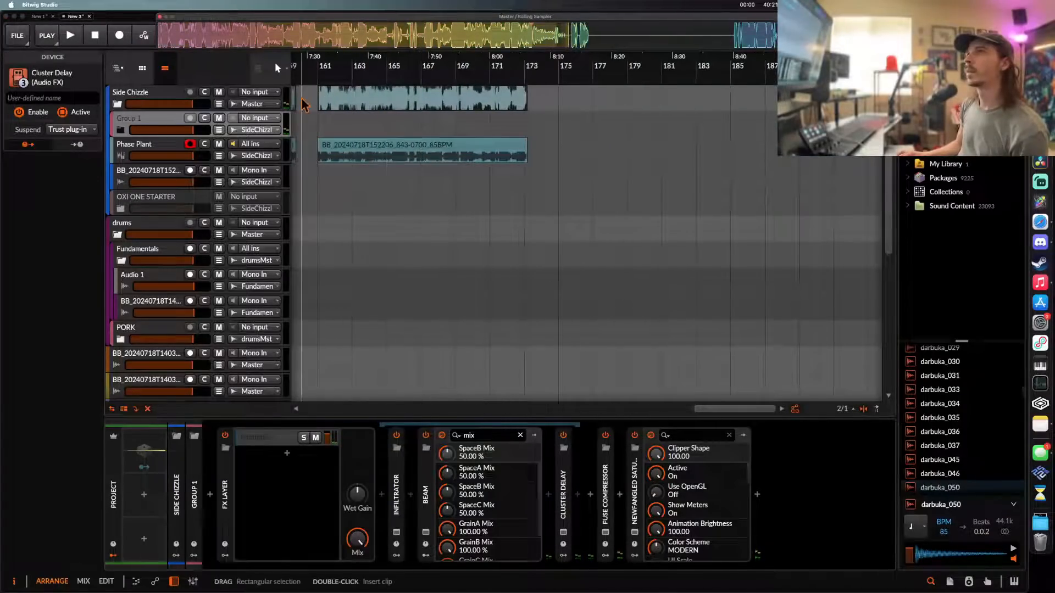
{"action": "left_click_drag", "start_coordinate": [505, 130], "coordinate": [538, 146]}
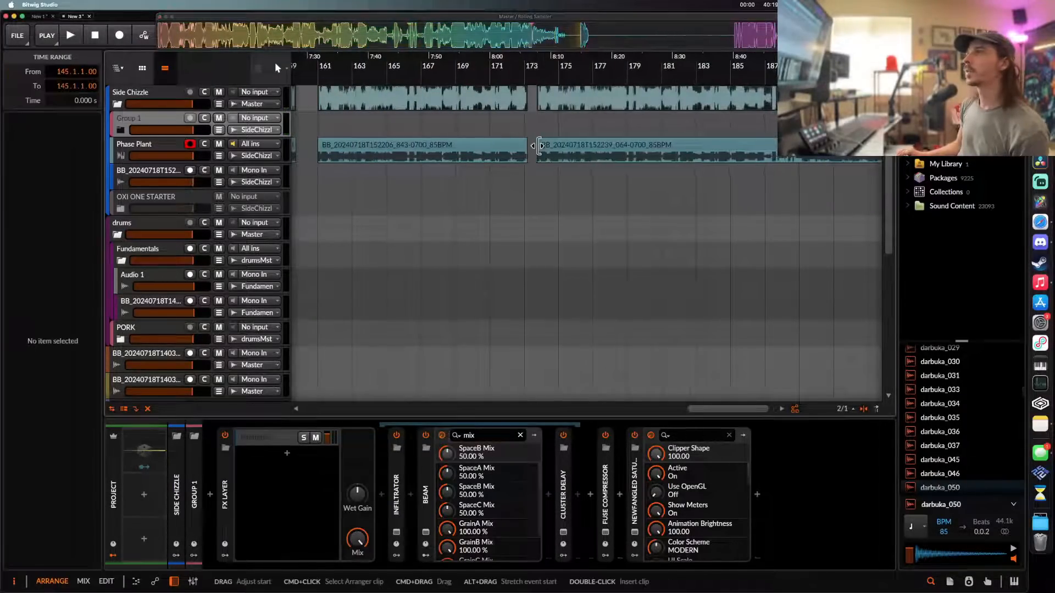
- Audition the new capture's tail from 195.3.1.00 and 196.2.3.00, and cut out the short slice at 196.3.4.00
{"action": "scroll", "coordinate": [539, 147], "scroll_direction": "right", "scroll_amount": 5}
{"action": "scroll", "coordinate": [538, 146], "scroll_direction": "up", "scroll_amount": 4}
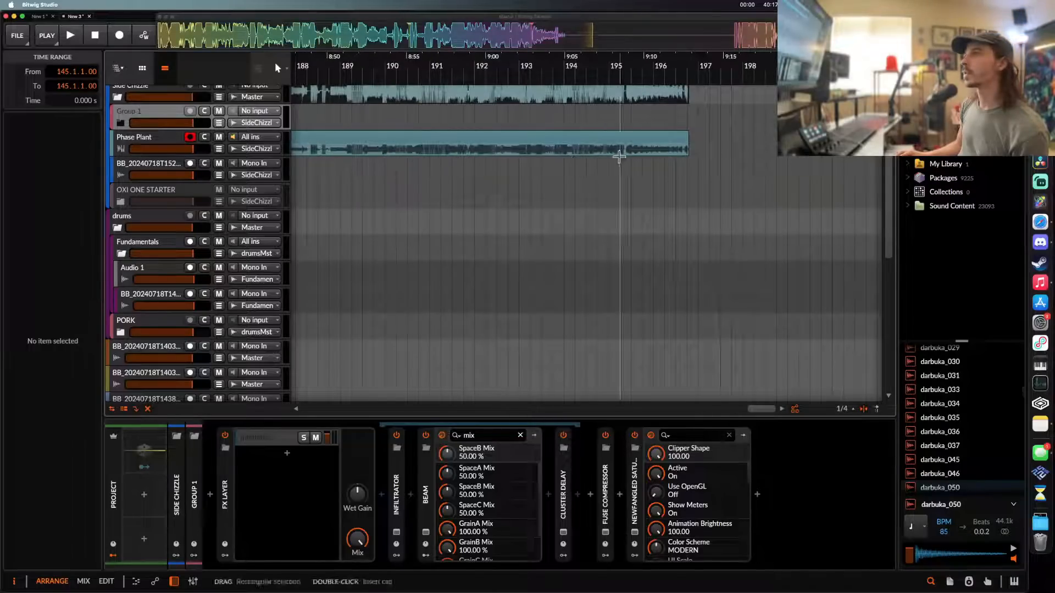
{"action": "scroll", "coordinate": [623, 155], "scroll_direction": "up", "scroll_amount": 3}
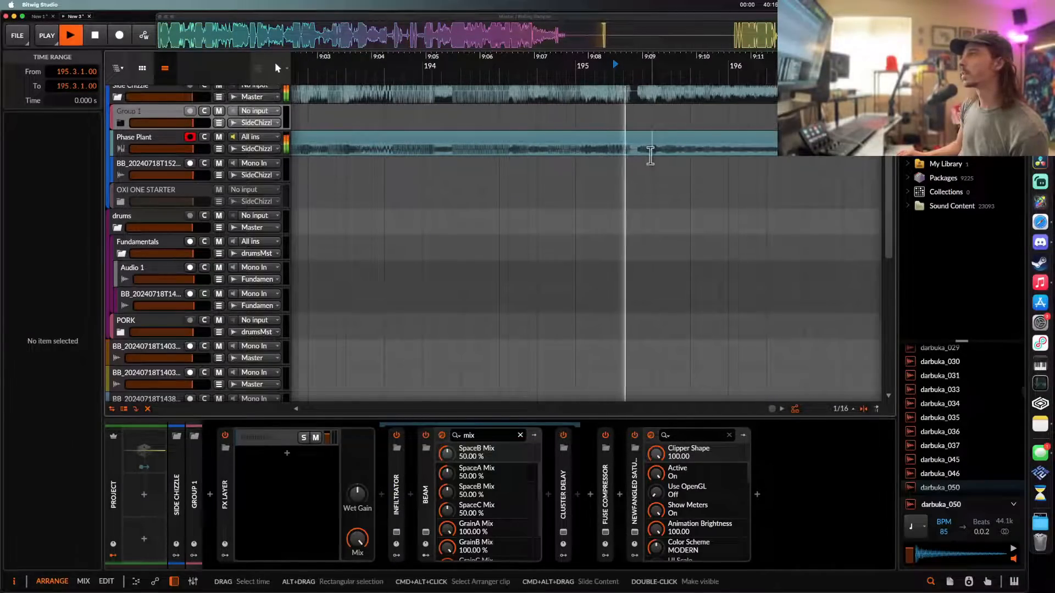
{"action": "scroll", "coordinate": [650, 156], "scroll_direction": "up", "scroll_amount": 3}
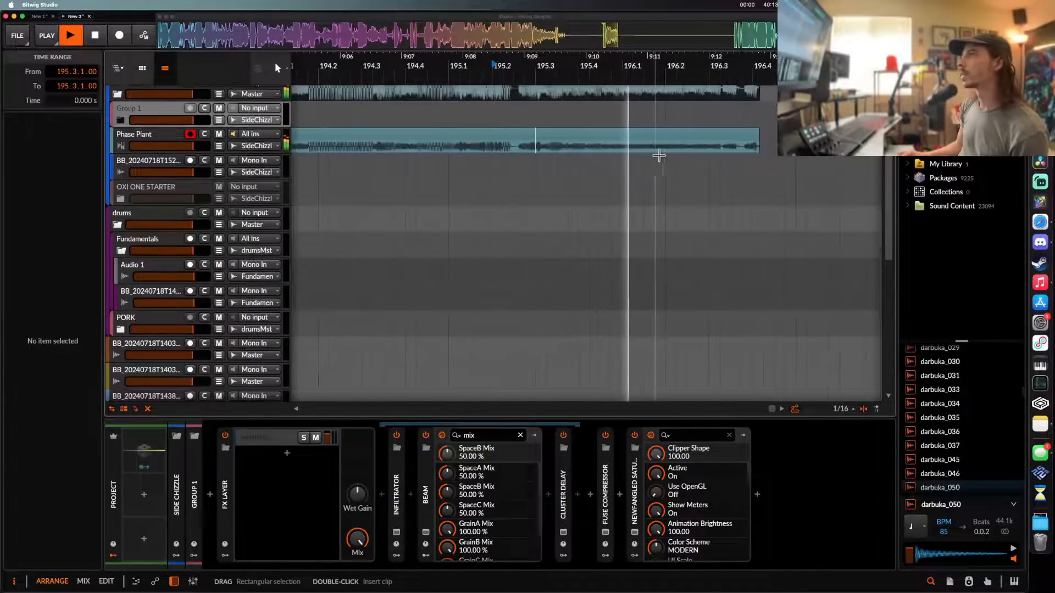
{"action": "key", "text": "space"}
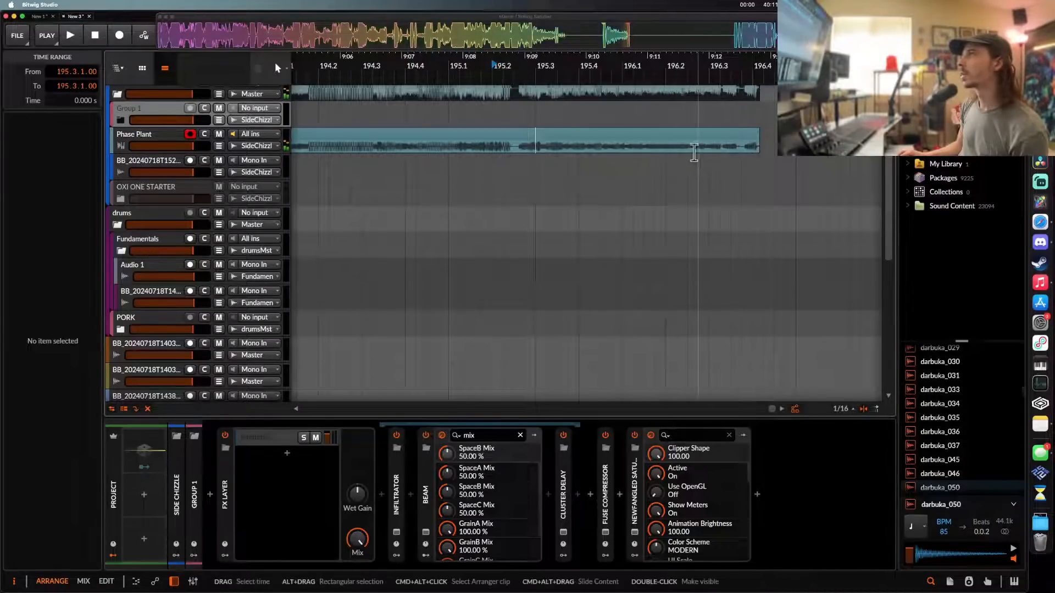
{"action": "left_click", "coordinate": [694, 153]}
{"action": "key", "text": "space"}
{"action": "scroll", "coordinate": [709, 153], "scroll_direction": "up", "scroll_amount": 2}
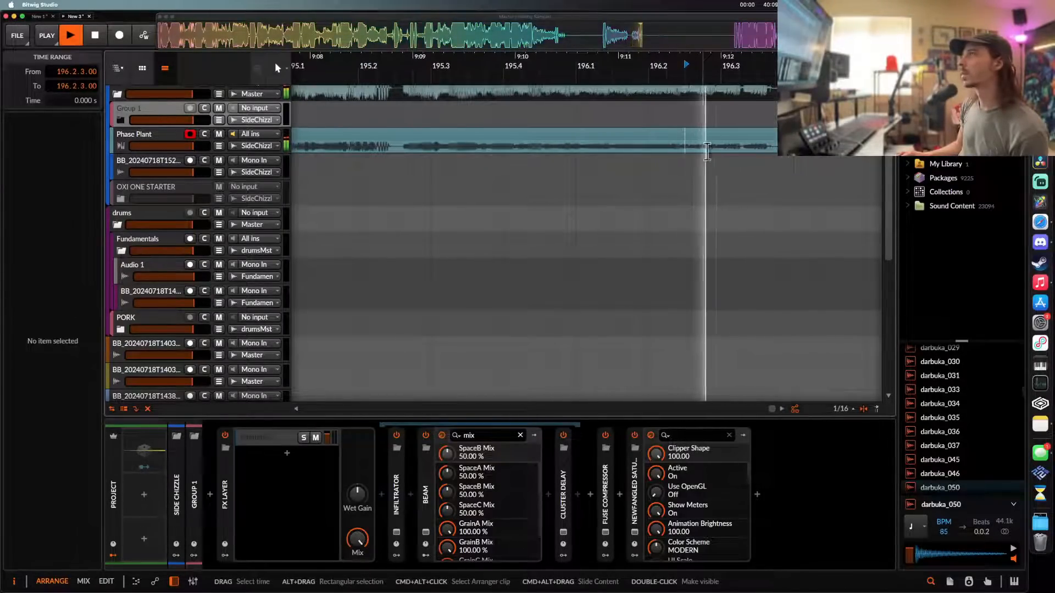
{"action": "scroll", "coordinate": [779, 148], "scroll_direction": "up", "scroll_amount": 2}
{"action": "key", "text": "space"}
{"action": "left_click", "coordinate": [790, 135]}
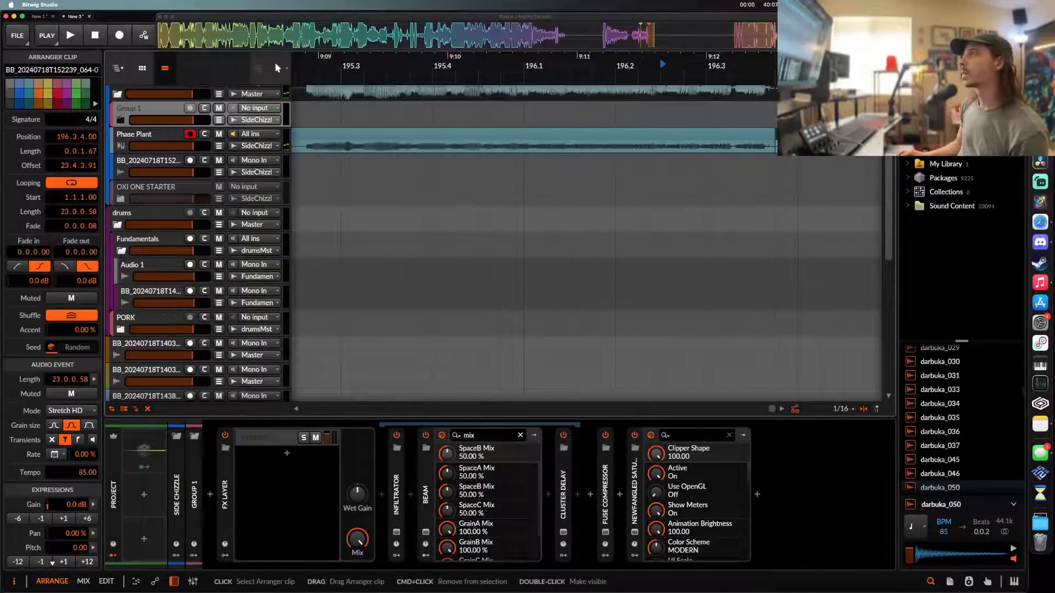
{"action": "key", "text": "Delete"}
- Select the three captured clips on the Phase Plant track and move them together so they start at 161.1.1.00
{"action": "scroll", "coordinate": [790, 136], "scroll_direction": "down", "scroll_amount": 10}
{"action": "scroll", "coordinate": [790, 136], "scroll_direction": "left", "scroll_amount": 10}
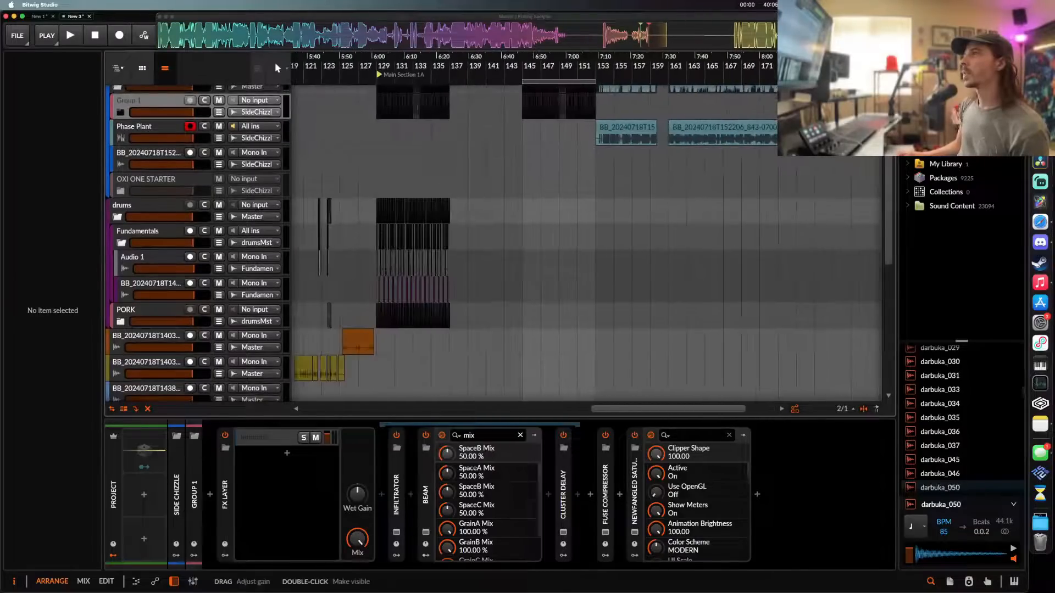
{"action": "scroll", "coordinate": [790, 136], "scroll_direction": "down", "scroll_amount": 2}
{"action": "left_click", "coordinate": [672, 138]}
{"action": "scroll", "coordinate": [662, 131], "scroll_direction": "right", "scroll_amount": 5}
{"action": "left_click", "coordinate": [598, 143], "text": "shift"}
{"action": "scroll", "coordinate": [597, 136], "scroll_direction": "left", "scroll_amount": 4}
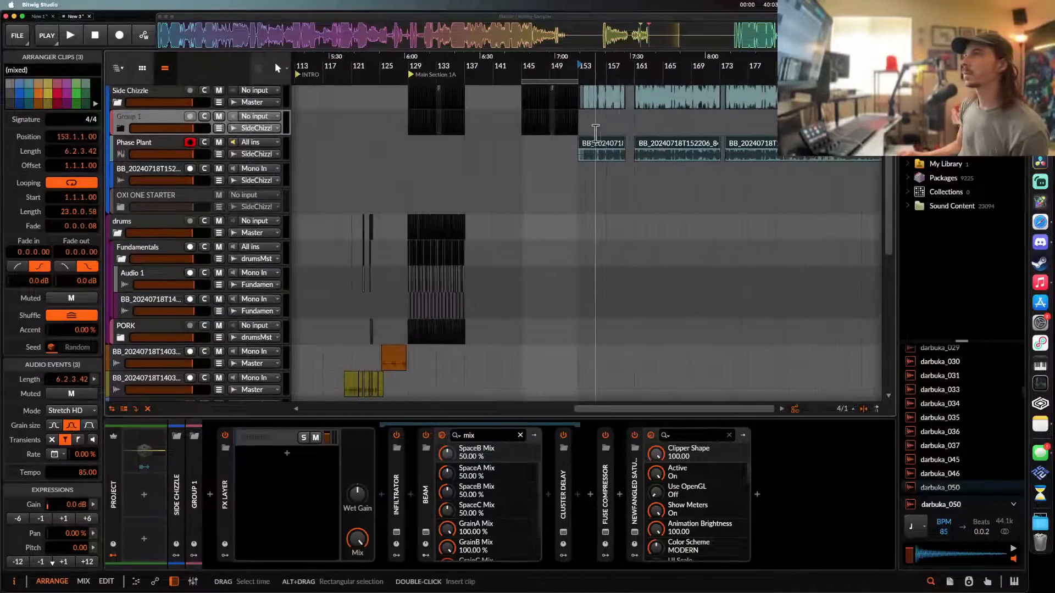
{"action": "left_click_drag", "start_coordinate": [614, 150], "coordinate": [671, 149]}
{"action": "scroll", "coordinate": [535, 141], "scroll_direction": "up", "scroll_amount": 4}
{"action": "scroll", "coordinate": [534, 141], "scroll_direction": "right", "scroll_amount": 3}
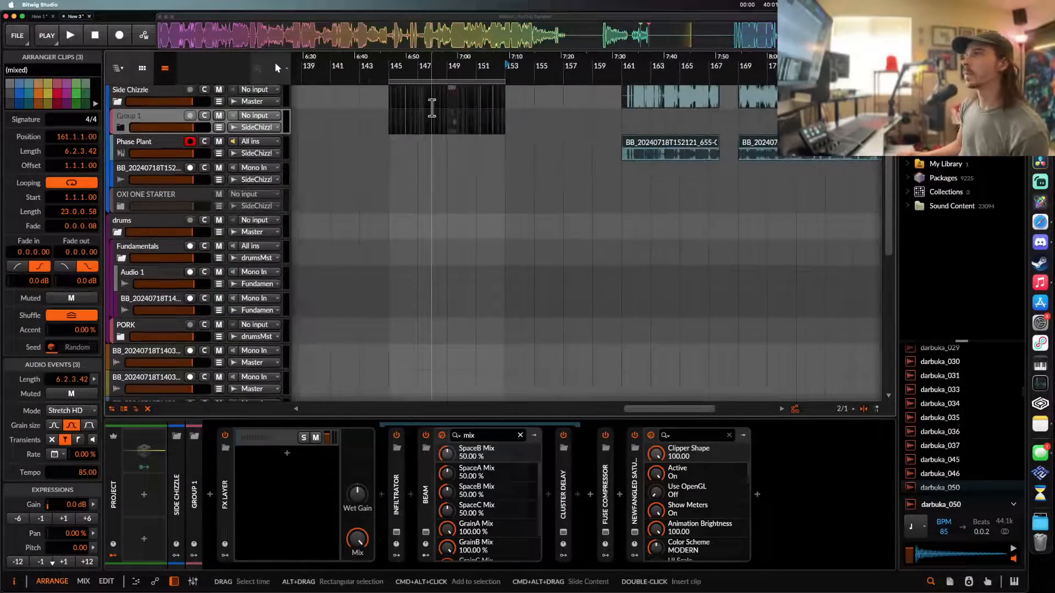
- Set the arranger loop over Main Section 1A from 129.1.1.00 to 137.1.1.00 and play from 129.1.1.00
{"action": "scroll", "coordinate": [432, 109], "scroll_direction": "up", "scroll_amount": 4}
{"action": "scroll", "coordinate": [432, 108], "scroll_direction": "left", "scroll_amount": 2}
{"action": "scroll", "coordinate": [423, 104], "scroll_direction": "down", "scroll_amount": 4}
{"action": "scroll", "coordinate": [424, 104], "scroll_direction": "left", "scroll_amount": 5}
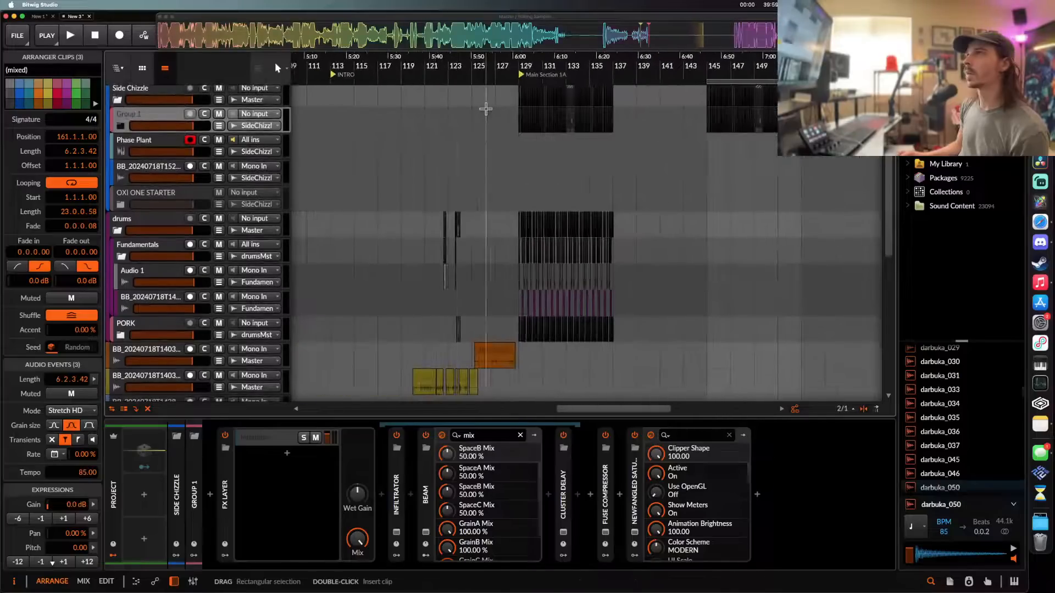
{"action": "left_click_drag", "start_coordinate": [513, 104], "coordinate": [608, 105]}
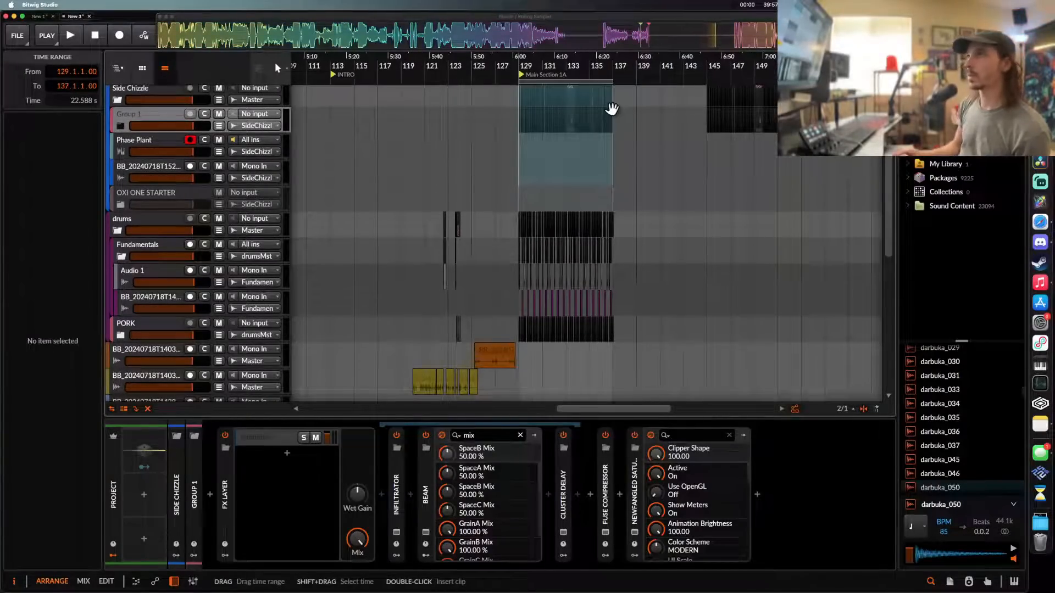
{"action": "scroll", "coordinate": [126, 160], "scroll_direction": "up", "scroll_amount": 1}
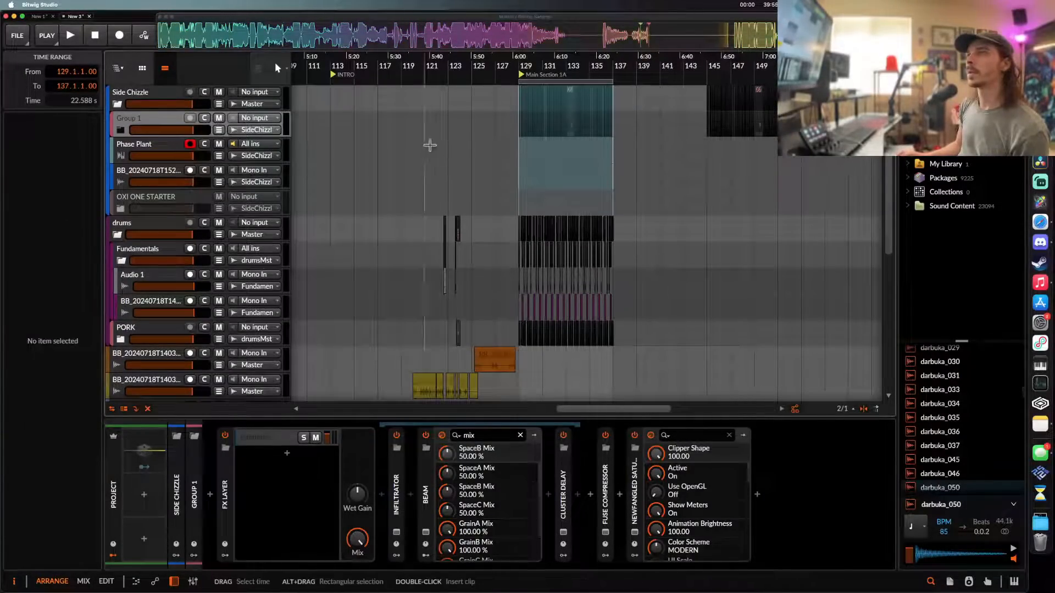
{"action": "left_click", "coordinate": [507, 154]}
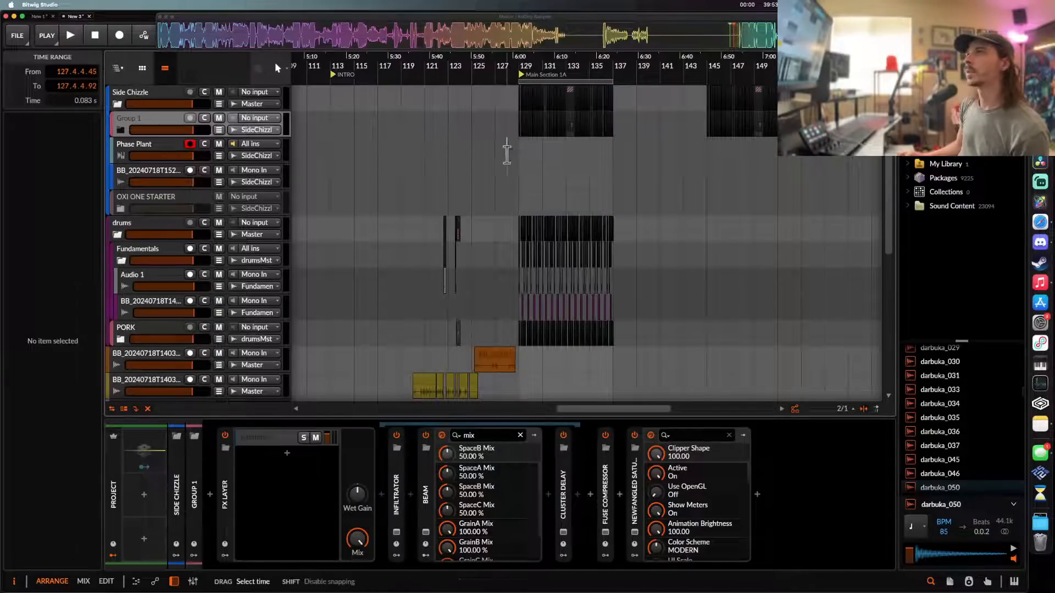
{"action": "scroll", "coordinate": [528, 141], "scroll_direction": "up", "scroll_amount": 3}
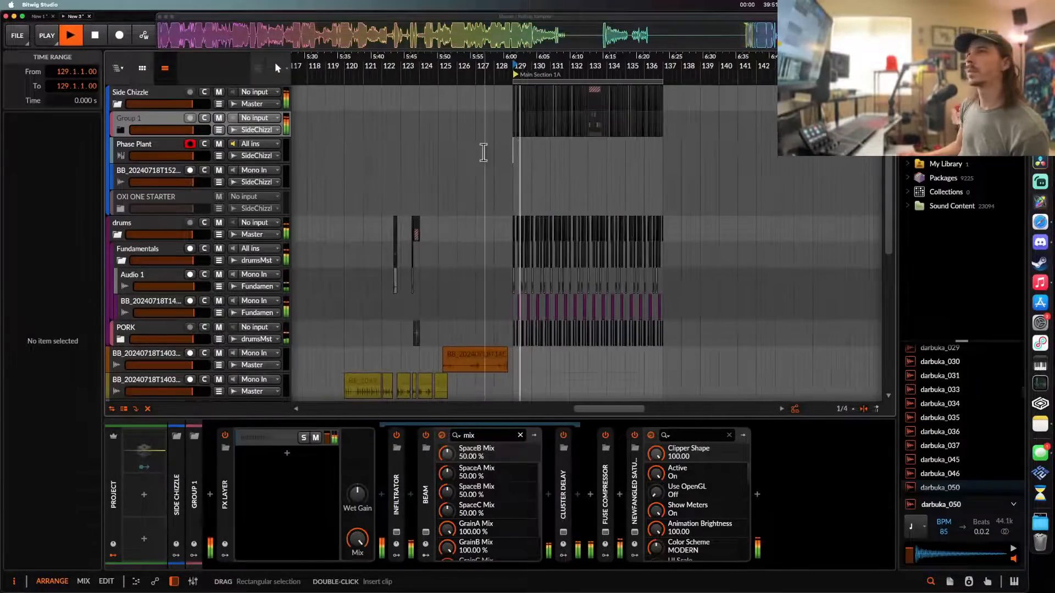
- Disable the FX Layer on Group 1 and enable THE CHAINGALANG on the Side Chizzle group track
{"action": "left_click", "coordinate": [132, 130]}
{"action": "key", "text": "space"}
{"action": "left_click", "coordinate": [226, 475]}
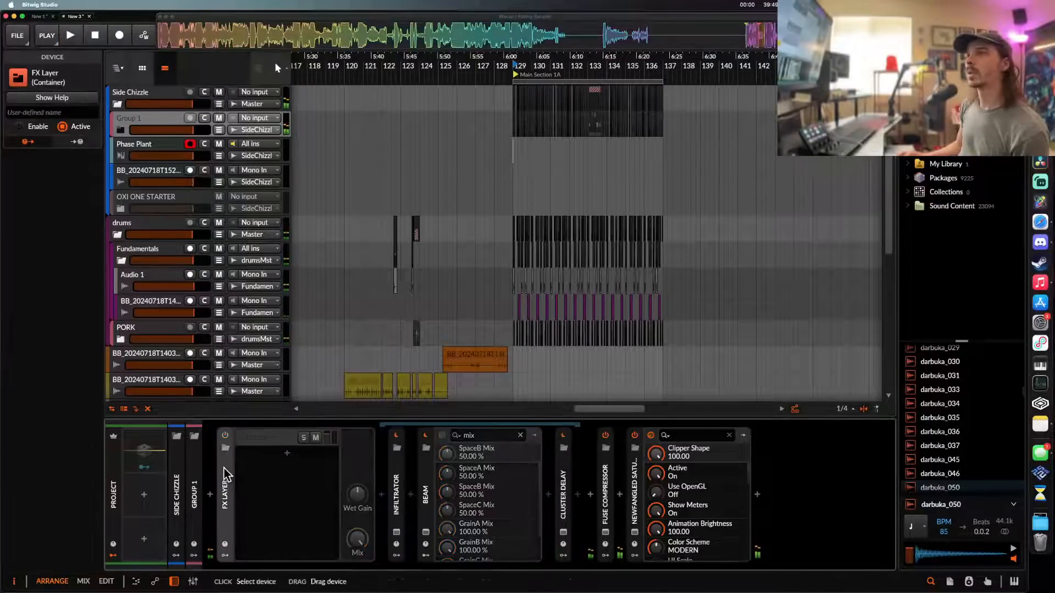
{"action": "left_click", "coordinate": [152, 100]}
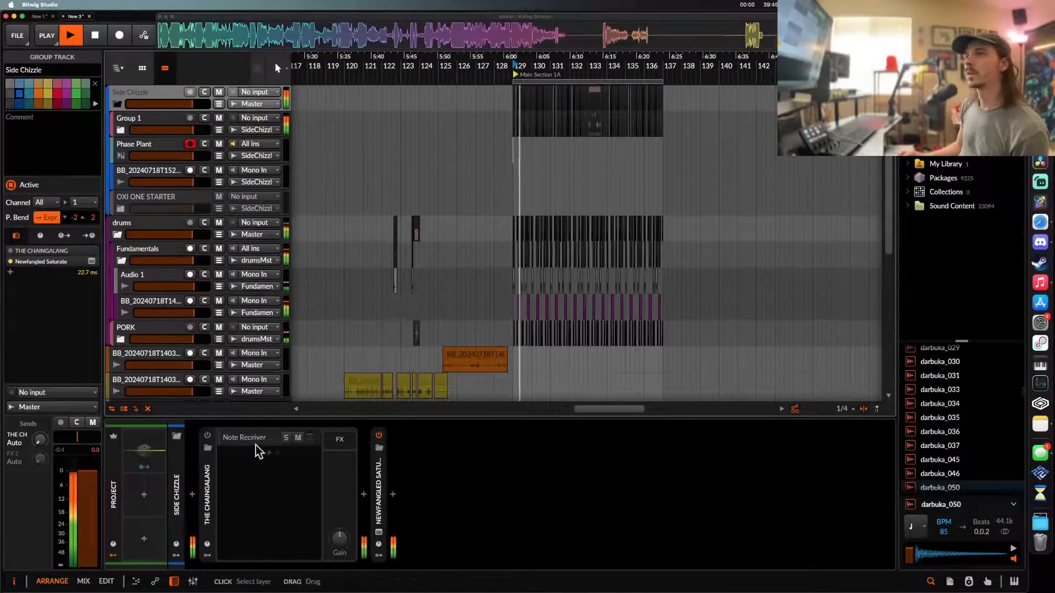
{"action": "left_click", "coordinate": [207, 435]}
{"action": "key", "text": "plus"}
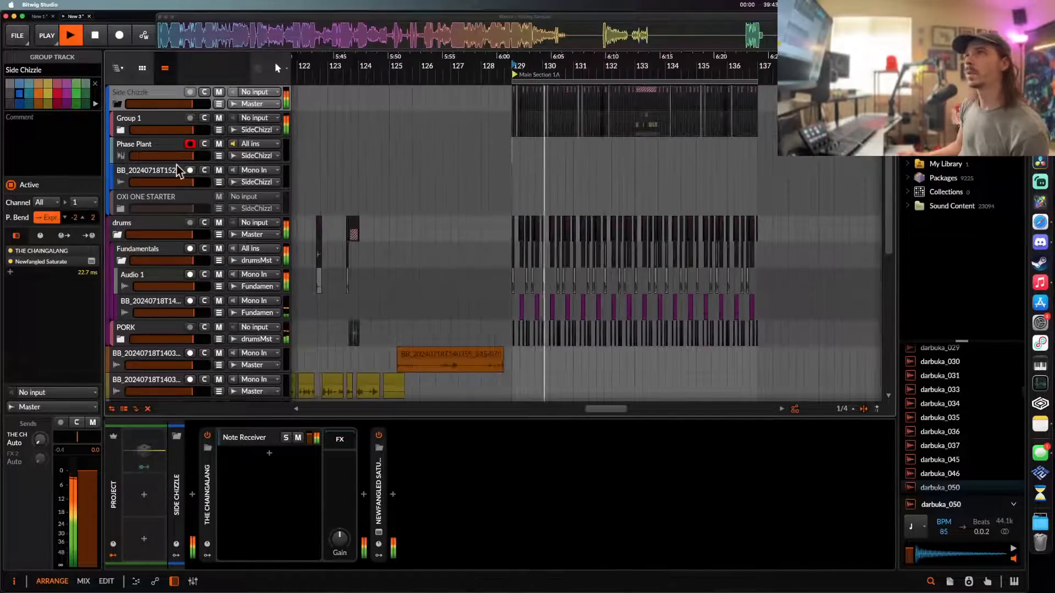
- Add an audio track below Phase Plant and paste the cut tail slice on the Phase Plant track at 137.1.1.00
{"action": "left_click", "coordinate": [158, 147]}
{"action": "key", "text": "super+t"}
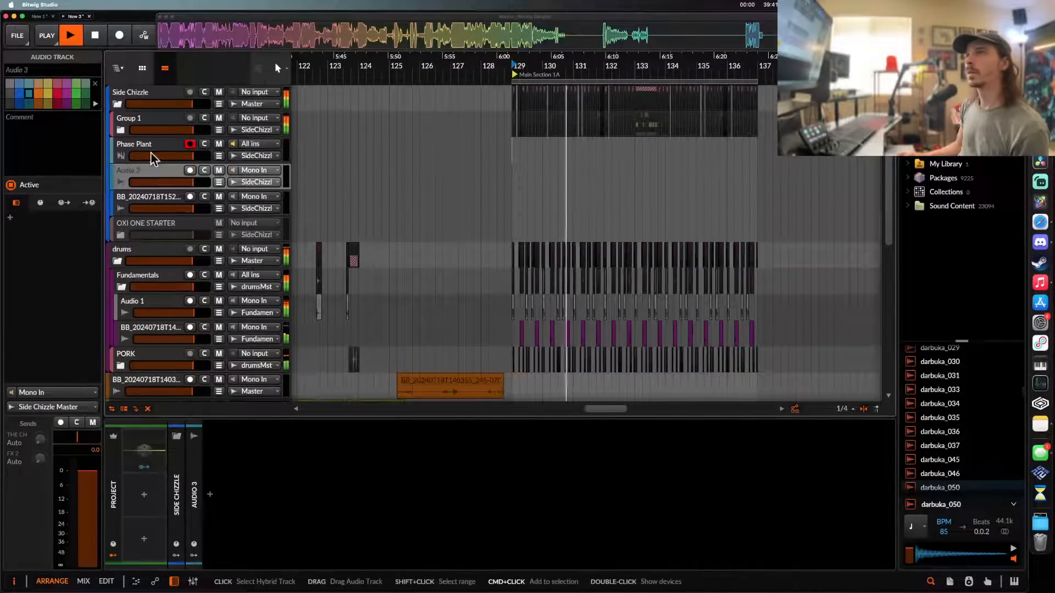
{"action": "scroll", "coordinate": [547, 145], "scroll_direction": "down", "scroll_amount": 3}
{"action": "scroll", "coordinate": [547, 145], "scroll_direction": "right", "scroll_amount": 2}
{"action": "scroll", "coordinate": [547, 144], "scroll_direction": "right", "scroll_amount": 2}
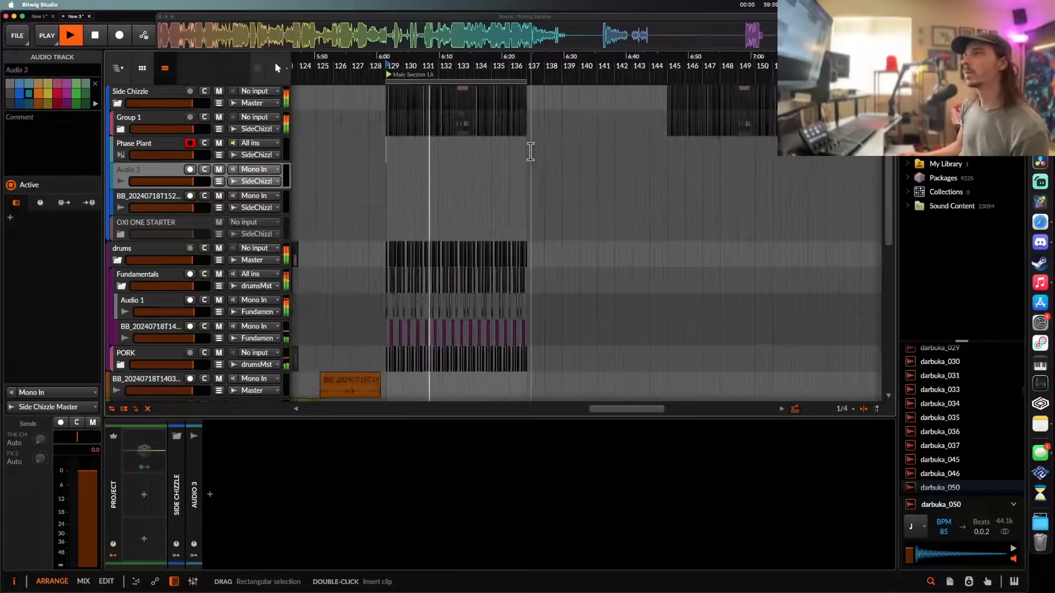
{"action": "scroll", "coordinate": [527, 151], "scroll_direction": "up", "scroll_amount": 3}
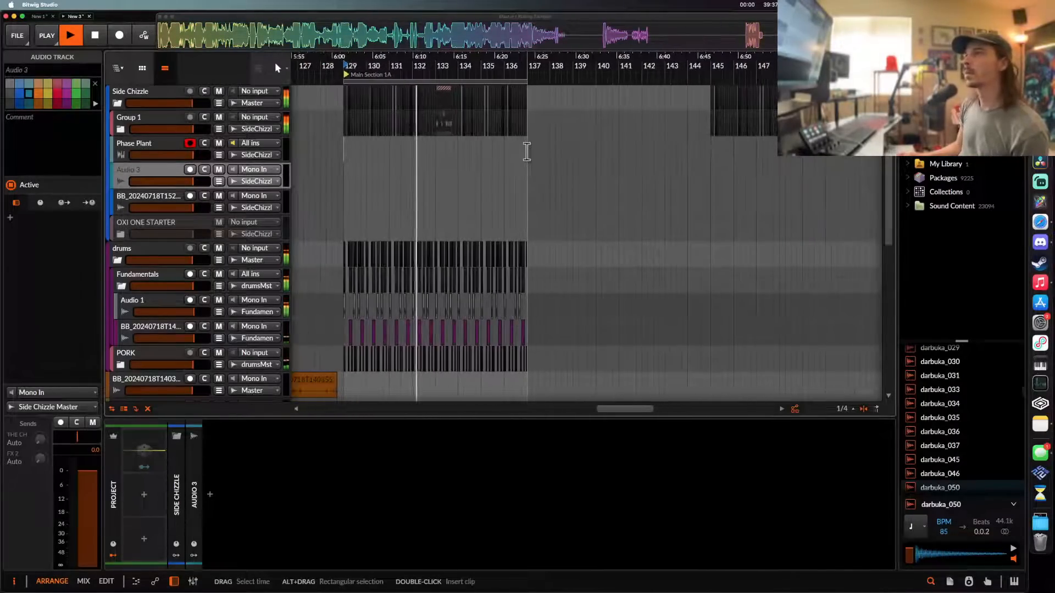
{"action": "left_click", "coordinate": [527, 150]}
{"action": "scroll", "coordinate": [440, 145], "scroll_direction": "left", "scroll_amount": 1}
{"action": "scroll", "coordinate": [440, 146], "scroll_direction": "down", "scroll_amount": 5}
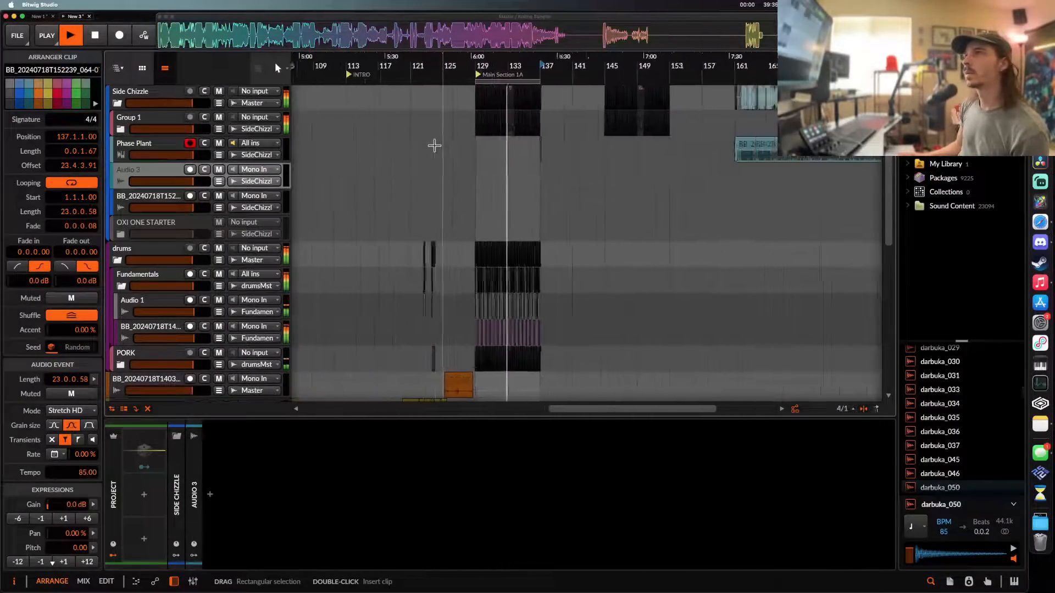
- Add another audio track directly below Phase Plant and move the three captured clips onto it, keeping their start at 161.1.1.00
{"action": "left_click", "coordinate": [156, 144]}
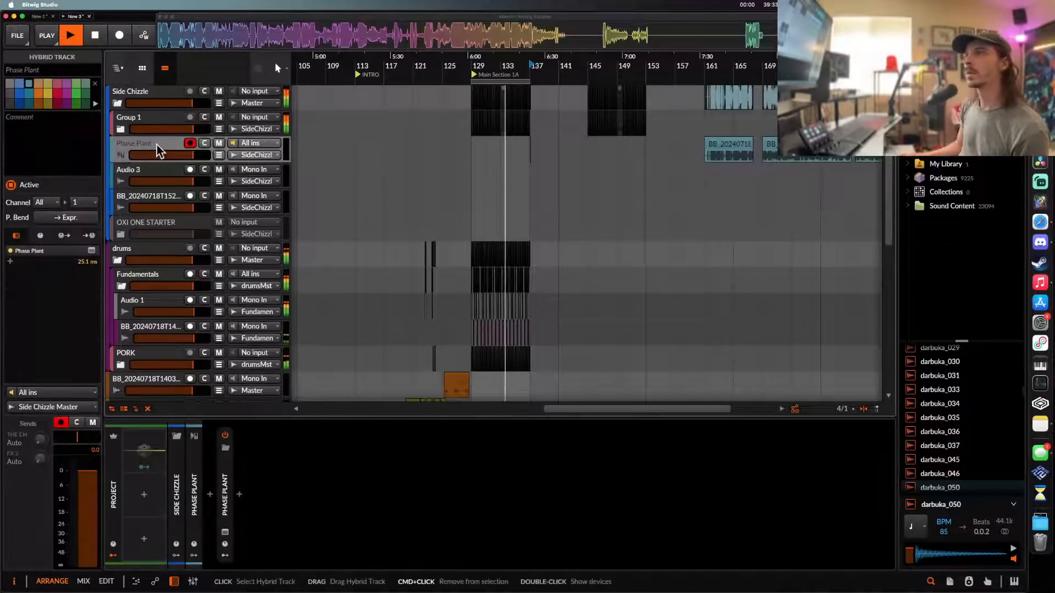
{"action": "key", "text": "super+t"}
{"action": "left_click", "coordinate": [722, 142]}
{"action": "scroll", "coordinate": [721, 142], "scroll_direction": "right", "scroll_amount": 3}
{"action": "left_click", "coordinate": [759, 146], "text": "shift"}
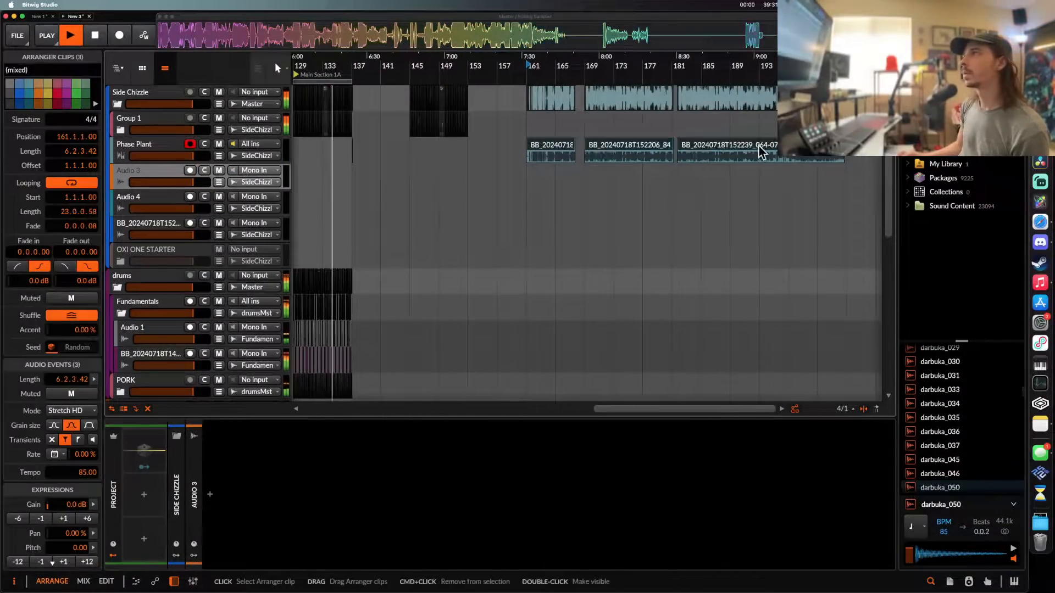
{"action": "left_click_drag", "start_coordinate": [561, 146], "coordinate": [554, 171]}
{"action": "scroll", "coordinate": [416, 187], "scroll_direction": "left", "scroll_amount": 3}
{"action": "scroll", "coordinate": [416, 188], "scroll_direction": "up", "scroll_amount": 2}
{"action": "scroll", "coordinate": [440, 188], "scroll_direction": "right", "scroll_amount": 4}
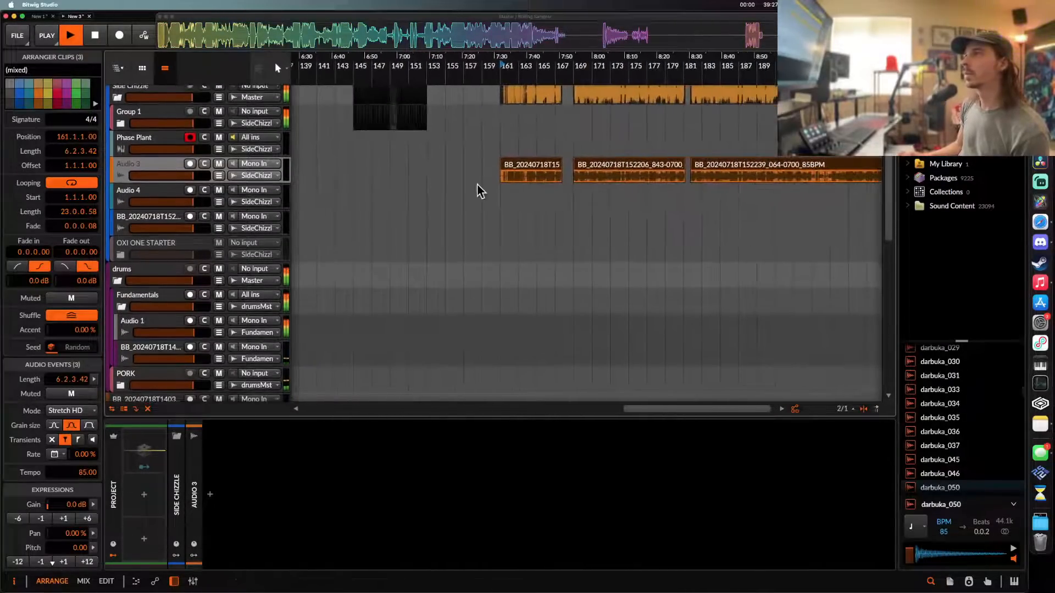
- Audition the first capture from 165.1.1.00 and cut its section from 165.1.1.00 to 165.3.1.00
{"action": "scroll", "coordinate": [490, 189], "scroll_direction": "up", "scroll_amount": 4}
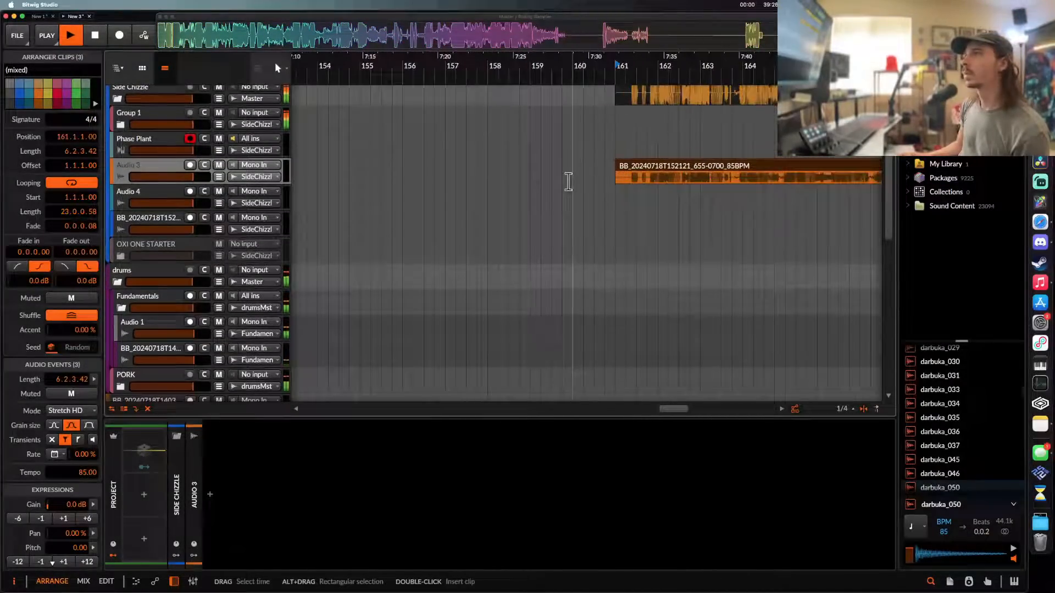
{"action": "scroll", "coordinate": [683, 182], "scroll_direction": "right", "scroll_amount": 3}
{"action": "left_click", "coordinate": [662, 183]}
{"action": "scroll", "coordinate": [664, 183], "scroll_direction": "up", "scroll_amount": 3}
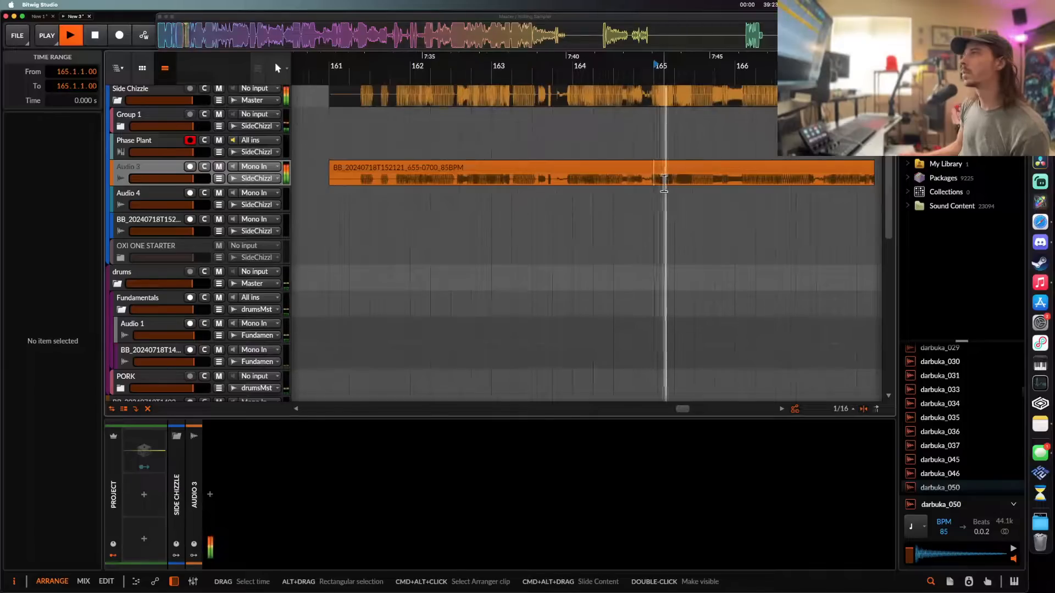
{"action": "scroll", "coordinate": [664, 183], "scroll_direction": "down", "scroll_amount": 3}
{"action": "key", "text": "space"}
{"action": "scroll", "coordinate": [660, 185], "scroll_direction": "up", "scroll_amount": 3}
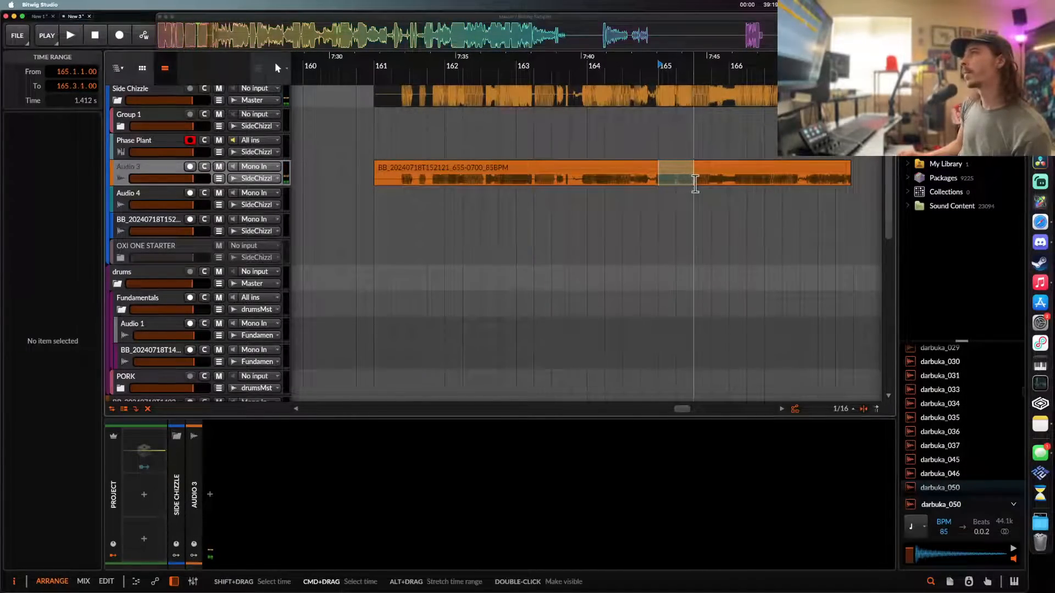
{"action": "left_click", "coordinate": [672, 170]}
{"action": "key", "text": "Delete"}
- Return to Main Section 1A, expand Group 1 and add an audio track below its BB_20240718T151548_507 track
{"action": "scroll", "coordinate": [671, 170], "scroll_direction": "down", "scroll_amount": 4}
{"action": "scroll", "coordinate": [358, 205], "scroll_direction": "left", "scroll_amount": 5}
{"action": "scroll", "coordinate": [375, 204], "scroll_direction": "down", "scroll_amount": 2}
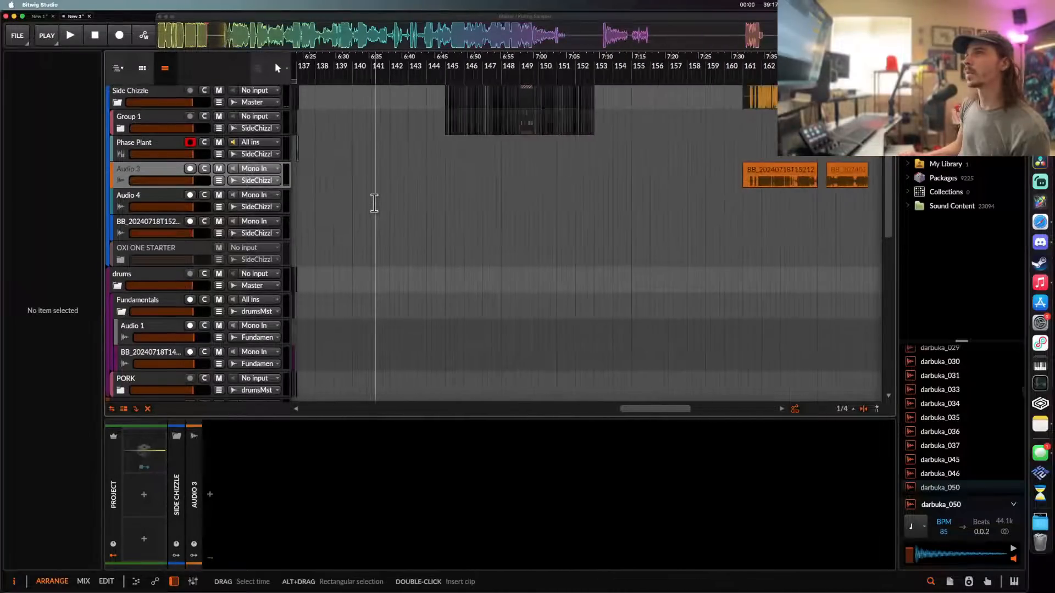
{"action": "scroll", "coordinate": [371, 201], "scroll_direction": "left", "scroll_amount": 5}
{"action": "scroll", "coordinate": [617, 159], "scroll_direction": "down", "scroll_amount": 2}
{"action": "scroll", "coordinate": [617, 160], "scroll_direction": "up", "scroll_amount": 4}
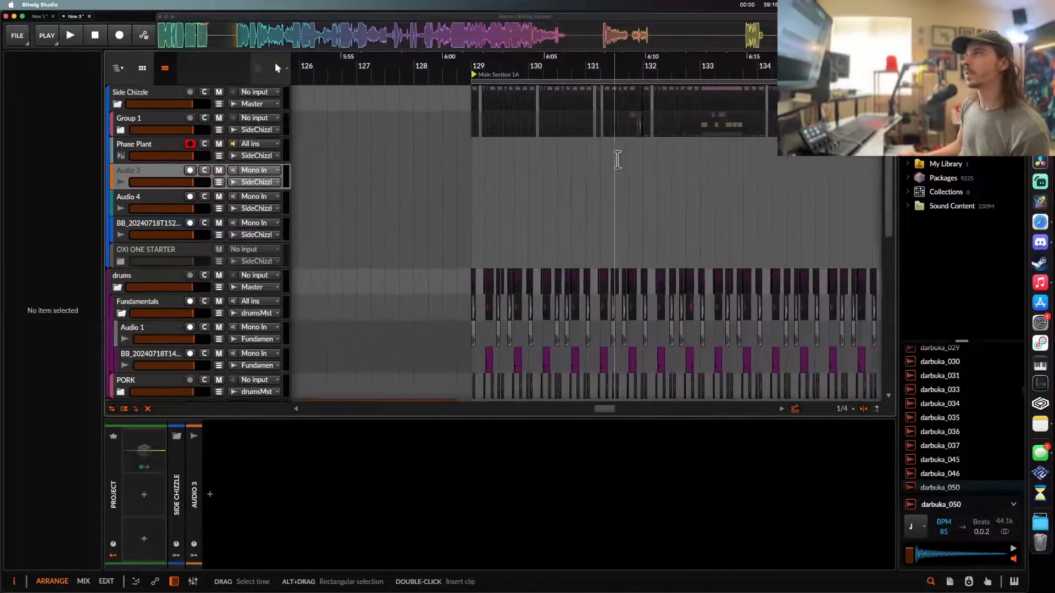
{"action": "scroll", "coordinate": [618, 160], "scroll_direction": "right", "scroll_amount": 3}
{"action": "left_click", "coordinate": [121, 130]}
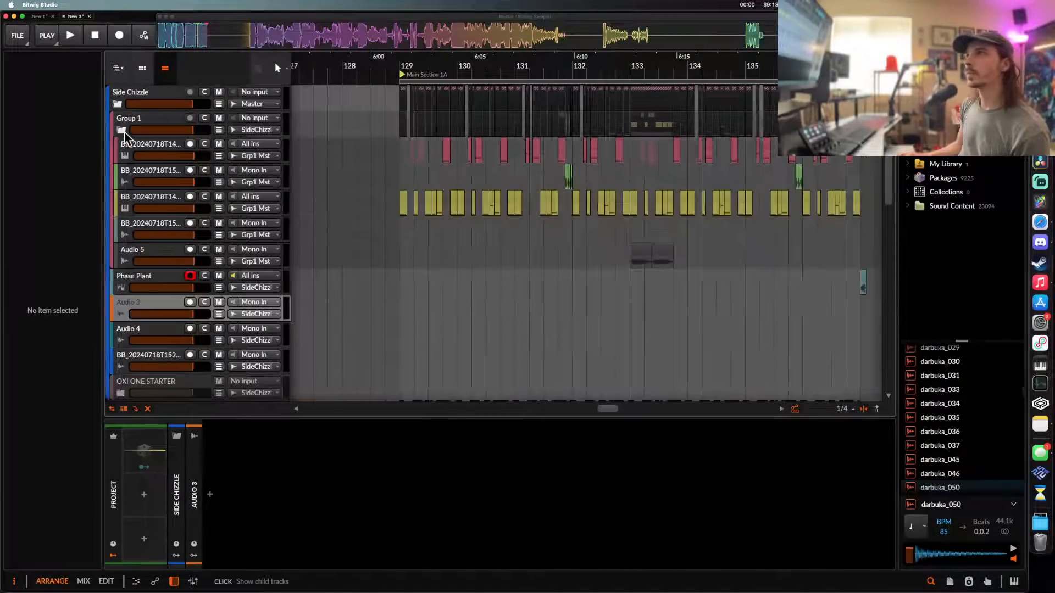
{"action": "scroll", "coordinate": [489, 179], "scroll_direction": "down", "scroll_amount": 1}
{"action": "scroll", "coordinate": [489, 180], "scroll_direction": "up", "scroll_amount": 3}
{"action": "left_click", "coordinate": [154, 206]}
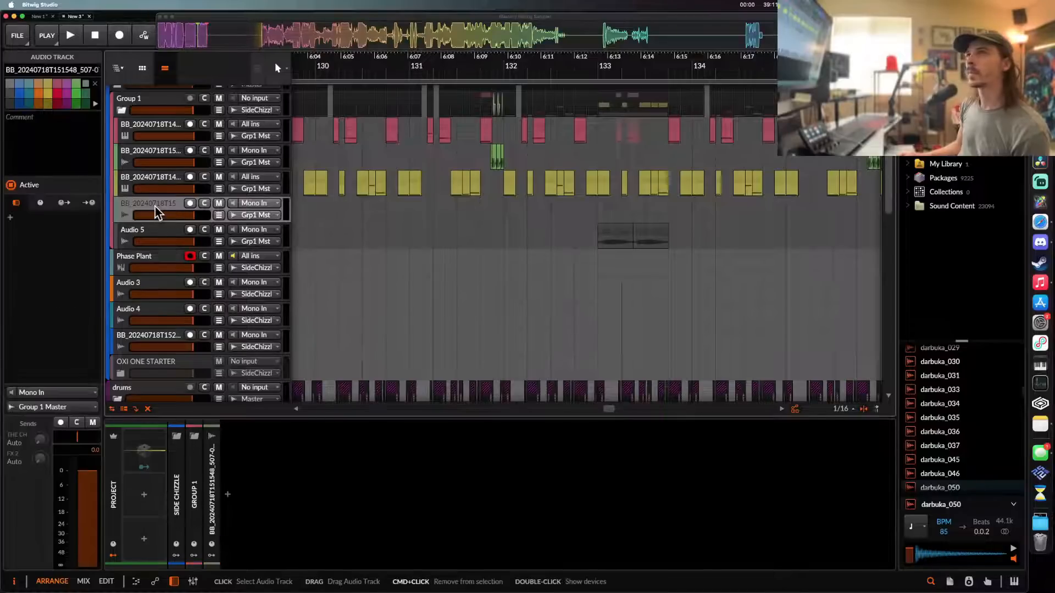
{"action": "key", "text": "super+t"}
{"action": "scroll", "coordinate": [572, 248], "scroll_direction": "up", "scroll_amount": 2}
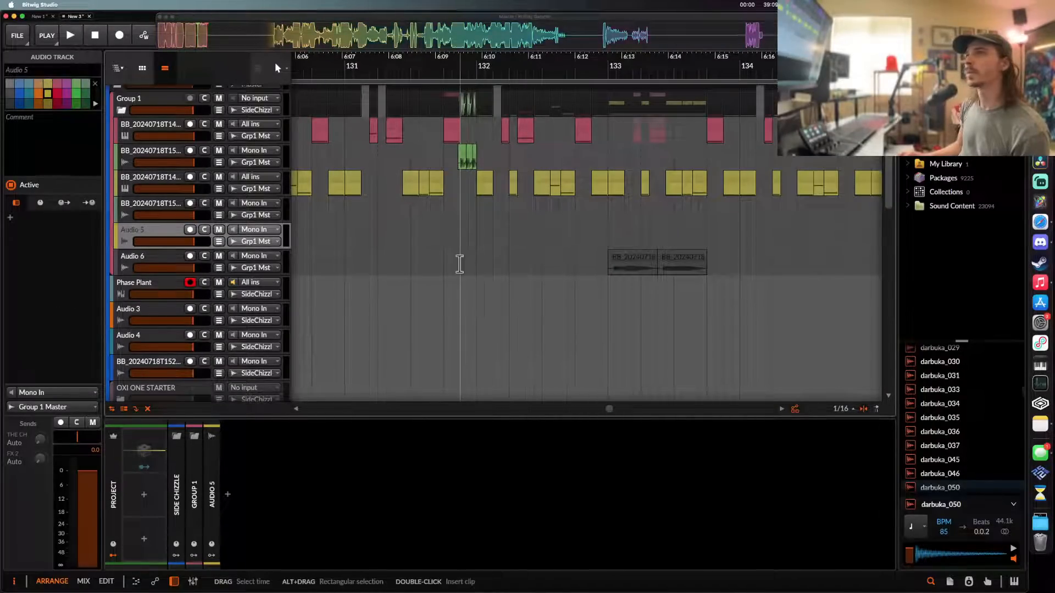
- Paste the cut slice on Audio 5 at 132.3.1.00, then mute or trim the Group 1 note clips it overlaps
{"action": "key", "text": "super+v"}
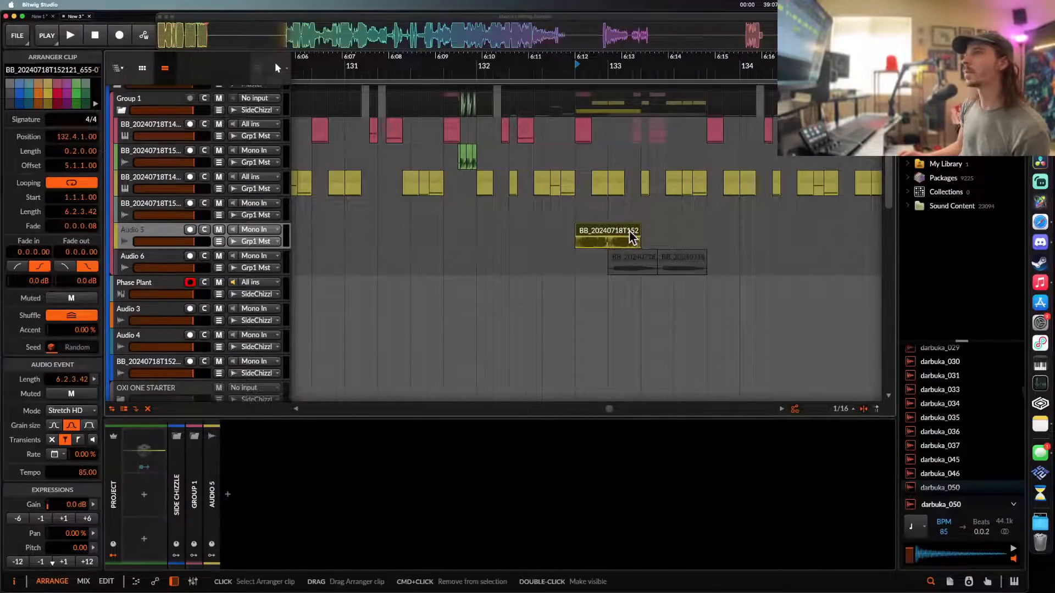
{"action": "left_click_drag", "start_coordinate": [632, 236], "coordinate": [591, 238]}
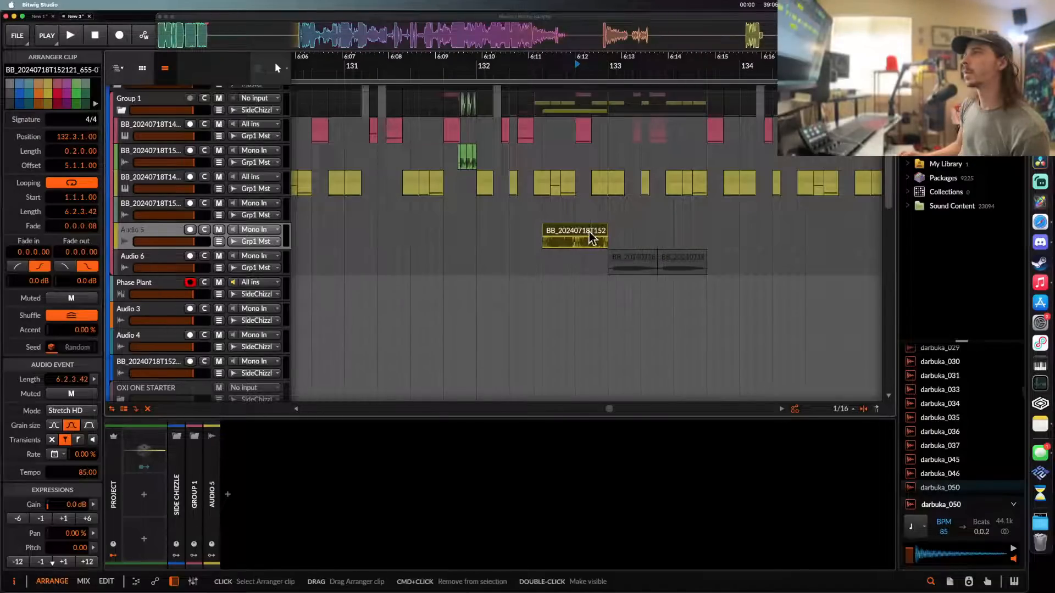
{"action": "left_click", "coordinate": [601, 174]}
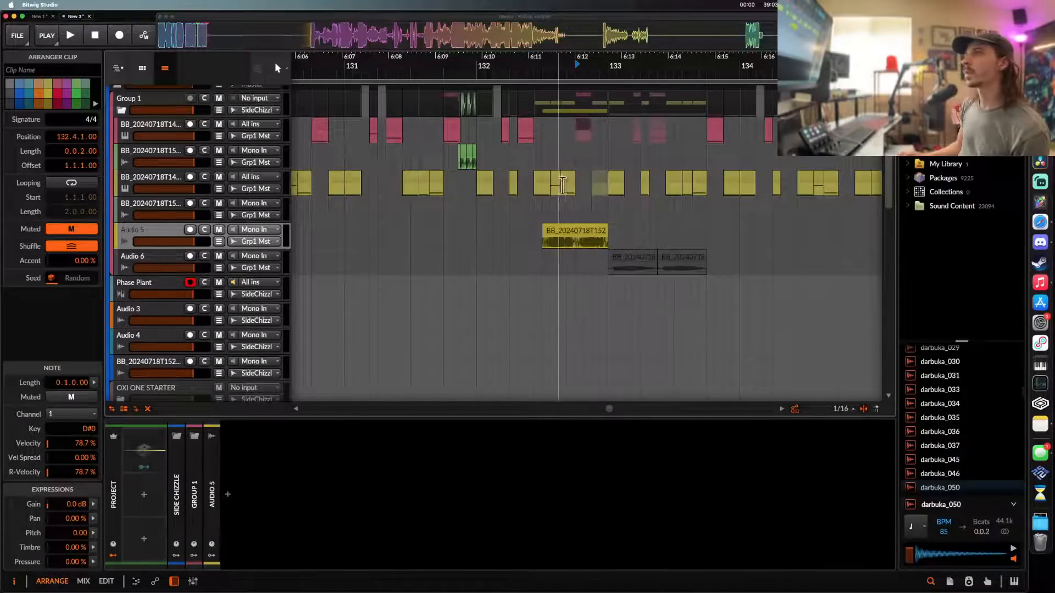
{"action": "left_click", "coordinate": [559, 179]}
{"action": "scroll", "coordinate": [544, 181], "scroll_direction": "up", "scroll_amount": 4}
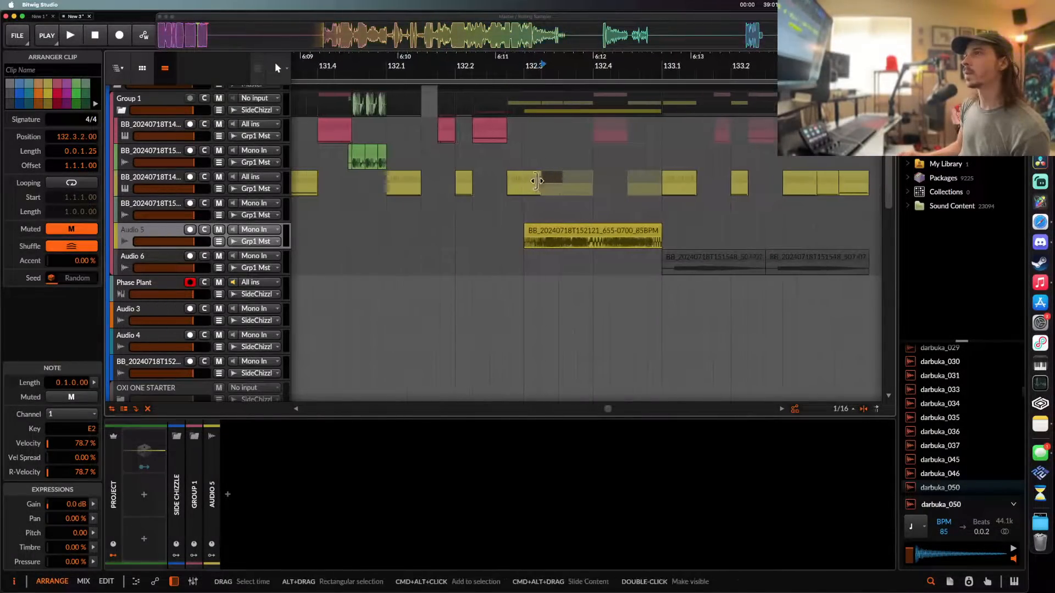
{"action": "left_click_drag", "start_coordinate": [540, 180], "coordinate": [523, 180]}
{"action": "scroll", "coordinate": [522, 179], "scroll_direction": "down", "scroll_amount": 4}
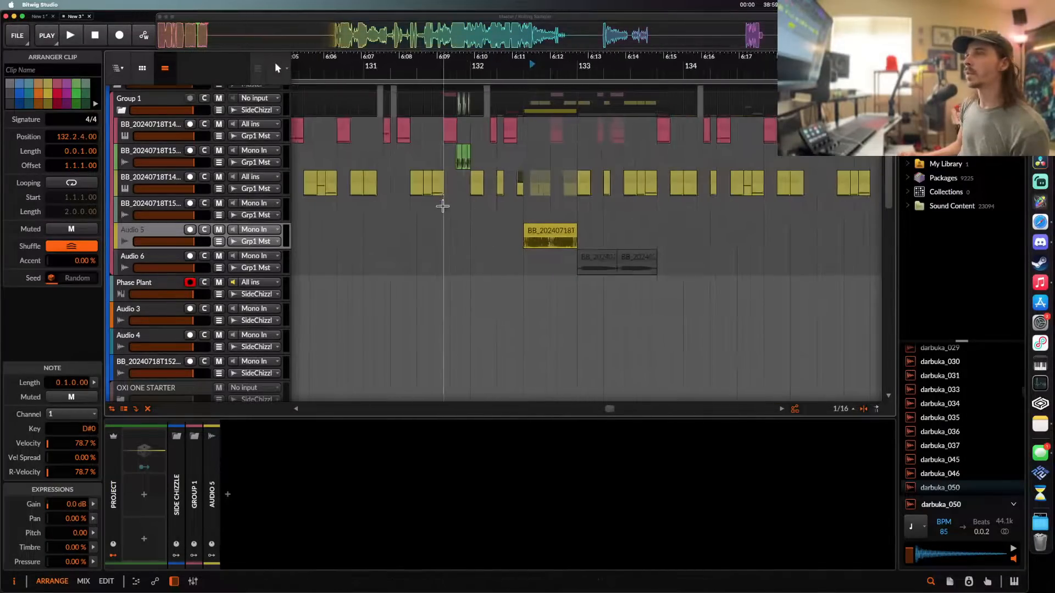
- Play Main Section 1A from just before bar 132 to hear the pasted Audio 5 slice in context
{"action": "key", "text": "space"}
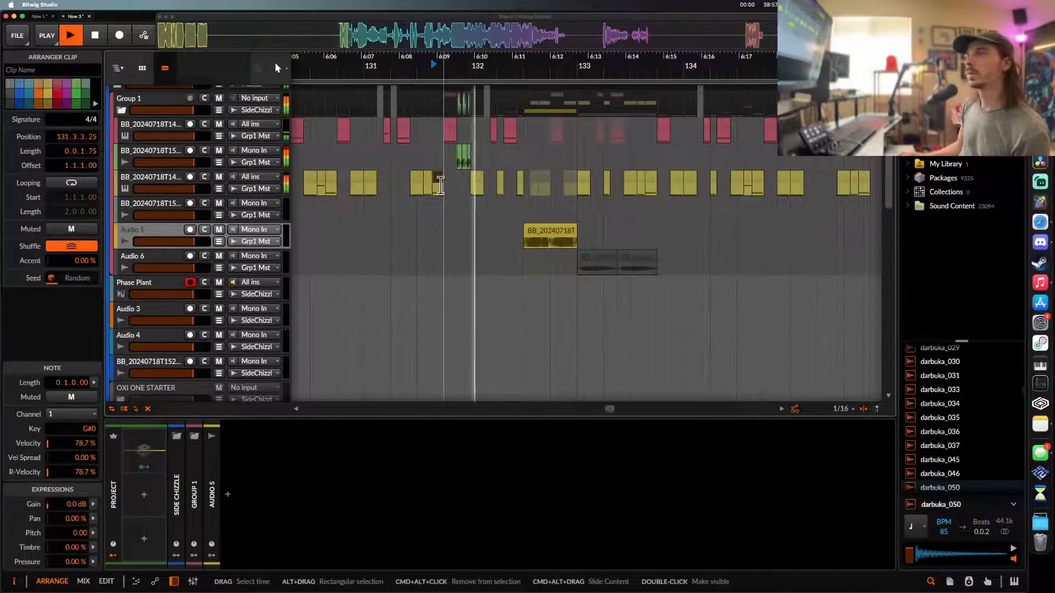
{"action": "scroll", "coordinate": [516, 223], "scroll_direction": "down", "scroll_amount": 3}
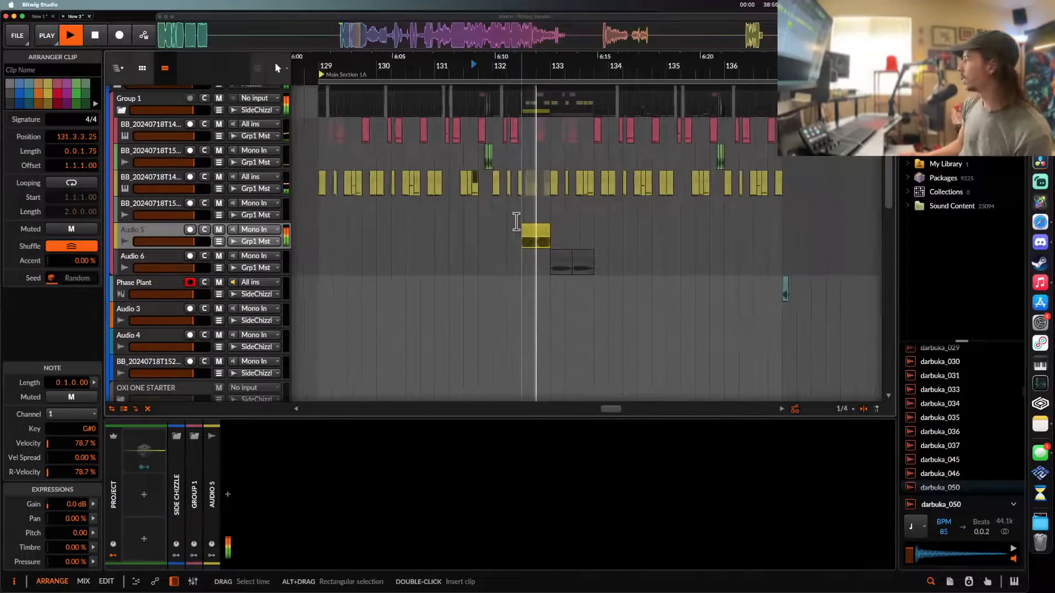
{"action": "scroll", "coordinate": [508, 225], "scroll_direction": "down", "scroll_amount": 2}
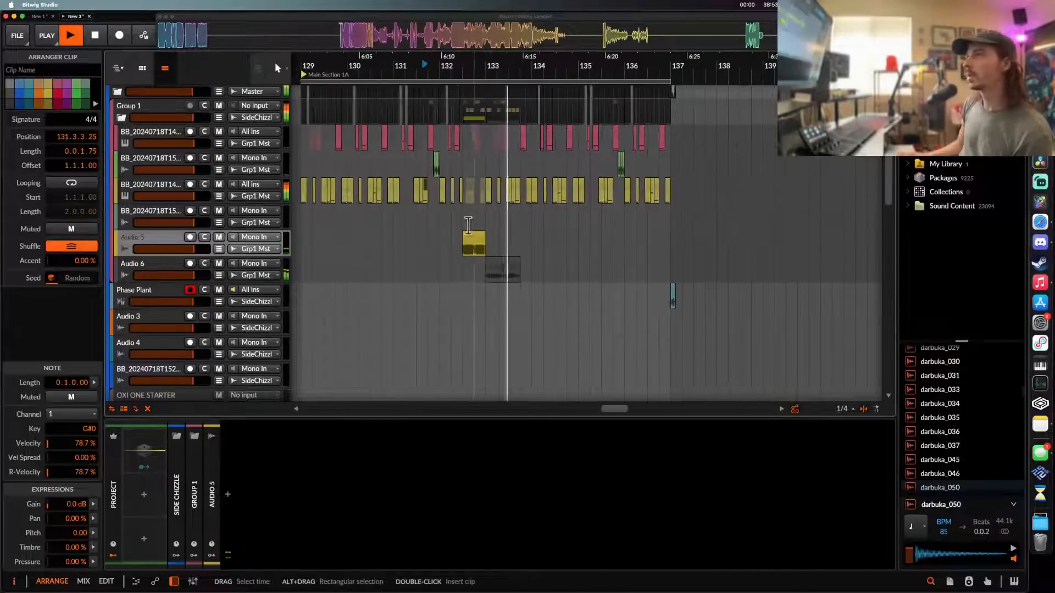
{"action": "left_click", "coordinate": [469, 239]}
{"action": "scroll", "coordinate": [469, 239], "scroll_direction": "up", "scroll_amount": 3}
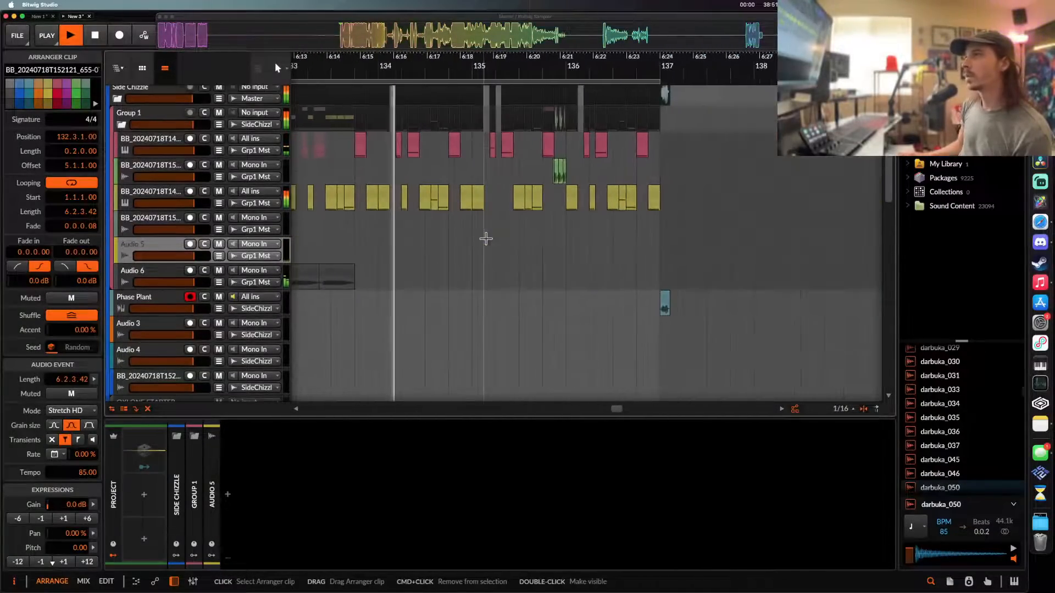
{"action": "scroll", "coordinate": [485, 239], "scroll_direction": "down", "scroll_amount": 5}
{"action": "key", "text": "space"}
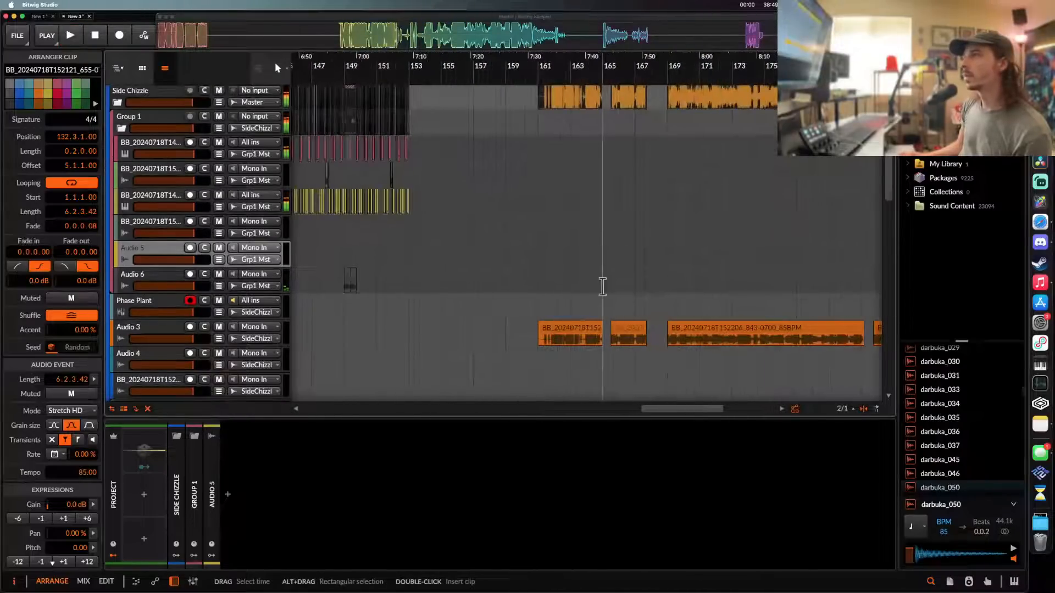
- Audition the first capture on Audio 3 from 163.1.1.00 and again from 164.1.3.00
{"action": "scroll", "coordinate": [596, 343], "scroll_direction": "up", "scroll_amount": 3}
{"action": "left_click", "coordinate": [547, 342]}
{"action": "key", "text": "space"}
{"action": "scroll", "coordinate": [548, 343], "scroll_direction": "up", "scroll_amount": 3}
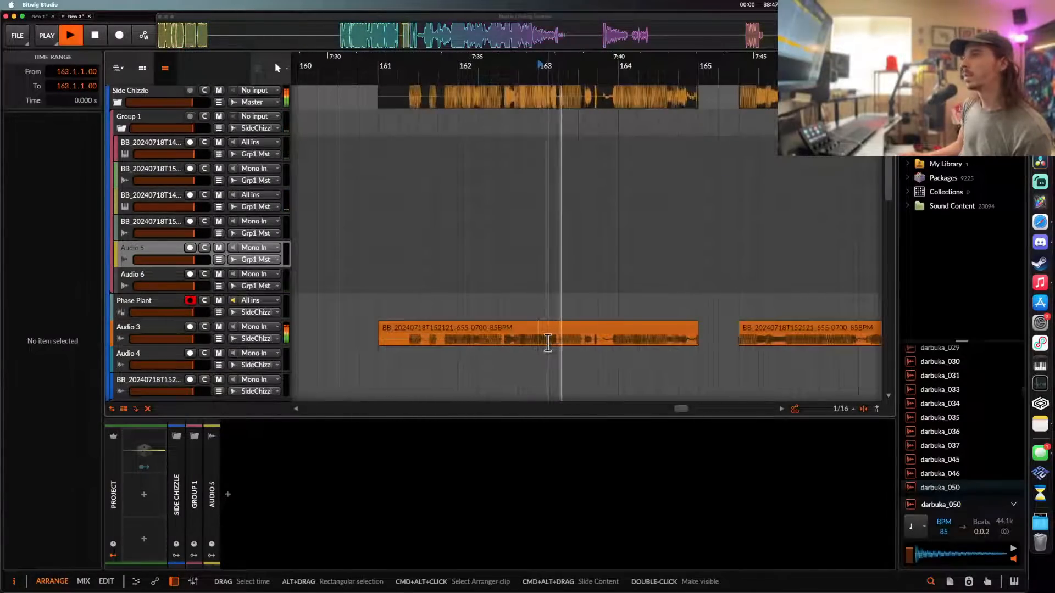
{"action": "scroll", "coordinate": [547, 343], "scroll_direction": "up", "scroll_amount": 2}
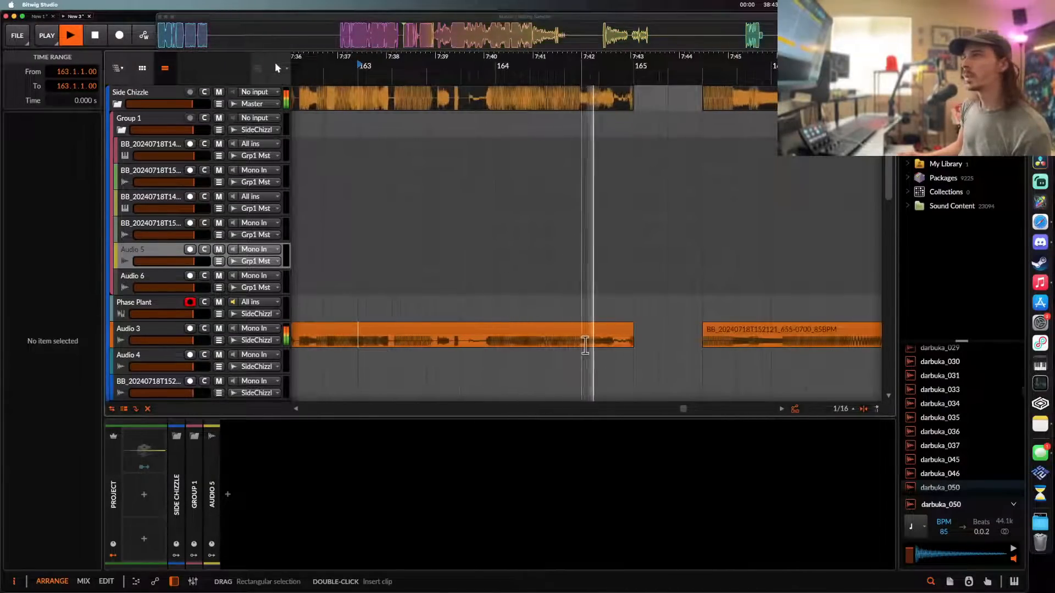
{"action": "key", "text": "space"}
{"action": "scroll", "coordinate": [501, 340], "scroll_direction": "down", "scroll_amount": 1}
{"action": "scroll", "coordinate": [470, 337], "scroll_direction": "up", "scroll_amount": 3}
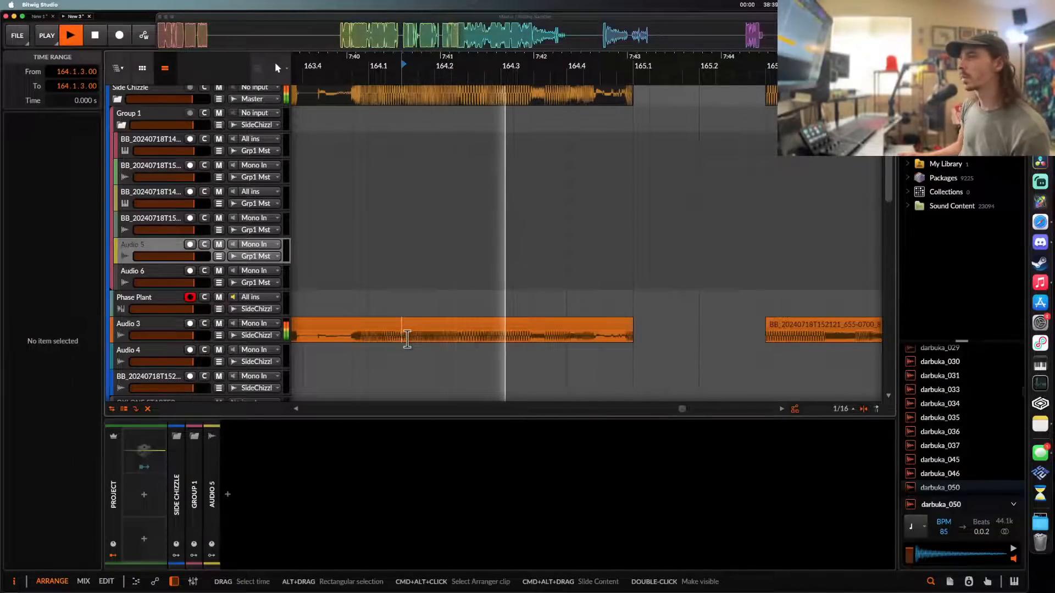
{"action": "scroll", "coordinate": [408, 339], "scroll_direction": "down", "scroll_amount": 3}
- Audition the remaining piece of the first capture on Audio 3 from 165.3.1.00
{"action": "key", "text": "space"}
{"action": "left_click", "coordinate": [625, 333]}
{"action": "key", "text": "space"}
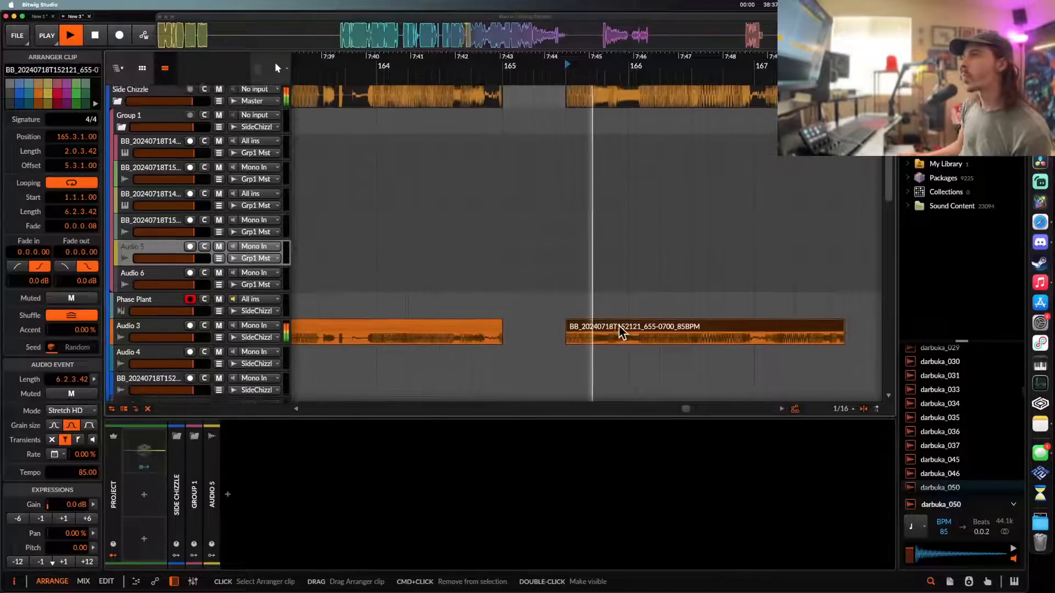
{"action": "scroll", "coordinate": [555, 339], "scroll_direction": "down", "scroll_amount": 1}
{"action": "scroll", "coordinate": [555, 339], "scroll_direction": "right", "scroll_amount": 2}
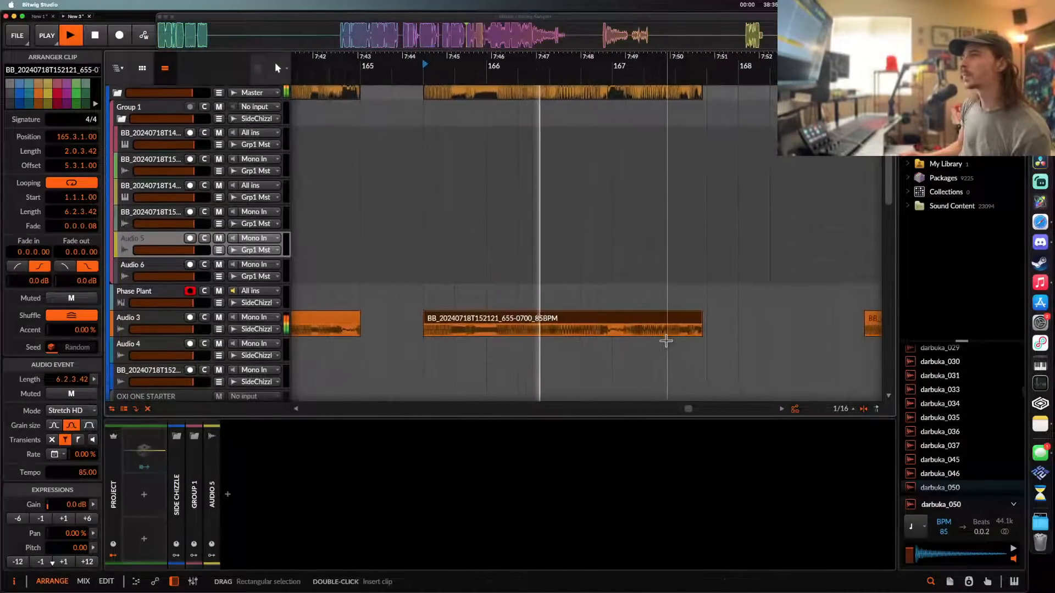
{"action": "scroll", "coordinate": [557, 332], "scroll_direction": "up", "scroll_amount": 1}
{"action": "scroll", "coordinate": [558, 332], "scroll_direction": "right", "scroll_amount": 4}
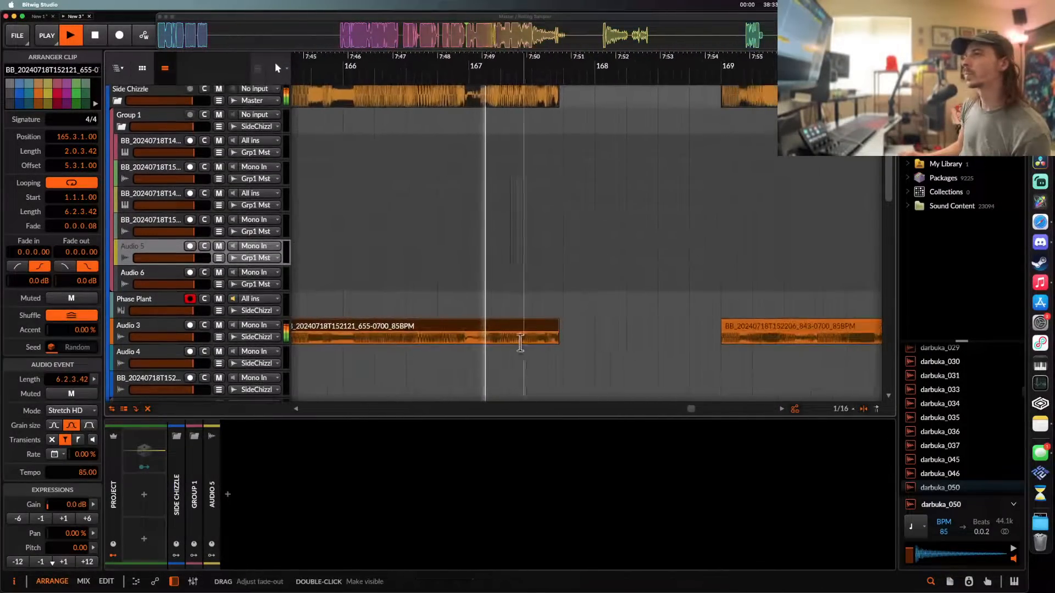
{"action": "scroll", "coordinate": [522, 340], "scroll_direction": "right", "scroll_amount": 5}
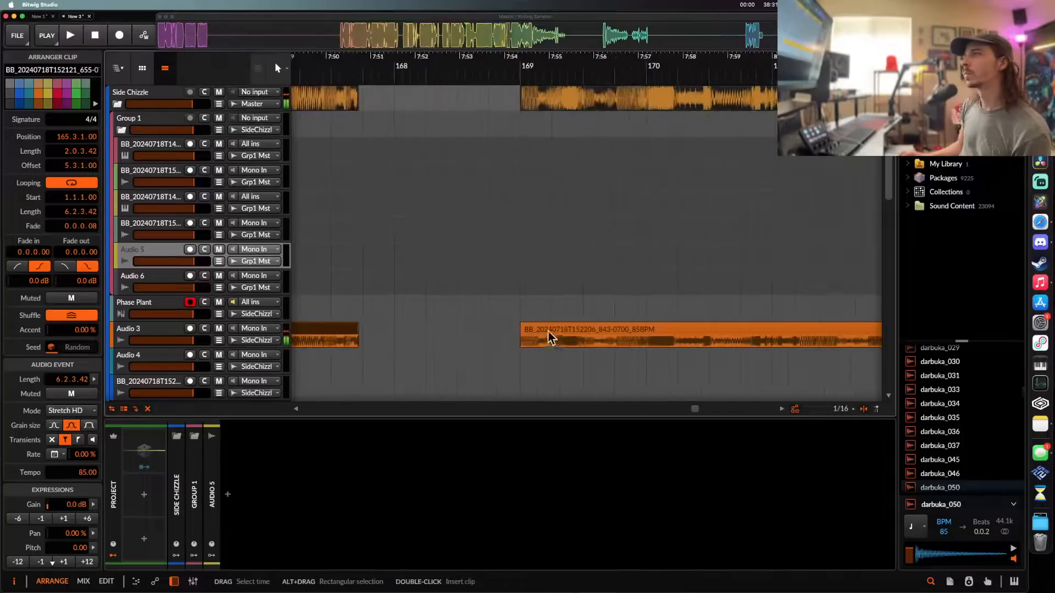
- Audition the BB_20240718T152206_843 capture on Audio 3 from 169.1.1.00 and again from 170.2.1.00
{"action": "left_click", "coordinate": [551, 332]}
{"action": "scroll", "coordinate": [553, 326], "scroll_direction": "down", "scroll_amount": 5}
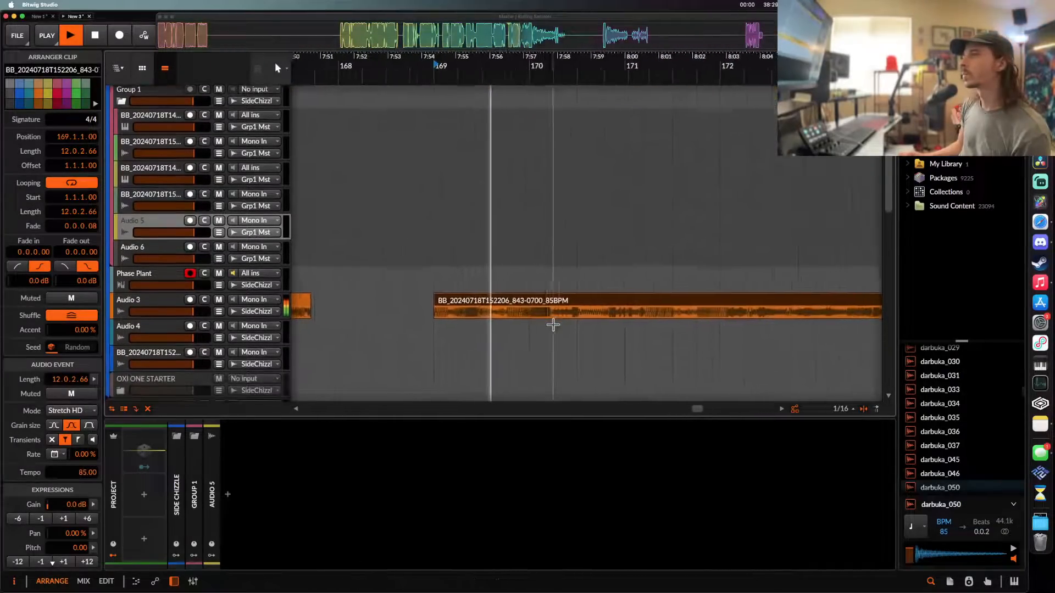
{"action": "left_click", "coordinate": [543, 315]}
{"action": "scroll", "coordinate": [543, 315], "scroll_direction": "up", "scroll_amount": 4}
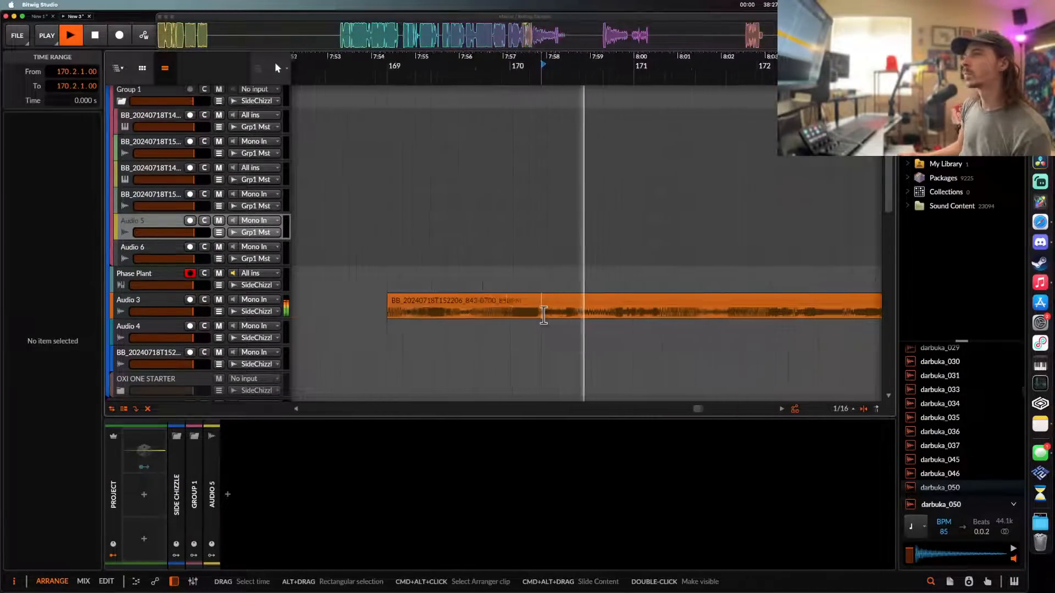
{"action": "left_click_drag", "start_coordinate": [543, 313], "coordinate": [588, 313]}
{"action": "key", "text": "super+e"}
{"action": "key", "text": "super+z"}
{"action": "key", "text": "super+z"}
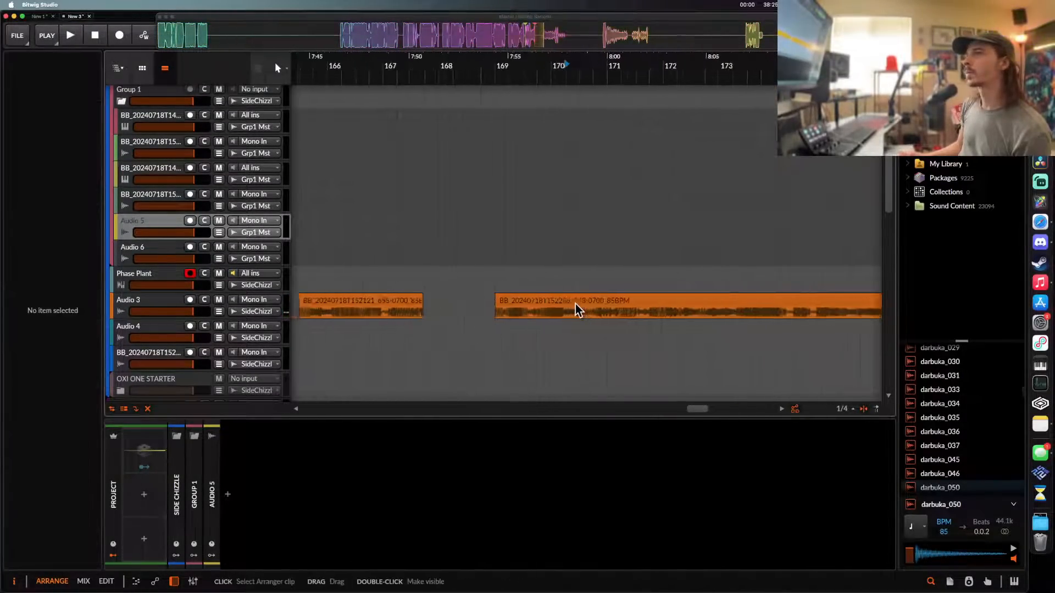
{"action": "scroll", "coordinate": [579, 307], "scroll_direction": "down", "scroll_amount": 2}
{"action": "key", "text": "super+z"}
{"action": "key", "text": "super+z"}
{"action": "key", "text": "super+z"}
- Cut the section from 170.2.1.00 to 170.3.1.00 out of the BB_20240718T152206_843 capture on Audio 3
{"action": "left_click", "coordinate": [561, 315]}
{"action": "left_click_drag", "start_coordinate": [560, 315], "coordinate": [558, 319]}
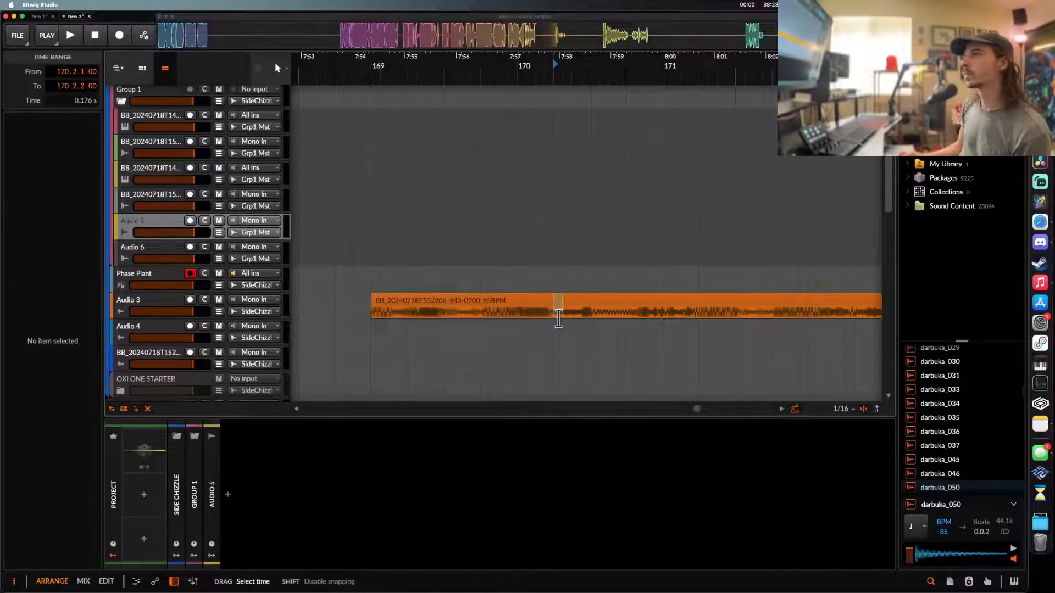
{"action": "key", "text": "super+e"}
{"action": "key", "text": "Delete"}
{"action": "scroll", "coordinate": [581, 306], "scroll_direction": "down", "scroll_amount": 5}
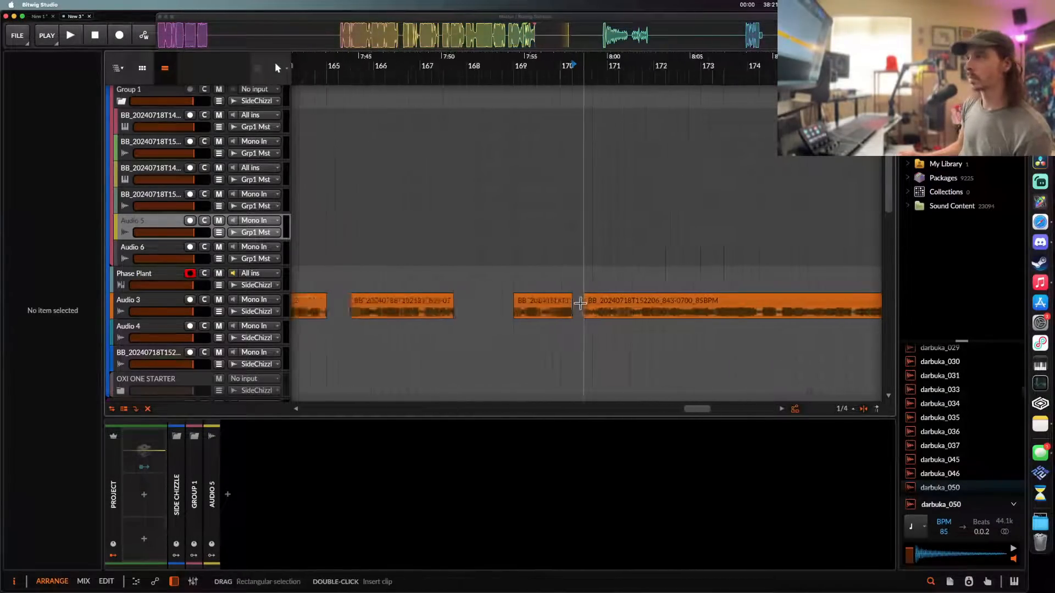
- Return to Main Section 1A, play from the Audio 5 slice at 132.3.1.00 and lower its gain to -4.0 dB
{"action": "scroll", "coordinate": [580, 304], "scroll_direction": "left", "scroll_amount": 10}
{"action": "scroll", "coordinate": [580, 304], "scroll_direction": "down", "scroll_amount": 3}
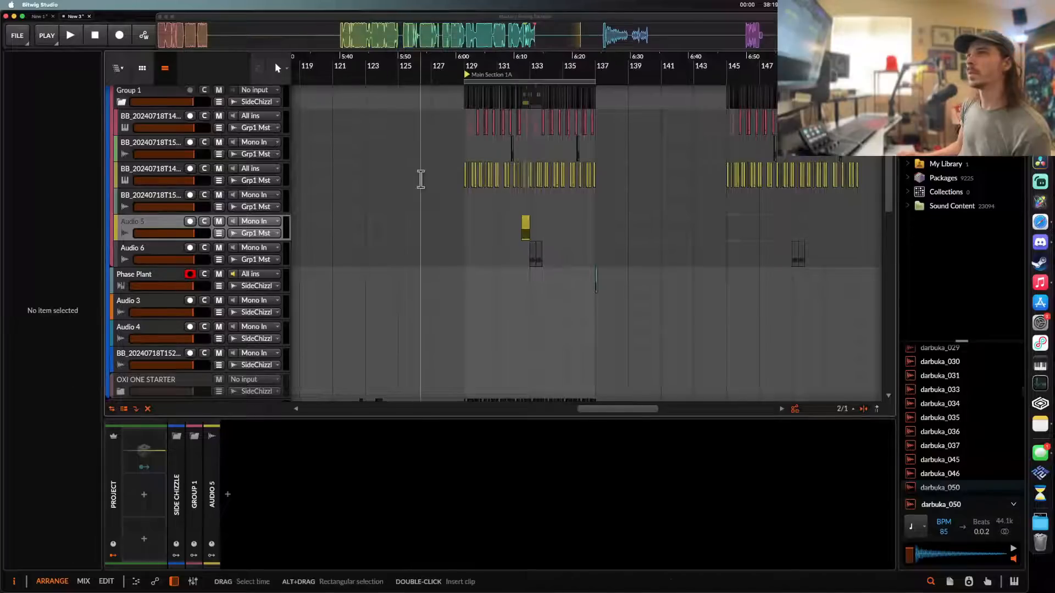
{"action": "scroll", "coordinate": [539, 226], "scroll_direction": "up", "scroll_amount": 3}
{"action": "left_click", "coordinate": [498, 227]}
{"action": "key", "text": "space"}
{"action": "scroll", "coordinate": [558, 229], "scroll_direction": "up", "scroll_amount": 2}
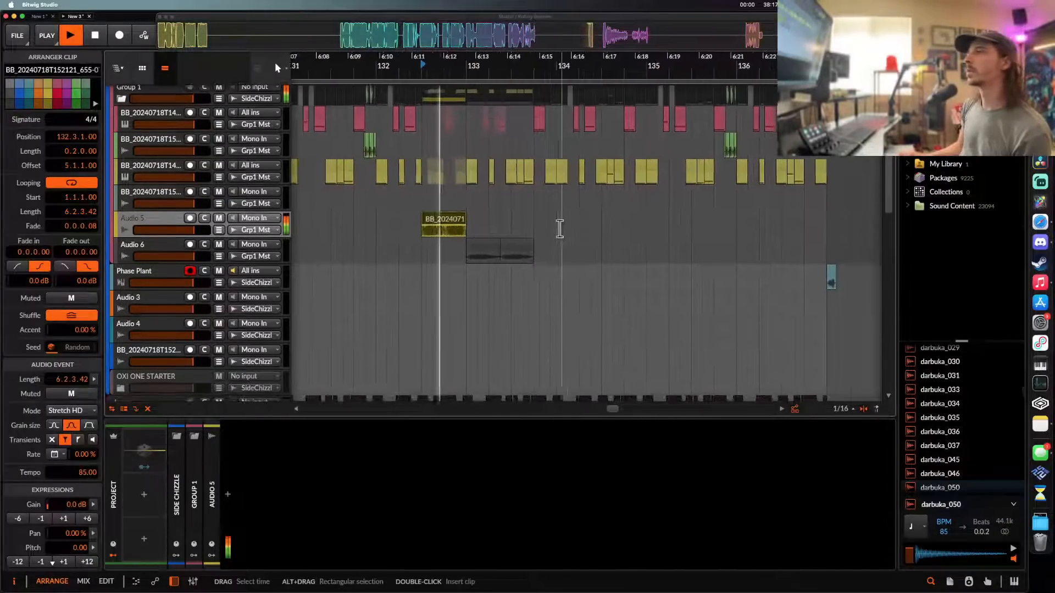
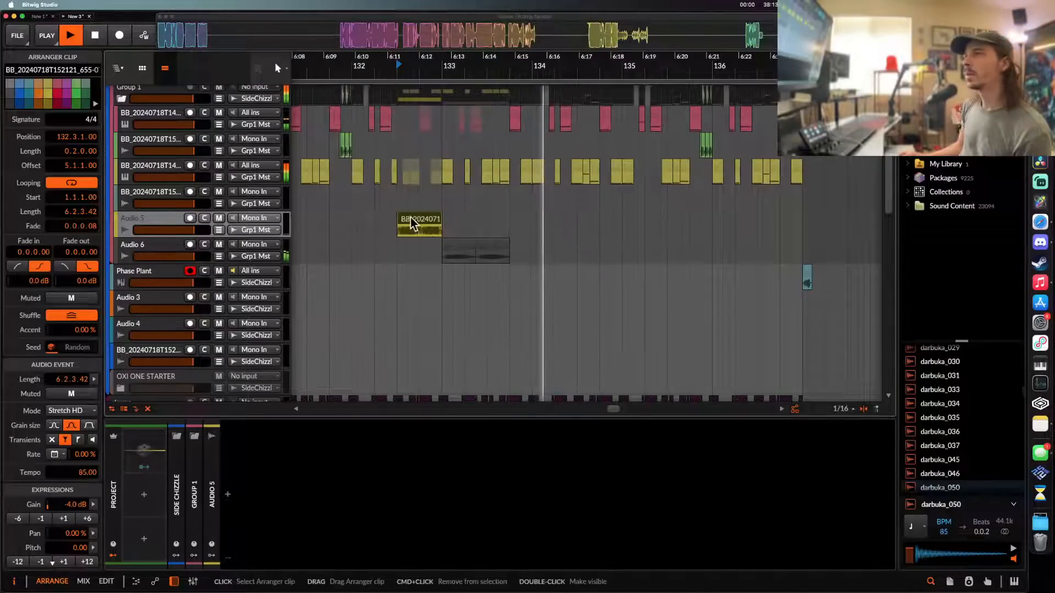
- Add an audio track below Audio 6 in Group 1 and paste the cut slice on it at 135.4.2.00
{"action": "left_click", "coordinate": [167, 248]}
{"action": "key", "text": "super+shift+t"}
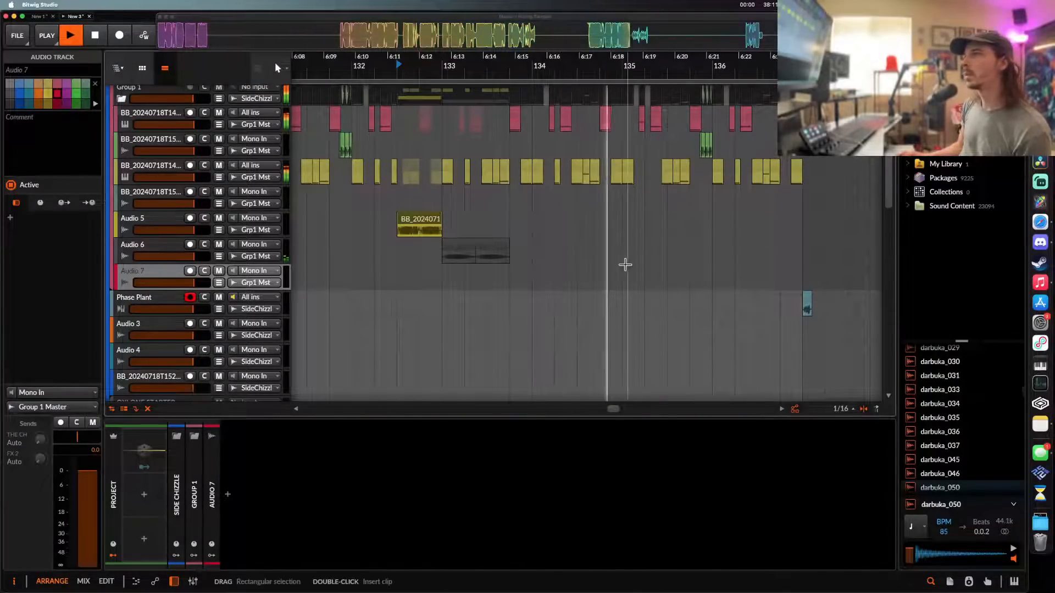
{"action": "scroll", "coordinate": [648, 291], "scroll_direction": "up", "scroll_amount": 5}
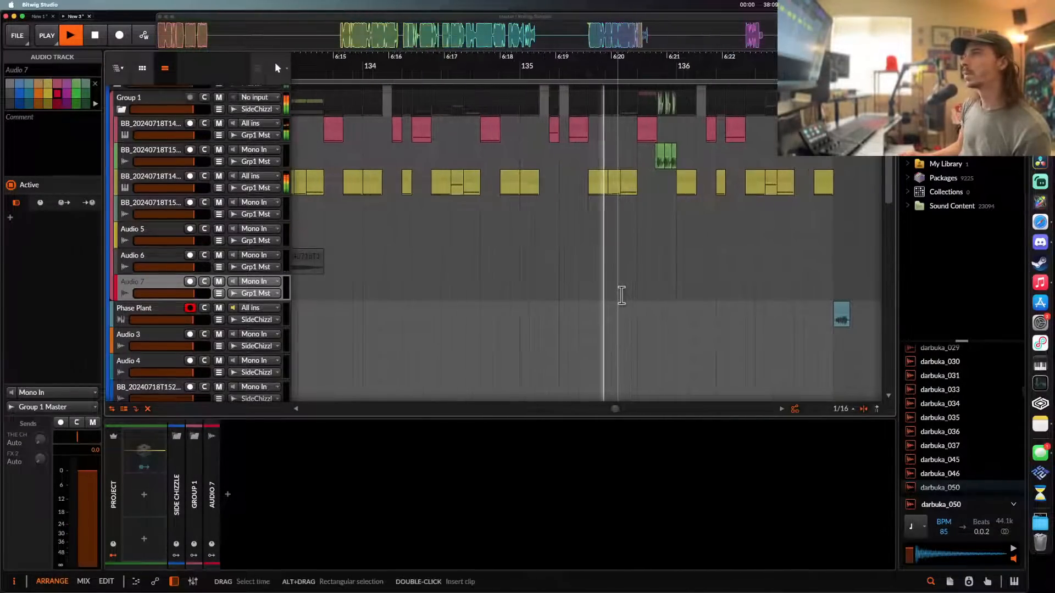
{"action": "key", "text": "space"}
{"action": "key", "text": "super+v"}
{"action": "scroll", "coordinate": [646, 294], "scroll_direction": "up", "scroll_amount": 3}
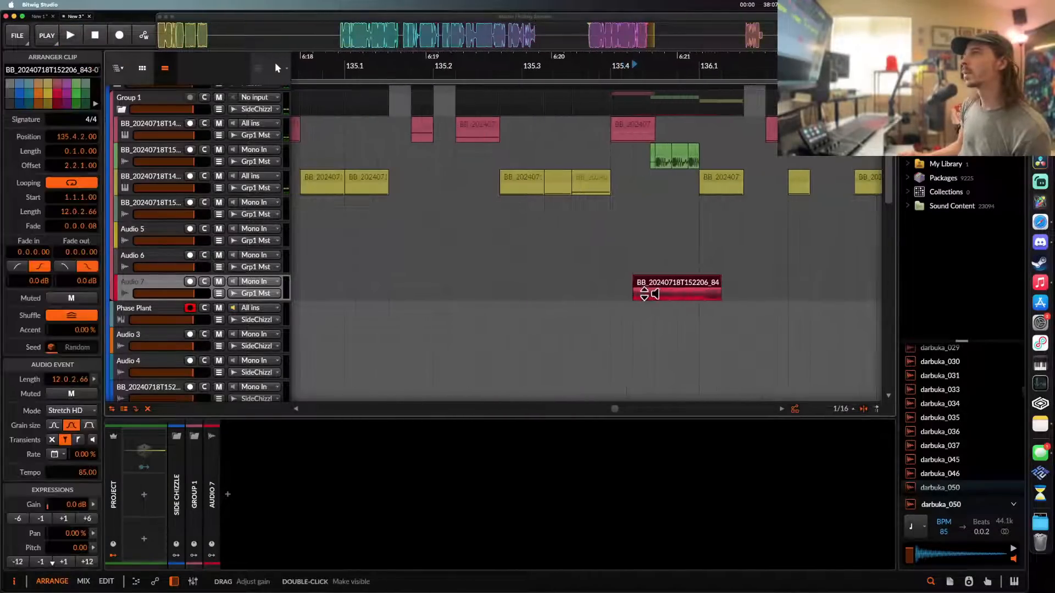
- Mute the three green audio clips starting around 135.4.3.00 that overlap the Audio 7 slice and play from 135.4.1.00
{"action": "left_click", "coordinate": [657, 155]}
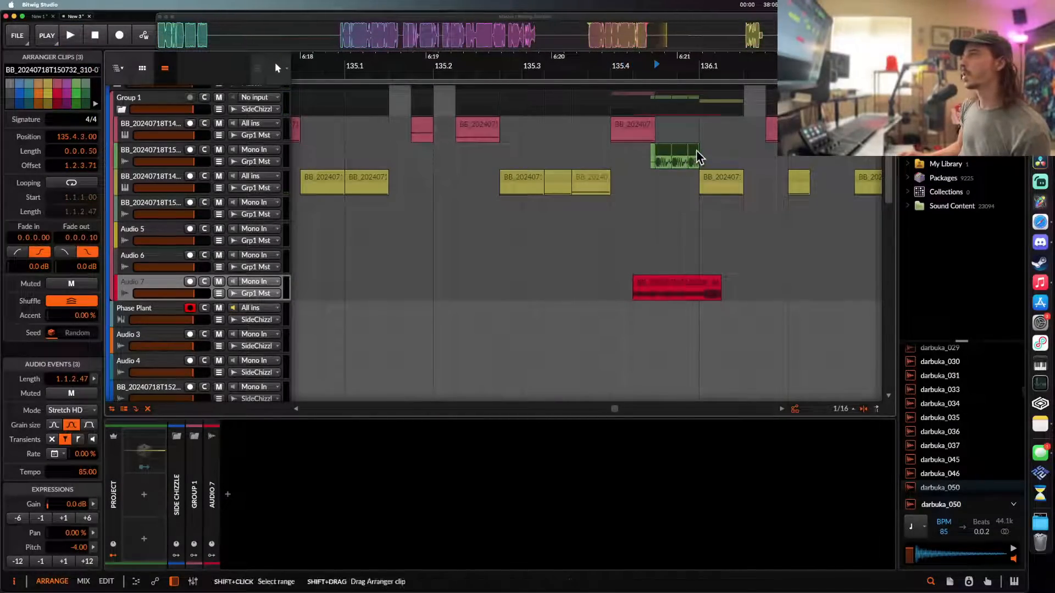
{"action": "left_click", "coordinate": [625, 124]}
{"action": "key", "text": "space"}
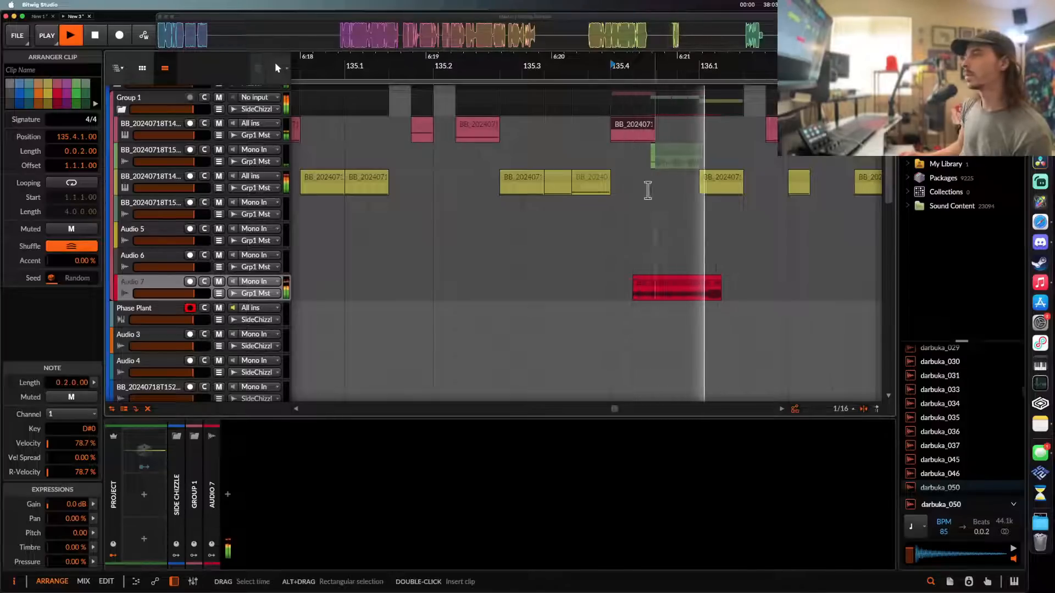
{"action": "scroll", "coordinate": [720, 297], "scroll_direction": "down", "scroll_amount": 5}
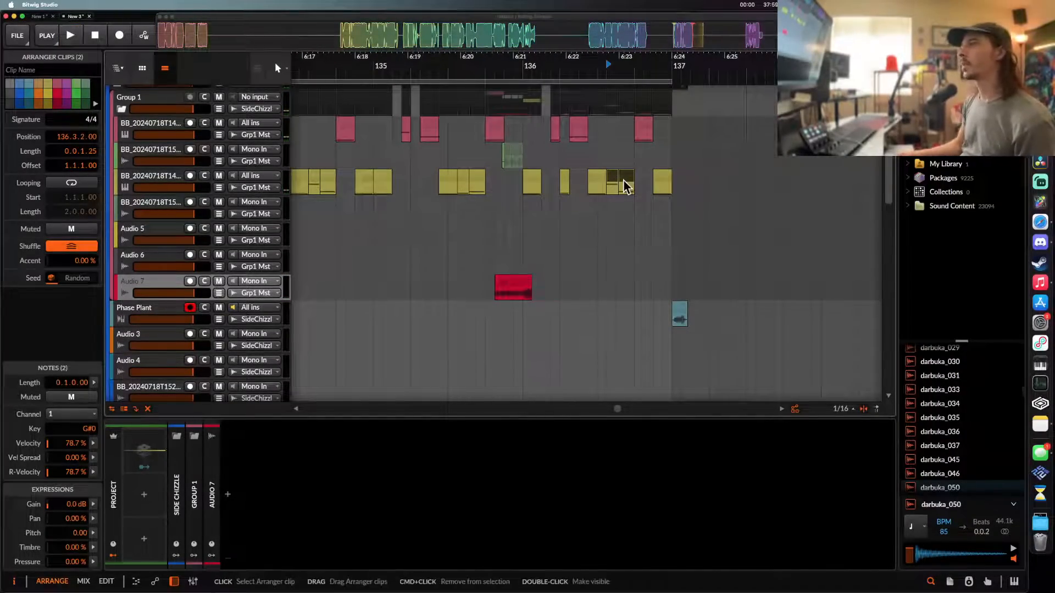
- Audition the remaining part of the BB_20240718T152206_843 capture on Audio 3 from 172.2.4.00
{"action": "scroll", "coordinate": [622, 179], "scroll_direction": "right", "scroll_amount": 12}
{"action": "scroll", "coordinate": [622, 179], "scroll_direction": "down", "scroll_amount": 4}
{"action": "scroll", "coordinate": [623, 179], "scroll_direction": "right", "scroll_amount": 6}
{"action": "scroll", "coordinate": [623, 180], "scroll_direction": "down", "scroll_amount": 1}
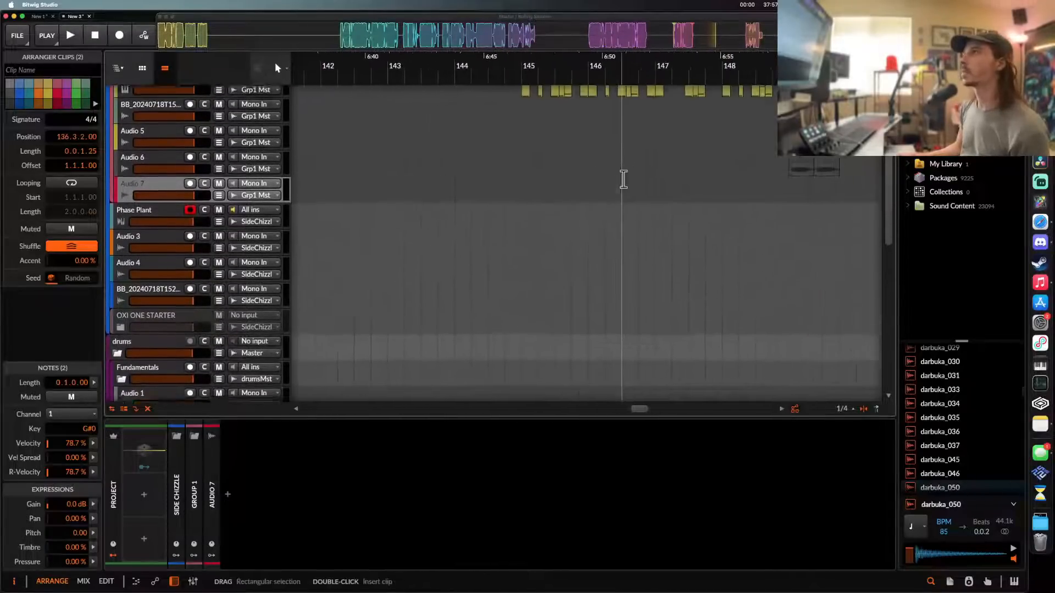
{"action": "scroll", "coordinate": [623, 179], "scroll_direction": "right", "scroll_amount": 5}
{"action": "scroll", "coordinate": [624, 179], "scroll_direction": "up", "scroll_amount": 4}
{"action": "scroll", "coordinate": [623, 179], "scroll_direction": "down", "scroll_amount": 4}
{"action": "scroll", "coordinate": [624, 180], "scroll_direction": "right", "scroll_amount": 9}
{"action": "scroll", "coordinate": [623, 180], "scroll_direction": "down", "scroll_amount": 6}
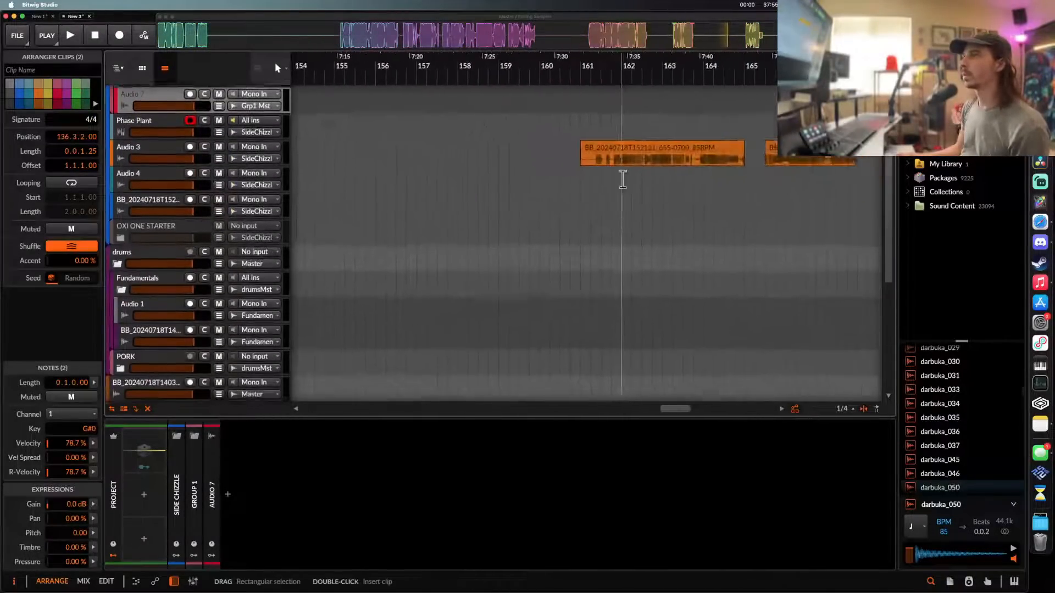
{"action": "scroll", "coordinate": [623, 180], "scroll_direction": "right", "scroll_amount": 8}
{"action": "left_click", "coordinate": [623, 164]}
{"action": "key", "text": "space"}
{"action": "scroll", "coordinate": [623, 164], "scroll_direction": "up", "scroll_amount": 4}
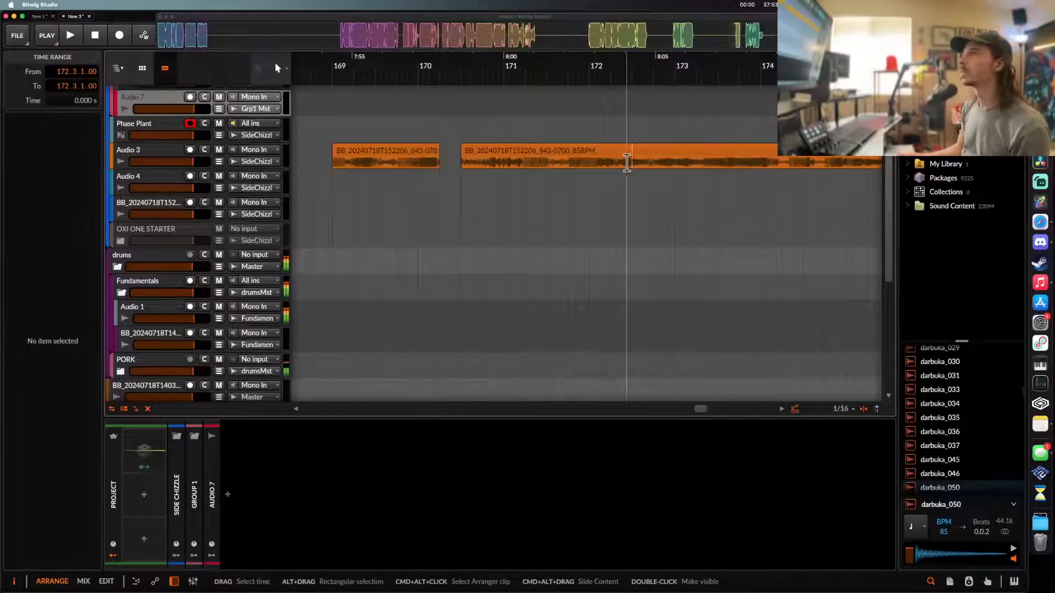
{"action": "scroll", "coordinate": [629, 163], "scroll_direction": "down", "scroll_amount": 1}
{"action": "scroll", "coordinate": [629, 163], "scroll_direction": "right", "scroll_amount": 2}
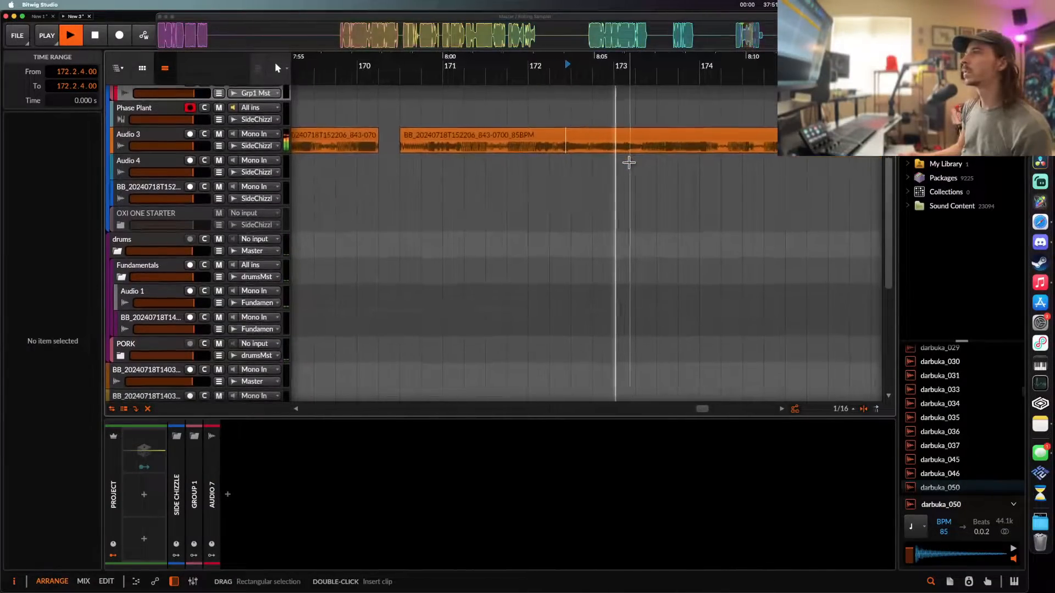
{"action": "scroll", "coordinate": [623, 161], "scroll_direction": "right", "scroll_amount": 4}
{"action": "scroll", "coordinate": [624, 162], "scroll_direction": "up", "scroll_amount": 1}
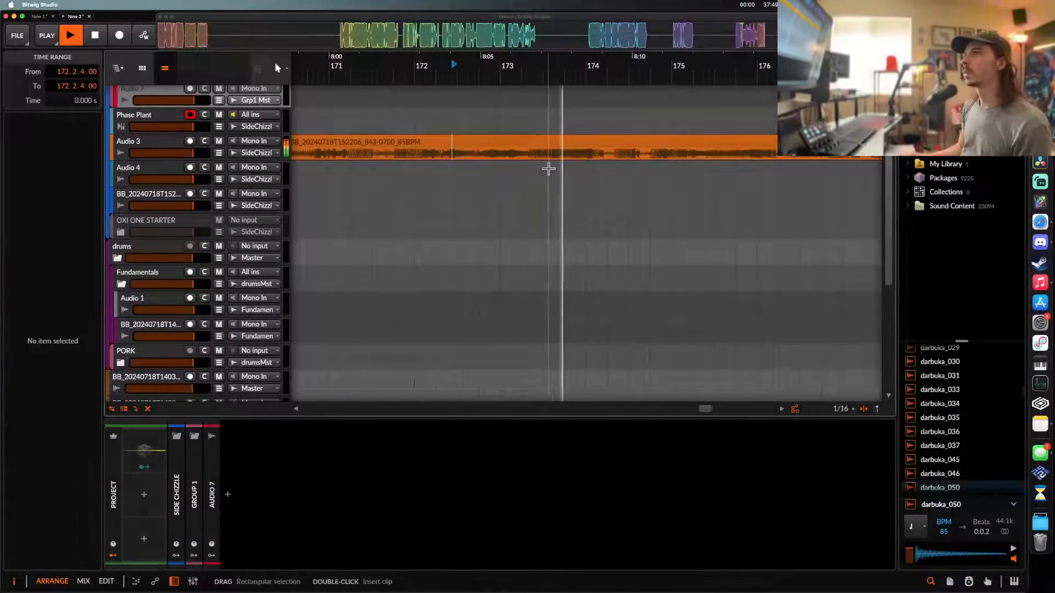
{"action": "scroll", "coordinate": [548, 169], "scroll_direction": "right", "scroll_amount": 4}
{"action": "scroll", "coordinate": [548, 169], "scroll_direction": "up", "scroll_amount": 1}
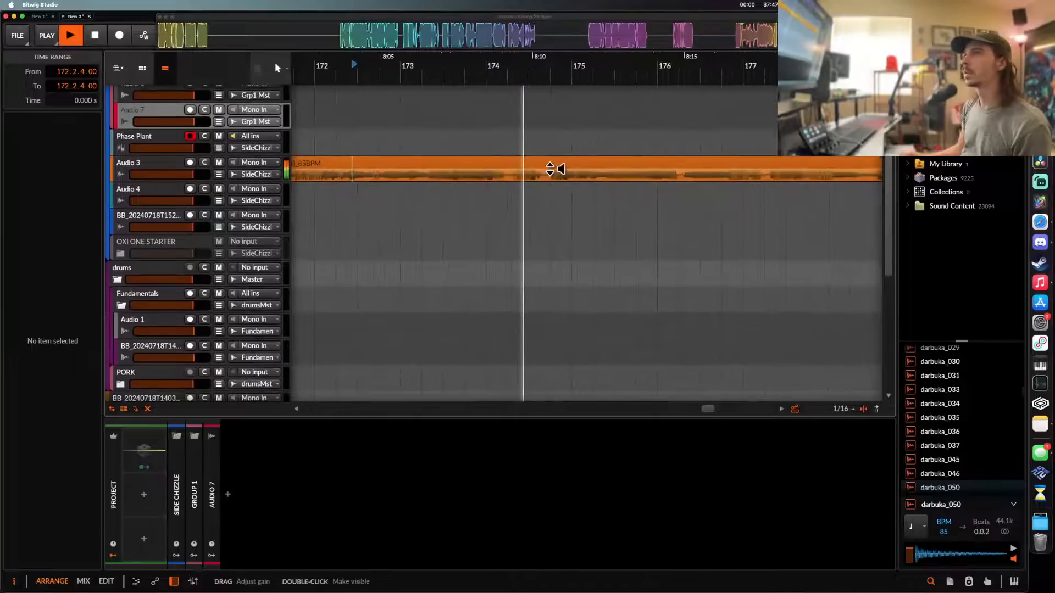
{"action": "scroll", "coordinate": [589, 174], "scroll_direction": "up", "scroll_amount": 2}
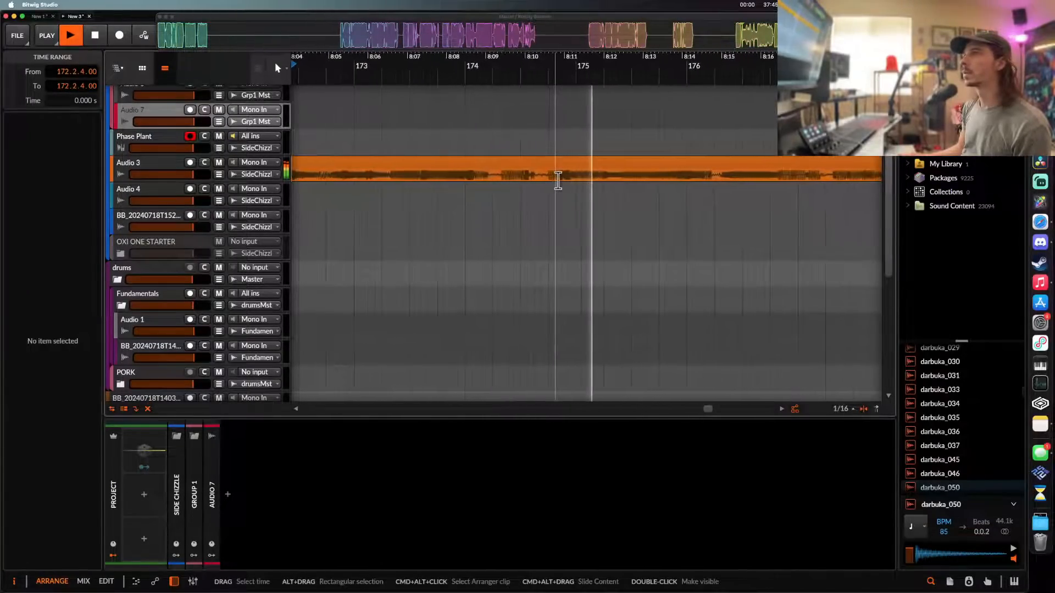
{"action": "scroll", "coordinate": [558, 180], "scroll_direction": "down", "scroll_amount": 3}
{"action": "scroll", "coordinate": [591, 173], "scroll_direction": "up", "scroll_amount": 5}
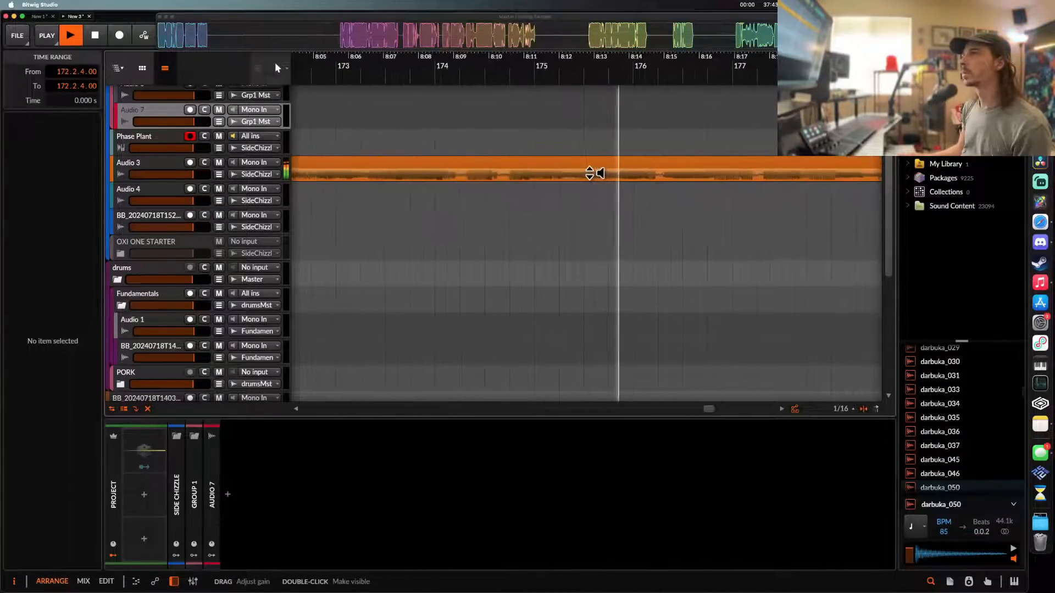
- Audition further passages of the BB_20240718T152206_843 capture from 176.4.3.00, 177.3.2.00 and 179.1.1.00
{"action": "scroll", "coordinate": [590, 173], "scroll_direction": "right", "scroll_amount": 4}
{"action": "scroll", "coordinate": [590, 173], "scroll_direction": "up", "scroll_amount": 1}
{"action": "scroll", "coordinate": [590, 174], "scroll_direction": "right", "scroll_amount": 2}
{"action": "scroll", "coordinate": [583, 176], "scroll_direction": "down", "scroll_amount": 1}
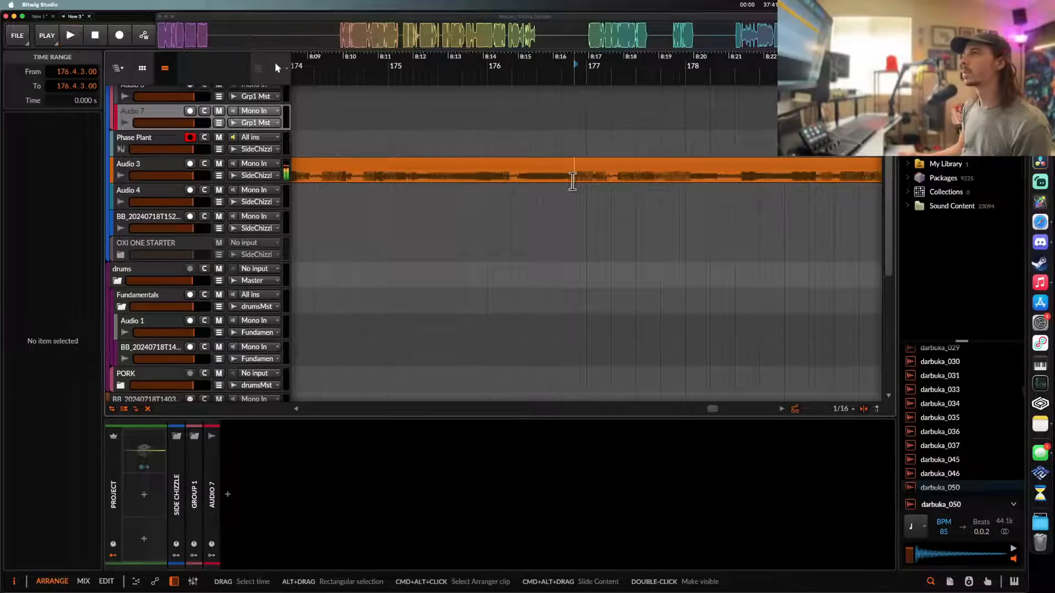
{"action": "left_click", "coordinate": [642, 179]}
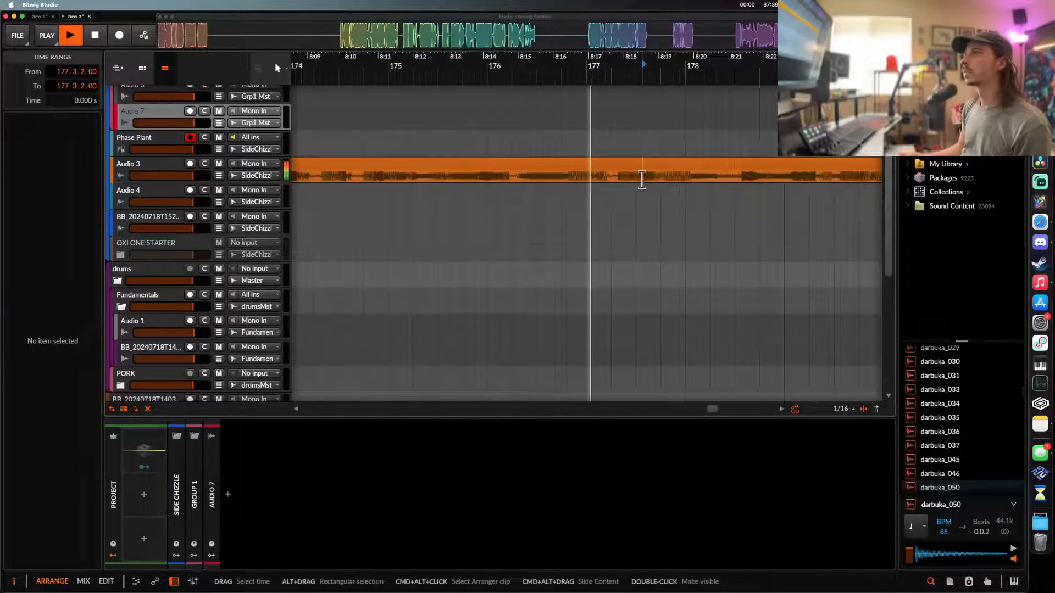
{"action": "scroll", "coordinate": [642, 179], "scroll_direction": "right", "scroll_amount": 5}
{"action": "scroll", "coordinate": [642, 179], "scroll_direction": "down", "scroll_amount": 1}
{"action": "key", "text": "space"}
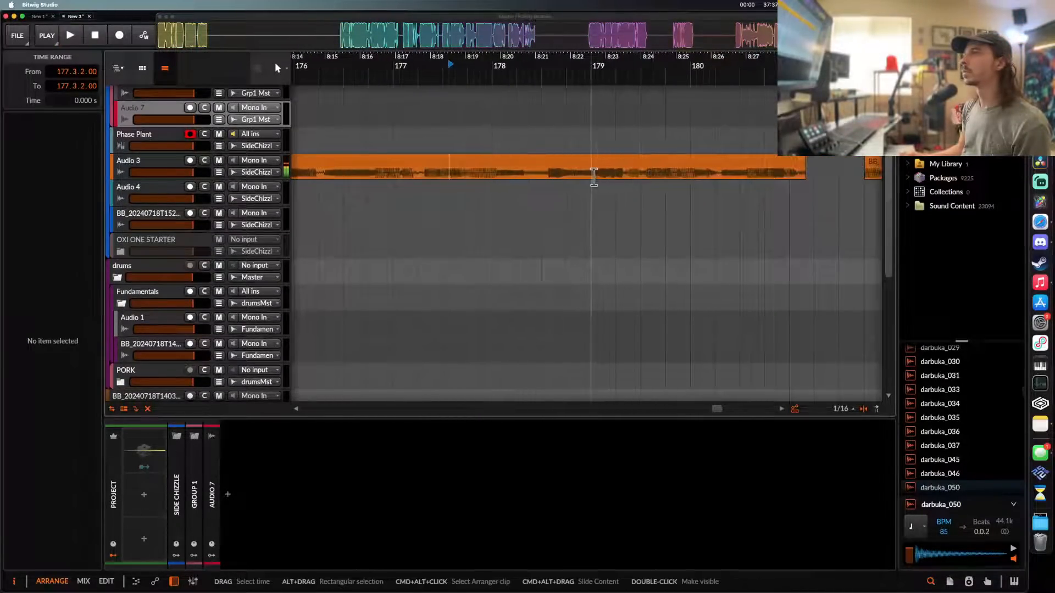
{"action": "scroll", "coordinate": [594, 177], "scroll_direction": "right", "scroll_amount": 5}
{"action": "scroll", "coordinate": [593, 177], "scroll_direction": "up", "scroll_amount": 1}
{"action": "key", "text": "space"}
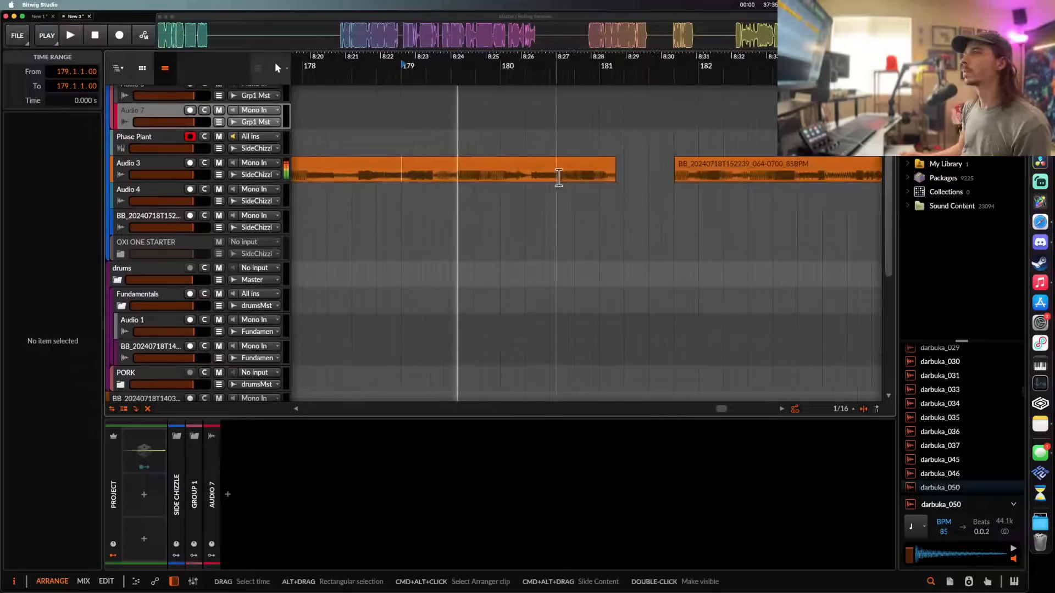
- Audition the BB_20240718T152239_064 capture on Audio 3 from its beginning
{"action": "scroll", "coordinate": [559, 177], "scroll_direction": "down", "scroll_amount": 2}
{"action": "left_click", "coordinate": [566, 168]}
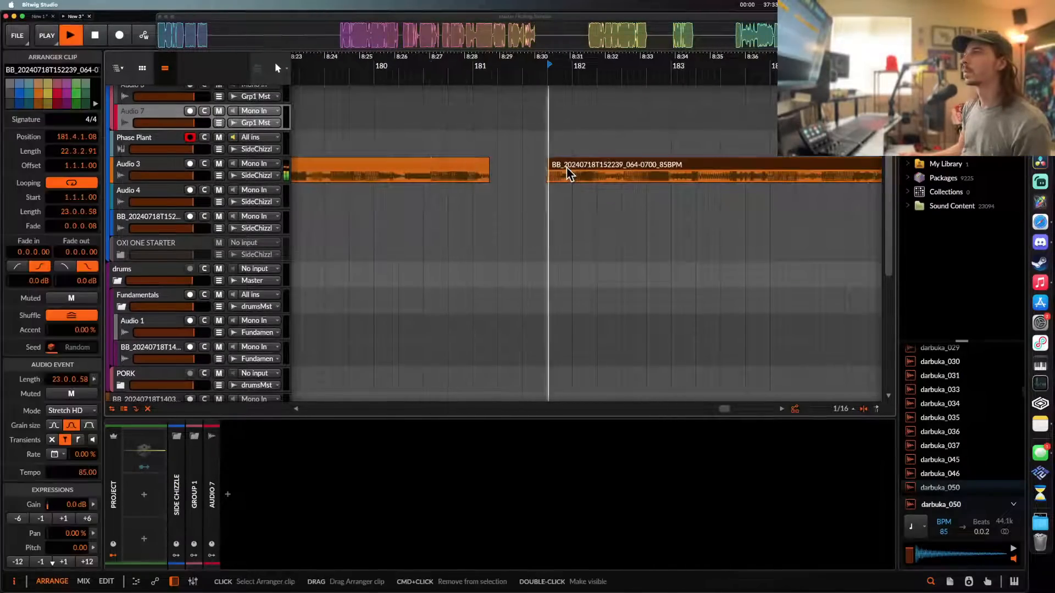
{"action": "scroll", "coordinate": [566, 173], "scroll_direction": "up", "scroll_amount": 1}
{"action": "scroll", "coordinate": [565, 174], "scroll_direction": "right", "scroll_amount": 4}
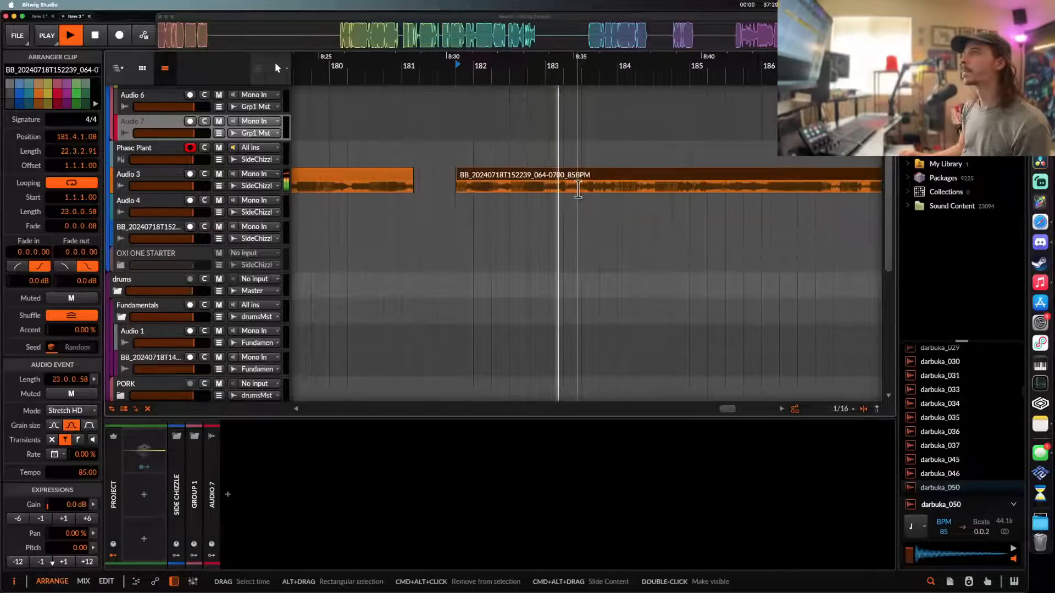
- Cut the section from 182.3.1.00 to 183.1.1.00 out of the BB_20240718T152239_064 capture on Audio 3
{"action": "key", "text": "space"}
{"action": "left_click", "coordinate": [511, 189]}
{"action": "left_click", "coordinate": [539, 180]}
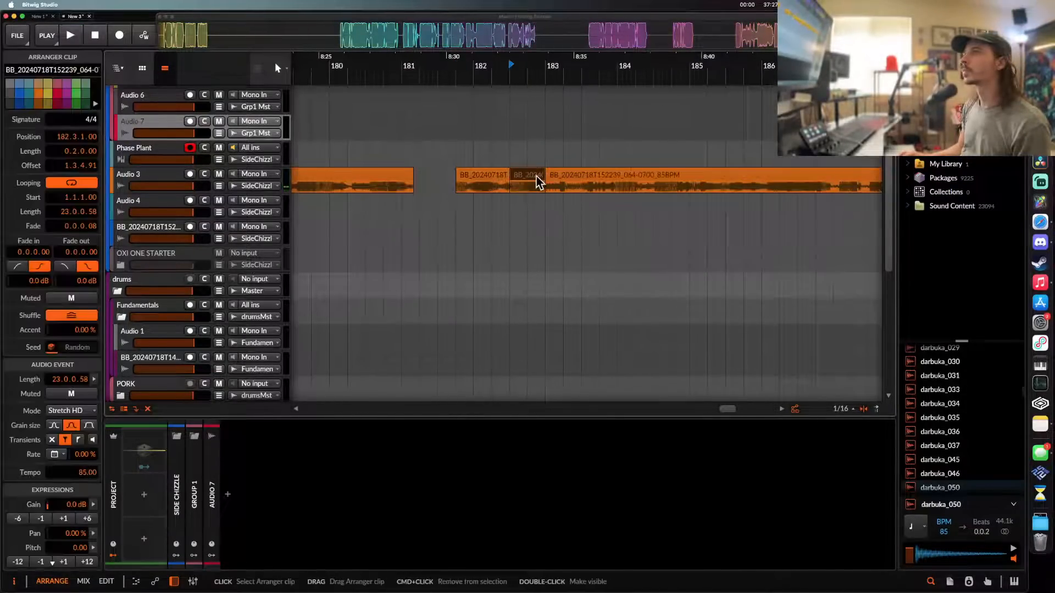
{"action": "key", "text": "Delete"}
- Return to Main Section 1A, add an audio track below Phase Plant and paste the cut slice on it at 137.1.1.00
{"action": "scroll", "coordinate": [536, 174], "scroll_direction": "down", "scroll_amount": 8}
{"action": "scroll", "coordinate": [536, 175], "scroll_direction": "left", "scroll_amount": 10}
{"action": "scroll", "coordinate": [535, 173], "scroll_direction": "right", "scroll_amount": 5}
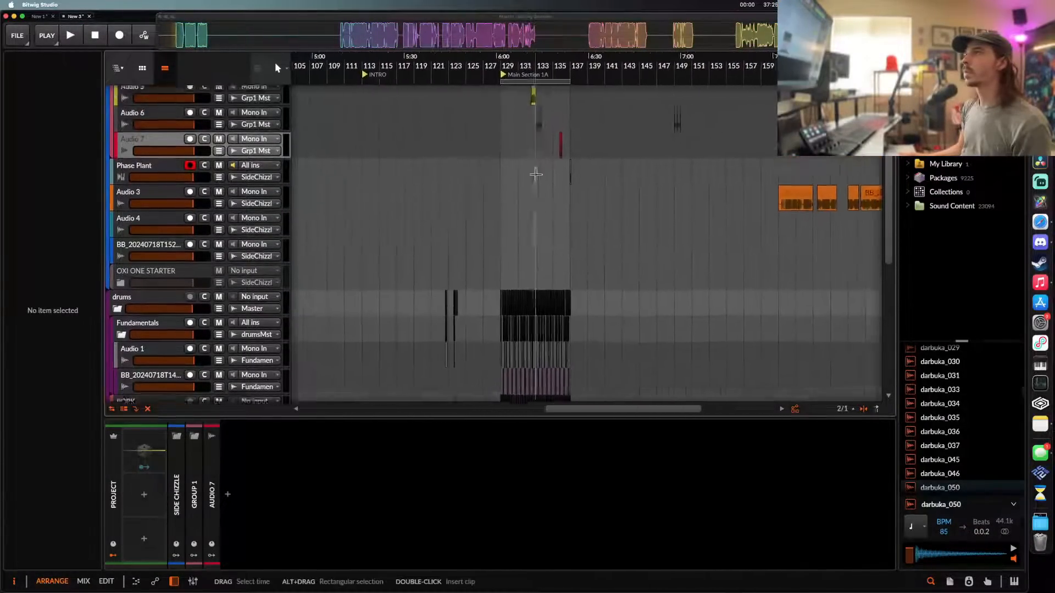
{"action": "scroll", "coordinate": [550, 173], "scroll_direction": "up", "scroll_amount": 5}
{"action": "scroll", "coordinate": [569, 173], "scroll_direction": "left", "scroll_amount": 5}
{"action": "scroll", "coordinate": [560, 175], "scroll_direction": "up", "scroll_amount": 3}
{"action": "scroll", "coordinate": [561, 175], "scroll_direction": "up", "scroll_amount": 1}
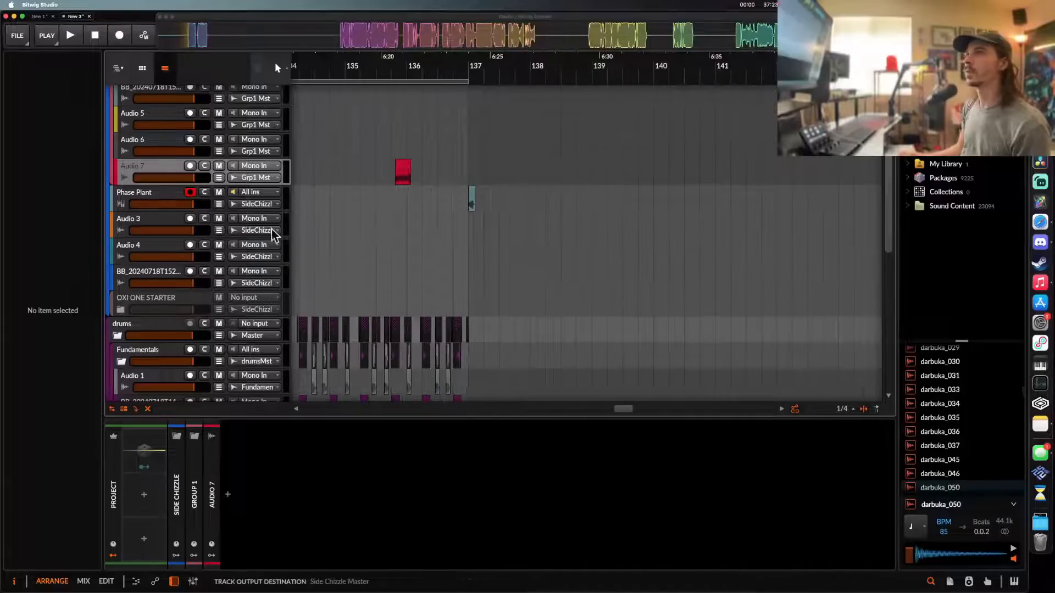
{"action": "left_click", "coordinate": [146, 195]}
{"action": "key", "text": "super+t"}
{"action": "scroll", "coordinate": [444, 207], "scroll_direction": "up", "scroll_amount": 4}
{"action": "left_click", "coordinate": [496, 232]}
{"action": "key", "text": "super+v"}
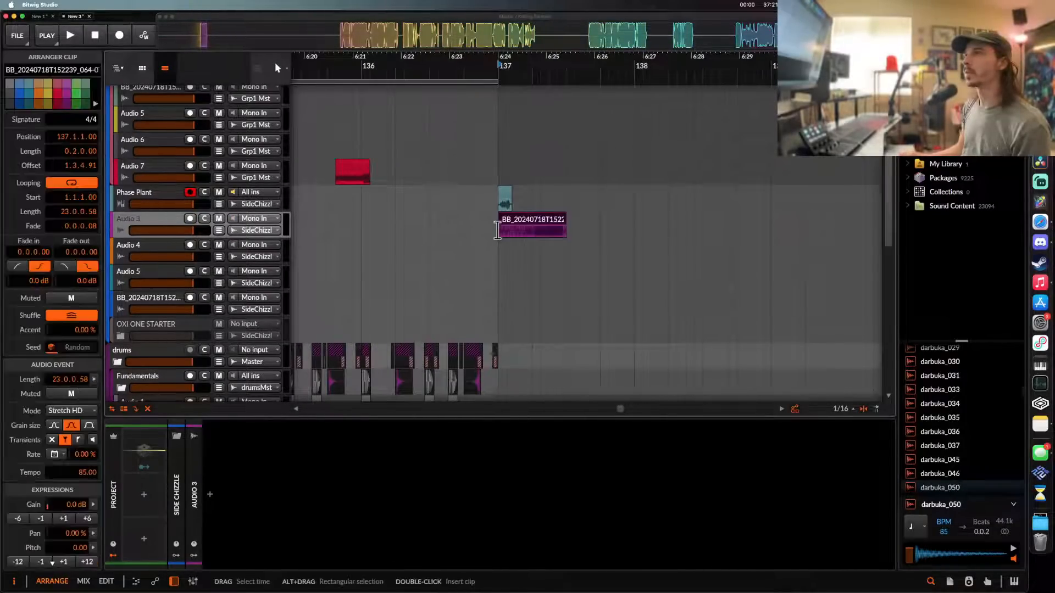
- Duplicate the Phase Plant clip at 137.1.1.00, shift the copy to 137.1.2.00 and play the result
{"action": "scroll", "coordinate": [496, 230], "scroll_direction": "up", "scroll_amount": 4}
{"action": "scroll", "coordinate": [512, 203], "scroll_direction": "down", "scroll_amount": 2}
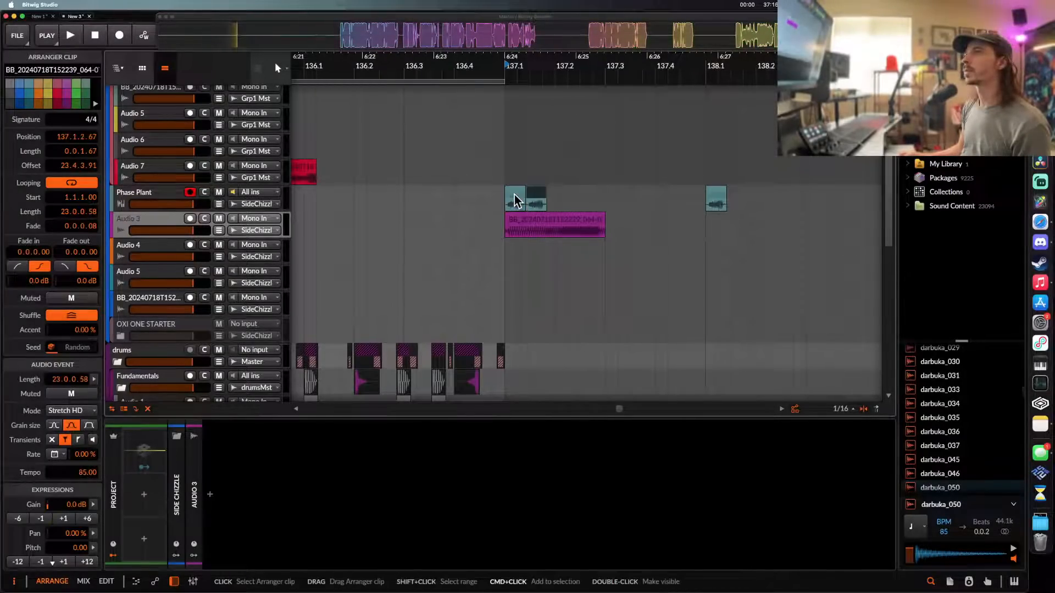
{"action": "left_click_drag", "start_coordinate": [535, 193], "coordinate": [536, 198]}
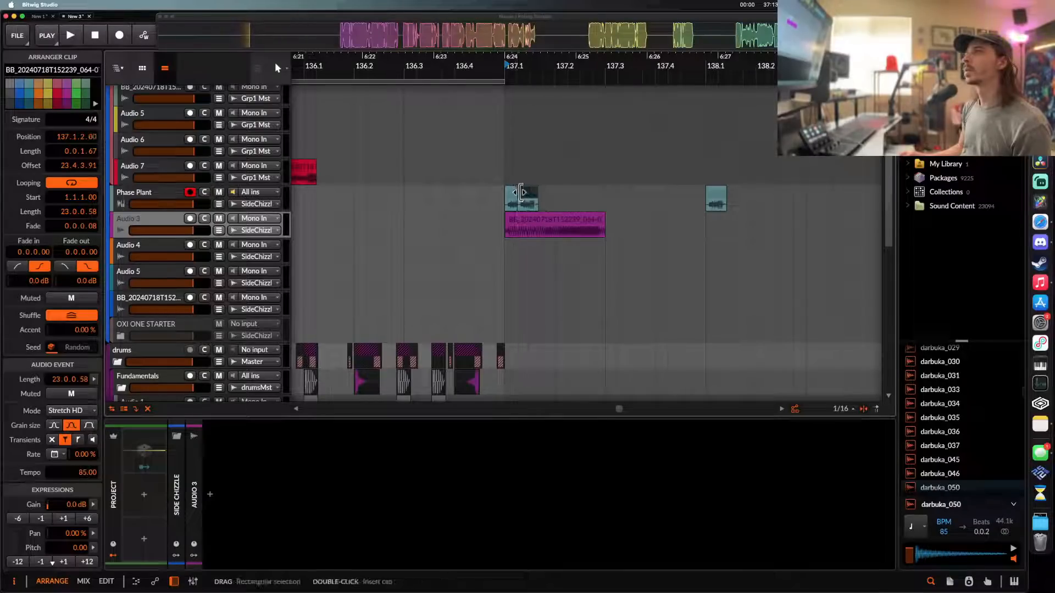
{"action": "scroll", "coordinate": [521, 192], "scroll_direction": "up", "scroll_amount": 4}
{"action": "key", "text": "space"}
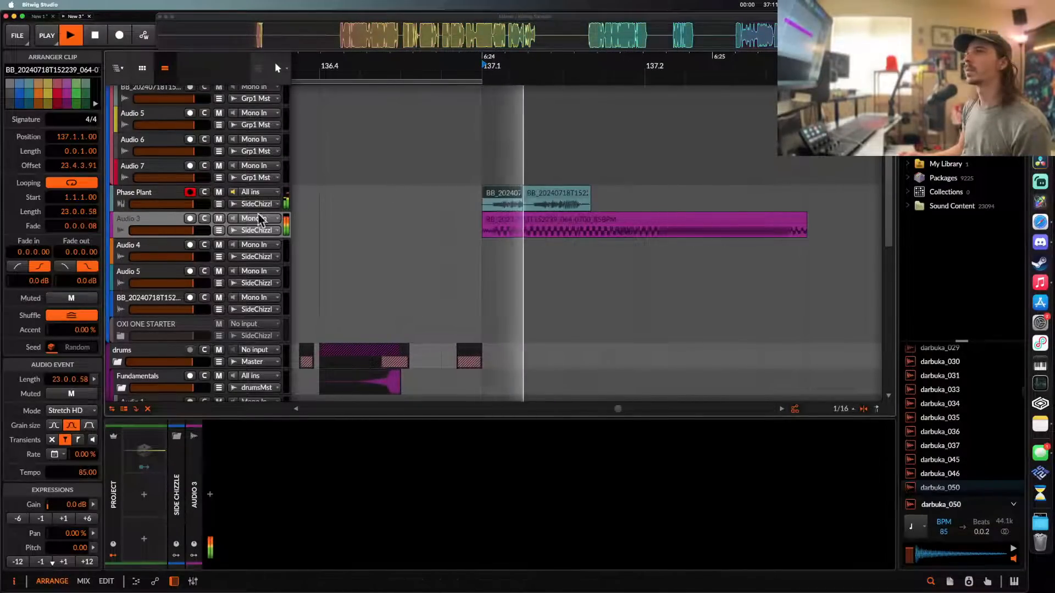
{"action": "key", "text": "space"}
- Solo the Phase Plant track, play it briefly and add another audio track directly below it
{"action": "left_click", "coordinate": [205, 193]}
{"action": "key", "text": "space"}
{"action": "key", "text": "space"}
{"action": "left_click", "coordinate": [169, 195]}
{"action": "key", "text": "super+t"}
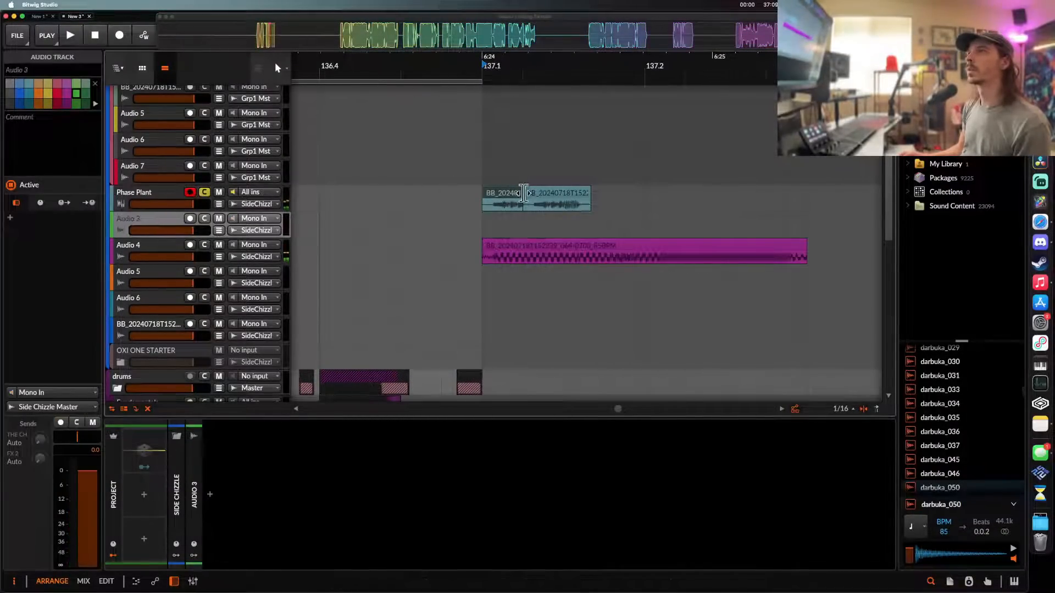
- Move the second Phase Plant clip back over the first at 137.1.1.00 and trim it to a length of 0.0.1.00
{"action": "left_click_drag", "start_coordinate": [551, 197], "coordinate": [512, 196]}
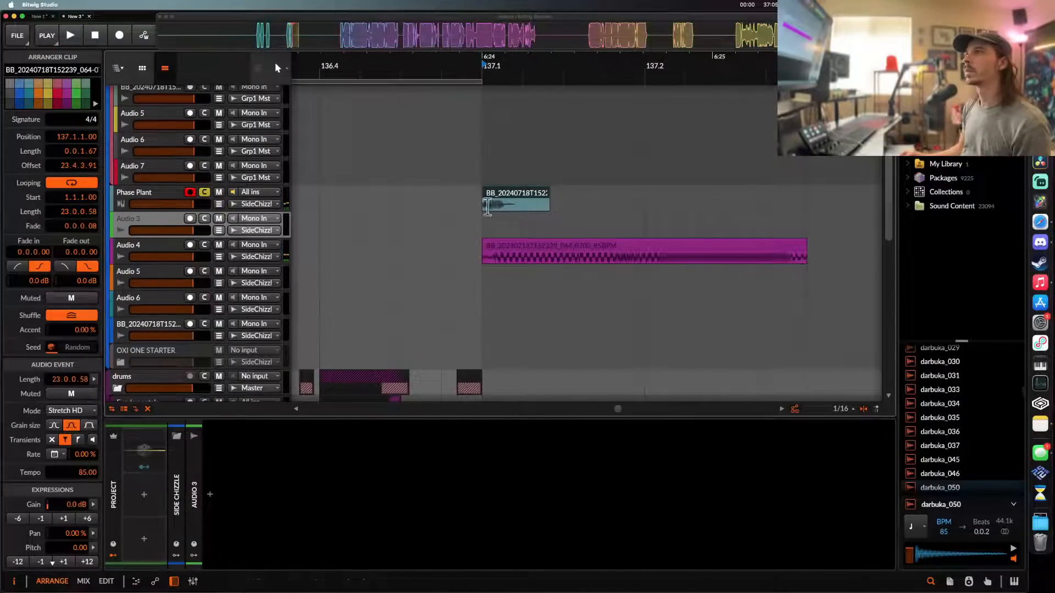
{"action": "key", "text": "space"}
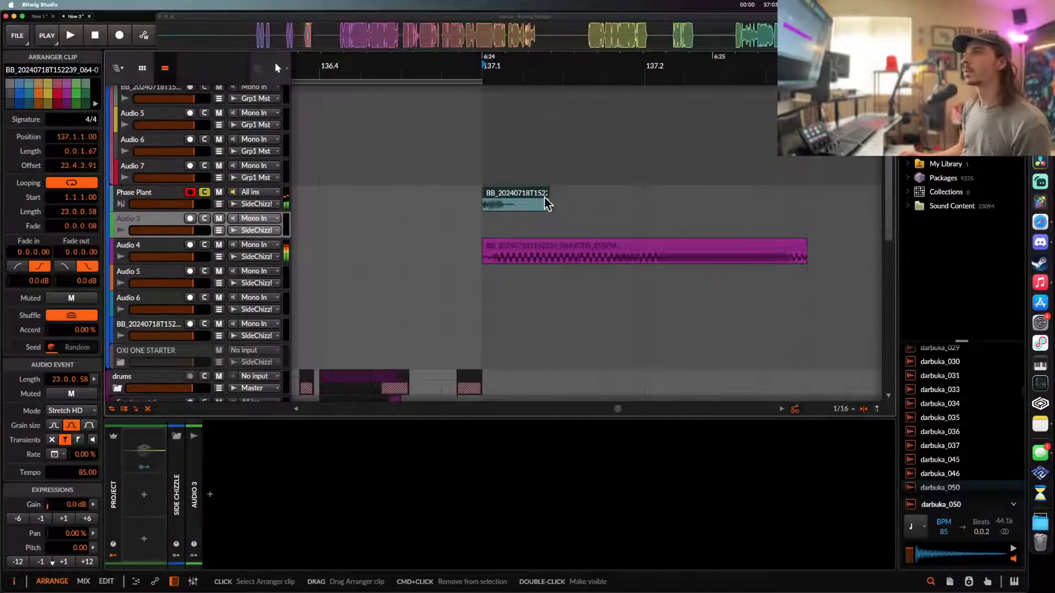
{"action": "left_click_drag", "start_coordinate": [545, 193], "coordinate": [523, 195]}
- Place copies of the trimmed Phase Plant clip at 137.1.3.00 and 137.1.4.00 and play the pattern from 137.1.1.00
{"action": "scroll", "coordinate": [521, 196], "scroll_direction": "up", "scroll_amount": 2}
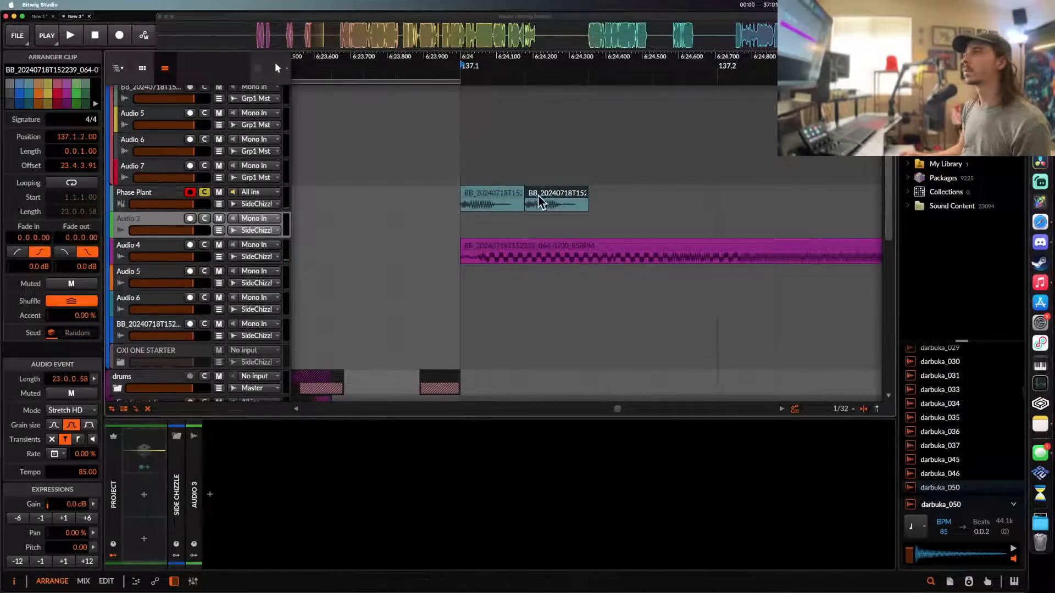
{"action": "key", "text": "space"}
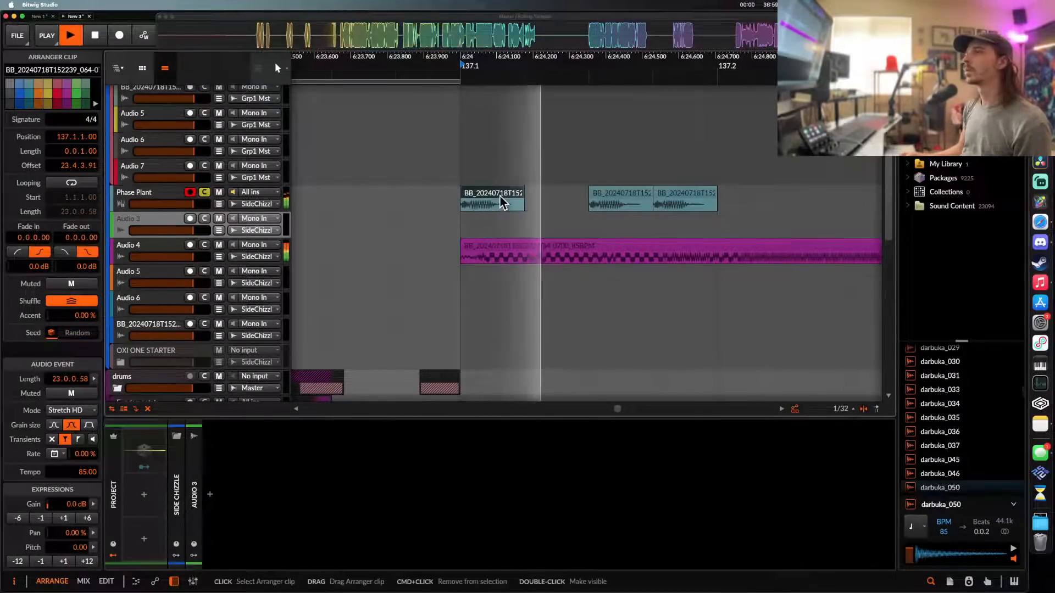
{"action": "key", "text": "space"}
{"action": "scroll", "coordinate": [651, 196], "scroll_direction": "down", "scroll_amount": 2}
{"action": "scroll", "coordinate": [651, 196], "scroll_direction": "up", "scroll_amount": 2}
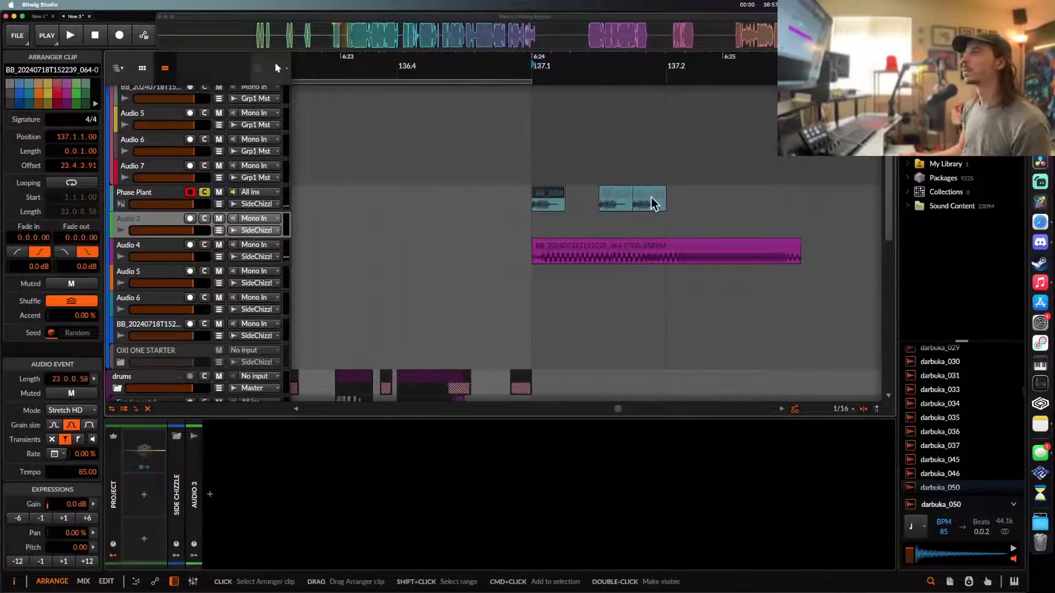
{"action": "scroll", "coordinate": [531, 193], "scroll_direction": "down", "scroll_amount": 1}
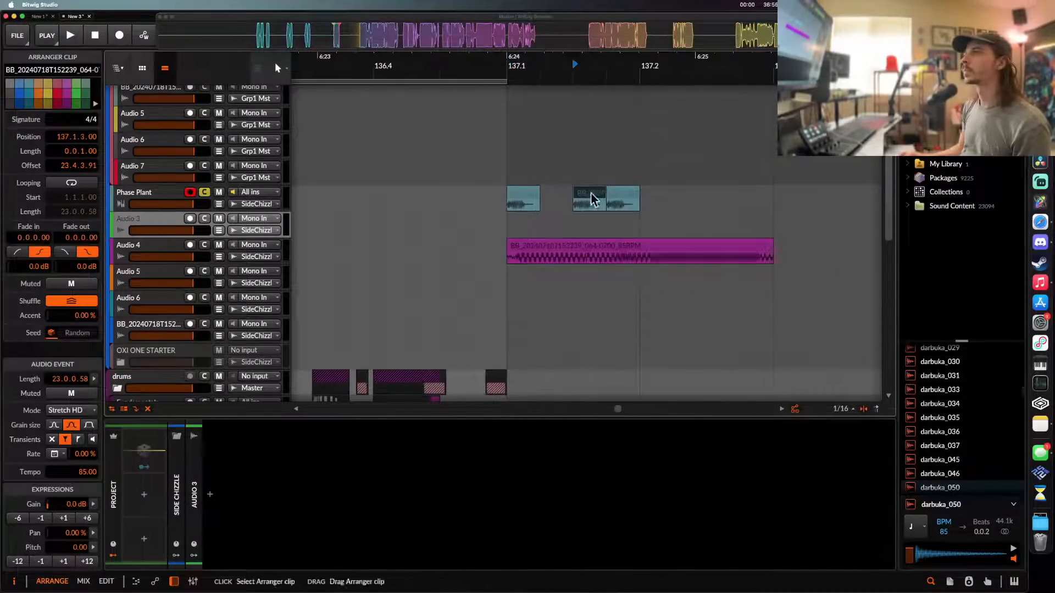
- Copy the Phase Plant clip to 137.2.2.00 and 137.2.4.00, playing the rhythm from 137.1.1.00 after each copy
{"action": "left_click_drag", "start_coordinate": [523, 193], "coordinate": [681, 200]}
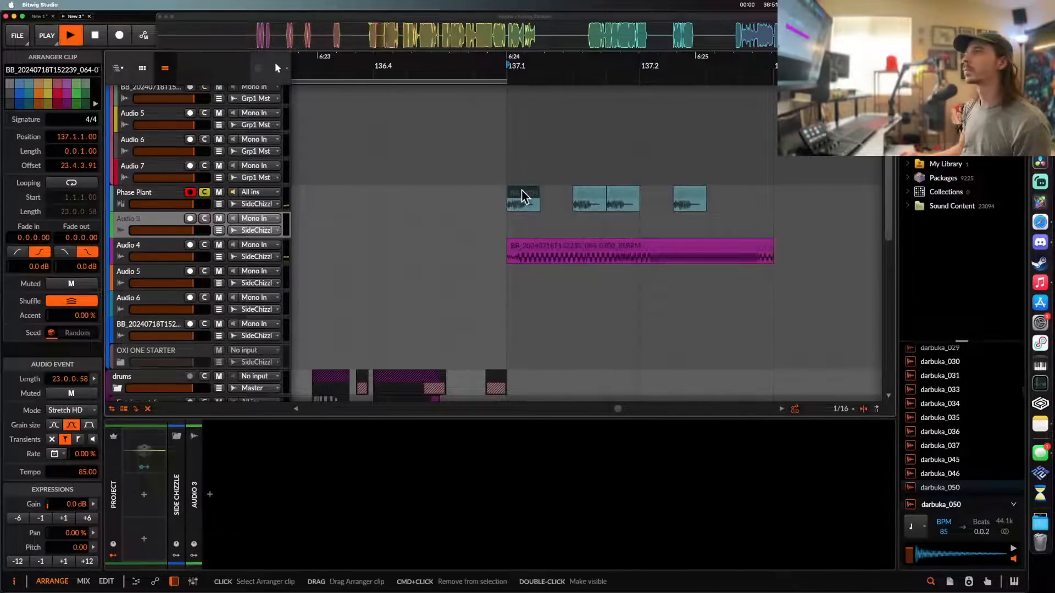
{"action": "key", "text": "space"}
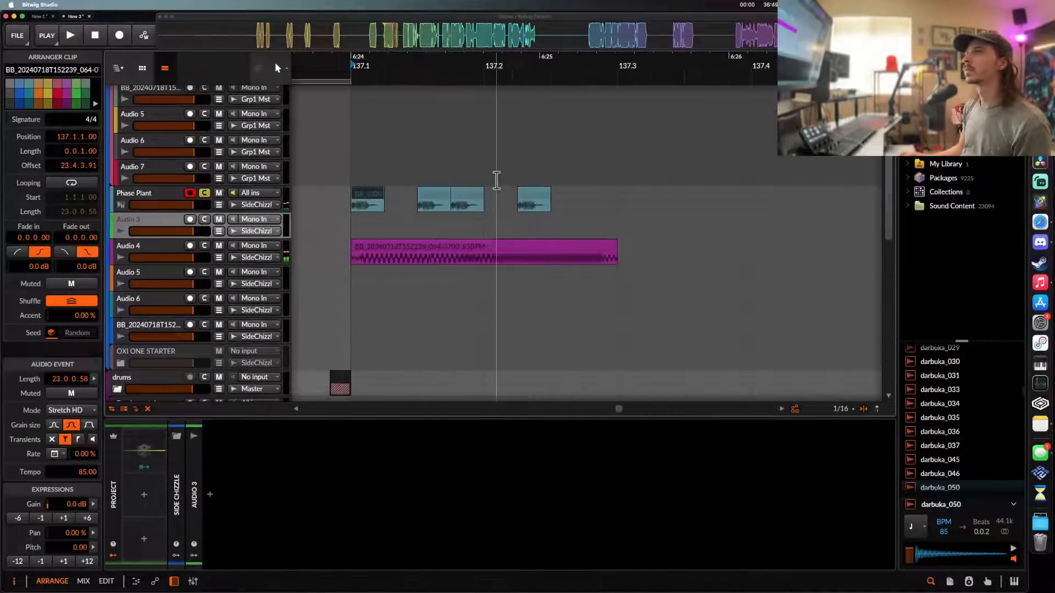
{"action": "left_click_drag", "start_coordinate": [583, 196], "coordinate": [606, 197]}
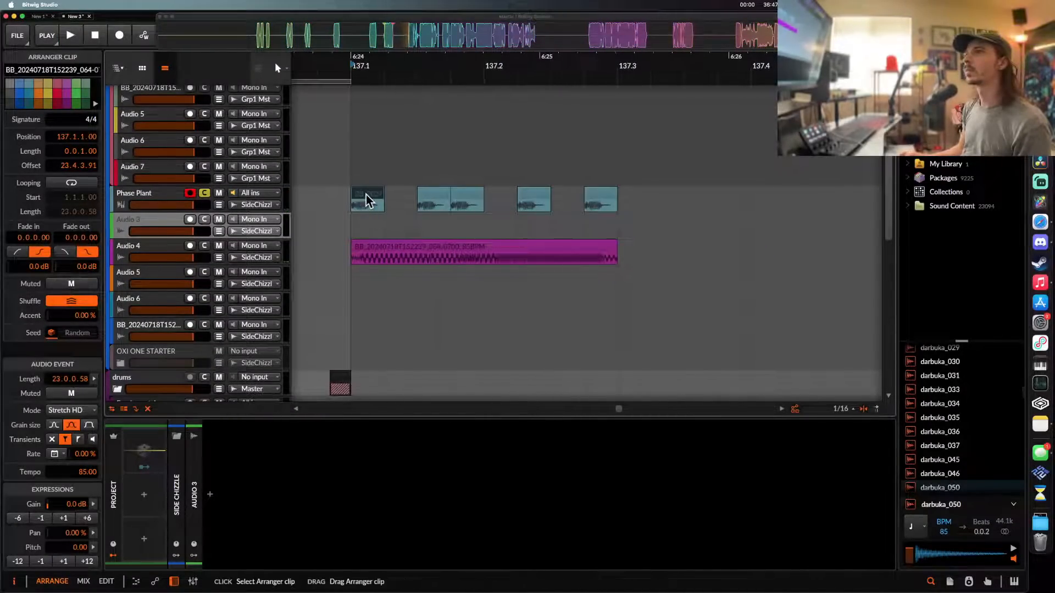
{"action": "key", "text": "space"}
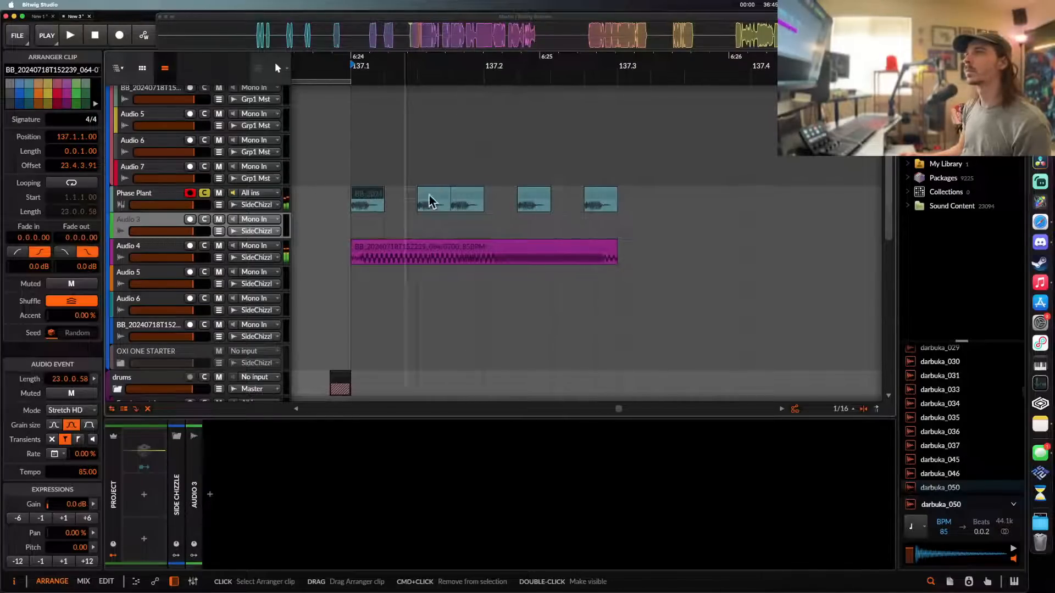
- Copy the Phase Plant clip to 137.3.4.00 and duplicate the whole bar from 137.1.1.00 to start at 138.1.1.00
{"action": "scroll", "coordinate": [599, 205], "scroll_direction": "down", "scroll_amount": 5}
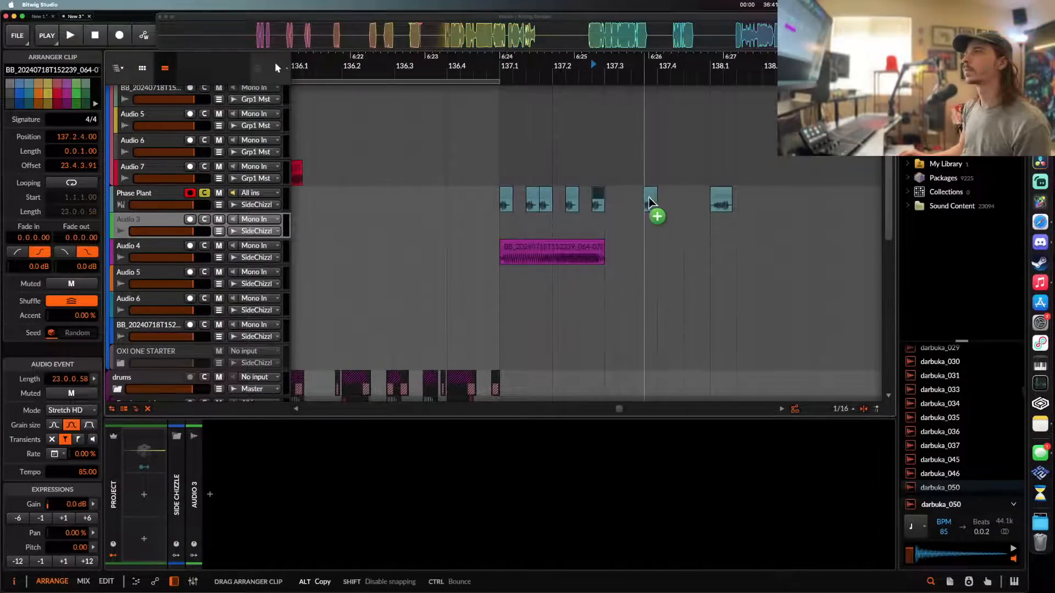
{"action": "left_click_drag", "start_coordinate": [498, 209], "coordinate": [570, 209]}
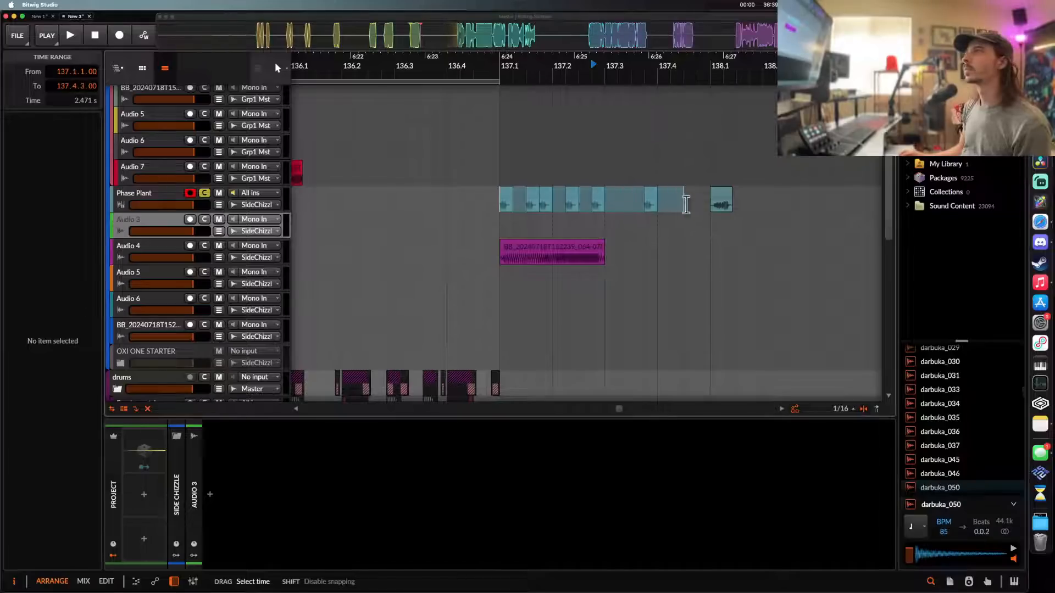
{"action": "key", "text": "ctrl+z"}
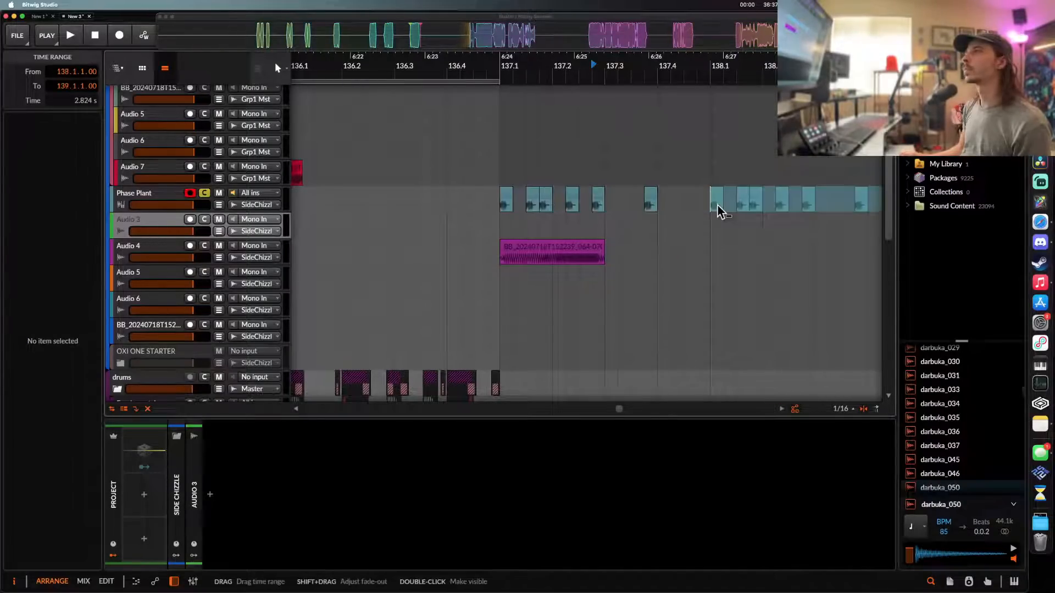
- Play the two-bar Phase Plant clip pattern from 137.1.1.00
{"action": "scroll", "coordinate": [718, 206], "scroll_direction": "down", "scroll_amount": 2}
{"action": "left_click", "coordinate": [577, 199]}
{"action": "scroll", "coordinate": [577, 199], "scroll_direction": "up", "scroll_amount": 2}
{"action": "scroll", "coordinate": [579, 195], "scroll_direction": "right", "scroll_amount": 6}
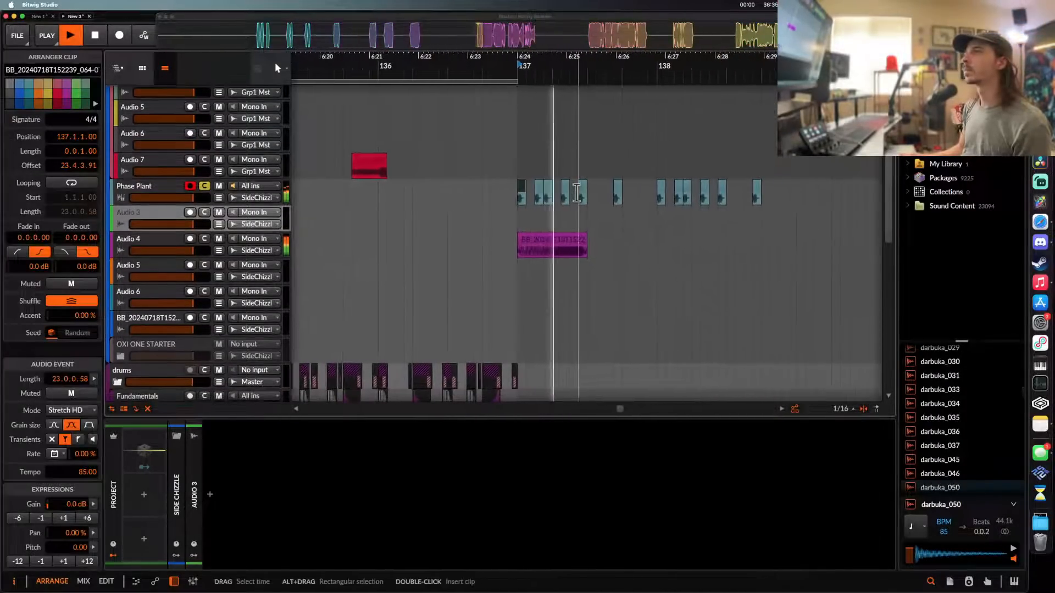
{"action": "key", "text": "space"}
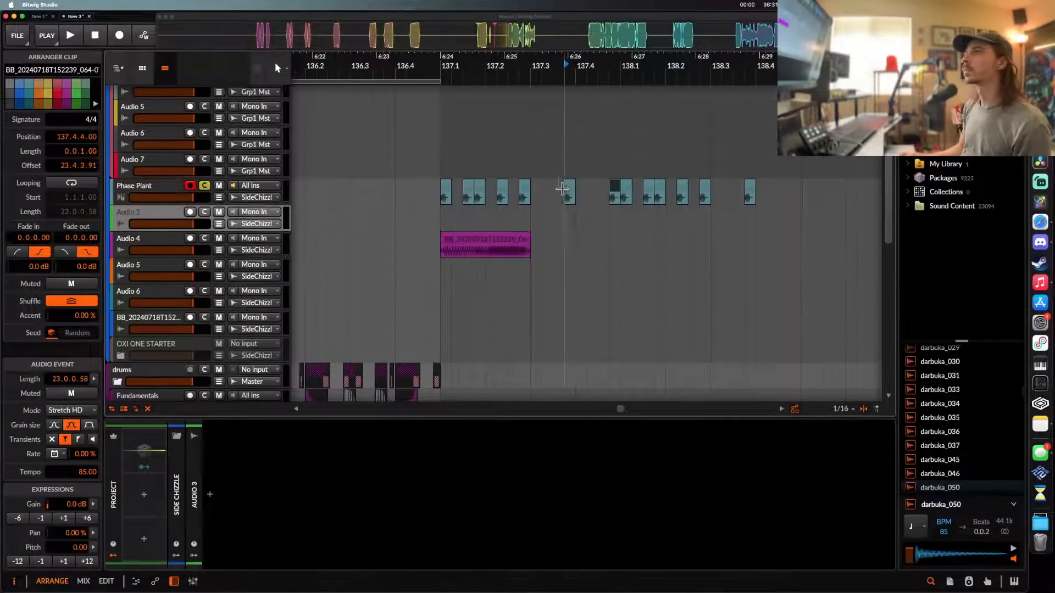
- Add an audio track directly below Phase Plant and move all 13 pattern clips down onto it, keeping their start at 137.1.1.00
{"action": "left_click", "coordinate": [438, 196]}
{"action": "left_click", "coordinate": [135, 196]}
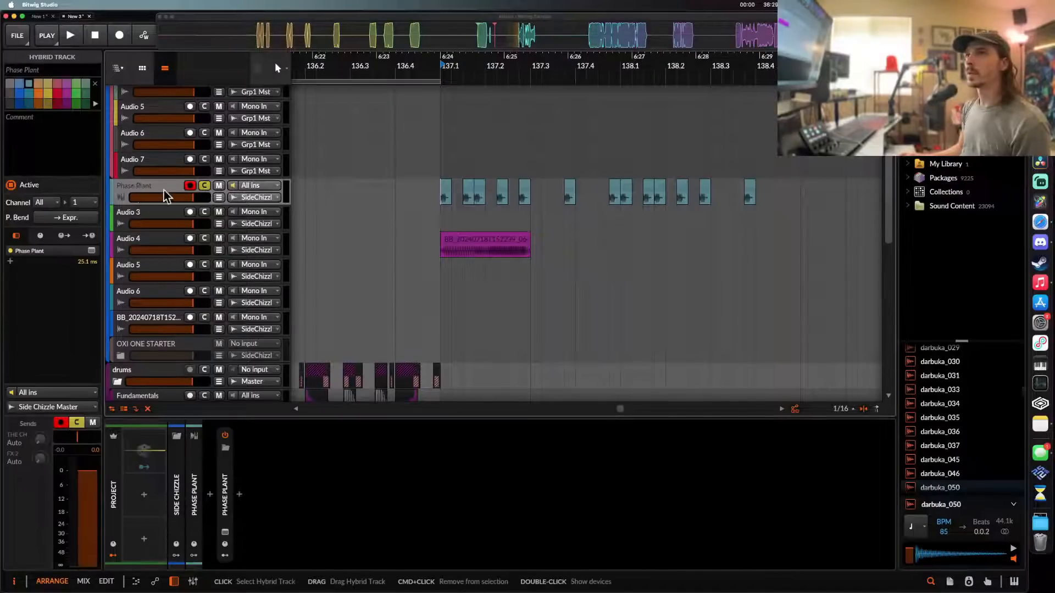
{"action": "key", "text": "super+t"}
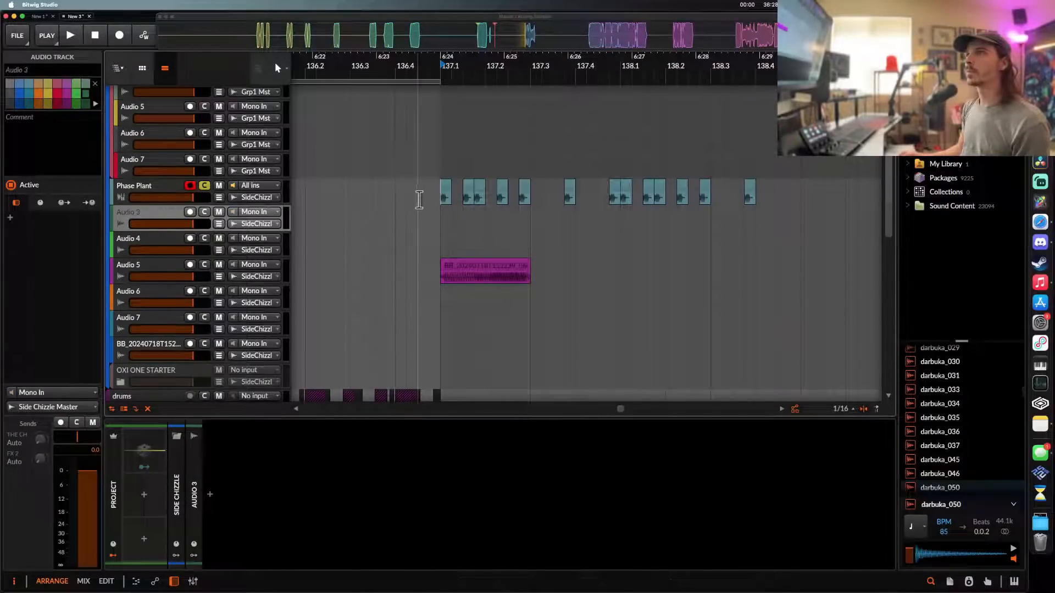
{"action": "left_click", "coordinate": [449, 195]}
{"action": "left_click", "coordinate": [749, 195], "text": "shift"}
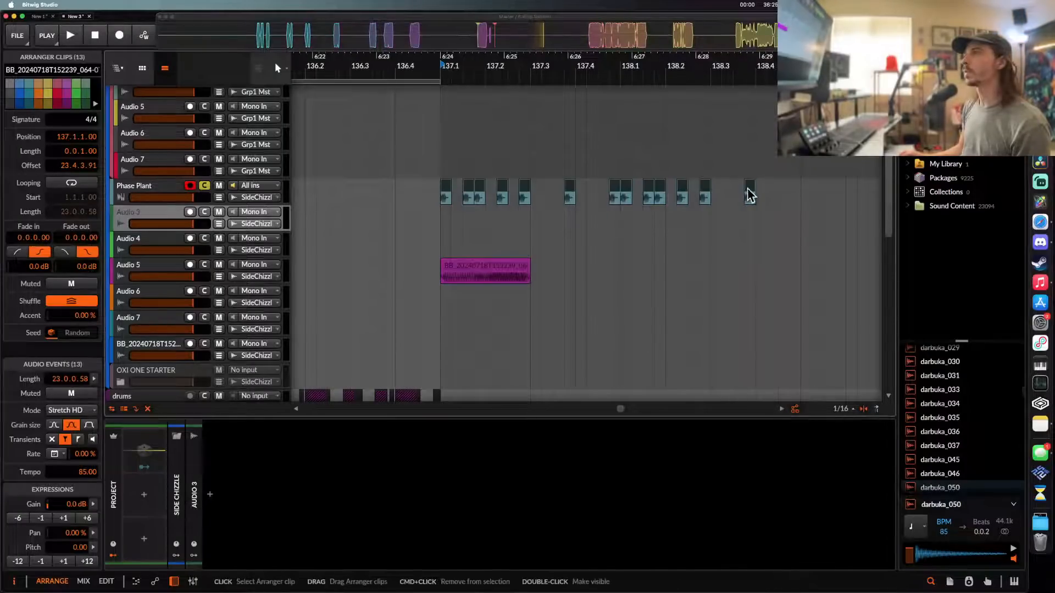
{"action": "left_click_drag", "start_coordinate": [453, 192], "coordinate": [447, 218]}
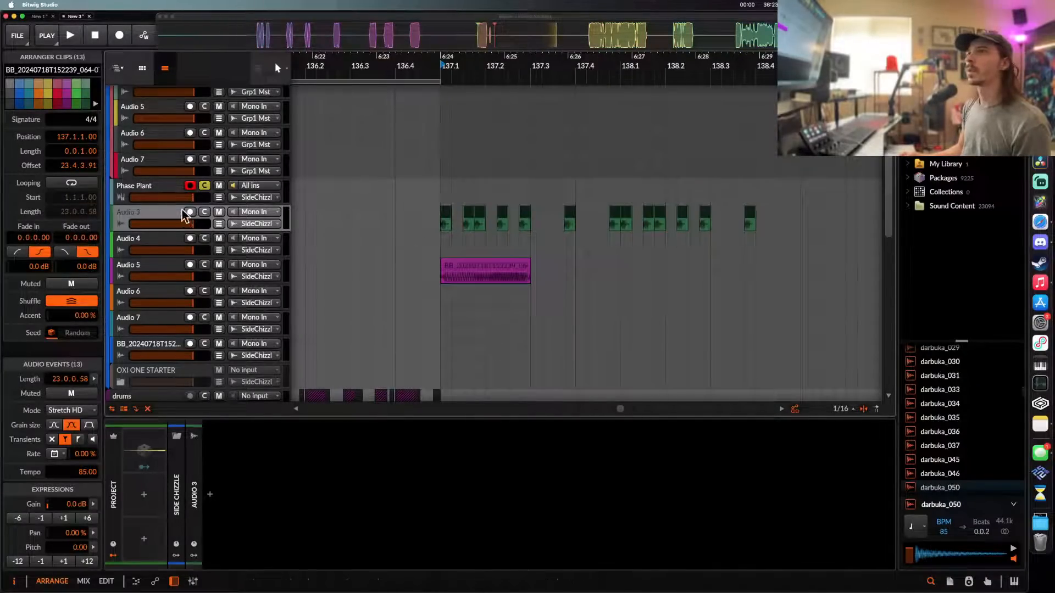
- Insert Pro-Q 3 on the Audio 3 track holding the pattern and create a high cut at about 190 Hz
{"action": "left_click", "coordinate": [183, 212]}
{"action": "left_click", "coordinate": [210, 496]}
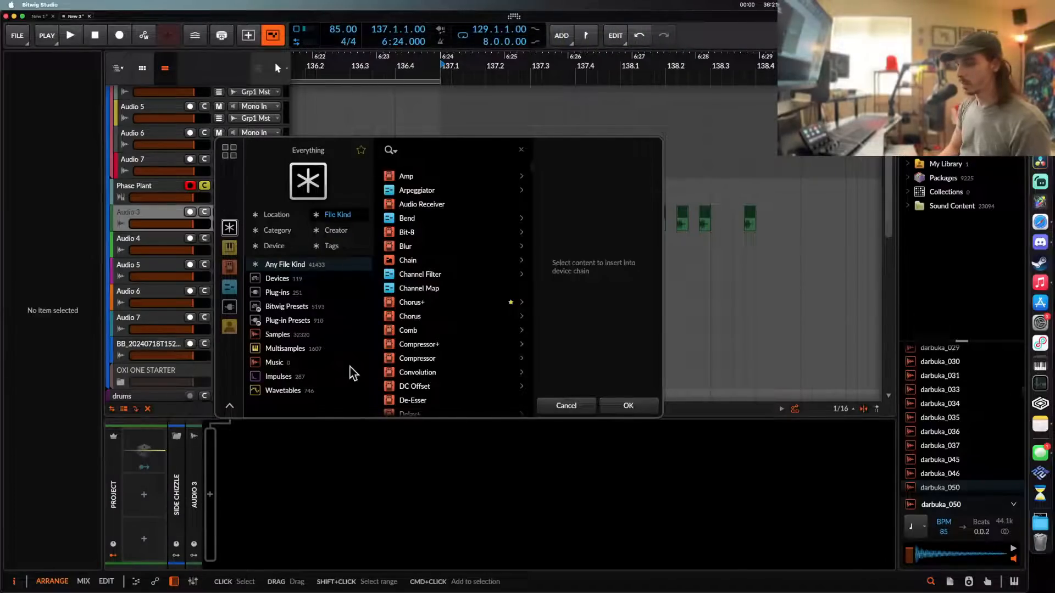
{"action": "type", "text": "pro"}
{"action": "left_click", "coordinate": [406, 221]}
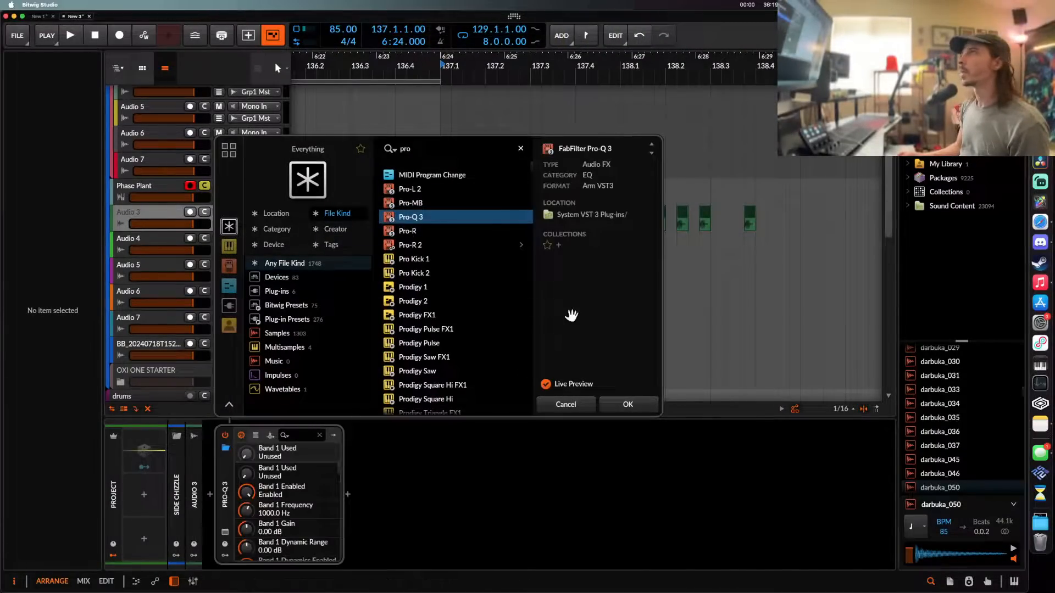
{"action": "left_click", "coordinate": [628, 405]}
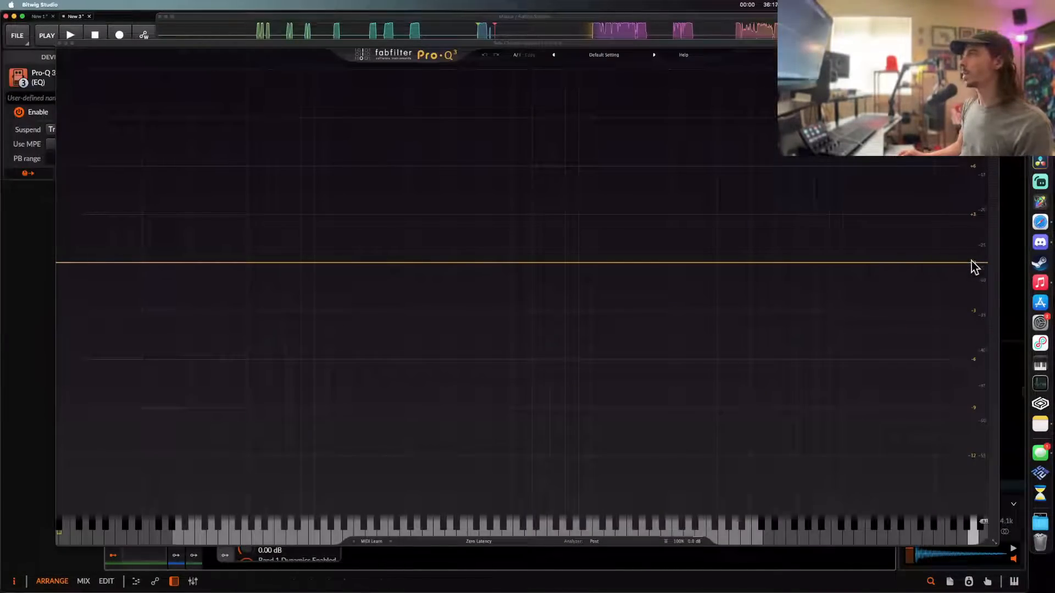
{"action": "left_click_drag", "start_coordinate": [972, 263], "coordinate": [400, 241]}
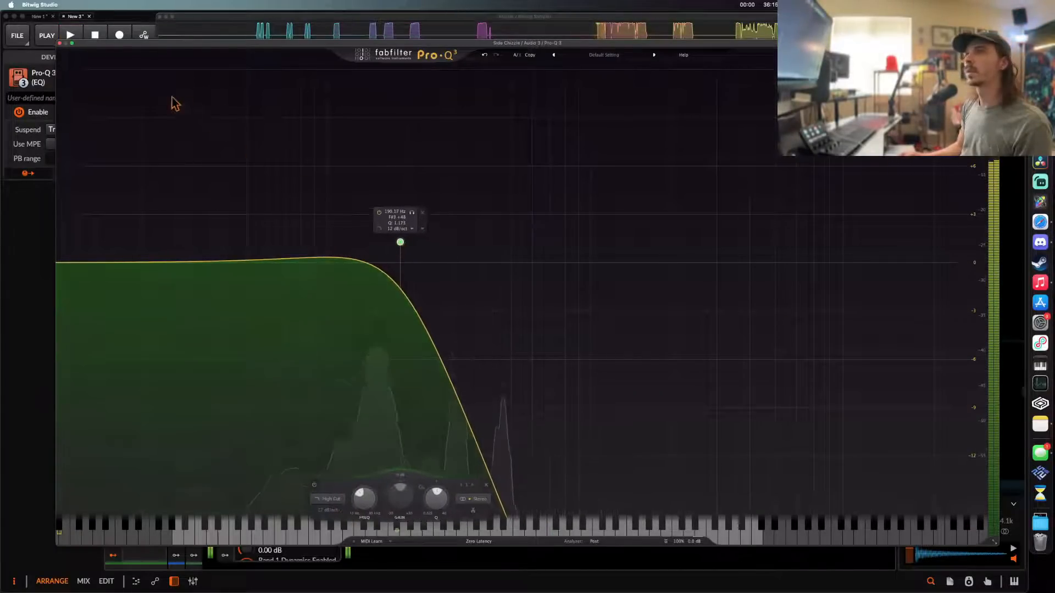
{"action": "left_click", "coordinate": [59, 42]}
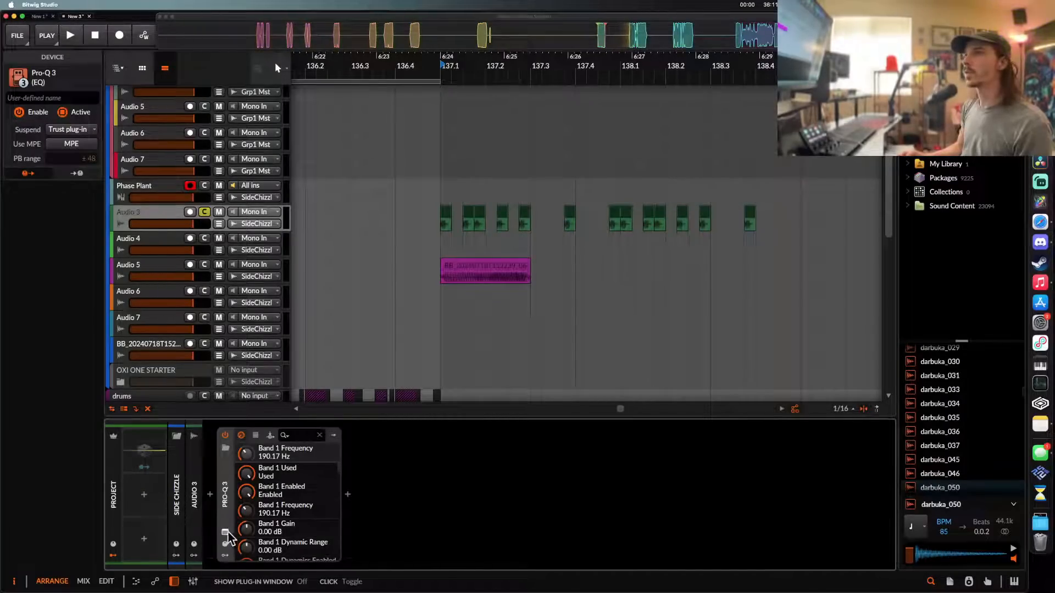
- Automate Pro-Q 3's Band 1 Frequency from 36.8 % at 137.1.1.00 to 100 % at 138.1.1.02 and play the sweep
{"action": "left_click", "coordinate": [220, 224]}
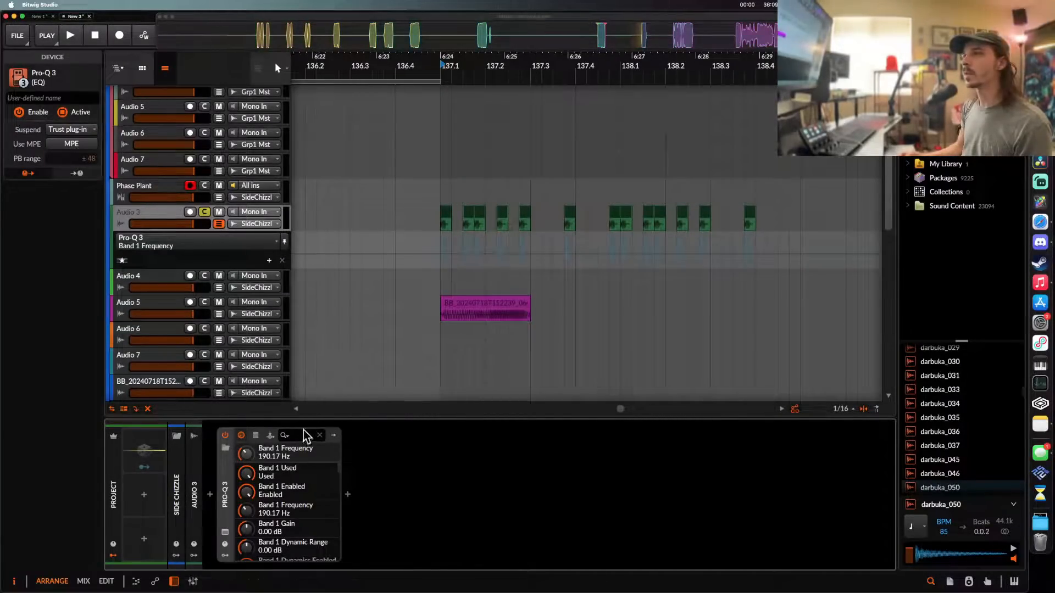
{"action": "left_click", "coordinate": [442, 262]}
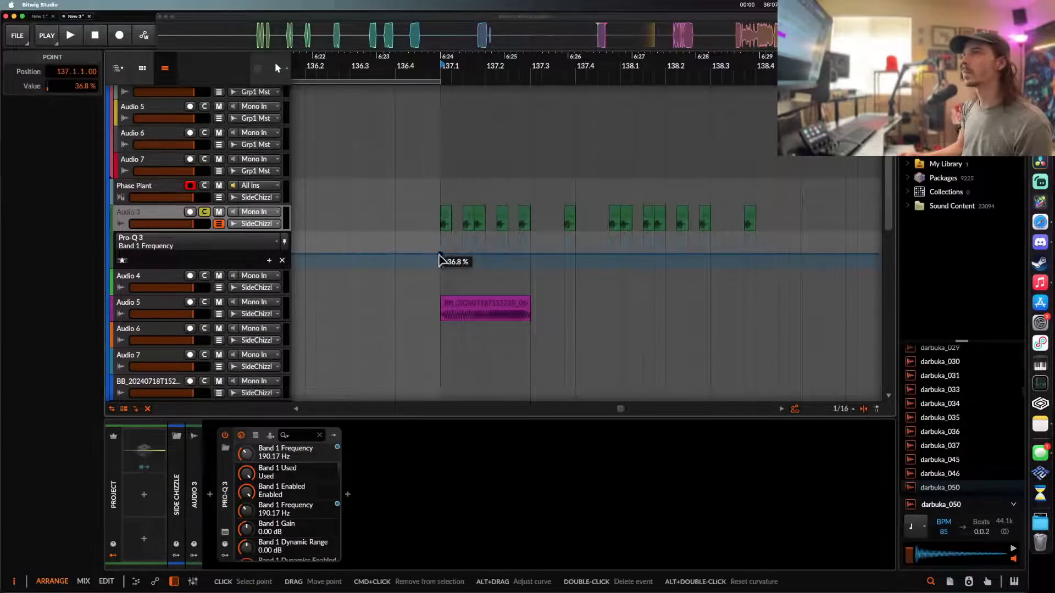
{"action": "left_click_drag", "start_coordinate": [621, 255], "coordinate": [621, 234]}
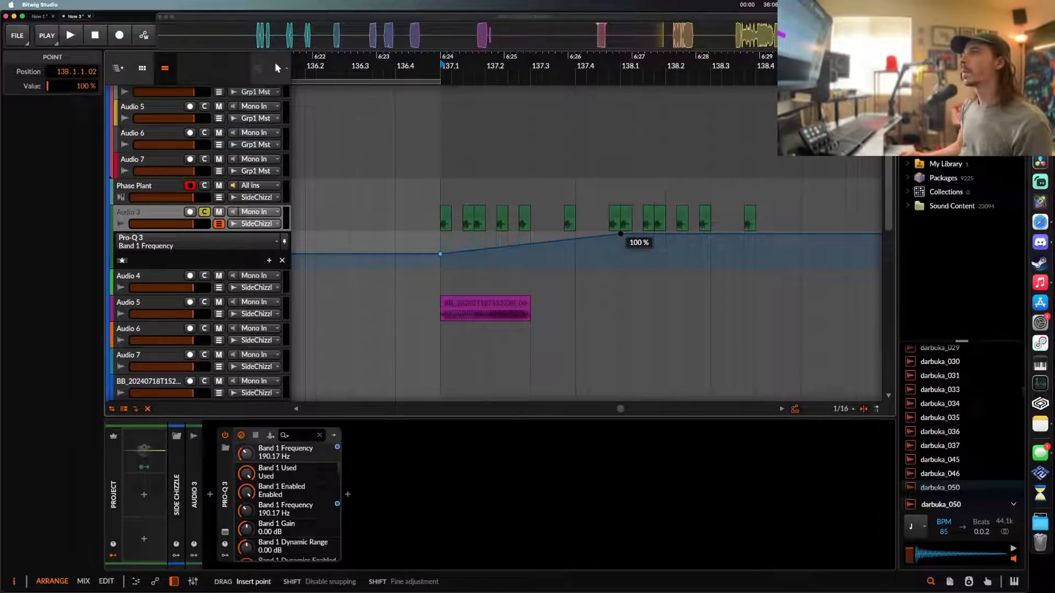
{"action": "left_click", "coordinate": [449, 218]}
{"action": "key", "text": "space"}
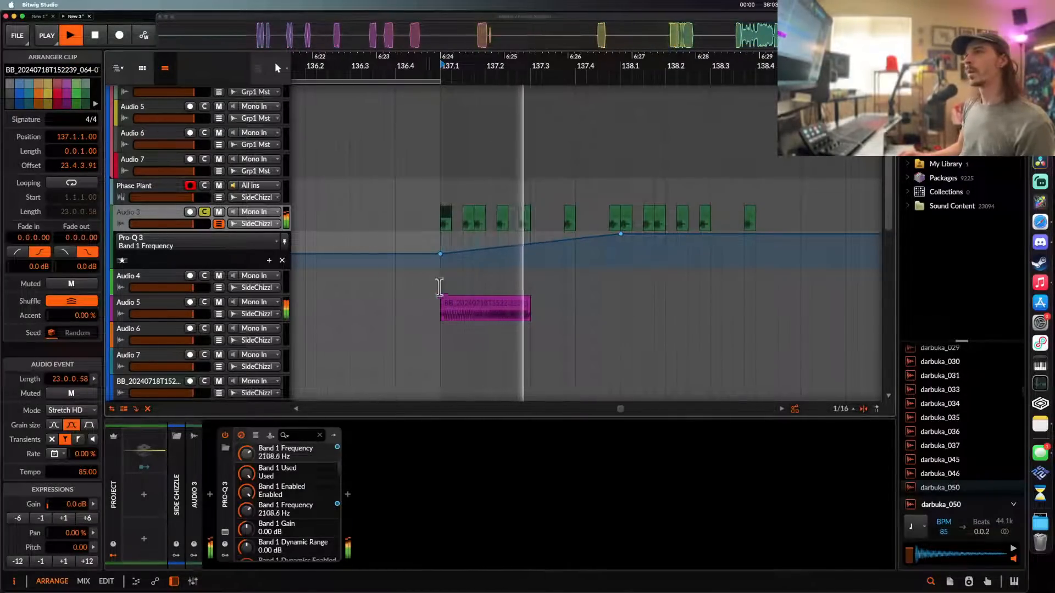
{"action": "key", "text": "space"}
{"action": "key", "text": "space"}
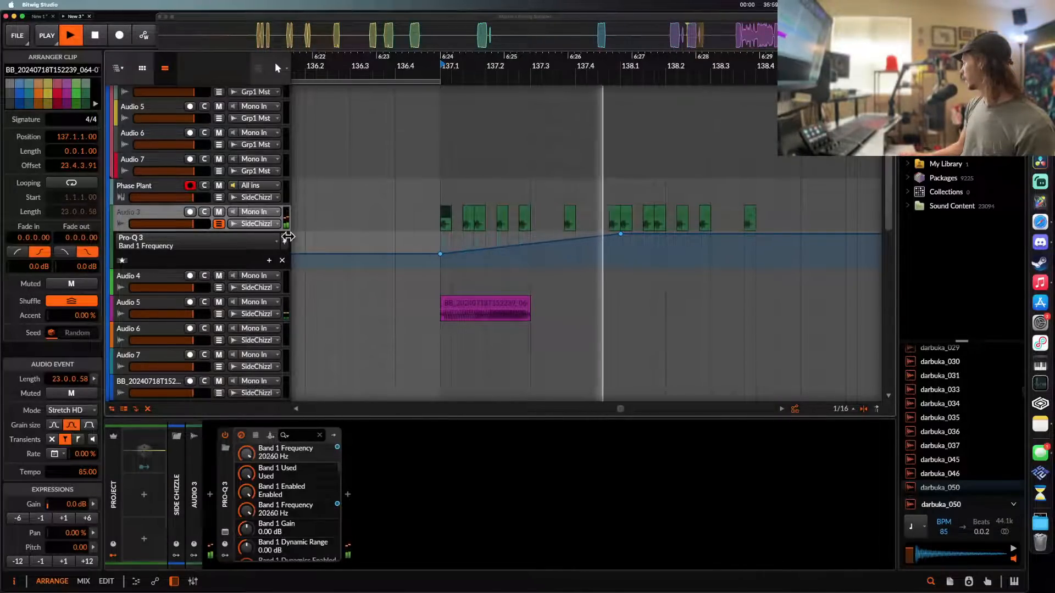
{"action": "key", "text": "space"}
- Duplicate the drums group's clips from Main Section 1A so the beat repeats from bar 137
{"action": "scroll", "coordinate": [541, 250], "scroll_direction": "down", "scroll_amount": 3}
{"action": "scroll", "coordinate": [541, 250], "scroll_direction": "down", "scroll_amount": 3}
{"action": "scroll", "coordinate": [539, 242], "scroll_direction": "up", "scroll_amount": 6}
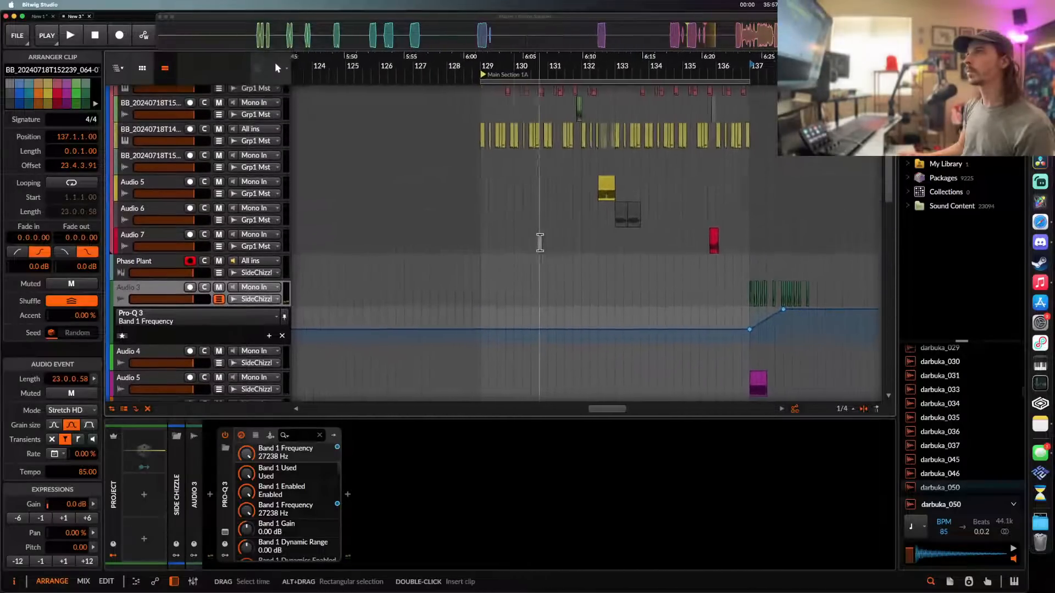
{"action": "scroll", "coordinate": [520, 242], "scroll_direction": "right", "scroll_amount": 4}
{"action": "scroll", "coordinate": [520, 242], "scroll_direction": "down", "scroll_amount": 3}
{"action": "scroll", "coordinate": [520, 243], "scroll_direction": "down", "scroll_amount": 2}
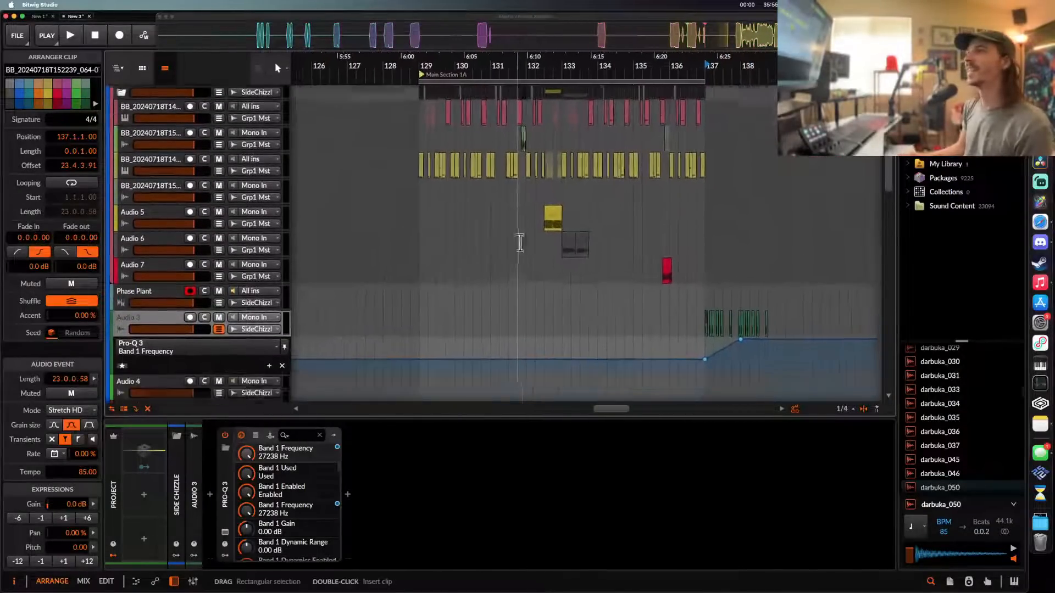
{"action": "scroll", "coordinate": [567, 271], "scroll_direction": "down", "scroll_amount": 3}
{"action": "scroll", "coordinate": [567, 272], "scroll_direction": "down", "scroll_amount": 3}
{"action": "scroll", "coordinate": [567, 272], "scroll_direction": "down", "scroll_amount": 5}
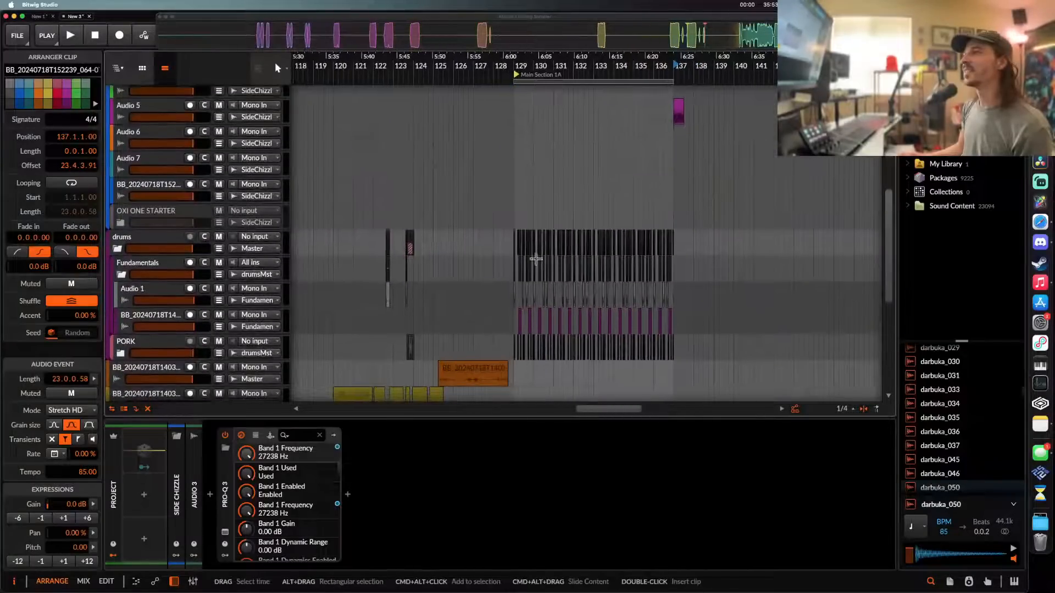
{"action": "left_click_drag", "start_coordinate": [512, 250], "coordinate": [656, 346]}
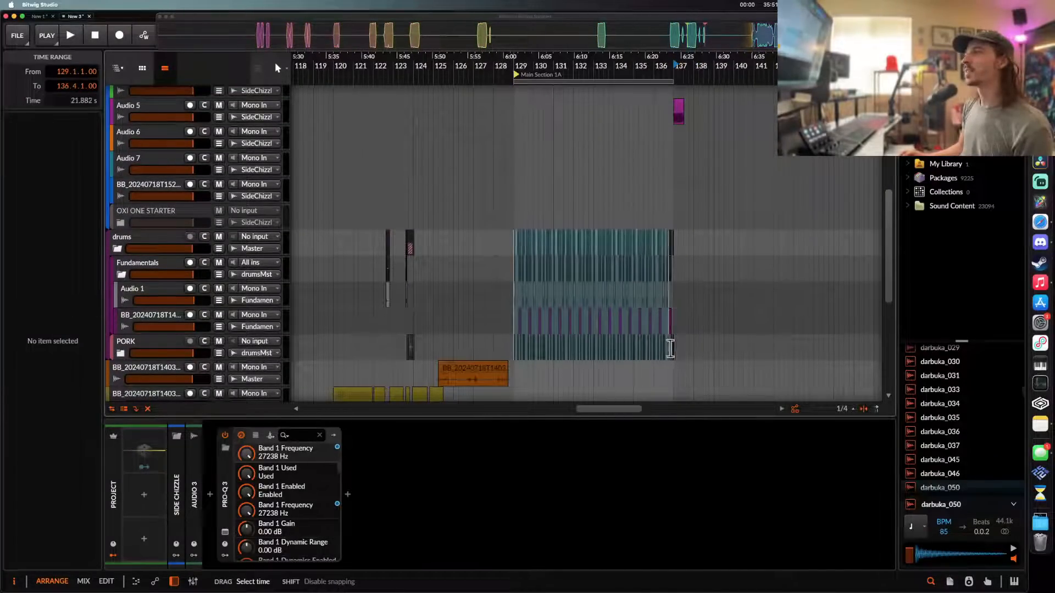
{"action": "scroll", "coordinate": [709, 242], "scroll_direction": "up", "scroll_amount": 10}
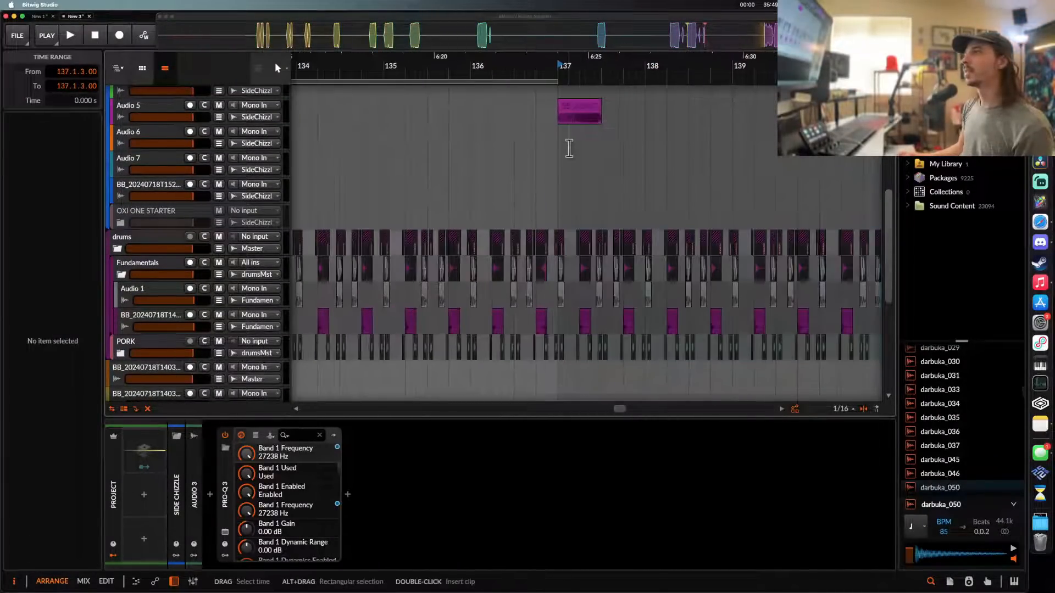
- Mute the Fundamentals audio clips at 137.2.1.00 and 137.4.1.00 and the two Audio 1 drum clips between them
{"action": "left_click", "coordinate": [567, 143]}
{"action": "scroll", "coordinate": [569, 165], "scroll_direction": "down", "scroll_amount": 2}
{"action": "left_click", "coordinate": [527, 282]}
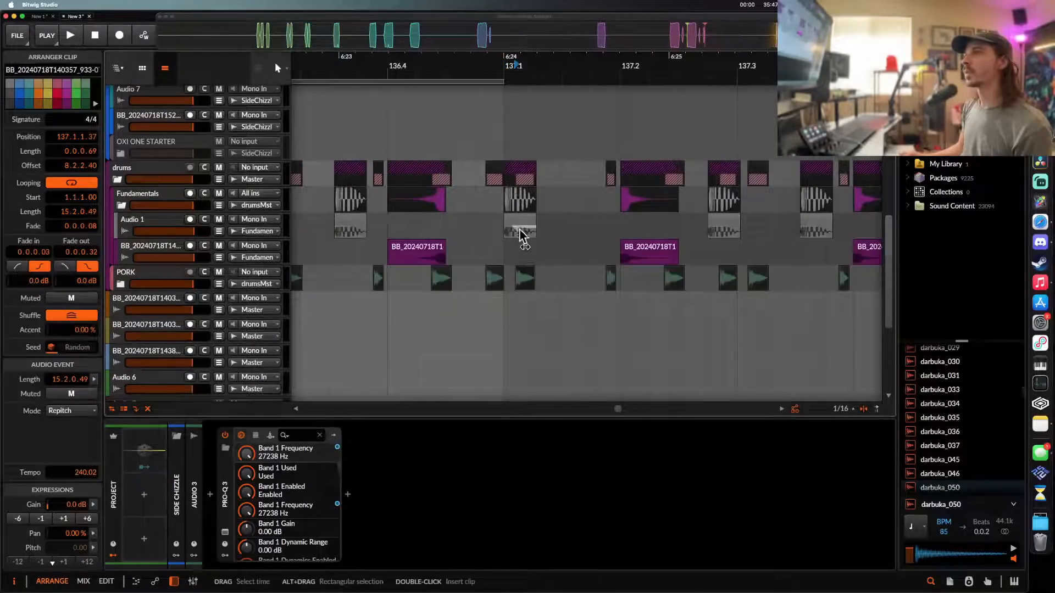
{"action": "left_click", "coordinate": [632, 253]}
{"action": "key", "text": "alt+m"}
{"action": "scroll", "coordinate": [716, 222], "scroll_direction": "right", "scroll_amount": 3}
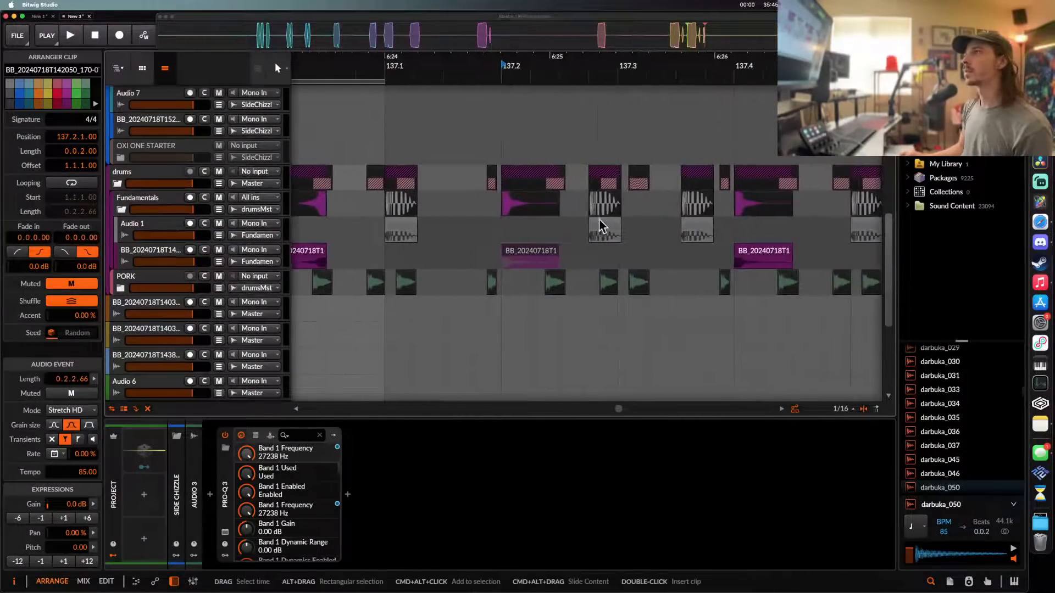
{"action": "left_click", "coordinate": [601, 225]}
{"action": "key", "text": "alt+m"}
{"action": "left_click", "coordinate": [752, 253]}
{"action": "key", "text": "alt+m"}
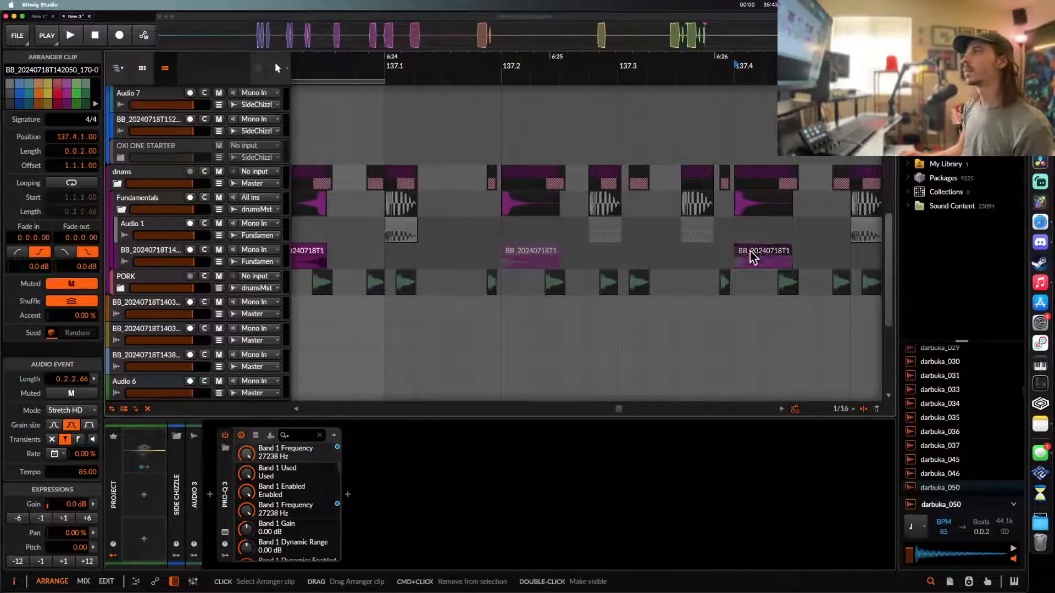
- Play the thinned beat from 137.1.1.00 and mute the eight PORK clips starting at 137.1.1.37
{"action": "left_click", "coordinate": [400, 225]}
{"action": "key", "text": "space"}
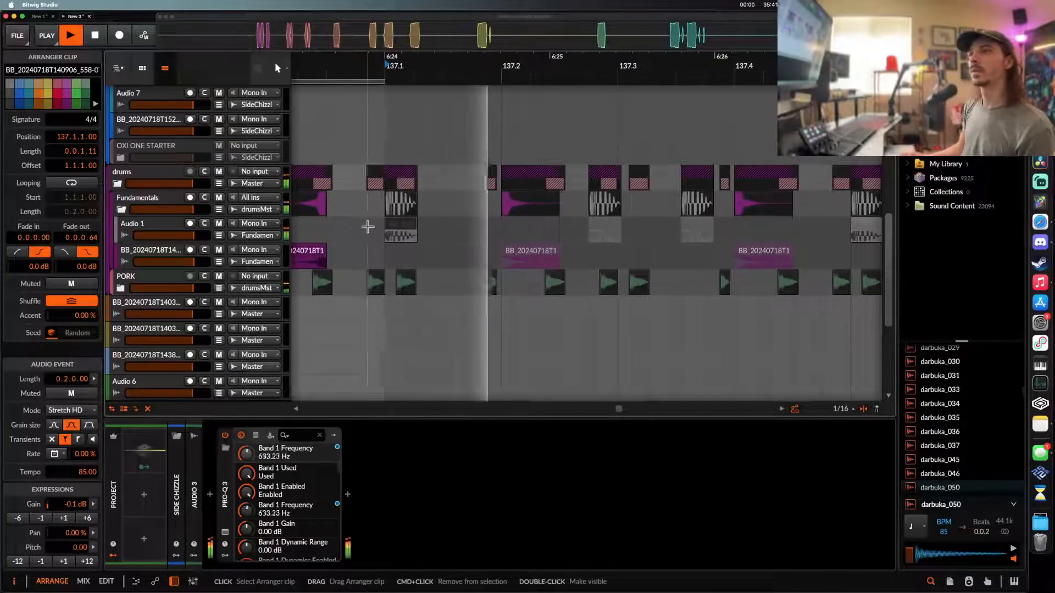
{"action": "scroll", "coordinate": [494, 243], "scroll_direction": "up", "scroll_amount": 3}
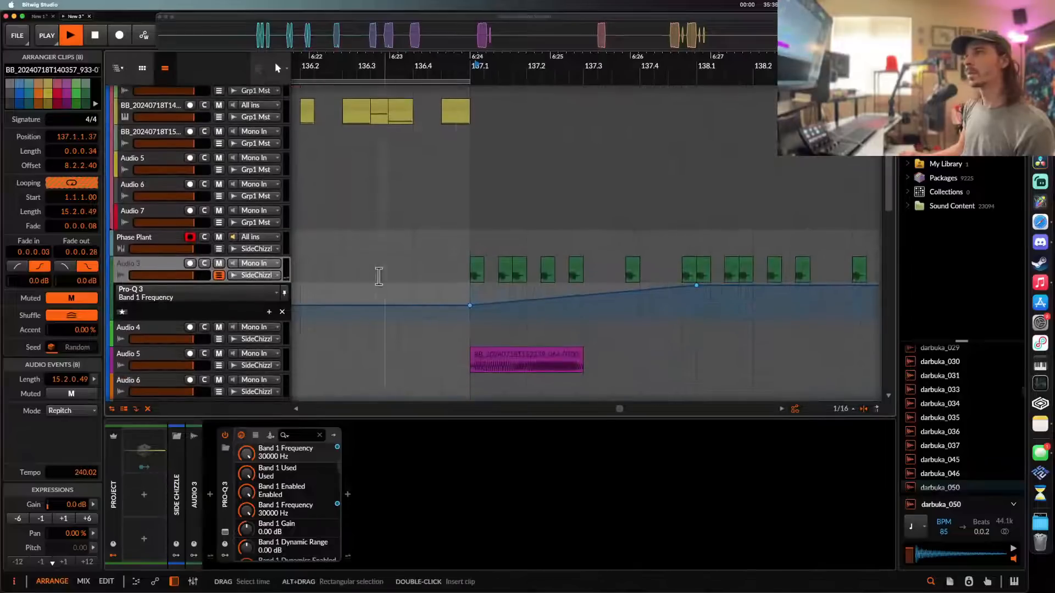
- Insert Time Shift after Pro-Q 3 on the Audio 3 track and set its shift to 38.8 ms
{"action": "left_click", "coordinate": [165, 264]}
{"action": "left_click", "coordinate": [377, 470]}
{"action": "left_click", "coordinate": [348, 495]}
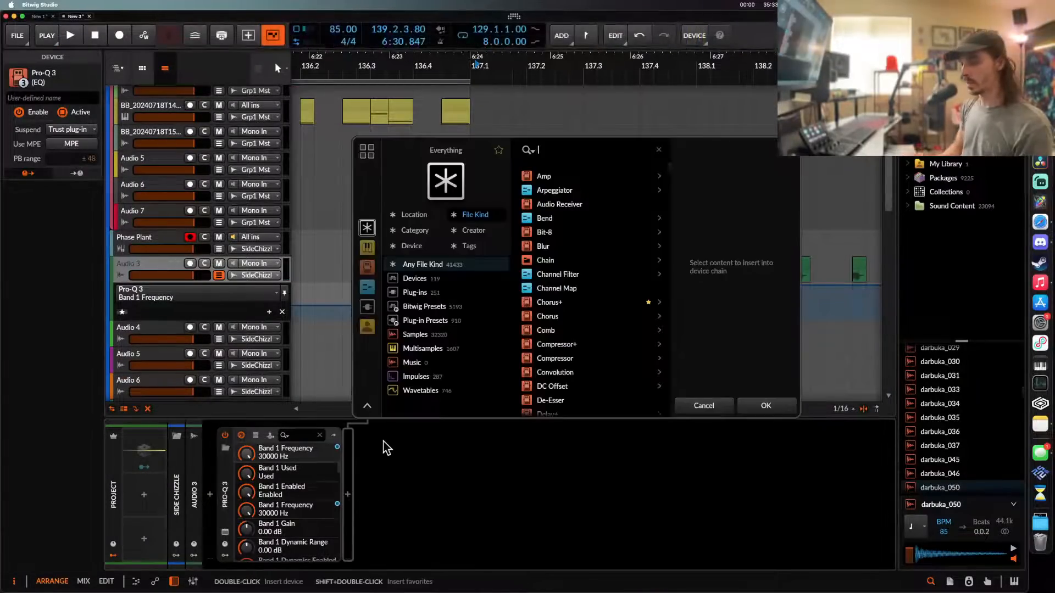
{"action": "type", "text": "time"}
{"action": "left_click", "coordinate": [546, 177]}
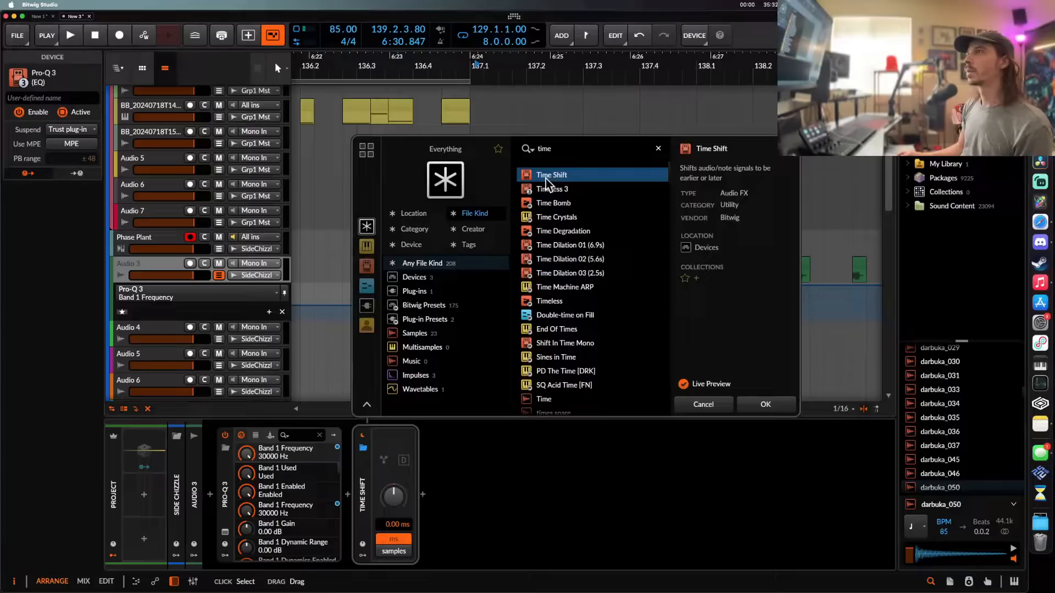
{"action": "left_click", "coordinate": [768, 407]}
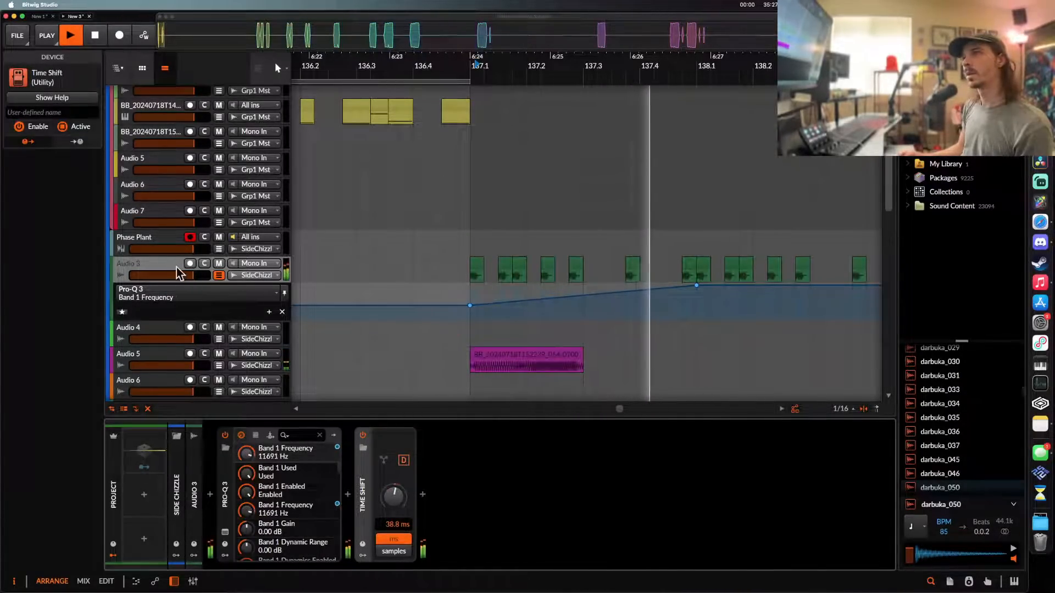
- Insert Delay+ before Pro-Q 3 on the Audio 3 track and play the pattern from bar 137
{"action": "left_click", "coordinate": [210, 494]}
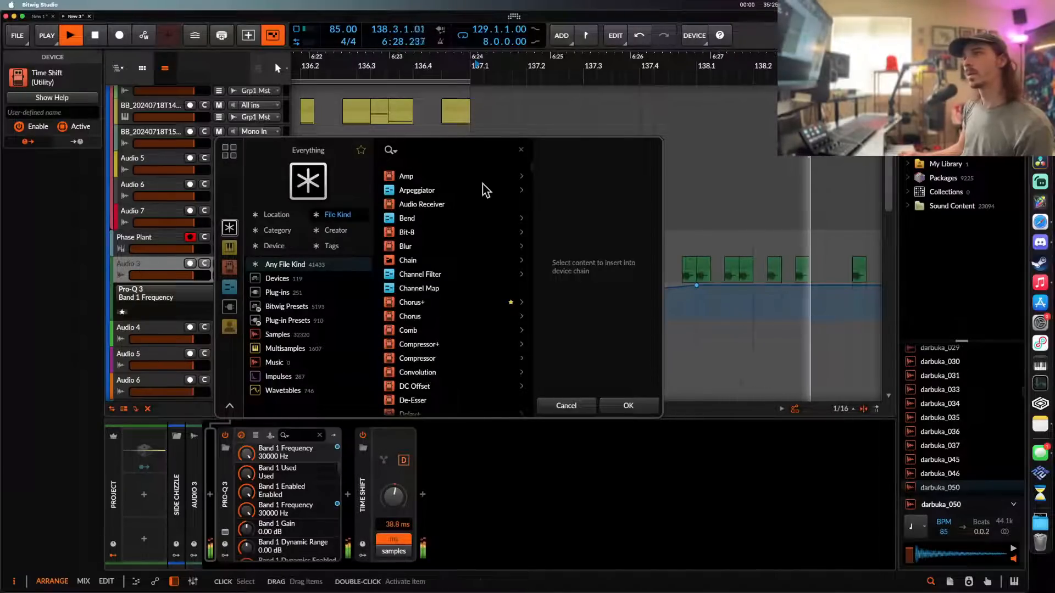
{"action": "type", "text": "delay"}
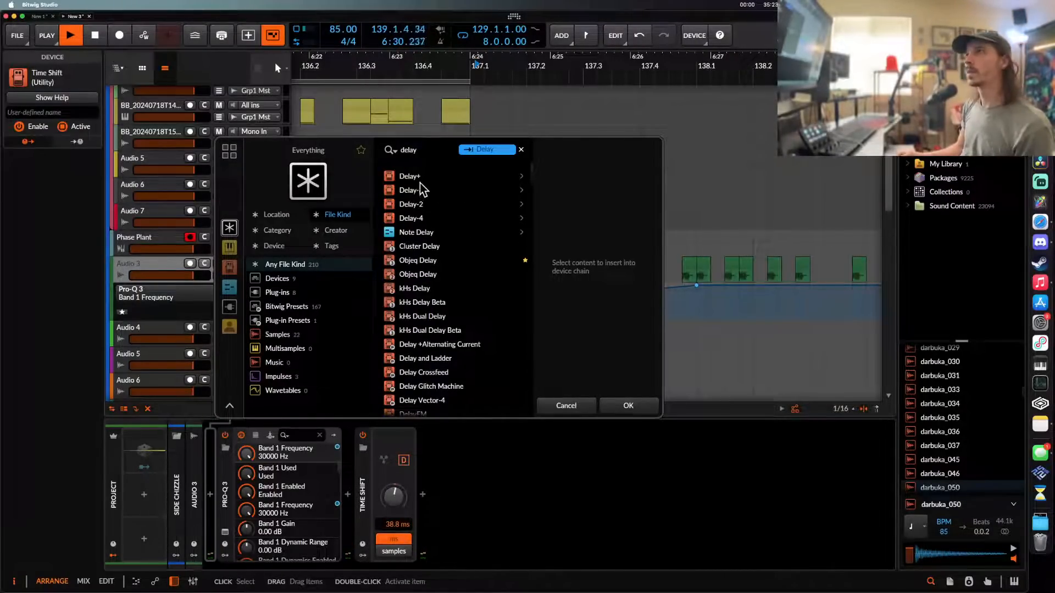
{"action": "left_click", "coordinate": [416, 178]}
{"action": "left_click", "coordinate": [622, 405]}
{"action": "key", "text": "space"}
{"action": "key", "text": "space"}
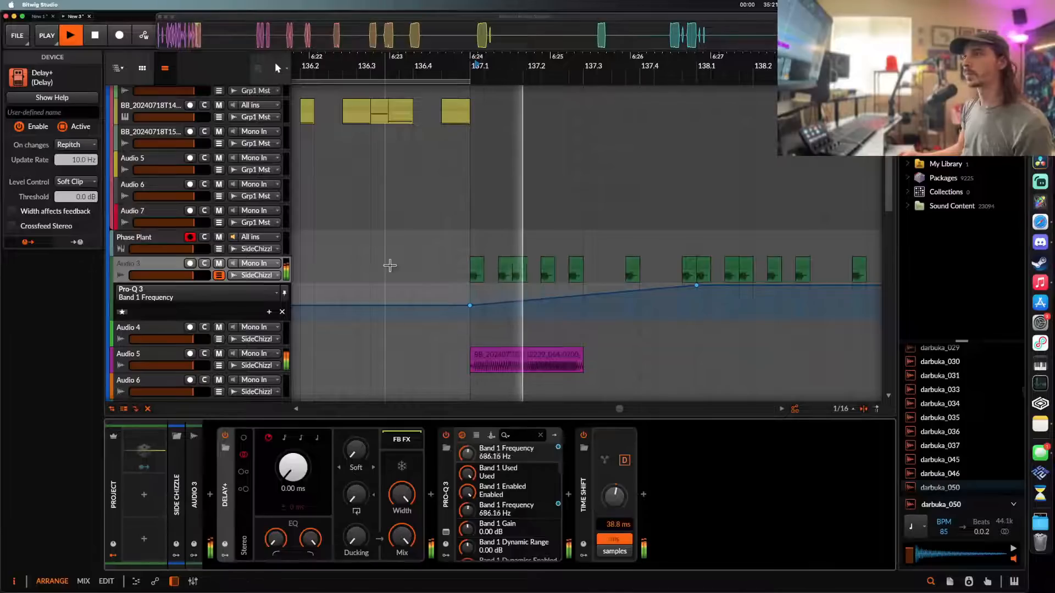
{"action": "key", "text": "space"}
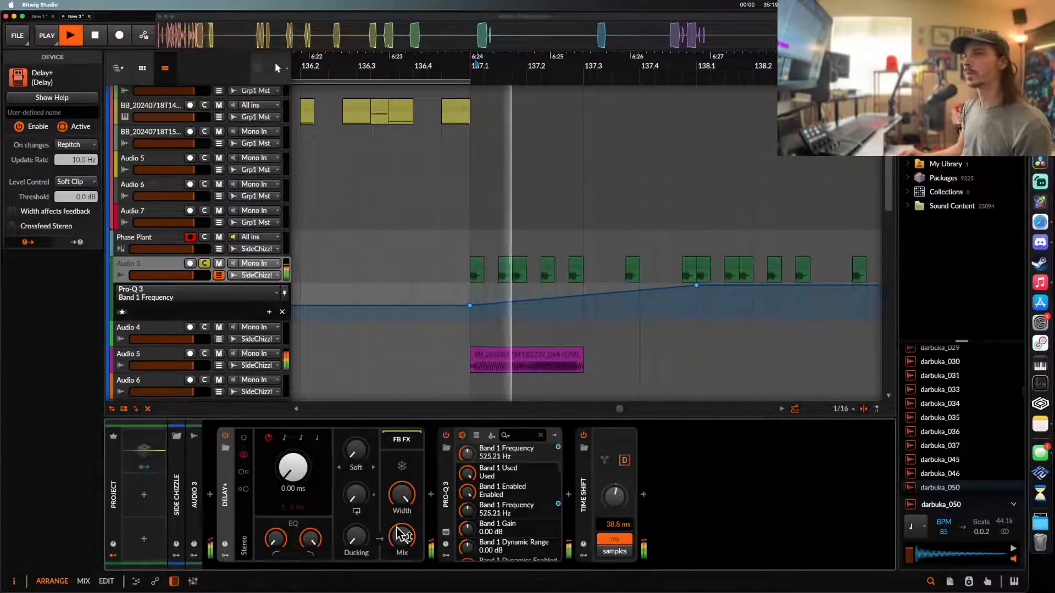
- Set Delay+ to a 5.00 ms time and about 46 % feedback with a reduced mix while the pattern plays
{"action": "left_click_drag", "start_coordinate": [293, 467], "coordinate": [293, 451]}
{"action": "key", "text": "space"}
{"action": "key", "text": "space"}
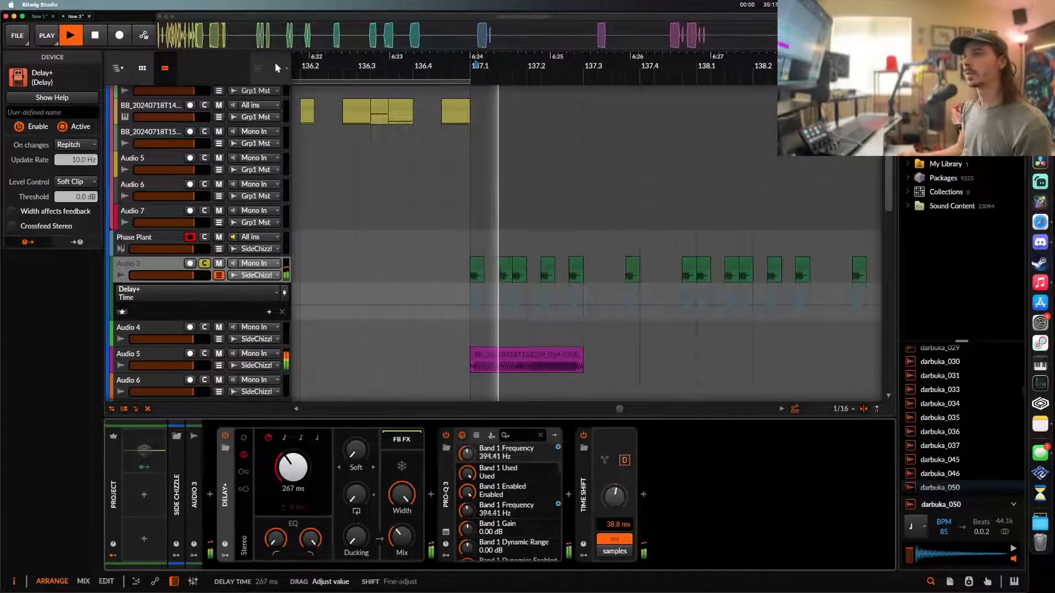
{"action": "left_click_drag", "start_coordinate": [355, 493], "coordinate": [355, 478]}
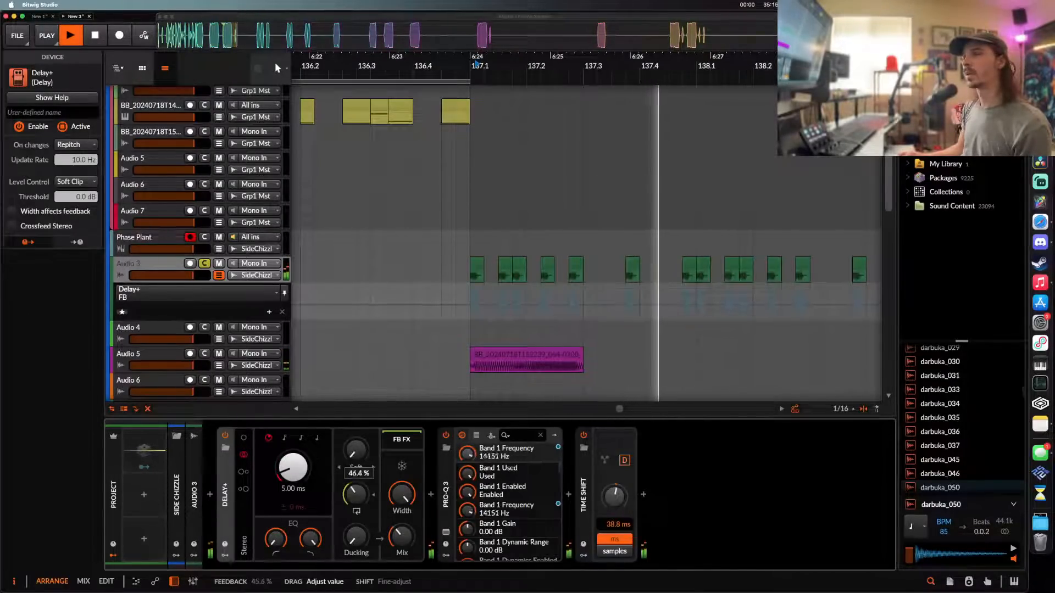
- Raise Delay+ feedback to about 77 % and set its time to 30.8 ms while the pattern plays
{"action": "key", "text": "space"}
{"action": "key", "text": "space"}
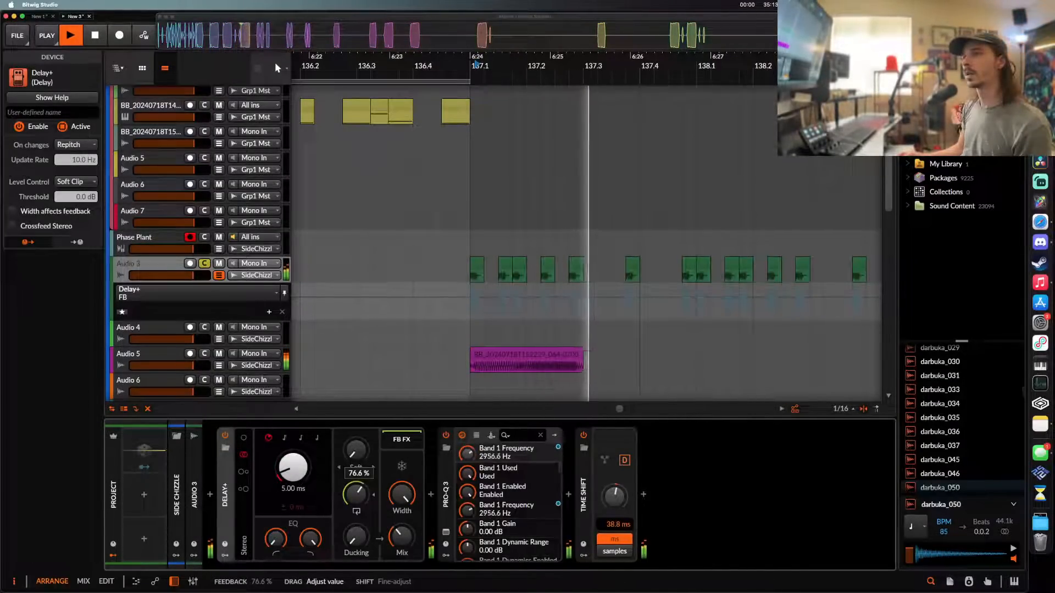
{"action": "left_click_drag", "start_coordinate": [293, 468], "coordinate": [293, 459]}
{"action": "key", "text": "space"}
{"action": "key", "text": "space"}
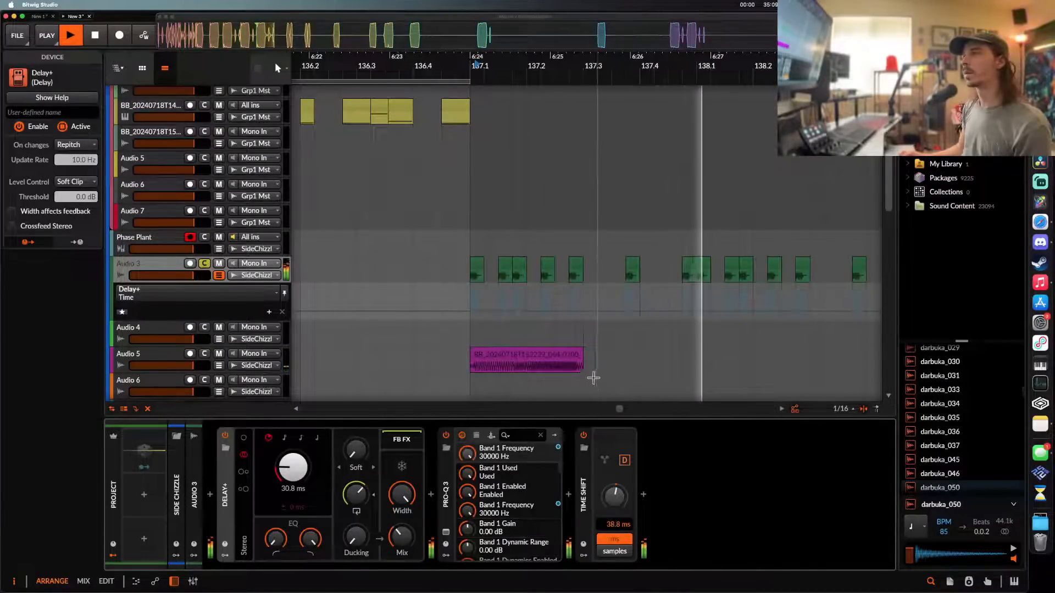
{"action": "scroll", "coordinate": [532, 363], "scroll_direction": "down", "scroll_amount": 5}
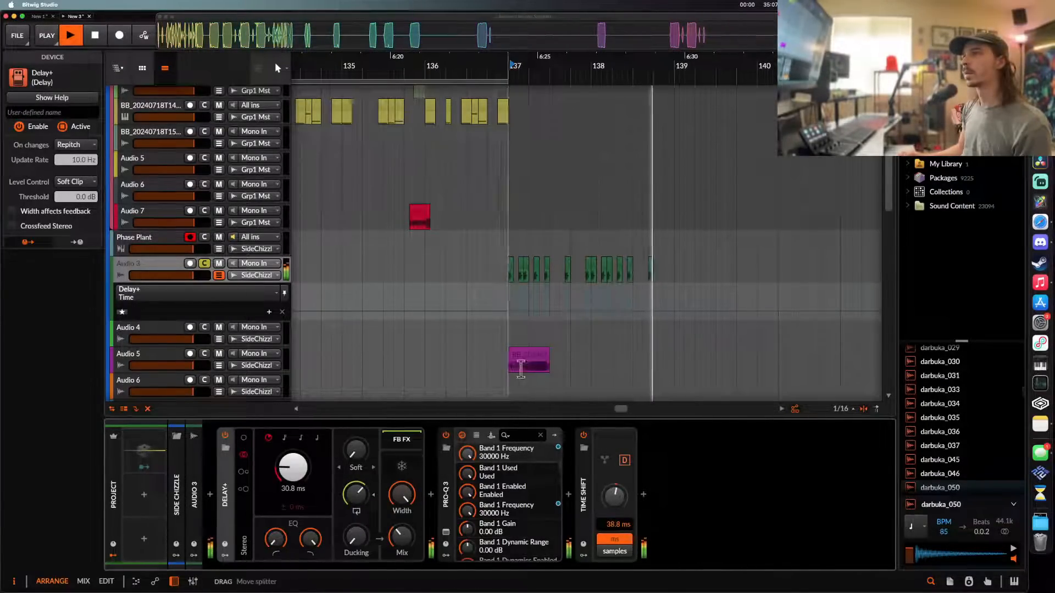
{"action": "key", "text": "space"}
- Set the Delay+ time to 29.2 ms and lower its feedback while replaying the Audio 3 pattern
{"action": "left_click", "coordinate": [514, 274]}
{"action": "scroll", "coordinate": [512, 272], "scroll_direction": "up", "scroll_amount": 2}
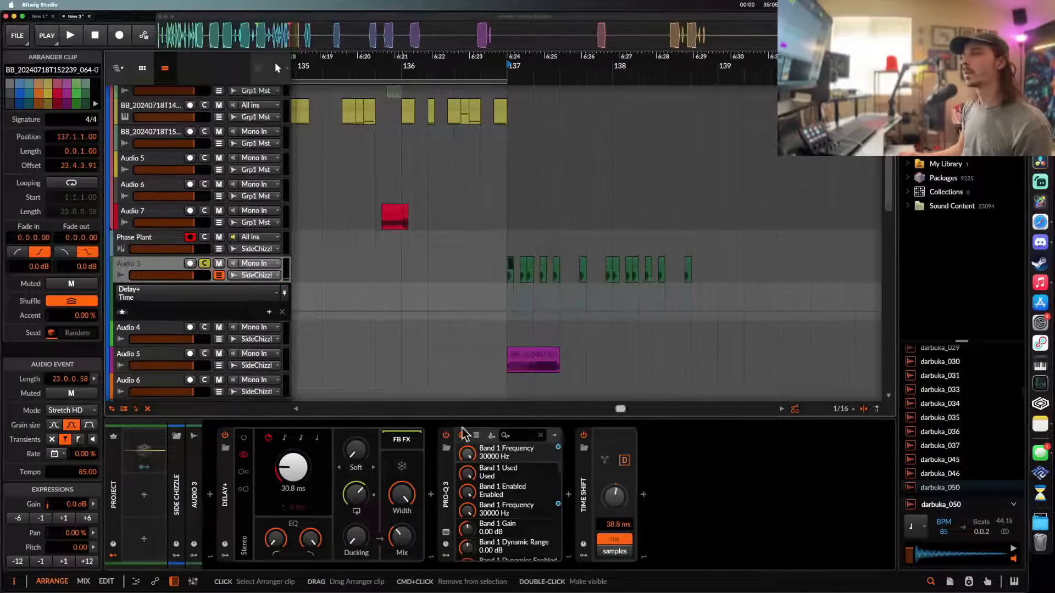
{"action": "left_click_drag", "start_coordinate": [369, 497], "coordinate": [371, 512]}
{"action": "key", "text": "space"}
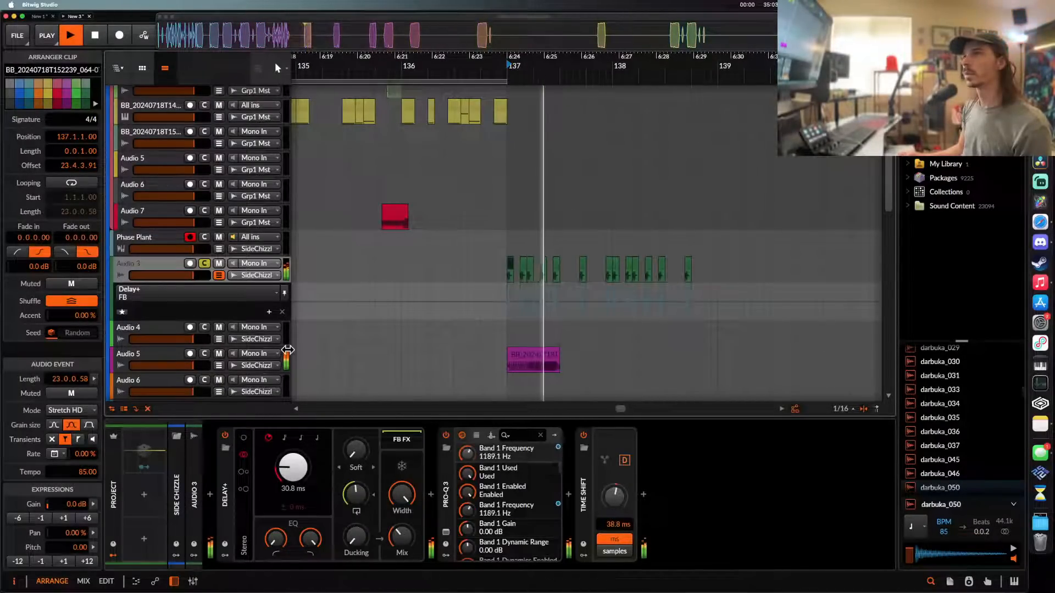
{"action": "left_click_drag", "start_coordinate": [293, 467], "coordinate": [292, 473]}
{"action": "left_click_drag", "start_coordinate": [349, 490], "coordinate": [350, 505]}
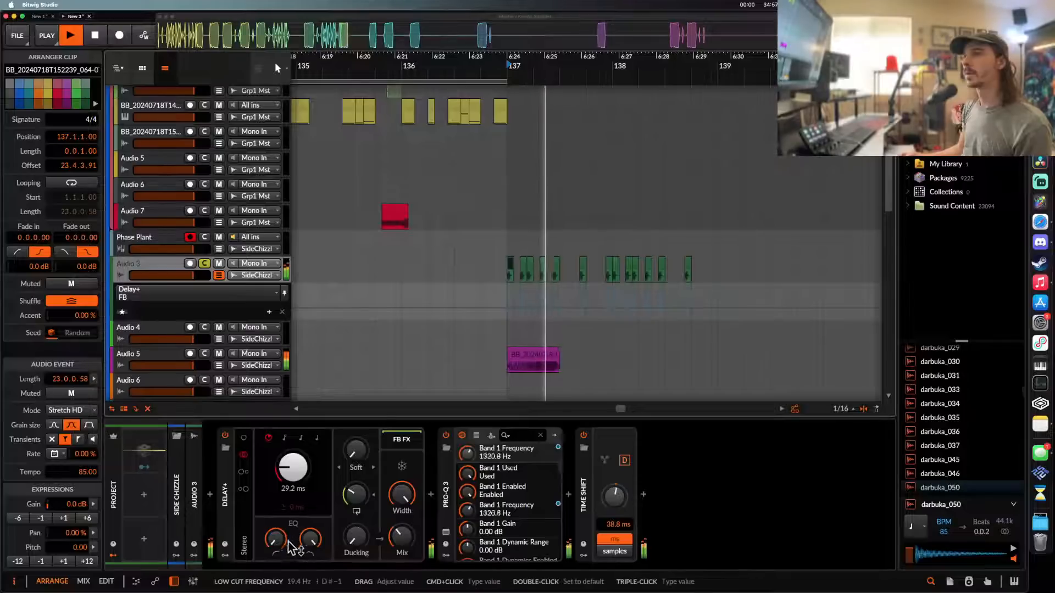
- Adjust the Delay+ low-cut and high-cut EQ filters and set its blur amount to about 23 %
{"action": "left_click_drag", "start_coordinate": [276, 538], "coordinate": [310, 547]}
{"action": "left_click_drag", "start_coordinate": [373, 455], "coordinate": [367, 465]}
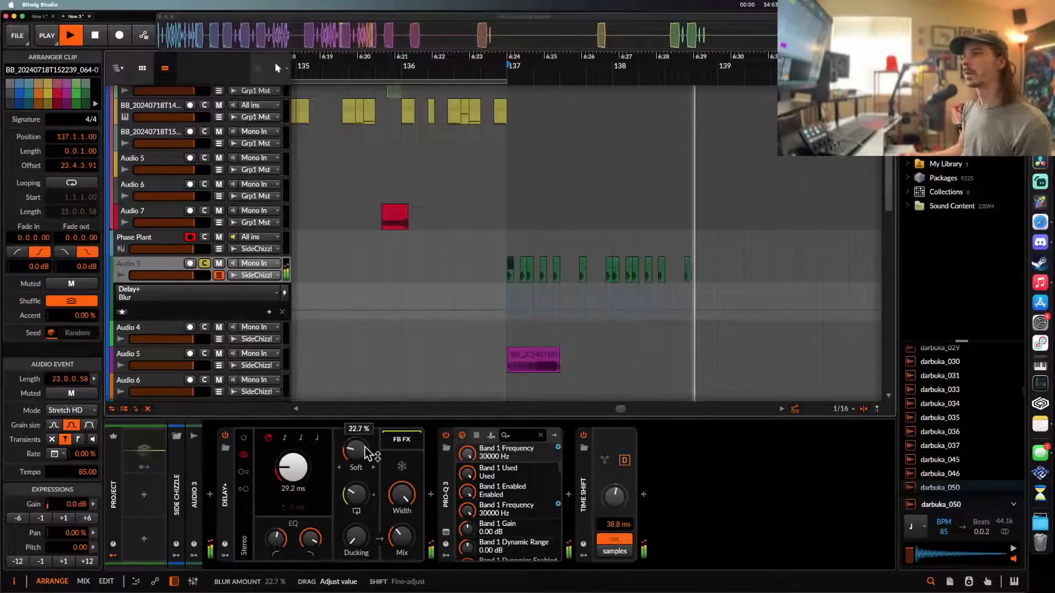
{"action": "key", "text": "space"}
- Select the Phase Plant track and play the arrangement from 137.1.1.00
{"action": "scroll", "coordinate": [565, 323], "scroll_direction": "down", "scroll_amount": 5}
{"action": "scroll", "coordinate": [565, 323], "scroll_direction": "up", "scroll_amount": 1}
{"action": "scroll", "coordinate": [564, 323], "scroll_direction": "down", "scroll_amount": 3}
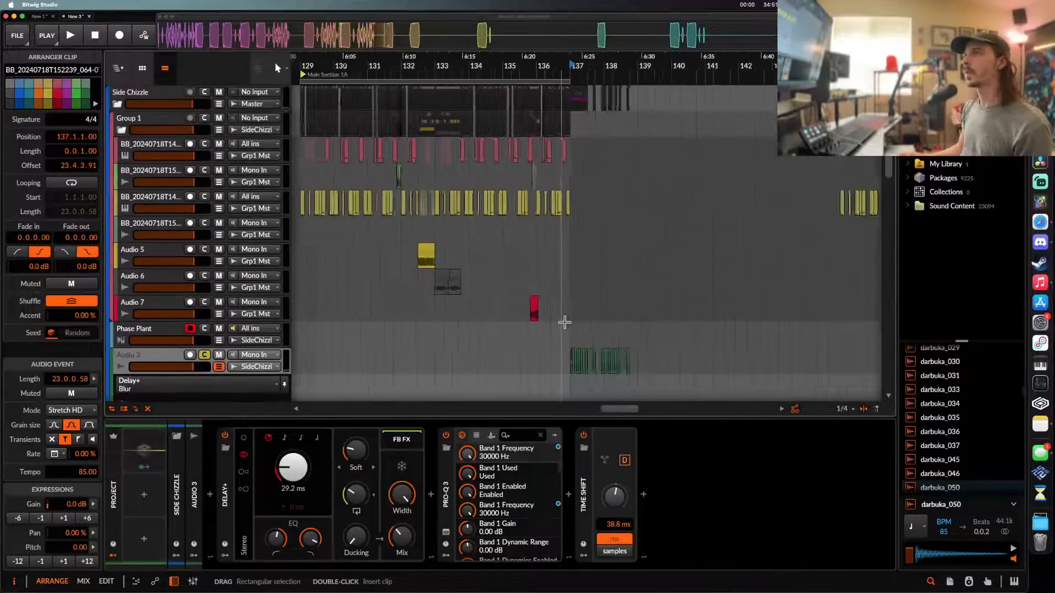
{"action": "scroll", "coordinate": [565, 322], "scroll_direction": "up", "scroll_amount": 3}
{"action": "scroll", "coordinate": [565, 322], "scroll_direction": "left", "scroll_amount": 3}
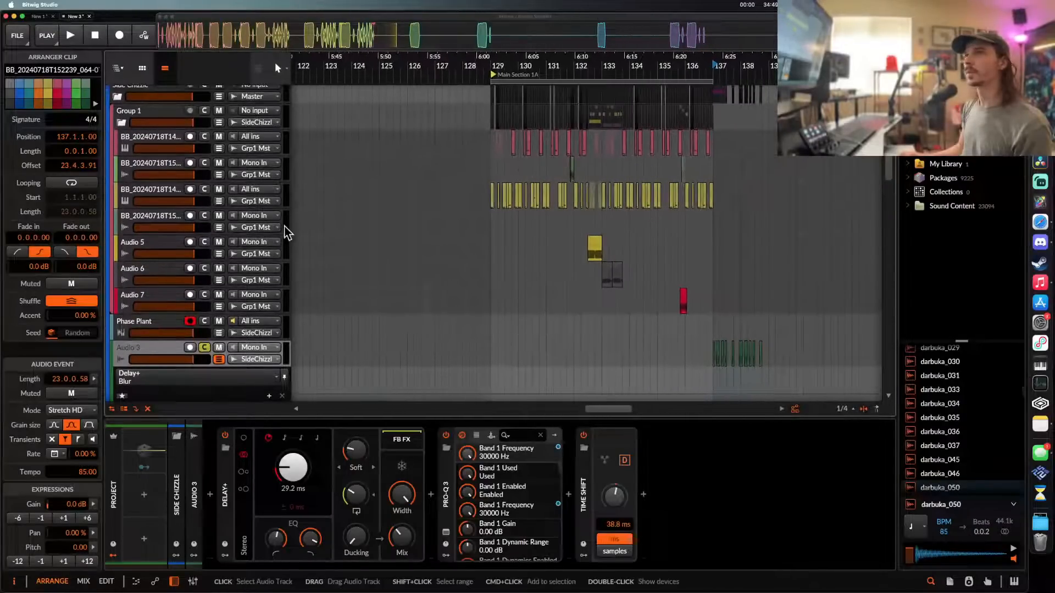
{"action": "left_click", "coordinate": [143, 328]}
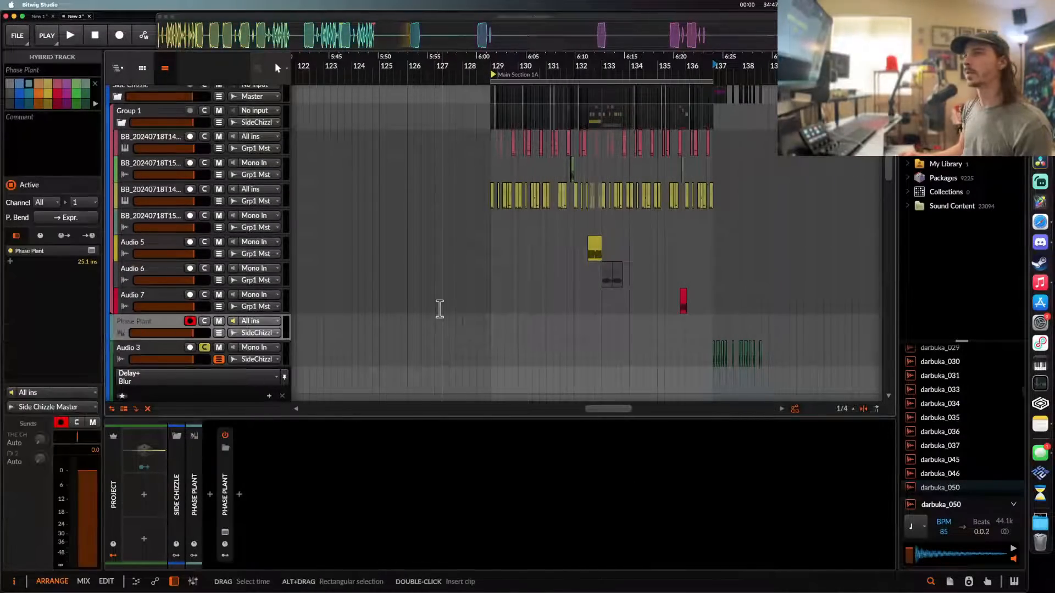
{"action": "left_click", "coordinate": [687, 316]}
{"action": "scroll", "coordinate": [695, 310], "scroll_direction": "up", "scroll_amount": 3}
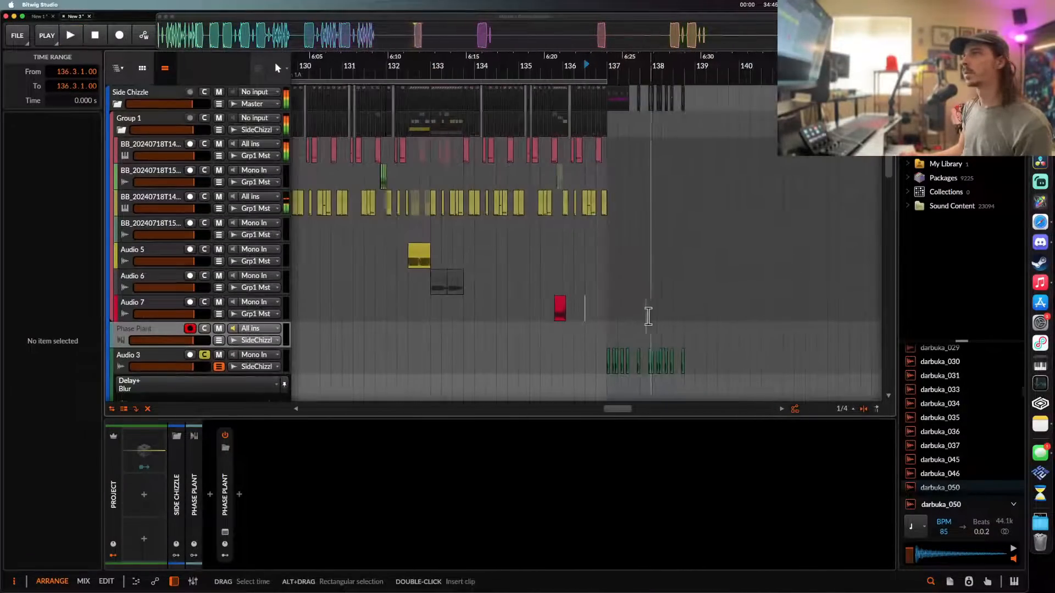
{"action": "key", "text": "space"}
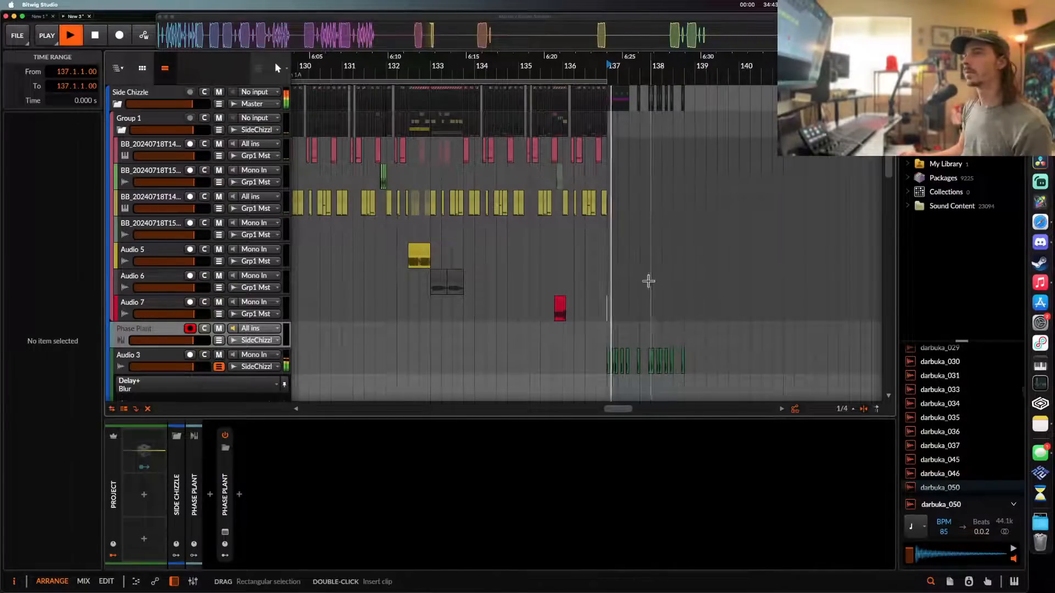
{"action": "scroll", "coordinate": [648, 280], "scroll_direction": "right", "scroll_amount": 3}
{"action": "scroll", "coordinate": [633, 280], "scroll_direction": "down", "scroll_amount": 2}
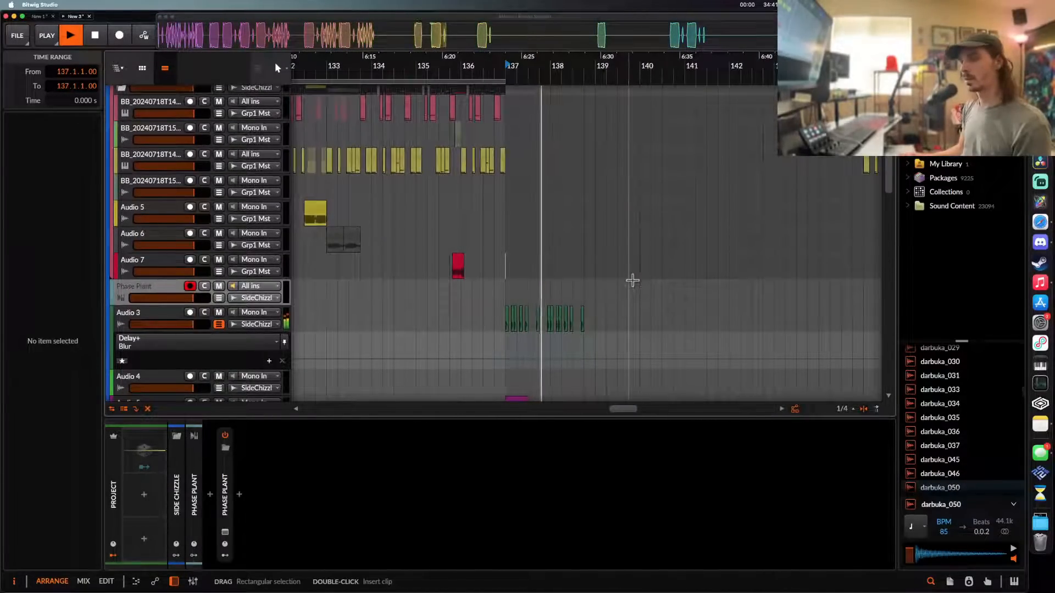
{"action": "scroll", "coordinate": [577, 297], "scroll_direction": "up", "scroll_amount": 4}
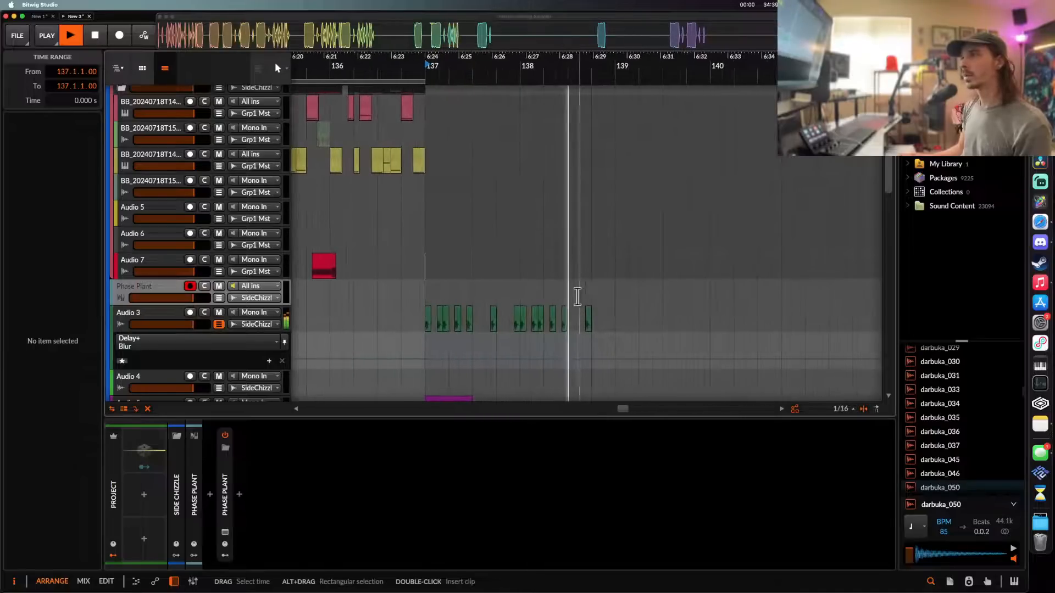
- Select the Phase Plant device and audition the synth over the rhythmic pattern in bars 137 and 138
{"action": "key", "text": "space"}
{"action": "key", "text": "d"}
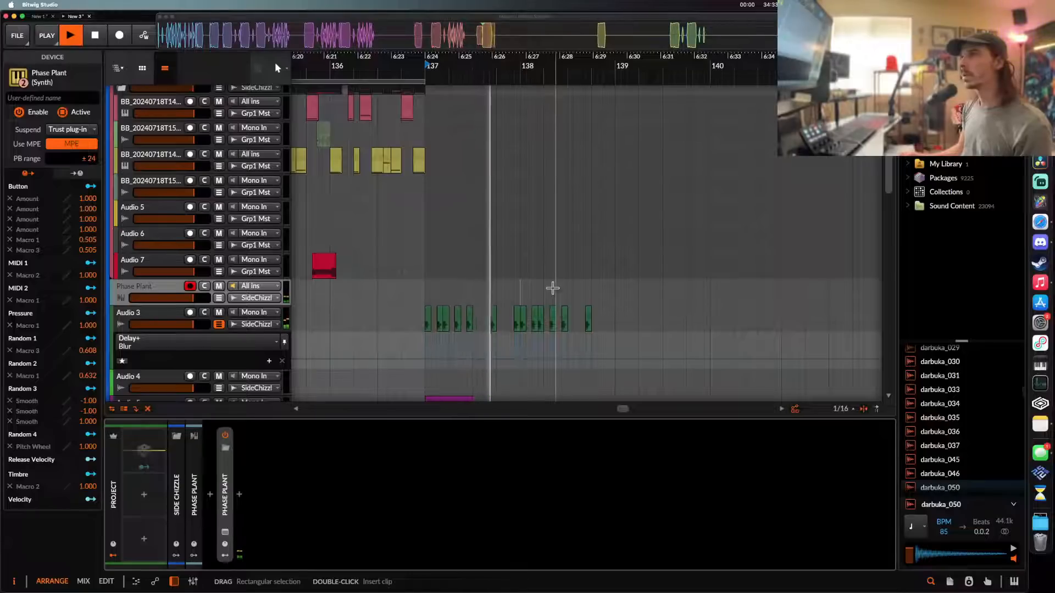
{"action": "scroll", "coordinate": [552, 288], "scroll_direction": "up", "scroll_amount": 3}
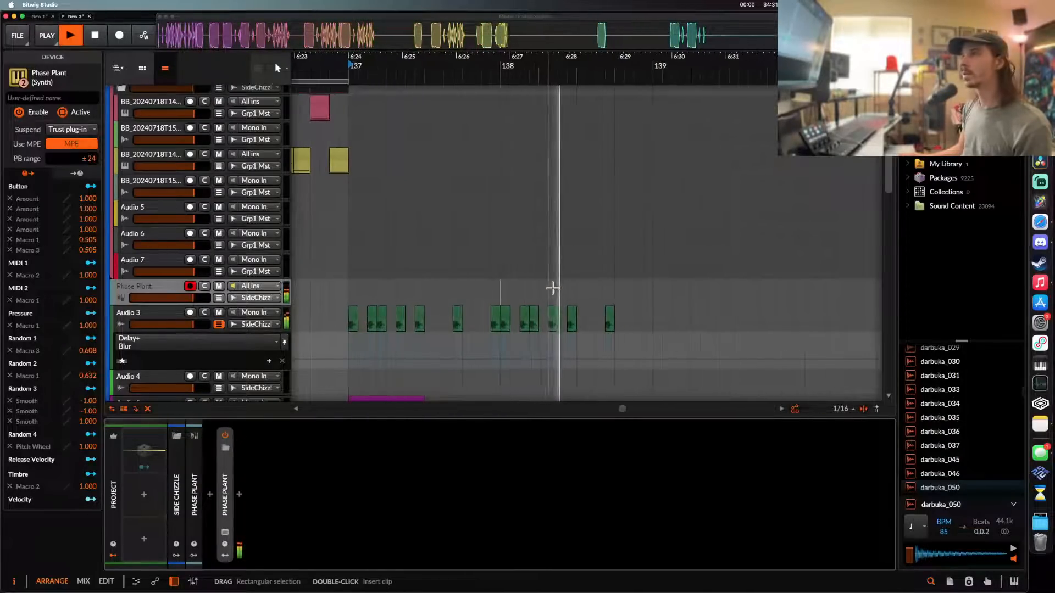
{"action": "scroll", "coordinate": [553, 287], "scroll_direction": "down", "scroll_amount": 3}
{"action": "scroll", "coordinate": [553, 289], "scroll_direction": "up", "scroll_amount": 1}
{"action": "scroll", "coordinate": [553, 288], "scroll_direction": "down", "scroll_amount": 3}
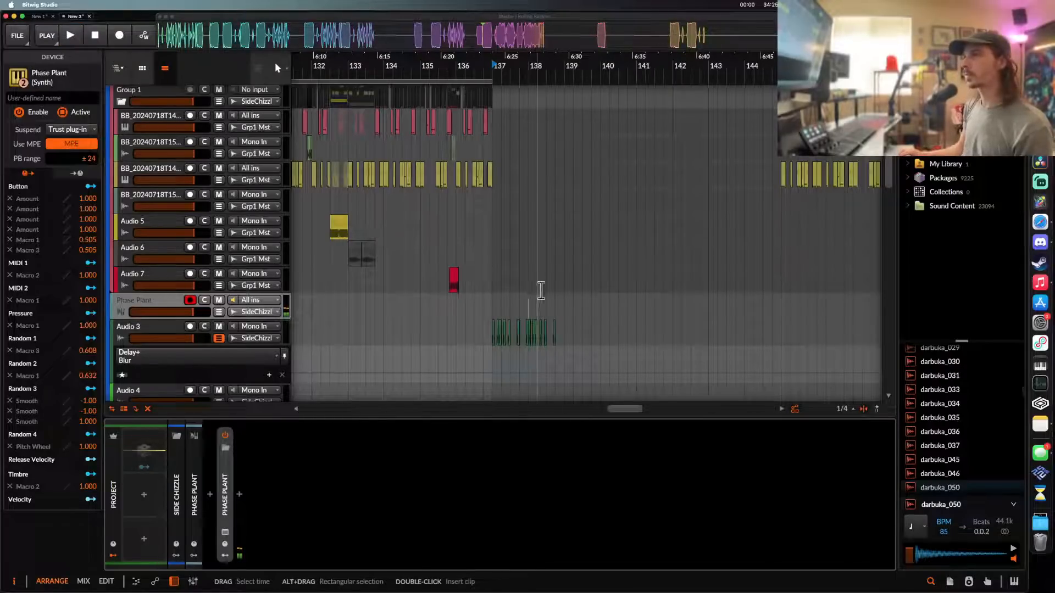
- Record a Phase Plant clip about four bars long from 137.1.1.00, extending the loop region to bar 141
{"action": "left_click", "coordinate": [495, 309]}
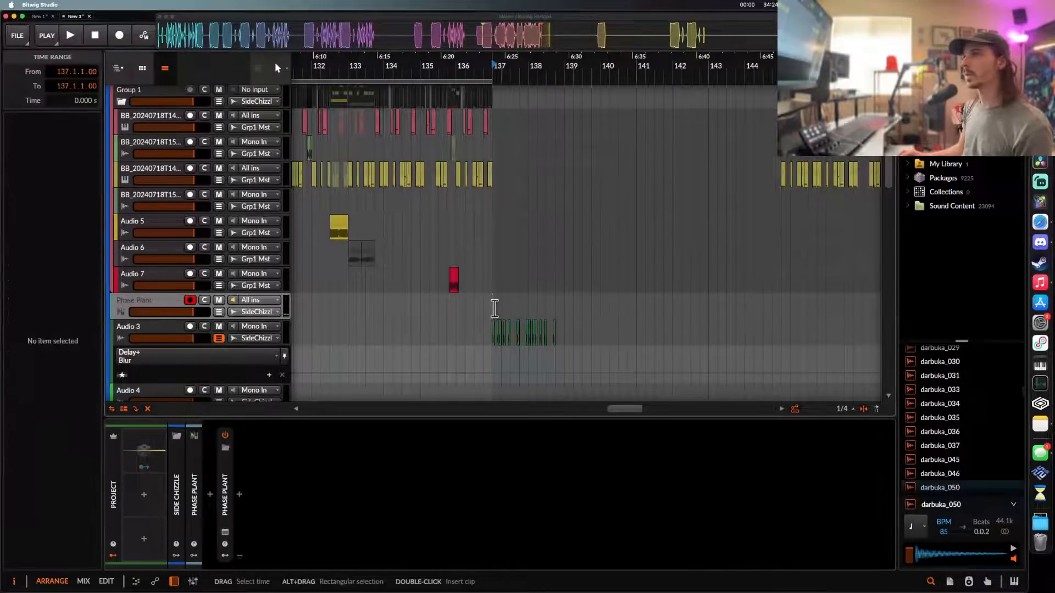
{"action": "left_click", "coordinate": [120, 36]}
{"action": "left_click_drag", "start_coordinate": [492, 83], "coordinate": [646, 84]}
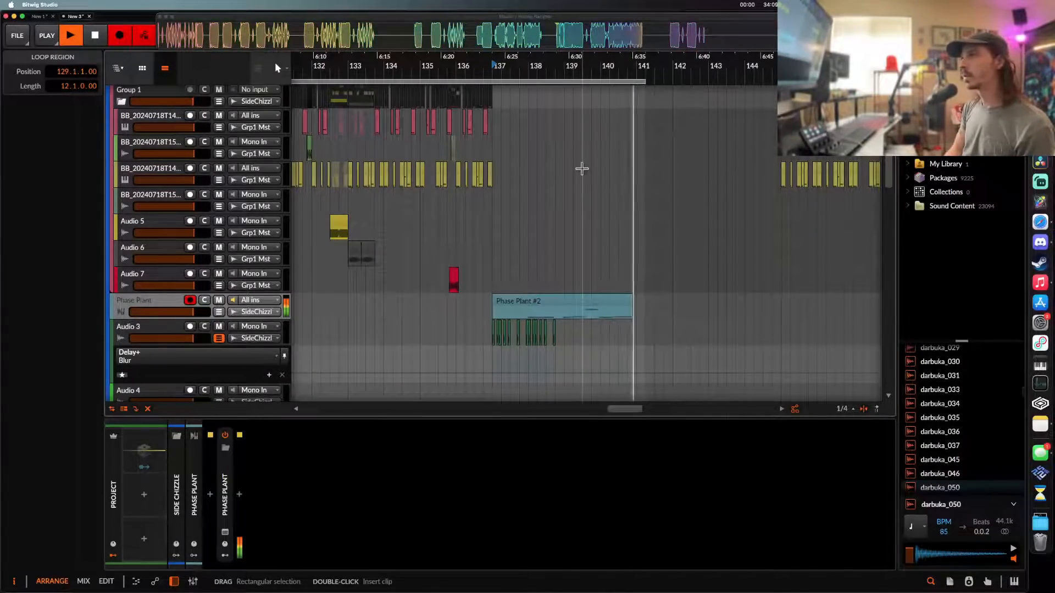
{"action": "scroll", "coordinate": [558, 275], "scroll_direction": "up", "scroll_amount": 2}
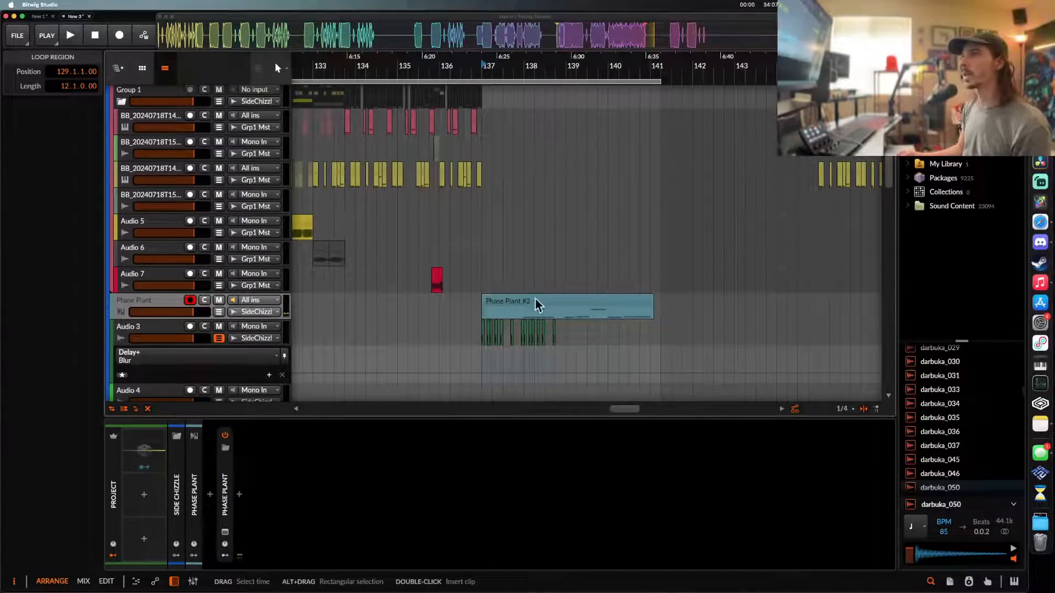
- Shorten the loop region to 8 bars and place the play start at 129.1.1.00
{"action": "left_click", "coordinate": [535, 299]}
{"action": "scroll", "coordinate": [529, 304], "scroll_direction": "down", "scroll_amount": 2}
{"action": "left_click_drag", "start_coordinate": [638, 82], "coordinate": [488, 83]}
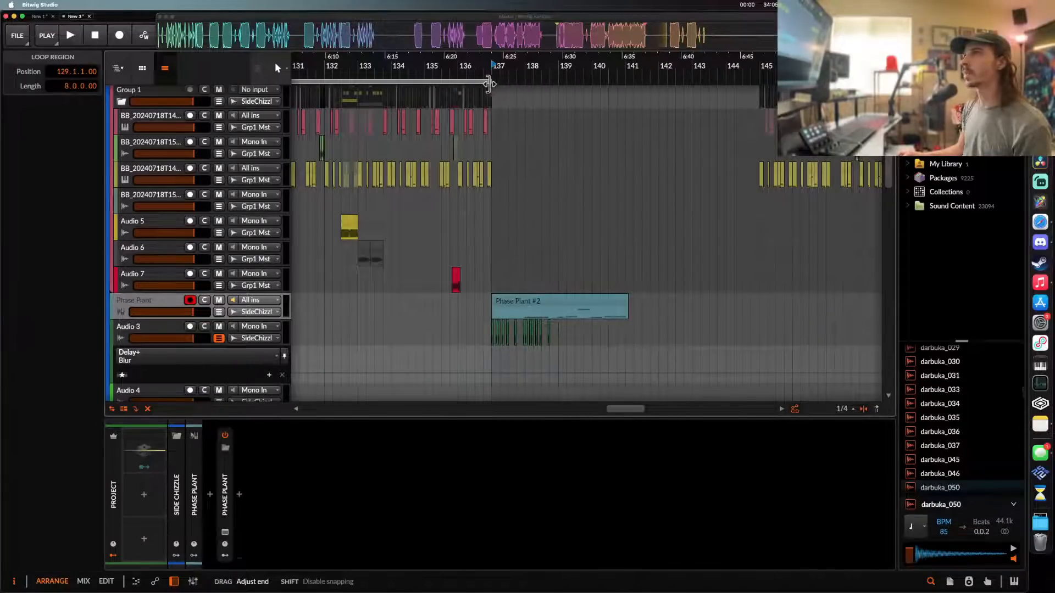
{"action": "scroll", "coordinate": [465, 157], "scroll_direction": "left", "scroll_amount": 5}
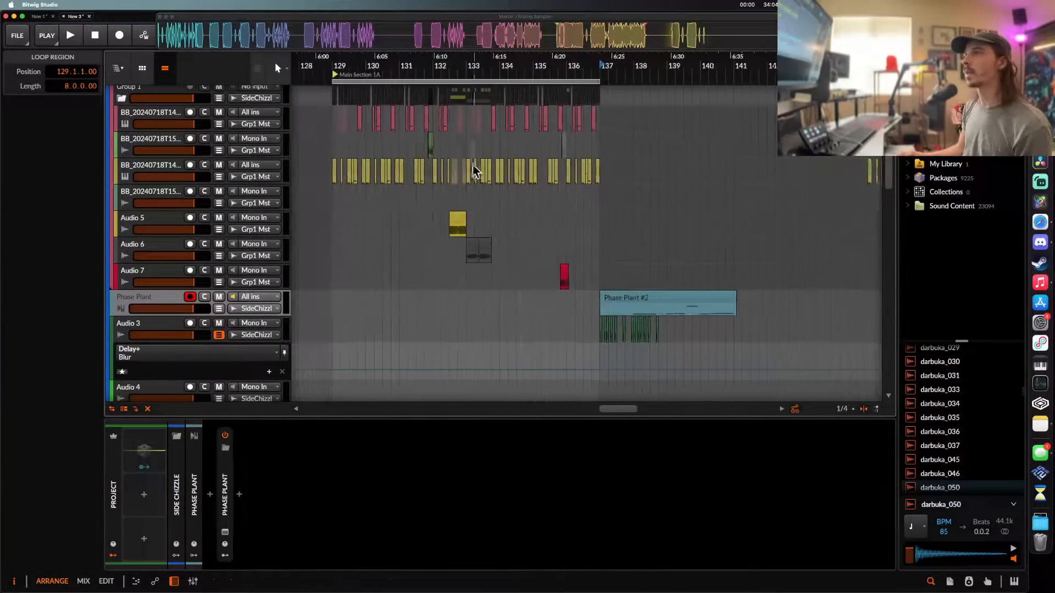
{"action": "left_click", "coordinate": [463, 226]}
{"action": "left_click", "coordinate": [341, 205]}
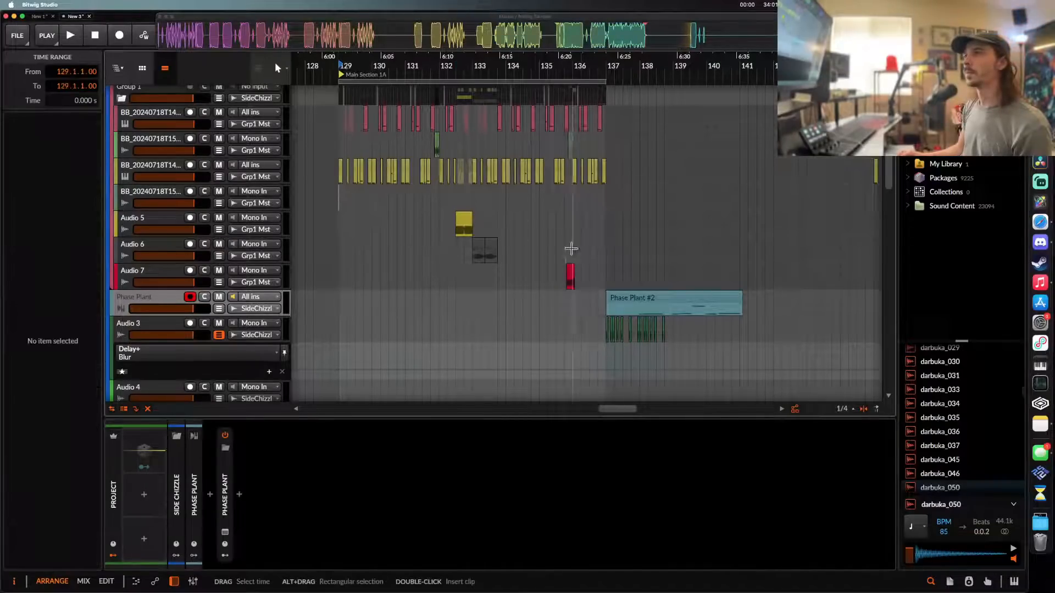
- Examine the Fundamentals and PORK clips in the drums group around bars 137 and 138
{"action": "scroll", "coordinate": [361, 207], "scroll_direction": "up", "scroll_amount": 3}
{"action": "scroll", "coordinate": [357, 207], "scroll_direction": "down", "scroll_amount": 4}
{"action": "scroll", "coordinate": [593, 325], "scroll_direction": "down", "scroll_amount": 5}
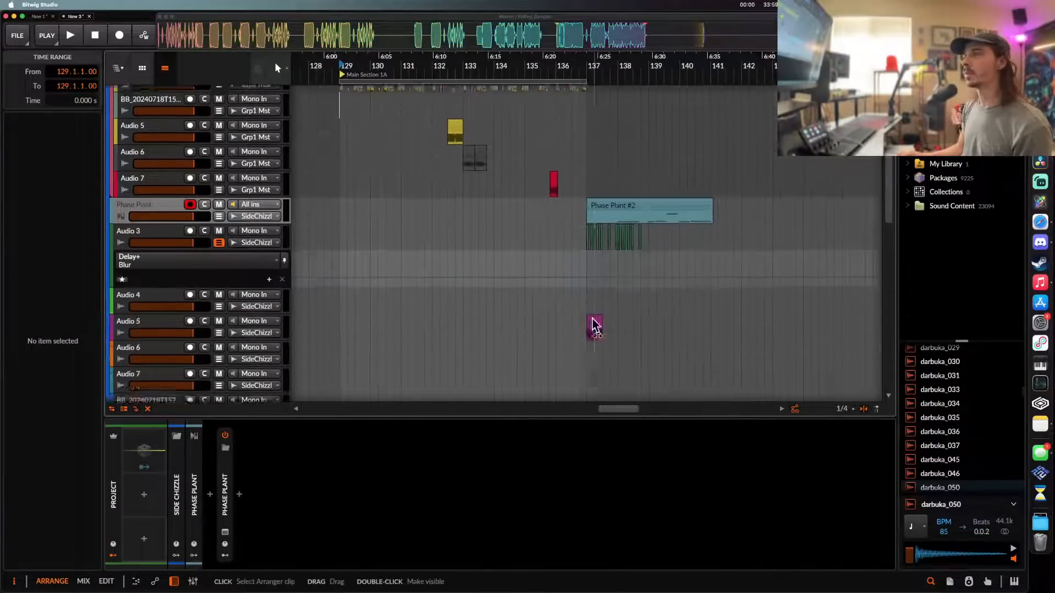
{"action": "scroll", "coordinate": [620, 255], "scroll_direction": "down", "scroll_amount": 9}
{"action": "scroll", "coordinate": [621, 256], "scroll_direction": "up", "scroll_amount": 6}
{"action": "scroll", "coordinate": [622, 257], "scroll_direction": "up", "scroll_amount": 5}
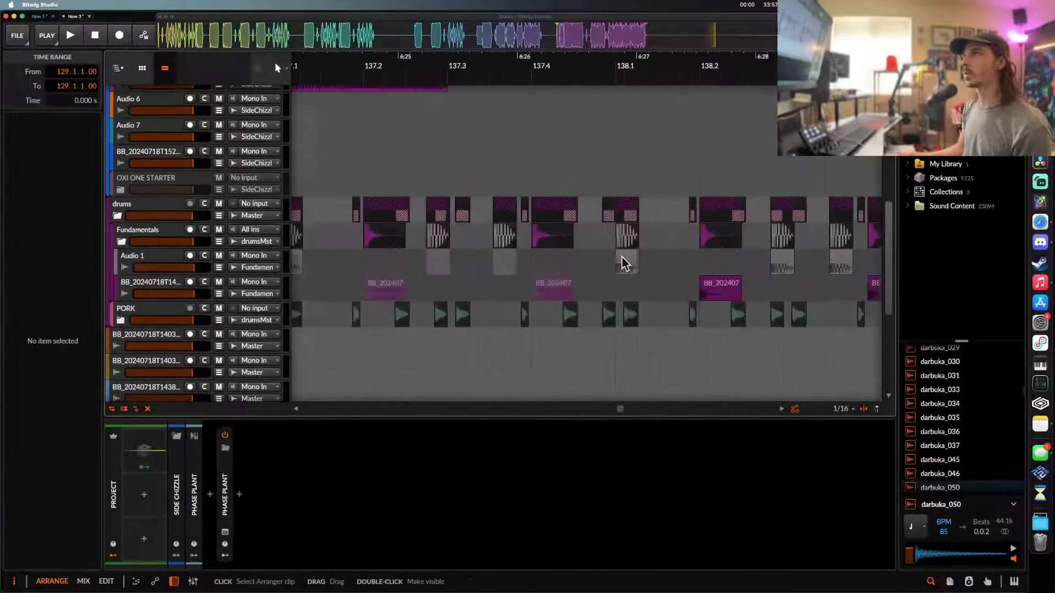
- Play back the arrangement from the start of Main Section 1A at bar 129 and review the Group 1 clips
{"action": "scroll", "coordinate": [545, 267], "scroll_direction": "down", "scroll_amount": 5}
{"action": "scroll", "coordinate": [545, 267], "scroll_direction": "up", "scroll_amount": 10}
{"action": "scroll", "coordinate": [542, 267], "scroll_direction": "left", "scroll_amount": 5}
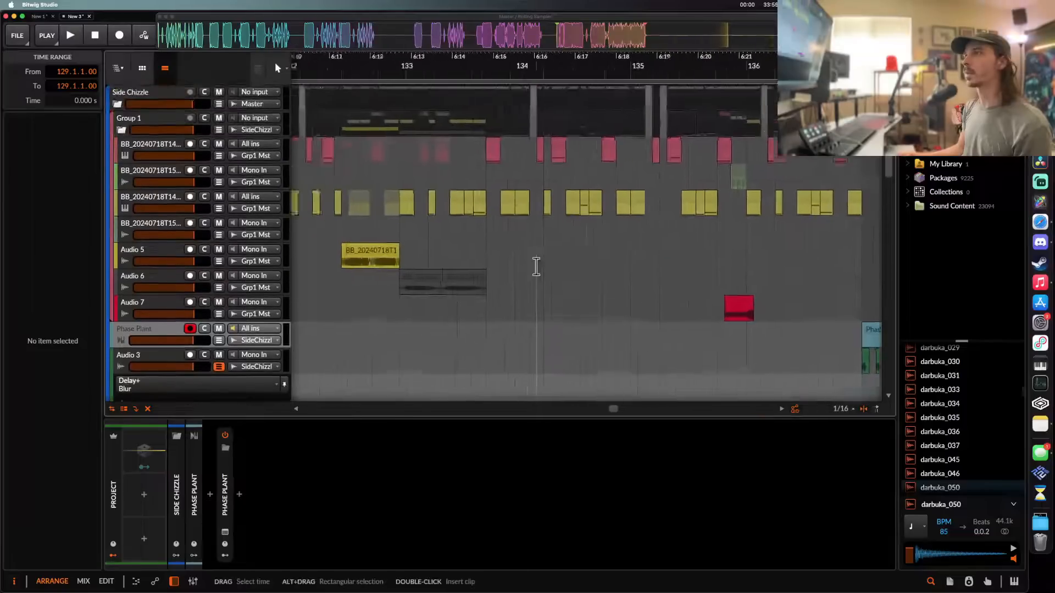
{"action": "scroll", "coordinate": [527, 267], "scroll_direction": "down", "scroll_amount": 3}
{"action": "scroll", "coordinate": [526, 267], "scroll_direction": "down", "scroll_amount": 3}
{"action": "scroll", "coordinate": [442, 226], "scroll_direction": "up", "scroll_amount": 3}
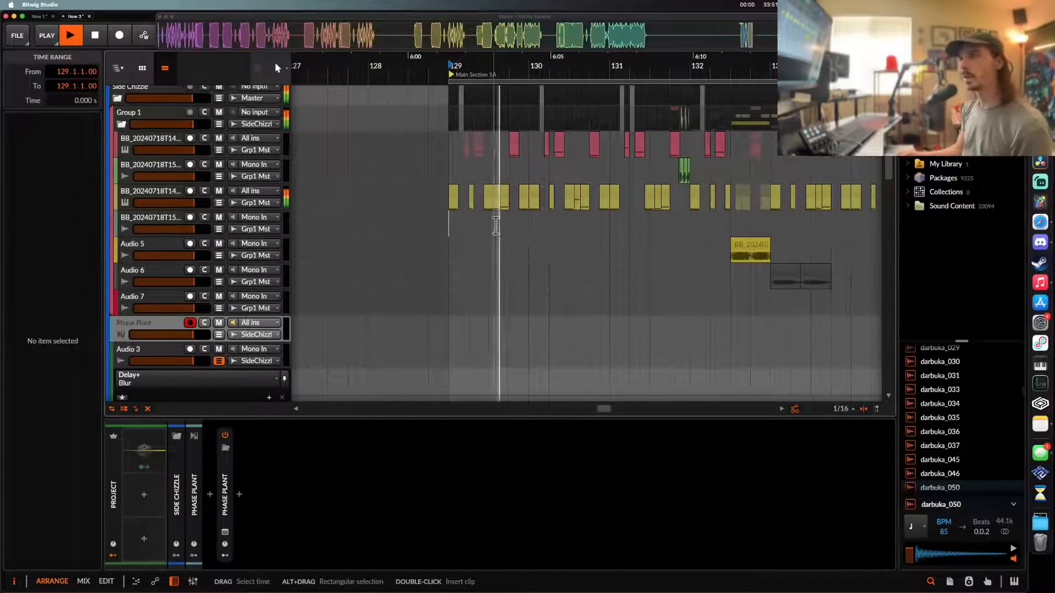
{"action": "scroll", "coordinate": [495, 224], "scroll_direction": "down", "scroll_amount": 2}
{"action": "scroll", "coordinate": [491, 222], "scroll_direction": "up", "scroll_amount": 1}
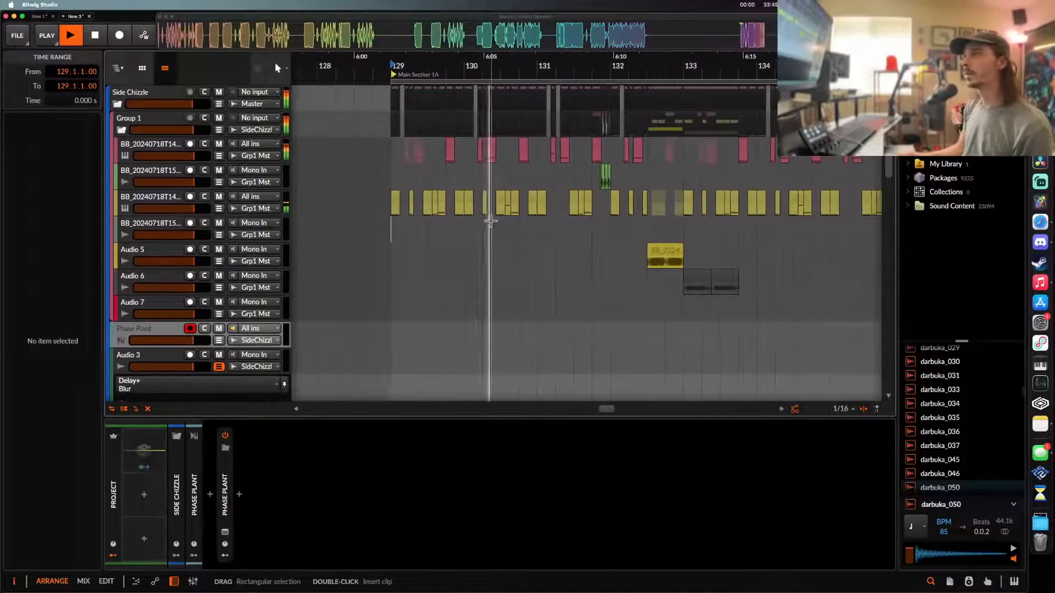
{"action": "scroll", "coordinate": [490, 221], "scroll_direction": "down", "scroll_amount": 3}
{"action": "scroll", "coordinate": [491, 221], "scroll_direction": "right", "scroll_amount": 5}
{"action": "scroll", "coordinate": [490, 221], "scroll_direction": "left", "scroll_amount": 5}
{"action": "scroll", "coordinate": [490, 221], "scroll_direction": "up", "scroll_amount": 5}
{"action": "key", "text": "space"}
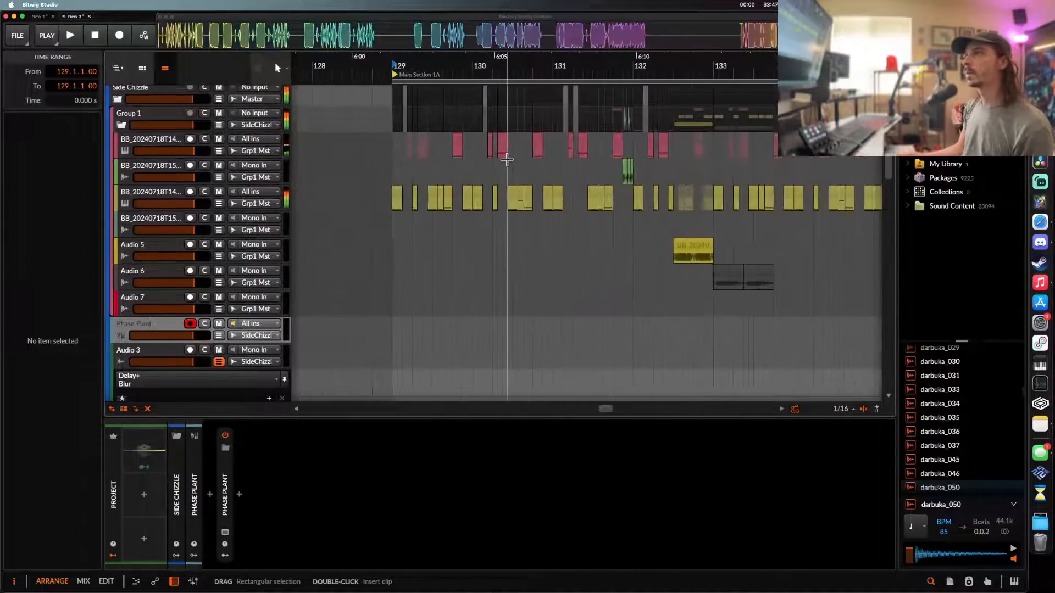
- Listen closely to the phrase starting from the yellow sampler clip at 129.1
{"action": "scroll", "coordinate": [506, 162], "scroll_direction": "up", "scroll_amount": 5}
{"action": "left_click", "coordinate": [491, 187]}
{"action": "key", "text": "space"}
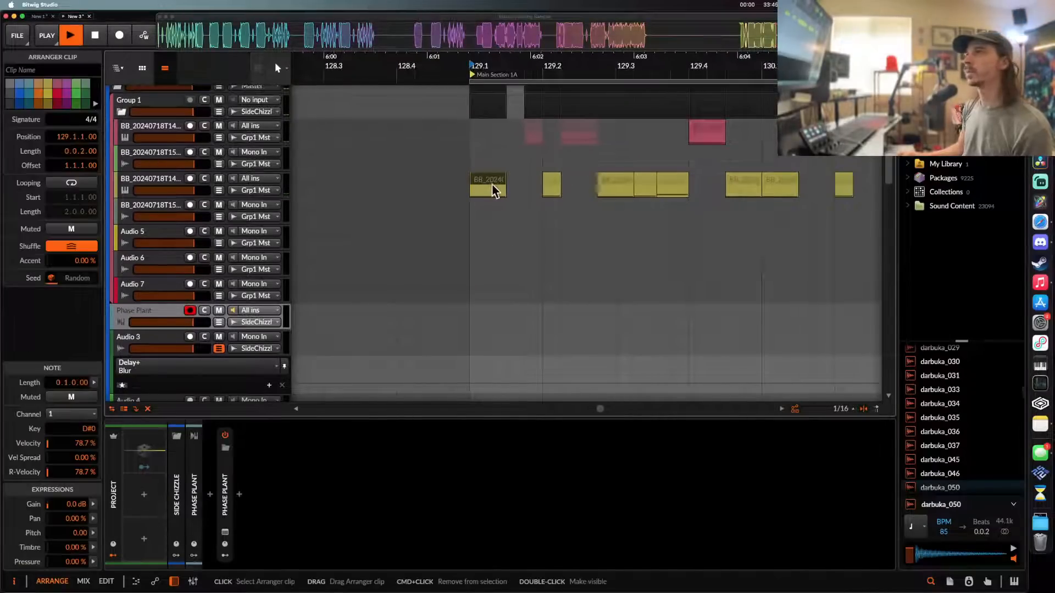
{"action": "scroll", "coordinate": [515, 183], "scroll_direction": "right", "scroll_amount": 3}
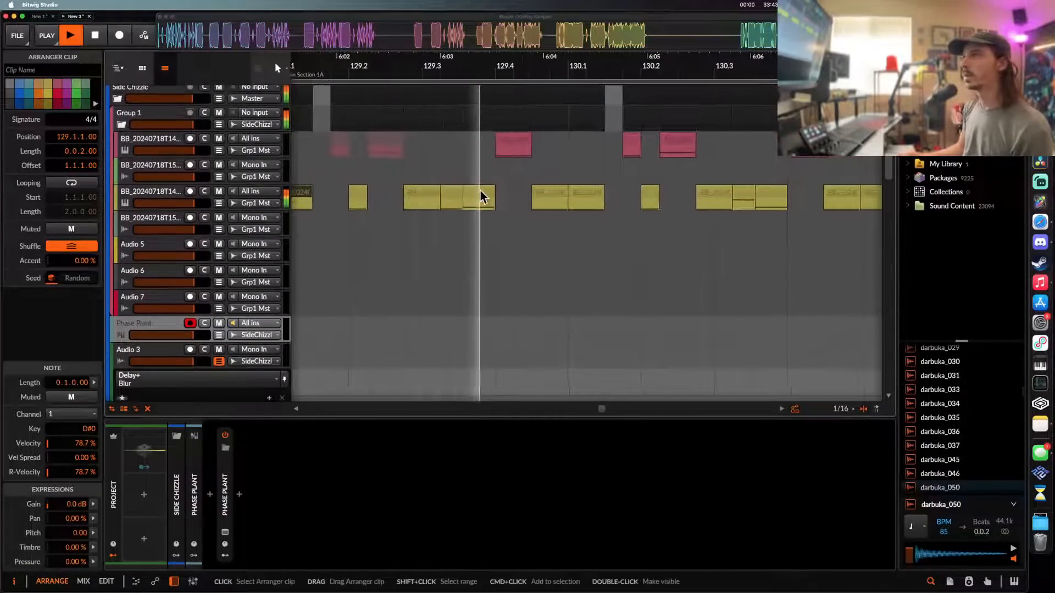
{"action": "scroll", "coordinate": [480, 190], "scroll_direction": "right", "scroll_amount": 5}
{"action": "key", "text": "space"}
- Mute the short pink clip at 130.1.4 and play back from 130.1
{"action": "left_click", "coordinate": [496, 150]}
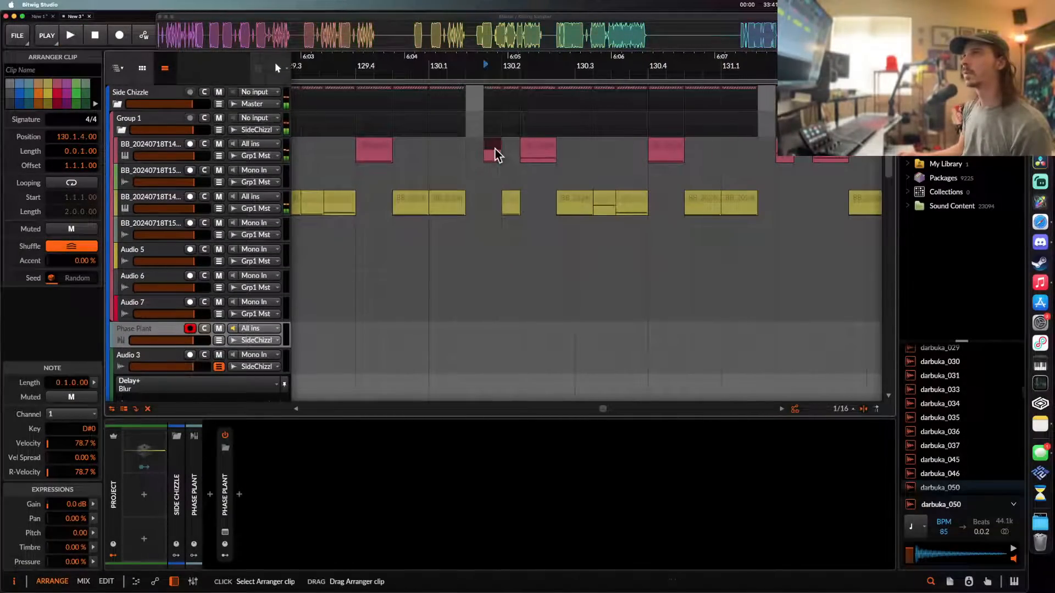
{"action": "key", "text": "alt+m"}
{"action": "left_click", "coordinate": [524, 150]}
{"action": "key", "text": "space"}
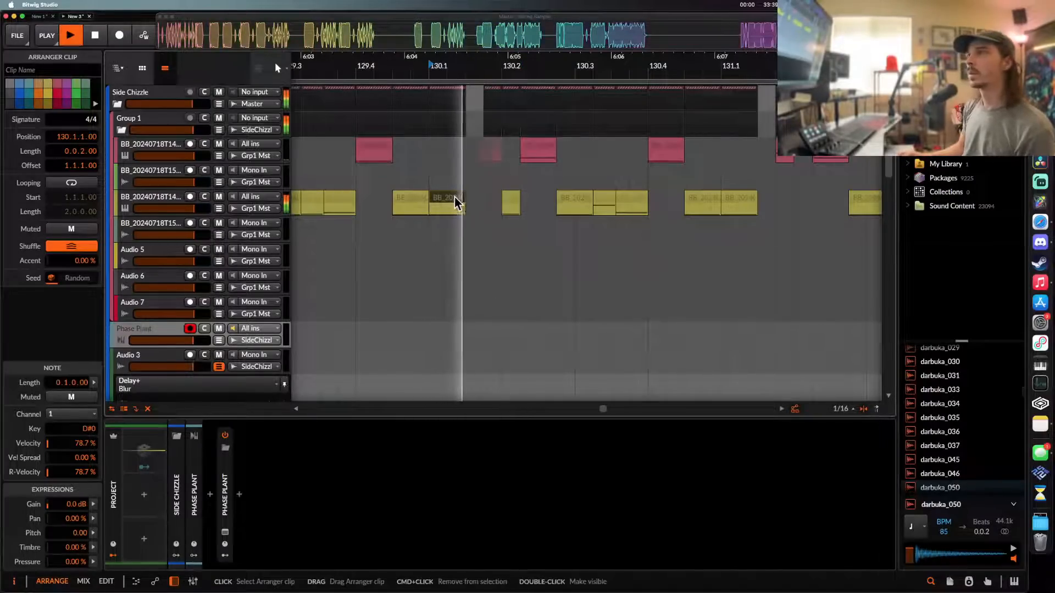
- Try muting the pink clip at 130.2.2, restore it, and mute the yellow clip at 130.2.4 instead while replaying from 130.1
{"action": "left_click", "coordinate": [537, 154]}
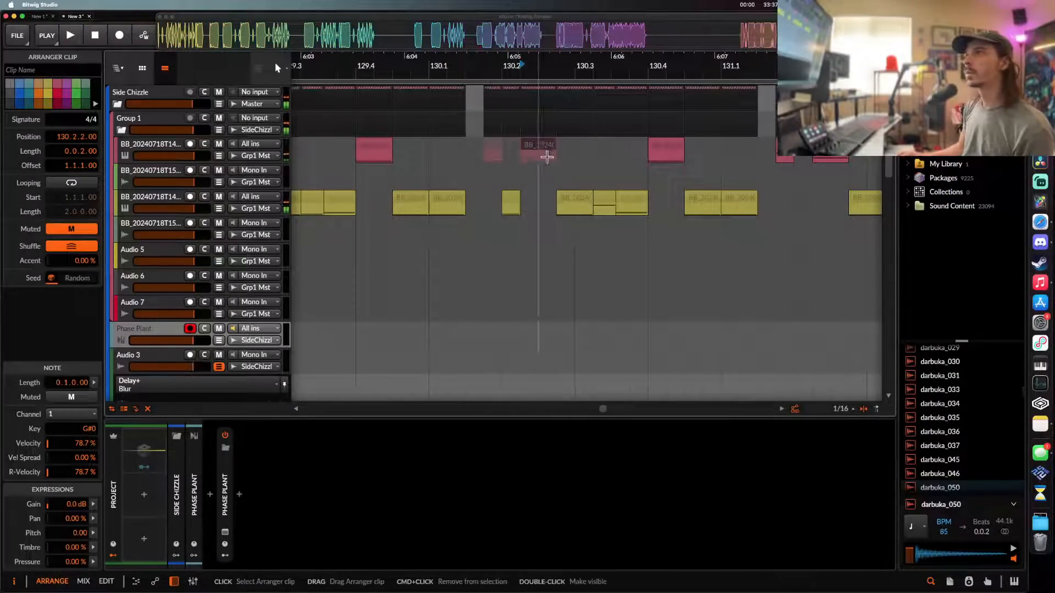
{"action": "key", "text": "space"}
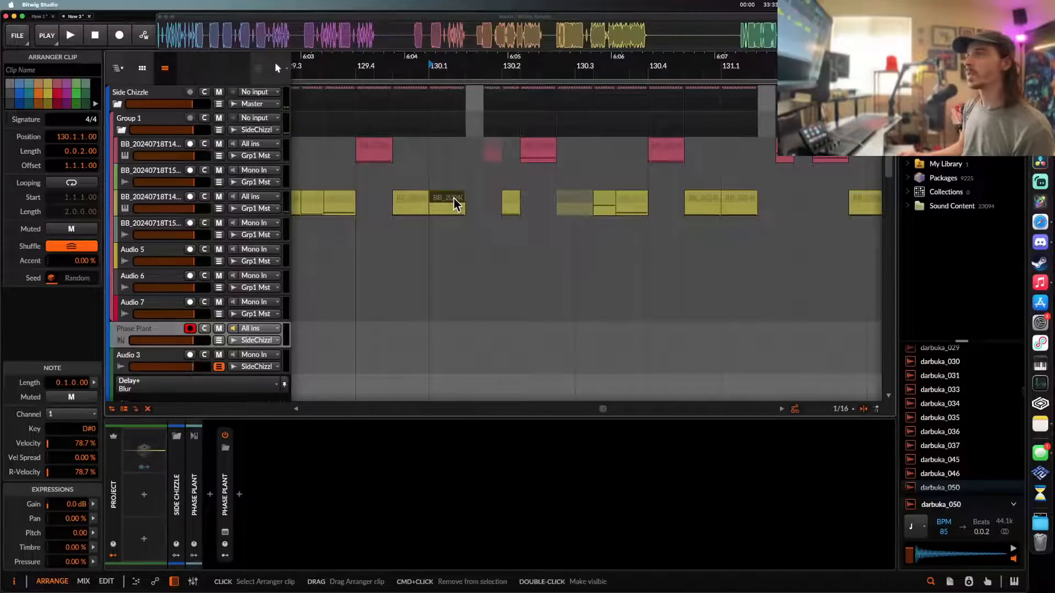
{"action": "key", "text": "space"}
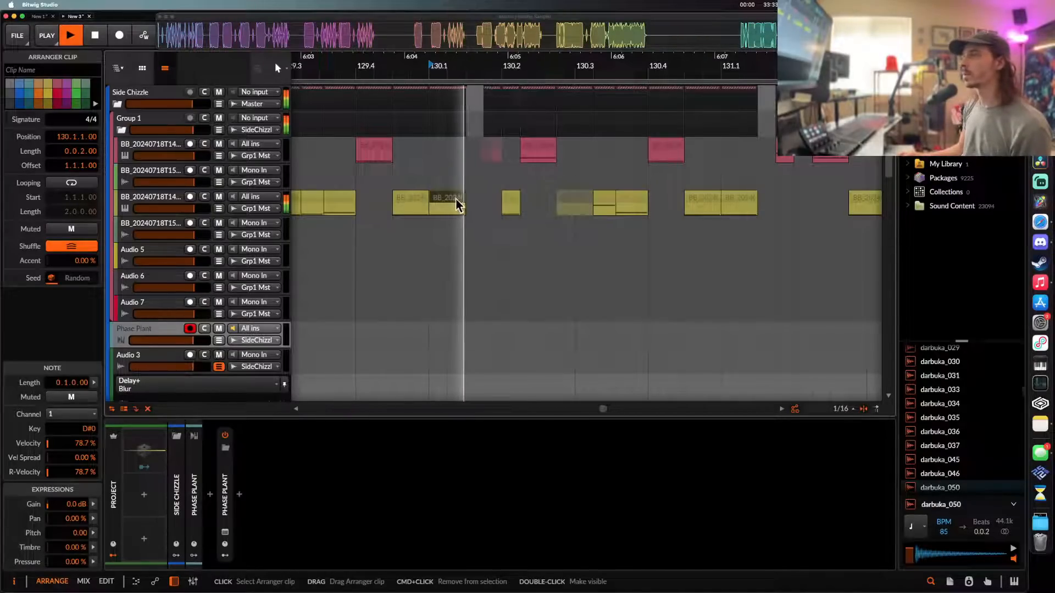
{"action": "key", "text": "space"}
- Show the pink track's Sampler Playhead automation and set its point at 130.2.2 to about 49%, auditioning the phrase from 130.1
{"action": "left_click", "coordinate": [536, 146]}
{"action": "key", "text": "space"}
{"action": "key", "text": "space"}
{"action": "key", "text": "space"}
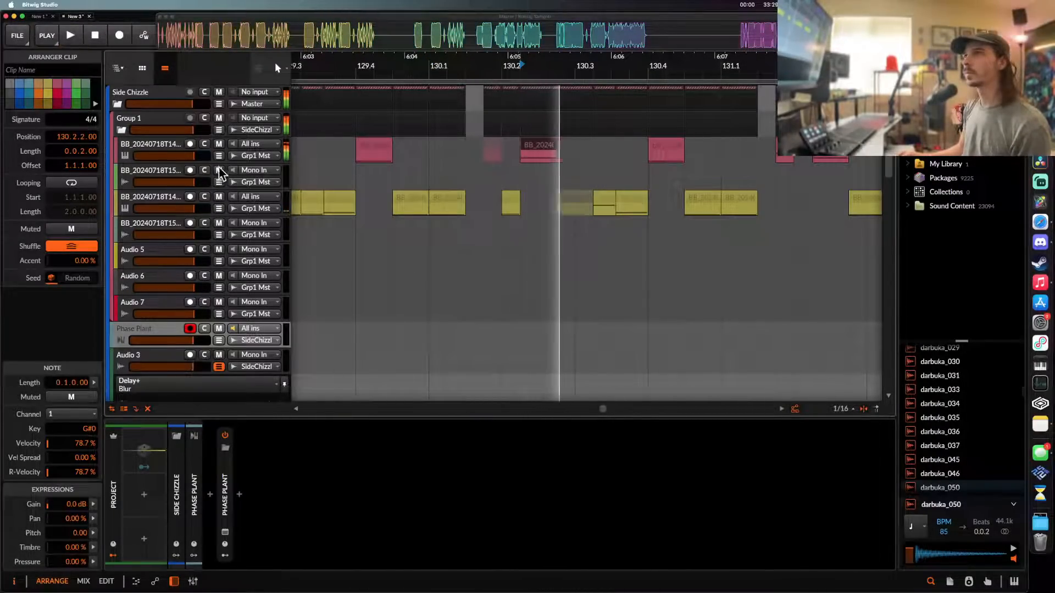
{"action": "left_click", "coordinate": [219, 156]}
{"action": "left_click", "coordinate": [521, 186]}
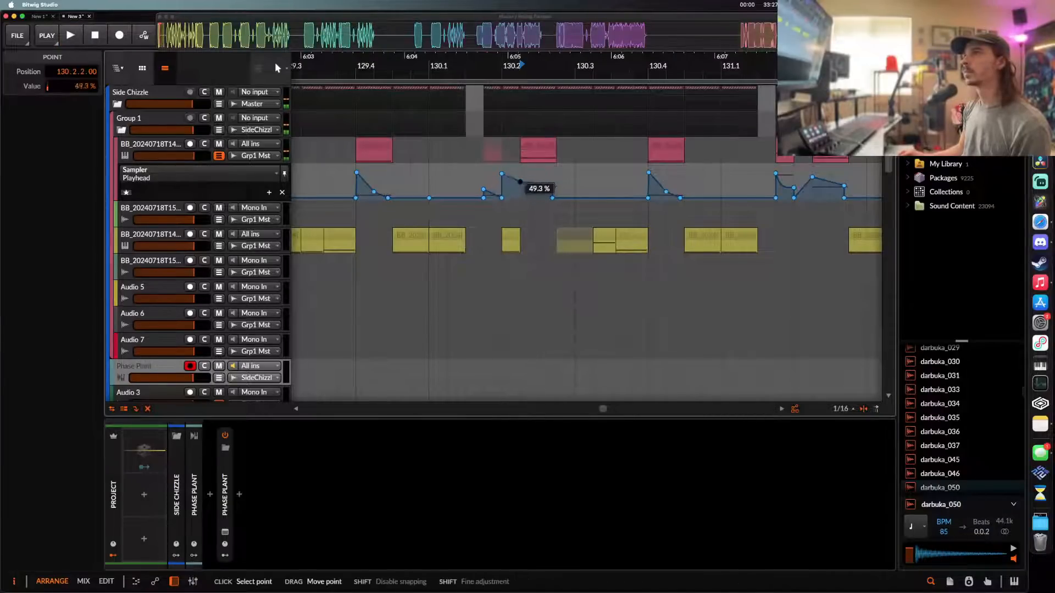
{"action": "key", "text": "space"}
{"action": "left_click", "coordinate": [440, 236]}
{"action": "key", "text": "space"}
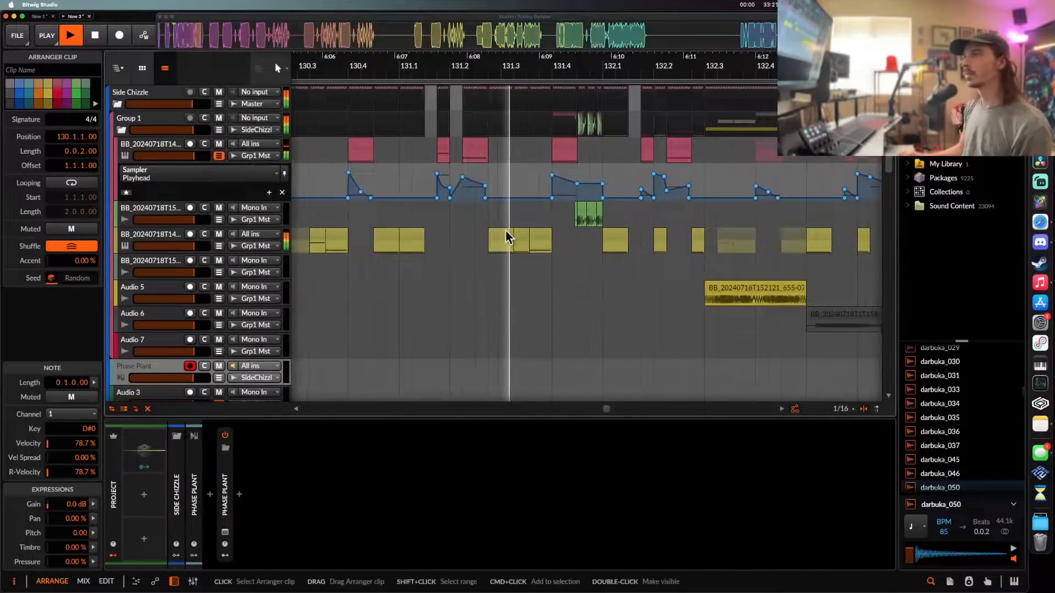
- Lower the Sampler Playhead automation point at 131.2.2 to about 36% and replay from the pink clip at 131.1.4
{"action": "left_click_drag", "start_coordinate": [462, 177], "coordinate": [483, 191]}
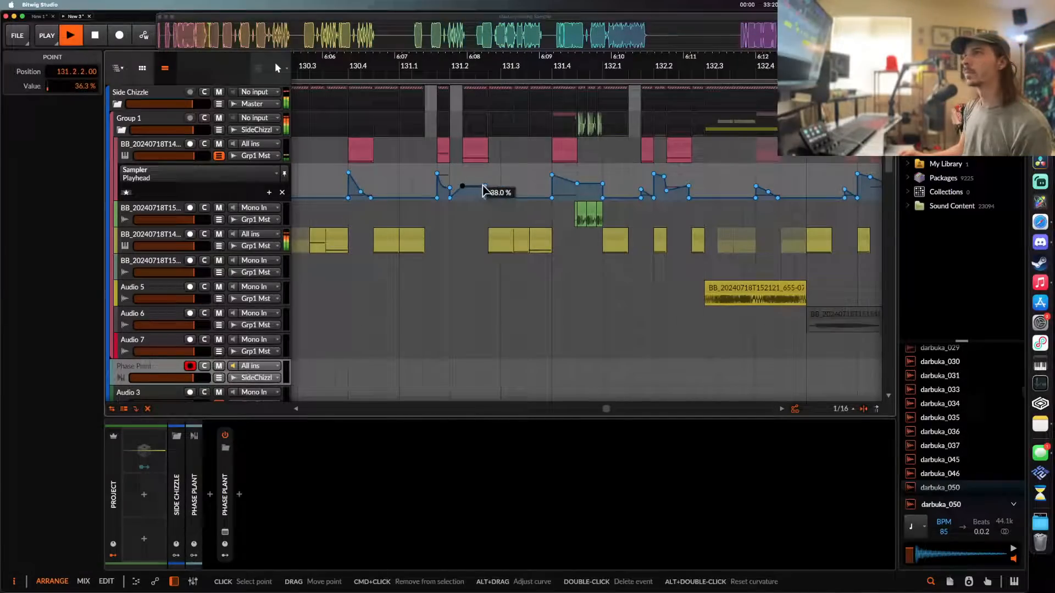
{"action": "left_click", "coordinate": [471, 151]}
{"action": "key", "text": "space"}
{"action": "left_click", "coordinate": [445, 147]}
{"action": "key", "text": "space"}
{"action": "key", "text": "space"}
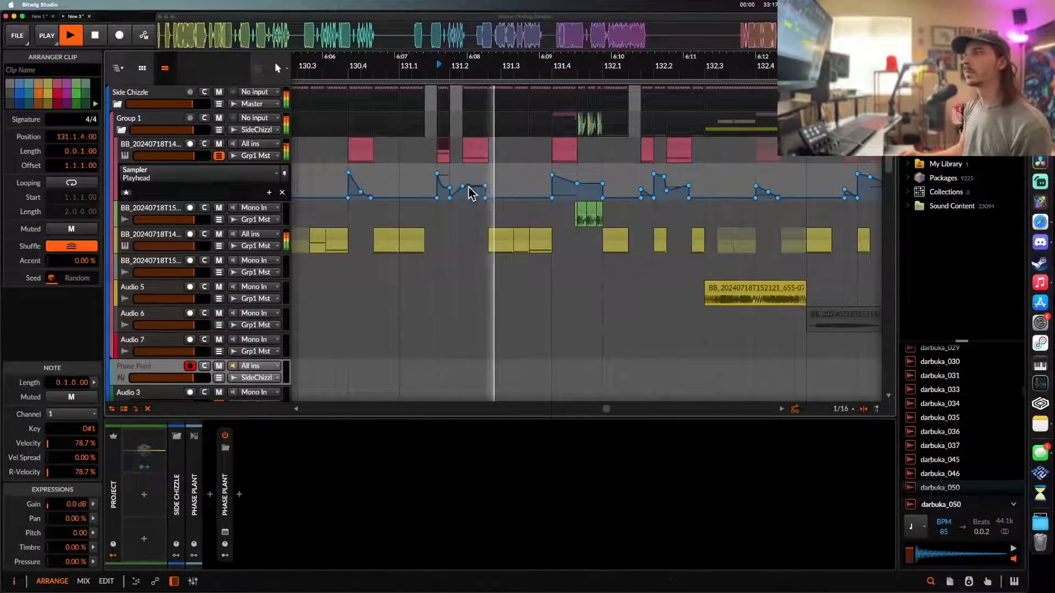
- Listen on to bar 134 and lower the Sampler Playhead automation point at 134.2.2 to about 20%
{"action": "scroll", "coordinate": [476, 183], "scroll_direction": "down", "scroll_amount": 3}
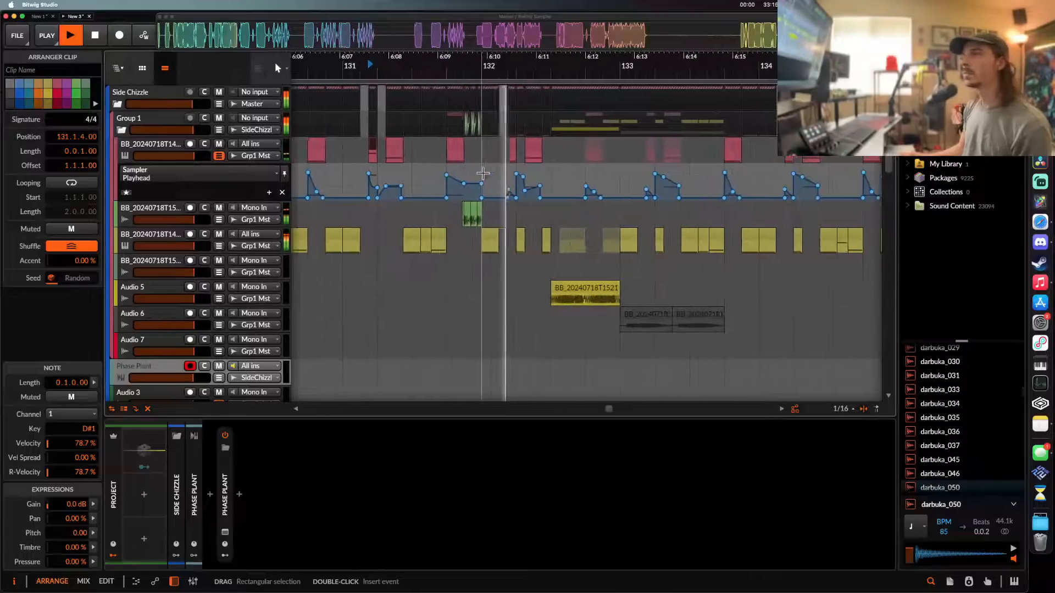
{"action": "scroll", "coordinate": [481, 174], "scroll_direction": "down", "scroll_amount": 3}
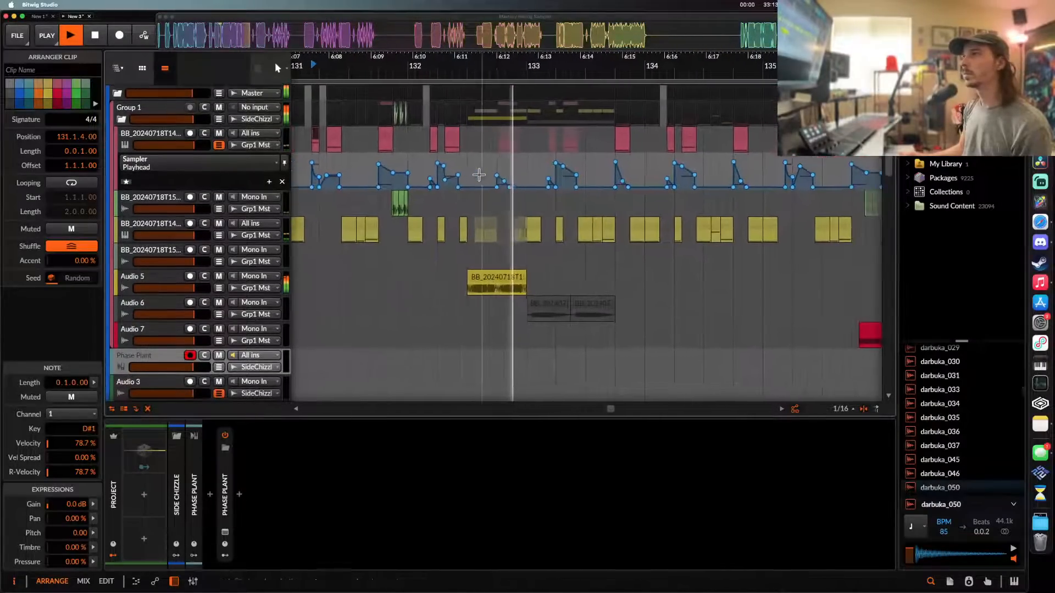
{"action": "scroll", "coordinate": [478, 175], "scroll_direction": "down", "scroll_amount": 4}
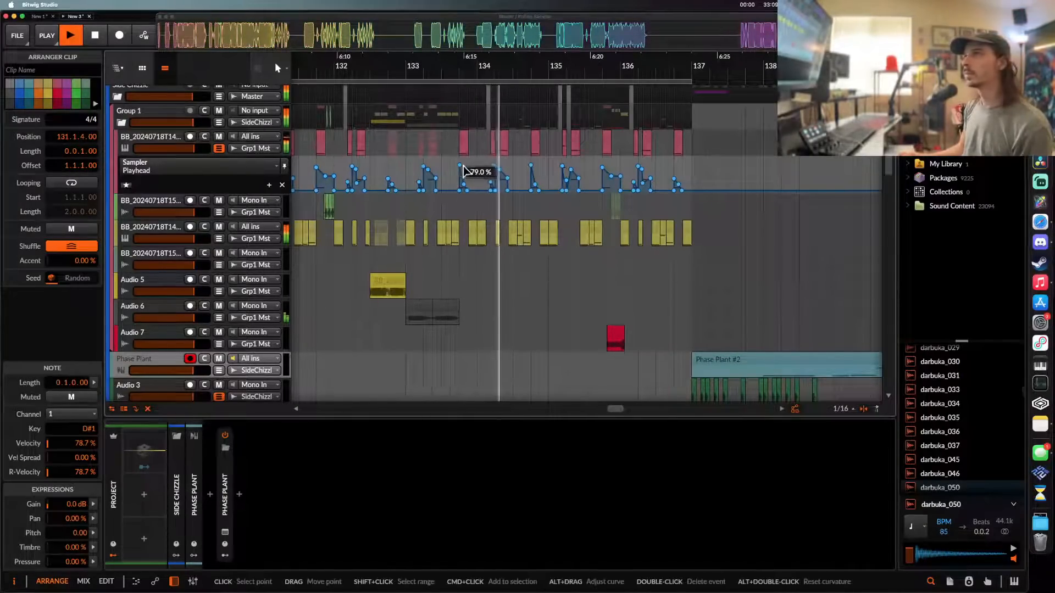
{"action": "scroll", "coordinate": [464, 162], "scroll_direction": "up", "scroll_amount": 3}
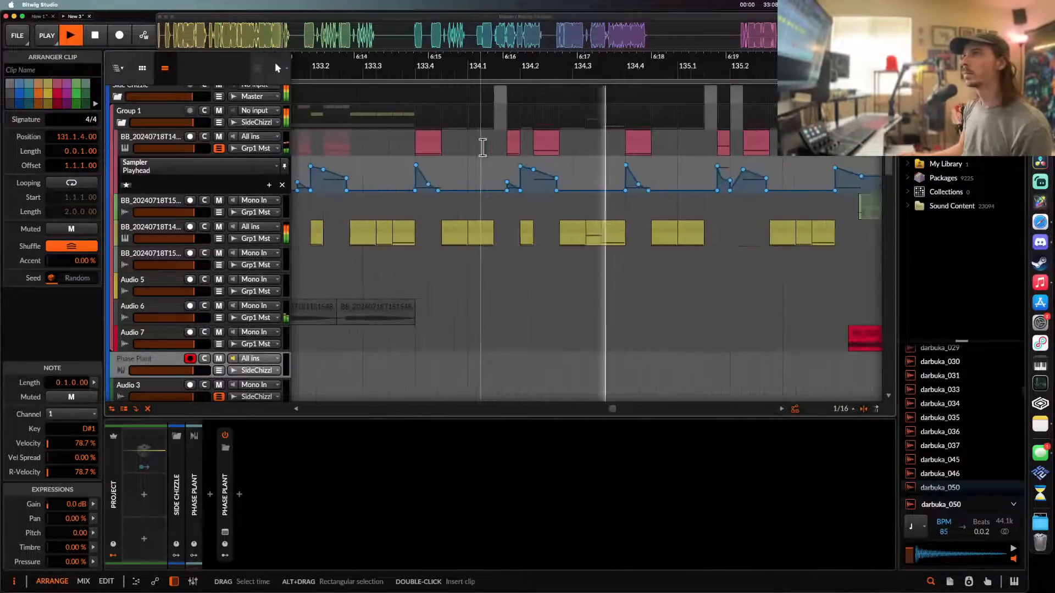
{"action": "left_click", "coordinate": [547, 144]}
{"action": "left_click", "coordinate": [534, 171]}
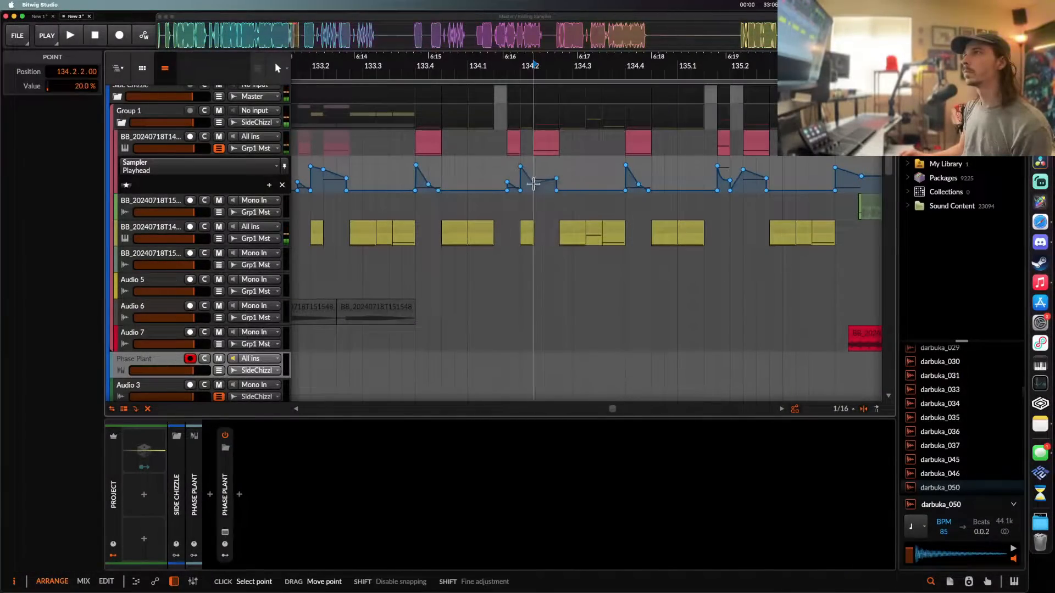
- Raise the Sampler Playhead automation point at 134.1.4 to about 62%, auditioning the change from around 133.4
{"action": "left_click", "coordinate": [513, 144]}
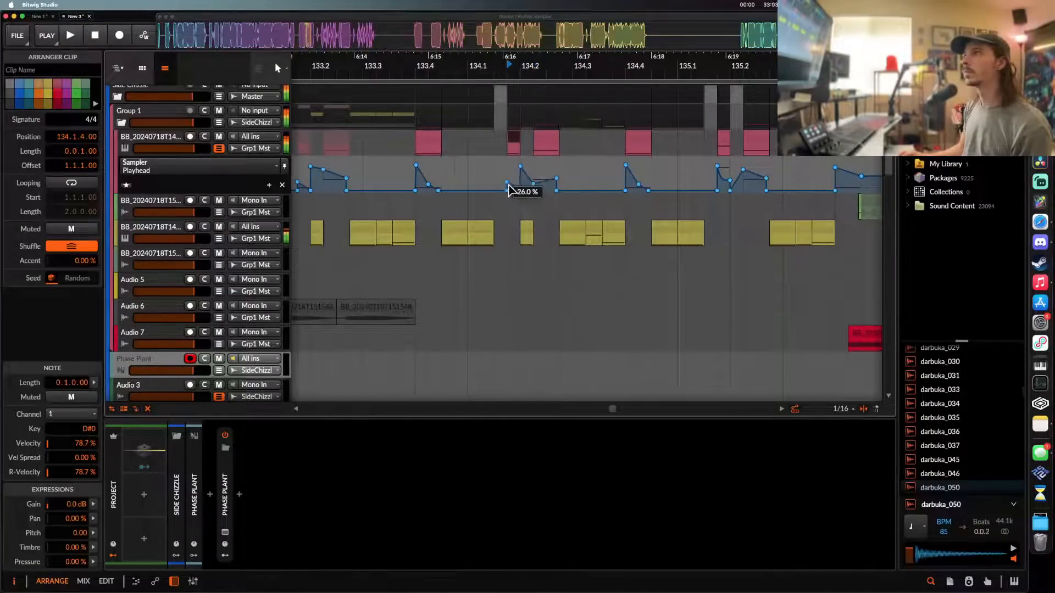
{"action": "left_click", "coordinate": [508, 185]}
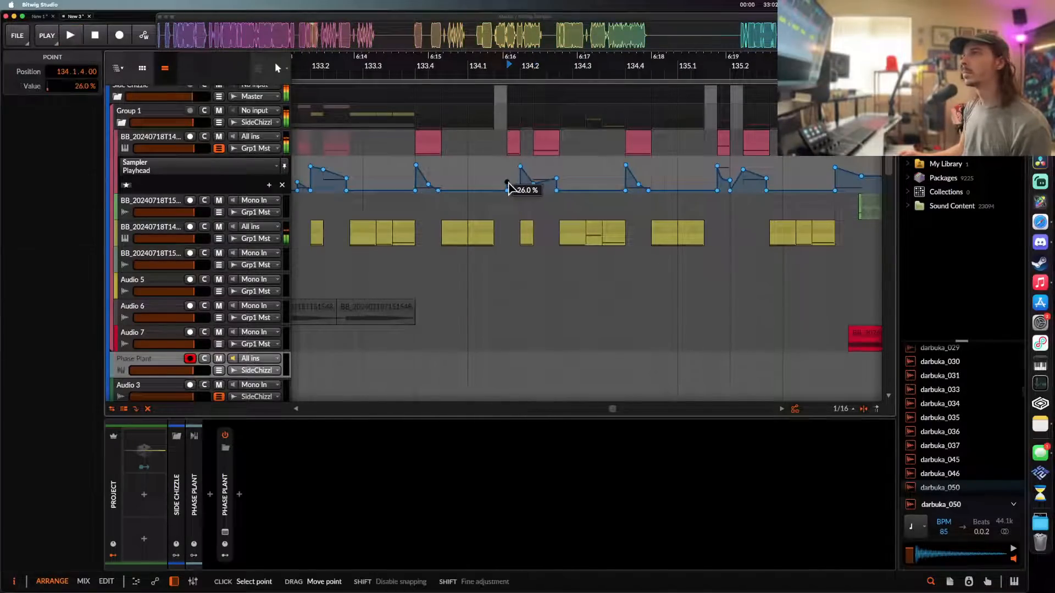
{"action": "left_click", "coordinate": [434, 145]}
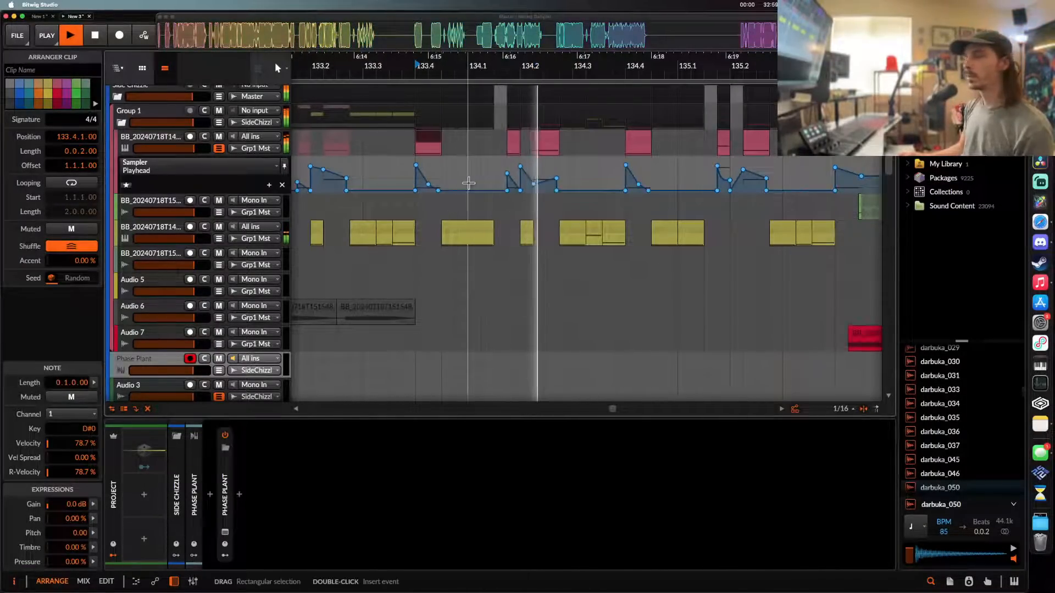
{"action": "scroll", "coordinate": [495, 165], "scroll_direction": "down", "scroll_amount": 1}
{"action": "key", "text": "space"}
{"action": "left_click_drag", "start_coordinate": [510, 175], "coordinate": [509, 172]}
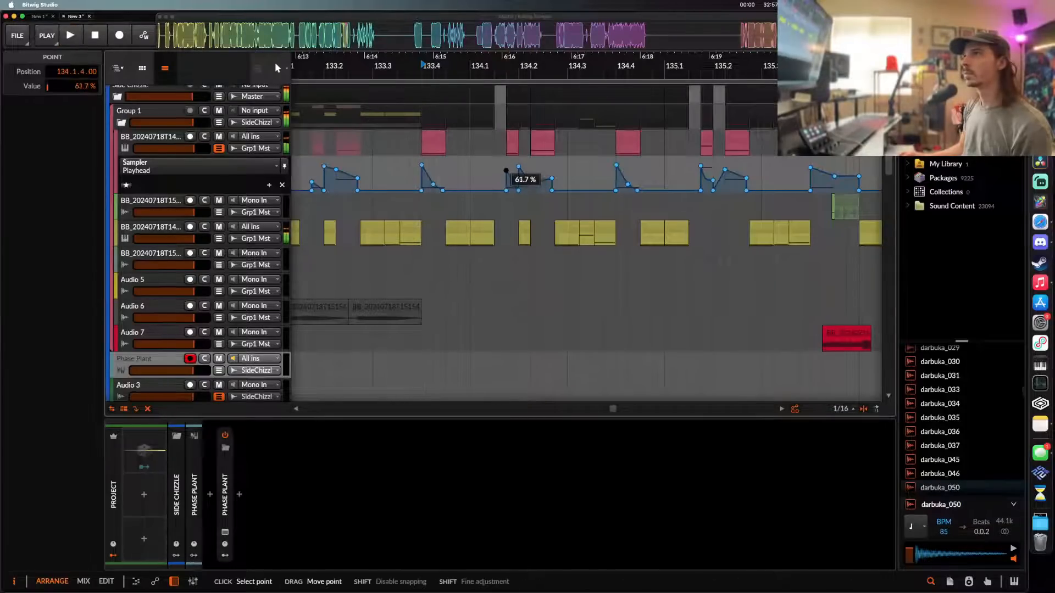
{"action": "key", "text": "space"}
{"action": "left_click", "coordinate": [434, 137]}
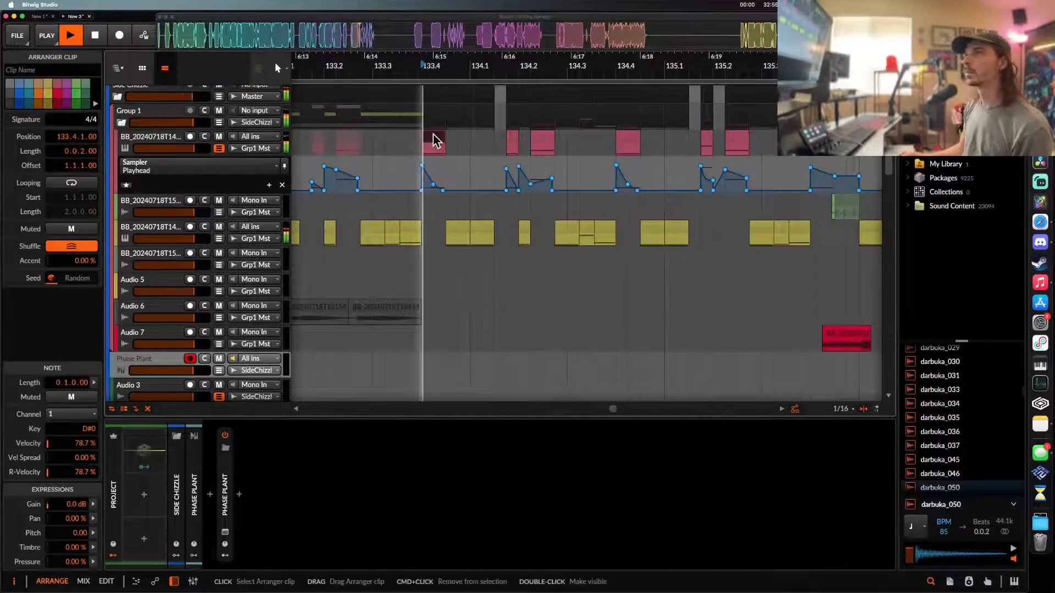
{"action": "left_click", "coordinate": [373, 229]}
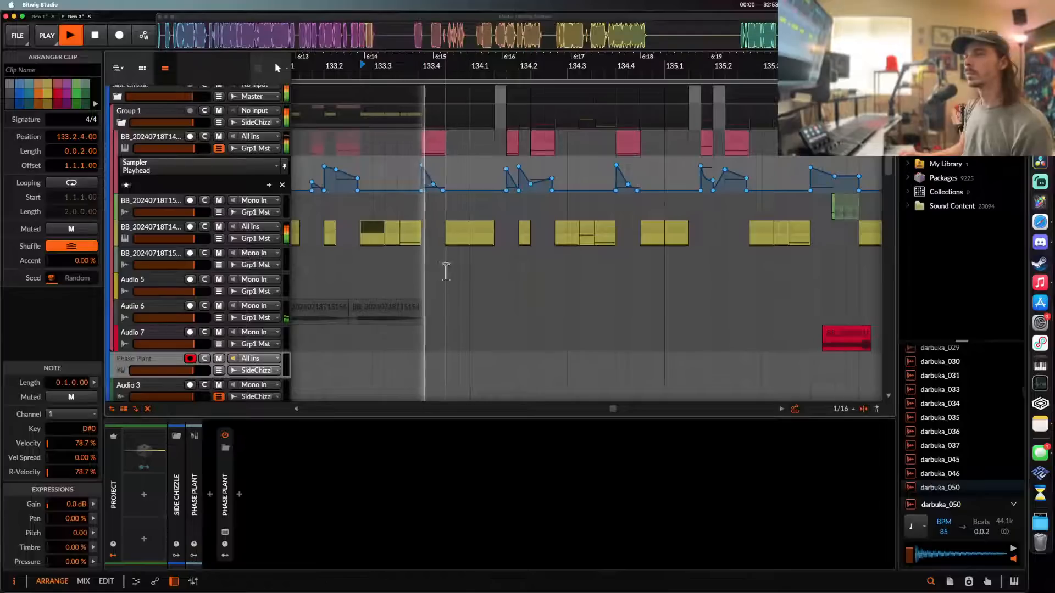
- Solo the pink sampler track and place the Rolling Sampler capture of its 133.4 clip on the green audio track at 133.4
{"action": "left_click", "coordinate": [439, 142]}
{"action": "left_click_drag", "start_coordinate": [409, 65], "coordinate": [301, 156]}
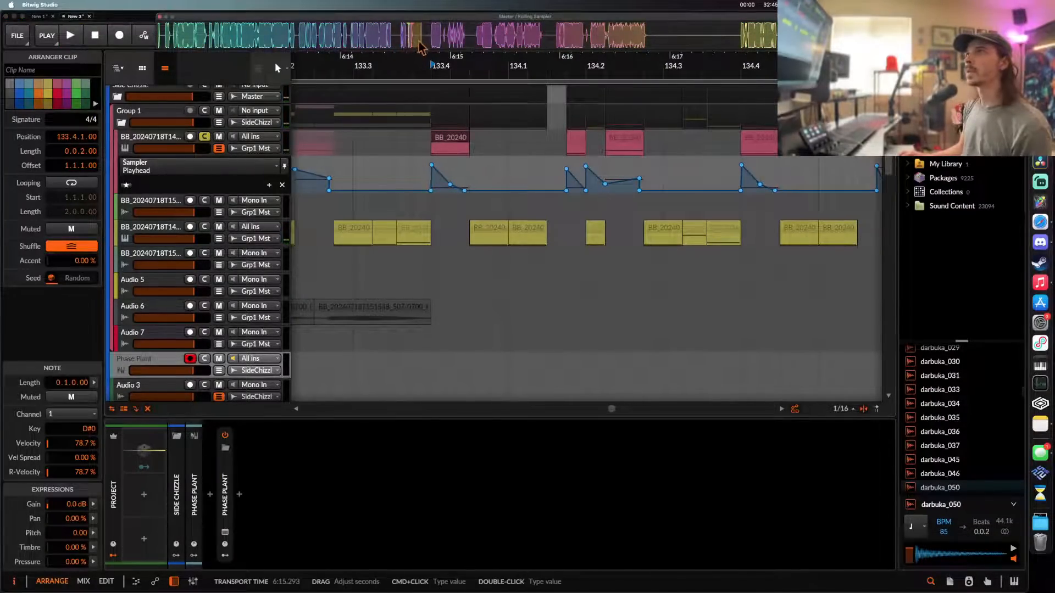
{"action": "left_click_drag", "start_coordinate": [415, 43], "coordinate": [464, 201]}
- Slide the captured clip's content to offset 1.1.2.00 and trim the clip to a length of 0.0.2.00
{"action": "scroll", "coordinate": [423, 212], "scroll_direction": "up", "scroll_amount": 3}
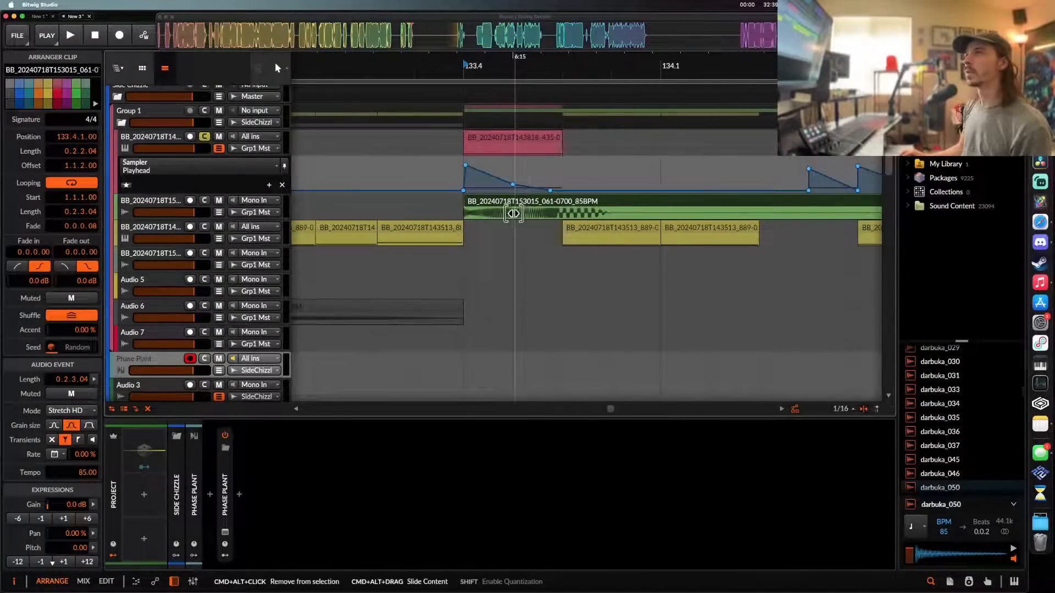
{"action": "scroll", "coordinate": [571, 213], "scroll_direction": "down", "scroll_amount": 4}
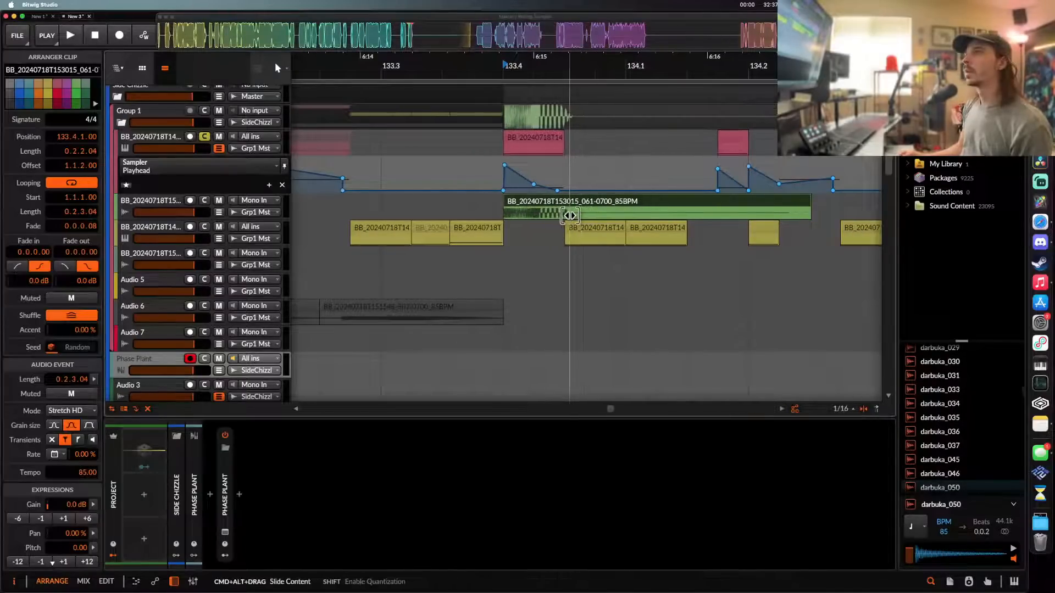
{"action": "left_click_drag", "start_coordinate": [718, 205], "coordinate": [567, 202]}
- Mute the pink clip at 133.4, audition the captured clip soloed, and replay the full mix from 133.3
{"action": "key", "text": "space"}
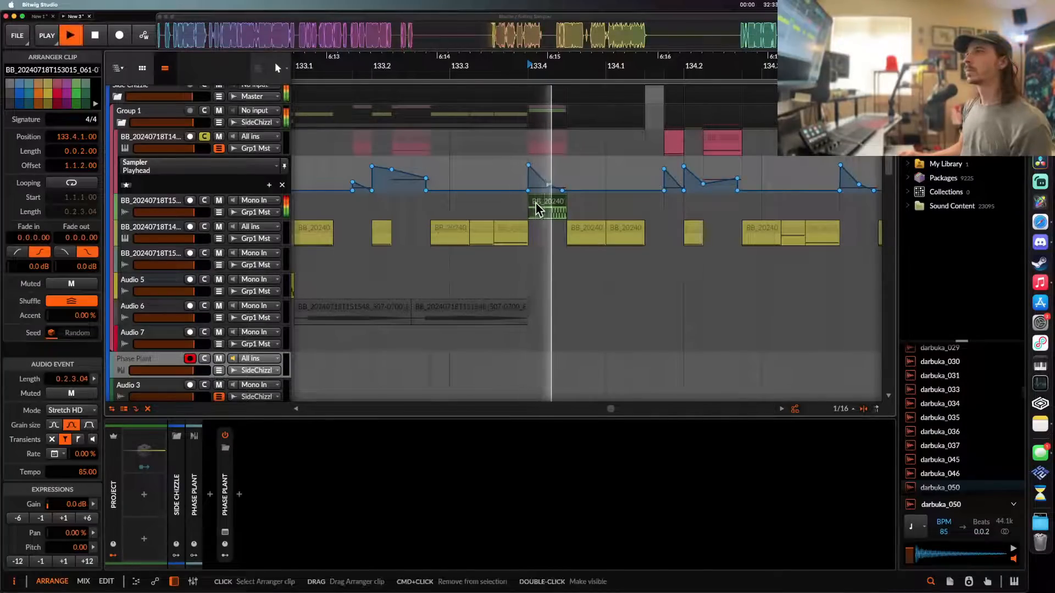
{"action": "left_click", "coordinate": [205, 202]}
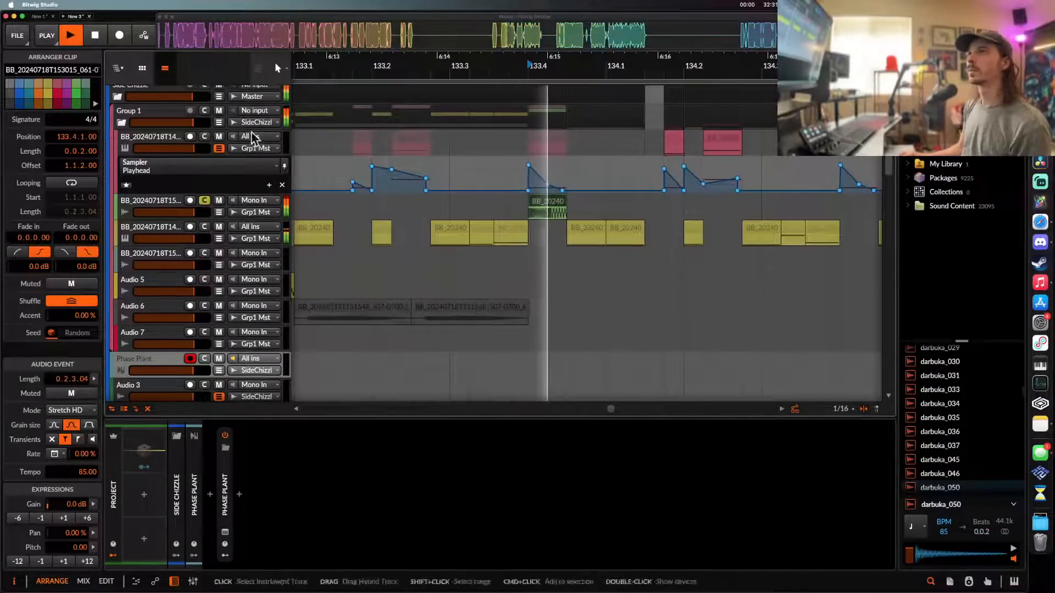
{"action": "key", "text": "space"}
{"action": "left_click", "coordinate": [458, 166]}
{"action": "key", "text": "space"}
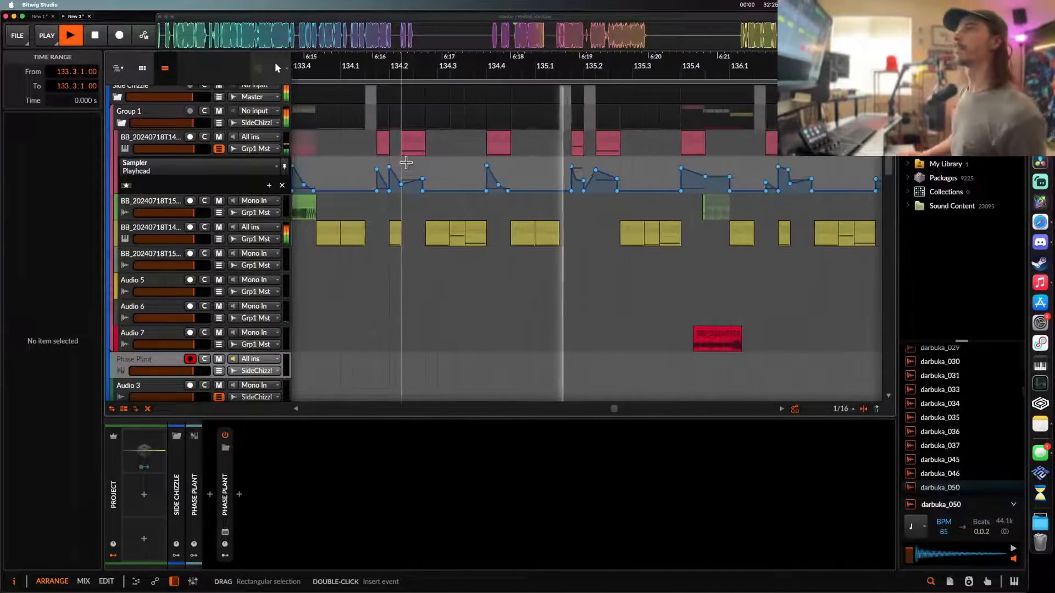
- Lower the pink track's Playhead automation point at 135.1.4, raise the one at 135.2.1, and audition from 135.1.4
{"action": "key", "text": "space"}
{"action": "left_click", "coordinate": [606, 146]}
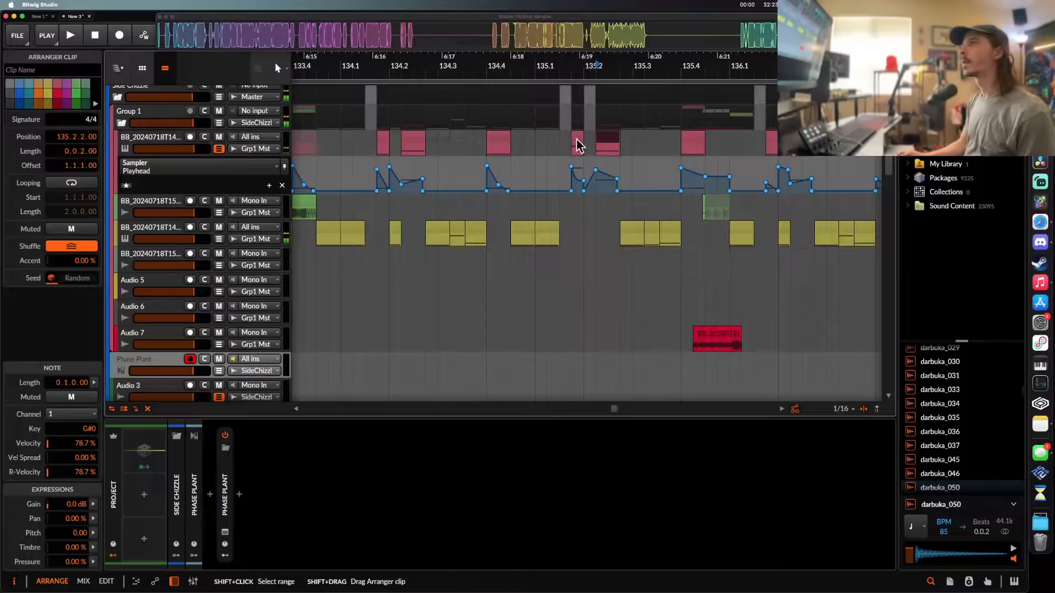
{"action": "left_click", "coordinate": [573, 171]}
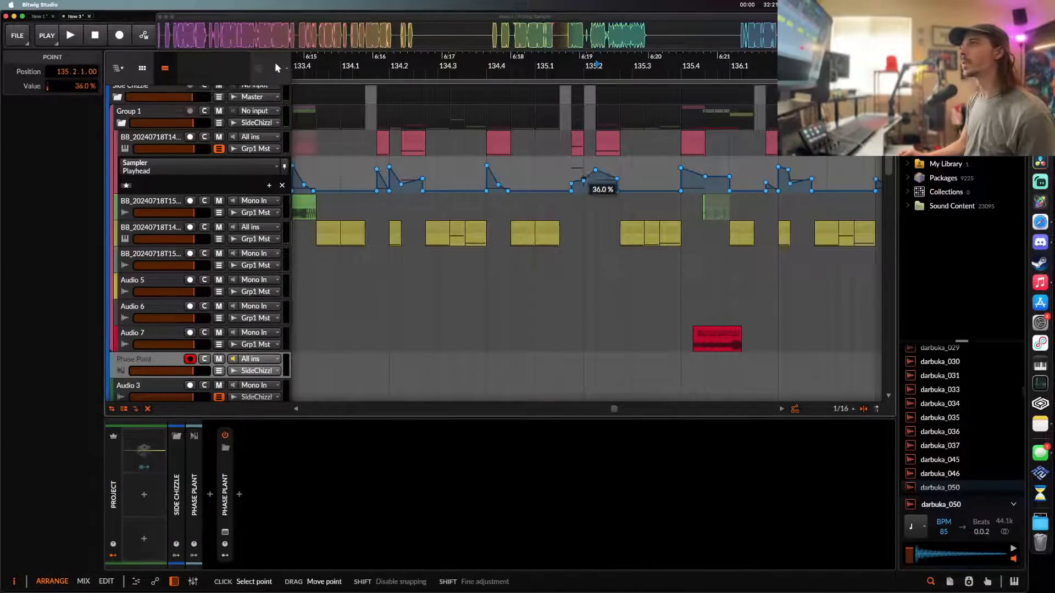
{"action": "left_click", "coordinate": [579, 147]}
{"action": "key", "text": "space"}
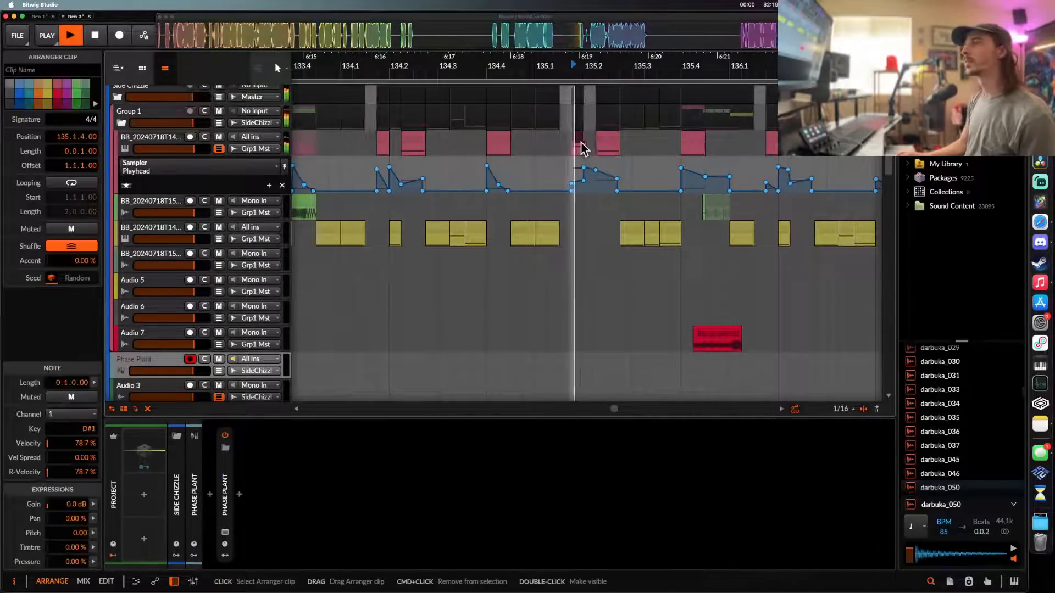
- Try the pink track's Playhead automation point at 135.2.2 at about 22.3% and audition the clip there
{"action": "left_click_drag", "start_coordinate": [597, 171], "coordinate": [599, 188]}
{"action": "key", "text": "space"}
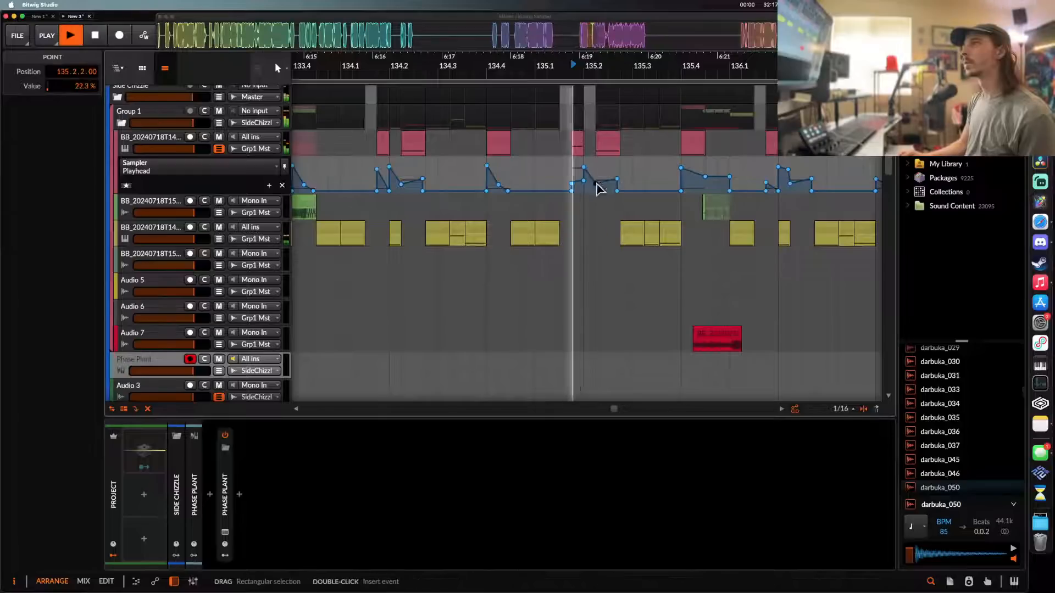
{"action": "left_click", "coordinate": [609, 143]}
- Transpose the note in the pink clip at 135.2.2 down four semitones to E0
{"action": "double_click", "coordinate": [608, 142]}
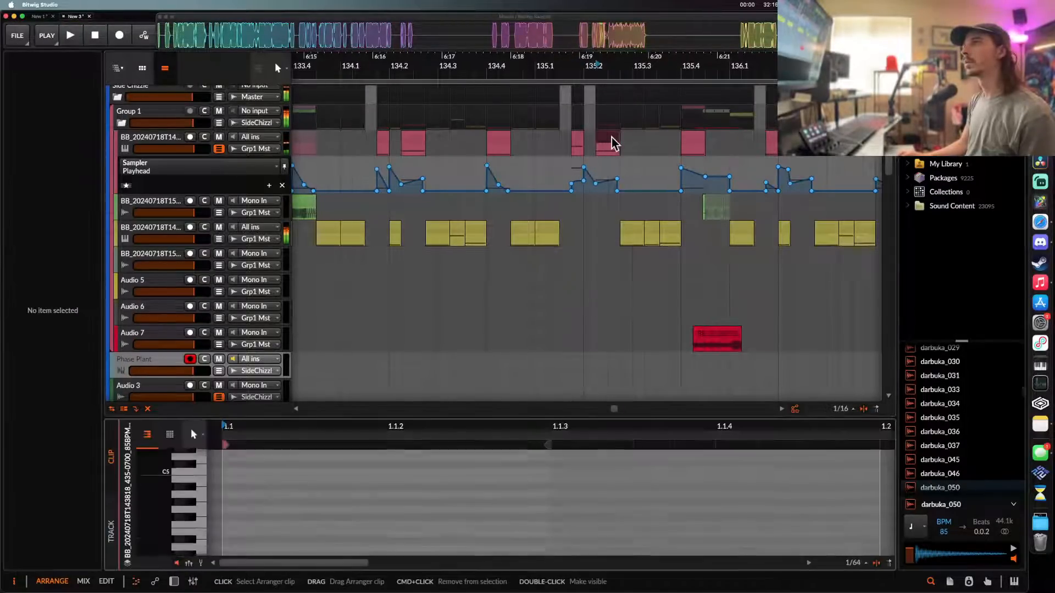
{"action": "scroll", "coordinate": [348, 549], "scroll_direction": "down", "scroll_amount": 10}
{"action": "key", "text": "space"}
{"action": "key", "text": "space"}
{"action": "key", "text": "space"}
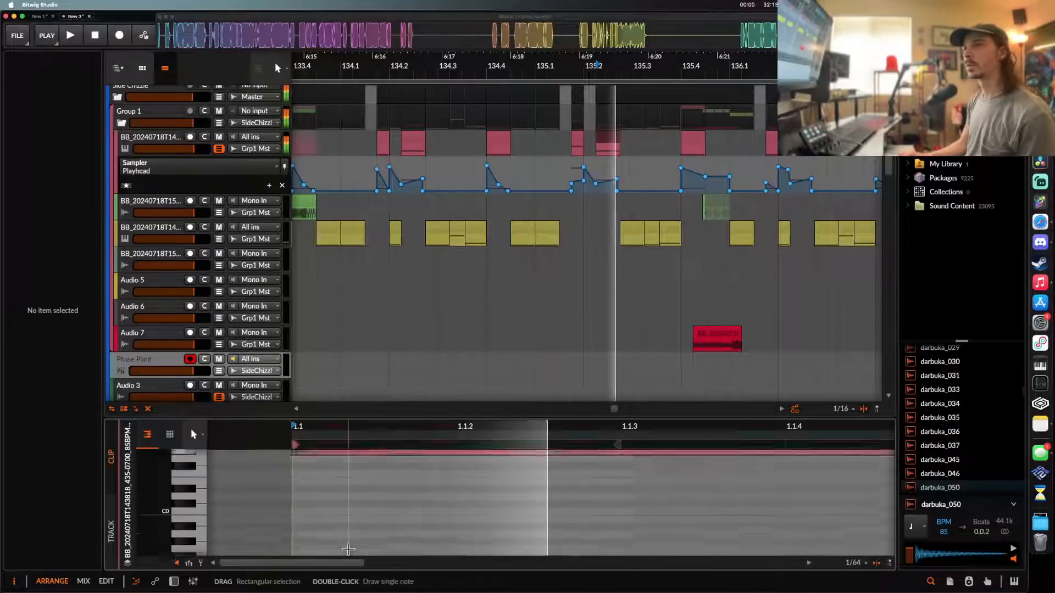
{"action": "scroll", "coordinate": [348, 549], "scroll_direction": "up", "scroll_amount": 2}
{"action": "key", "text": "space"}
{"action": "key", "text": "space"}
{"action": "key", "text": "space"}
{"action": "key", "text": "space"}
{"action": "left_click", "coordinate": [330, 493]}
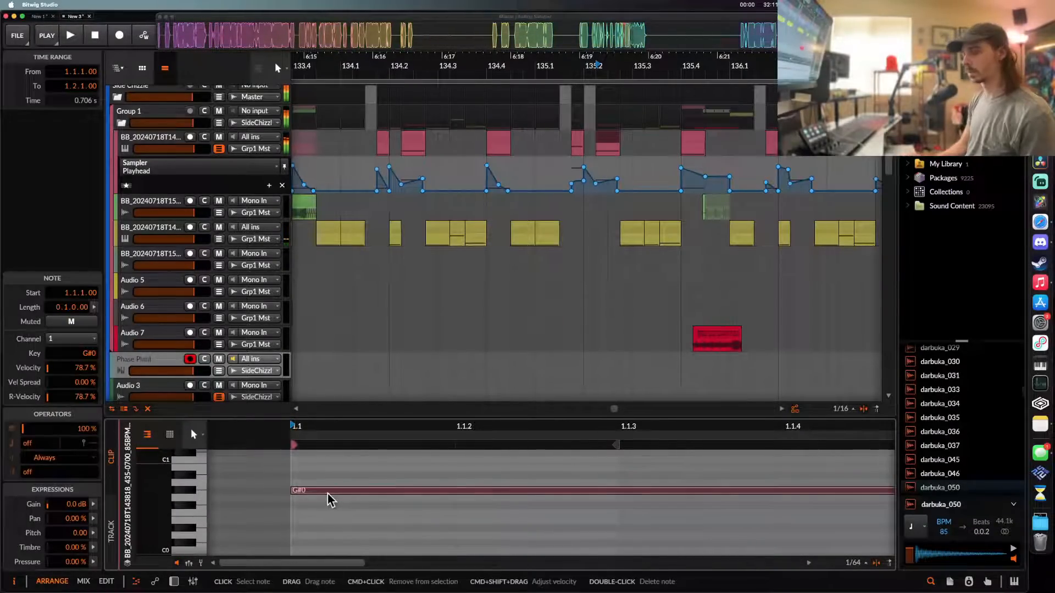
{"action": "key", "text": "Down"}
{"action": "key", "text": "Down"}
{"action": "key", "text": "Down"}
{"action": "key", "text": "Down"}
- Raise the Playhead automation point at 135.2.2 to about 83.7% and audition the passage from 135.1.4
{"action": "key", "text": "space"}
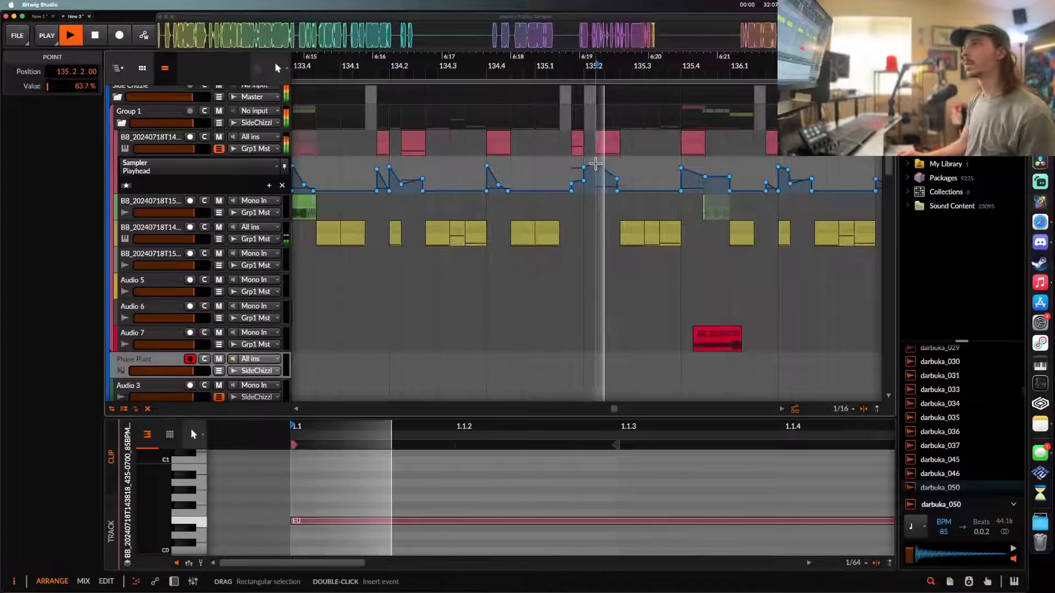
{"action": "left_click", "coordinate": [582, 155]}
{"action": "scroll", "coordinate": [596, 174], "scroll_direction": "down", "scroll_amount": 3}
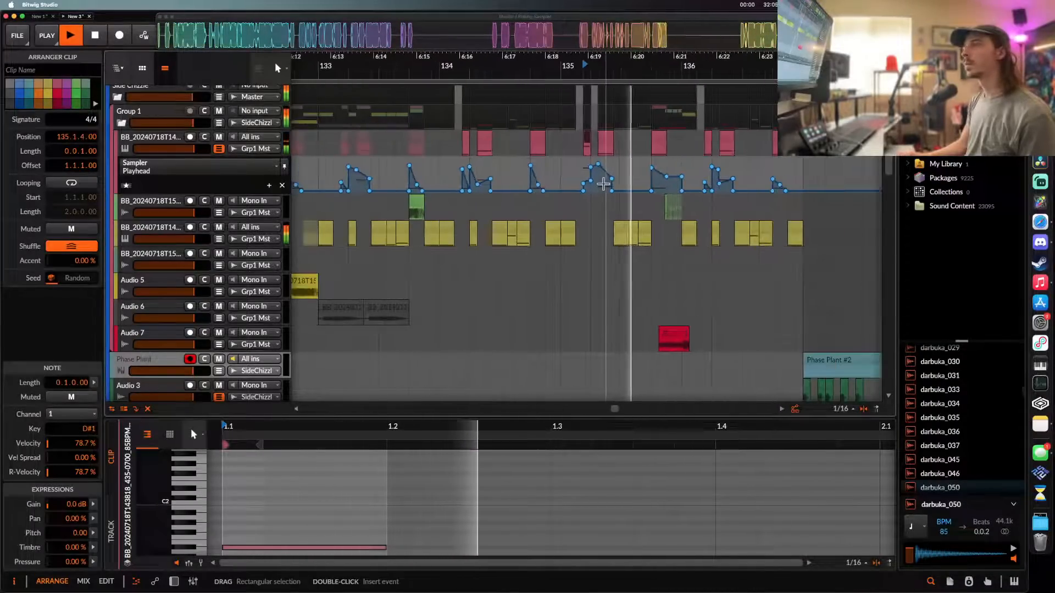
{"action": "scroll", "coordinate": [577, 176], "scroll_direction": "right", "scroll_amount": 3}
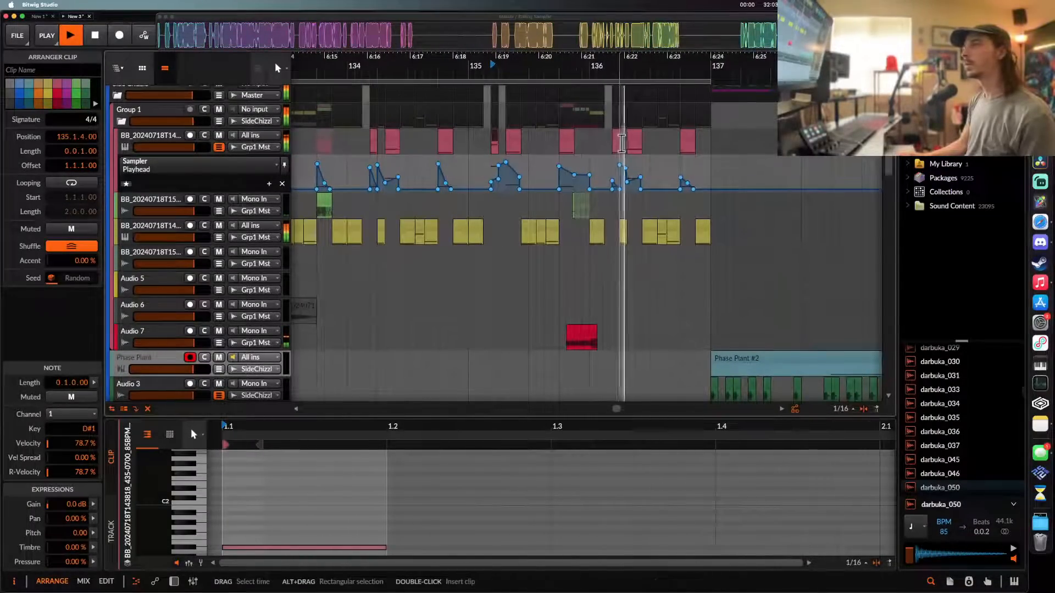
{"action": "scroll", "coordinate": [572, 178], "scroll_direction": "down", "scroll_amount": 2}
{"action": "scroll", "coordinate": [619, 144], "scroll_direction": "right", "scroll_amount": 1}
{"action": "scroll", "coordinate": [621, 143], "scroll_direction": "down", "scroll_amount": 5}
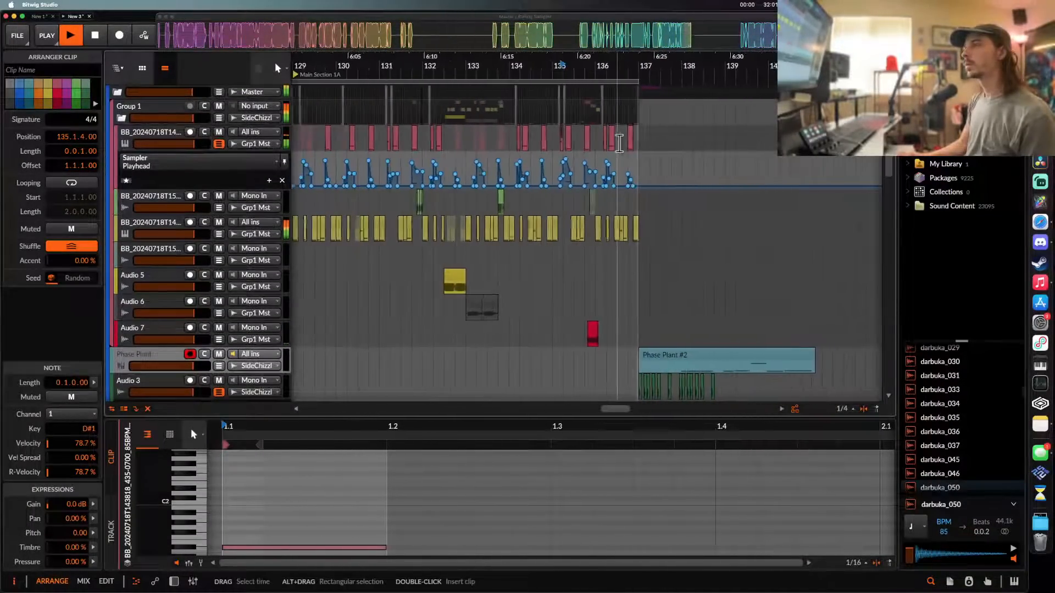
- Replay Main Section 1A from 129.1.1 and listen through its opening pink and yellow clips
{"action": "scroll", "coordinate": [621, 143], "scroll_direction": "left", "scroll_amount": 4}
{"action": "left_click", "coordinate": [473, 238]}
{"action": "scroll", "coordinate": [474, 234], "scroll_direction": "up", "scroll_amount": 1}
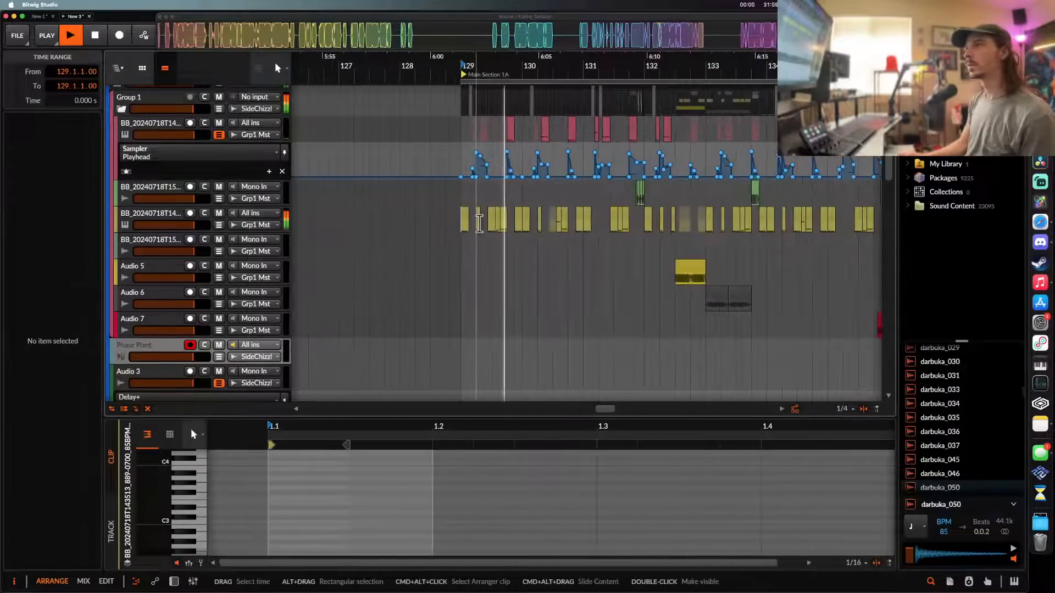
{"action": "scroll", "coordinate": [488, 180], "scroll_direction": "up", "scroll_amount": 8}
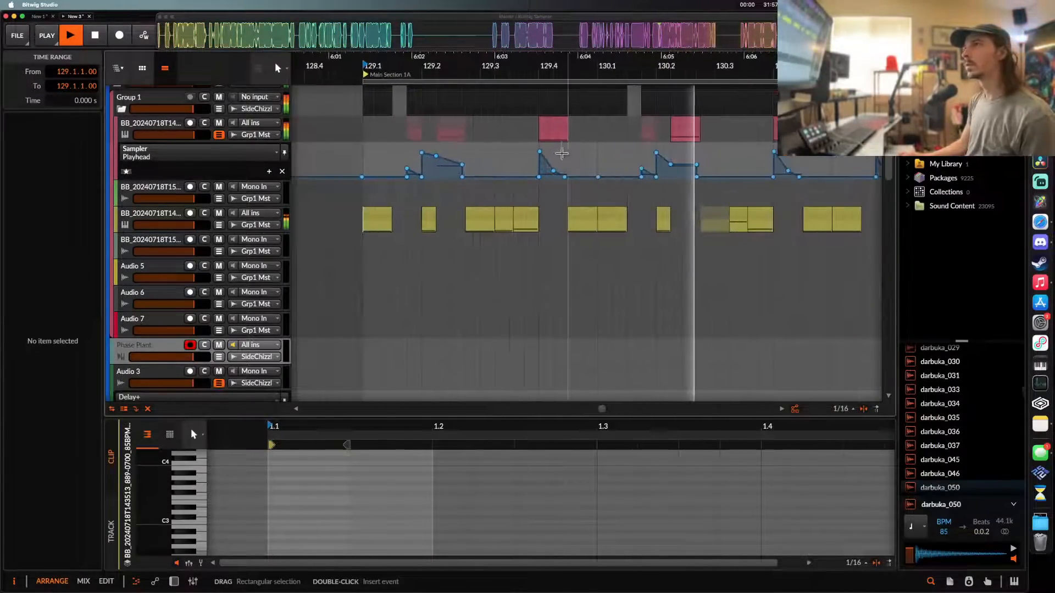
{"action": "left_click", "coordinate": [542, 140]}
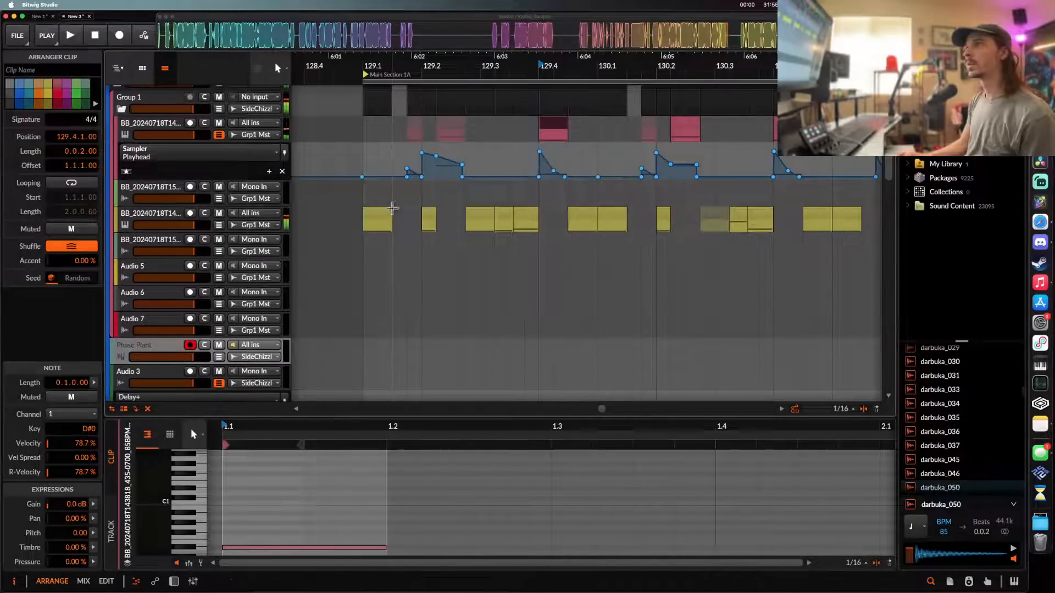
{"action": "left_click", "coordinate": [379, 218]}
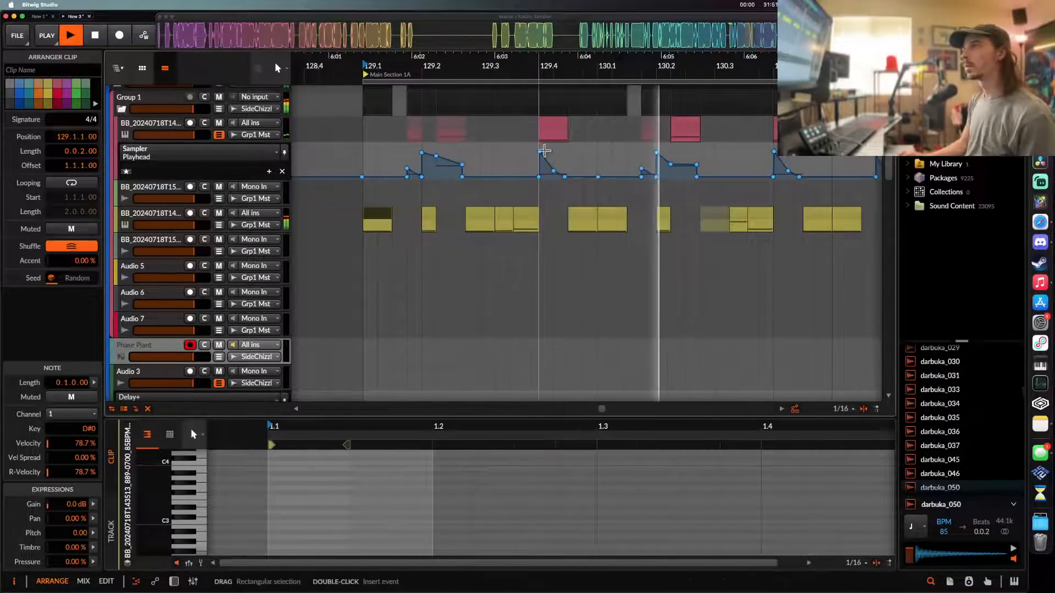
{"action": "scroll", "coordinate": [545, 157], "scroll_direction": "right", "scroll_amount": 4}
{"action": "scroll", "coordinate": [470, 199], "scroll_direction": "up", "scroll_amount": 3}
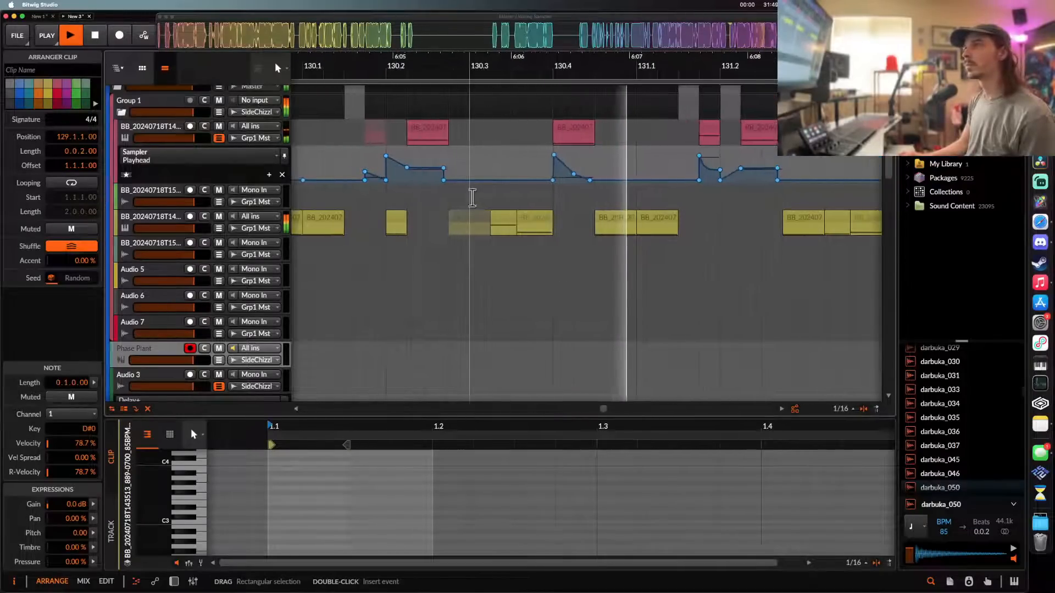
- Unmute the yellow clip at 130.2.4 and audition it from 130.2.3
{"action": "key", "text": "space"}
{"action": "left_click", "coordinate": [472, 219]}
{"action": "left_click", "coordinate": [441, 136]}
{"action": "key", "text": "space"}
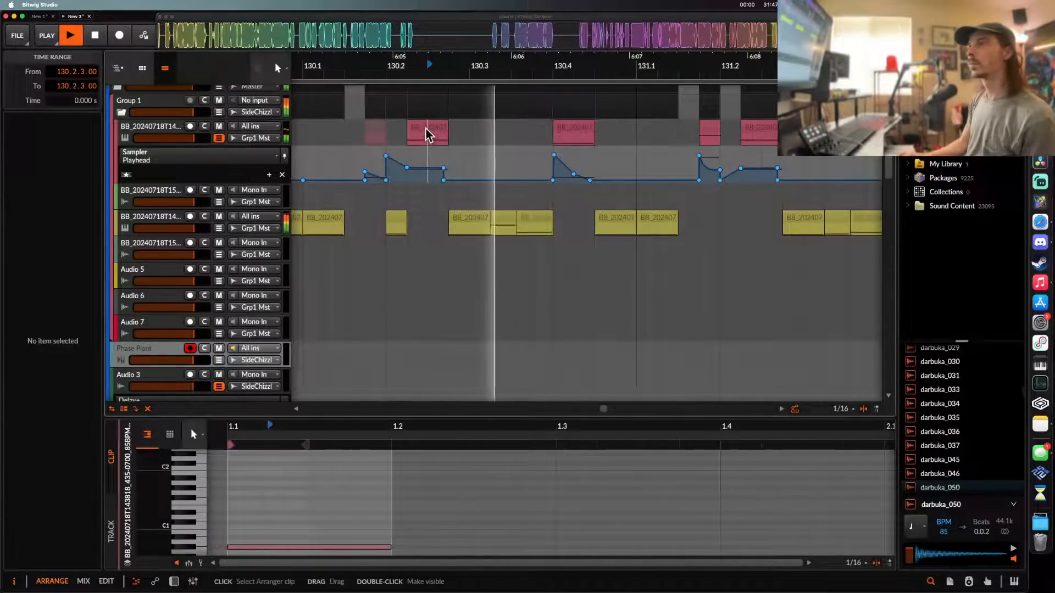
- Mute the short yellow clip at 130.3.2, extend the clip at 130.2.4 to a length of 0.0.3.00, and play it
{"action": "key", "text": "space"}
{"action": "left_click", "coordinate": [471, 218]}
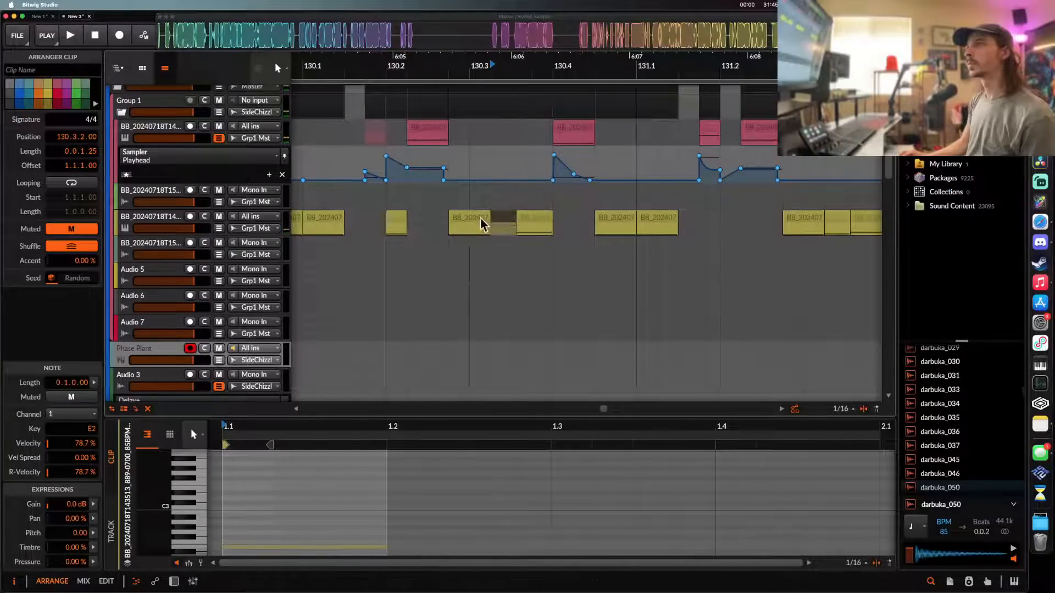
{"action": "left_click_drag", "start_coordinate": [504, 218], "coordinate": [512, 218]}
{"action": "key", "text": "space"}
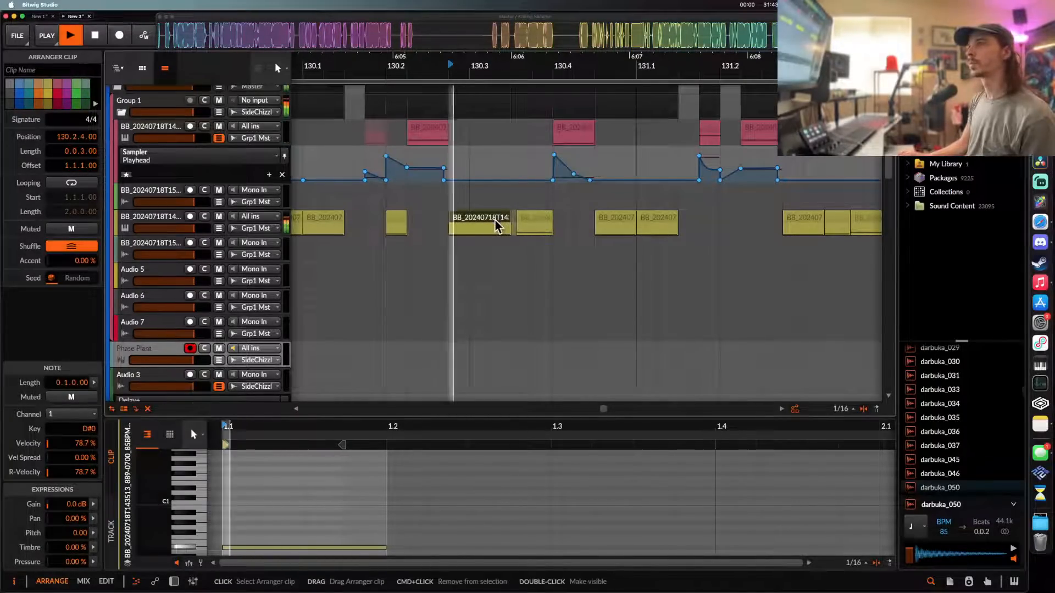
- Extend the yellow clip at 131.2.4 to a length of 0.0.3.00 and audition the change
{"action": "scroll", "coordinate": [462, 160], "scroll_direction": "down", "scroll_amount": 1}
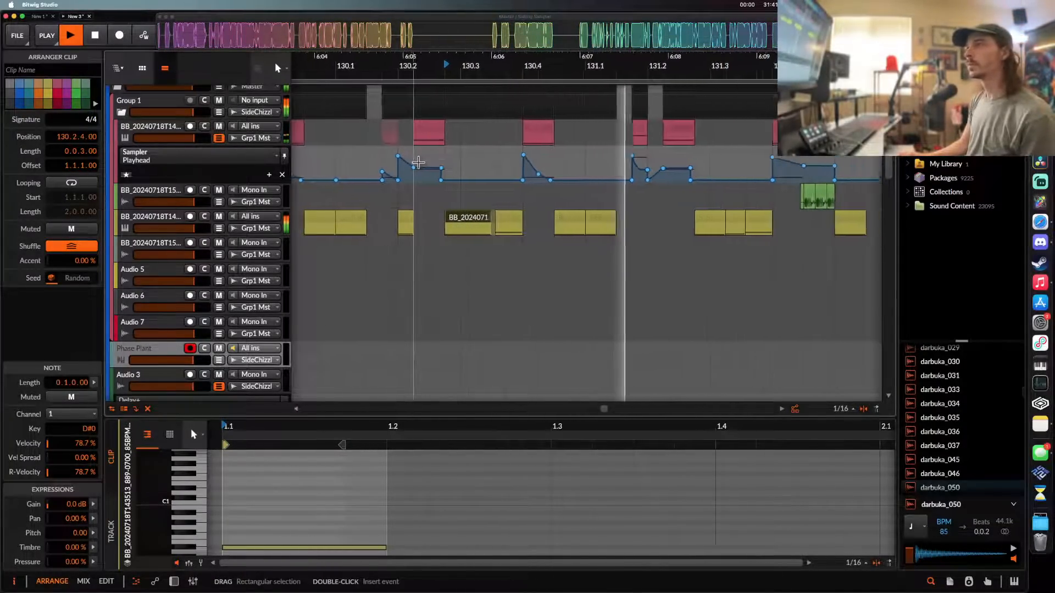
{"action": "scroll", "coordinate": [418, 162], "scroll_direction": "down", "scroll_amount": 1}
{"action": "scroll", "coordinate": [420, 163], "scroll_direction": "right", "scroll_amount": 3}
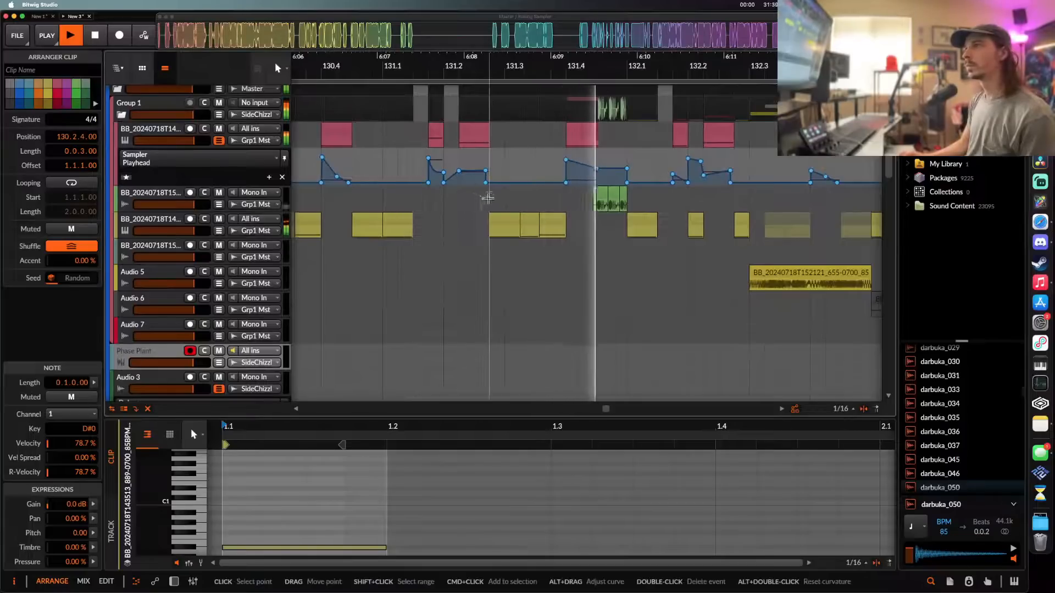
{"action": "key", "text": "space"}
{"action": "left_click", "coordinate": [514, 222]}
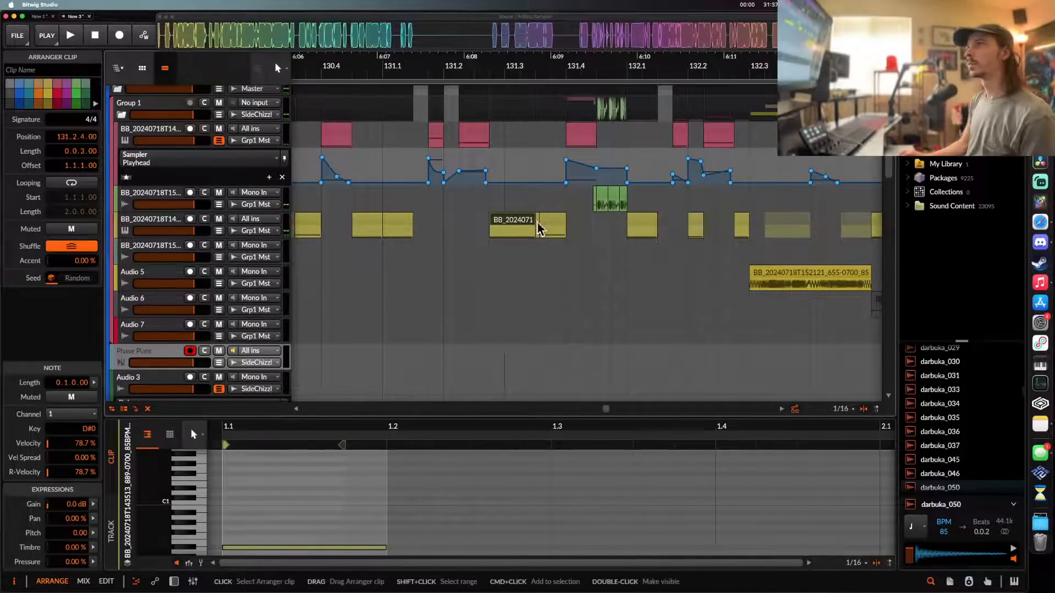
{"action": "key", "text": "space"}
- Listen through the rest of Main Section 1A, restarting playback from 133.1.1
{"action": "scroll", "coordinate": [511, 225], "scroll_direction": "down", "scroll_amount": 1}
{"action": "scroll", "coordinate": [511, 225], "scroll_direction": "down", "scroll_amount": 5}
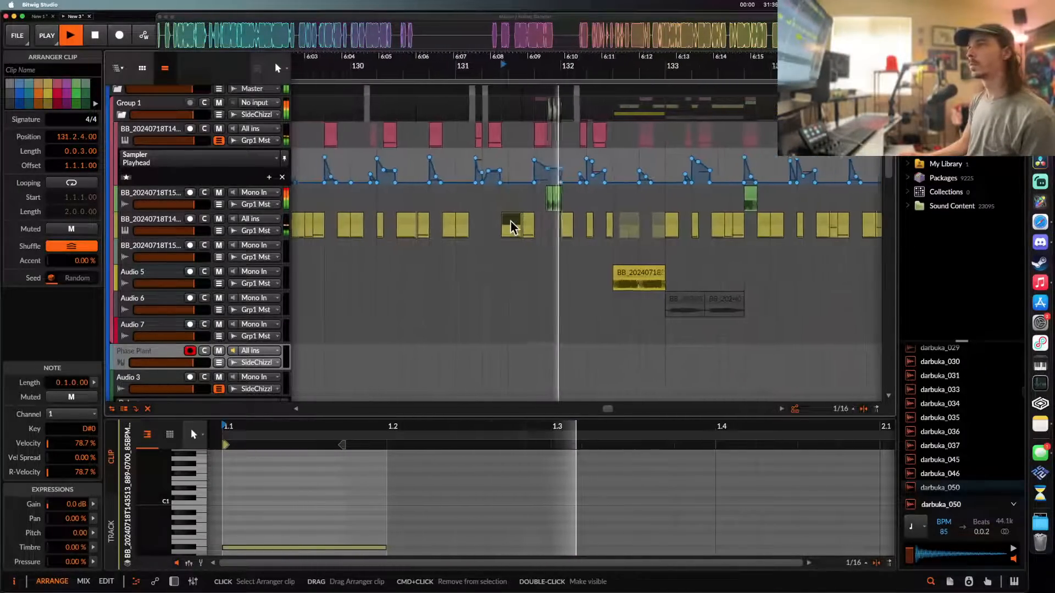
{"action": "scroll", "coordinate": [515, 215], "scroll_direction": "up", "scroll_amount": 3}
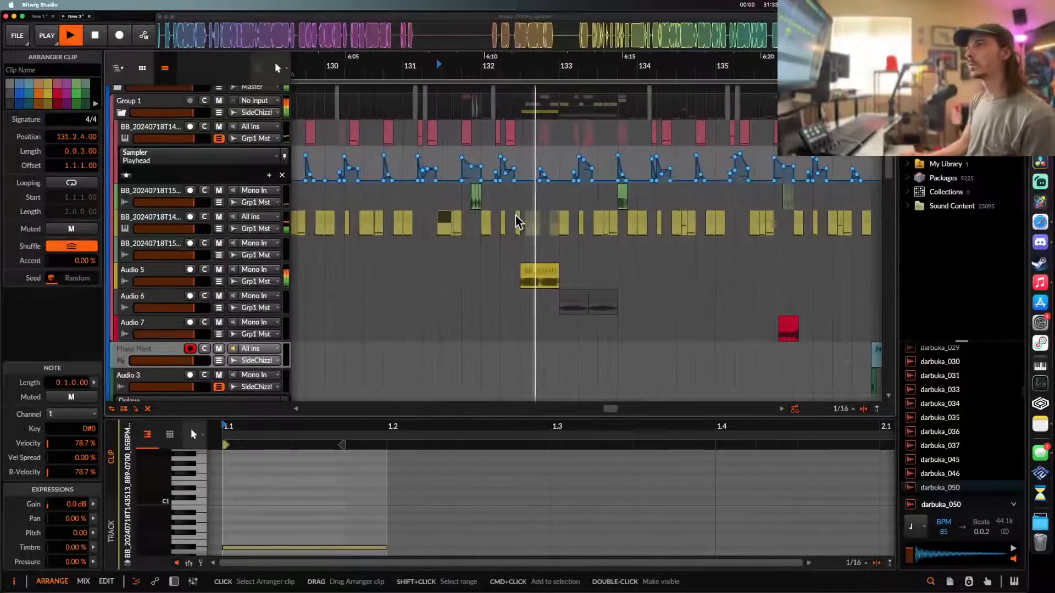
{"action": "scroll", "coordinate": [536, 220], "scroll_direction": "down", "scroll_amount": 2}
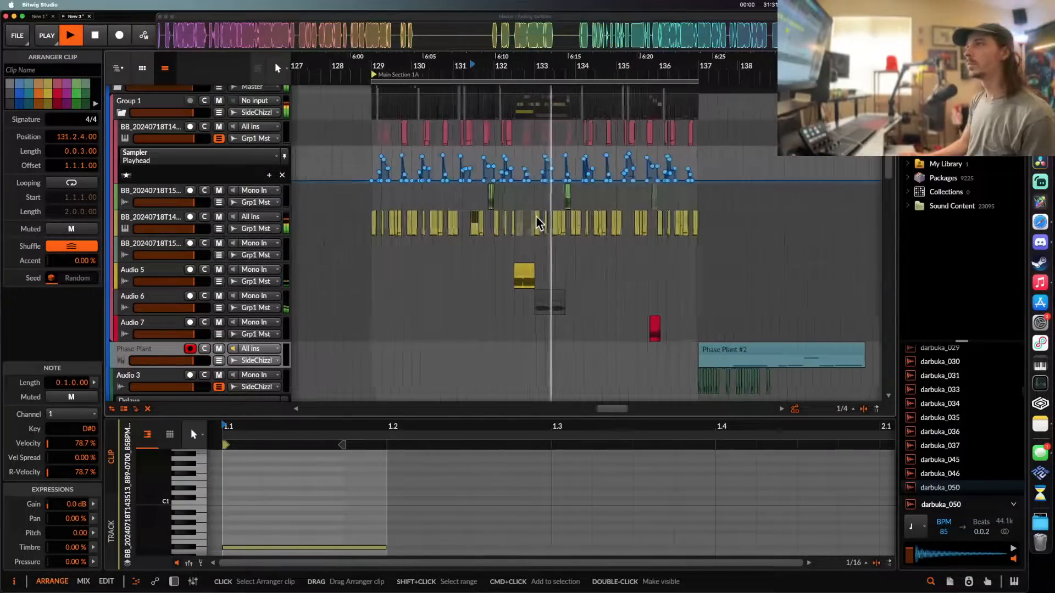
{"action": "scroll", "coordinate": [537, 220], "scroll_direction": "down", "scroll_amount": 1}
{"action": "left_click", "coordinate": [524, 231]}
{"action": "scroll", "coordinate": [525, 231], "scroll_direction": "up", "scroll_amount": 3}
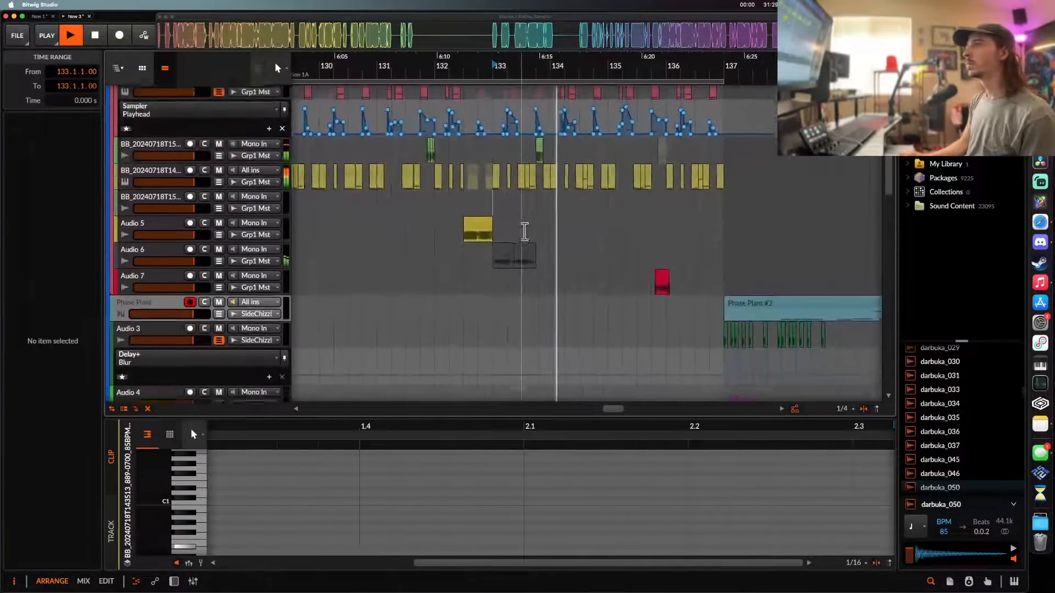
{"action": "scroll", "coordinate": [524, 231], "scroll_direction": "up", "scroll_amount": 1}
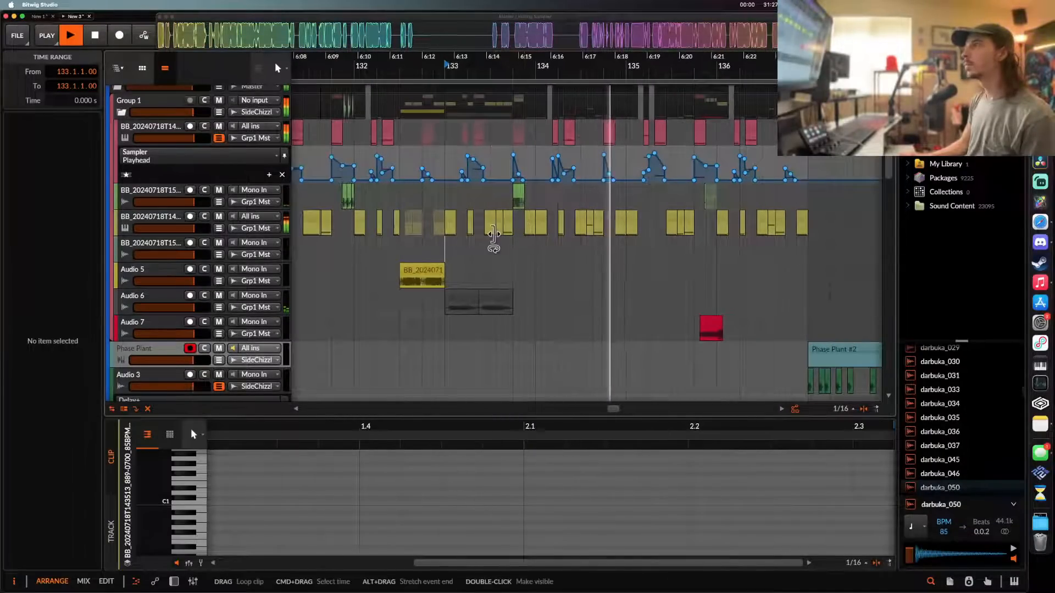
{"action": "scroll", "coordinate": [660, 209], "scroll_direction": "up", "scroll_amount": 8}
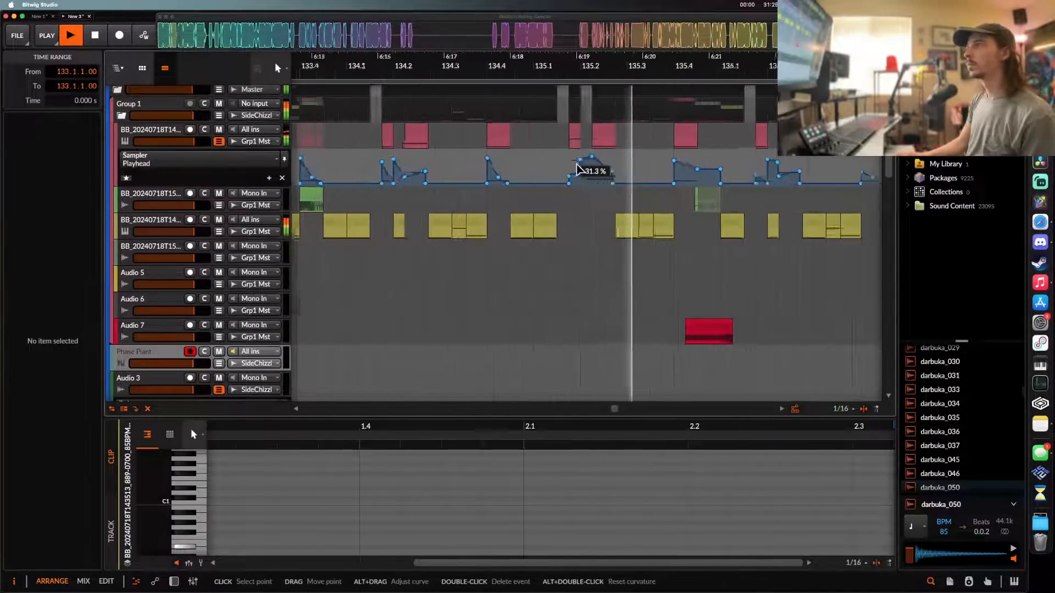
- Transpose the note in the pink clip at 135.1.4 down one octave to D#0 and audition from there
{"action": "left_click", "coordinate": [578, 133]}
{"action": "key", "text": "space"}
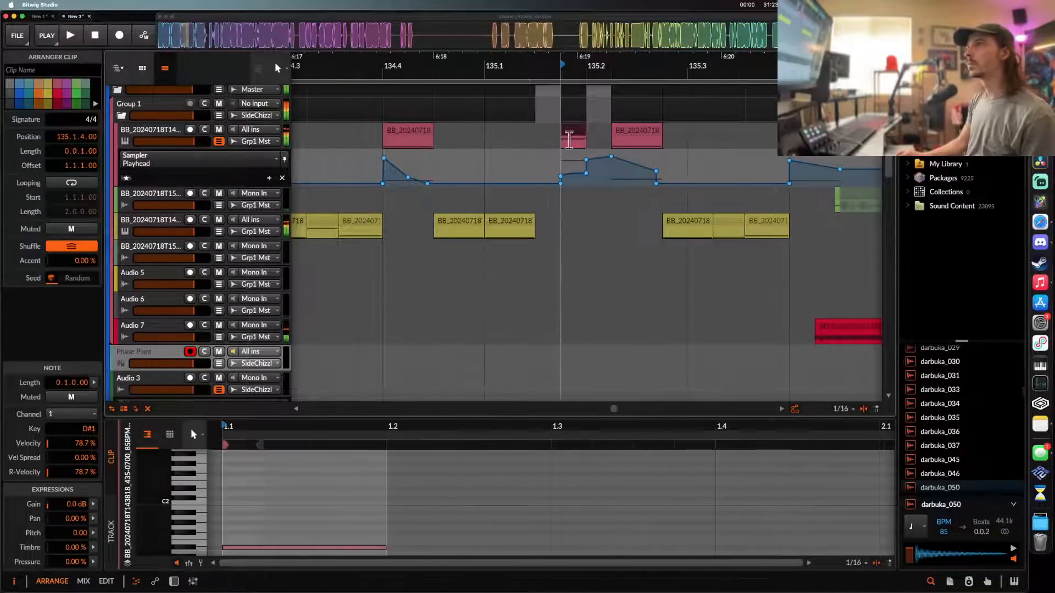
{"action": "double_click", "coordinate": [571, 136]}
{"action": "key", "text": "space"}
{"action": "key", "text": "space"}
{"action": "key", "text": "space"}
{"action": "key", "text": "space"}
{"action": "left_click", "coordinate": [259, 506]}
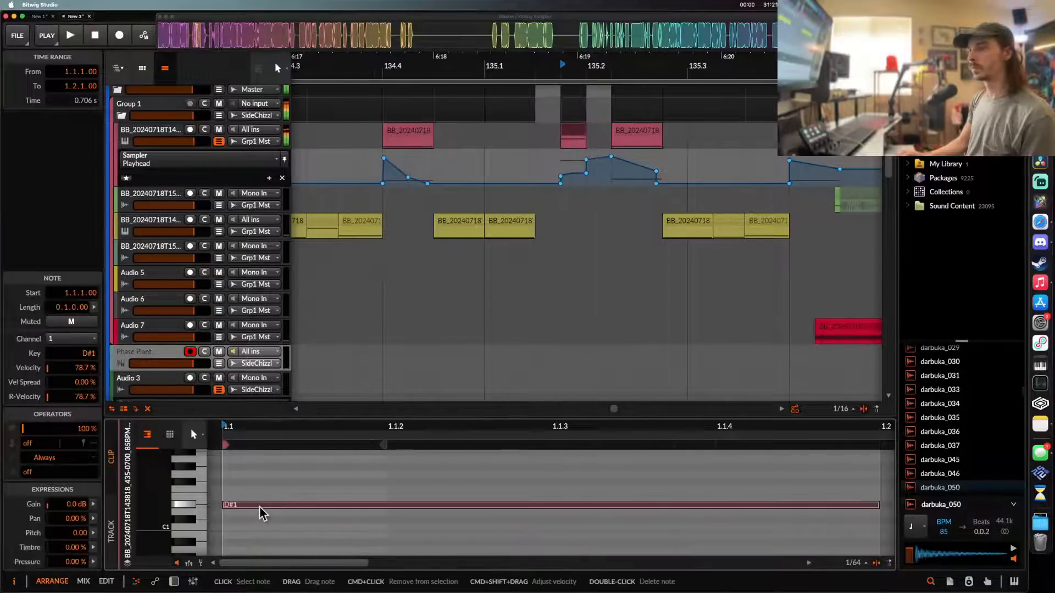
{"action": "key", "text": "shift+Down"}
{"action": "key", "text": "space"}
{"action": "scroll", "coordinate": [361, 369], "scroll_direction": "down", "scroll_amount": 8}
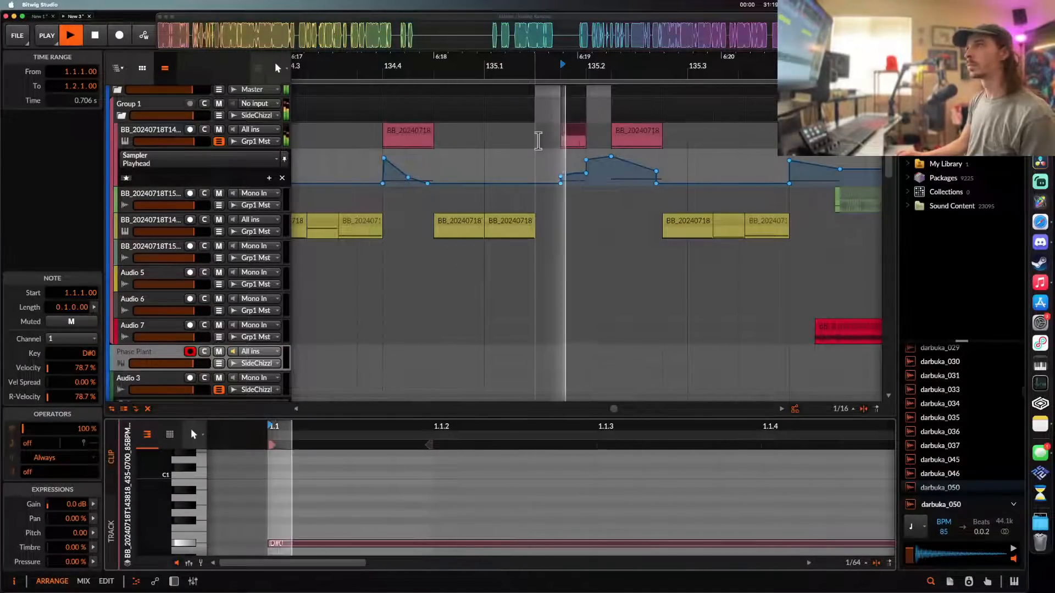
{"action": "scroll", "coordinate": [574, 164], "scroll_direction": "right", "scroll_amount": 4}
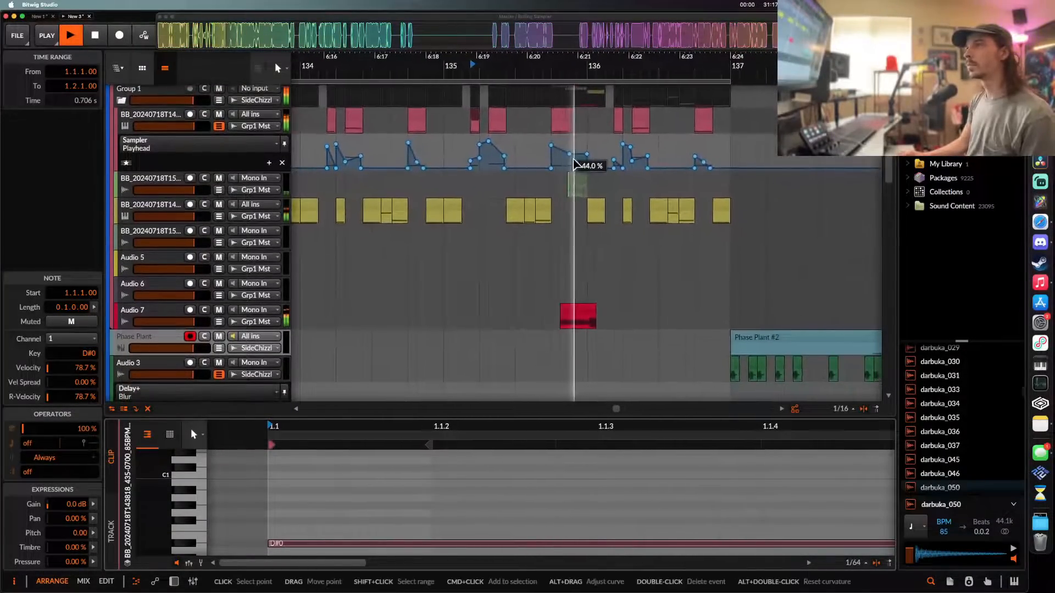
- Open the last yellow clip before 135.4 for note editing, audition it and examine its note
{"action": "key", "text": "space"}
{"action": "double_click", "coordinate": [547, 204]}
{"action": "key", "text": "space"}
{"action": "key", "text": "space"}
{"action": "key", "text": "space"}
{"action": "scroll", "coordinate": [324, 499], "scroll_direction": "left", "scroll_amount": 2}
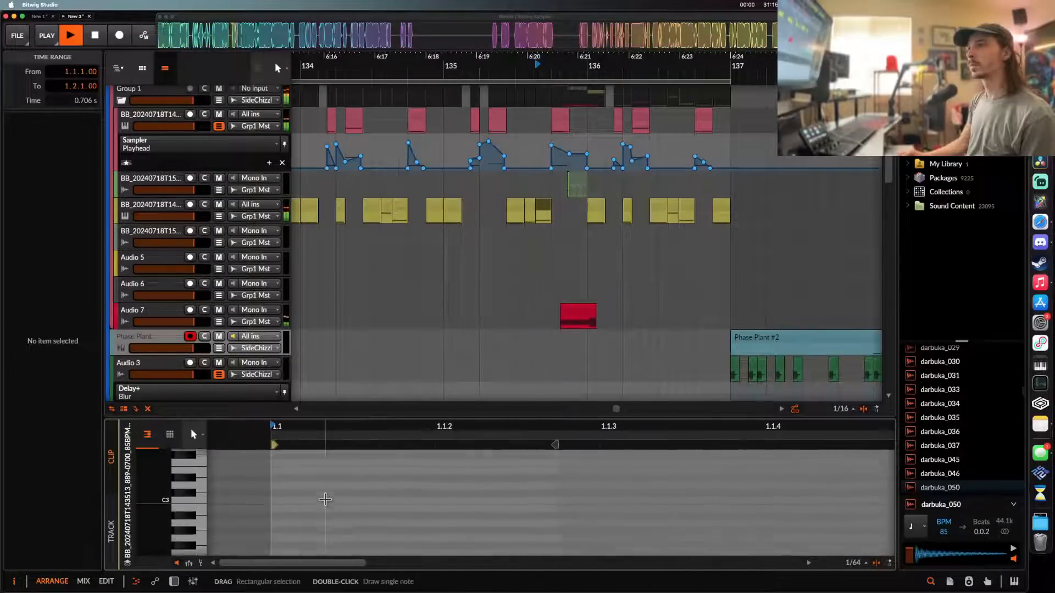
{"action": "scroll", "coordinate": [325, 499], "scroll_direction": "down", "scroll_amount": 8}
{"action": "key", "text": "space"}
{"action": "key", "text": "space"}
{"action": "key", "text": "space"}
{"action": "key", "text": "space"}
{"action": "key", "text": "space"}
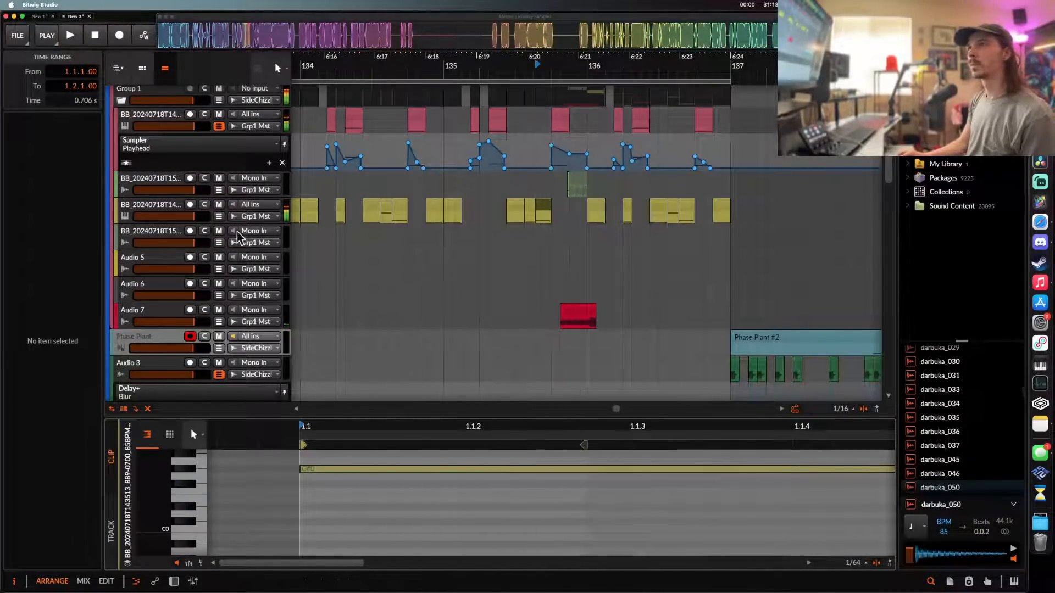
- Show the yellow sampler track's Playhead automation lane beneath its clips around 135.3
{"action": "left_click", "coordinate": [219, 217]}
{"action": "key", "text": "space"}
{"action": "key", "text": "space"}
{"action": "scroll", "coordinate": [530, 247], "scroll_direction": "up", "scroll_amount": 5}
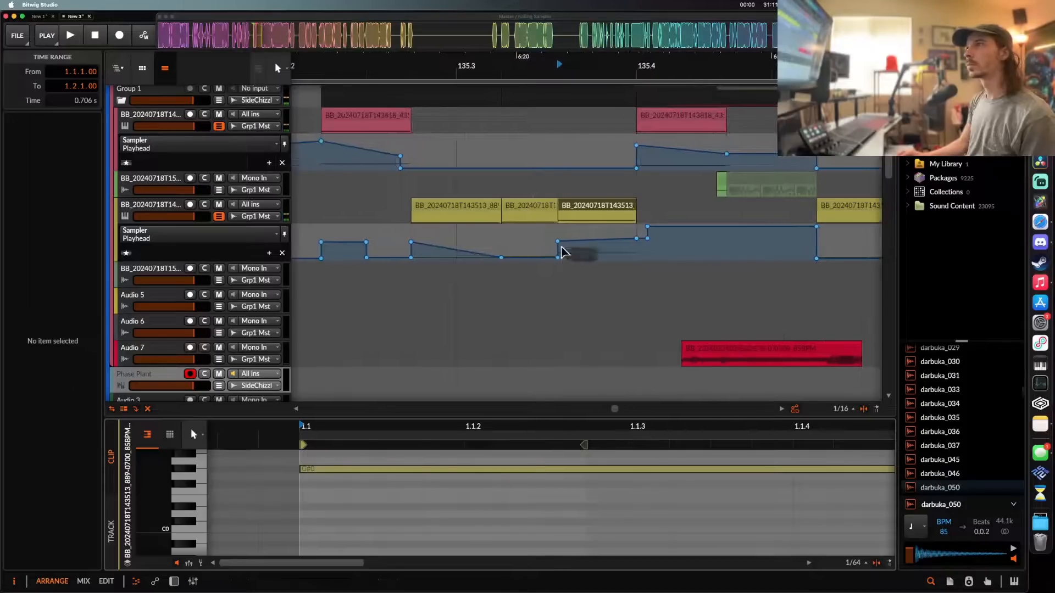
- Lower the Playhead automation point at 135.3.3.25 on the yellow sampler track to 33.0 % and audition from the yellow clip at 135.2.4
{"action": "left_click", "coordinate": [560, 251]}
{"action": "key", "text": "space"}
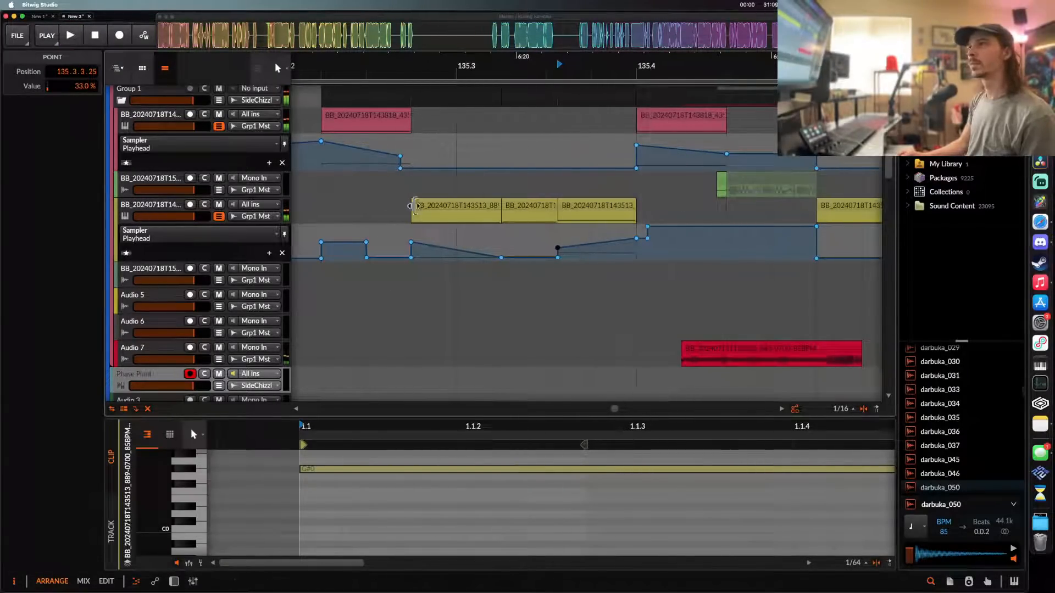
{"action": "left_click", "coordinate": [465, 208]}
{"action": "scroll", "coordinate": [464, 208], "scroll_direction": "down", "scroll_amount": 6}
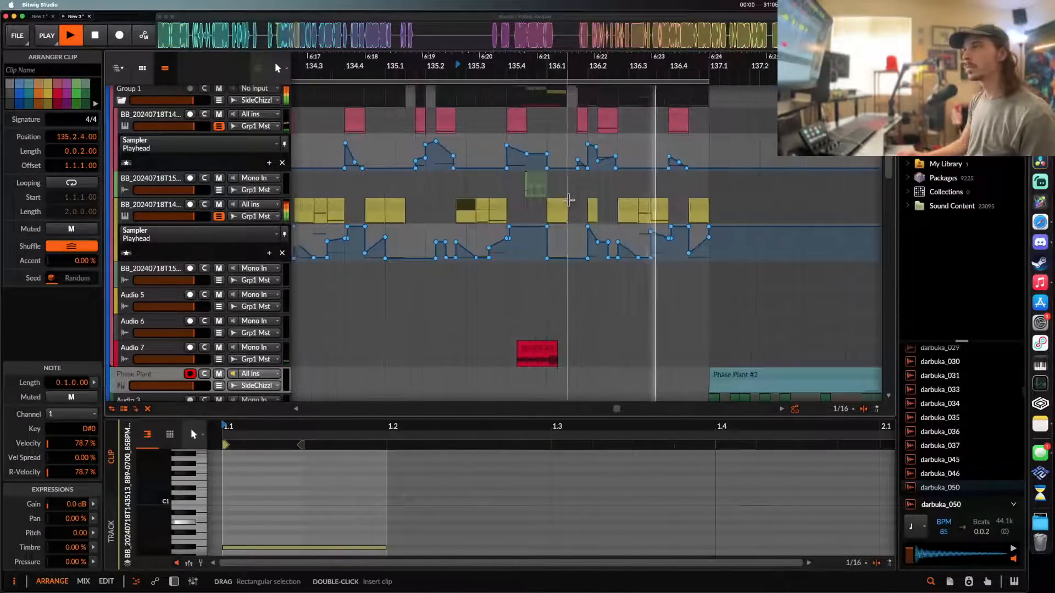
{"action": "scroll", "coordinate": [572, 207], "scroll_direction": "down", "scroll_amount": 6}
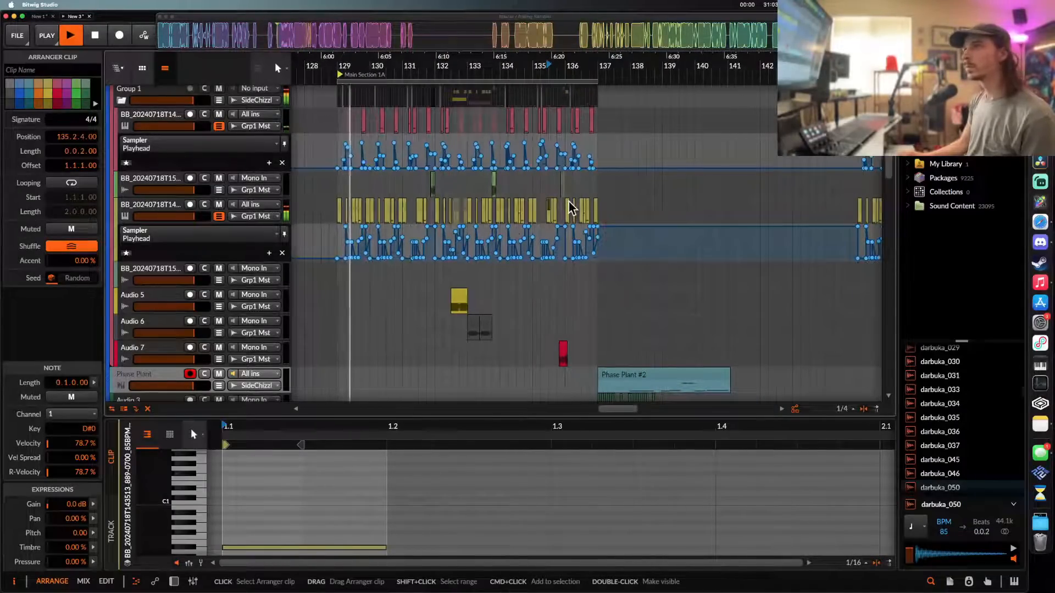
- Hide the Playhead automation lanes of the yellow and pink sampler tracks
{"action": "scroll", "coordinate": [528, 208], "scroll_direction": "left", "scroll_amount": 4}
{"action": "left_click", "coordinate": [219, 211]}
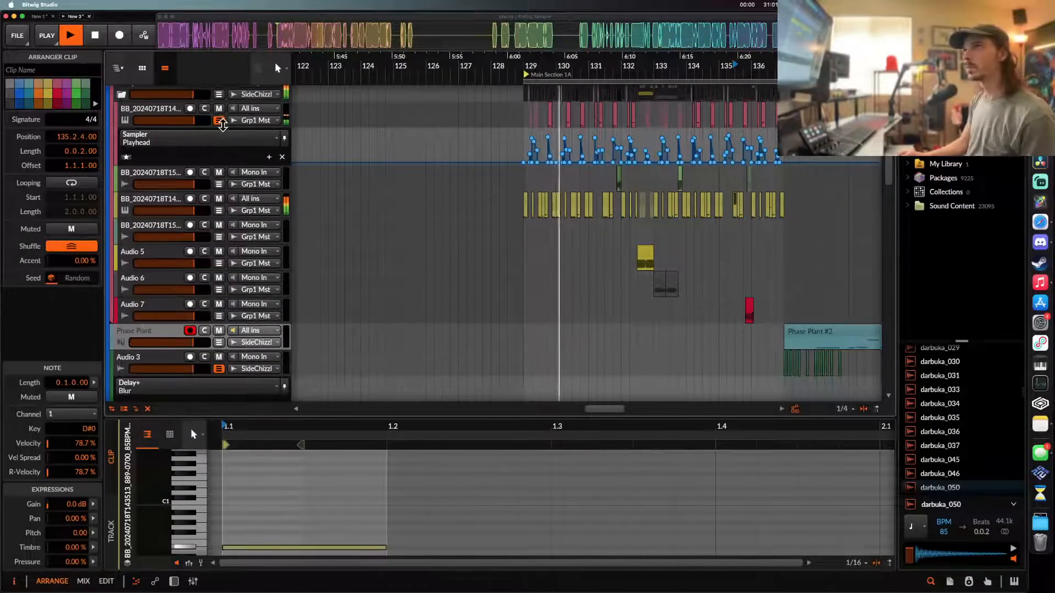
{"action": "left_click", "coordinate": [219, 120]}
{"action": "scroll", "coordinate": [550, 133], "scroll_direction": "up", "scroll_amount": 3}
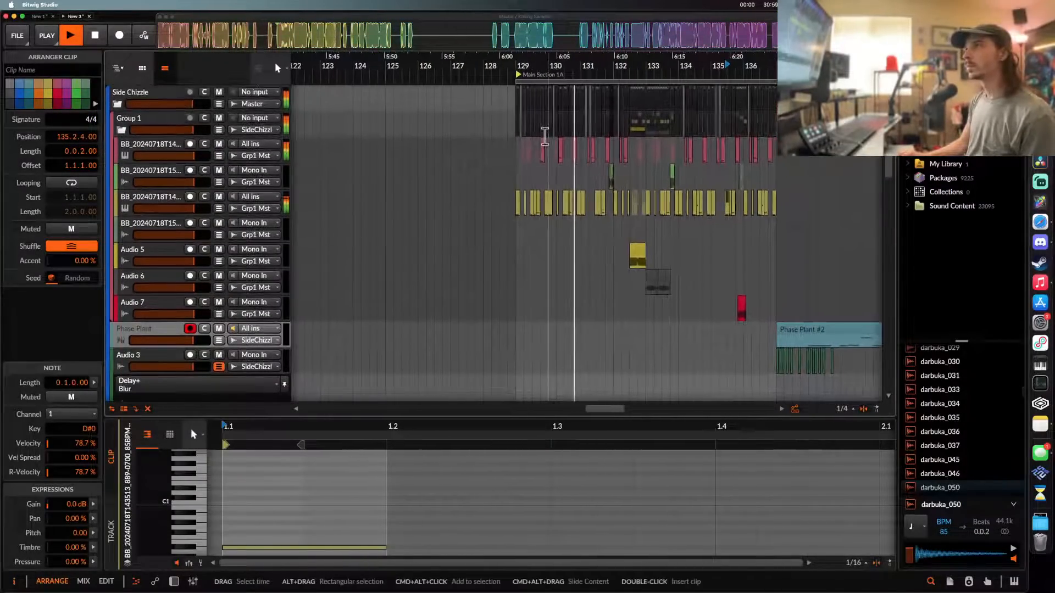
- Listen through Main Section 1A from 129.1.1, pausing and restarting playback as needed to judge the variations
{"action": "left_click", "coordinate": [525, 128]}
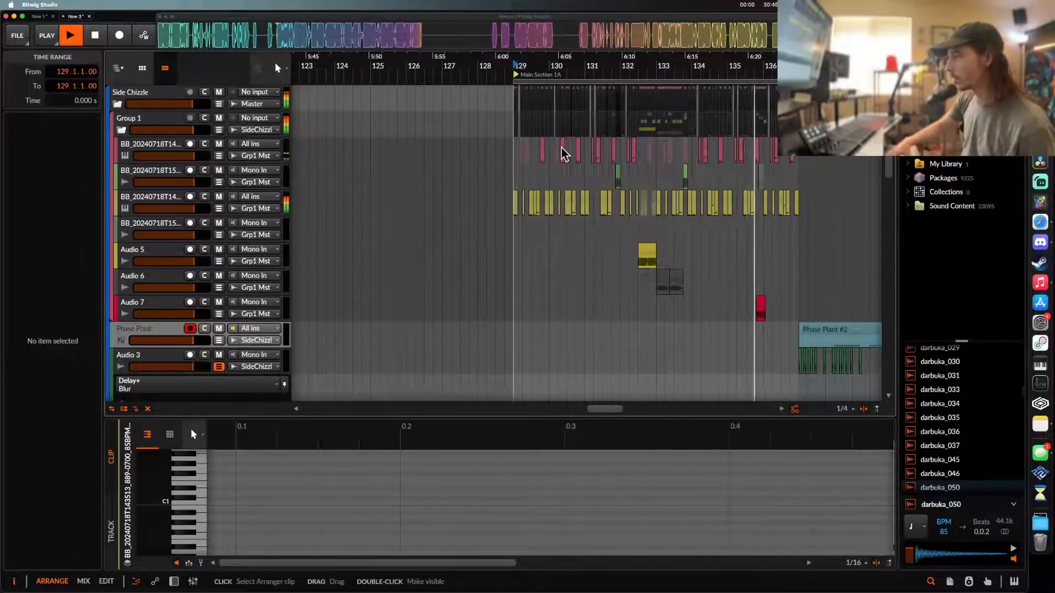
{"action": "scroll", "coordinate": [725, 173], "scroll_direction": "up", "scroll_amount": 10}
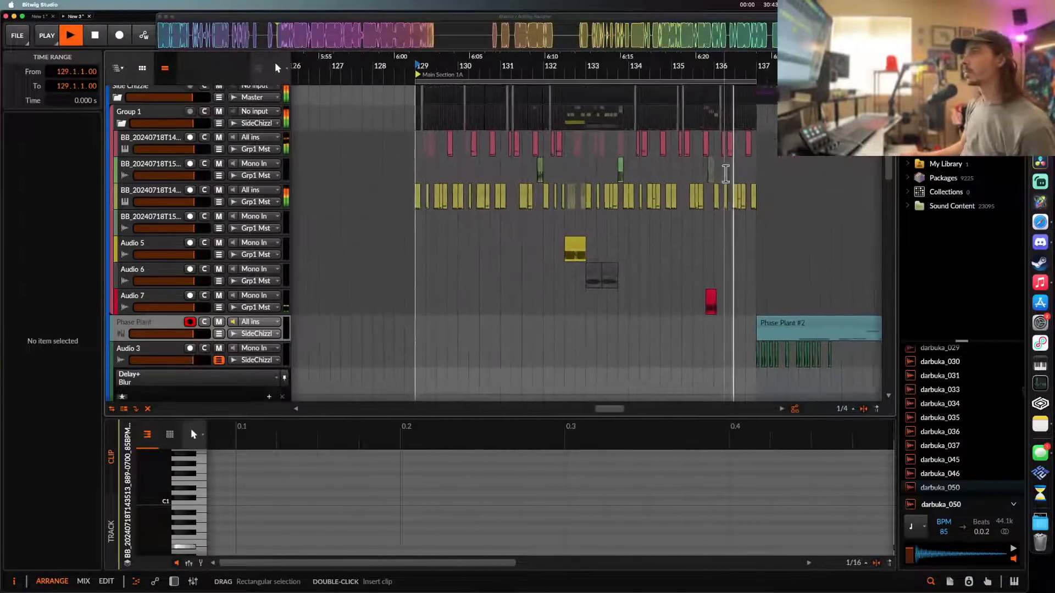
{"action": "scroll", "coordinate": [689, 172], "scroll_direction": "down", "scroll_amount": 10}
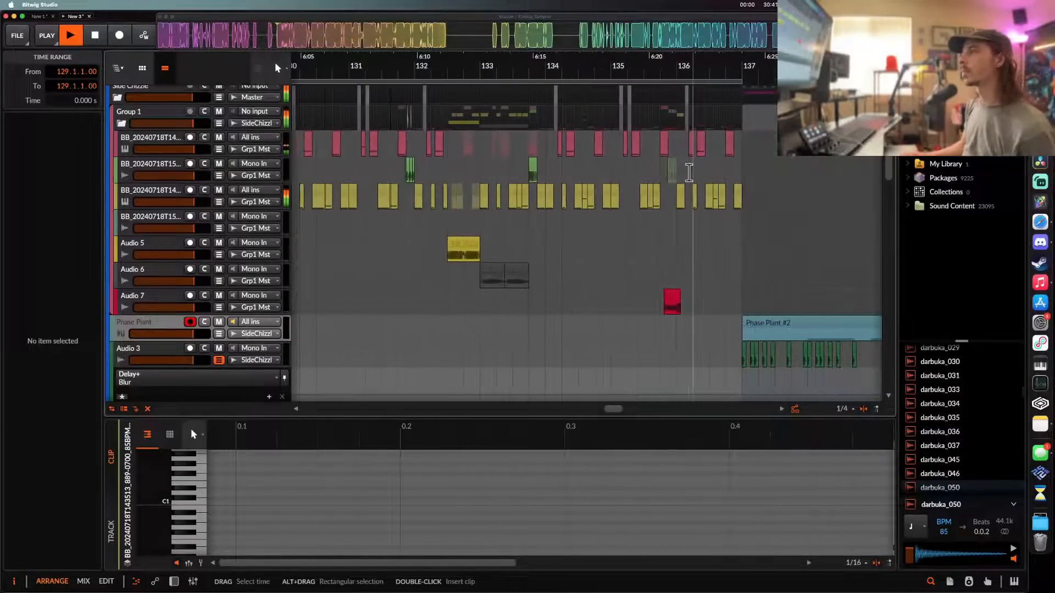
{"action": "scroll", "coordinate": [384, 171], "scroll_direction": "left", "scroll_amount": 3}
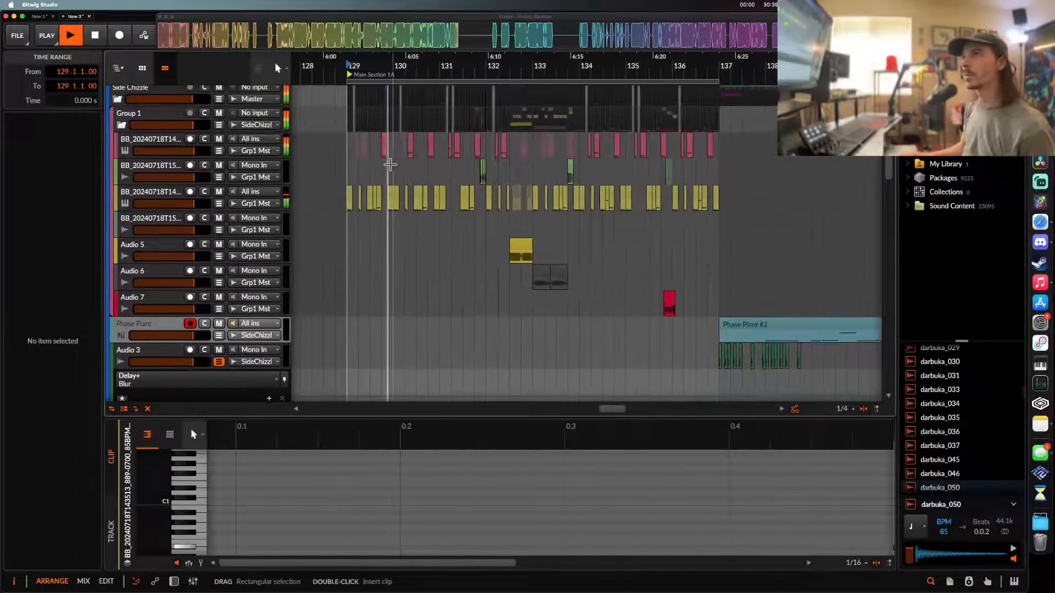
{"action": "key", "text": "space"}
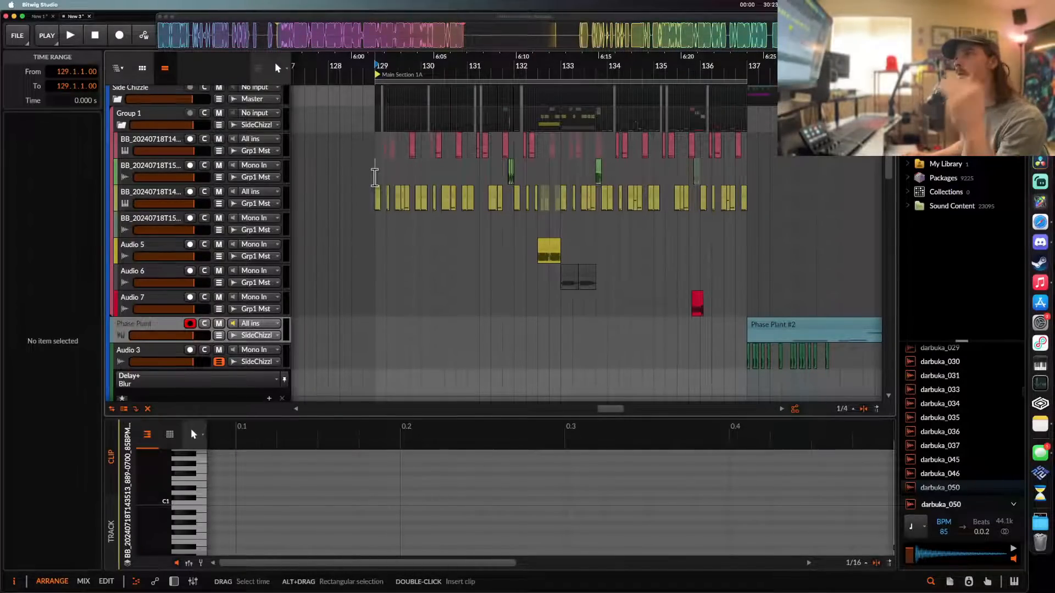
{"action": "key", "text": "space"}
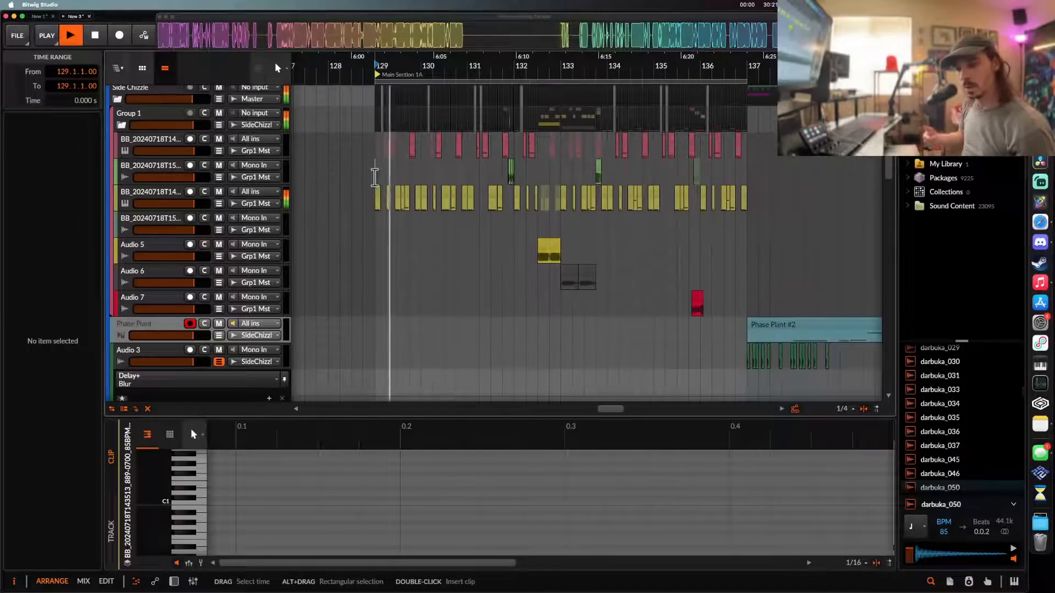
{"action": "key", "text": "space"}
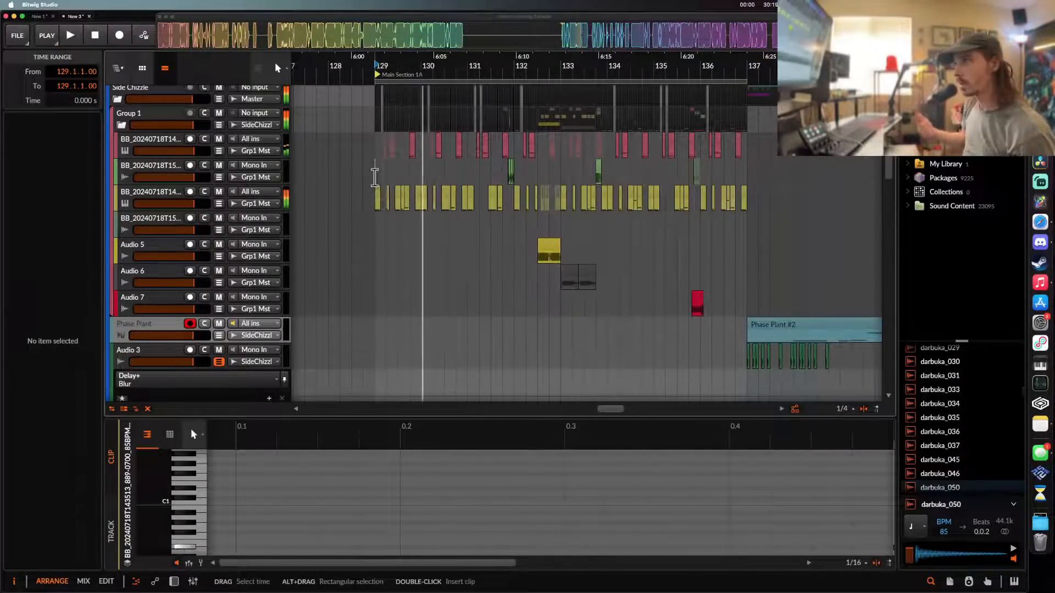
{"action": "key", "text": "space"}
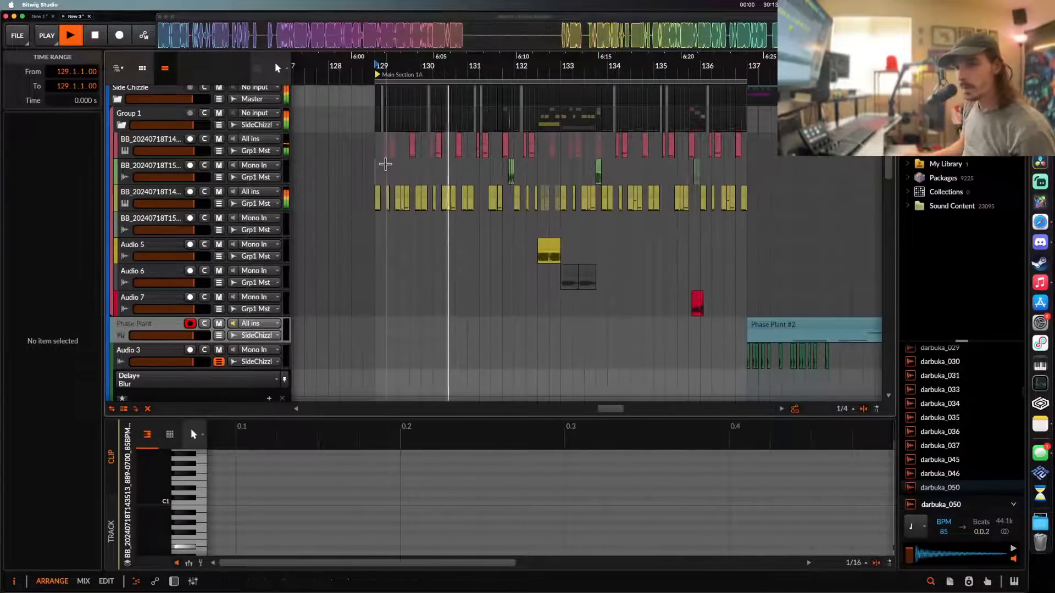
{"action": "scroll", "coordinate": [479, 156], "scroll_direction": "up", "scroll_amount": 2}
{"action": "scroll", "coordinate": [478, 156], "scroll_direction": "up", "scroll_amount": 2}
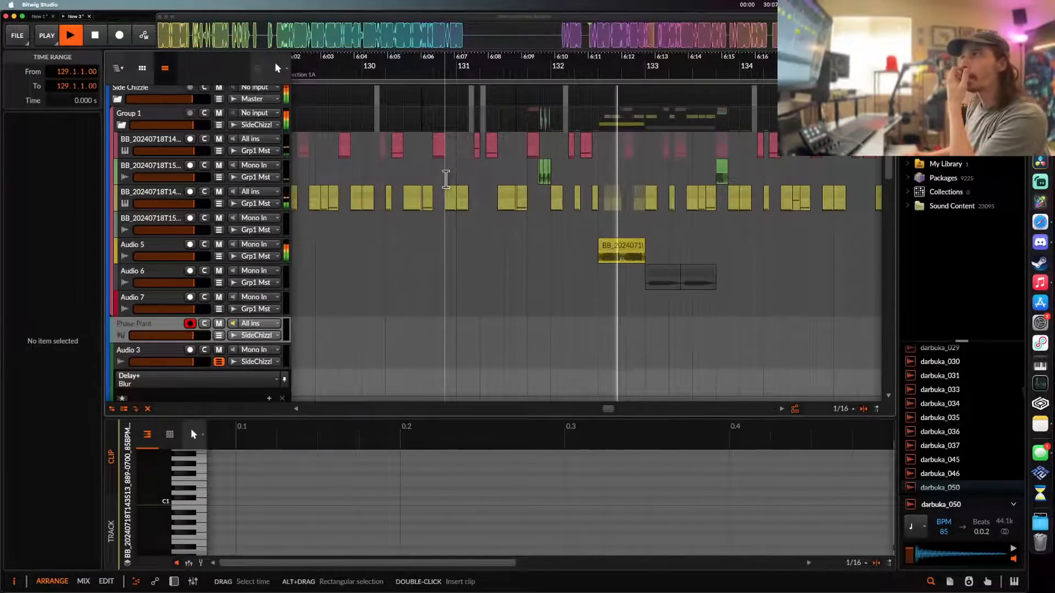
{"action": "scroll", "coordinate": [545, 166], "scroll_direction": "right", "scroll_amount": 2}
{"action": "scroll", "coordinate": [544, 167], "scroll_direction": "down", "scroll_amount": 1}
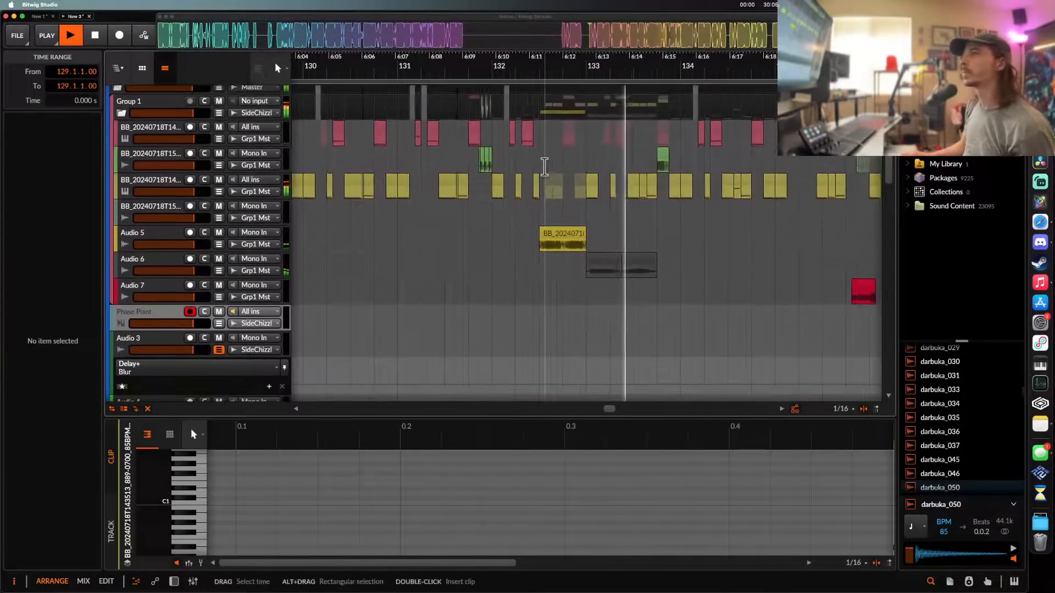
- Play the second half of Main Section 1A from 133.1.1
{"action": "scroll", "coordinate": [553, 163], "scroll_direction": "down", "scroll_amount": 2}
{"action": "left_click", "coordinate": [560, 160]}
{"action": "scroll", "coordinate": [560, 163], "scroll_direction": "down", "scroll_amount": 4}
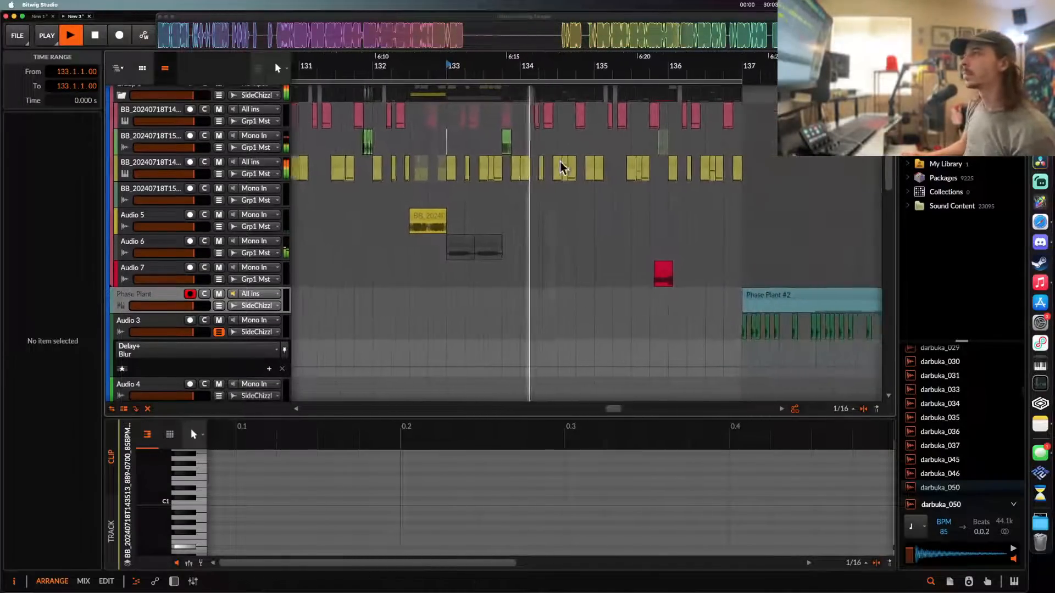
{"action": "scroll", "coordinate": [561, 162], "scroll_direction": "up", "scroll_amount": 1}
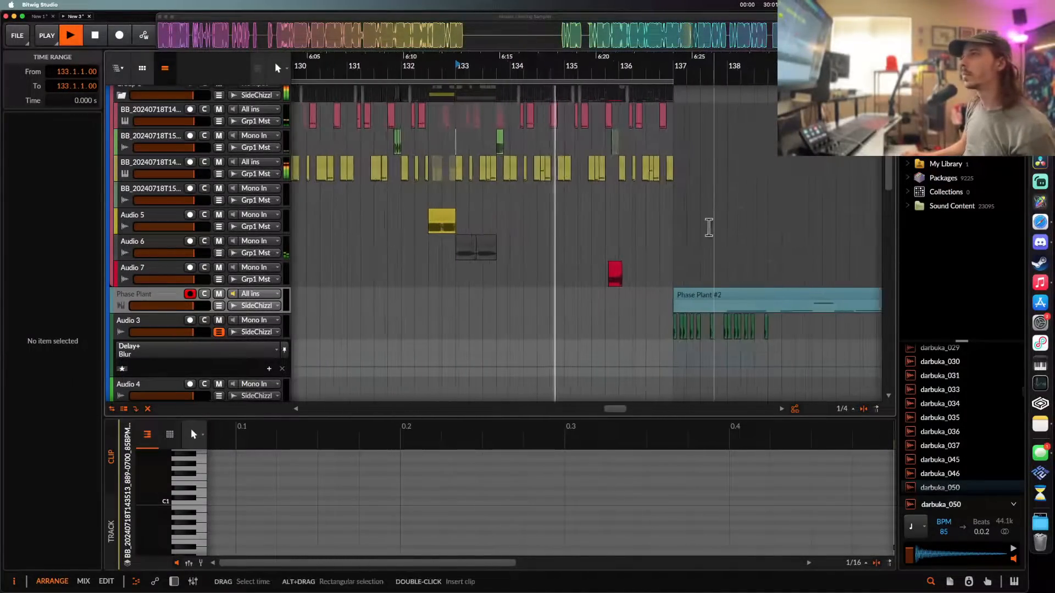
- Delete the Phase Plant #2 clip that starts at bar 137
{"action": "scroll", "coordinate": [709, 228], "scroll_direction": "down", "scroll_amount": 5}
{"action": "scroll", "coordinate": [706, 297], "scroll_direction": "up", "scroll_amount": 4}
{"action": "scroll", "coordinate": [705, 300], "scroll_direction": "down", "scroll_amount": 1}
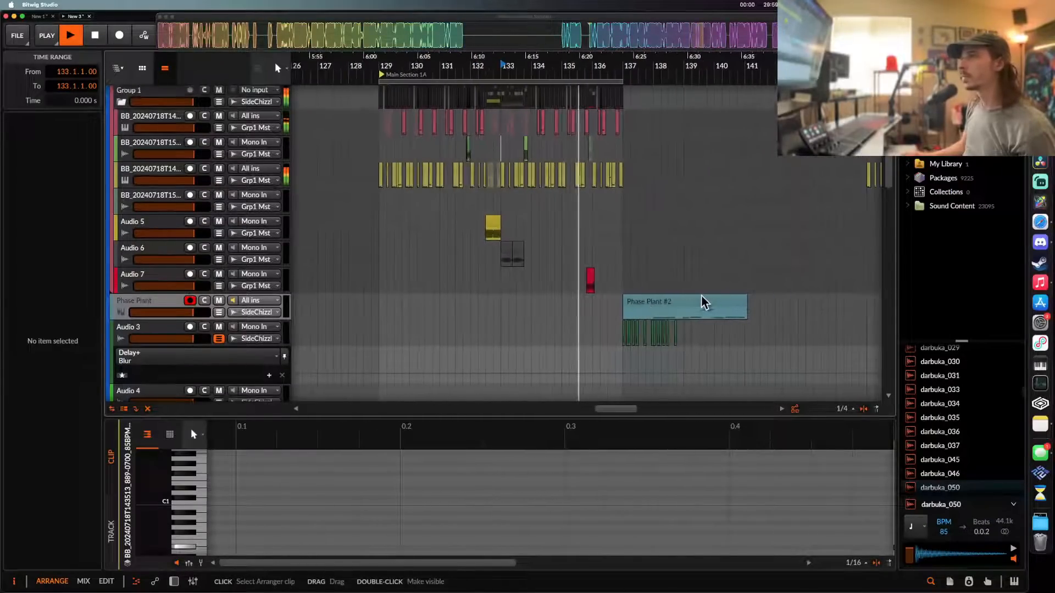
{"action": "left_click", "coordinate": [698, 301]}
{"action": "key", "text": "Delete"}
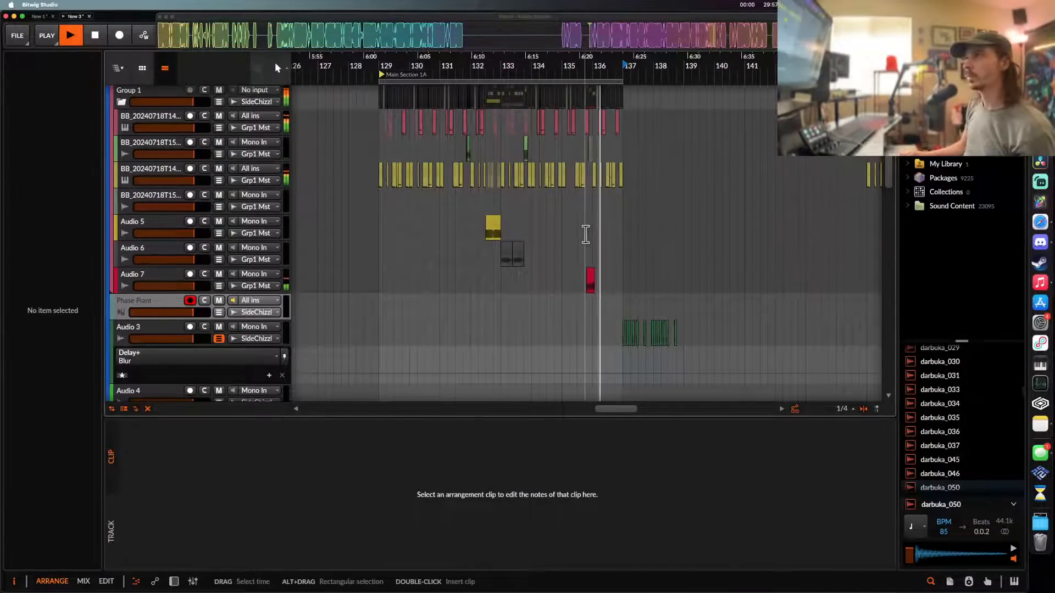
- Audition from the yellow clip at 136.2.4, extend the yellow clip at 136.3.2 to a length of 0.0.3.00 and play it
{"action": "scroll", "coordinate": [584, 233], "scroll_direction": "up", "scroll_amount": 5}
{"action": "key", "text": "space"}
{"action": "left_click", "coordinate": [564, 204]}
{"action": "scroll", "coordinate": [563, 206], "scroll_direction": "up", "scroll_amount": 3}
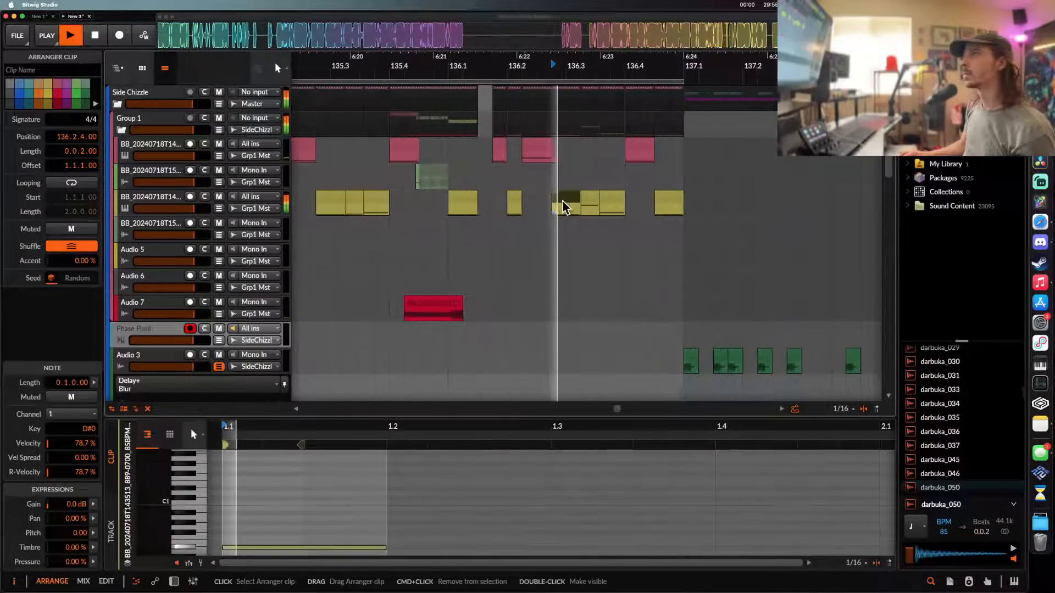
{"action": "left_click", "coordinate": [589, 204]}
{"action": "left_click_drag", "start_coordinate": [596, 197], "coordinate": [618, 200]}
{"action": "key", "text": "space"}
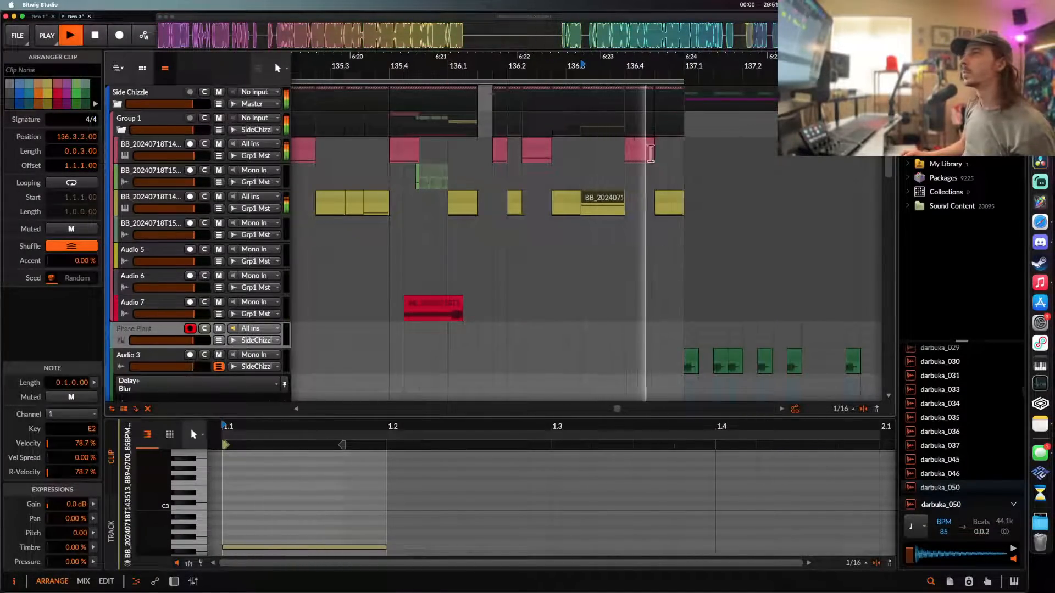
- Mute the last pink clip and the last yellow clip in bar 136, and audition from 136.3.2
{"action": "key", "text": "space"}
{"action": "left_click", "coordinate": [674, 200]}
{"action": "left_click", "coordinate": [604, 204]}
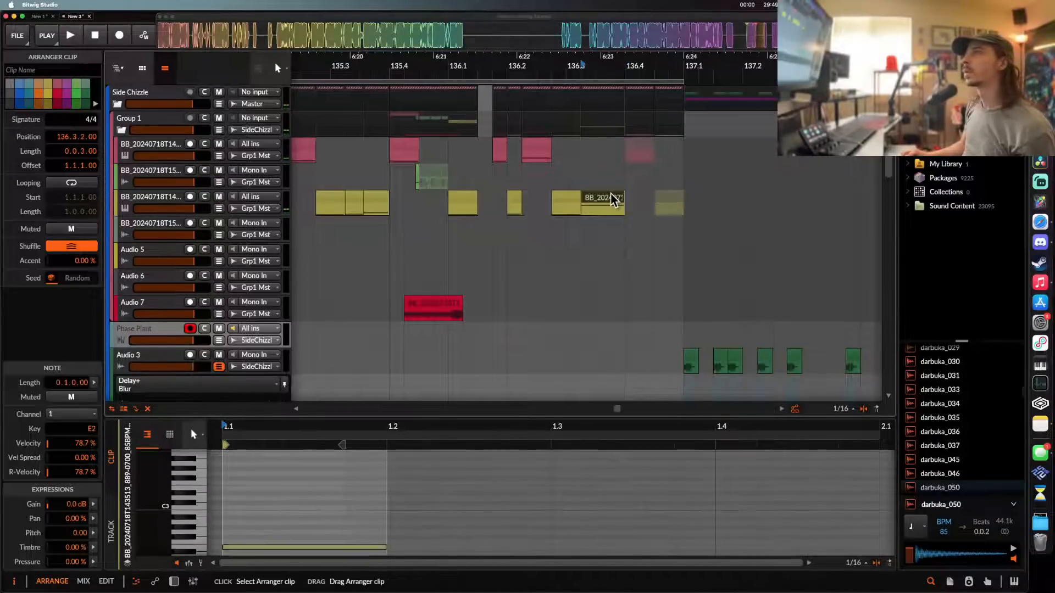
{"action": "key", "text": "space"}
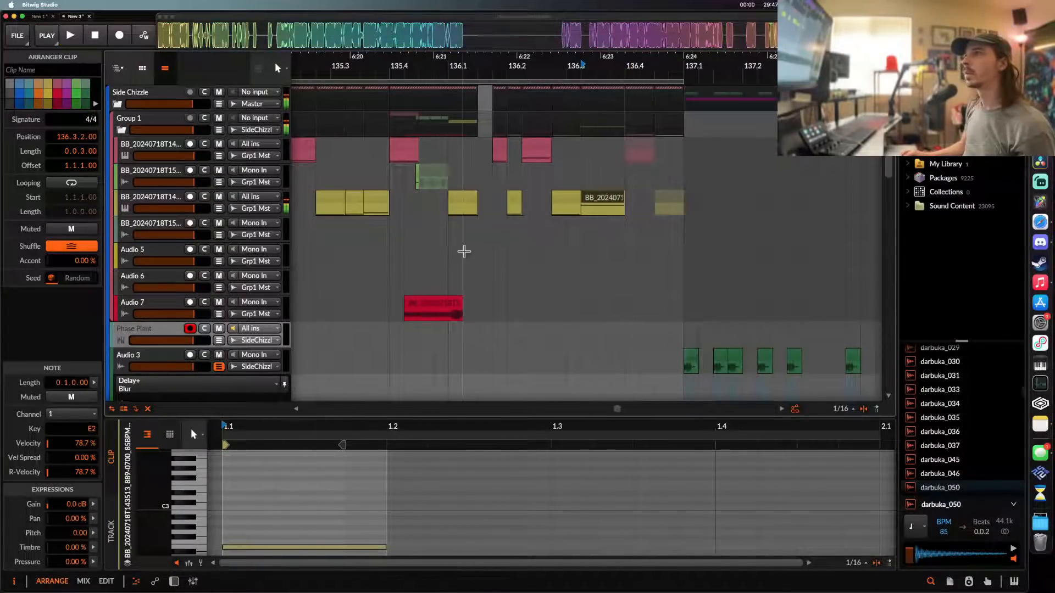
{"action": "key", "text": "space"}
- Show the yellow track's Playhead automation, lower the points at 136.3.3.25 to 10.00 % and 136.4.1.00 to 7.54 %, and audition the change
{"action": "left_click", "coordinate": [219, 208]}
{"action": "scroll", "coordinate": [624, 235], "scroll_direction": "up", "scroll_amount": 3}
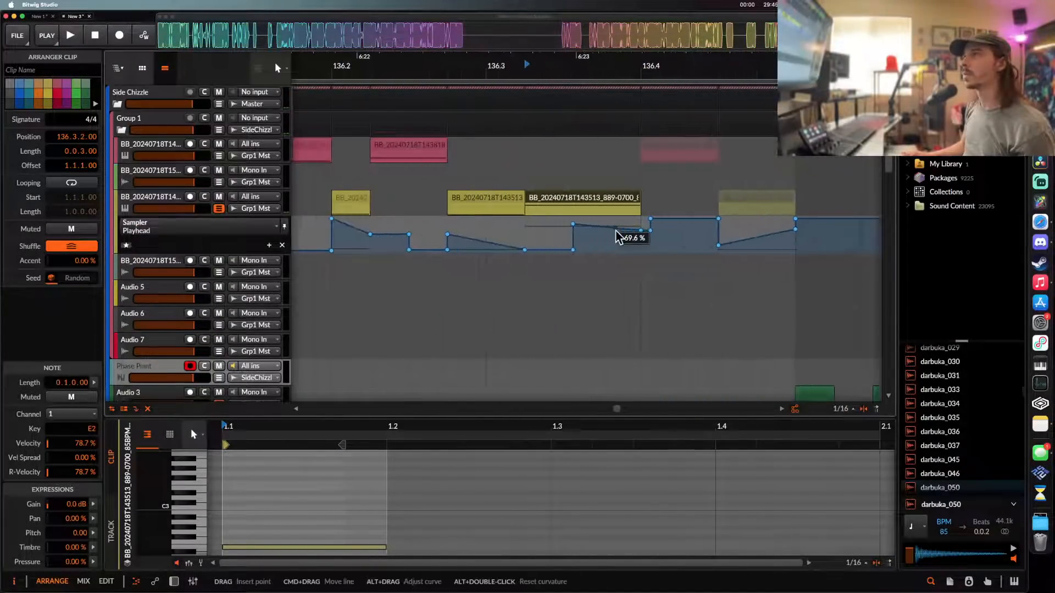
{"action": "mouse_move", "coordinate": [573, 251]}
{"action": "left_mouse_down"}
{"action": "mouse_move", "coordinate": [525, 232]}
{"action": "mouse_move", "coordinate": [575, 249]}
{"action": "left_mouse_up"}
{"action": "key", "text": "space"}
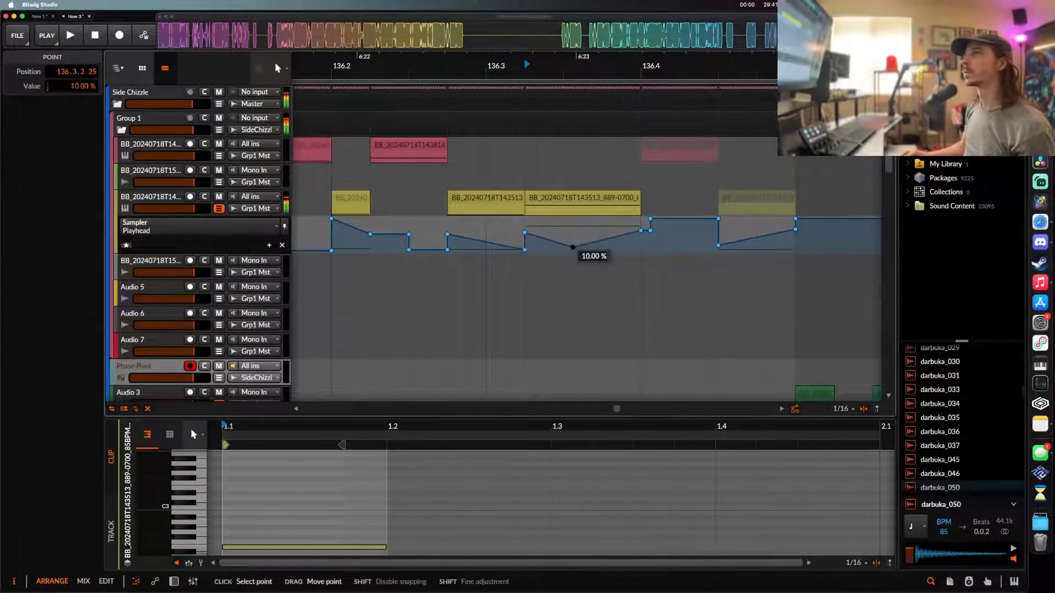
{"action": "key", "text": "space"}
{"action": "left_click_drag", "start_coordinate": [642, 231], "coordinate": [642, 249]}
{"action": "key", "text": "space"}
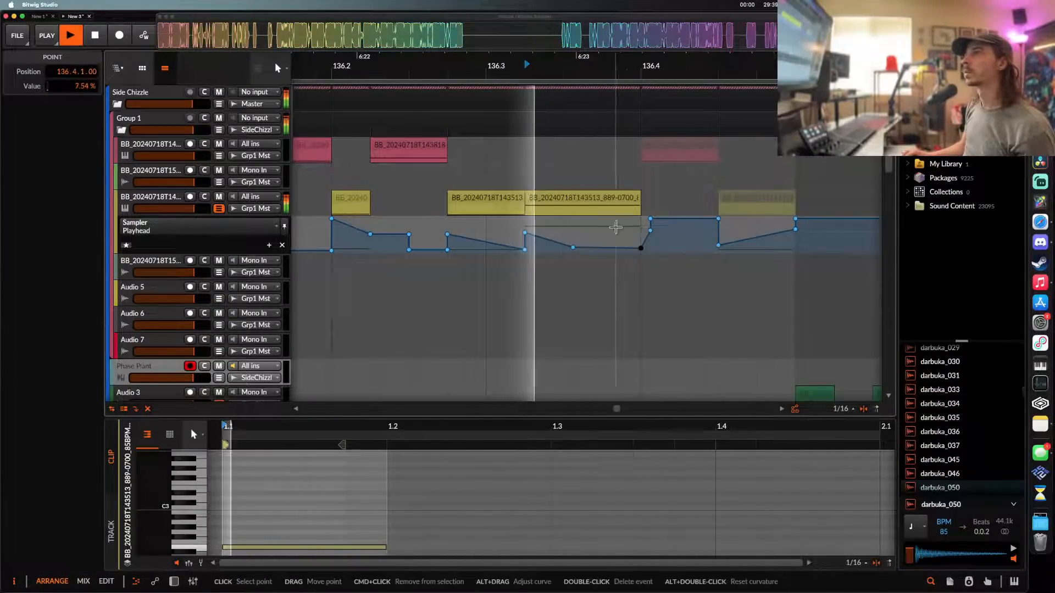
- Transpose the note in the yellow clip at 136.3.2 down one octave to E1 and audition it
{"action": "key", "text": "space"}
{"action": "left_click", "coordinate": [594, 201]}
{"action": "key", "text": "space"}
{"action": "key", "text": "space"}
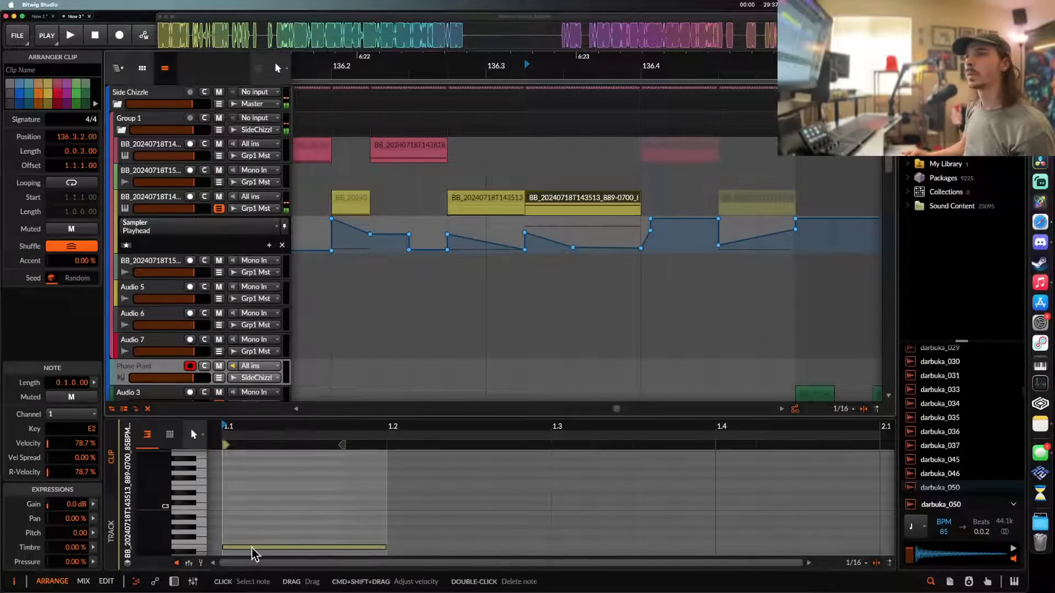
{"action": "left_click", "coordinate": [252, 548]}
{"action": "key", "text": "shift+Down"}
{"action": "key", "text": "space"}
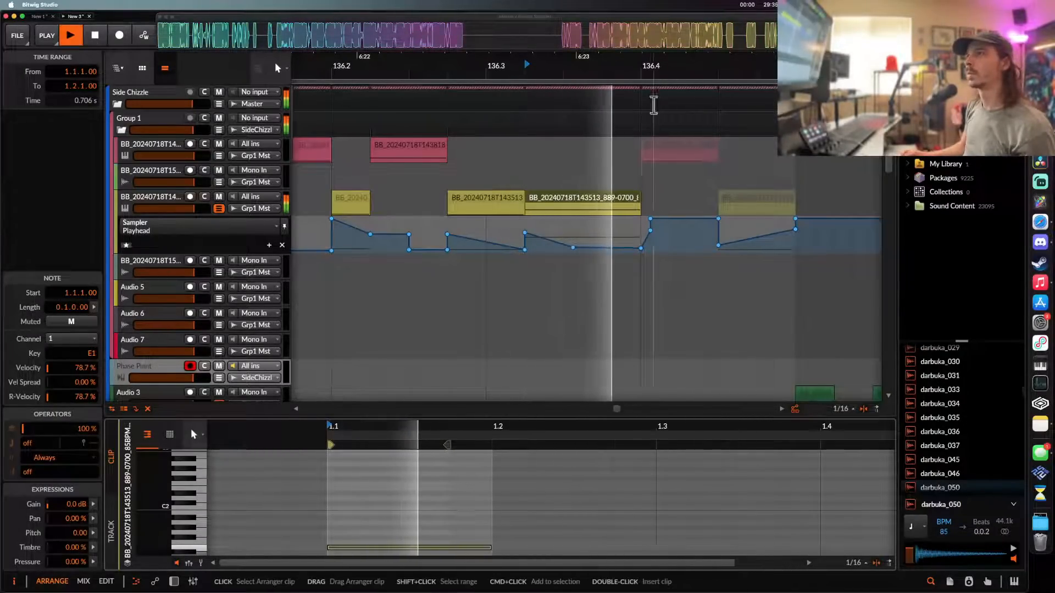
{"action": "key", "text": "space"}
- Stretch the yellow clip at 136.3.2 with its automation to a length of 0.1.3.00, ending at 137.1, and audition it
{"action": "left_click_drag", "start_coordinate": [640, 202], "coordinate": [795, 200]}
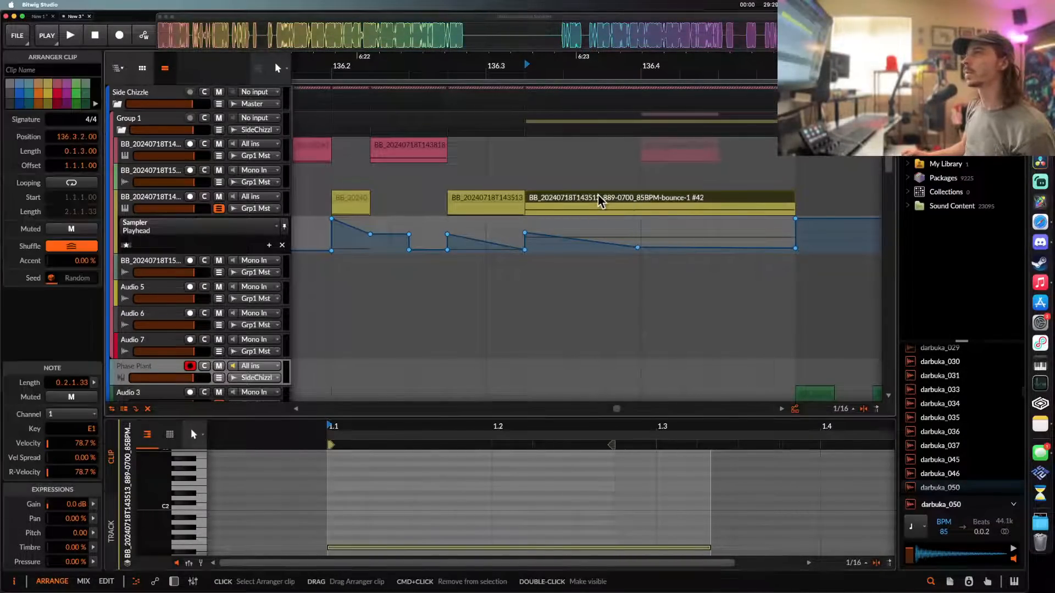
{"action": "key", "text": "space"}
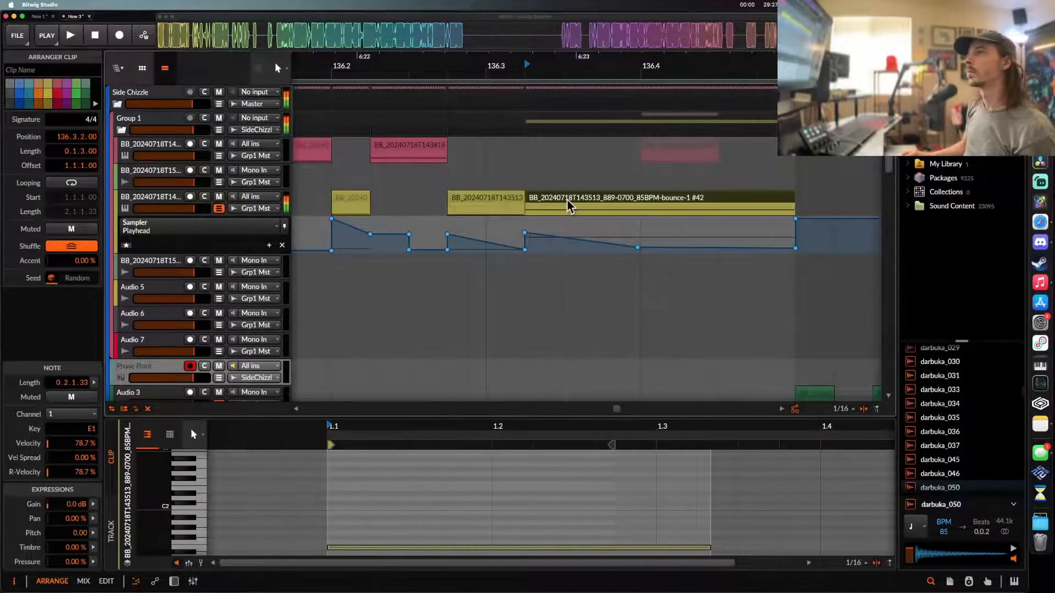
{"action": "scroll", "coordinate": [570, 204], "scroll_direction": "down", "scroll_amount": 5}
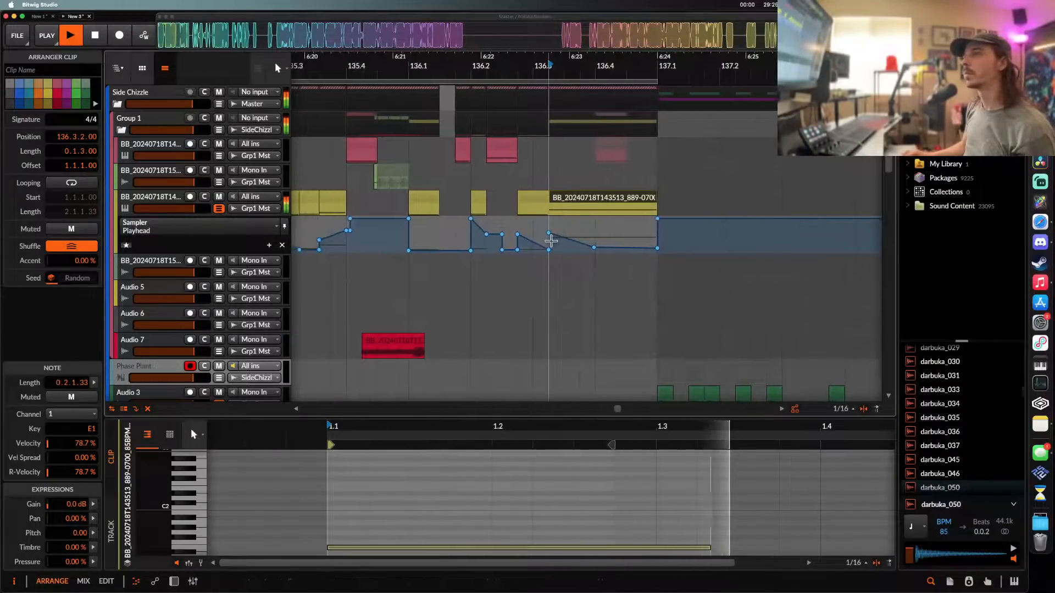
{"action": "key", "text": "space"}
- Raise the Playhead automation point at 136.3.2 to 89.1 % and audition the stretched clip
{"action": "left_click", "coordinate": [549, 233]}
{"action": "key", "text": "space"}
{"action": "left_click_drag", "start_coordinate": [548, 230], "coordinate": [549, 222]}
{"action": "key", "text": "space"}
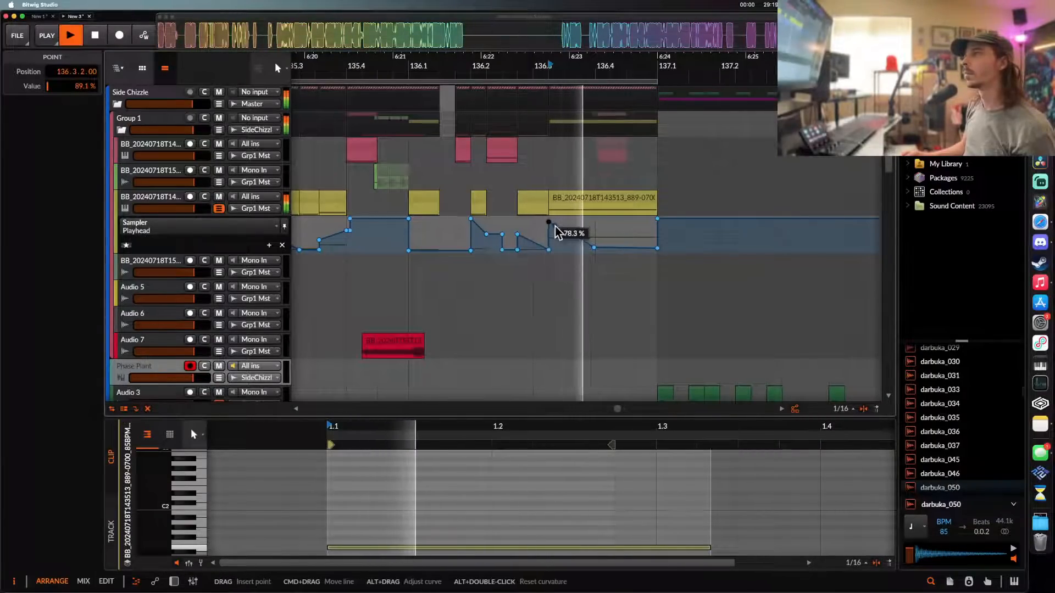
{"action": "key", "text": "space"}
- Delete the Playhead automation points within the stretched yellow clip and at 137.1.1, and audition the flattened curve
{"action": "double_click", "coordinate": [595, 248]}
{"action": "key", "text": "space"}
{"action": "double_click", "coordinate": [658, 249]}
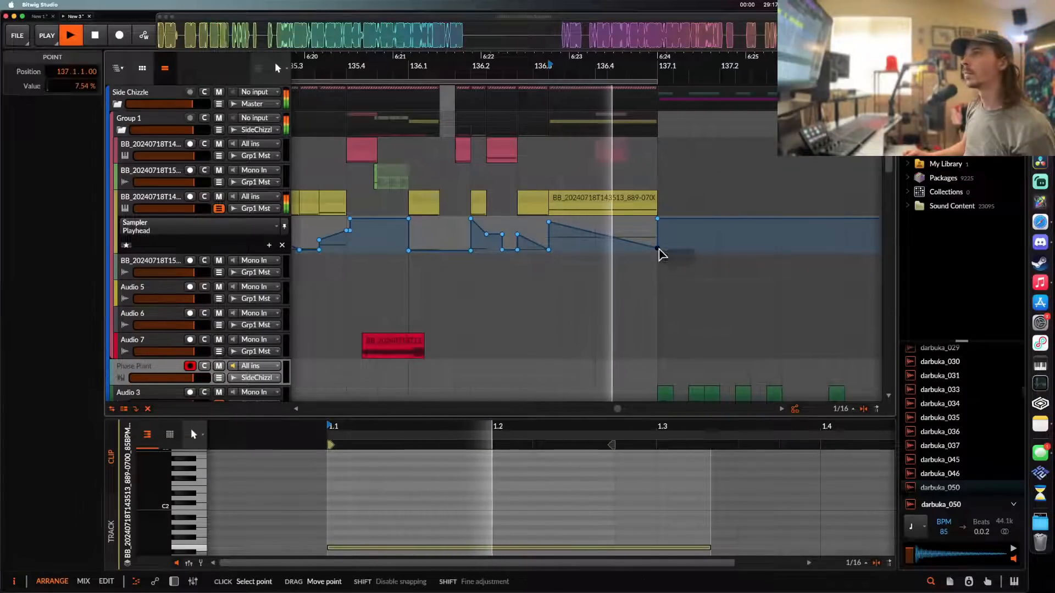
{"action": "key", "text": "space"}
{"action": "double_click", "coordinate": [658, 220]}
{"action": "key", "text": "space"}
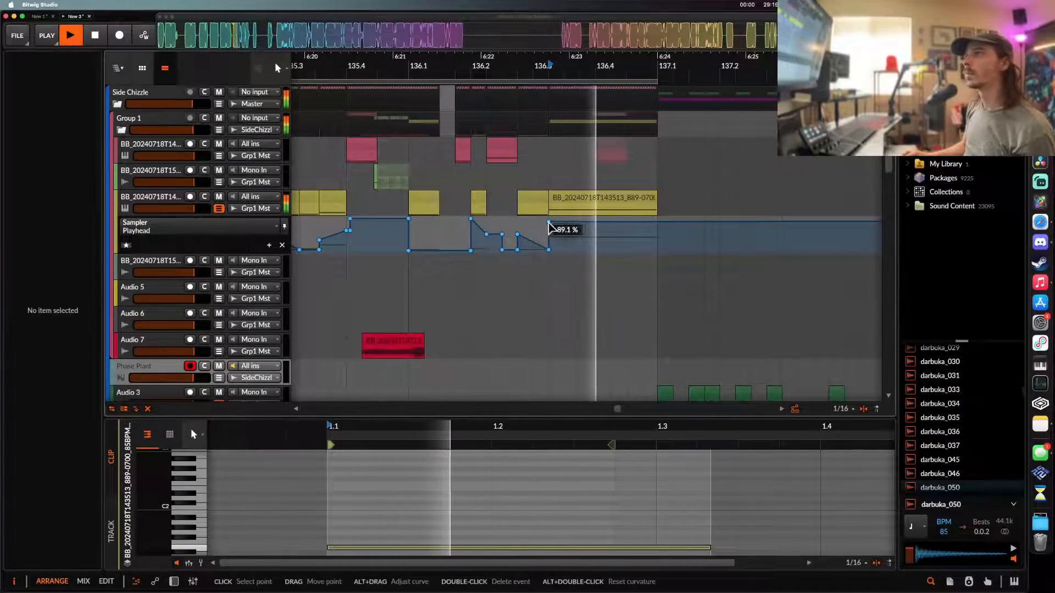
- Set the Playhead automation point at 136.3.2 to 64.1 % and audition from there
{"action": "key", "text": "space"}
{"action": "left_click_drag", "start_coordinate": [548, 222], "coordinate": [552, 230]}
{"action": "key", "text": "space"}
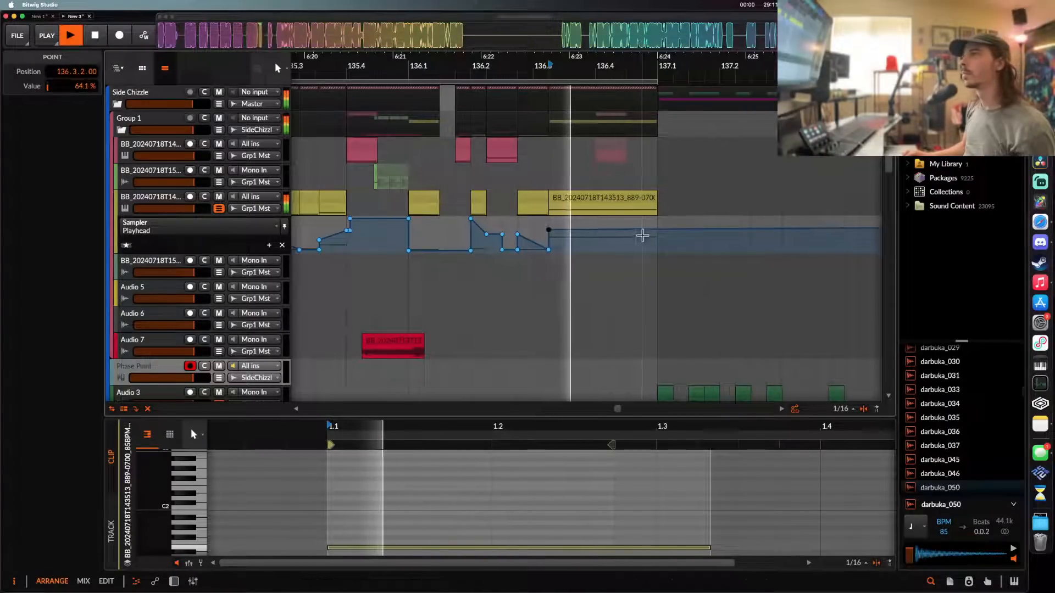
- Lower the Playhead automation to 0 % at 137.1.1.06 so it slopes down across the stretched clip, and audition the curve
{"action": "left_click_drag", "start_coordinate": [659, 235], "coordinate": [659, 250]}
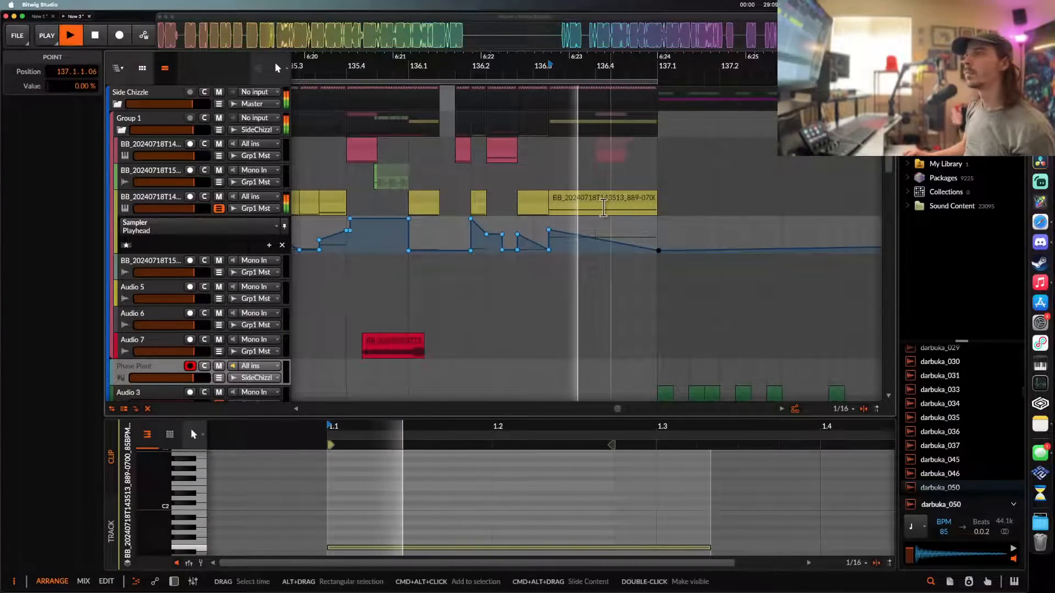
{"action": "scroll", "coordinate": [601, 169], "scroll_direction": "down", "scroll_amount": 3}
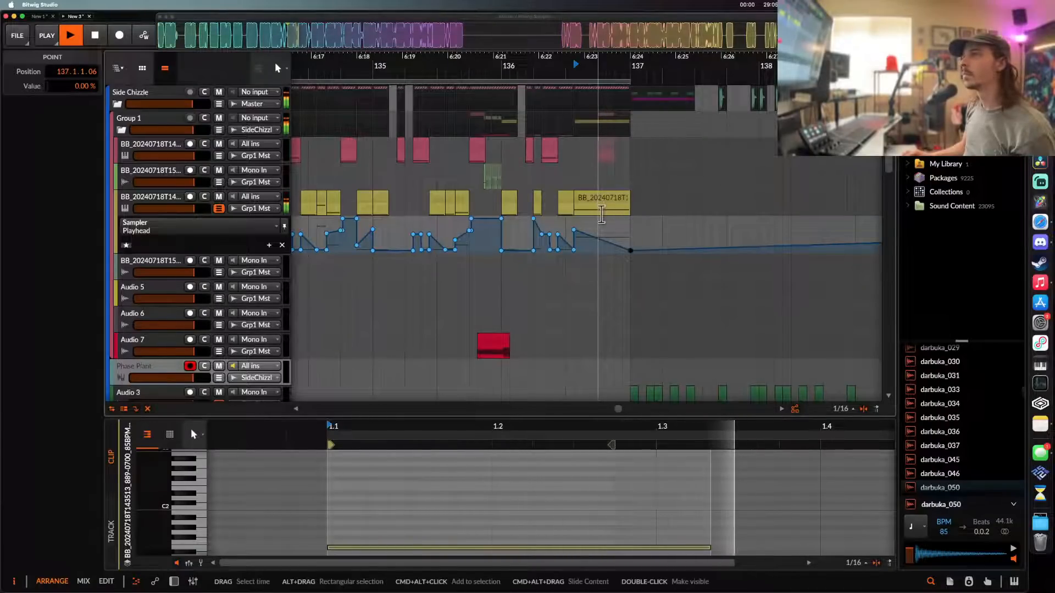
{"action": "scroll", "coordinate": [602, 214], "scroll_direction": "up", "scroll_amount": 3}
{"action": "key", "text": "space"}
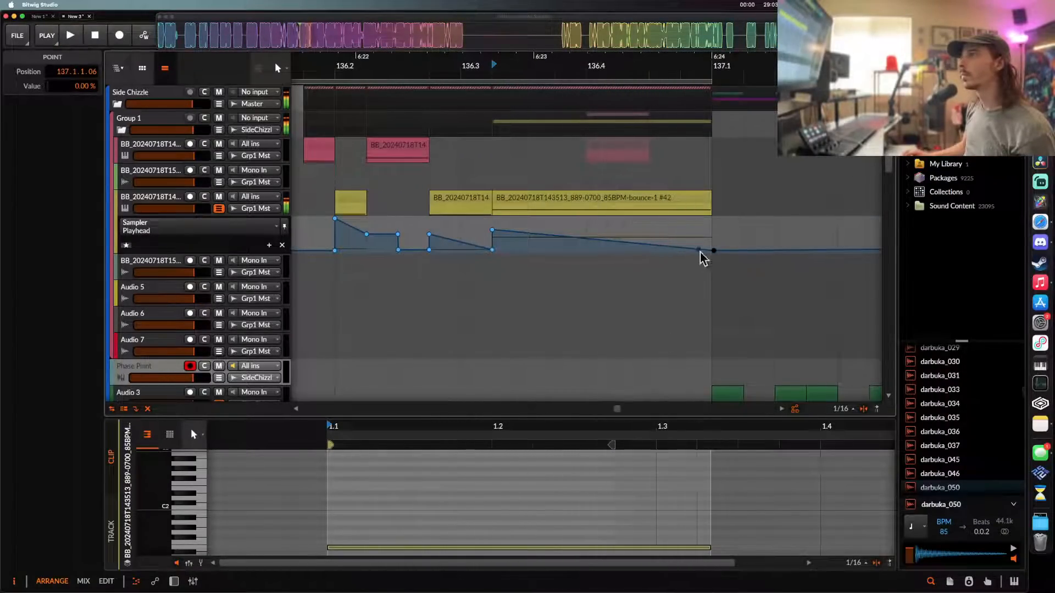
{"action": "scroll", "coordinate": [718, 254], "scroll_direction": "up", "scroll_amount": 3}
- Audition the stretched clip's slope and check the yellow clips at 135.3.3.25, 136.2.4 and 136.3.2
{"action": "left_click", "coordinate": [679, 205]}
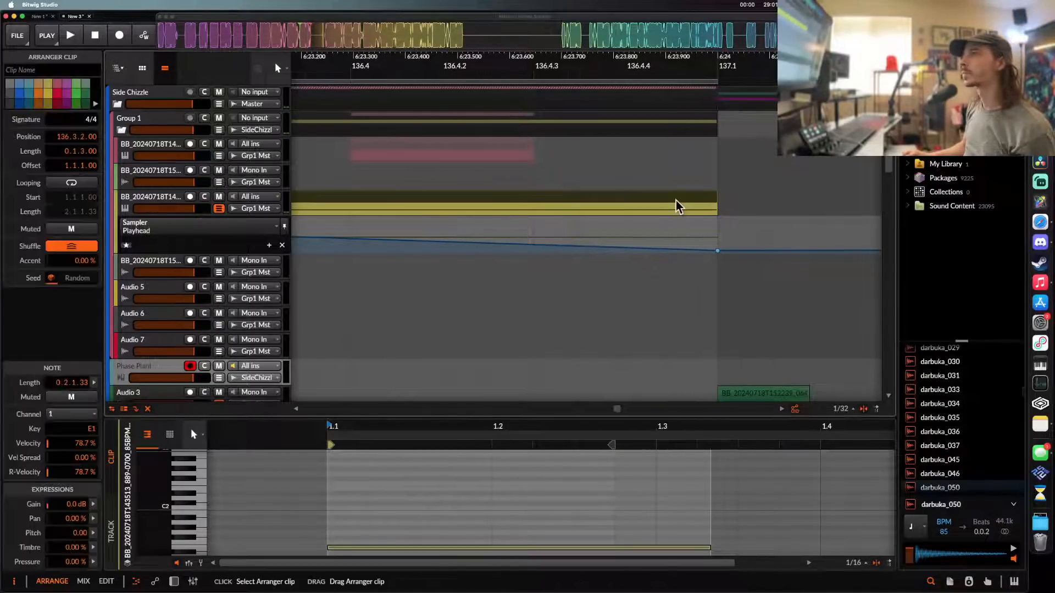
{"action": "key", "text": "space"}
{"action": "scroll", "coordinate": [652, 212], "scroll_direction": "down", "scroll_amount": 2}
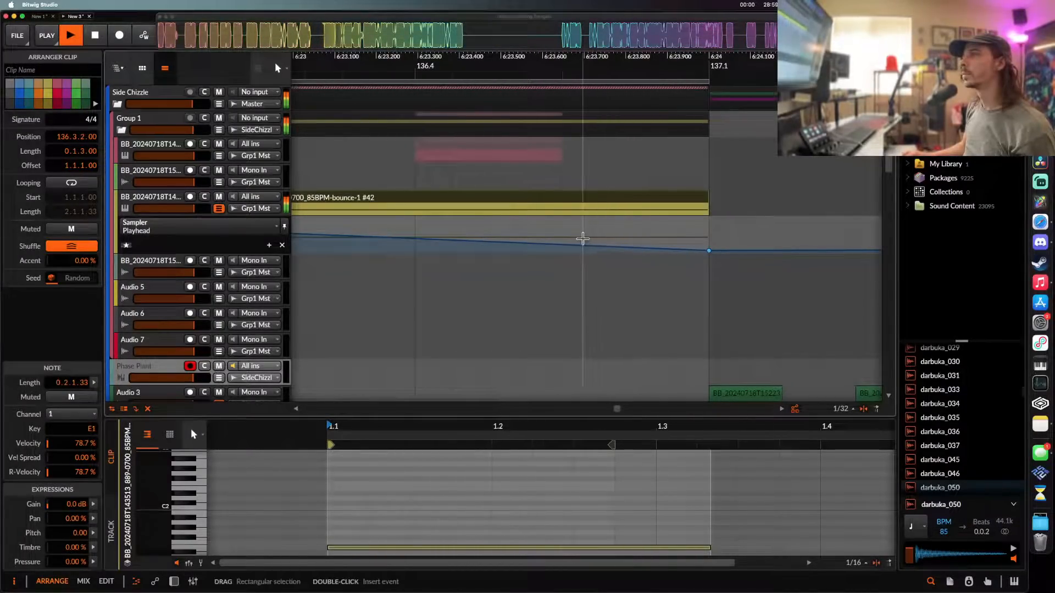
{"action": "scroll", "coordinate": [583, 239], "scroll_direction": "down", "scroll_amount": 3}
{"action": "scroll", "coordinate": [583, 238], "scroll_direction": "down", "scroll_amount": 5}
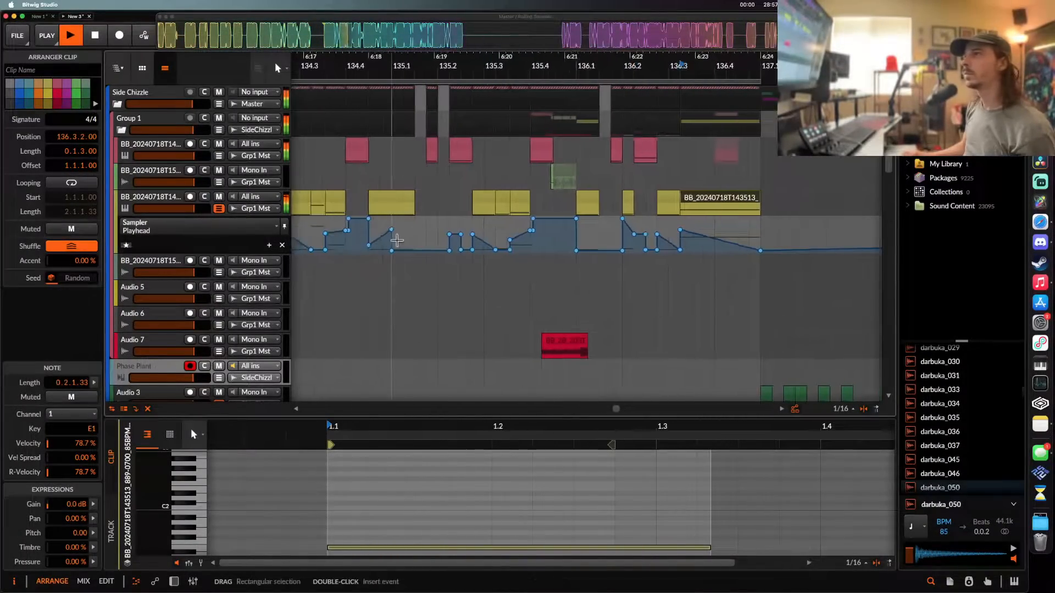
{"action": "scroll", "coordinate": [596, 243], "scroll_direction": "up", "scroll_amount": 3}
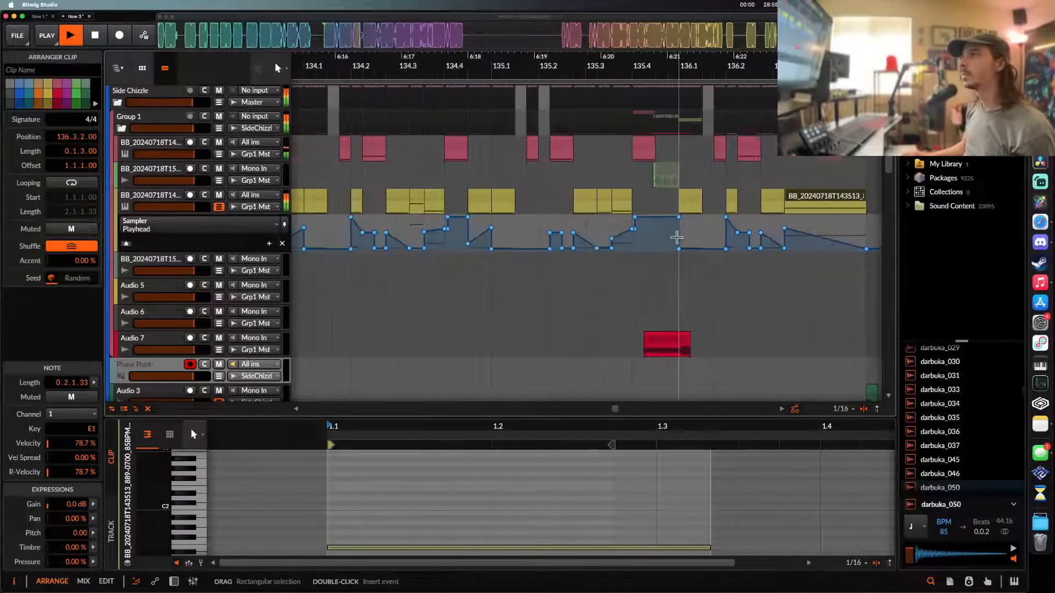
{"action": "left_click", "coordinate": [637, 202]}
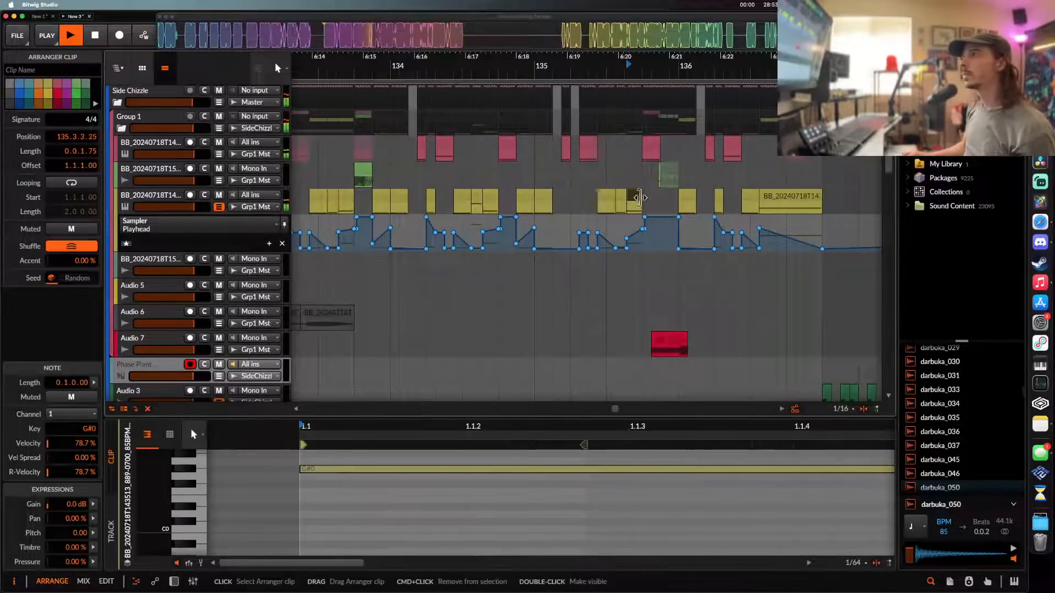
{"action": "left_click", "coordinate": [640, 203]}
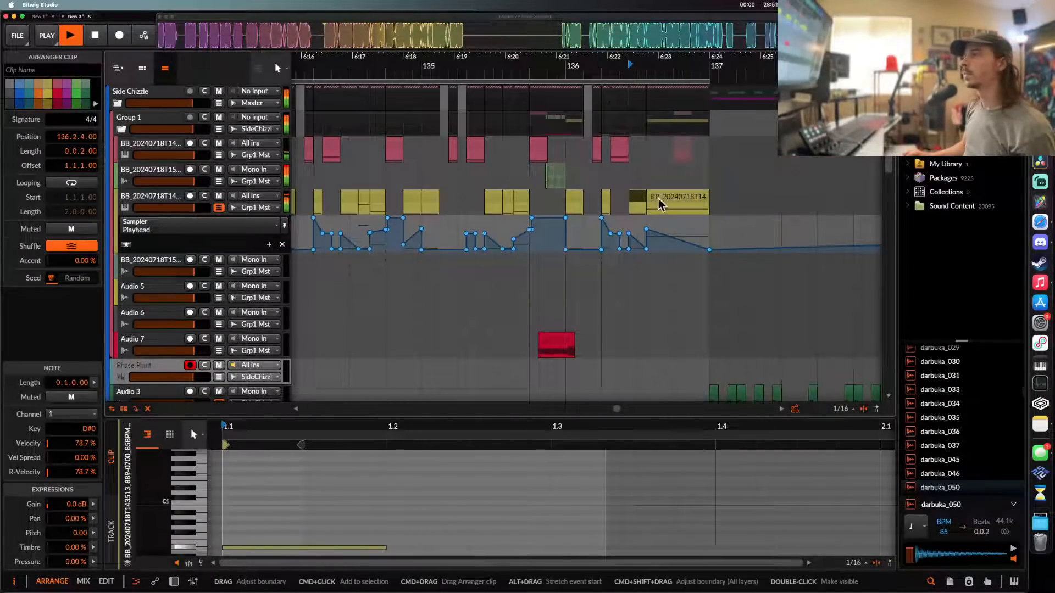
{"action": "left_click", "coordinate": [662, 203]}
- Listen to bars 132 to 137 while following the clips and Playhead automation into the stretched ending
{"action": "scroll", "coordinate": [573, 209], "scroll_direction": "down", "scroll_amount": 3}
{"action": "scroll", "coordinate": [574, 209], "scroll_direction": "down", "scroll_amount": 3}
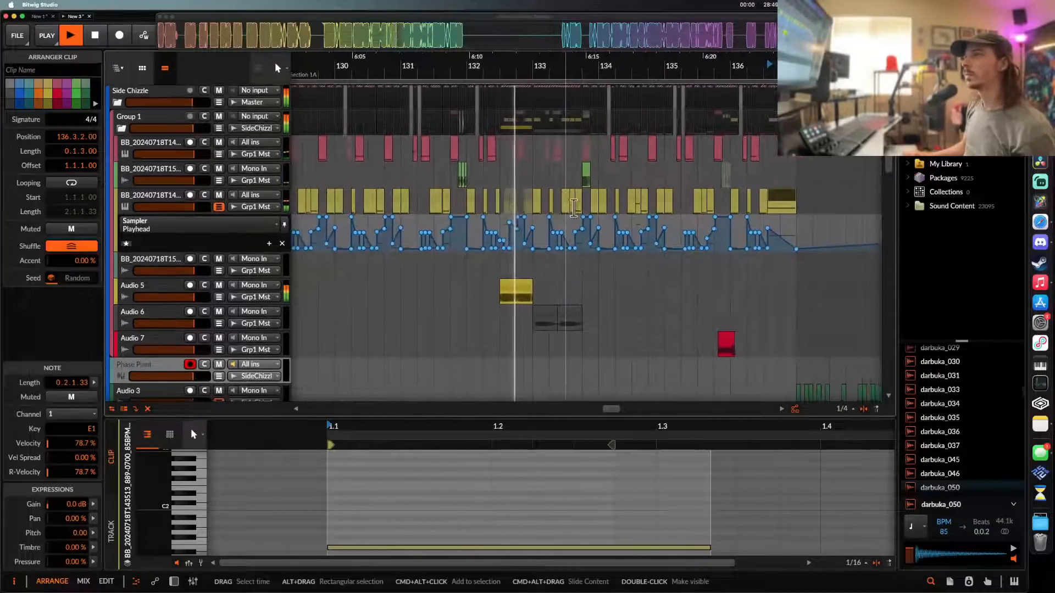
{"action": "scroll", "coordinate": [501, 215], "scroll_direction": "up", "scroll_amount": 4}
{"action": "scroll", "coordinate": [500, 214], "scroll_direction": "up", "scroll_amount": 4}
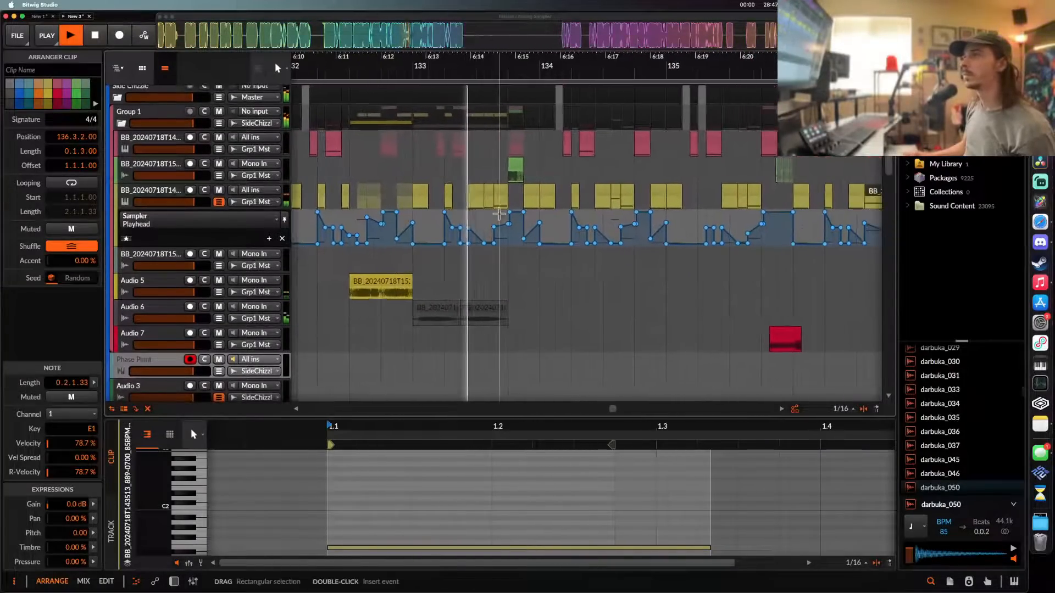
{"action": "scroll", "coordinate": [499, 214], "scroll_direction": "down", "scroll_amount": 3}
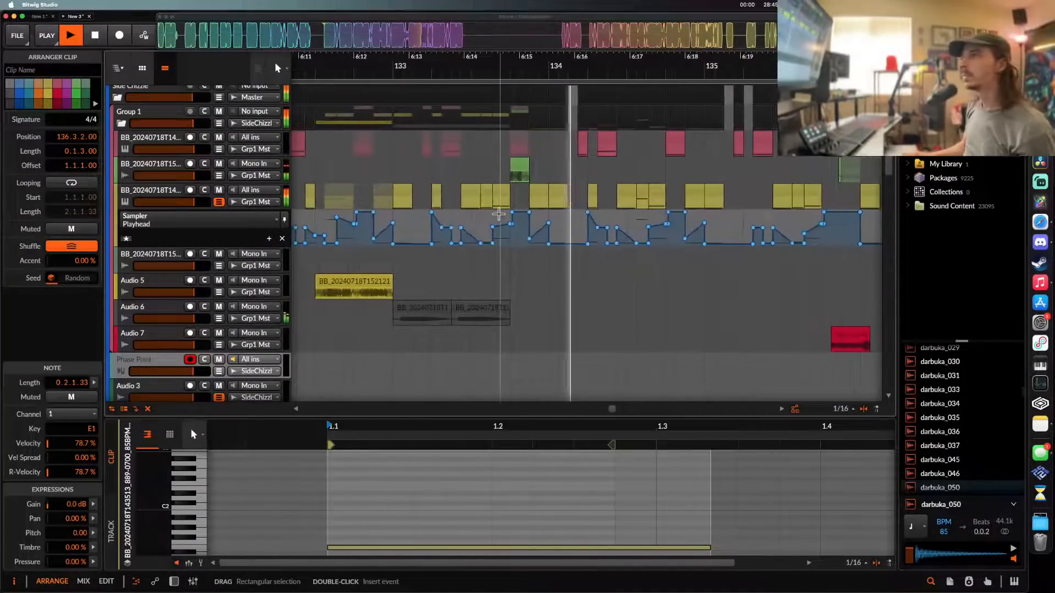
{"action": "scroll", "coordinate": [499, 214], "scroll_direction": "right", "scroll_amount": 3}
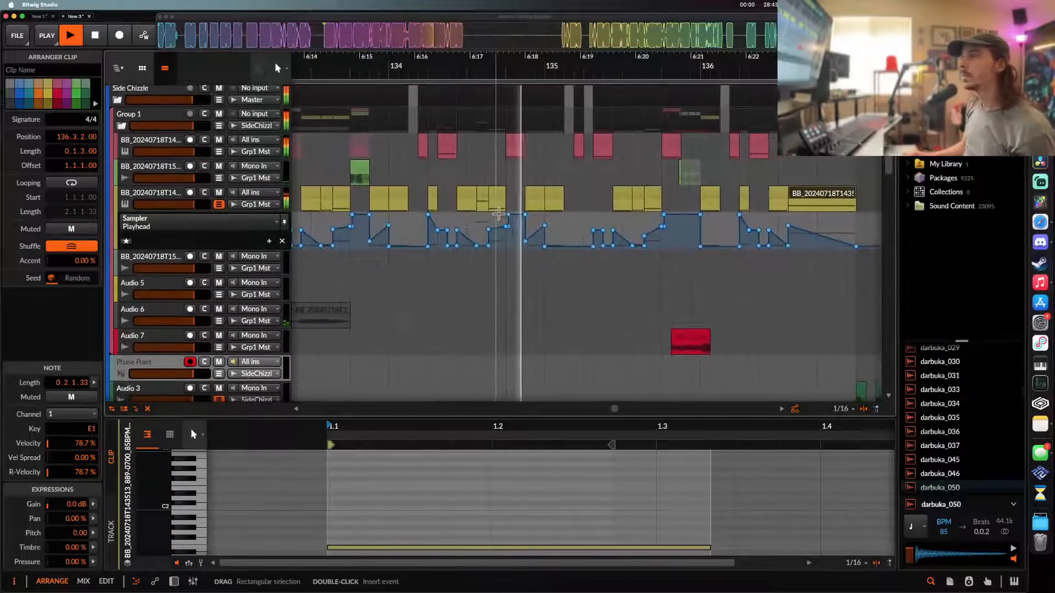
{"action": "scroll", "coordinate": [499, 215], "scroll_direction": "right", "scroll_amount": 5}
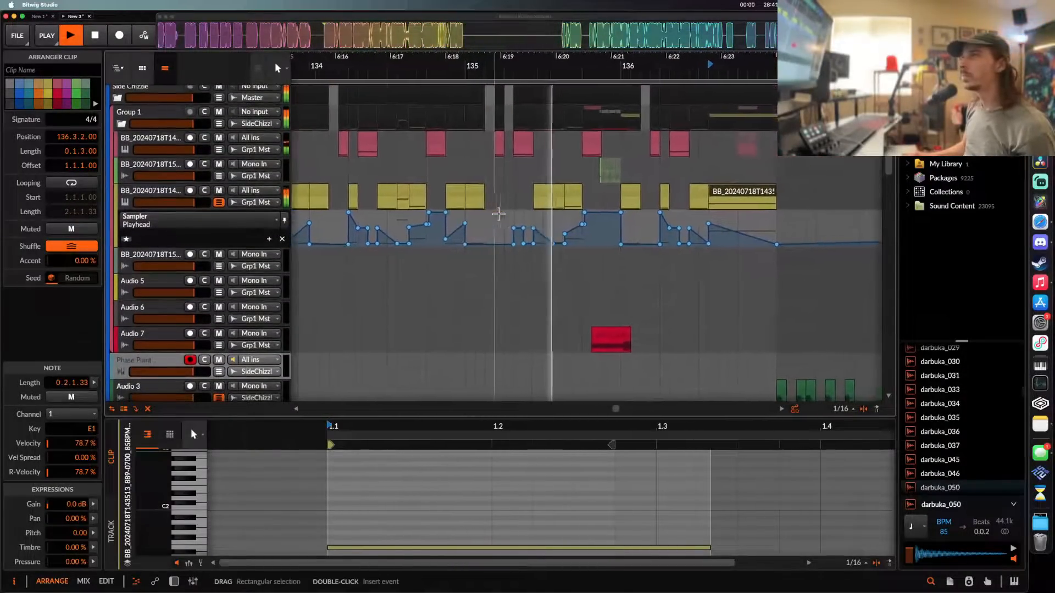
{"action": "scroll", "coordinate": [499, 214], "scroll_direction": "right", "scroll_amount": 1}
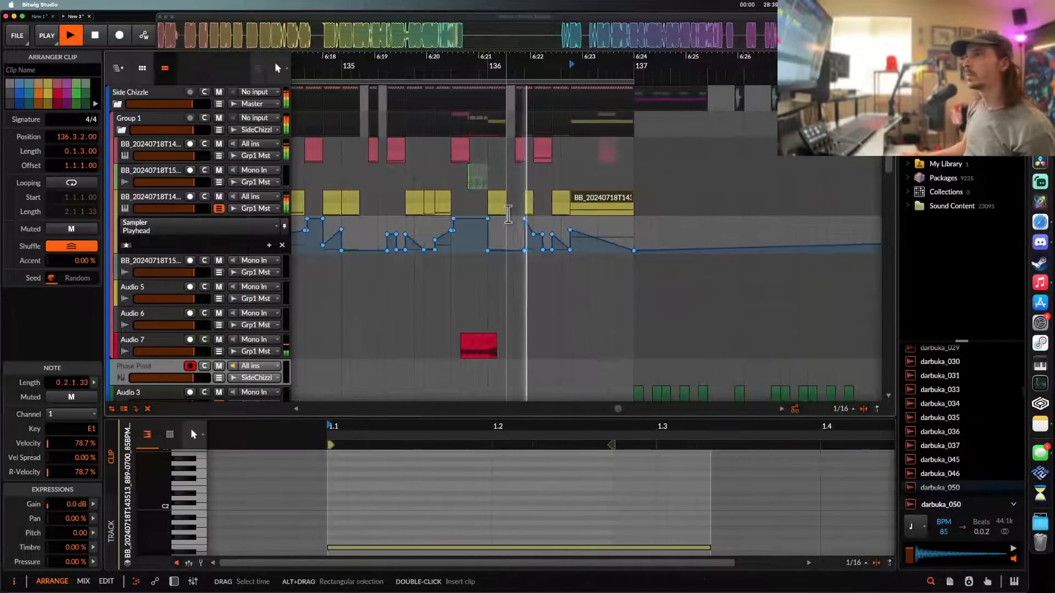
{"action": "scroll", "coordinate": [499, 214], "scroll_direction": "up", "scroll_amount": 2}
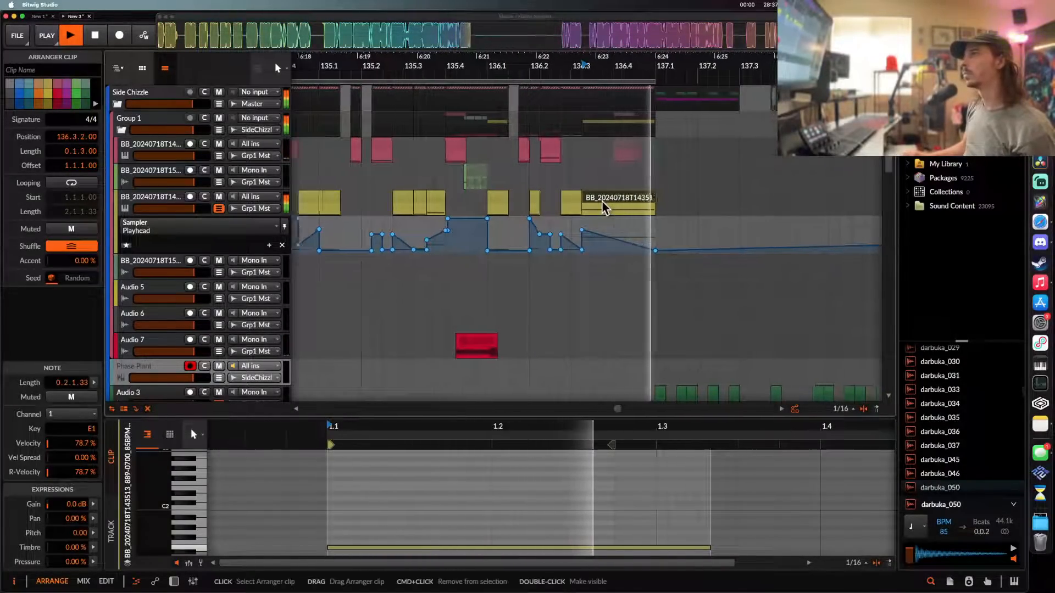
{"action": "scroll", "coordinate": [605, 204], "scroll_direction": "down", "scroll_amount": 3}
{"action": "scroll", "coordinate": [602, 199], "scroll_direction": "down", "scroll_amount": 2}
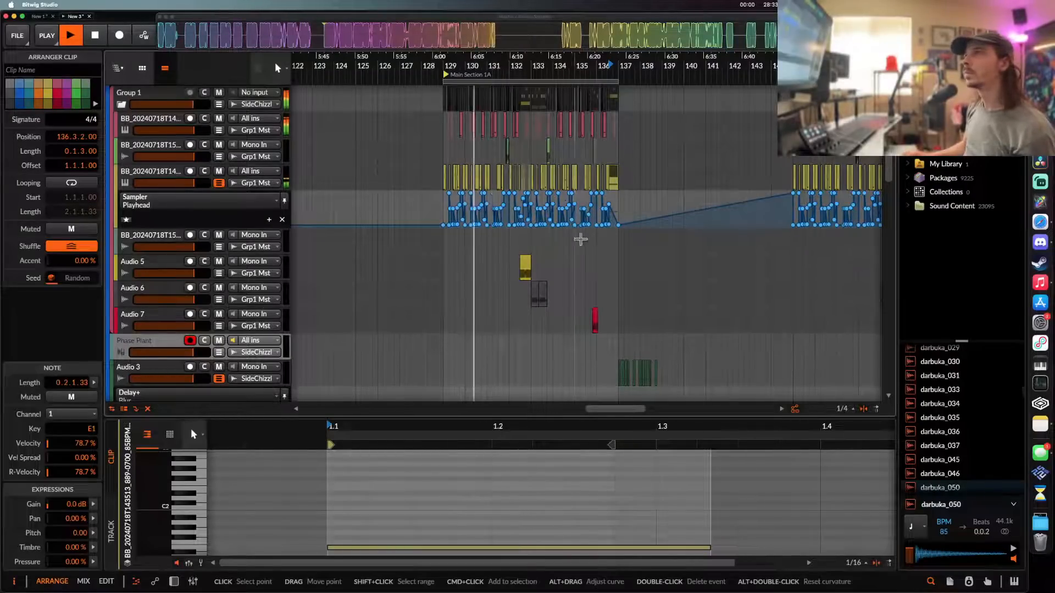
- Review the clip variations across the whole of Main Section 1A during playback
{"action": "scroll", "coordinate": [610, 272], "scroll_direction": "down", "scroll_amount": 1}
{"action": "scroll", "coordinate": [611, 272], "scroll_direction": "right", "scroll_amount": 1}
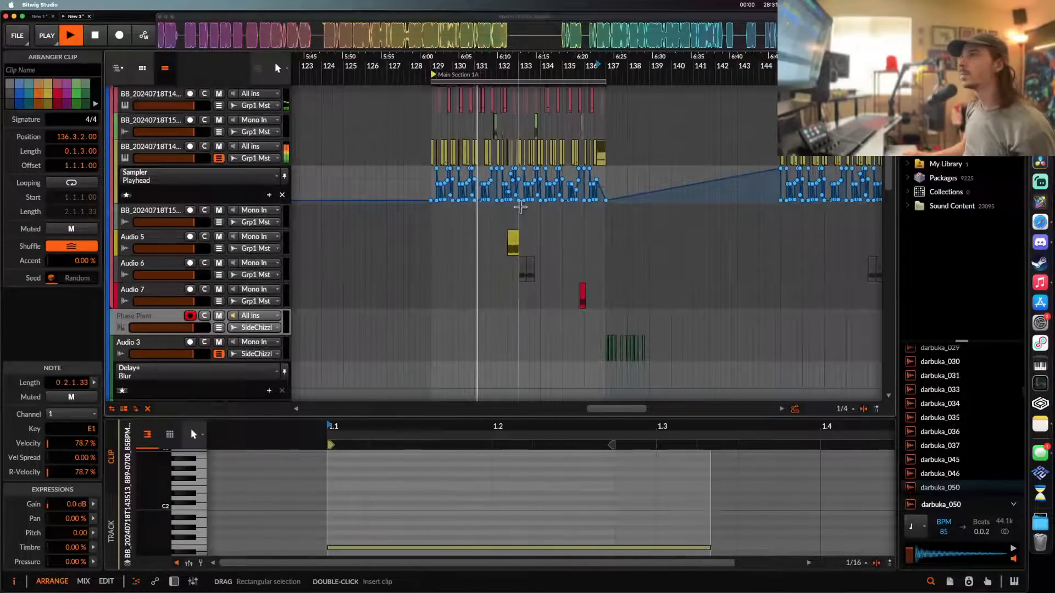
{"action": "scroll", "coordinate": [487, 195], "scroll_direction": "up", "scroll_amount": 3}
{"action": "scroll", "coordinate": [487, 195], "scroll_direction": "down", "scroll_amount": 3}
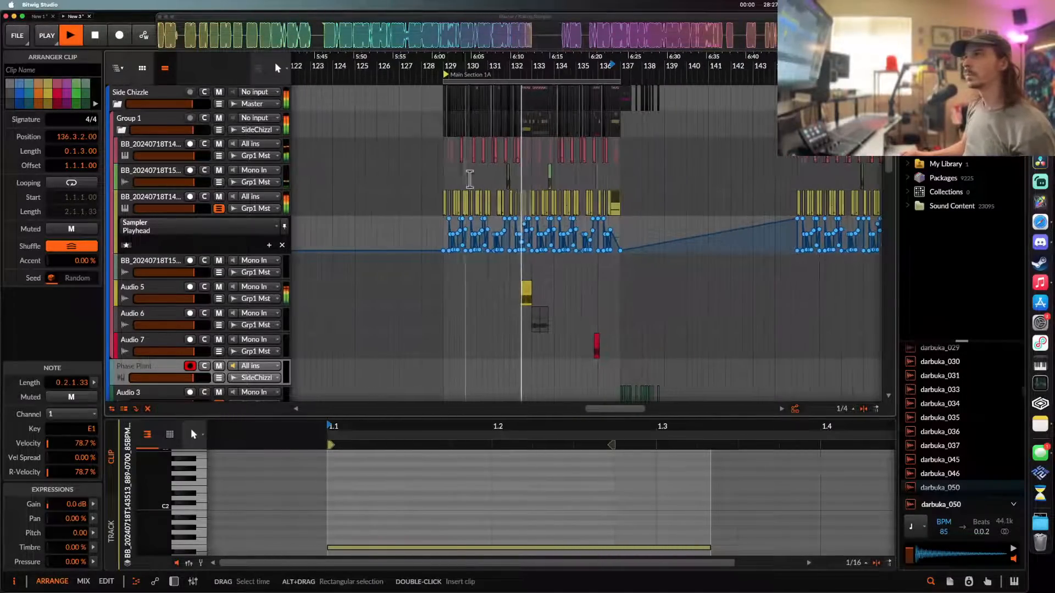
{"action": "scroll", "coordinate": [482, 185], "scroll_direction": "up", "scroll_amount": 1}
{"action": "scroll", "coordinate": [483, 184], "scroll_direction": "down", "scroll_amount": 1}
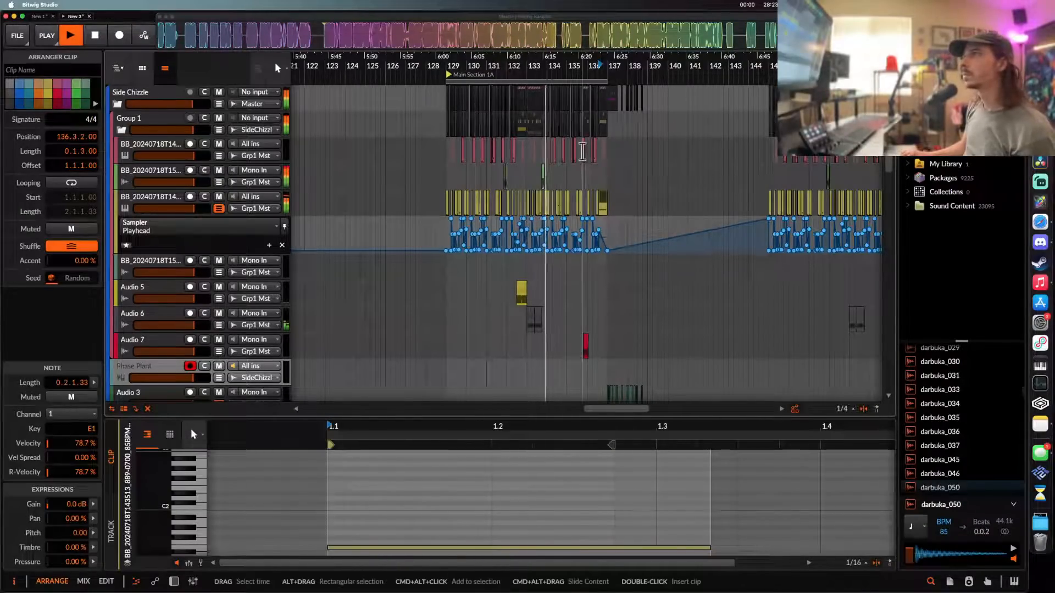
{"action": "scroll", "coordinate": [583, 152], "scroll_direction": "up", "scroll_amount": 5}
{"action": "scroll", "coordinate": [472, 151], "scroll_direction": "down", "scroll_amount": 3}
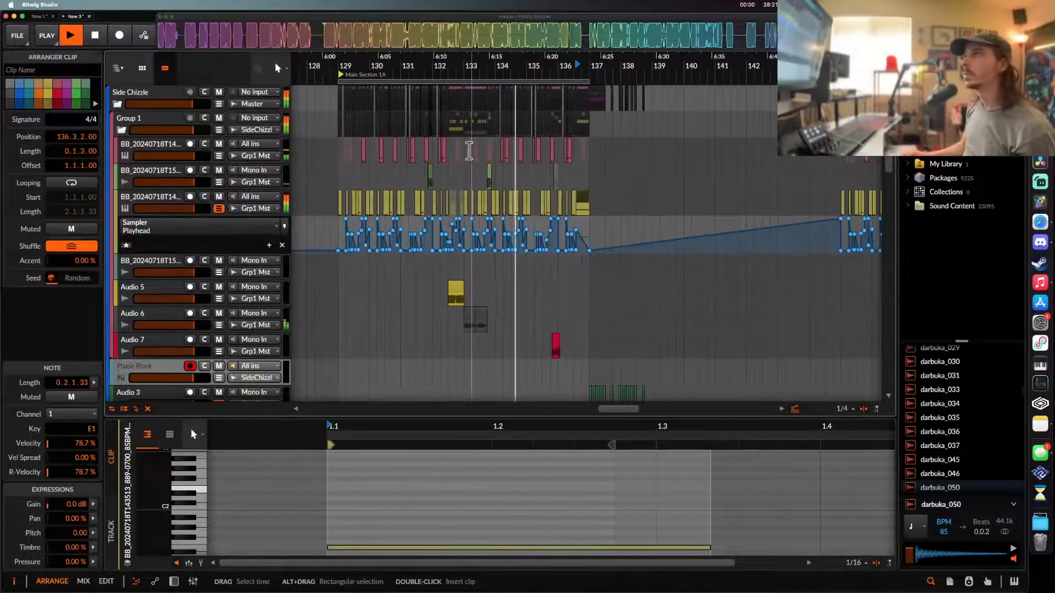
{"action": "scroll", "coordinate": [468, 151], "scroll_direction": "left", "scroll_amount": 3}
- Place the time cursor at 129.1.1 and check the Group 1 and Audio 3 clips around bar 137 while listening
{"action": "left_click", "coordinate": [433, 107]}
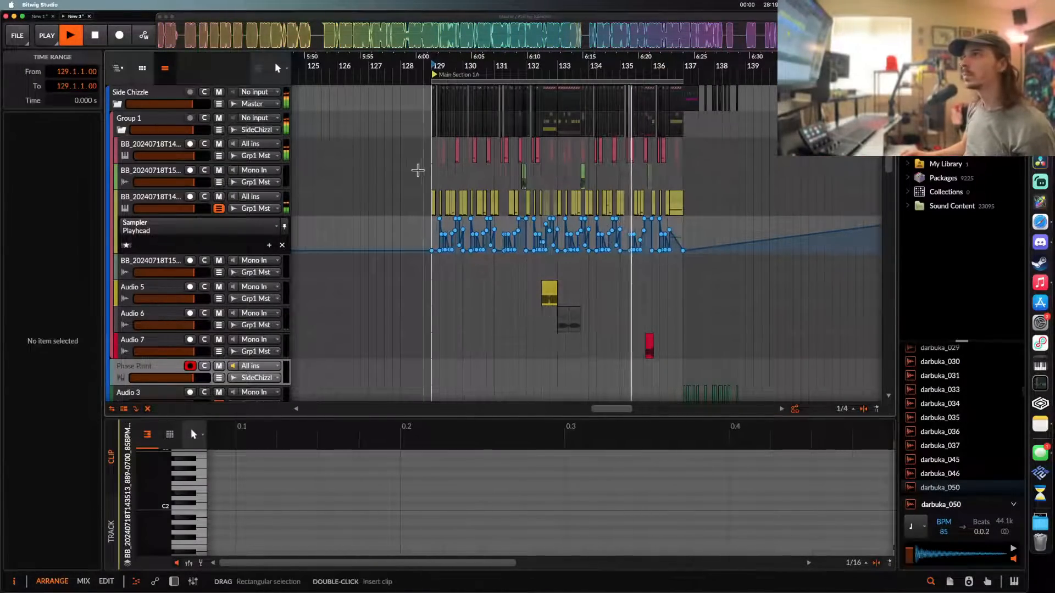
{"action": "scroll", "coordinate": [418, 166], "scroll_direction": "down", "scroll_amount": 5}
{"action": "scroll", "coordinate": [418, 166], "scroll_direction": "up", "scroll_amount": 4}
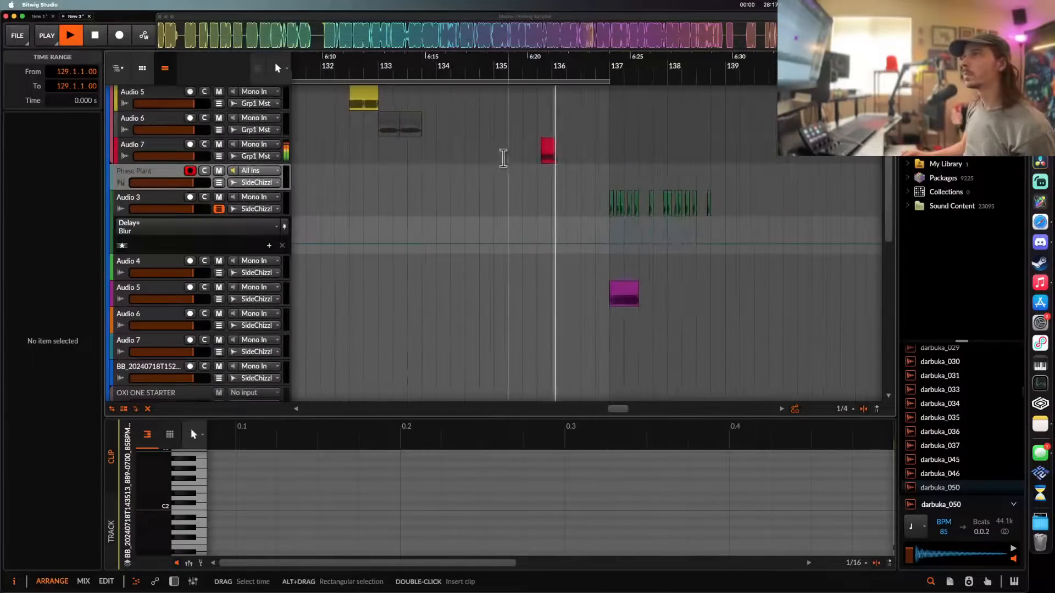
{"action": "scroll", "coordinate": [544, 154], "scroll_direction": "up", "scroll_amount": 2}
{"action": "scroll", "coordinate": [547, 174], "scroll_direction": "up", "scroll_amount": 3}
{"action": "scroll", "coordinate": [539, 167], "scroll_direction": "up", "scroll_amount": 2}
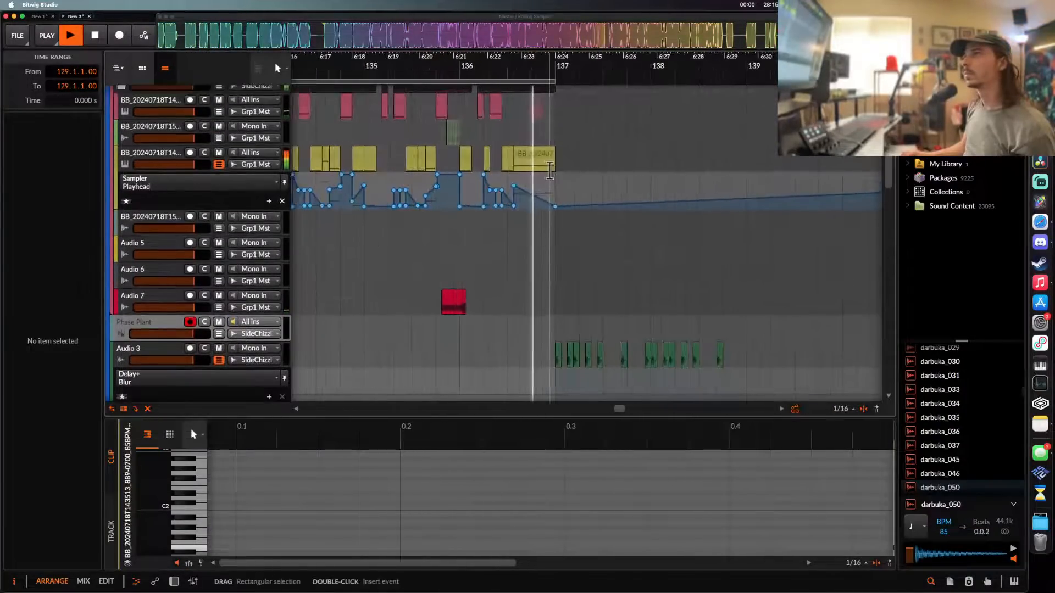
- Stop playback and hide the Sampler Playhead automation lane of the yellow clips' track
{"action": "key", "text": "space"}
{"action": "left_click", "coordinate": [531, 163]}
{"action": "scroll", "coordinate": [532, 163], "scroll_direction": "down", "scroll_amount": 3}
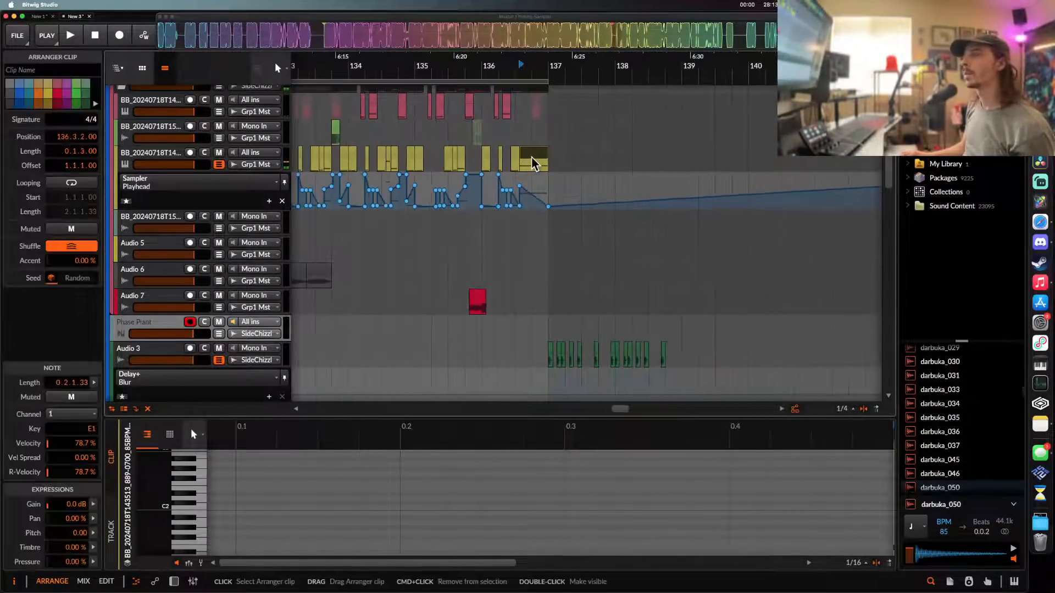
{"action": "scroll", "coordinate": [531, 156], "scroll_direction": "down", "scroll_amount": 4}
{"action": "scroll", "coordinate": [541, 253], "scroll_direction": "up", "scroll_amount": 4}
{"action": "scroll", "coordinate": [540, 254], "scroll_direction": "left", "scroll_amount": 5}
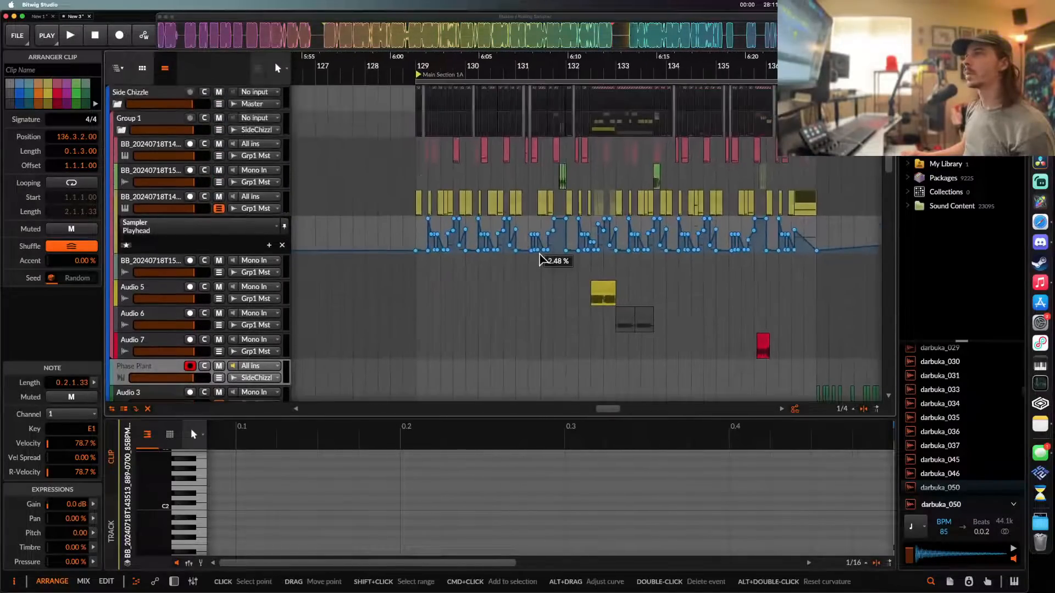
{"action": "scroll", "coordinate": [541, 254], "scroll_direction": "down", "scroll_amount": 2}
{"action": "left_click", "coordinate": [219, 208]}
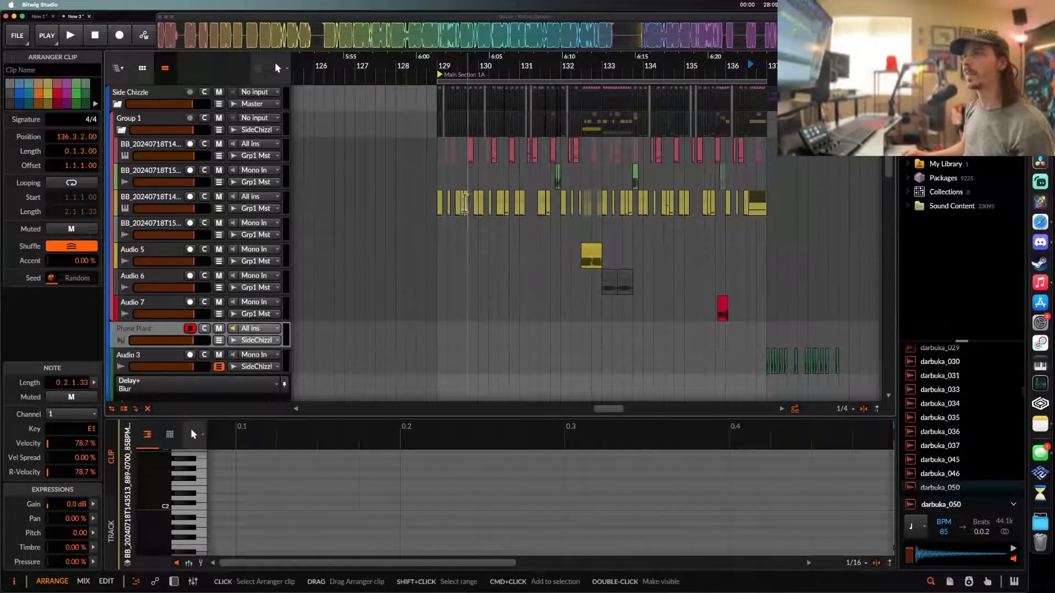
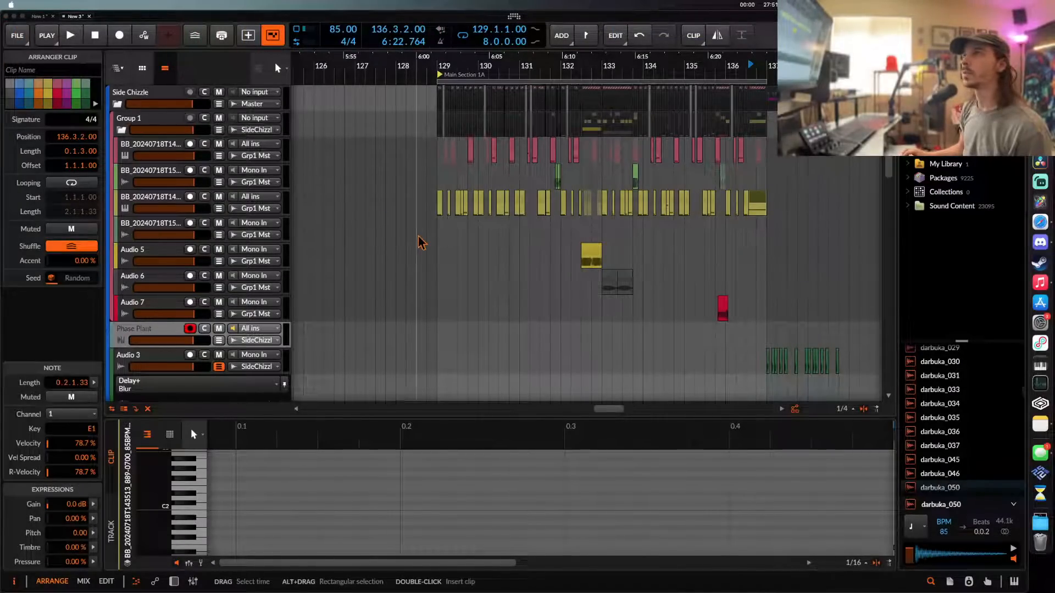
- Collapse the drums group in the track list
{"action": "scroll", "coordinate": [417, 234], "scroll_direction": "down", "scroll_amount": 10}
{"action": "scroll", "coordinate": [418, 234], "scroll_direction": "down", "scroll_amount": 3}
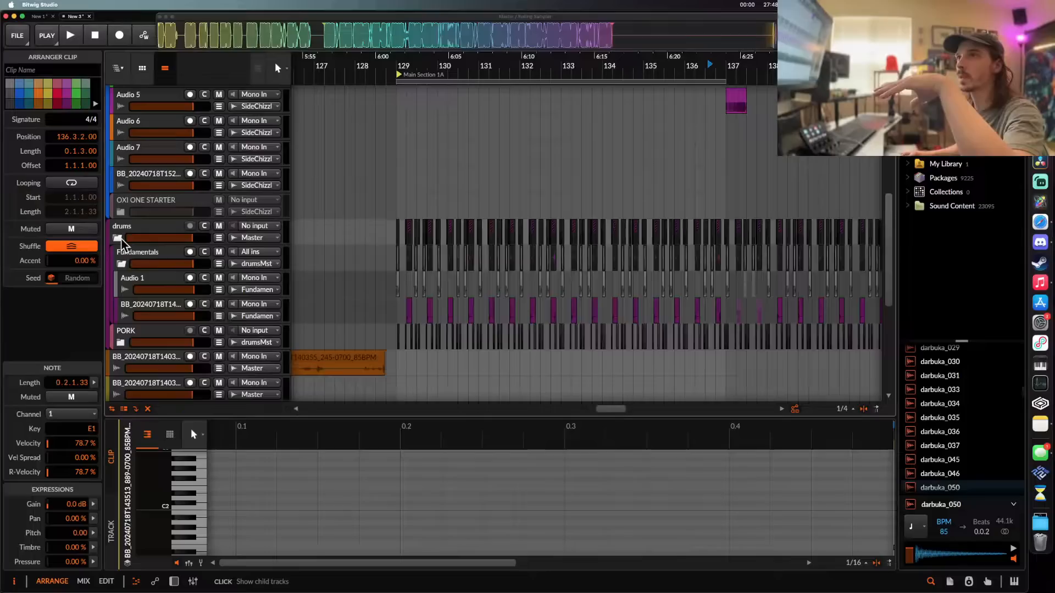
{"action": "left_click", "coordinate": [121, 239]}
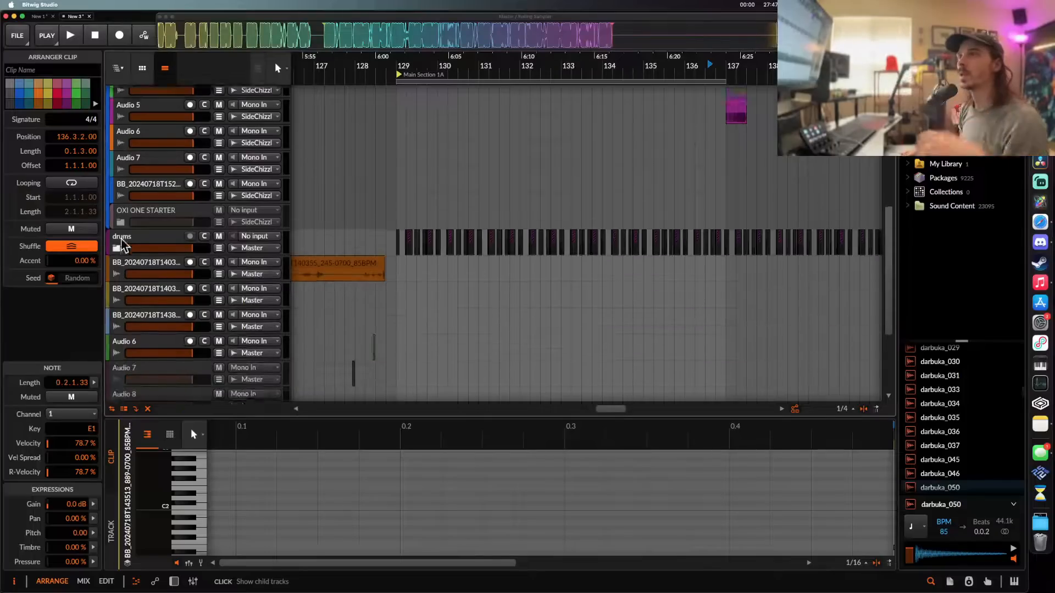
- Show the device chain of Group 1 and copy its FX Layer container
{"action": "scroll", "coordinate": [122, 240], "scroll_direction": "up", "scroll_amount": 10}
{"action": "left_click", "coordinate": [130, 123]}
{"action": "double_click", "coordinate": [135, 127]}
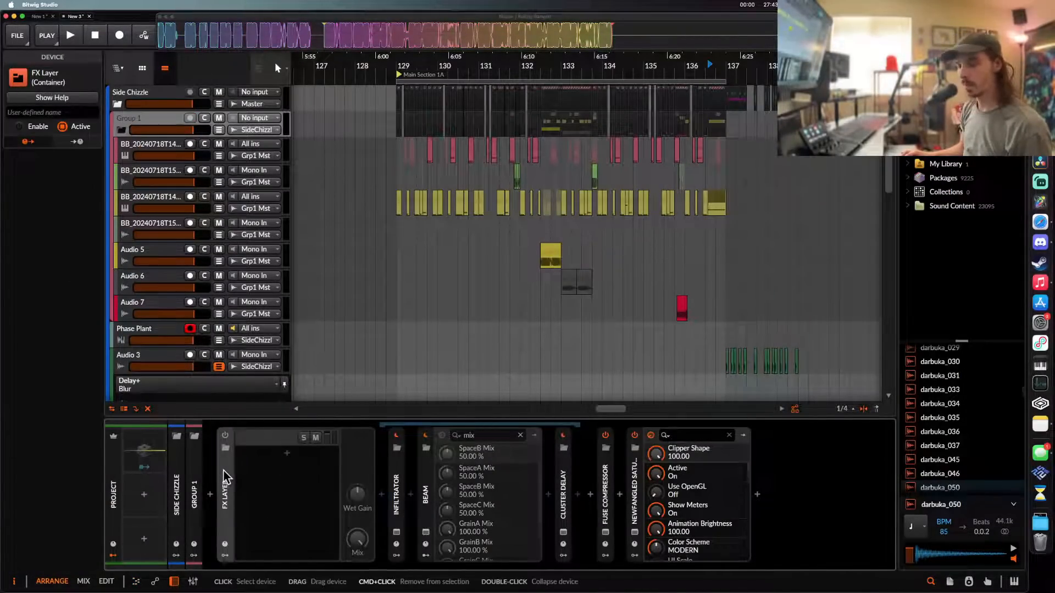
- Collapse the Group 1 and Side Chizzle groups and mute Side Chizzle
{"action": "left_click", "coordinate": [121, 131]}
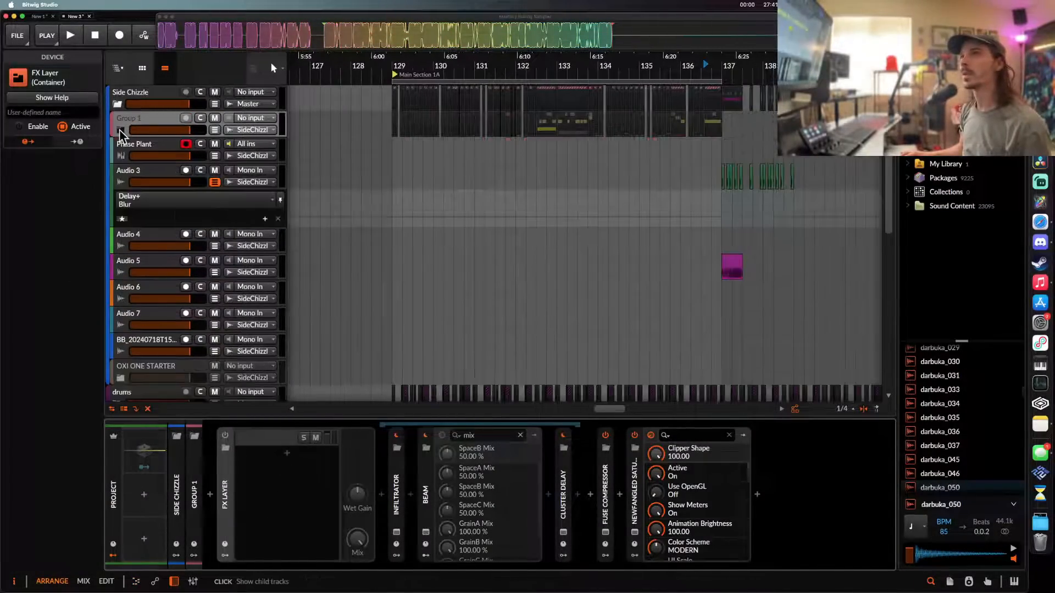
{"action": "scroll", "coordinate": [357, 171], "scroll_direction": "down", "scroll_amount": 3}
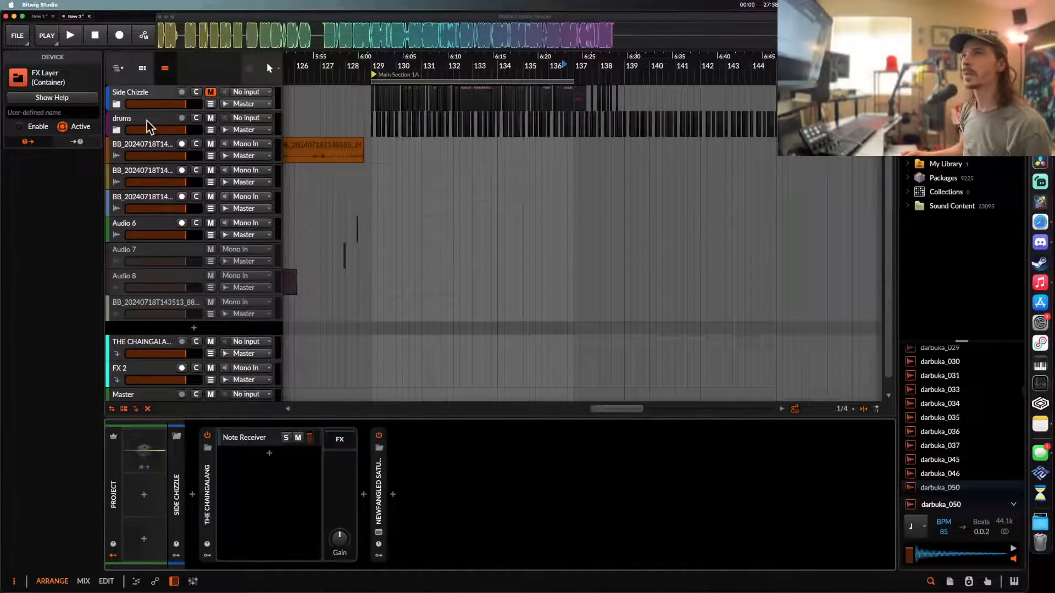
- Paste the copied FX Layer after Pro-Q 3 in the drums group's device chain
{"action": "left_click", "coordinate": [148, 125]}
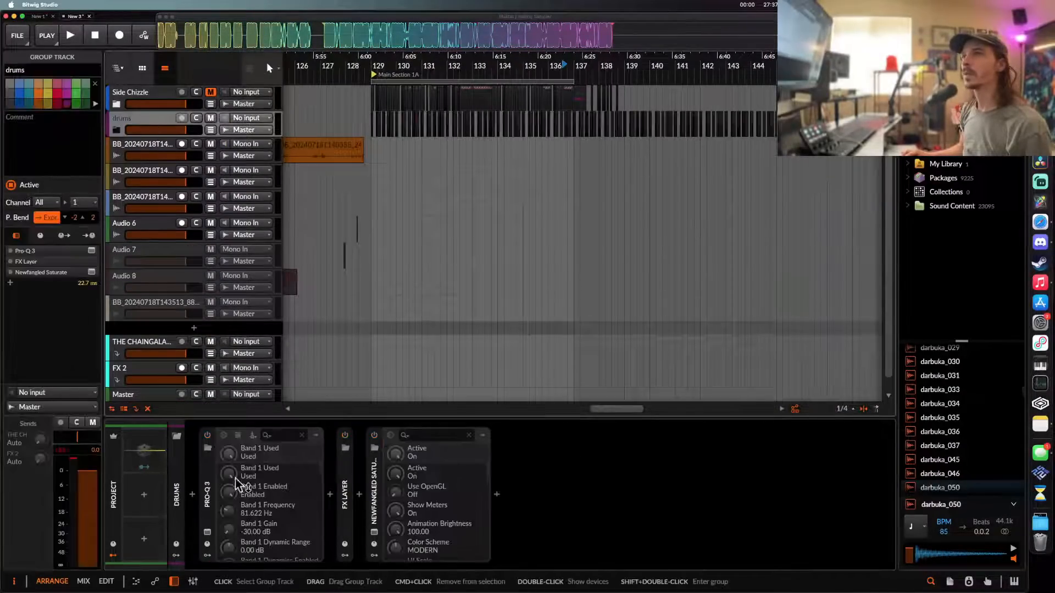
{"action": "left_click", "coordinate": [205, 495]}
{"action": "key", "text": "super+v"}
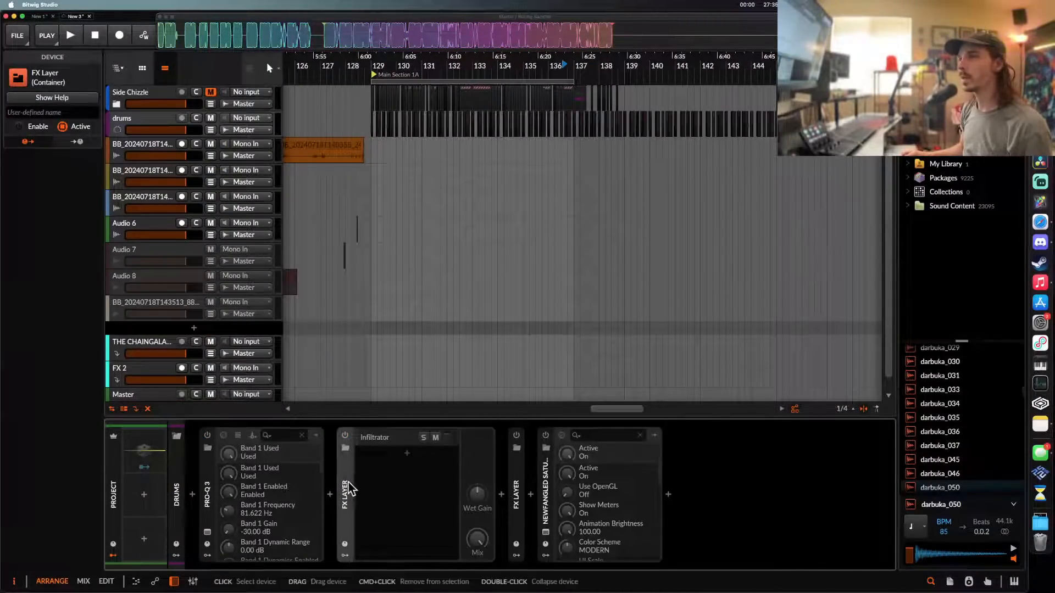
- Move the Infiltrator FX Layer ahead of Pro-Q 3 in the drums chain and enable both FX Layers and Newfangled Saturate
{"action": "left_click_drag", "start_coordinate": [345, 486], "coordinate": [243, 486]}
{"action": "left_click", "coordinate": [547, 436]}
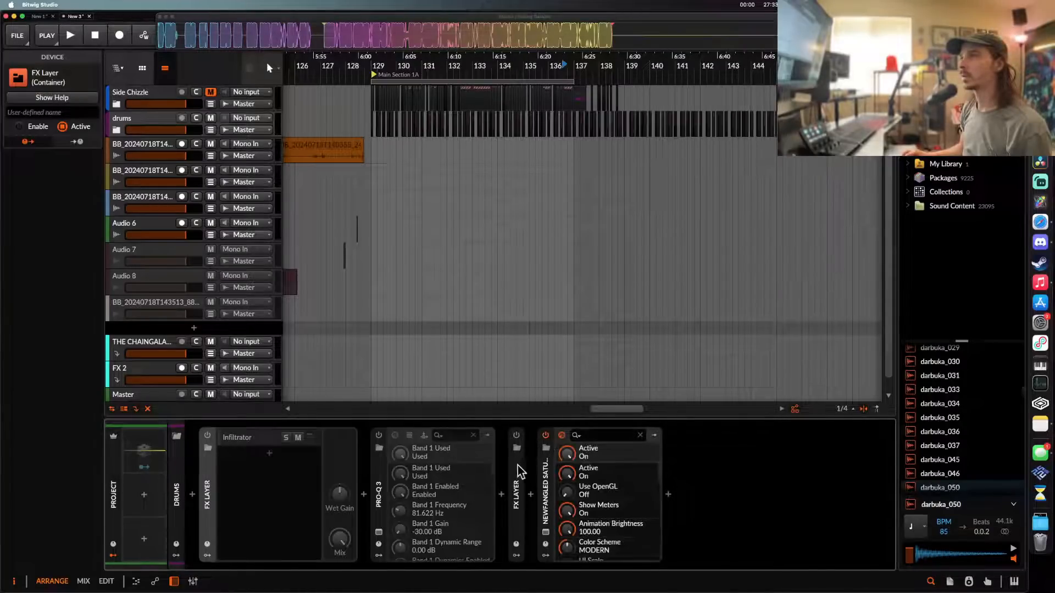
{"action": "double_click", "coordinate": [517, 470]}
{"action": "left_click", "coordinate": [516, 435]}
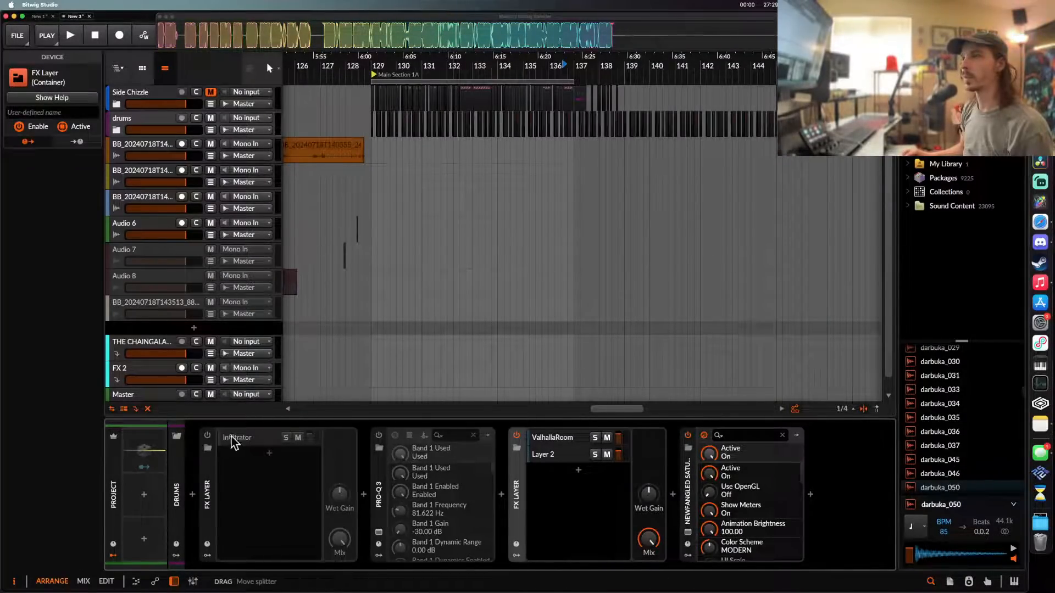
{"action": "left_click", "coordinate": [207, 435]}
- Play the drums from bar 129 and show the devices nested in the Infiltrator layer
{"action": "left_click", "coordinate": [377, 154]}
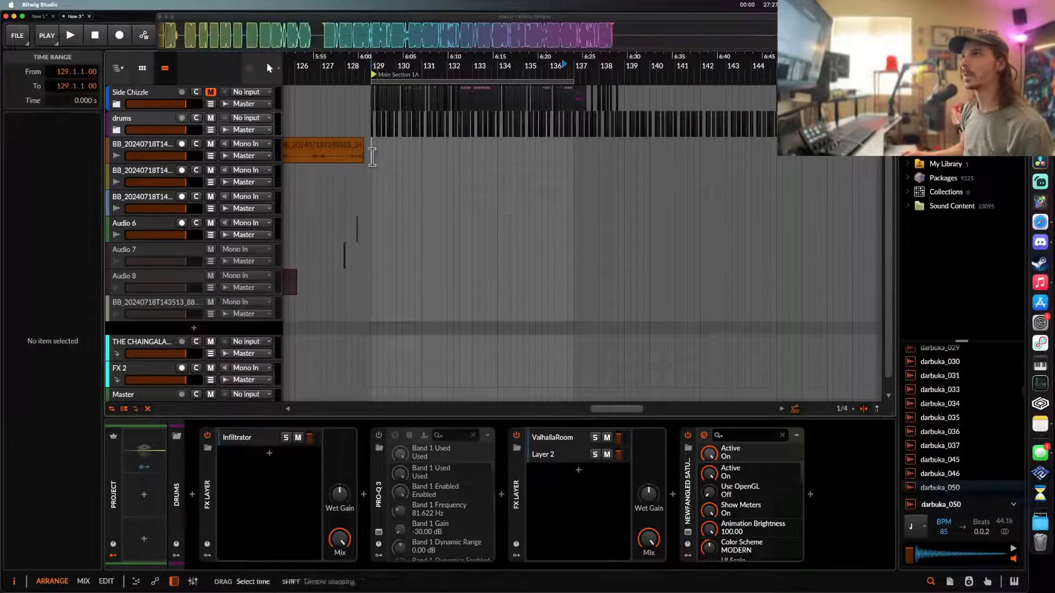
{"action": "key", "text": "space"}
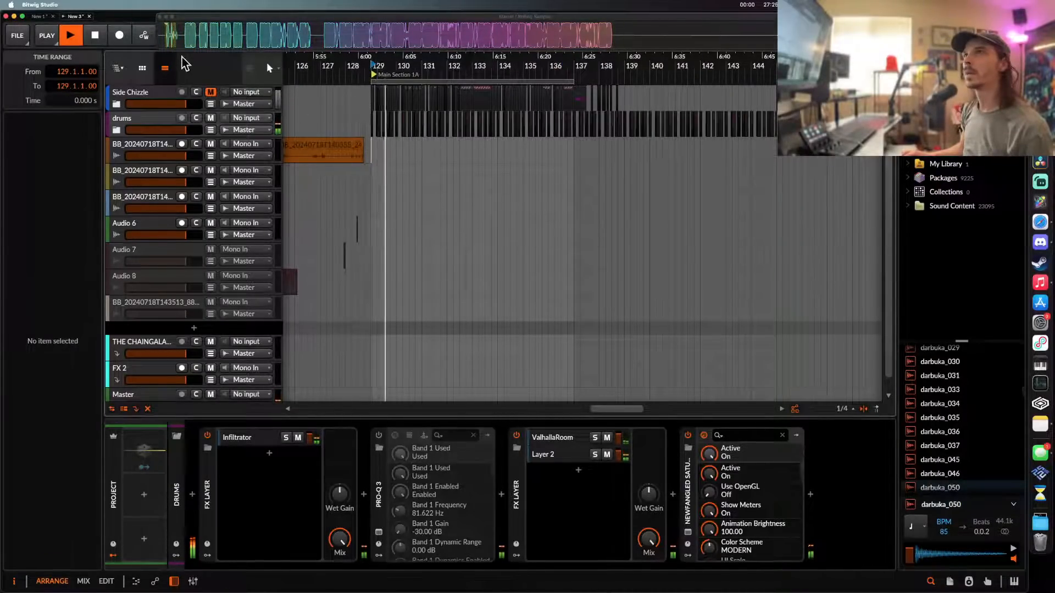
{"action": "left_click", "coordinate": [248, 438]}
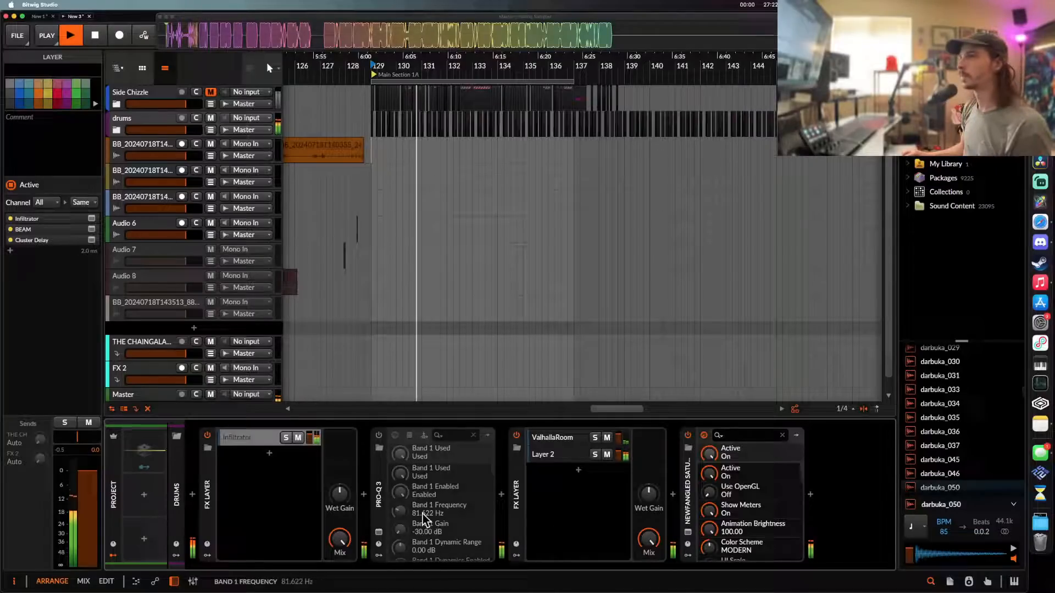
{"action": "left_click", "coordinate": [254, 435]}
{"action": "left_click", "coordinate": [254, 435]}
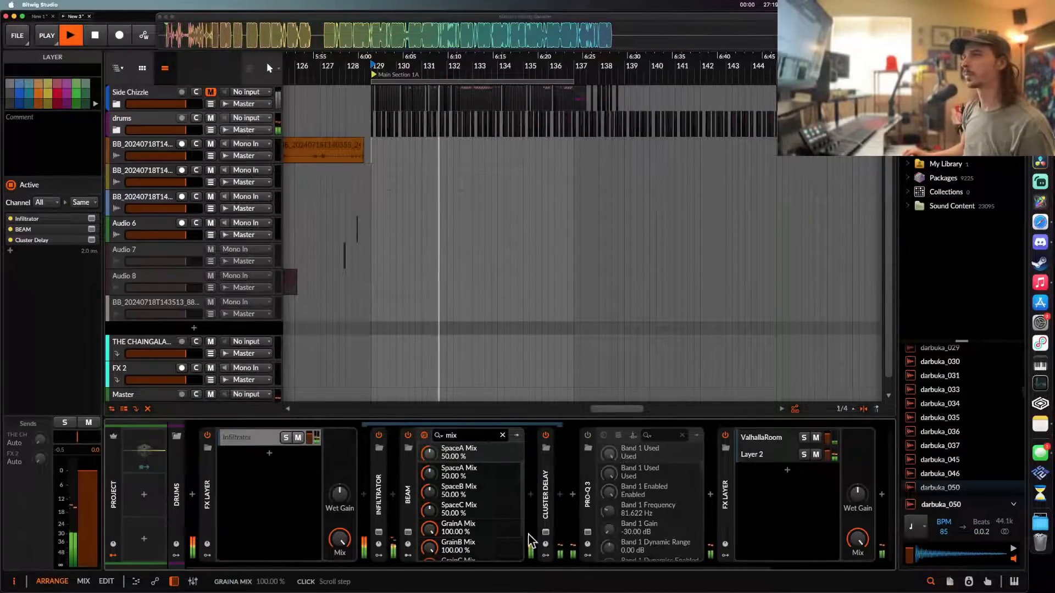
- Shorten the Cluster Delay's free delay time to about 91 ms while the drums play
{"action": "left_click", "coordinate": [546, 532]}
{"action": "left_click_drag", "start_coordinate": [80, 249], "coordinate": [81, 293]}
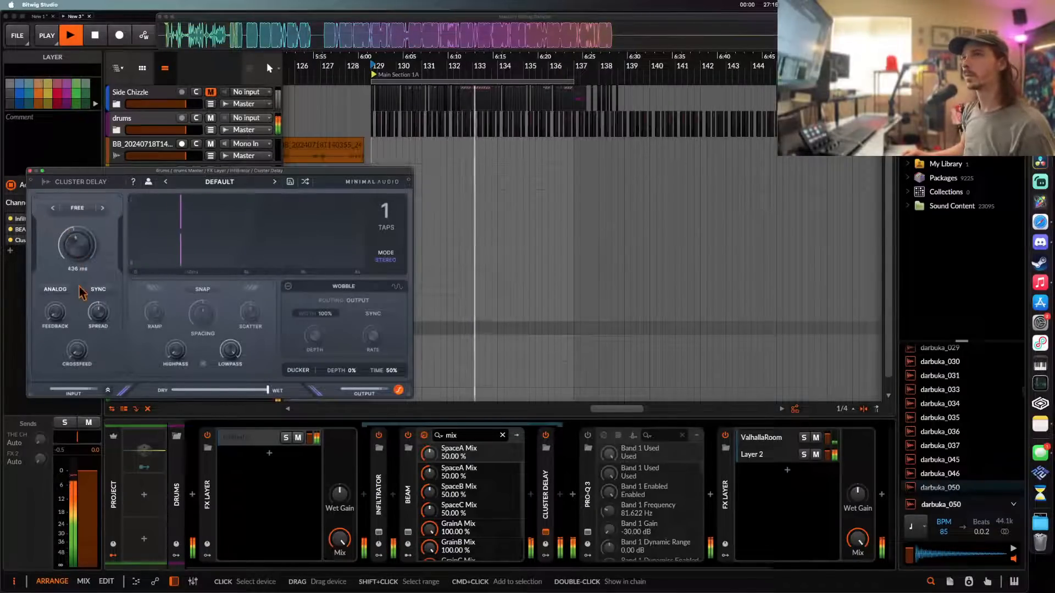
{"action": "left_click_drag", "start_coordinate": [76, 249], "coordinate": [77, 287]}
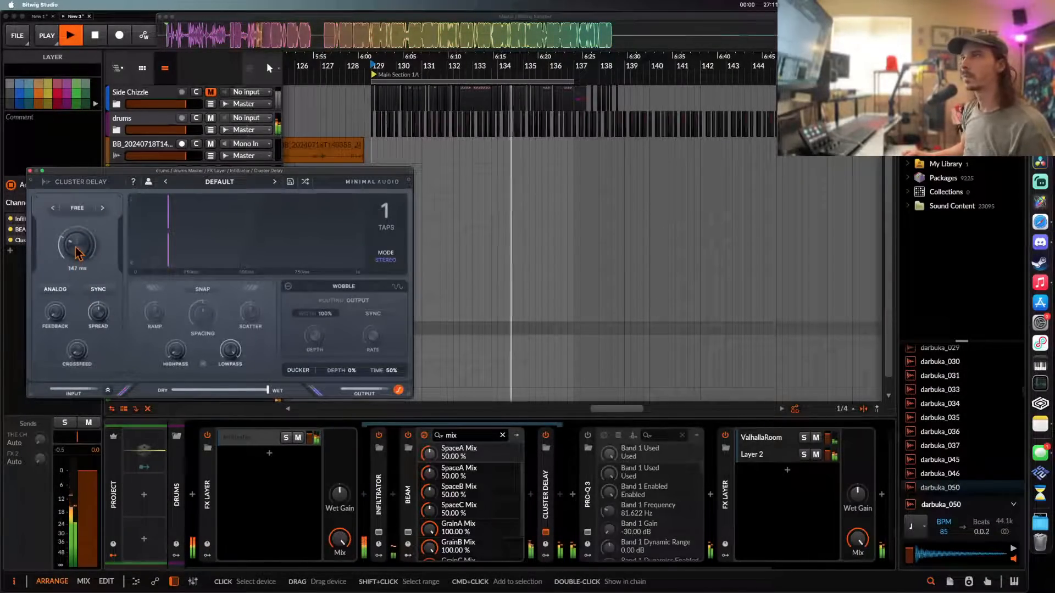
{"action": "left_click_drag", "start_coordinate": [77, 252], "coordinate": [77, 262]}
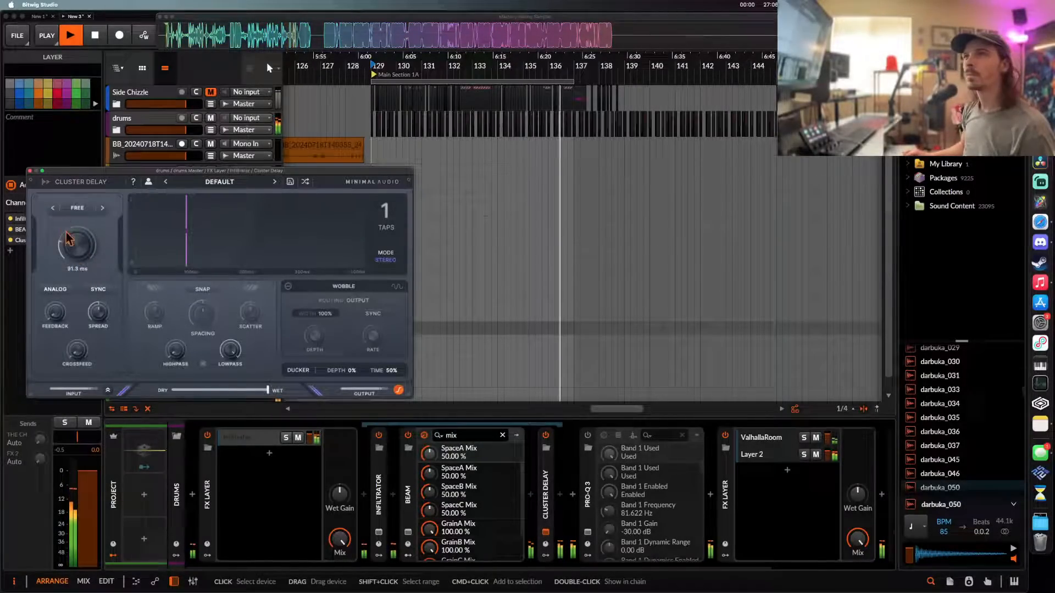
{"action": "left_click", "coordinate": [29, 170]}
- Stop playback, and disable and collapse the FX Layer at the start of the drums chain
{"action": "key", "text": "space"}
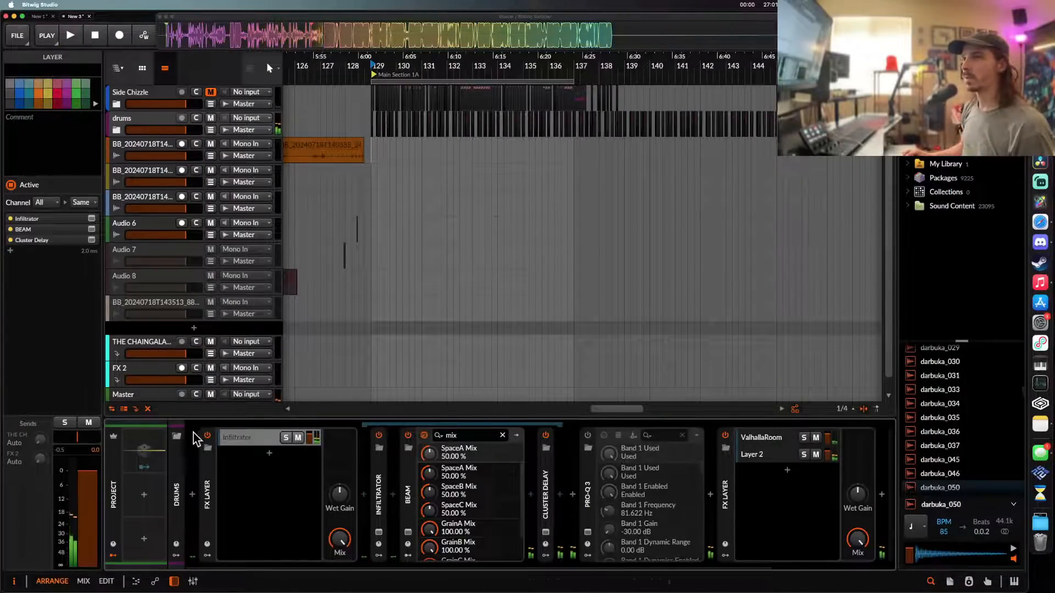
{"action": "left_click", "coordinate": [208, 435]}
{"action": "double_click", "coordinate": [208, 462]}
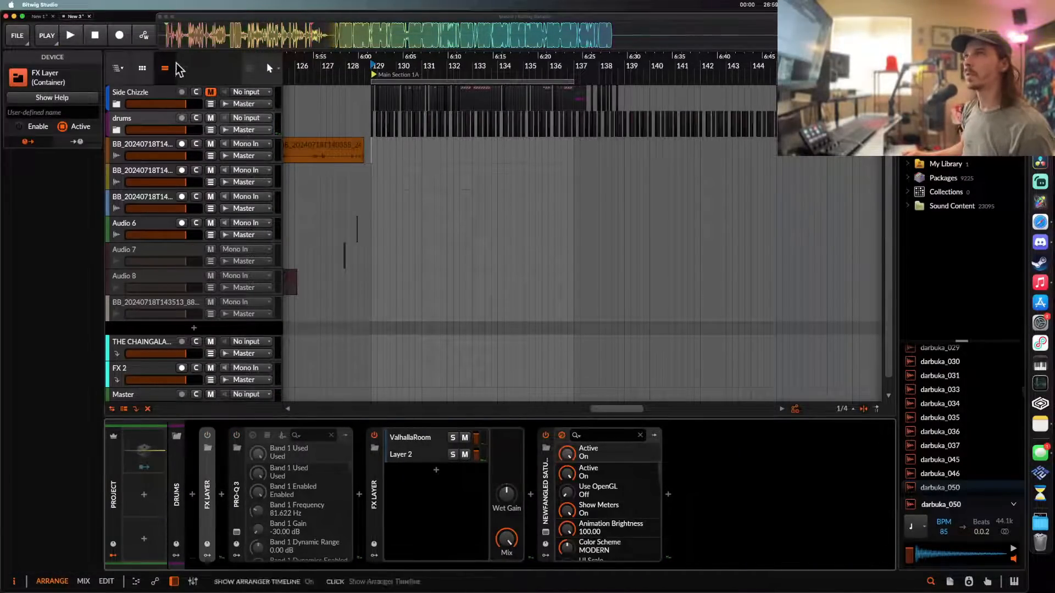
- Select a portion of the Rolling Sampler recording and place it as a new track below Audio 2 in the PORK group
{"action": "left_click_drag", "start_coordinate": [164, 36], "coordinate": [341, 39]}
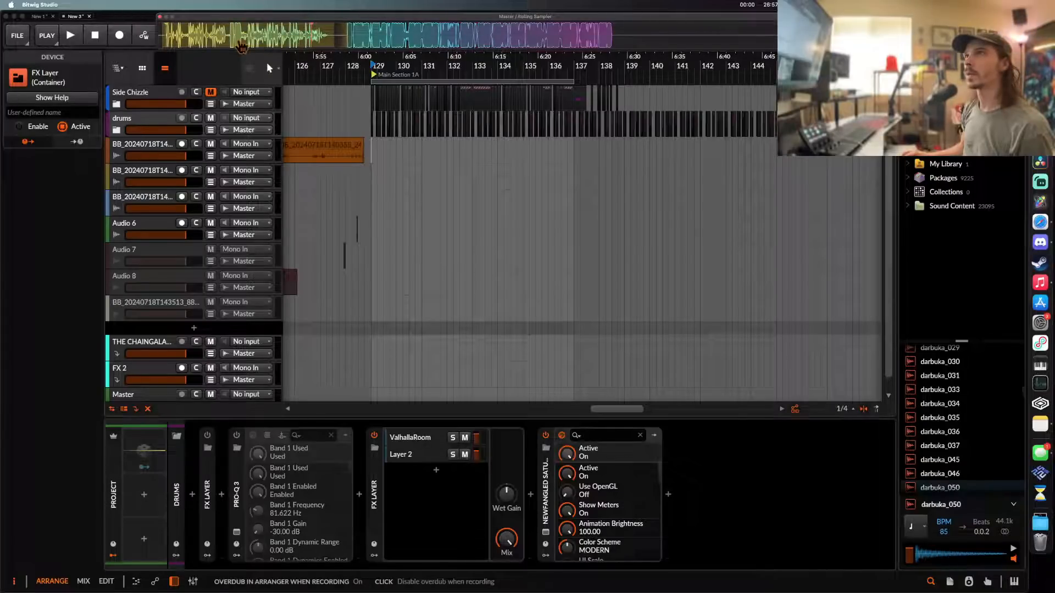
{"action": "left_click", "coordinate": [117, 130]}
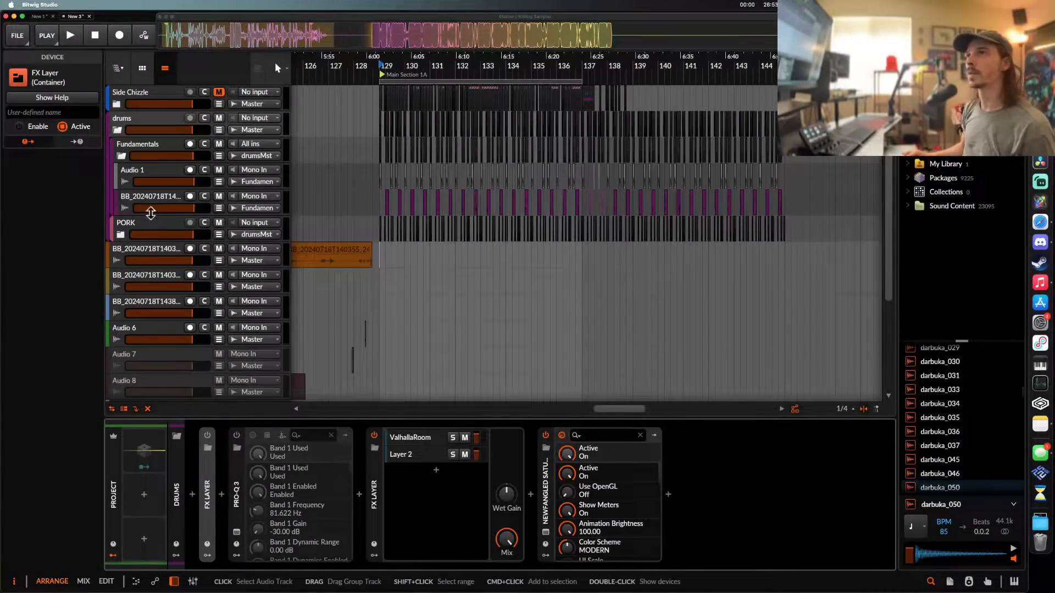
{"action": "left_click", "coordinate": [121, 235]}
{"action": "key", "text": "super+t"}
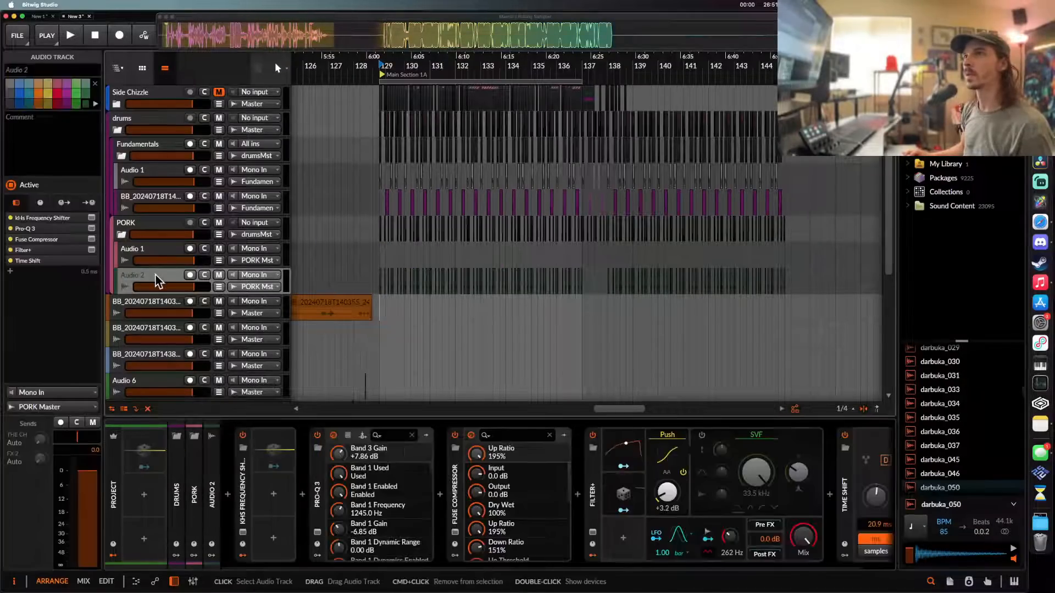
{"action": "left_click_drag", "start_coordinate": [235, 43], "coordinate": [383, 310]}
- Move the sampled recording's clip on its PORK track so that it starts at bar 145
{"action": "scroll", "coordinate": [450, 334], "scroll_direction": "up", "scroll_amount": 5}
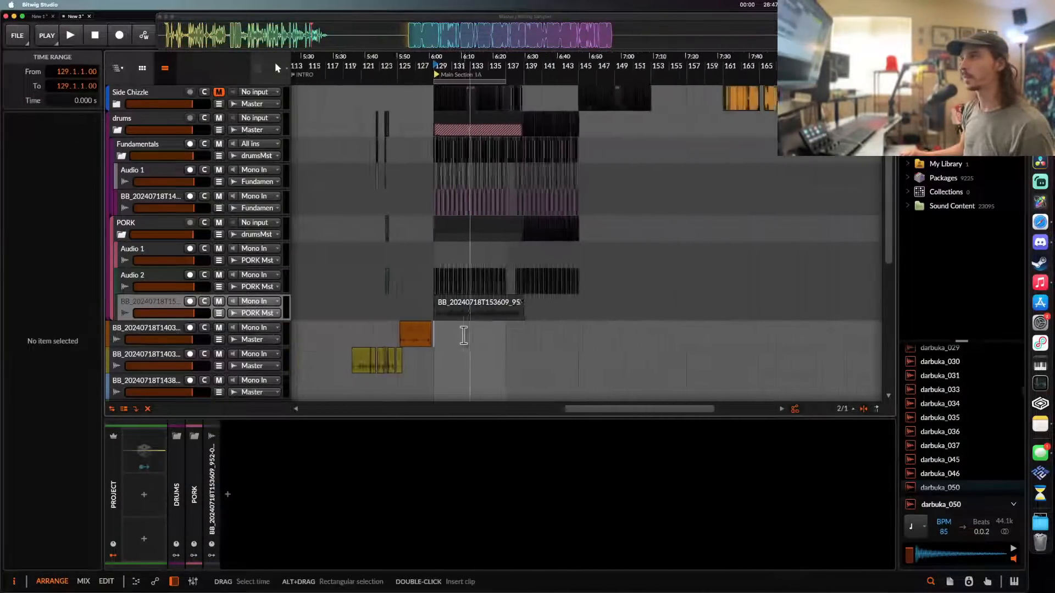
{"action": "scroll", "coordinate": [454, 312], "scroll_direction": "down", "scroll_amount": 10}
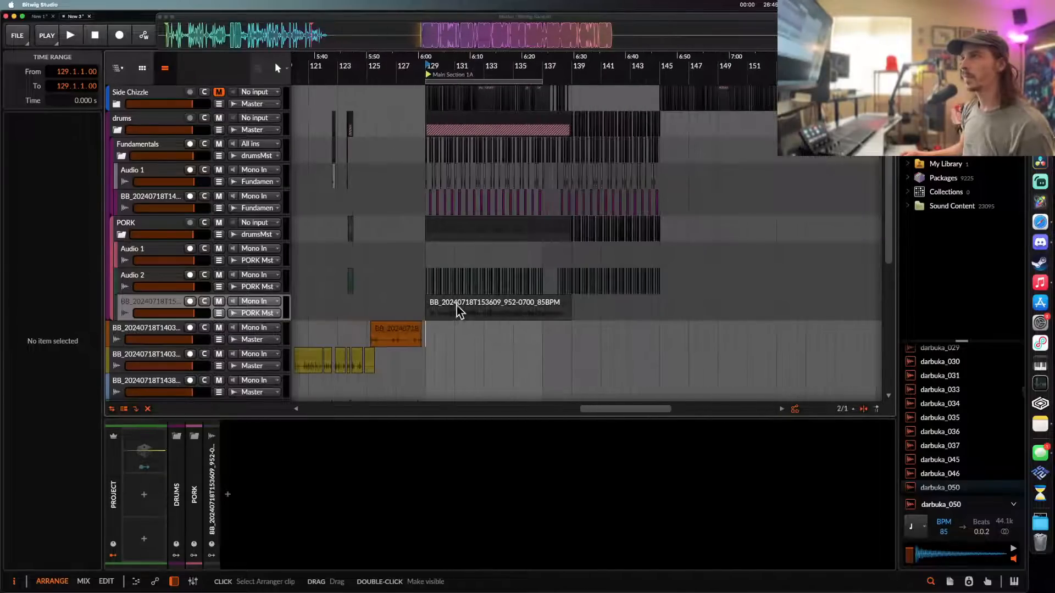
{"action": "left_click_drag", "start_coordinate": [459, 311], "coordinate": [700, 308]}
{"action": "left_click", "coordinate": [657, 106]}
{"action": "left_click_drag", "start_coordinate": [657, 106], "coordinate": [816, 106]}
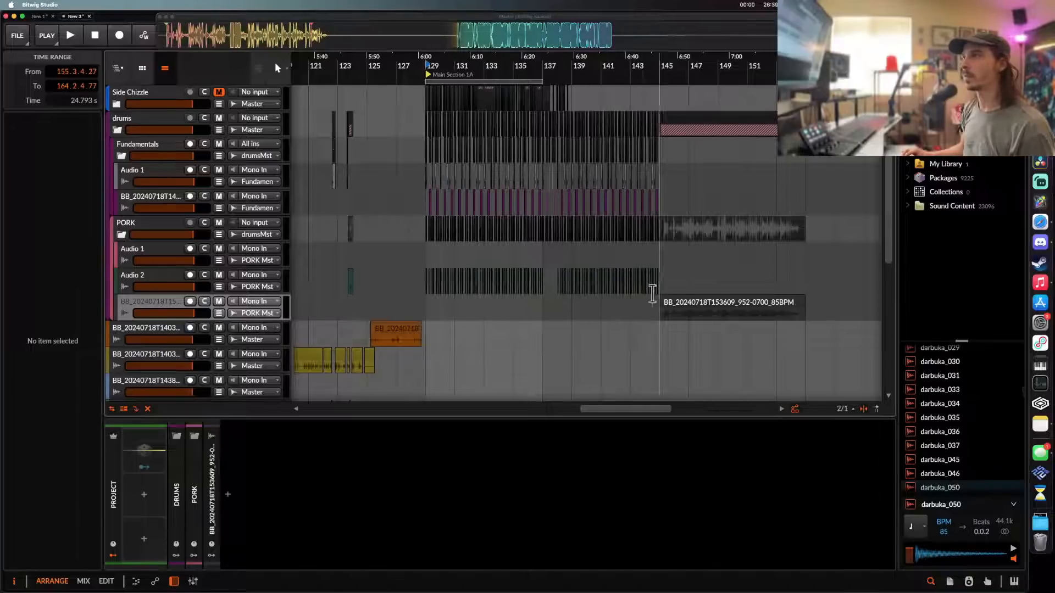
{"action": "left_click", "coordinate": [662, 303]}
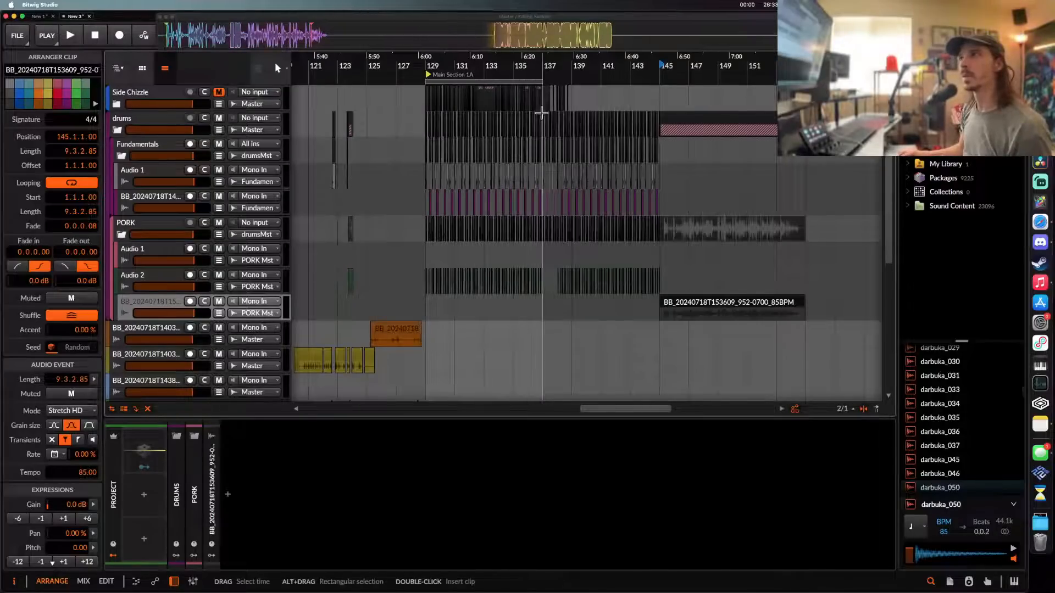
- Examine the recorded clip at bar 145, its track and the drums group's device chain
{"action": "scroll", "coordinate": [540, 82], "scroll_direction": "up", "scroll_amount": 3}
{"action": "scroll", "coordinate": [539, 82], "scroll_direction": "down", "scroll_amount": 3}
{"action": "scroll", "coordinate": [542, 80], "scroll_direction": "right", "scroll_amount": 5}
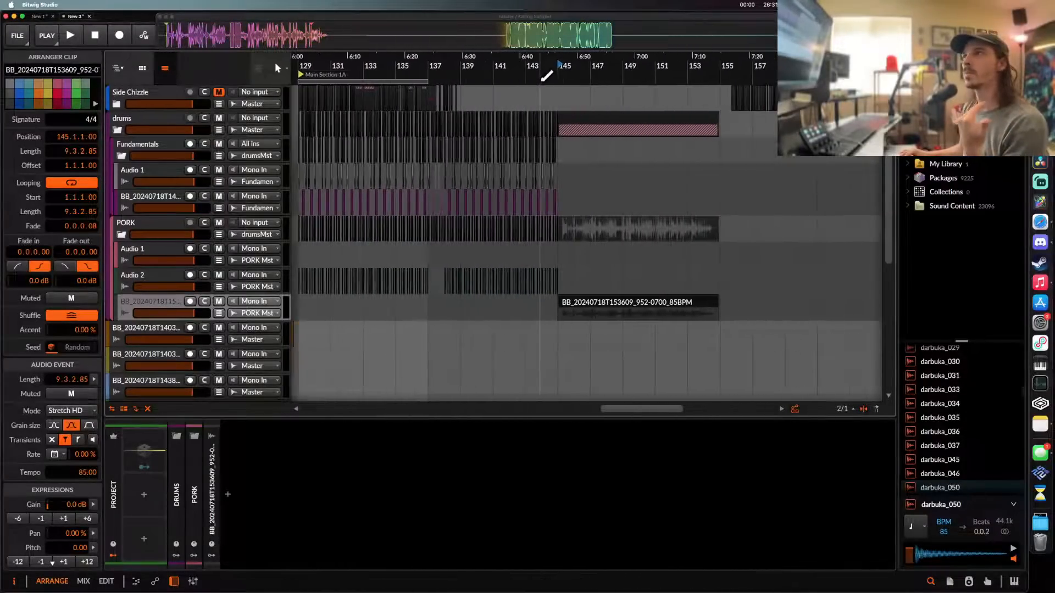
{"action": "scroll", "coordinate": [549, 308], "scroll_direction": "up", "scroll_amount": 3}
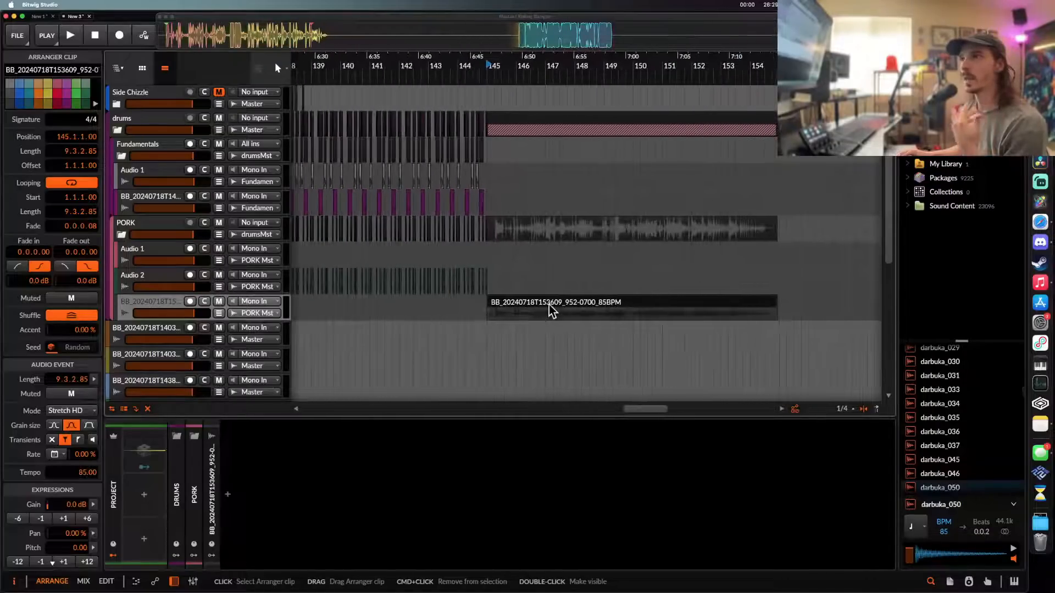
{"action": "left_click", "coordinate": [126, 311]}
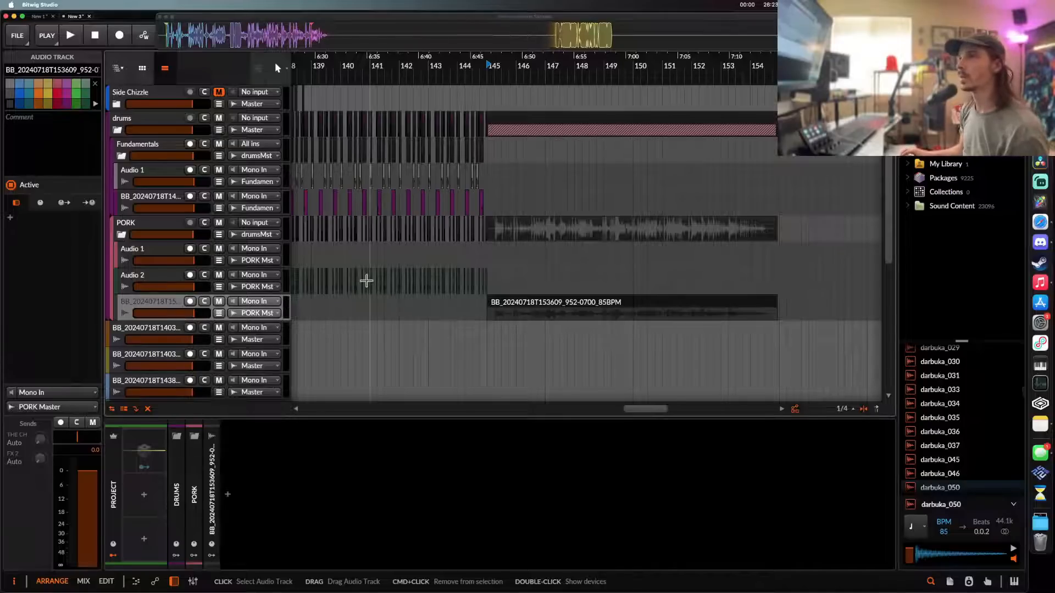
{"action": "left_click", "coordinate": [511, 311]}
{"action": "scroll", "coordinate": [511, 312], "scroll_direction": "up", "scroll_amount": 2}
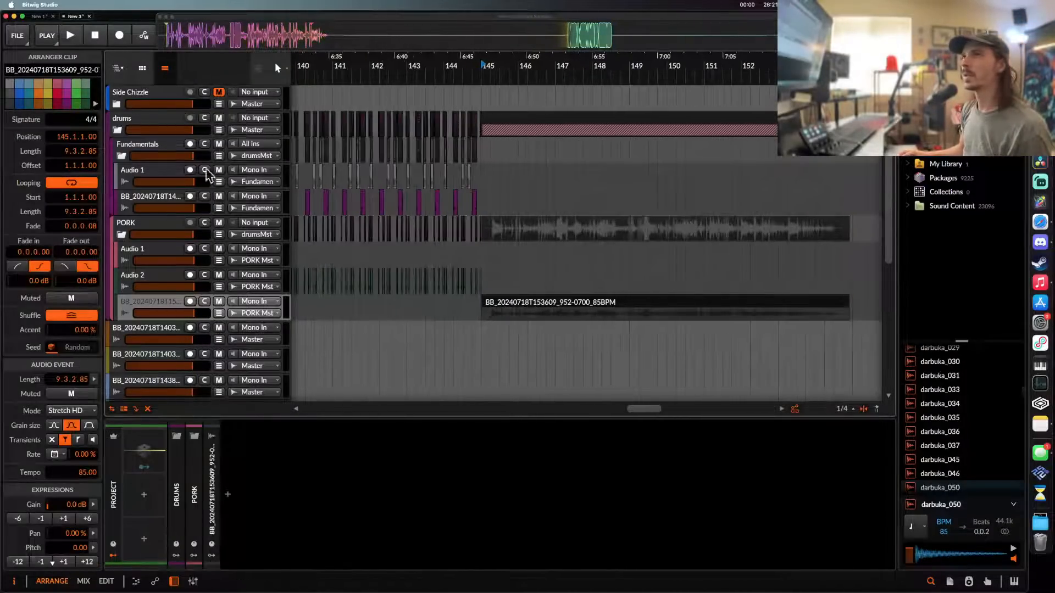
{"action": "left_click", "coordinate": [152, 122]}
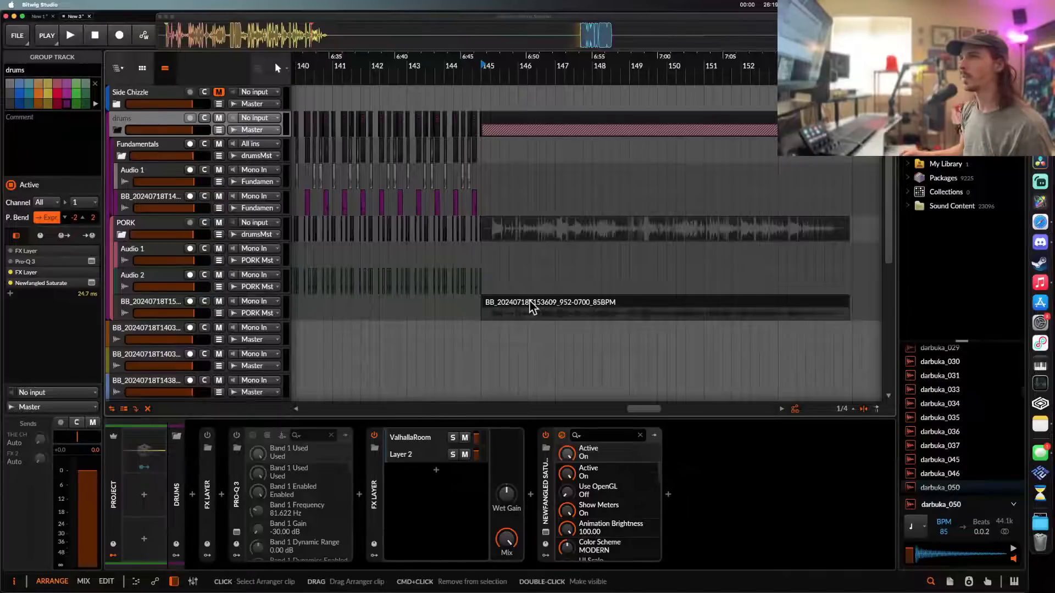
- Play the recorded clip from bar 147 to audition its sounds
{"action": "scroll", "coordinate": [529, 306], "scroll_direction": "up", "scroll_amount": 3}
{"action": "scroll", "coordinate": [379, 315], "scroll_direction": "down", "scroll_amount": 2}
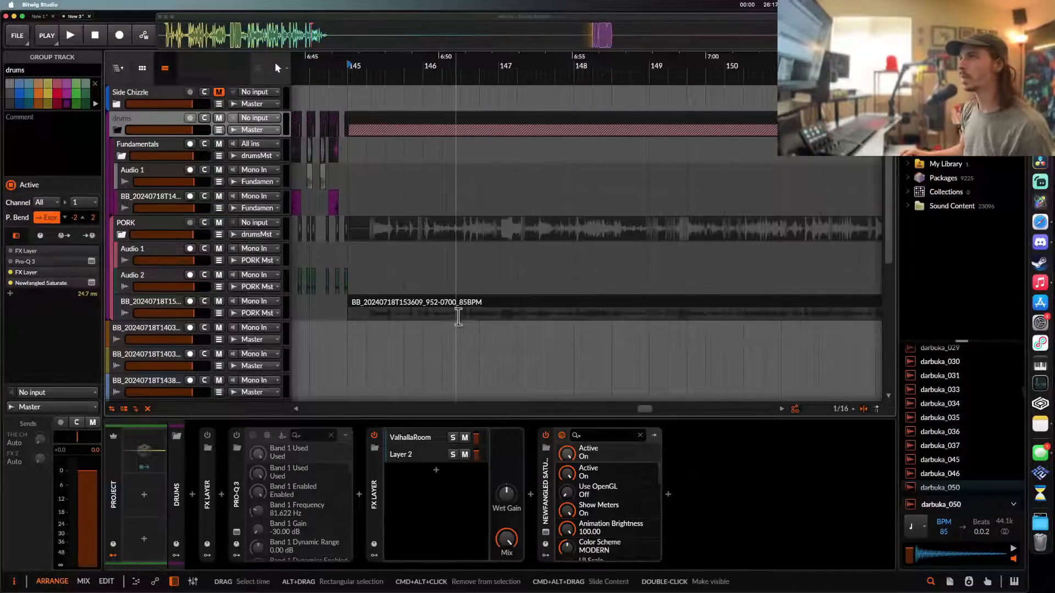
{"action": "left_click", "coordinate": [459, 316]}
{"action": "left_click", "coordinate": [500, 316]}
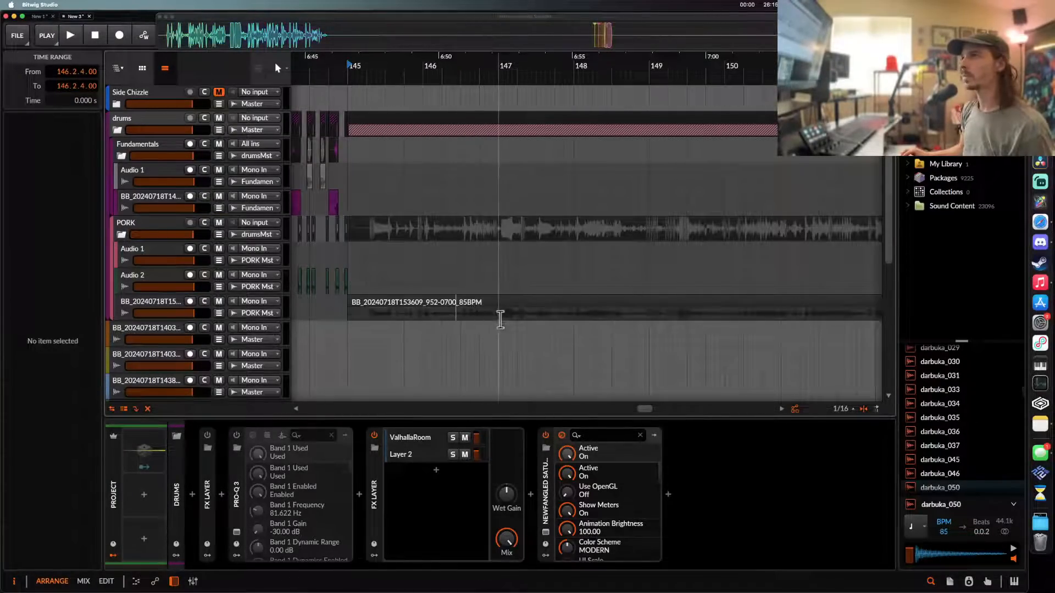
{"action": "key", "text": "space"}
{"action": "scroll", "coordinate": [500, 316], "scroll_direction": "right", "scroll_amount": 3}
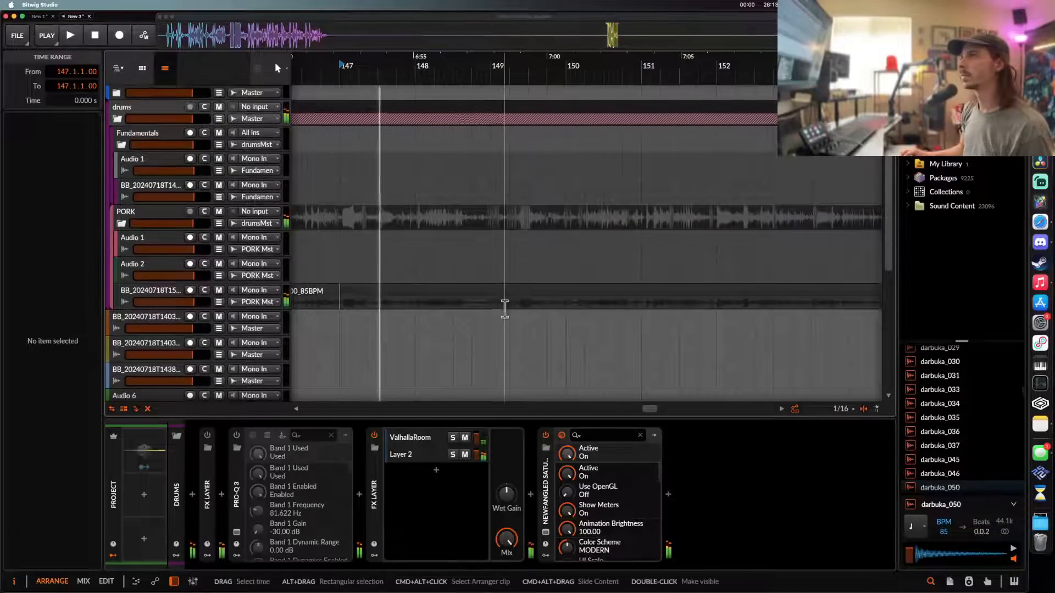
- Audition the recorded clip from position 149.1.4.00, and stop playback to examine the waveform around bar 152
{"action": "left_click", "coordinate": [505, 308]}
{"action": "scroll", "coordinate": [507, 308], "scroll_direction": "right", "scroll_amount": 2}
{"action": "scroll", "coordinate": [508, 308], "scroll_direction": "down", "scroll_amount": 3}
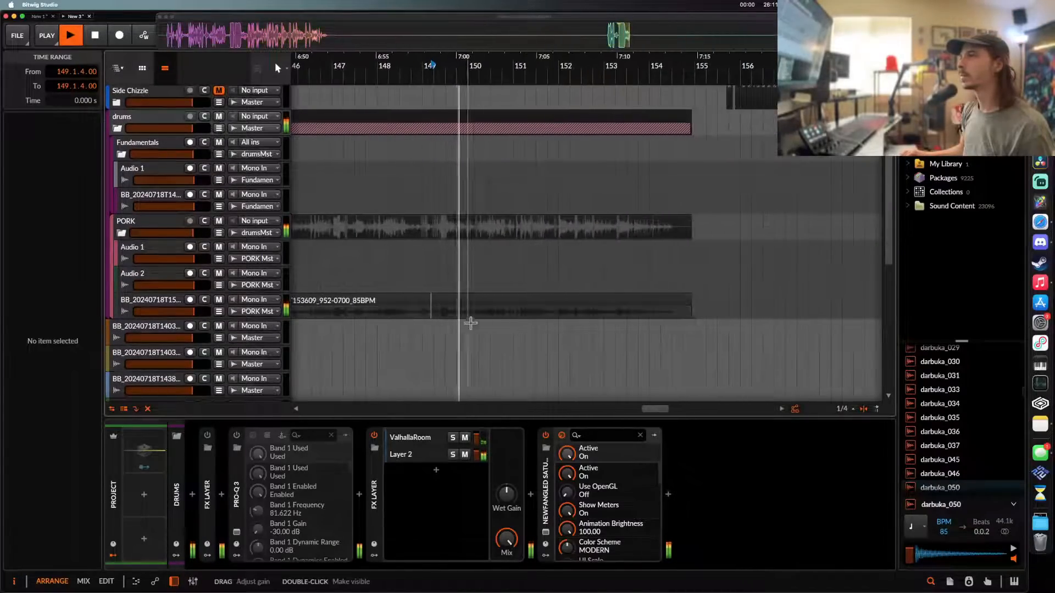
{"action": "scroll", "coordinate": [454, 325], "scroll_direction": "up", "scroll_amount": 4}
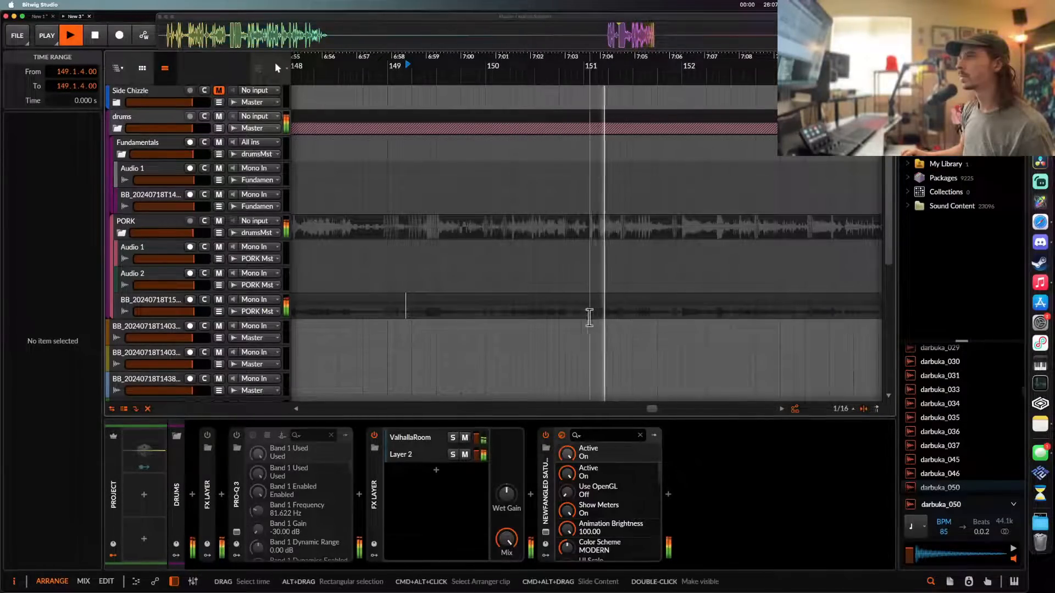
{"action": "scroll", "coordinate": [583, 316], "scroll_direction": "up", "scroll_amount": 2}
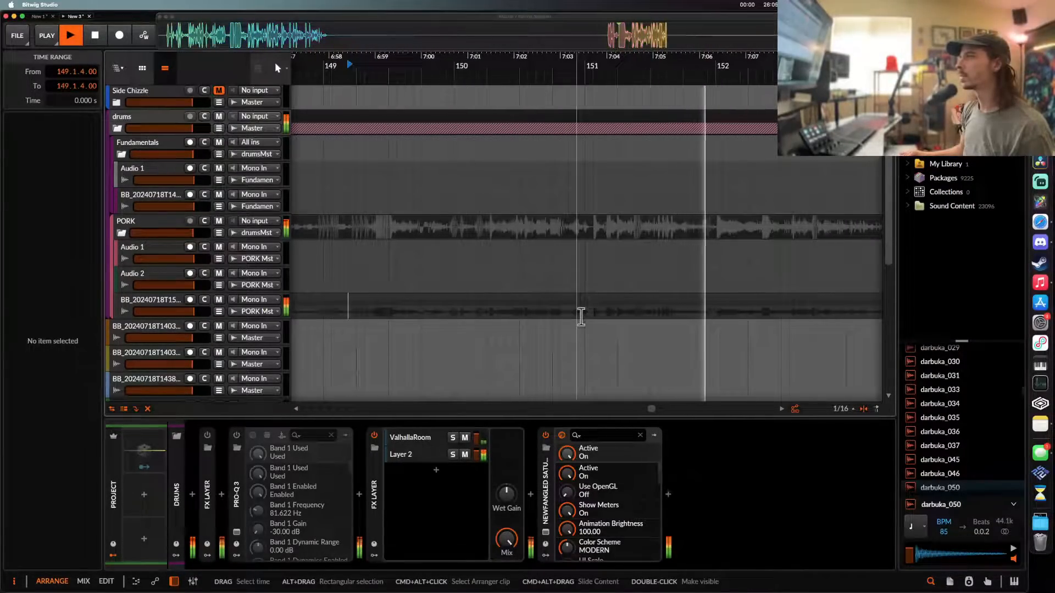
{"action": "scroll", "coordinate": [583, 316], "scroll_direction": "right", "scroll_amount": 3}
{"action": "scroll", "coordinate": [585, 316], "scroll_direction": "up", "scroll_amount": 5}
{"action": "key", "text": "space"}
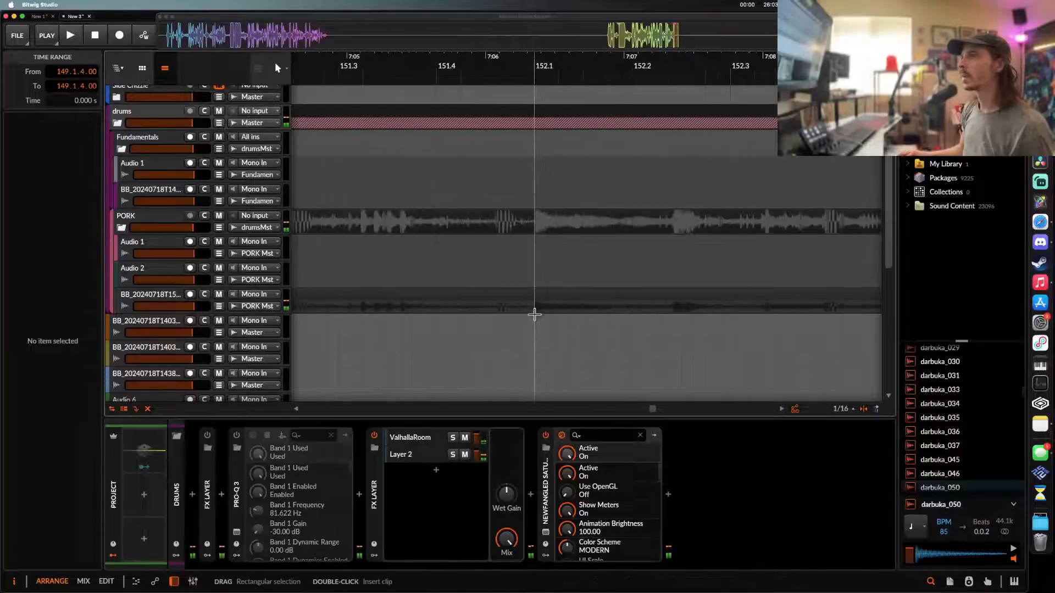
- Remove the one-beat section from 152.1 to 152.2 out of the recorded clip
{"action": "left_click_drag", "start_coordinate": [533, 311], "coordinate": [633, 310]}
{"action": "key", "text": "super+e"}
{"action": "key", "text": "Delete"}
{"action": "scroll", "coordinate": [616, 302], "scroll_direction": "down", "scroll_amount": 7}
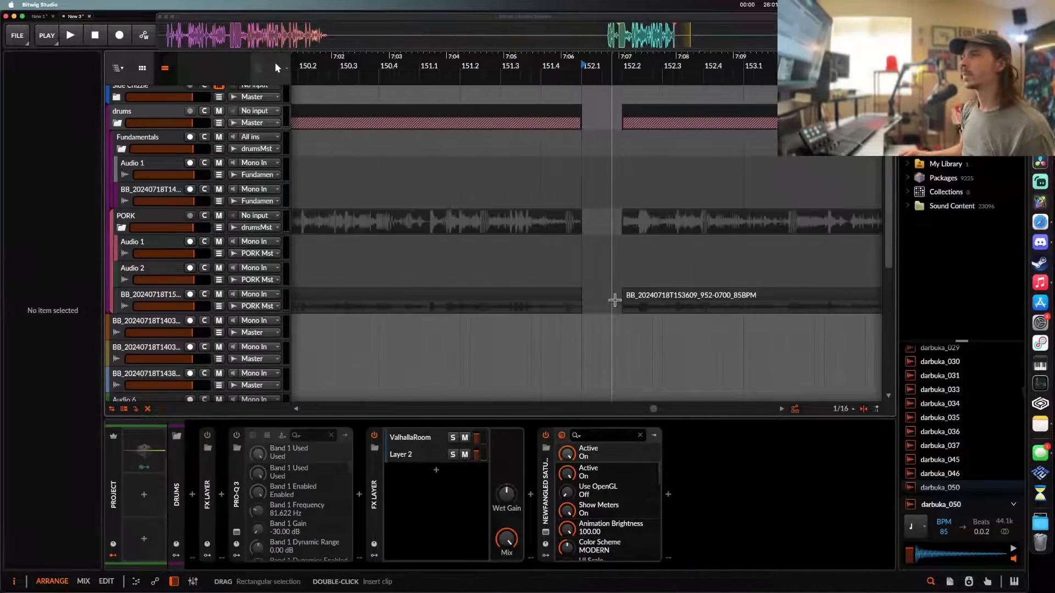
{"action": "scroll", "coordinate": [619, 300], "scroll_direction": "left", "scroll_amount": 6}
{"action": "scroll", "coordinate": [600, 299], "scroll_direction": "left", "scroll_amount": 8}
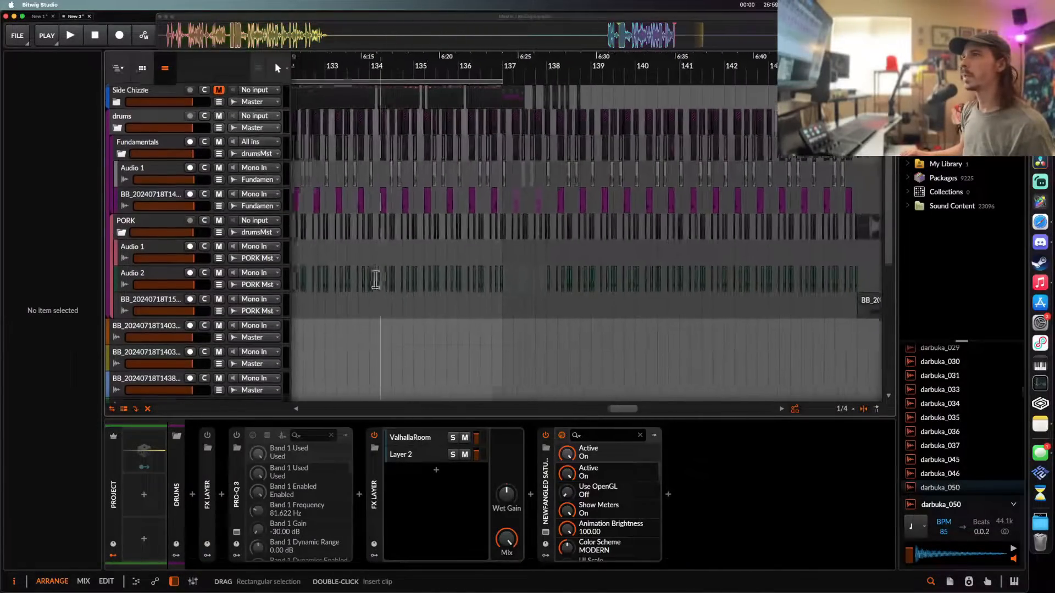
{"action": "scroll", "coordinate": [372, 278], "scroll_direction": "down", "scroll_amount": 2}
{"action": "left_click", "coordinate": [163, 197]}
{"action": "key", "text": "super+t"}
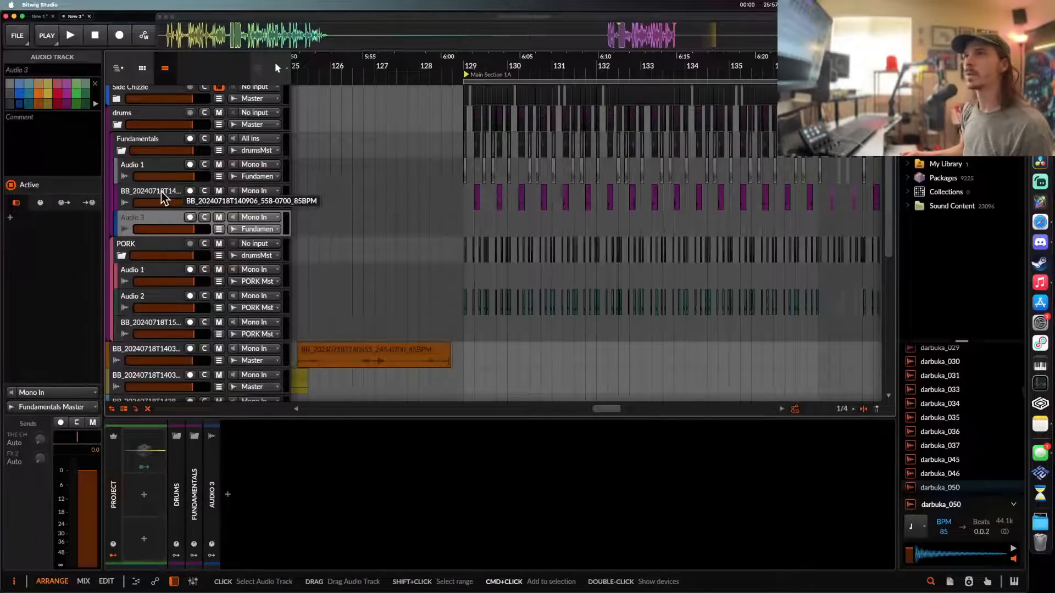
{"action": "key", "text": "super+z"}
- Add an audio track below Audio 1 in the PORK group and select the Audio 1 track
{"action": "left_click", "coordinate": [137, 242]}
{"action": "key", "text": "super+t"}
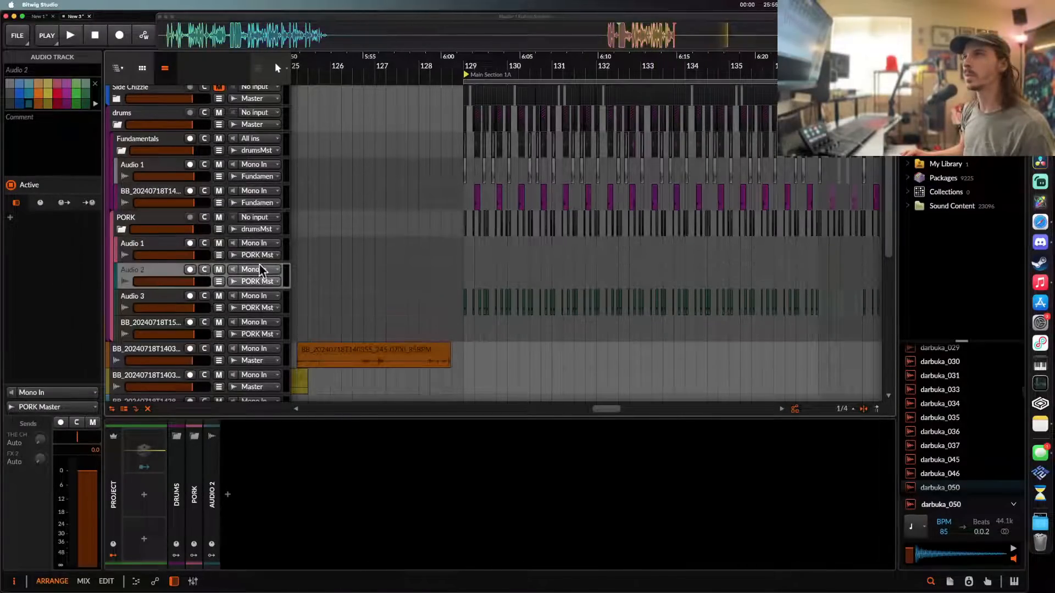
{"action": "left_click", "coordinate": [165, 249]}
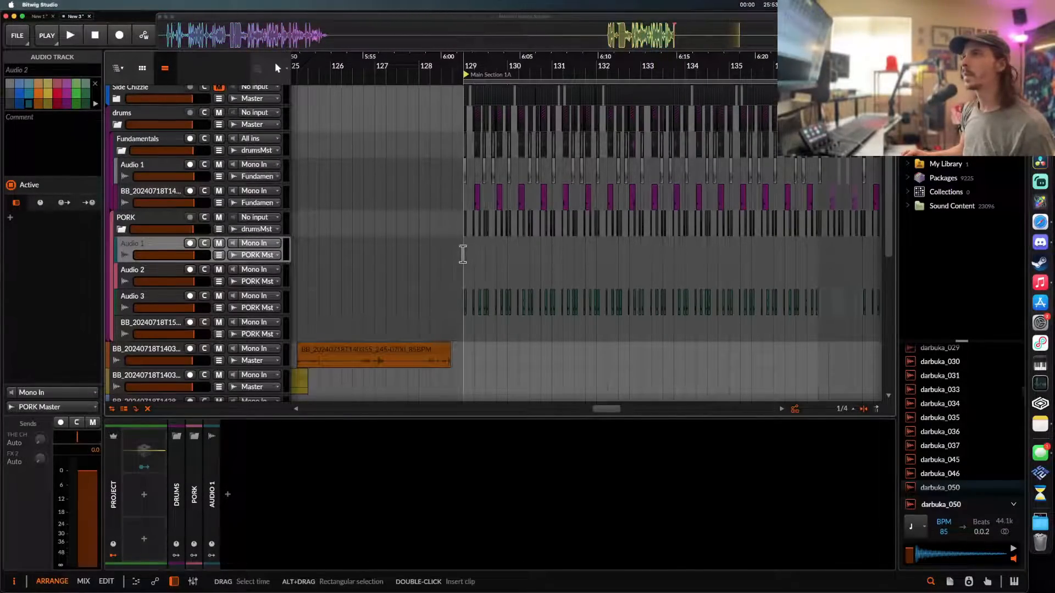
- Paste the cut one-beat slice onto the PORK group's Audio 1 track and move it to 129.4.1.00
{"action": "scroll", "coordinate": [463, 253], "scroll_direction": "up", "scroll_amount": 5}
{"action": "left_click", "coordinate": [523, 260]}
{"action": "key", "text": "super+v"}
{"action": "scroll", "coordinate": [524, 262], "scroll_direction": "up", "scroll_amount": 3}
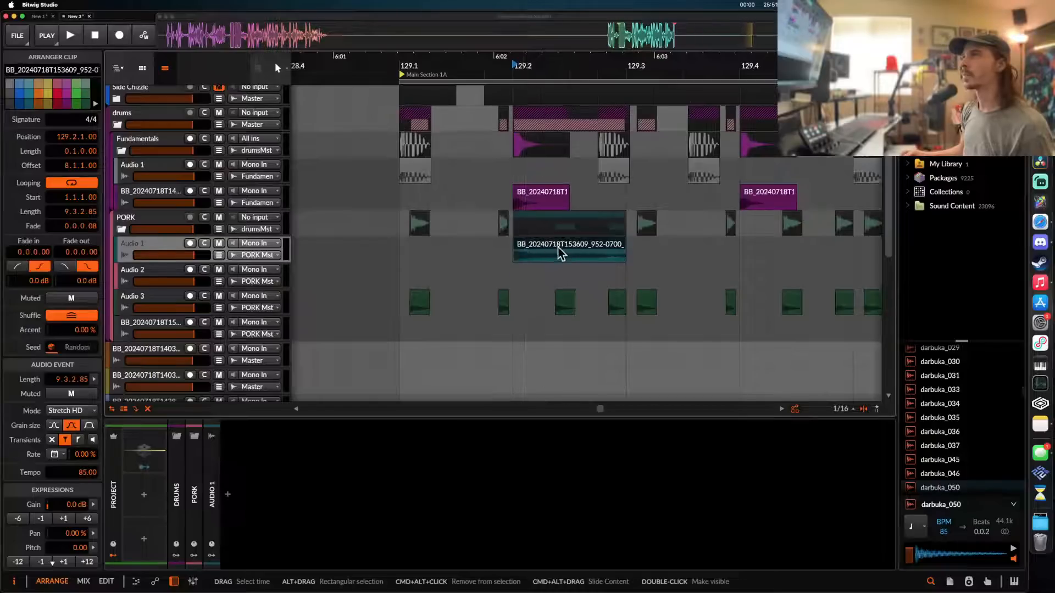
{"action": "scroll", "coordinate": [559, 252], "scroll_direction": "down", "scroll_amount": 2}
{"action": "left_click_drag", "start_coordinate": [559, 252], "coordinate": [711, 251]}
{"action": "scroll", "coordinate": [711, 251], "scroll_direction": "up", "scroll_amount": 3}
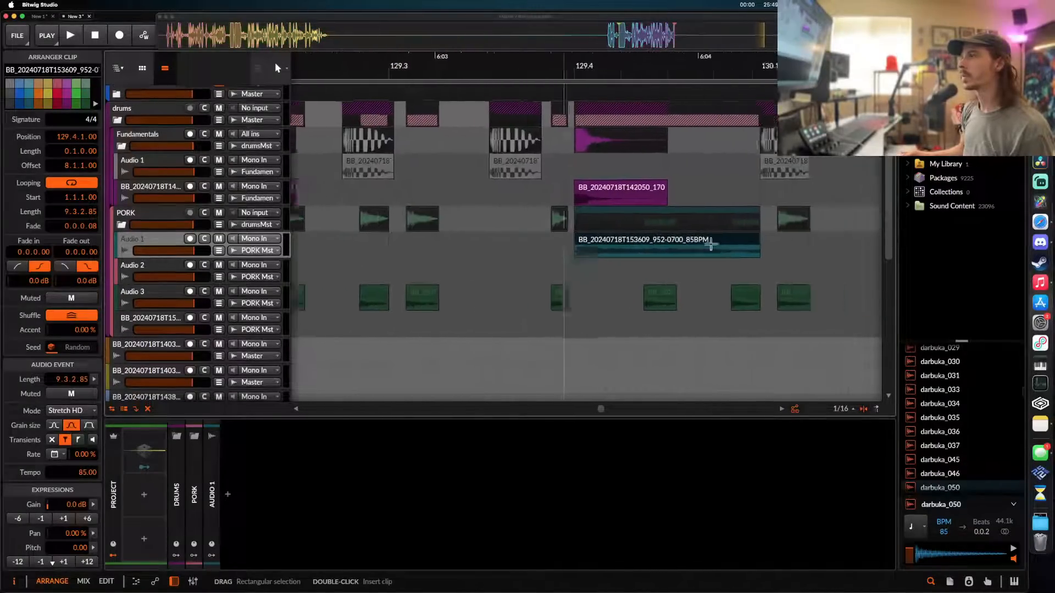
- Trim the pasted slice at 129.4 to a length of 0.0.3.32 with a 0.0.2.00 fade-out, auditioning it in context
{"action": "left_click_drag", "start_coordinate": [580, 241], "coordinate": [569, 243]}
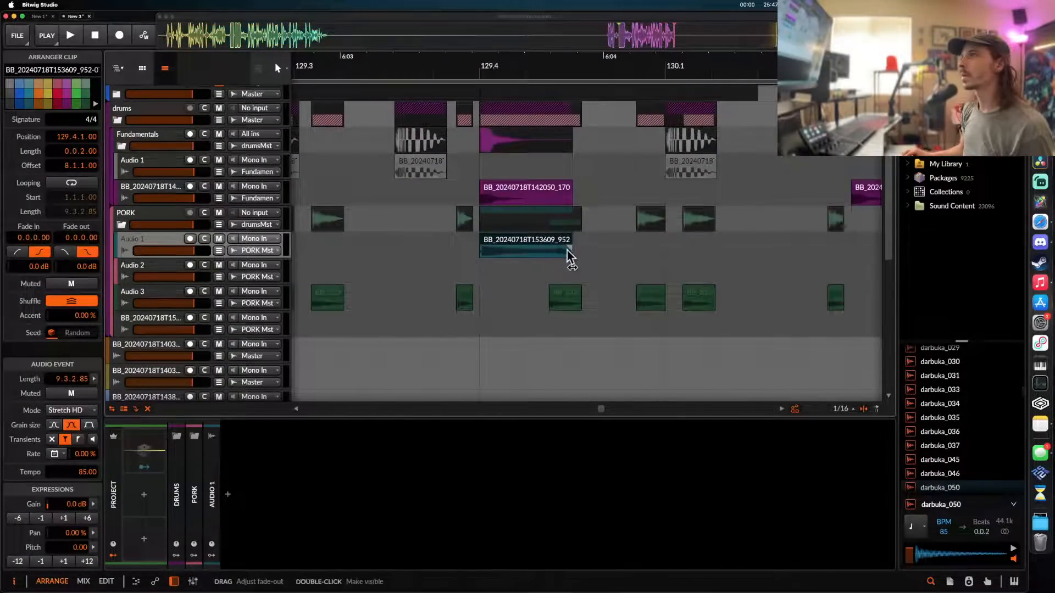
{"action": "left_click", "coordinate": [490, 187]}
{"action": "key", "text": "space"}
{"action": "key", "text": "space"}
{"action": "key", "text": "space"}
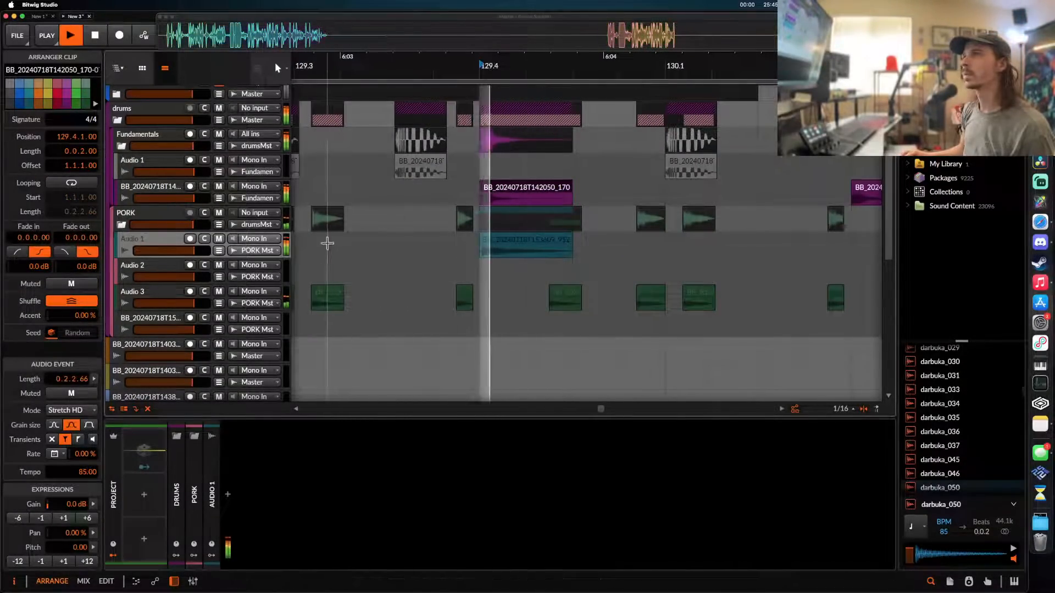
{"action": "key", "text": "space"}
{"action": "key", "text": "space"}
{"action": "key", "text": "space"}
{"action": "left_click_drag", "start_coordinate": [568, 243], "coordinate": [629, 244]}
{"action": "key", "text": "space"}
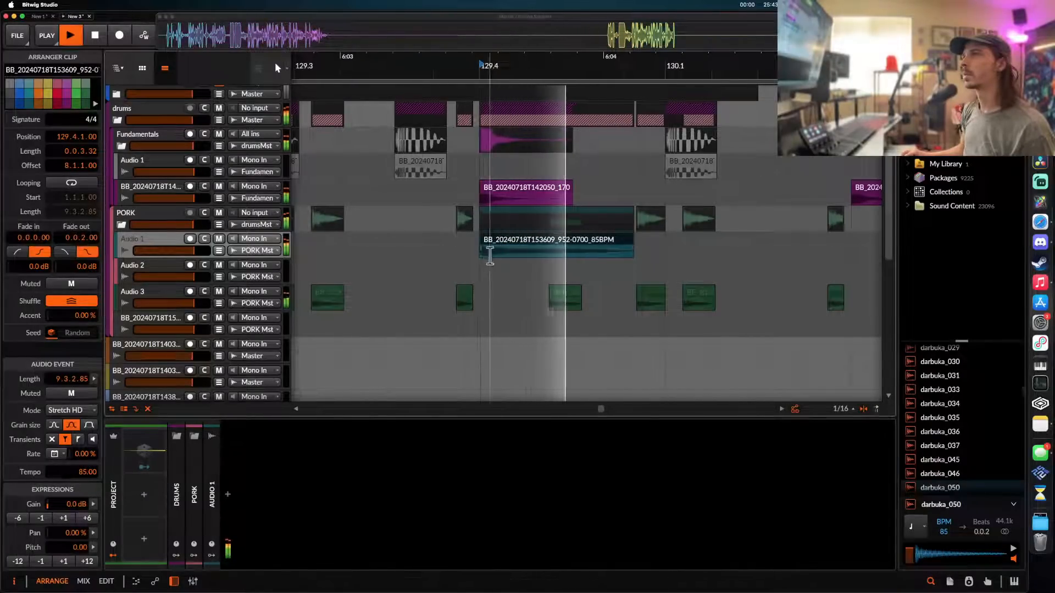
{"action": "key", "text": "space"}
- Audition the trimmed slice with the drums, starting from the kick clip just before 129.4
{"action": "scroll", "coordinate": [500, 219], "scroll_direction": "down", "scroll_amount": 2}
{"action": "left_click", "coordinate": [447, 168]}
{"action": "key", "text": "space"}
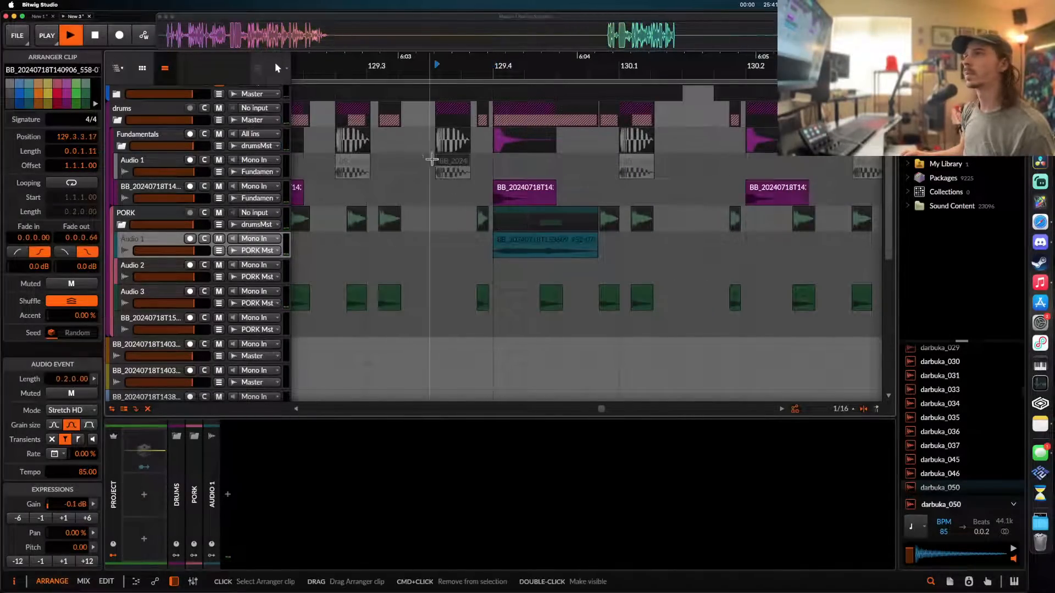
{"action": "scroll", "coordinate": [344, 165], "scroll_direction": "down", "scroll_amount": 3}
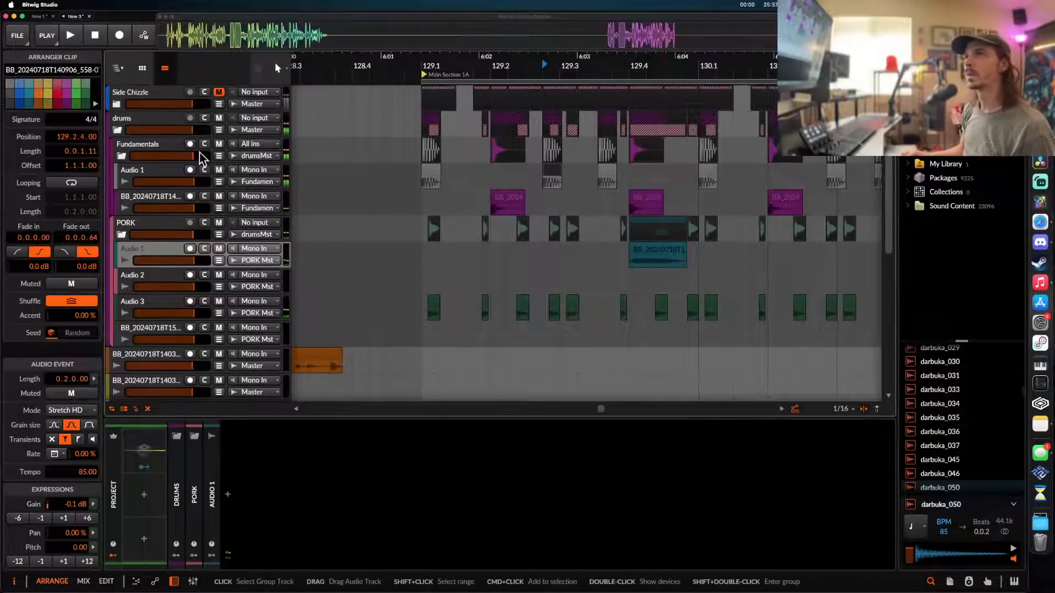
- Unmute the Side Chizzle group and play the section from 129.1 with the new slice
{"action": "scroll", "coordinate": [182, 165], "scroll_direction": "up", "scroll_amount": 1}
{"action": "left_click", "coordinate": [219, 92]}
{"action": "left_click", "coordinate": [219, 92]}
{"action": "left_click", "coordinate": [432, 174]}
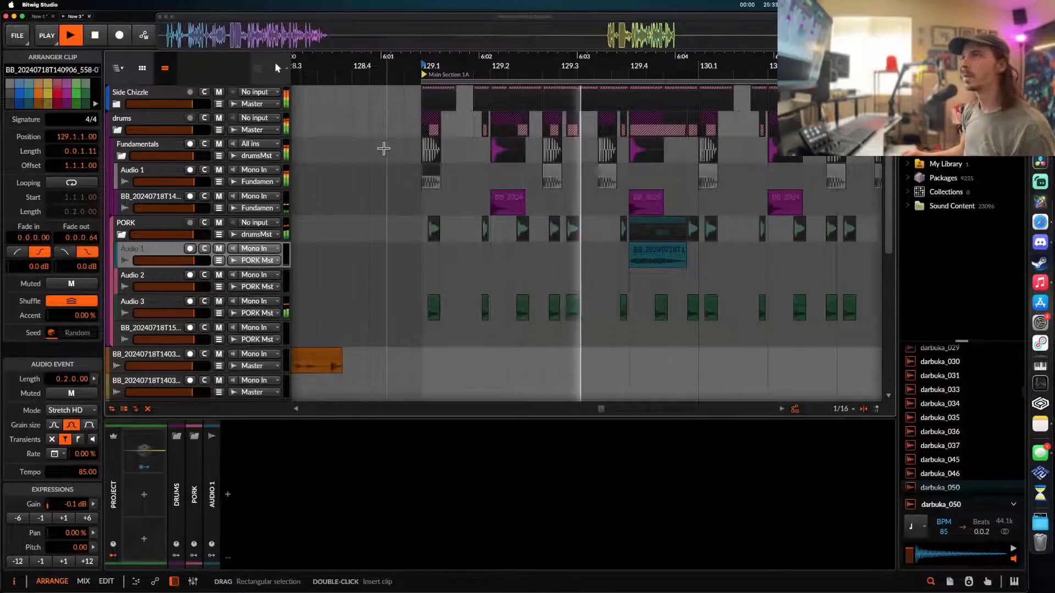
{"action": "left_click", "coordinate": [647, 240]}
{"action": "key", "text": "space"}
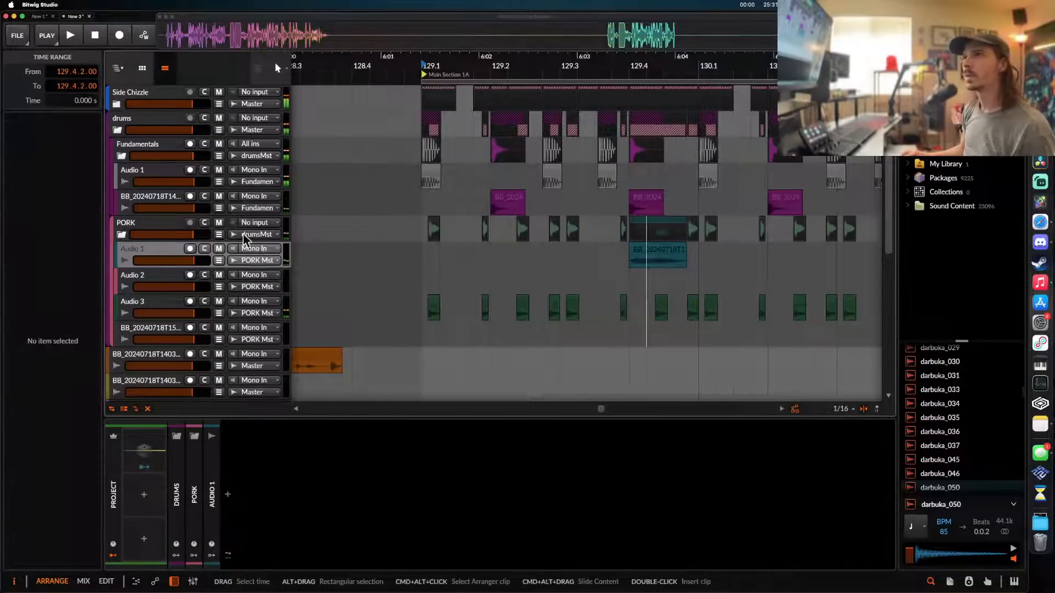
- Add the FabFilter Pro-Q 3 equalizer to the PORK group's Audio 1 track
{"action": "left_click", "coordinate": [143, 249]}
{"action": "left_click", "coordinate": [228, 494]}
{"action": "type", "text": "PRO"}
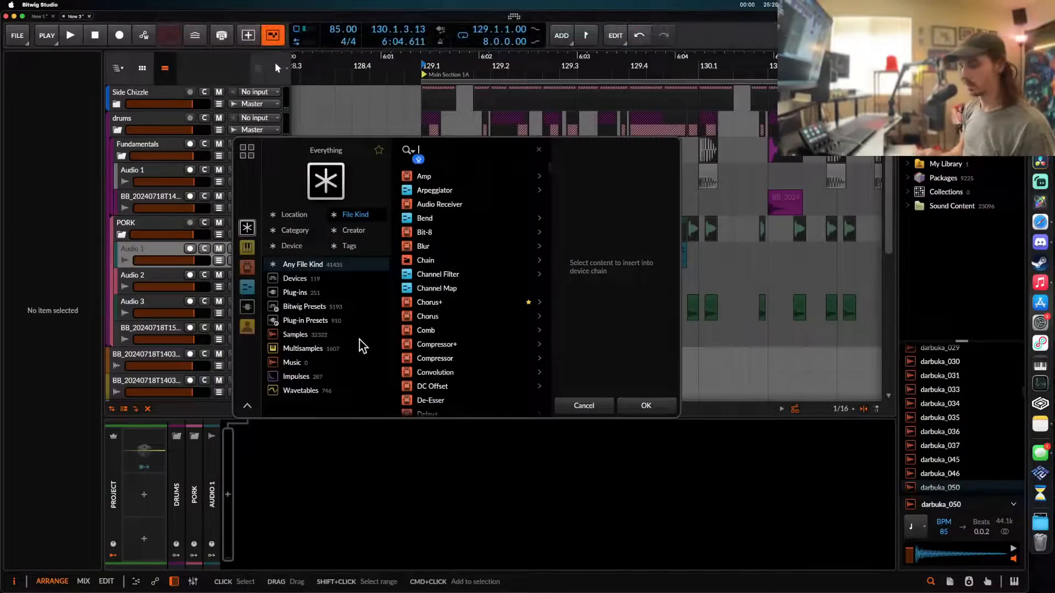
{"action": "left_click", "coordinate": [428, 218]}
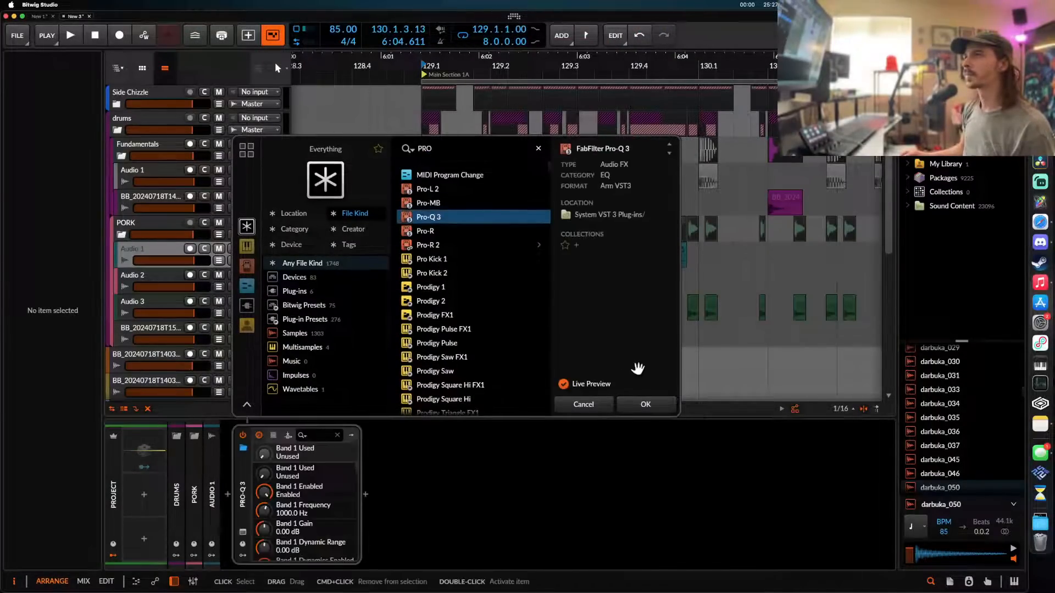
{"action": "left_click", "coordinate": [645, 406]}
- Create a low cut at 922.45 Hz in Pro-Q 3 during playback, and close the plug-in window
{"action": "key", "text": "space"}
{"action": "left_click_drag", "start_coordinate": [106, 265], "coordinate": [582, 307]}
{"action": "key", "text": "space"}
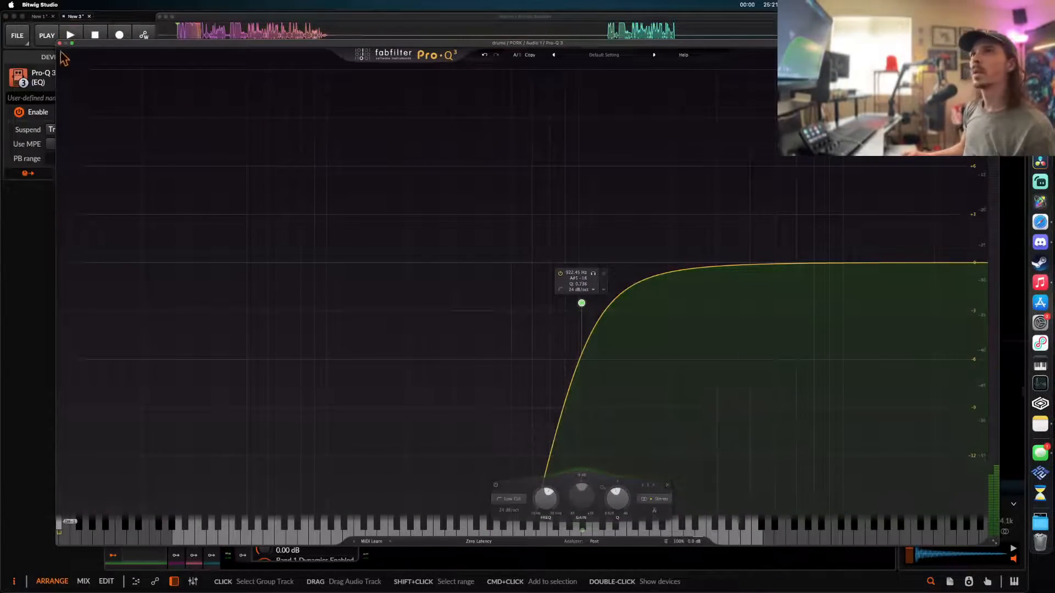
{"action": "left_click", "coordinate": [59, 43]}
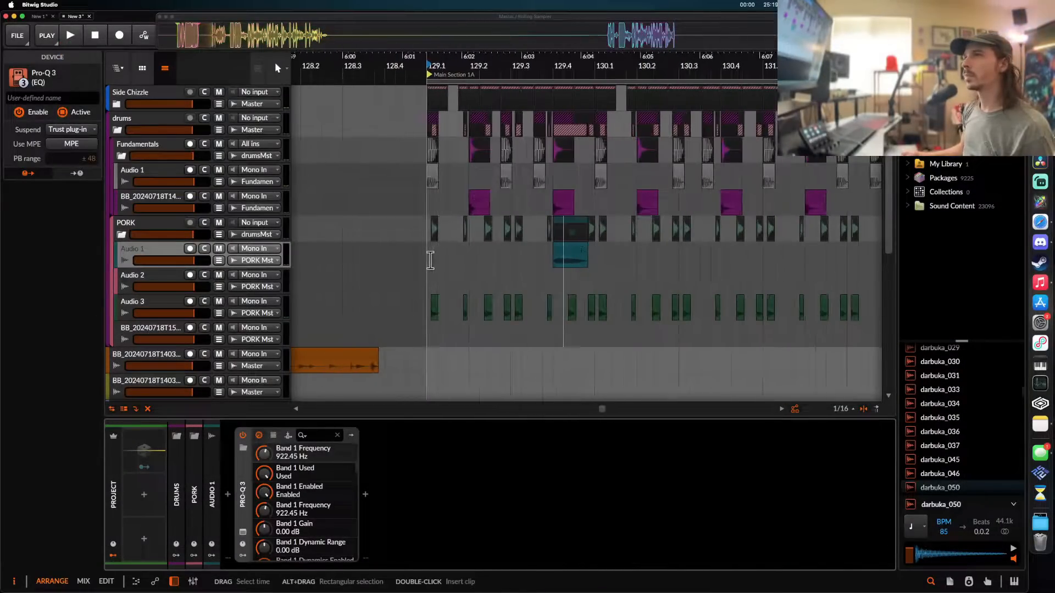
- Select 129.1 to 130.1 on the PORK group's Audio 1 track and repeat it every bar up to bar 137
{"action": "mouse_move", "coordinate": [431, 260]}
{"action": "left_mouse_down"}
{"action": "mouse_move", "coordinate": [648, 260]}
{"action": "mouse_move", "coordinate": [434, 260]}
{"action": "left_mouse_up"}
{"action": "left_click", "coordinate": [634, 260]}
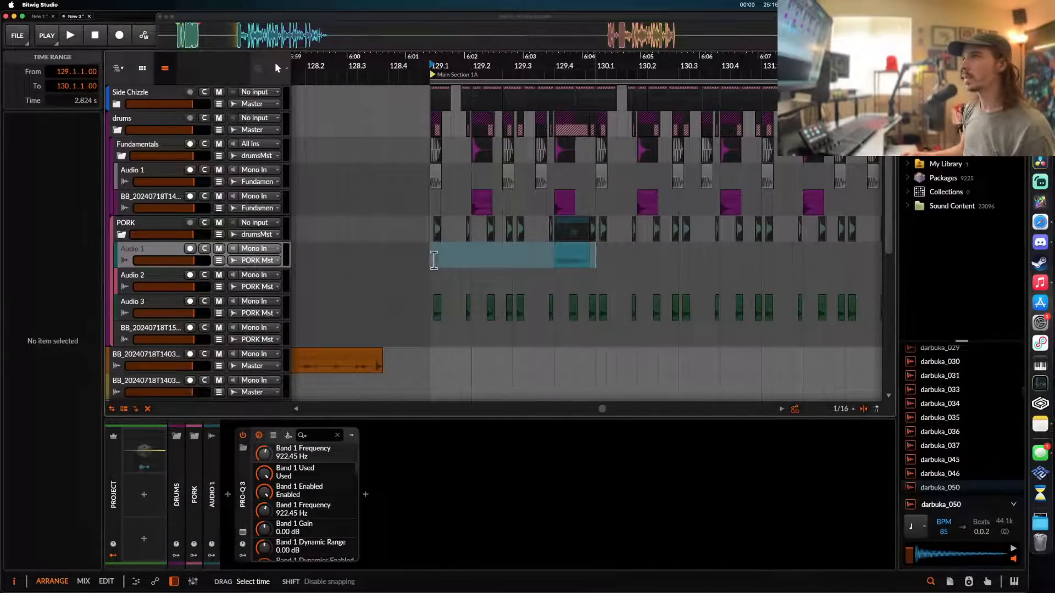
{"action": "key", "text": "super+d"}
{"action": "key", "text": "super+d"}
{"action": "key", "text": "super+d"}
{"action": "key", "text": "super+d"}
{"action": "key", "text": "super+d"}
{"action": "key", "text": "super+d"}
{"action": "scroll", "coordinate": [434, 260], "scroll_direction": "down", "scroll_amount": 6}
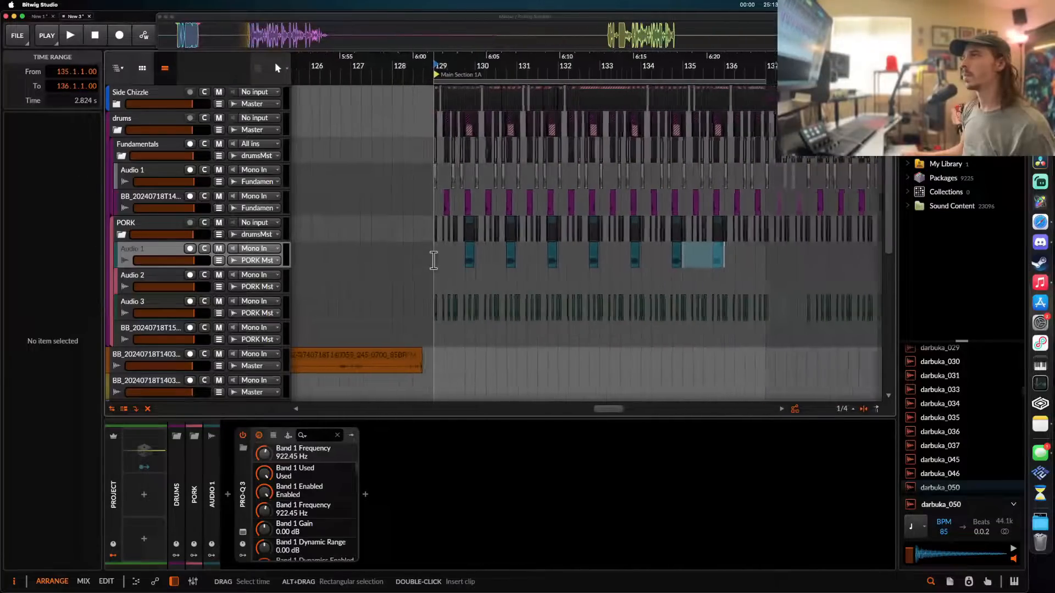
{"action": "key", "text": "super+d"}
{"action": "key", "text": "super+d"}
{"action": "scroll", "coordinate": [434, 261], "scroll_direction": "down", "scroll_amount": 4}
{"action": "key", "text": "super+d"}
{"action": "key", "text": "super+d"}
{"action": "key", "text": "super+d"}
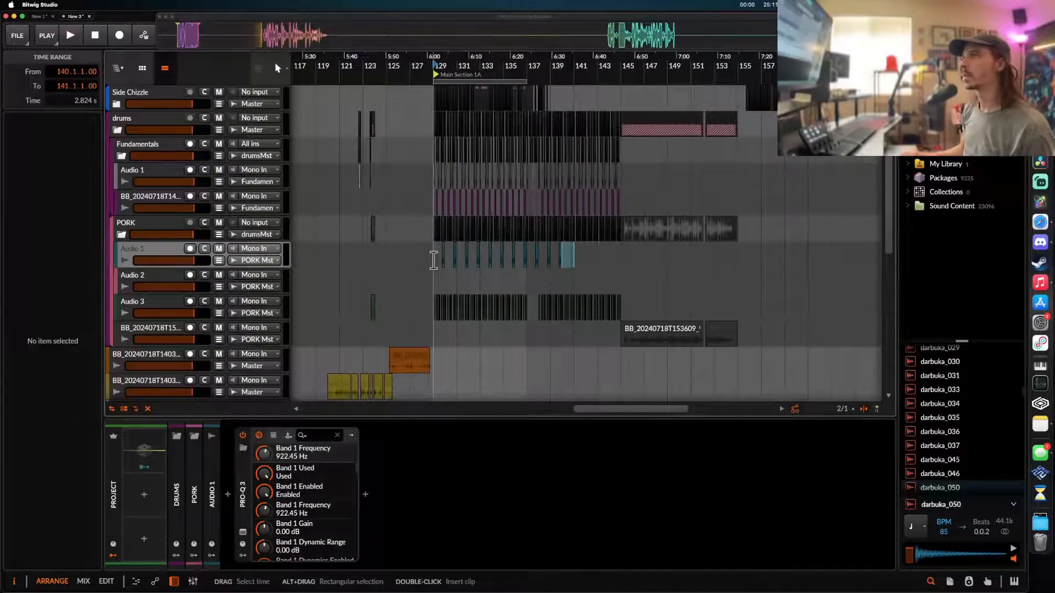
{"action": "key", "text": "super+z"}
{"action": "key", "text": "super+z"}
{"action": "key", "text": "super+z"}
{"action": "key", "text": "super+z"}
{"action": "scroll", "coordinate": [433, 260], "scroll_direction": "up", "scroll_amount": 4}
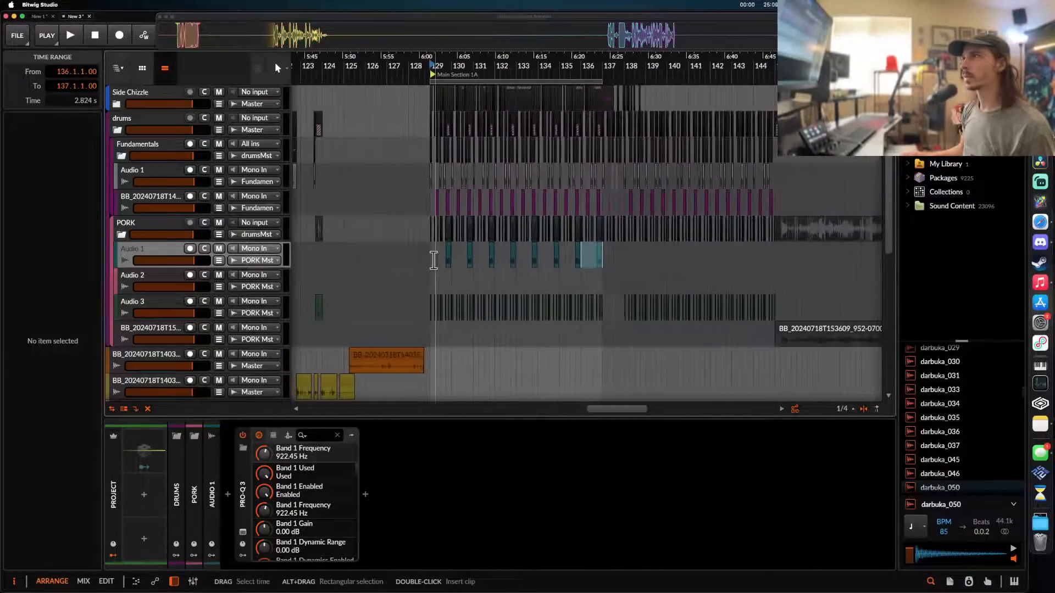
- Play the recorded clip in the PORK group from 151.1 to audition its sounds
{"action": "scroll", "coordinate": [434, 260], "scroll_direction": "down", "scroll_amount": 1}
{"action": "scroll", "coordinate": [433, 261], "scroll_direction": "right", "scroll_amount": 1}
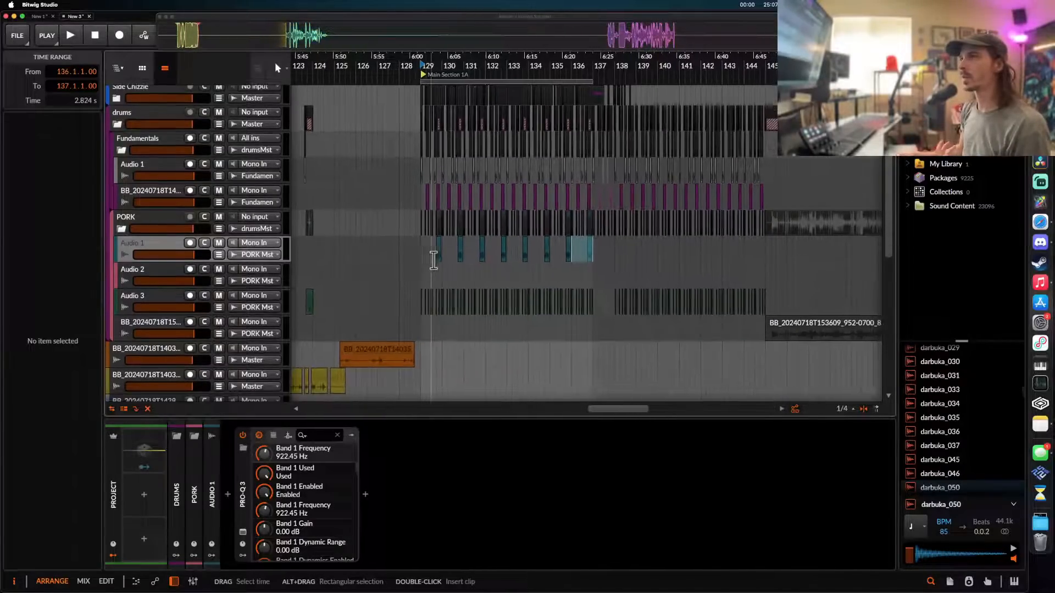
{"action": "scroll", "coordinate": [516, 269], "scroll_direction": "right", "scroll_amount": 10}
{"action": "scroll", "coordinate": [516, 269], "scroll_direction": "down", "scroll_amount": 2}
{"action": "scroll", "coordinate": [516, 268], "scroll_direction": "up", "scroll_amount": 2}
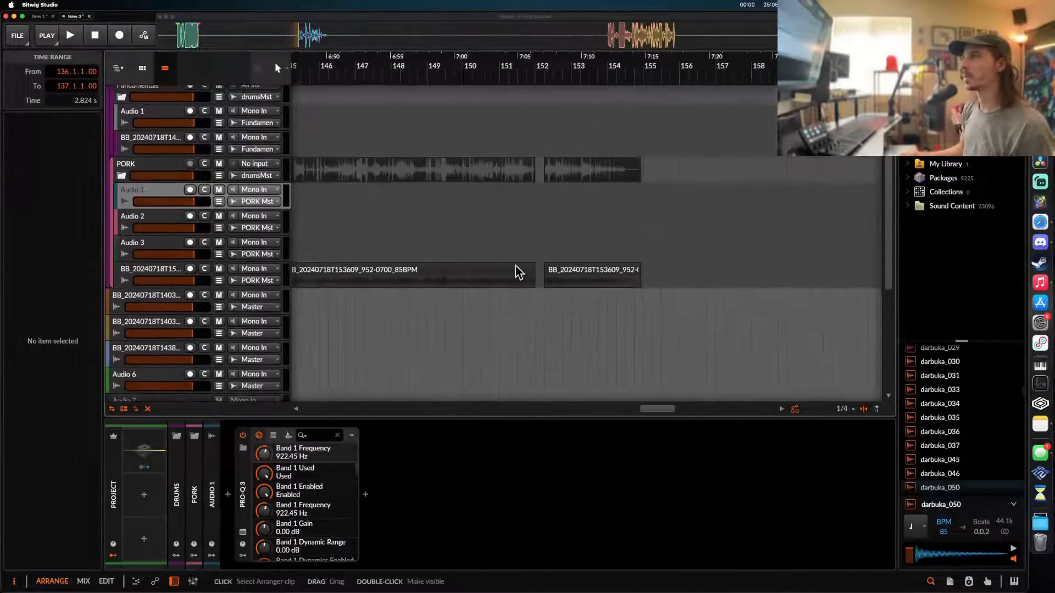
{"action": "scroll", "coordinate": [516, 272], "scroll_direction": "up", "scroll_amount": 3}
{"action": "left_click", "coordinate": [574, 283]}
{"action": "key", "text": "space"}
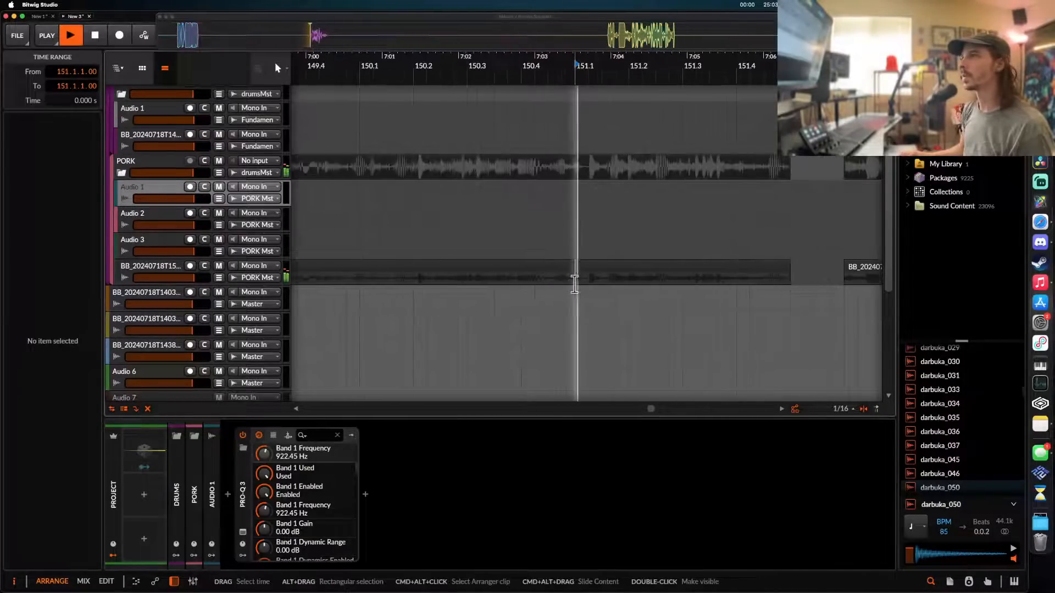
{"action": "scroll", "coordinate": [574, 284], "scroll_direction": "right", "scroll_amount": 3}
{"action": "scroll", "coordinate": [575, 283], "scroll_direction": "down", "scroll_amount": 1}
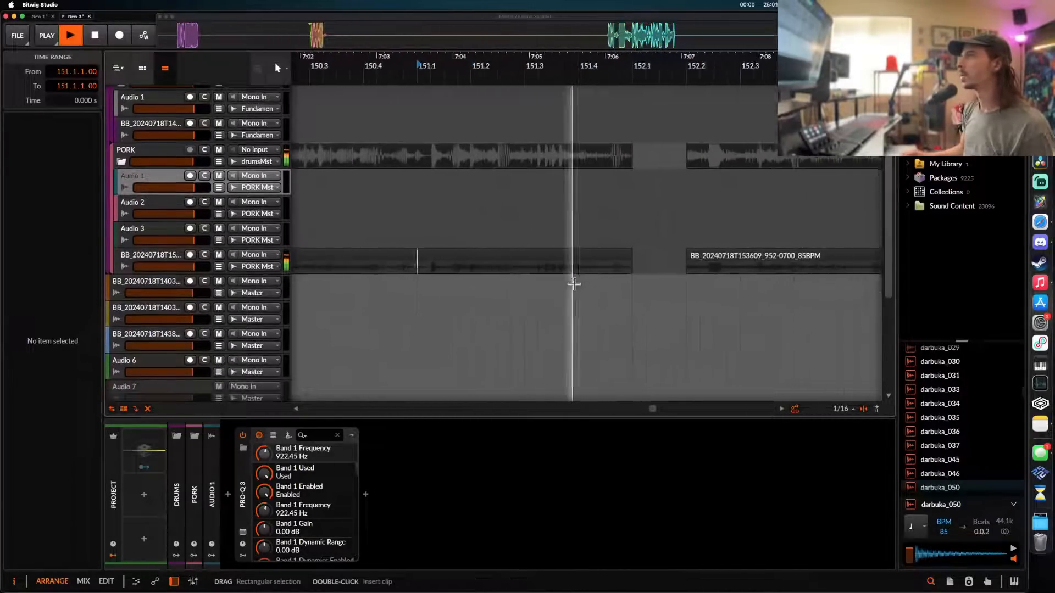
{"action": "scroll", "coordinate": [575, 284], "scroll_direction": "right", "scroll_amount": 3}
- Audition the remaining part of the recorded clip from 152.2.1.00 and examine its waveform
{"action": "left_click", "coordinate": [618, 260]}
{"action": "key", "text": "space"}
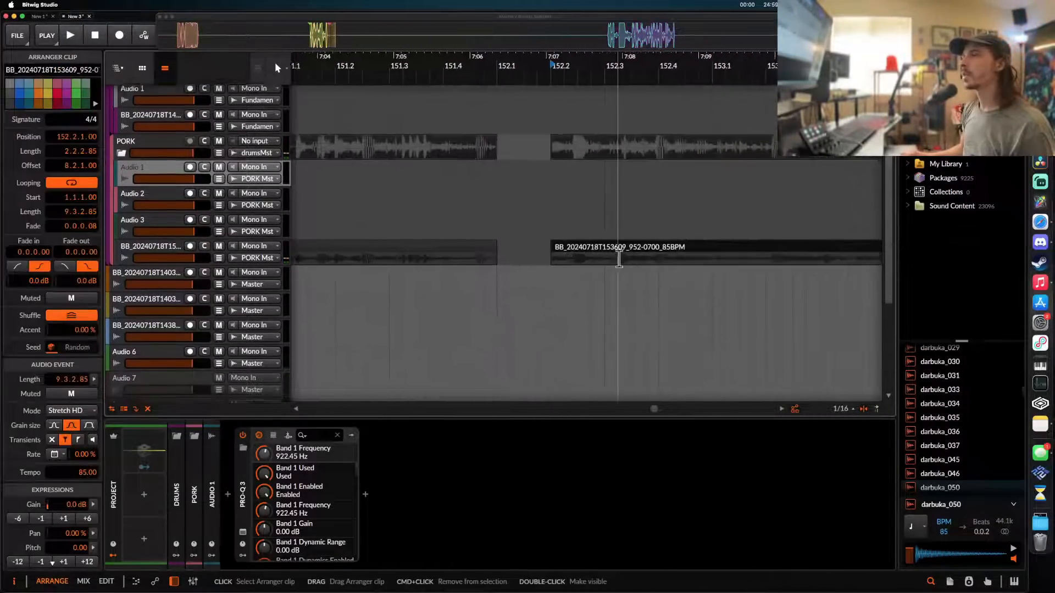
{"action": "scroll", "coordinate": [619, 258], "scroll_direction": "right", "scroll_amount": 3}
{"action": "scroll", "coordinate": [620, 258], "scroll_direction": "up", "scroll_amount": 1}
{"action": "key", "text": "space"}
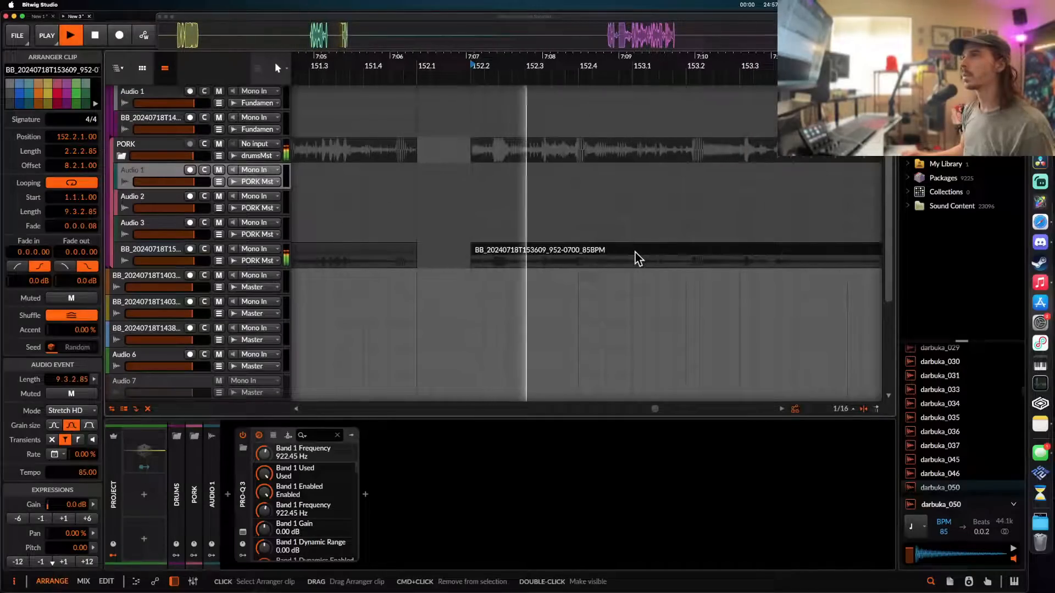
{"action": "scroll", "coordinate": [472, 256], "scroll_direction": "up", "scroll_amount": 3}
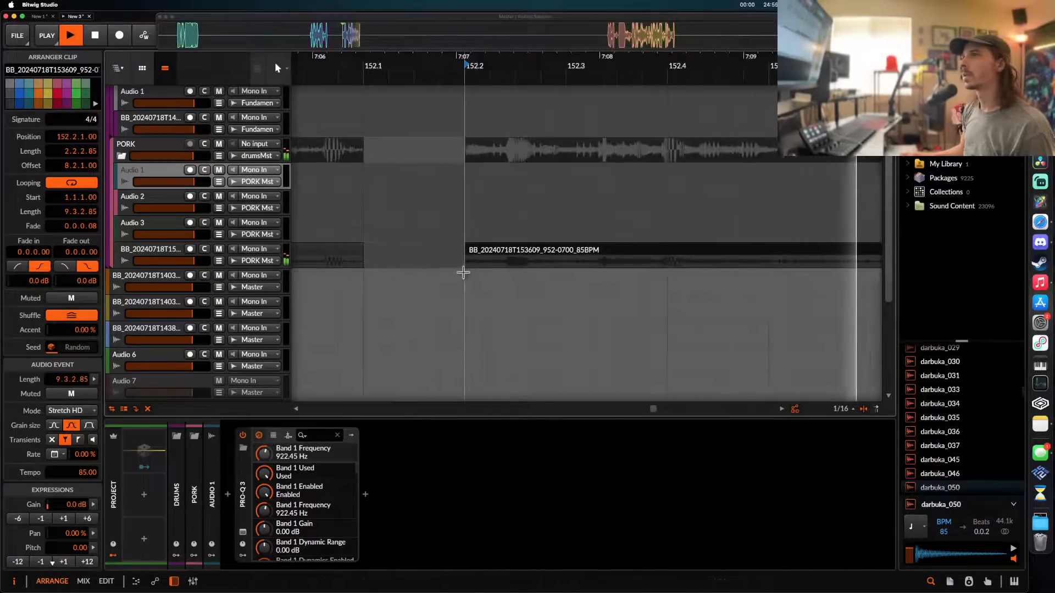
{"action": "scroll", "coordinate": [494, 272], "scroll_direction": "down", "scroll_amount": 3}
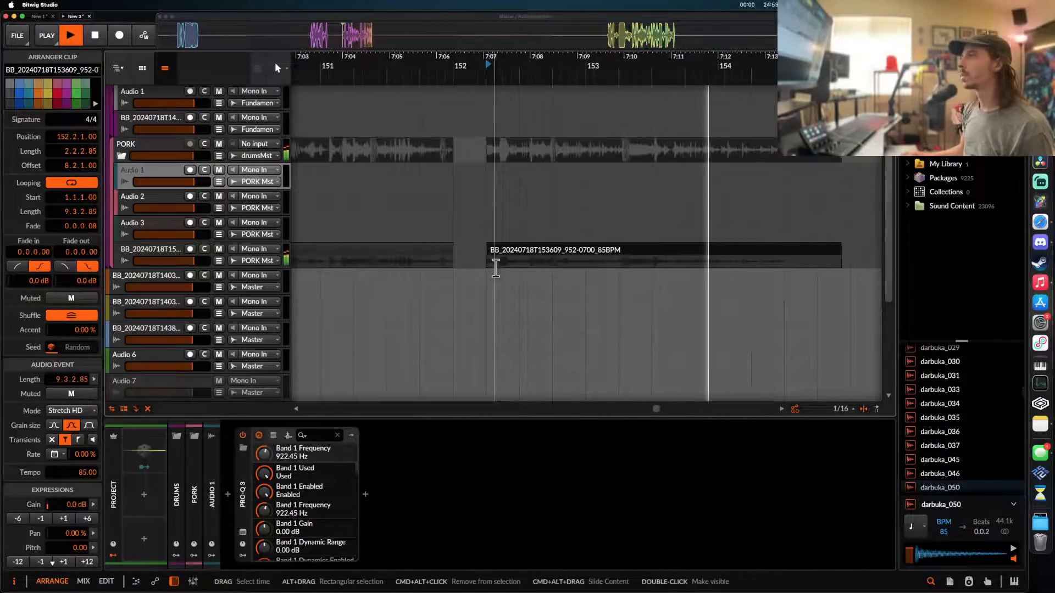
- Split off the one-beat section from 152.2 to 152.3 of the recorded clip and remove it
{"action": "left_click_drag", "start_coordinate": [489, 266], "coordinate": [518, 268]}
{"action": "key", "text": "super+e"}
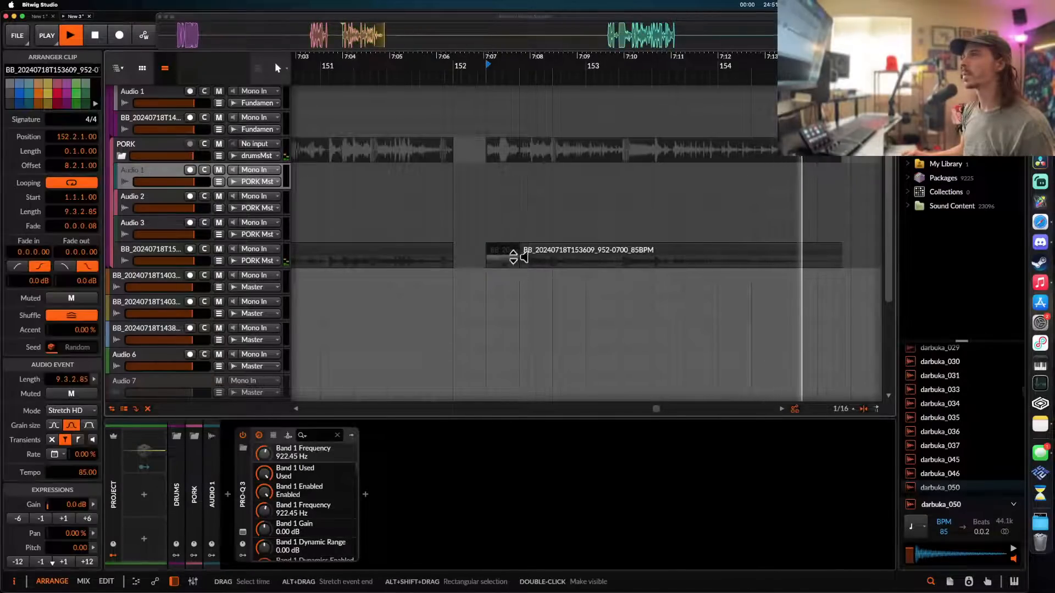
{"action": "key", "text": "Delete"}
{"action": "scroll", "coordinate": [510, 254], "scroll_direction": "down", "scroll_amount": 3}
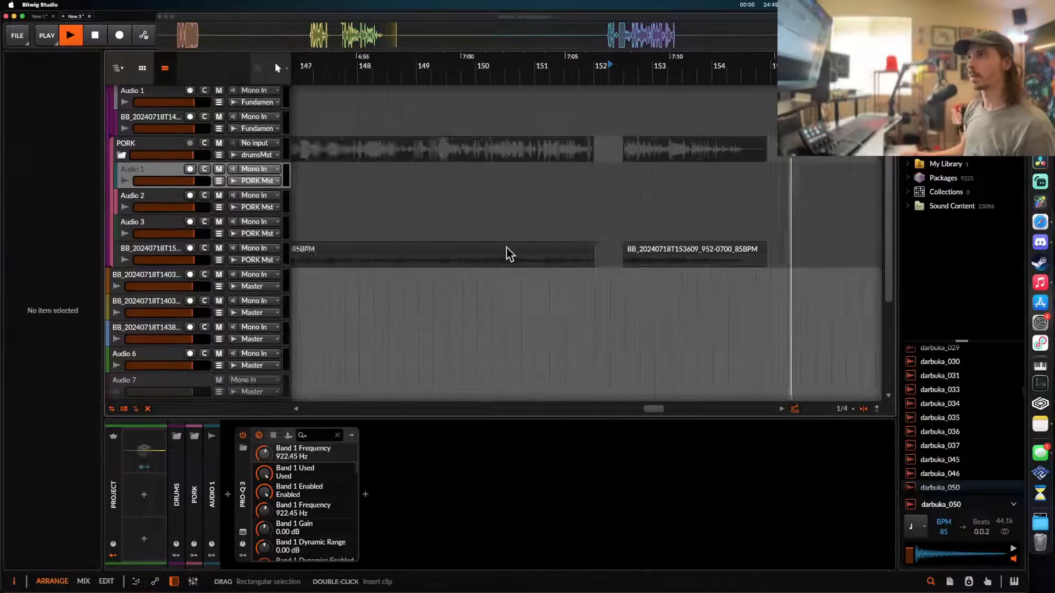
- Return to Main Section 1A, stop playback and set the play position to 129.1.1.00
{"action": "scroll", "coordinate": [407, 257], "scroll_direction": "left", "scroll_amount": 8}
{"action": "scroll", "coordinate": [407, 256], "scroll_direction": "up", "scroll_amount": 2}
{"action": "scroll", "coordinate": [407, 257], "scroll_direction": "down", "scroll_amount": 3}
{"action": "scroll", "coordinate": [407, 257], "scroll_direction": "left", "scroll_amount": 6}
{"action": "scroll", "coordinate": [407, 257], "scroll_direction": "down", "scroll_amount": 2}
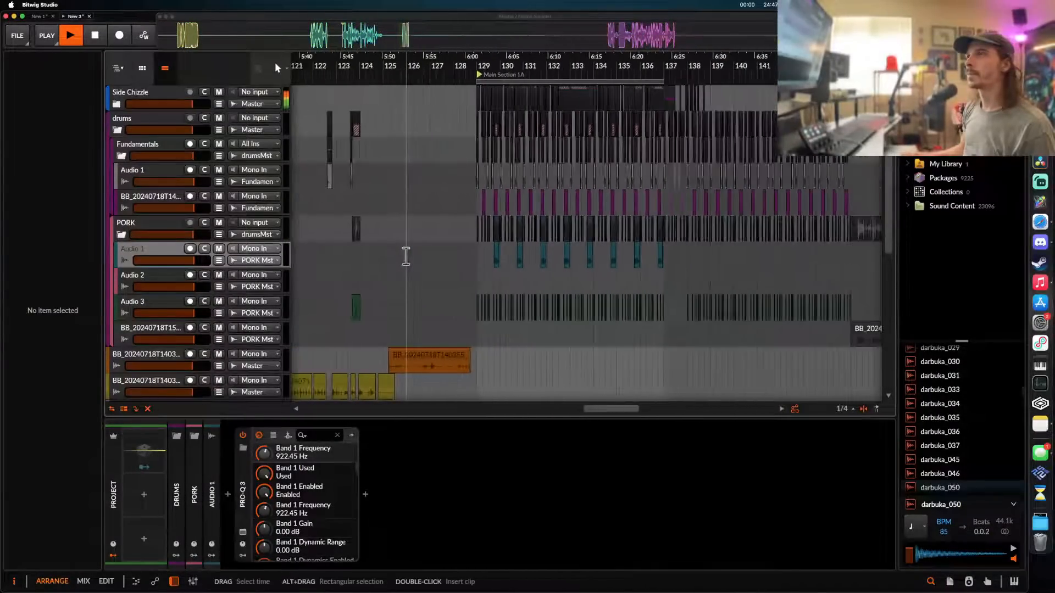
{"action": "scroll", "coordinate": [407, 255], "scroll_direction": "right", "scroll_amount": 2}
{"action": "key", "text": "space"}
{"action": "left_click", "coordinate": [429, 108]}
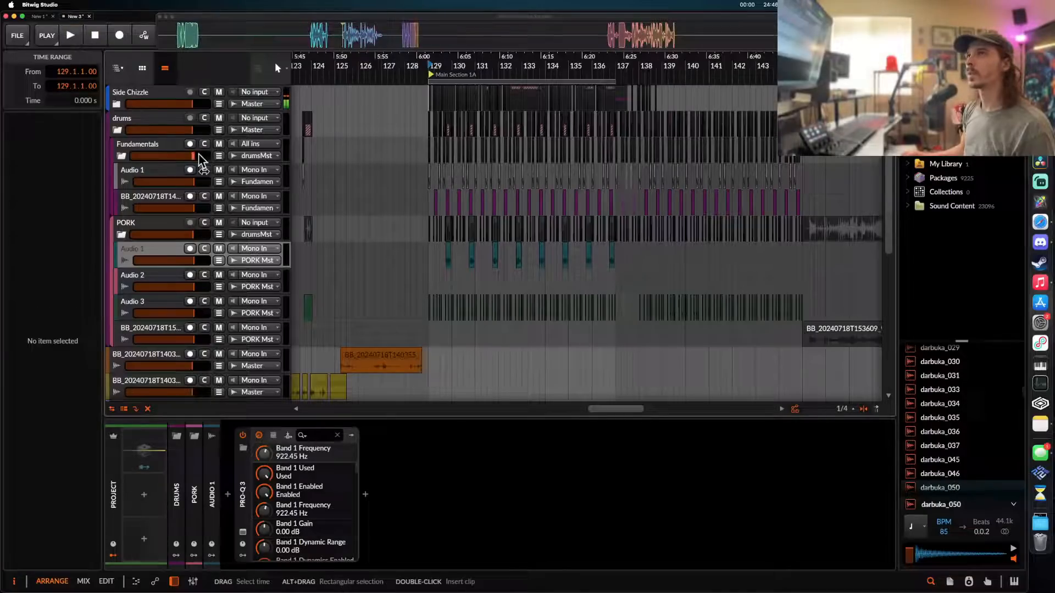
- Collapse the drums group and add an audio track below Group 1 in the expanded Side Chizzle group
{"action": "left_click", "coordinate": [118, 130]}
{"action": "left_click", "coordinate": [116, 104]}
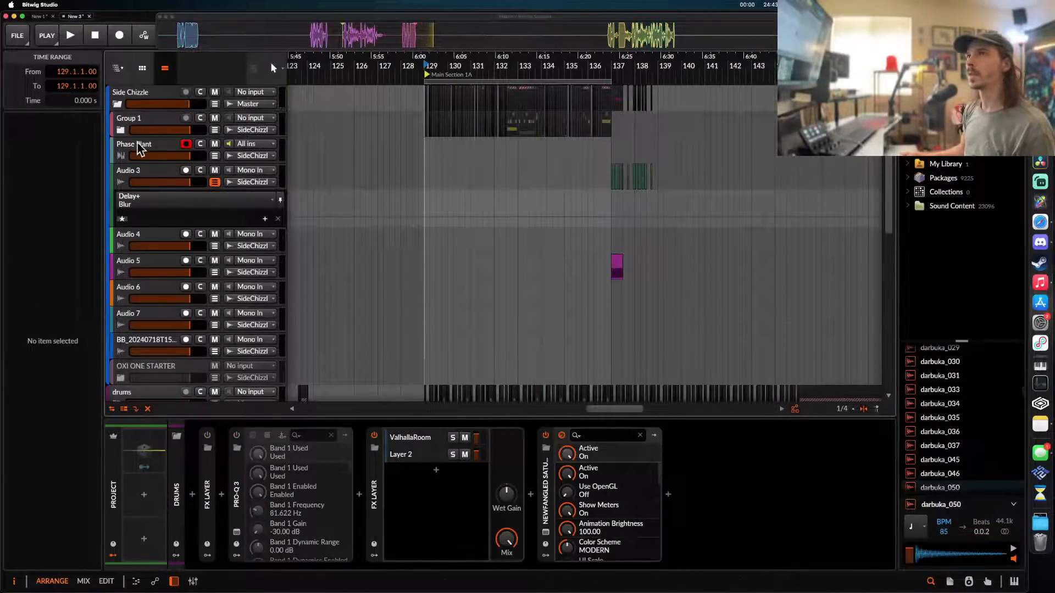
{"action": "key", "text": "super+t"}
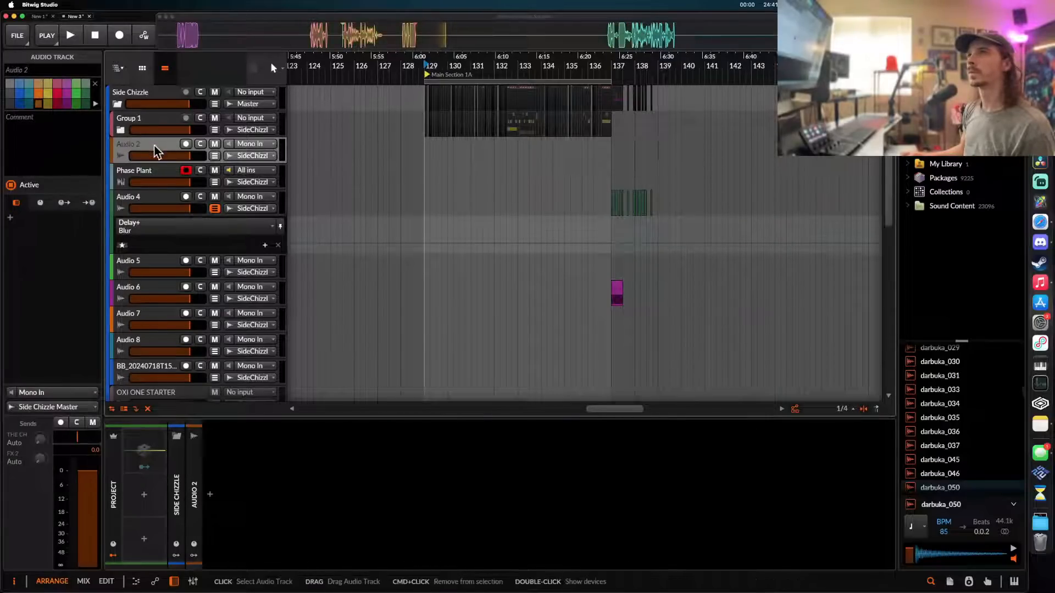
- Play the section from 129.1, then stop and set the position on the Side Chizzle group's Audio 2 track to 130.4.1.00
{"action": "left_click", "coordinate": [424, 157]}
{"action": "scroll", "coordinate": [426, 158], "scroll_direction": "up", "scroll_amount": 4}
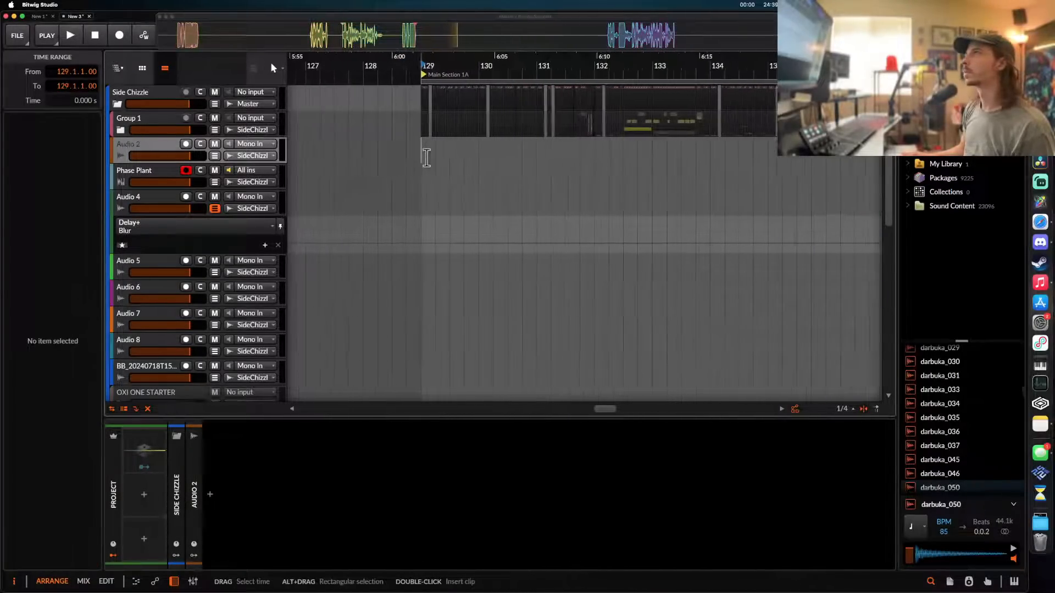
{"action": "key", "text": "space"}
{"action": "scroll", "coordinate": [427, 157], "scroll_direction": "up", "scroll_amount": 2}
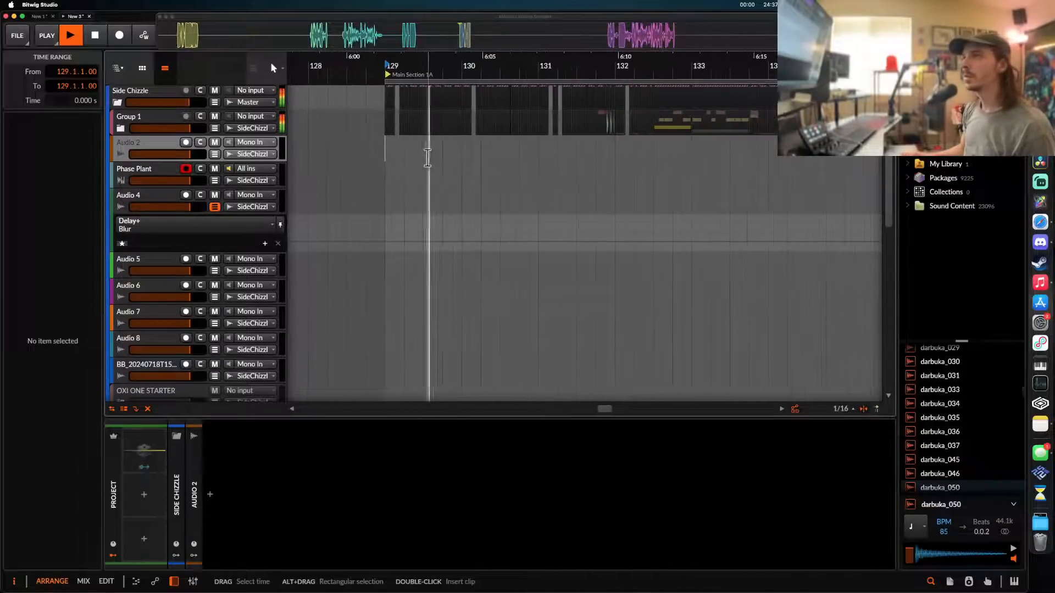
{"action": "scroll", "coordinate": [427, 157], "scroll_direction": "up", "scroll_amount": 2}
{"action": "scroll", "coordinate": [429, 158], "scroll_direction": "down", "scroll_amount": 1}
{"action": "scroll", "coordinate": [433, 156], "scroll_direction": "right", "scroll_amount": 2}
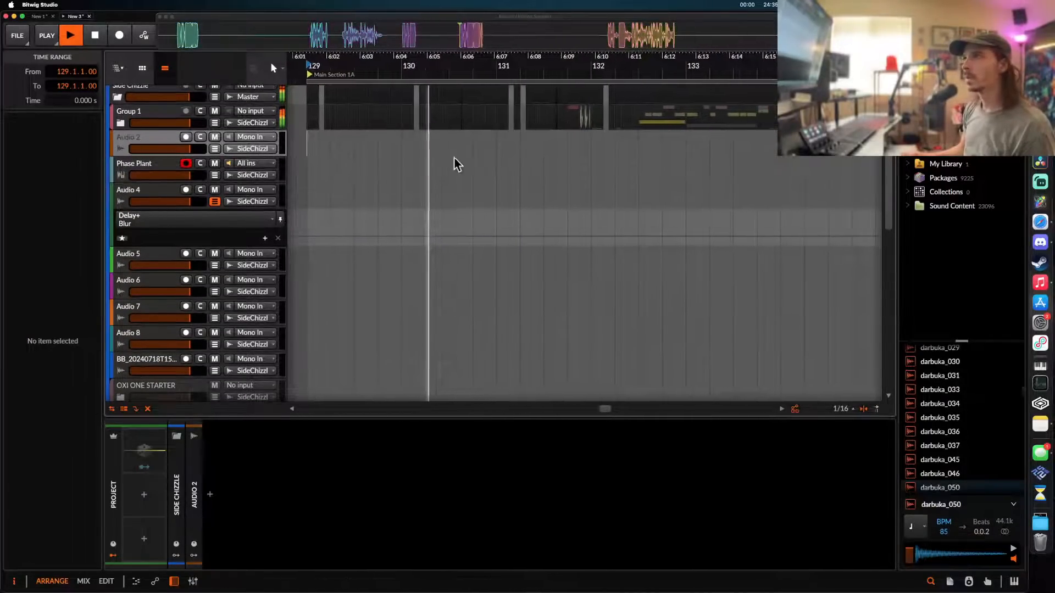
{"action": "left_click", "coordinate": [472, 150]}
{"action": "key", "text": "space"}
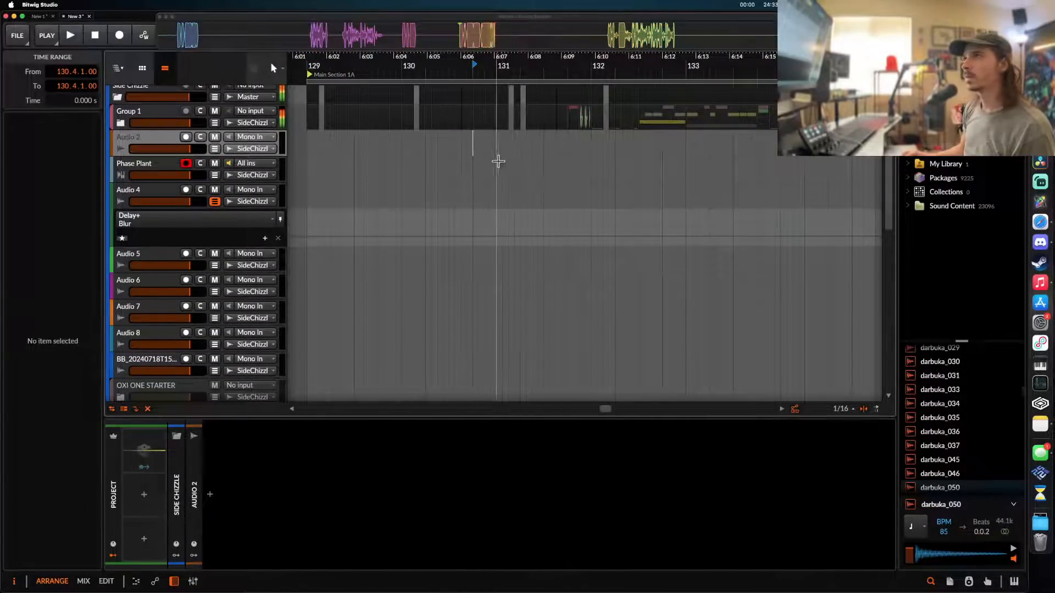
- Paste the recorded slice at 130.4.3 on the Side Chizzle group's Audio 2 track and shorten it to 0.0.2.00
{"action": "left_click", "coordinate": [488, 149]}
{"action": "key", "text": "super+v"}
{"action": "scroll", "coordinate": [488, 148], "scroll_direction": "up", "scroll_amount": 2}
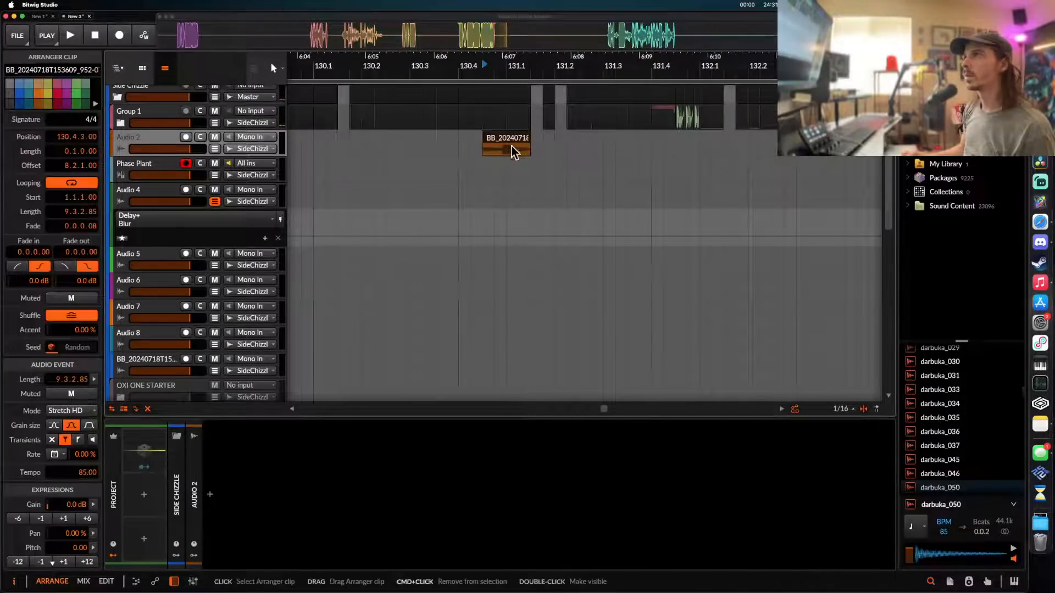
{"action": "mouse_move", "coordinate": [512, 147]}
{"action": "left_mouse_down"}
{"action": "mouse_move", "coordinate": [499, 152]}
{"action": "mouse_move", "coordinate": [505, 143]}
{"action": "left_mouse_up"}
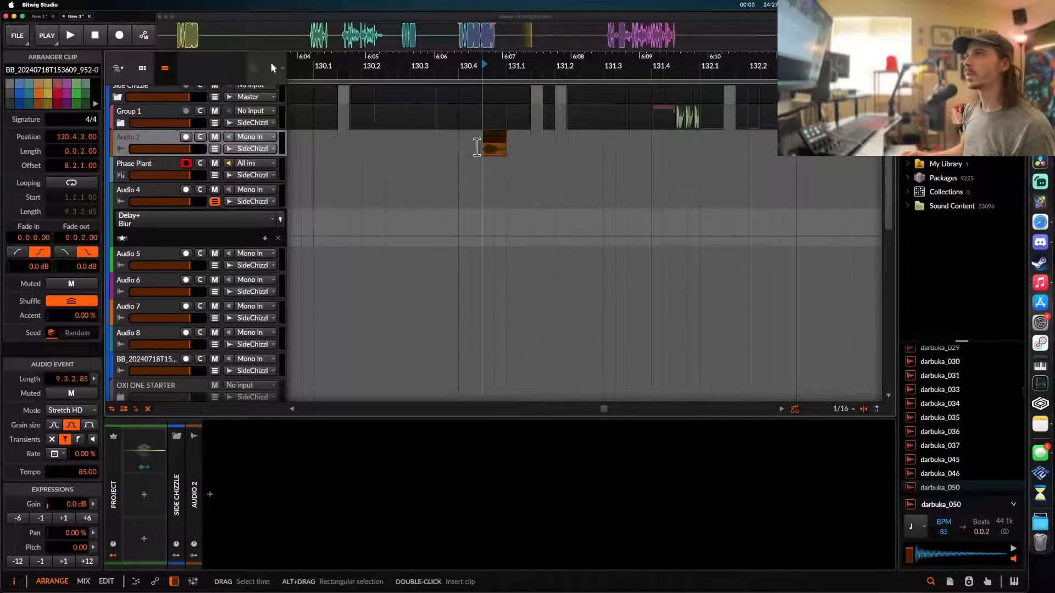
- Solo the Audio 2 track and insert FabFilter Pro-Q 3 in its device chain
{"action": "left_click", "coordinate": [200, 137]}
{"action": "double_click", "coordinate": [147, 138]}
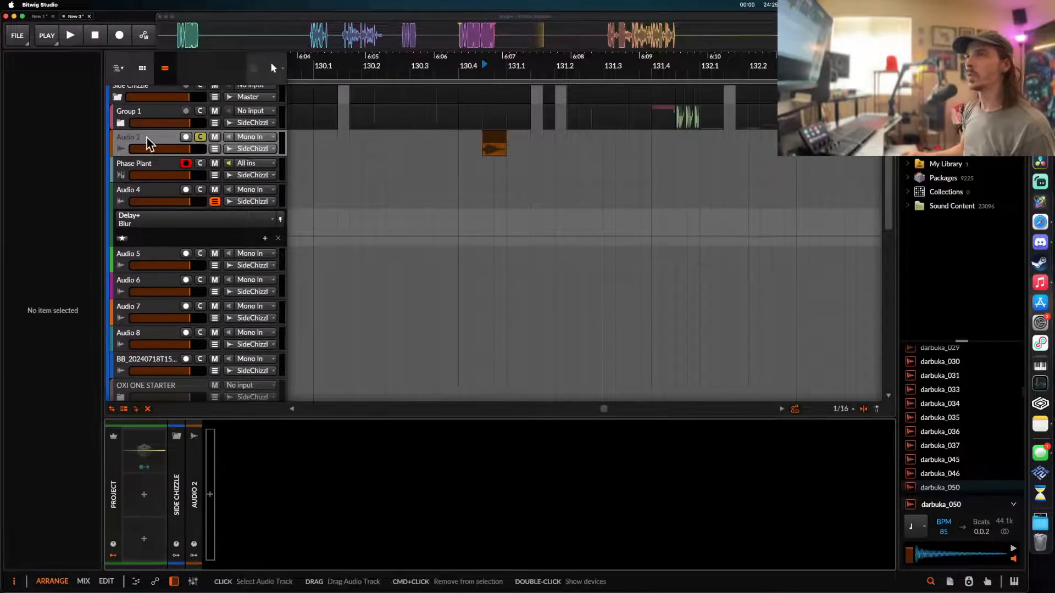
{"action": "left_click", "coordinate": [211, 495]}
{"action": "type", "text": "PR"}
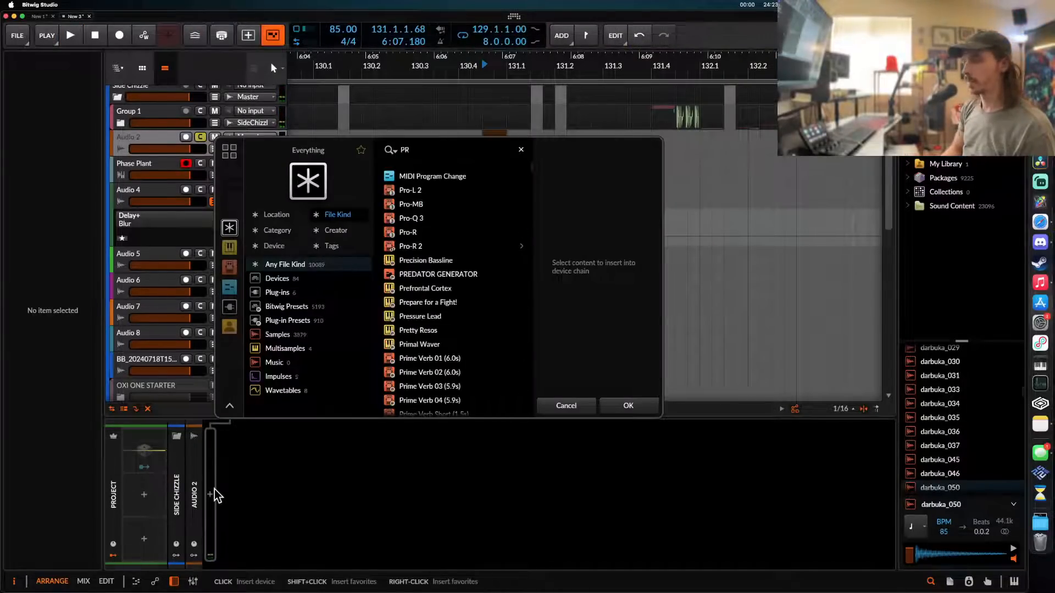
{"action": "type", "text": "O"}
{"action": "key", "text": "Down"}
{"action": "key", "text": "Down"}
{"action": "key", "text": "Down"}
{"action": "key", "text": "Down"}
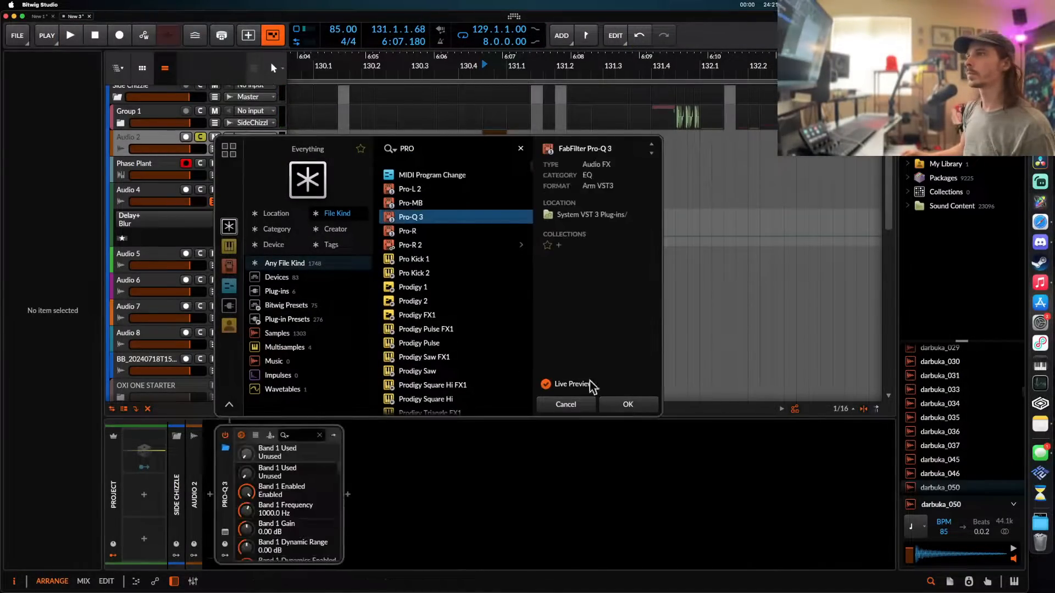
{"action": "key", "text": "Return"}
- Add a low-cut band at about 16.7 Hz and a bell band at about 517 Hz in Pro-Q 3 while auditioning the clip
{"action": "left_click", "coordinate": [122, 263]}
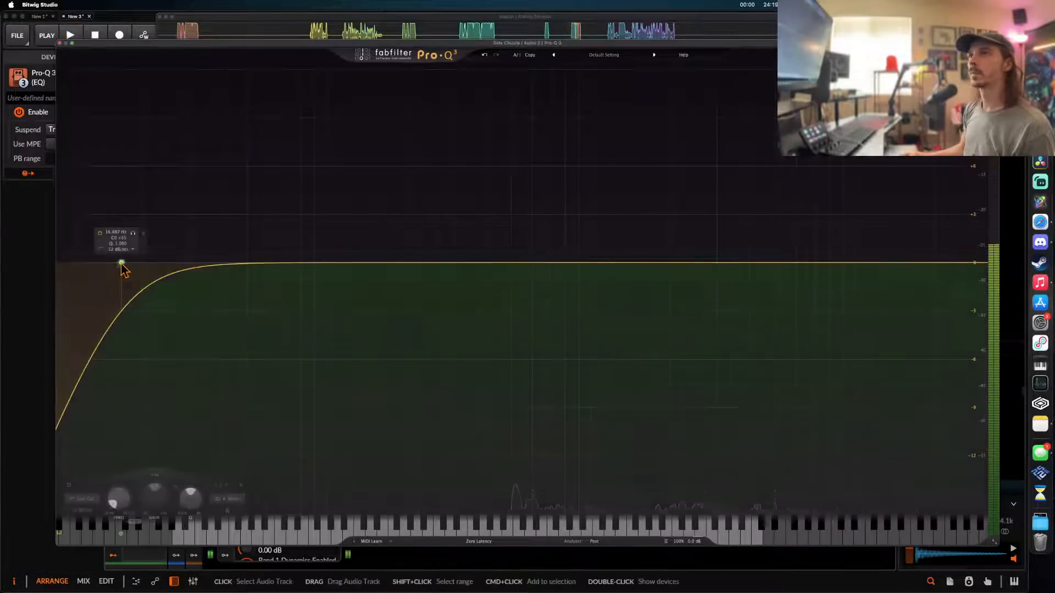
{"action": "left_click", "coordinate": [544, 263]}
{"action": "key", "text": "space"}
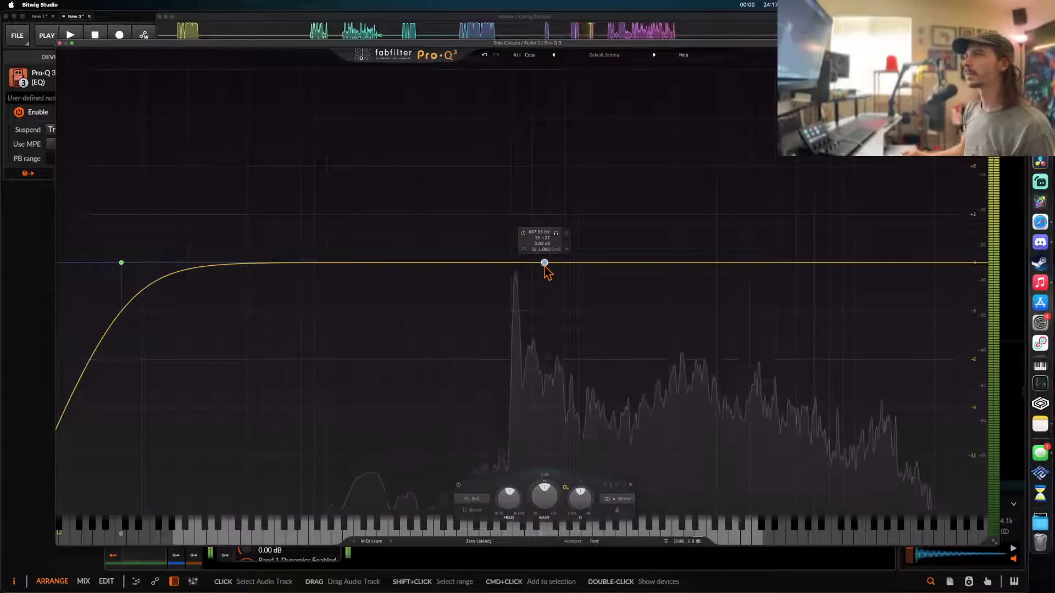
{"action": "left_click_drag", "start_coordinate": [545, 267], "coordinate": [515, 269]}
{"action": "key", "text": "space"}
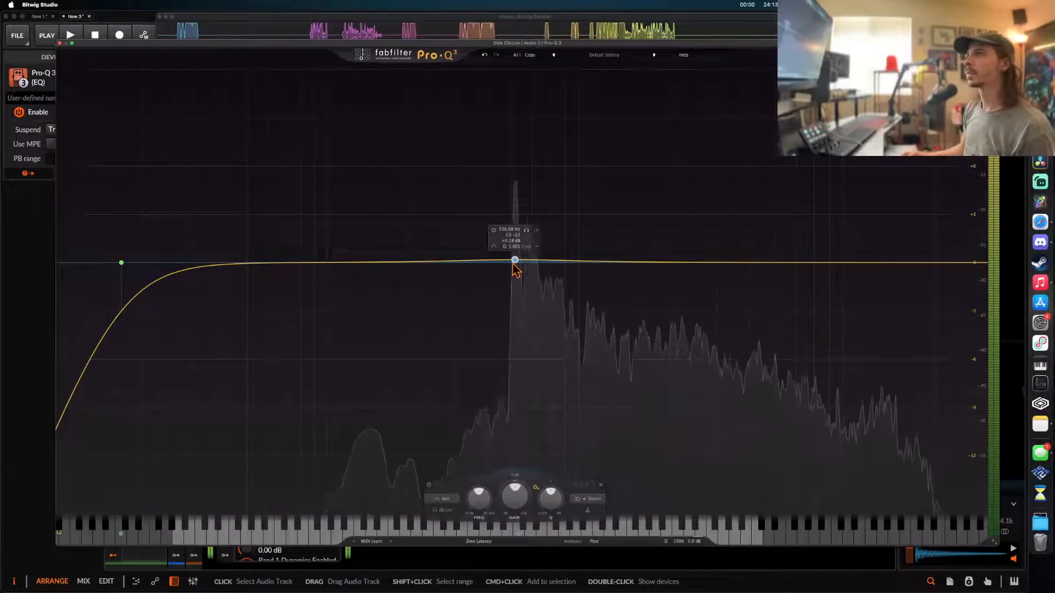
{"action": "left_click", "coordinate": [61, 44]}
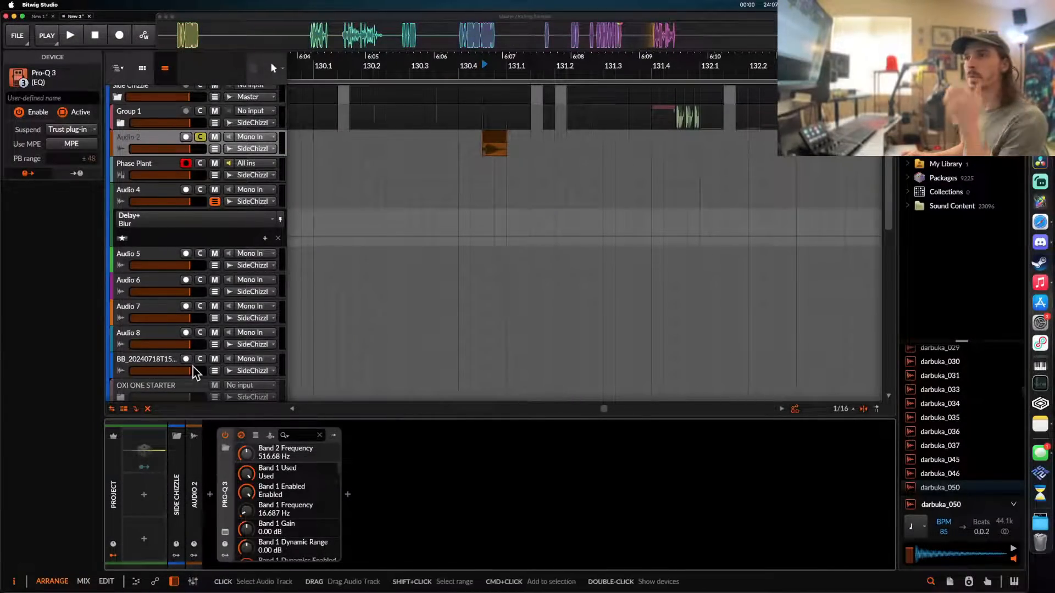
- Set the Audio 2 clip's pitch to 4.00 semitones and audition it
{"action": "left_click", "coordinate": [502, 135]}
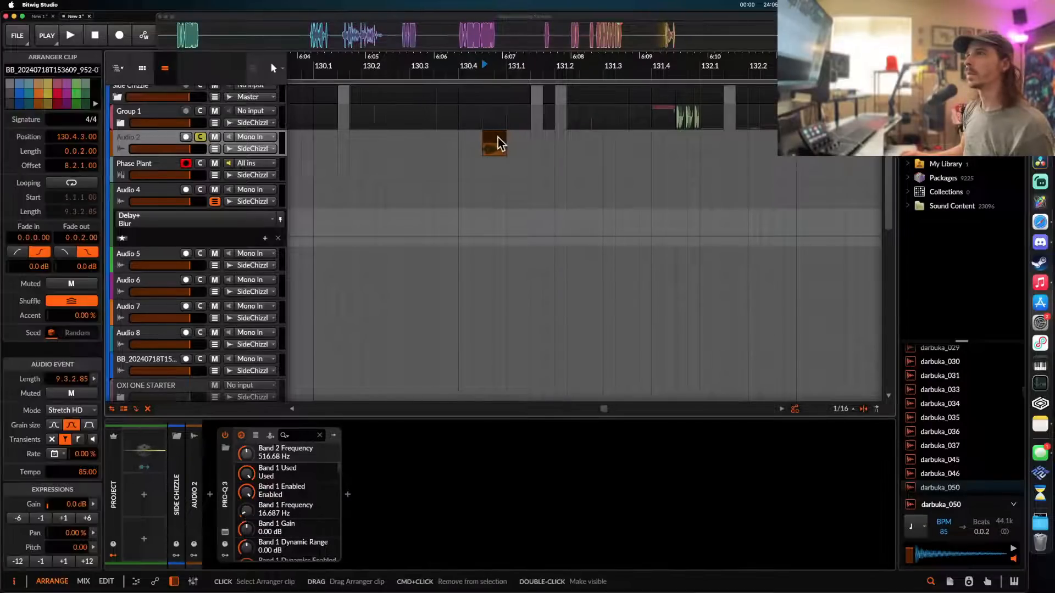
{"action": "left_click", "coordinate": [62, 562]}
{"action": "left_click", "coordinate": [62, 563]}
{"action": "left_click", "coordinate": [62, 562]}
{"action": "key", "text": "space"}
{"action": "key", "text": "space"}
{"action": "key", "text": "space"}
{"action": "key", "text": "space"}
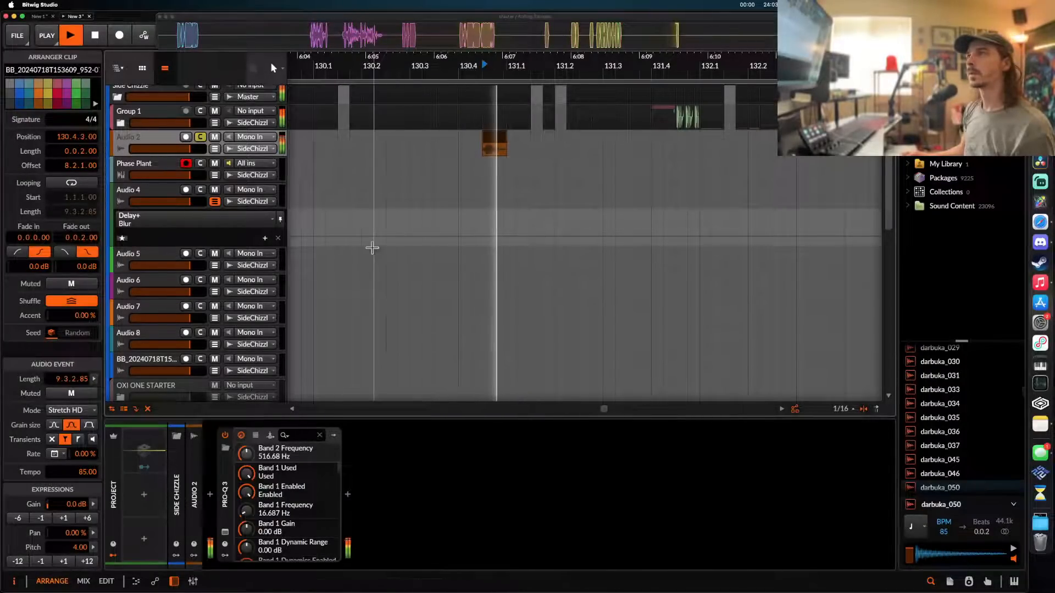
{"action": "left_click", "coordinate": [226, 533]}
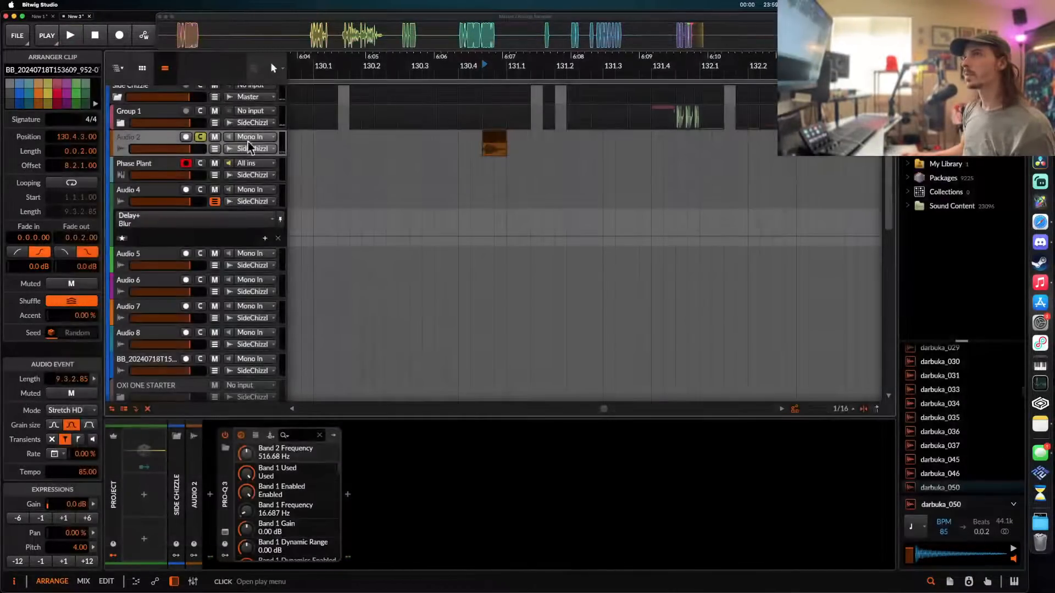
- Raise the Audio 2 clip's pitch to 11.00 semitones
{"action": "left_click", "coordinate": [64, 562]}
{"action": "left_click", "coordinate": [63, 562]}
{"action": "left_click", "coordinate": [64, 561]}
{"action": "left_click", "coordinate": [64, 562]}
{"action": "left_click", "coordinate": [64, 561]}
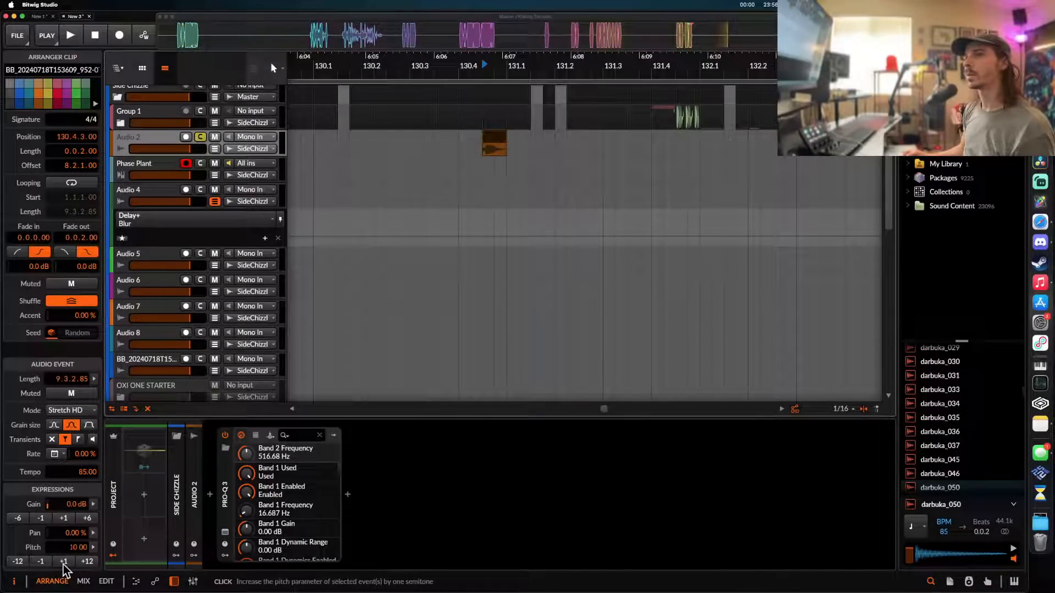
{"action": "left_click", "coordinate": [64, 562]}
{"action": "left_click", "coordinate": [64, 561]}
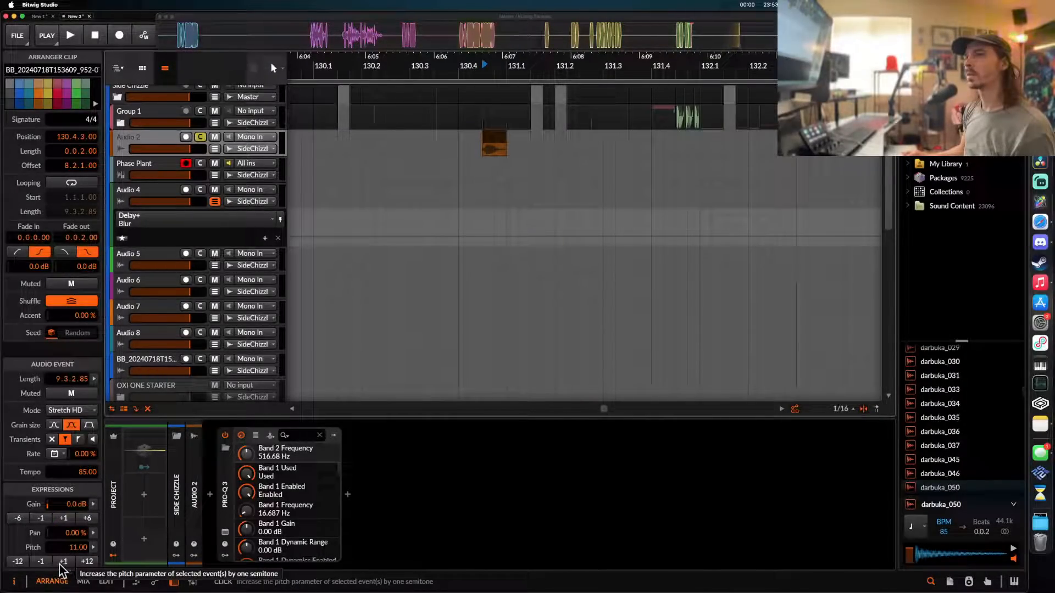
- Try lower pitches for the Audio 2 clip, including 6.00 and 4.00 semitones, and bring it back to 11.00
{"action": "left_click", "coordinate": [42, 563]}
{"action": "left_click", "coordinate": [42, 563]}
{"action": "left_click", "coordinate": [42, 563]}
{"action": "key", "text": "super+z"}
{"action": "key", "text": "super+z"}
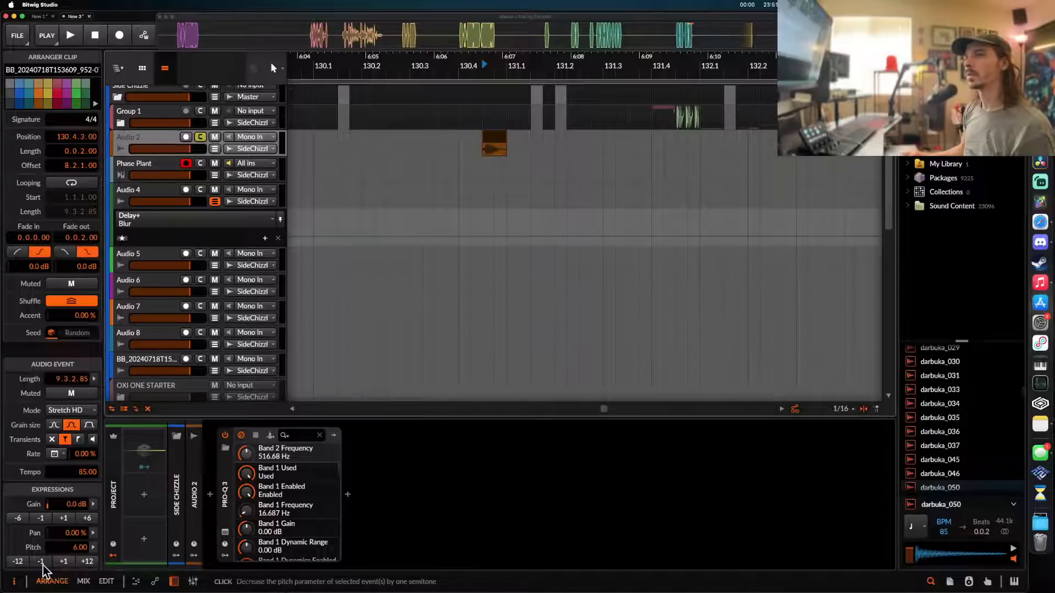
{"action": "left_click", "coordinate": [43, 563]}
{"action": "left_click", "coordinate": [43, 563]}
{"action": "left_click", "coordinate": [43, 563]}
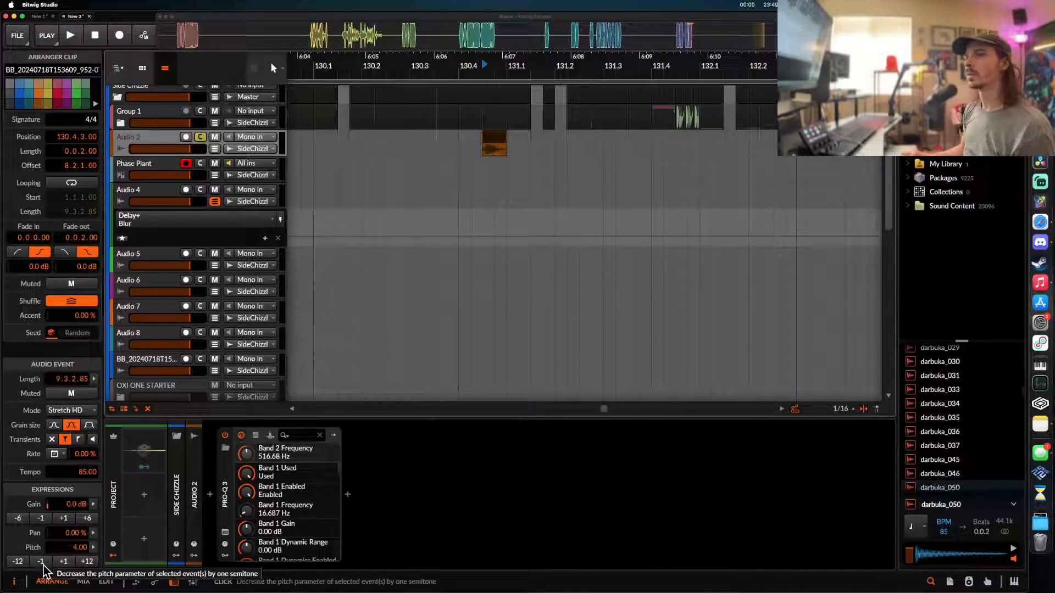
{"action": "left_click", "coordinate": [43, 563]}
{"action": "left_click", "coordinate": [43, 563]}
{"action": "left_click", "coordinate": [44, 563]}
{"action": "left_click", "coordinate": [65, 562]}
{"action": "left_click", "coordinate": [64, 562]}
{"action": "left_click", "coordinate": [64, 561]}
{"action": "left_click", "coordinate": [64, 561]}
{"action": "left_click", "coordinate": [64, 562]}
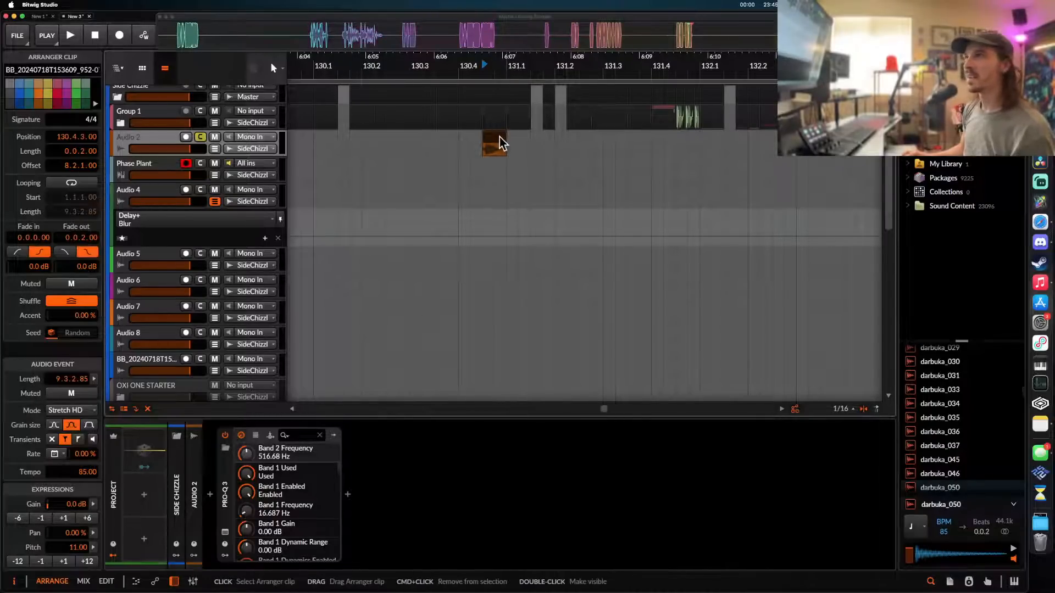
- Audition the Audio 2 clip and try transposing it down an octave to -1.00
{"action": "scroll", "coordinate": [502, 141], "scroll_direction": "up", "scroll_amount": 5}
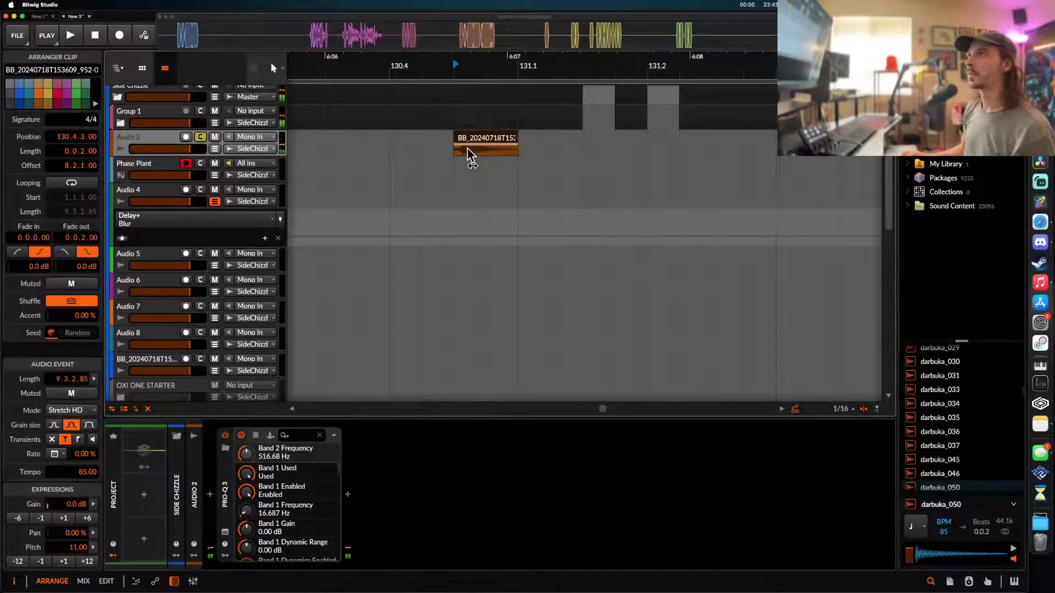
{"action": "key", "text": "space"}
{"action": "key", "text": "space"}
{"action": "left_click", "coordinate": [18, 562]}
{"action": "key", "text": "space"}
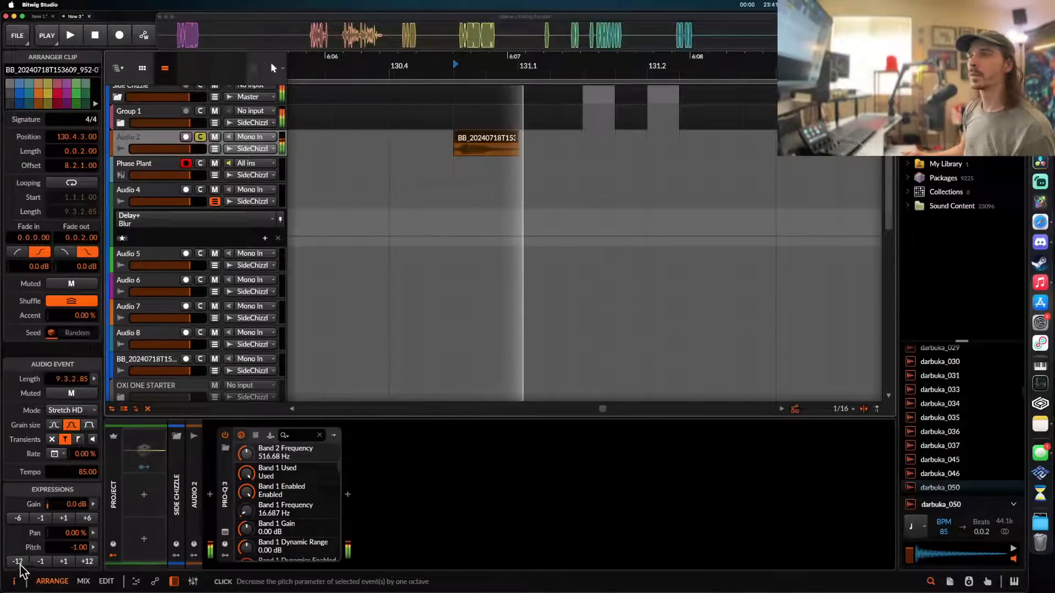
{"action": "key", "text": "space"}
{"action": "key", "text": "space"}
{"action": "scroll", "coordinate": [475, 143], "scroll_direction": "up", "scroll_amount": 3}
{"action": "key", "text": "space"}
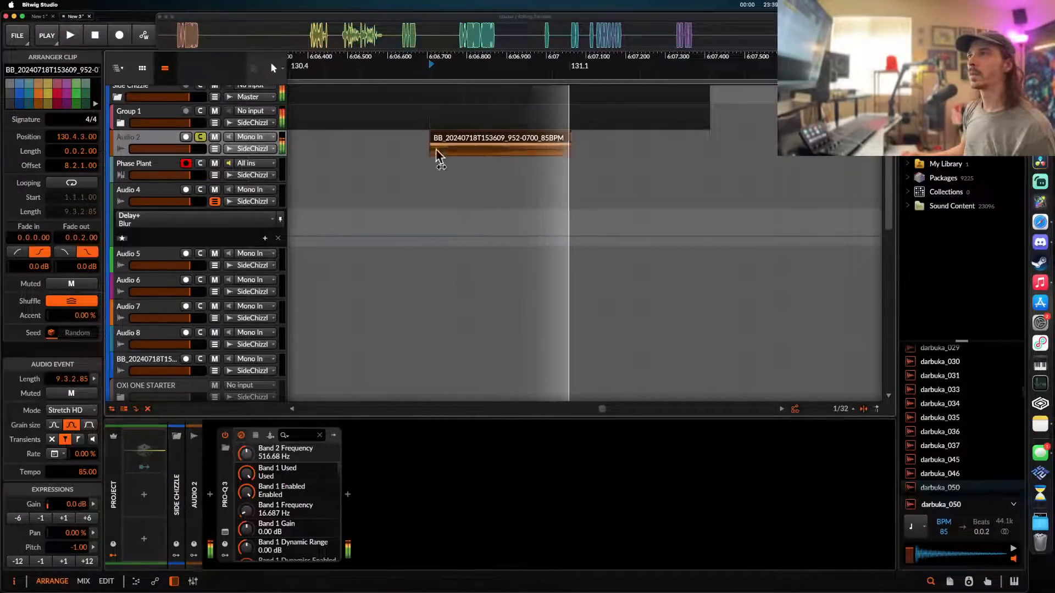
- Play the clip through Pro-Q 3 and move the bell band to about 488 Hz with almost no gain
{"action": "left_click", "coordinate": [159, 145]}
{"action": "left_click", "coordinate": [226, 531]}
{"action": "key", "text": "space"}
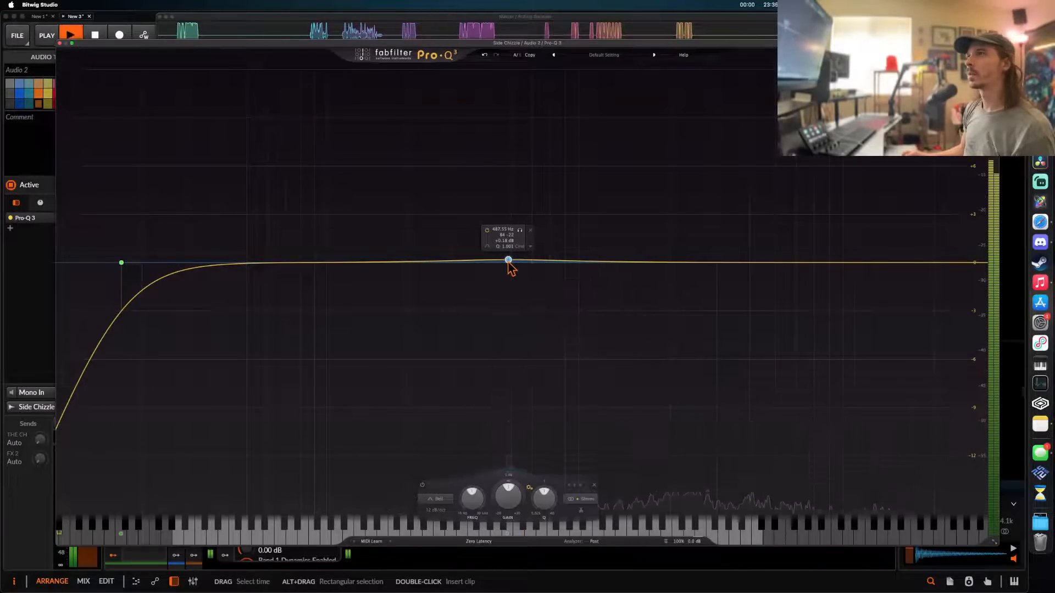
{"action": "key", "text": "space"}
{"action": "left_click_drag", "start_coordinate": [509, 263], "coordinate": [509, 265]}
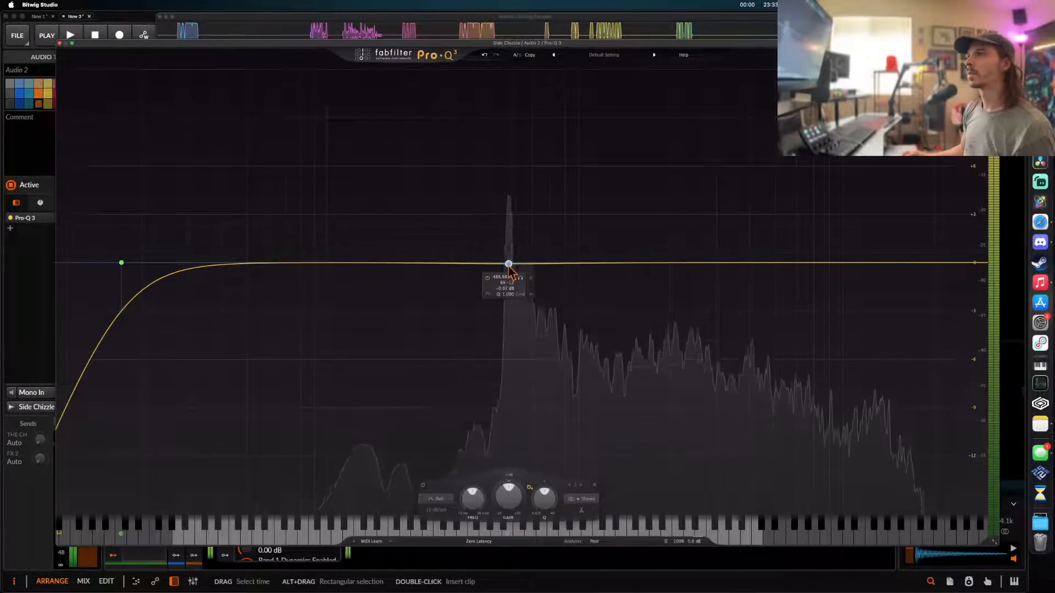
{"action": "left_click", "coordinate": [59, 43]}
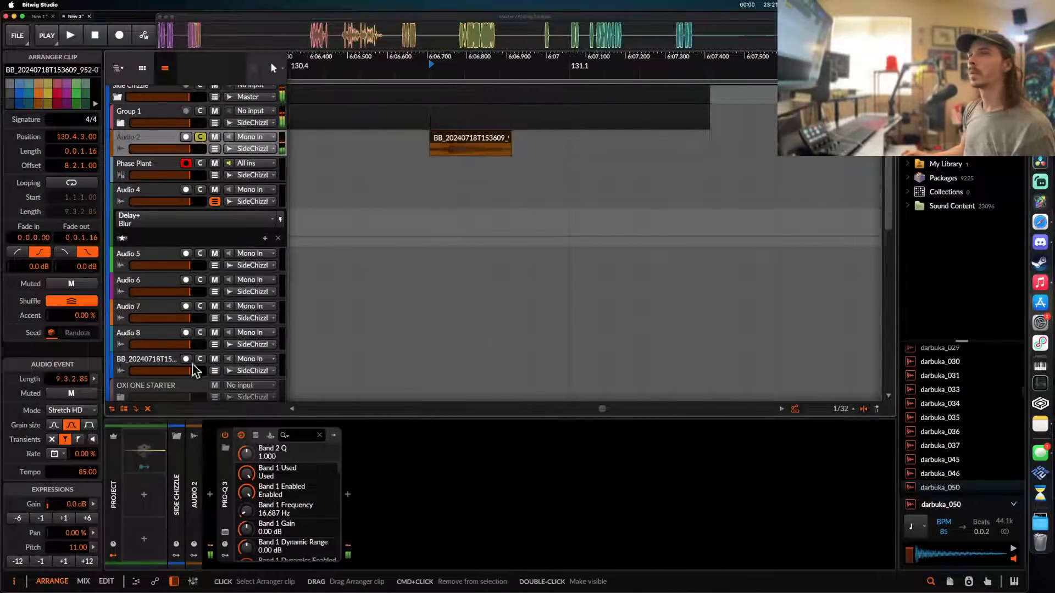
- Lower the Audio 2 clip's gain to -7.0 dB
{"action": "left_click", "coordinate": [34, 520]}
{"action": "left_click", "coordinate": [34, 519]}
{"action": "left_click", "coordinate": [34, 520]}
{"action": "left_click", "coordinate": [34, 520]}
{"action": "left_click", "coordinate": [34, 519]}
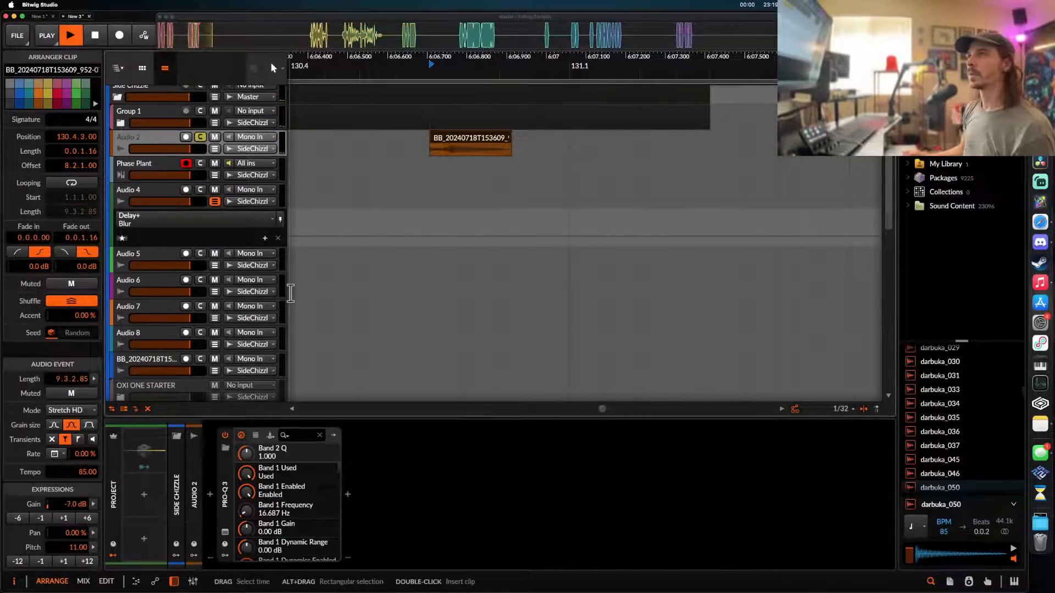
- Insert the Raum reverb after Pro-Q 3 on Audio 2 and audition the clip through it
{"action": "left_click", "coordinate": [347, 494]}
{"action": "type", "text": "RA"}
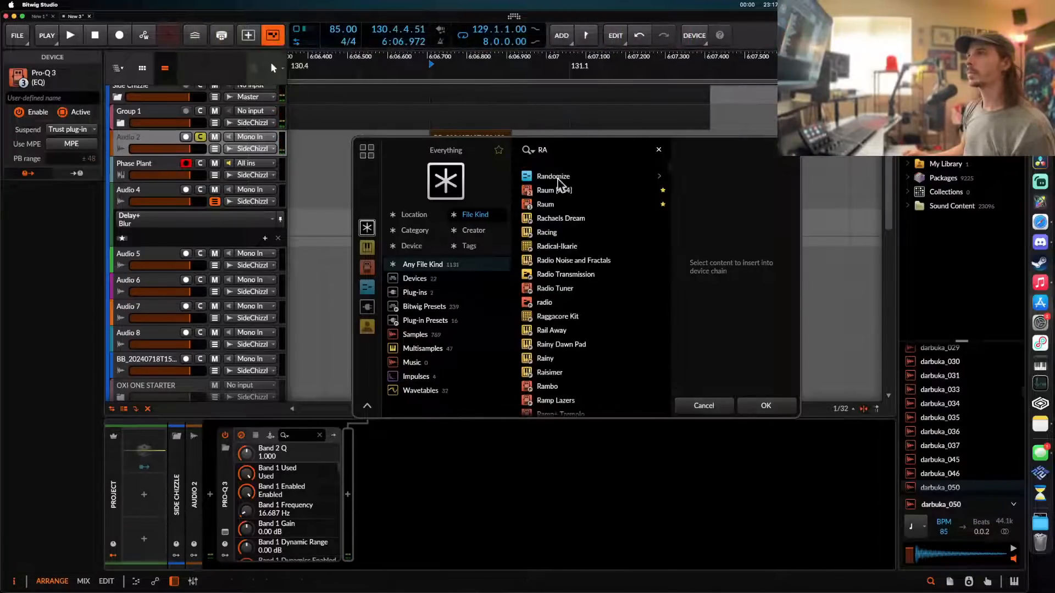
{"action": "left_click", "coordinate": [548, 204]}
{"action": "left_click", "coordinate": [766, 406]}
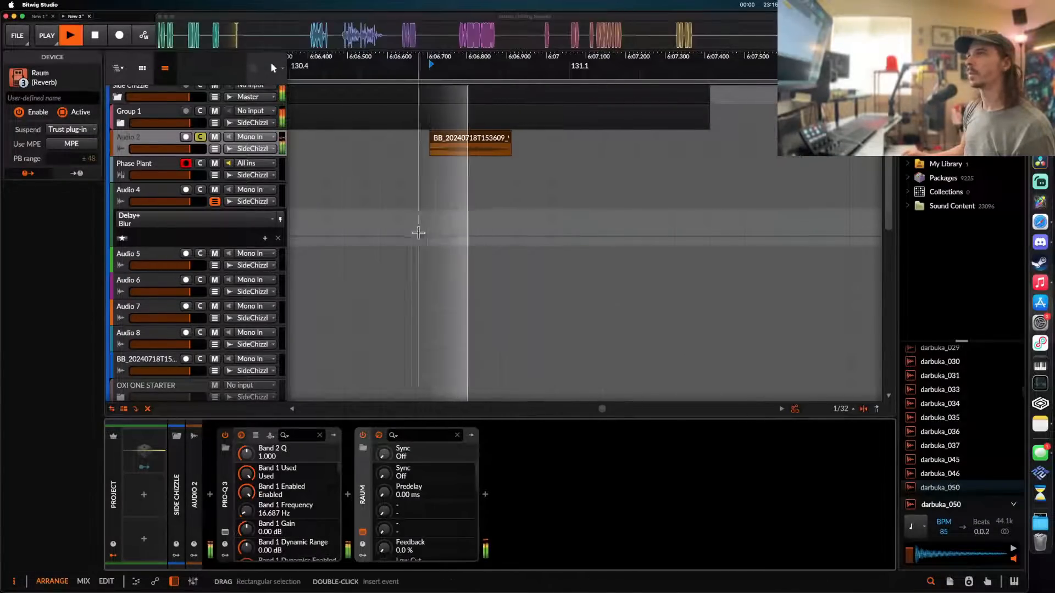
{"action": "key", "text": "space"}
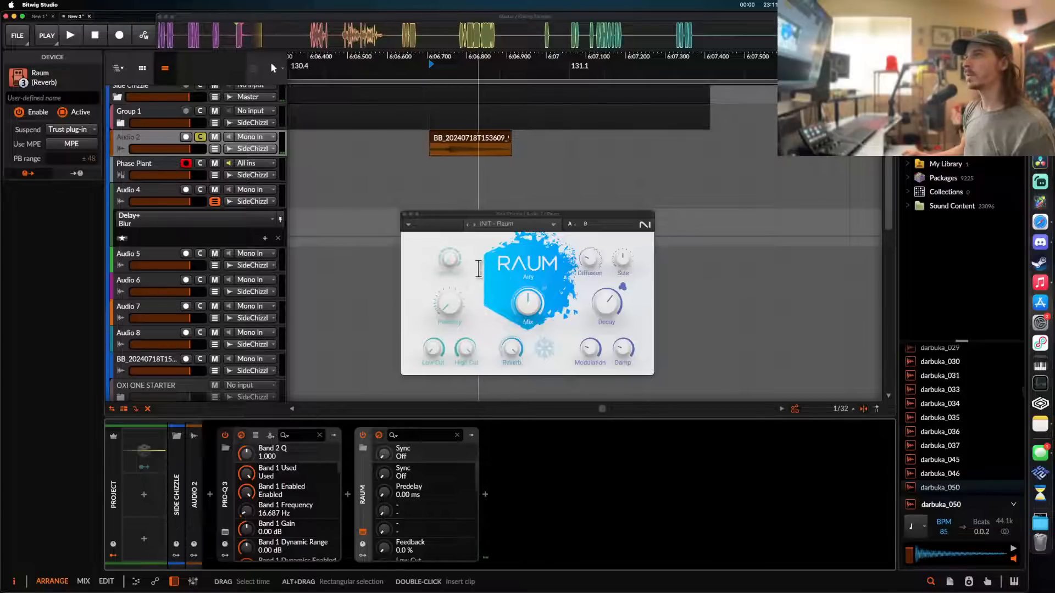
{"action": "left_click", "coordinate": [415, 214]}
- Unsolo the Audio 2 track and play the arrangement from 129.1.1.00 at Main Section 1A
{"action": "left_click", "coordinate": [161, 140]}
{"action": "left_click", "coordinate": [456, 146]}
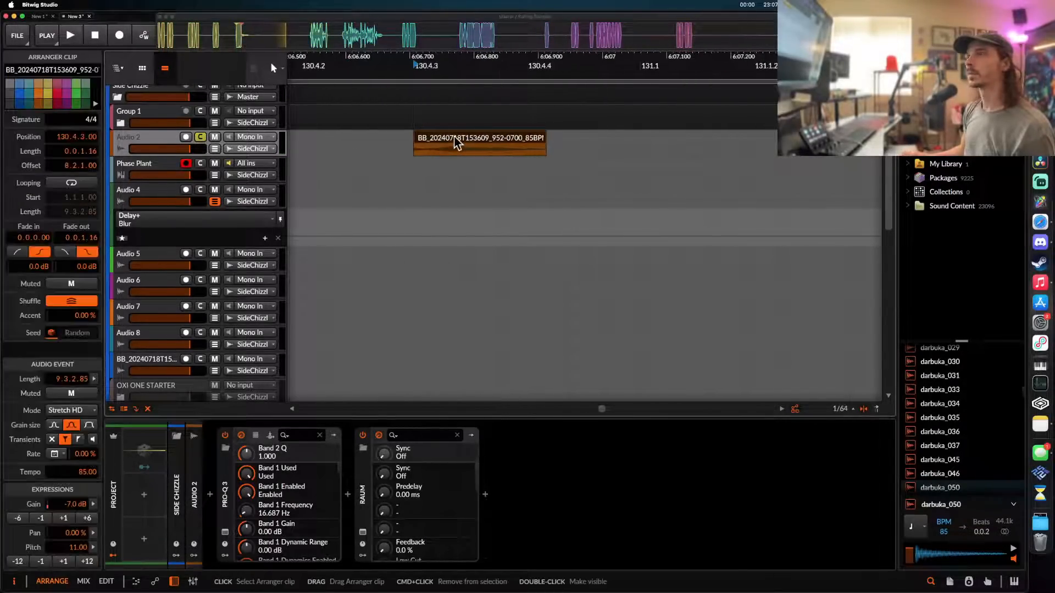
{"action": "key", "text": "minus"}
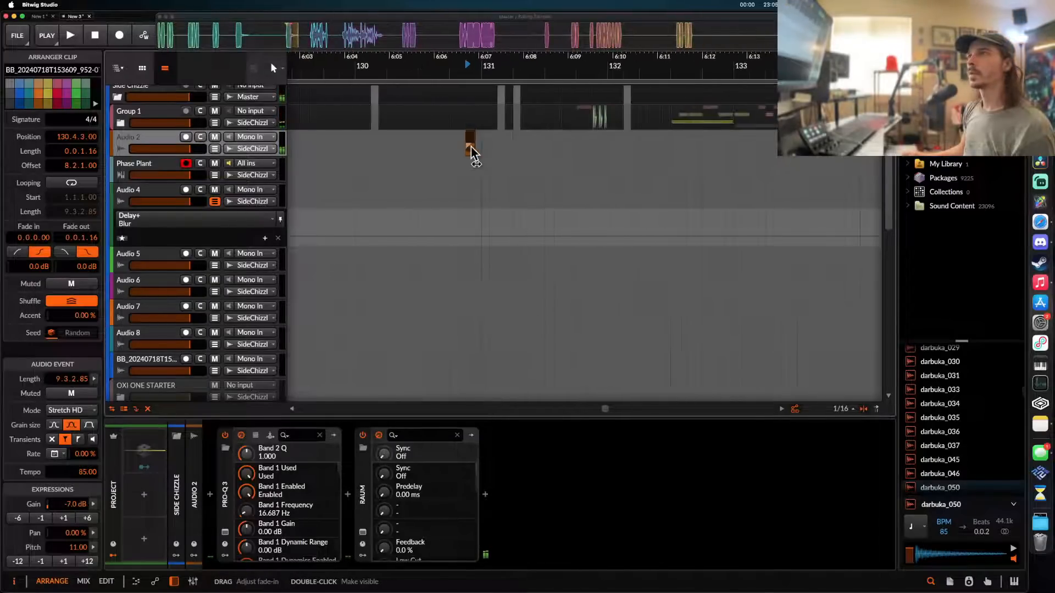
{"action": "key", "text": "minus"}
{"action": "key", "text": "minus"}
{"action": "key", "text": "minus"}
{"action": "left_click", "coordinate": [388, 147]}
{"action": "scroll", "coordinate": [389, 147], "scroll_direction": "down", "scroll_amount": 5}
{"action": "scroll", "coordinate": [389, 148], "scroll_direction": "up", "scroll_amount": 3}
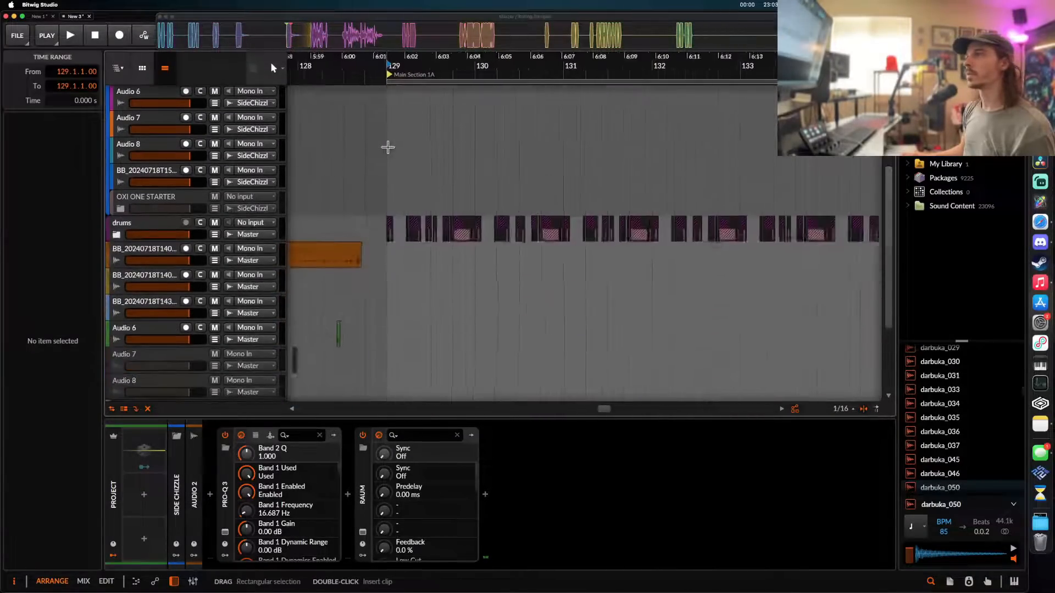
{"action": "key", "text": "space"}
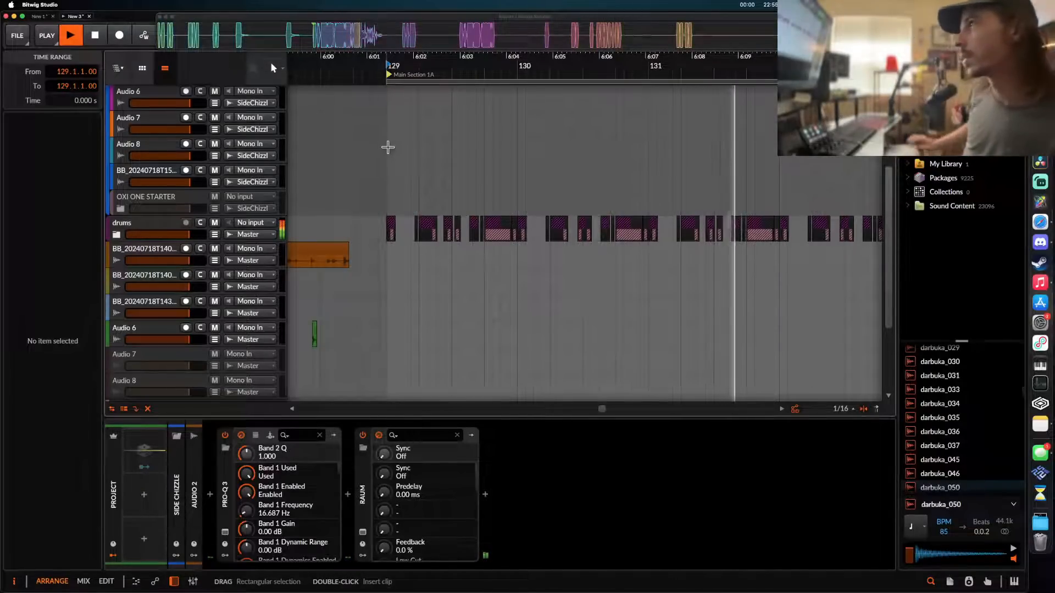
- Duplicate the Audio 2 time range from 129.1 to 133.1 into the next four bars, 133.1 to 137.1
{"action": "scroll", "coordinate": [388, 147], "scroll_direction": "up", "scroll_amount": 5}
{"action": "scroll", "coordinate": [387, 147], "scroll_direction": "down", "scroll_amount": 3}
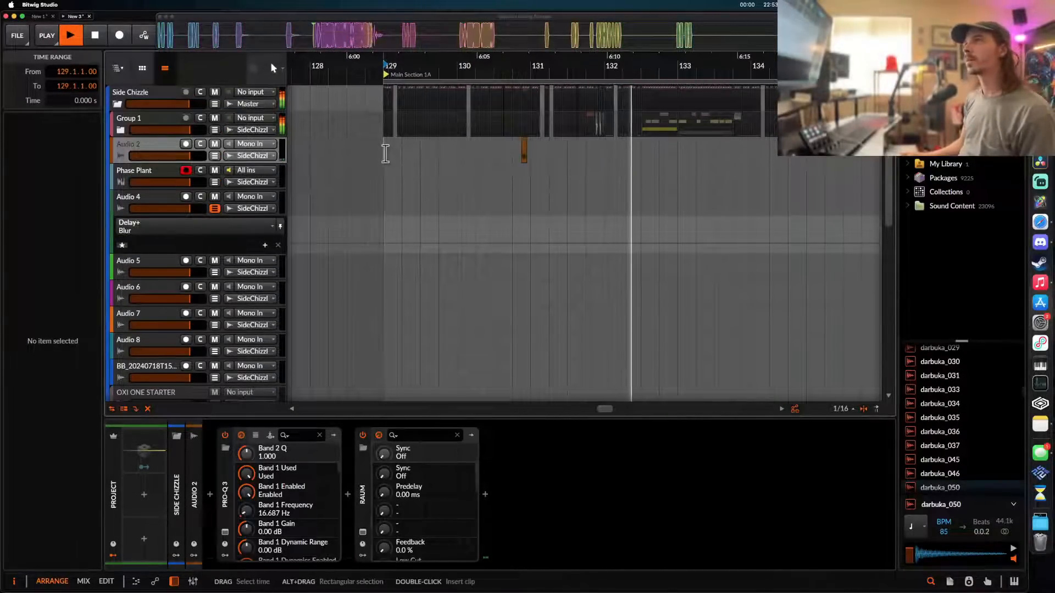
{"action": "left_click_drag", "start_coordinate": [386, 154], "coordinate": [581, 153]}
{"action": "key", "text": "super+d"}
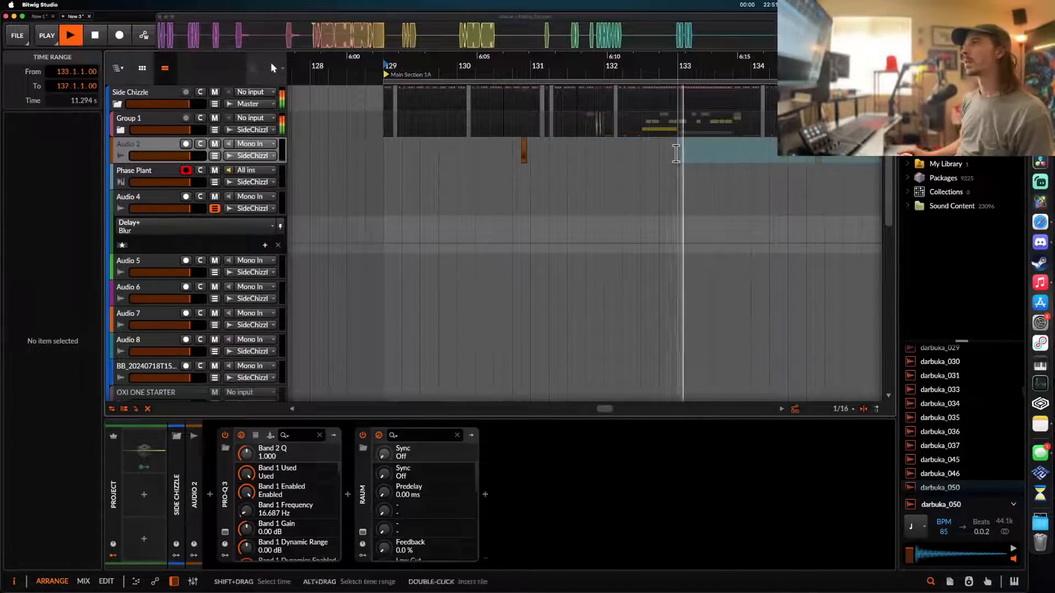
{"action": "scroll", "coordinate": [508, 173], "scroll_direction": "up", "scroll_amount": 3}
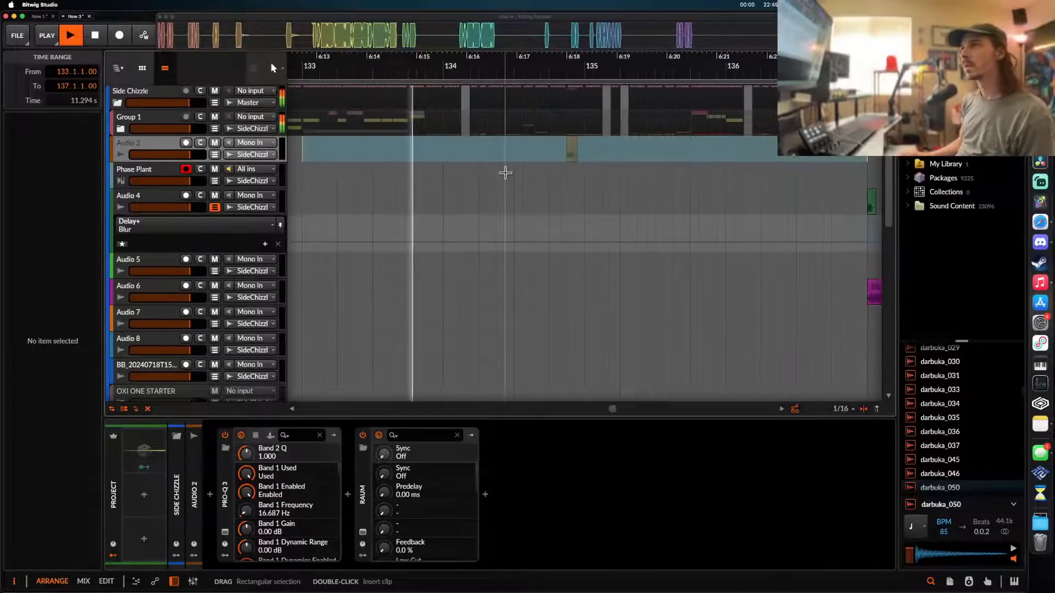
{"action": "scroll", "coordinate": [506, 173], "scroll_direction": "left", "scroll_amount": 2}
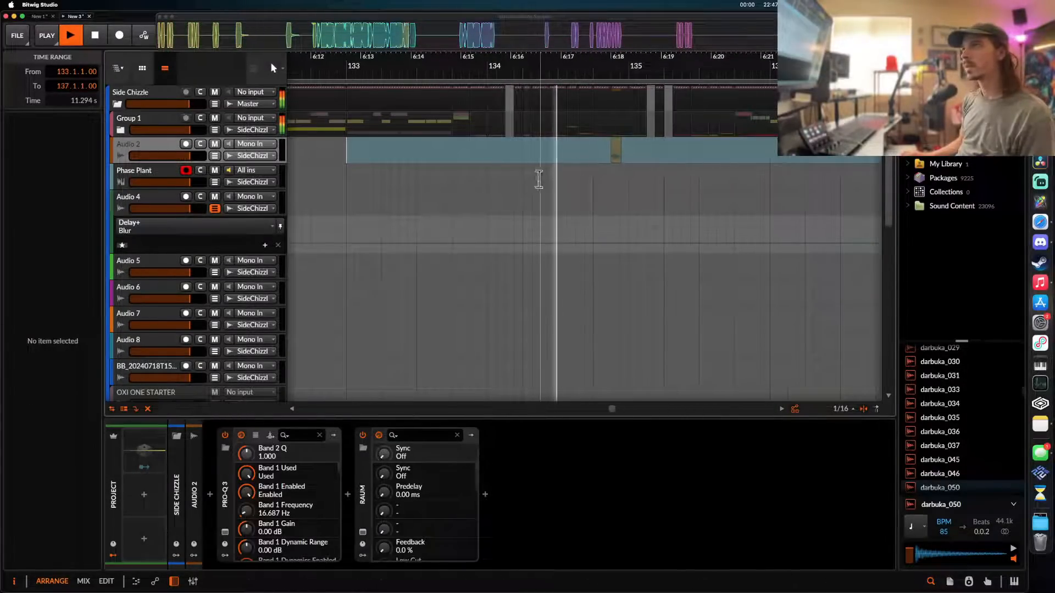
- Play the duplicated bars on Audio 2 in context and select the slice at 134.4.3.00
{"action": "scroll", "coordinate": [537, 174], "scroll_direction": "down", "scroll_amount": 2}
{"action": "scroll", "coordinate": [537, 172], "scroll_direction": "up", "scroll_amount": 2}
{"action": "scroll", "coordinate": [537, 175], "scroll_direction": "left", "scroll_amount": 1}
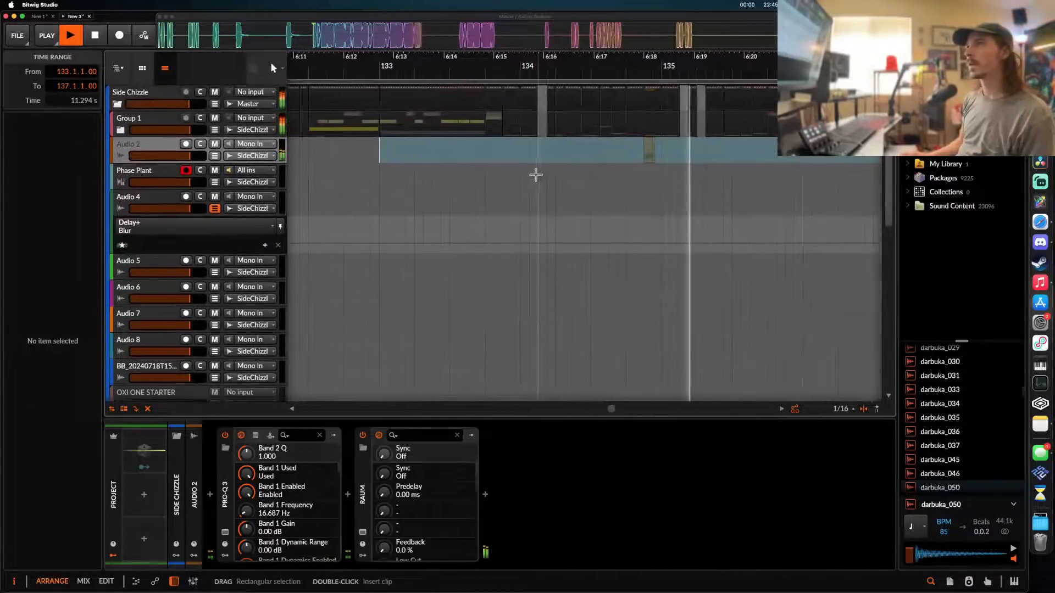
{"action": "left_click", "coordinate": [634, 149]}
{"action": "left_click", "coordinate": [663, 146]}
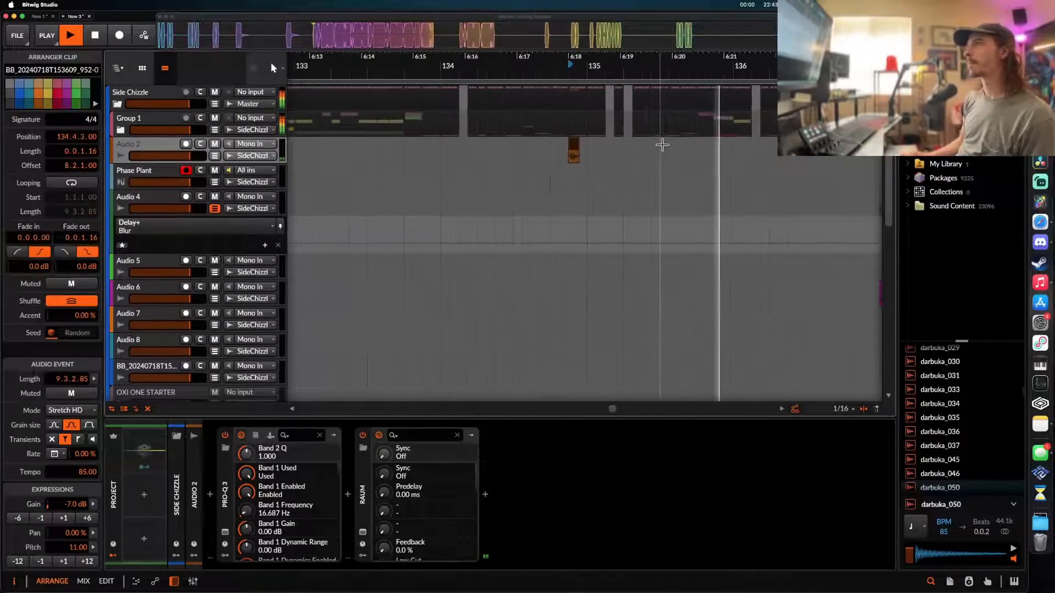
{"action": "key", "text": "space"}
- Expand the drums group and move the Fundamentals clip and PORK Audio 1 clip from 135.4.1.00 to 135.4.2.00
{"action": "left_click", "coordinate": [590, 155]}
{"action": "scroll", "coordinate": [590, 155], "scroll_direction": "up", "scroll_amount": 2}
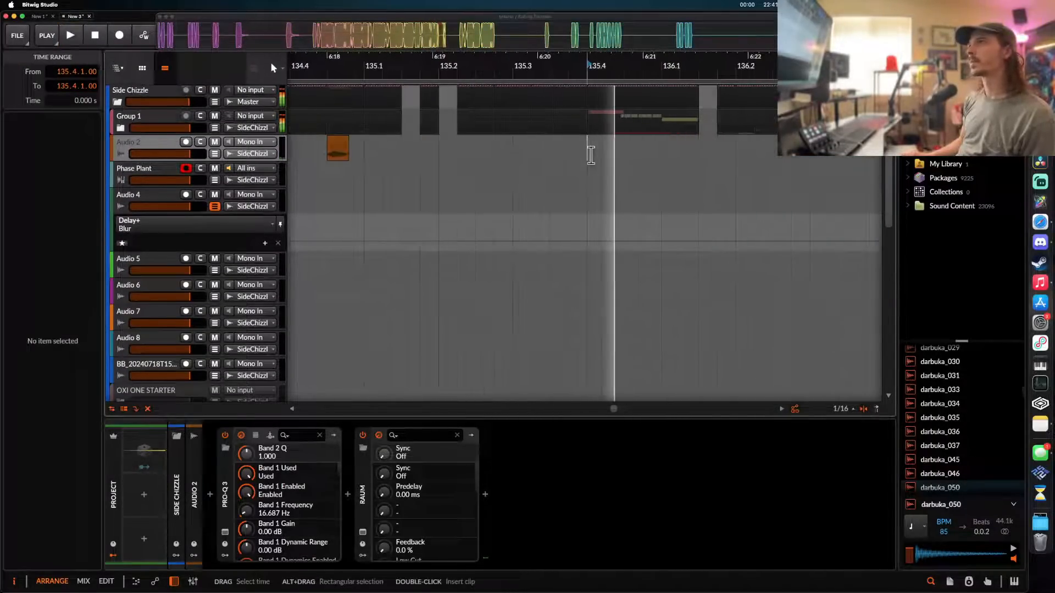
{"action": "scroll", "coordinate": [591, 155], "scroll_direction": "down", "scroll_amount": 10}
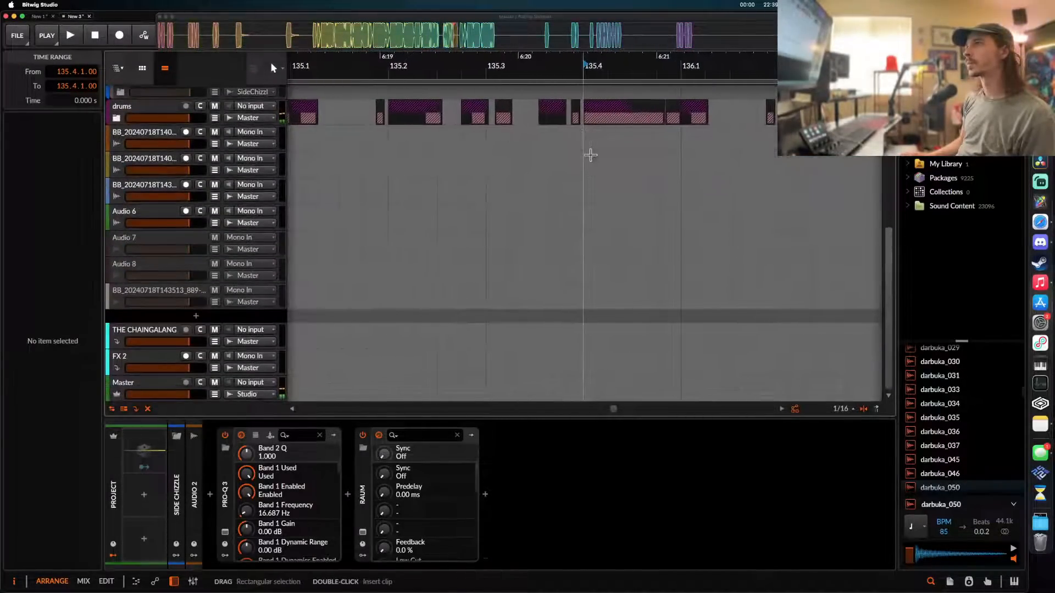
{"action": "left_click", "coordinate": [136, 119]}
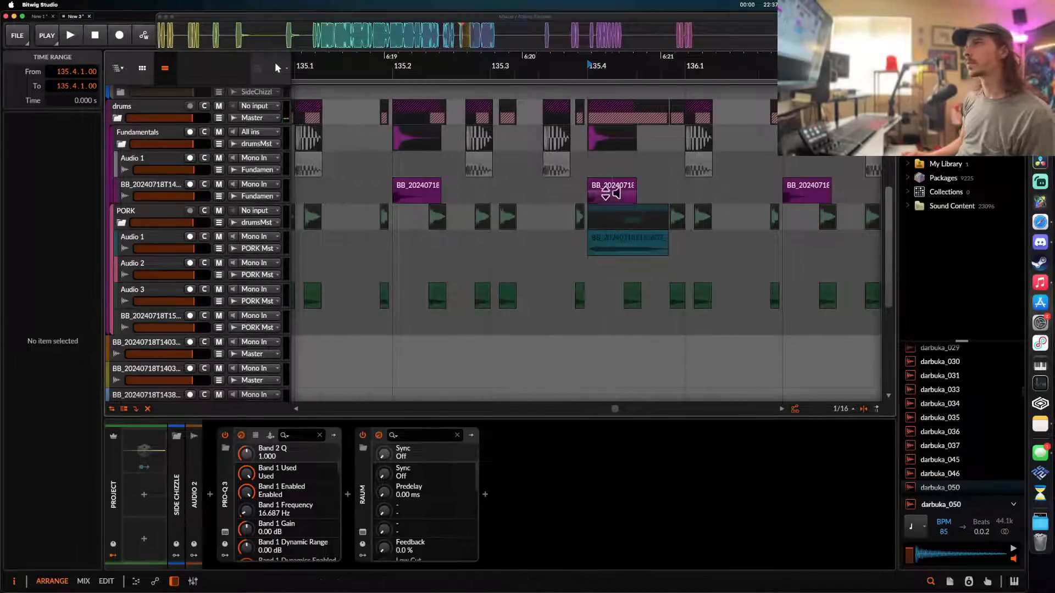
{"action": "left_click_drag", "start_coordinate": [614, 189], "coordinate": [622, 188]}
{"action": "left_click_drag", "start_coordinate": [614, 246], "coordinate": [639, 245]}
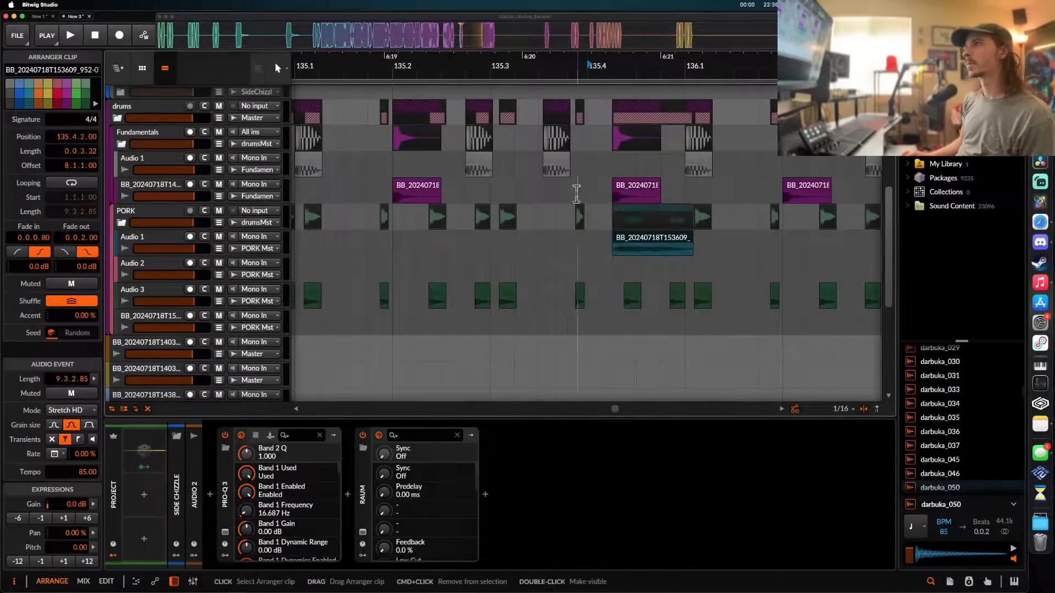
- Audition the shifted hits, then move the Fundamentals clip at 136.4.1.00 half a beat later and play the passage
{"action": "key", "text": "space"}
{"action": "scroll", "coordinate": [575, 181], "scroll_direction": "down", "scroll_amount": 3}
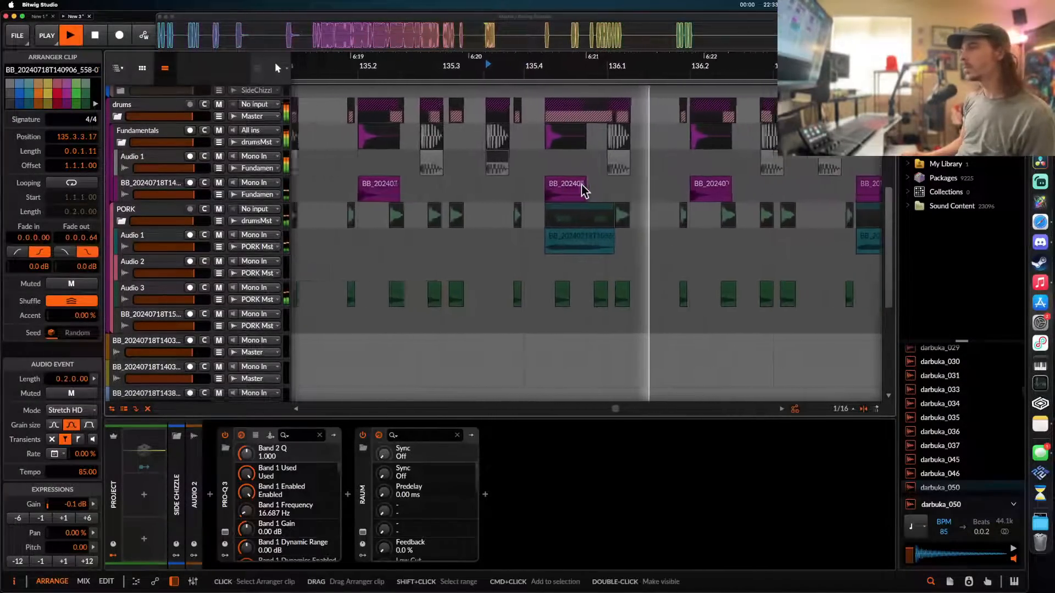
{"action": "scroll", "coordinate": [581, 183], "scroll_direction": "up", "scroll_amount": 3}
{"action": "scroll", "coordinate": [581, 183], "scroll_direction": "up", "scroll_amount": 1}
{"action": "scroll", "coordinate": [581, 184], "scroll_direction": "down", "scroll_amount": 5}
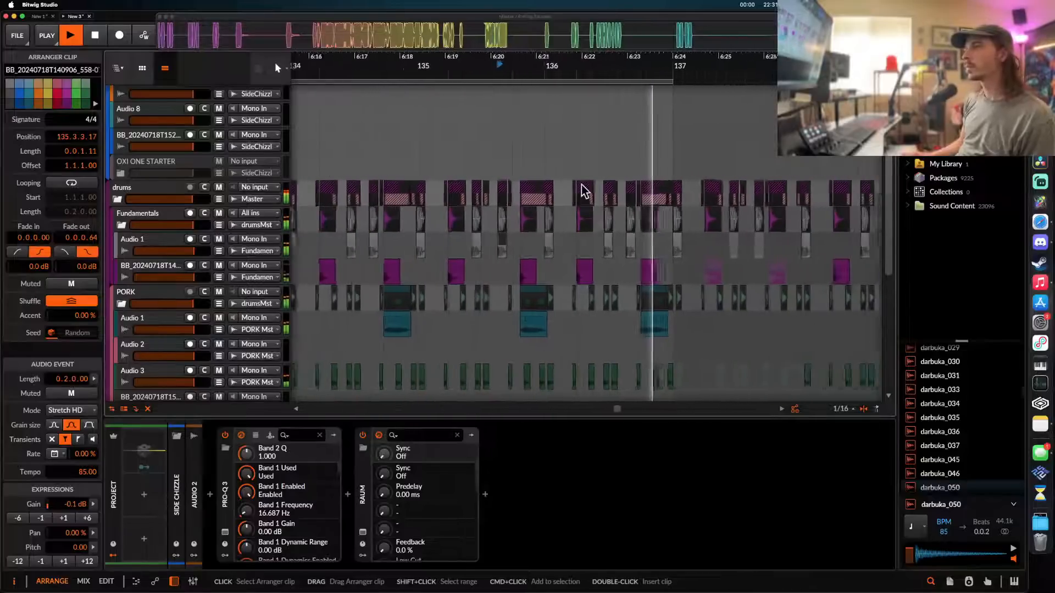
{"action": "key", "text": "space"}
{"action": "scroll", "coordinate": [617, 247], "scroll_direction": "up", "scroll_amount": 4}
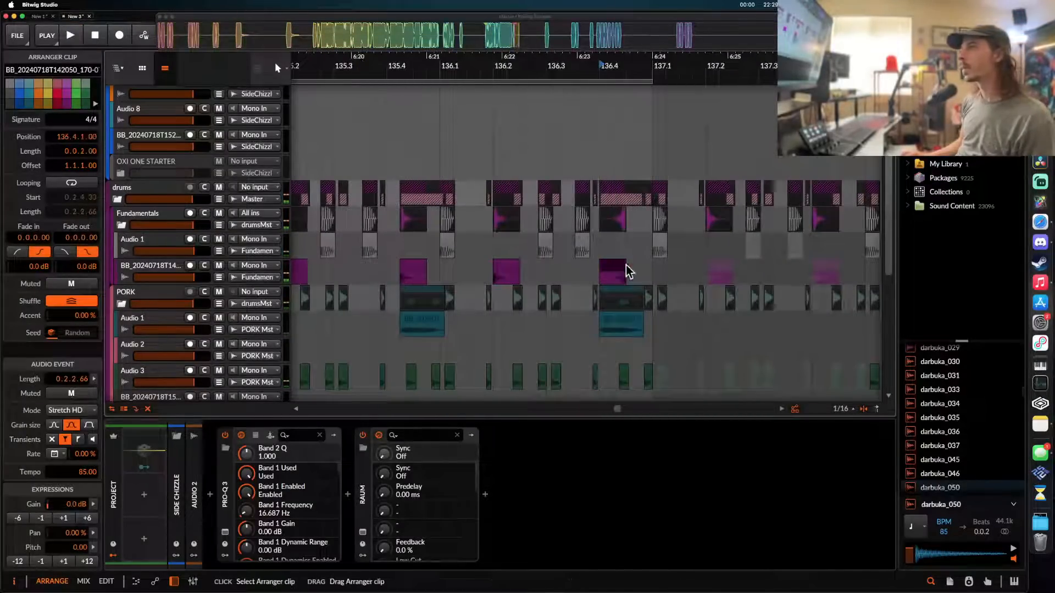
{"action": "key", "text": "space"}
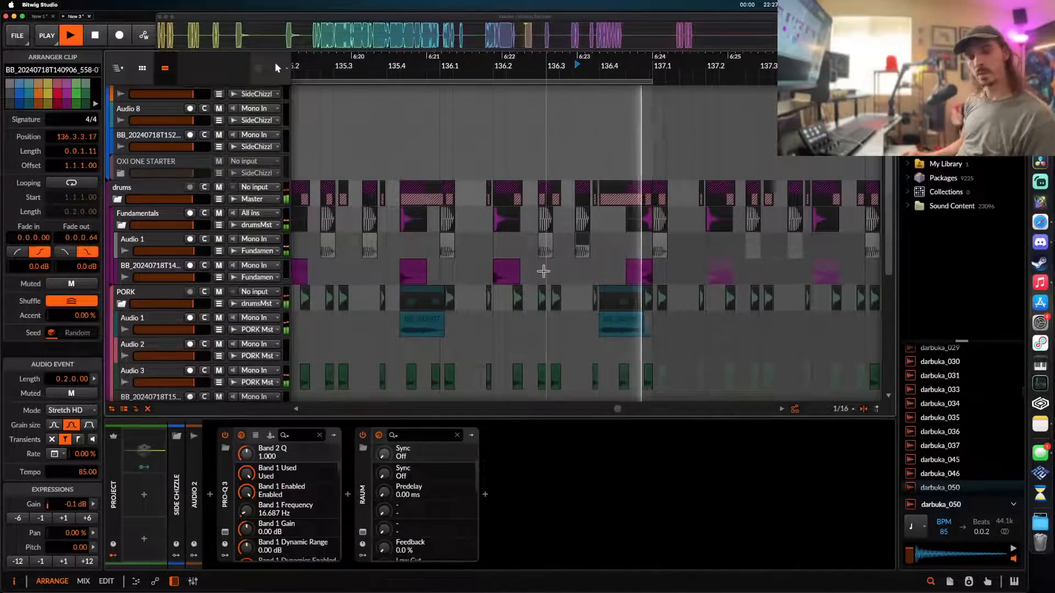
- Look through the arrangement for source material and audition the BB_20240718T140357 clip at 120.1.1.00 in solo
{"action": "scroll", "coordinate": [585, 252], "scroll_direction": "down", "scroll_amount": 4}
{"action": "scroll", "coordinate": [587, 256], "scroll_direction": "down", "scroll_amount": 3}
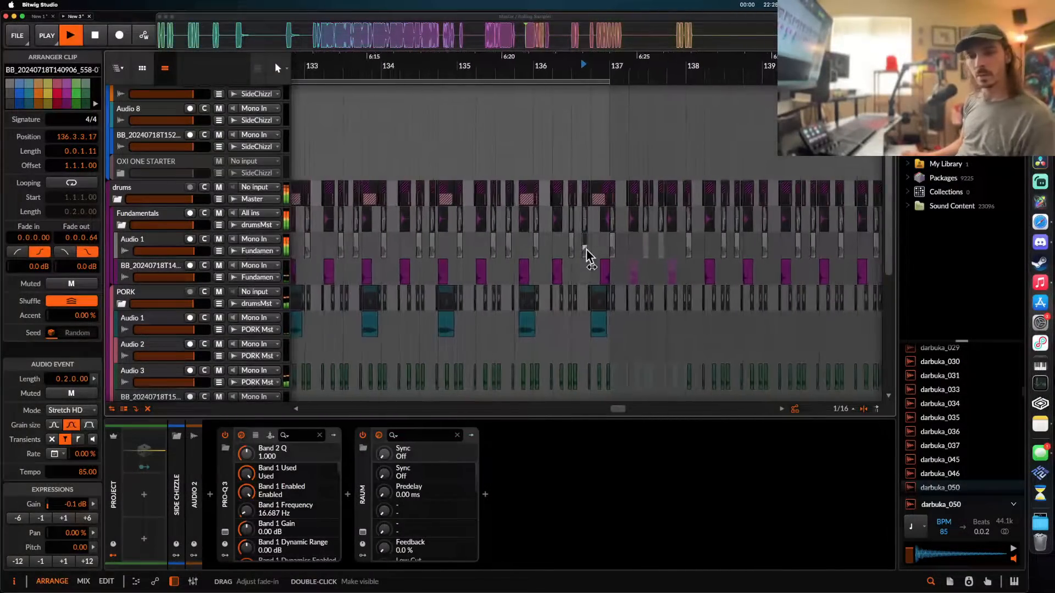
{"action": "scroll", "coordinate": [516, 223], "scroll_direction": "down", "scroll_amount": 5}
{"action": "scroll", "coordinate": [537, 216], "scroll_direction": "up", "scroll_amount": 6}
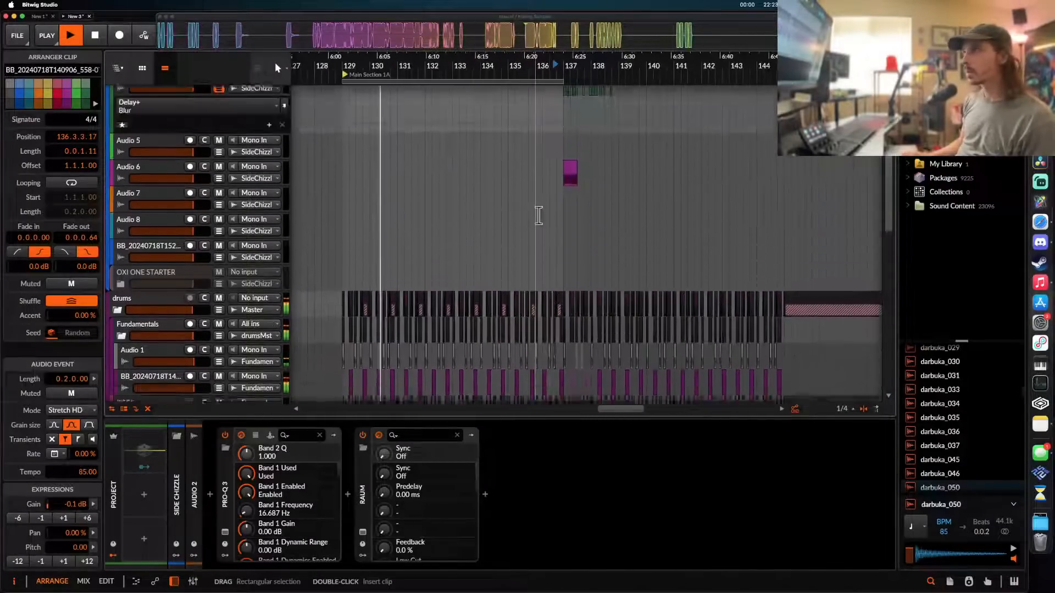
{"action": "left_click", "coordinate": [220, 208]}
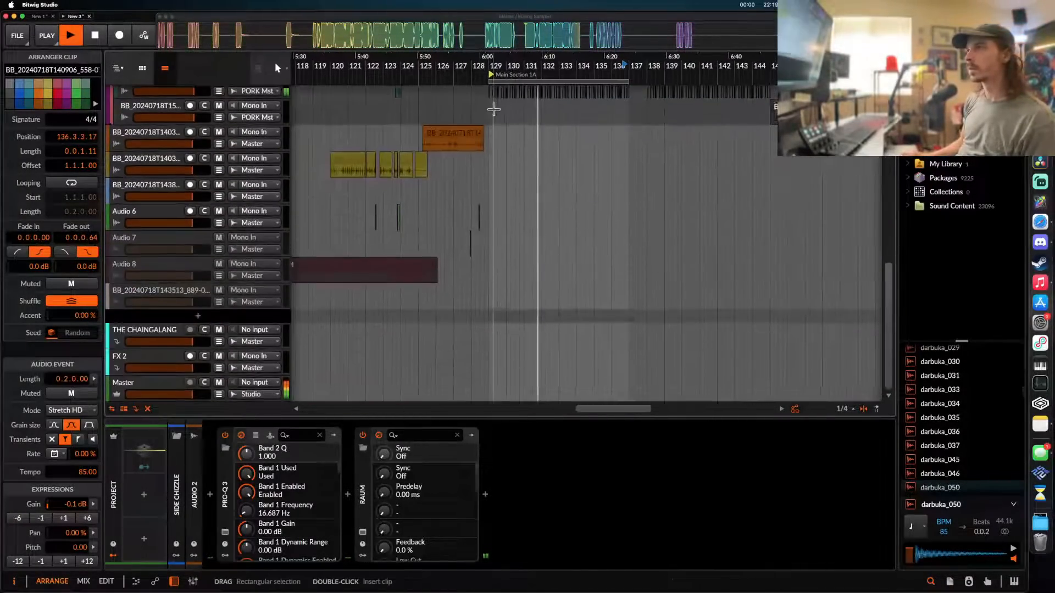
{"action": "scroll", "coordinate": [494, 110], "scroll_direction": "up", "scroll_amount": 5}
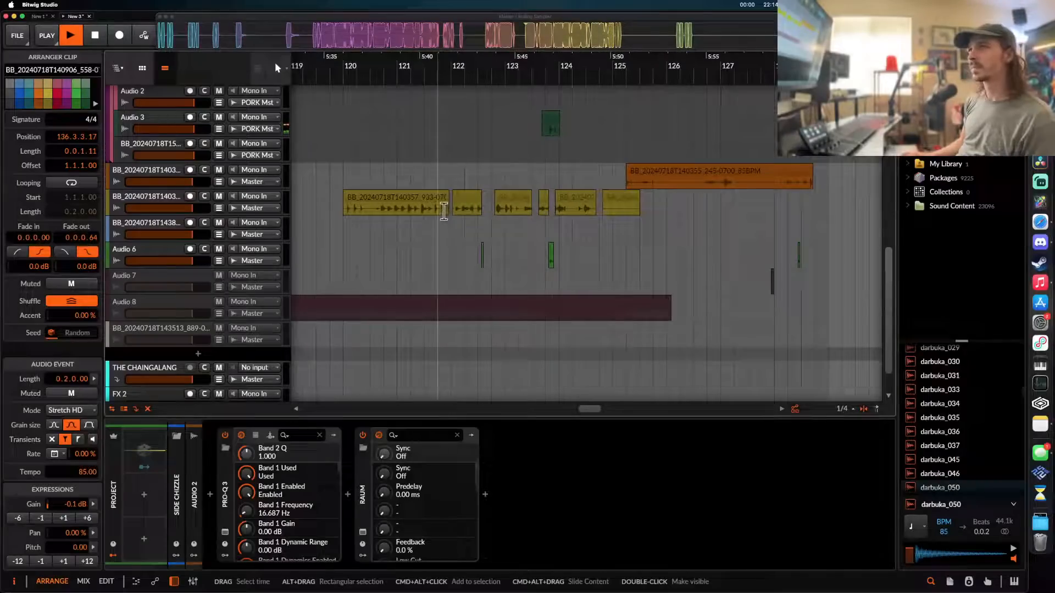
{"action": "left_click", "coordinate": [420, 199]}
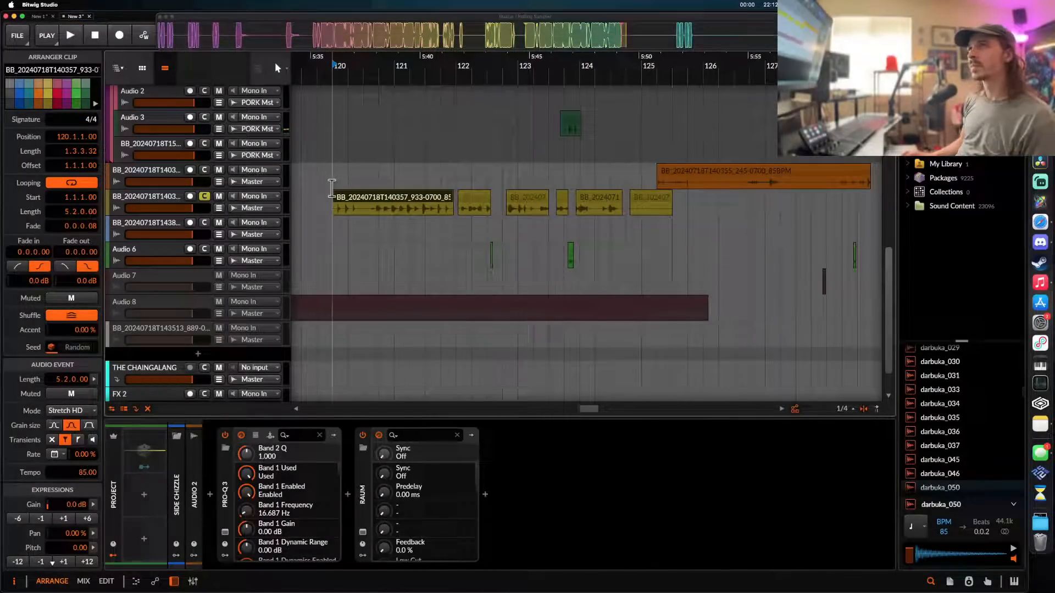
{"action": "key", "text": "space"}
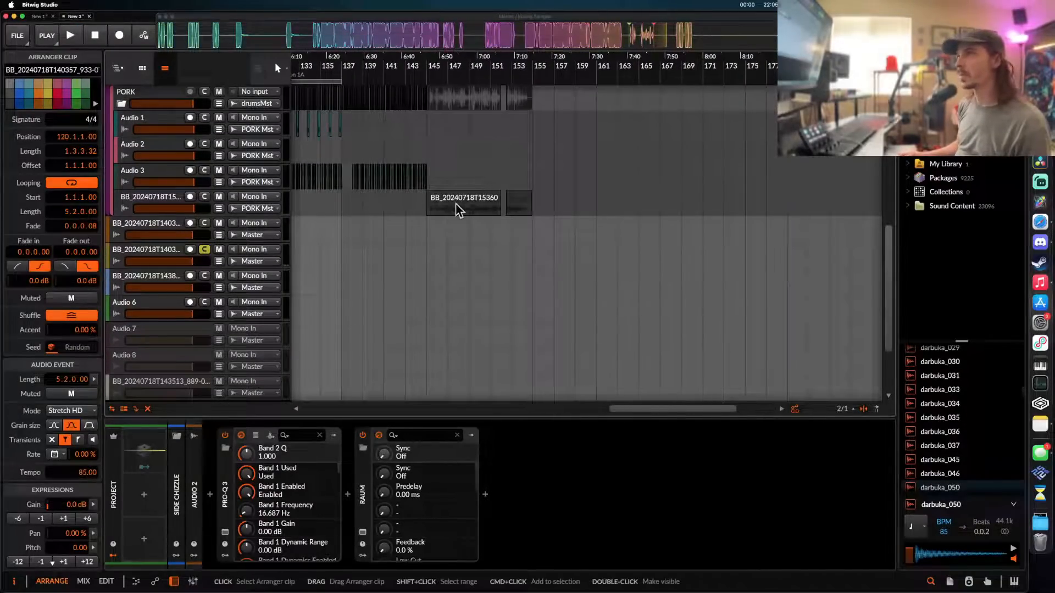
- Find the BB_20240718T153609 recording in the PORK group and set playback to start at 145.3.3.00
{"action": "scroll", "coordinate": [456, 209], "scroll_direction": "up", "scroll_amount": 3}
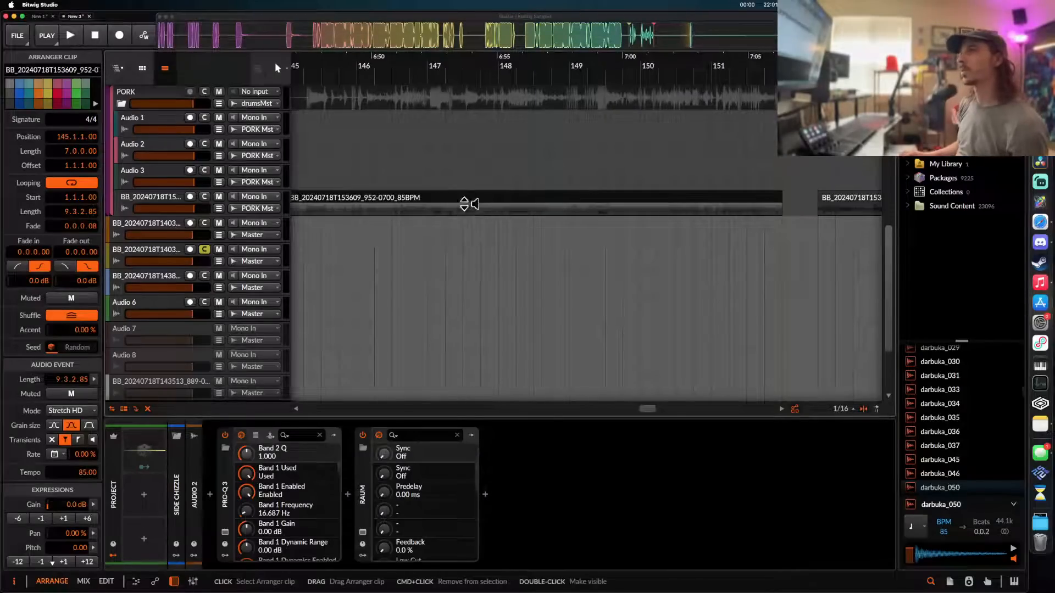
{"action": "left_click", "coordinate": [360, 211]}
{"action": "scroll", "coordinate": [360, 211], "scroll_direction": "left", "scroll_amount": 3}
{"action": "scroll", "coordinate": [422, 232], "scroll_direction": "up", "scroll_amount": 3}
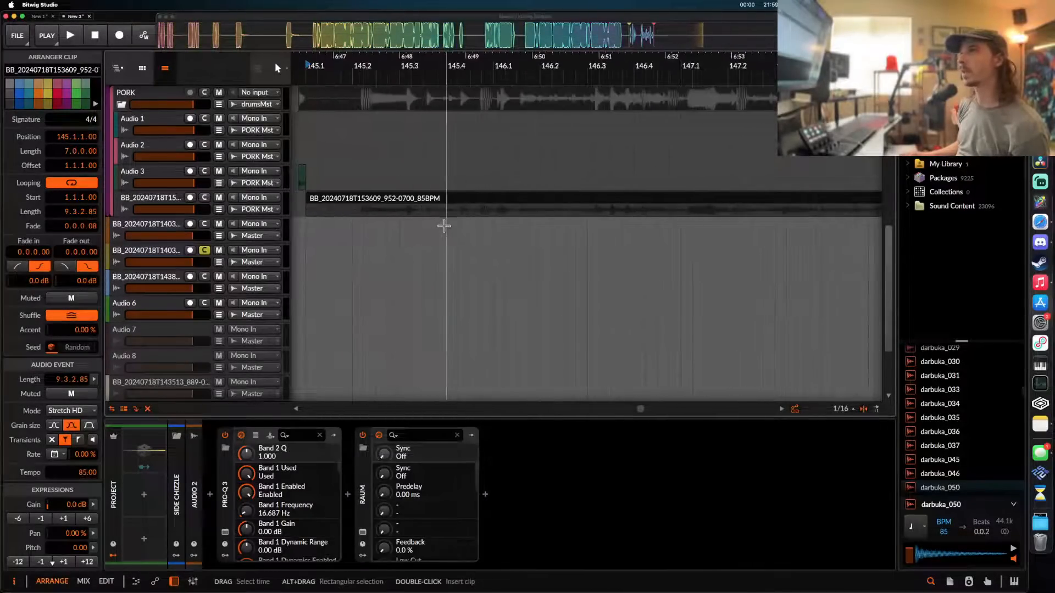
{"action": "left_click", "coordinate": [425, 214]}
{"action": "key", "text": "space"}
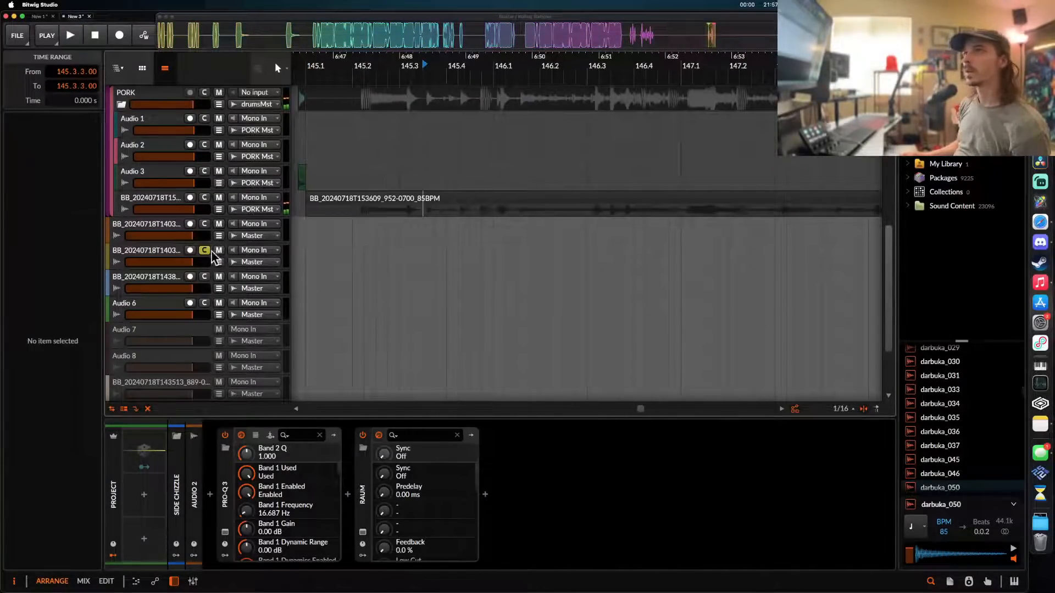
- Unsolo the BB_20240718T140357 track, solo the PORK group's BB_20240718T153609 track and audition it from 145.3.3.00
{"action": "left_click", "coordinate": [211, 254]}
{"action": "key", "text": "space"}
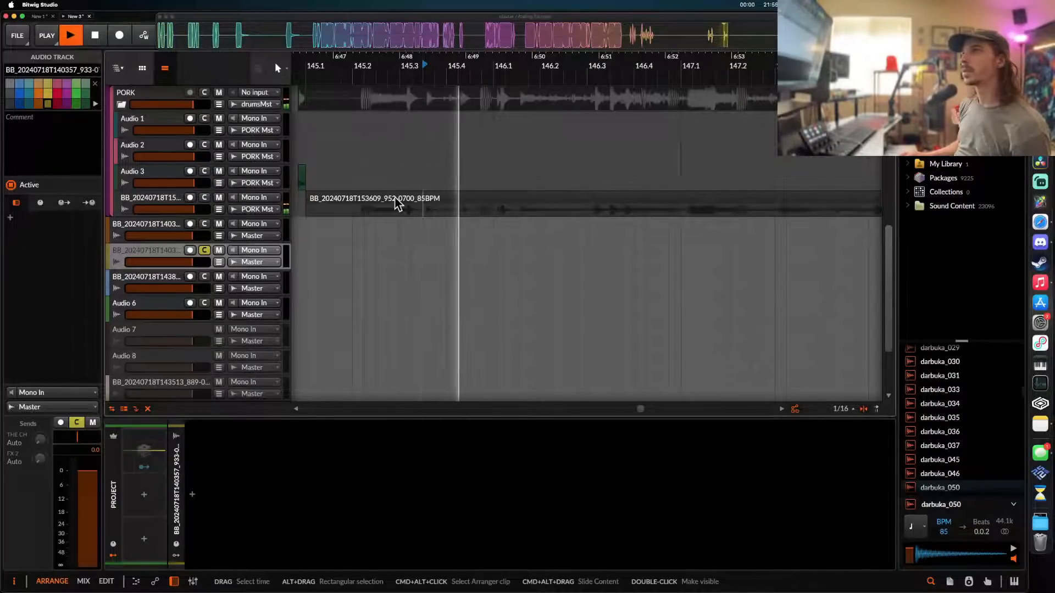
{"action": "left_click", "coordinate": [205, 197]}
{"action": "key", "text": "space"}
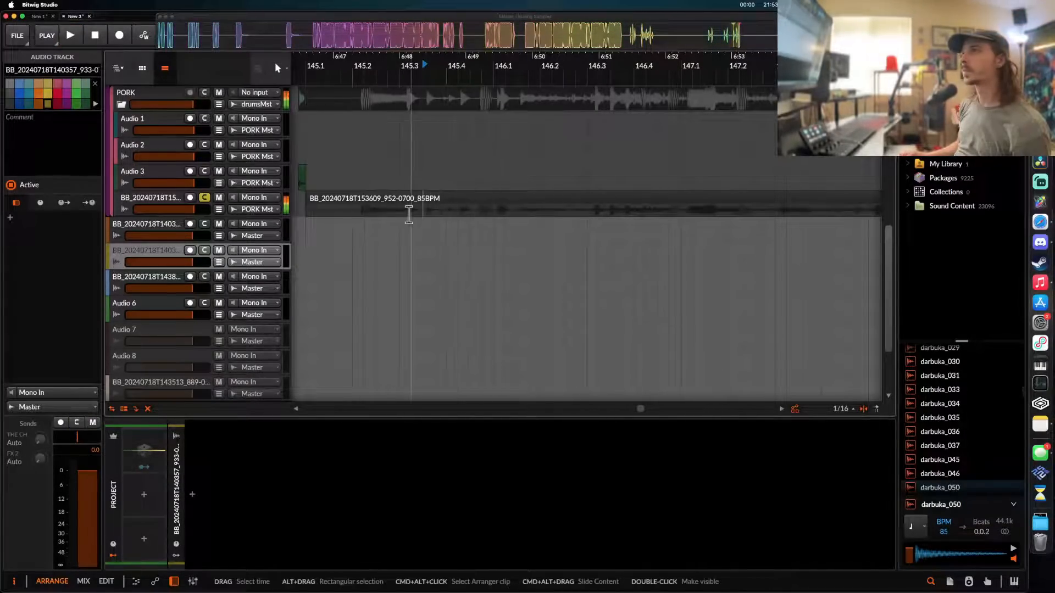
{"action": "key", "text": "space"}
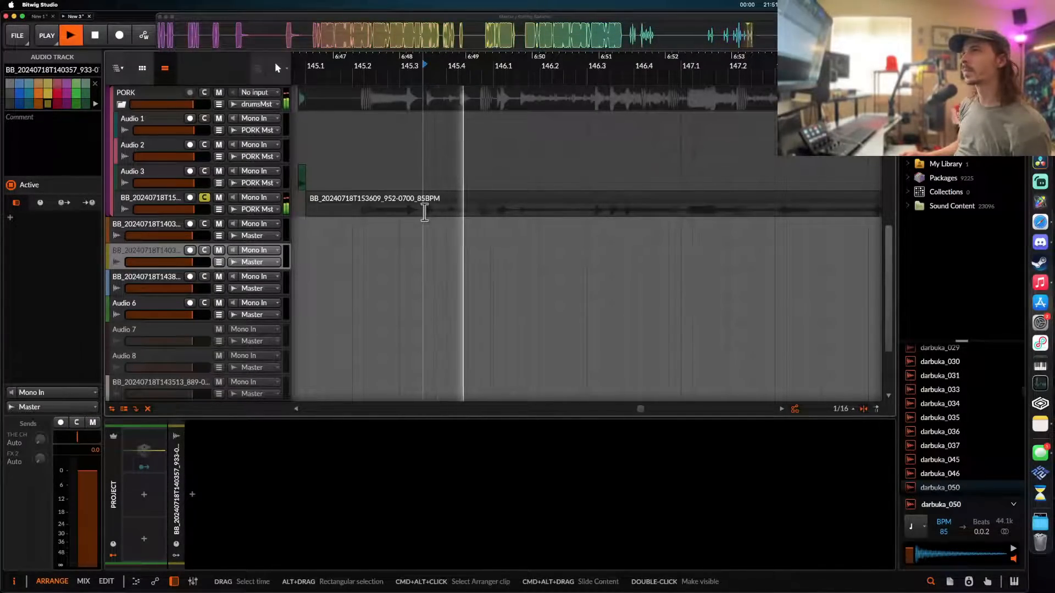
{"action": "key", "text": "space"}
- Cut a one-beat slice at 145.3.3.00 from the BB_20240718T153609 recording and paste it on the same track at 129.1.1.00
{"action": "left_click_drag", "start_coordinate": [425, 212], "coordinate": [449, 212]}
{"action": "key", "text": "Delete"}
{"action": "scroll", "coordinate": [451, 201], "scroll_direction": "down", "scroll_amount": 6}
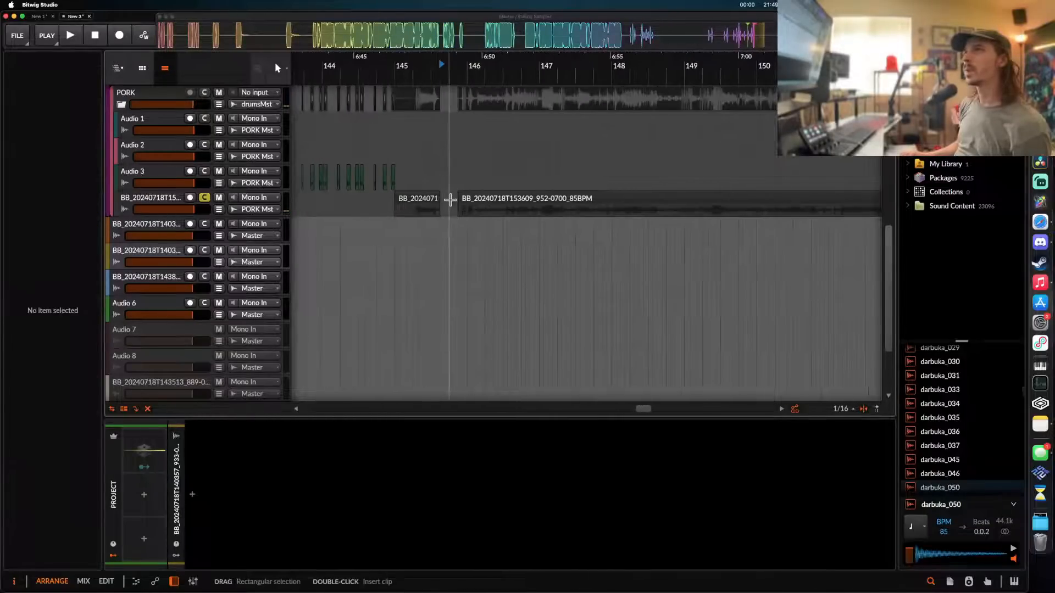
{"action": "scroll", "coordinate": [449, 200], "scroll_direction": "left", "scroll_amount": 5}
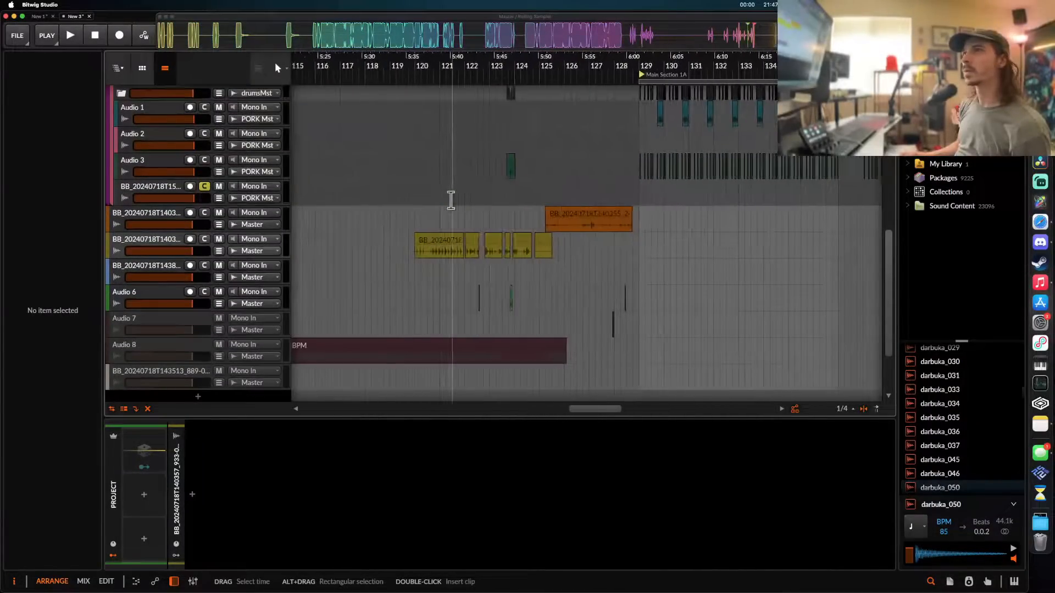
{"action": "left_click", "coordinate": [155, 187]}
{"action": "left_click", "coordinate": [637, 200]}
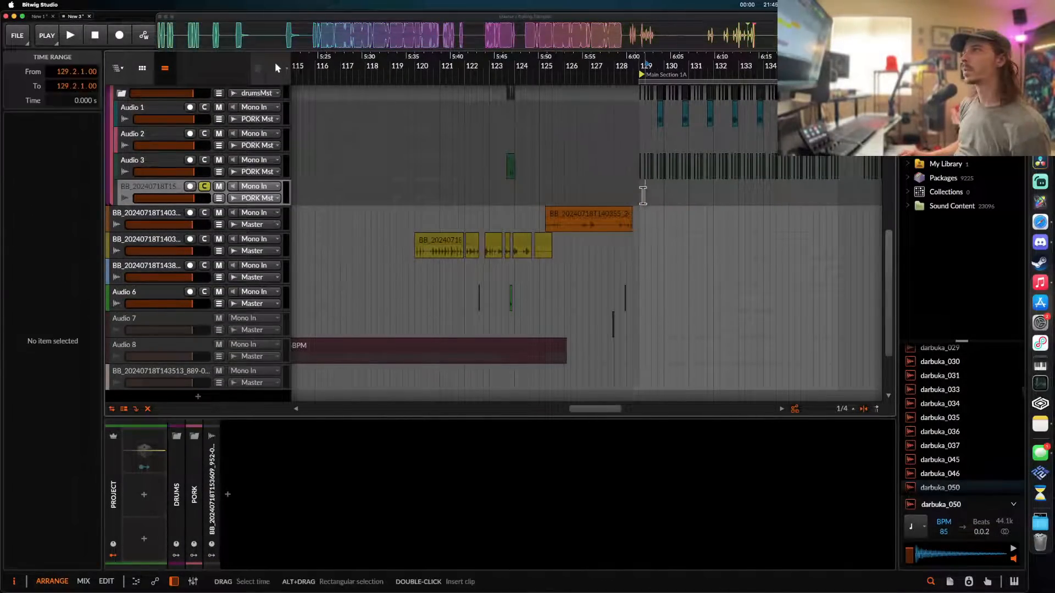
{"action": "scroll", "coordinate": [632, 198], "scroll_direction": "up", "scroll_amount": 5}
{"action": "left_click", "coordinate": [618, 201]}
{"action": "scroll", "coordinate": [618, 199], "scroll_direction": "up", "scroll_amount": 3}
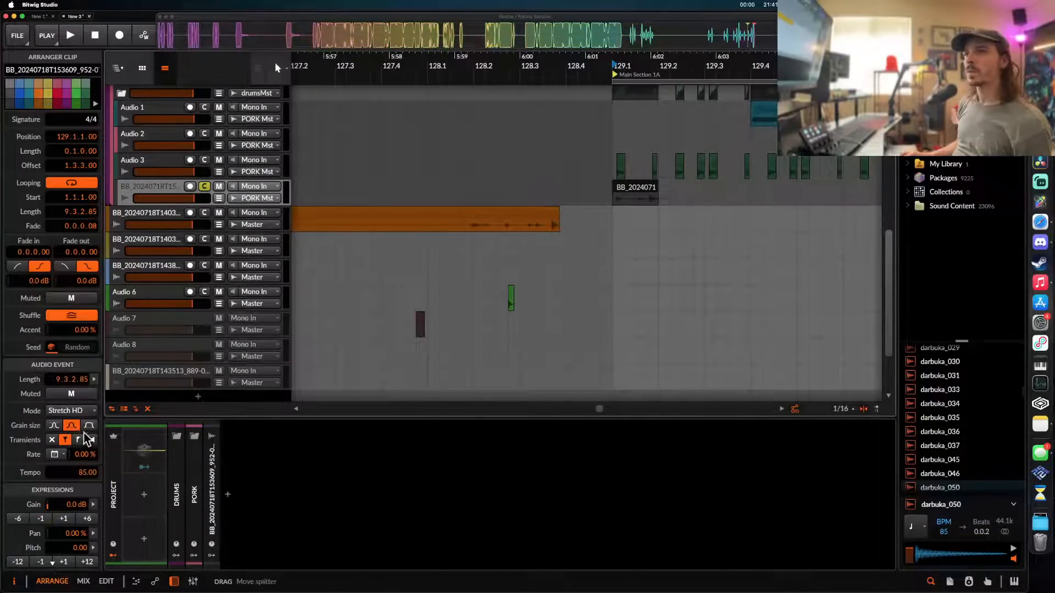
- Set the pasted slice's stretch mode to Repitch, halve its length to 0.0.2.00 with tempo 42.50, and audition it
{"action": "left_click", "coordinate": [71, 411]}
{"action": "left_click", "coordinate": [120, 404]}
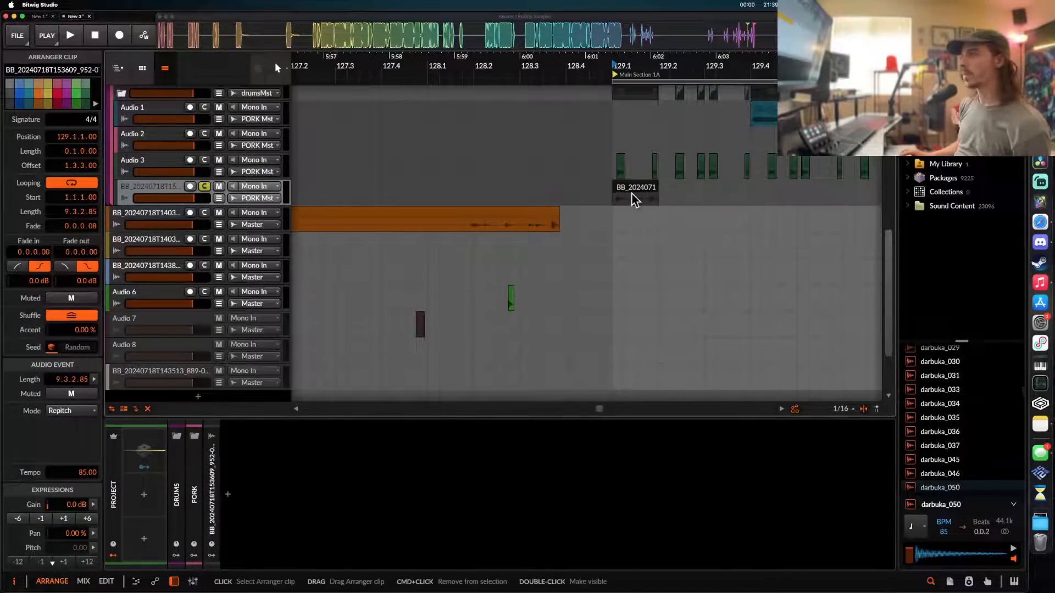
{"action": "key", "text": "space"}
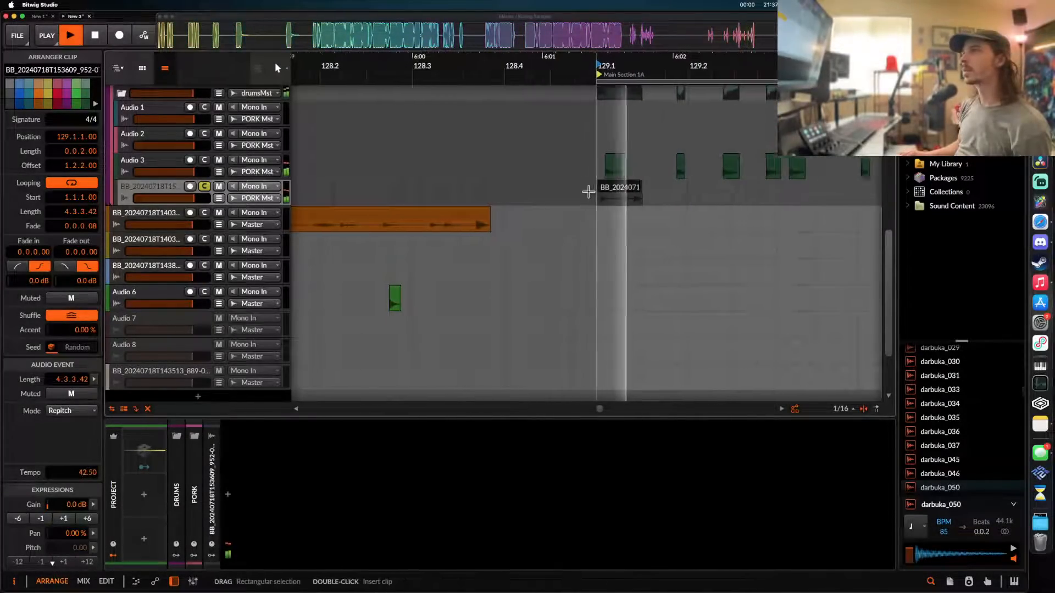
{"action": "scroll", "coordinate": [593, 190], "scroll_direction": "up", "scroll_amount": 3}
{"action": "key", "text": "space"}
- Split the slice at 129.1.2.50, move its second piece later within the beat and audition the result
{"action": "left_click", "coordinate": [665, 197]}
{"action": "key", "text": "super+e"}
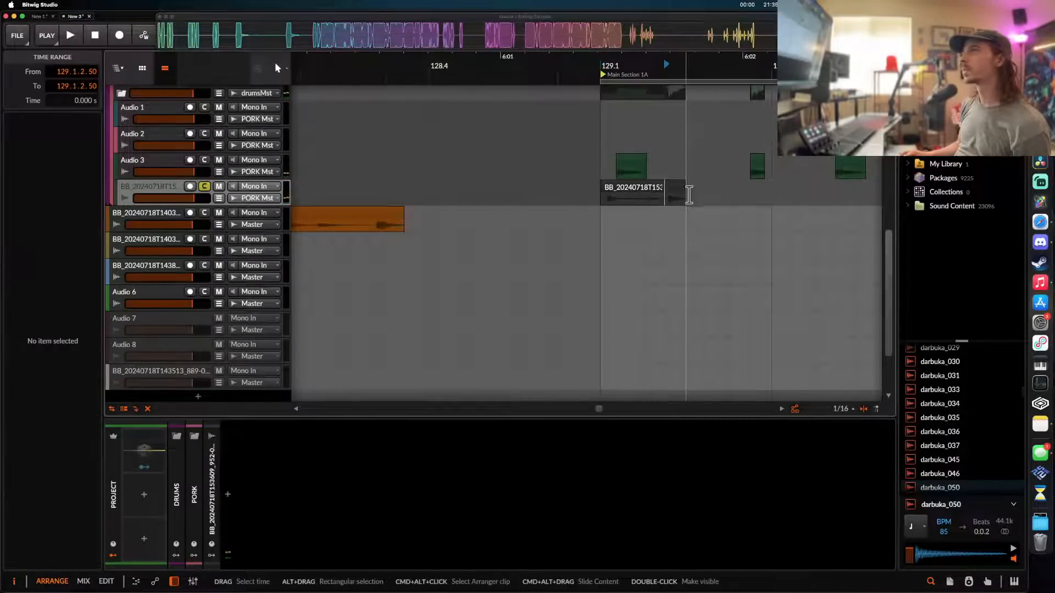
{"action": "left_click", "coordinate": [676, 191]}
{"action": "left_click", "coordinate": [637, 189]}
{"action": "key", "text": "space"}
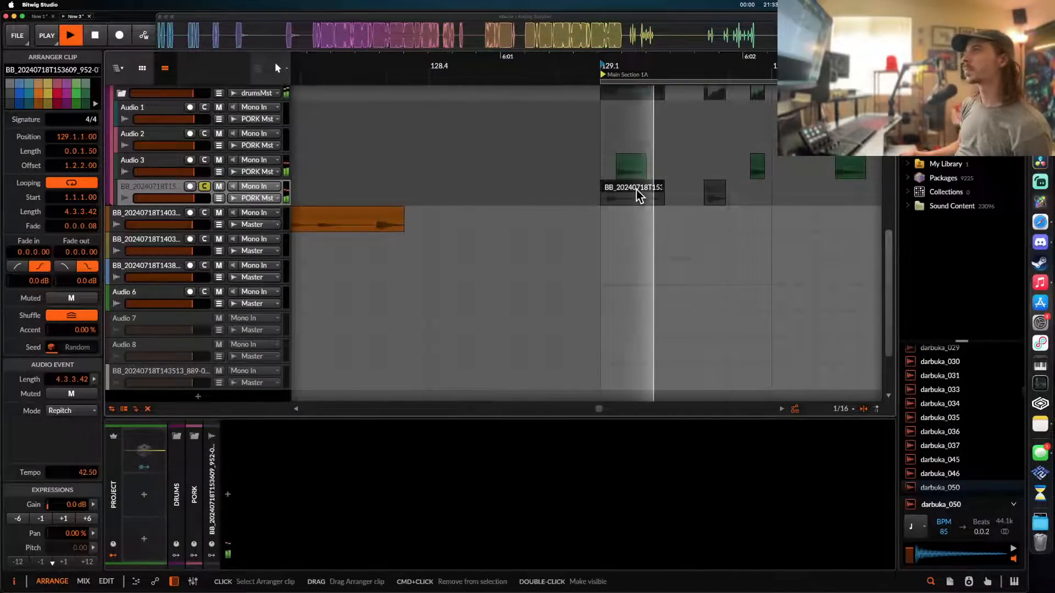
{"action": "scroll", "coordinate": [637, 190], "scroll_direction": "down", "scroll_amount": 2}
{"action": "scroll", "coordinate": [634, 189], "scroll_direction": "right", "scroll_amount": 3}
{"action": "key", "text": "space"}
{"action": "scroll", "coordinate": [615, 197], "scroll_direction": "down", "scroll_amount": 1}
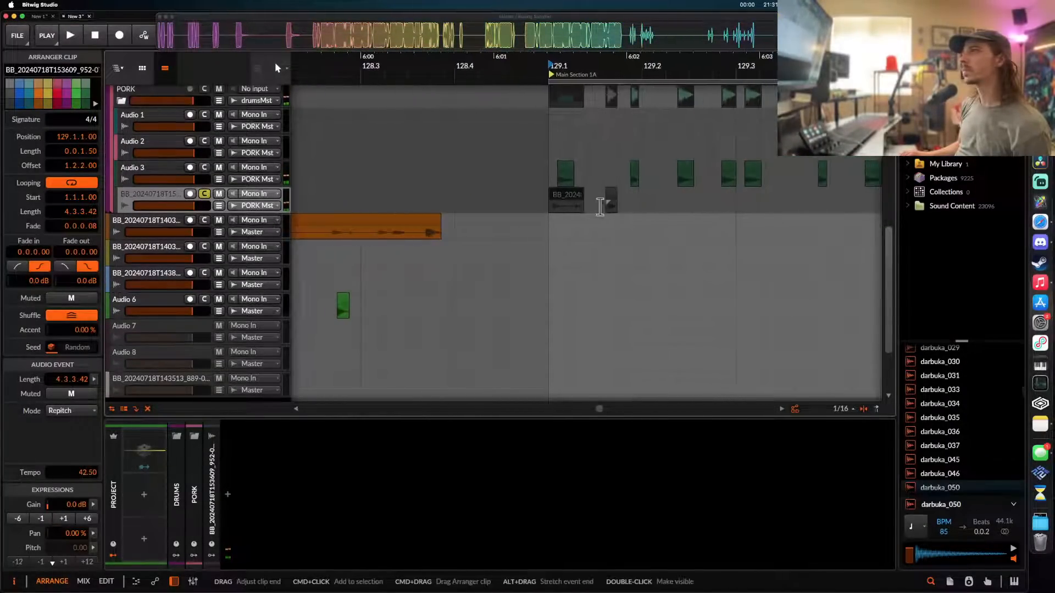
- Duplicate the one-beat slice pattern at 129.1.1.00 repeatedly up to 137.1.1.00, unsolo its track and play from Main Section 1A
{"action": "left_click_drag", "start_coordinate": [550, 210], "coordinate": [649, 210]}
{"action": "scroll", "coordinate": [650, 210], "scroll_direction": "down", "scroll_amount": 4}
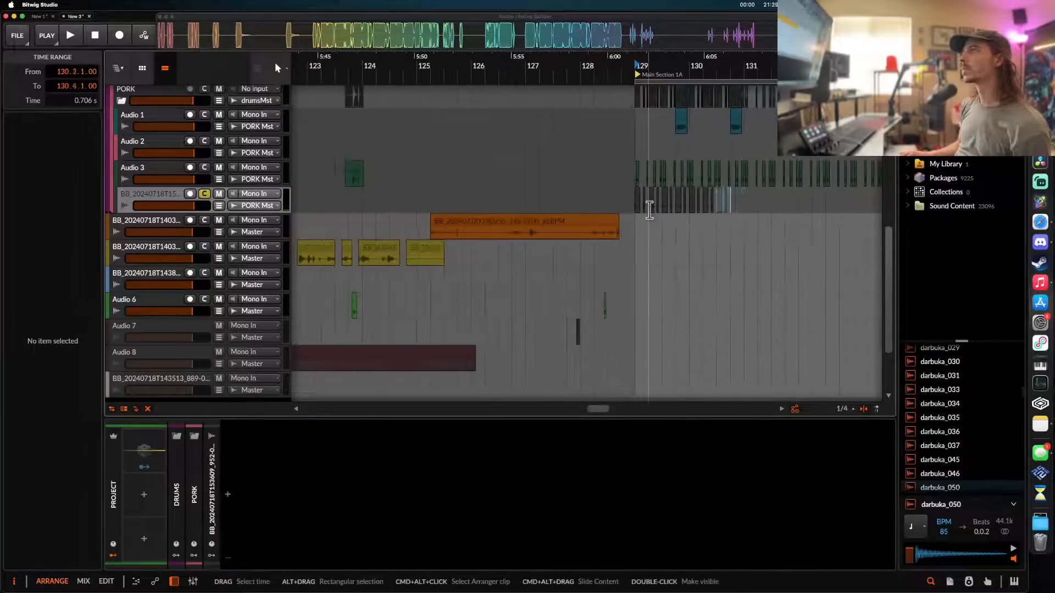
{"action": "key", "text": "super+d"}
{"action": "key", "text": "super+d"}
{"action": "key", "text": "super+d"}
{"action": "key", "text": "super+d"}
{"action": "key", "text": "super+d"}
{"action": "key", "text": "super+d"}
{"action": "key", "text": "super+d"}
{"action": "key", "text": "super+d"}
{"action": "key", "text": "super+d"}
{"action": "key", "text": "super+d"}
{"action": "key", "text": "super+d"}
{"action": "key", "text": "super+d"}
{"action": "key", "text": "super+d"}
{"action": "key", "text": "super+d"}
{"action": "key", "text": "super+d"}
{"action": "key", "text": "super+d"}
{"action": "key", "text": "super+d"}
{"action": "scroll", "coordinate": [502, 249], "scroll_direction": "down", "scroll_amount": 2}
{"action": "scroll", "coordinate": [697, 205], "scroll_direction": "down", "scroll_amount": 1}
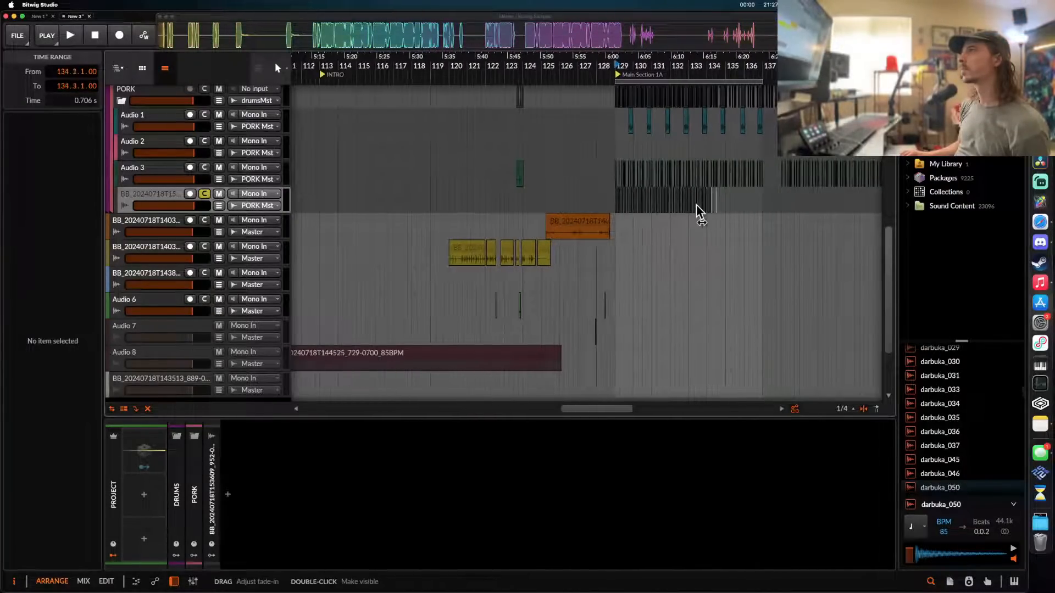
{"action": "key", "text": "super+d"}
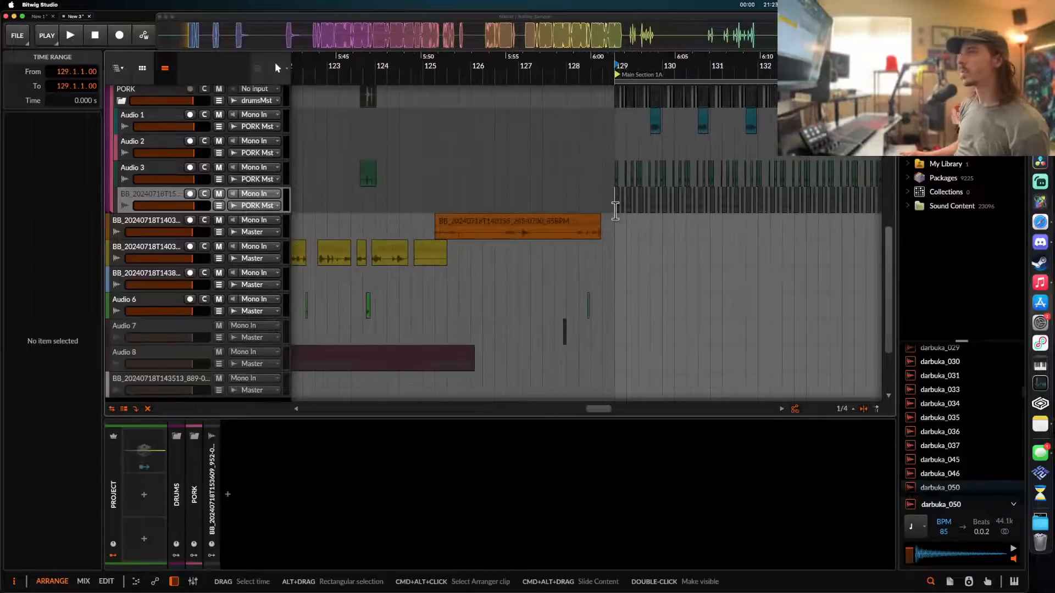
{"action": "scroll", "coordinate": [616, 210], "scroll_direction": "up", "scroll_amount": 5}
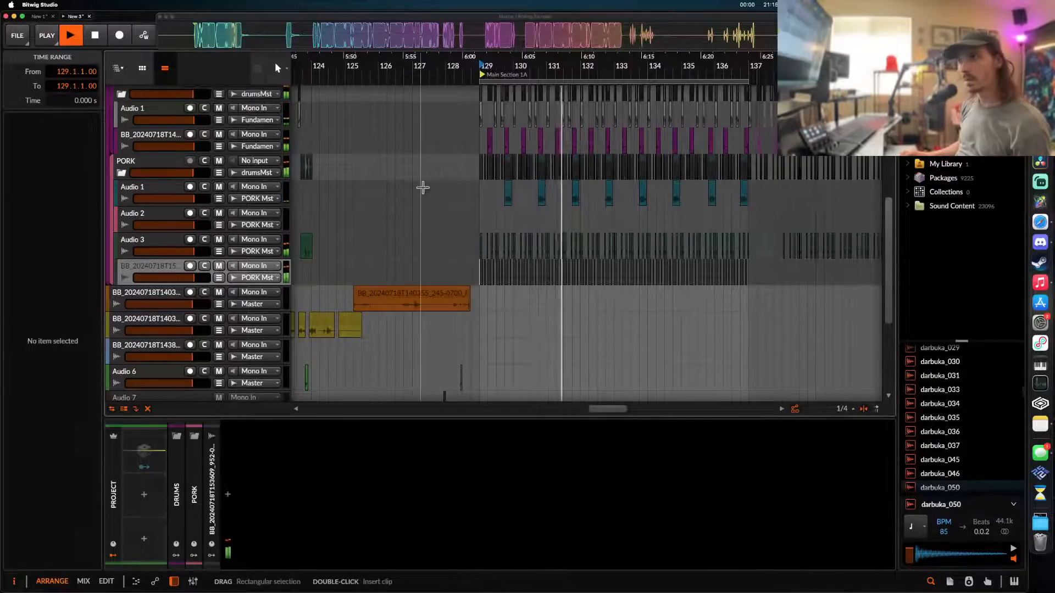
- Delete the two consecutive slices in the first beat of bar 133 from the PORK group's BB_20240718T153609 track
{"action": "left_click", "coordinate": [160, 271]}
{"action": "scroll", "coordinate": [473, 285], "scroll_direction": "up", "scroll_amount": 3}
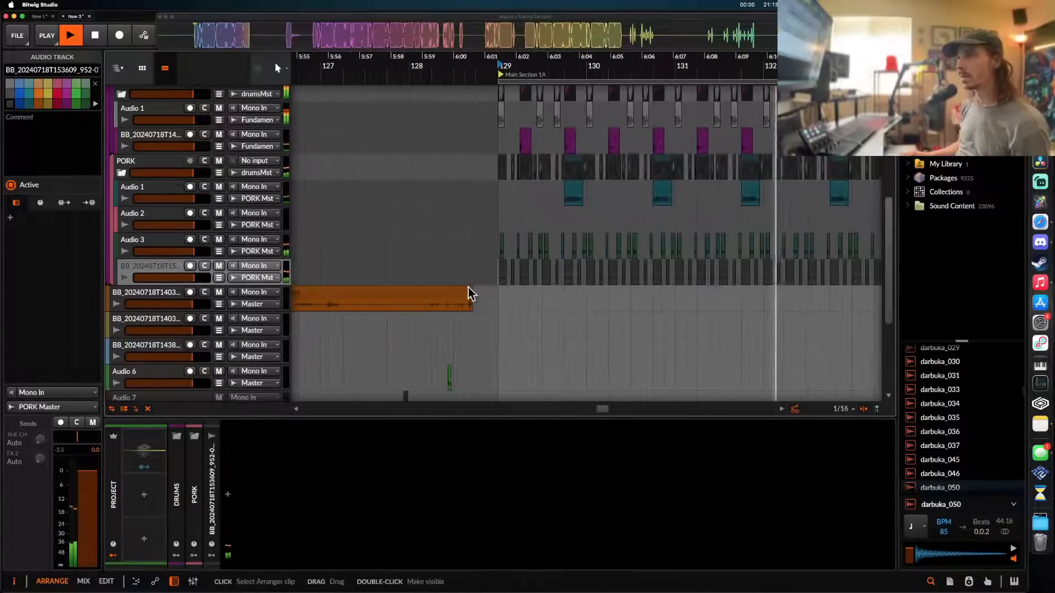
{"action": "left_click", "coordinate": [513, 275]}
{"action": "scroll", "coordinate": [513, 273], "scroll_direction": "up", "scroll_amount": 4}
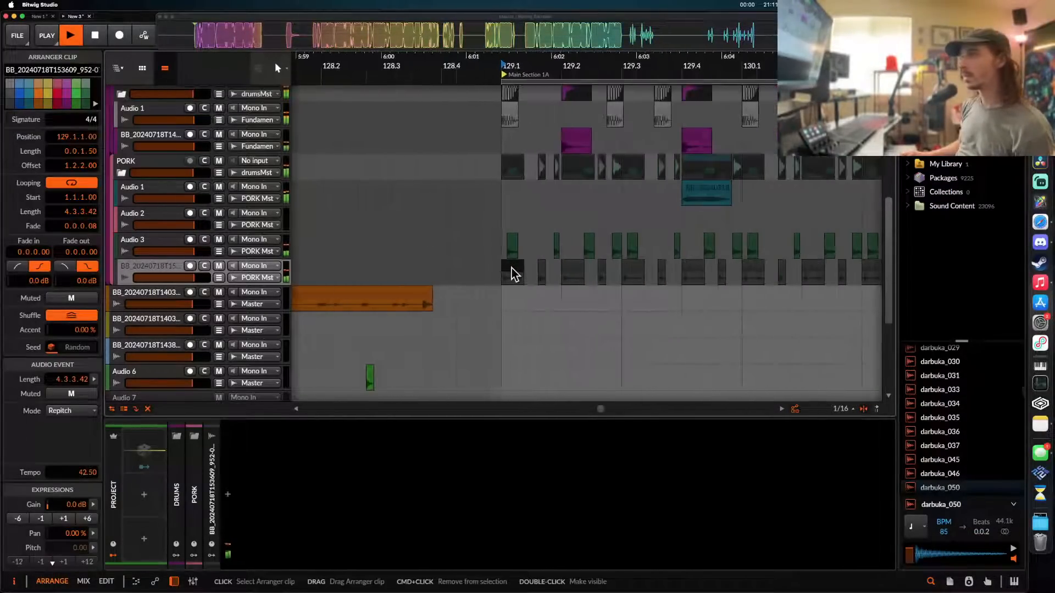
{"action": "scroll", "coordinate": [512, 269], "scroll_direction": "right", "scroll_amount": 10}
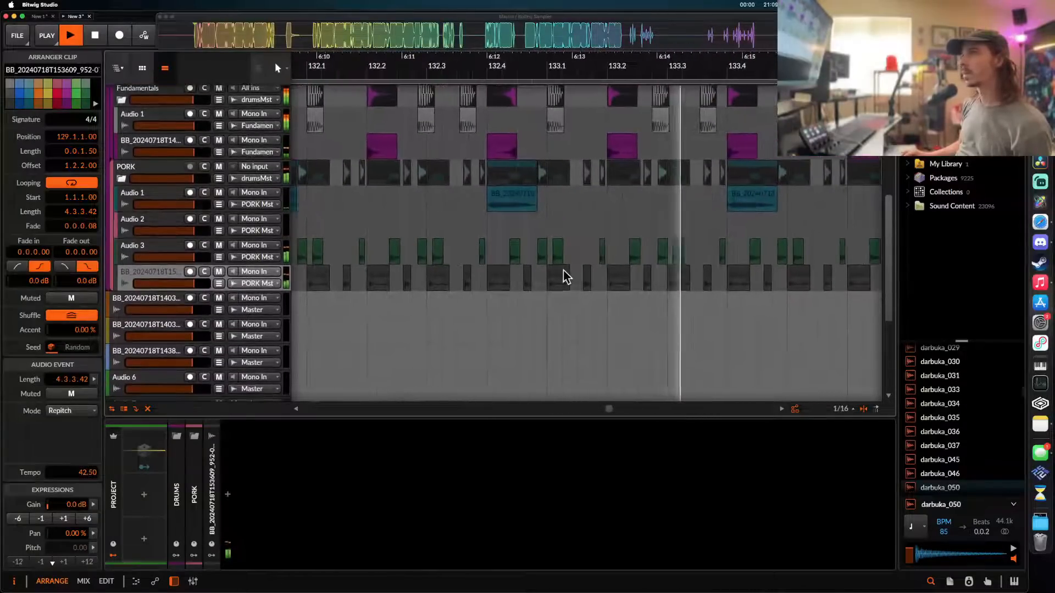
{"action": "left_click", "coordinate": [565, 276]}
{"action": "left_click", "coordinate": [587, 275], "text": "shift"}
{"action": "key", "text": "Delete"}
{"action": "scroll", "coordinate": [586, 271], "scroll_direction": "right", "scroll_amount": 2}
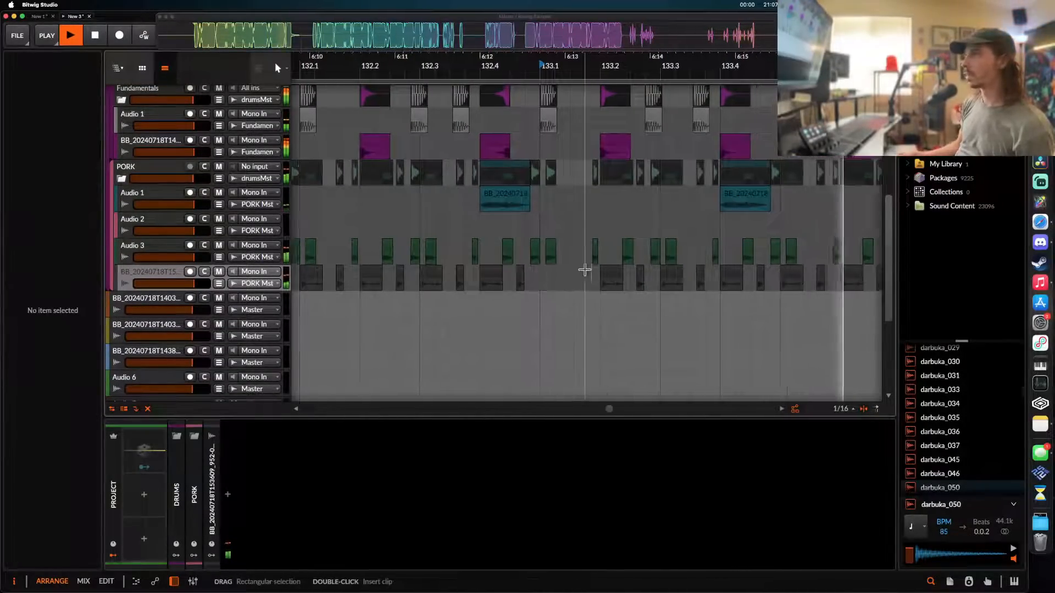
- Remove the slice at 135.3.3.42 and the adjacent one on beat 135.4 from the same track, and audition the gap
{"action": "scroll", "coordinate": [586, 270], "scroll_direction": "down", "scroll_amount": 3}
{"action": "scroll", "coordinate": [585, 269], "scroll_direction": "down", "scroll_amount": 3}
{"action": "scroll", "coordinate": [585, 270], "scroll_direction": "right", "scroll_amount": 3}
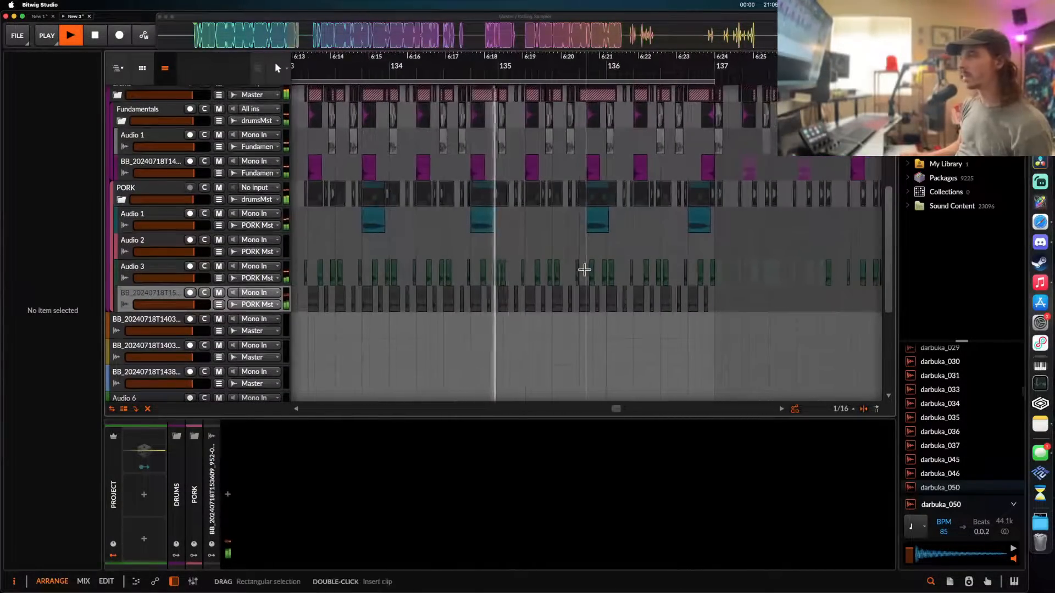
{"action": "scroll", "coordinate": [585, 269], "scroll_direction": "down", "scroll_amount": 2}
{"action": "left_click", "coordinate": [163, 300]}
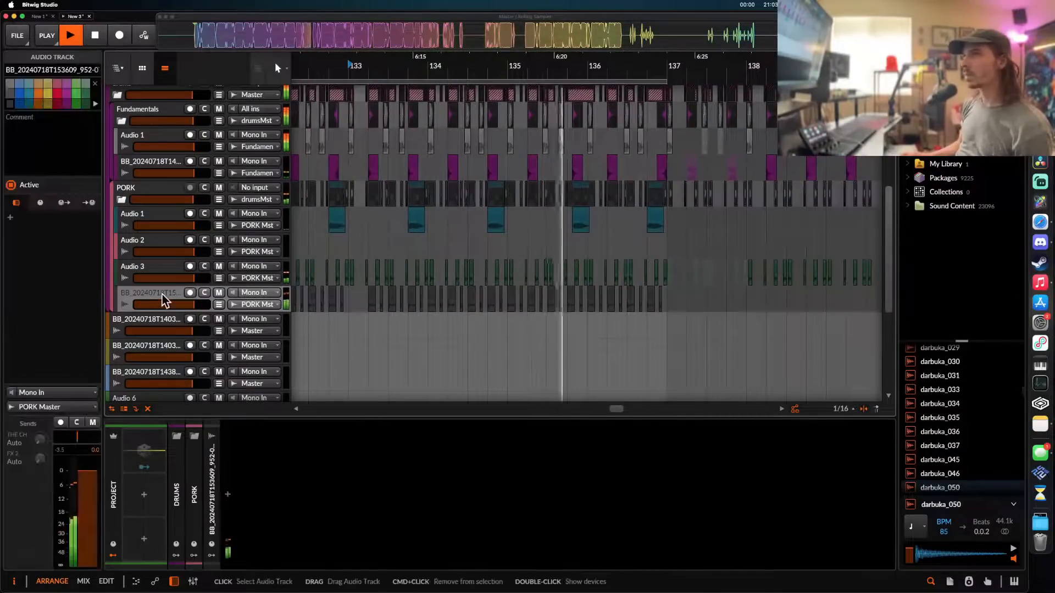
{"action": "key", "text": "space"}
{"action": "scroll", "coordinate": [566, 307], "scroll_direction": "up", "scroll_amount": 4}
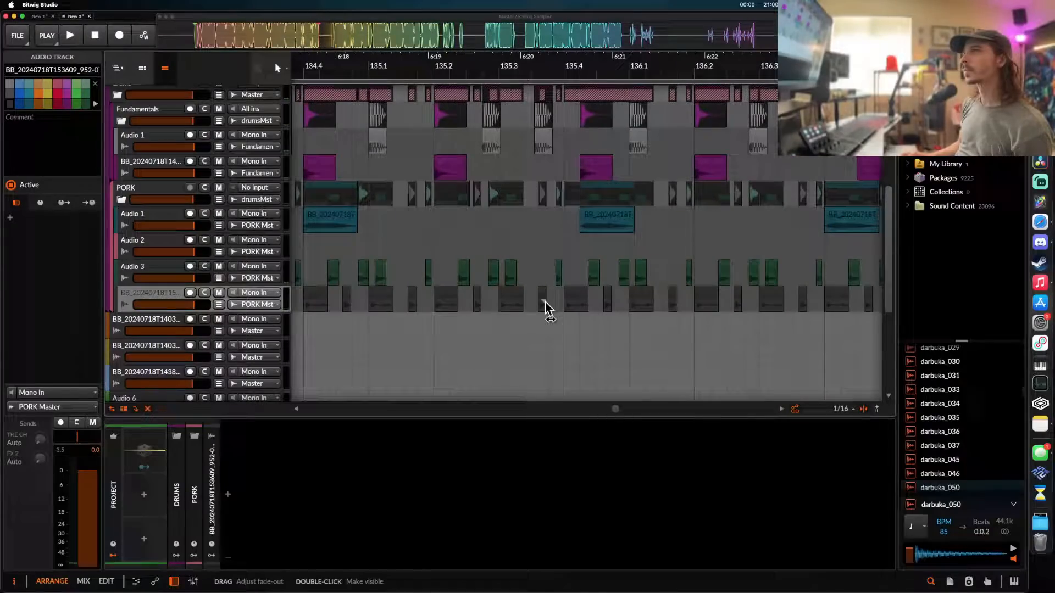
{"action": "left_click", "coordinate": [545, 302]}
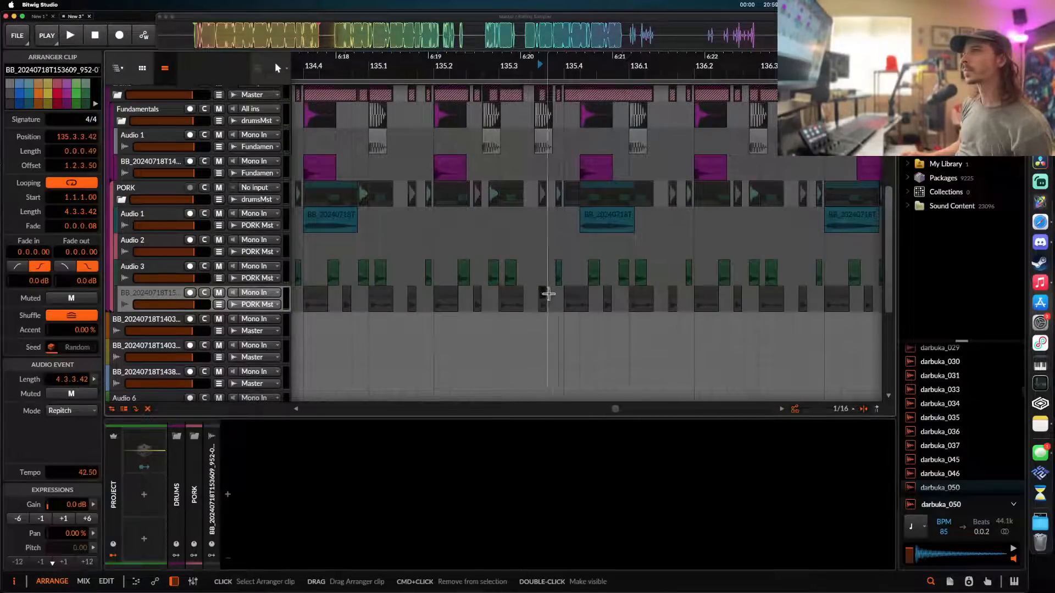
{"action": "key", "text": "Delete"}
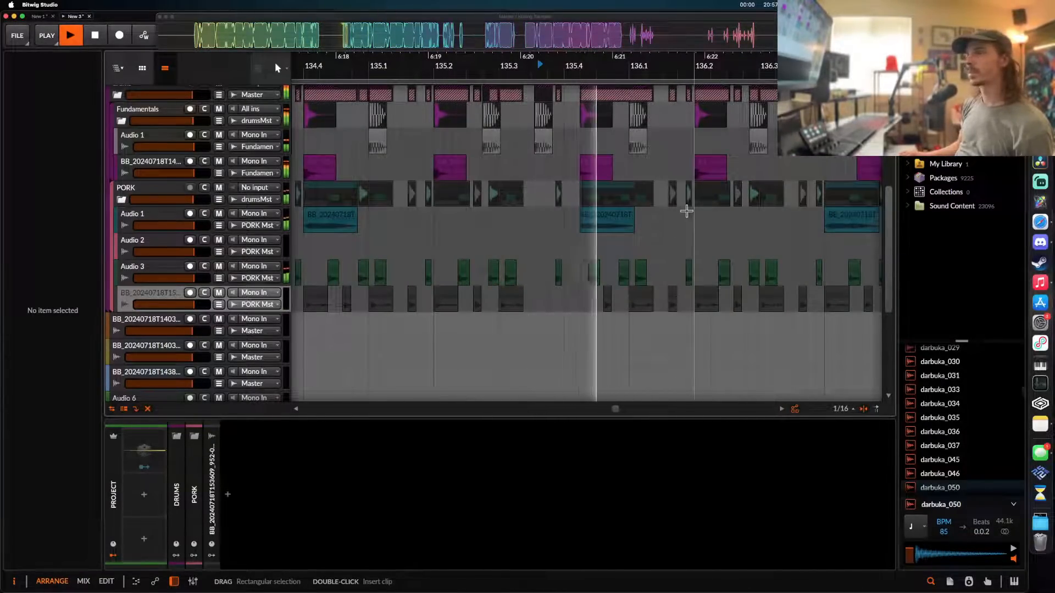
{"action": "scroll", "coordinate": [687, 209], "scroll_direction": "down", "scroll_amount": 2}
- Insert a Time Shift device on the PORK group's BB_20240718T153609 track, set its shift to 52.5 ms and collapse it
{"action": "left_click", "coordinate": [186, 305]}
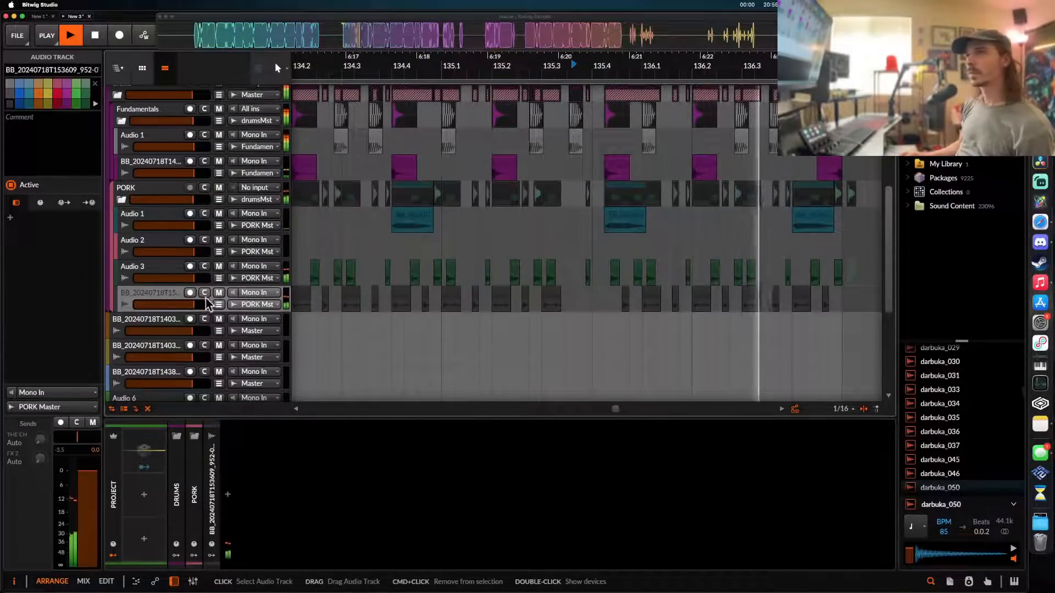
{"action": "scroll", "coordinate": [500, 309], "scroll_direction": "down", "scroll_amount": 3}
{"action": "scroll", "coordinate": [500, 309], "scroll_direction": "left", "scroll_amount": 5}
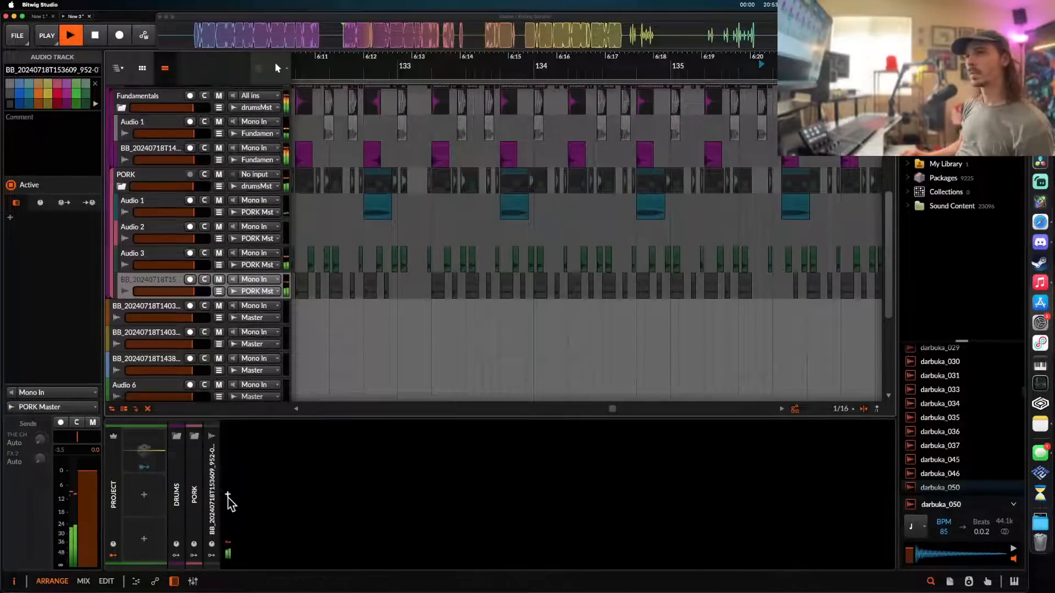
{"action": "left_click", "coordinate": [228, 496]}
{"action": "type", "text": "time"}
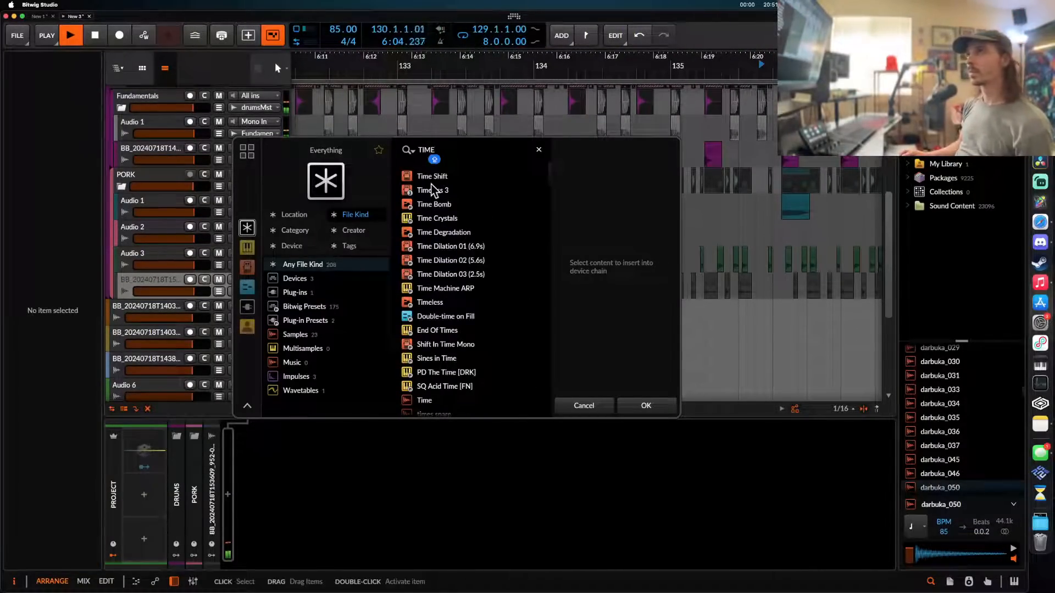
{"action": "left_click", "coordinate": [429, 175]}
{"action": "left_click", "coordinate": [648, 405]}
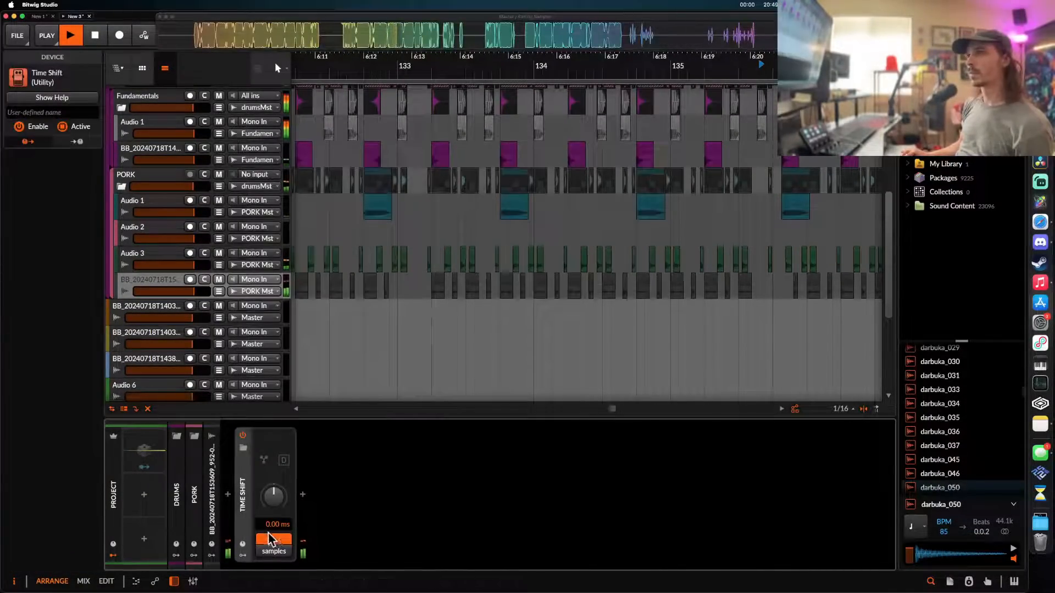
{"action": "left_click_drag", "start_coordinate": [268, 529], "coordinate": [268, 532]}
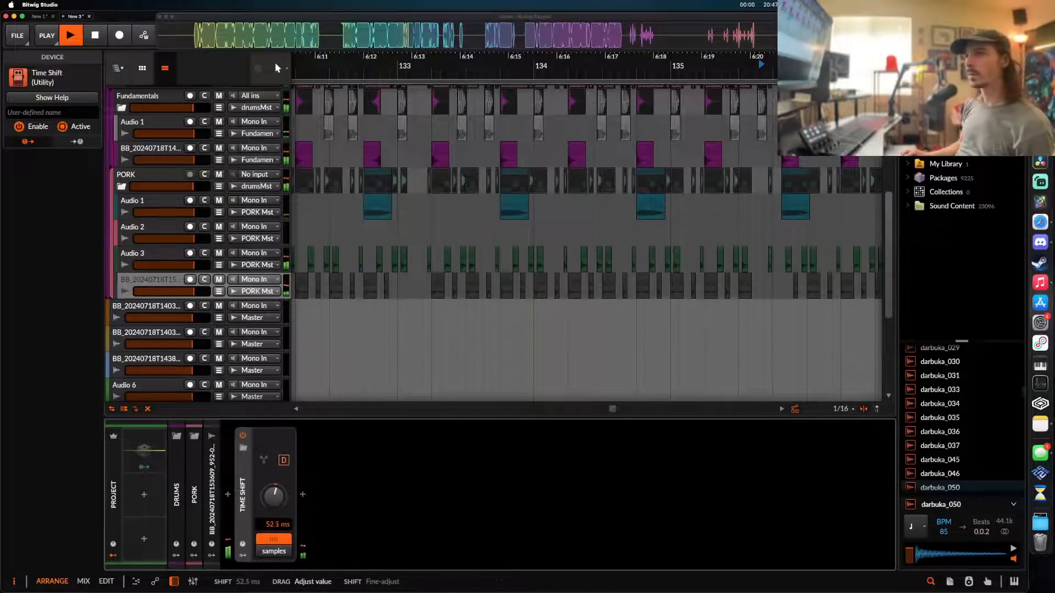
{"action": "double_click", "coordinate": [243, 491]}
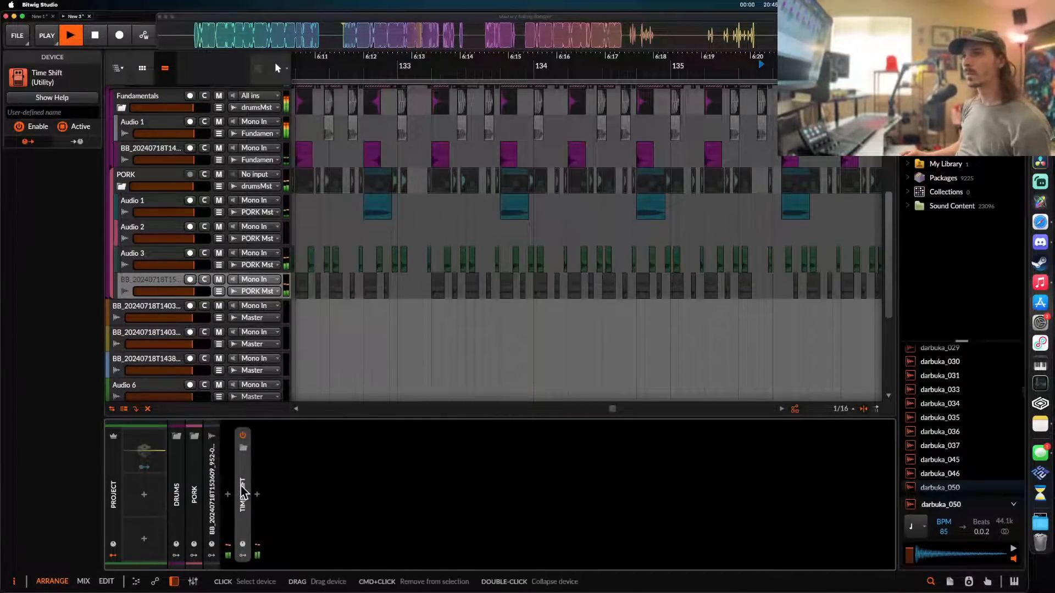
- Add Fuse Compressor after Time Shift and raise its downward ratio to 157%
{"action": "scroll", "coordinate": [370, 292], "scroll_direction": "down", "scroll_amount": 5}
{"action": "left_click", "coordinate": [161, 289]}
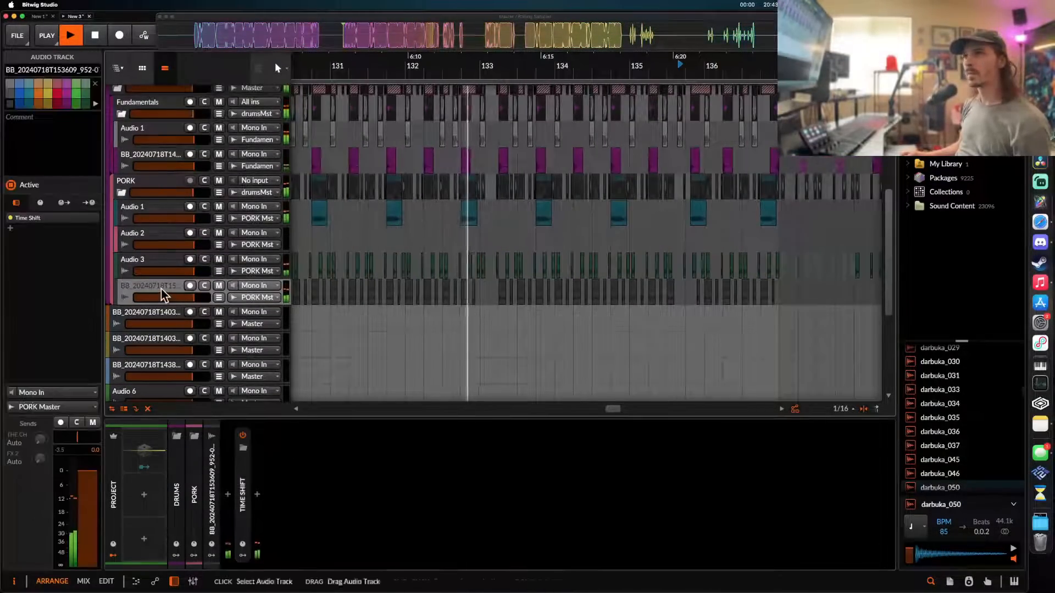
{"action": "double_click", "coordinate": [285, 533]}
{"action": "type", "text": "FUSE"}
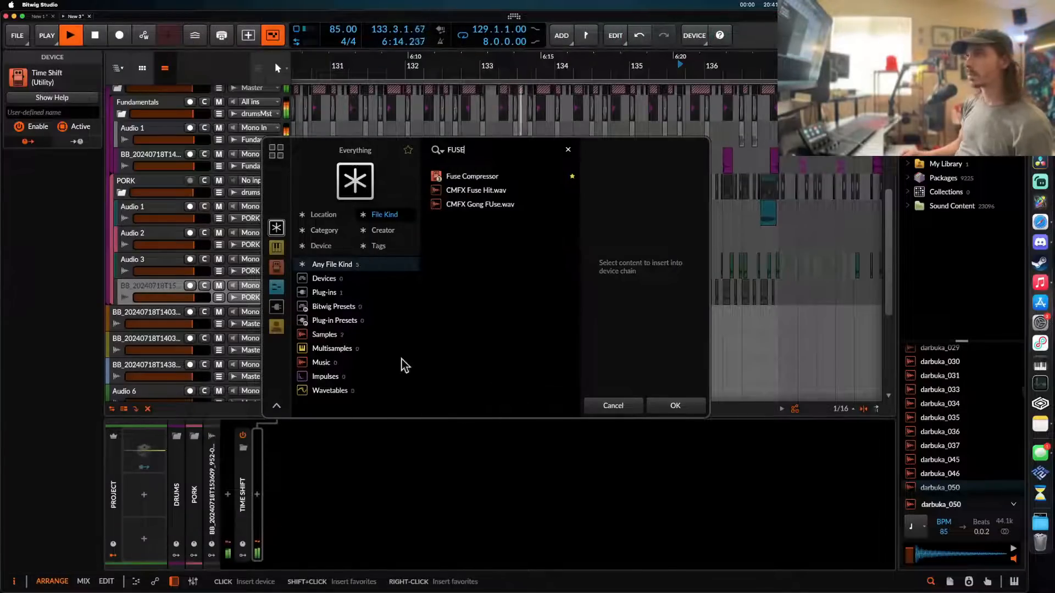
{"action": "left_click", "coordinate": [484, 176]}
{"action": "left_click", "coordinate": [674, 405]}
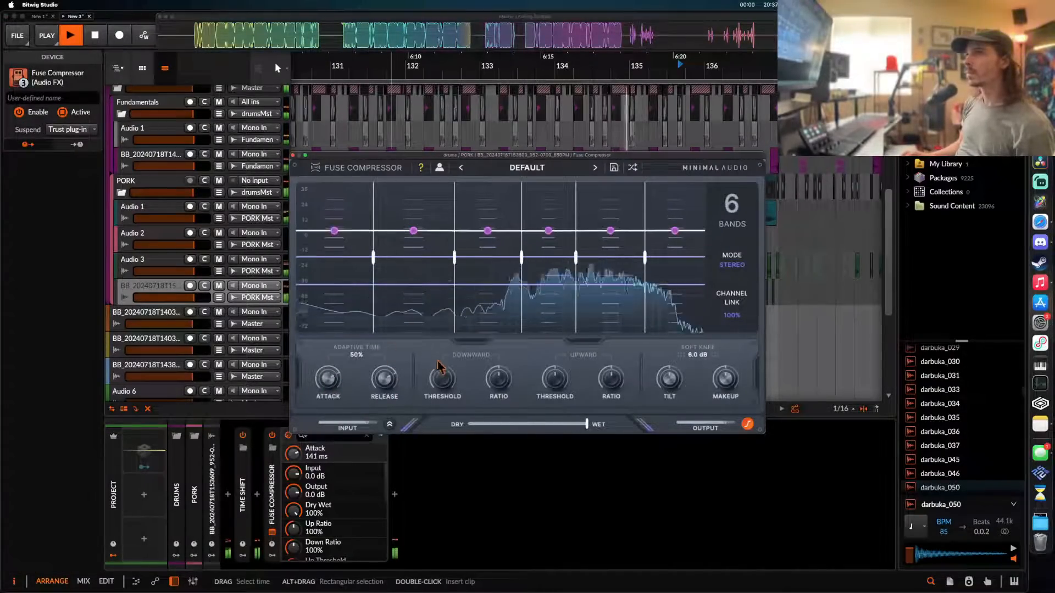
{"action": "left_click_drag", "start_coordinate": [497, 379], "coordinate": [495, 349]}
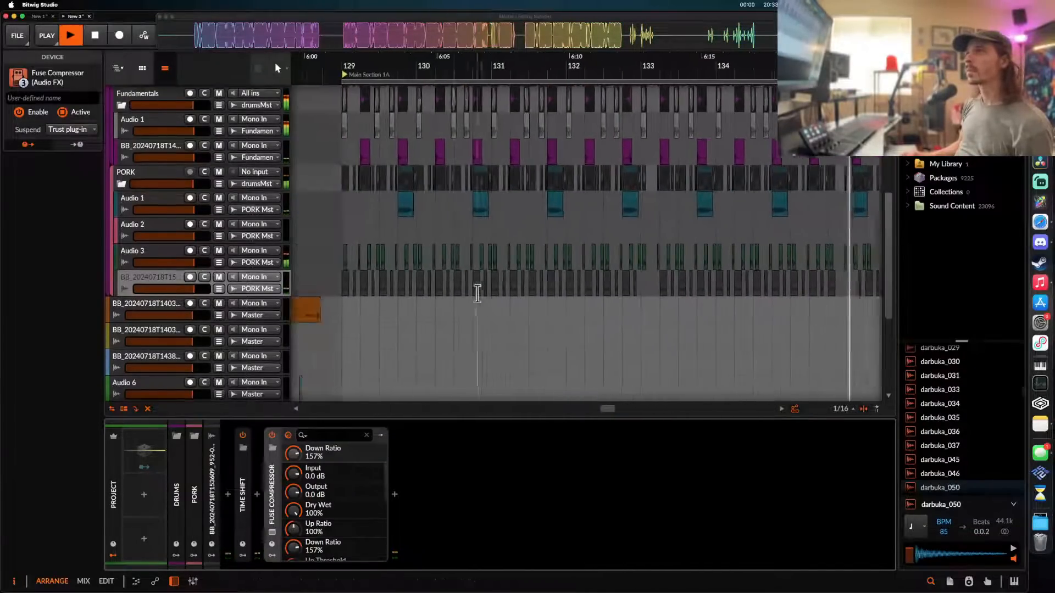
- Shorten the slice at 129.1.1.00 to a length of 0.0.0.67
{"action": "scroll", "coordinate": [581, 287], "scroll_direction": "up", "scroll_amount": 3}
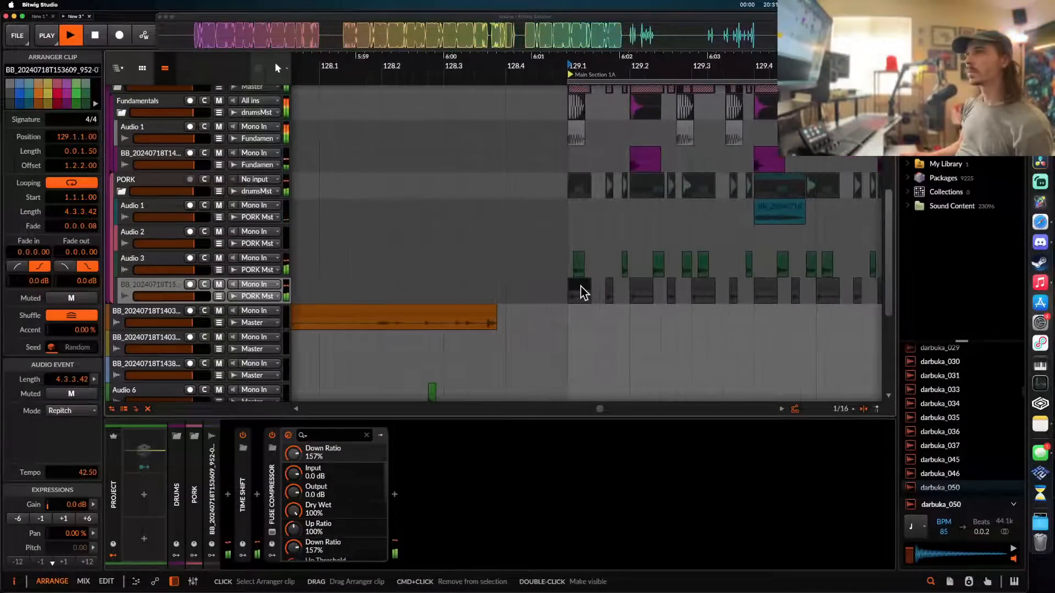
{"action": "scroll", "coordinate": [581, 287], "scroll_direction": "right", "scroll_amount": 2}
{"action": "scroll", "coordinate": [512, 292], "scroll_direction": "up", "scroll_amount": 2}
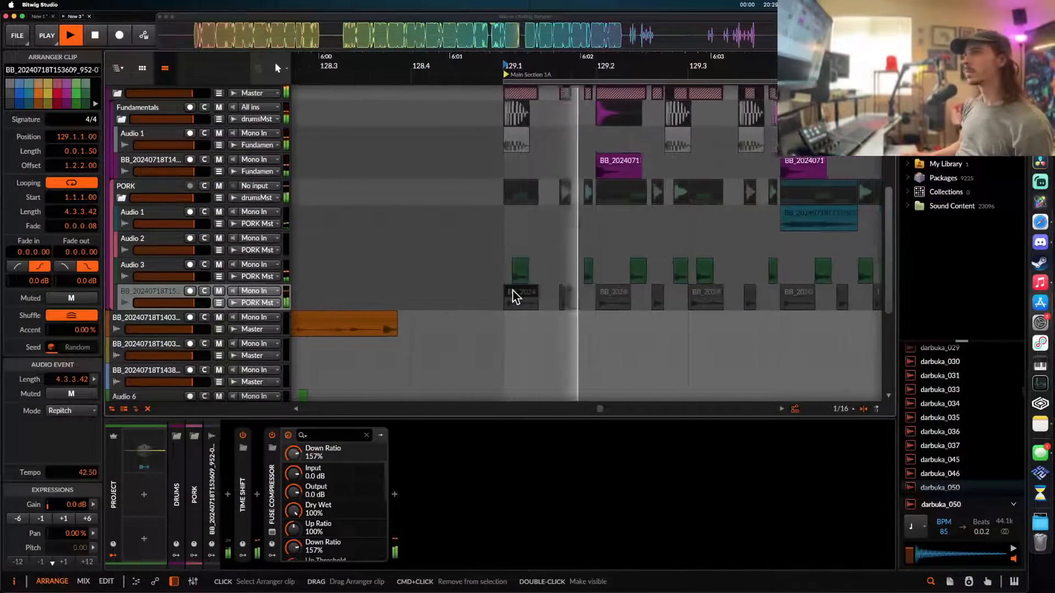
{"action": "scroll", "coordinate": [207, 160], "scroll_direction": "up", "scroll_amount": 3}
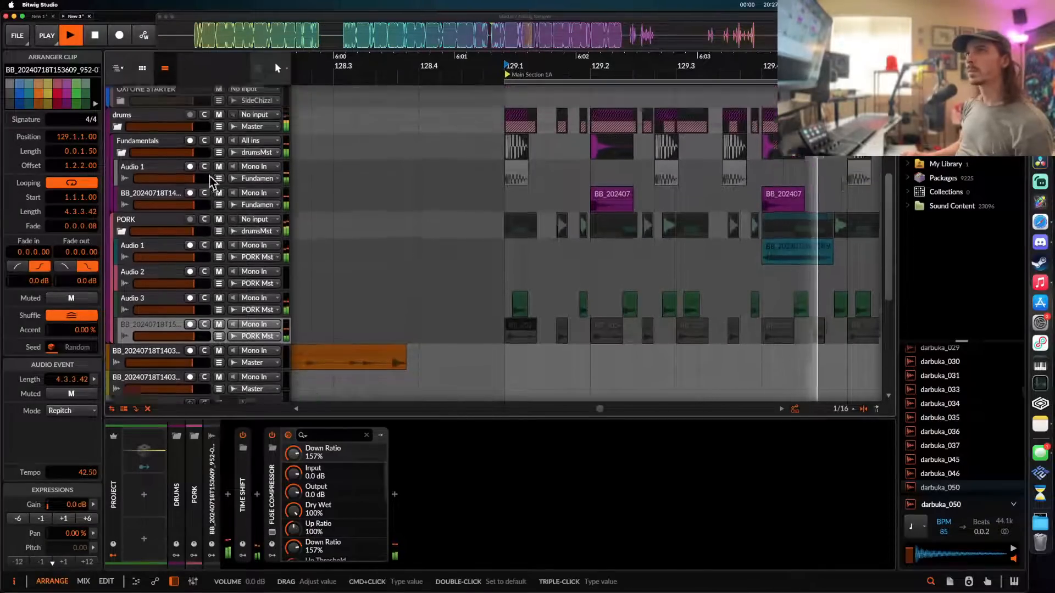
{"action": "scroll", "coordinate": [510, 217], "scroll_direction": "down", "scroll_amount": 5}
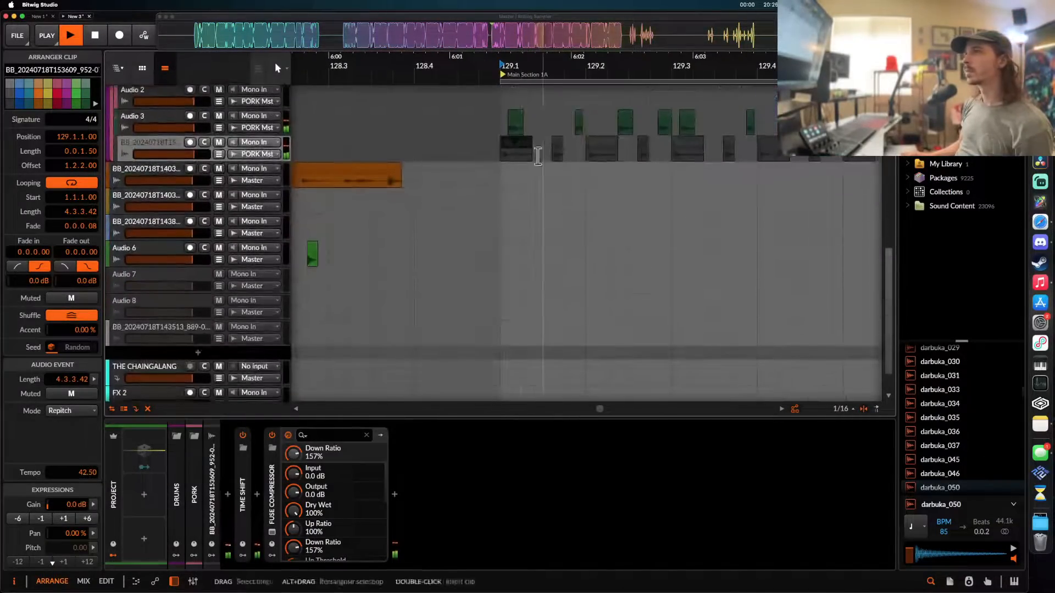
{"action": "scroll", "coordinate": [528, 151], "scroll_direction": "up", "scroll_amount": 3}
{"action": "scroll", "coordinate": [526, 138], "scroll_direction": "up", "scroll_amount": 3}
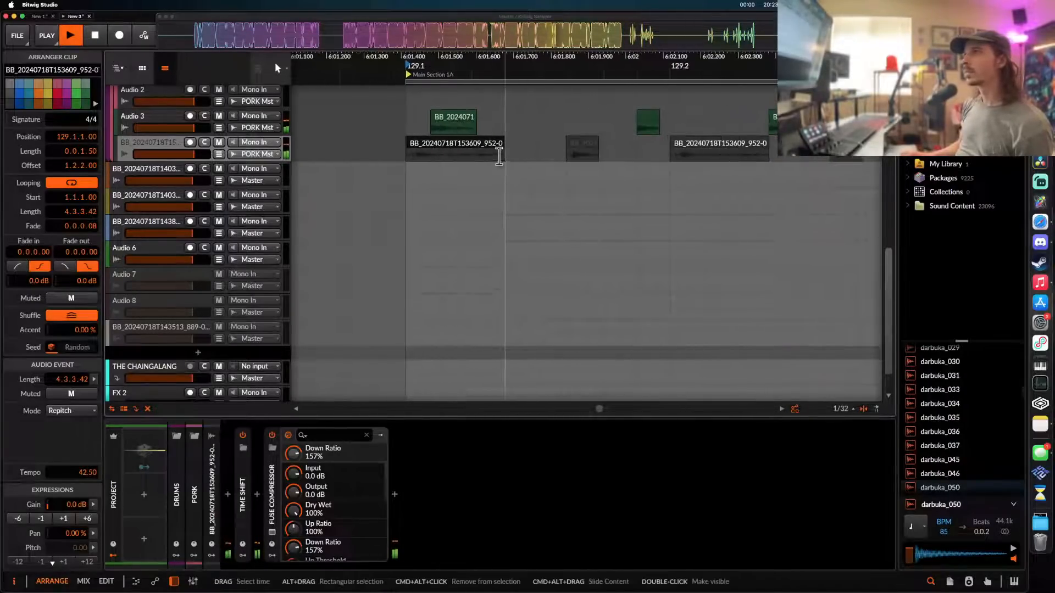
{"action": "left_click_drag", "start_coordinate": [448, 146], "coordinate": [449, 146]}
{"action": "scroll", "coordinate": [448, 146], "scroll_direction": "up", "scroll_amount": 2}
{"action": "scroll", "coordinate": [448, 147], "scroll_direction": "down", "scroll_amount": 3}
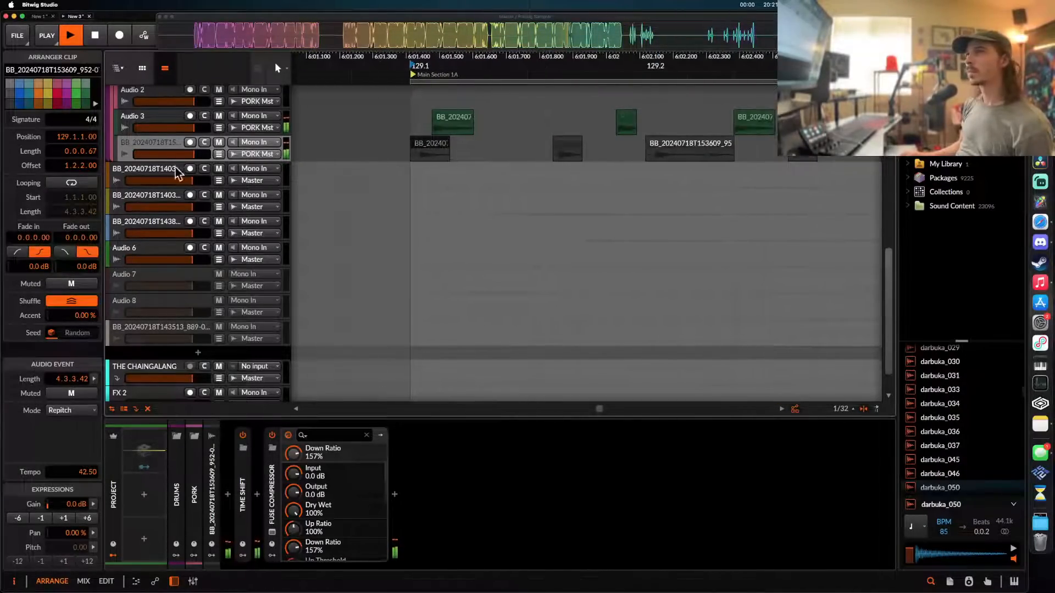
- Move Fuse Compressor ahead of Time Shift and insert Transient Control at the start of the chain with lowered attack gain
{"action": "left_click", "coordinate": [167, 145]}
{"action": "left_click_drag", "start_coordinate": [270, 483], "coordinate": [228, 485]}
{"action": "left_click", "coordinate": [229, 494]}
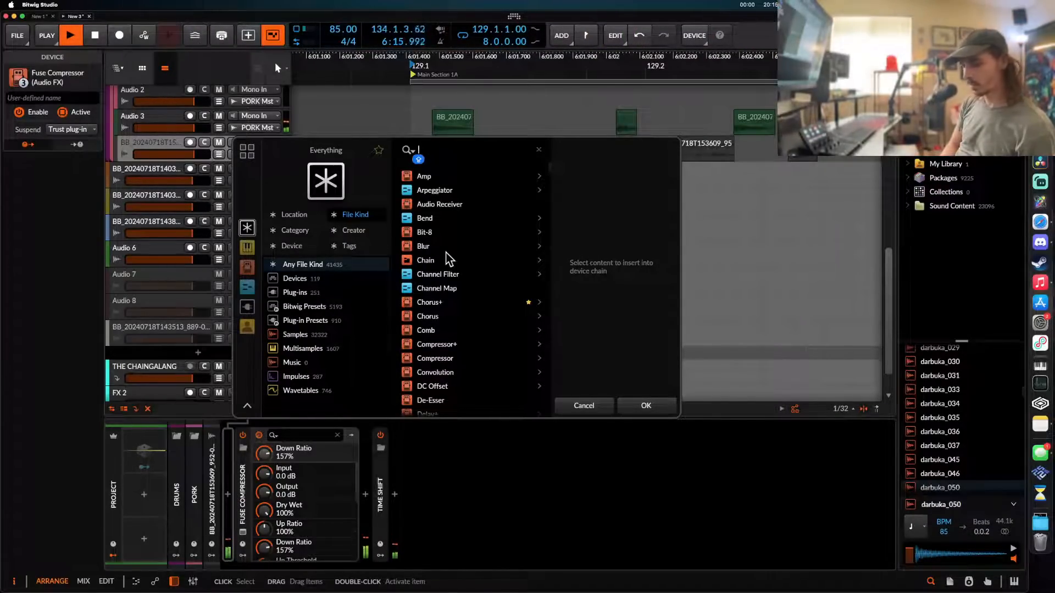
{"action": "type", "text": "TRAN"}
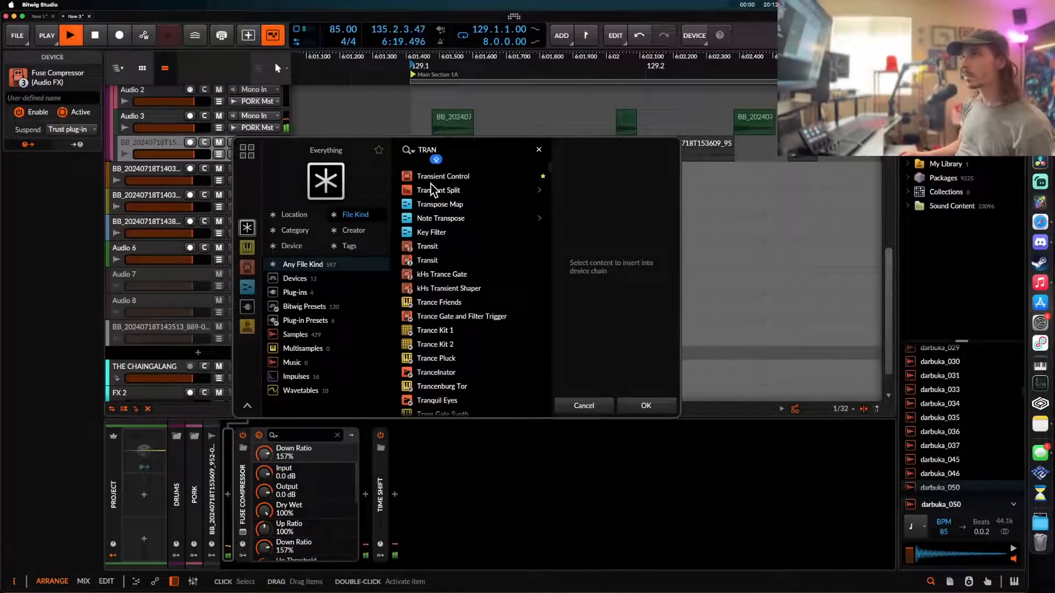
{"action": "left_click", "coordinate": [434, 176]}
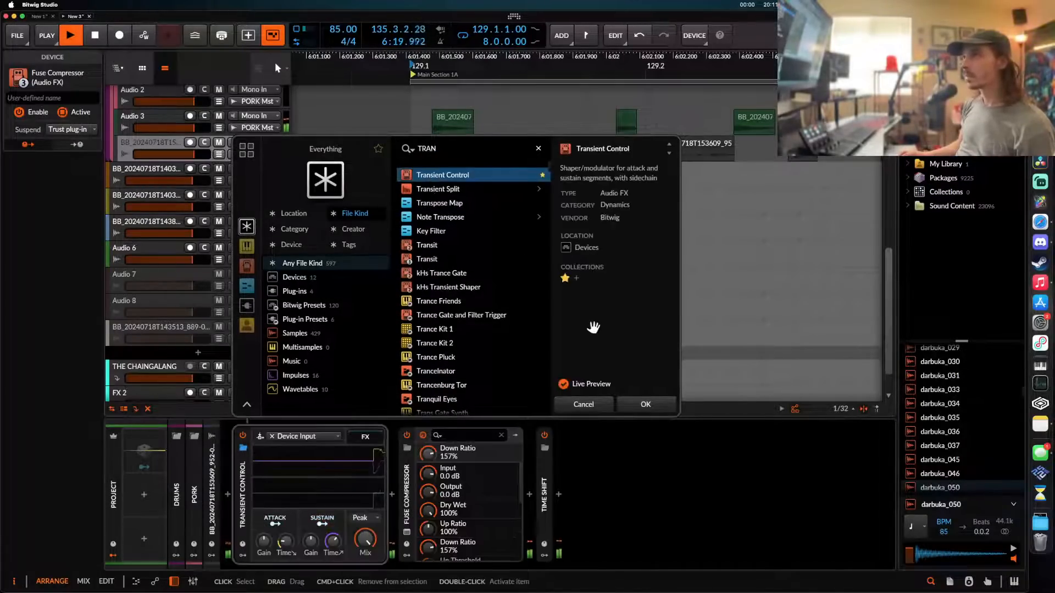
{"action": "left_click", "coordinate": [646, 406]}
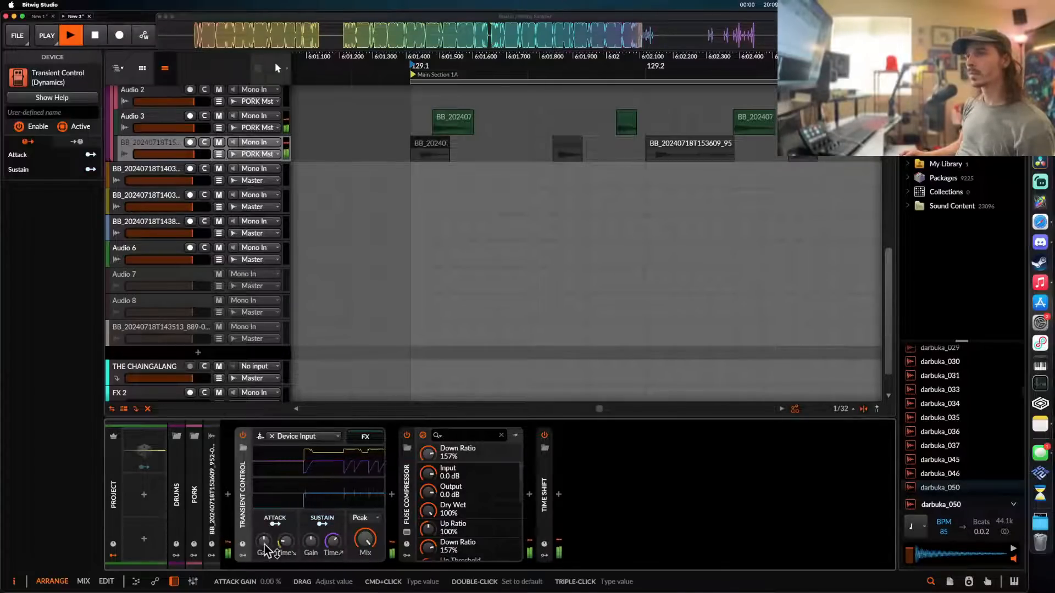
{"action": "left_click_drag", "start_coordinate": [264, 547], "coordinate": [264, 569]}
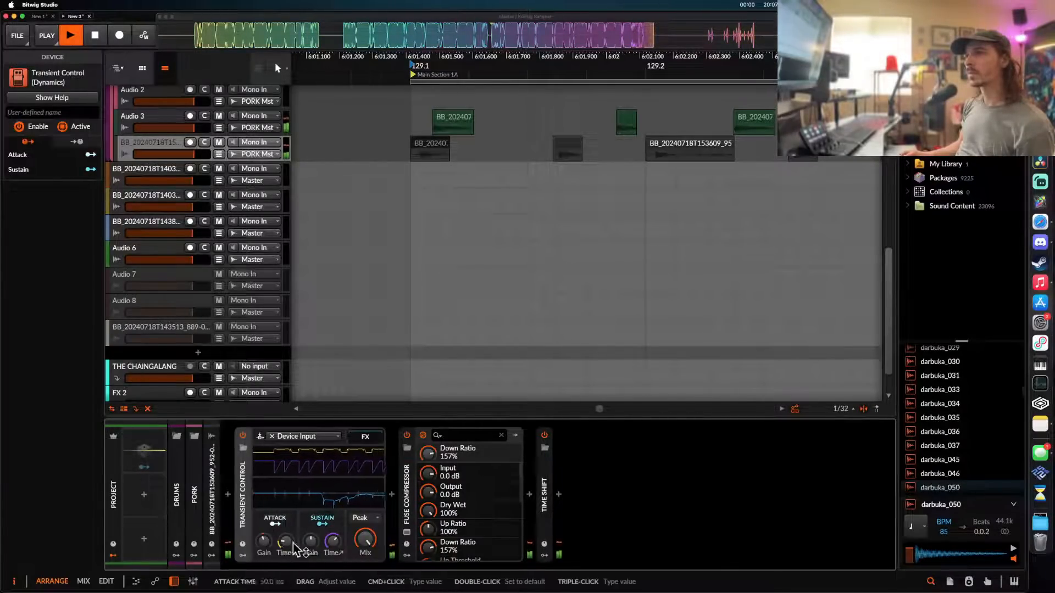
{"action": "double_click", "coordinate": [242, 489]}
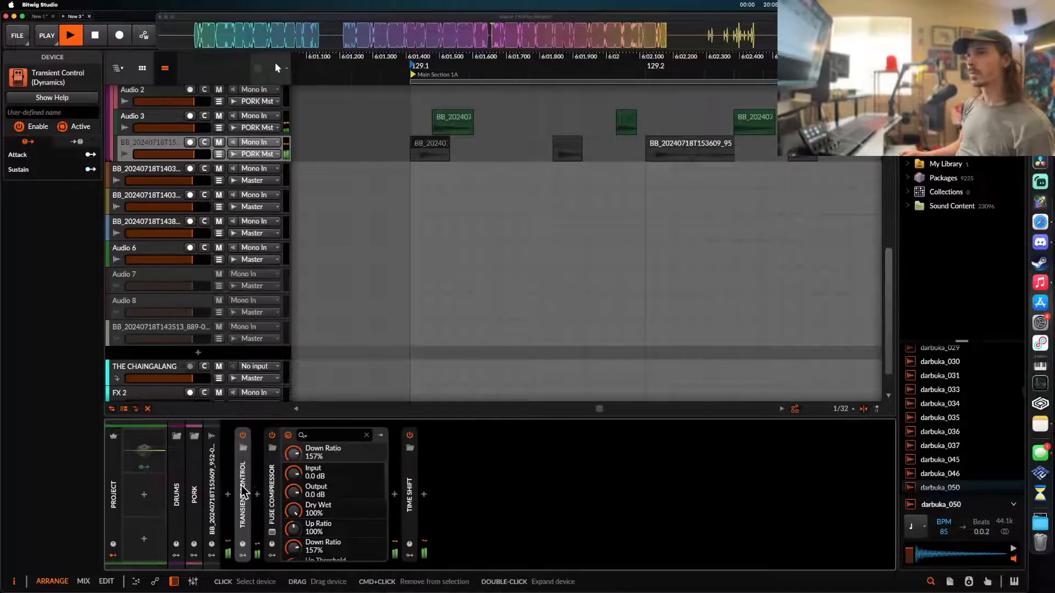
- Insert Pro-Q 3 between Transient Control and Fuse Compressor, with a 24 dB/oct low cut at about 1.5 kHz
{"action": "left_click", "coordinate": [258, 495]}
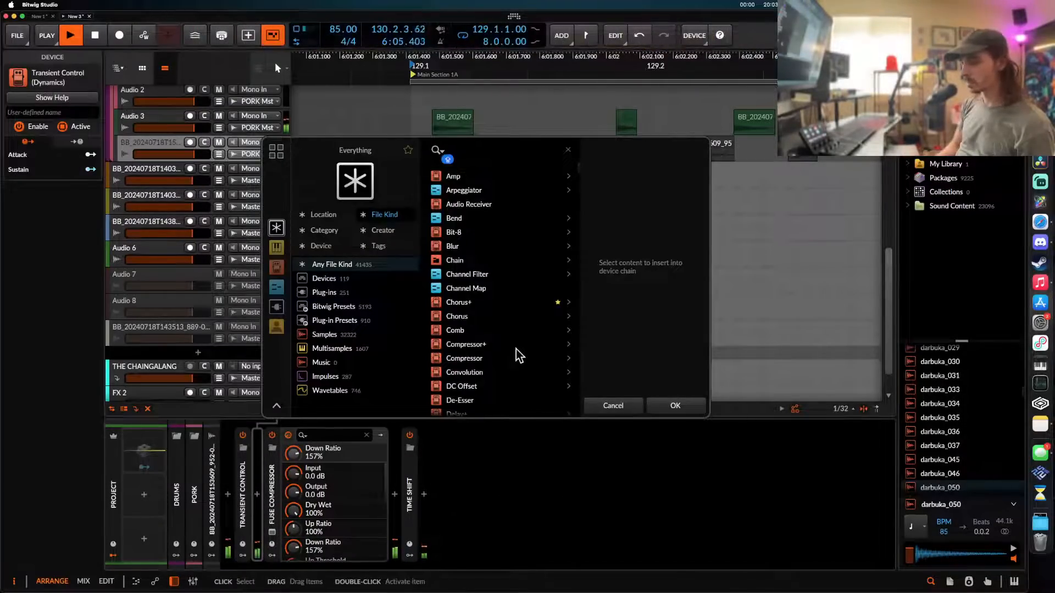
{"action": "type", "text": "PRO"}
{"action": "left_click", "coordinate": [499, 217]}
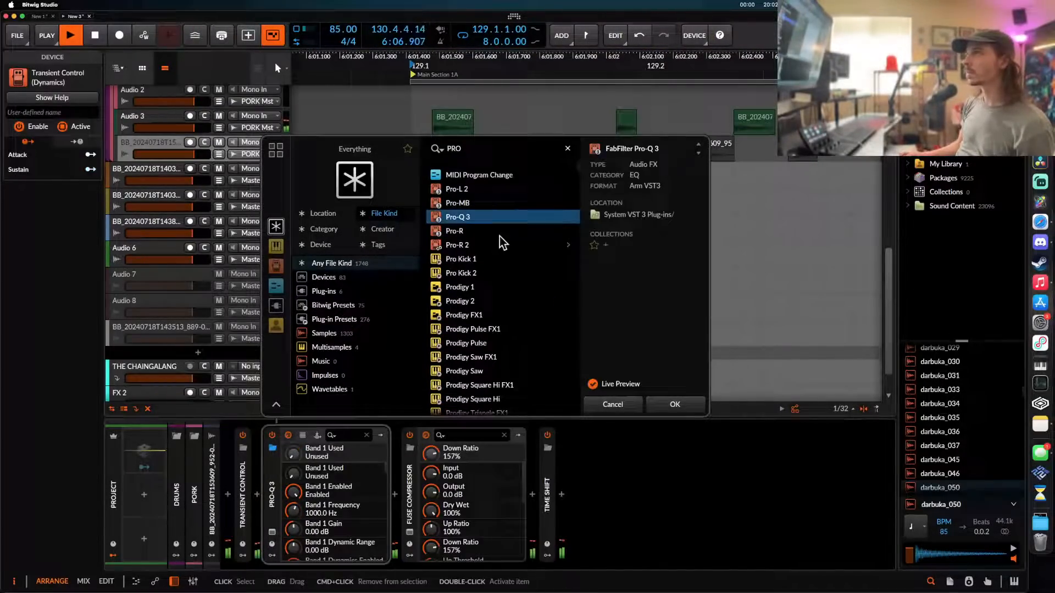
{"action": "left_click", "coordinate": [681, 410]}
{"action": "left_click", "coordinate": [97, 264]}
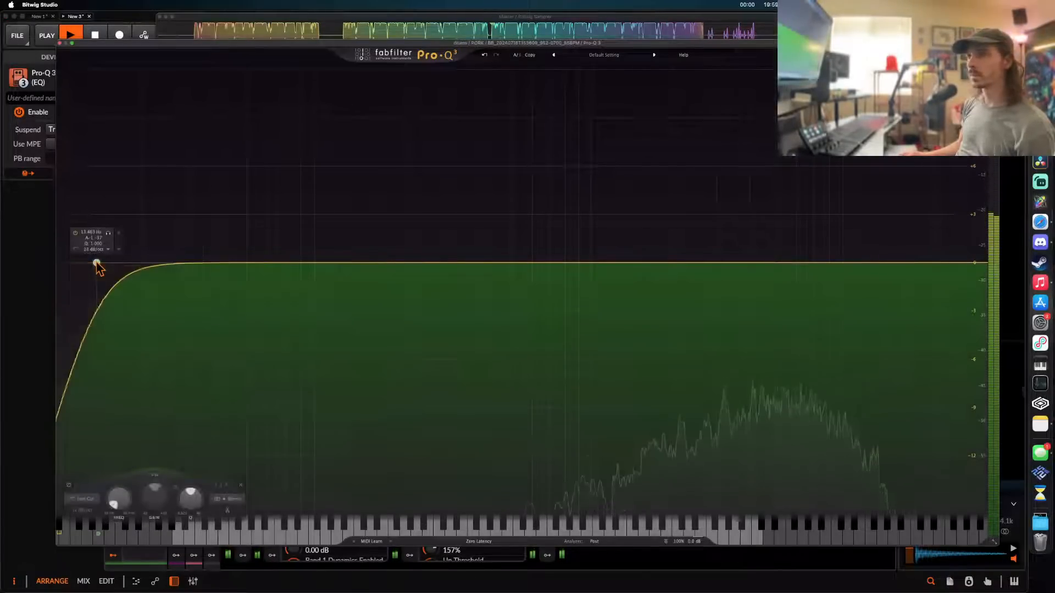
{"action": "left_click_drag", "start_coordinate": [97, 264], "coordinate": [640, 276]}
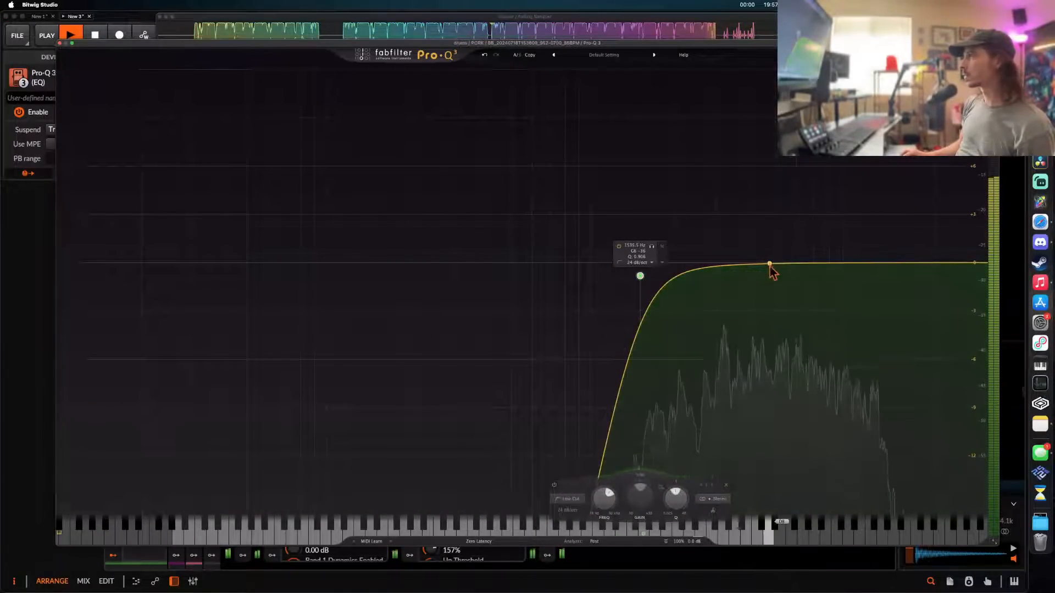
- Add a high-frequency bell boost above the existing low cut in Pro-Q 3 and return to 129.1.1.00 in the arrangement
{"action": "left_click_drag", "start_coordinate": [770, 265], "coordinate": [846, 194]}
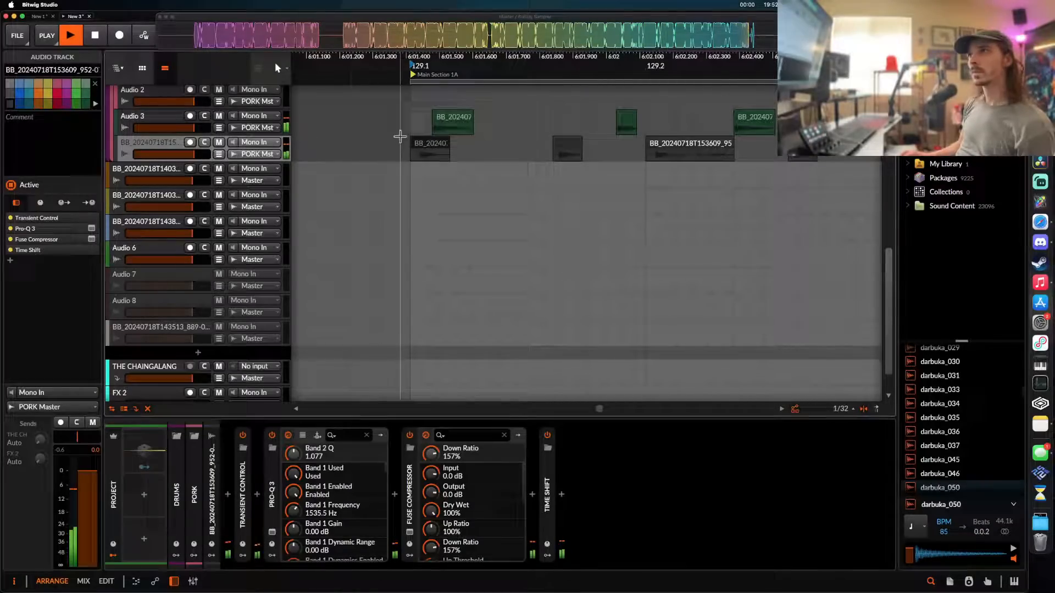
{"action": "left_click", "coordinate": [411, 160]}
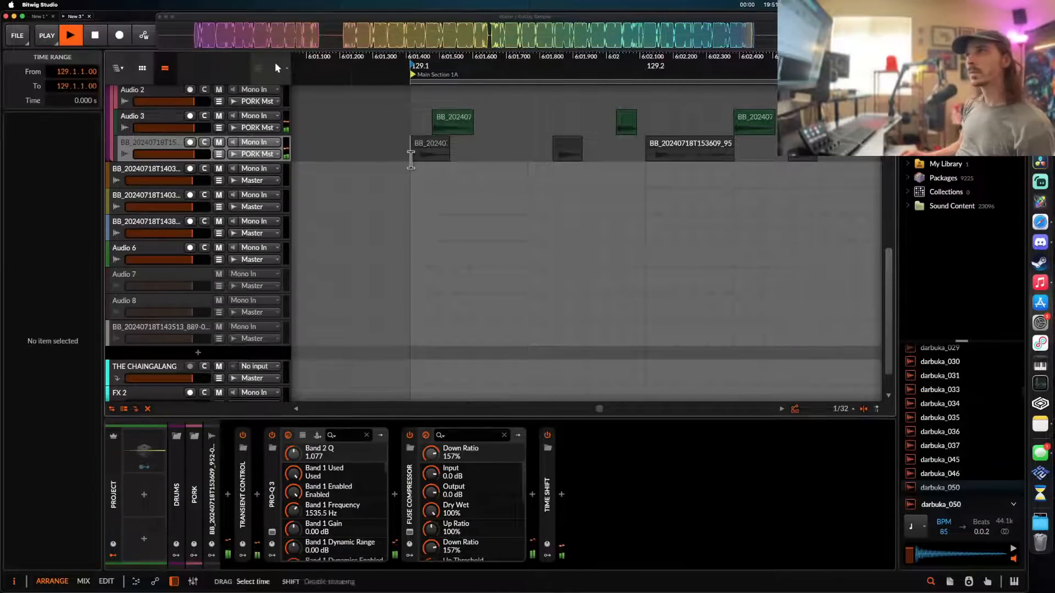
{"action": "scroll", "coordinate": [411, 160], "scroll_direction": "down", "scroll_amount": 1}
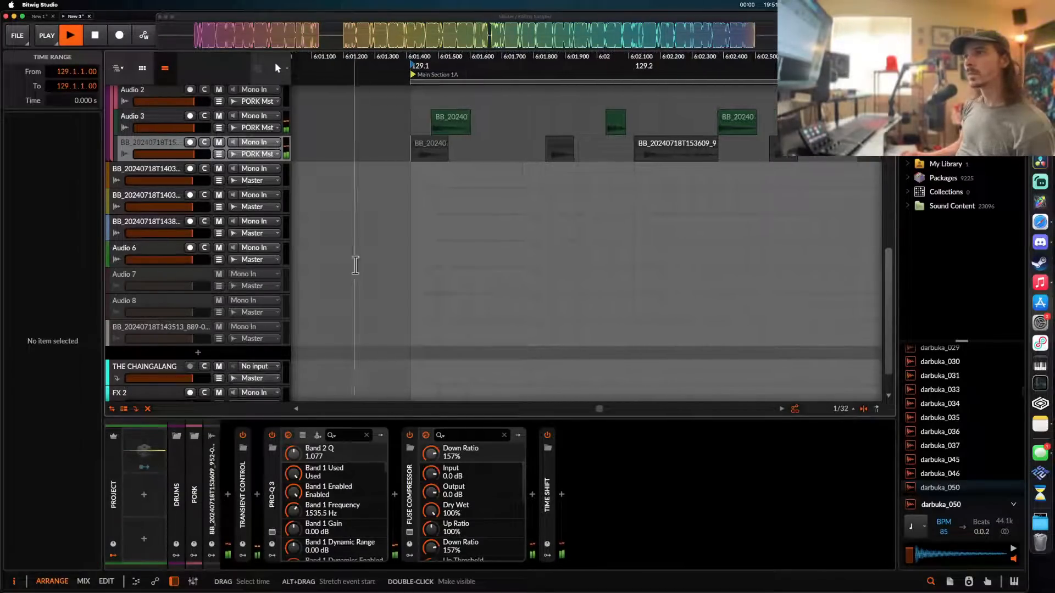
- Insert Convolution at the start of the chain, wrap it in an FX Layer and add an empty second layer
{"action": "double_click", "coordinate": [224, 512]}
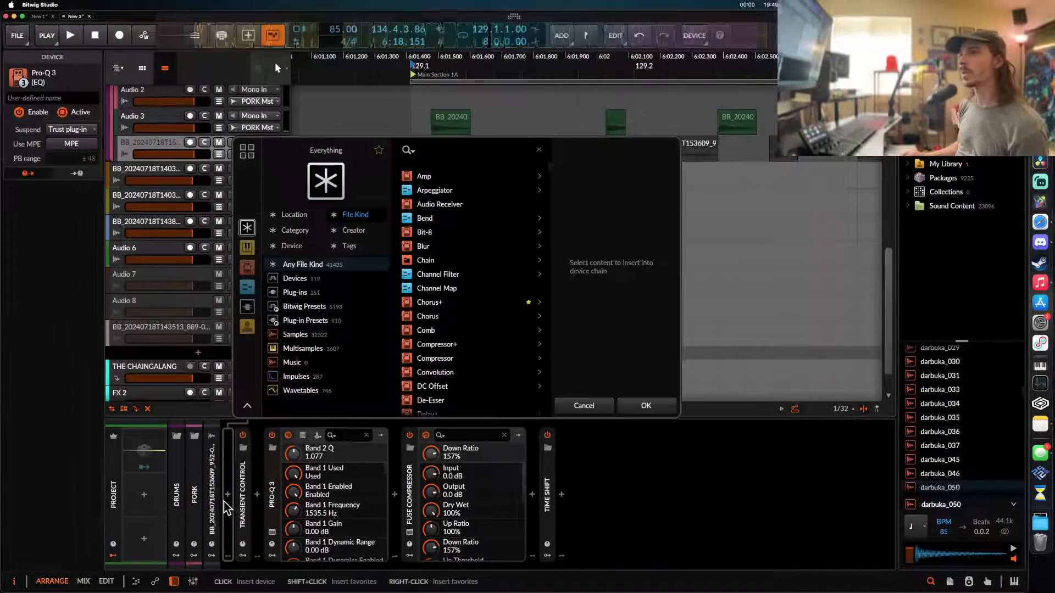
{"action": "type", "text": "CONV"}
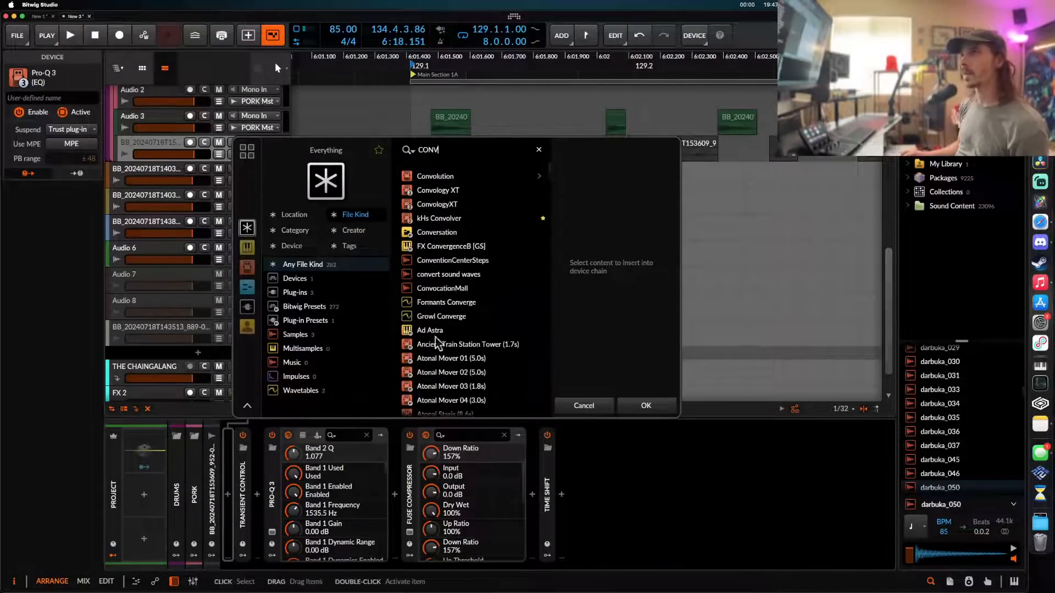
{"action": "left_click", "coordinate": [430, 175]}
{"action": "left_click", "coordinate": [646, 406]}
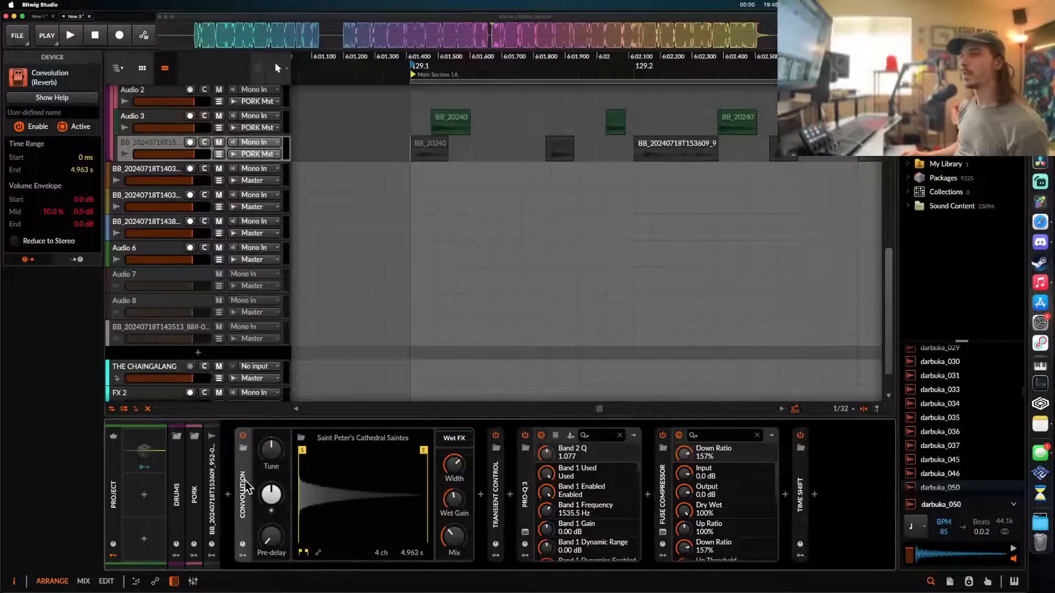
{"action": "key", "text": "super+g"}
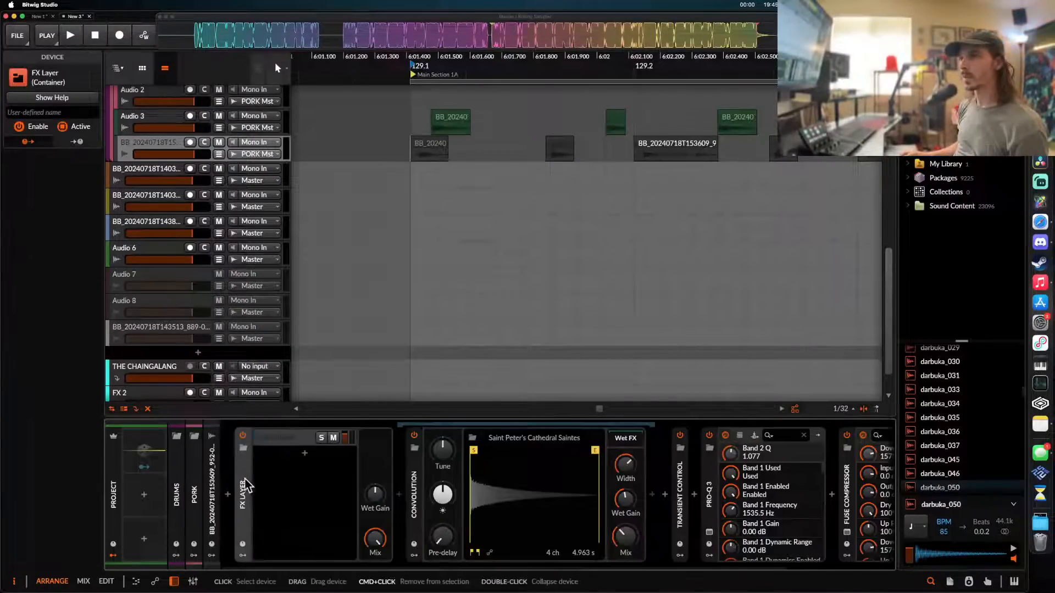
{"action": "left_click", "coordinate": [305, 455]}
{"action": "left_click", "coordinate": [822, 407]}
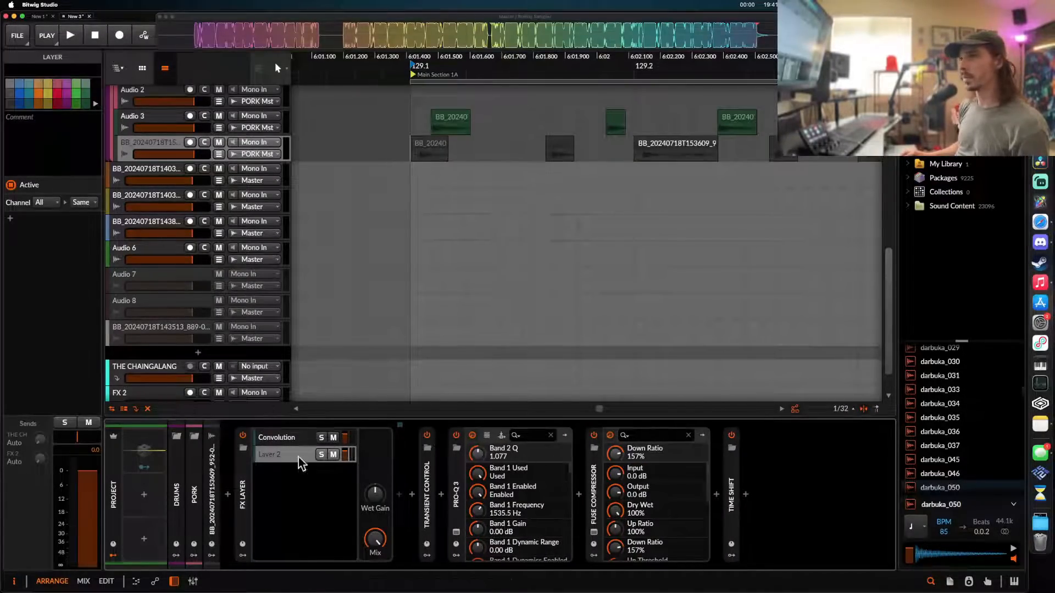
- Set the Convolution mix to 100% and load the Hi Hat (6) sample as its impulse
{"action": "left_click", "coordinate": [278, 440]}
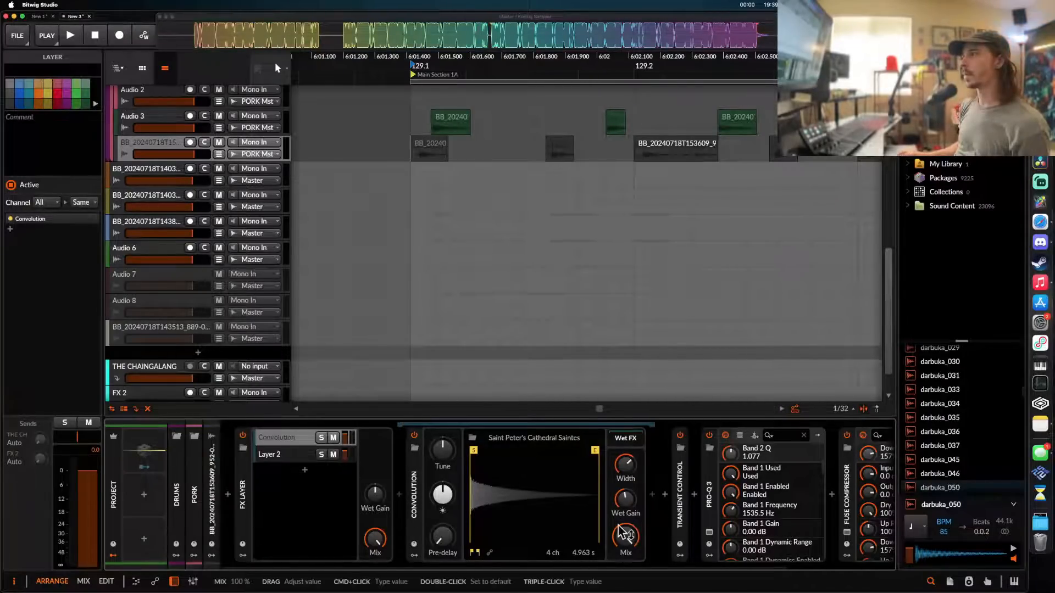
{"action": "key", "text": "super+r"}
{"action": "type", "text": "hi hat"}
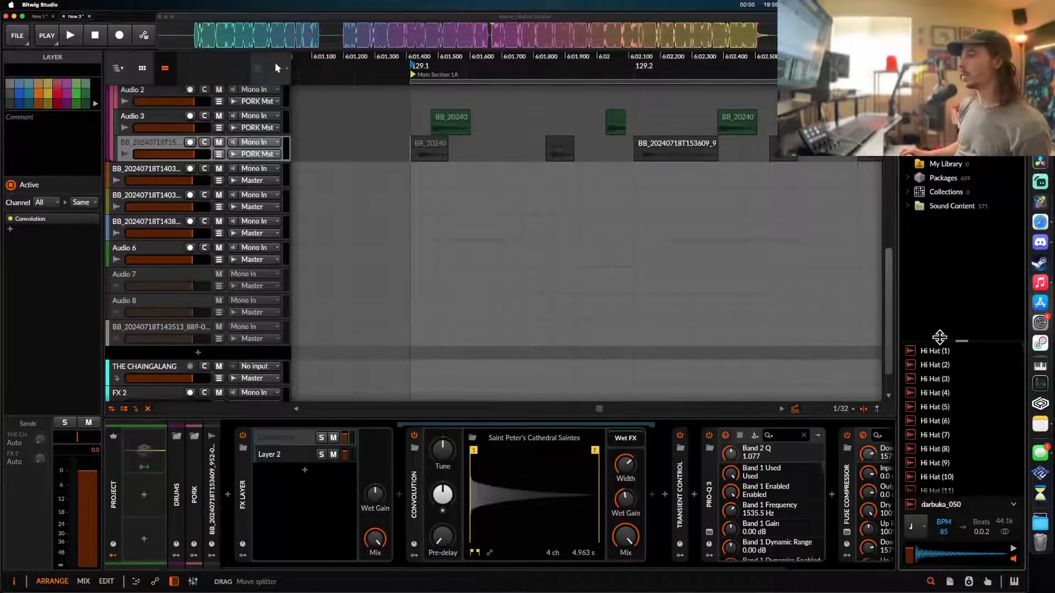
{"action": "left_click", "coordinate": [935, 419]}
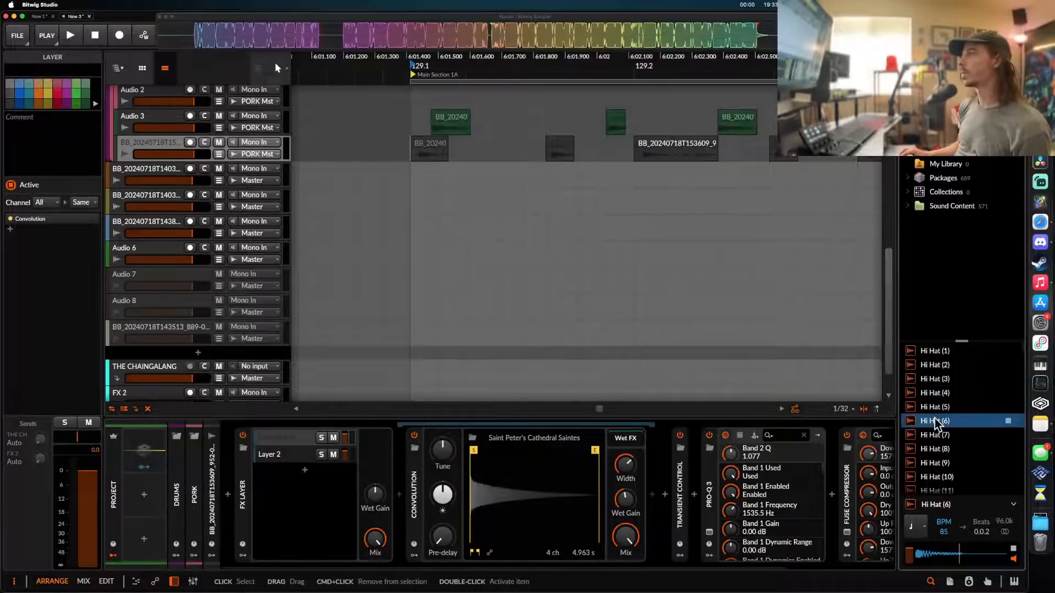
{"action": "left_click_drag", "start_coordinate": [935, 419], "coordinate": [497, 463]}
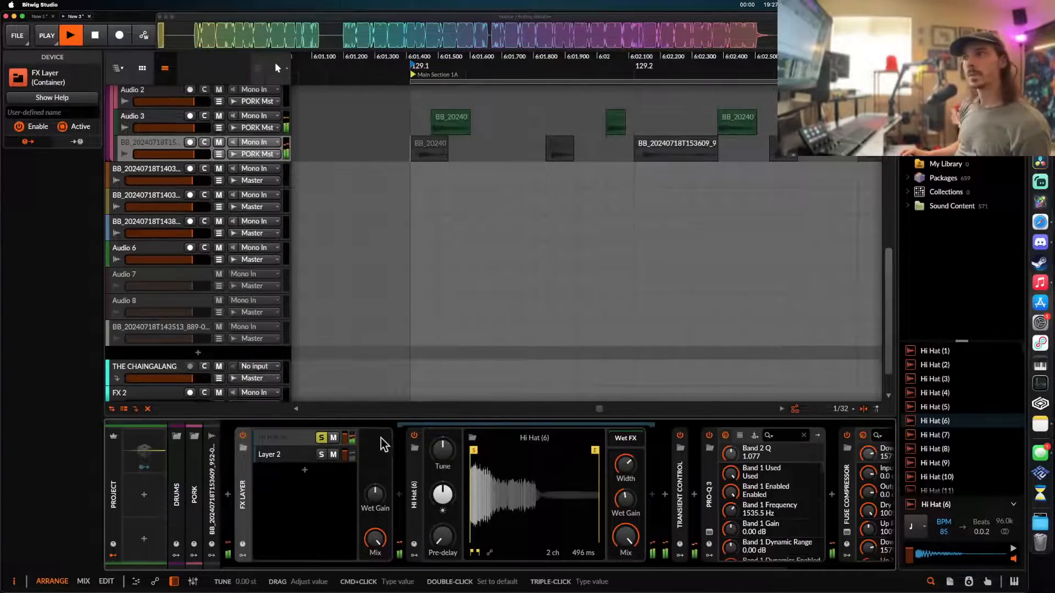
- Insert Pro-Q 3 after the hi-hat Convolution inside the FX Layer
{"action": "left_click", "coordinate": [651, 497]}
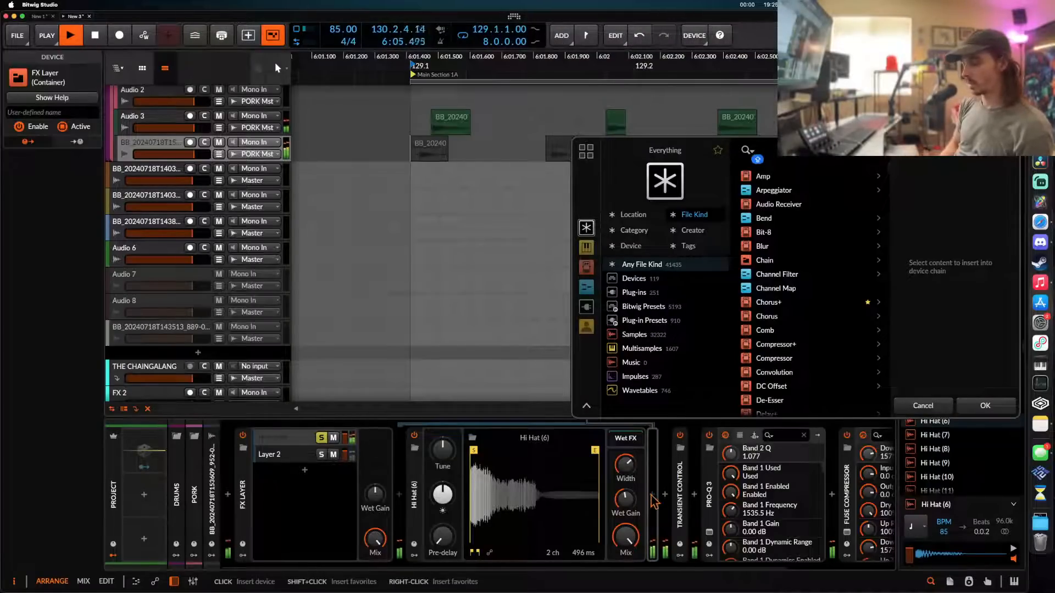
{"action": "type", "text": "PRO"}
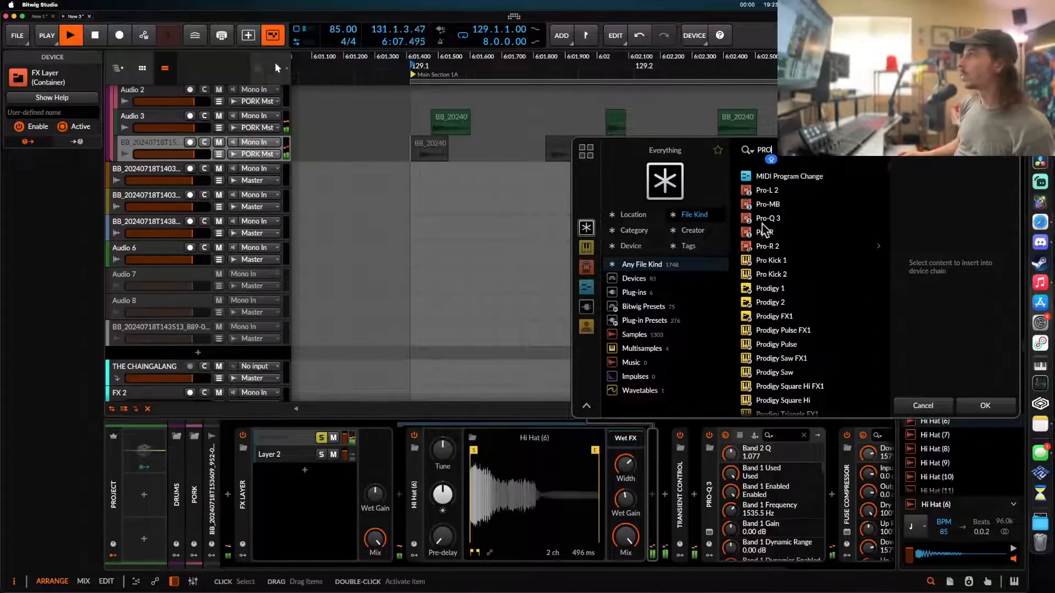
{"action": "left_click", "coordinate": [765, 219]}
{"action": "left_click", "coordinate": [980, 397]}
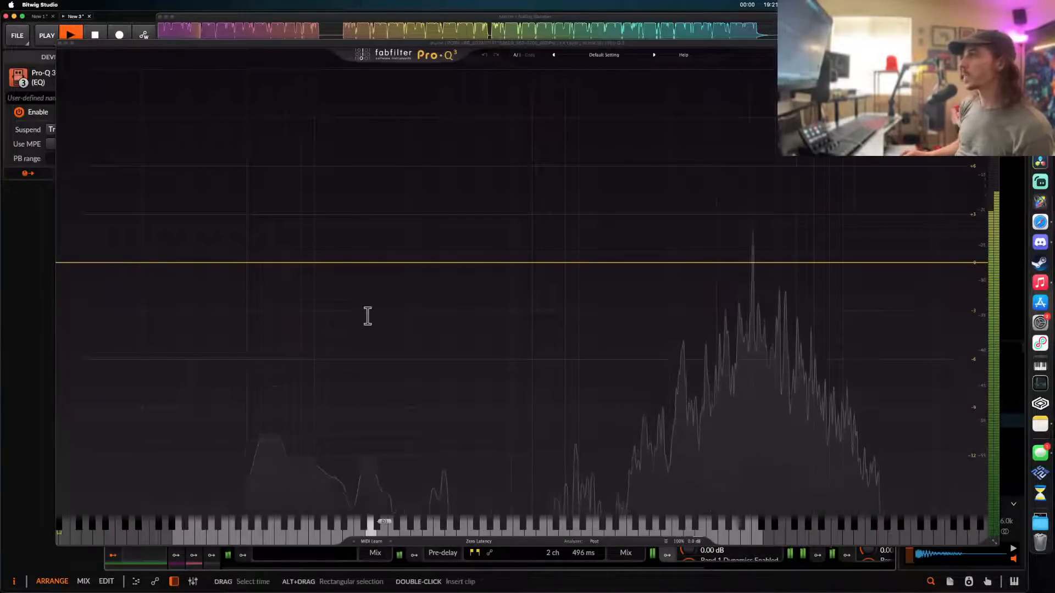
- Give the new EQ a 24 dB/oct low cut at about 2.3 kHz and a shallow bell cut around the main peak
{"action": "double_click", "coordinate": [117, 263]}
{"action": "left_click_drag", "start_coordinate": [118, 264], "coordinate": [603, 263]}
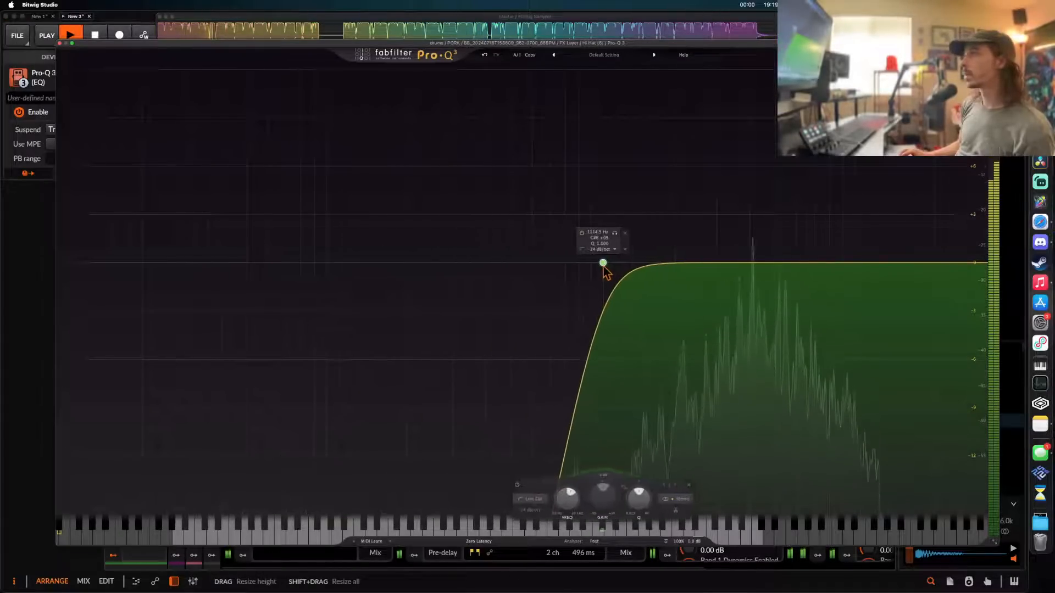
{"action": "left_click_drag", "start_coordinate": [747, 274], "coordinate": [748, 296]}
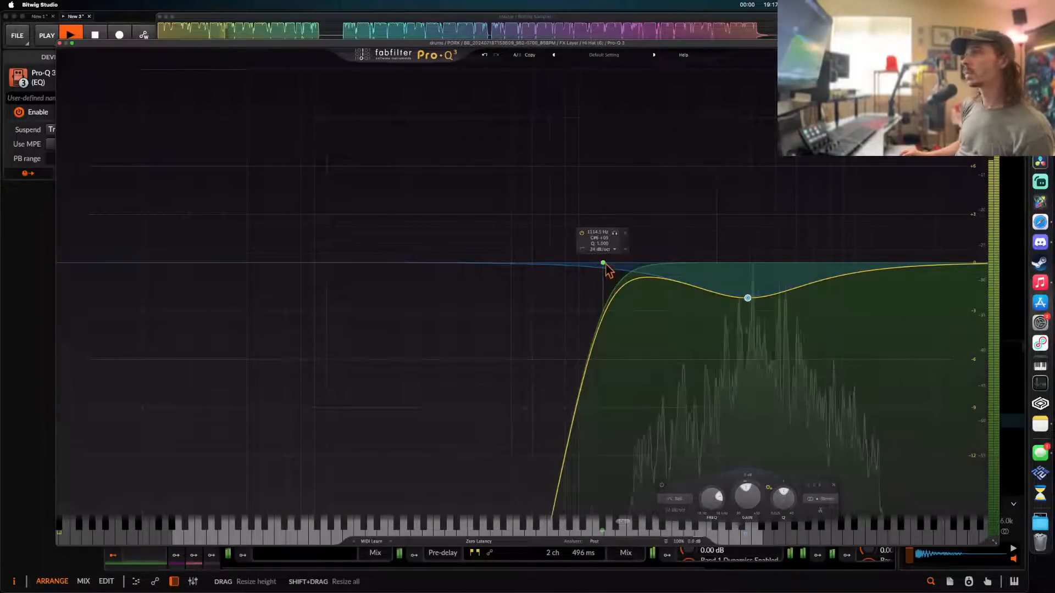
{"action": "left_click_drag", "start_coordinate": [603, 266], "coordinate": [691, 285]}
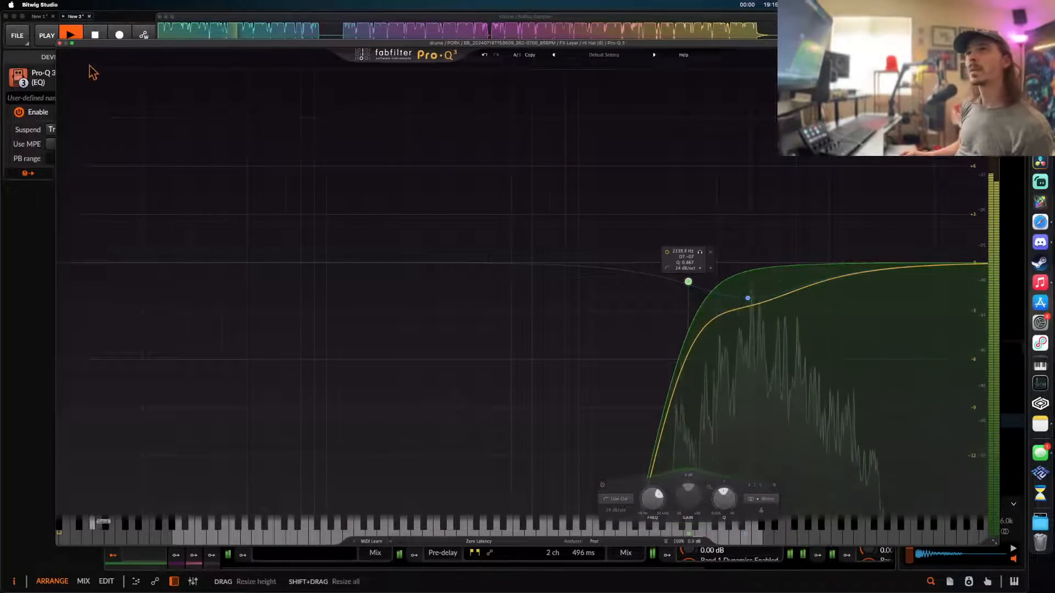
{"action": "left_click", "coordinate": [59, 43]}
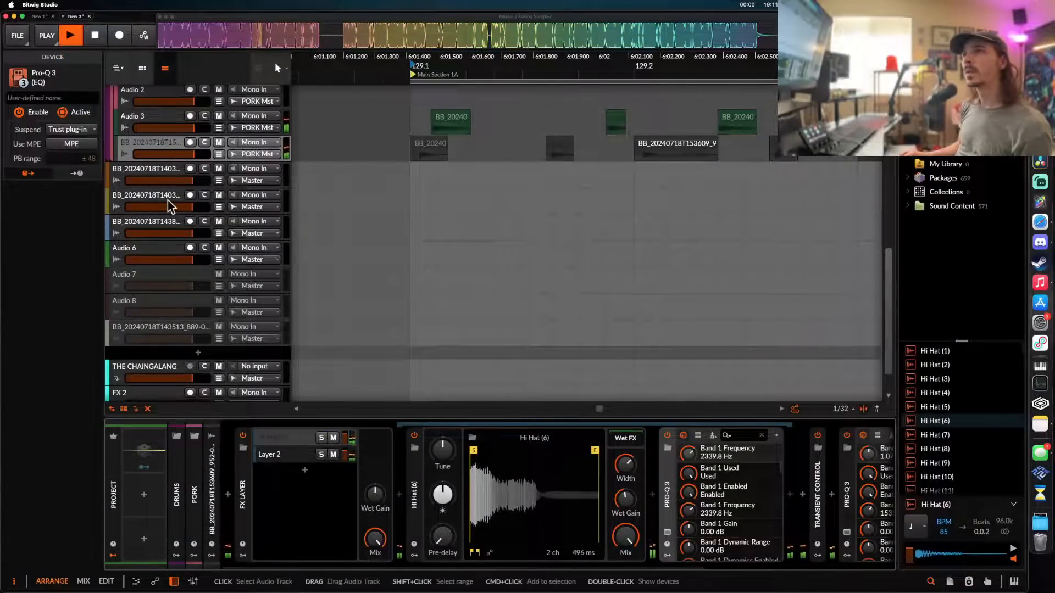
- Turn off solo on the drums group and show its device chain
{"action": "left_click", "coordinate": [205, 143]}
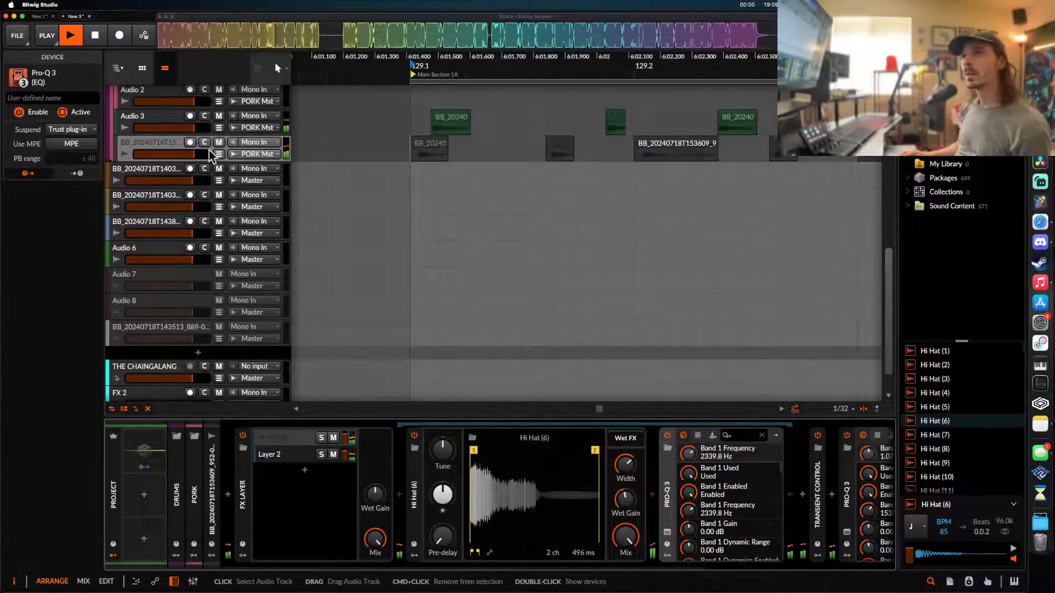
{"action": "scroll", "coordinate": [208, 150], "scroll_direction": "up", "scroll_amount": 5}
{"action": "scroll", "coordinate": [208, 164], "scroll_direction": "up", "scroll_amount": 1}
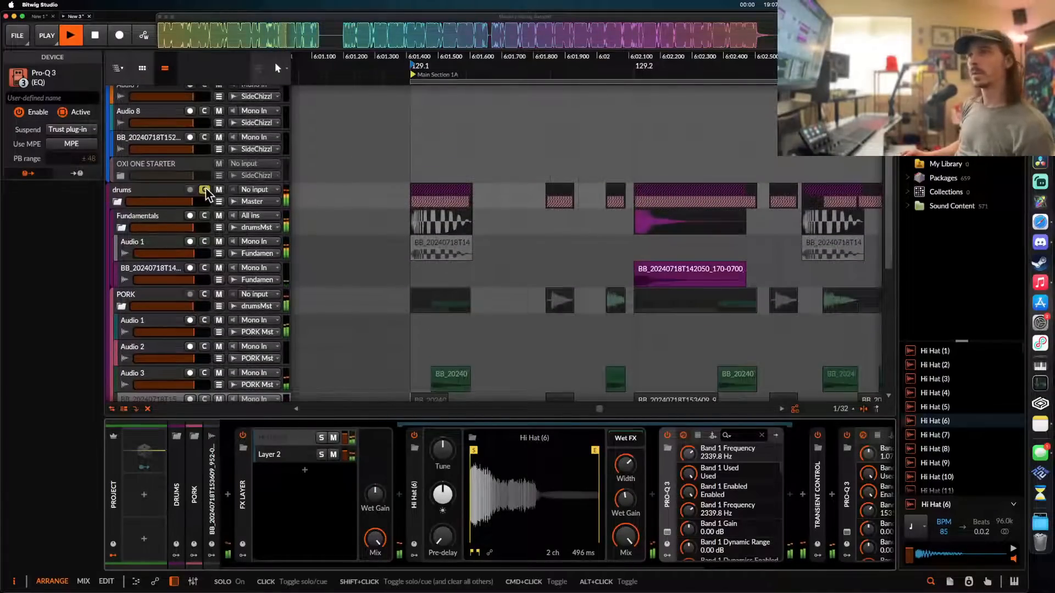
{"action": "left_click", "coordinate": [205, 189]}
{"action": "left_click", "coordinate": [154, 196]}
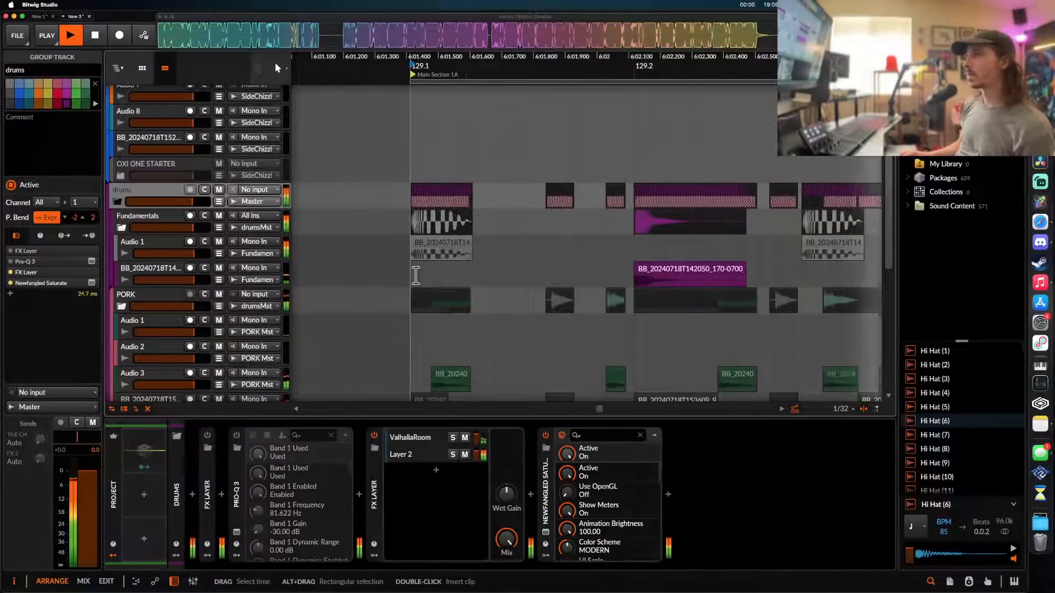
- Return to the resampled PORK track and select its hi-hat layer and the slice at 129.1.1.00
{"action": "scroll", "coordinate": [415, 273], "scroll_direction": "down", "scroll_amount": 10}
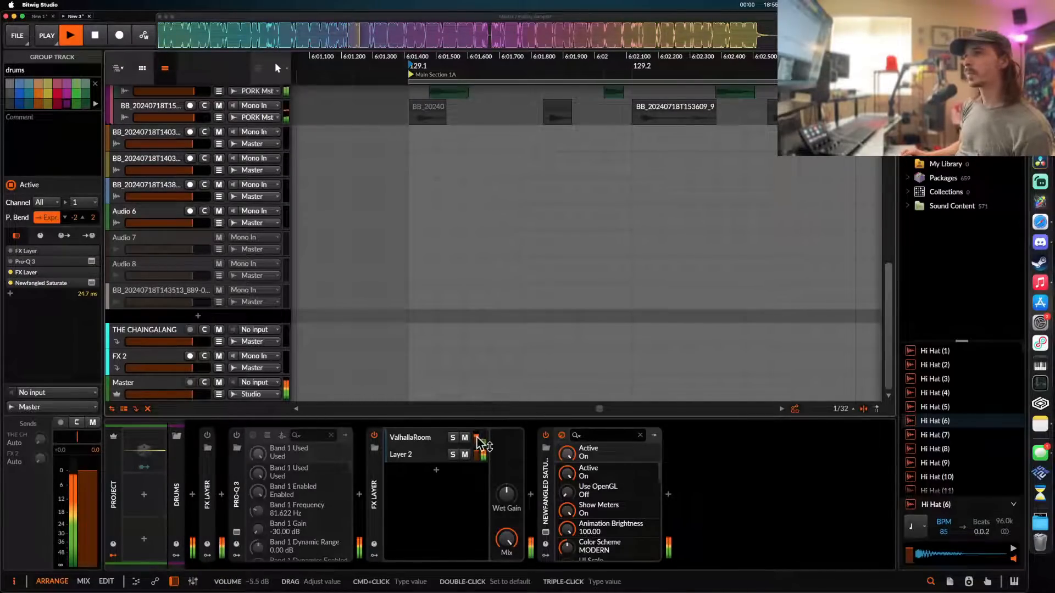
{"action": "scroll", "coordinate": [285, 345], "scroll_direction": "up", "scroll_amount": 5}
{"action": "left_click", "coordinate": [159, 281]}
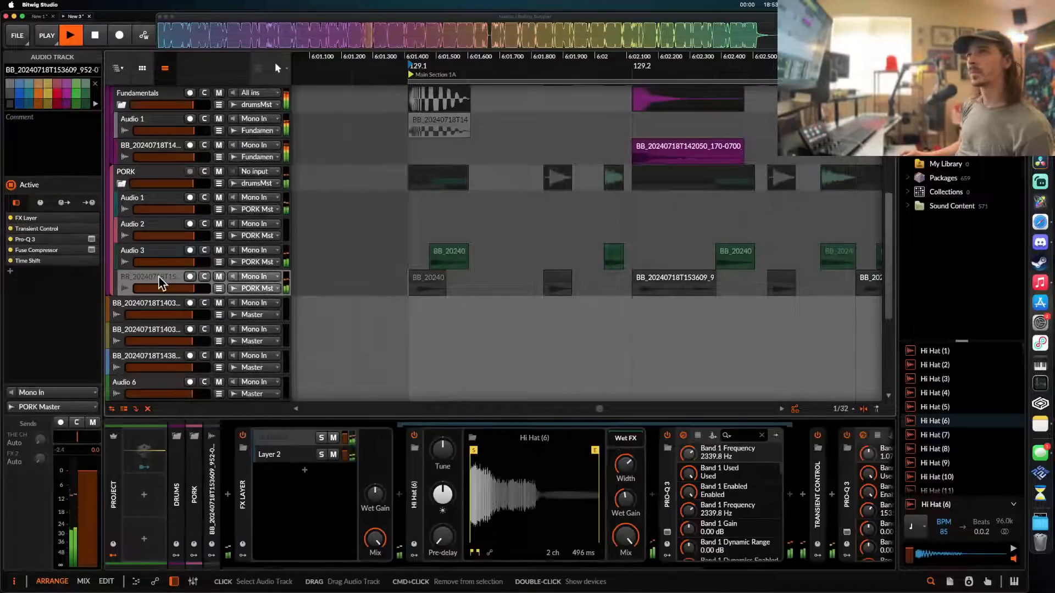
{"action": "left_click", "coordinate": [297, 438]}
{"action": "left_click", "coordinate": [414, 279]}
- Review Main Section 1A across all tracks during playback and place the time cursor at 129.1.1.00
{"action": "scroll", "coordinate": [414, 279], "scroll_direction": "down", "scroll_amount": 4}
{"action": "scroll", "coordinate": [414, 279], "scroll_direction": "up", "scroll_amount": 8}
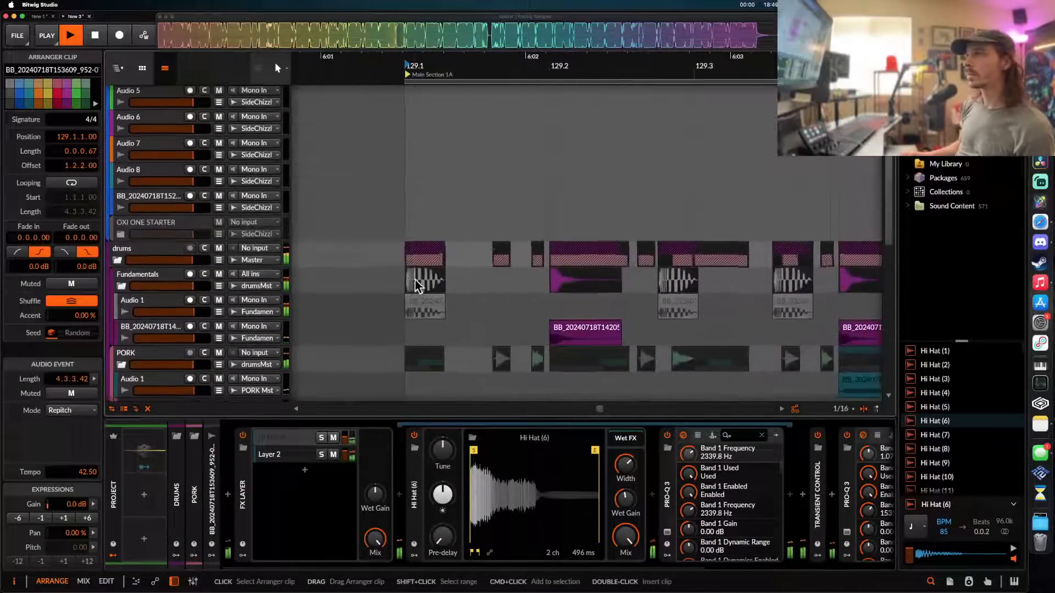
{"action": "scroll", "coordinate": [414, 279], "scroll_direction": "right", "scroll_amount": 2}
{"action": "scroll", "coordinate": [415, 279], "scroll_direction": "down", "scroll_amount": 4}
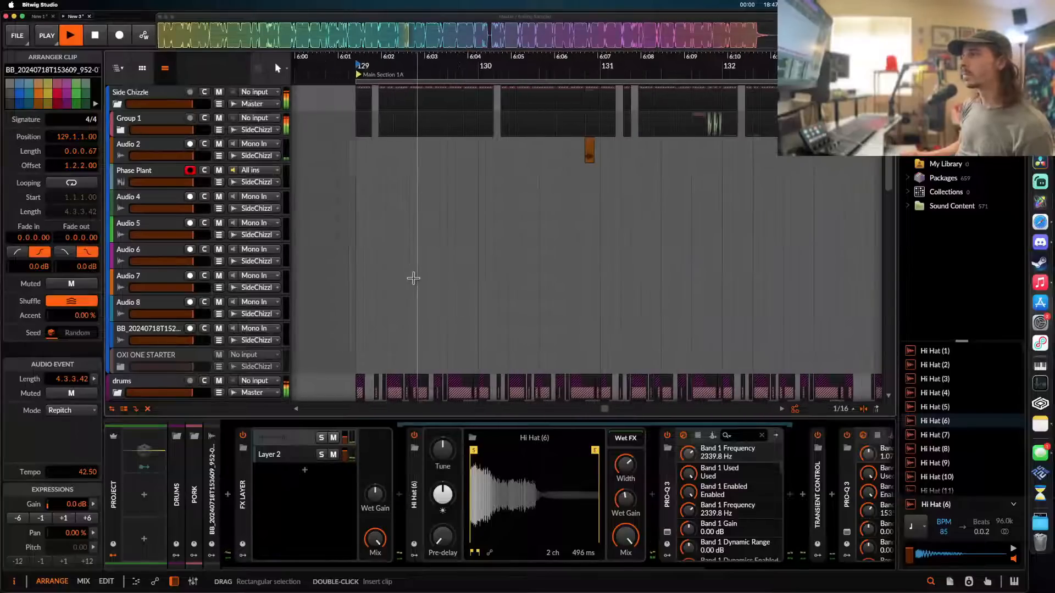
{"action": "scroll", "coordinate": [414, 279], "scroll_direction": "down", "scroll_amount": 1}
{"action": "scroll", "coordinate": [539, 226], "scroll_direction": "right", "scroll_amount": 3}
{"action": "scroll", "coordinate": [539, 226], "scroll_direction": "down", "scroll_amount": 4}
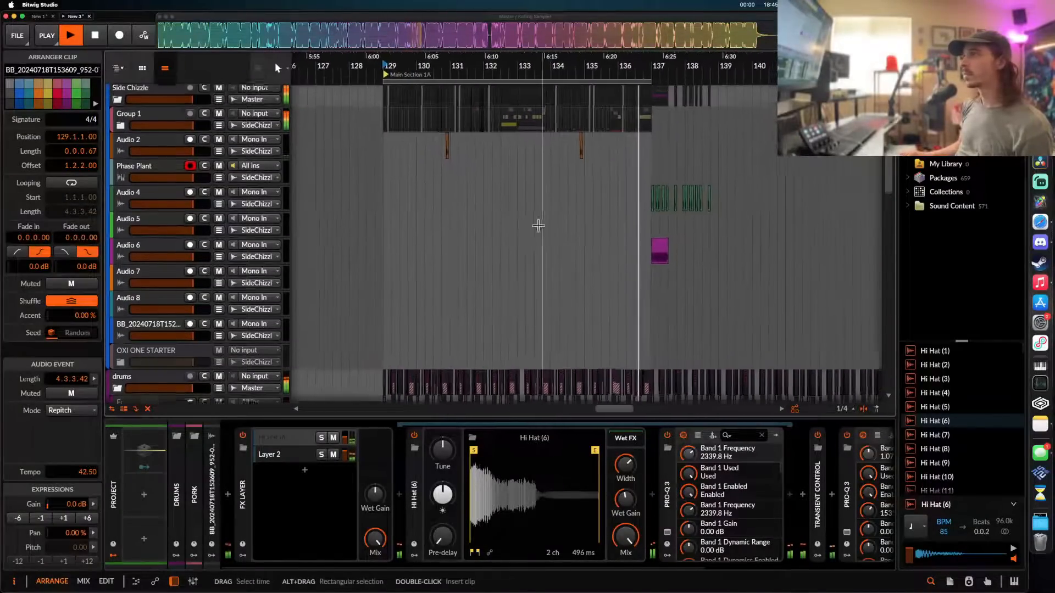
{"action": "scroll", "coordinate": [538, 225], "scroll_direction": "up", "scroll_amount": 5}
{"action": "scroll", "coordinate": [539, 226], "scroll_direction": "down", "scroll_amount": 3}
{"action": "scroll", "coordinate": [538, 226], "scroll_direction": "left", "scroll_amount": 2}
{"action": "scroll", "coordinate": [528, 178], "scroll_direction": "down", "scroll_amount": 3}
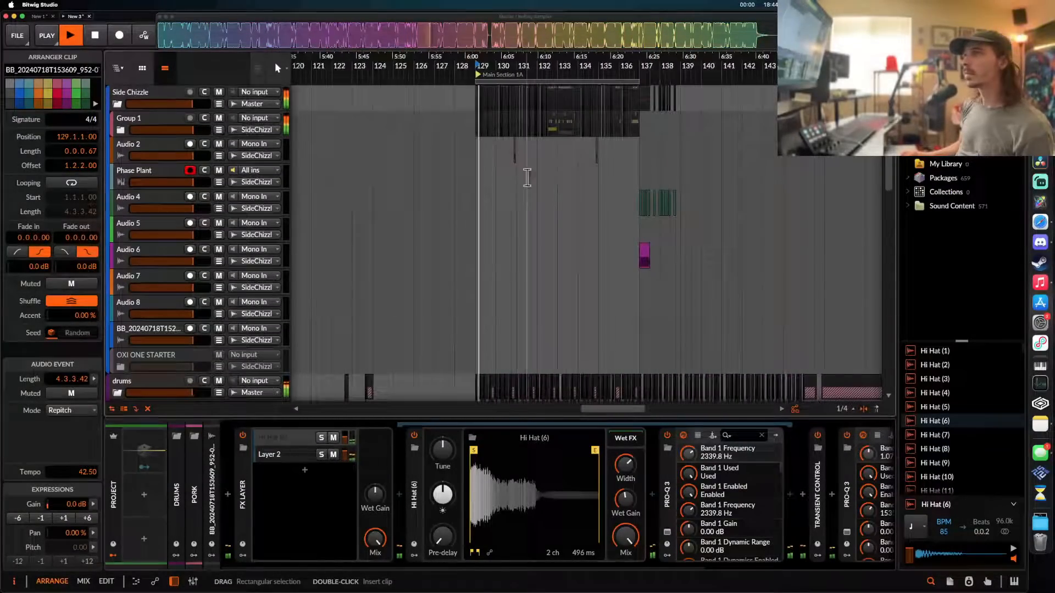
{"action": "left_click", "coordinate": [476, 152]}
- Take out the long resampled PORK slice at 129.2 and replay from 129.1.1.00
{"action": "scroll", "coordinate": [476, 151], "scroll_direction": "down", "scroll_amount": 15}
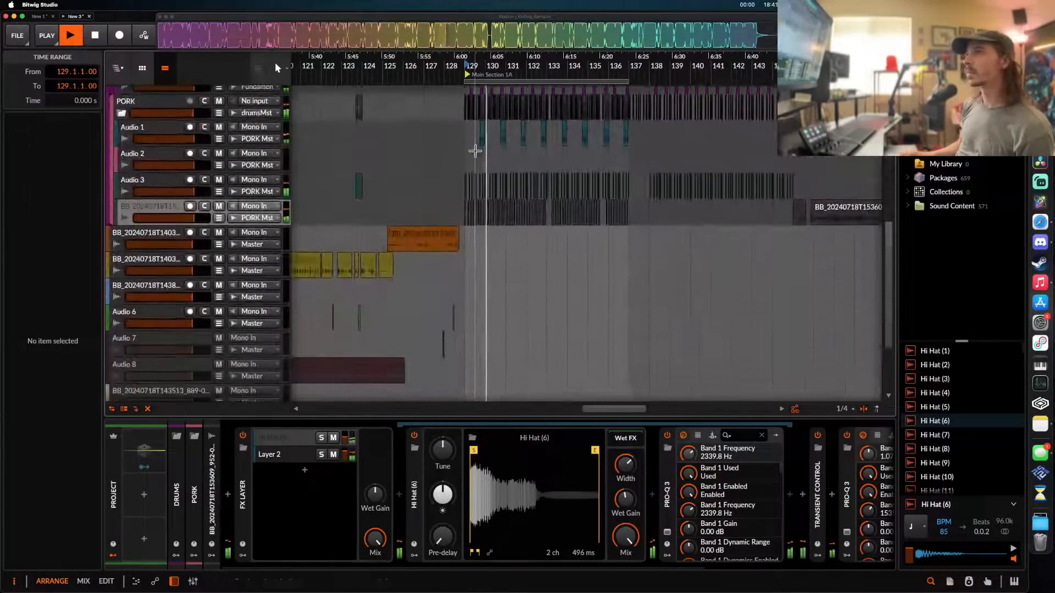
{"action": "scroll", "coordinate": [474, 152], "scroll_direction": "up", "scroll_amount": 5}
{"action": "scroll", "coordinate": [430, 198], "scroll_direction": "up", "scroll_amount": 5}
{"action": "key", "text": "space"}
{"action": "scroll", "coordinate": [522, 200], "scroll_direction": "up", "scroll_amount": 3}
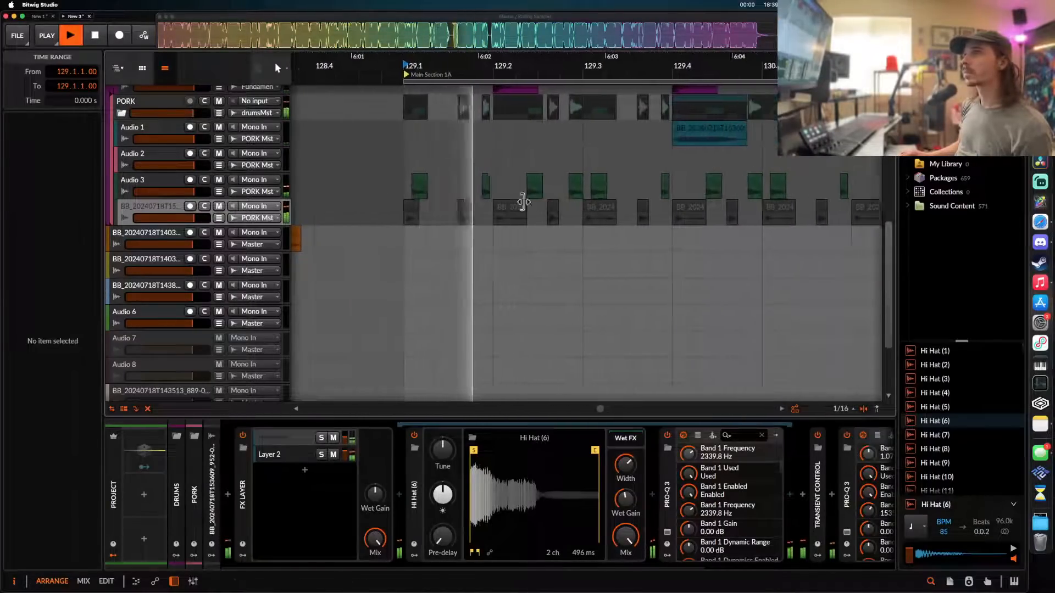
{"action": "left_click", "coordinate": [504, 213]}
{"action": "left_click", "coordinate": [394, 209]}
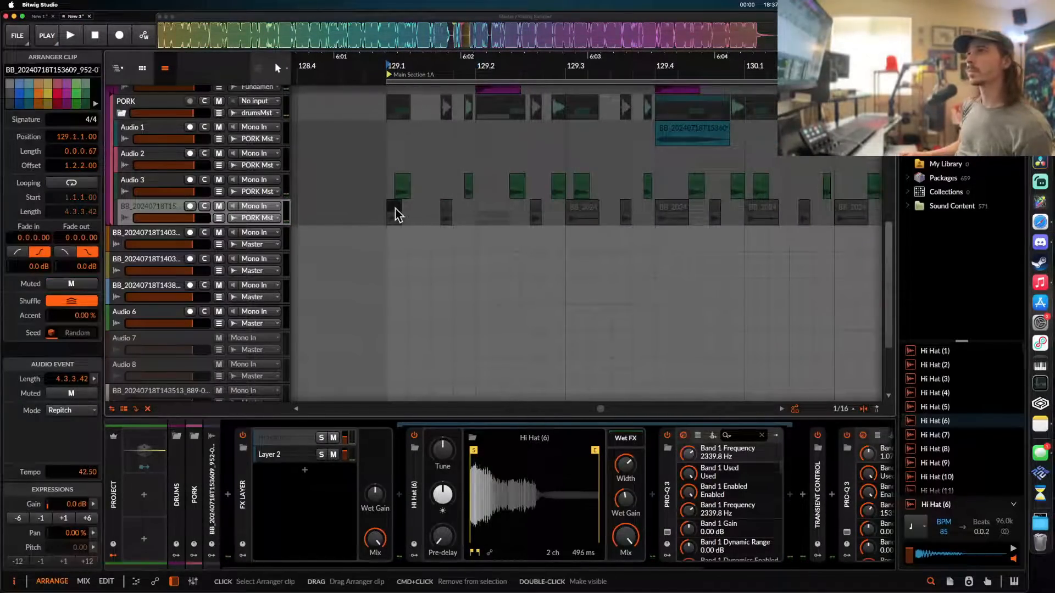
{"action": "key", "text": "space"}
- Take out the long resampled PORK slice at 129.3 and listen again from 129.1.1.00
{"action": "scroll", "coordinate": [407, 207], "scroll_direction": "down", "scroll_amount": 1}
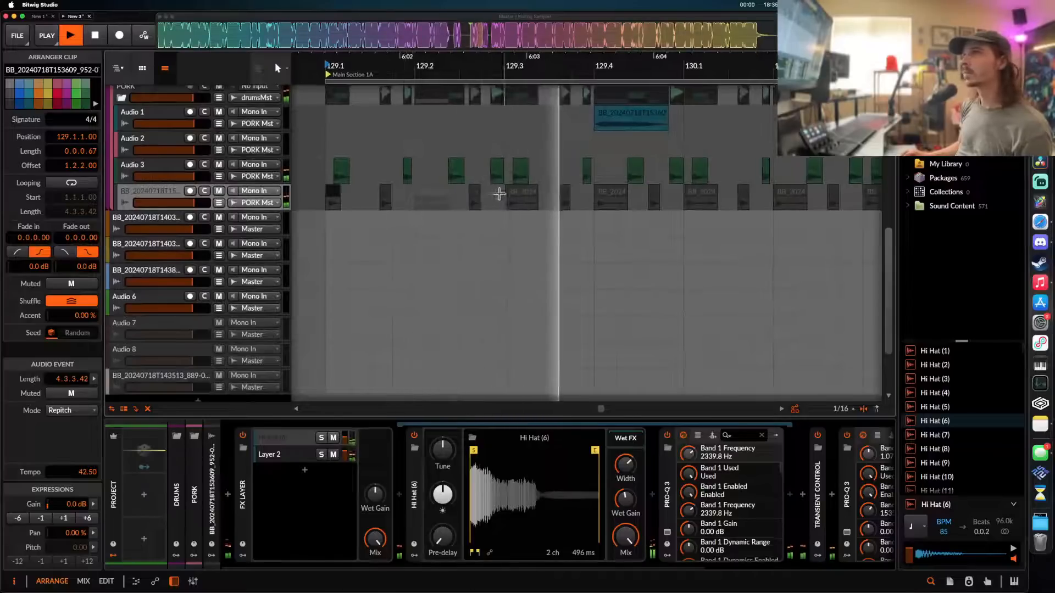
{"action": "key", "text": "space"}
{"action": "left_click", "coordinate": [521, 200]}
{"action": "left_click", "coordinate": [336, 199]}
{"action": "key", "text": "space"}
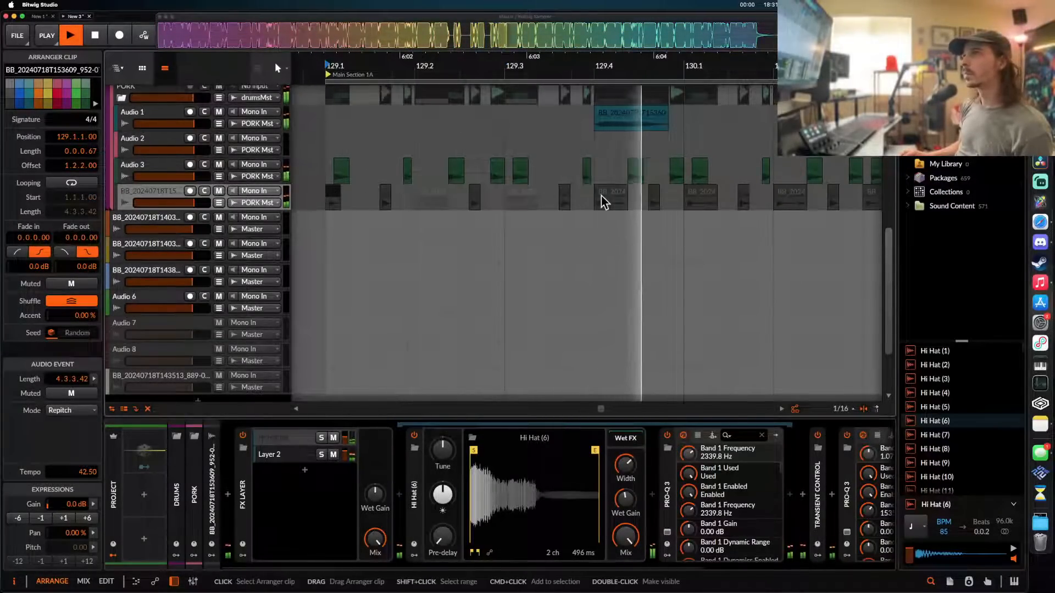
- Select the thinned first bar of resampled PORK slices from 129.1.1.00 and duplicate it bar by bar through bar 135
{"action": "scroll", "coordinate": [516, 219], "scroll_direction": "down", "scroll_amount": 2}
{"action": "left_click_drag", "start_coordinate": [486, 204], "coordinate": [652, 203]}
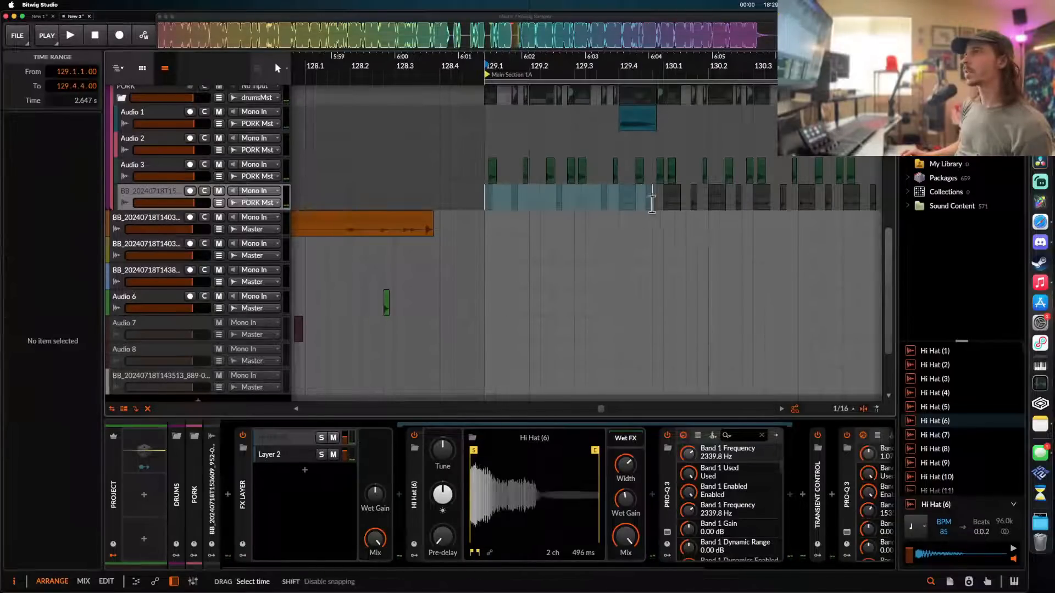
{"action": "scroll", "coordinate": [662, 204], "scroll_direction": "down", "scroll_amount": 3}
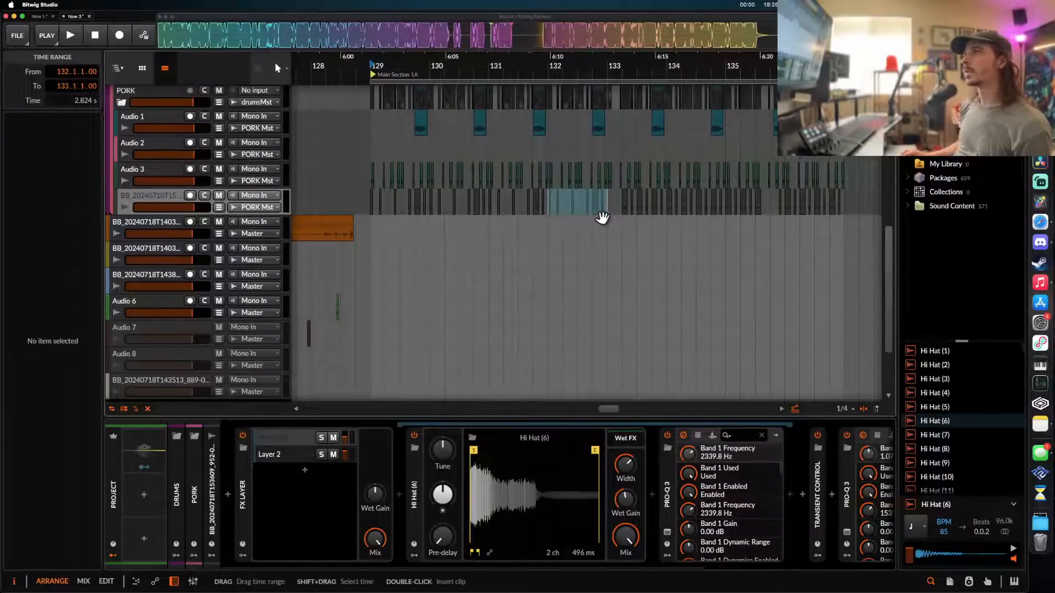
{"action": "key", "text": "Right"}
{"action": "key", "text": "Right"}
{"action": "key", "text": "Right"}
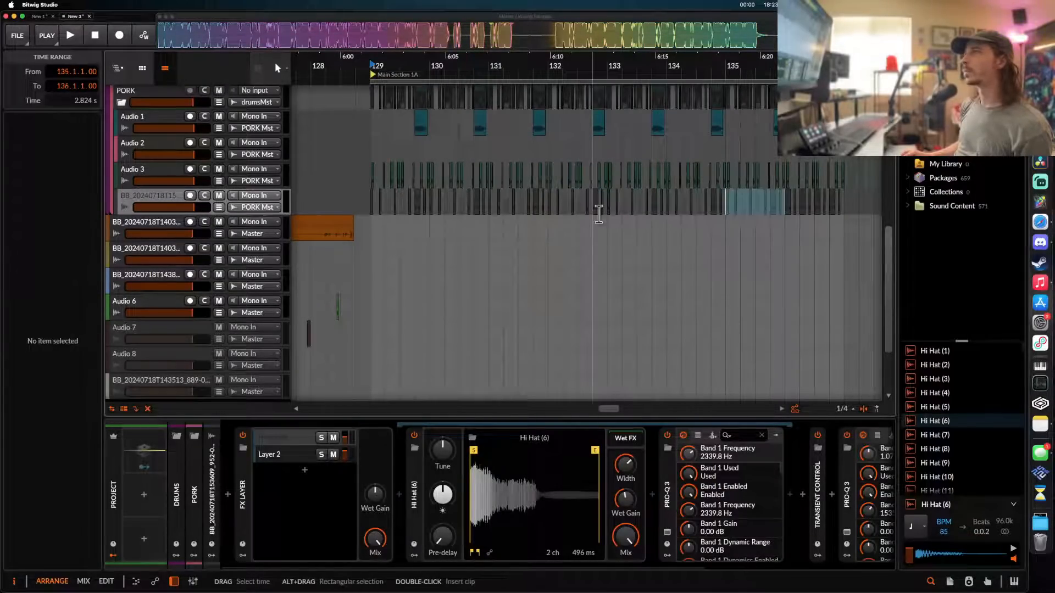
{"action": "left_click", "coordinate": [616, 209]}
{"action": "scroll", "coordinate": [616, 209], "scroll_direction": "down", "scroll_amount": 2}
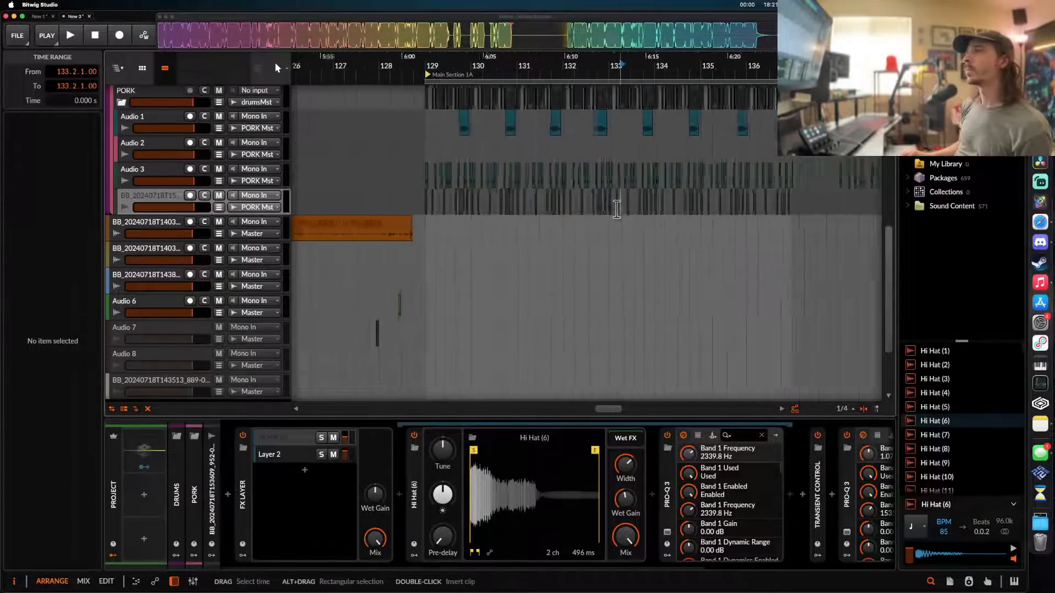
{"action": "scroll", "coordinate": [517, 214], "scroll_direction": "up", "scroll_amount": 3}
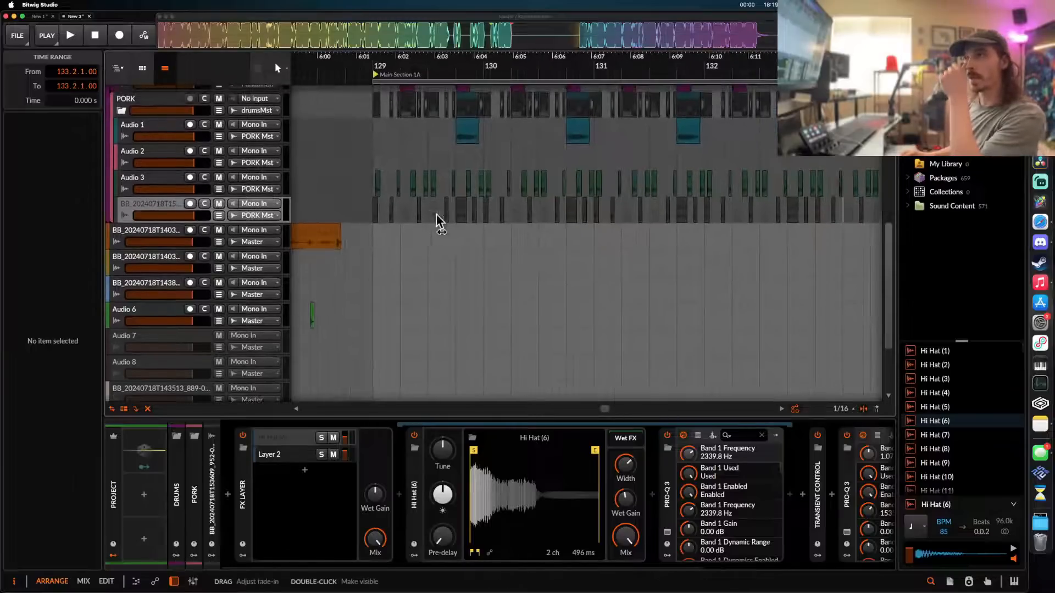
- Play from the Audio 3 slice at 129.1.1.37, show that track's devices and collapse its Fuse Compressor and Pro-Q 3
{"action": "left_click", "coordinate": [379, 178]}
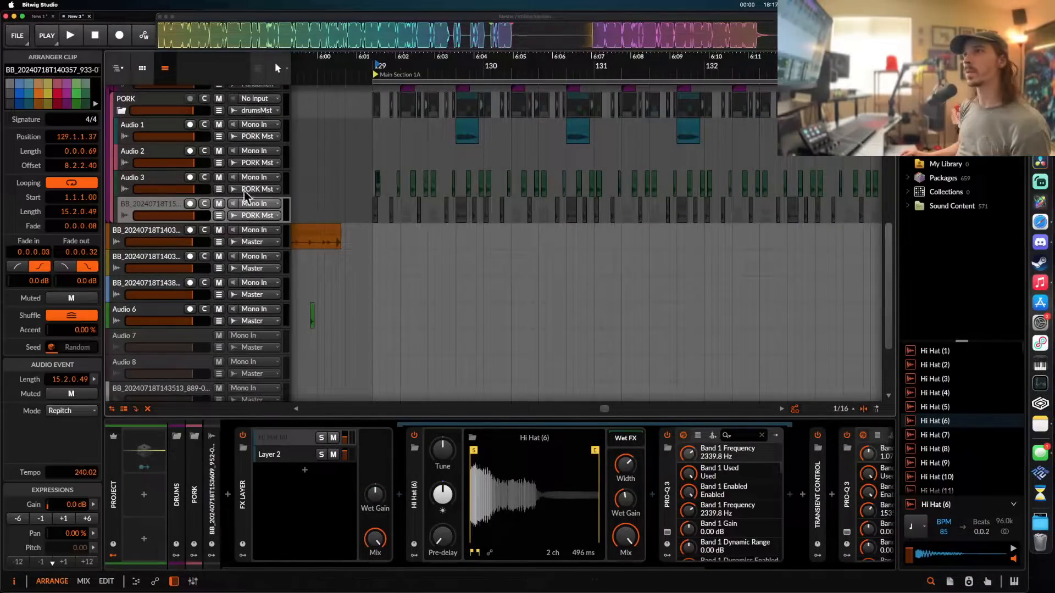
{"action": "key", "text": "space"}
{"action": "left_click", "coordinate": [159, 180]}
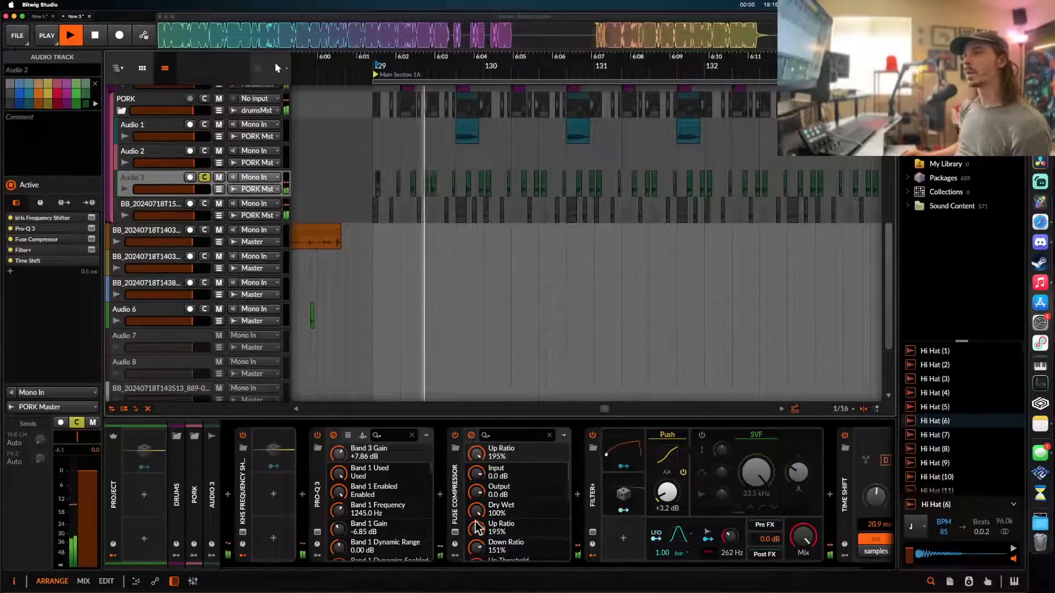
{"action": "left_click", "coordinate": [455, 502]}
{"action": "left_click", "coordinate": [317, 495]}
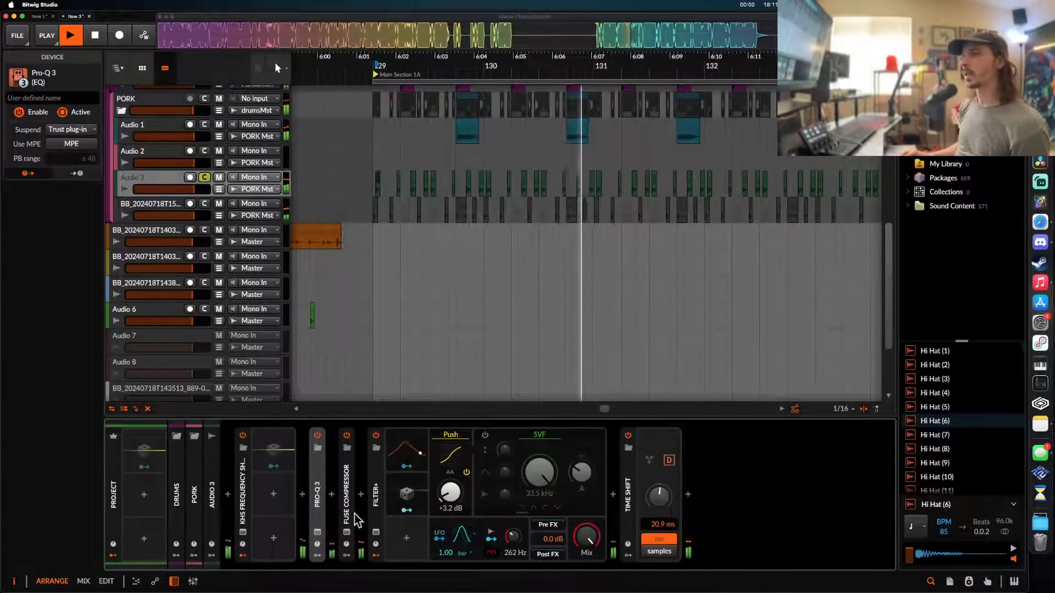
{"action": "left_click", "coordinate": [273, 498]}
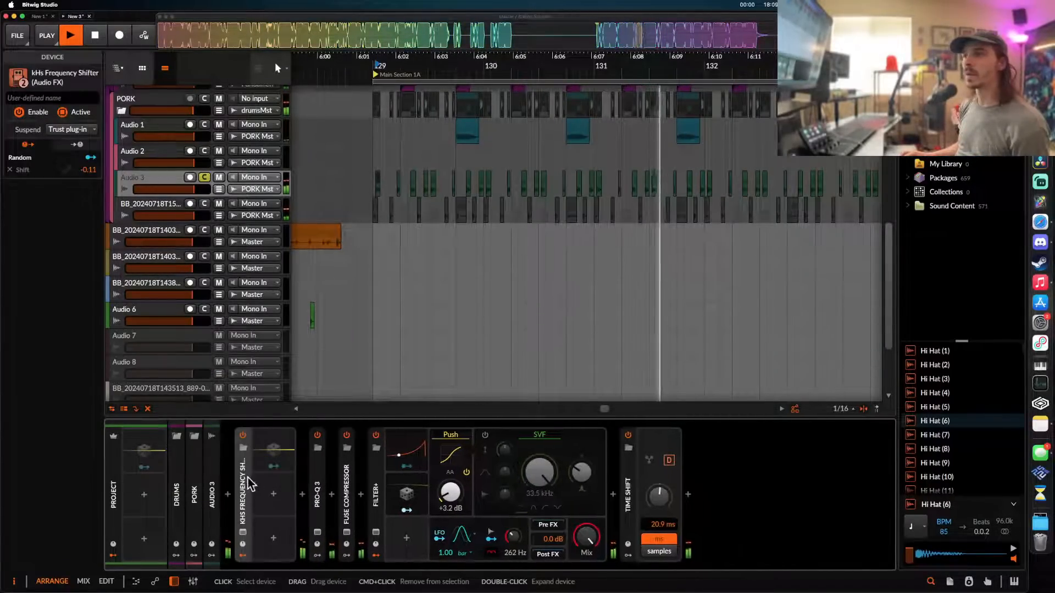
- Insert kHs Ring Mod after the kHs Frequency Shifter on Audio 3
{"action": "left_click", "coordinate": [302, 495]}
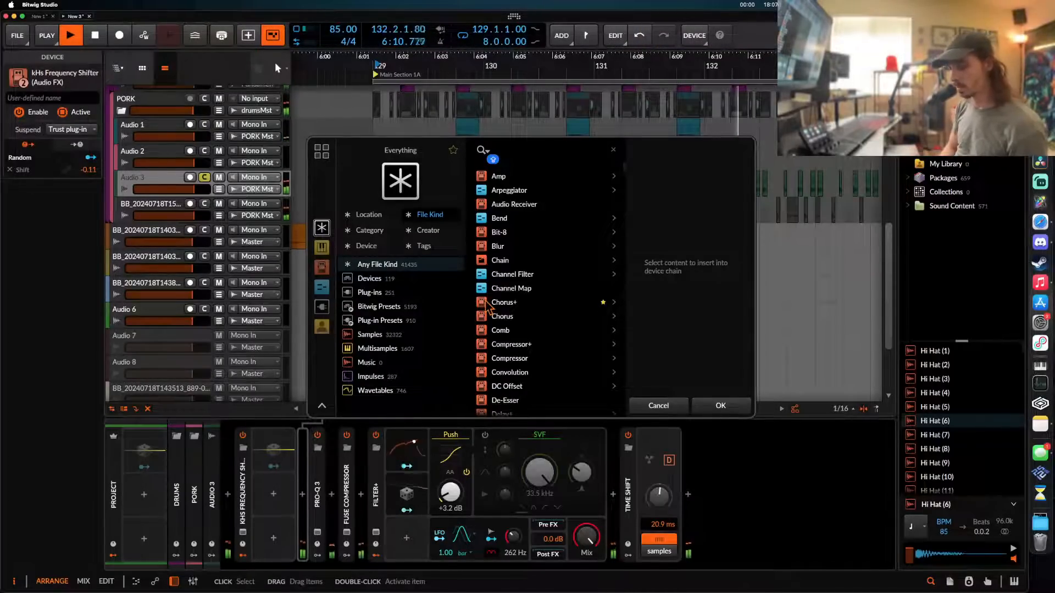
{"action": "type", "text": "RING"}
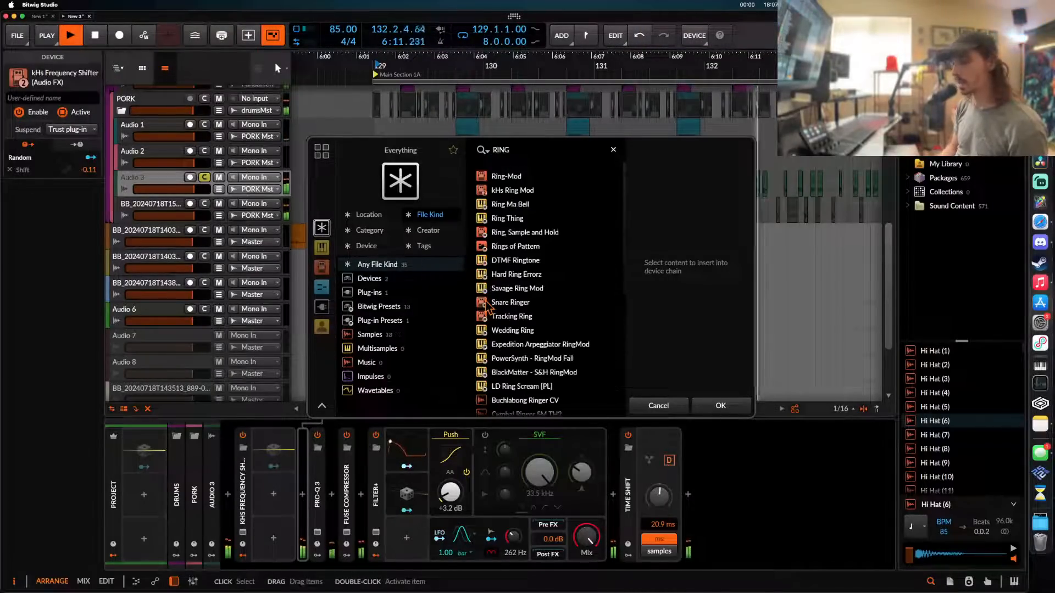
{"action": "left_click", "coordinate": [514, 190]}
{"action": "left_click", "coordinate": [720, 406]}
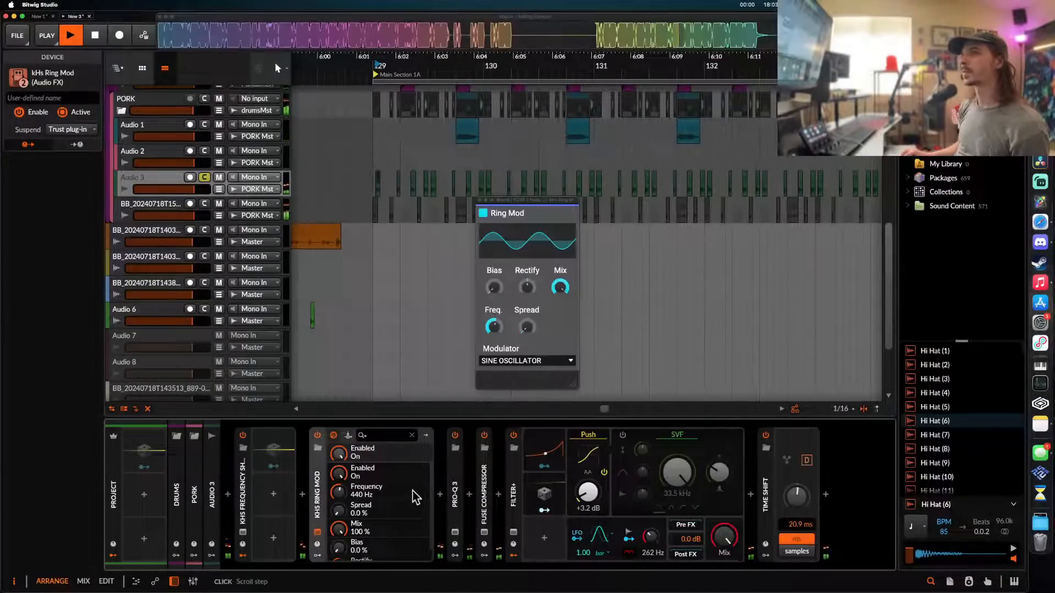
- Set Ring Mod to Low-Pass Noise at 10.2 kHz with a 26% mix, close its window and collapse Filter+
{"action": "left_click_drag", "start_coordinate": [494, 328], "coordinate": [494, 330]}
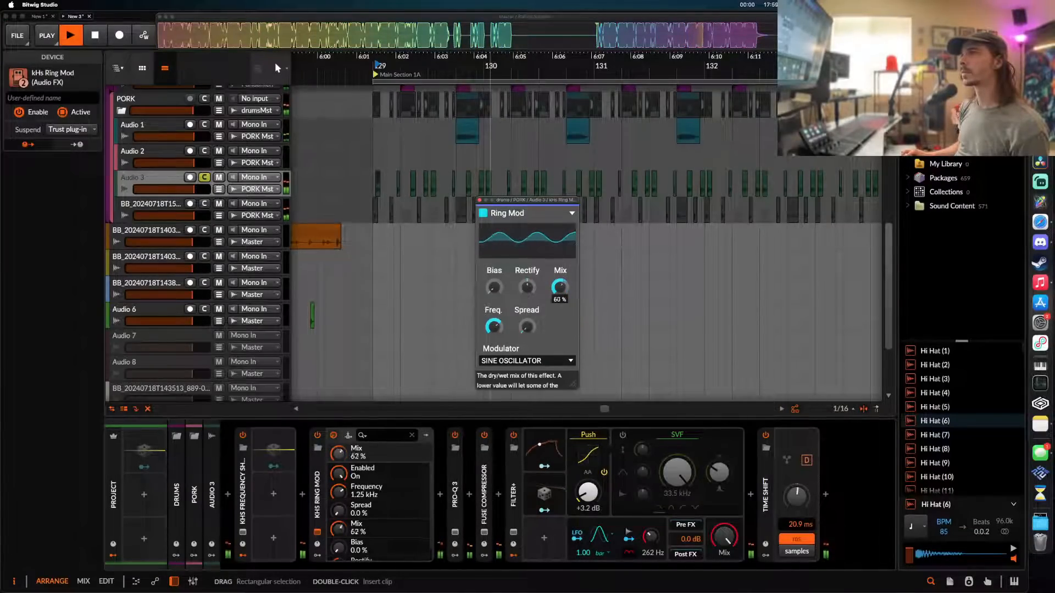
{"action": "left_click", "coordinate": [522, 362]}
{"action": "left_click", "coordinate": [506, 378]}
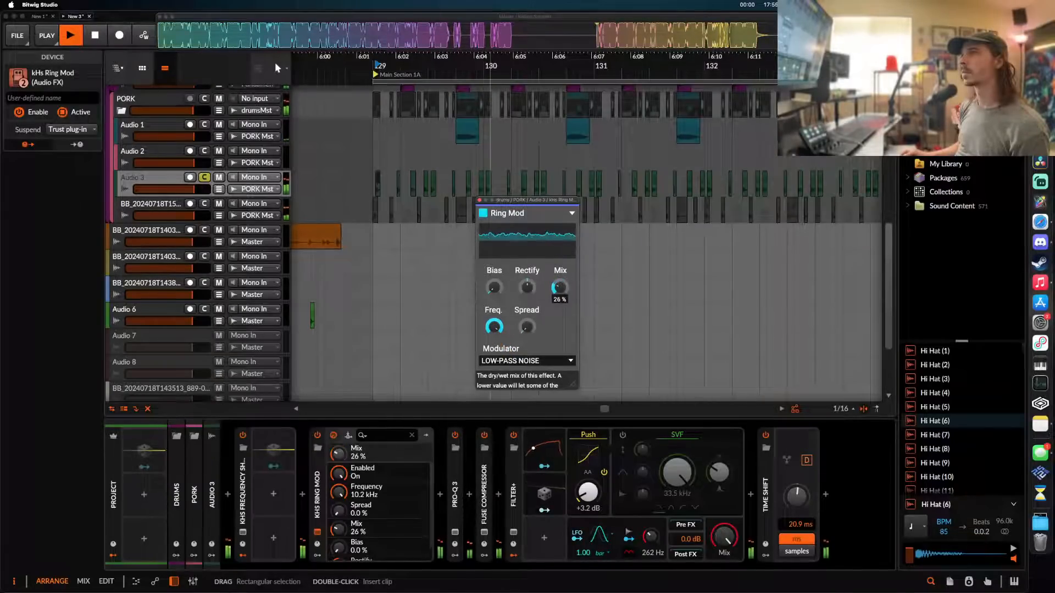
{"action": "left_click", "coordinate": [479, 200]}
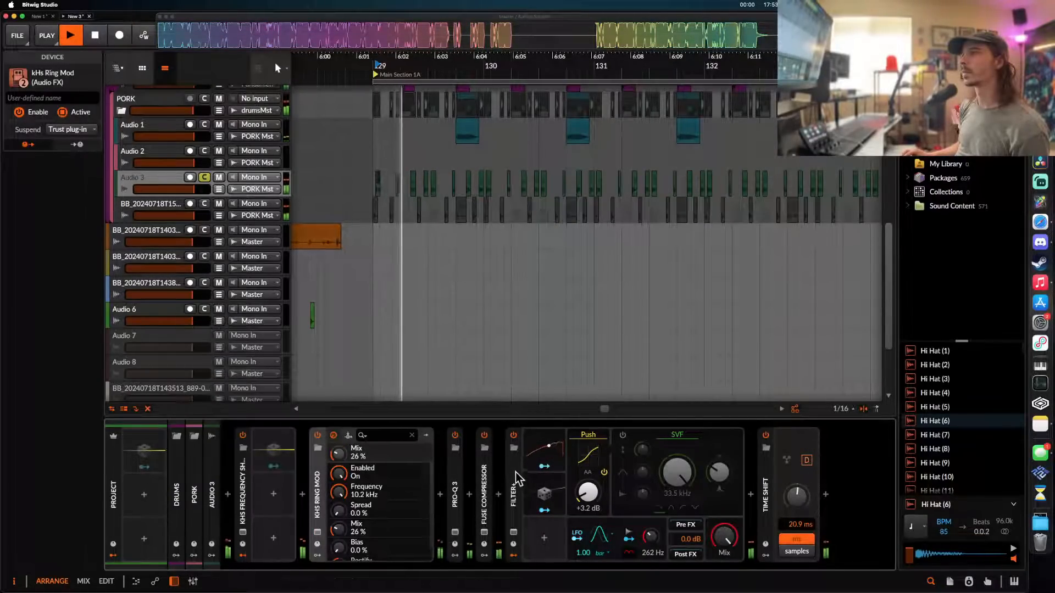
{"action": "double_click", "coordinate": [513, 492]}
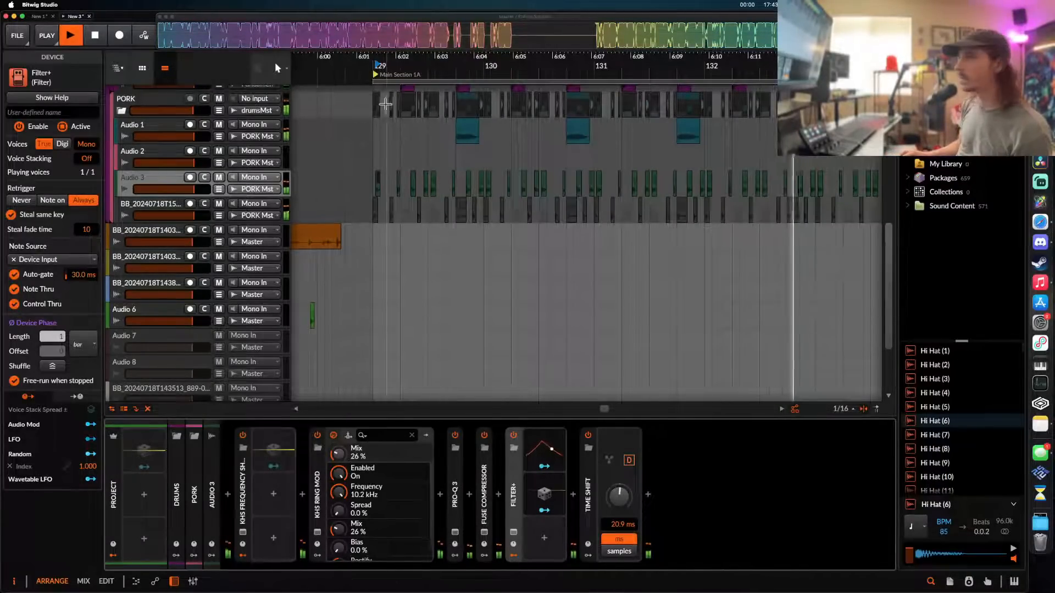
- Review the tracks across Main Section 1A during playback, select the Audio 3 slice at 135.4.4.37 and stop playback
{"action": "scroll", "coordinate": [468, 193], "scroll_direction": "up", "scroll_amount": 3}
{"action": "scroll", "coordinate": [470, 195], "scroll_direction": "down", "scroll_amount": 4}
{"action": "scroll", "coordinate": [470, 195], "scroll_direction": "up", "scroll_amount": 3}
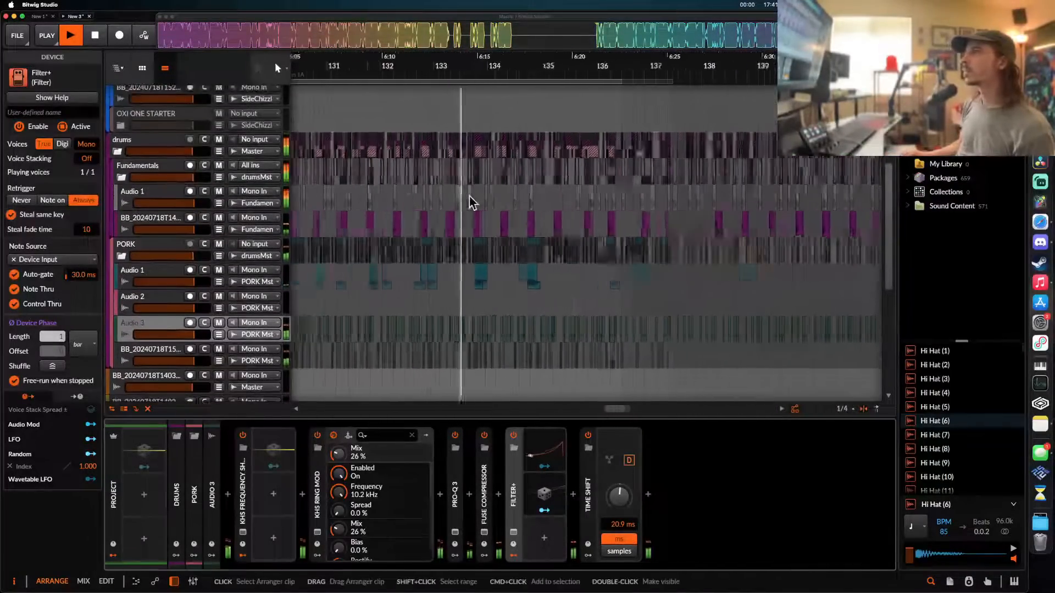
{"action": "scroll", "coordinate": [468, 195], "scroll_direction": "up", "scroll_amount": 6}
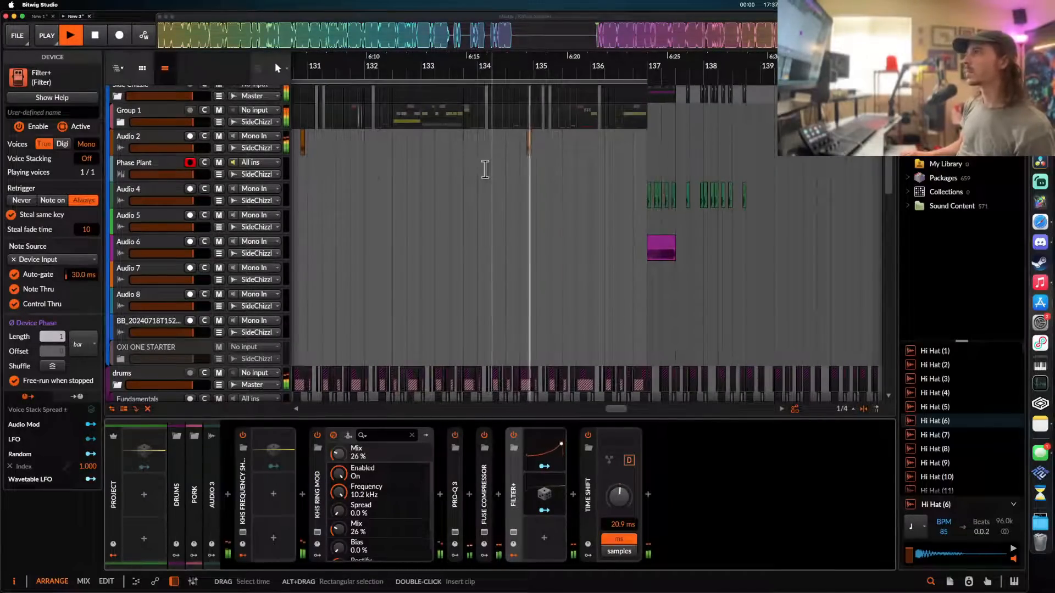
{"action": "scroll", "coordinate": [486, 170], "scroll_direction": "down", "scroll_amount": 3}
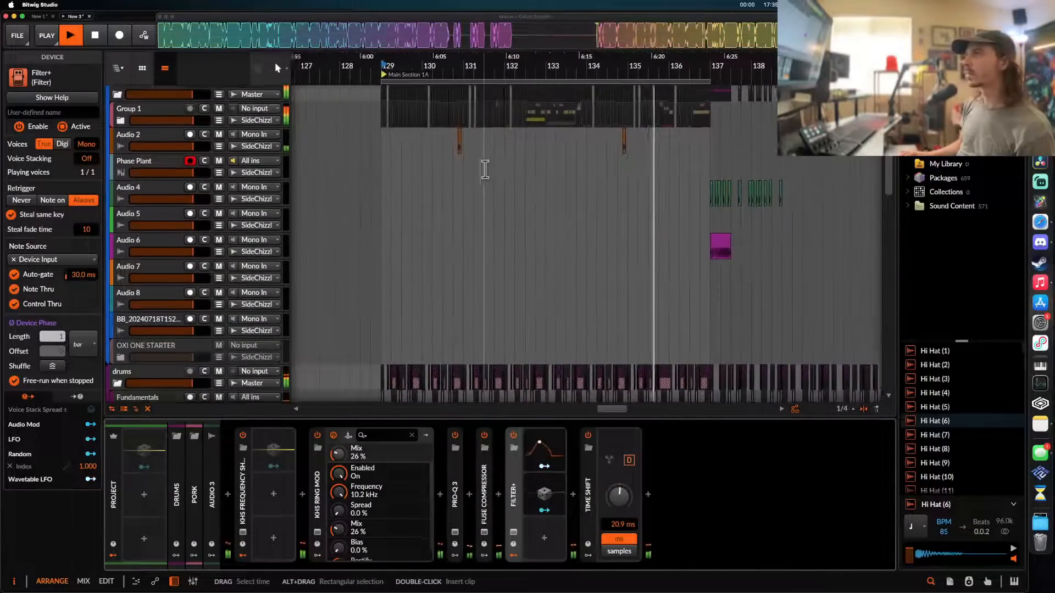
{"action": "scroll", "coordinate": [604, 134], "scroll_direction": "down", "scroll_amount": 8}
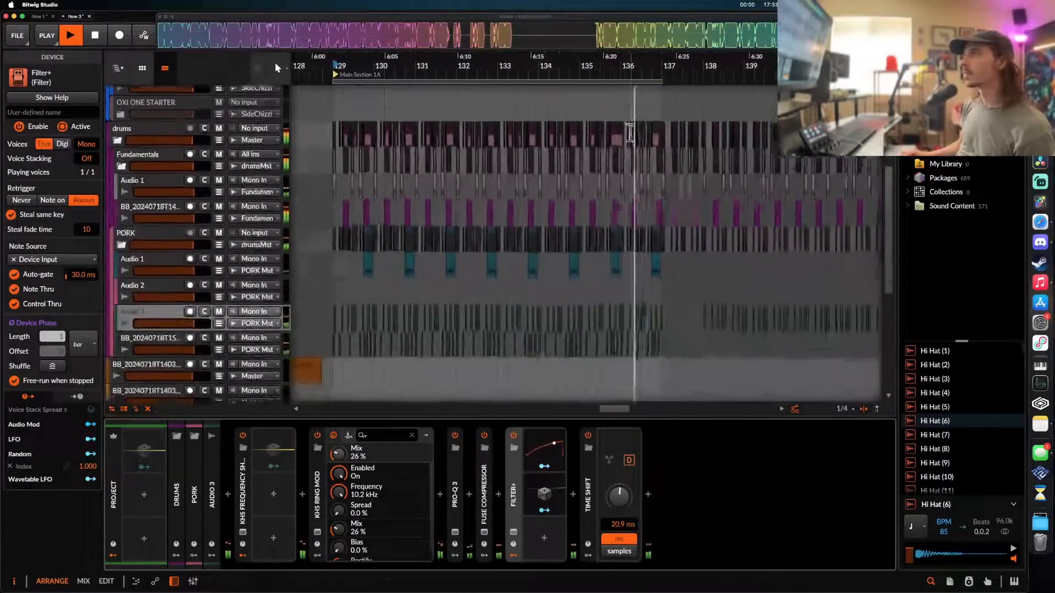
{"action": "scroll", "coordinate": [630, 132], "scroll_direction": "down", "scroll_amount": 5}
{"action": "scroll", "coordinate": [630, 131], "scroll_direction": "up", "scroll_amount": 5}
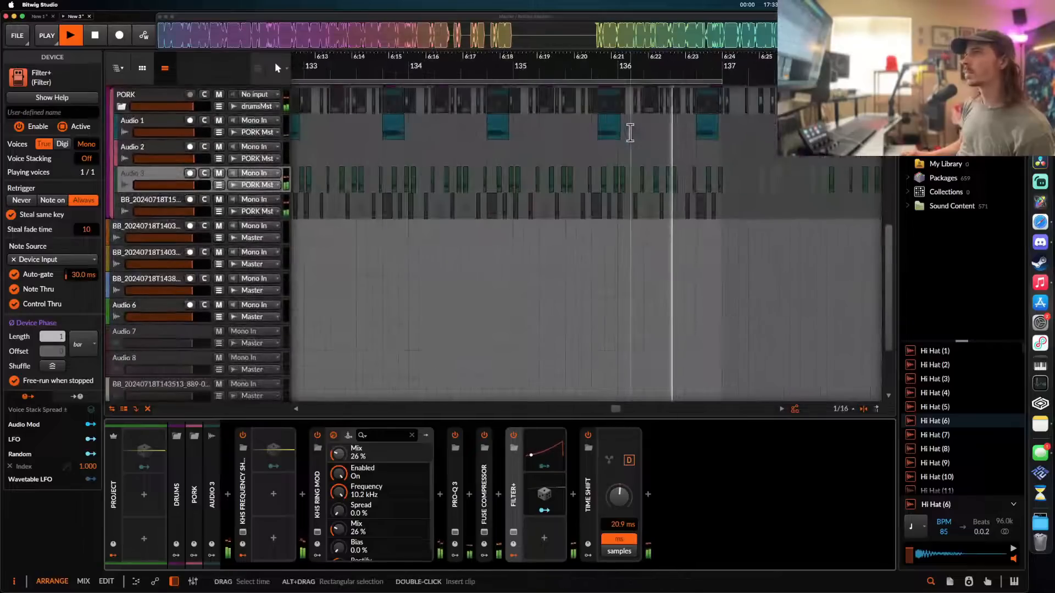
{"action": "left_click", "coordinate": [498, 173]}
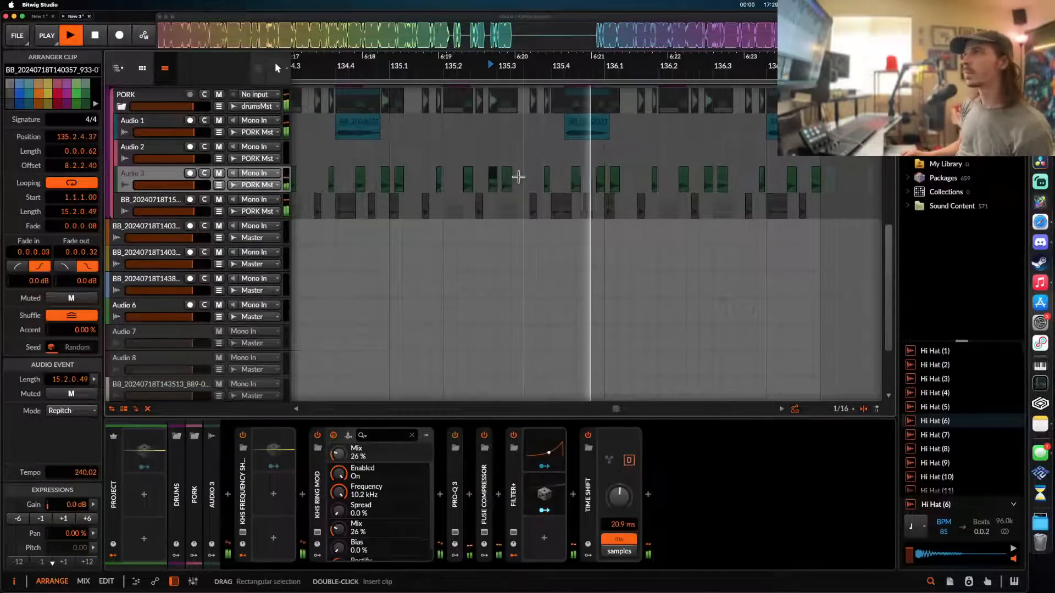
{"action": "key", "text": "space"}
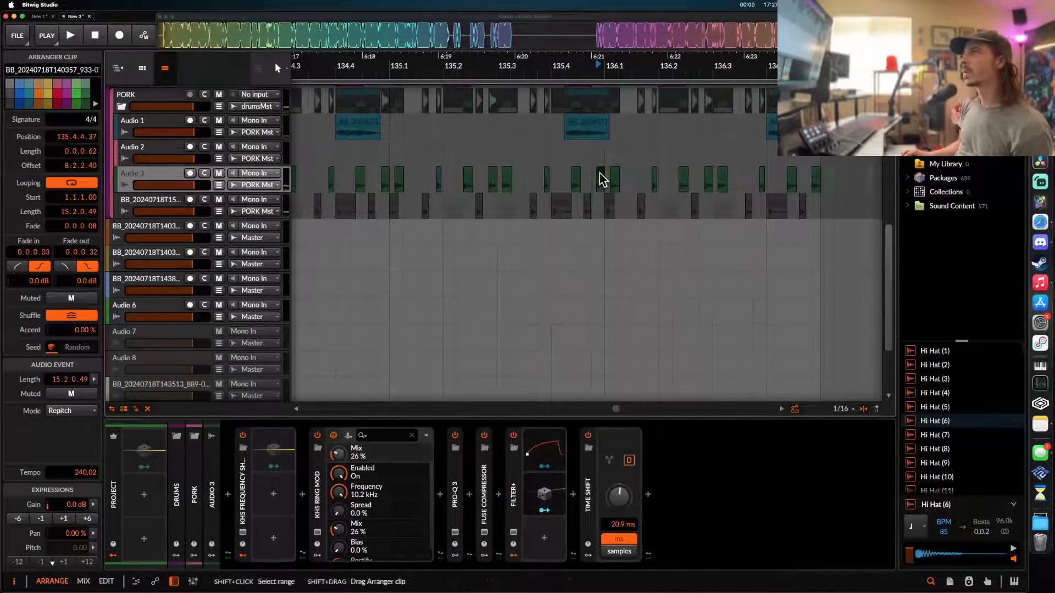
- Move the PORK Audio 3 clip just before bar 136 to 135.4.4.00 and extend its end to 136.1
{"action": "scroll", "coordinate": [603, 179], "scroll_direction": "up", "scroll_amount": 6}
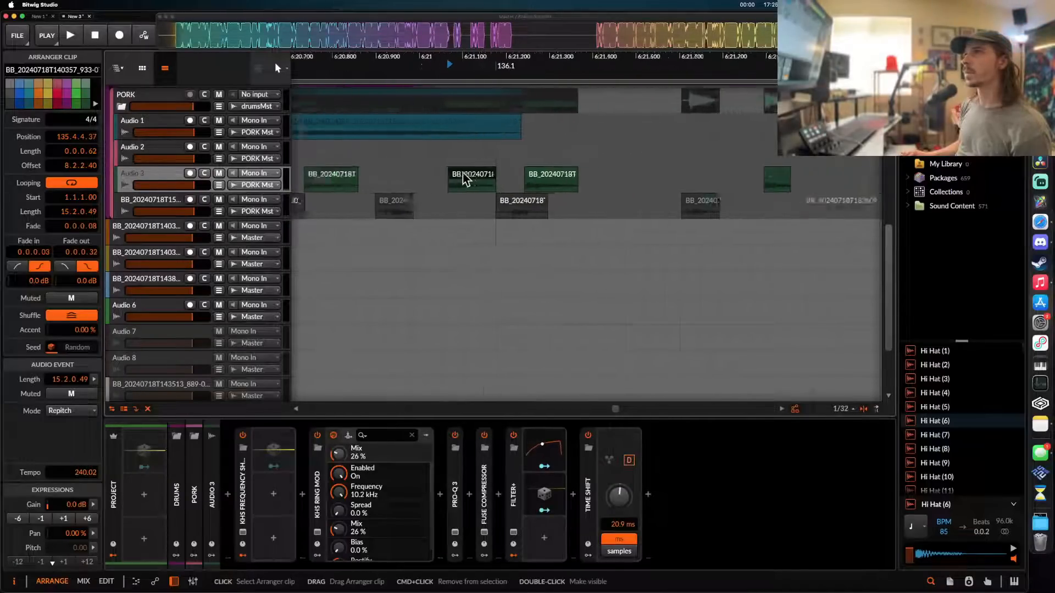
{"action": "scroll", "coordinate": [489, 180], "scroll_direction": "up", "scroll_amount": 2}
{"action": "left_click", "coordinate": [444, 176]}
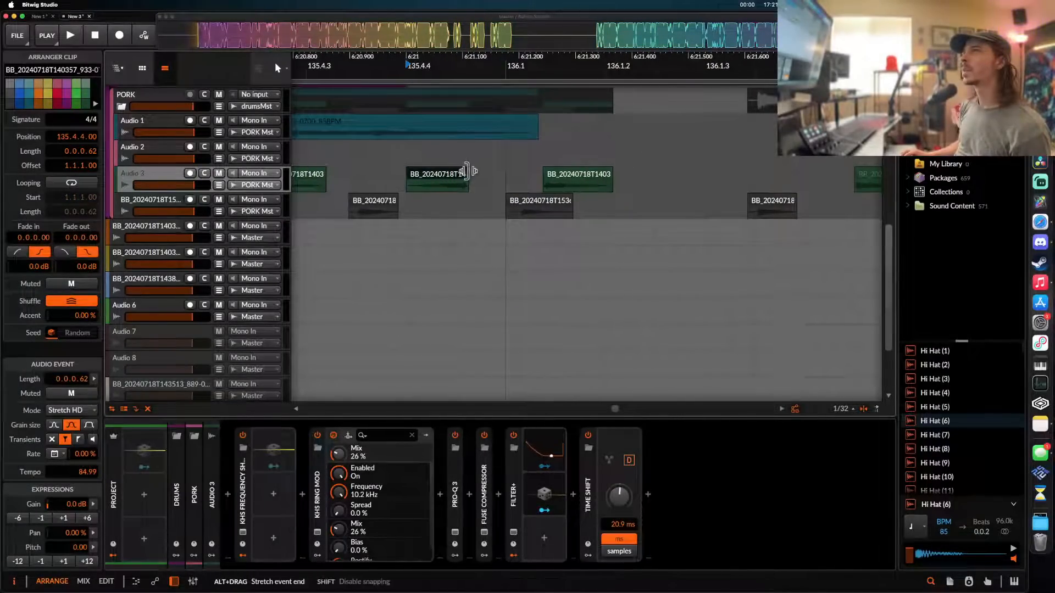
{"action": "scroll", "coordinate": [473, 186], "scroll_direction": "left", "scroll_amount": 3}
- Delete the clip at 135.4.3.42 on the last PORK track and the Audio 3 clip just before it
{"action": "left_click", "coordinate": [449, 200]}
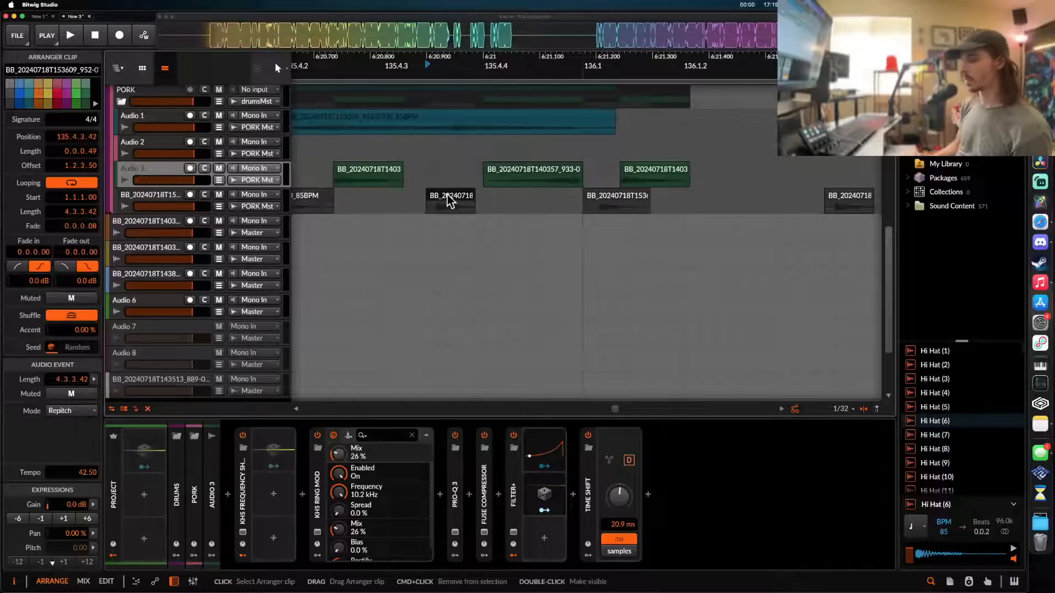
{"action": "key", "text": "Delete"}
{"action": "scroll", "coordinate": [454, 186], "scroll_direction": "left", "scroll_amount": 4}
{"action": "left_click", "coordinate": [458, 180]}
{"action": "key", "text": "Delete"}
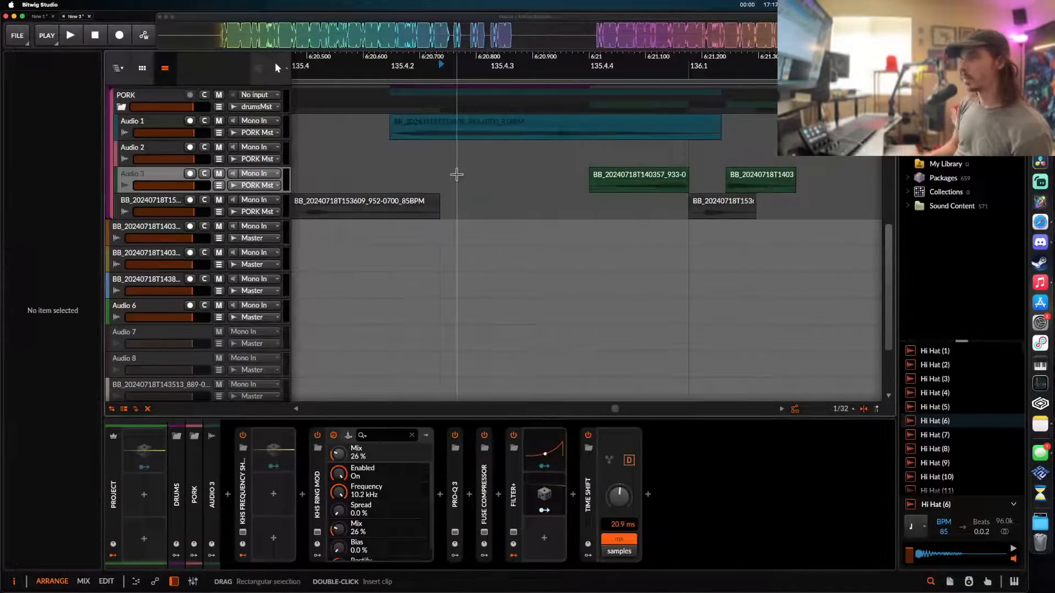
- Play the edited PORK drums from 135.4.1.00 through bar 136 and stop
{"action": "scroll", "coordinate": [456, 174], "scroll_direction": "down", "scroll_amount": 5}
{"action": "left_click", "coordinate": [413, 202]}
{"action": "key", "text": "space"}
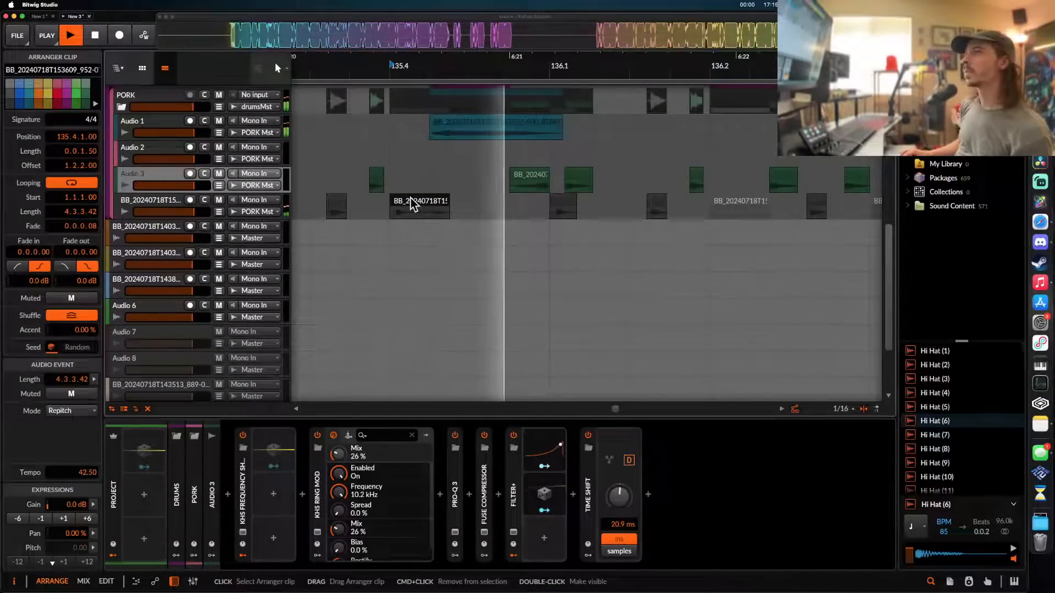
{"action": "scroll", "coordinate": [413, 203], "scroll_direction": "down", "scroll_amount": 5}
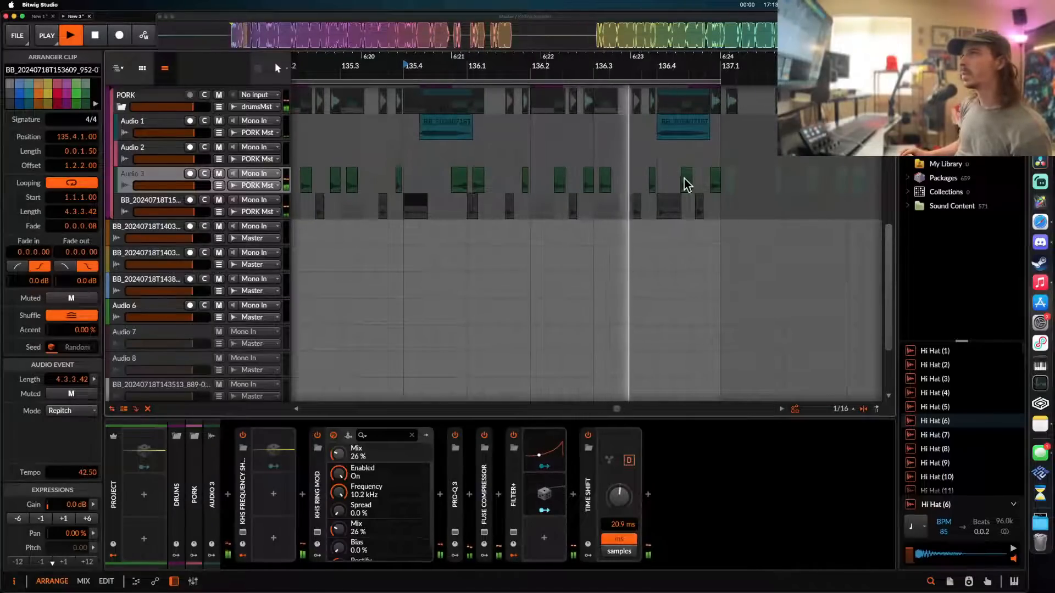
{"action": "key", "text": "space"}
- Delete the last PORK track's clip at 136.4.1.00 and select the time range 136.4.2.00 to 137.1.1.00 on the two lowest PORK tracks
{"action": "left_click", "coordinate": [686, 181]}
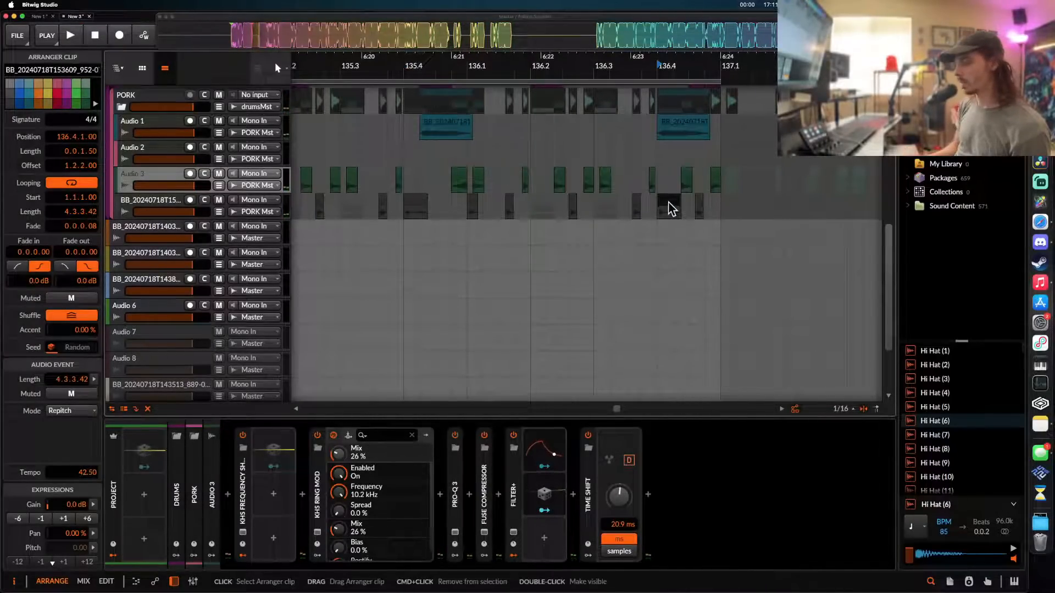
{"action": "key", "text": "Delete"}
{"action": "left_click", "coordinate": [667, 191]}
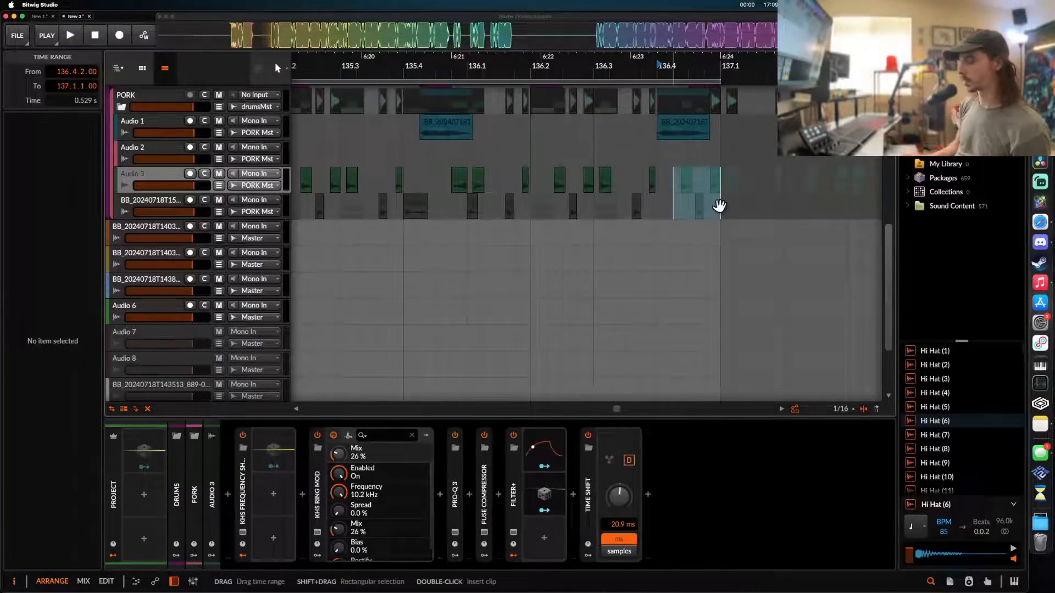
- Play the arrangement from 129.1.1.00, the start of Main Section 1A
{"action": "scroll", "coordinate": [720, 204], "scroll_direction": "up", "scroll_amount": 5}
{"action": "scroll", "coordinate": [719, 203], "scroll_direction": "down", "scroll_amount": 10}
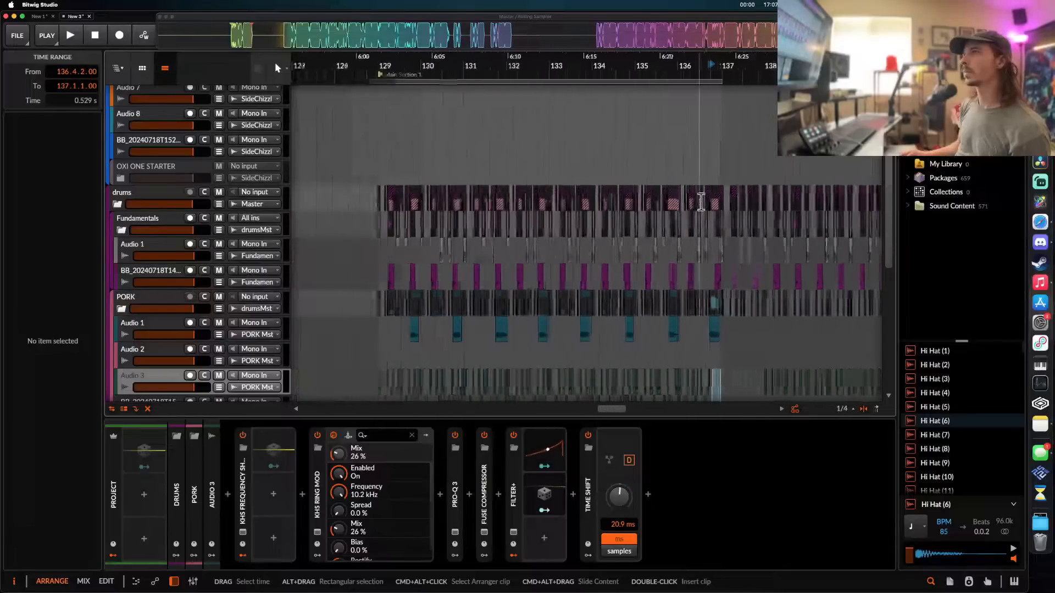
{"action": "scroll", "coordinate": [690, 201], "scroll_direction": "left", "scroll_amount": 3}
{"action": "scroll", "coordinate": [567, 196], "scroll_direction": "up", "scroll_amount": 4}
{"action": "key", "text": "space"}
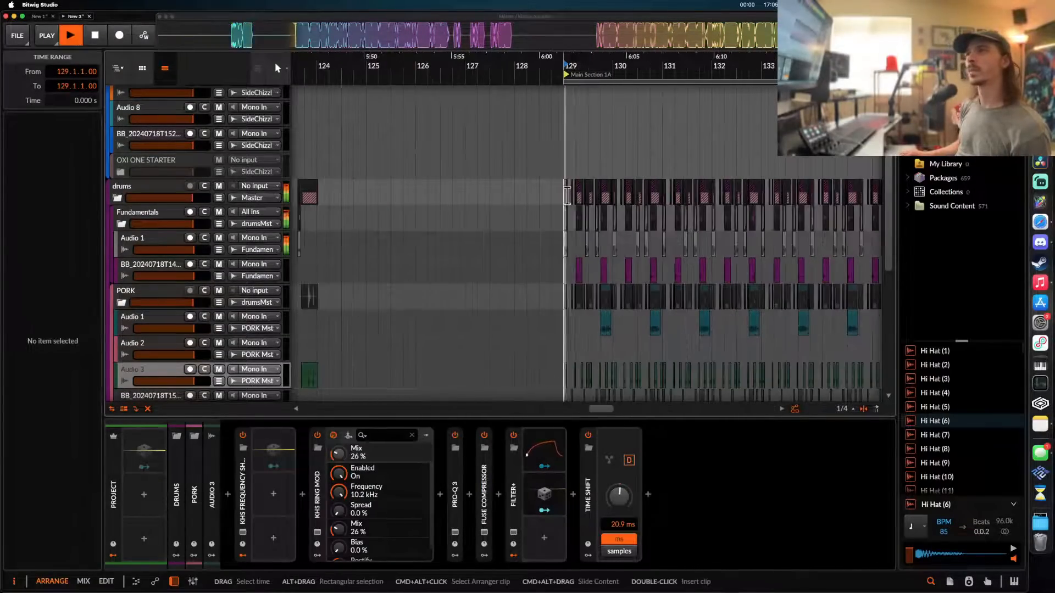
{"action": "scroll", "coordinate": [493, 186], "scroll_direction": "left", "scroll_amount": 3}
{"action": "scroll", "coordinate": [492, 187], "scroll_direction": "down", "scroll_amount": 5}
{"action": "scroll", "coordinate": [491, 187], "scroll_direction": "right", "scroll_amount": 4}
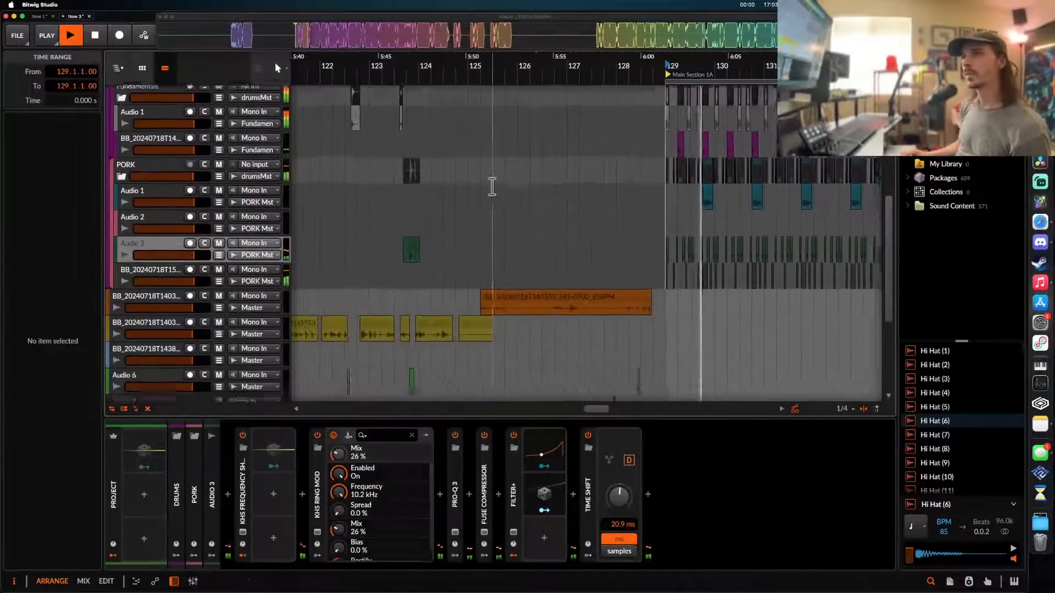
{"action": "scroll", "coordinate": [511, 186], "scroll_direction": "up", "scroll_amount": 3}
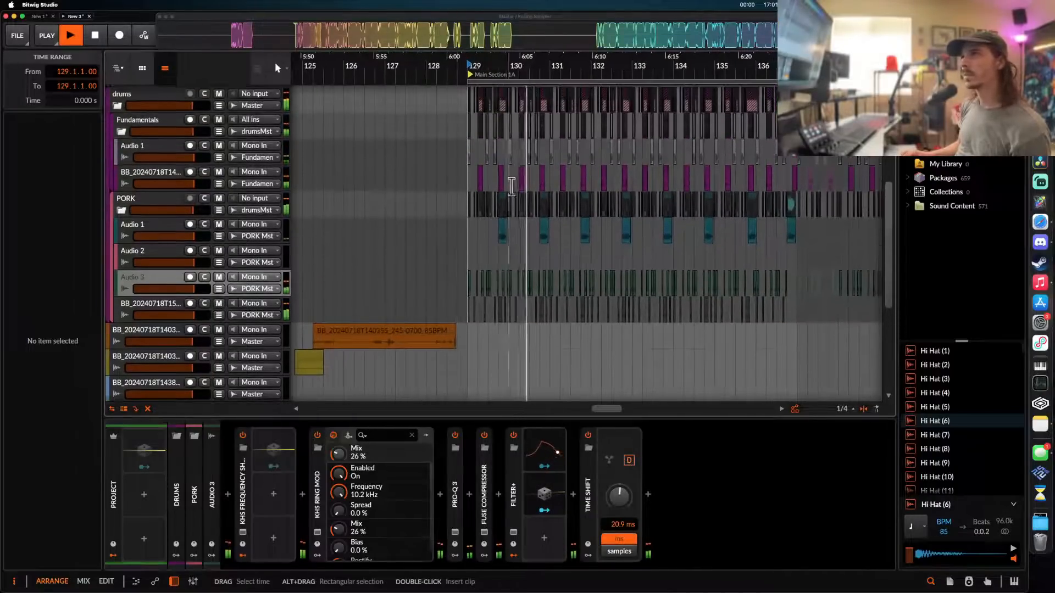
- Audition the long yellow BB_20240718T140357 clip from 120.1.1.00 and again from 120.4.2.00
{"action": "scroll", "coordinate": [476, 199], "scroll_direction": "down", "scroll_amount": 4}
{"action": "scroll", "coordinate": [475, 197], "scroll_direction": "left", "scroll_amount": 4}
{"action": "scroll", "coordinate": [439, 242], "scroll_direction": "left", "scroll_amount": 3}
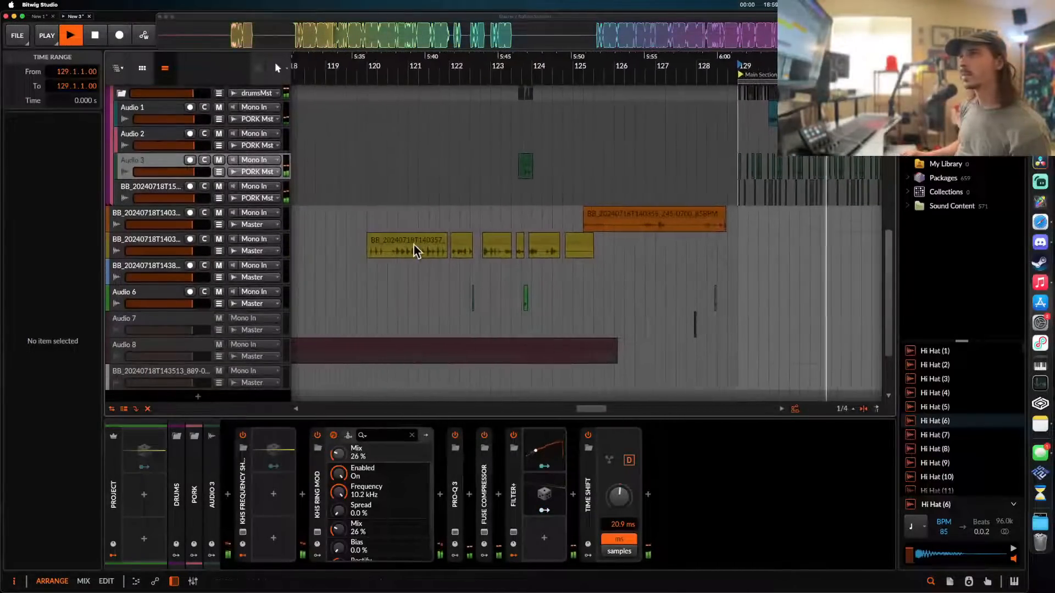
{"action": "scroll", "coordinate": [415, 247], "scroll_direction": "up", "scroll_amount": 4}
{"action": "left_click", "coordinate": [420, 244]}
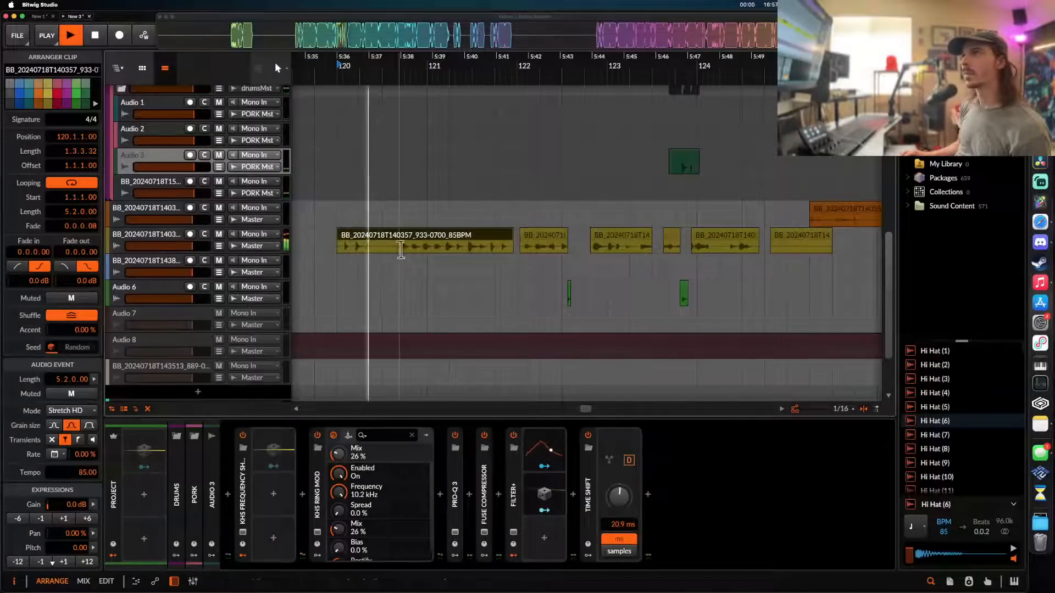
{"action": "scroll", "coordinate": [403, 247], "scroll_direction": "up", "scroll_amount": 3}
{"action": "left_click", "coordinate": [418, 248]}
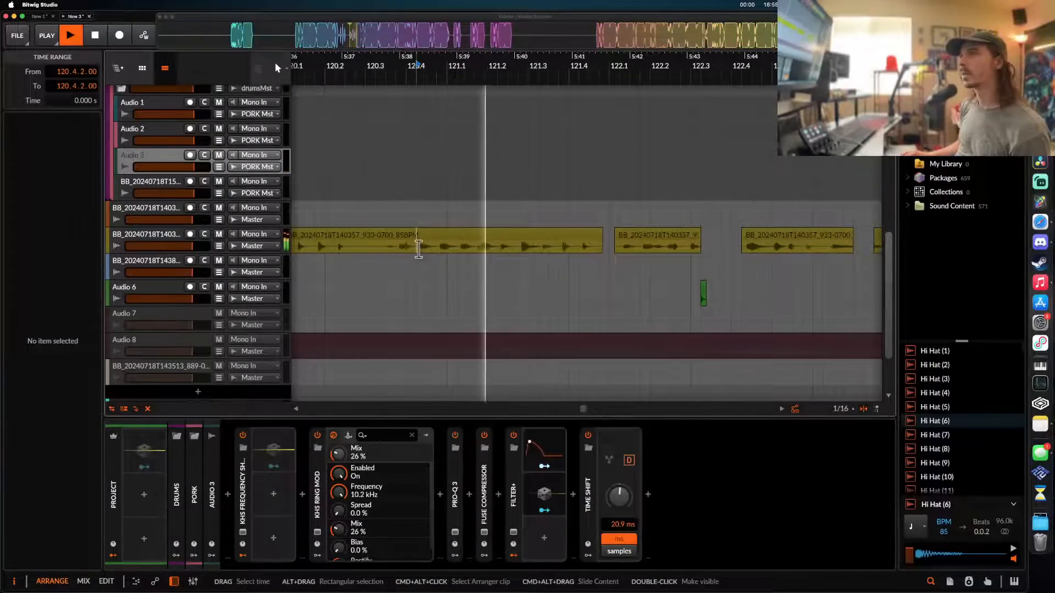
{"action": "scroll", "coordinate": [506, 245], "scroll_direction": "right", "scroll_amount": 3}
{"action": "scroll", "coordinate": [526, 231], "scroll_direction": "down", "scroll_amount": 1}
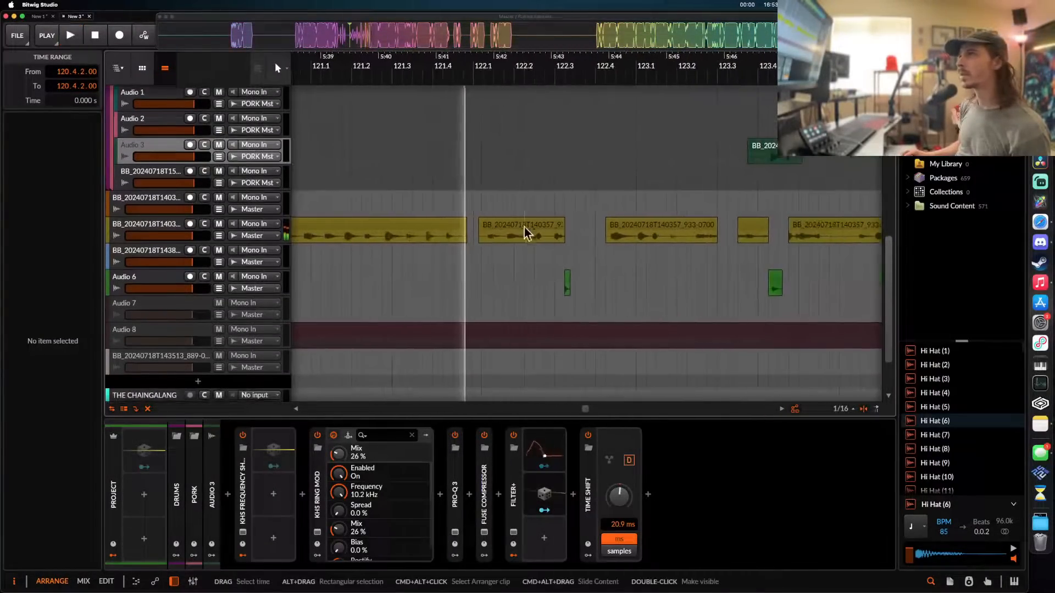
- Audition the shorter yellow clips after bar 122, playing from the one at 122.4.2.00
{"action": "left_click", "coordinate": [523, 230]}
{"action": "scroll", "coordinate": [530, 227], "scroll_direction": "right", "scroll_amount": 3}
{"action": "left_click", "coordinate": [531, 227]}
{"action": "key", "text": "space"}
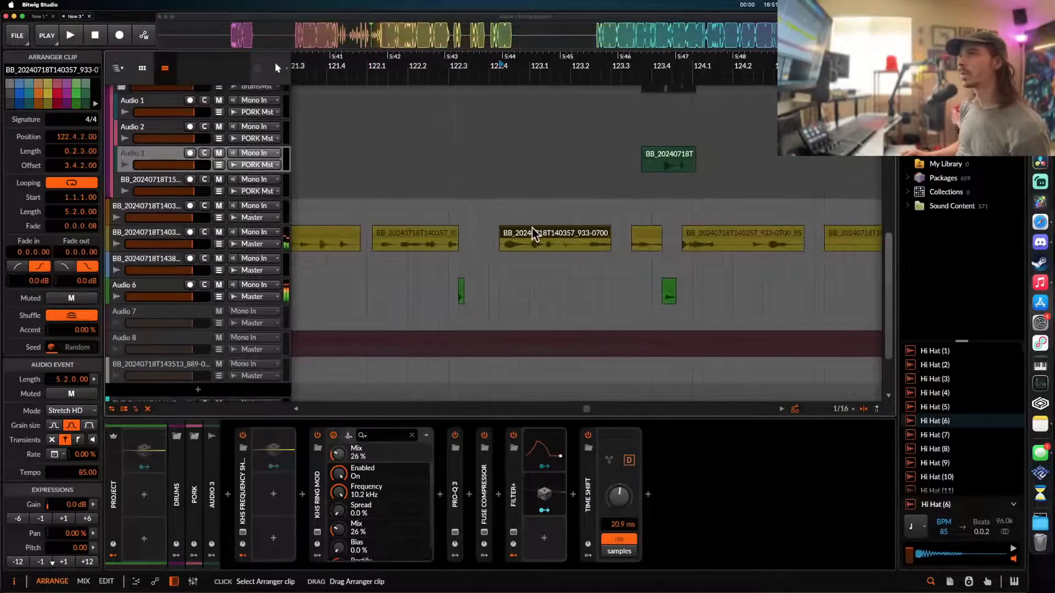
{"action": "scroll", "coordinate": [532, 238], "scroll_direction": "right", "scroll_amount": 3}
{"action": "scroll", "coordinate": [532, 237], "scroll_direction": "down", "scroll_amount": 1}
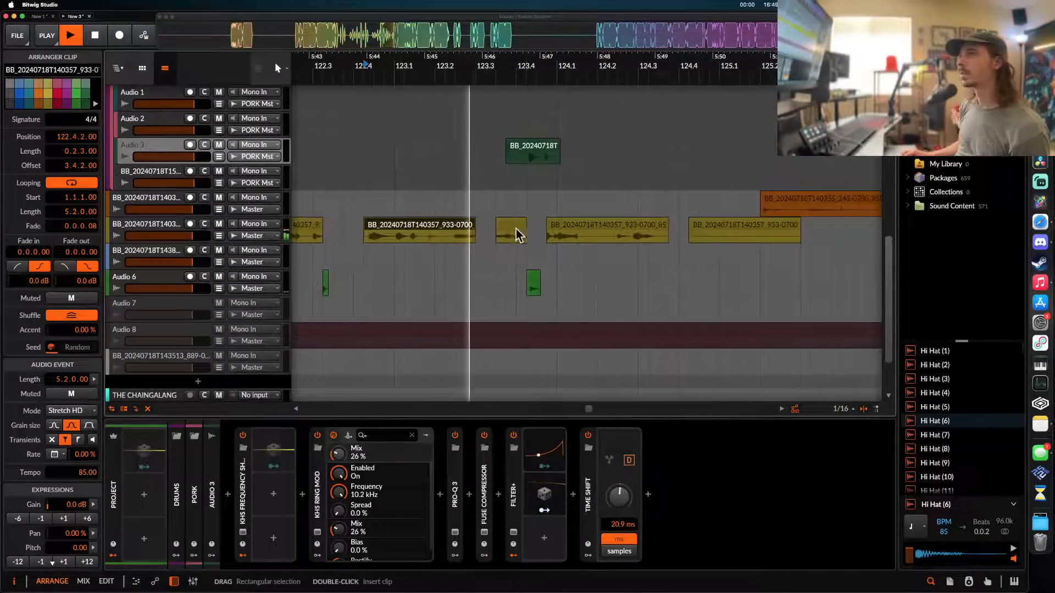
- Audition the yellow clip at 123.4.4.00 and copy its first 0.0.1.00 as a slice
{"action": "left_click", "coordinate": [571, 229]}
{"action": "scroll", "coordinate": [571, 229], "scroll_direction": "up", "scroll_amount": 5}
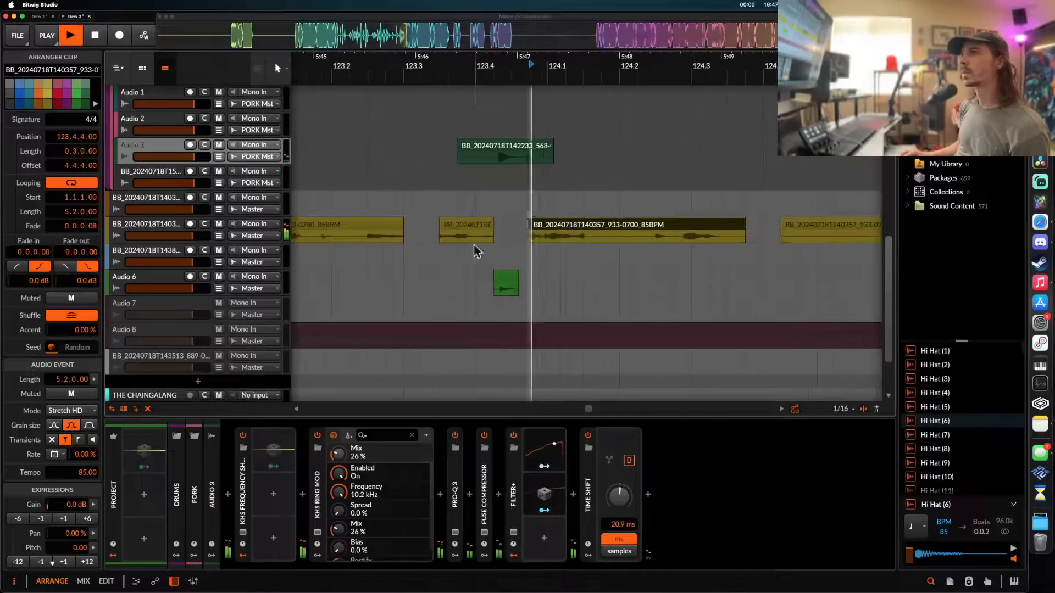
{"action": "left_click", "coordinate": [521, 236]}
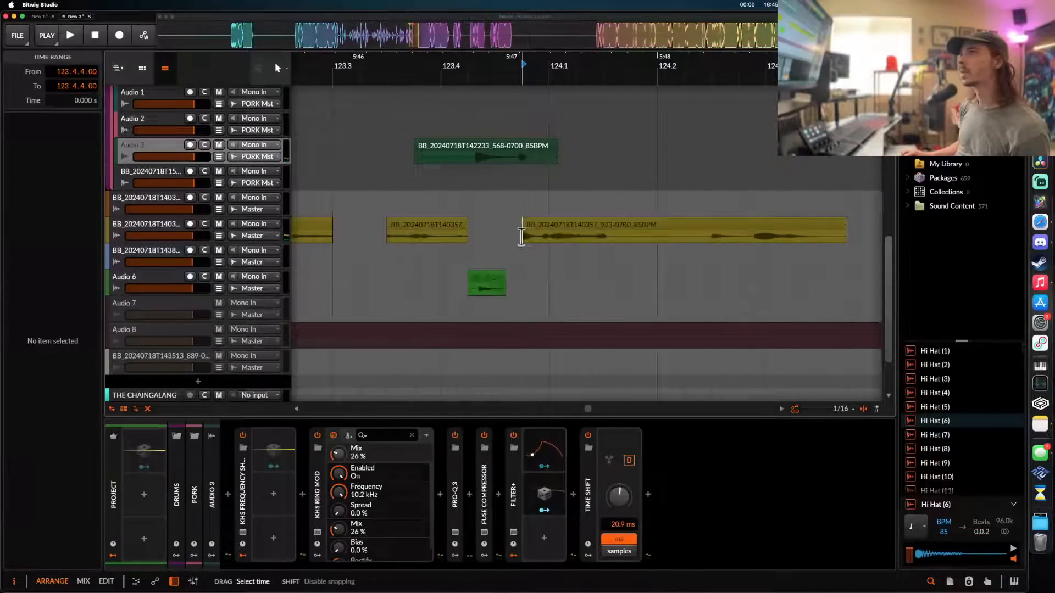
- Add a new audio track to the Fundamentals group below its BB_20240718T14… track
{"action": "scroll", "coordinate": [538, 230], "scroll_direction": "down", "scroll_amount": 12}
{"action": "scroll", "coordinate": [531, 225], "scroll_direction": "up", "scroll_amount": 5}
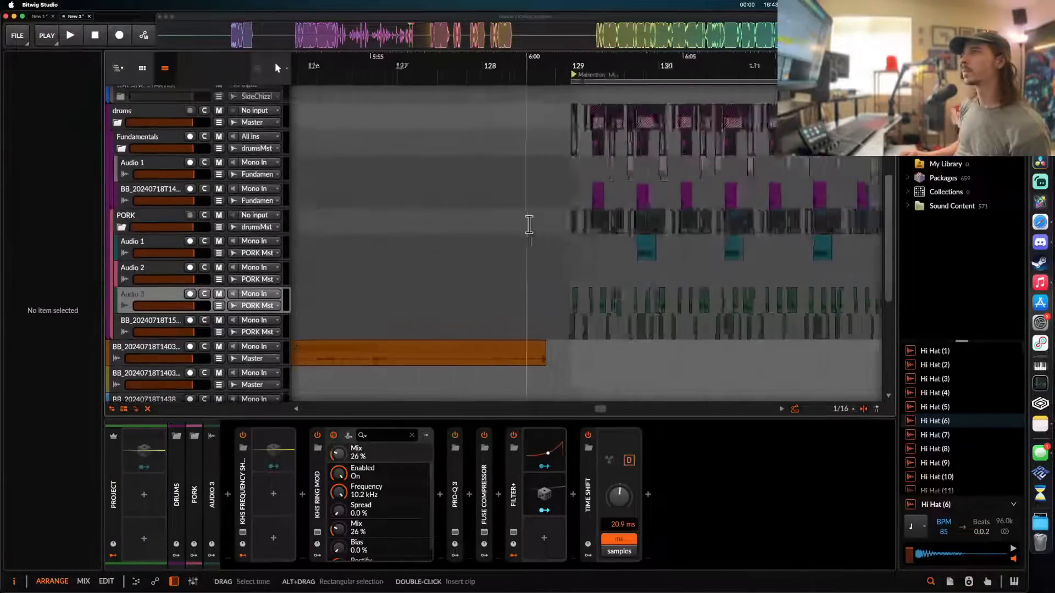
{"action": "scroll", "coordinate": [531, 226], "scroll_direction": "up", "scroll_amount": 8}
{"action": "left_click", "coordinate": [173, 280]}
{"action": "key", "text": "super+t"}
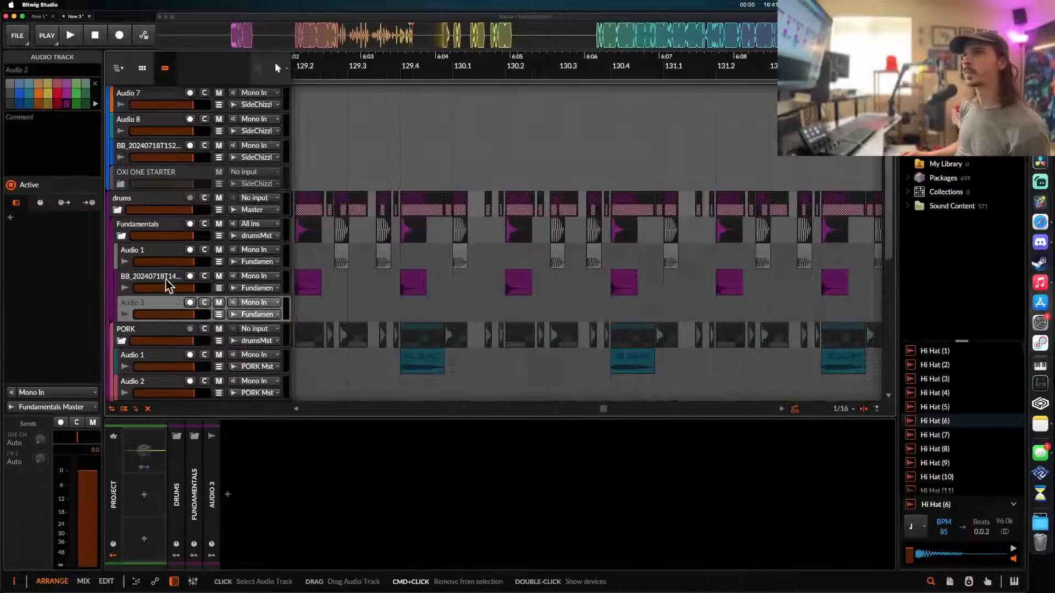
- Place the copied slice on the new Fundamentals track at 129.1.4.87, just ahead of the first purple clip
{"action": "scroll", "coordinate": [343, 302], "scroll_direction": "left", "scroll_amount": 2}
{"action": "scroll", "coordinate": [344, 302], "scroll_direction": "up", "scroll_amount": 6}
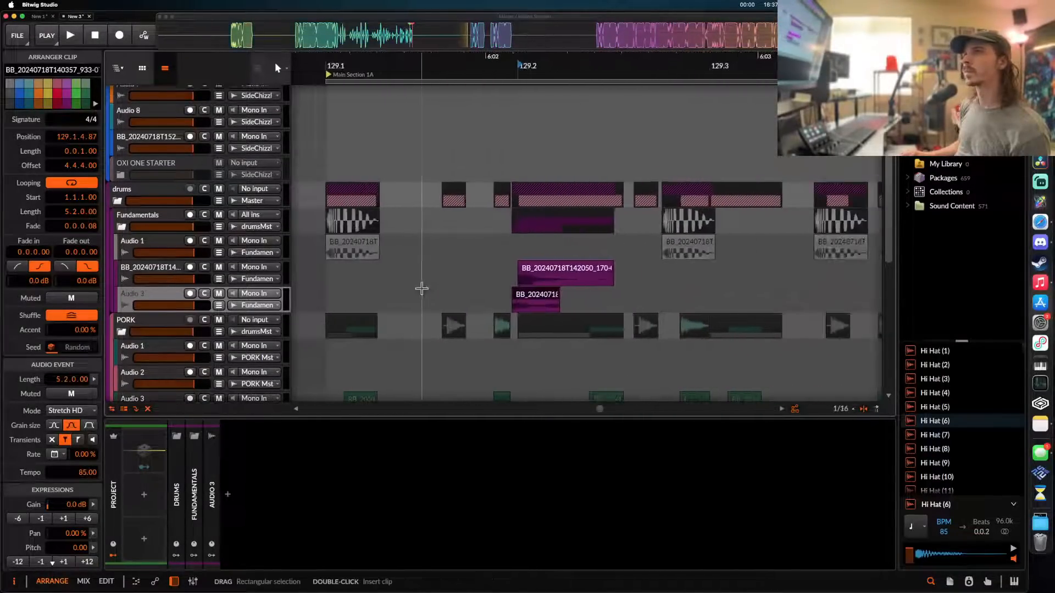
- Cue the new track, raise the slice's gain to +7.0 dB and shorten the slice to 0.0.0.62
{"action": "key", "text": "space"}
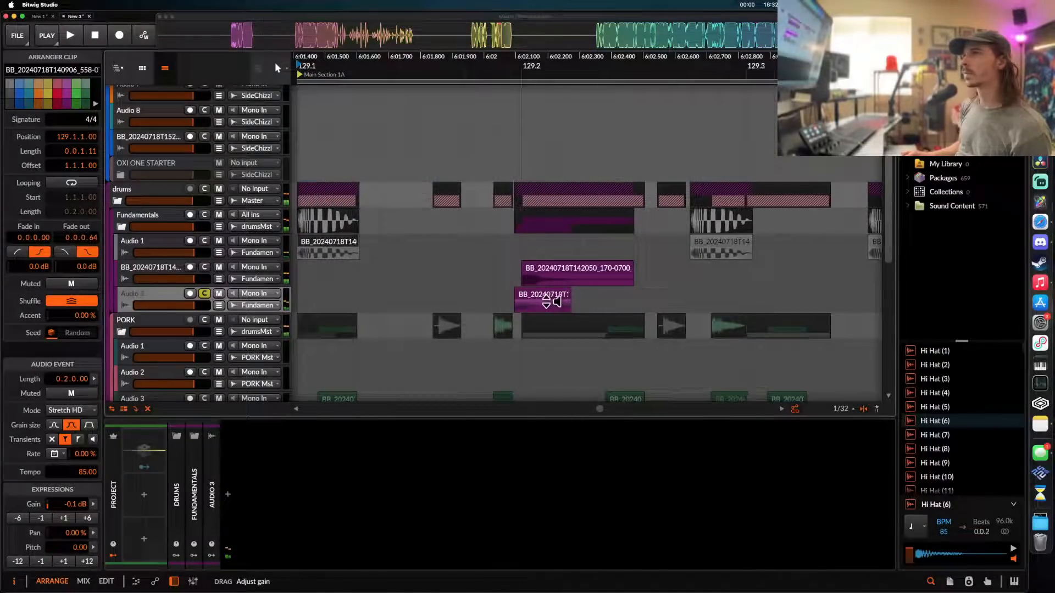
{"action": "left_click", "coordinate": [545, 297]}
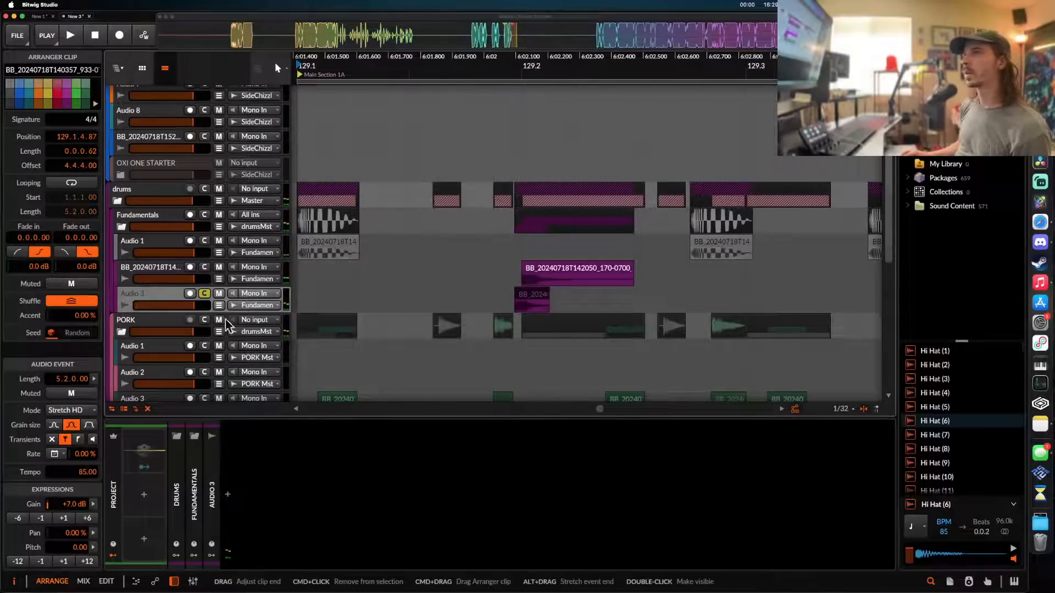
- Insert a Filter+ device on the new Audio 3 track and enable its SVF filter with a 915 Hz cutoff
{"action": "left_click", "coordinate": [155, 300]}
{"action": "left_click", "coordinate": [227, 495]}
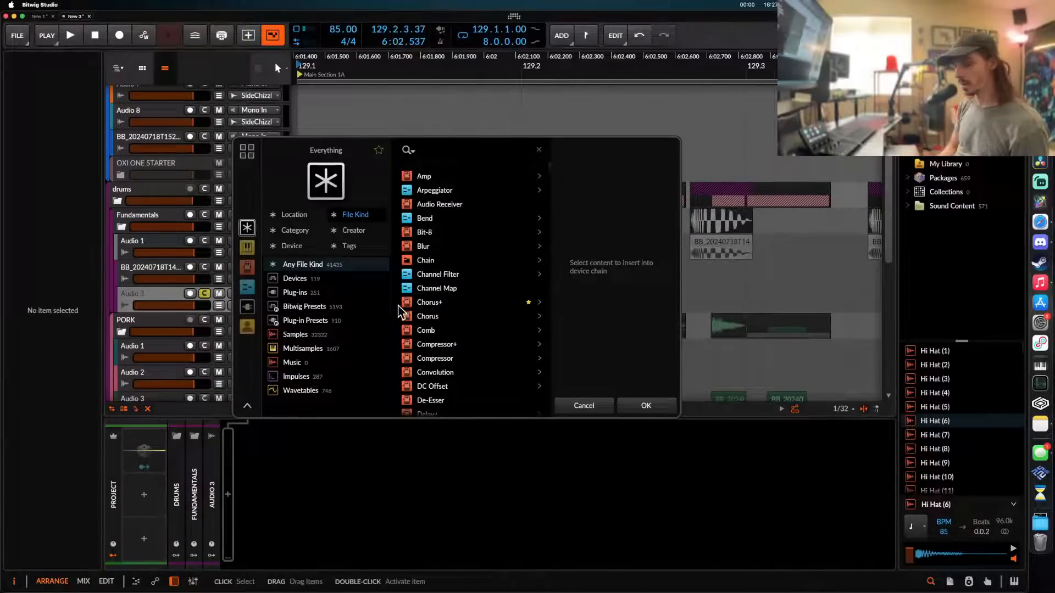
{"action": "type", "text": "filter"}
{"action": "left_click", "coordinate": [431, 178]}
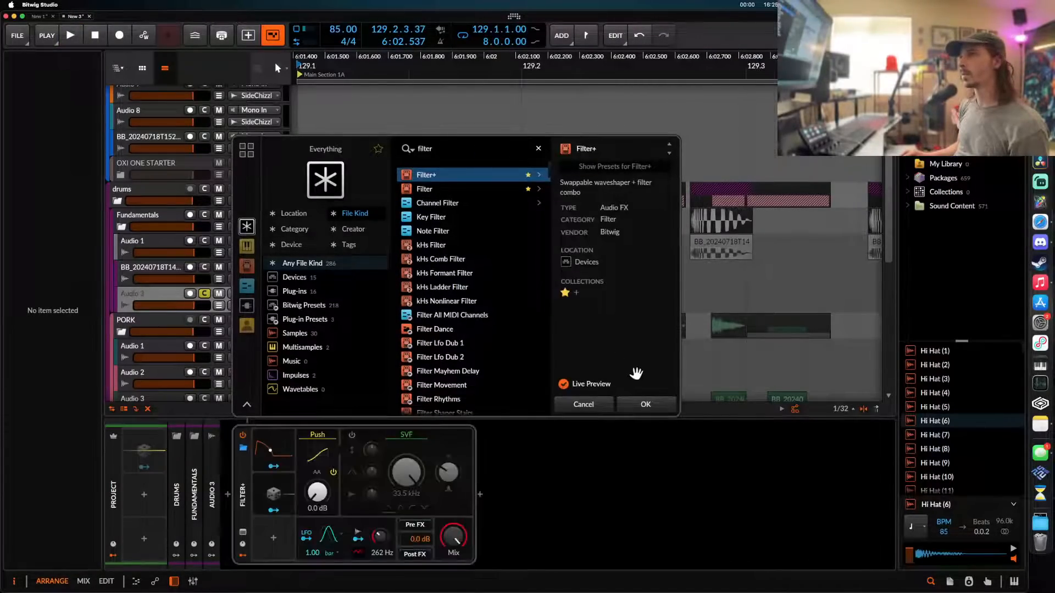
{"action": "left_click", "coordinate": [640, 409]}
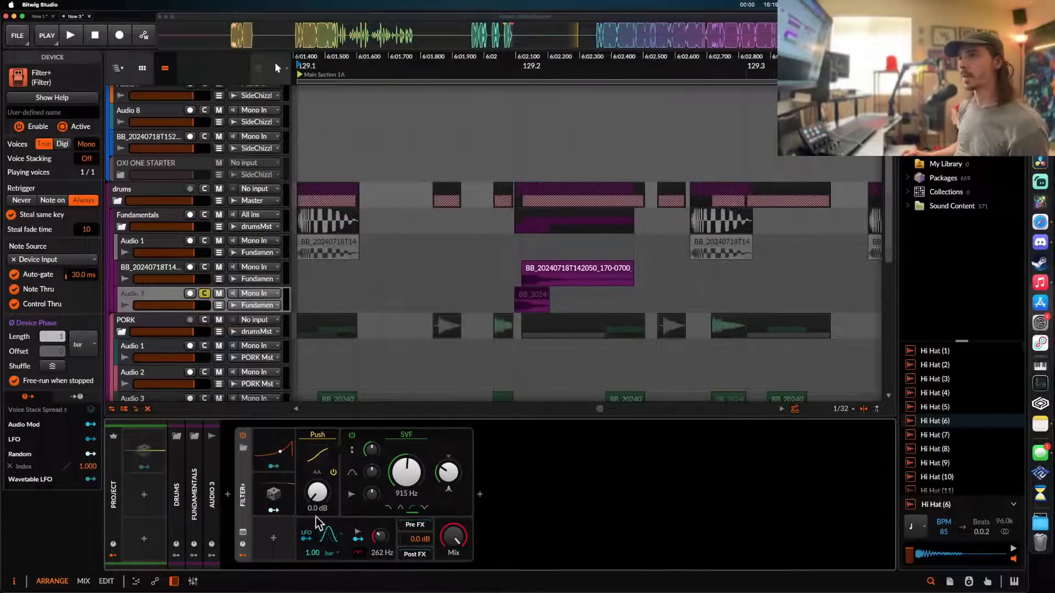
- Raise the Filter+ Push drive to +12.4 dB while auditioning the slice at 129.1.4.87
{"action": "key", "text": "space"}
{"action": "left_click_drag", "start_coordinate": [317, 501], "coordinate": [317, 483]}
{"action": "key", "text": "space"}
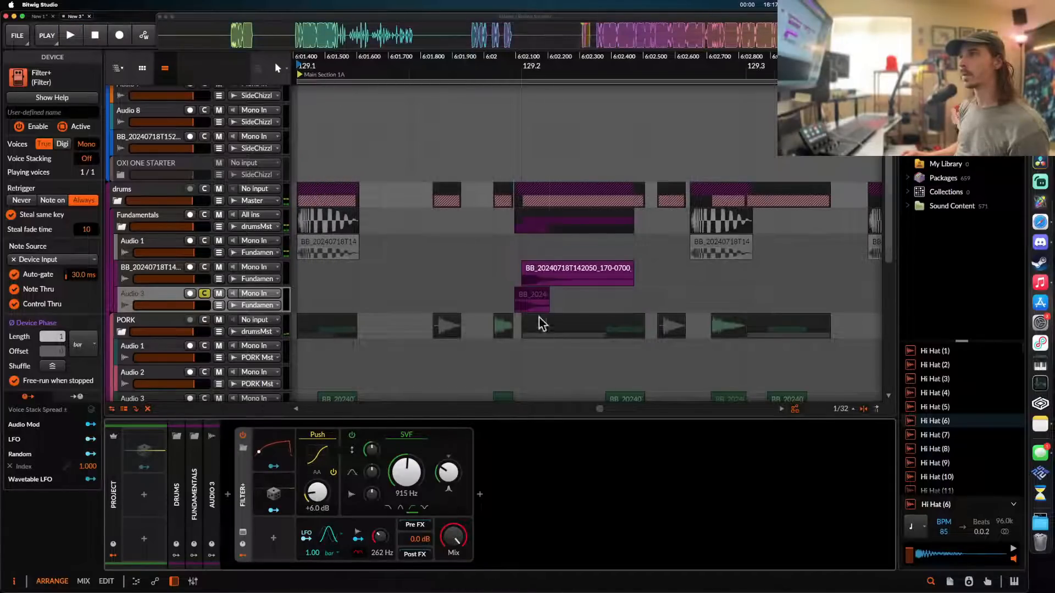
{"action": "left_click", "coordinate": [532, 300]}
{"action": "key", "text": "space"}
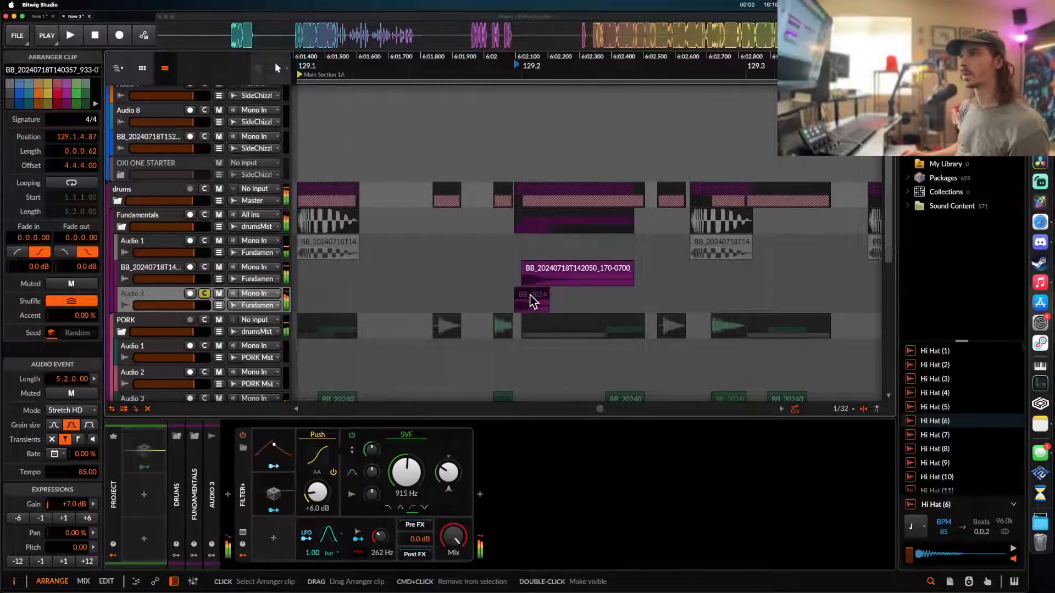
{"action": "key", "text": "space"}
{"action": "key", "text": "space"}
{"action": "left_click_drag", "start_coordinate": [317, 493], "coordinate": [317, 473]}
{"action": "key", "text": "space"}
{"action": "key", "text": "space"}
{"action": "key", "text": "space"}
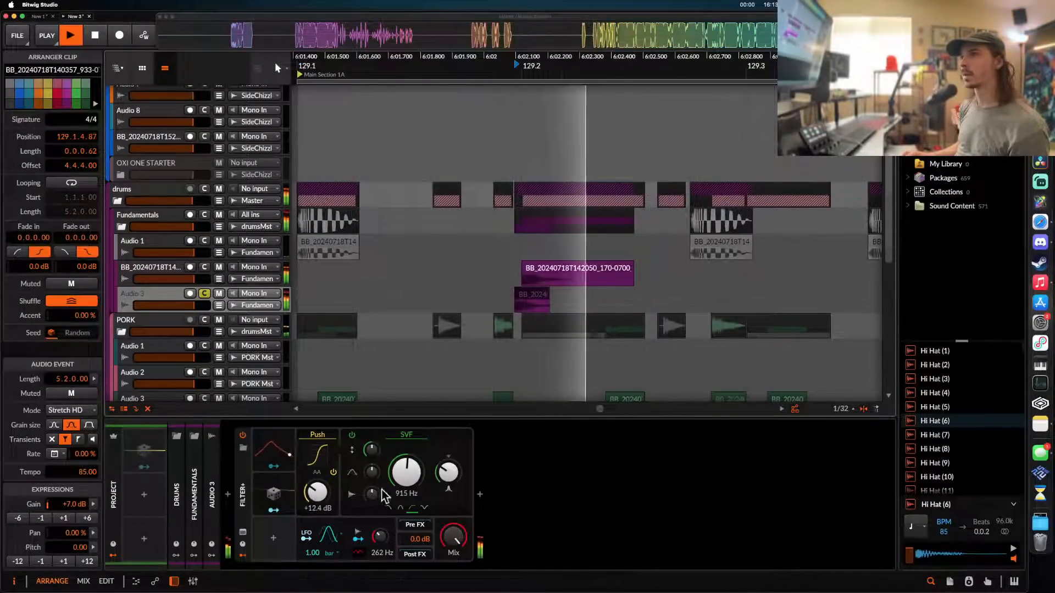
- Raise the Filter+ cutoff frequency to 2.26 kHz while repeatedly auditioning the slice
{"action": "key", "text": "space"}
{"action": "key", "text": "space"}
{"action": "key", "text": "space"}
{"action": "mouse_move", "coordinate": [406, 472]}
{"action": "left_mouse_down"}
{"action": "mouse_move", "coordinate": [407, 459]}
{"action": "mouse_move", "coordinate": [450, 486]}
{"action": "mouse_move", "coordinate": [407, 469]}
{"action": "left_mouse_up"}
{"action": "key", "text": "space"}
{"action": "key", "text": "space"}
{"action": "key", "text": "space"}
{"action": "key", "text": "space"}
{"action": "key", "text": "space"}
{"action": "key", "text": "space"}
{"action": "key", "text": "space"}
{"action": "key", "text": "space"}
{"action": "key", "text": "space"}
{"action": "key", "text": "space"}
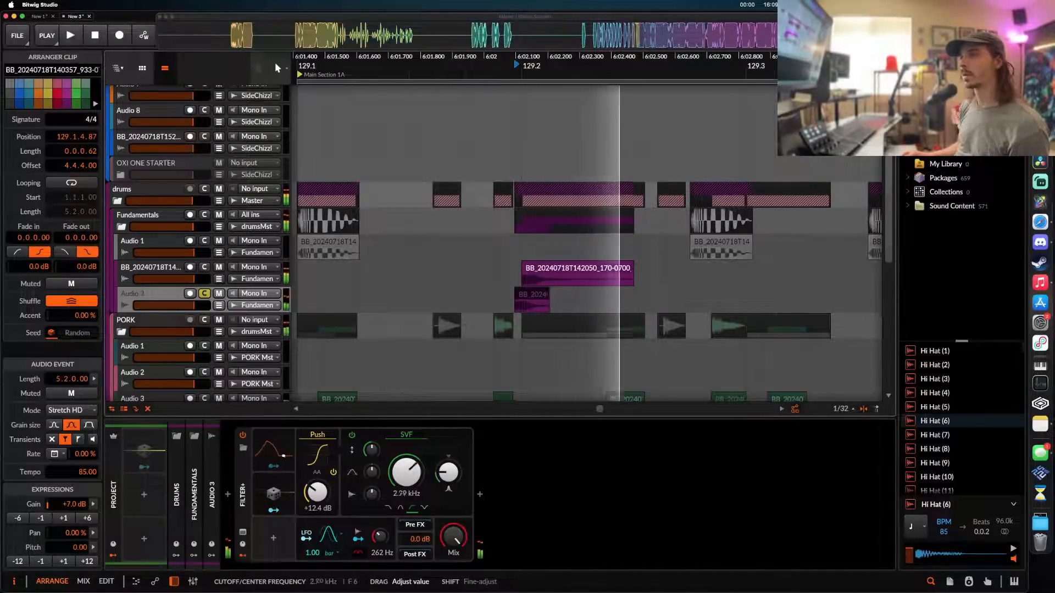
{"action": "key", "text": "space"}
{"action": "key", "text": "space"}
- Raise the Filter+ Push drive to +15.3 dB while auditioning the slice
{"action": "left_click_drag", "start_coordinate": [317, 492], "coordinate": [317, 483]}
{"action": "key", "text": "space"}
{"action": "key", "text": "space"}
{"action": "key", "text": "space"}
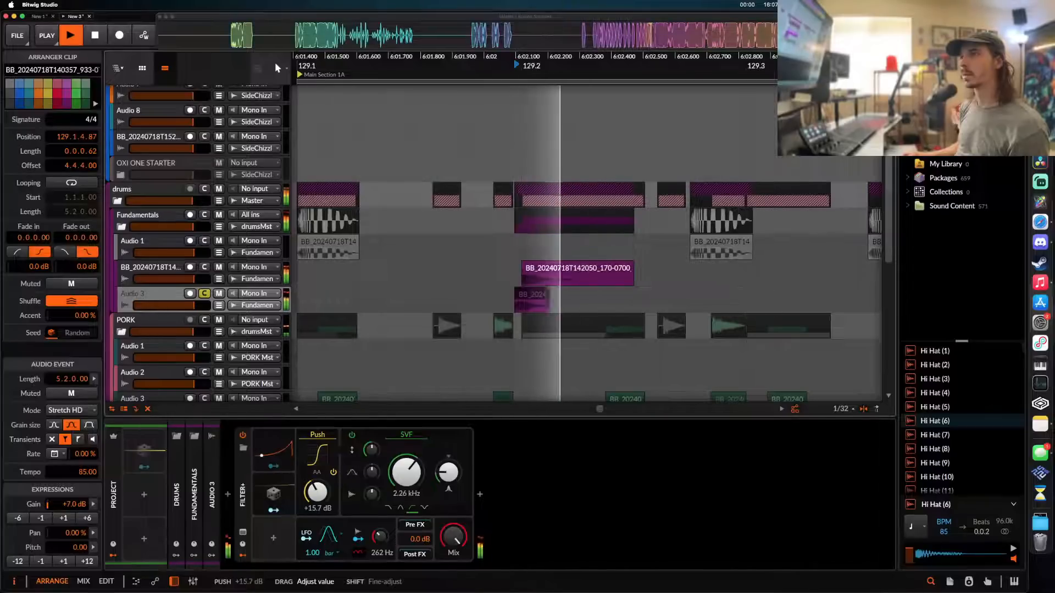
{"action": "key", "text": "space"}
{"action": "key", "text": "space"}
- Turn off cue on the new Audio 3 track and play the full mix from 129.1.1.00
{"action": "scroll", "coordinate": [495, 341], "scroll_direction": "down", "scroll_amount": 3}
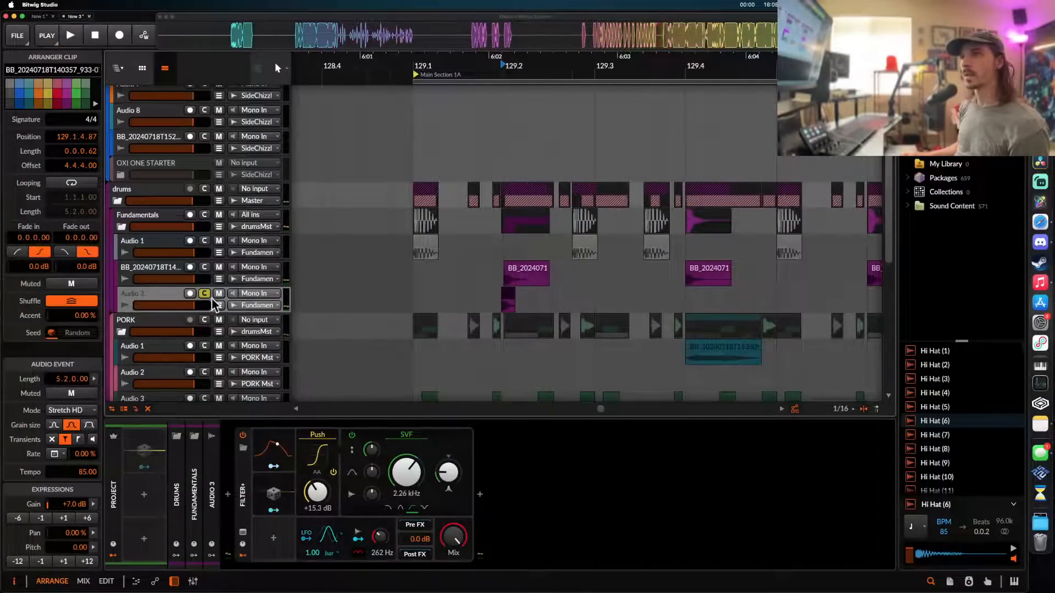
{"action": "key", "text": "space"}
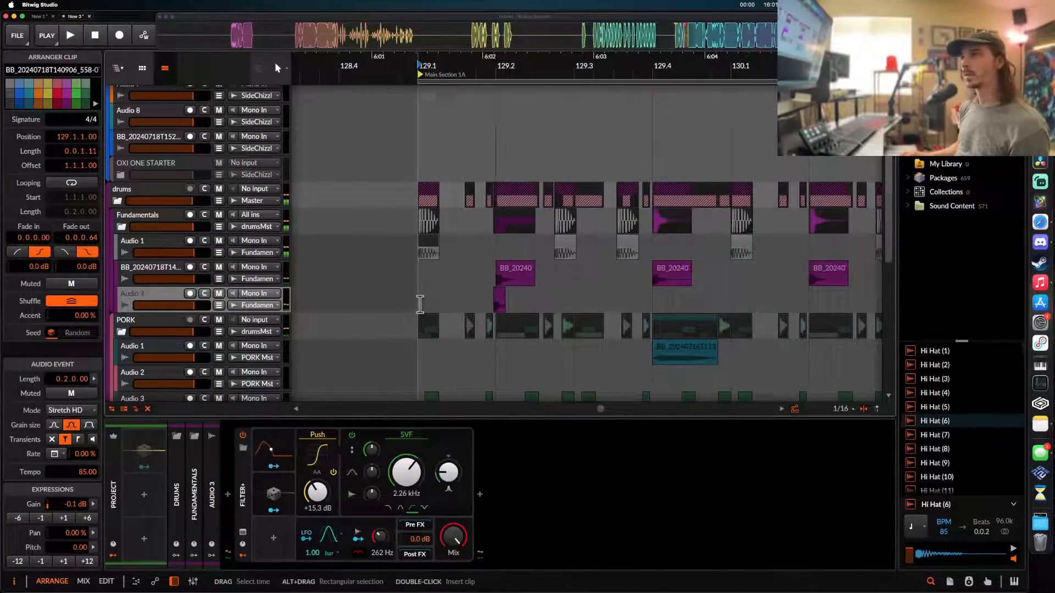
- Duplicate the Audio 3 range from 129.1.1.00 to 129.3.1.00 repeatedly up to 136.3.1.00, and play from 129.1.1.00
{"action": "left_click_drag", "start_coordinate": [420, 304], "coordinate": [467, 304]}
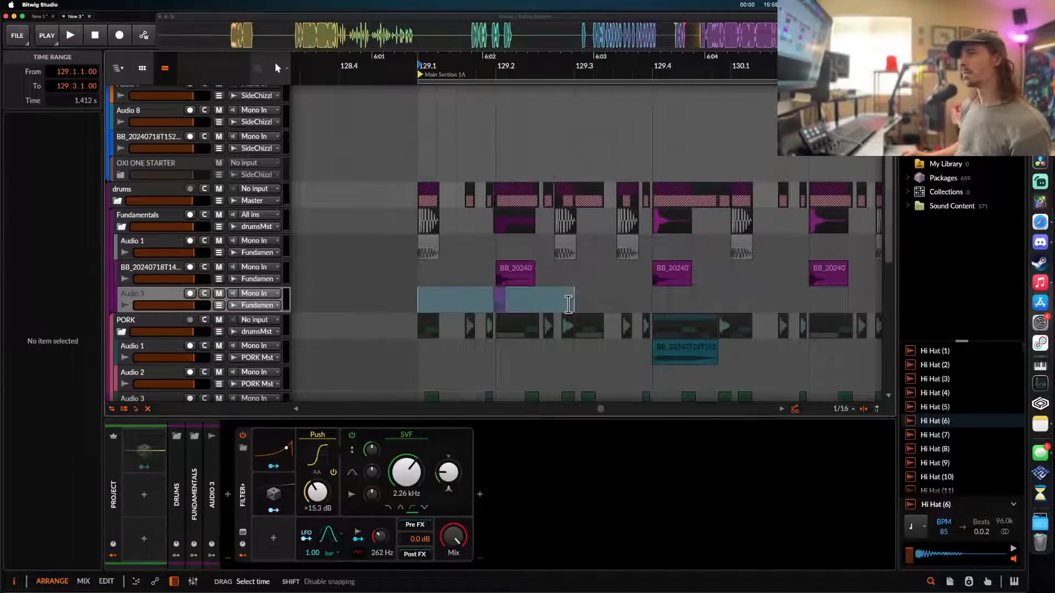
{"action": "scroll", "coordinate": [568, 303], "scroll_direction": "down", "scroll_amount": 8}
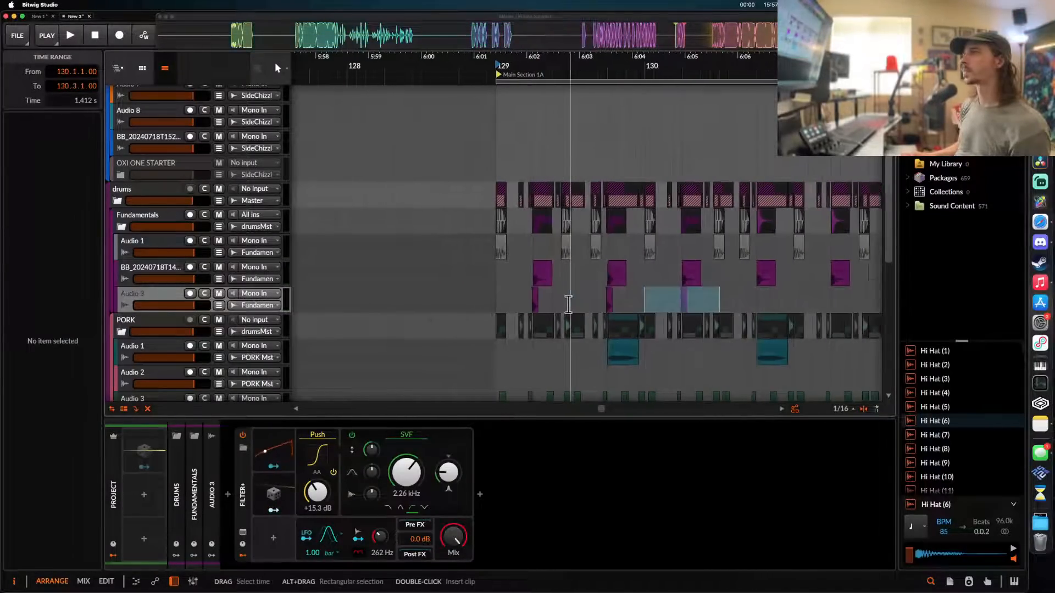
{"action": "scroll", "coordinate": [568, 304], "scroll_direction": "down", "scroll_amount": 2}
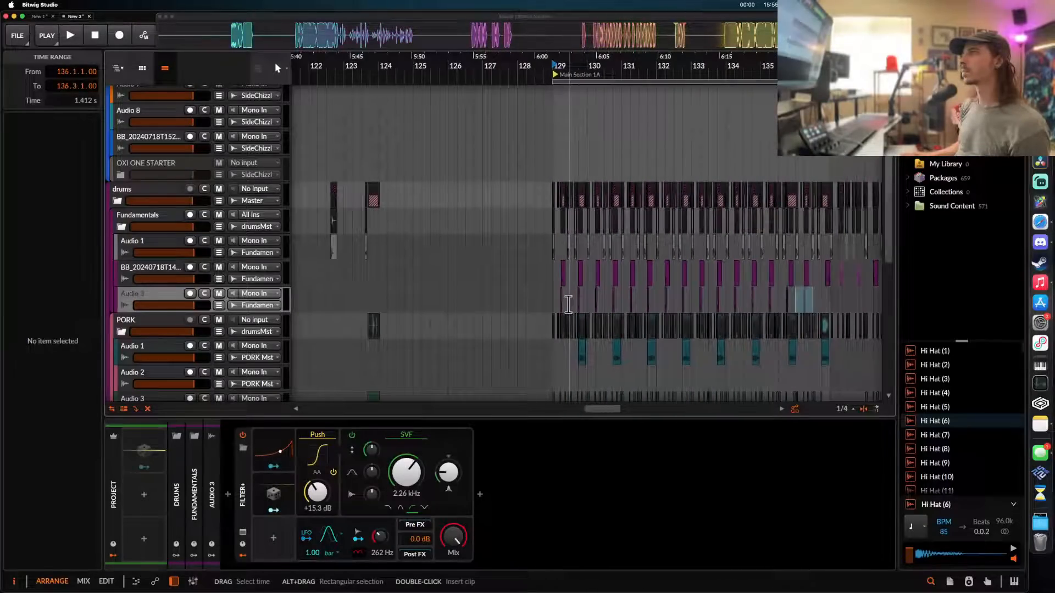
{"action": "scroll", "coordinate": [550, 303], "scroll_direction": "up", "scroll_amount": 6}
{"action": "left_click", "coordinate": [550, 302]}
{"action": "key", "text": "space"}
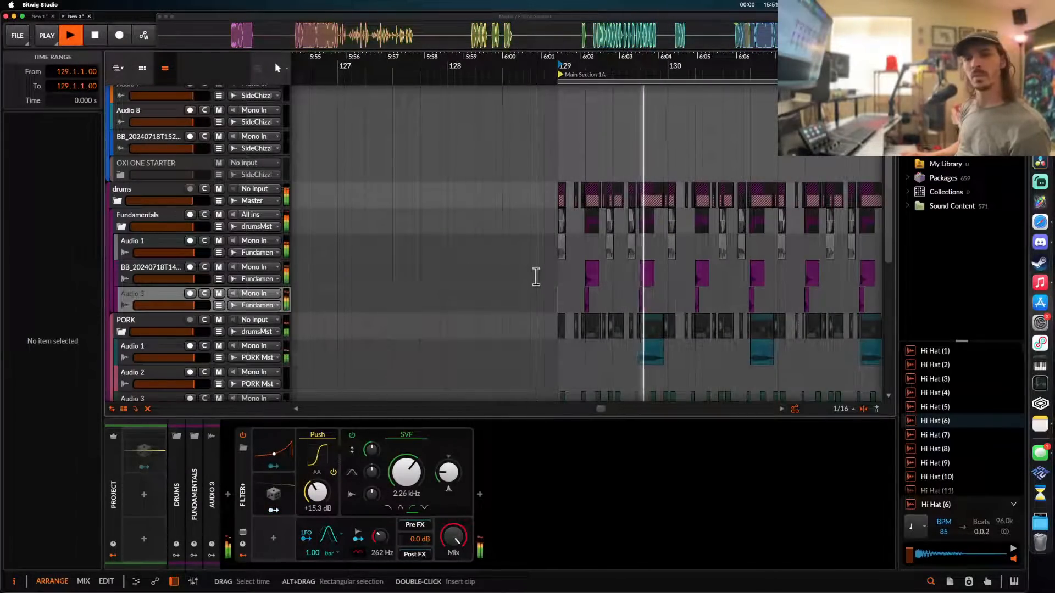
- Insert a Replacer device before Time Shift on the BB_20240718T140906 track in the Fundamentals group
{"action": "scroll", "coordinate": [533, 277], "scroll_direction": "down", "scroll_amount": 3}
{"action": "left_click", "coordinate": [175, 271]}
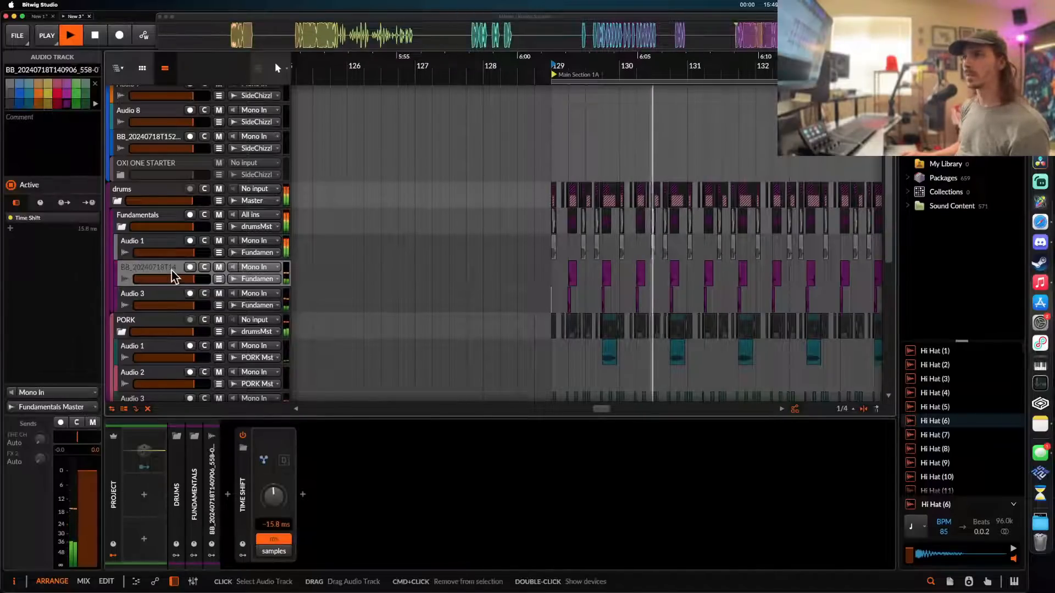
{"action": "left_click", "coordinate": [230, 495]}
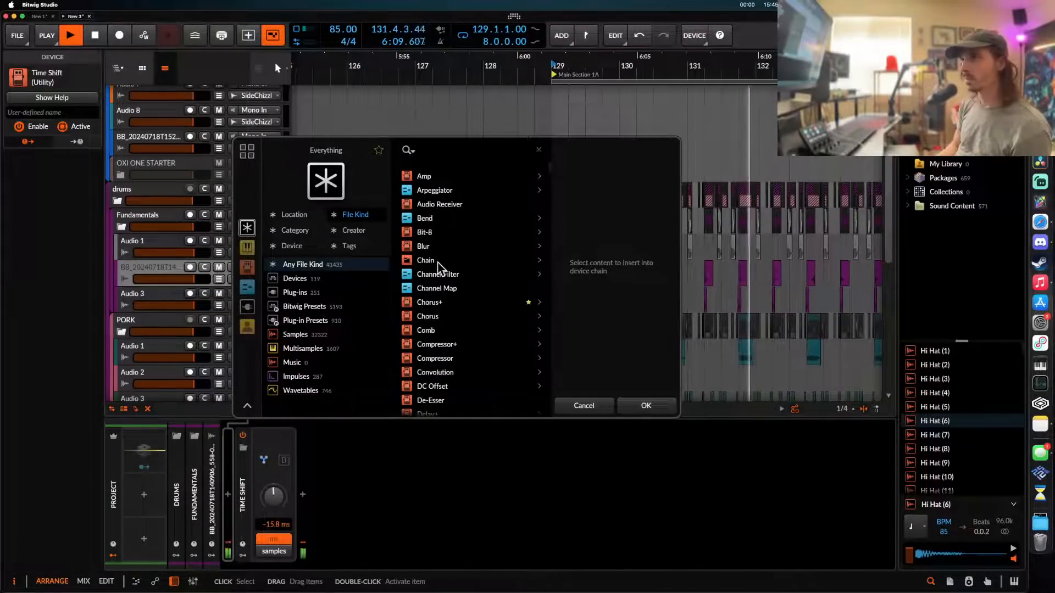
{"action": "type", "text": "replacer"}
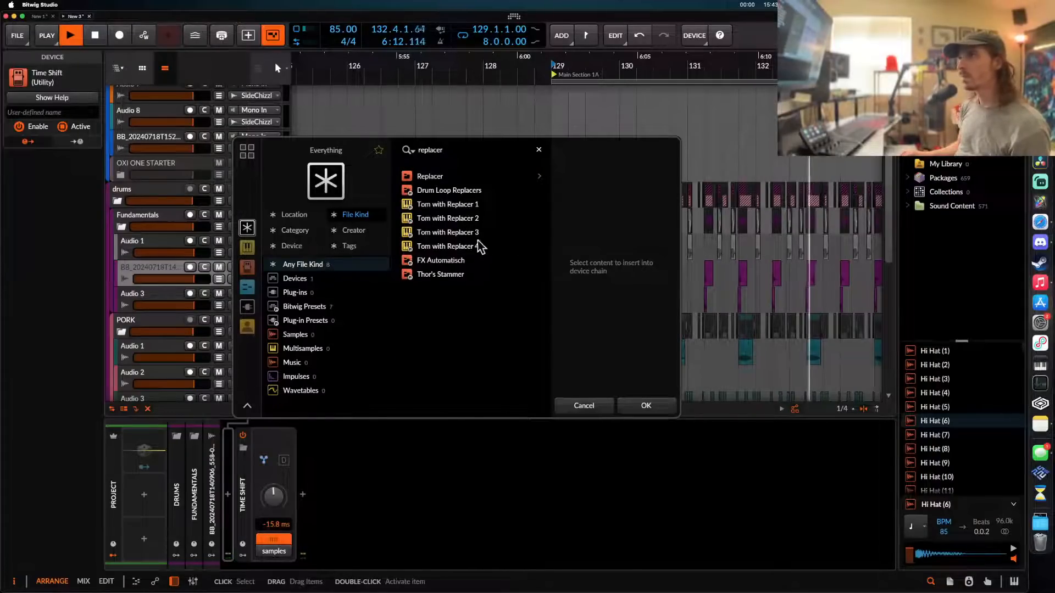
{"action": "left_click", "coordinate": [430, 177]}
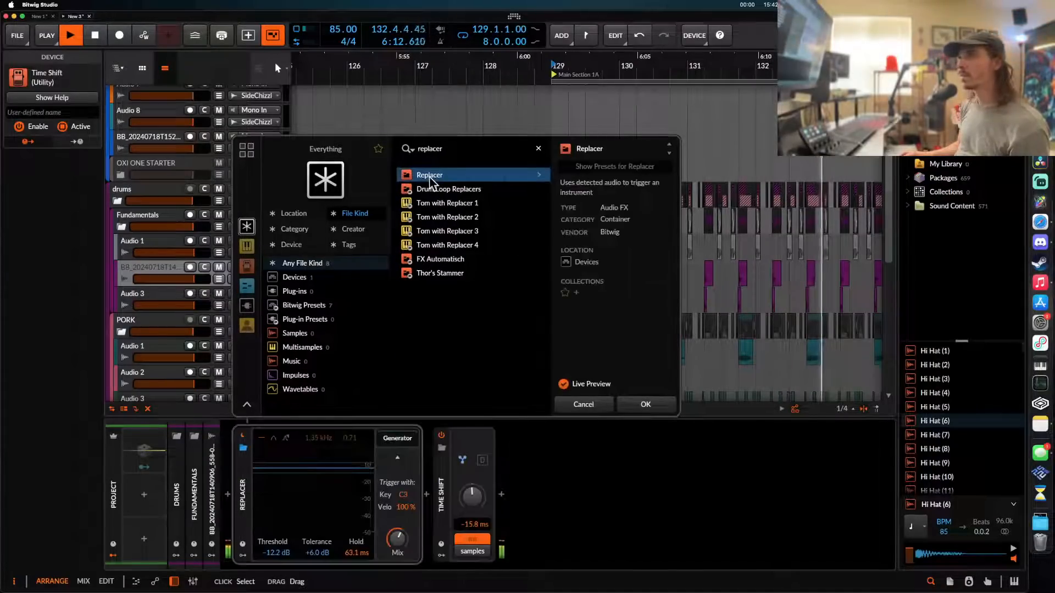
{"action": "left_click", "coordinate": [646, 408]}
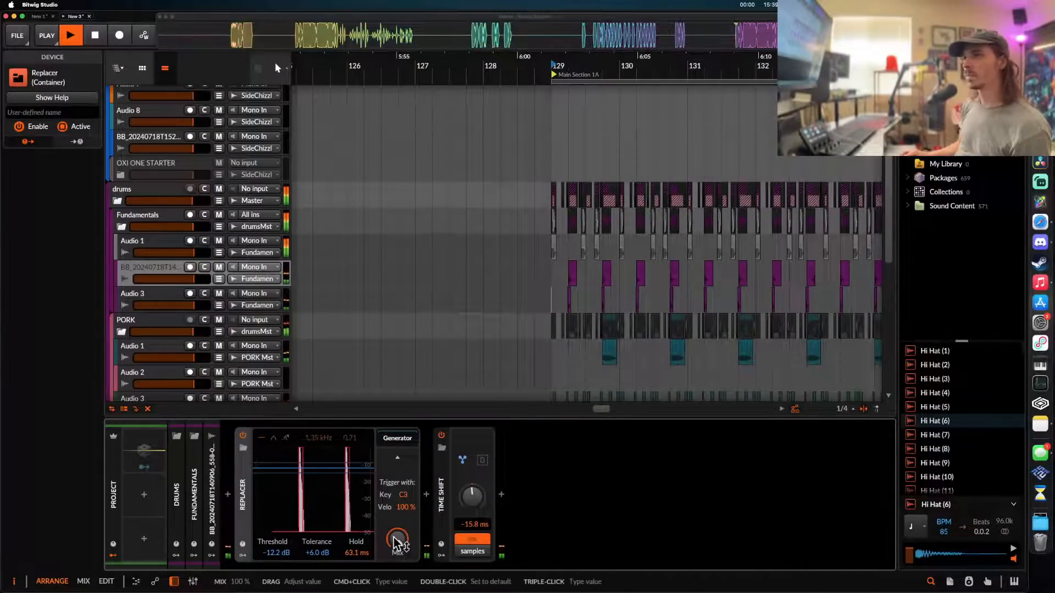
- Wrap the Replacer in an FX Layer and add an empty second layer beside it
{"action": "left_click", "coordinate": [246, 494]}
{"action": "left_click", "coordinate": [309, 459]}
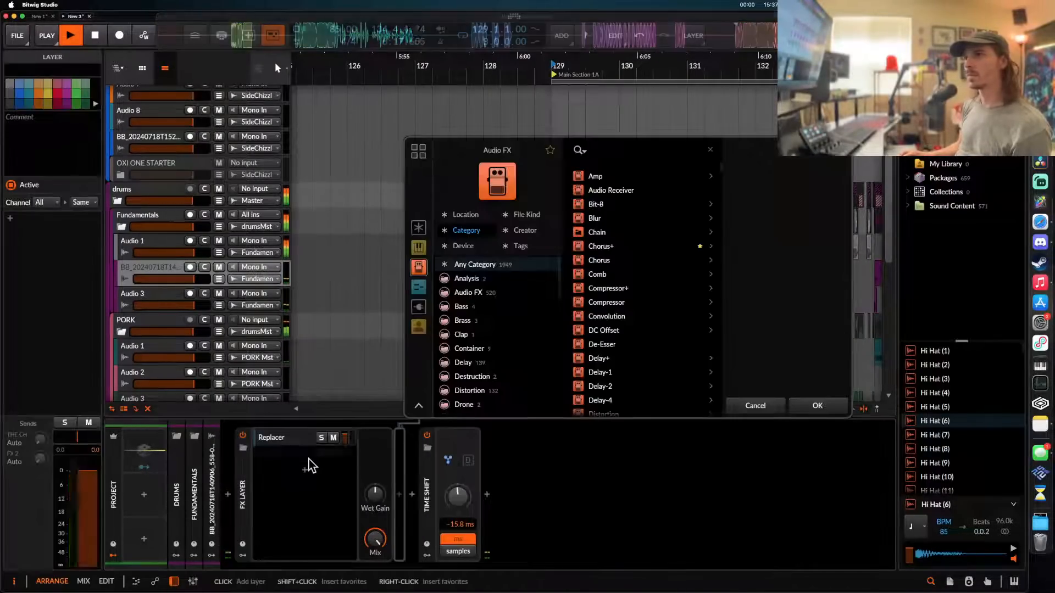
{"action": "left_click", "coordinate": [816, 407]}
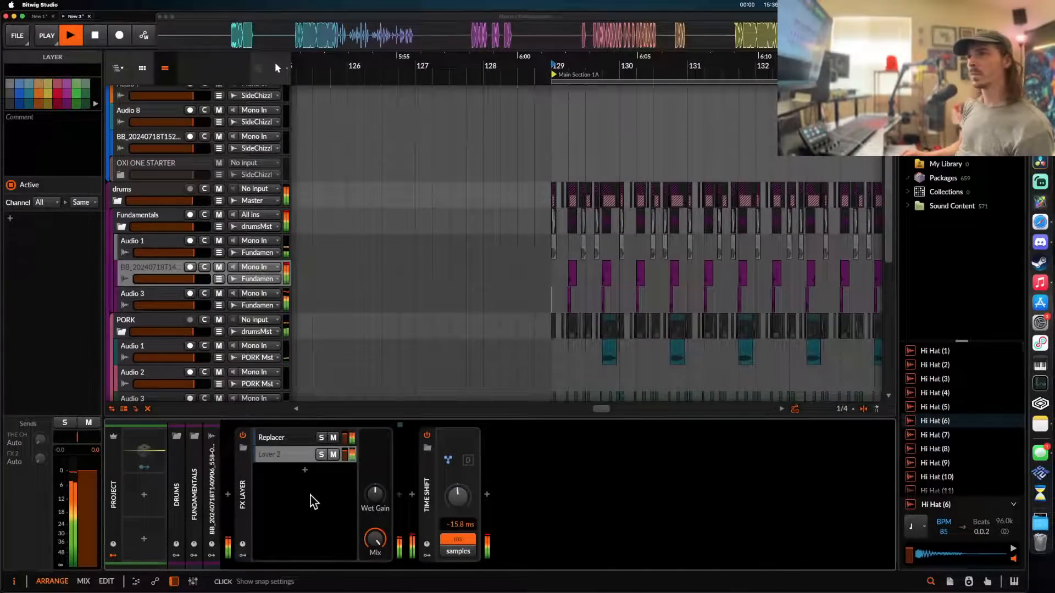
- Load an E-Clap as the Replacer's generator instrument
{"action": "left_click", "coordinate": [285, 440]}
{"action": "left_click", "coordinate": [567, 443]}
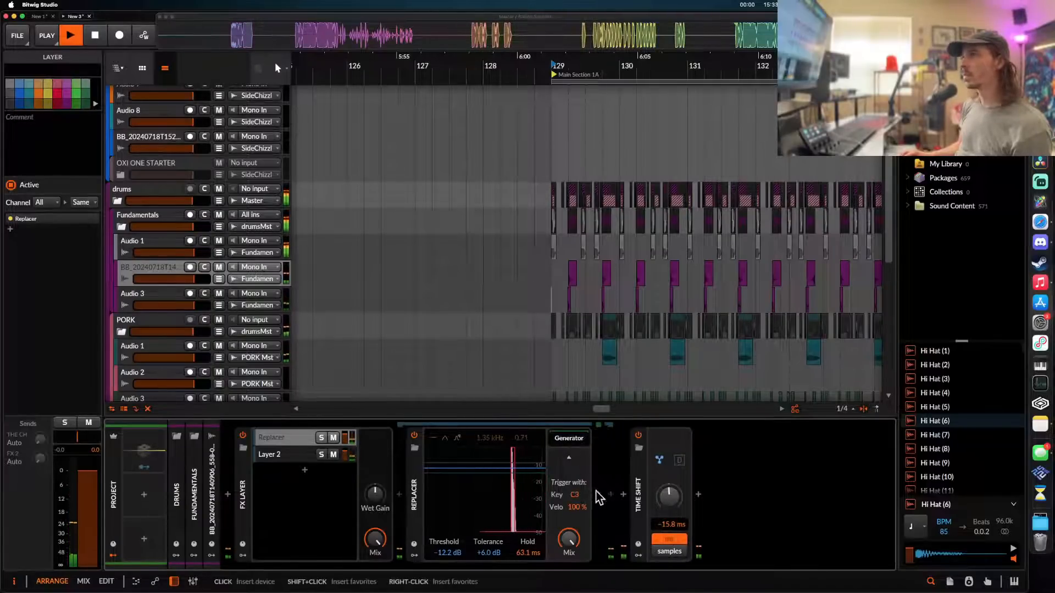
{"action": "type", "text": "clap"}
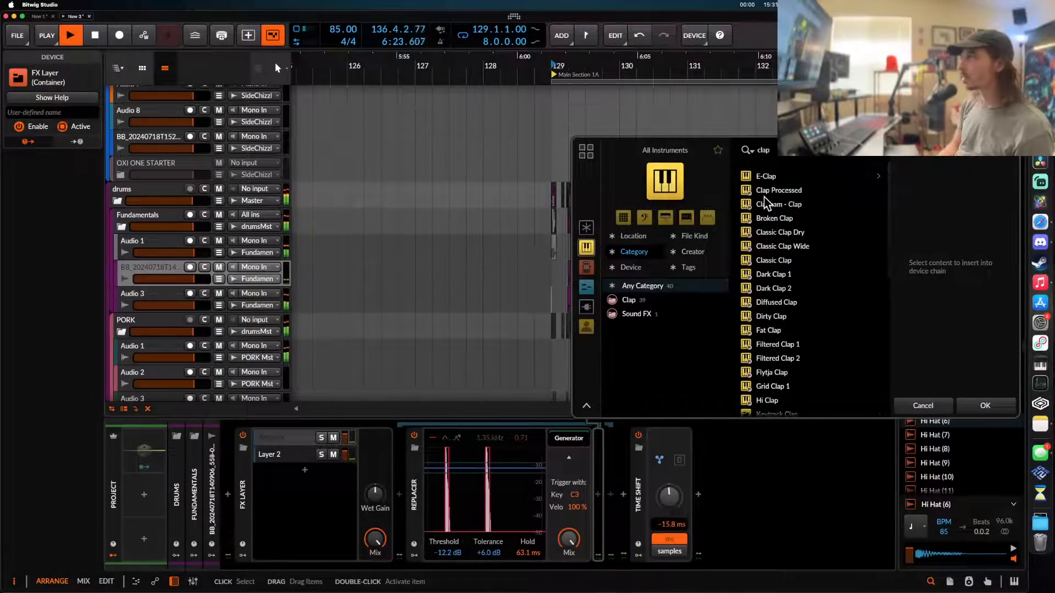
{"action": "left_click", "coordinate": [766, 174]}
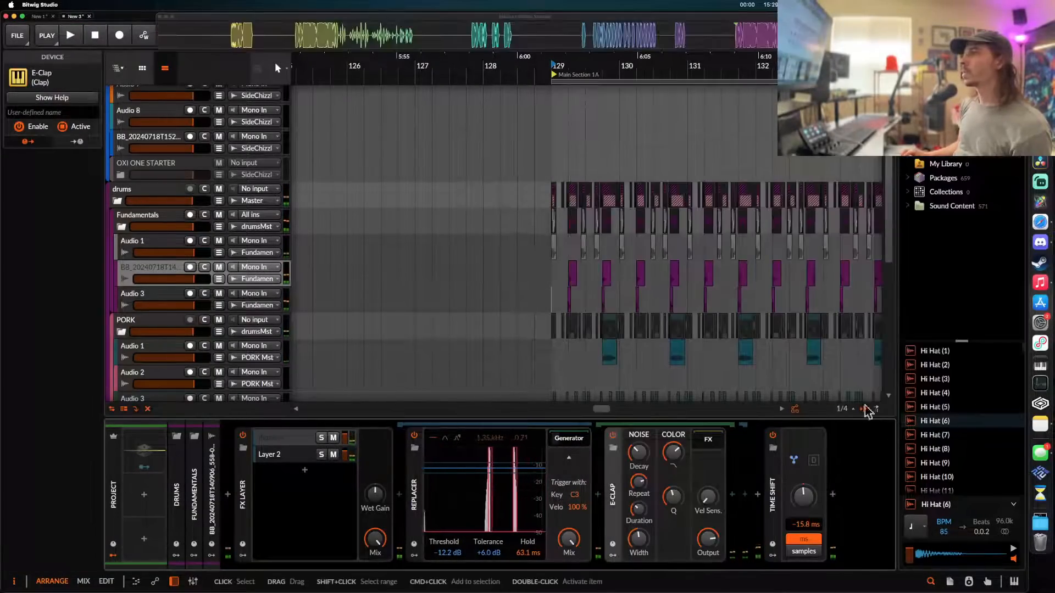
{"action": "left_click", "coordinate": [984, 405]}
- Audition the cued BB_20240718T140906 track with its clap layer from 129.1.1.00
{"action": "scroll", "coordinate": [562, 352], "scroll_direction": "up", "scroll_amount": 5}
{"action": "scroll", "coordinate": [562, 352], "scroll_direction": "left", "scroll_amount": 1}
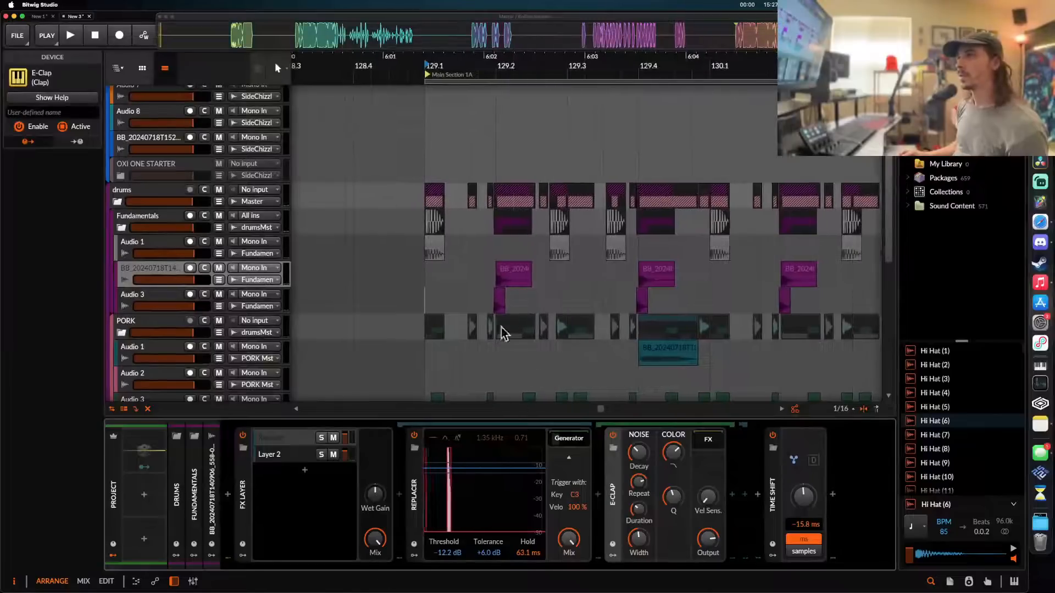
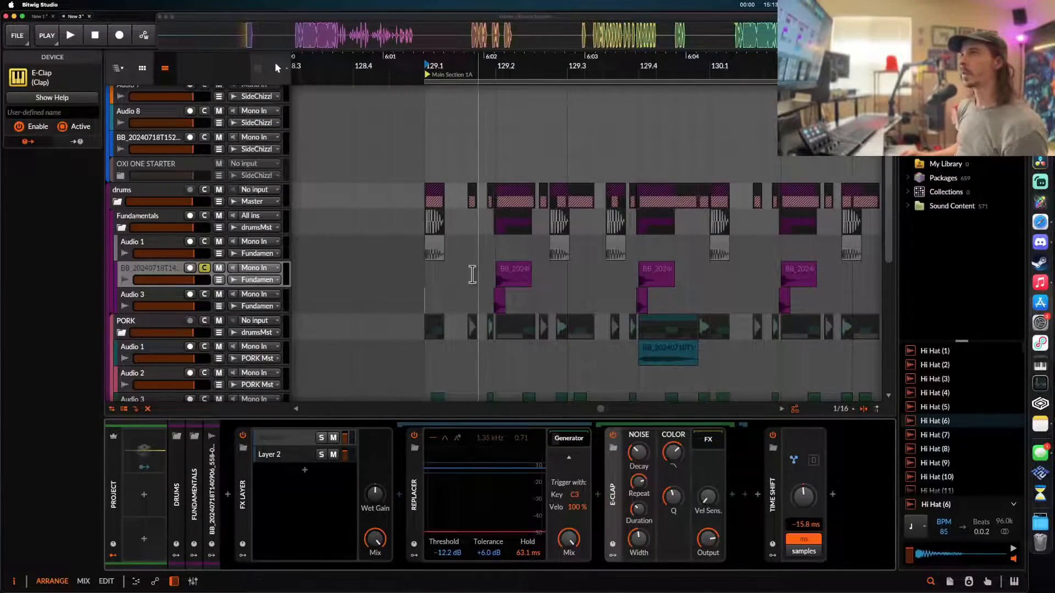
{"action": "left_click", "coordinate": [424, 279]}
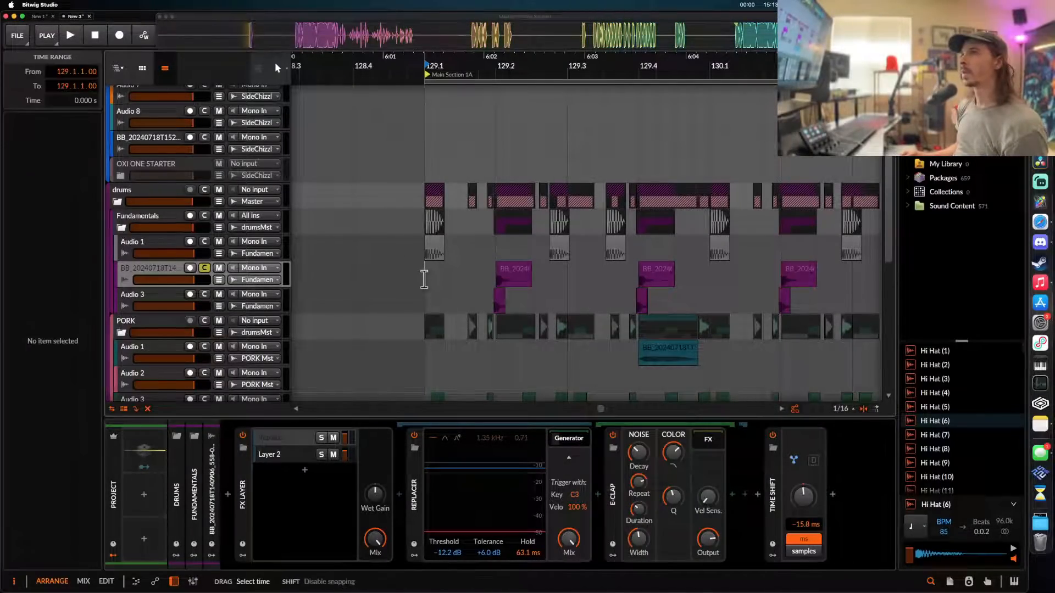
{"action": "left_click", "coordinate": [431, 348]}
{"action": "key", "text": "space"}
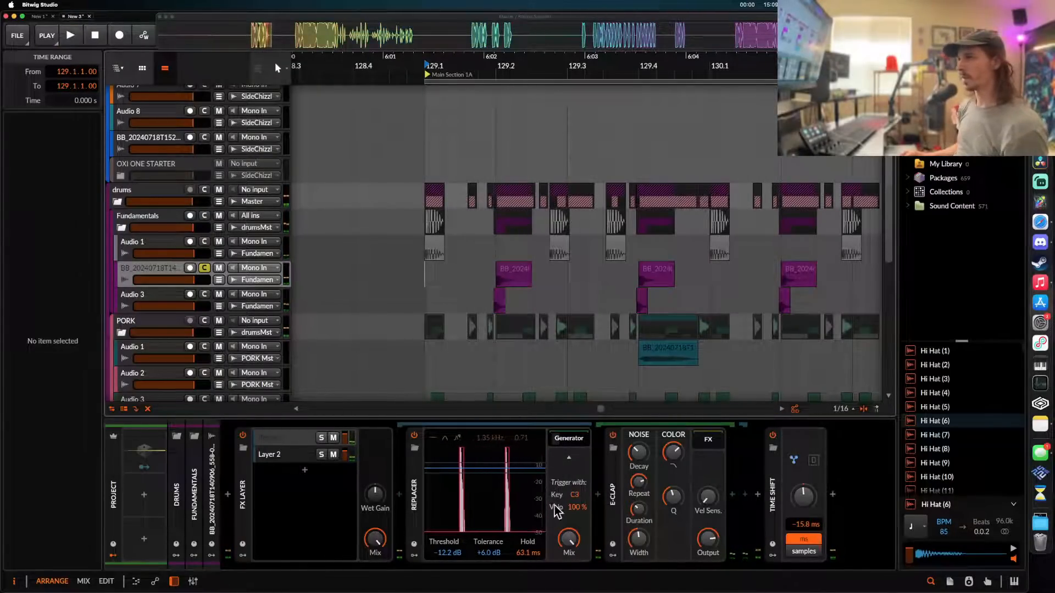
- Insert Filter+ after E-Clap and raise its Push drive to +13.9 dB while auditioning the clap layer
{"action": "left_click", "coordinate": [731, 494]}
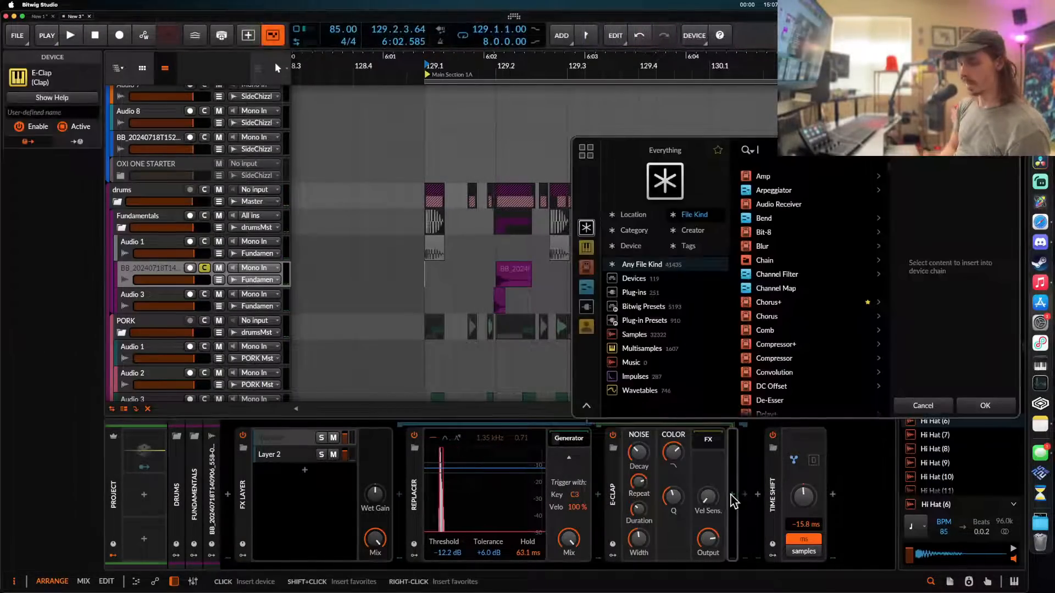
{"action": "type", "text": "filter"}
{"action": "double_click", "coordinate": [765, 190]}
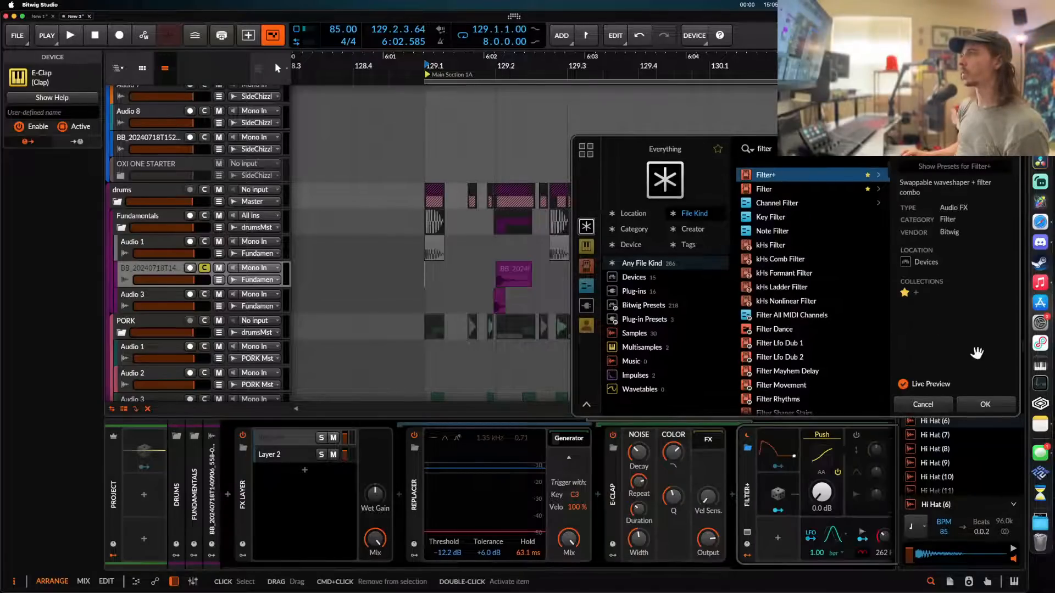
{"action": "key", "text": "space"}
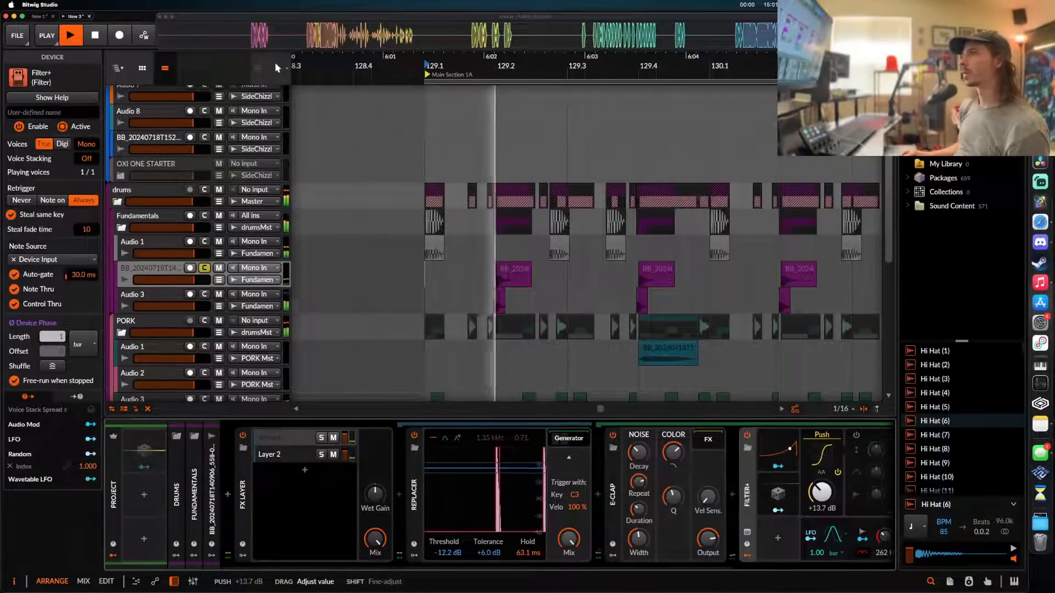
{"action": "key", "text": "space"}
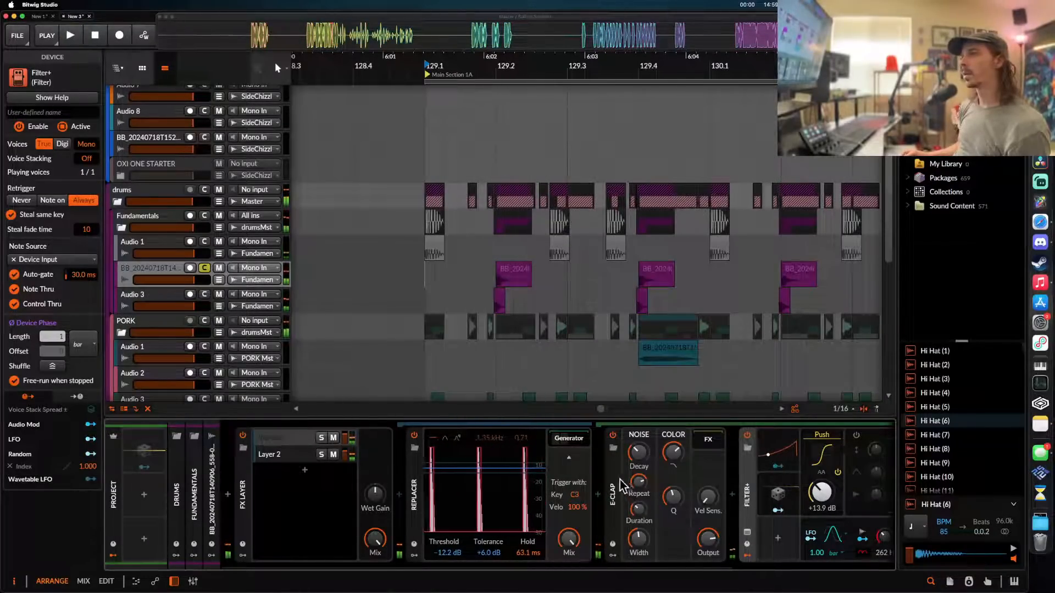
- Collapse the E-Clap device and insert a Time Shift after Filter+ in the Replacer layer
{"action": "double_click", "coordinate": [616, 486]}
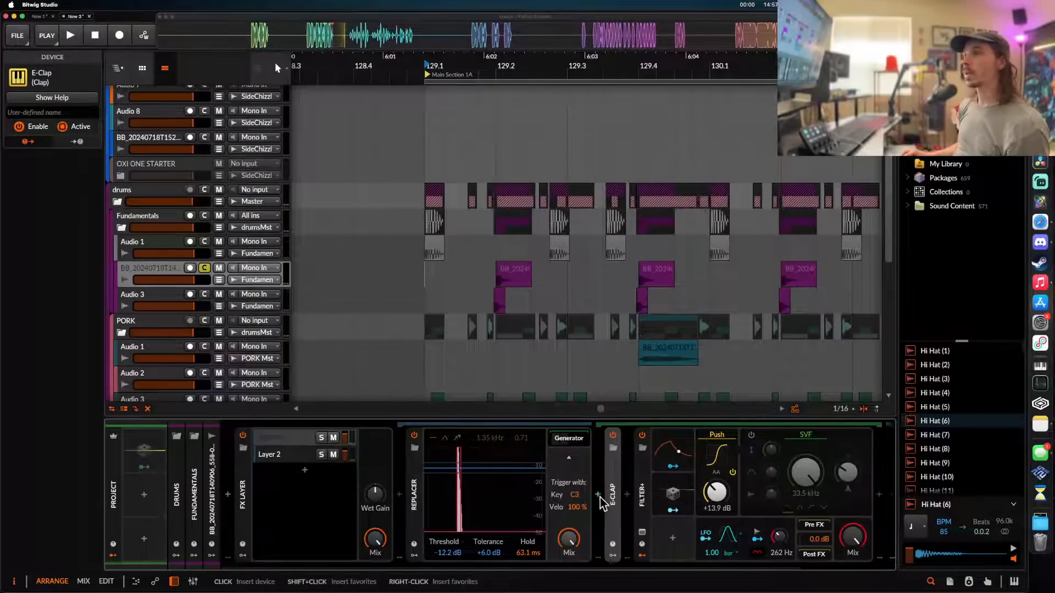
{"action": "scroll", "coordinate": [632, 501], "scroll_direction": "right", "scroll_amount": 4}
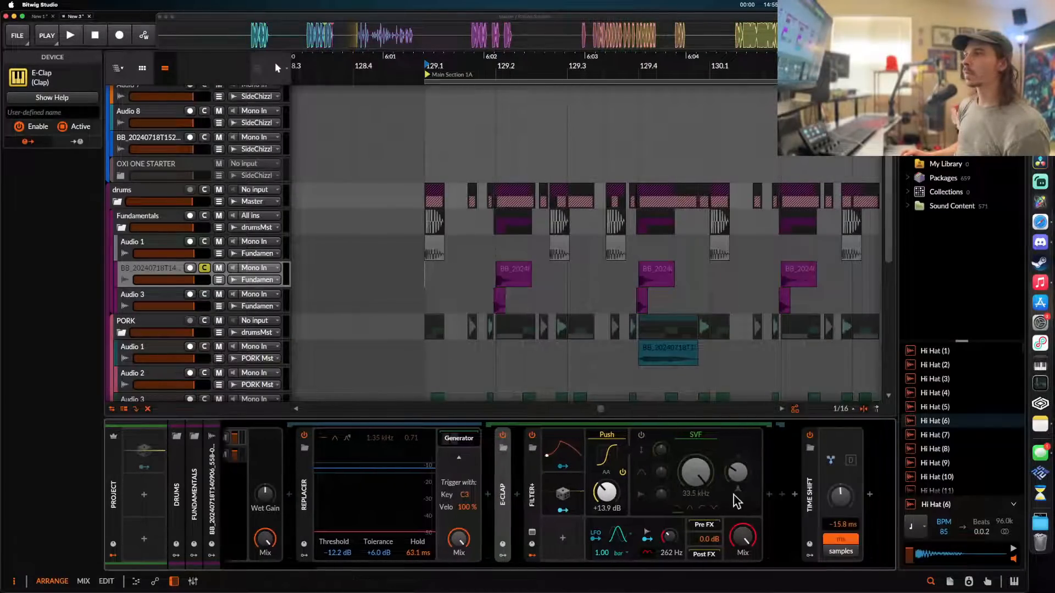
{"action": "left_click", "coordinate": [770, 496]}
{"action": "type", "text": "time"}
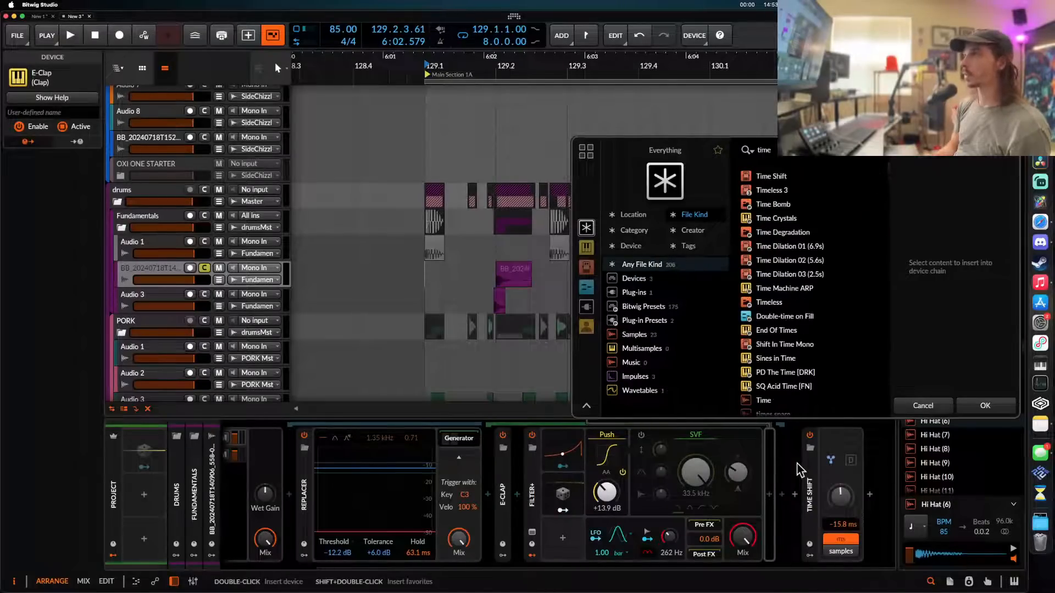
{"action": "left_click", "coordinate": [773, 176]}
{"action": "left_click", "coordinate": [974, 405]}
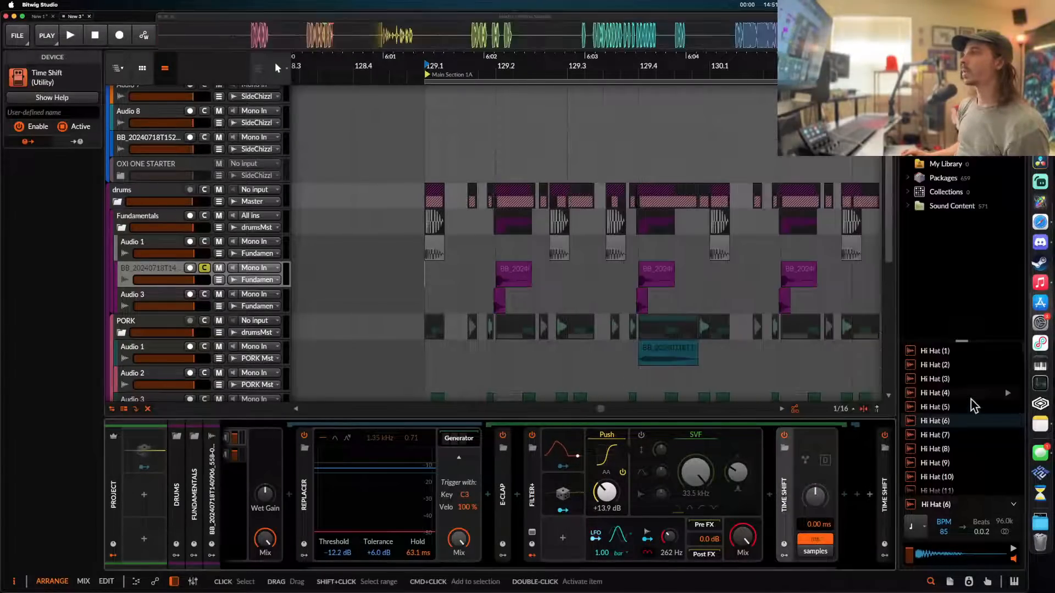
- Adjust the shift amount of the Replacer layer's Time Shift in milliseconds while repeatedly auditioning the clap timing
{"action": "key", "text": "space"}
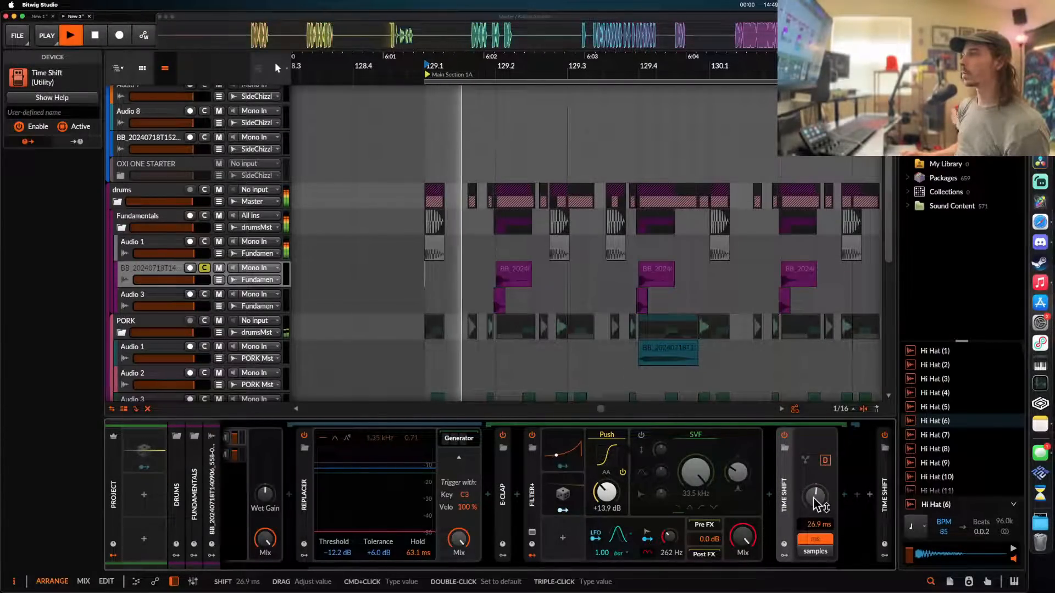
{"action": "key", "text": "space"}
{"action": "key", "text": "space"}
{"action": "left_click_drag", "start_coordinate": [814, 499], "coordinate": [815, 508]}
{"action": "key", "text": "space"}
{"action": "key", "text": "space"}
{"action": "scroll", "coordinate": [464, 488], "scroll_direction": "left", "scroll_amount": 1}
{"action": "scroll", "coordinate": [463, 484], "scroll_direction": "left", "scroll_amount": 3}
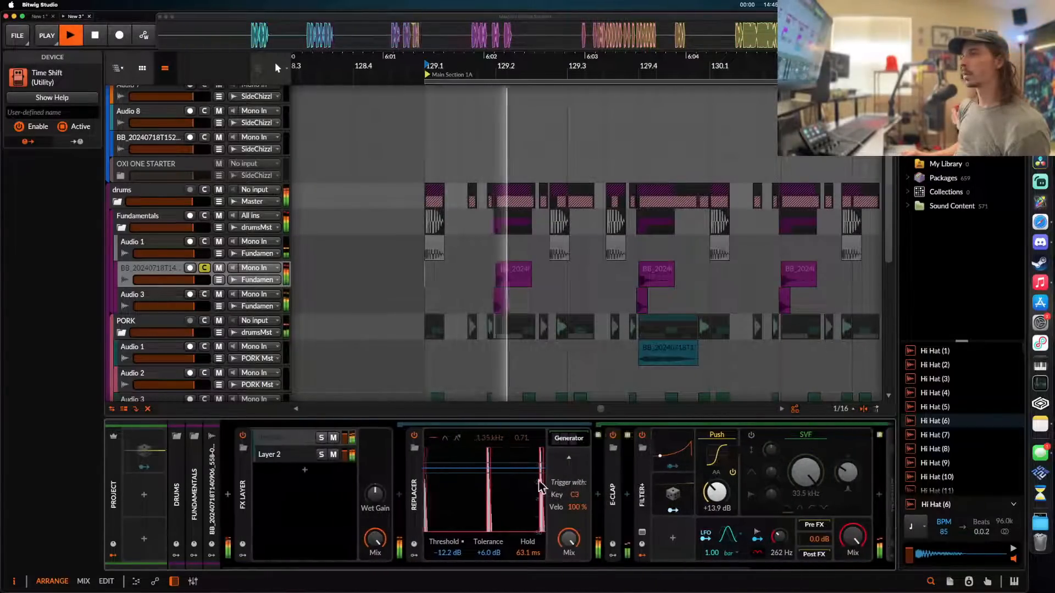
{"action": "key", "text": "space"}
- Expand the E-Clap controls and play from the clip at 129.2.1.00
{"action": "double_click", "coordinate": [616, 482]}
{"action": "scroll", "coordinate": [616, 482], "scroll_direction": "right", "scroll_amount": 2}
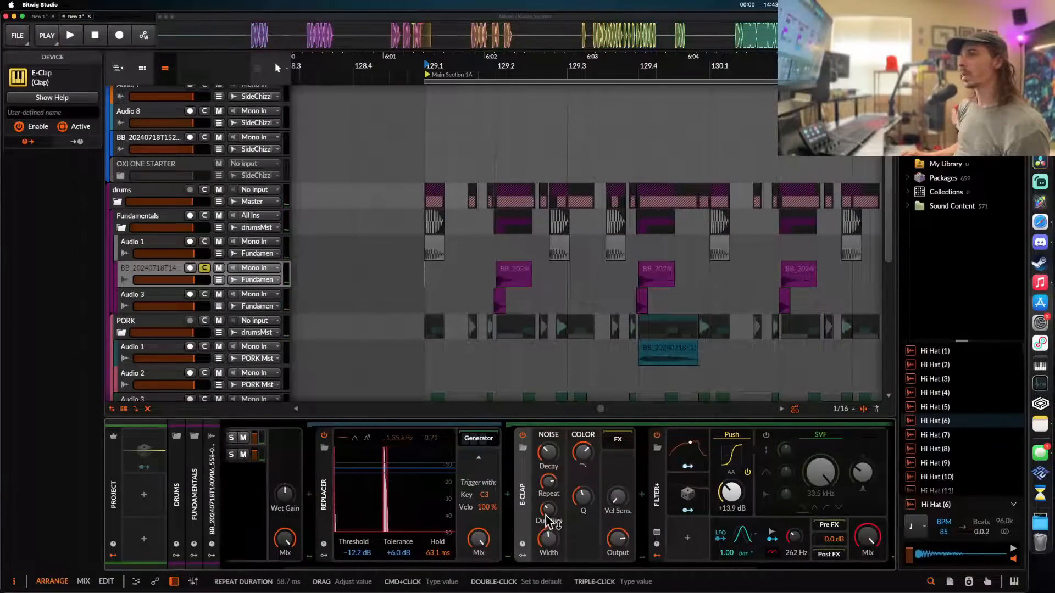
{"action": "scroll", "coordinate": [575, 474], "scroll_direction": "right", "scroll_amount": 1}
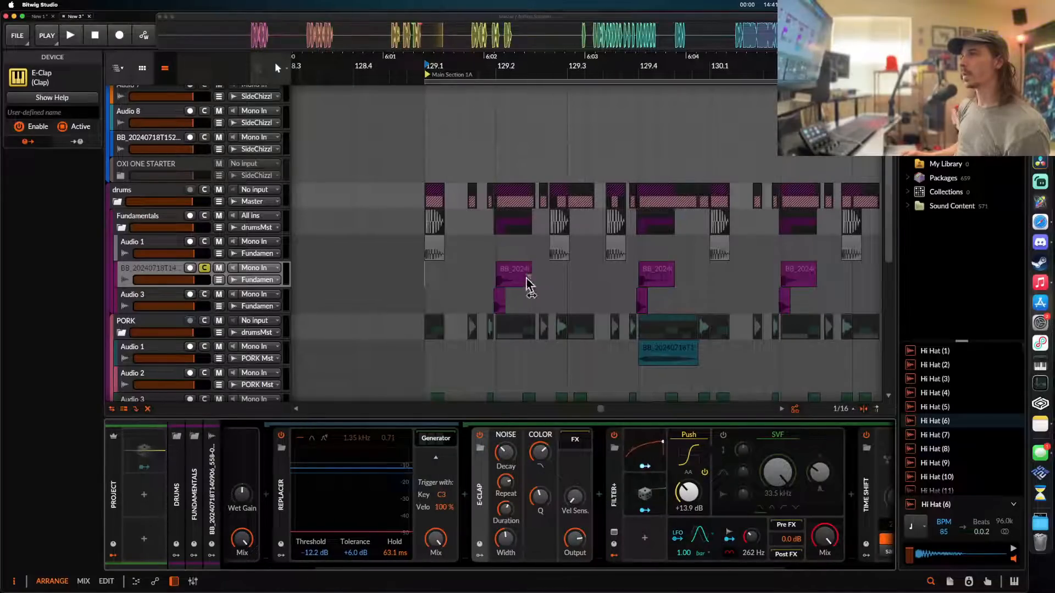
{"action": "left_click", "coordinate": [527, 284]}
{"action": "scroll", "coordinate": [515, 276], "scroll_direction": "up", "scroll_amount": 2}
{"action": "key", "text": "space"}
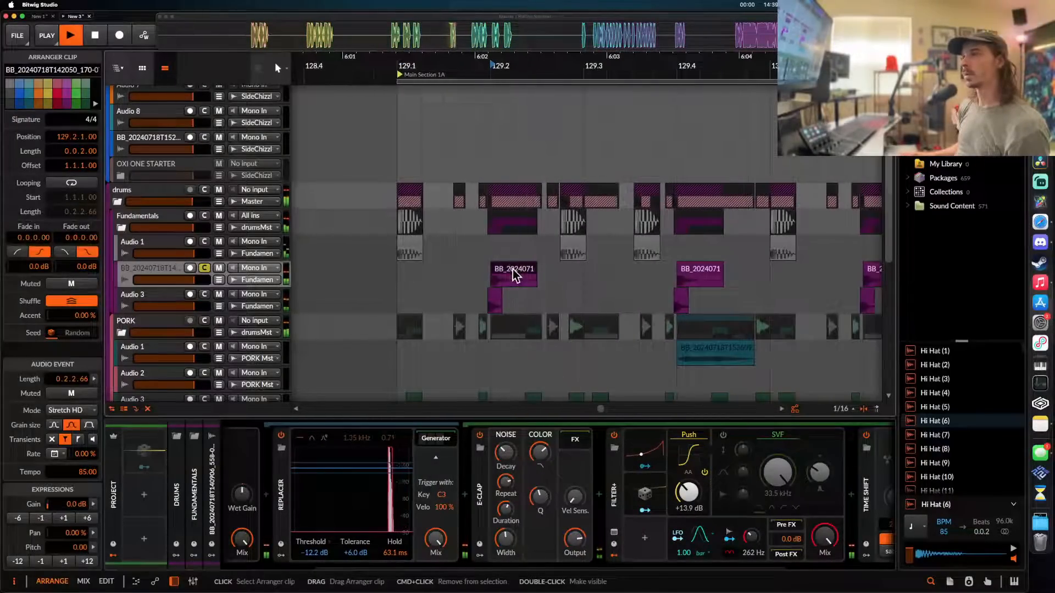
- Set E-Clap's noise decay to about 91.4 ms while repeatedly auditioning the hit at 129.2.1.00
{"action": "key", "text": "space"}
{"action": "key", "text": "space"}
{"action": "key", "text": "space"}
{"action": "key", "text": "space"}
{"action": "key", "text": "space"}
{"action": "left_click_drag", "start_coordinate": [505, 453], "coordinate": [505, 451]}
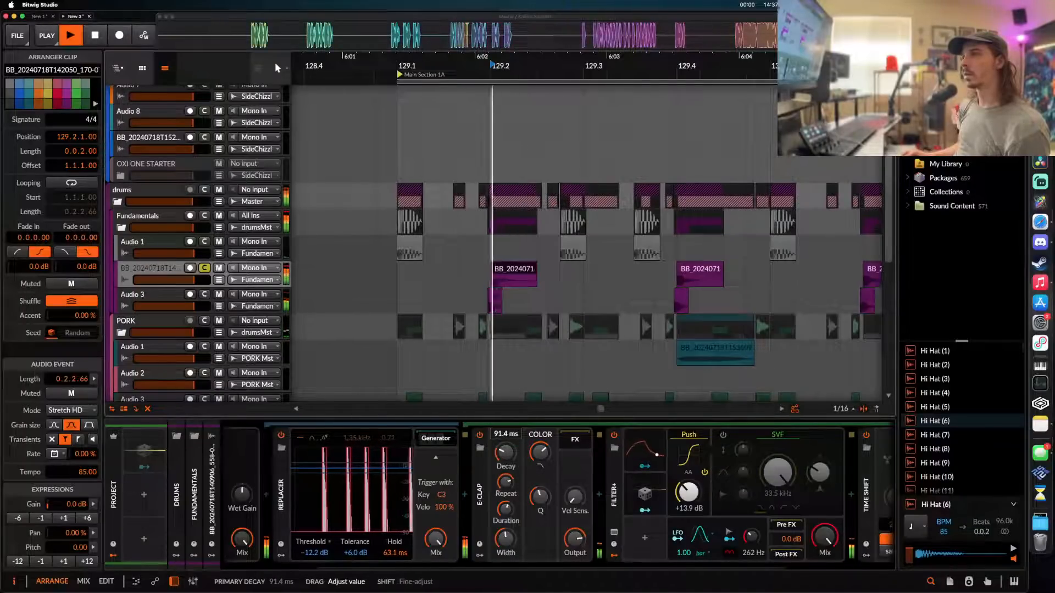
{"action": "key", "text": "space"}
- Set E-Clap's repeat duration to about 35.5 ms and its repeat time to about 18.3 ms while auditioning
{"action": "key", "text": "space"}
{"action": "key", "text": "space"}
{"action": "key", "text": "space"}
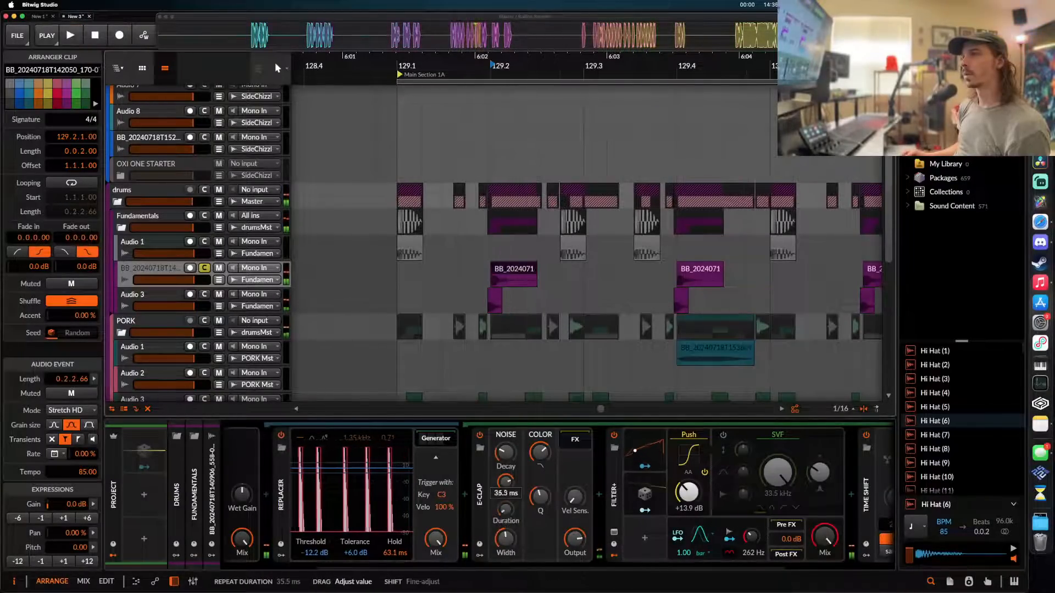
{"action": "key", "text": "space"}
{"action": "key", "text": "space"}
{"action": "key", "text": "space"}
{"action": "key", "text": "space"}
{"action": "key", "text": "space"}
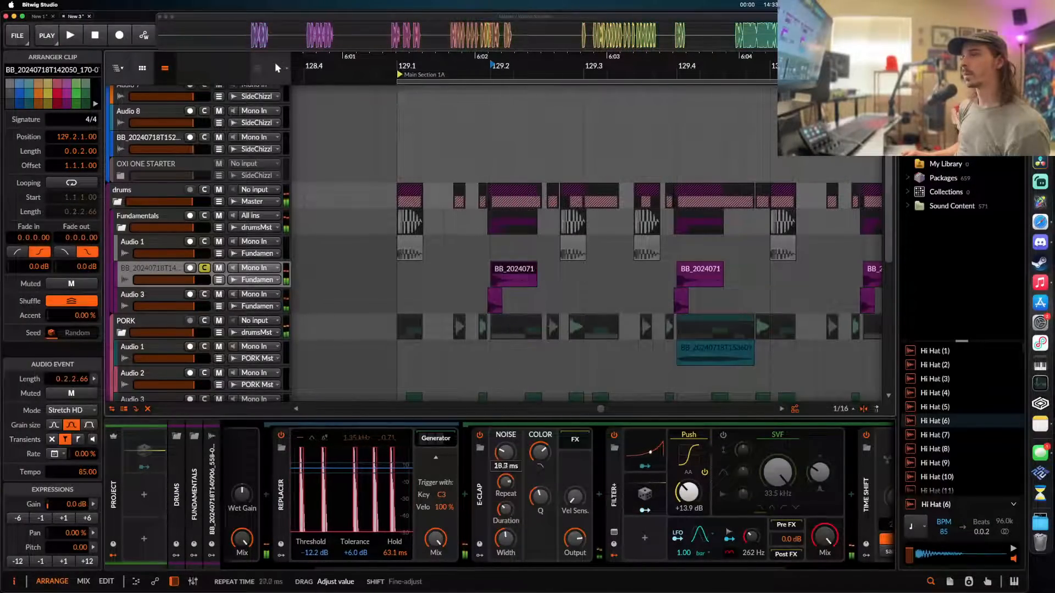
- Set E-Clap's low-pass filter frequency to about 1.40 kHz while repeatedly auditioning the hit
{"action": "key", "text": "space"}
{"action": "left_click_drag", "start_coordinate": [505, 453], "coordinate": [540, 442]}
{"action": "key", "text": "space"}
{"action": "key", "text": "space"}
{"action": "key", "text": "space"}
{"action": "key", "text": "space"}
{"action": "key", "text": "space"}
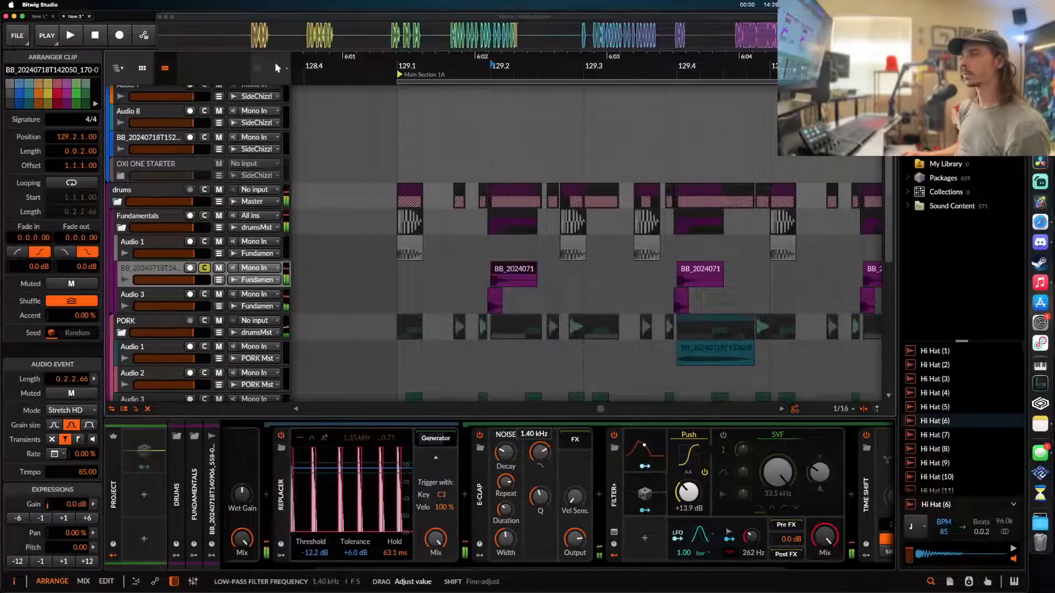
- Audition the E-Clap hit a few more times and collapse the E-Clap and Replacer devices
{"action": "key", "text": "space"}
{"action": "double_click", "coordinate": [481, 493]}
{"action": "key", "text": "space"}
{"action": "key", "text": "space"}
{"action": "key", "text": "space"}
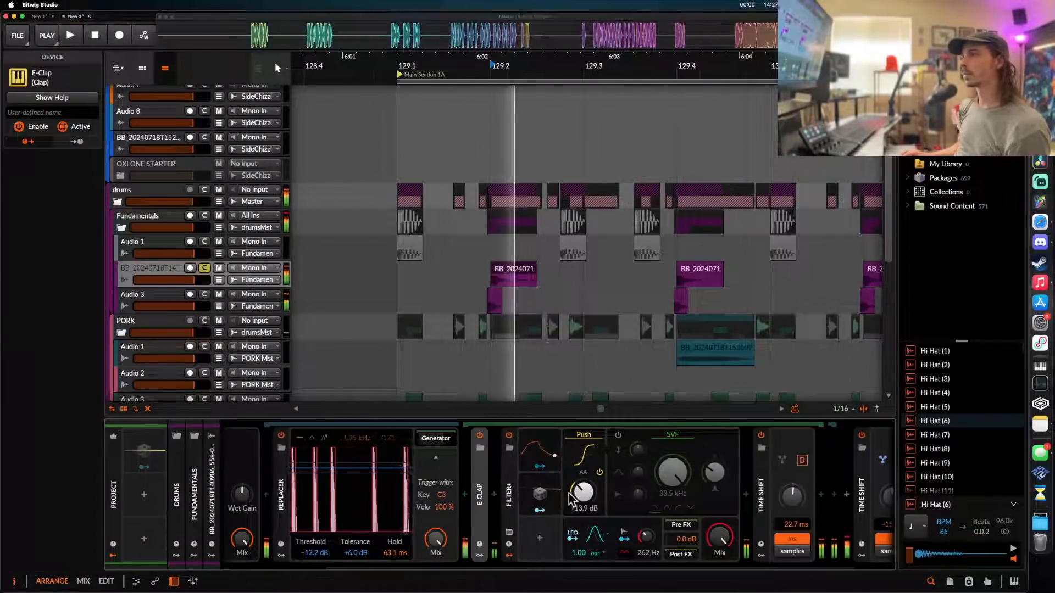
{"action": "scroll", "coordinate": [573, 498], "scroll_direction": "left", "scroll_amount": 4}
{"action": "key", "text": "space"}
{"action": "double_click", "coordinate": [416, 497]}
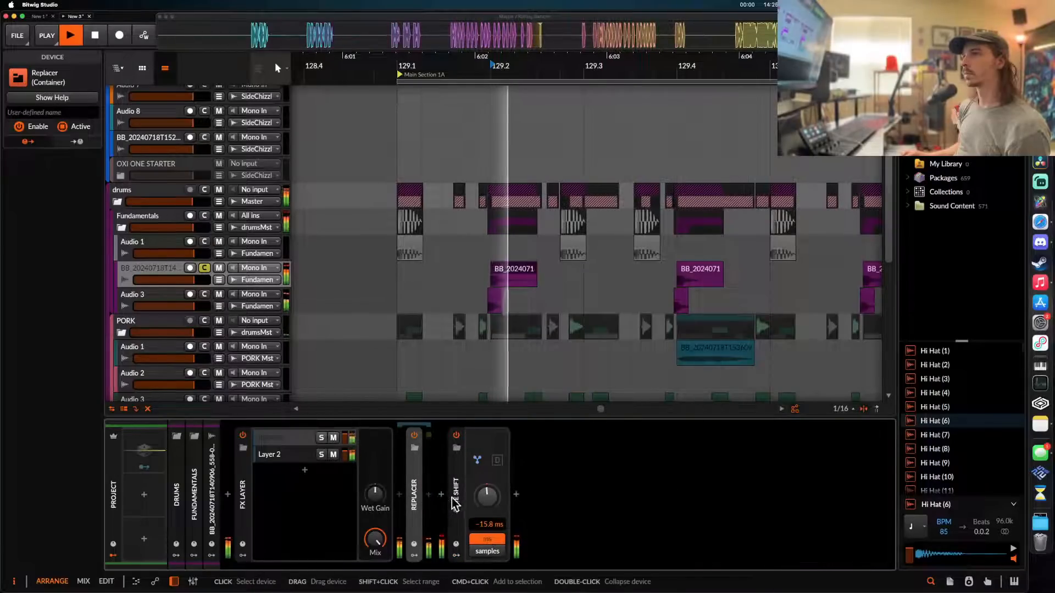
- Insert Pro-Q 3 between Replacer and Time Shift on the Fundamentals snare track
{"action": "left_click", "coordinate": [440, 495]}
{"action": "type", "text": "pro"}
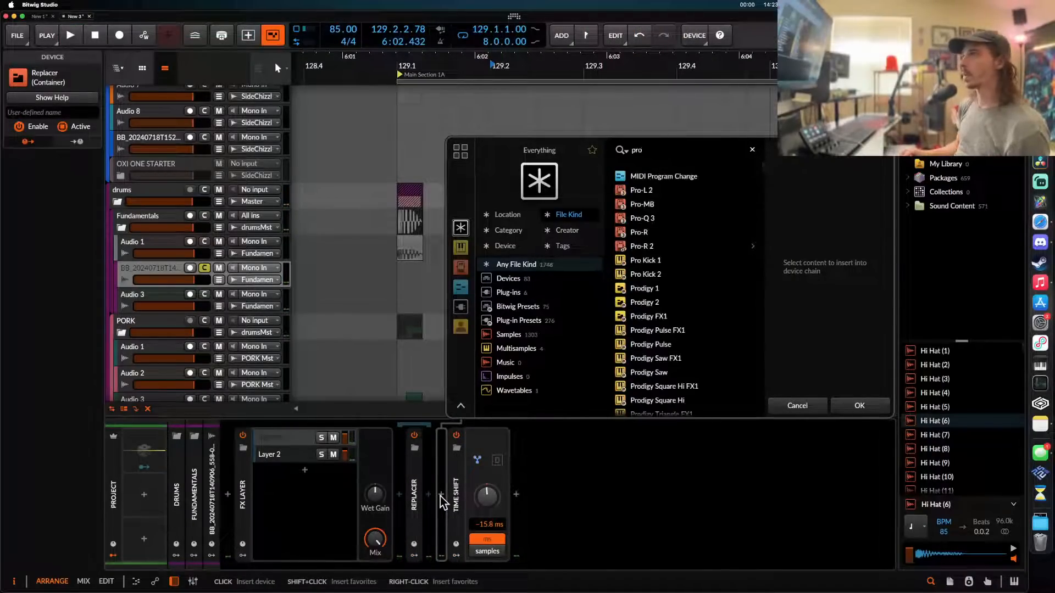
{"action": "left_click", "coordinate": [664, 218]}
{"action": "left_click", "coordinate": [850, 407]}
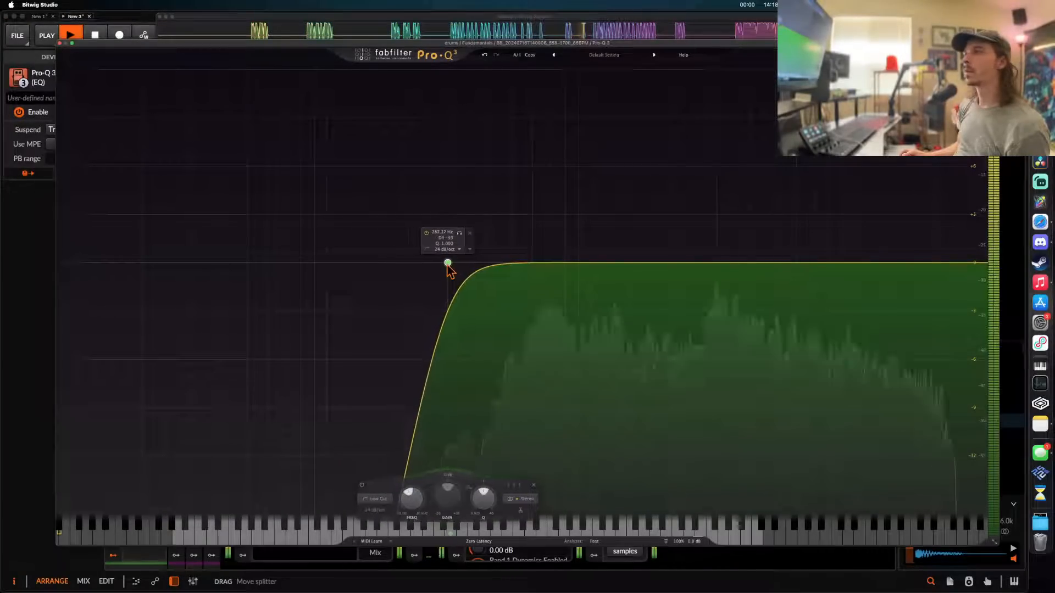
- Shape Pro-Q 3 with a low cut at about 508 Hz, a 2.1 dB dip near 2 kHz and a 0.97 dB high boost
{"action": "left_click_drag", "start_coordinate": [447, 262], "coordinate": [514, 263]}
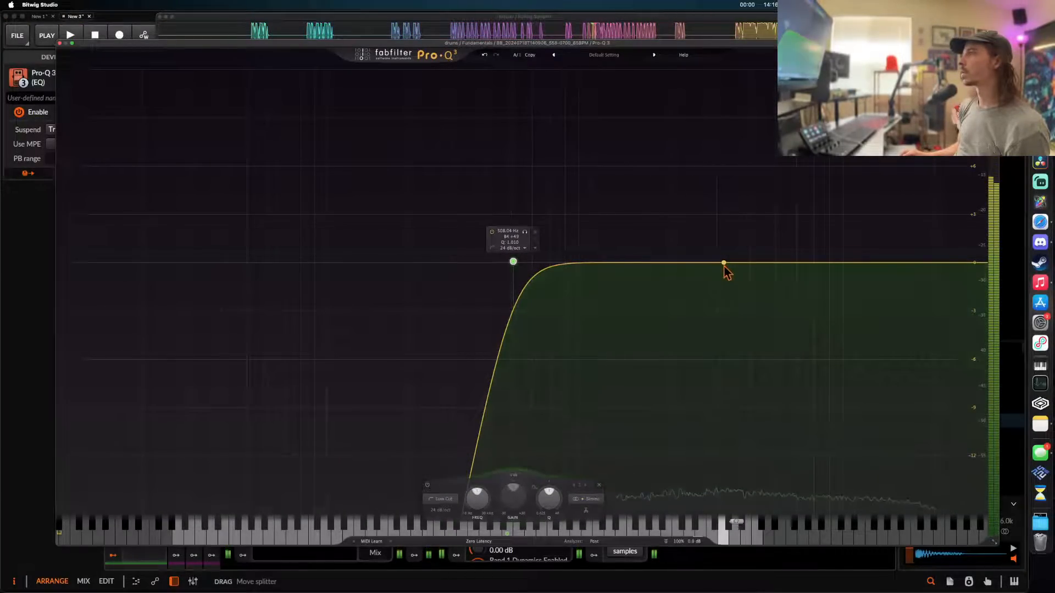
{"action": "left_click_drag", "start_coordinate": [725, 266], "coordinate": [718, 296]}
{"action": "key", "text": "space"}
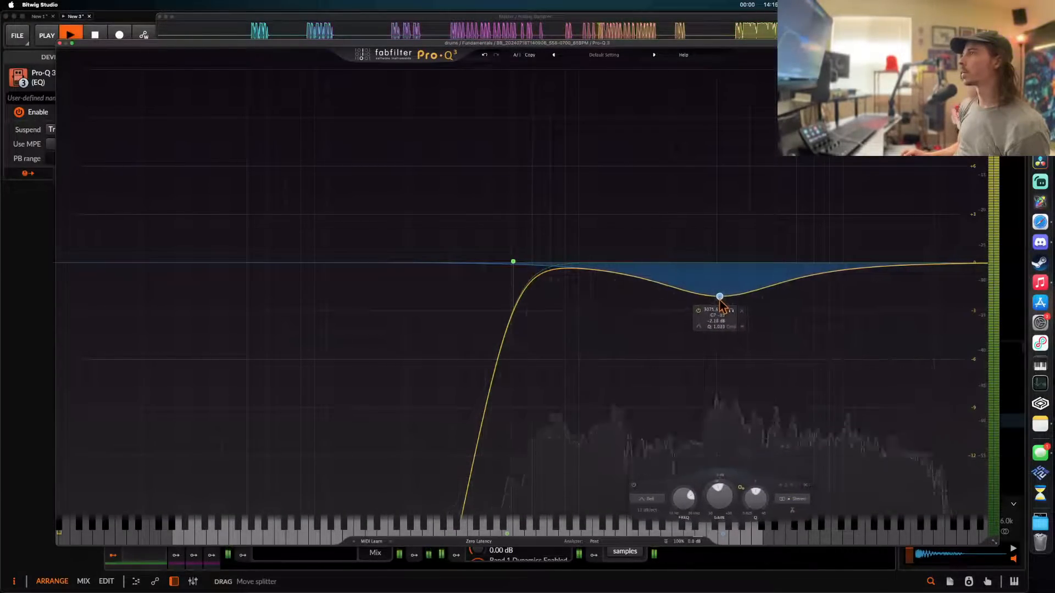
{"action": "key", "text": "space"}
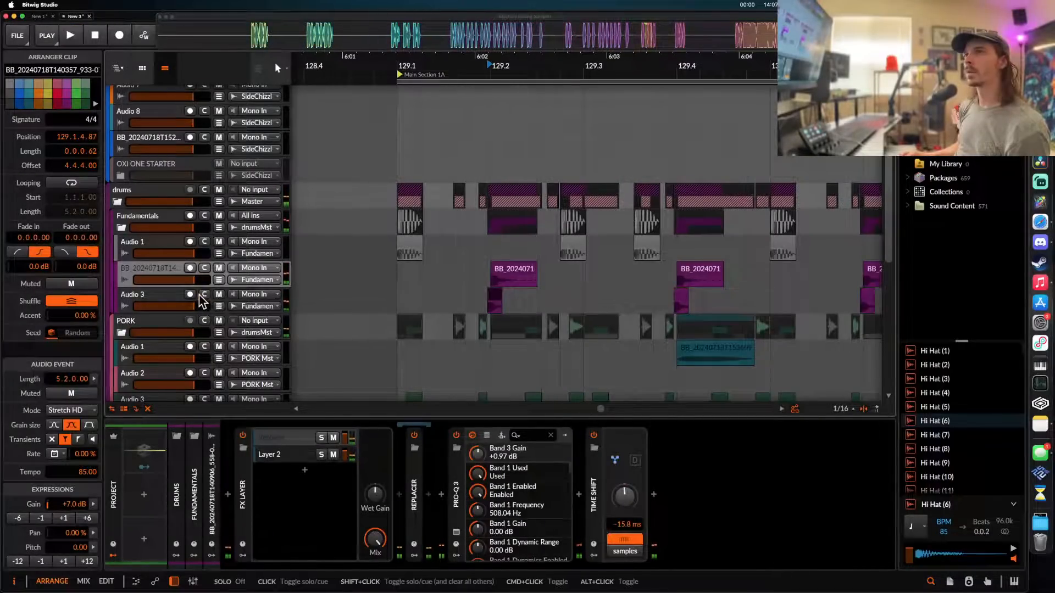
- Play the drums from 129.1.1.00 and check the Fundamentals clips through bars 129 to 136
{"action": "left_click", "coordinate": [402, 283]}
{"action": "key", "text": "space"}
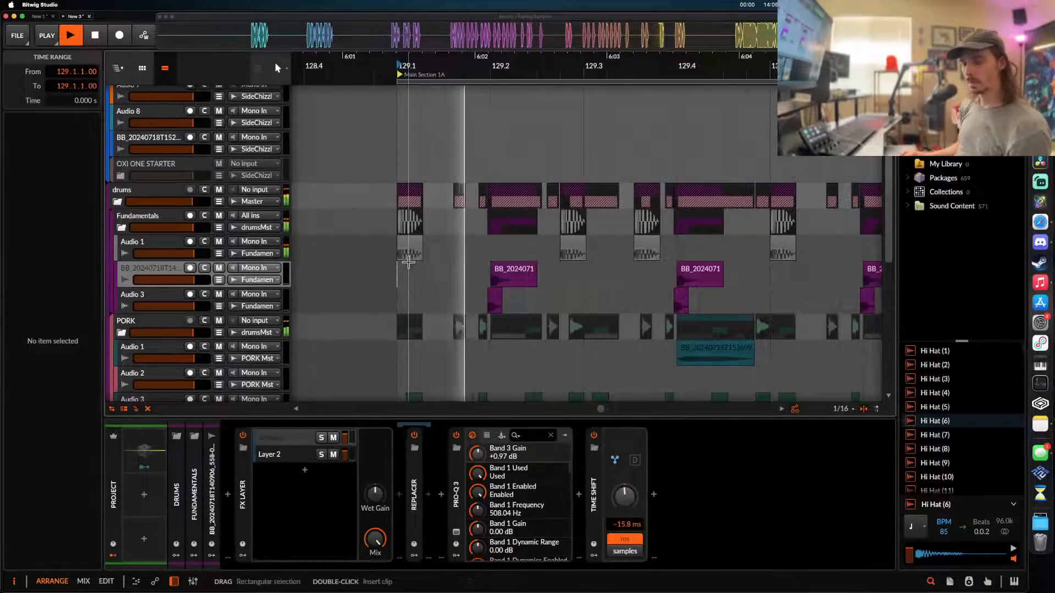
{"action": "scroll", "coordinate": [408, 263], "scroll_direction": "down", "scroll_amount": 3}
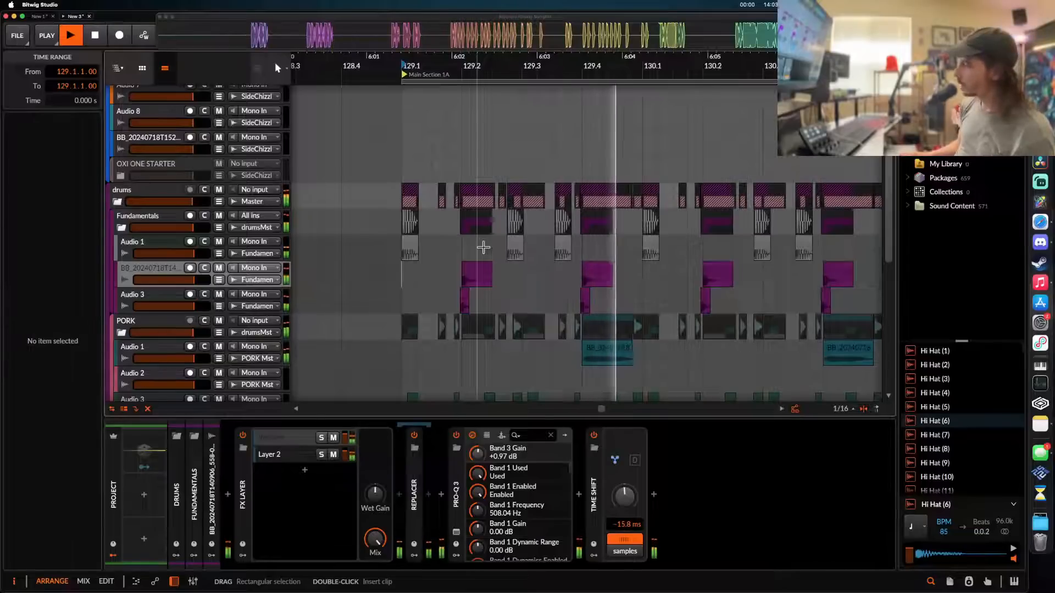
{"action": "scroll", "coordinate": [483, 247], "scroll_direction": "down", "scroll_amount": 2}
{"action": "scroll", "coordinate": [483, 247], "scroll_direction": "down", "scroll_amount": 1}
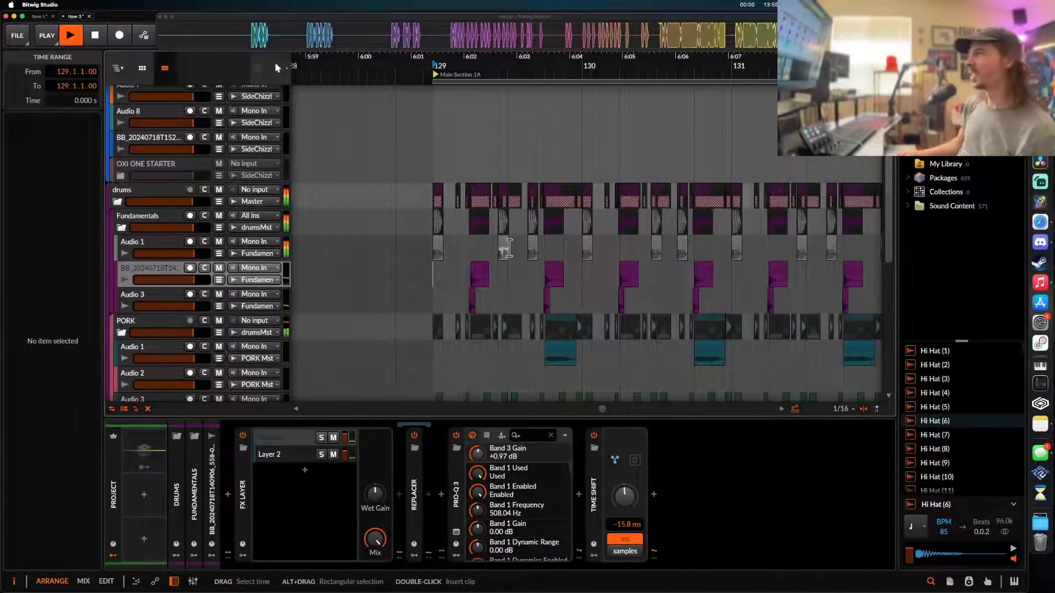
{"action": "scroll", "coordinate": [531, 264], "scroll_direction": "right", "scroll_amount": 3}
{"action": "scroll", "coordinate": [530, 264], "scroll_direction": "down", "scroll_amount": 3}
{"action": "scroll", "coordinate": [531, 263], "scroll_direction": "right", "scroll_amount": 3}
{"action": "scroll", "coordinate": [531, 264], "scroll_direction": "up", "scroll_amount": 2}
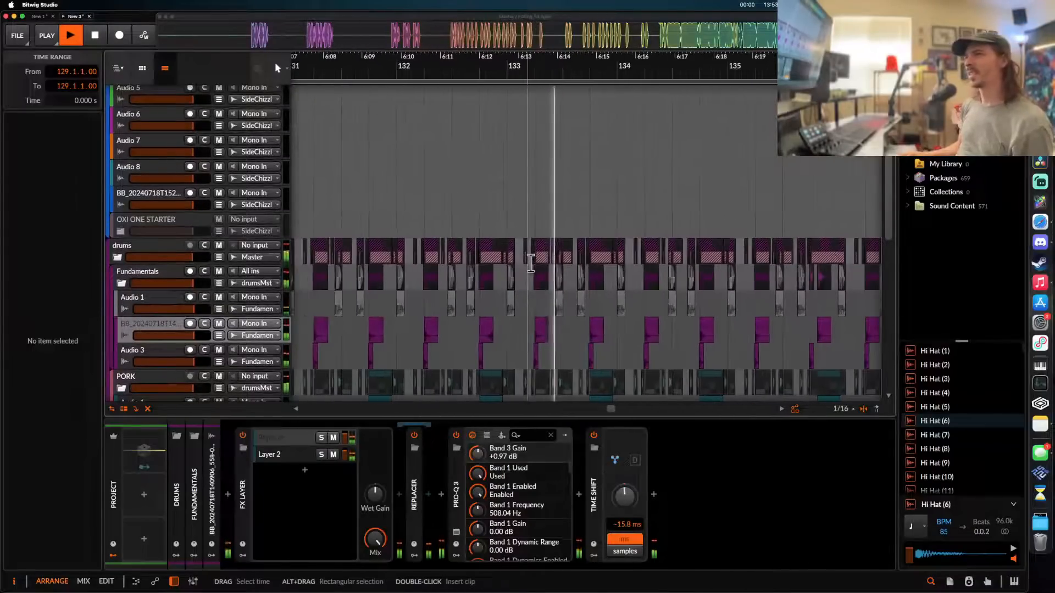
{"action": "scroll", "coordinate": [531, 263], "scroll_direction": "down", "scroll_amount": 1}
{"action": "scroll", "coordinate": [531, 264], "scroll_direction": "right", "scroll_amount": 1}
{"action": "scroll", "coordinate": [534, 264], "scroll_direction": "right", "scroll_amount": 3}
{"action": "scroll", "coordinate": [534, 263], "scroll_direction": "up", "scroll_amount": 2}
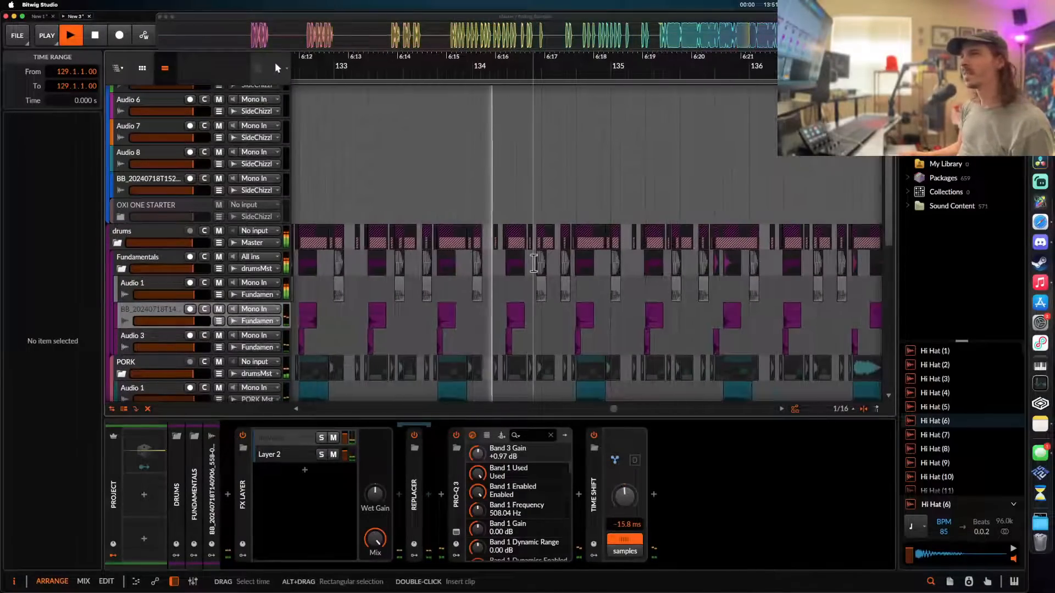
{"action": "left_click", "coordinate": [153, 315]}
{"action": "scroll", "coordinate": [626, 321], "scroll_direction": "up", "scroll_amount": 2}
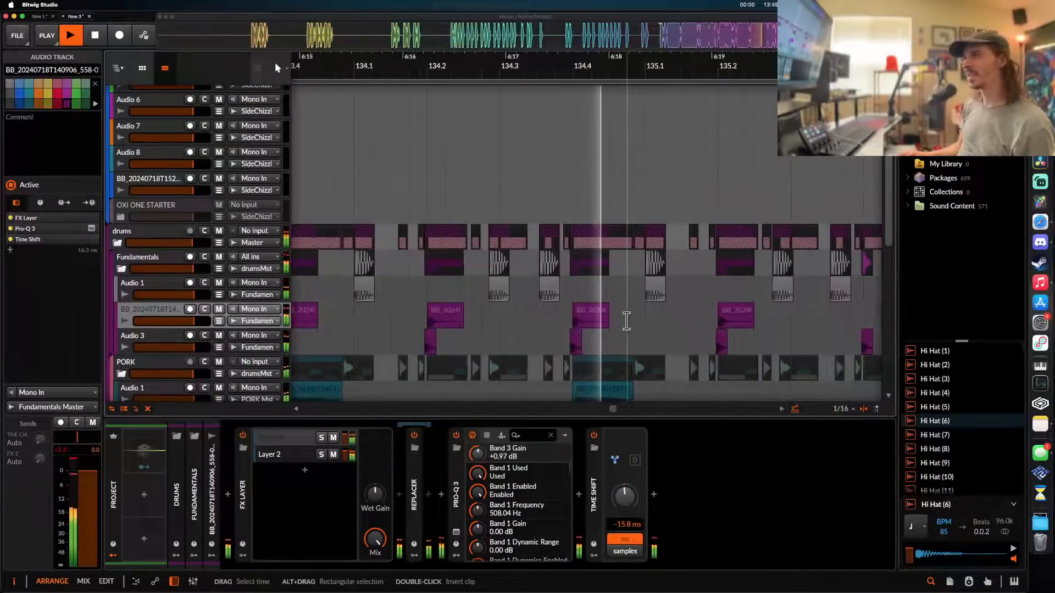
{"action": "scroll", "coordinate": [627, 321], "scroll_direction": "down", "scroll_amount": 2}
{"action": "scroll", "coordinate": [627, 321], "scroll_direction": "right", "scroll_amount": 2}
{"action": "scroll", "coordinate": [626, 321], "scroll_direction": "up", "scroll_amount": 1}
{"action": "scroll", "coordinate": [626, 321], "scroll_direction": "right", "scroll_amount": 2}
{"action": "scroll", "coordinate": [625, 321], "scroll_direction": "right", "scroll_amount": 2}
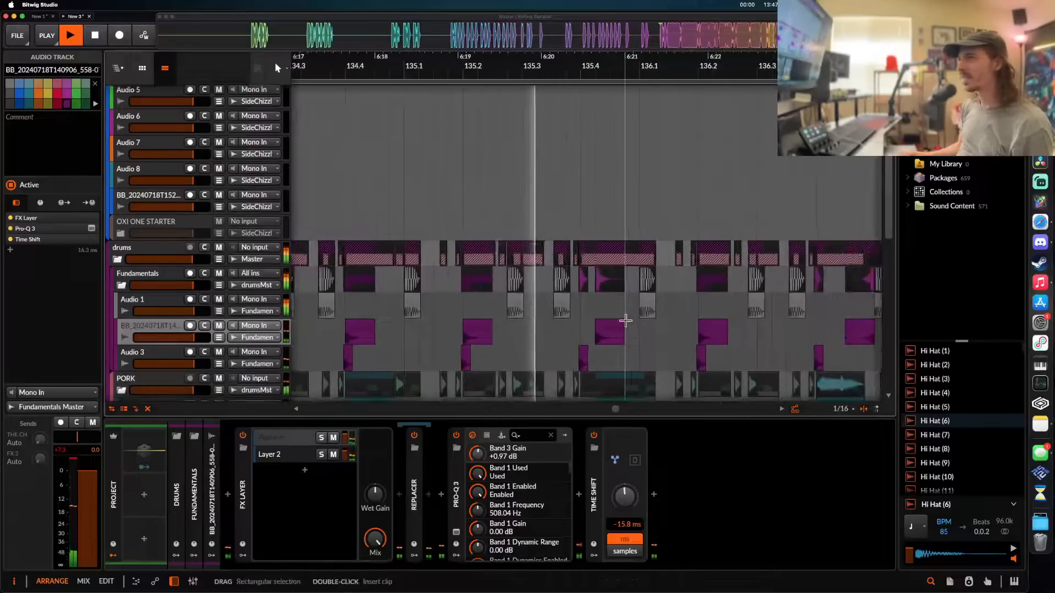
{"action": "scroll", "coordinate": [593, 324], "scroll_direction": "up", "scroll_amount": 2}
{"action": "scroll", "coordinate": [592, 325], "scroll_direction": "down", "scroll_amount": 3}
{"action": "scroll", "coordinate": [594, 326], "scroll_direction": "up", "scroll_amount": 3}
- Trim the Audio 3 clip at 135.3.4.87 to 0.0.0.12, repeat it up to the next snare clip, and audition the roll
{"action": "key", "text": "space"}
{"action": "left_click", "coordinate": [566, 353]}
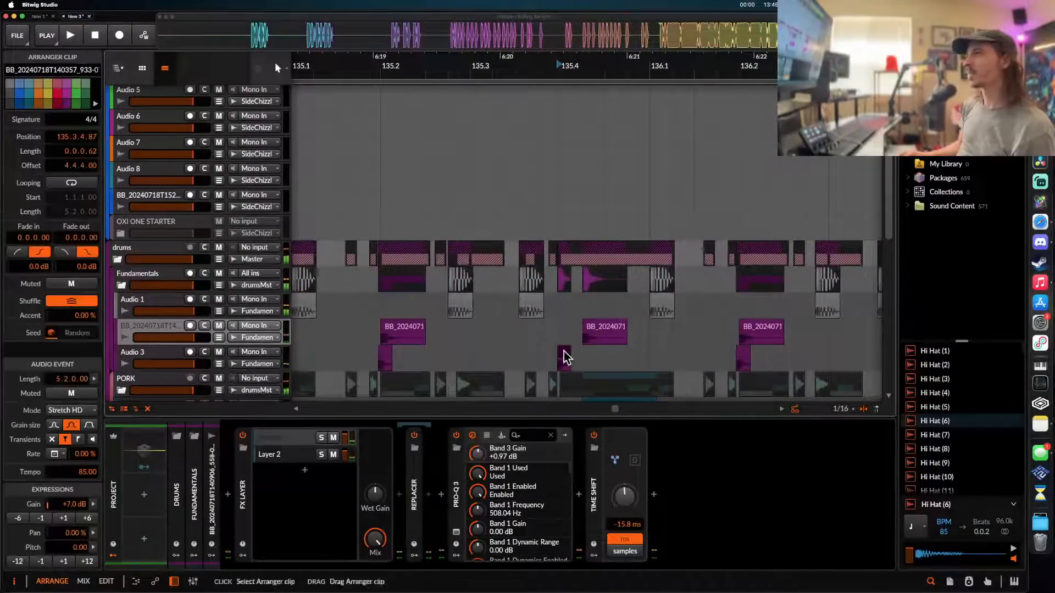
{"action": "scroll", "coordinate": [566, 353], "scroll_direction": "up", "scroll_amount": 4}
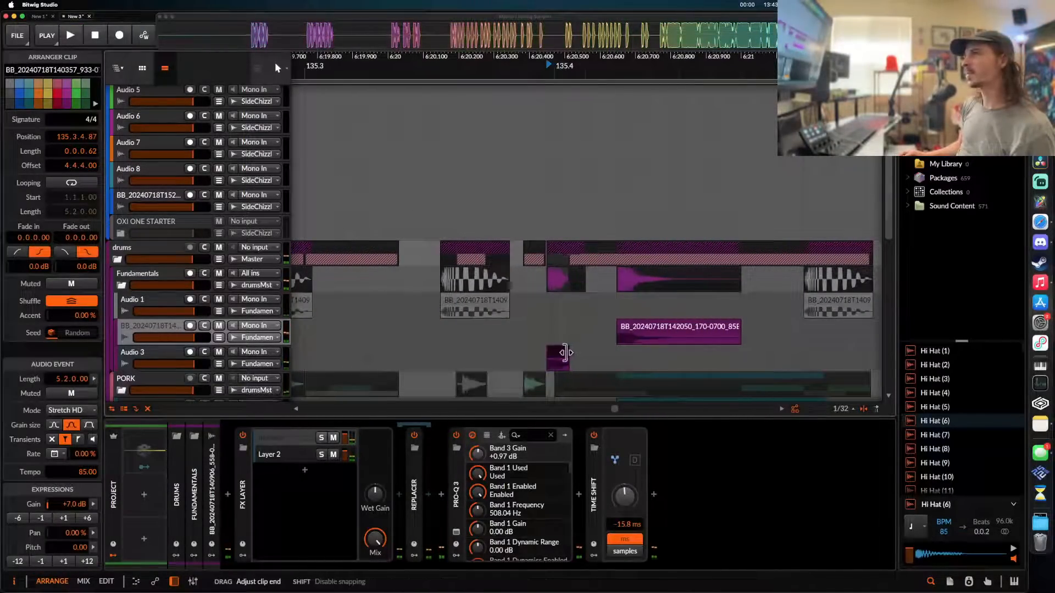
{"action": "left_click_drag", "start_coordinate": [566, 353], "coordinate": [553, 361]}
{"action": "scroll", "coordinate": [553, 361], "scroll_direction": "up", "scroll_amount": 5}
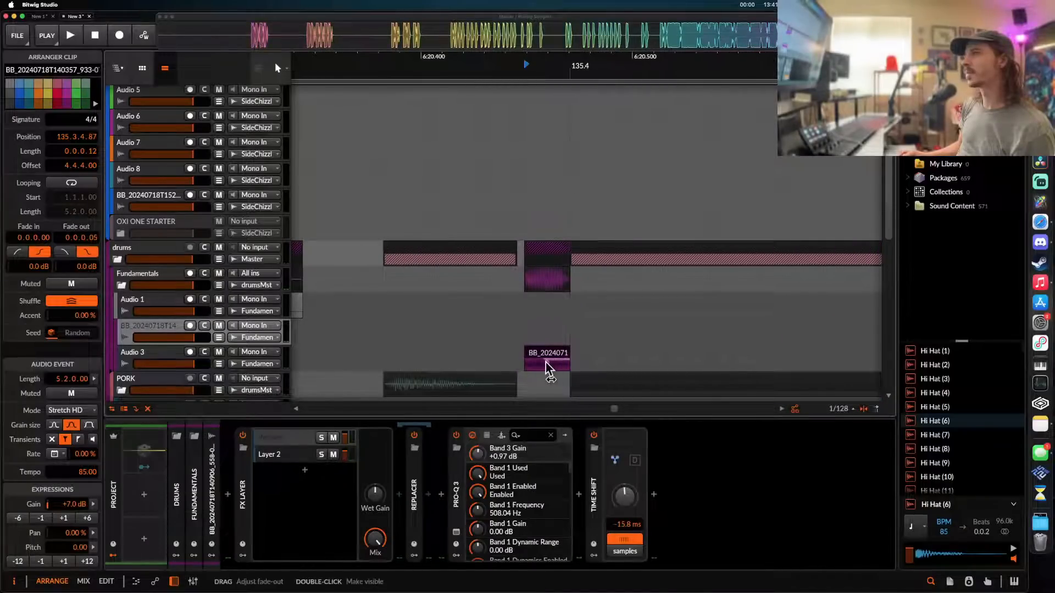
{"action": "scroll", "coordinate": [546, 355], "scroll_direction": "down", "scroll_amount": 3}
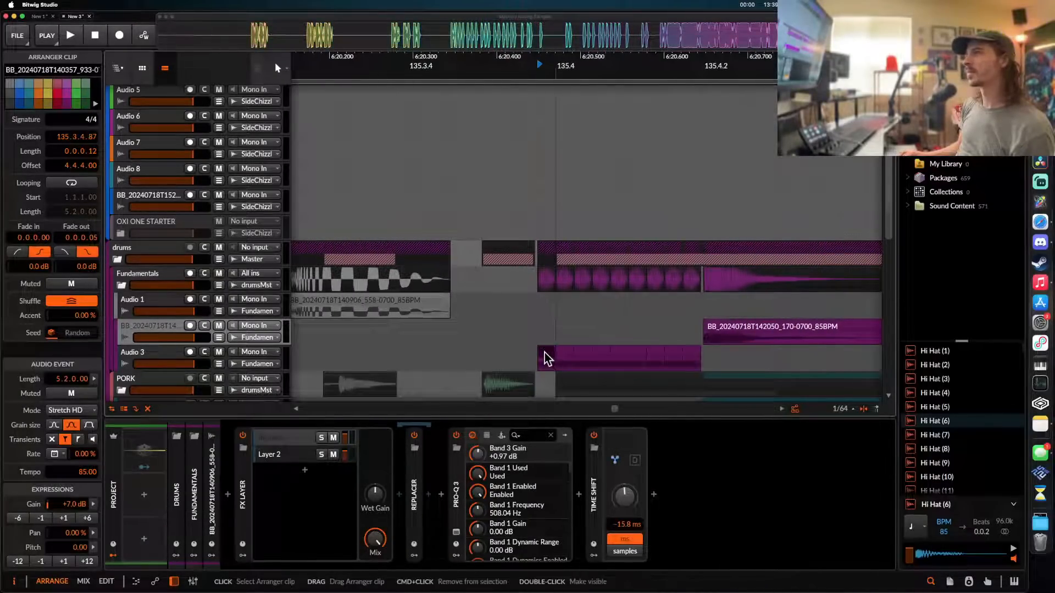
{"action": "key", "text": "space"}
{"action": "scroll", "coordinate": [545, 353], "scroll_direction": "down", "scroll_amount": 5}
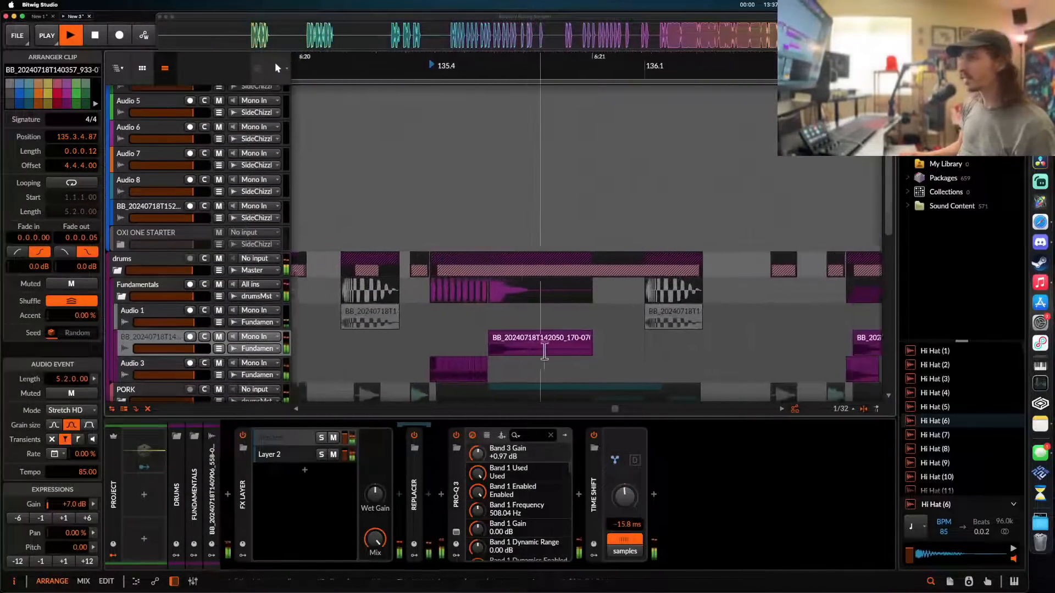
- Copy the snare clip at 136.2.1.00 to shortly before 136.3, replacing the Audio 1 kick there
{"action": "scroll", "coordinate": [544, 352], "scroll_direction": "down", "scroll_amount": 5}
{"action": "scroll", "coordinate": [544, 350], "scroll_direction": "right", "scroll_amount": 3}
{"action": "scroll", "coordinate": [544, 351], "scroll_direction": "up", "scroll_amount": 3}
{"action": "left_click", "coordinate": [497, 350]}
{"action": "key", "text": "space"}
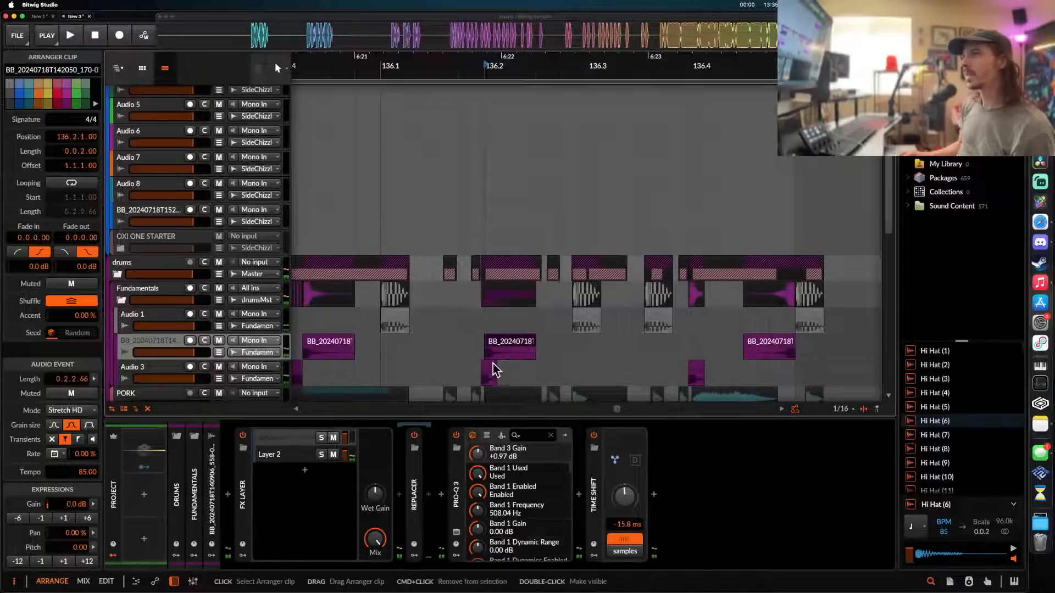
{"action": "left_click_drag", "start_coordinate": [498, 339], "coordinate": [610, 338]}
{"action": "scroll", "coordinate": [553, 338], "scroll_direction": "up", "scroll_amount": 3}
{"action": "scroll", "coordinate": [457, 372], "scroll_direction": "down", "scroll_amount": 3}
{"action": "scroll", "coordinate": [457, 372], "scroll_direction": "left", "scroll_amount": 5}
- Audition the edited drum pattern from the Audio 1 kick at 136.1.1.00 through the loop
{"action": "left_click", "coordinate": [463, 315]}
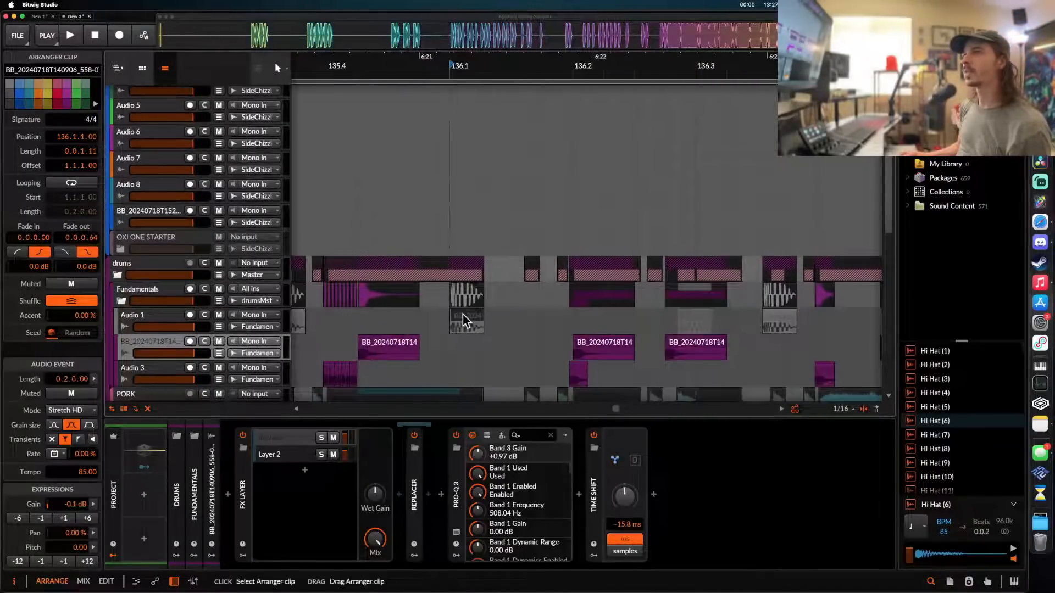
{"action": "key", "text": "space"}
{"action": "scroll", "coordinate": [527, 315], "scroll_direction": "down", "scroll_amount": 3}
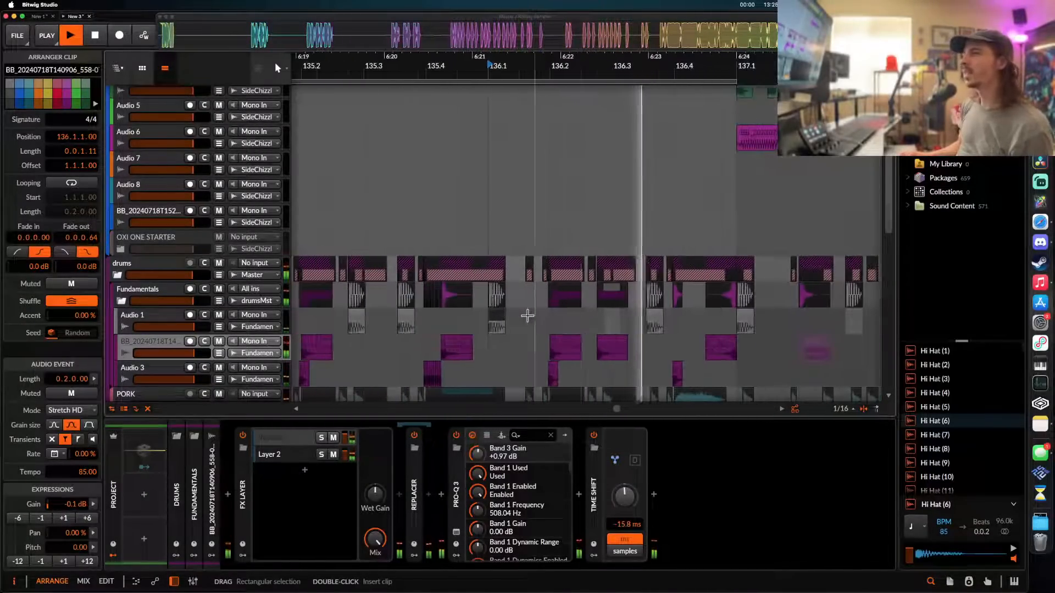
{"action": "scroll", "coordinate": [528, 314], "scroll_direction": "down", "scroll_amount": 5}
{"action": "scroll", "coordinate": [642, 305], "scroll_direction": "up", "scroll_amount": 3}
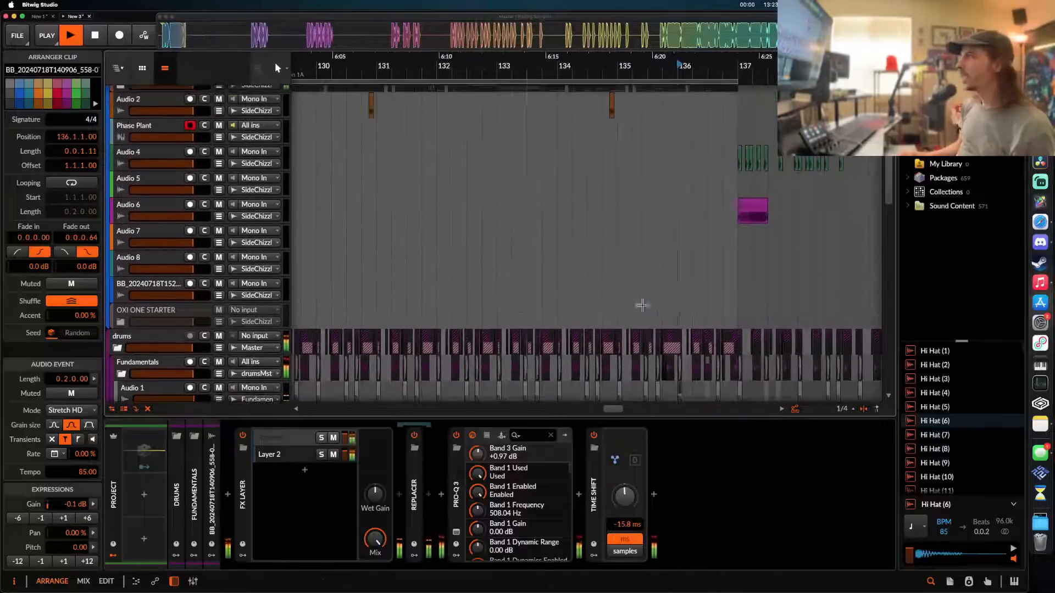
{"action": "scroll", "coordinate": [502, 308], "scroll_direction": "up", "scroll_amount": 2}
{"action": "scroll", "coordinate": [502, 308], "scroll_direction": "left", "scroll_amount": 2}
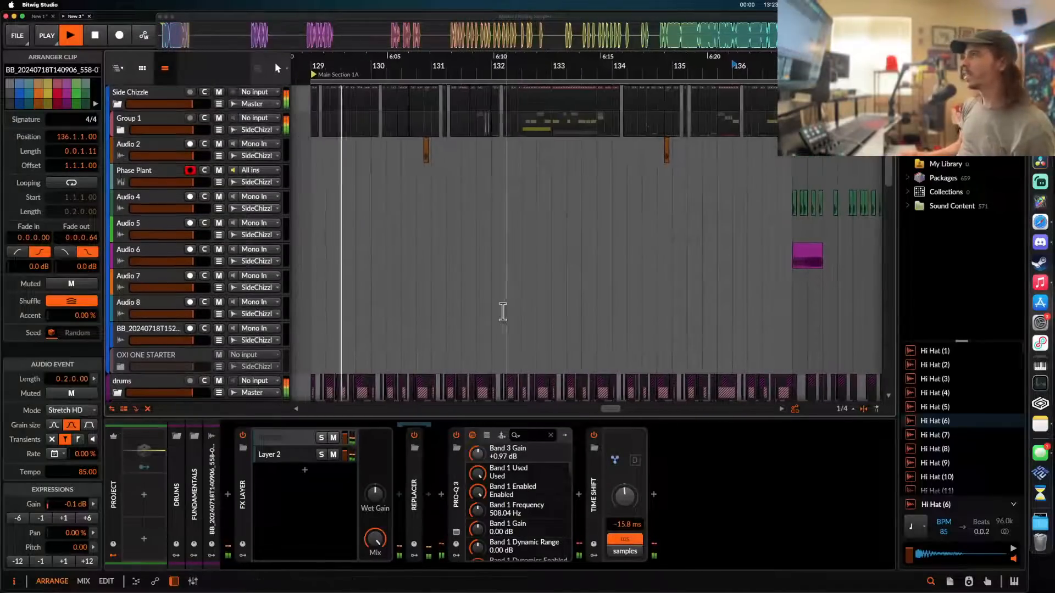
- Place the start position at 129.1.1.00 and listen through Main Section 1A while checking the drum tracks
{"action": "left_click", "coordinate": [310, 161]}
{"action": "scroll", "coordinate": [311, 159], "scroll_direction": "up", "scroll_amount": 2}
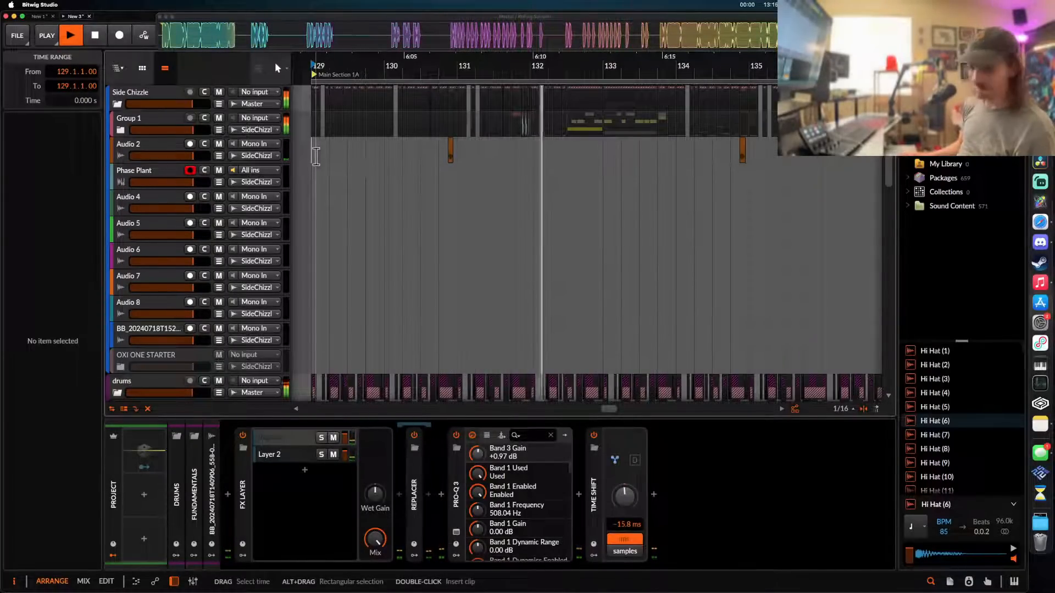
{"action": "scroll", "coordinate": [316, 157], "scroll_direction": "down", "scroll_amount": 1}
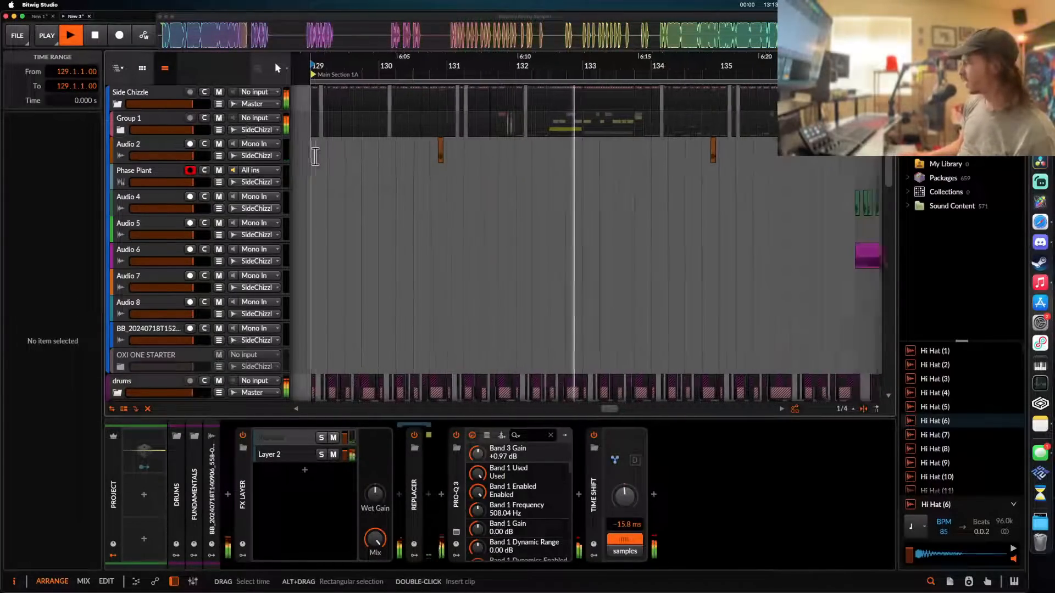
{"action": "scroll", "coordinate": [318, 165], "scroll_direction": "down", "scroll_amount": 5}
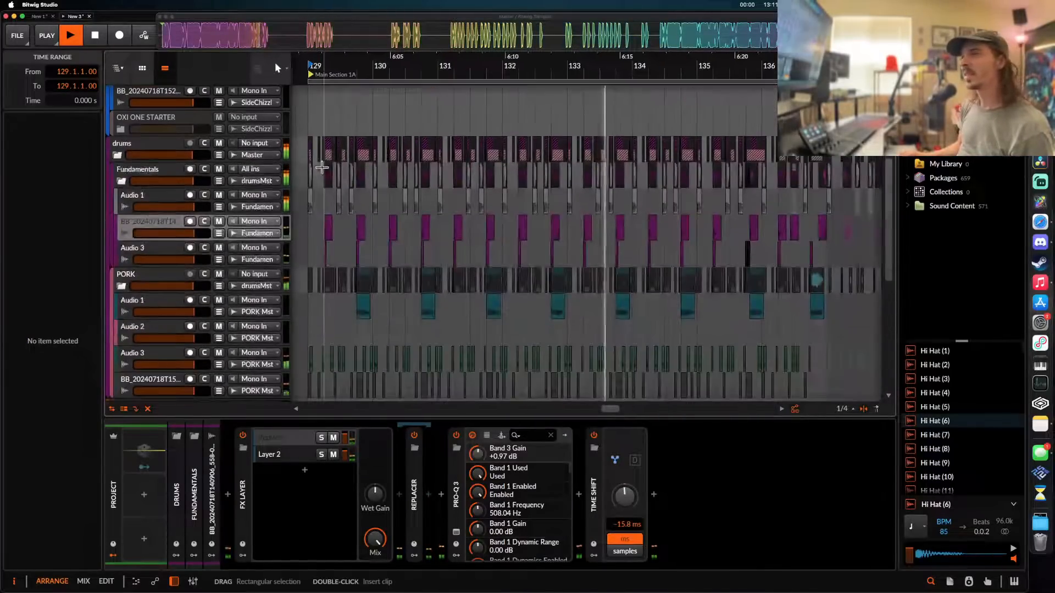
{"action": "scroll", "coordinate": [322, 168], "scroll_direction": "down", "scroll_amount": 2}
- Insert Newfangled Saturate after Pro-Q 3 on the Fundamentals snare track
{"action": "left_click", "coordinate": [146, 213]}
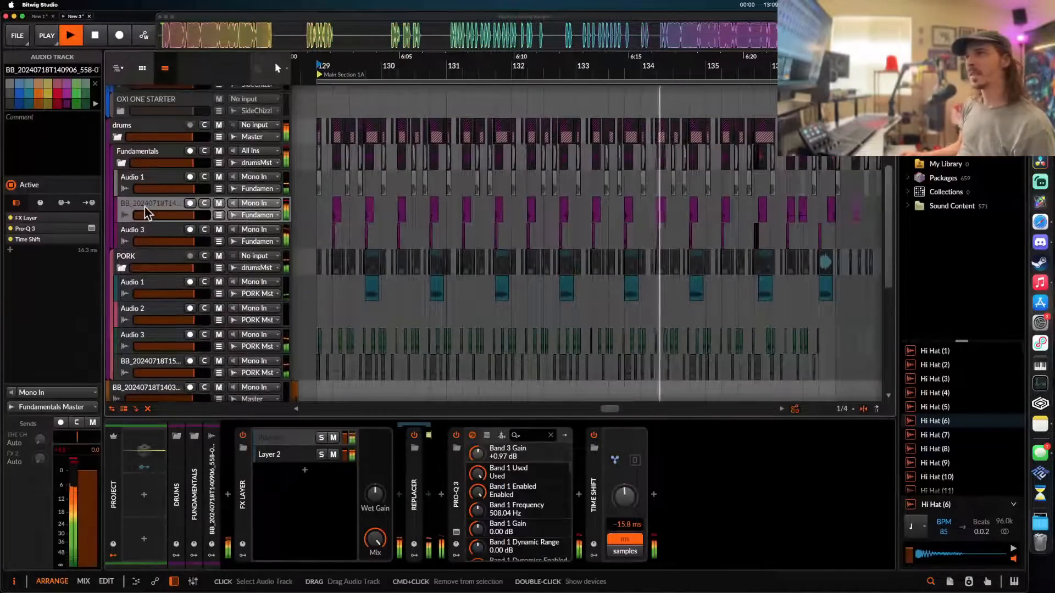
{"action": "left_click", "coordinate": [578, 495]}
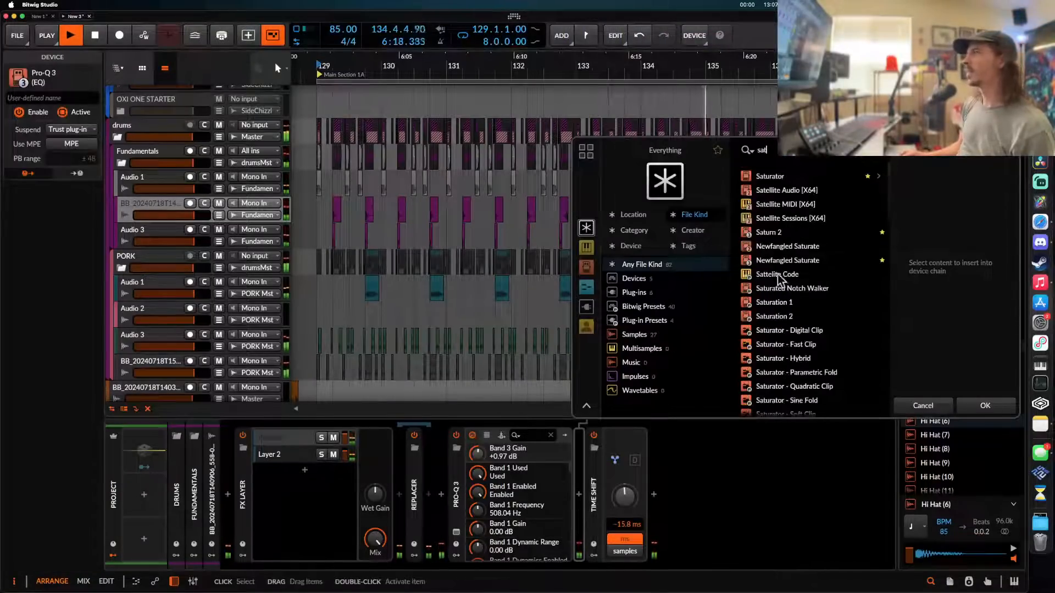
{"action": "left_click", "coordinate": [788, 260]}
{"action": "left_click", "coordinate": [970, 406]}
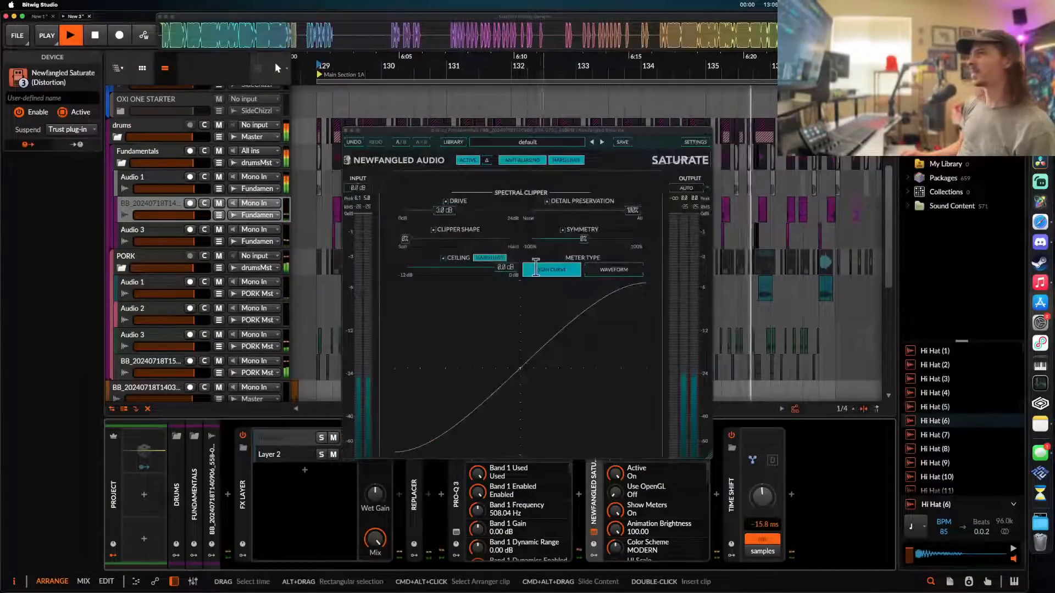
- Set Newfangled Saturate's Clipper Shape to about 45.39 and close the plug-in window
{"action": "left_click_drag", "start_coordinate": [405, 239], "coordinate": [500, 240]}
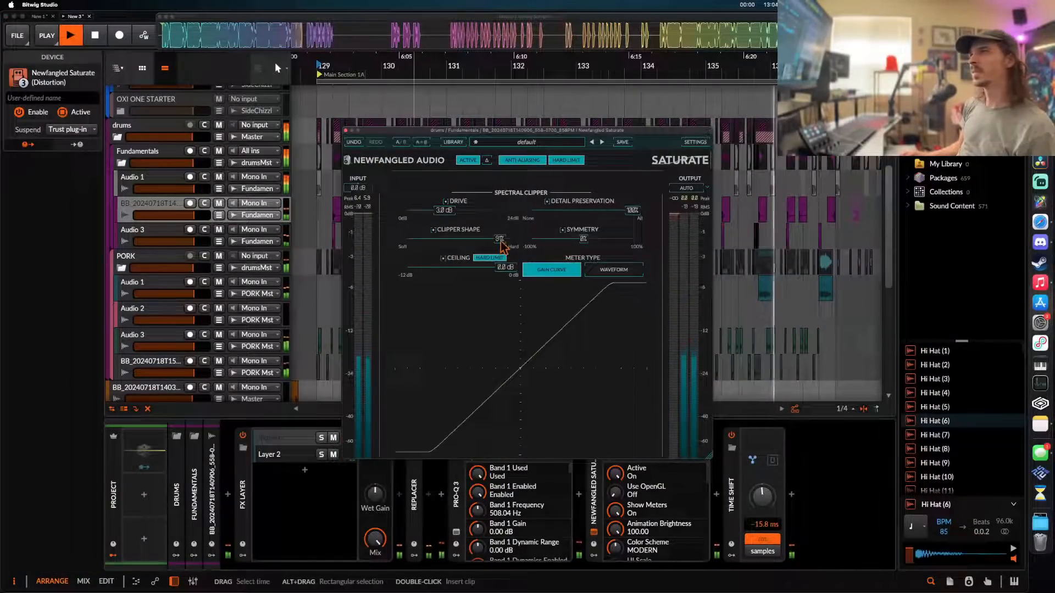
{"action": "left_click", "coordinate": [353, 141]}
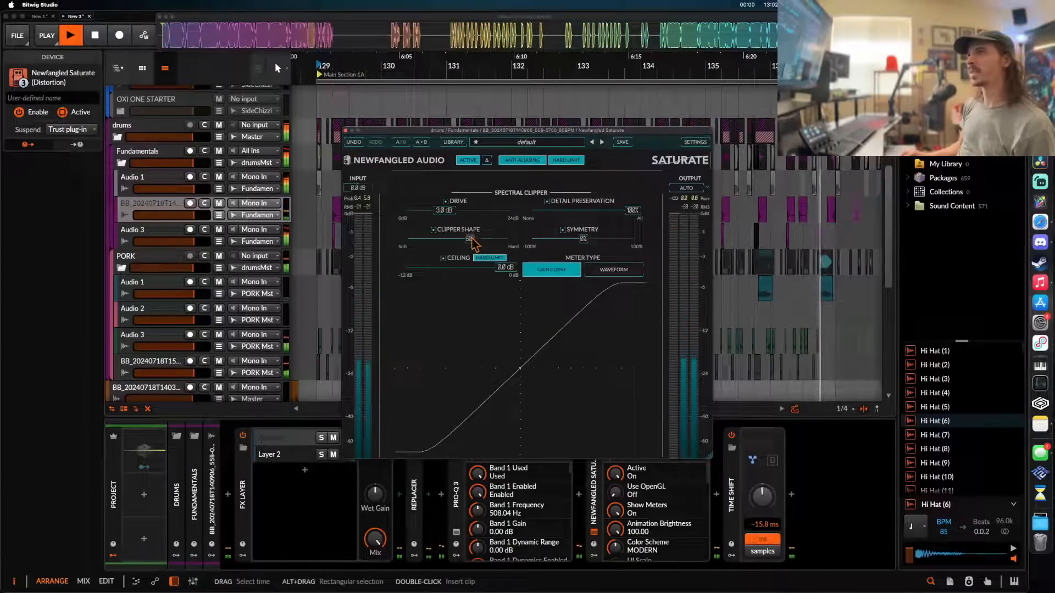
{"action": "left_click", "coordinate": [346, 130]}
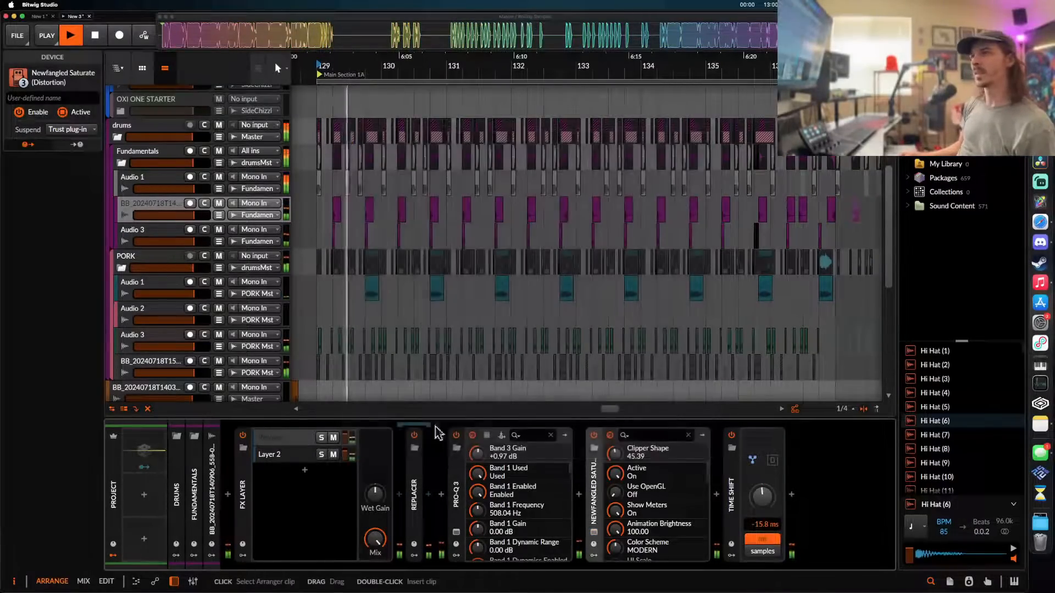
- Raise Pro-Q 3's high shelf gain to about +1.56 dB and close the EQ window
{"action": "left_click", "coordinate": [456, 535]}
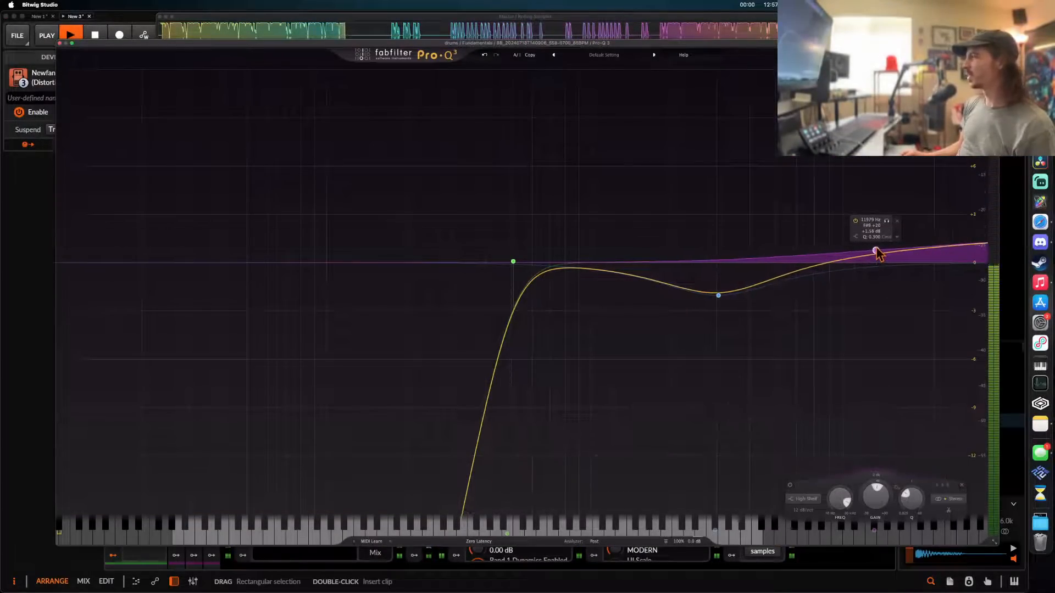
{"action": "left_click", "coordinate": [60, 43]}
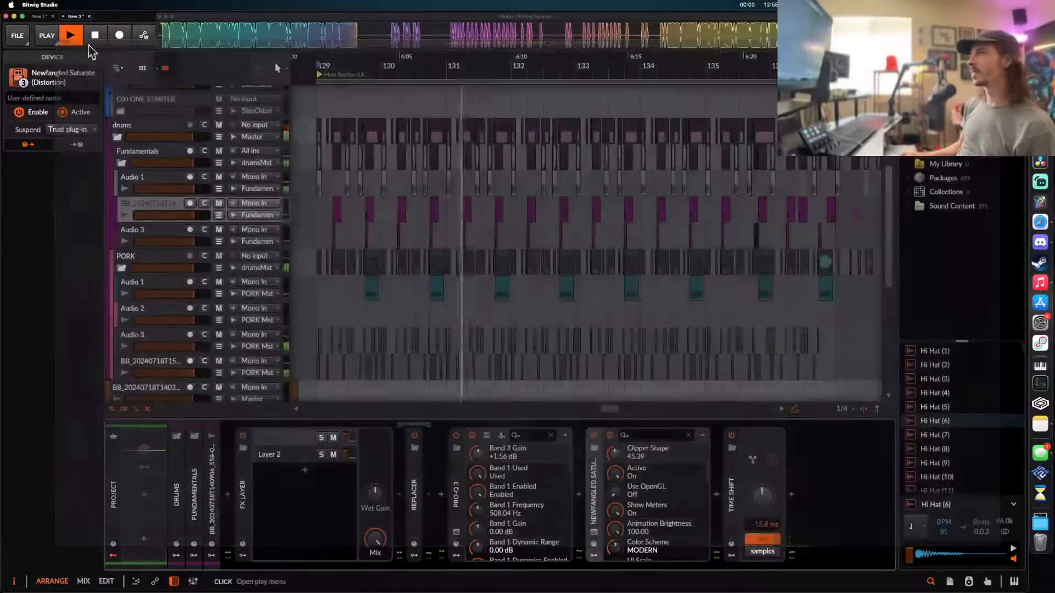
- Listen through Main Section 1A from bar 129 to check the processed snare with the other drums
{"action": "left_click", "coordinate": [311, 134]}
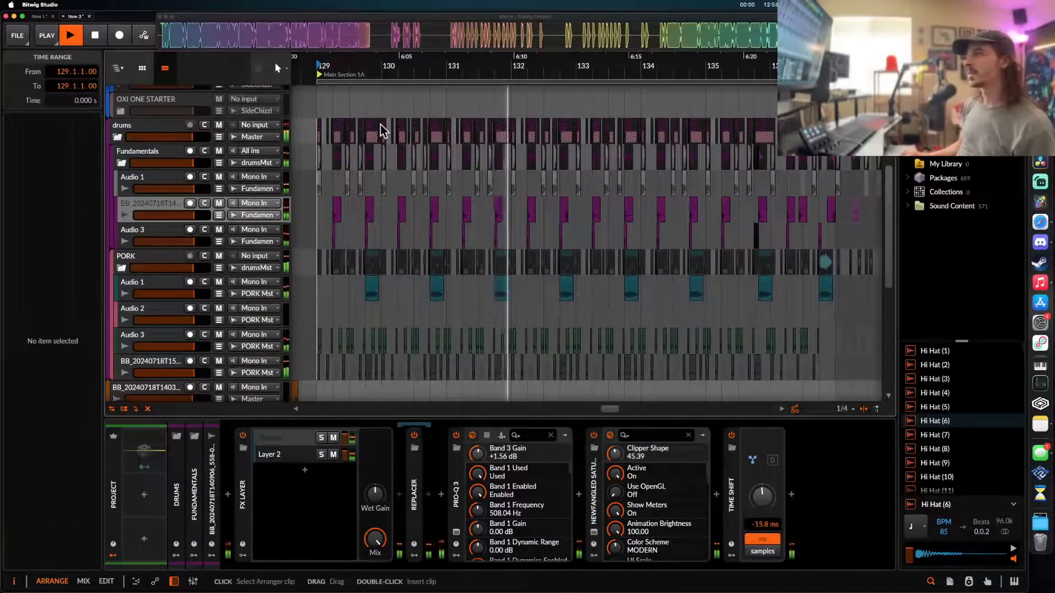
{"action": "scroll", "coordinate": [380, 125], "scroll_direction": "down", "scroll_amount": 2}
{"action": "scroll", "coordinate": [381, 124], "scroll_direction": "up", "scroll_amount": 1}
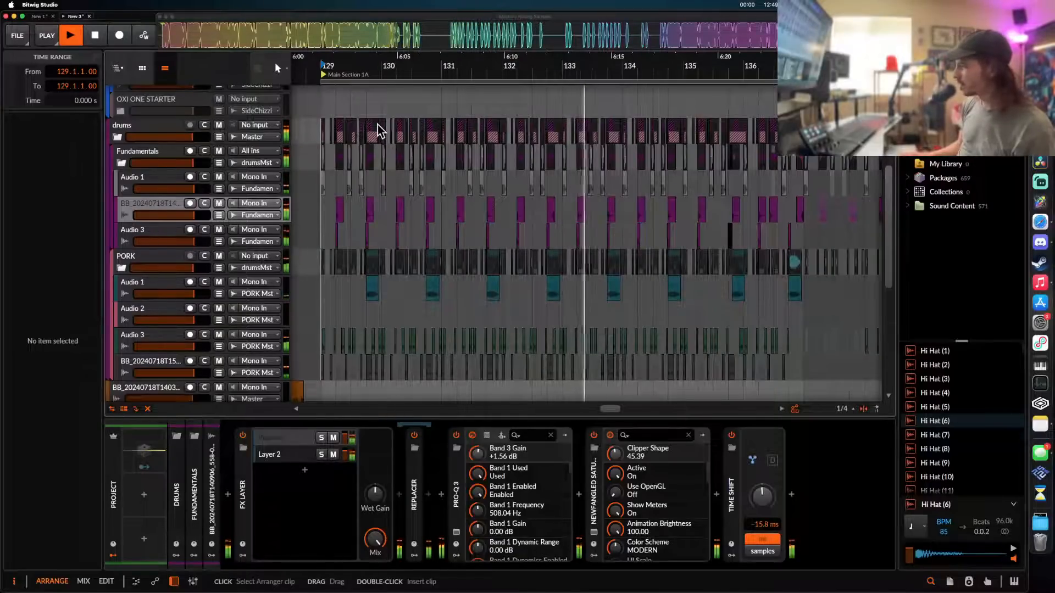
{"action": "scroll", "coordinate": [377, 124], "scroll_direction": "down", "scroll_amount": 3}
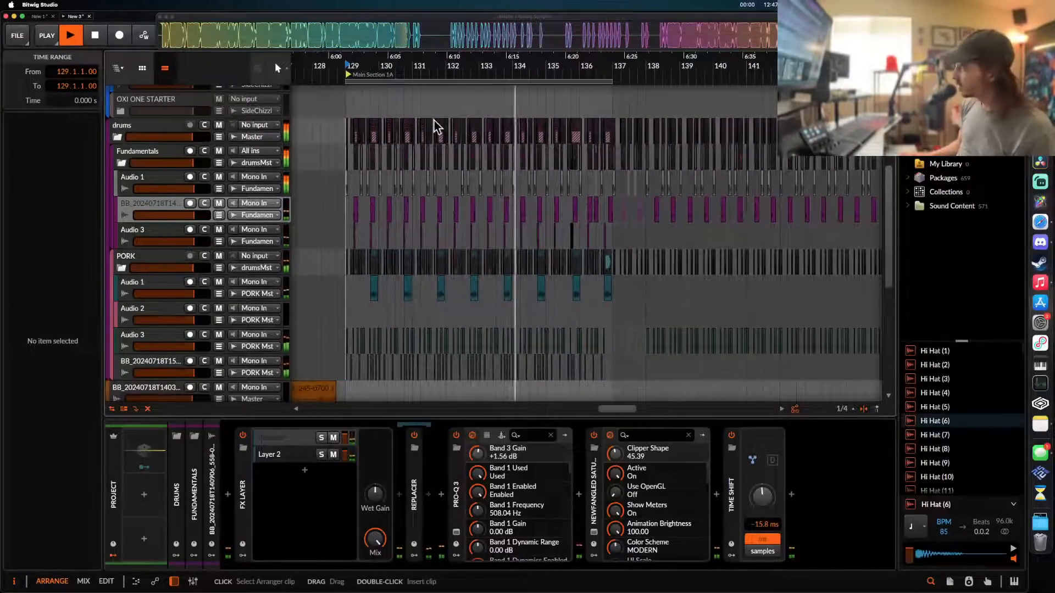
{"action": "scroll", "coordinate": [434, 124], "scroll_direction": "up", "scroll_amount": 2}
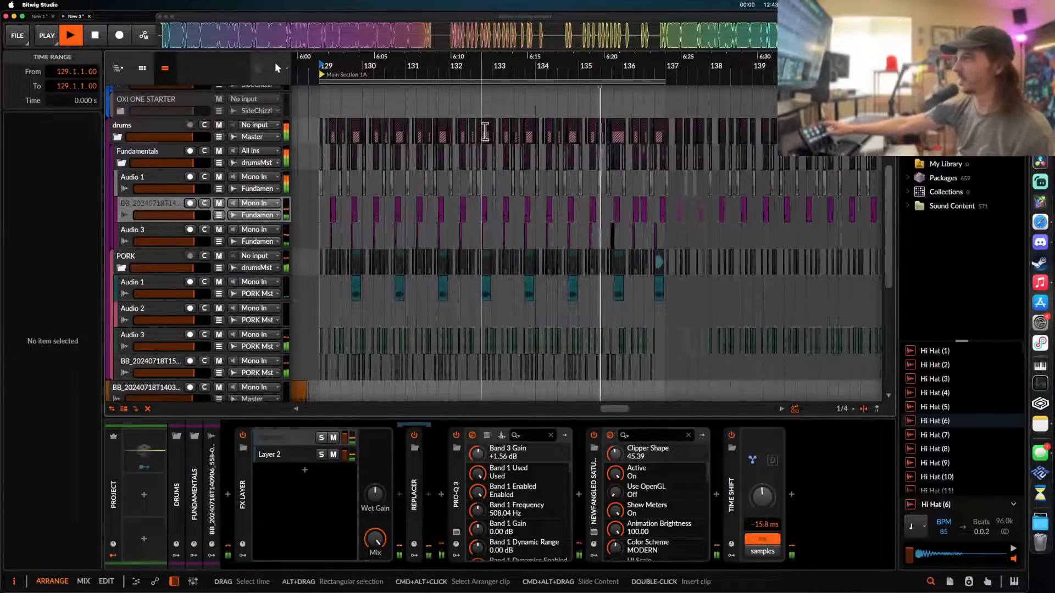
{"action": "key", "text": "space"}
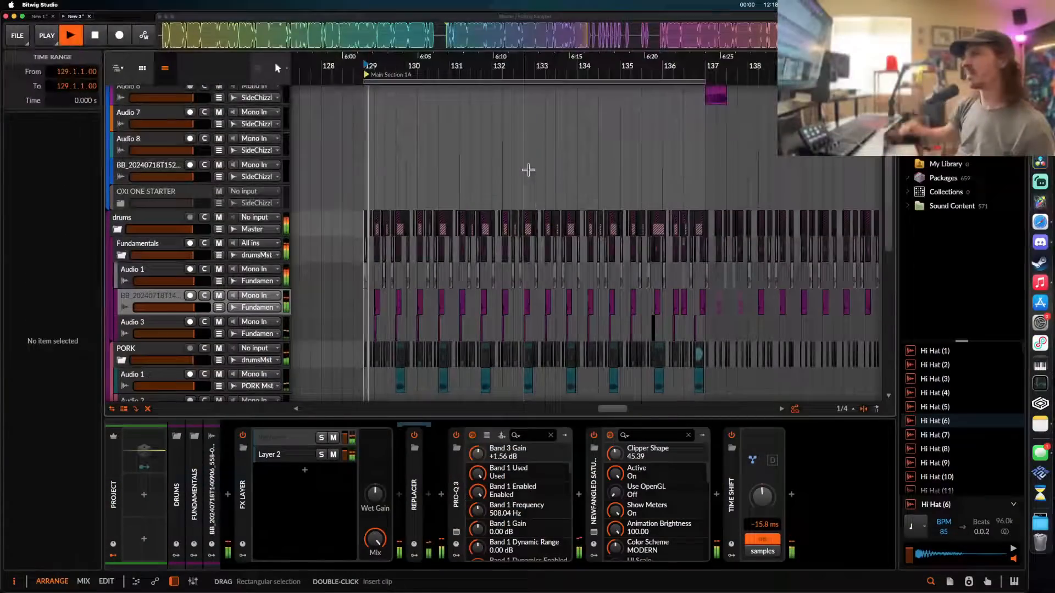
{"action": "key", "text": "space"}
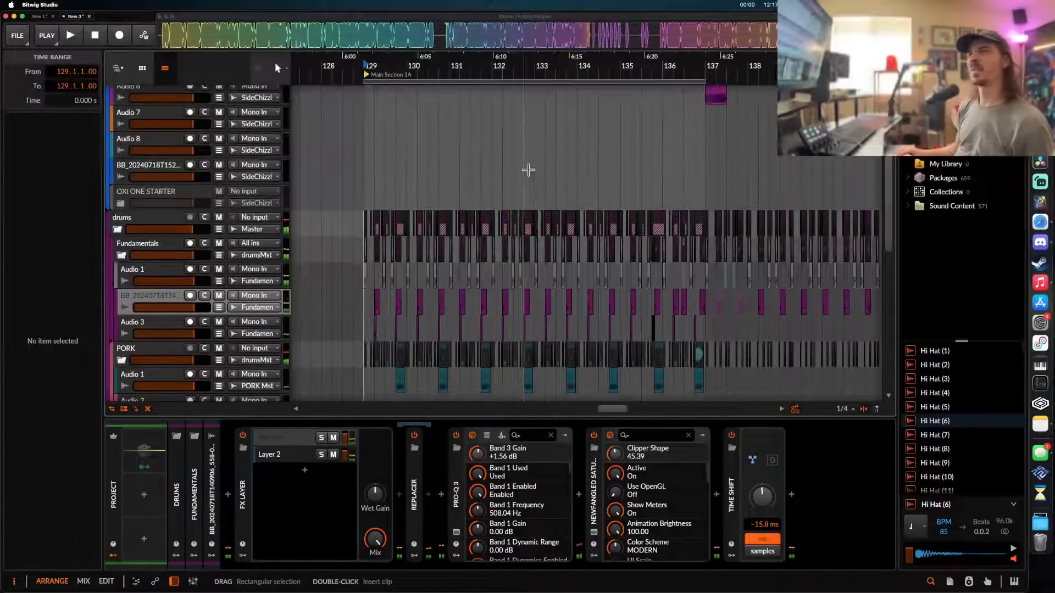
- Examine the Side Chizzle group's tracks and clips across Main Section 1A
{"action": "scroll", "coordinate": [495, 172], "scroll_direction": "up", "scroll_amount": 3}
{"action": "scroll", "coordinate": [495, 172], "scroll_direction": "down", "scroll_amount": 2}
{"action": "scroll", "coordinate": [495, 172], "scroll_direction": "down", "scroll_amount": 1}
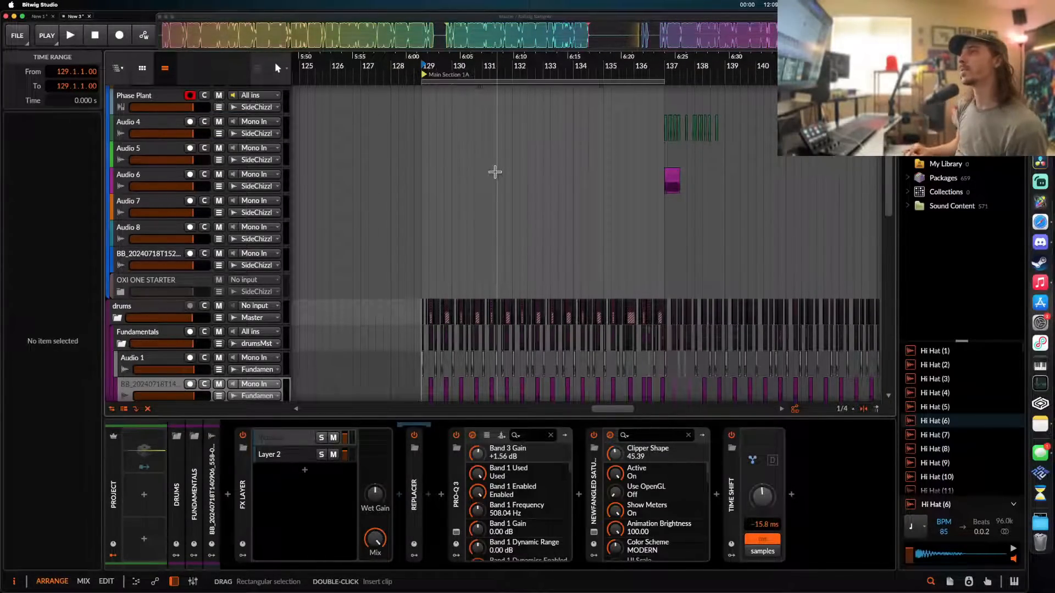
{"action": "scroll", "coordinate": [495, 169], "scroll_direction": "up", "scroll_amount": 3}
{"action": "scroll", "coordinate": [475, 140], "scroll_direction": "down", "scroll_amount": 1}
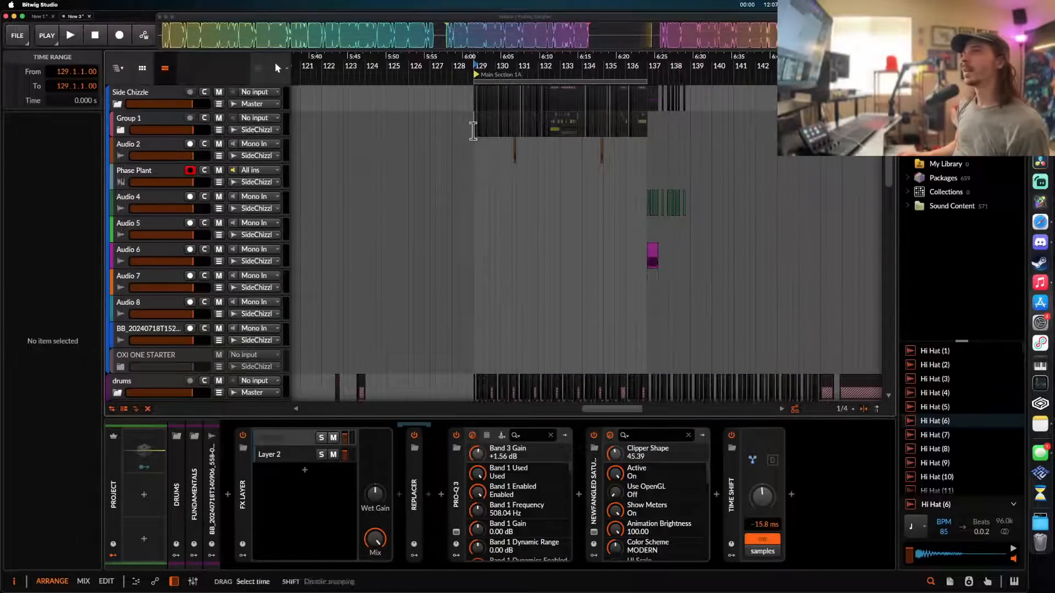
{"action": "scroll", "coordinate": [473, 131], "scroll_direction": "up", "scroll_amount": 5}
{"action": "scroll", "coordinate": [473, 131], "scroll_direction": "down", "scroll_amount": 4}
{"action": "scroll", "coordinate": [473, 131], "scroll_direction": "up", "scroll_amount": 1}
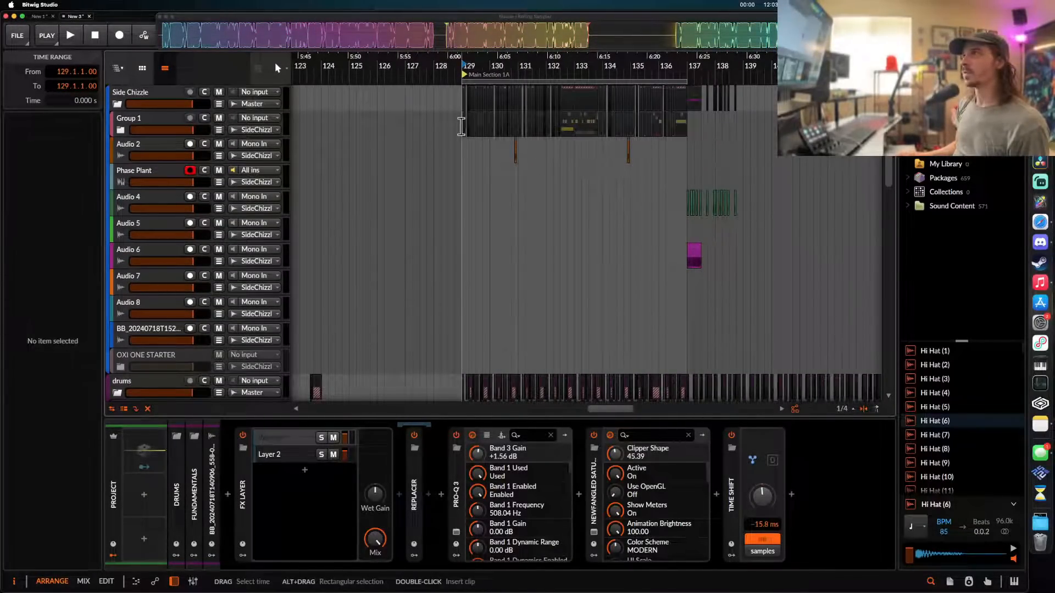
{"action": "scroll", "coordinate": [461, 126], "scroll_direction": "down", "scroll_amount": 1}
{"action": "scroll", "coordinate": [464, 127], "scroll_direction": "left", "scroll_amount": 2}
{"action": "scroll", "coordinate": [464, 127], "scroll_direction": "up", "scroll_amount": 3}
{"action": "scroll", "coordinate": [463, 127], "scroll_direction": "right", "scroll_amount": 2}
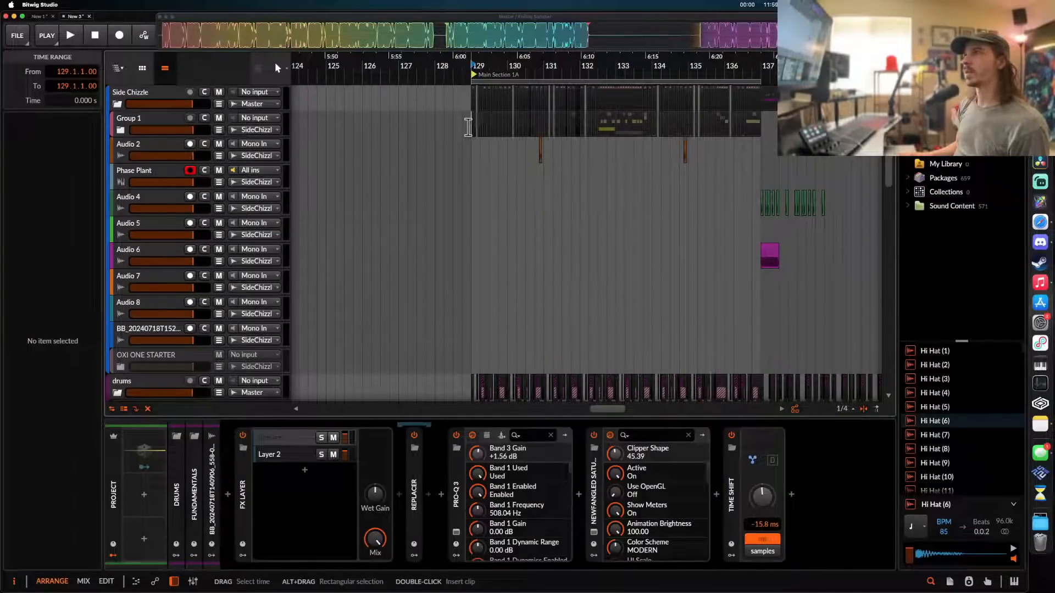
{"action": "scroll", "coordinate": [468, 127], "scroll_direction": "up", "scroll_amount": 1}
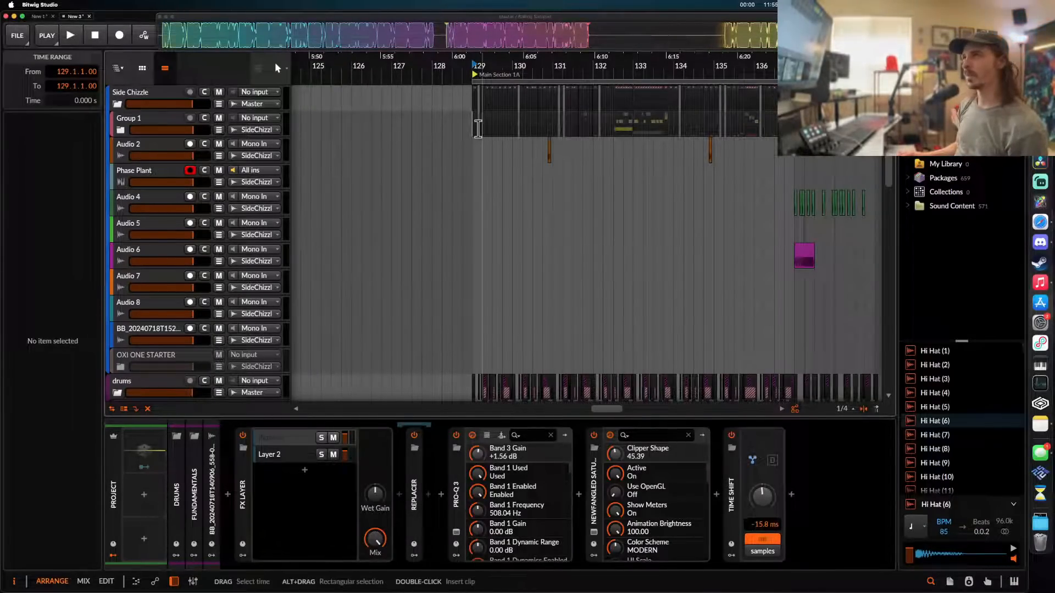
- Collapse the drums group and mute it
{"action": "scroll", "coordinate": [478, 130], "scroll_direction": "down", "scroll_amount": 4}
{"action": "scroll", "coordinate": [171, 184], "scroll_direction": "up", "scroll_amount": 3}
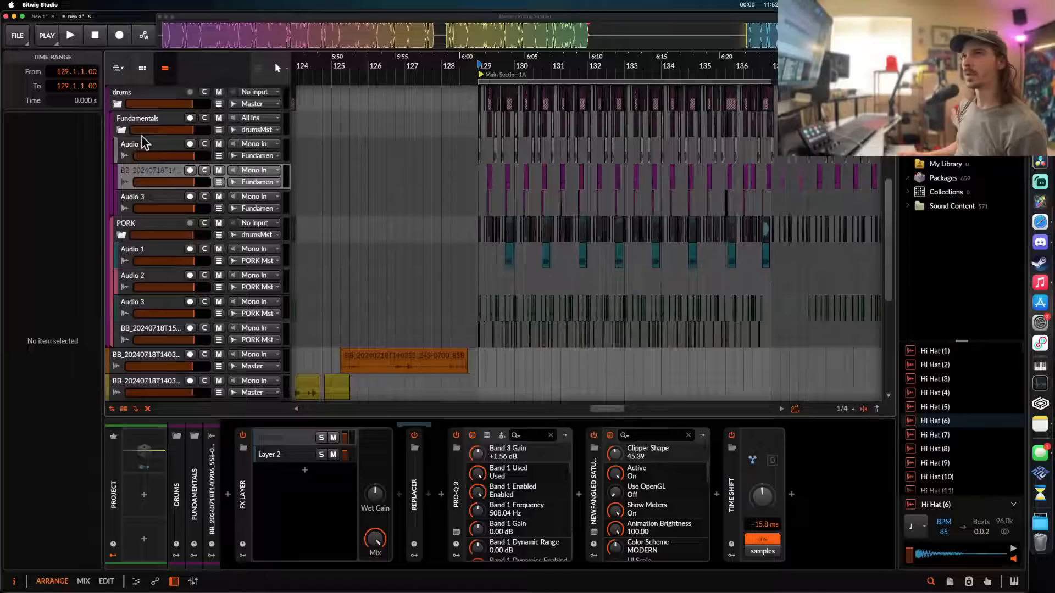
{"action": "scroll", "coordinate": [142, 136], "scroll_direction": "down", "scroll_amount": 5}
{"action": "left_click", "coordinate": [117, 110]}
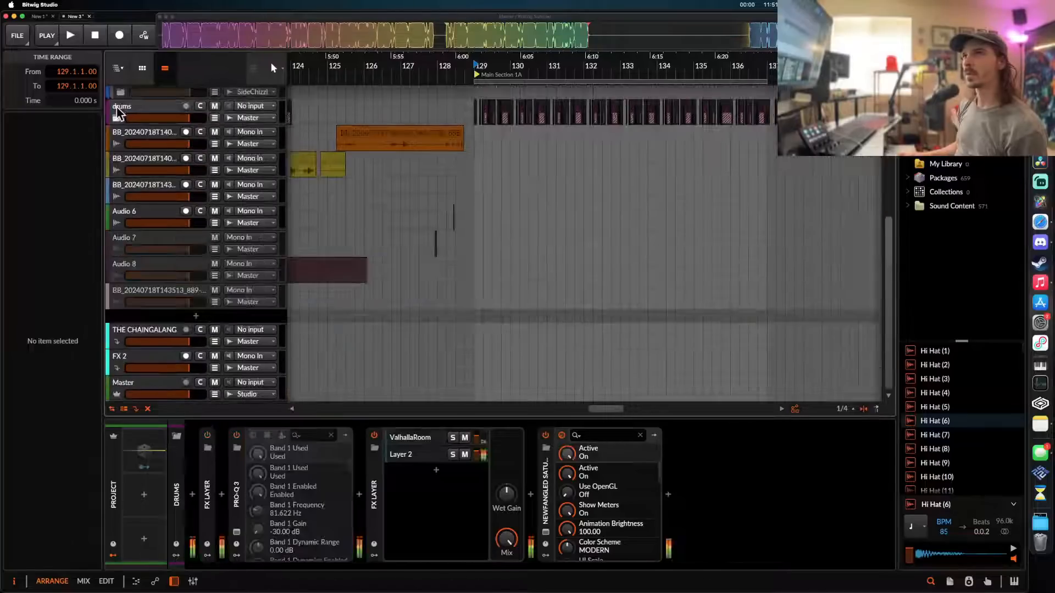
{"action": "scroll", "coordinate": [160, 209], "scroll_direction": "up", "scroll_amount": 5}
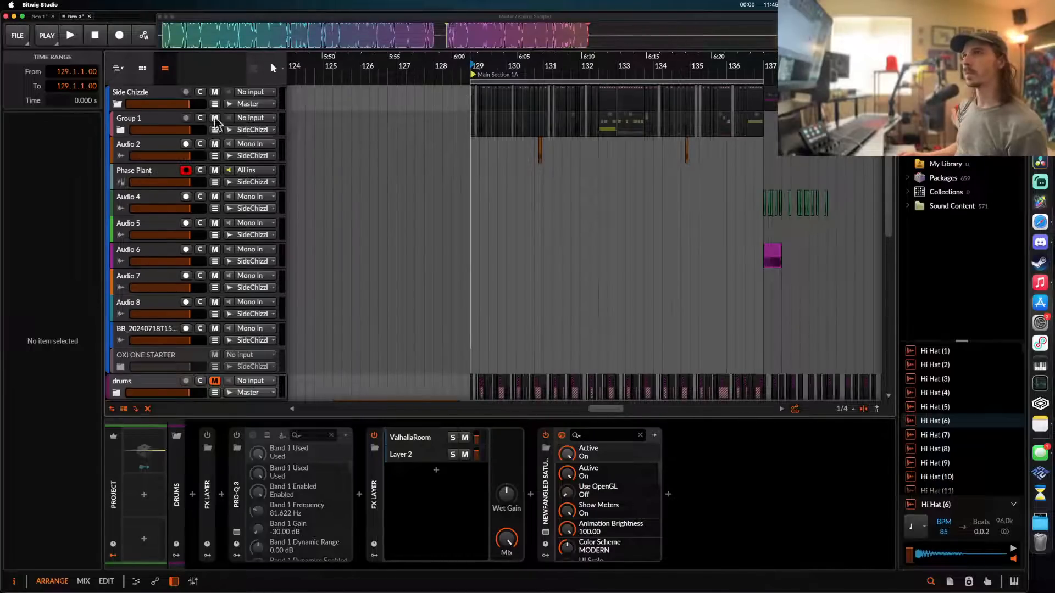
- Disable THE CHAINGALANG on the Side Chizzle group and listen to the group from bar 129
{"action": "left_click", "coordinate": [153, 93]}
{"action": "left_click", "coordinate": [207, 436]}
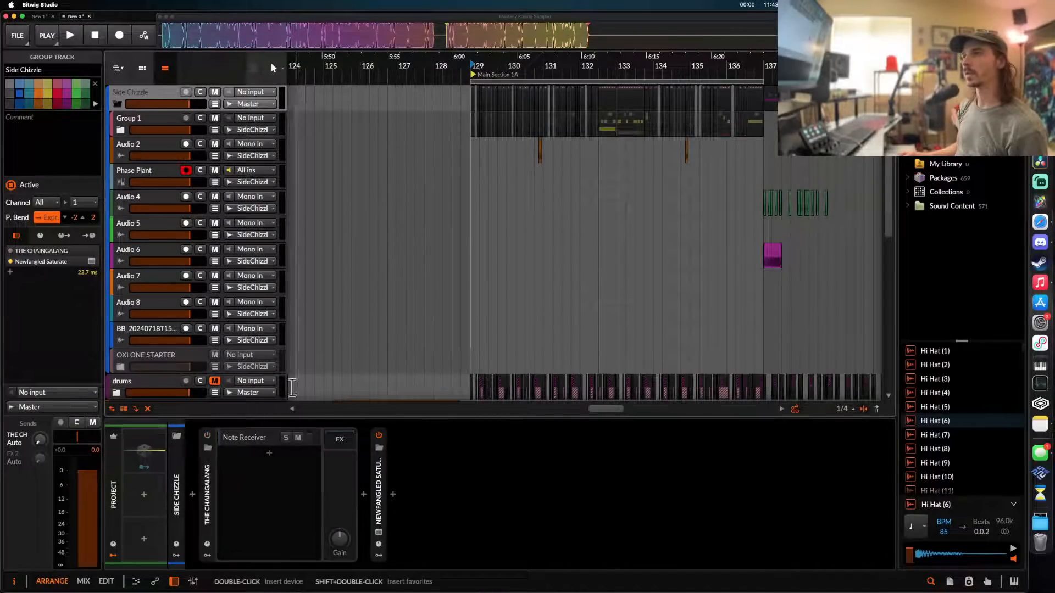
{"action": "key", "text": "space"}
{"action": "scroll", "coordinate": [504, 219], "scroll_direction": "up", "scroll_amount": 2}
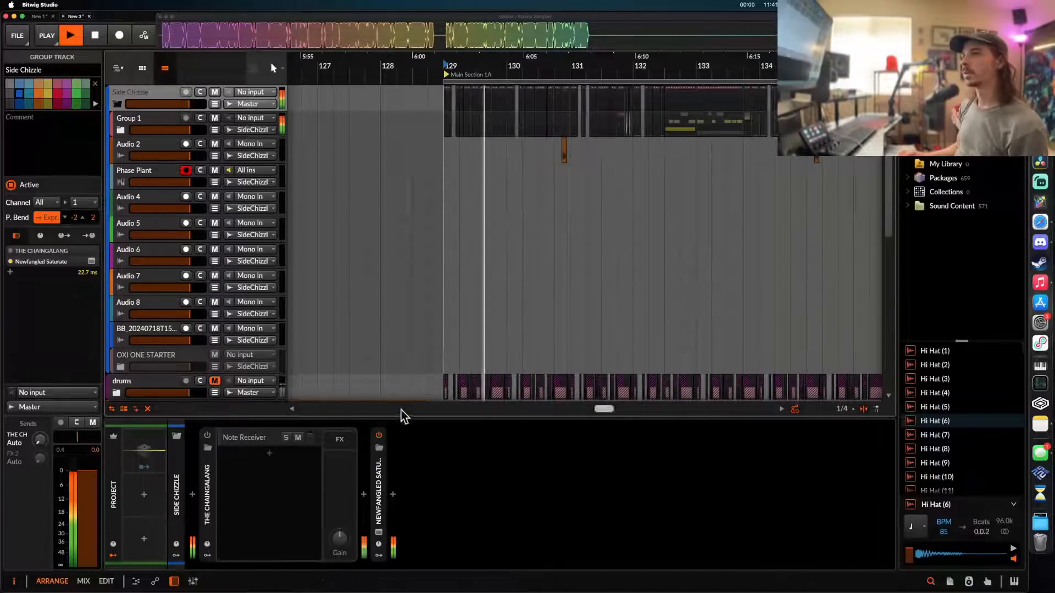
{"action": "scroll", "coordinate": [476, 148], "scroll_direction": "up", "scroll_amount": 1}
{"action": "key", "text": "space"}
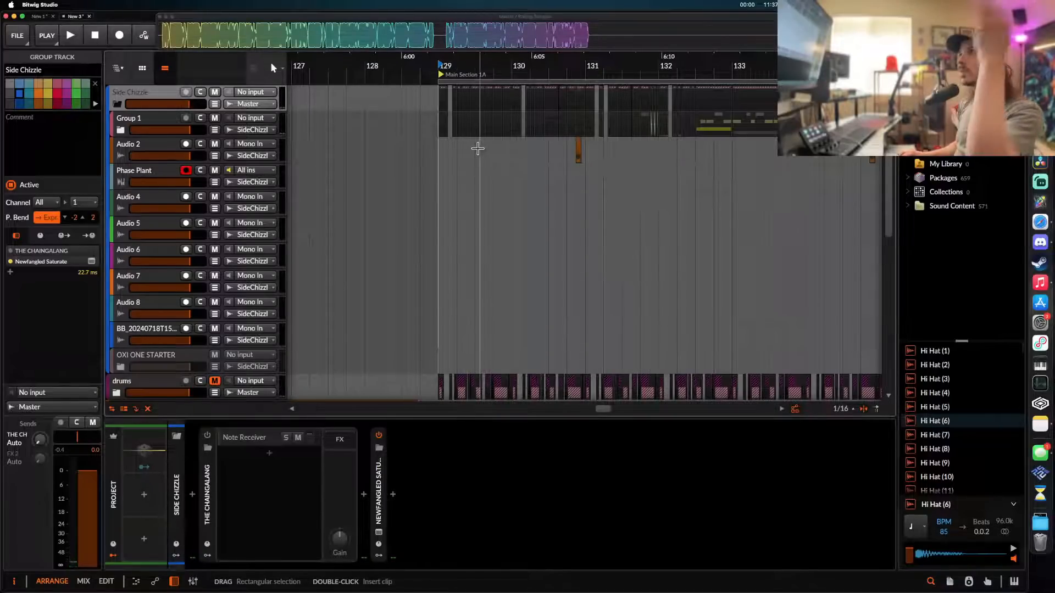
- Insert the BEAM plug-in between THE CHAINGALANG and Newfangled Saturate on the Side Chizzle group
{"action": "left_click", "coordinate": [363, 494]}
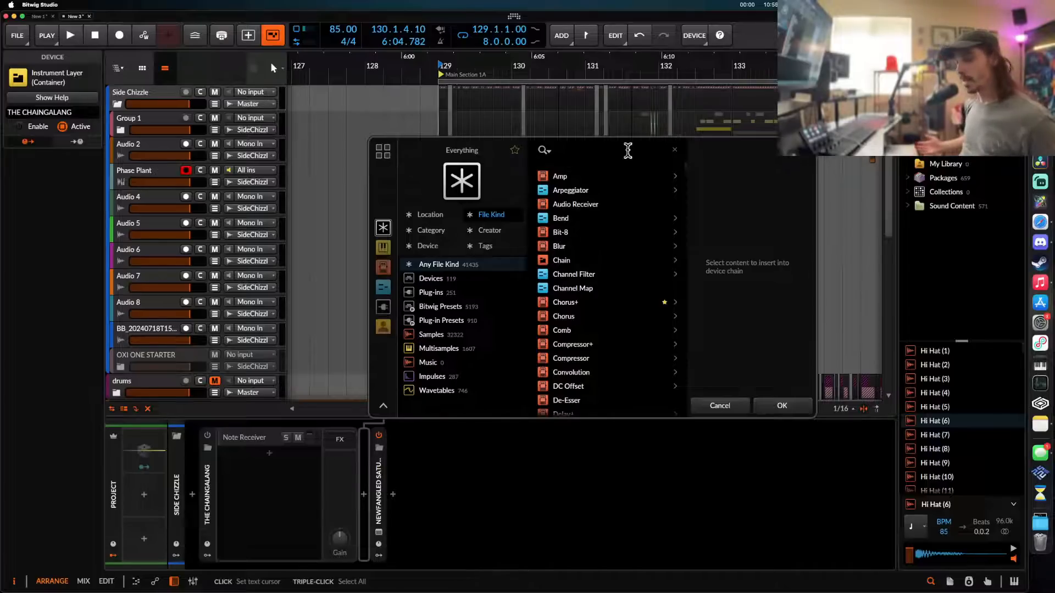
{"action": "type", "text": "beam"}
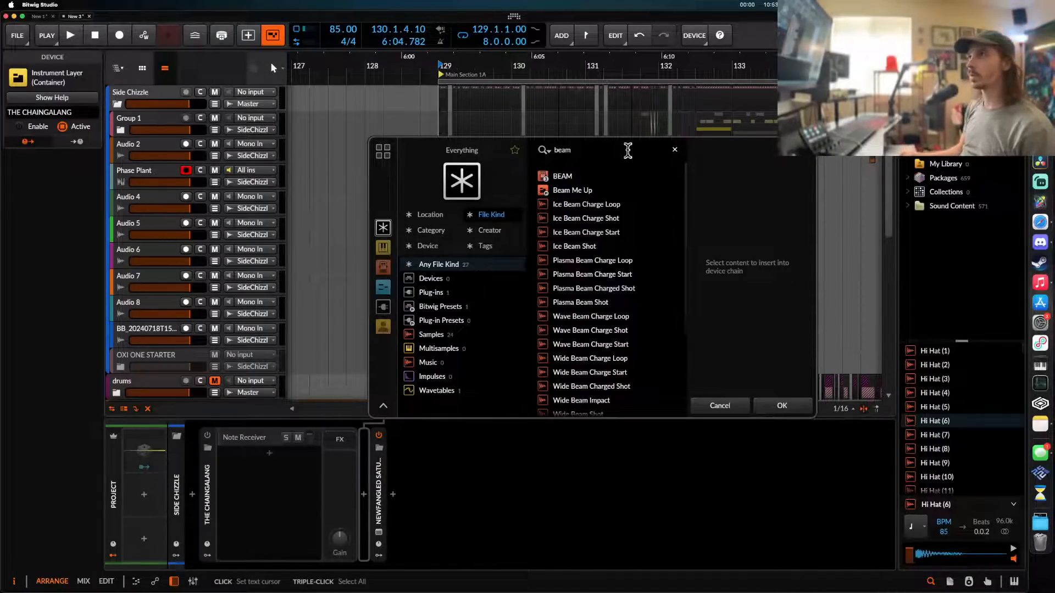
{"action": "left_click", "coordinate": [558, 176]}
{"action": "left_click", "coordinate": [781, 405]}
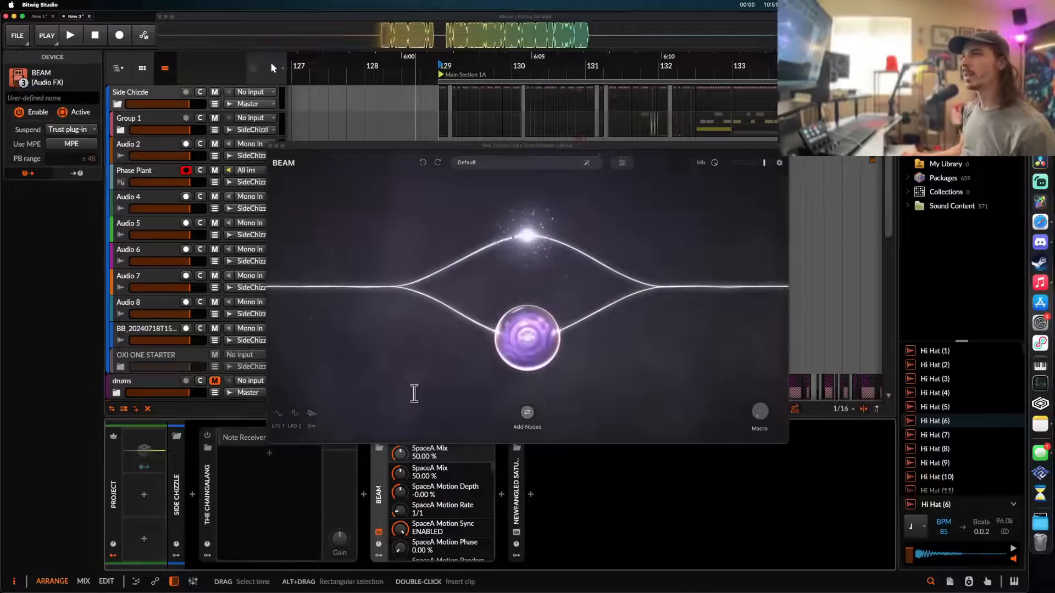
- Load the Divine Pulse preset from BEAM's User presets and close the preset browser
{"action": "left_click", "coordinate": [522, 163]}
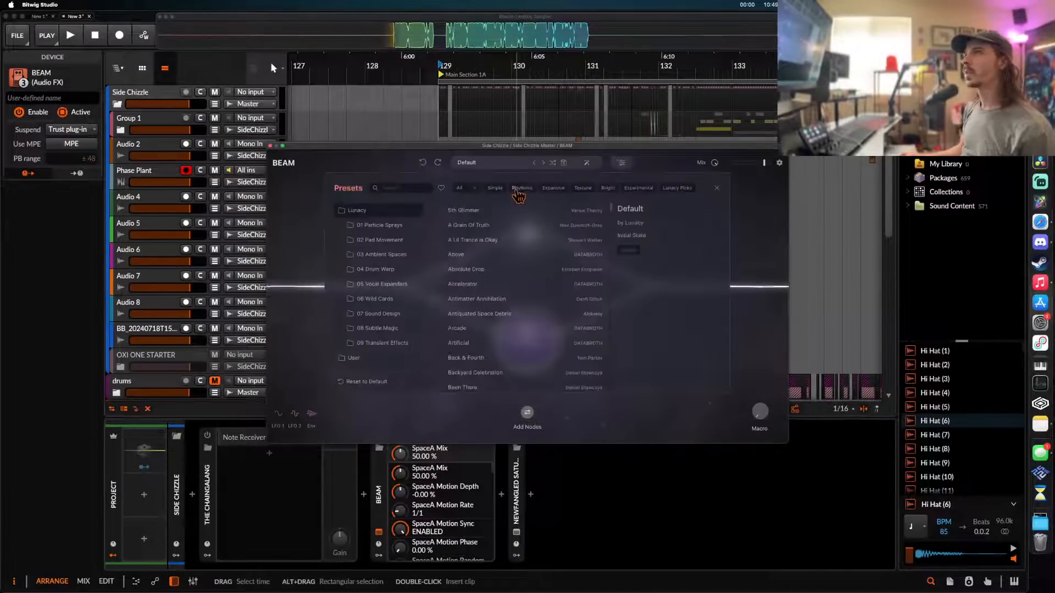
{"action": "left_click", "coordinate": [385, 357]}
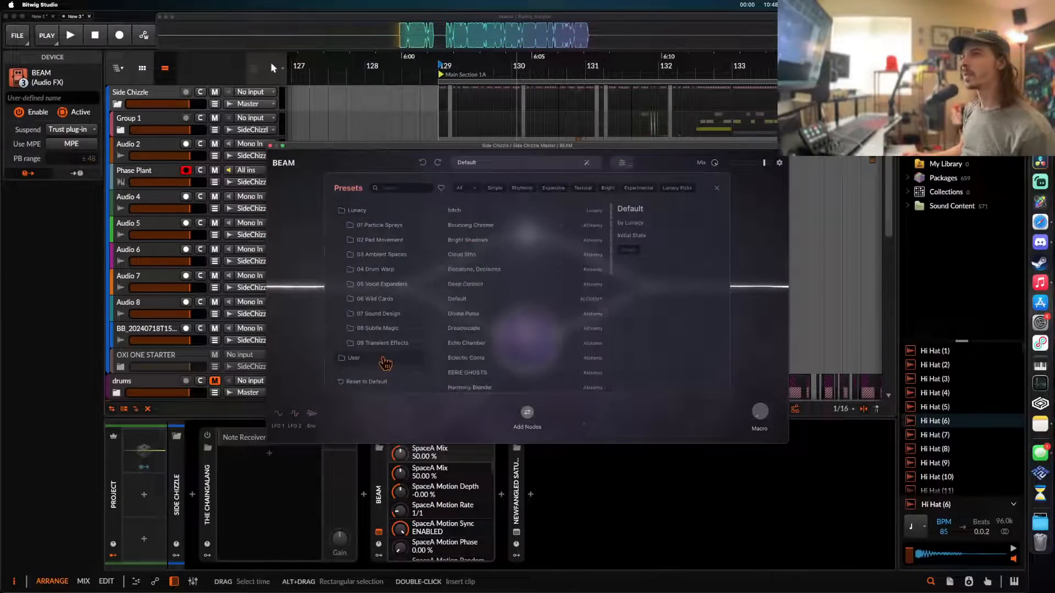
{"action": "left_click", "coordinate": [494, 315]}
{"action": "left_click", "coordinate": [378, 171]}
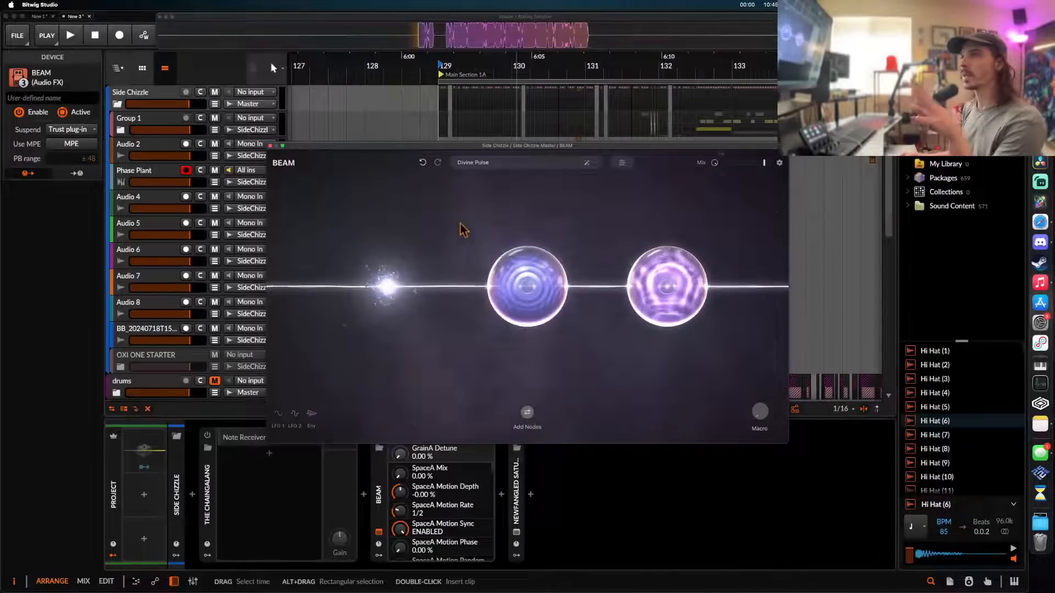
- Set BEAM's Grains A arp to Octaves with pitch at 0, and close the plug-in window
{"action": "left_click", "coordinate": [392, 295]}
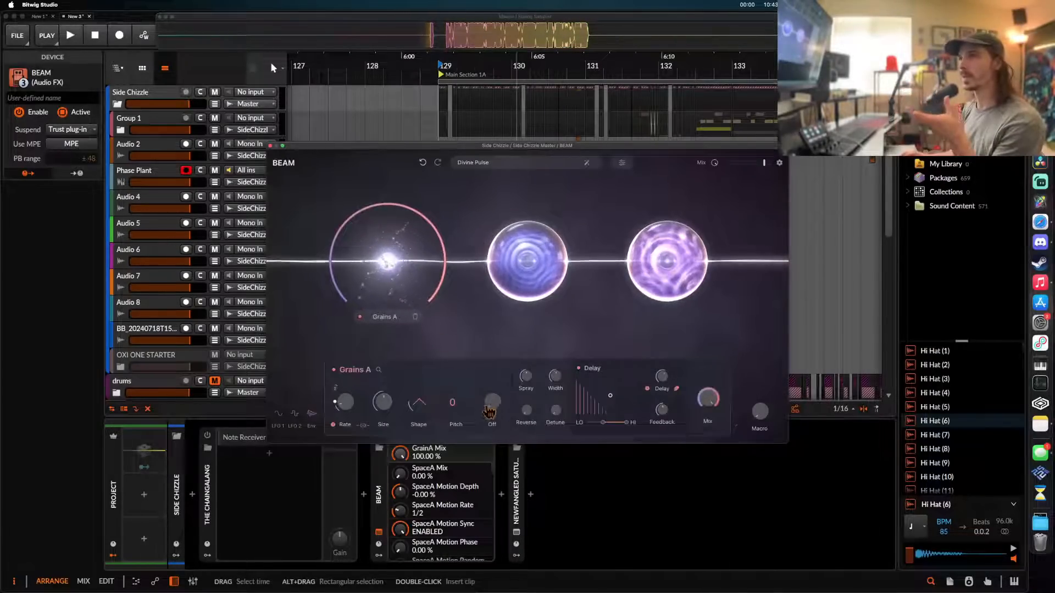
{"action": "left_click_drag", "start_coordinate": [496, 411], "coordinate": [496, 405]}
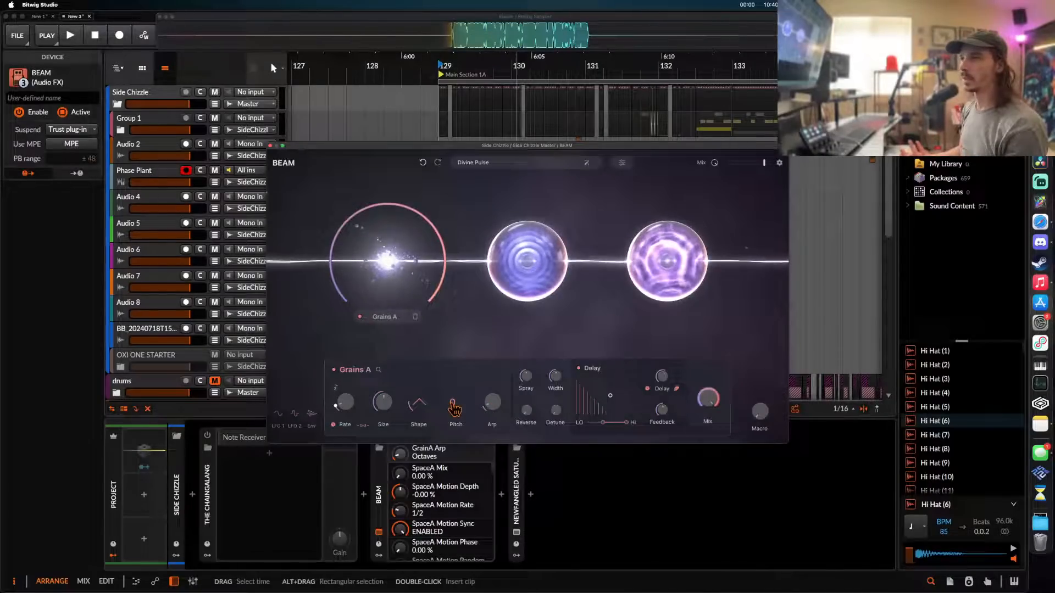
{"action": "left_click_drag", "start_coordinate": [455, 410], "coordinate": [477, 397]}
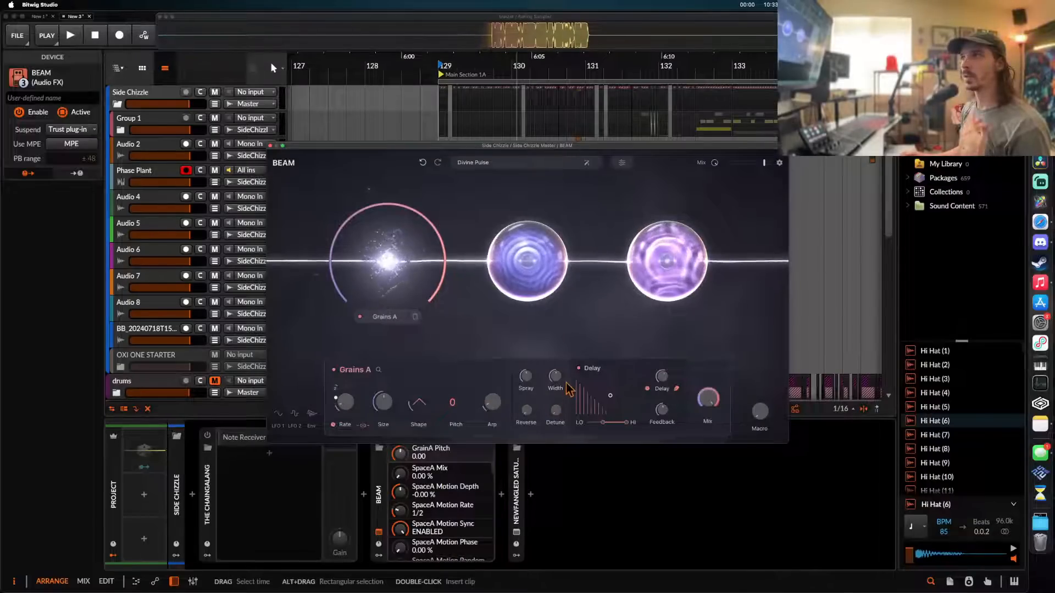
{"action": "left_click", "coordinate": [269, 146]}
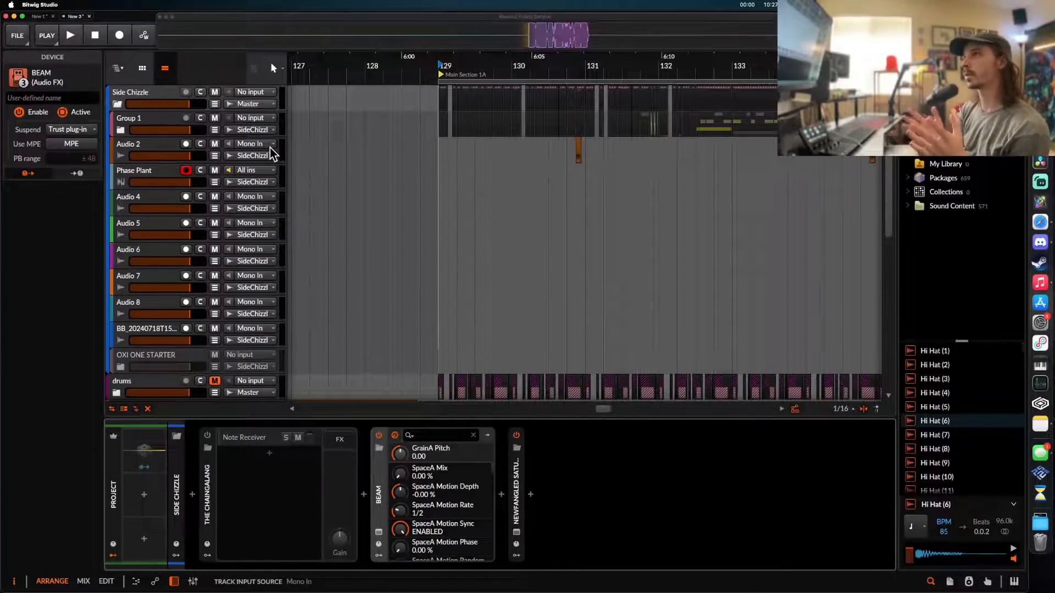
- Play Main Section 1A, reopen BEAM and set the Grains A rate to 1/4D
{"action": "key", "text": "space"}
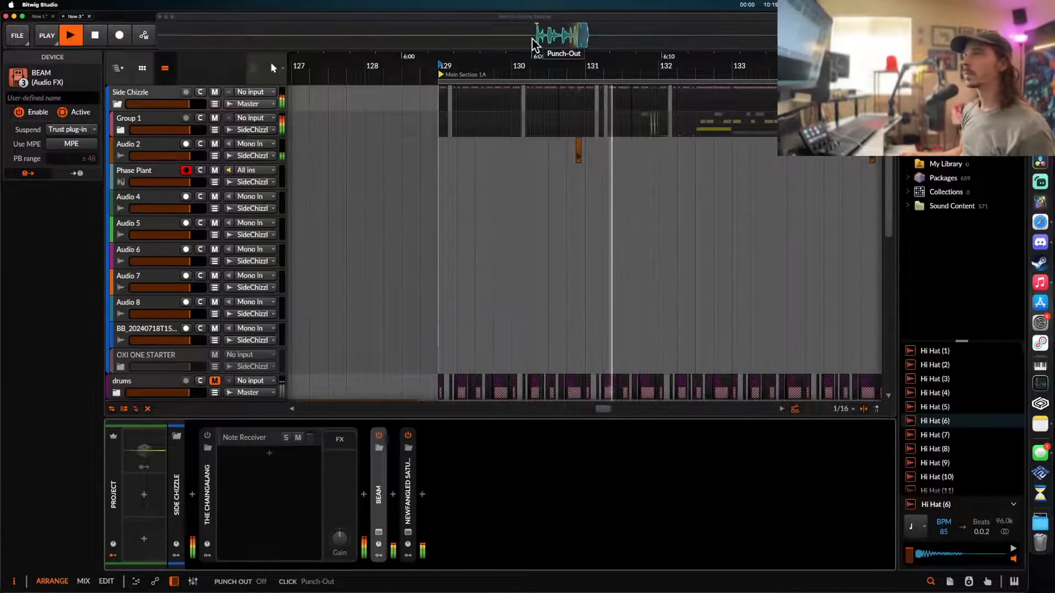
{"action": "double_click", "coordinate": [377, 476]}
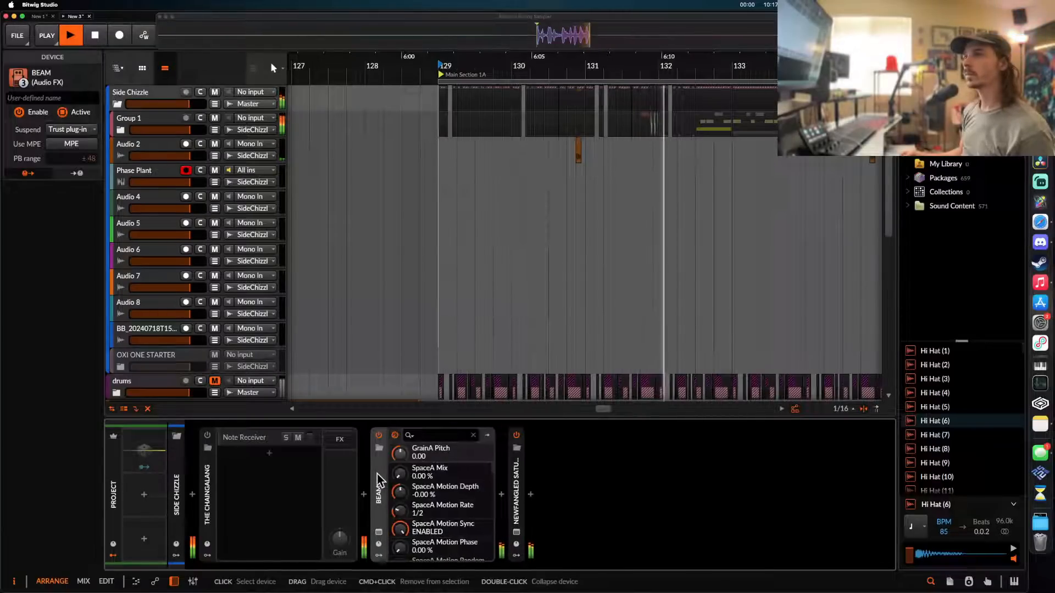
{"action": "left_click", "coordinate": [379, 532]}
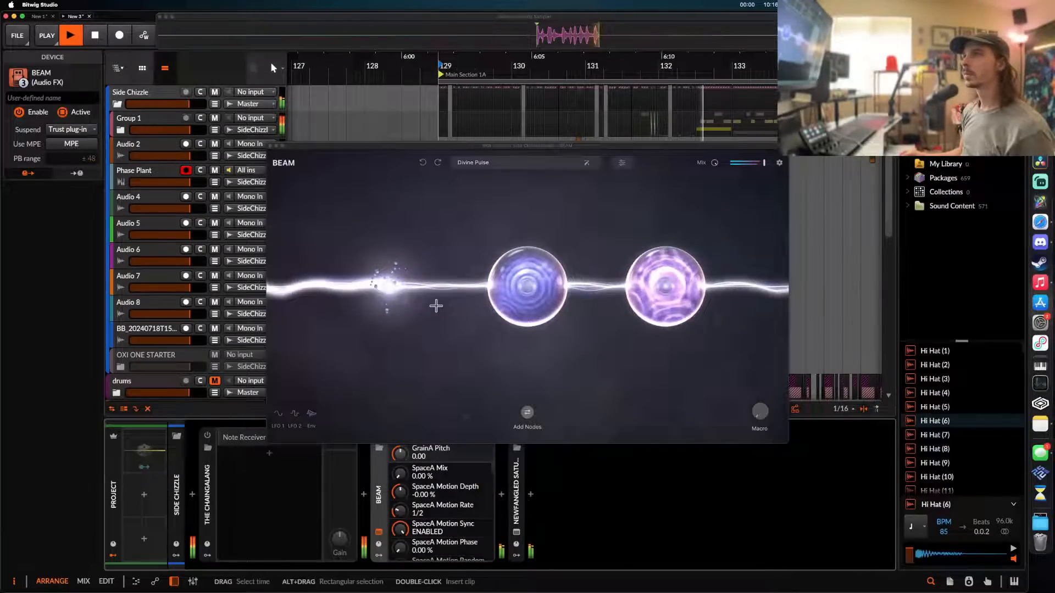
{"action": "left_click", "coordinate": [392, 292]}
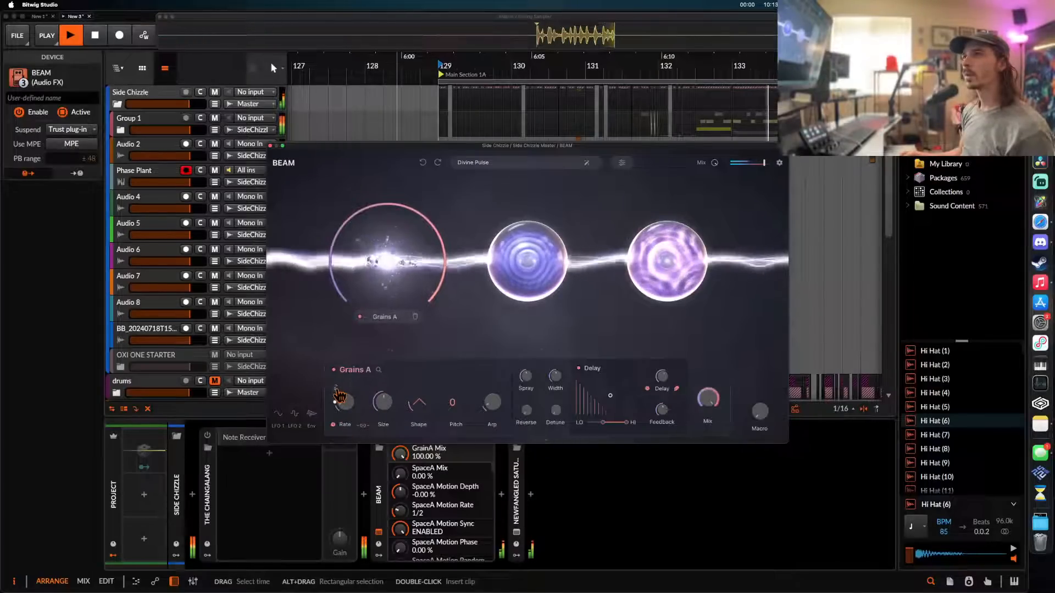
{"action": "left_click_drag", "start_coordinate": [339, 413], "coordinate": [348, 405]}
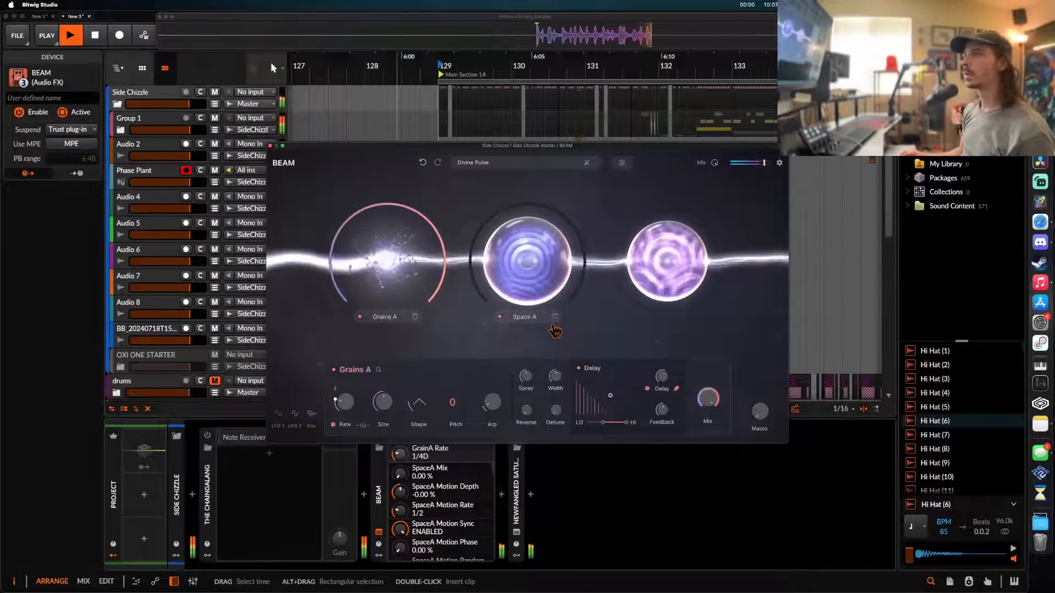
- Try different mix amounts on BEAM's Space B, leave its mix at 0.00 % and close the plug-in window
{"action": "left_click_drag", "start_coordinate": [665, 269], "coordinate": [659, 328]}
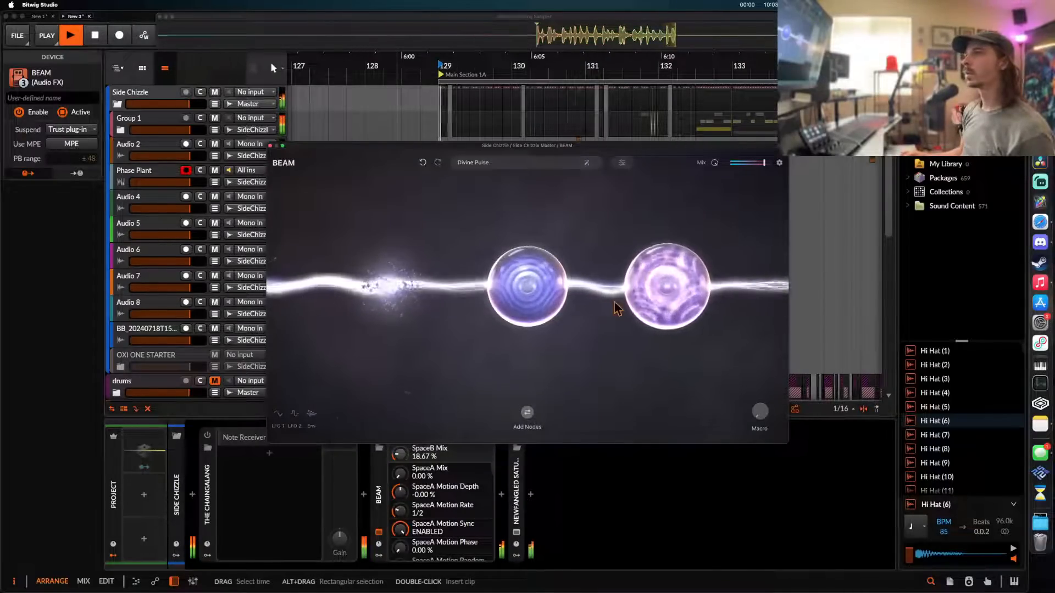
{"action": "left_click", "coordinate": [679, 301]}
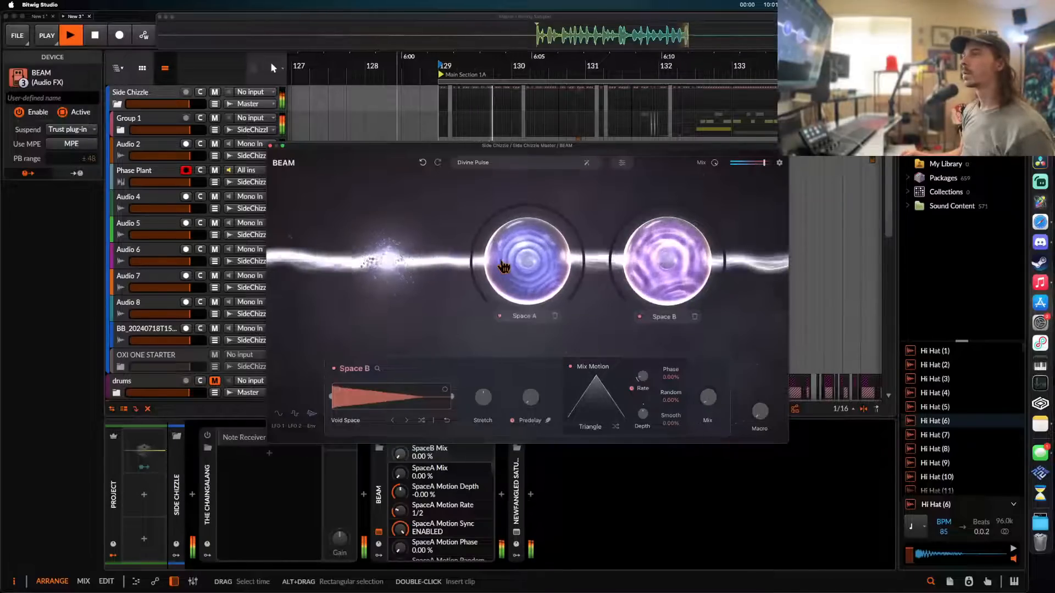
{"action": "left_click", "coordinate": [270, 146]}
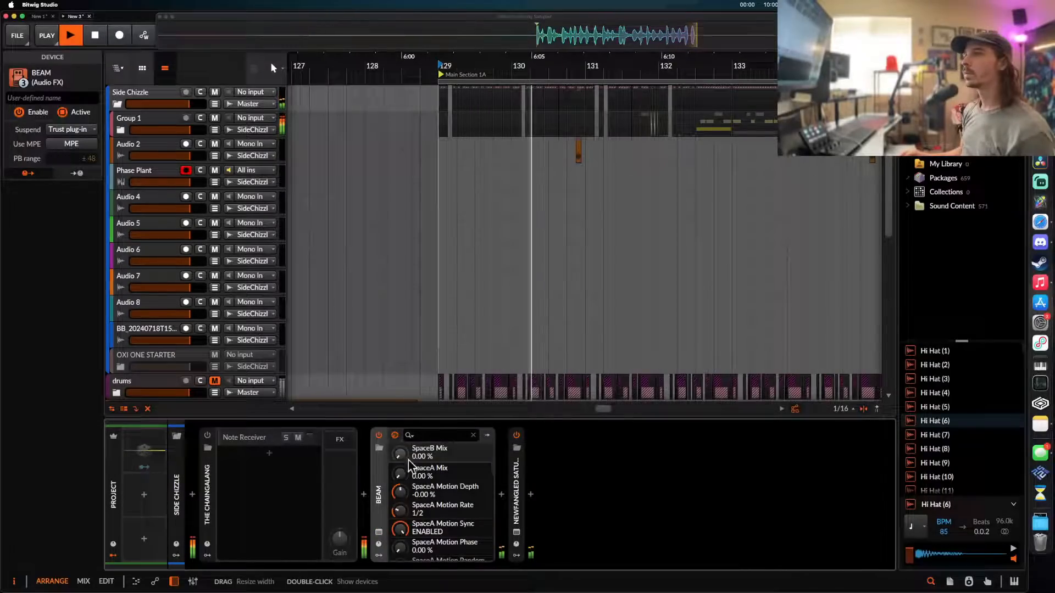
- Insert the favourited Portal plug-in after BEAM in the Side Chizzle device chain
{"action": "left_click", "coordinate": [500, 496]}
{"action": "type", "text": "portal"}
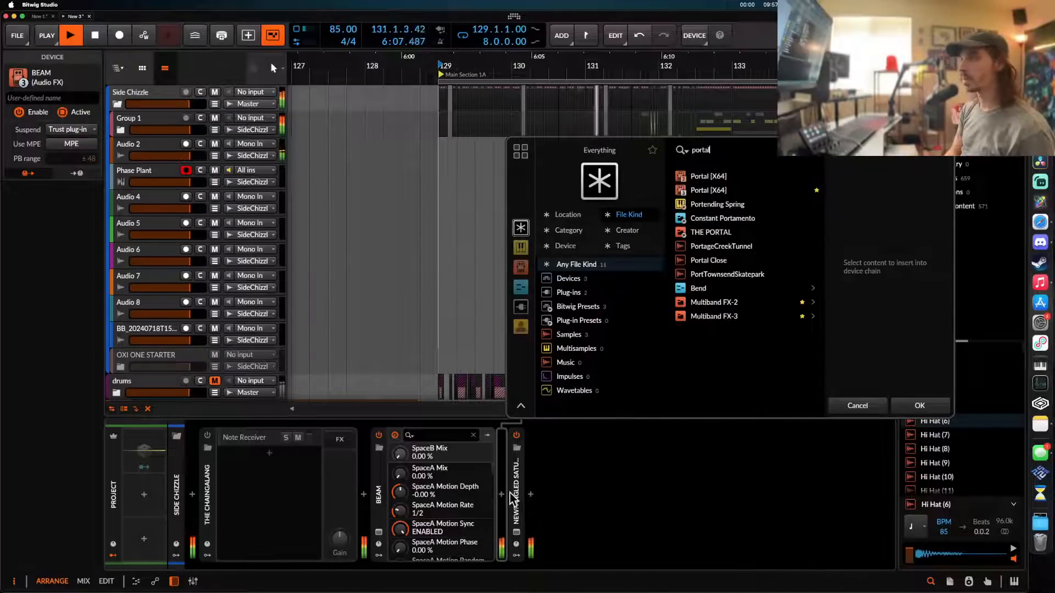
{"action": "left_click", "coordinate": [708, 190]}
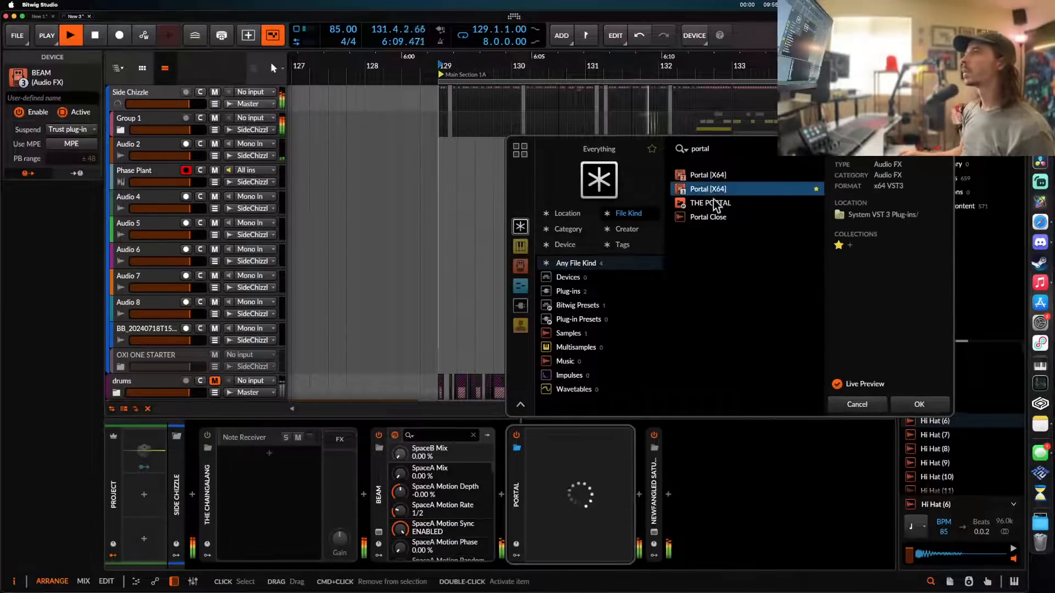
{"action": "left_click", "coordinate": [916, 404]}
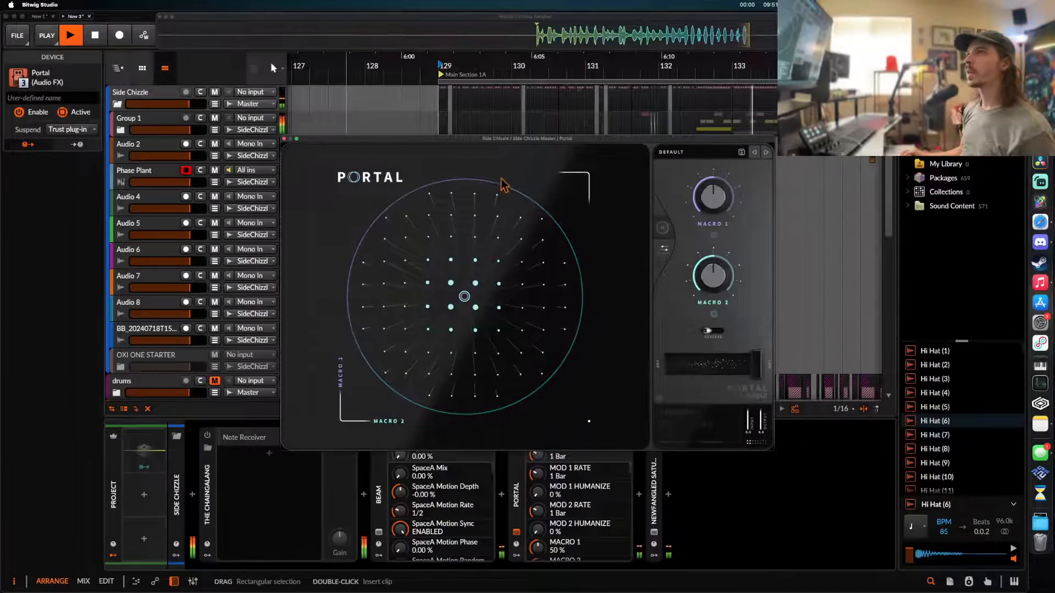
- Add an audio track below Audio 2, place the Rolling Sampler recording on it around bar 128, and mute the track
{"action": "left_click_drag", "start_coordinate": [424, 139], "coordinate": [447, 287]}
{"action": "left_click", "coordinate": [149, 143]}
{"action": "key", "text": "super+t"}
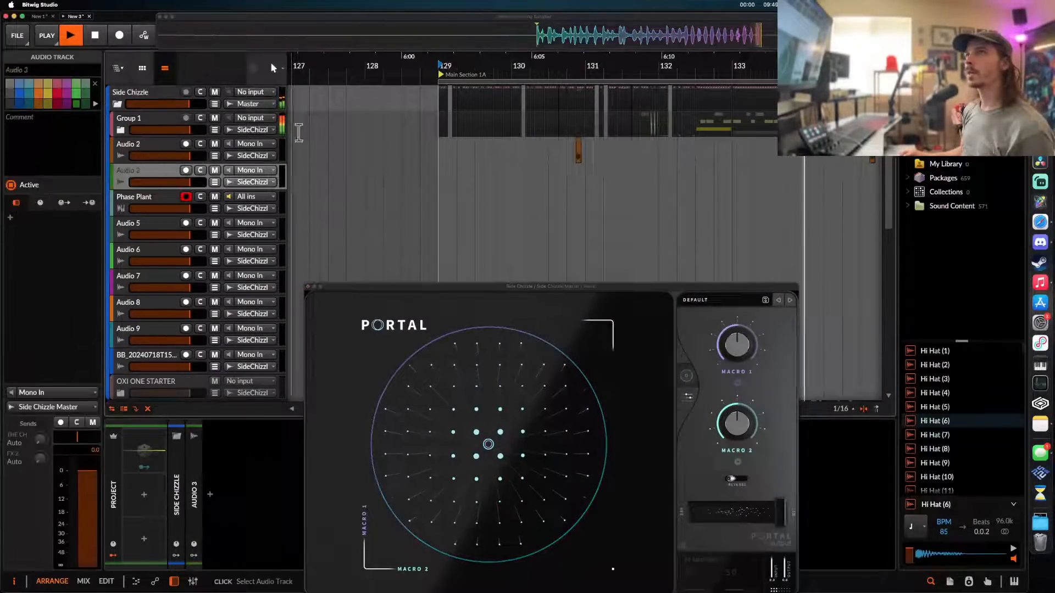
{"action": "left_click_drag", "start_coordinate": [526, 35], "coordinate": [774, 36]}
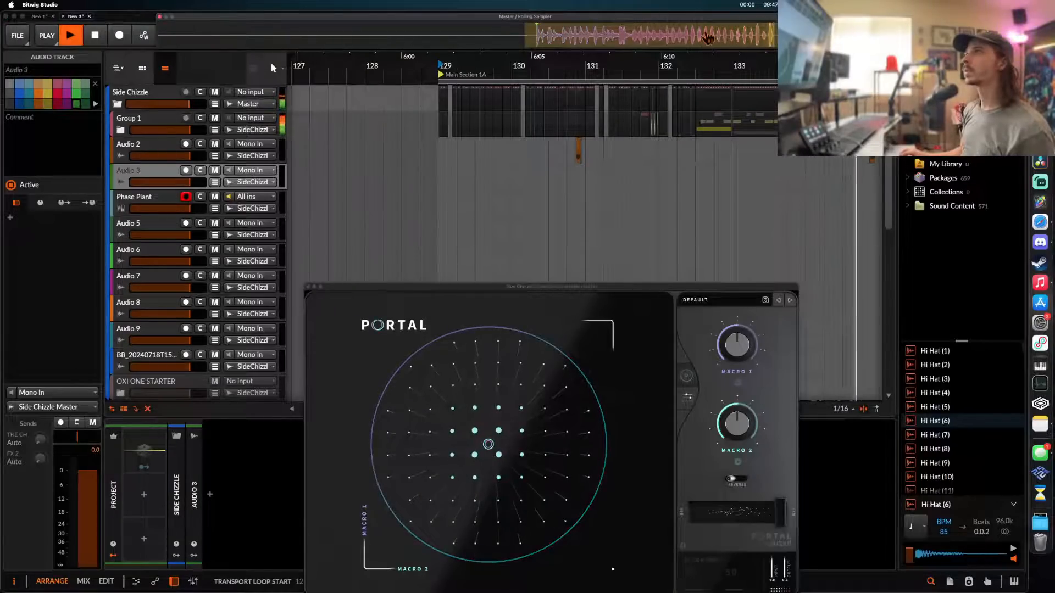
{"action": "left_click_drag", "start_coordinate": [649, 35], "coordinate": [389, 184]}
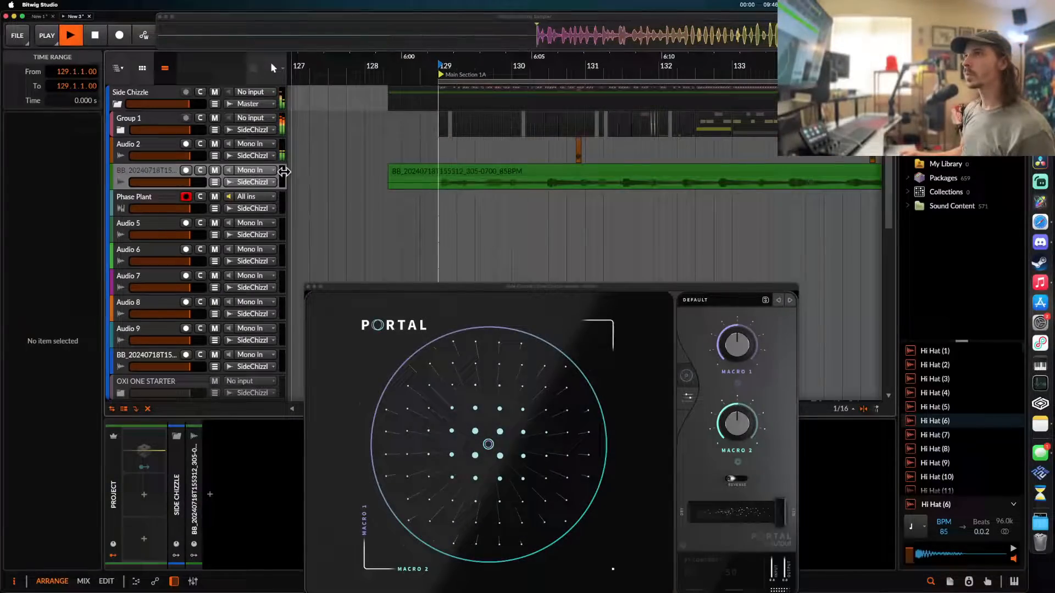
{"action": "left_click", "coordinate": [215, 170]}
- Load Reverb into Portal's first effect slot with dry/wet at 59, and close the plug-in window
{"action": "left_click_drag", "start_coordinate": [397, 286], "coordinate": [352, 98]}
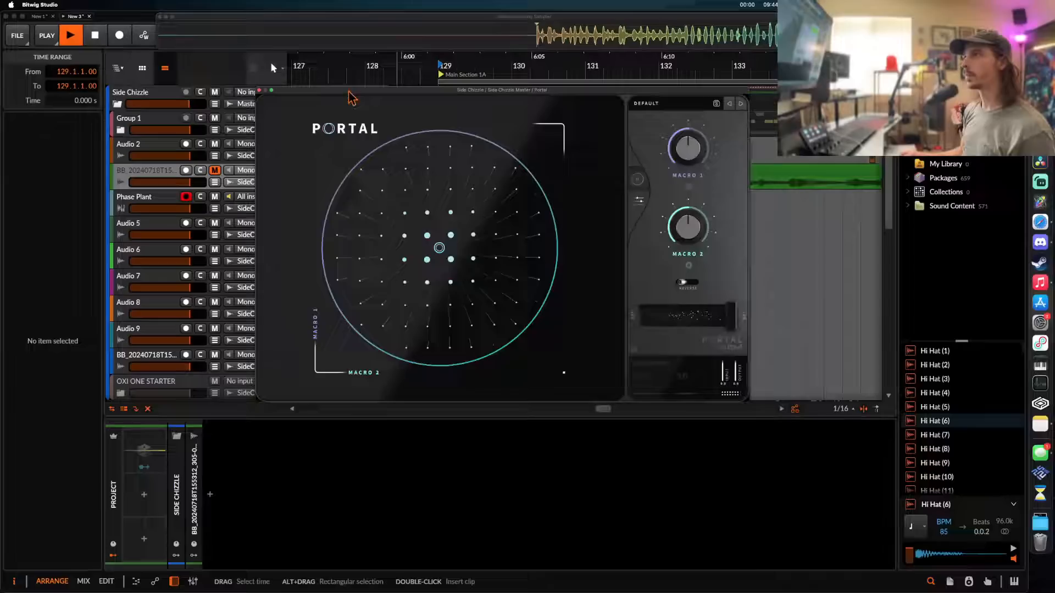
{"action": "left_click", "coordinate": [640, 199]}
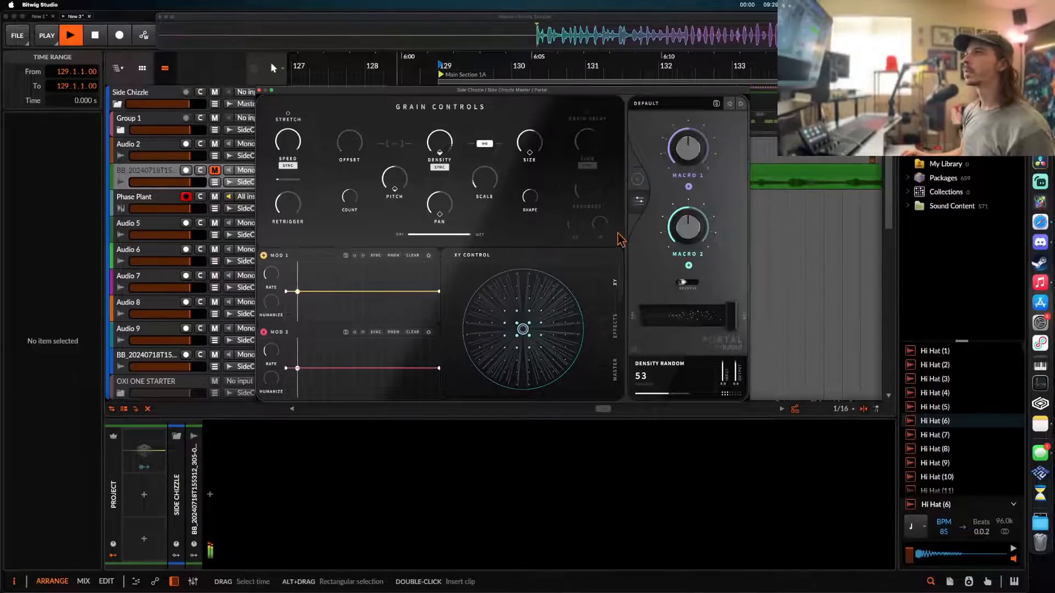
{"action": "left_click", "coordinate": [615, 326]}
{"action": "left_click", "coordinate": [521, 255]}
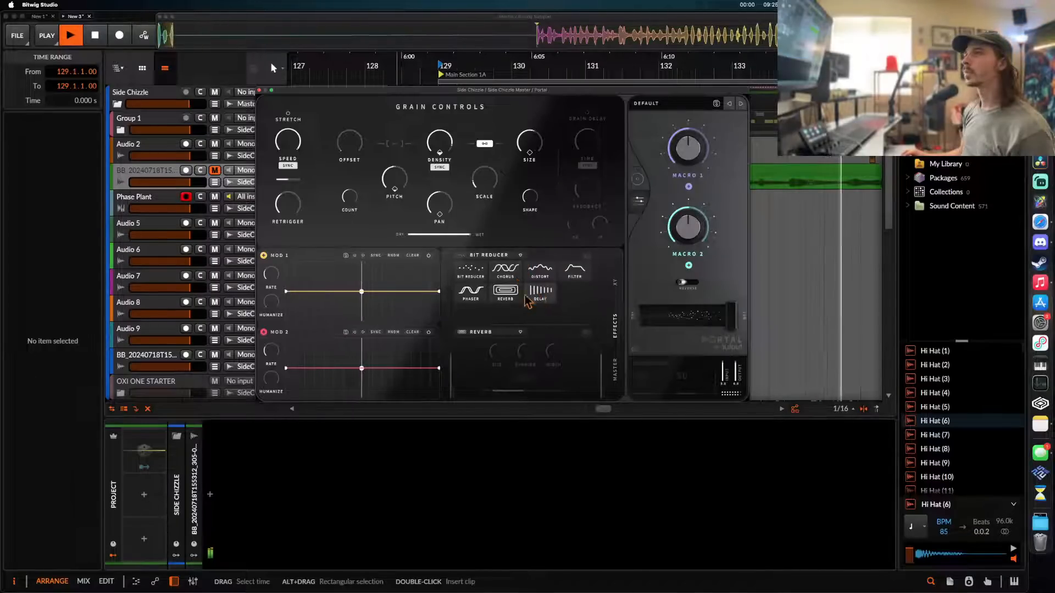
{"action": "left_click", "coordinate": [505, 291]}
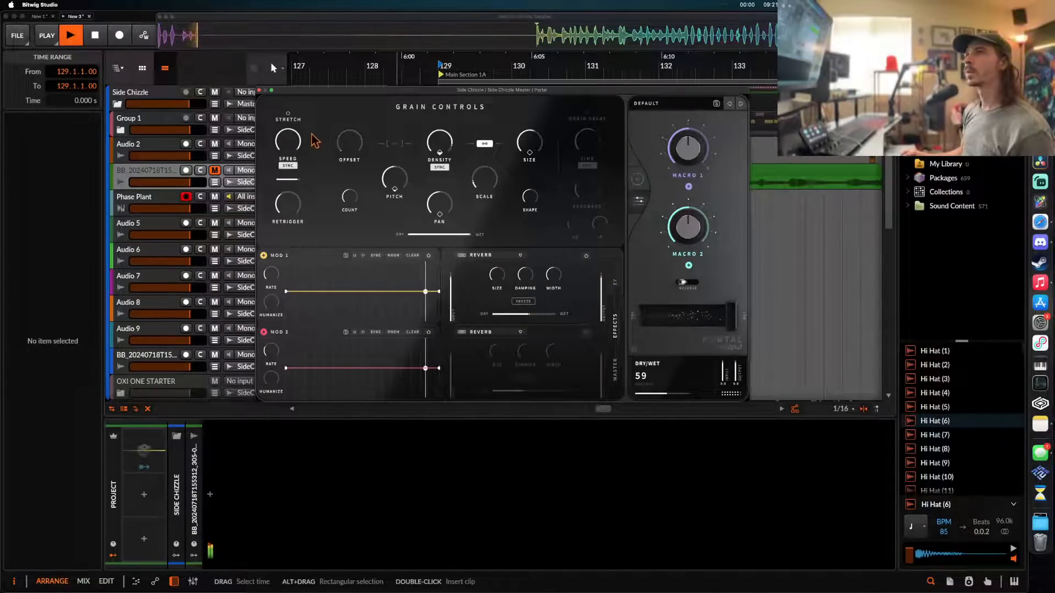
{"action": "left_click", "coordinate": [262, 89]}
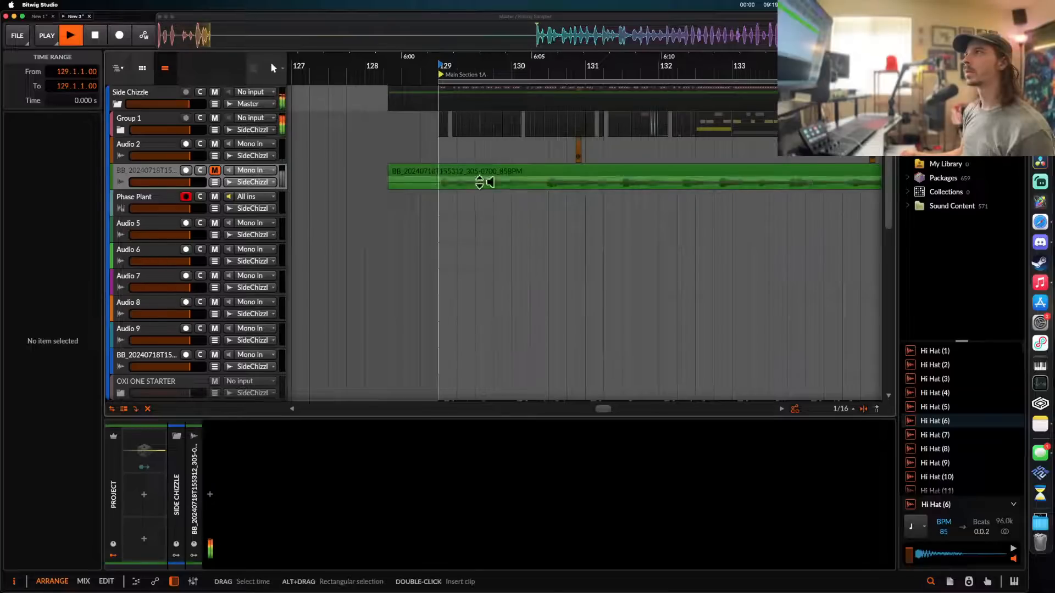
- Reopen BEAM on the Side Chizzle group, move Space A ahead of Grains A, and close the plug-in window
{"action": "scroll", "coordinate": [423, 176], "scroll_direction": "down", "scroll_amount": 3}
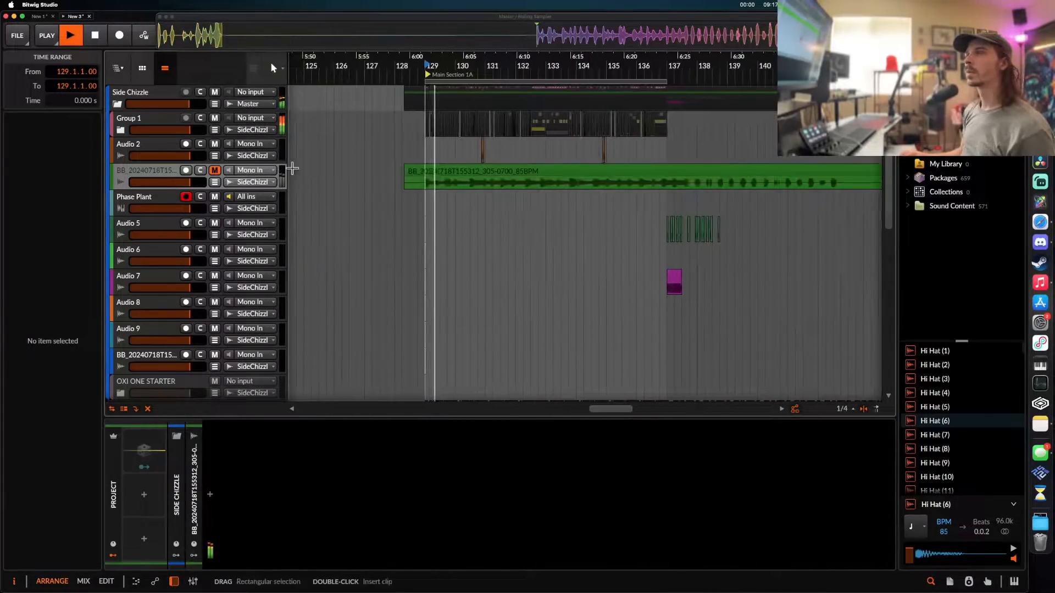
{"action": "left_click", "coordinate": [148, 177]}
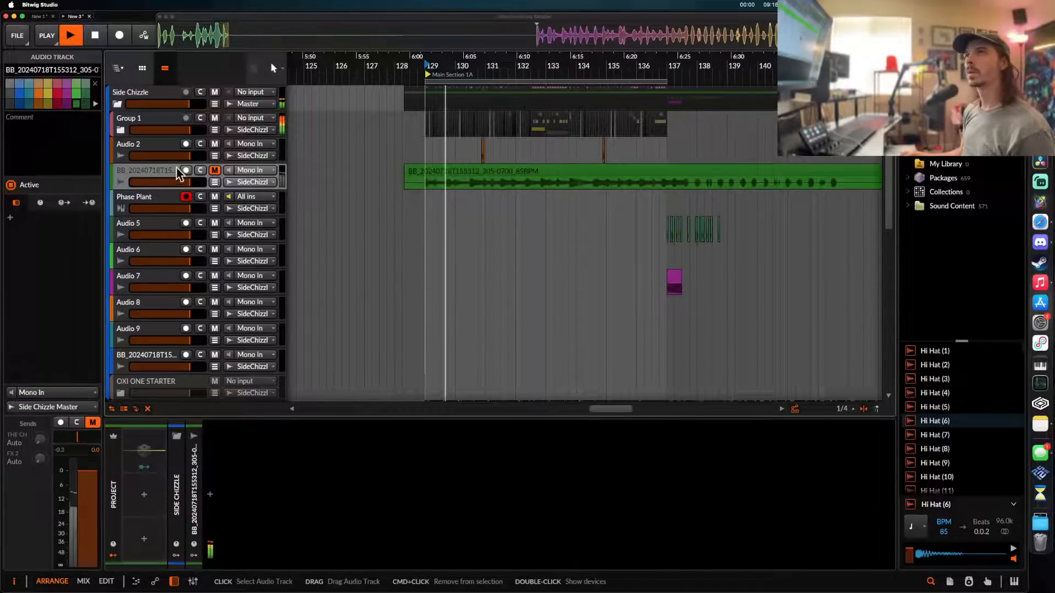
{"action": "left_click", "coordinate": [157, 107]}
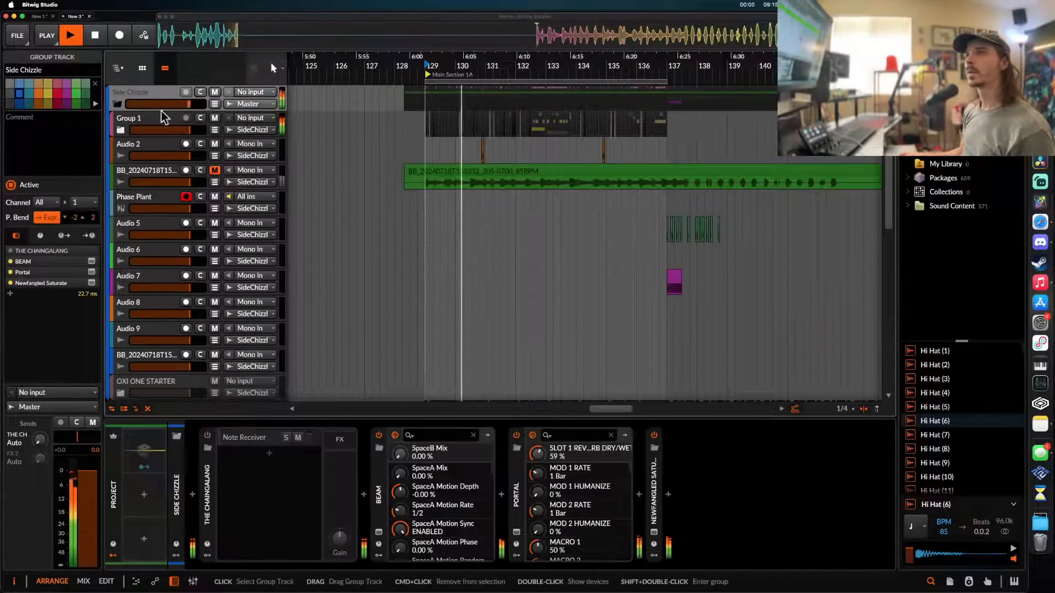
{"action": "left_click", "coordinate": [379, 533]}
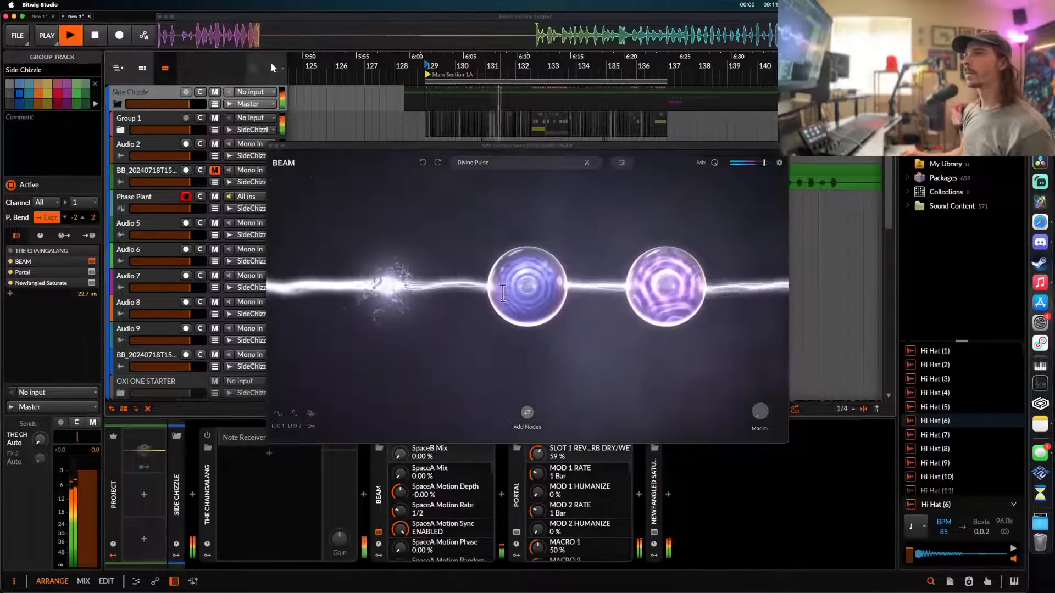
{"action": "left_click", "coordinate": [394, 284]}
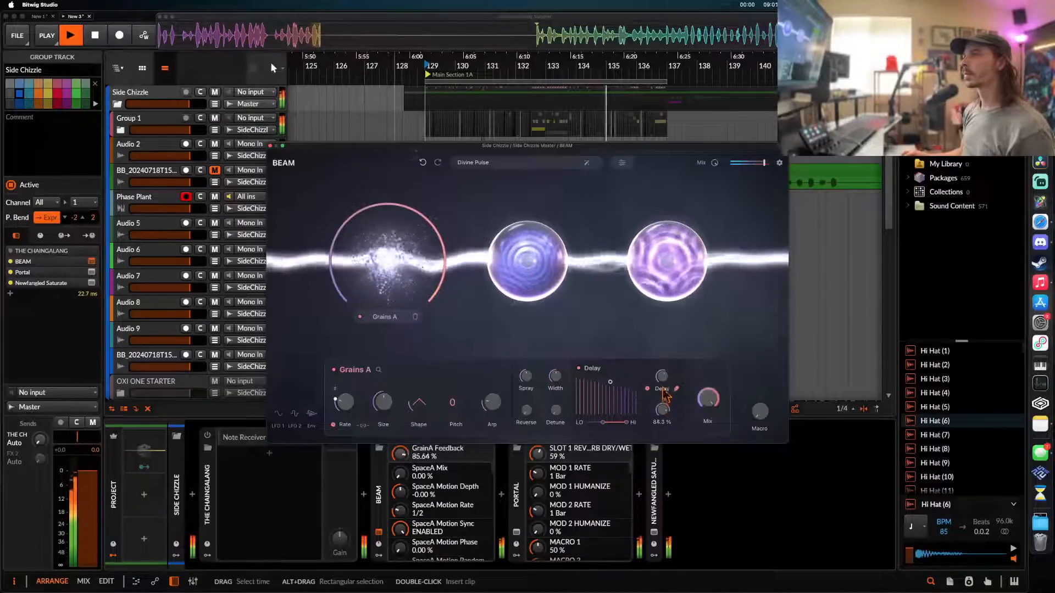
{"action": "left_click_drag", "start_coordinate": [487, 267], "coordinate": [335, 276]}
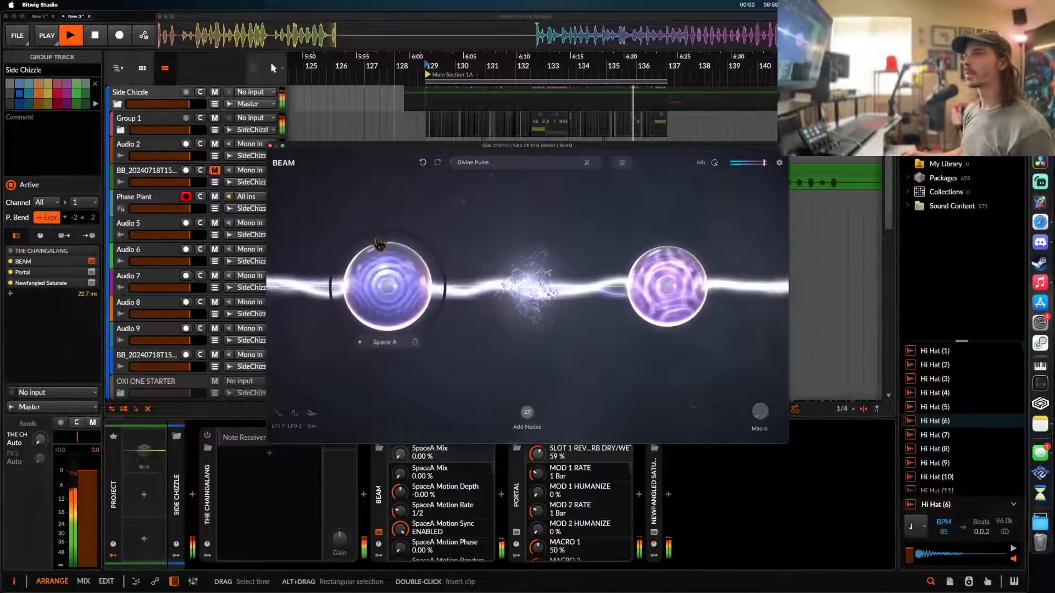
{"action": "left_click", "coordinate": [269, 145]}
- Check the device chains of Group 1 and the muted recording track, and collapse BEAM in the Side Chizzle chain
{"action": "left_click", "coordinate": [147, 120]}
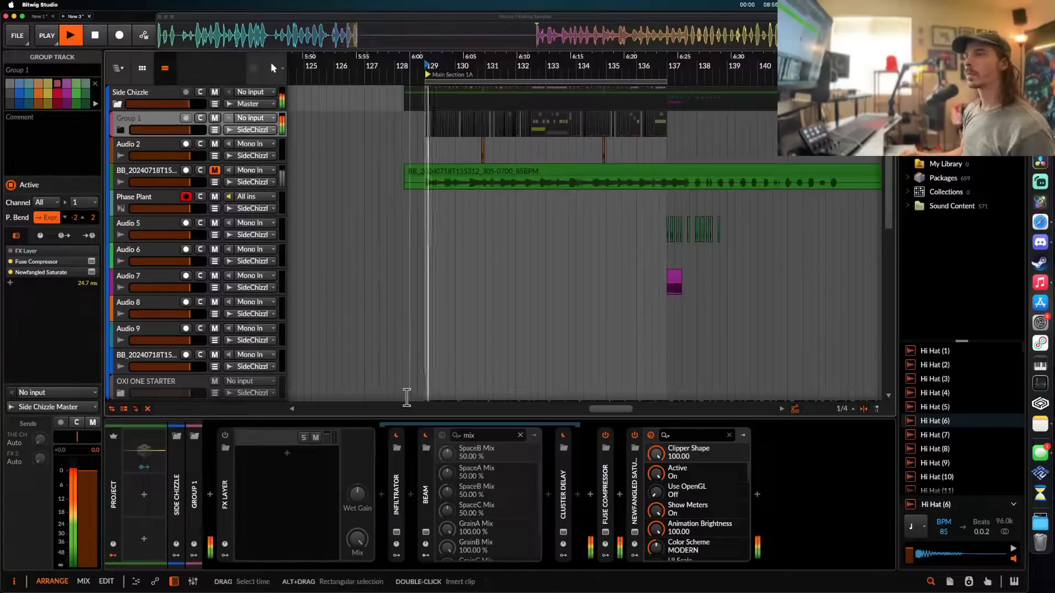
{"action": "left_click", "coordinate": [637, 495]}
{"action": "left_click", "coordinate": [151, 175]}
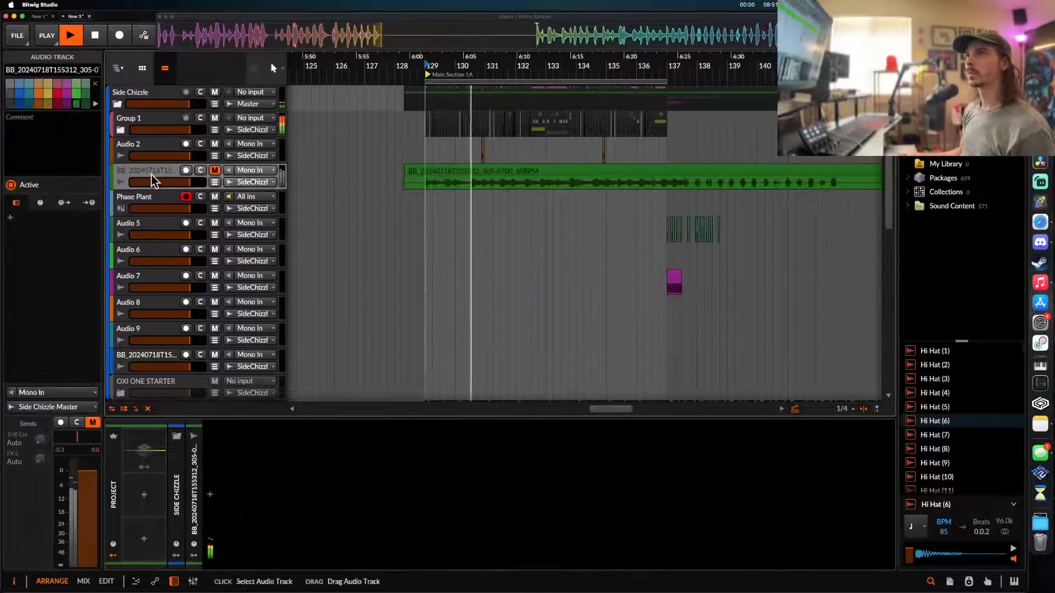
{"action": "left_click", "coordinate": [144, 120]}
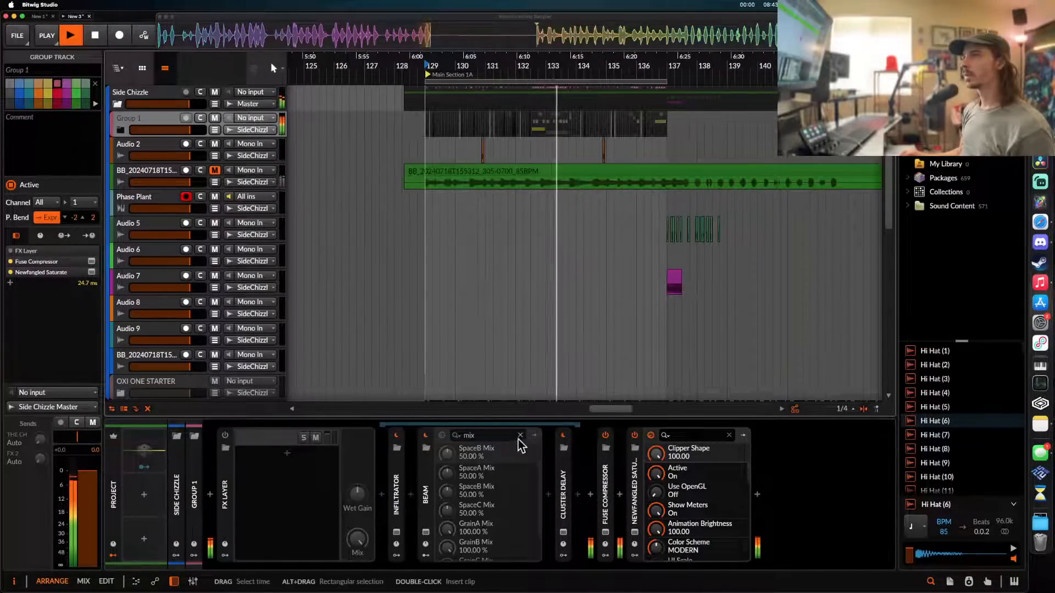
{"action": "left_click", "coordinate": [164, 99]}
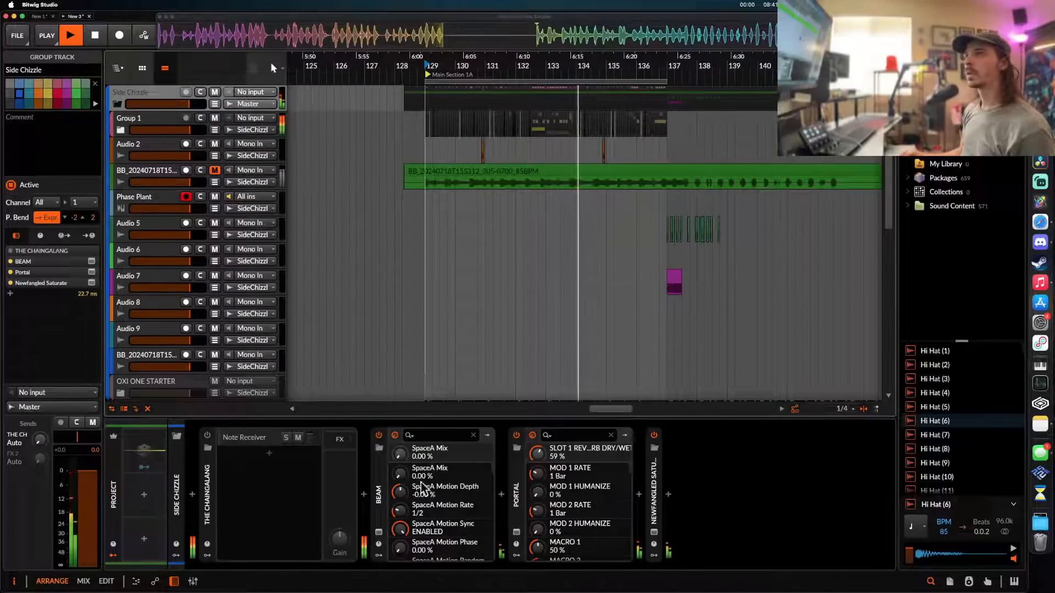
{"action": "left_click", "coordinate": [383, 481]}
- Try Bitwig's Pitch Shifter in front of BEAM in the Side Chizzle chain and undo its insertion
{"action": "left_click", "coordinate": [366, 497]}
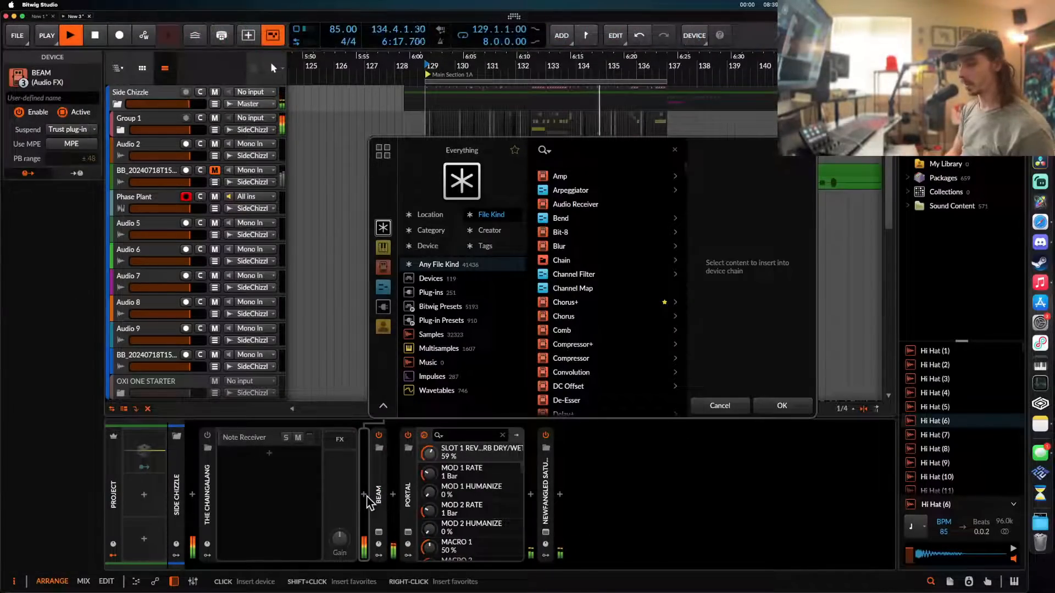
{"action": "type", "text": "pitch"}
{"action": "left_click", "coordinate": [572, 175]}
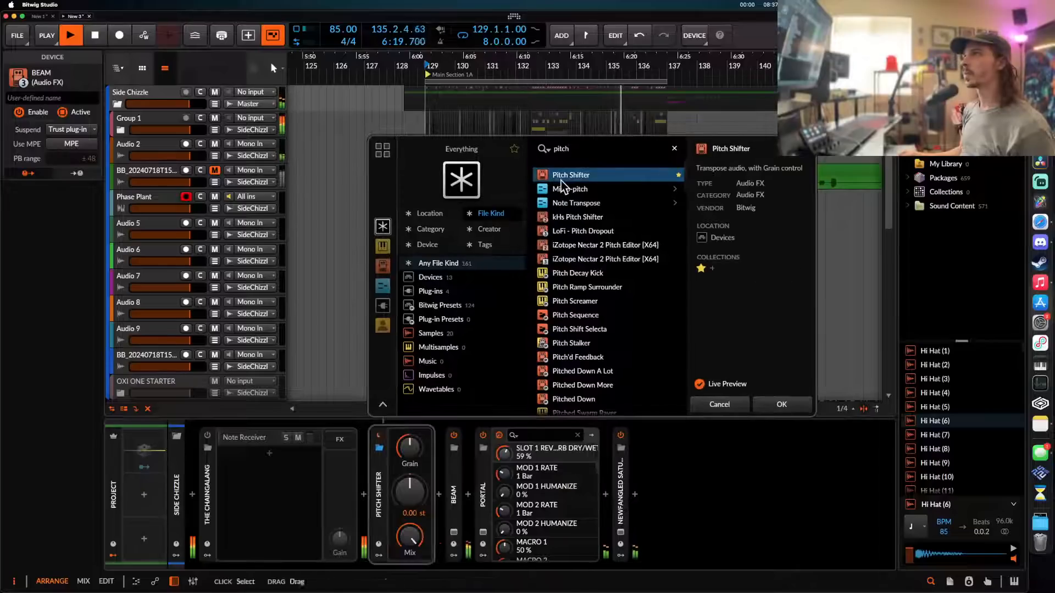
{"action": "left_click", "coordinate": [782, 405]}
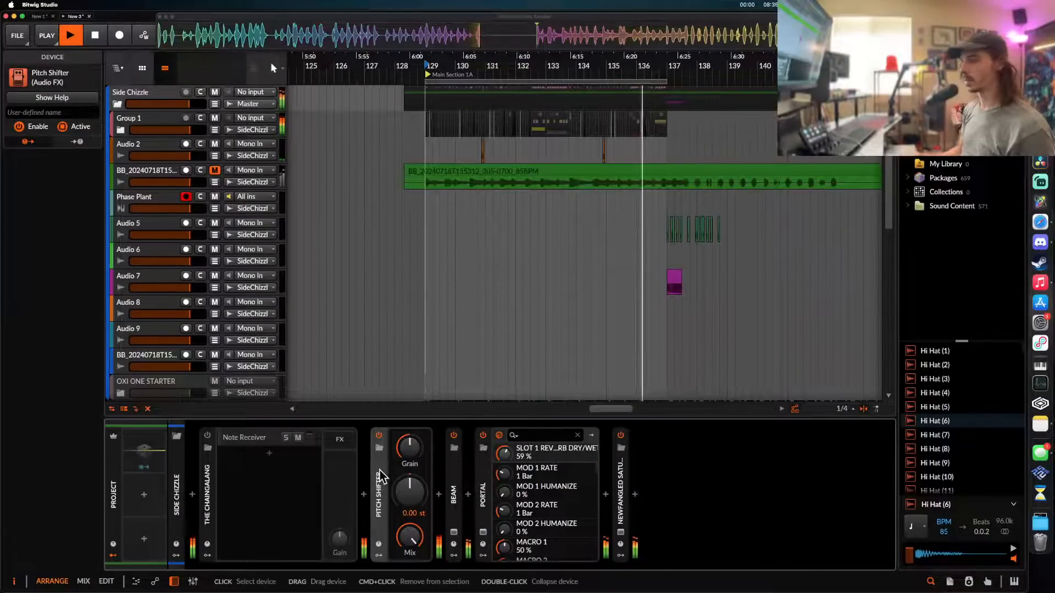
{"action": "key", "text": "ctrl+z"}
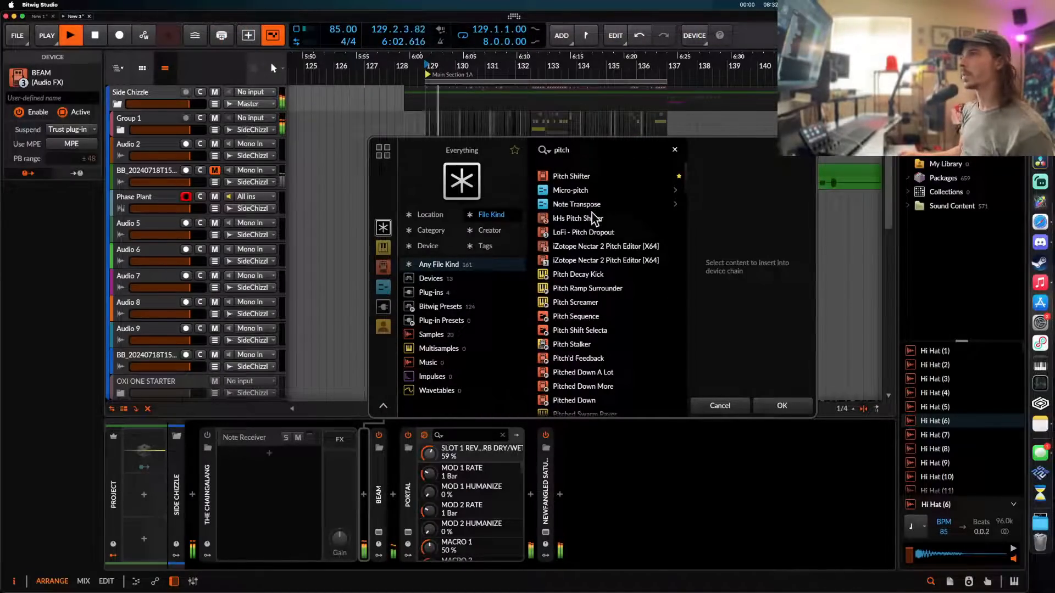
- Insert kHs Pitch Shifter in front of BEAM and set its pitch to +12.00 semitones
{"action": "double_click", "coordinate": [593, 218]}
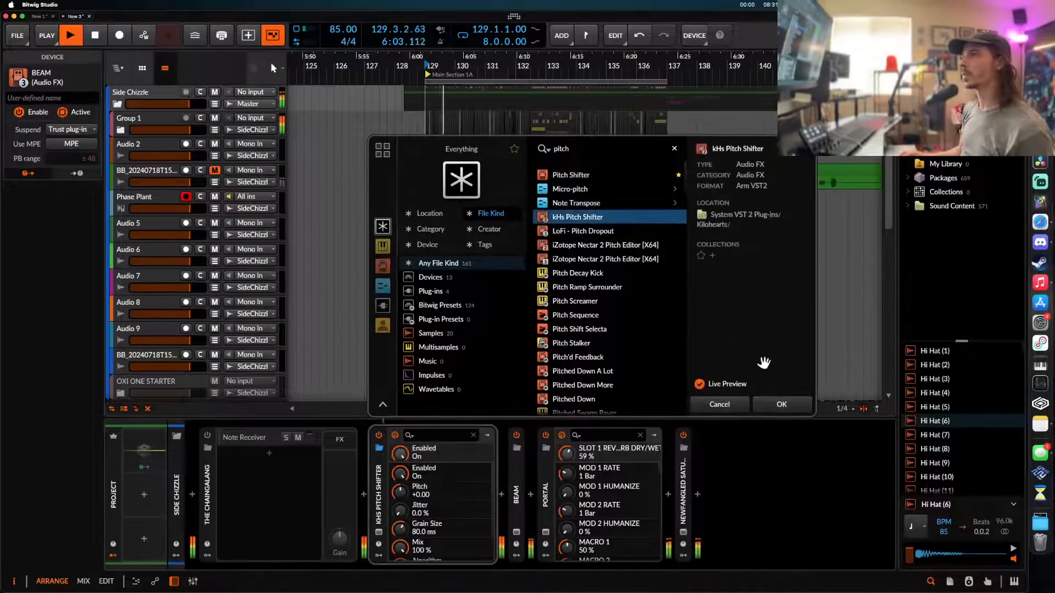
{"action": "left_click_drag", "start_coordinate": [524, 262], "coordinate": [524, 229]}
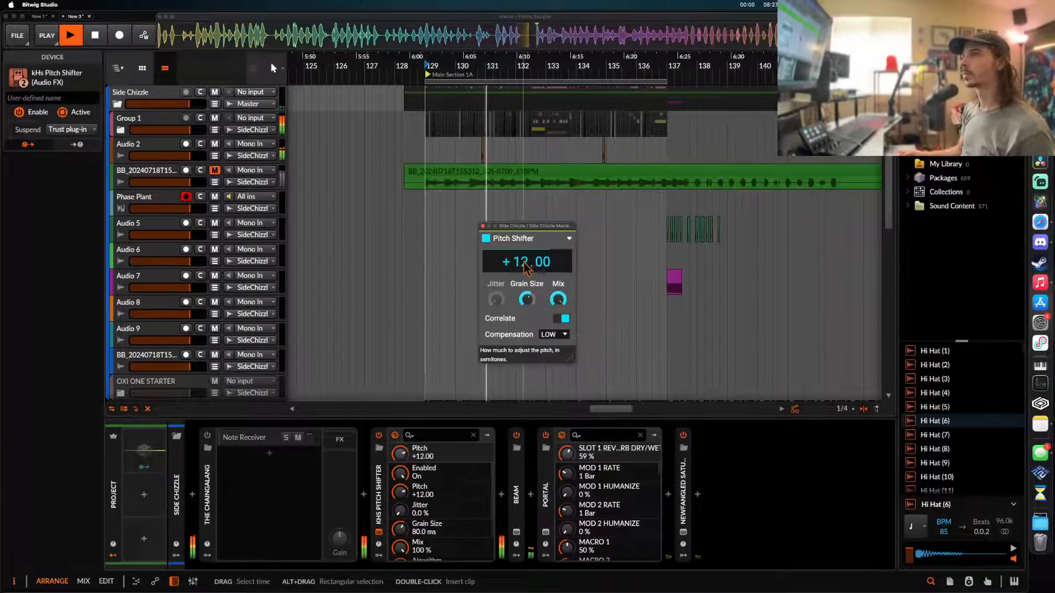
- Insert Delay+ between Portal and Newfangled Saturate, and collapse the device
{"action": "left_click", "coordinate": [668, 496]}
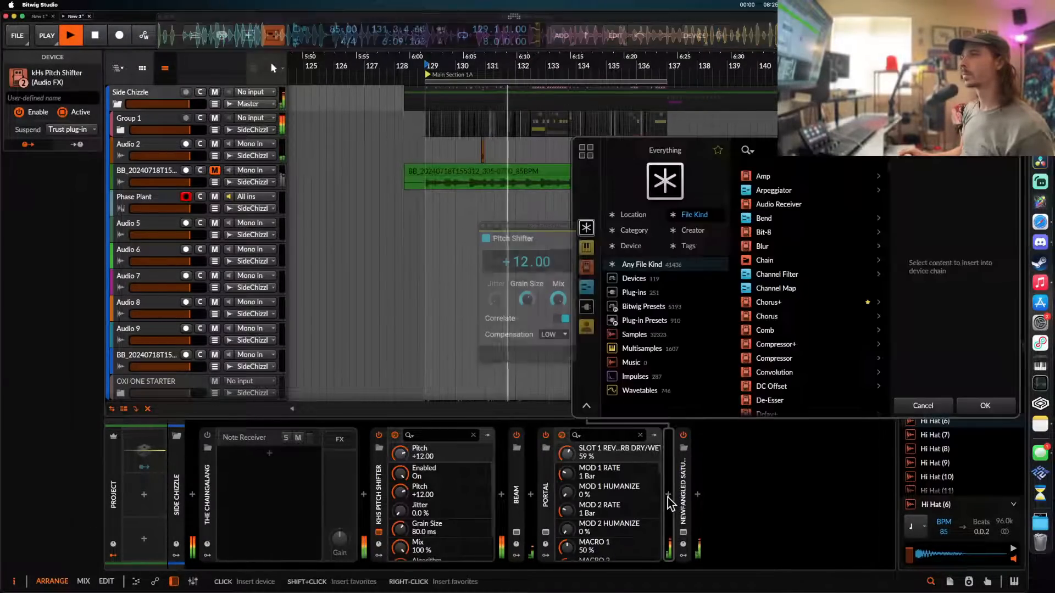
{"action": "type", "text": "delay"}
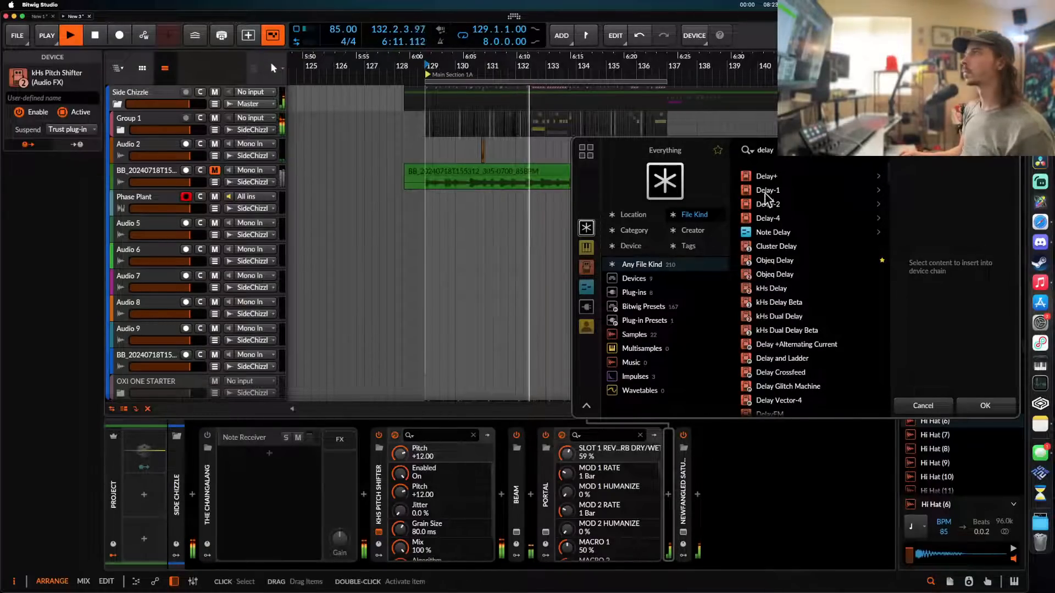
{"action": "left_click", "coordinate": [766, 176]}
{"action": "double_click", "coordinate": [766, 176]}
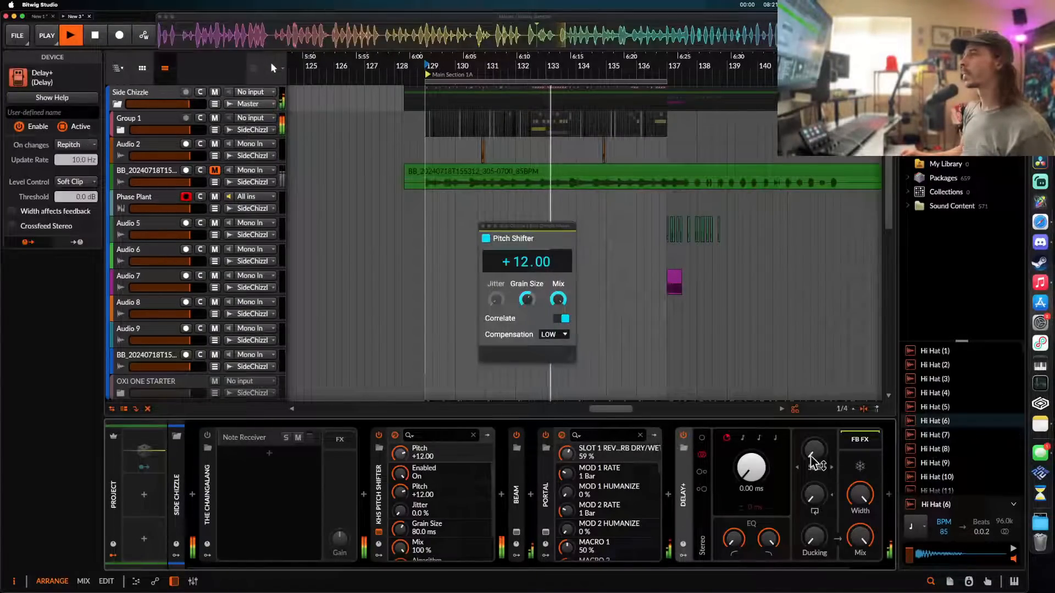
{"action": "left_click", "coordinate": [681, 468]}
- Insert the Cluster Delay plug-in after Delay+ in the Side Chizzle chain
{"action": "left_click", "coordinate": [698, 494]}
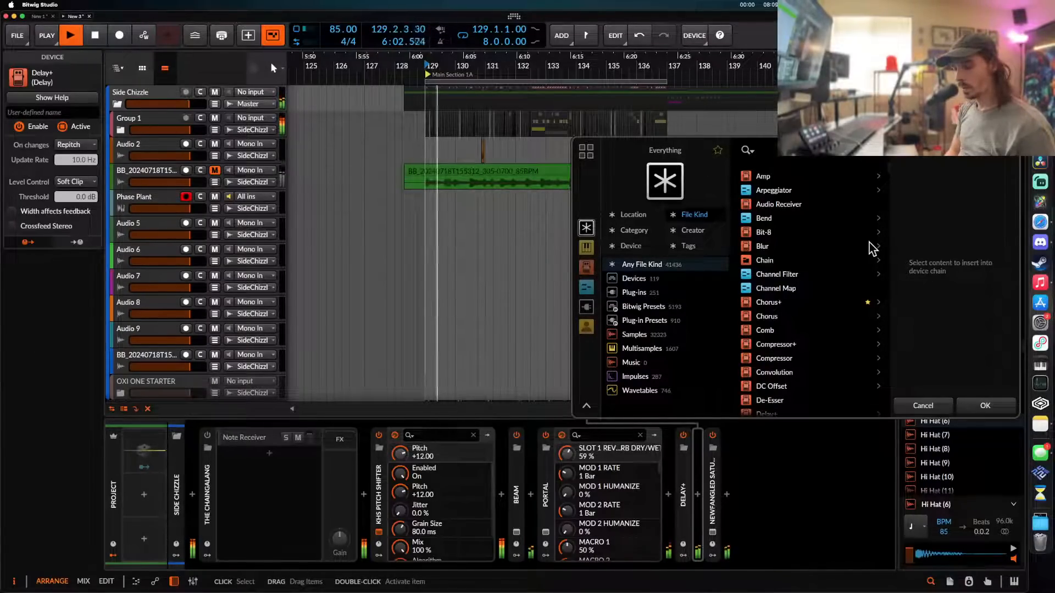
{"action": "type", "text": "cluster"}
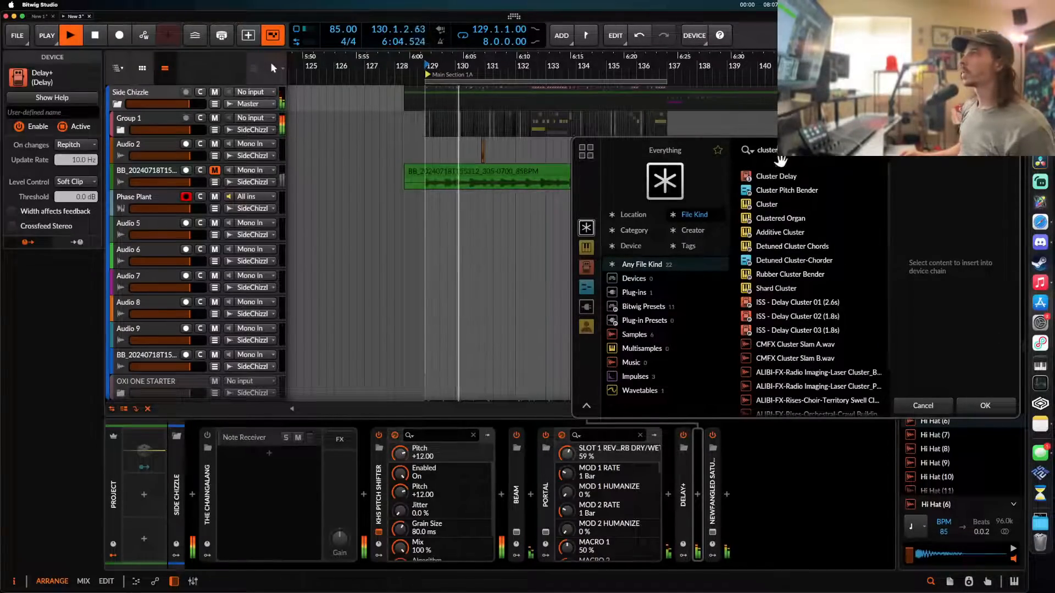
{"action": "left_click", "coordinate": [783, 177]}
{"action": "left_click", "coordinate": [985, 405]}
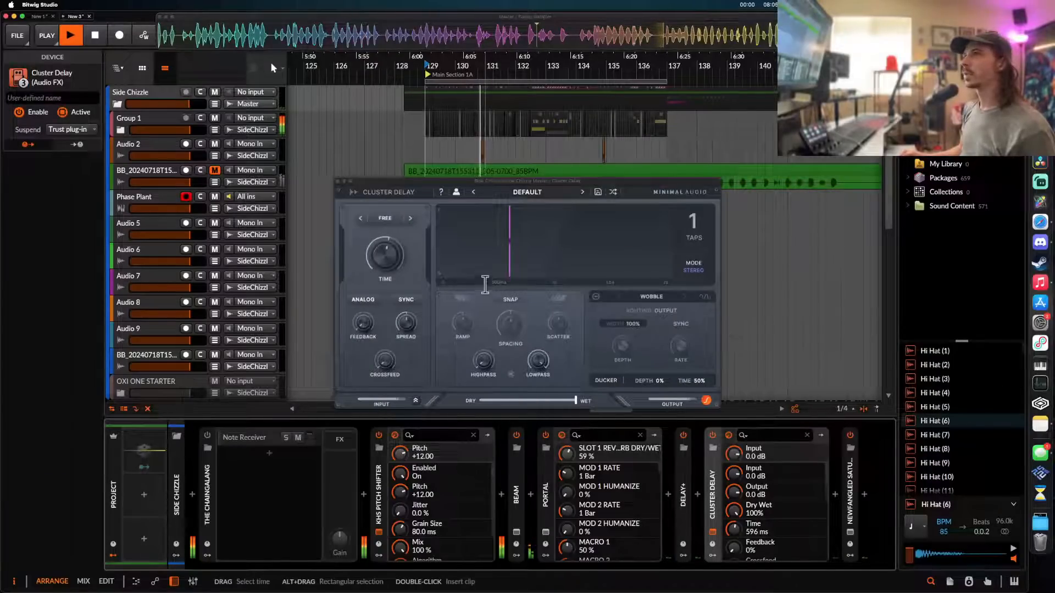
- Set Cluster Delay to 2 taps with a tempo-synced time of 1/4, and close its editor
{"action": "left_click", "coordinate": [691, 223]}
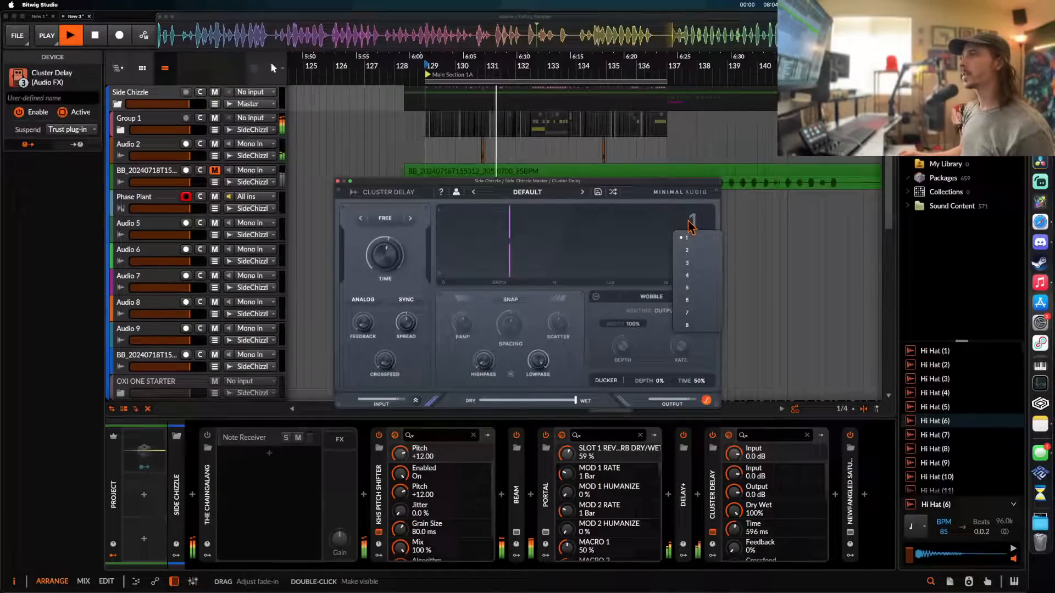
{"action": "left_click", "coordinate": [693, 251]}
{"action": "left_click", "coordinate": [385, 237]}
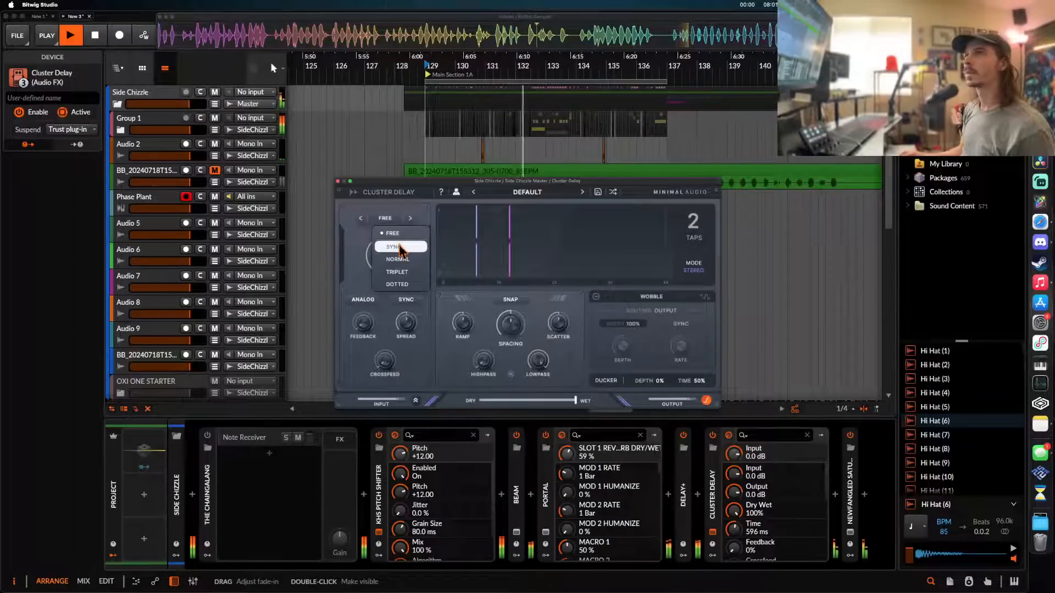
{"action": "left_click", "coordinate": [397, 254]}
{"action": "left_click_drag", "start_coordinate": [386, 263], "coordinate": [387, 254]}
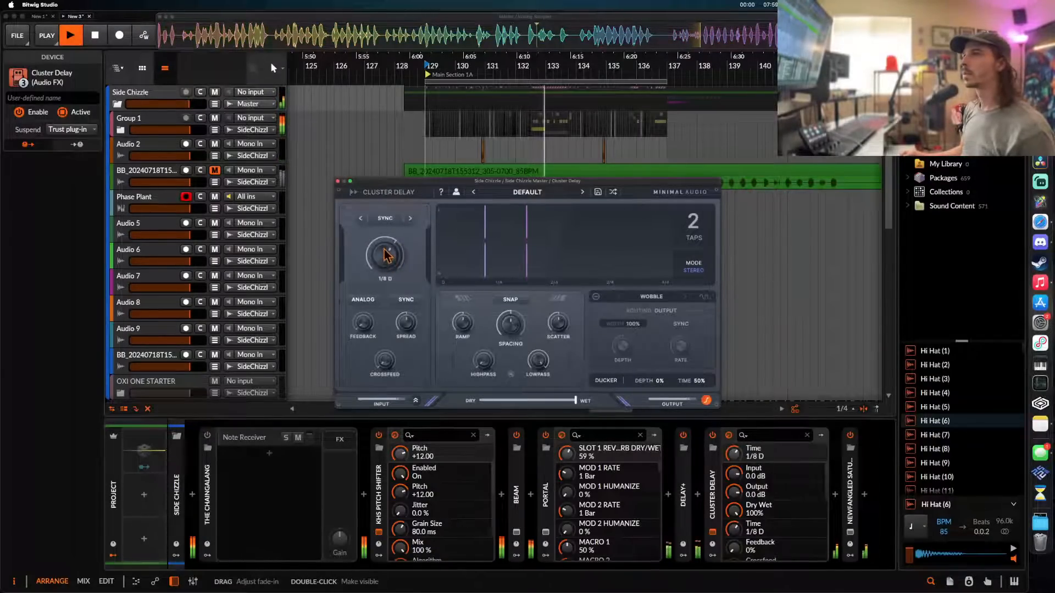
{"action": "left_click", "coordinate": [337, 180]}
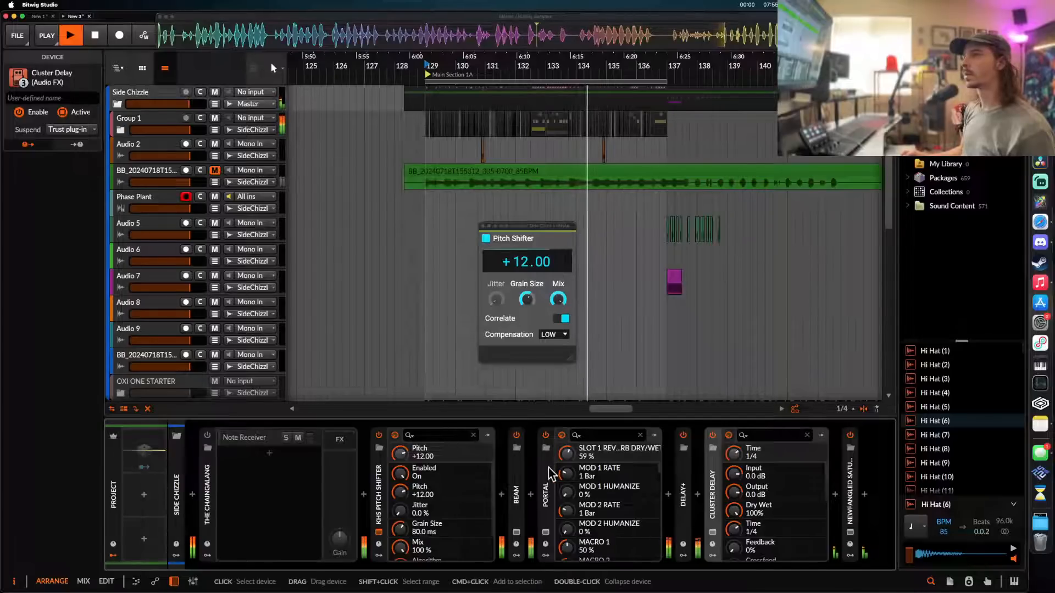
- Collapse Portal, move it in front of kHs Pitch Shifter, and briefly view BEAM's editor
{"action": "double_click", "coordinate": [568, 474]}
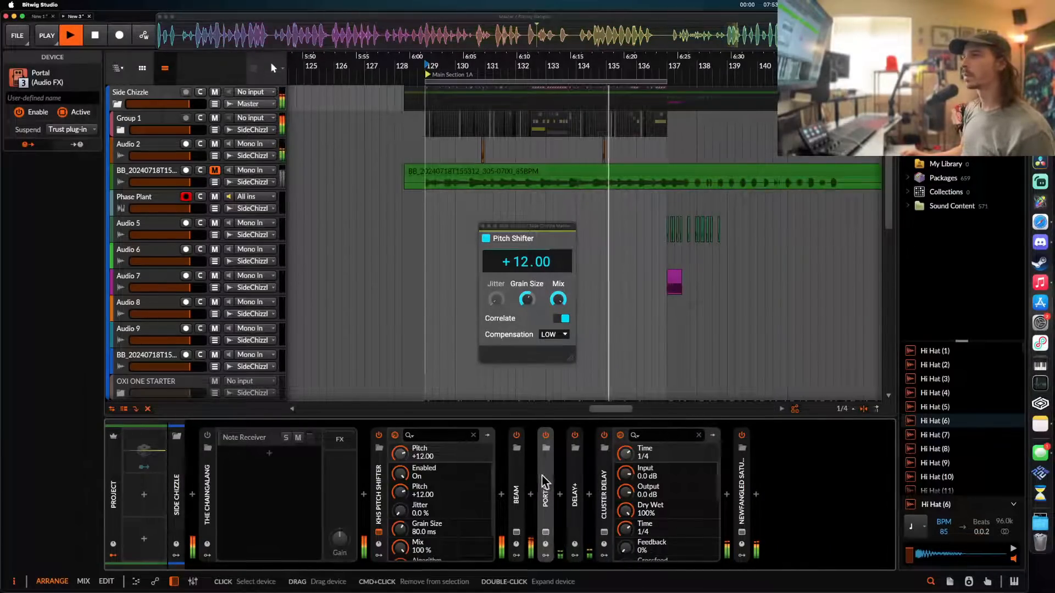
{"action": "left_click_drag", "start_coordinate": [542, 475], "coordinate": [428, 479]}
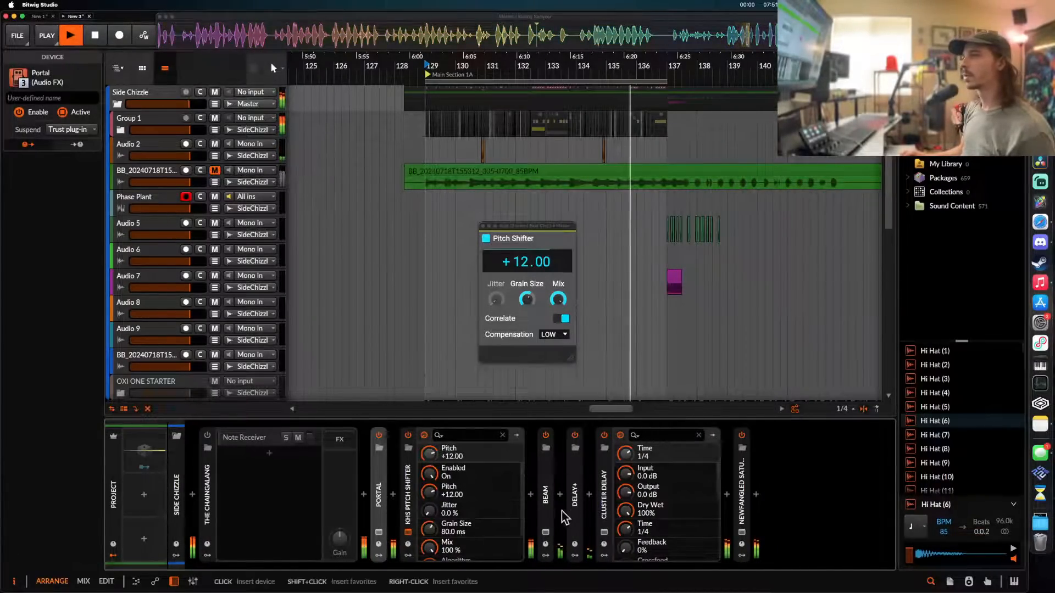
{"action": "left_click", "coordinate": [546, 532]}
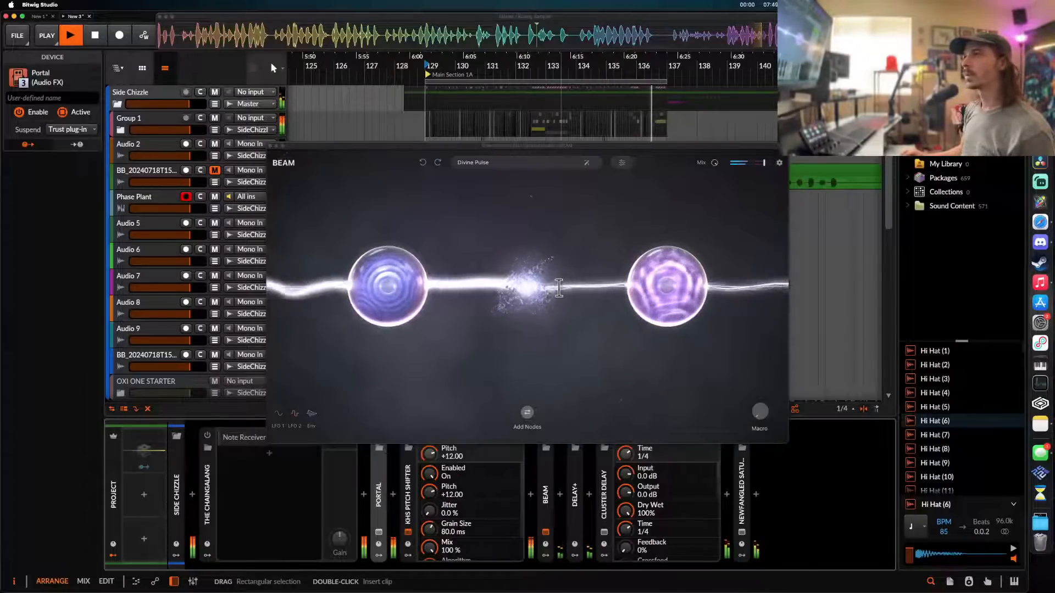
{"action": "left_click", "coordinate": [271, 146]}
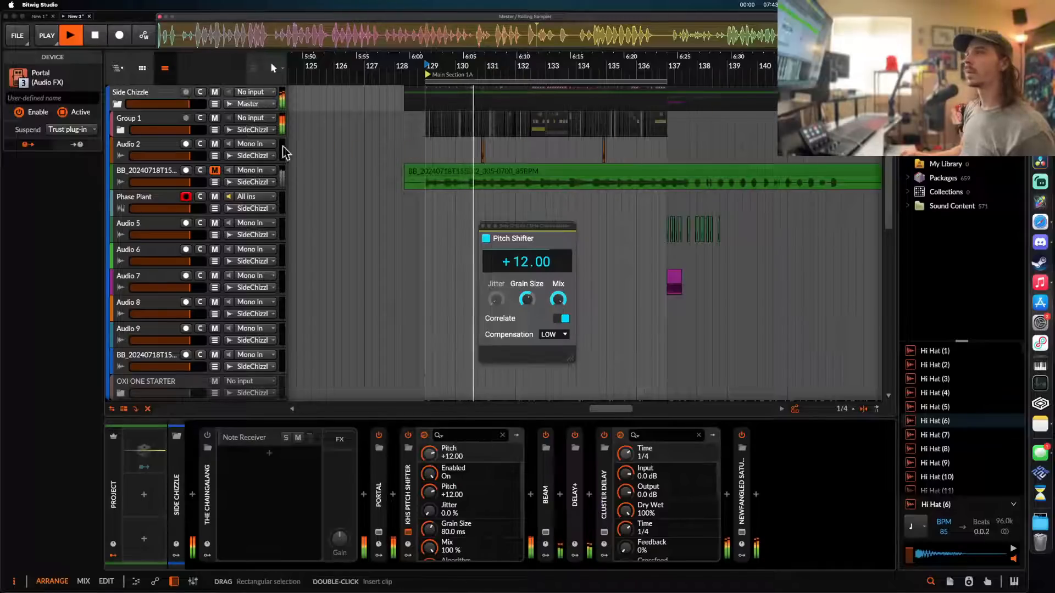
- Insert an audio track below the BB_20240718T155312 track and place the Rolling Sampler capture on it
{"action": "left_click", "coordinate": [143, 172]}
{"action": "key", "text": "super+t"}
{"action": "scroll", "coordinate": [570, 173], "scroll_direction": "left", "scroll_amount": 3}
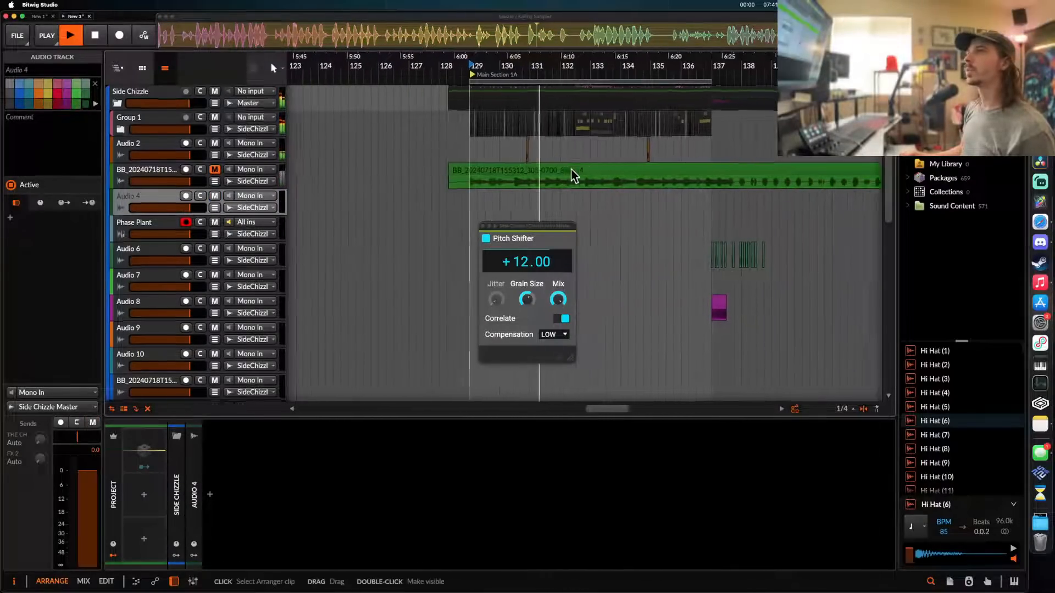
{"action": "scroll", "coordinate": [566, 169], "scroll_direction": "down", "scroll_amount": 3}
{"action": "left_click_drag", "start_coordinate": [273, 67], "coordinate": [290, 205]}
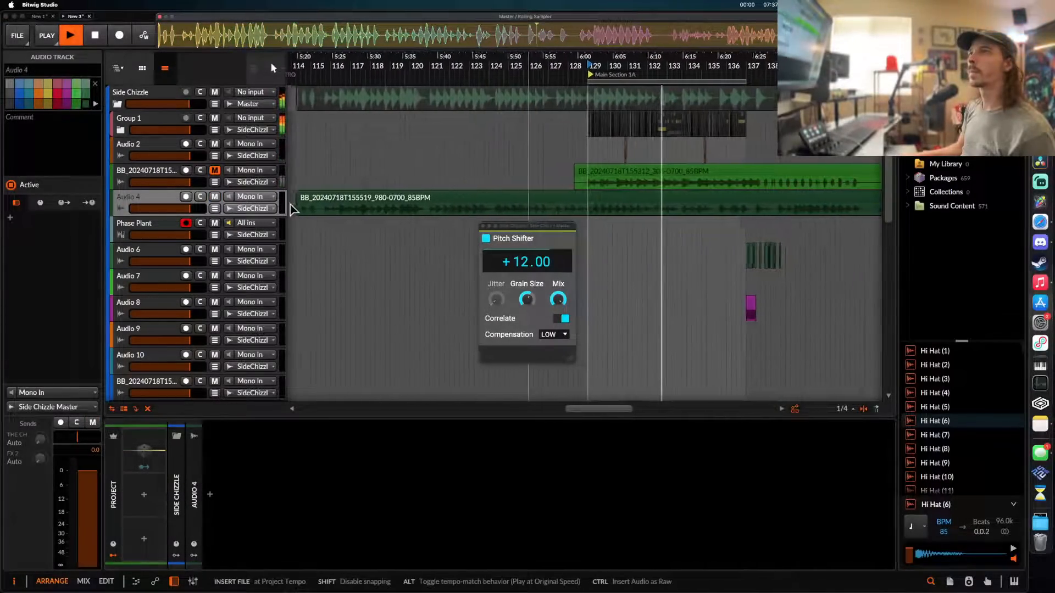
- Move the new capture clip earlier so it ends inside Main Section 1A, and close the Pitch Shifter editor
{"action": "scroll", "coordinate": [447, 200], "scroll_direction": "down", "scroll_amount": 3}
{"action": "left_click_drag", "start_coordinate": [505, 199], "coordinate": [366, 206]}
{"action": "double_click", "coordinate": [164, 202]}
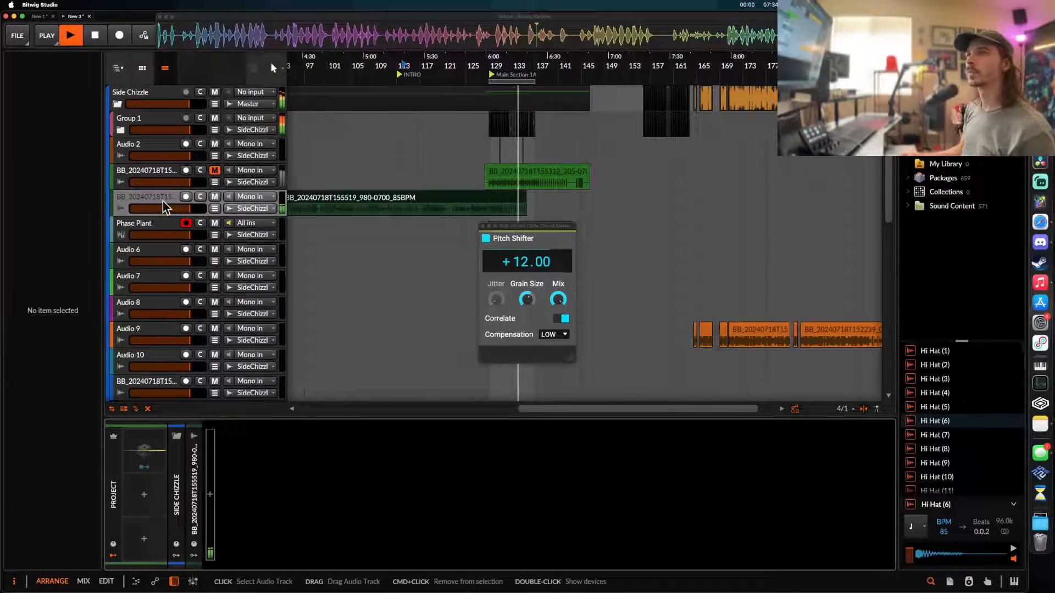
{"action": "left_click", "coordinate": [483, 226]}
- Stop playback, disable the Side Chizzle devices from Portal through Cluster Delay, and wrap them in a collapsed FX Layer
{"action": "left_click", "coordinate": [149, 120]}
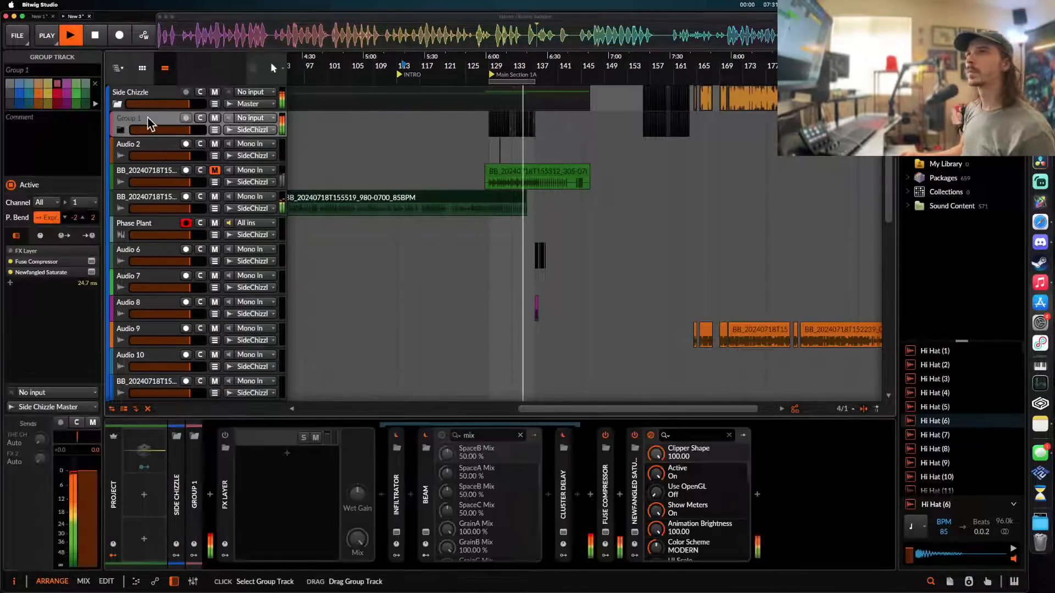
{"action": "key", "text": "space"}
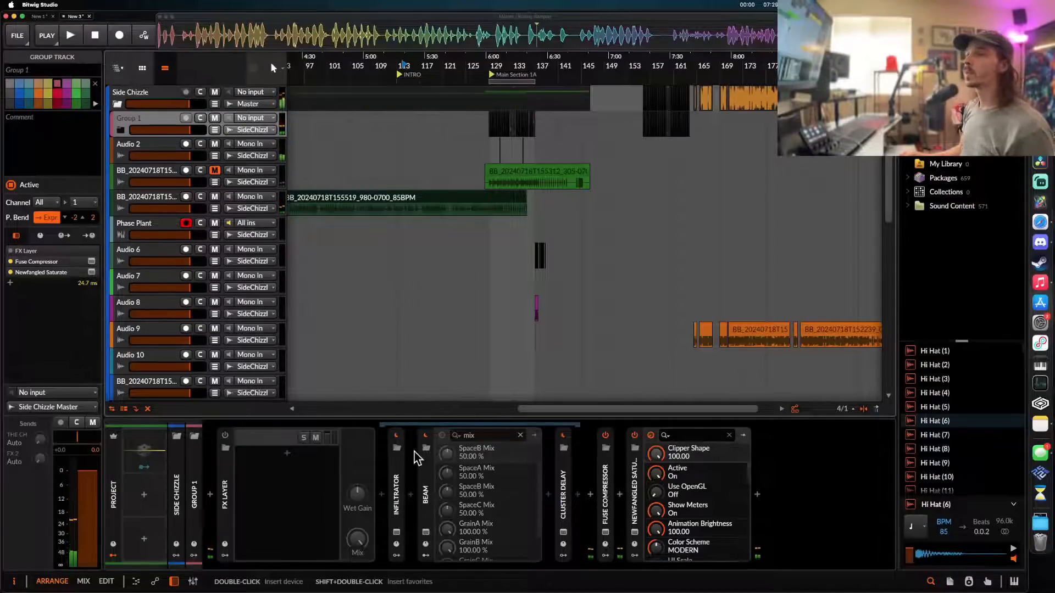
{"action": "left_click", "coordinate": [156, 99]}
{"action": "left_click", "coordinate": [378, 477]}
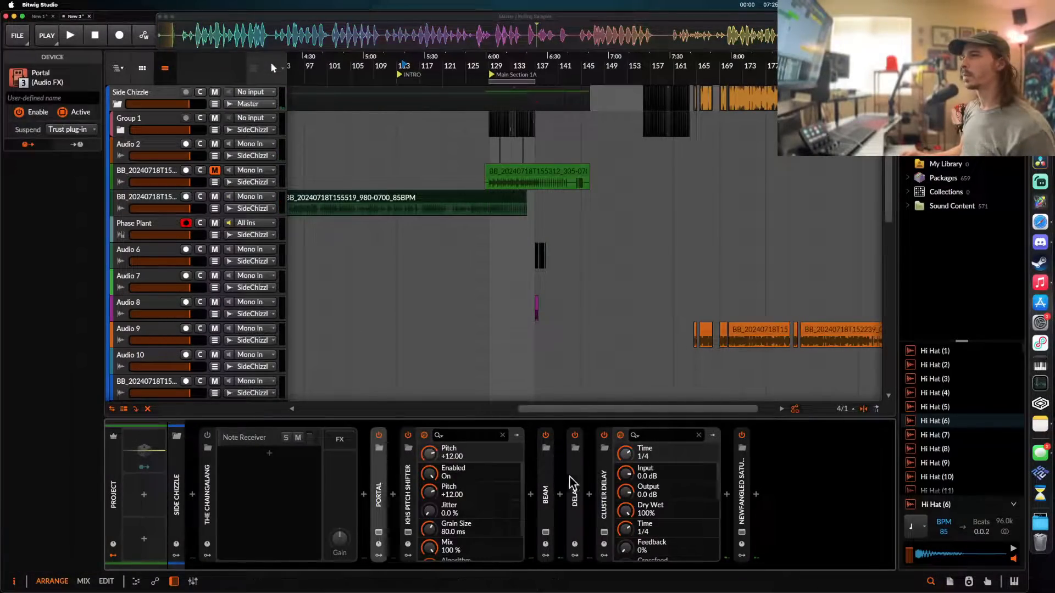
{"action": "left_click", "coordinate": [604, 478], "text": "shift"}
{"action": "key", "text": "0"}
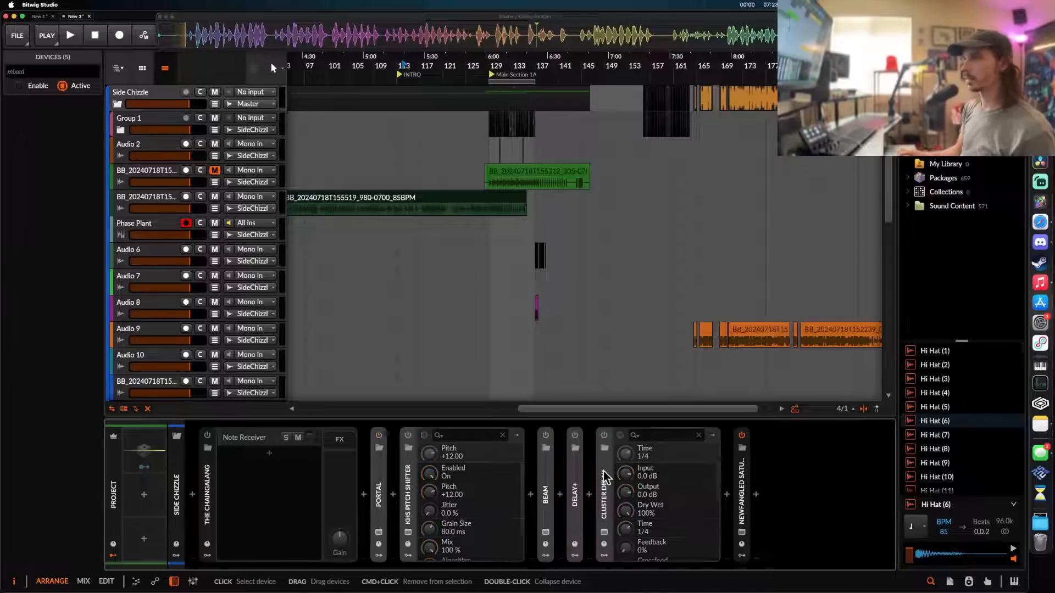
{"action": "key", "text": "super+g"}
{"action": "double_click", "coordinate": [377, 469]}
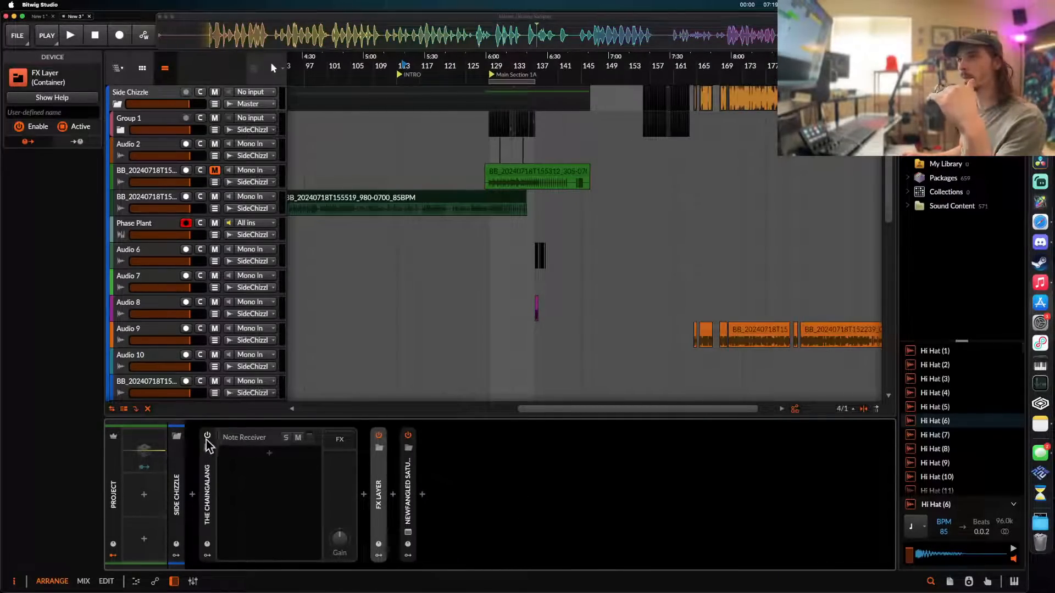
- Move both captured recordings earlier, out of Main Section 1A, with the BB_20240718T155312 clip starting at 100.2.1
{"action": "scroll", "coordinate": [470, 205], "scroll_direction": "left", "scroll_amount": 3}
{"action": "scroll", "coordinate": [470, 205], "scroll_direction": "down", "scroll_amount": 3}
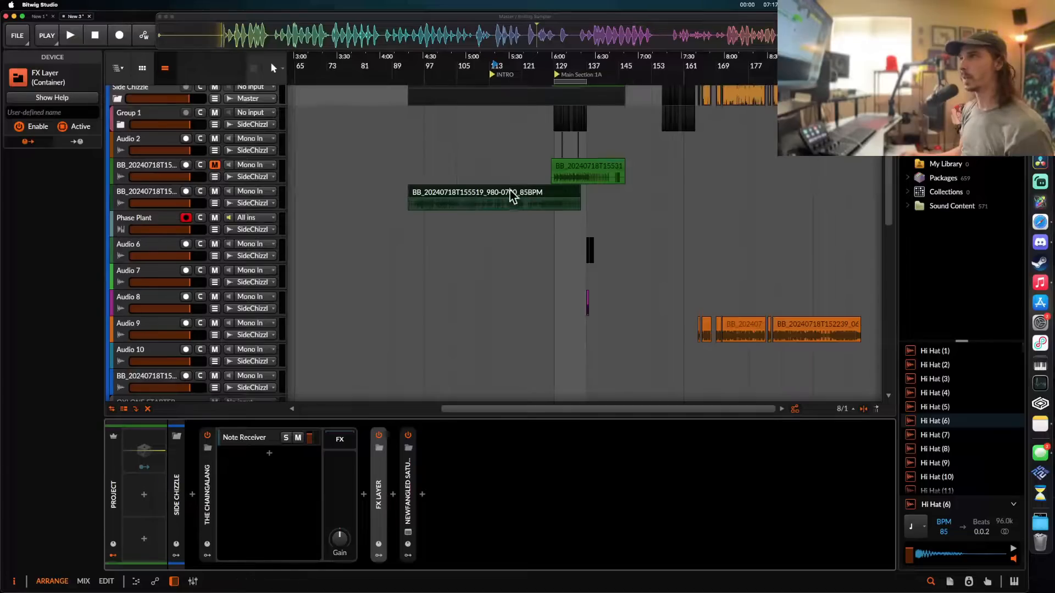
{"action": "left_click_drag", "start_coordinate": [511, 195], "coordinate": [413, 196]}
{"action": "left_click_drag", "start_coordinate": [572, 167], "coordinate": [615, 165]}
- Audition the BB_20240718T155312 recording from 112.4.1
{"action": "scroll", "coordinate": [428, 166], "scroll_direction": "up", "scroll_amount": 8}
{"action": "scroll", "coordinate": [608, 165], "scroll_direction": "up", "scroll_amount": 5}
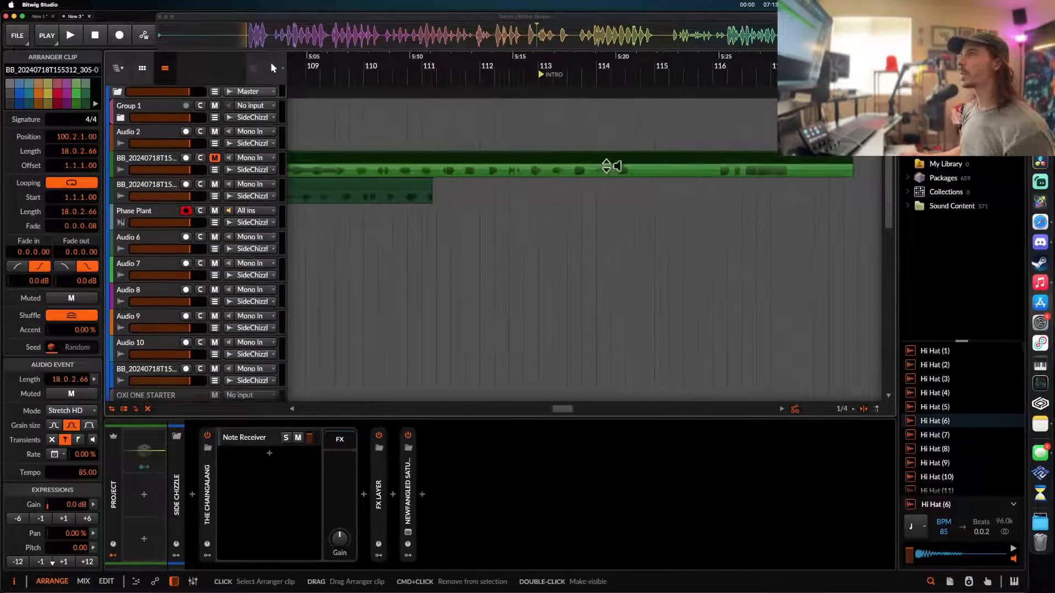
{"action": "left_click", "coordinate": [524, 166]}
{"action": "key", "text": "space"}
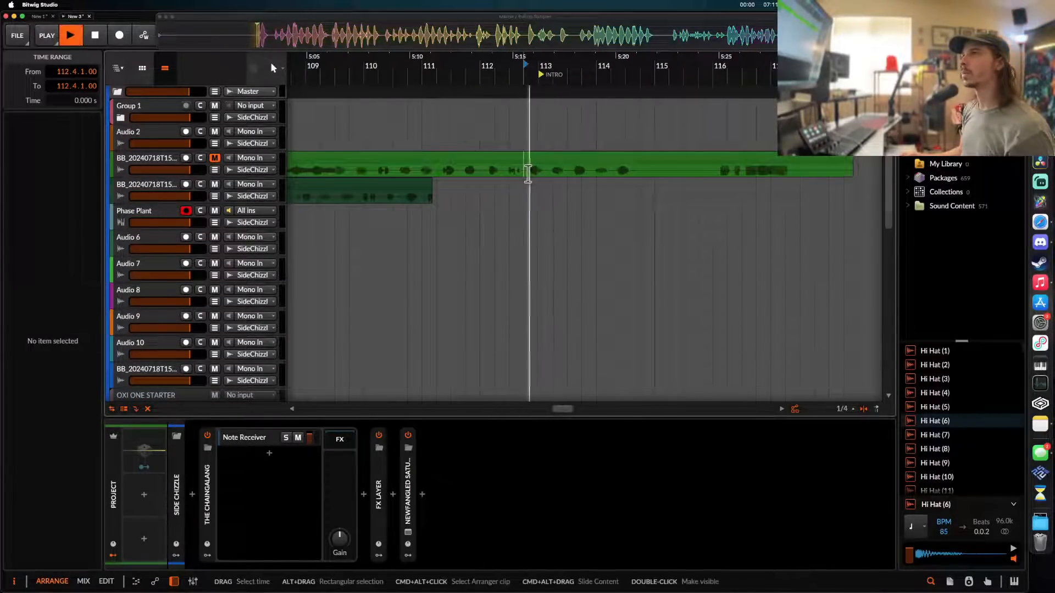
{"action": "key", "text": "space"}
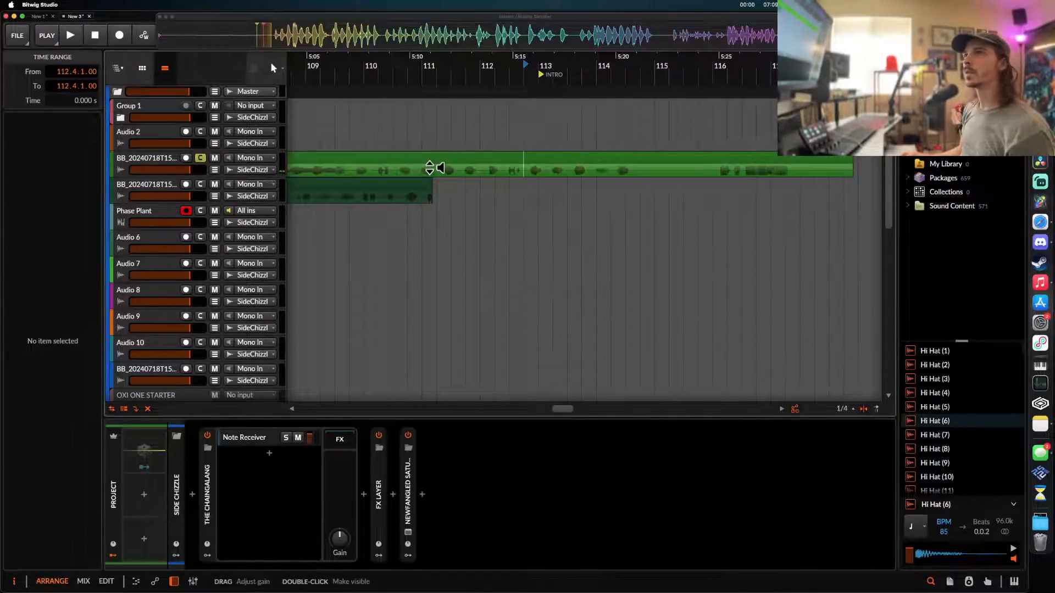
- Move the BB_20240718T155312 clip to start at 107.4.3.66
{"action": "scroll", "coordinate": [437, 165], "scroll_direction": "down", "scroll_amount": 5}
{"action": "left_click", "coordinate": [443, 164]}
{"action": "scroll", "coordinate": [470, 168], "scroll_direction": "up", "scroll_amount": 3}
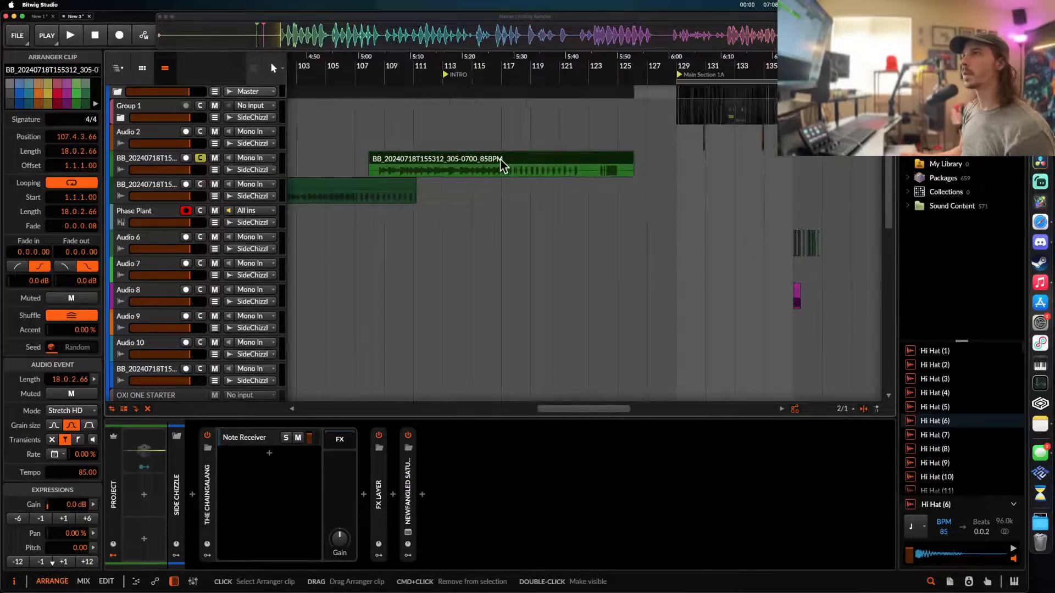
- Audition the recording from 115.3.1 and cut a two-beat section out of it
{"action": "left_click", "coordinate": [471, 175]}
{"action": "key", "text": "space"}
{"action": "scroll", "coordinate": [471, 175], "scroll_direction": "up", "scroll_amount": 2}
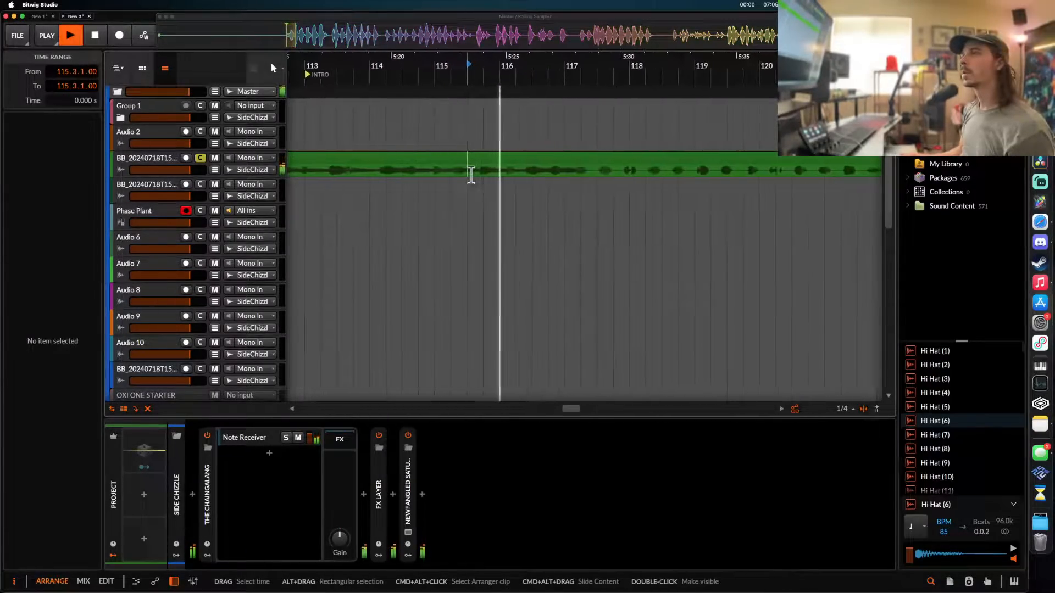
{"action": "left_click_drag", "start_coordinate": [478, 174], "coordinate": [542, 170]}
{"action": "left_click", "coordinate": [524, 166]}
{"action": "key", "text": "Delete"}
- Insert an empty audio track directly below Audio 2 in the Side Chizzle group
{"action": "scroll", "coordinate": [519, 158], "scroll_direction": "down", "scroll_amount": 5}
{"action": "scroll", "coordinate": [522, 165], "scroll_direction": "right", "scroll_amount": 3}
{"action": "scroll", "coordinate": [522, 166], "scroll_direction": "right", "scroll_amount": 5}
{"action": "scroll", "coordinate": [511, 162], "scroll_direction": "down", "scroll_amount": 1}
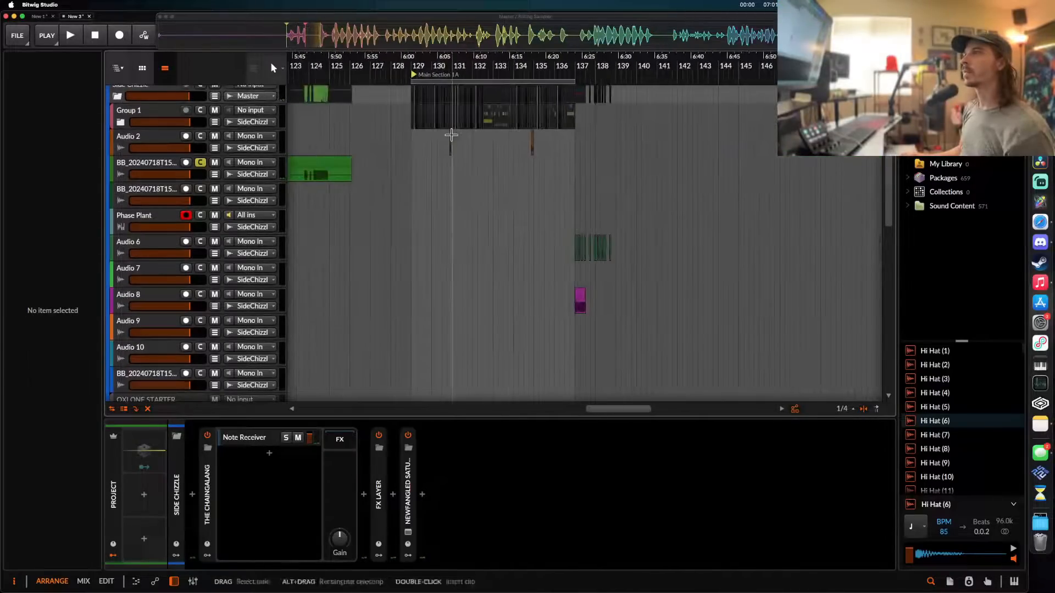
{"action": "scroll", "coordinate": [451, 135], "scroll_direction": "up", "scroll_amount": 4}
{"action": "left_click", "coordinate": [154, 137]}
{"action": "key", "text": "super+t"}
- Check the Side Chizzle and drums groups, and set the playback start to 129.1.1 at Main Section 1A
{"action": "scroll", "coordinate": [423, 148], "scroll_direction": "up", "scroll_amount": 3}
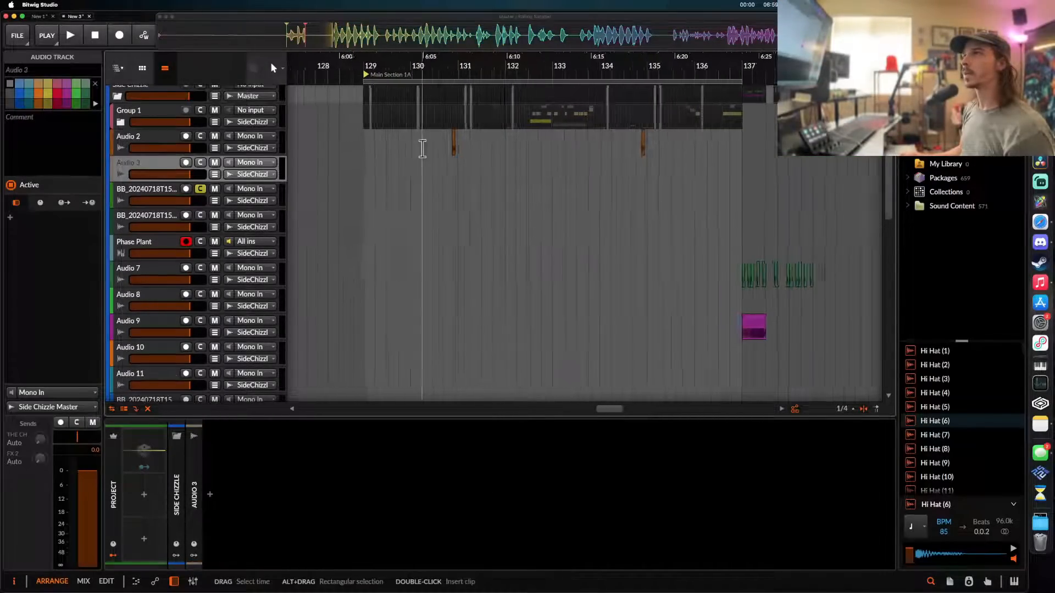
{"action": "left_click", "coordinate": [338, 162]}
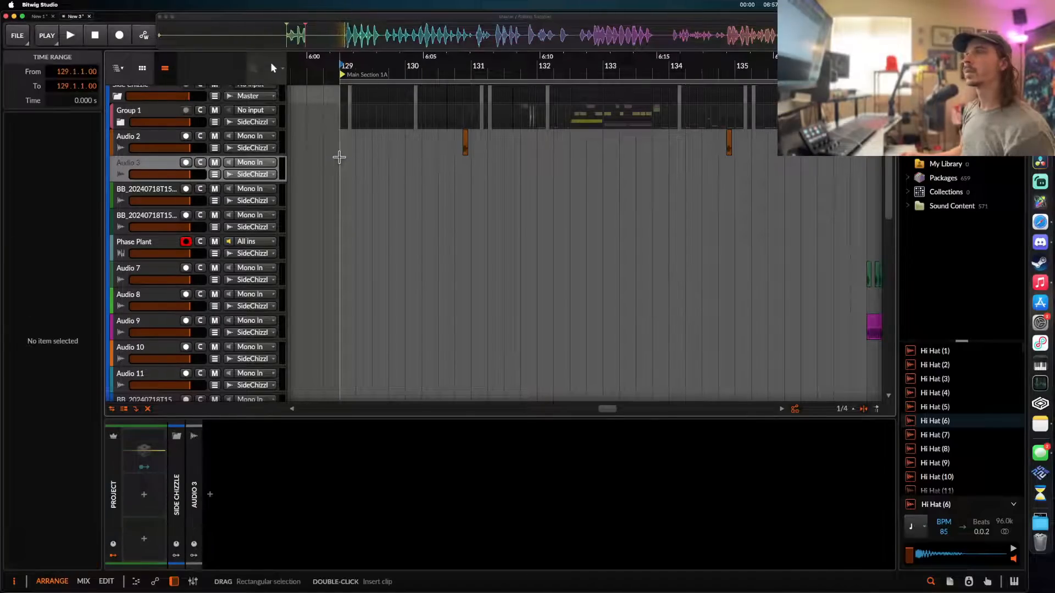
{"action": "scroll", "coordinate": [336, 160], "scroll_direction": "up", "scroll_amount": 2}
{"action": "scroll", "coordinate": [263, 126], "scroll_direction": "up", "scroll_amount": 1}
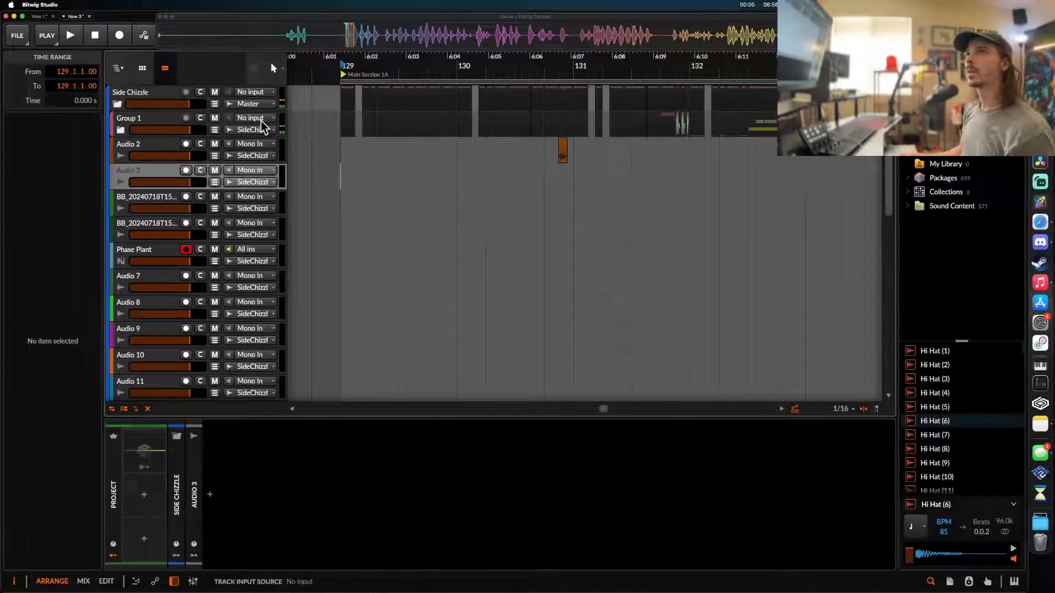
{"action": "left_click", "coordinate": [176, 104]}
{"action": "scroll", "coordinate": [124, 138], "scroll_direction": "down", "scroll_amount": 6}
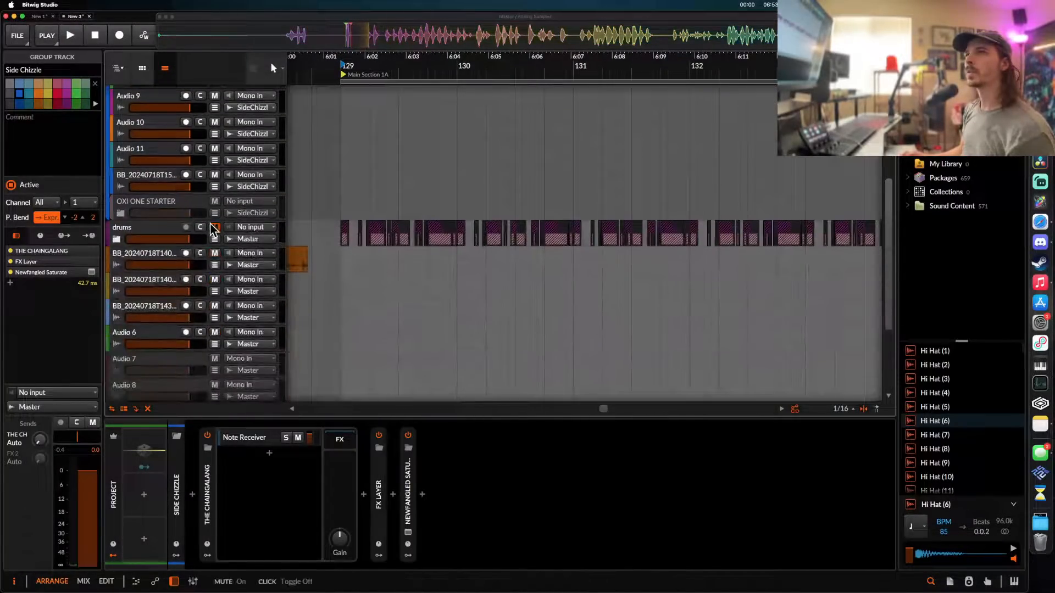
{"action": "scroll", "coordinate": [208, 225], "scroll_direction": "up", "scroll_amount": 8}
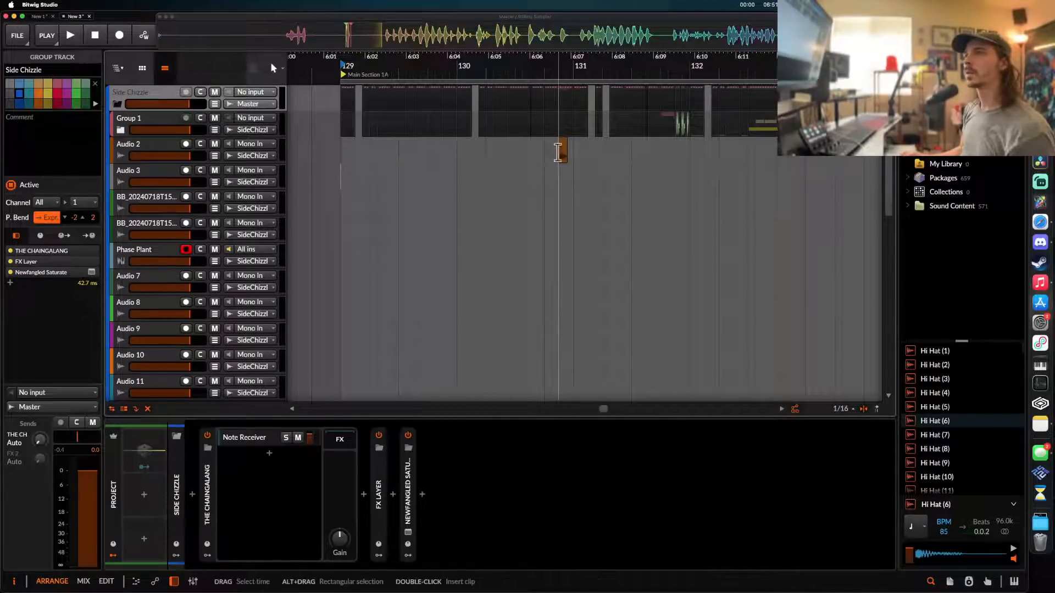
{"action": "scroll", "coordinate": [466, 100], "scroll_direction": "up", "scroll_amount": 1}
{"action": "left_click", "coordinate": [327, 182]}
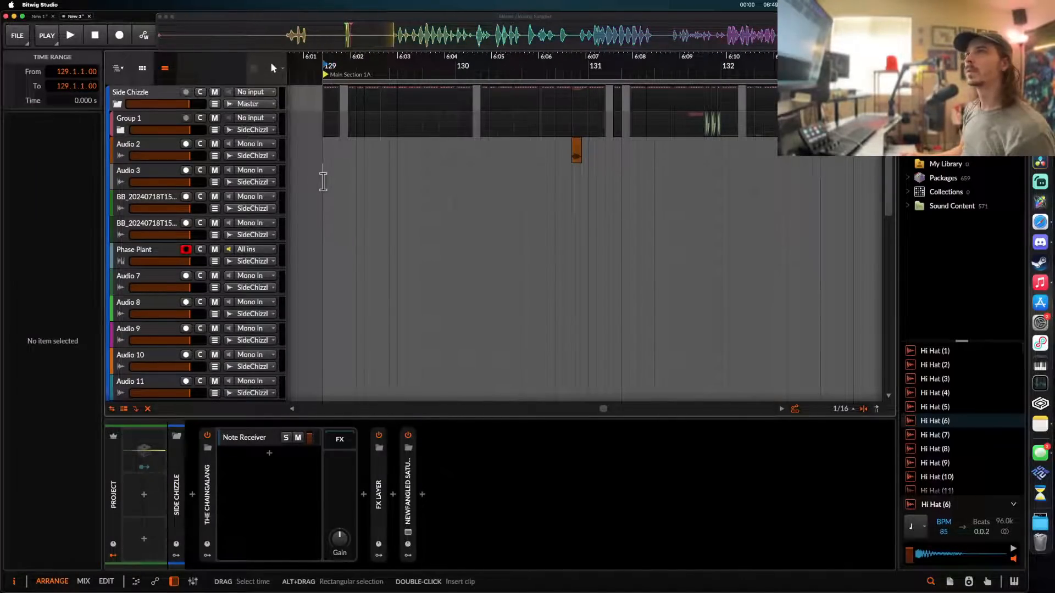
- Paste the cut section onto Audio 3 at 129.4.3 and shorten the clip to a length of 0.1.1
{"action": "scroll", "coordinate": [330, 182], "scroll_direction": "up", "scroll_amount": 2}
{"action": "key", "text": "space"}
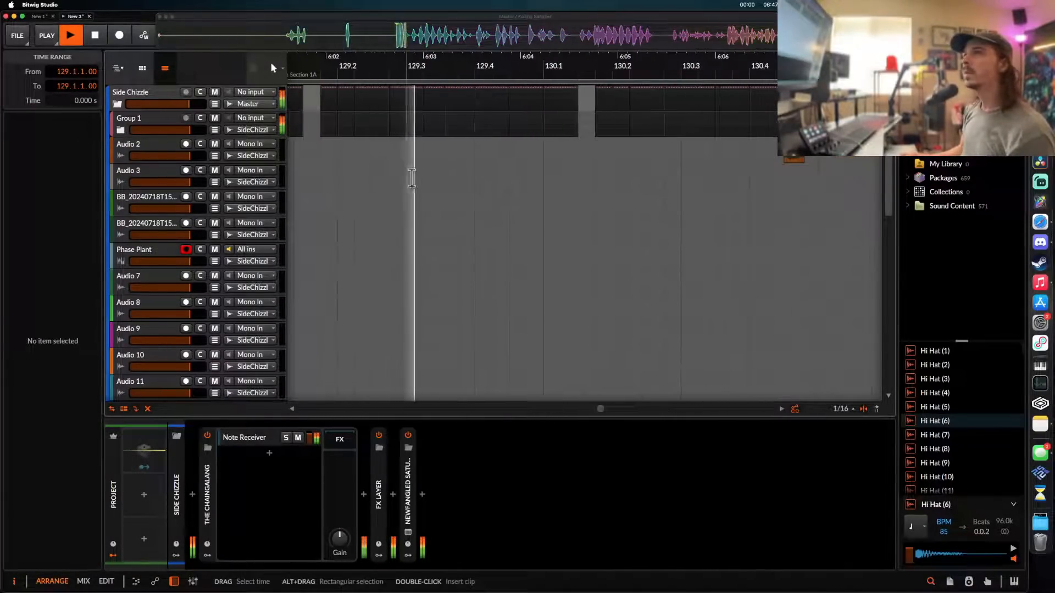
{"action": "key", "text": "space"}
{"action": "key", "text": "super+v"}
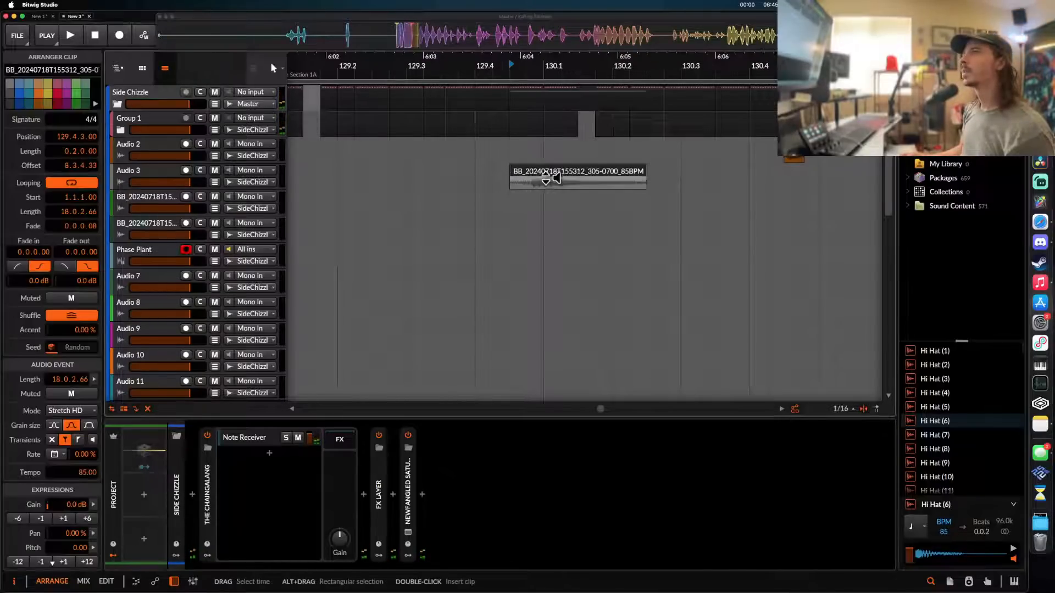
{"action": "left_click_drag", "start_coordinate": [568, 184], "coordinate": [547, 186]}
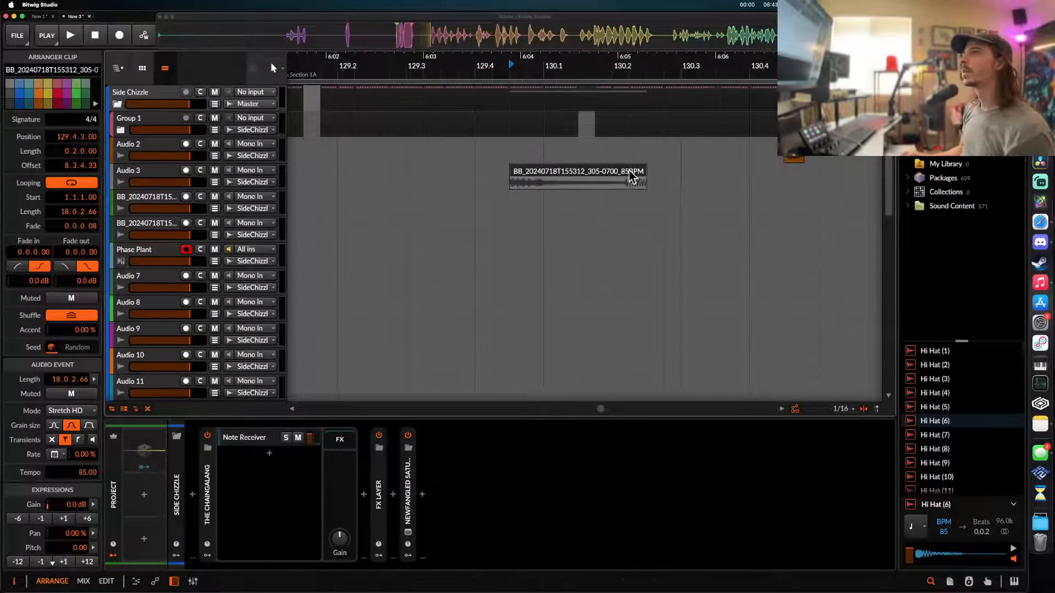
{"action": "left_click_drag", "start_coordinate": [644, 170], "coordinate": [596, 170]}
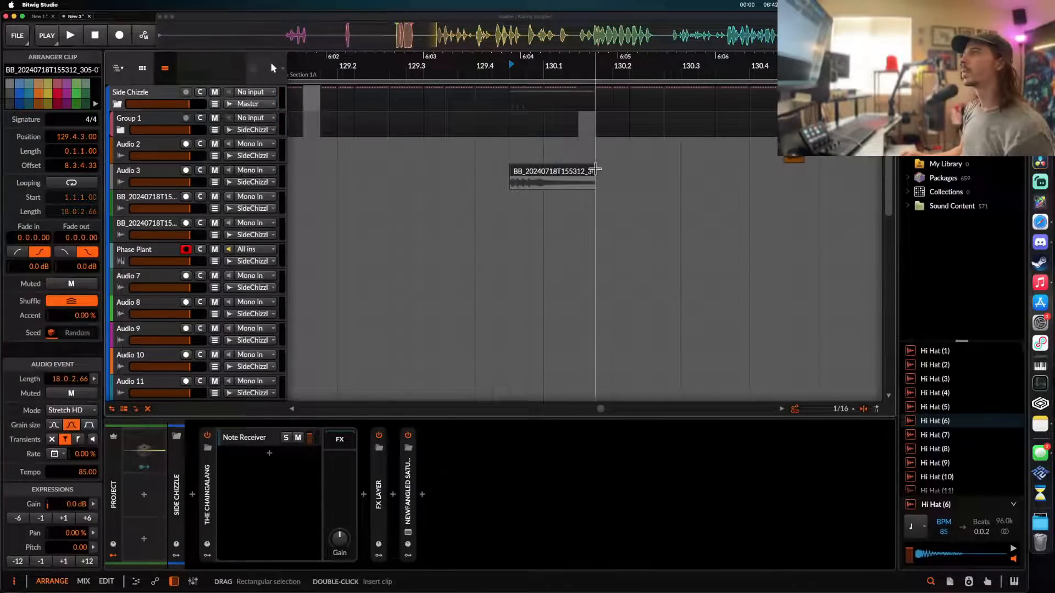
- Audition the recording on the first BB_20240718 track from 124.2.3 and from 121.2.1
{"action": "left_click", "coordinate": [358, 189]}
{"action": "key", "text": "space"}
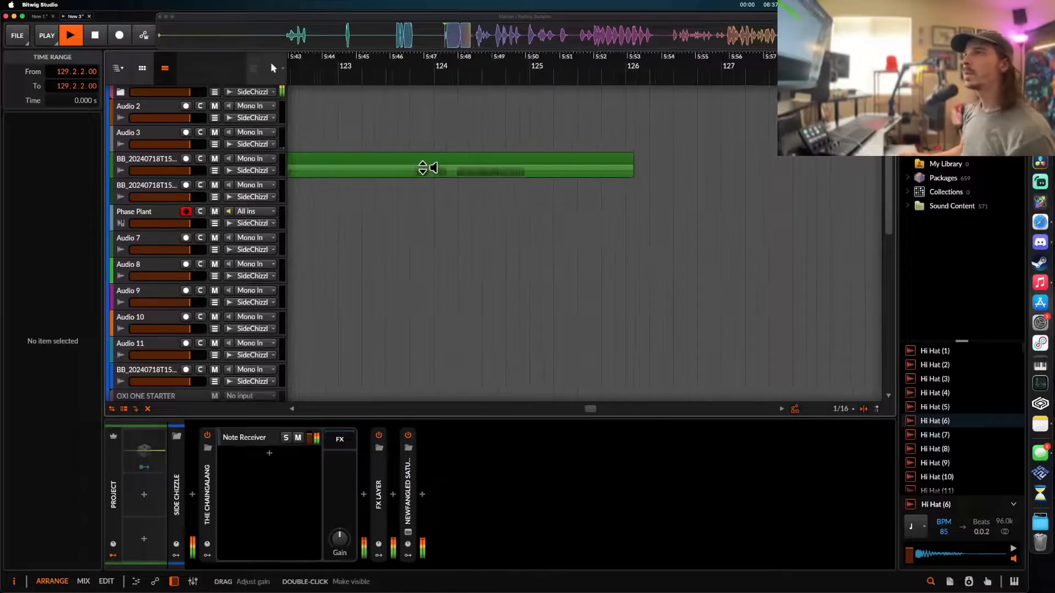
{"action": "left_click", "coordinate": [471, 172]}
{"action": "key", "text": "space"}
{"action": "scroll", "coordinate": [471, 171], "scroll_direction": "left", "scroll_amount": 5}
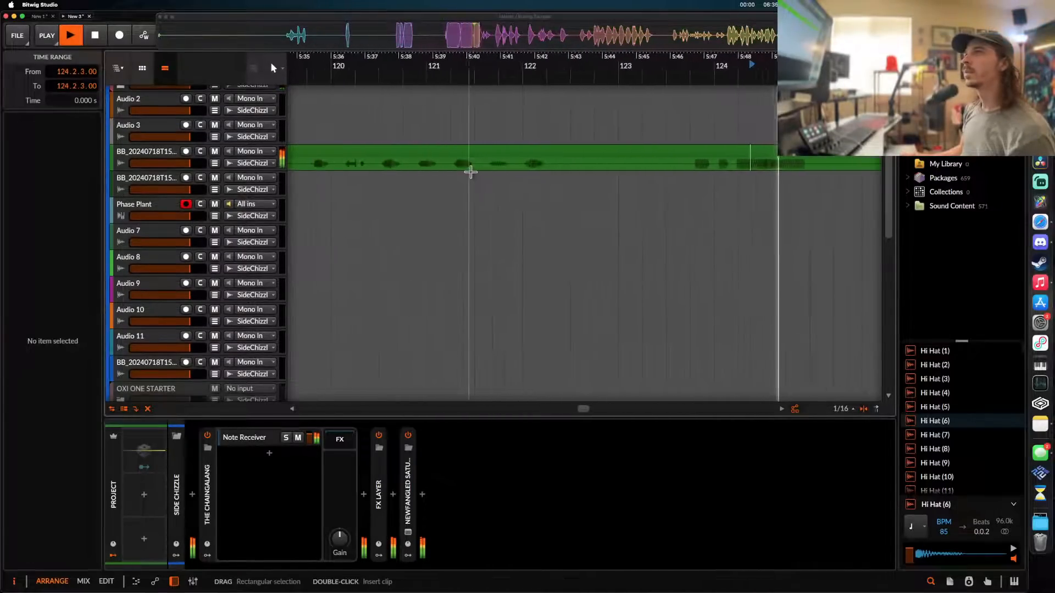
{"action": "scroll", "coordinate": [468, 170], "scroll_direction": "down", "scroll_amount": 2}
{"action": "left_click", "coordinate": [455, 167]}
{"action": "key", "text": "space"}
{"action": "key", "text": "space"}
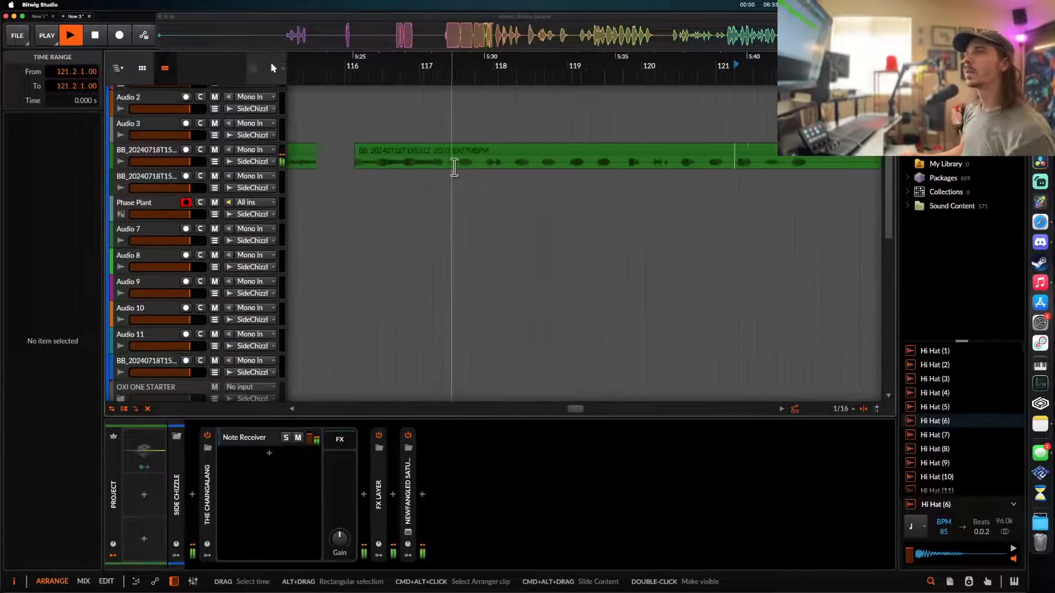
- Audition the recording back to the INTRO marker and copy a one-bar section just after 113
{"action": "left_click", "coordinate": [425, 167]}
{"action": "scroll", "coordinate": [437, 166], "scroll_direction": "left", "scroll_amount": 5}
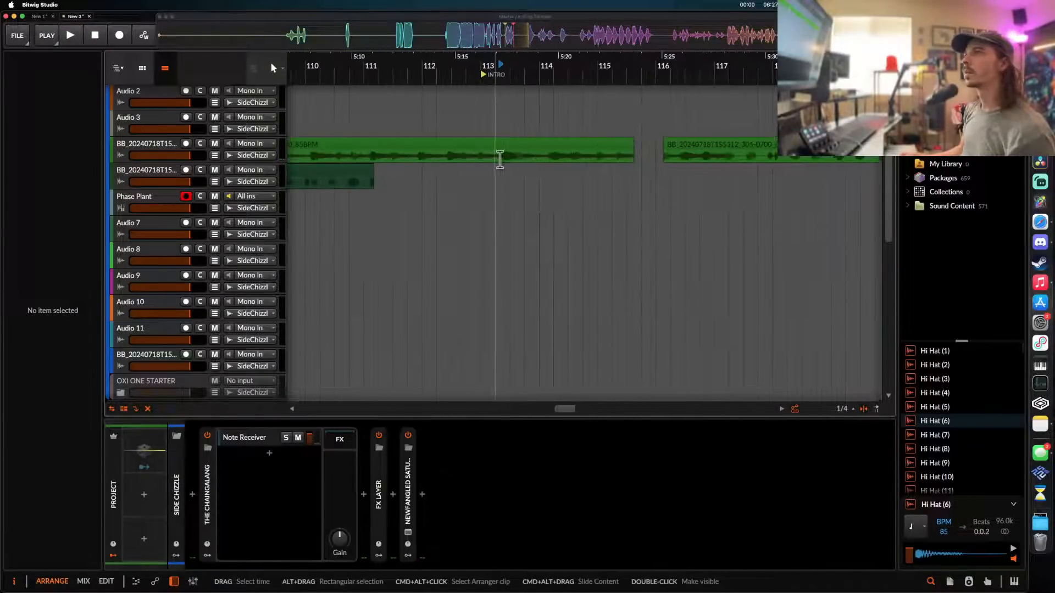
{"action": "left_click_drag", "start_coordinate": [500, 159], "coordinate": [526, 160]}
{"action": "left_click", "coordinate": [537, 150]}
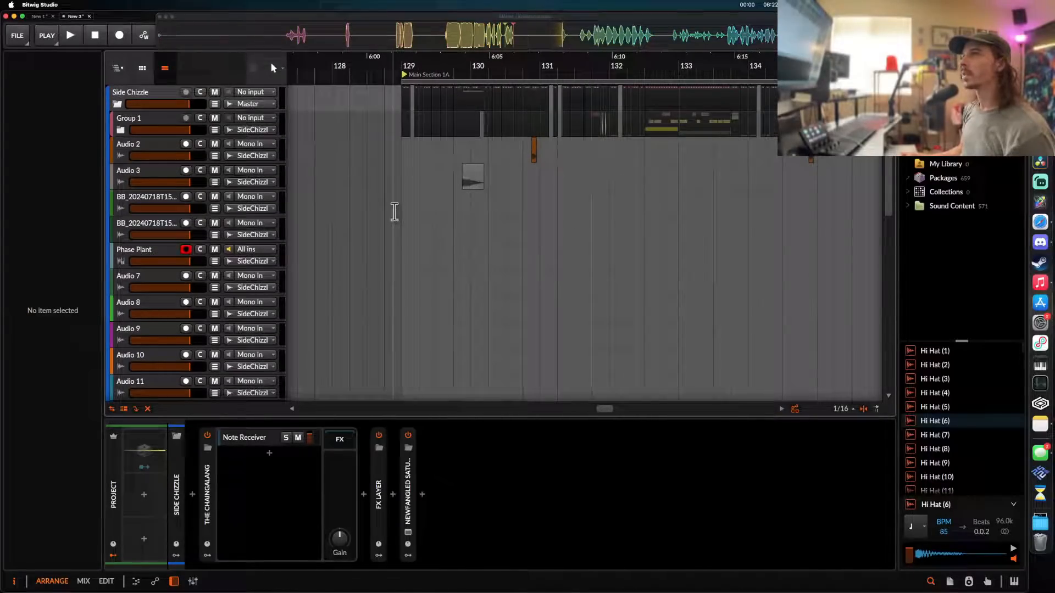
- Play back Main Section 1A from 129.1.1 to find a spot for the copied section
{"action": "left_click", "coordinate": [400, 211]}
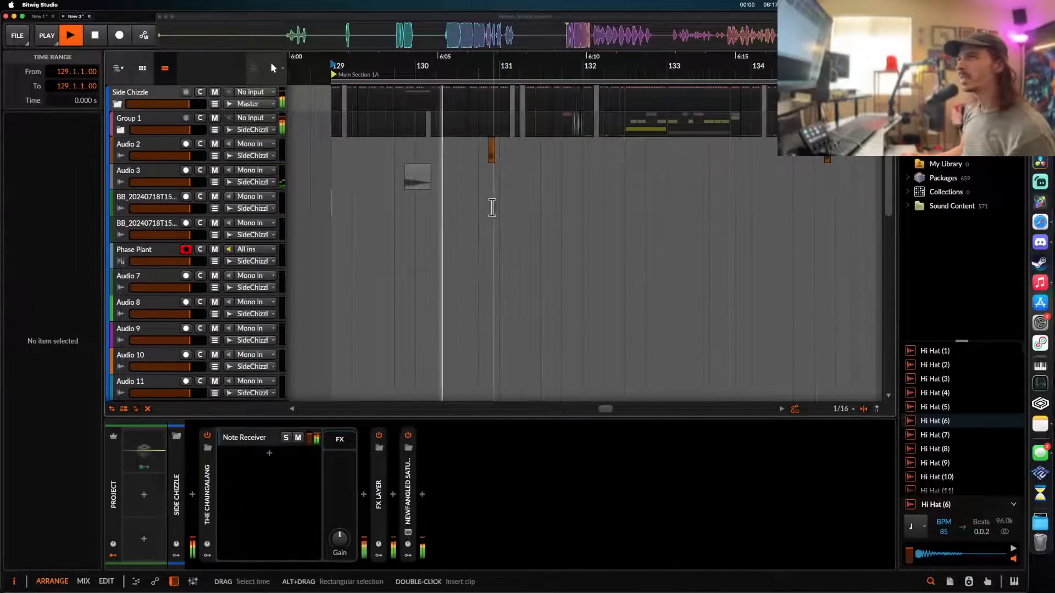
{"action": "scroll", "coordinate": [490, 207], "scroll_direction": "right", "scroll_amount": 3}
{"action": "scroll", "coordinate": [491, 207], "scroll_direction": "down", "scroll_amount": 1}
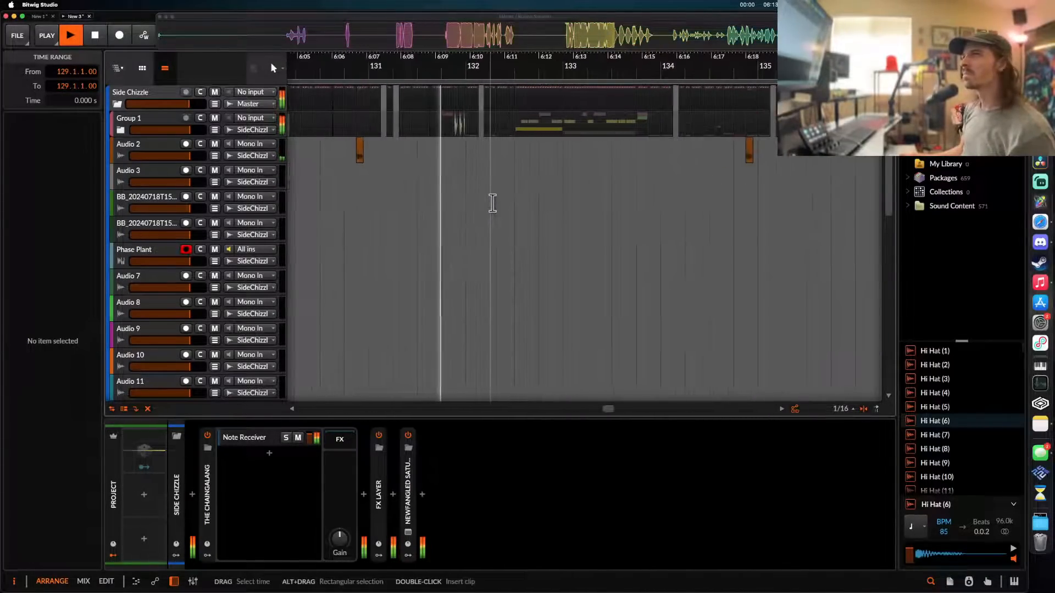
{"action": "scroll", "coordinate": [548, 198], "scroll_direction": "up", "scroll_amount": 3}
{"action": "scroll", "coordinate": [519, 208], "scroll_direction": "right", "scroll_amount": 3}
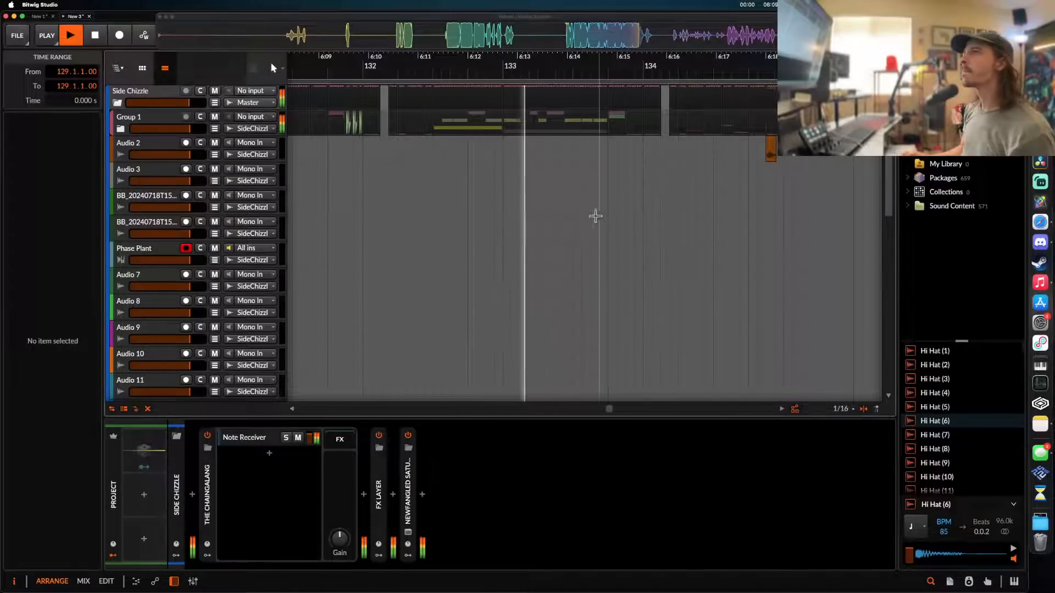
{"action": "scroll", "coordinate": [577, 211], "scroll_direction": "right", "scroll_amount": 2}
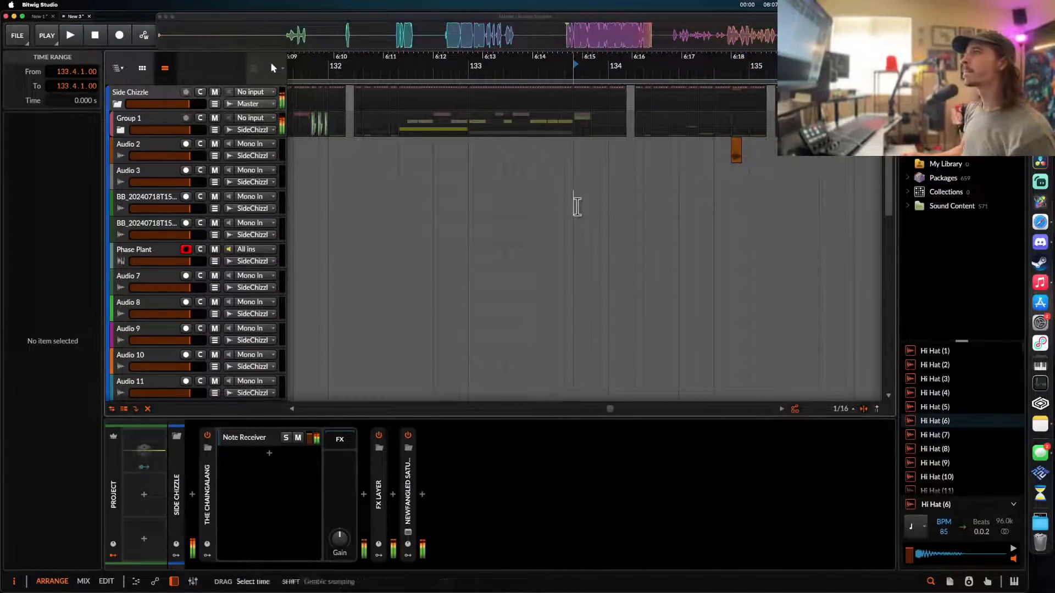
- Paste the section at 133.4.1, trim it to 0.2.3, move it to 133.3.3 and set its gain to +3.1 dB
{"action": "key", "text": "super+v"}
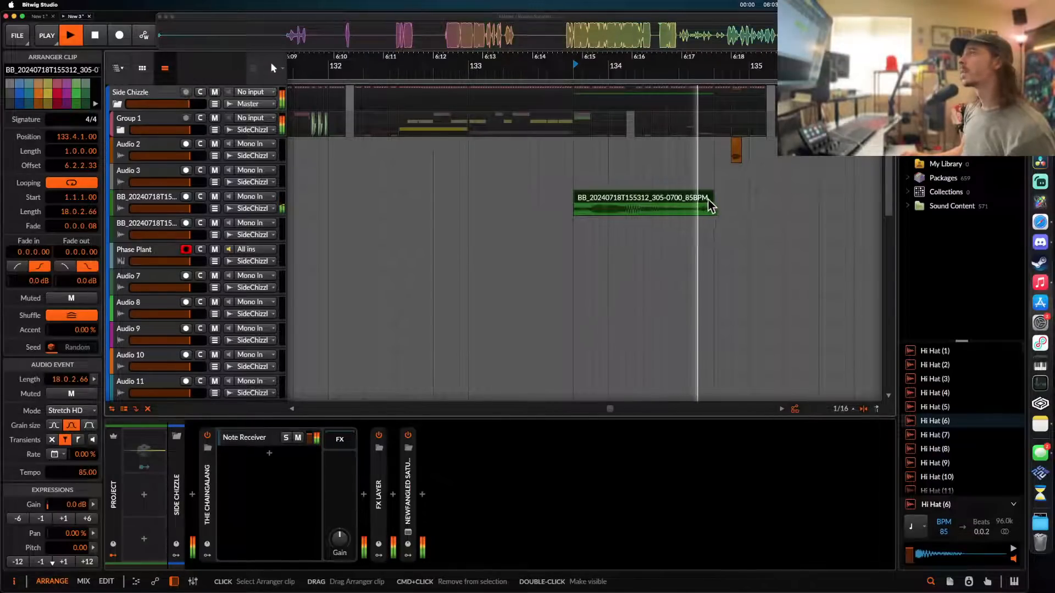
{"action": "key", "text": "space"}
{"action": "left_click_drag", "start_coordinate": [708, 206], "coordinate": [590, 204]}
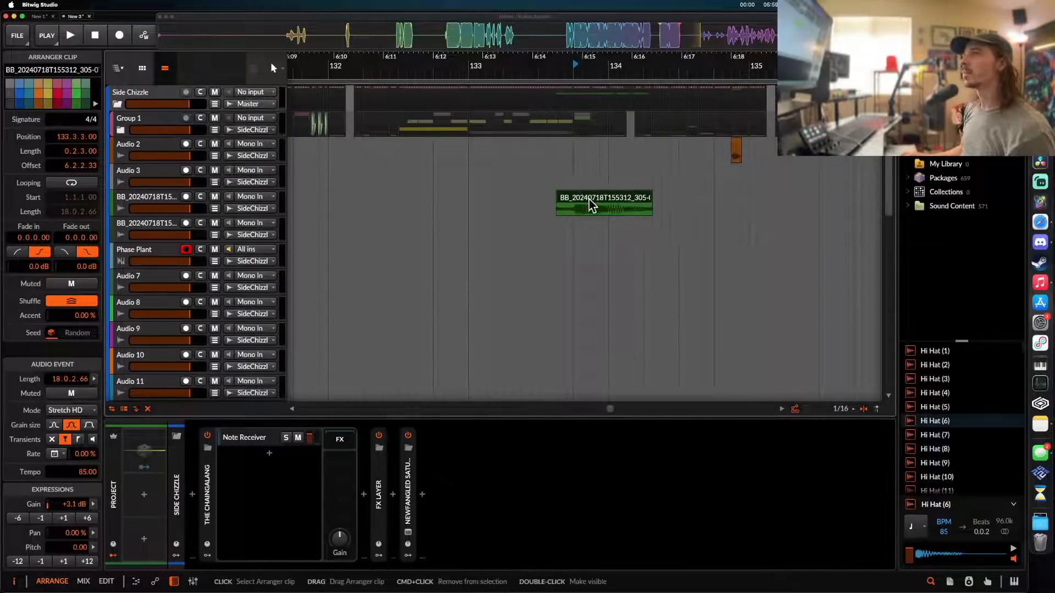
{"action": "key", "text": "space"}
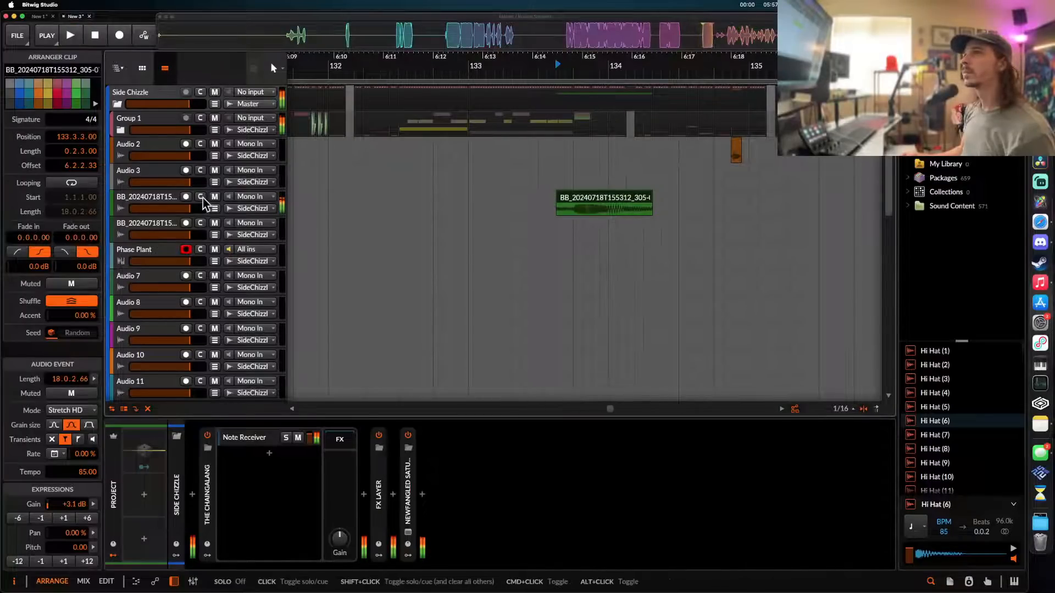
- Solo the recording's track, split the clip at 133.4.1 and set the second part's pitch to 12.00
{"action": "left_click_drag", "start_coordinate": [557, 209], "coordinate": [576, 208]}
{"action": "key", "text": "space"}
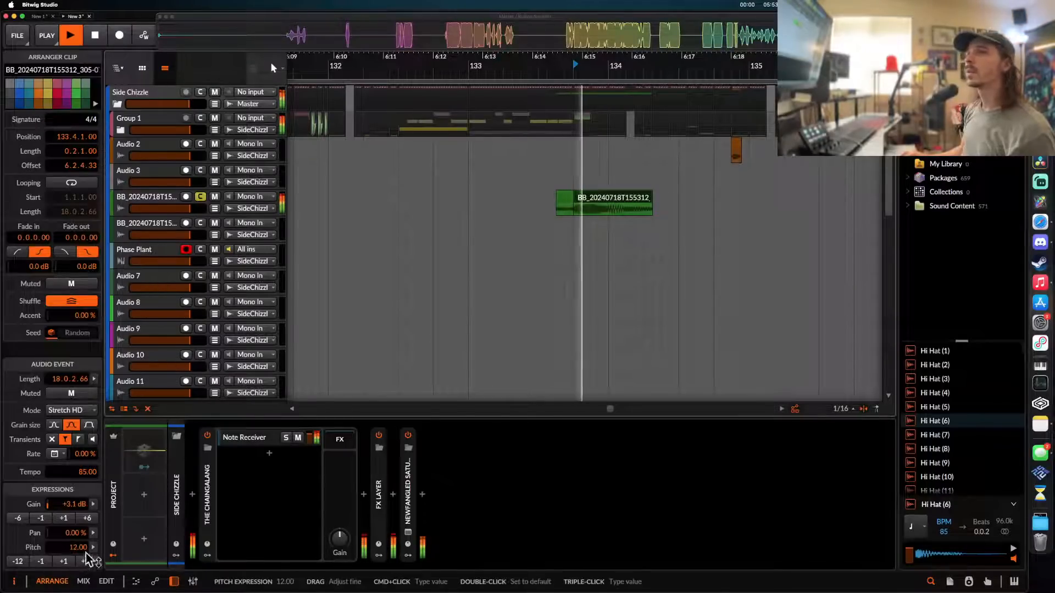
{"action": "key", "text": "space"}
- Change the pitched clip's stretch mode to Elastique Pro and listen to it in solo
{"action": "left_click", "coordinate": [71, 411]}
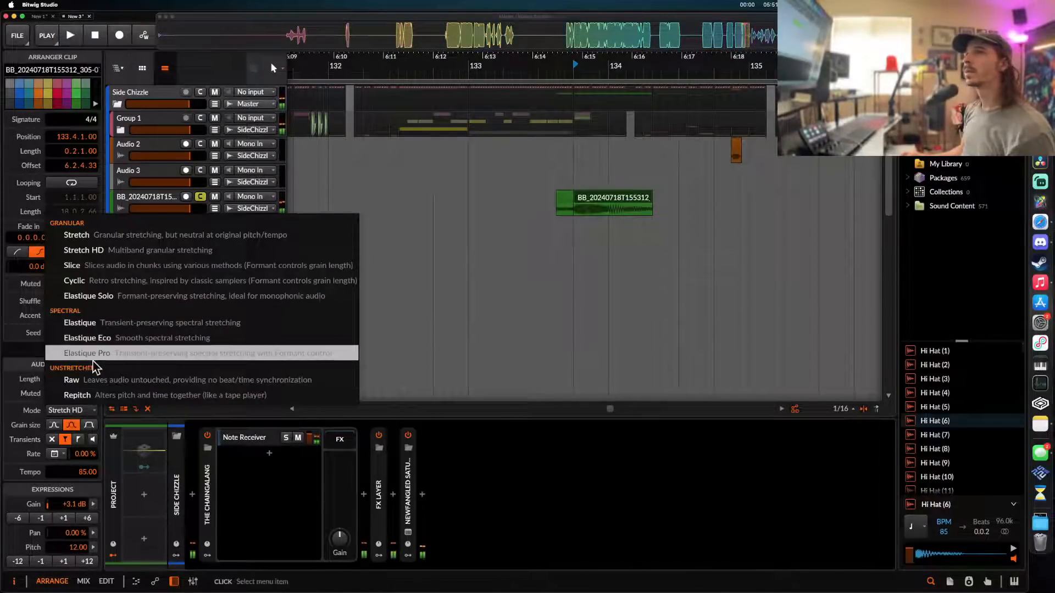
{"action": "left_click", "coordinate": [87, 353]}
{"action": "key", "text": "space"}
{"action": "scroll", "coordinate": [621, 236], "scroll_direction": "up", "scroll_amount": 5}
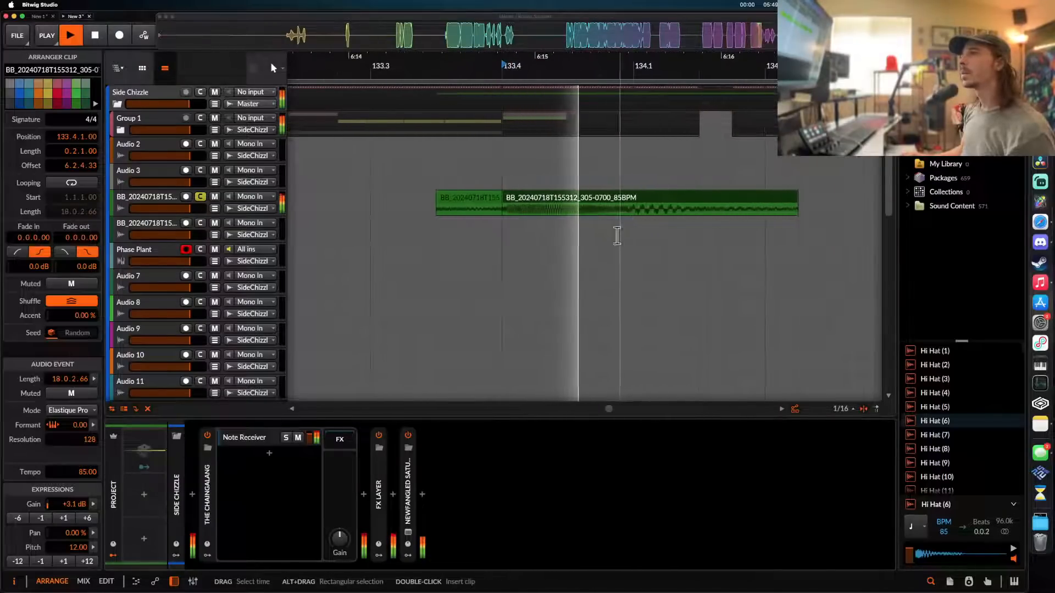
{"action": "key", "text": "space"}
{"action": "scroll", "coordinate": [577, 211], "scroll_direction": "up", "scroll_amount": 3}
{"action": "key", "text": "space"}
{"action": "key", "text": "space"}
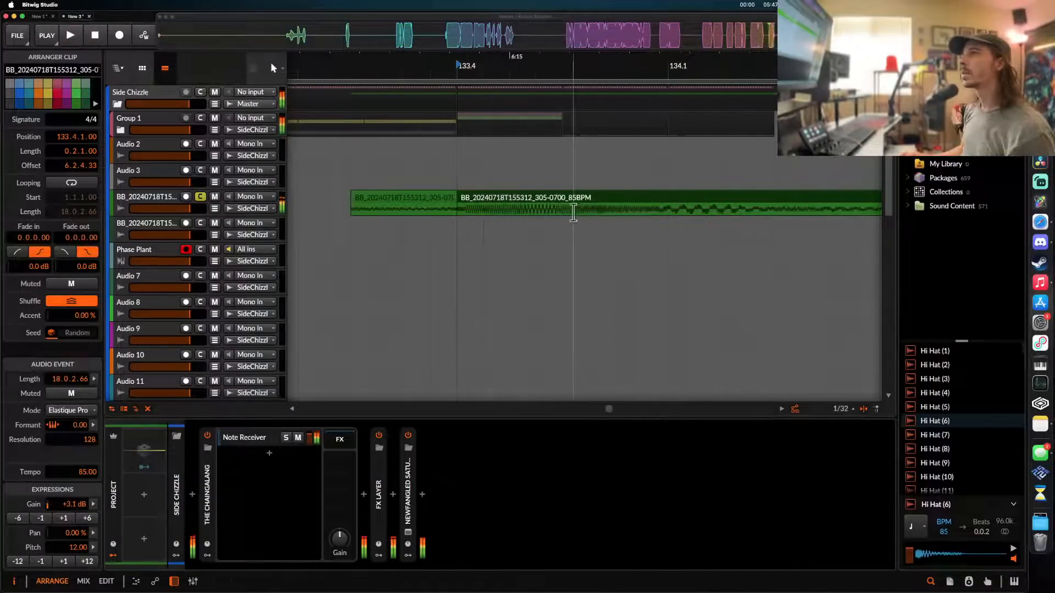
- Try splitting the pitched clip at 133.4.3 and lowering the second part's pitch to 11.00
{"action": "left_click", "coordinate": [573, 212]}
{"action": "key", "text": "super+e"}
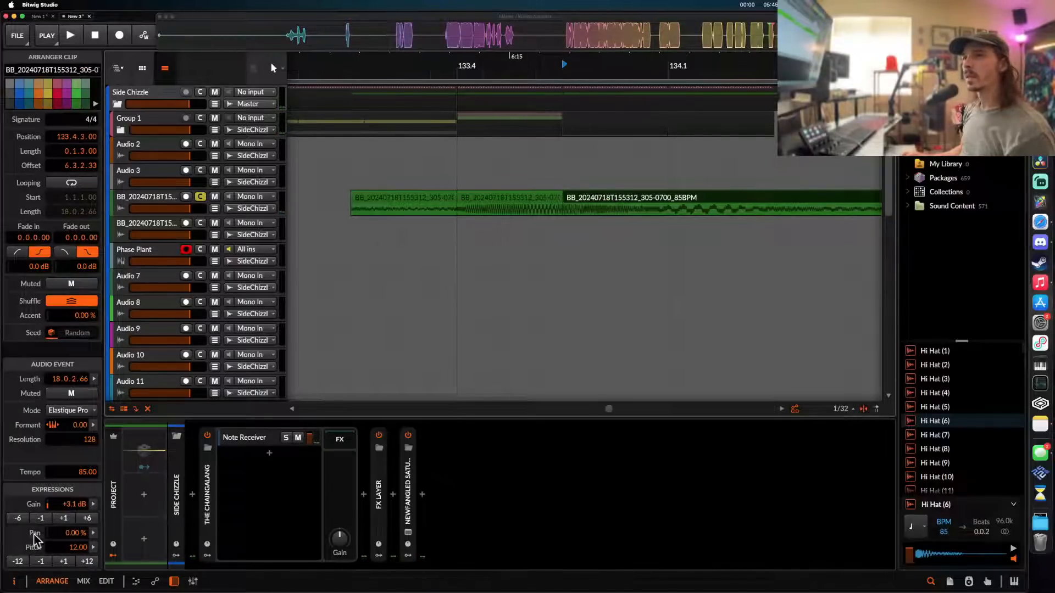
{"action": "key", "text": "space"}
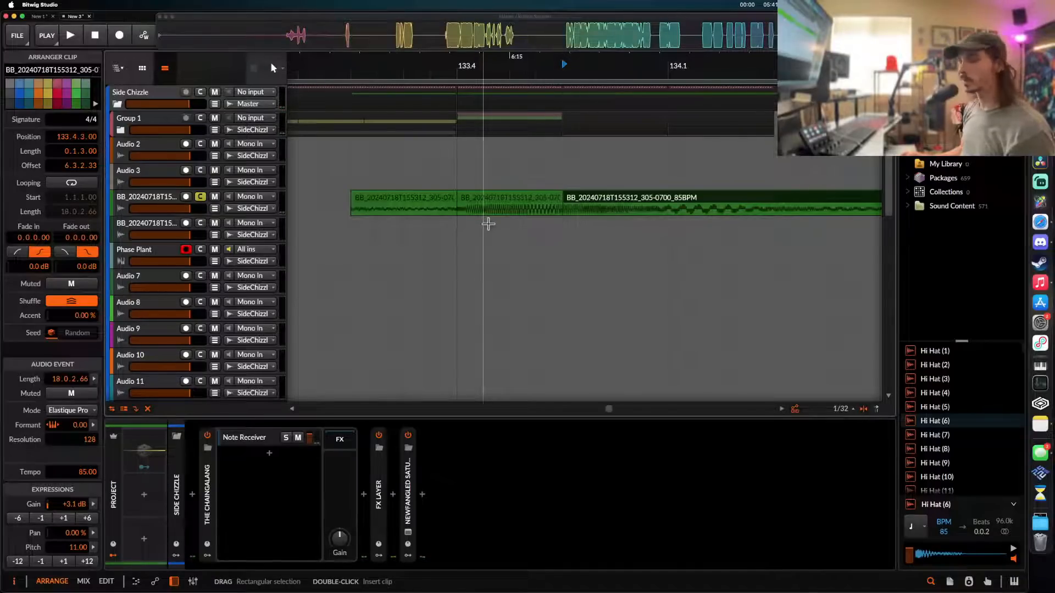
{"action": "key", "text": "super+z"}
- Split the pitched clip at 133.4.3.50 and lower the new last piece's pitch by one semitone
{"action": "left_click", "coordinate": [587, 213]}
{"action": "key", "text": "space"}
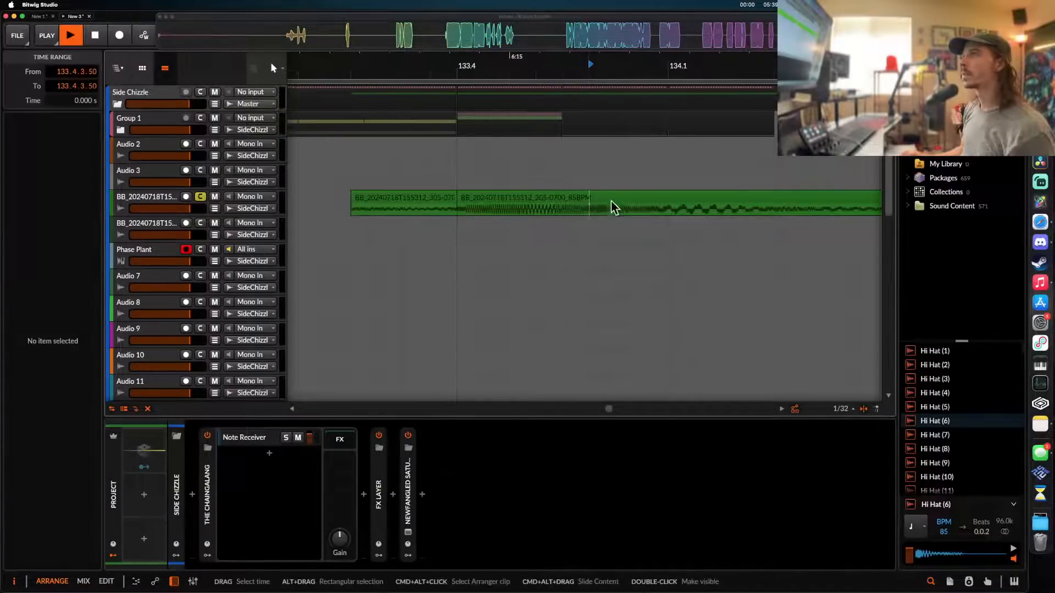
{"action": "key", "text": "space"}
{"action": "left_click", "coordinate": [618, 201]}
{"action": "left_click", "coordinate": [595, 213]}
{"action": "left_click", "coordinate": [618, 201]}
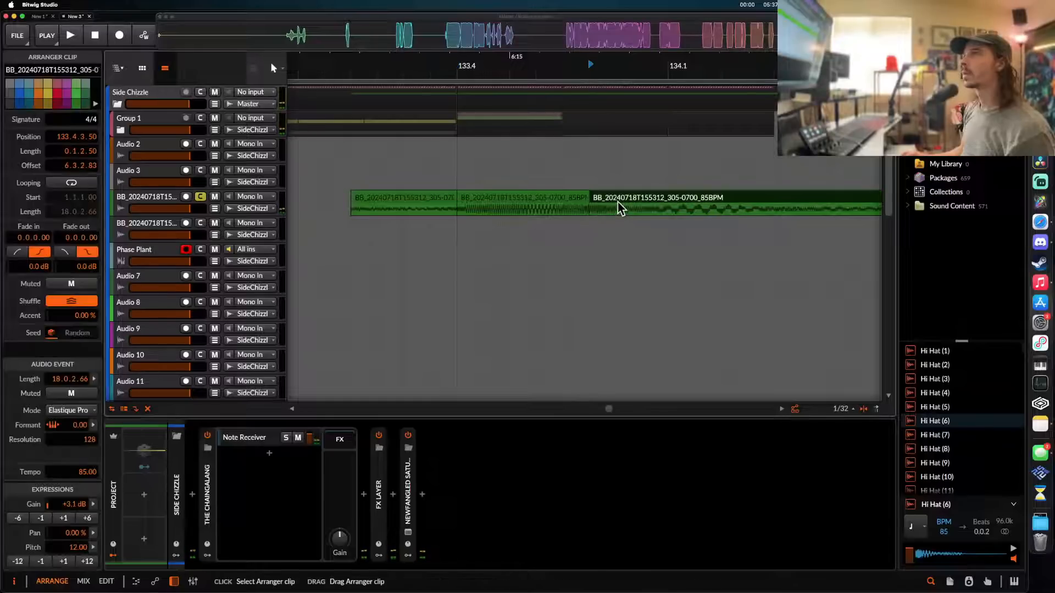
{"action": "key", "text": "space"}
{"action": "key", "text": "space"}
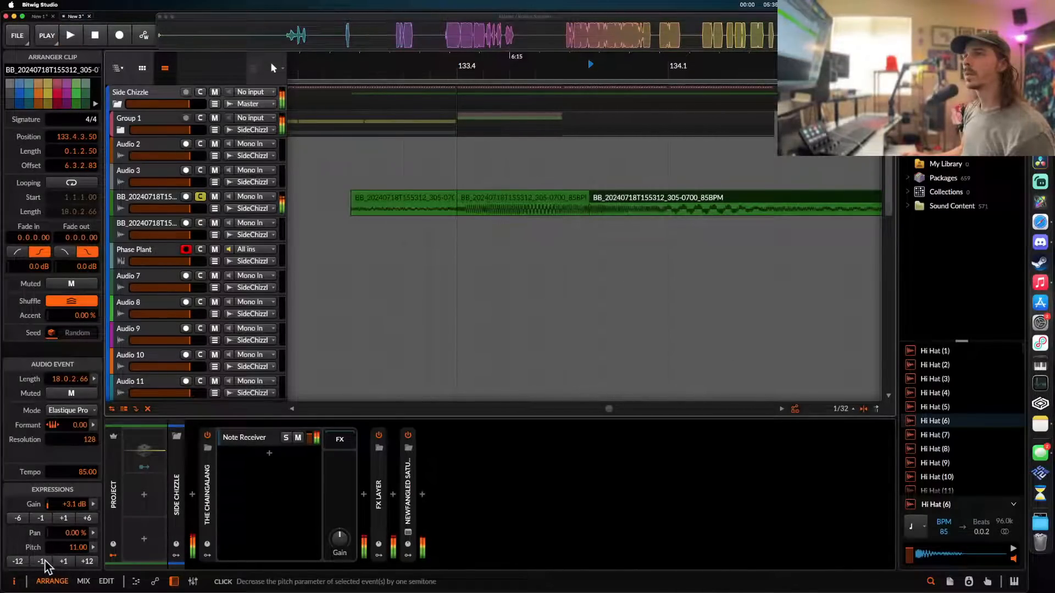
- Compare the middle and last pieces by ear and settle the last piece's pitch at 11.00
{"action": "key", "text": "space"}
{"action": "key", "text": "space"}
{"action": "key", "text": "space"}
{"action": "left_click", "coordinate": [489, 200]}
{"action": "key", "text": "space"}
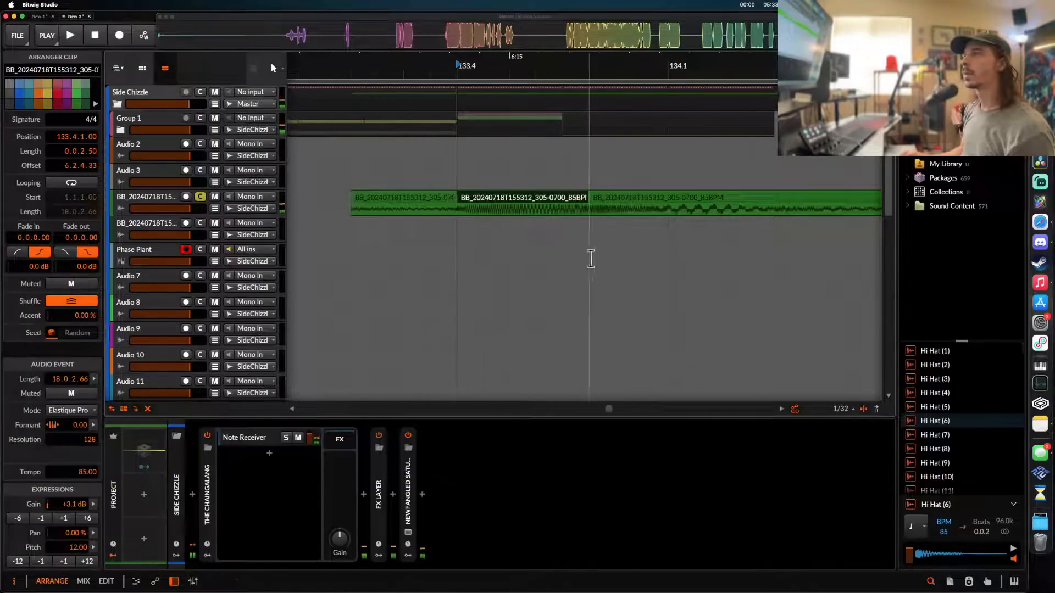
{"action": "left_click", "coordinate": [612, 205]}
{"action": "key", "text": "space"}
{"action": "left_click", "coordinate": [40, 561]}
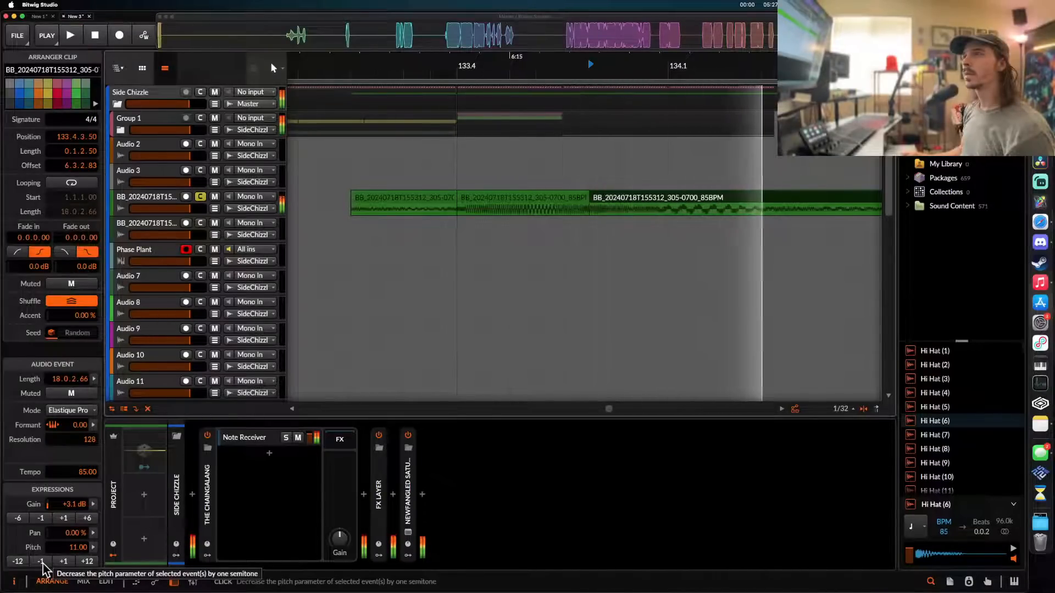
{"action": "left_click", "coordinate": [40, 561]}
{"action": "key", "text": "space"}
- Play the three pieces from 133.3.3 in solo, and turn the track's solo off to hear them in the mix
{"action": "left_click", "coordinate": [413, 205]}
{"action": "key", "text": "space"}
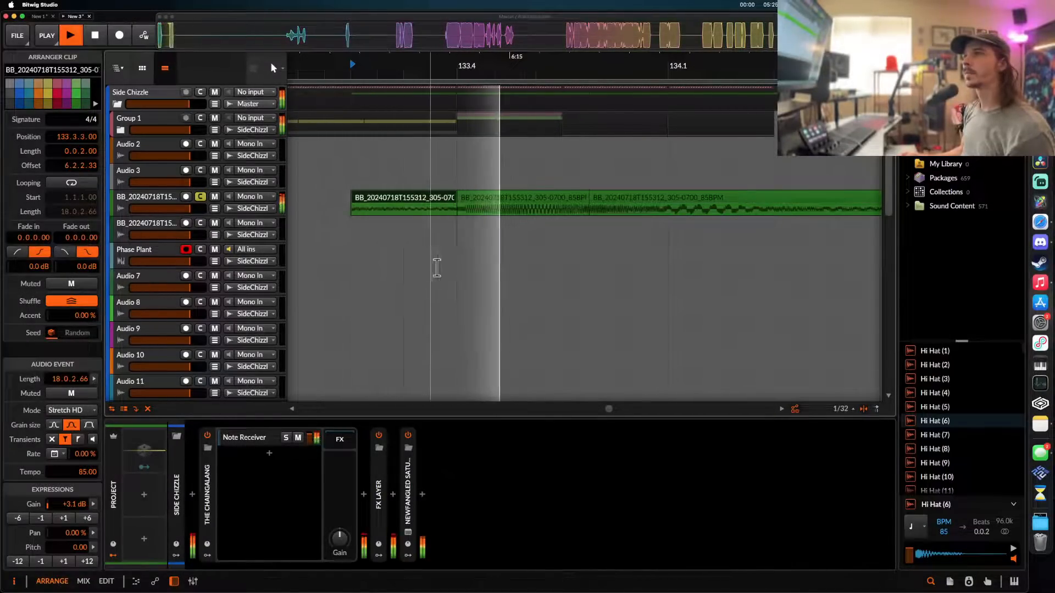
{"action": "scroll", "coordinate": [445, 250], "scroll_direction": "down", "scroll_amount": 2}
{"action": "key", "text": "space"}
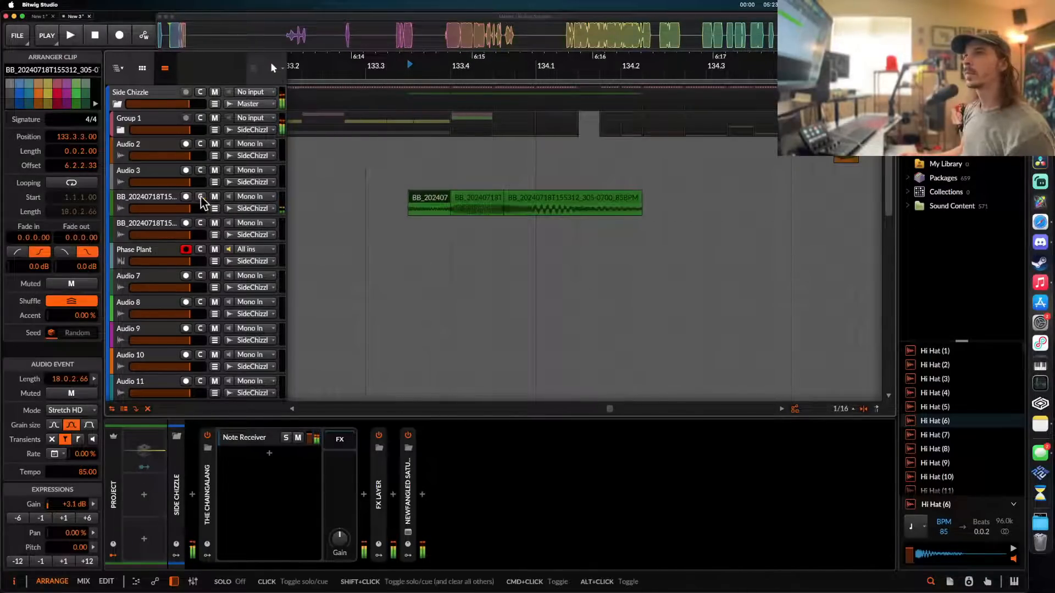
{"action": "key", "text": "space"}
{"action": "scroll", "coordinate": [466, 187], "scroll_direction": "down", "scroll_amount": 4}
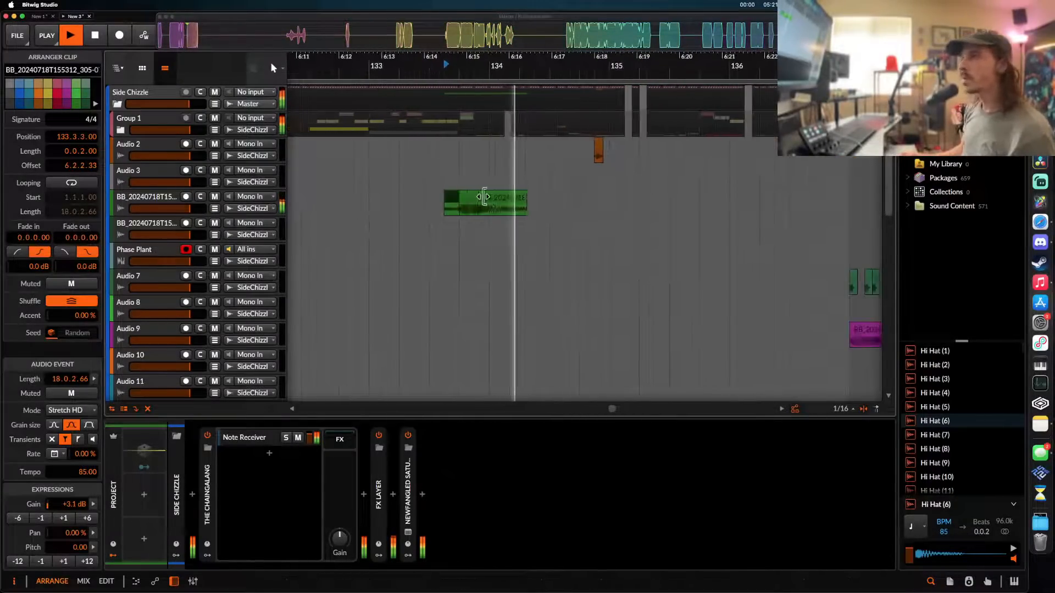
- Select the two pitched pieces and listen to how they sit with the rest of the section
{"action": "left_click", "coordinate": [473, 202]}
{"action": "left_click", "coordinate": [487, 199], "text": "shift"}
{"action": "scroll", "coordinate": [487, 198], "scroll_direction": "down", "scroll_amount": 3}
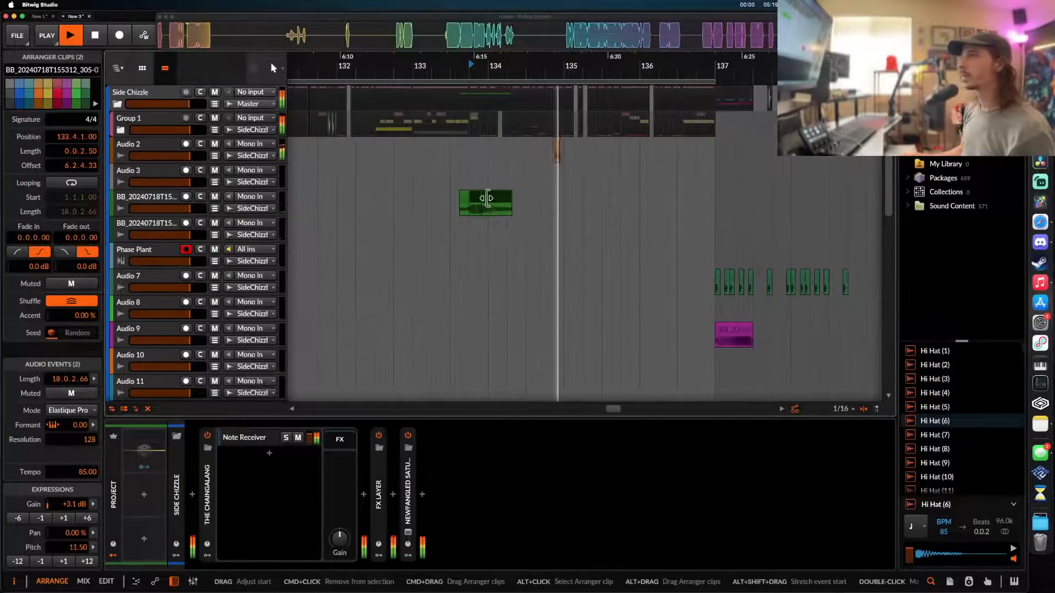
{"action": "scroll", "coordinate": [488, 198], "scroll_direction": "up", "scroll_amount": 3}
{"action": "scroll", "coordinate": [487, 199], "scroll_direction": "right", "scroll_amount": 2}
{"action": "scroll", "coordinate": [486, 198], "scroll_direction": "down", "scroll_amount": 3}
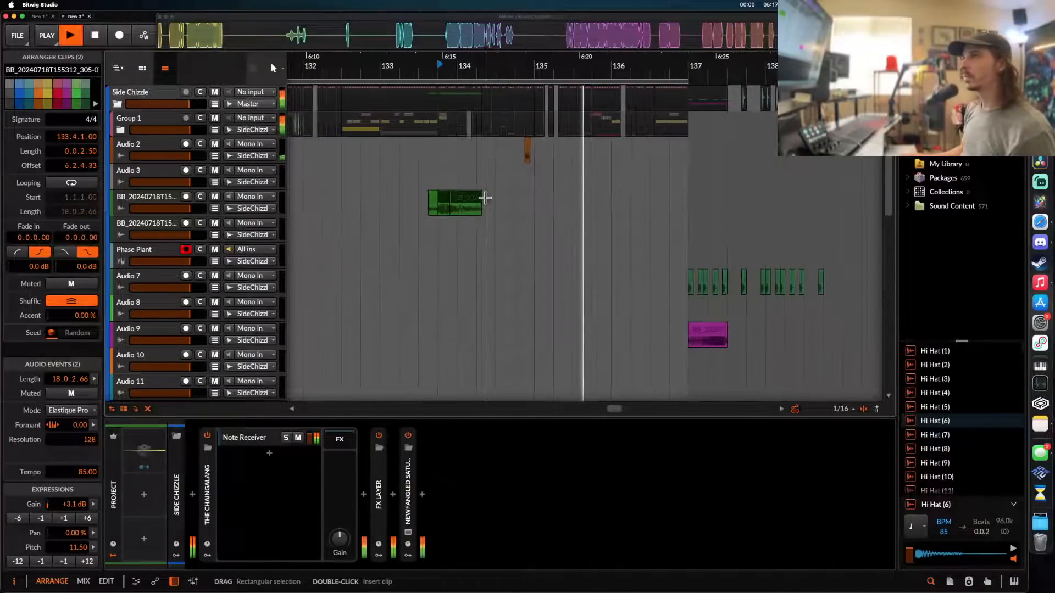
{"action": "scroll", "coordinate": [484, 199], "scroll_direction": "down", "scroll_amount": 2}
{"action": "scroll", "coordinate": [467, 200], "scroll_direction": "left", "scroll_amount": 2}
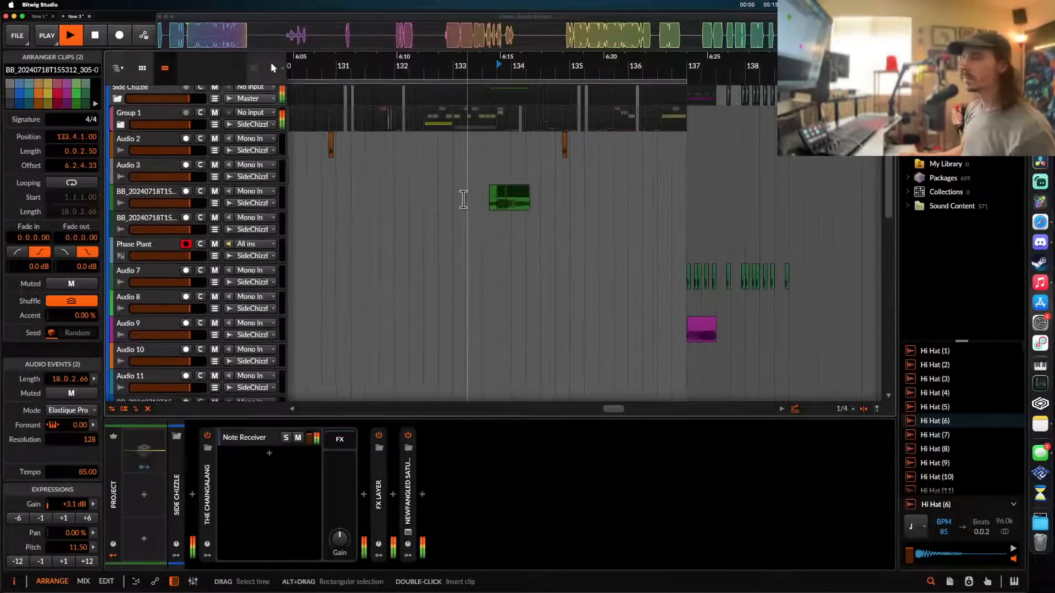
- Add a fade-out of 0.0.3.95 to the Audio 3 clip at 129.4.3
{"action": "scroll", "coordinate": [463, 199], "scroll_direction": "left", "scroll_amount": 1}
{"action": "scroll", "coordinate": [462, 199], "scroll_direction": "down", "scroll_amount": 1}
{"action": "scroll", "coordinate": [462, 199], "scroll_direction": "left", "scroll_amount": 6}
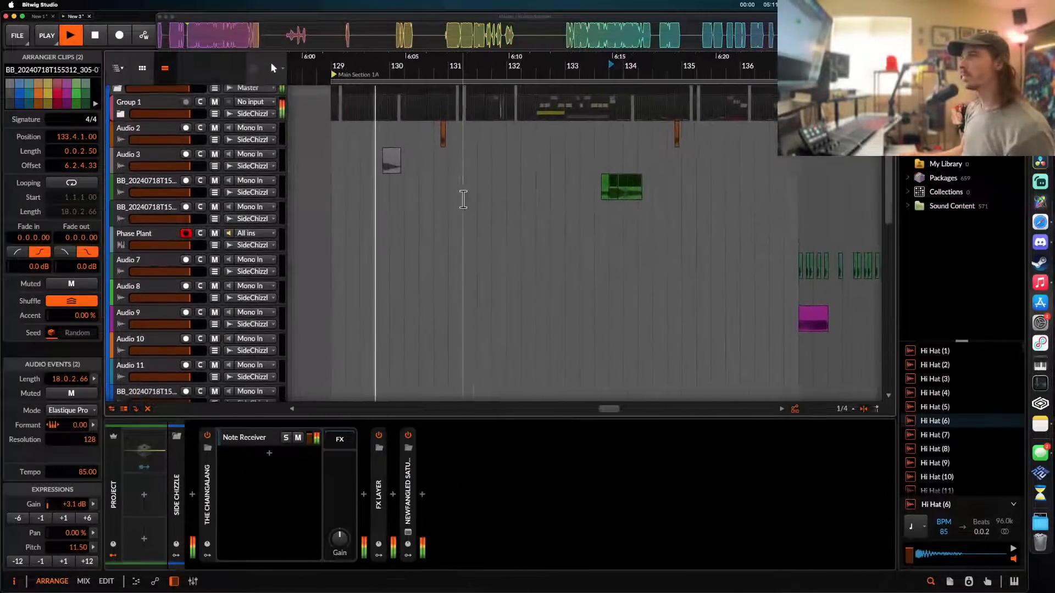
{"action": "scroll", "coordinate": [438, 167], "scroll_direction": "up", "scroll_amount": 3}
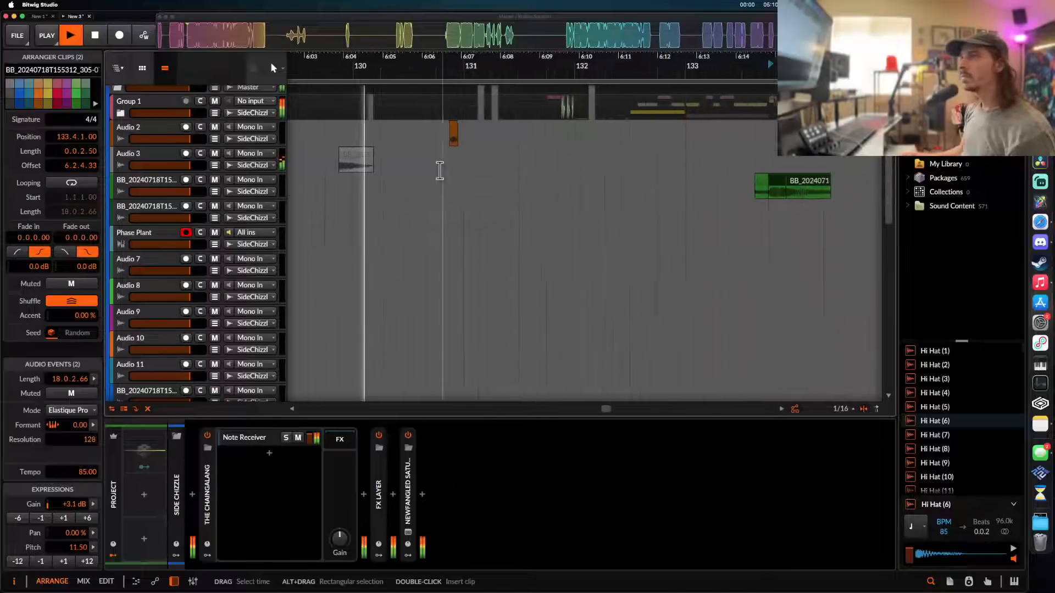
{"action": "left_click", "coordinate": [365, 157]}
- Listen through Main Section 1A from the faded Audio 3 clip to the pieces at 133.3.3
{"action": "scroll", "coordinate": [365, 157], "scroll_direction": "up", "scroll_amount": 2}
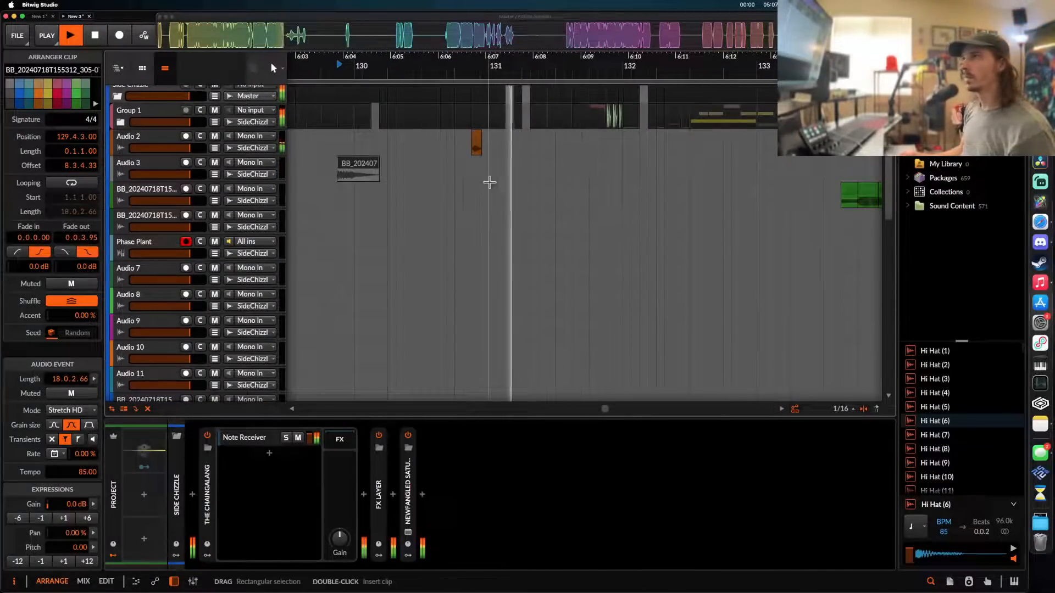
{"action": "scroll", "coordinate": [514, 174], "scroll_direction": "up", "scroll_amount": 1}
{"action": "scroll", "coordinate": [514, 175], "scroll_direction": "down", "scroll_amount": 2}
{"action": "scroll", "coordinate": [515, 175], "scroll_direction": "down", "scroll_amount": 2}
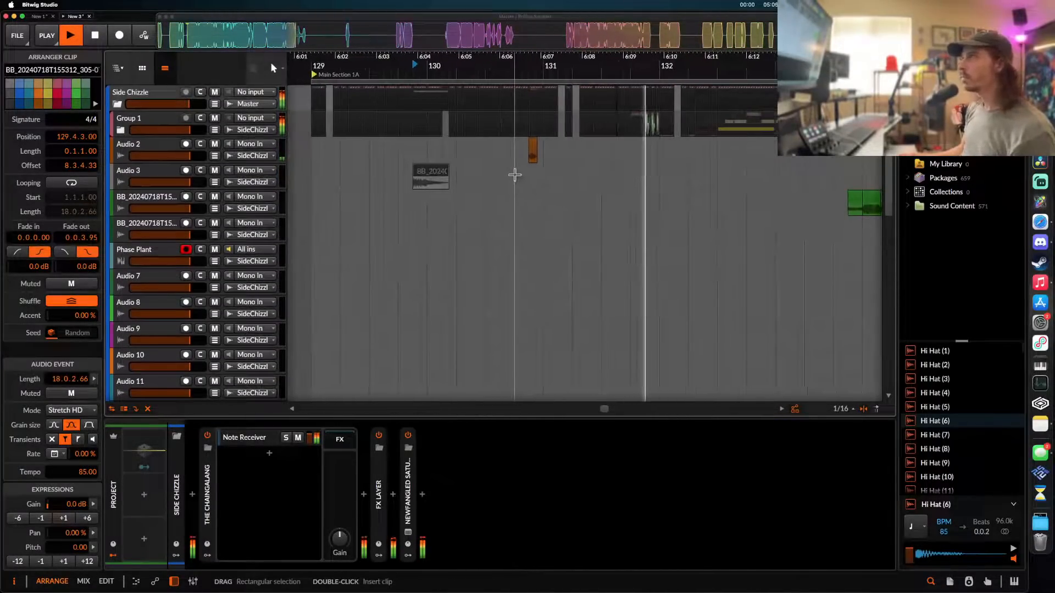
{"action": "scroll", "coordinate": [513, 175], "scroll_direction": "down", "scroll_amount": 2}
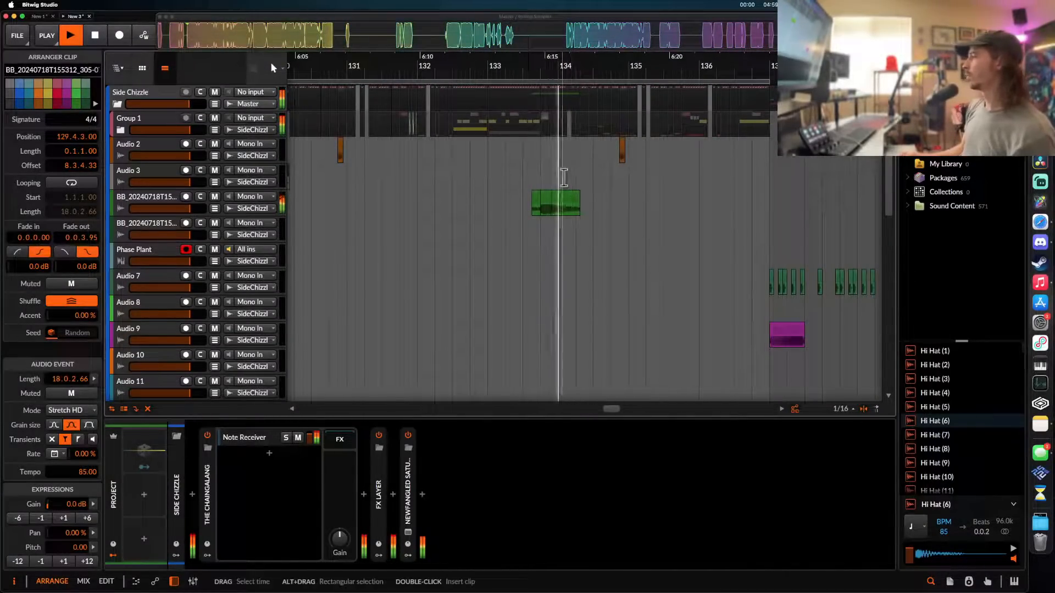
{"action": "scroll", "coordinate": [563, 179], "scroll_direction": "up", "scroll_amount": 2}
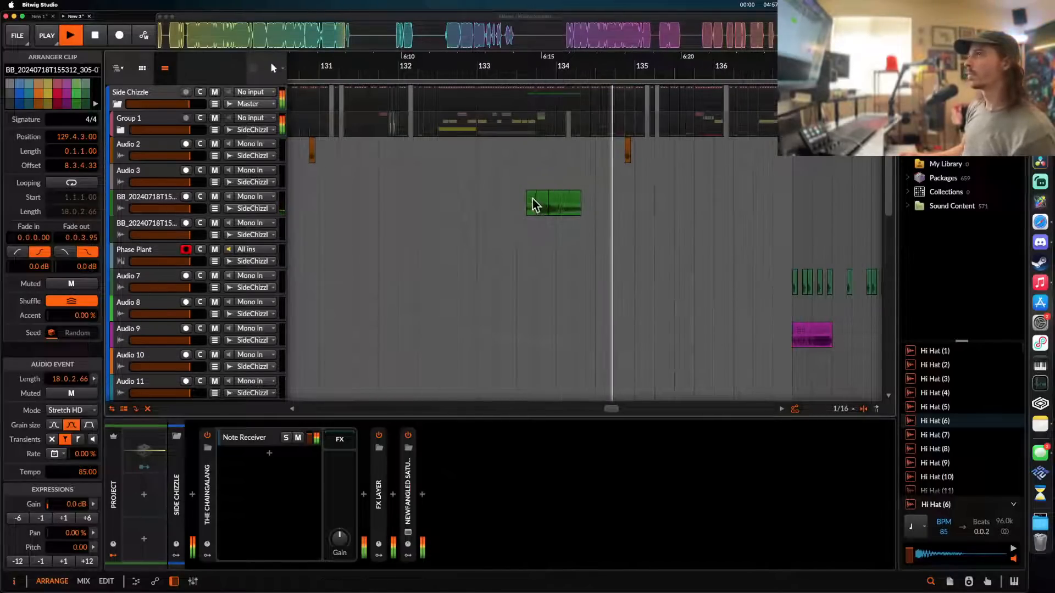
- Delete the first of the three green pieces, at 133.3.3, and select the two that remain
{"action": "key", "text": "Delete"}
{"action": "scroll", "coordinate": [539, 196], "scroll_direction": "up", "scroll_amount": 2}
{"action": "key", "text": "space"}
{"action": "left_click", "coordinate": [549, 207]}
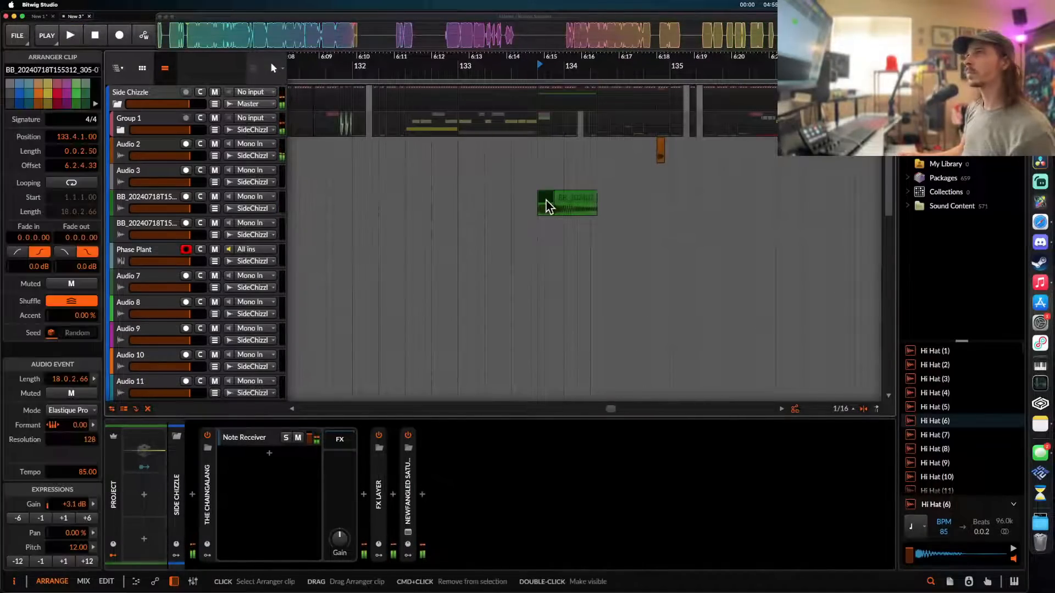
{"action": "scroll", "coordinate": [575, 206], "scroll_direction": "up", "scroll_amount": 1}
{"action": "left_click", "coordinate": [544, 208], "text": "shift"}
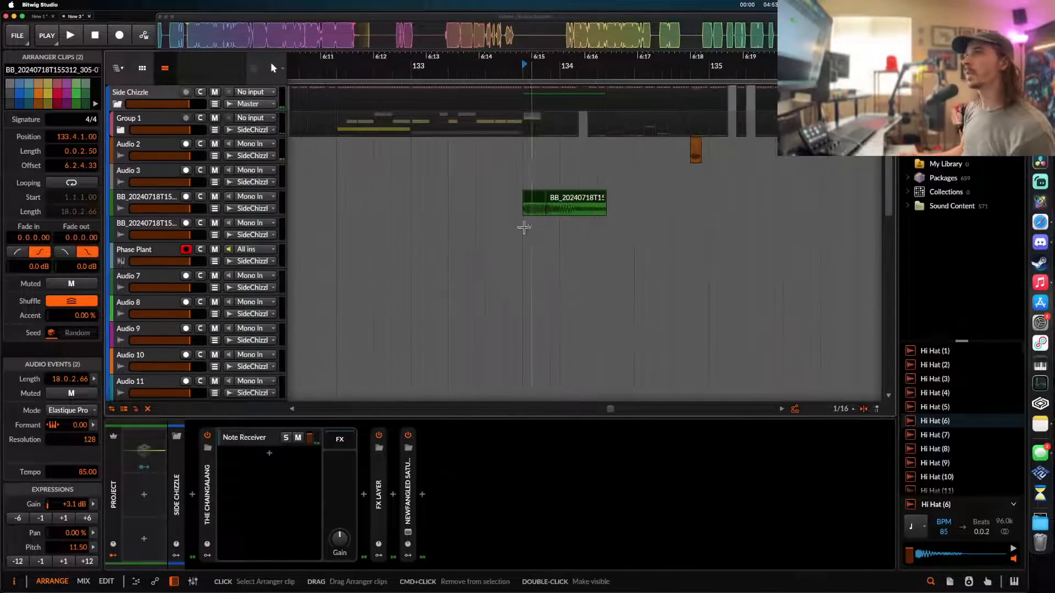
- Play from 133.1.1 to hear the two remaining green pieces in context, and replay them from 133.4.1
{"action": "left_click", "coordinate": [410, 213]}
{"action": "key", "text": "space"}
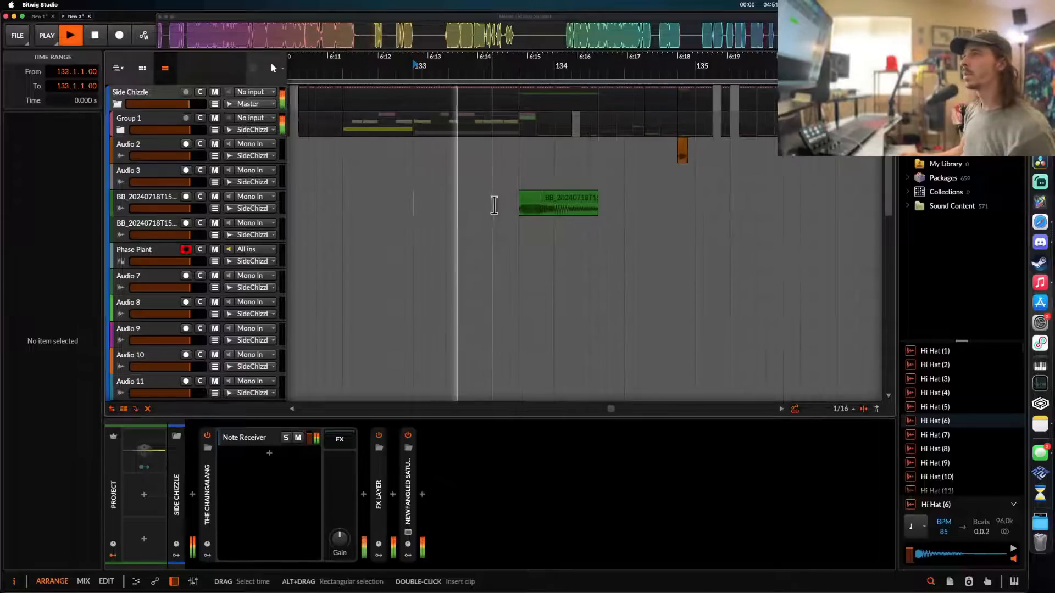
{"action": "scroll", "coordinate": [453, 205], "scroll_direction": "down", "scroll_amount": 1}
{"action": "left_click", "coordinate": [527, 206]}
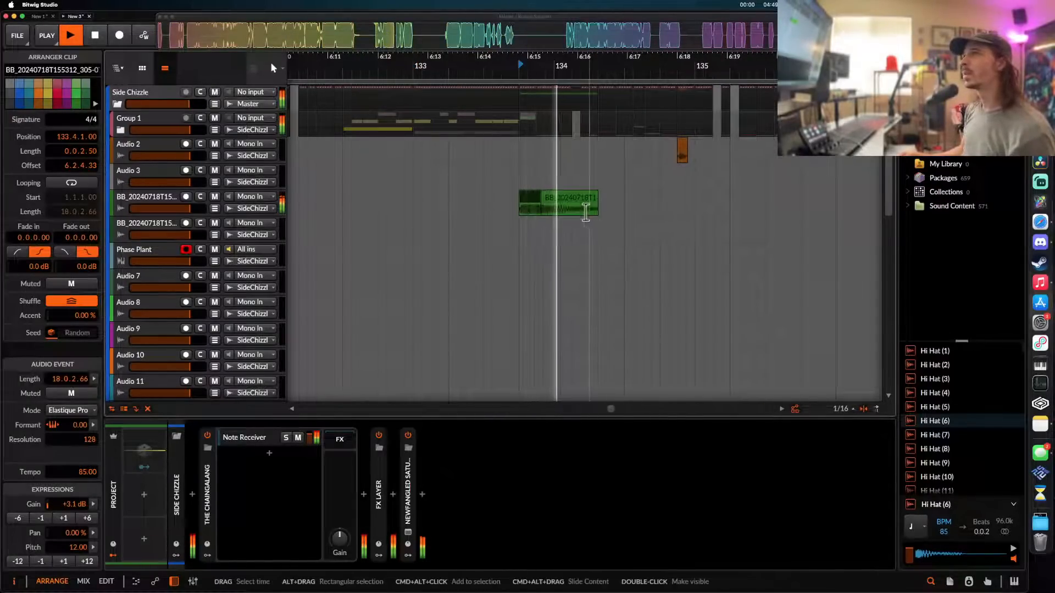
{"action": "key", "text": "space"}
- Shift the two green pieces together so they start at 133.4.1.50
{"action": "mouse_move", "coordinate": [568, 201]}
{"action": "left_mouse_down"}
{"action": "mouse_move", "coordinate": [580, 201]}
{"action": "mouse_move", "coordinate": [571, 199]}
{"action": "left_mouse_up"}
{"action": "scroll", "coordinate": [567, 199], "scroll_direction": "up", "scroll_amount": 3}
{"action": "scroll", "coordinate": [571, 202], "scroll_direction": "down", "scroll_amount": 3}
{"action": "scroll", "coordinate": [570, 204], "scroll_direction": "left", "scroll_amount": 1}
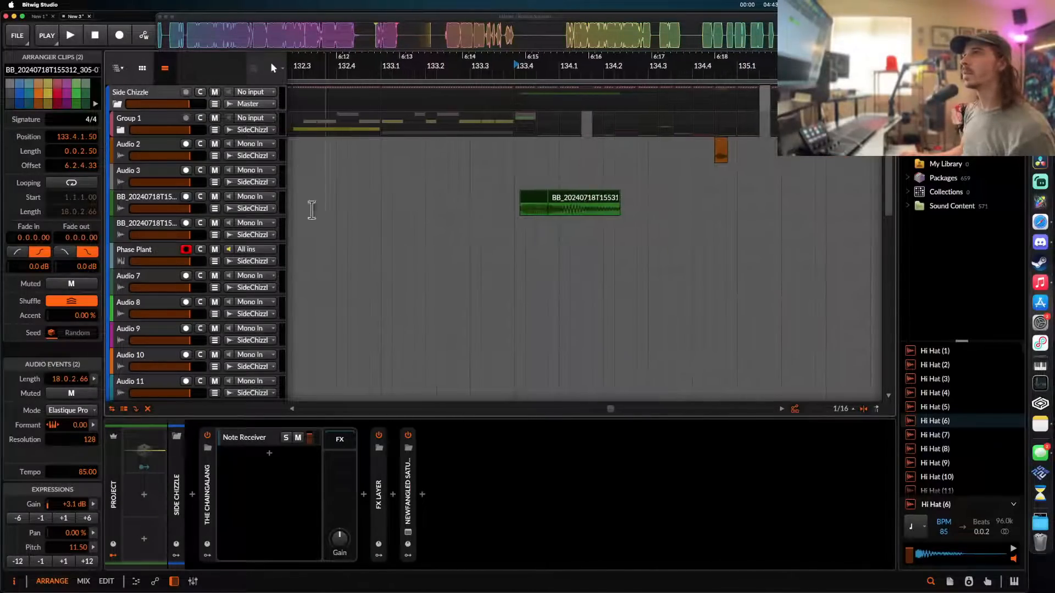
- Expand Group 1 and play the arrangement repeatedly from its green clip at 133.4.1
{"action": "left_click", "coordinate": [121, 130]}
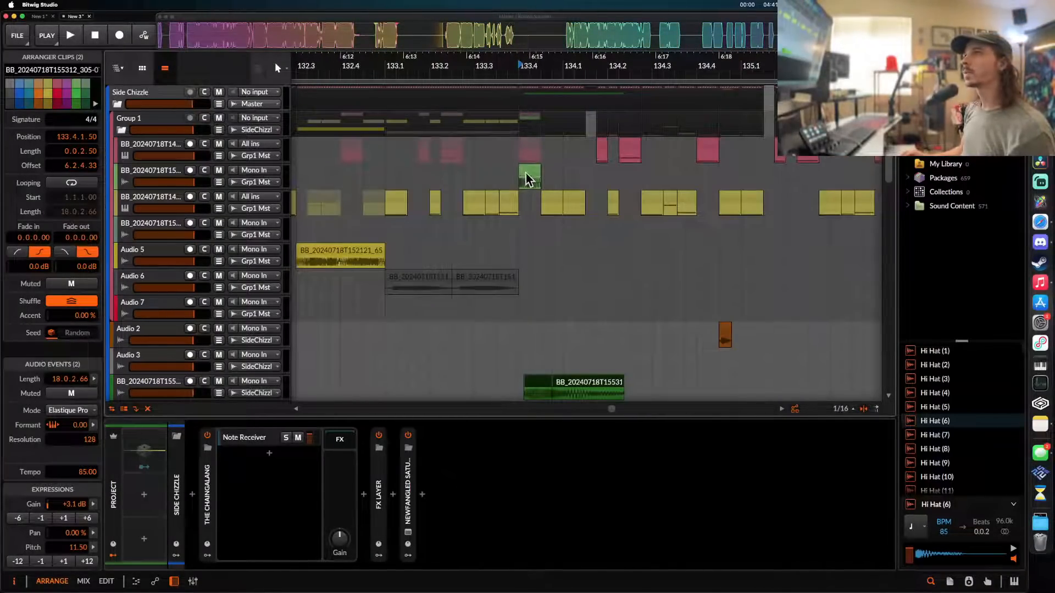
{"action": "left_click", "coordinate": [526, 173]}
{"action": "scroll", "coordinate": [526, 174], "scroll_direction": "up", "scroll_amount": 5}
{"action": "key", "text": "space"}
{"action": "scroll", "coordinate": [552, 176], "scroll_direction": "down", "scroll_amount": 10}
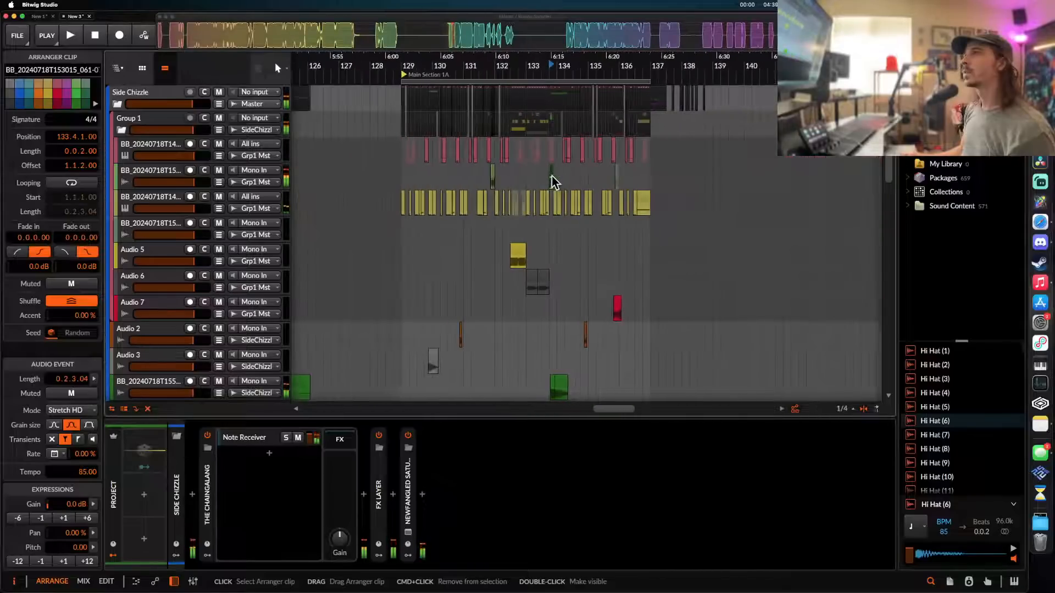
{"action": "scroll", "coordinate": [552, 176], "scroll_direction": "up", "scroll_amount": 10}
{"action": "key", "text": "space"}
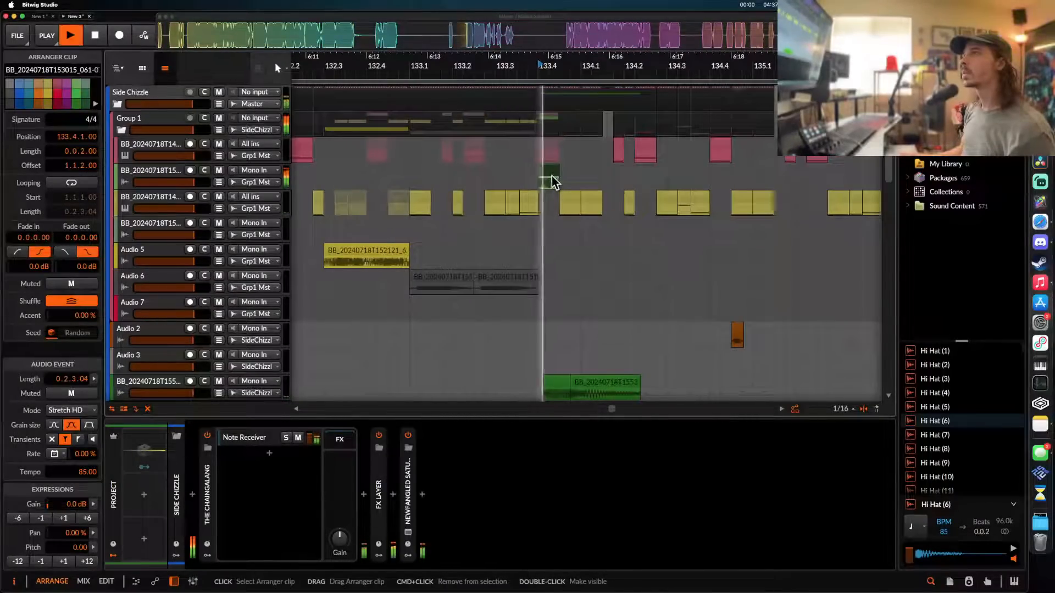
{"action": "key", "text": "space"}
{"action": "key", "text": "space"}
{"action": "key", "text": "space"}
- Mute the two yellow note clips in Group 1 that follow the green clip, at 133.4.3 and 134.1.1
{"action": "left_click", "coordinate": [569, 198]}
{"action": "key", "text": "alt+m"}
{"action": "left_click", "coordinate": [551, 175]}
{"action": "key", "text": "space"}
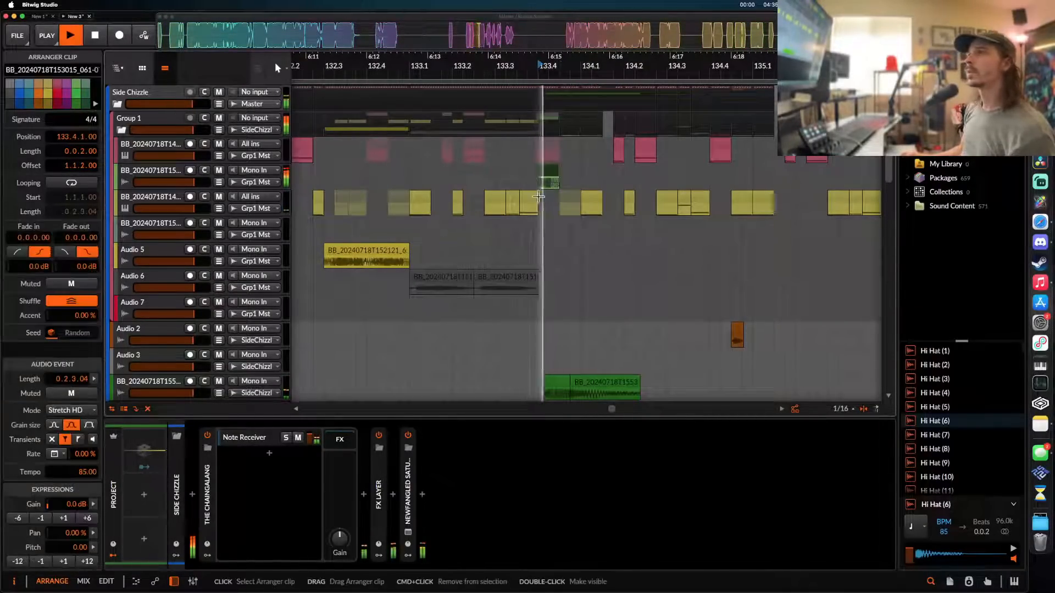
{"action": "scroll", "coordinate": [535, 220], "scroll_direction": "down", "scroll_amount": 1}
{"action": "key", "text": "space"}
{"action": "scroll", "coordinate": [541, 219], "scroll_direction": "down", "scroll_amount": 3}
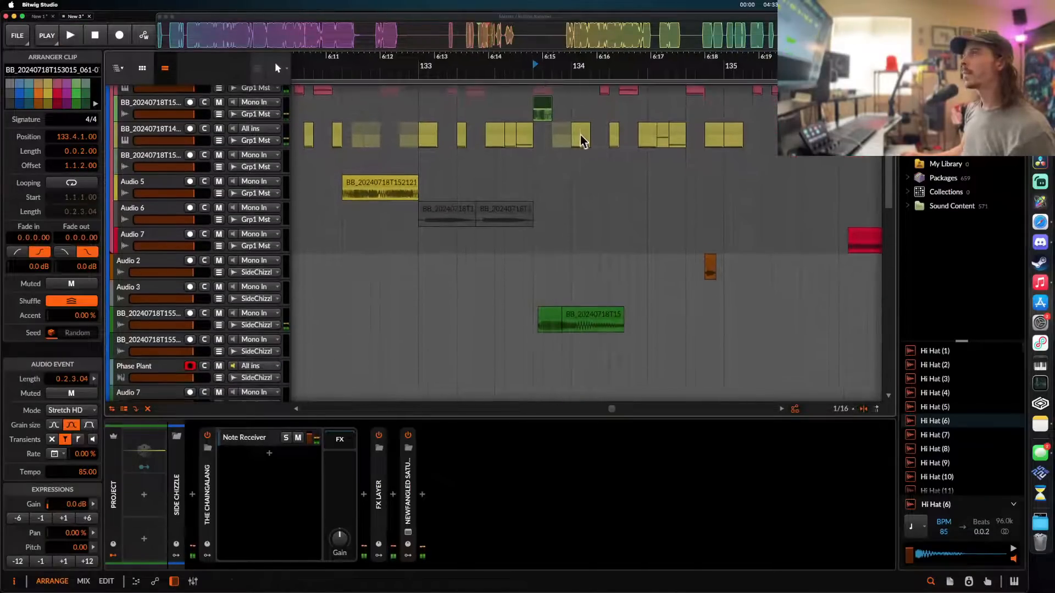
{"action": "left_click", "coordinate": [582, 139]}
{"action": "key", "text": "alt+m"}
- Listen to the passage with the muted note clips from 133.2.4, 133.4.4 and 133.4.1
{"action": "left_click", "coordinate": [488, 132]}
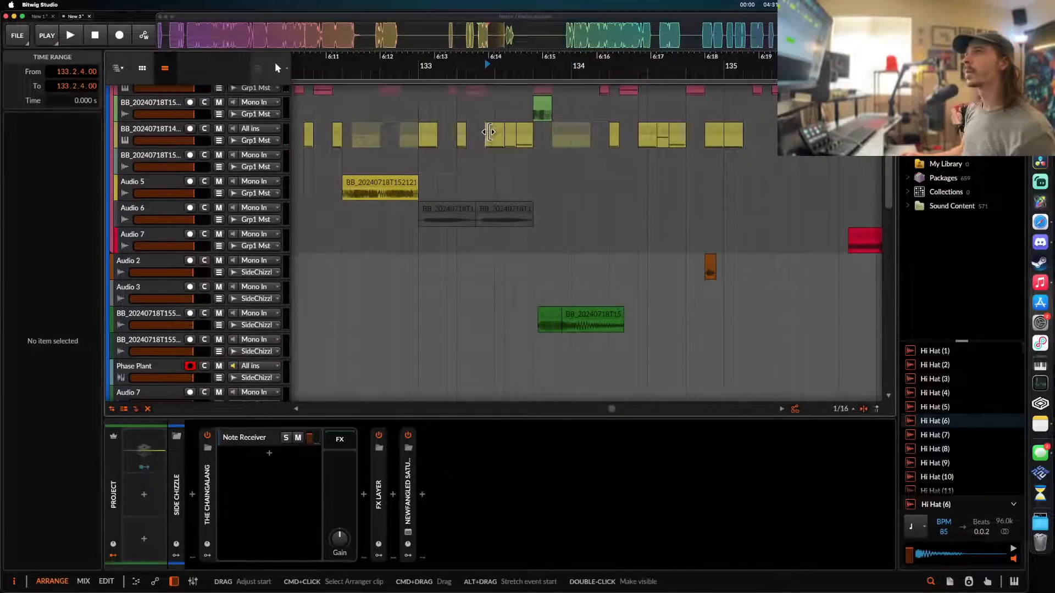
{"action": "left_click", "coordinate": [489, 132]}
{"action": "key", "text": "alt+m"}
{"action": "key", "text": "space"}
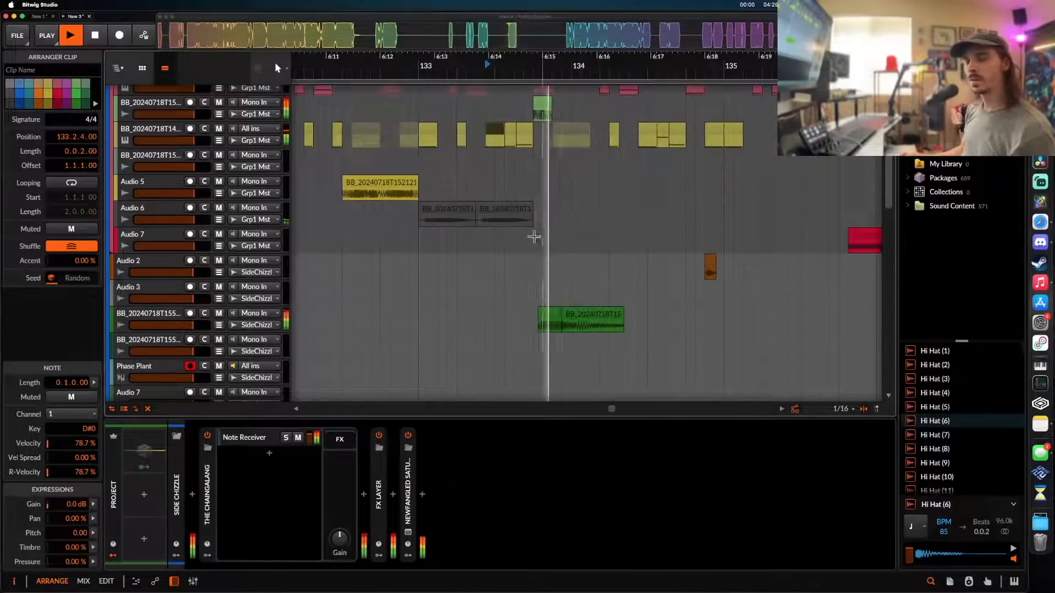
{"action": "scroll", "coordinate": [622, 222], "scroll_direction": "down", "scroll_amount": 1}
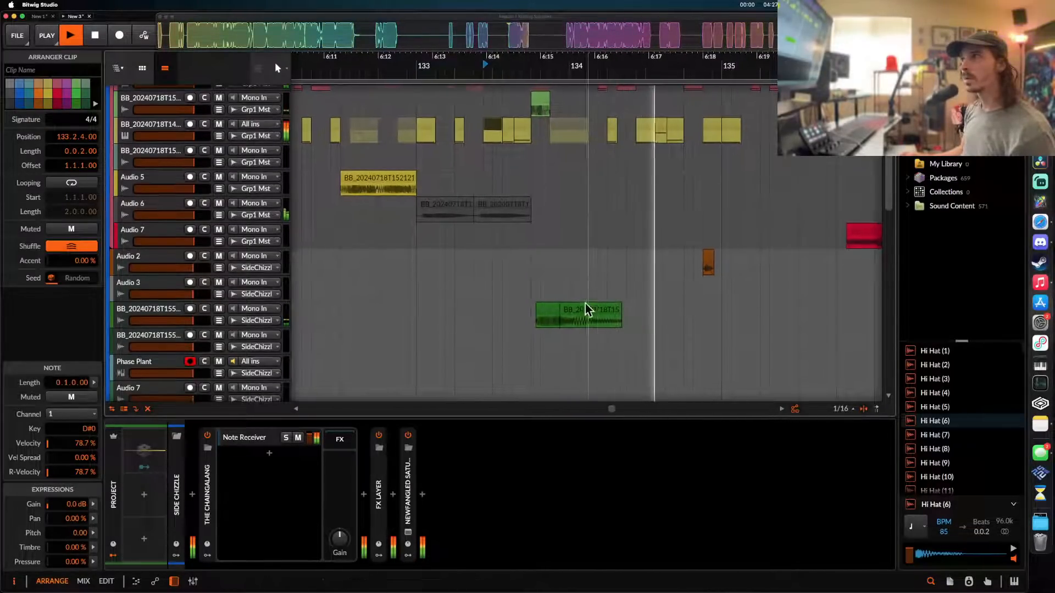
{"action": "left_click", "coordinate": [585, 303]}
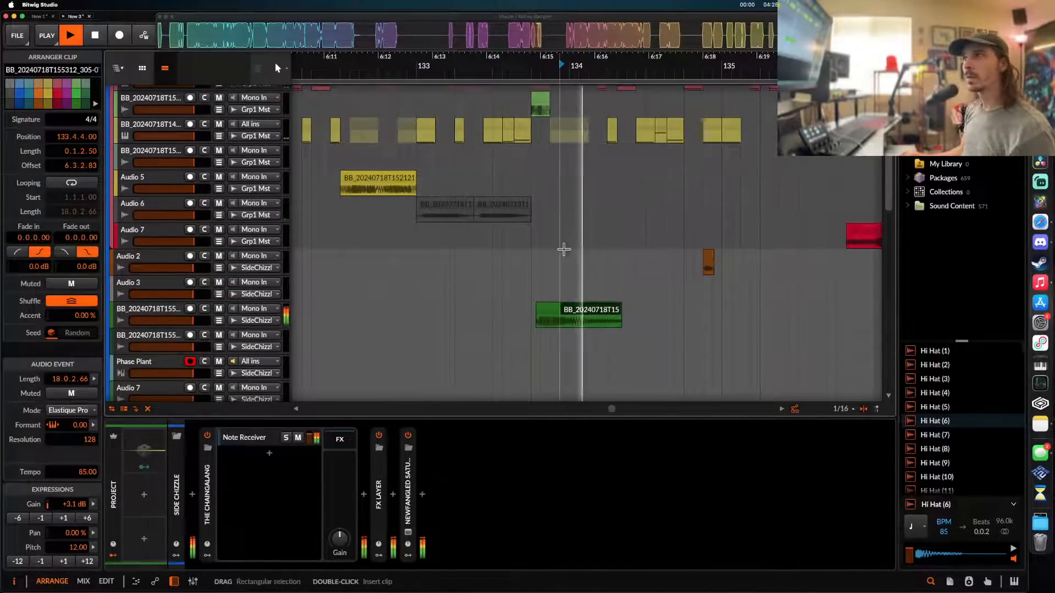
{"action": "left_click", "coordinate": [540, 105]}
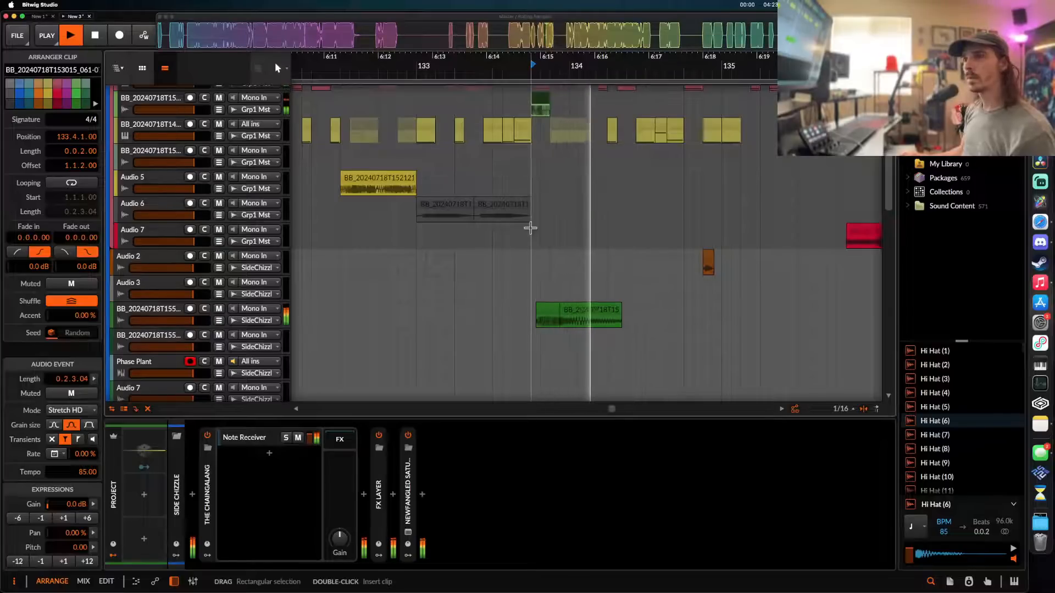
{"action": "scroll", "coordinate": [528, 229], "scroll_direction": "down", "scroll_amount": 5}
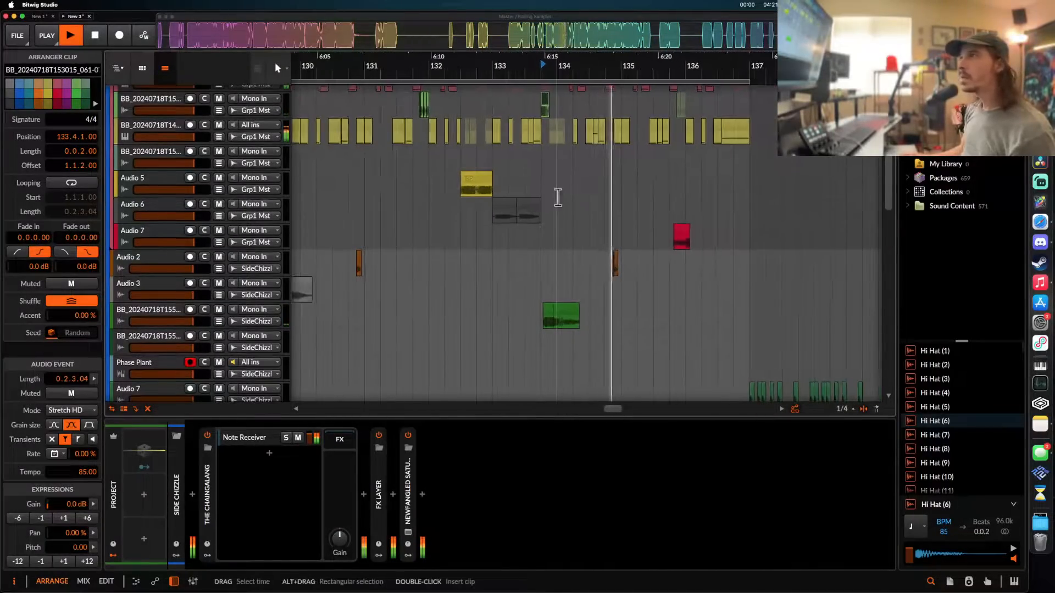
{"action": "scroll", "coordinate": [558, 196], "scroll_direction": "up", "scroll_amount": 3}
{"action": "scroll", "coordinate": [566, 201], "scroll_direction": "up", "scroll_amount": 3}
{"action": "left_click", "coordinate": [577, 205]}
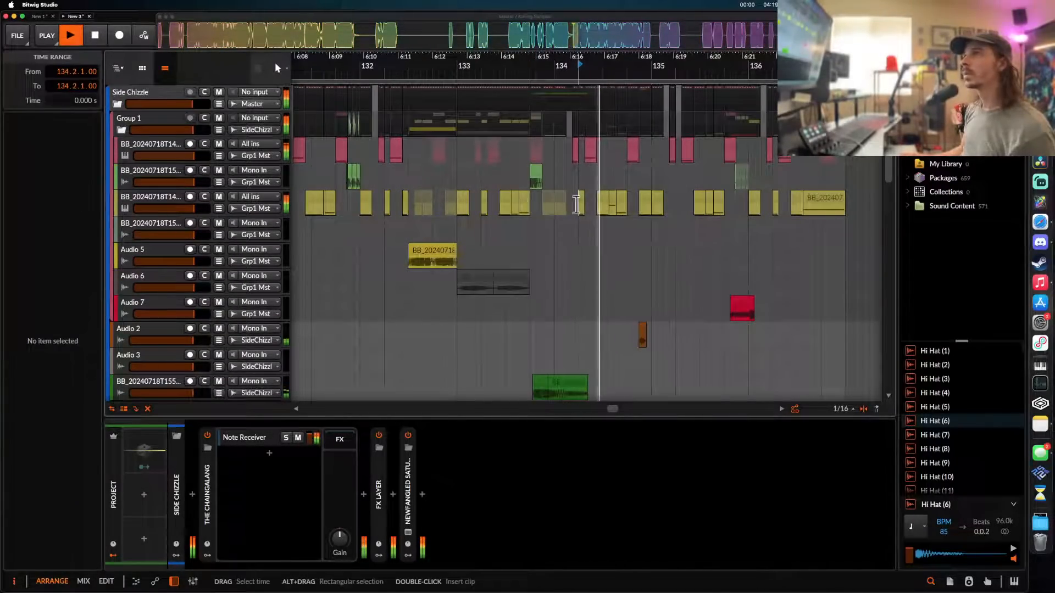
- Add an instrument track below the yellow note track in Group 1, load Phase Plant on it and close the plug-in window
{"action": "left_click", "coordinate": [148, 201]}
{"action": "key", "text": "ctrl+t"}
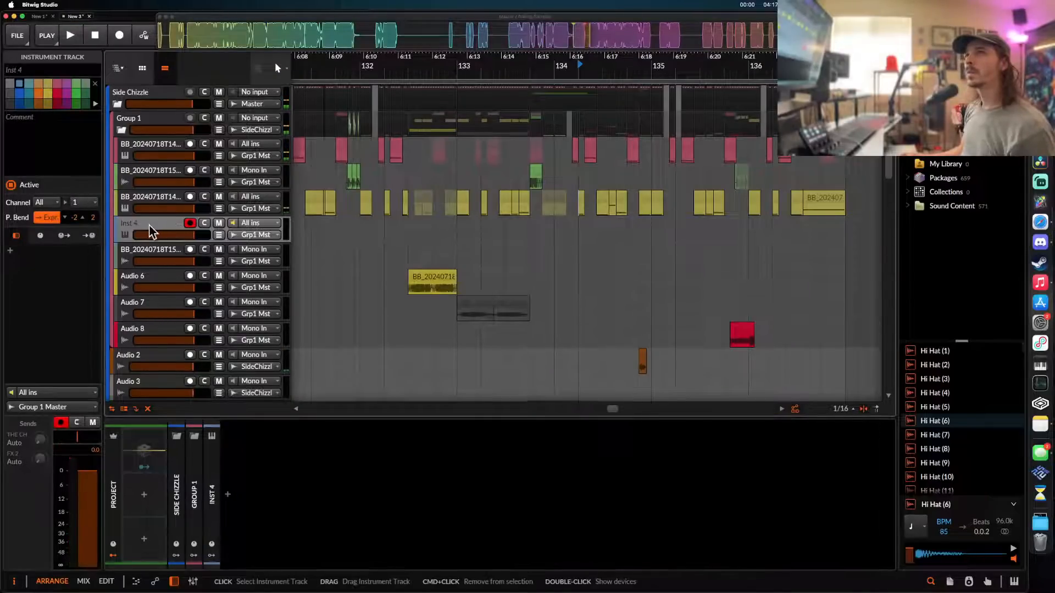
{"action": "left_click", "coordinate": [227, 494]}
{"action": "type", "text": "phase"}
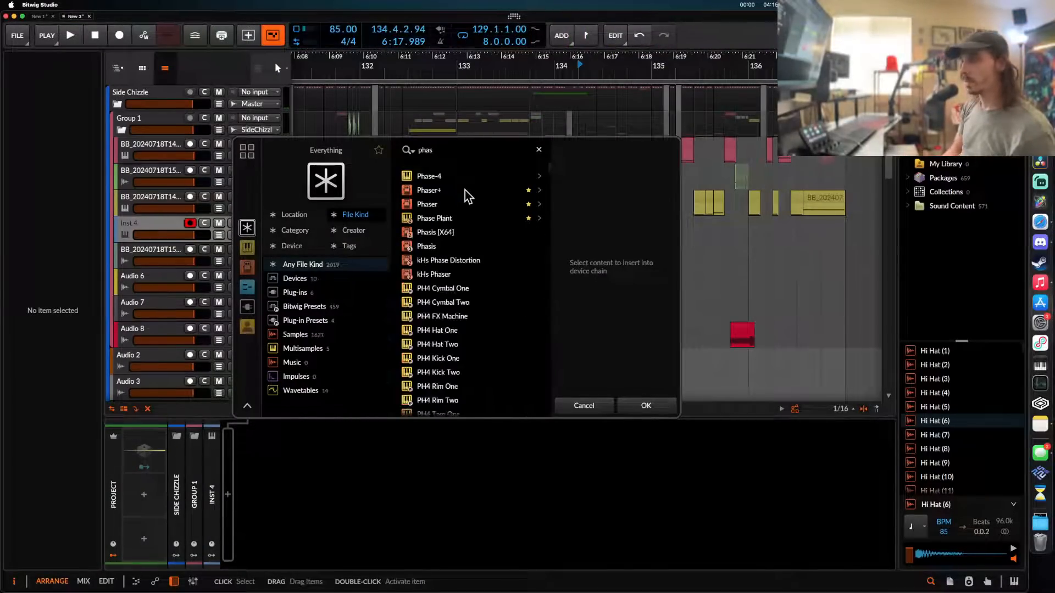
{"action": "left_click", "coordinate": [454, 217]}
{"action": "left_click", "coordinate": [646, 404]}
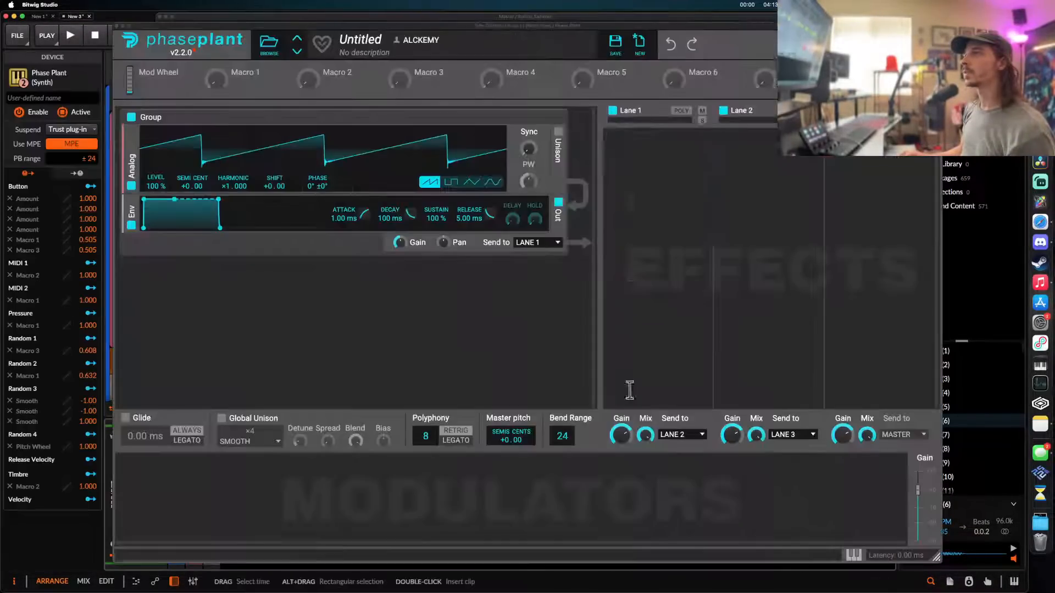
{"action": "left_click", "coordinate": [116, 25]}
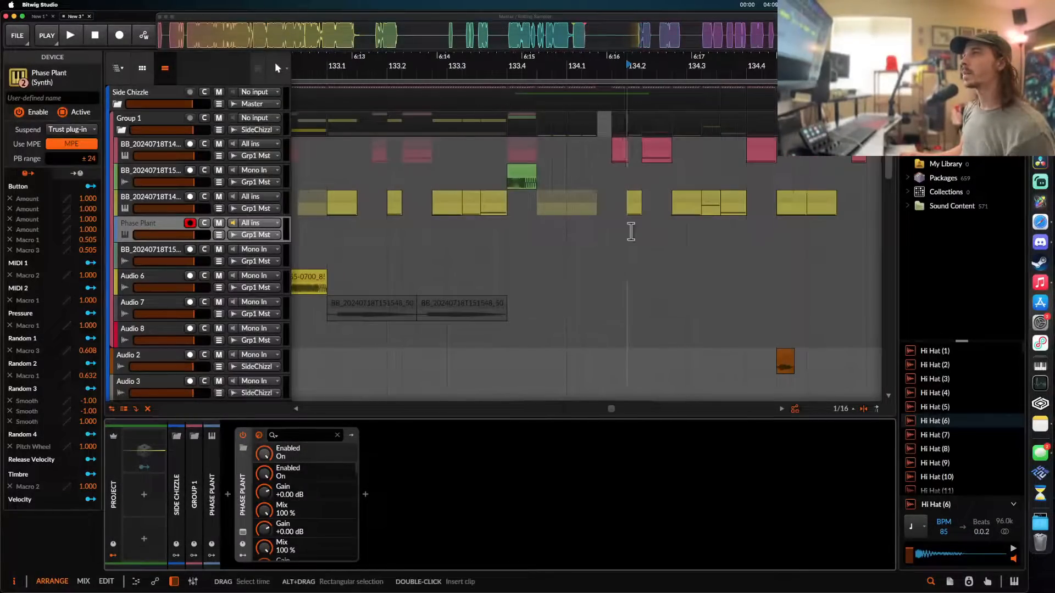
- Play the section from the green clip at 133.4.1 to hear what leads into 134.2
{"action": "scroll", "coordinate": [687, 229], "scroll_direction": "down", "scroll_amount": 4}
{"action": "left_click", "coordinate": [589, 184]}
{"action": "scroll", "coordinate": [588, 182], "scroll_direction": "up", "scroll_amount": 4}
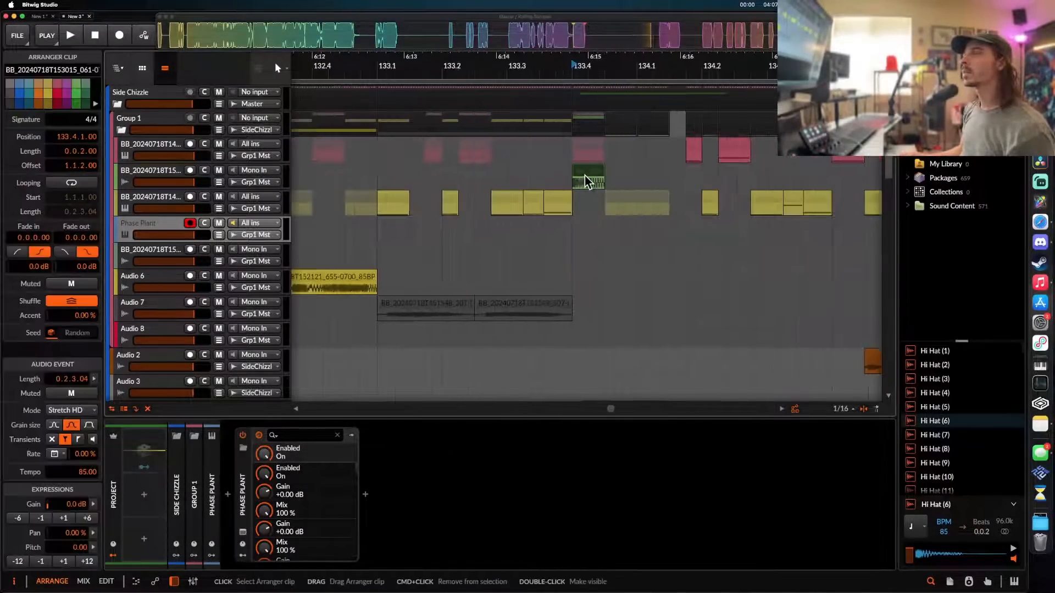
{"action": "key", "text": "space"}
{"action": "scroll", "coordinate": [588, 183], "scroll_direction": "right", "scroll_amount": 1}
{"action": "scroll", "coordinate": [588, 183], "scroll_direction": "right", "scroll_amount": 3}
{"action": "scroll", "coordinate": [567, 259], "scroll_direction": "right", "scroll_amount": 1}
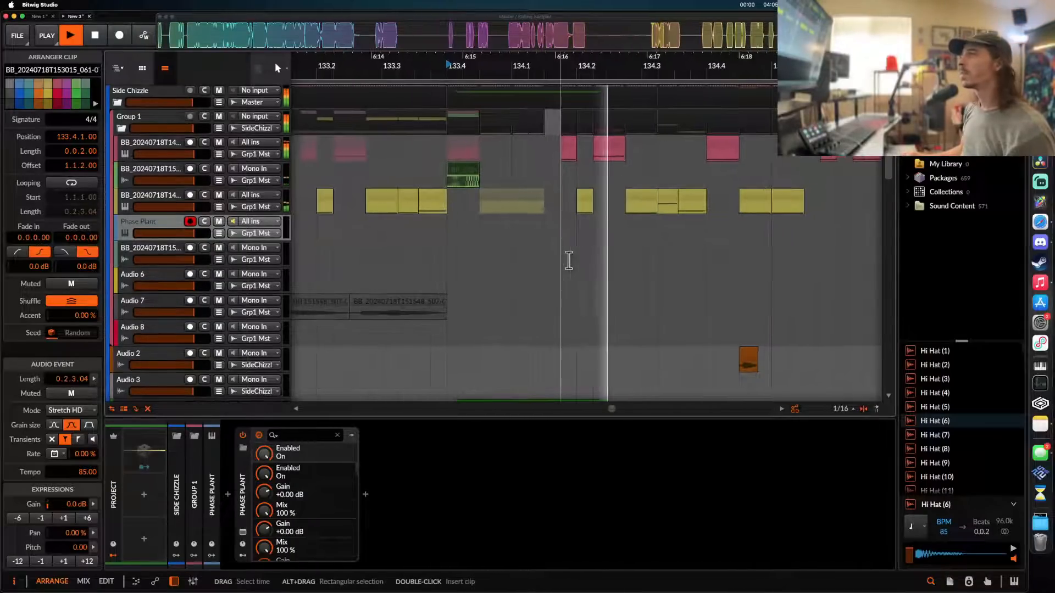
{"action": "key", "text": "space"}
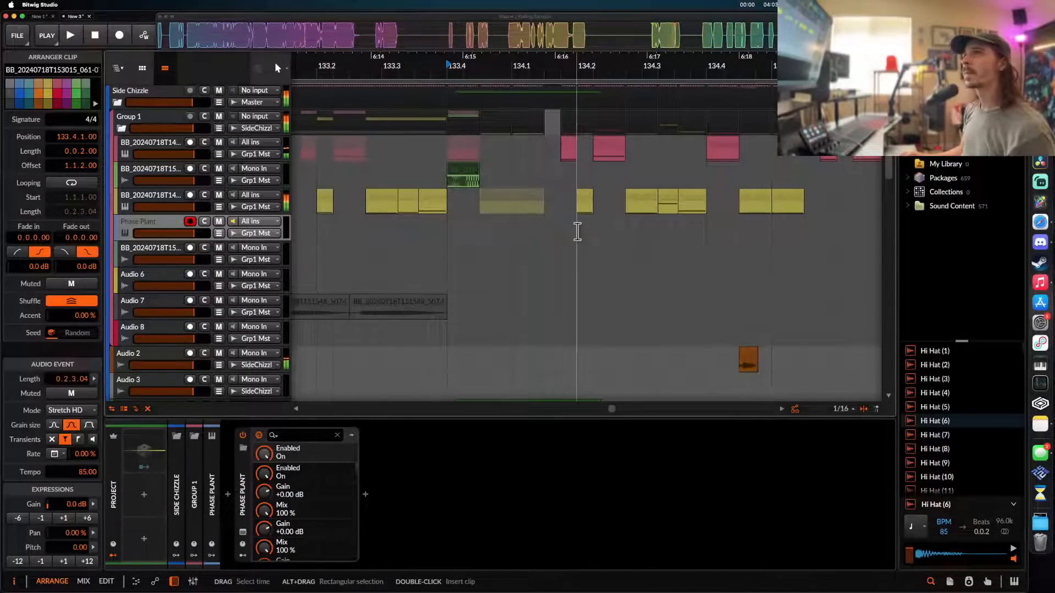
- Insert a one-bar note clip on the Phase Plant track starting at 134.2.1
{"action": "double_click", "coordinate": [572, 230]}
{"action": "double_click", "coordinate": [553, 226]}
{"action": "left_click_drag", "start_coordinate": [556, 225], "coordinate": [620, 224]}
- Enter a 1/16 note at 1.1.1 in the new Phase Plant clip and transpose it to B4
{"action": "double_click", "coordinate": [239, 489]}
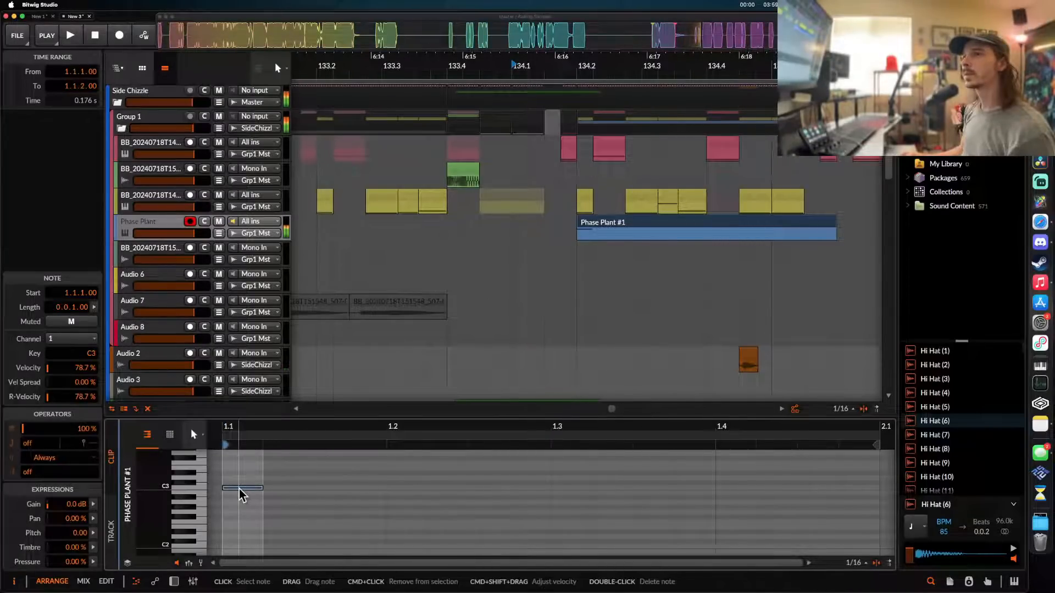
{"action": "double_click", "coordinate": [239, 490]}
{"action": "double_click", "coordinate": [237, 468]}
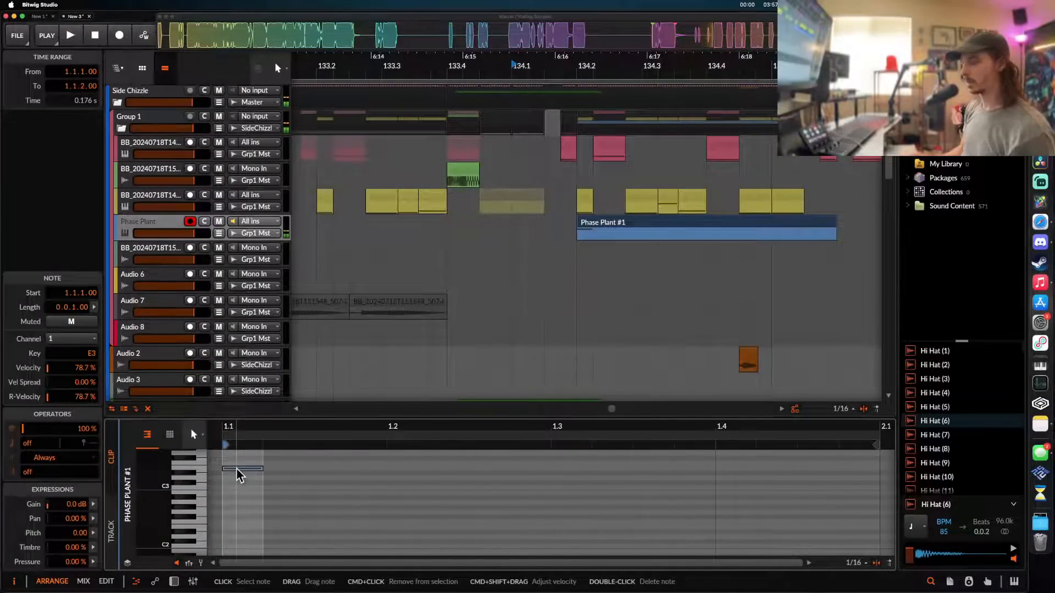
{"action": "key", "text": "shift+Up"}
{"action": "key", "text": "Down"}
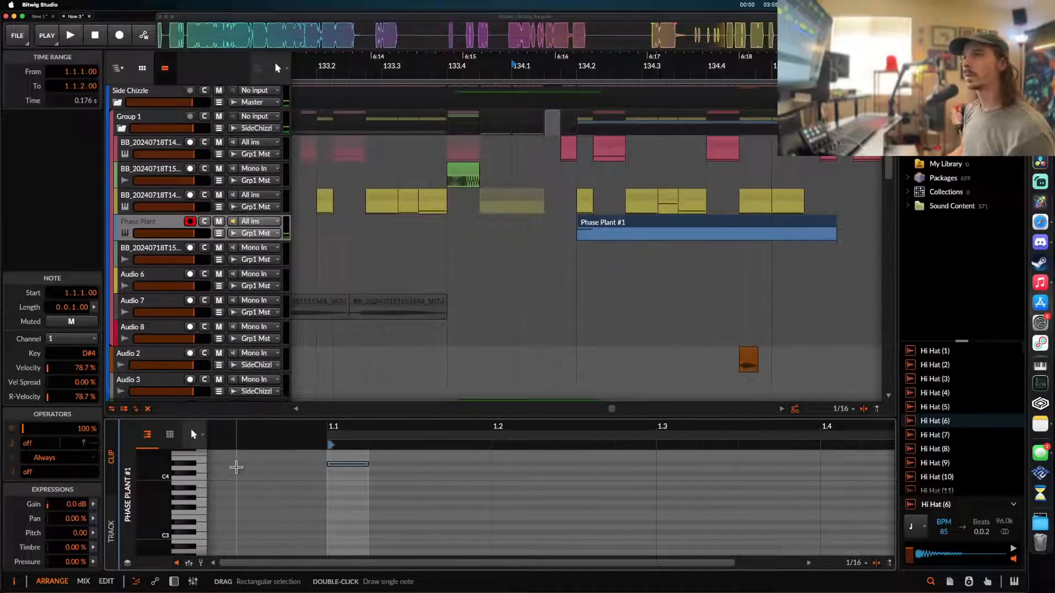
{"action": "key", "text": "shift+Up"}
{"action": "key", "text": "Down"}
{"action": "key", "text": "Down"}
{"action": "key", "text": "Down"}
{"action": "key", "text": "Down"}
{"action": "key", "text": "Down"}
{"action": "key", "text": "Down"}
{"action": "key", "text": "Down"}
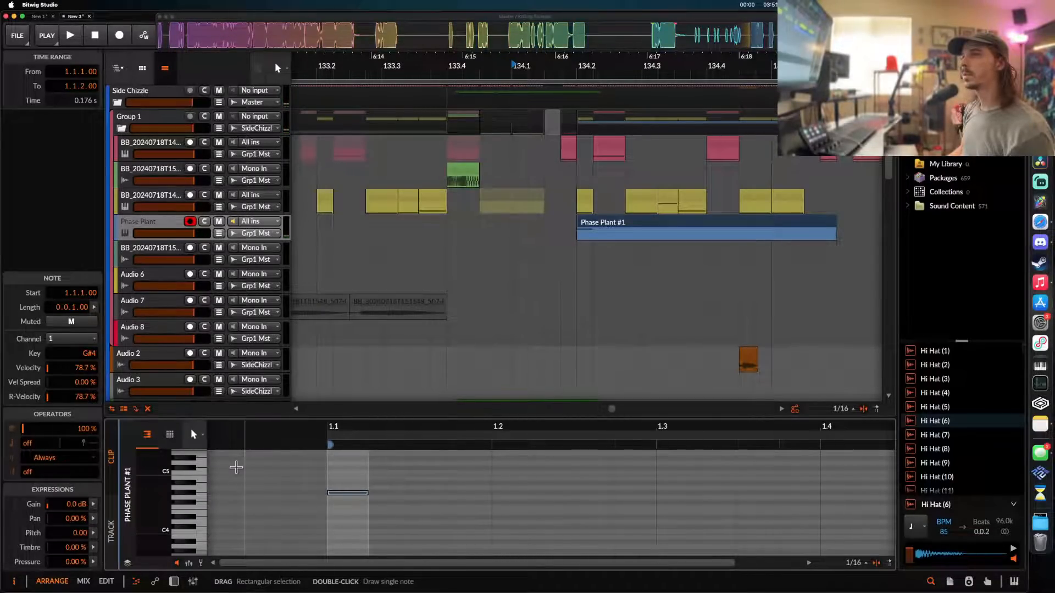
{"action": "key", "text": "Up"}
{"action": "key", "text": "Up"}
{"action": "key", "text": "Up"}
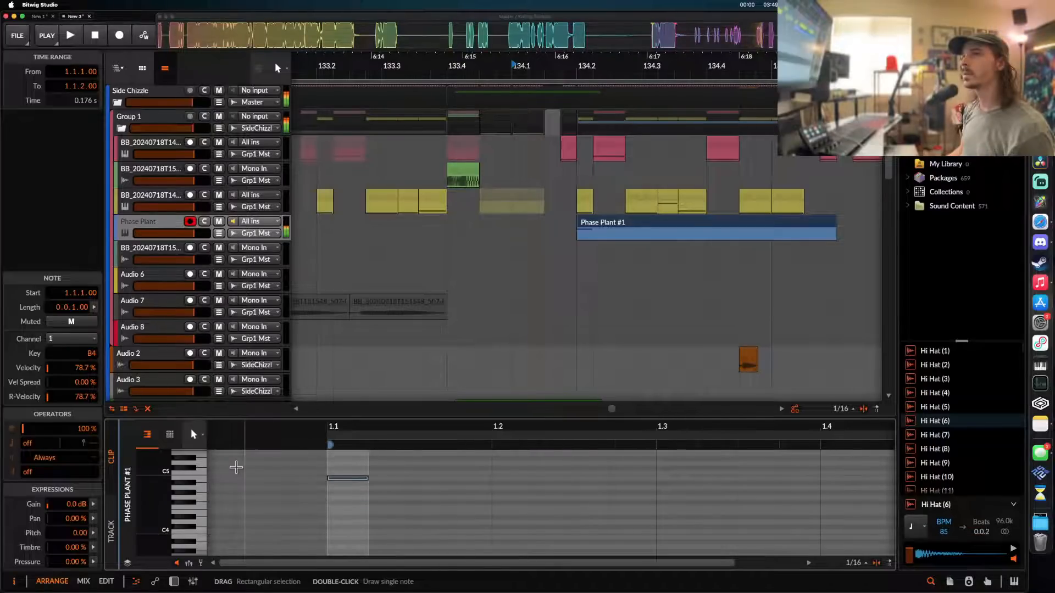
- Add 1/16 notes B4 at 1.1.4, A#4 at 1.2.1 and D#4 at 1.2.3, and play the phrase
{"action": "left_click", "coordinate": [471, 478]}
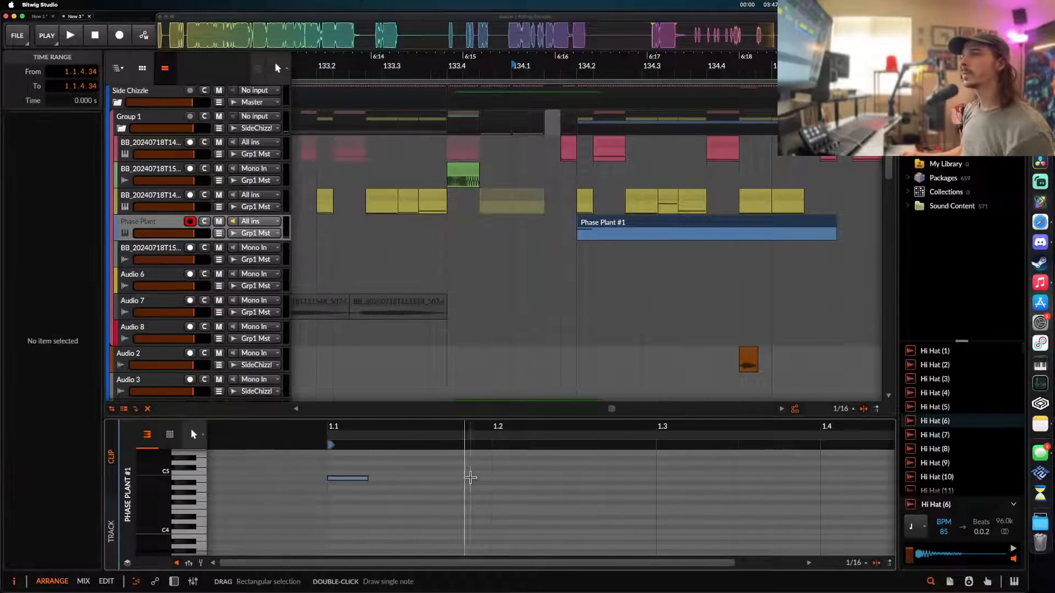
{"action": "double_click", "coordinate": [472, 477]}
{"action": "double_click", "coordinate": [494, 483]}
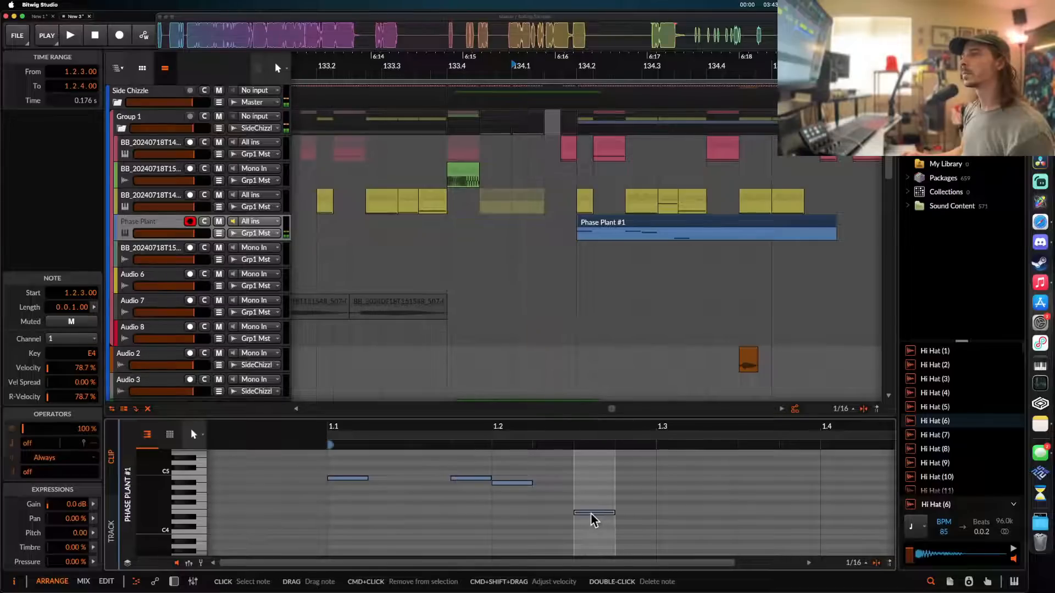
{"action": "left_click_drag", "start_coordinate": [594, 522], "coordinate": [593, 526]}
{"action": "key", "text": "space"}
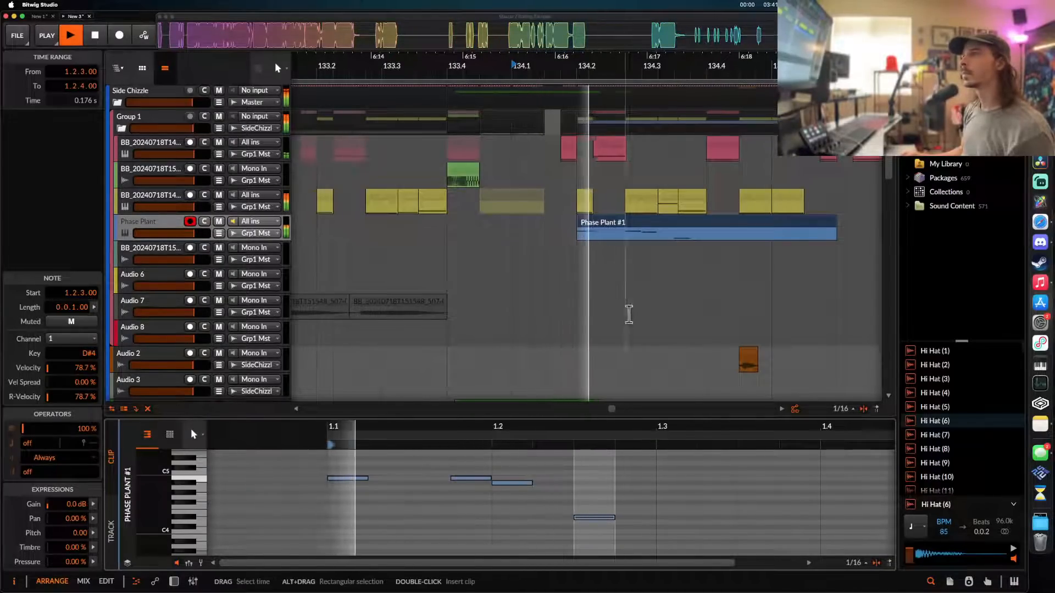
{"action": "key", "text": "space"}
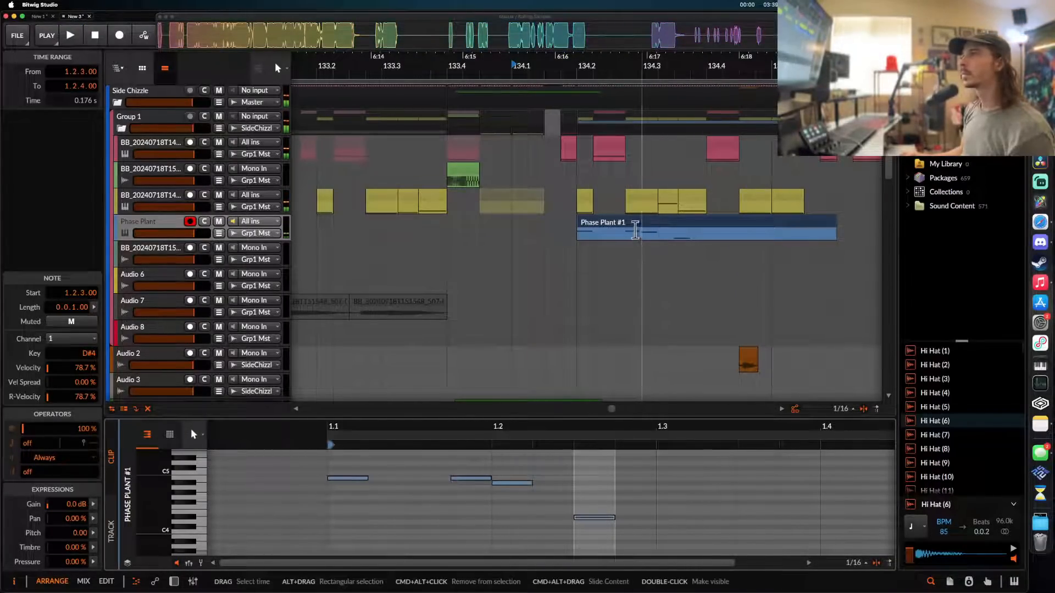
{"action": "left_click", "coordinate": [634, 224]}
{"action": "mouse_move", "coordinate": [452, 462]}
{"action": "left_mouse_down"}
{"action": "mouse_move", "coordinate": [497, 480]}
{"action": "mouse_move", "coordinate": [459, 465]}
{"action": "left_mouse_up"}
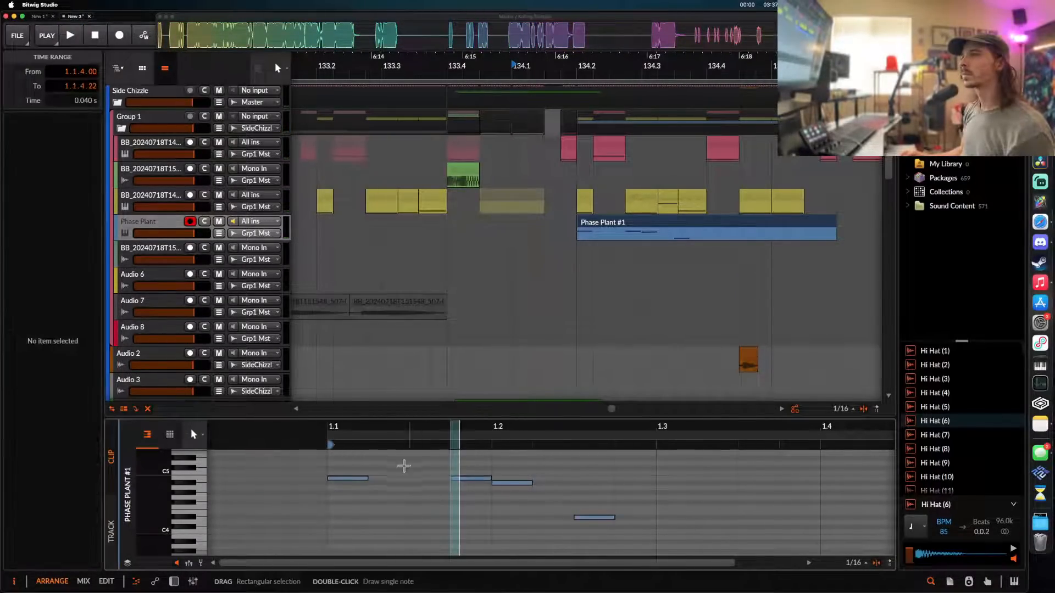
{"action": "left_click_drag", "start_coordinate": [353, 459], "coordinate": [384, 466]}
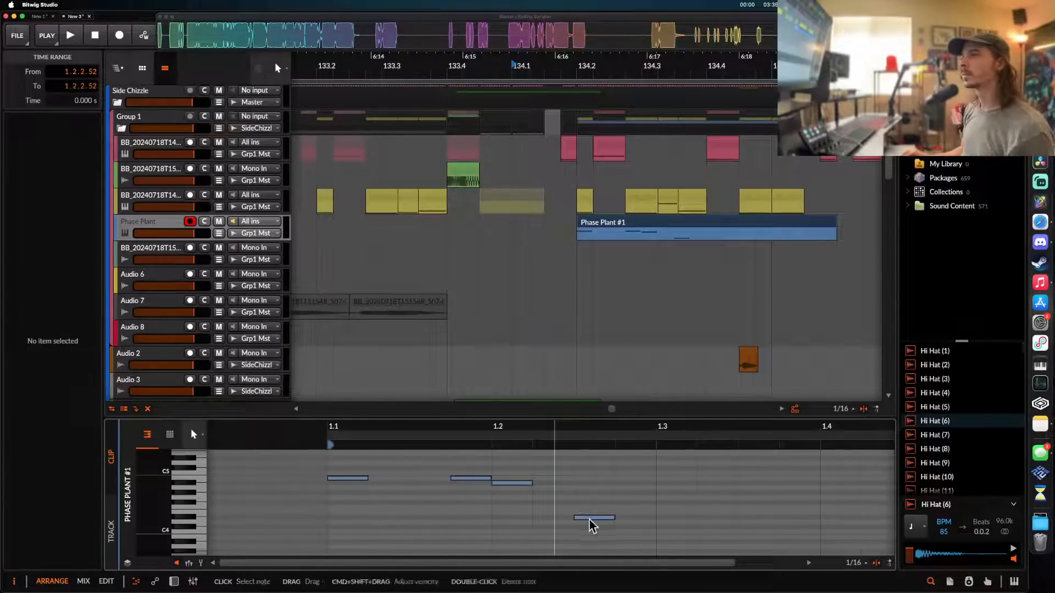
- Move the D#4 note to 1.2.2 and try the four-note phrase compressed to half its duration
{"action": "left_click_drag", "start_coordinate": [594, 518], "coordinate": [554, 517]}
{"action": "left_click_drag", "start_coordinate": [335, 468], "coordinate": [565, 539]}
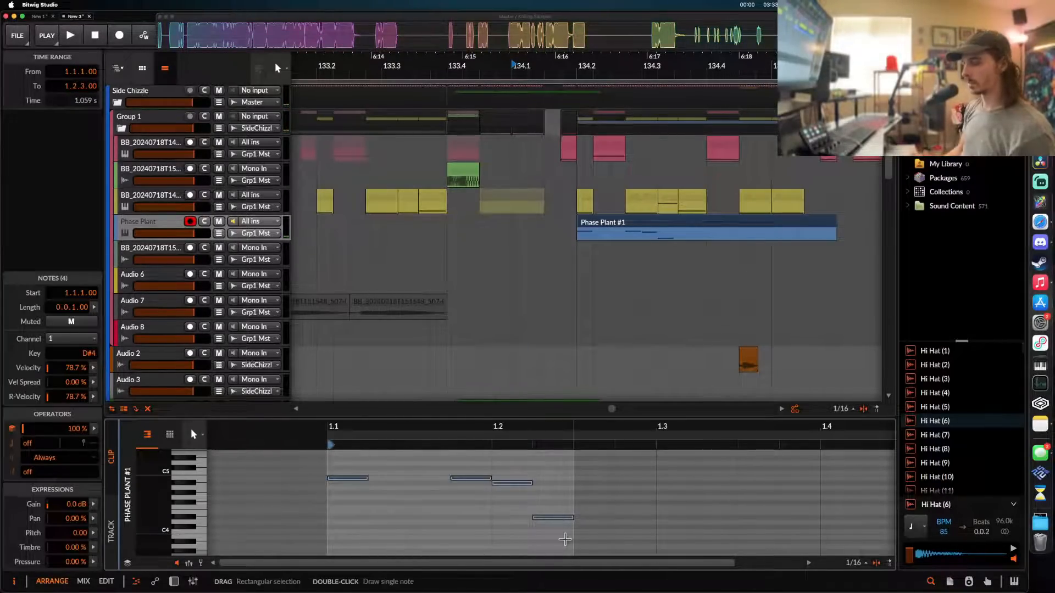
{"action": "key", "text": "alt+shift+Left"}
{"action": "key", "text": "space"}
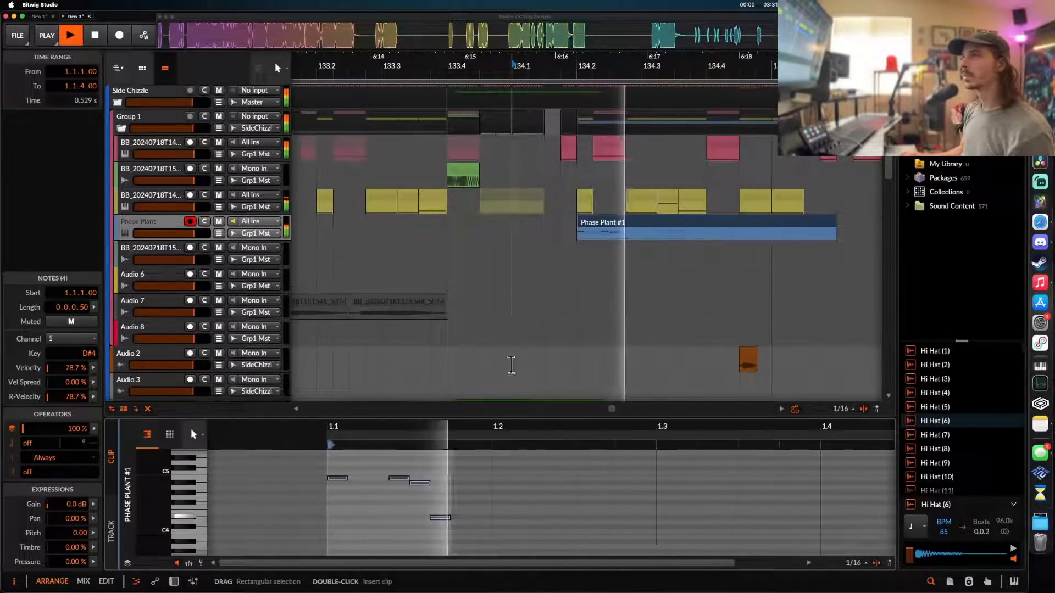
{"action": "key", "text": "alt+shift+Right"}
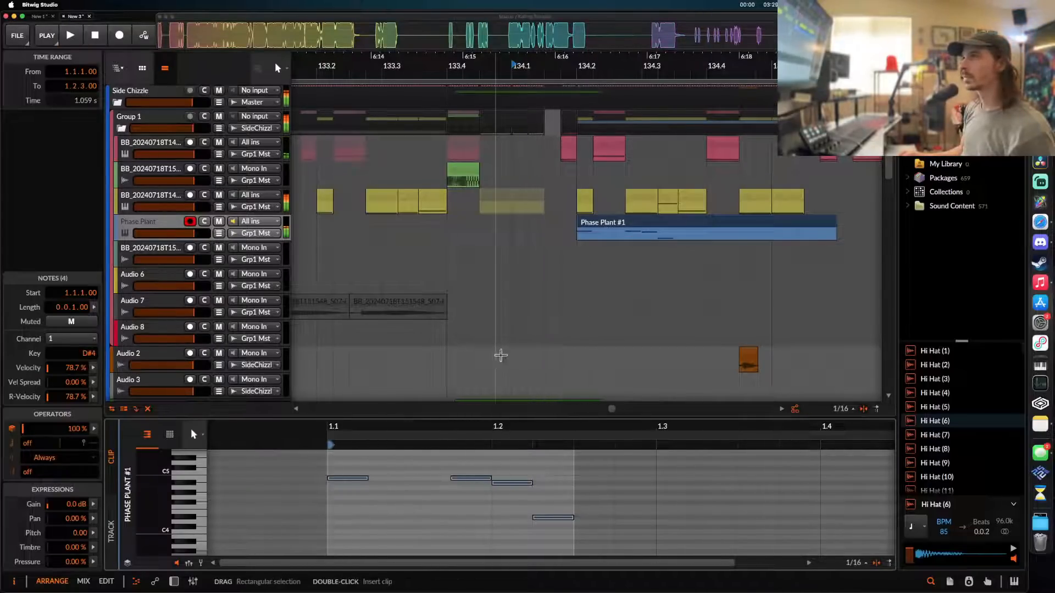
- Shift the last three notes of the Phase Plant phrase to begin at 1.1.3 and play from the clip's start
{"action": "left_click", "coordinate": [593, 228]}
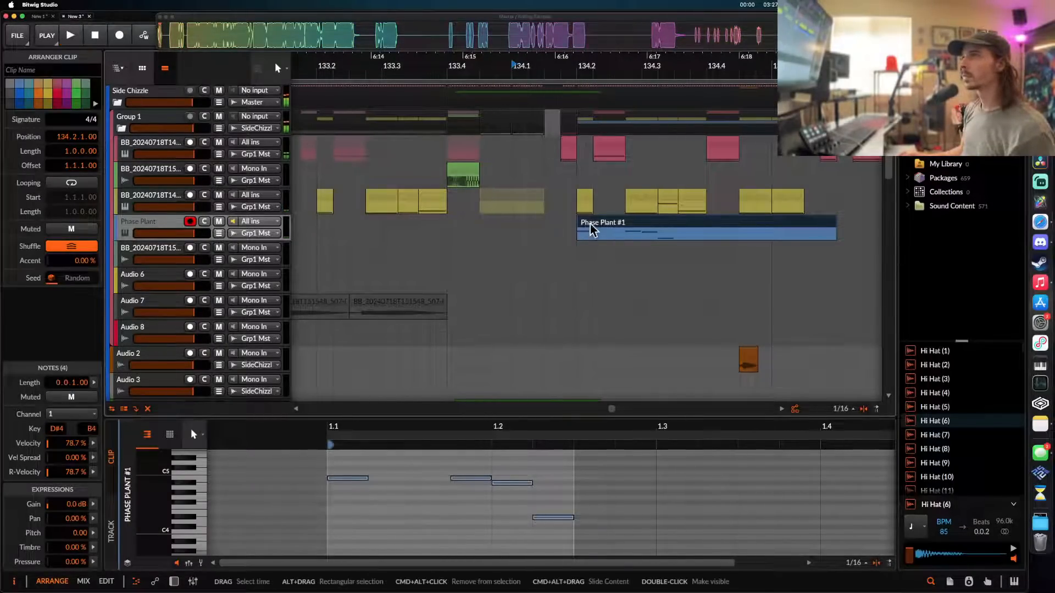
{"action": "key", "text": "space"}
{"action": "left_click_drag", "start_coordinate": [452, 463], "coordinate": [566, 529]}
{"action": "left_click_drag", "start_coordinate": [471, 484], "coordinate": [437, 486]}
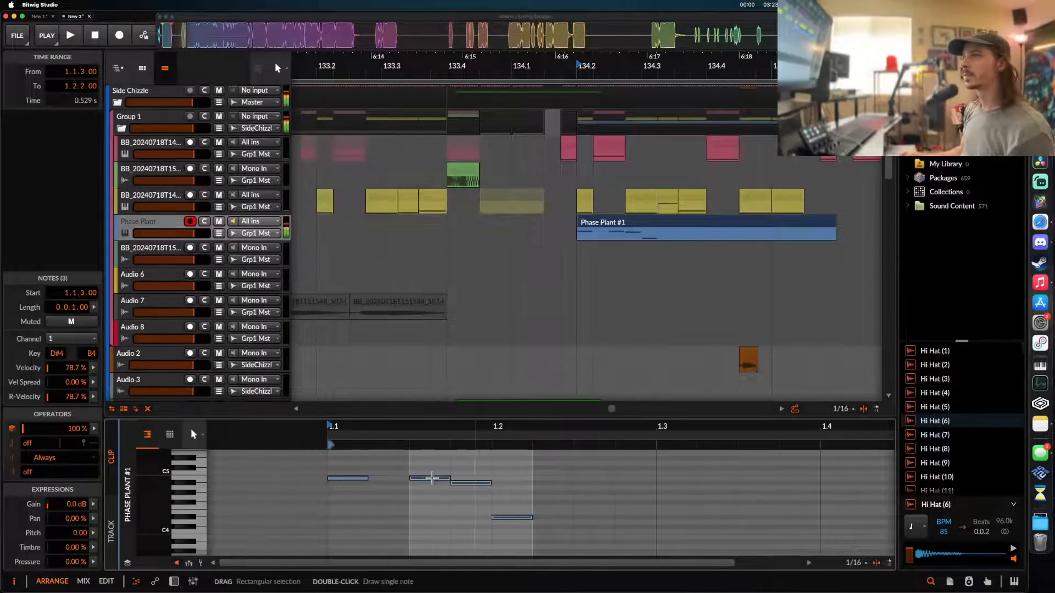
{"action": "key", "text": "space"}
{"action": "key", "text": "space"}
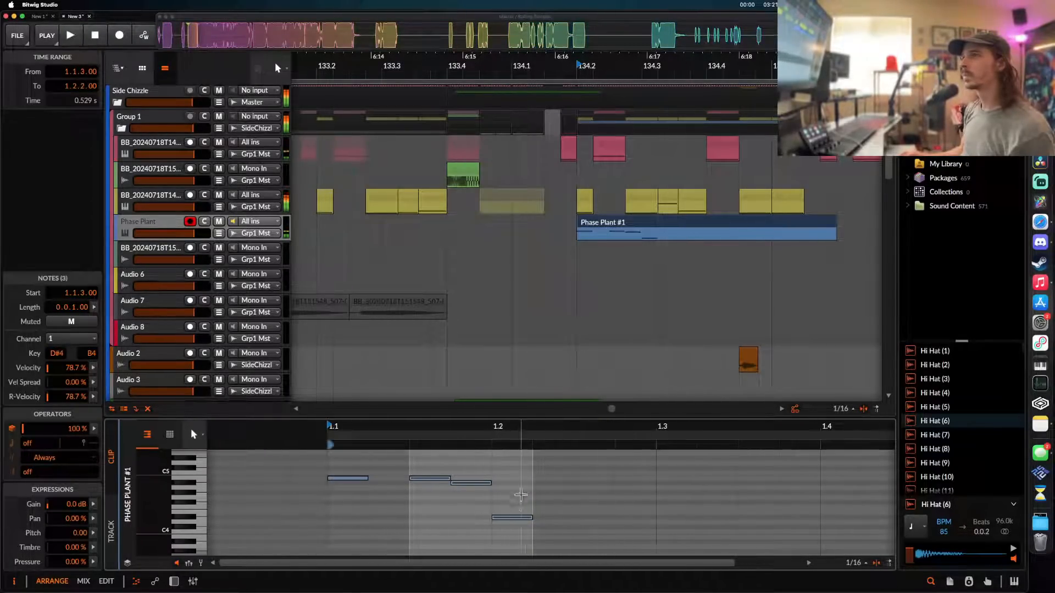
- Move the D#4 note to 1.2.2 and the A#4 note to 1.1.4.30, listening to the phrase
{"action": "left_click", "coordinate": [508, 515]}
{"action": "left_click_drag", "start_coordinate": [508, 515], "coordinate": [544, 520]}
{"action": "key", "text": "space"}
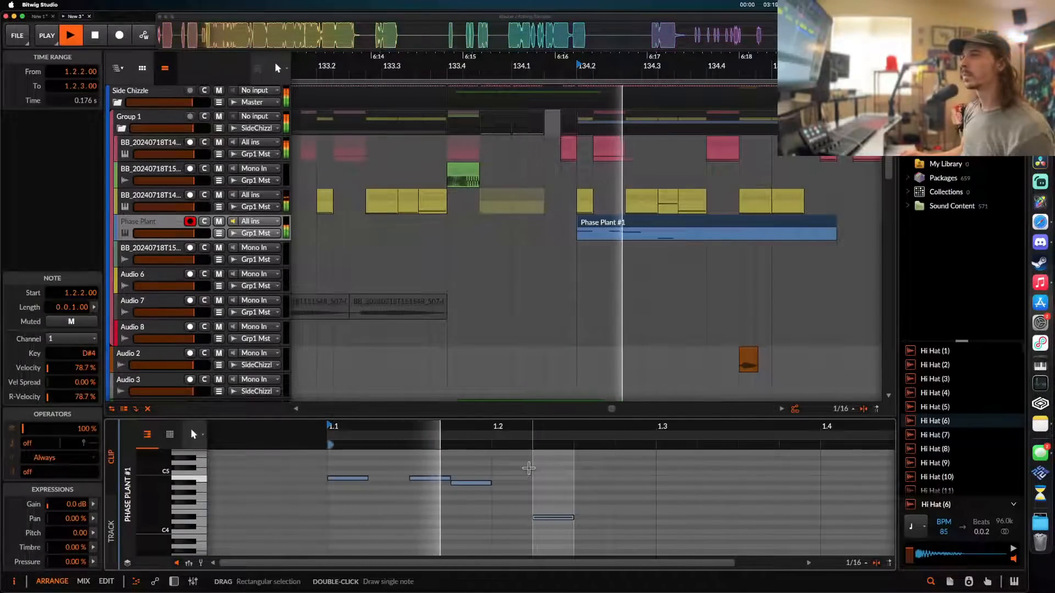
{"action": "left_click_drag", "start_coordinate": [464, 485], "coordinate": [478, 486]}
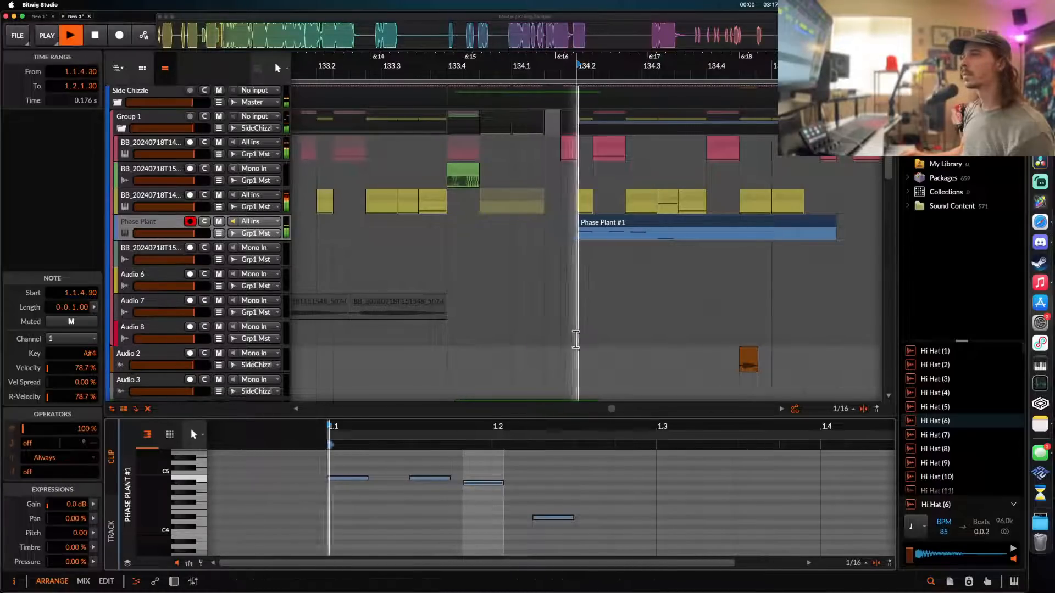
{"action": "key", "text": "space"}
- Open the Phase Plant synth and set its envelope to 30 % sustain and 471 ms release
{"action": "double_click", "coordinate": [160, 224]}
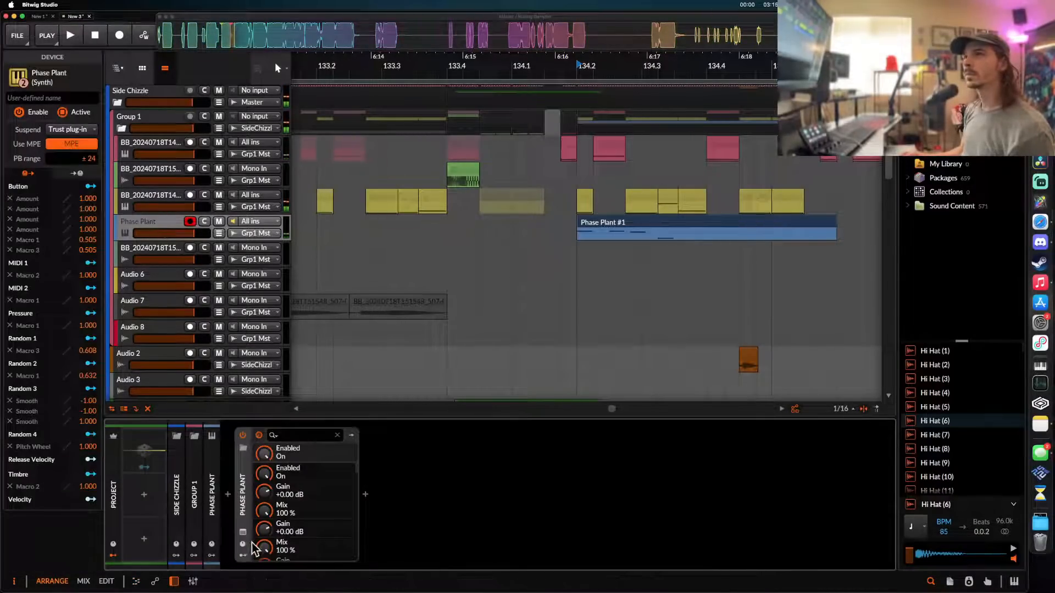
{"action": "left_click", "coordinate": [246, 545]}
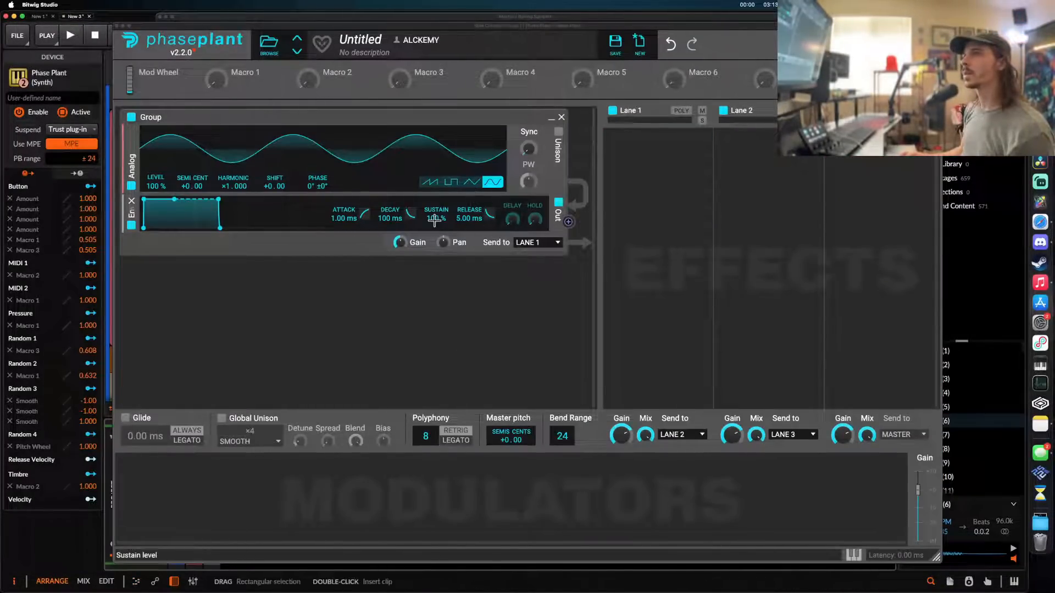
{"action": "left_click_drag", "start_coordinate": [441, 242], "coordinate": [441, 252]}
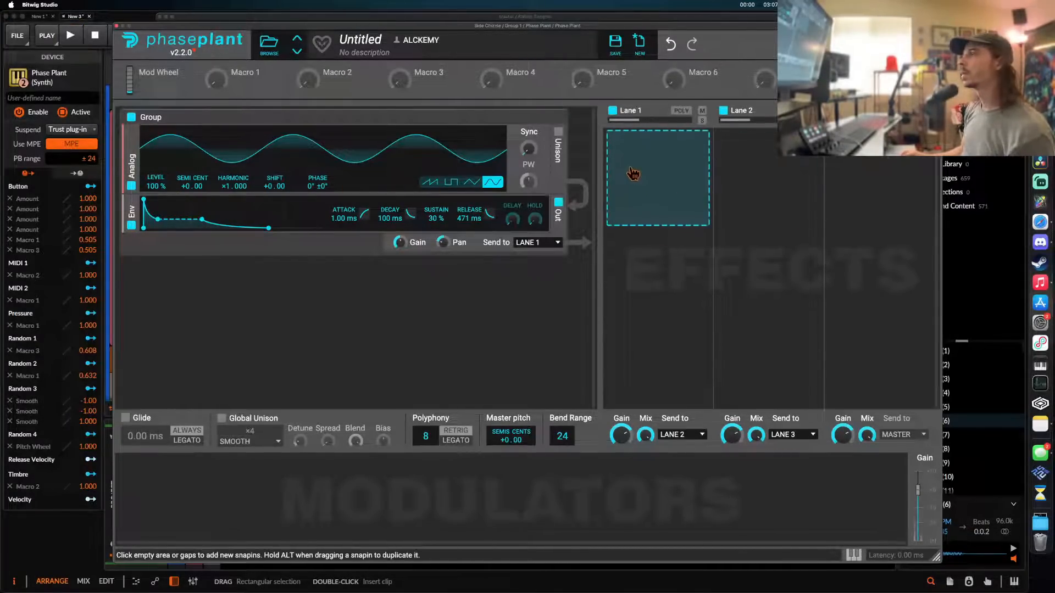
- Switch the analog oscillator to a square wave, tune it to -12 semitones during playback and close the synth
{"action": "left_click", "coordinate": [610, 175]}
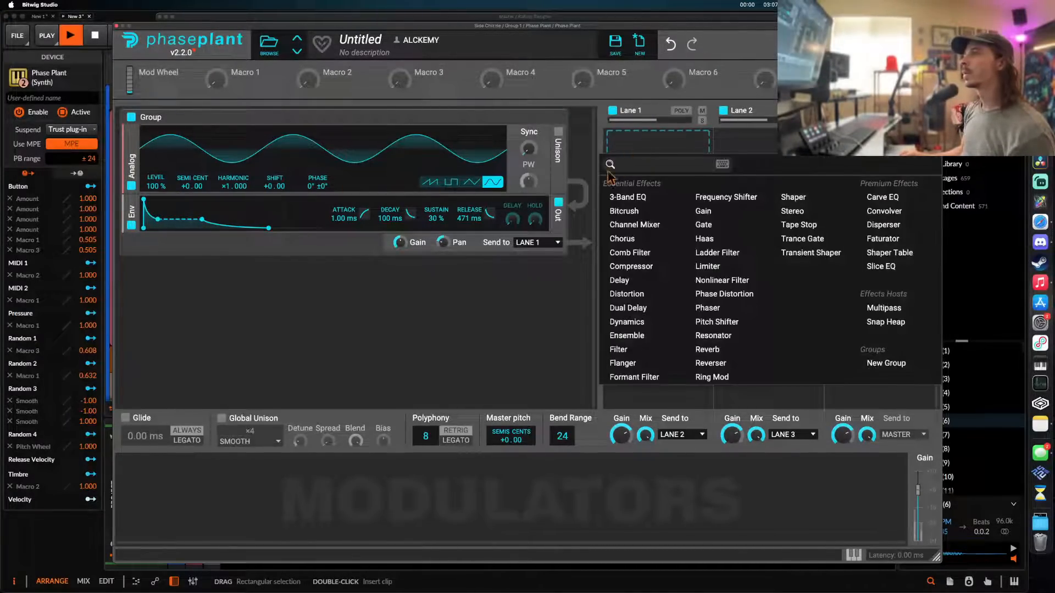
{"action": "left_click", "coordinate": [457, 187]}
{"action": "key", "text": "space"}
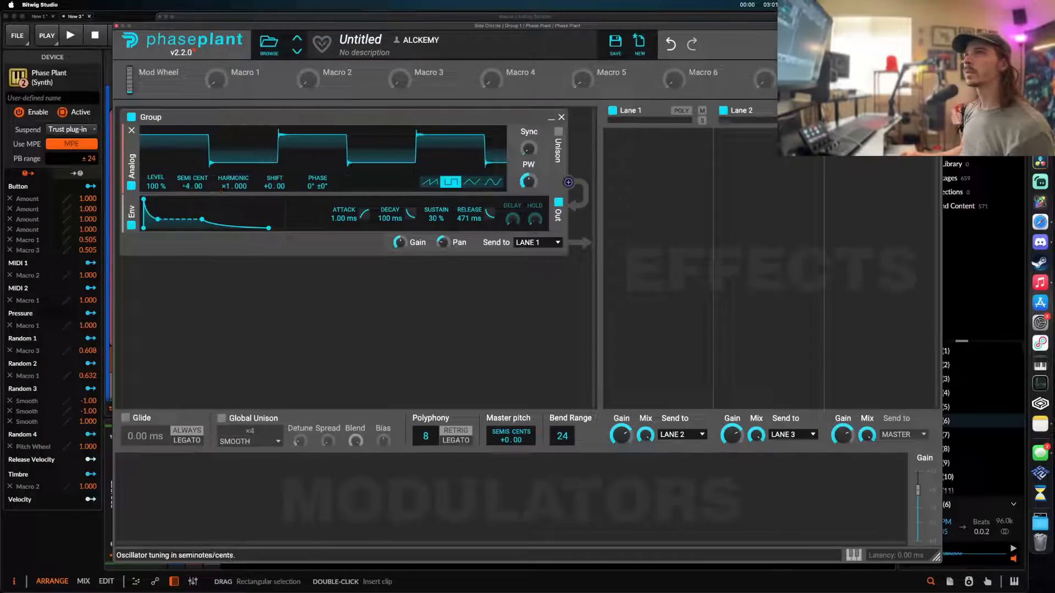
{"action": "left_click_drag", "start_coordinate": [191, 187], "coordinate": [192, 206]}
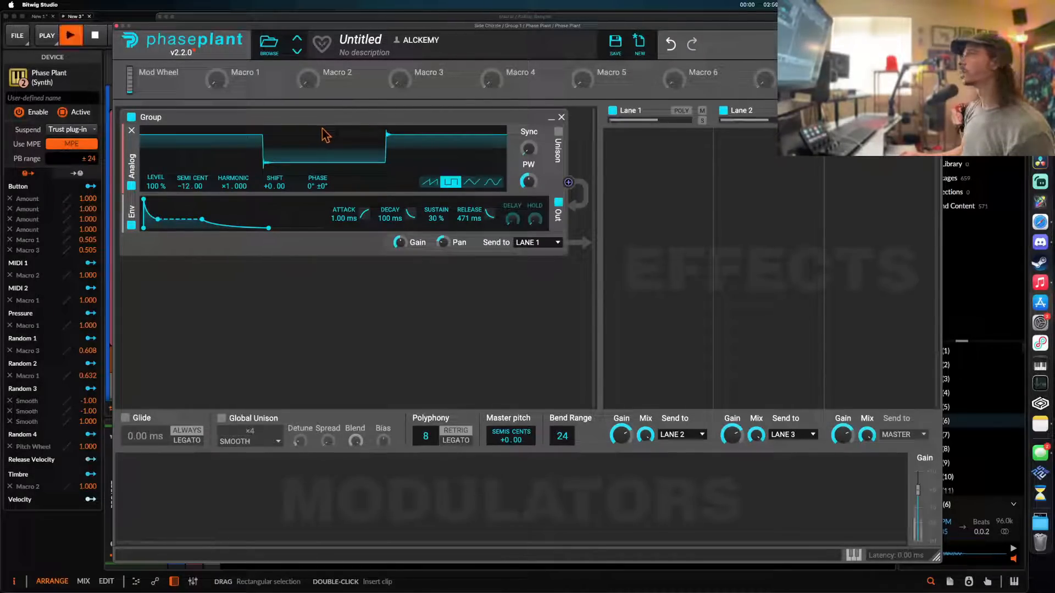
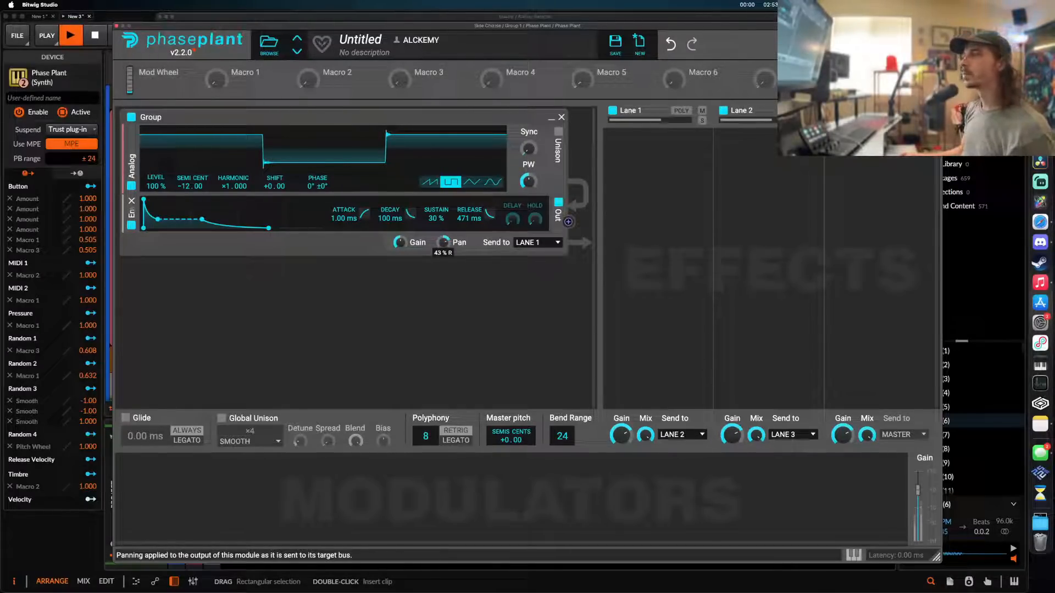
{"action": "left_click", "coordinate": [117, 26]}
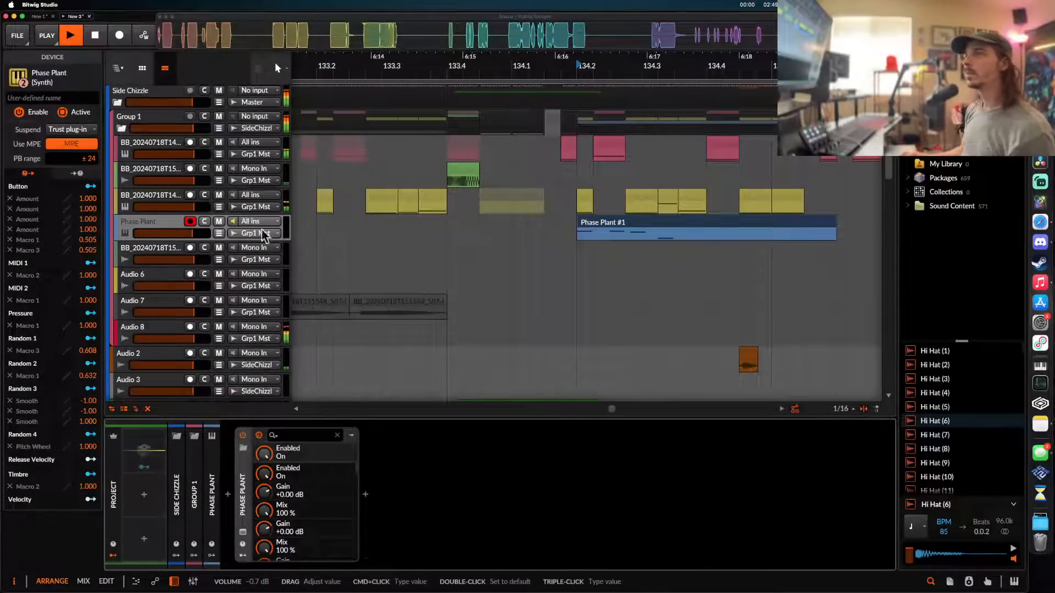
- Play Main Section 1A from 129.1.1 to judge how the Phase Plant phrase sits in the arrangement
{"action": "scroll", "coordinate": [457, 190], "scroll_direction": "down", "scroll_amount": 10}
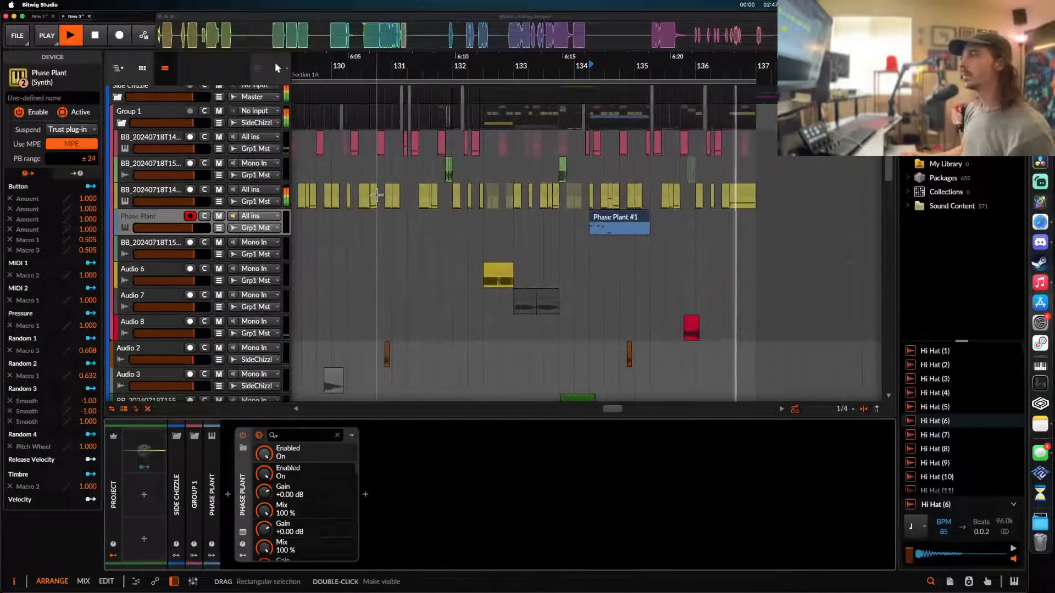
{"action": "scroll", "coordinate": [377, 194], "scroll_direction": "down", "scroll_amount": 3}
{"action": "left_click", "coordinate": [367, 176]}
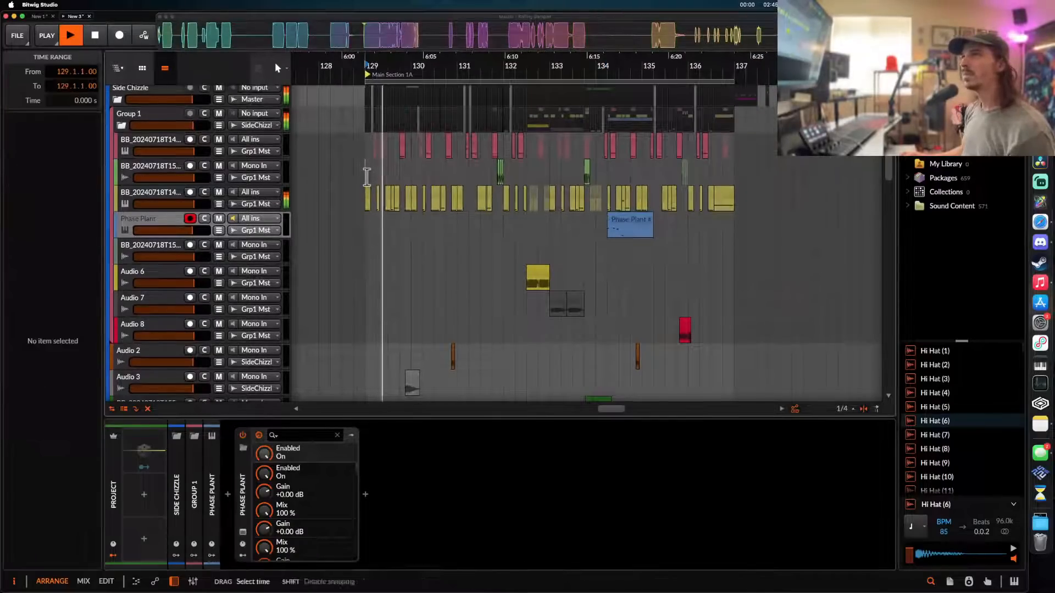
{"action": "scroll", "coordinate": [367, 177], "scroll_direction": "up", "scroll_amount": 5}
{"action": "scroll", "coordinate": [366, 175], "scroll_direction": "down", "scroll_amount": 3}
{"action": "left_click", "coordinate": [368, 158]}
{"action": "scroll", "coordinate": [369, 157], "scroll_direction": "up", "scroll_amount": 3}
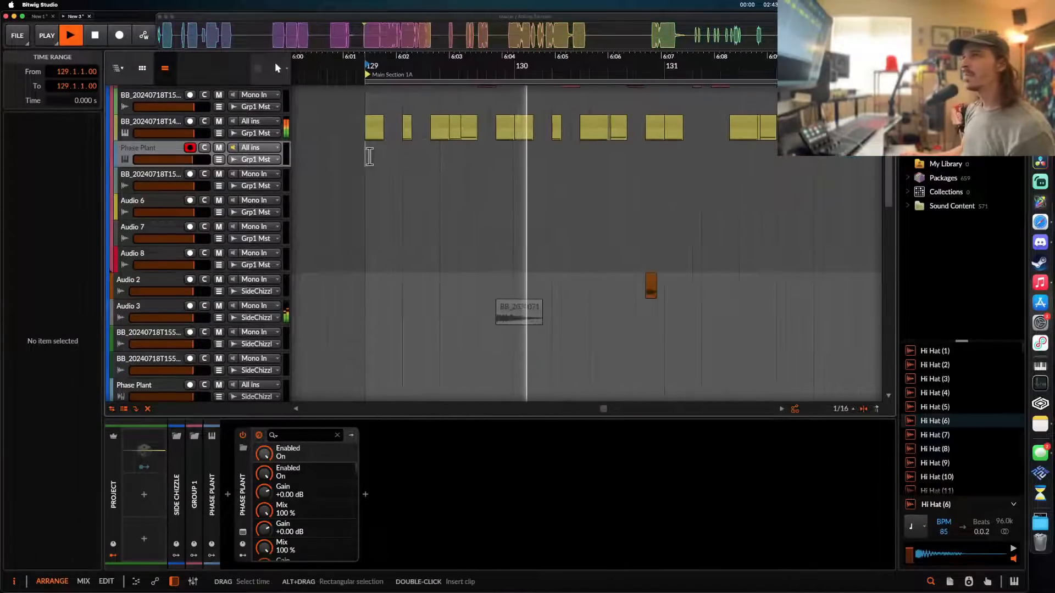
{"action": "scroll", "coordinate": [369, 158], "scroll_direction": "down", "scroll_amount": 1}
{"action": "scroll", "coordinate": [369, 157], "scroll_direction": "down", "scroll_amount": 2}
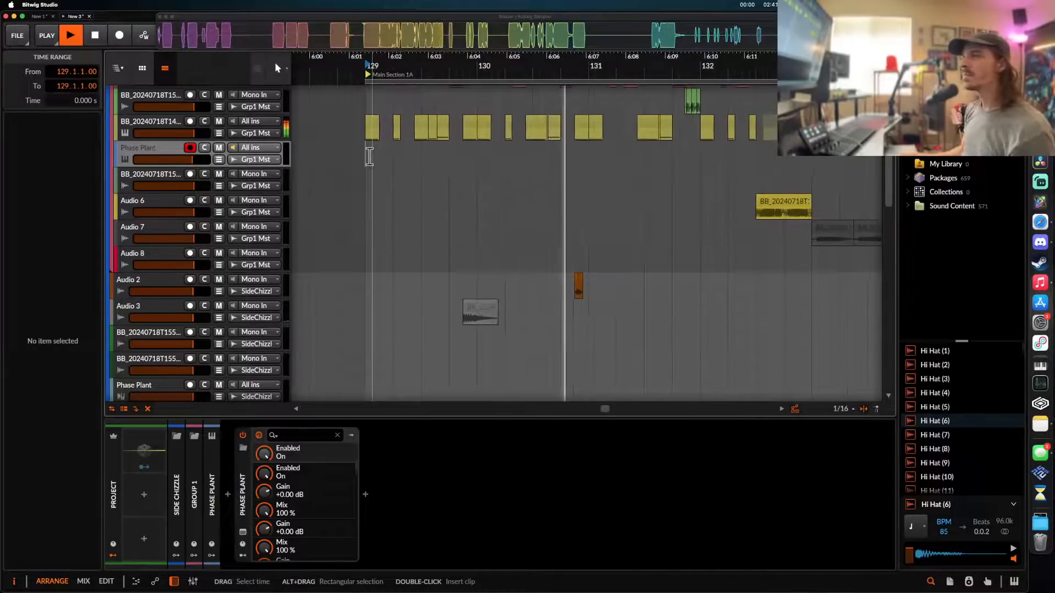
{"action": "scroll", "coordinate": [369, 157], "scroll_direction": "up", "scroll_amount": 1}
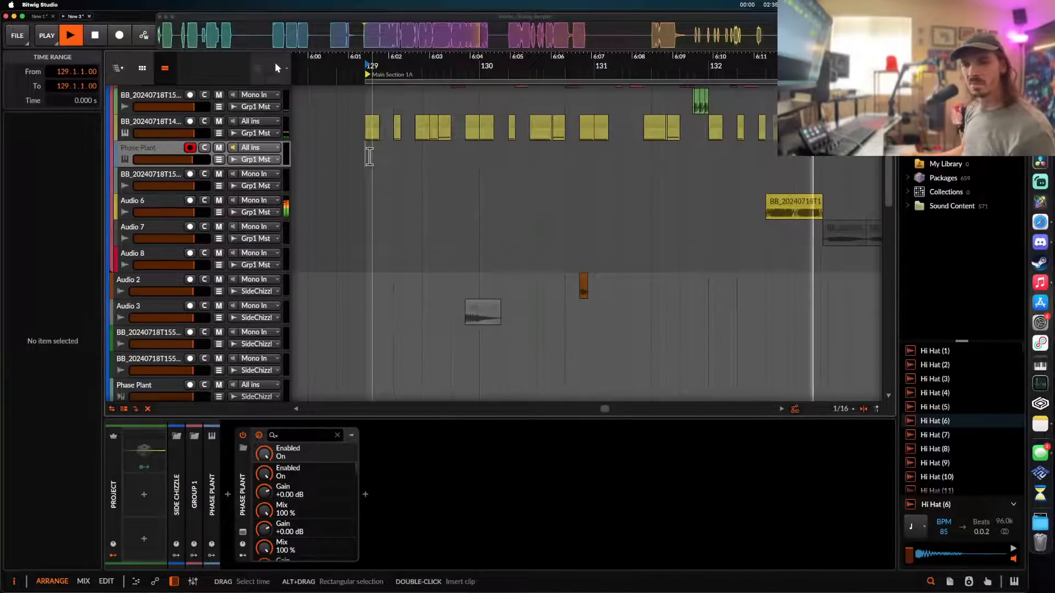
{"action": "scroll", "coordinate": [521, 158], "scroll_direction": "right", "scroll_amount": 6}
{"action": "scroll", "coordinate": [525, 158], "scroll_direction": "down", "scroll_amount": 2}
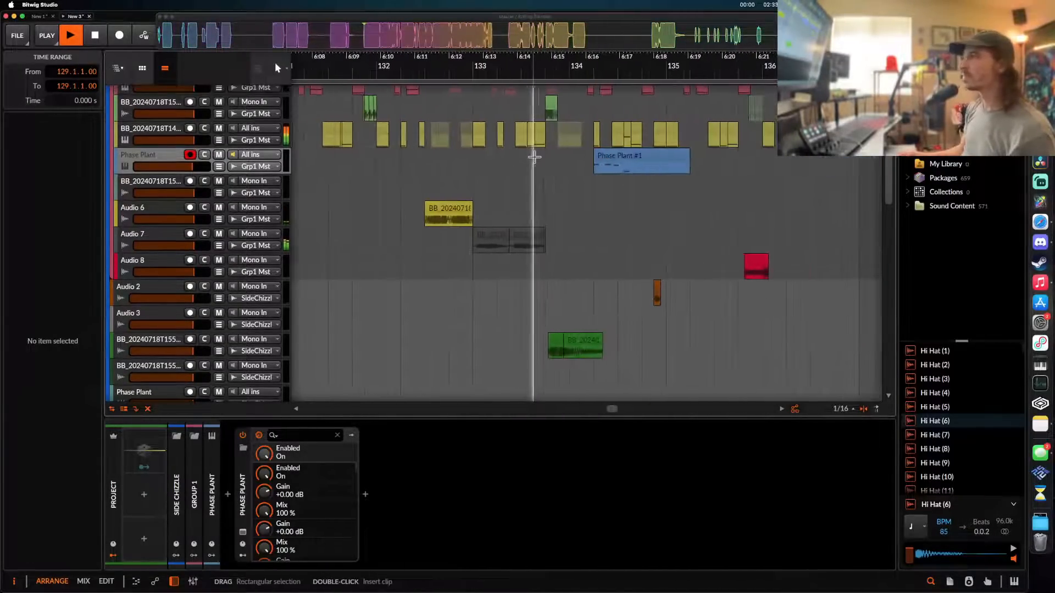
{"action": "scroll", "coordinate": [496, 156], "scroll_direction": "up", "scroll_amount": 2}
{"action": "scroll", "coordinate": [494, 160], "scroll_direction": "down", "scroll_amount": 2}
{"action": "scroll", "coordinate": [490, 173], "scroll_direction": "up", "scroll_amount": 1}
{"action": "scroll", "coordinate": [497, 182], "scroll_direction": "left", "scroll_amount": 1}
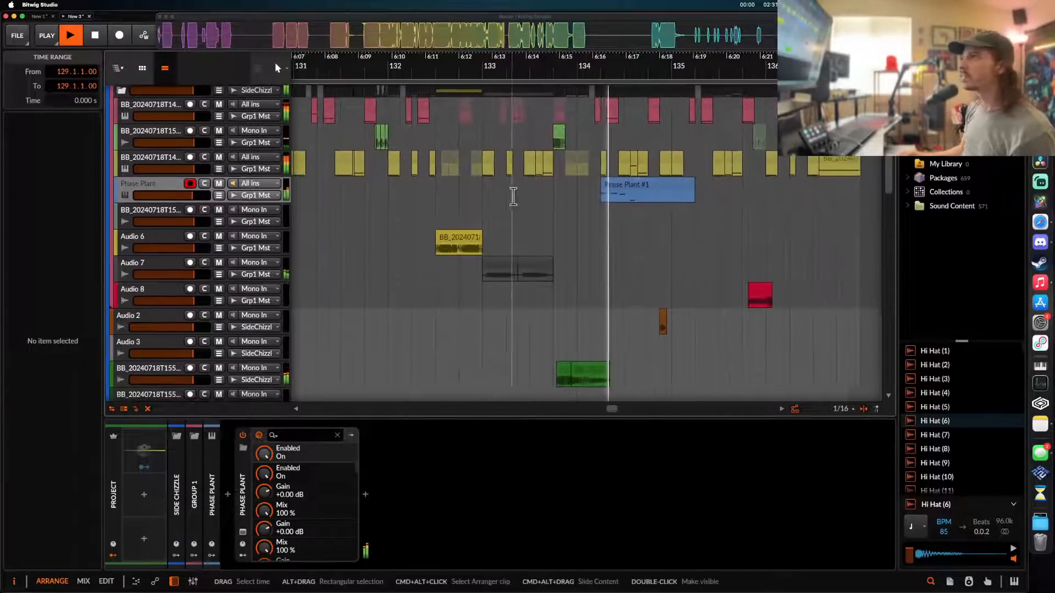
{"action": "scroll", "coordinate": [565, 321], "scroll_direction": "right", "scroll_amount": 1}
- Lower the Phase Plant track's volume and play from its clip at 134.2.1
{"action": "left_click_drag", "start_coordinate": [199, 192], "coordinate": [197, 191]}
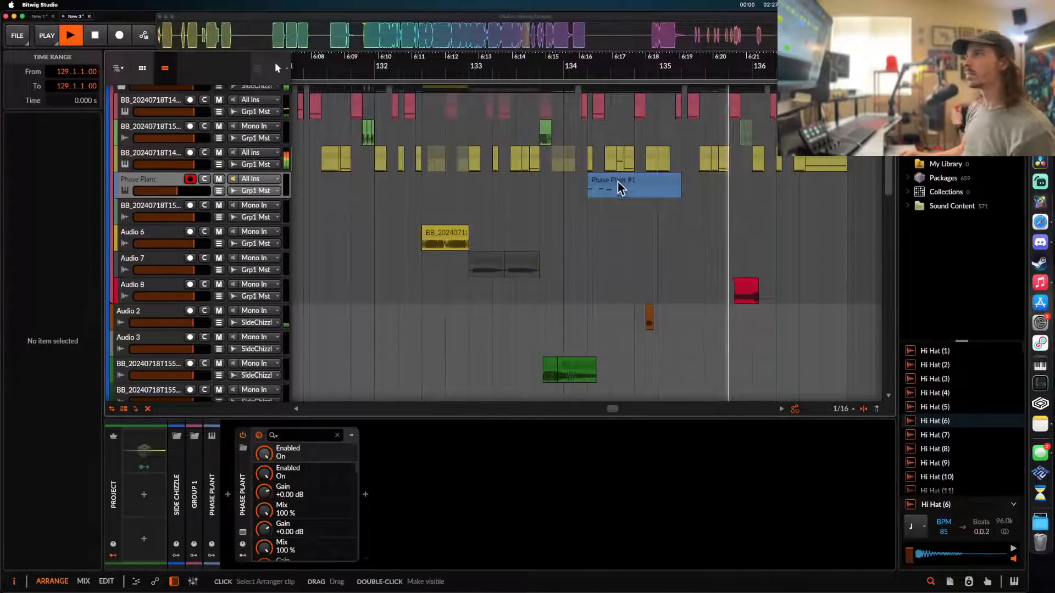
{"action": "scroll", "coordinate": [615, 183], "scroll_direction": "down", "scroll_amount": 5}
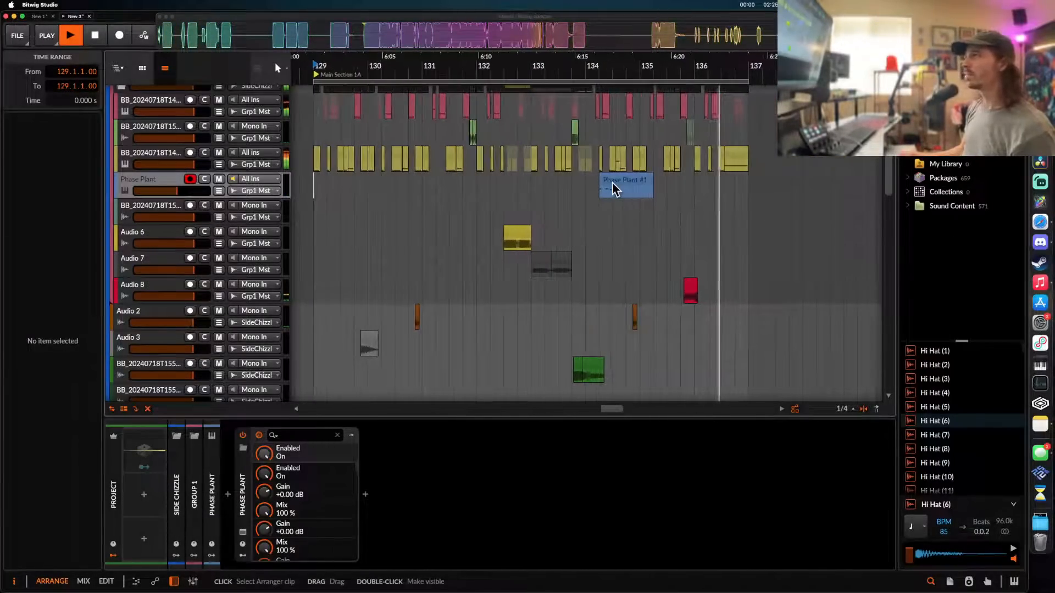
{"action": "left_click", "coordinate": [613, 183]}
{"action": "scroll", "coordinate": [614, 188], "scroll_direction": "down", "scroll_amount": 3}
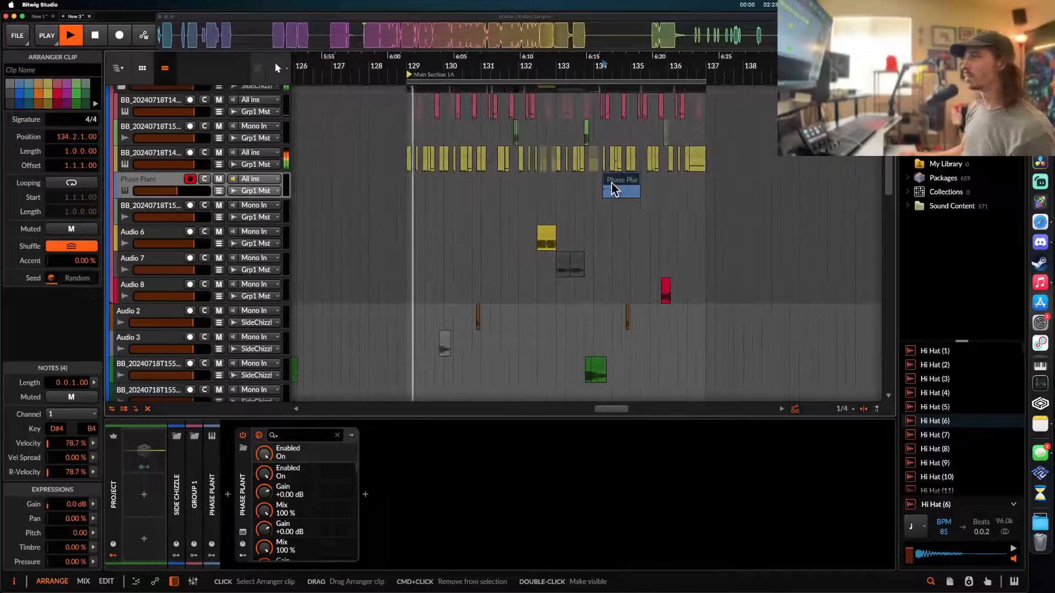
{"action": "scroll", "coordinate": [701, 159], "scroll_direction": "up", "scroll_amount": 6}
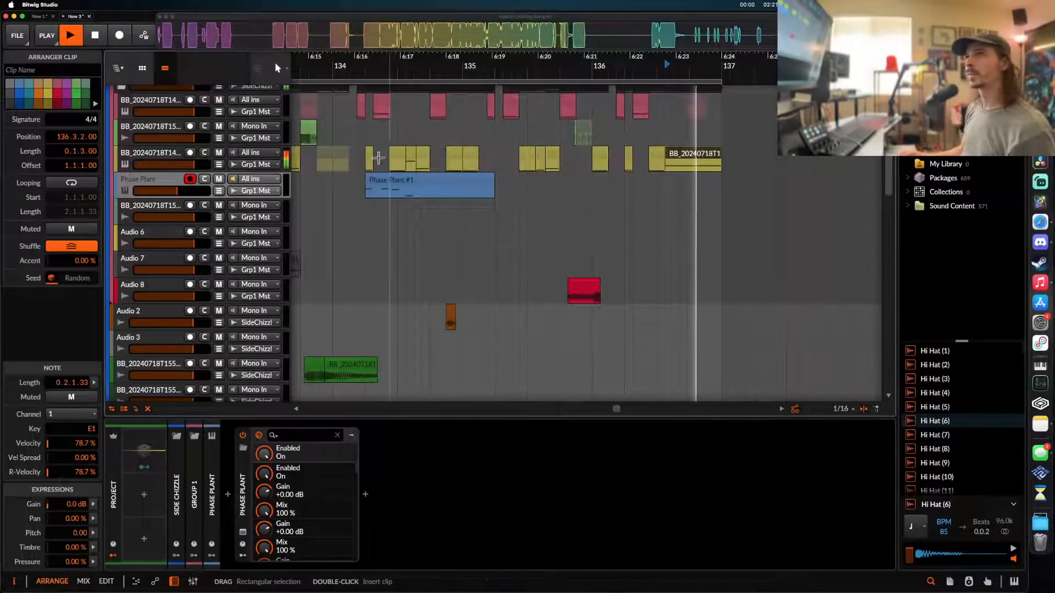
- Add a Filter+ device after the Sampler on the yellow note-clip track
{"action": "left_click", "coordinate": [171, 159]}
{"action": "scroll", "coordinate": [558, 488], "scroll_direction": "right", "scroll_amount": 1}
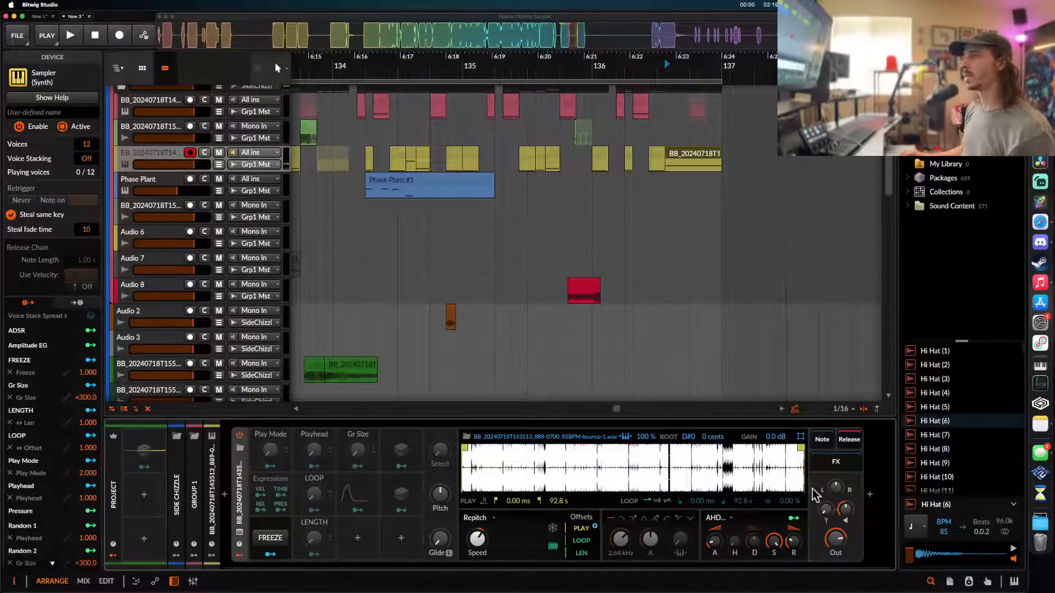
{"action": "left_click", "coordinate": [868, 496]}
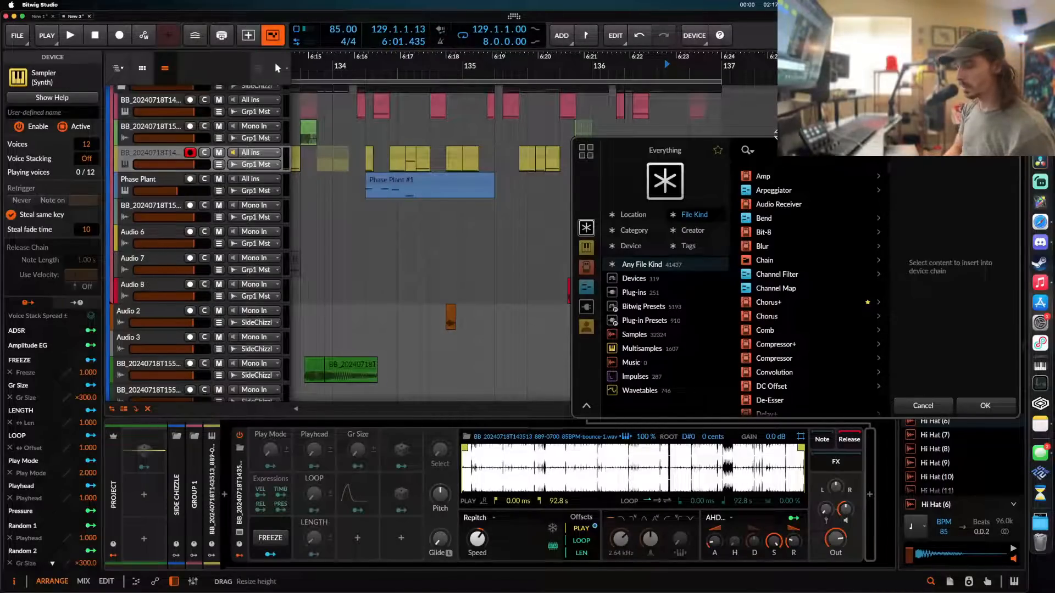
{"action": "type", "text": "filter"}
{"action": "left_click", "coordinate": [770, 176]}
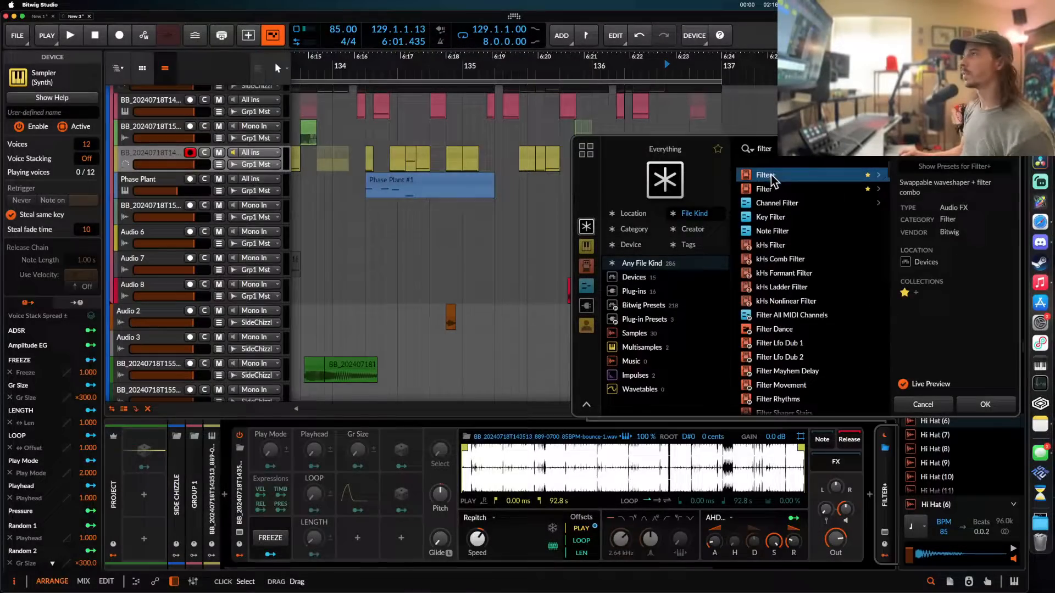
{"action": "left_click", "coordinate": [984, 403]}
- Switch off Filter+ and automate it to turn on at 136.3.2, where the track's last yellow clip starts
{"action": "left_click", "coordinate": [618, 168]}
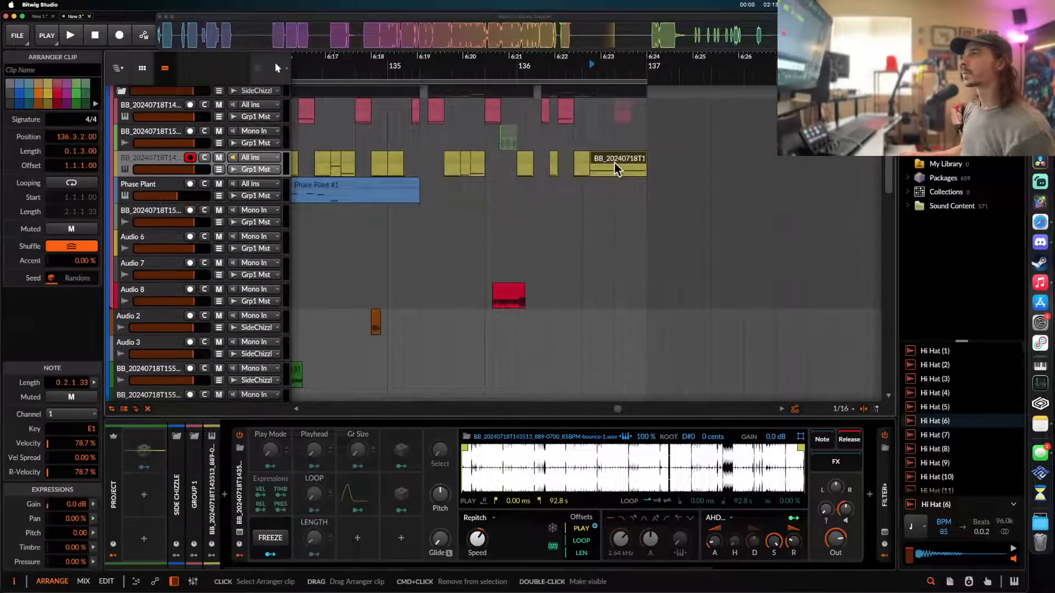
{"action": "scroll", "coordinate": [711, 449], "scroll_direction": "right", "scroll_amount": 5}
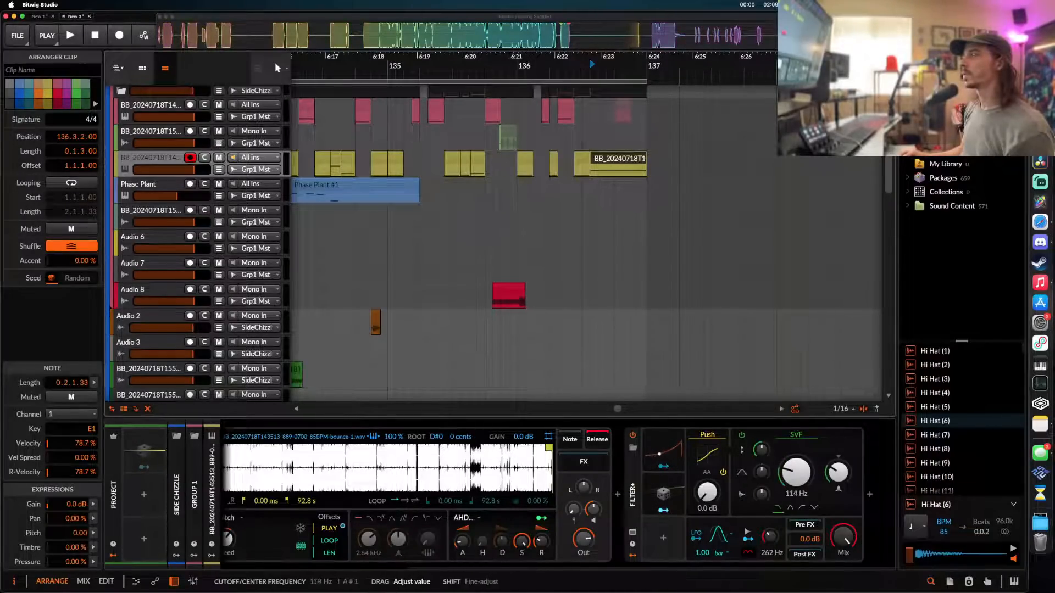
{"action": "left_click", "coordinate": [219, 171]}
{"action": "left_click", "coordinate": [632, 437]}
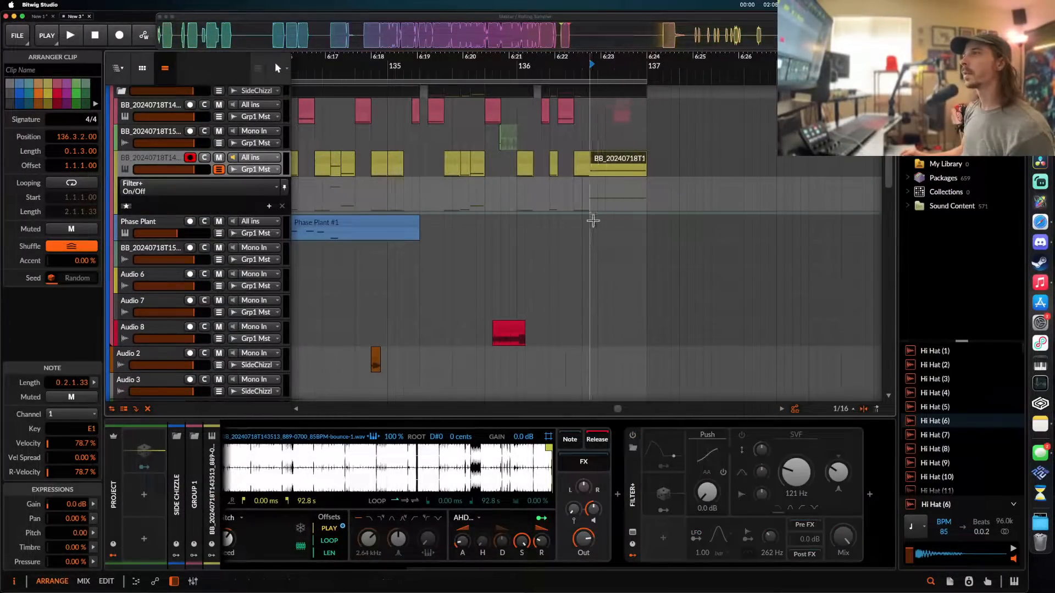
{"action": "scroll", "coordinate": [587, 222], "scroll_direction": "up", "scroll_amount": 5}
{"action": "double_click", "coordinate": [621, 220]}
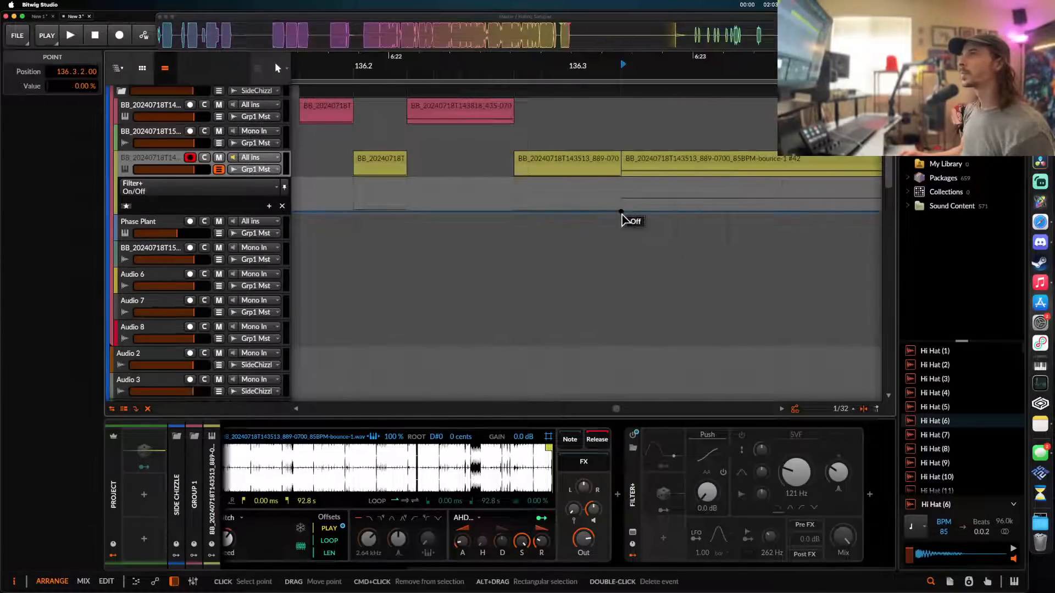
{"action": "left_click_drag", "start_coordinate": [630, 212], "coordinate": [622, 183]}
- Automate the Filter+ SVF cutoff to rise from 121 Hz at 136.3.2 to 33.5 kHz near 136.4.3, and play the clip
{"action": "scroll", "coordinate": [623, 187], "scroll_direction": "right", "scroll_amount": 4}
{"action": "left_click", "coordinate": [794, 474]}
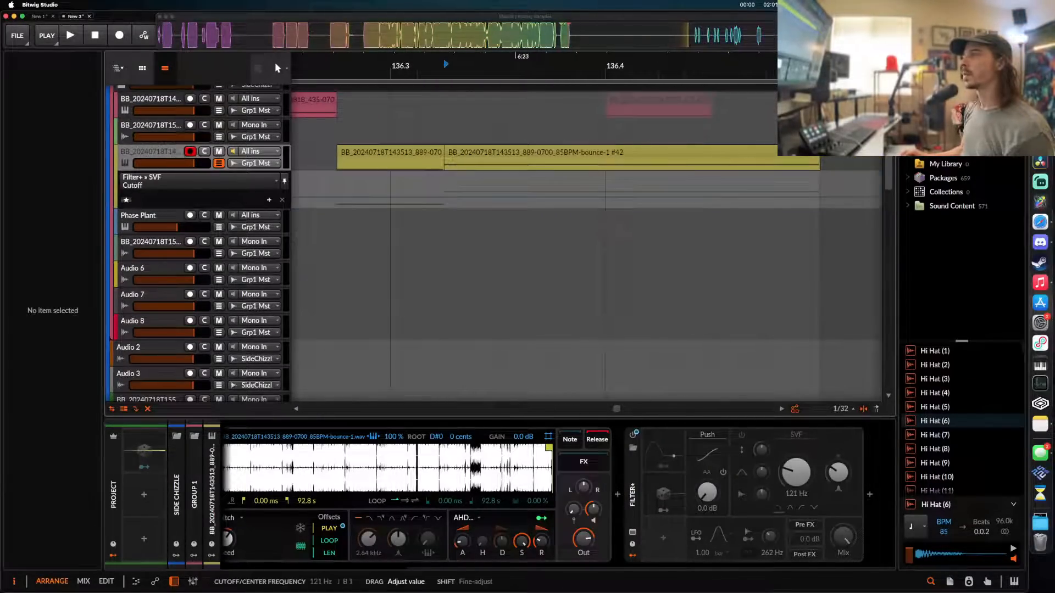
{"action": "double_click", "coordinate": [450, 205]}
{"action": "scroll", "coordinate": [450, 205], "scroll_direction": "down", "scroll_amount": 3}
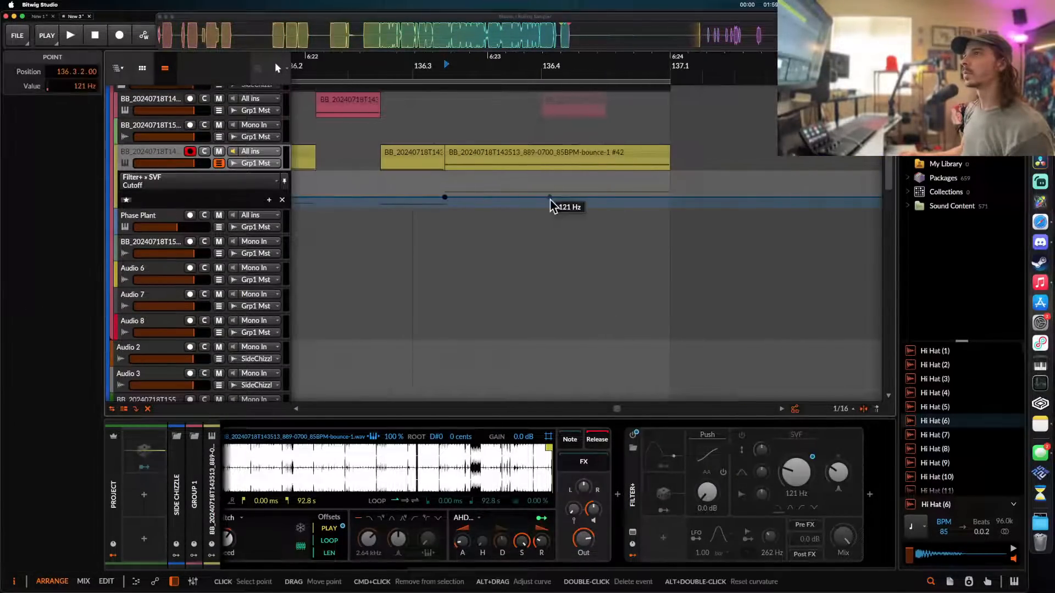
{"action": "left_click_drag", "start_coordinate": [653, 188], "coordinate": [670, 174]}
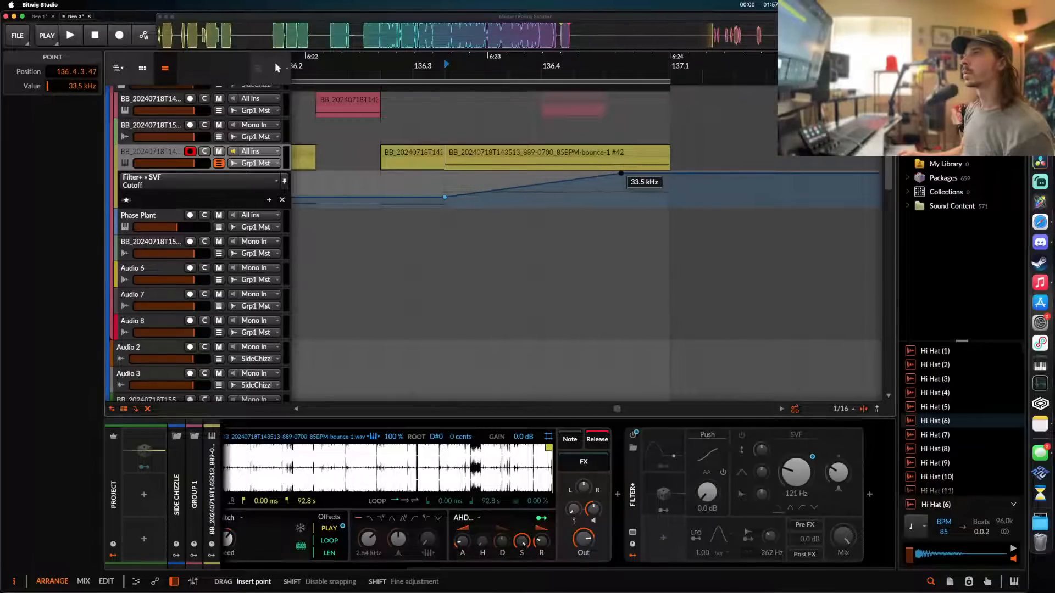
{"action": "left_click", "coordinate": [560, 151]}
{"action": "key", "text": "space"}
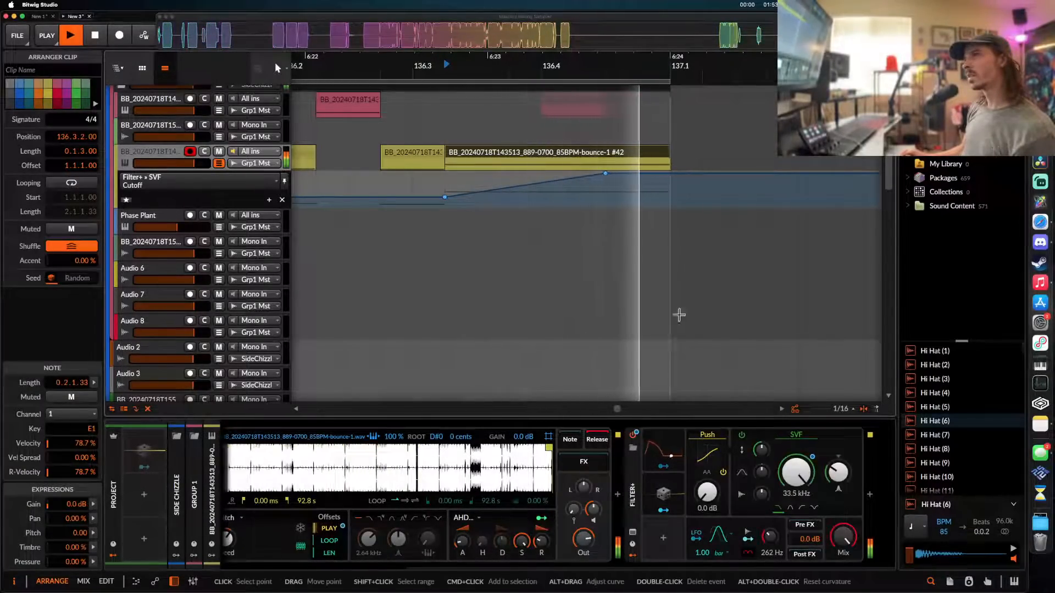
{"action": "key", "text": "space"}
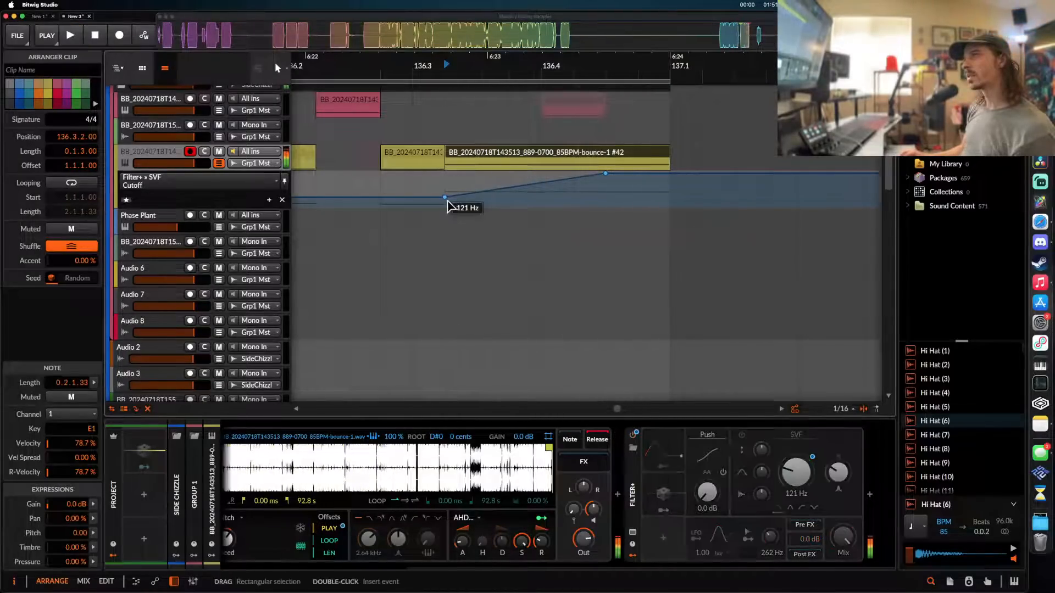
- Raise the cutoff ramp's starting point at 136.3.2 to 487 Hz and play from the yellow clips around it
{"action": "left_click", "coordinate": [445, 196]}
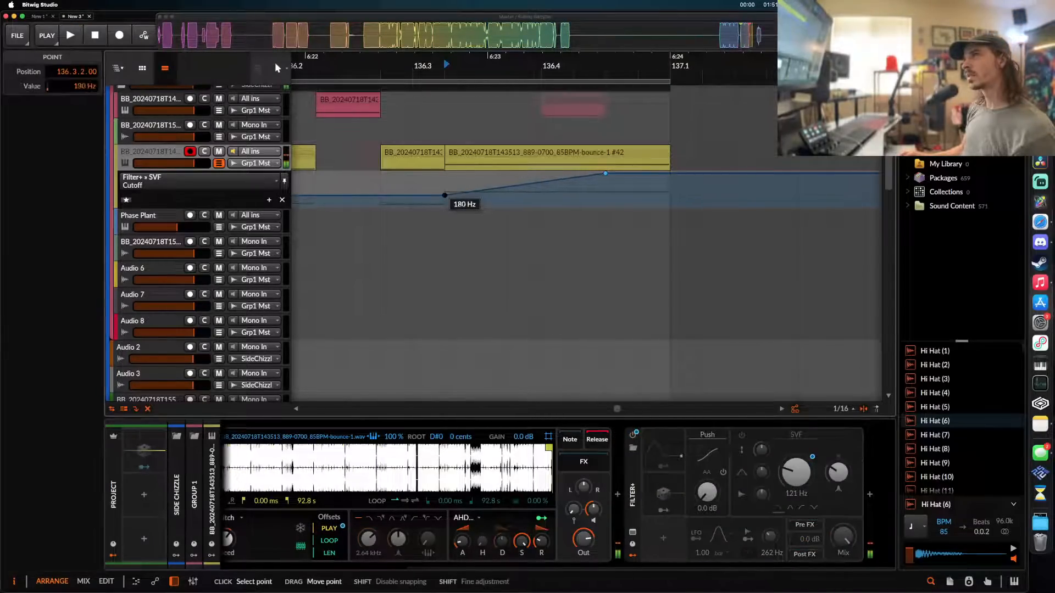
{"action": "left_click", "coordinate": [476, 156]}
{"action": "key", "text": "space"}
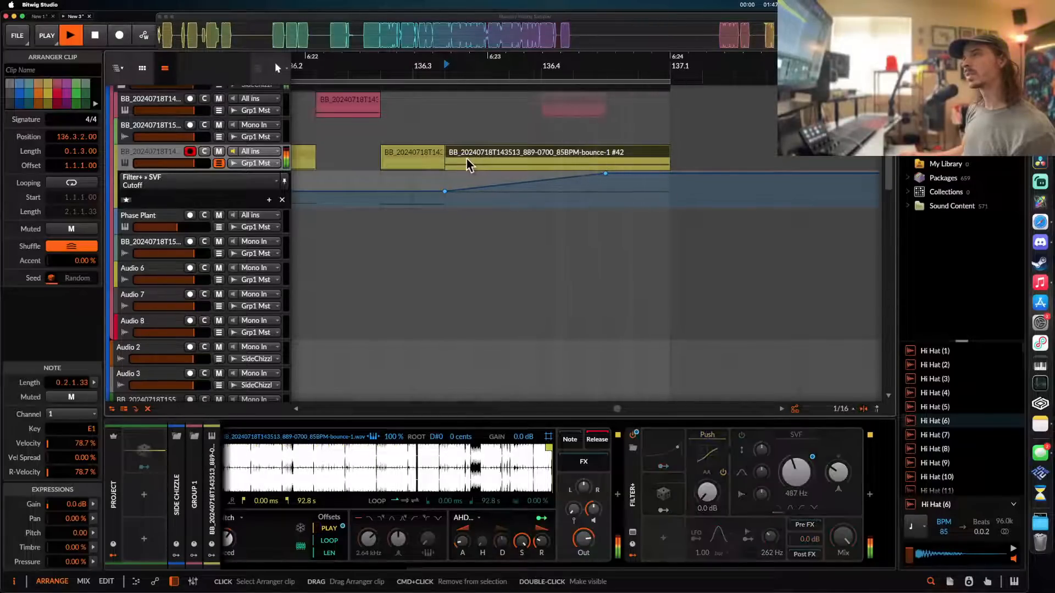
{"action": "left_click", "coordinate": [429, 162]}
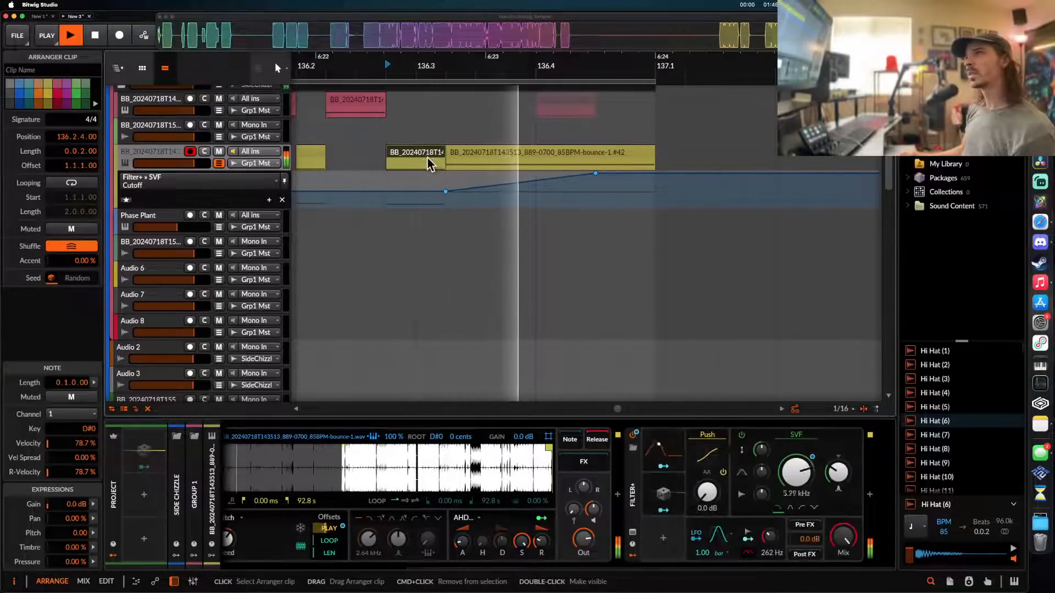
- Unfold the drums group and move the PORK group's BB_20240718T153609 clip at 136.3.3.42 to start at 136.3.3.00
{"action": "scroll", "coordinate": [427, 156], "scroll_direction": "down", "scroll_amount": 10}
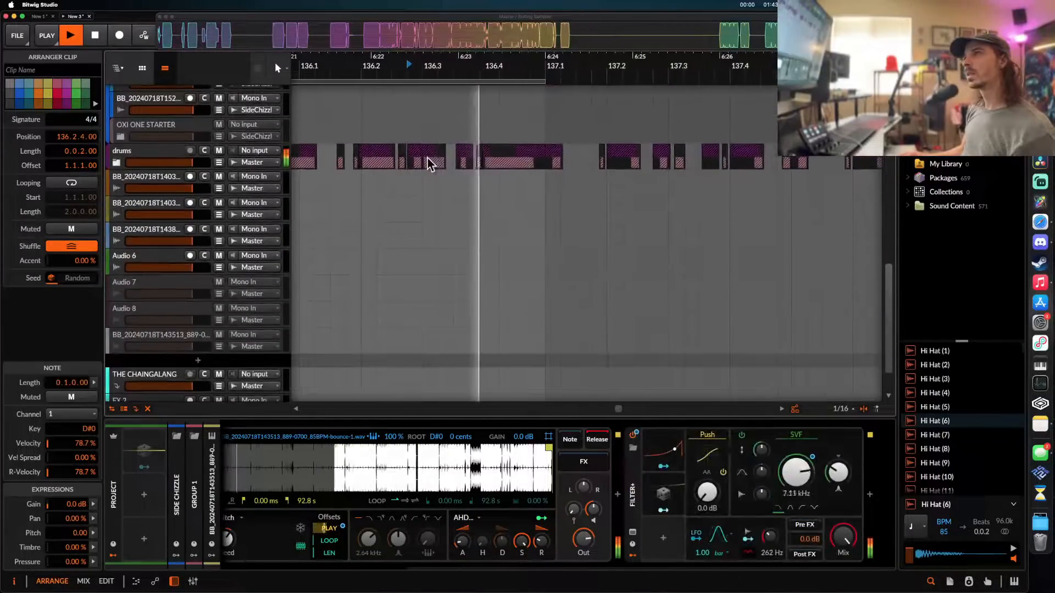
{"action": "left_click", "coordinate": [117, 163]}
{"action": "key", "text": "space"}
{"action": "left_click", "coordinate": [471, 208]}
{"action": "scroll", "coordinate": [467, 210], "scroll_direction": "up", "scroll_amount": 6}
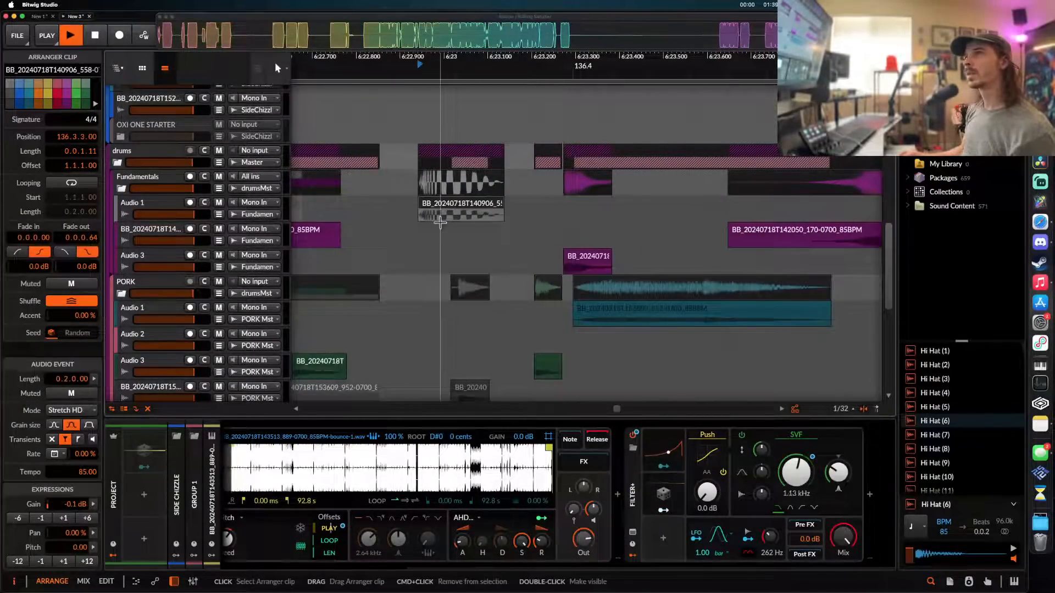
{"action": "key", "text": "space"}
{"action": "left_click", "coordinate": [466, 390]}
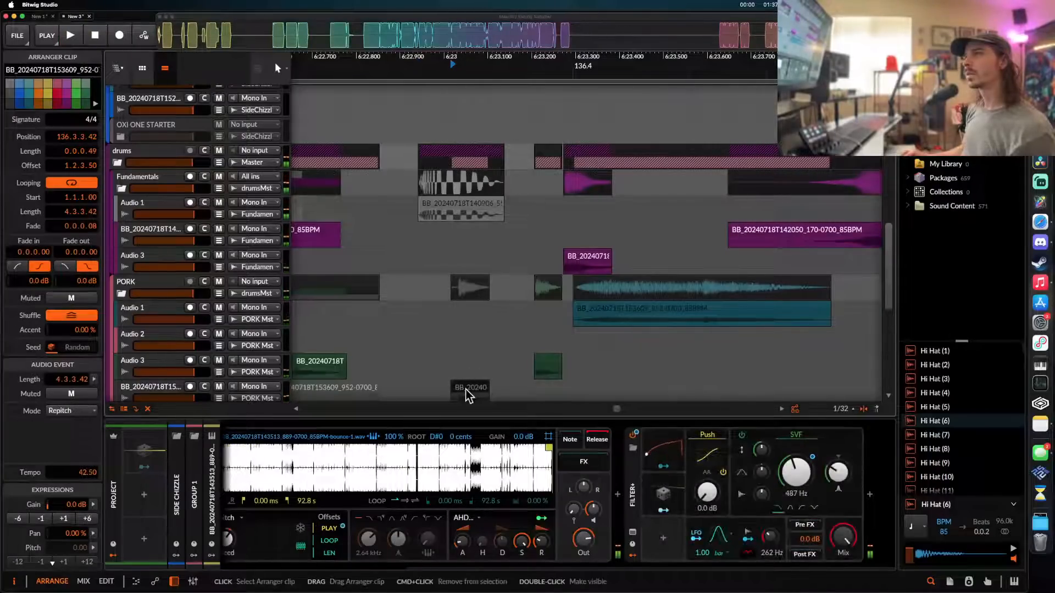
{"action": "scroll", "coordinate": [466, 391], "scroll_direction": "up", "scroll_amount": 2}
{"action": "scroll", "coordinate": [466, 389], "scroll_direction": "down", "scroll_amount": 2}
- Try stretching the BB_20240718T153609 clip to 0.0.1.50 with the following Audio 3 clip deleted, and play the result
{"action": "left_click_drag", "start_coordinate": [514, 330], "coordinate": [607, 324]}
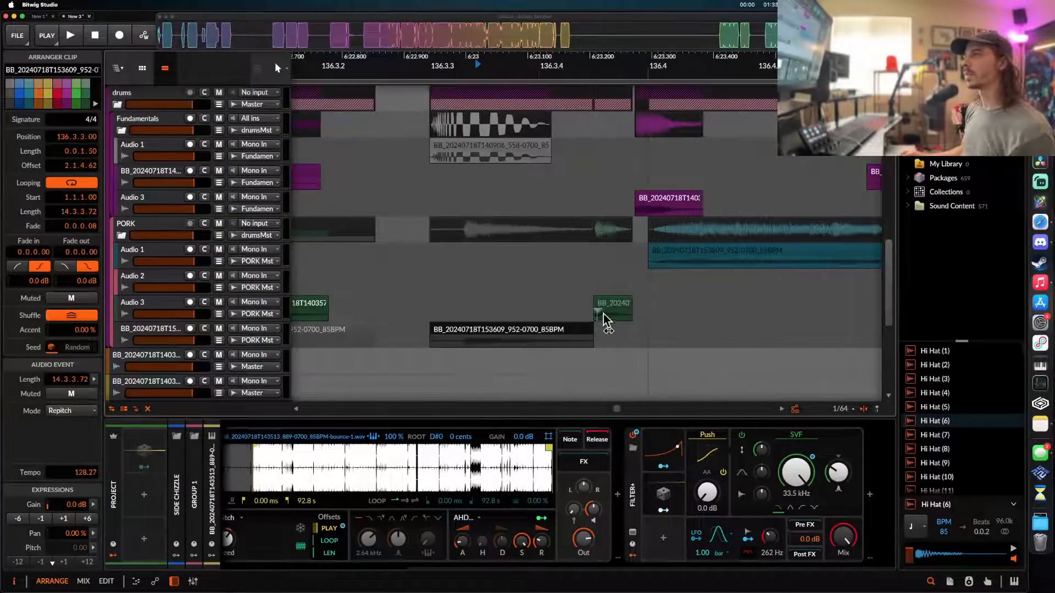
{"action": "key", "text": "Delete"}
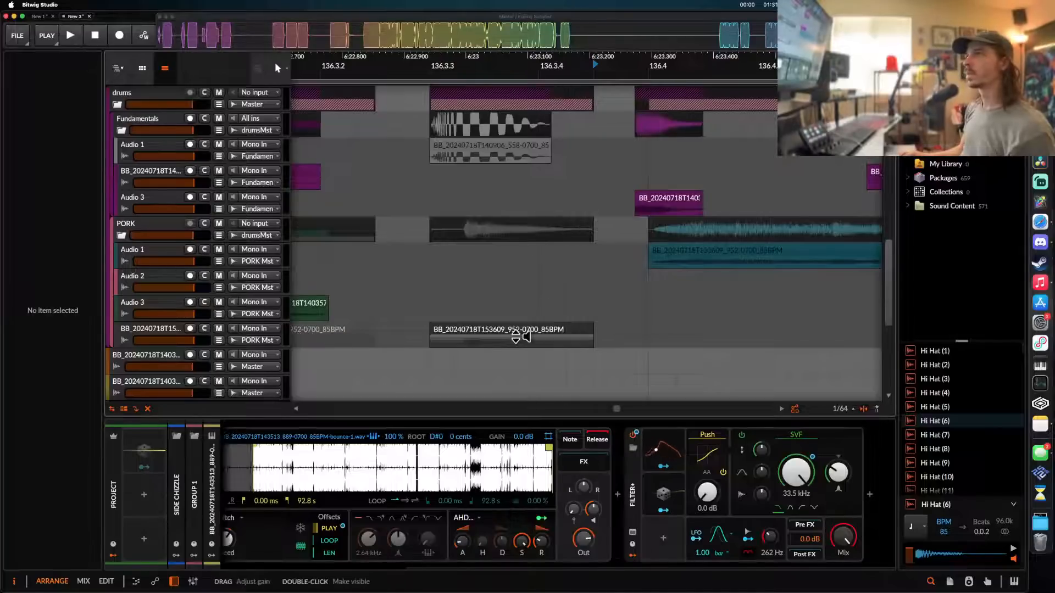
{"action": "key", "text": "space"}
{"action": "left_click", "coordinate": [506, 332]}
{"action": "key", "text": "space"}
{"action": "key", "text": "space"}
{"action": "scroll", "coordinate": [506, 332], "scroll_direction": "up", "scroll_amount": 1}
{"action": "key", "text": "space"}
{"action": "key", "text": "space"}
{"action": "key", "text": "space"}
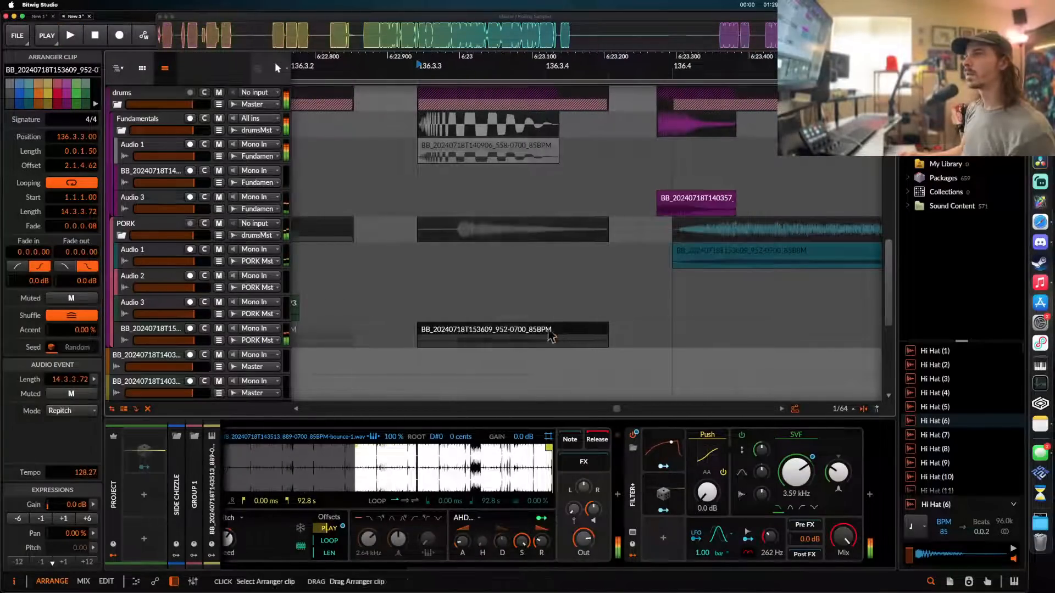
- Try moving the stretched clip earlier to 136.3.2.67, and undo the move, the stretch and the Audio 3 clip's deletion
{"action": "left_click_drag", "start_coordinate": [550, 334], "coordinate": [514, 332]}
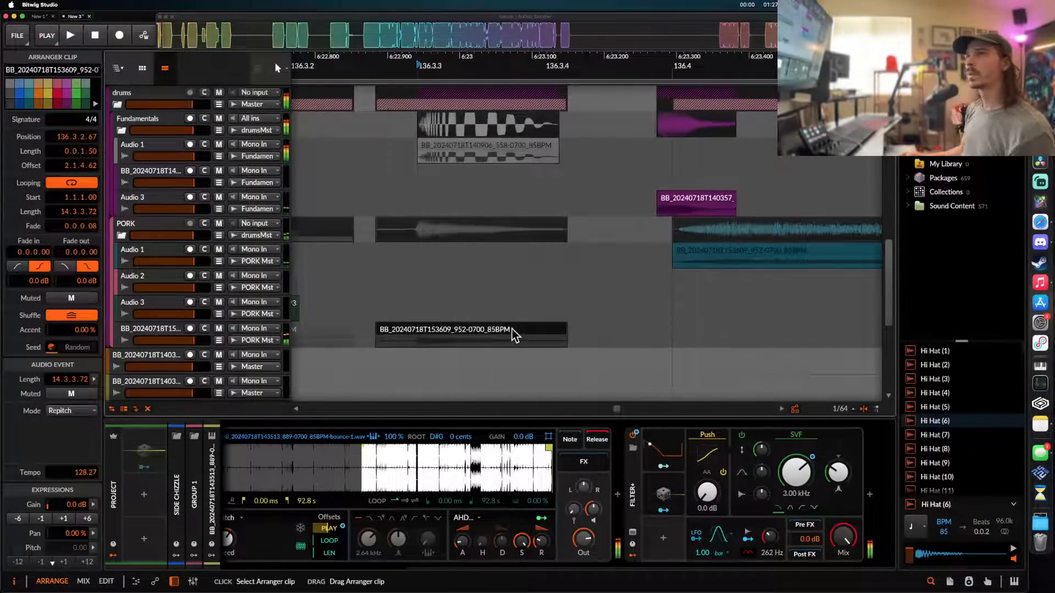
{"action": "key", "text": "super+z"}
{"action": "key", "text": "super+z"}
{"action": "key", "text": "super+z"}
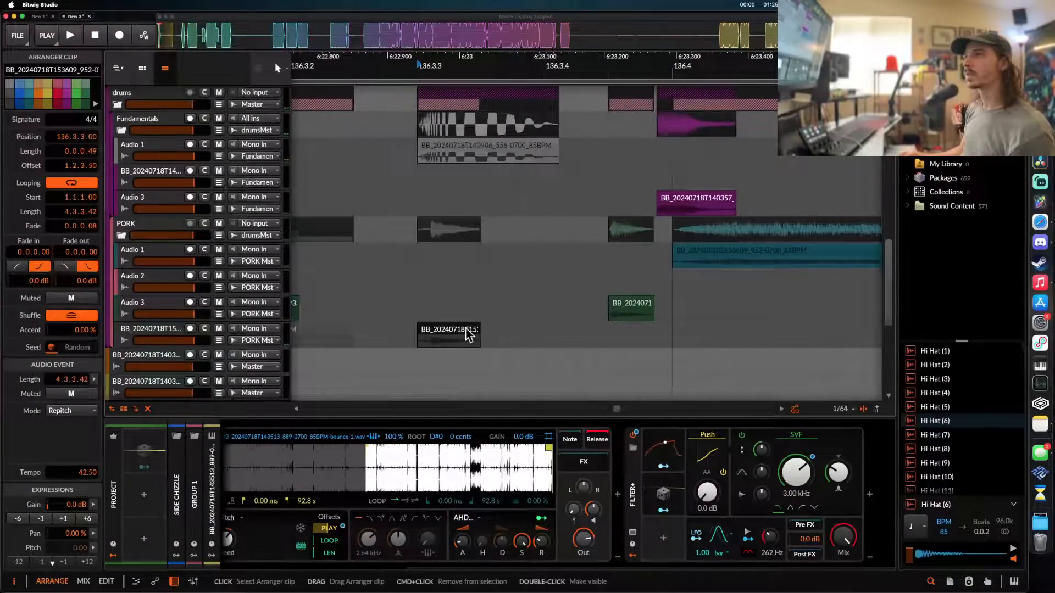
- Bounce the short PORK clip in place, stretch it to 0.0.1.60 starting at 136.3.2.89, and play it
{"action": "key", "text": "super+z"}
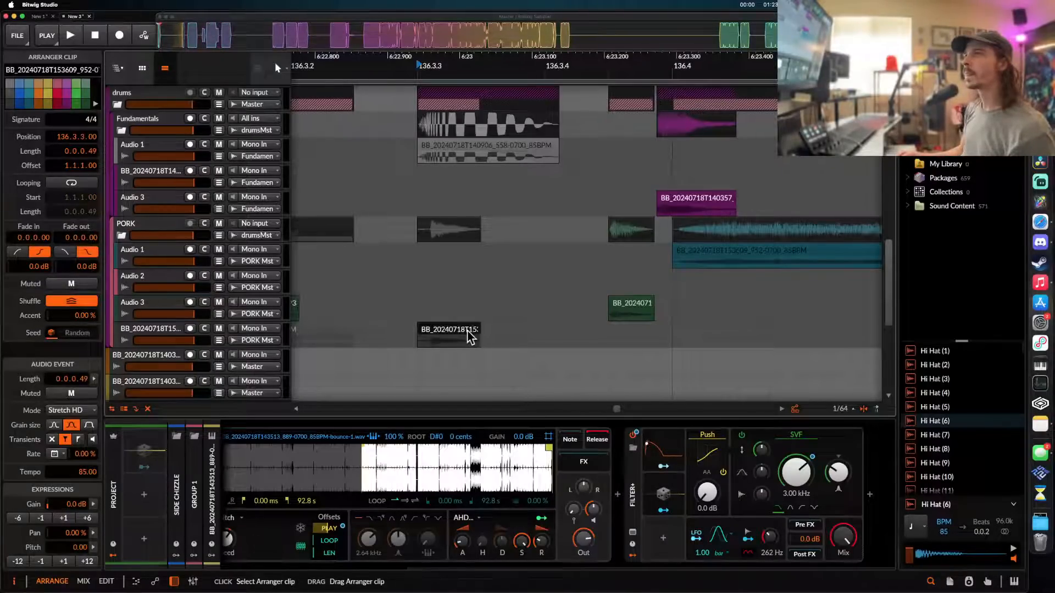
{"action": "left_click_drag", "start_coordinate": [470, 336], "coordinate": [576, 329]}
{"action": "key", "text": "space"}
{"action": "scroll", "coordinate": [575, 328], "scroll_direction": "down", "scroll_amount": 1}
{"action": "key", "text": "space"}
{"action": "key", "text": "space"}
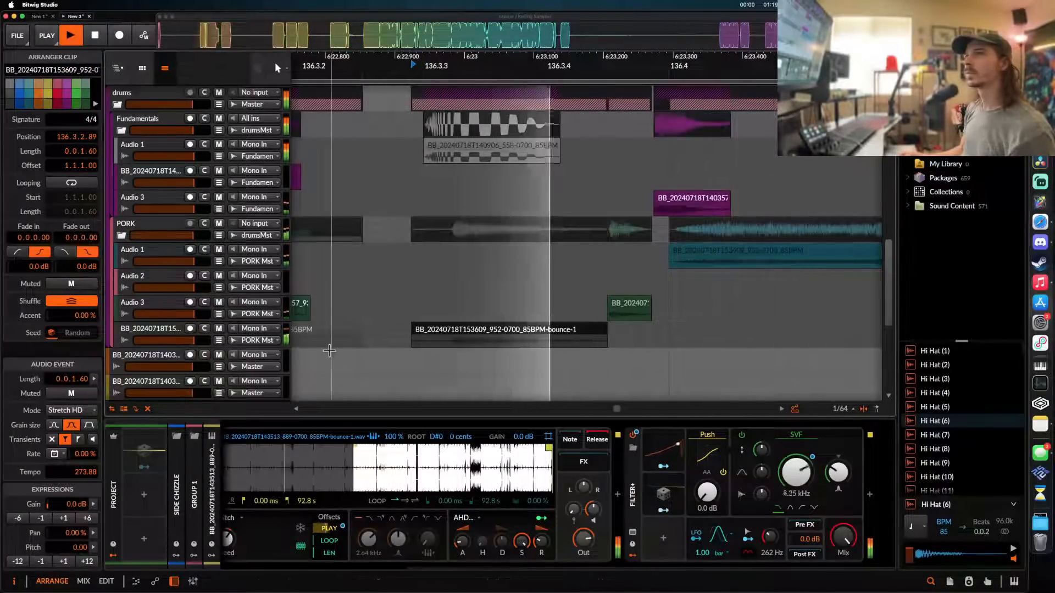
- Solo the bounced clip's track and play it in isolation
{"action": "key", "text": "space"}
{"action": "key", "text": "space"}
{"action": "left_click", "coordinate": [204, 328]}
{"action": "key", "text": "space"}
{"action": "key", "text": "space"}
{"action": "key", "text": "space"}
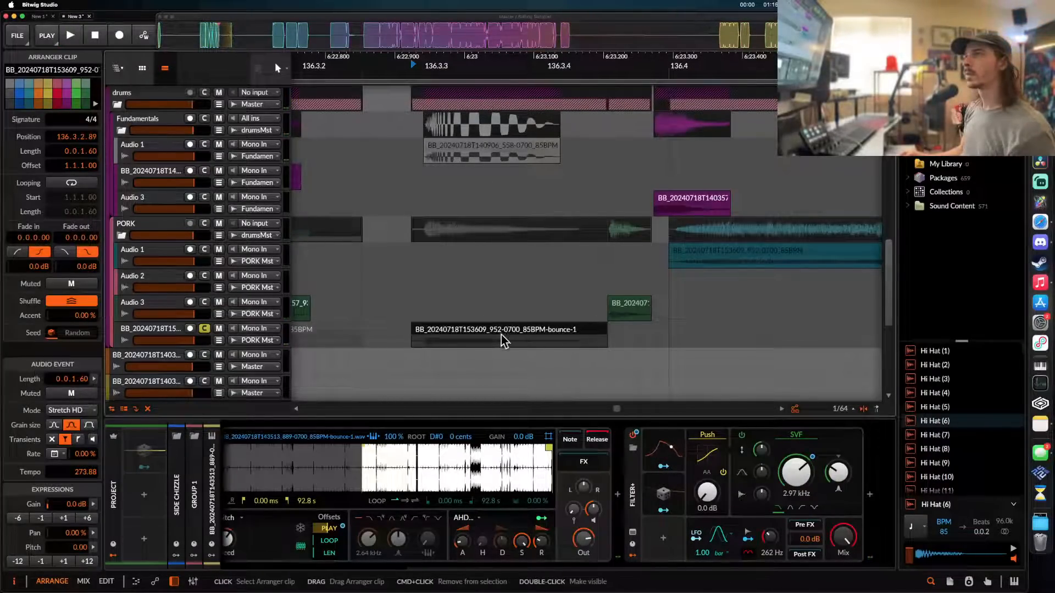
- Raise the bounced clip's gain to +13.9 dB and replay it to check the level
{"action": "key", "text": "space"}
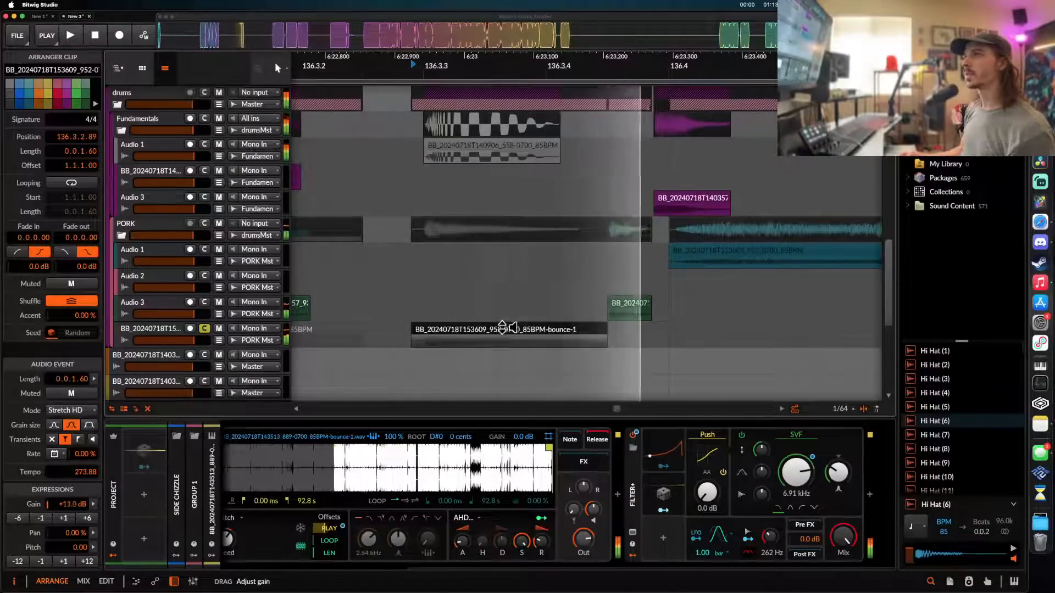
{"action": "key", "text": "space"}
{"action": "left_click_drag", "start_coordinate": [503, 328], "coordinate": [503, 324]}
{"action": "key", "text": "space"}
{"action": "key", "text": "space"}
{"action": "key", "text": "space"}
{"action": "key", "text": "space"}
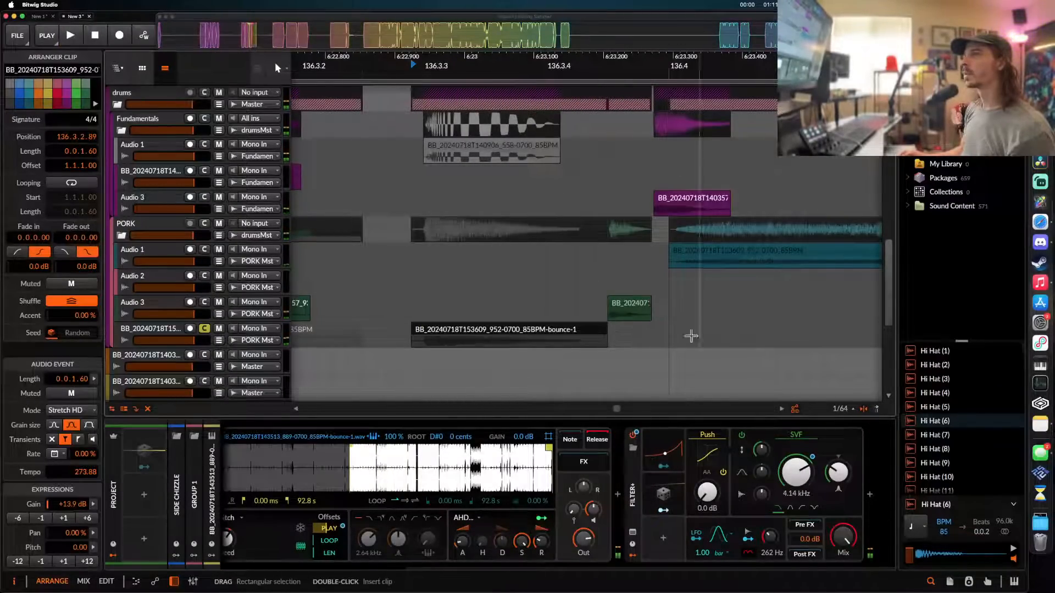
- Stretch the bounced clip to 0.0.3.92 and delete the Audio 3 clip just before 136.4
{"action": "scroll", "coordinate": [674, 332], "scroll_direction": "down", "scroll_amount": 4}
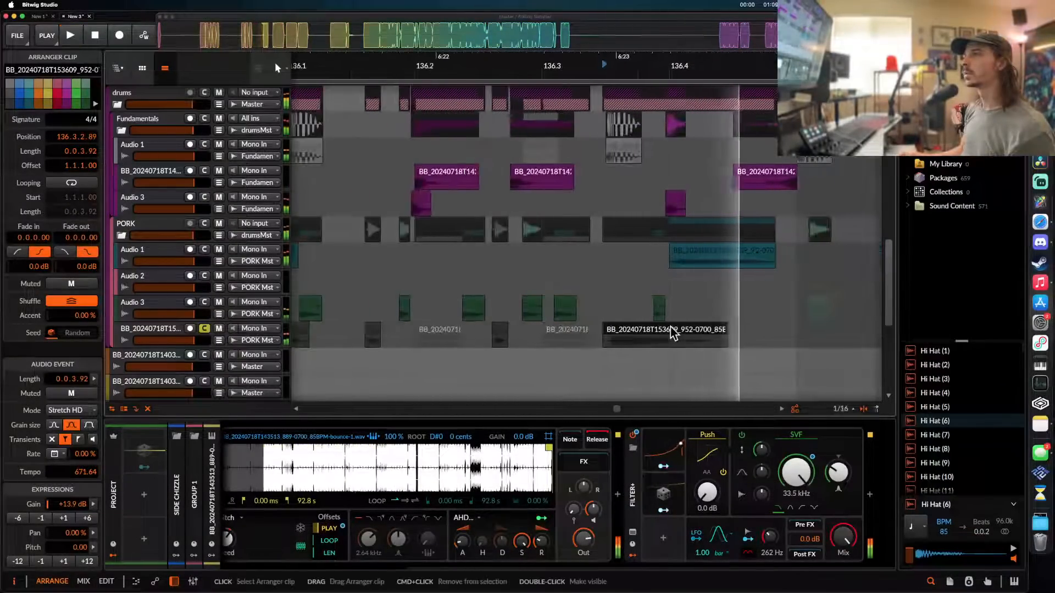
{"action": "left_click", "coordinate": [662, 313]}
{"action": "key", "text": "Delete"}
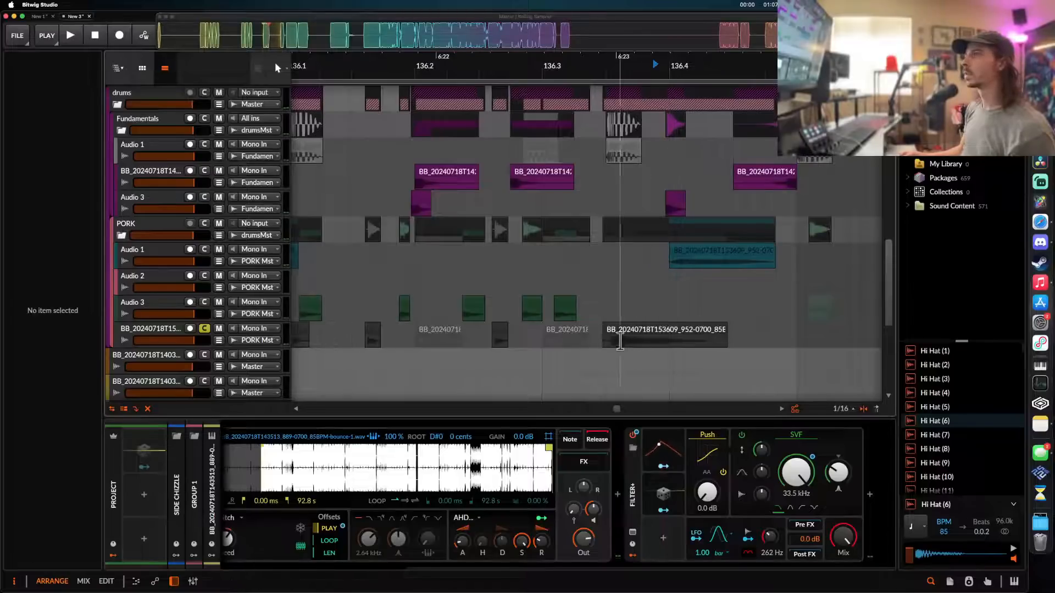
{"action": "key", "text": "space"}
{"action": "key", "text": "space"}
- Give the bounced clip a fade-in, stretch it to a length of 0.1.1.75, and play it
{"action": "left_click", "coordinate": [630, 334]}
{"action": "key", "text": "space"}
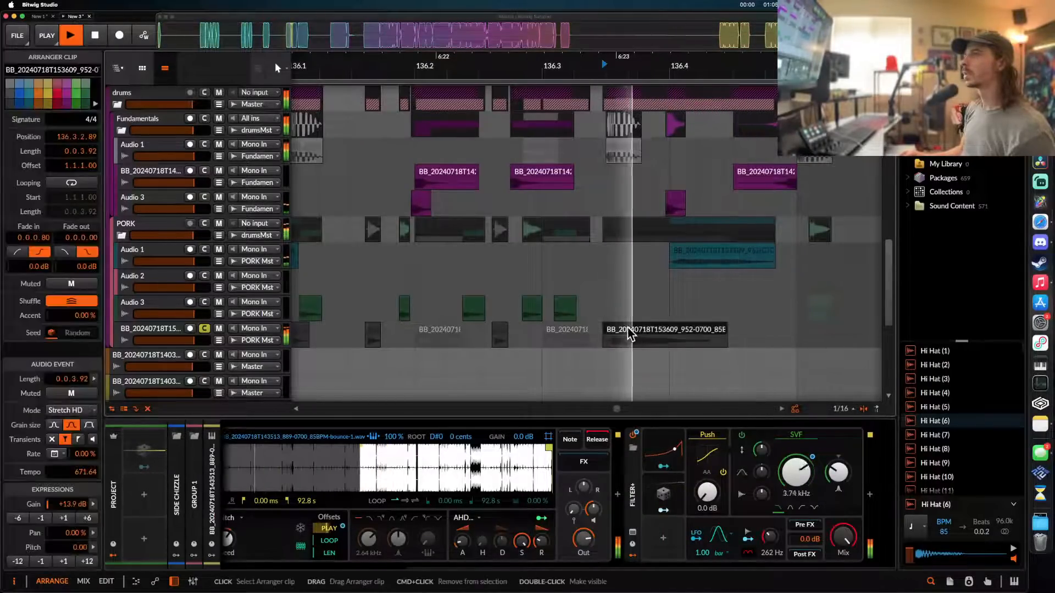
{"action": "key", "text": "space"}
{"action": "left_click_drag", "start_coordinate": [725, 330], "coordinate": [780, 330]}
{"action": "key", "text": "space"}
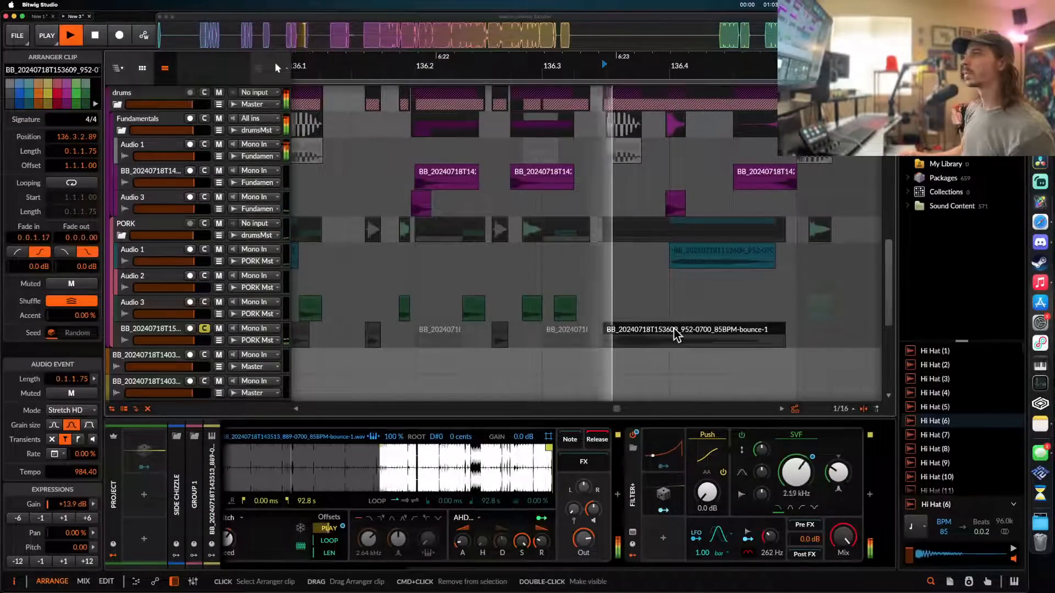
{"action": "key", "text": "space"}
{"action": "key", "text": "space"}
{"action": "key", "text": "space"}
- Lower the bounced clip's gain to +9.9 dB, unsolo its track and play the section
{"action": "left_click", "coordinate": [39, 519]}
{"action": "left_click", "coordinate": [39, 519]}
{"action": "left_click", "coordinate": [39, 519]}
{"action": "left_click", "coordinate": [38, 519]}
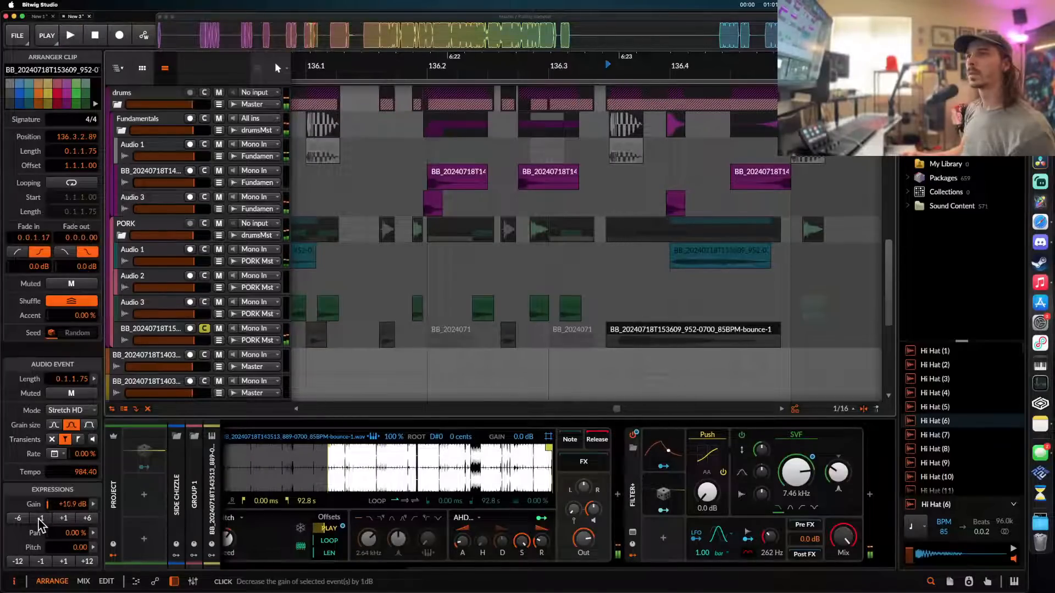
{"action": "key", "text": "space"}
{"action": "key", "text": "space"}
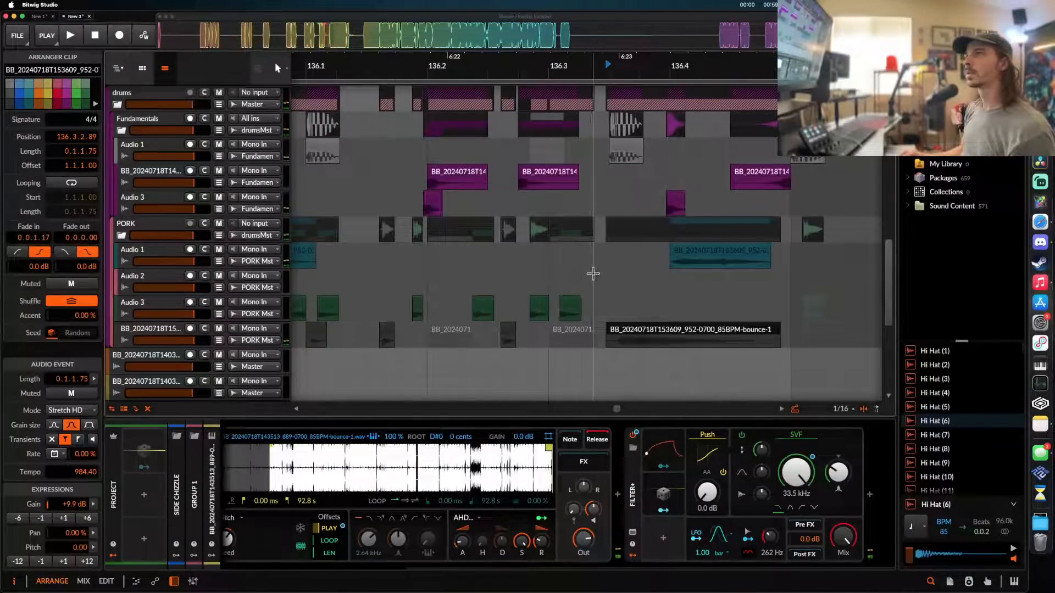
- Play from the Audio 3 clip at 136.2.4.37 to check the stretched drum sound, and continue through Main Section 1A
{"action": "left_click", "coordinate": [546, 301]}
{"action": "key", "text": "space"}
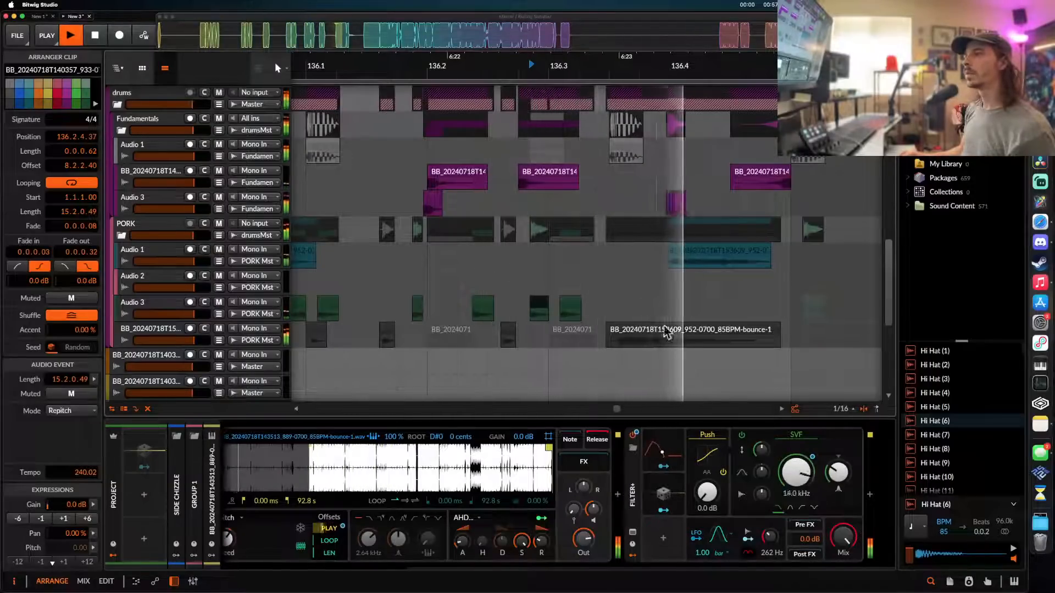
{"action": "scroll", "coordinate": [651, 308], "scroll_direction": "down", "scroll_amount": 3}
{"action": "scroll", "coordinate": [650, 308], "scroll_direction": "down", "scroll_amount": 6}
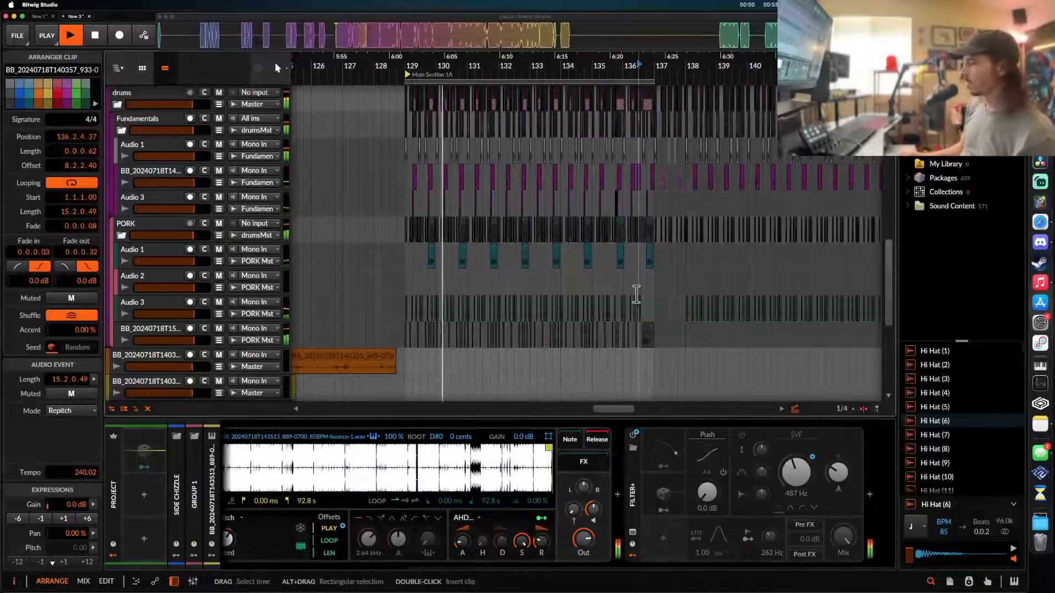
{"action": "scroll", "coordinate": [610, 231], "scroll_direction": "up", "scroll_amount": 3}
{"action": "scroll", "coordinate": [609, 231], "scroll_direction": "left", "scroll_amount": 2}
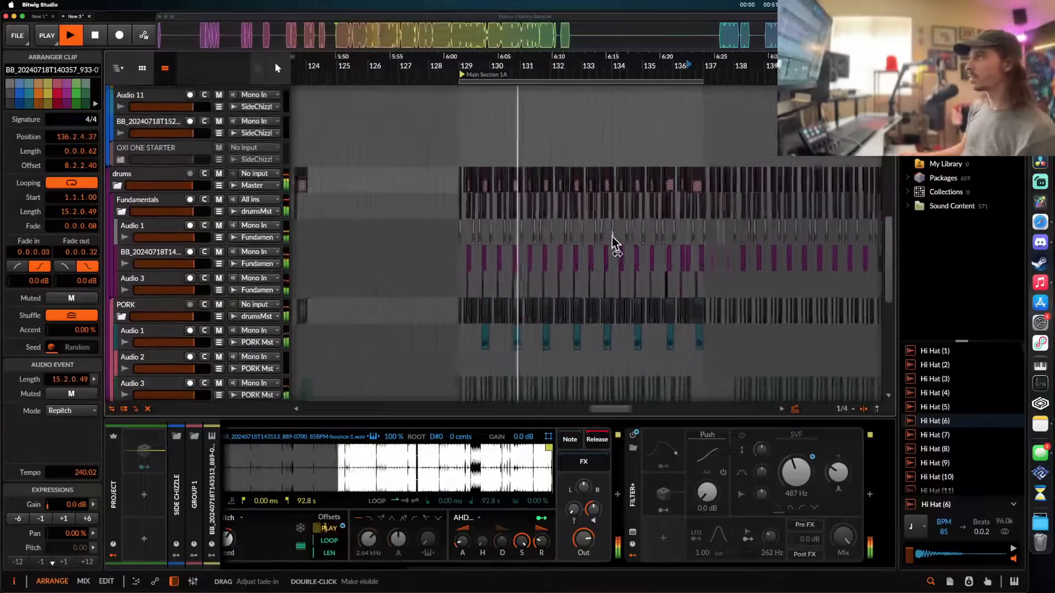
{"action": "scroll", "coordinate": [614, 244], "scroll_direction": "down", "scroll_amount": 1}
{"action": "scroll", "coordinate": [265, 474], "scroll_direction": "left", "scroll_amount": 5}
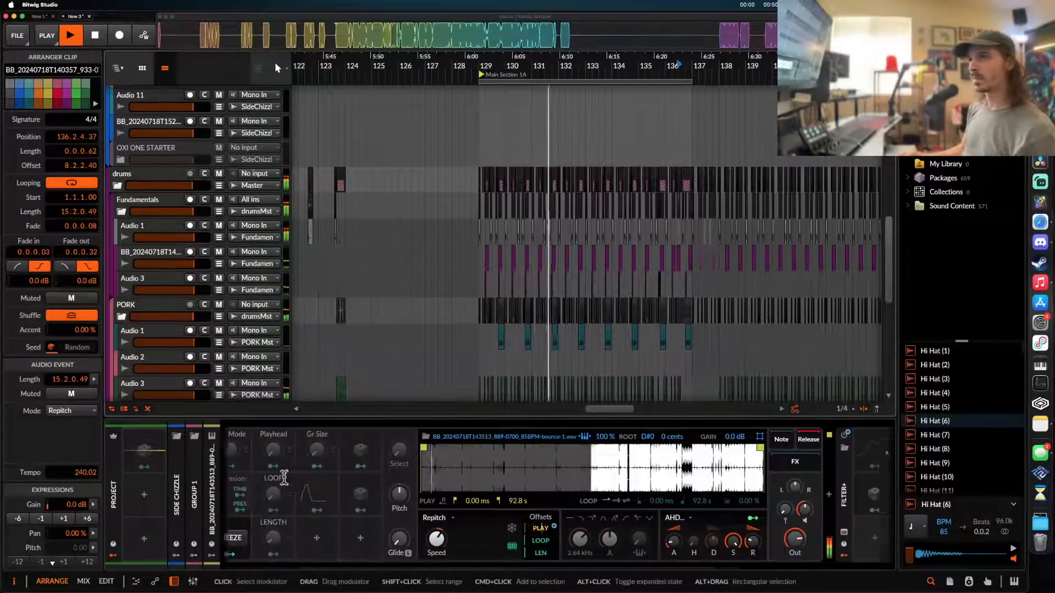
- Collapse the Sampler device's sample view and examine the upper tracks' clips while Main Section 1A plays
{"action": "double_click", "coordinate": [243, 488]}
{"action": "scroll", "coordinate": [476, 220], "scroll_direction": "up", "scroll_amount": 4}
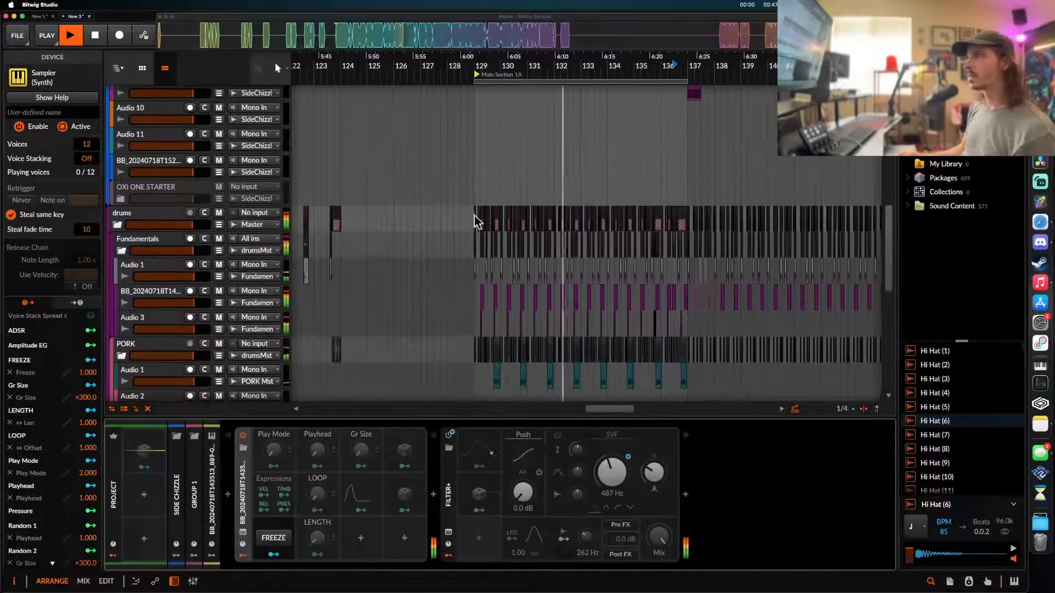
{"action": "scroll", "coordinate": [519, 128], "scroll_direction": "up", "scroll_amount": 7}
{"action": "scroll", "coordinate": [632, 159], "scroll_direction": "up", "scroll_amount": 1}
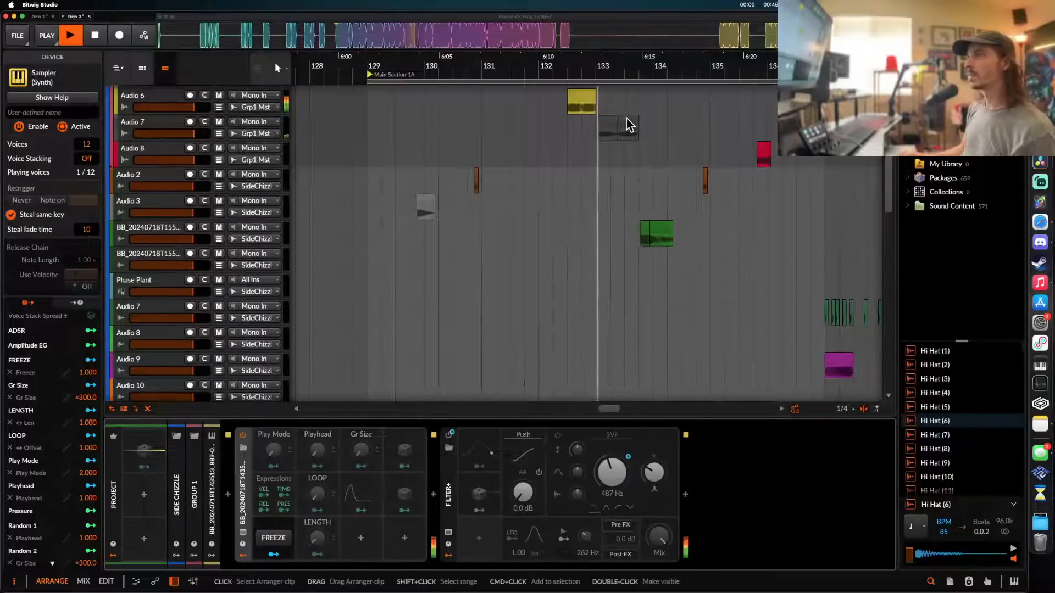
{"action": "scroll", "coordinate": [629, 126], "scroll_direction": "up", "scroll_amount": 3}
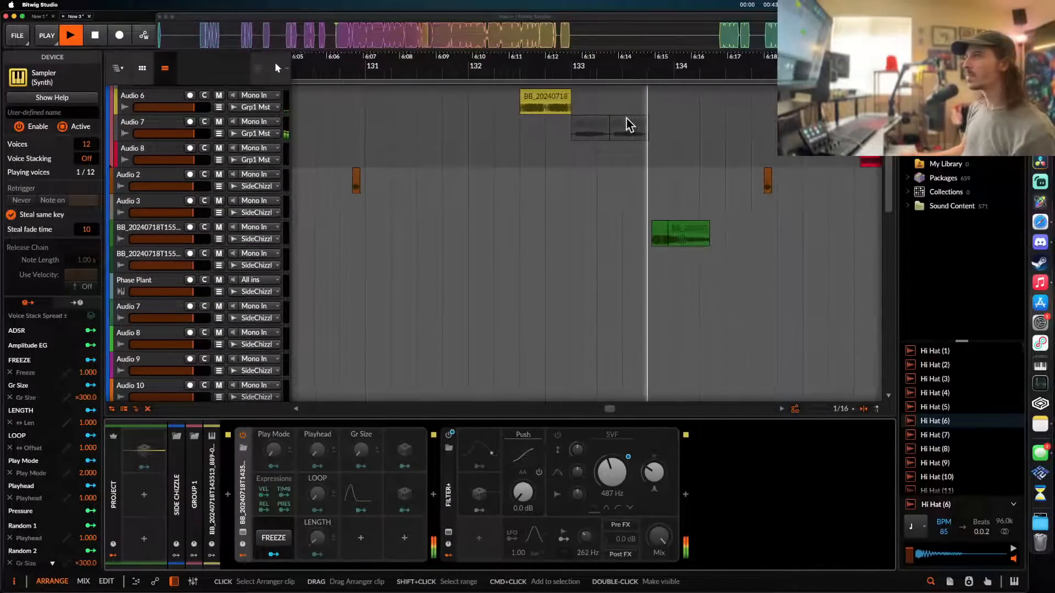
{"action": "scroll", "coordinate": [629, 125], "scroll_direction": "down", "scroll_amount": 3}
{"action": "scroll", "coordinate": [626, 115], "scroll_direction": "up", "scroll_amount": 1}
{"action": "scroll", "coordinate": [626, 117], "scroll_direction": "up", "scroll_amount": 2}
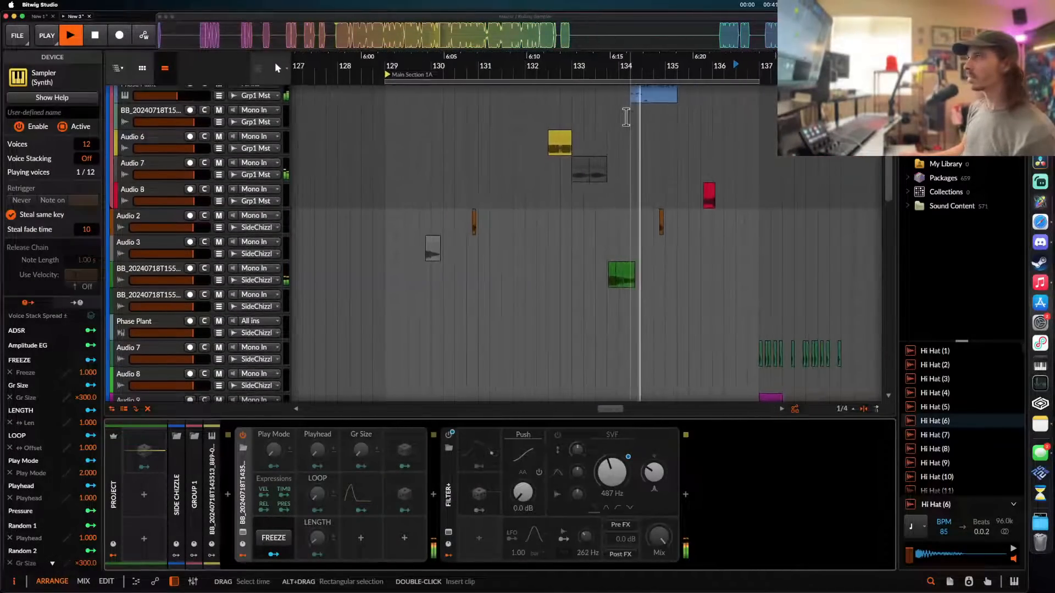
- Move the blue Phase Plant clip so it starts at 135.1.1.00 while the section plays
{"action": "scroll", "coordinate": [627, 114], "scroll_direction": "up", "scroll_amount": 3}
{"action": "left_click", "coordinate": [677, 137]}
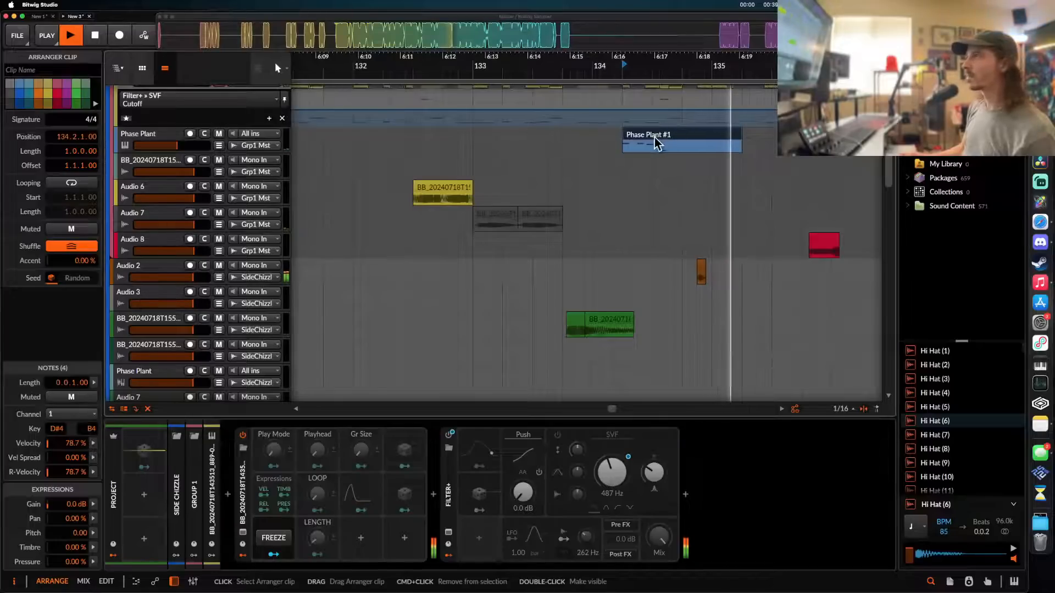
{"action": "left_click_drag", "start_coordinate": [656, 136], "coordinate": [745, 137]}
{"action": "scroll", "coordinate": [745, 137], "scroll_direction": "right", "scroll_amount": 2}
{"action": "scroll", "coordinate": [745, 136], "scroll_direction": "down", "scroll_amount": 3}
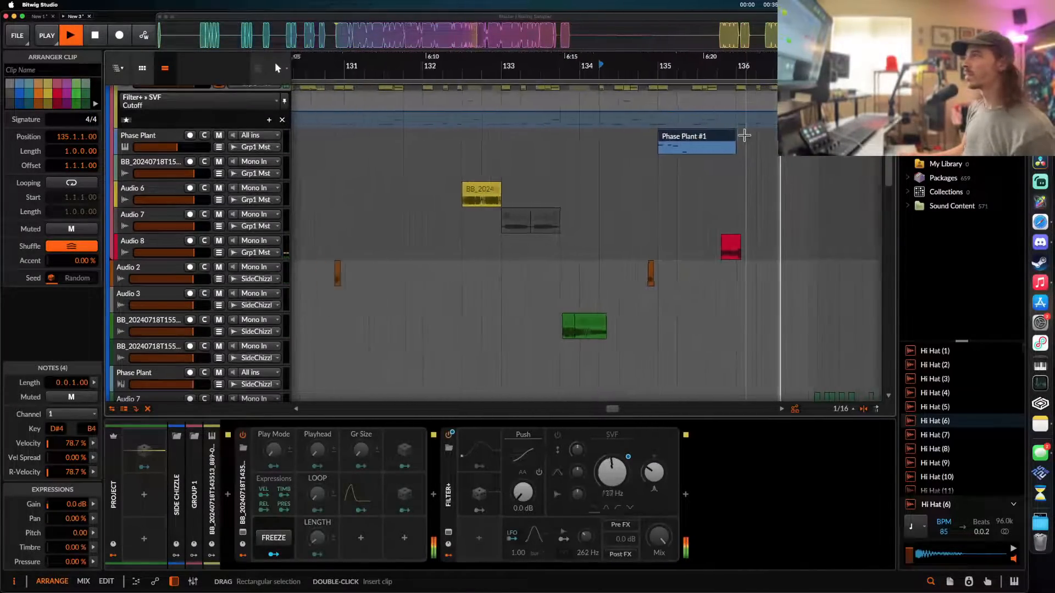
- Add the Raum reverb after Filter+ on the yellow Sampler track, and leave its plug-in window closed and the device collapsed
{"action": "scroll", "coordinate": [709, 139], "scroll_direction": "down", "scroll_amount": 15}
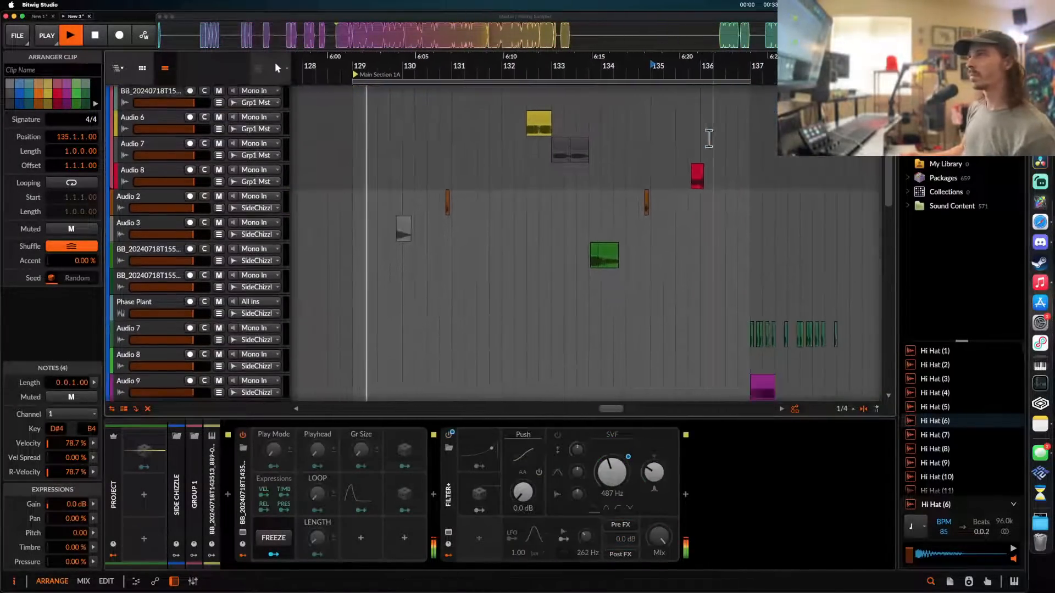
{"action": "scroll", "coordinate": [638, 141], "scroll_direction": "up", "scroll_amount": 15}
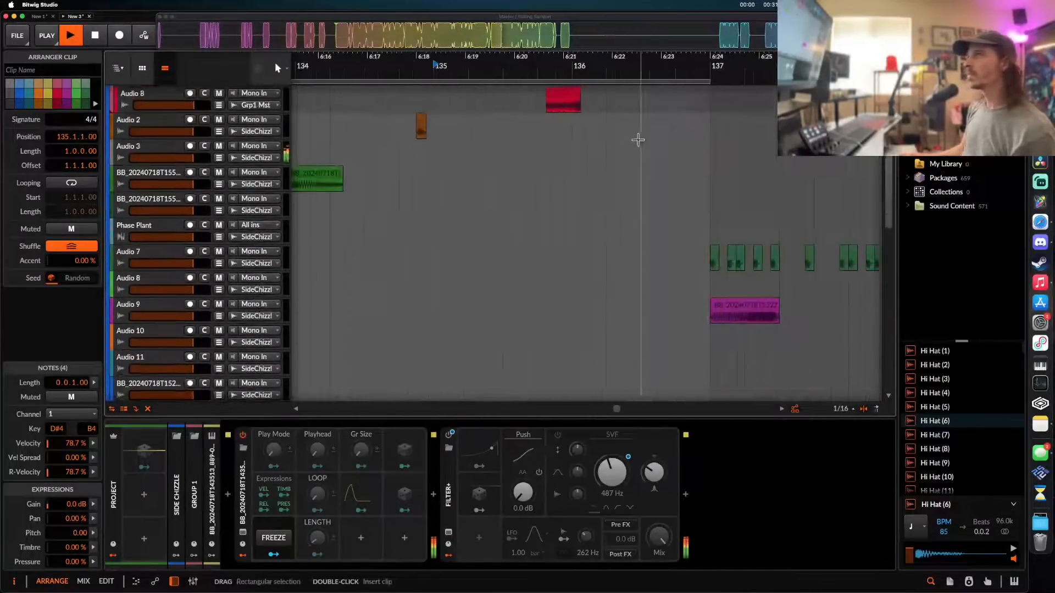
{"action": "left_click", "coordinate": [655, 198]}
{"action": "left_click", "coordinate": [179, 205]}
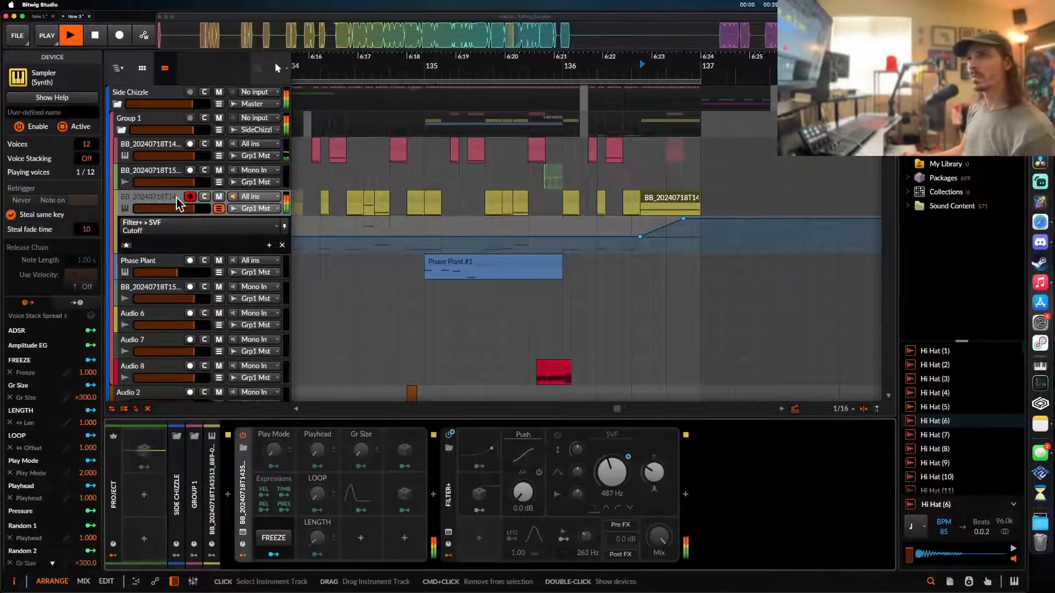
{"action": "left_click", "coordinate": [686, 495]}
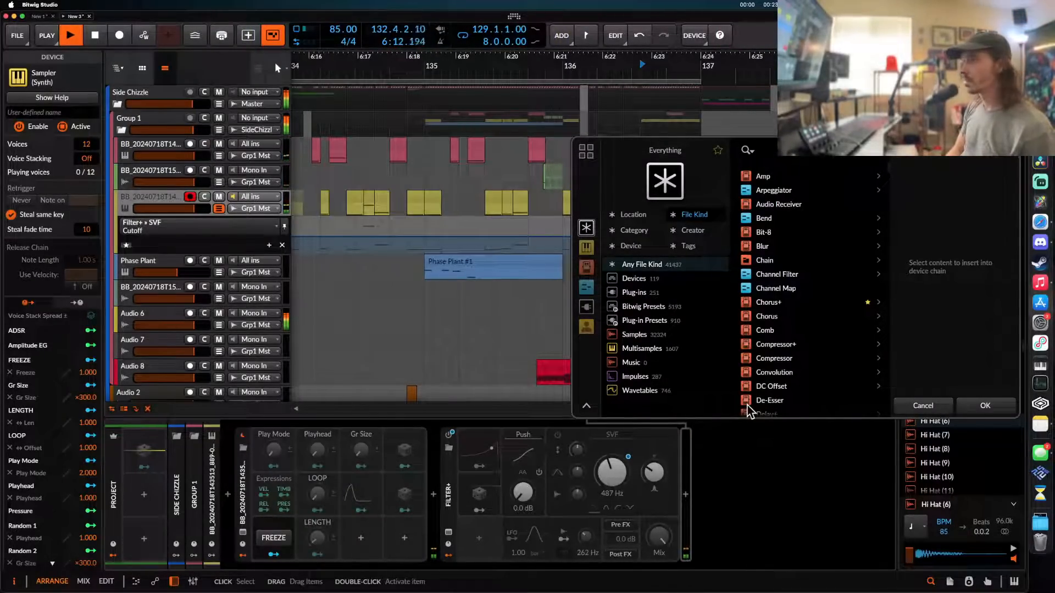
{"action": "type", "text": "rau"}
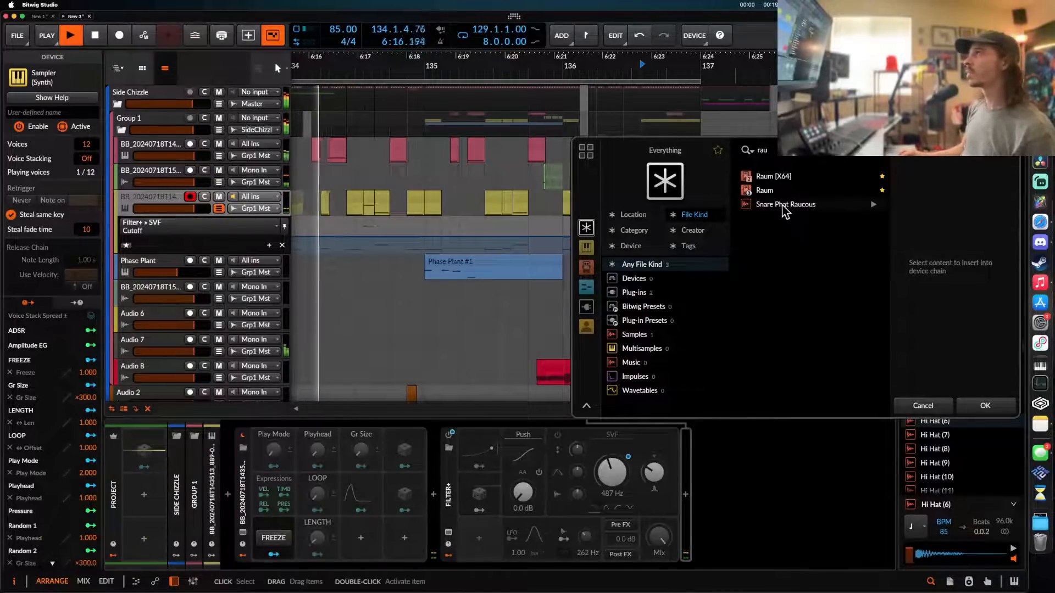
{"action": "left_click", "coordinate": [773, 191]}
{"action": "double_click", "coordinate": [769, 189]}
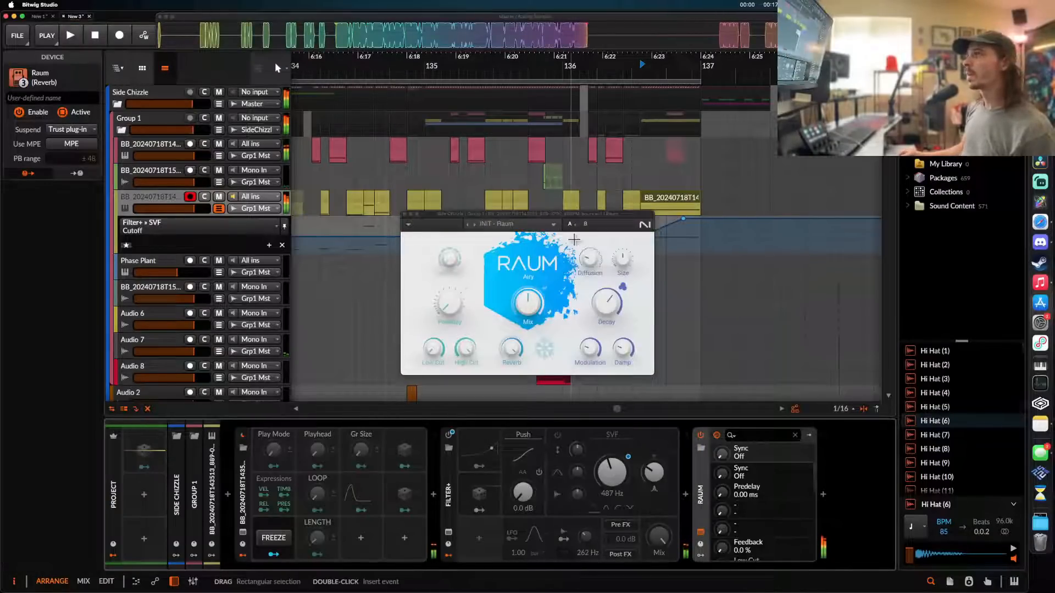
{"action": "left_click", "coordinate": [402, 214]}
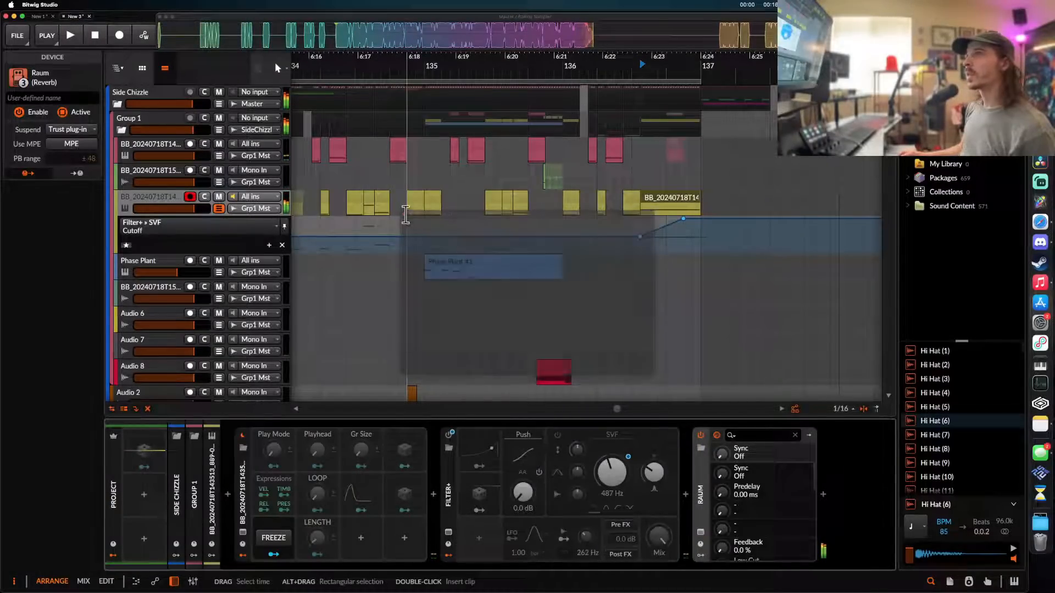
{"action": "double_click", "coordinate": [703, 491]}
- Automate Raum's On/Off on the yellow Sampler track so it stays off until 136.3.2.00 and switches on there
{"action": "left_click", "coordinate": [701, 435]}
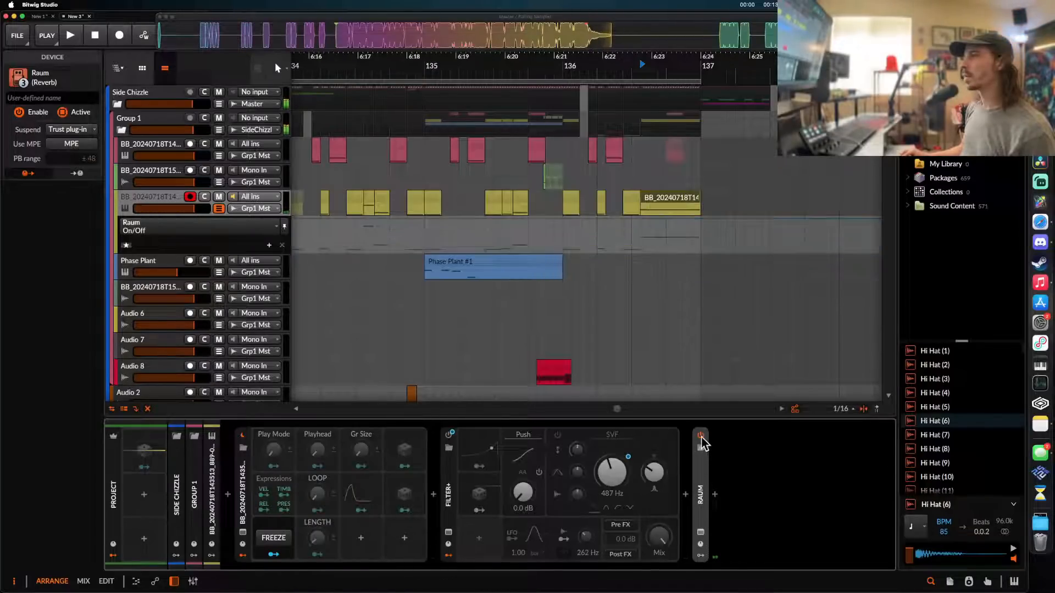
{"action": "right_click", "coordinate": [641, 253]}
{"action": "left_click", "coordinate": [654, 236]}
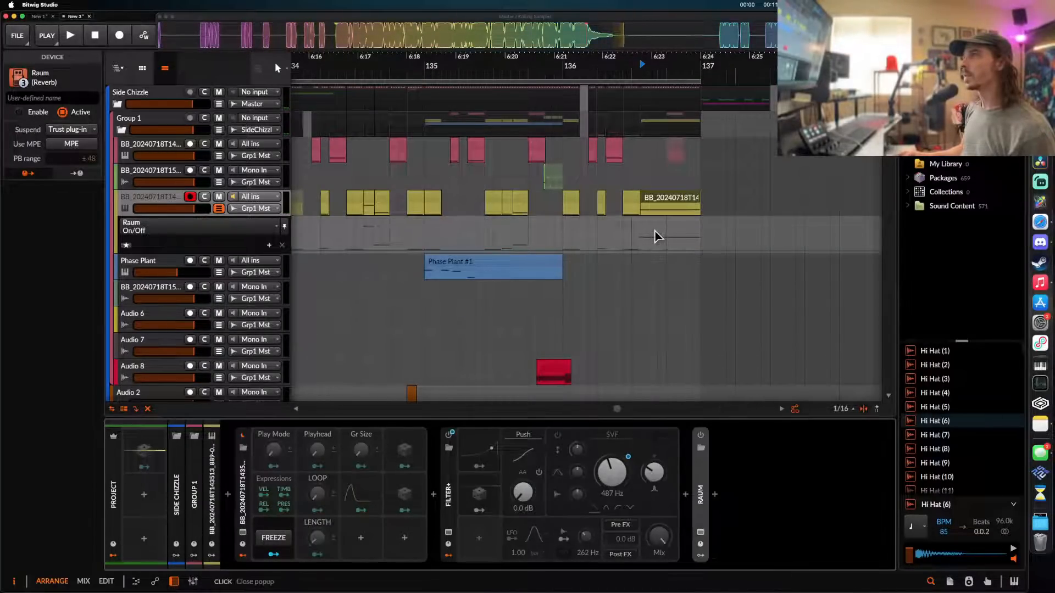
{"action": "scroll", "coordinate": [627, 259], "scroll_direction": "up", "scroll_amount": 3}
{"action": "left_click", "coordinate": [616, 251]}
{"action": "left_click_drag", "start_coordinate": [624, 252], "coordinate": [615, 219]}
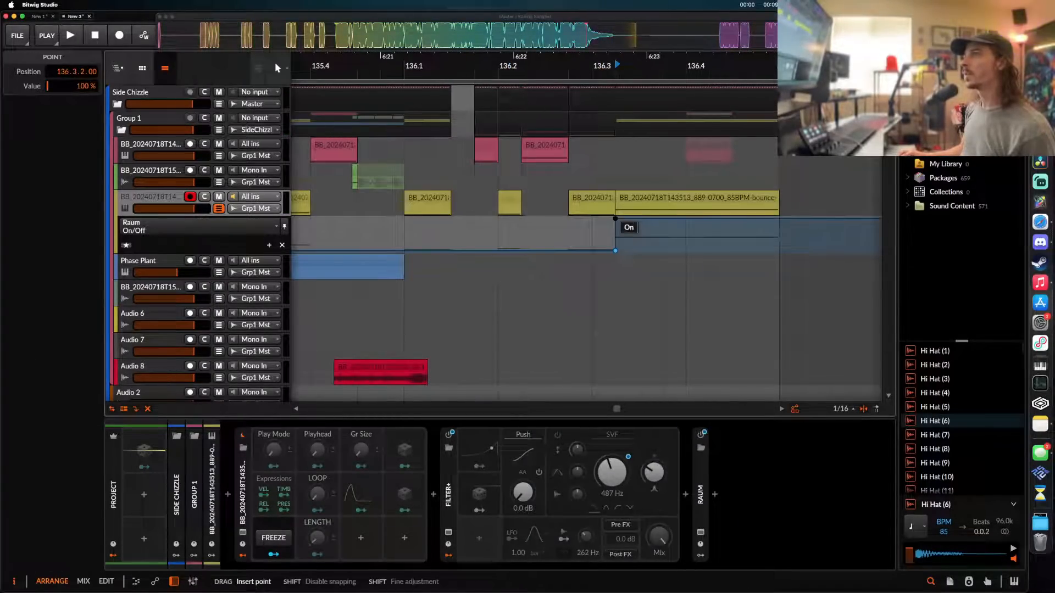
- Select the long yellow clip at 136.3.2.00 and check the countdown timer
{"action": "scroll", "coordinate": [616, 219], "scroll_direction": "down", "scroll_amount": 2}
{"action": "scroll", "coordinate": [616, 218], "scroll_direction": "right", "scroll_amount": 3}
{"action": "left_click", "coordinate": [588, 201]}
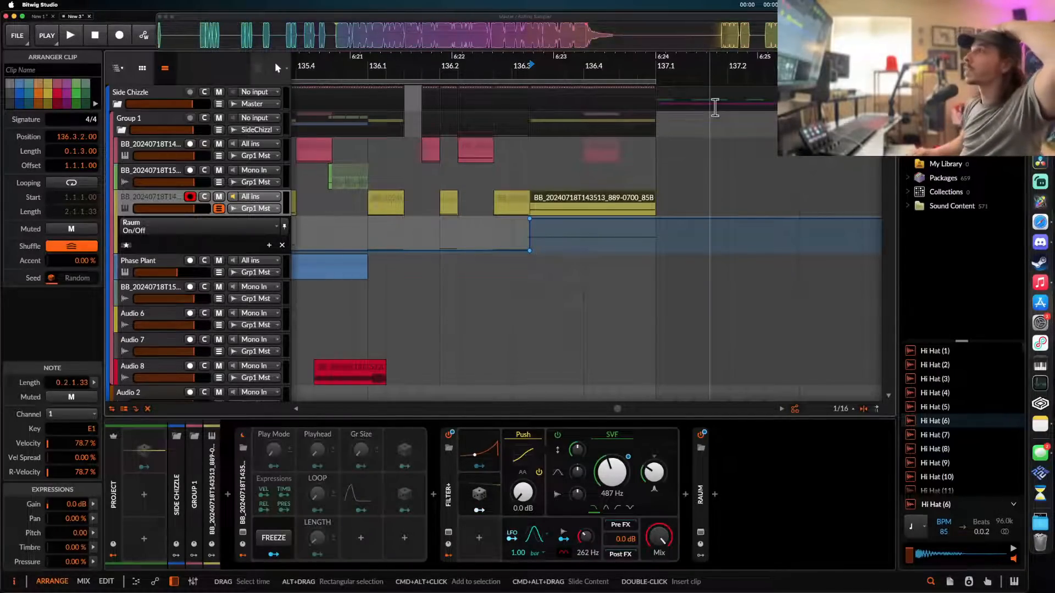
{"action": "left_click", "coordinate": [768, 7]}
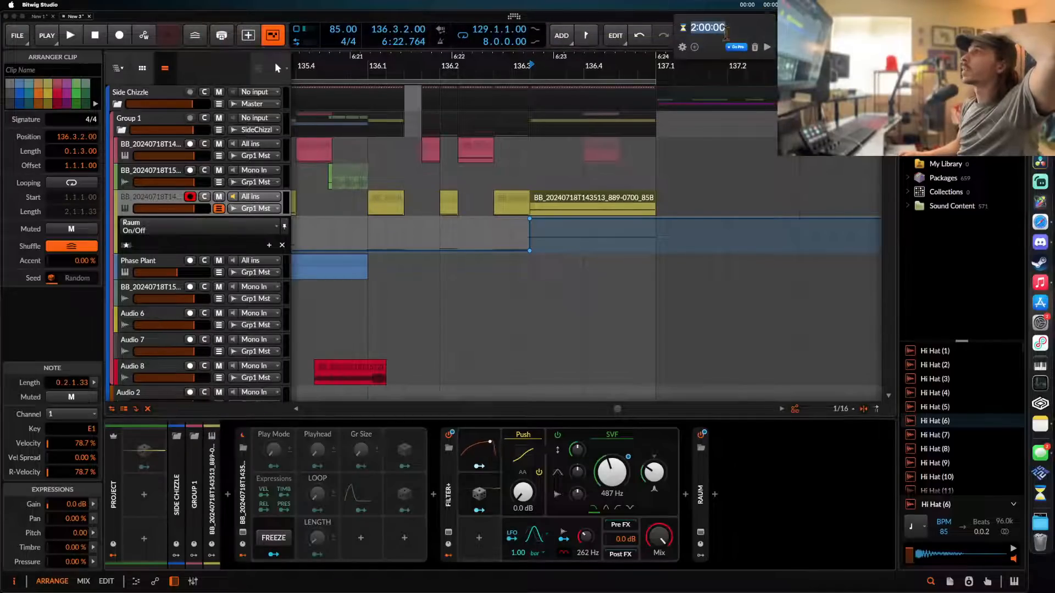
{"action": "left_click", "coordinate": [597, 201]}
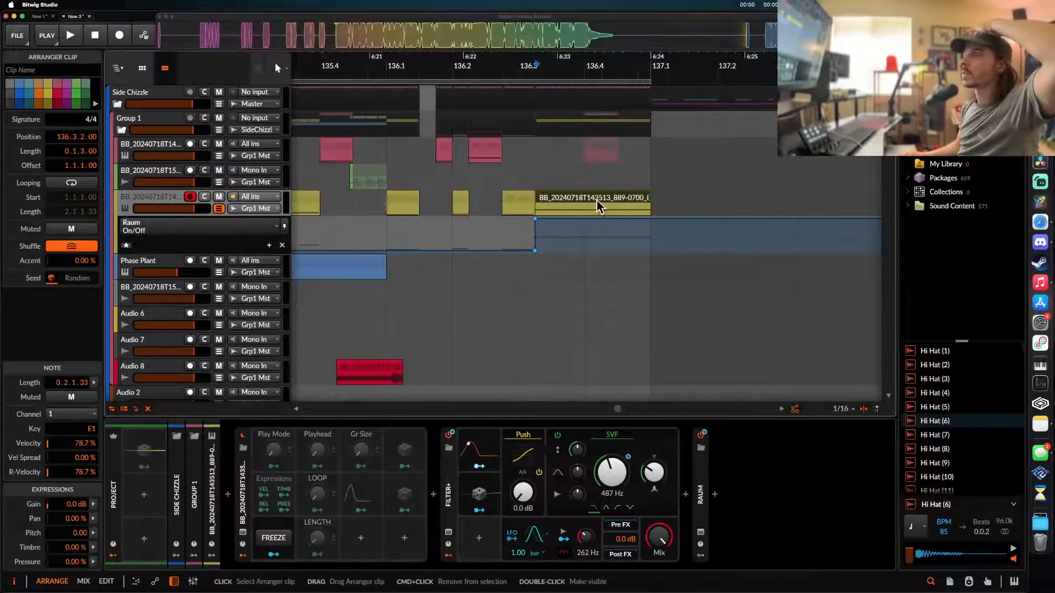
- Examine Main Section 1A and the device chains of Group 1's red, green and yellow tracks, and place the start position at 129.1.1.00
{"action": "scroll", "coordinate": [597, 200], "scroll_direction": "down", "scroll_amount": 2}
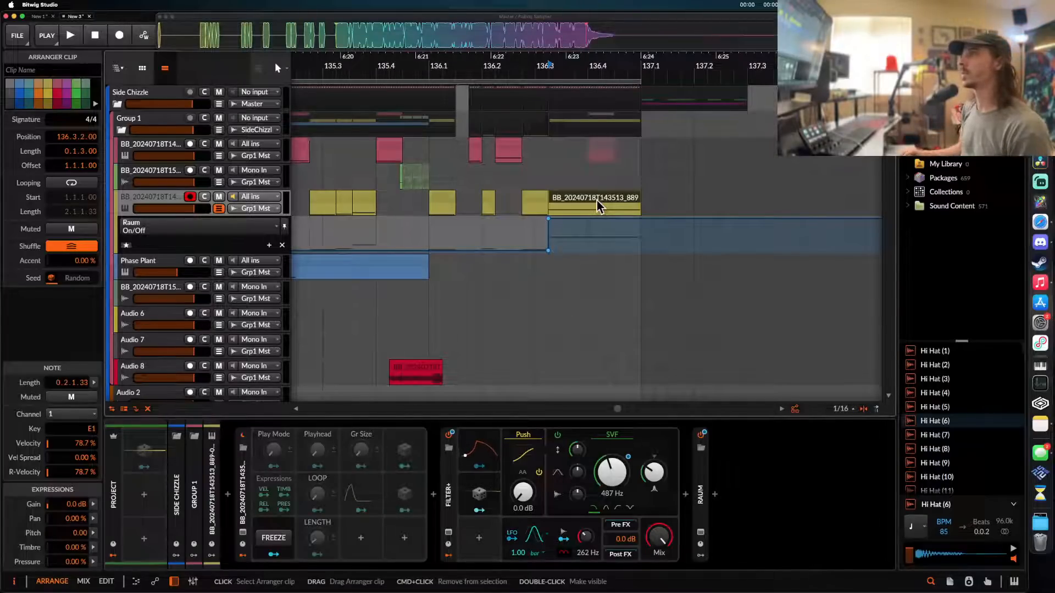
{"action": "scroll", "coordinate": [597, 200], "scroll_direction": "down", "scroll_amount": 2}
{"action": "scroll", "coordinate": [596, 200], "scroll_direction": "down", "scroll_amount": 5}
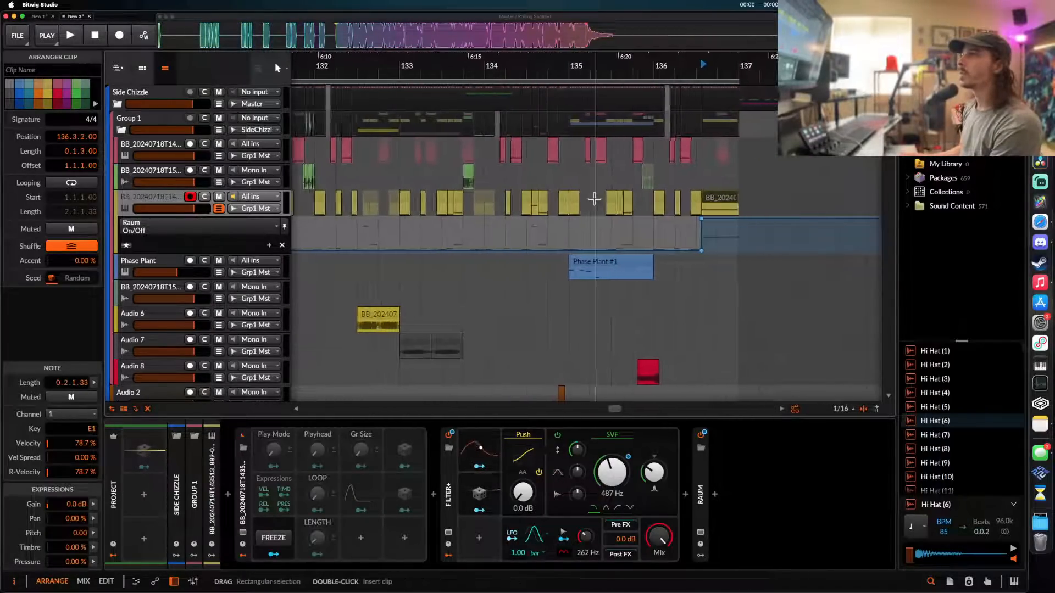
{"action": "scroll", "coordinate": [531, 203], "scroll_direction": "left", "scroll_amount": 5}
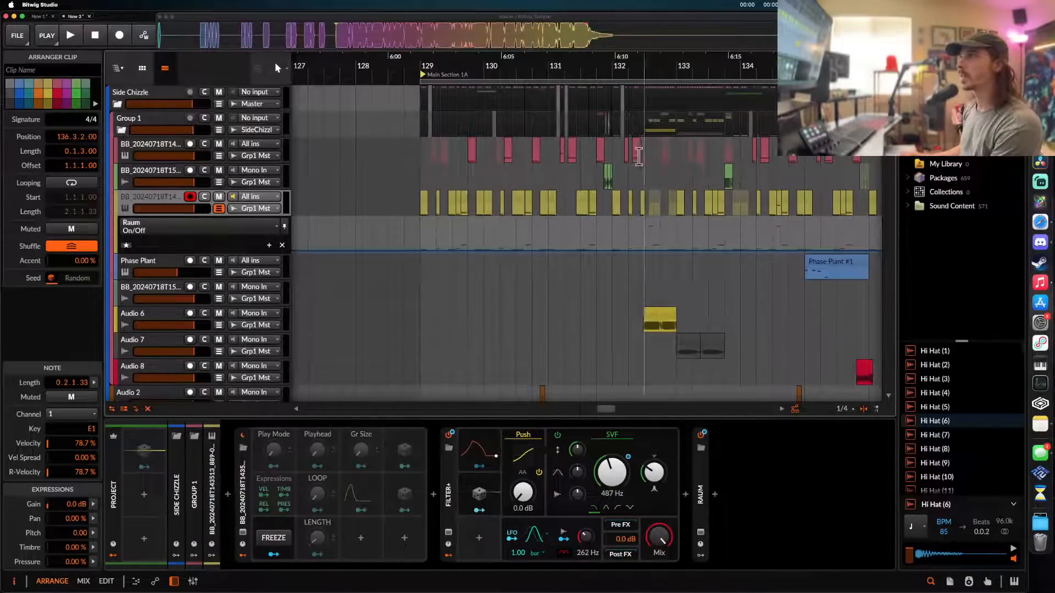
{"action": "scroll", "coordinate": [543, 168], "scroll_direction": "up", "scroll_amount": 3}
{"action": "scroll", "coordinate": [543, 168], "scroll_direction": "down", "scroll_amount": 3}
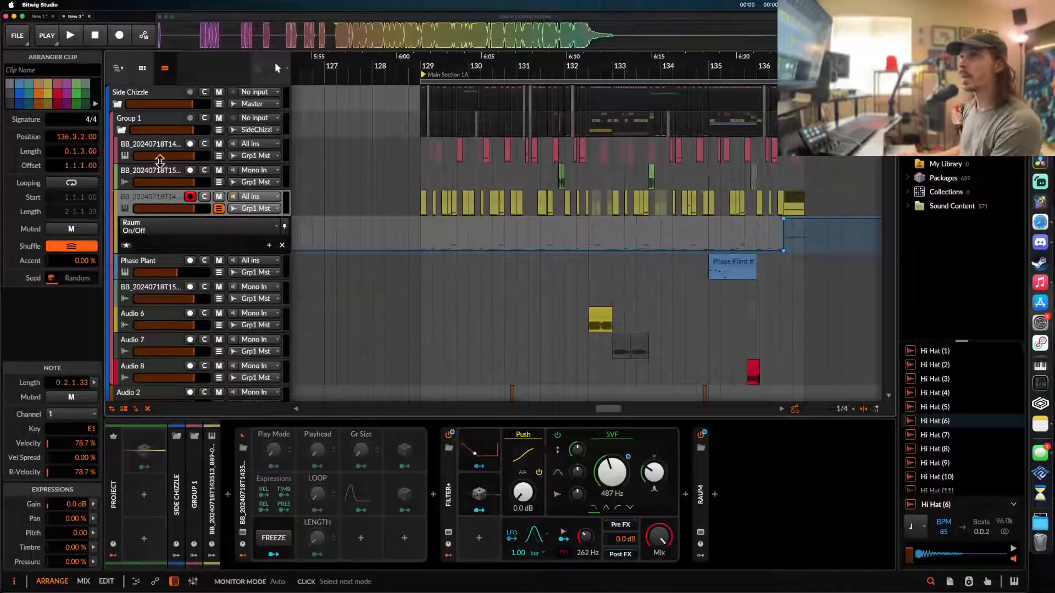
{"action": "left_click", "coordinate": [399, 164]}
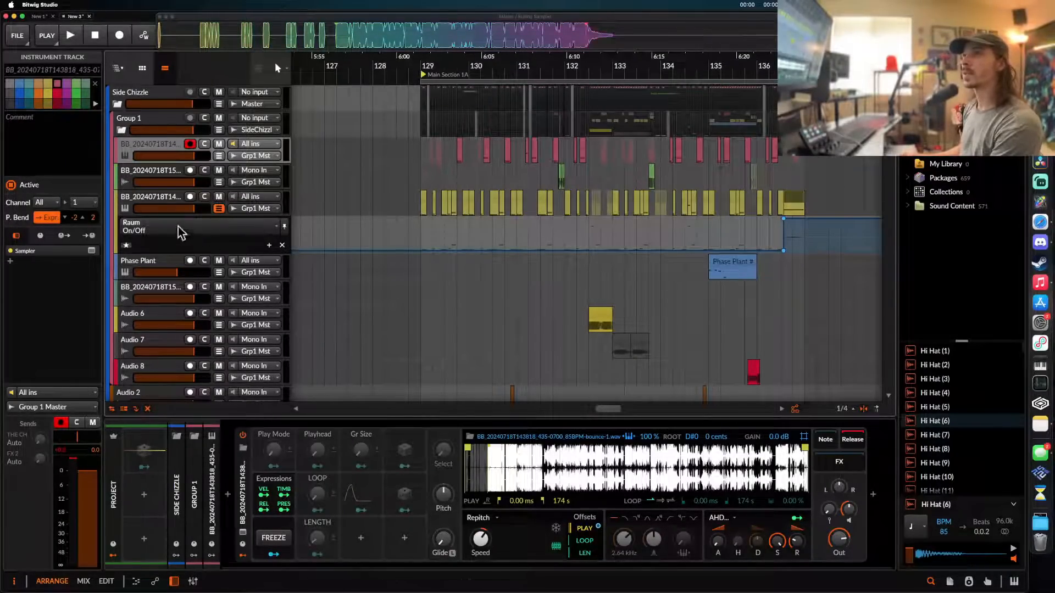
{"action": "left_click", "coordinate": [157, 204]}
{"action": "left_click", "coordinate": [145, 180]}
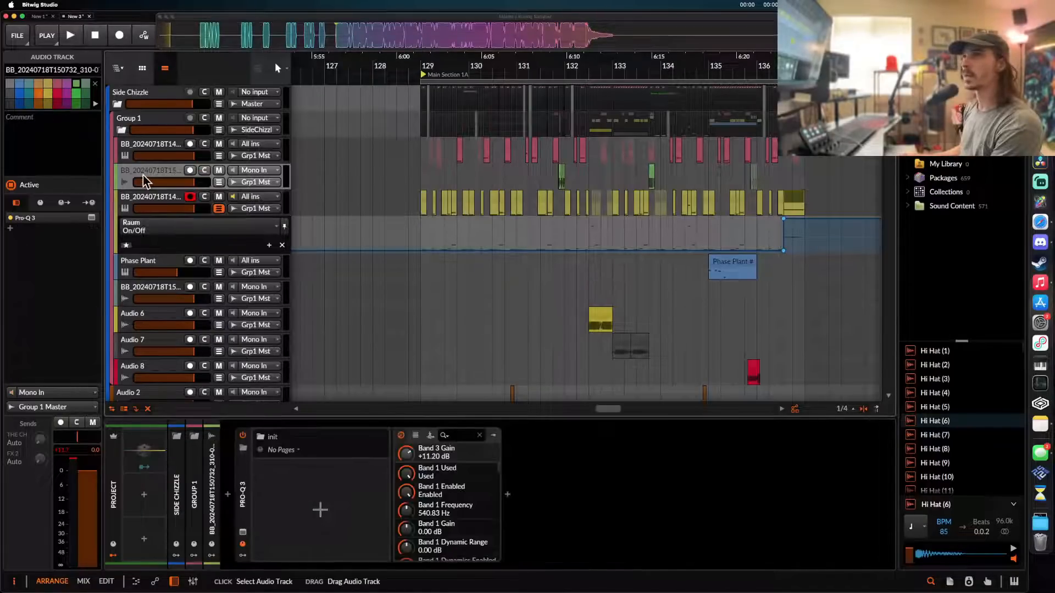
{"action": "left_click", "coordinate": [165, 202]}
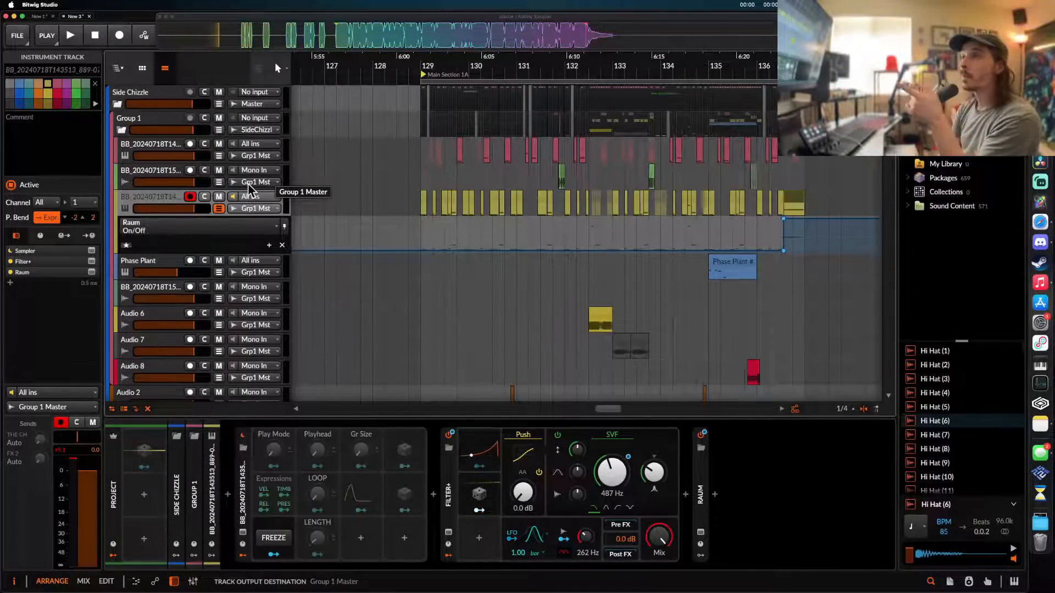
{"action": "left_click", "coordinate": [172, 150]}
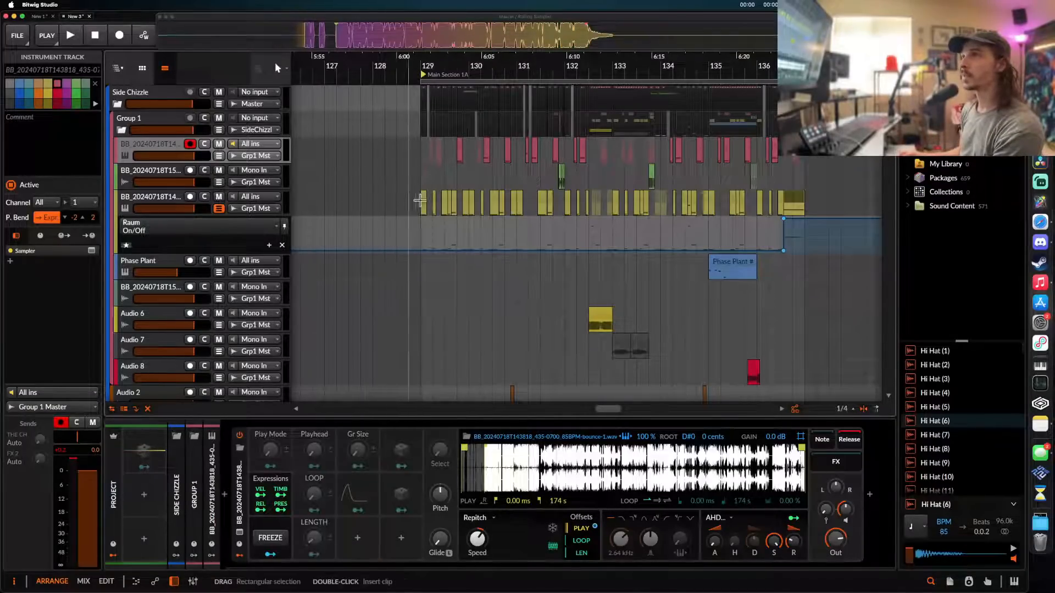
{"action": "left_click", "coordinate": [421, 180]}
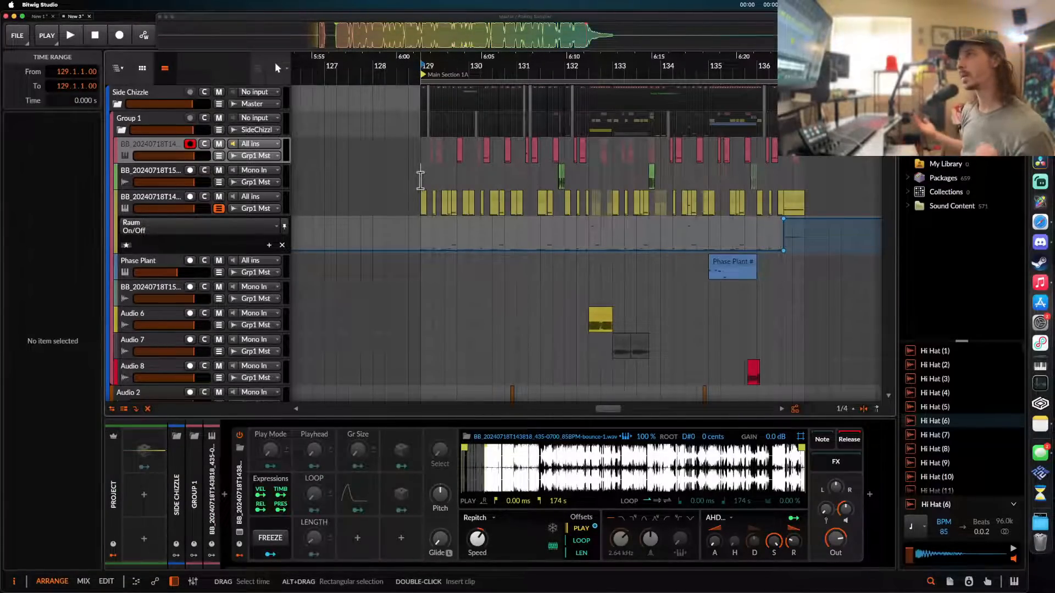